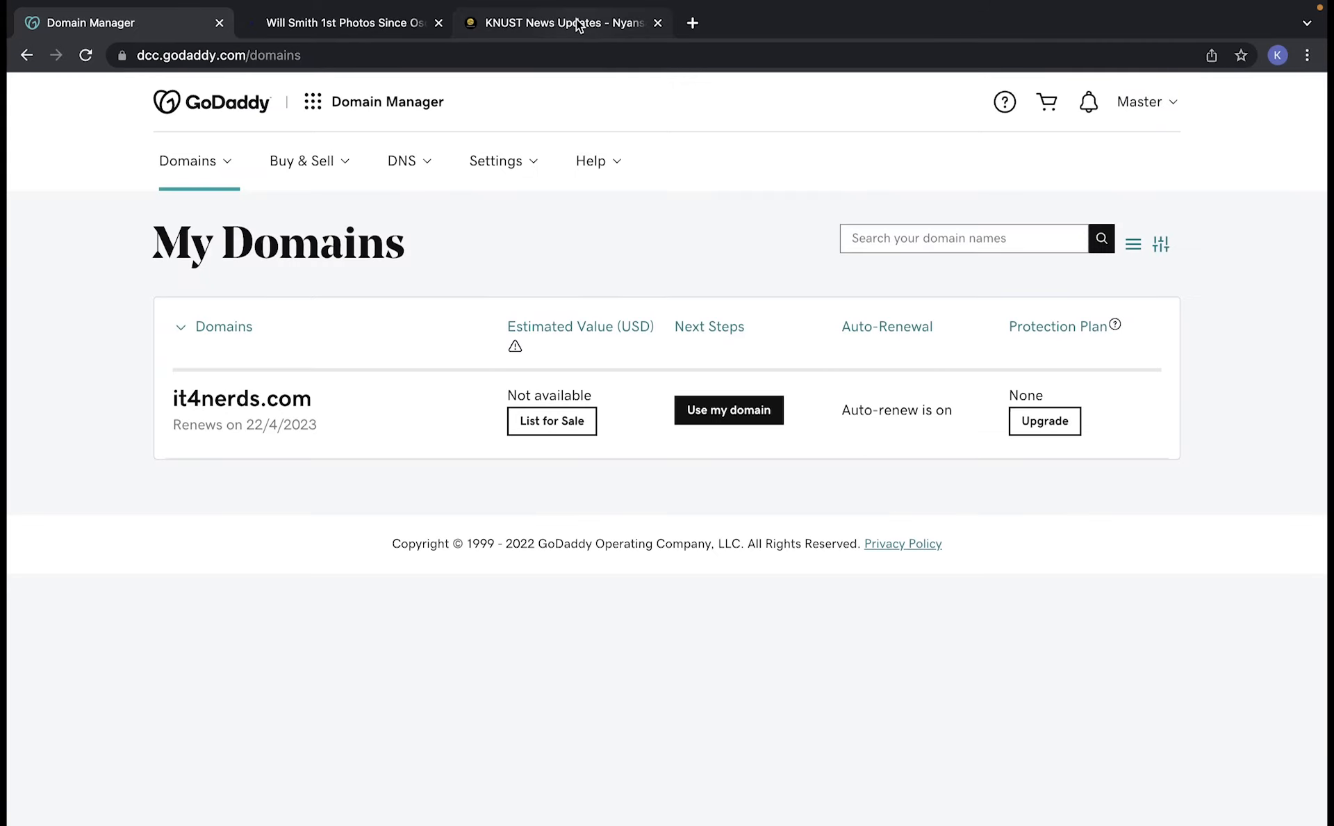
- Search Google for 'bluehost' in a new tab placed beside Domain Manager and open Bluehost.com
{"action": "left_click", "coordinate": [695, 23]}
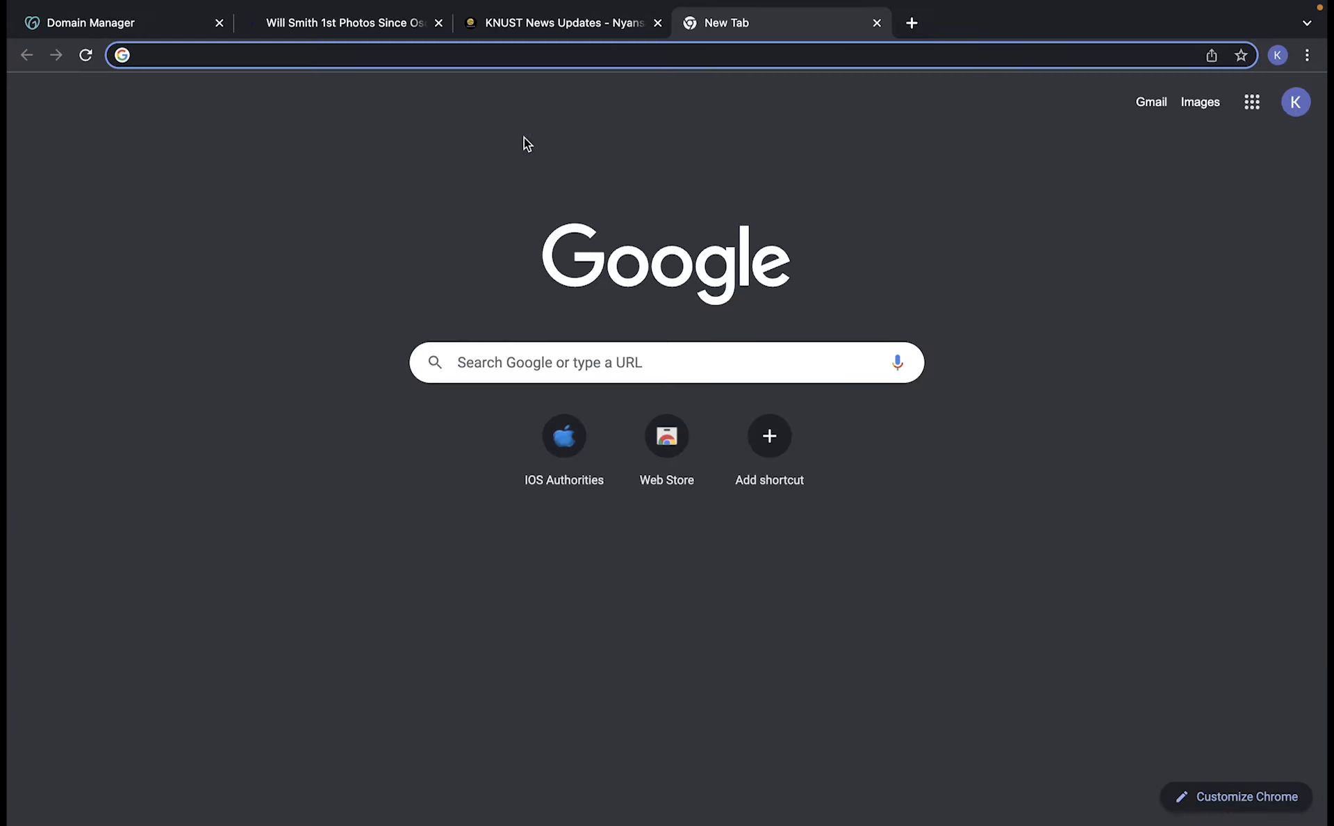
{"action": "type", "text": "blue"}
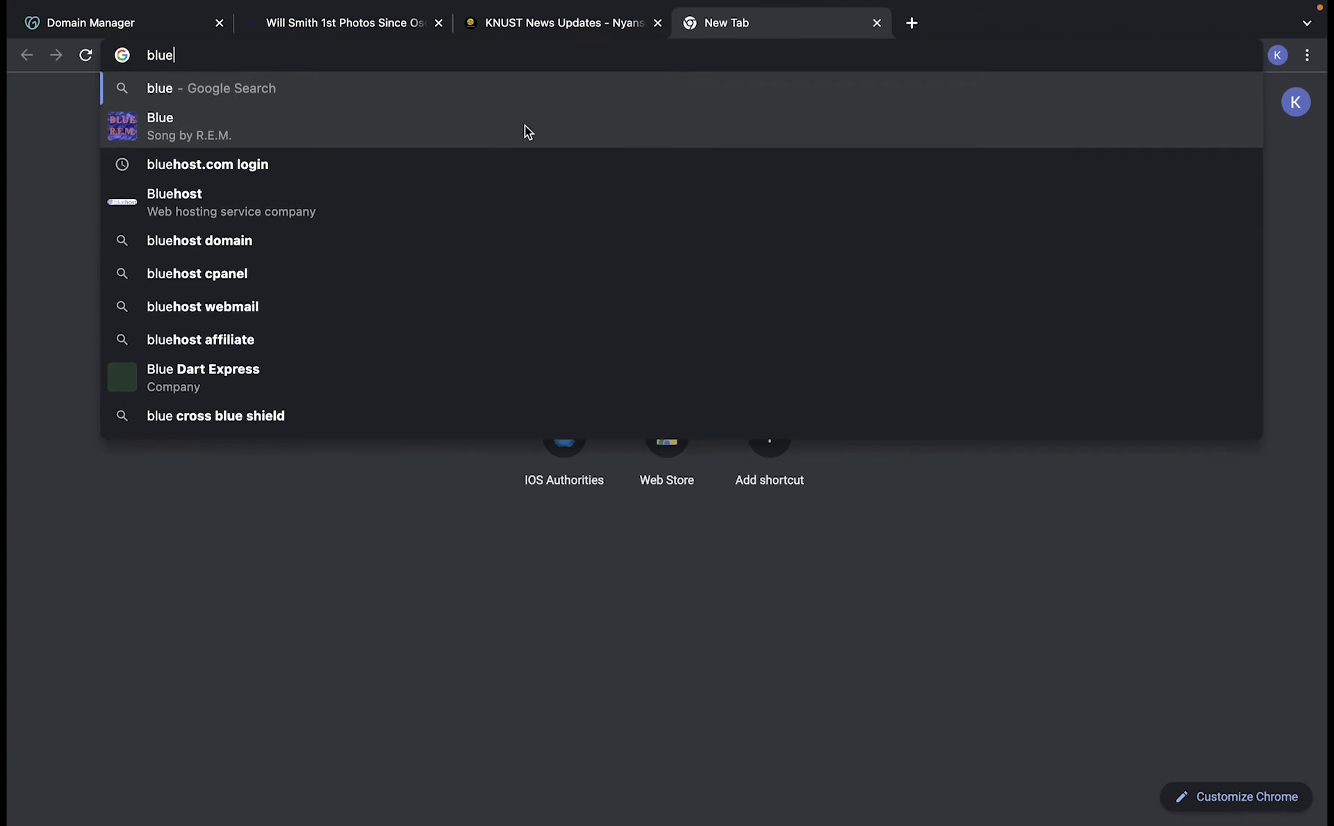
{"action": "type", "text": "host"}
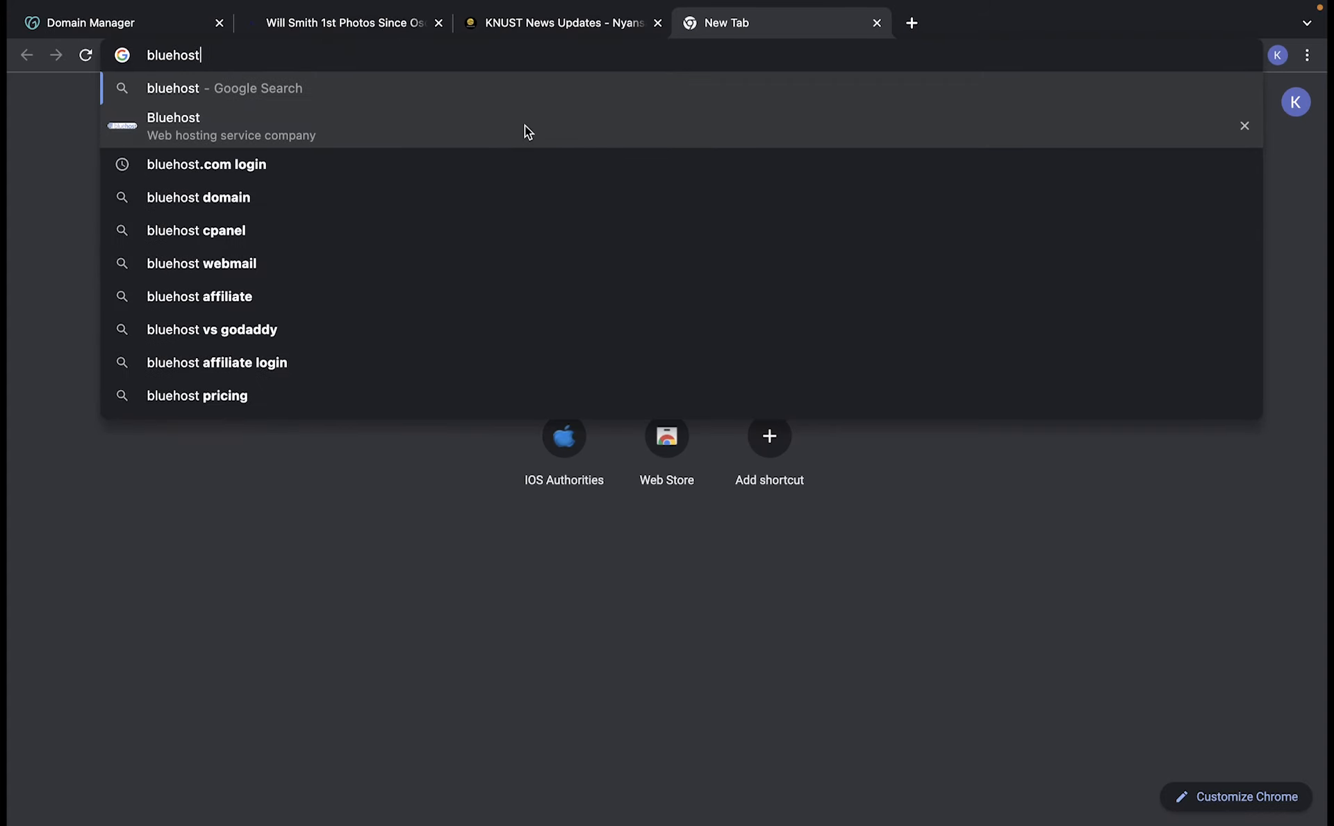
{"action": "key", "text": "Return"}
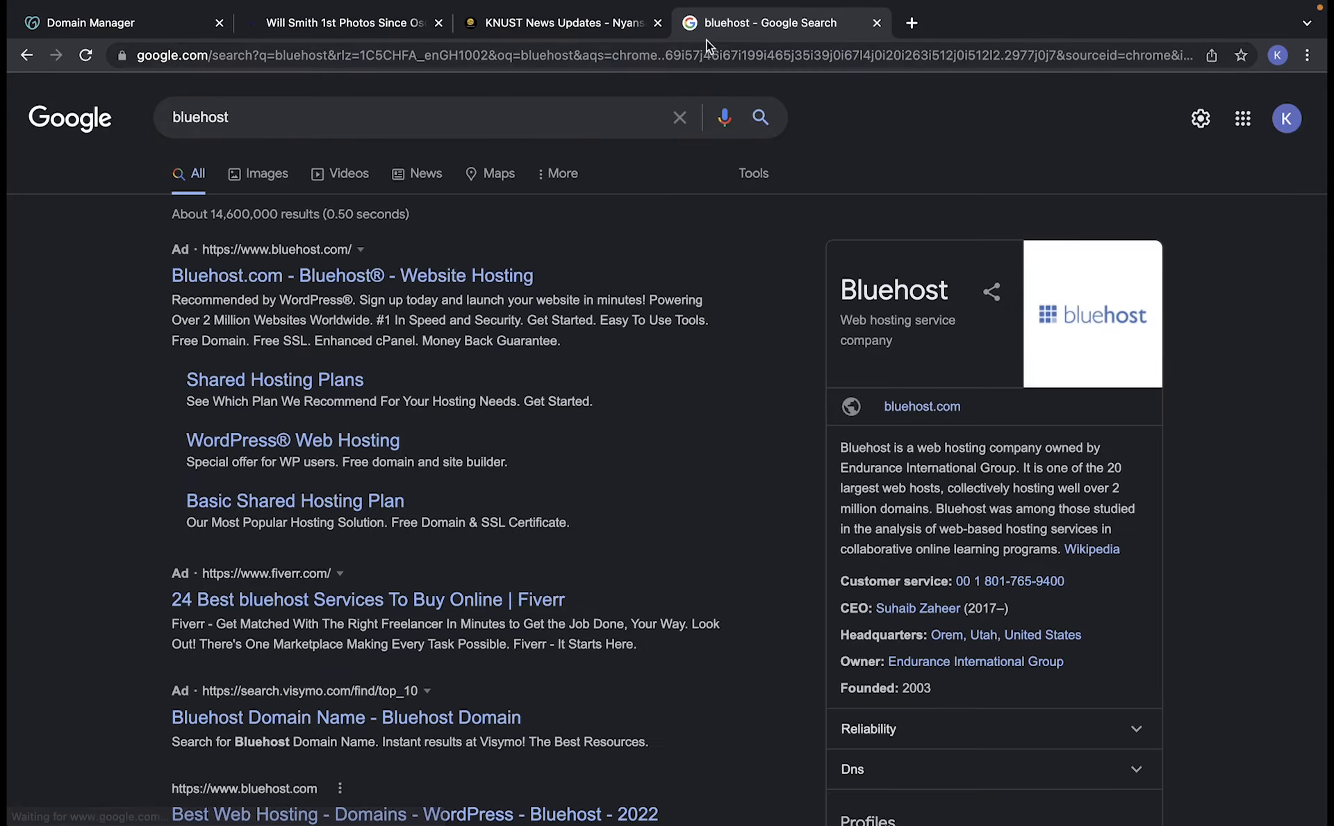
{"action": "left_click_drag", "start_coordinate": [711, 34], "coordinate": [335, 25]}
{"action": "left_click", "coordinate": [357, 284]}
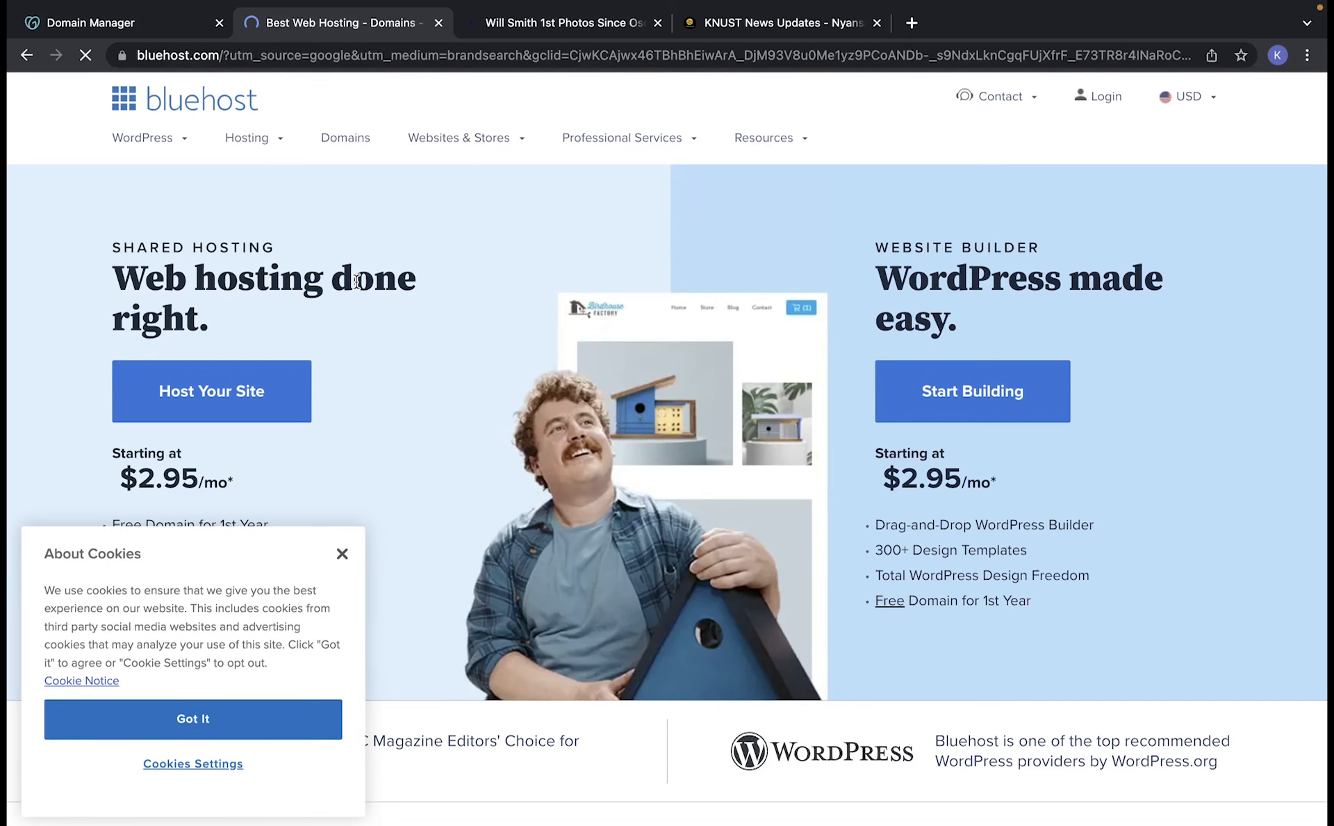
- Check the GoDaddy domain list, return to Bluehost and accept the cookie notice
{"action": "left_click", "coordinate": [148, 30]}
{"action": "left_click", "coordinate": [282, 32]}
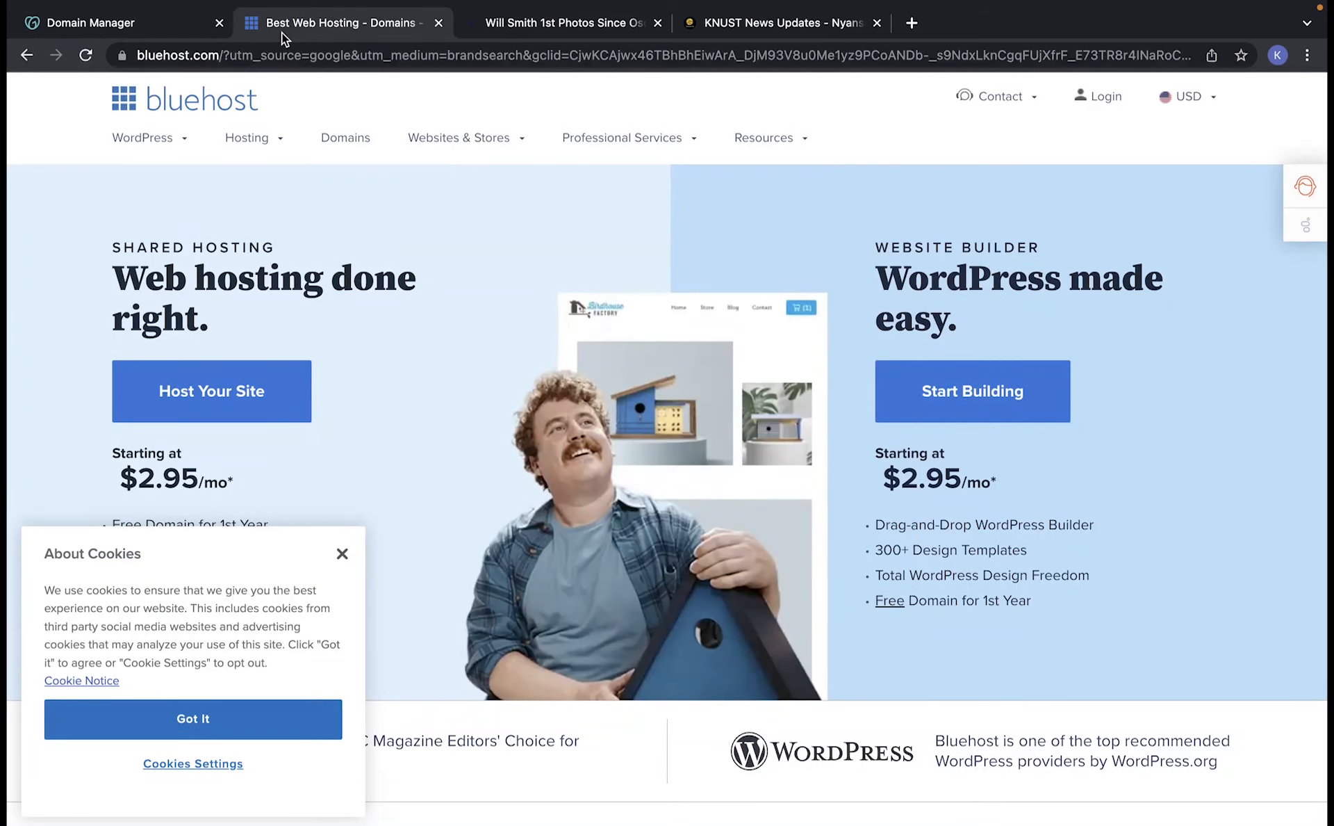
{"action": "left_click", "coordinate": [152, 30]}
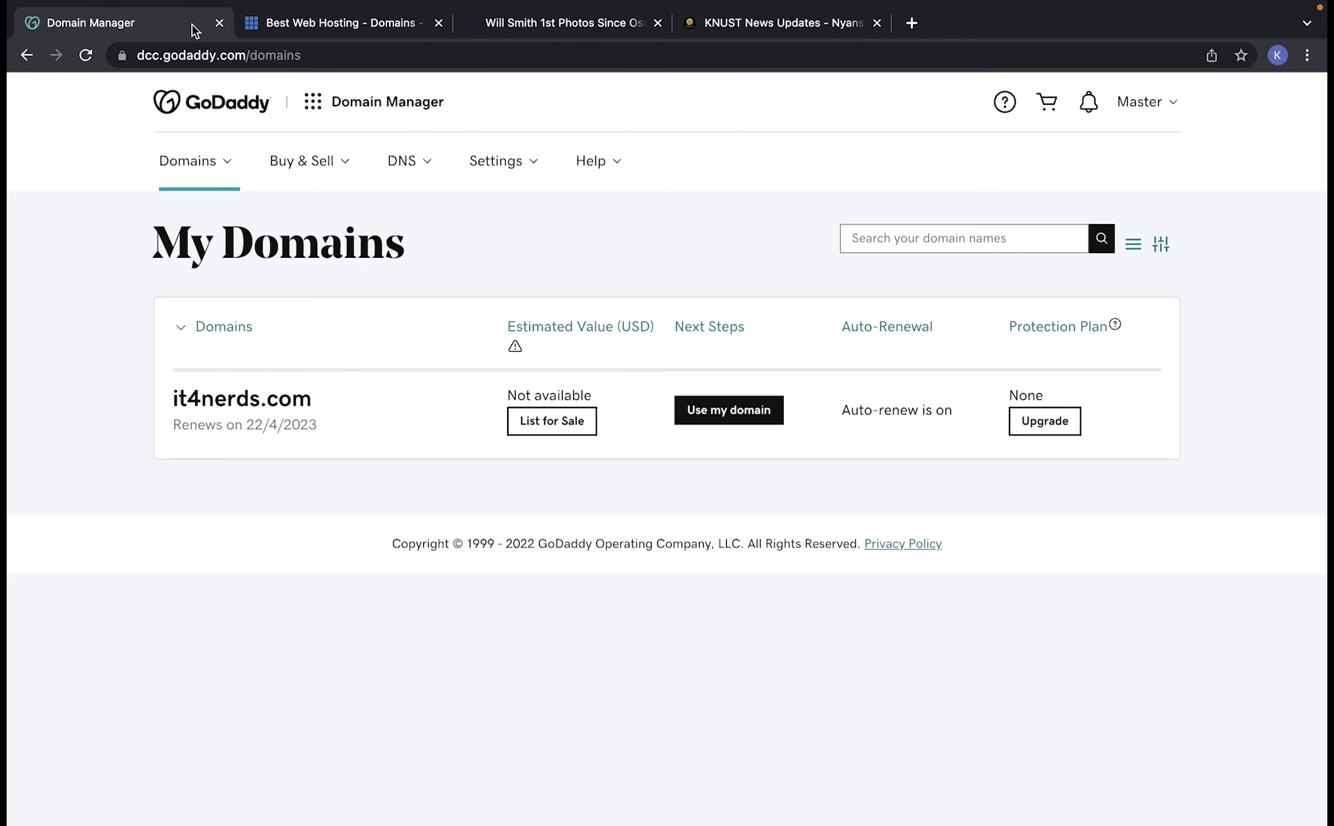
{"action": "left_click", "coordinate": [278, 27]}
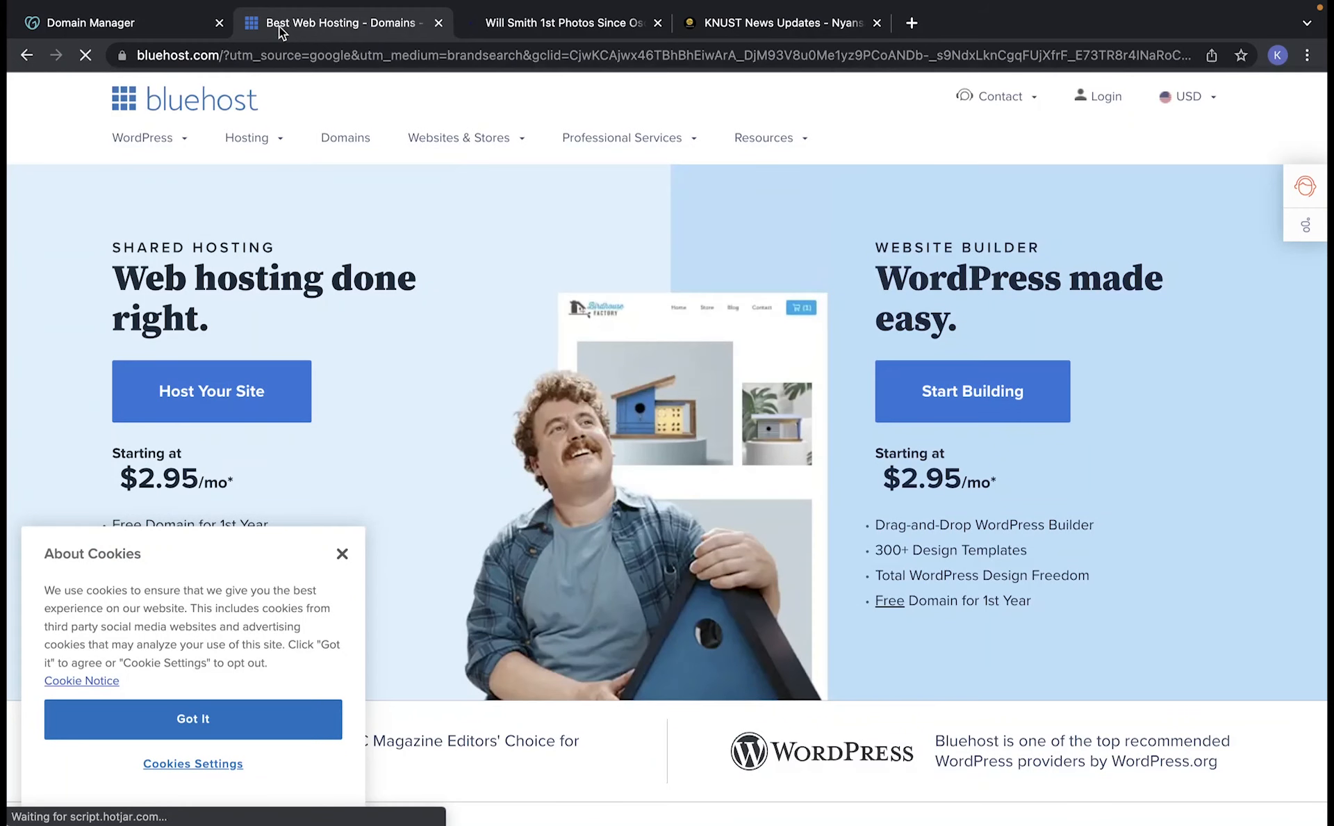
{"action": "left_click", "coordinate": [171, 723]}
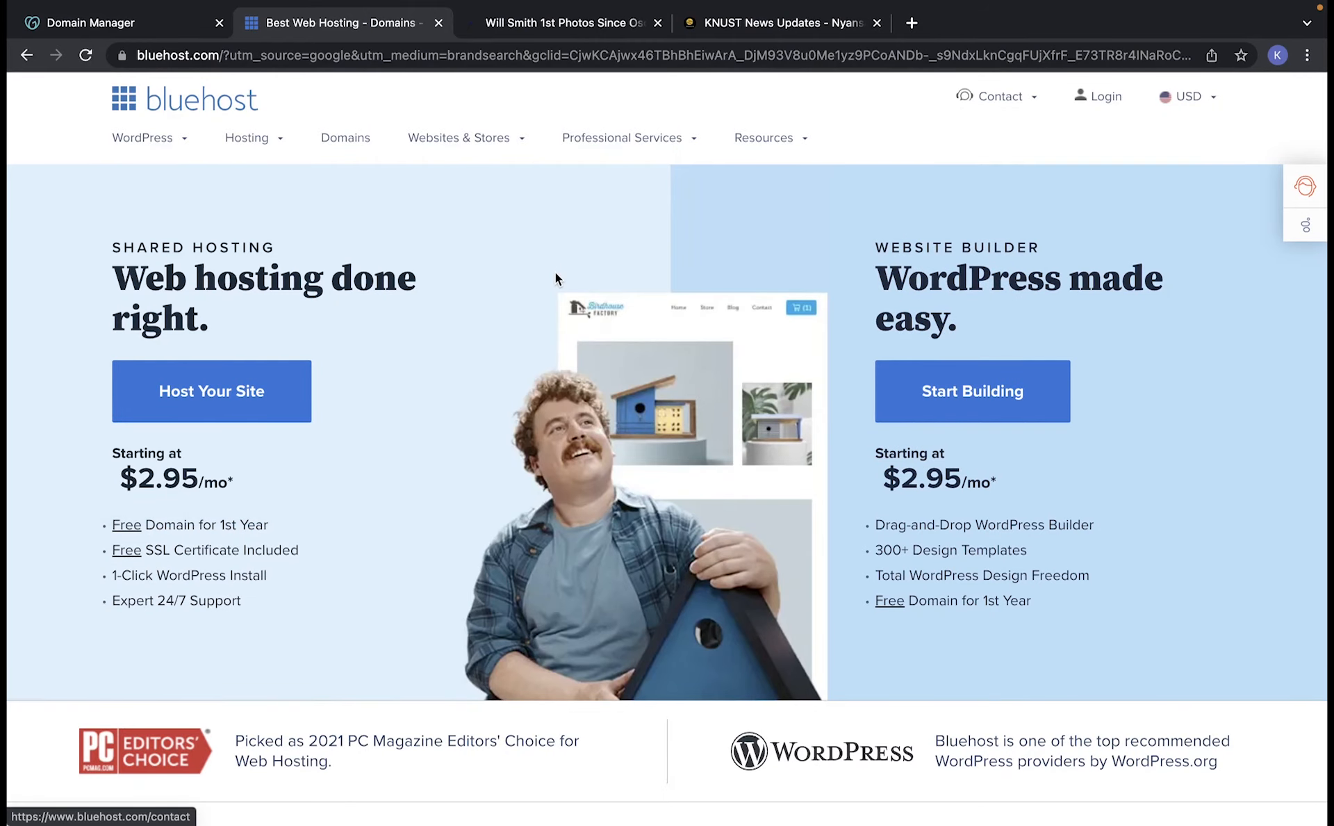
- Open the Shared Hosting page from Bluehost's Hosting menu
{"action": "scroll", "coordinate": [556, 273], "scroll_direction": "down", "scroll_amount": 4}
{"action": "scroll", "coordinate": [556, 272], "scroll_direction": "down", "scroll_amount": 10}
{"action": "scroll", "coordinate": [556, 272], "scroll_direction": "up", "scroll_amount": 15}
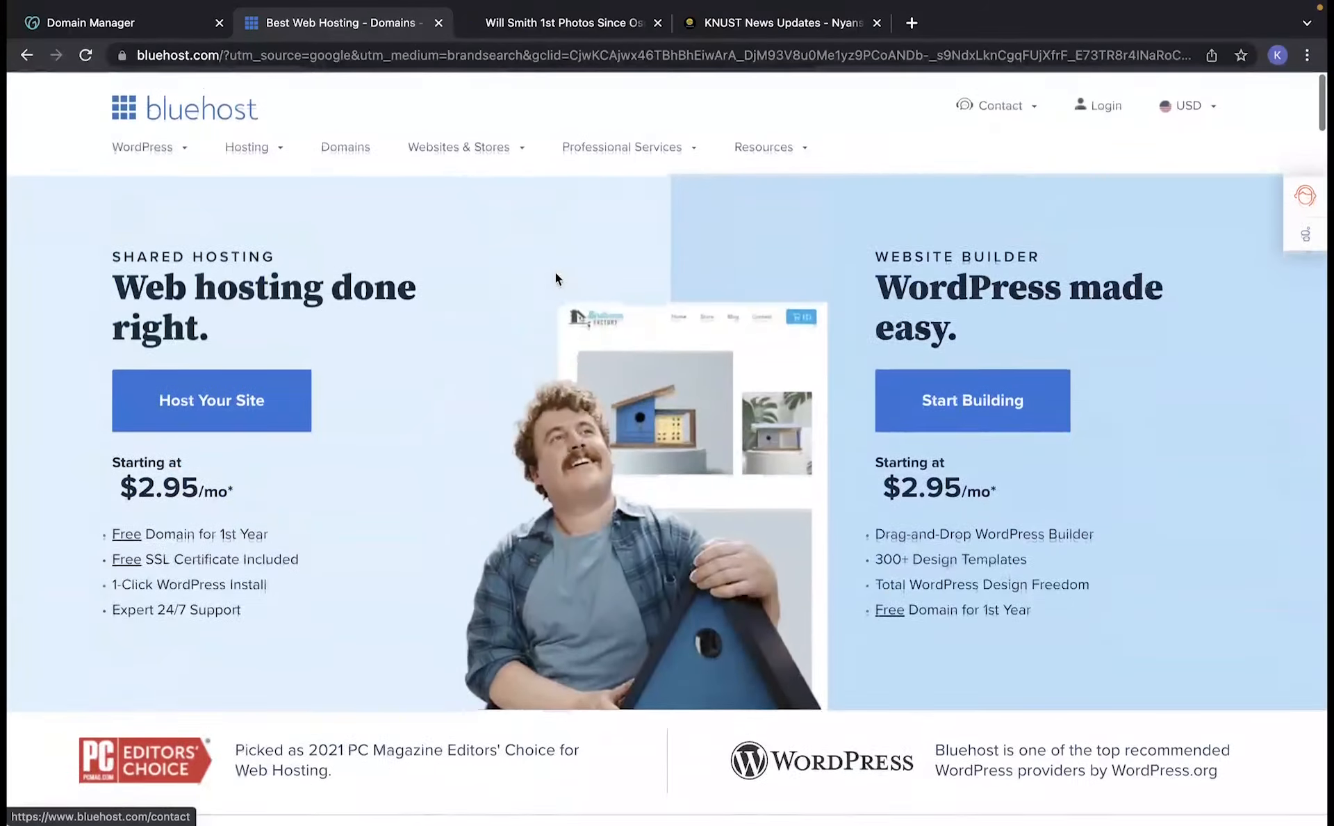
{"action": "mouse_move", "coordinate": [274, 139]}
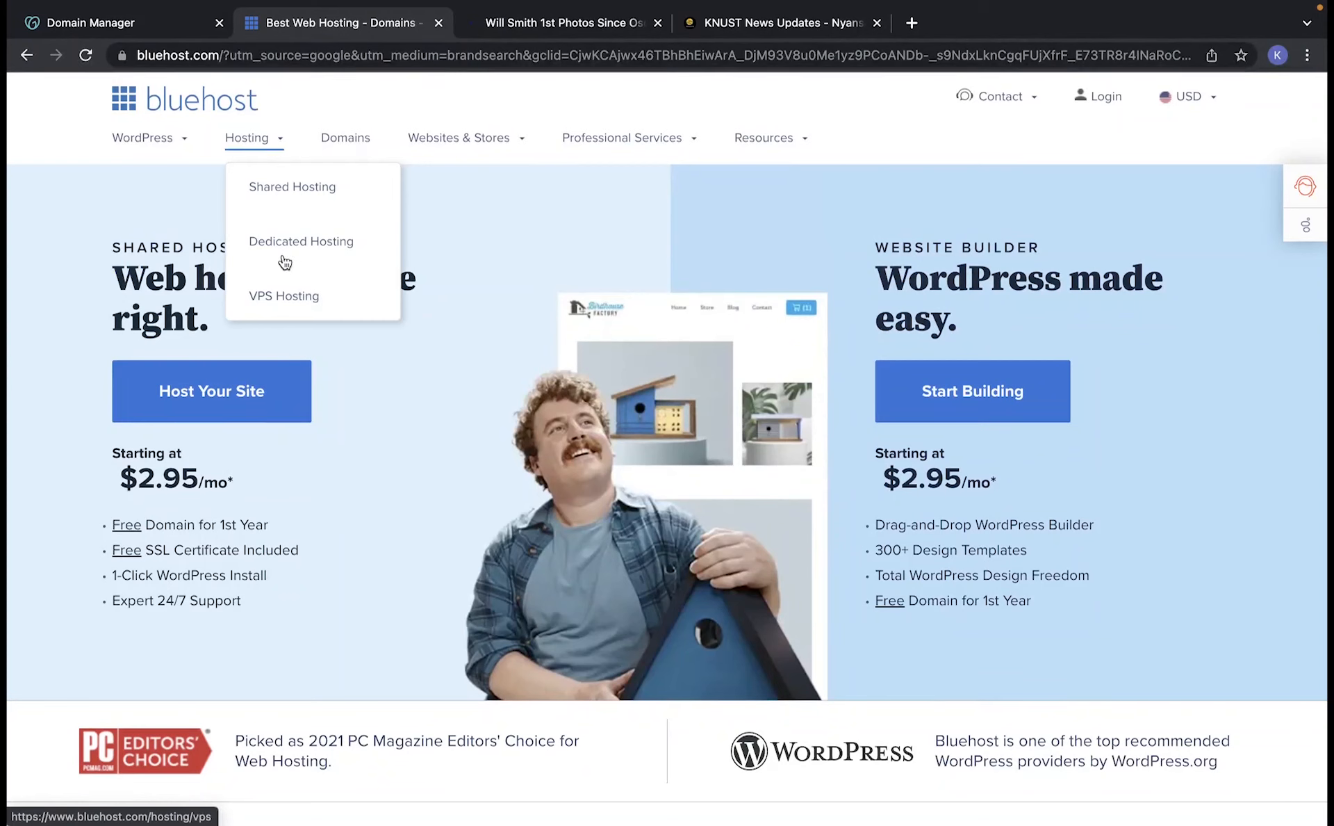
{"action": "left_click", "coordinate": [287, 210]}
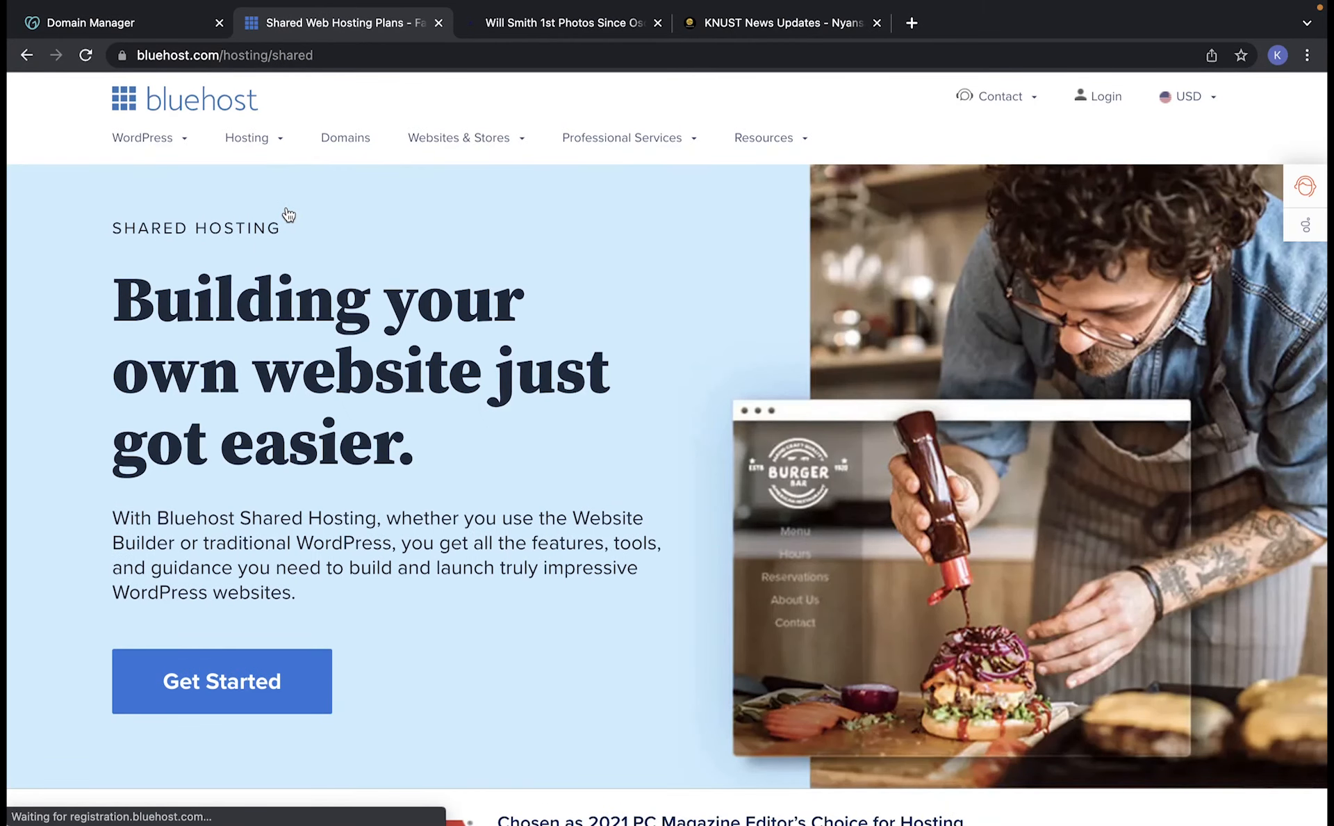
- Select the Choice Plus plan at $5.45/mo on the 12-month term
{"action": "scroll", "coordinate": [395, 386], "scroll_direction": "down", "scroll_amount": 9}
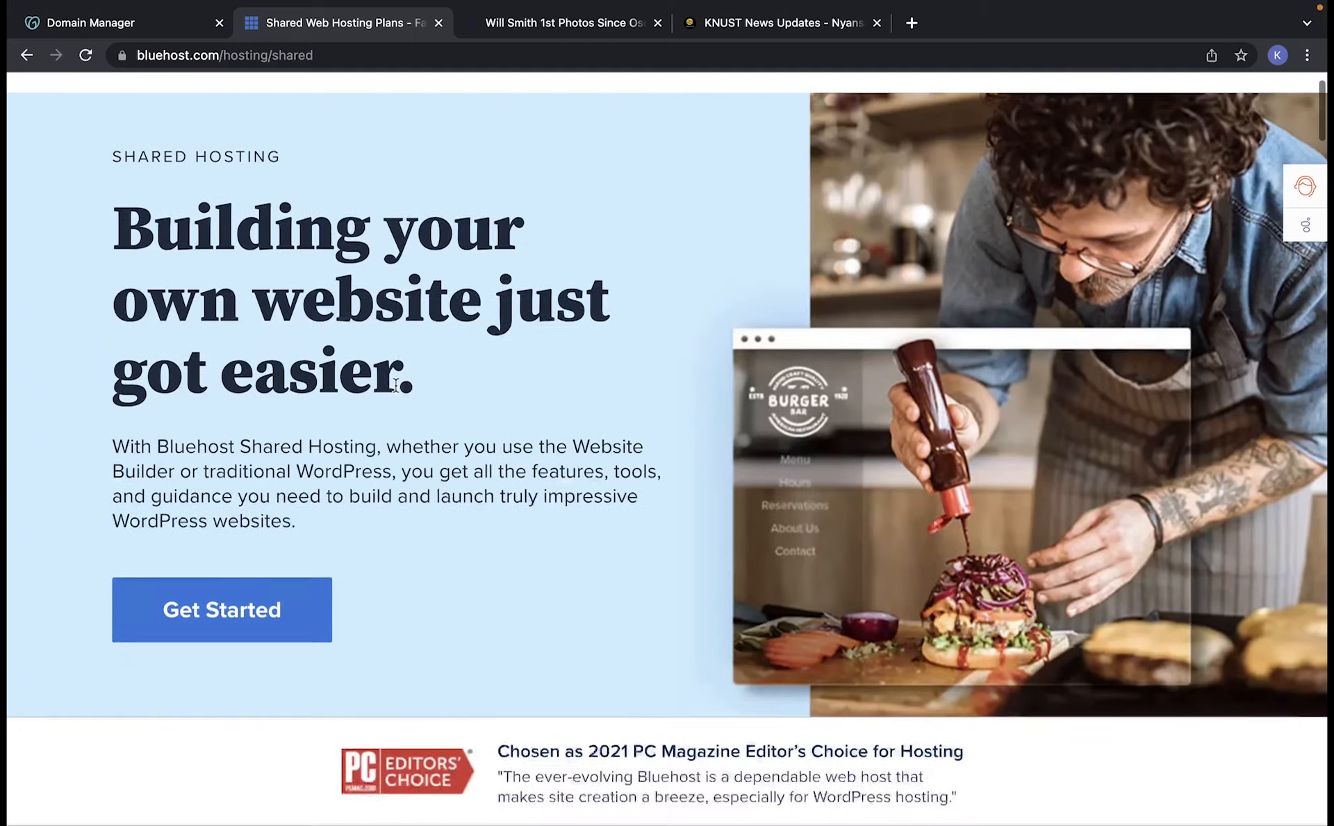
{"action": "scroll", "coordinate": [395, 385], "scroll_direction": "down", "scroll_amount": 5}
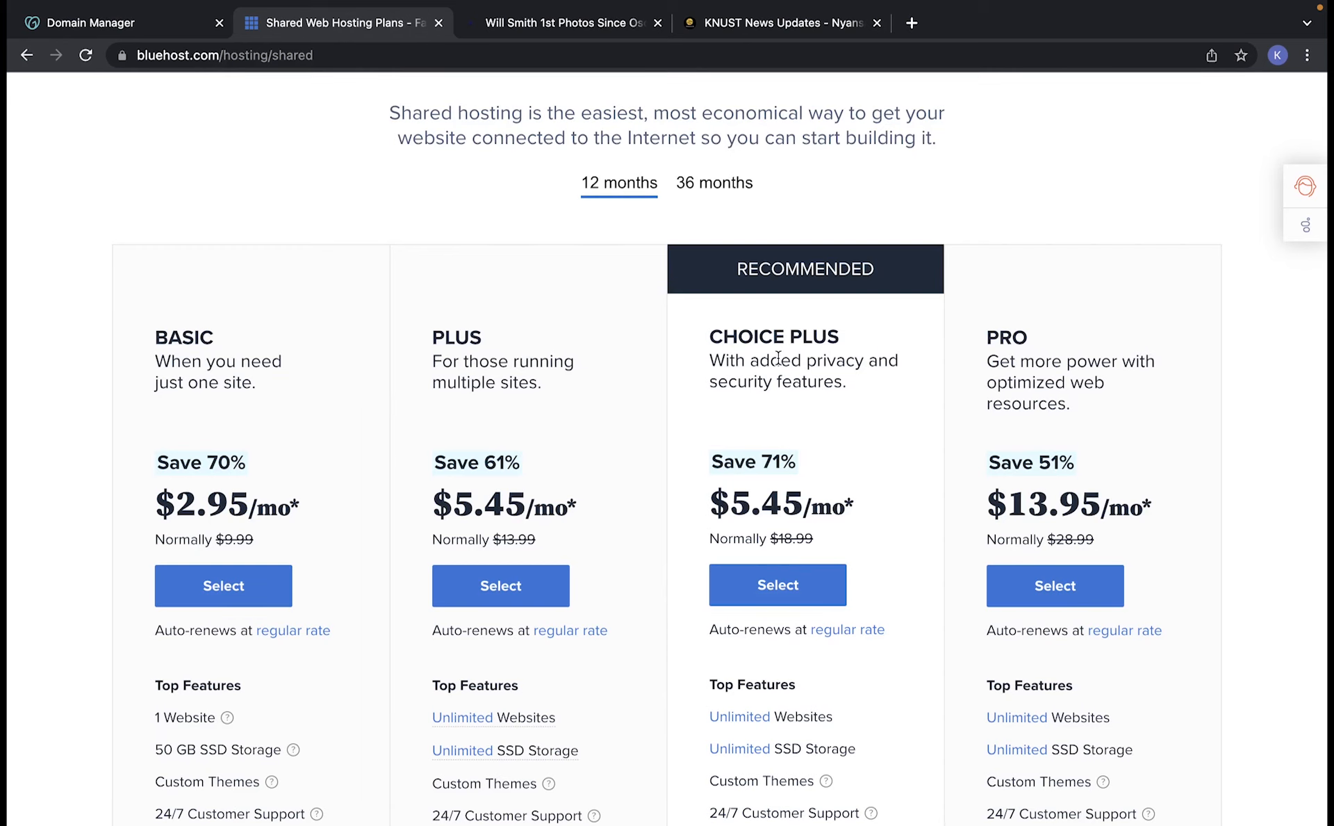
{"action": "scroll", "coordinate": [1053, 419], "scroll_direction": "down", "scroll_amount": 3}
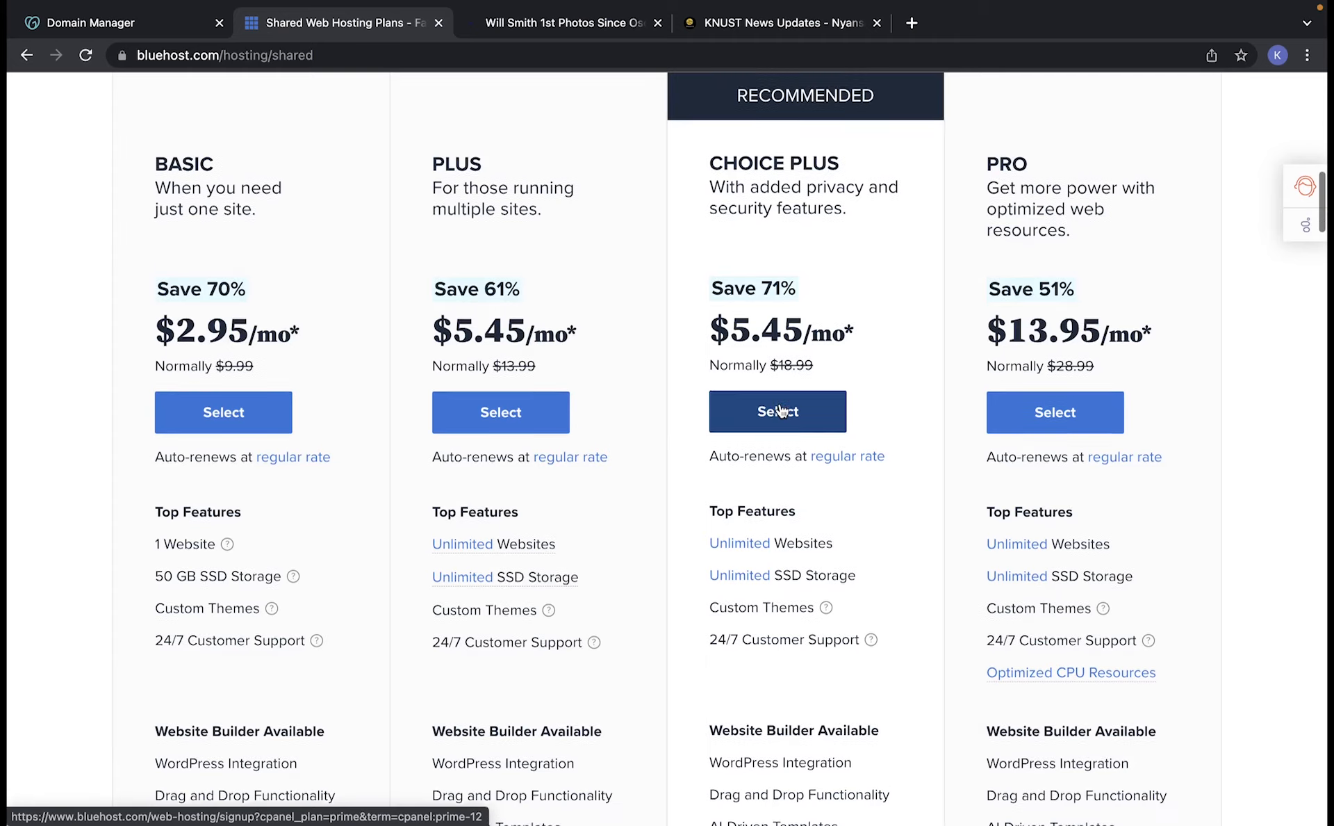
{"action": "scroll", "coordinate": [777, 408], "scroll_direction": "up", "scroll_amount": 3}
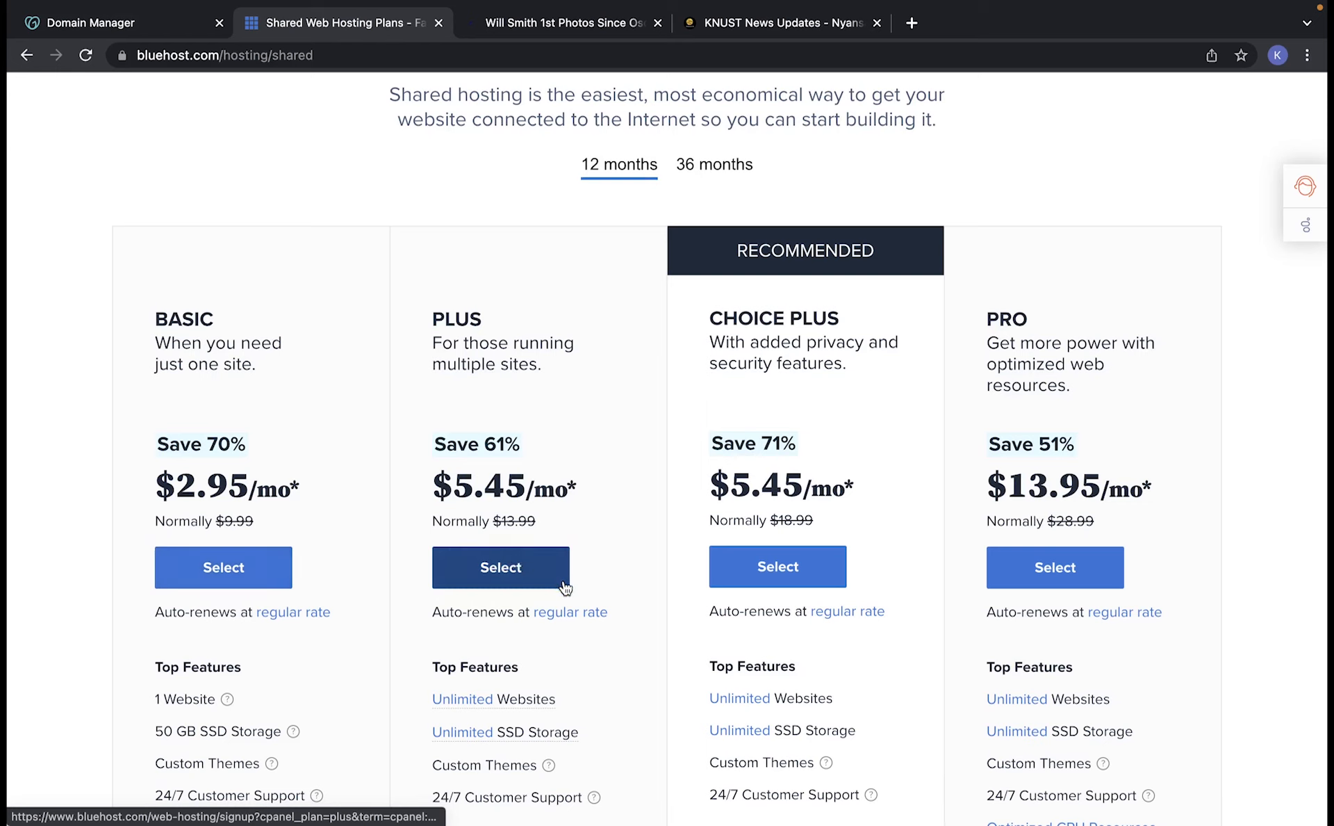
{"action": "left_click", "coordinate": [766, 582]}
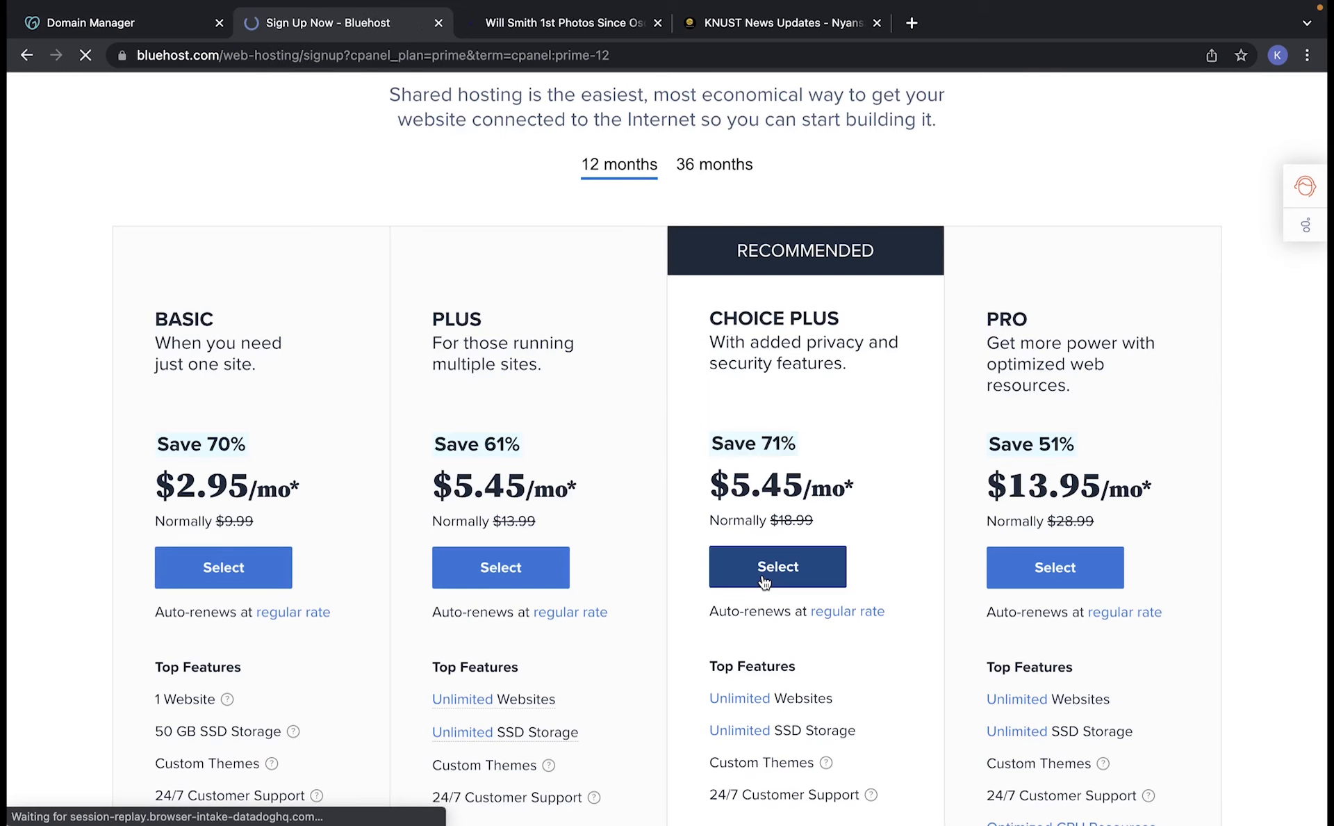
- Enter jwisetechs as a new domain with the .com ending and submit it
{"action": "left_click", "coordinate": [431, 474]}
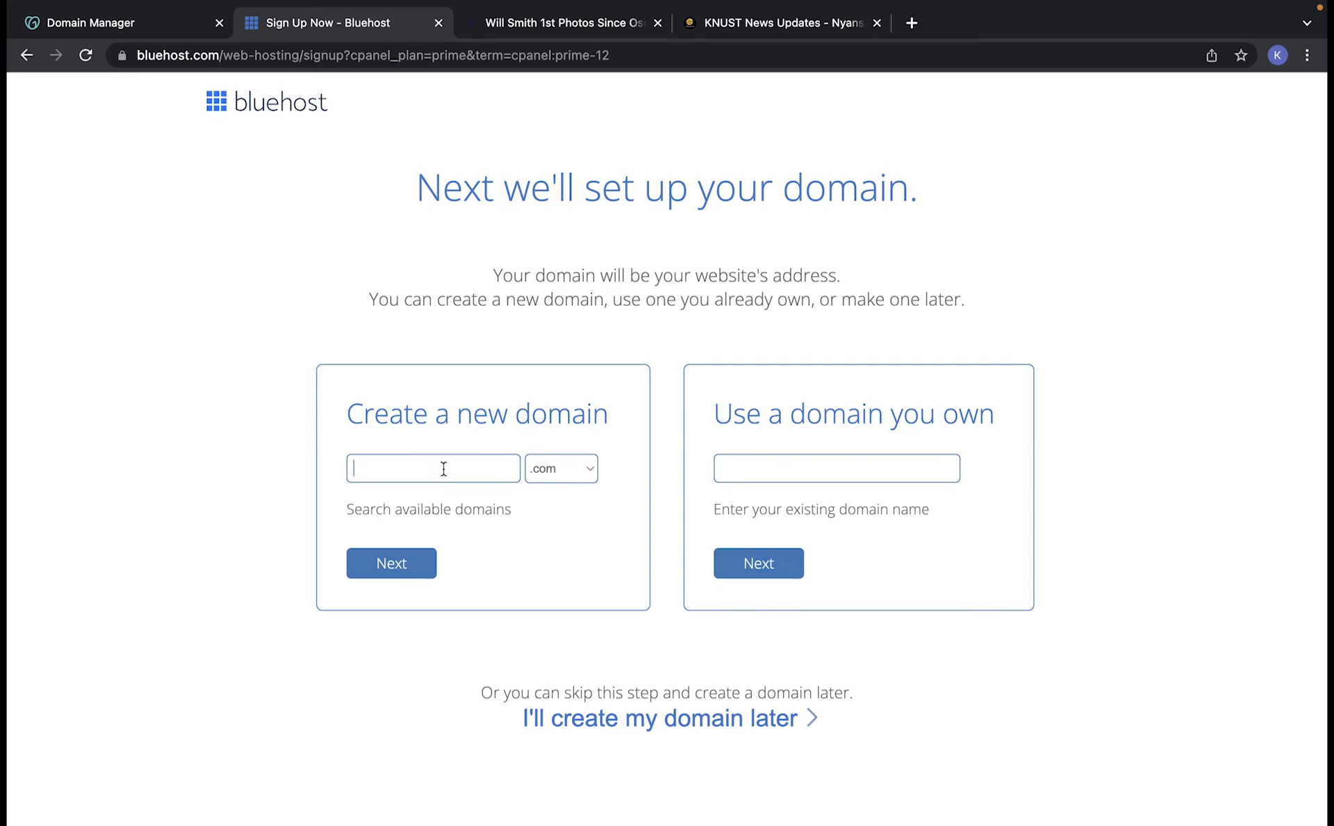
{"action": "left_click", "coordinate": [444, 468]}
{"action": "type", "text": "jwisetechs"}
{"action": "left_click", "coordinate": [585, 465]}
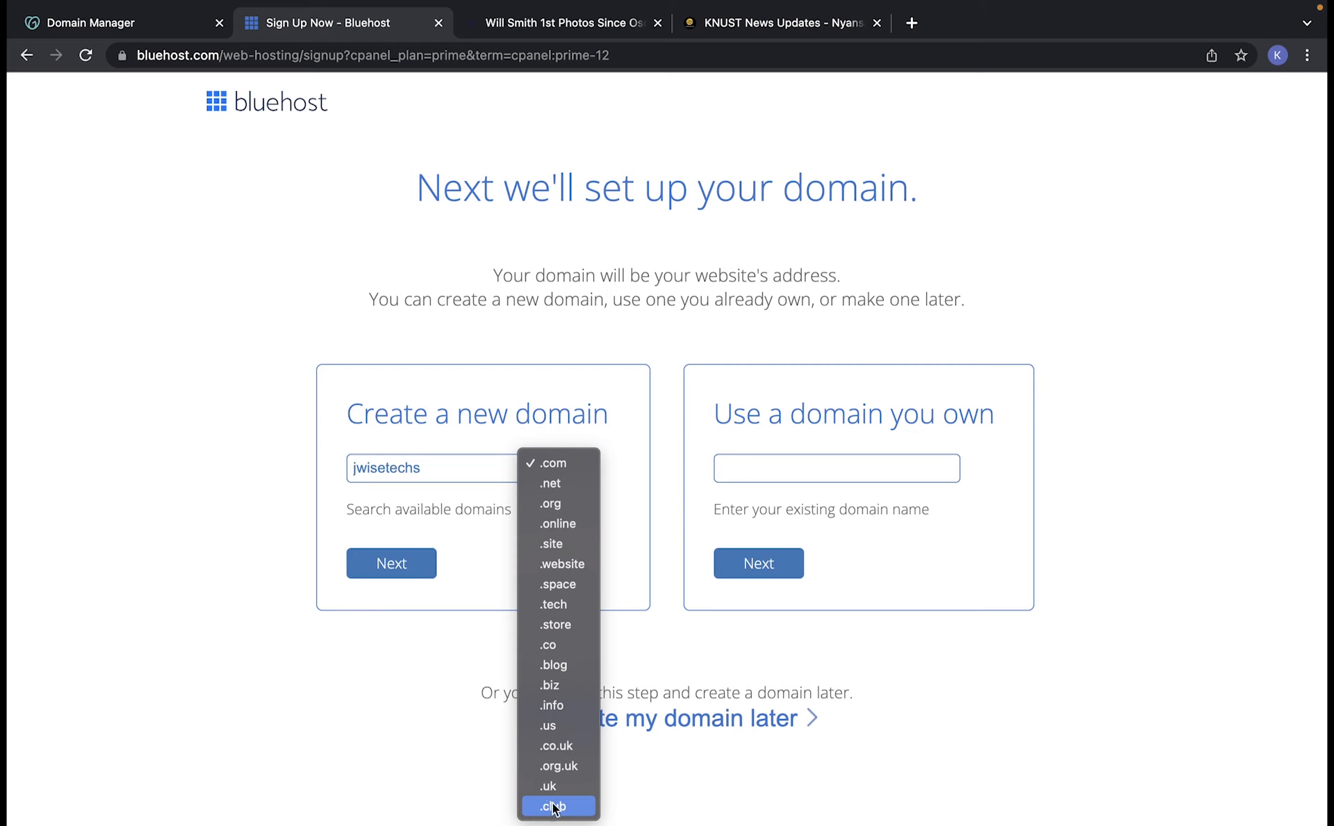
{"action": "left_click", "coordinate": [486, 535]}
{"action": "left_click", "coordinate": [417, 565]}
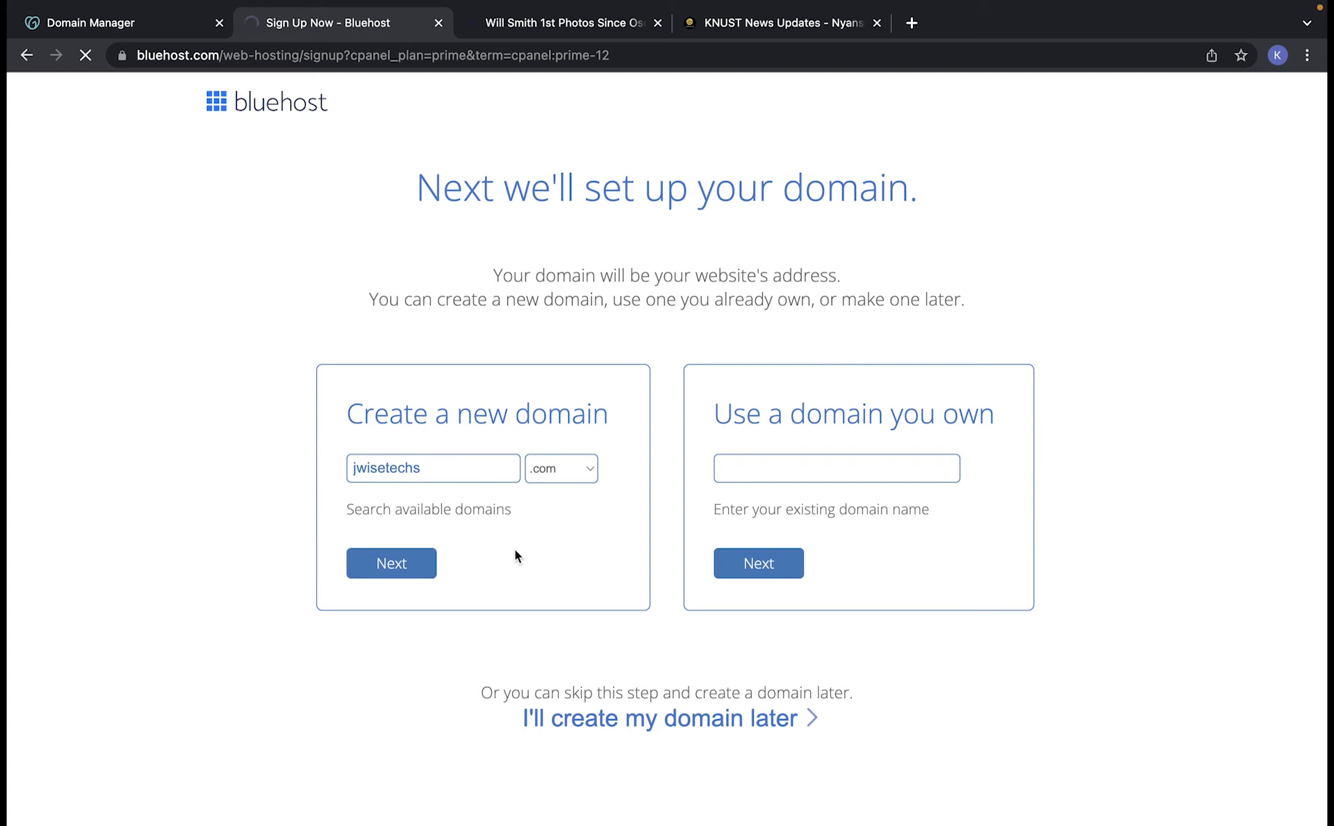
- Keep the Choice Plus account plan on the 12 Month term
{"action": "scroll", "coordinate": [695, 562], "scroll_direction": "down", "scroll_amount": 1}
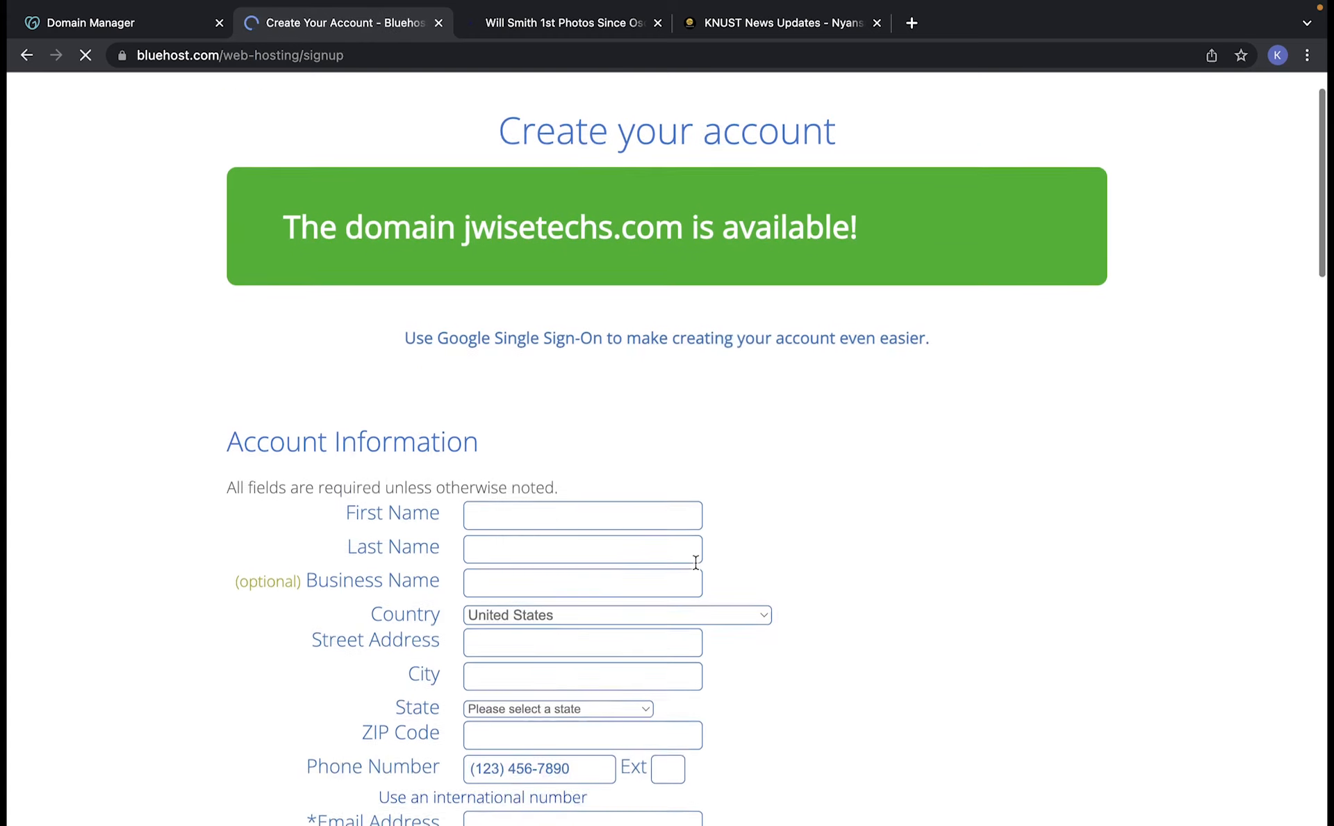
{"action": "scroll", "coordinate": [696, 563], "scroll_direction": "down", "scroll_amount": 1}
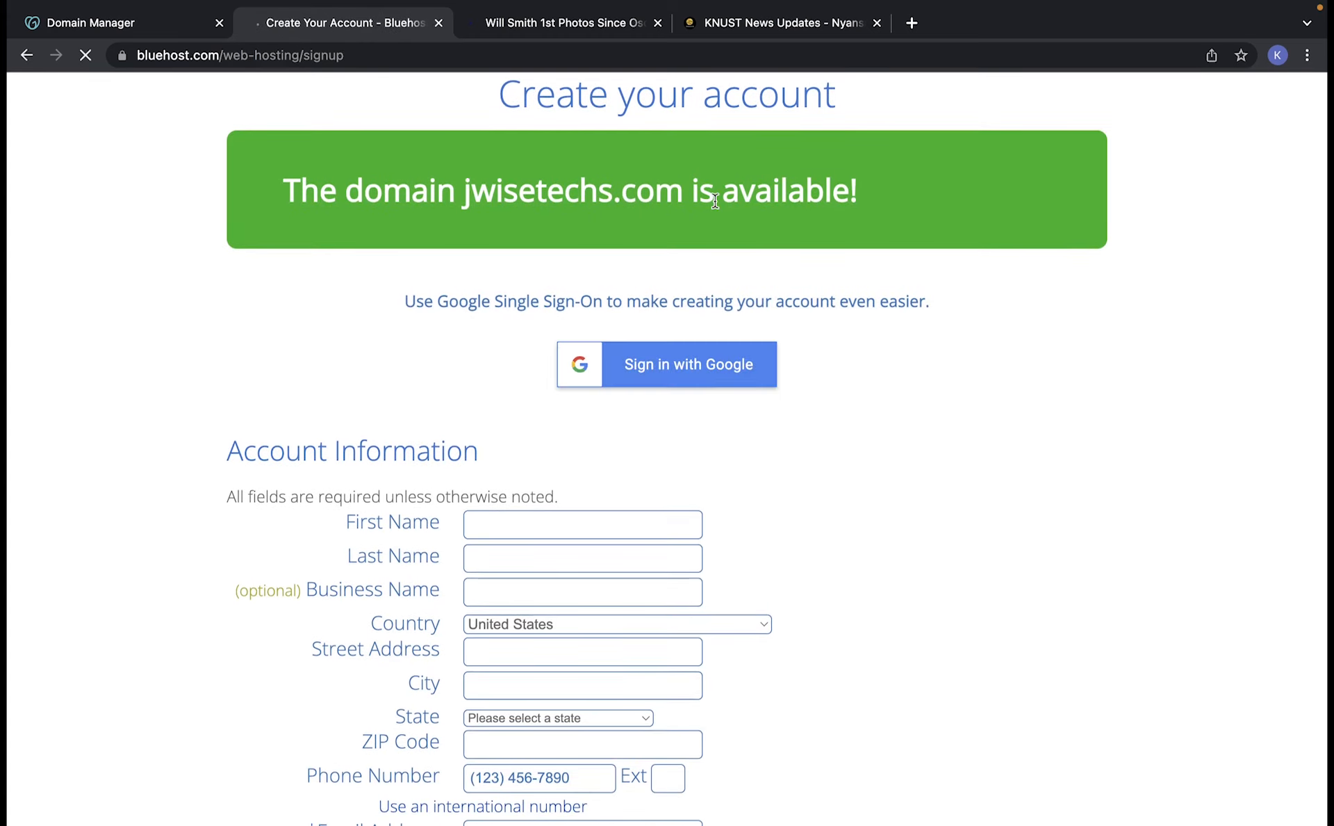
{"action": "scroll", "coordinate": [514, 456], "scroll_direction": "down", "scroll_amount": 4}
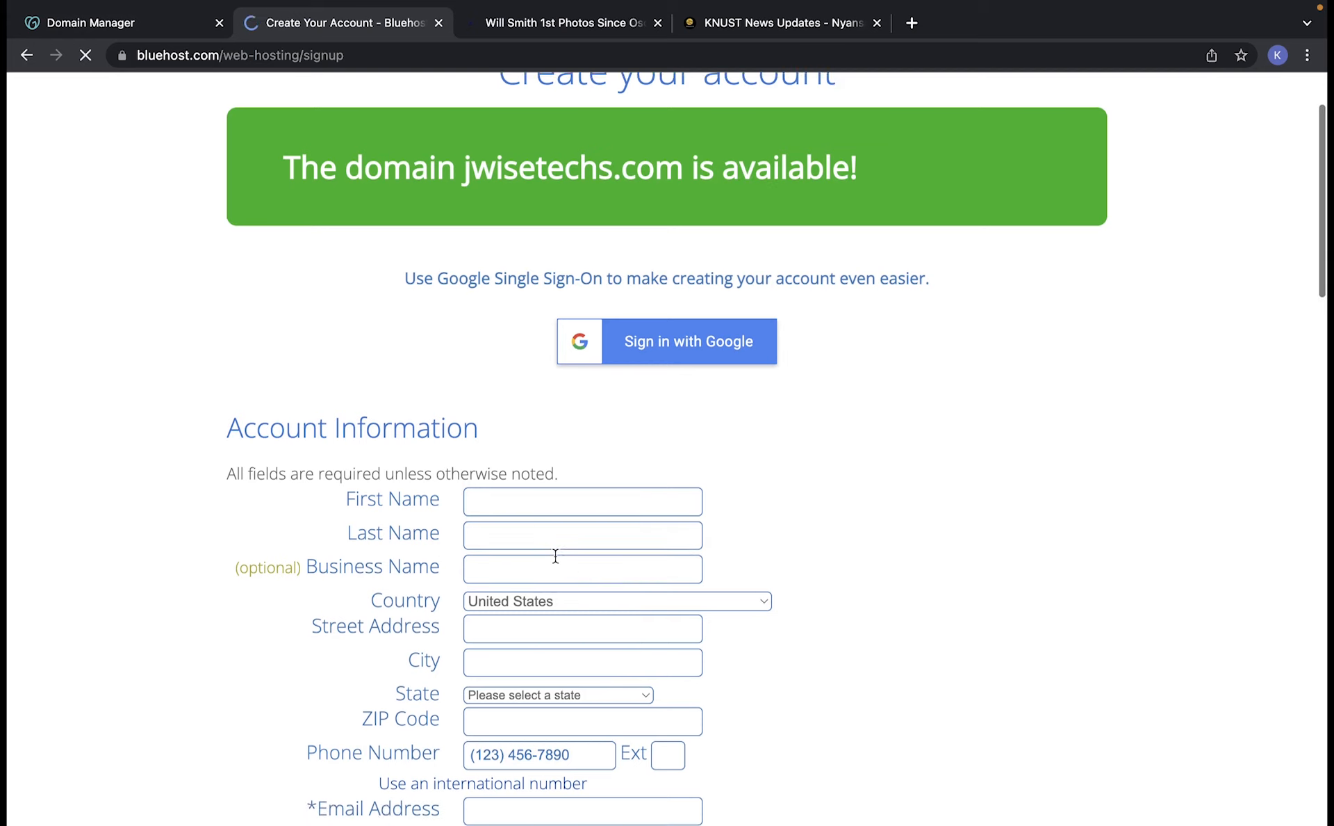
{"action": "left_click", "coordinate": [502, 339]}
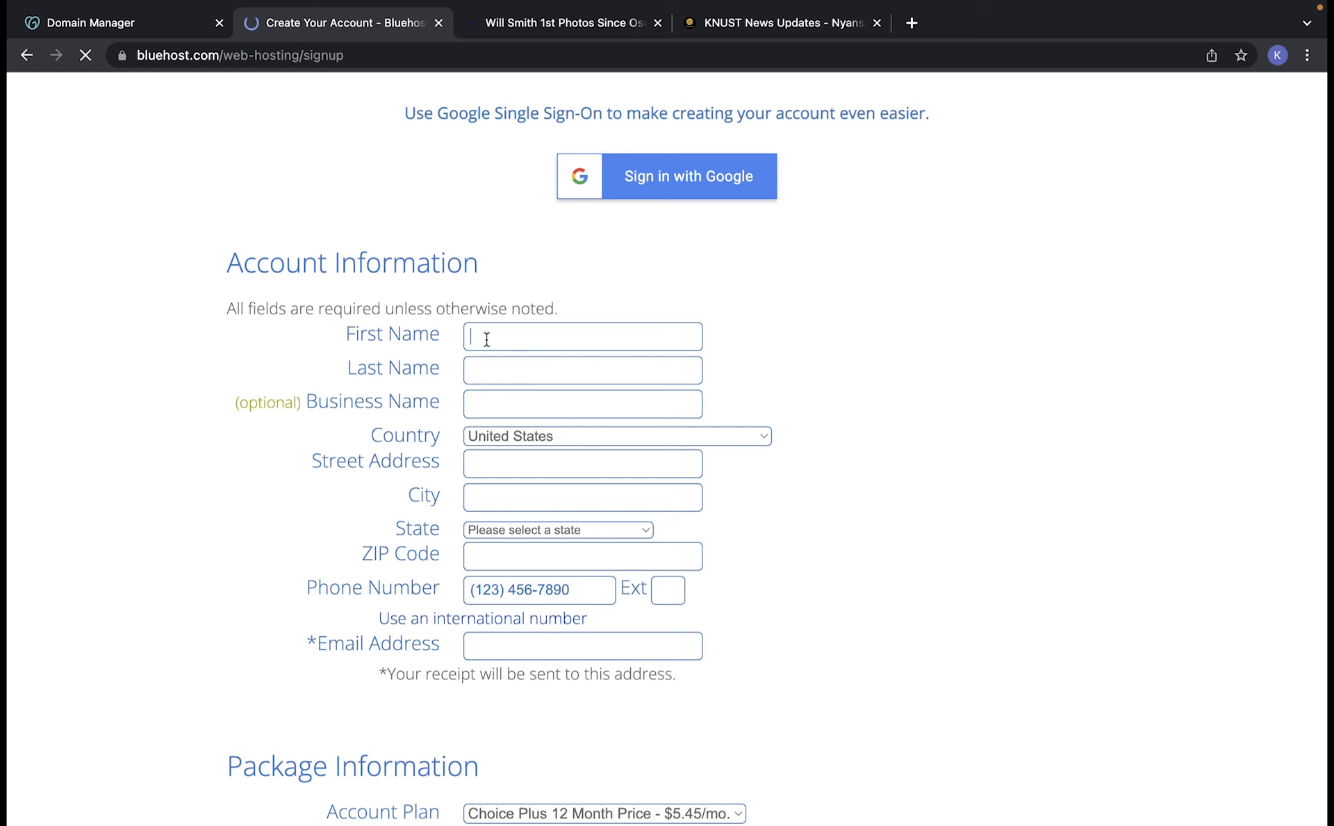
{"action": "scroll", "coordinate": [543, 373], "scroll_direction": "down", "scroll_amount": 10}
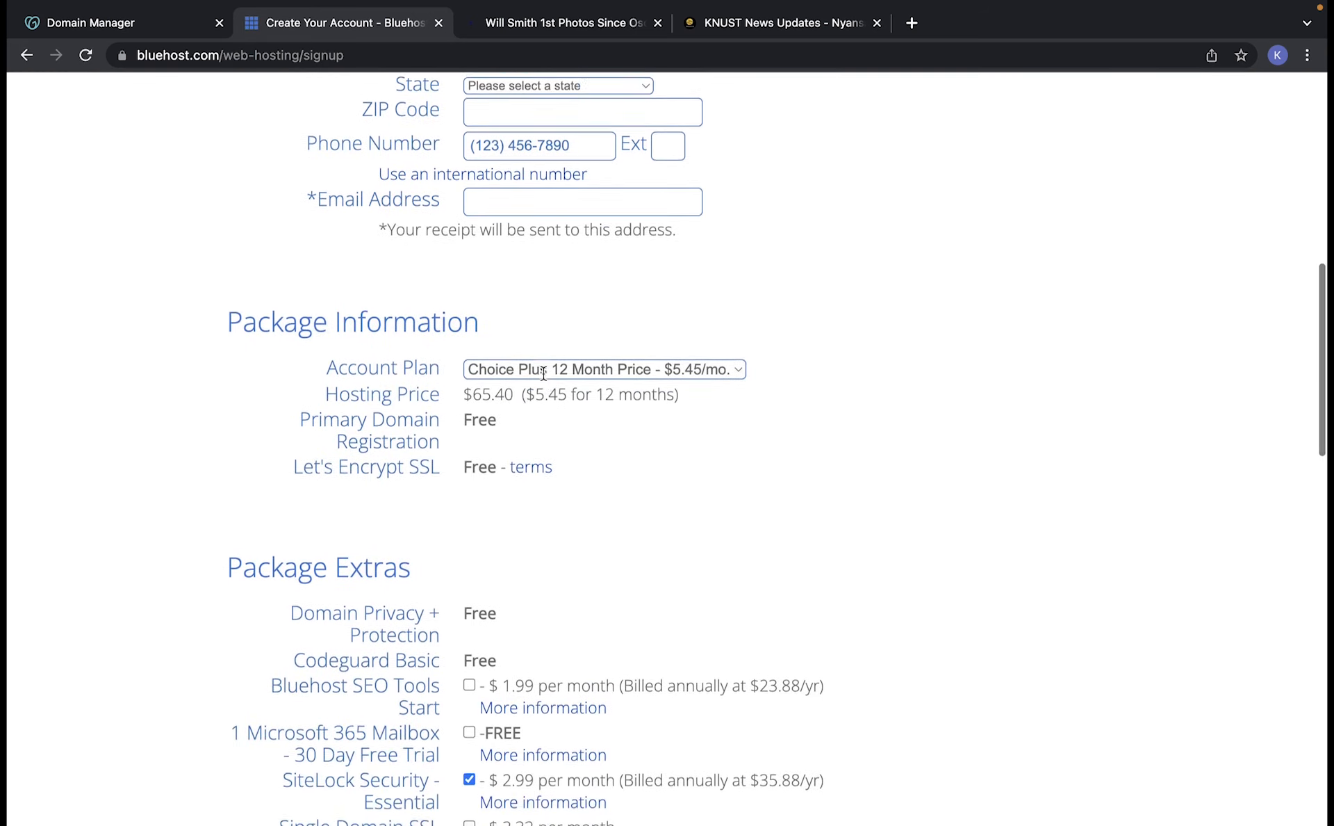
{"action": "left_click", "coordinate": [634, 190]}
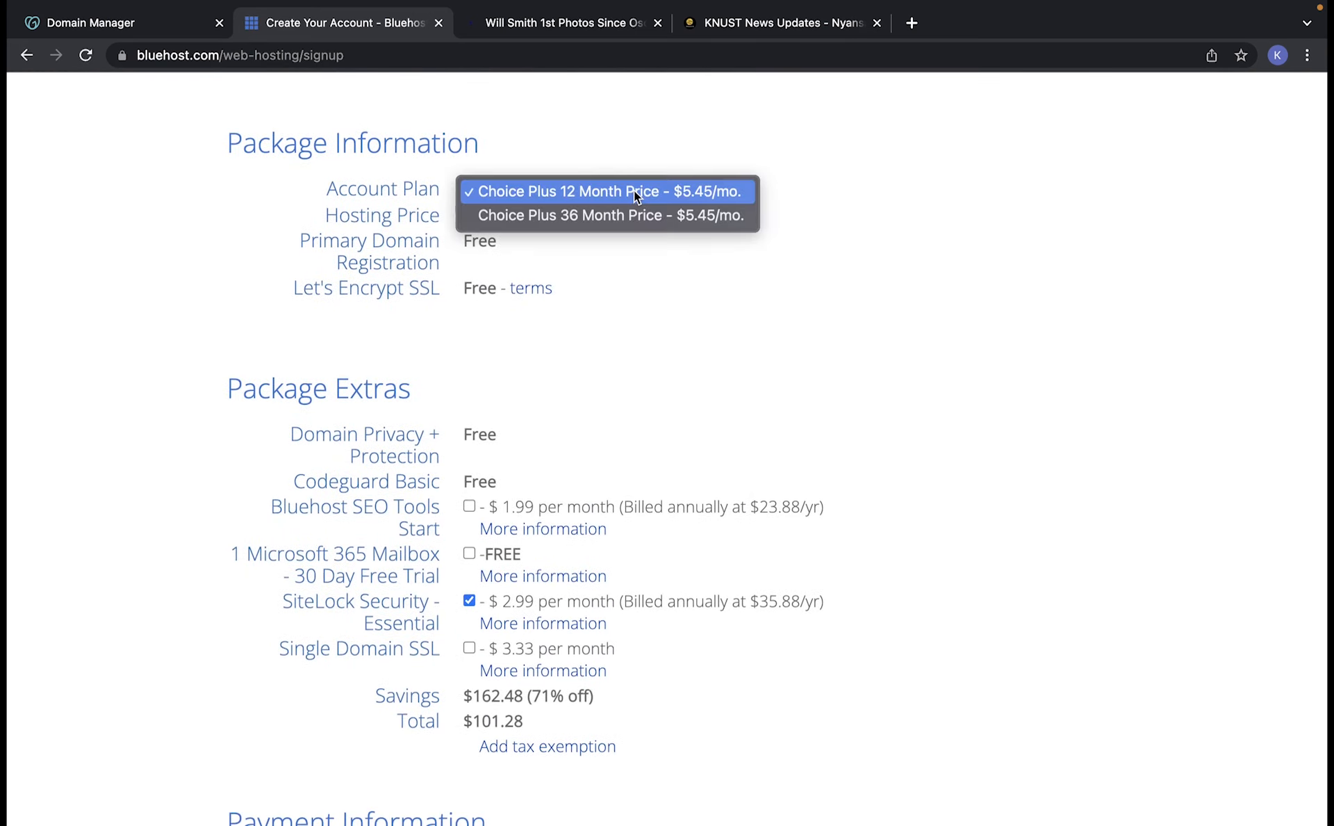
{"action": "left_click", "coordinate": [673, 194]}
- Add the SEO Tools Start and Single Domain SSL extras, bringing the total to $165.15
{"action": "scroll", "coordinate": [502, 397], "scroll_direction": "down", "scroll_amount": 3}
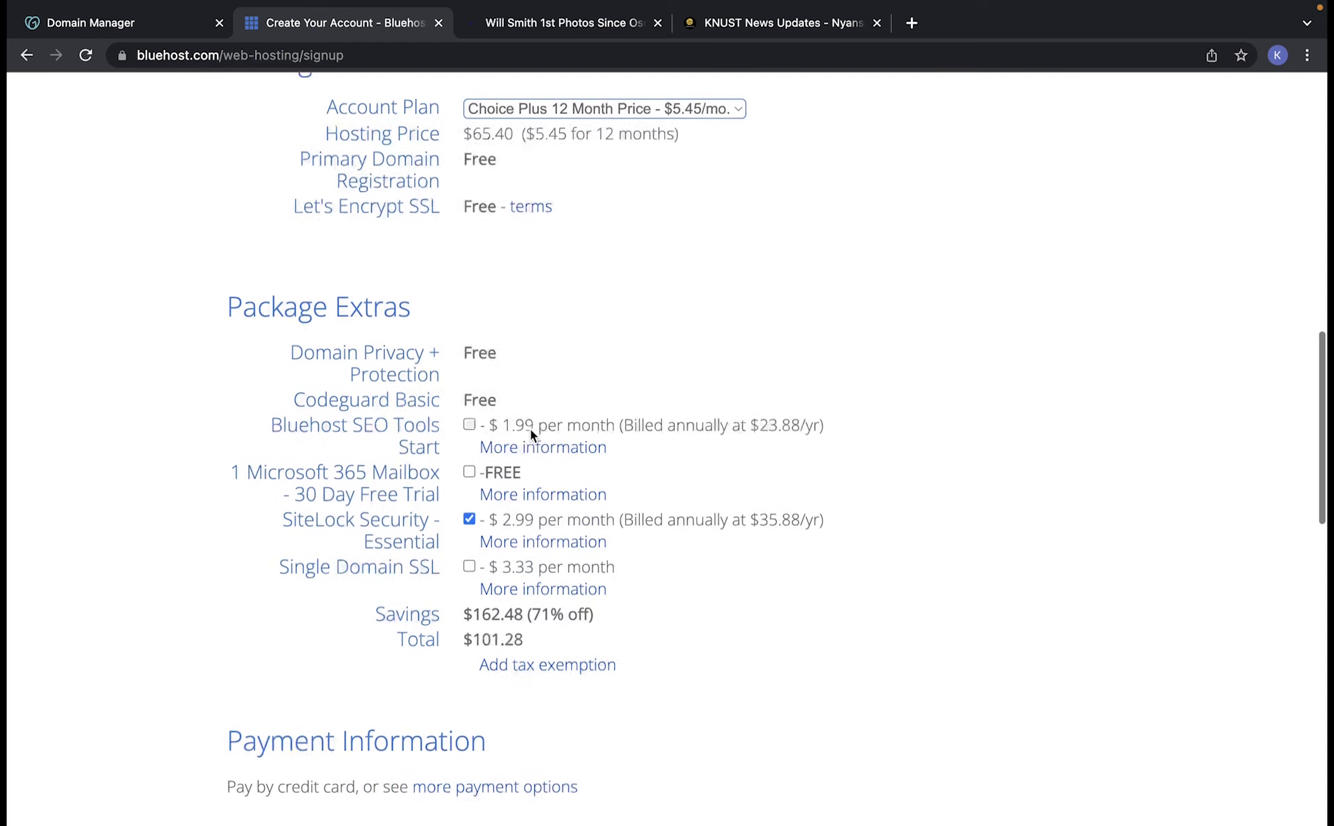
{"action": "scroll", "coordinate": [395, 438], "scroll_direction": "down", "scroll_amount": 2}
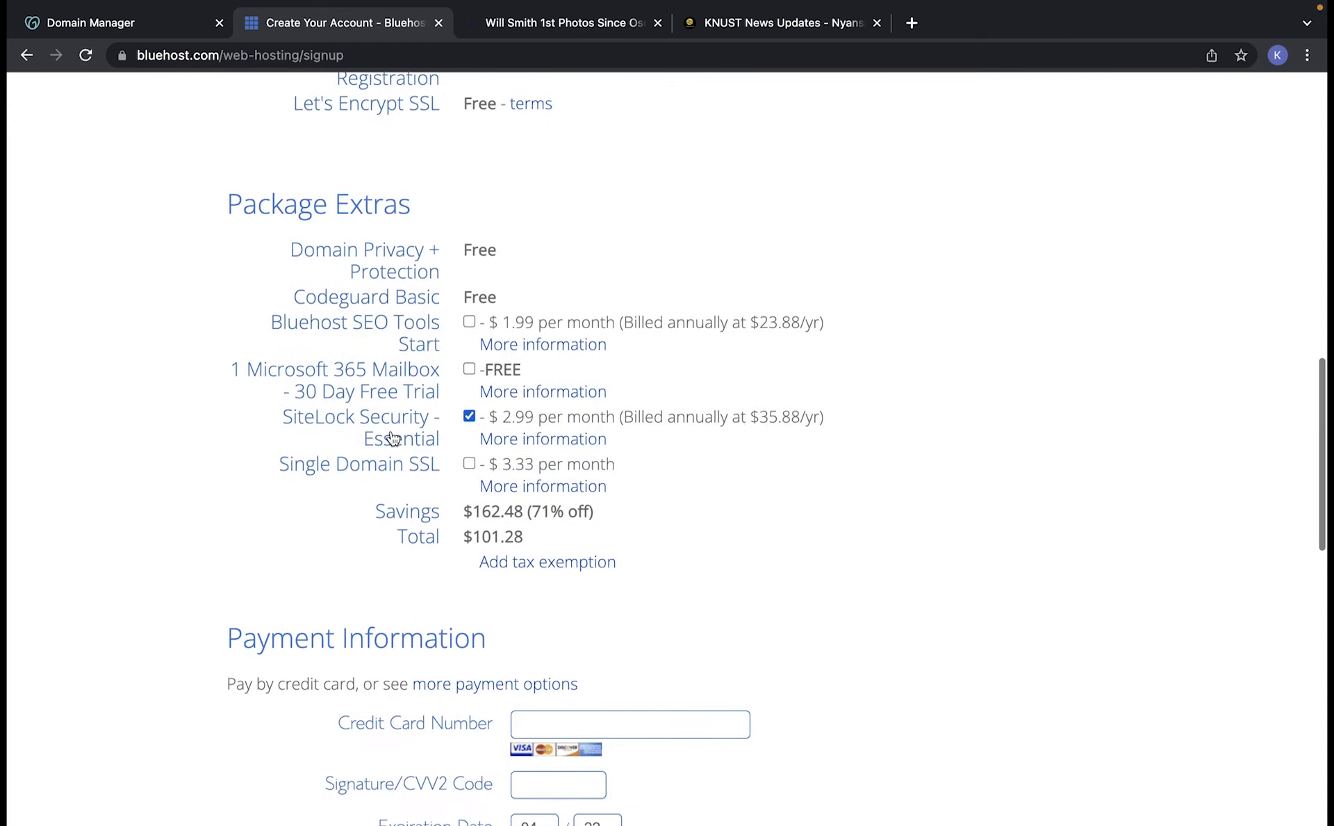
{"action": "left_click", "coordinate": [470, 322]}
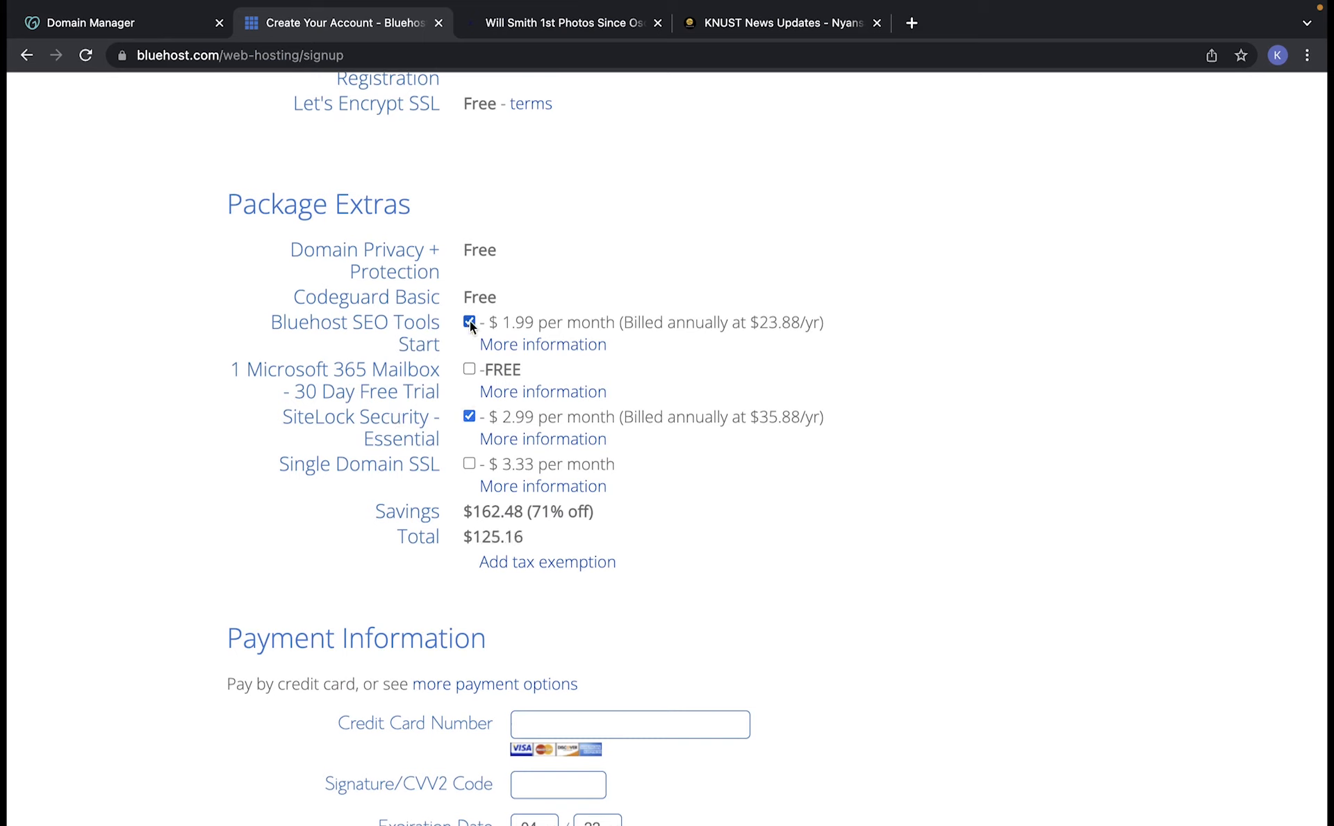
{"action": "left_click", "coordinate": [469, 463]}
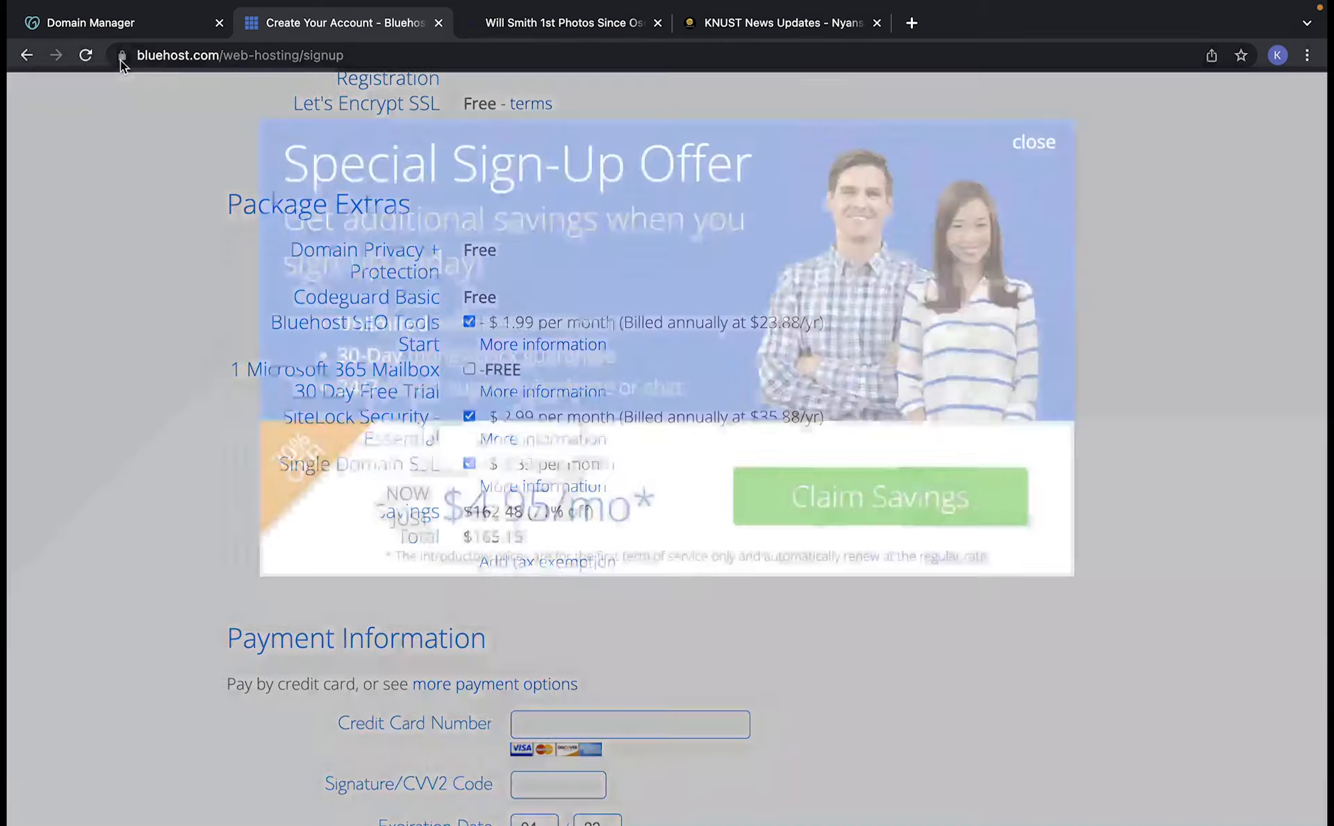
- Dismiss the site info panel and special sign-up offer, then scroll back to the form's top
{"action": "left_click", "coordinate": [121, 56]}
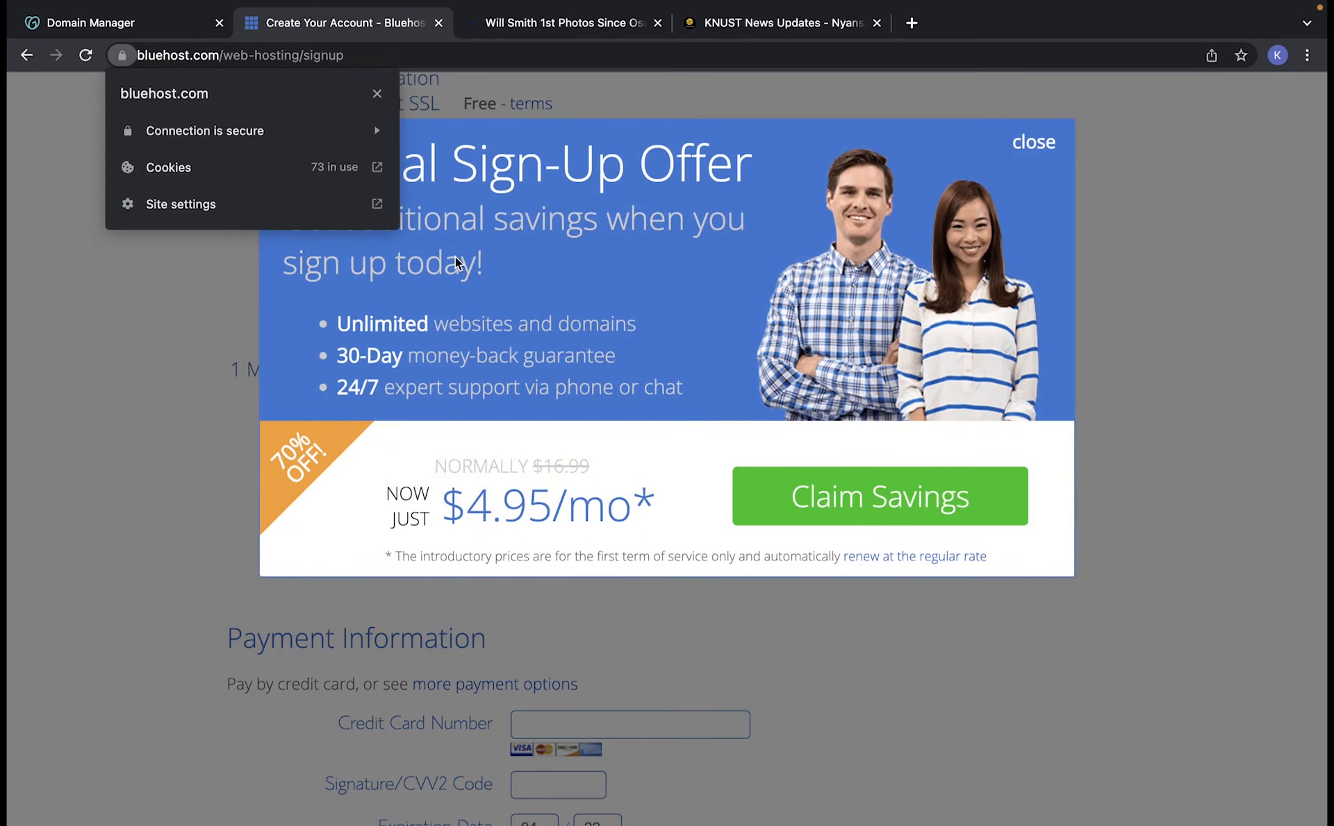
{"action": "left_click", "coordinate": [1044, 159]}
{"action": "left_click", "coordinate": [1044, 159]}
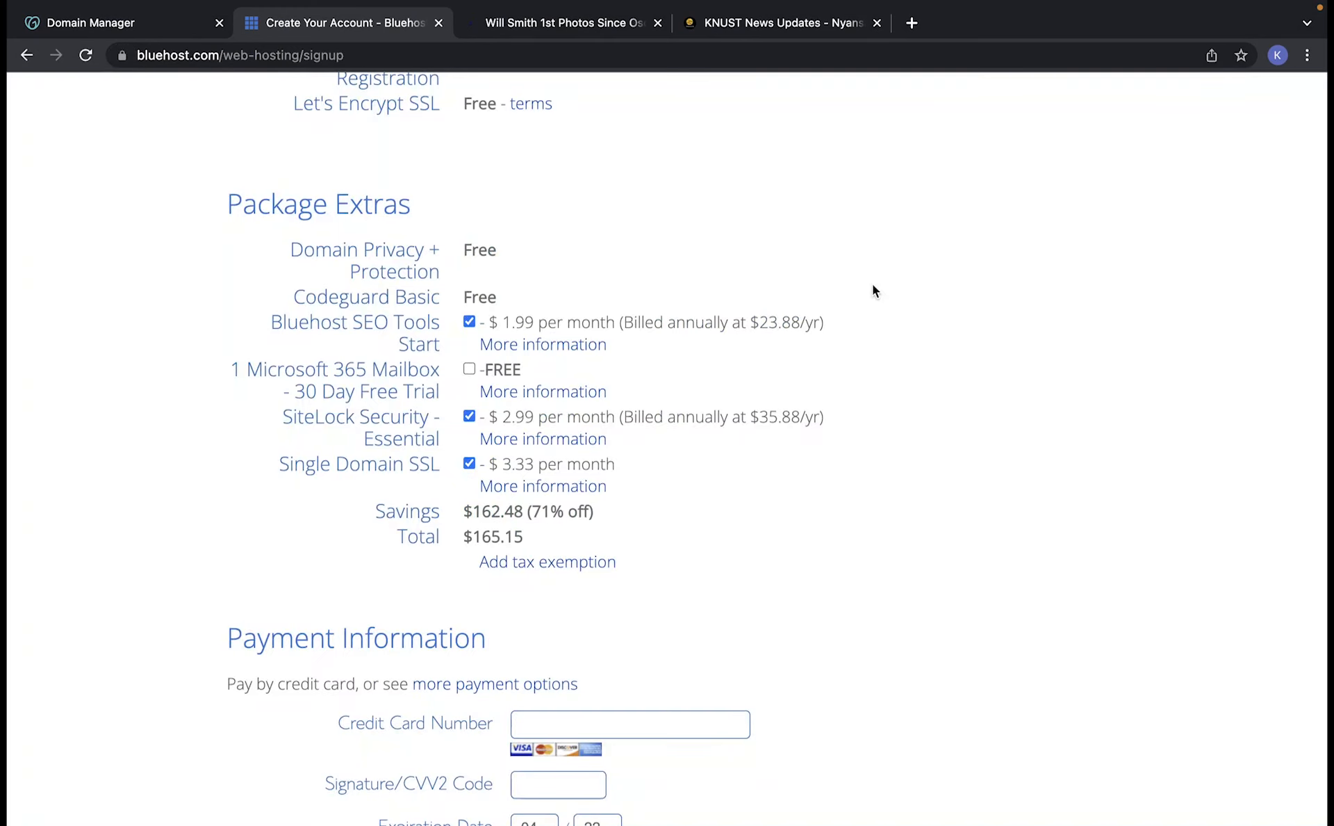
{"action": "scroll", "coordinate": [737, 467], "scroll_direction": "down", "scroll_amount": 4}
{"action": "left_click", "coordinate": [640, 493]}
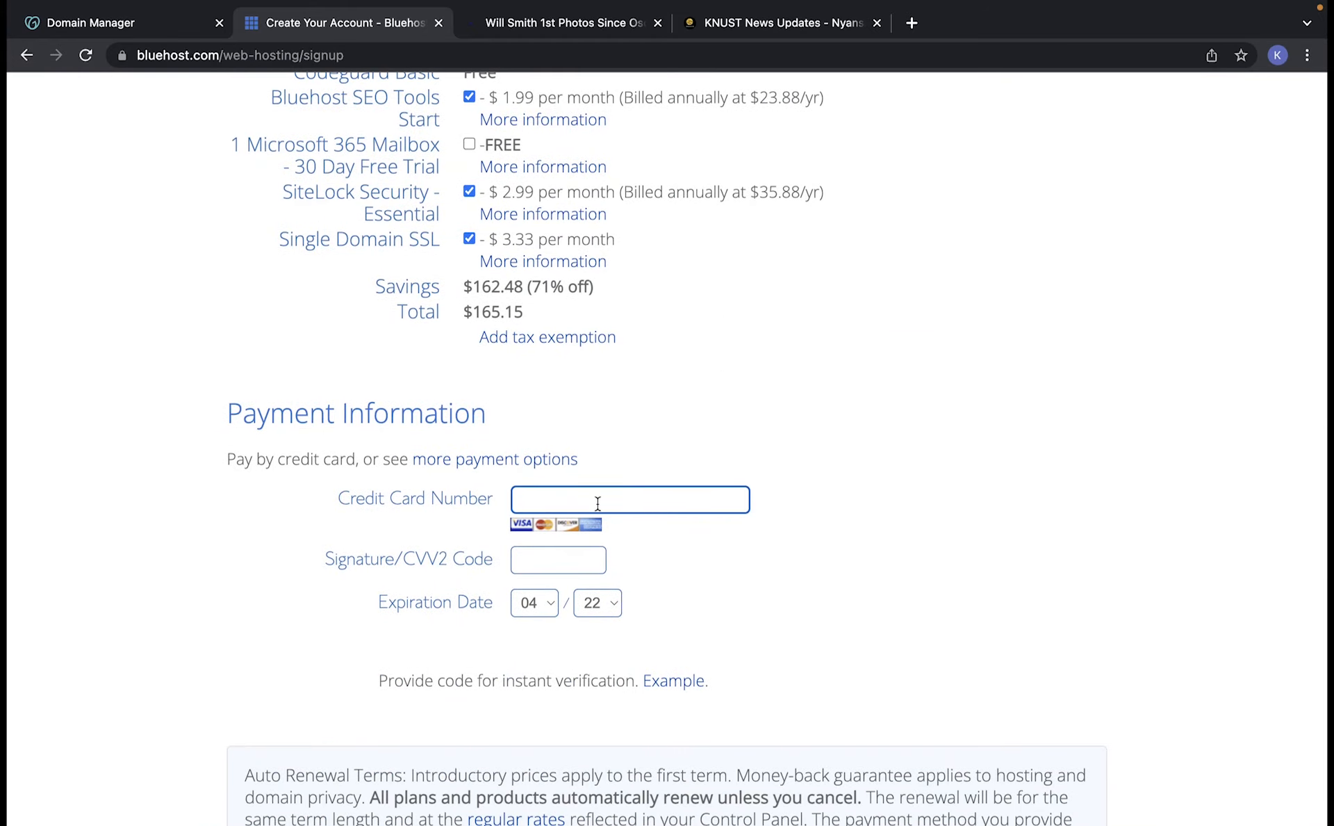
{"action": "scroll", "coordinate": [599, 737], "scroll_direction": "down", "scroll_amount": 10}
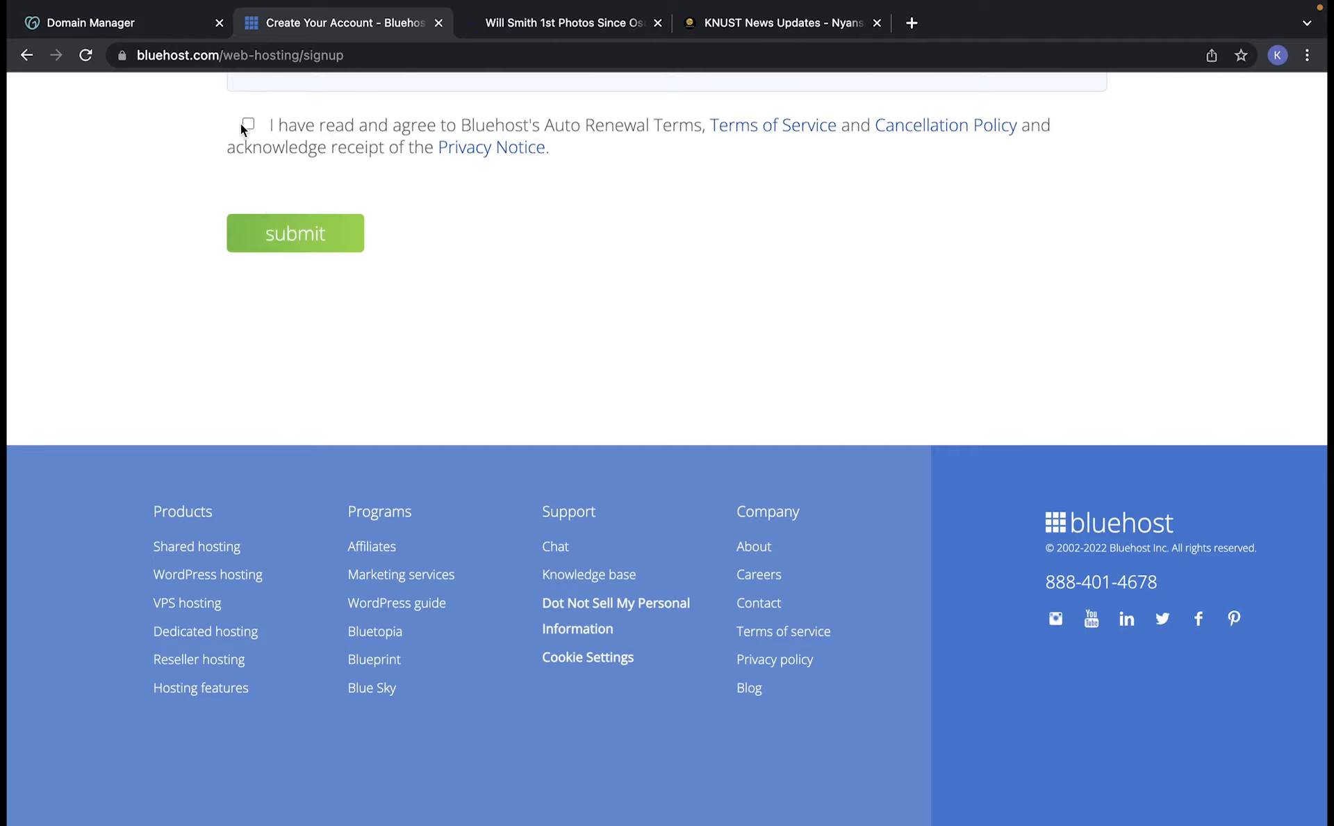
{"action": "scroll", "coordinate": [485, 185], "scroll_direction": "up", "scroll_amount": 10}
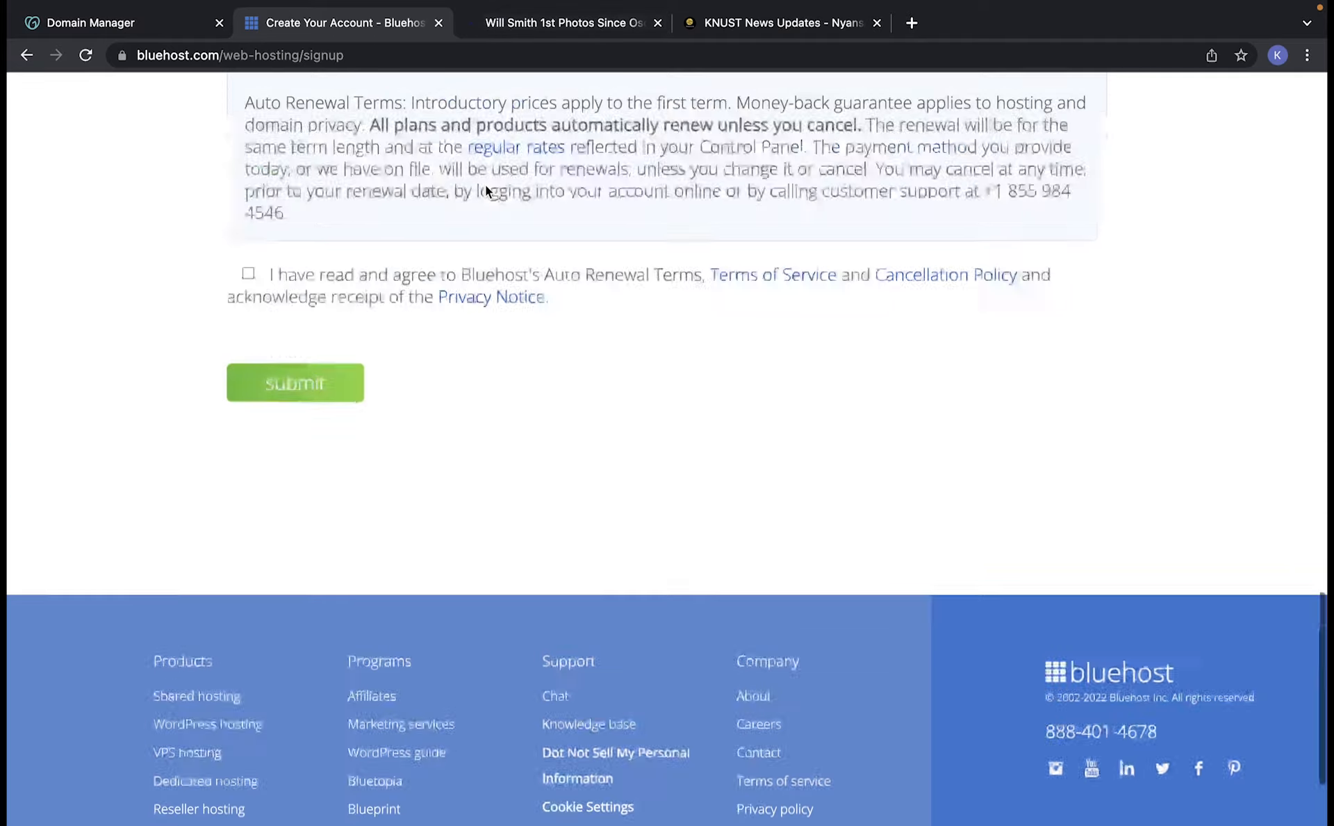
{"action": "scroll", "coordinate": [485, 185], "scroll_direction": "up", "scroll_amount": 10}
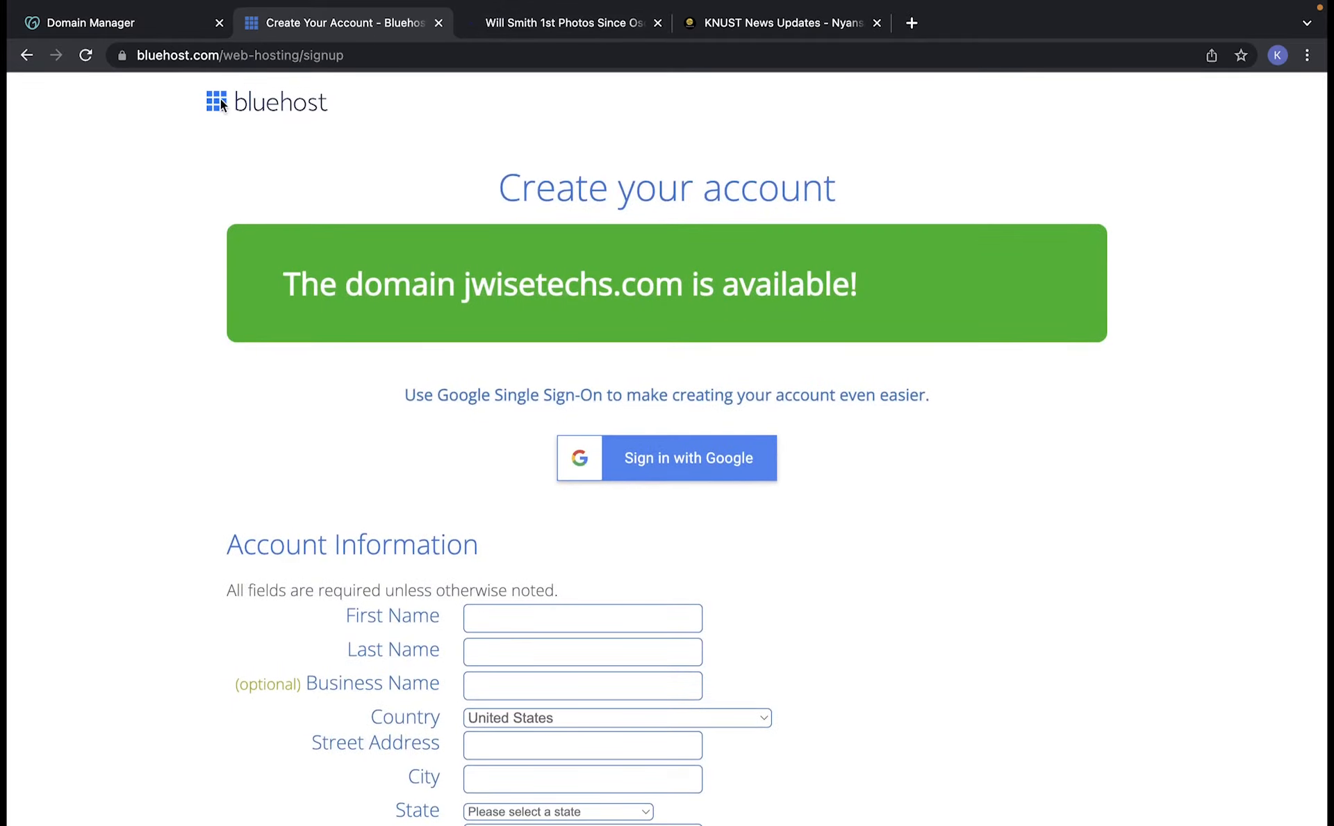
- Reload the Bluehost tab at bluehost.com, then switch to the GoDaddy Domain Manager tab
{"action": "left_click_drag", "start_coordinate": [347, 55], "coordinate": [220, 53]}
{"action": "key", "text": "BackSpace"}
{"action": "key", "text": "Return"}
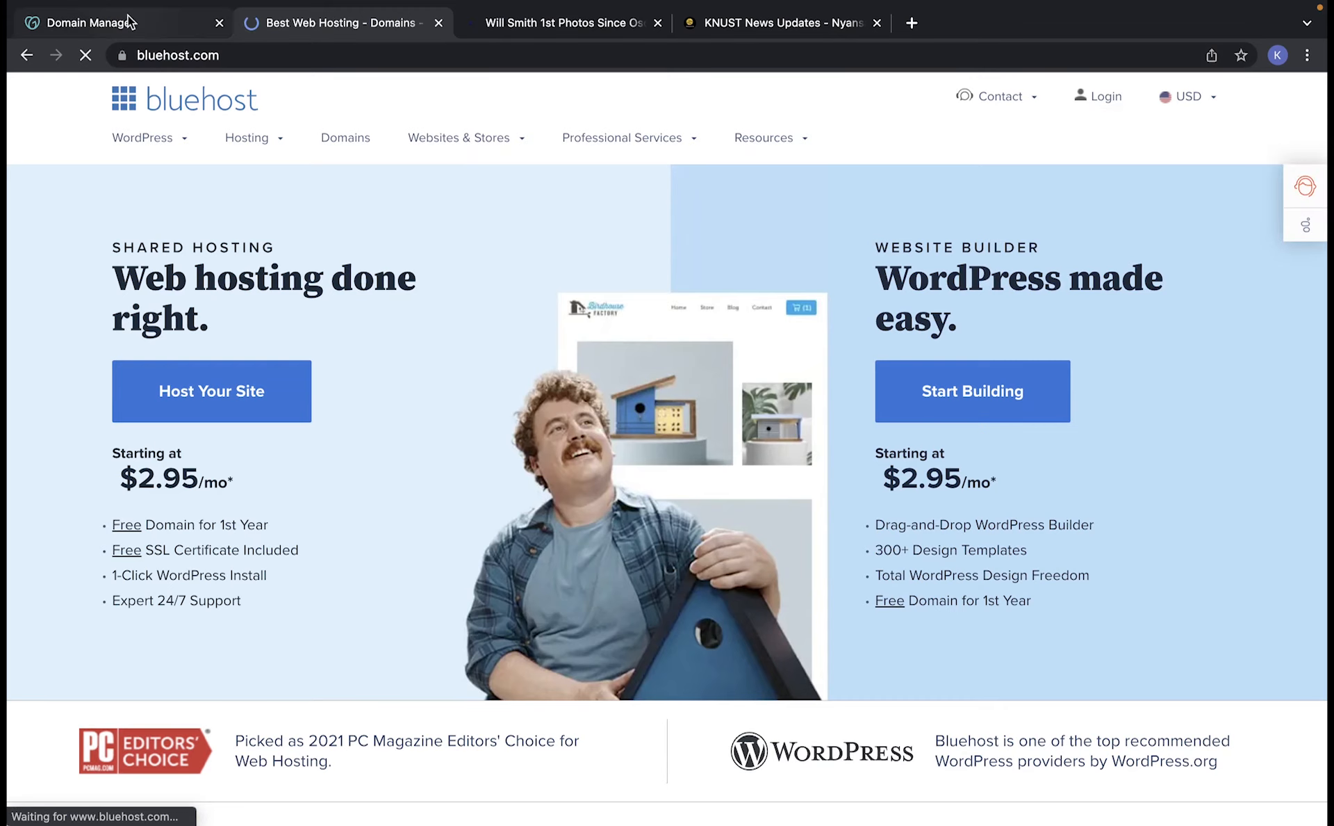
{"action": "left_click", "coordinate": [129, 22]}
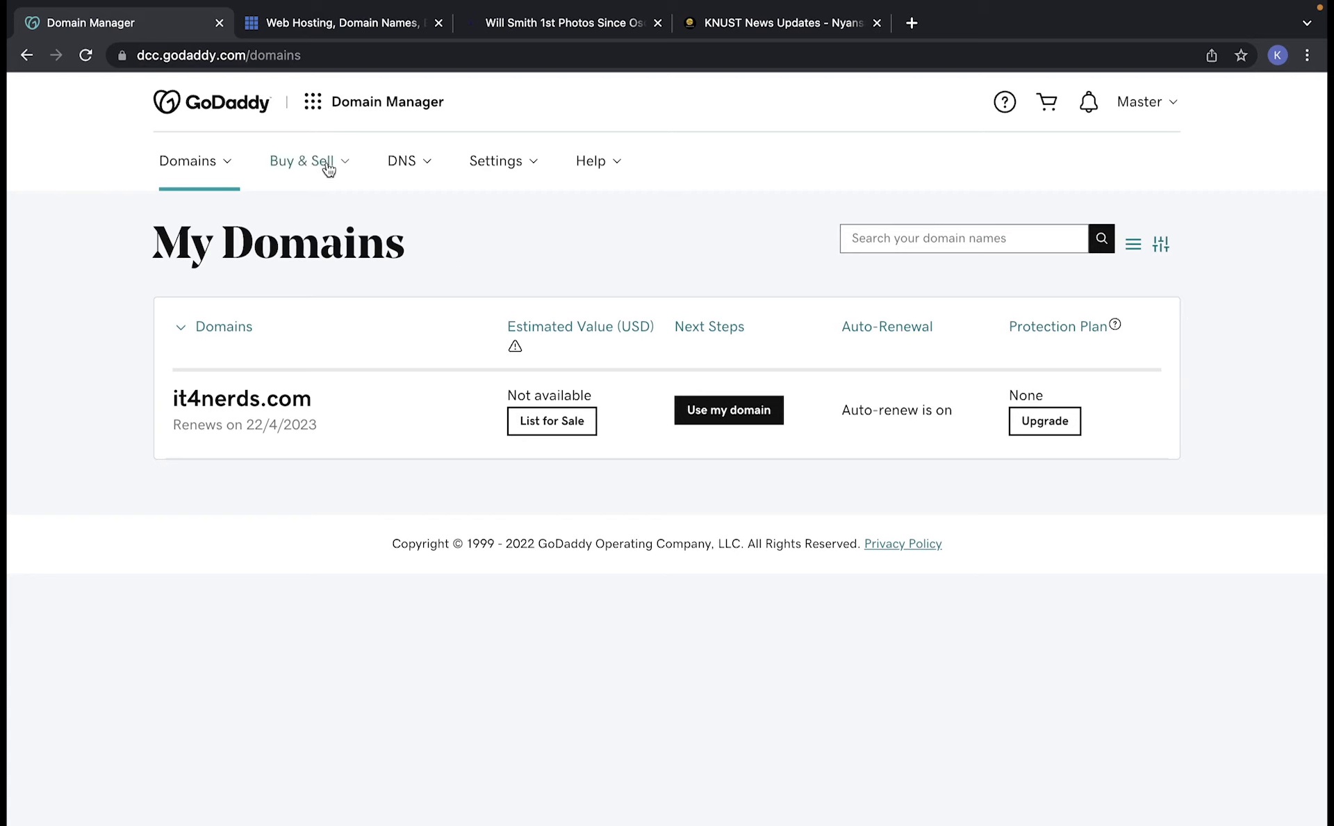
- Go to Domains > All Domains and choose Use my domain for it4nerds.com
{"action": "left_click", "coordinate": [197, 175]}
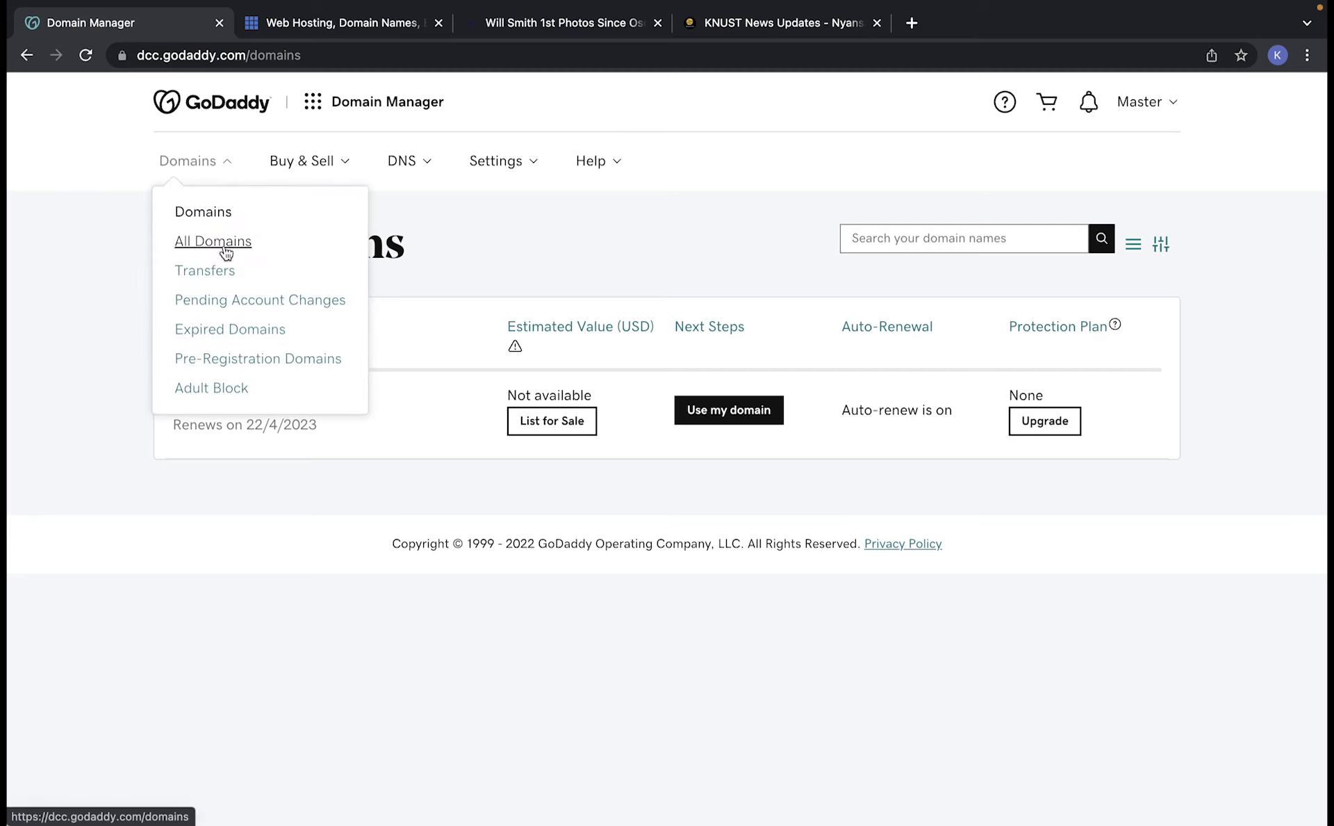
{"action": "left_click", "coordinate": [1006, 479]}
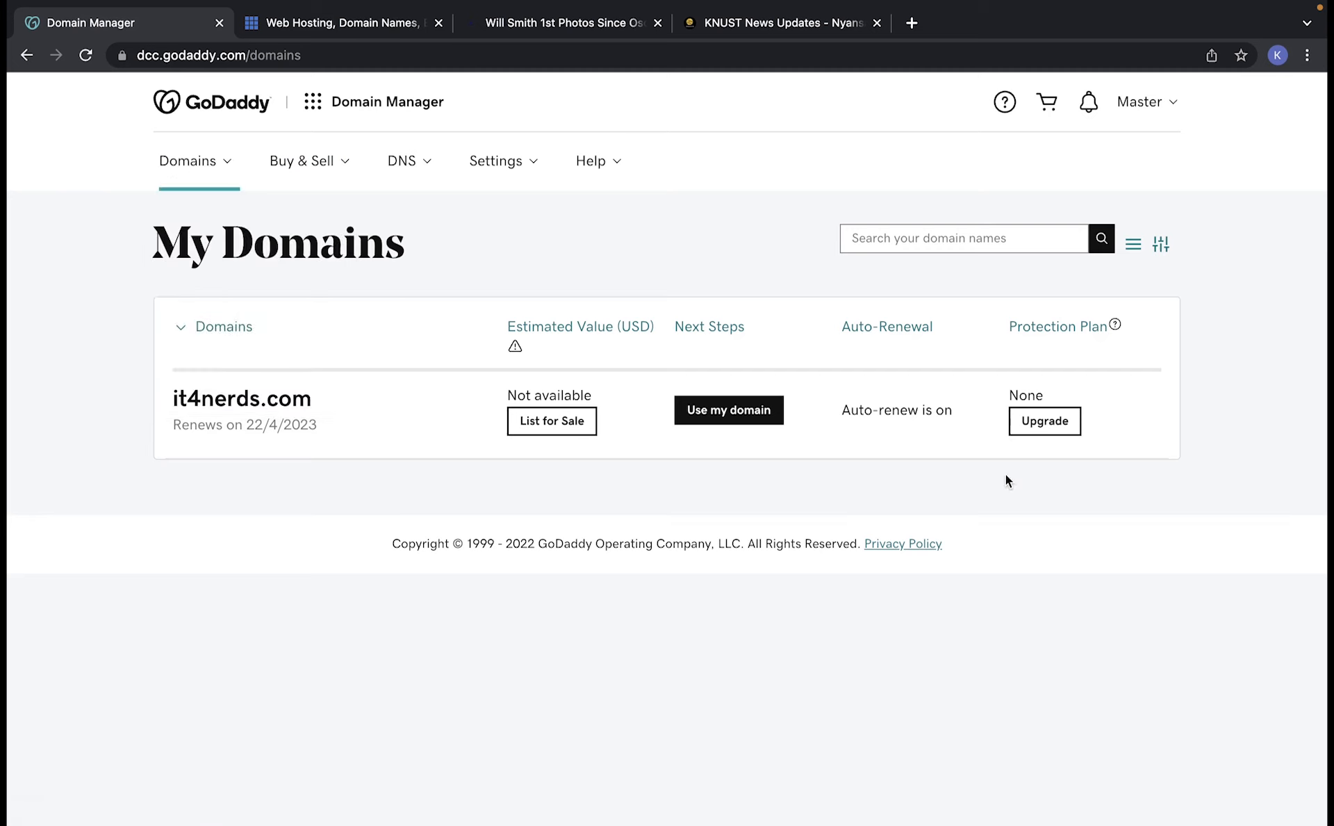
{"action": "left_click", "coordinate": [726, 420]}
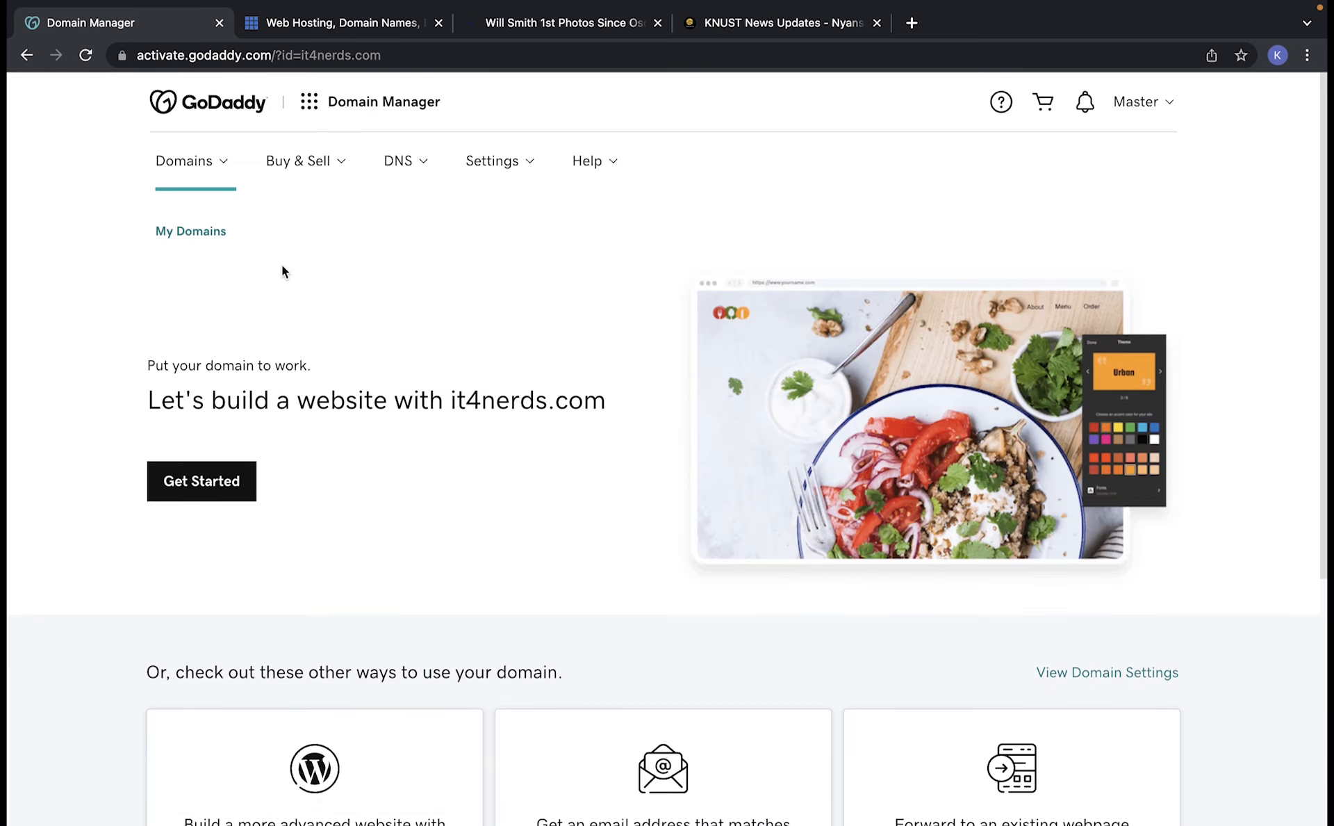
{"action": "left_click", "coordinate": [219, 181]}
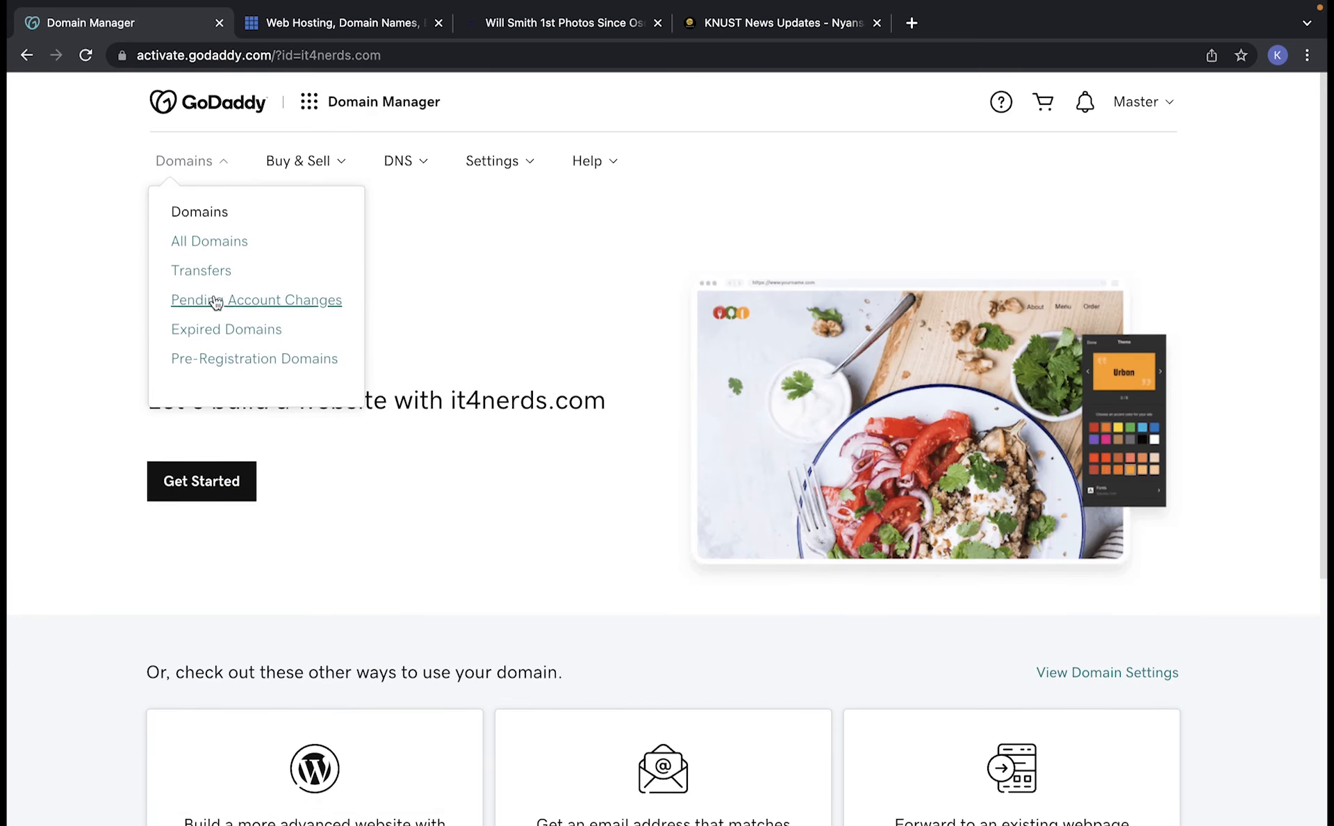
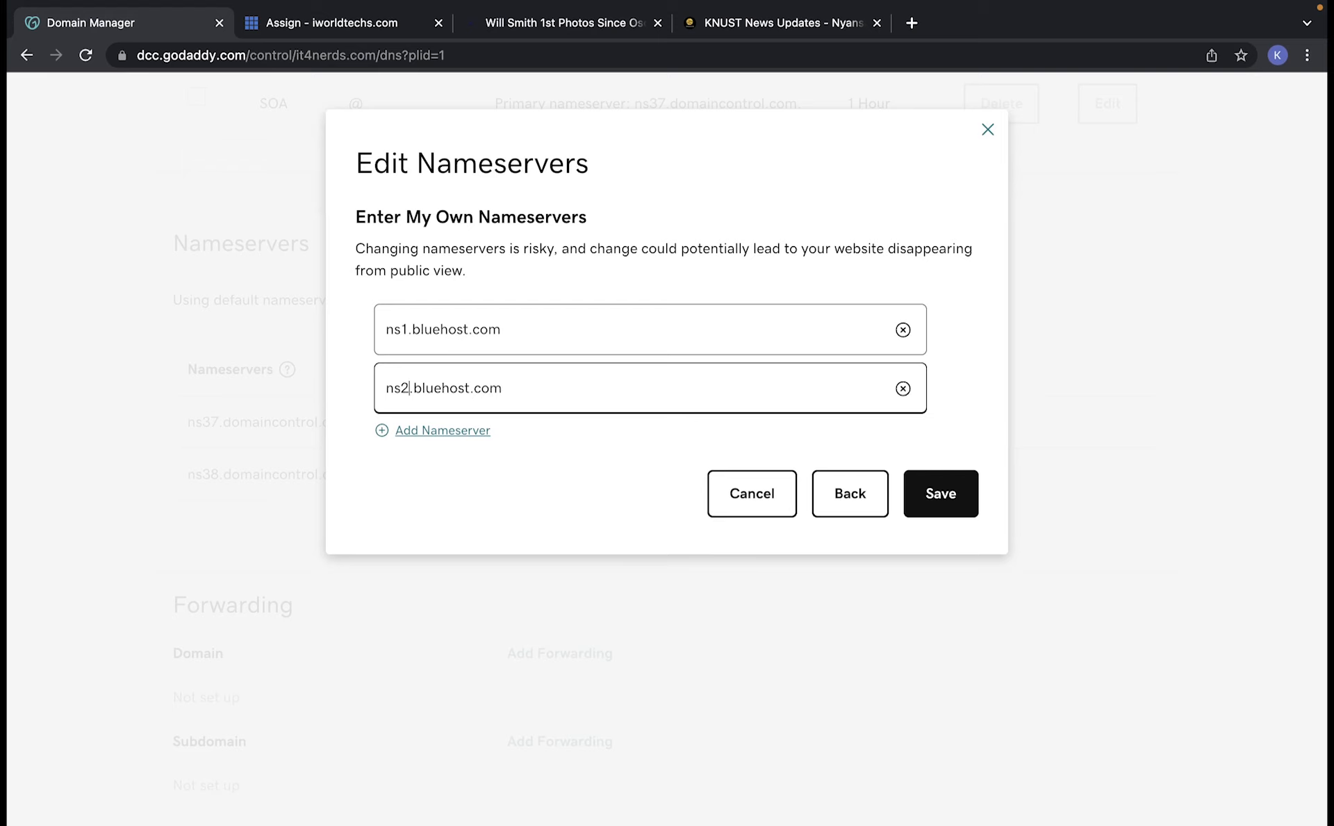
- Save GoDaddy nameservers ns1.bluehost.com and ns2.bluehost.com and return to Bluehost's Assign page
{"action": "left_click", "coordinate": [929, 506]}
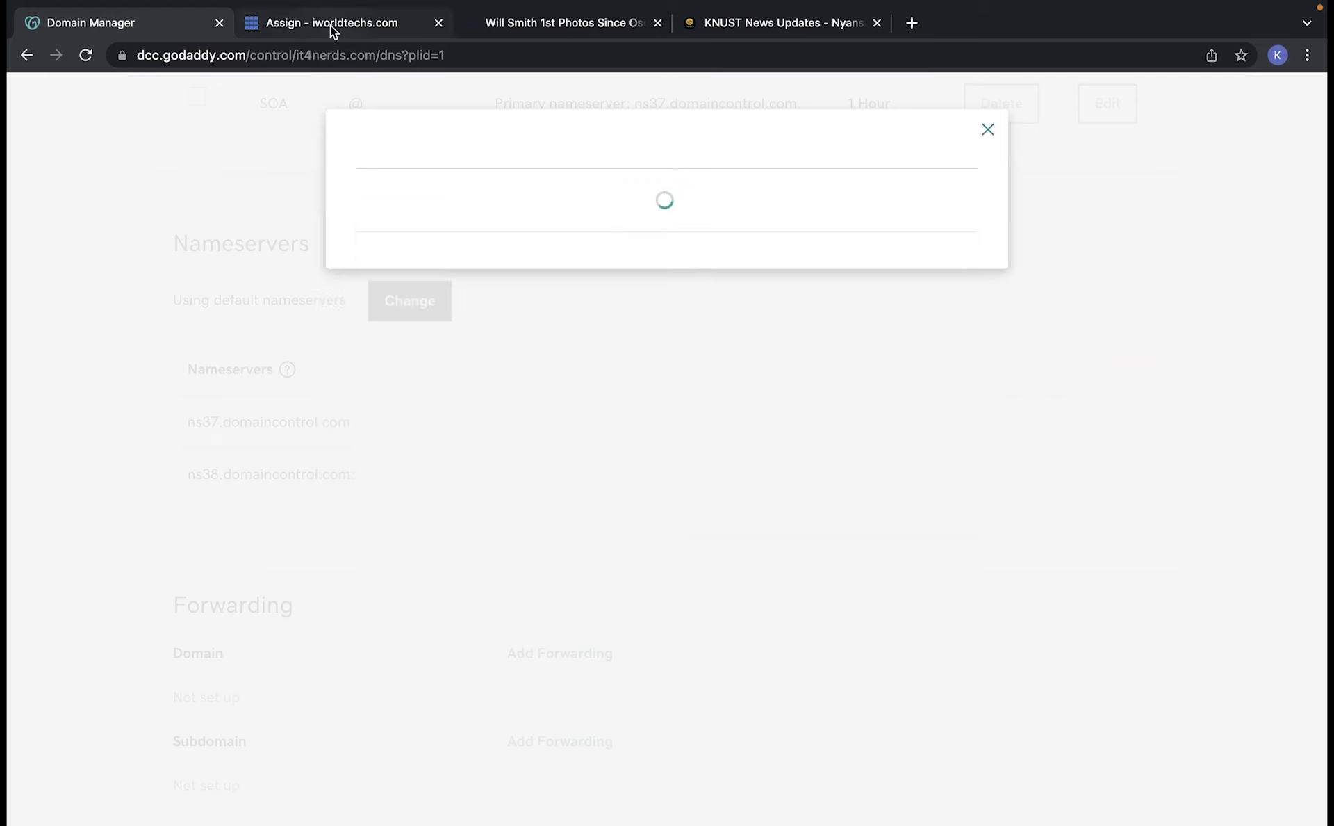
{"action": "left_click", "coordinate": [331, 25]}
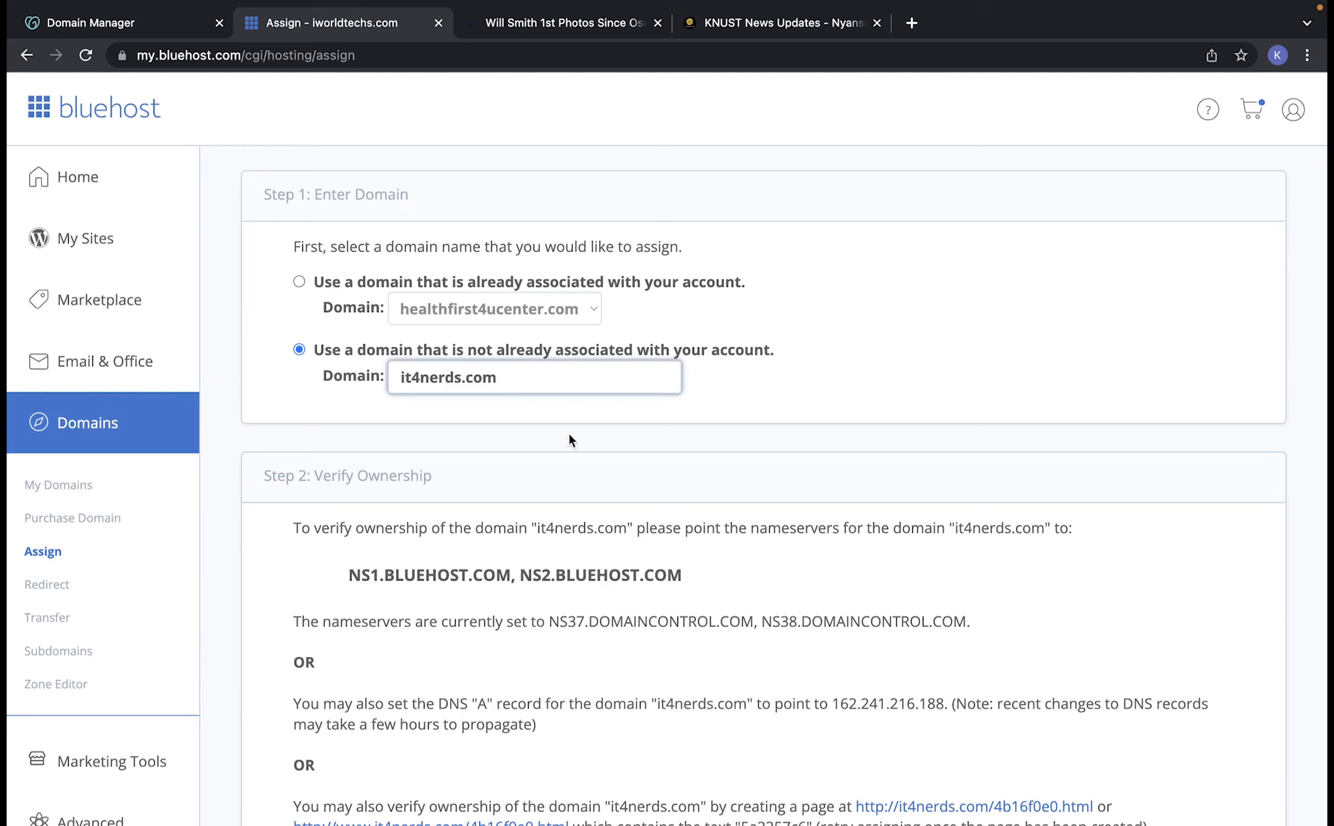
- Reselect it4nerds.com in the Assign Domain field so Bluehost re-runs ownership verification
{"action": "scroll", "coordinate": [327, 490], "scroll_direction": "down", "scroll_amount": 2}
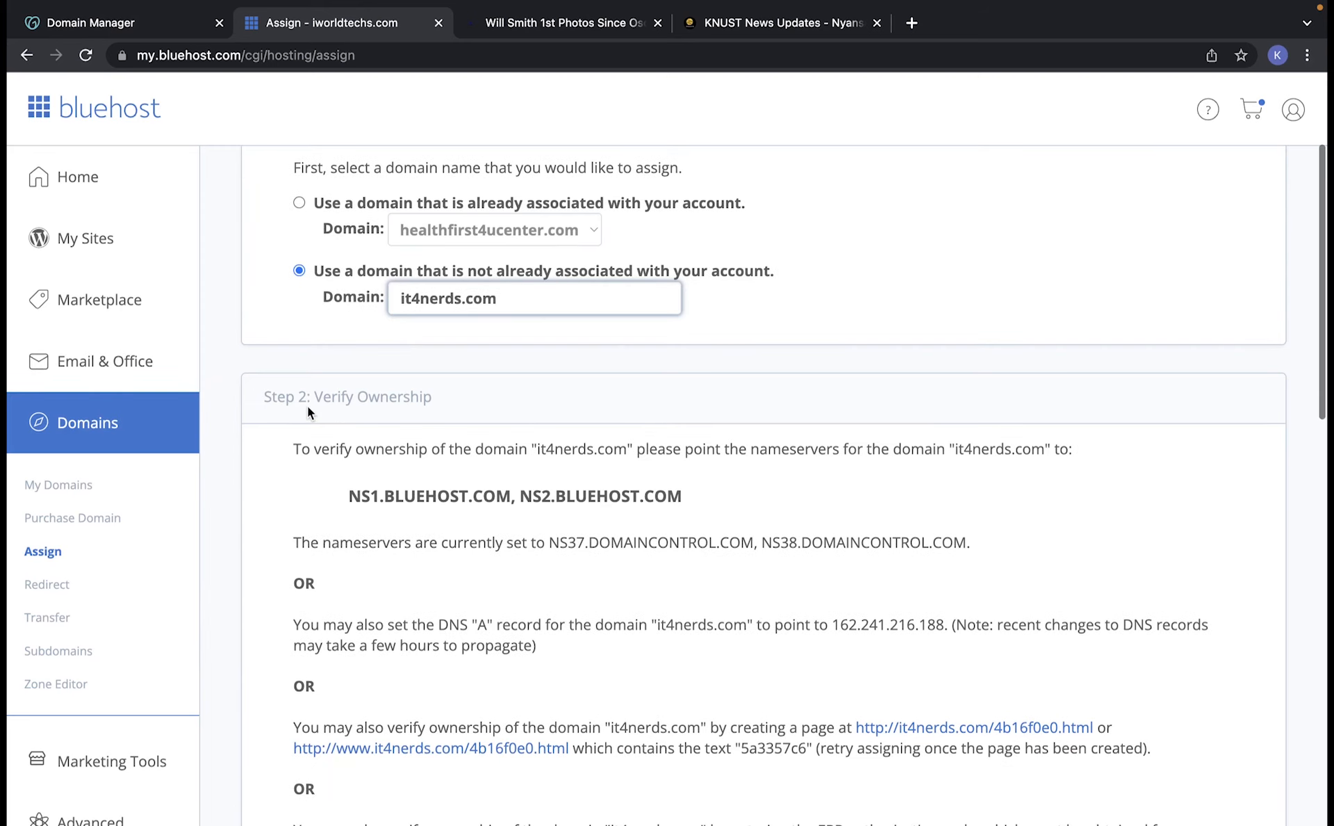
{"action": "left_click_drag", "start_coordinate": [324, 399], "coordinate": [408, 403]}
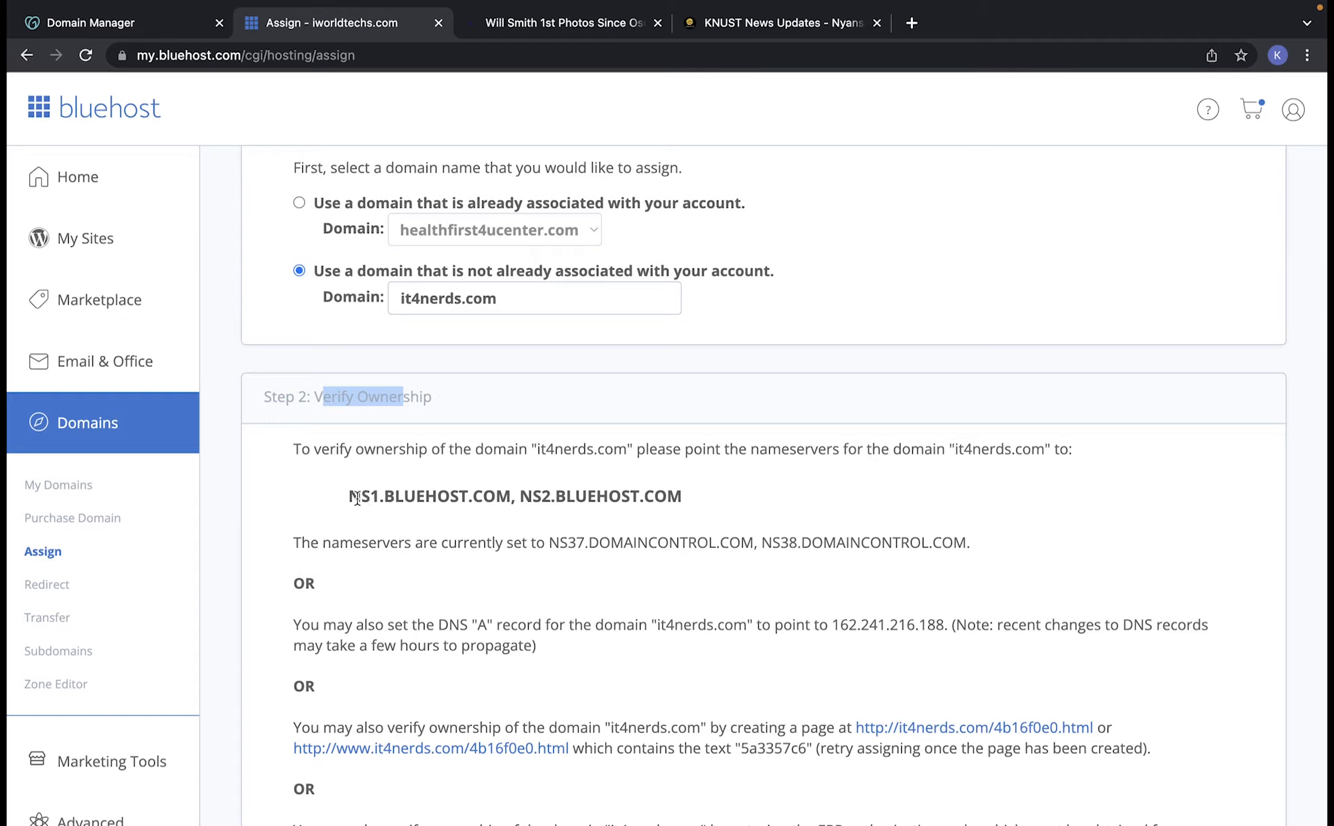
{"action": "scroll", "coordinate": [602, 489], "scroll_direction": "down", "scroll_amount": 10}
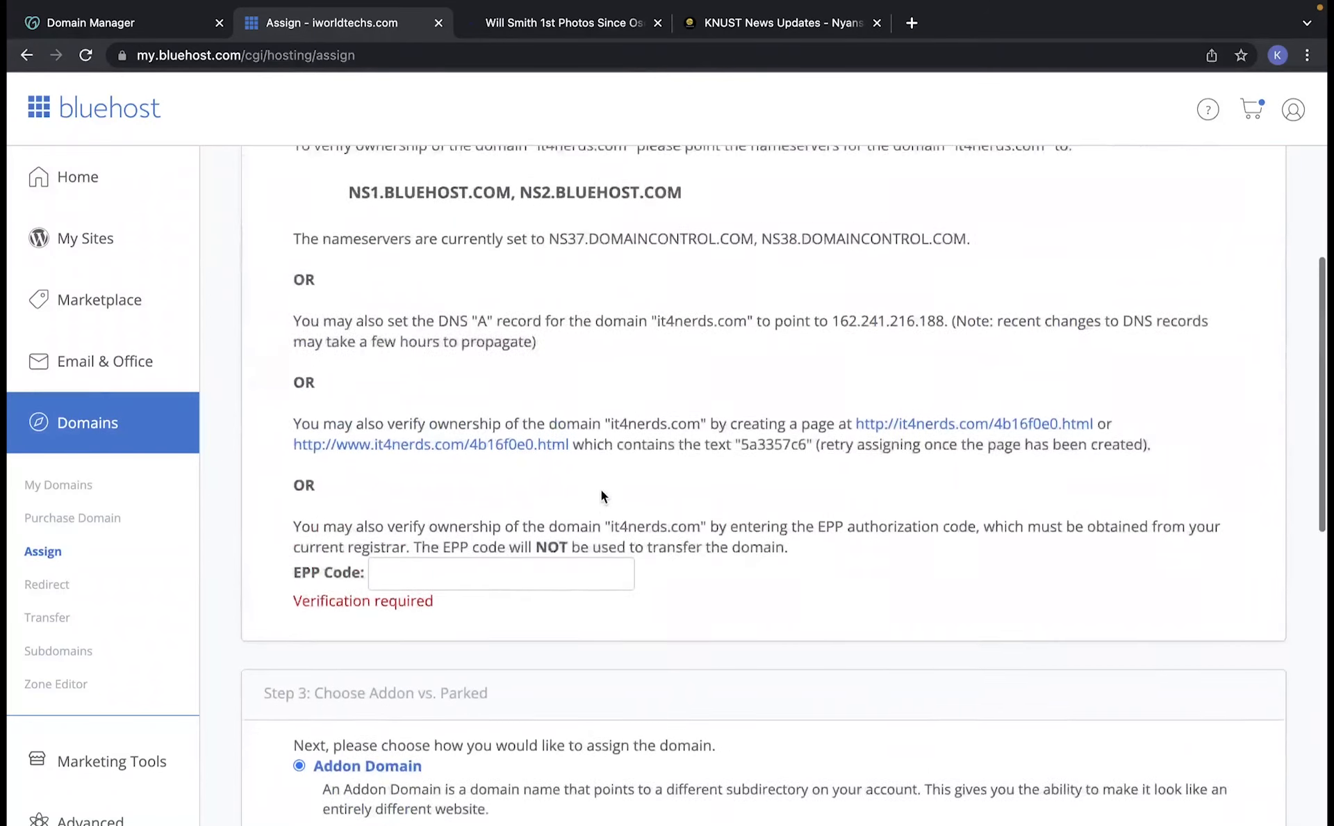
{"action": "scroll", "coordinate": [602, 489], "scroll_direction": "up", "scroll_amount": 6}
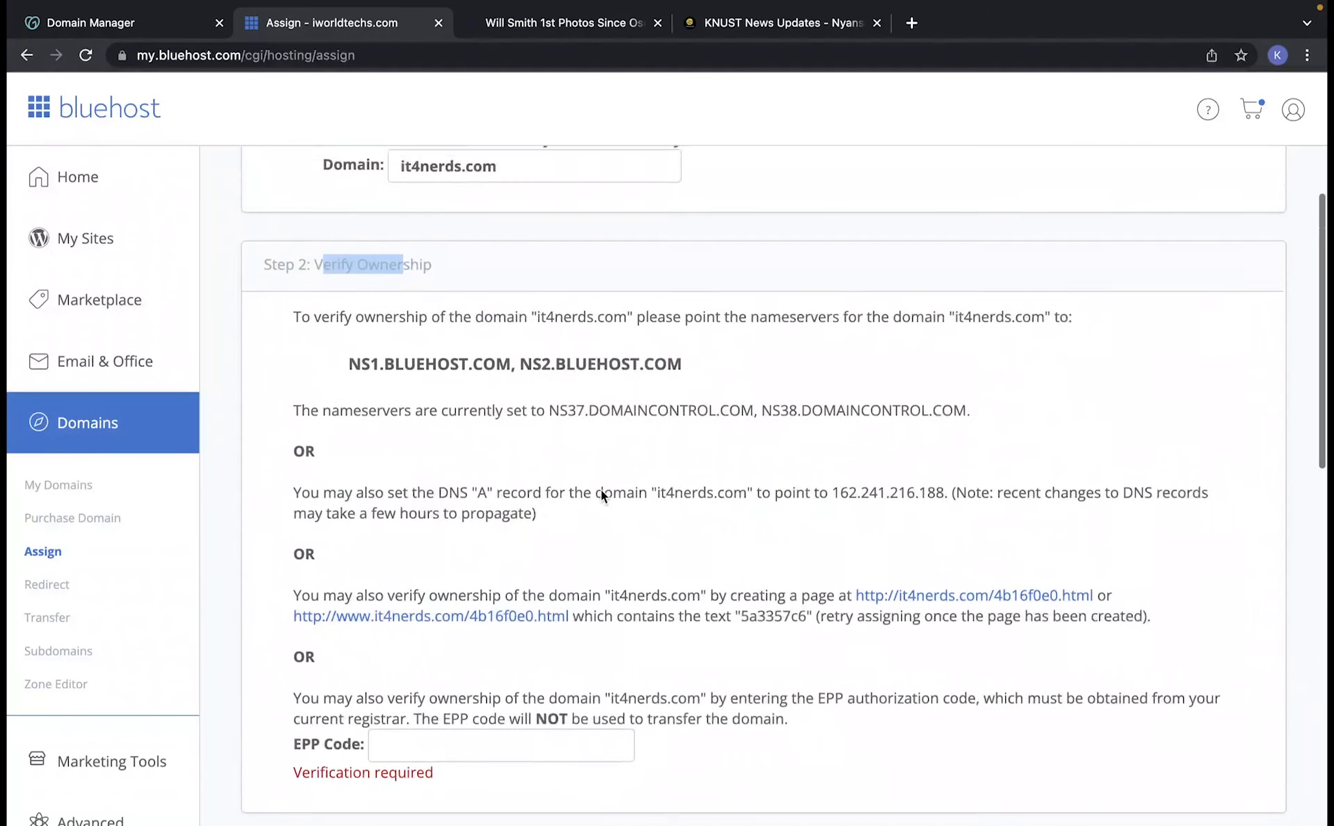
{"action": "scroll", "coordinate": [602, 489], "scroll_direction": "up", "scroll_amount": 2}
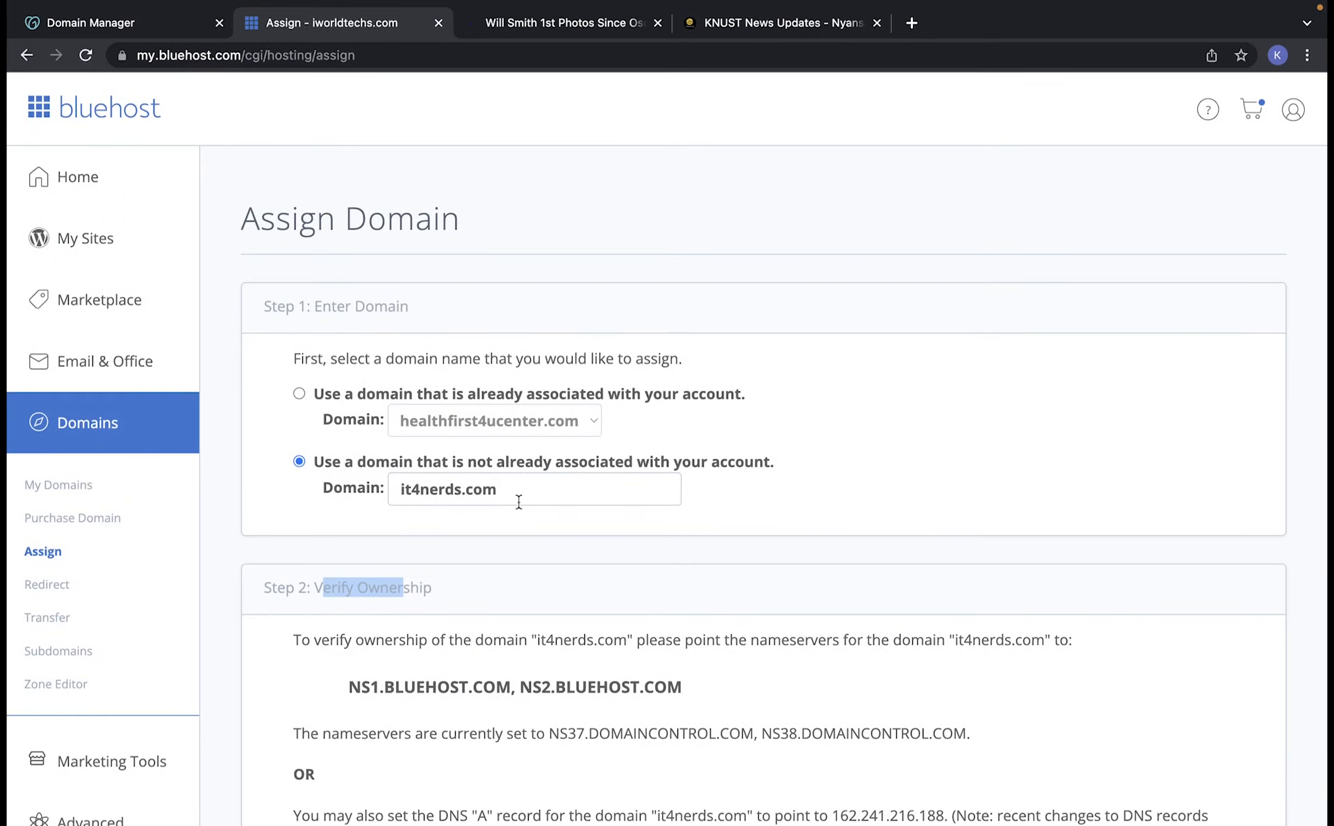
{"action": "left_click", "coordinate": [521, 495]}
{"action": "scroll", "coordinate": [521, 494], "scroll_direction": "down", "scroll_amount": 9}
{"action": "scroll", "coordinate": [523, 493], "scroll_direction": "up", "scroll_amount": 9}
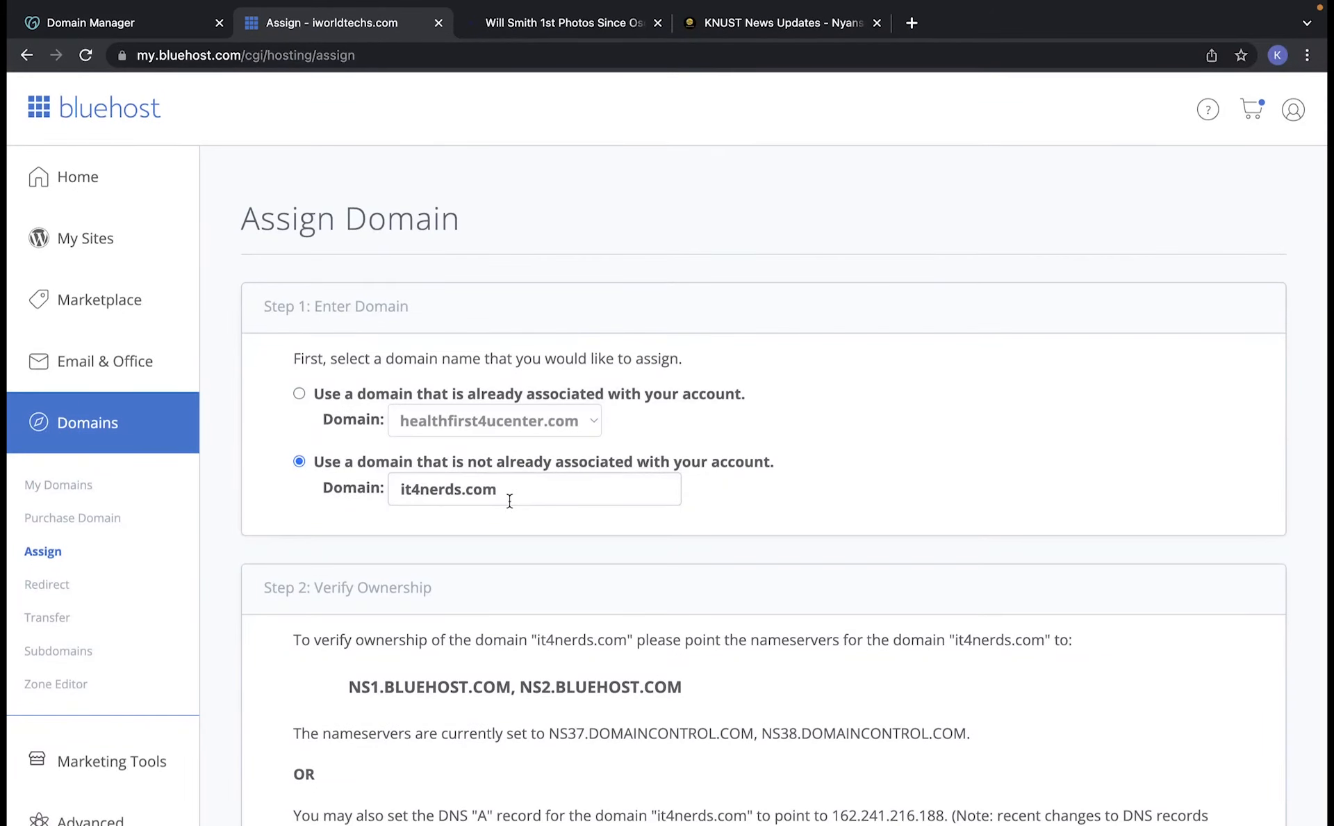
{"action": "left_click_drag", "start_coordinate": [507, 498], "coordinate": [391, 486]}
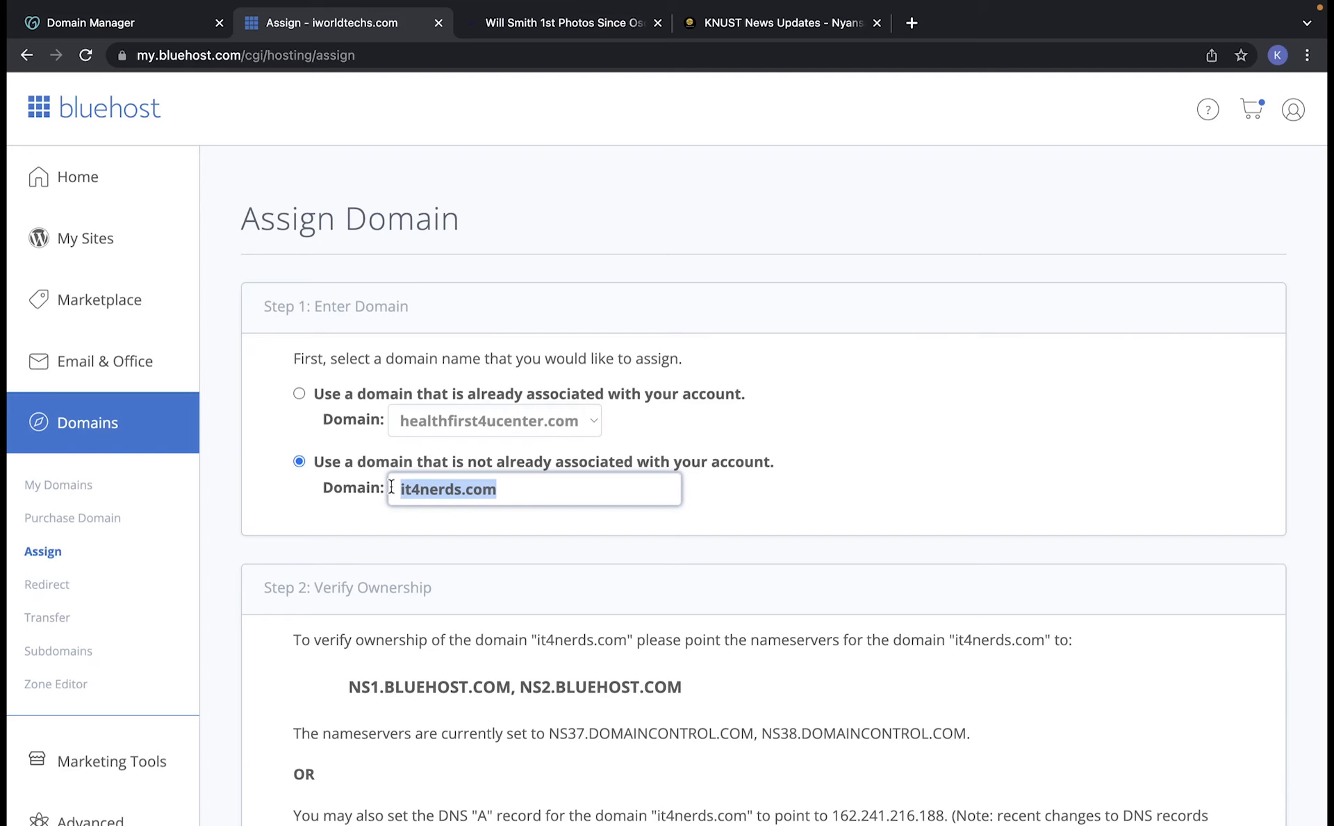
{"action": "left_click", "coordinate": [544, 499]}
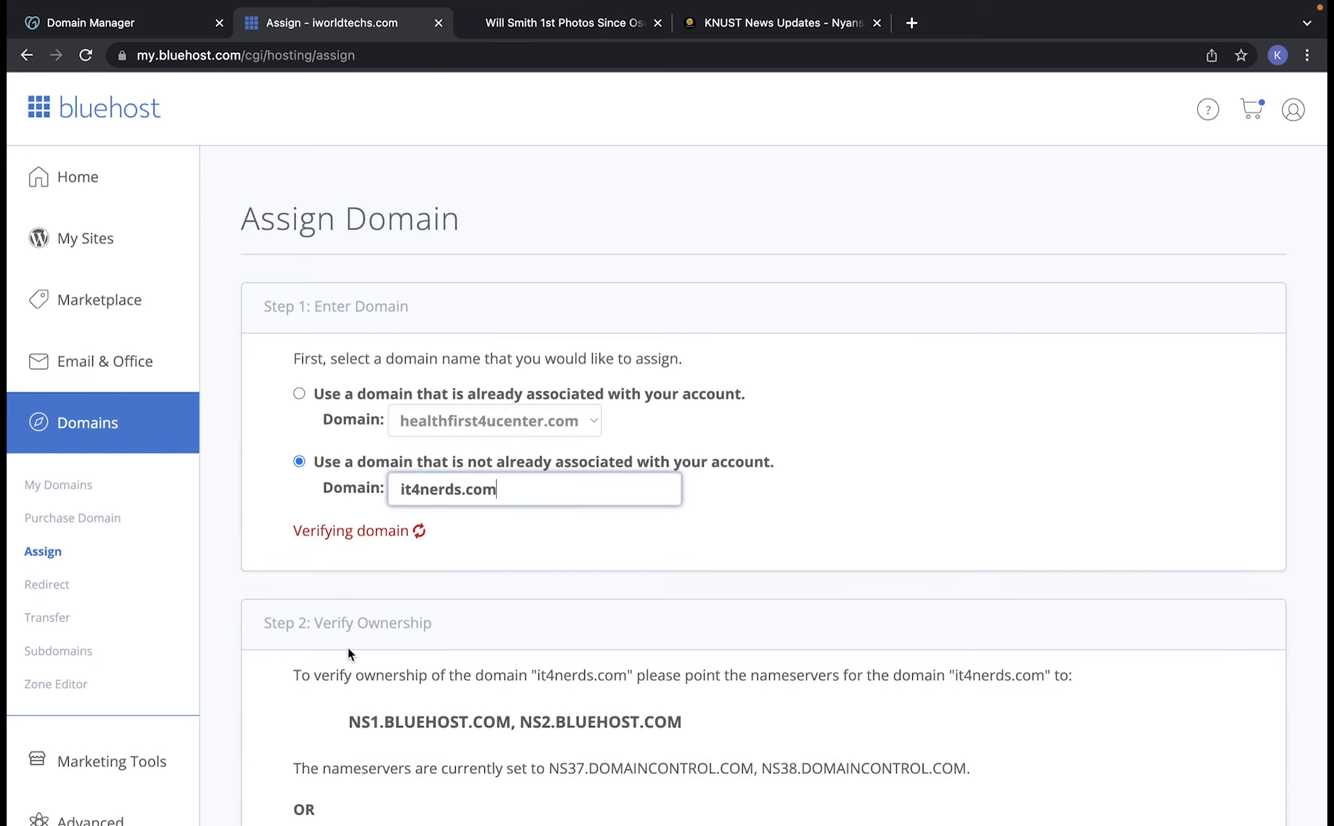
{"action": "scroll", "coordinate": [347, 647], "scroll_direction": "down", "scroll_amount": 2}
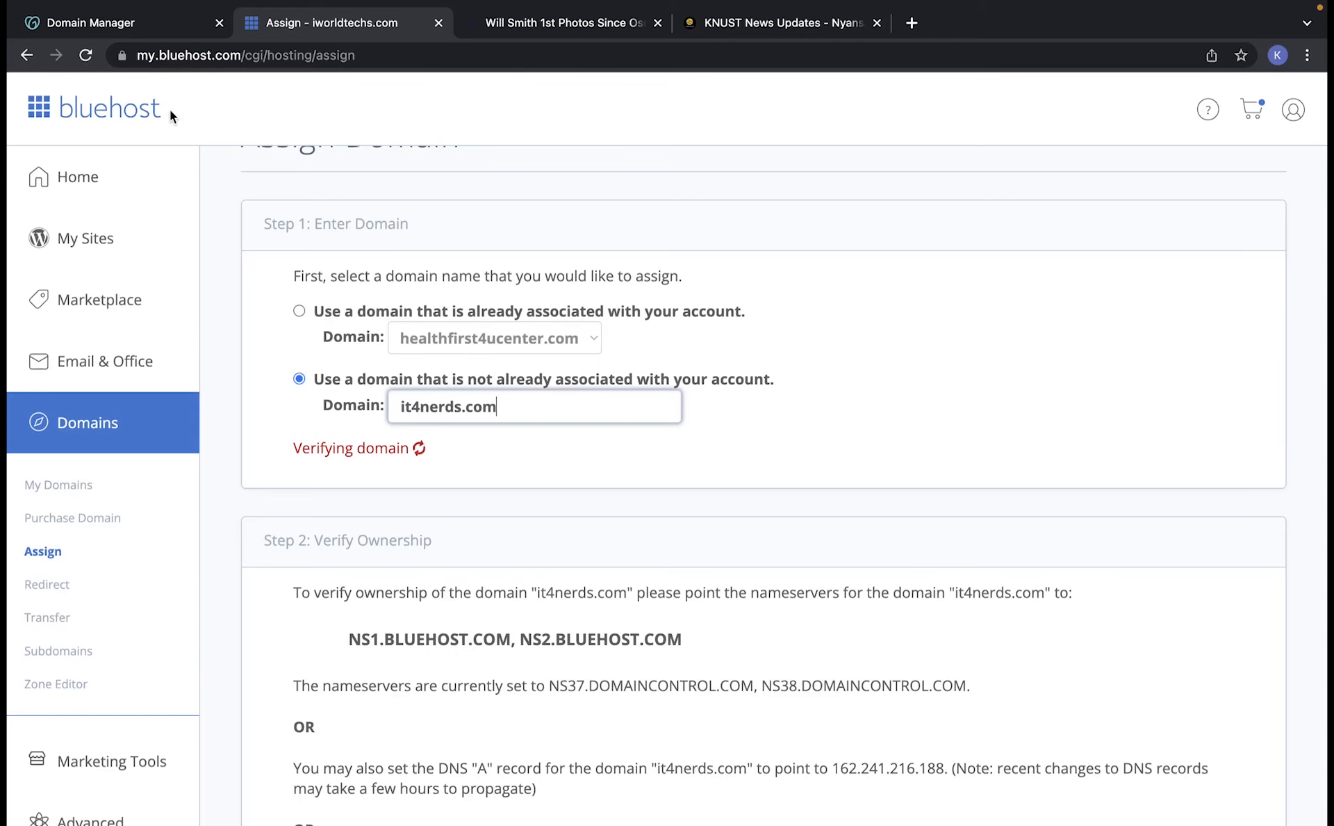
- Confirm the GoDaddy nameserver change for it4nerds.com and reload the DNS page to check it
{"action": "left_click", "coordinate": [127, 27]}
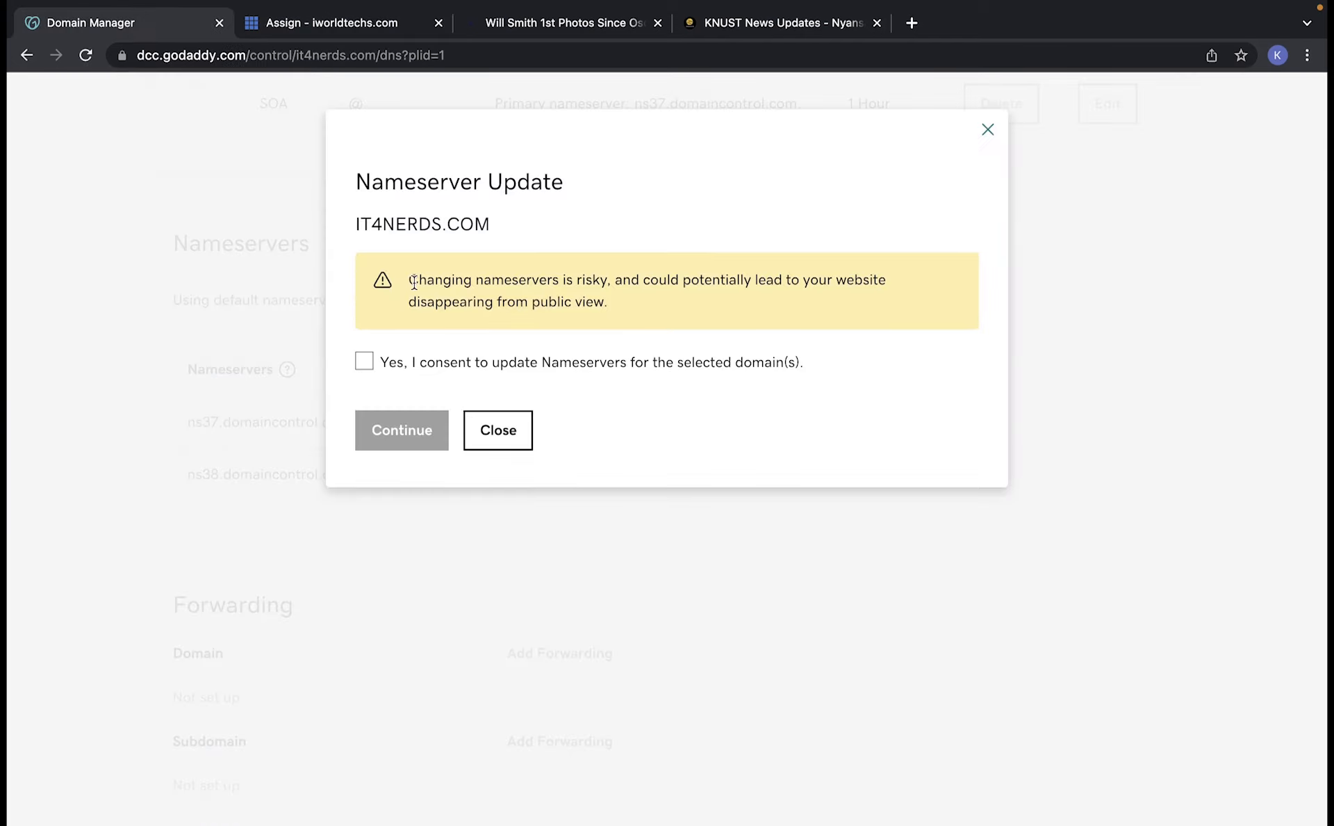
{"action": "left_click", "coordinate": [365, 361]}
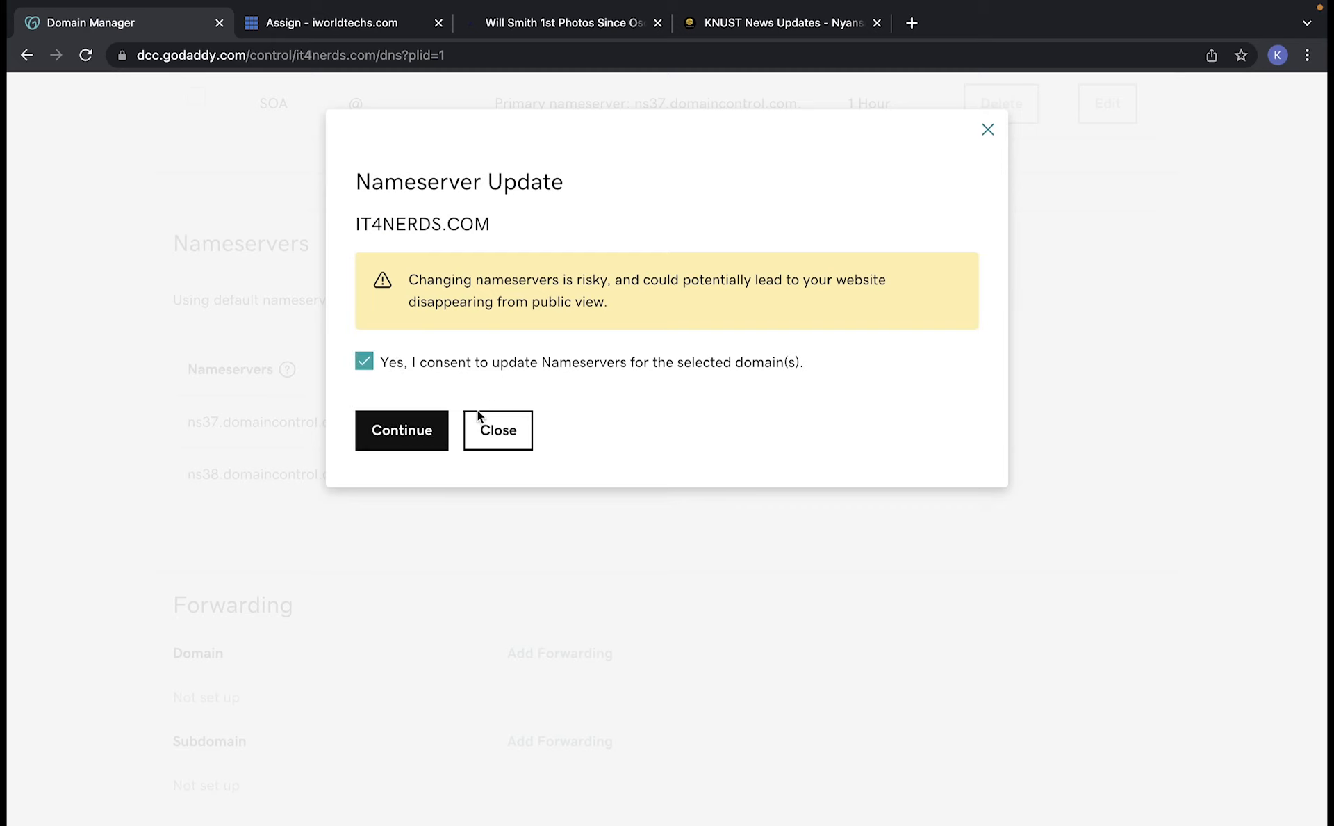
{"action": "left_click", "coordinate": [404, 426]}
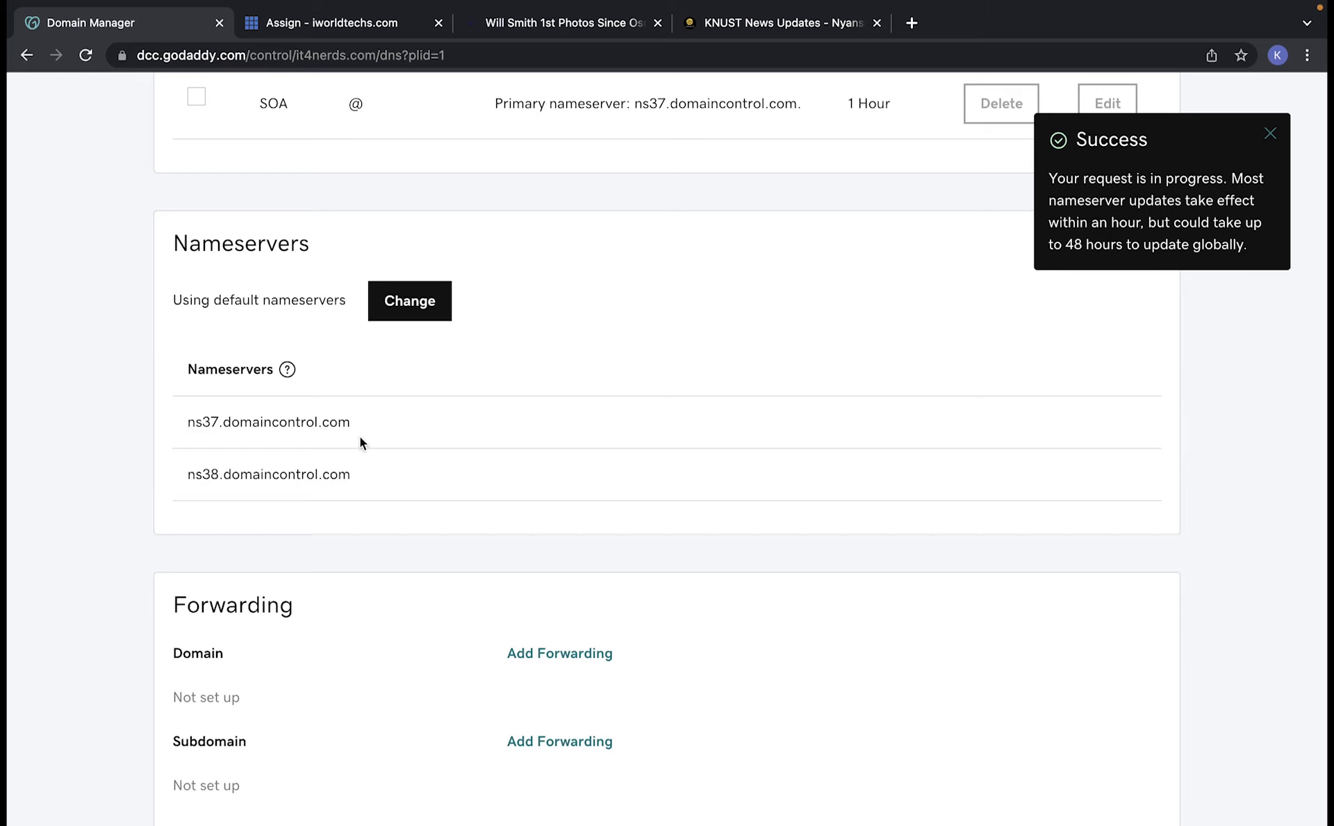
{"action": "scroll", "coordinate": [313, 607], "scroll_direction": "down", "scroll_amount": 2}
{"action": "scroll", "coordinate": [312, 605], "scroll_direction": "up", "scroll_amount": 2}
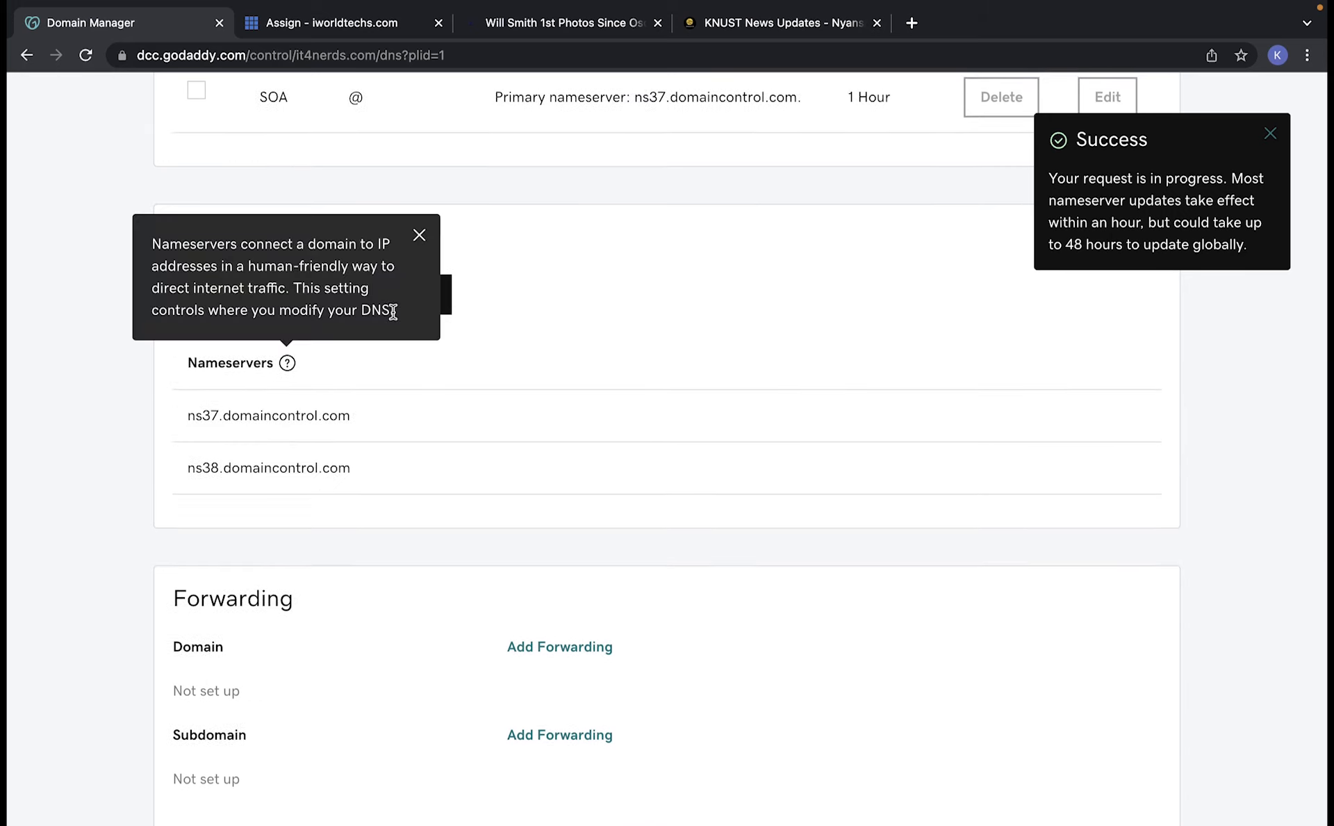
{"action": "left_click", "coordinate": [86, 55]}
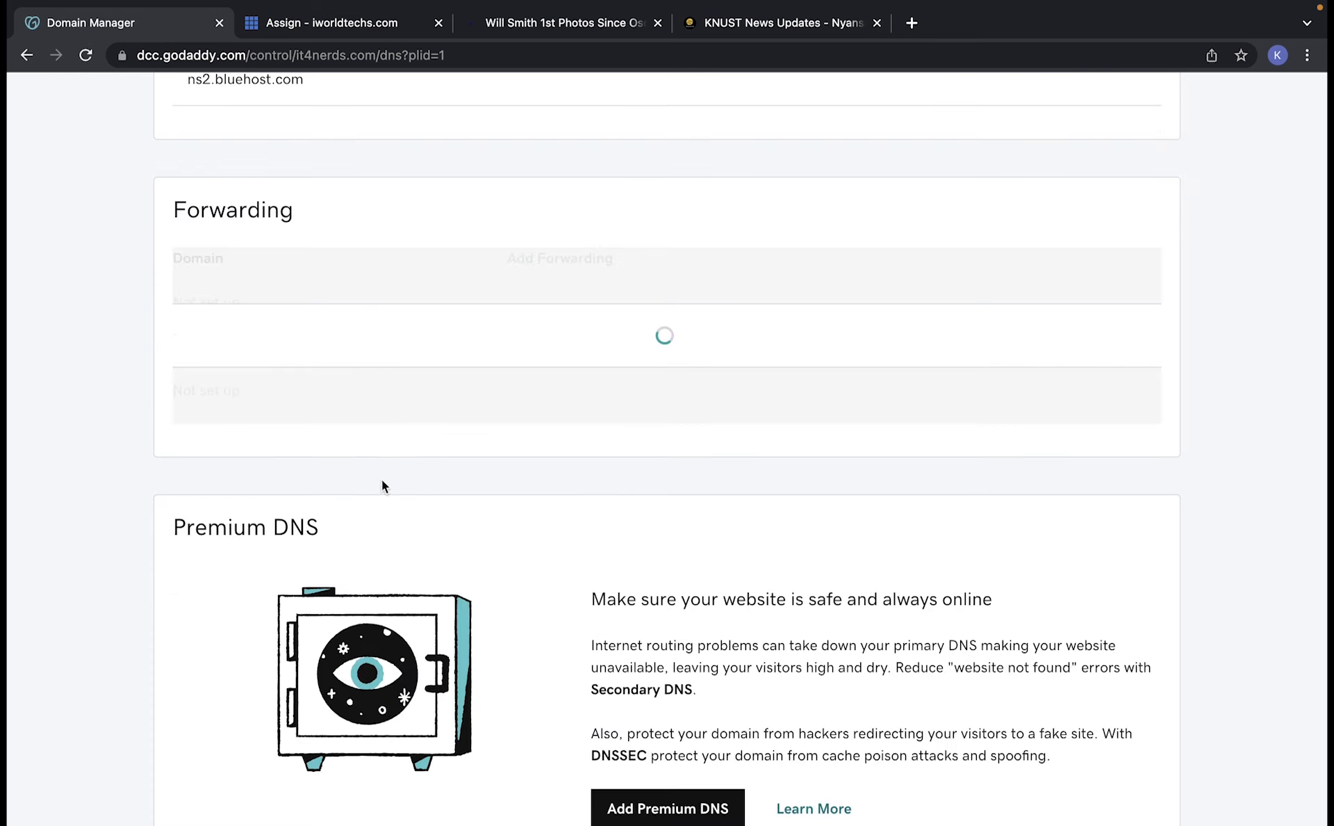
- Compare the Bluehost assign form with GoDaddy's updated DNS page, ending back on Bluehost
{"action": "left_click", "coordinate": [342, 22]}
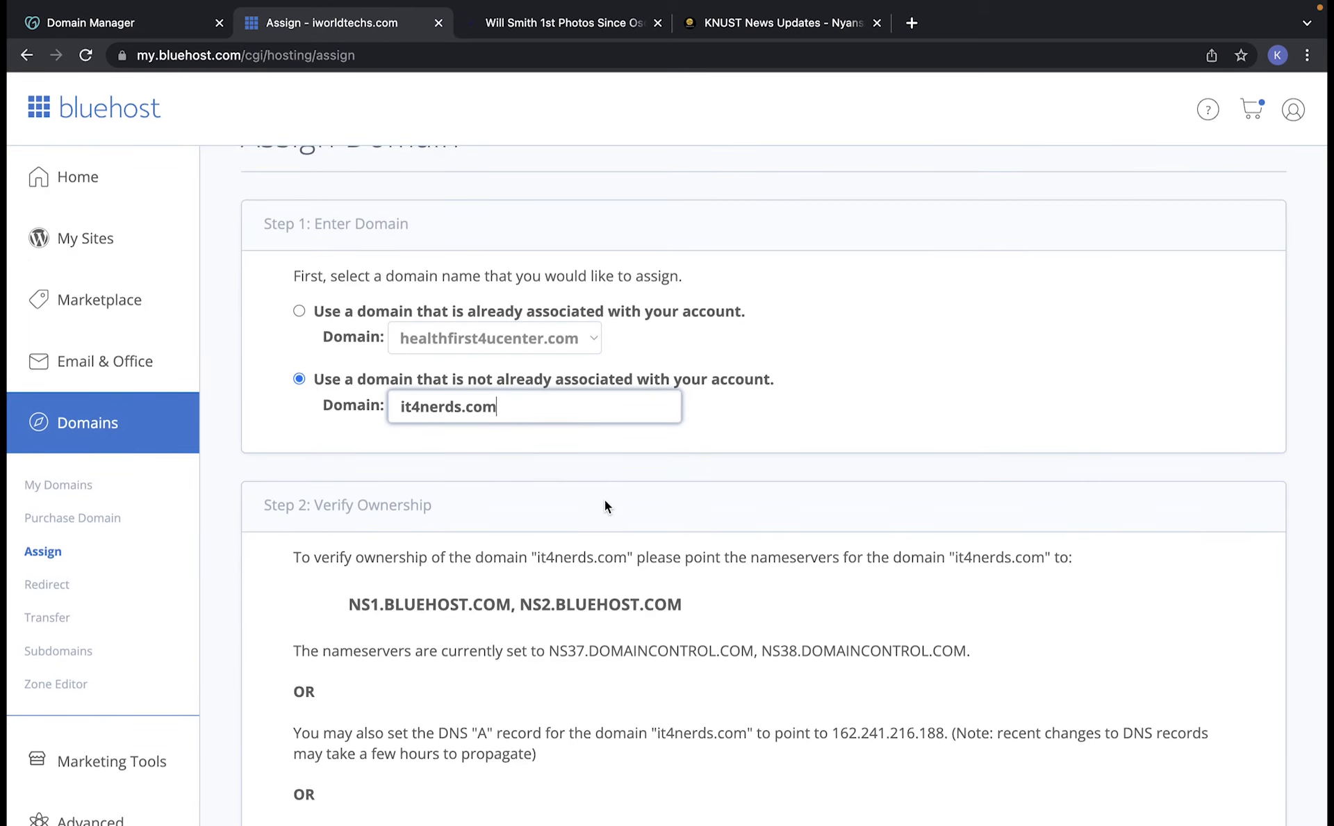
{"action": "scroll", "coordinate": [362, 527], "scroll_direction": "down", "scroll_amount": 3}
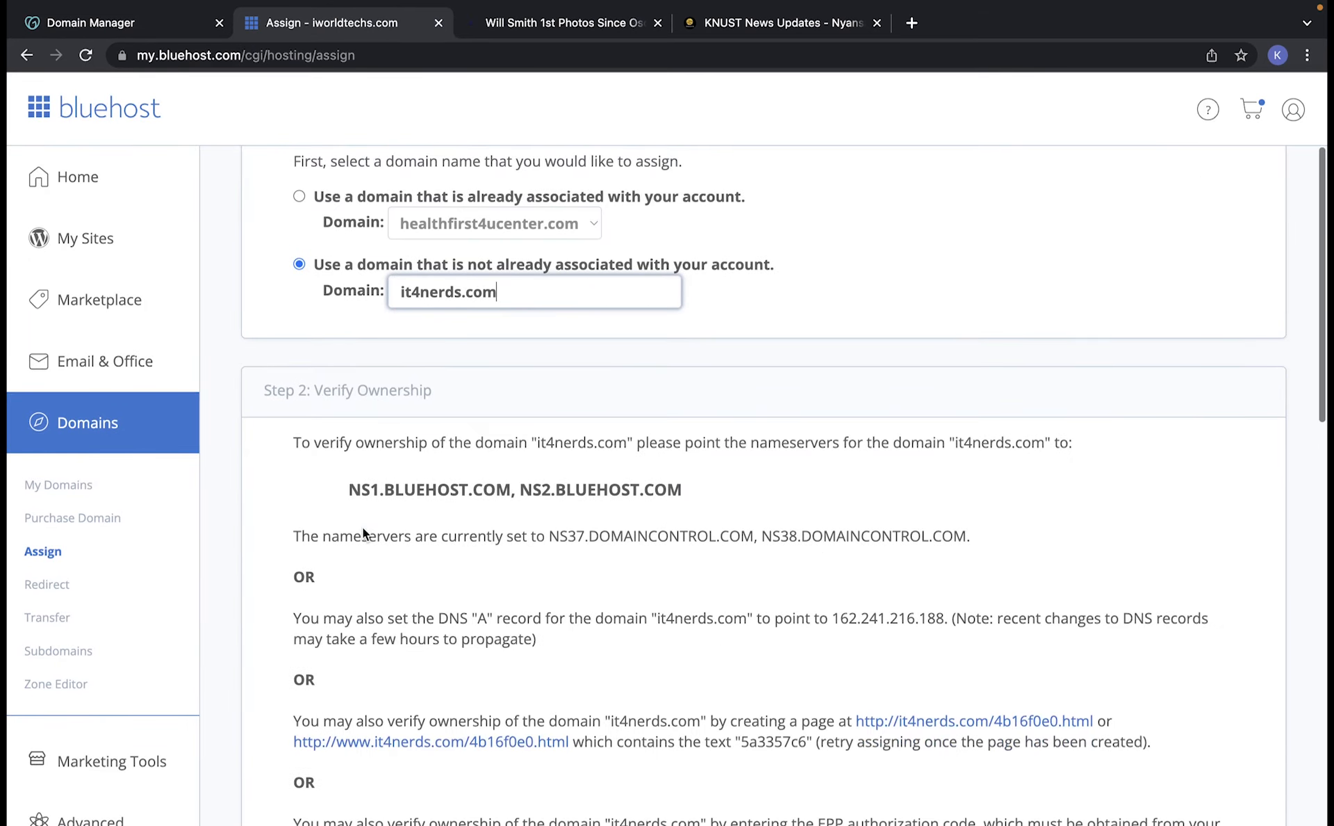
{"action": "left_click", "coordinate": [87, 28]}
{"action": "scroll", "coordinate": [462, 348], "scroll_direction": "down", "scroll_amount": 3}
{"action": "scroll", "coordinate": [464, 344], "scroll_direction": "up", "scroll_amount": 5}
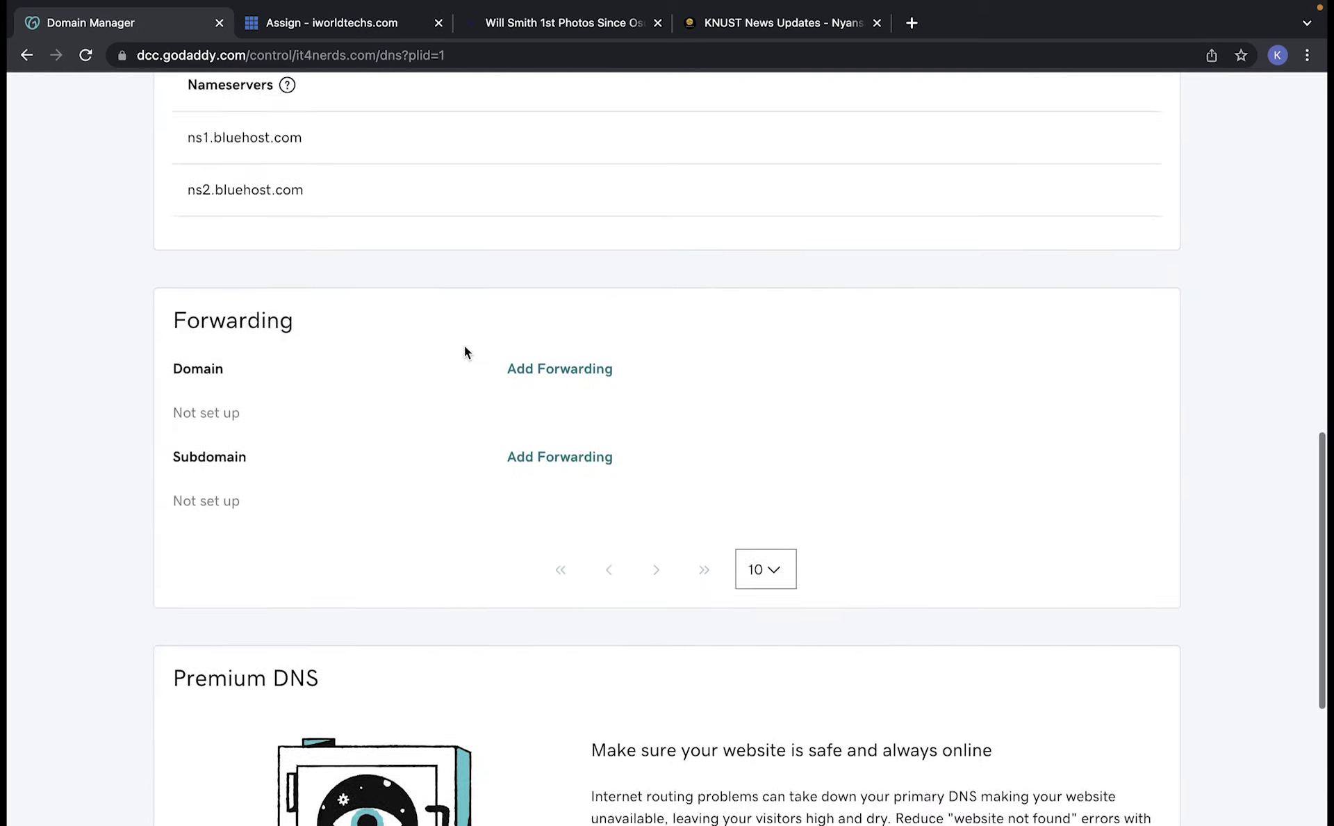
{"action": "scroll", "coordinate": [464, 351], "scroll_direction": "up", "scroll_amount": 4}
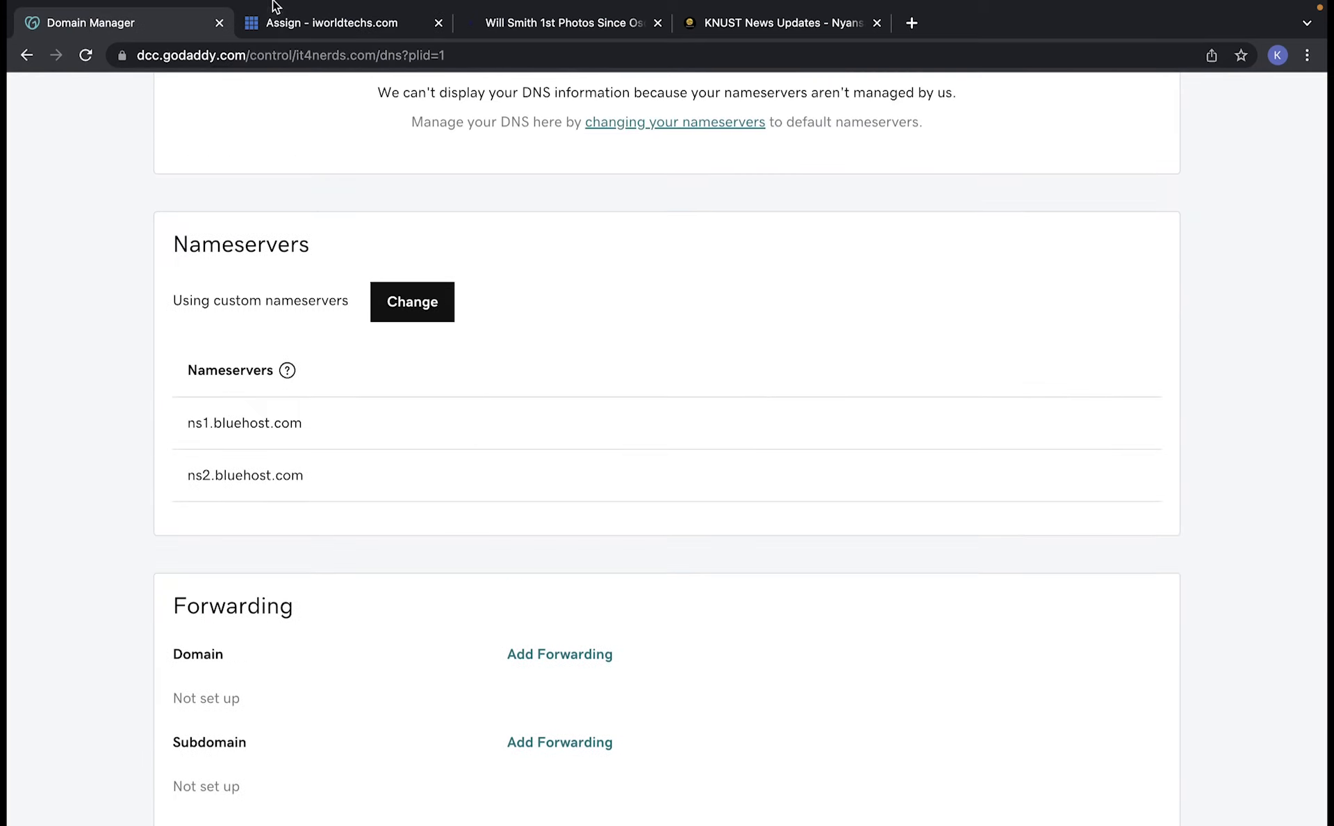
{"action": "left_click", "coordinate": [281, 22]}
{"action": "scroll", "coordinate": [493, 390], "scroll_direction": "down", "scroll_amount": 15}
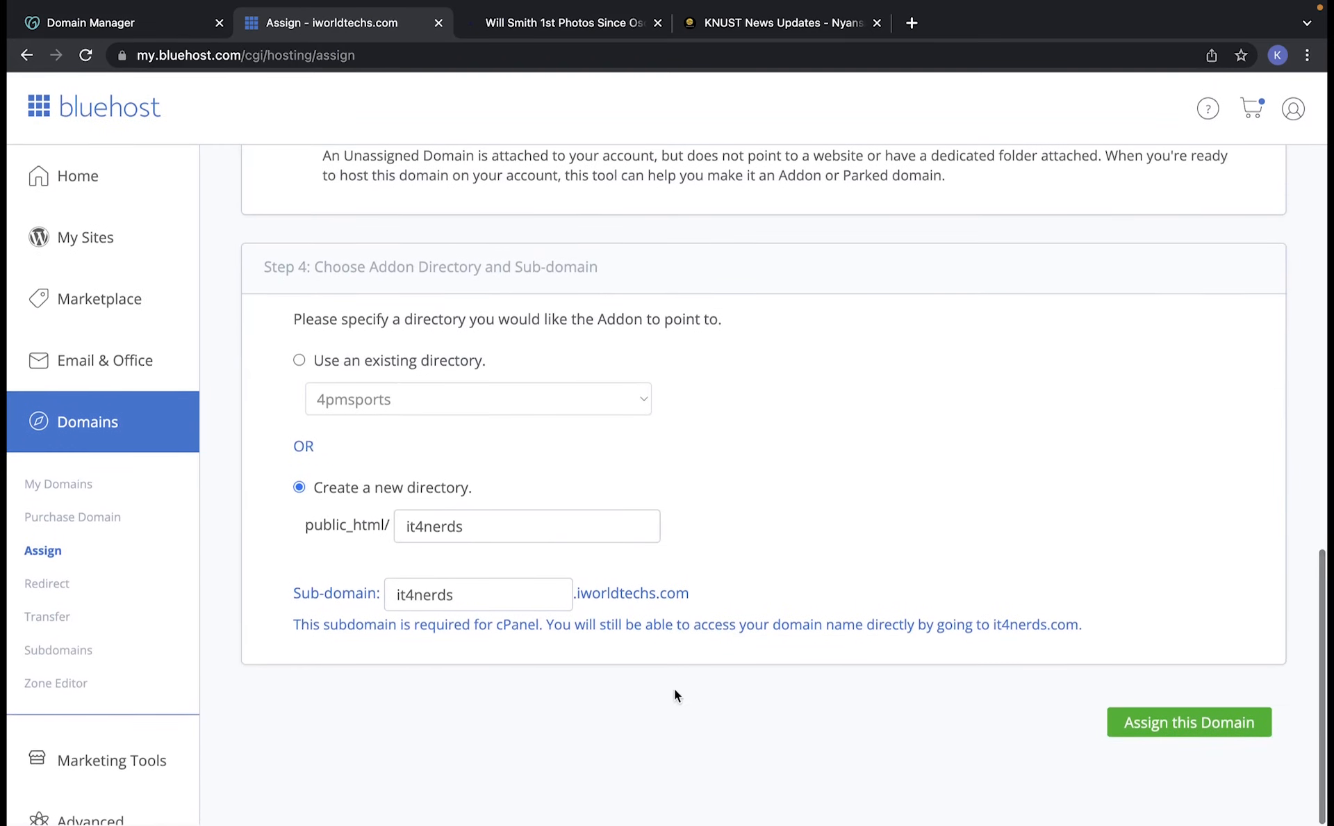
- Try submitting the assignment, then reload the Assign page to re-check domain ownership
{"action": "left_click", "coordinate": [1168, 724]}
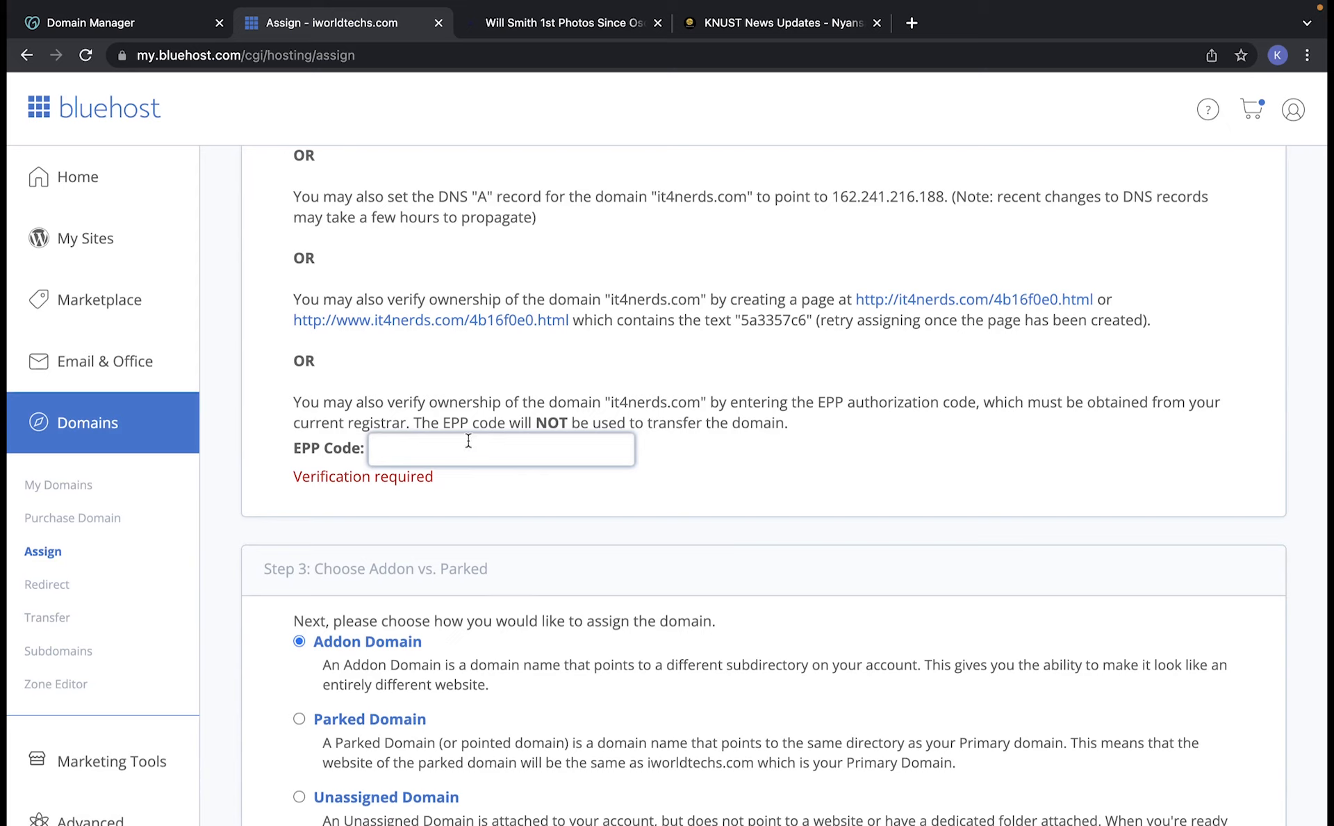
{"action": "left_click", "coordinate": [477, 436]}
{"action": "left_click", "coordinate": [86, 55]}
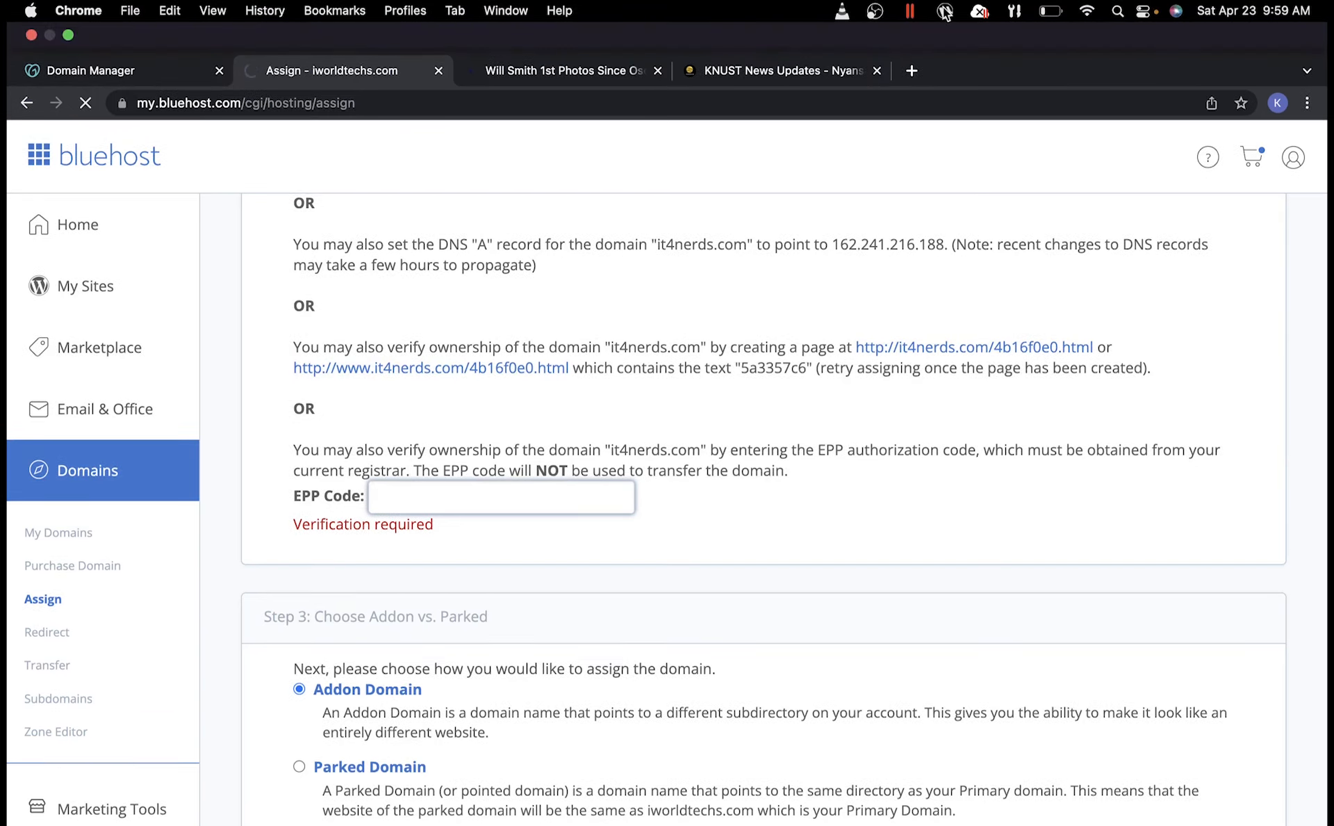
{"action": "left_click", "coordinate": [877, 13]}
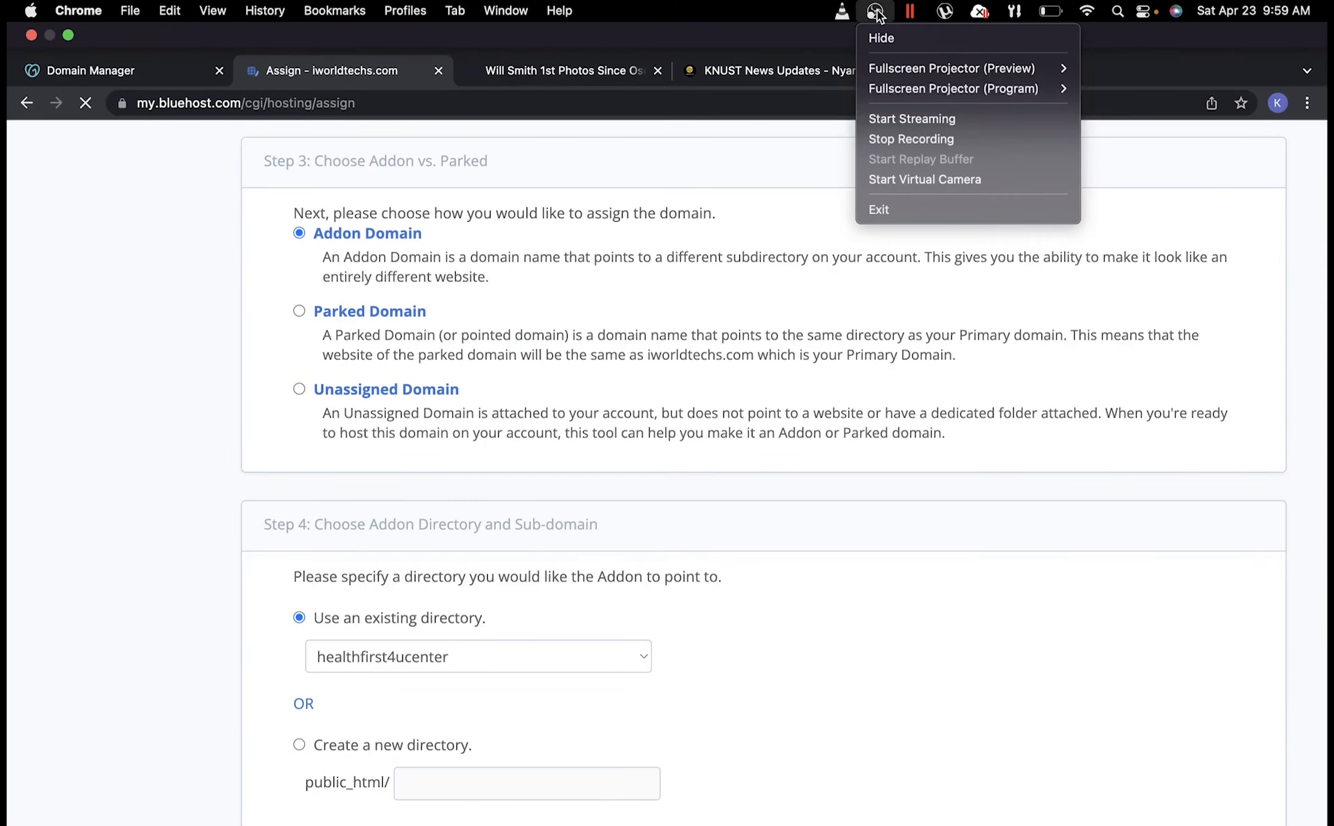
{"action": "left_click", "coordinate": [877, 12]}
{"action": "scroll", "coordinate": [577, 440], "scroll_direction": "up", "scroll_amount": 9}
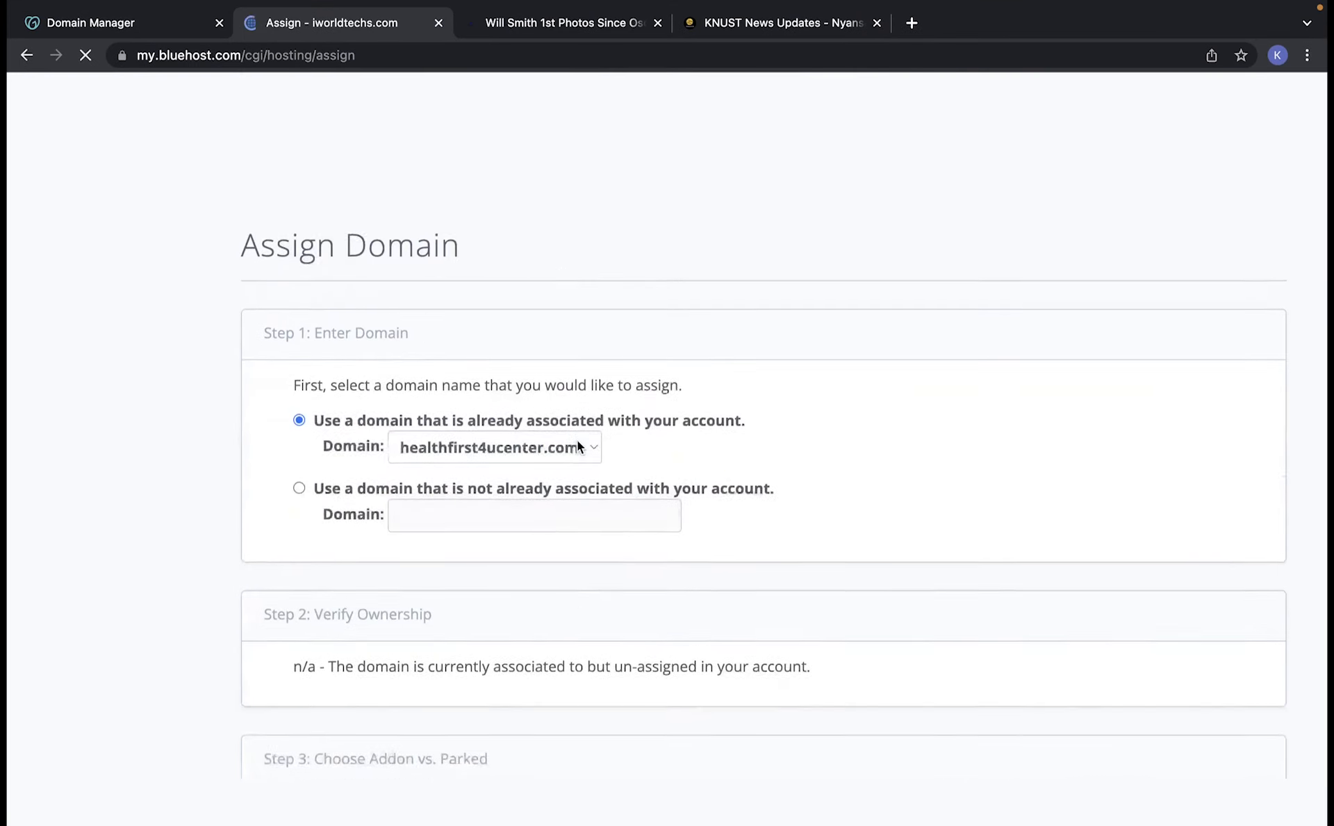
{"action": "scroll", "coordinate": [577, 440], "scroll_direction": "down", "scroll_amount": 2}
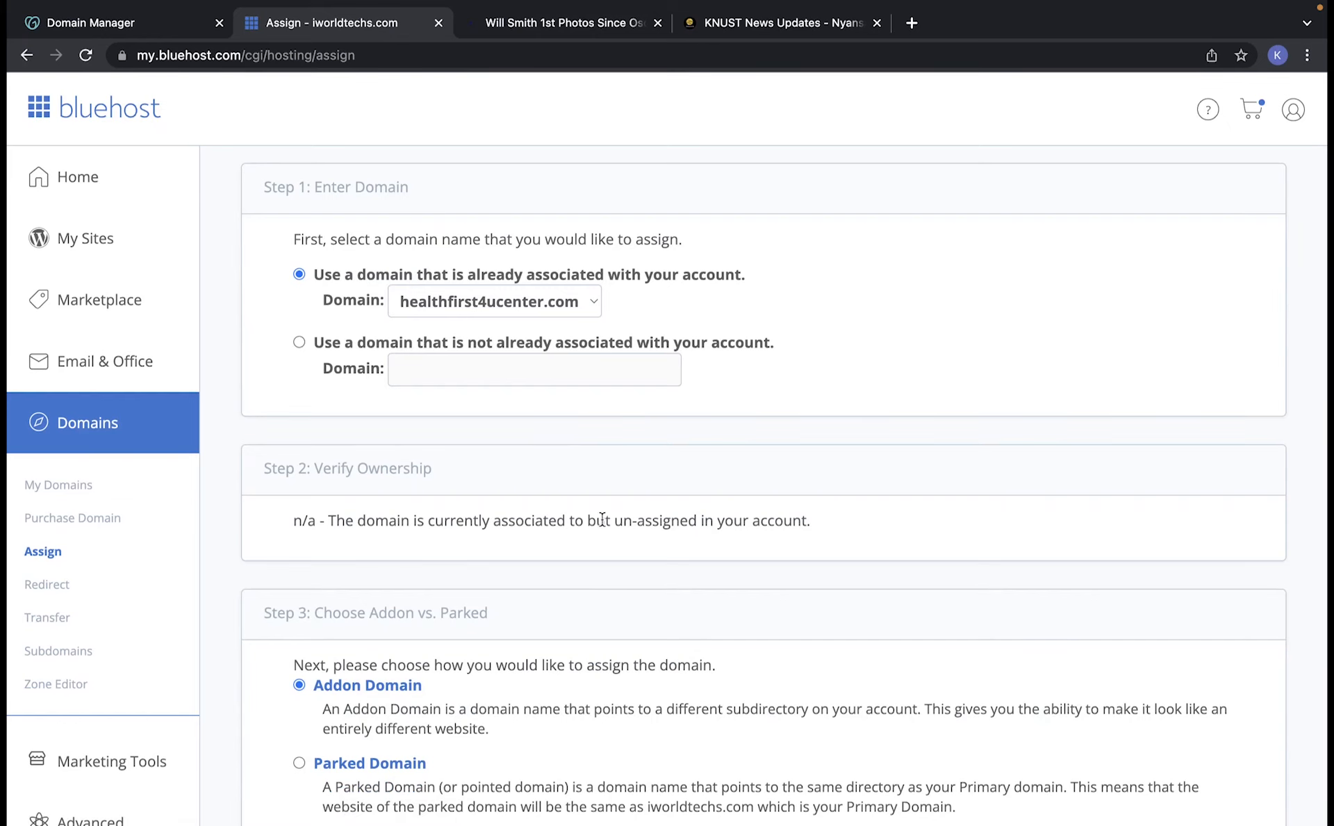
{"action": "scroll", "coordinate": [677, 526], "scroll_direction": "down", "scroll_amount": 3}
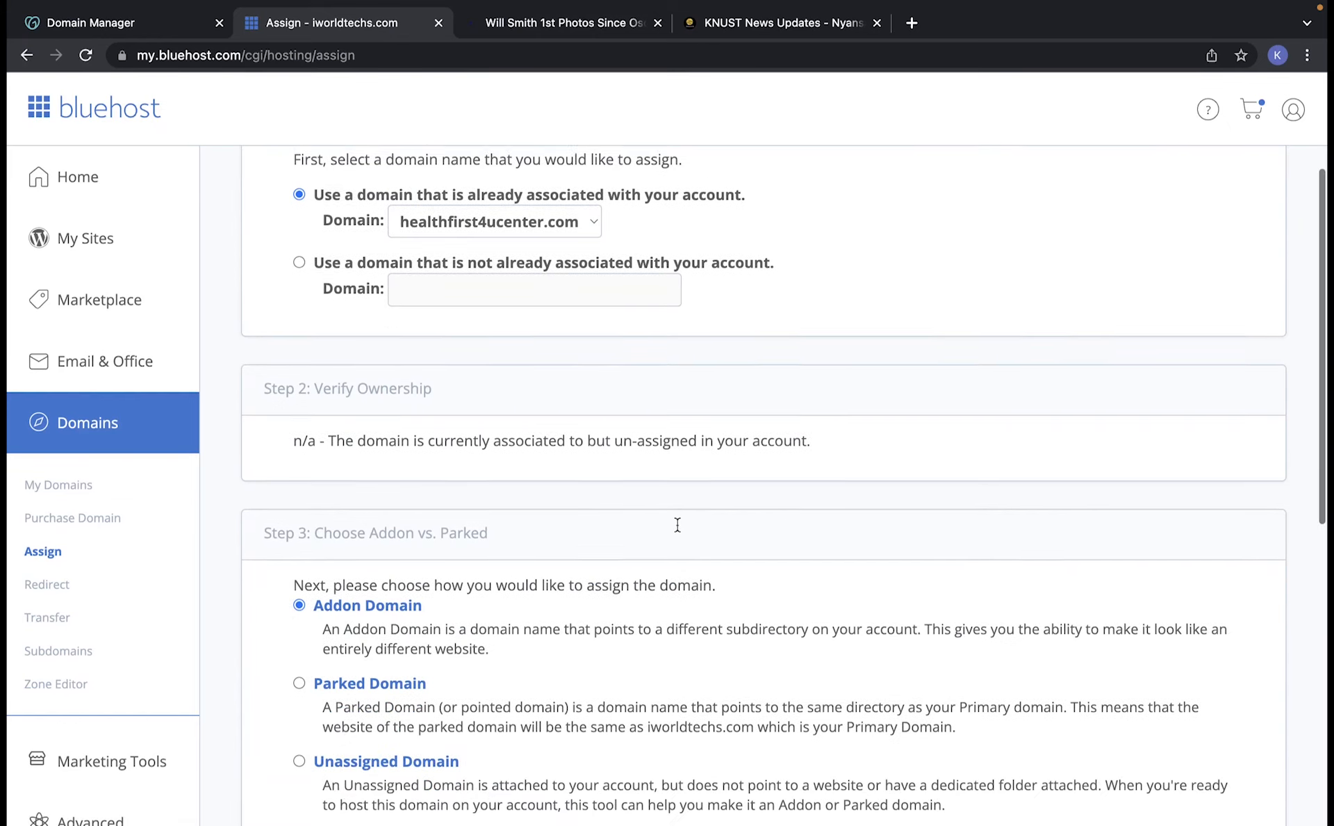
{"action": "scroll", "coordinate": [678, 530], "scroll_direction": "up", "scroll_amount": 2}
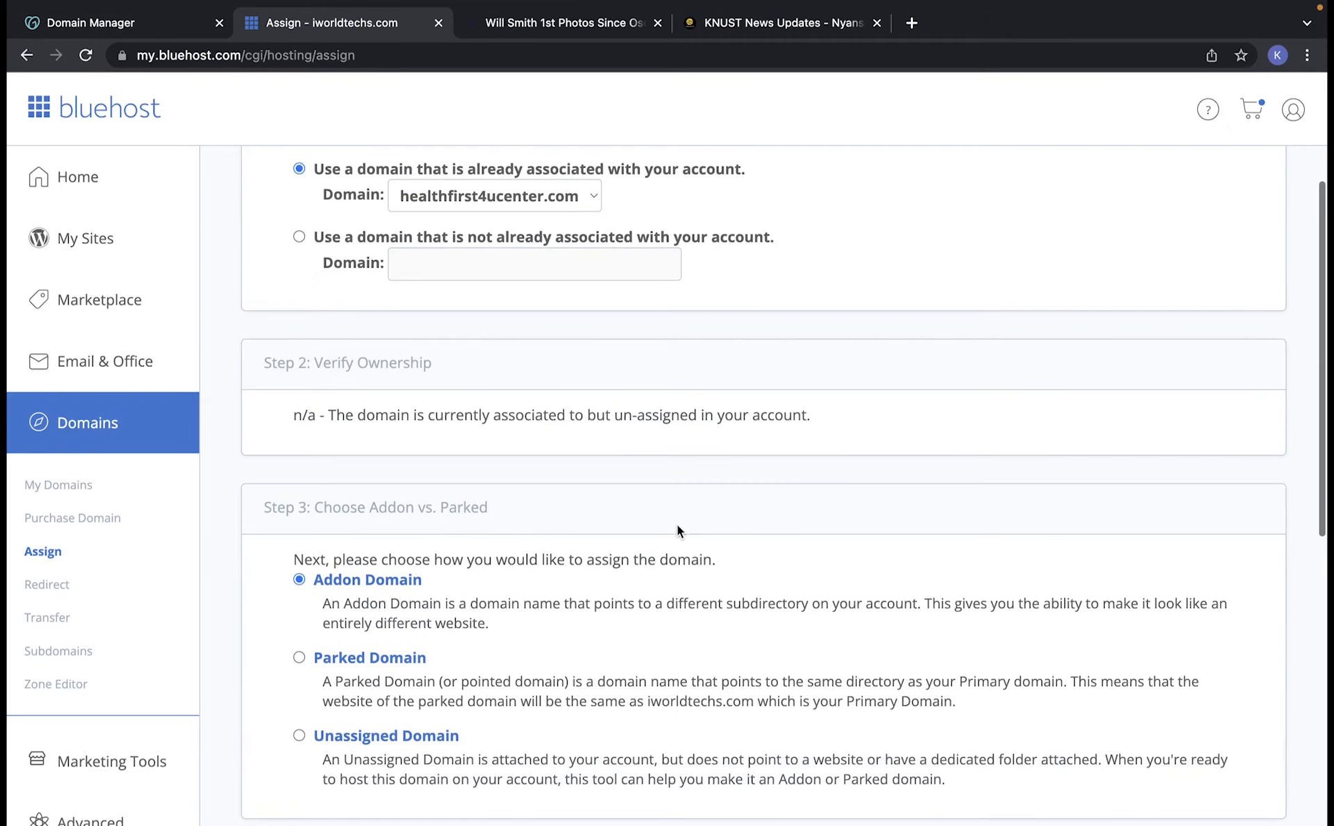
{"action": "scroll", "coordinate": [678, 531], "scroll_direction": "down", "scroll_amount": 10}
{"action": "scroll", "coordinate": [678, 530], "scroll_direction": "up", "scroll_amount": 3}
{"action": "scroll", "coordinate": [677, 531], "scroll_direction": "up", "scroll_amount": 10}
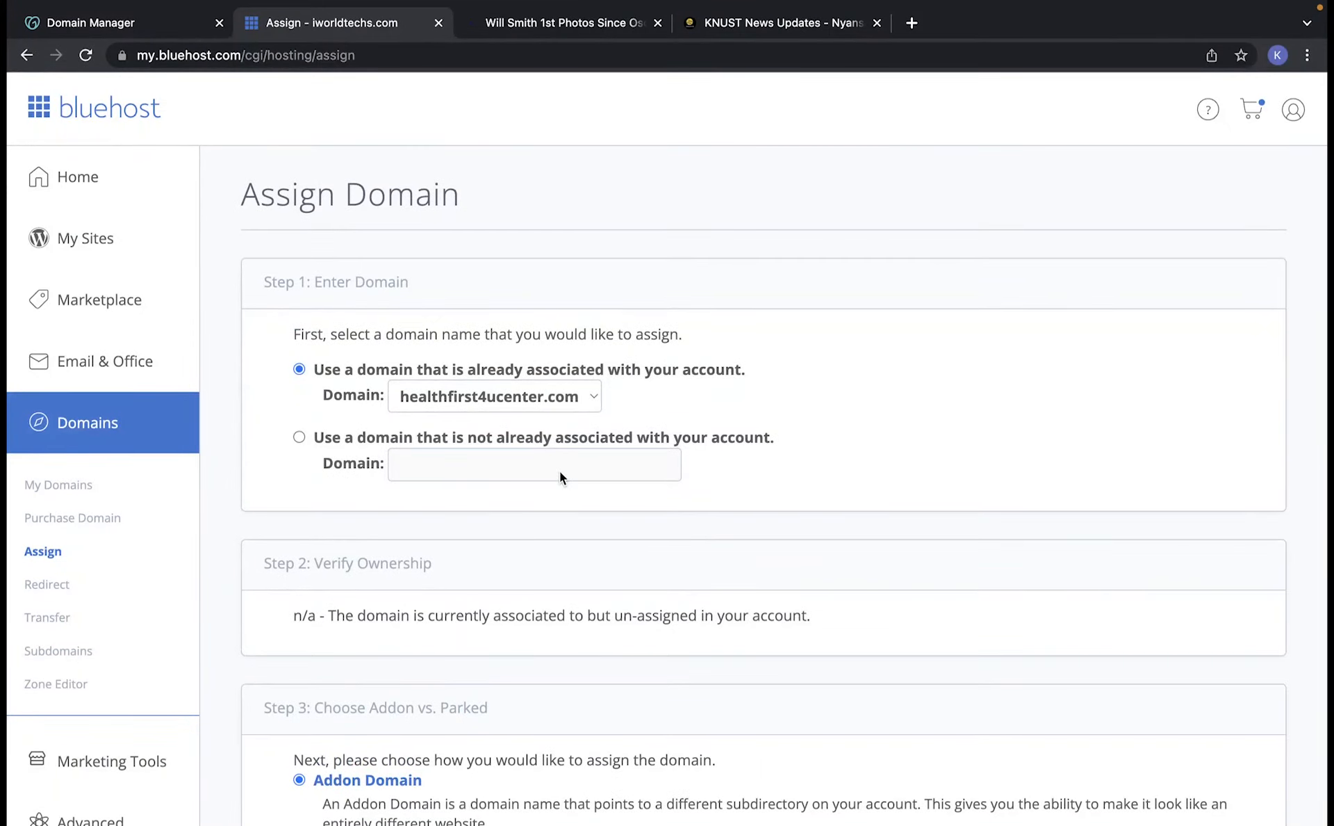
- Paste it4nerds.com as a domain not yet on the account and confirm 'Ownership verified'
{"action": "left_click", "coordinate": [560, 470]}
{"action": "type", "text": "it4nerds.com"}
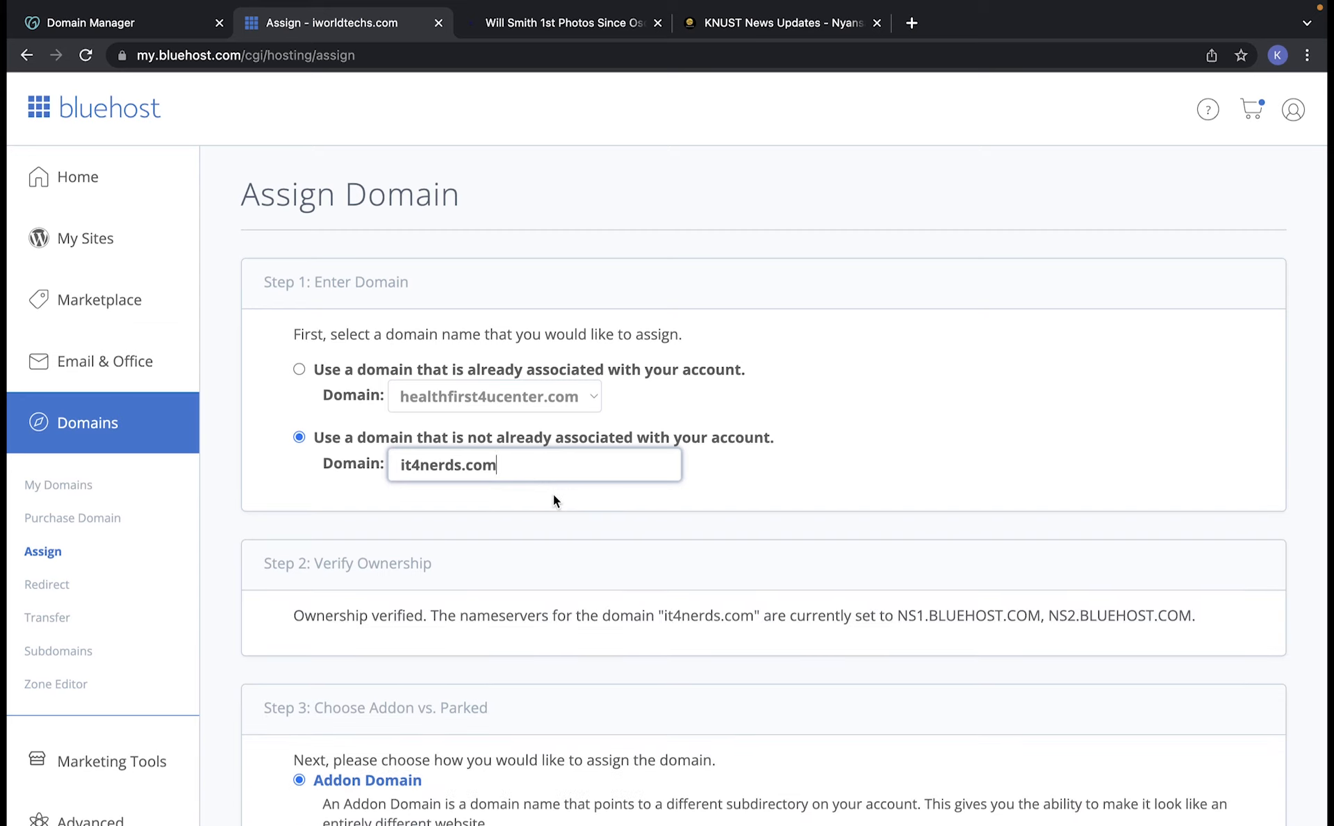
{"action": "scroll", "coordinate": [326, 621], "scroll_direction": "down", "scroll_amount": 3}
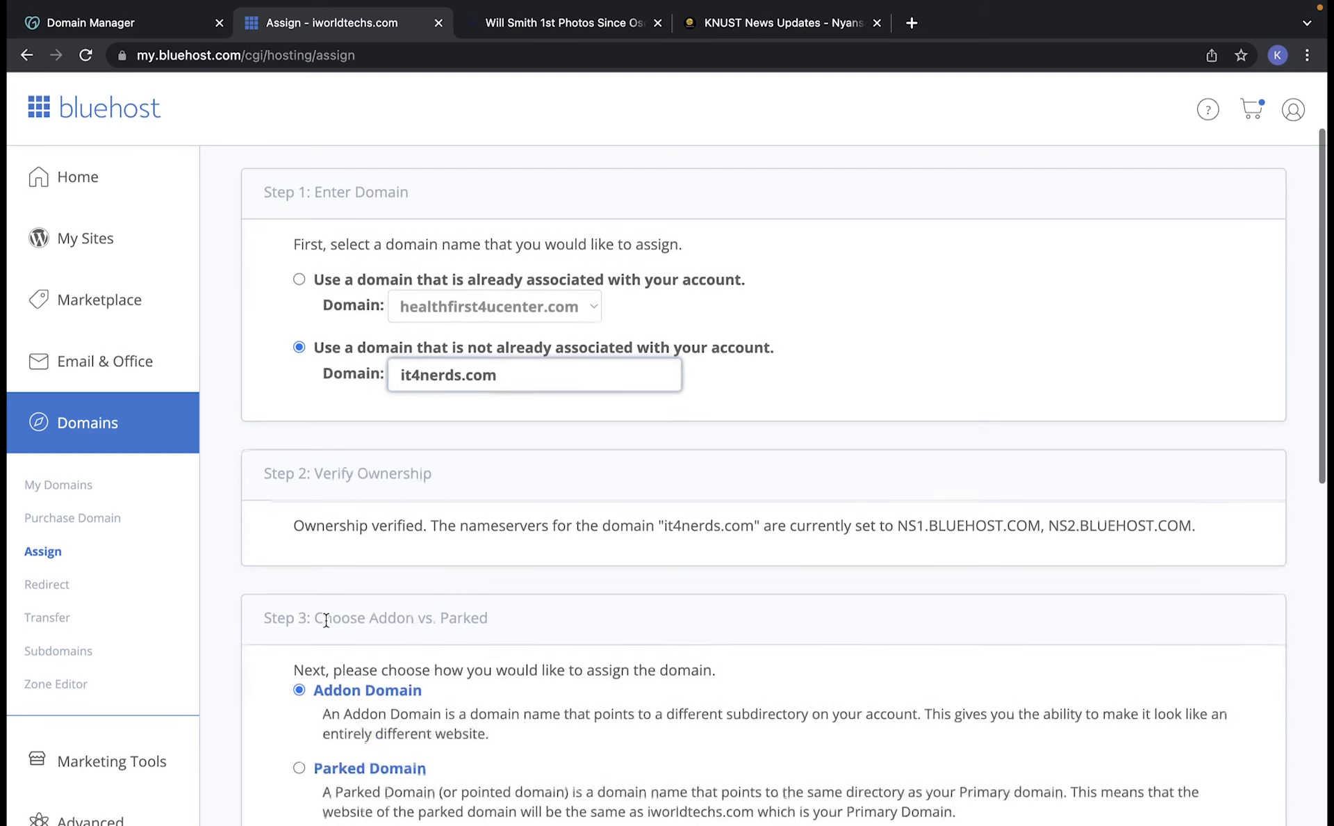
{"action": "left_click", "coordinate": [324, 527]}
{"action": "left_click_drag", "start_coordinate": [324, 527], "coordinate": [293, 526]}
{"action": "scroll", "coordinate": [1075, 535], "scroll_direction": "down", "scroll_amount": 10}
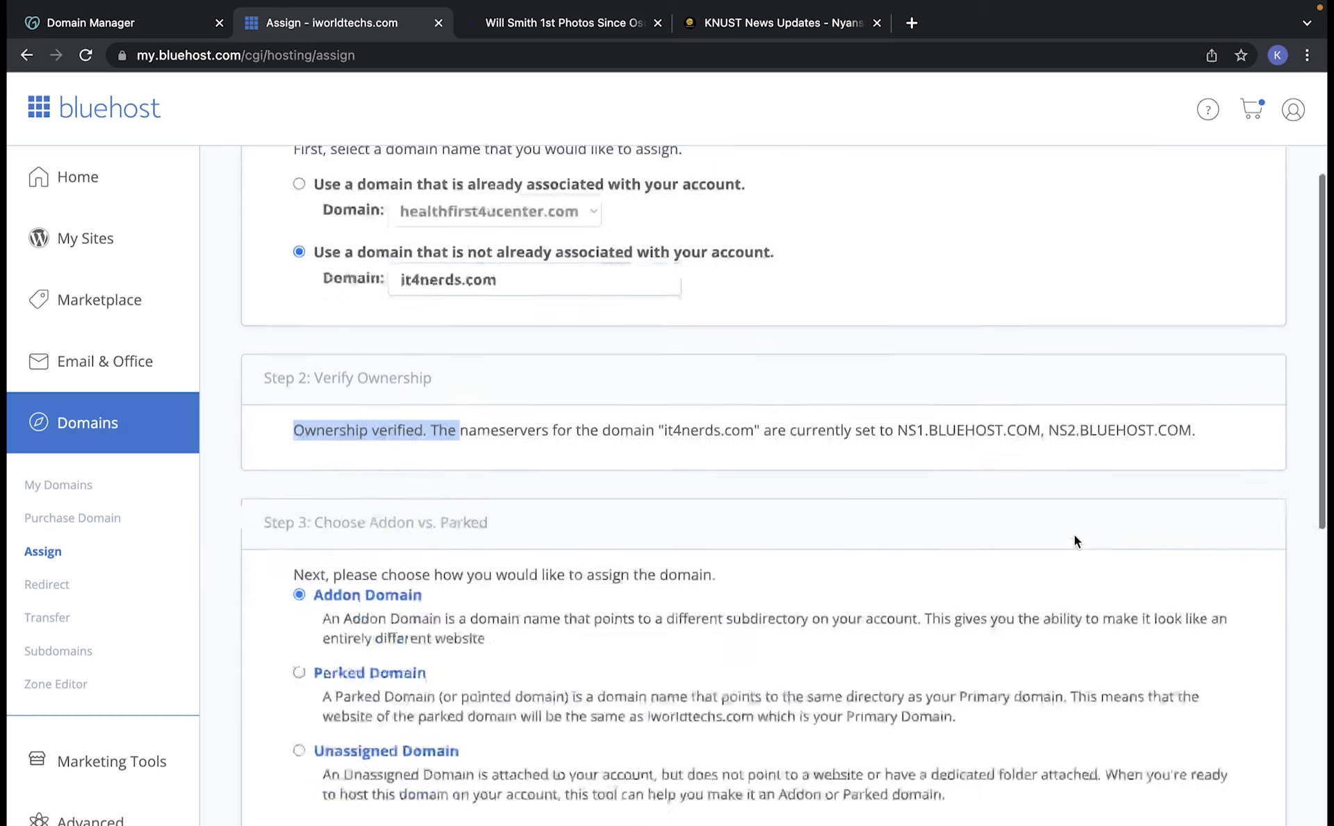
- Assign it4nerds.com as an Addon domain and open the Advanced cPanel page
{"action": "left_click", "coordinate": [1203, 716]}
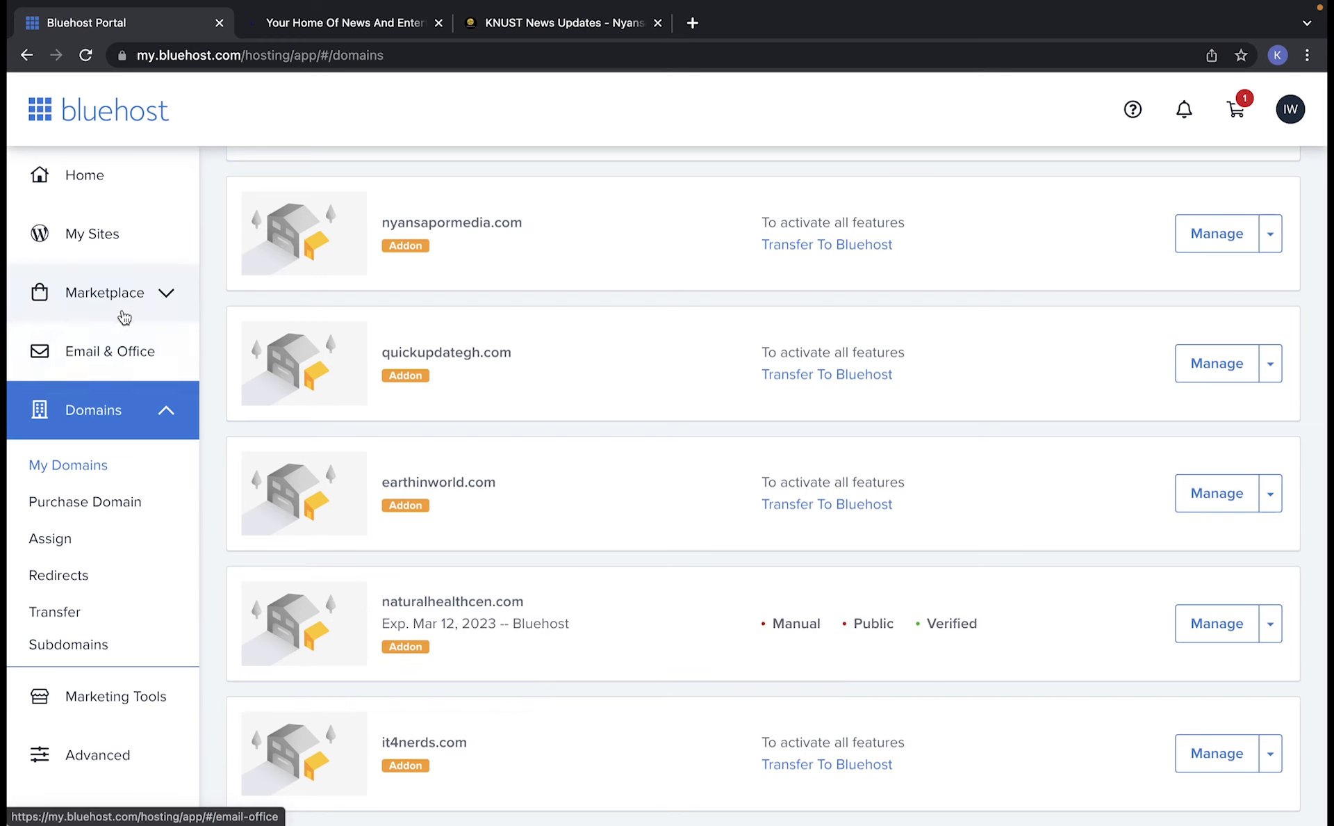
{"action": "left_click", "coordinate": [71, 760]}
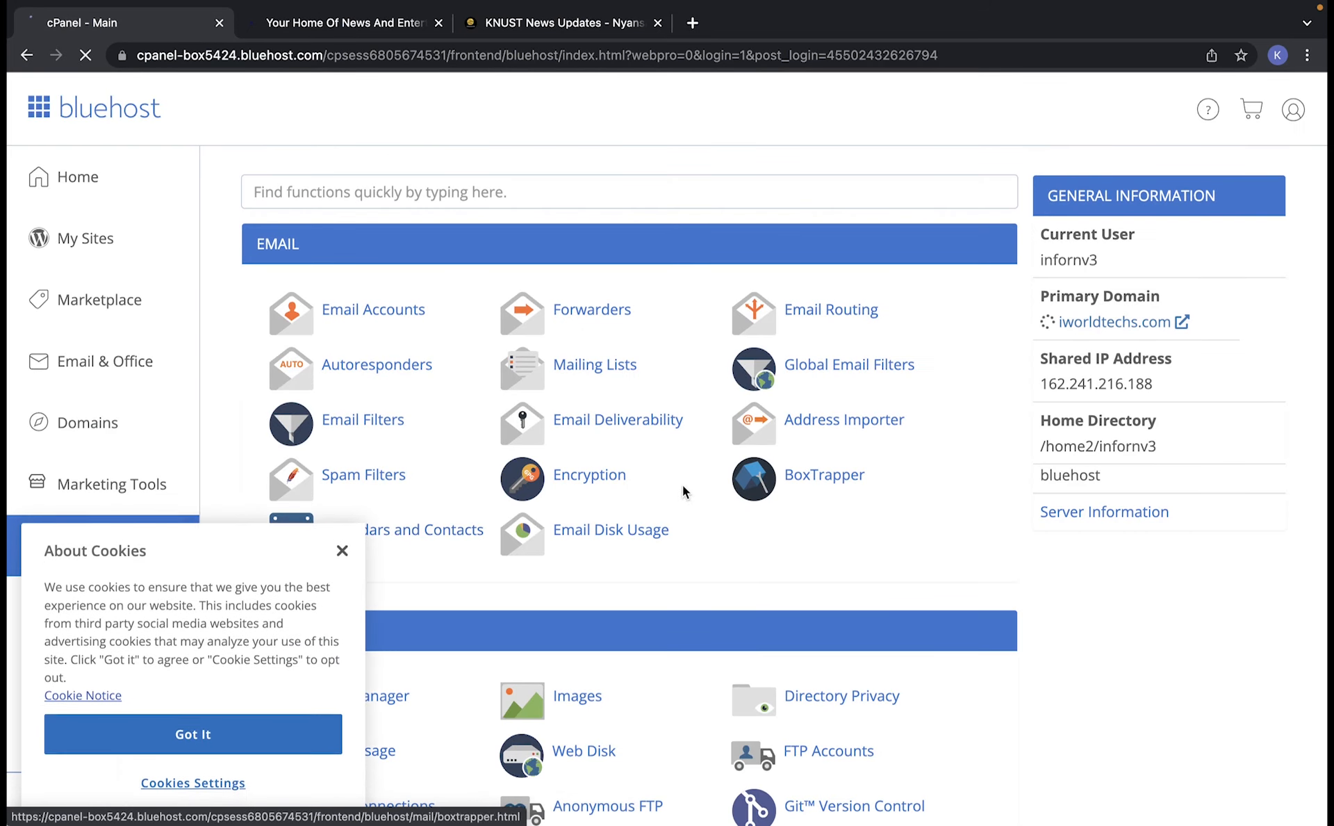
- Accept the cPanel cookie notice and launch WordPress Manager by Softaculous from Software
{"action": "left_click", "coordinate": [192, 711]}
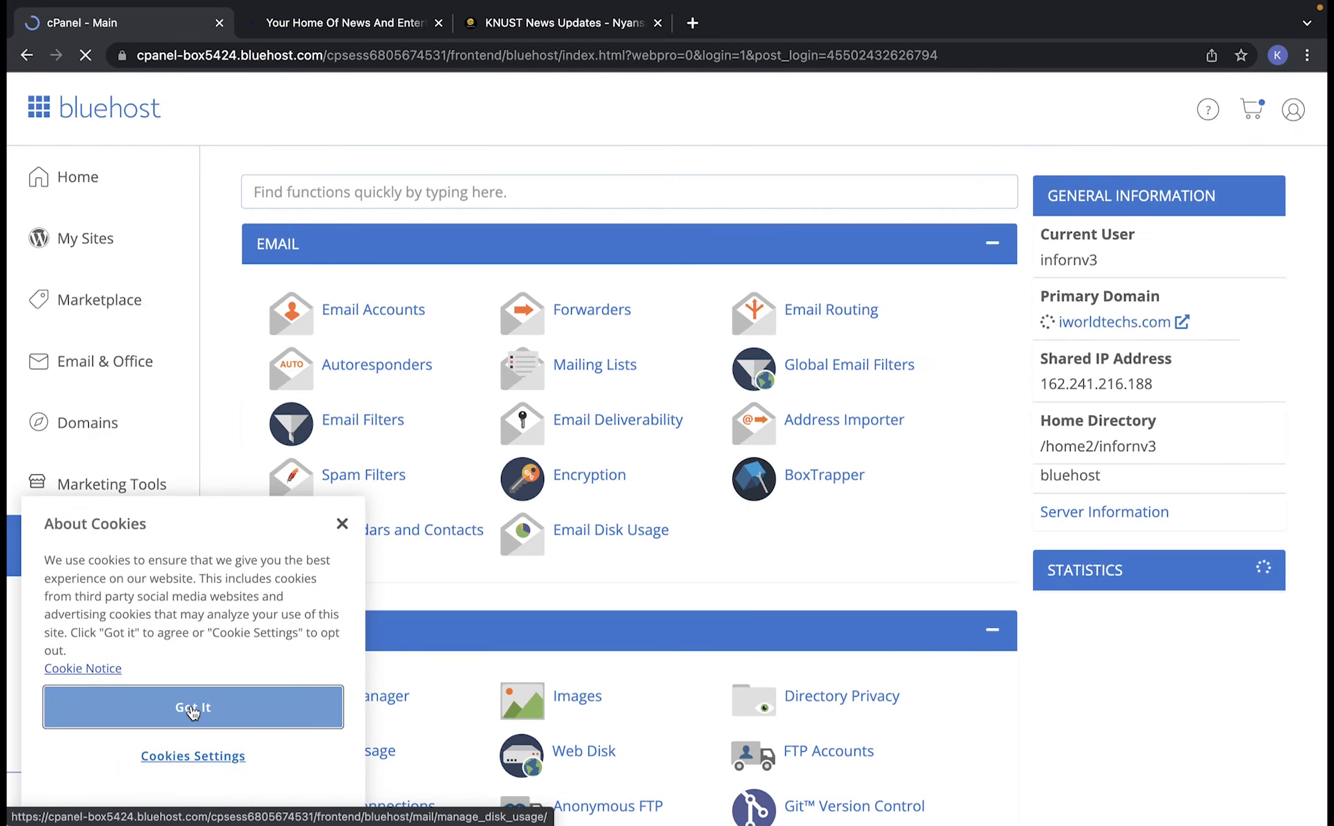
{"action": "scroll", "coordinate": [582, 578], "scroll_direction": "down", "scroll_amount": 3}
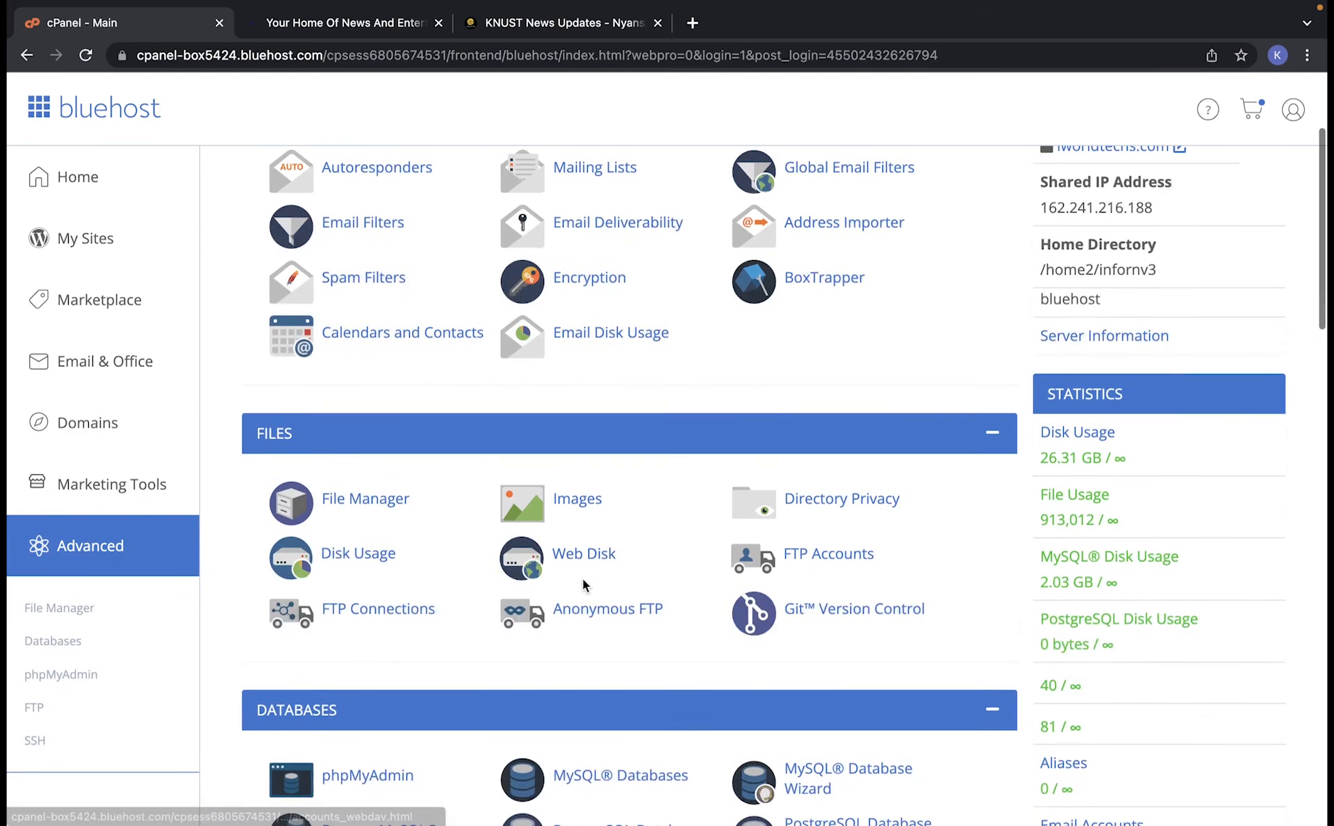
{"action": "scroll", "coordinate": [582, 584], "scroll_direction": "down", "scroll_amount": 10}
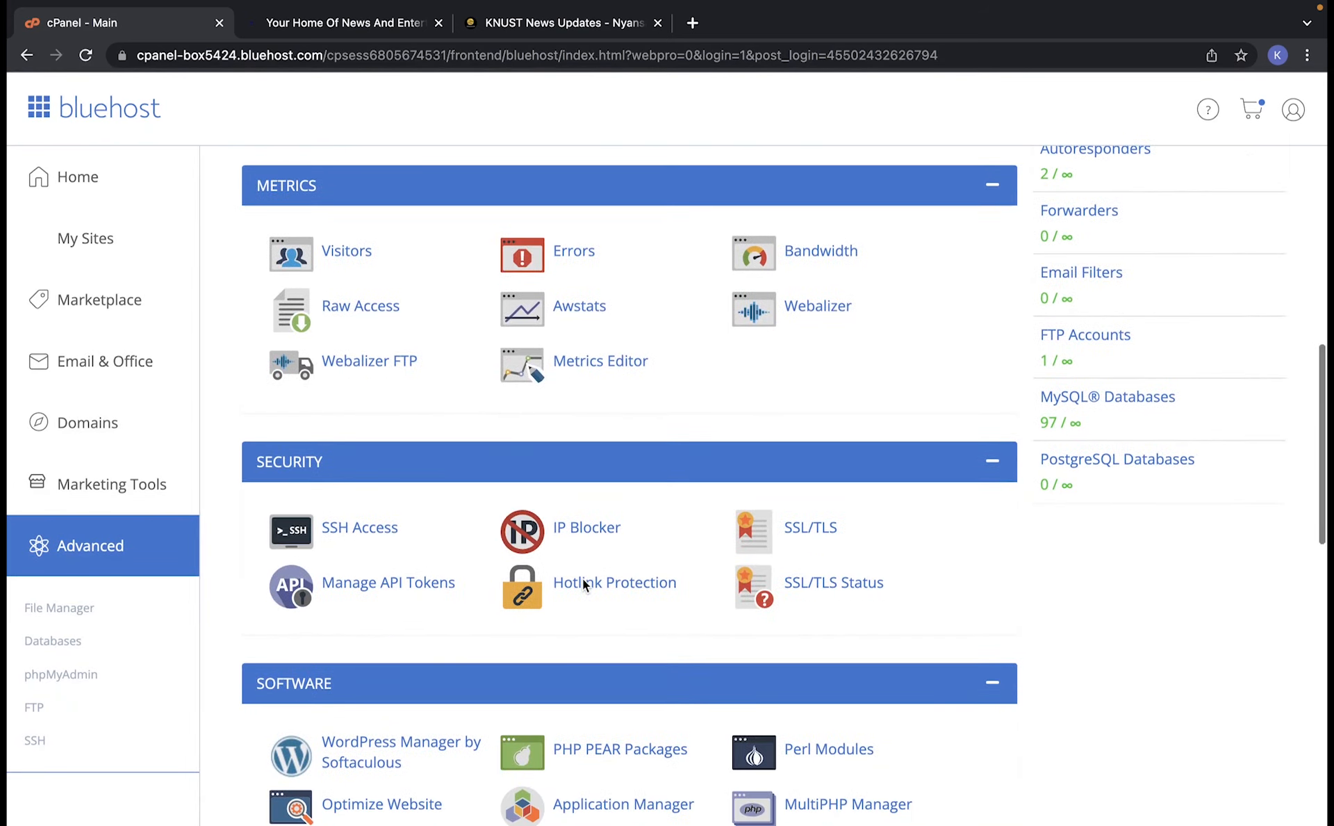
{"action": "scroll", "coordinate": [582, 583], "scroll_direction": "down", "scroll_amount": 3}
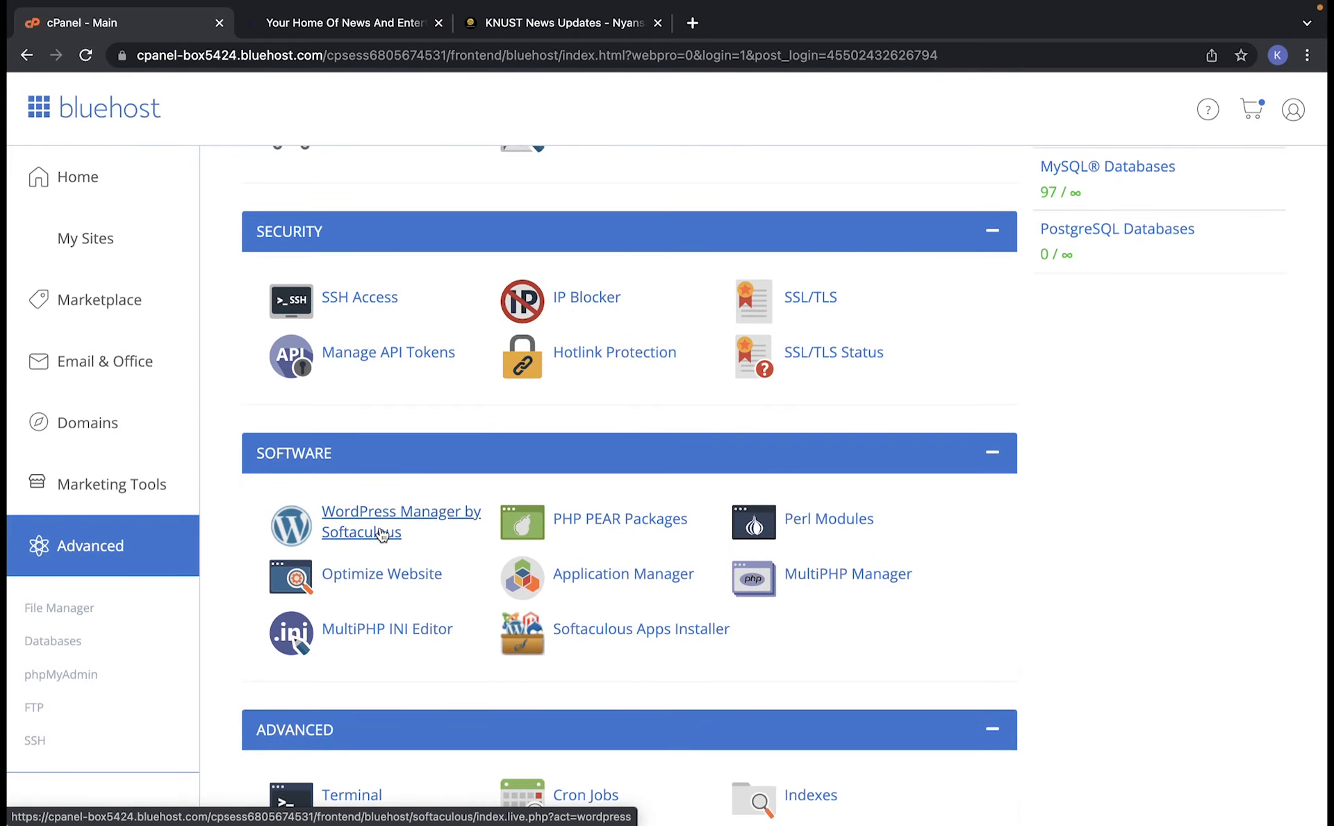
{"action": "scroll", "coordinate": [381, 534], "scroll_direction": "down", "scroll_amount": 10}
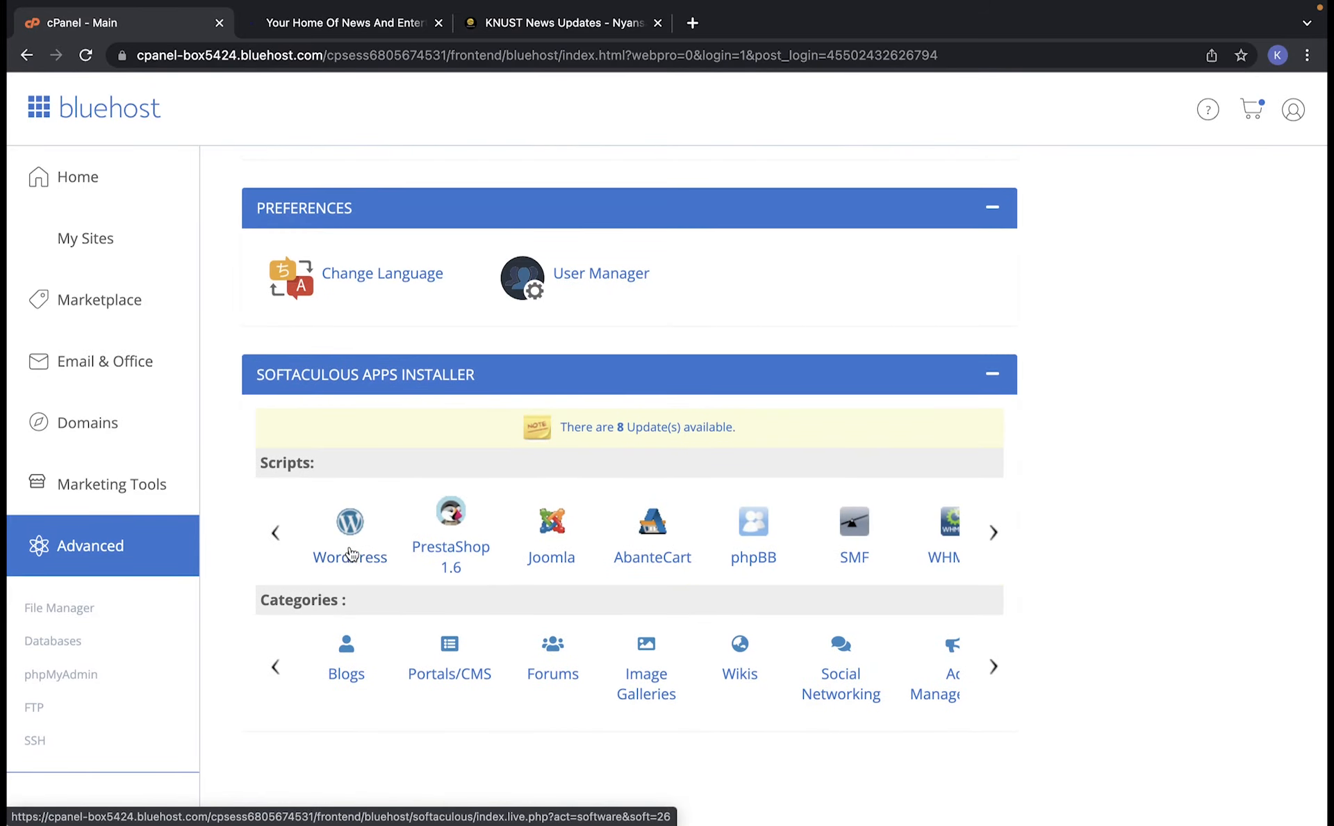
{"action": "scroll", "coordinate": [353, 547], "scroll_direction": "up", "scroll_amount": 9}
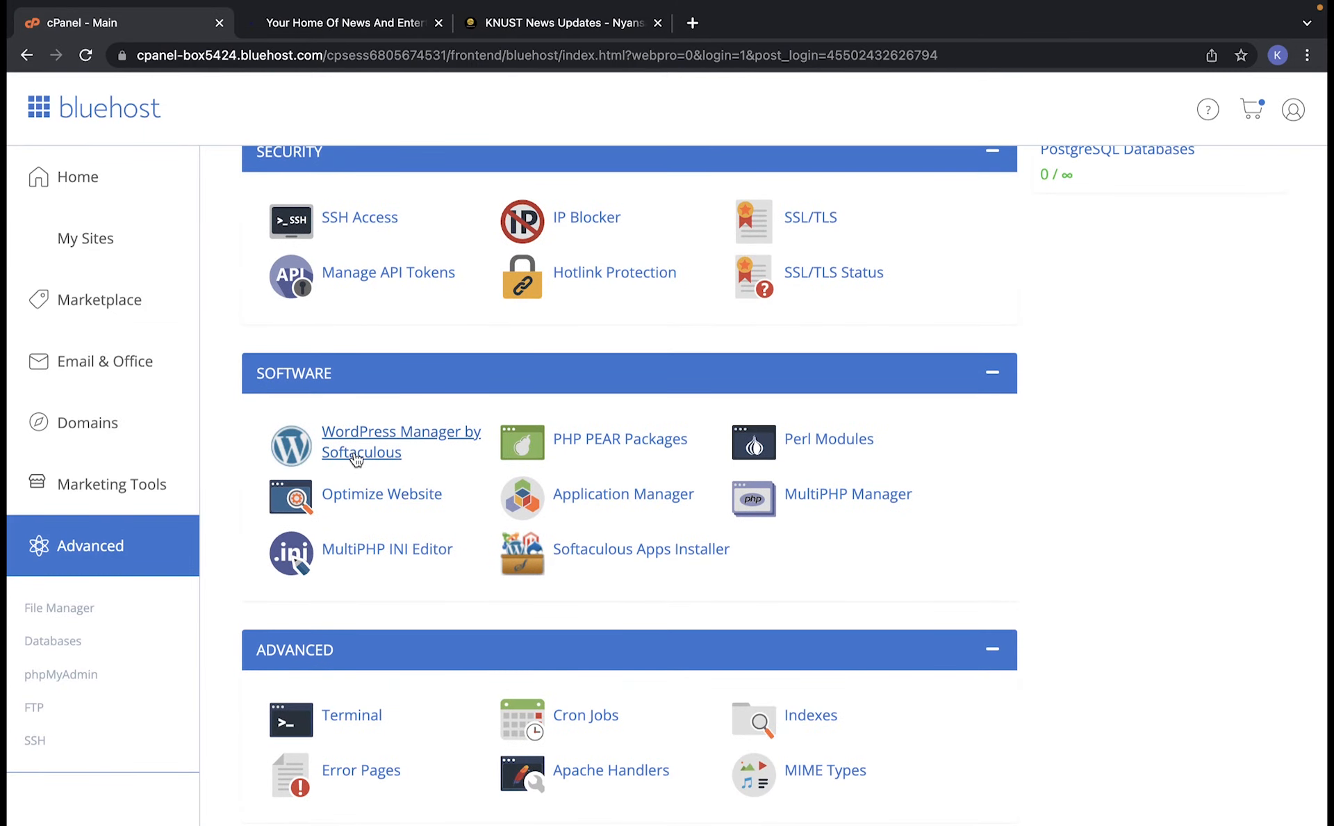
{"action": "left_click", "coordinate": [357, 459]}
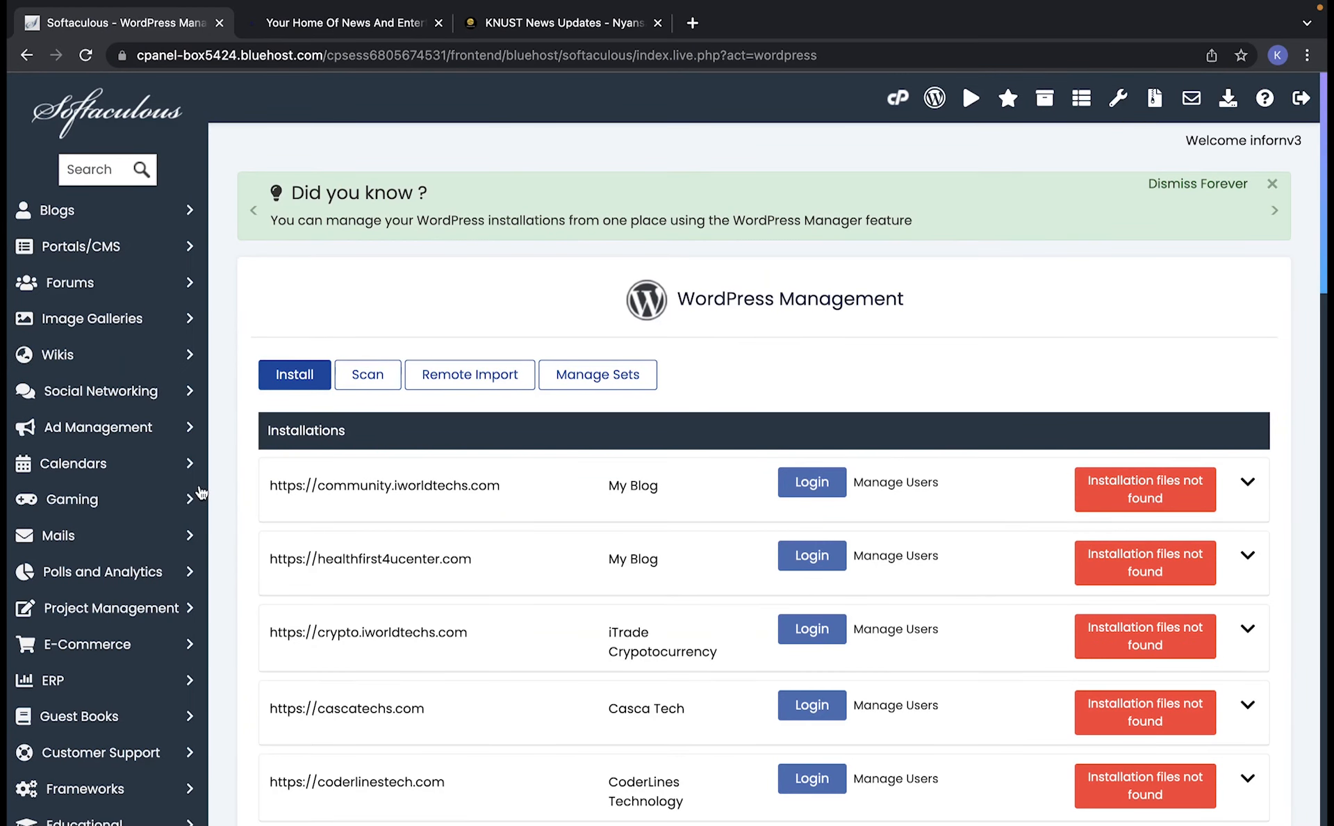
- Scroll through the existing WordPress installations and their update status, then back to the top
{"action": "scroll", "coordinate": [735, 425], "scroll_direction": "down", "scroll_amount": 5}
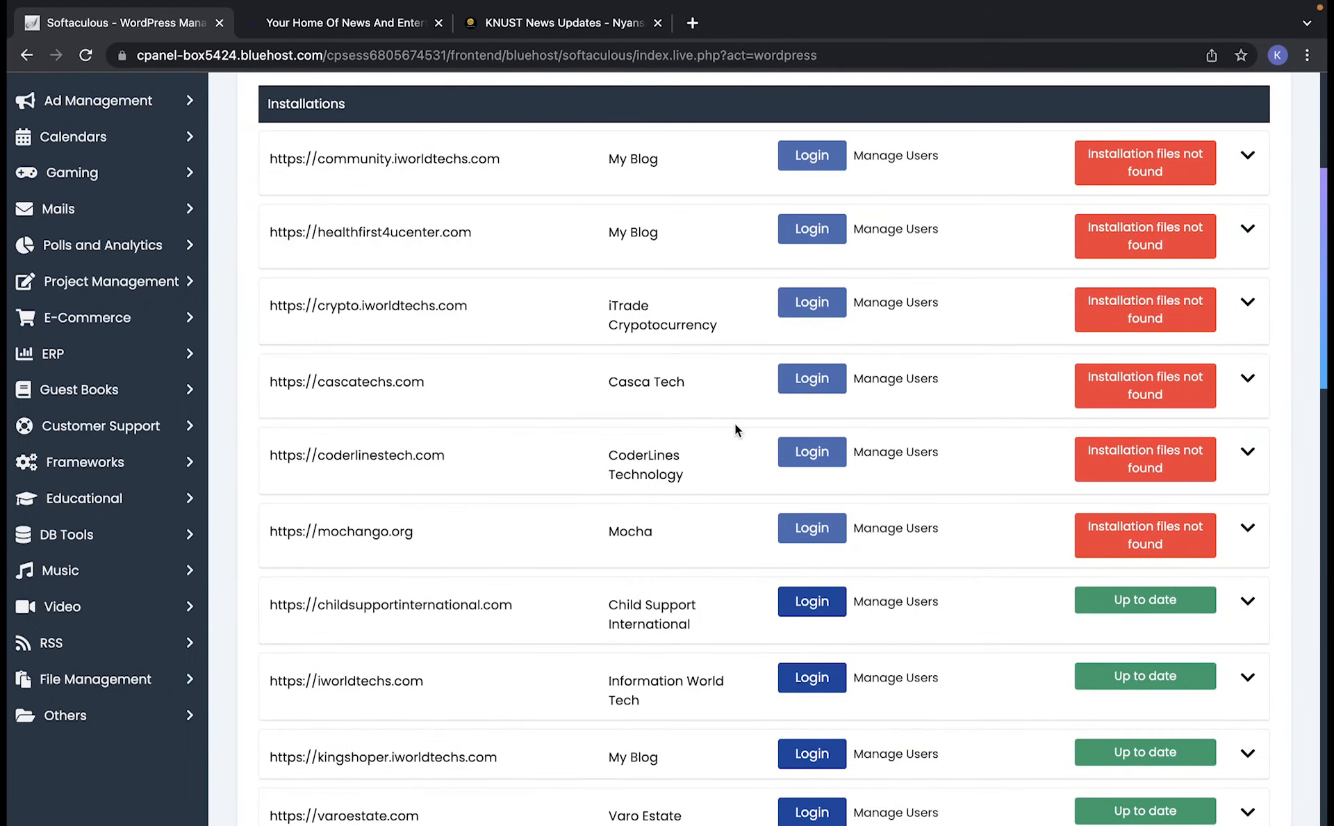
{"action": "scroll", "coordinate": [531, 529], "scroll_direction": "down", "scroll_amount": 13}
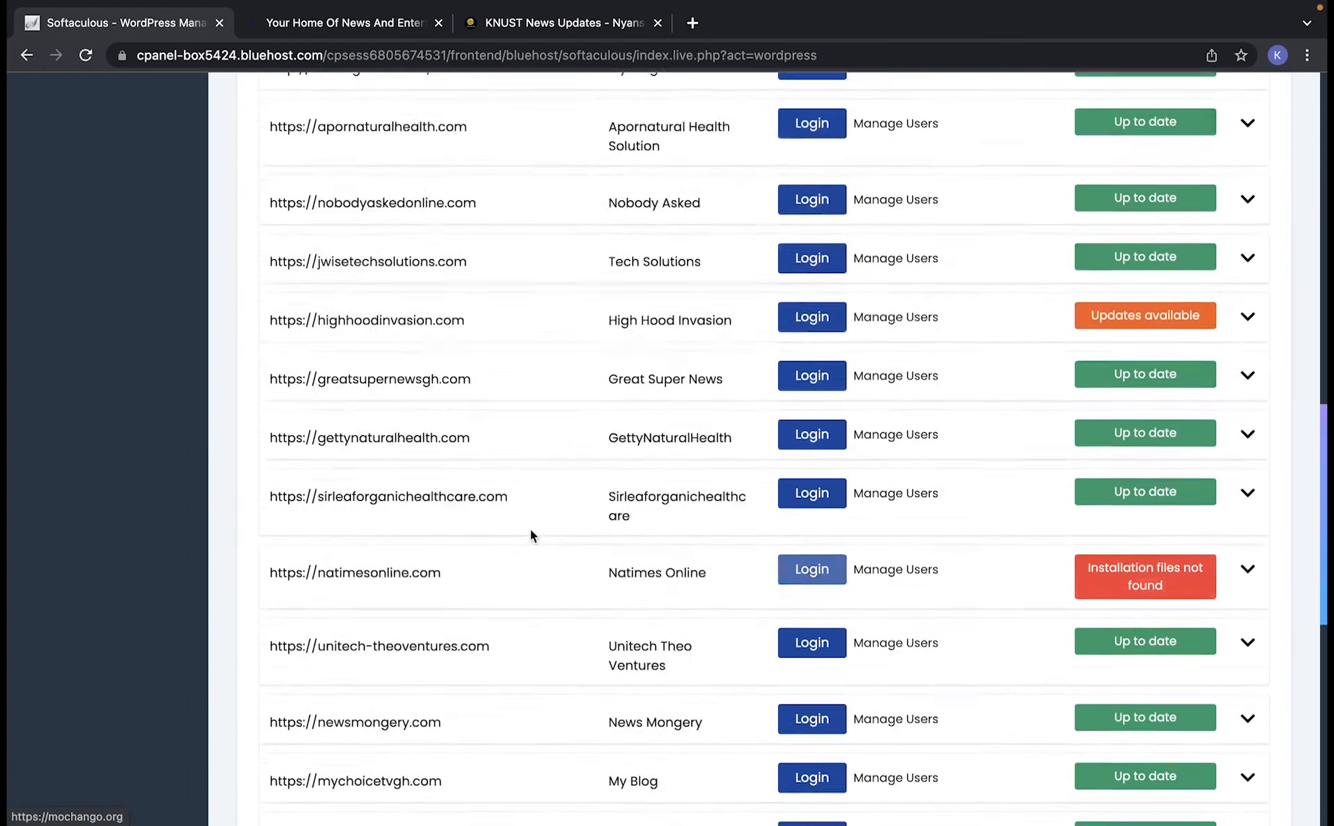
{"action": "scroll", "coordinate": [531, 528], "scroll_direction": "down", "scroll_amount": 10}
{"action": "scroll", "coordinate": [531, 528], "scroll_direction": "up", "scroll_amount": 20}
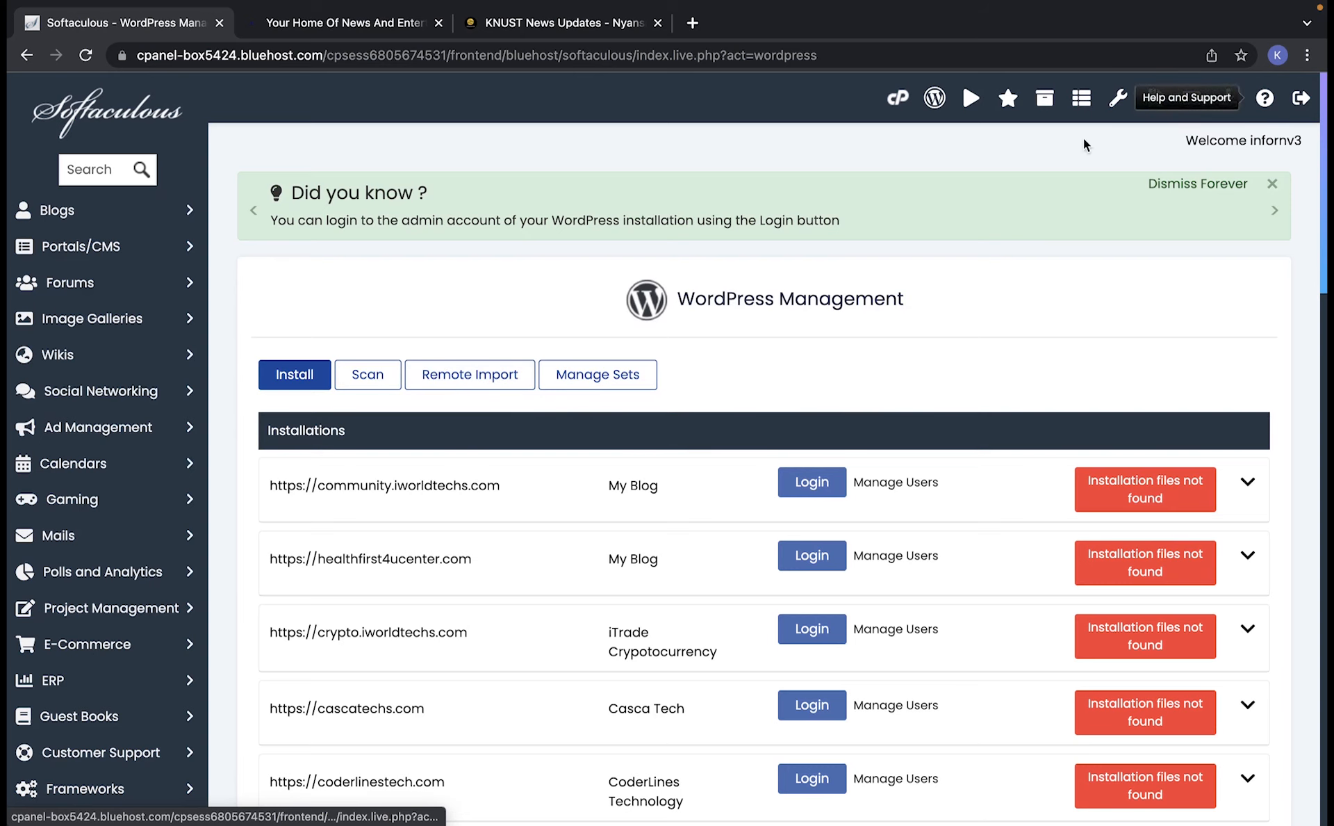
{"action": "scroll", "coordinate": [645, 539], "scroll_direction": "down", "scroll_amount": 5}
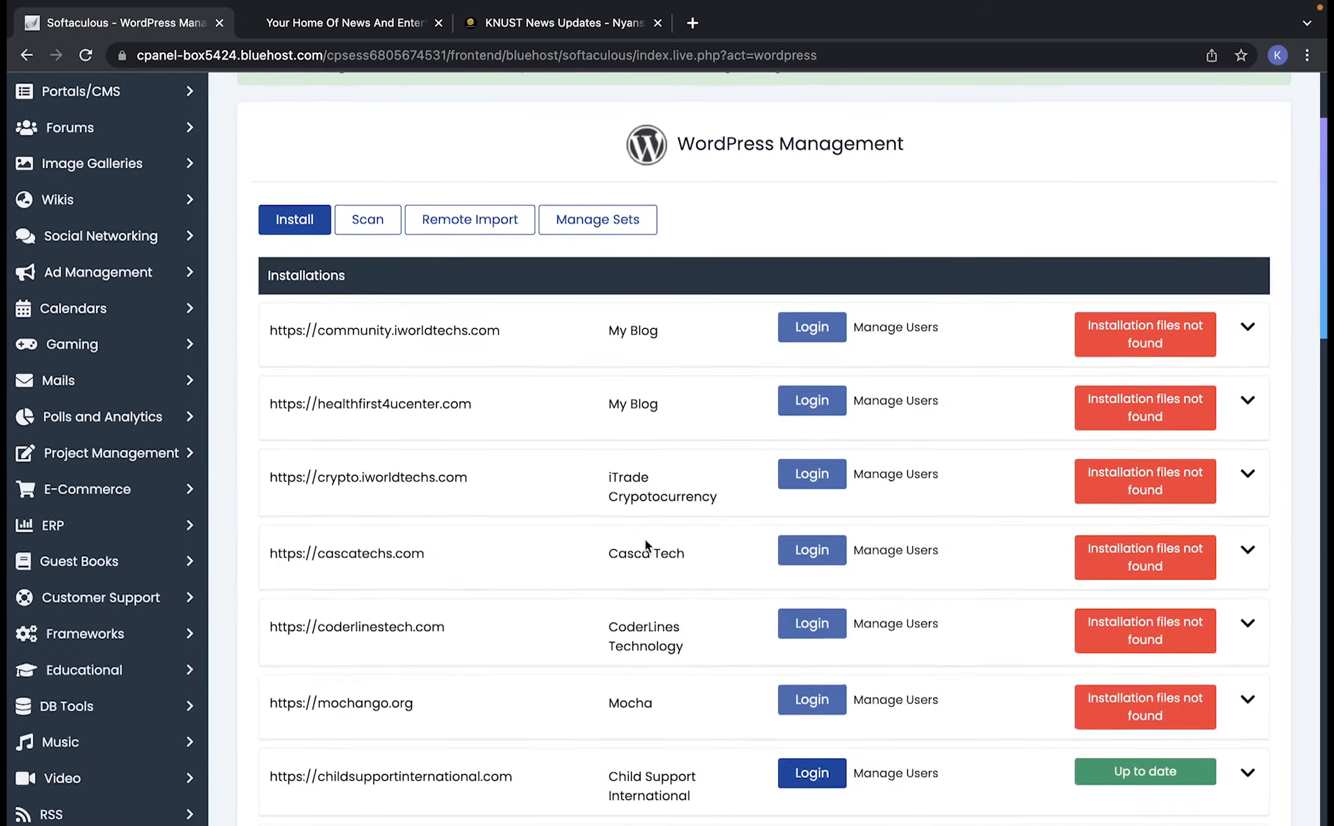
{"action": "scroll", "coordinate": [645, 539], "scroll_direction": "up", "scroll_amount": 5}
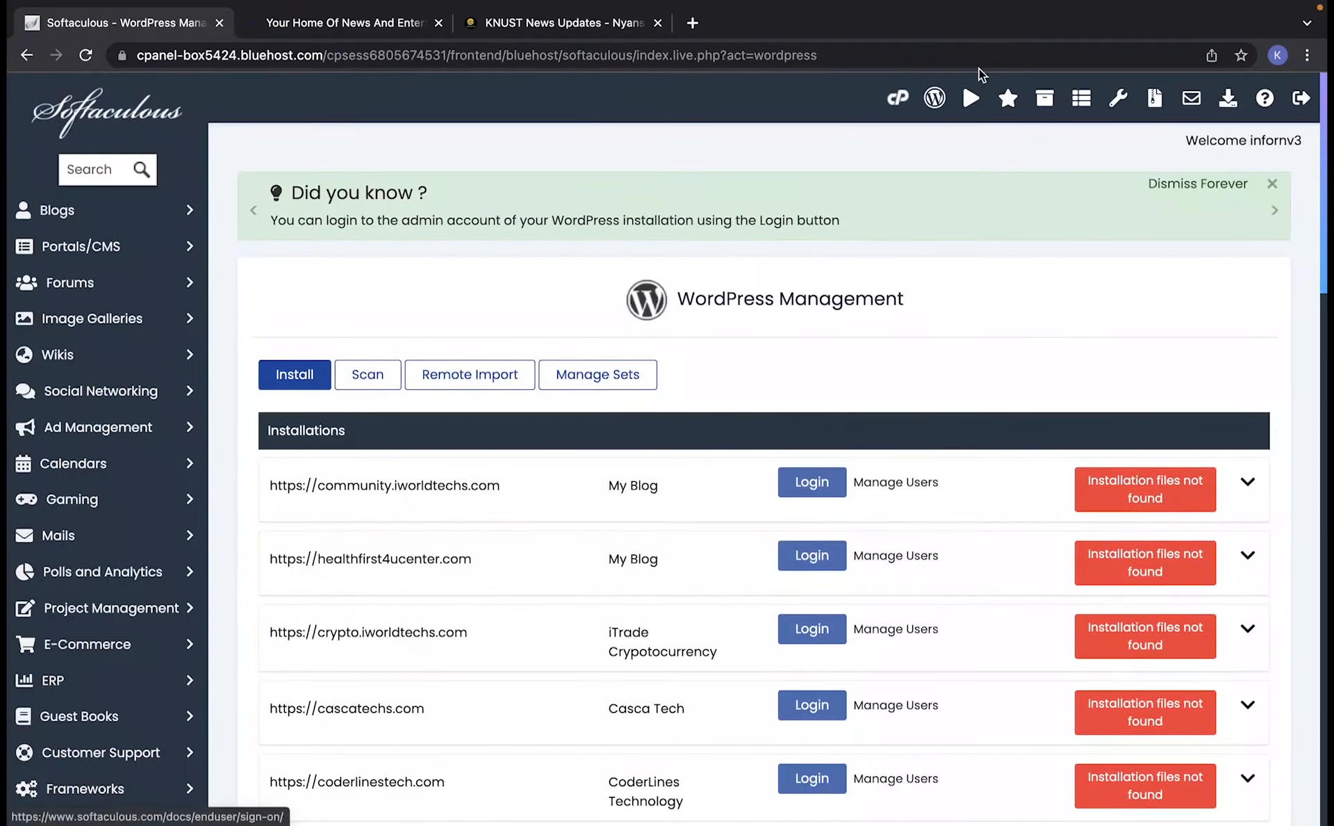
- Start a new WordPress installation in Softaculous
{"action": "left_click", "coordinate": [294, 382]}
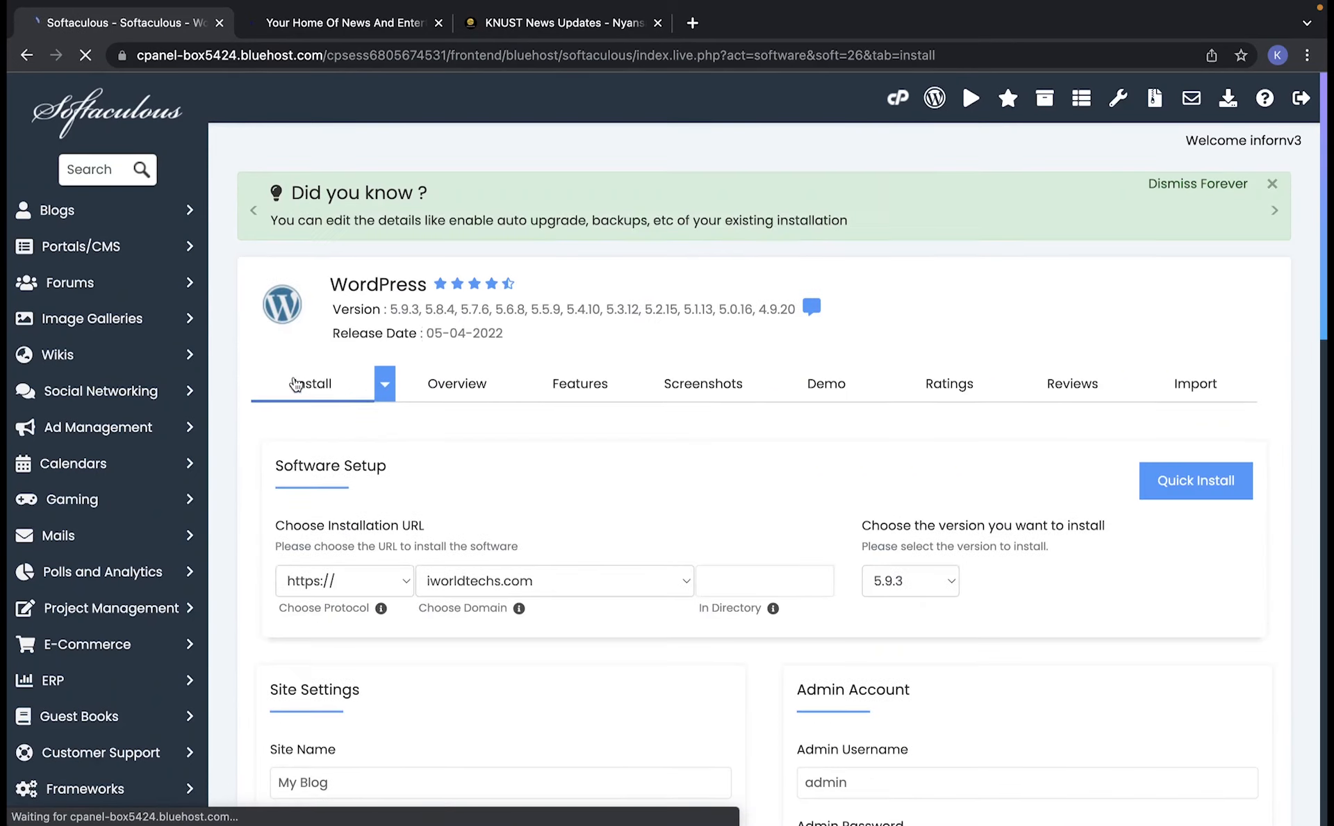
{"action": "scroll", "coordinate": [687, 576], "scroll_direction": "down", "scroll_amount": 3}
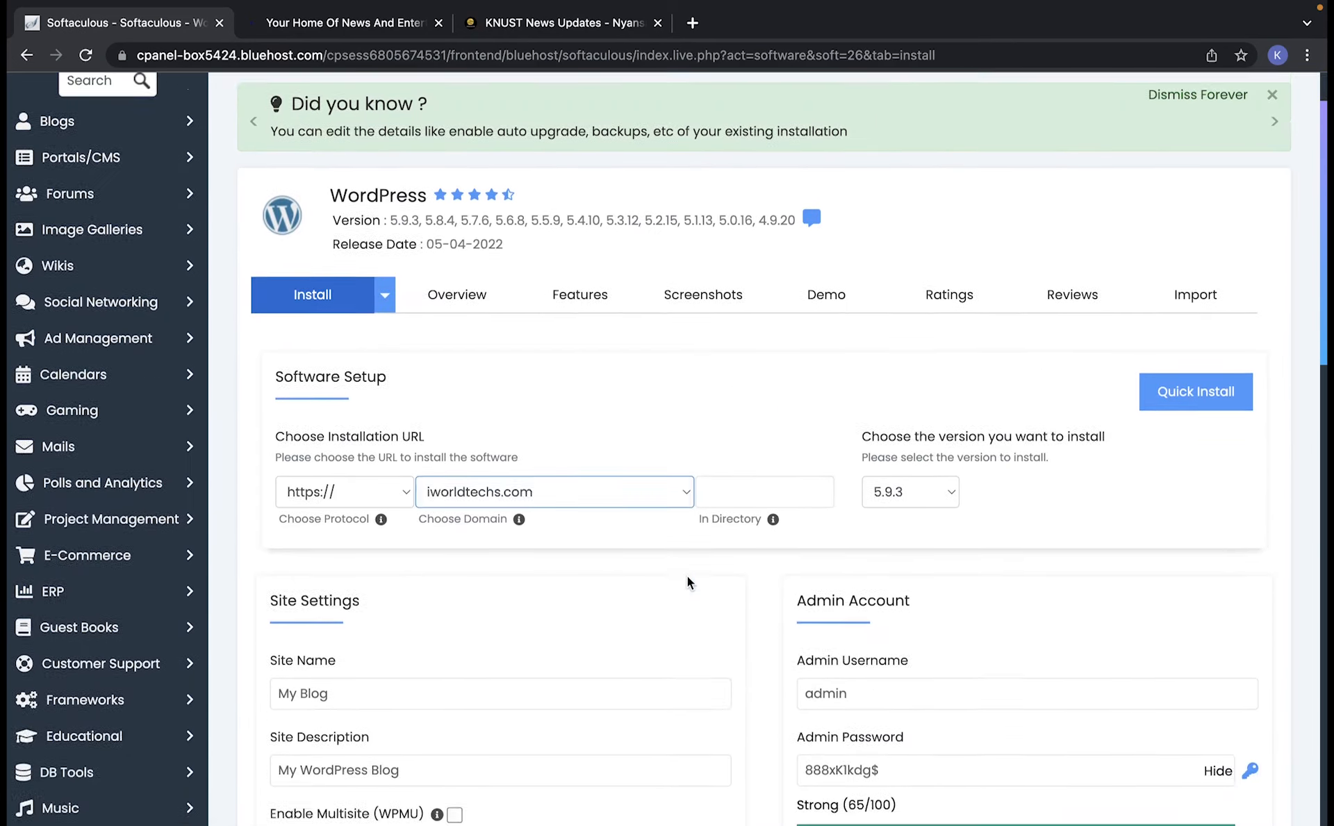
{"action": "scroll", "coordinate": [686, 575], "scroll_direction": "down", "scroll_amount": 1}
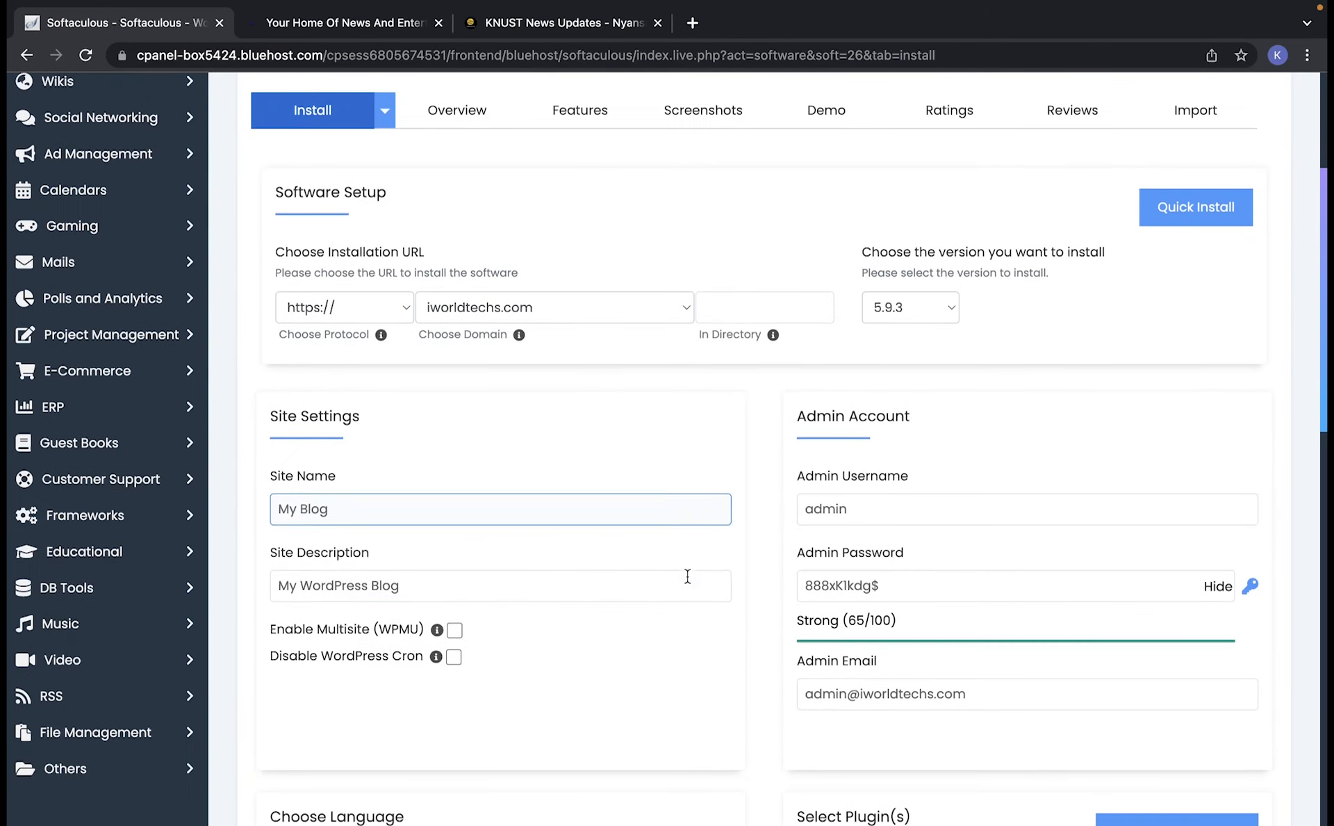
- Open the Choose Domain list and search it, typing 'in4', until it4nerds.com shows
{"action": "left_click", "coordinate": [652, 318]}
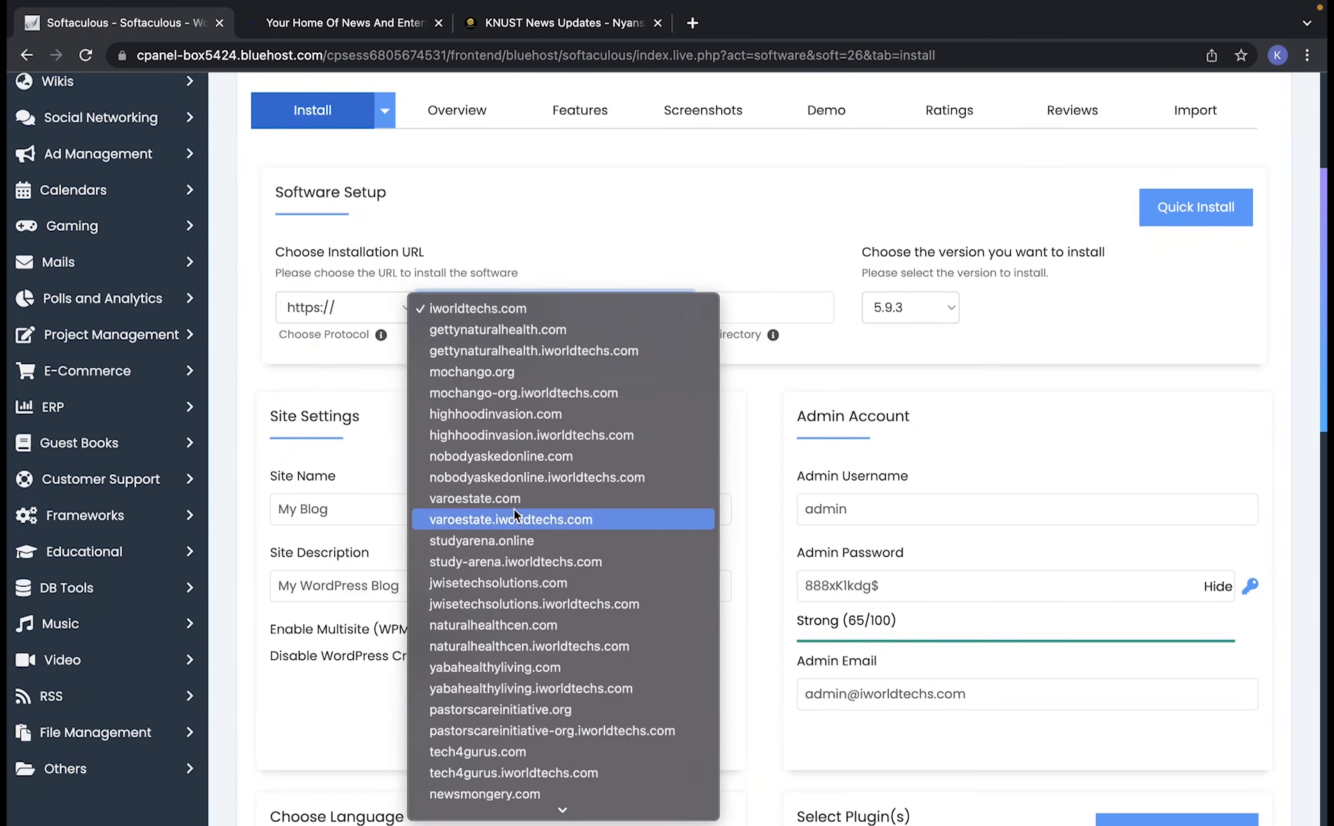
{"action": "scroll", "coordinate": [550, 581], "scroll_direction": "down", "scroll_amount": 3}
{"action": "scroll", "coordinate": [551, 581], "scroll_direction": "down", "scroll_amount": 15}
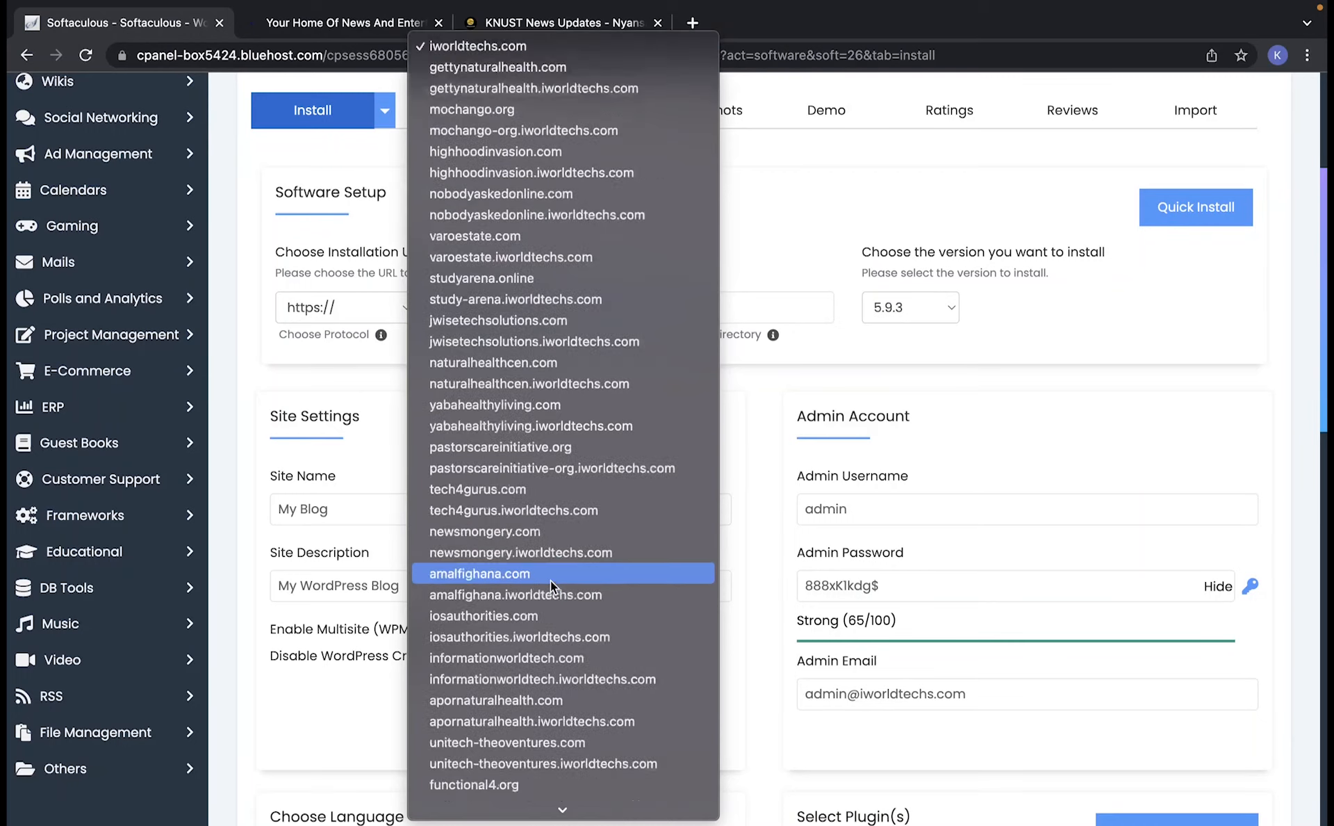
{"action": "scroll", "coordinate": [551, 581], "scroll_direction": "down", "scroll_amount": 6}
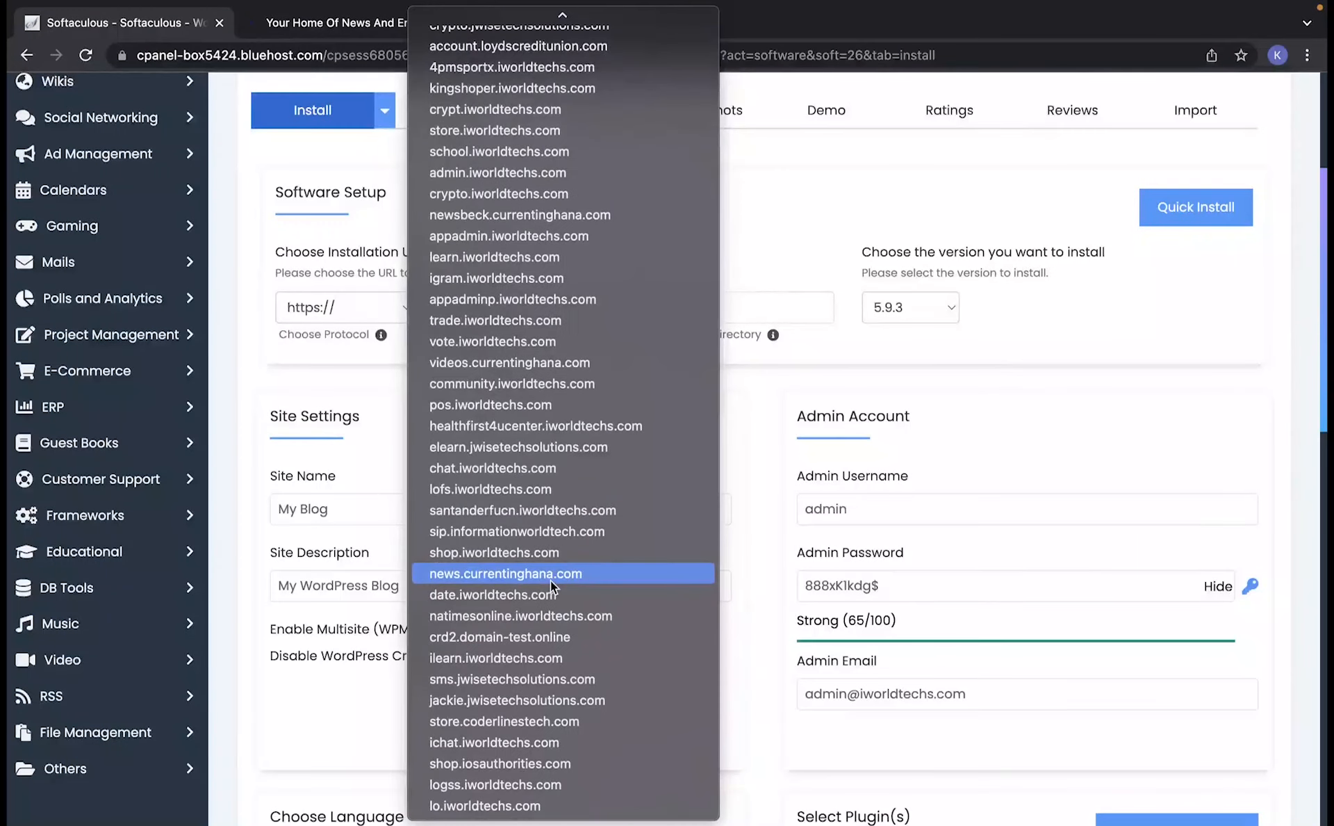
{"action": "scroll", "coordinate": [495, 751], "scroll_direction": "down", "scroll_amount": 5}
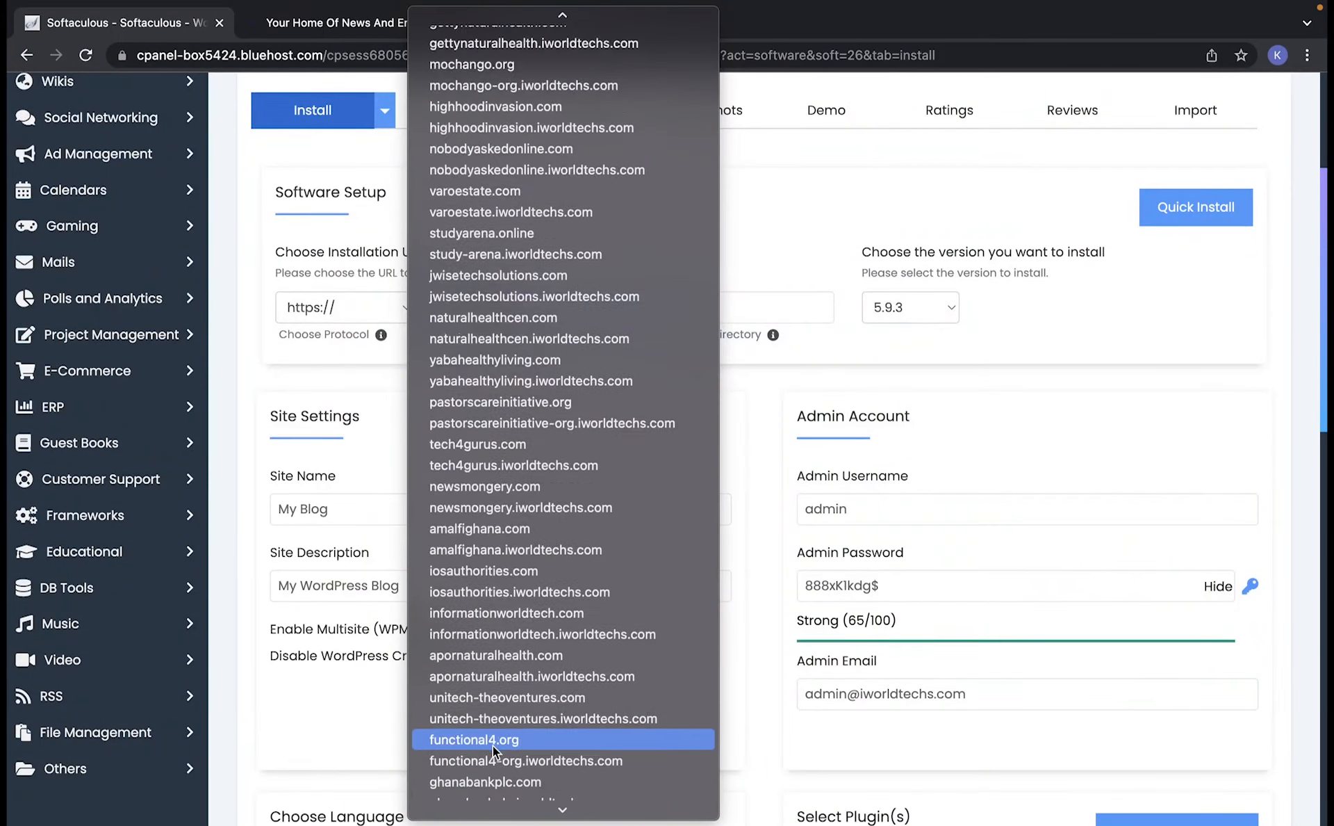
{"action": "scroll", "coordinate": [494, 751], "scroll_direction": "up", "scroll_amount": 10}
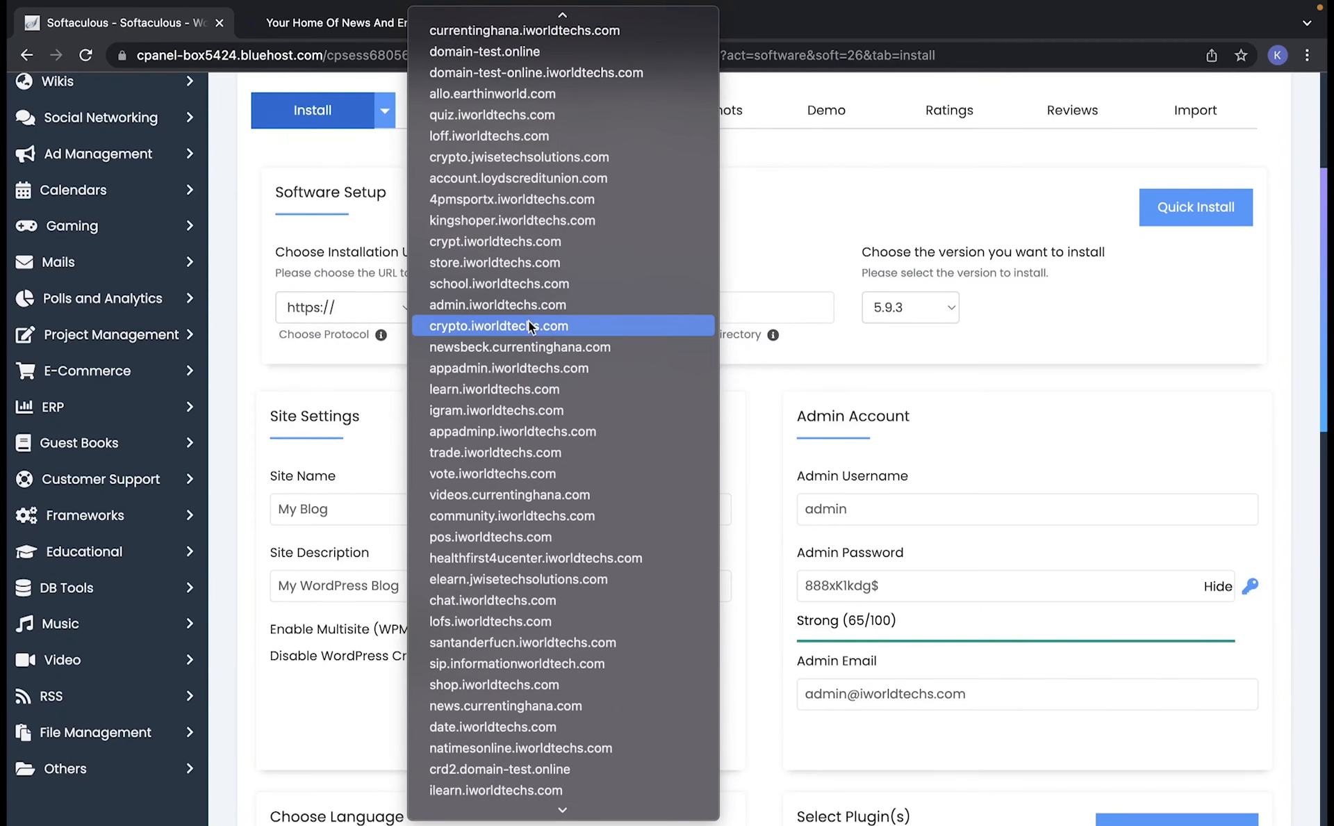
{"action": "scroll", "coordinate": [530, 323], "scroll_direction": "down", "scroll_amount": 2}
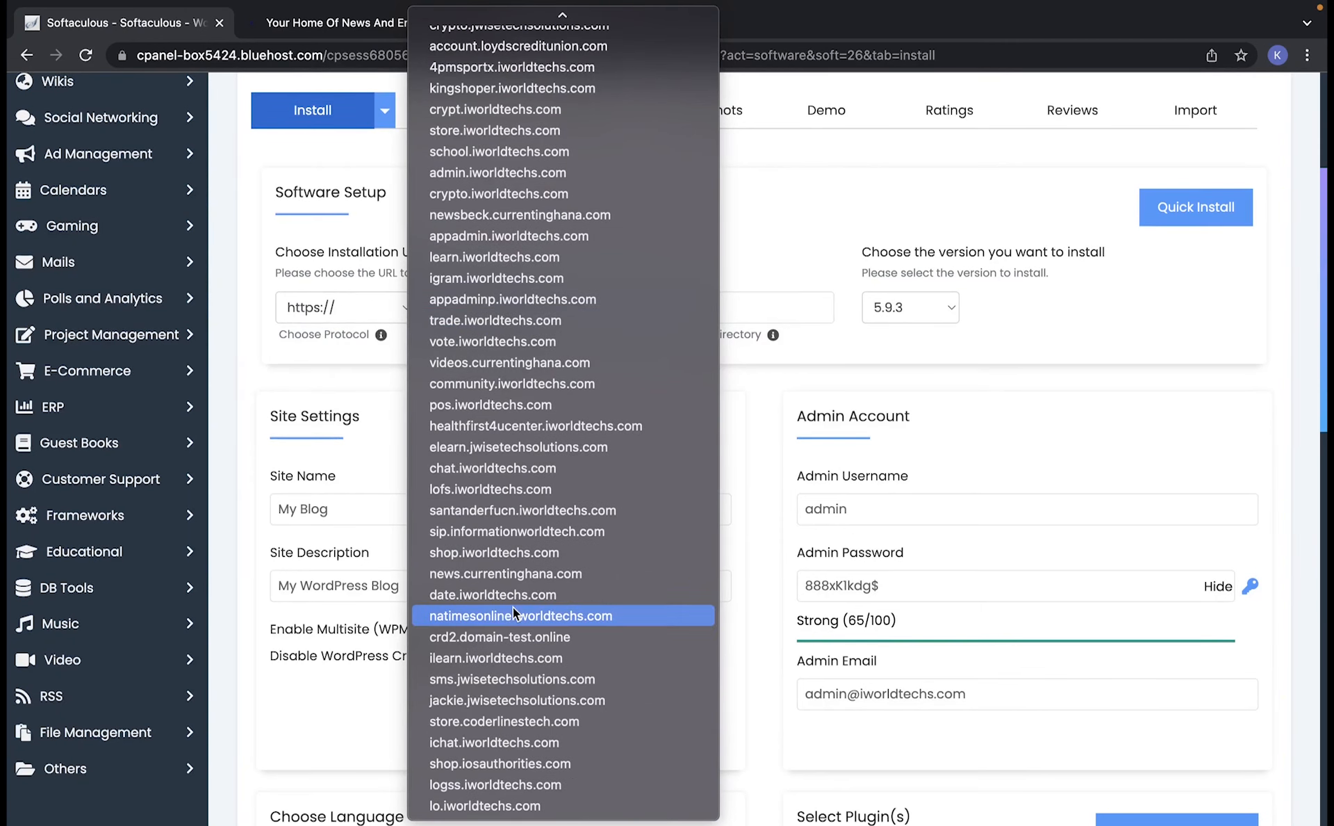
{"action": "scroll", "coordinate": [491, 687], "scroll_direction": "up", "scroll_amount": 1}
{"action": "scroll", "coordinate": [491, 687], "scroll_direction": "up", "scroll_amount": 15}
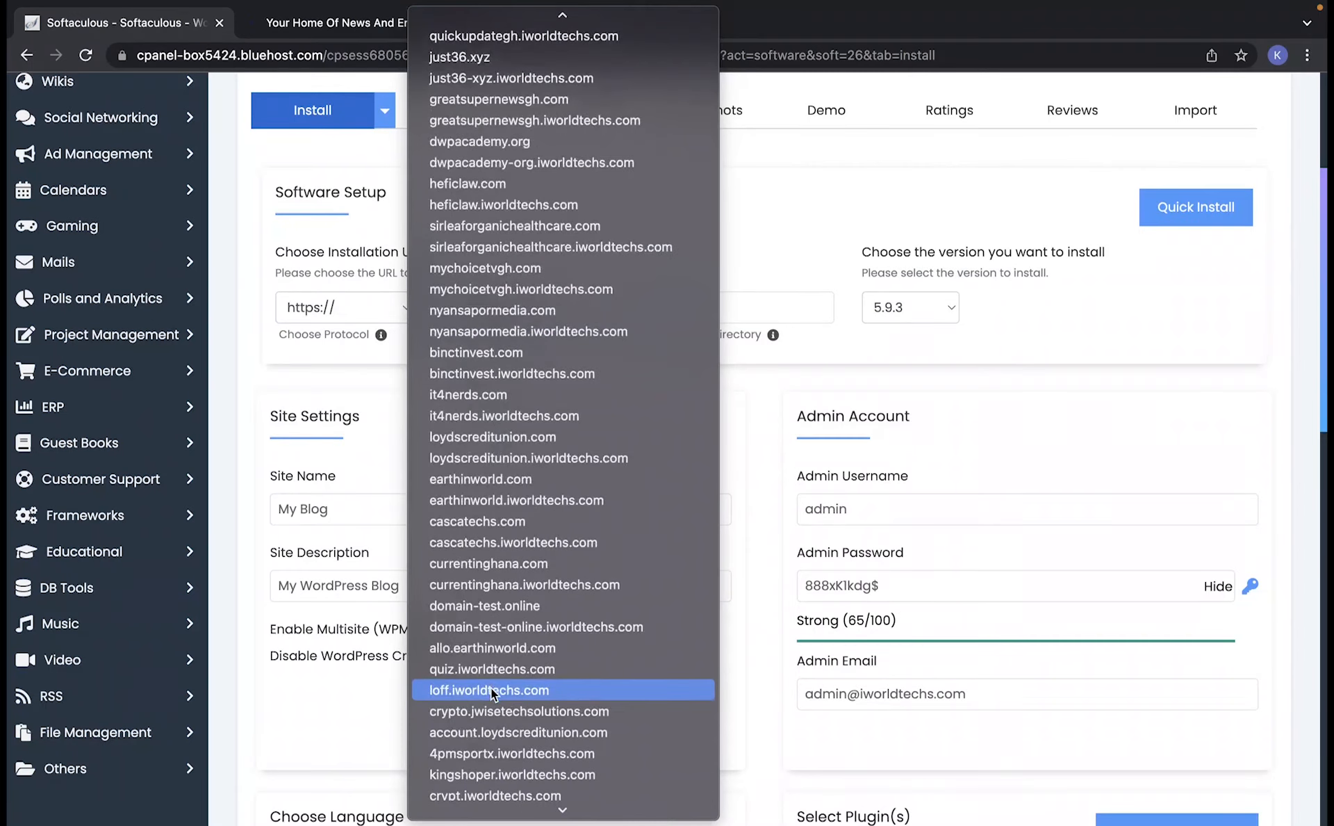
{"action": "scroll", "coordinate": [490, 686], "scroll_direction": "up", "scroll_amount": 15}
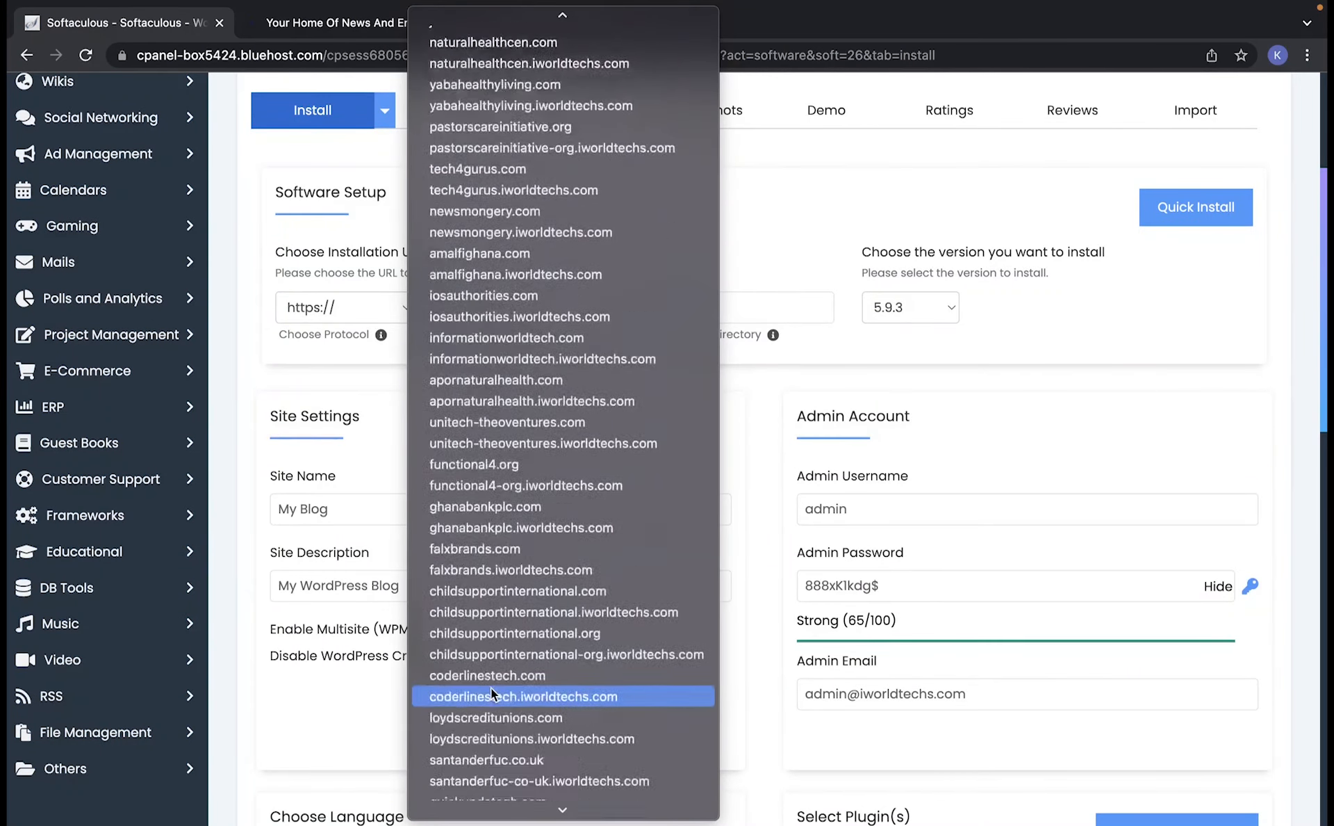
{"action": "key", "text": "i"}
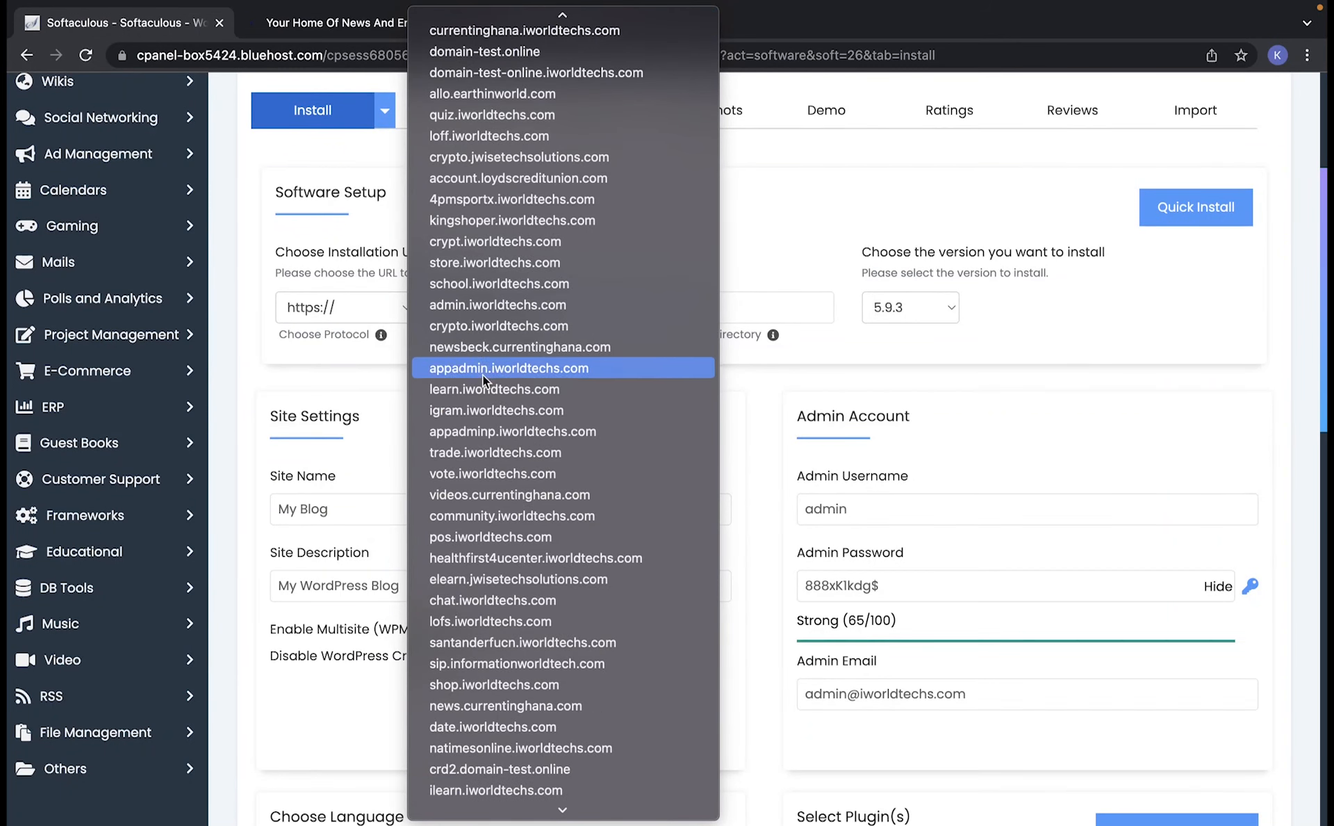
{"action": "key", "text": "n"}
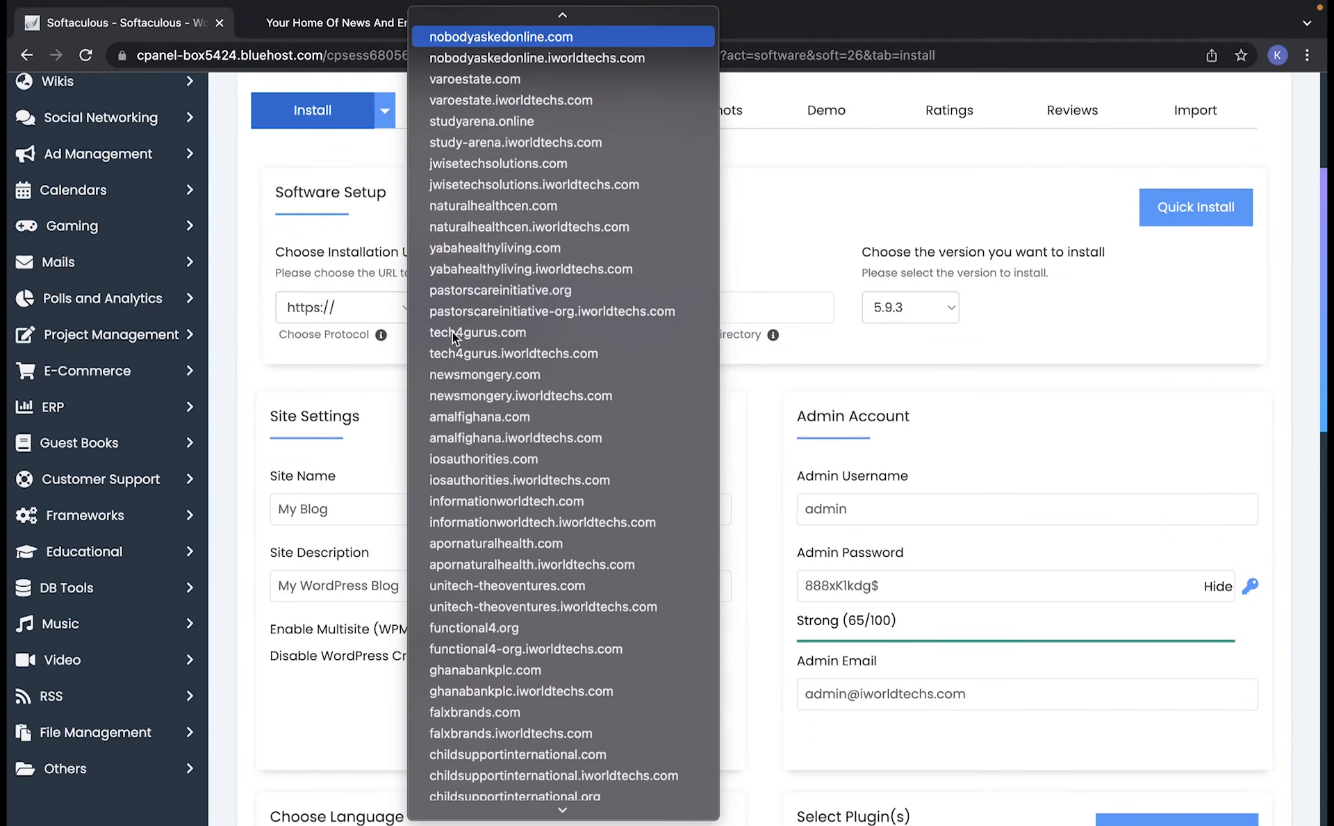
{"action": "key", "text": "4"}
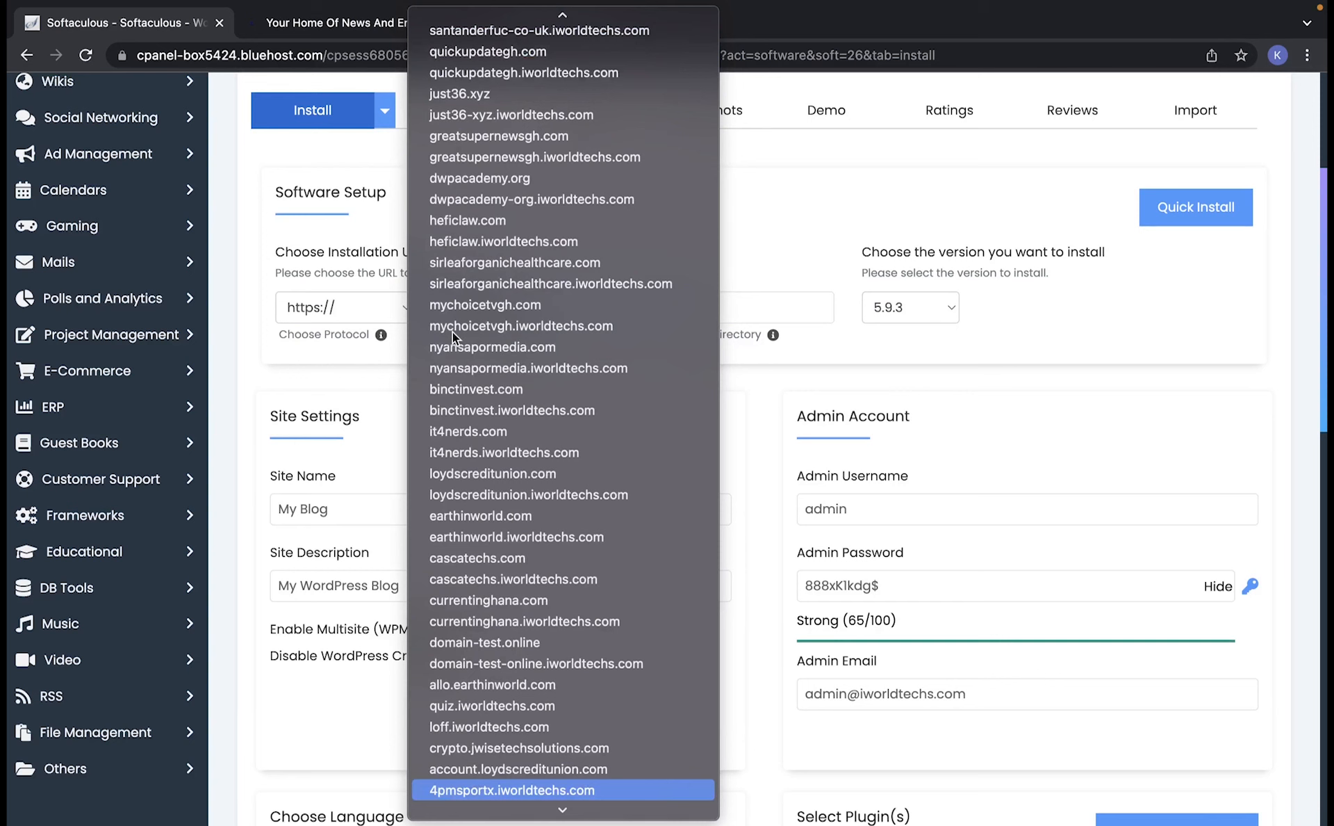
{"action": "scroll", "coordinate": [529, 510], "scroll_direction": "up", "scroll_amount": 5}
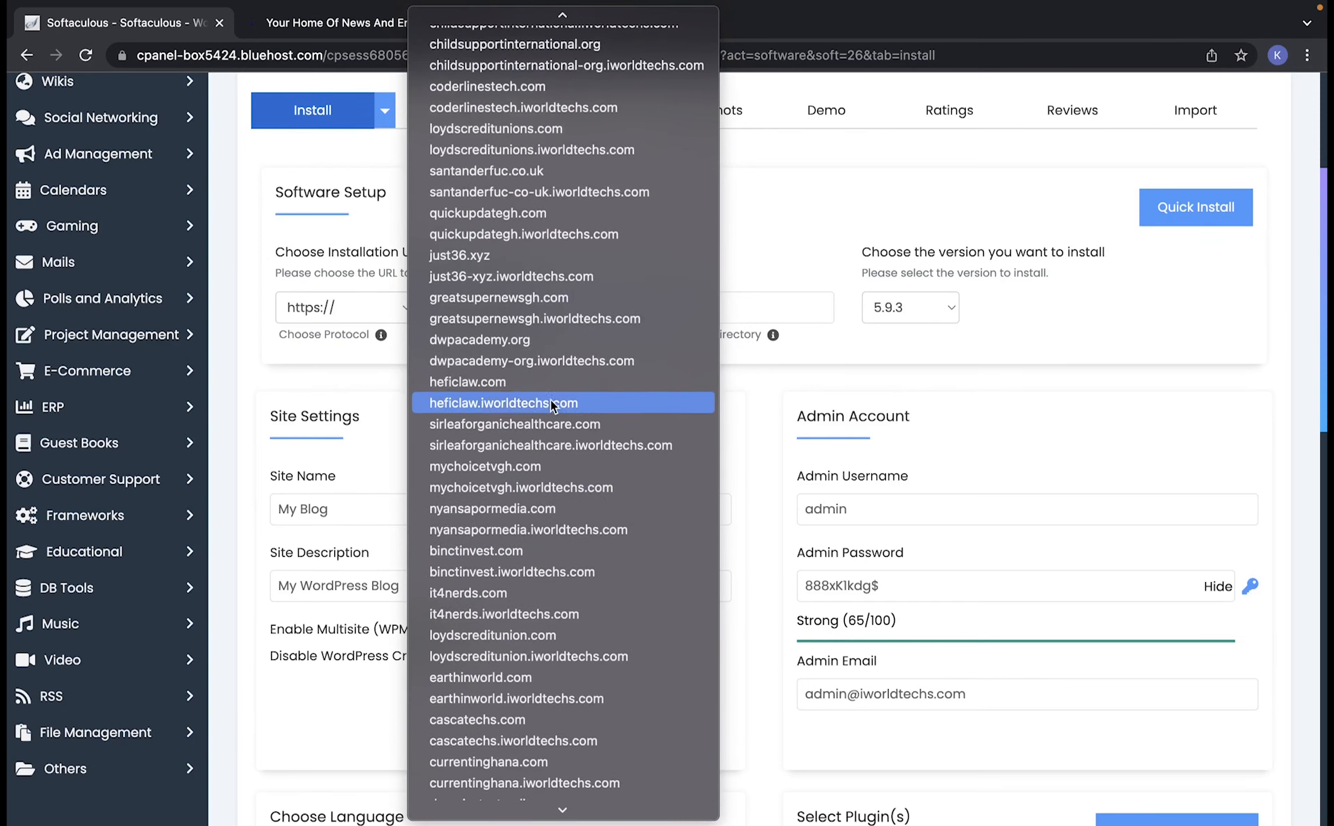
{"action": "scroll", "coordinate": [553, 405], "scroll_direction": "up", "scroll_amount": 15}
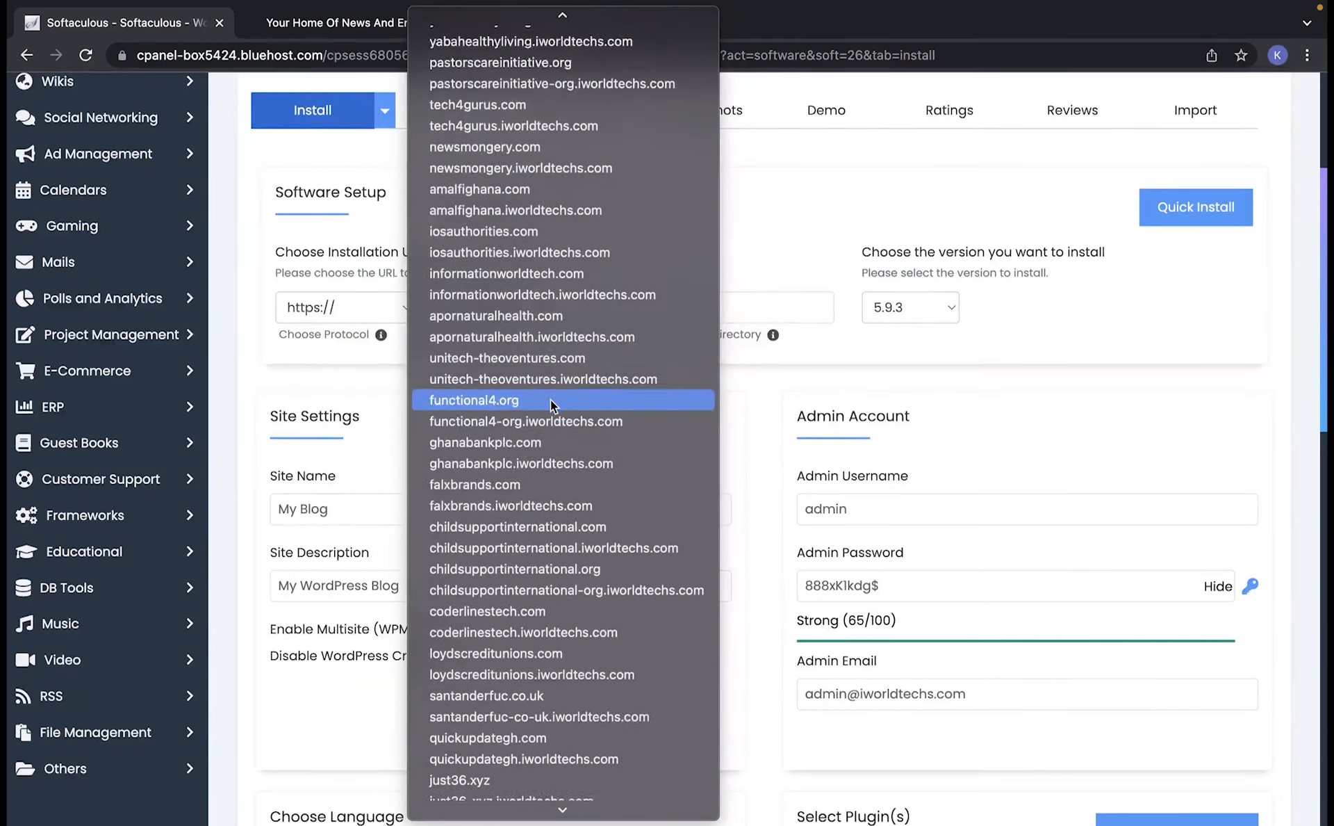
{"action": "scroll", "coordinate": [553, 406], "scroll_direction": "up", "scroll_amount": 10}
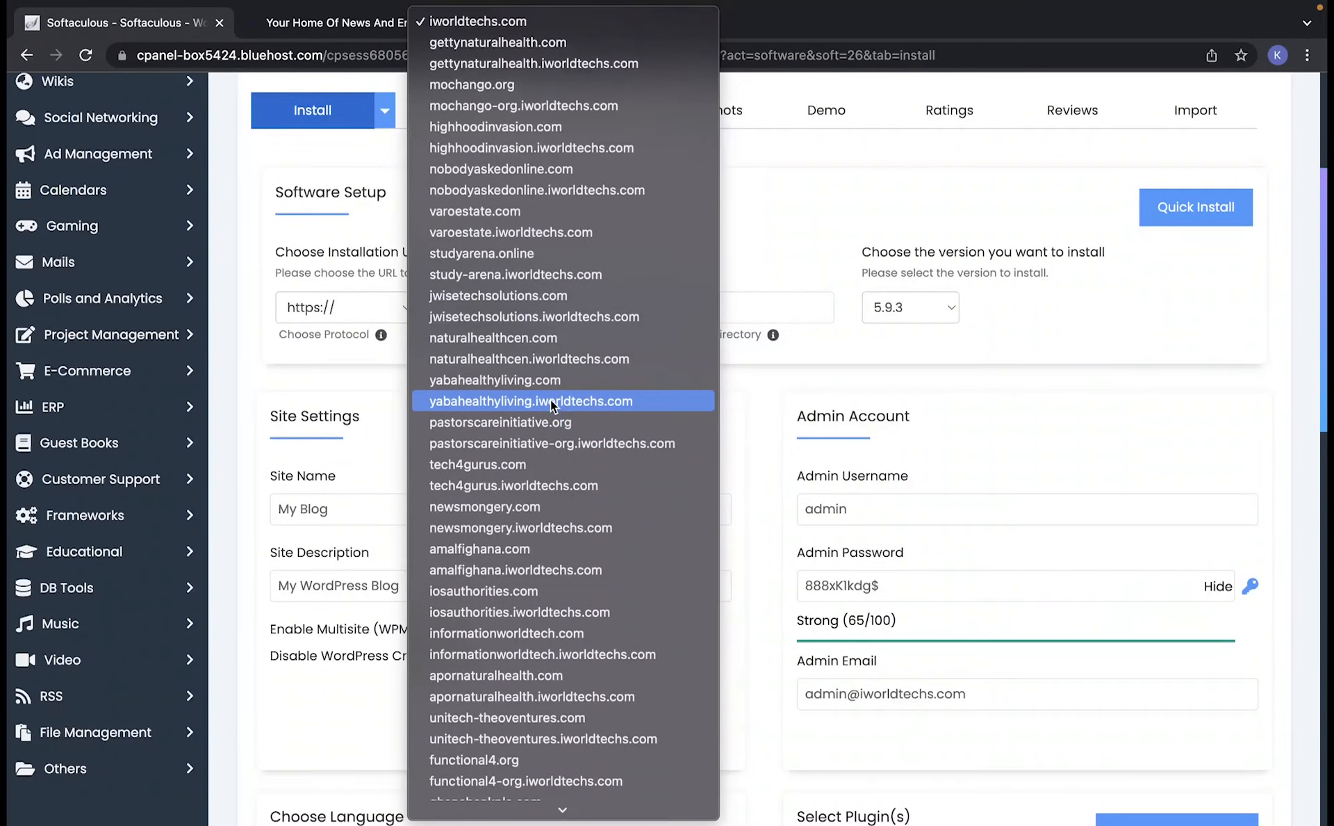
{"action": "scroll", "coordinate": [552, 405], "scroll_direction": "down", "scroll_amount": 13}
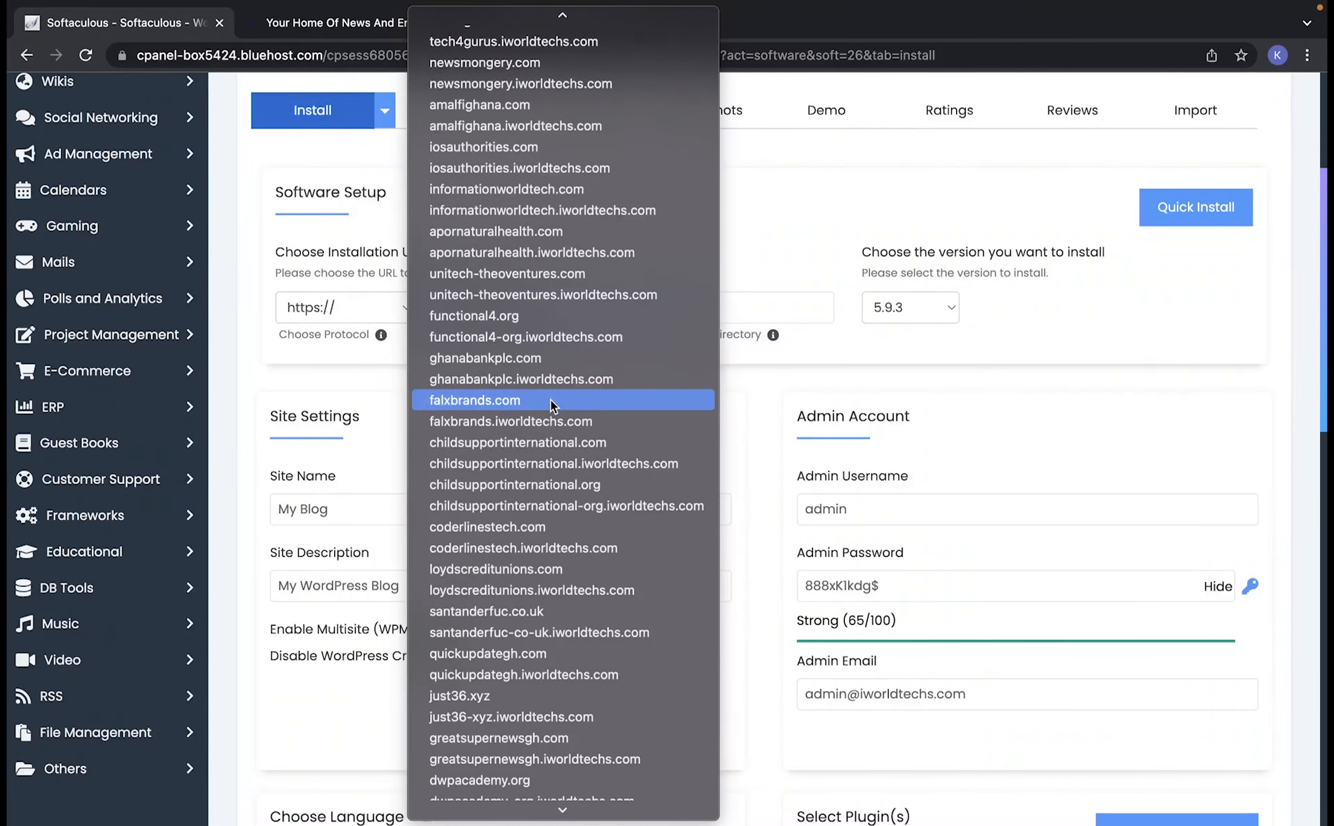
{"action": "scroll", "coordinate": [485, 632], "scroll_direction": "down", "scroll_amount": 9}
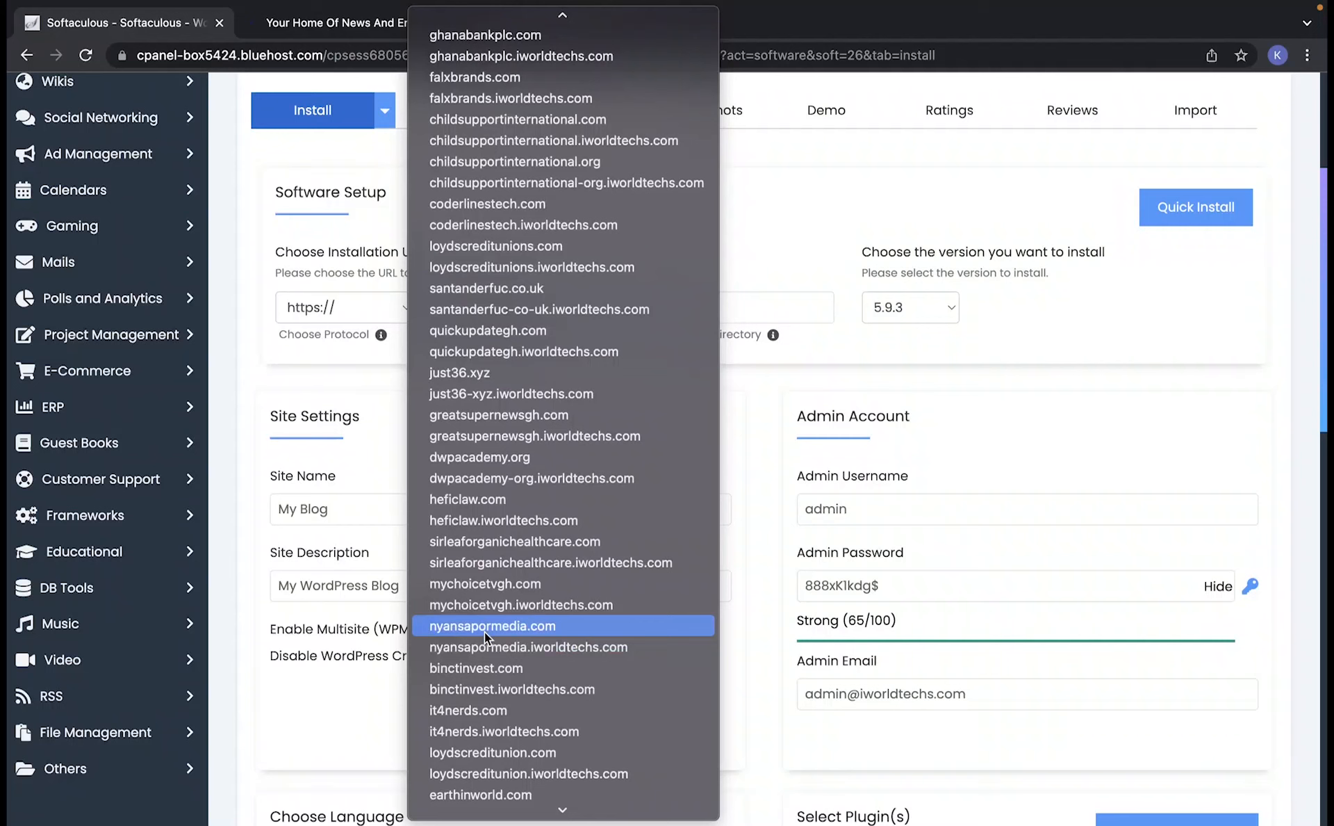
{"action": "left_click", "coordinate": [503, 710]}
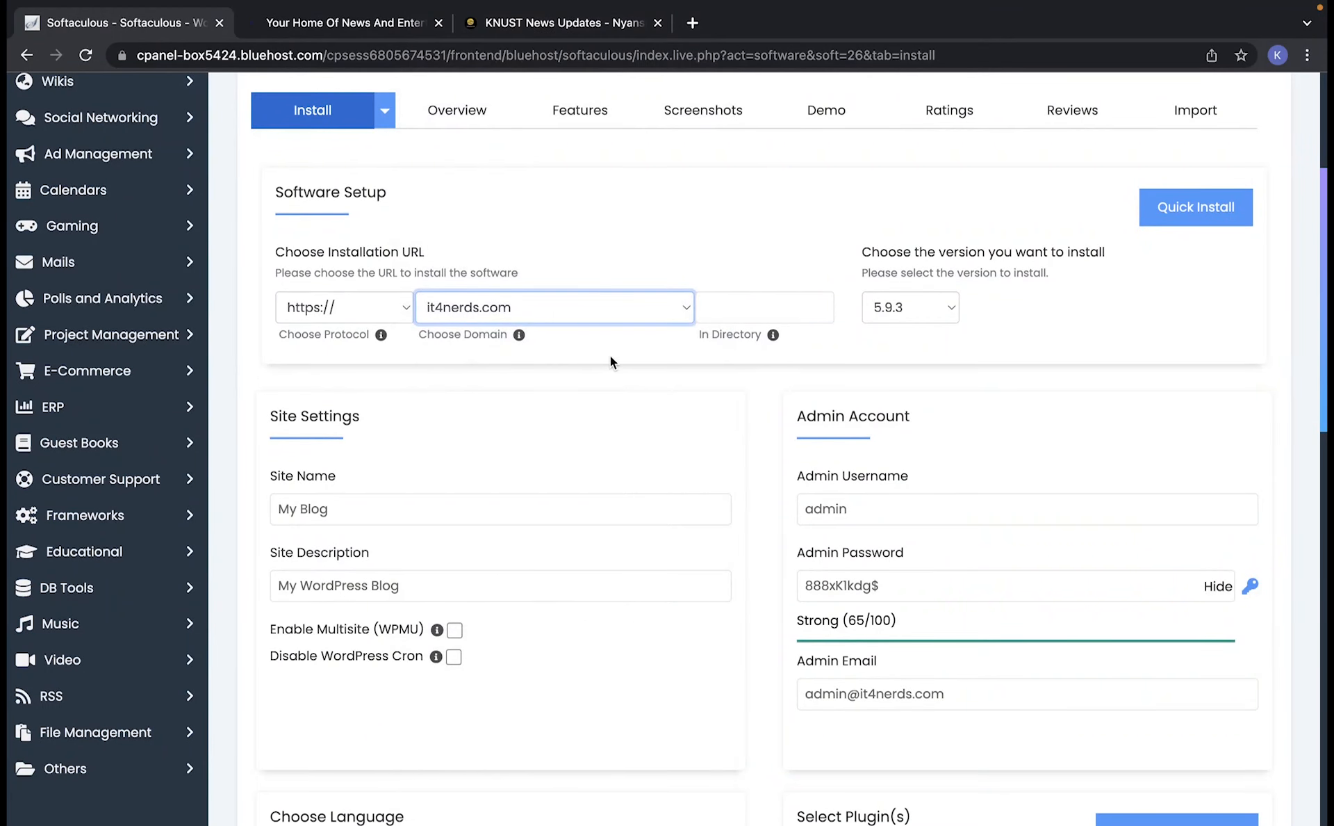
{"action": "left_click", "coordinate": [386, 314]}
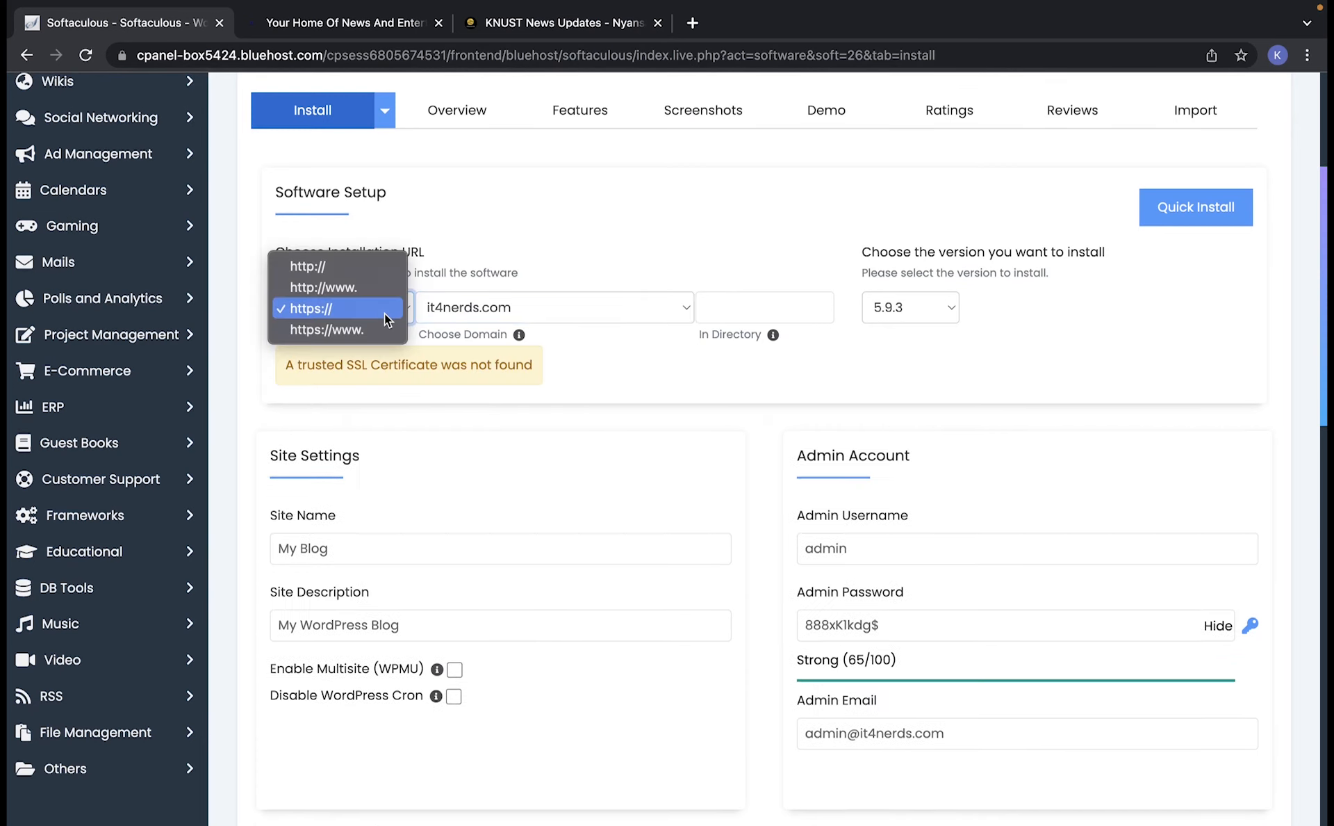
{"action": "left_click", "coordinate": [385, 315]}
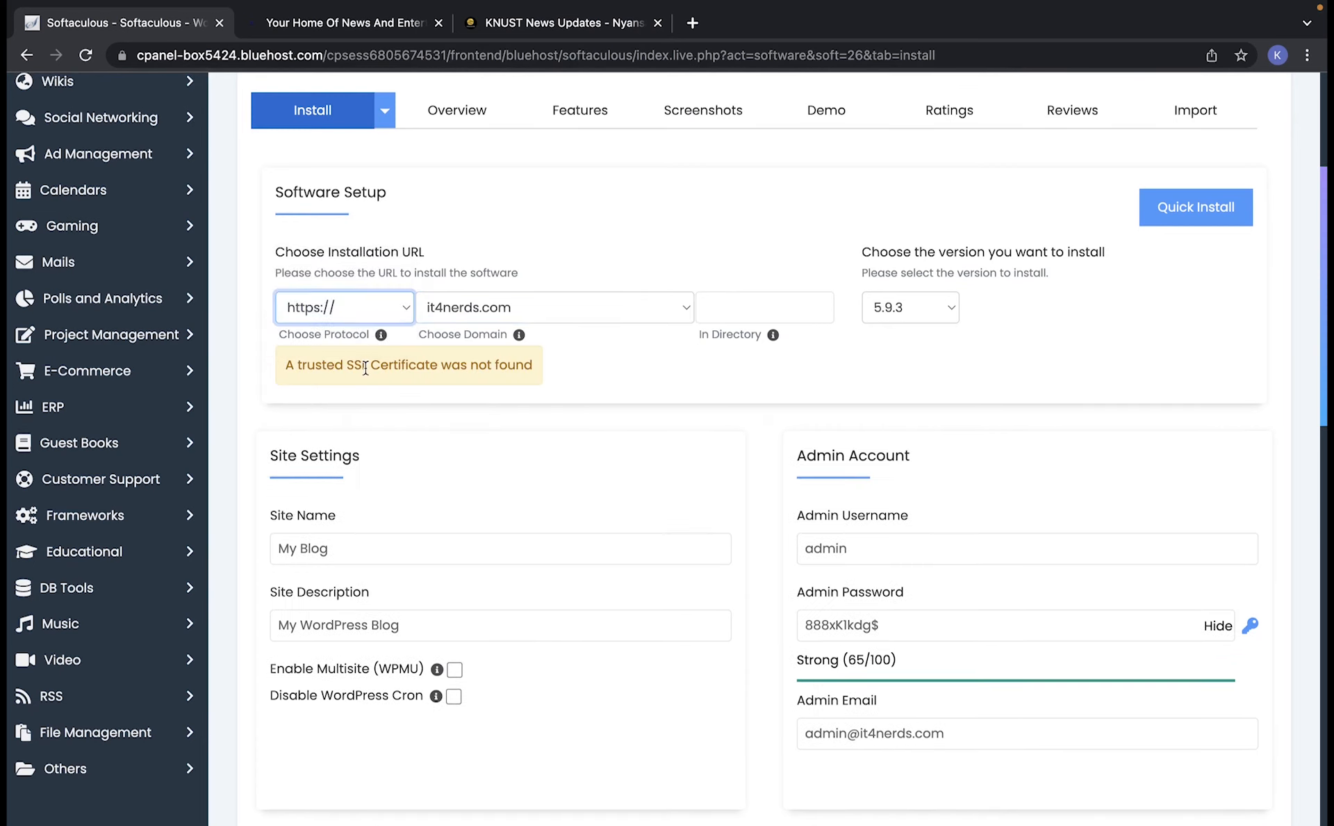
{"action": "left_click_drag", "start_coordinate": [290, 367], "coordinate": [508, 364]}
{"action": "left_click", "coordinate": [509, 363]}
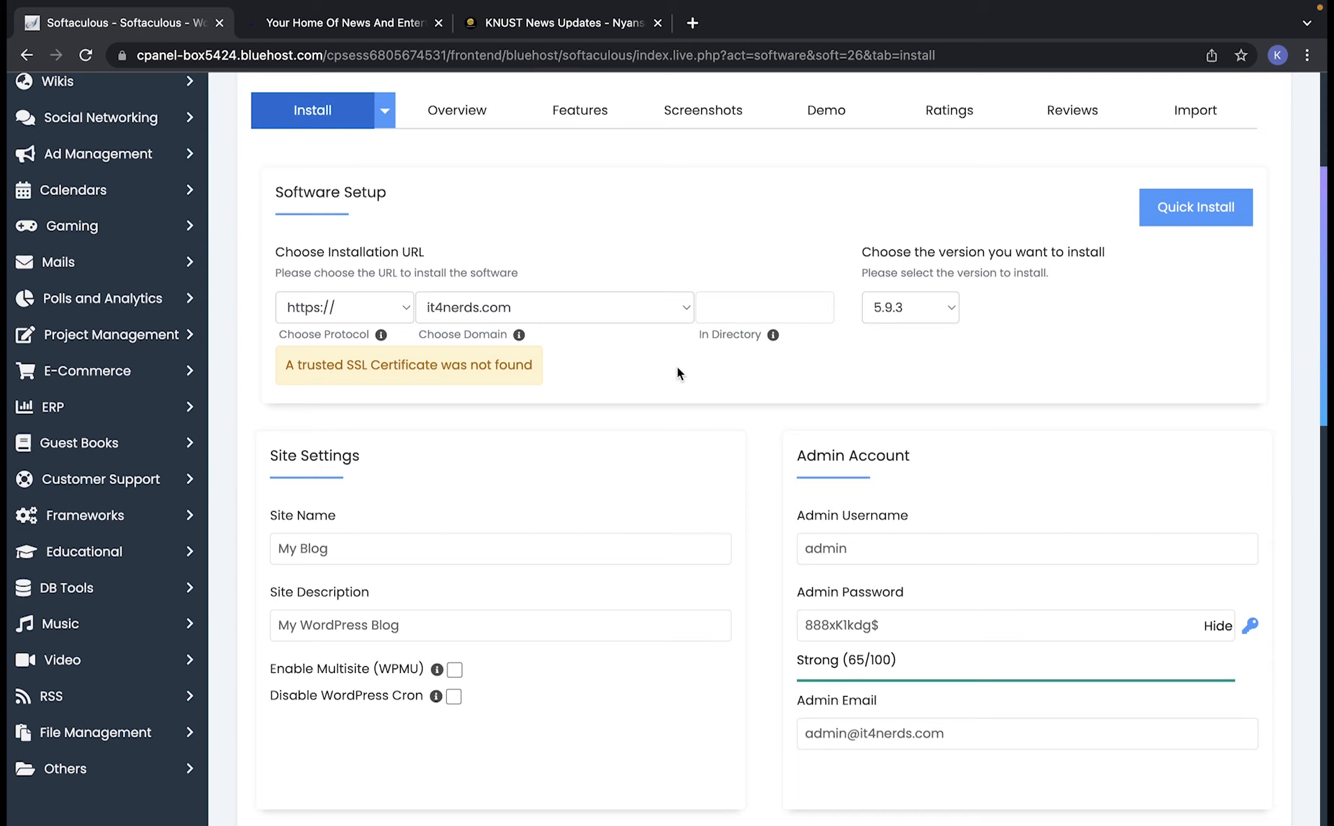
{"action": "left_click", "coordinate": [752, 309]}
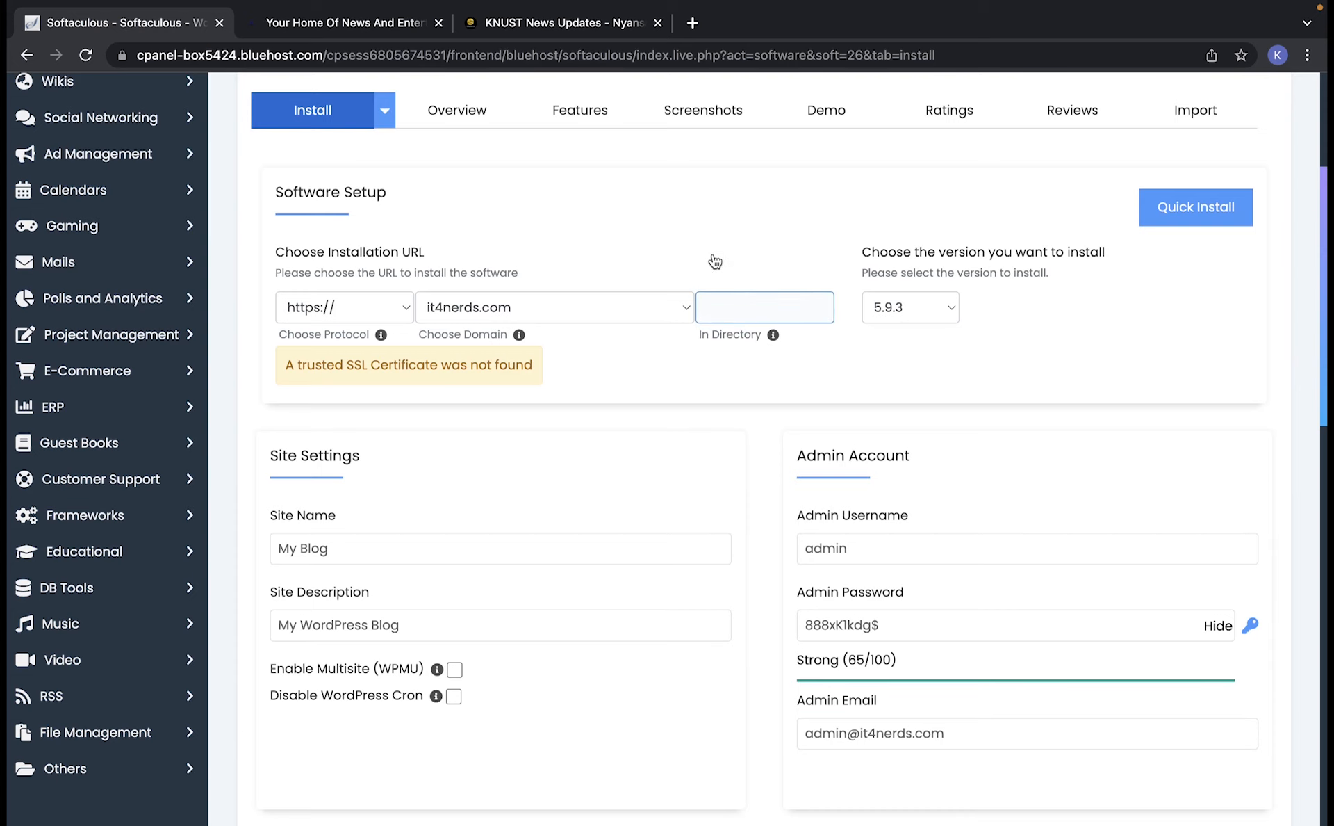
{"action": "left_click", "coordinate": [650, 379]}
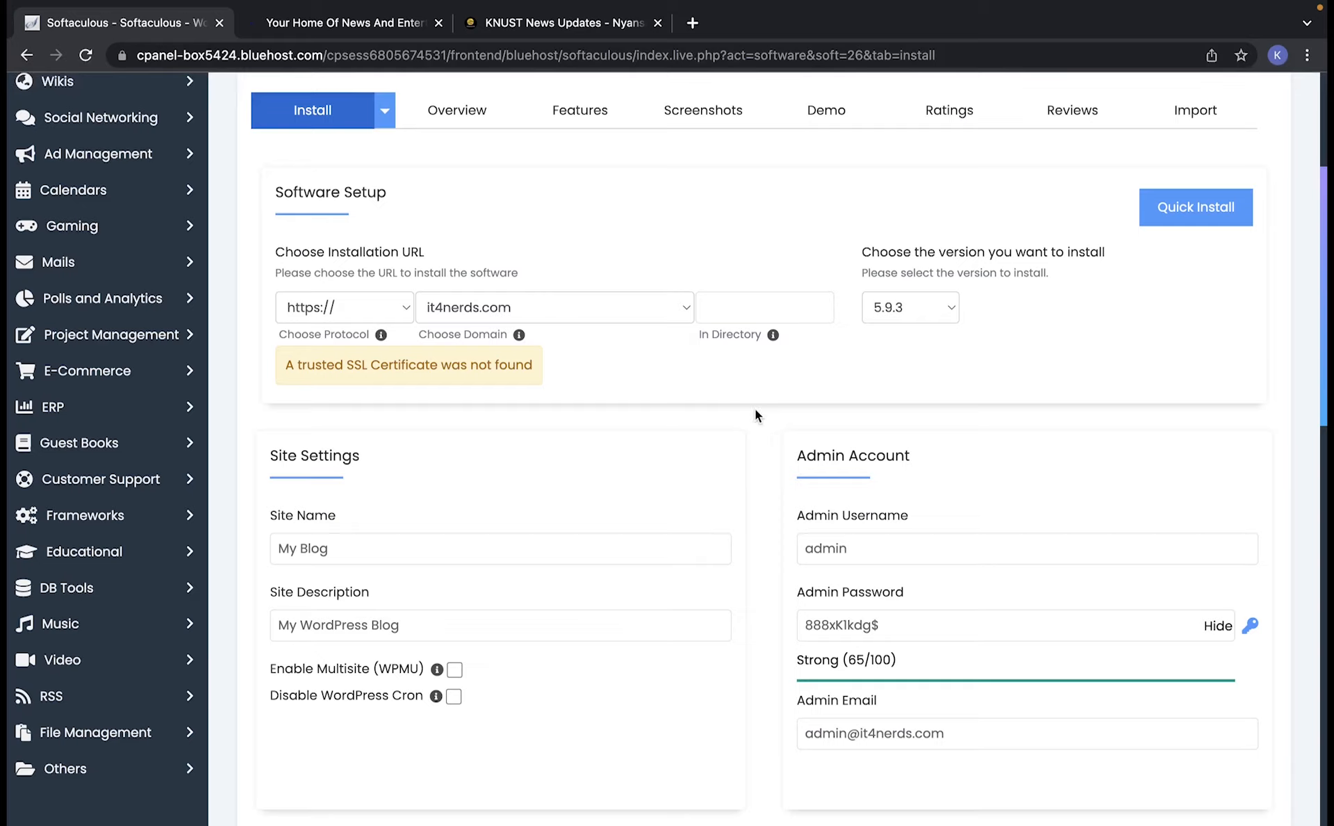
{"action": "scroll", "coordinate": [648, 460], "scroll_direction": "down", "scroll_amount": 5}
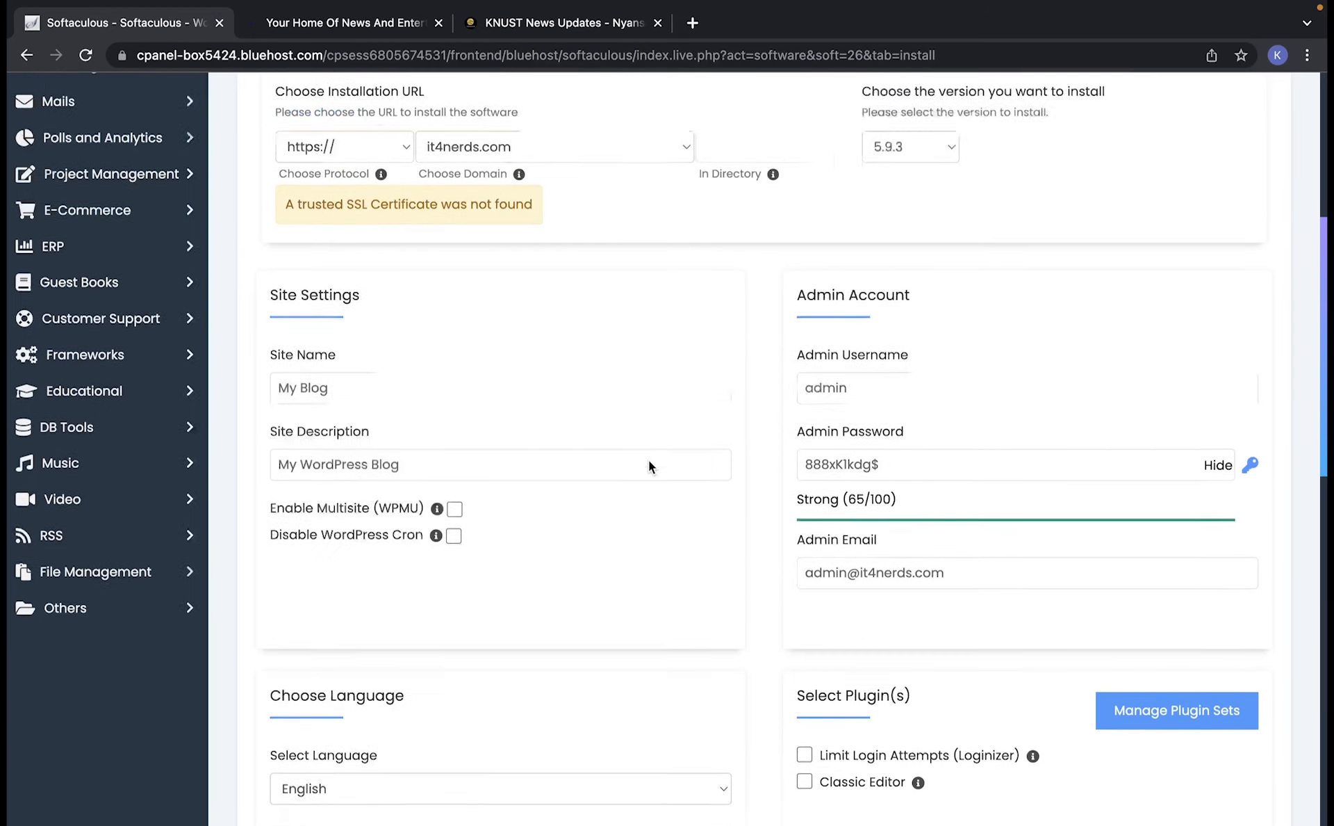
- Keep site name My Blog, set a custom admin username and new password, and hide it
{"action": "left_click", "coordinate": [405, 222]}
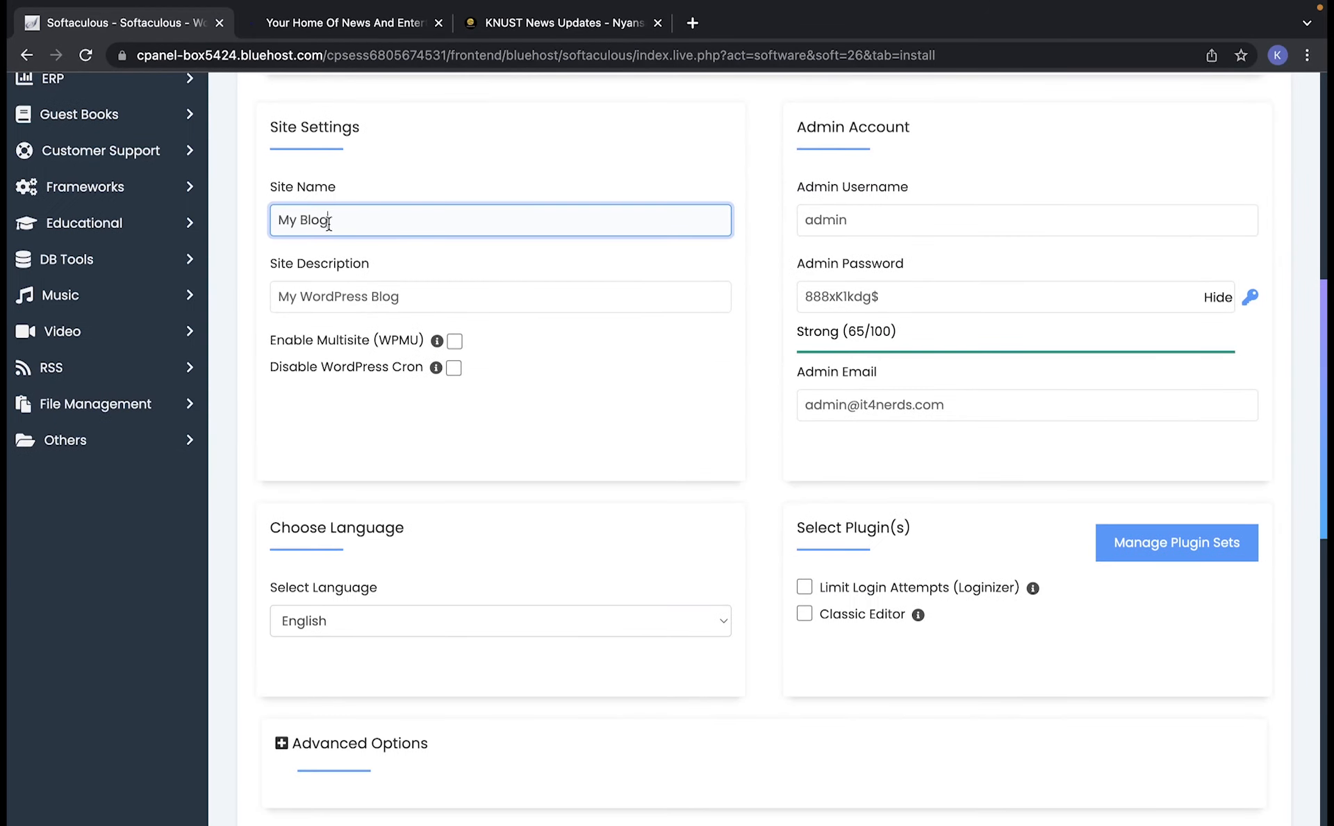
{"action": "left_click_drag", "start_coordinate": [331, 218], "coordinate": [248, 222]}
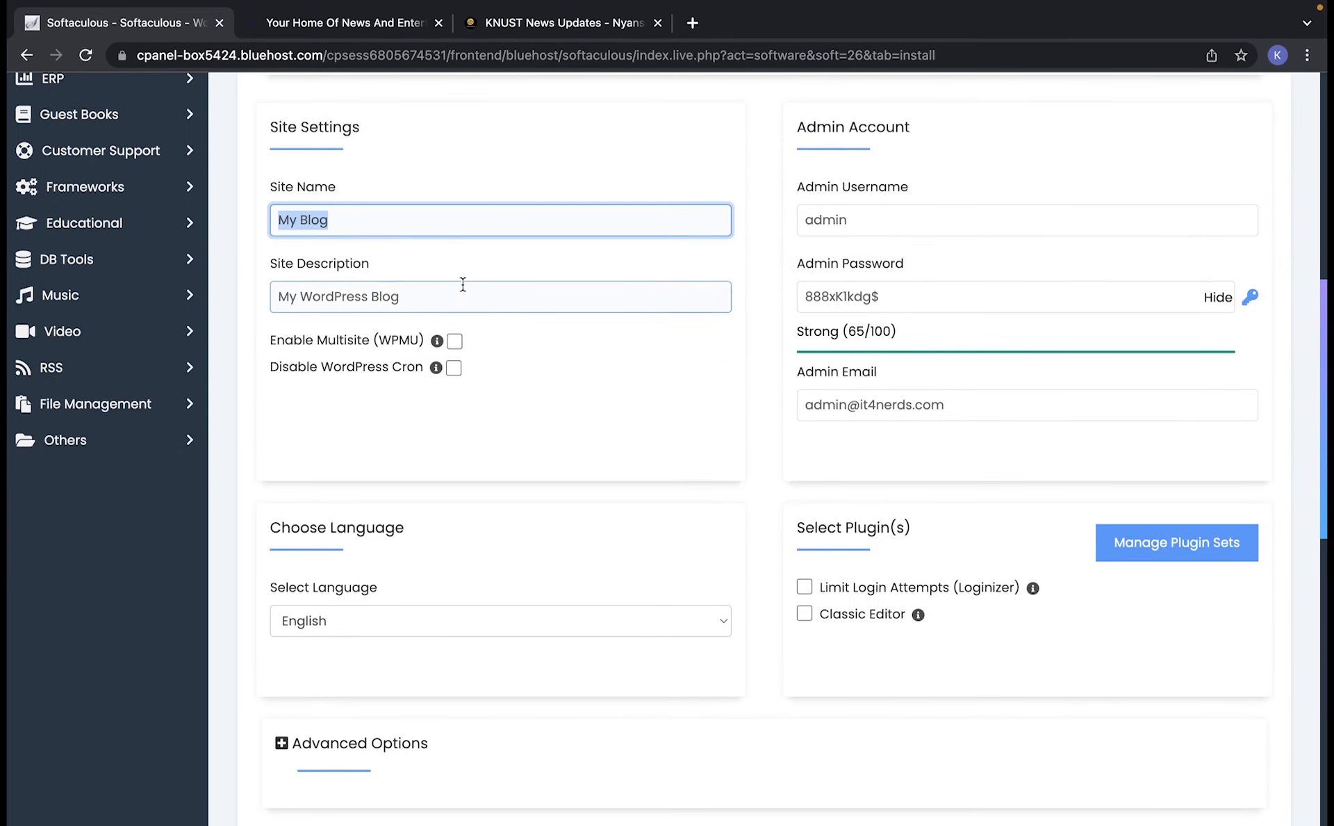
{"action": "left_click", "coordinate": [616, 367]}
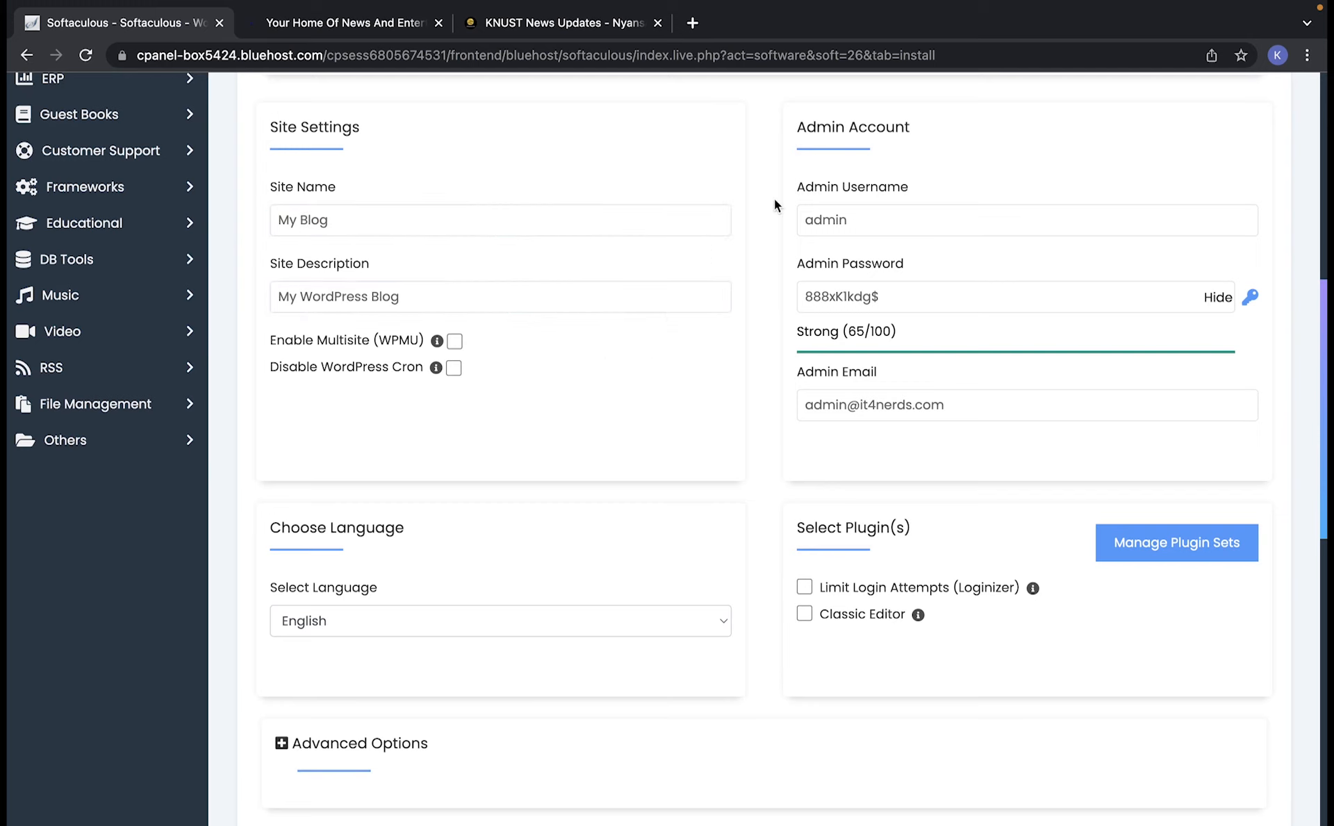
{"action": "left_click", "coordinate": [912, 217]}
{"action": "key", "text": "BackSpace"}
{"action": "key", "text": "BackSpace"}
{"action": "key", "text": "BackSpace"}
{"action": "key", "text": "BackSpace"}
{"action": "key", "text": "BackSpace"}
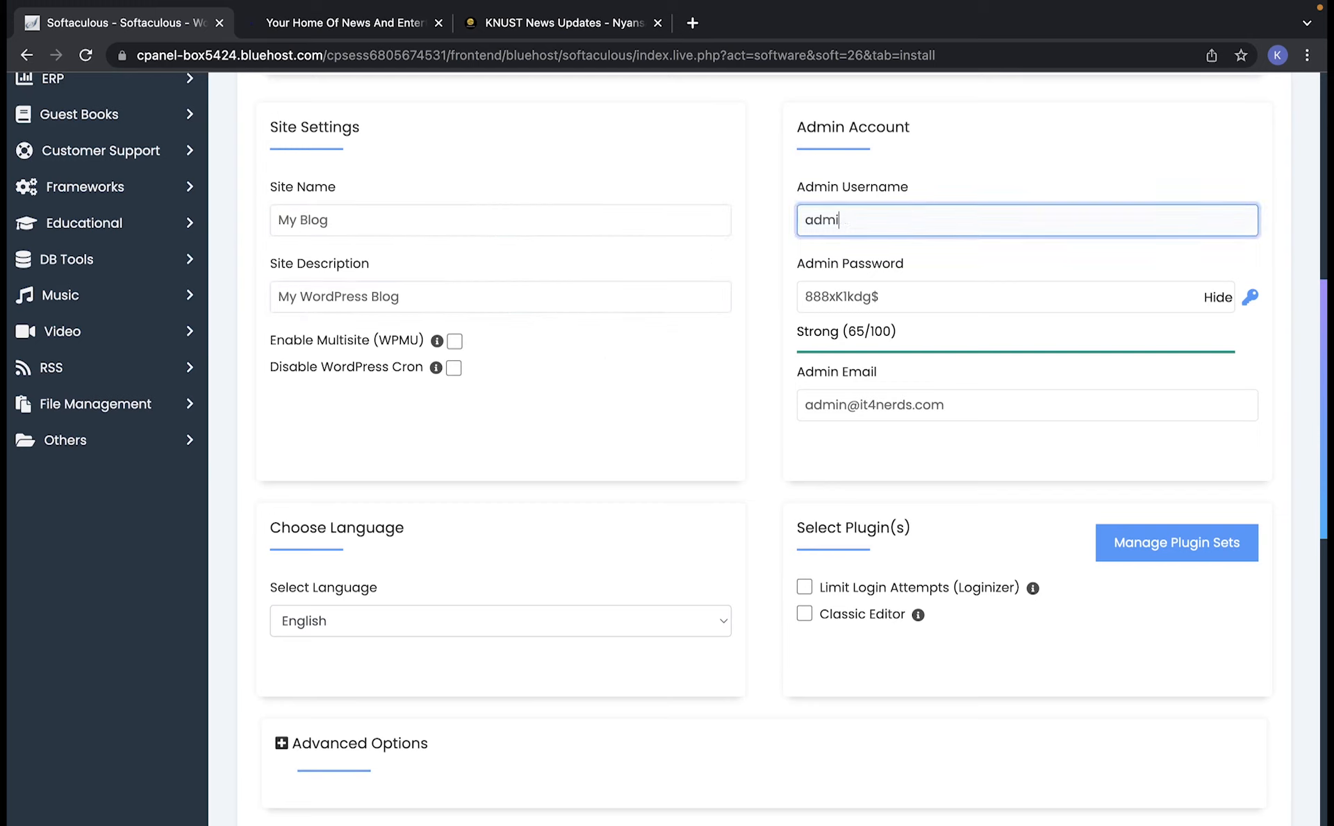
{"action": "type", "text": "jwise"}
{"action": "left_click_drag", "start_coordinate": [886, 296], "coordinate": [780, 294]}
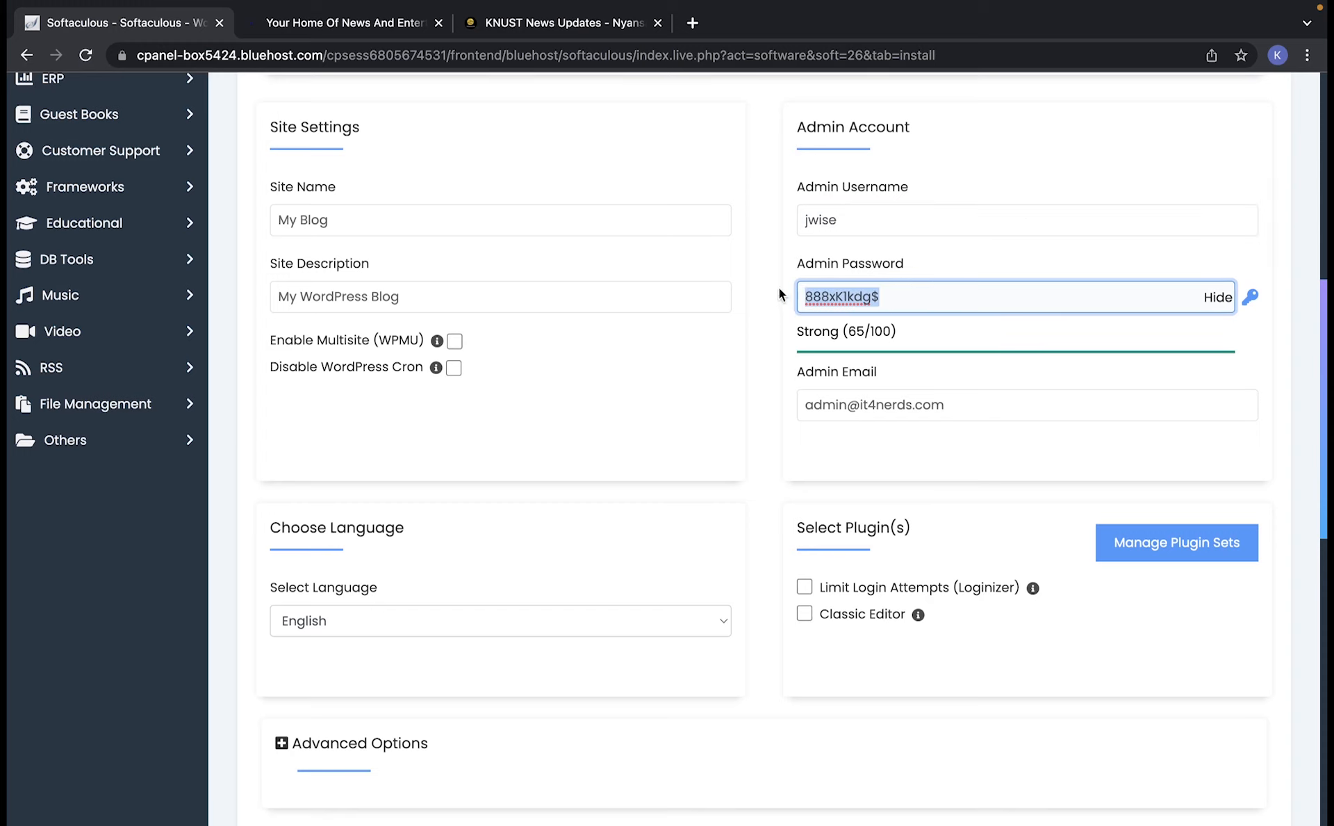
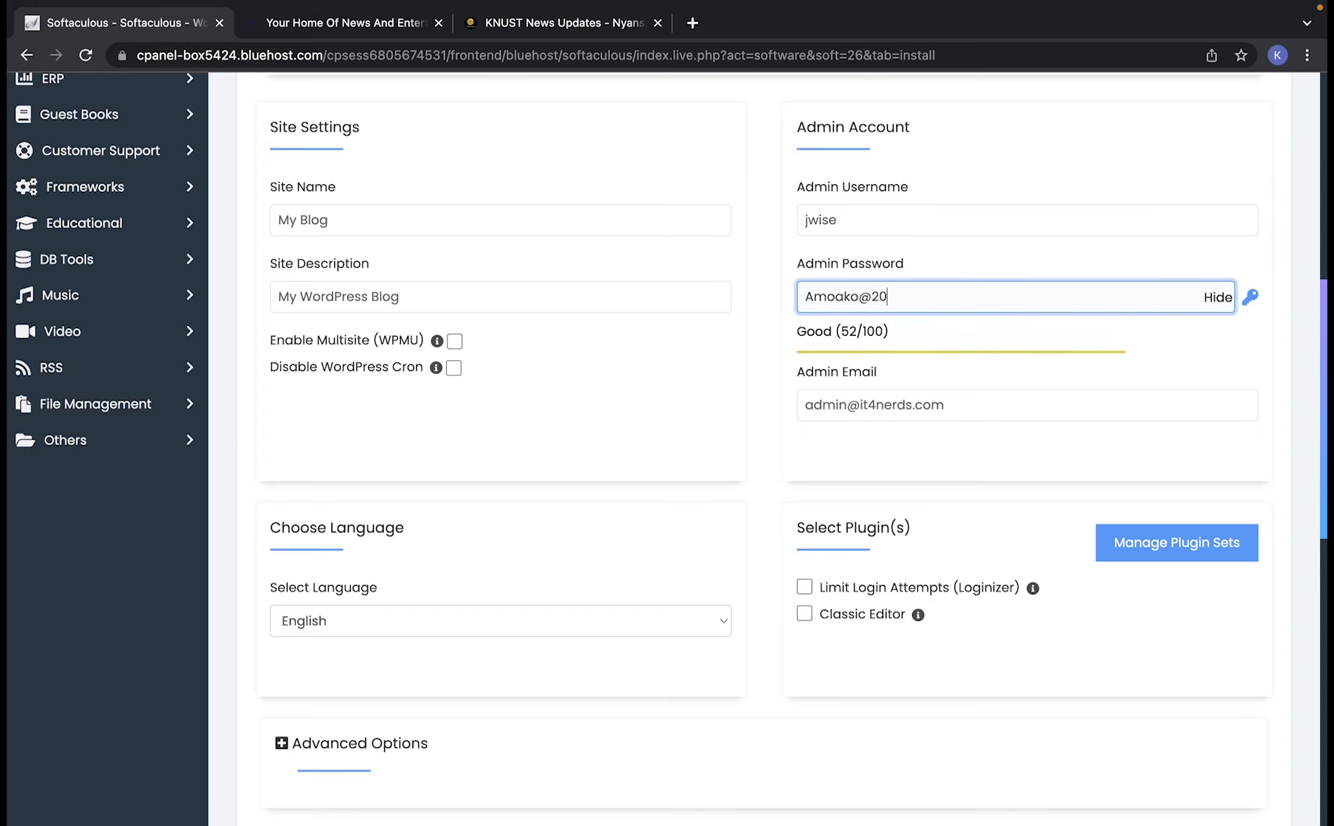
{"action": "left_click", "coordinate": [1217, 297]}
- Review the admin email, leaving it unchanged, and scroll through the language and plugin options
{"action": "left_click", "coordinate": [918, 419]}
{"action": "scroll", "coordinate": [921, 413], "scroll_direction": "down", "scroll_amount": 2}
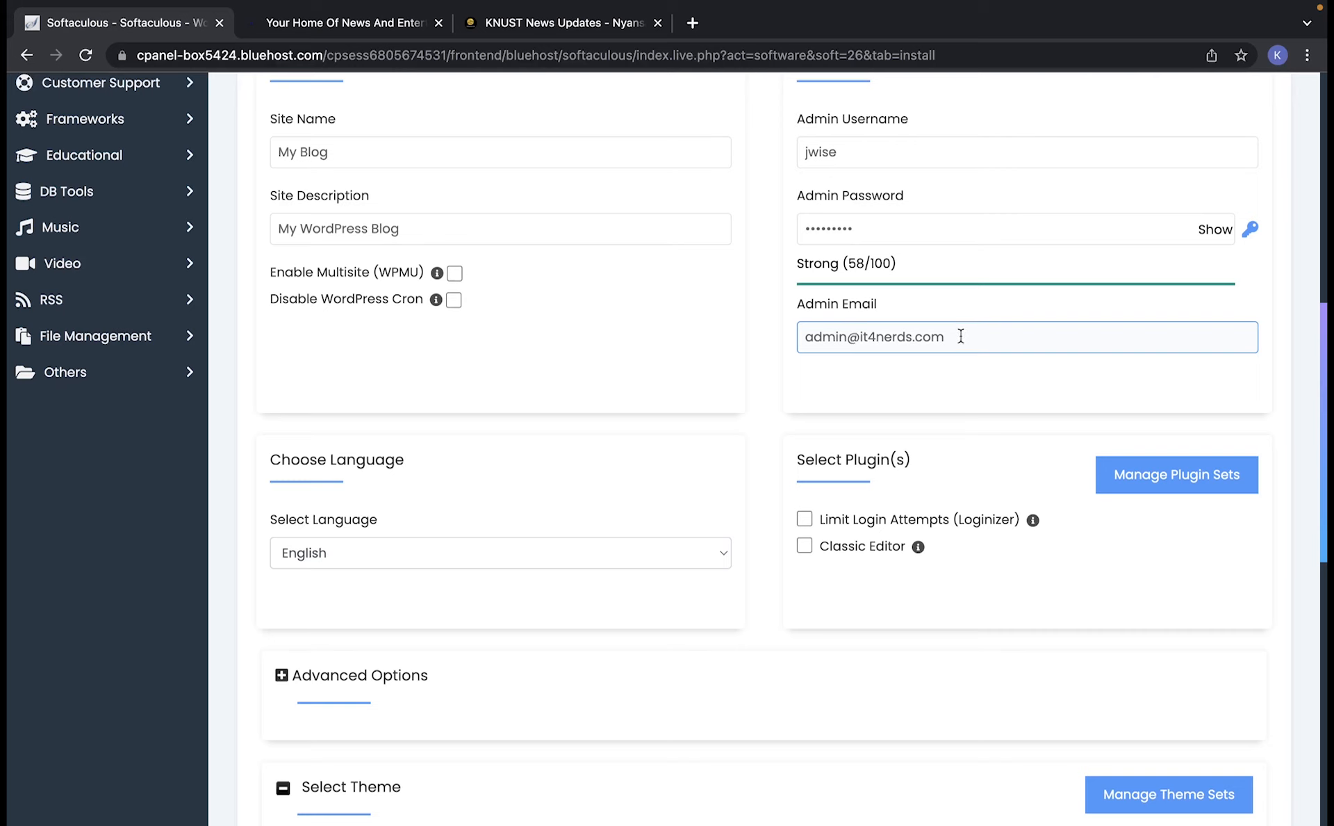
{"action": "left_click_drag", "start_coordinate": [961, 336], "coordinate": [780, 337]}
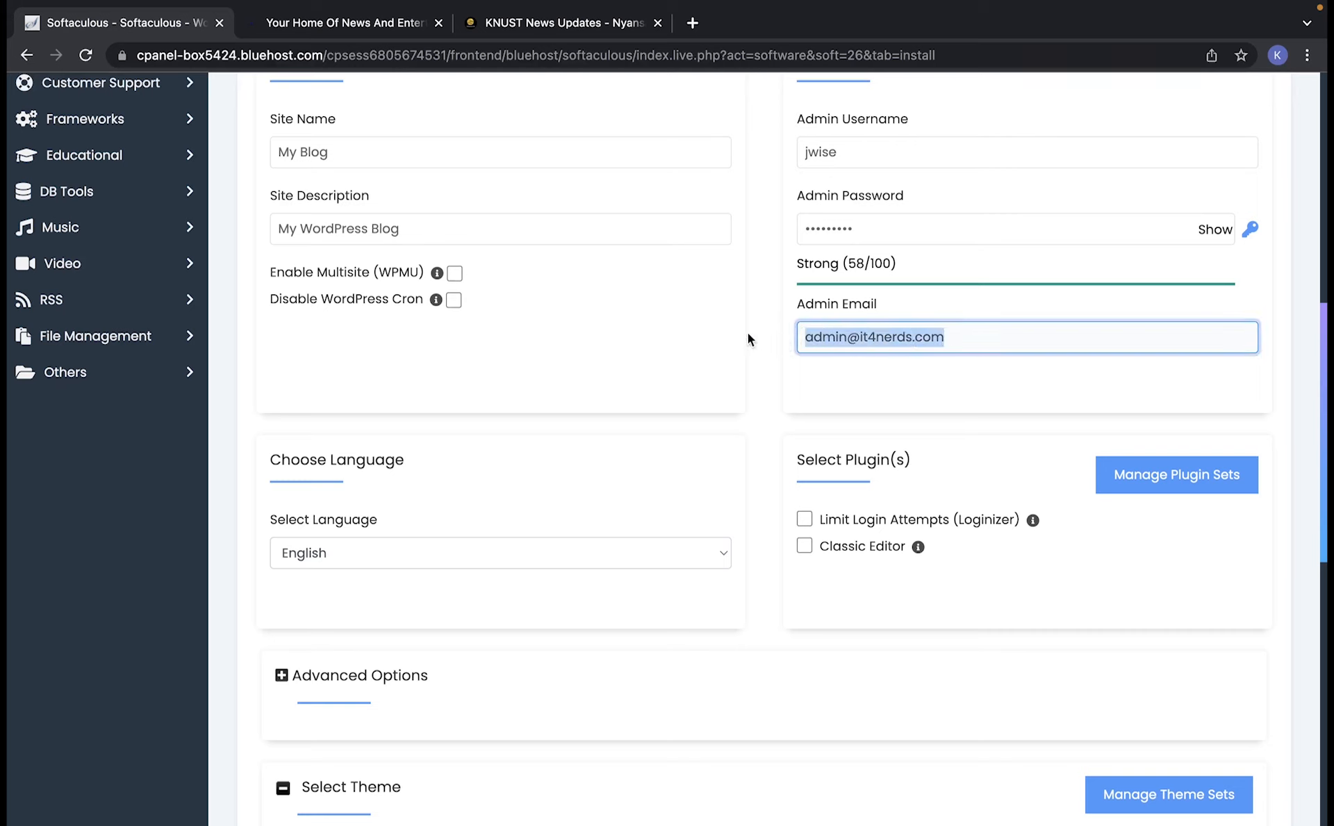
{"action": "left_click", "coordinate": [727, 338]}
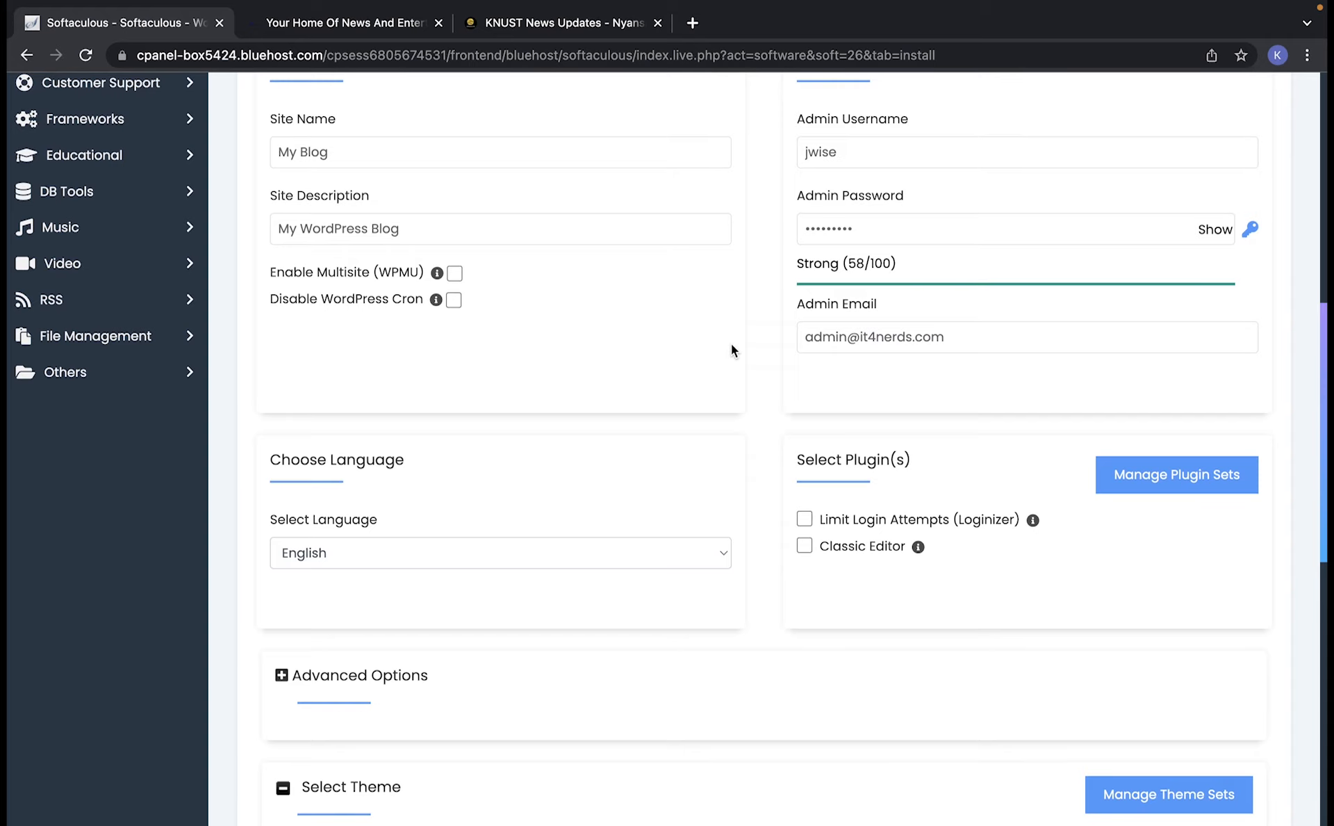
{"action": "scroll", "coordinate": [589, 411], "scroll_direction": "down", "scroll_amount": 5}
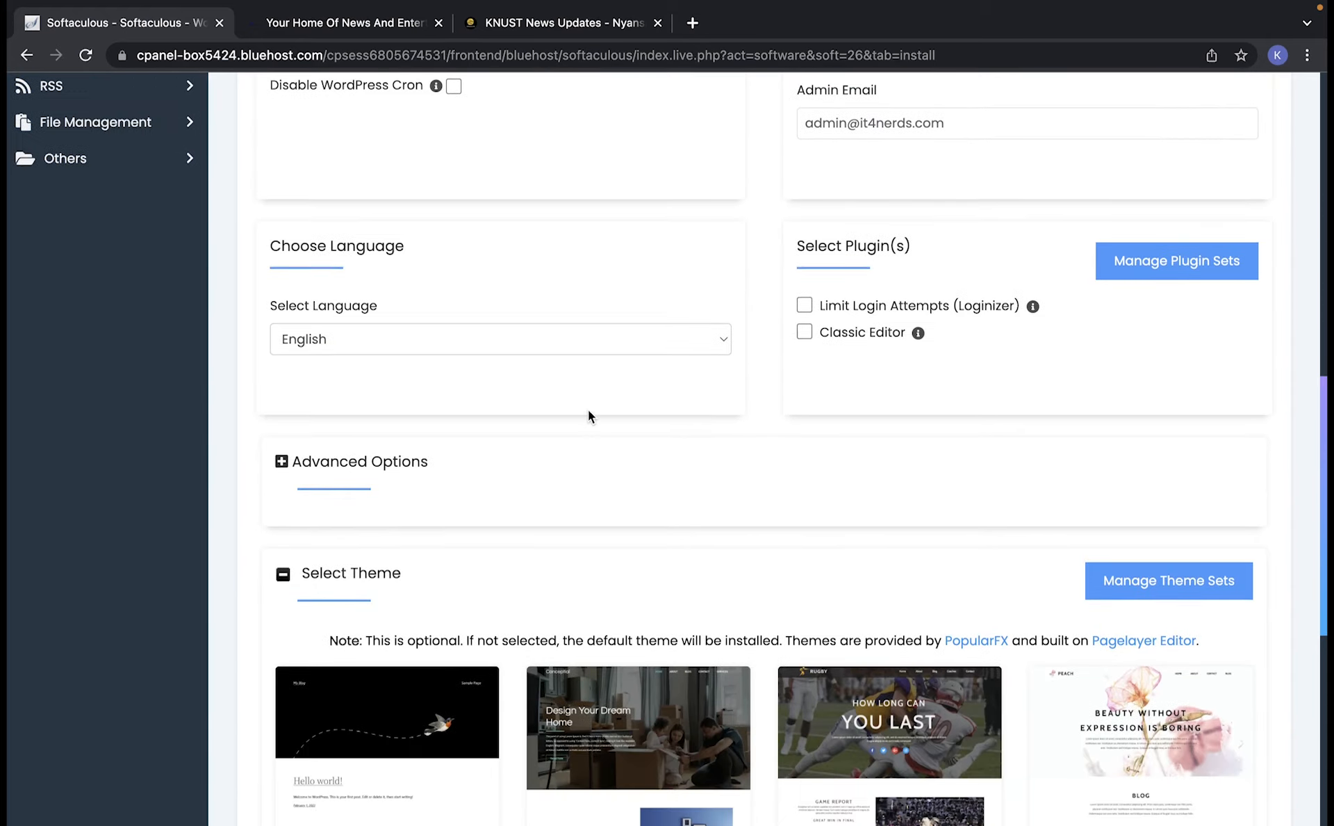
{"action": "scroll", "coordinate": [588, 415], "scroll_direction": "down", "scroll_amount": 7}
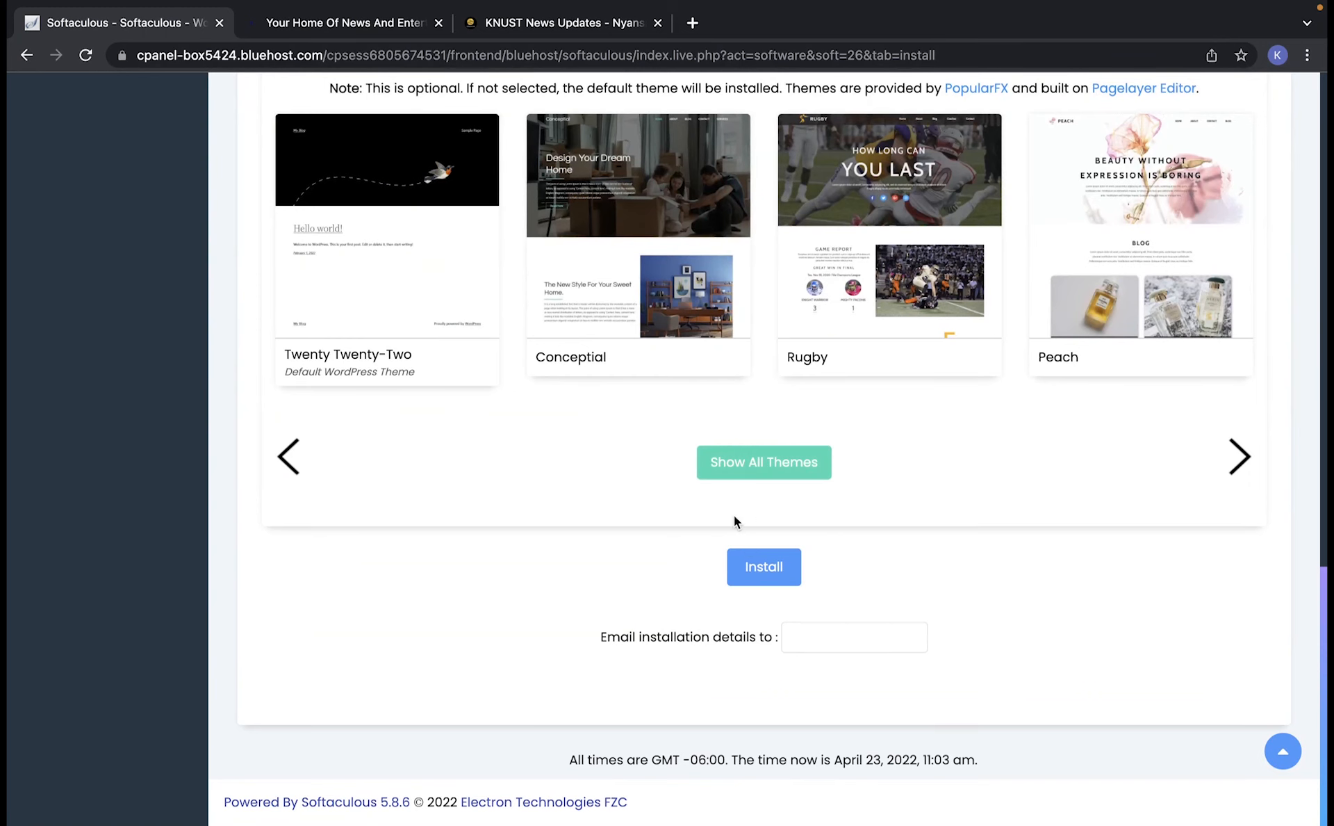
{"action": "scroll", "coordinate": [734, 515], "scroll_direction": "up", "scroll_amount": 7}
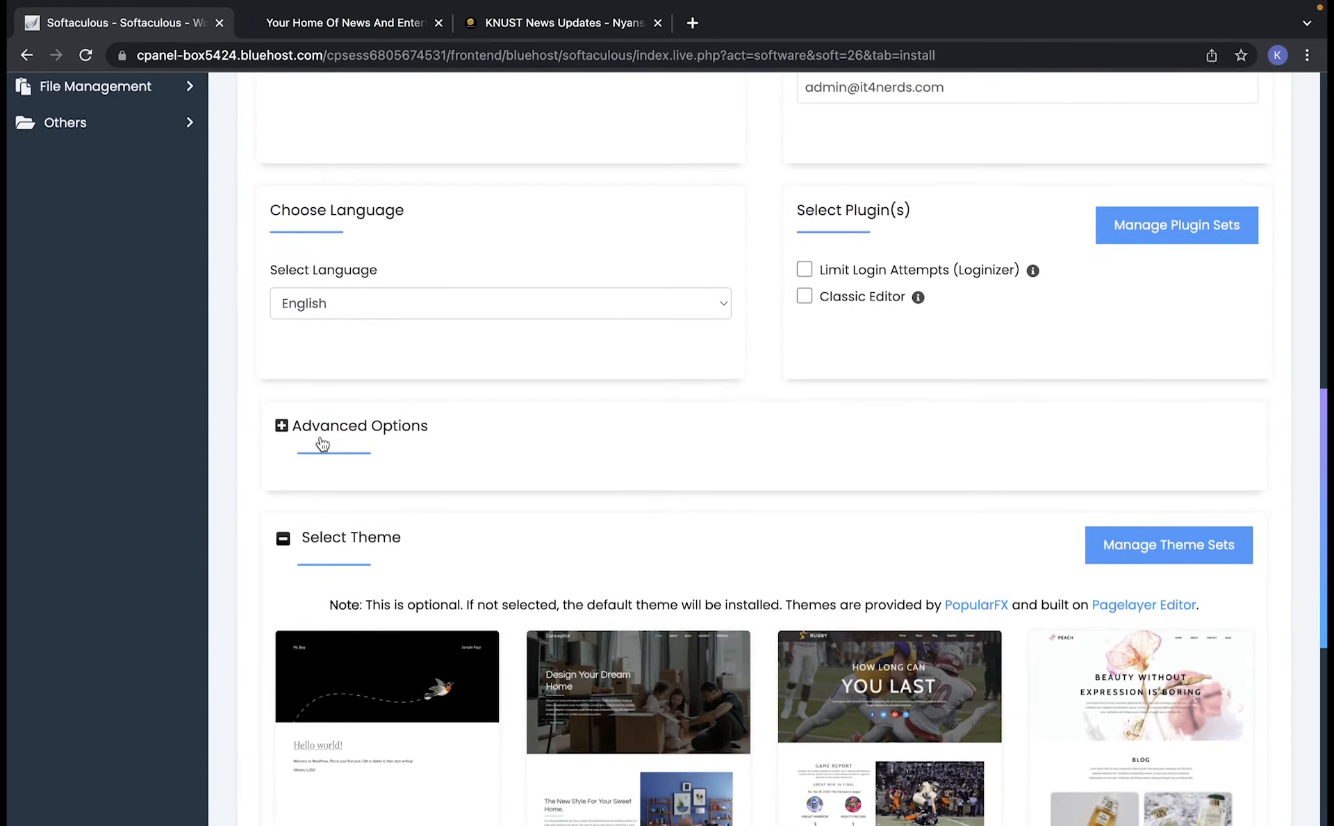
- In Advanced Options, change the database name from wp540 to it4n, keeping table prefix wpce_
{"action": "left_click", "coordinate": [283, 430]}
{"action": "scroll", "coordinate": [675, 466], "scroll_direction": "down", "scroll_amount": 2}
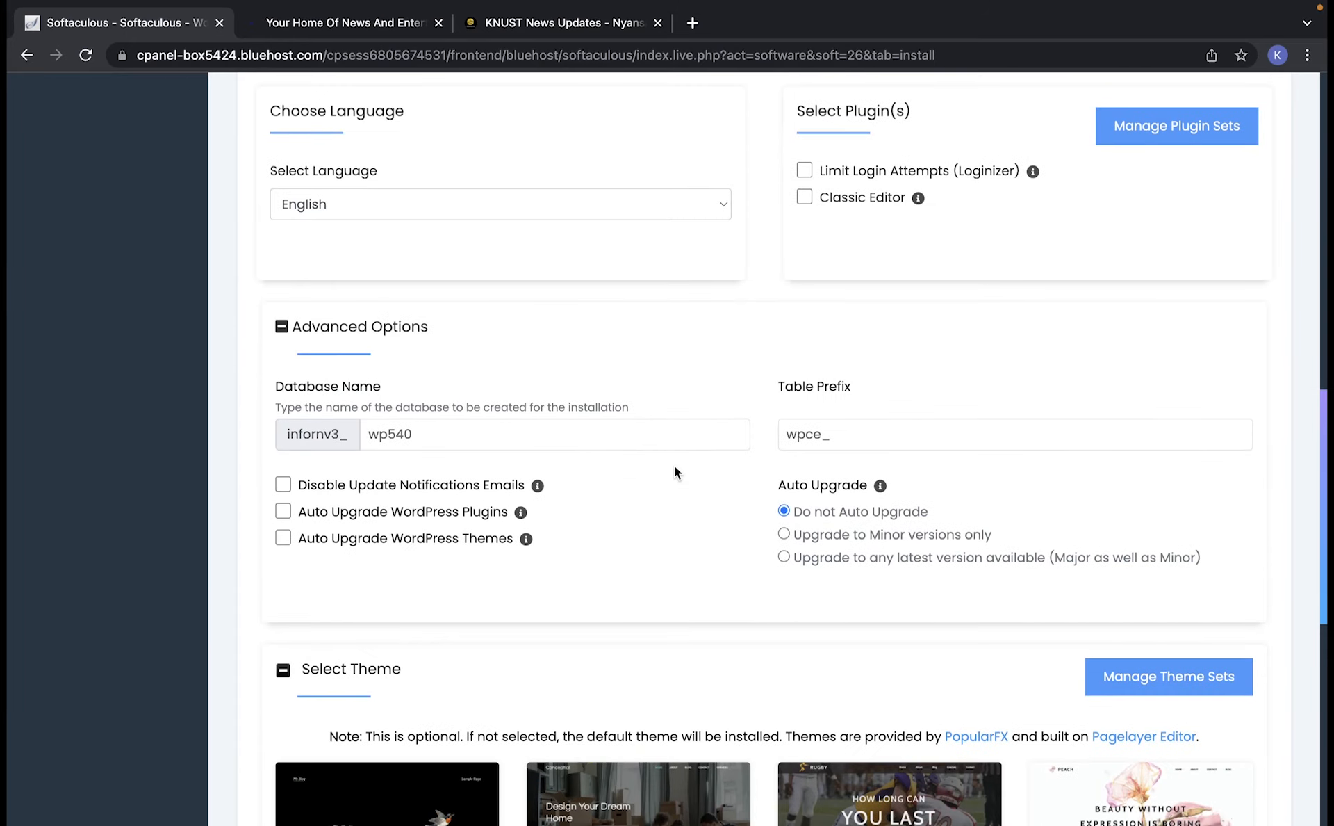
{"action": "left_click_drag", "start_coordinate": [413, 436], "coordinate": [355, 440]}
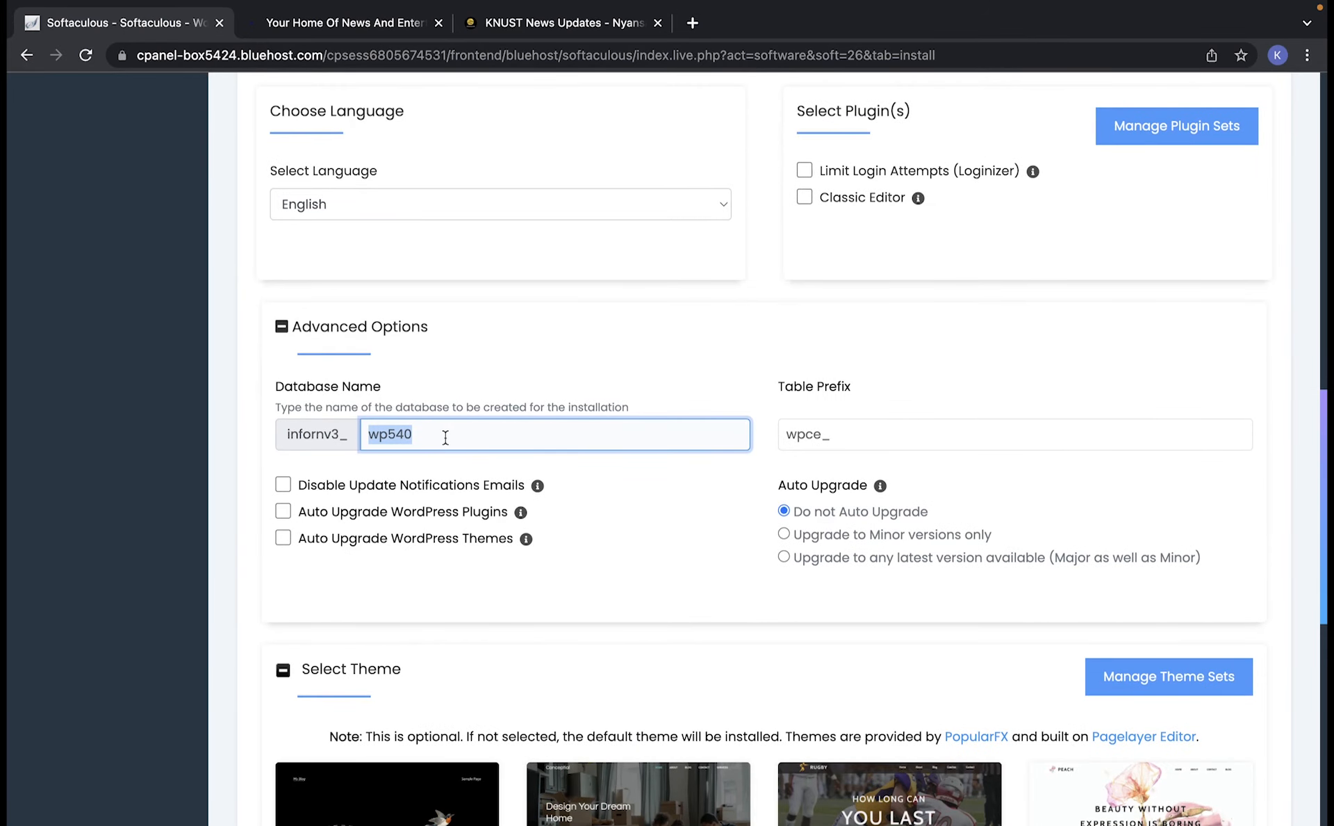
{"action": "key", "text": "BackSpace"}
{"action": "type", "text": "it4n"}
{"action": "left_click", "coordinate": [841, 434]}
{"action": "left_click", "coordinate": [910, 399]}
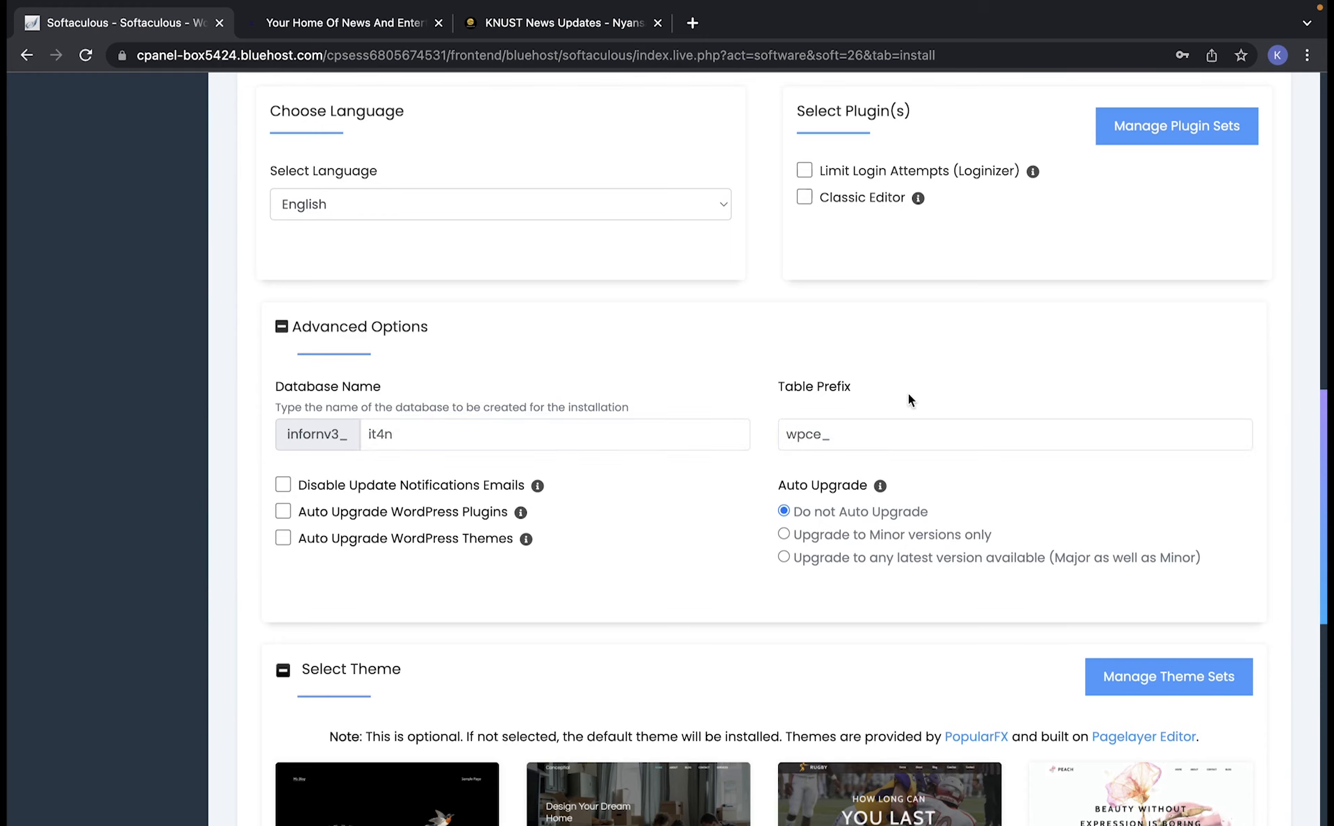
{"action": "scroll", "coordinate": [827, 389], "scroll_direction": "down", "scroll_amount": 1}
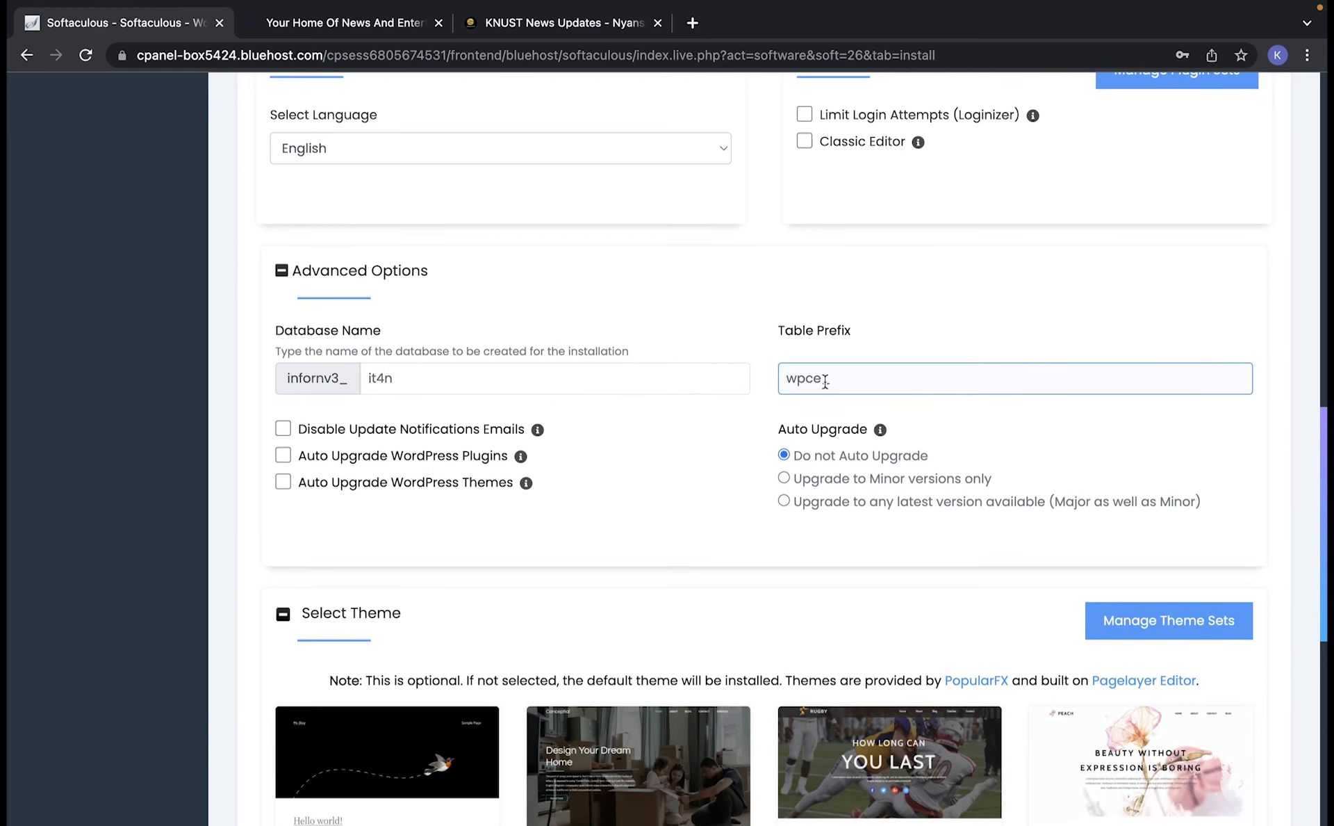
{"action": "left_click", "coordinate": [669, 377]}
{"action": "left_click", "coordinate": [752, 464]}
{"action": "scroll", "coordinate": [752, 465], "scroll_direction": "down", "scroll_amount": 8}
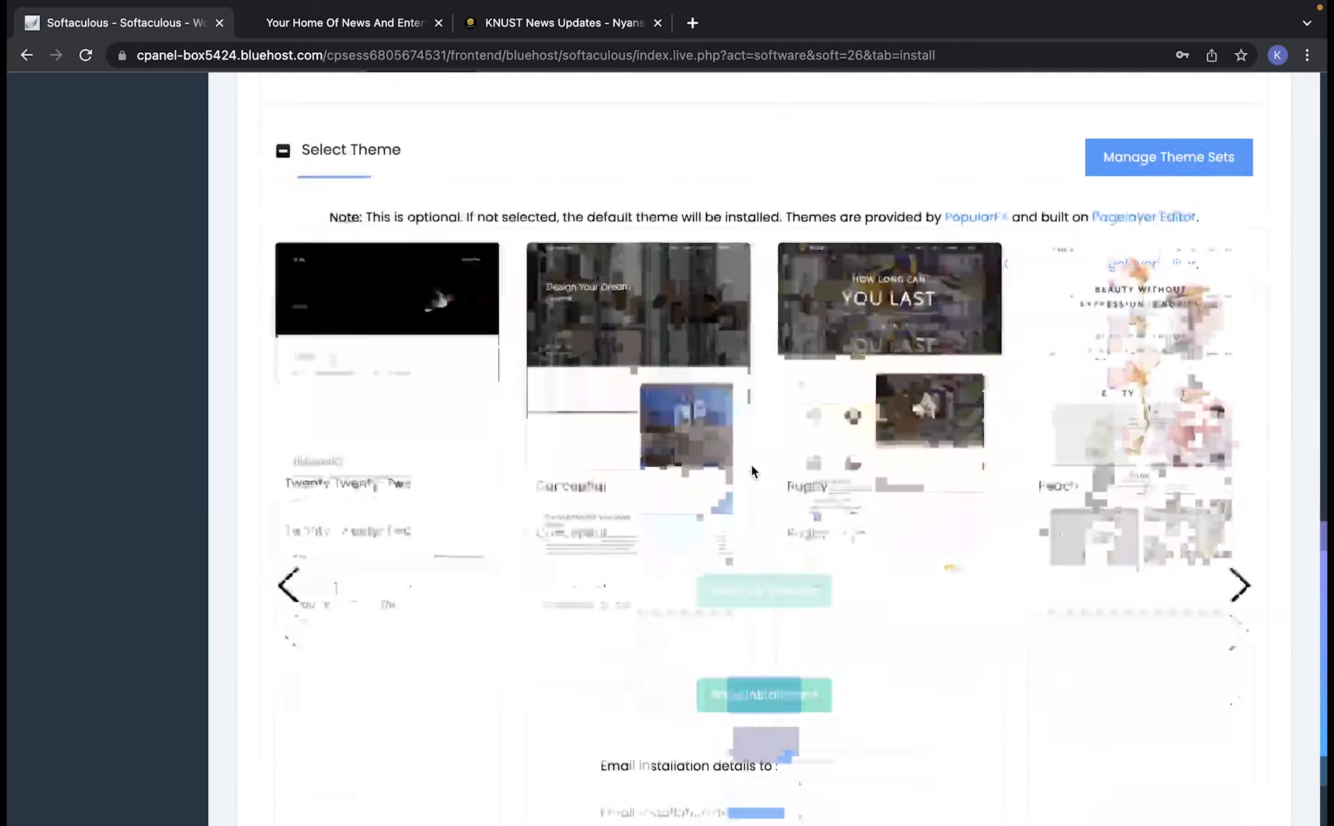
- Run the WordPress installation on it4nerds.com and save the admin login in the browser
{"action": "left_click", "coordinate": [749, 602]}
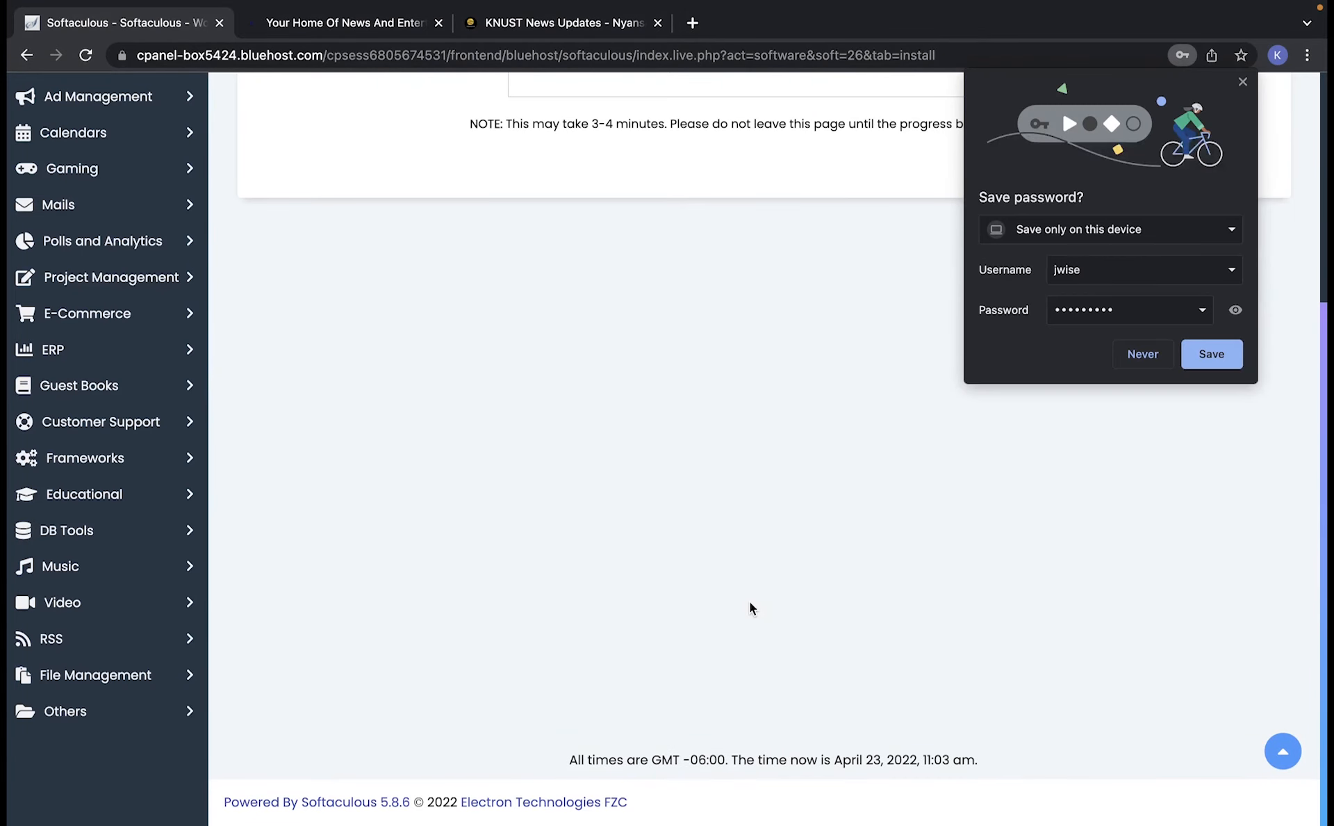
{"action": "left_click", "coordinate": [1211, 354]}
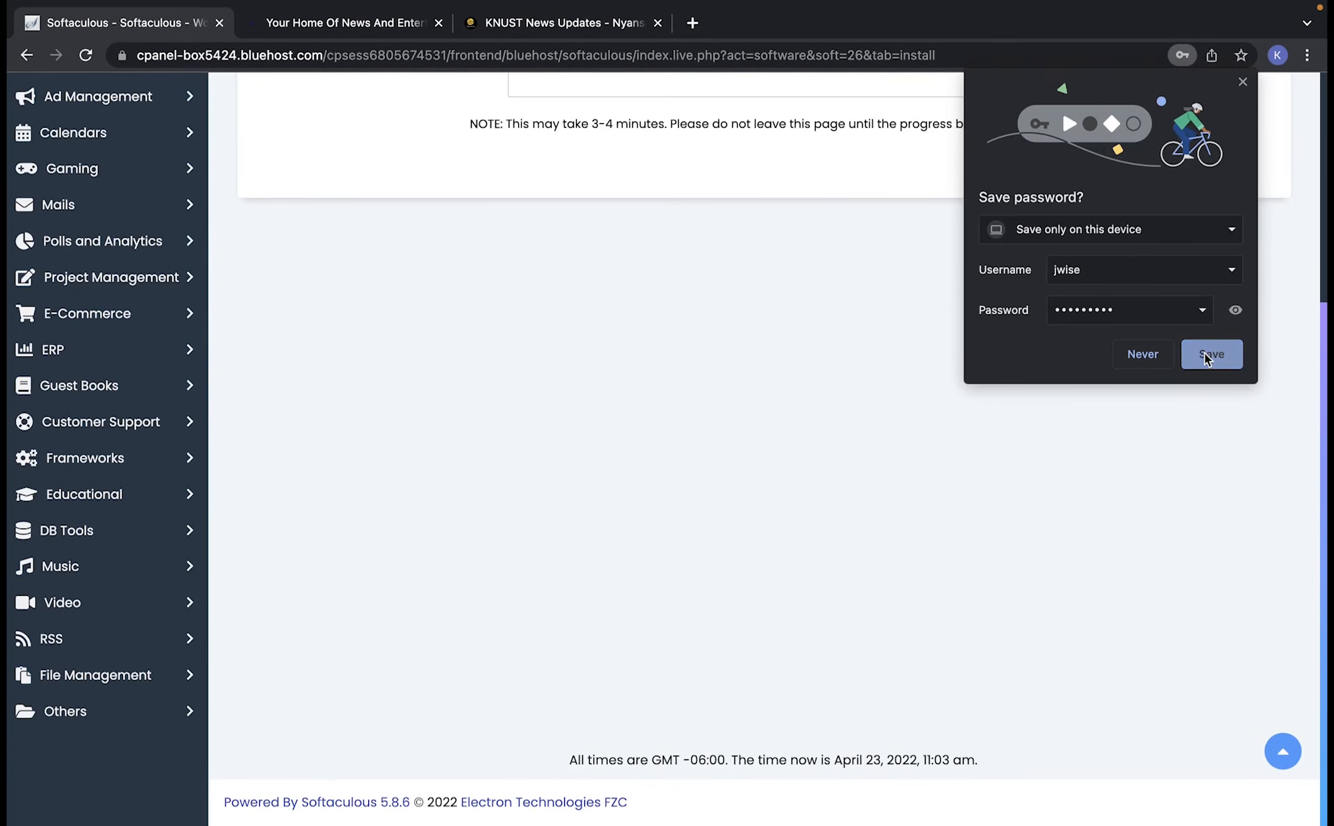
{"action": "scroll", "coordinate": [815, 304], "scroll_direction": "up", "scroll_amount": 5}
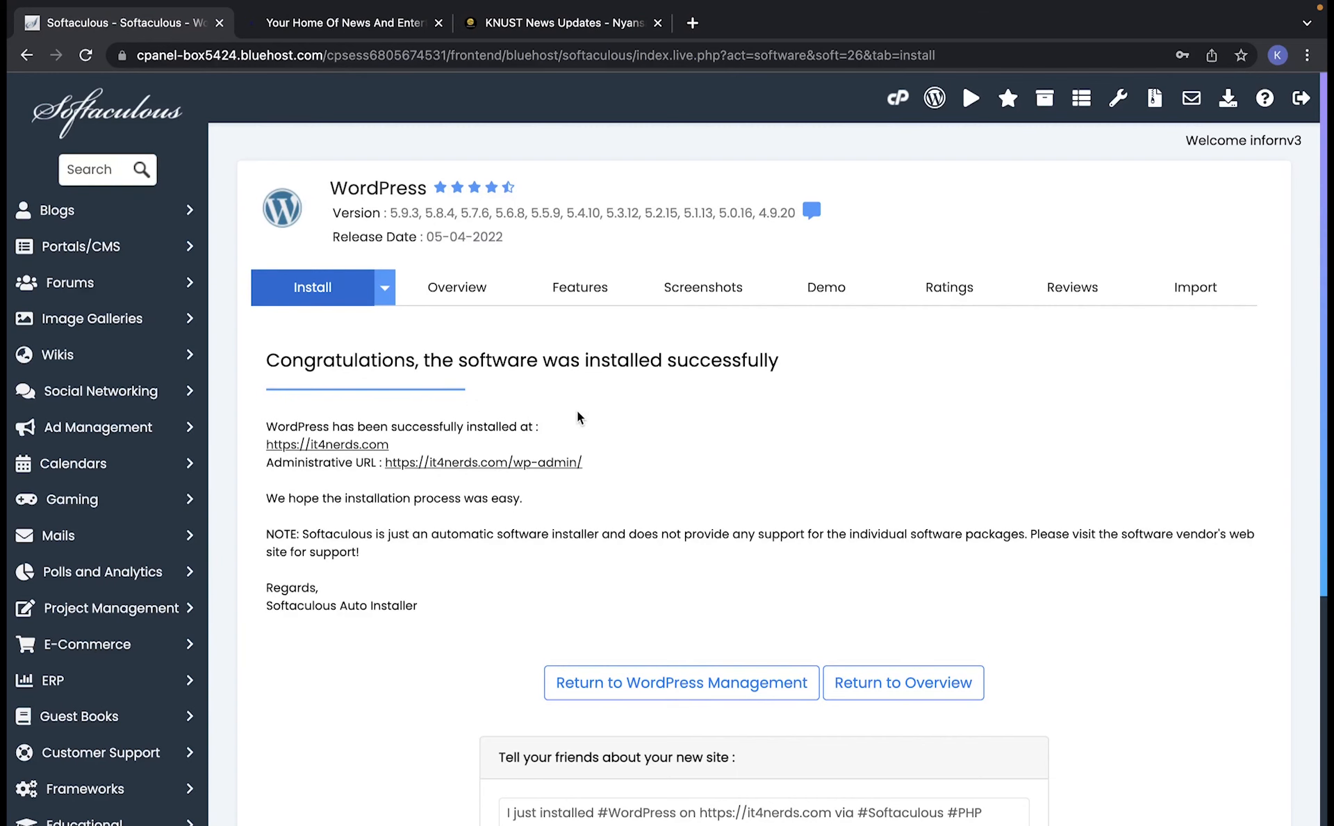
{"action": "scroll", "coordinate": [577, 415], "scroll_direction": "down", "scroll_amount": 5}
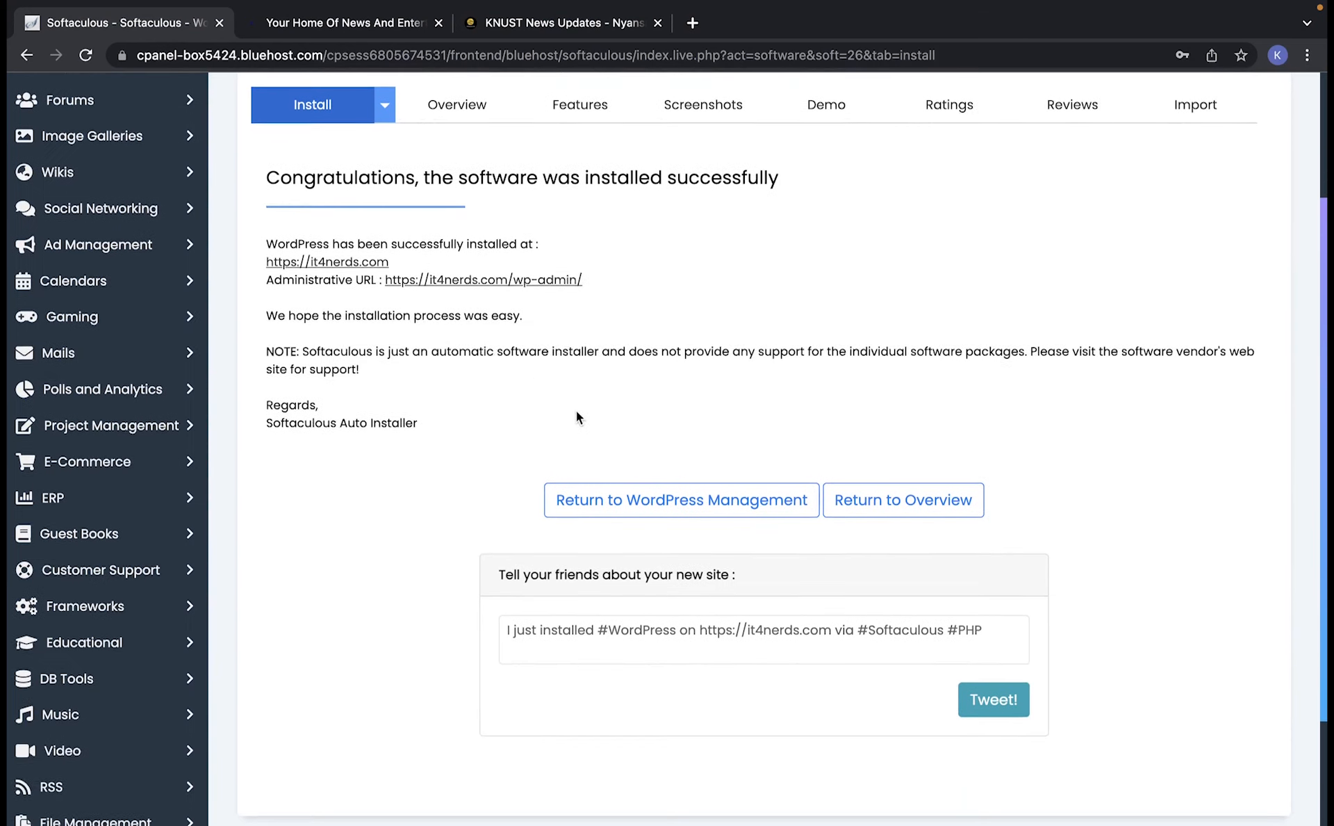
{"action": "left_click", "coordinate": [316, 263]}
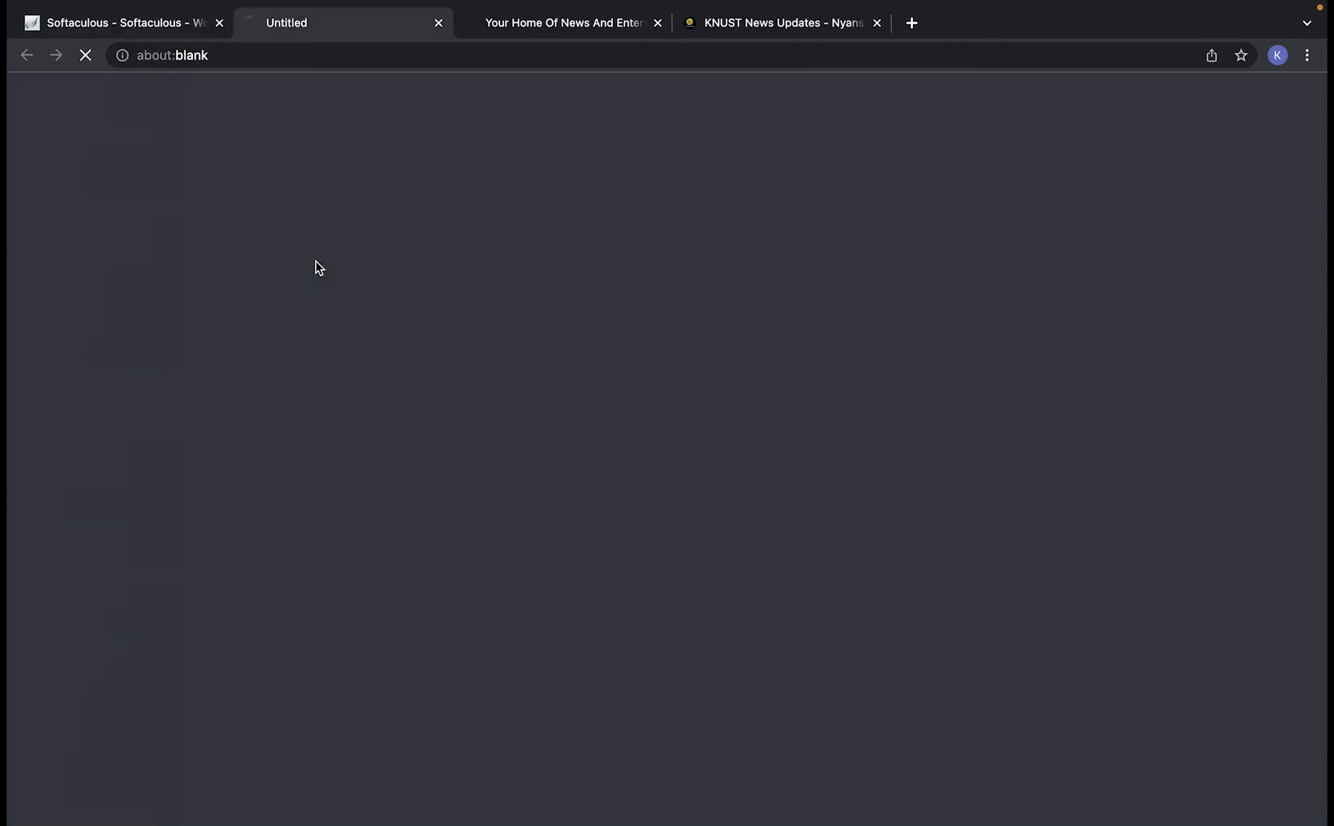
{"action": "left_click", "coordinate": [132, 22]}
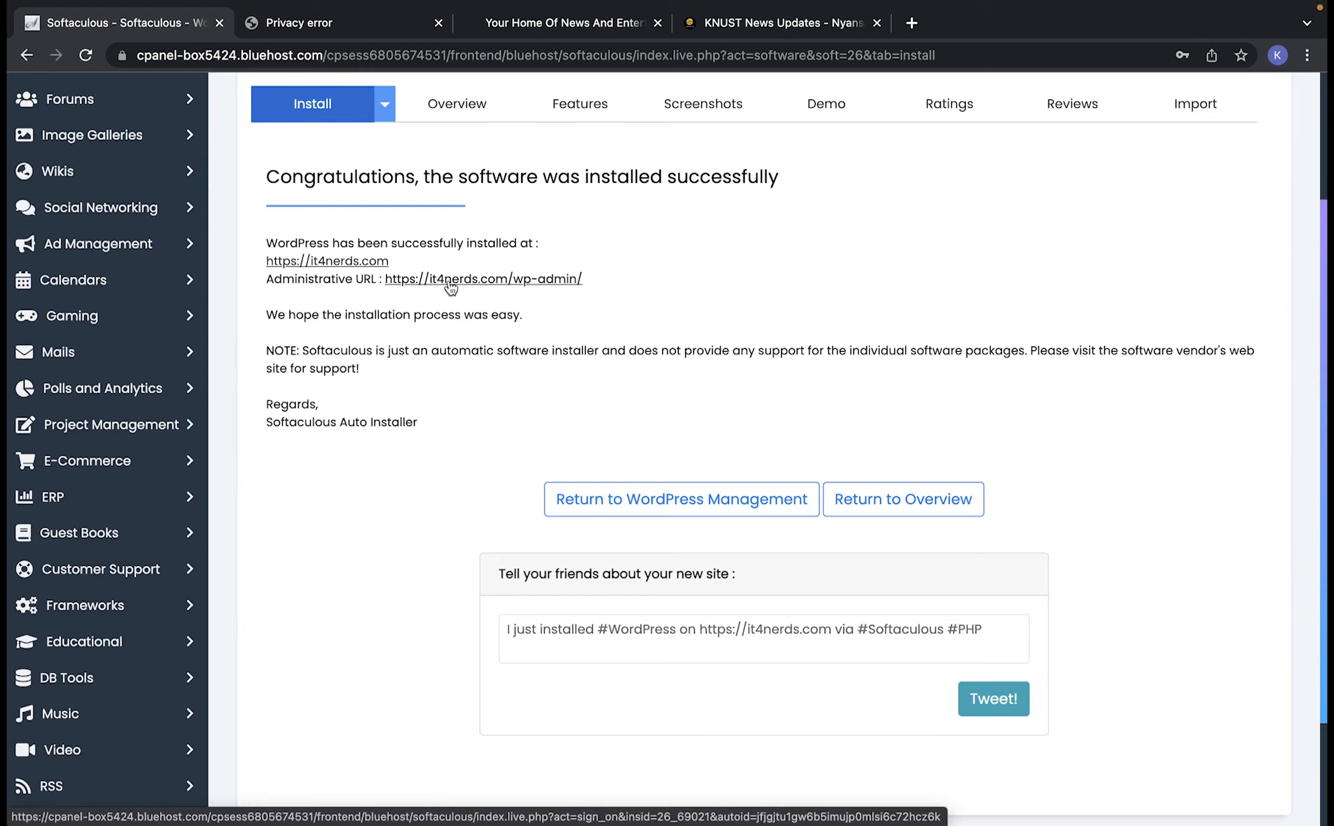
{"action": "left_click", "coordinate": [451, 280]}
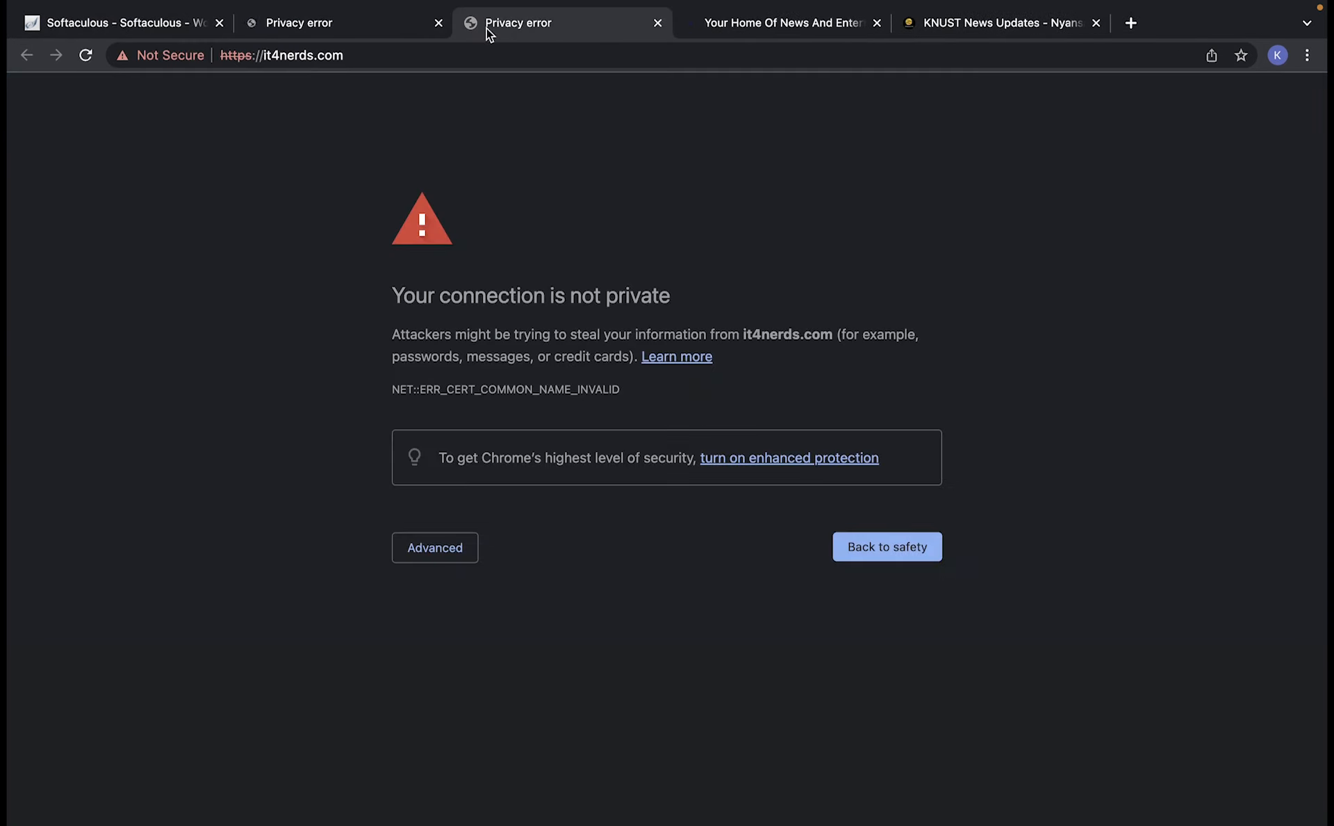
- Inspect the privacy error's certificate details and Not Secure site info, then return to Softaculous
{"action": "left_click", "coordinate": [451, 549]}
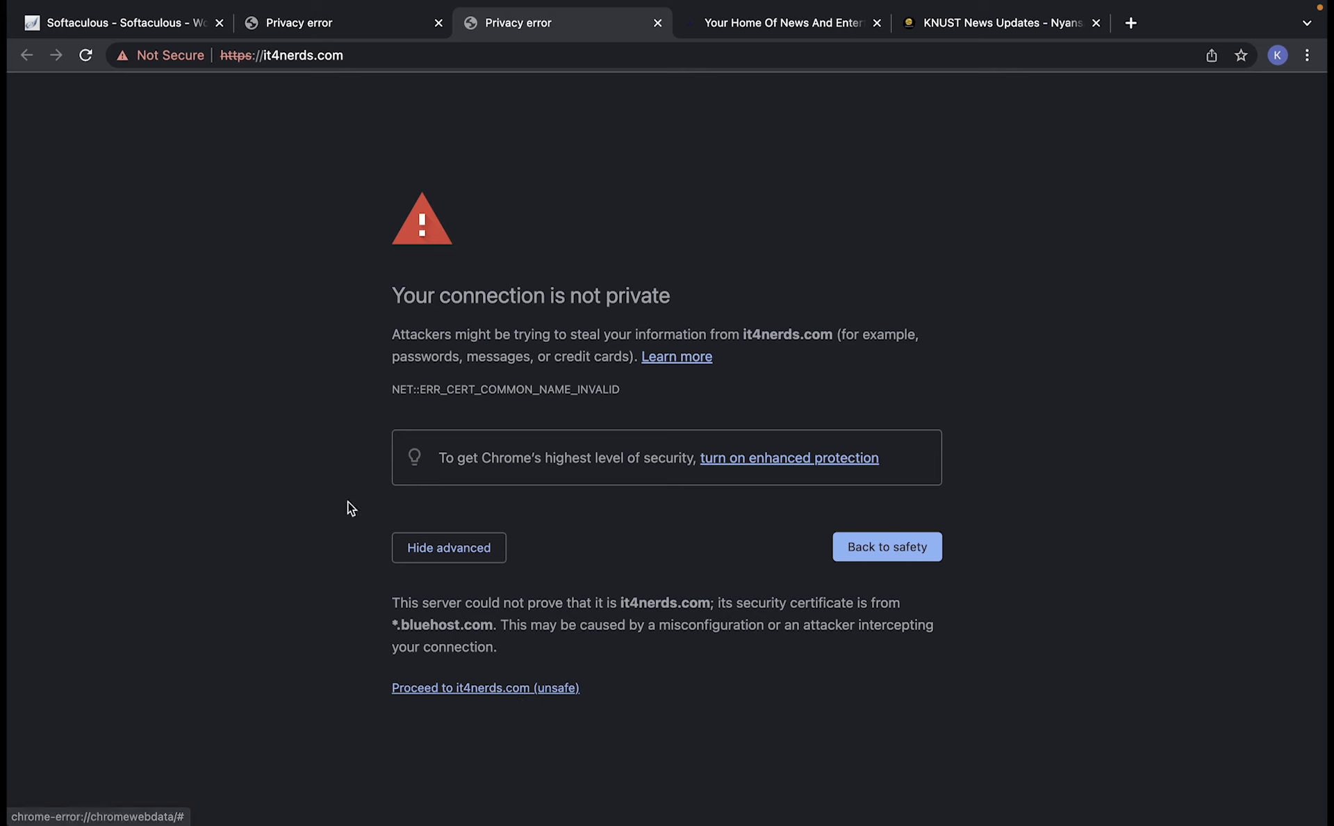
{"action": "left_click", "coordinate": [149, 60]}
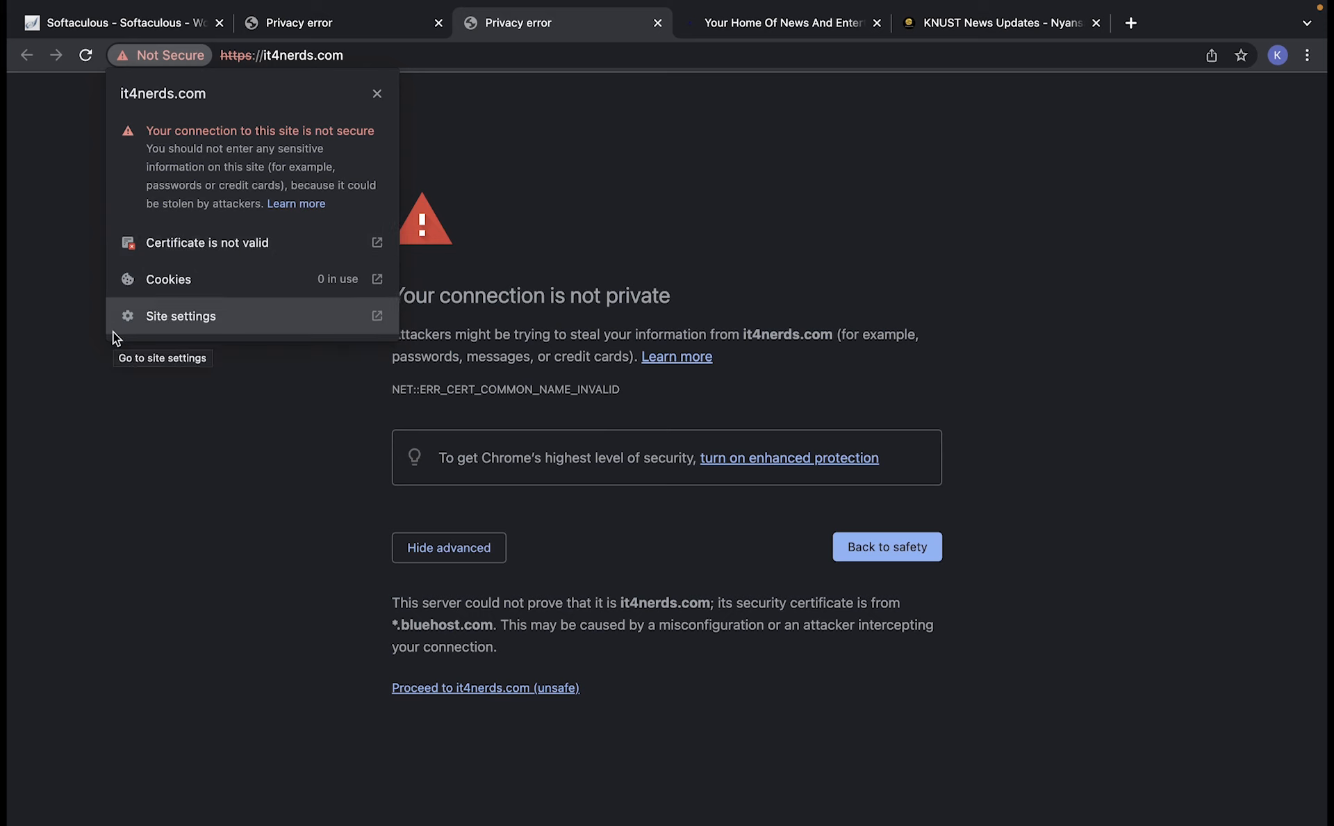
{"action": "left_click", "coordinate": [90, 380]}
{"action": "left_click", "coordinate": [294, 26]}
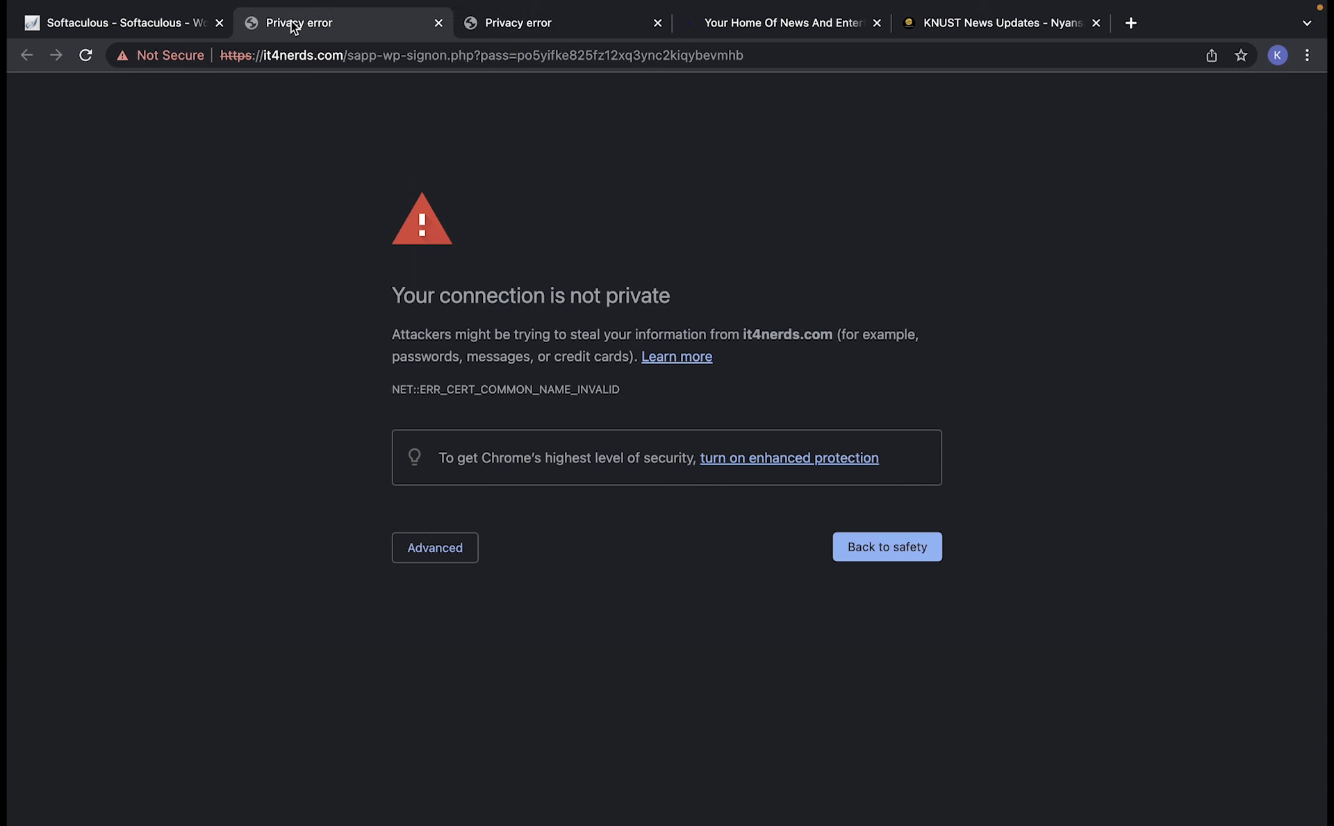
{"action": "left_click", "coordinate": [136, 31]}
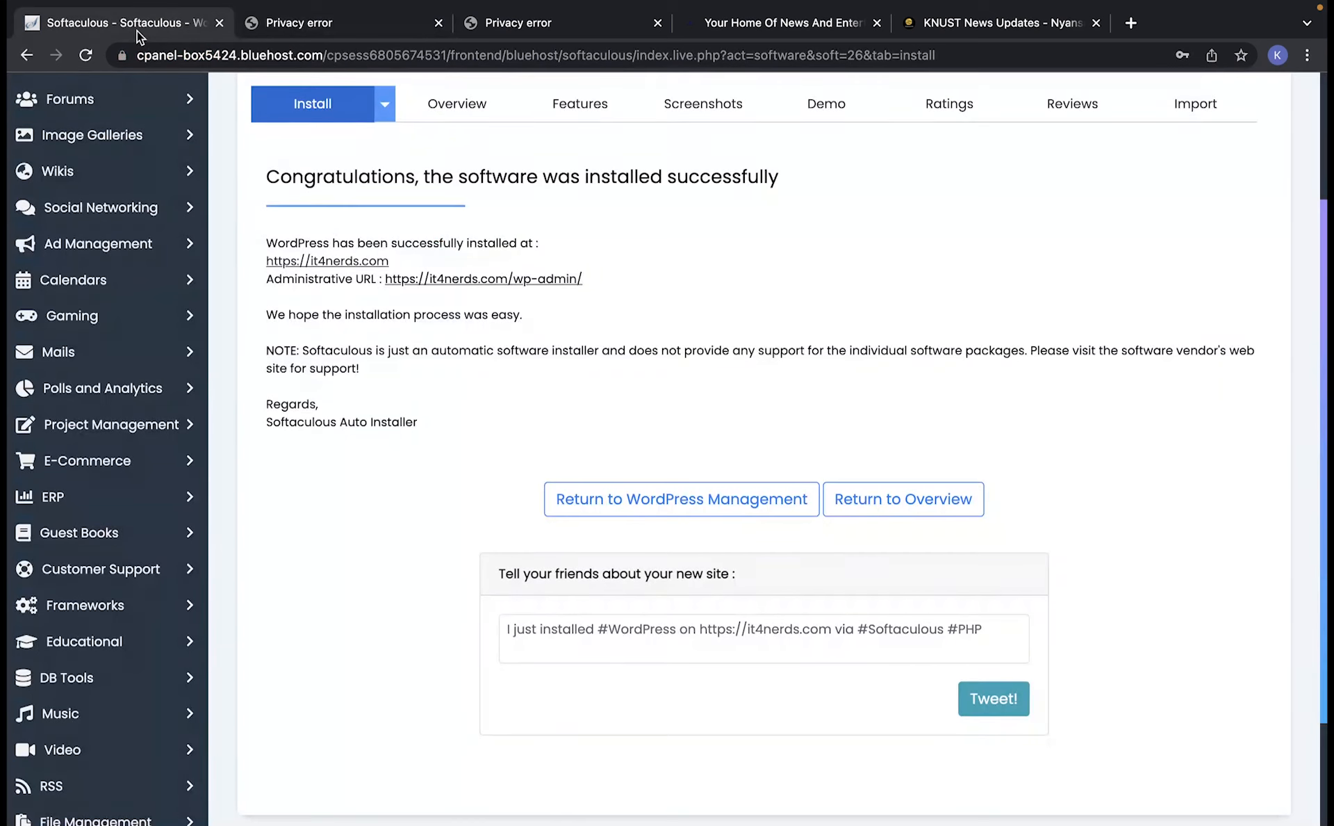
- Check both it4nerds.com privacy-error tabs, then navigate back from Softaculous to the cPanel main page
{"action": "left_click", "coordinate": [27, 58]}
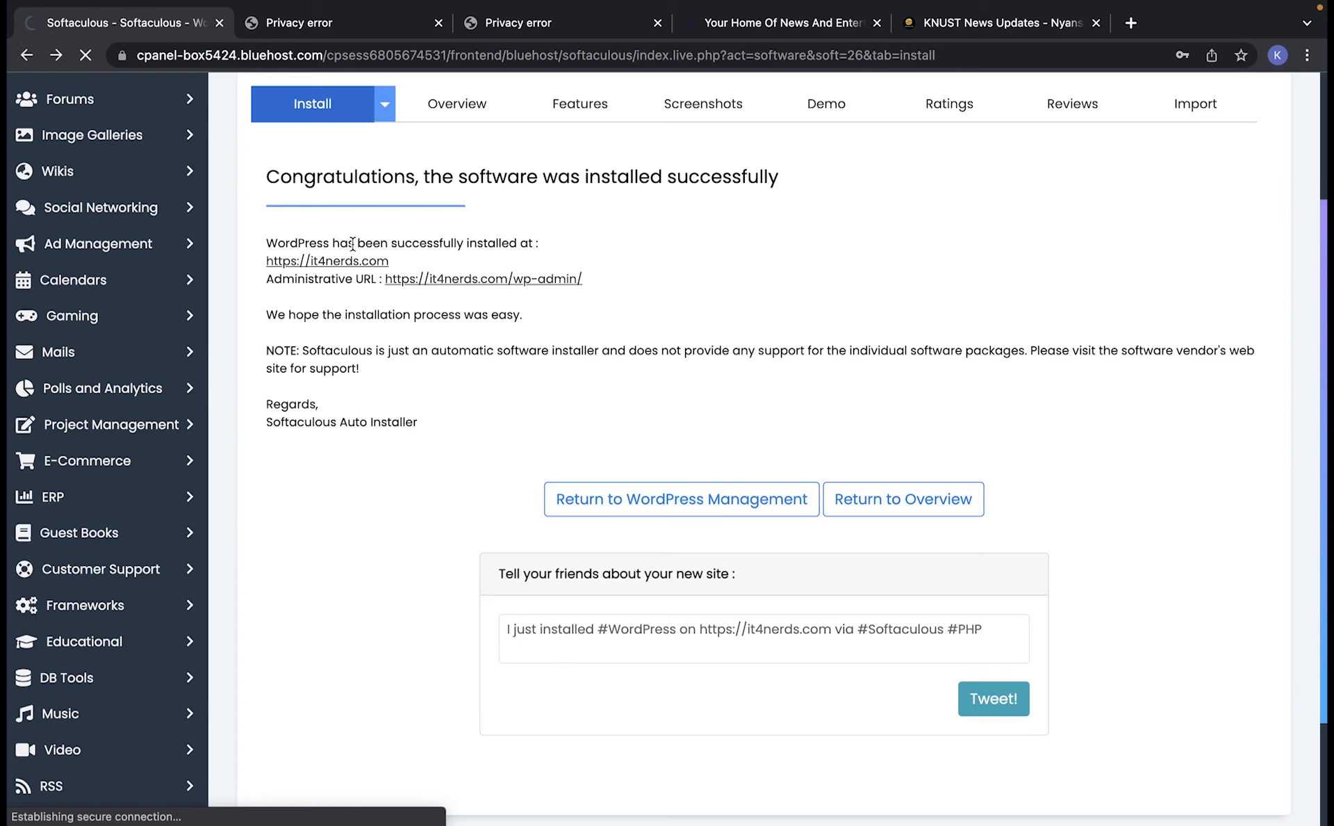
{"action": "left_click", "coordinate": [311, 25]}
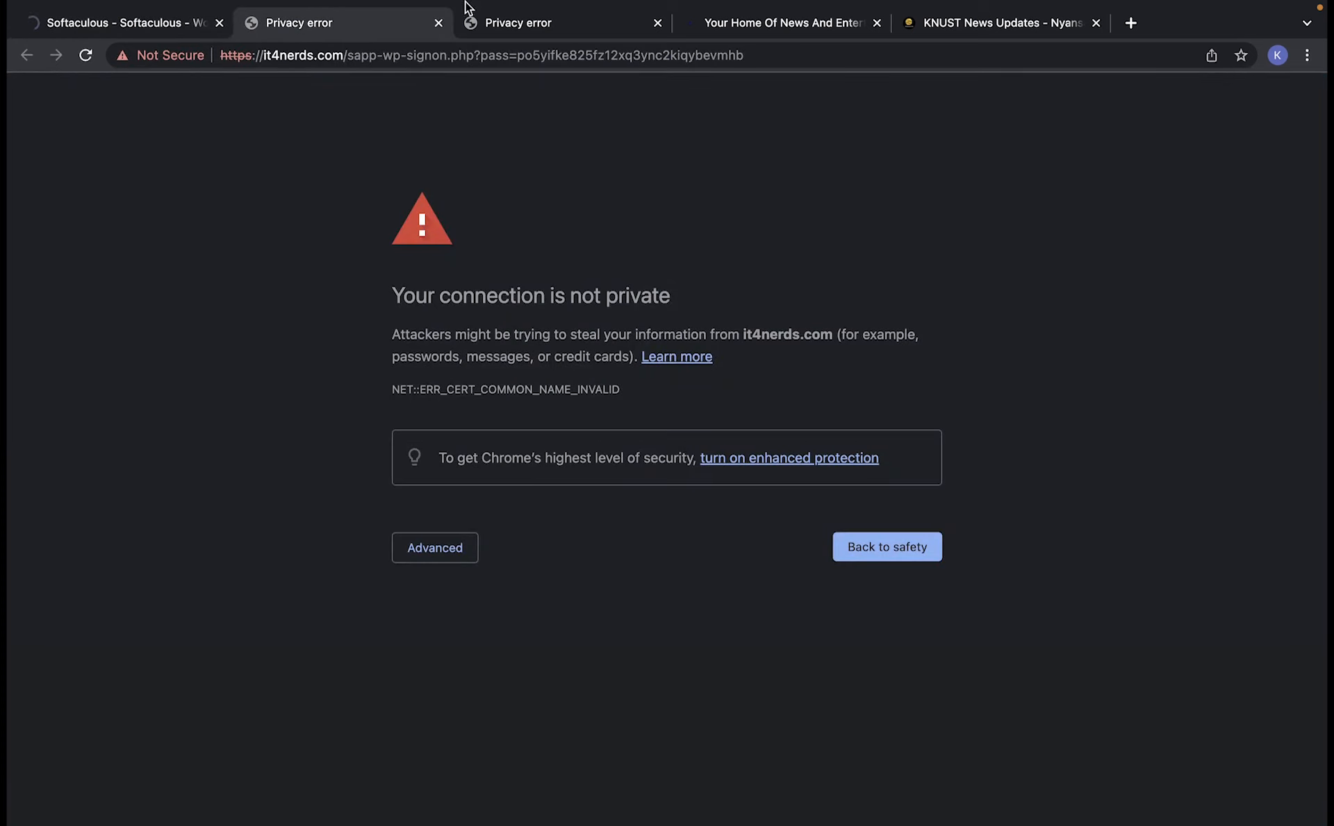
{"action": "left_click", "coordinate": [484, 25]}
{"action": "left_click", "coordinate": [347, 24]}
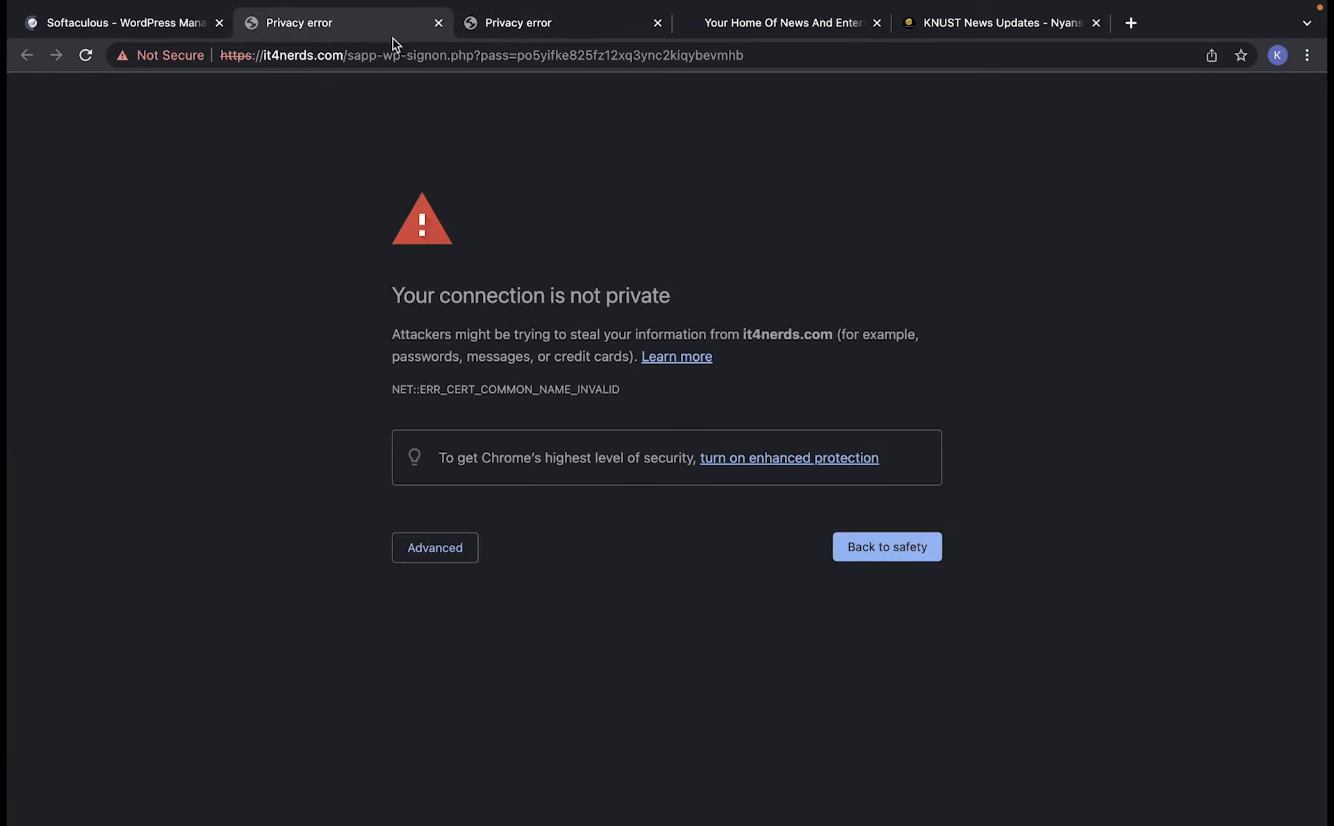
{"action": "left_click", "coordinate": [114, 23]}
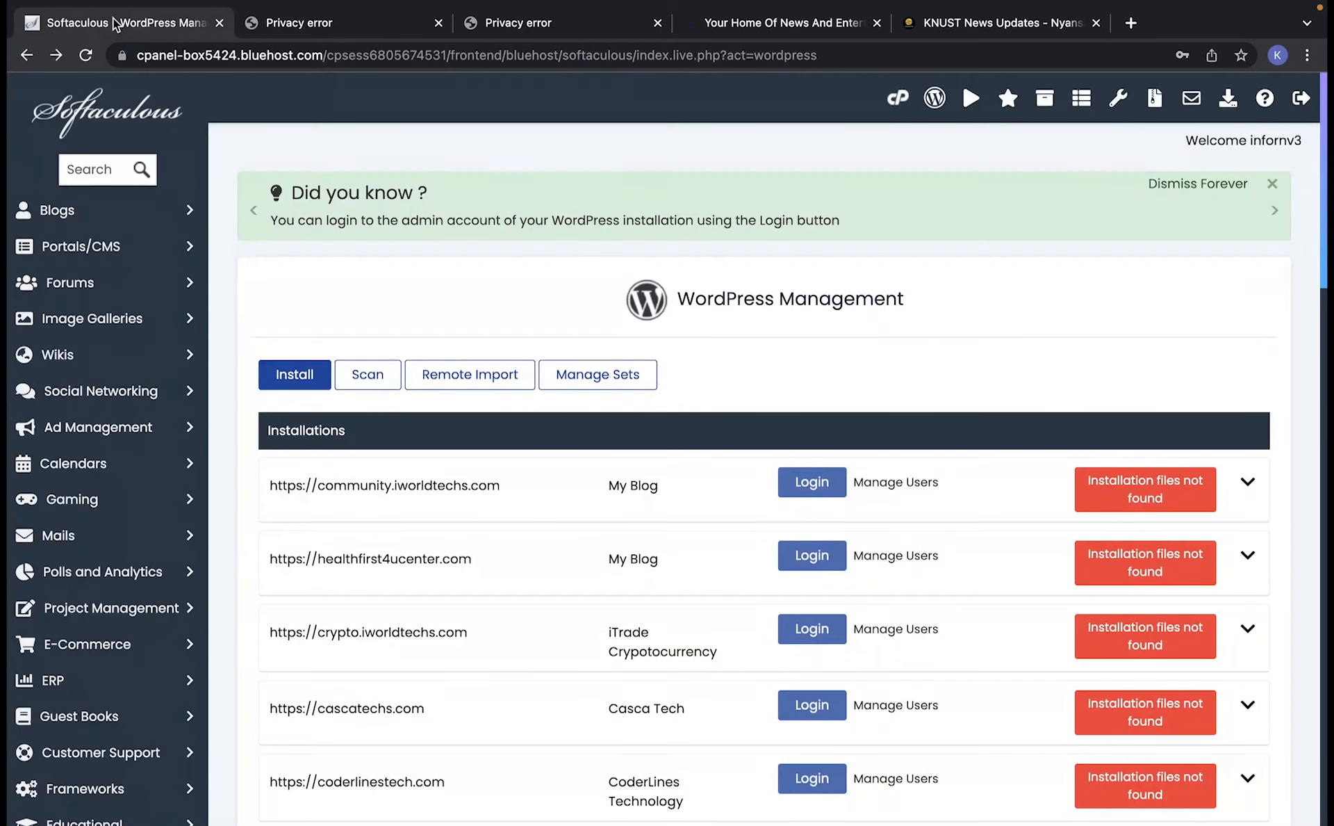
{"action": "left_click", "coordinate": [28, 54]}
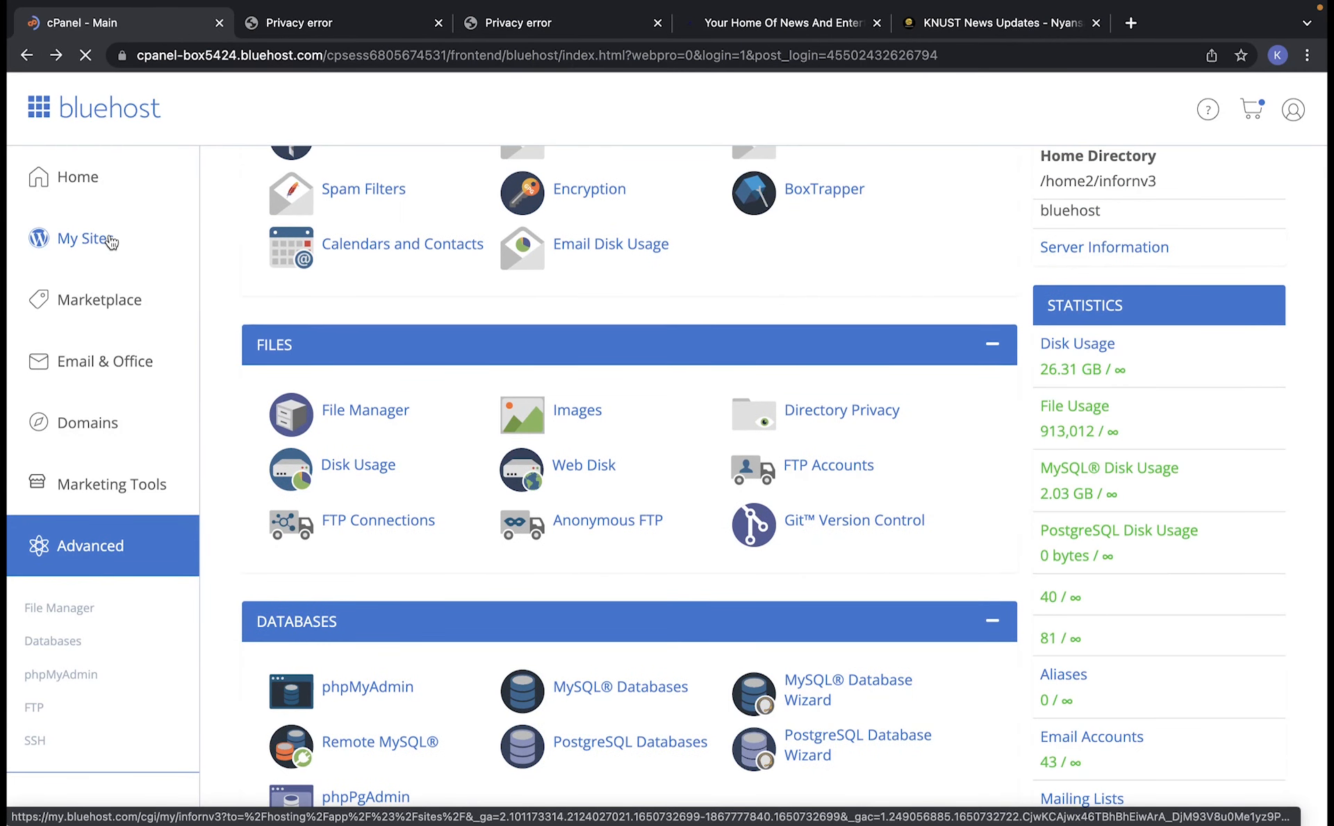
- Open My Sites from the sidebar and close both it4nerds.com privacy-error tabs
{"action": "left_click", "coordinate": [110, 240]}
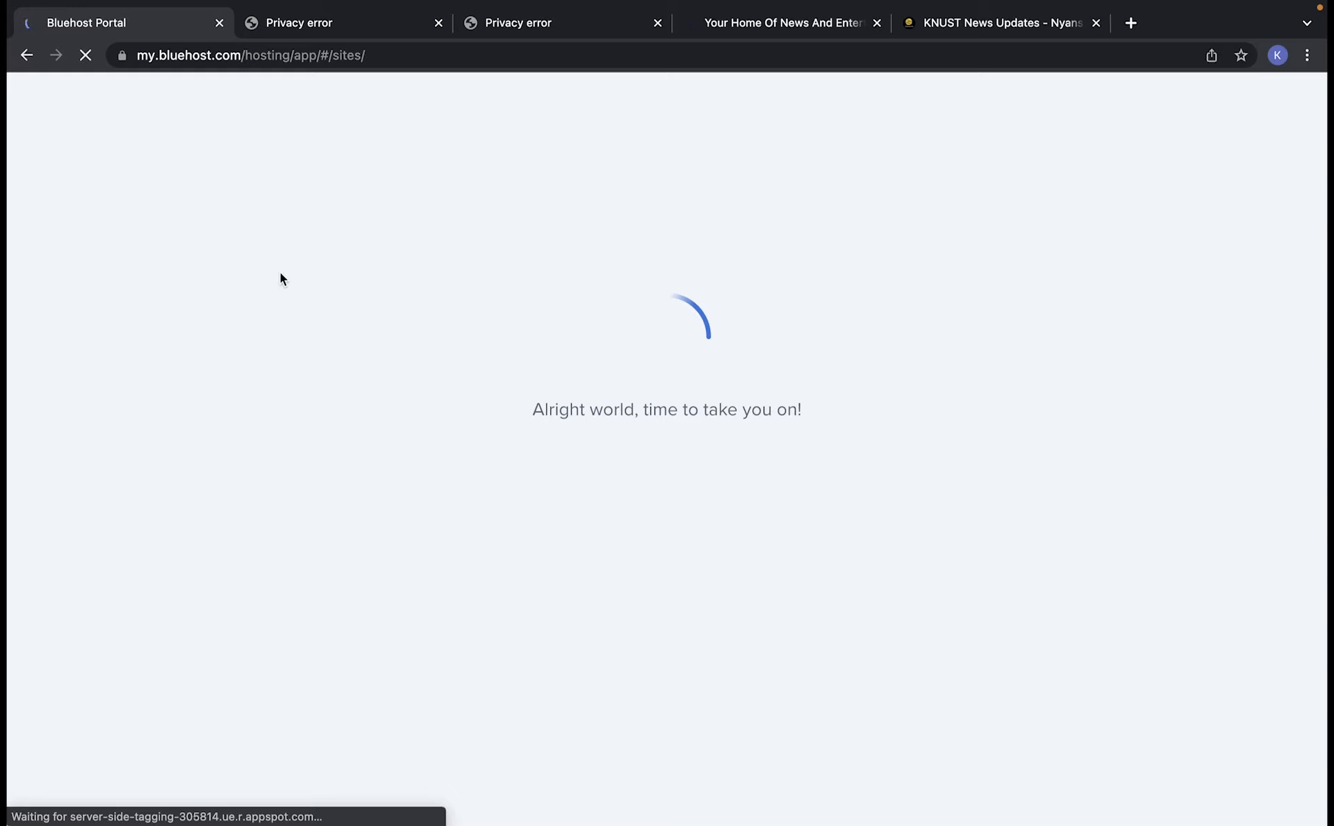
{"action": "left_click", "coordinate": [350, 31]}
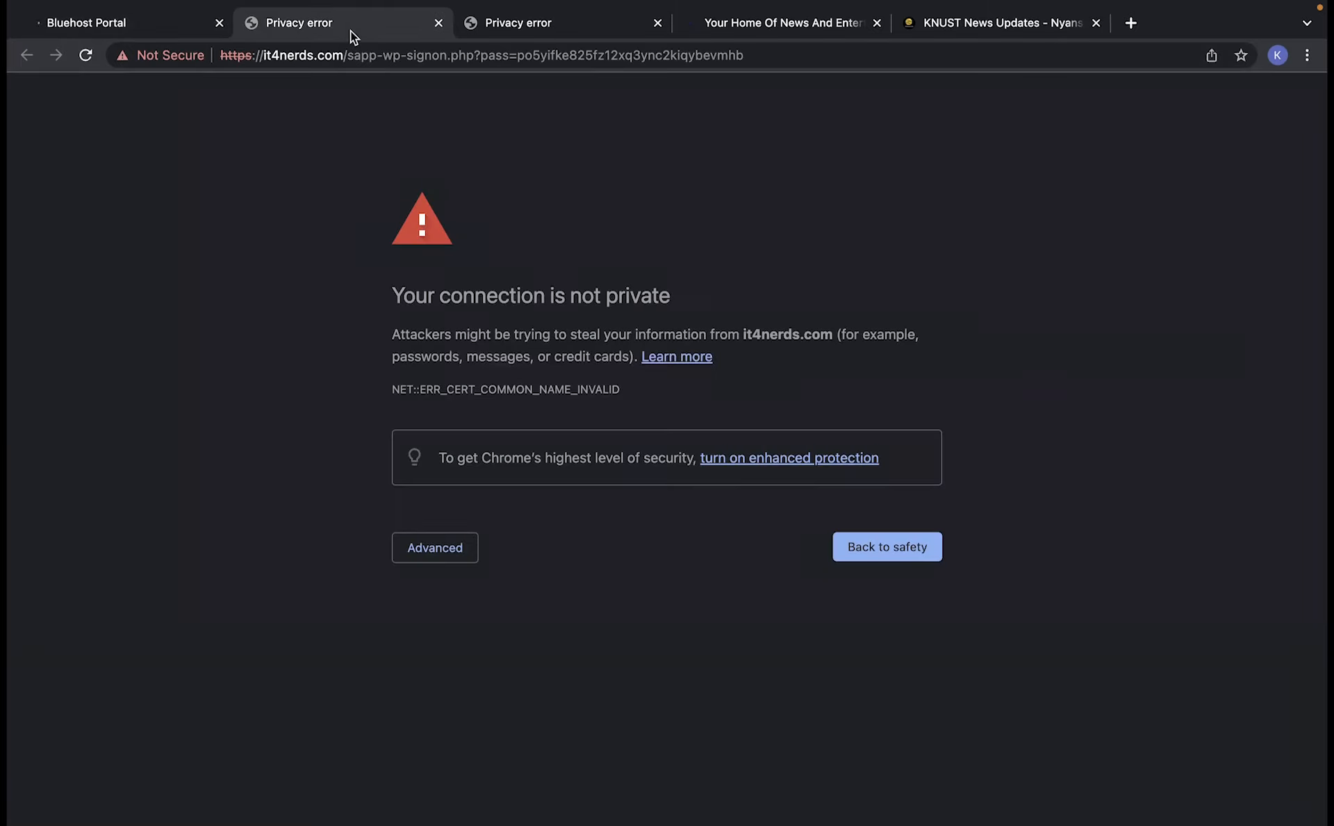
{"action": "left_click", "coordinate": [438, 22]}
{"action": "left_click", "coordinate": [439, 23]}
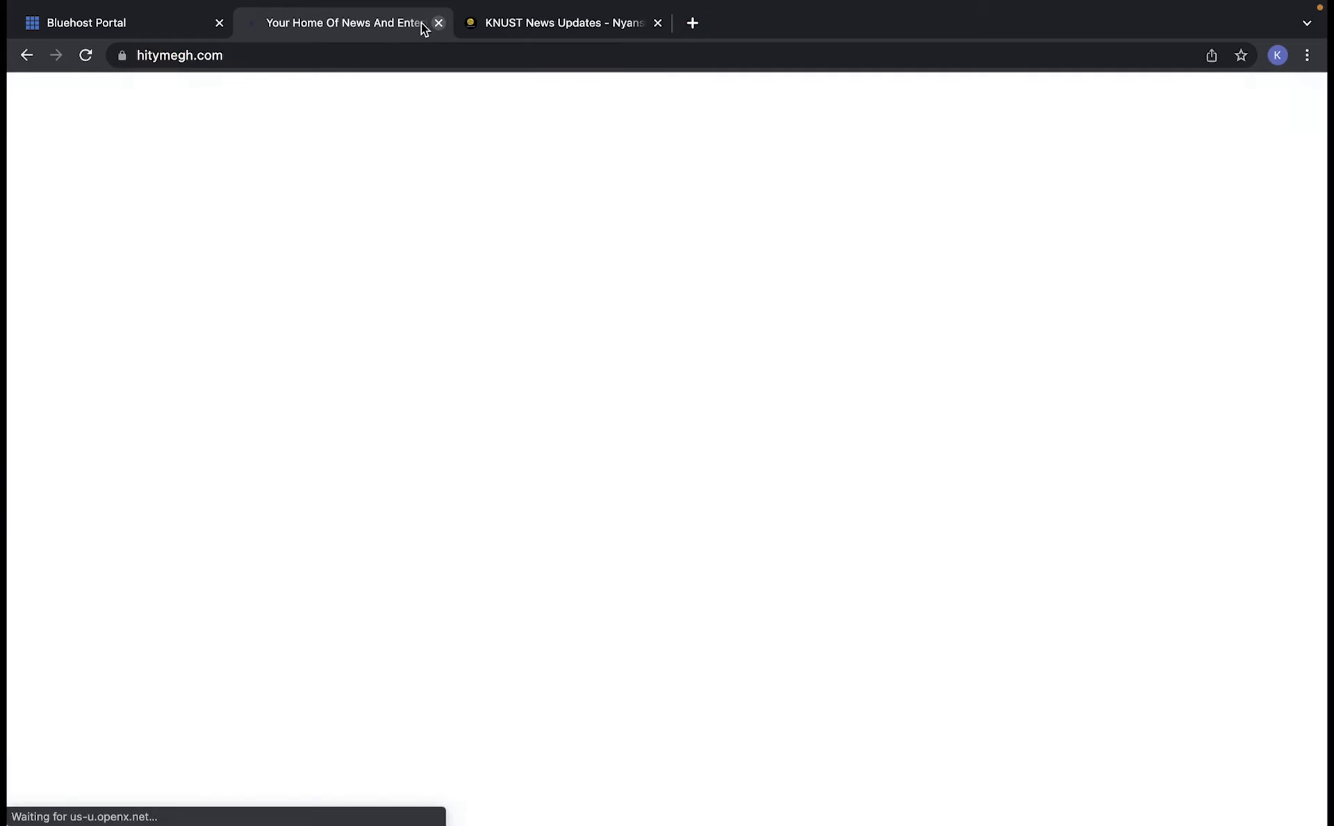
{"action": "left_click", "coordinate": [133, 23]}
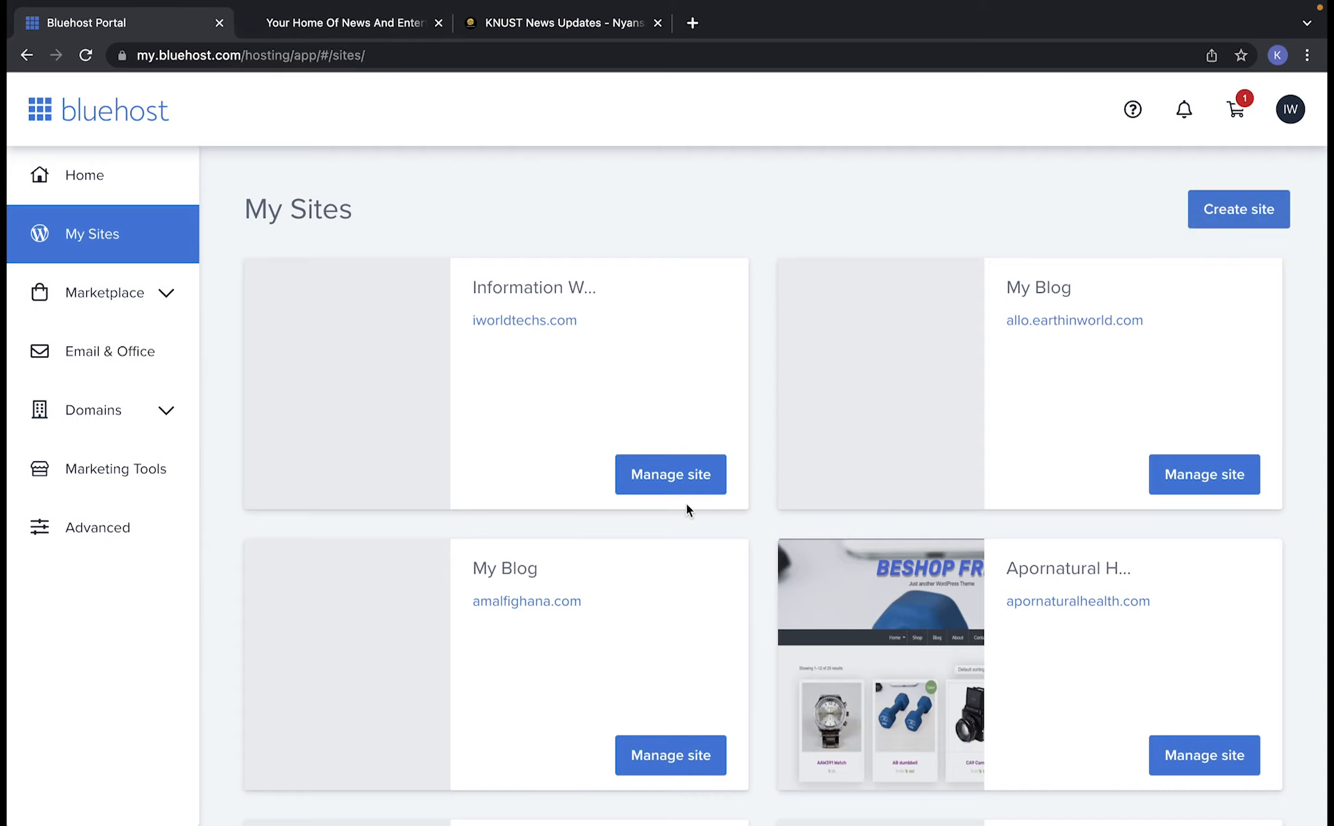
- Scroll the My Sites list to locate the it4nerds.com My Blog card
{"action": "scroll", "coordinate": [687, 504], "scroll_direction": "down", "scroll_amount": 20}
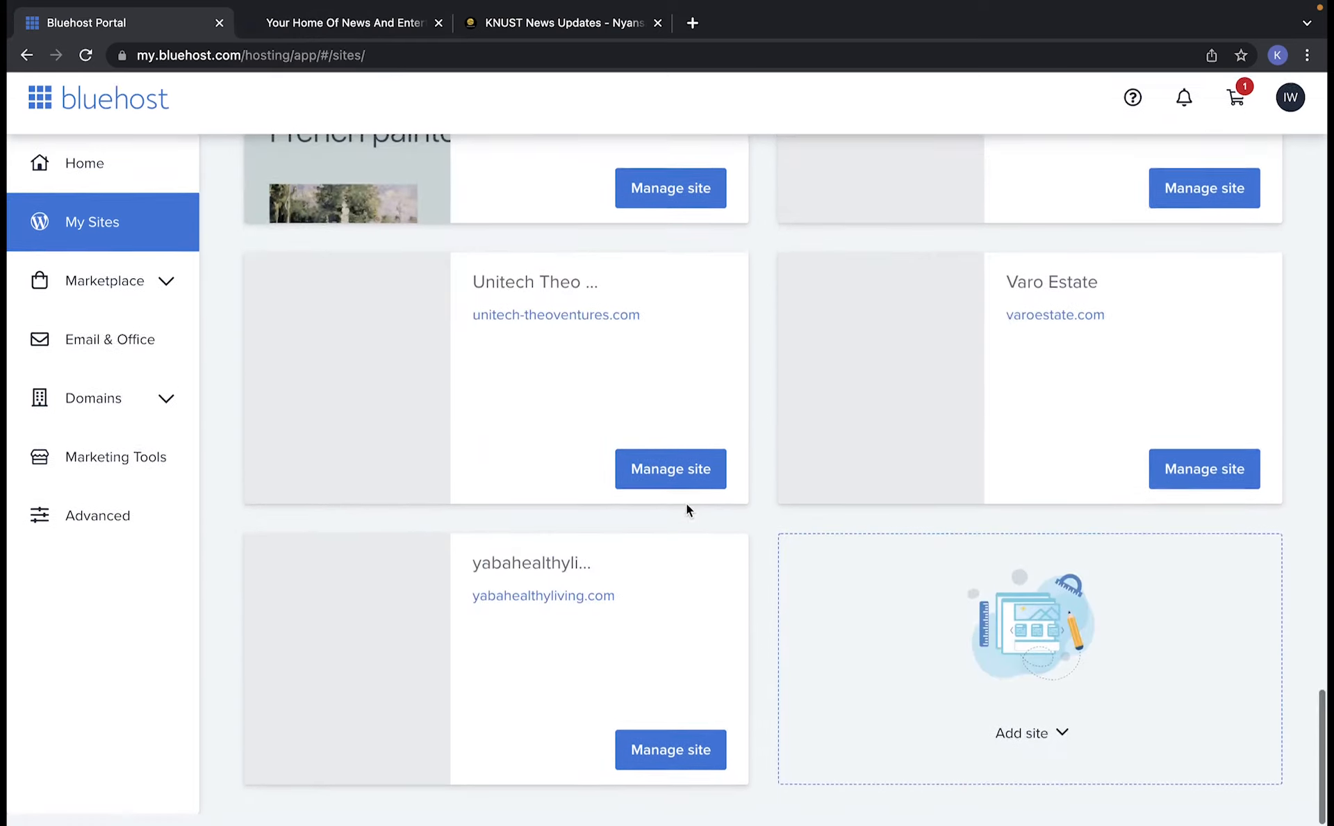
{"action": "scroll", "coordinate": [687, 509], "scroll_direction": "up", "scroll_amount": 7}
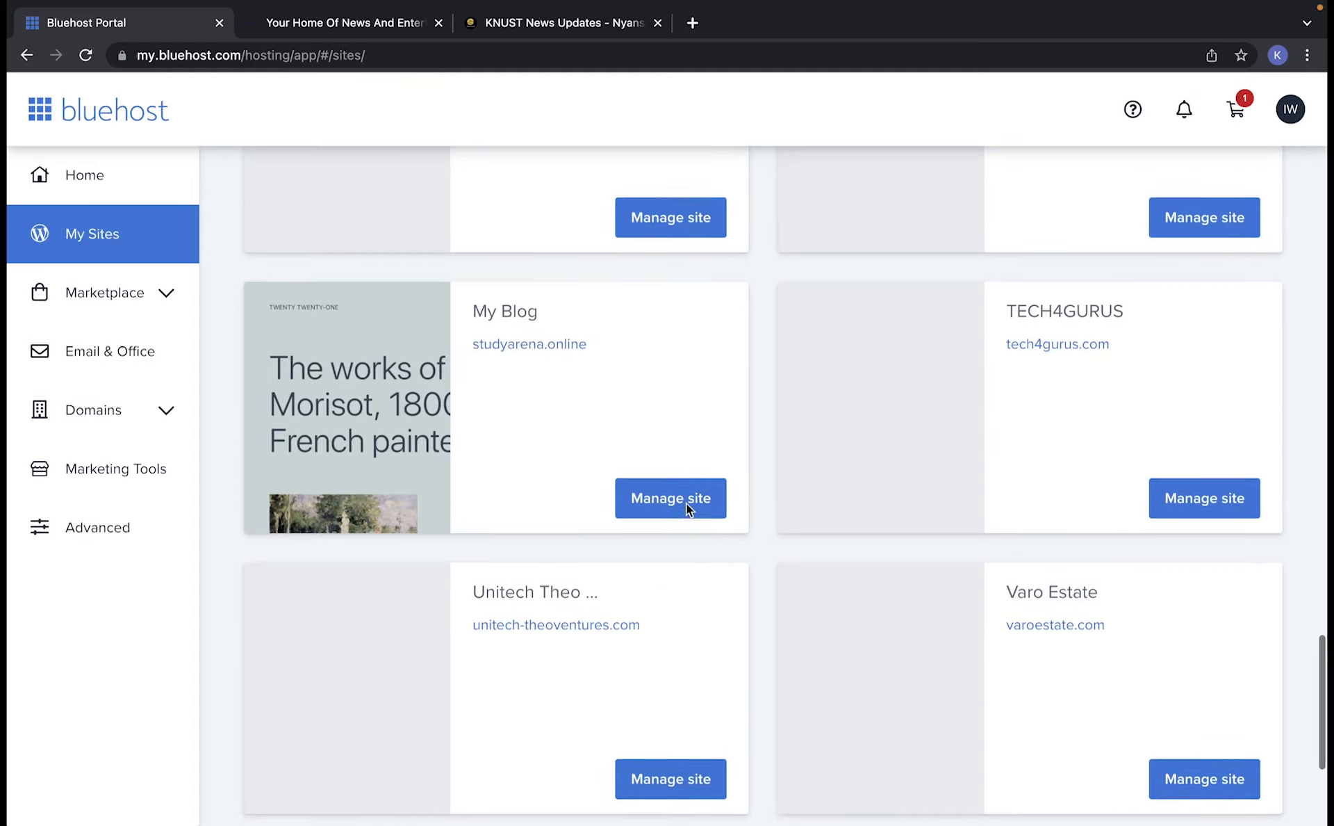
{"action": "scroll", "coordinate": [687, 510], "scroll_direction": "up", "scroll_amount": 10}
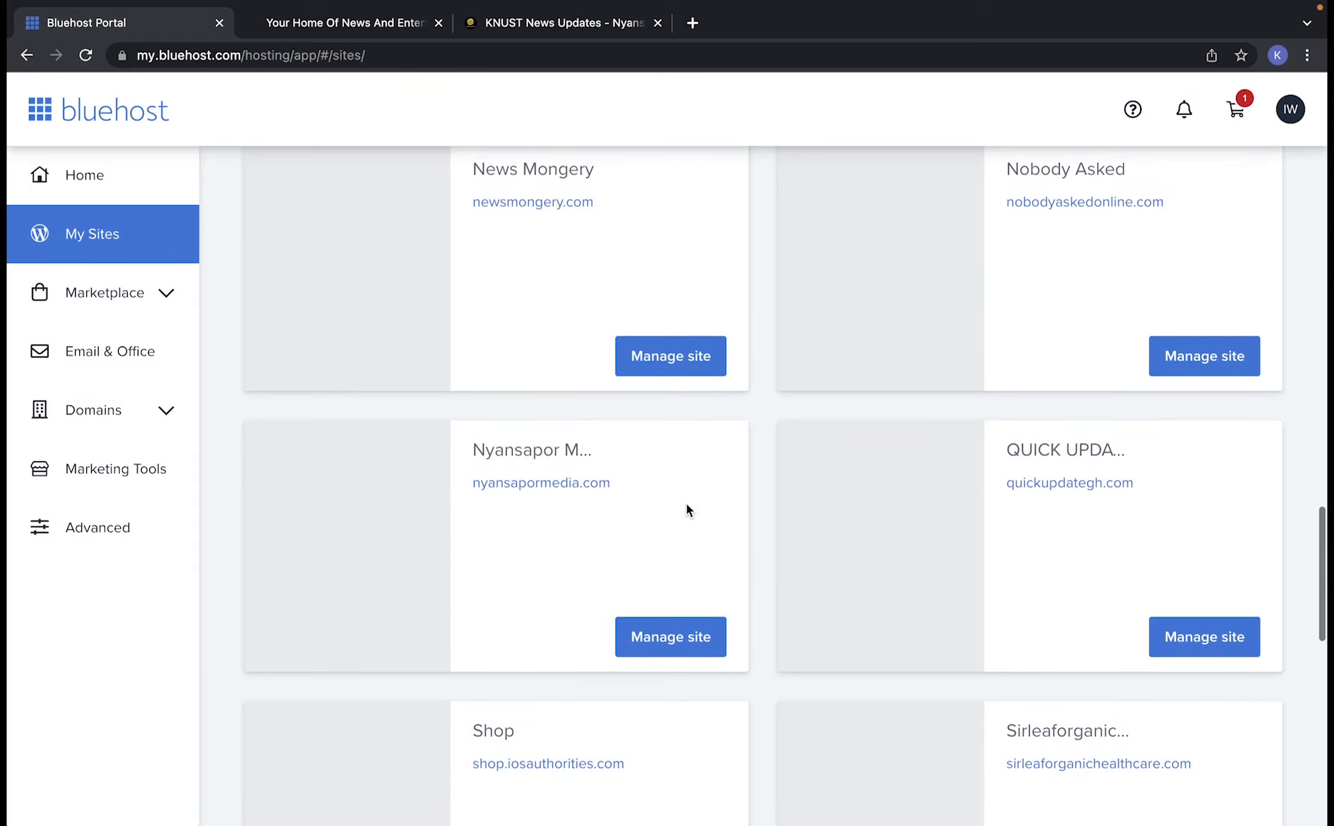
{"action": "scroll", "coordinate": [686, 503], "scroll_direction": "up", "scroll_amount": 10}
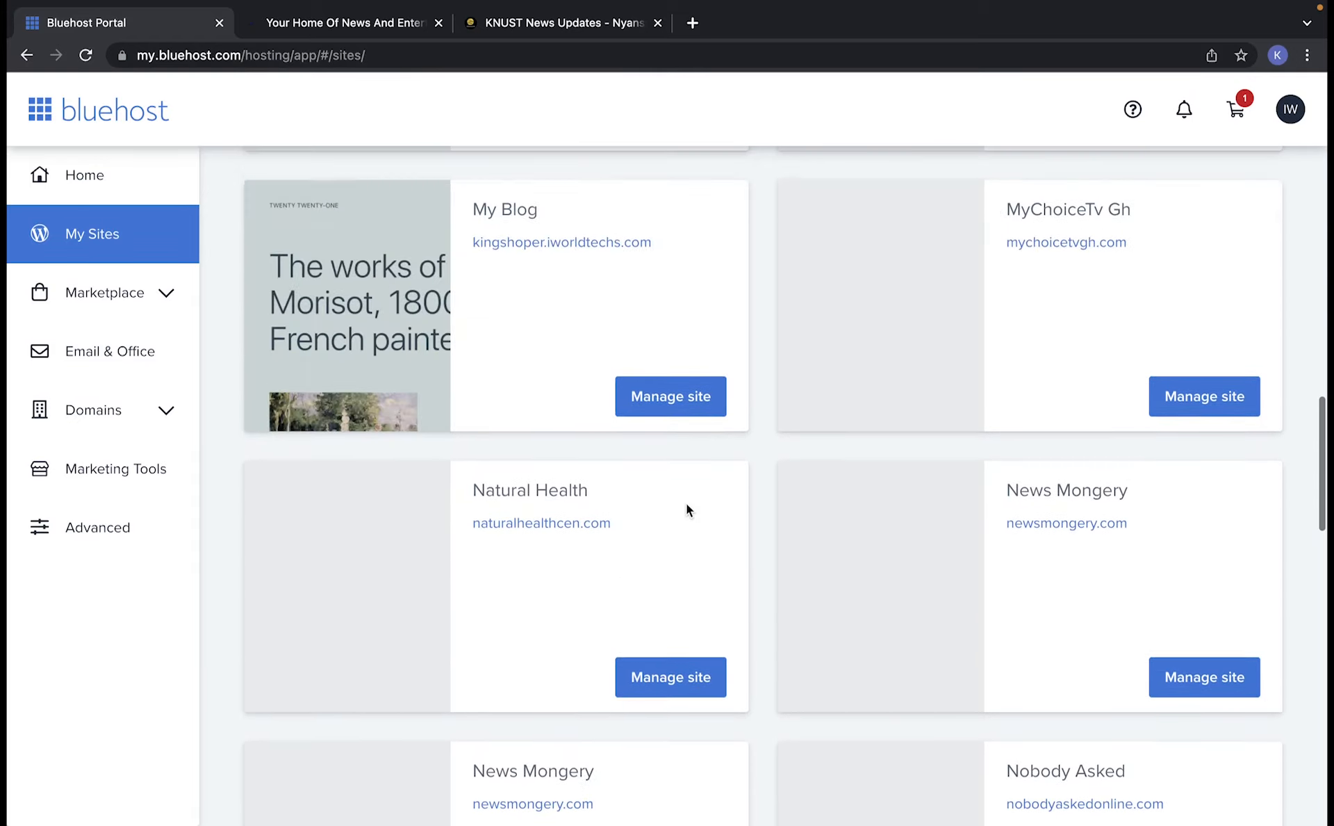
{"action": "scroll", "coordinate": [686, 503], "scroll_direction": "up", "scroll_amount": 9}
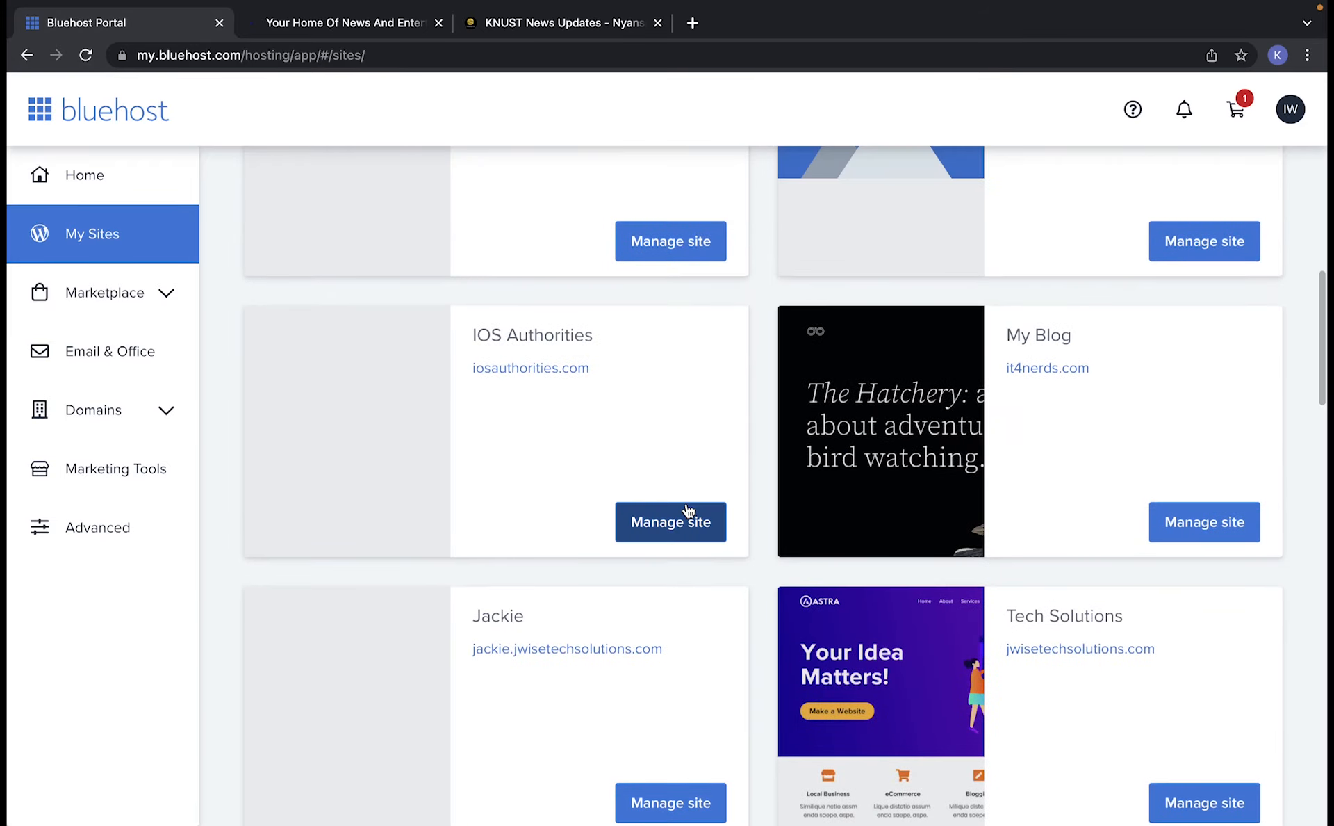
{"action": "scroll", "coordinate": [686, 503], "scroll_direction": "up", "scroll_amount": 2}
{"action": "scroll", "coordinate": [687, 506], "scroll_direction": "up", "scroll_amount": 13}
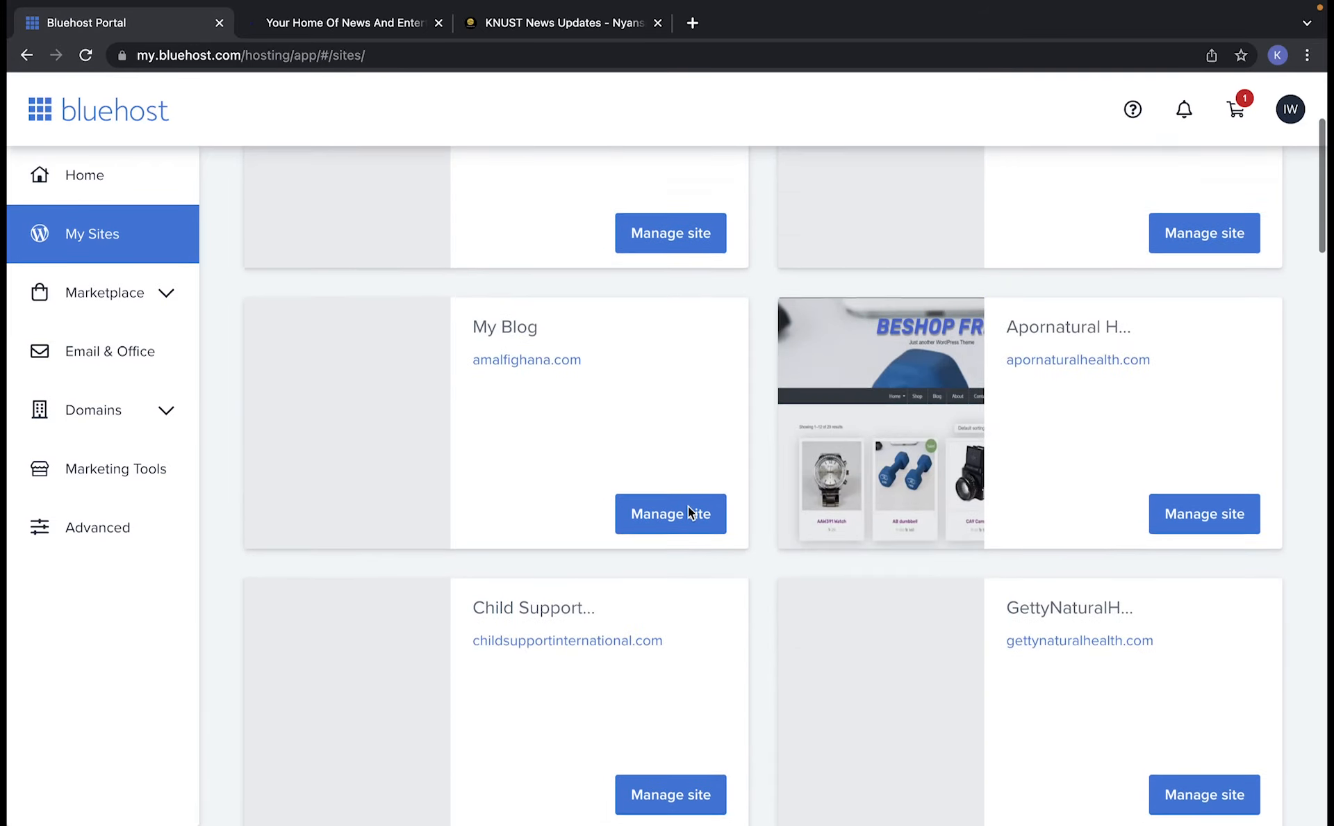
{"action": "scroll", "coordinate": [688, 508], "scroll_direction": "up", "scroll_amount": 3}
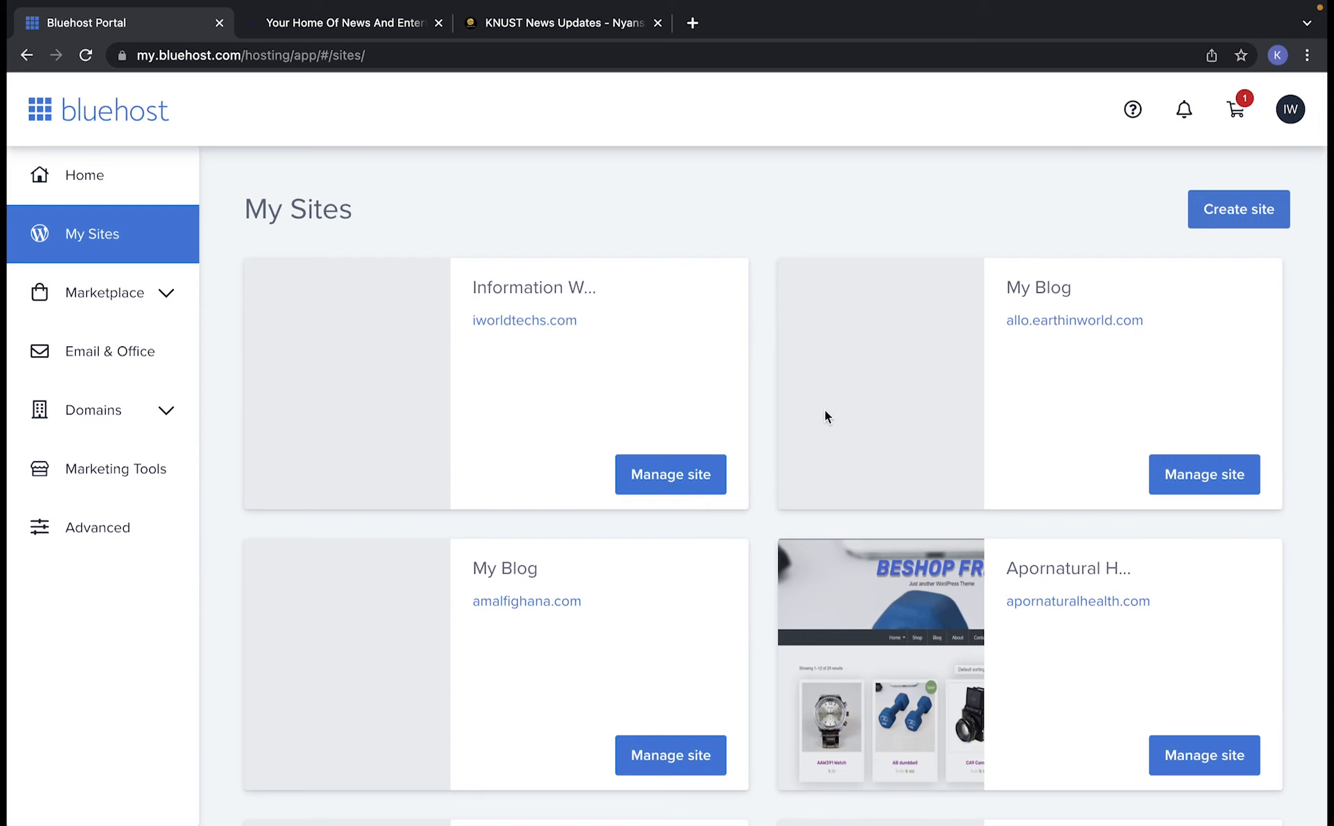
{"action": "scroll", "coordinate": [825, 415], "scroll_direction": "down", "scroll_amount": 6}
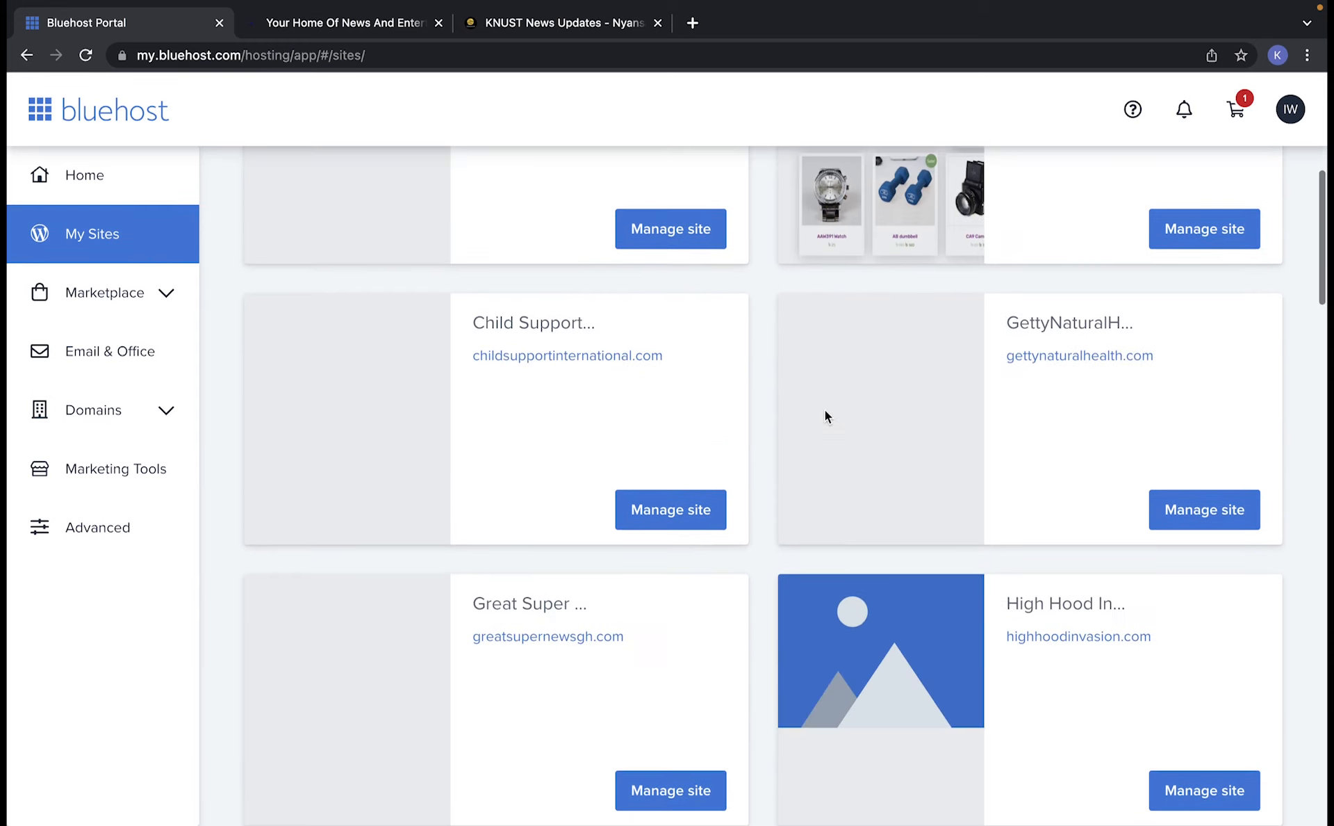
{"action": "scroll", "coordinate": [825, 415], "scroll_direction": "down", "scroll_amount": 5}
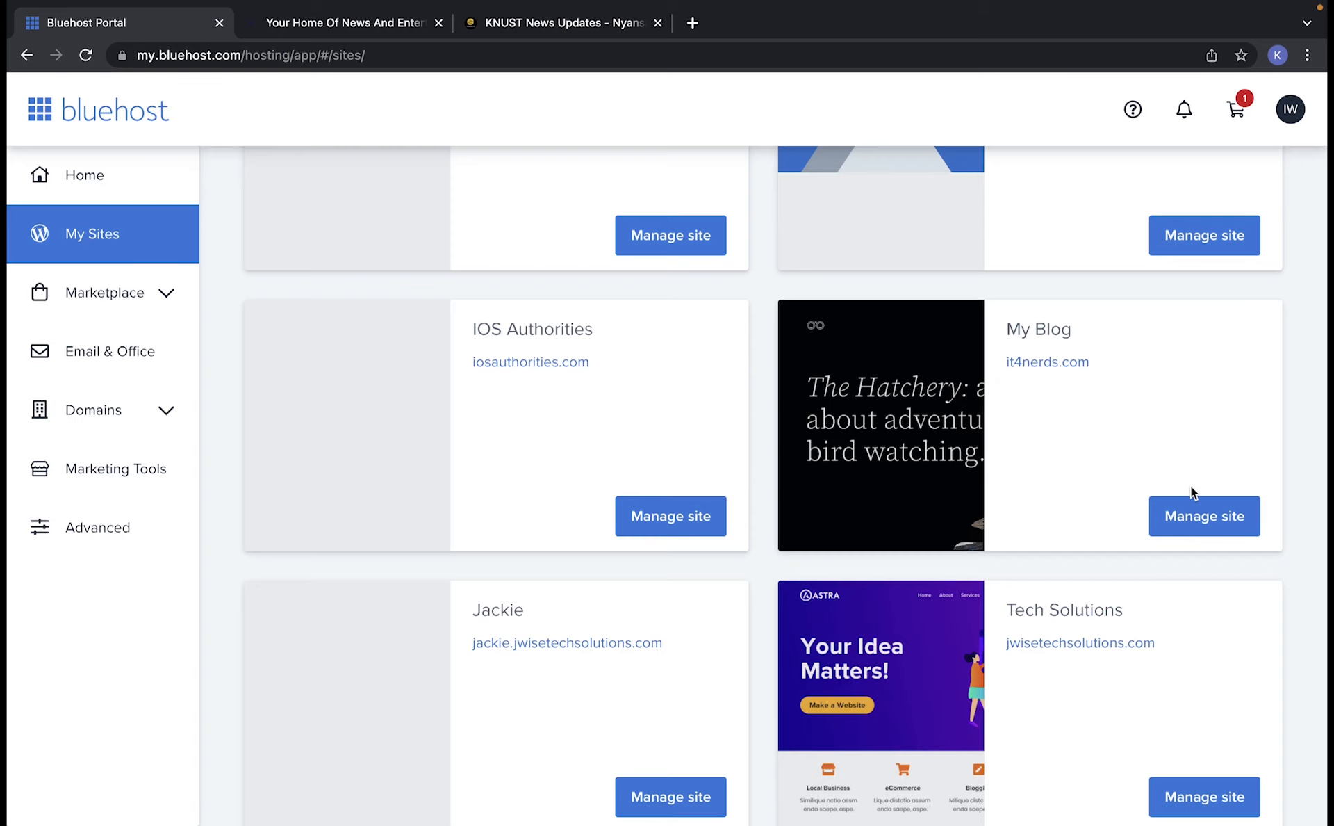
- Manage the it4nerds.com My Blog site and view its Security settings: Let's Encrypt SSL on, Enforce HTTPS off
{"action": "left_click", "coordinate": [1200, 512]}
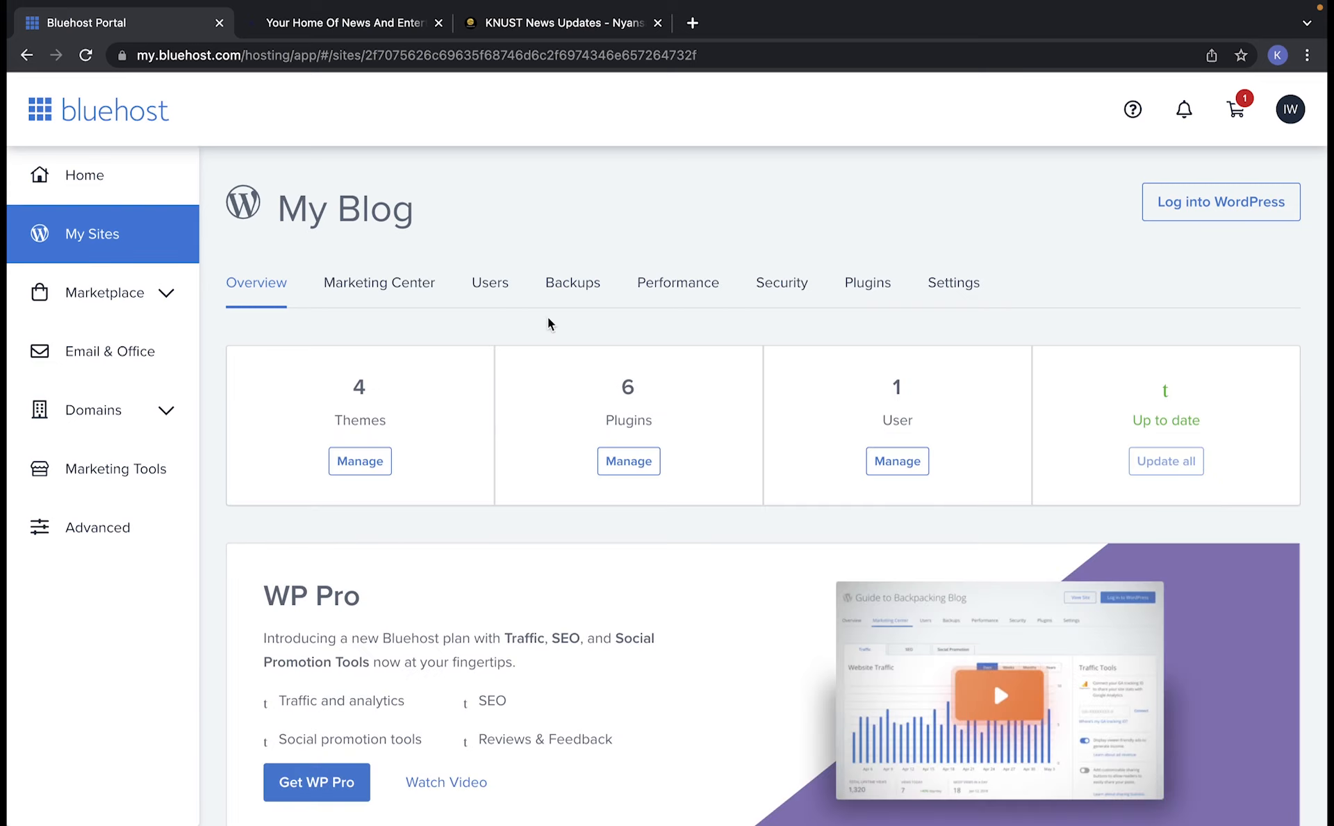
{"action": "left_click", "coordinate": [767, 285]}
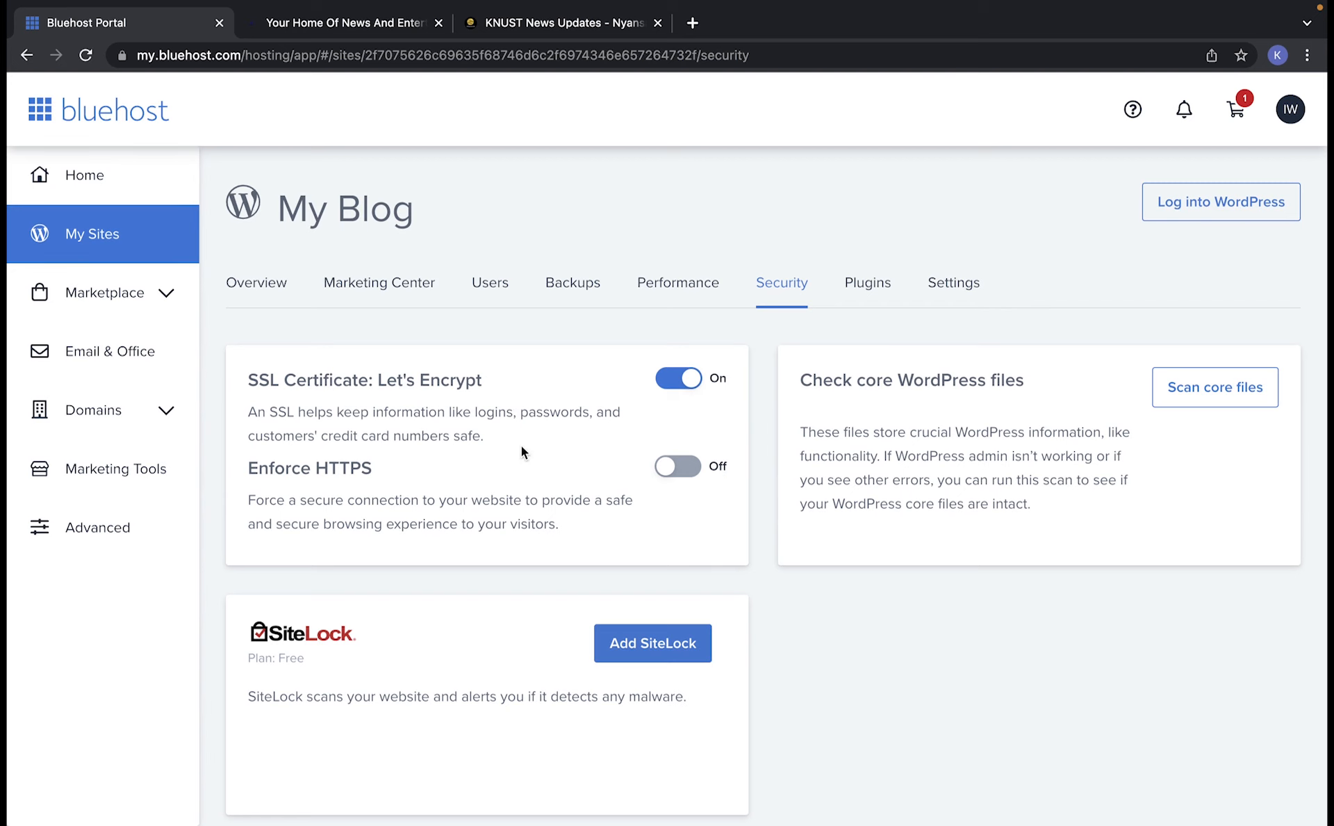
{"action": "scroll", "coordinate": [521, 450], "scroll_direction": "down", "scroll_amount": 1}
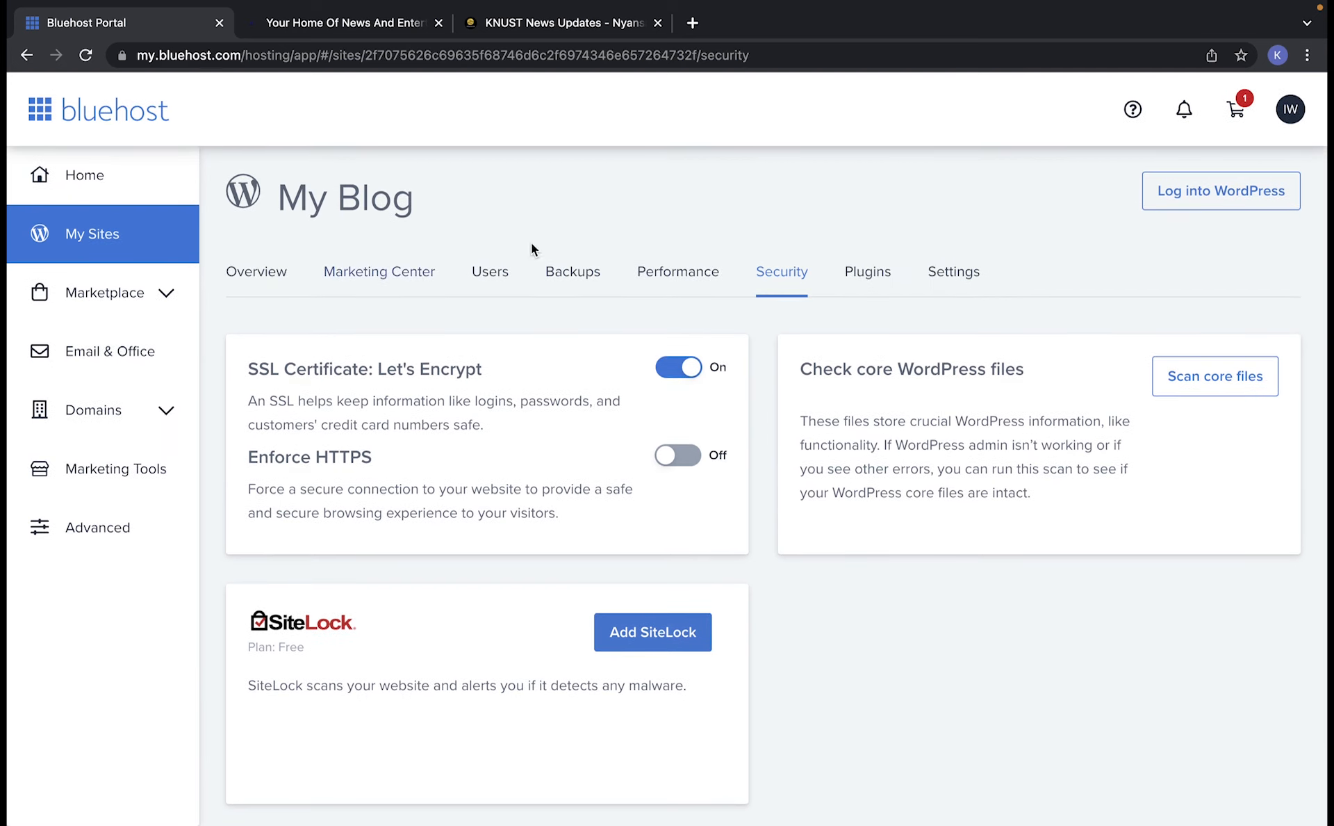
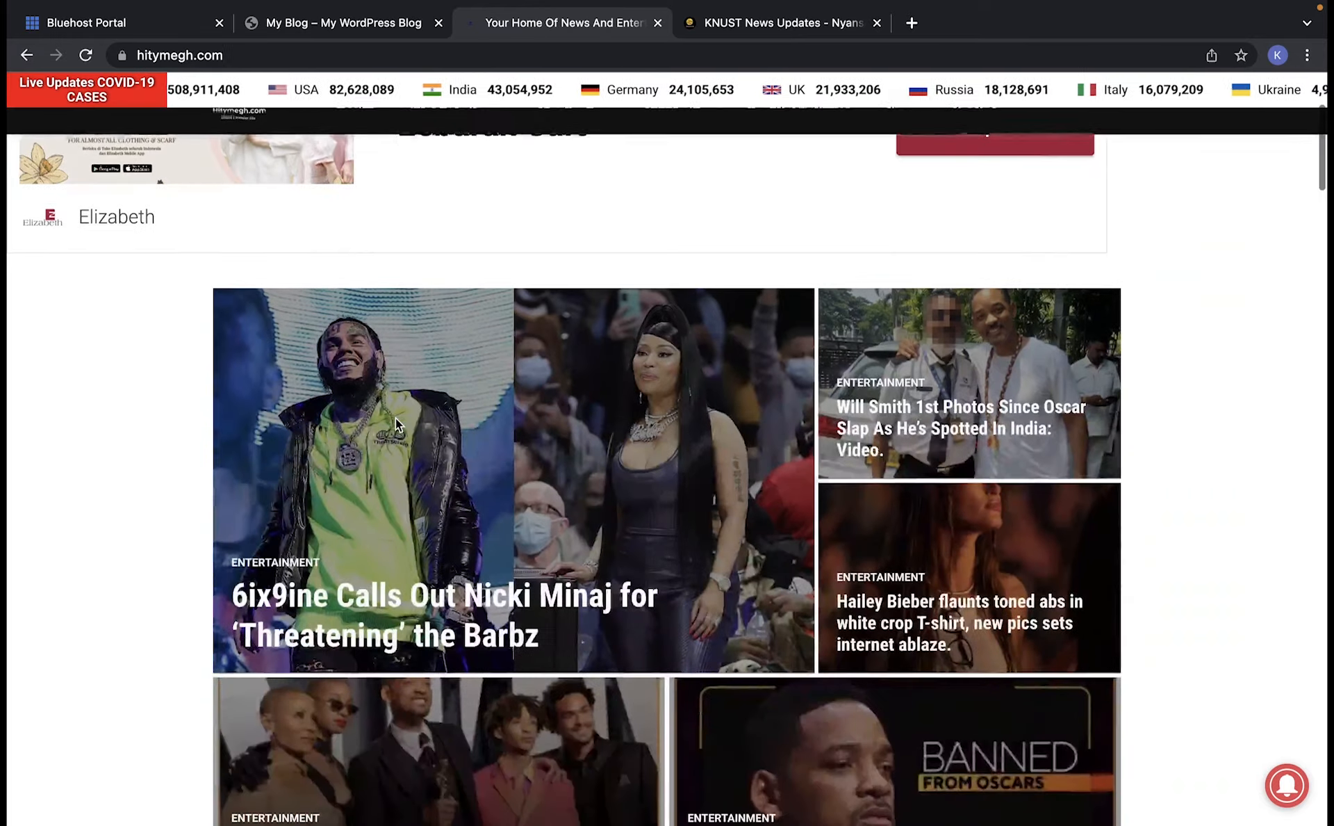
- Return to the WordPress dashboard and load themeforest.net in a new browser tab
{"action": "scroll", "coordinate": [396, 419], "scroll_direction": "up", "scroll_amount": 15}
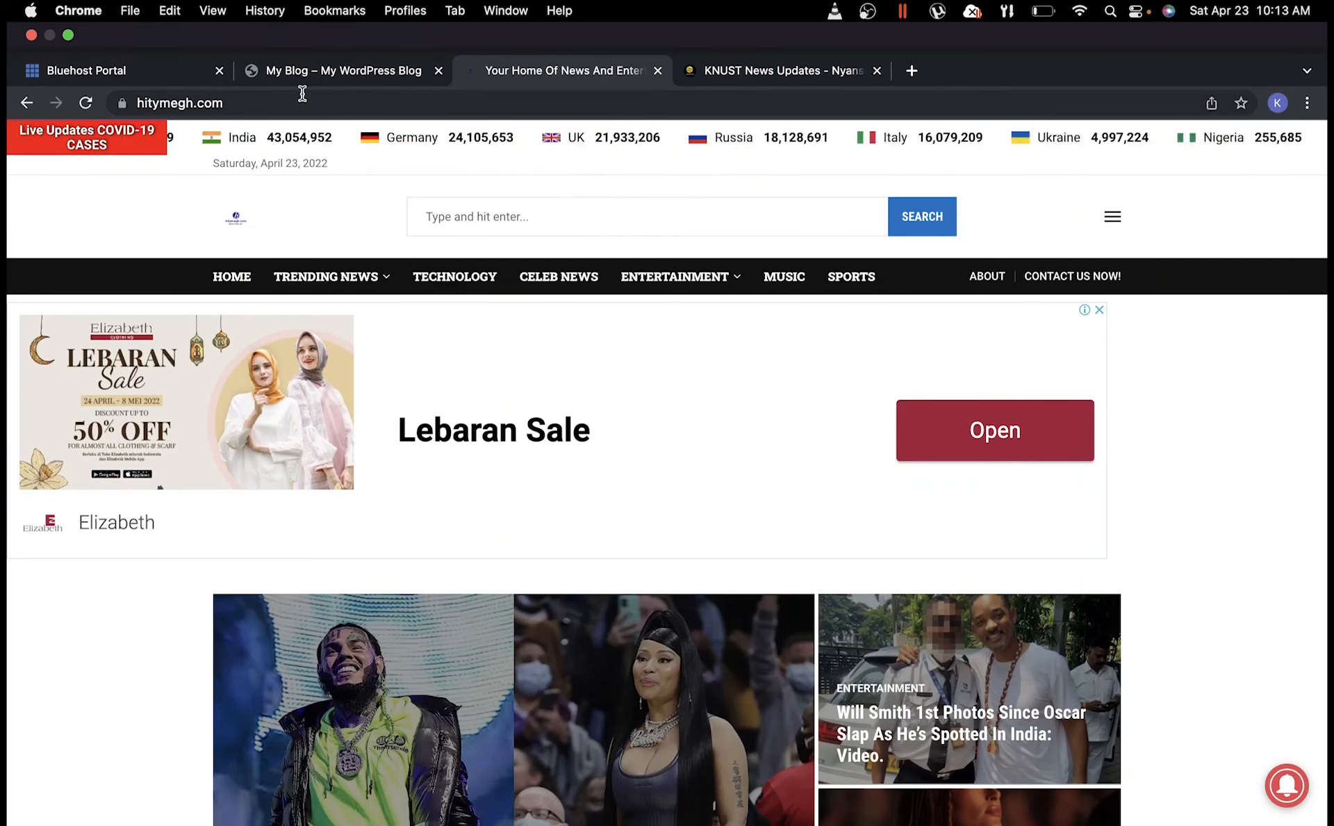
{"action": "left_click", "coordinate": [303, 71]}
{"action": "left_click", "coordinate": [28, 104]}
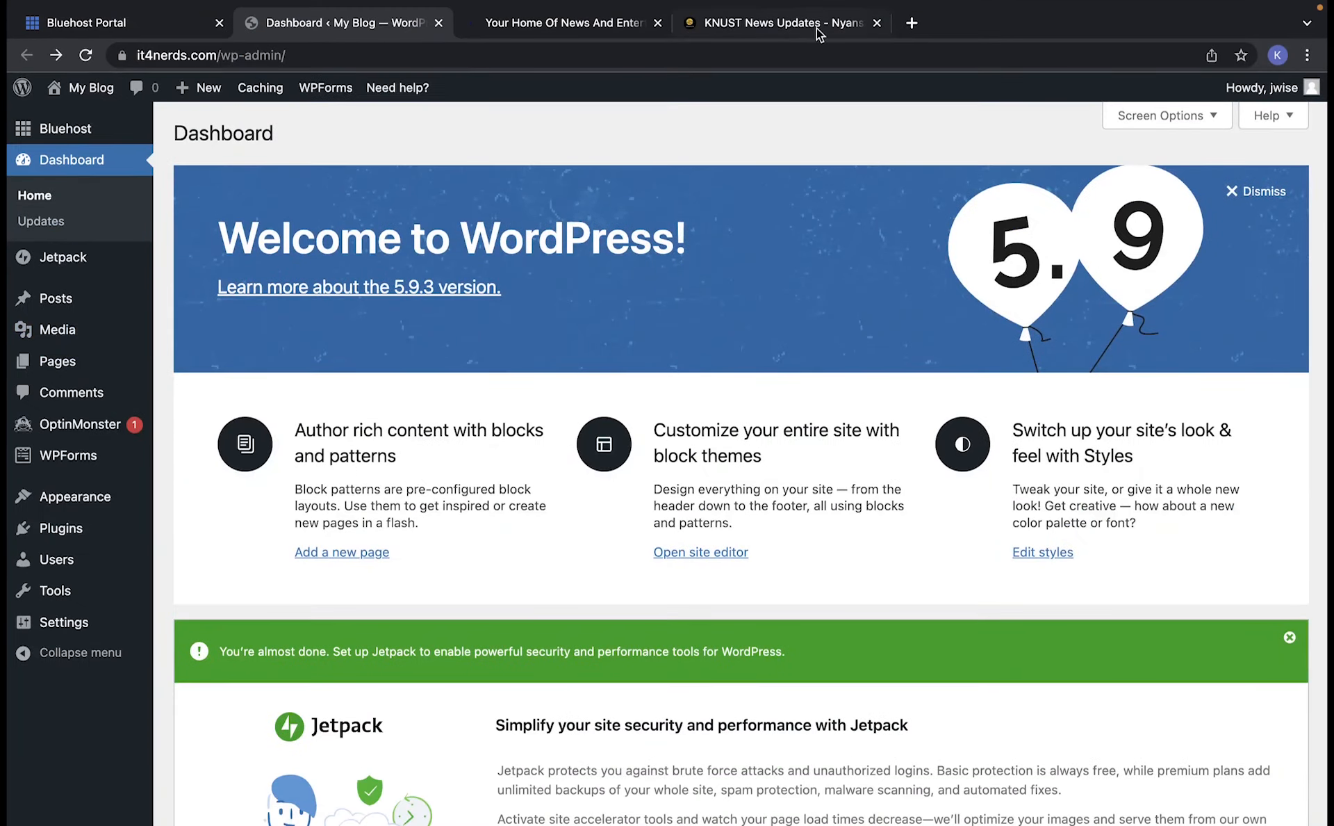
{"action": "left_click", "coordinate": [911, 23]}
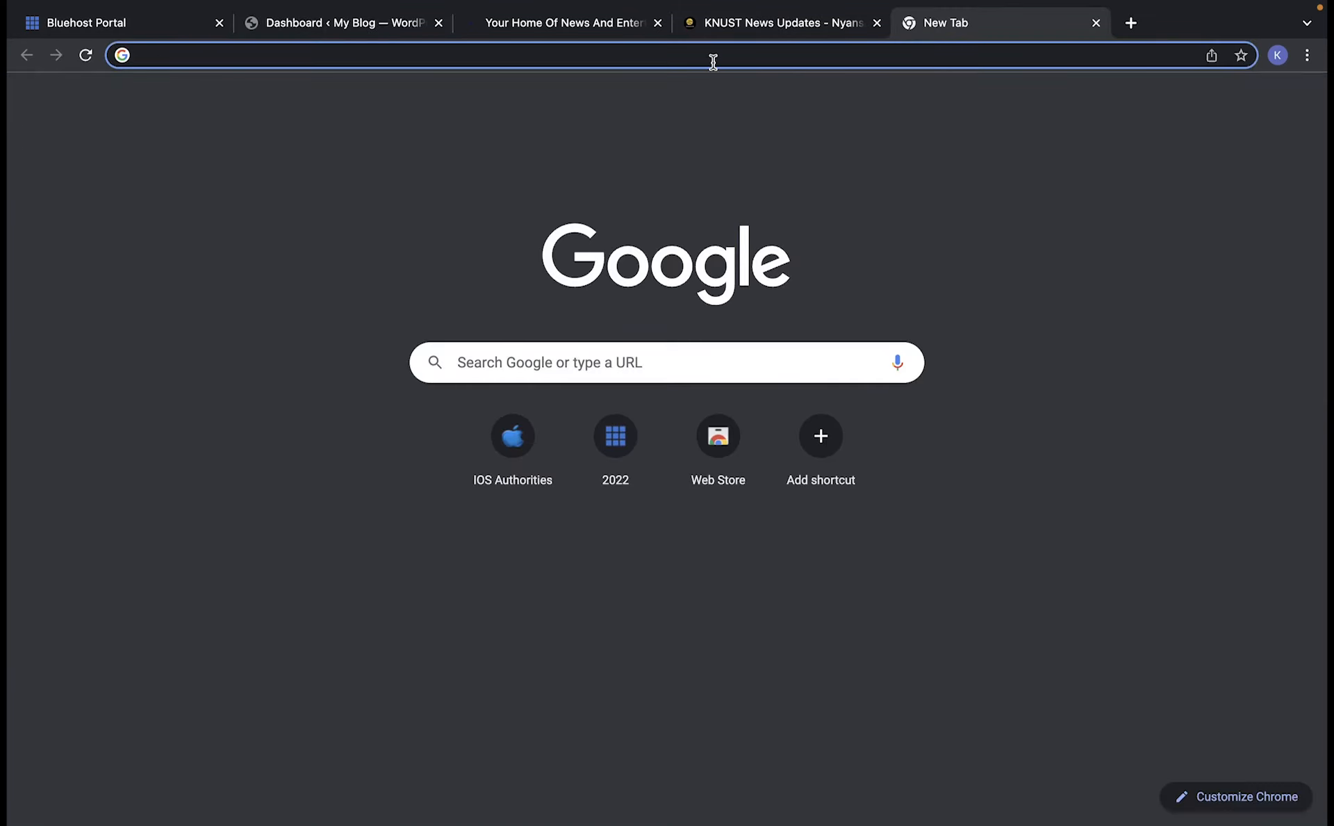
{"action": "type", "text": "themefor"}
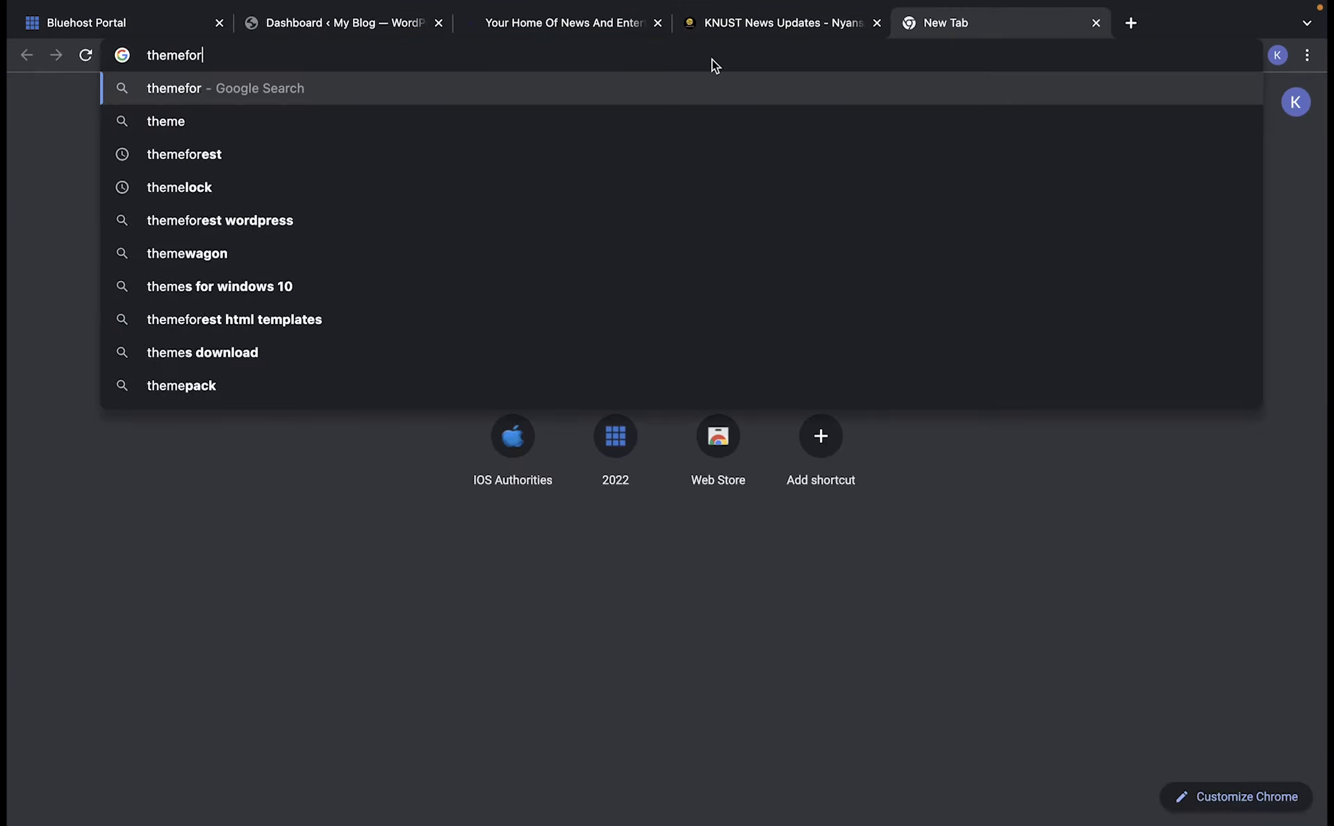
{"action": "type", "text": "est.net"}
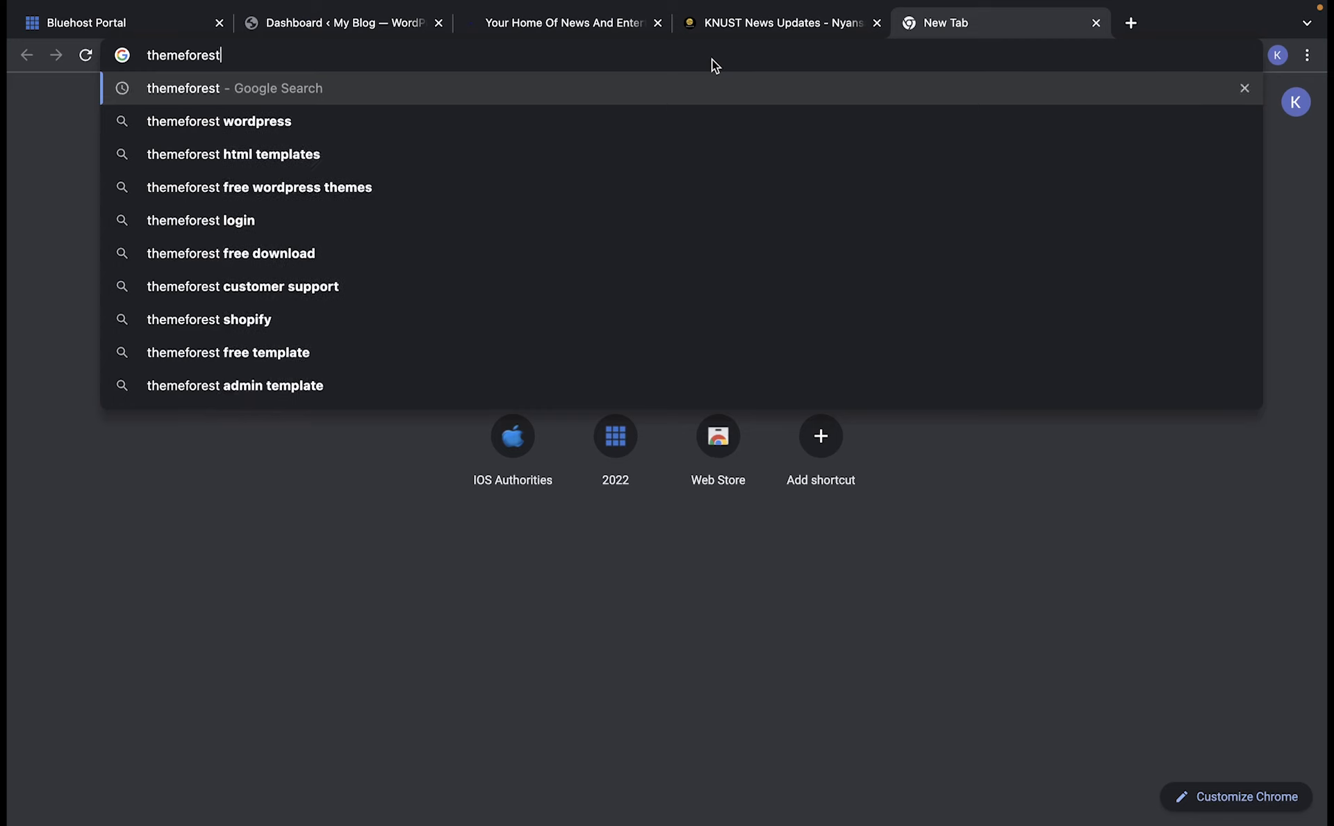
{"action": "key", "text": "Return"}
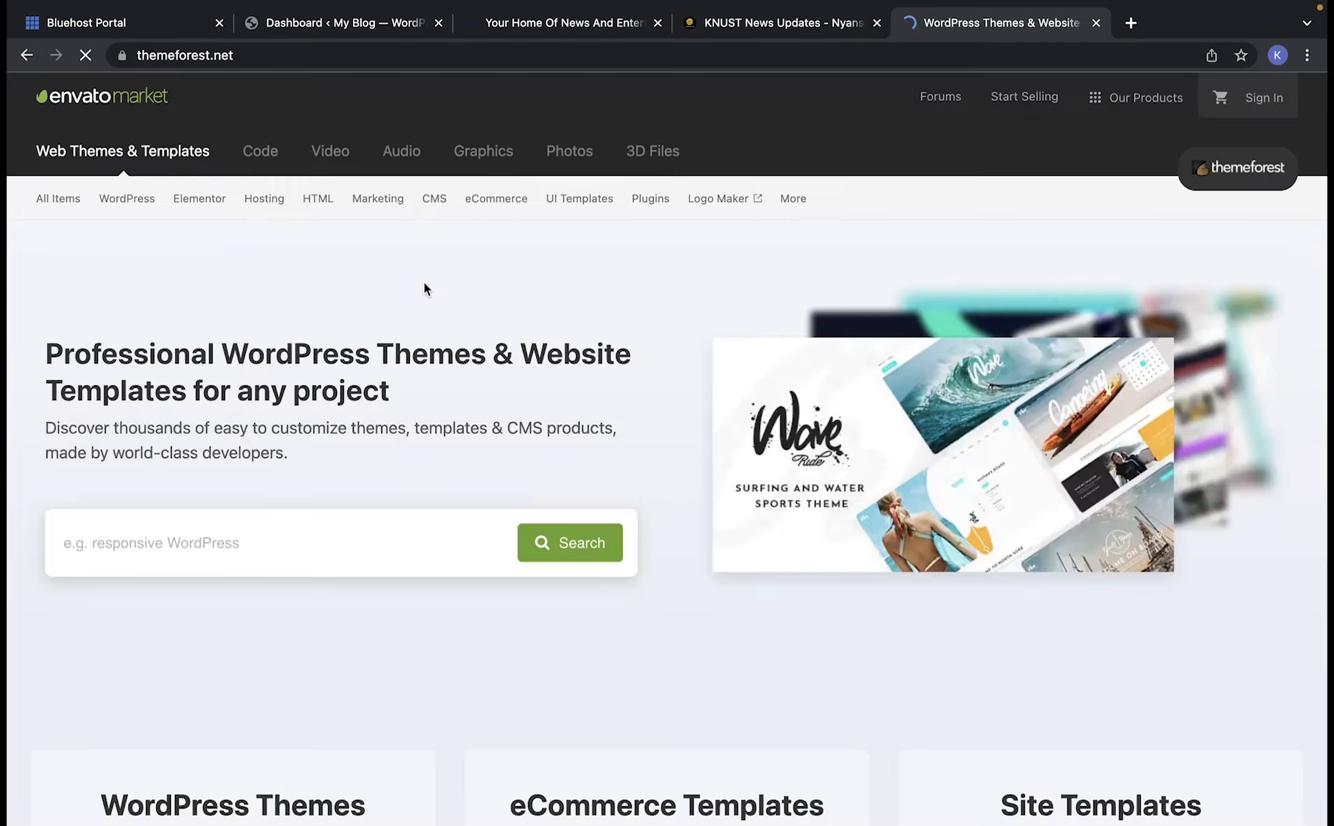
- Browse to ThemeForest's WordPress Blog / Magazine themes category
{"action": "mouse_move", "coordinate": [198, 214]}
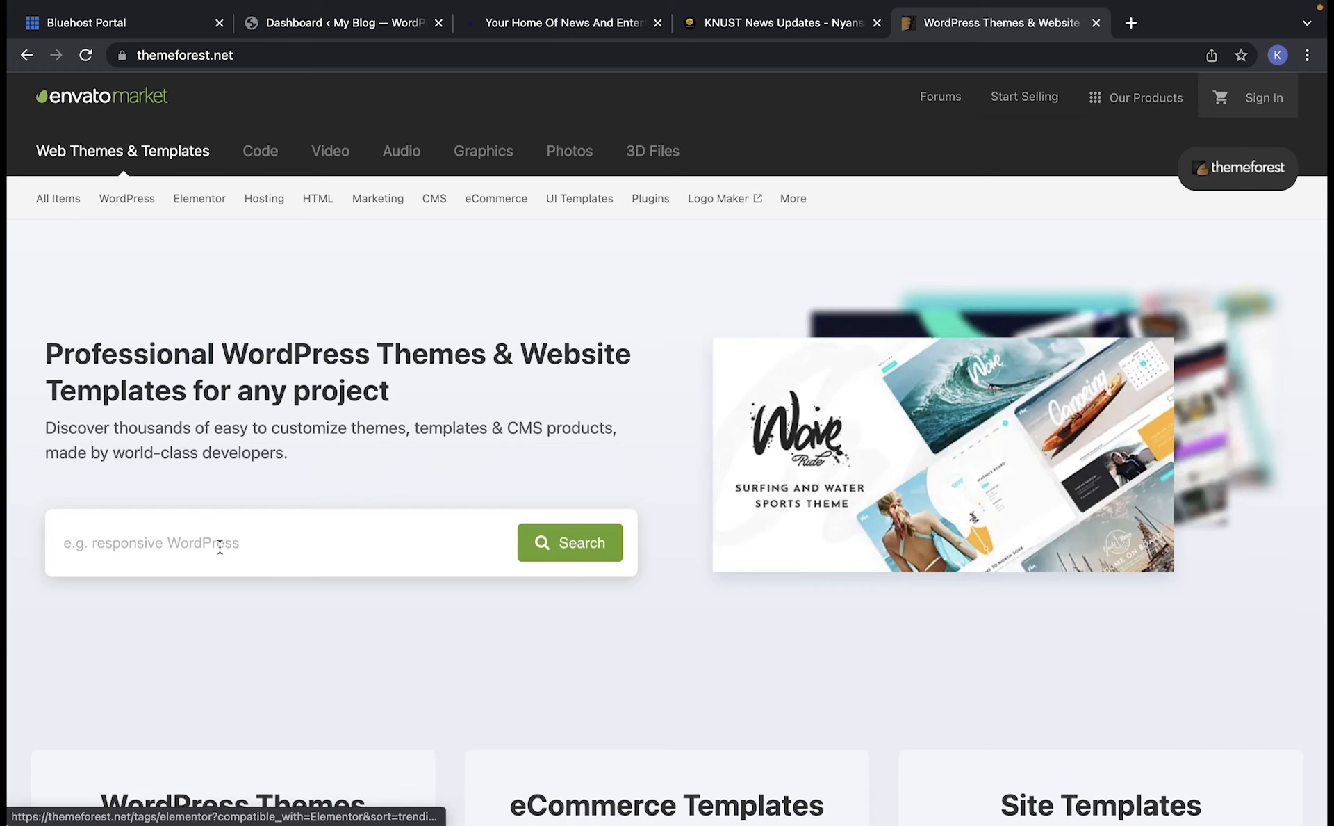
{"action": "mouse_move", "coordinate": [128, 204]}
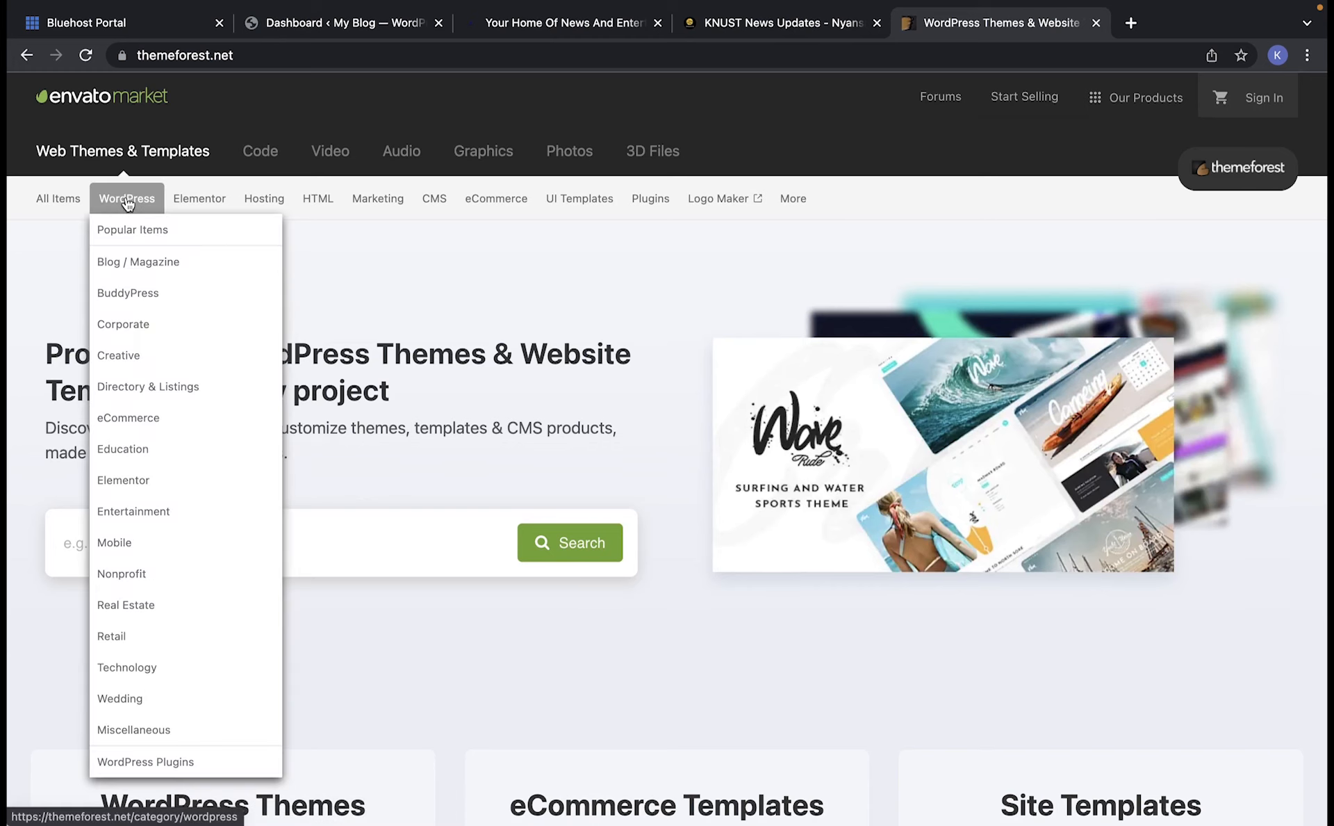
{"action": "left_click", "coordinate": [143, 262]}
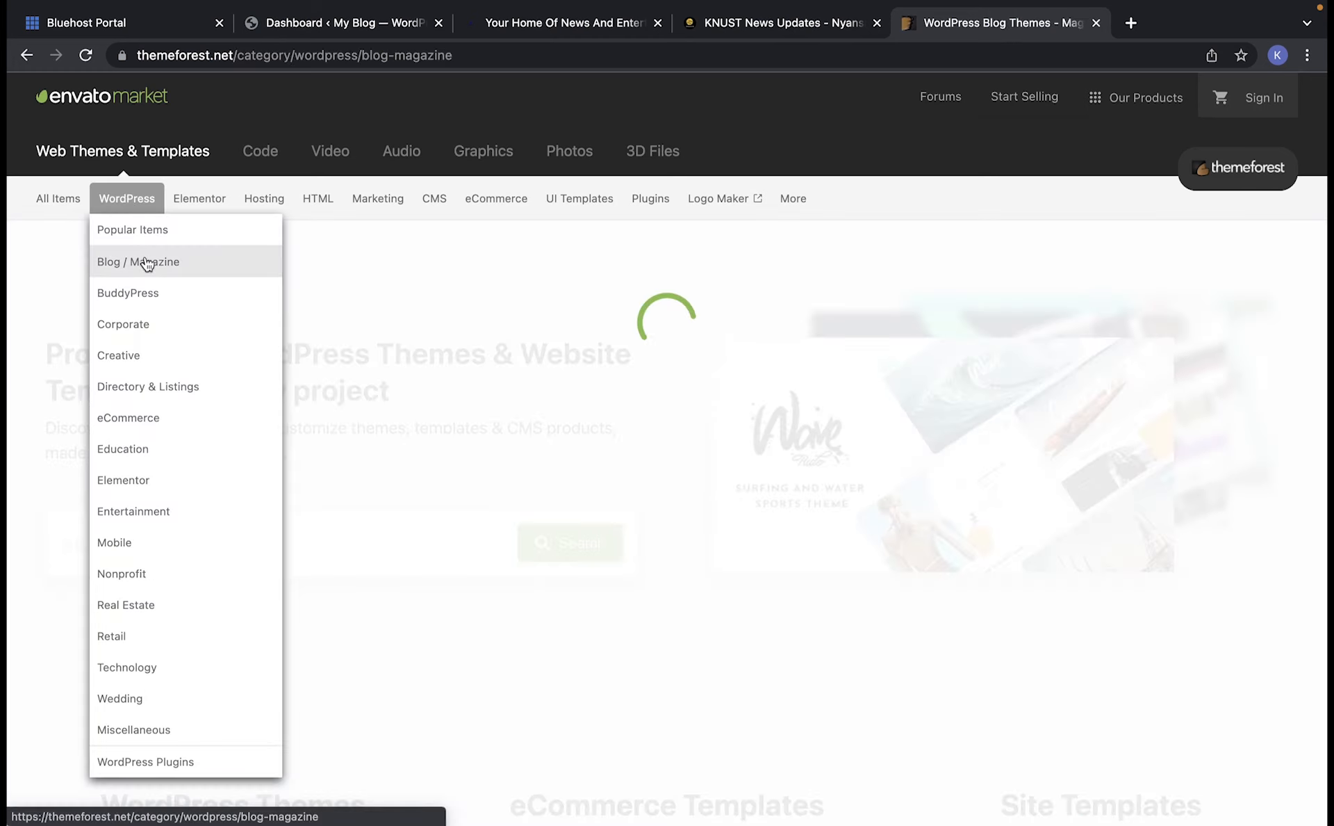
{"action": "scroll", "coordinate": [611, 647], "scroll_direction": "down", "scroll_amount": 5}
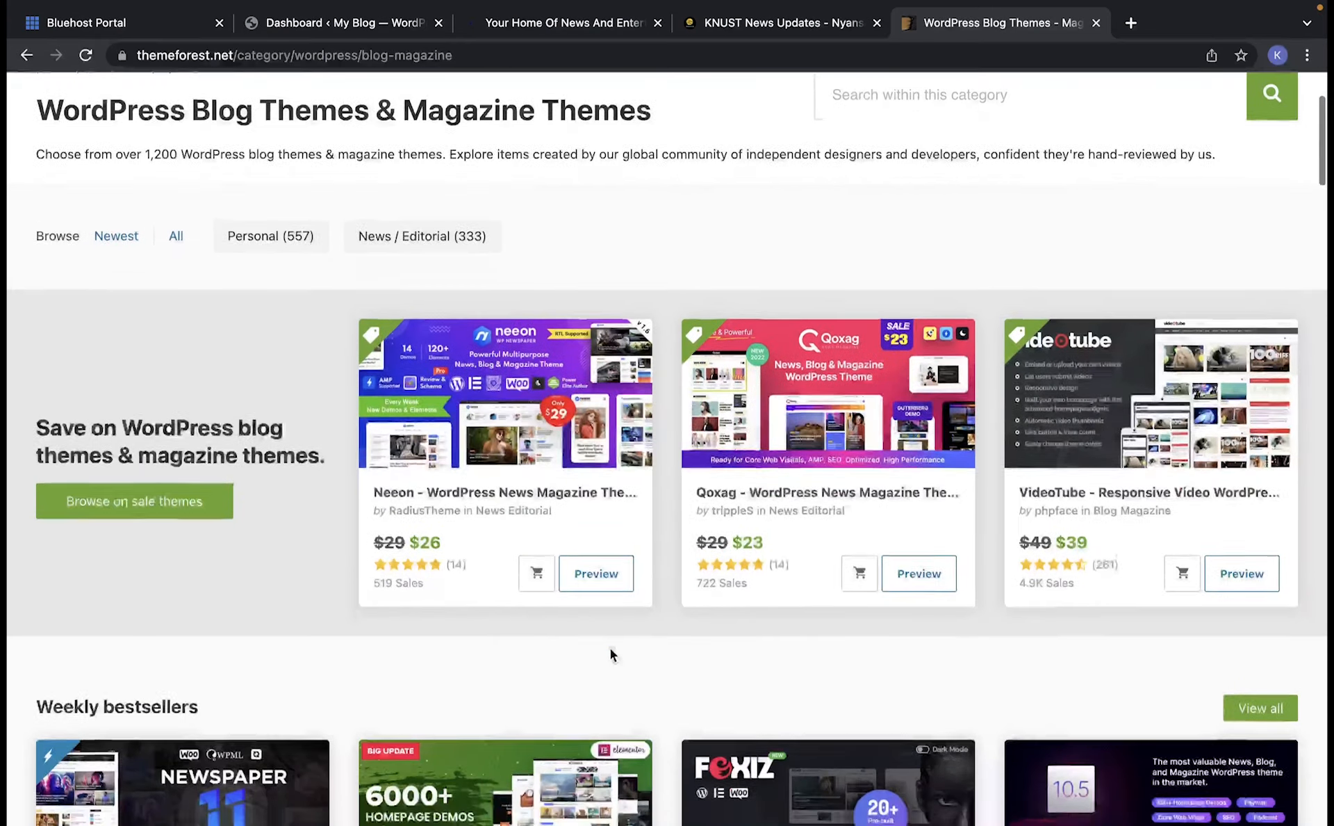
{"action": "scroll", "coordinate": [610, 648], "scroll_direction": "down", "scroll_amount": 7}
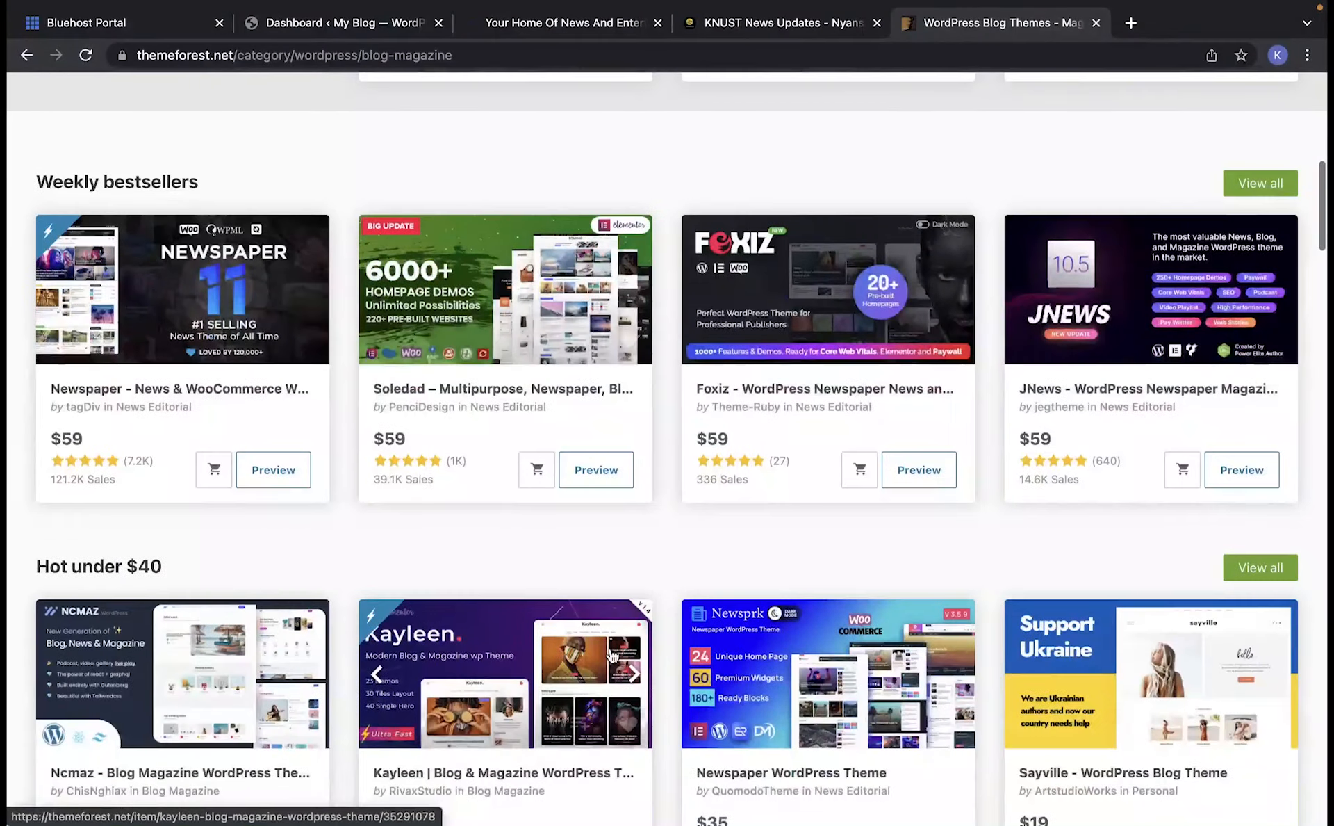
{"action": "scroll", "coordinate": [612, 653], "scroll_direction": "up", "scroll_amount": 10}
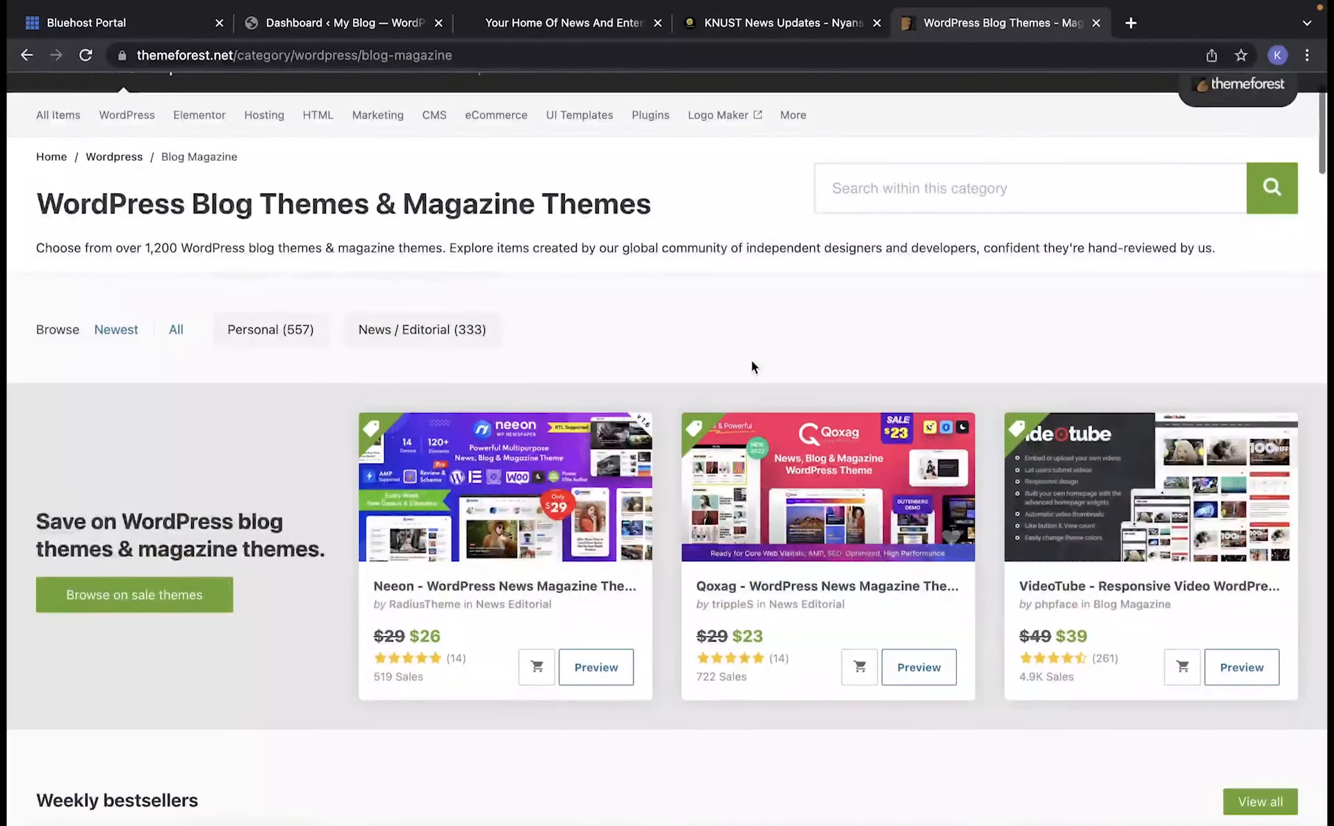
- Search the category for 'soledad', correcting the misspelled first attempt
{"action": "left_click", "coordinate": [916, 203]}
{"action": "type", "text": "solde"}
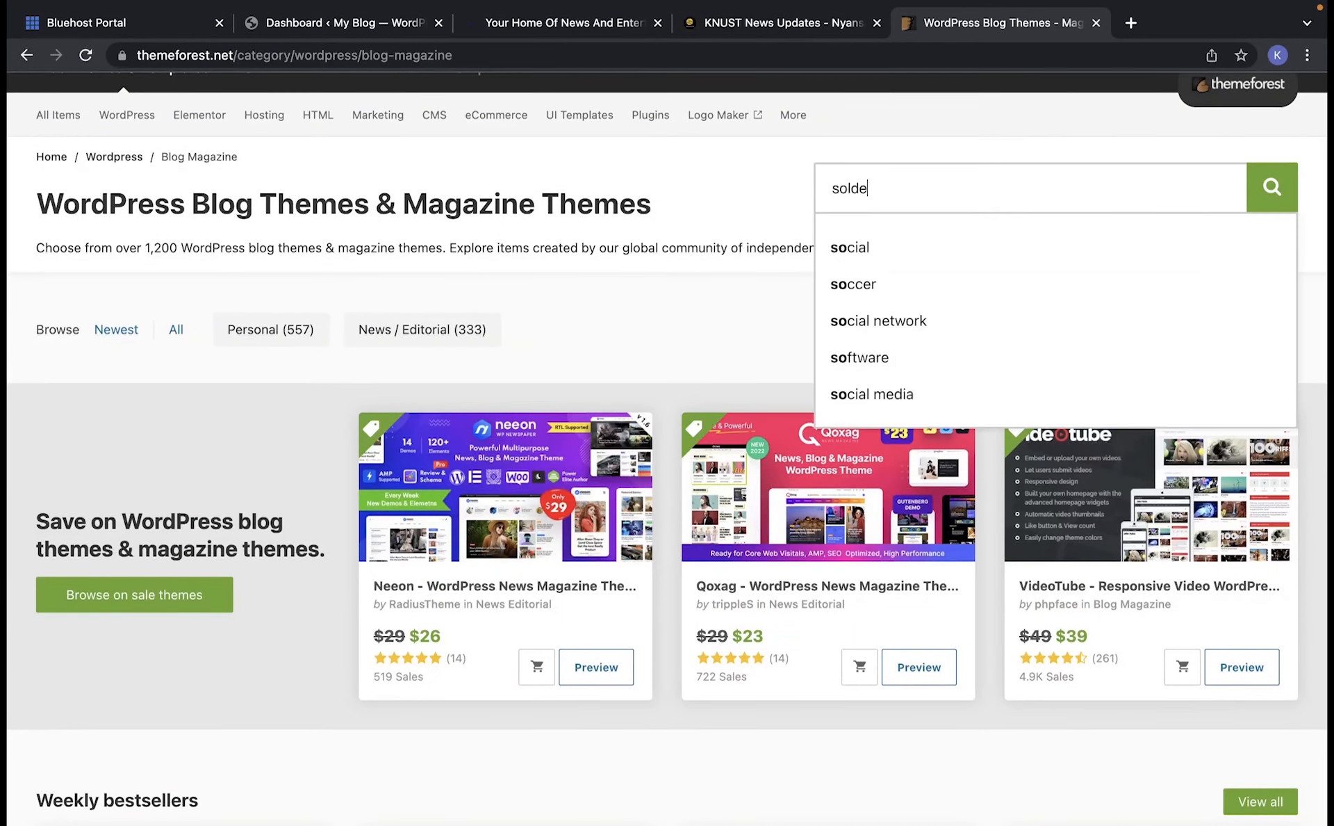
{"action": "key", "text": "BackSpace"}
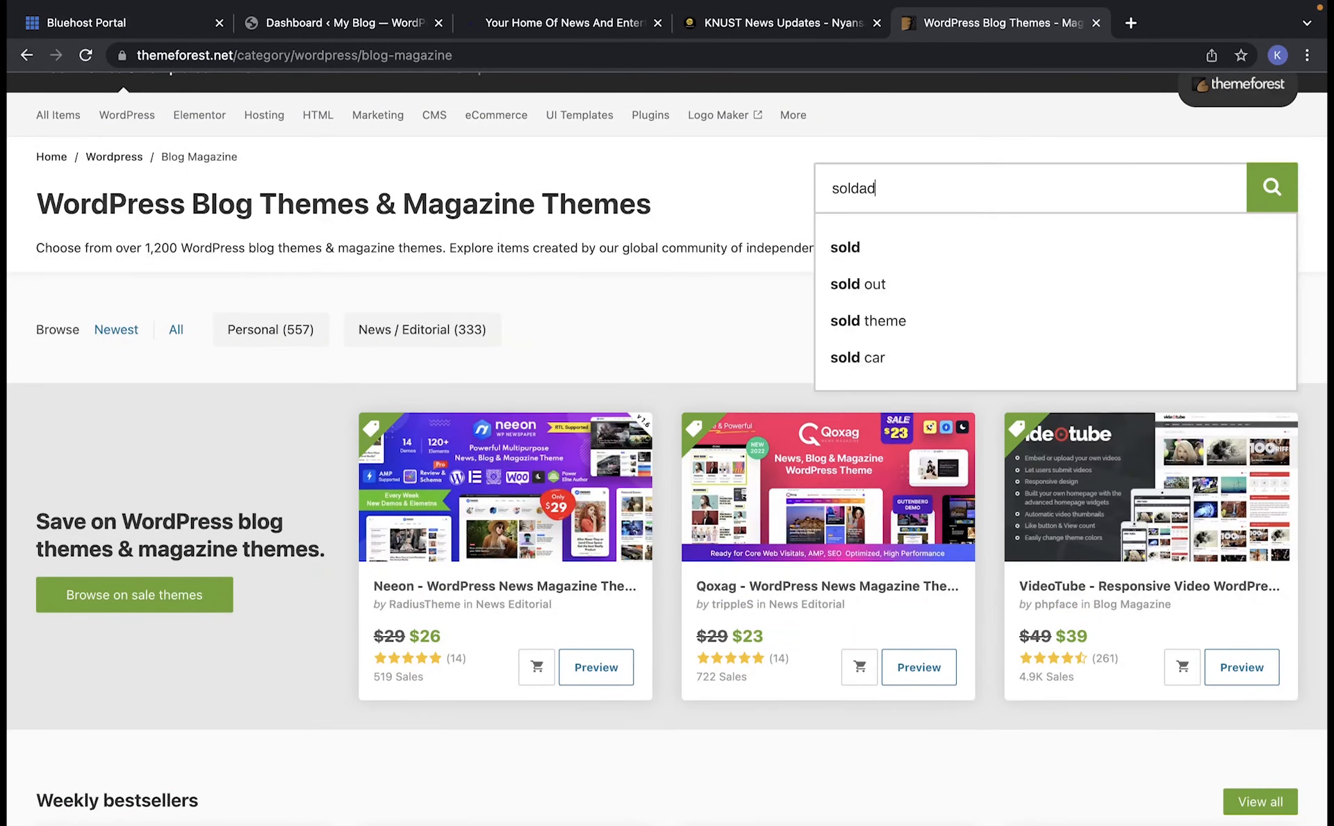
{"action": "key", "text": "Return"}
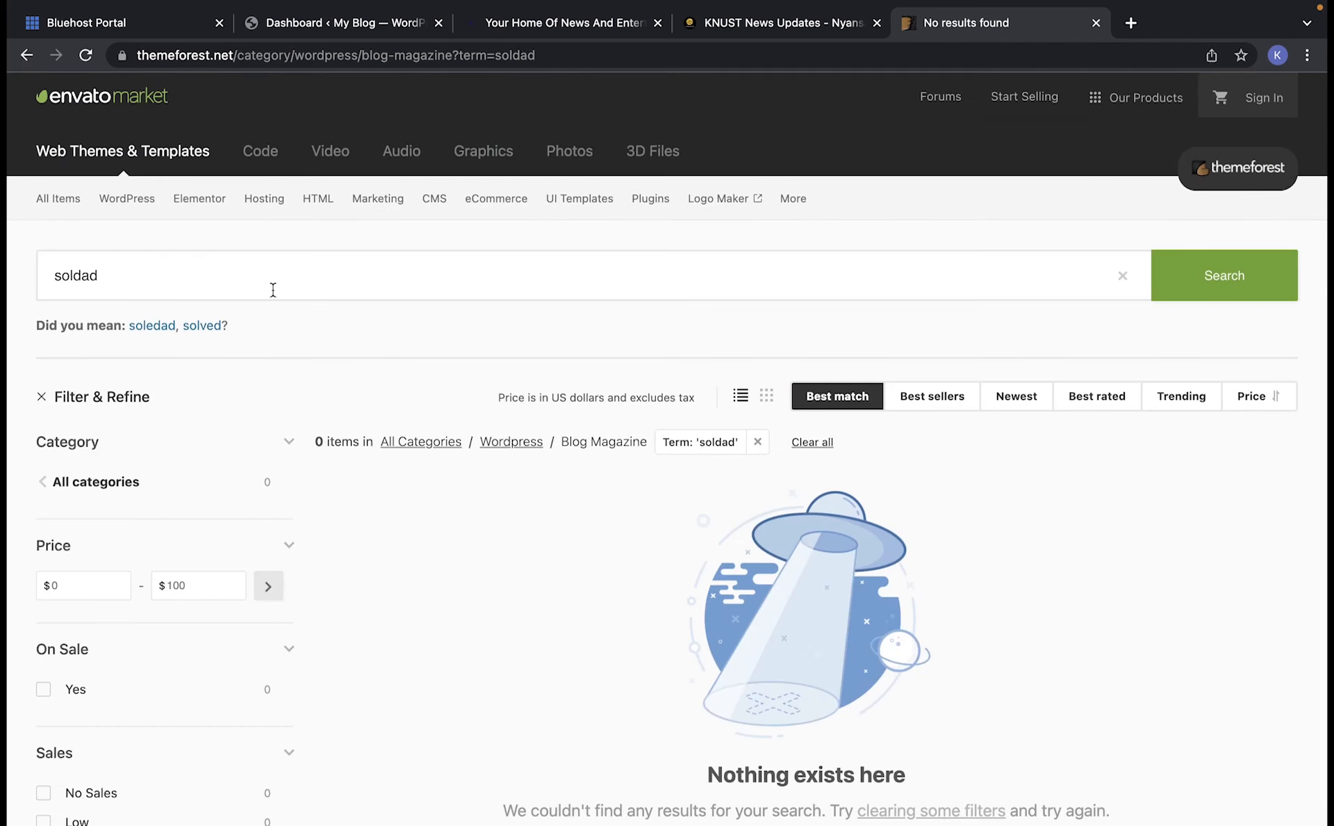
{"action": "left_click_drag", "start_coordinate": [273, 290], "coordinate": [29, 285]}
{"action": "key", "text": "BackSpace"}
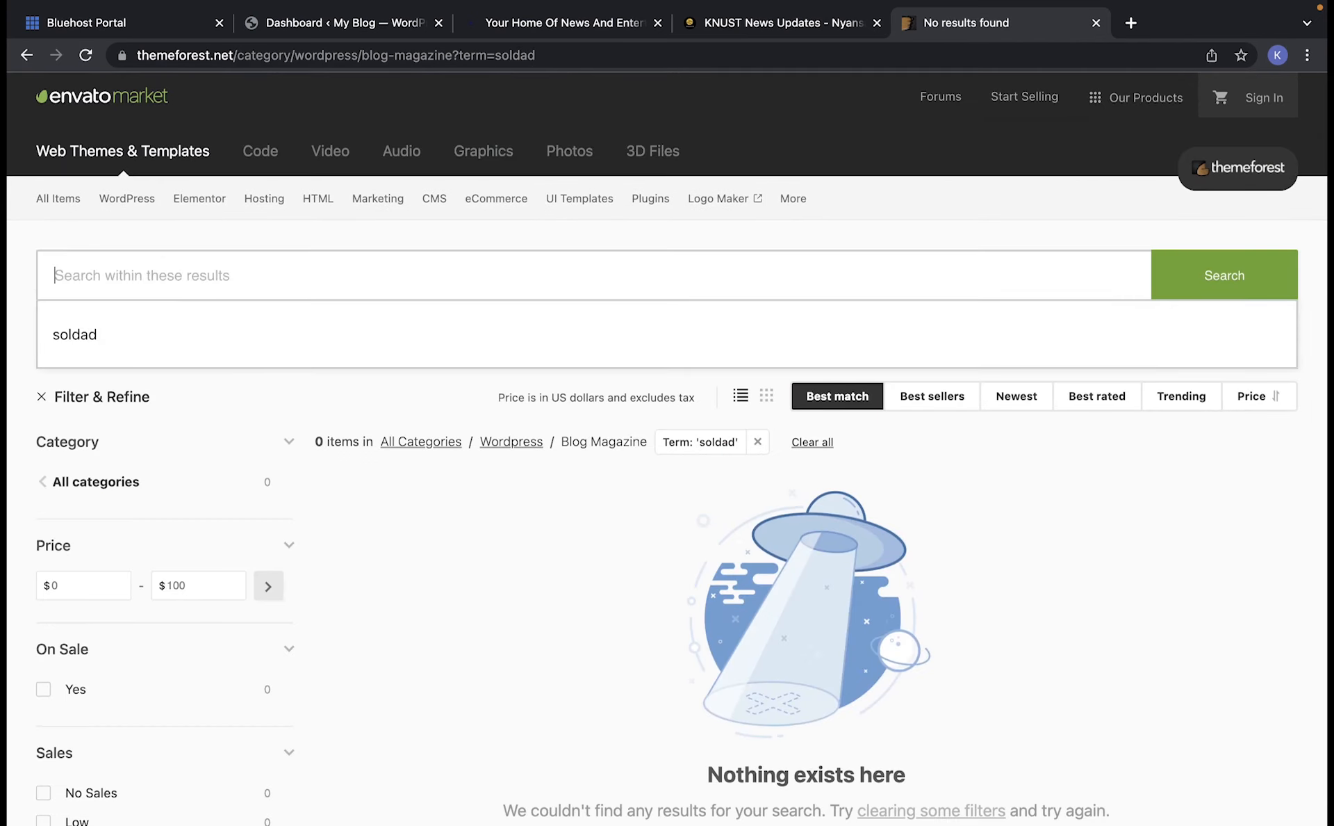
{"action": "type", "text": "sole"}
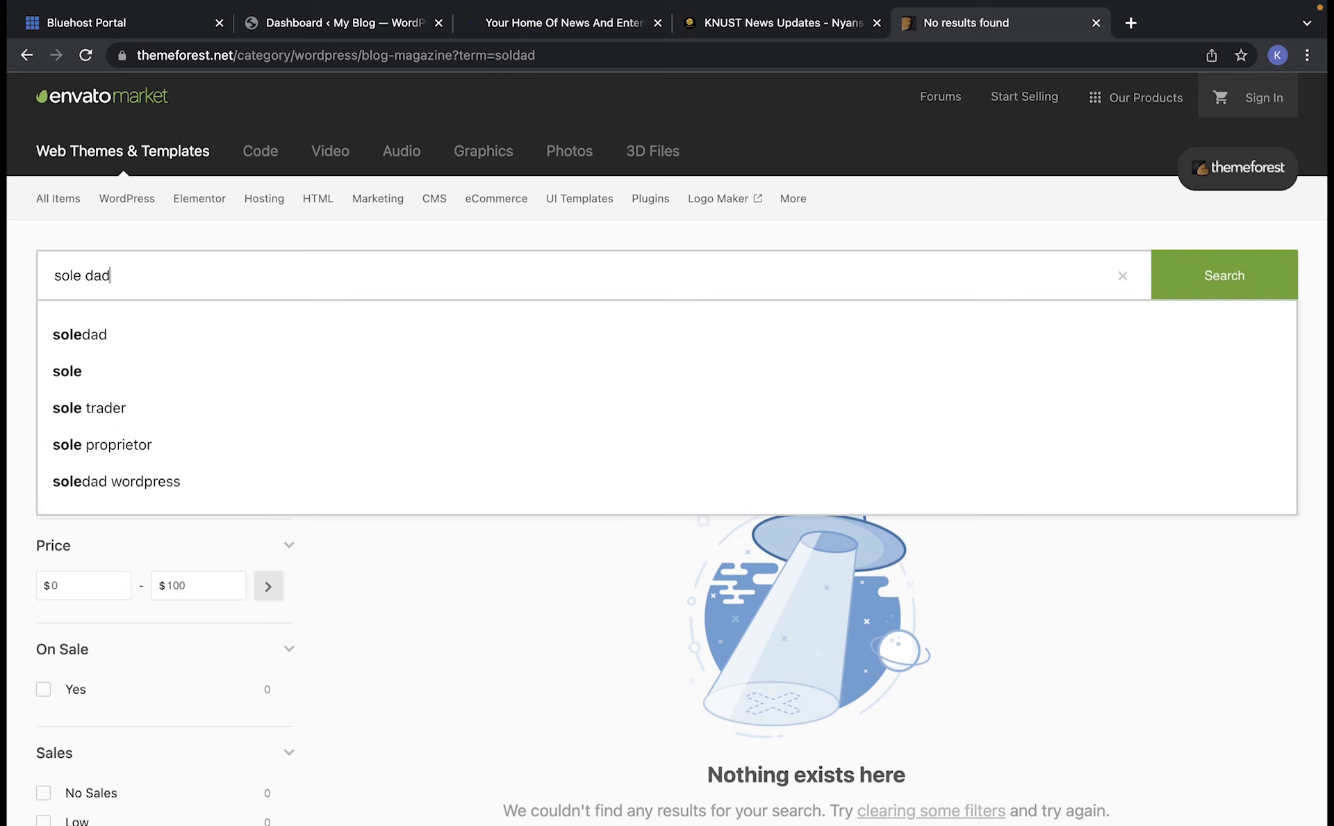
{"action": "type", "text": "dad"}
{"action": "key", "text": "Return"}
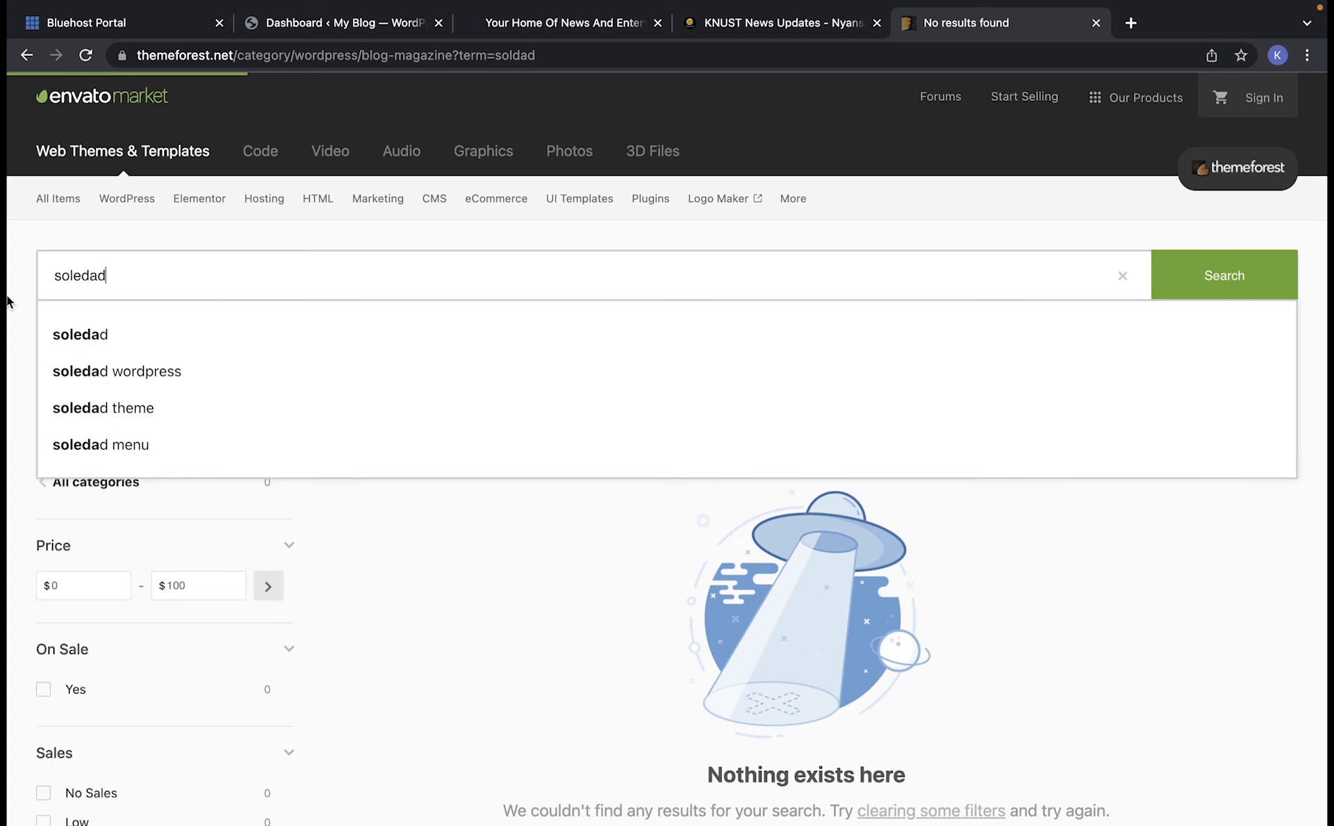
{"action": "scroll", "coordinate": [883, 356], "scroll_direction": "down", "scroll_amount": 3}
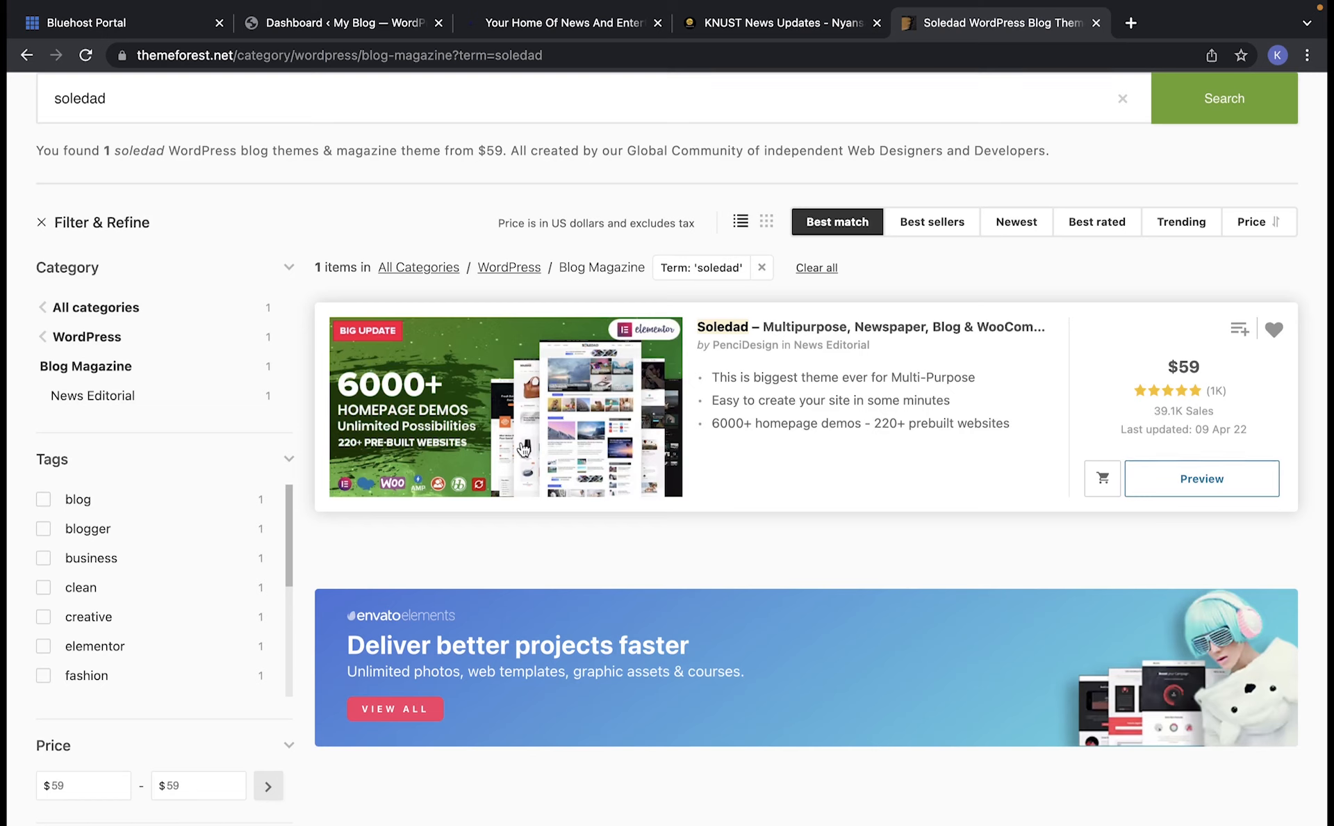
- Open the Soledad result and scroll through its product page
{"action": "left_click", "coordinate": [500, 439]}
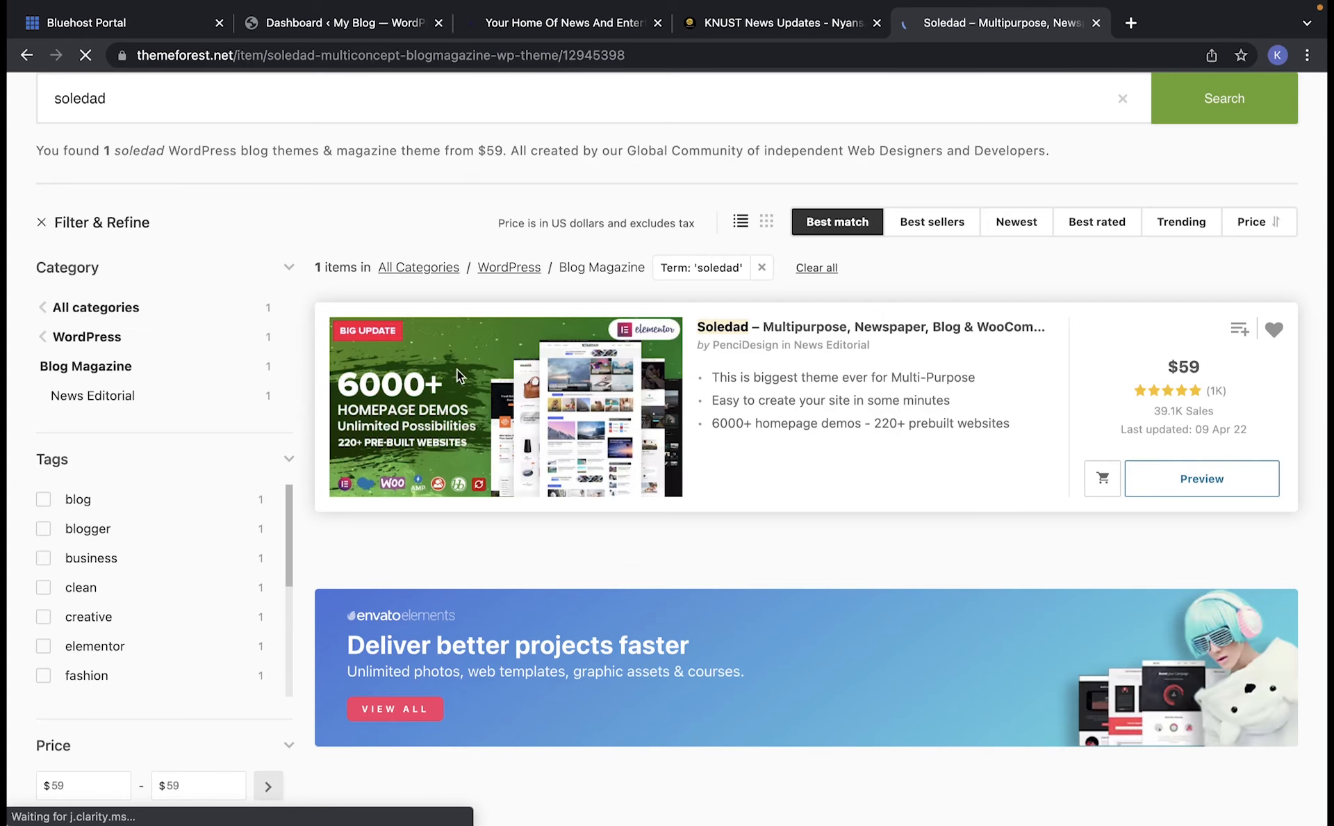
{"action": "scroll", "coordinate": [739, 607], "scroll_direction": "down", "scroll_amount": 3}
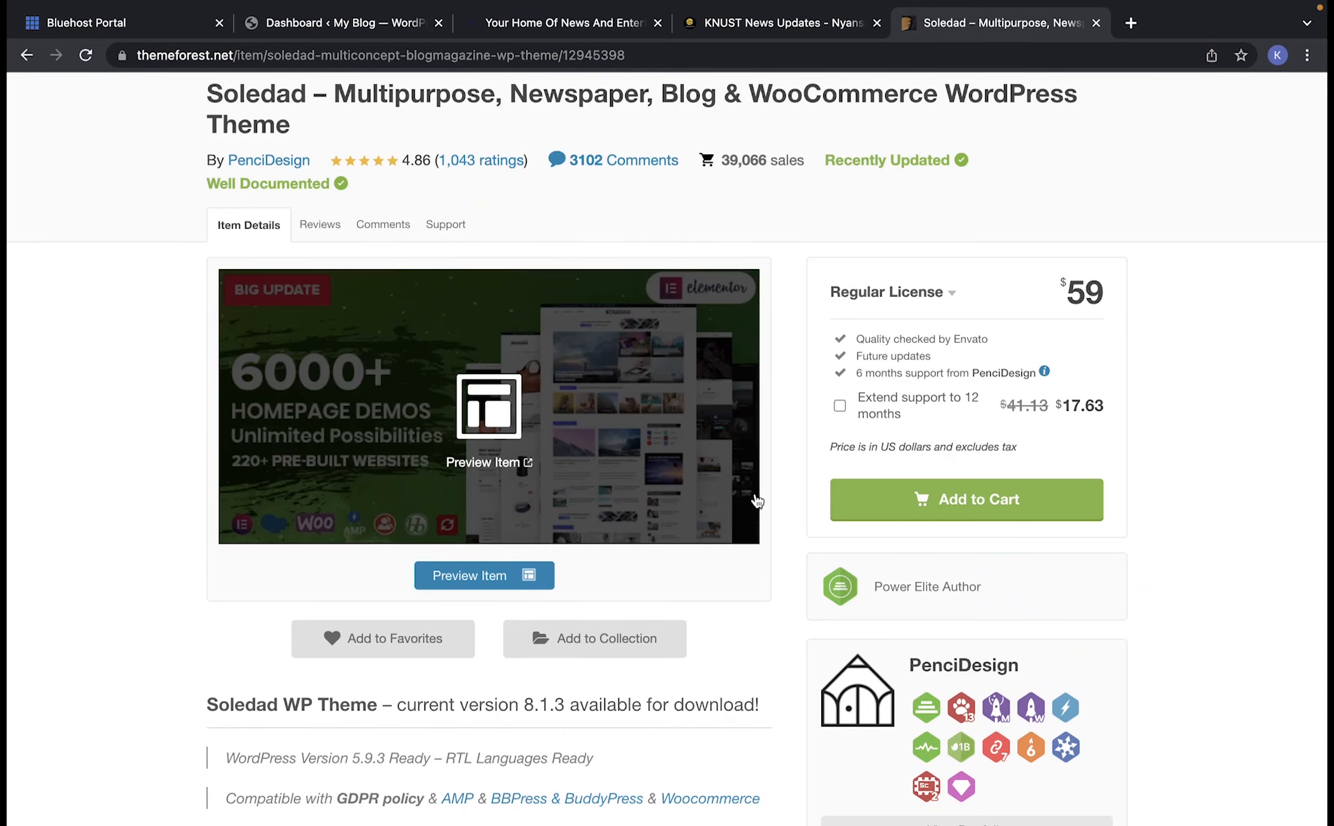
{"action": "scroll", "coordinate": [897, 487], "scroll_direction": "down", "scroll_amount": 3}
{"action": "scroll", "coordinate": [931, 514], "scroll_direction": "down", "scroll_amount": 10}
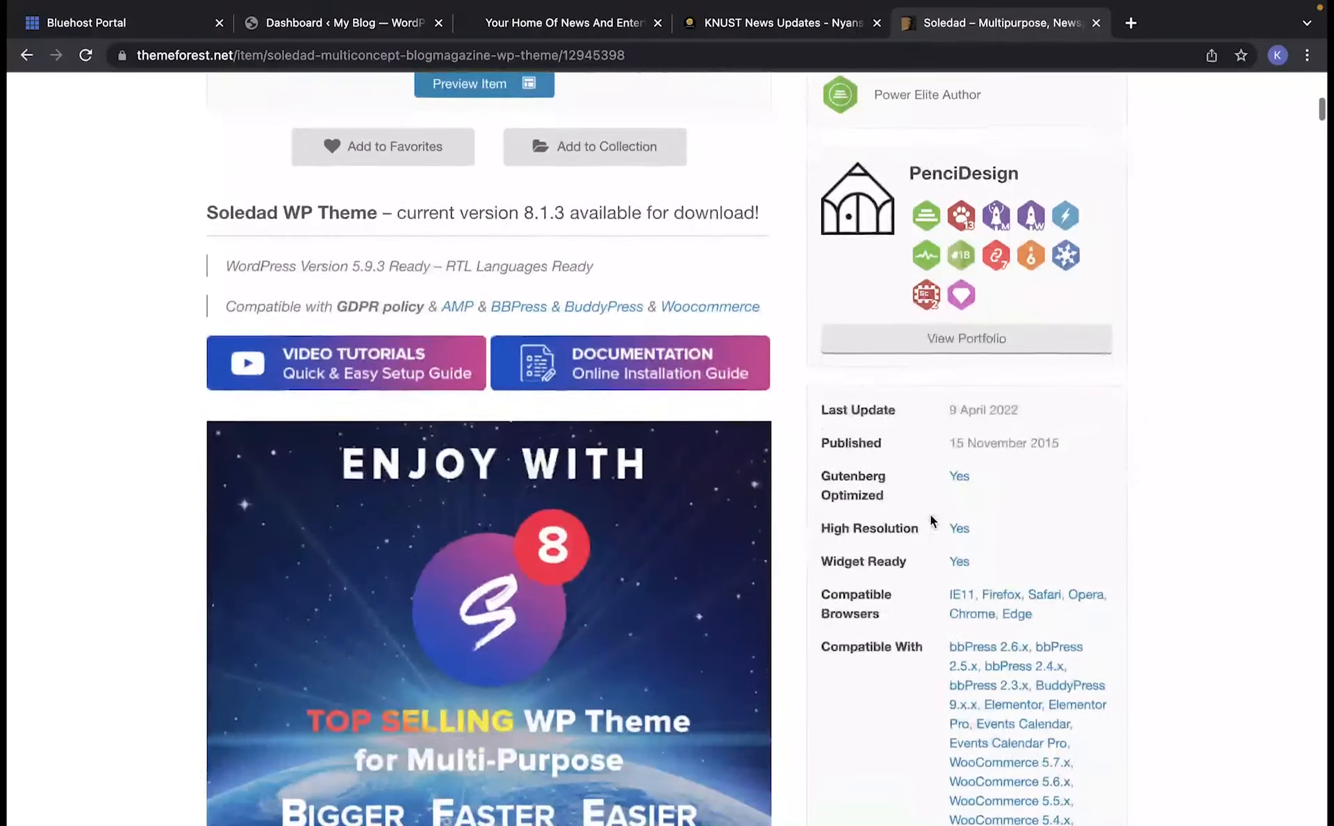
{"action": "scroll", "coordinate": [932, 515], "scroll_direction": "up", "scroll_amount": 15}
{"action": "scroll", "coordinate": [695, 591], "scroll_direction": "down", "scroll_amount": 1}
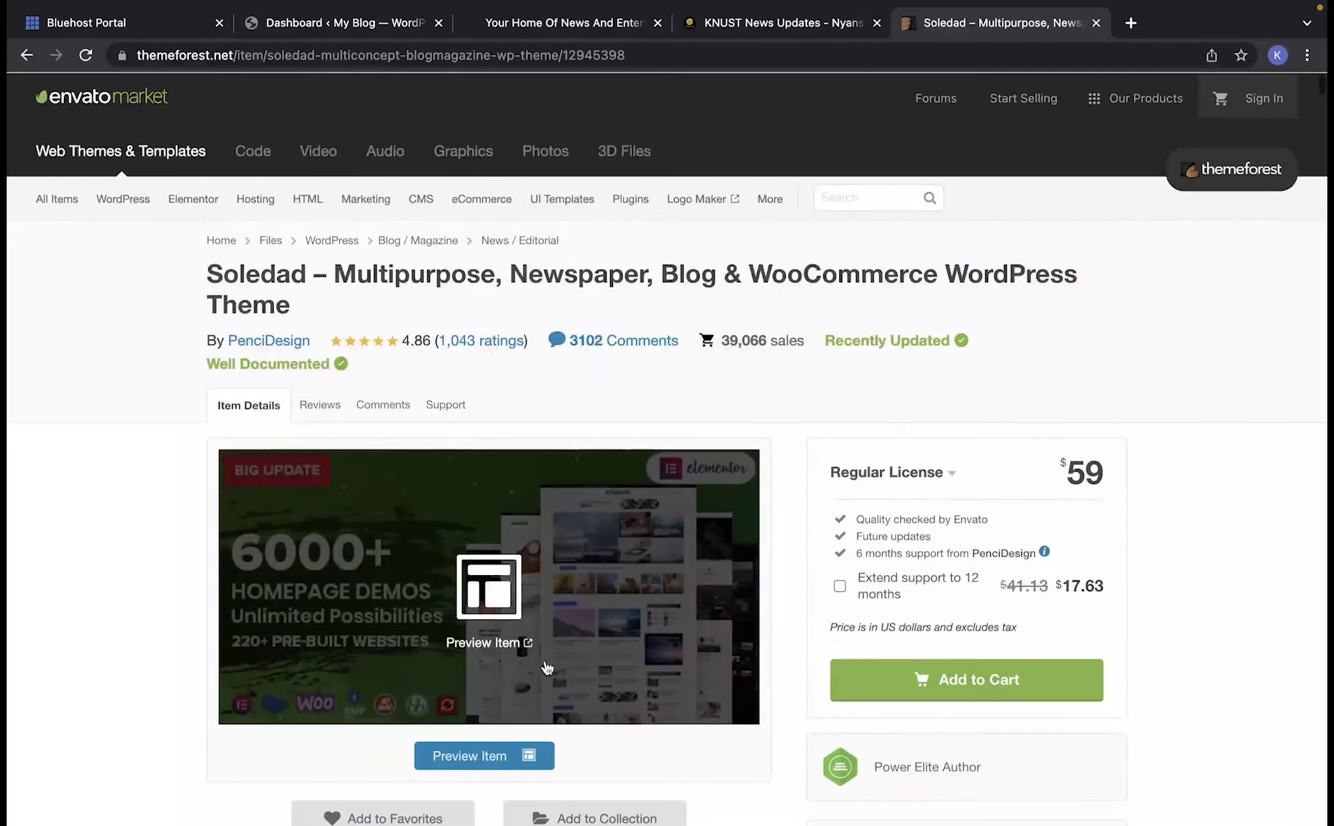
- Preview Soledad's live demo layouts, then close the preview tab
{"action": "left_click", "coordinate": [506, 599]}
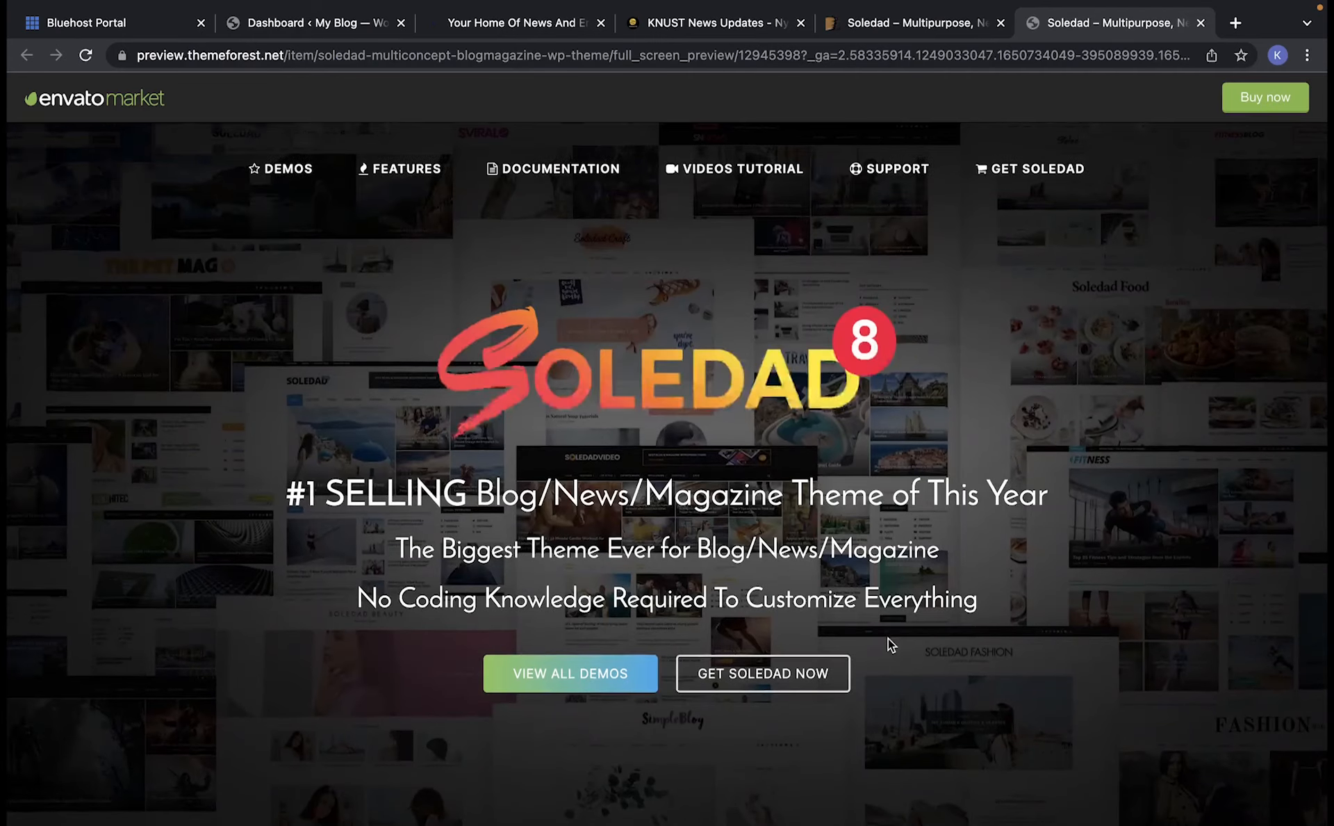
{"action": "scroll", "coordinate": [888, 638], "scroll_direction": "down", "scroll_amount": 10}
{"action": "scroll", "coordinate": [889, 645], "scroll_direction": "down", "scroll_amount": 1}
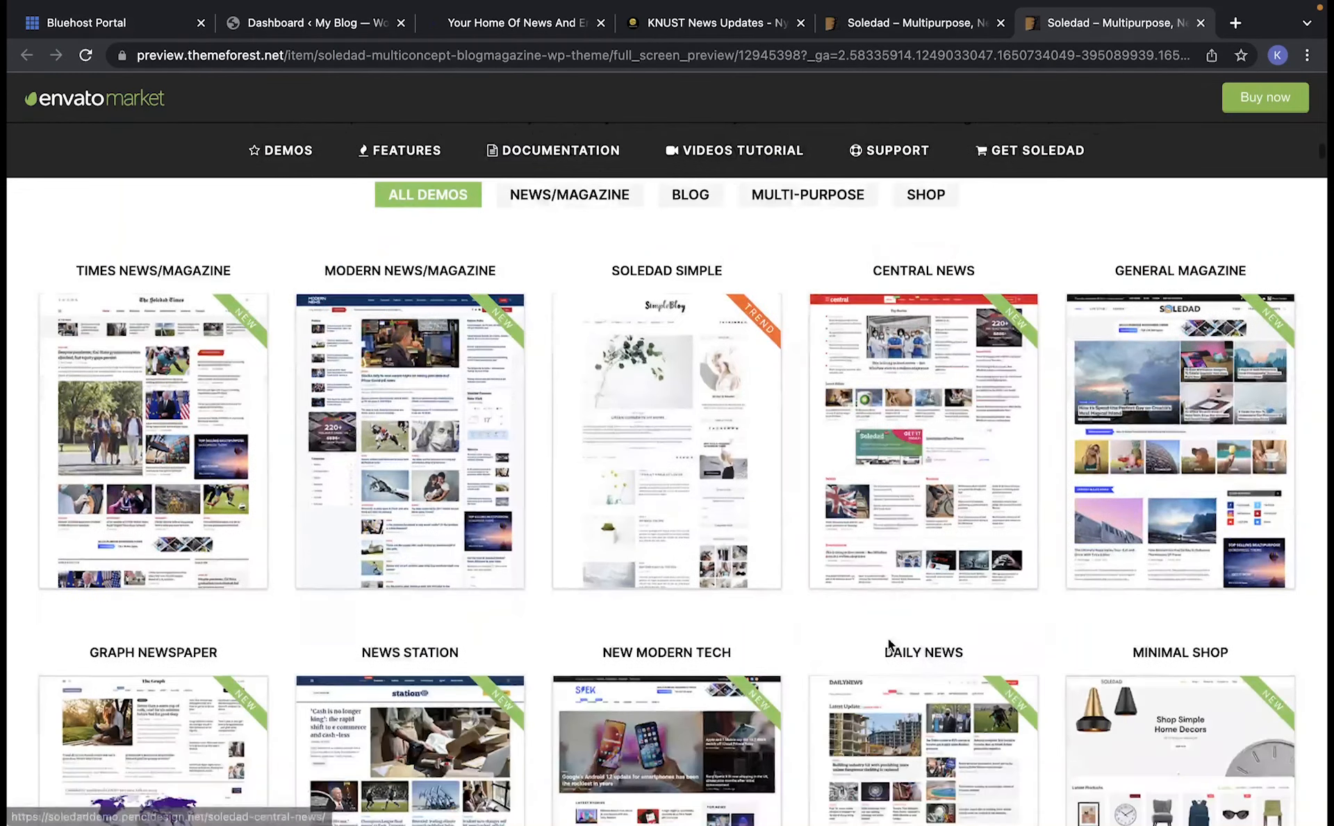
{"action": "scroll", "coordinate": [665, 723], "scroll_direction": "down", "scroll_amount": 2}
{"action": "scroll", "coordinate": [665, 723], "scroll_direction": "down", "scroll_amount": 10}
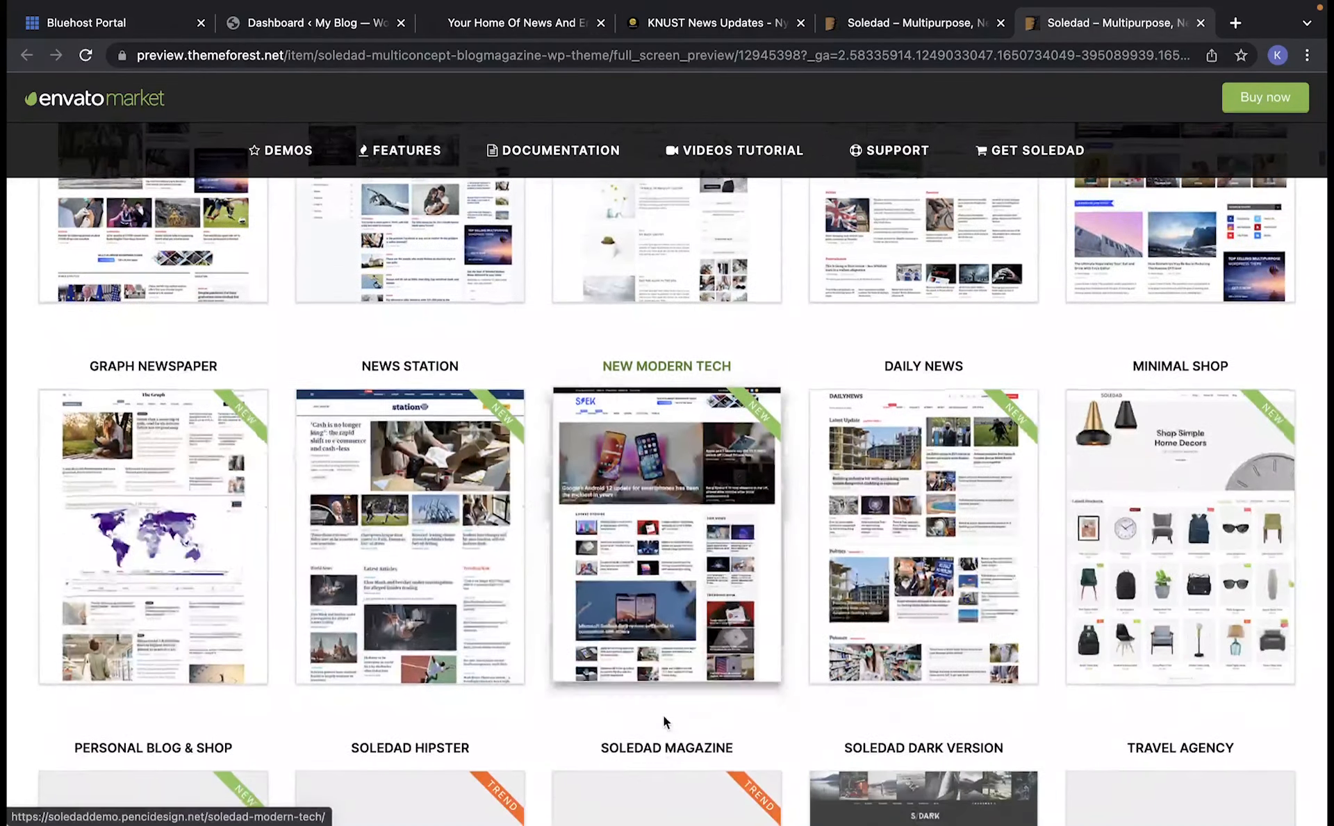
{"action": "scroll", "coordinate": [666, 723], "scroll_direction": "down", "scroll_amount": 12}
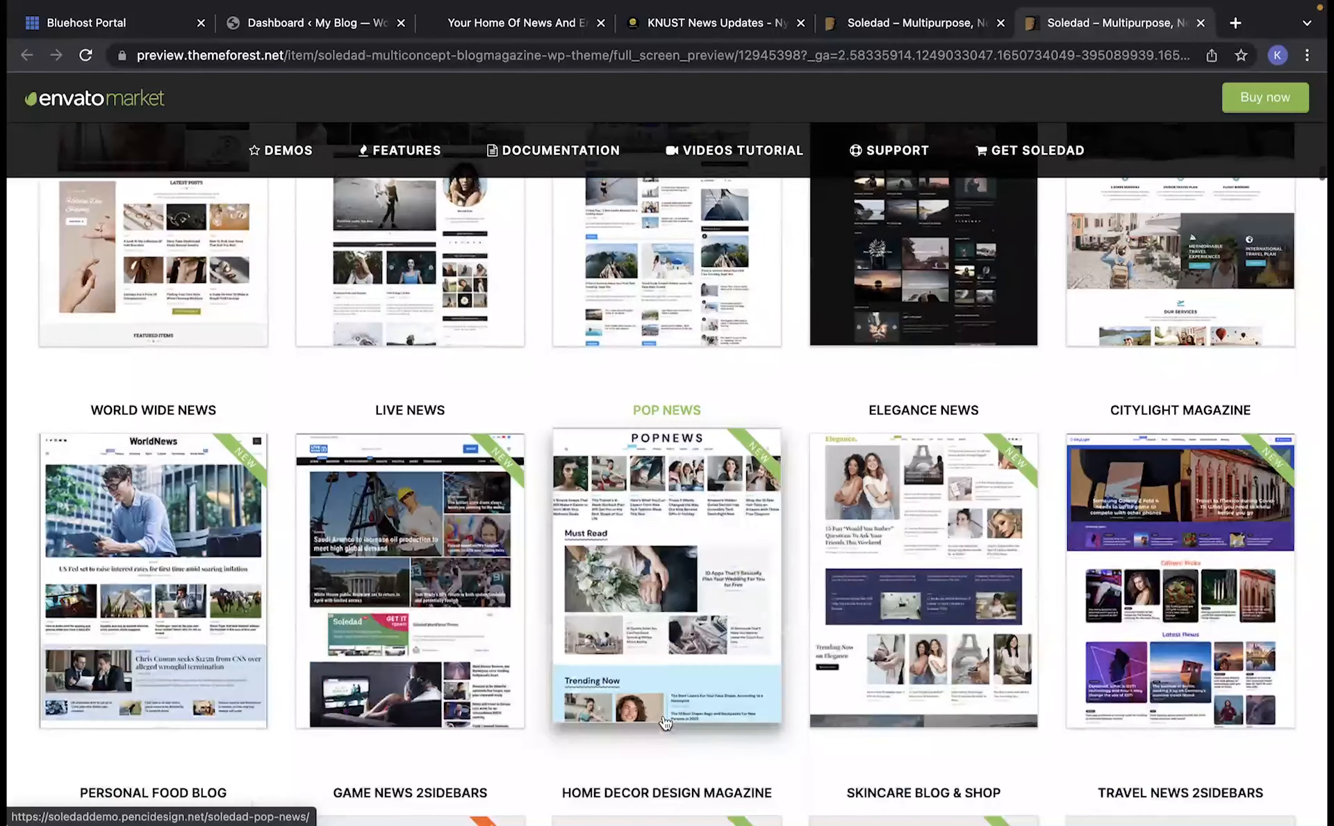
{"action": "scroll", "coordinate": [664, 720], "scroll_direction": "down", "scroll_amount": 6}
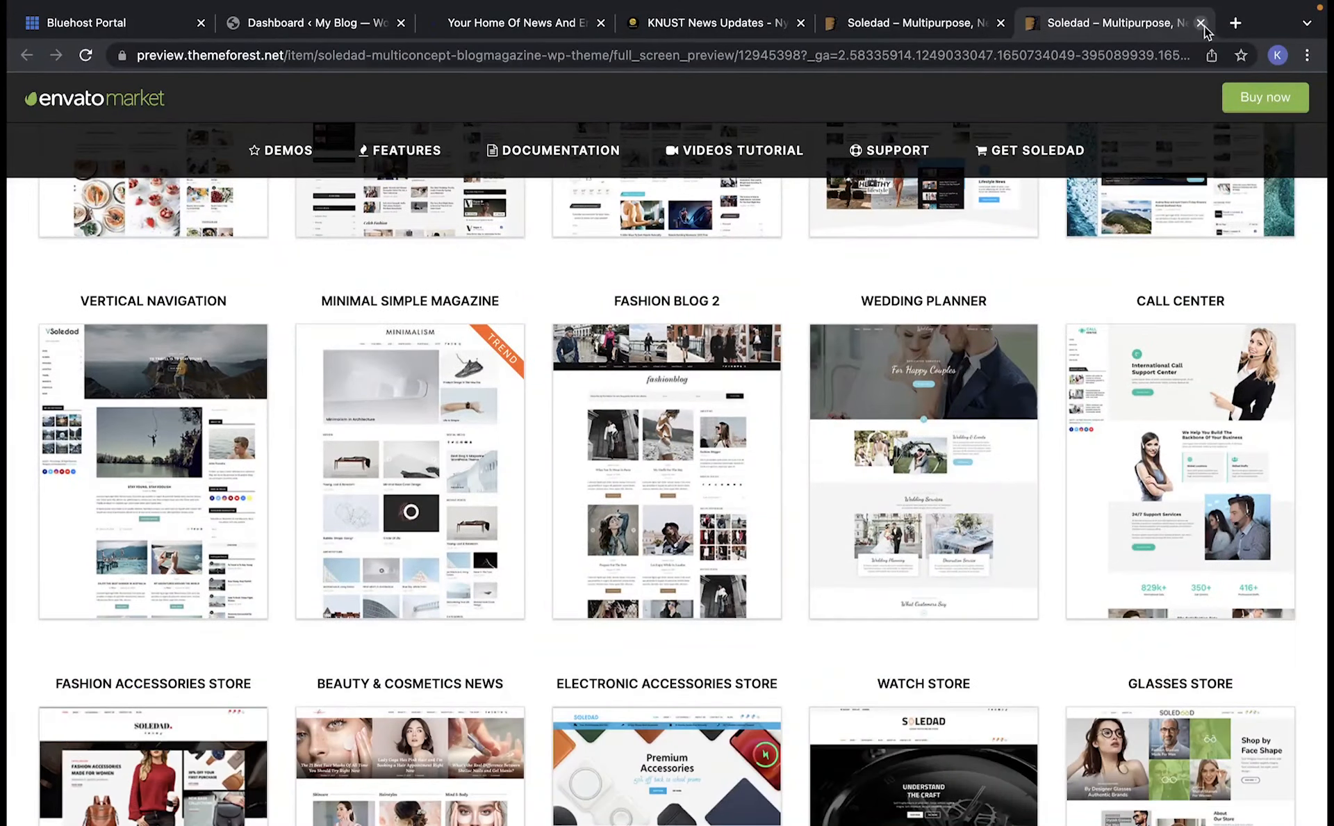
{"action": "left_click", "coordinate": [1202, 23]}
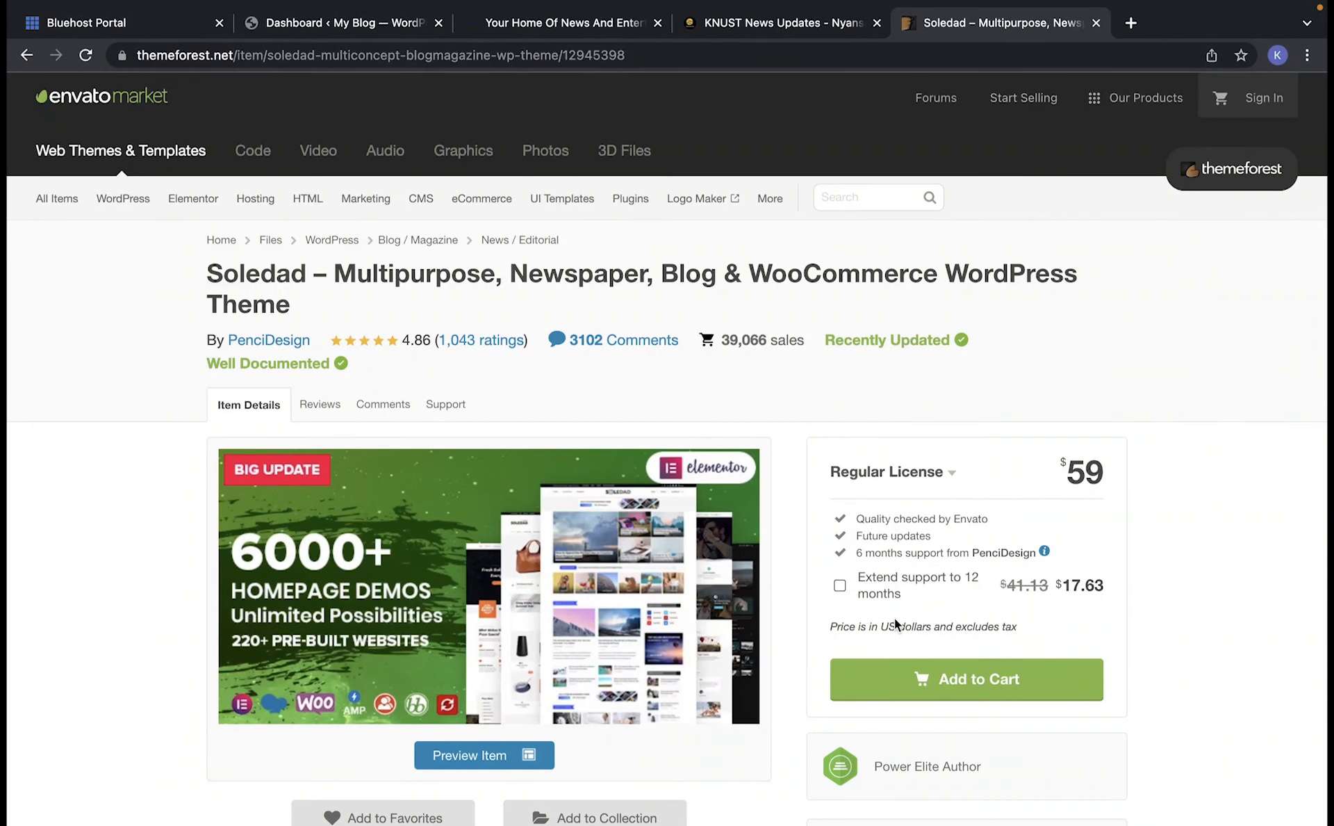
- Add Soledad ($59) to the cart and reach checkout, then close the checkout without an account
{"action": "left_click", "coordinate": [911, 674]}
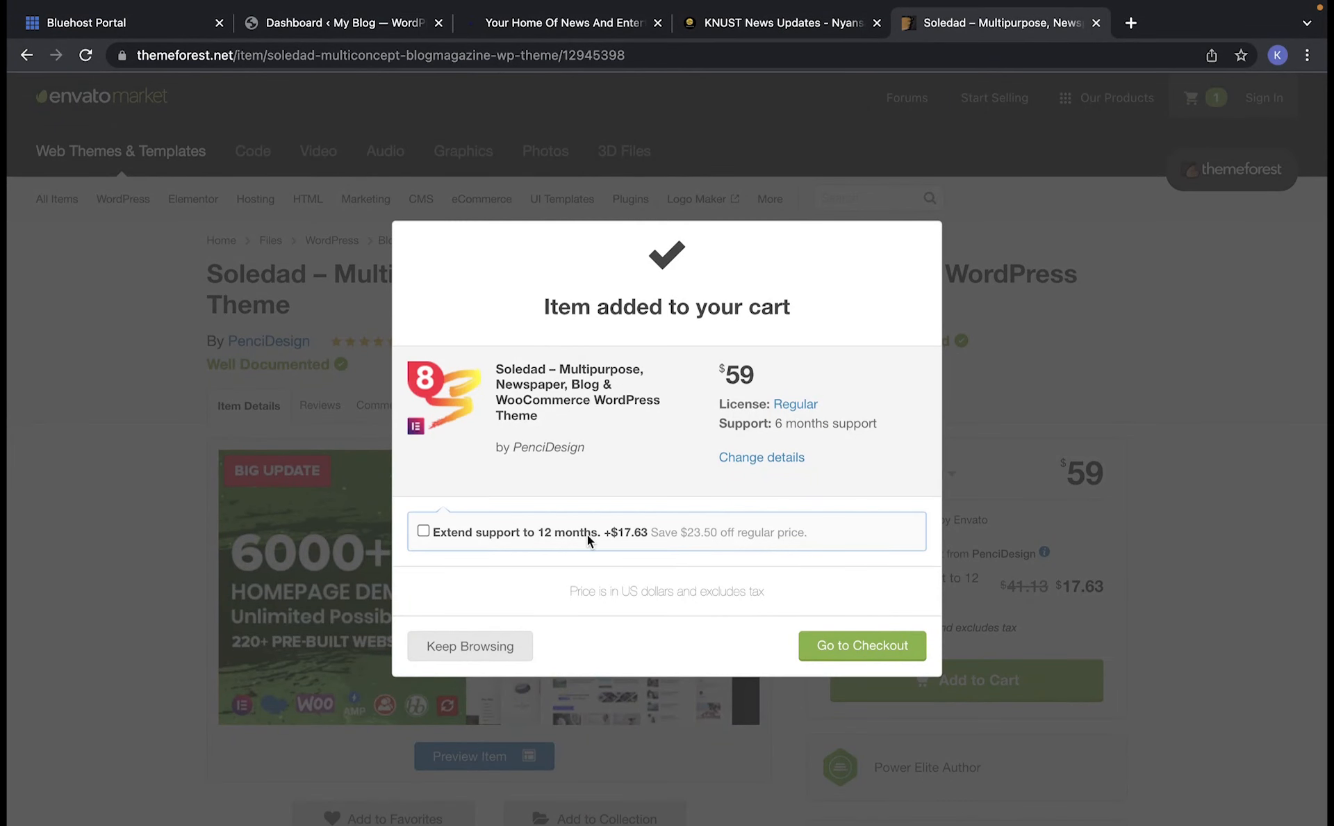
{"action": "left_click", "coordinate": [846, 653]}
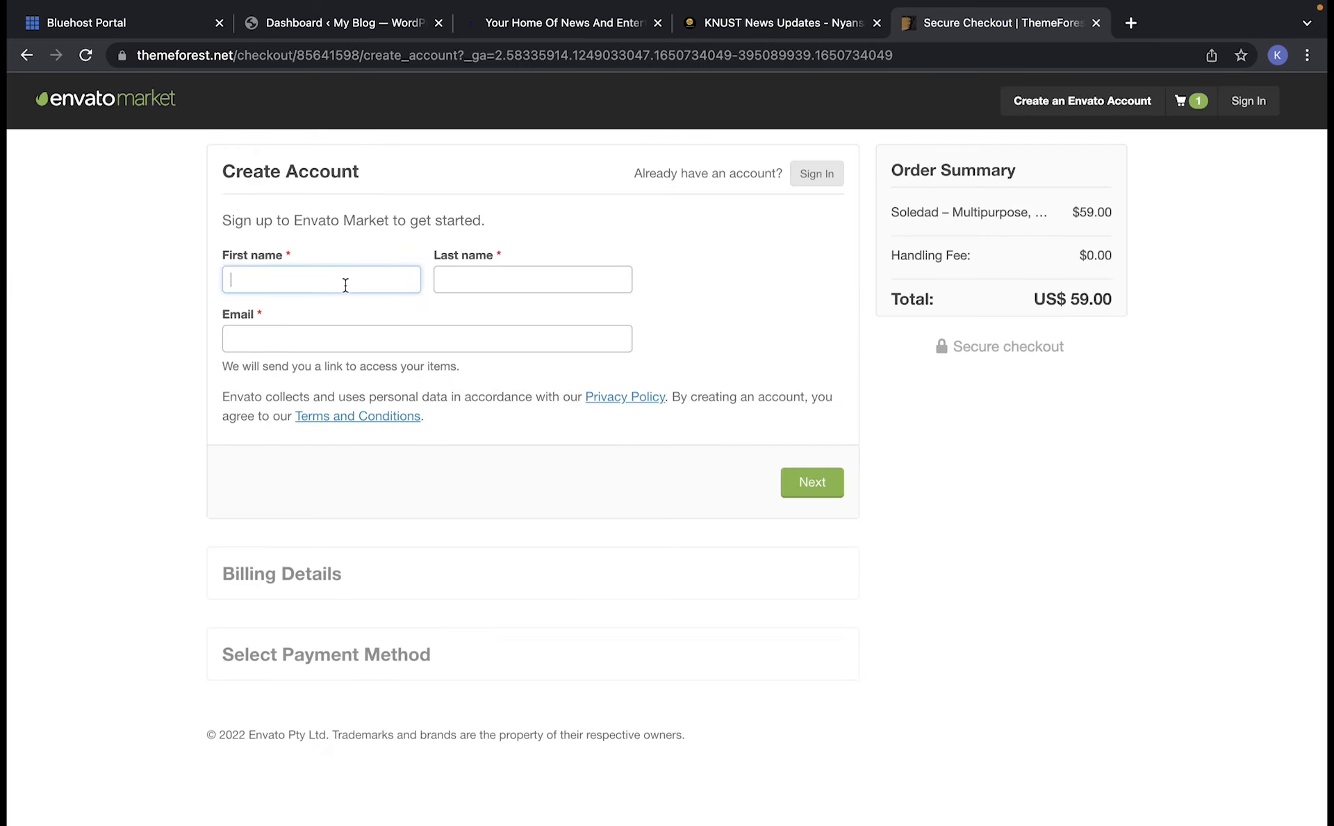
{"action": "left_click", "coordinate": [488, 284]}
{"action": "left_click", "coordinate": [355, 348]}
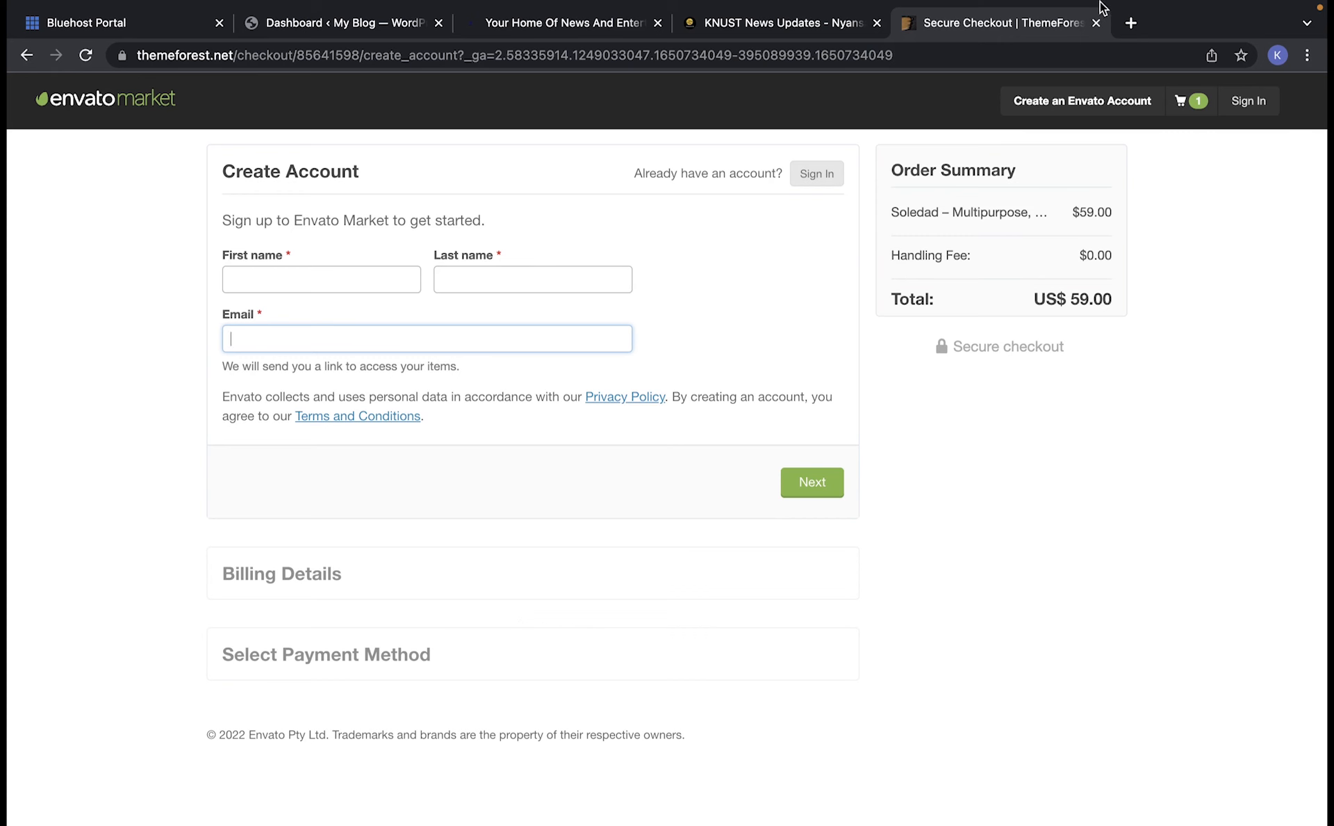
{"action": "left_click", "coordinate": [1096, 23]}
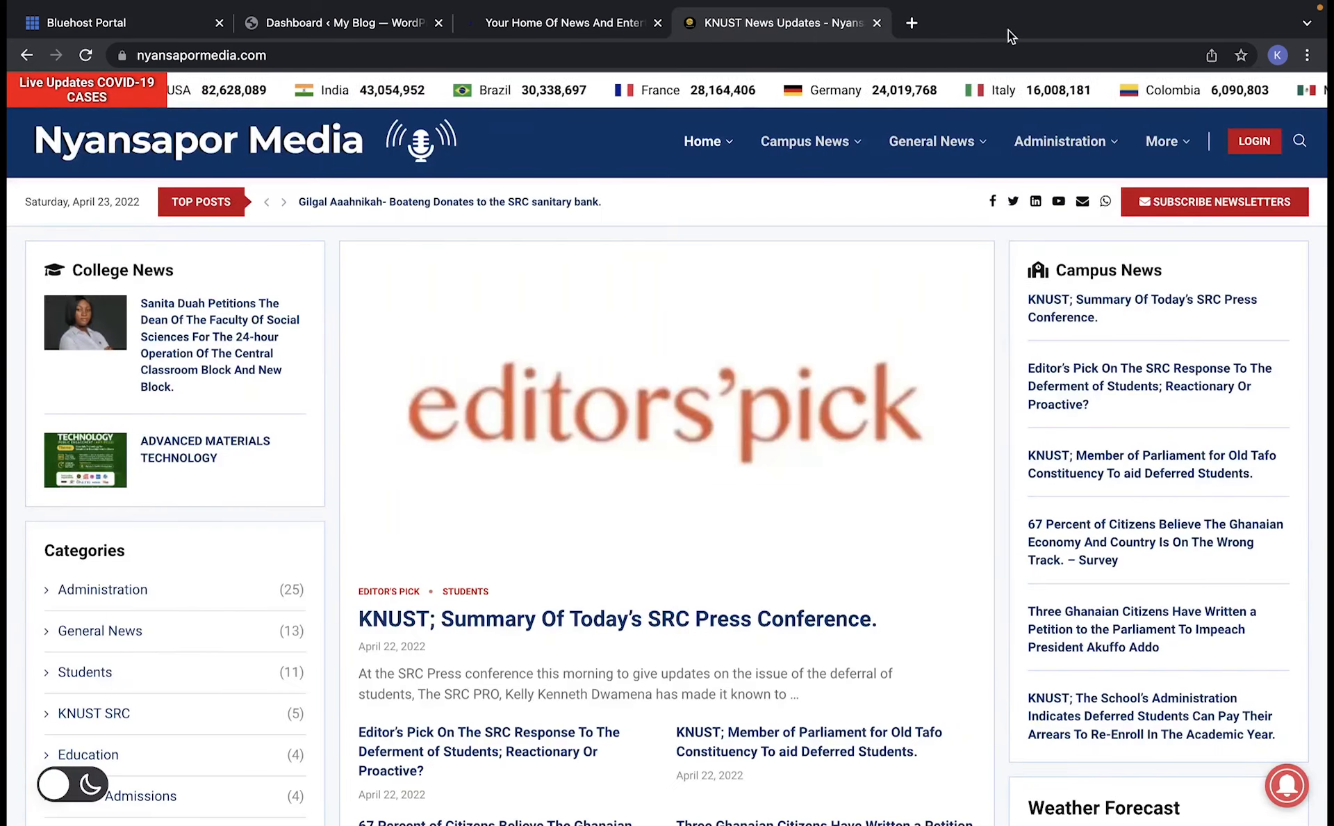
- Open cPanel from the Bluehost Portal's Advanced sidebar entry
{"action": "left_click", "coordinate": [519, 28]}
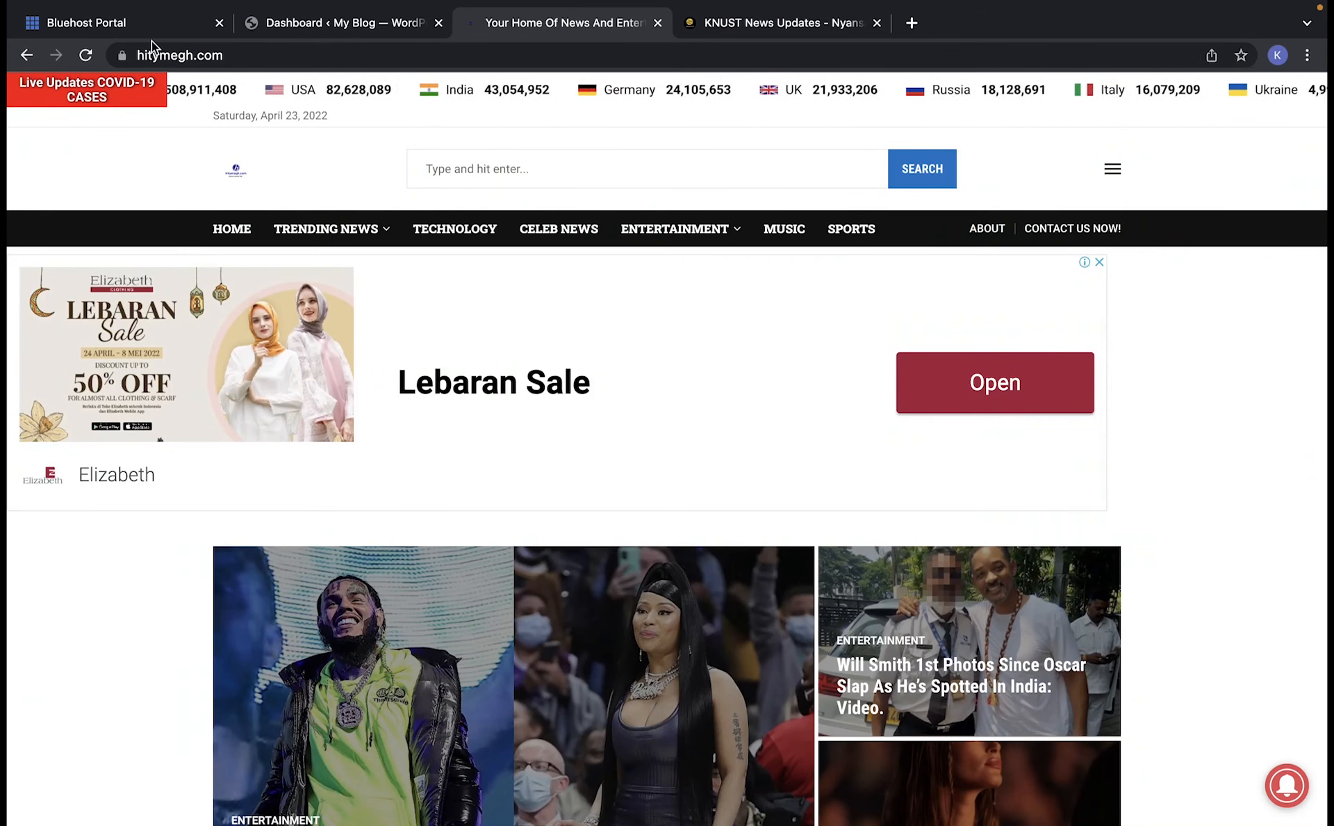
{"action": "left_click", "coordinate": [113, 28]}
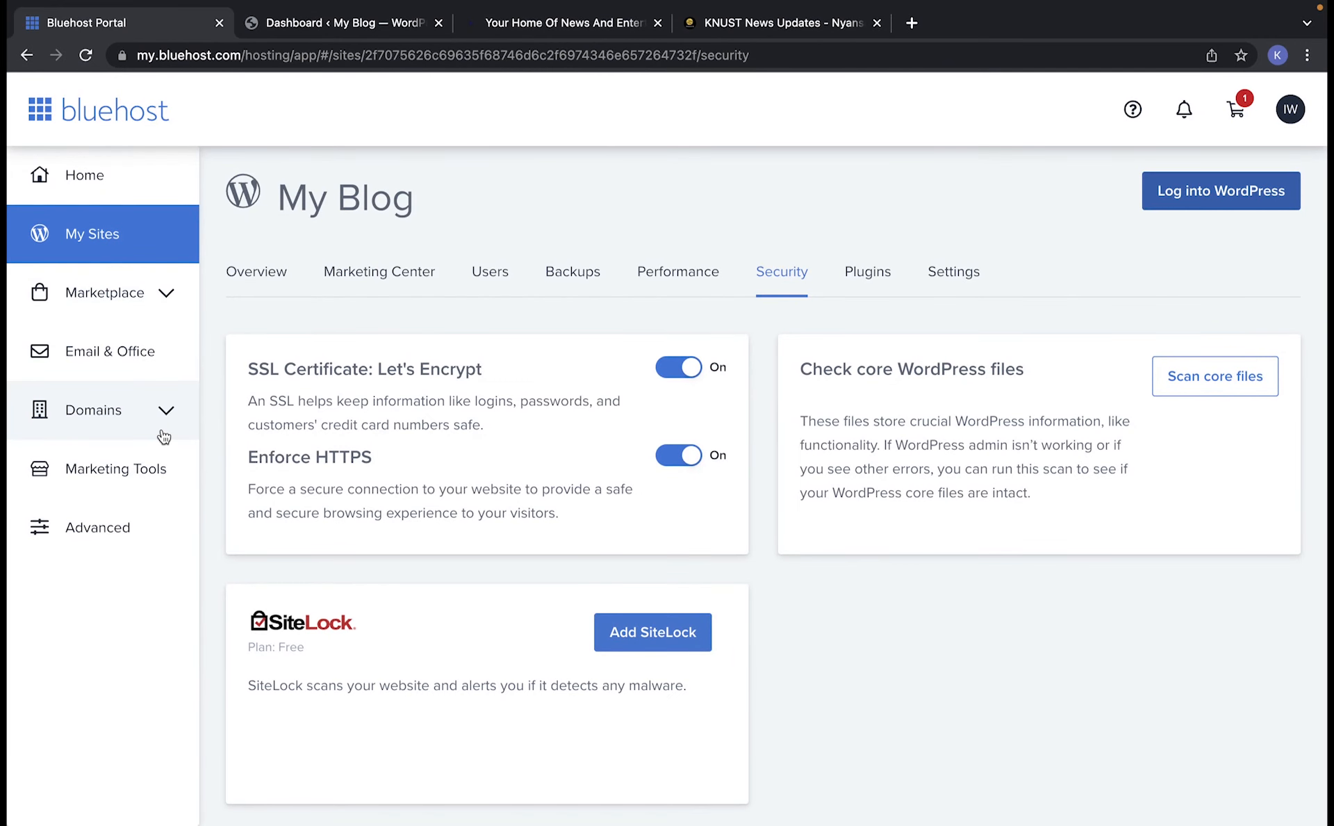
{"action": "left_click", "coordinate": [93, 540]}
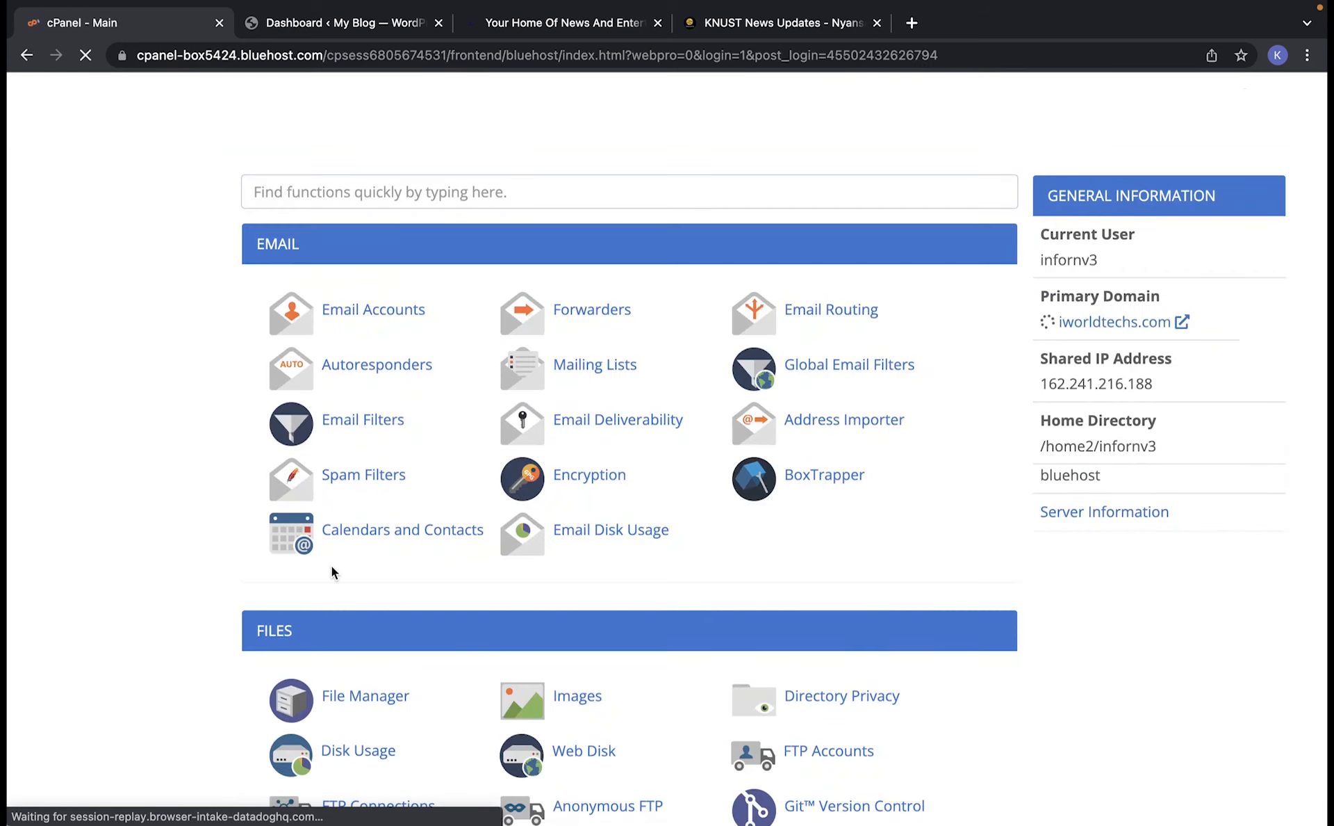
- Launch cPanel File Manager and open the public_html folder
{"action": "scroll", "coordinate": [557, 568], "scroll_direction": "down", "scroll_amount": 5}
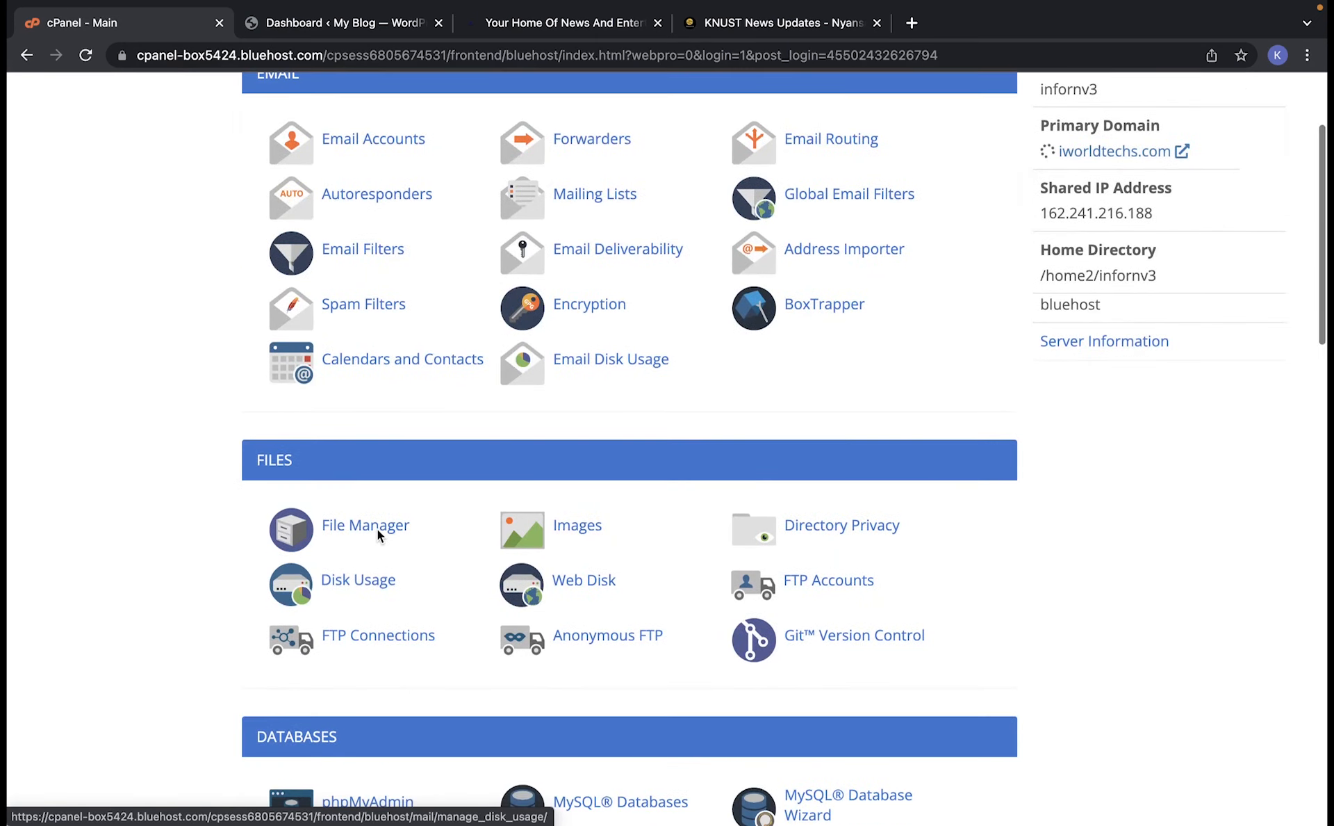
{"action": "left_click", "coordinate": [353, 523]}
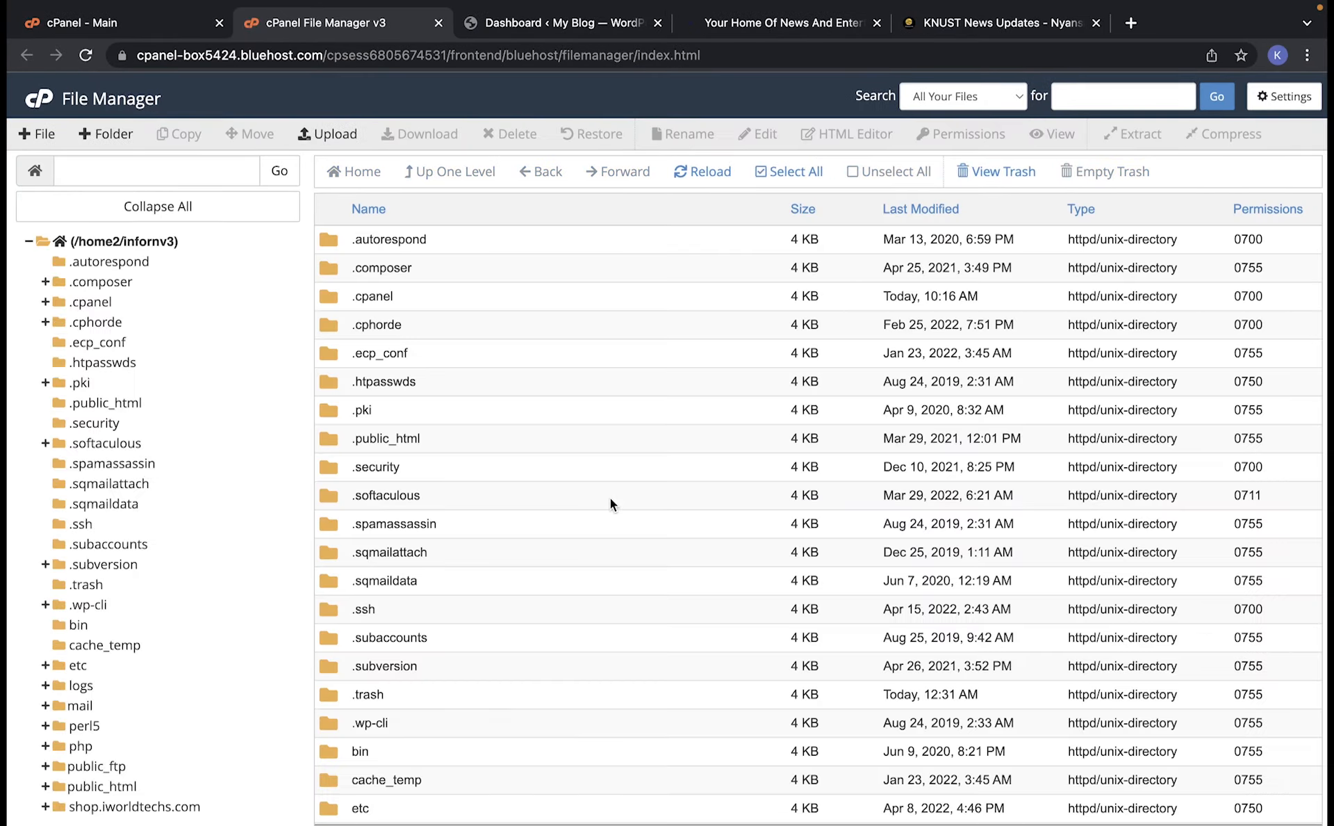
{"action": "scroll", "coordinate": [610, 498], "scroll_direction": "down", "scroll_amount": 7}
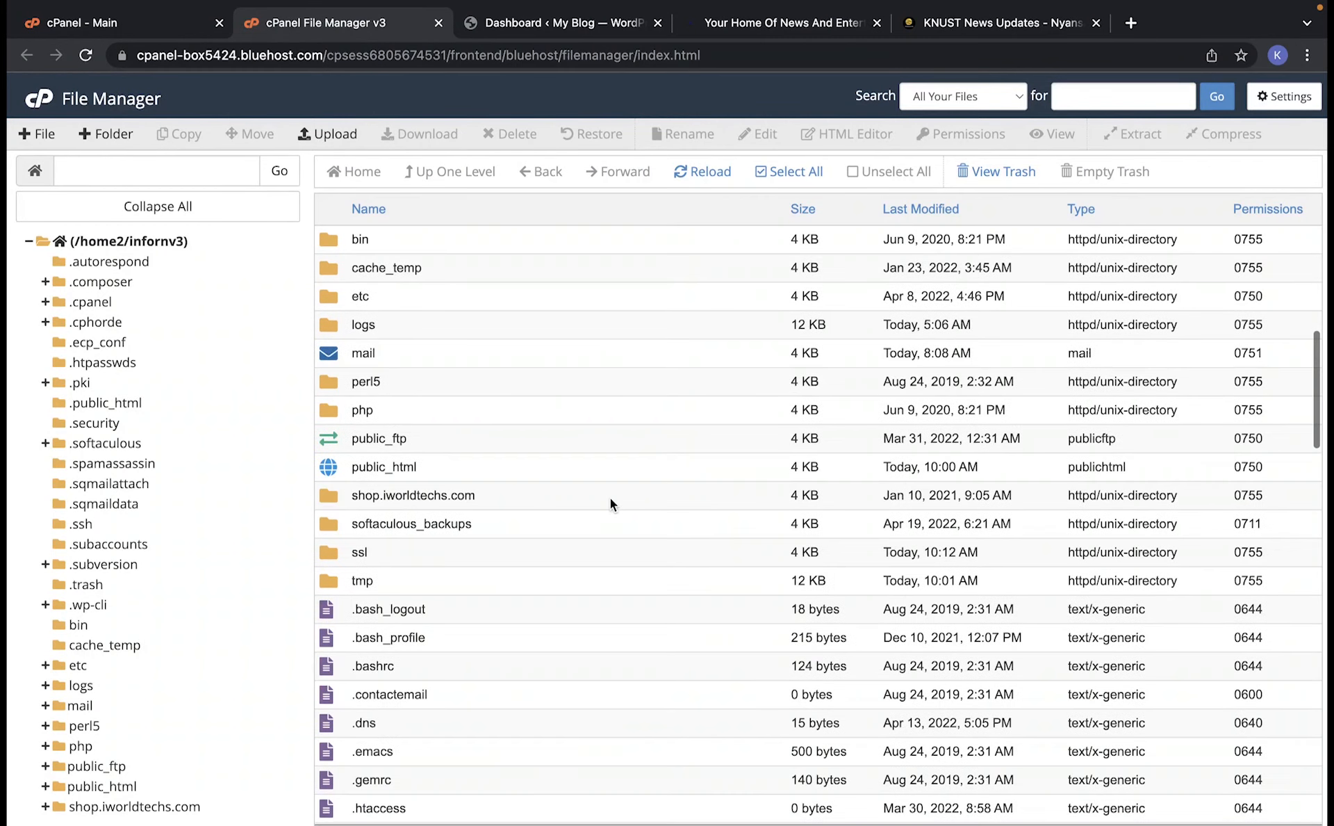
{"action": "scroll", "coordinate": [610, 498], "scroll_direction": "down", "scroll_amount": 1}
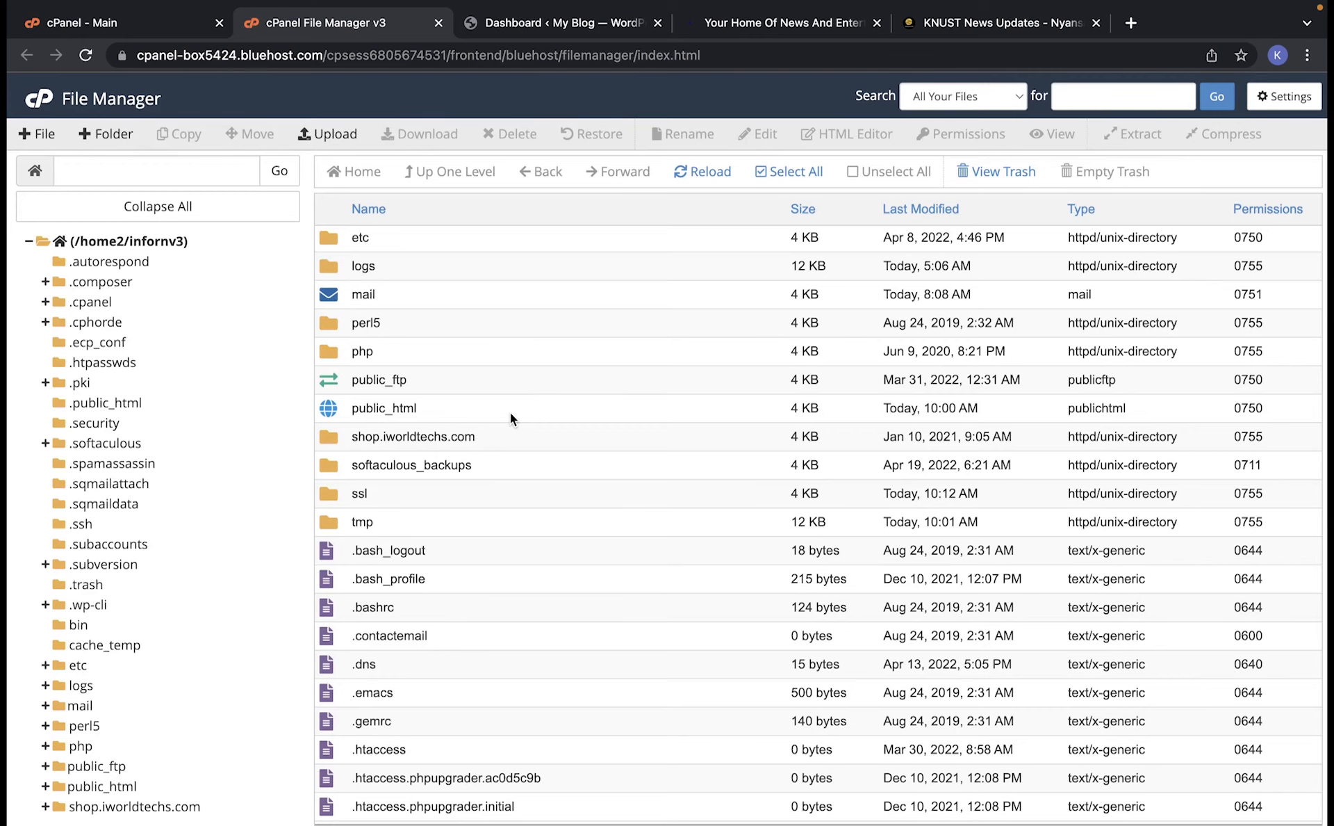
{"action": "double_click", "coordinate": [510, 412]}
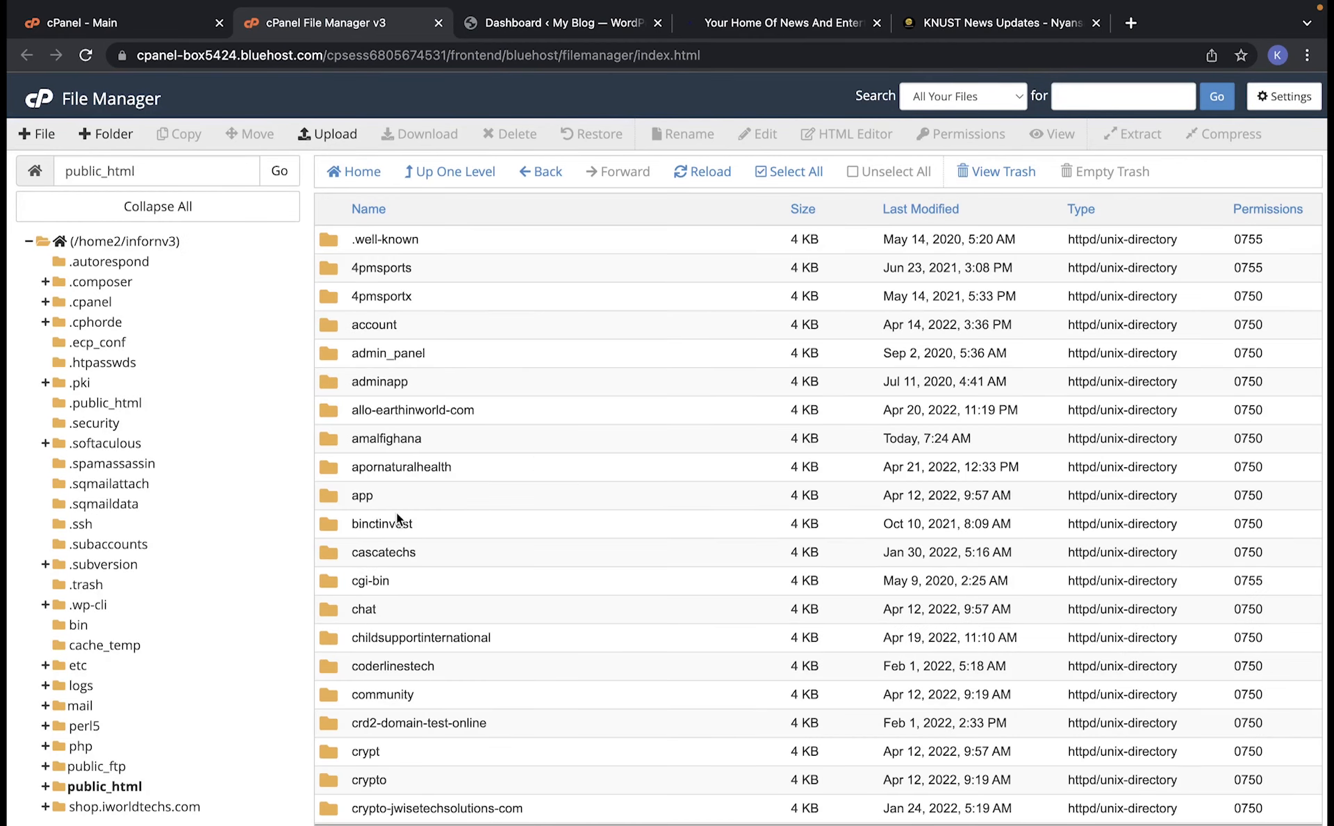
- Drill into it4nerds/wp-content/themes to list the installed theme folders
{"action": "scroll", "coordinate": [396, 511], "scroll_direction": "down", "scroll_amount": 6}
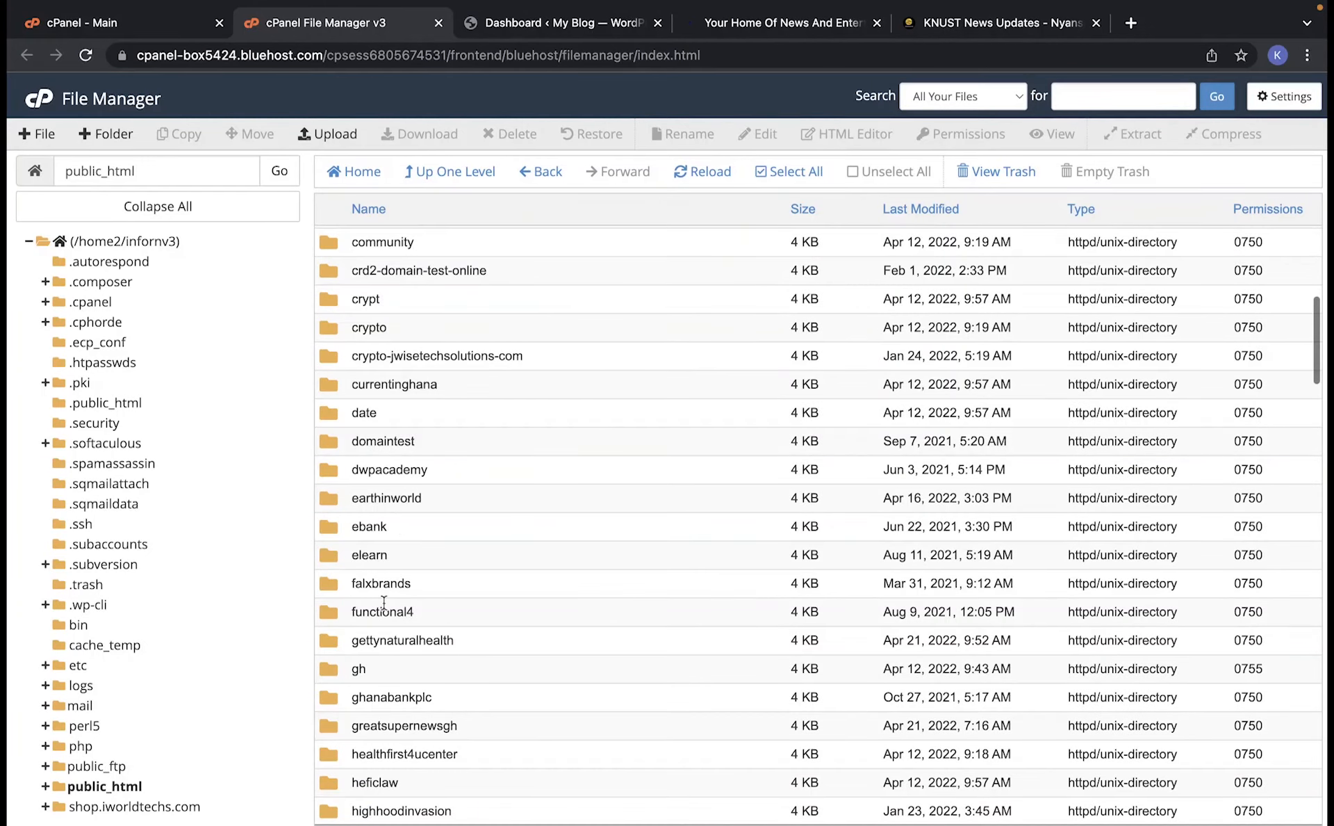
{"action": "scroll", "coordinate": [384, 663], "scroll_direction": "down", "scroll_amount": 5}
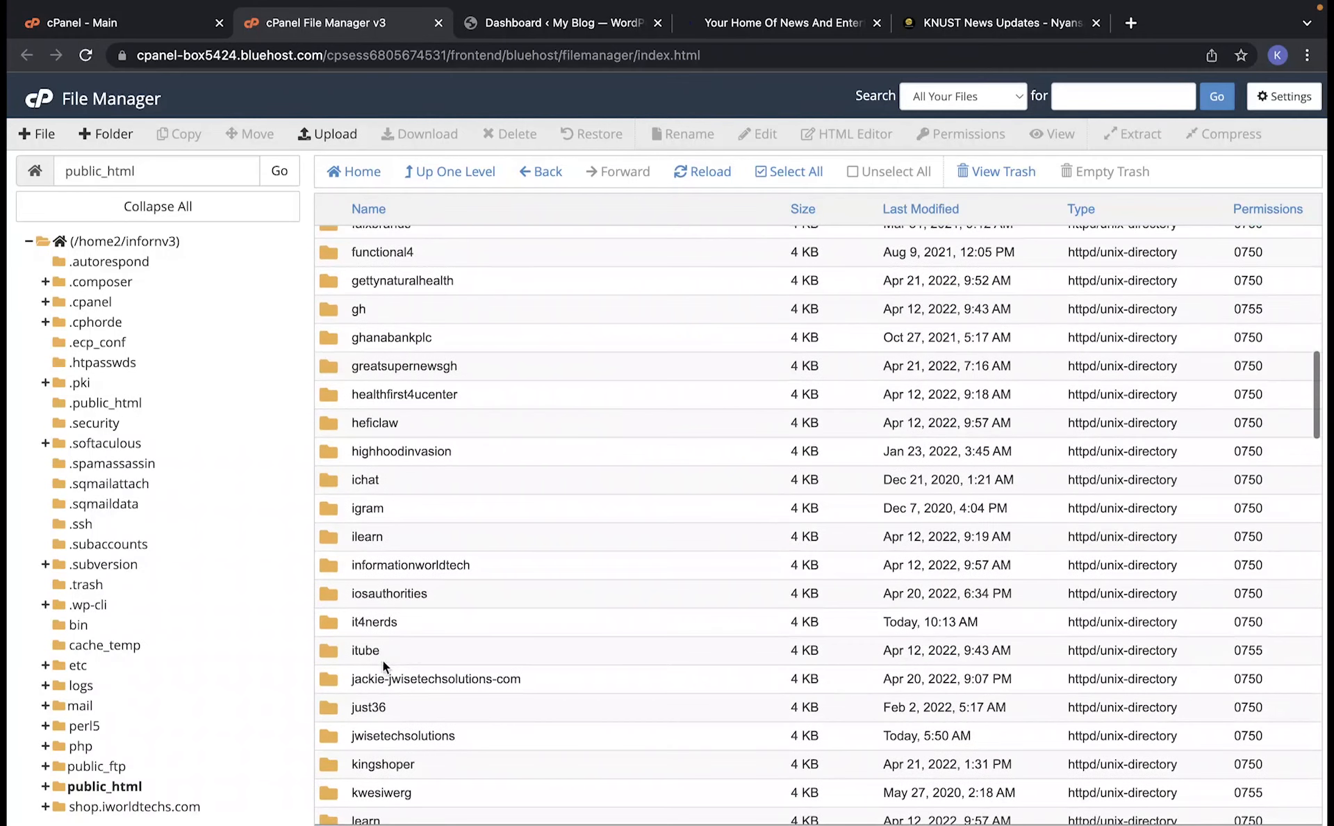
{"action": "double_click", "coordinate": [419, 623]}
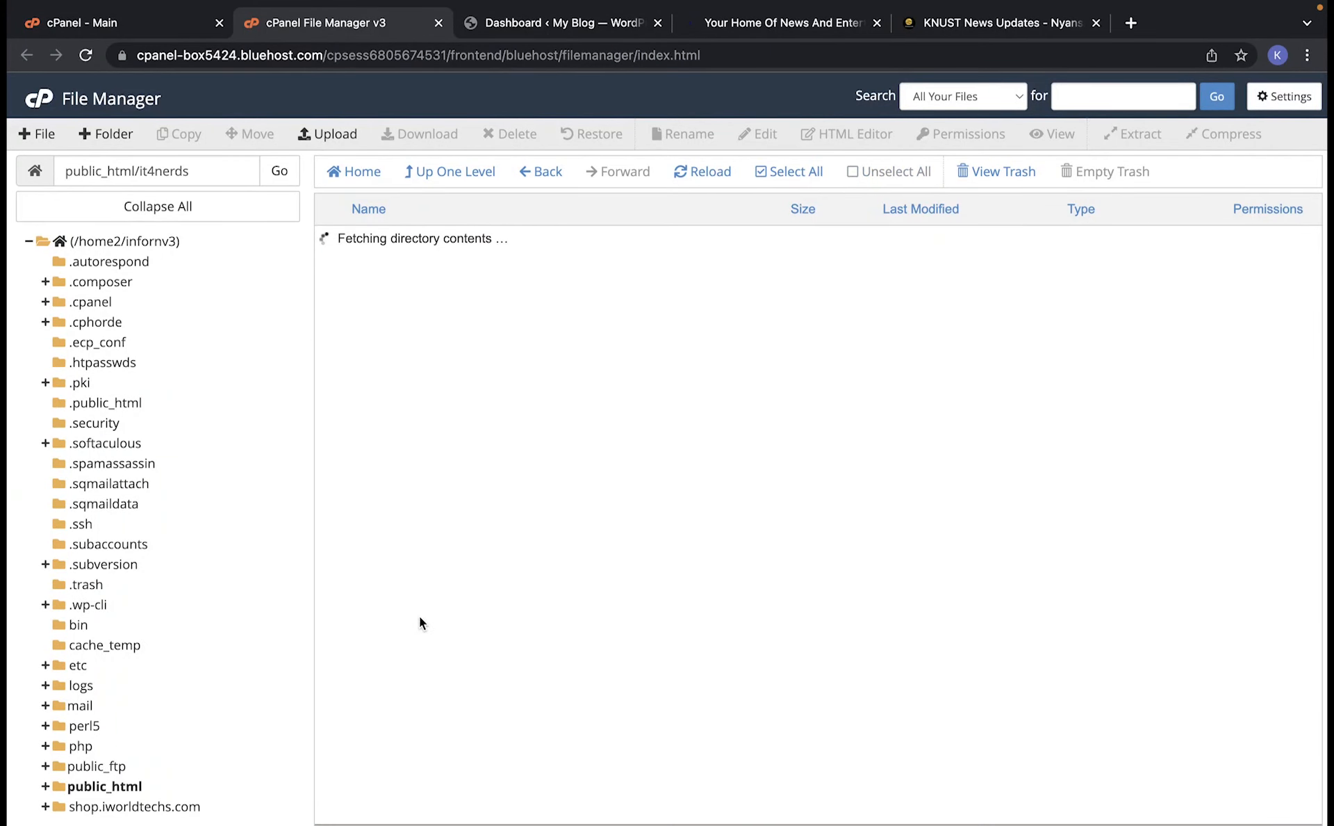
{"action": "scroll", "coordinate": [429, 581], "scroll_direction": "down", "scroll_amount": 1}
{"action": "scroll", "coordinate": [429, 580], "scroll_direction": "up", "scroll_amount": 1}
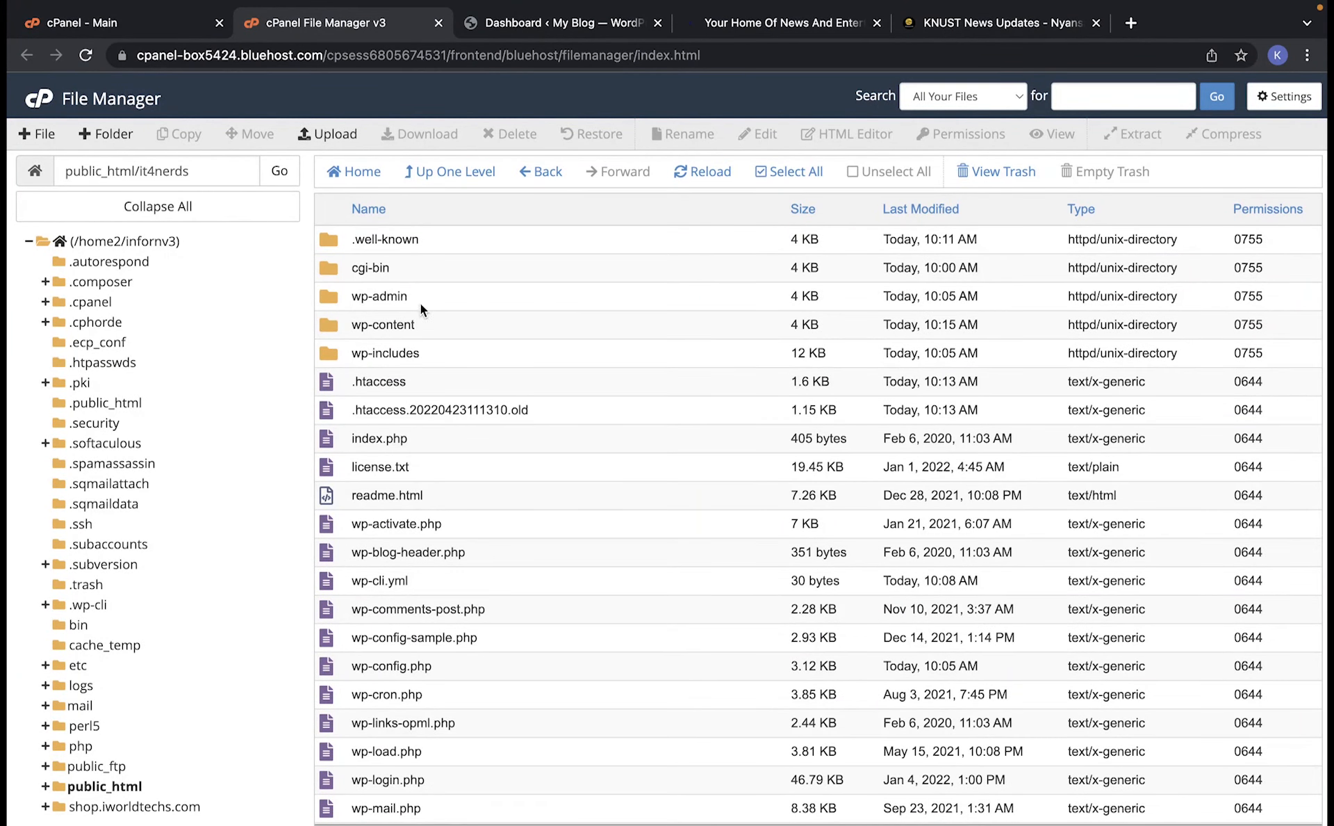
{"action": "left_click", "coordinate": [477, 331]}
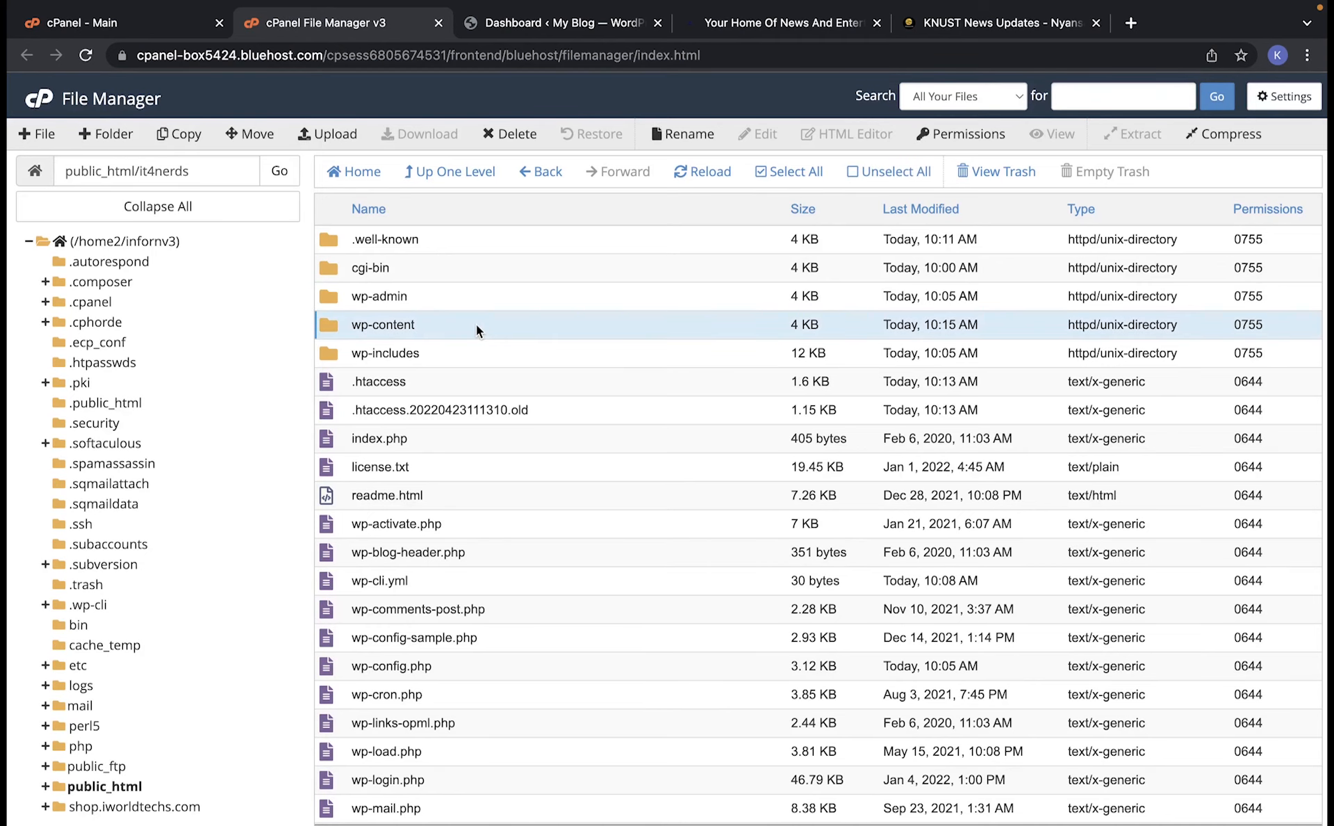
{"action": "double_click", "coordinate": [518, 328]}
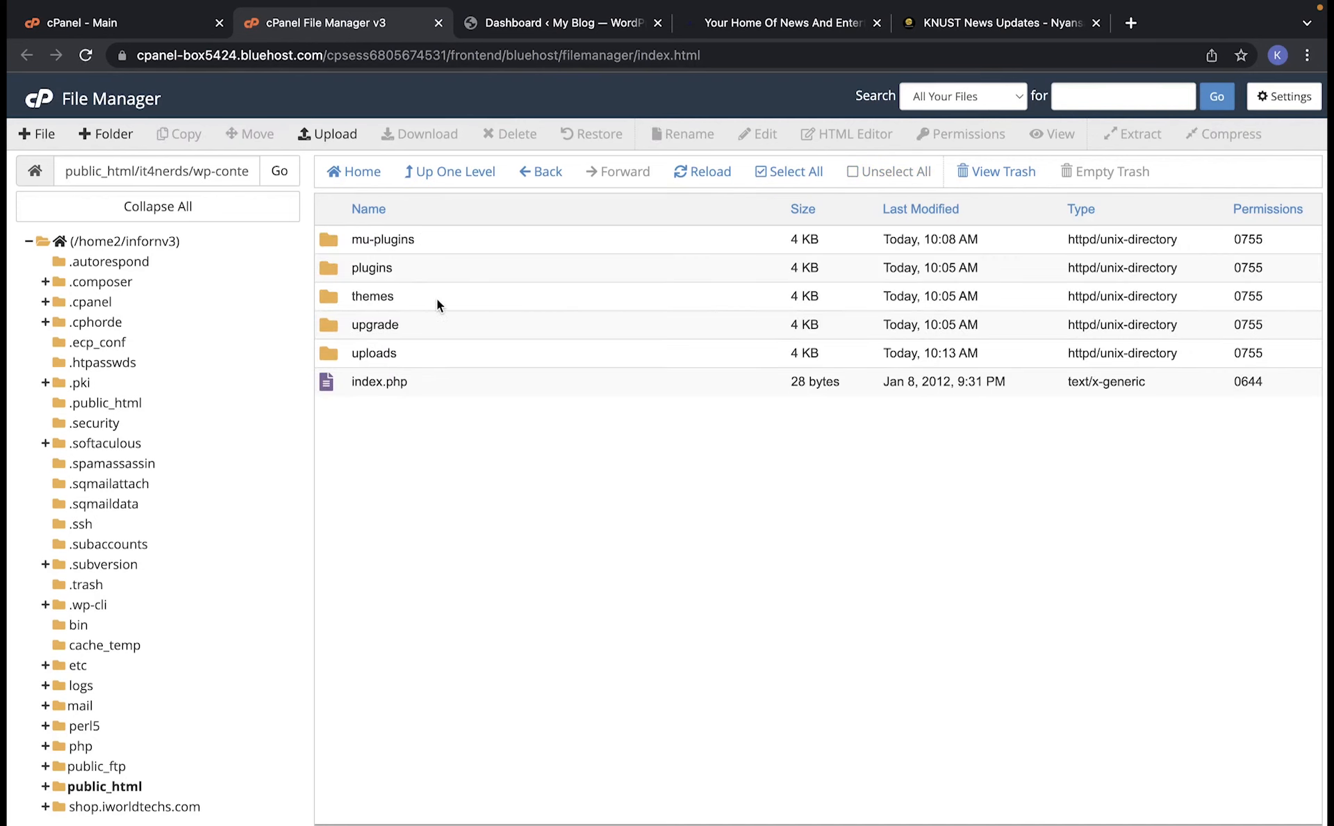
{"action": "double_click", "coordinate": [434, 298]}
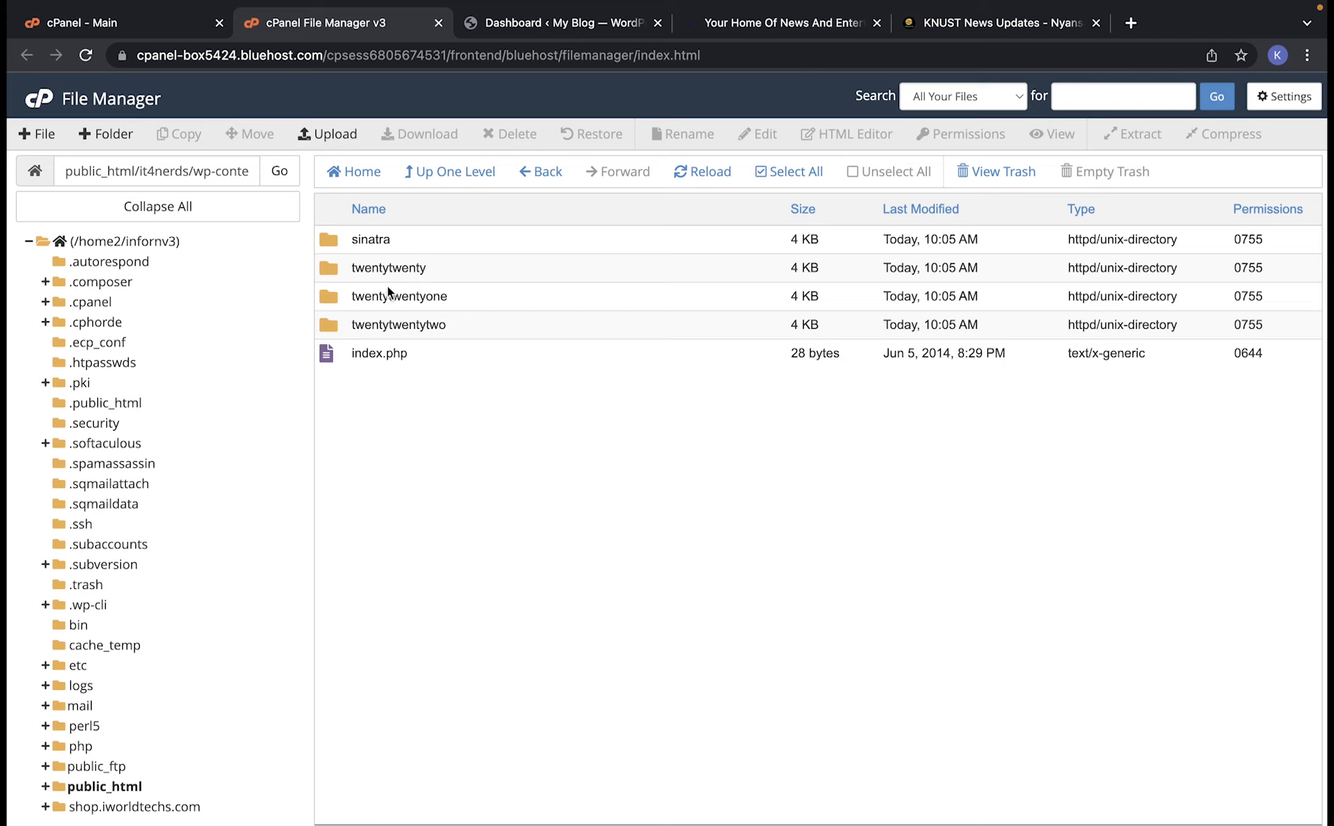
- Open Appearance > Themes in the WordPress dashboard
{"action": "left_click", "coordinate": [132, 31]}
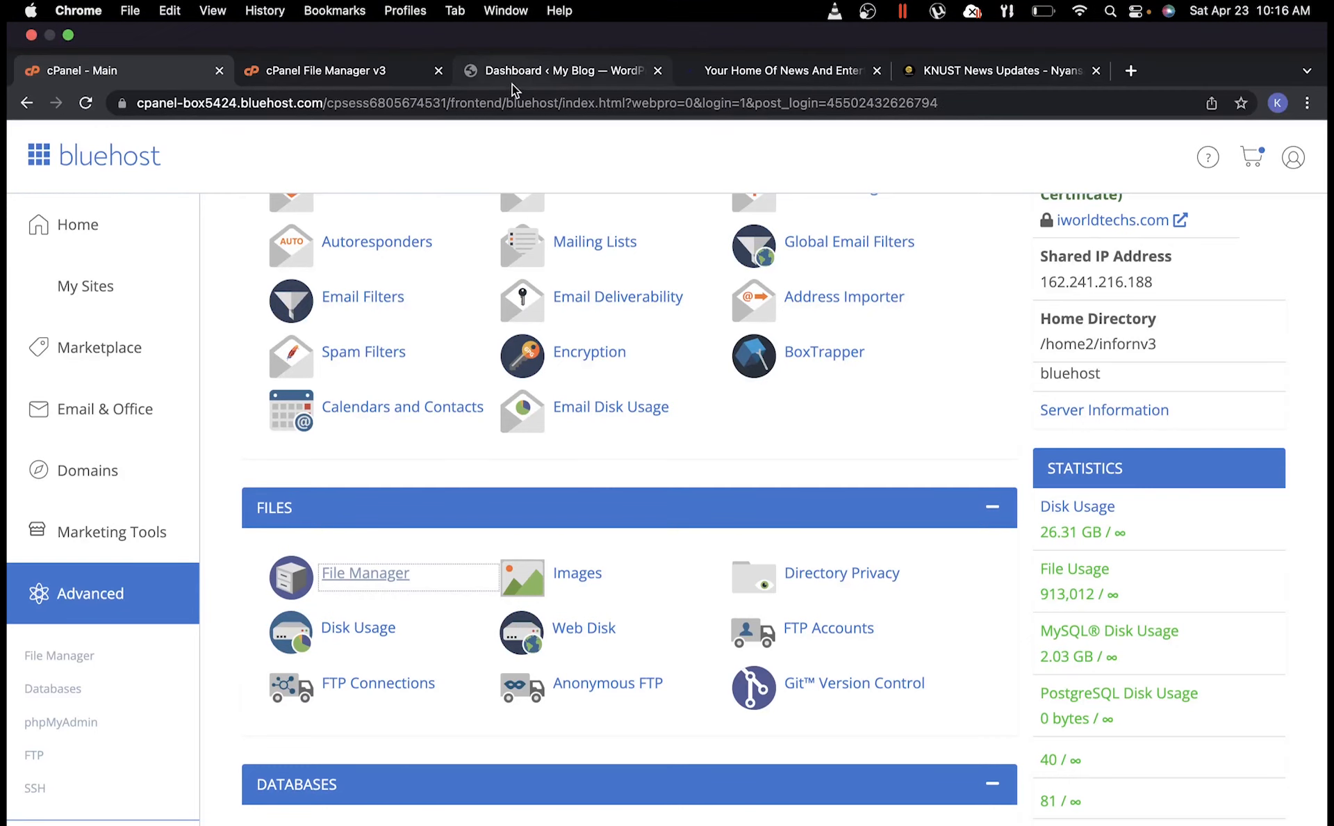
{"action": "left_click", "coordinate": [514, 26]}
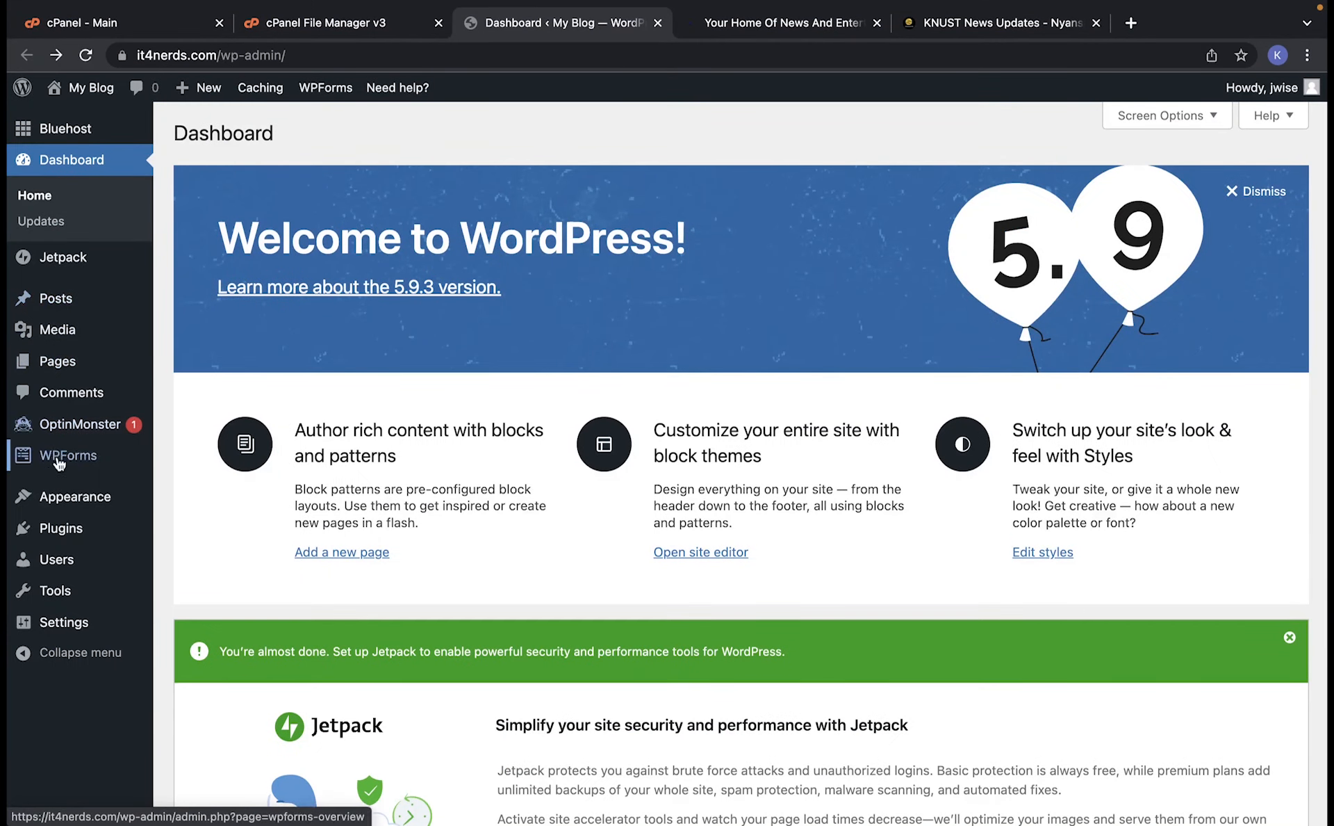
{"action": "mouse_move", "coordinate": [59, 499]}
{"action": "left_click", "coordinate": [226, 504]}
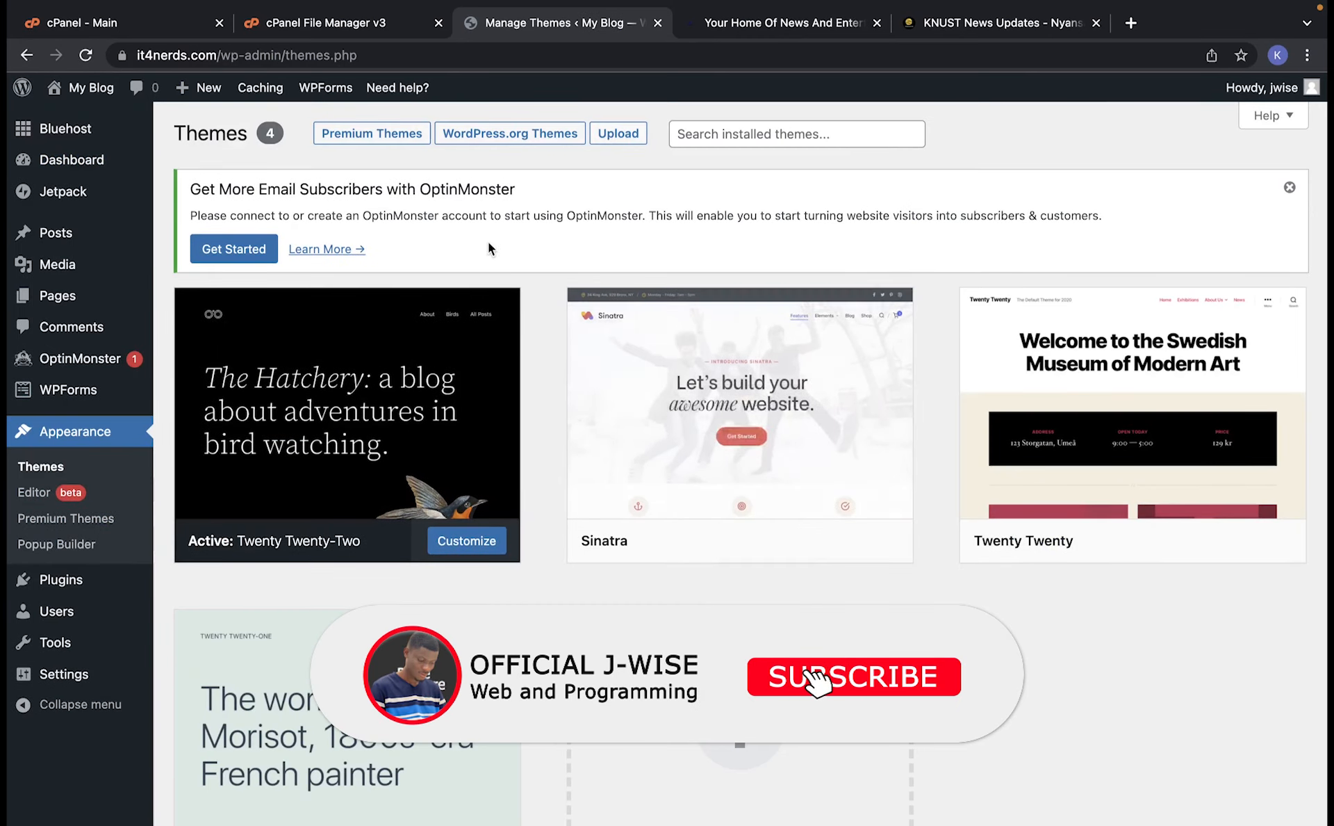
- Compare the File Manager theme folders with WordPress's themes, Twenty Twenty-Two being active
{"action": "left_click", "coordinate": [369, 31]}
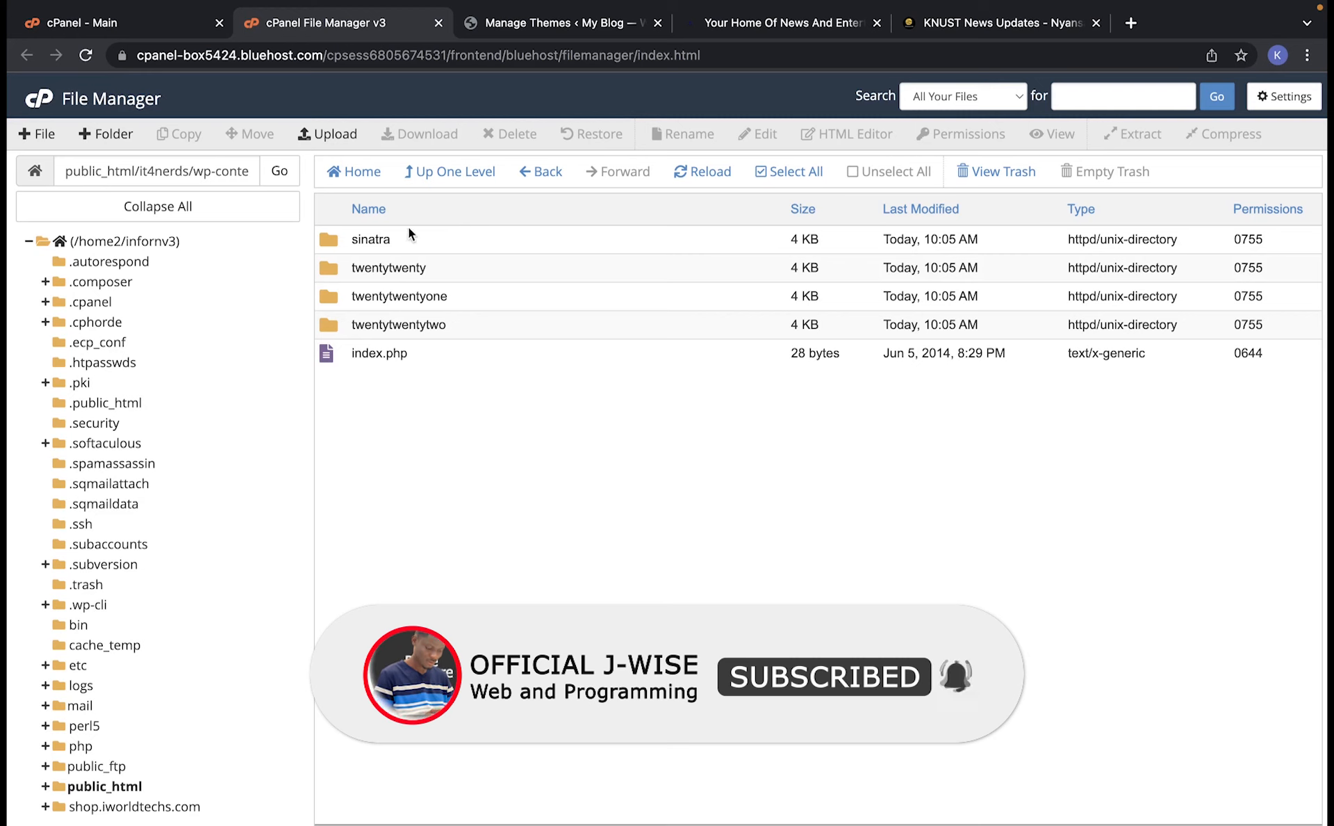
{"action": "left_click", "coordinate": [484, 25]}
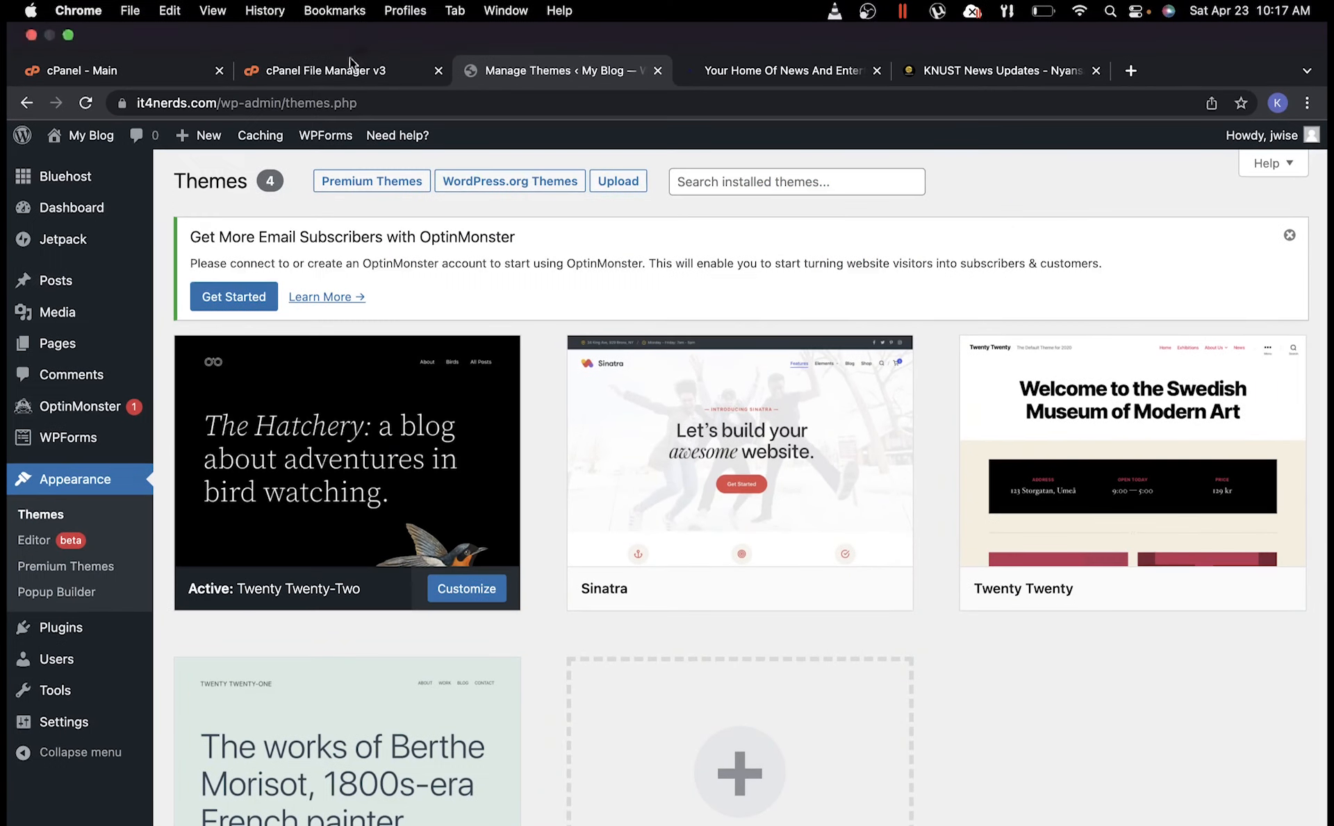
{"action": "left_click", "coordinate": [346, 77]}
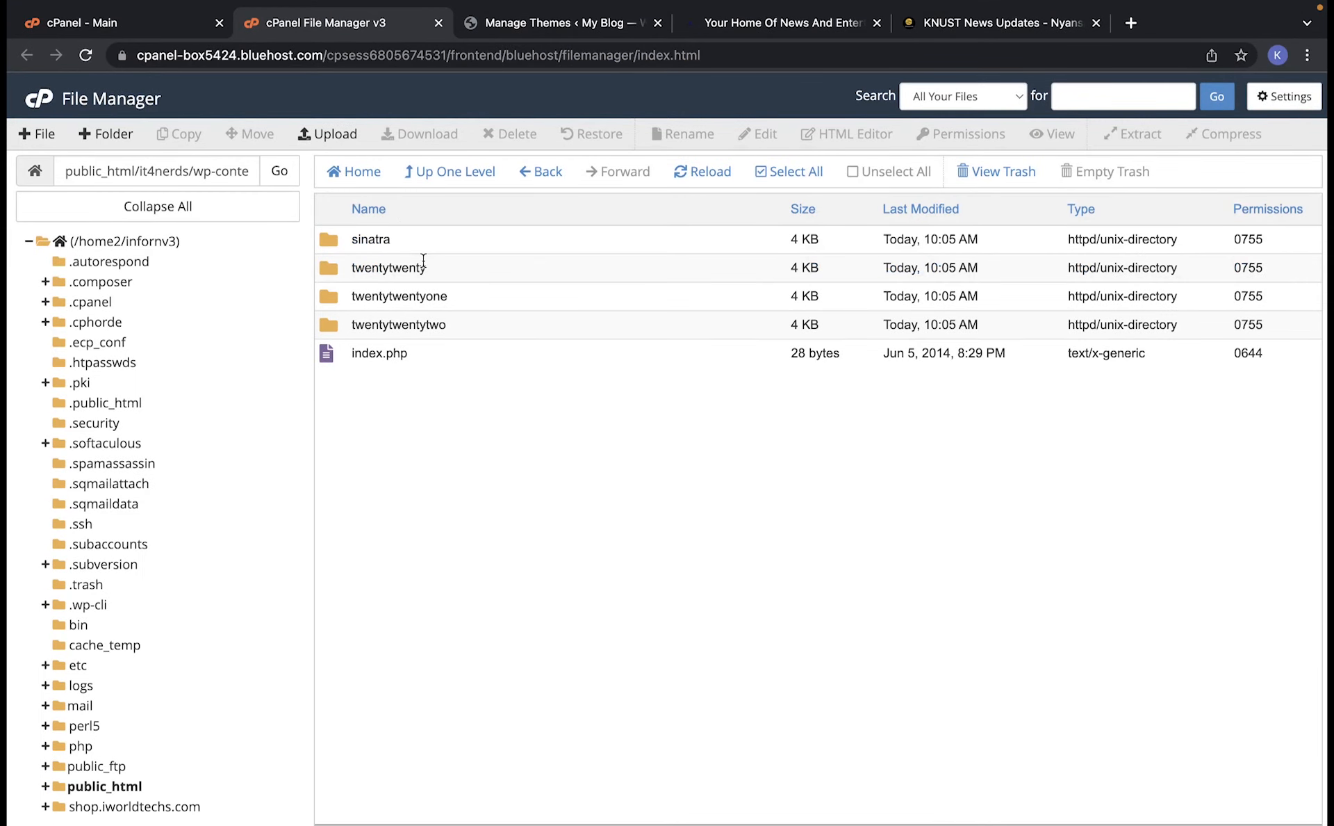
{"action": "left_click", "coordinate": [451, 327]}
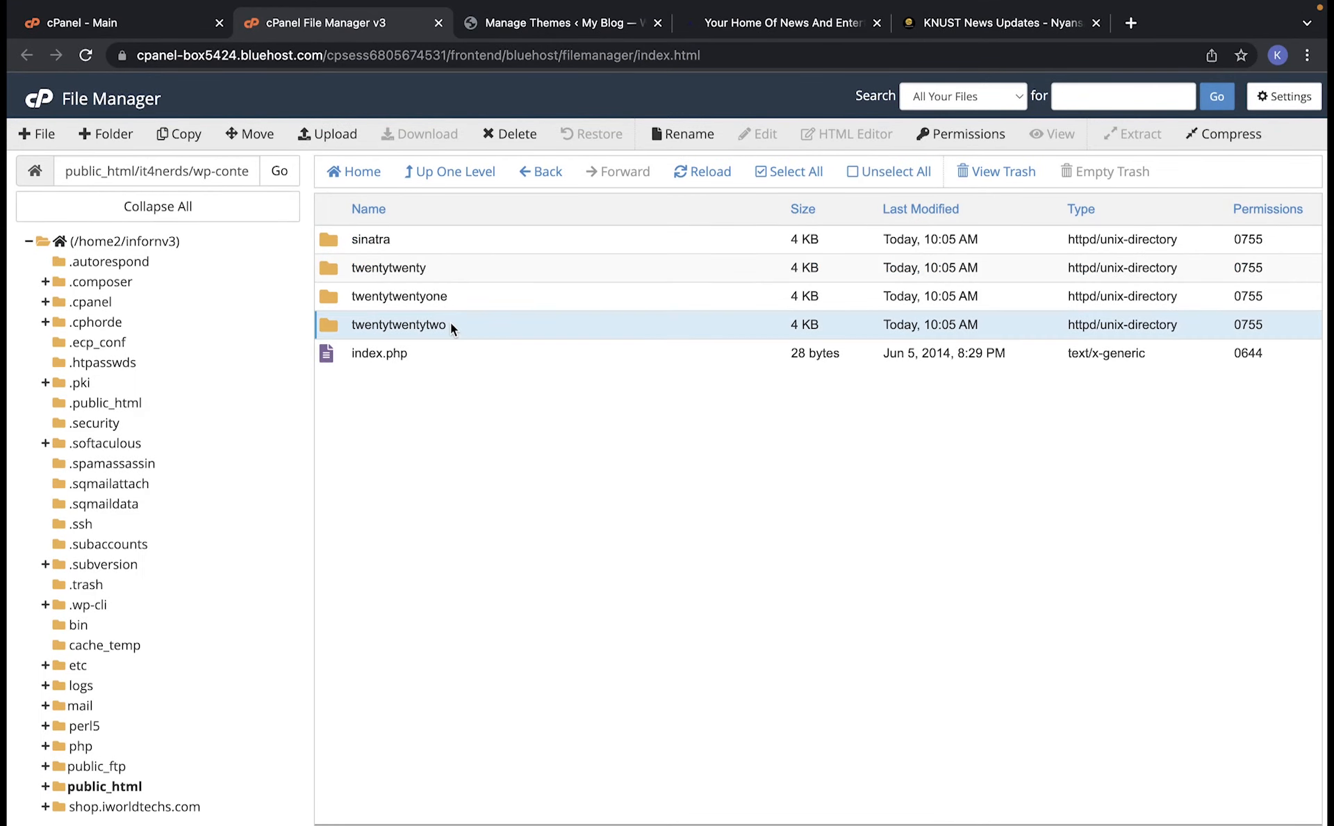
{"action": "left_click", "coordinate": [529, 23]}
{"action": "mouse_move", "coordinate": [689, 478]}
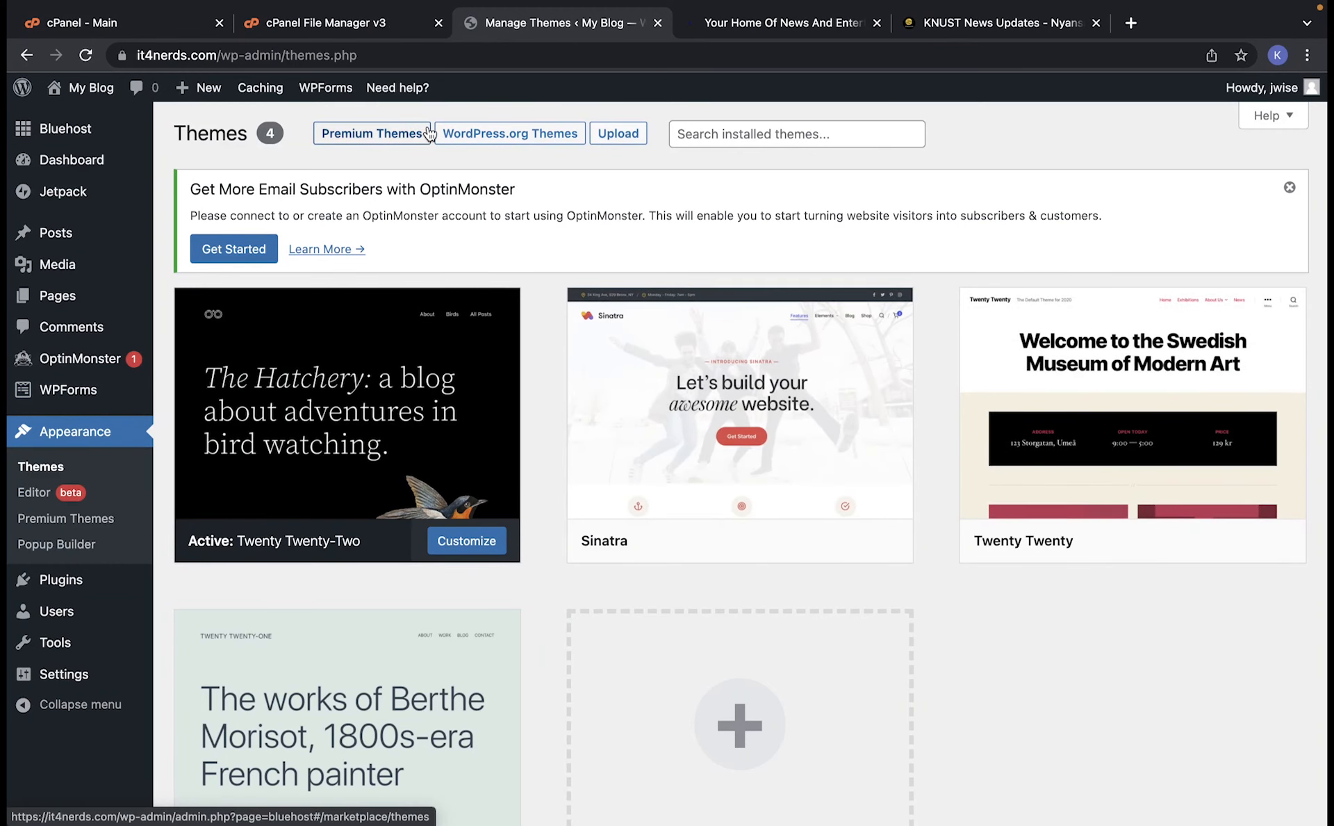
{"action": "left_click", "coordinate": [340, 28]}
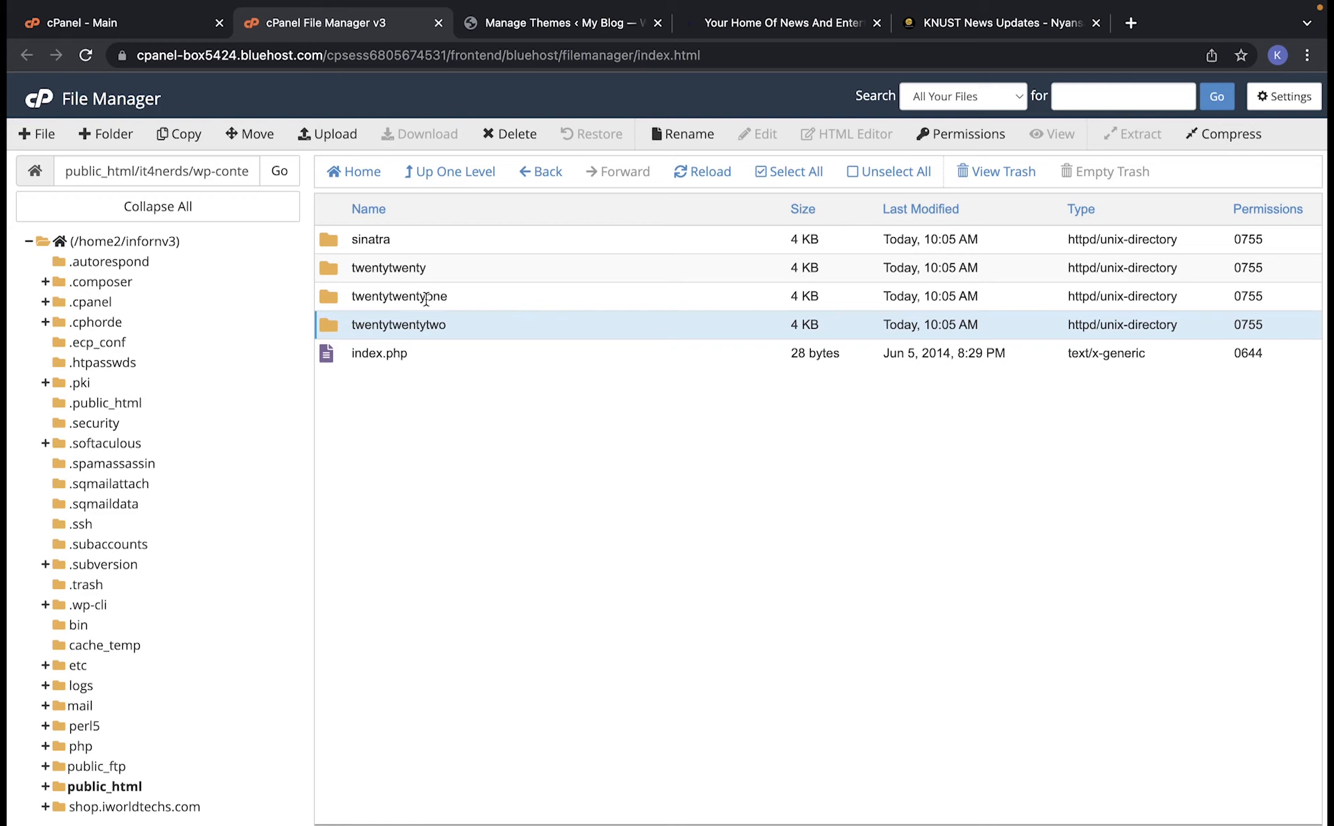
- Permanently delete the sinatra, twentytwenty and twentytwentyone folders, skipping the trash, then reload WordPress Themes
{"action": "left_click", "coordinate": [499, 298]}
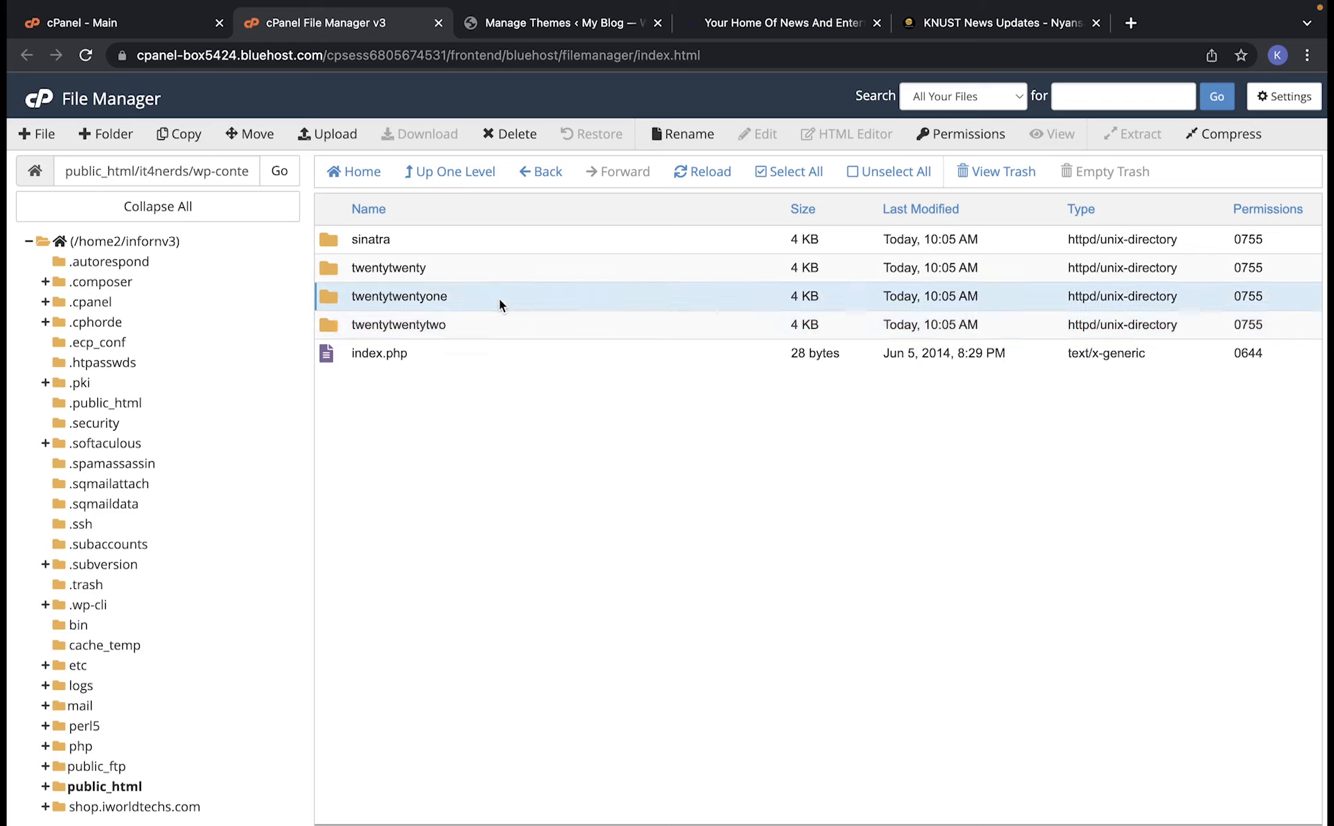
{"action": "left_click", "coordinate": [443, 247]}
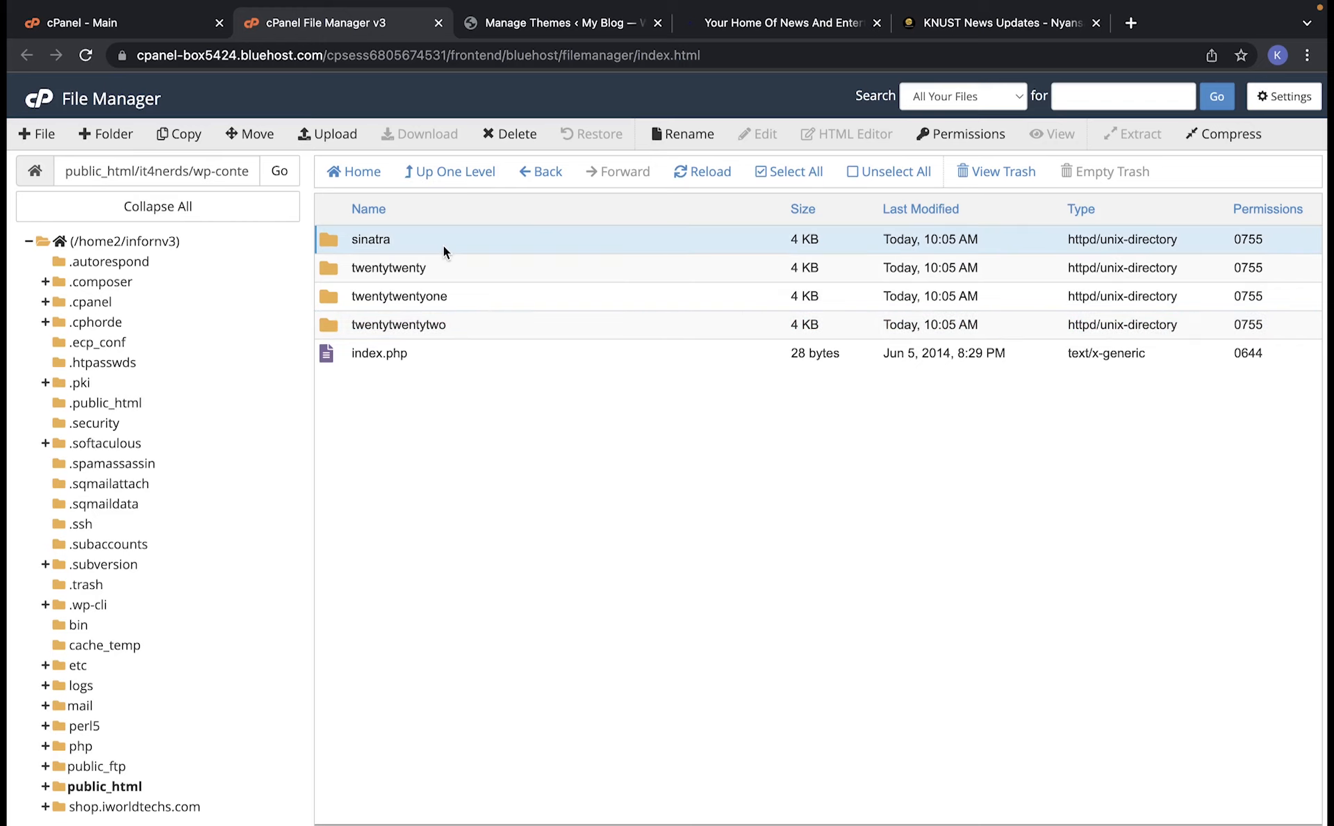
{"action": "key", "text": "shift"}
{"action": "left_click", "coordinate": [462, 300], "text": "shift"}
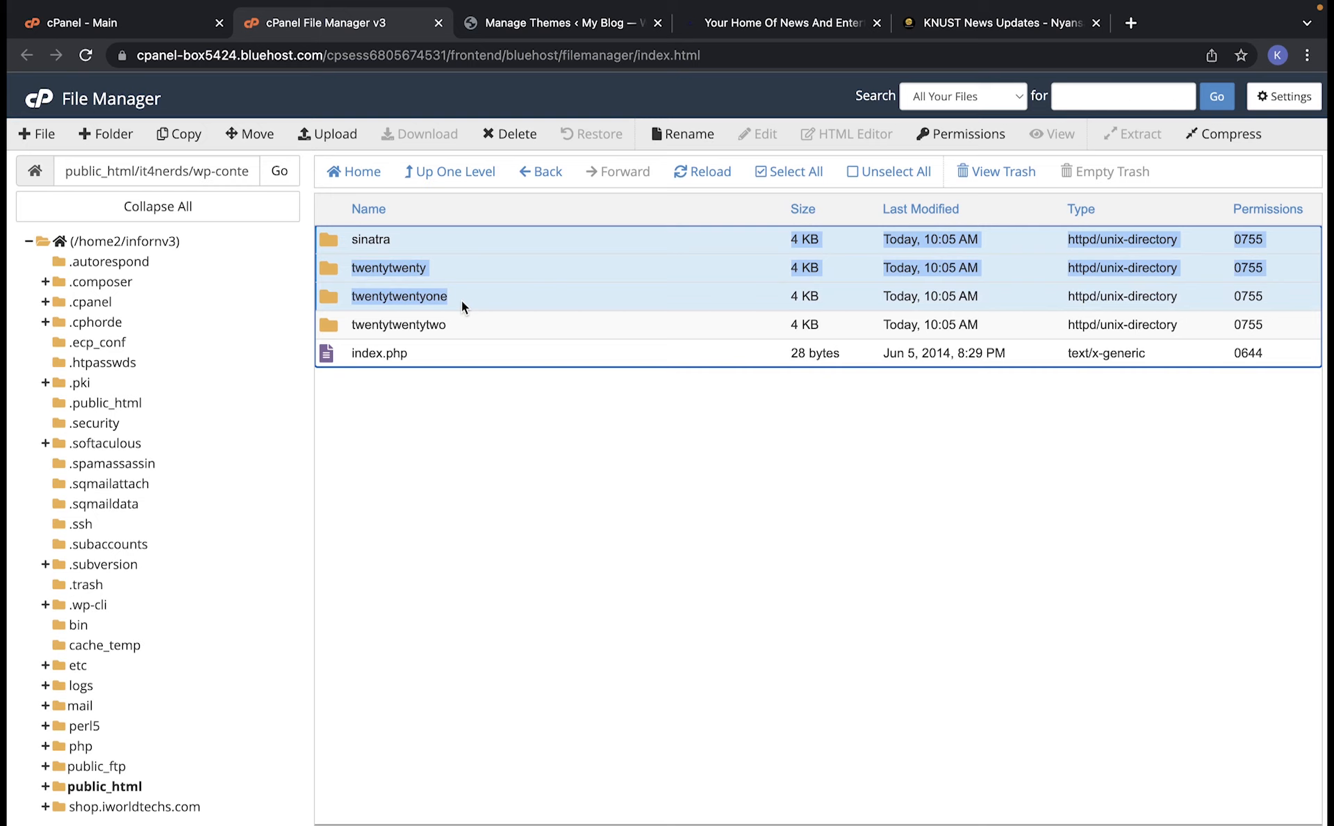
{"action": "left_click", "coordinate": [498, 133]}
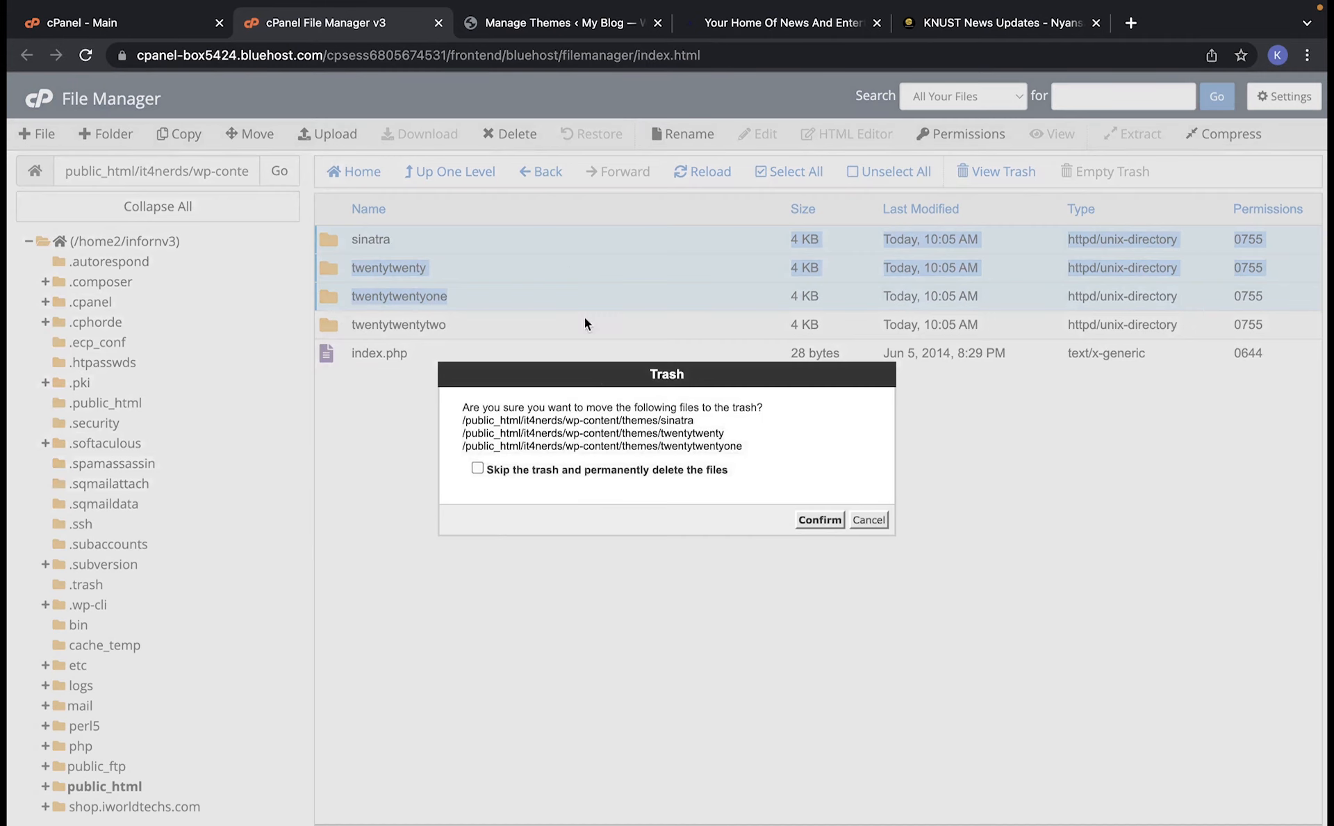
{"action": "left_click", "coordinate": [570, 467]}
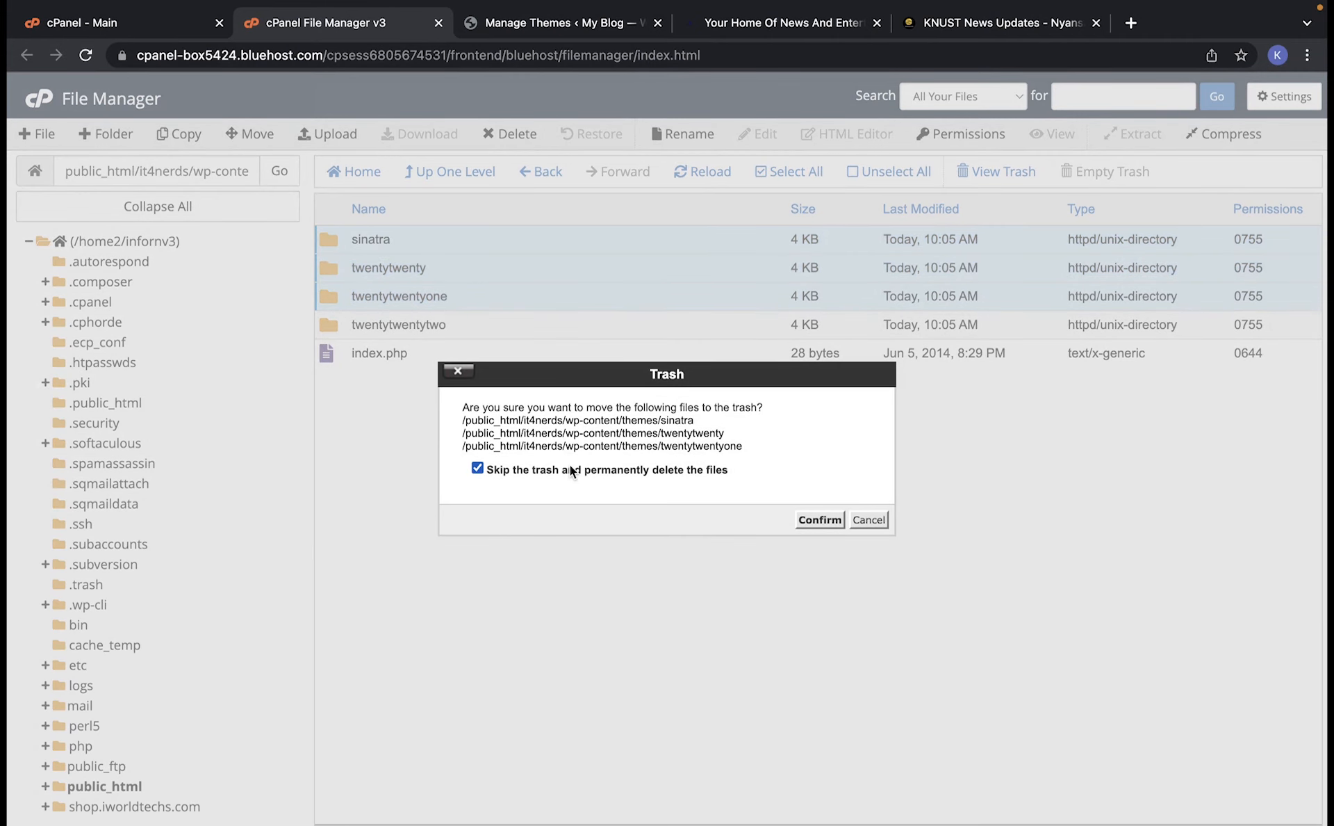
{"action": "left_click", "coordinate": [827, 521]}
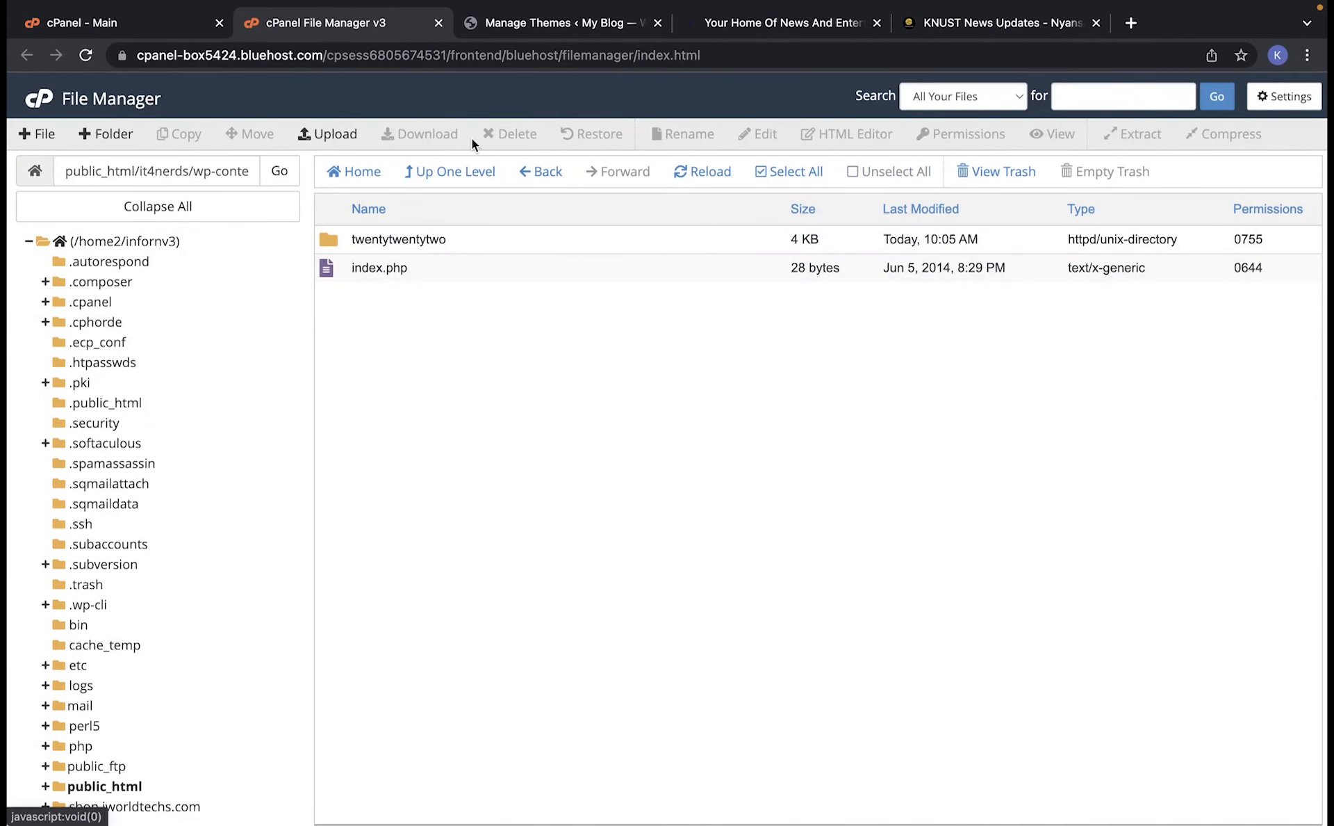
{"action": "left_click", "coordinate": [499, 50]}
{"action": "left_click", "coordinate": [502, 25]}
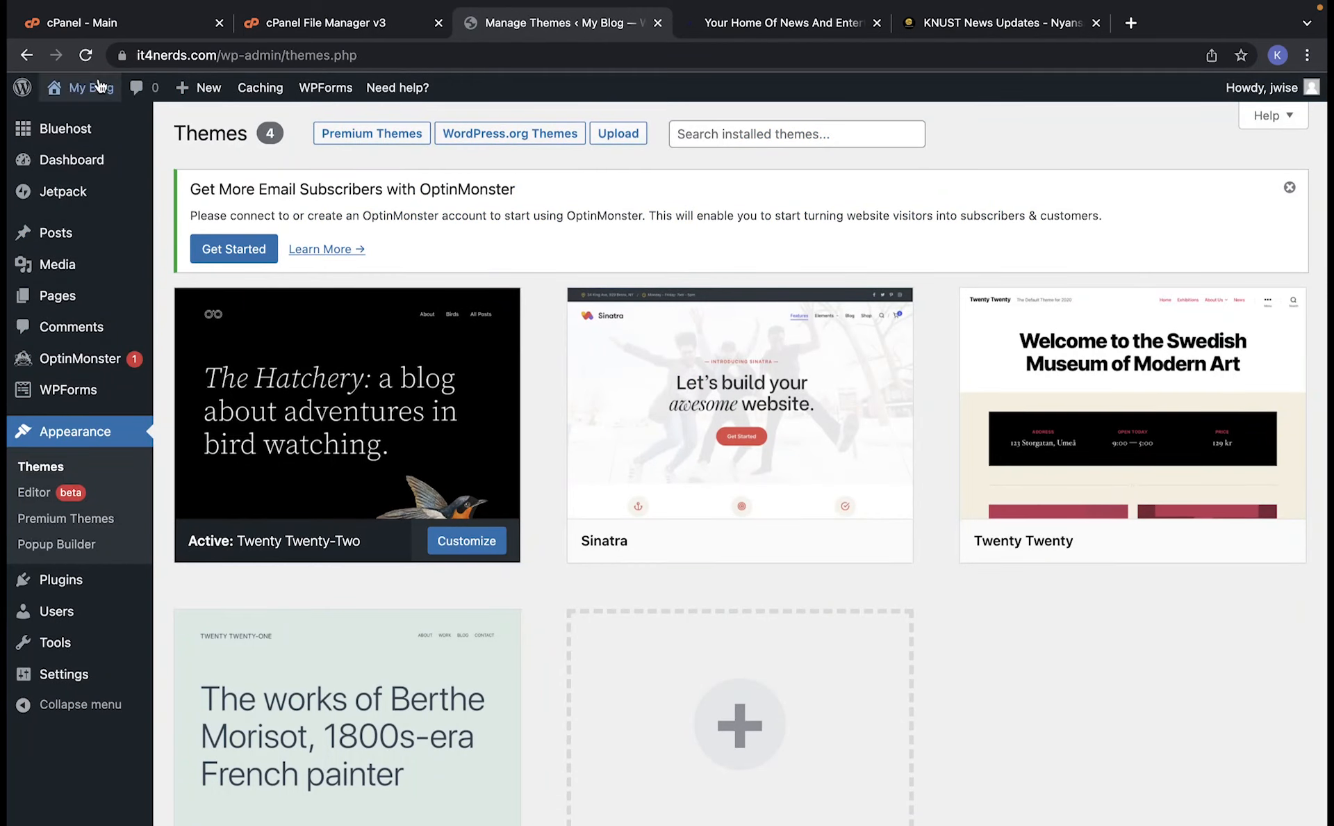
- Reload WordPress Themes to confirm only Twenty Twenty-Two remains, then go back to File Manager
{"action": "left_click", "coordinate": [93, 60]}
{"action": "mouse_move", "coordinate": [8, 1]}
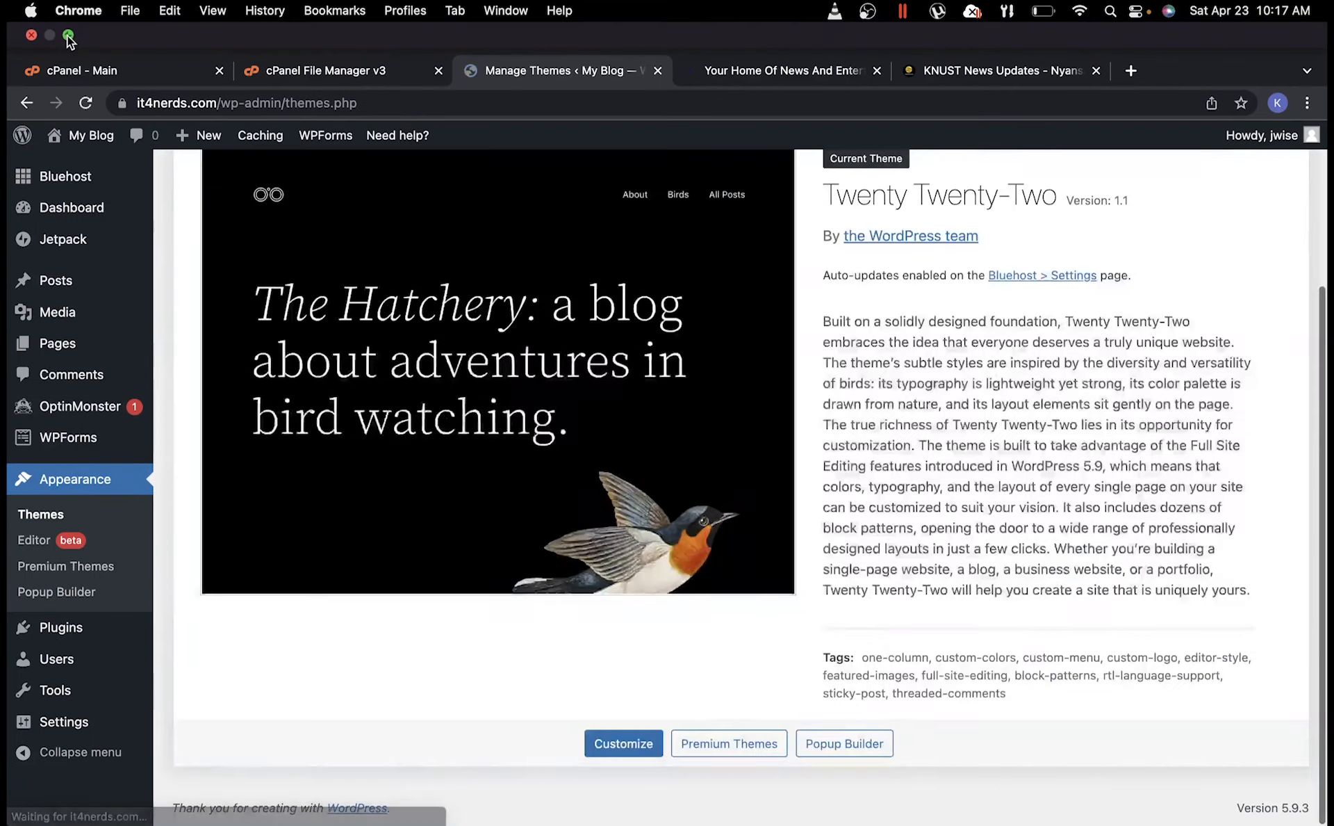
{"action": "left_click", "coordinate": [68, 35]}
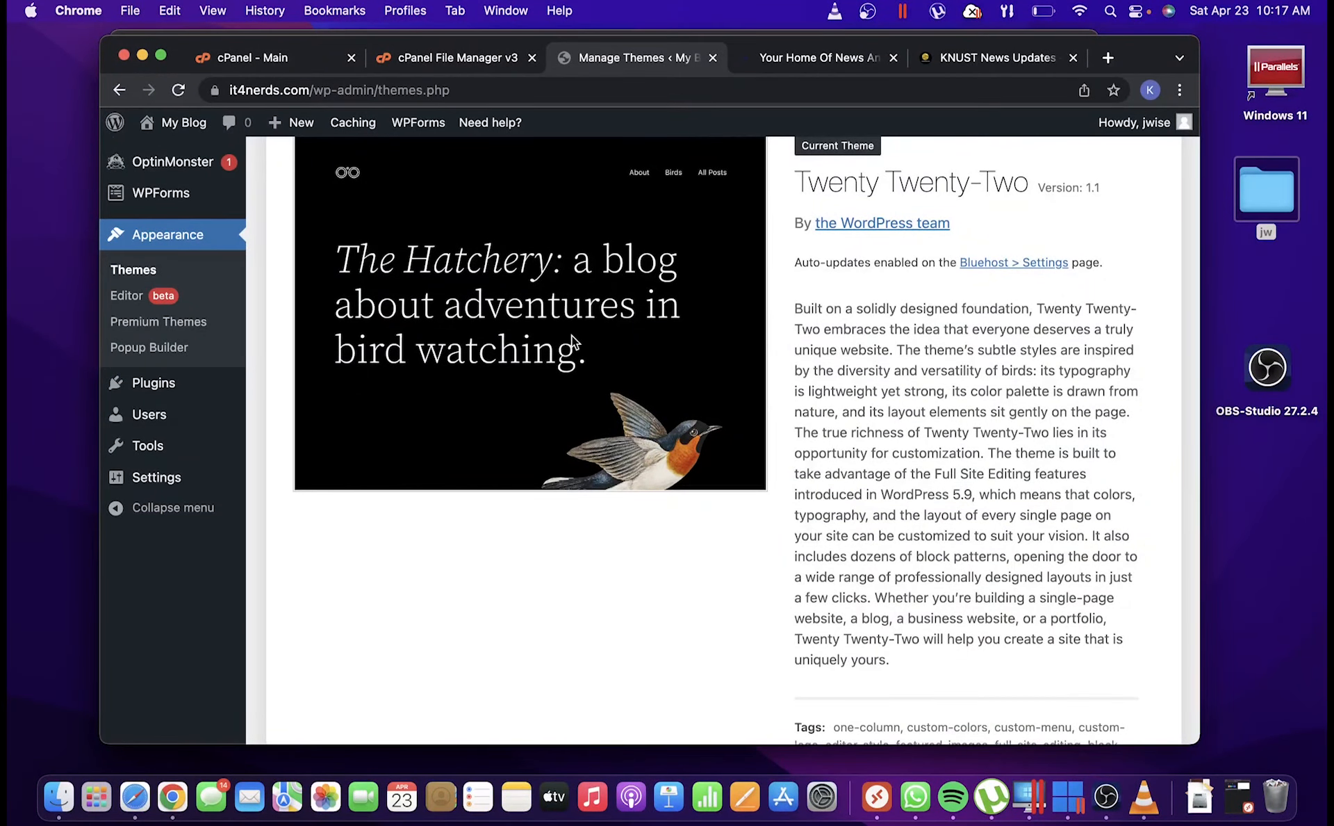
{"action": "scroll", "coordinate": [838, 356], "scroll_direction": "up", "scroll_amount": 2}
{"action": "scroll", "coordinate": [839, 356], "scroll_direction": "up", "scroll_amount": 3}
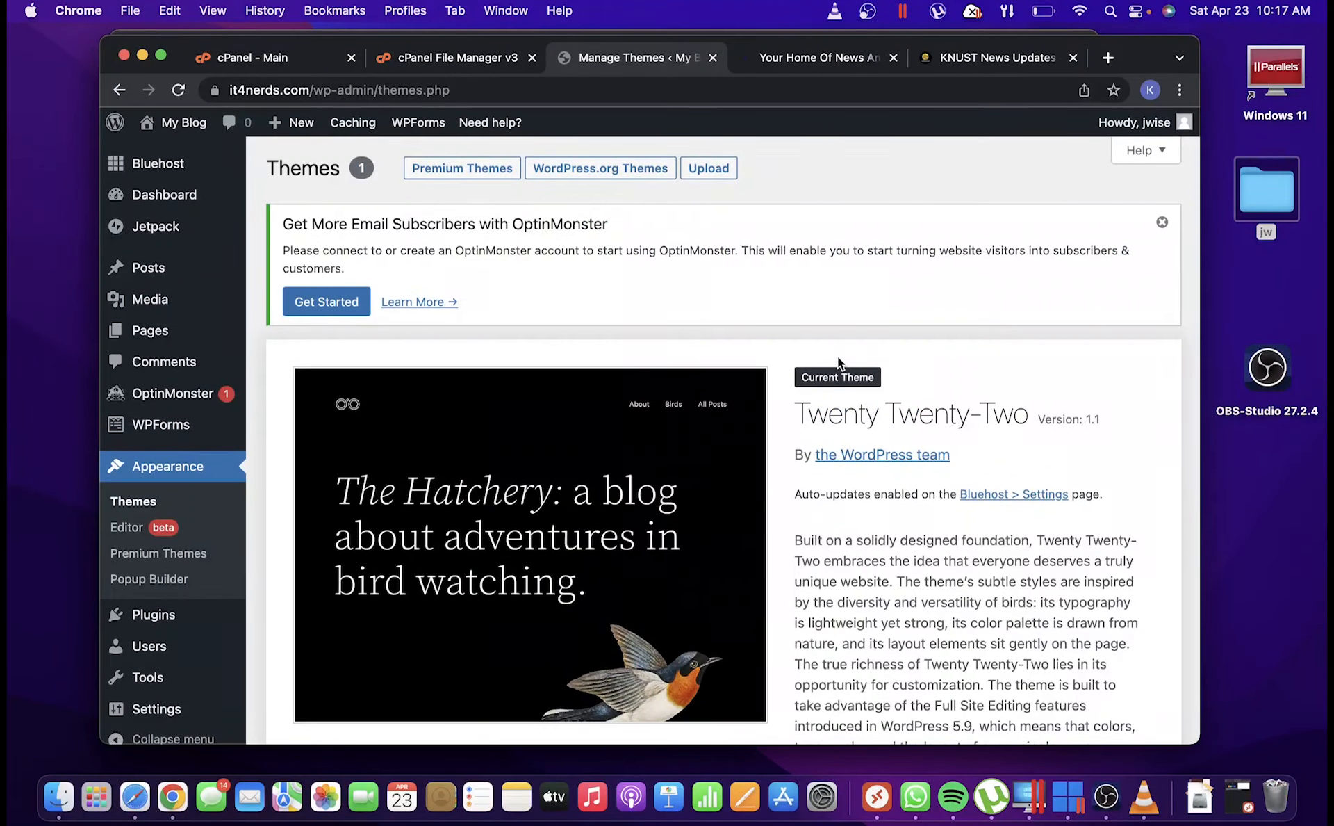
{"action": "scroll", "coordinate": [839, 356], "scroll_direction": "down", "scroll_amount": 3}
{"action": "scroll", "coordinate": [806, 316], "scroll_direction": "down", "scroll_amount": 3}
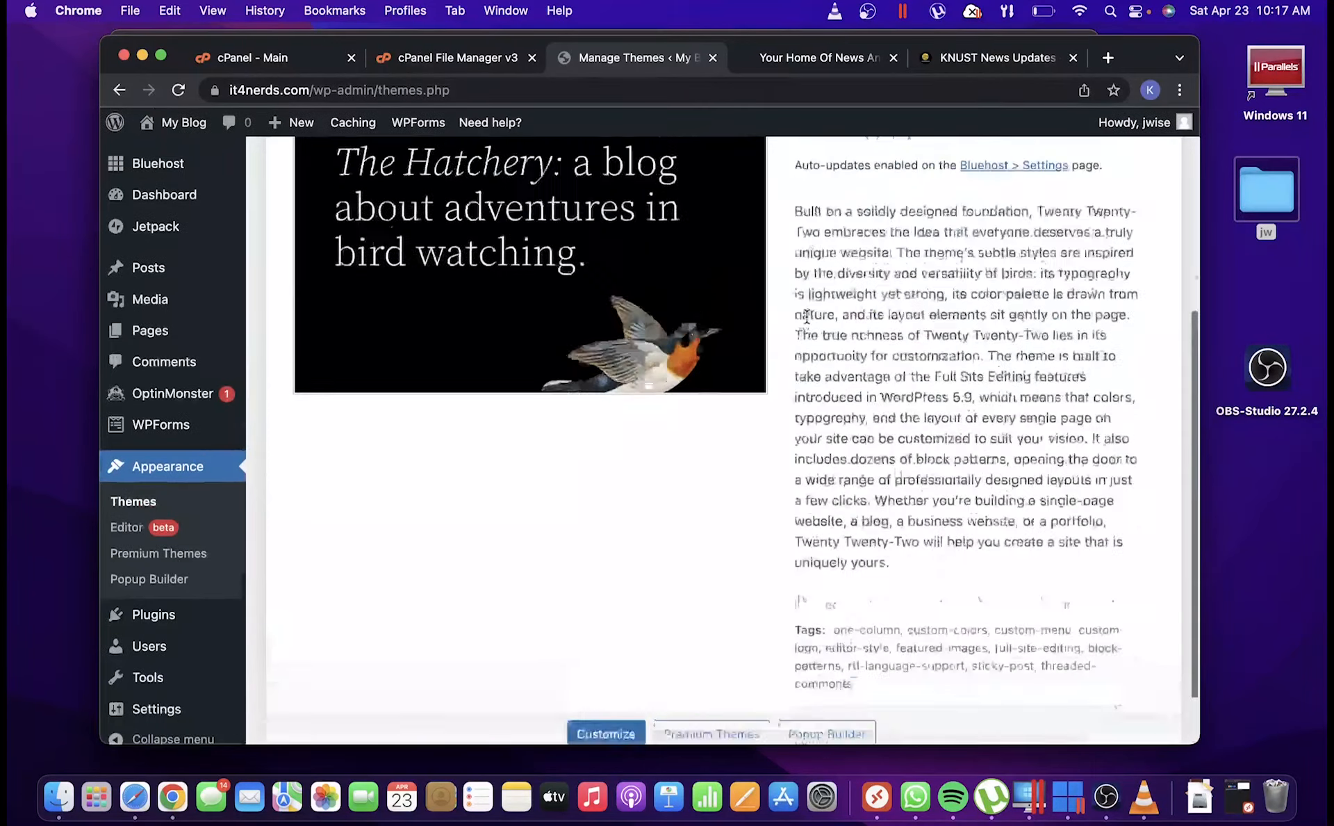
{"action": "scroll", "coordinate": [782, 315], "scroll_direction": "up", "scroll_amount": 5}
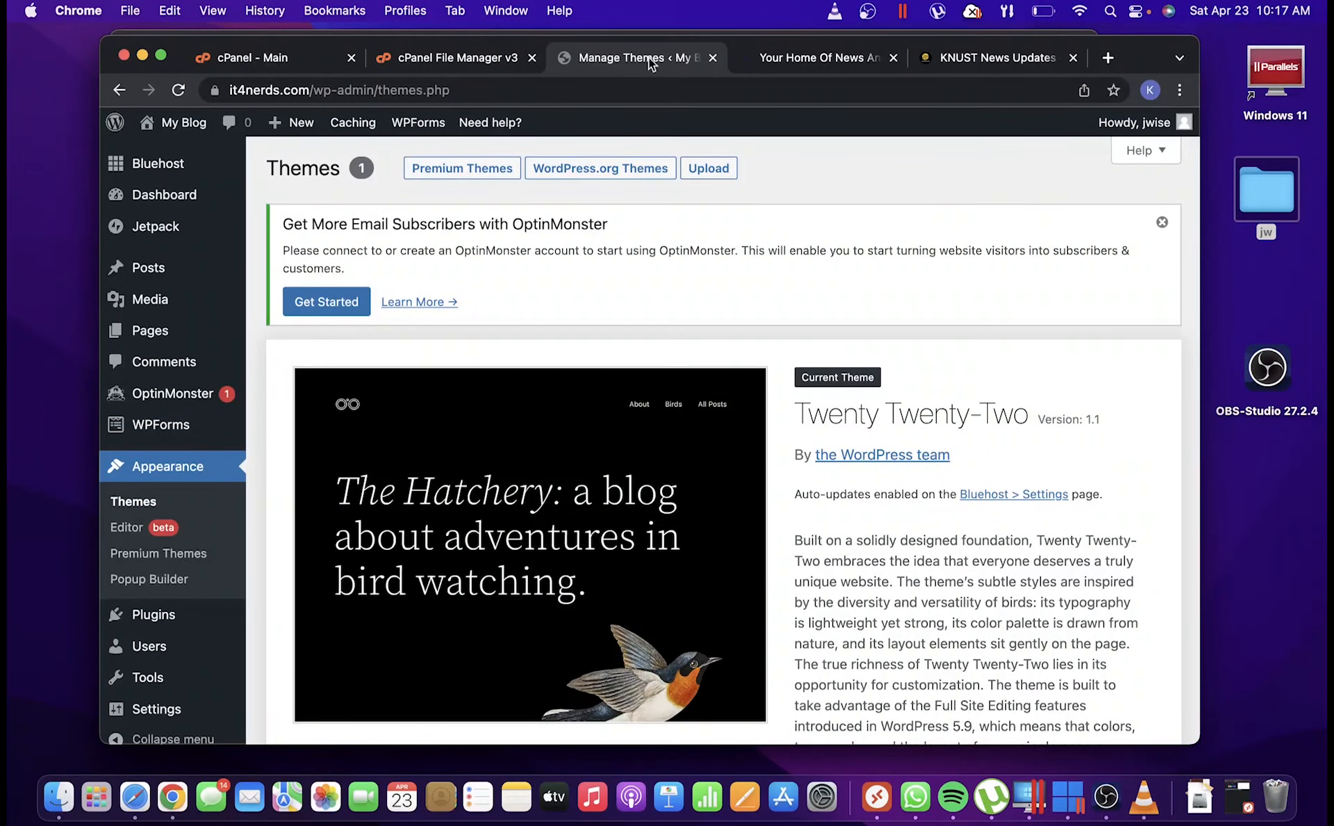
{"action": "left_click", "coordinate": [498, 61]}
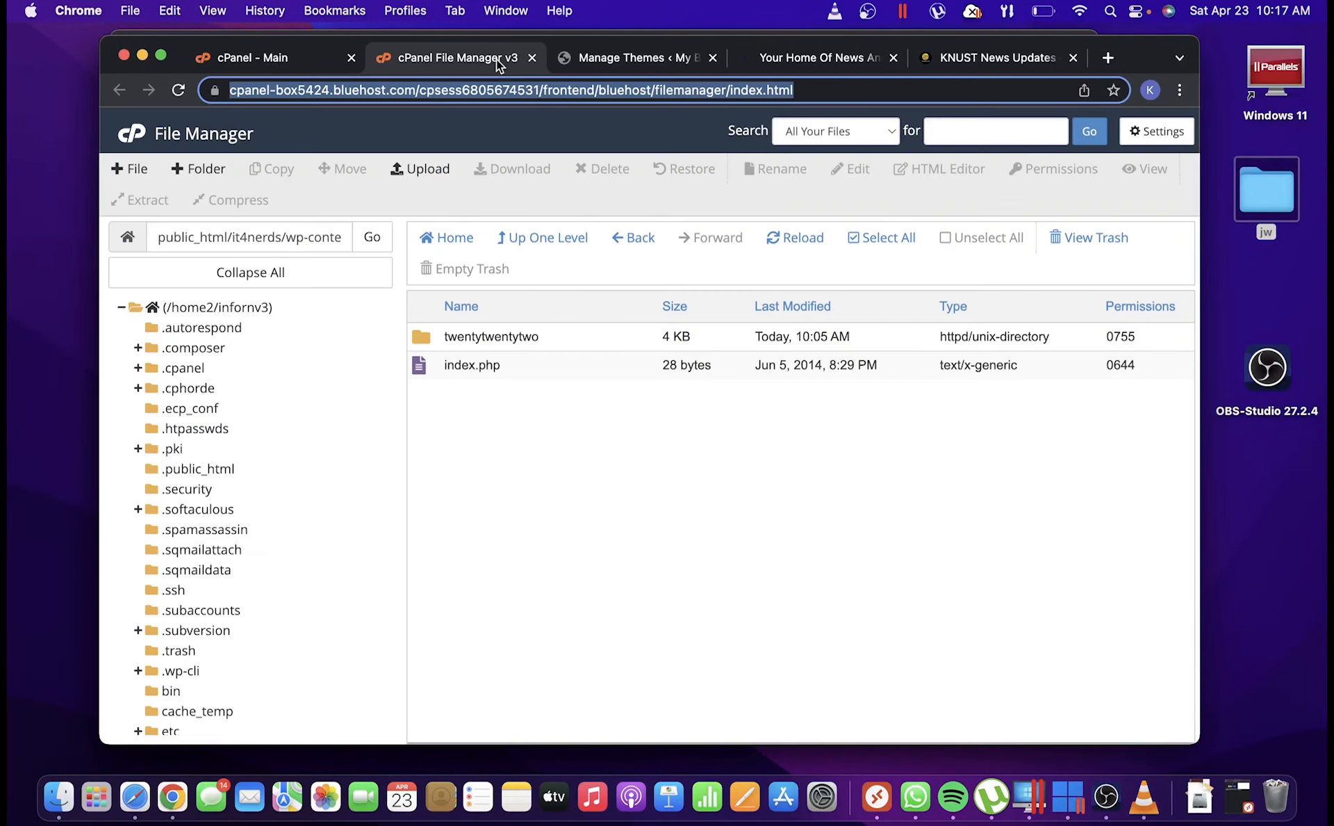
- Go up three levels to public_html and scroll down to the nyansapormedia folder
{"action": "left_click", "coordinate": [520, 239]}
{"action": "left_click", "coordinate": [521, 239]}
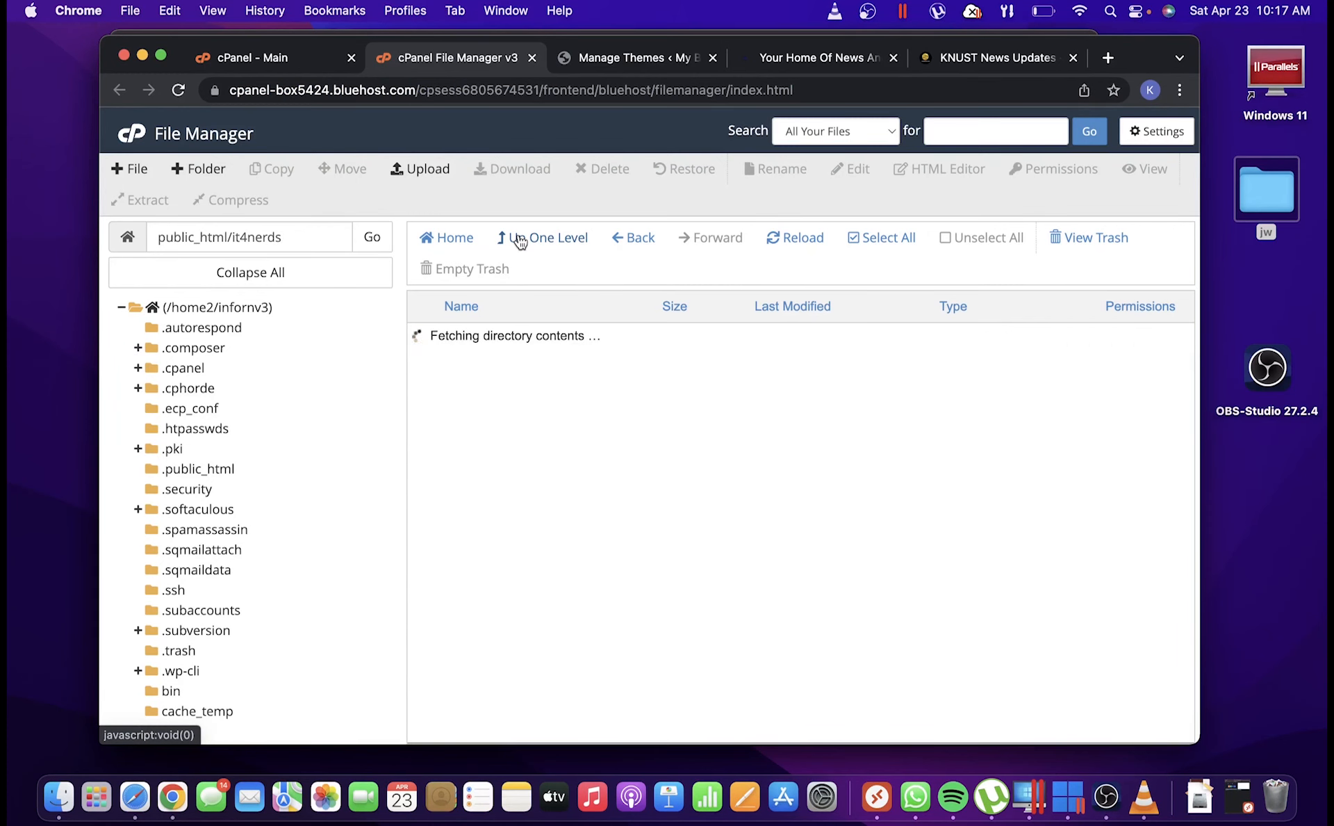
{"action": "left_click", "coordinate": [521, 239]}
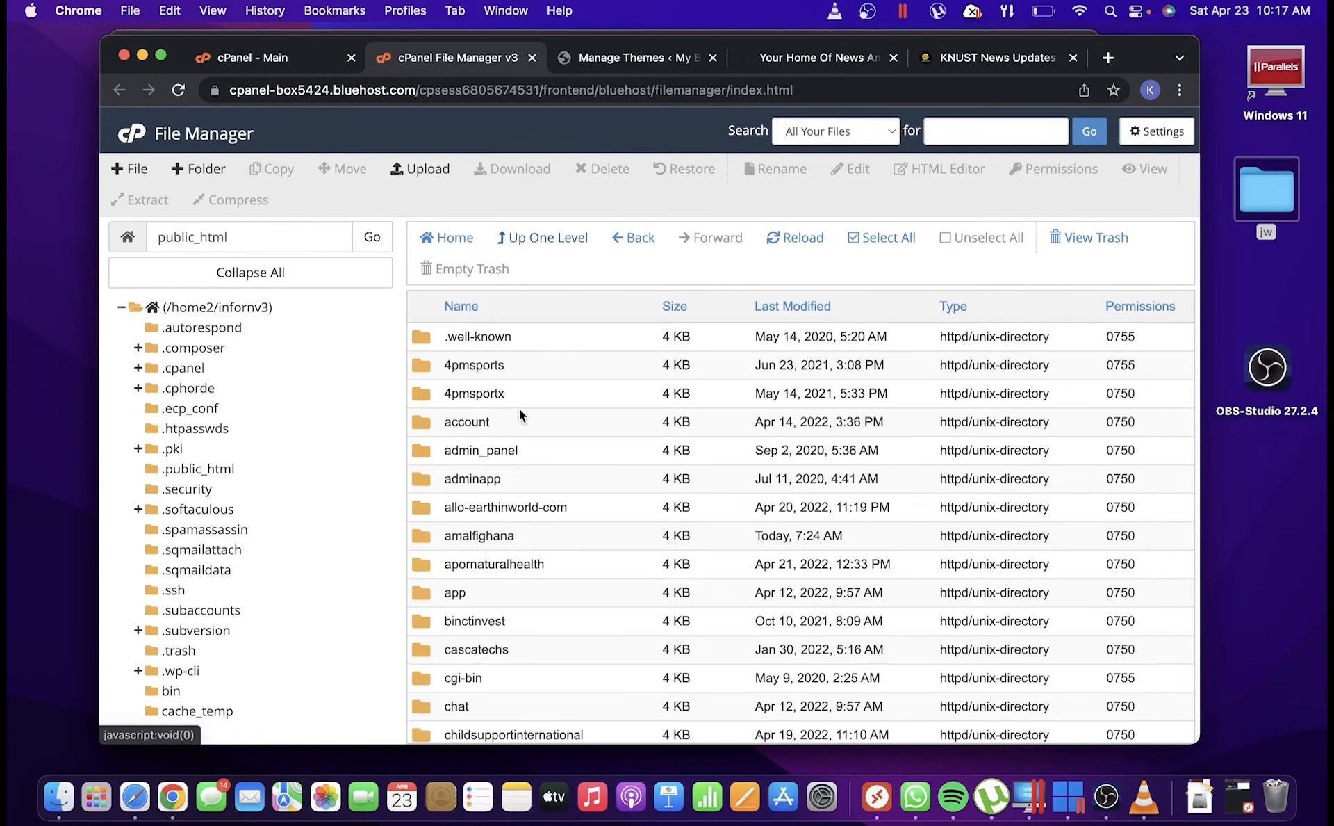
{"action": "scroll", "coordinate": [513, 521], "scroll_direction": "down", "scroll_amount": 4}
{"action": "scroll", "coordinate": [513, 522], "scroll_direction": "down", "scroll_amount": 10}
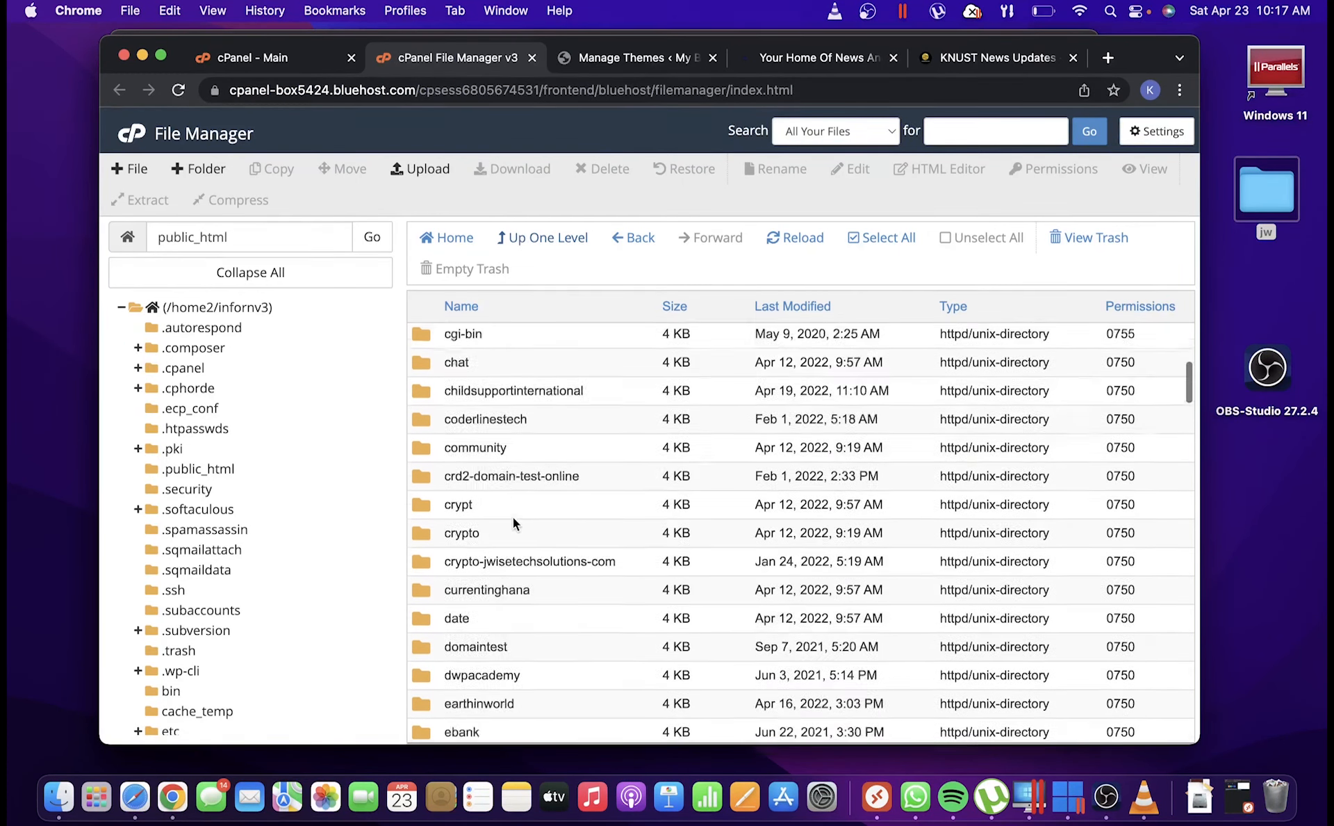
{"action": "scroll", "coordinate": [513, 525], "scroll_direction": "down", "scroll_amount": 3}
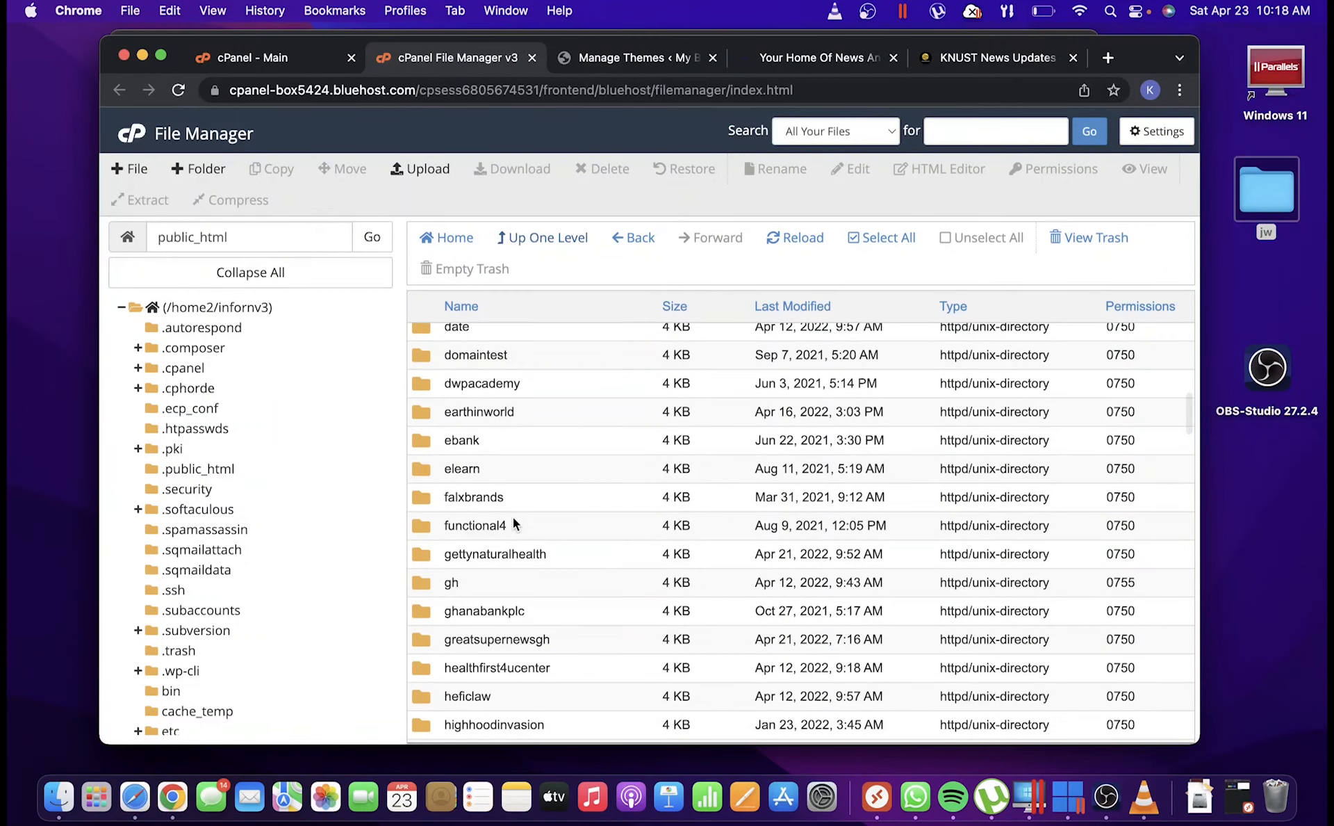
{"action": "scroll", "coordinate": [513, 525], "scroll_direction": "down", "scroll_amount": 2}
{"action": "scroll", "coordinate": [483, 547], "scroll_direction": "up", "scroll_amount": 3}
{"action": "scroll", "coordinate": [483, 546], "scroll_direction": "up", "scroll_amount": 15}
{"action": "scroll", "coordinate": [482, 546], "scroll_direction": "down", "scroll_amount": 17}
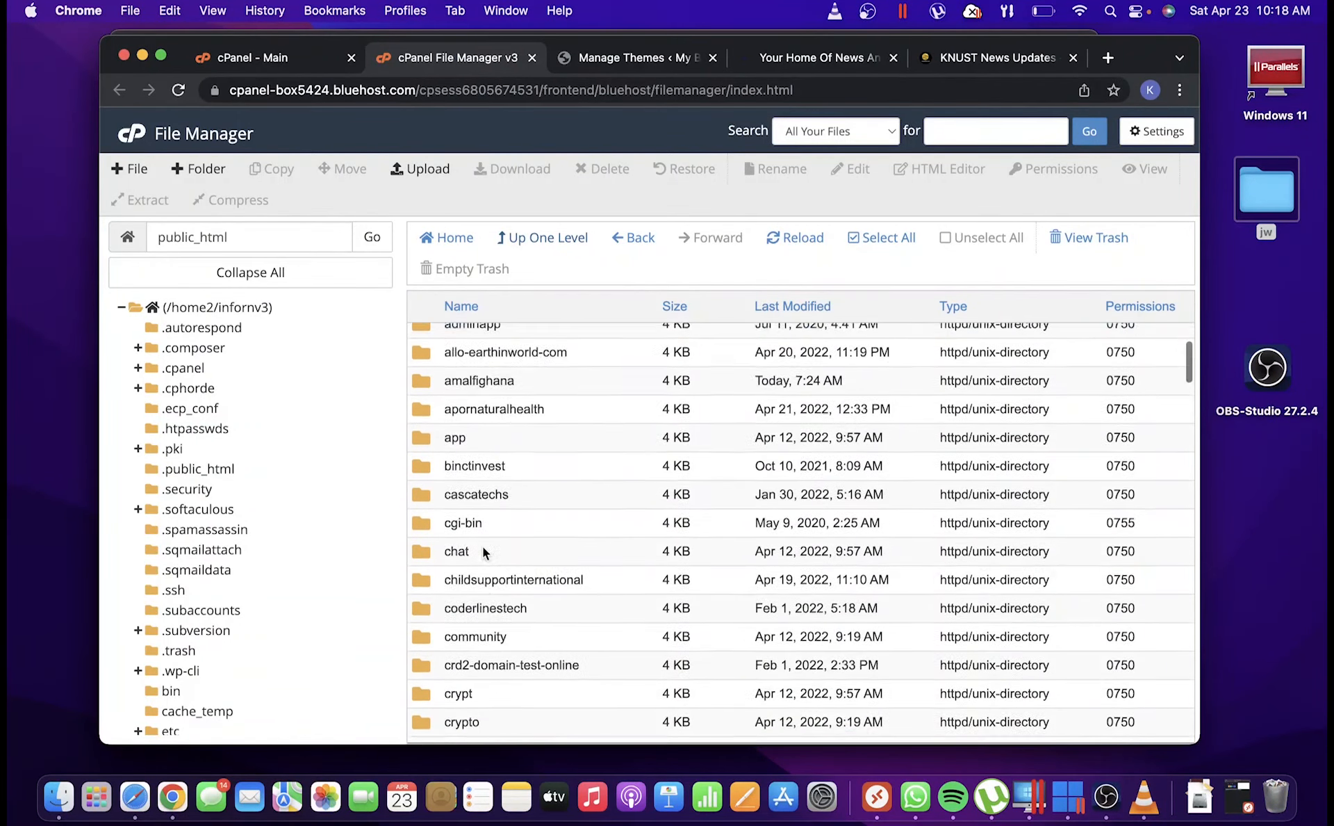
{"action": "scroll", "coordinate": [516, 718], "scroll_direction": "down", "scroll_amount": 3}
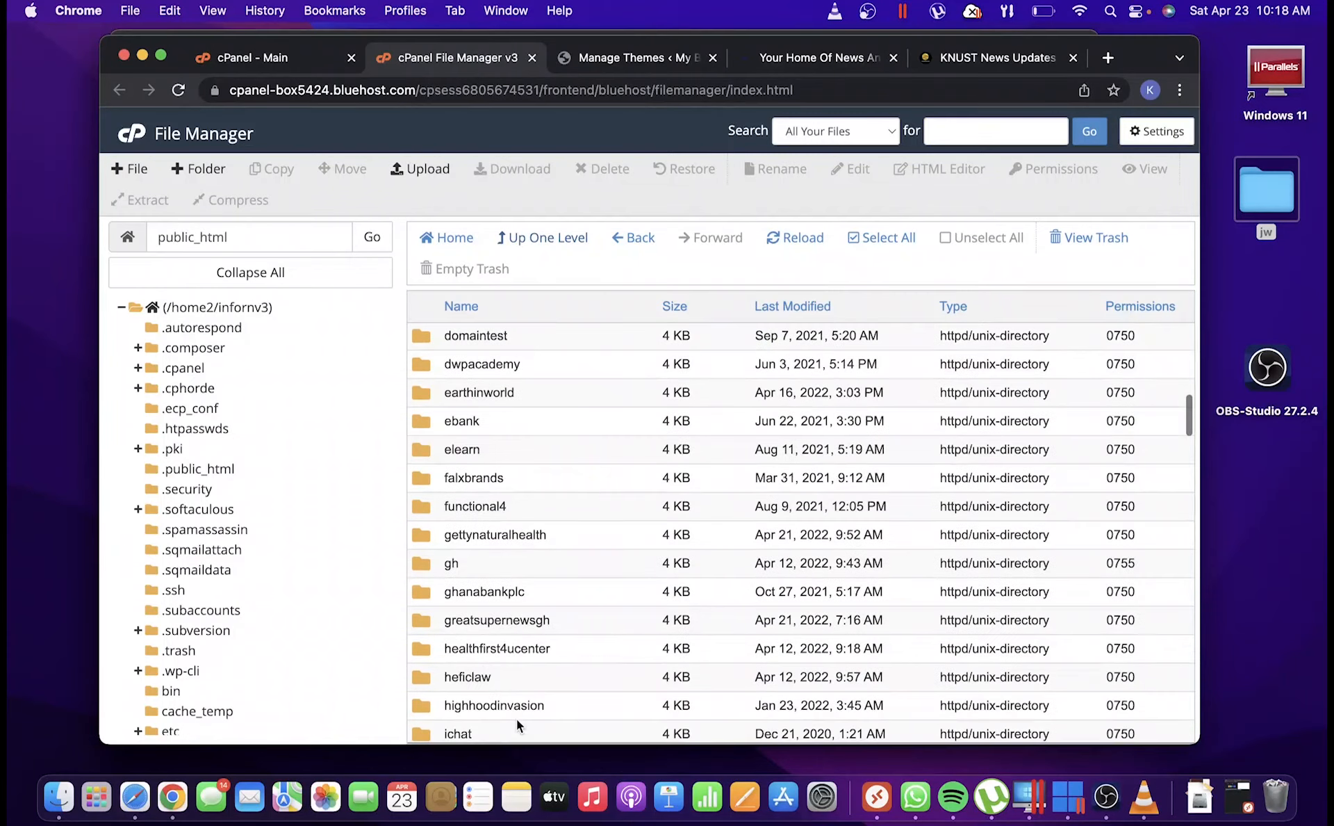
{"action": "scroll", "coordinate": [533, 522], "scroll_direction": "up", "scroll_amount": 8}
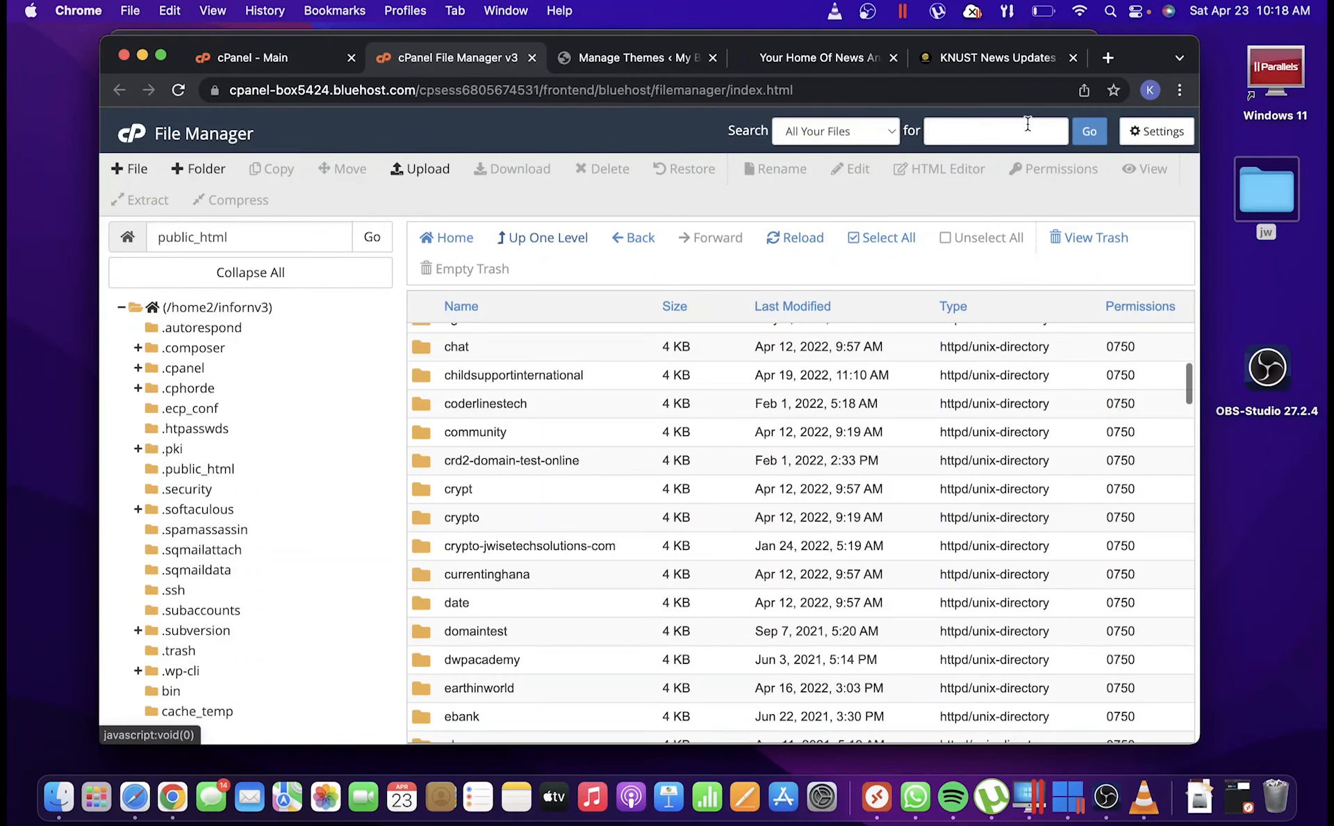
{"action": "left_click", "coordinate": [165, 56]}
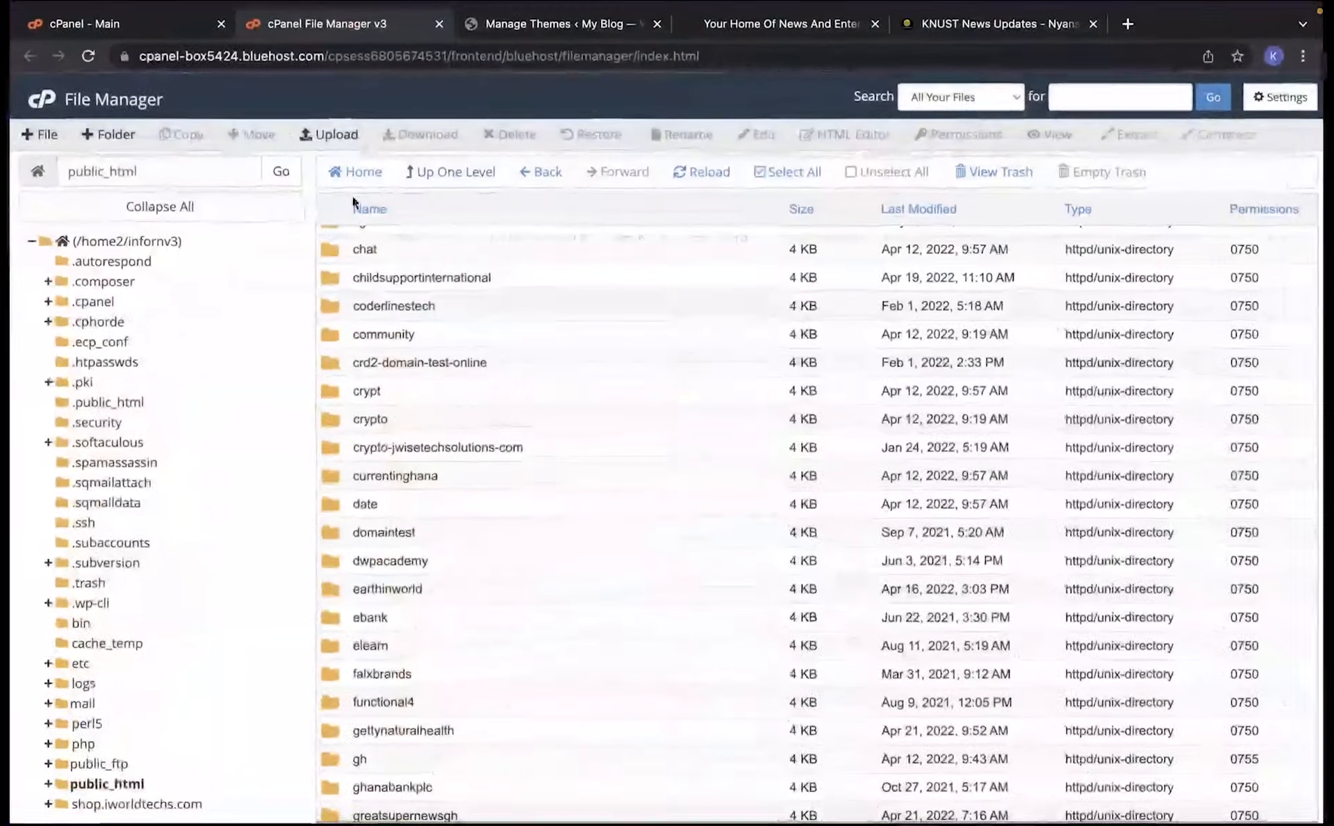
{"action": "scroll", "coordinate": [474, 331], "scroll_direction": "up", "scroll_amount": 8}
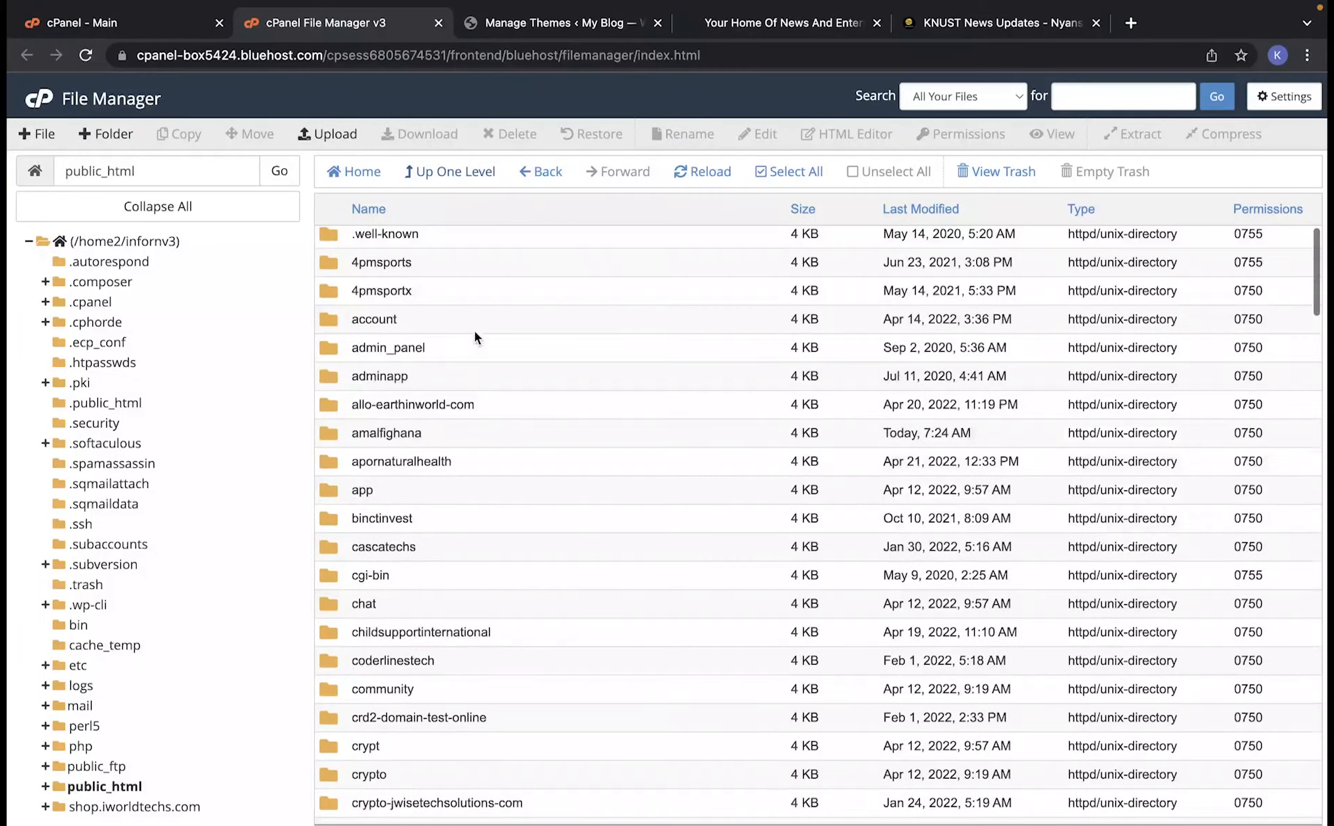
{"action": "scroll", "coordinate": [474, 331], "scroll_direction": "down", "scroll_amount": 6}
{"action": "scroll", "coordinate": [474, 331], "scroll_direction": "down", "scroll_amount": 8}
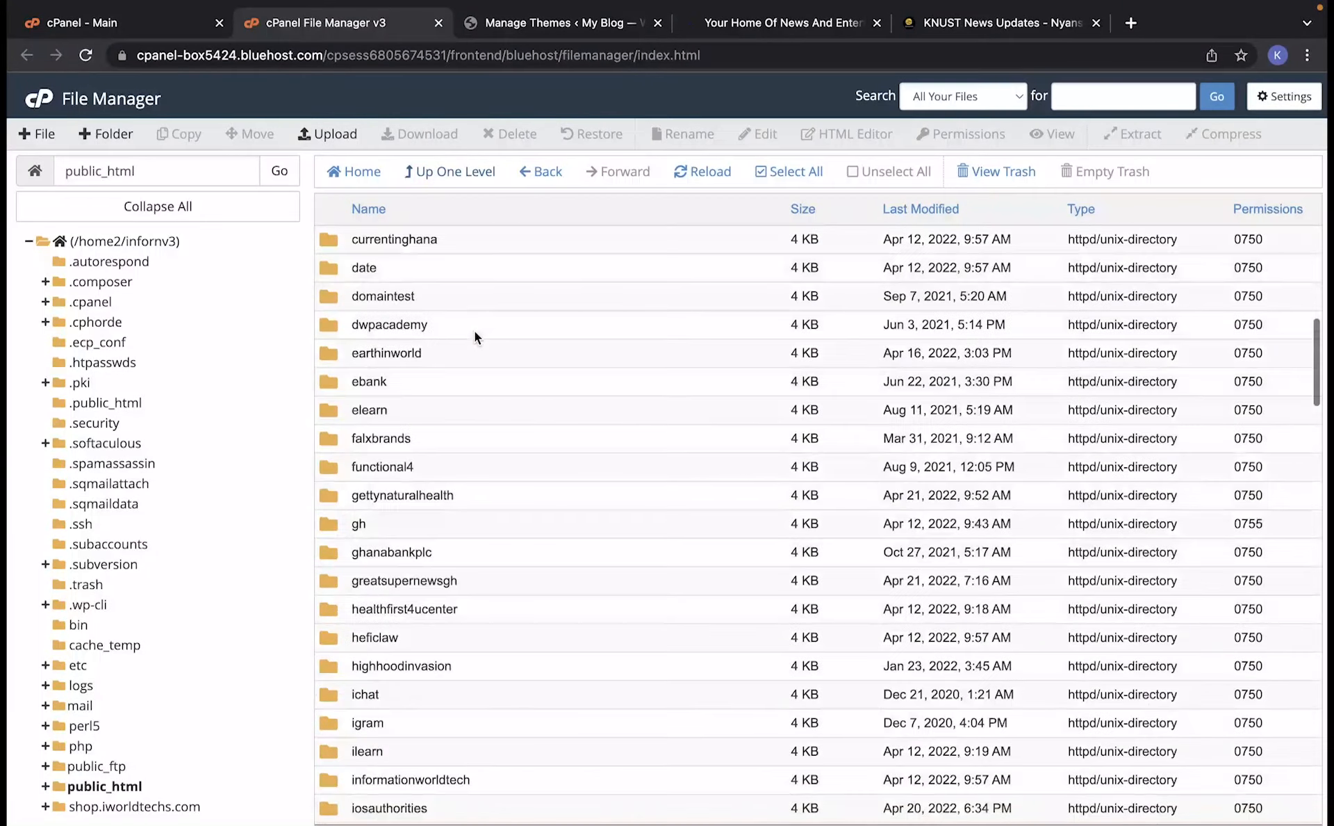
{"action": "scroll", "coordinate": [480, 668], "scroll_direction": "down", "scroll_amount": 1}
{"action": "scroll", "coordinate": [480, 667], "scroll_direction": "down", "scroll_amount": 9}
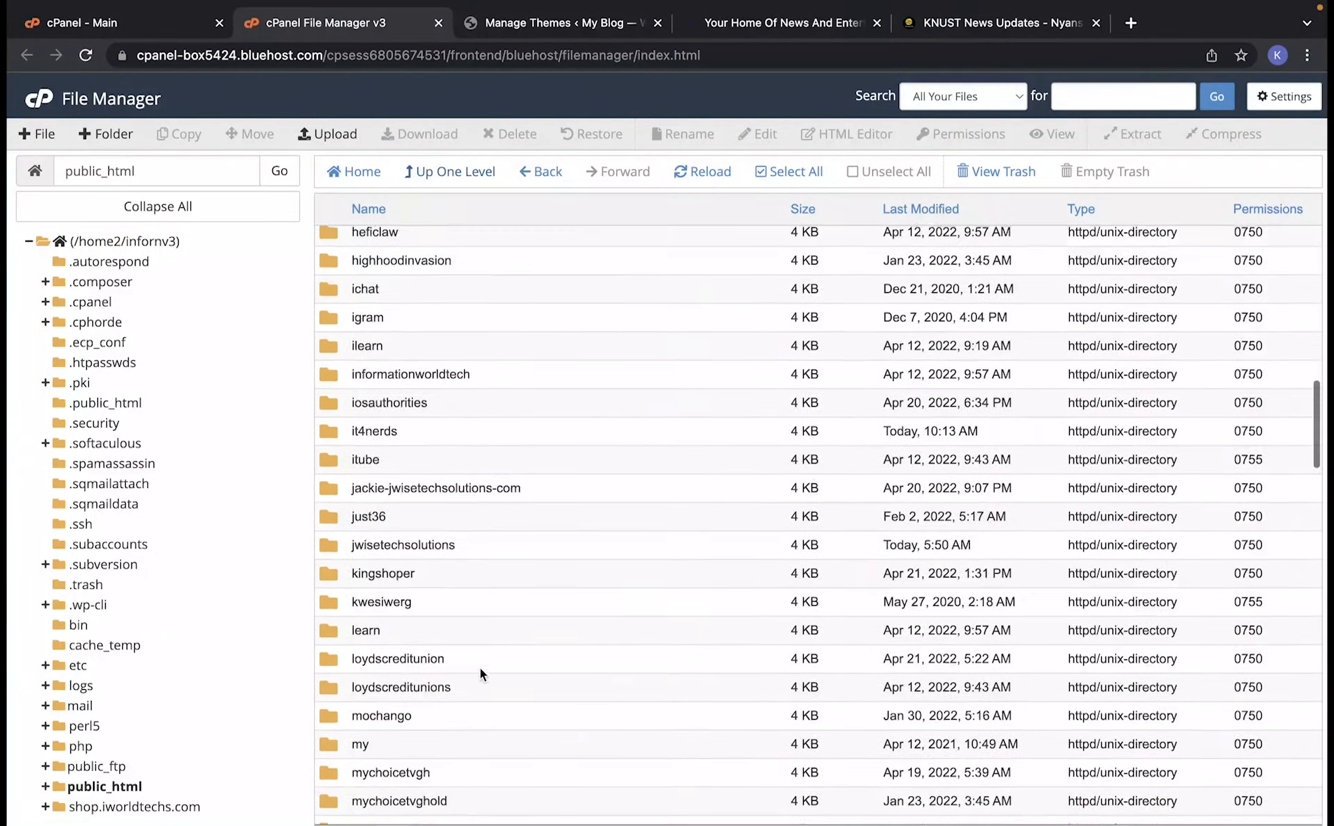
{"action": "scroll", "coordinate": [424, 603], "scroll_direction": "down", "scroll_amount": 1}
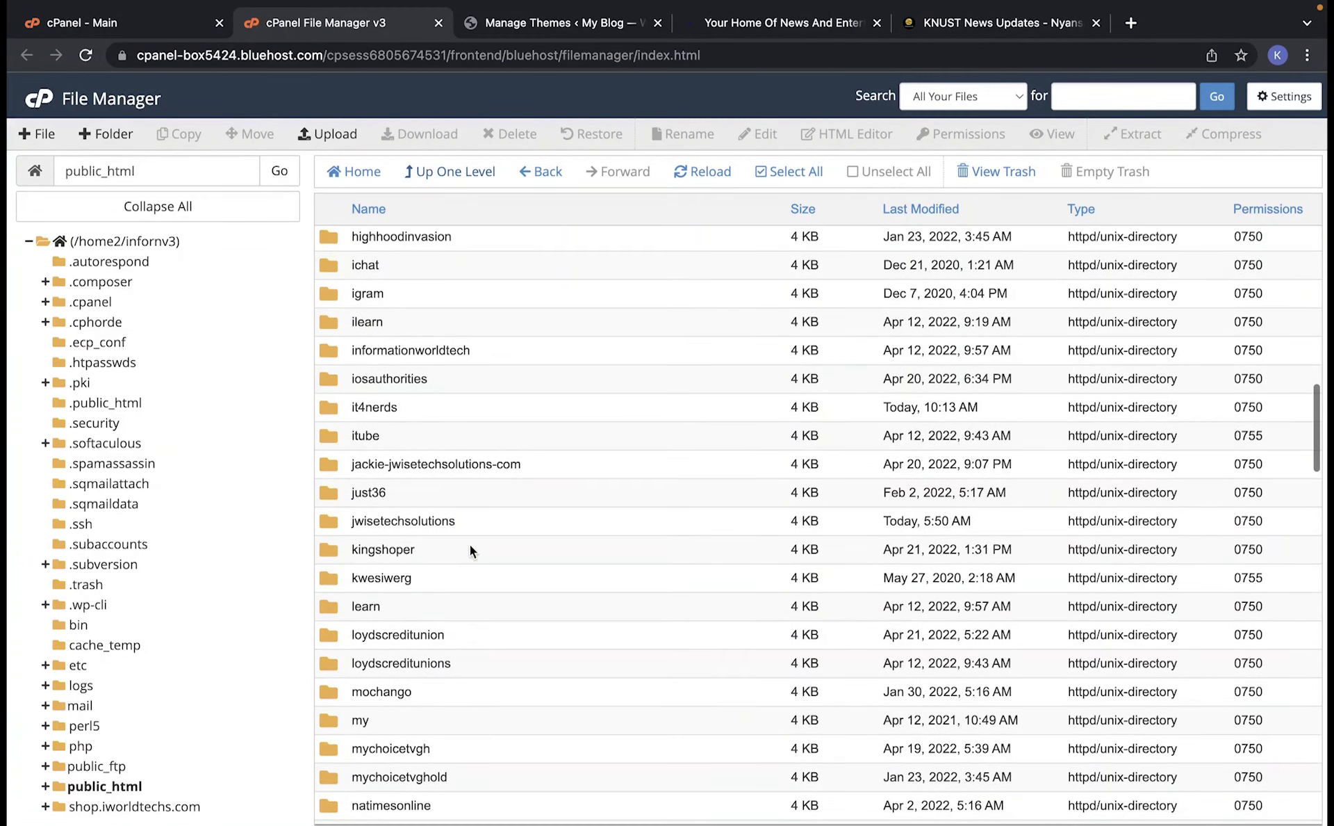
{"action": "scroll", "coordinate": [468, 736], "scroll_direction": "down", "scroll_amount": 7}
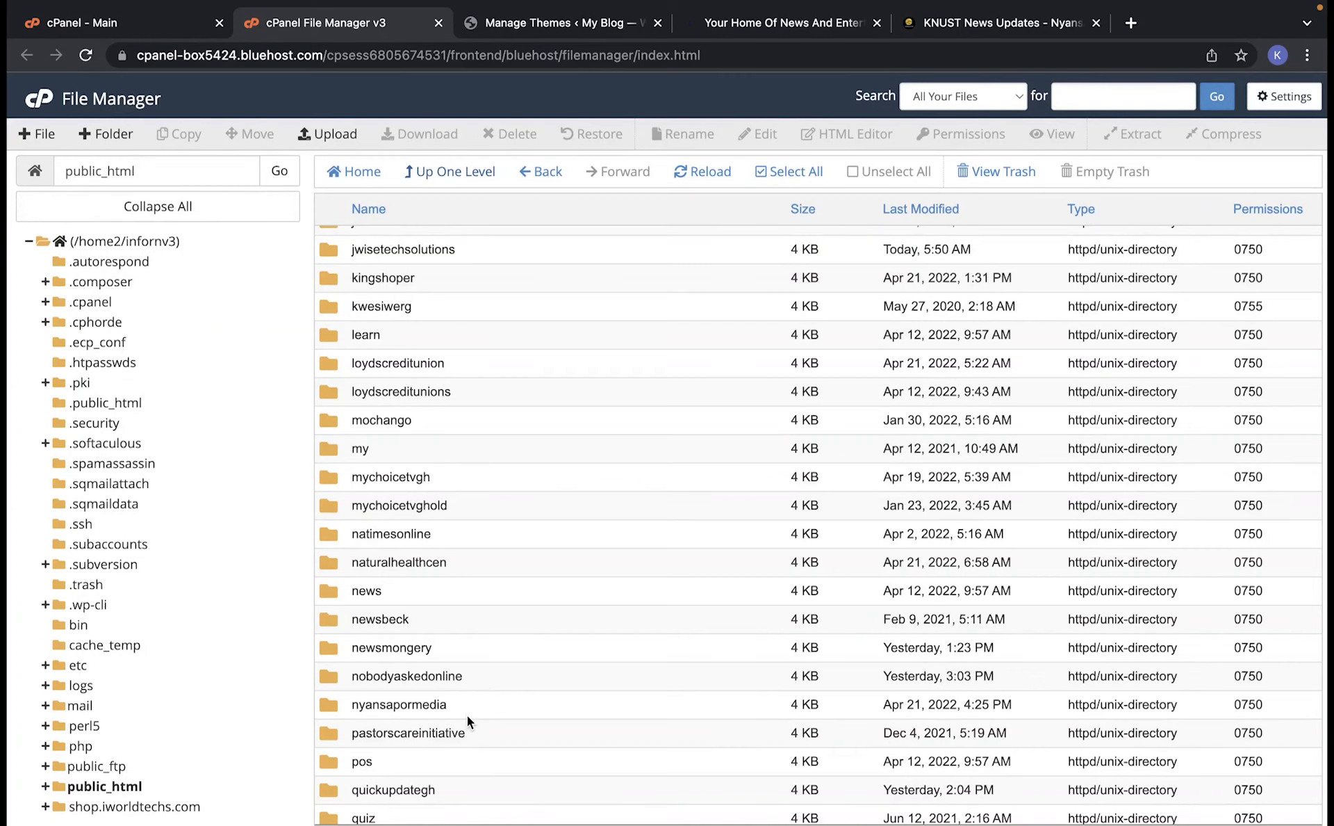
- Open nyansapormedia/wp-content/themes and select the soledad.zip archive
{"action": "double_click", "coordinate": [467, 712]}
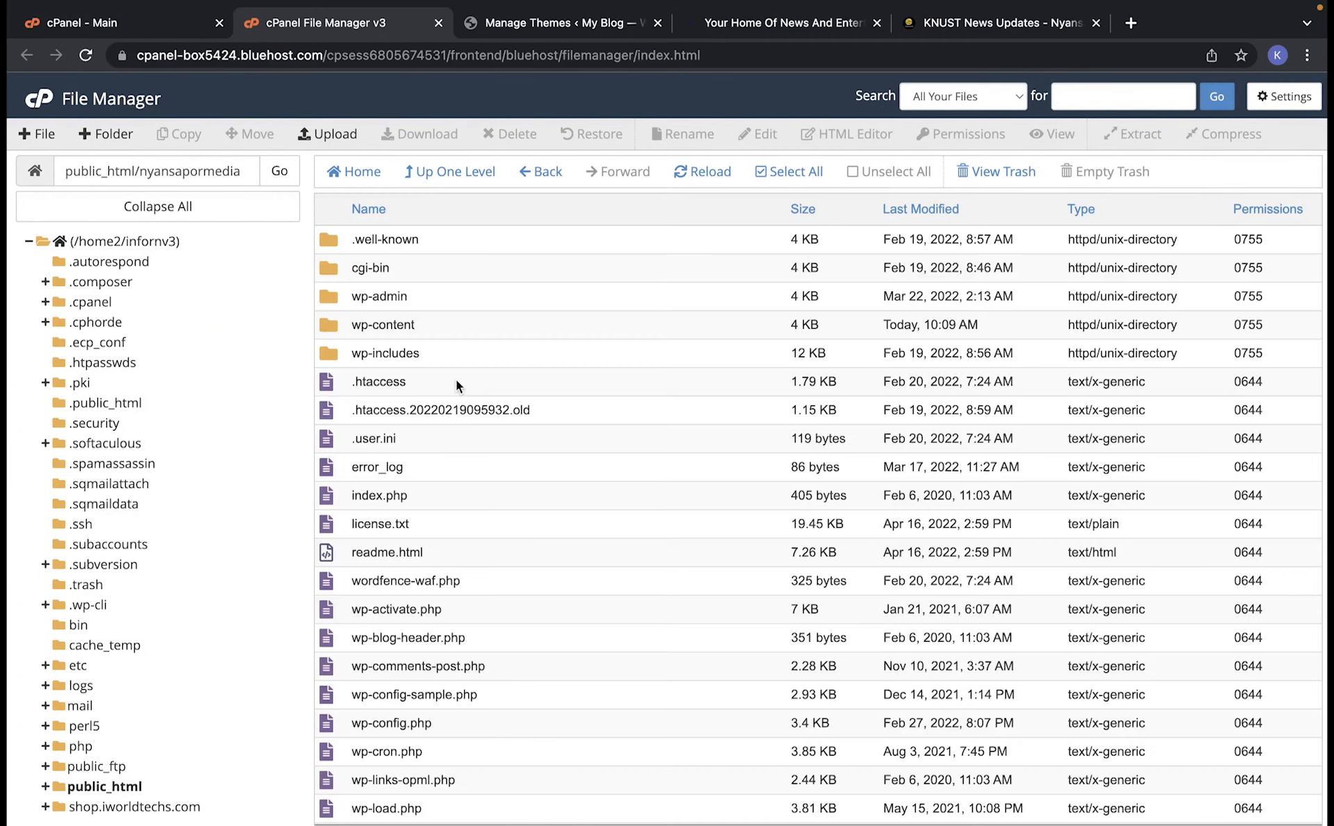
{"action": "double_click", "coordinate": [464, 329]}
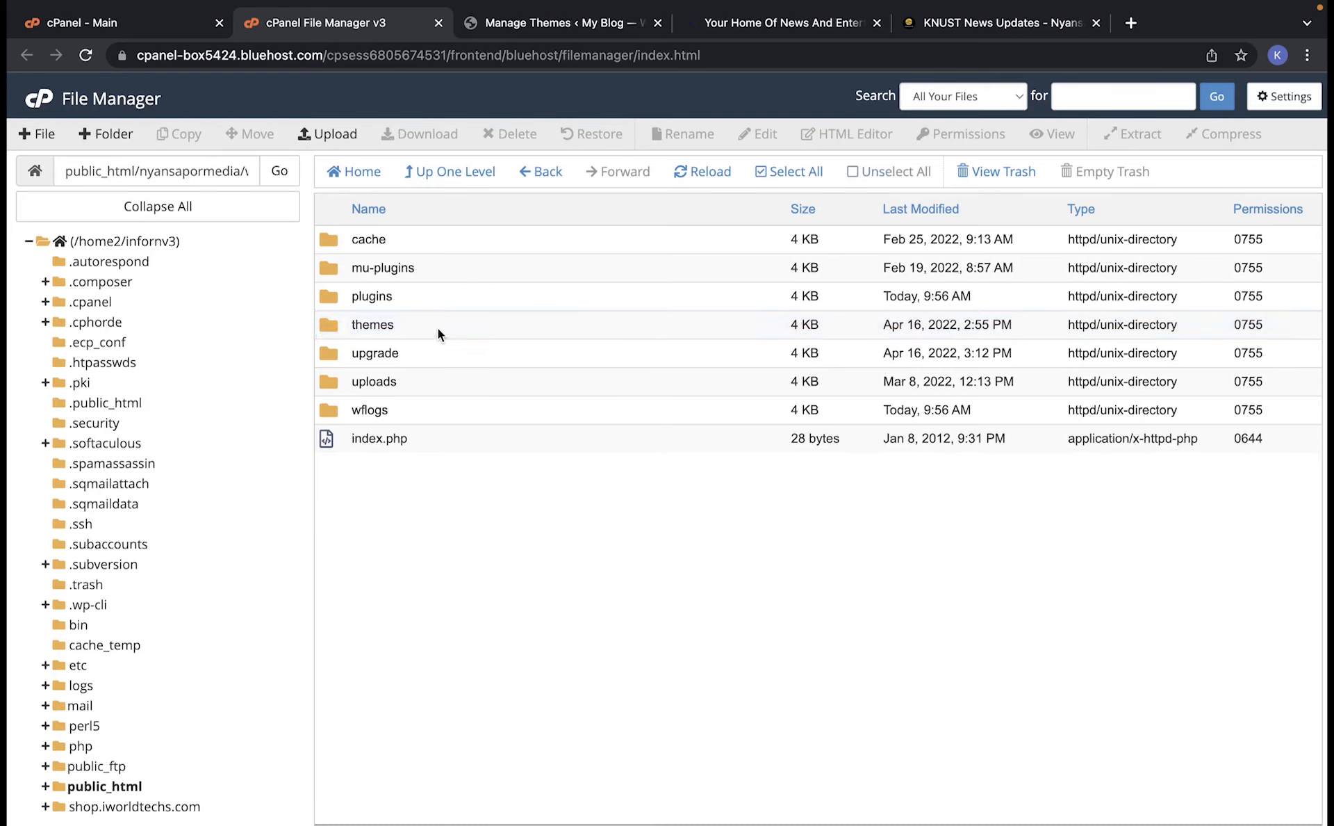
{"action": "double_click", "coordinate": [438, 328]}
{"action": "left_click", "coordinate": [431, 306]}
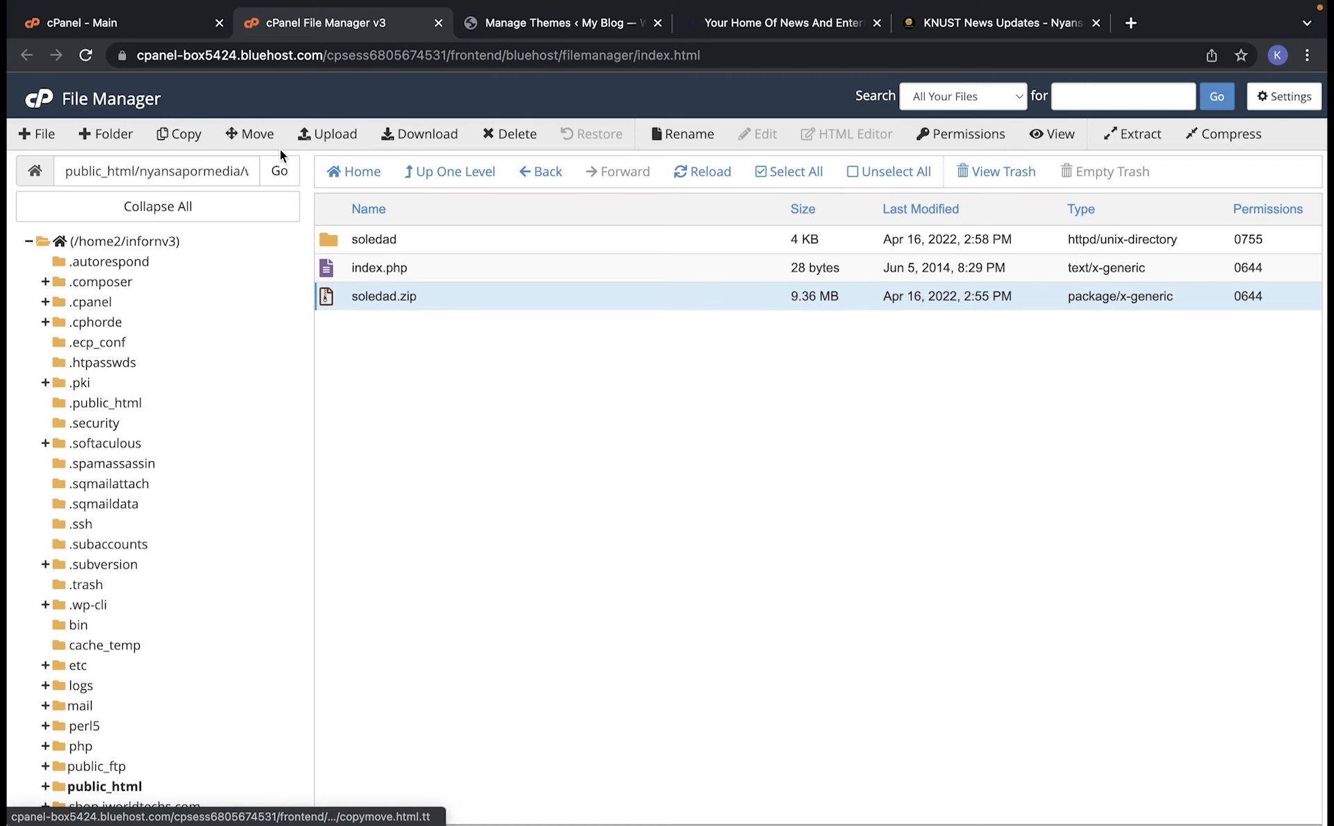
- Move soledad.zip to the it4nerds themes folder by changing the destination path to it4nerds
{"action": "left_click", "coordinate": [261, 136]}
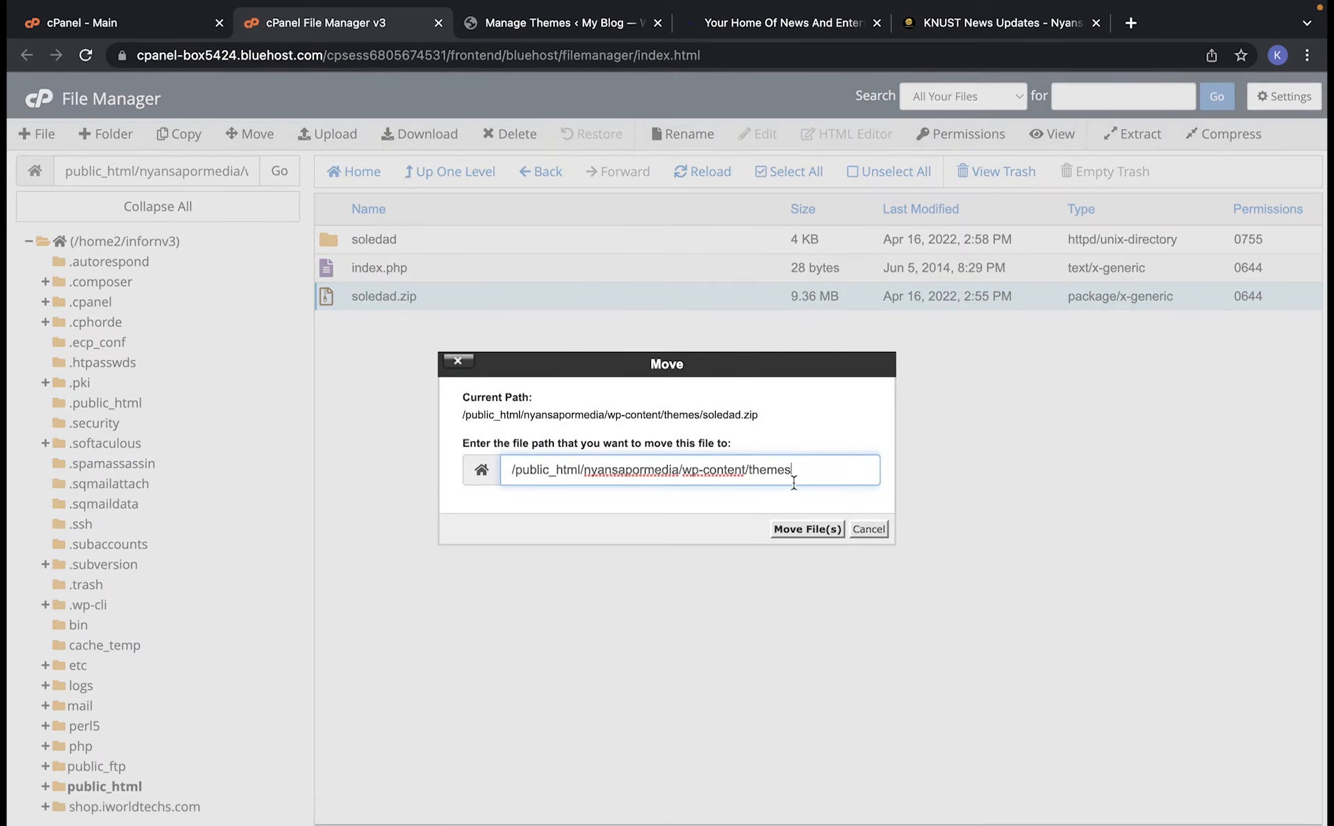
{"action": "left_click", "coordinate": [677, 478]}
{"action": "key", "text": "BackSpace"}
{"action": "key", "text": "BackSpace"}
{"action": "key", "text": "BackSpace"}
{"action": "key", "text": "BackSpace"}
{"action": "key", "text": "BackSpace"}
{"action": "key", "text": "BackSpace"}
{"action": "key", "text": "BackSpace"}
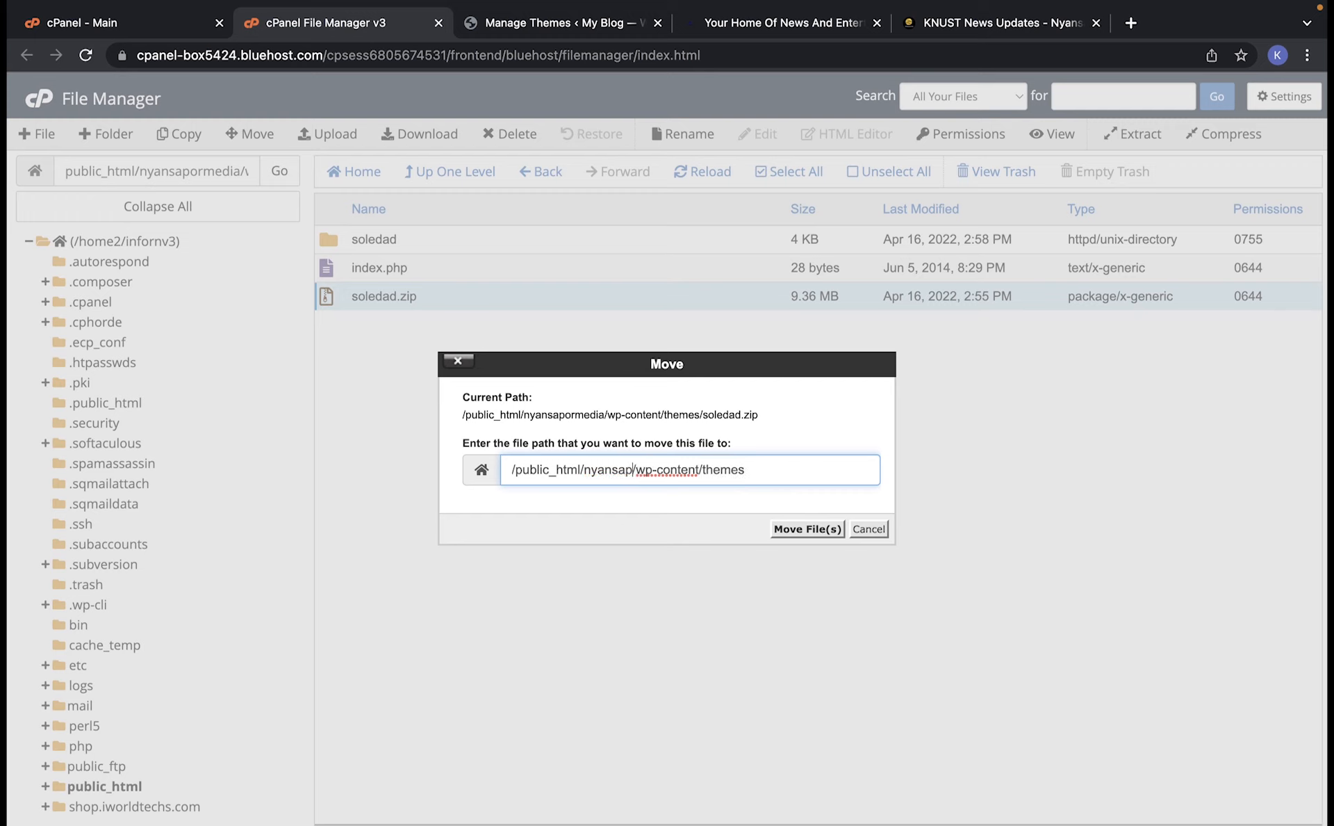
{"action": "key", "text": "BackSpace"}
{"action": "key", "text": "BackSpace"}
{"action": "key", "text": "BackSpace"}
{"action": "key", "text": "BackSpace"}
{"action": "key", "text": "BackSpace"}
{"action": "key", "text": "BackSpace"}
{"action": "key", "text": "BackSpace"}
{"action": "type", "text": "i"}
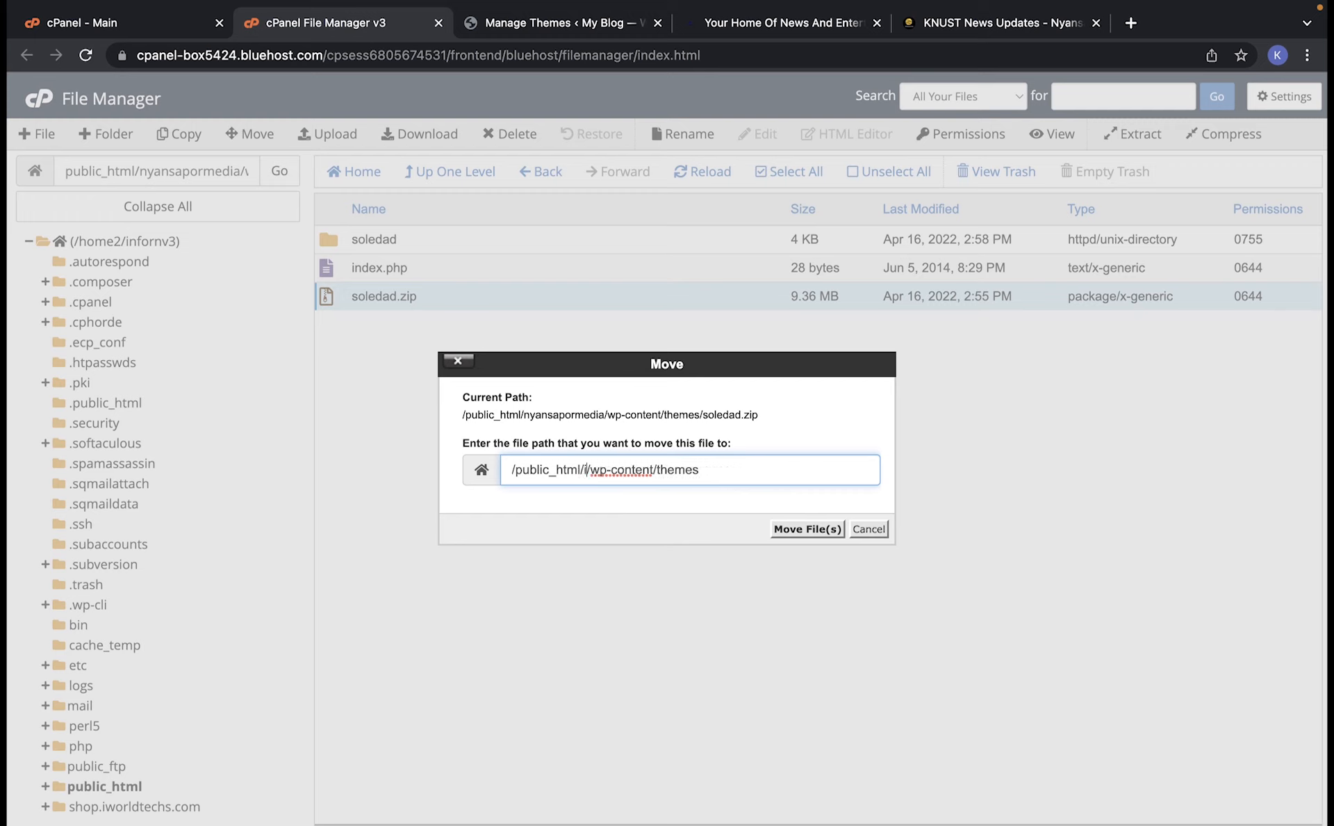
{"action": "type", "text": "t4nerd"}
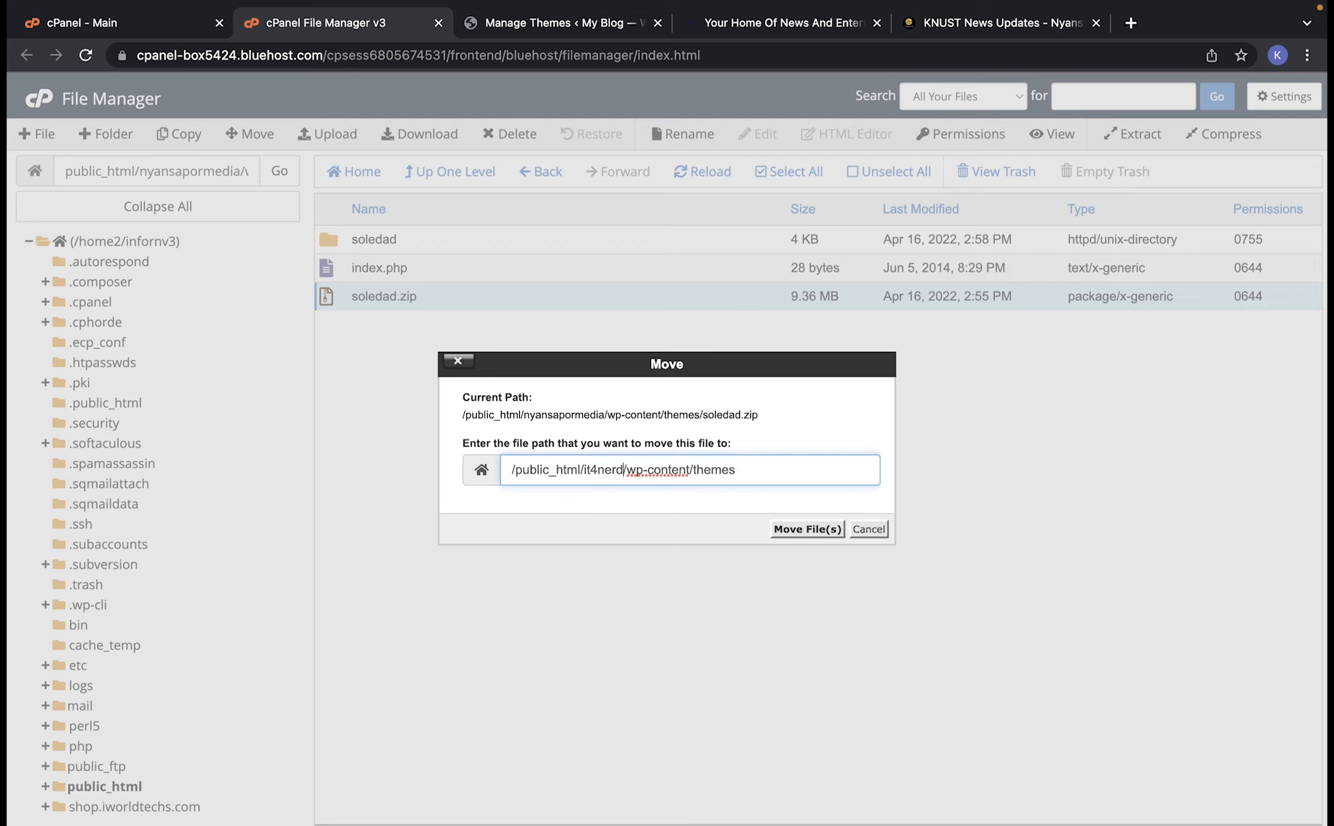
{"action": "type", "text": "s"}
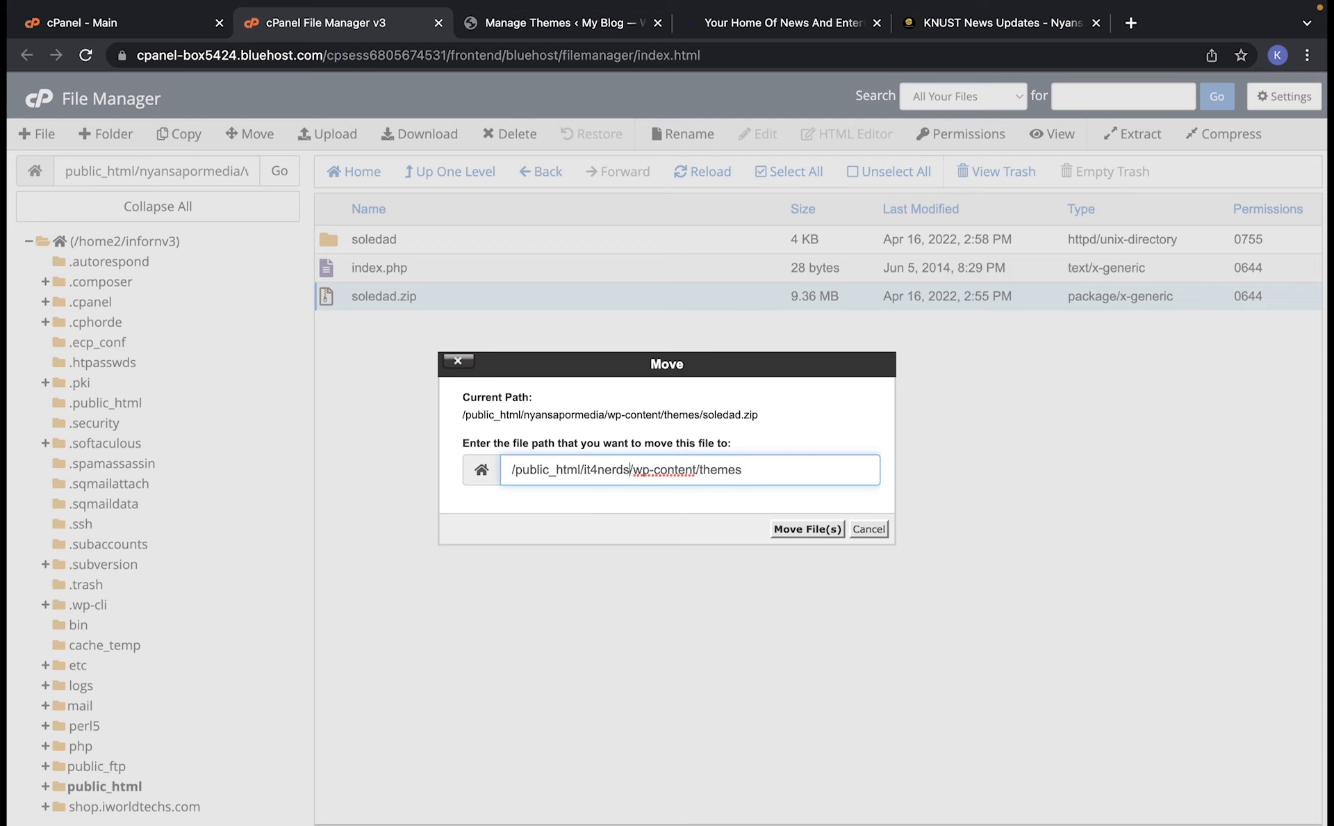
{"action": "left_click", "coordinate": [797, 529]}
- Go up to public_html, then into it4nerds, wp-content and themes
{"action": "left_click", "coordinate": [478, 173]}
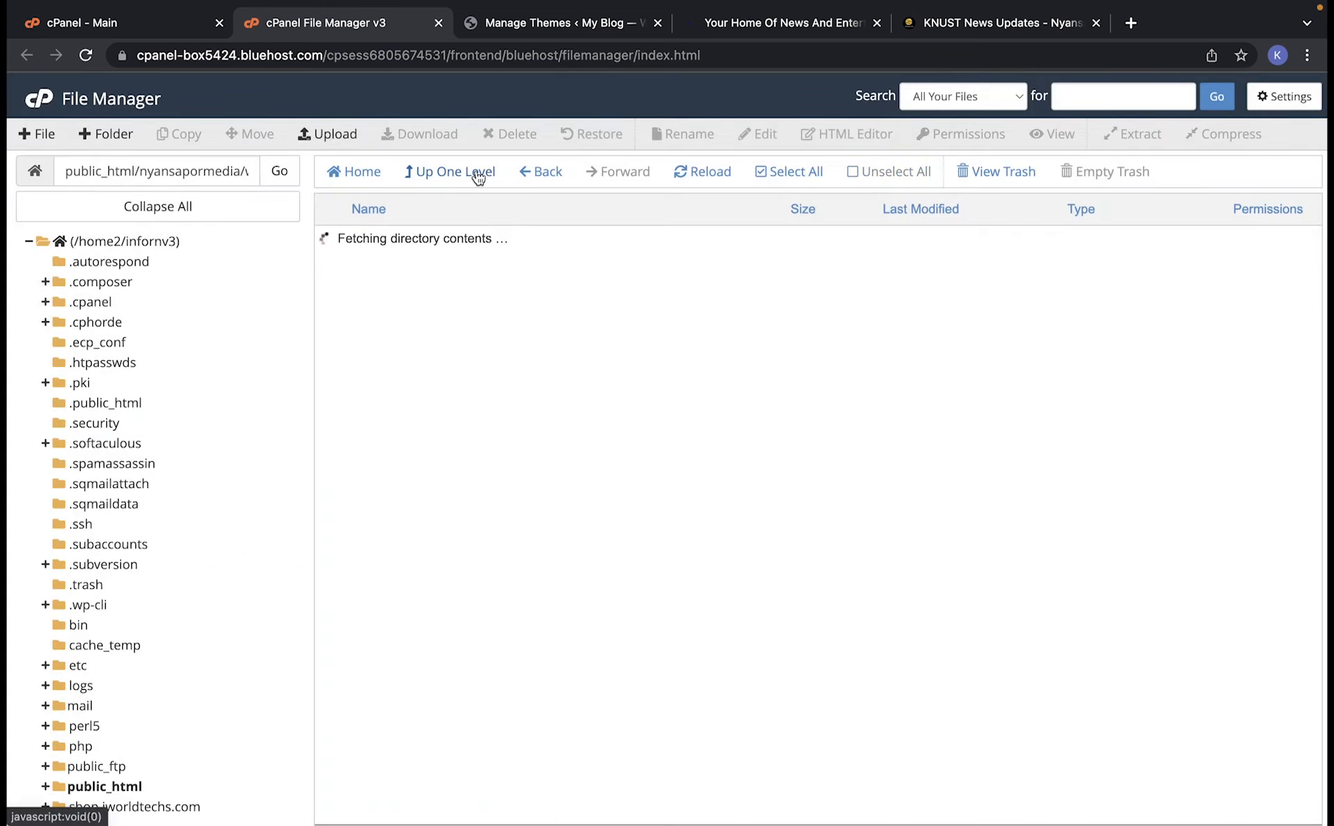
{"action": "left_click", "coordinate": [478, 173]}
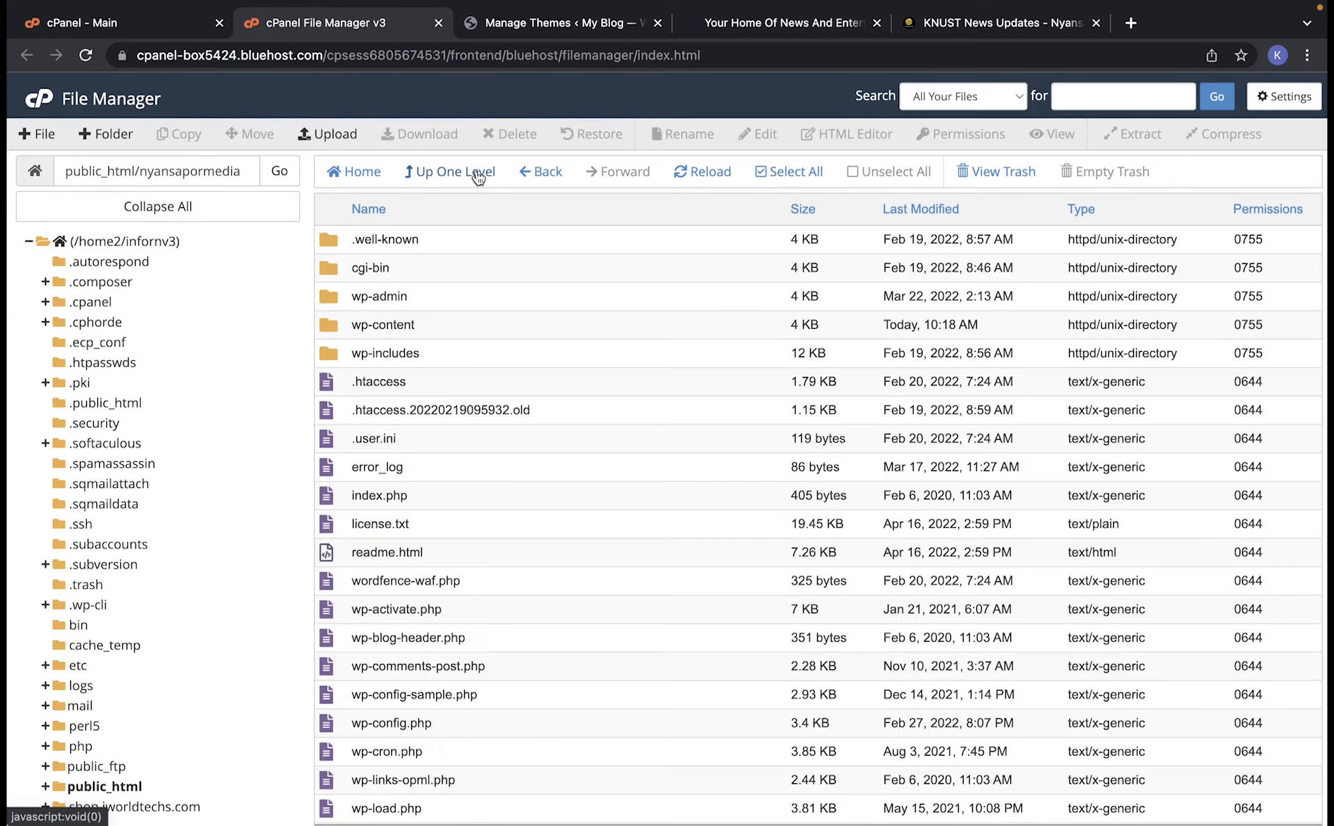
{"action": "left_click", "coordinate": [478, 175]}
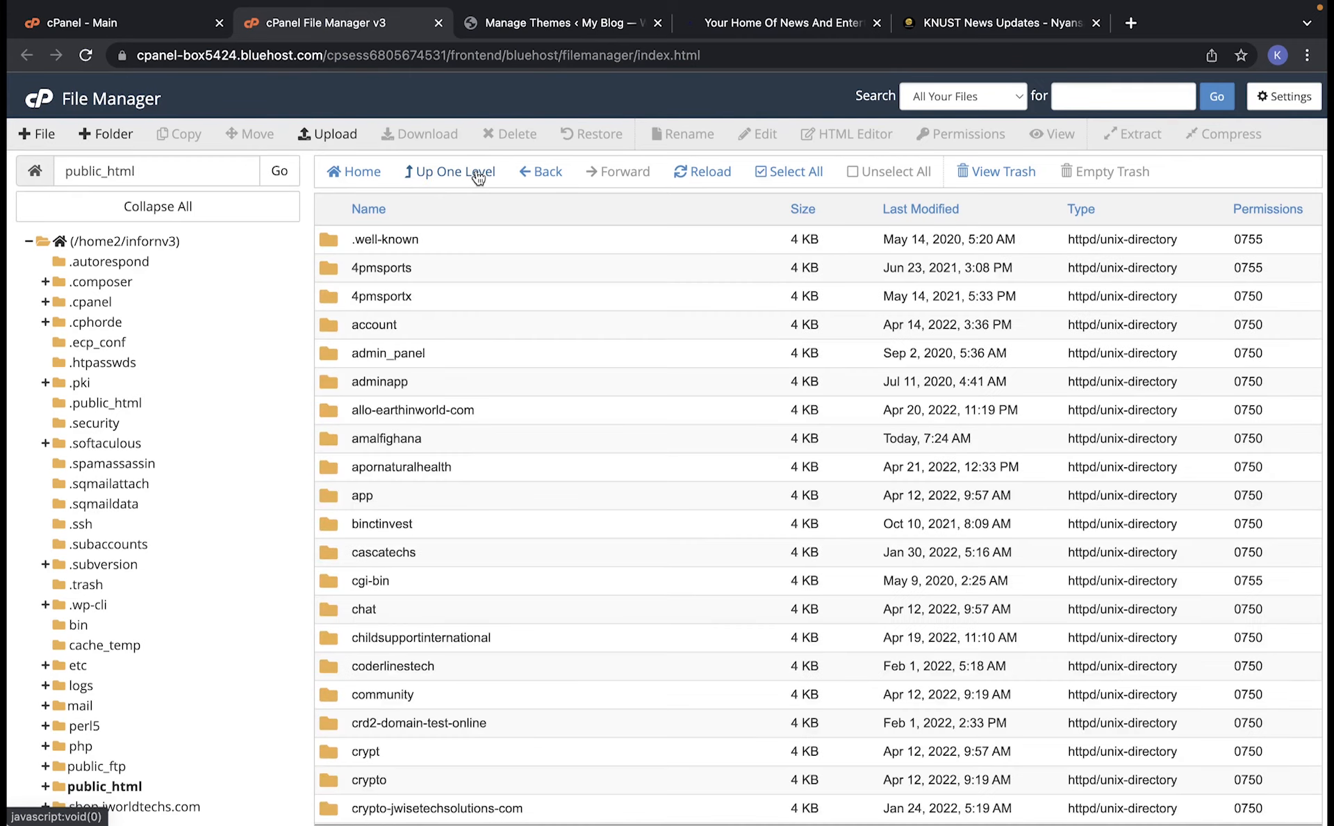
{"action": "scroll", "coordinate": [448, 588], "scroll_direction": "down", "scroll_amount": 5}
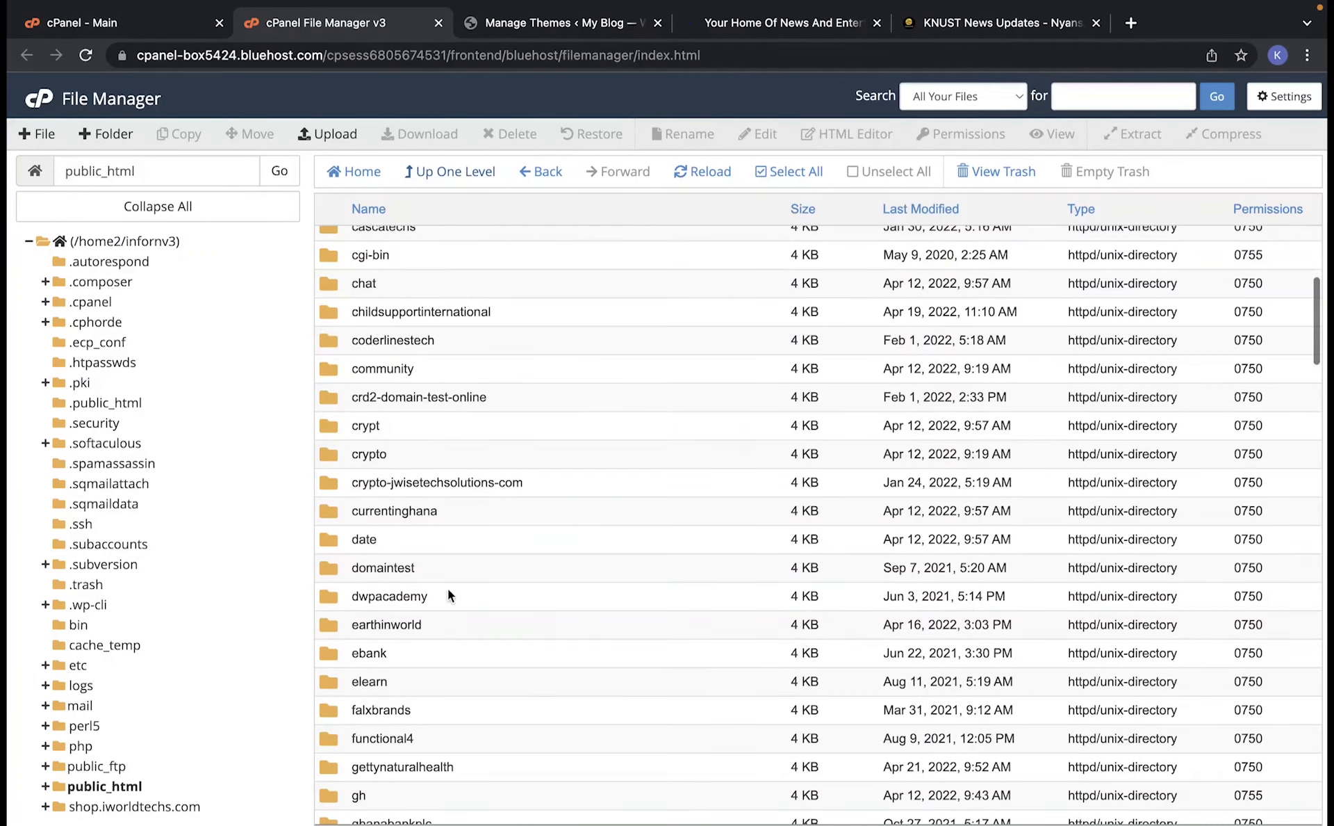
{"action": "scroll", "coordinate": [381, 725], "scroll_direction": "down", "scroll_amount": 2}
{"action": "scroll", "coordinate": [434, 703], "scroll_direction": "down", "scroll_amount": 3}
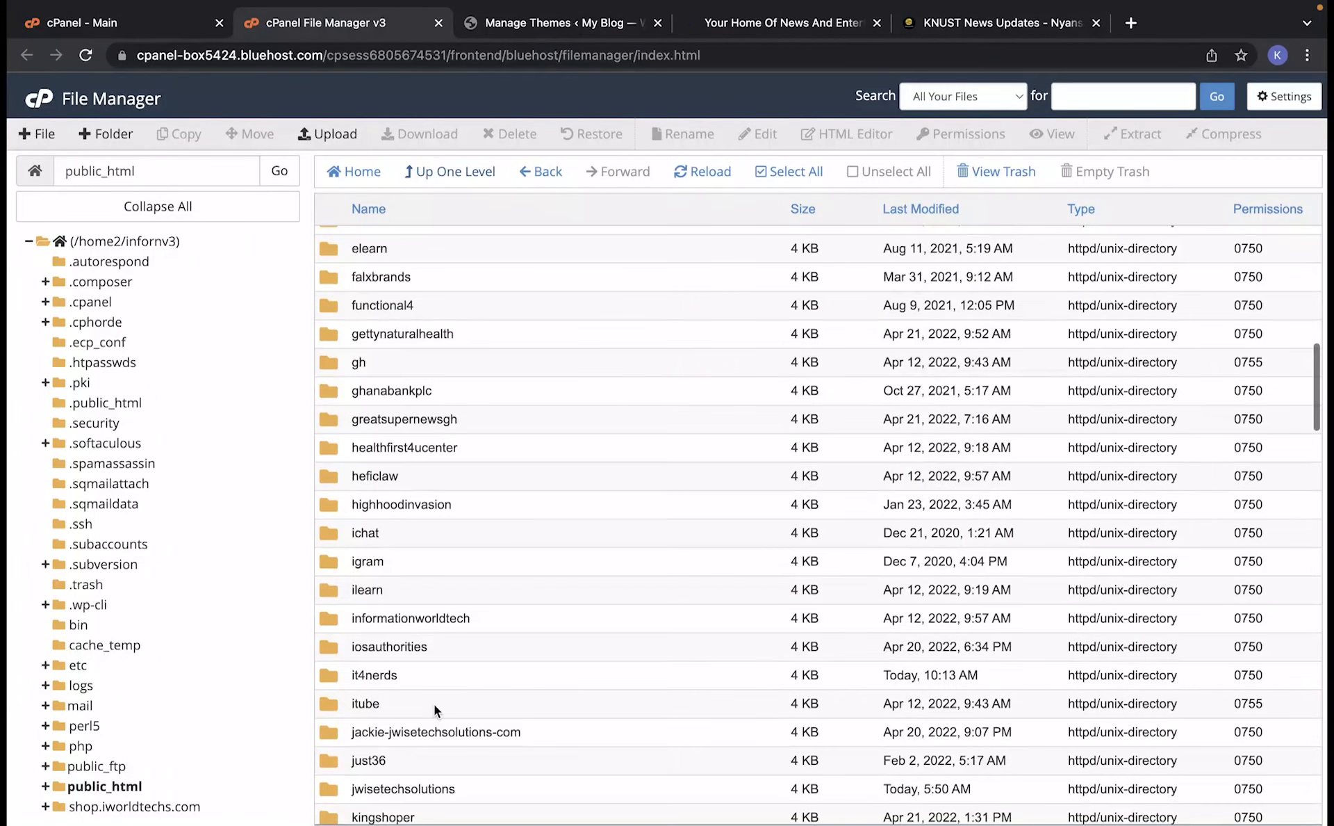
{"action": "scroll", "coordinate": [433, 704], "scroll_direction": "down", "scroll_amount": 3}
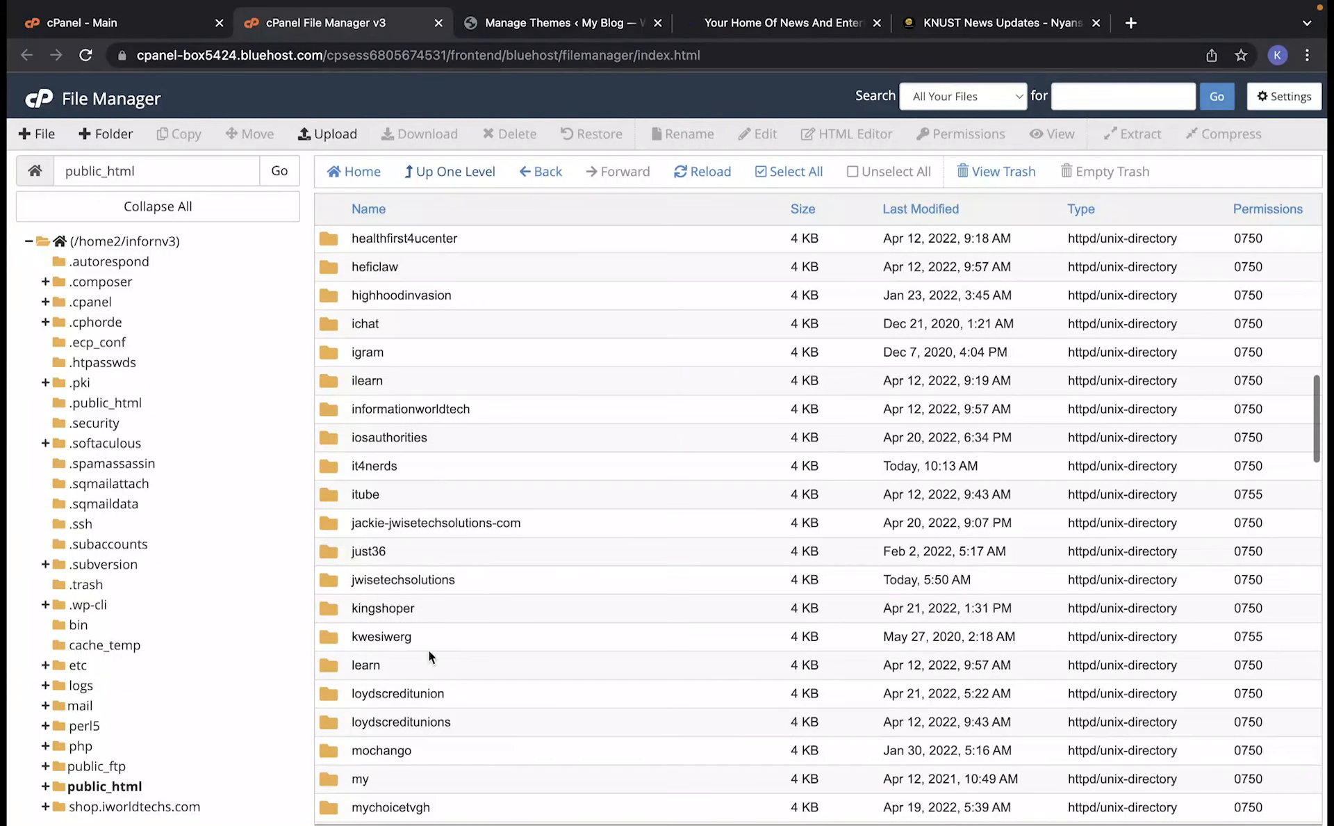
{"action": "double_click", "coordinate": [439, 477]}
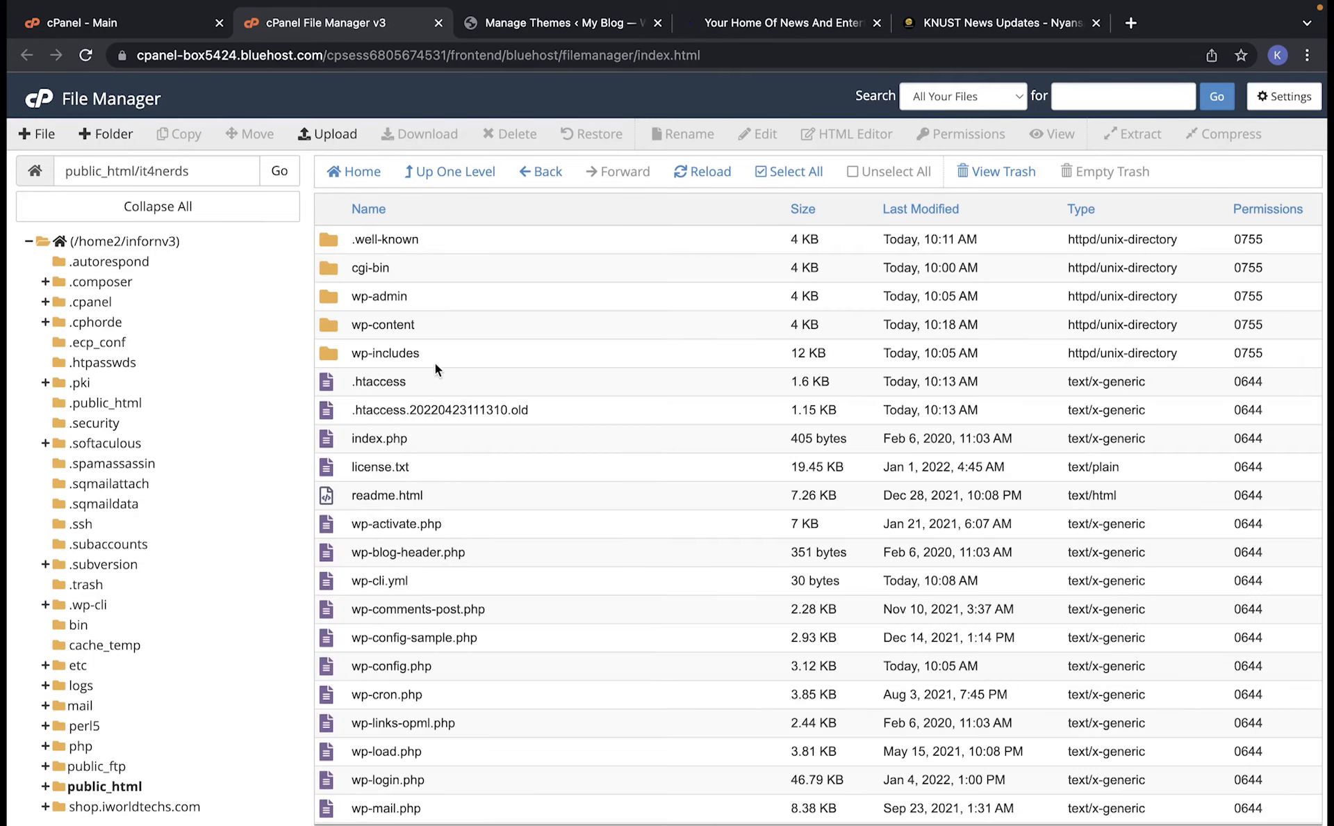
{"action": "double_click", "coordinate": [445, 326]}
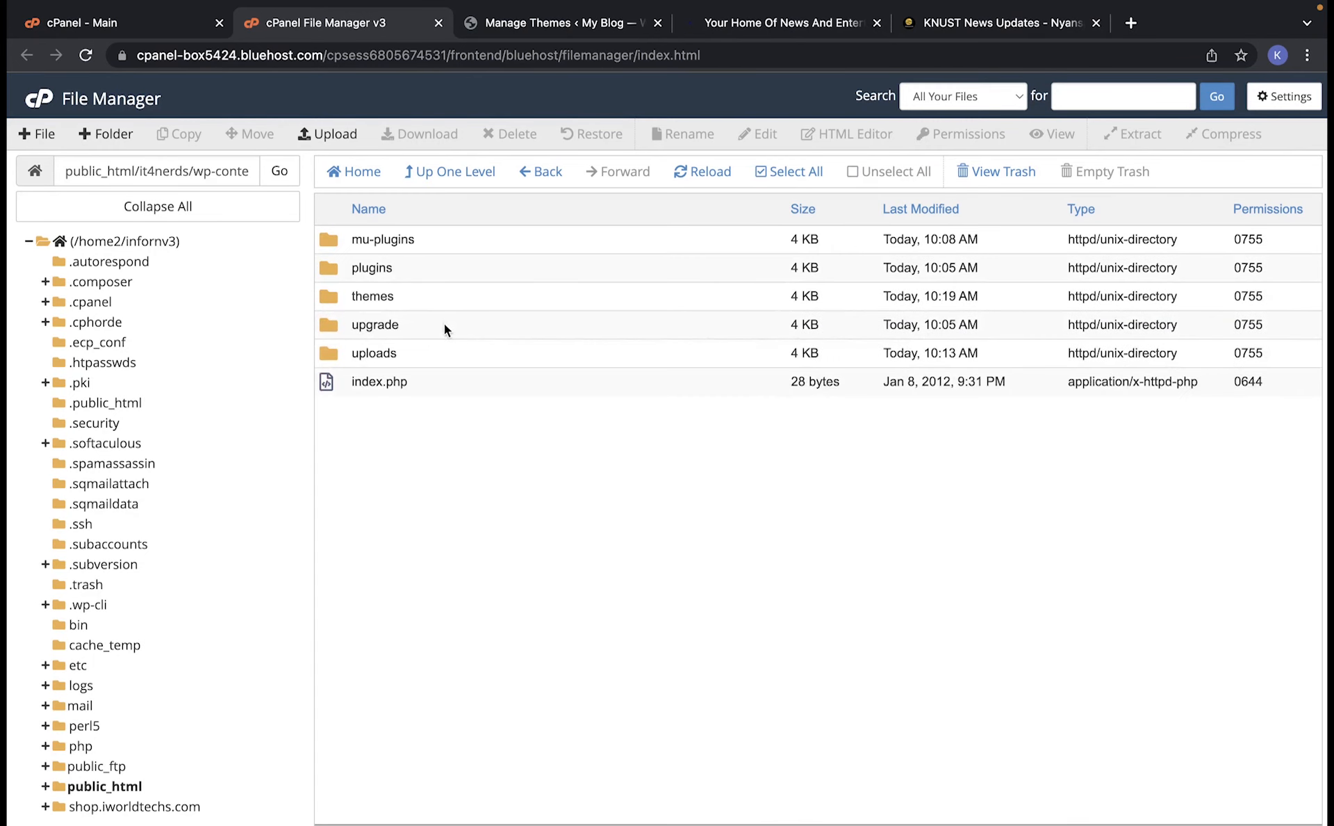
{"action": "double_click", "coordinate": [445, 304]}
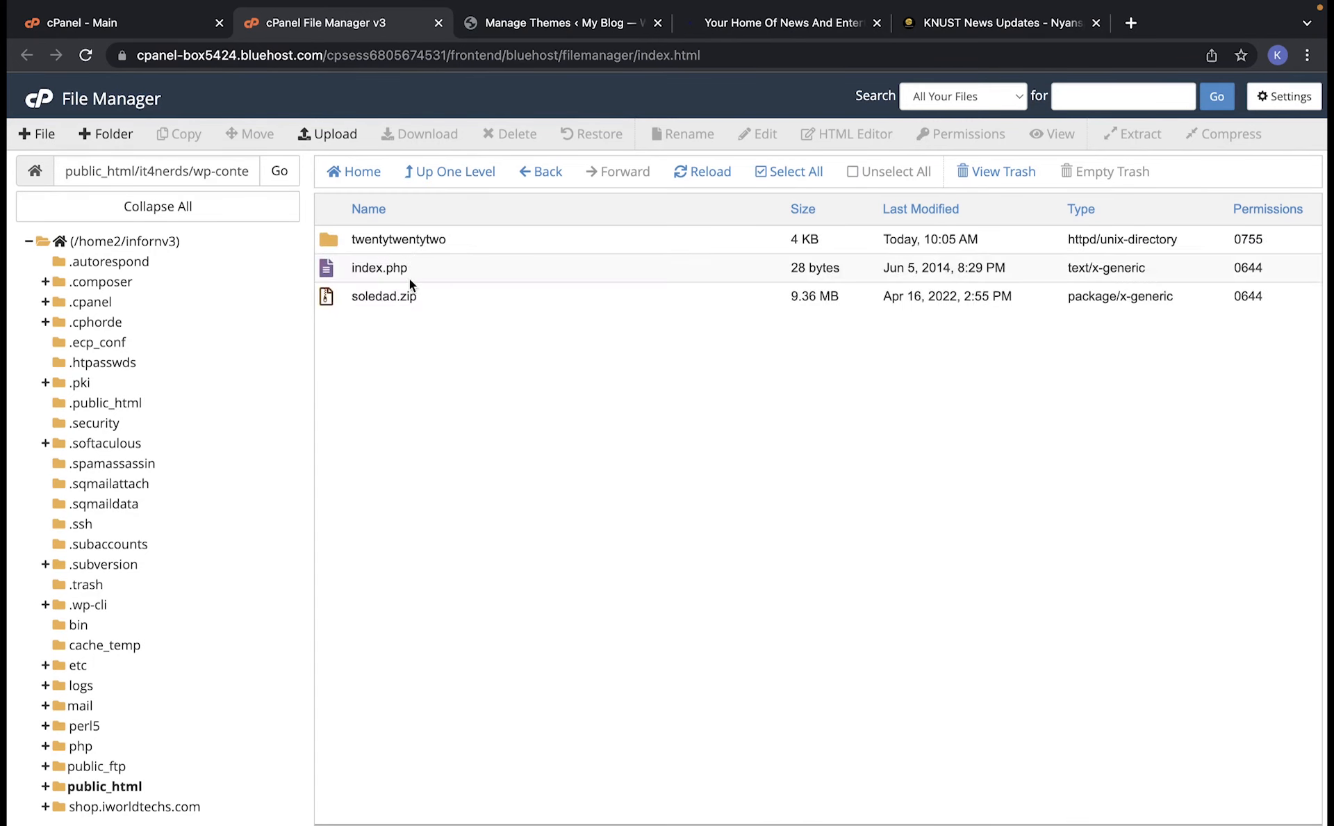
- Select soledad.zip in the themes listing after a brief detour to the upload page
{"action": "left_click", "coordinate": [417, 300]}
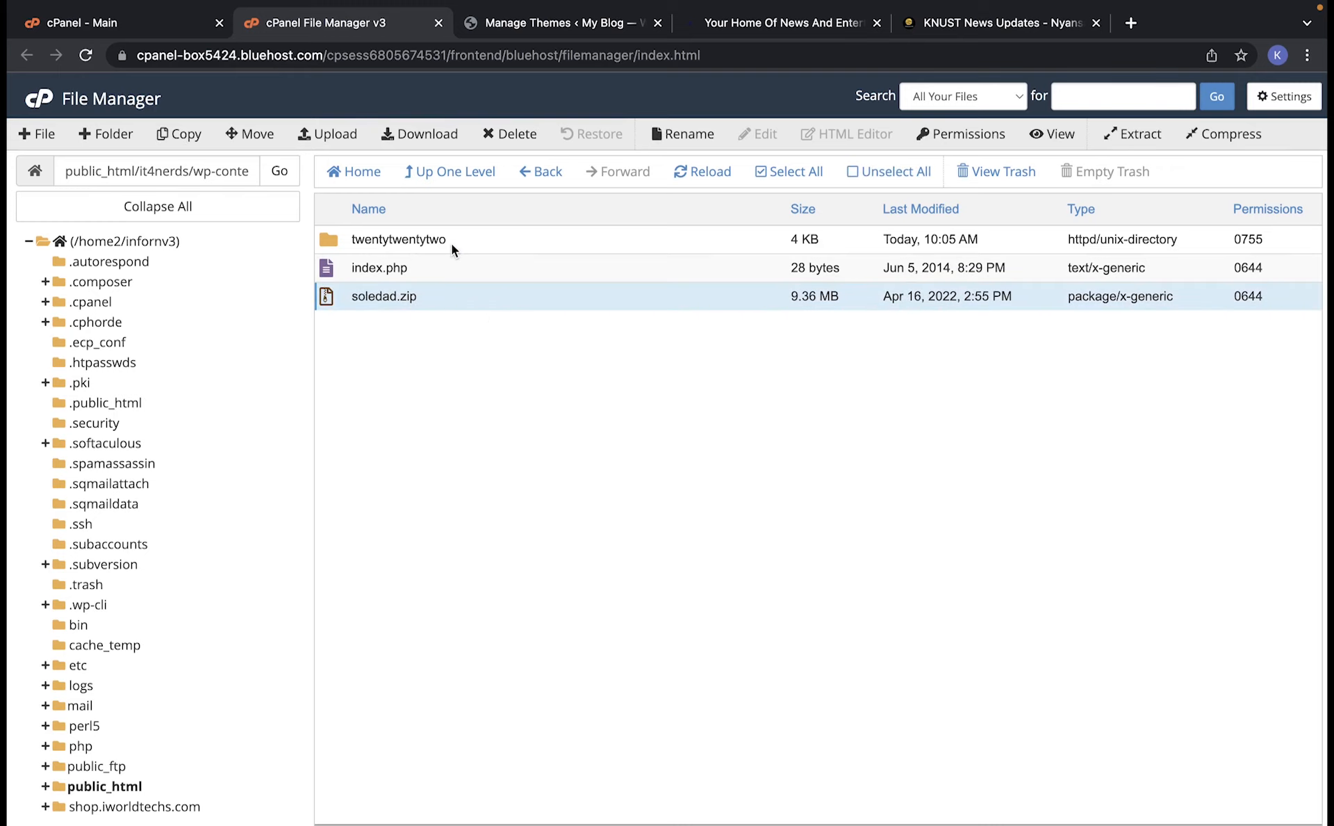
{"action": "left_click", "coordinate": [334, 136]}
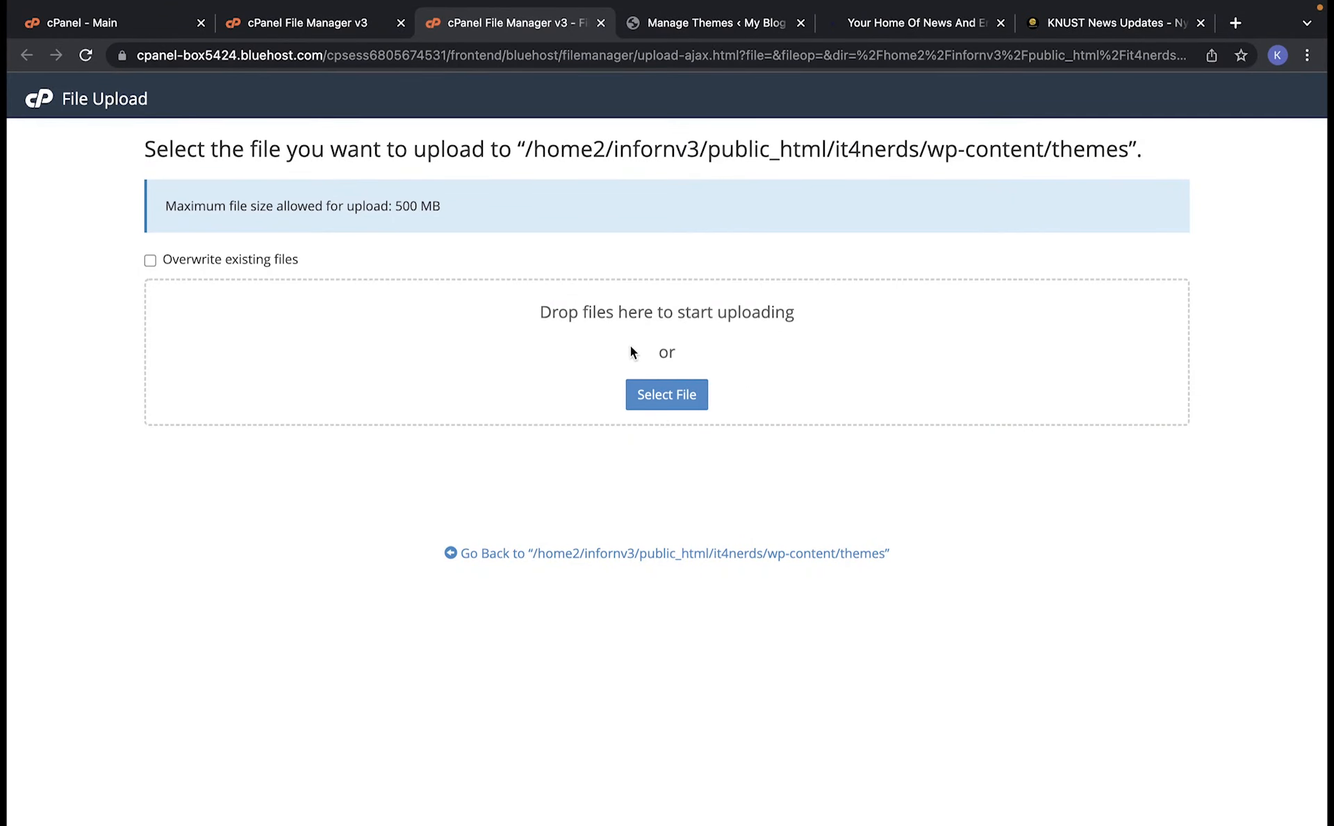
{"action": "left_click", "coordinate": [304, 27]}
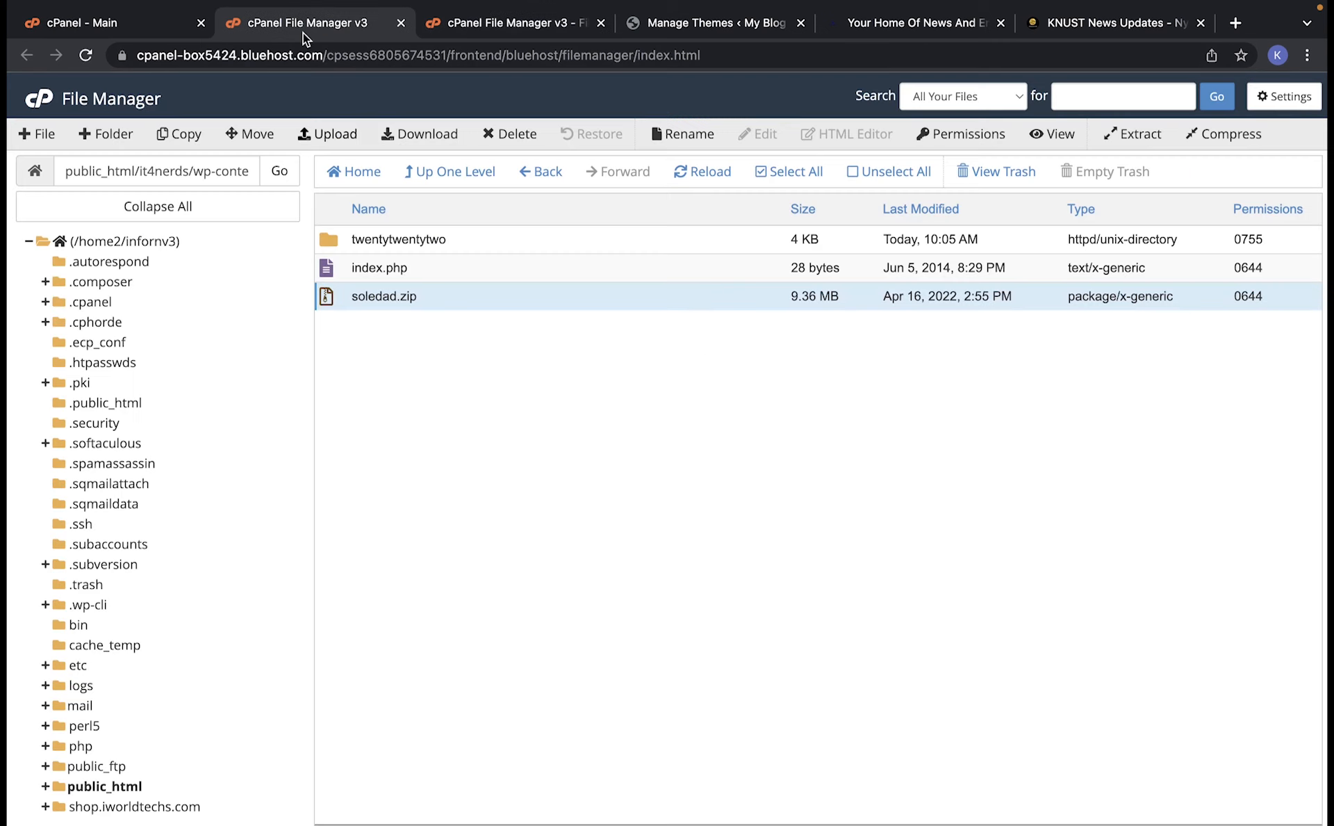
{"action": "left_click", "coordinate": [452, 294]}
{"action": "left_click", "coordinate": [449, 297]}
{"action": "left_click", "coordinate": [753, 306]}
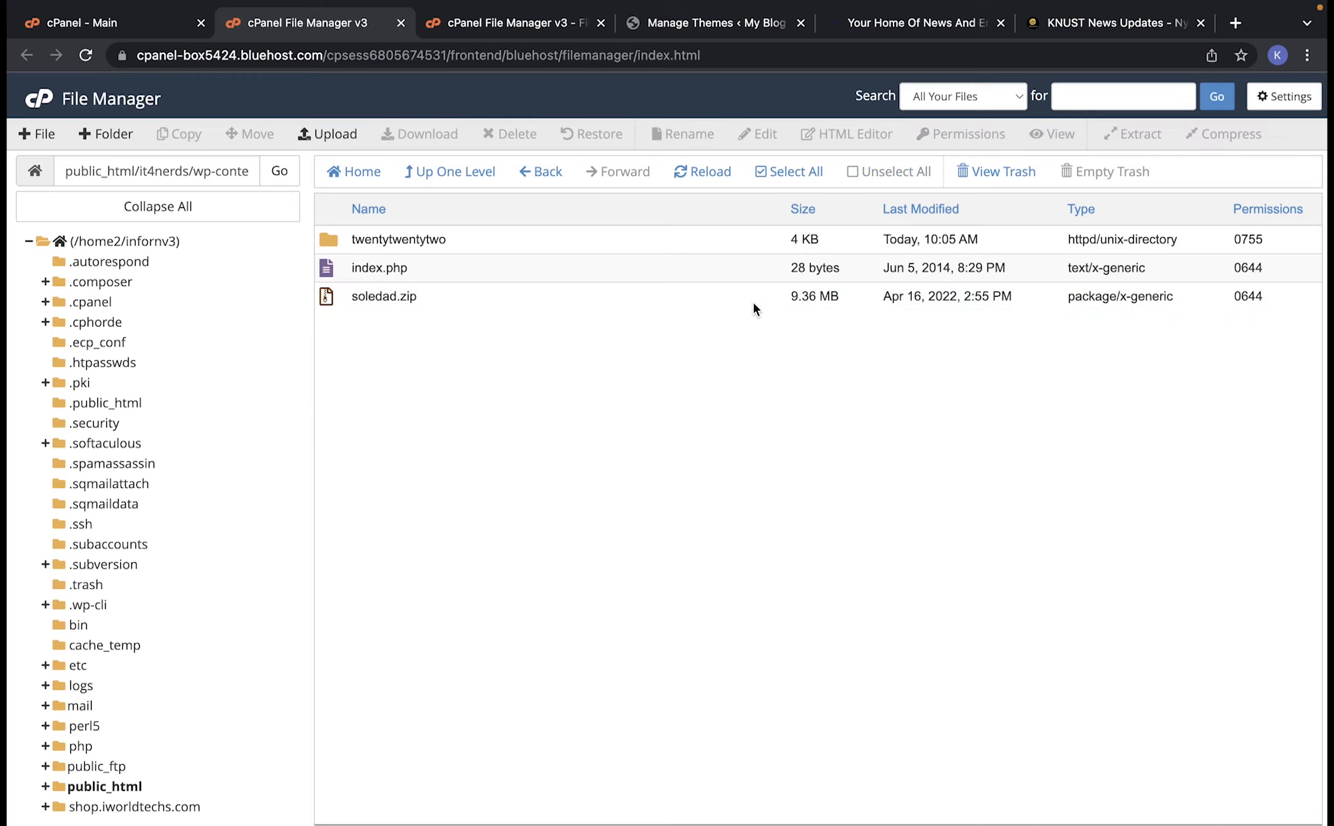
{"action": "left_click", "coordinate": [747, 304]}
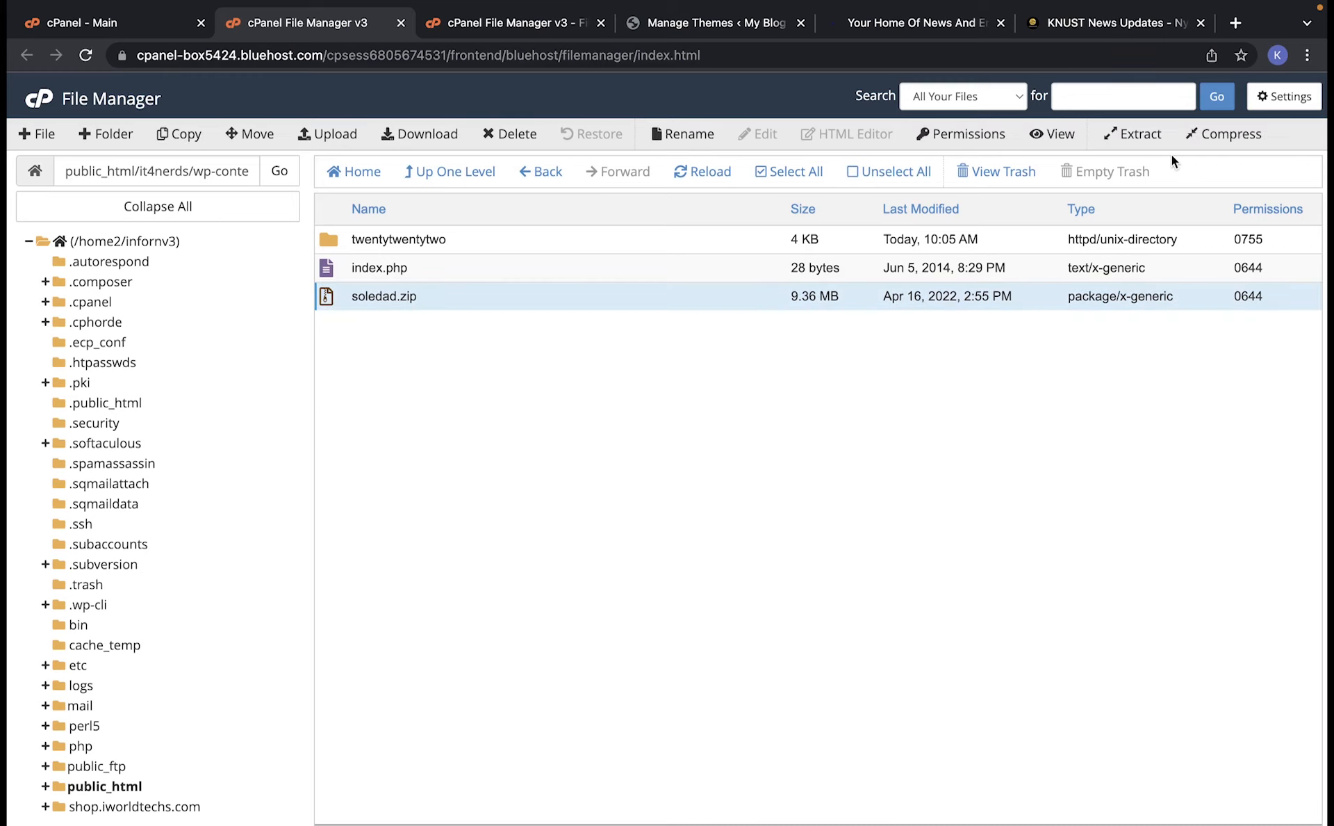
- Extract soledad.zip into the themes folder and reload to show the new soledad folder
{"action": "left_click", "coordinate": [1137, 138]}
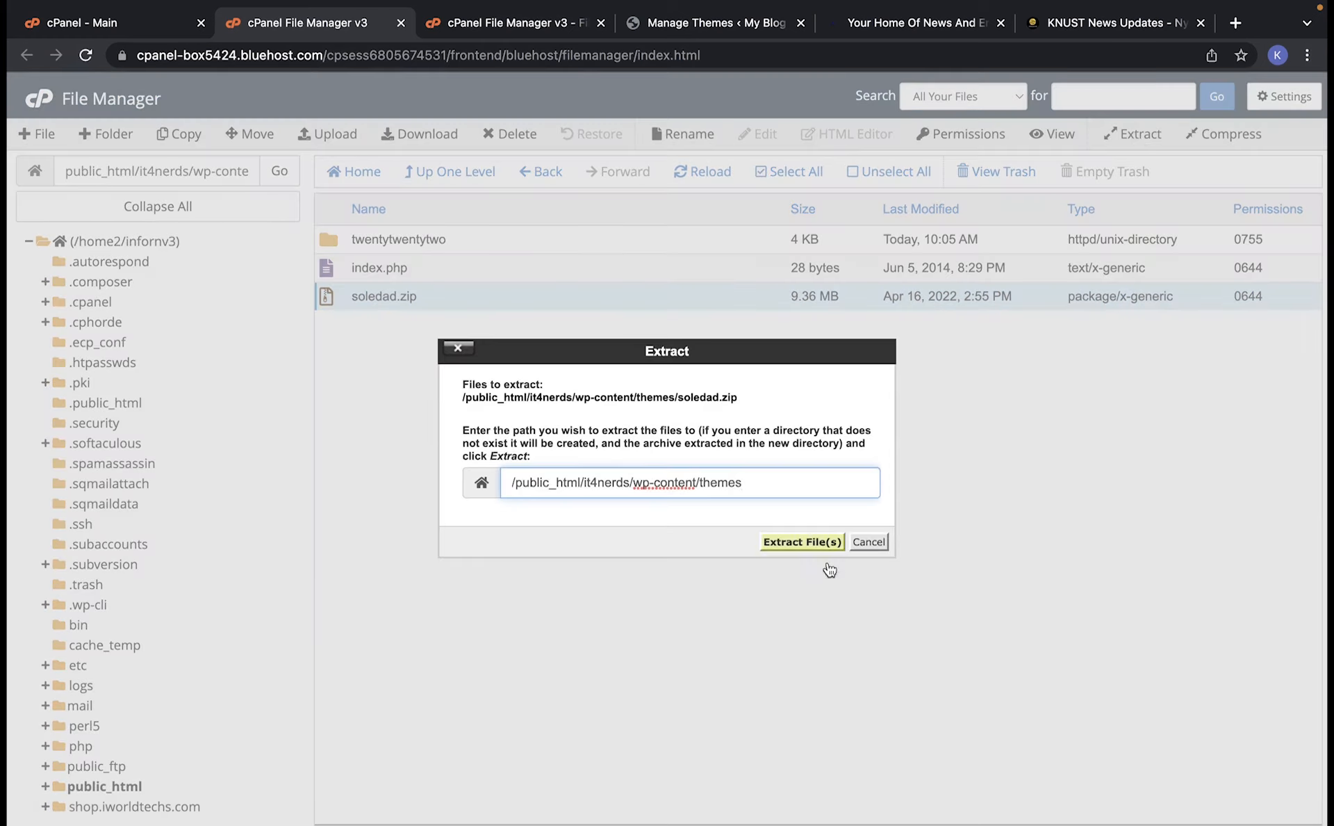
{"action": "left_click", "coordinate": [795, 544]}
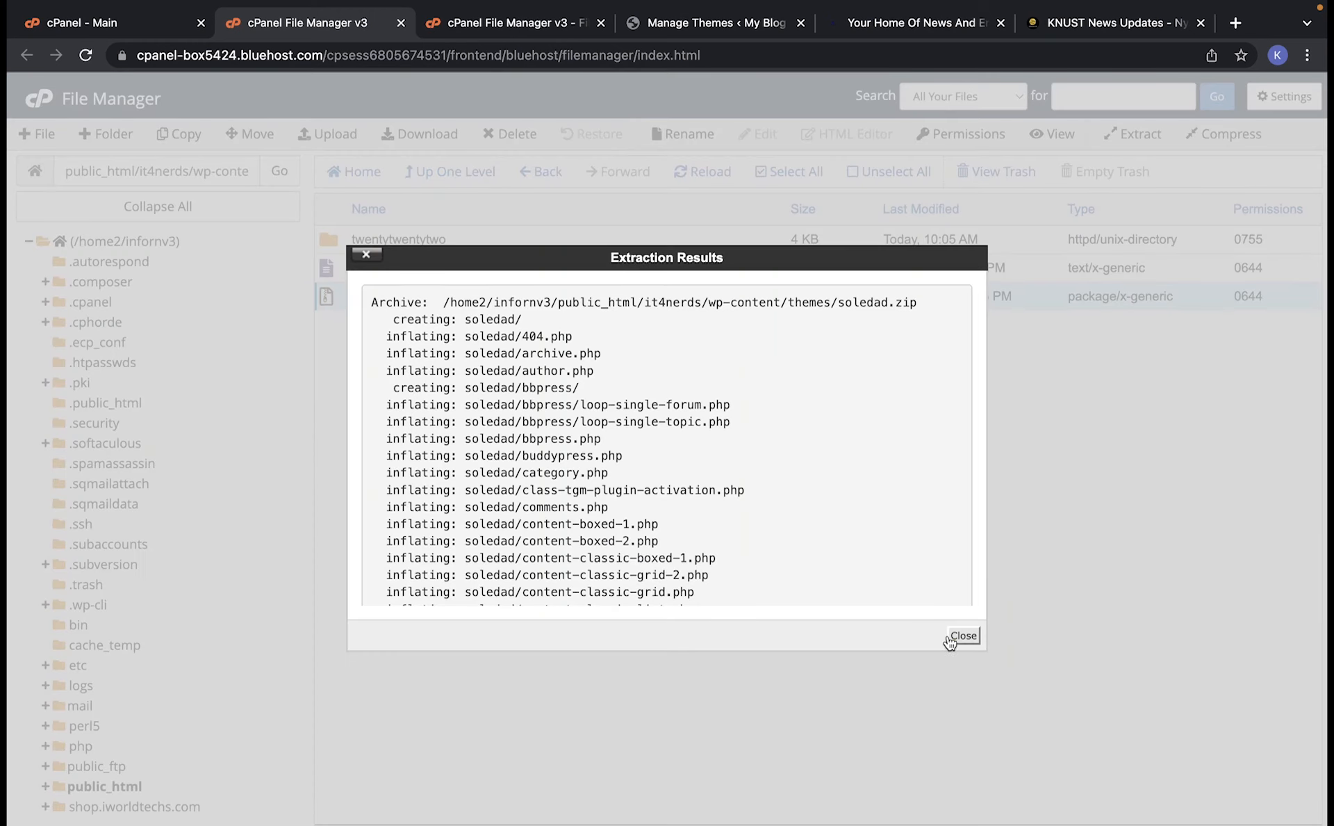
{"action": "left_click", "coordinate": [955, 635]}
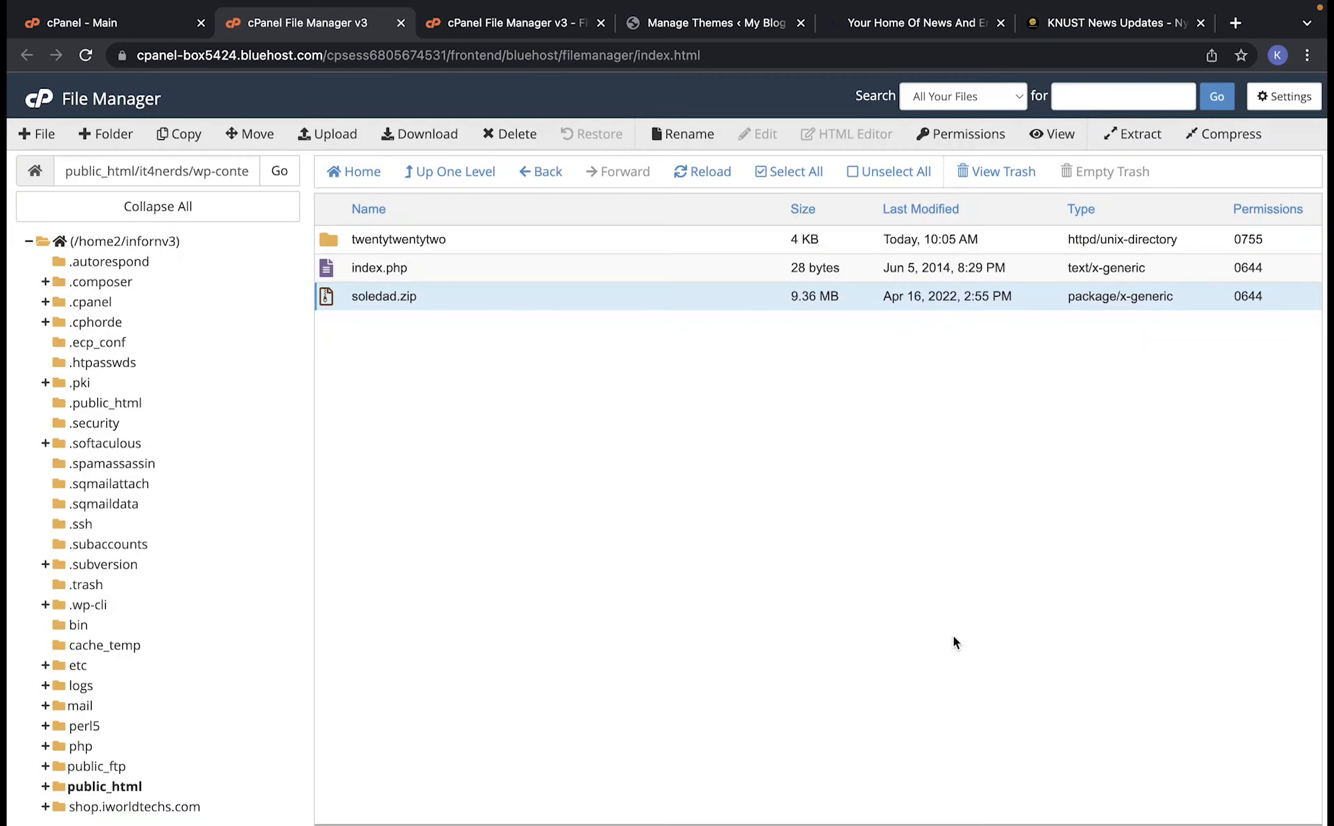
{"action": "left_click", "coordinate": [704, 171]}
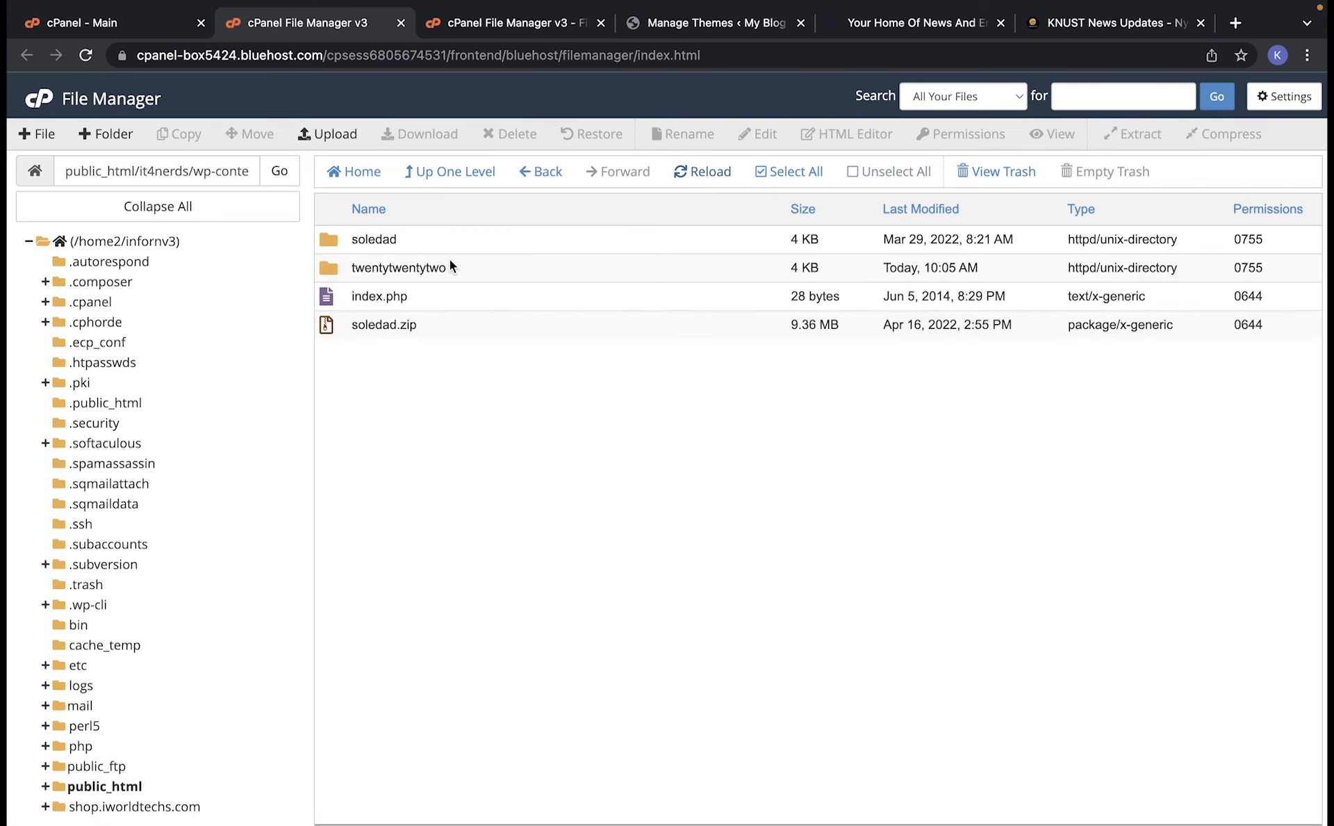
- Select the soledad folder, then switch to the WordPress Themes page
{"action": "left_click", "coordinate": [467, 267]}
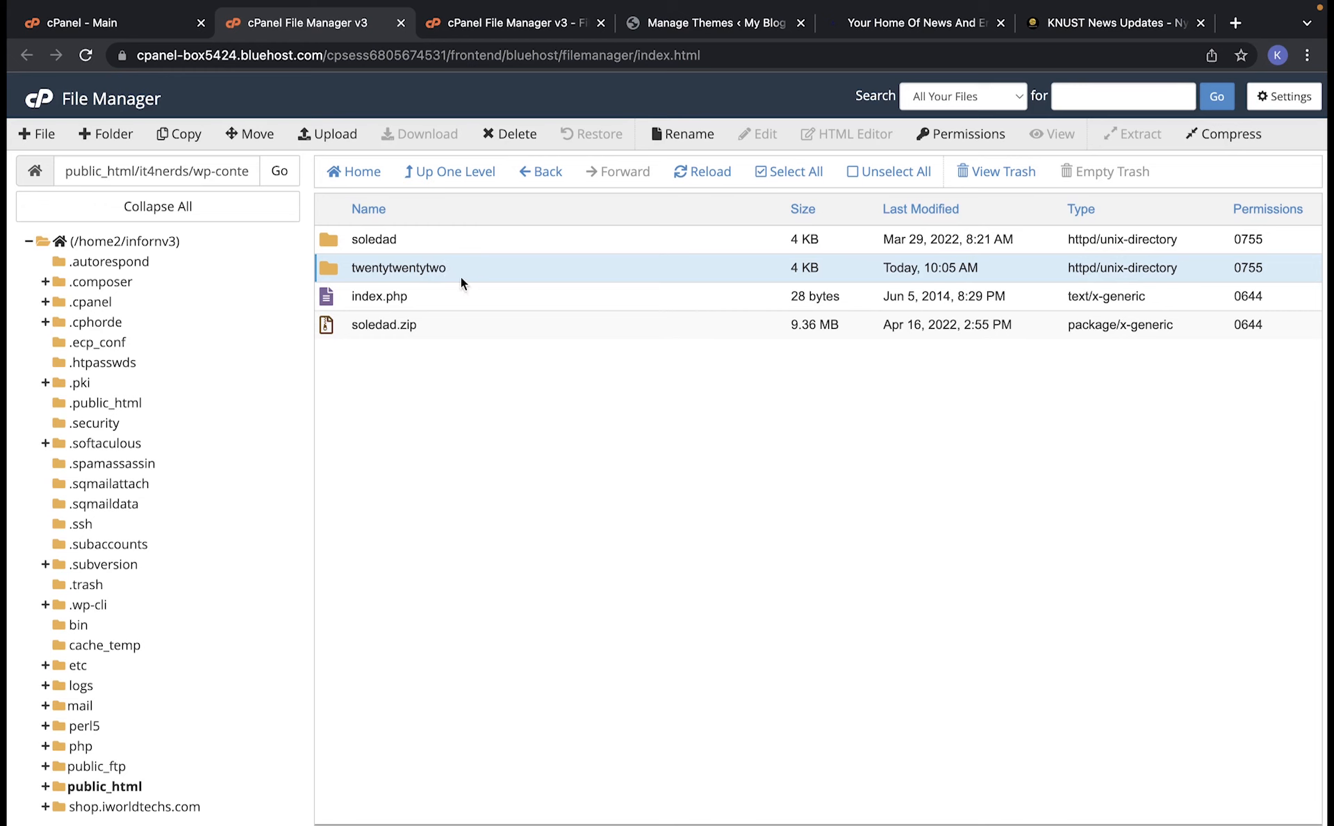
{"action": "left_click", "coordinate": [427, 244]}
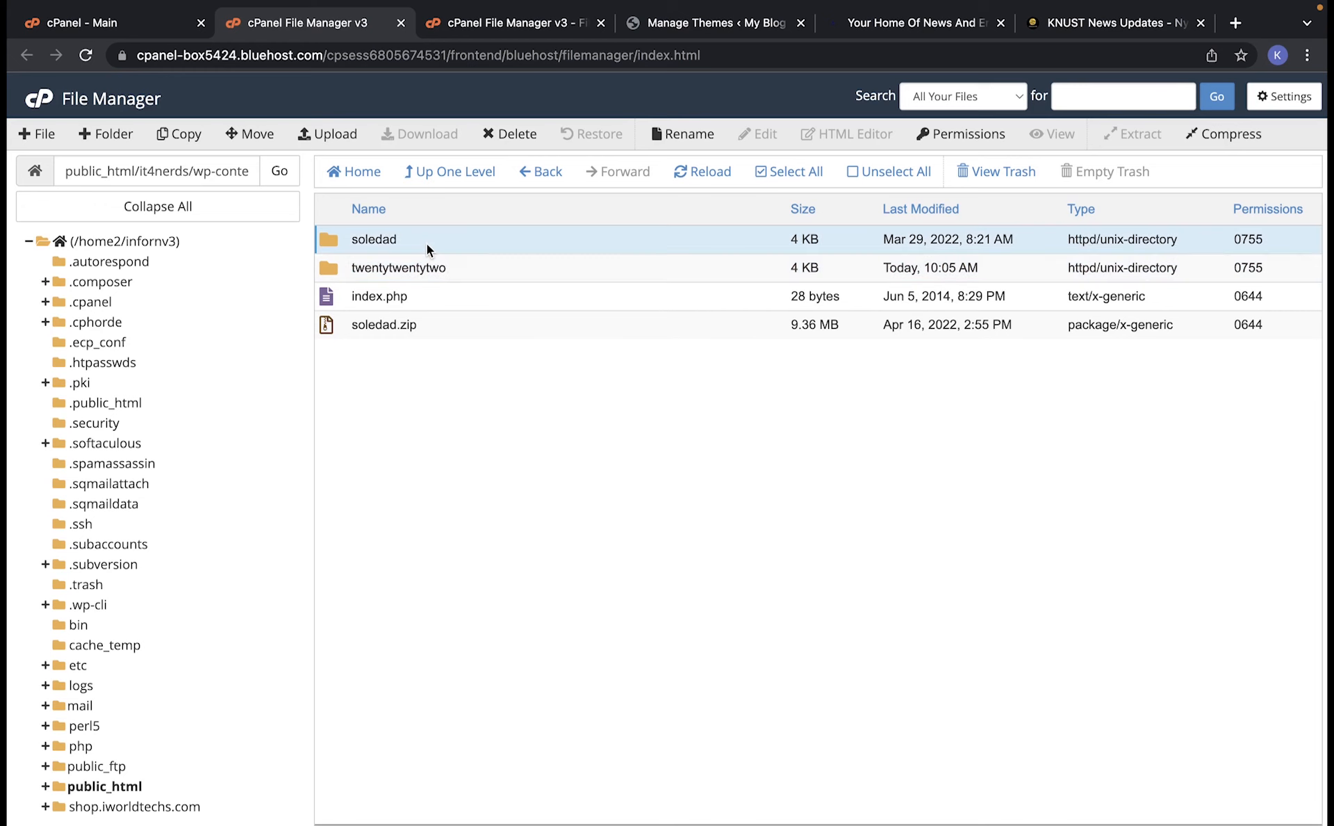
{"action": "left_click", "coordinate": [503, 28]}
{"action": "left_click", "coordinate": [652, 27]}
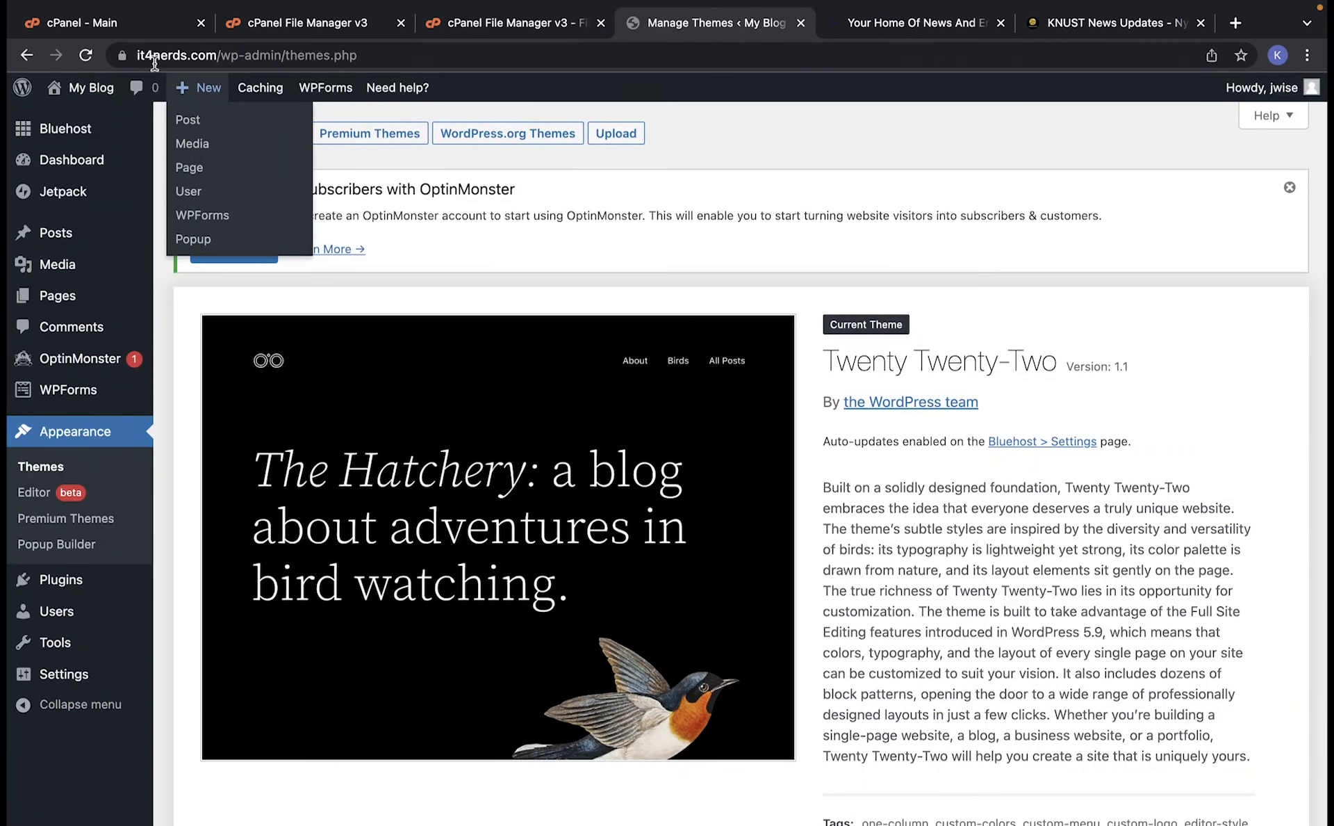
- Reload the WordPress Themes page and activate the Soledad theme, then return to File Manager
{"action": "left_click", "coordinate": [94, 53]}
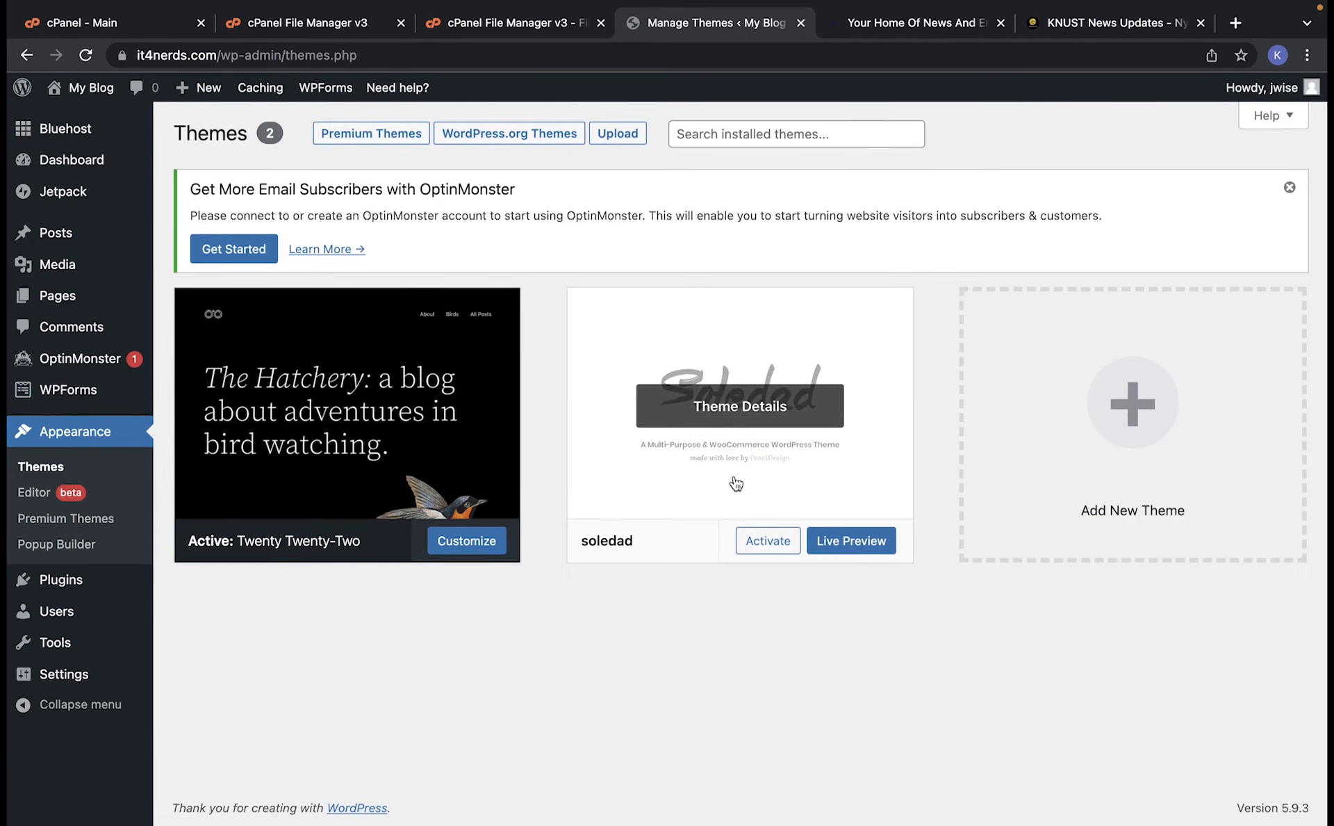
{"action": "left_click", "coordinate": [782, 544]}
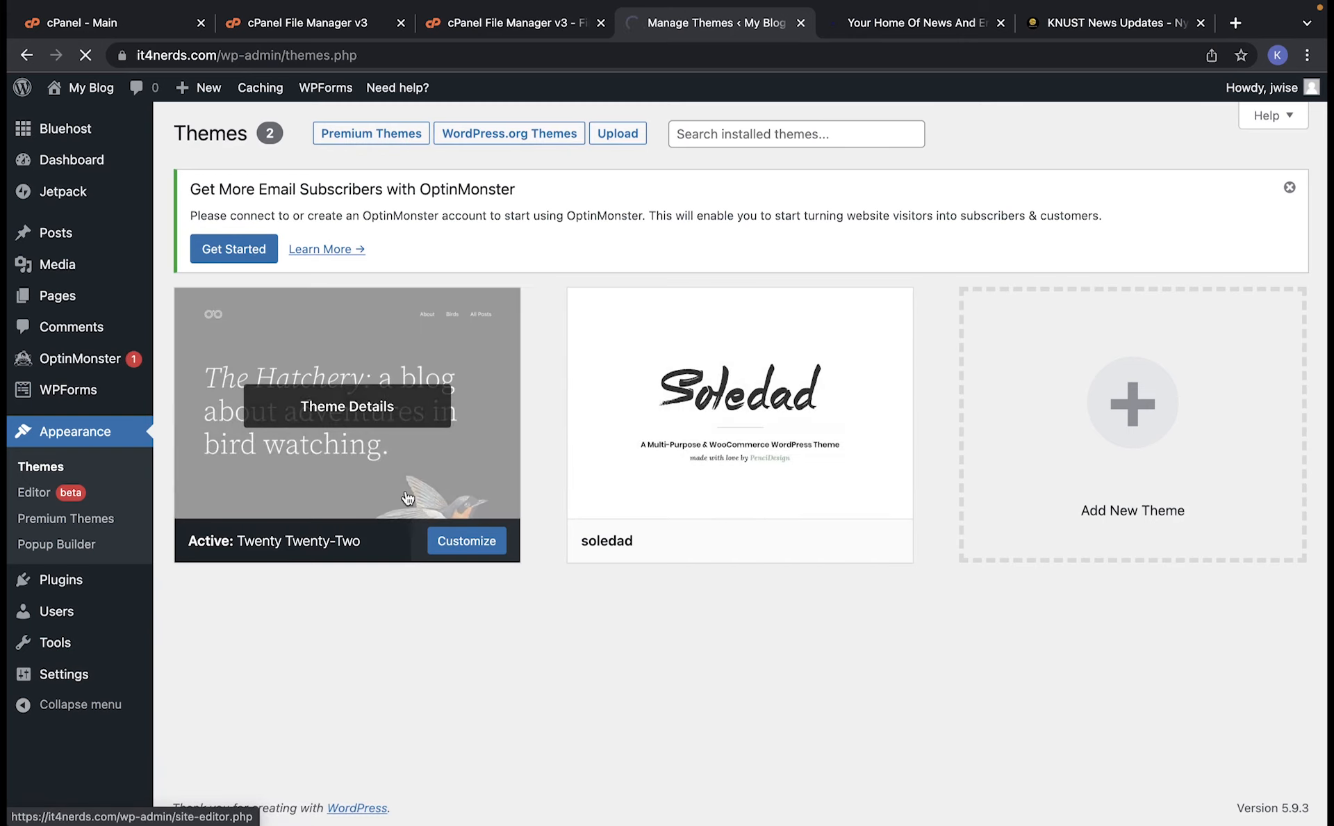
{"action": "left_click", "coordinate": [492, 20]}
{"action": "left_click", "coordinate": [365, 21]}
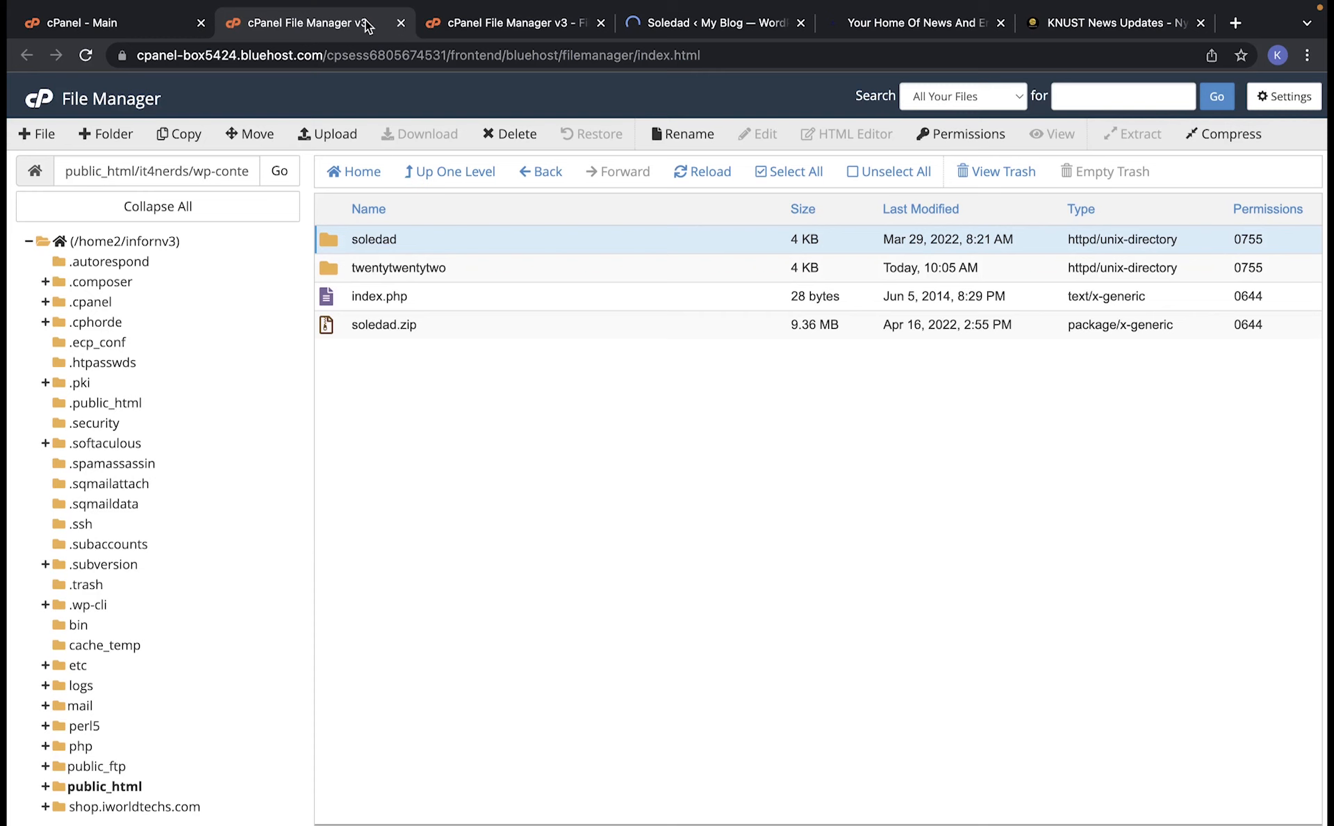
- Permanently delete the twentytwentytwo folder, skipping the trash, and close the File Upload tab
{"action": "left_click", "coordinate": [442, 269]}
{"action": "left_click", "coordinate": [528, 132]}
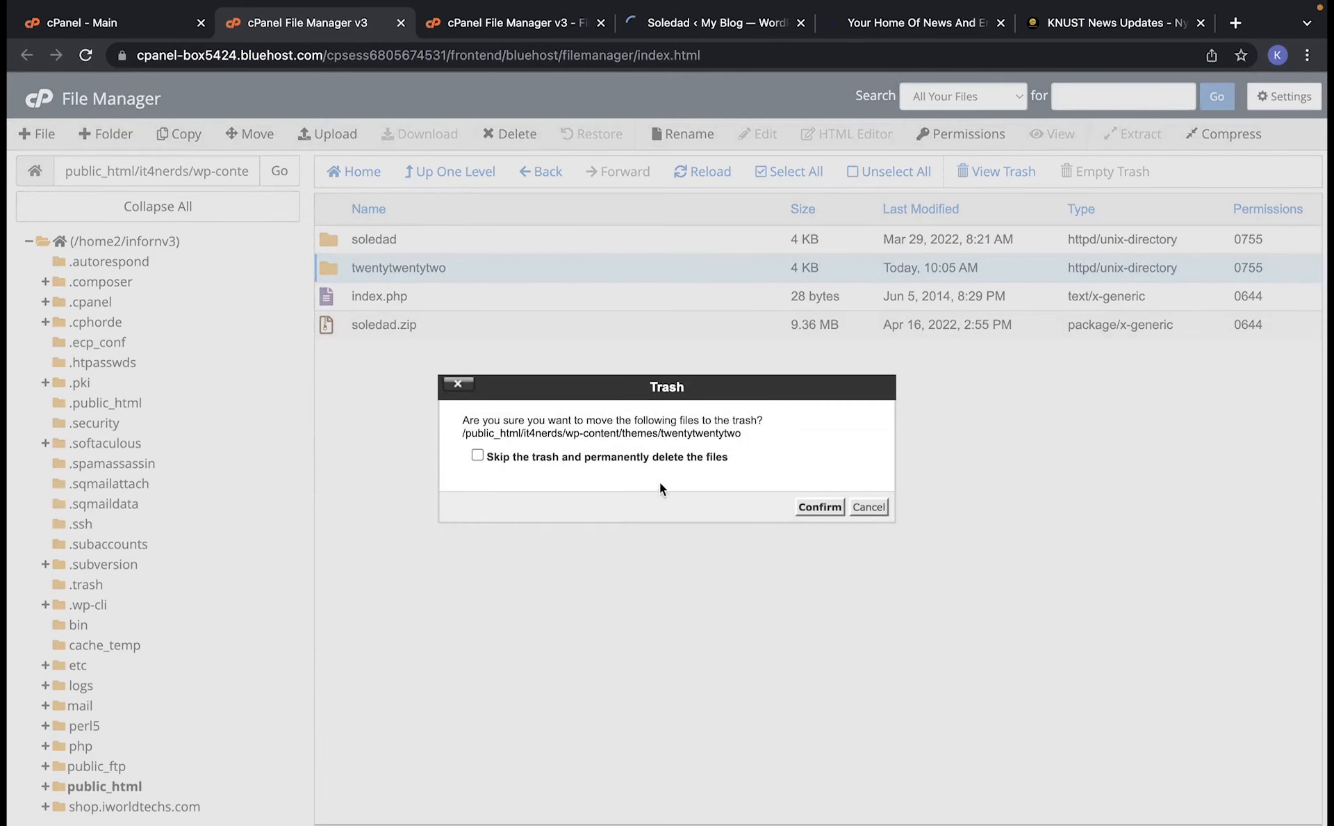
{"action": "left_click", "coordinate": [668, 455]}
{"action": "left_click", "coordinate": [821, 513]}
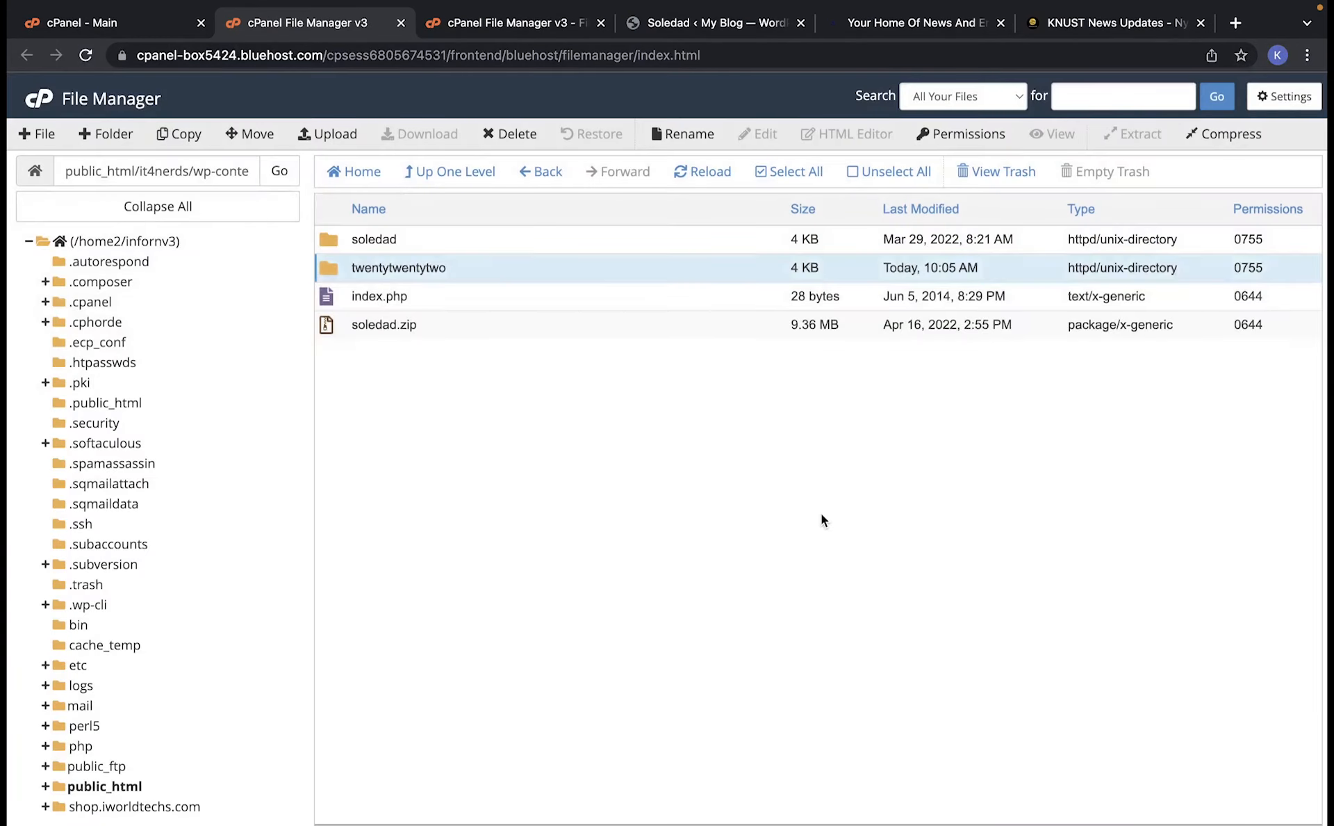
{"action": "left_click", "coordinate": [459, 31]}
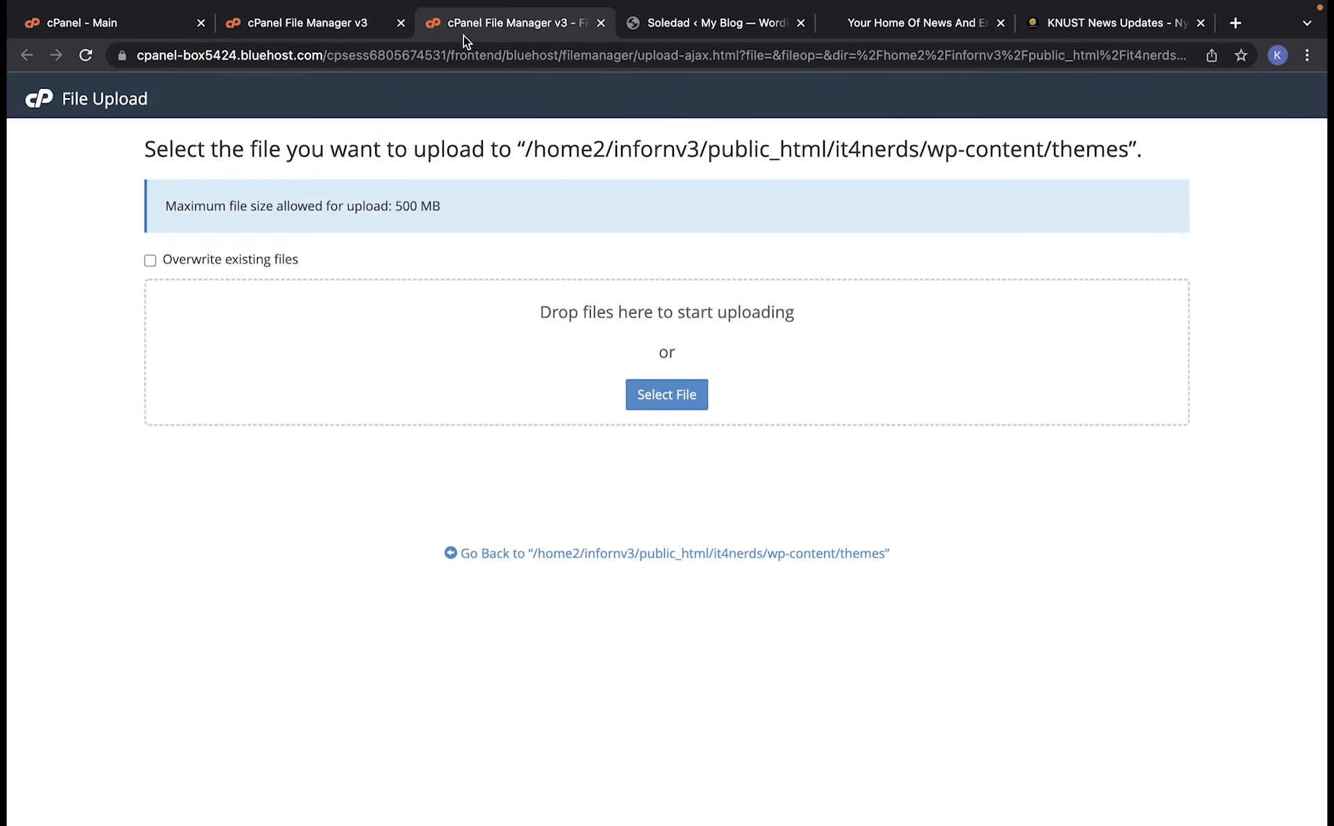
{"action": "left_click", "coordinate": [599, 25]}
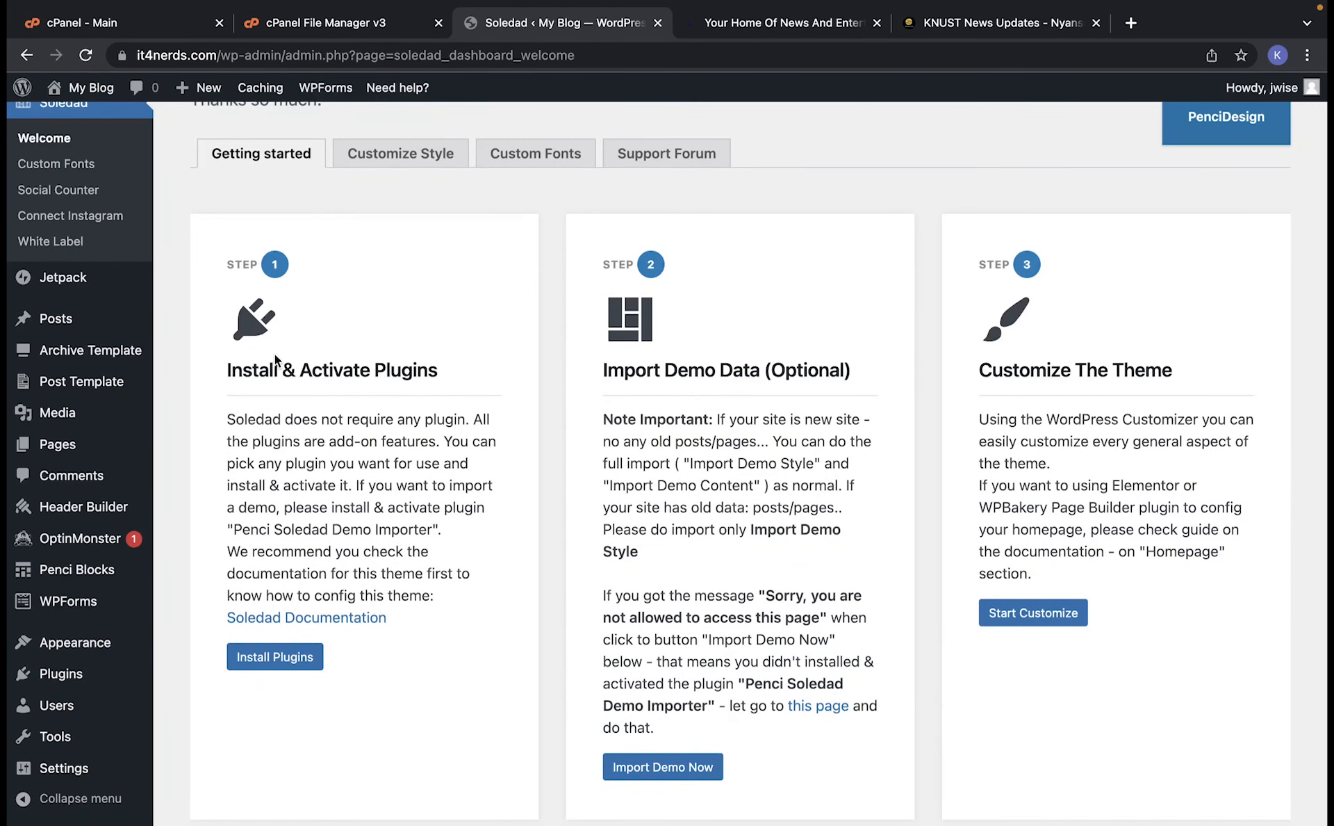
- Select every required Soledad plugin and run the bulk Install action
{"action": "left_click", "coordinate": [259, 659]}
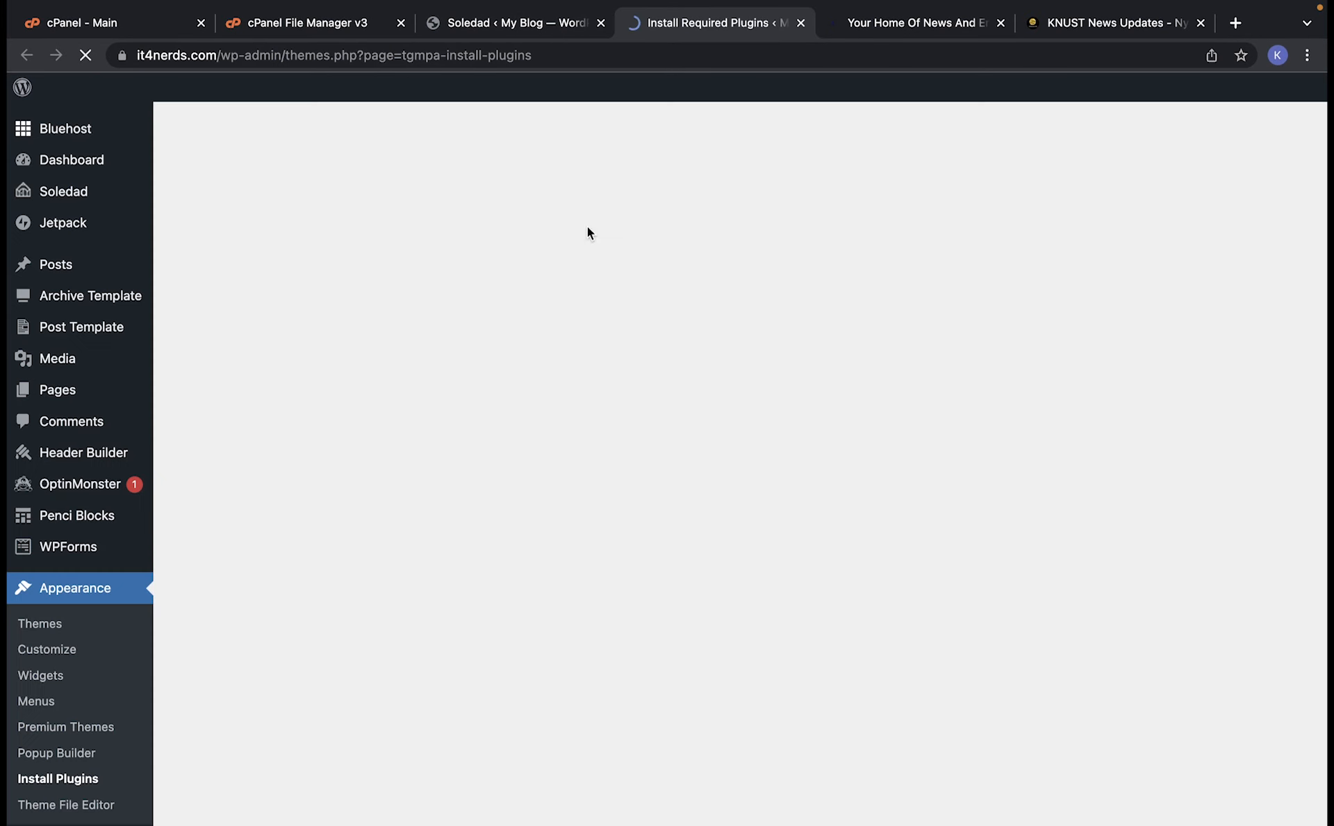
{"action": "scroll", "coordinate": [429, 549], "scroll_direction": "down", "scroll_amount": 5}
{"action": "scroll", "coordinate": [426, 570], "scroll_direction": "down", "scroll_amount": 5}
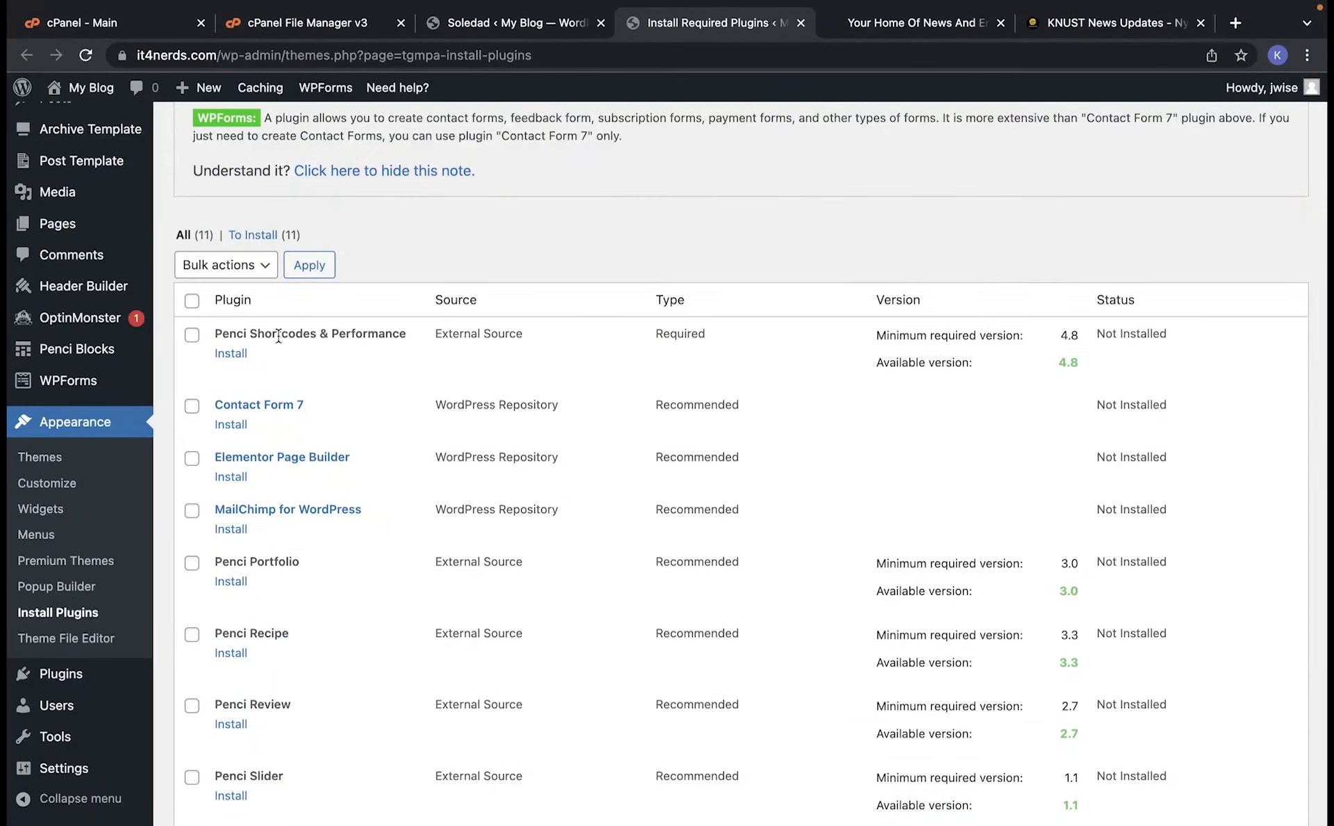
{"action": "left_click", "coordinate": [192, 301]}
{"action": "scroll", "coordinate": [328, 518], "scroll_direction": "down", "scroll_amount": 5}
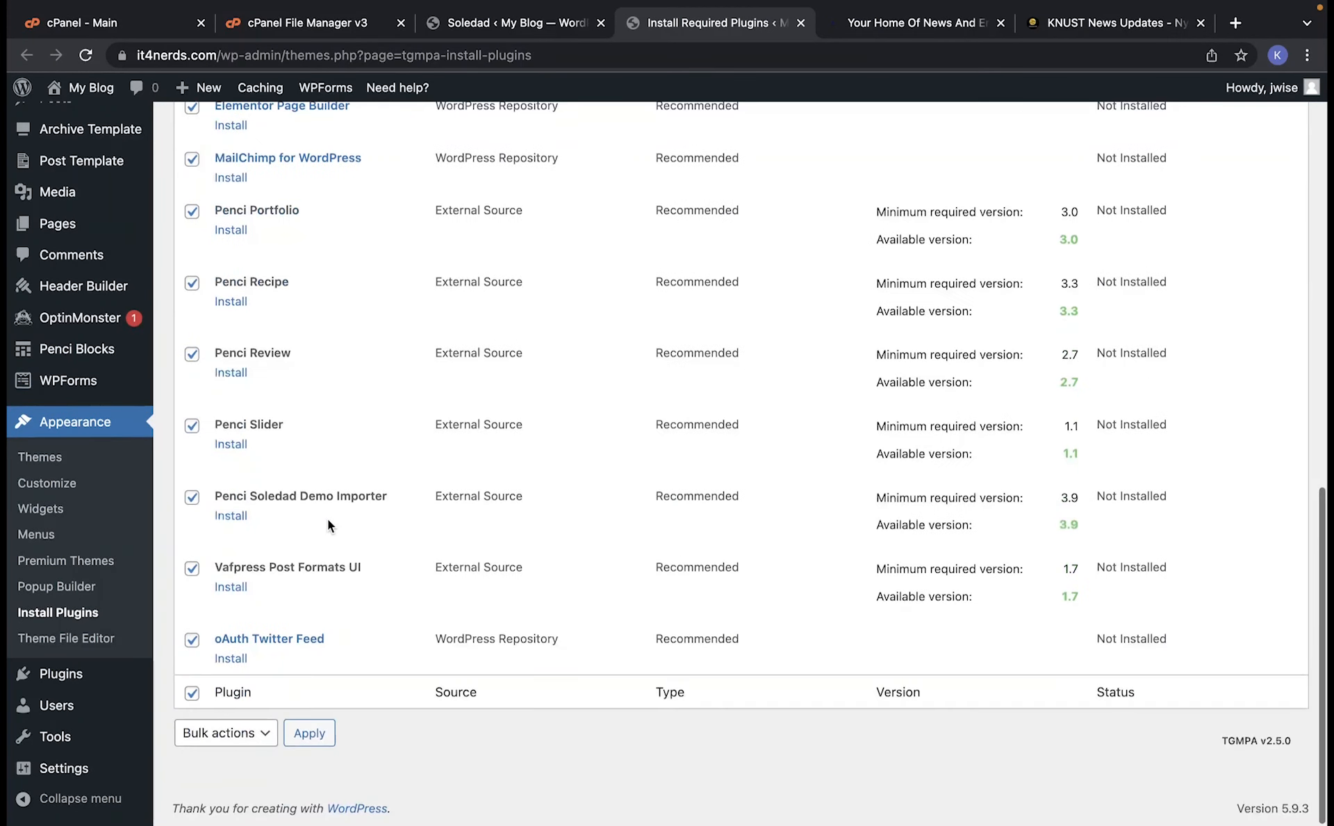
{"action": "left_click", "coordinate": [240, 734]}
{"action": "left_click", "coordinate": [243, 753]}
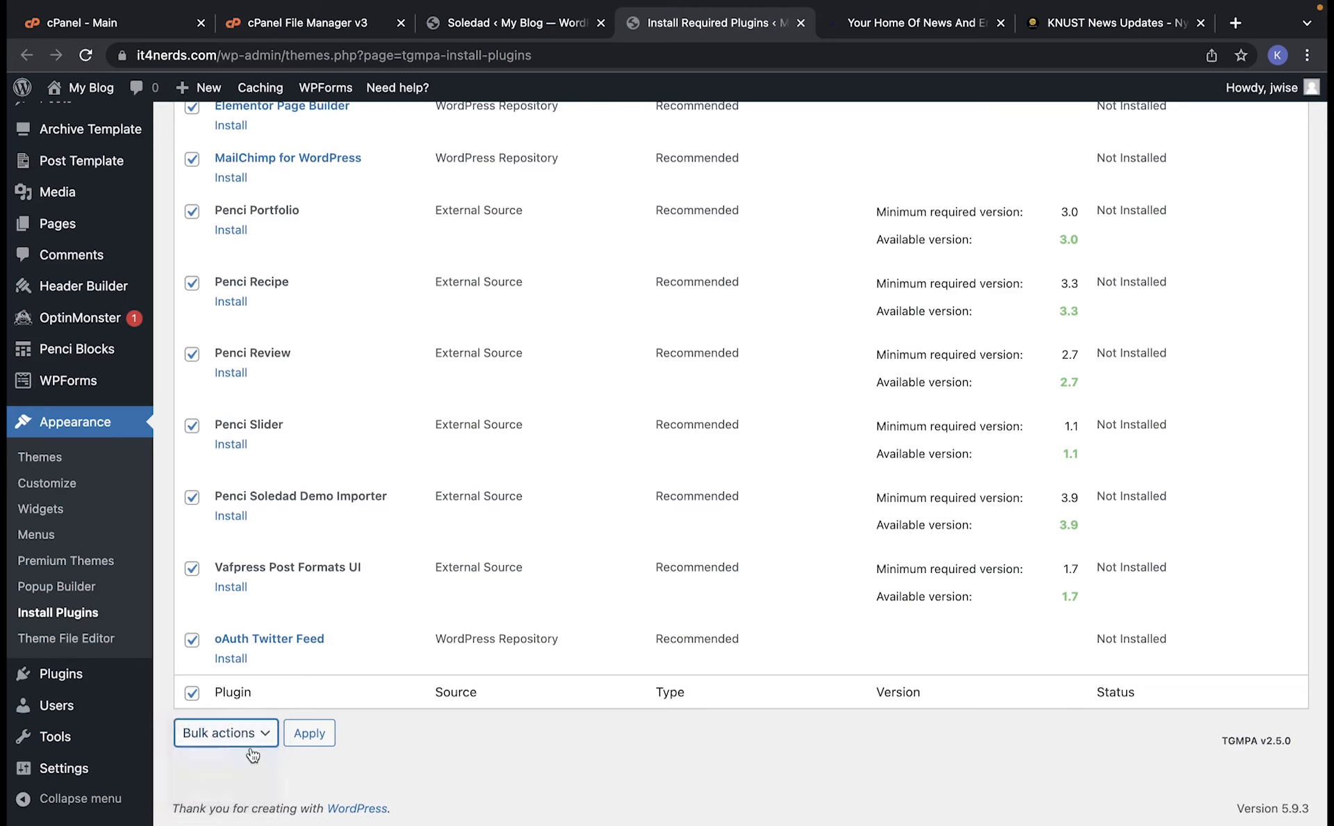
{"action": "left_click", "coordinate": [308, 732]}
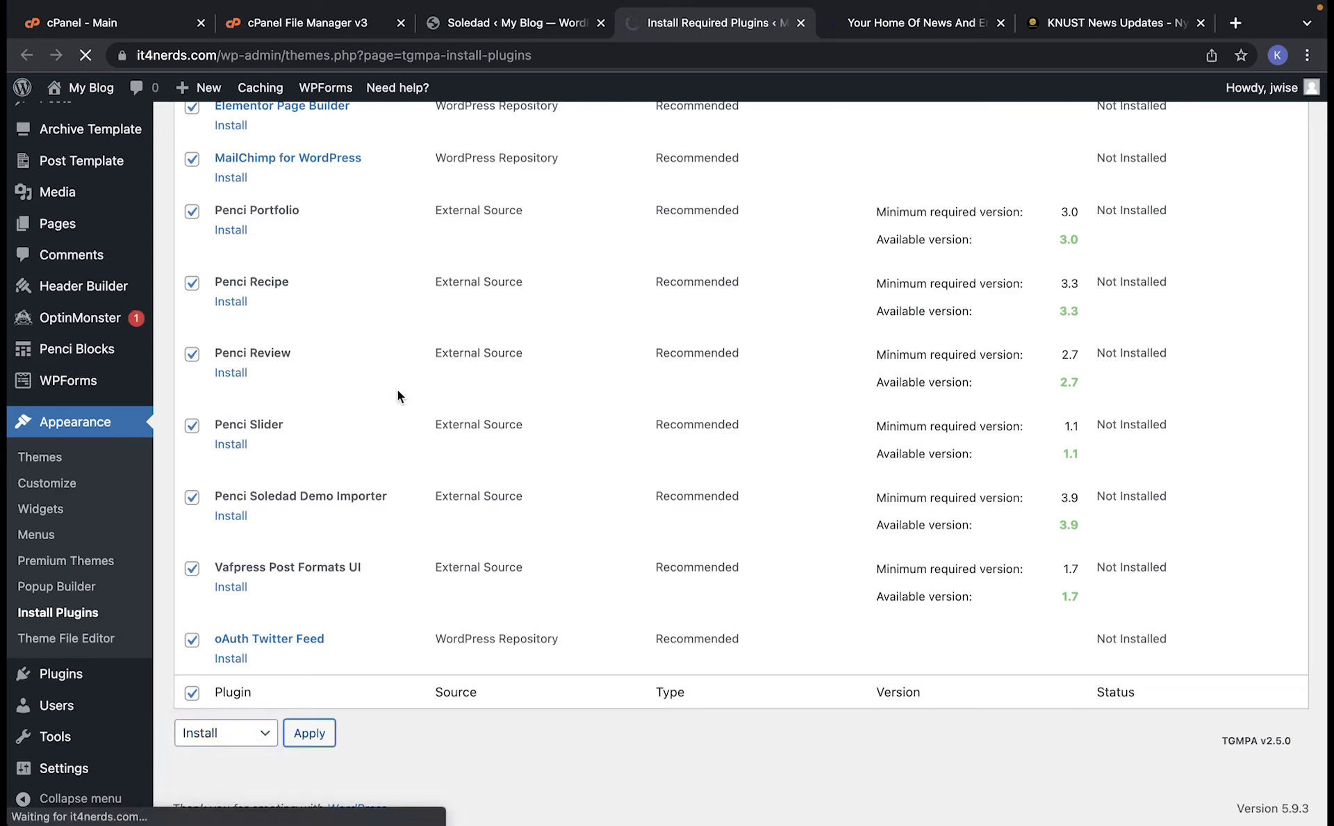
- Leave full screen, review the install log, and return to the Required Plugins Installer
{"action": "mouse_move", "coordinate": [239, 3]}
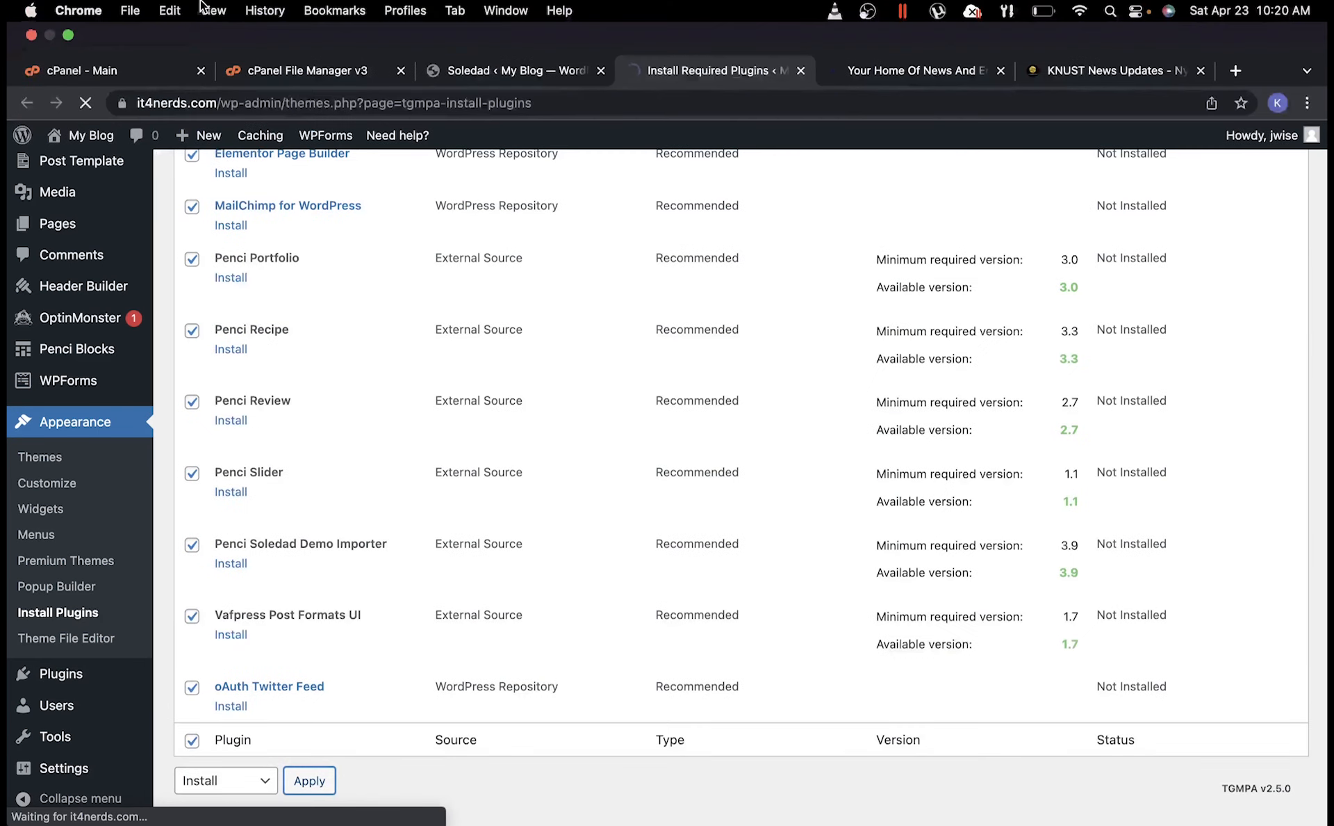
{"action": "left_click", "coordinate": [68, 36]}
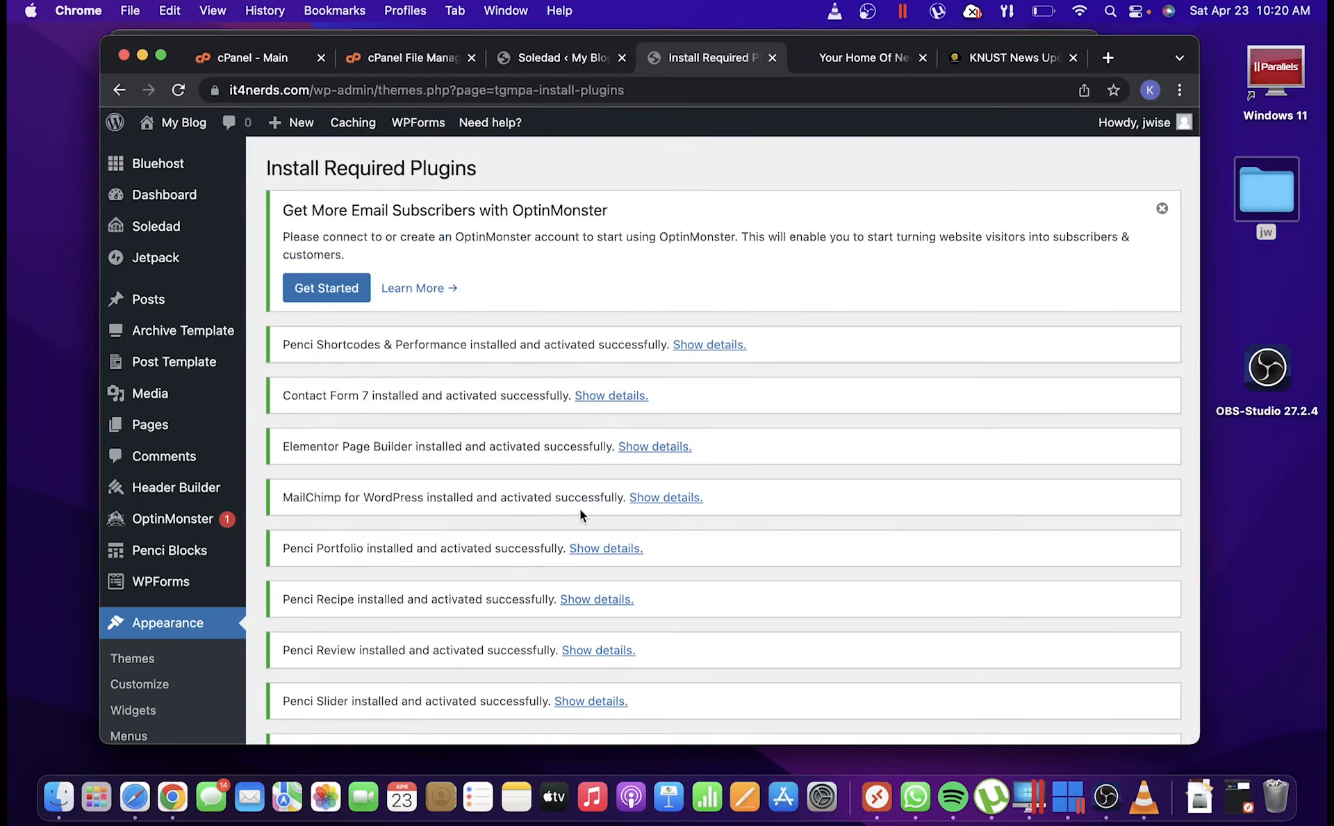
{"action": "scroll", "coordinate": [495, 512], "scroll_direction": "down", "scroll_amount": 10}
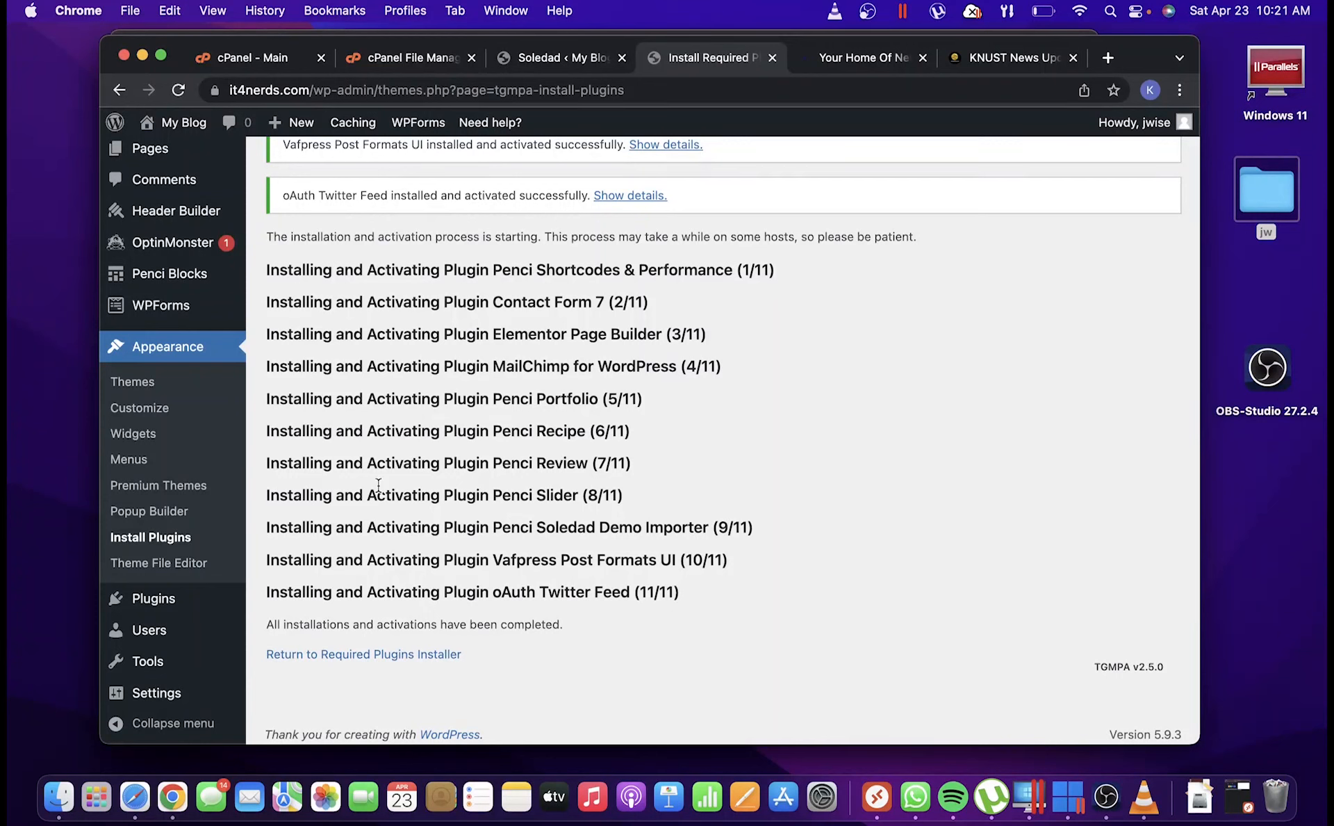
{"action": "left_click", "coordinate": [373, 658]}
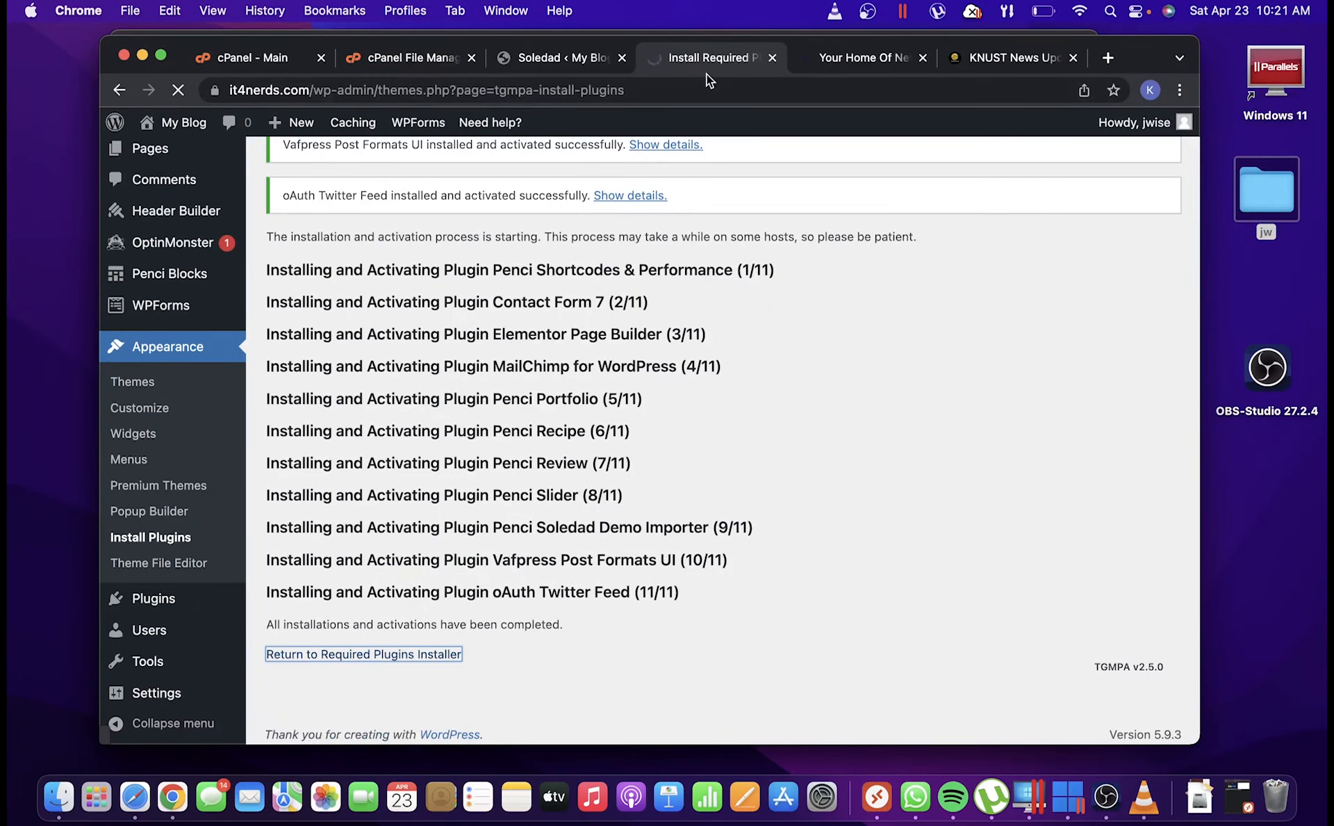
- Restore full screen and load it4nerds.com in the news-site tab
{"action": "left_click", "coordinate": [160, 56]}
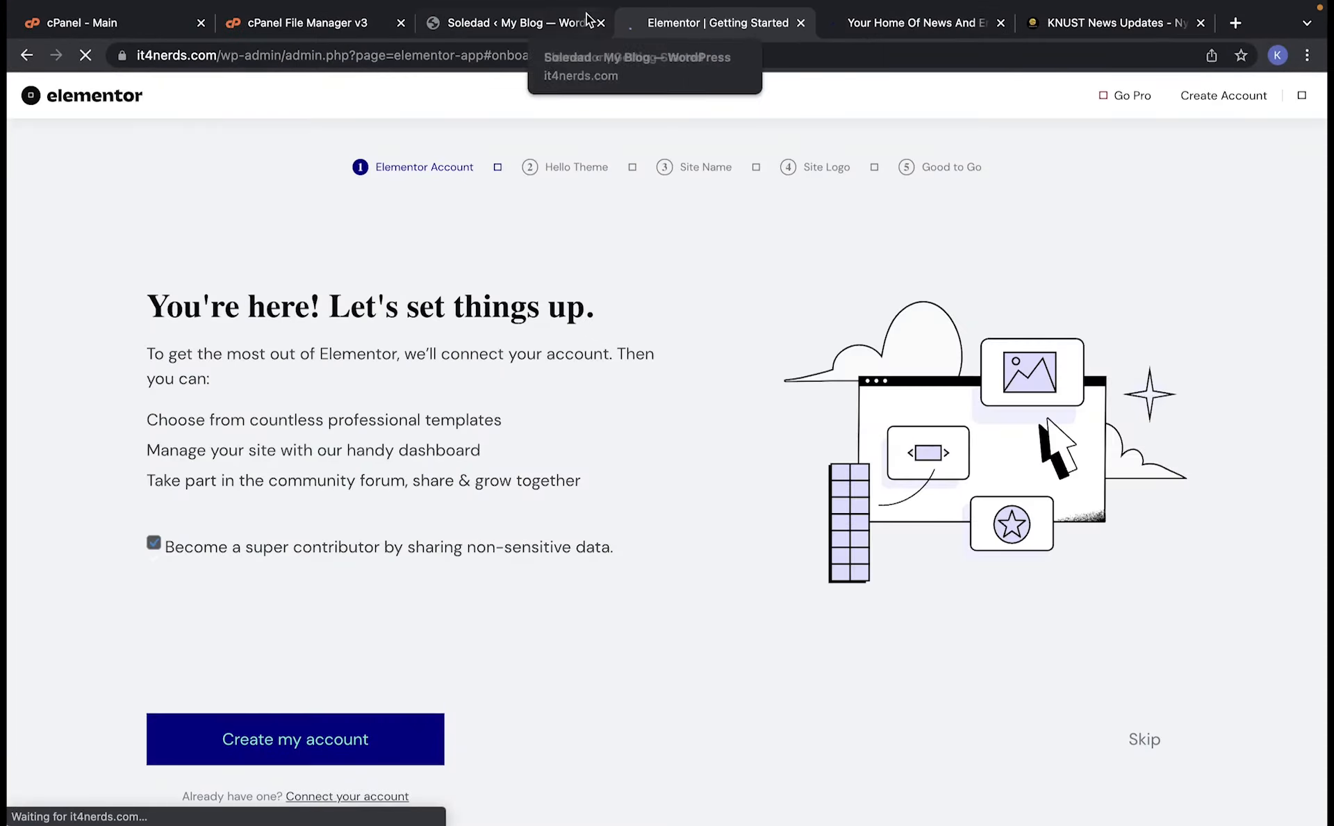
{"action": "left_click", "coordinate": [582, 20]}
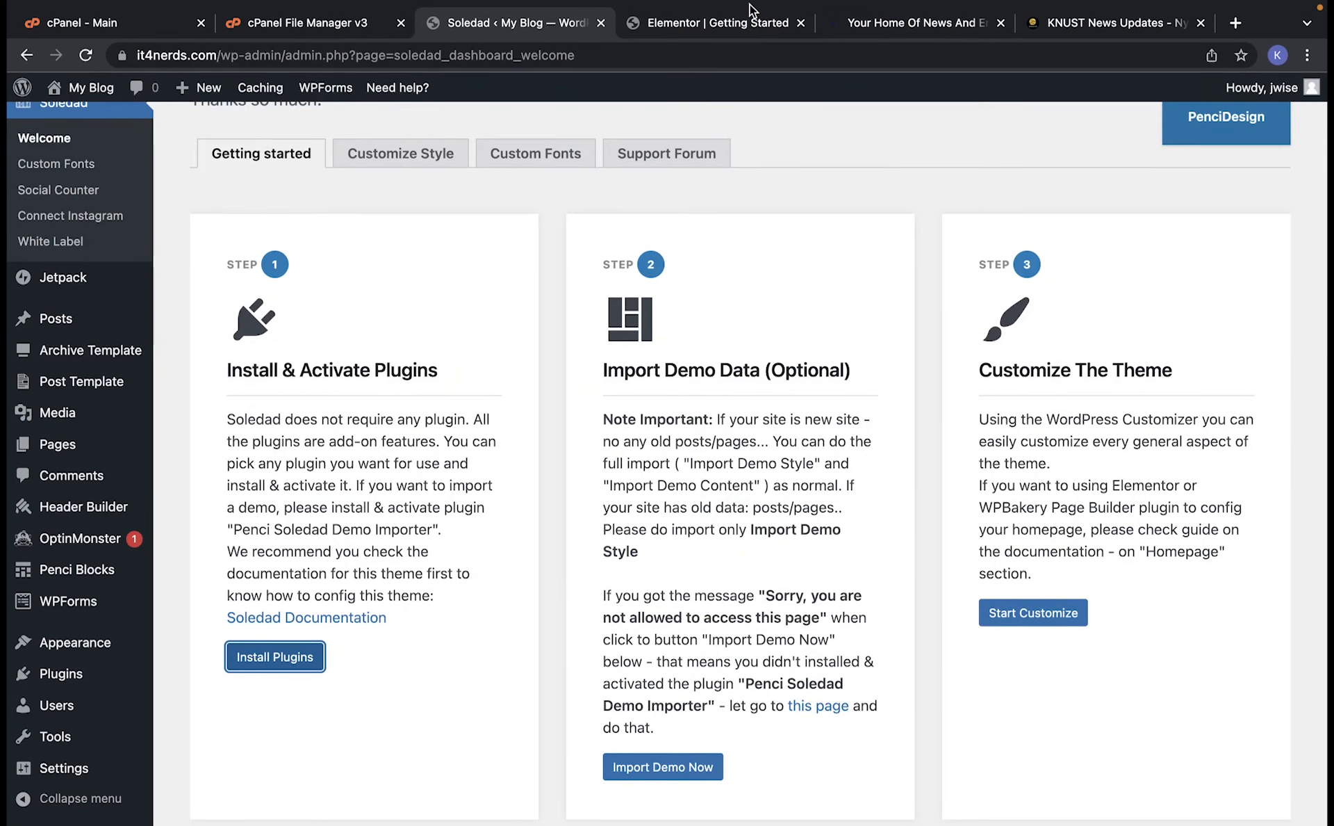
{"action": "left_click", "coordinate": [869, 23]}
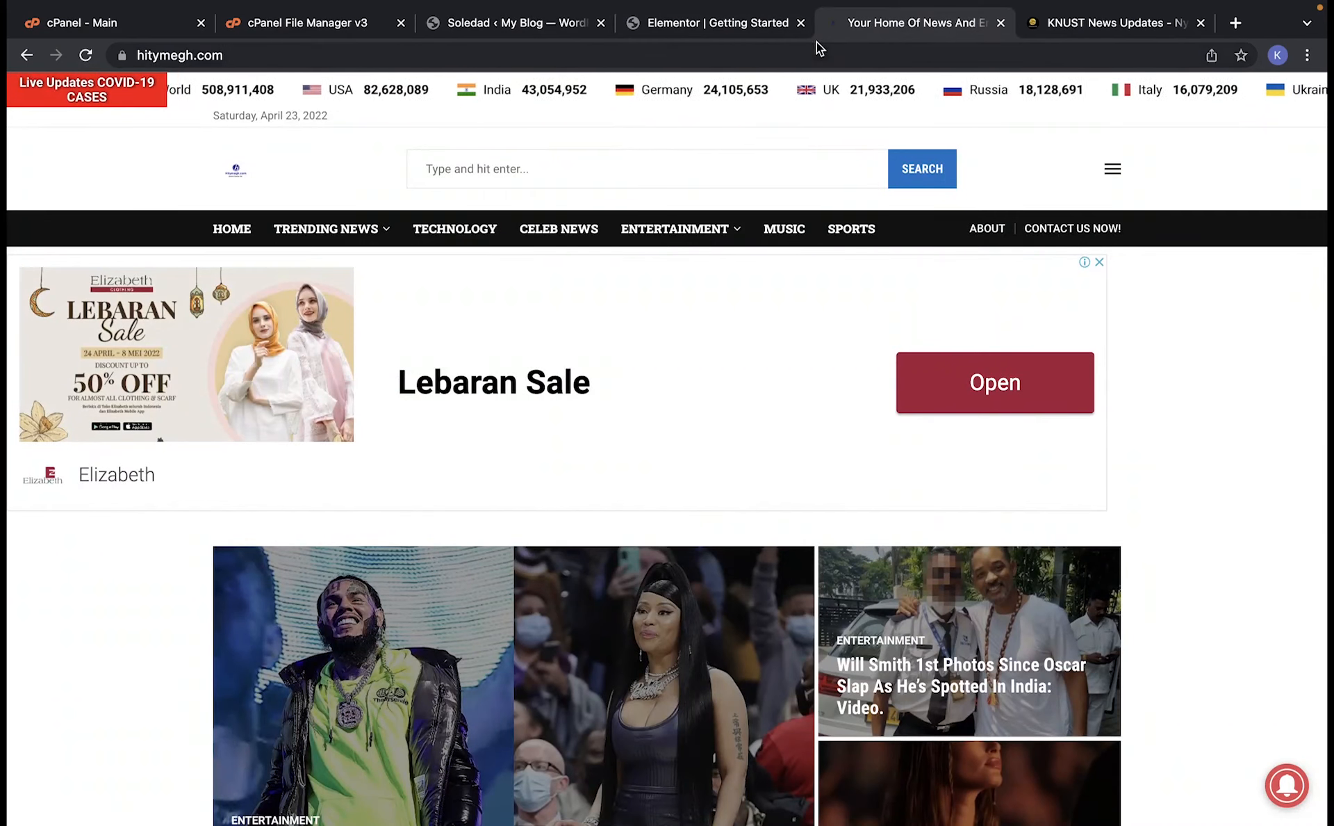
{"action": "left_click", "coordinate": [954, 44]}
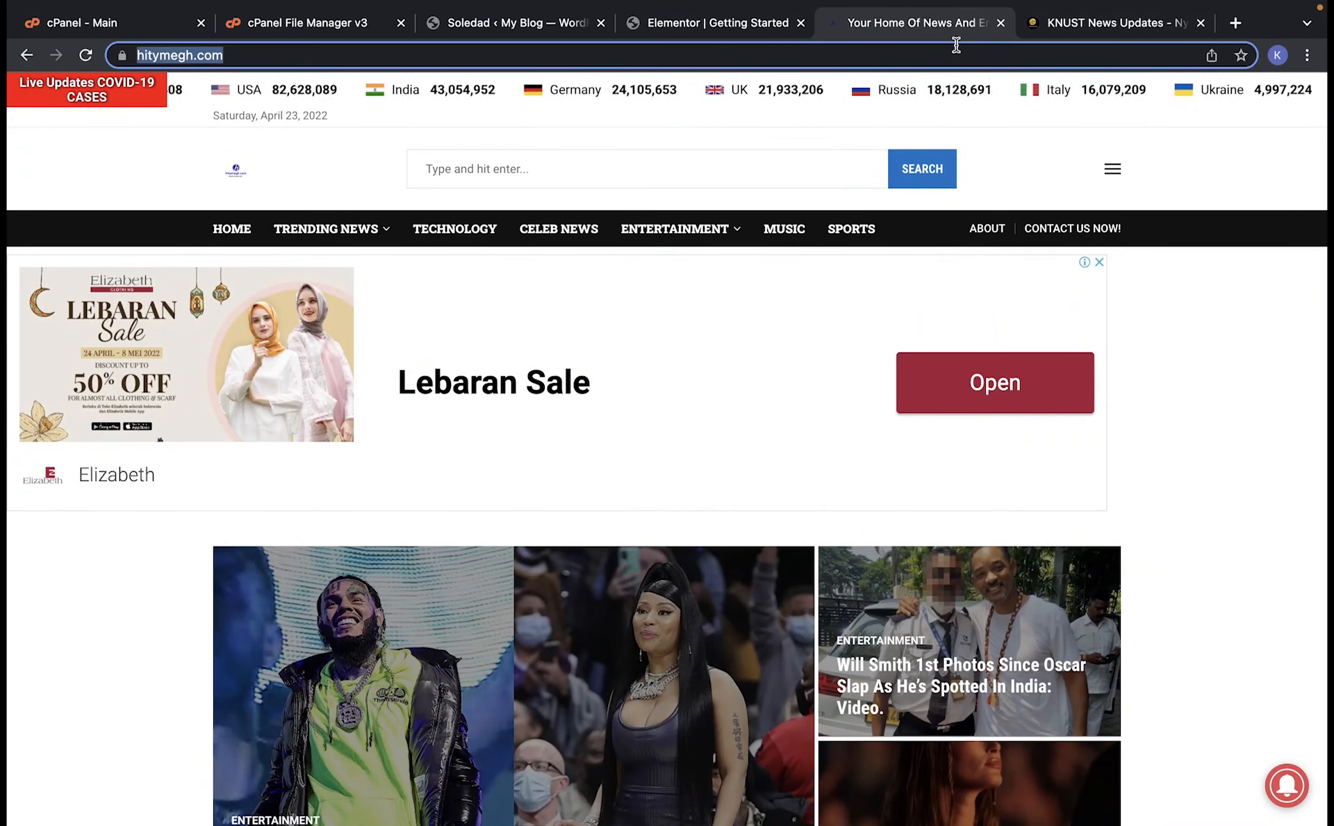
{"action": "type", "text": "it4"}
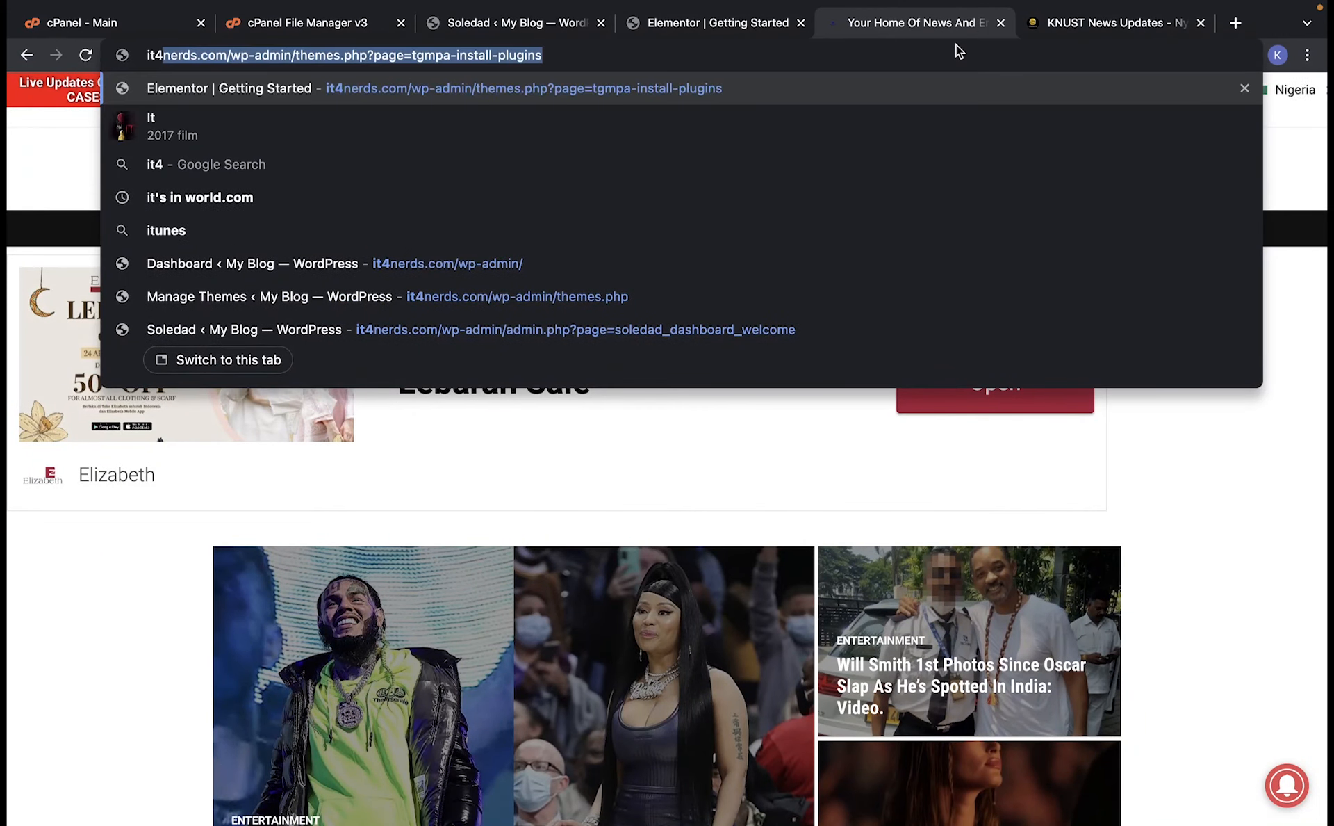
{"action": "type", "text": "nerds.com"}
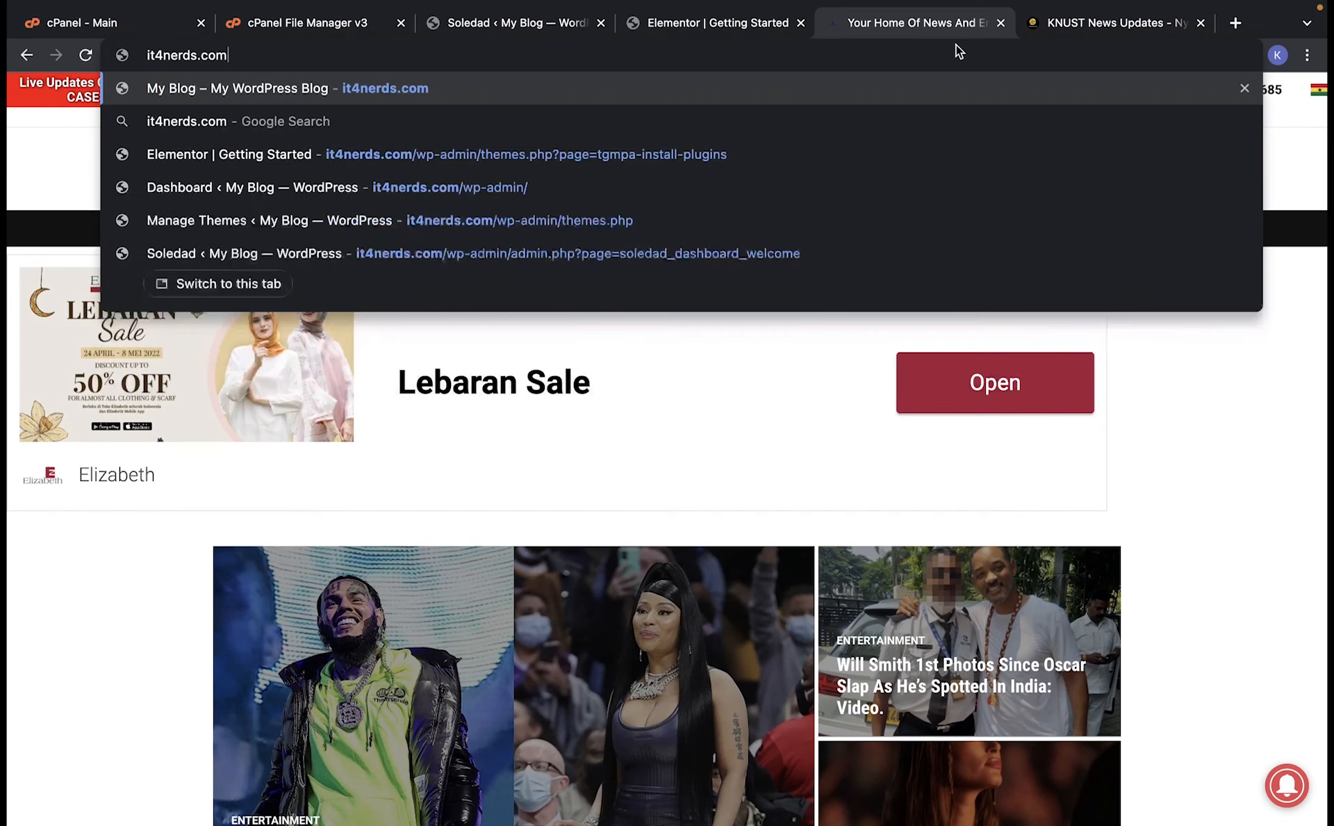
{"action": "key", "text": "Return"}
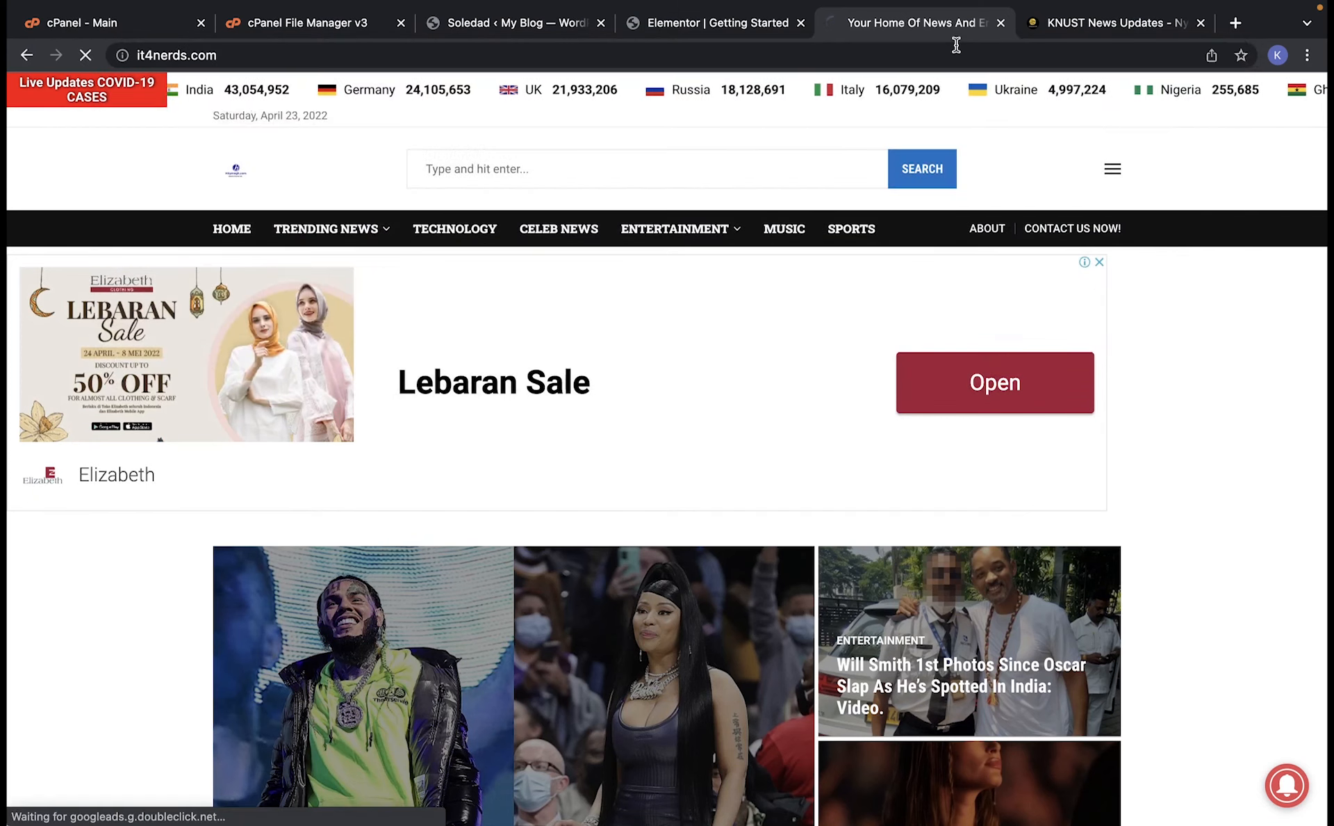
- On Elementor's getting-started wizard, skip connecting an account and installing the Hello theme
{"action": "left_click", "coordinate": [719, 19]}
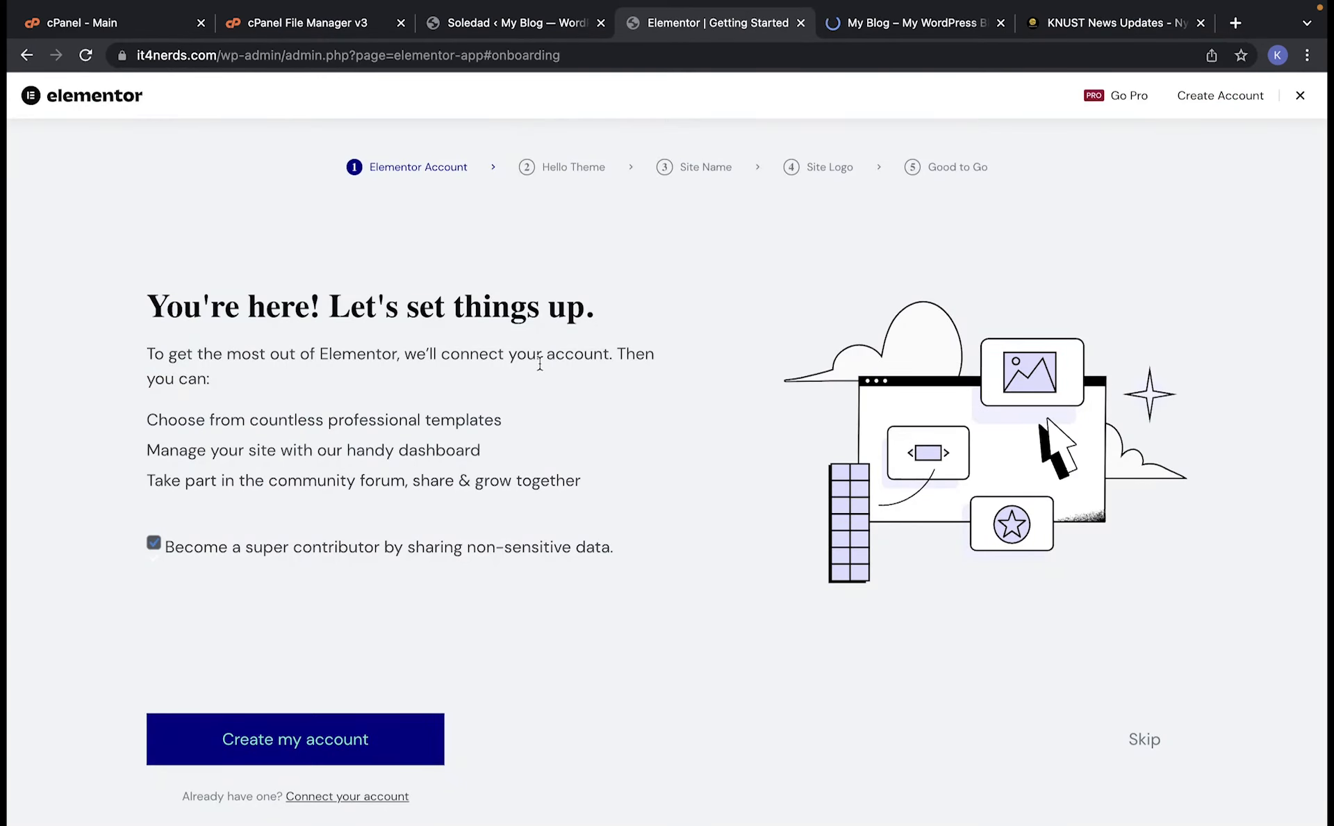
{"action": "scroll", "coordinate": [496, 391], "scroll_direction": "down", "scroll_amount": 2}
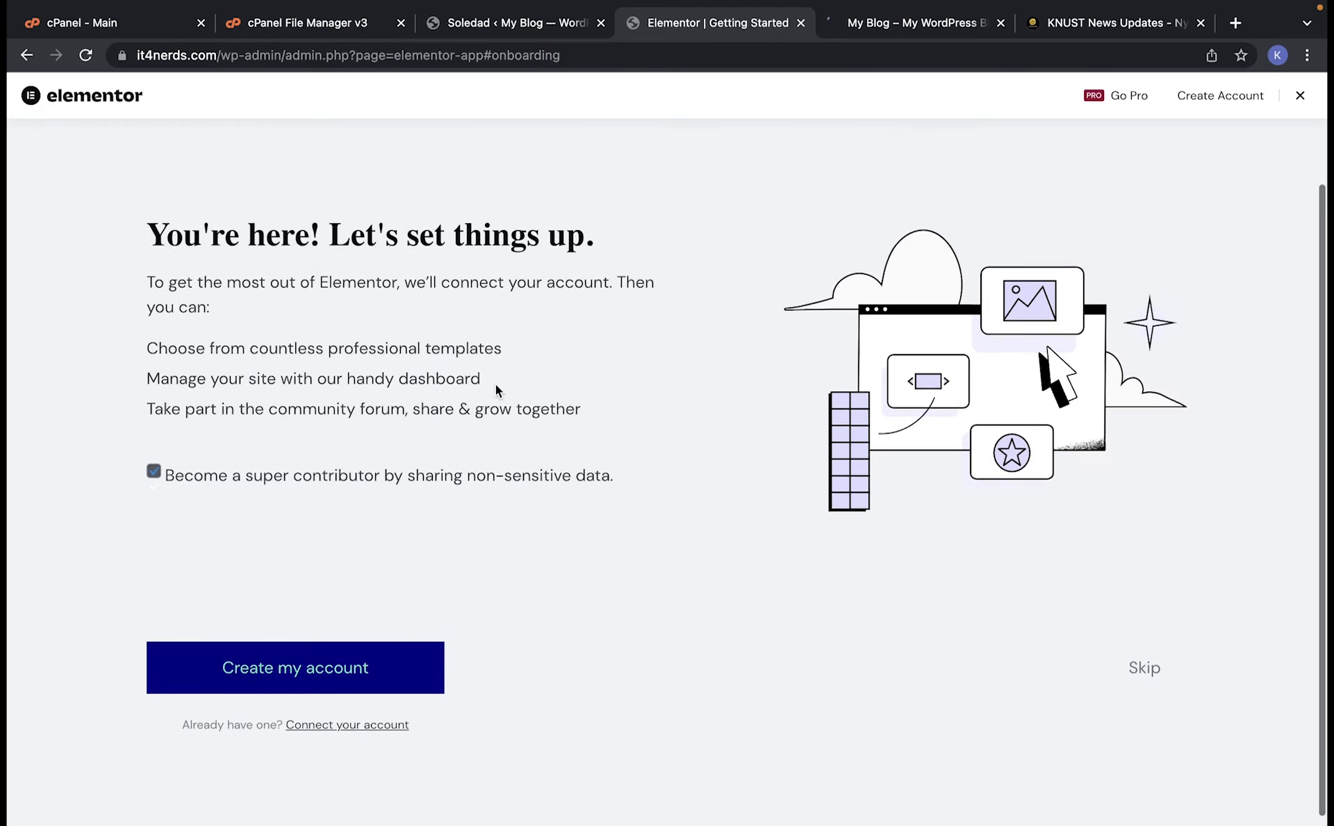
{"action": "scroll", "coordinate": [496, 387], "scroll_direction": "up", "scroll_amount": 2}
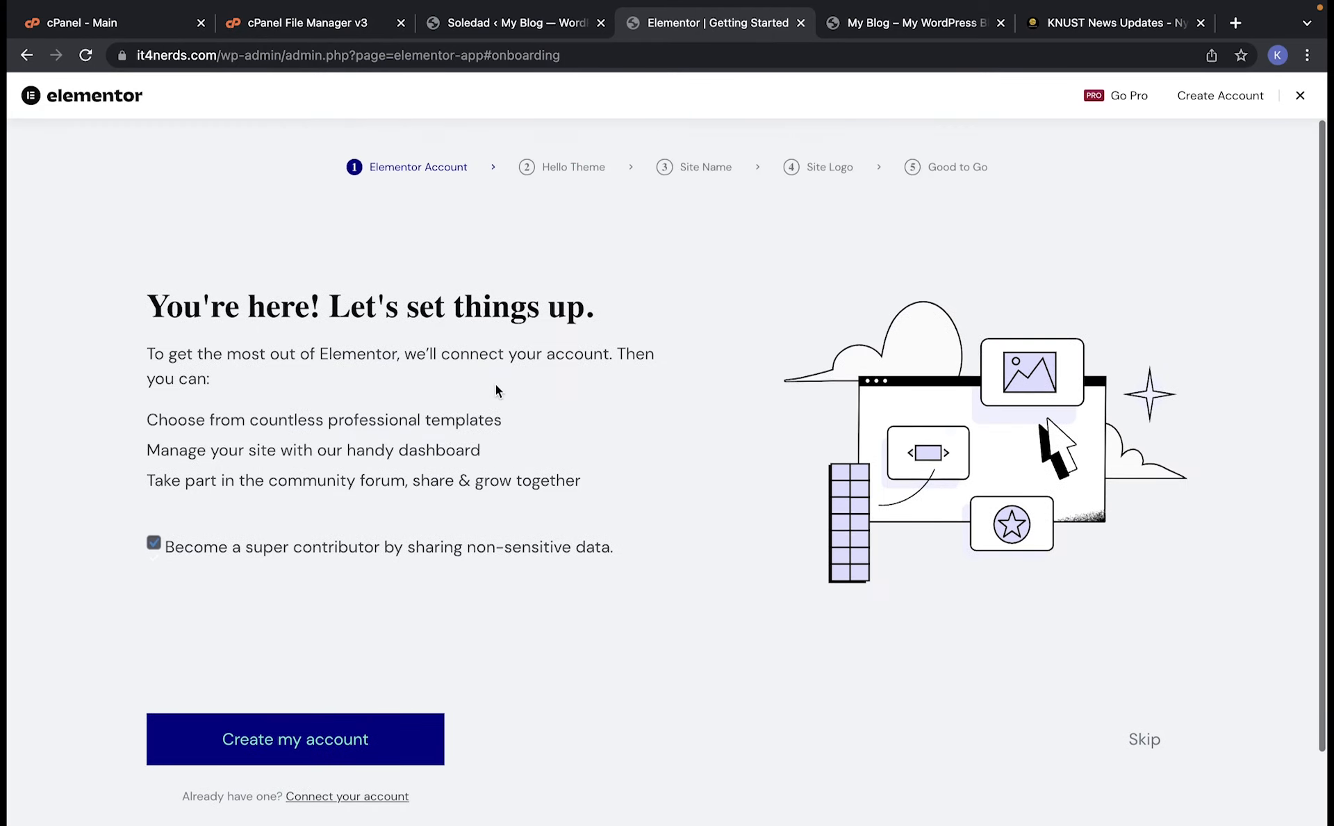
{"action": "left_click", "coordinate": [521, 28]}
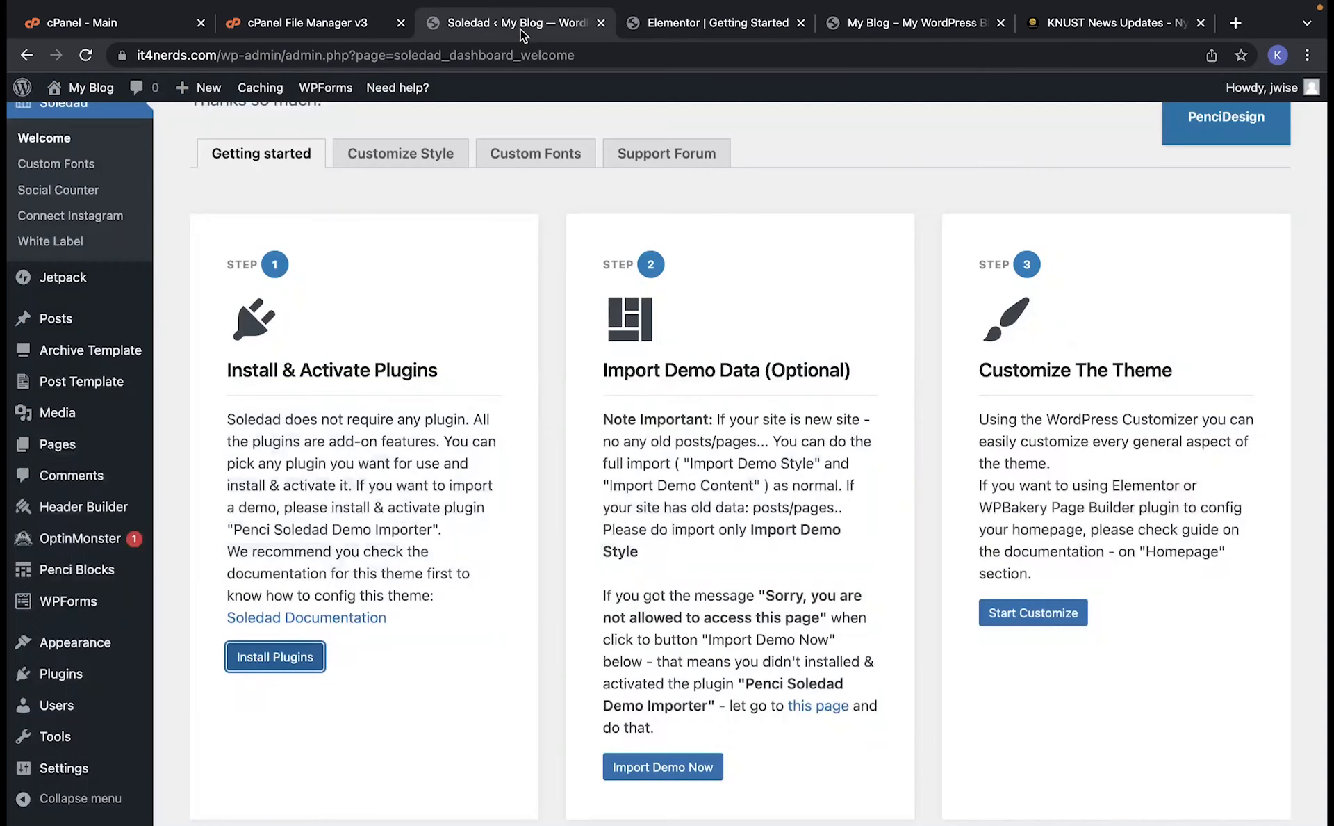
{"action": "left_click", "coordinate": [674, 22]}
{"action": "scroll", "coordinate": [450, 424], "scroll_direction": "down", "scroll_amount": 1}
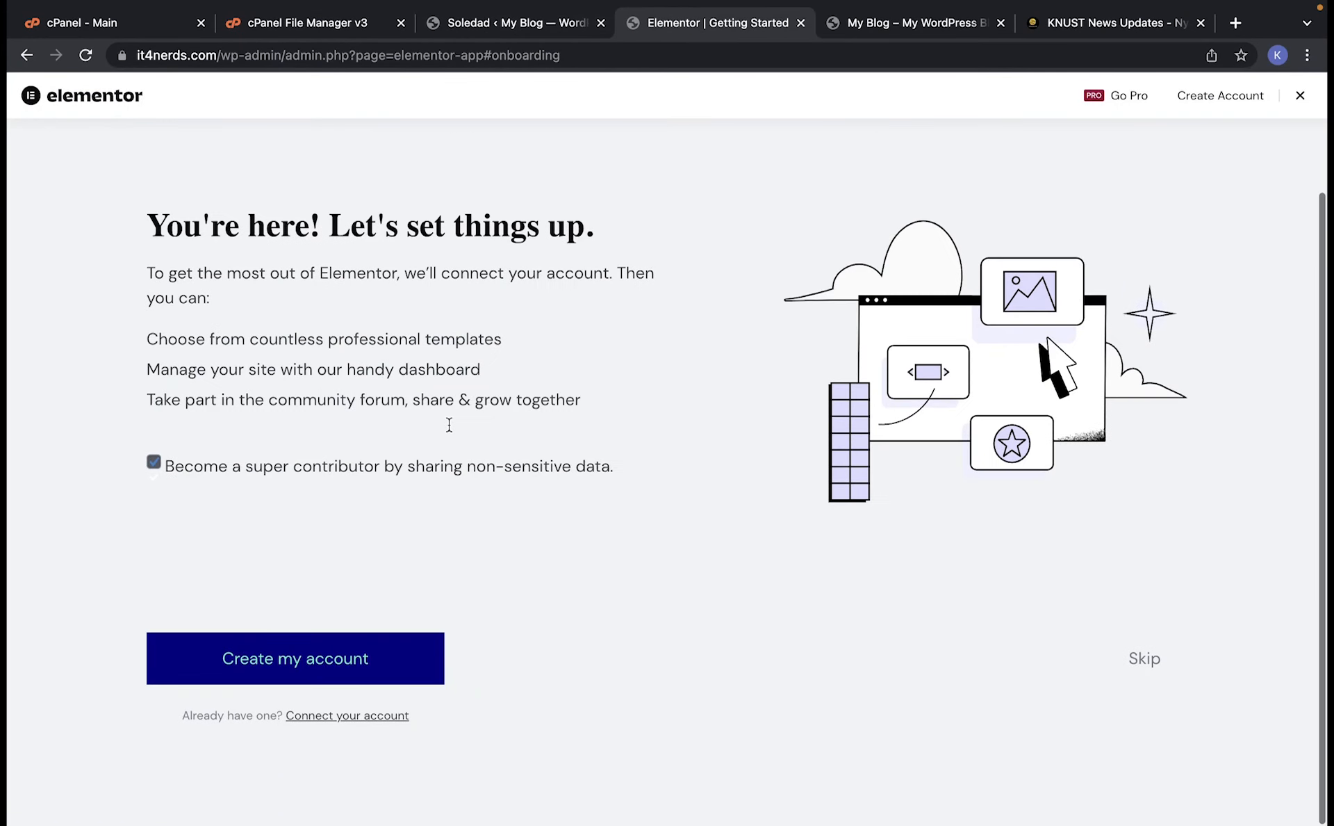
{"action": "left_click", "coordinate": [1136, 667]}
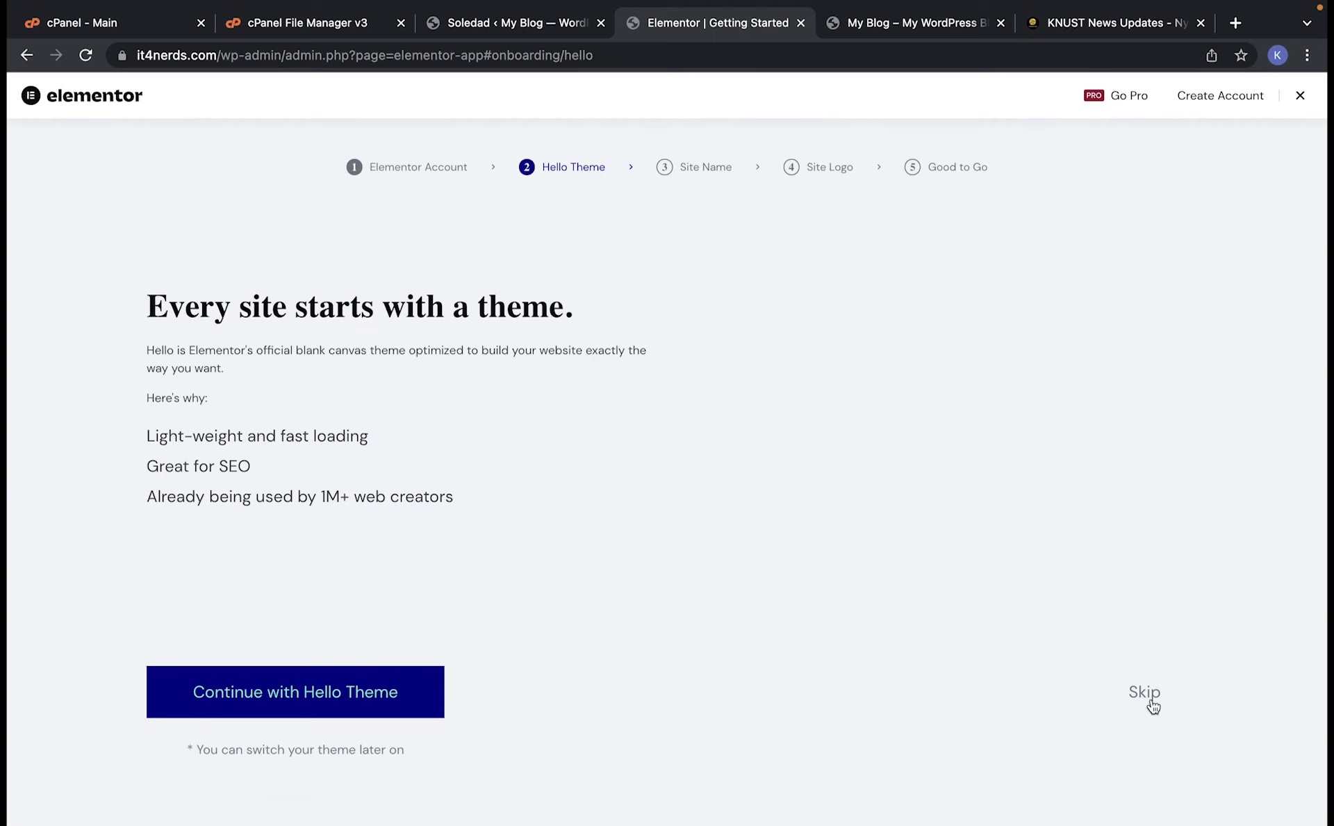
{"action": "scroll", "coordinate": [764, 476], "scroll_direction": "down", "scroll_amount": 1}
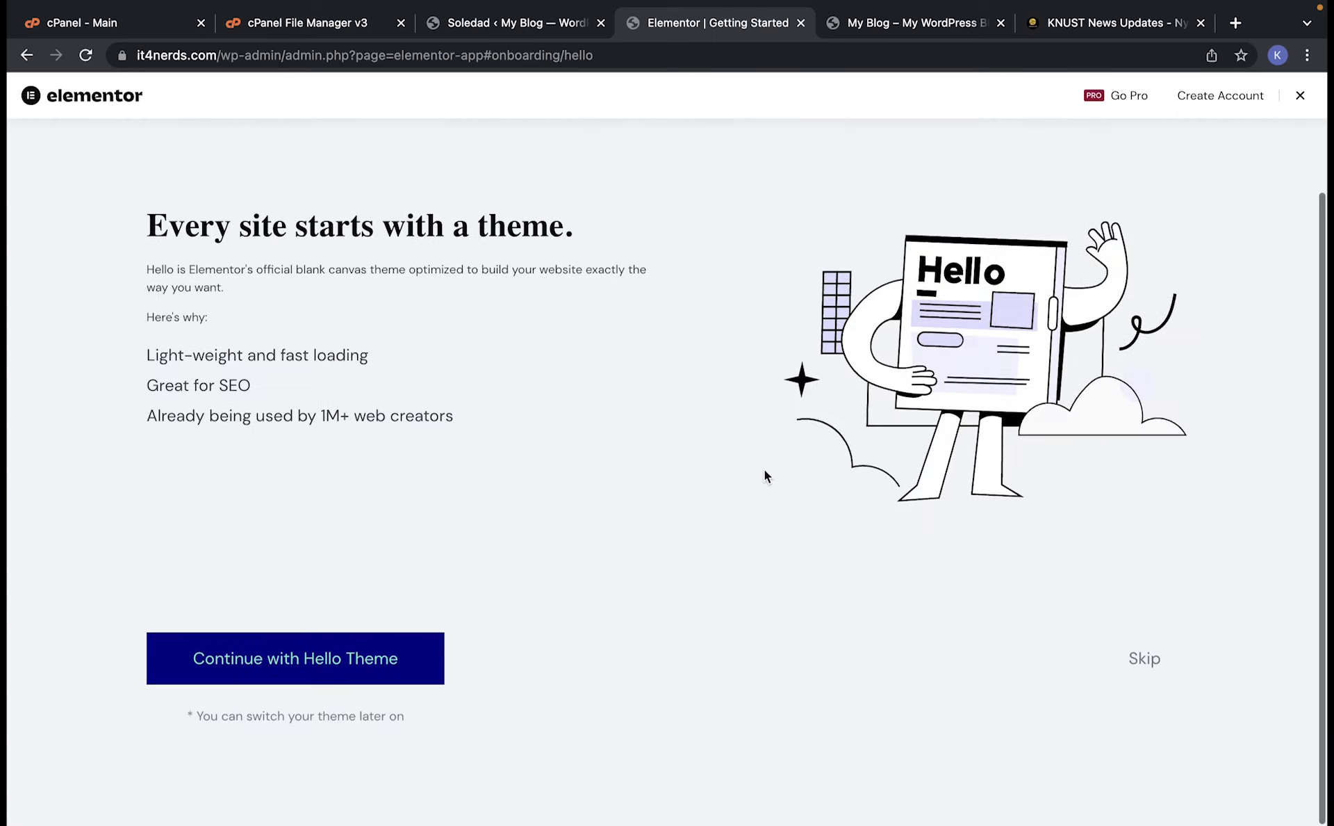
{"action": "left_click", "coordinate": [1151, 666]}
- Skip the site name and logo steps, finish setup, and view the My Blog homepage
{"action": "scroll", "coordinate": [408, 480], "scroll_direction": "down", "scroll_amount": 1}
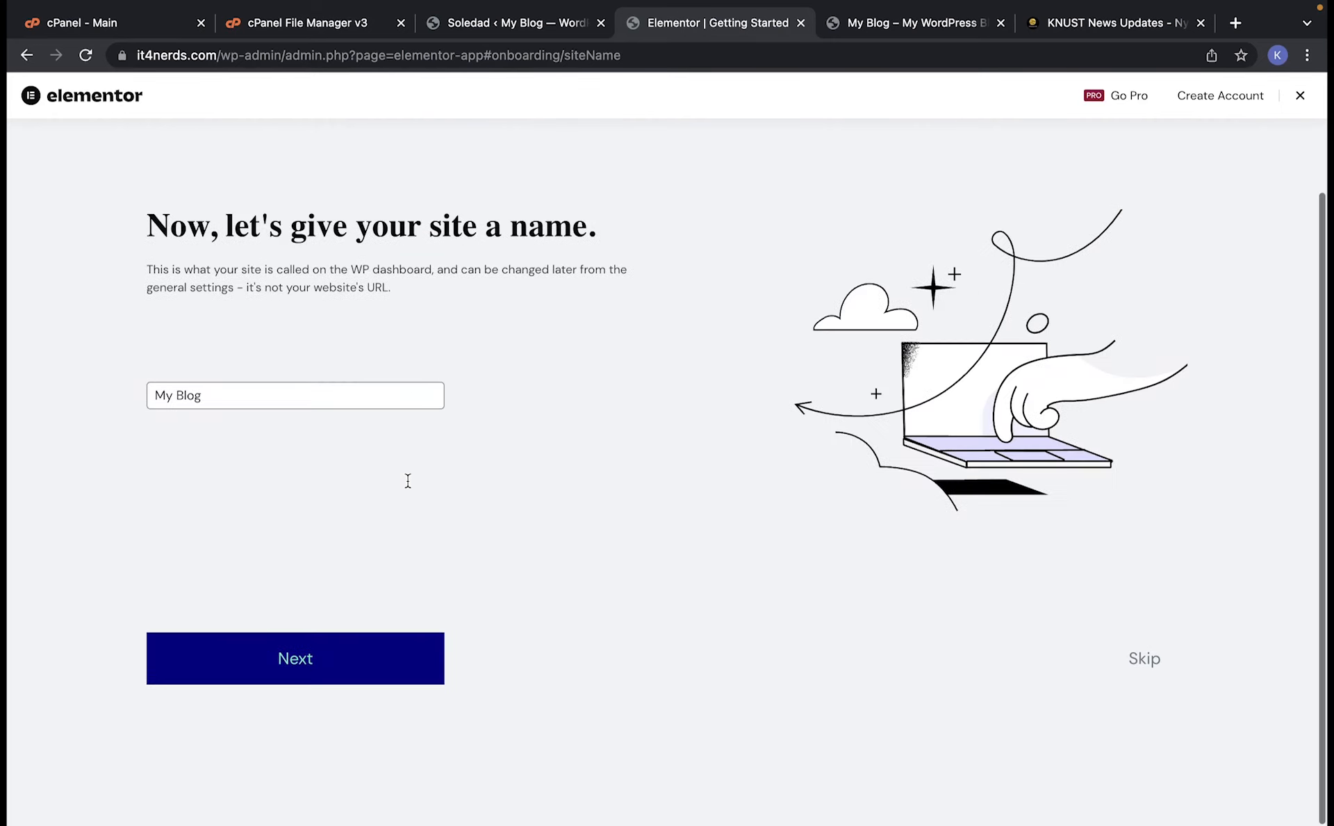
{"action": "left_click", "coordinate": [1153, 668]}
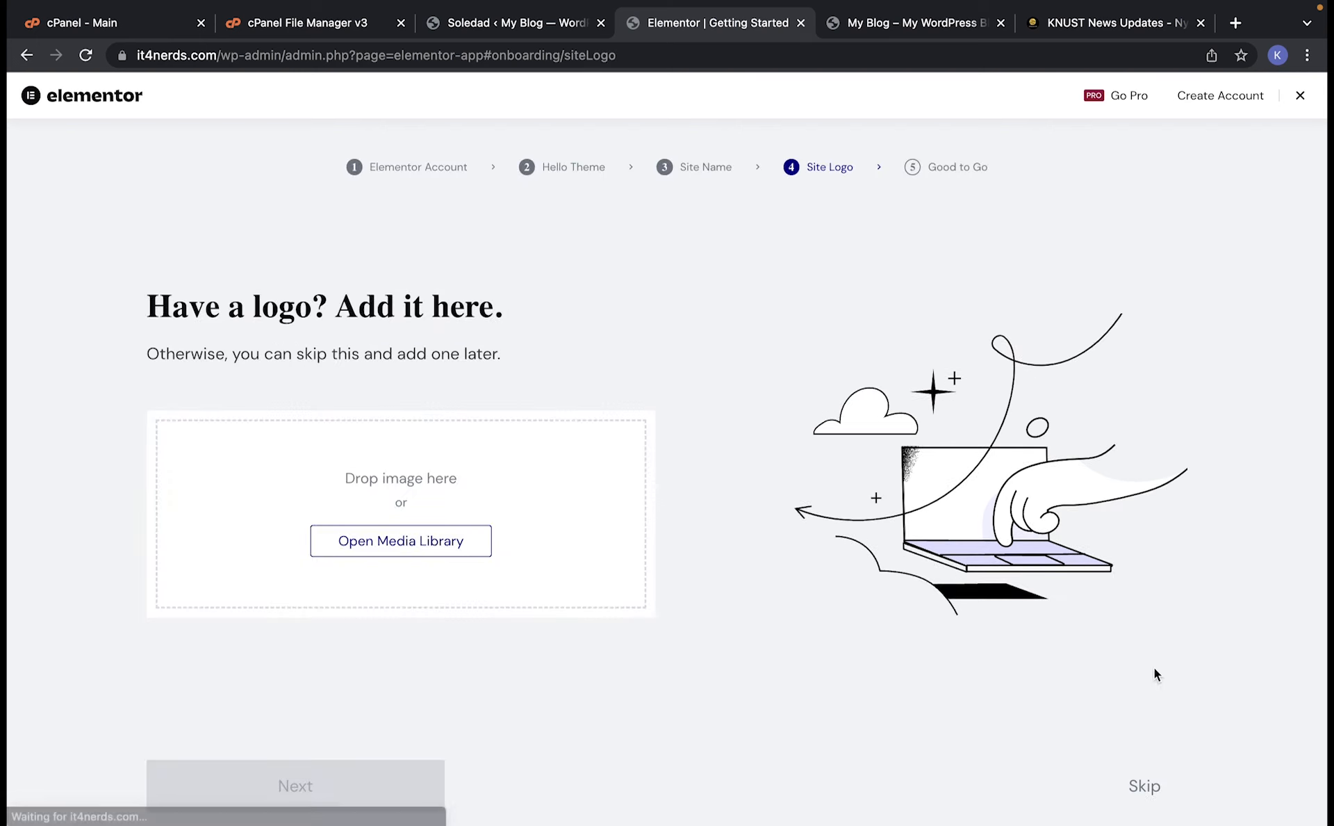
{"action": "left_click", "coordinate": [1147, 805]}
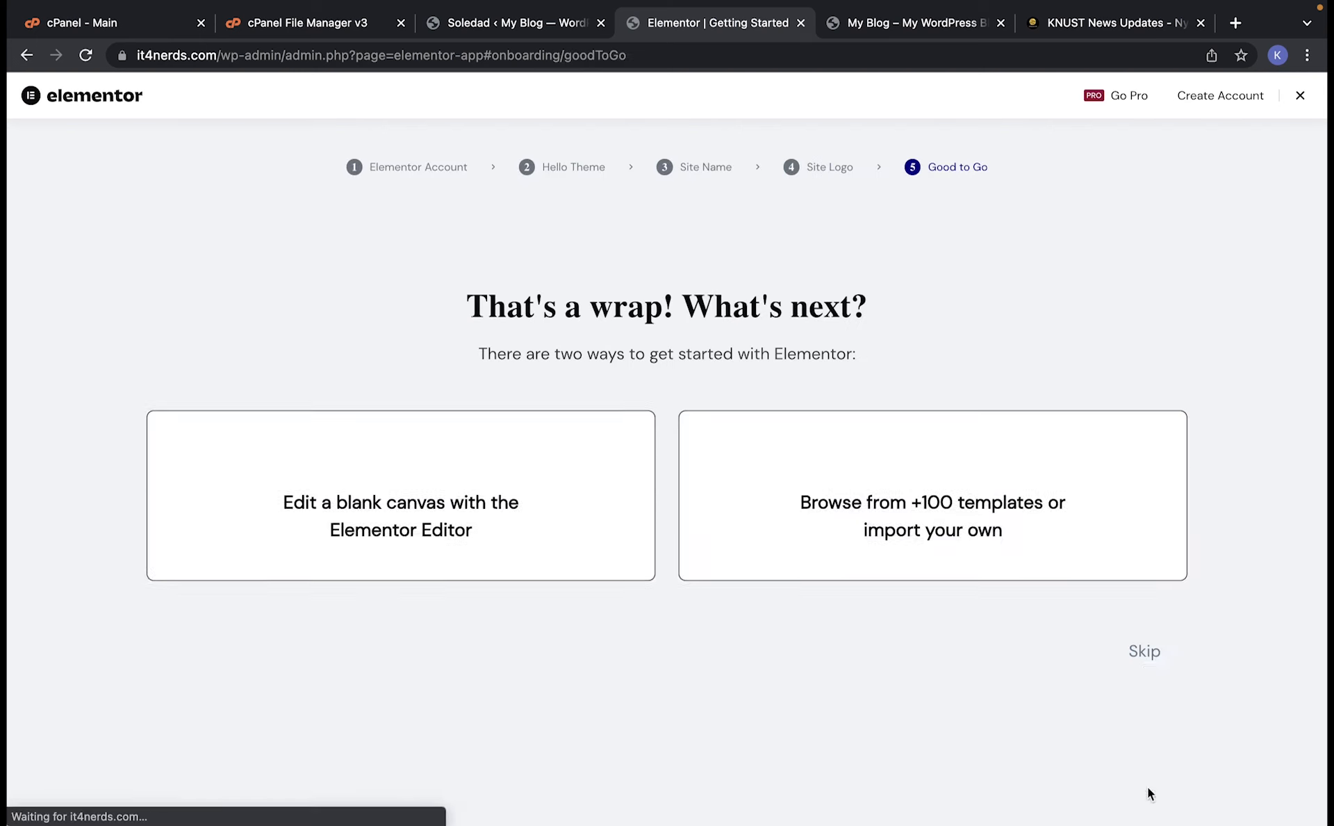
{"action": "left_click", "coordinate": [1148, 778]}
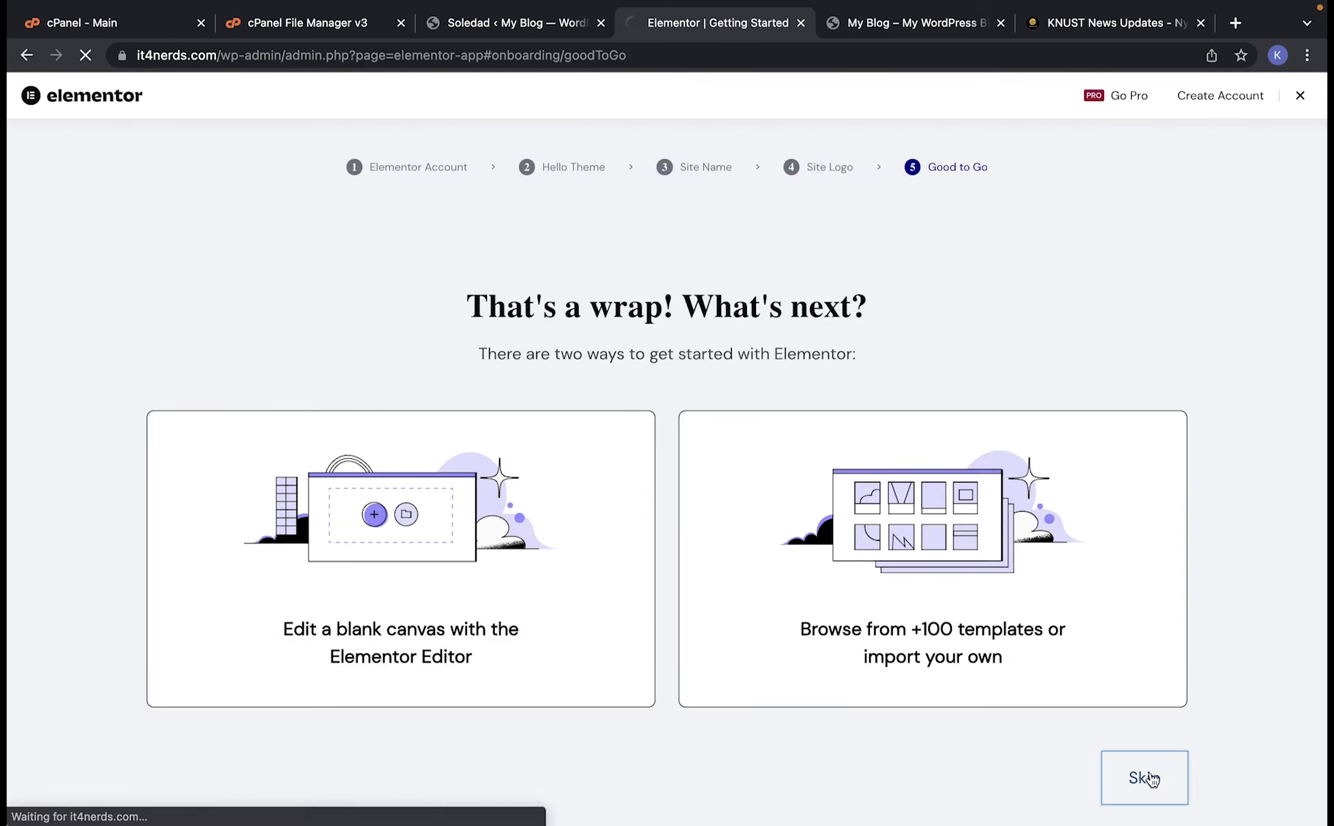
{"action": "left_click", "coordinate": [880, 15]}
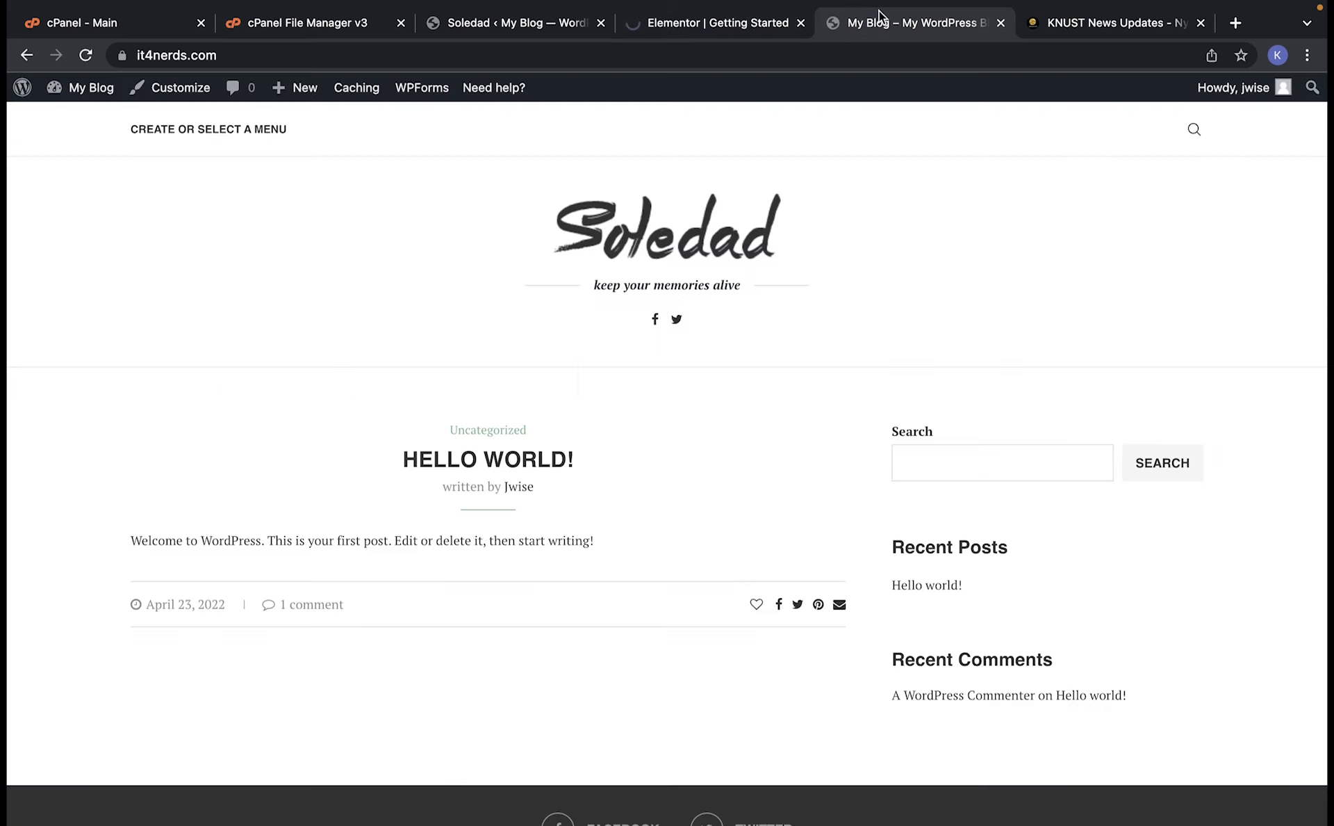
- Start Soledad's demo import from the welcome dashboard and close the Elementor editor tab
{"action": "scroll", "coordinate": [542, 438], "scroll_direction": "down", "scroll_amount": 2}
{"action": "scroll", "coordinate": [542, 438], "scroll_direction": "up", "scroll_amount": 2}
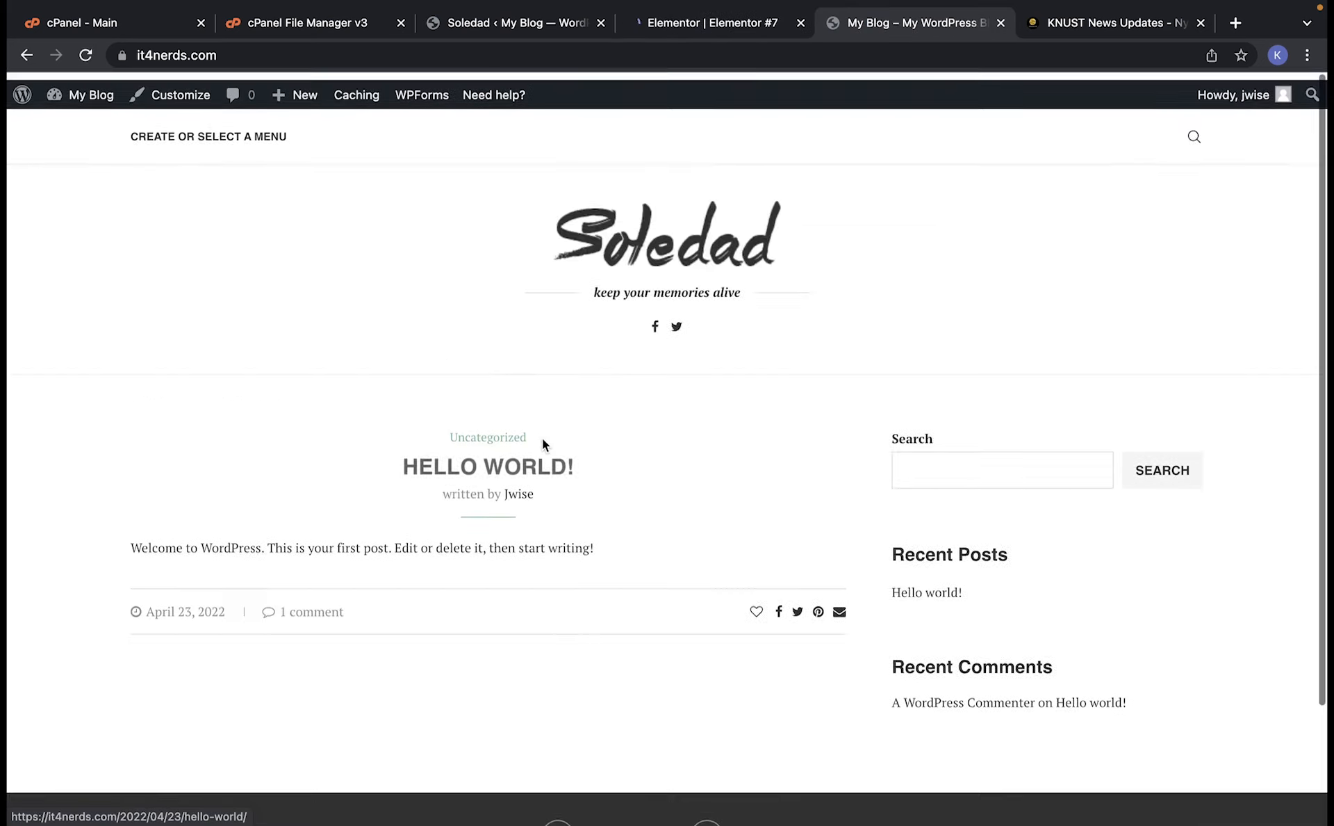
{"action": "scroll", "coordinate": [542, 437], "scroll_direction": "down", "scroll_amount": 2}
{"action": "scroll", "coordinate": [544, 446], "scroll_direction": "up", "scroll_amount": 3}
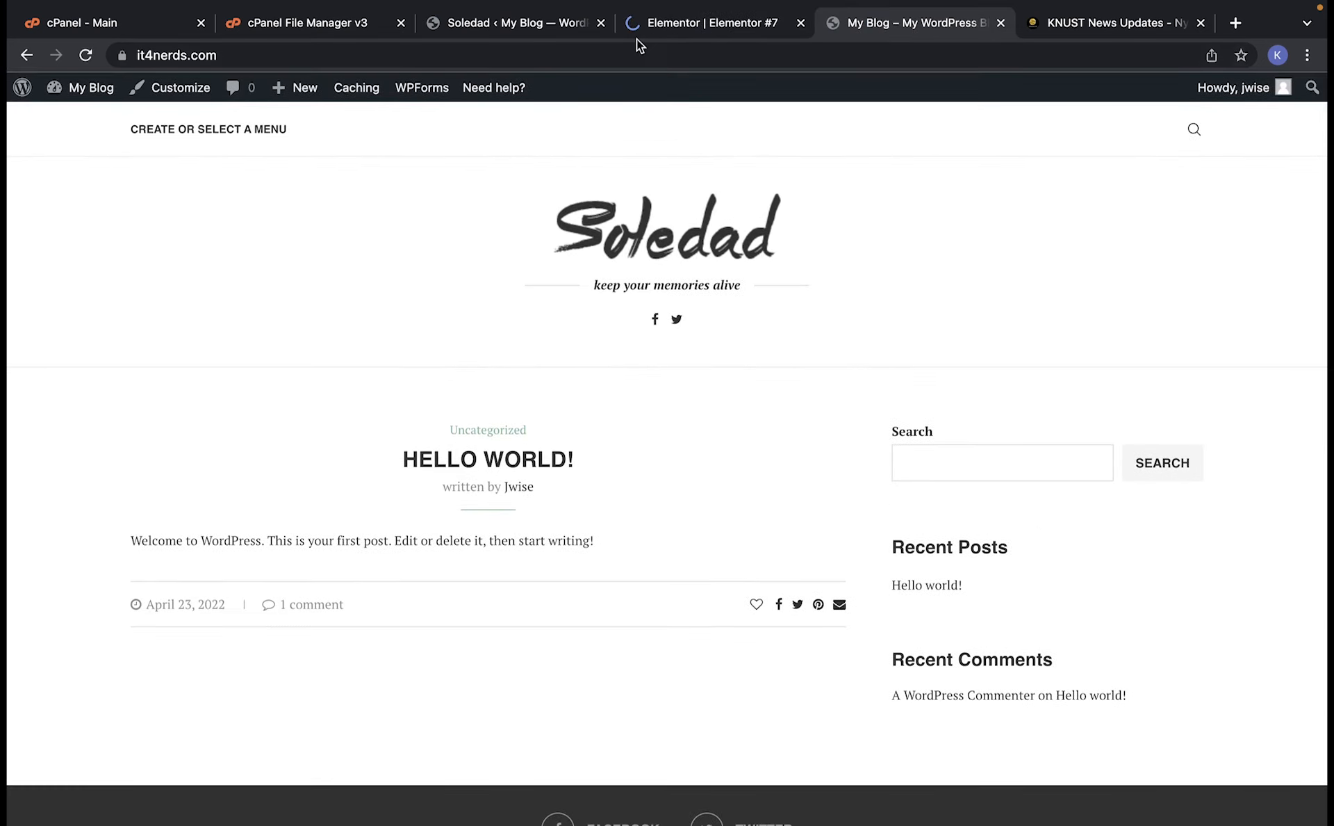
{"action": "left_click", "coordinate": [547, 31]}
{"action": "scroll", "coordinate": [686, 400], "scroll_direction": "down", "scroll_amount": 3}
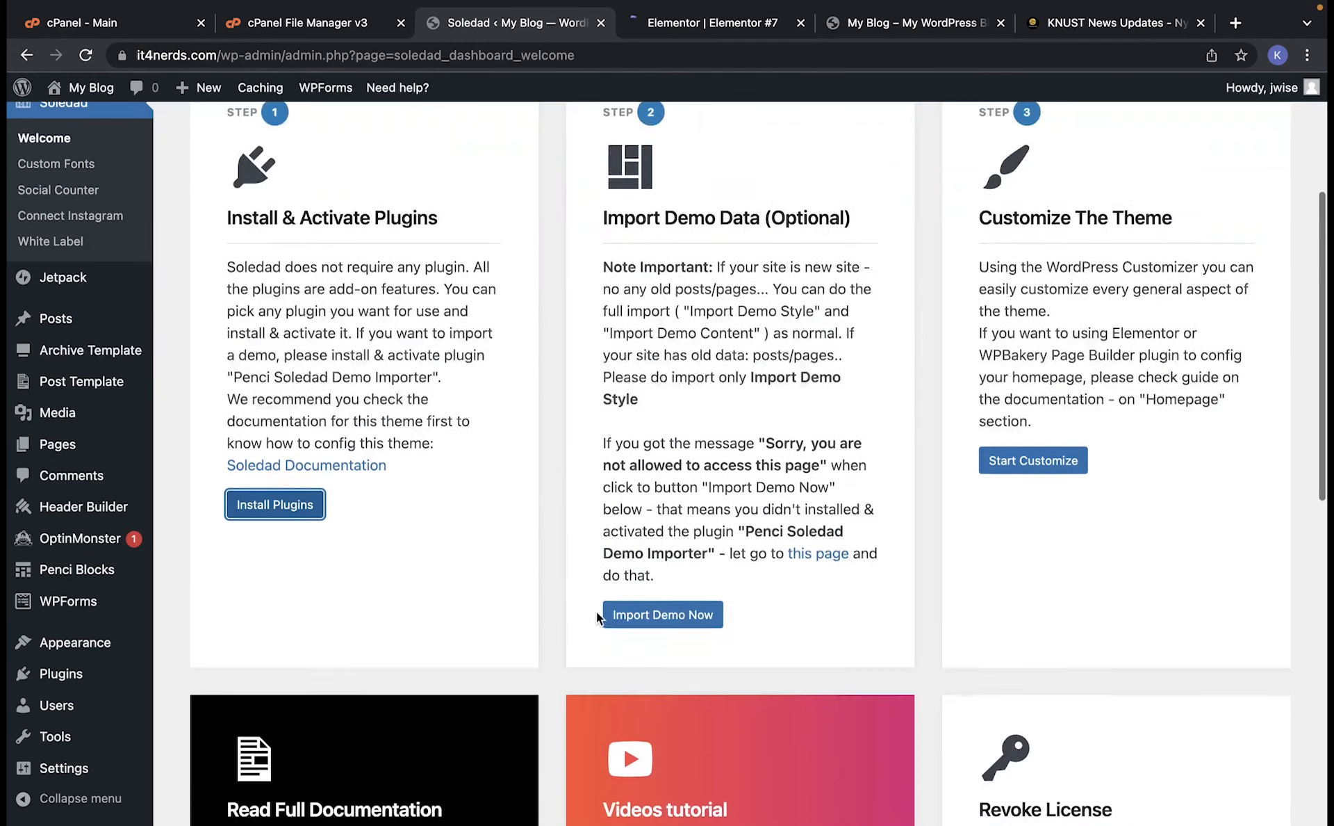
{"action": "scroll", "coordinate": [686, 400], "scroll_direction": "up", "scroll_amount": 1}
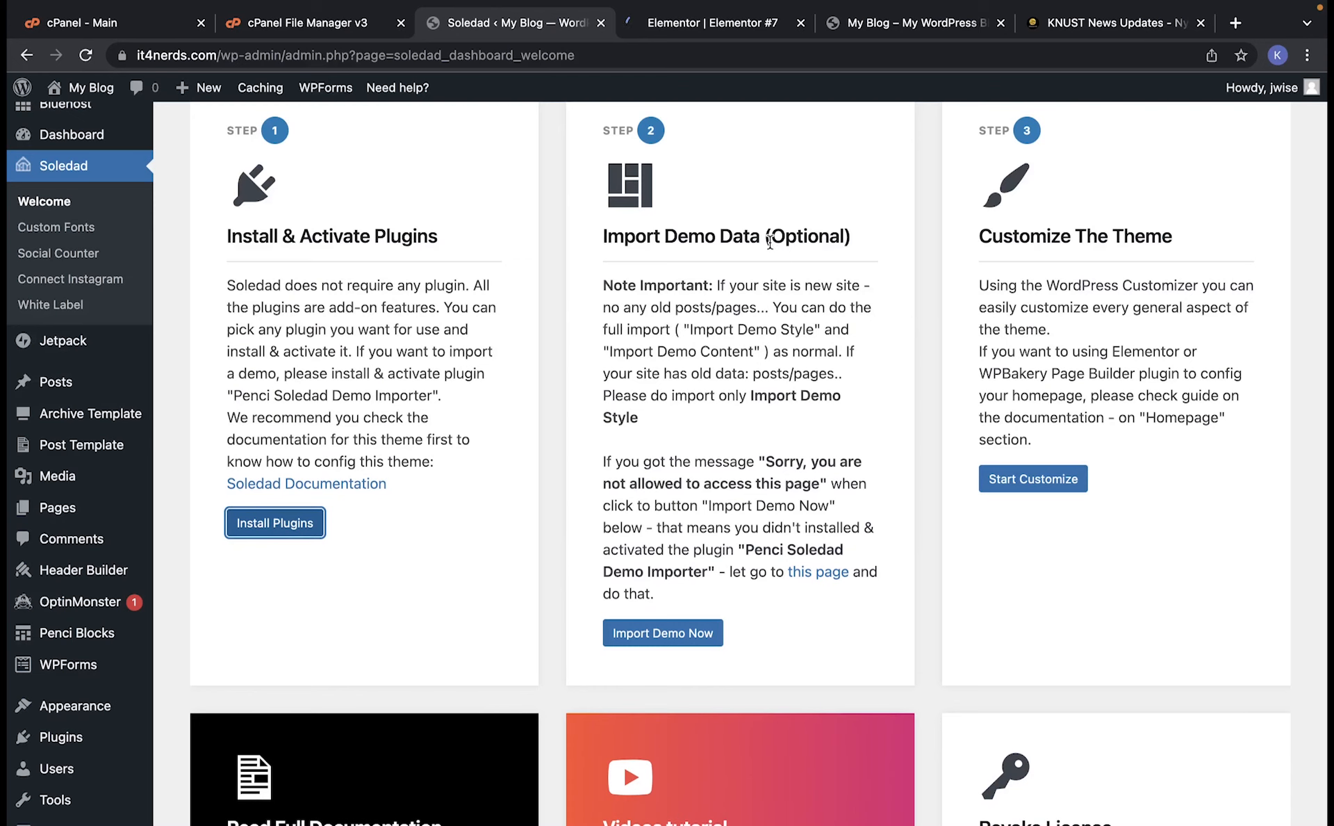
{"action": "left_click", "coordinate": [648, 636]}
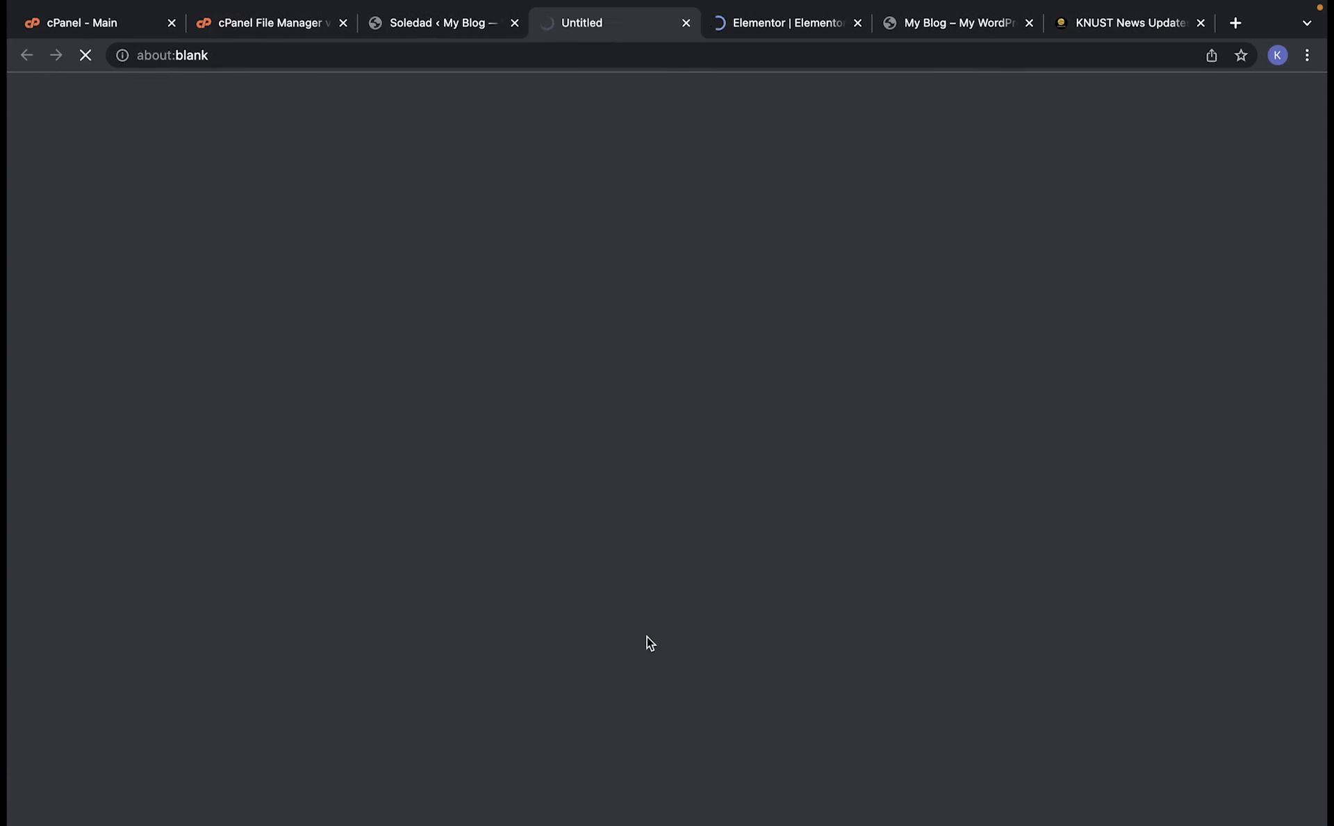
{"action": "left_click", "coordinate": [514, 7]}
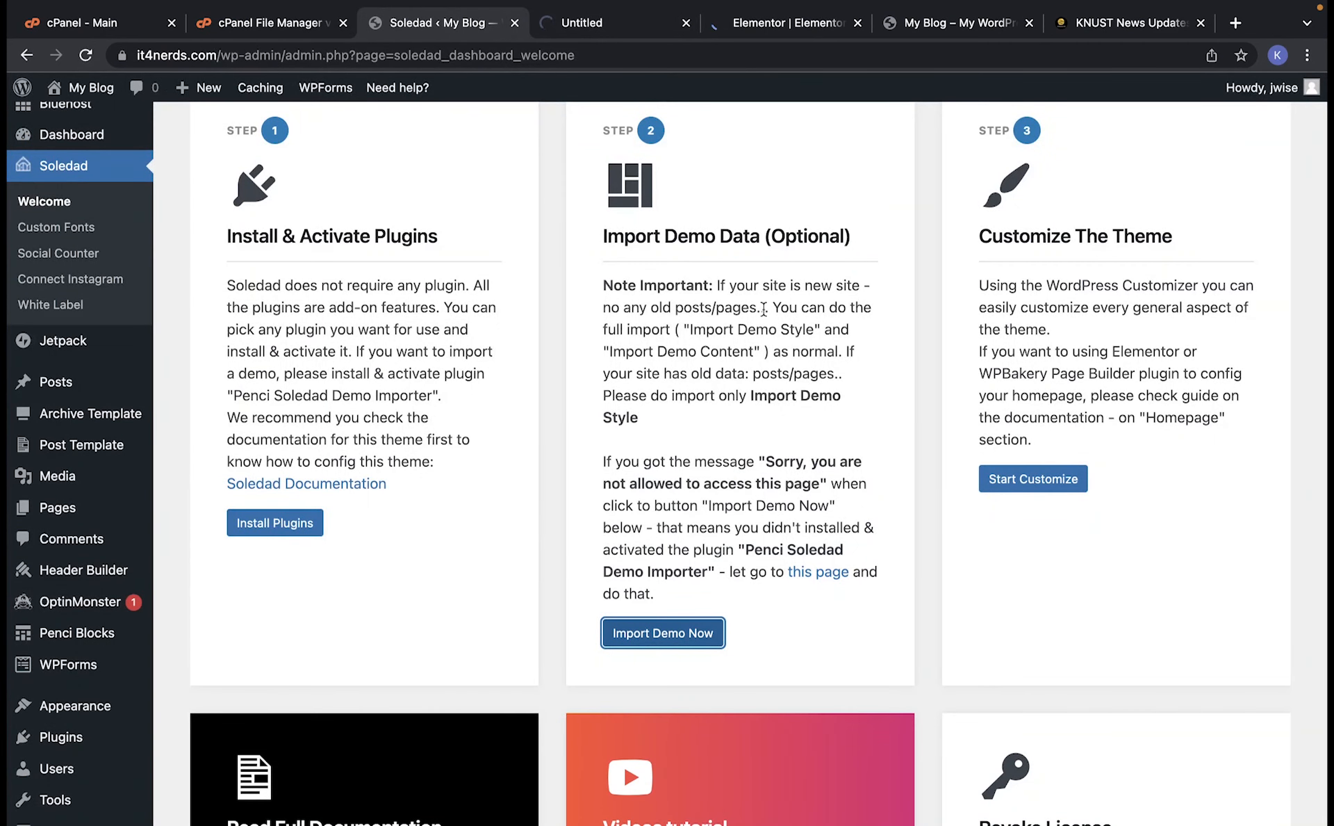
{"action": "mouse_move", "coordinate": [90, 589]}
{"action": "left_click", "coordinate": [740, 23]}
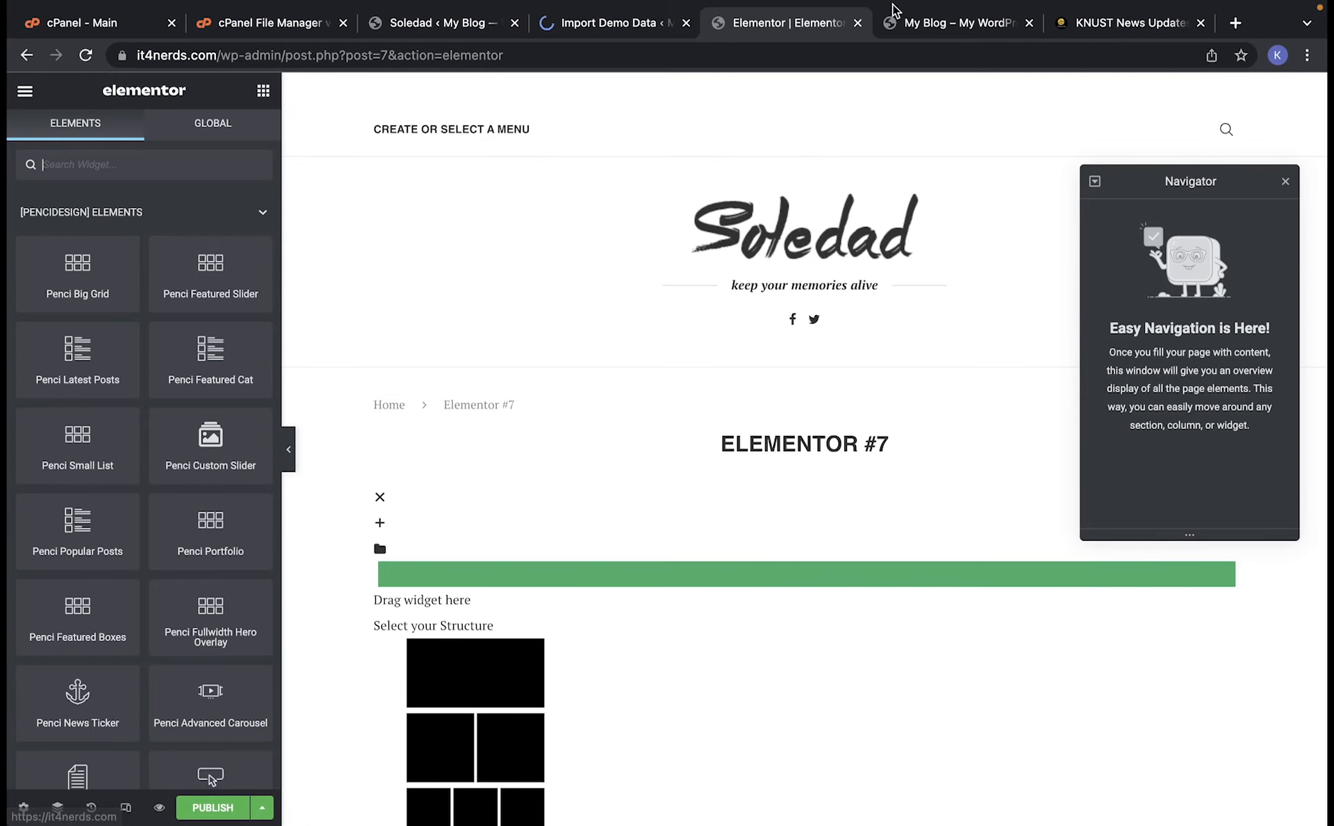
{"action": "left_click", "coordinate": [859, 23]}
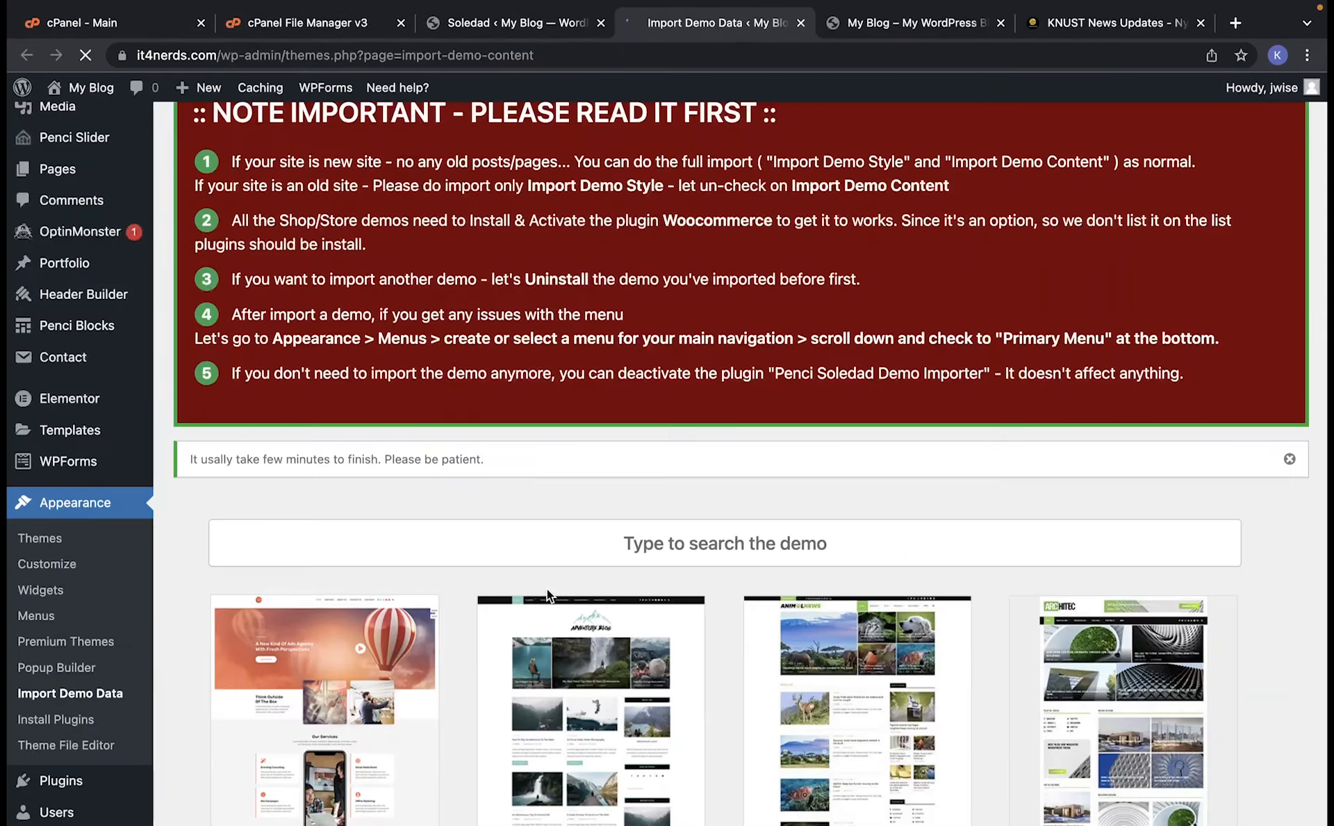
- Compare against the reference news site, then return to the Soledad demo list
{"action": "scroll", "coordinate": [548, 590], "scroll_direction": "down", "scroll_amount": 5}
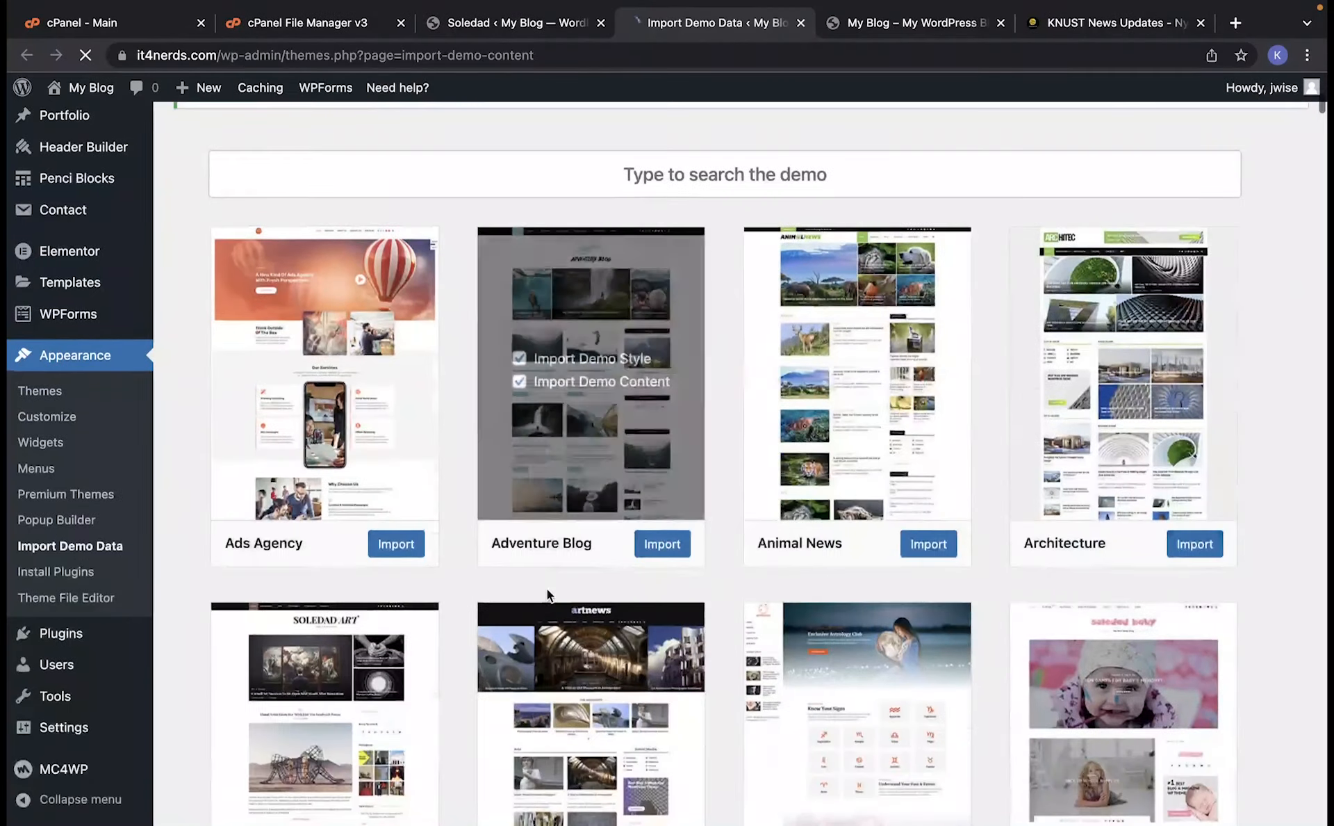
{"action": "scroll", "coordinate": [548, 589], "scroll_direction": "down", "scroll_amount": 6}
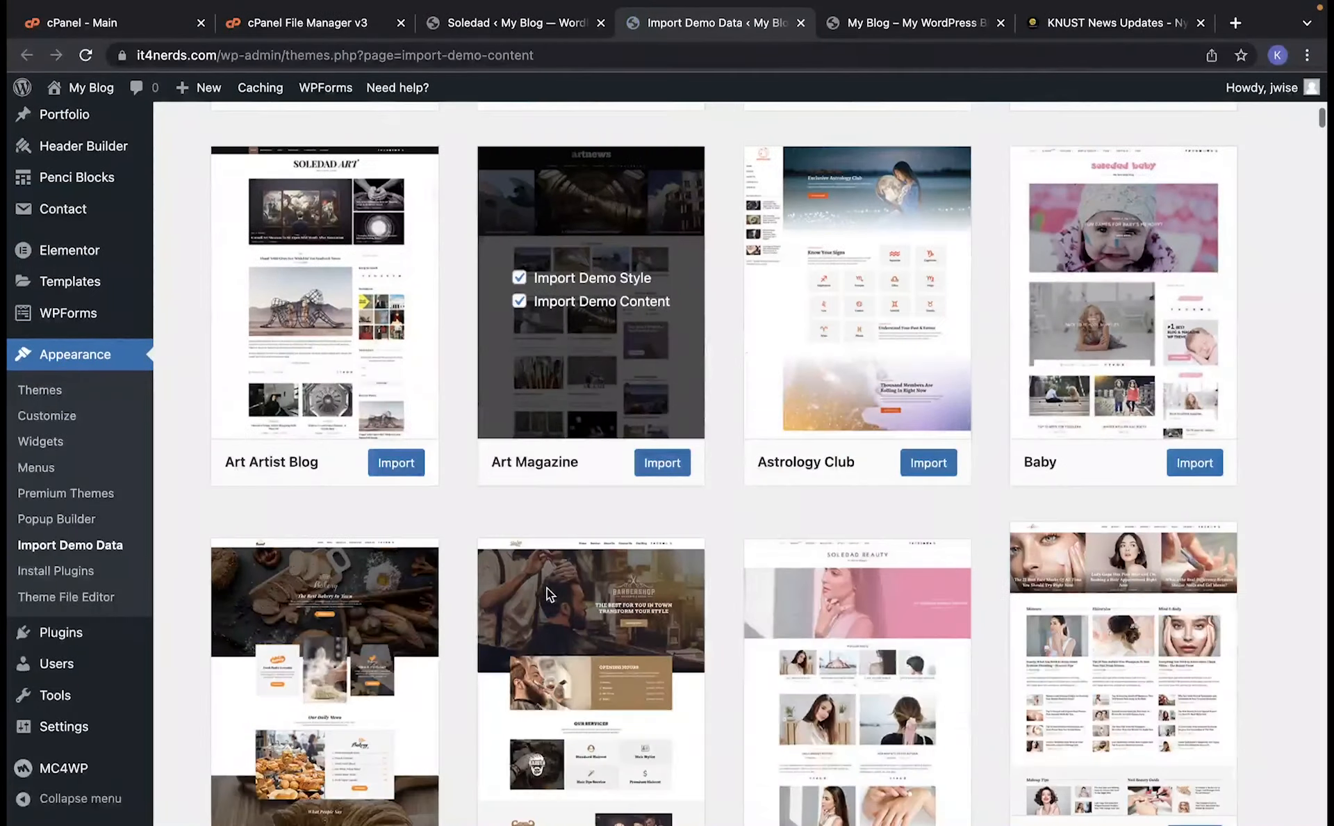
{"action": "scroll", "coordinate": [725, 605], "scroll_direction": "down", "scroll_amount": 3}
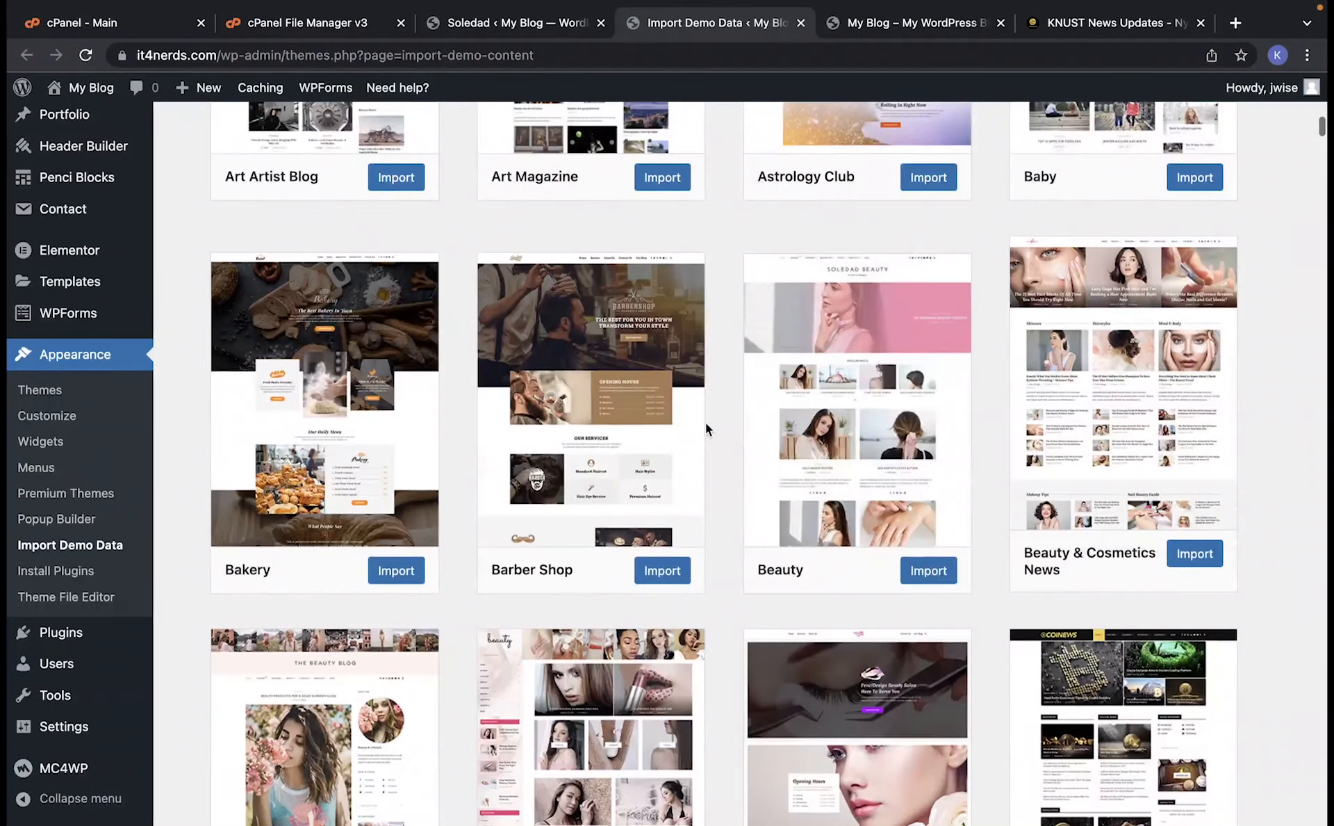
{"action": "left_click", "coordinate": [541, 26]}
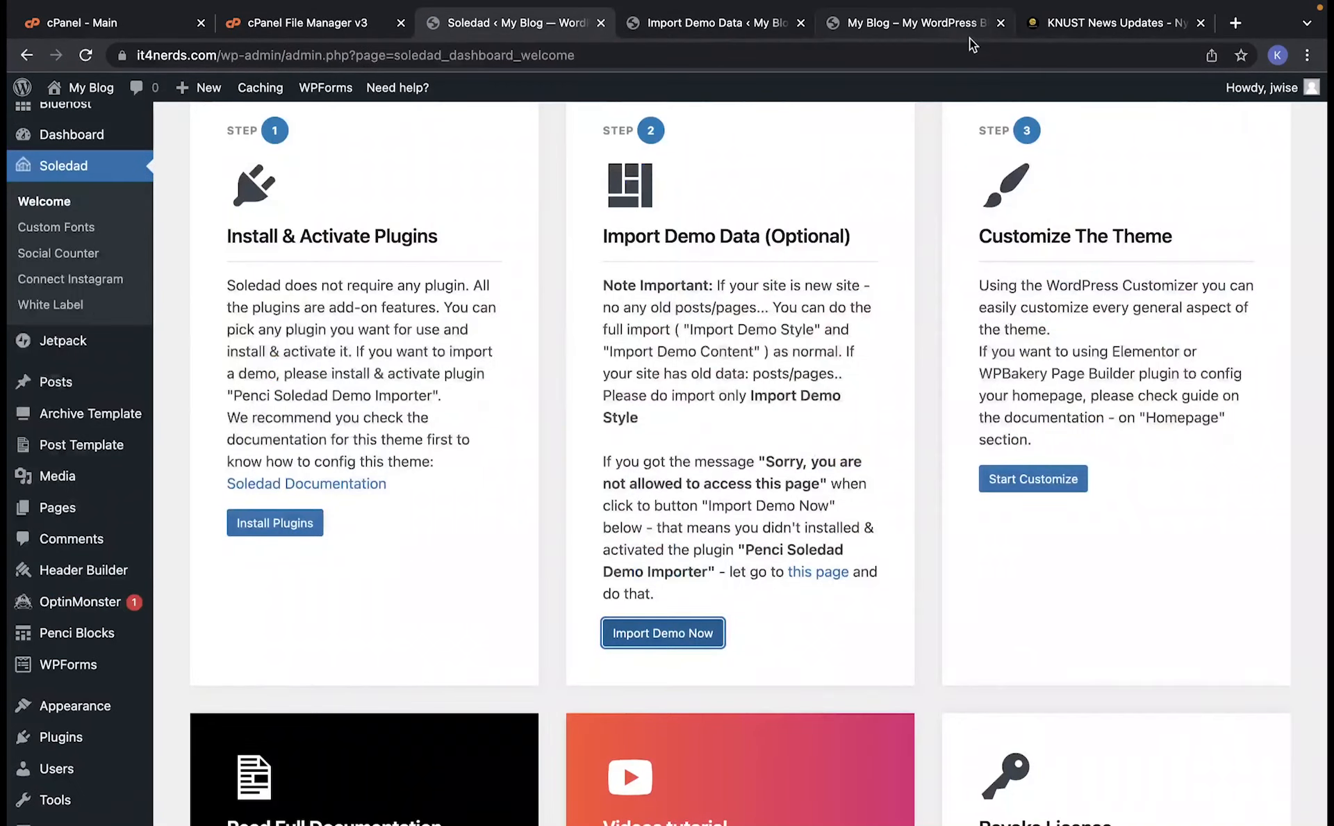
{"action": "left_click", "coordinate": [1070, 22]}
{"action": "scroll", "coordinate": [662, 338], "scroll_direction": "down", "scroll_amount": 10}
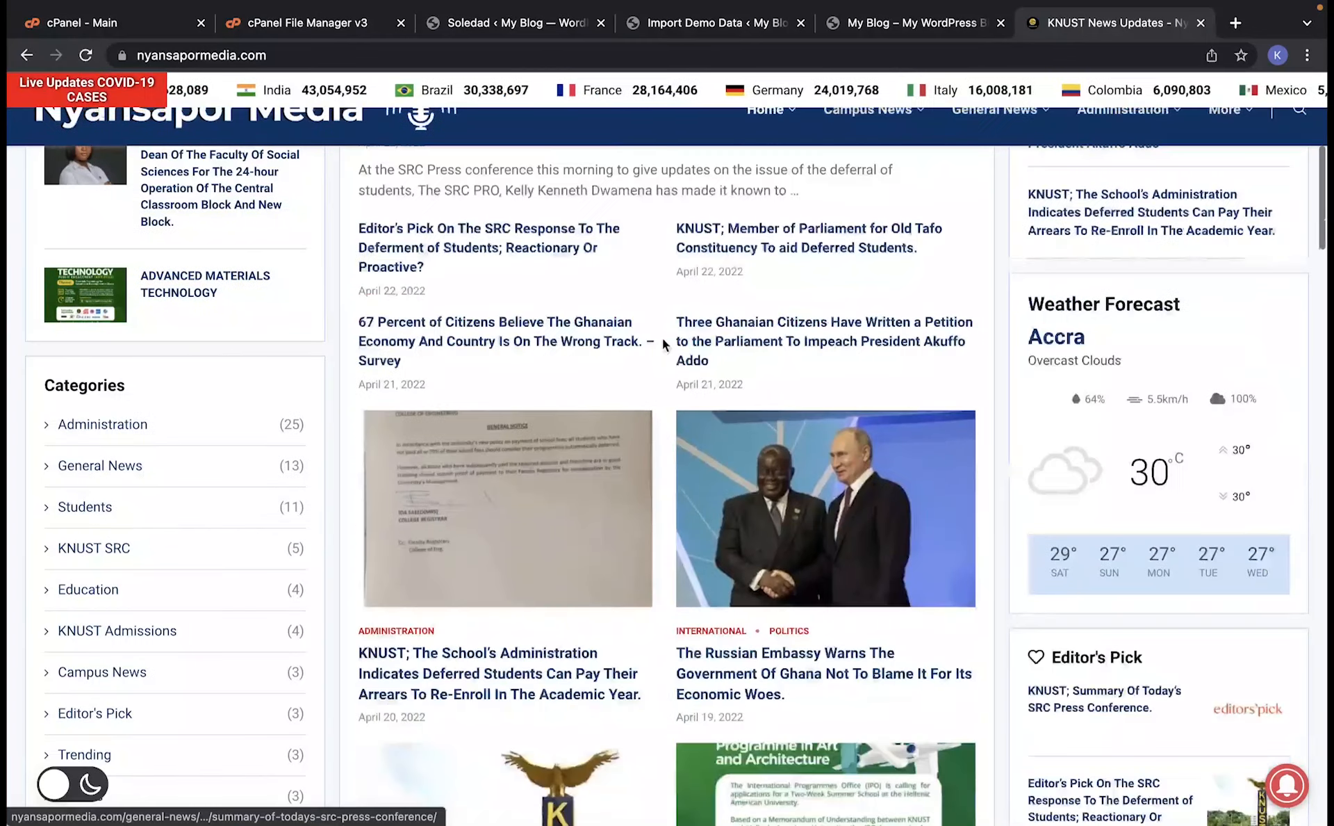
{"action": "scroll", "coordinate": [668, 321], "scroll_direction": "up", "scroll_amount": 6}
{"action": "scroll", "coordinate": [669, 322], "scroll_direction": "up", "scroll_amount": 5}
{"action": "scroll", "coordinate": [669, 327], "scroll_direction": "down", "scroll_amount": 1}
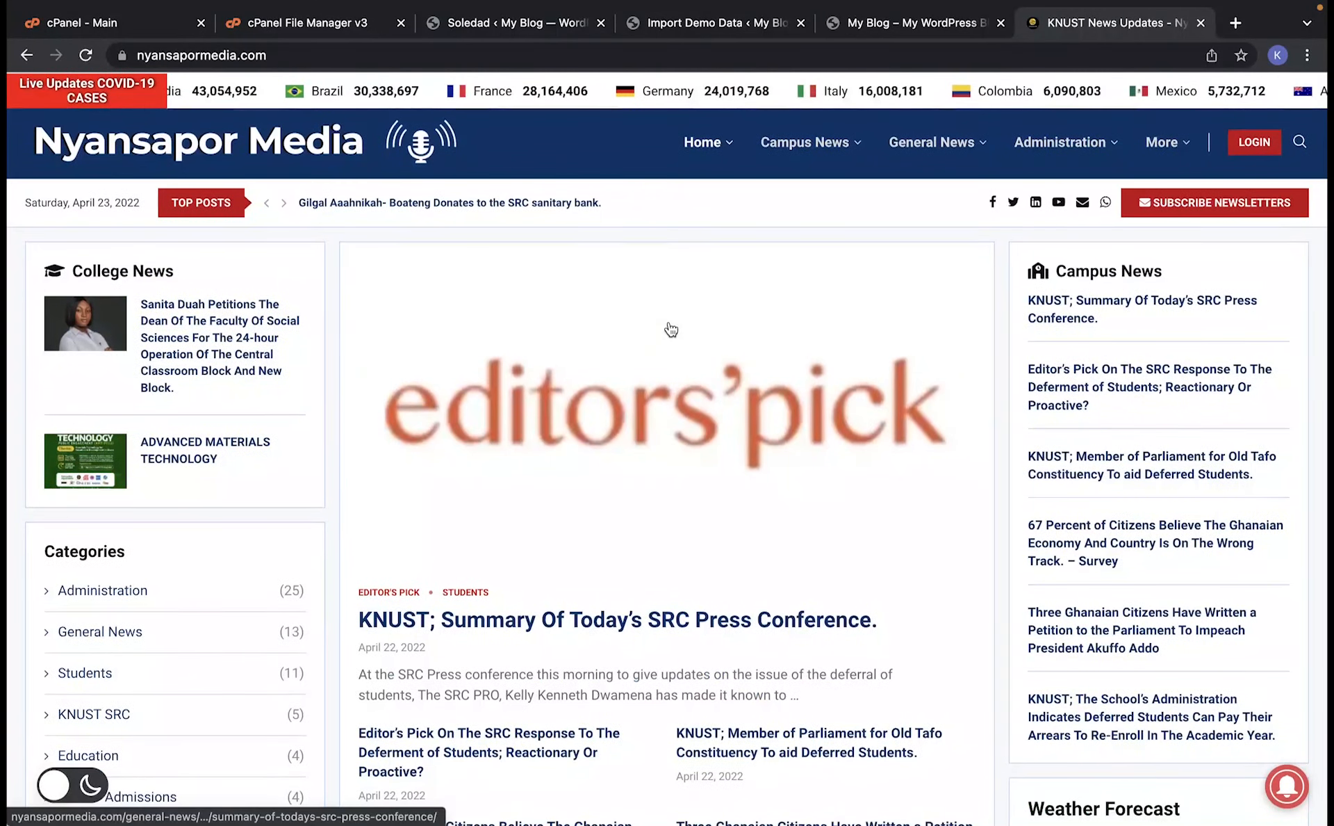
{"action": "scroll", "coordinate": [671, 329], "scroll_direction": "up", "scroll_amount": 1}
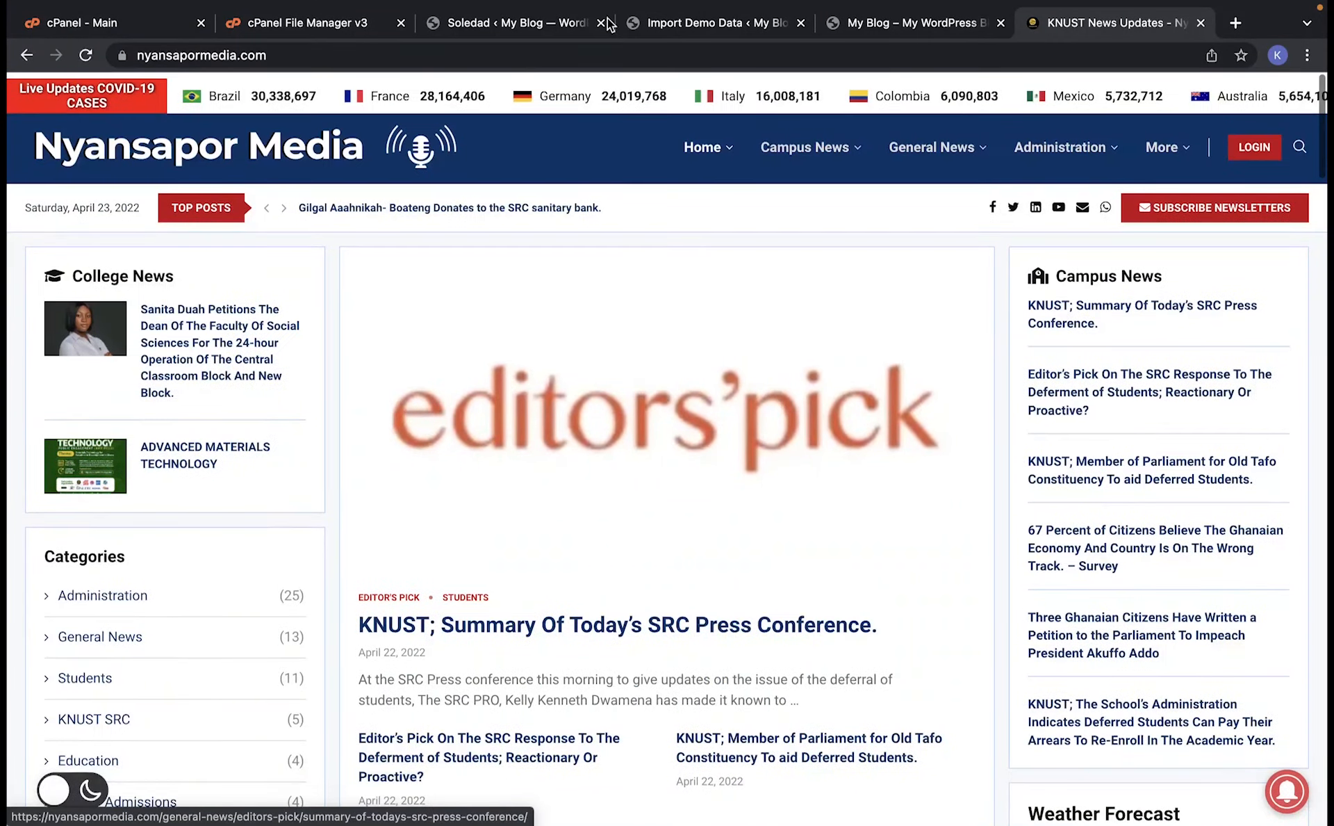
{"action": "left_click", "coordinate": [536, 28]}
{"action": "left_click", "coordinate": [695, 24]}
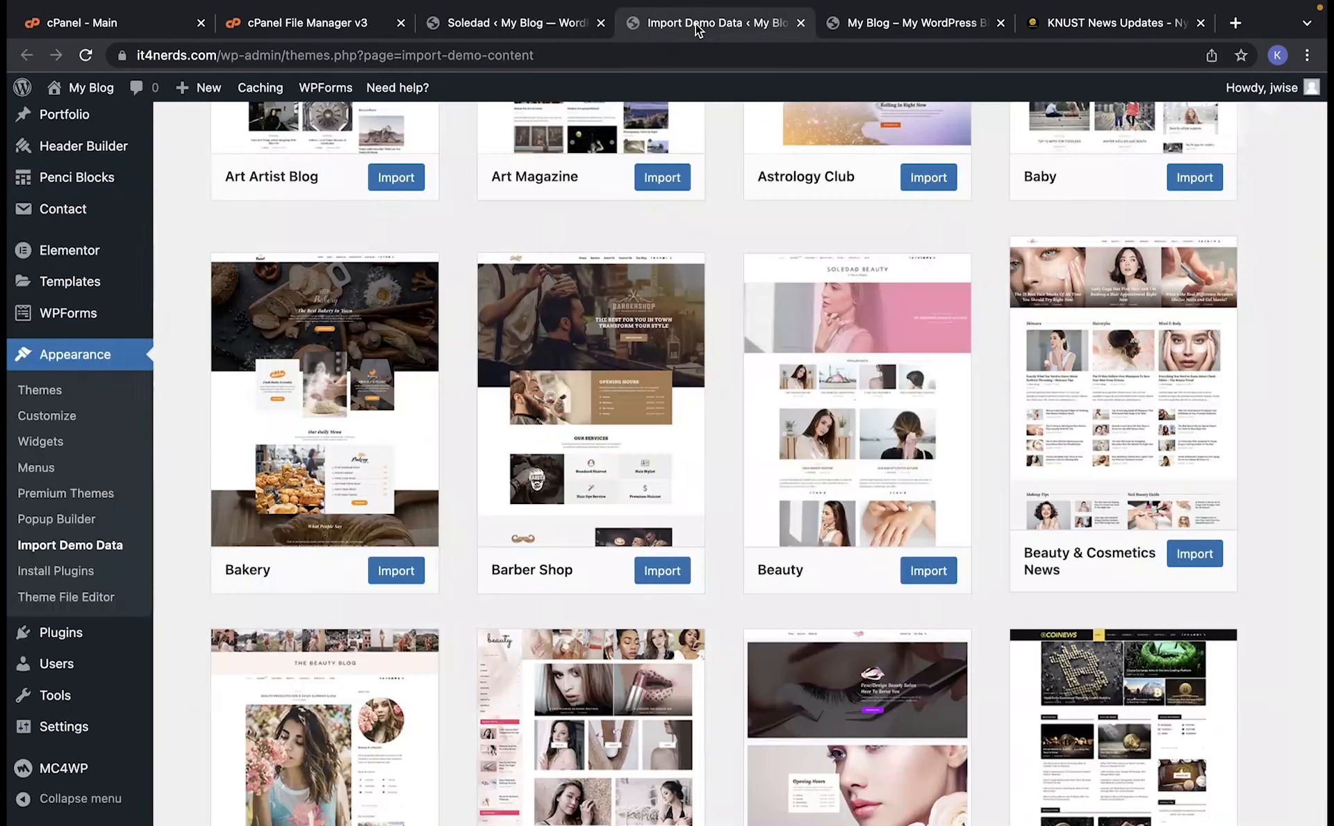
- Import the Modern News demo, with the content option set, and confirm the import
{"action": "scroll", "coordinate": [595, 517], "scroll_direction": "down", "scroll_amount": 10}
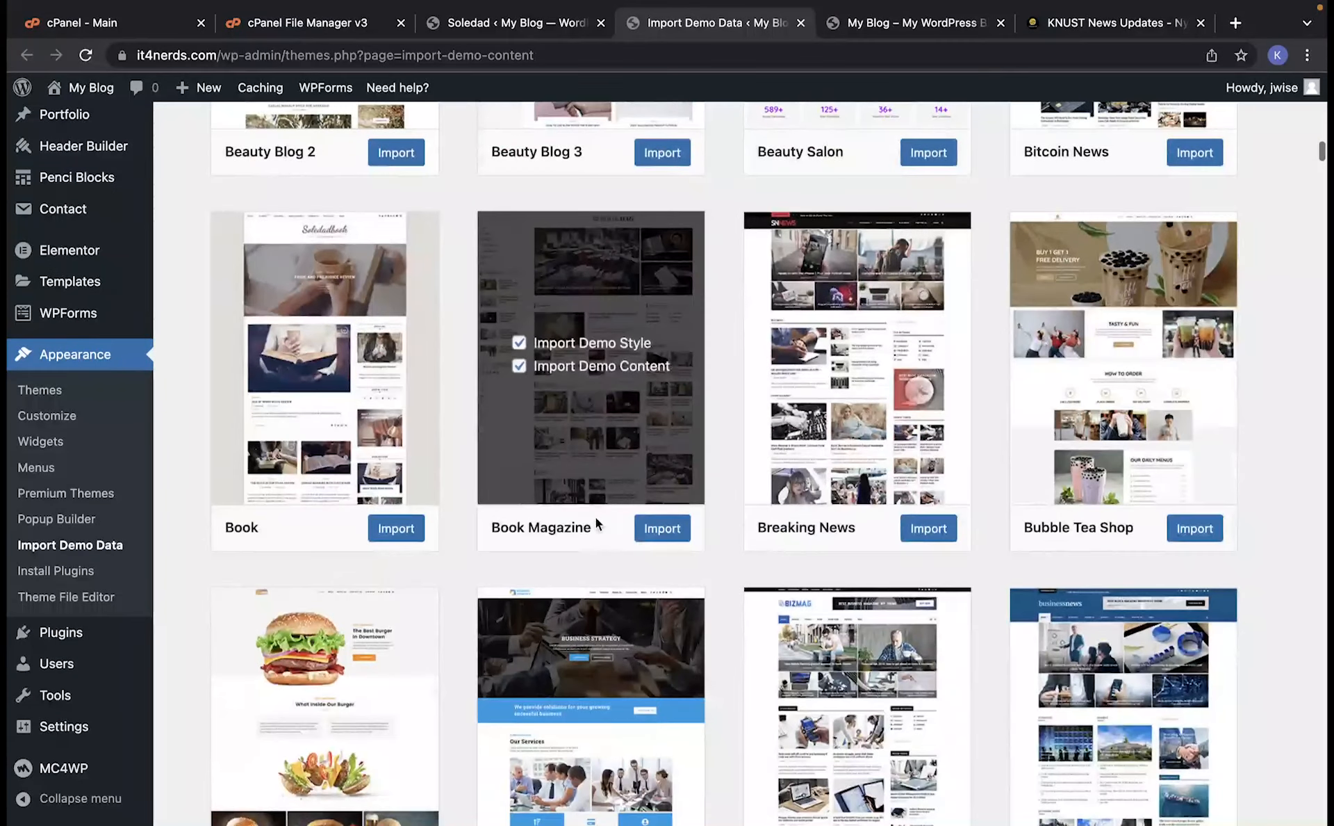
{"action": "scroll", "coordinate": [595, 517], "scroll_direction": "down", "scroll_amount": 4}
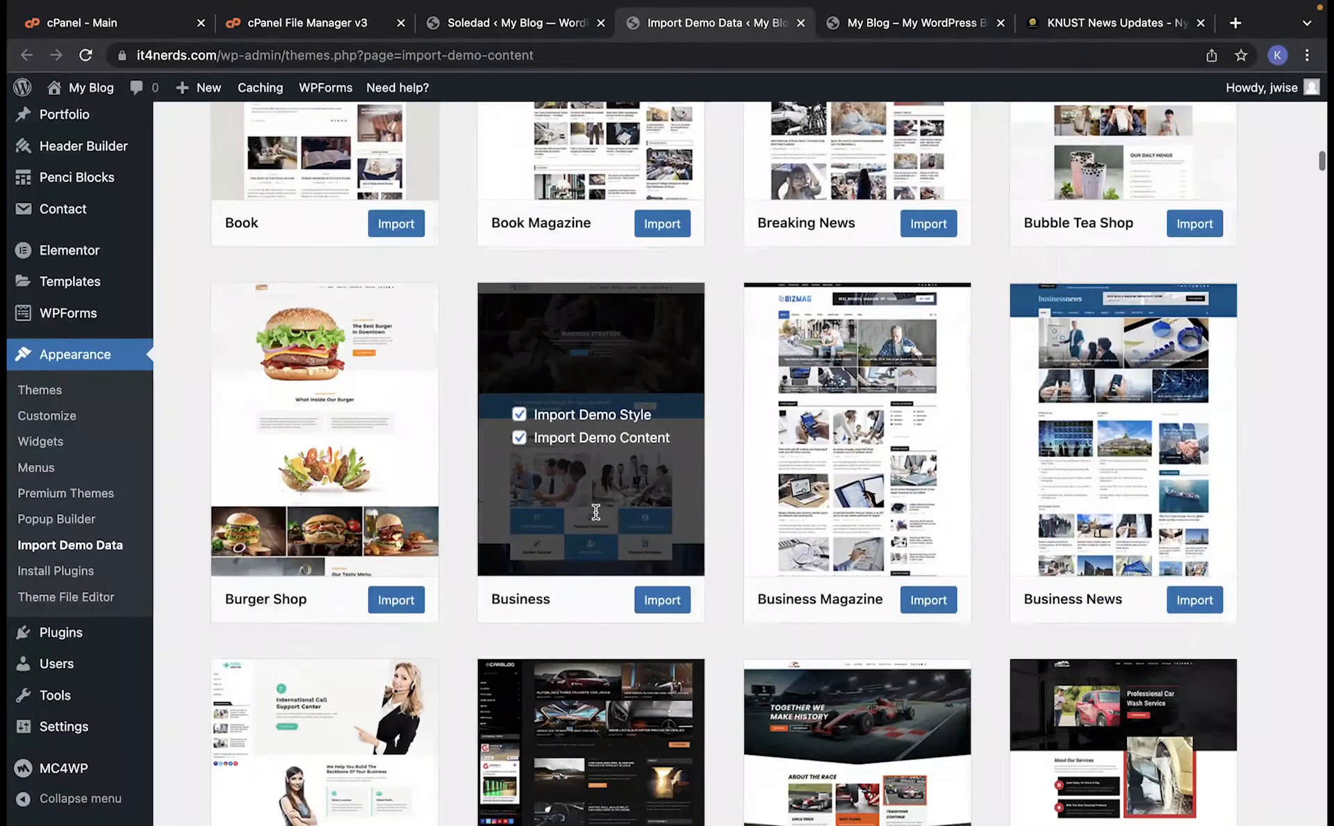
{"action": "scroll", "coordinate": [874, 590], "scroll_direction": "down", "scroll_amount": 6}
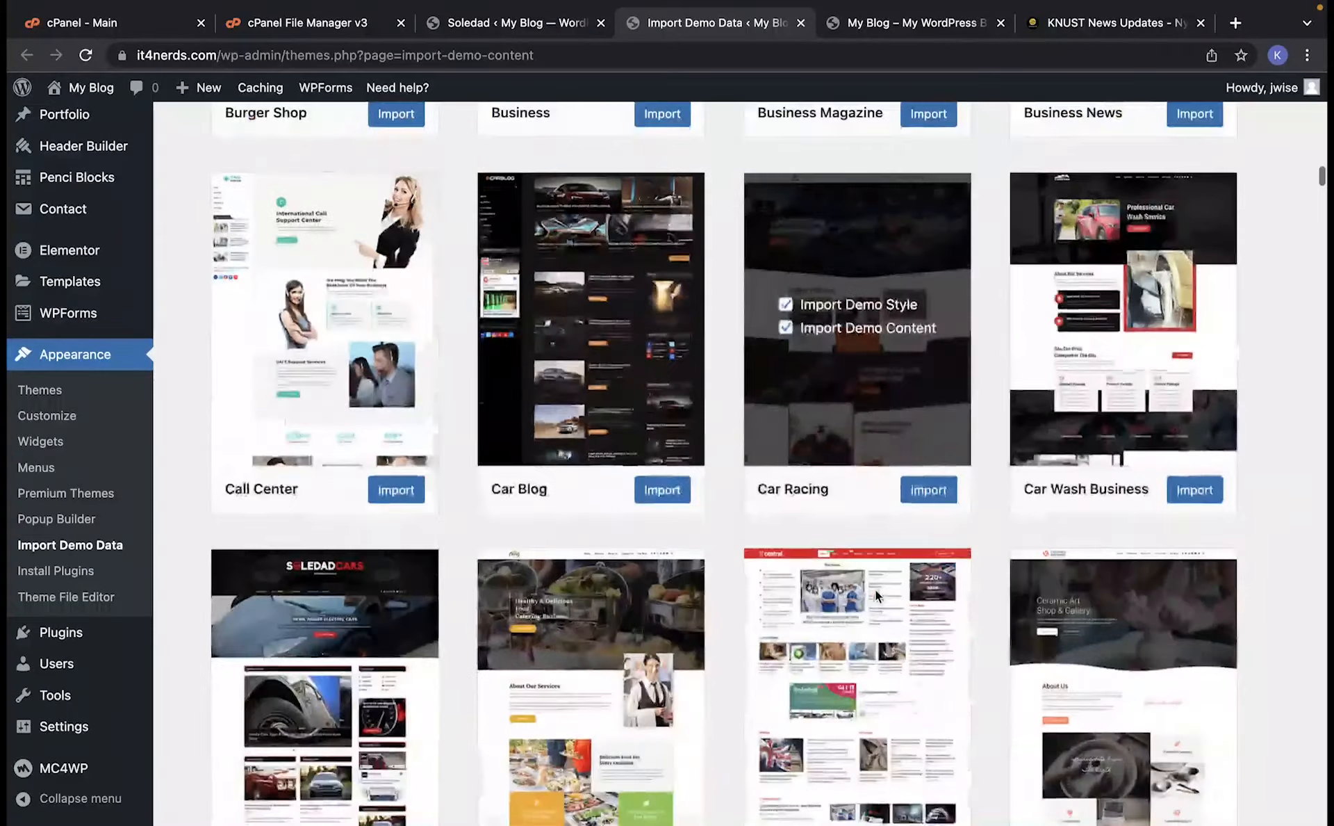
{"action": "scroll", "coordinate": [874, 589], "scroll_direction": "down", "scroll_amount": 10}
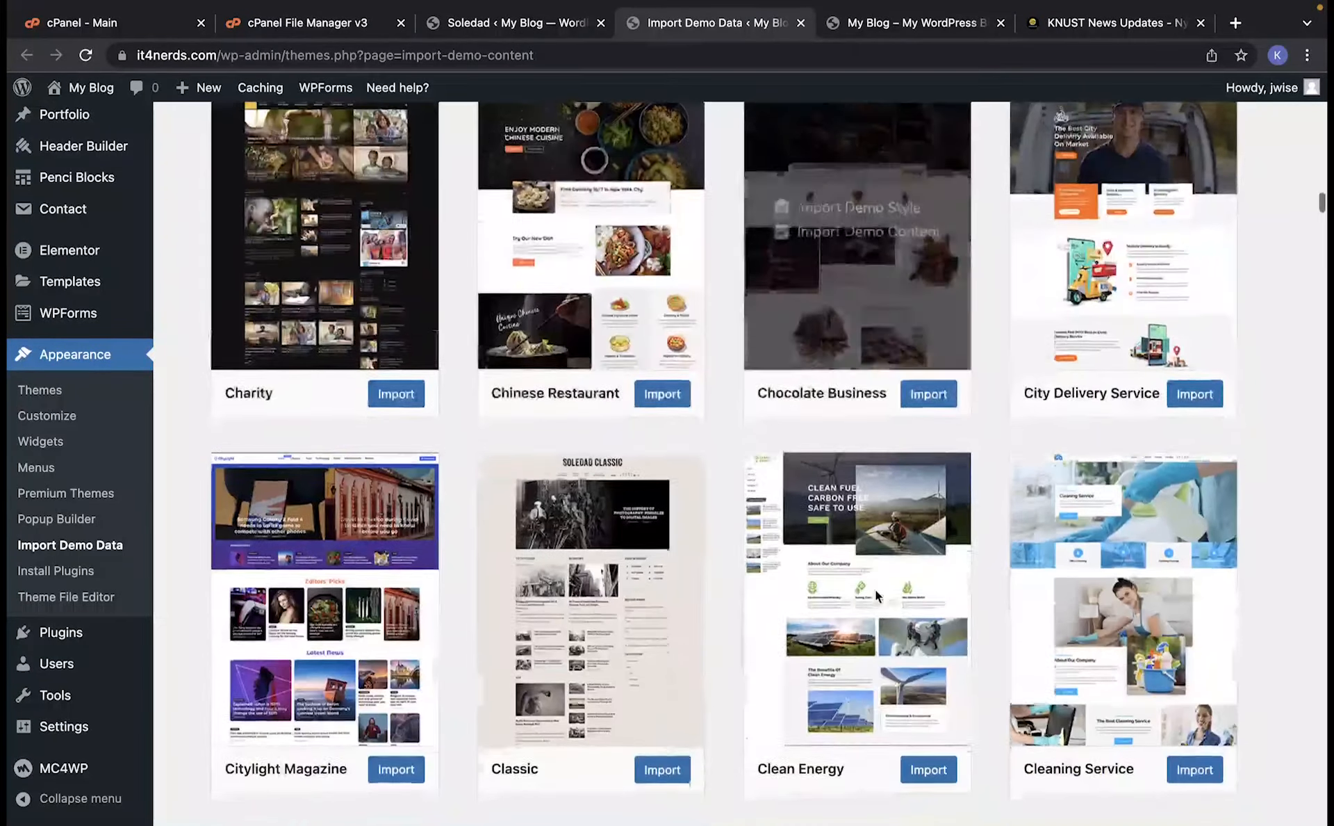
{"action": "scroll", "coordinate": [874, 590], "scroll_direction": "down", "scroll_amount": 20}
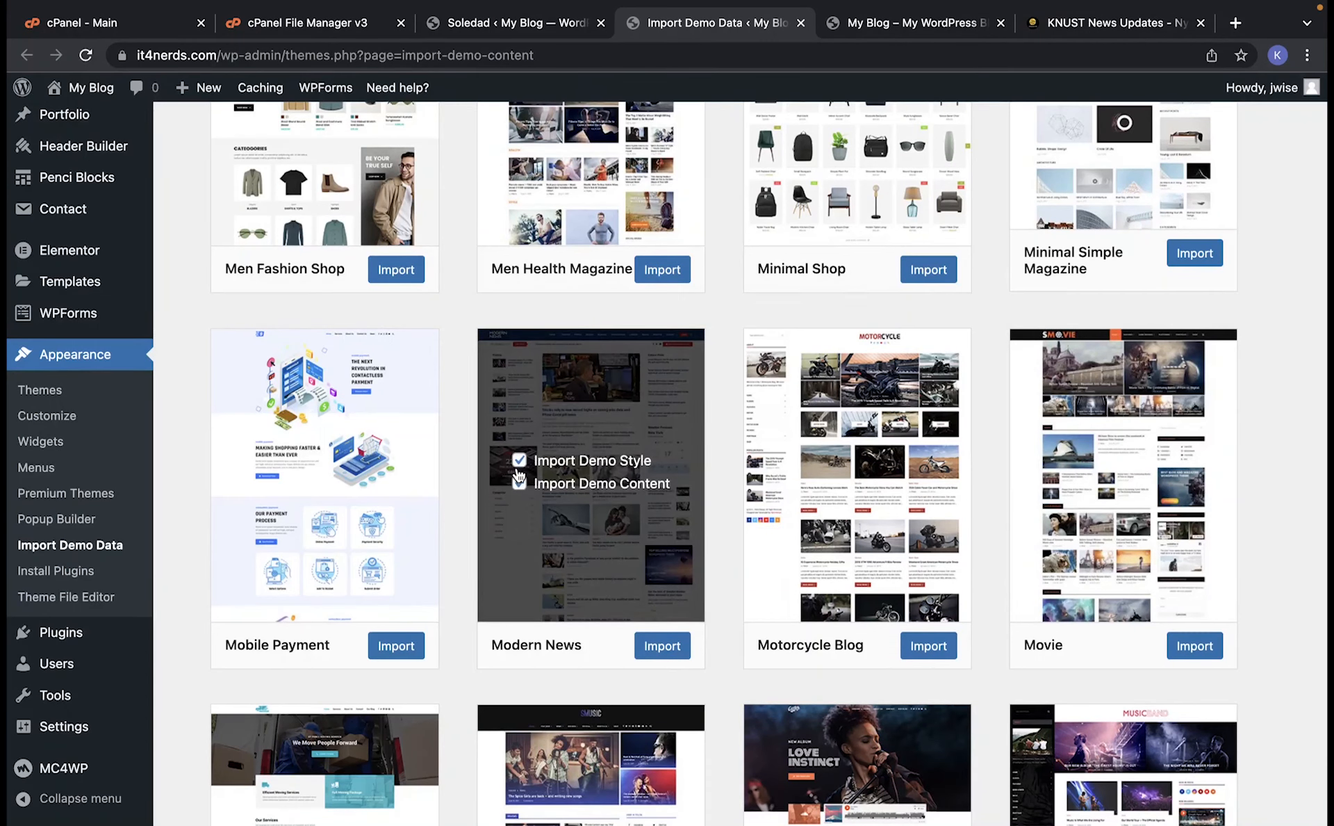
{"action": "left_click", "coordinate": [519, 484]}
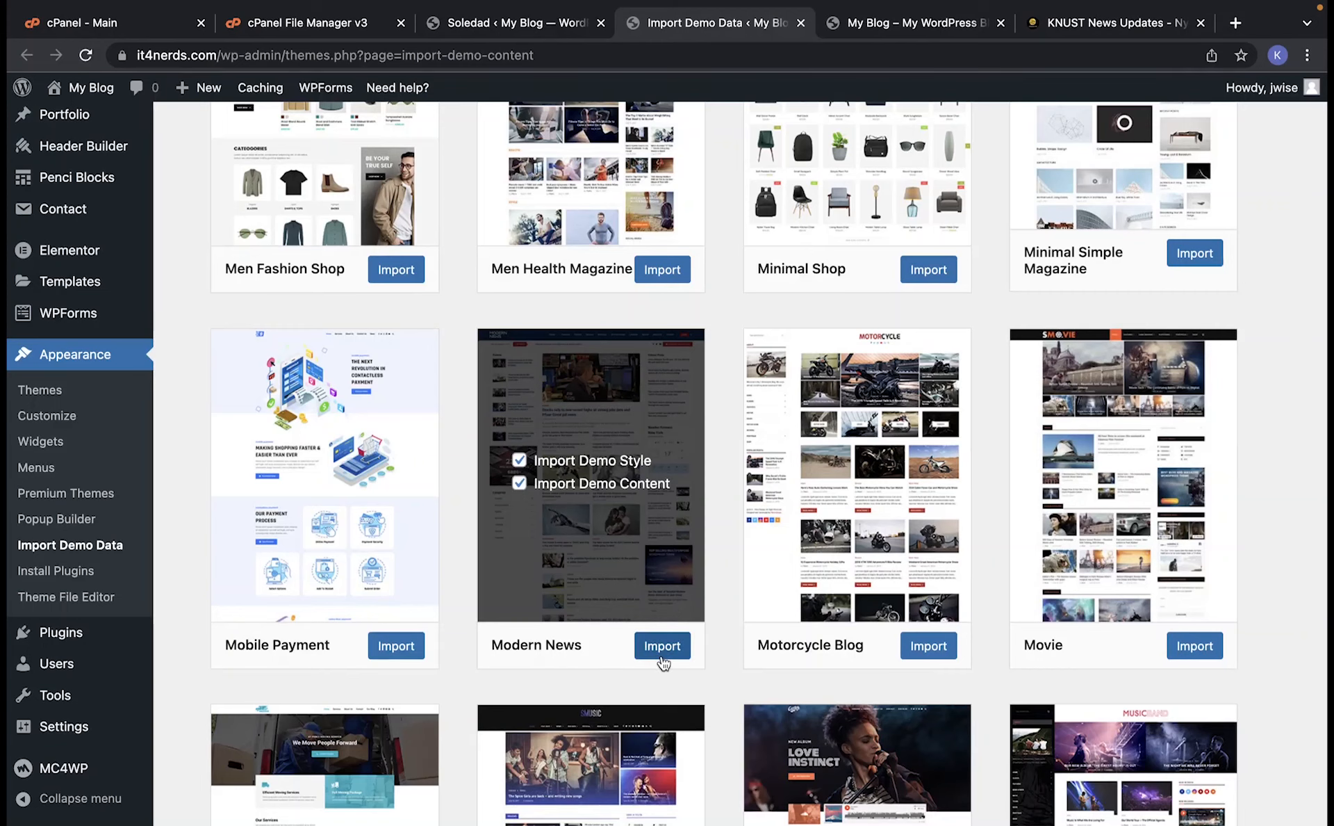
{"action": "left_click", "coordinate": [662, 656]}
{"action": "left_click", "coordinate": [814, 159]}
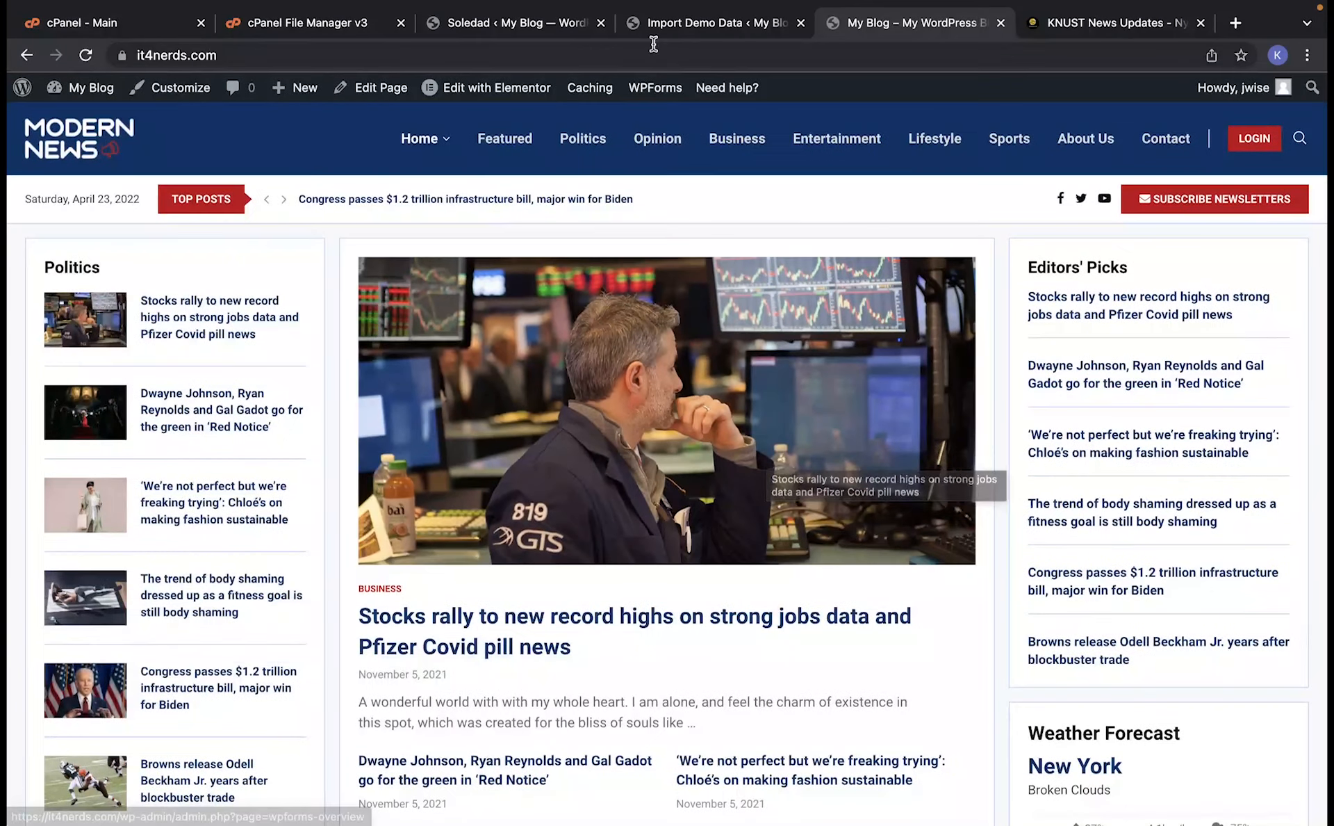
- Check the import progress, preview the Modern News homepage, and open Posts > All Posts
{"action": "left_click", "coordinate": [650, 35]}
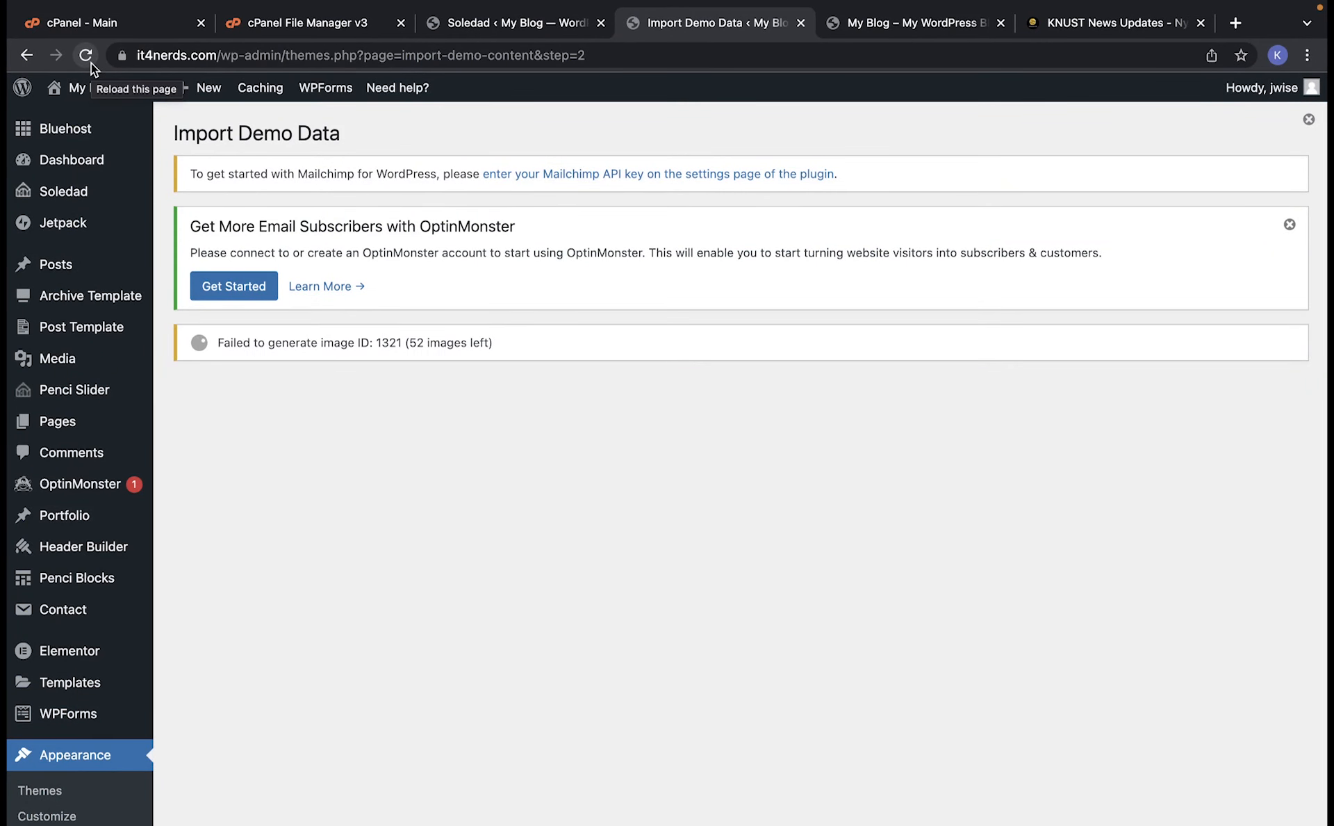
{"action": "left_click", "coordinate": [968, 20]}
{"action": "scroll", "coordinate": [826, 421], "scroll_direction": "down", "scroll_amount": 20}
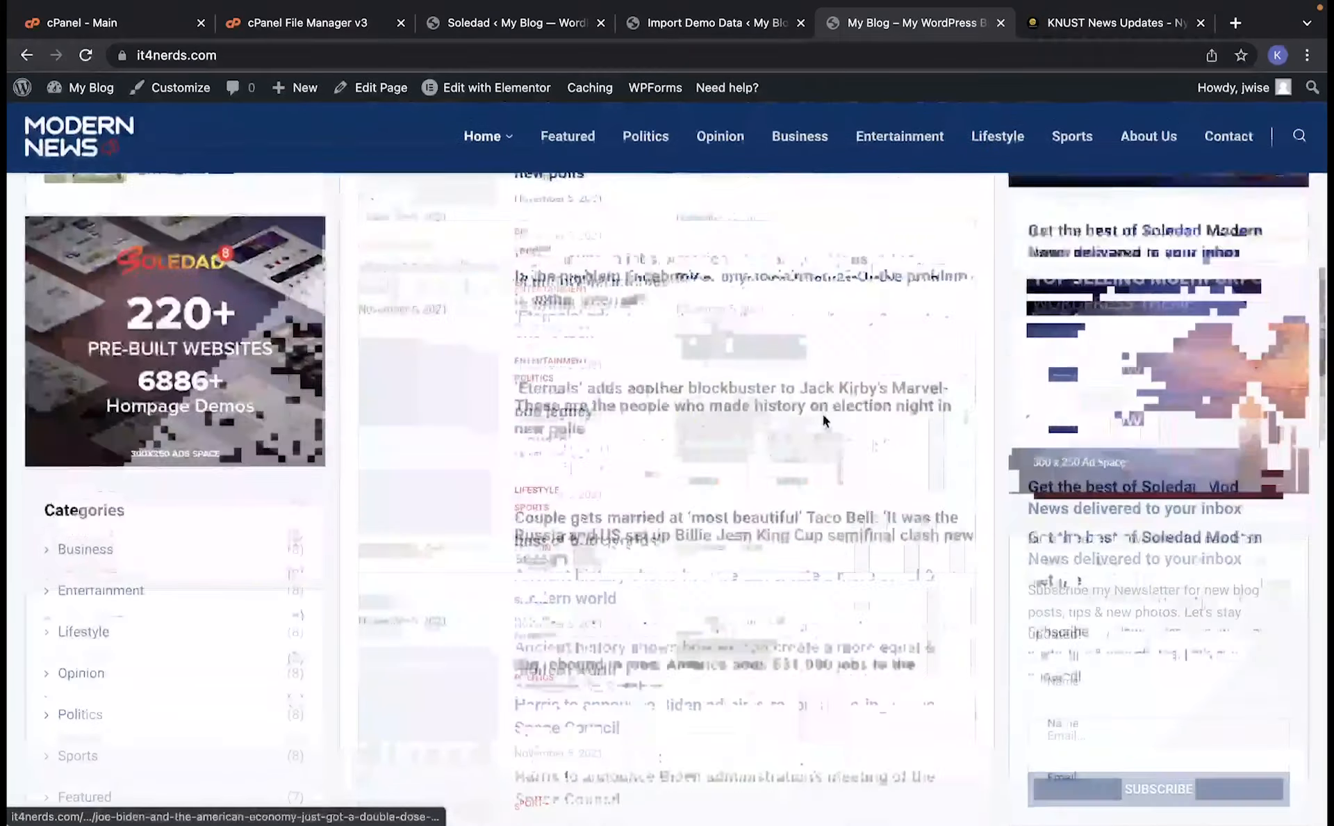
{"action": "scroll", "coordinate": [824, 421], "scroll_direction": "up", "scroll_amount": 15}
{"action": "scroll", "coordinate": [823, 414], "scroll_direction": "up", "scroll_amount": 15}
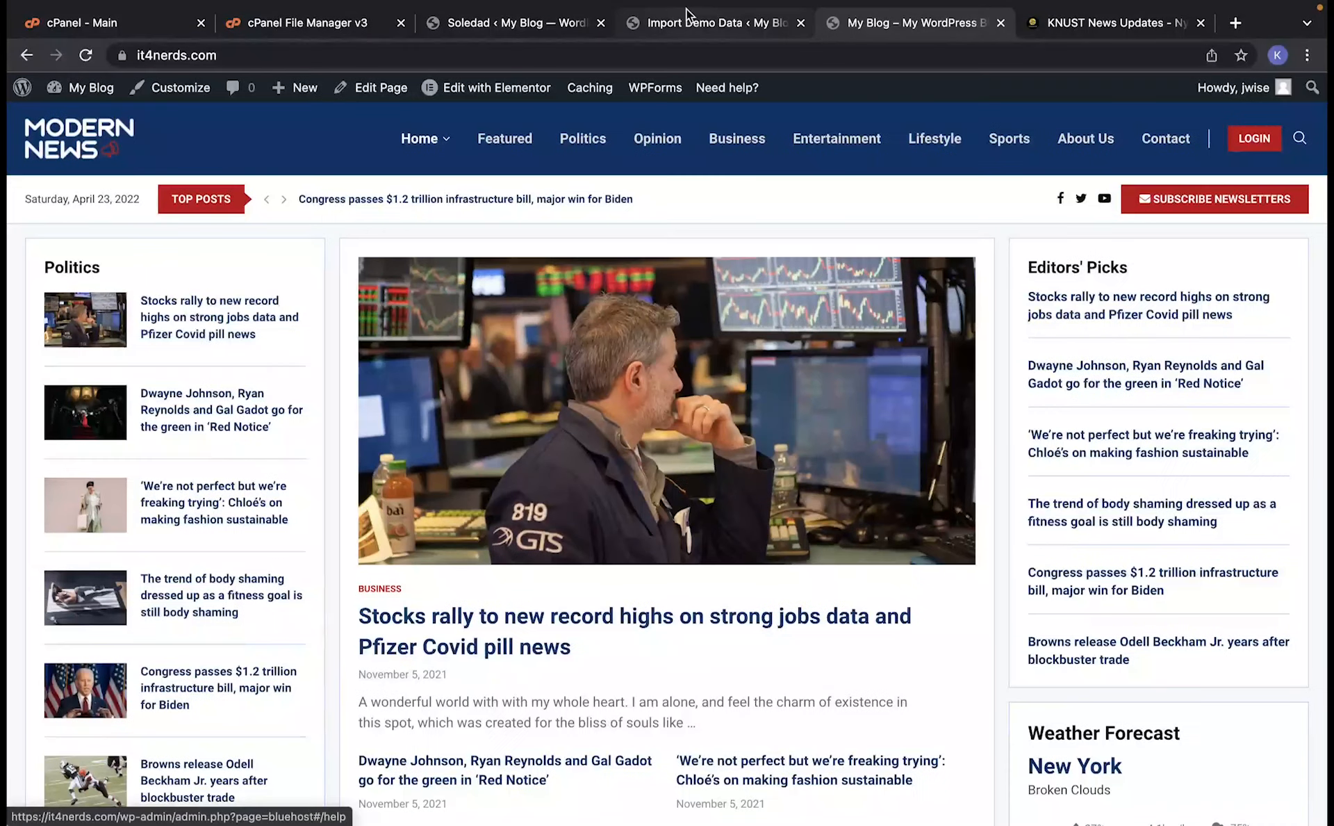
{"action": "left_click", "coordinate": [686, 9]}
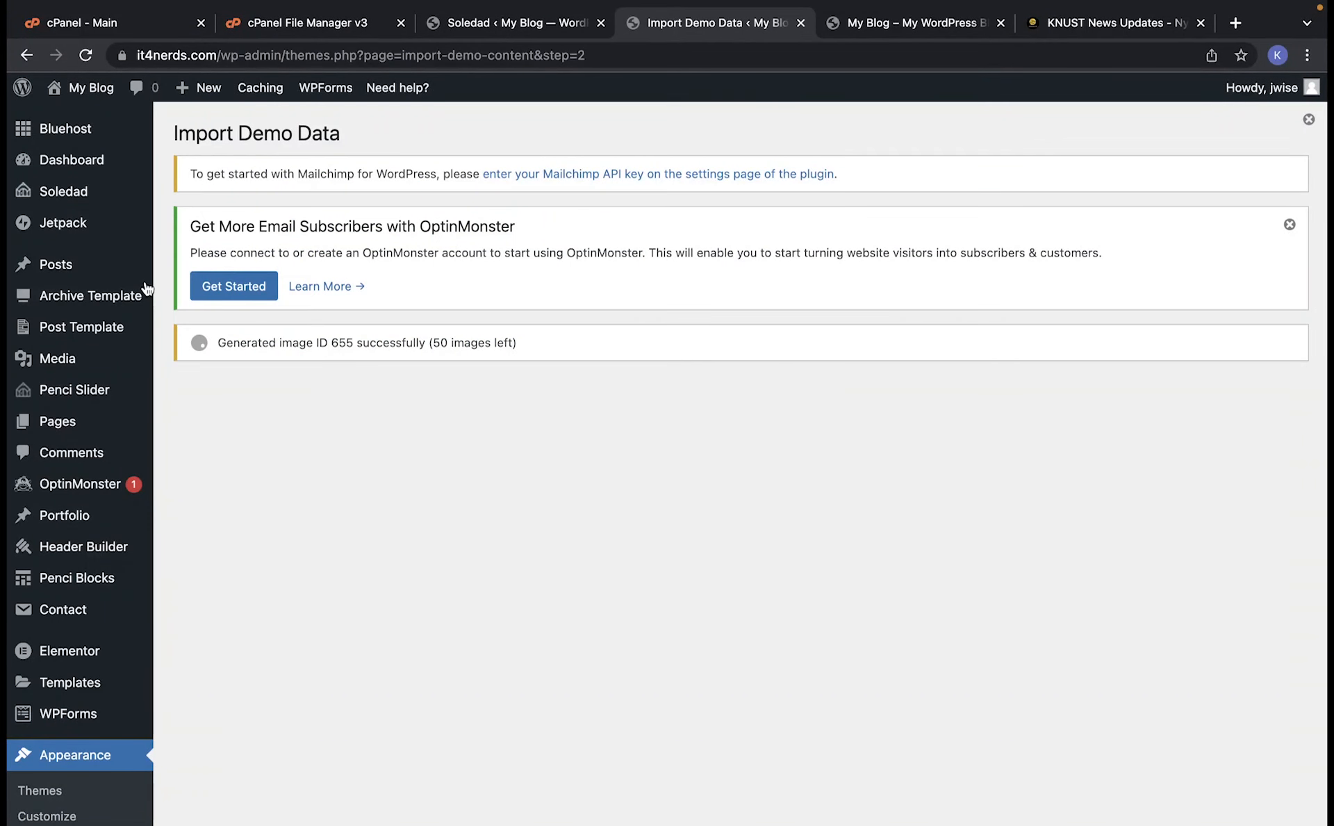
{"action": "left_click", "coordinate": [86, 56]}
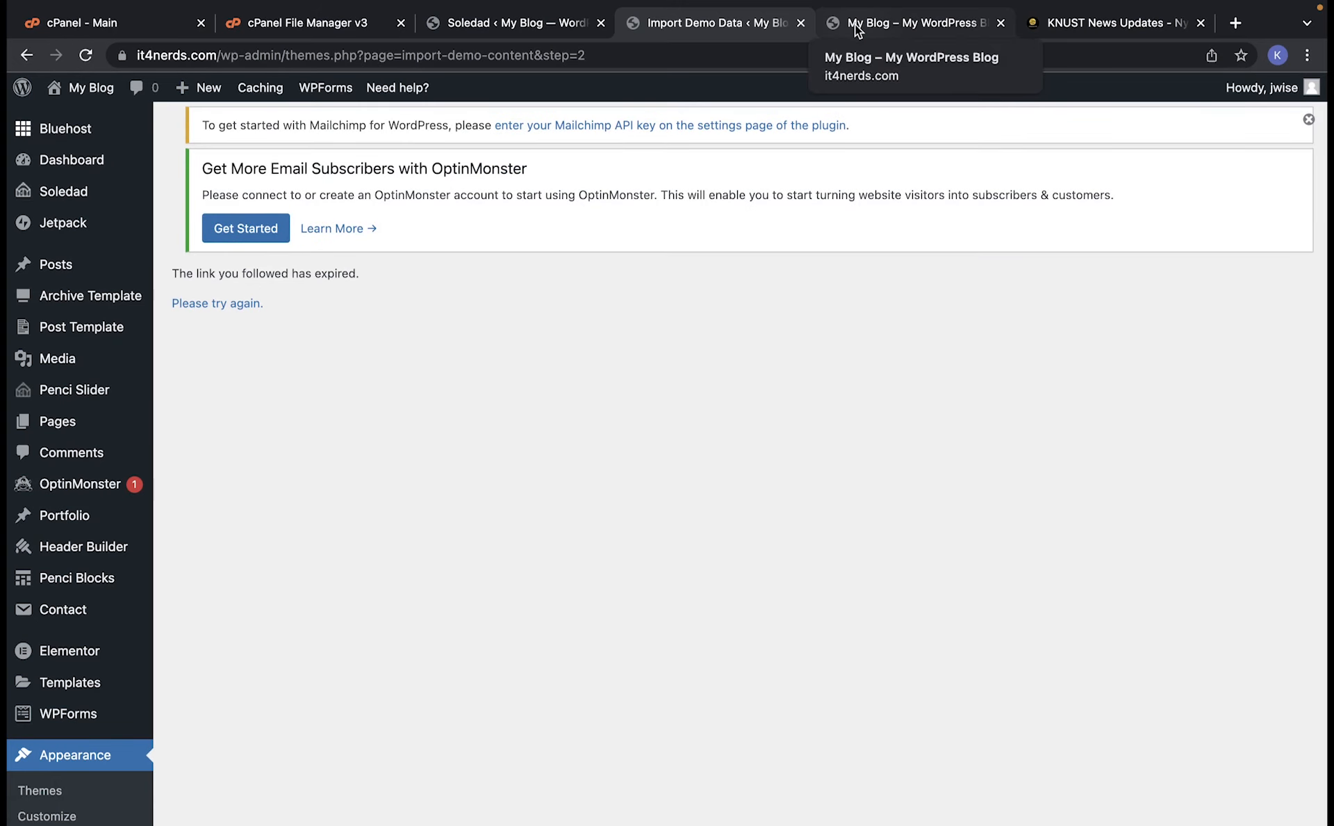
{"action": "left_click", "coordinate": [855, 24]}
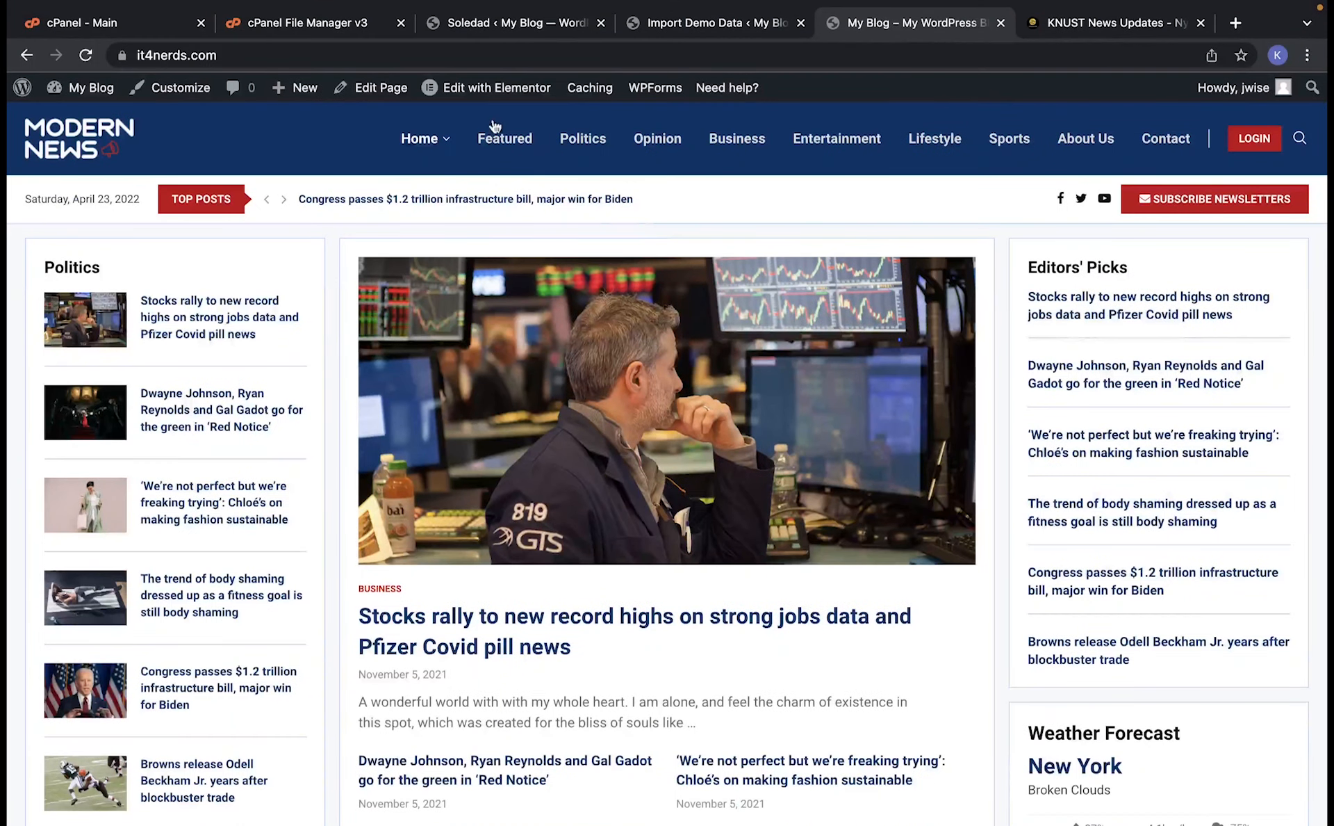
{"action": "left_click", "coordinate": [564, 32]}
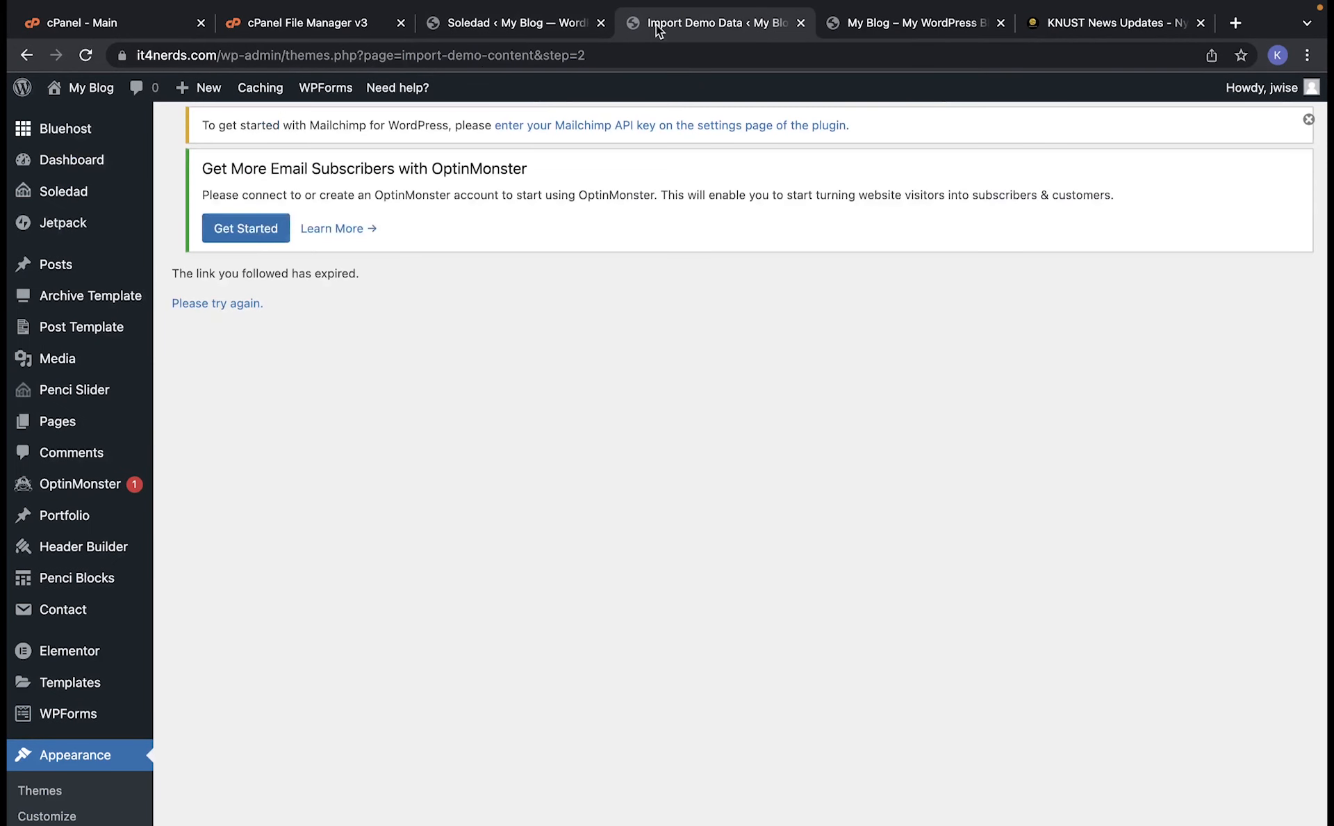
{"action": "left_click", "coordinate": [55, 264]}
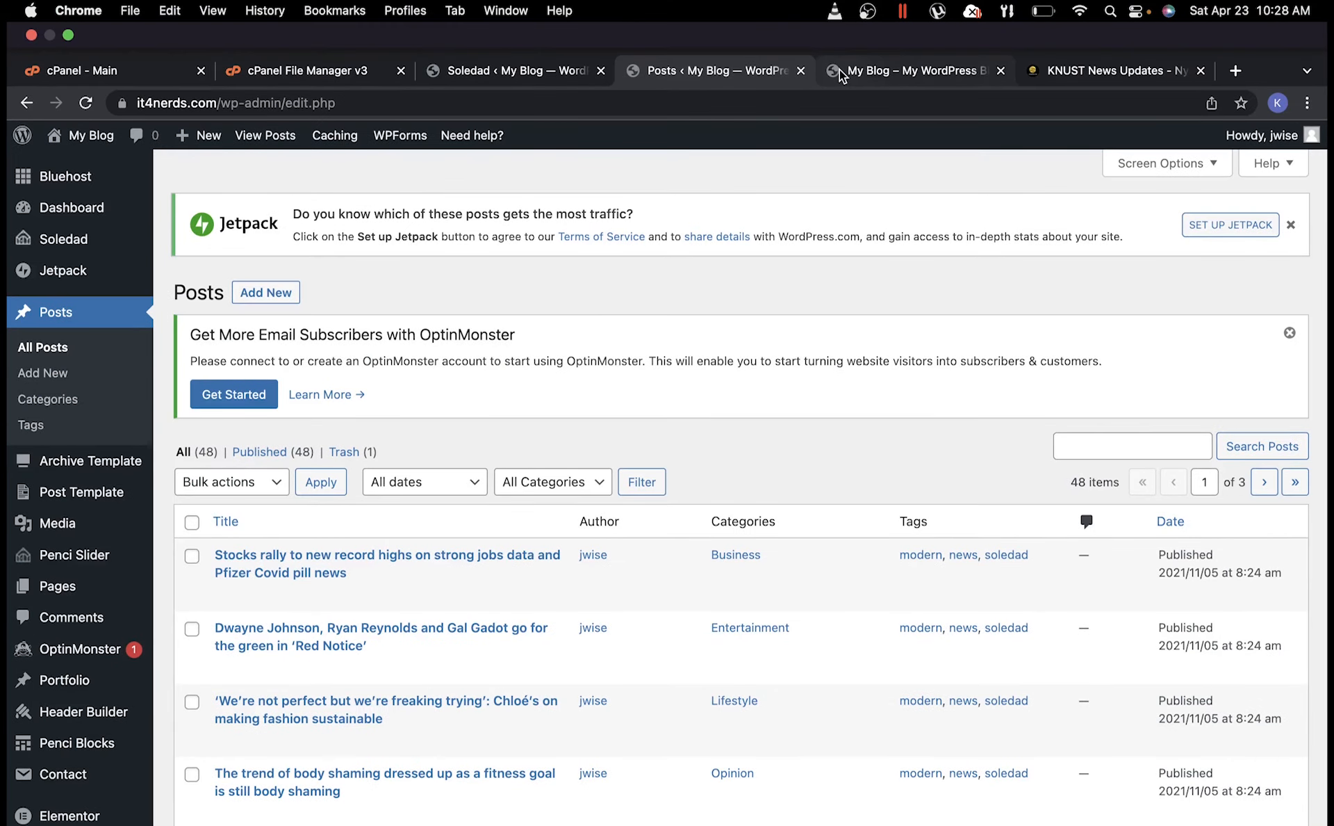
- Select all posts on the first page and bulk-move them to Trash
{"action": "left_click", "coordinate": [840, 69]}
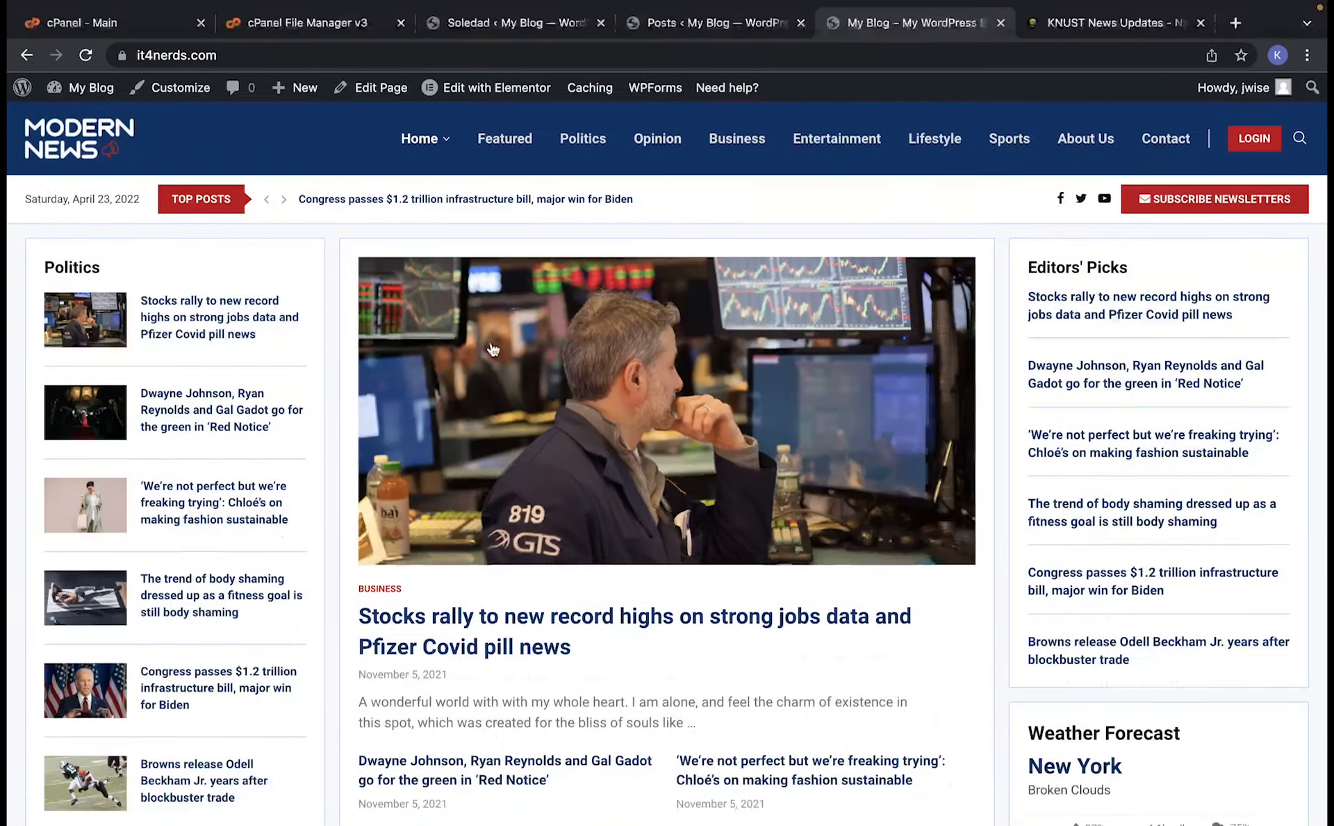
{"action": "scroll", "coordinate": [491, 348], "scroll_direction": "down", "scroll_amount": 15}
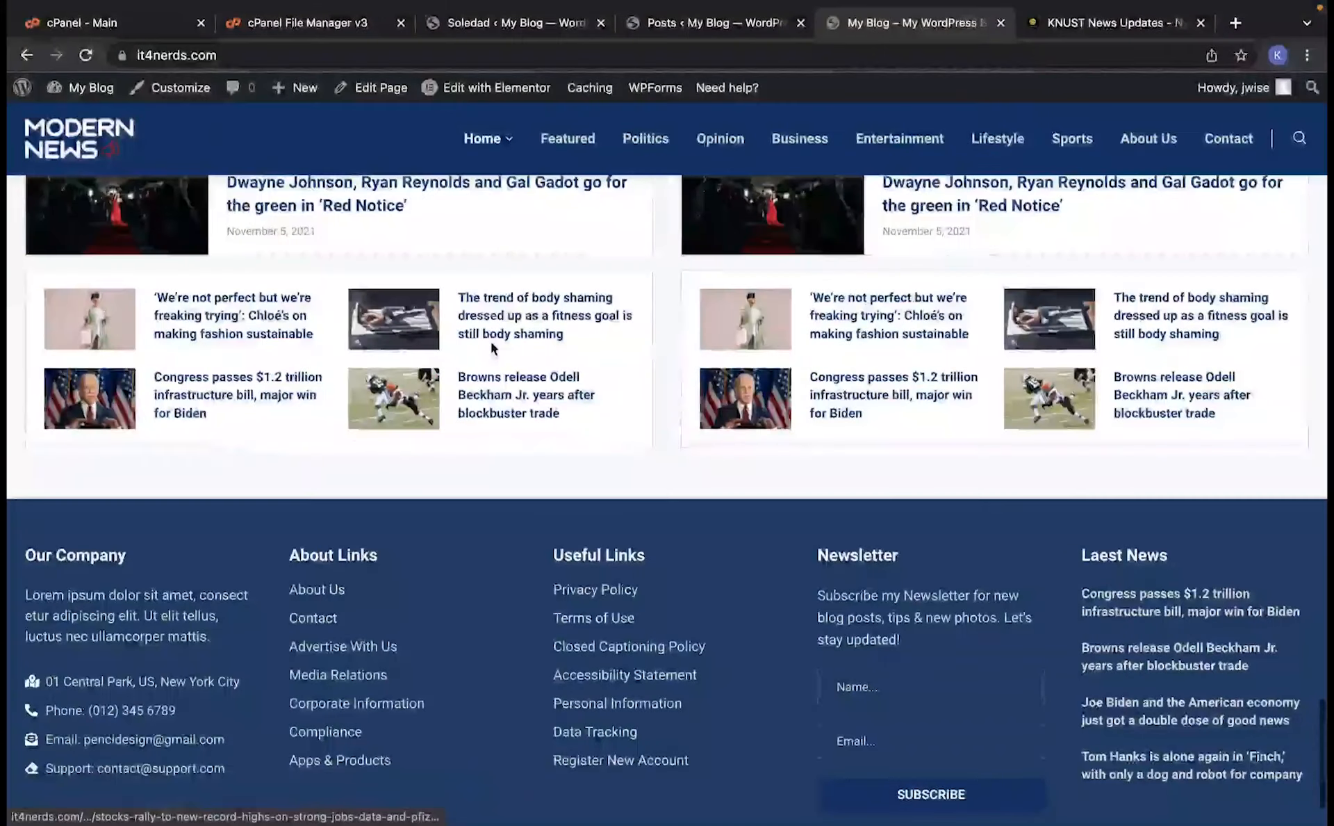
{"action": "scroll", "coordinate": [491, 348], "scroll_direction": "up", "scroll_amount": 5}
{"action": "scroll", "coordinate": [493, 347], "scroll_direction": "up", "scroll_amount": 5}
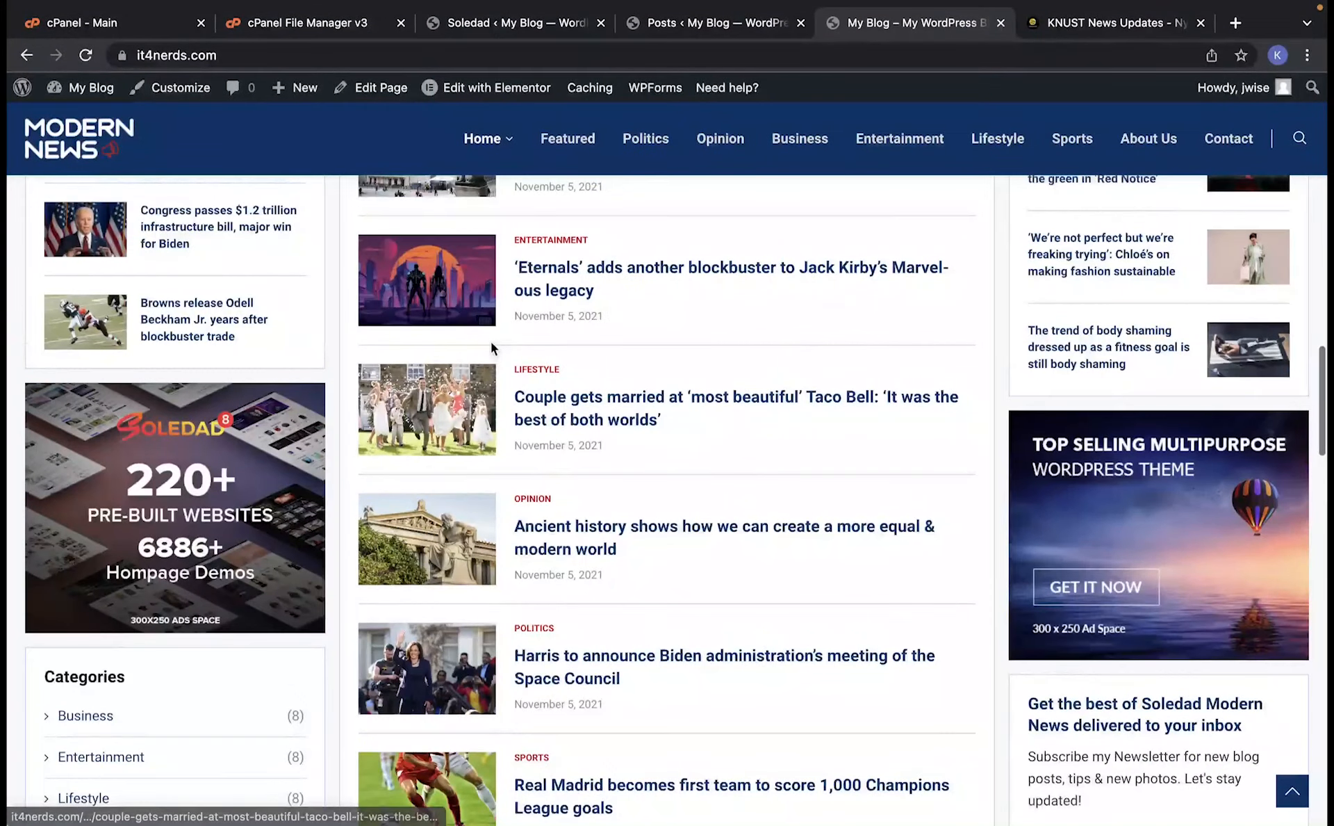
{"action": "scroll", "coordinate": [491, 341], "scroll_direction": "up", "scroll_amount": 3}
{"action": "left_click", "coordinate": [716, 24]}
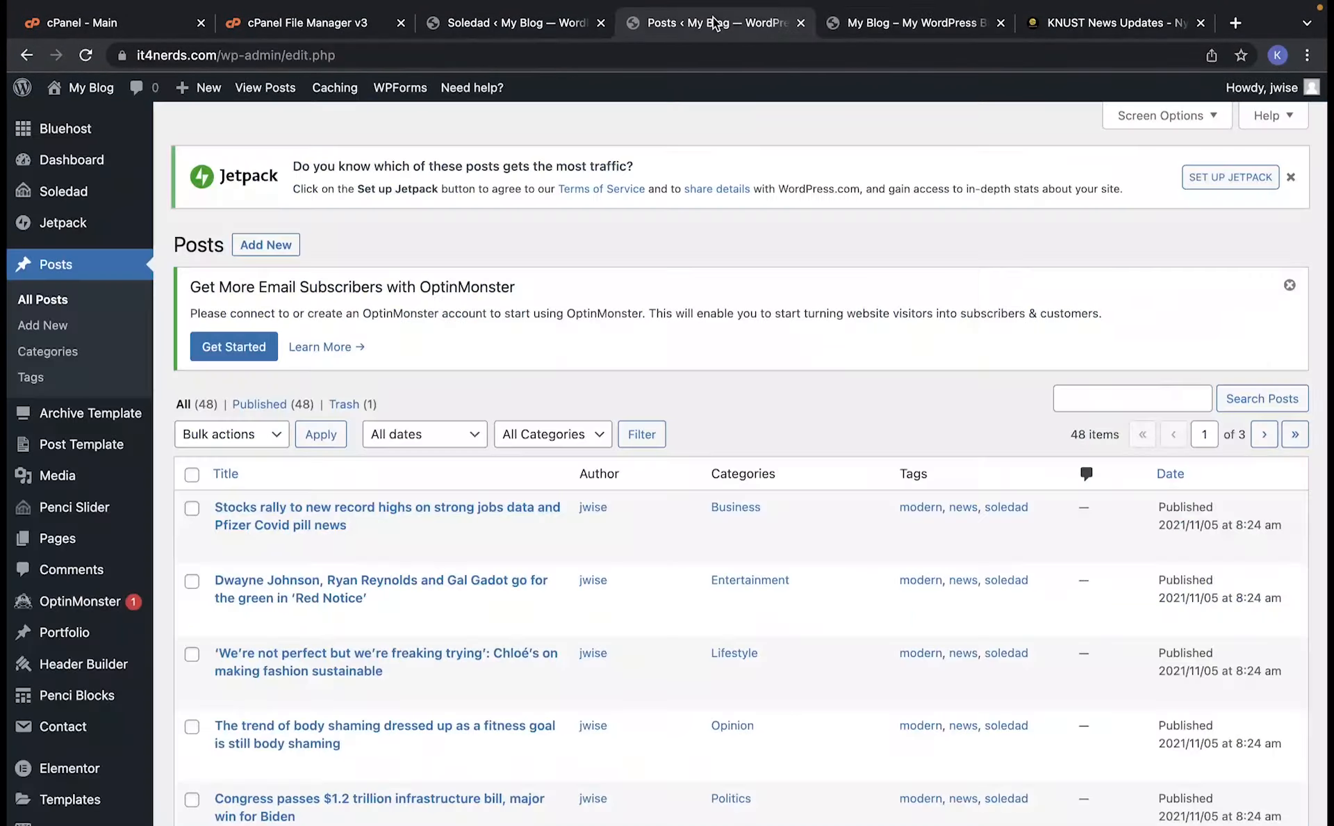
{"action": "left_click", "coordinate": [190, 472]}
{"action": "scroll", "coordinate": [191, 470], "scroll_direction": "down", "scroll_amount": 15}
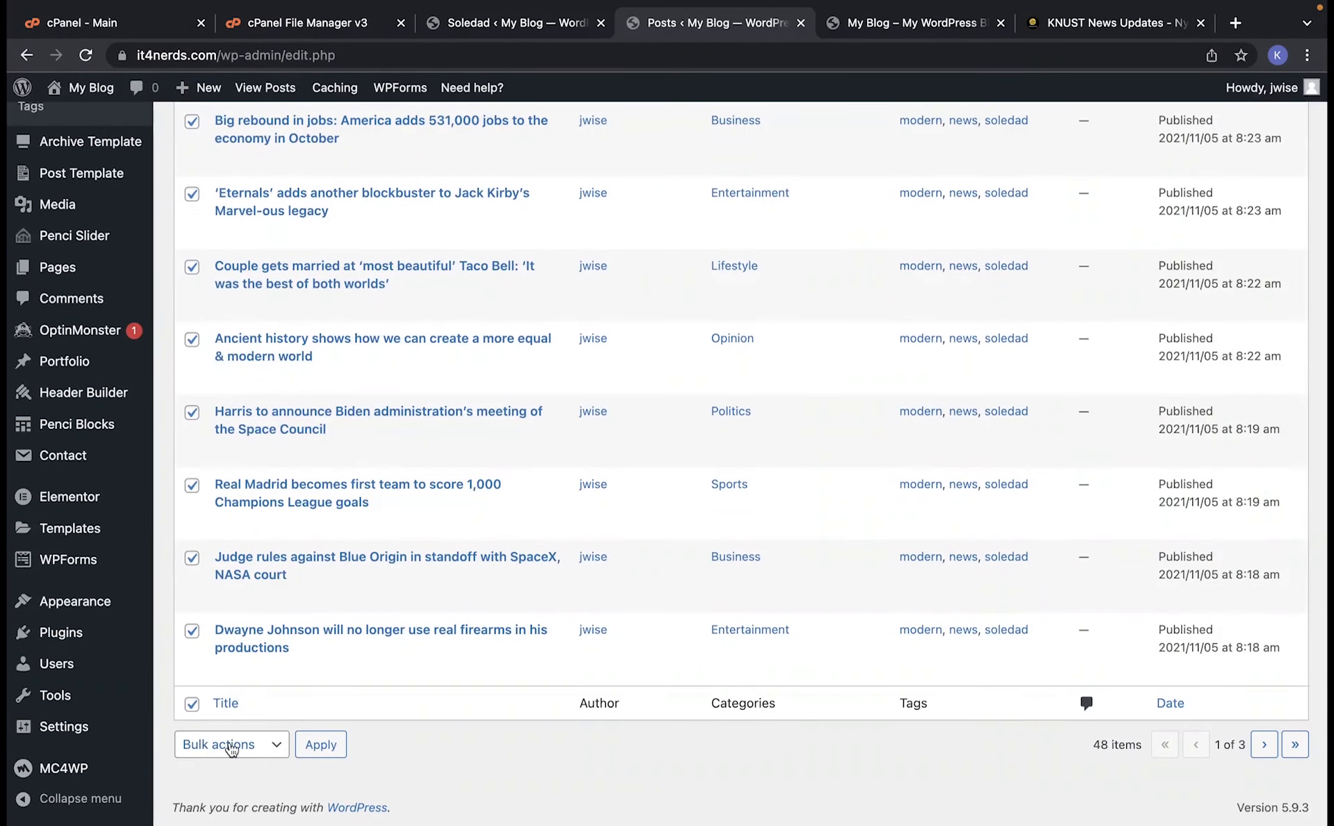
{"action": "left_click", "coordinate": [185, 748]}
{"action": "left_click", "coordinate": [222, 785]}
{"action": "left_click", "coordinate": [318, 742]}
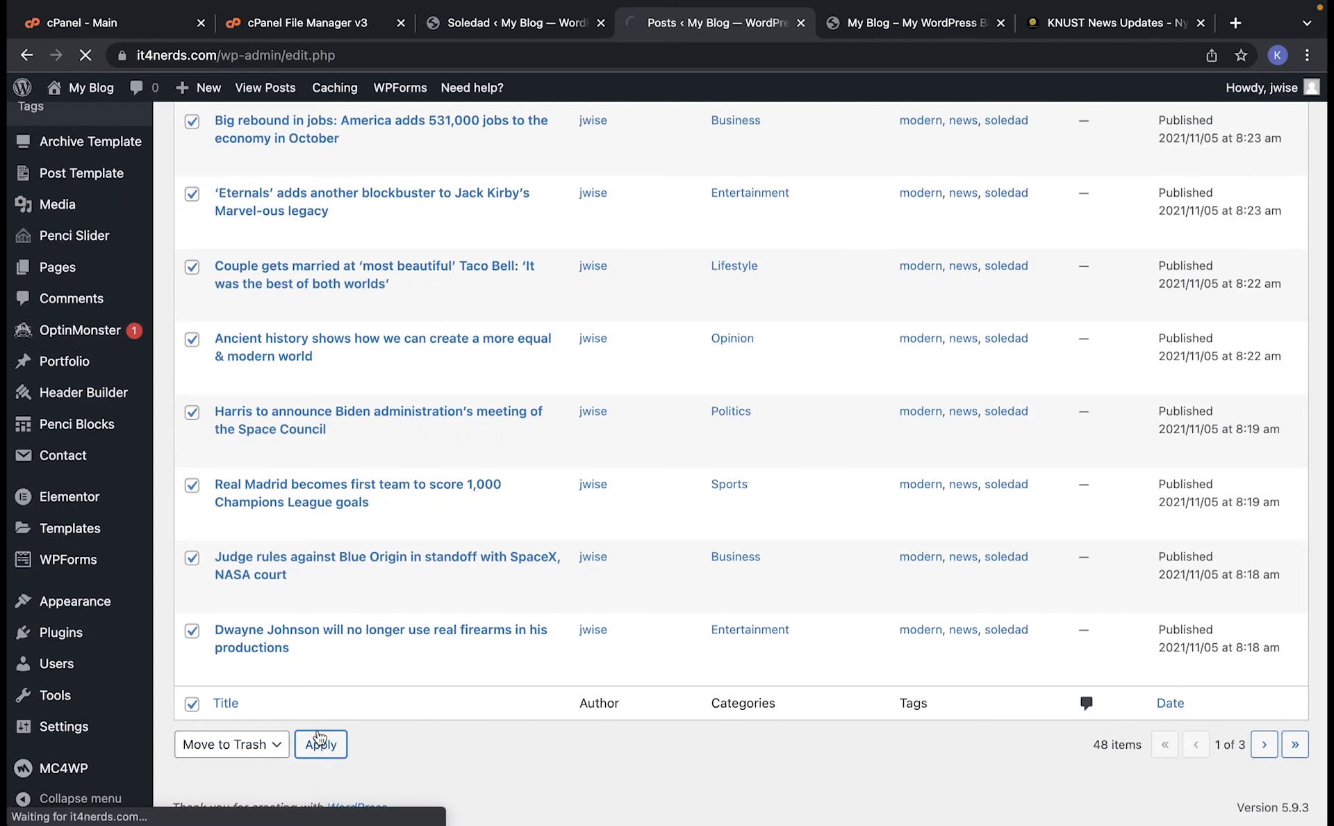
- Check that the posts were trashed, then view the site's homepage
{"action": "left_click", "coordinate": [521, 28]}
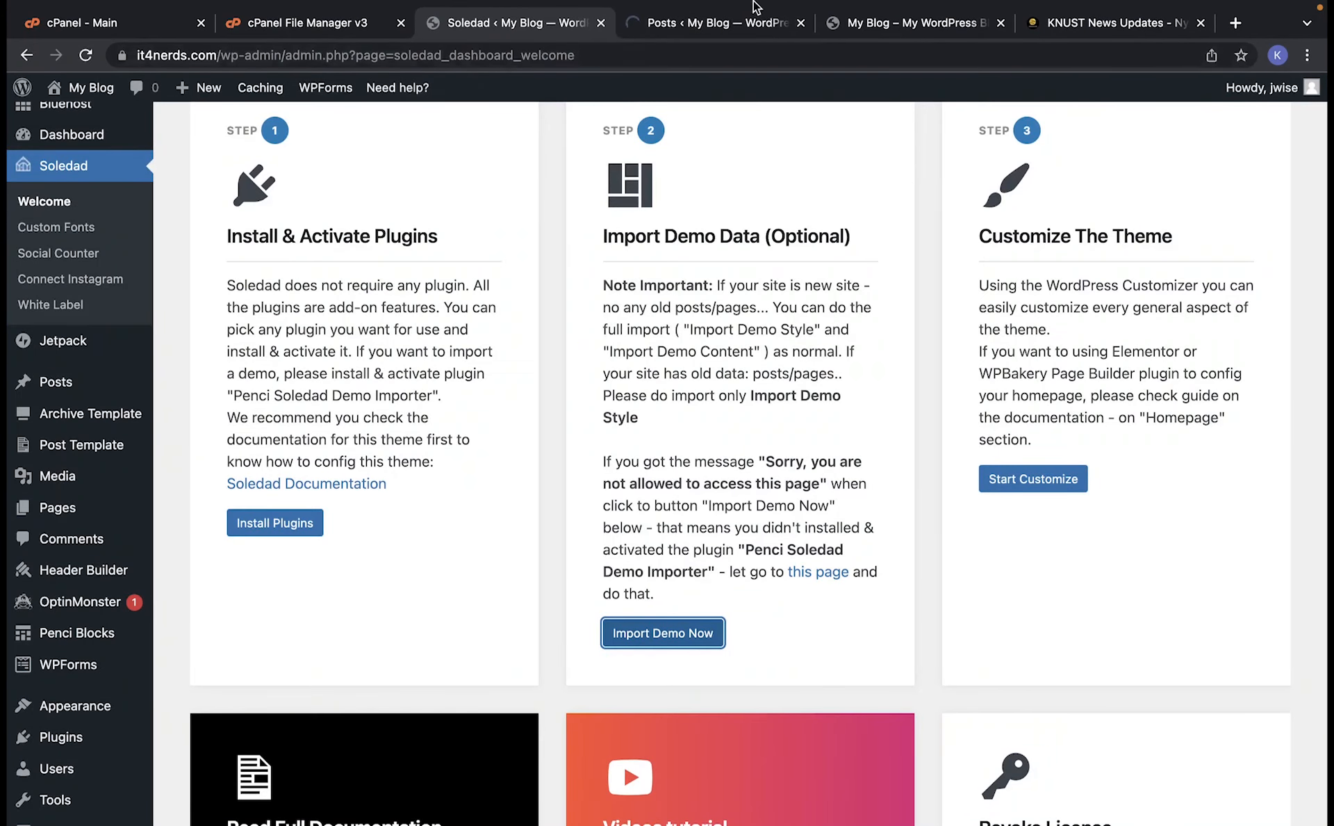
{"action": "left_click", "coordinate": [743, 21]}
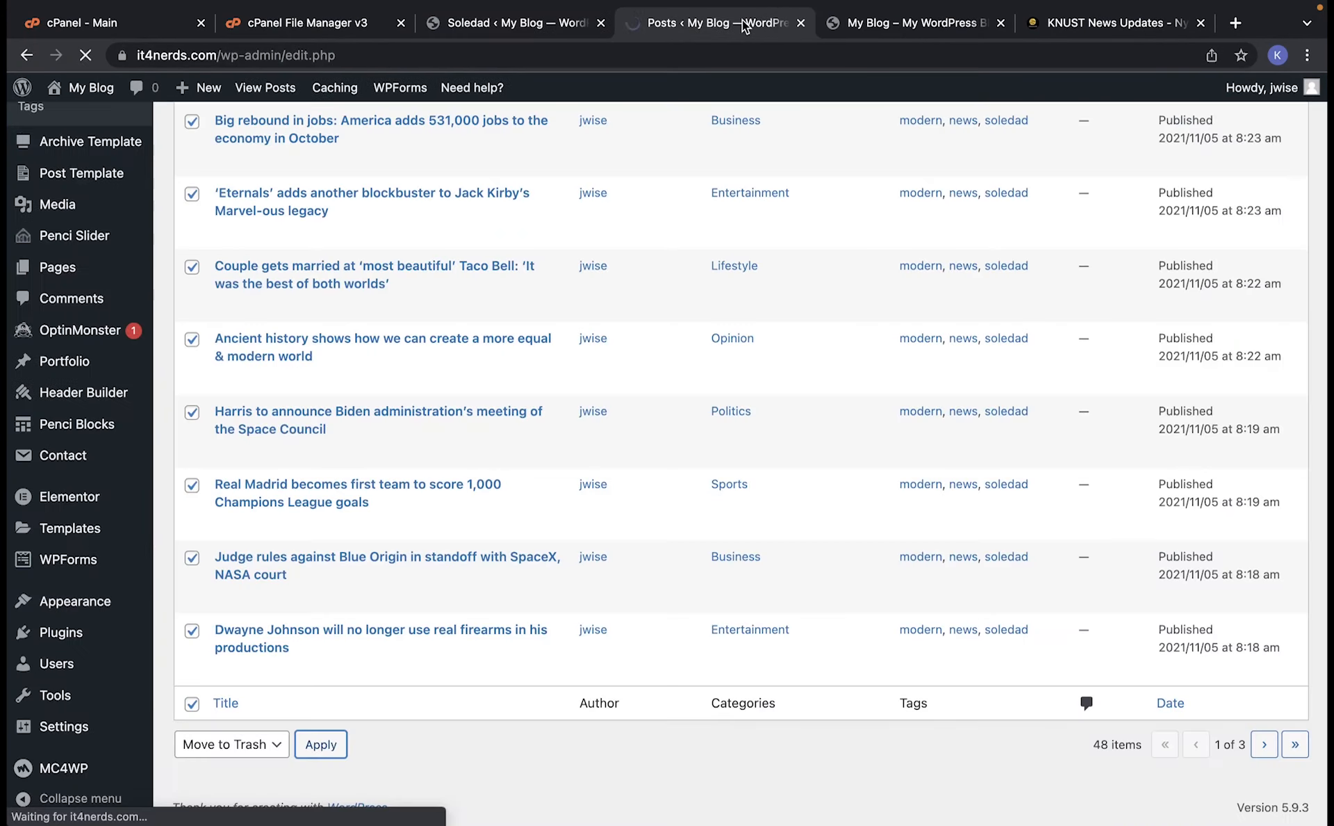
{"action": "left_click", "coordinate": [897, 32]}
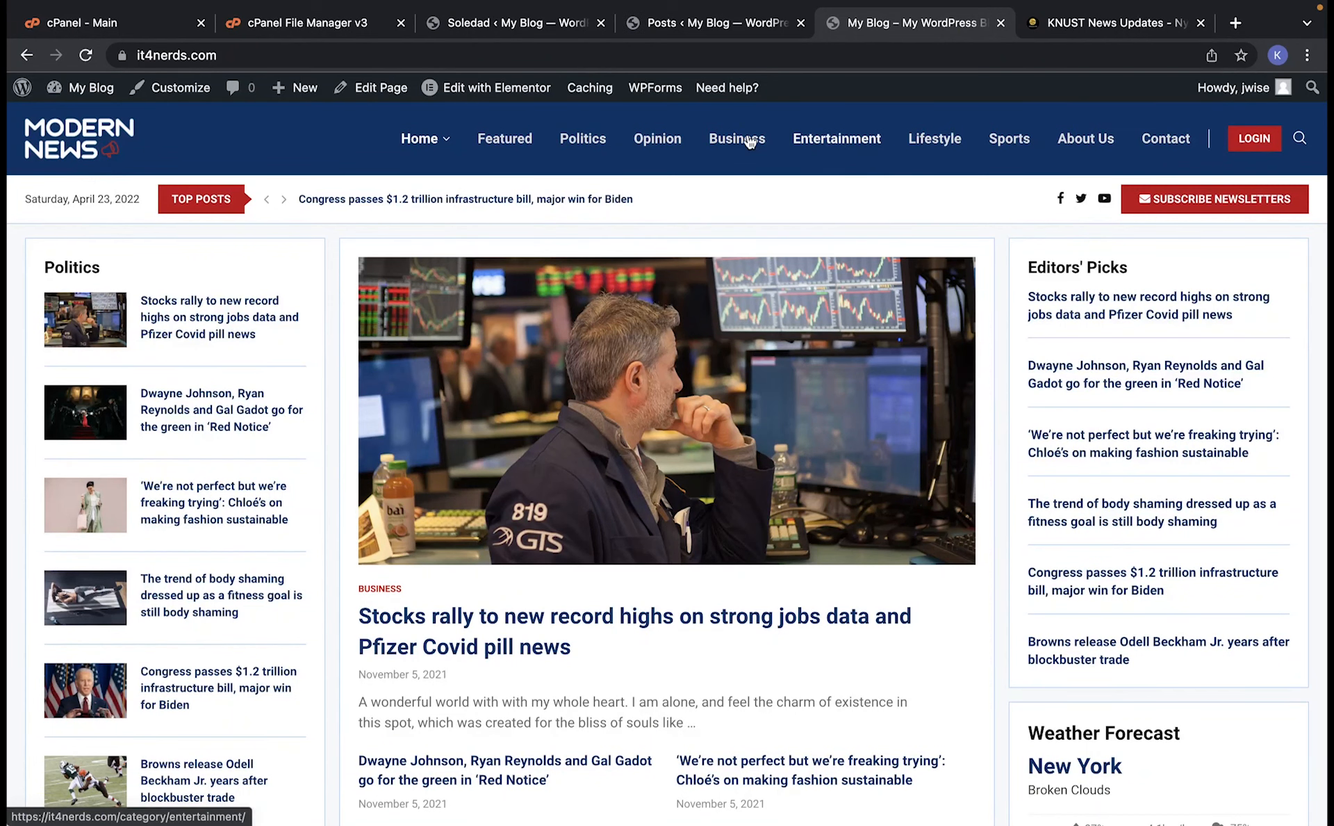
{"action": "left_click", "coordinate": [1063, 28]}
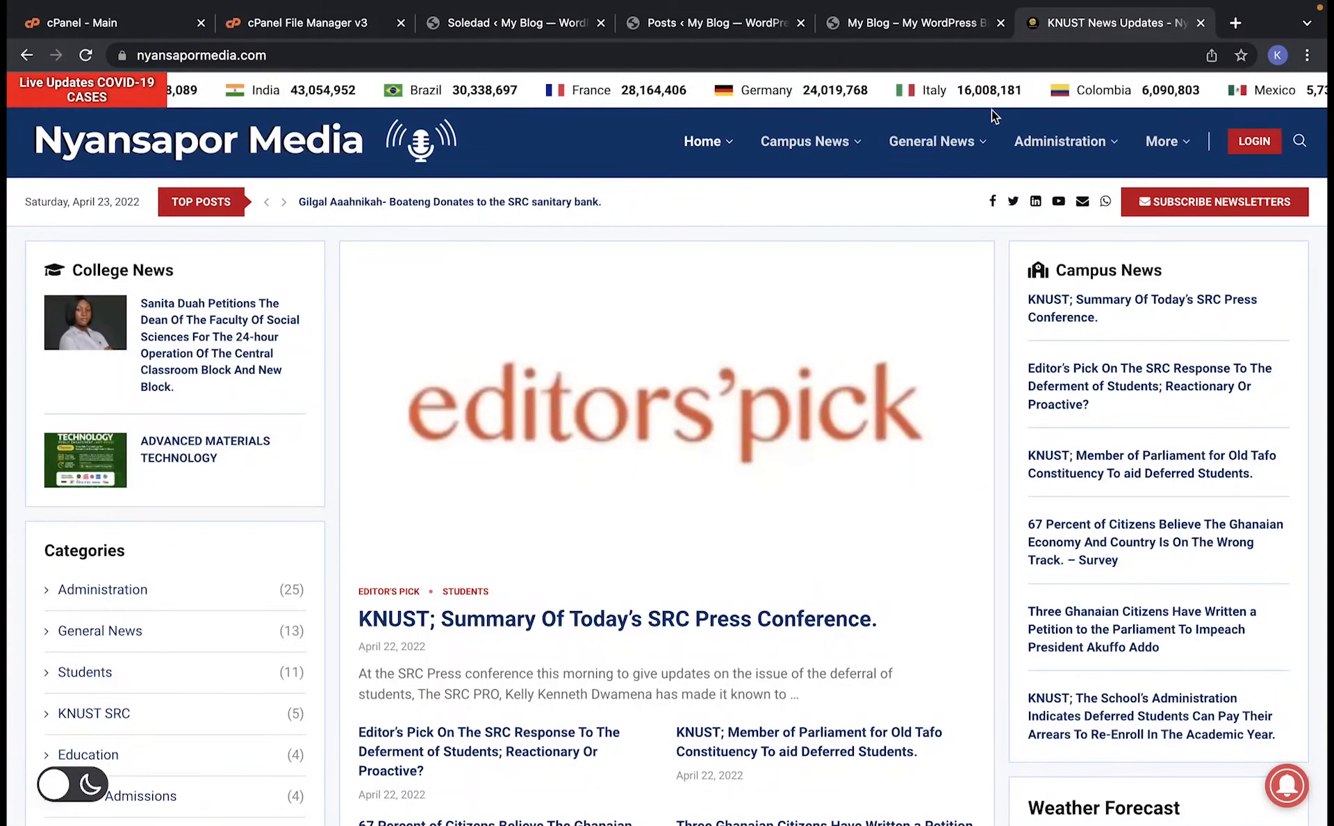
{"action": "mouse_move", "coordinate": [726, 150]}
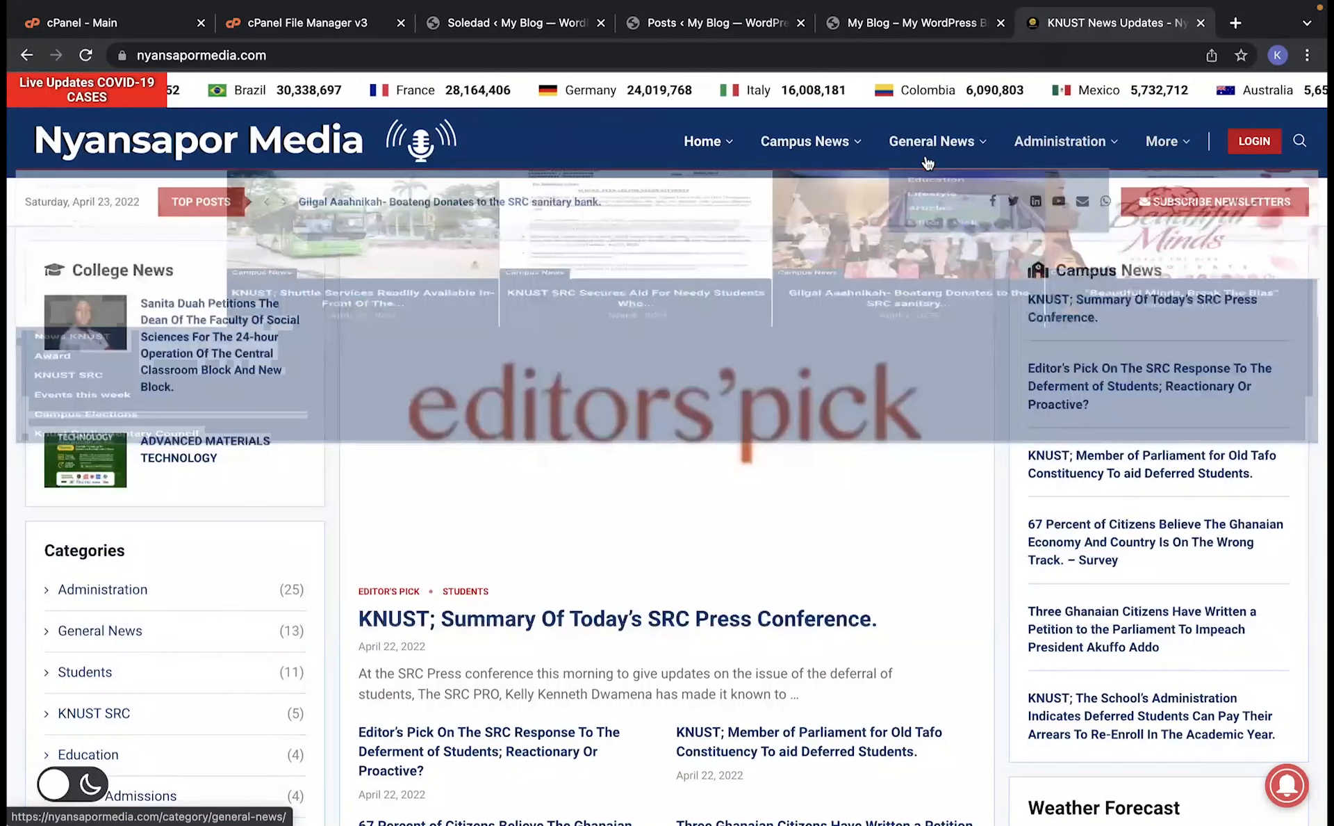
{"action": "mouse_move", "coordinate": [810, 142]}
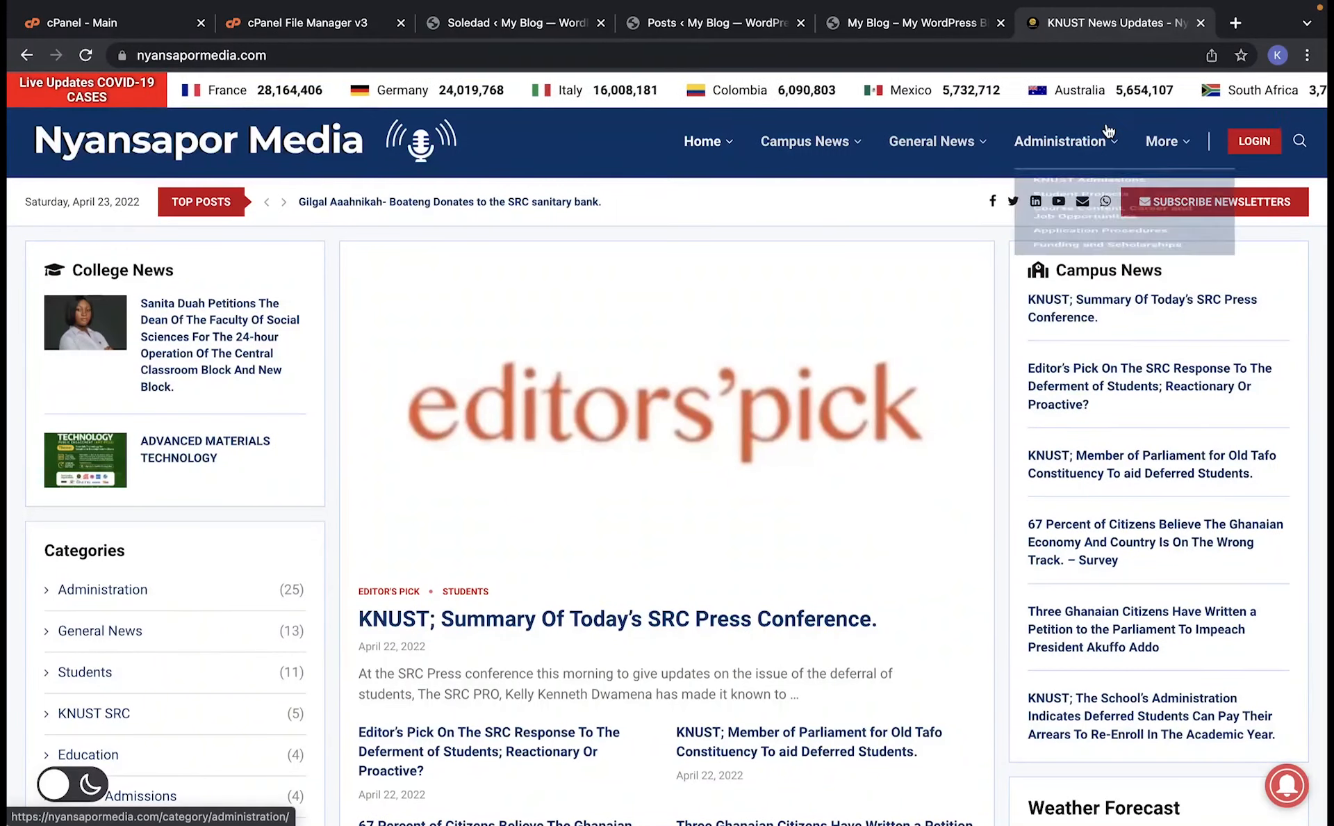
{"action": "mouse_move", "coordinate": [1064, 142]}
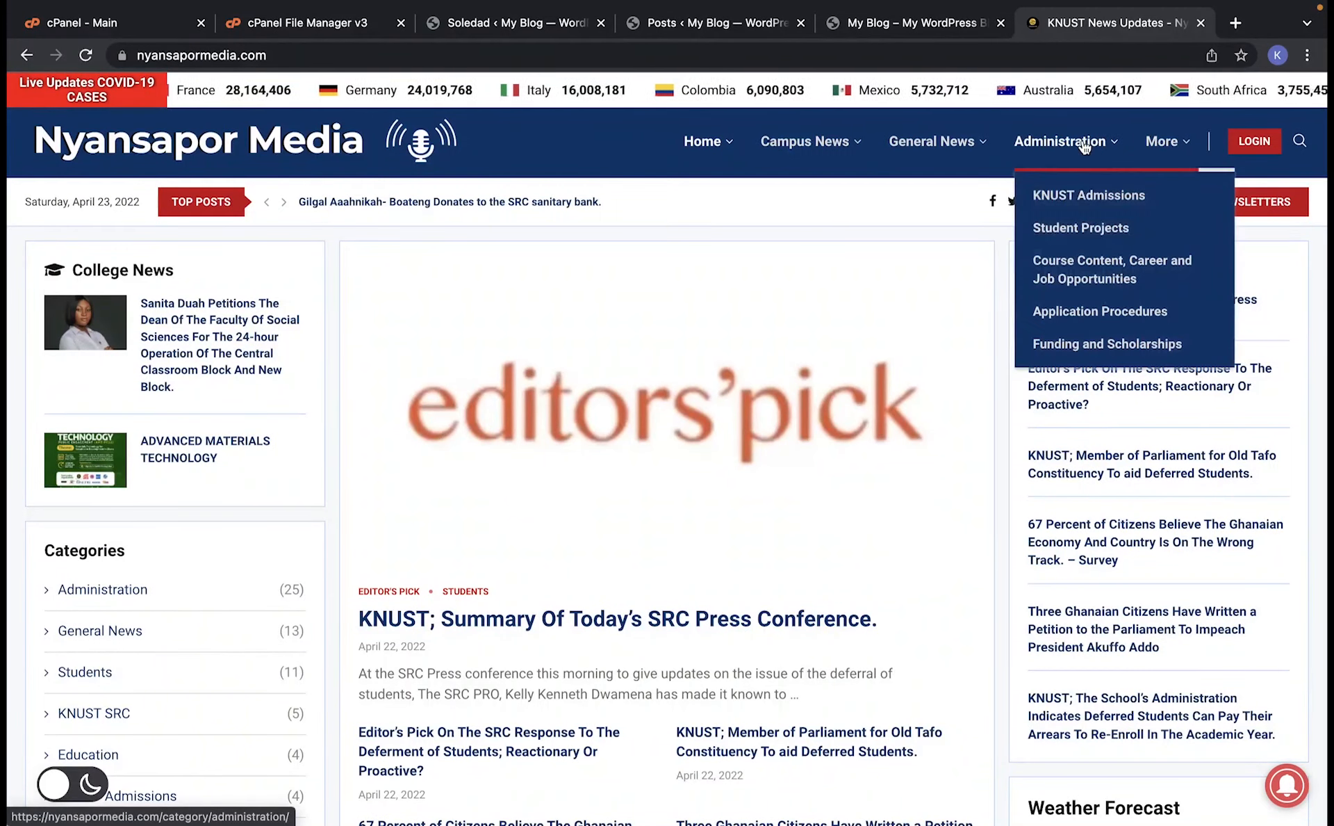
{"action": "left_click", "coordinate": [875, 25]}
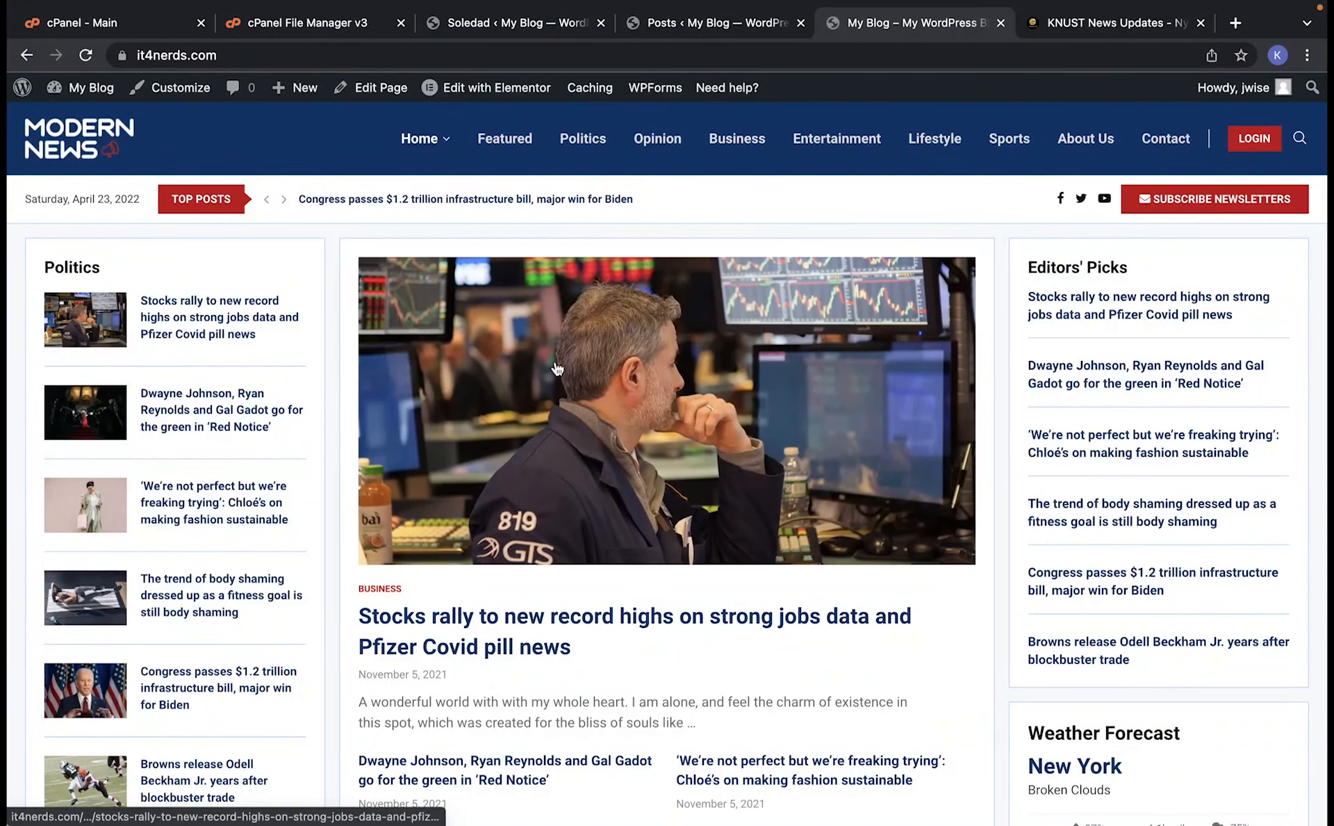
- Trash the checked demo posts on the first page with Bulk actions > Move to Trash
{"action": "left_click", "coordinate": [656, 36]}
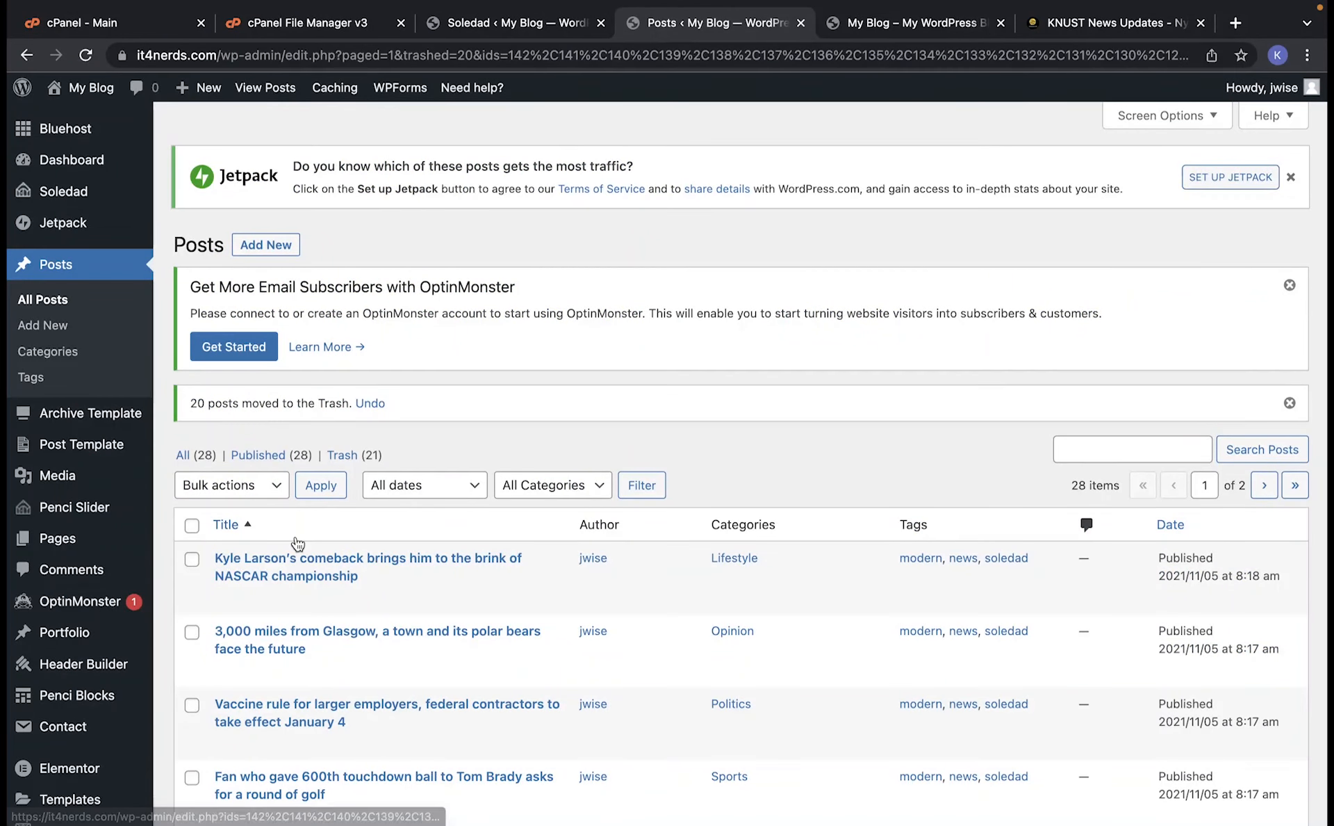
{"action": "left_click", "coordinate": [275, 488]}
{"action": "left_click", "coordinate": [289, 509]}
{"action": "left_click", "coordinate": [310, 494]}
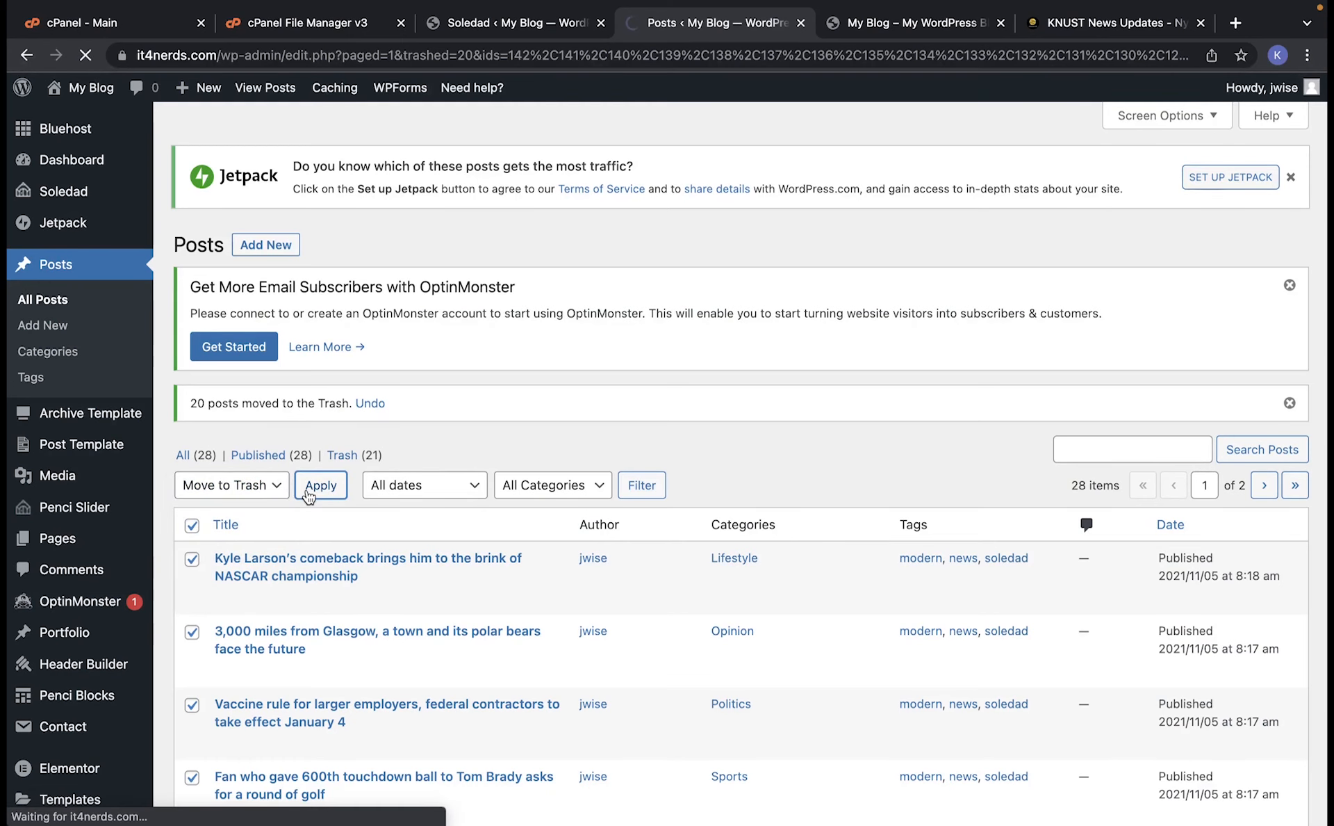
- Exit full screen and bring the Chrome window back to the posts list
{"action": "mouse_move", "coordinate": [48, 7]}
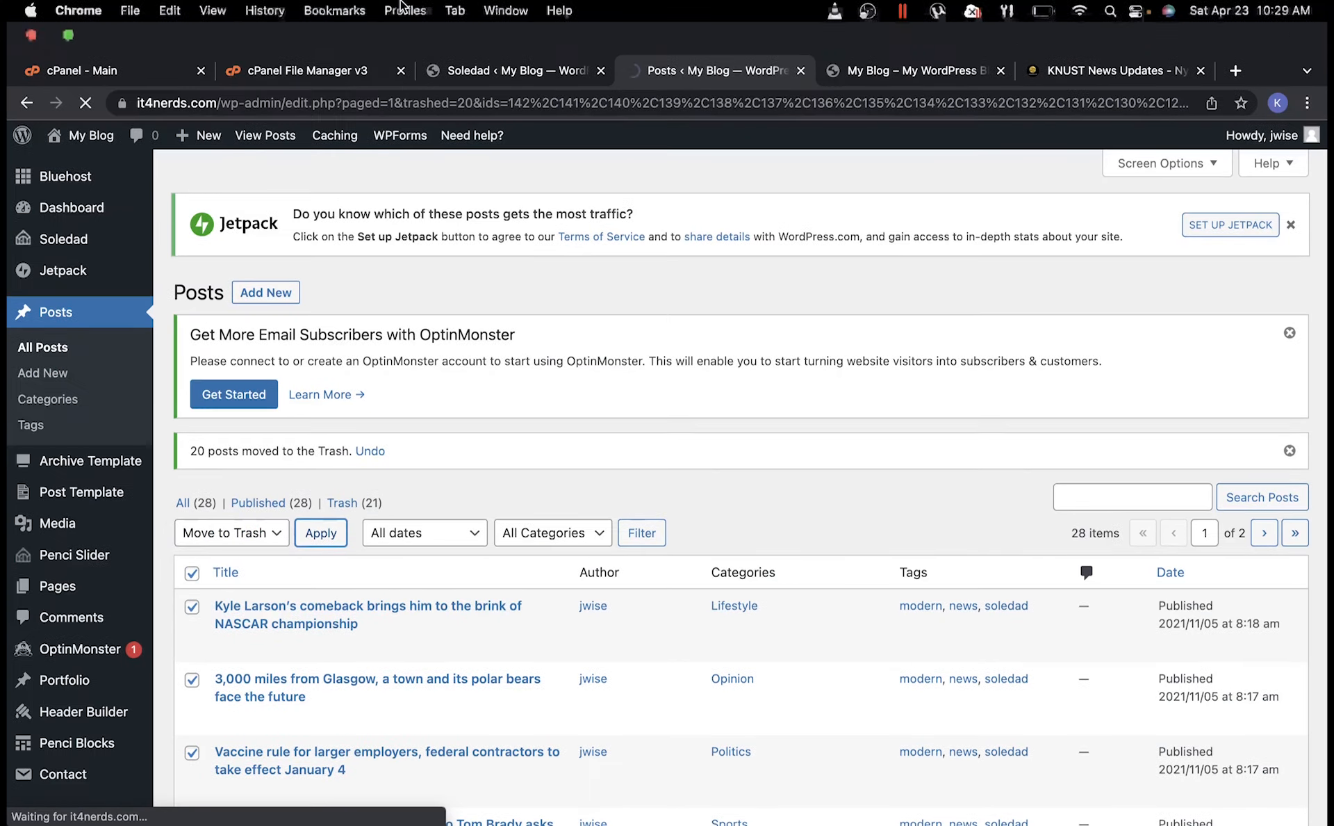
{"action": "left_click", "coordinate": [69, 36]}
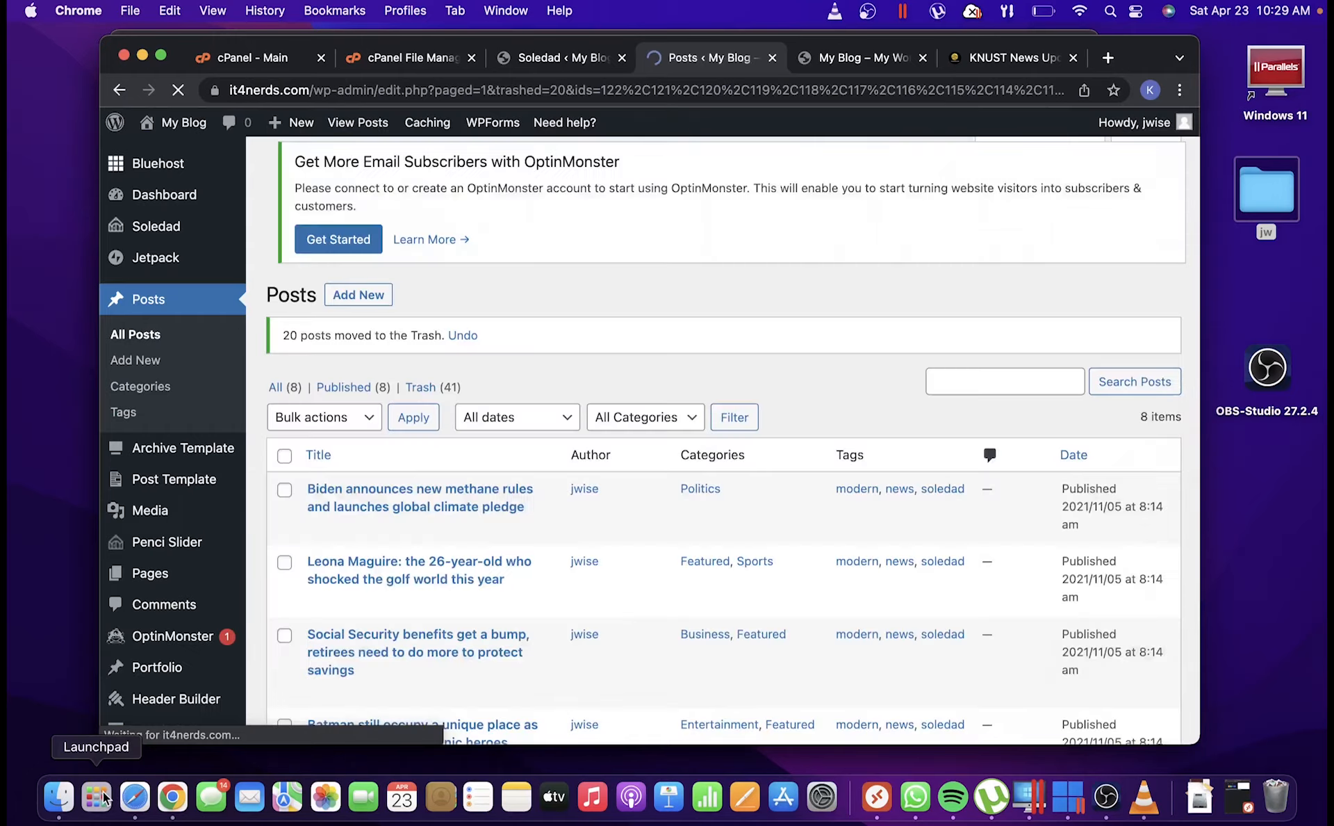
{"action": "left_click", "coordinate": [97, 796]}
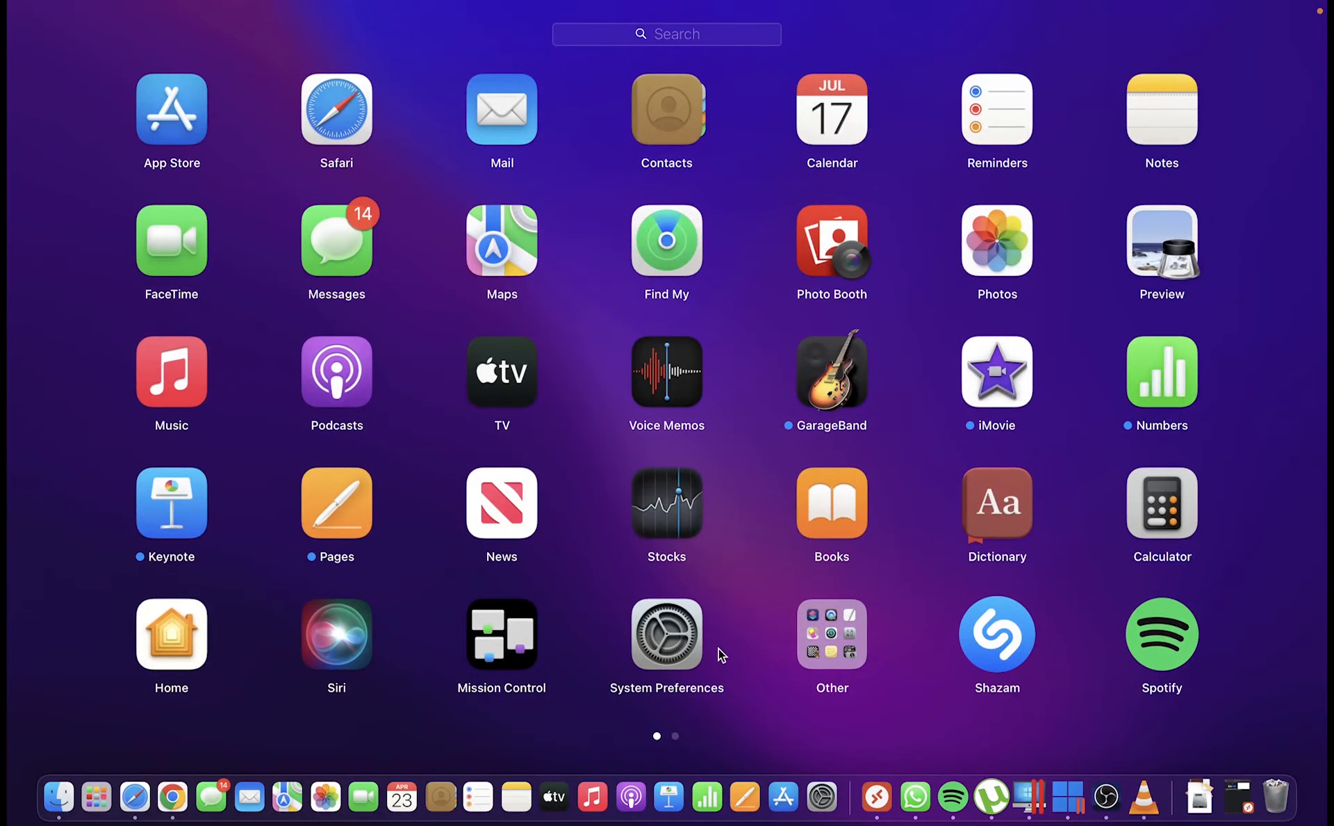
{"action": "scroll", "coordinate": [806, 638], "scroll_direction": "right", "scroll_amount": 5}
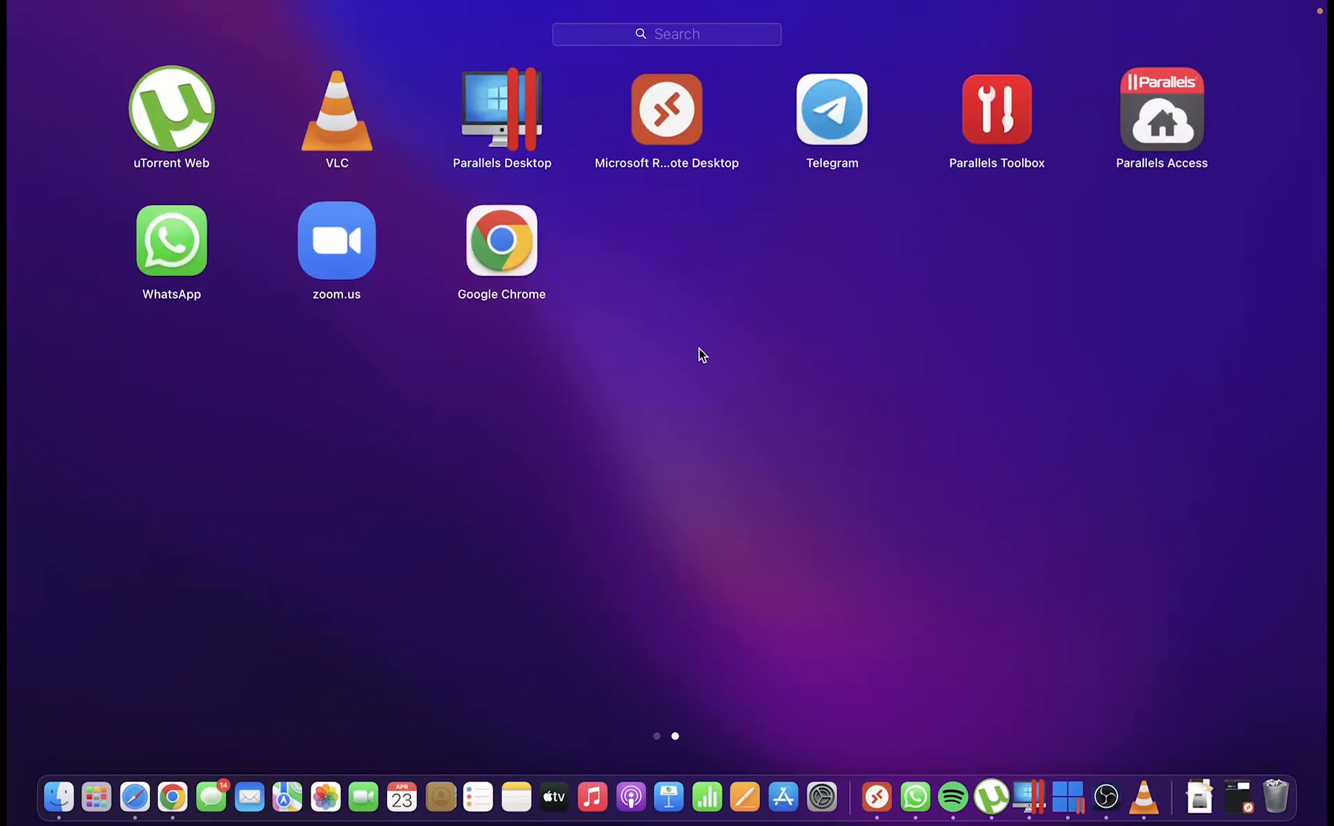
{"action": "left_click", "coordinate": [502, 257]}
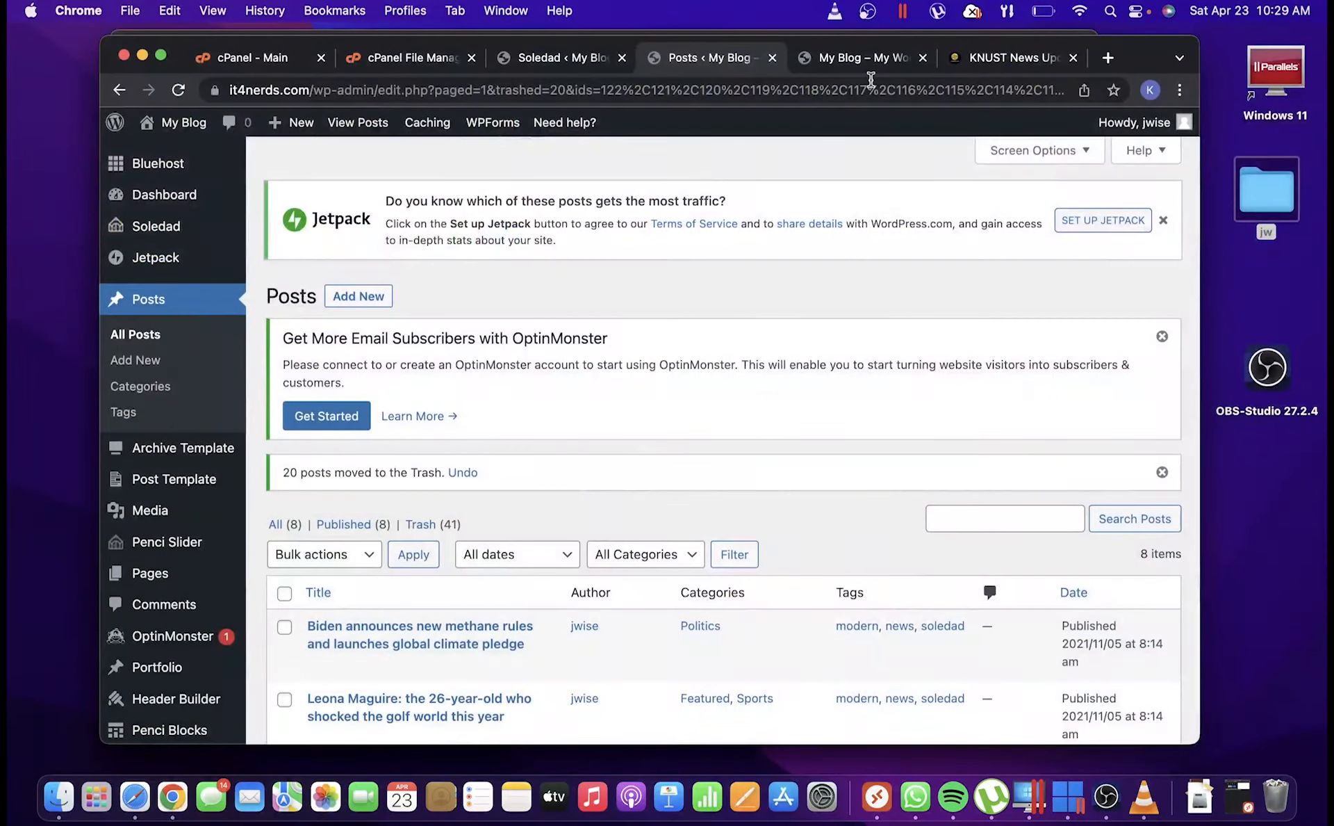
{"action": "scroll", "coordinate": [744, 537], "scroll_direction": "down", "scroll_amount": 5}
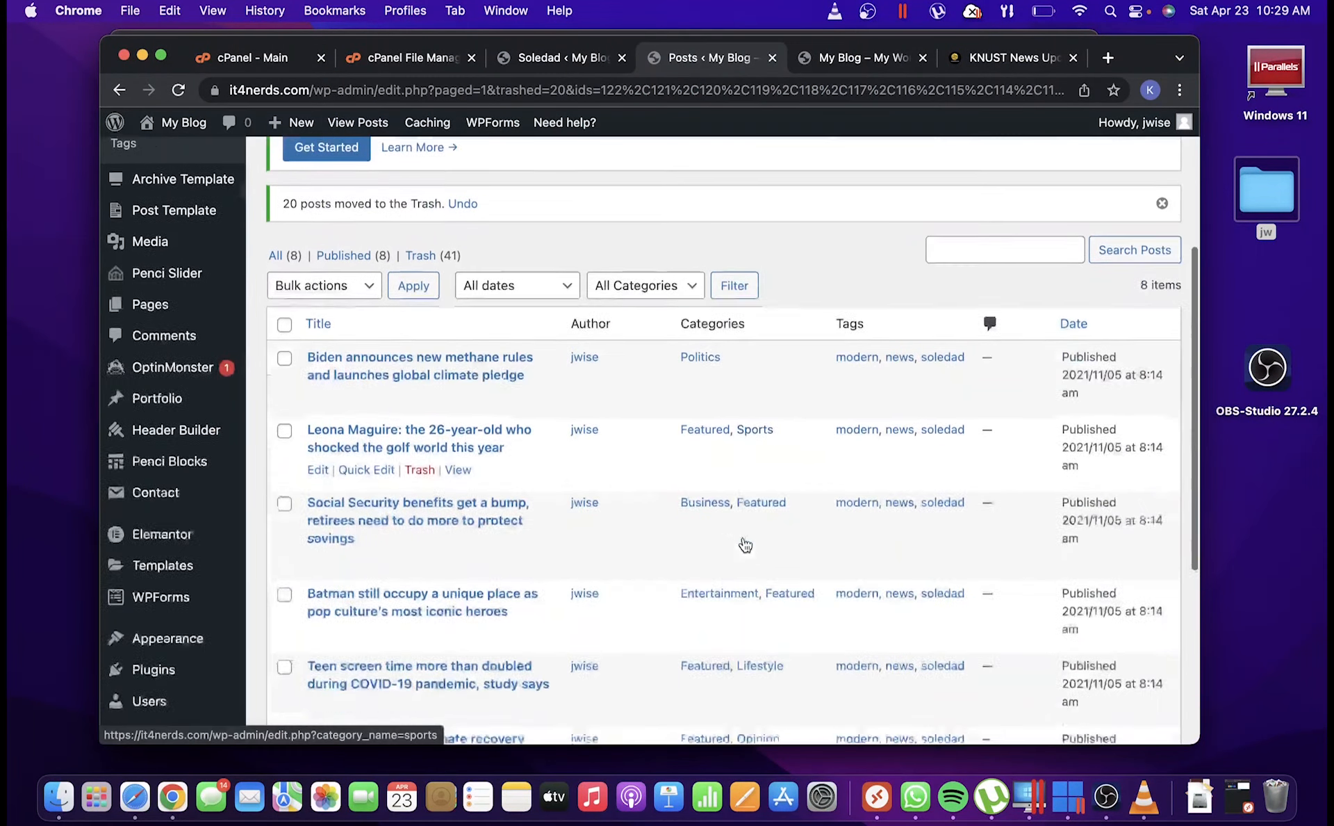
- Select all the remaining eight posts and move them to the Trash
{"action": "left_click", "coordinate": [284, 269]}
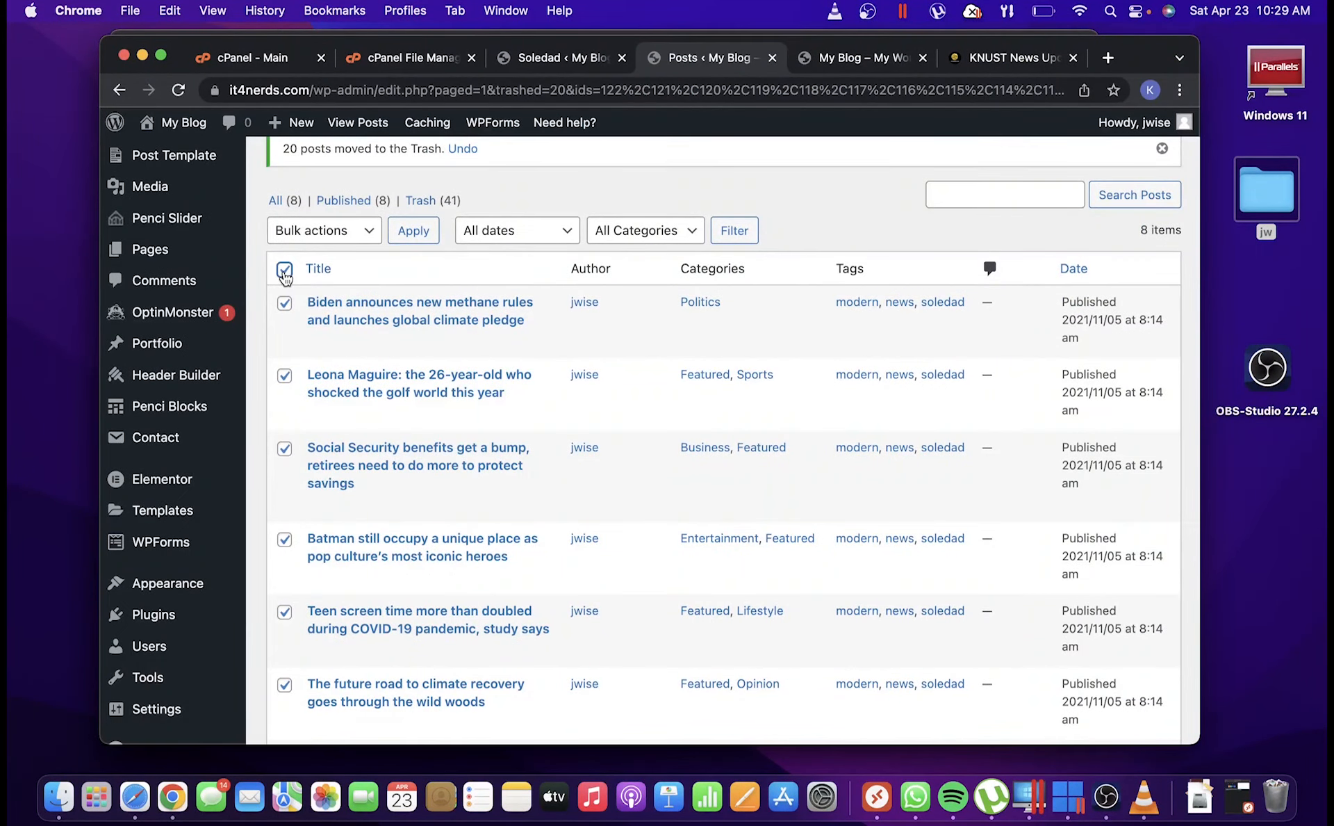
{"action": "left_click", "coordinate": [312, 233]}
{"action": "left_click", "coordinate": [319, 273]}
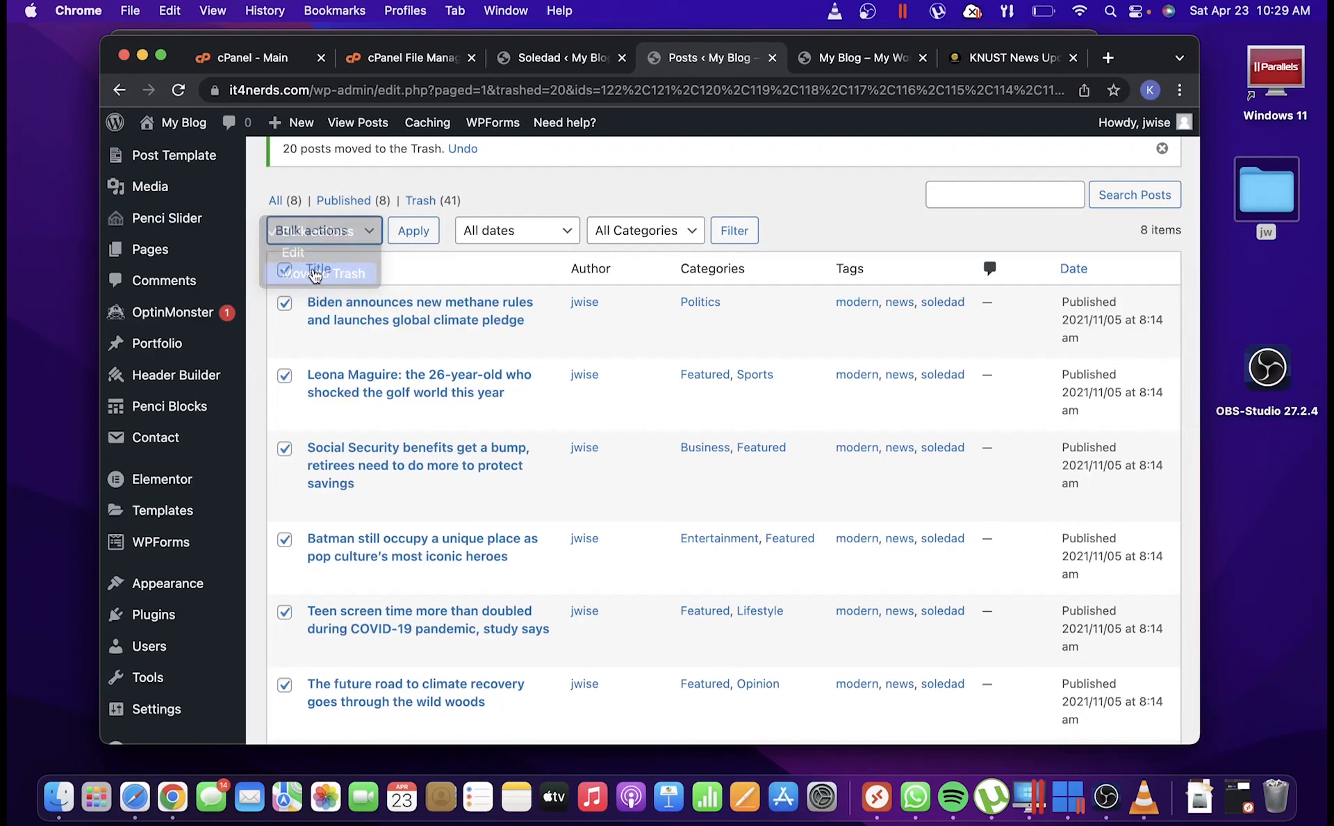
{"action": "left_click", "coordinate": [415, 234]}
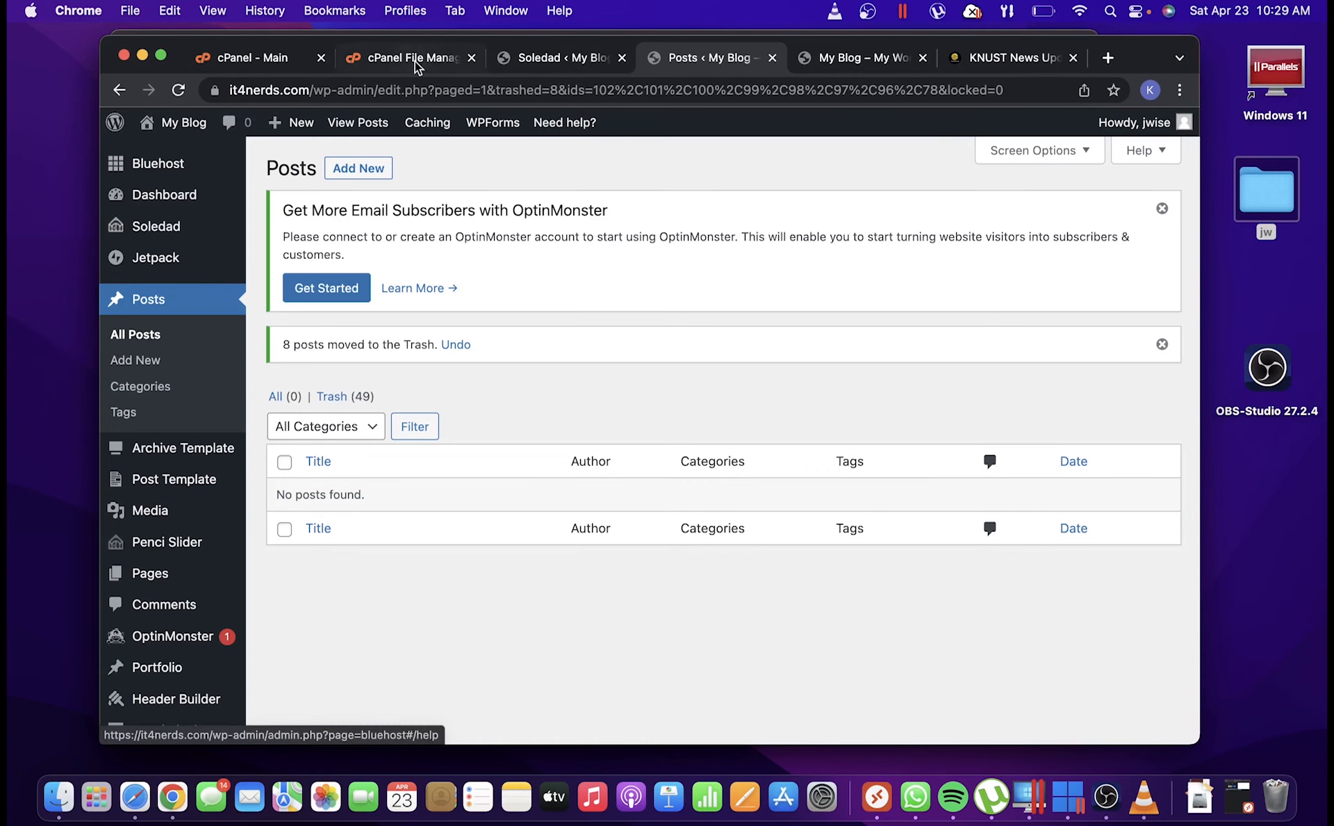
- Reload the it4nerds.com front page so every Modern News section shows 'No Post Found!'
{"action": "left_click", "coordinate": [828, 59]}
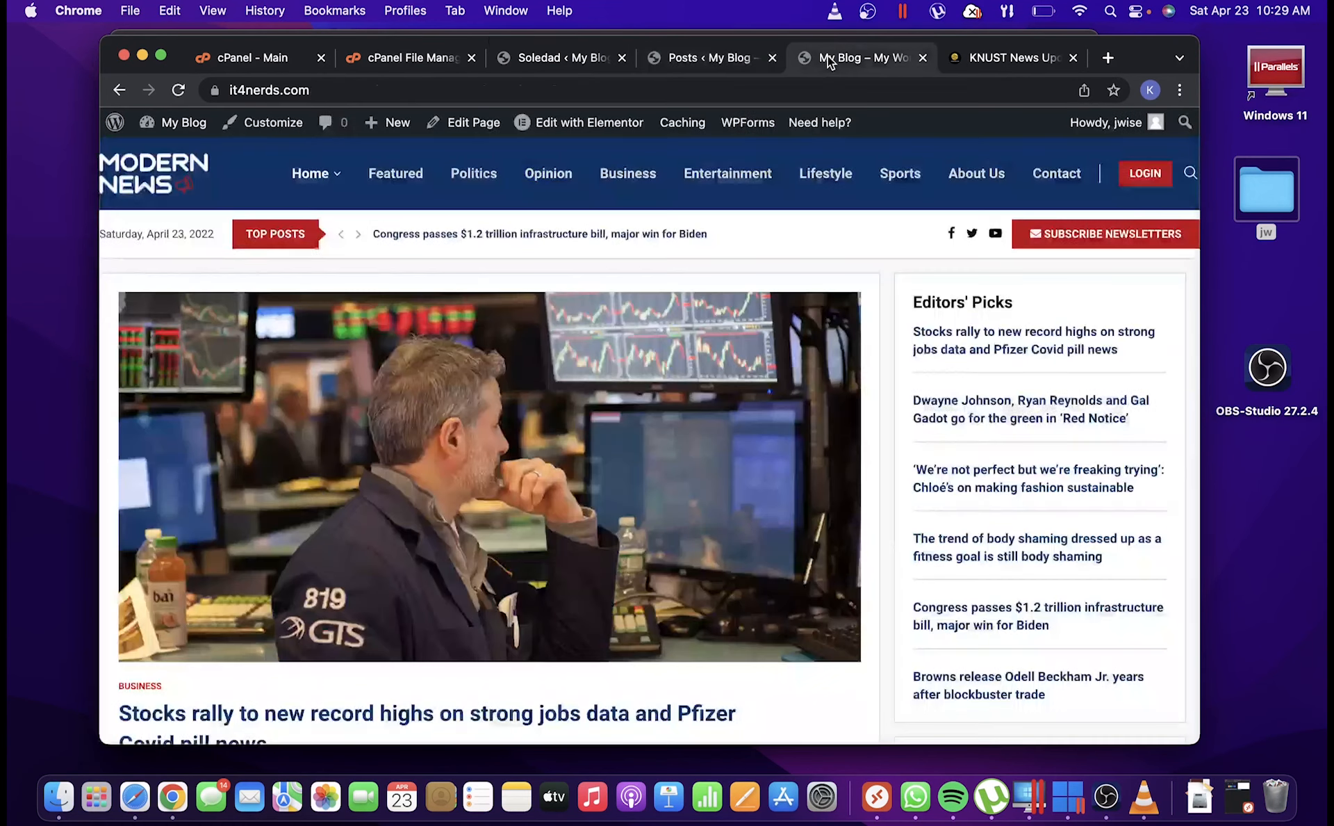
{"action": "left_click", "coordinate": [177, 97]}
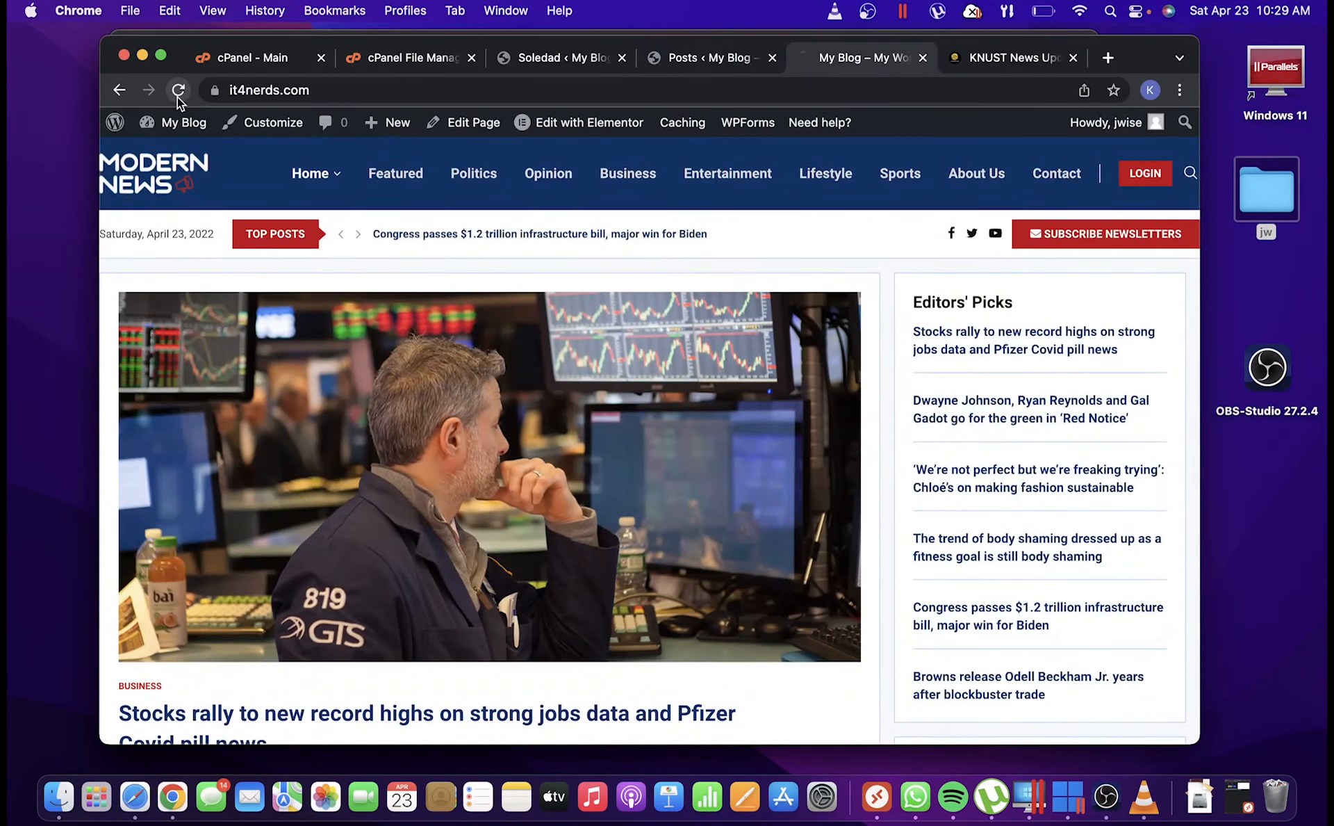
{"action": "left_click", "coordinate": [161, 56]}
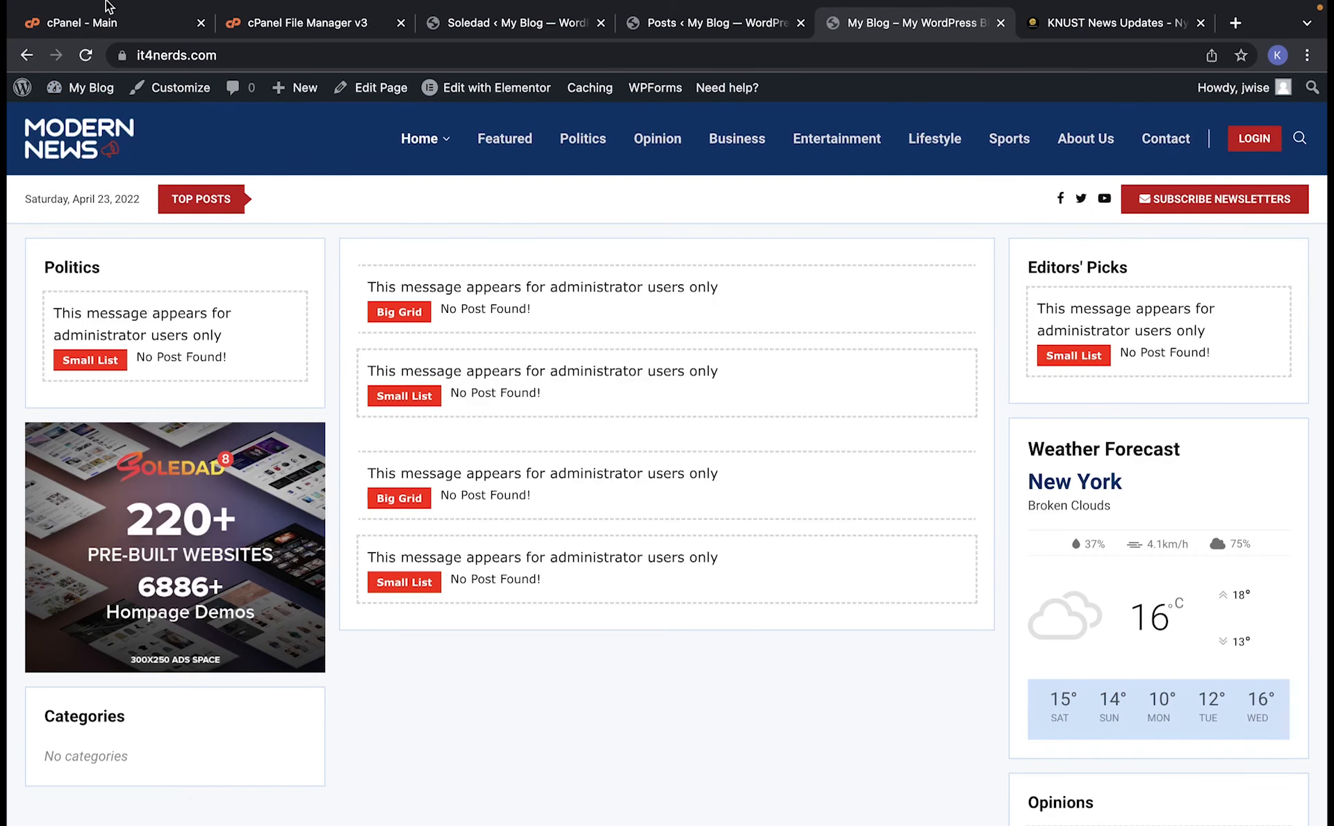
{"action": "mouse_move", "coordinate": [212, 6]}
{"action": "left_click", "coordinate": [68, 35]}
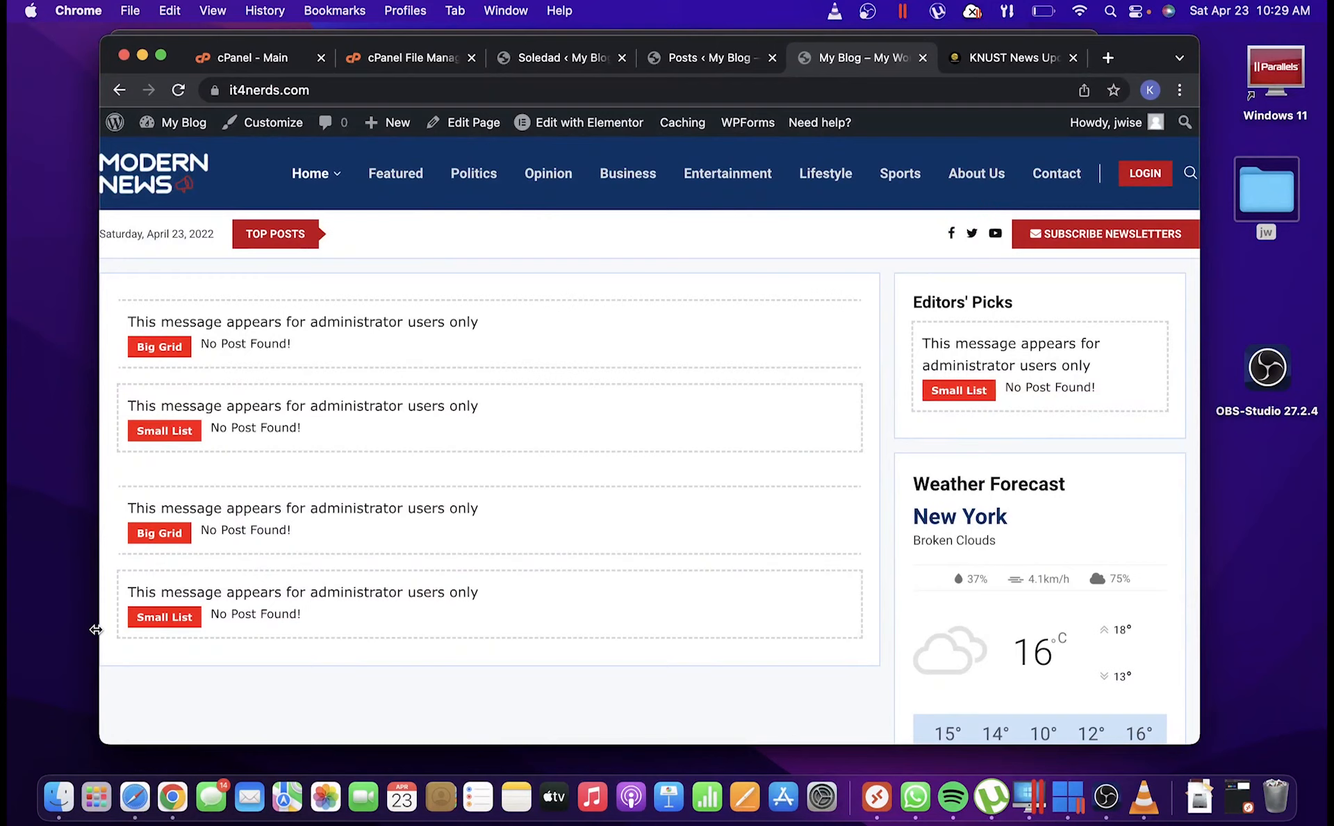
- Load it4nerds.com in Safari and scroll through its empty sections and 'No categories' list
{"action": "left_click", "coordinate": [135, 796]}
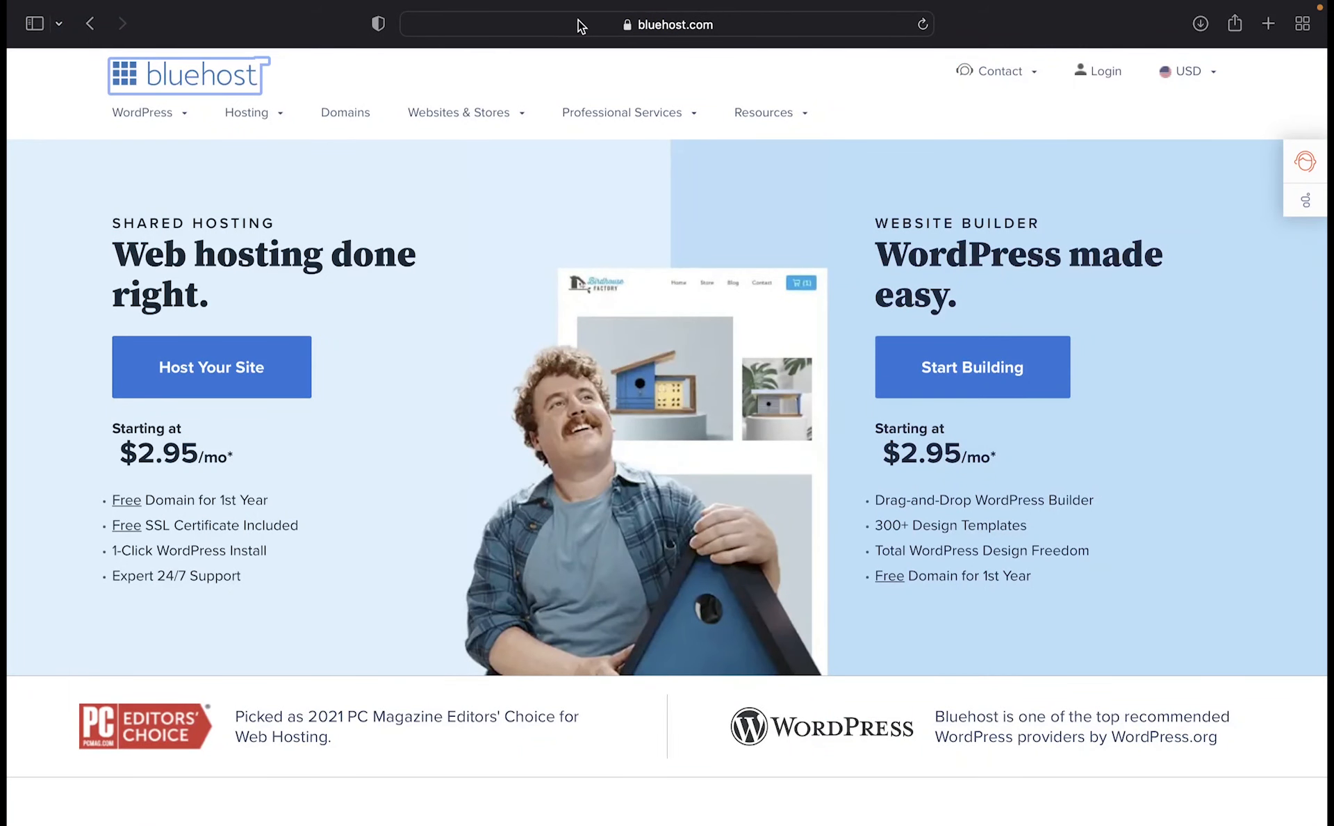
{"action": "left_click", "coordinate": [605, 25]}
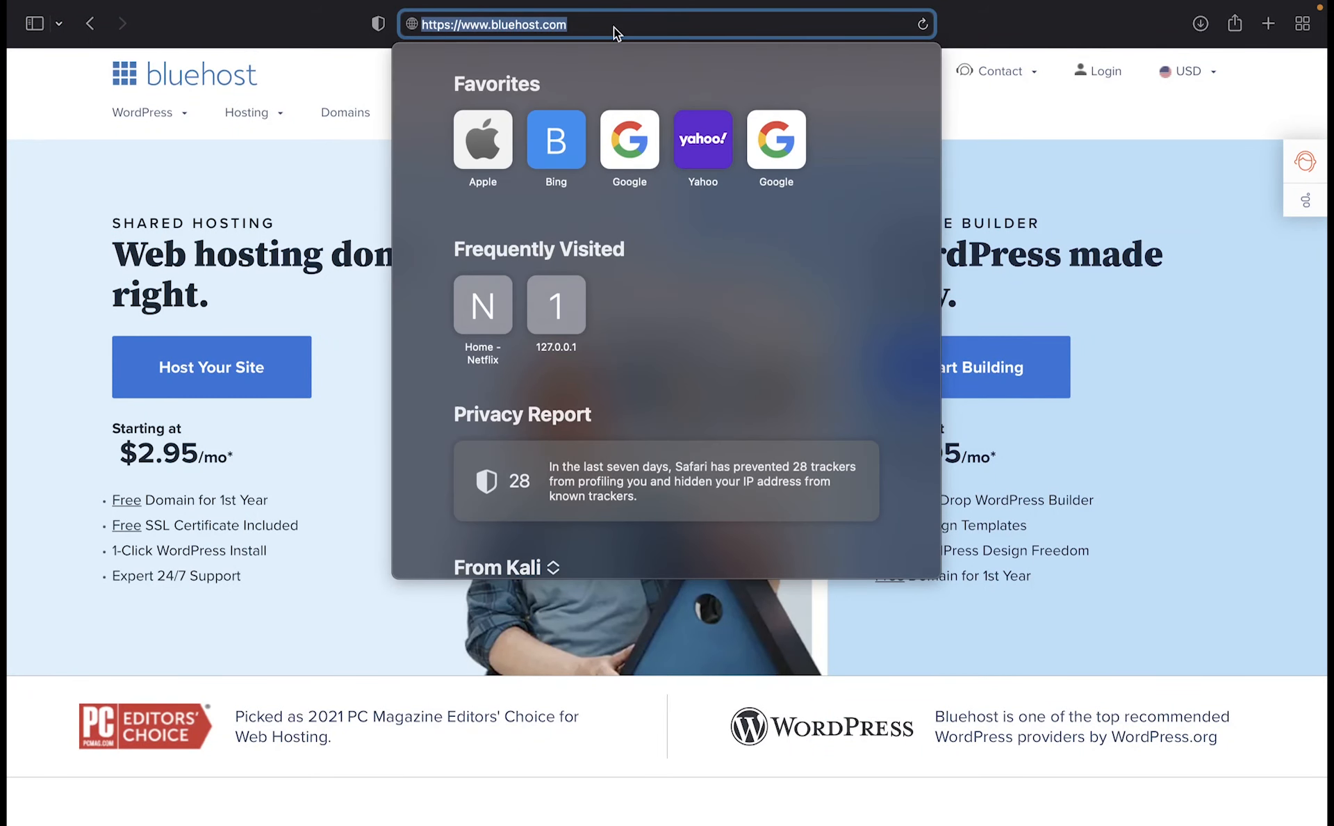
{"action": "type", "text": "it4for"}
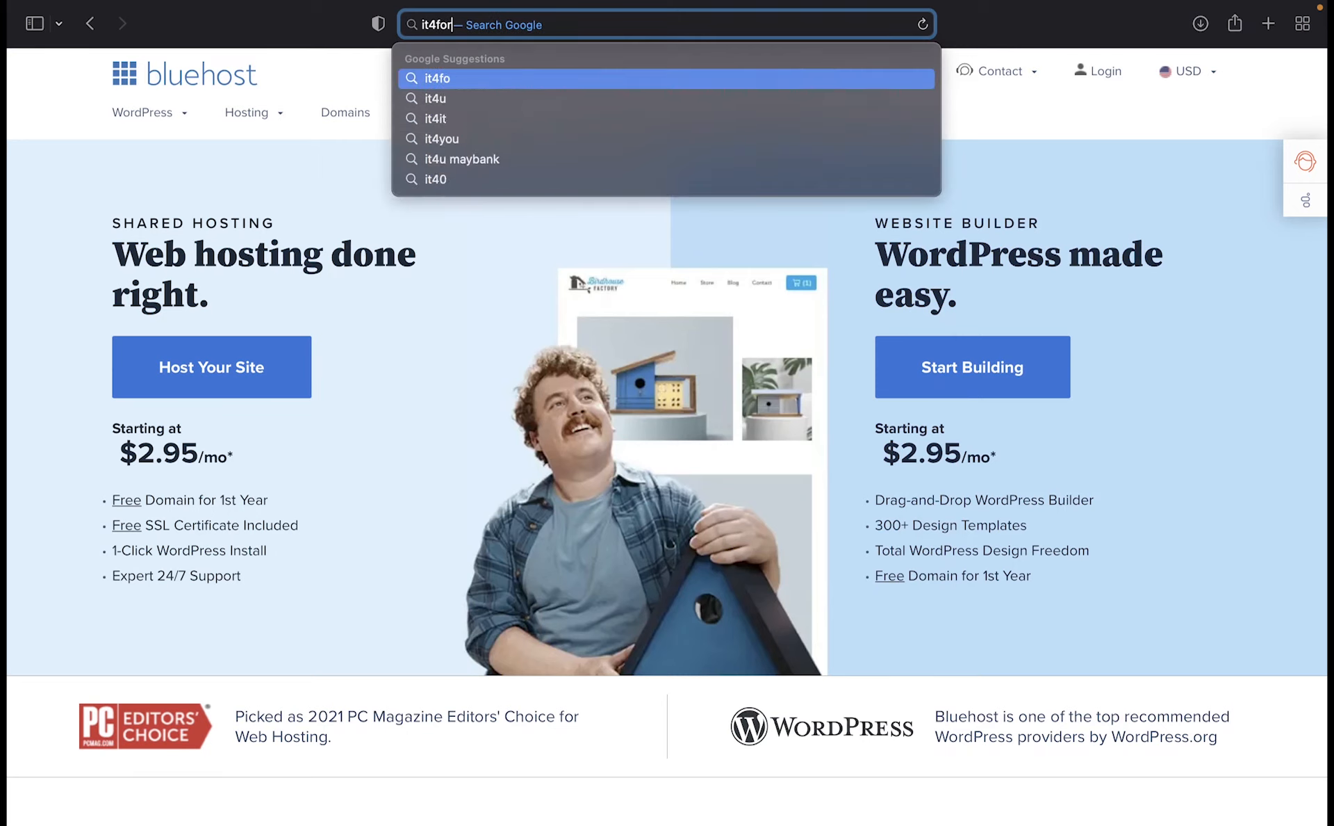
{"action": "key", "text": "BackSpace"}
{"action": "key", "text": "BackSpace"}
{"action": "key", "text": "BackSpace"}
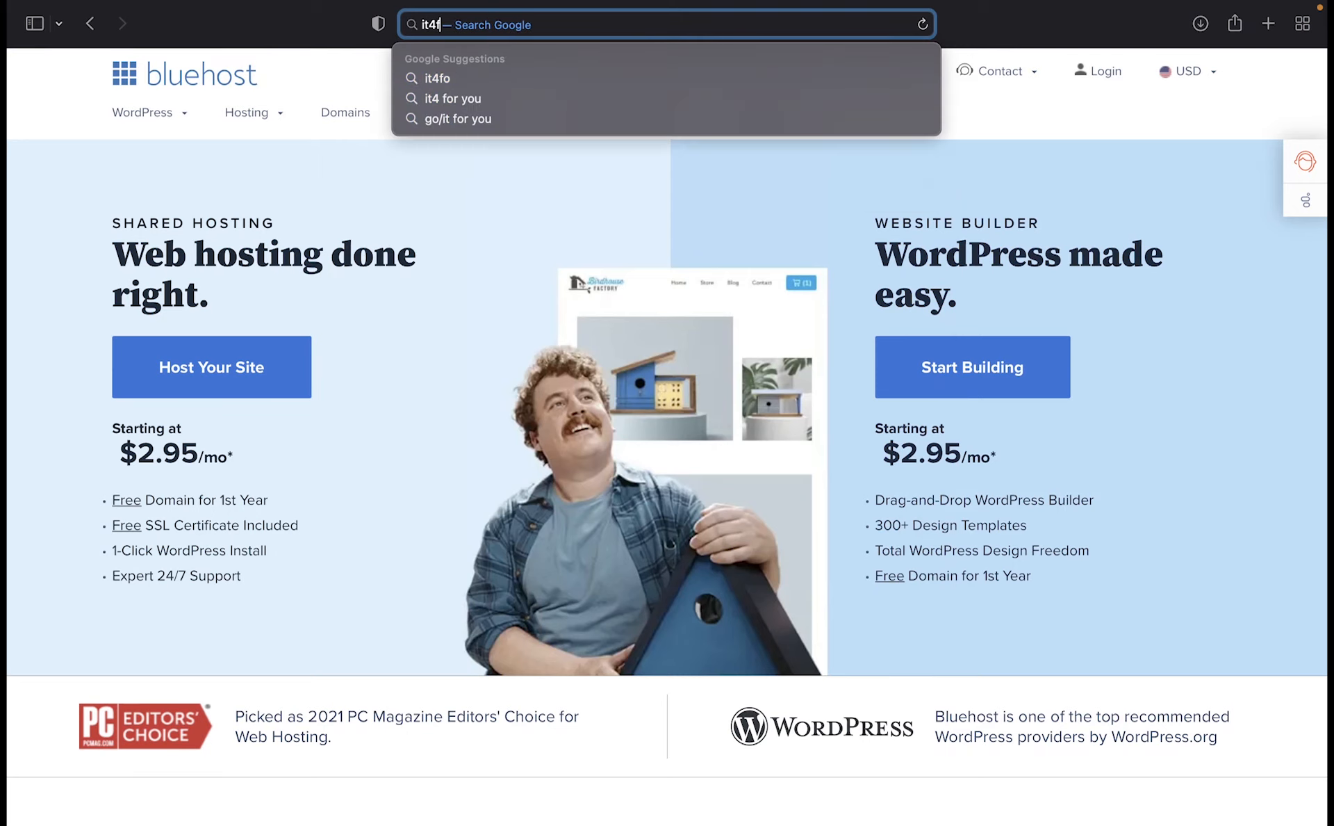
{"action": "type", "text": "nerds.com"}
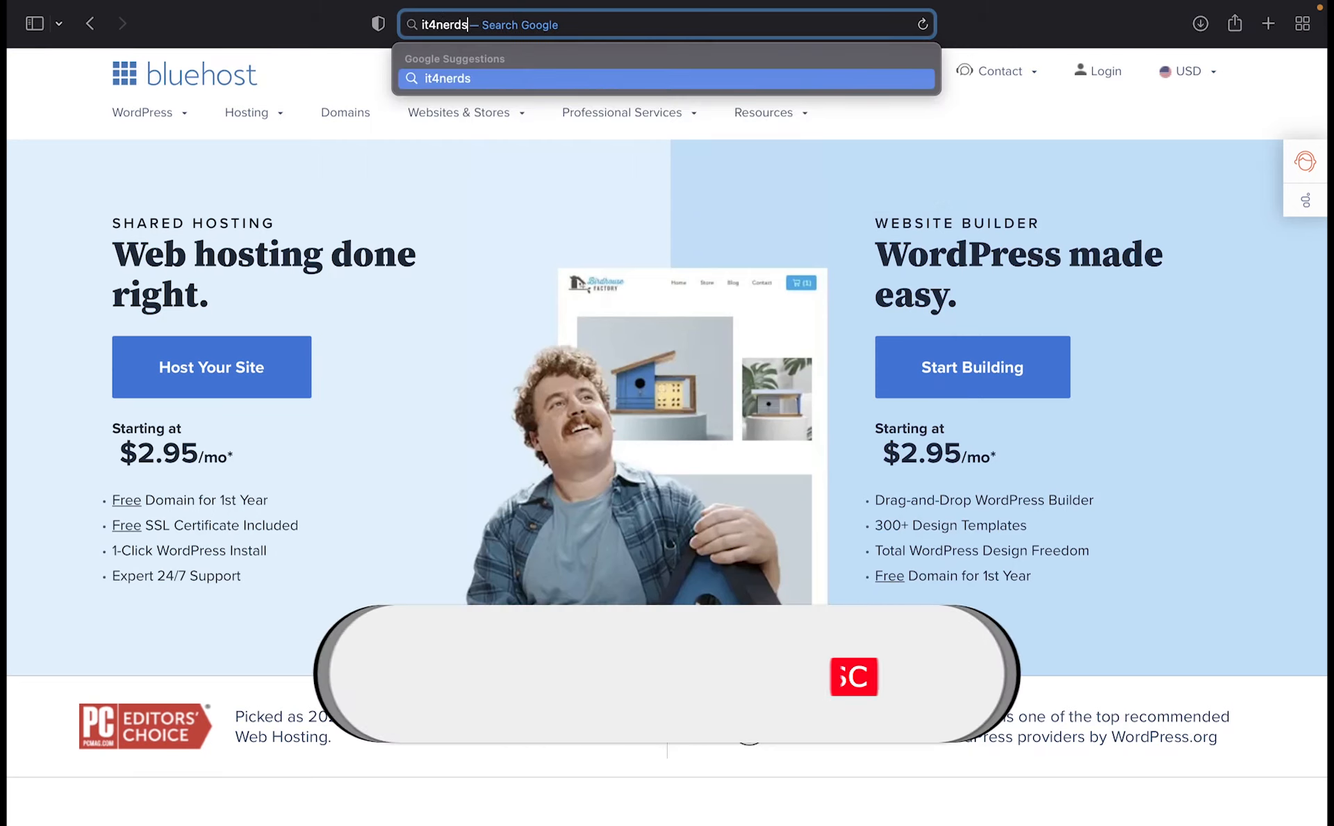
{"action": "key", "text": "Return"}
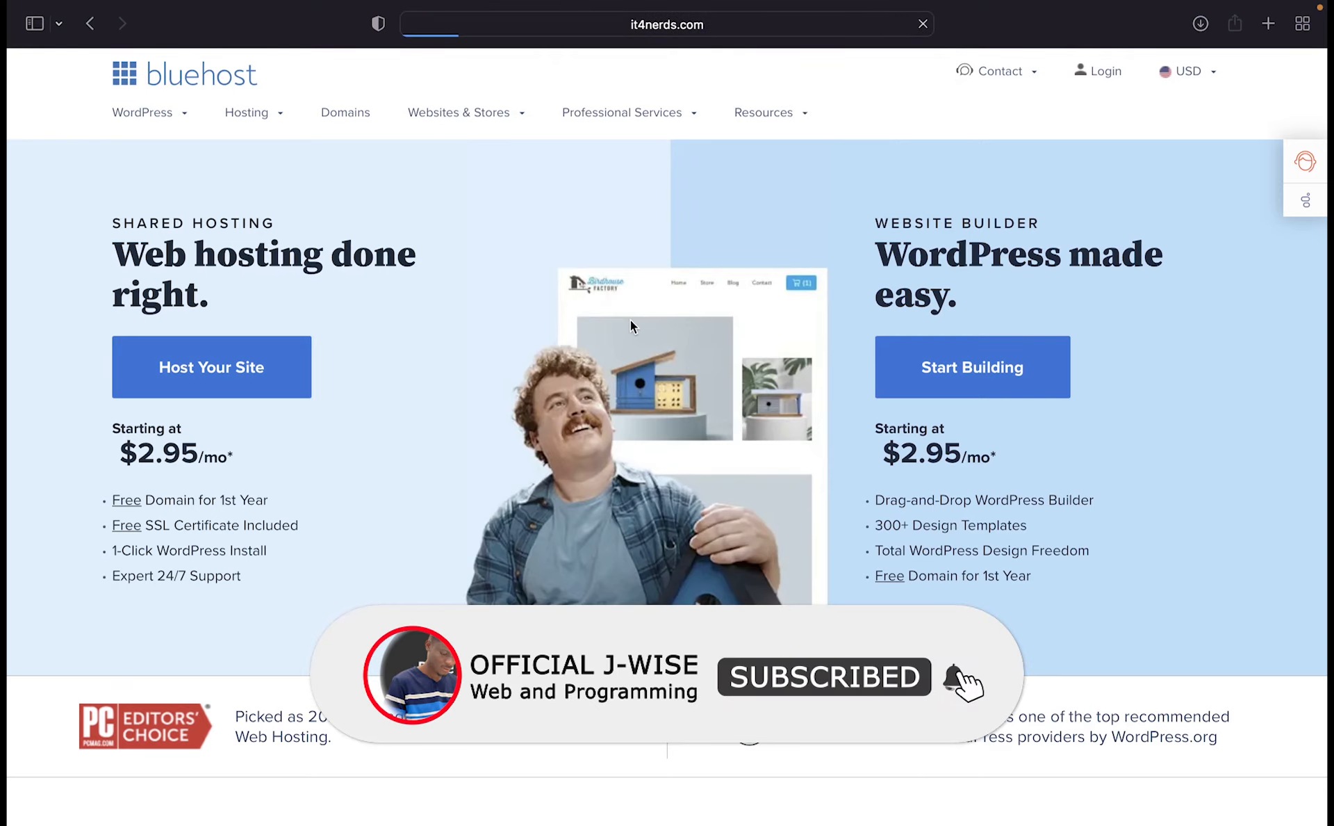
{"action": "scroll", "coordinate": [631, 319], "scroll_direction": "down", "scroll_amount": 8}
{"action": "scroll", "coordinate": [631, 320], "scroll_direction": "down", "scroll_amount": 15}
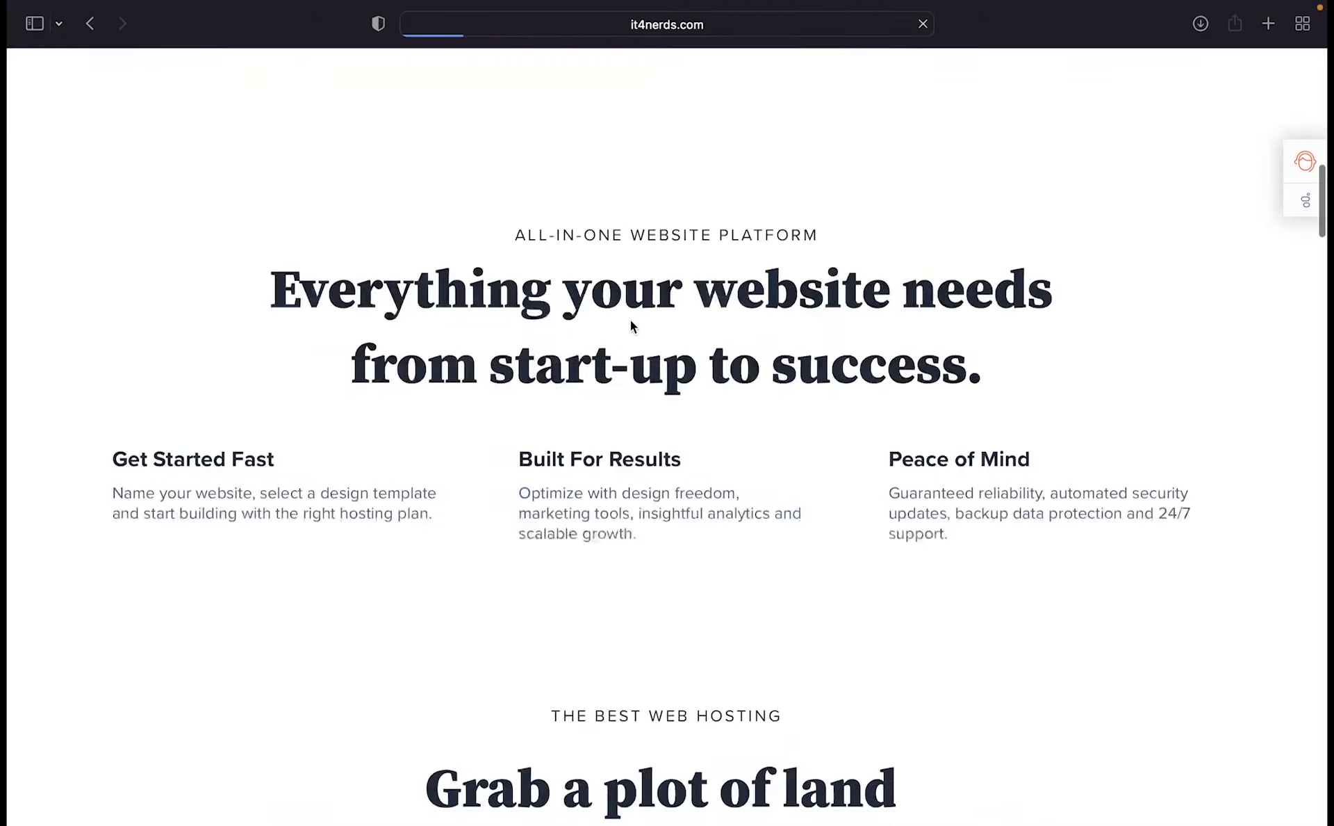
{"action": "scroll", "coordinate": [631, 319], "scroll_direction": "up", "scroll_amount": 20}
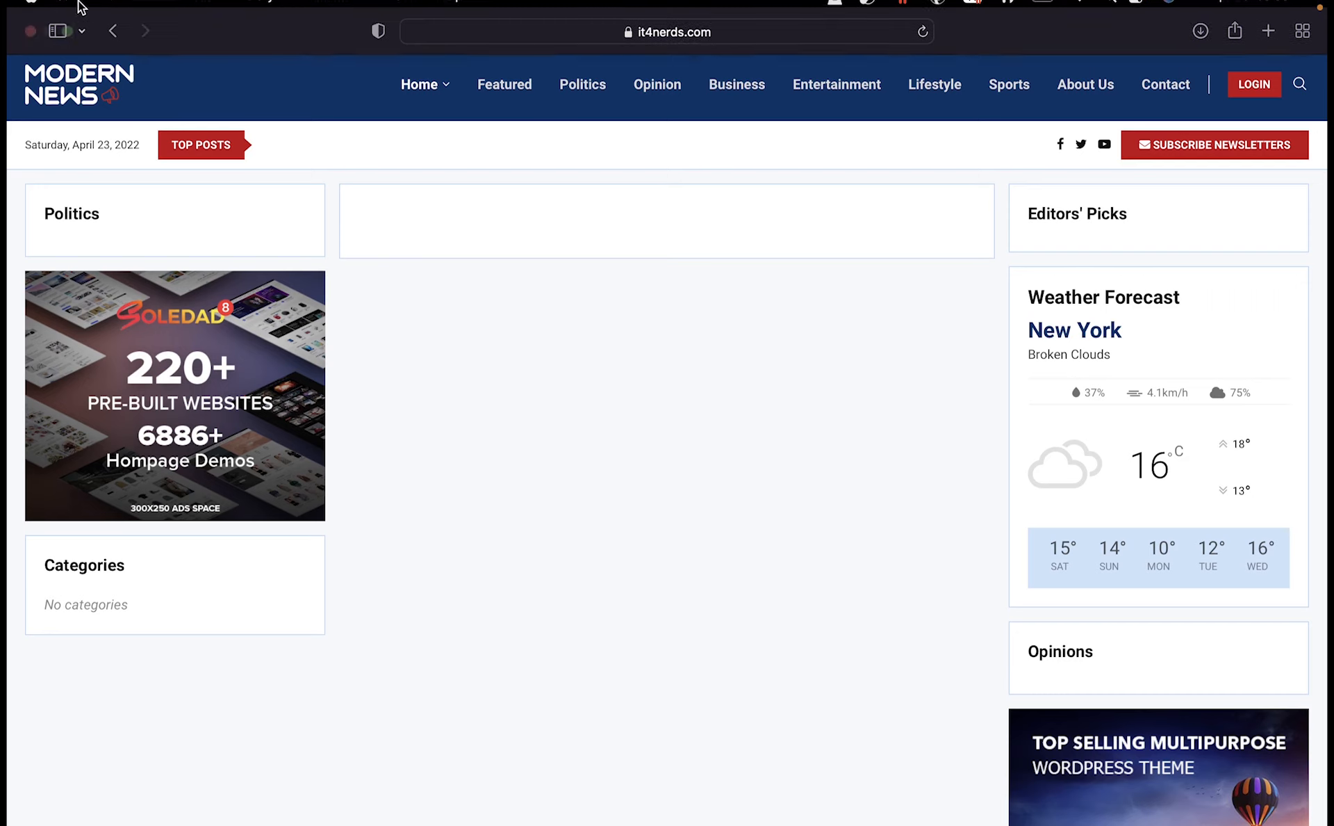
- Exit Safari full screen and rearrange the Safari and Chrome windows
{"action": "mouse_move", "coordinate": [64, 28]}
{"action": "left_click", "coordinate": [68, 47]}
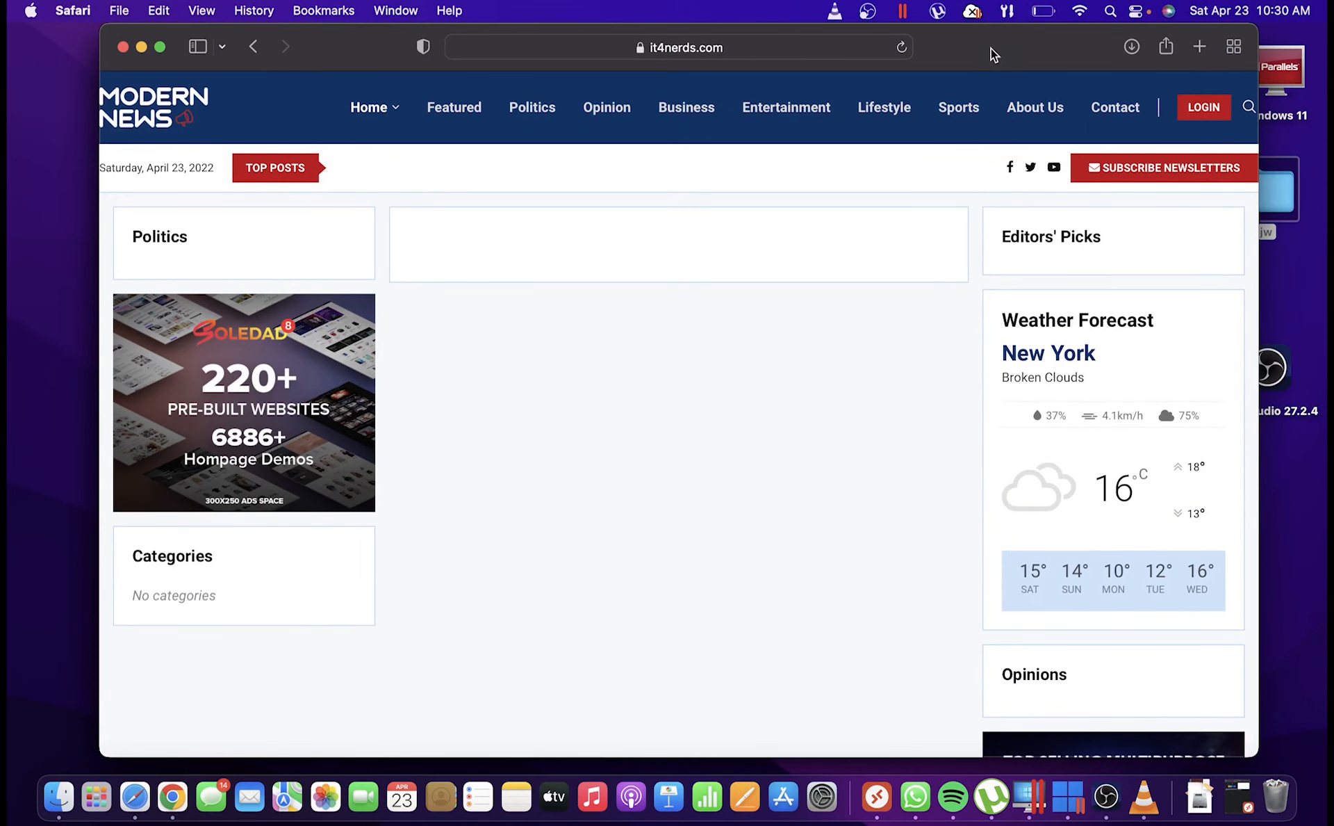
{"action": "left_click_drag", "start_coordinate": [991, 48], "coordinate": [907, 293]}
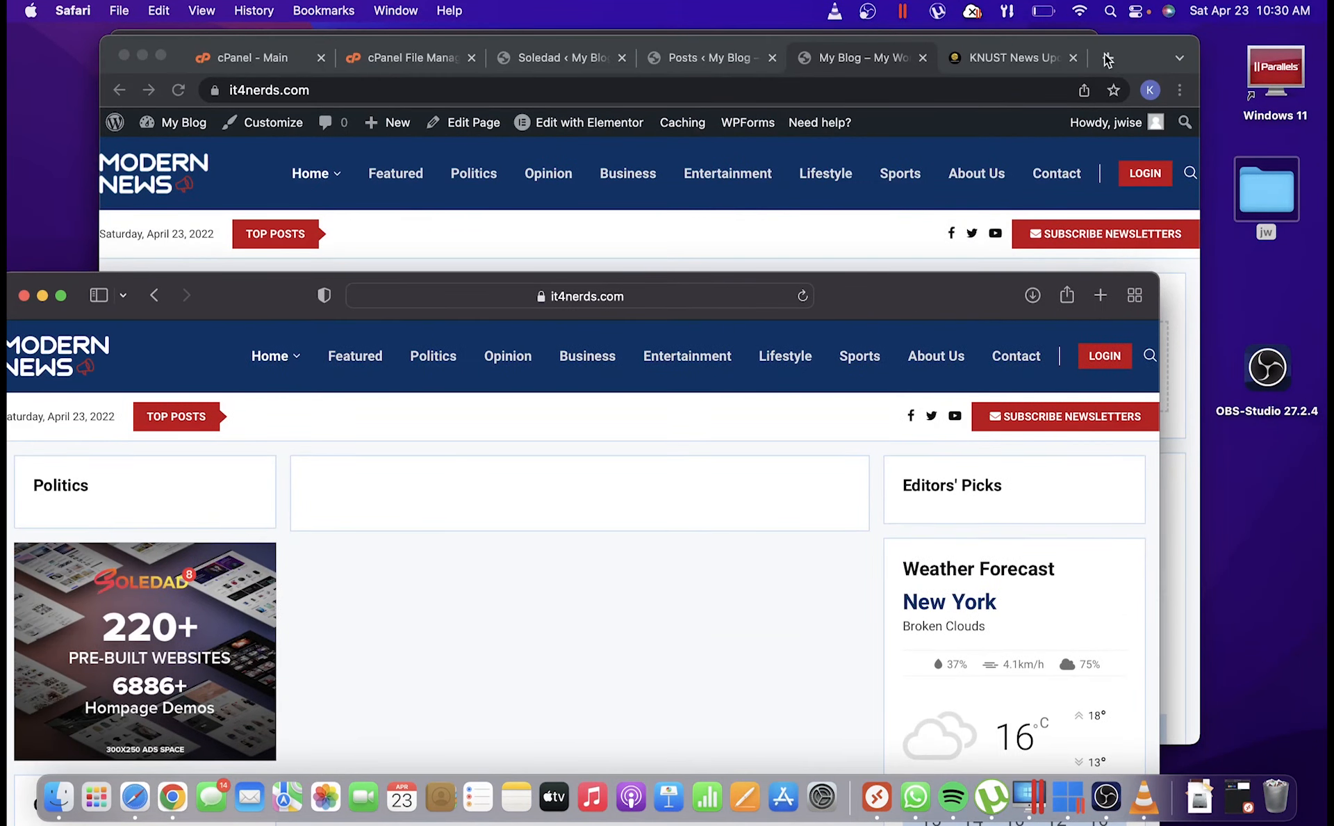
{"action": "left_click_drag", "start_coordinate": [1157, 60], "coordinate": [1138, 8]}
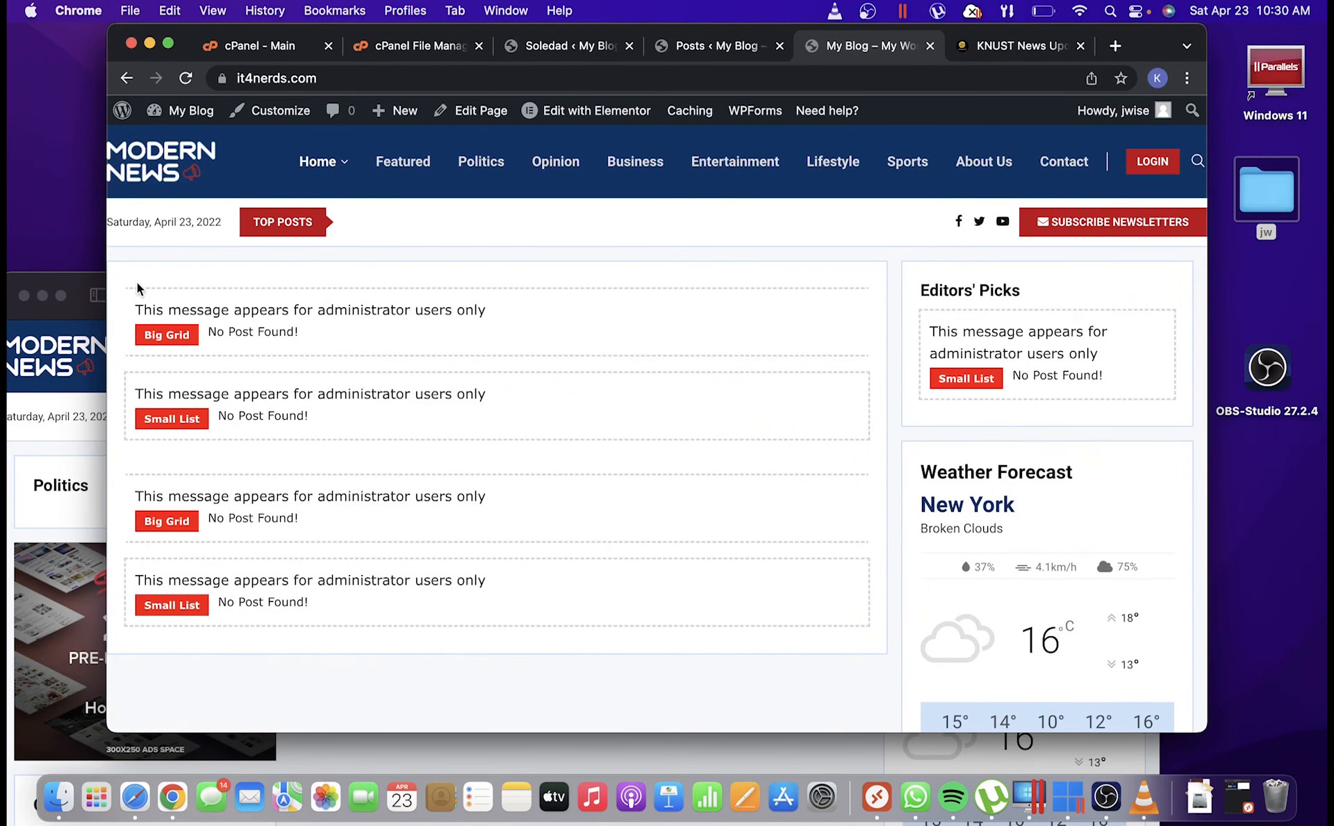
{"action": "left_click", "coordinate": [59, 485]}
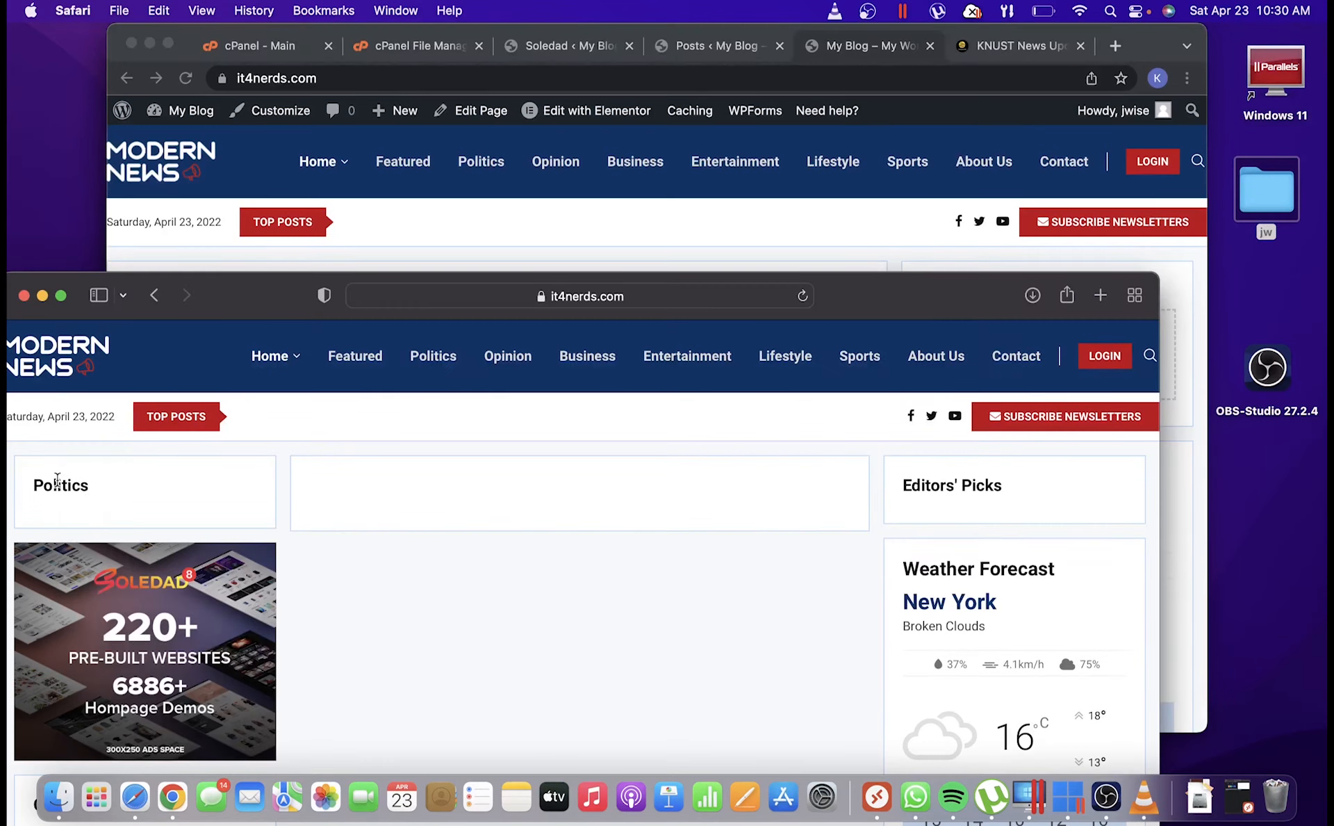
- Narrow the Safari window to show the site's mobile layout
{"action": "left_click", "coordinate": [61, 296]}
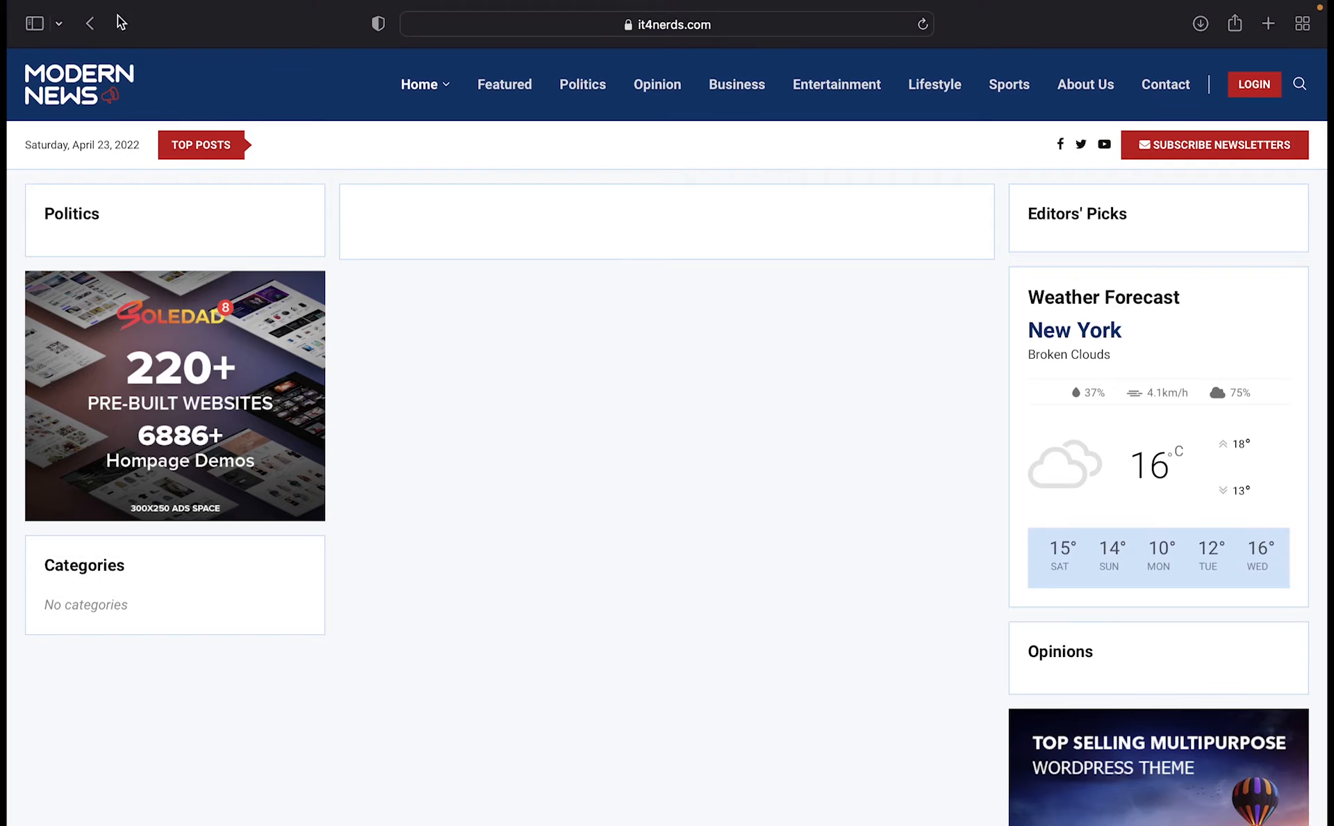
{"action": "mouse_move", "coordinate": [31, 6]}
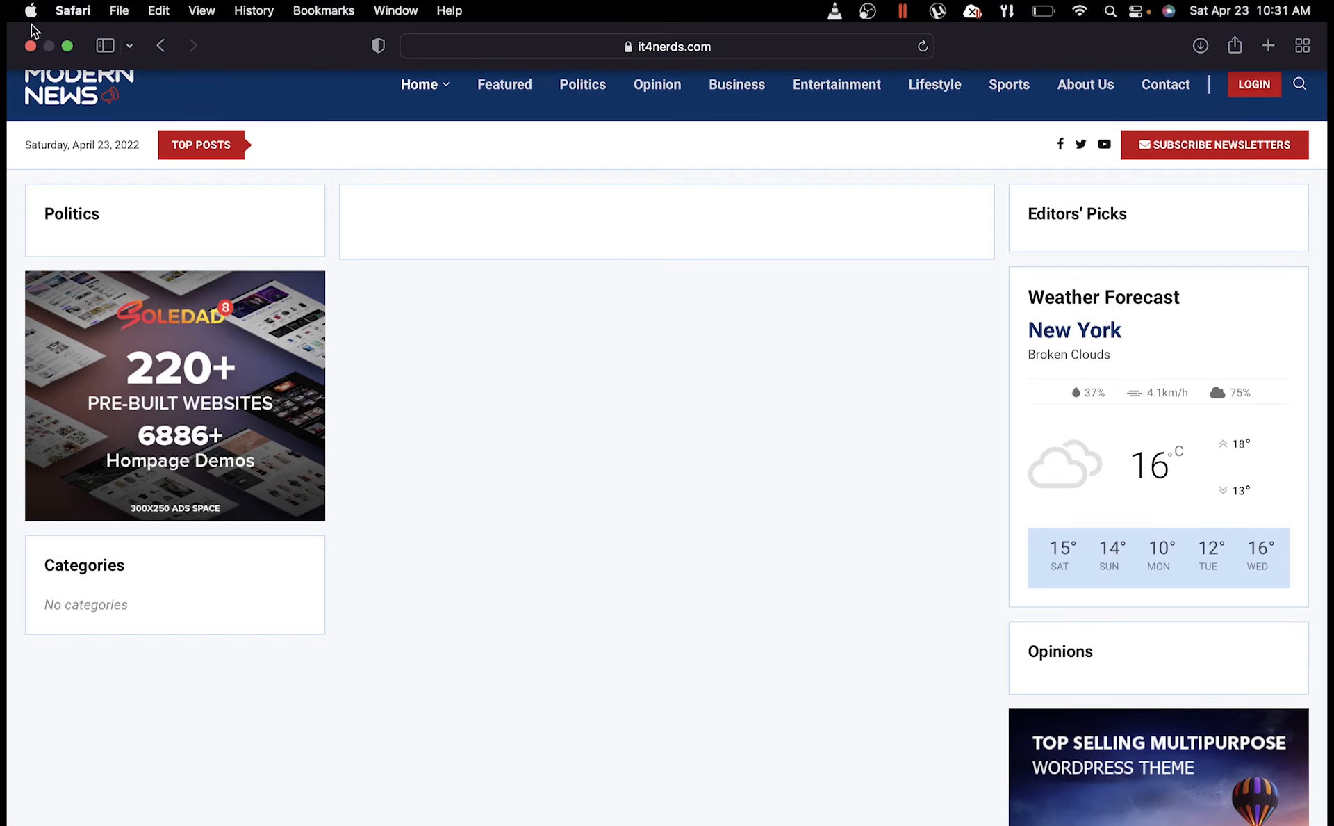
{"action": "left_click", "coordinate": [67, 47]}
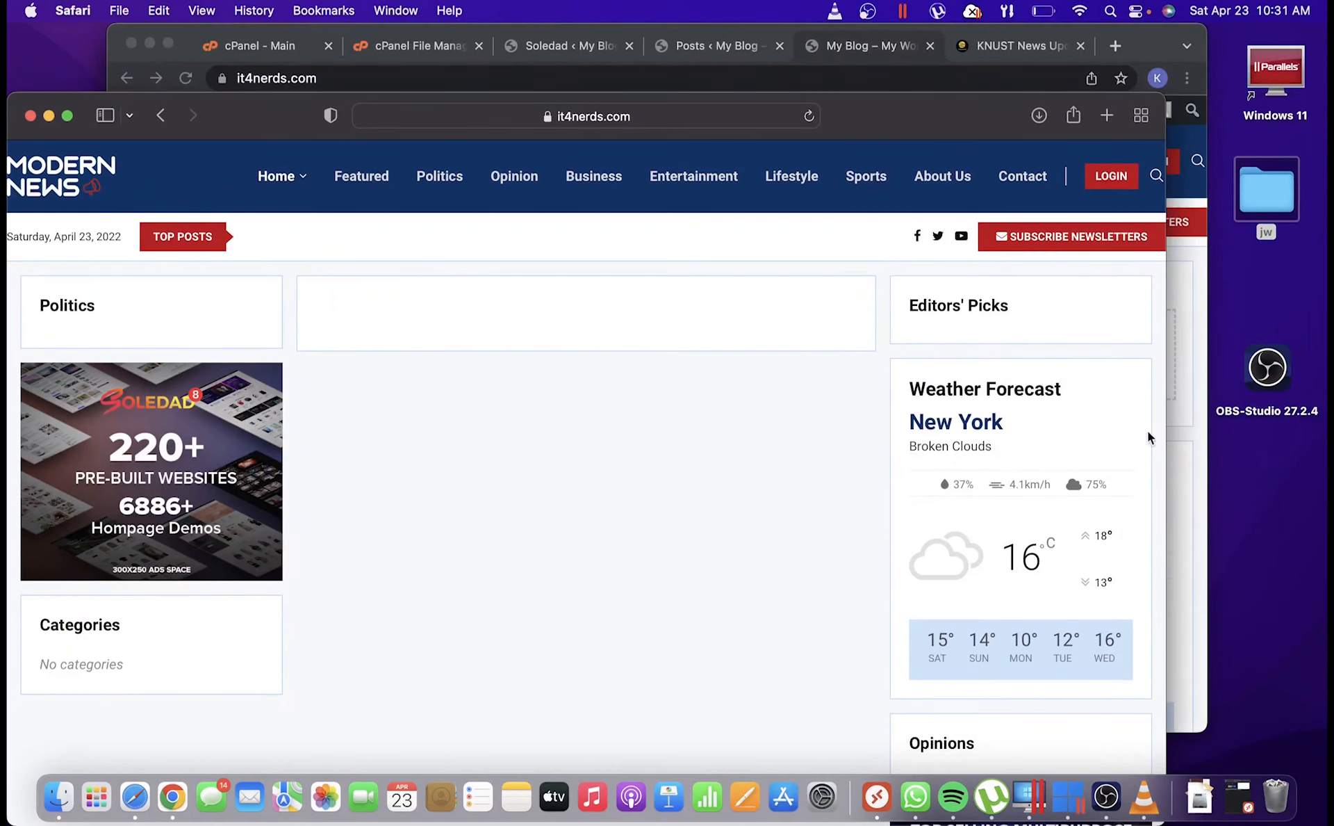
{"action": "left_click_drag", "start_coordinate": [1150, 428], "coordinate": [352, 434]}
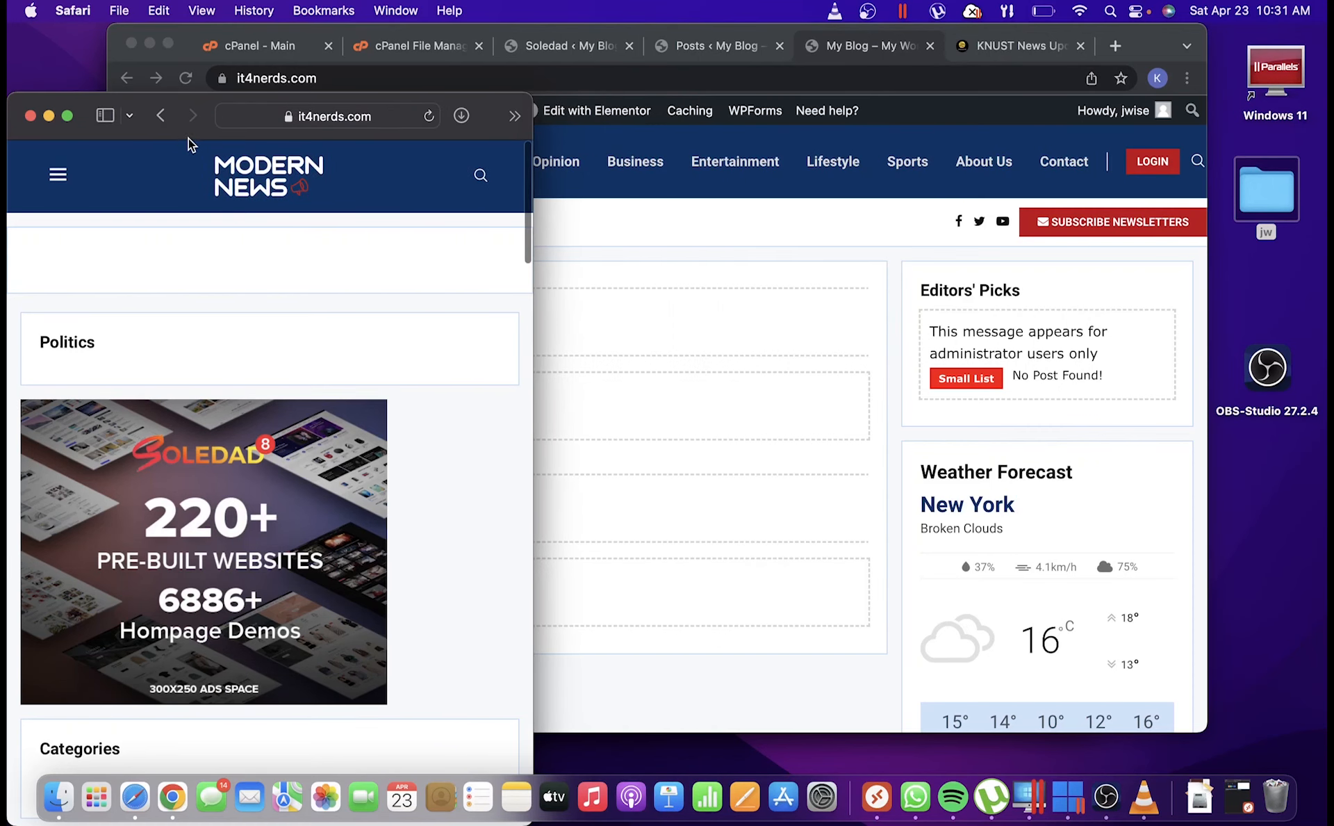
- Check the mobile navigation menu in Safari, then minimize Safari and make Chrome full screen
{"action": "left_click_drag", "start_coordinate": [189, 136], "coordinate": [499, 53]}
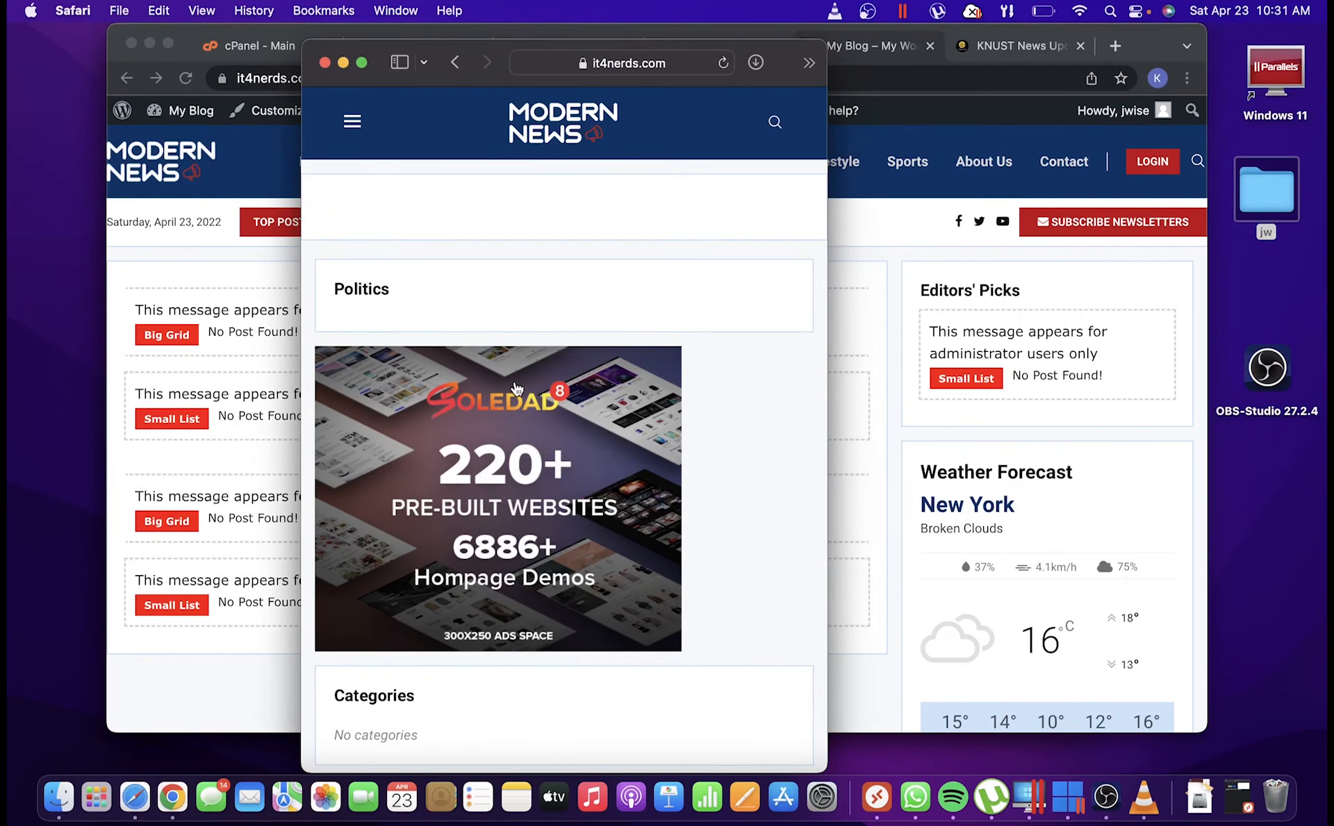
{"action": "scroll", "coordinate": [514, 387], "scroll_direction": "down", "scroll_amount": 10}
{"action": "scroll", "coordinate": [520, 376], "scroll_direction": "down", "scroll_amount": 10}
{"action": "scroll", "coordinate": [520, 376], "scroll_direction": "up", "scroll_amount": 15}
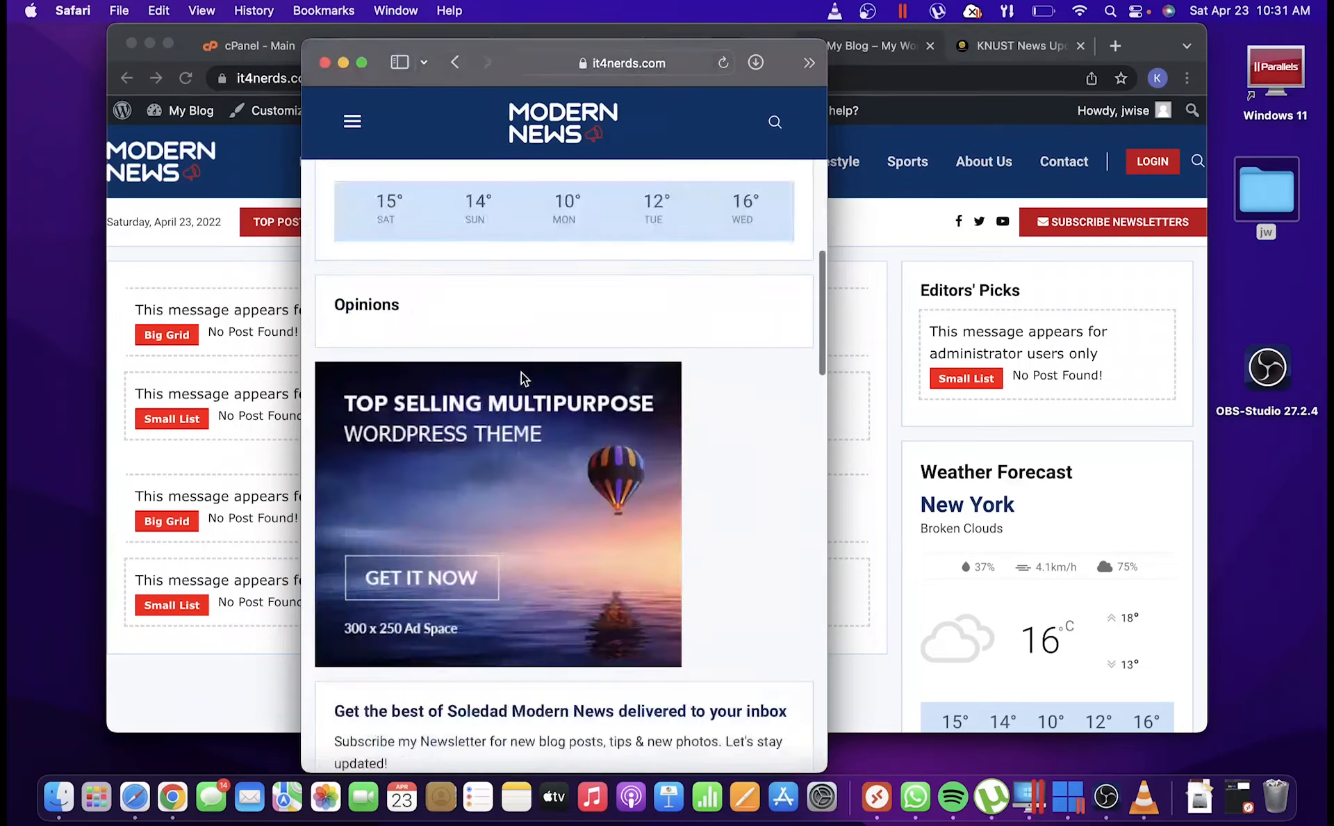
{"action": "left_click", "coordinate": [352, 123]}
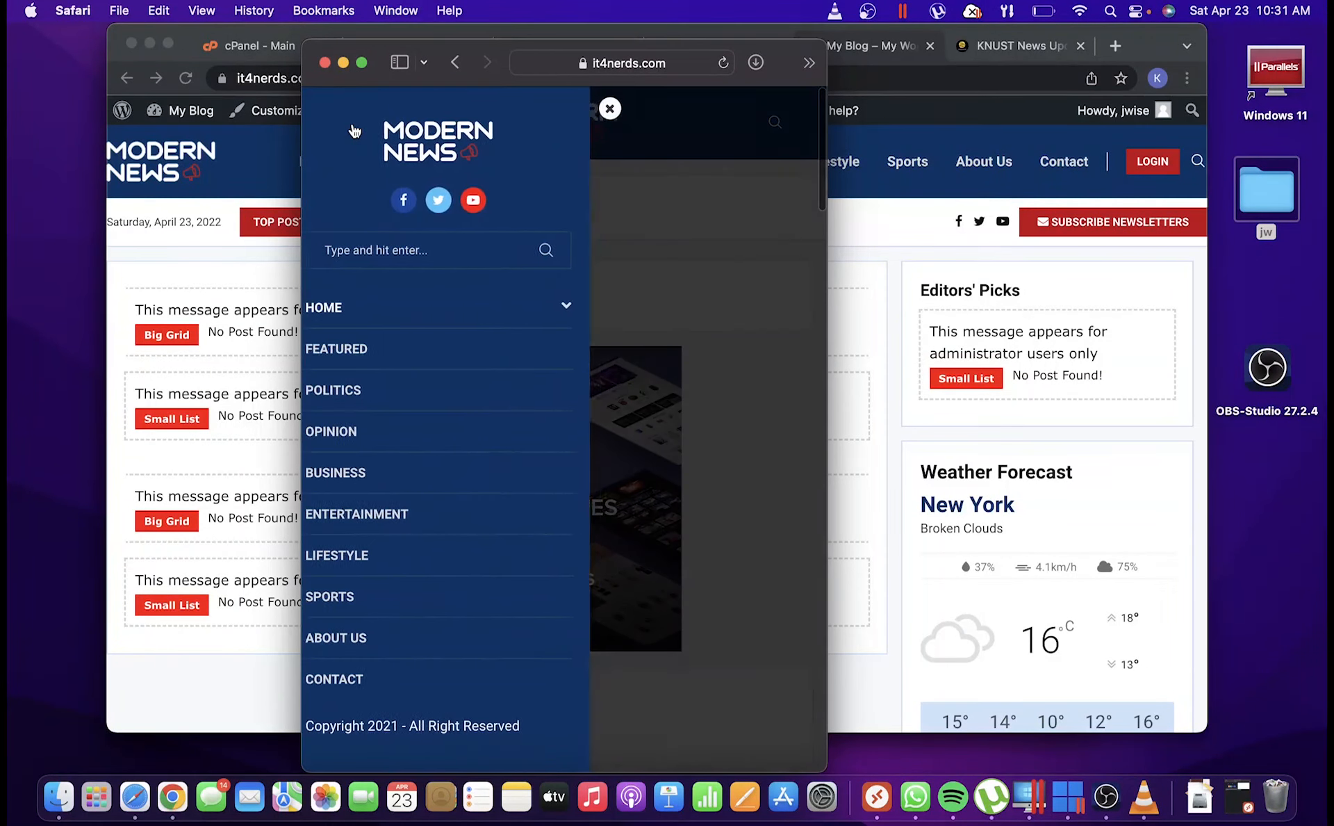
{"action": "left_click", "coordinate": [761, 287]}
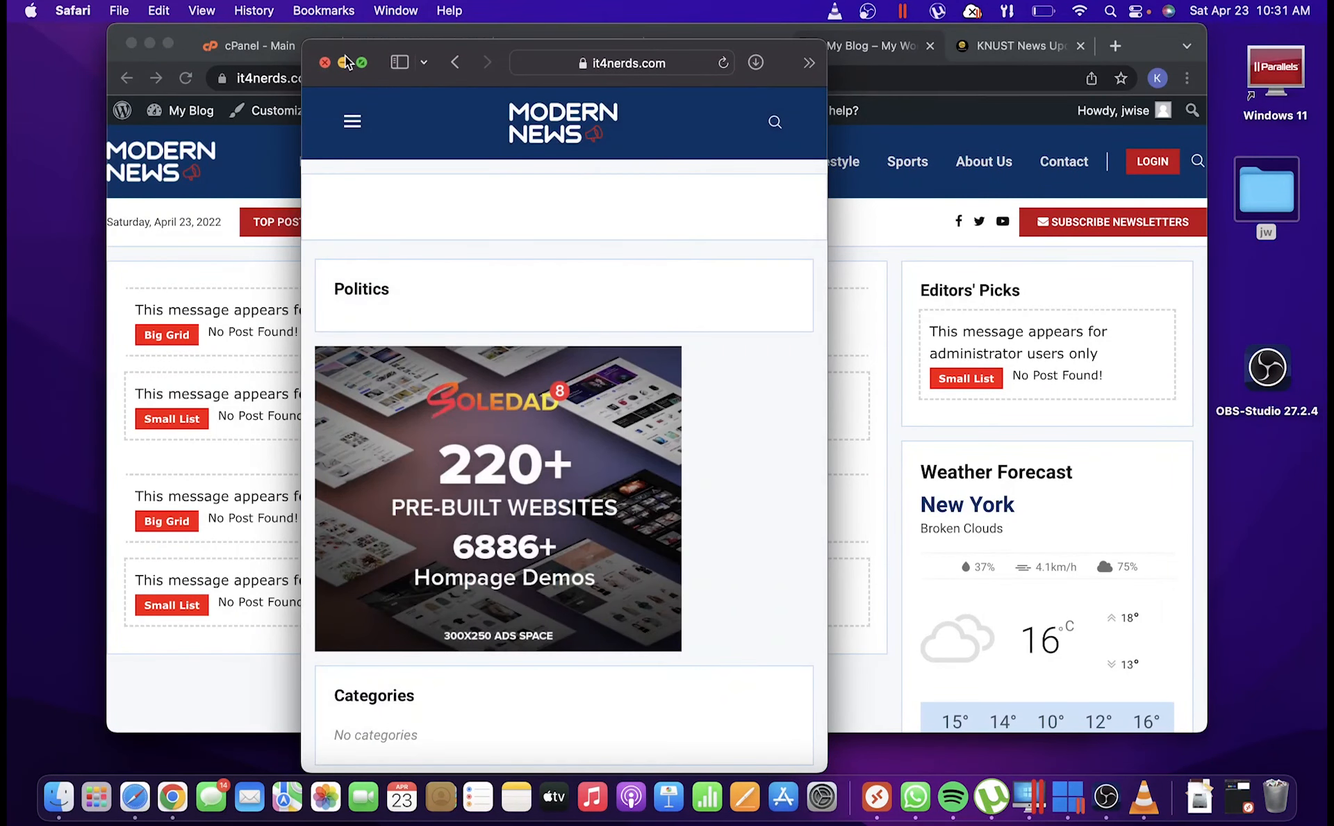
{"action": "left_click", "coordinate": [343, 62]}
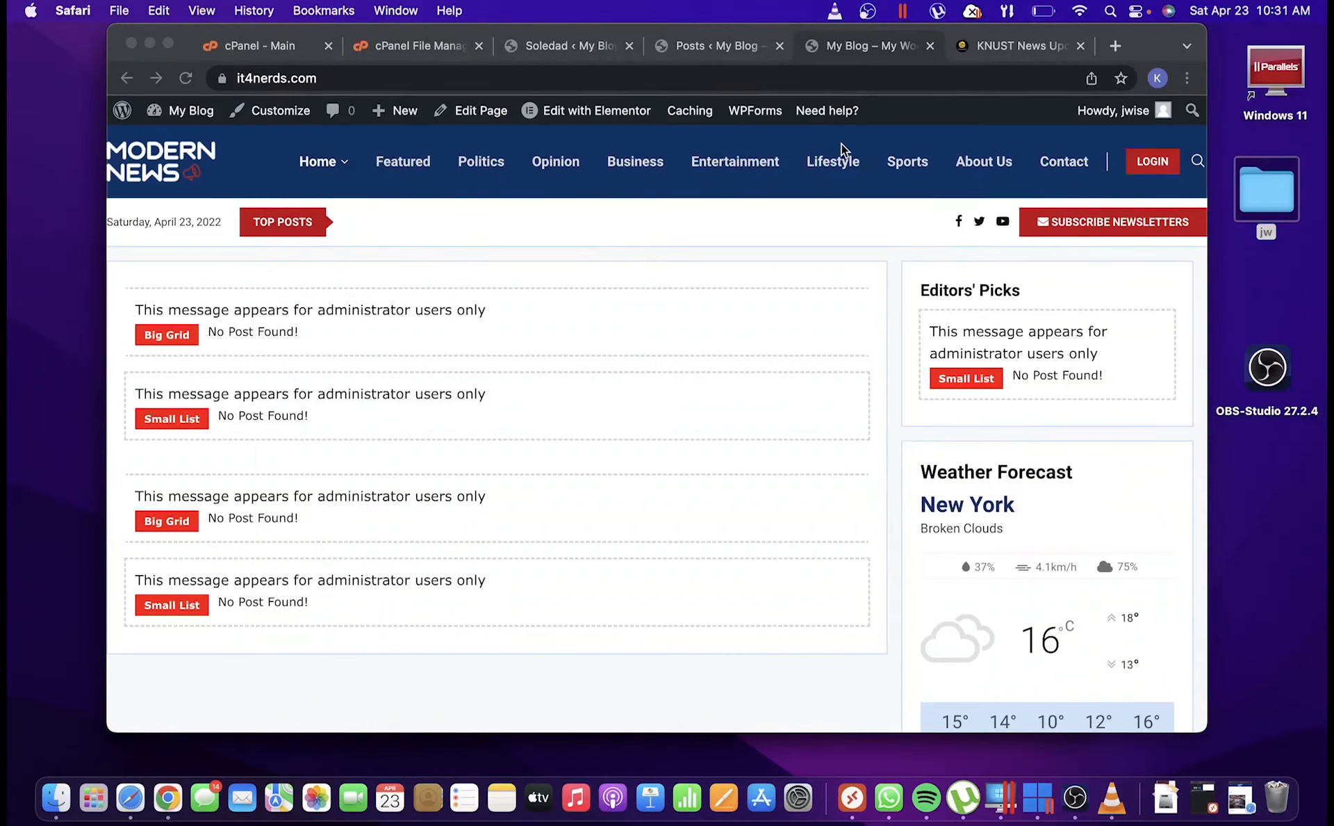
{"action": "left_click", "coordinate": [169, 44]}
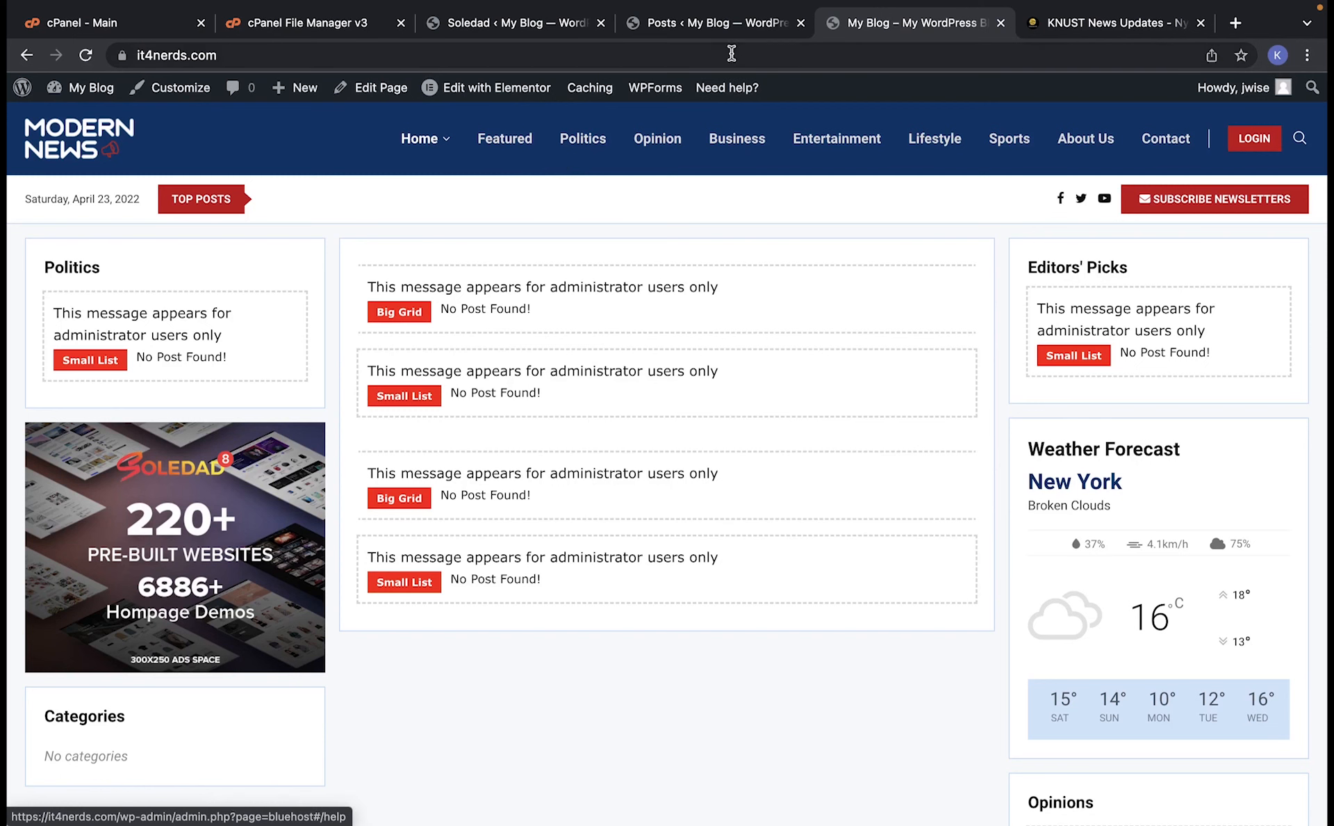
- Open Posts > Categories, after confirming the posts list and homepage are empty
{"action": "left_click", "coordinate": [544, 23]}
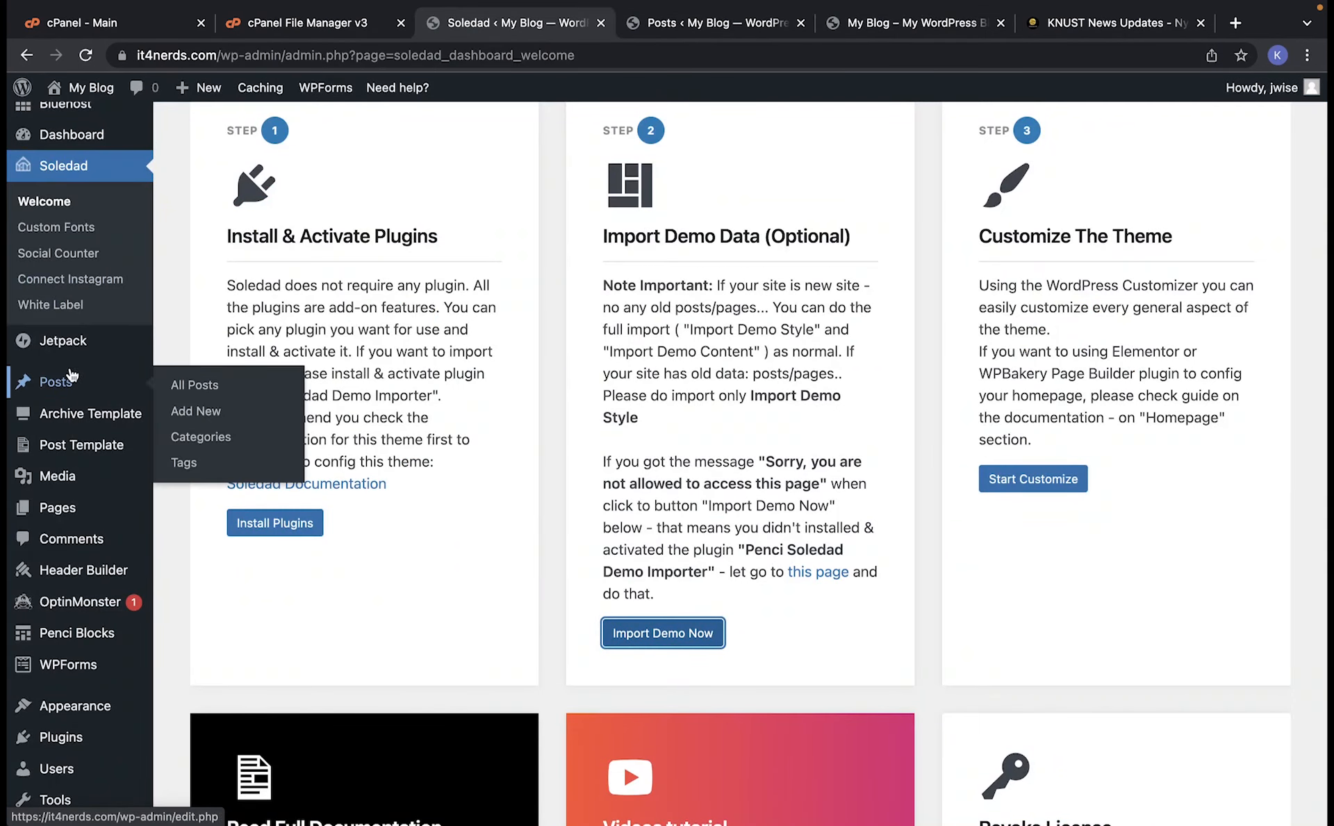
{"action": "scroll", "coordinate": [45, 470], "scroll_direction": "up", "scroll_amount": 5}
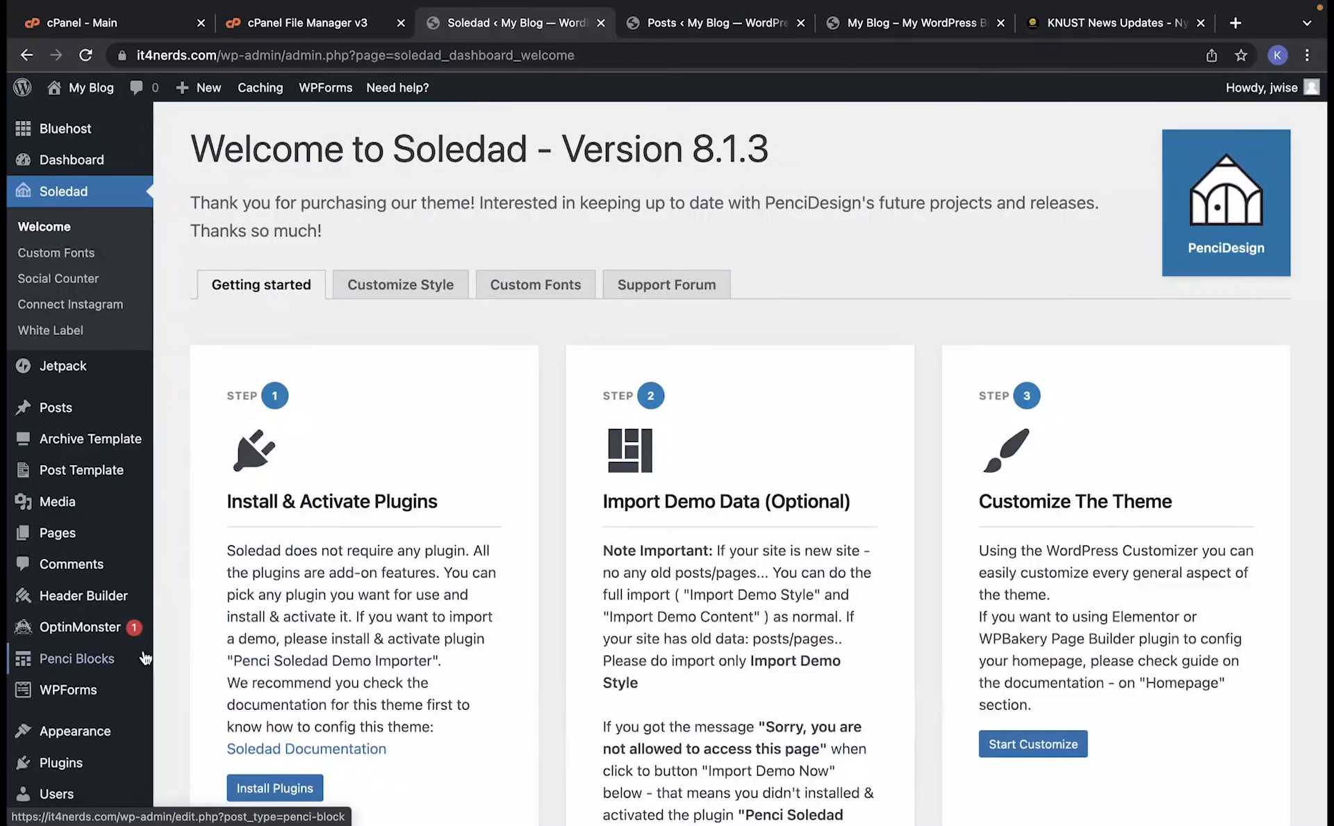
{"action": "mouse_move", "coordinate": [61, 415]}
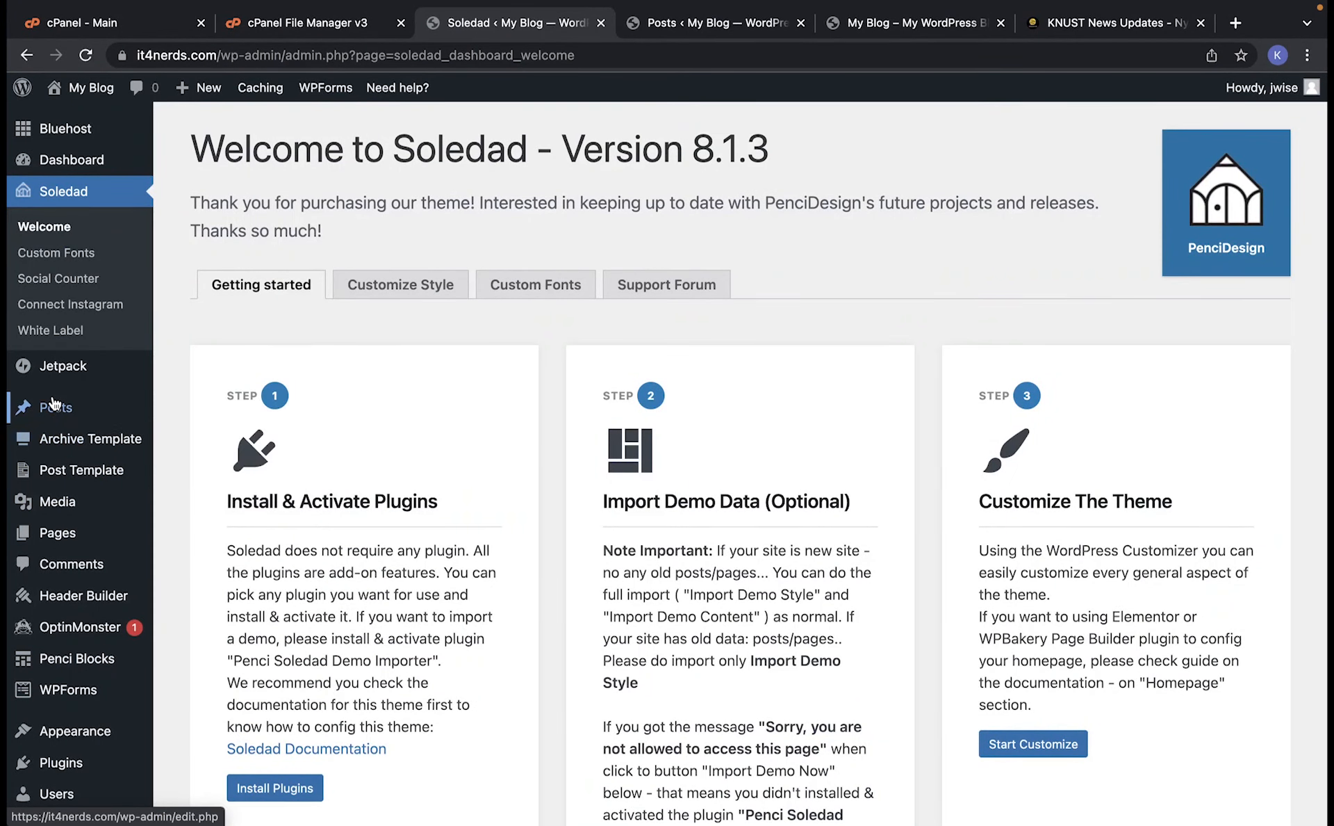
{"action": "left_click", "coordinate": [200, 462]}
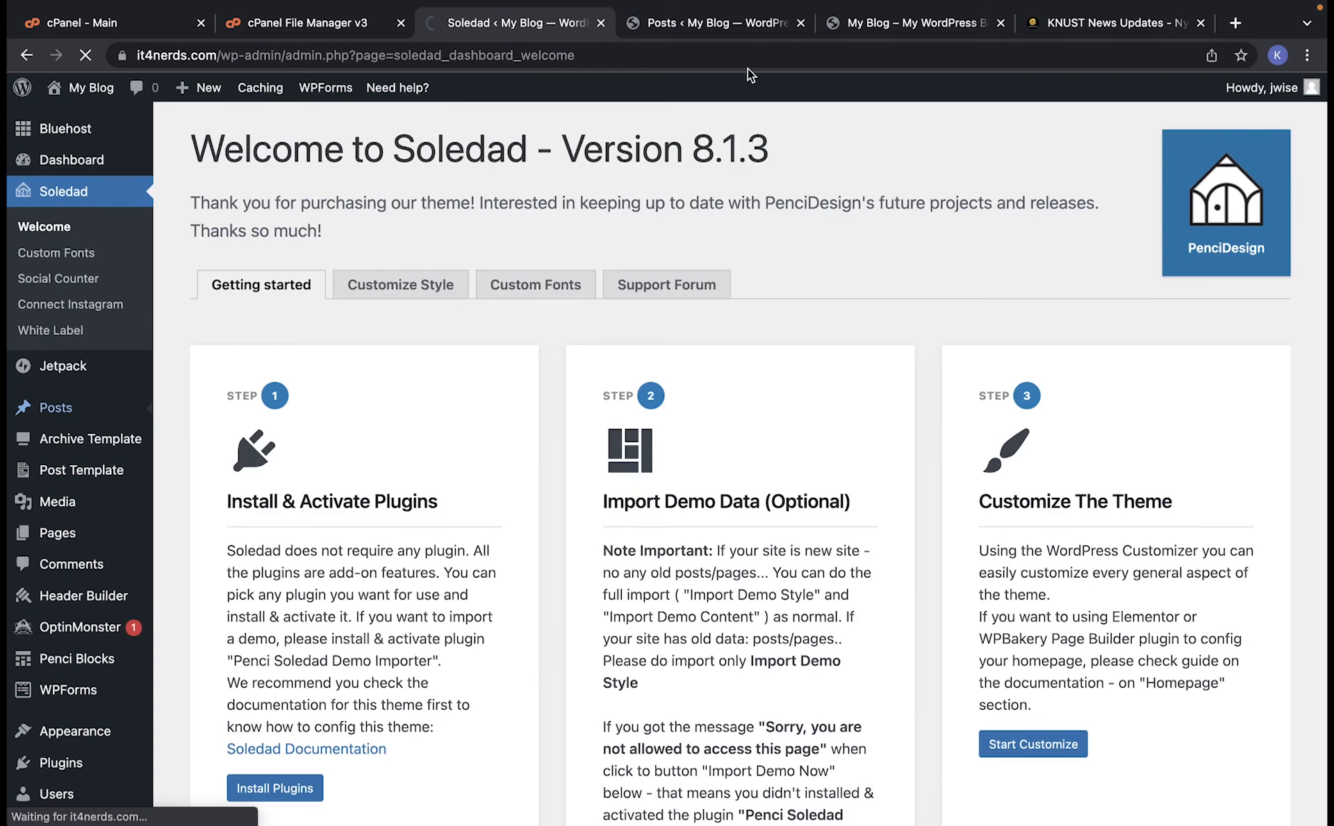
{"action": "left_click", "coordinate": [699, 30]}
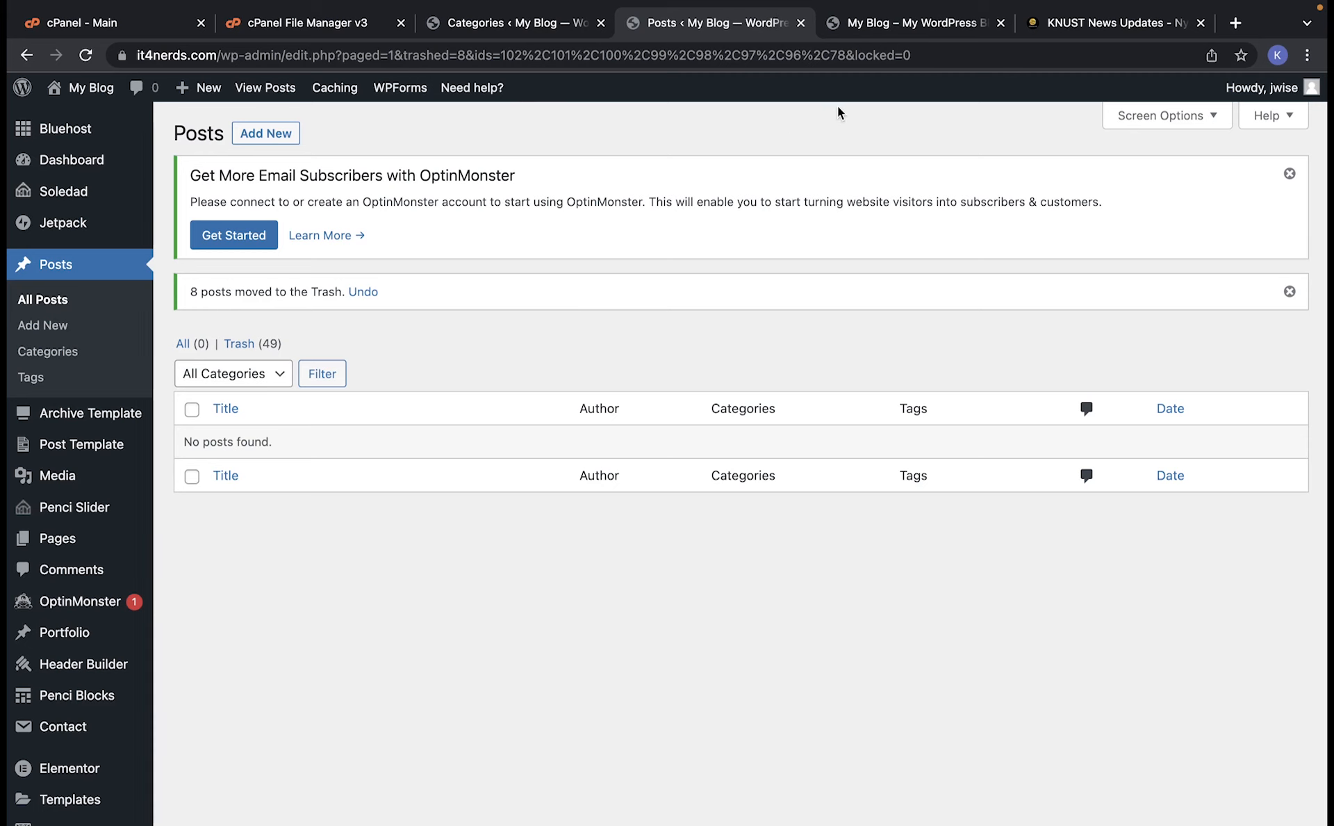
{"action": "left_click", "coordinate": [869, 34]}
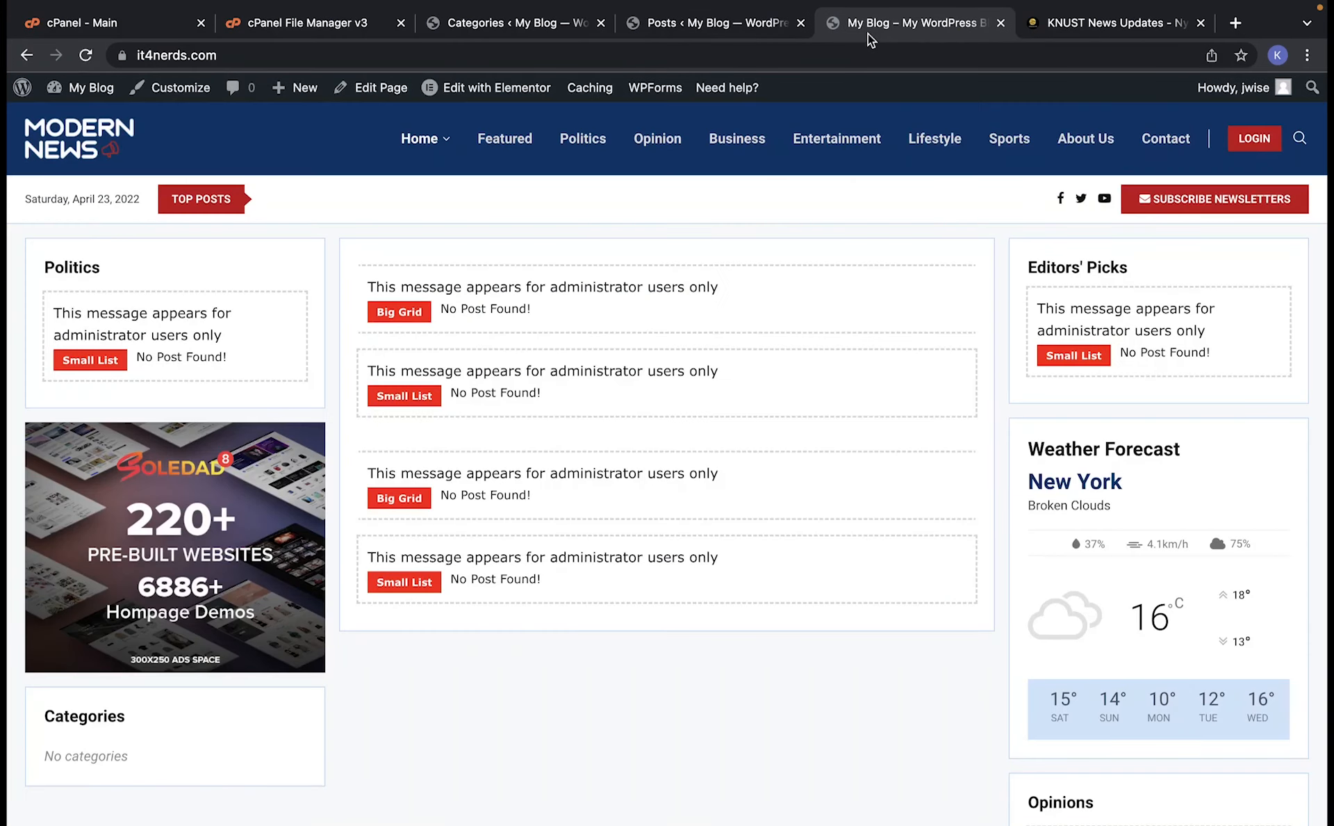
{"action": "left_click", "coordinate": [514, 28]}
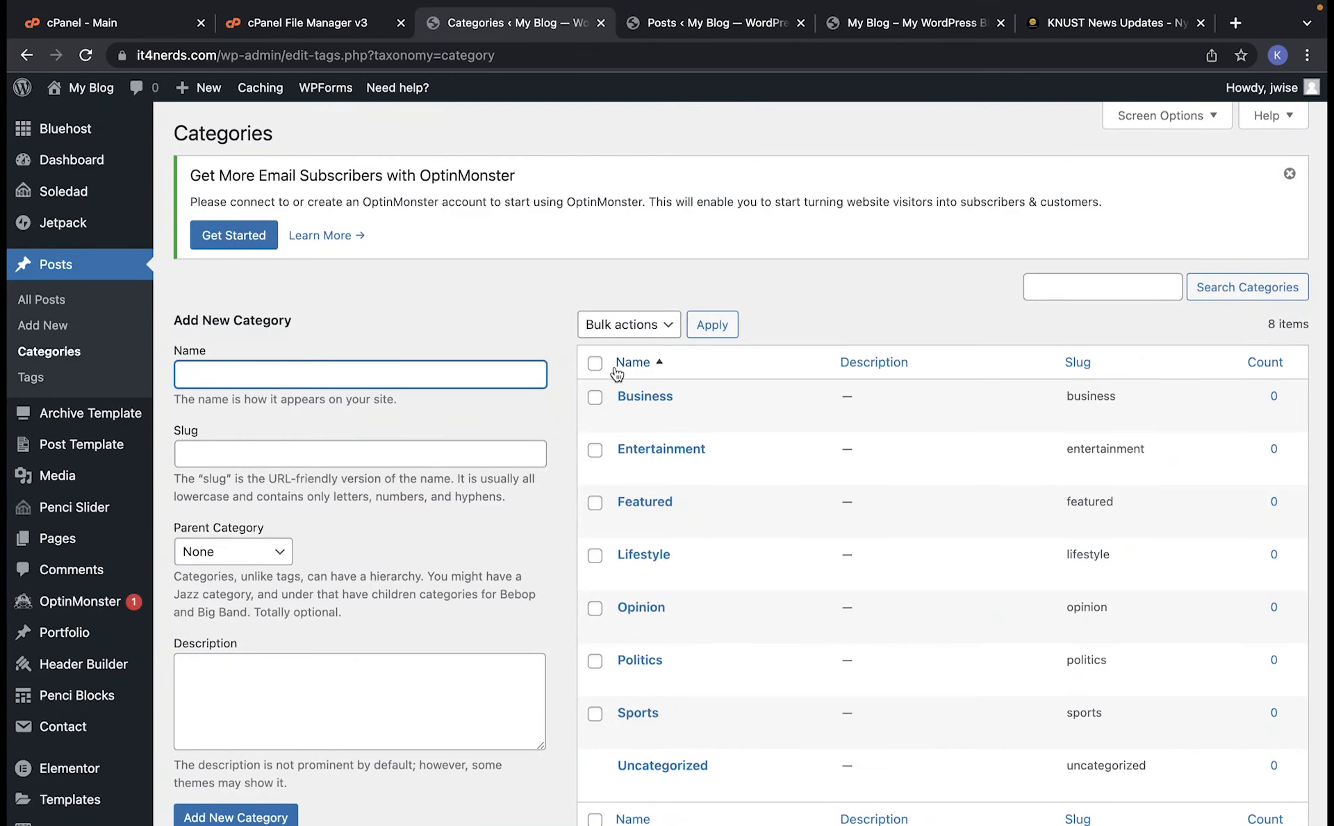
- Bulk-delete all seven demo categories, leaving only Uncategorized
{"action": "left_click", "coordinate": [595, 362]}
{"action": "scroll", "coordinate": [596, 365], "scroll_direction": "down", "scroll_amount": 2}
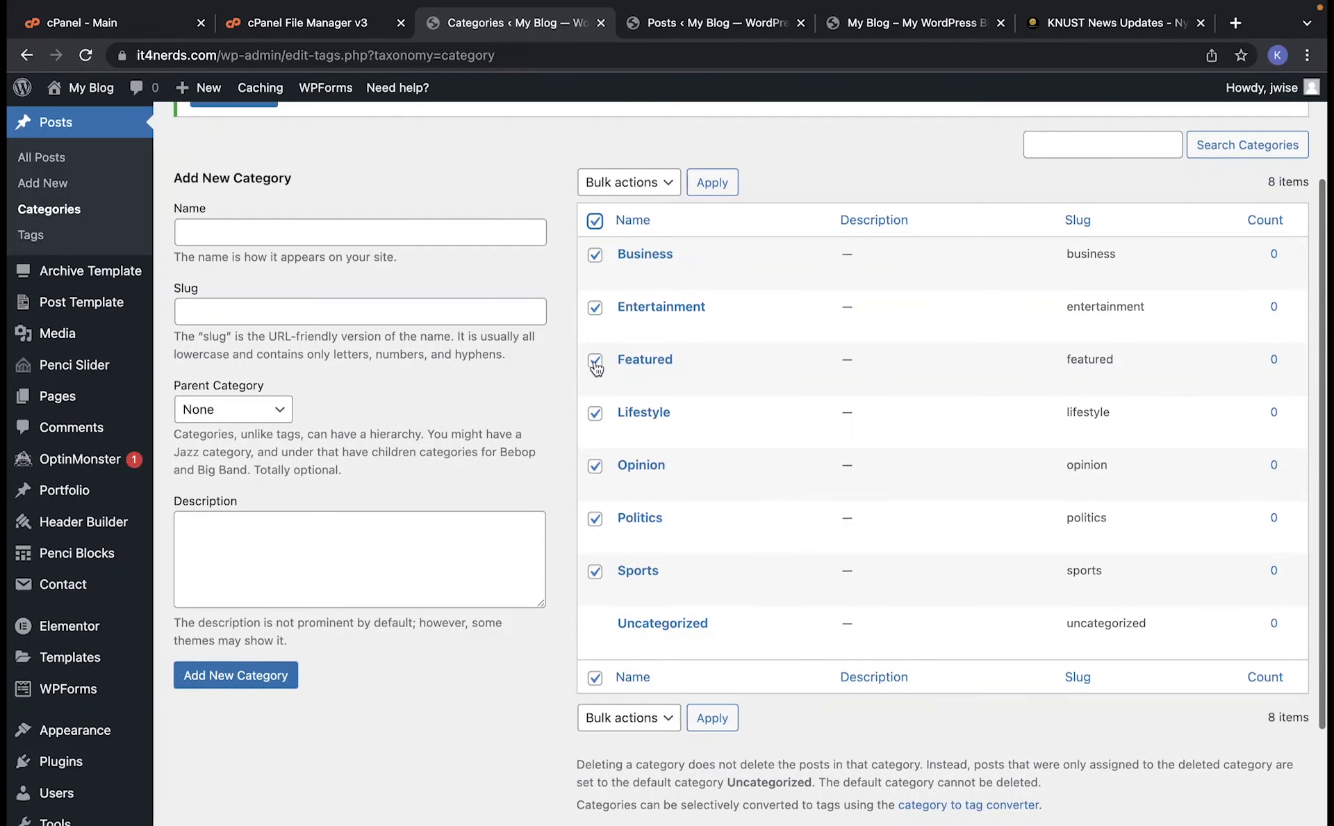
{"action": "left_click", "coordinate": [629, 183]}
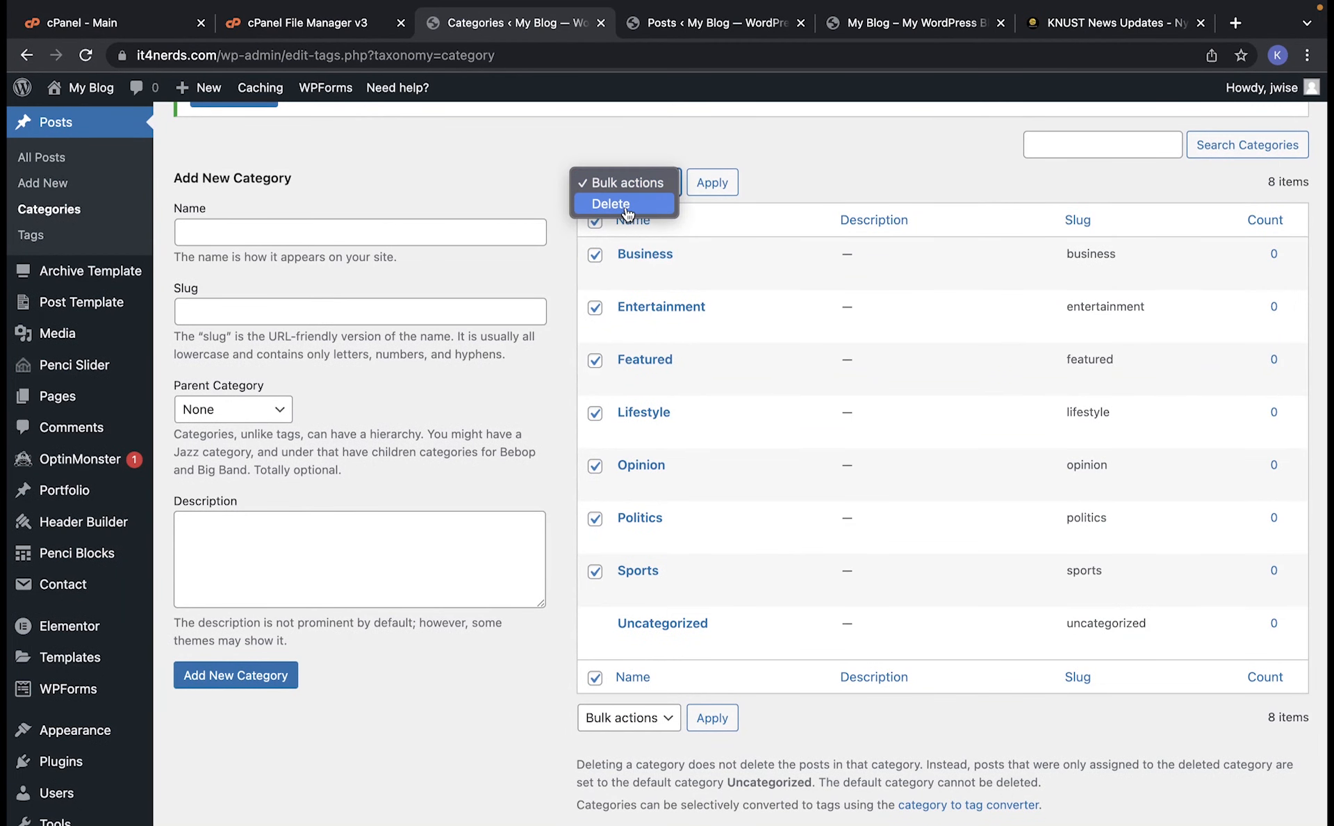
{"action": "left_click", "coordinate": [626, 204]}
{"action": "left_click", "coordinate": [733, 191]}
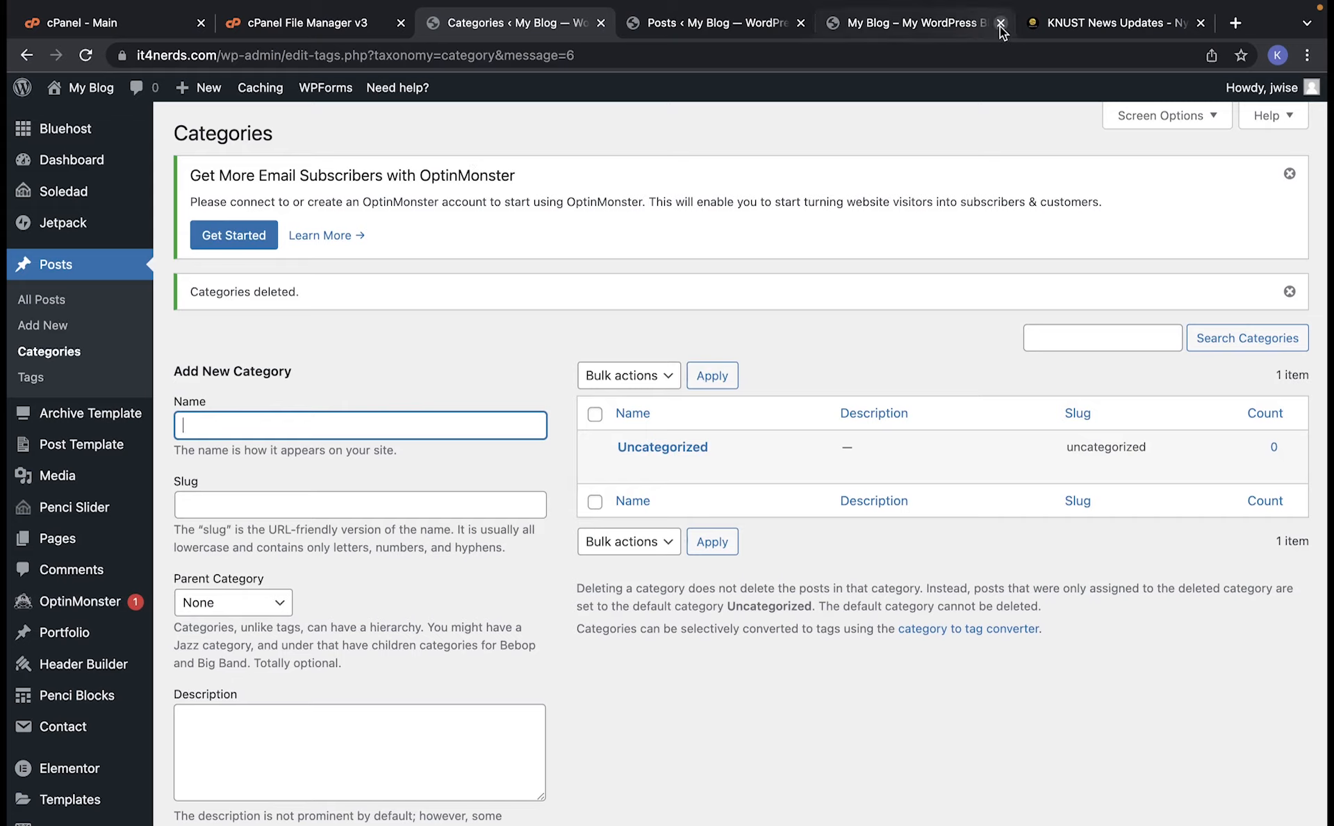
{"action": "left_click_drag", "start_coordinate": [1053, 31], "coordinate": [723, 21]}
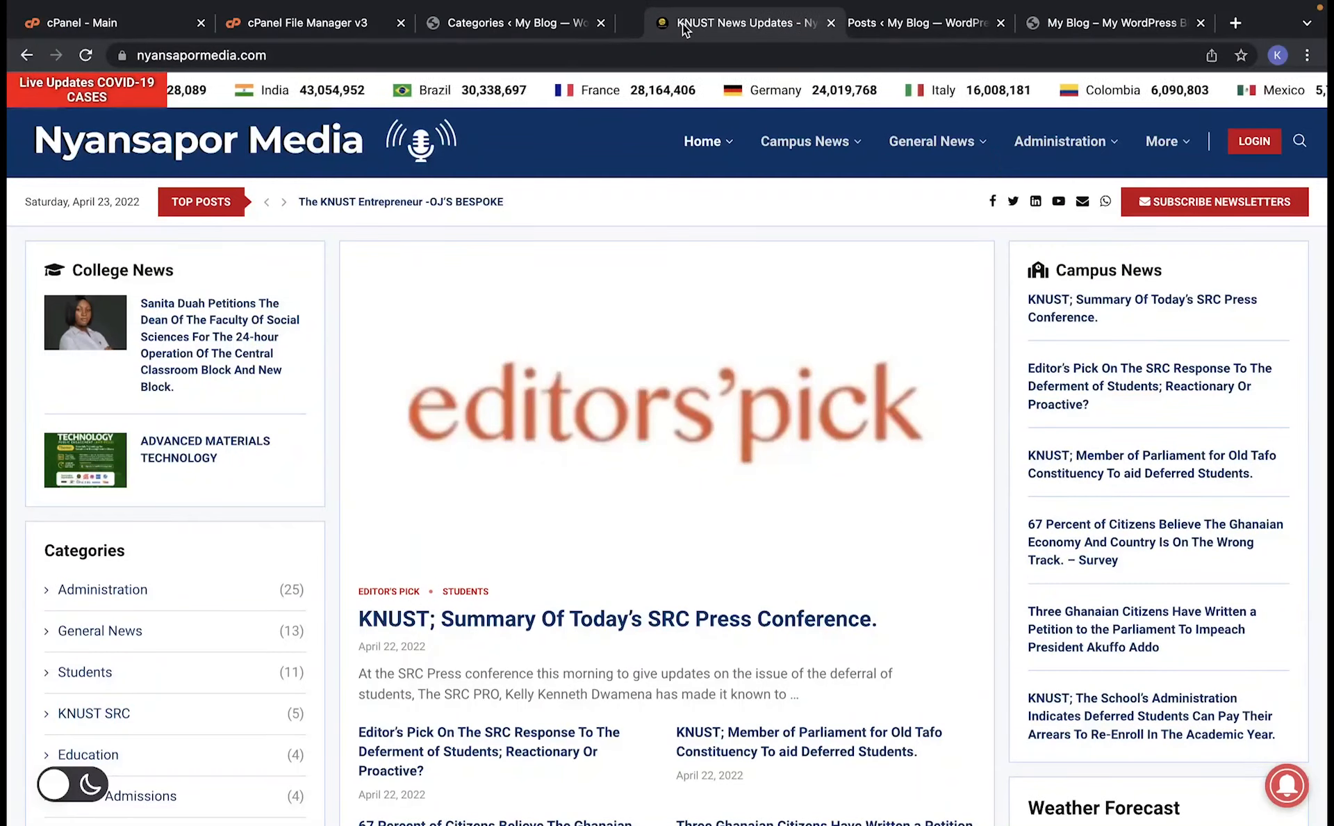
- Look over the Nyansapor Media site's Campus News menu, then return to the Categories page
{"action": "mouse_move", "coordinate": [820, 169]}
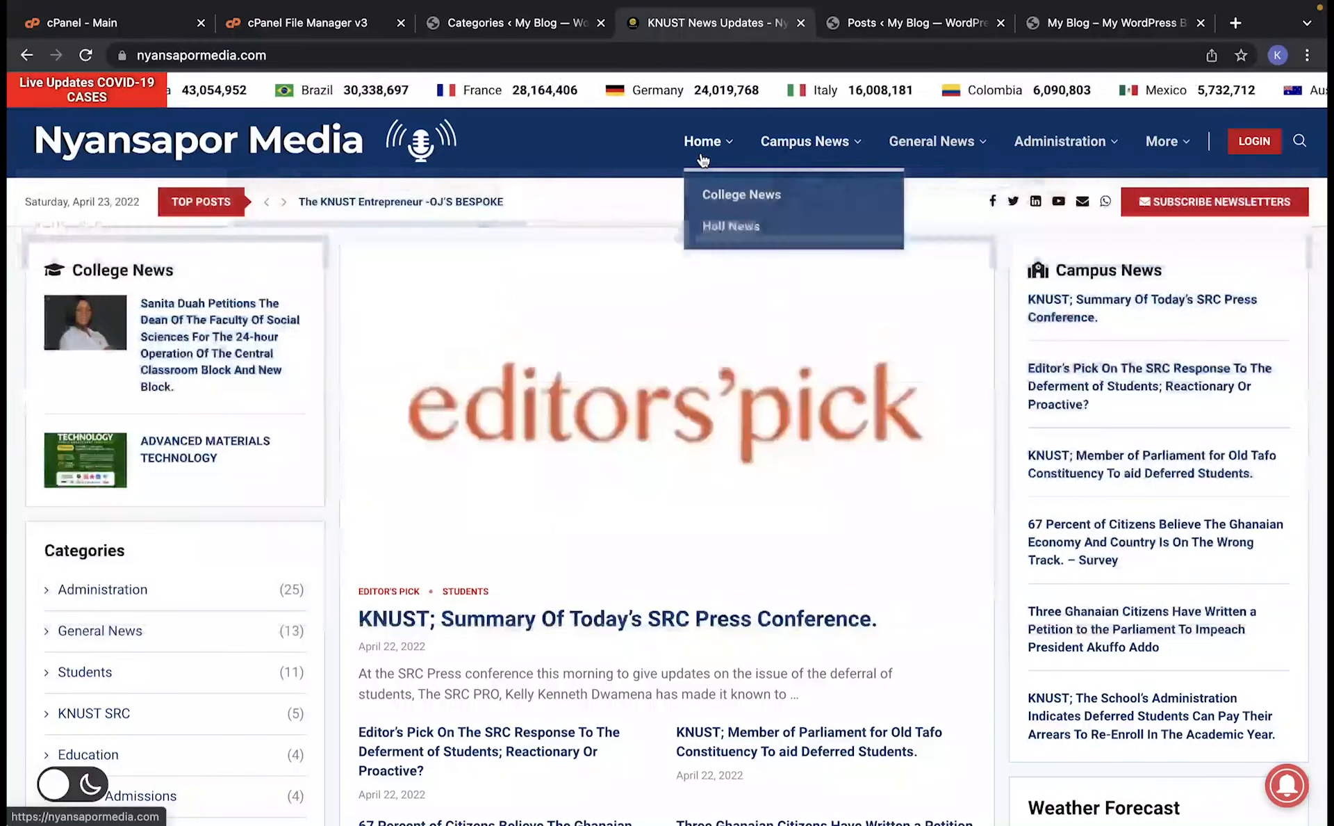
{"action": "mouse_move", "coordinate": [738, 202]}
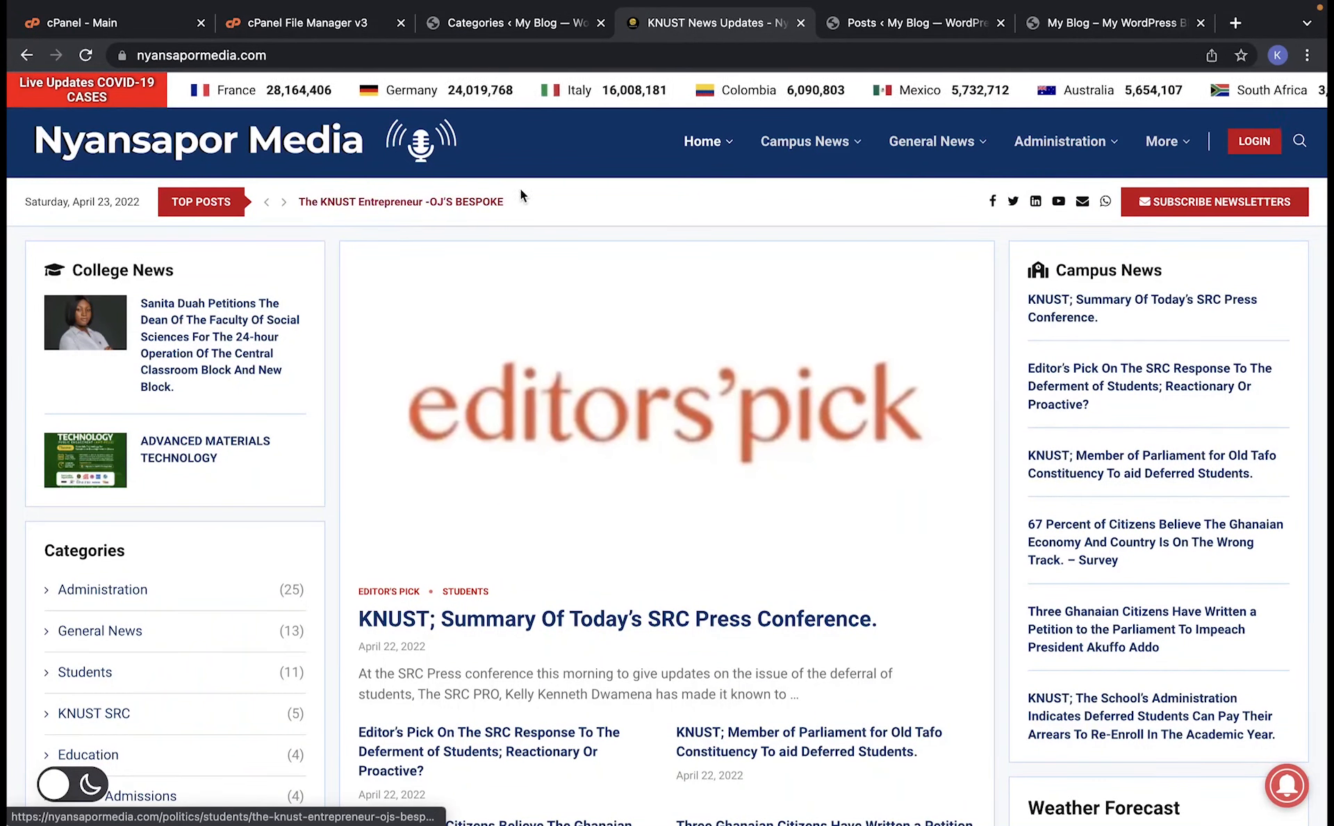
{"action": "left_click", "coordinate": [464, 24]}
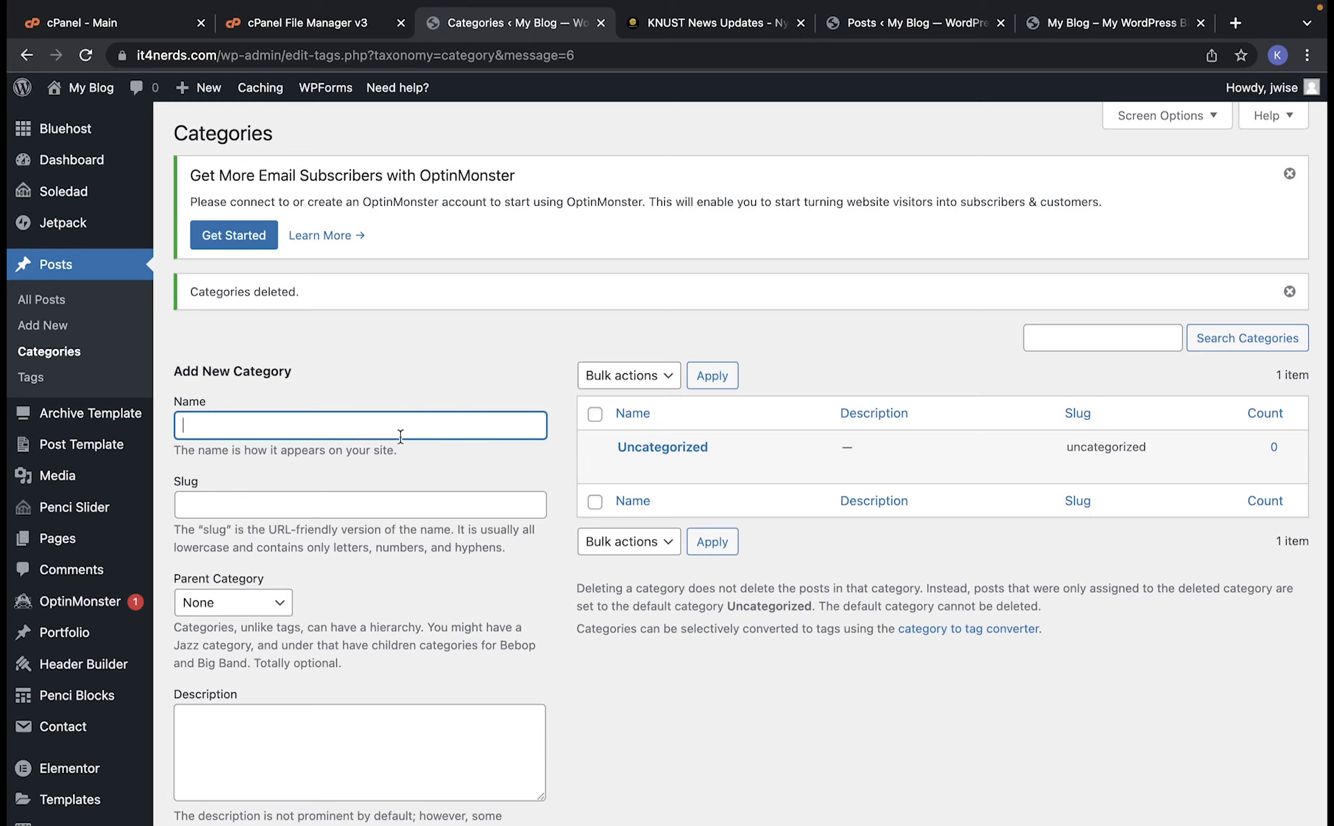
- Add the 'How Tos' category, then submit 'Tech Updates' as the next new category
{"action": "type", "text": "Tspo"}
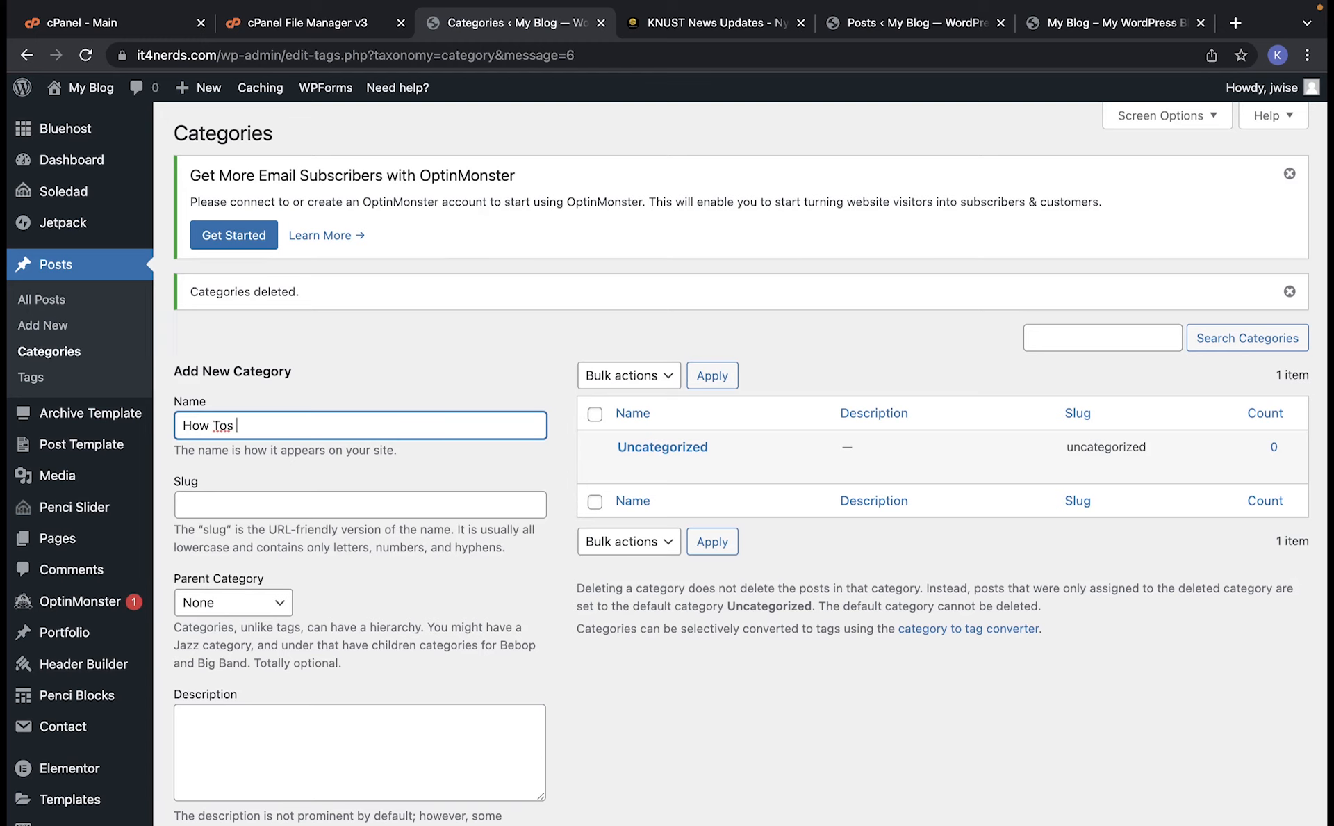
{"action": "scroll", "coordinate": [384, 706], "scroll_direction": "down", "scroll_amount": 3}
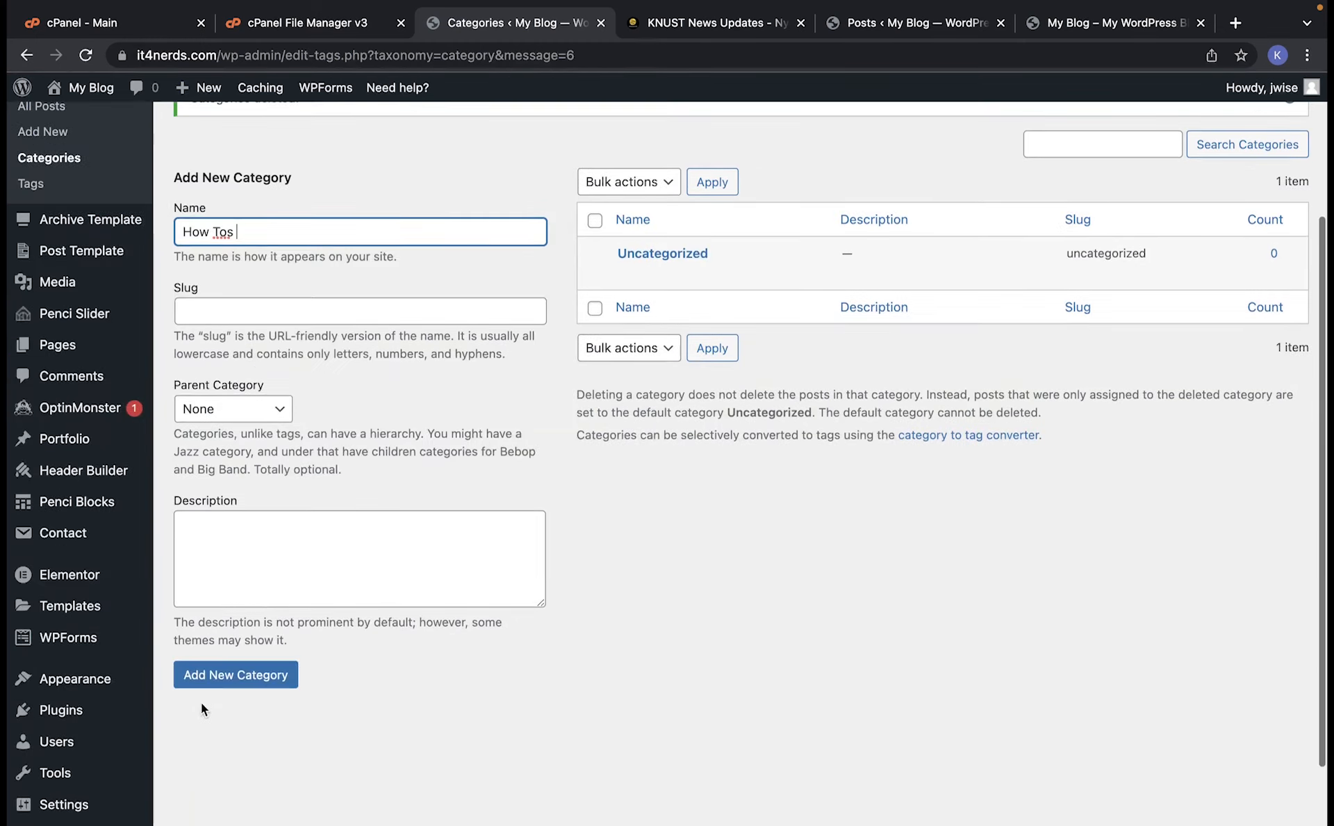
{"action": "left_click", "coordinate": [216, 677]}
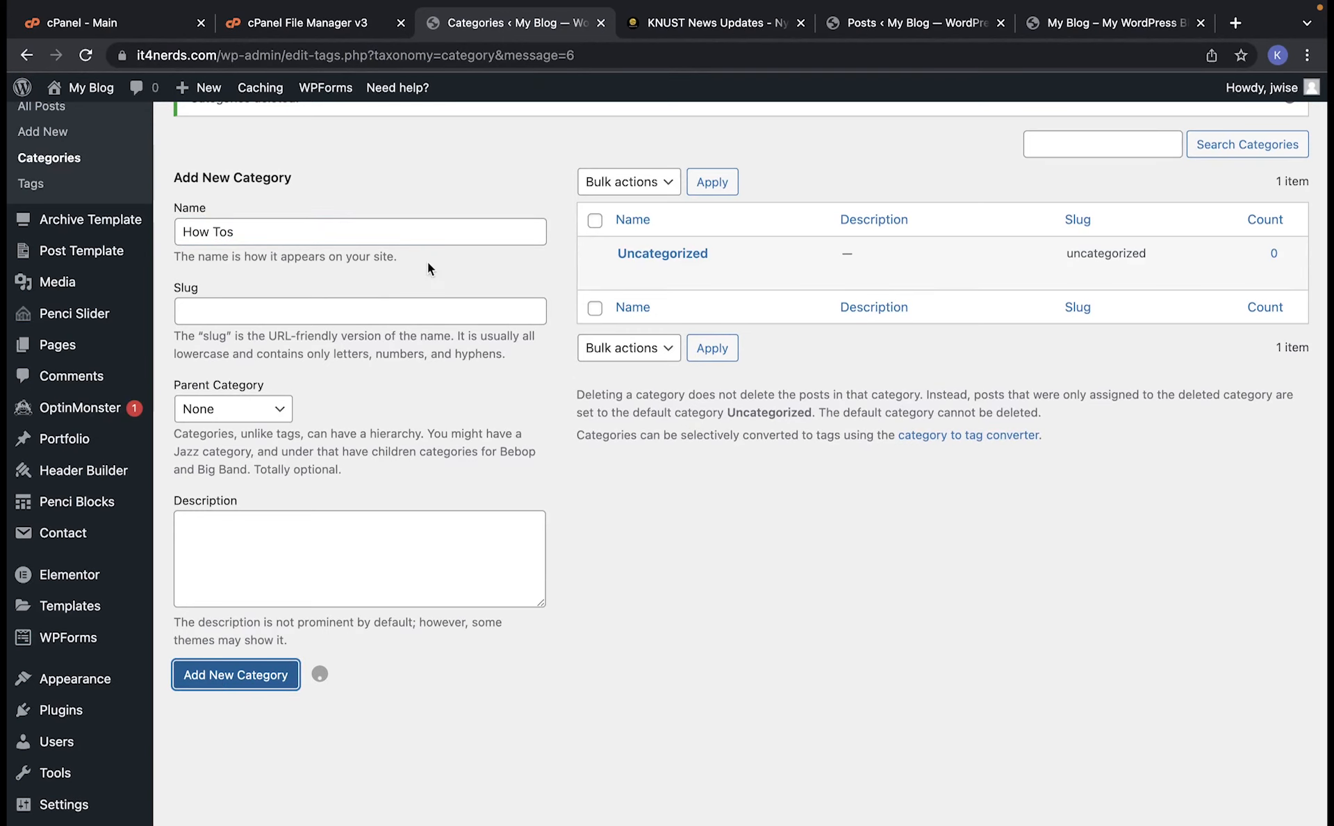
{"action": "left_click", "coordinate": [405, 290]}
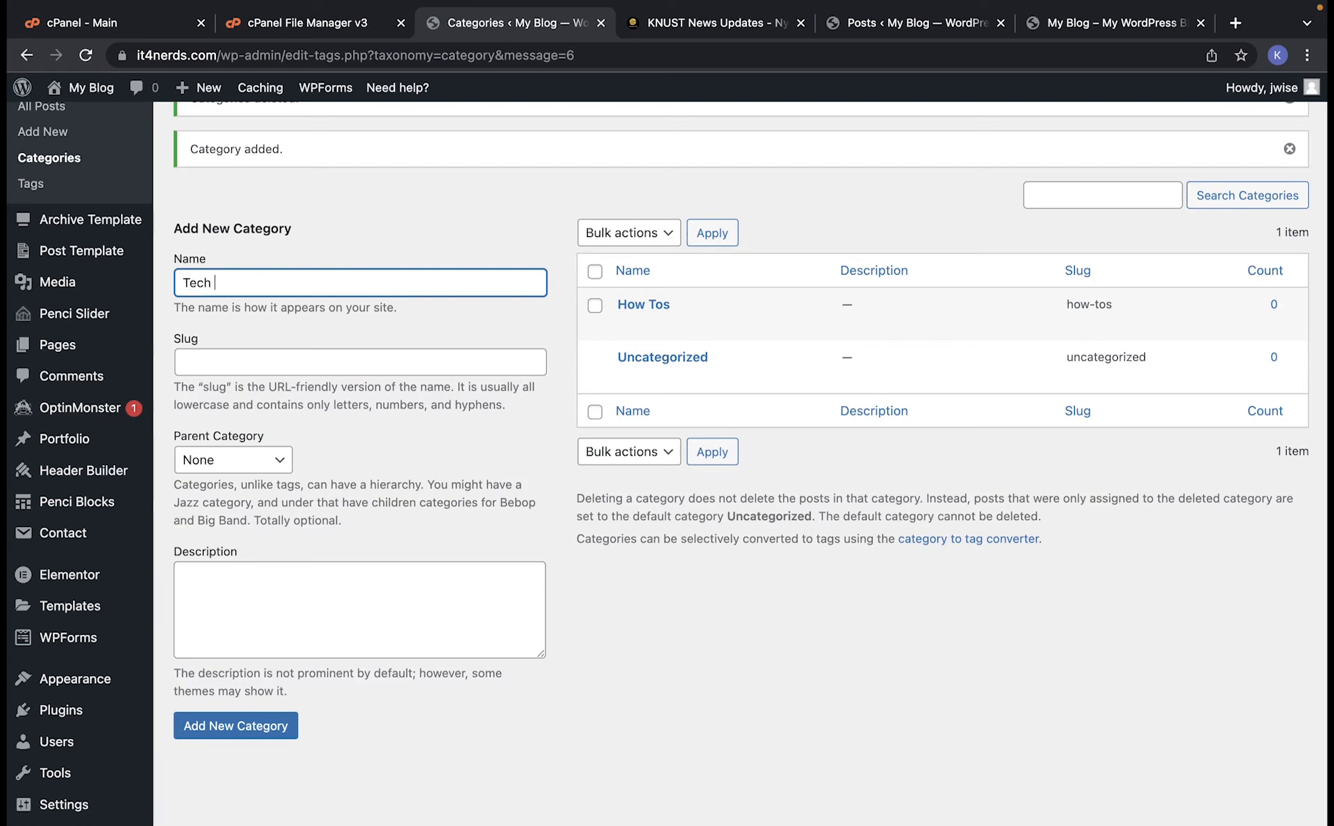
{"action": "left_click", "coordinate": [255, 723]}
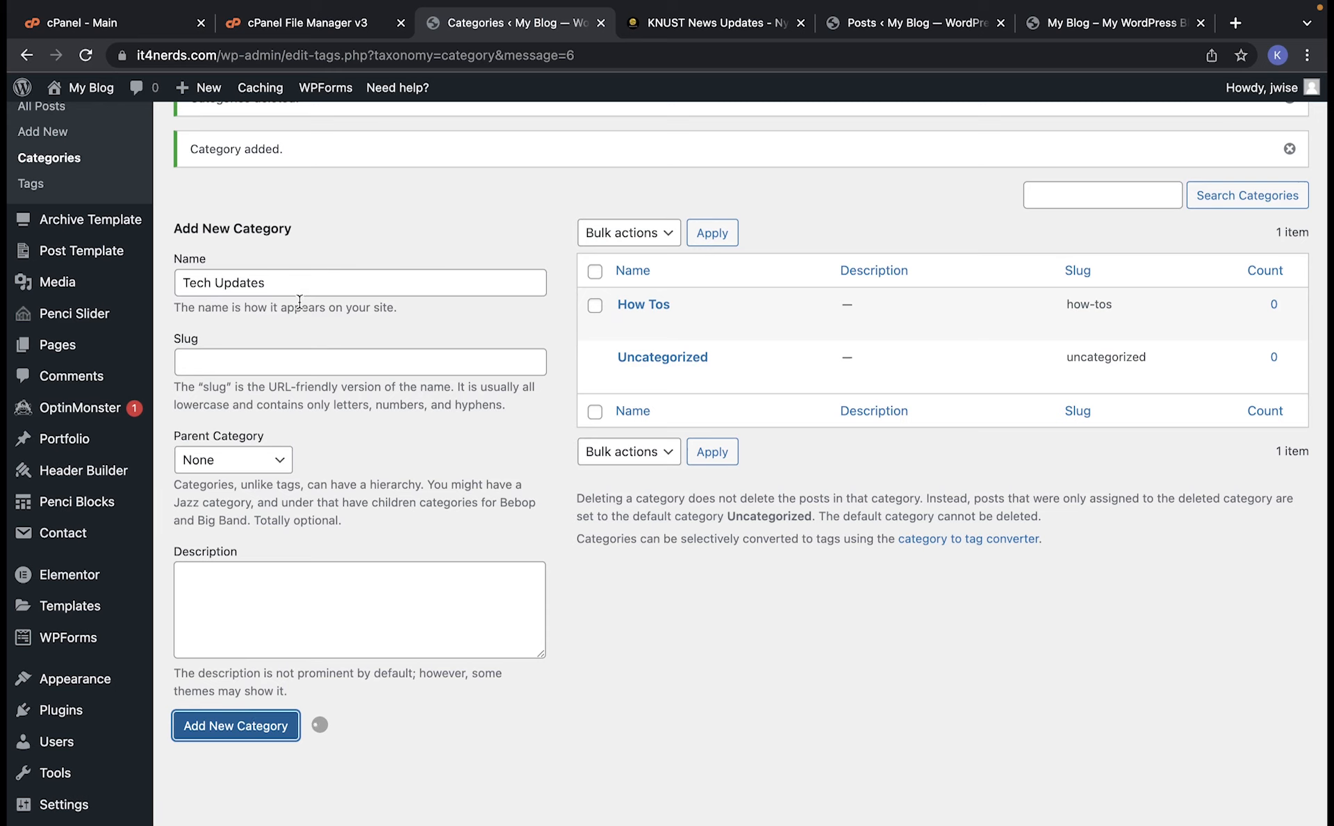
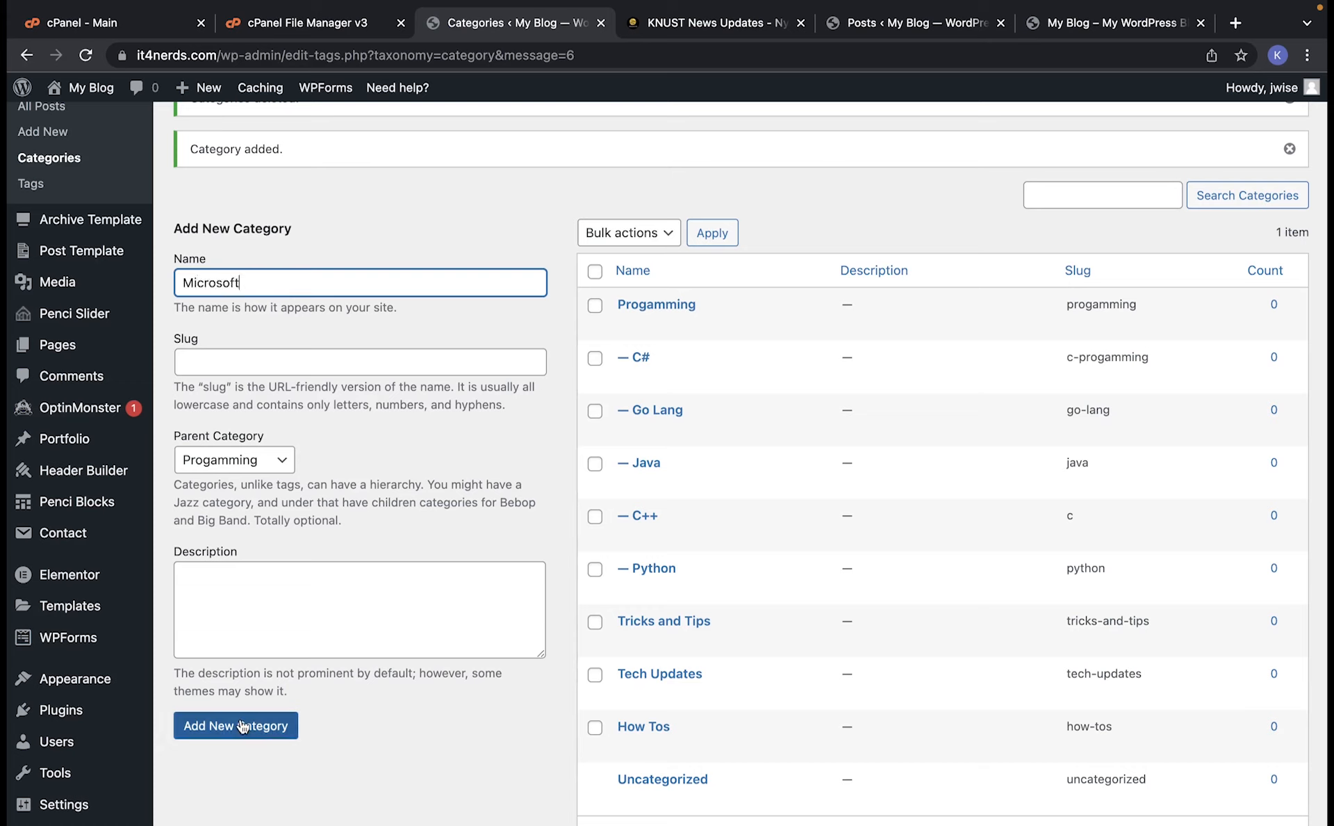
- Add Microsoft as a top-level category with Parent Category set to None
{"action": "left_click", "coordinate": [254, 470]}
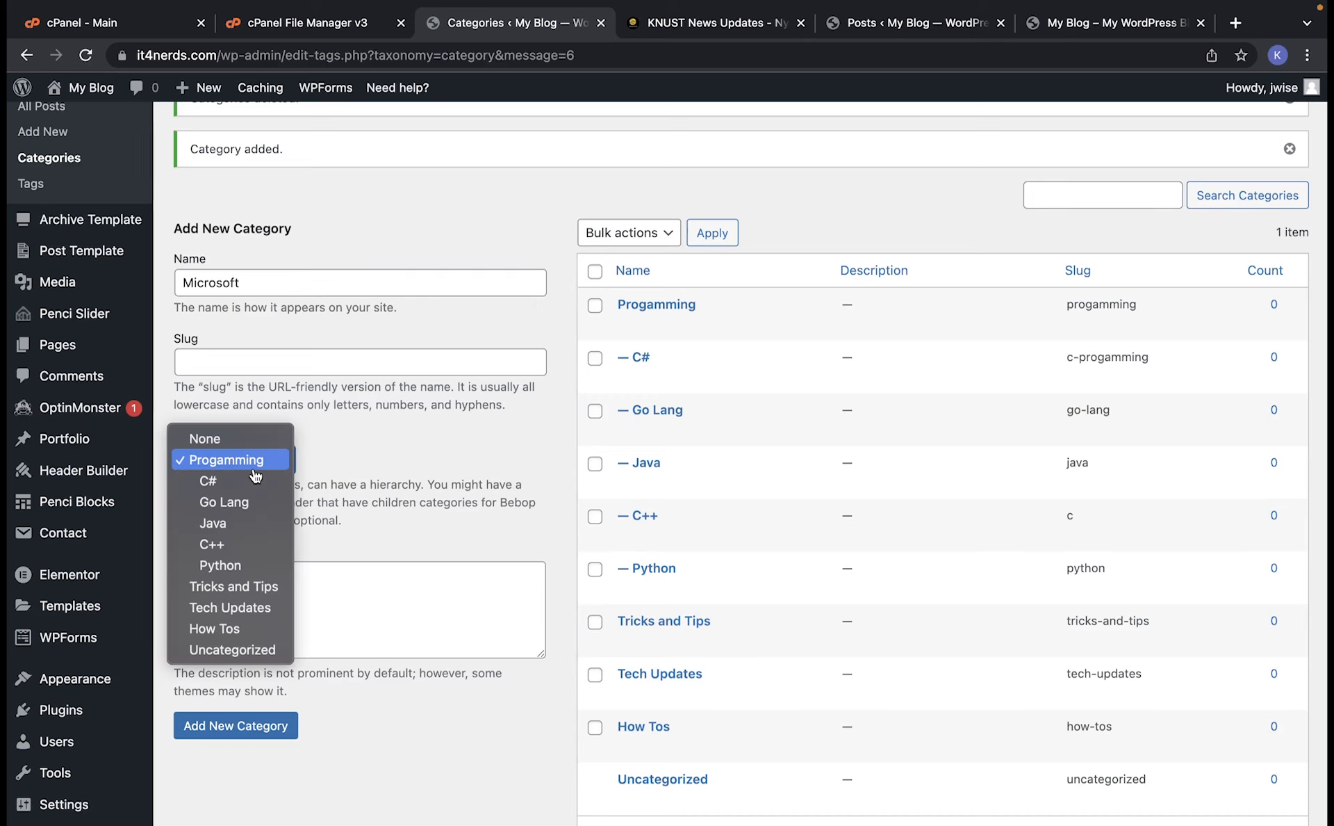
{"action": "left_click", "coordinate": [228, 439]}
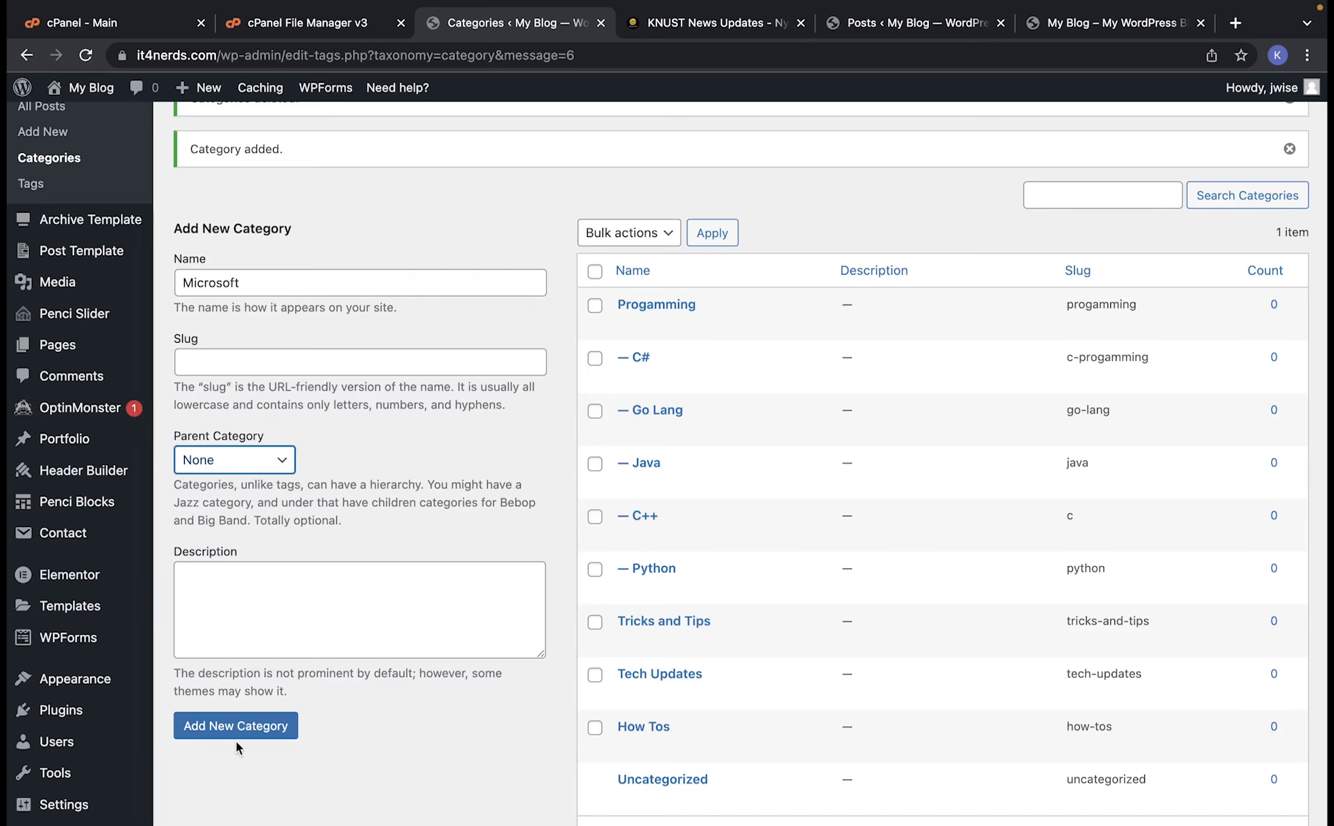
{"action": "left_click", "coordinate": [256, 726]}
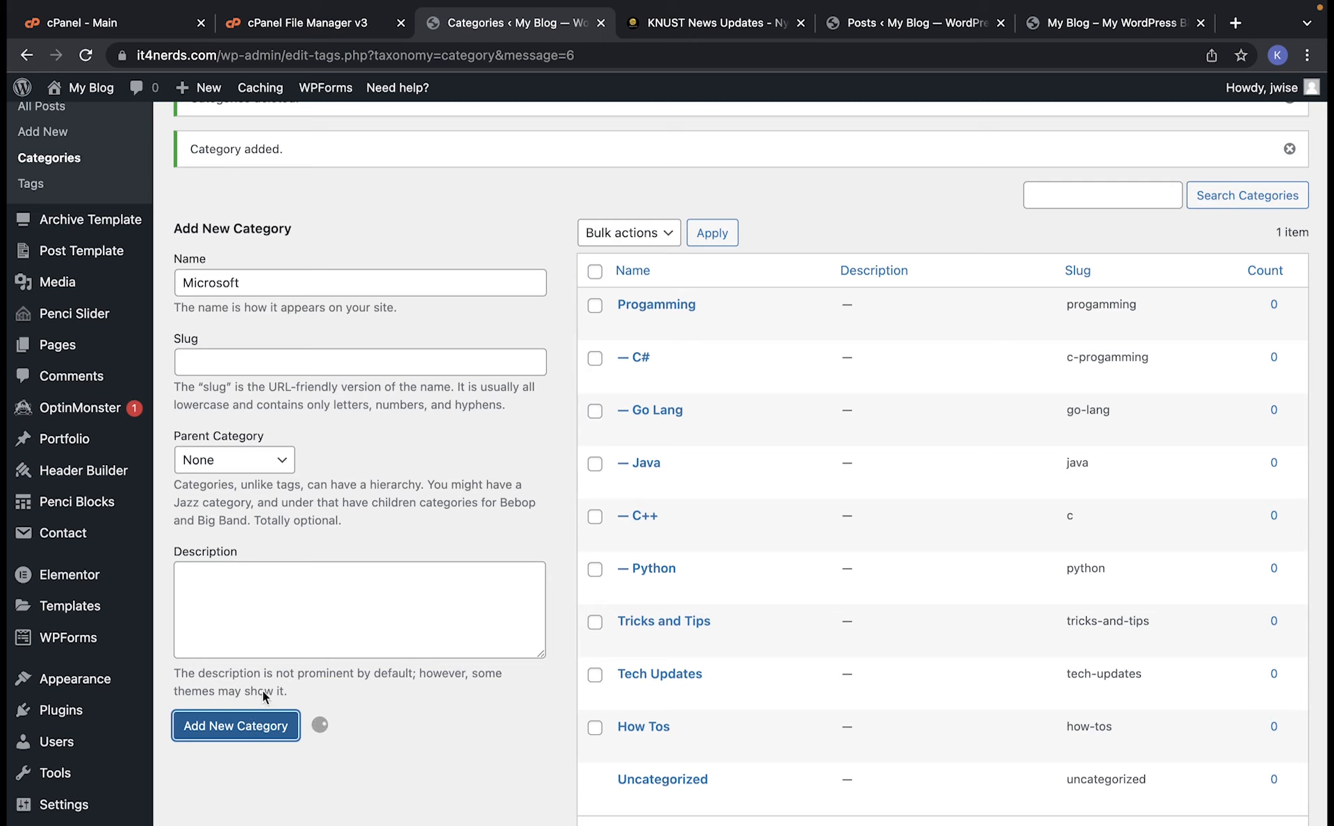
- Add Apple and Samsung as further new categories and review the category list
{"action": "left_click", "coordinate": [303, 292]}
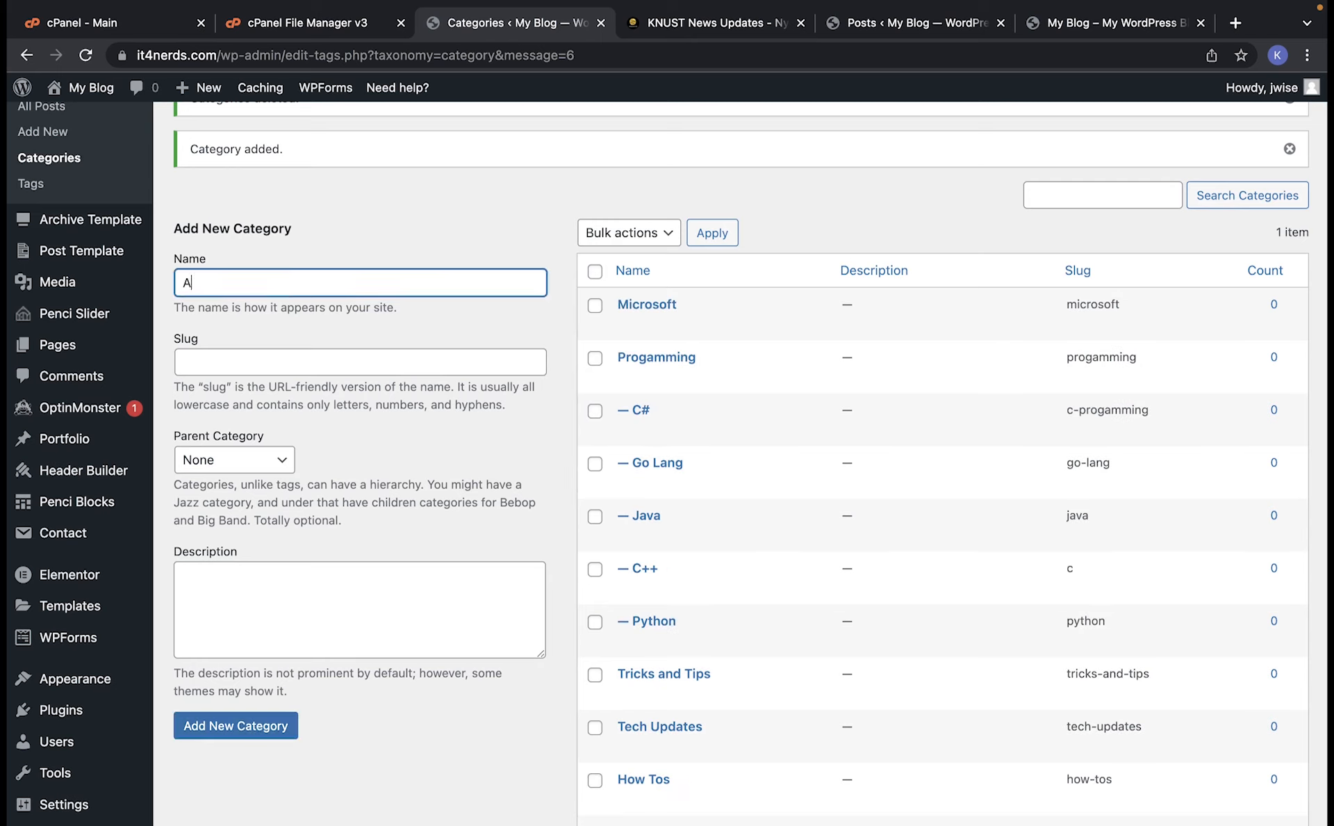
{"action": "left_click", "coordinate": [268, 725]}
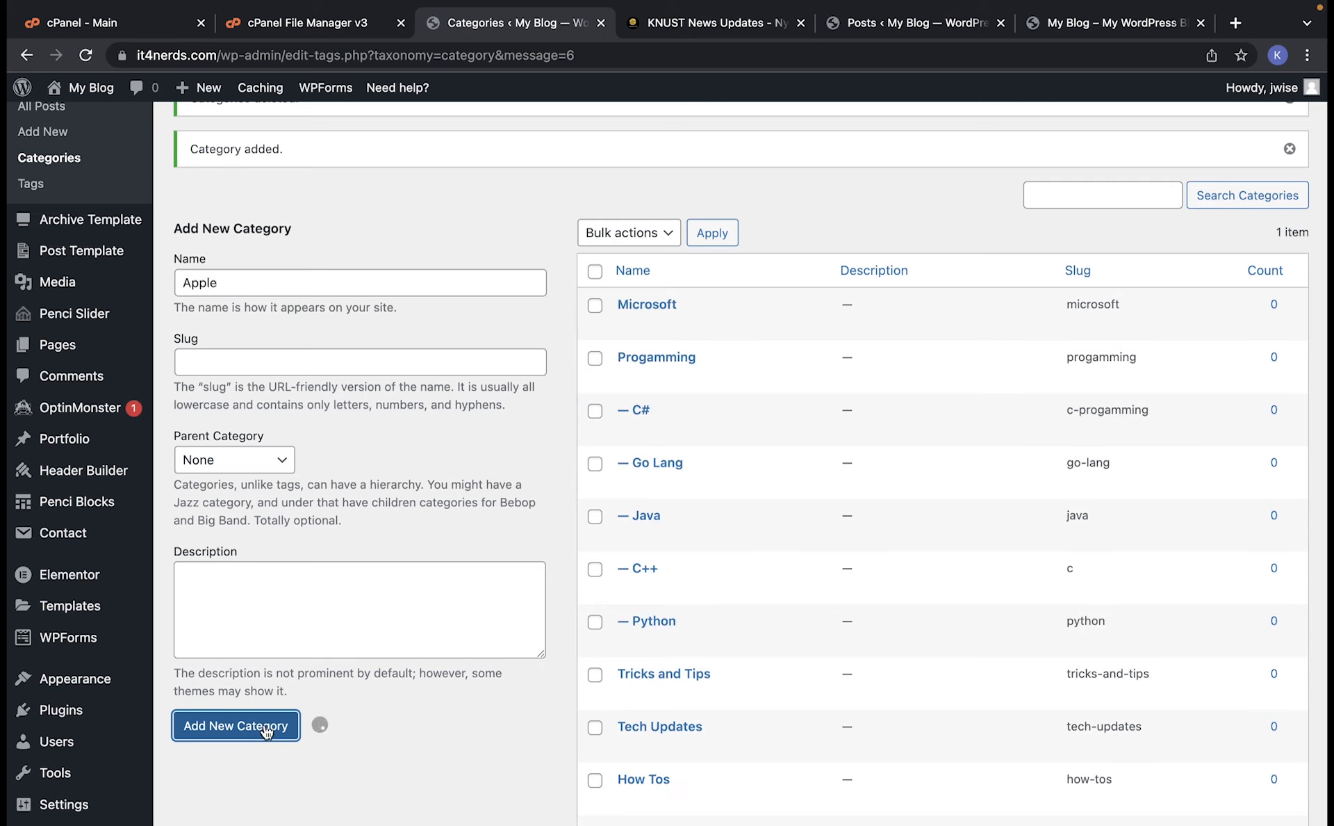
{"action": "left_click", "coordinate": [340, 289]}
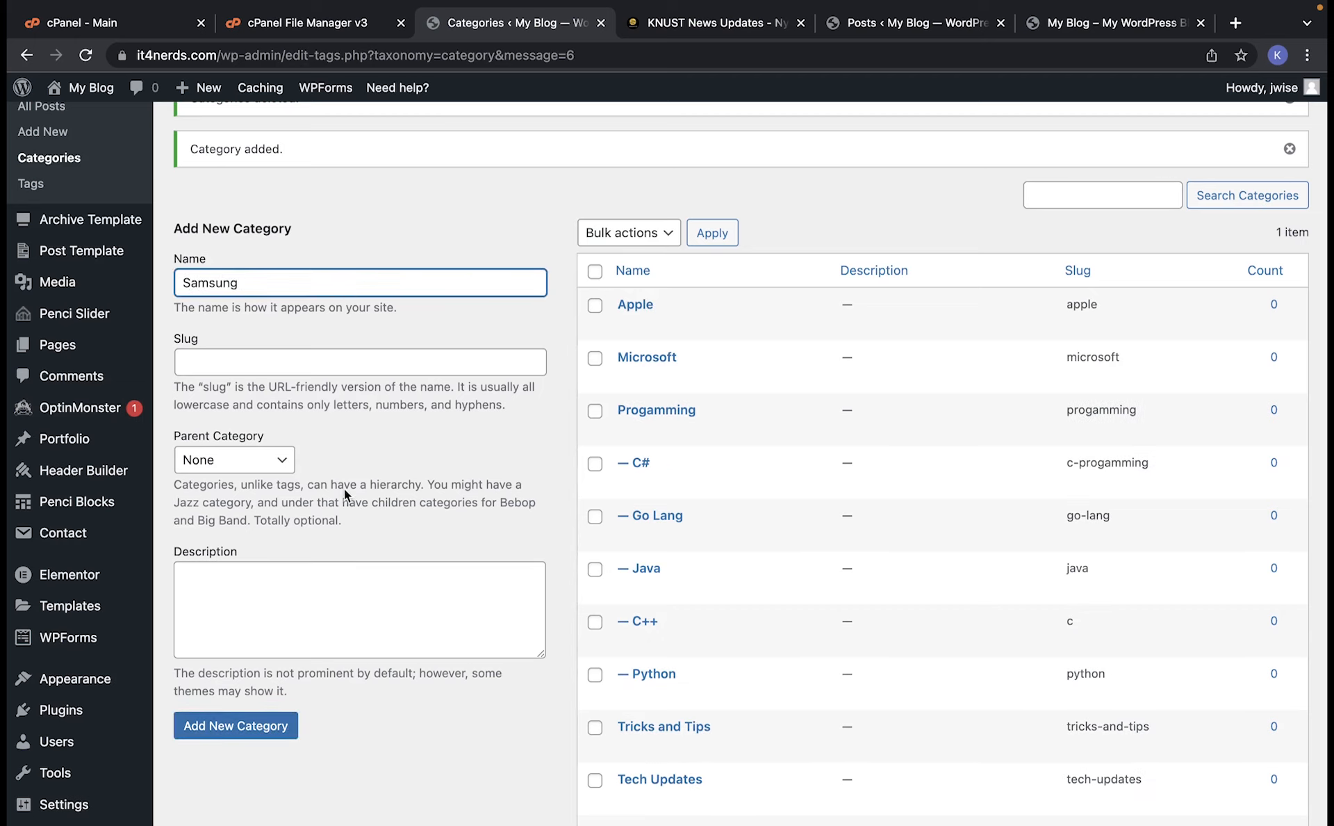
{"action": "left_click", "coordinate": [239, 726]}
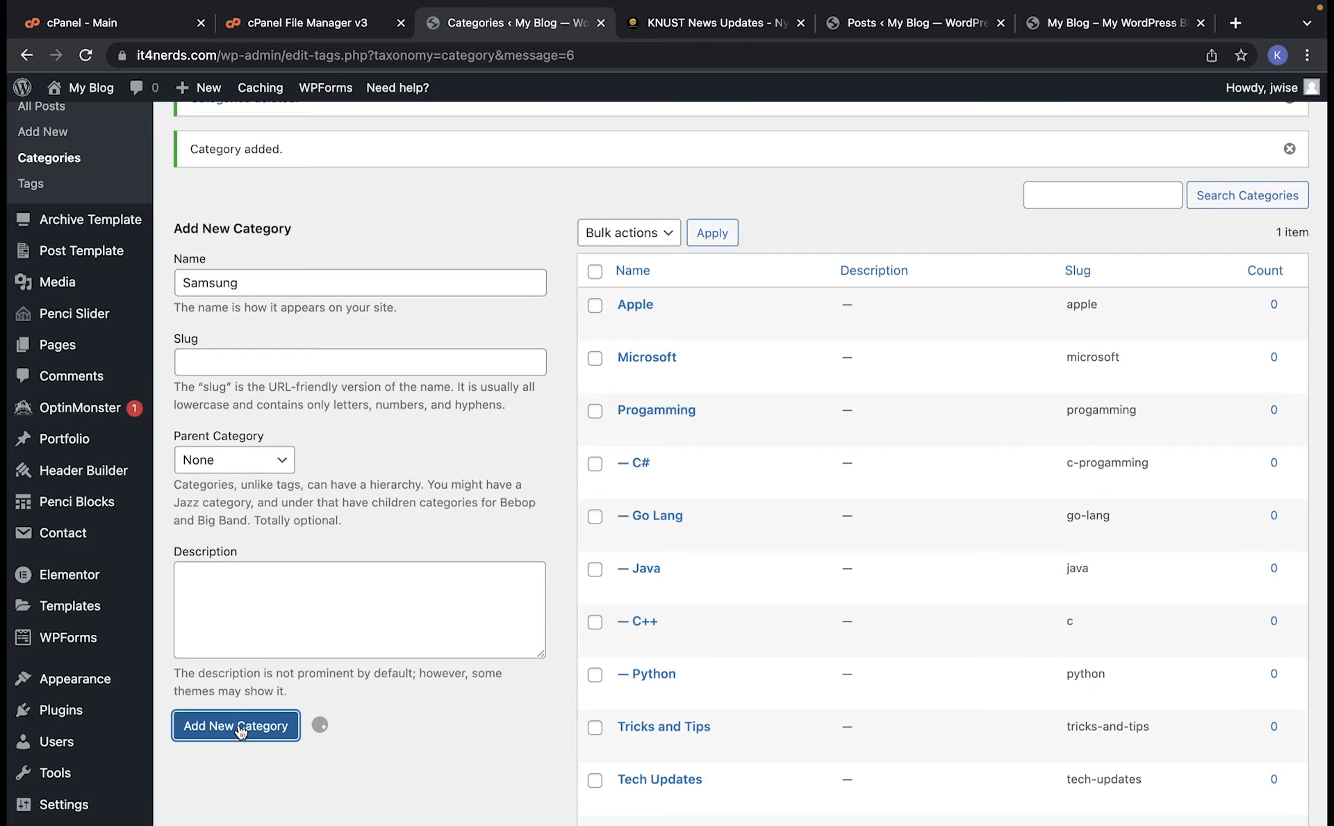
{"action": "scroll", "coordinate": [769, 498], "scroll_direction": "down", "scroll_amount": 4}
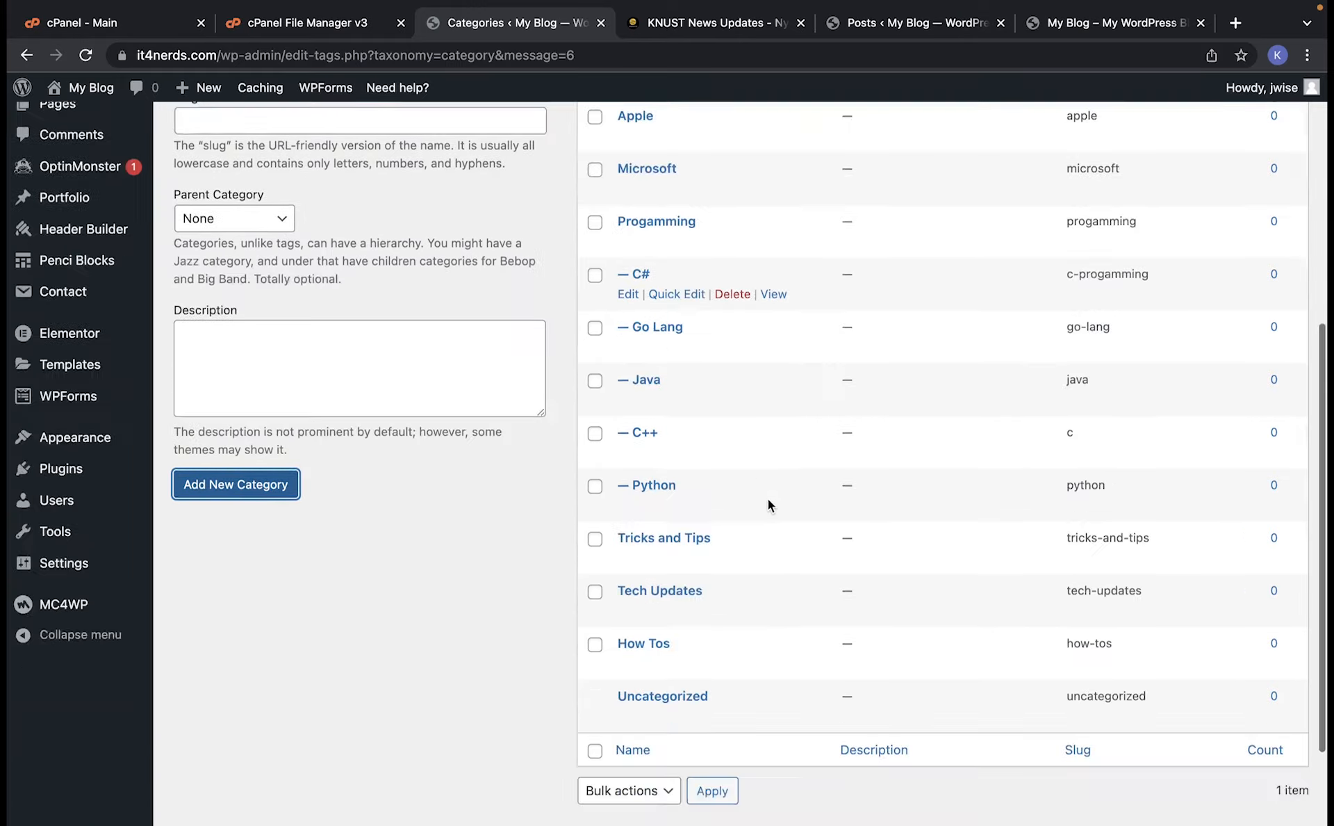
{"action": "scroll", "coordinate": [769, 498], "scroll_direction": "up", "scroll_amount": 4}
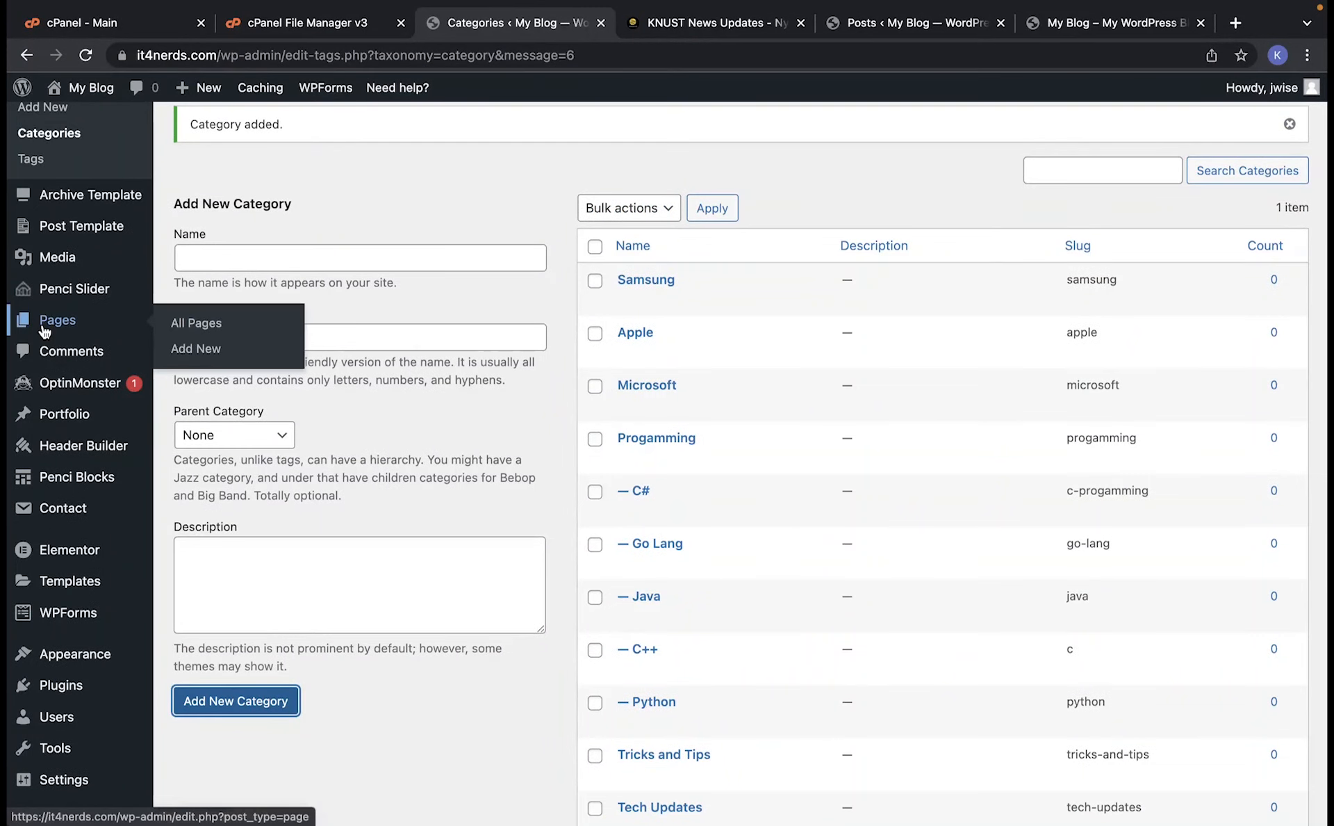
{"action": "scroll", "coordinate": [34, 319], "scroll_direction": "up", "scroll_amount": 4}
{"action": "scroll", "coordinate": [44, 623], "scroll_direction": "down", "scroll_amount": 2}
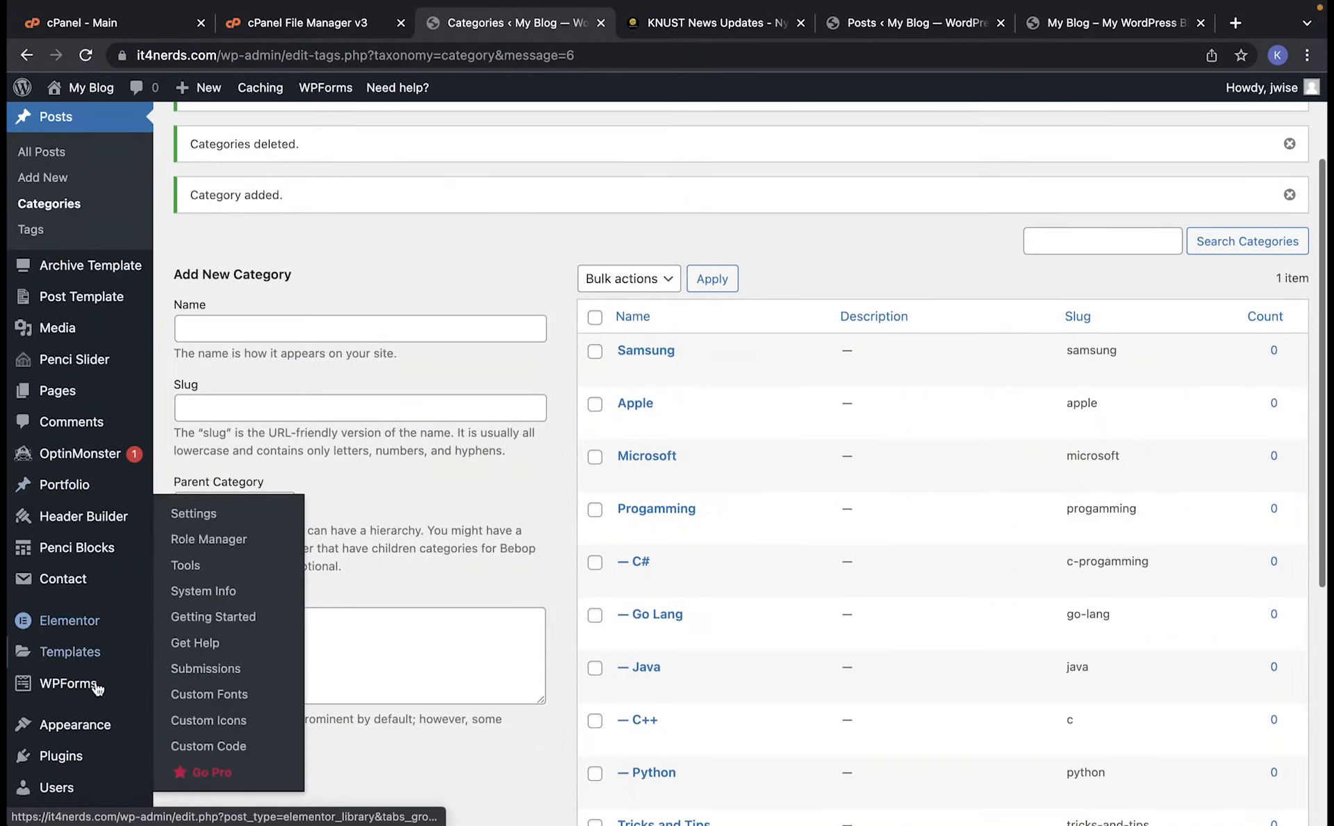
- Open the Menus editor with Menu (Primary Menu) selected for editing
{"action": "mouse_move", "coordinate": [49, 726]}
{"action": "left_click", "coordinate": [216, 652]}
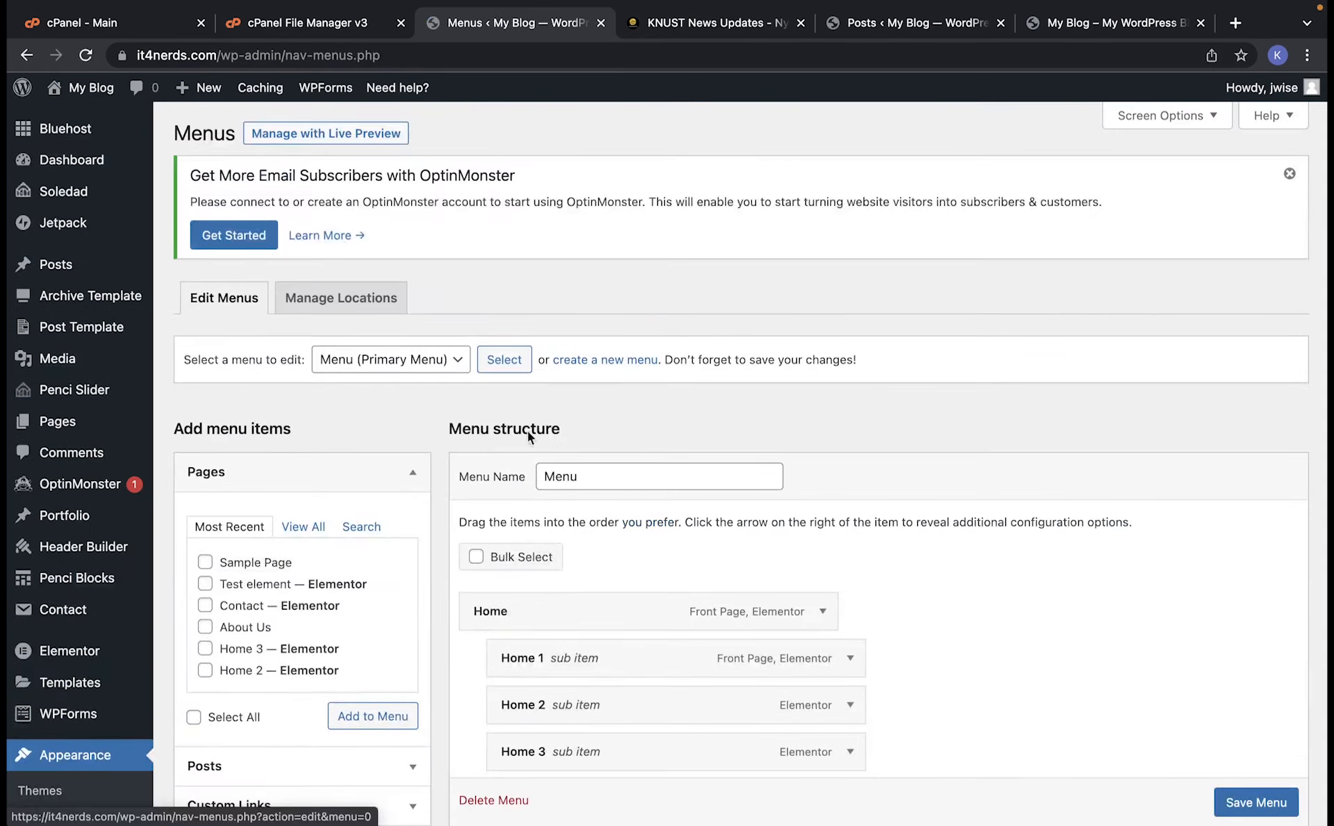
{"action": "scroll", "coordinate": [545, 587], "scroll_direction": "down", "scroll_amount": 3}
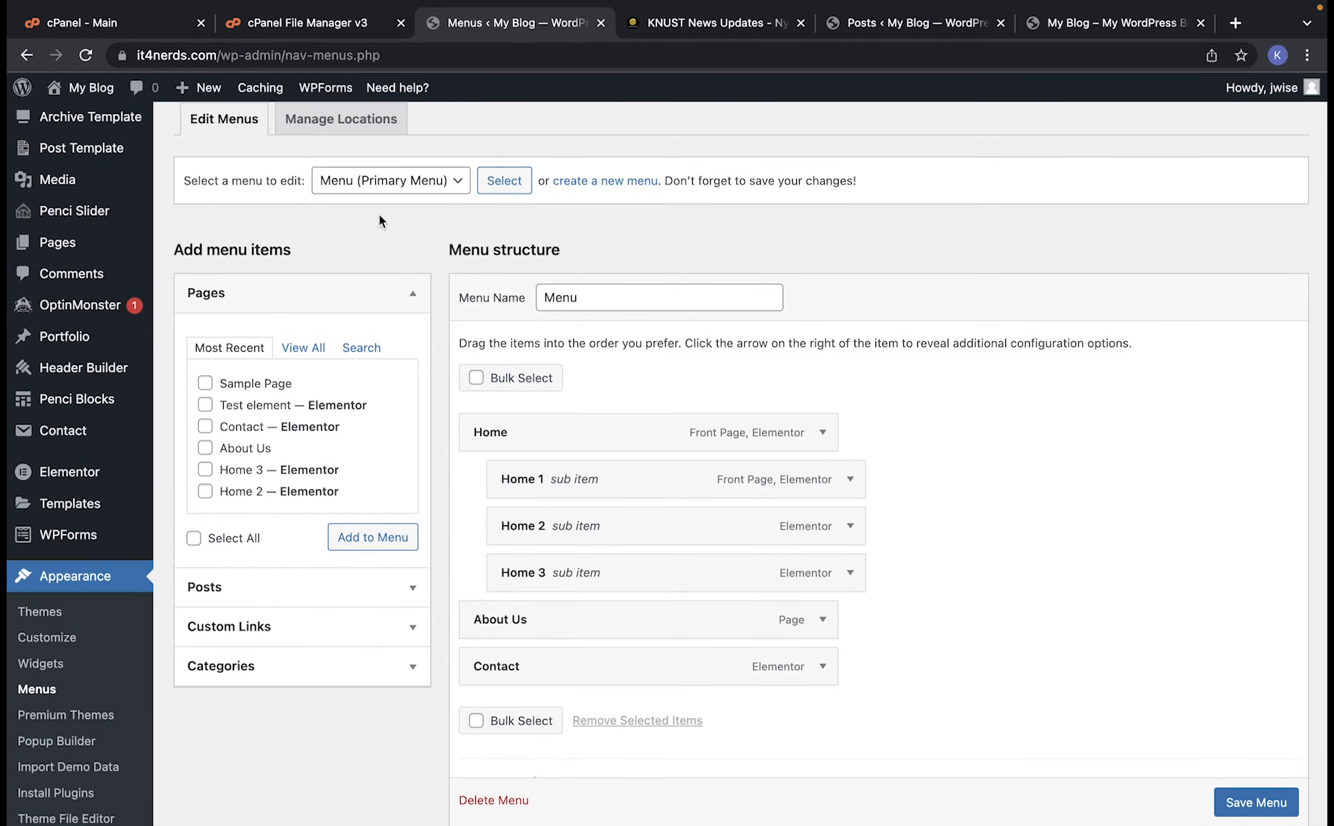
{"action": "left_click", "coordinate": [376, 188]}
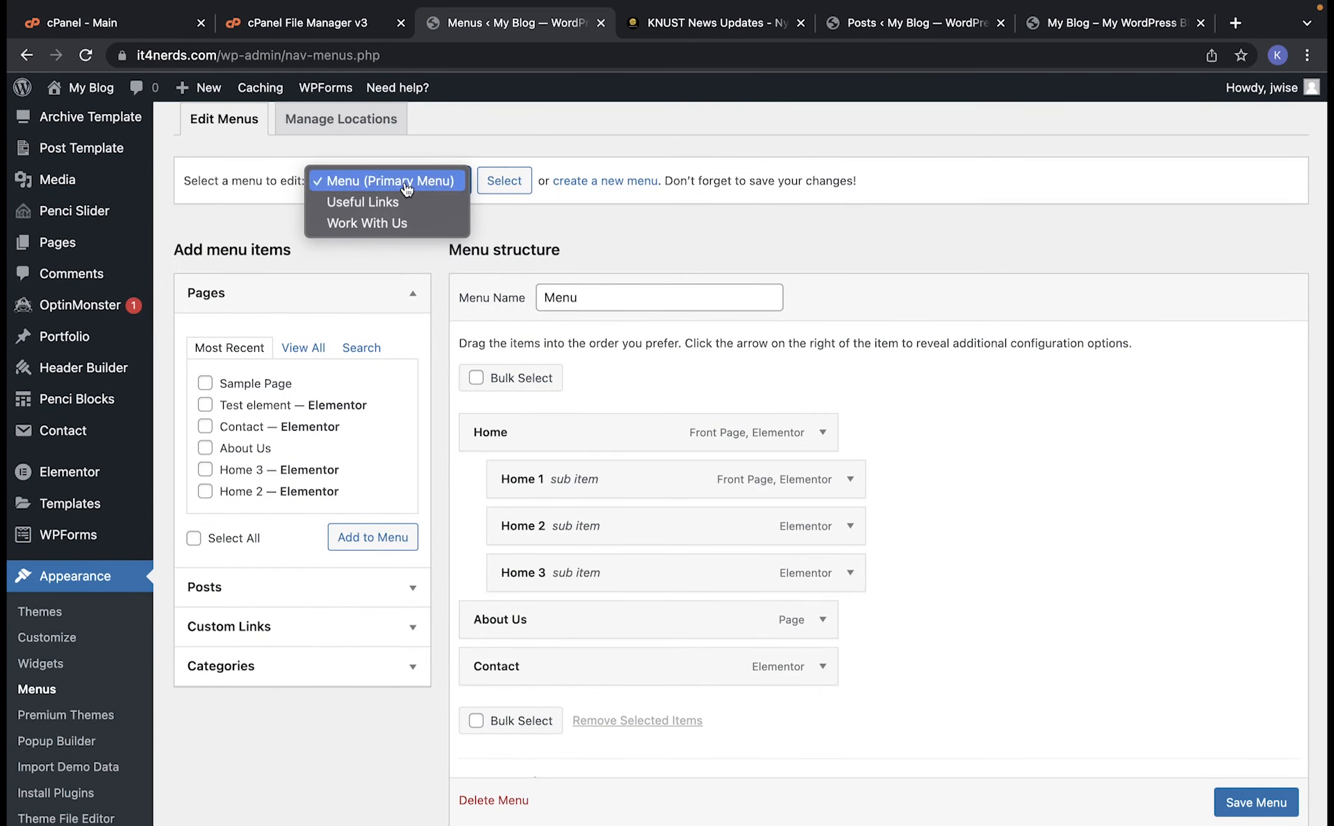
{"action": "left_click", "coordinate": [407, 188]}
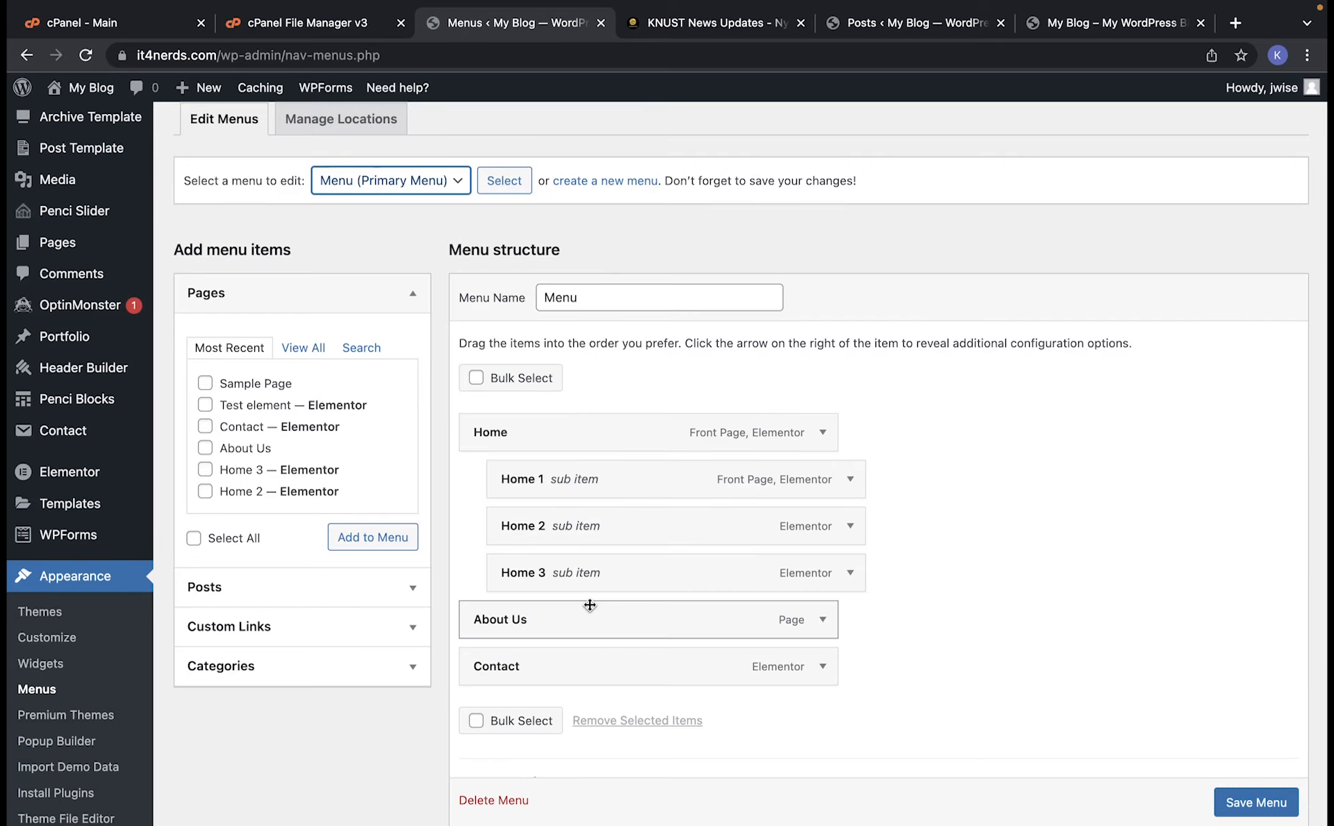
{"action": "scroll", "coordinate": [590, 604], "scroll_direction": "down", "scroll_amount": 3}
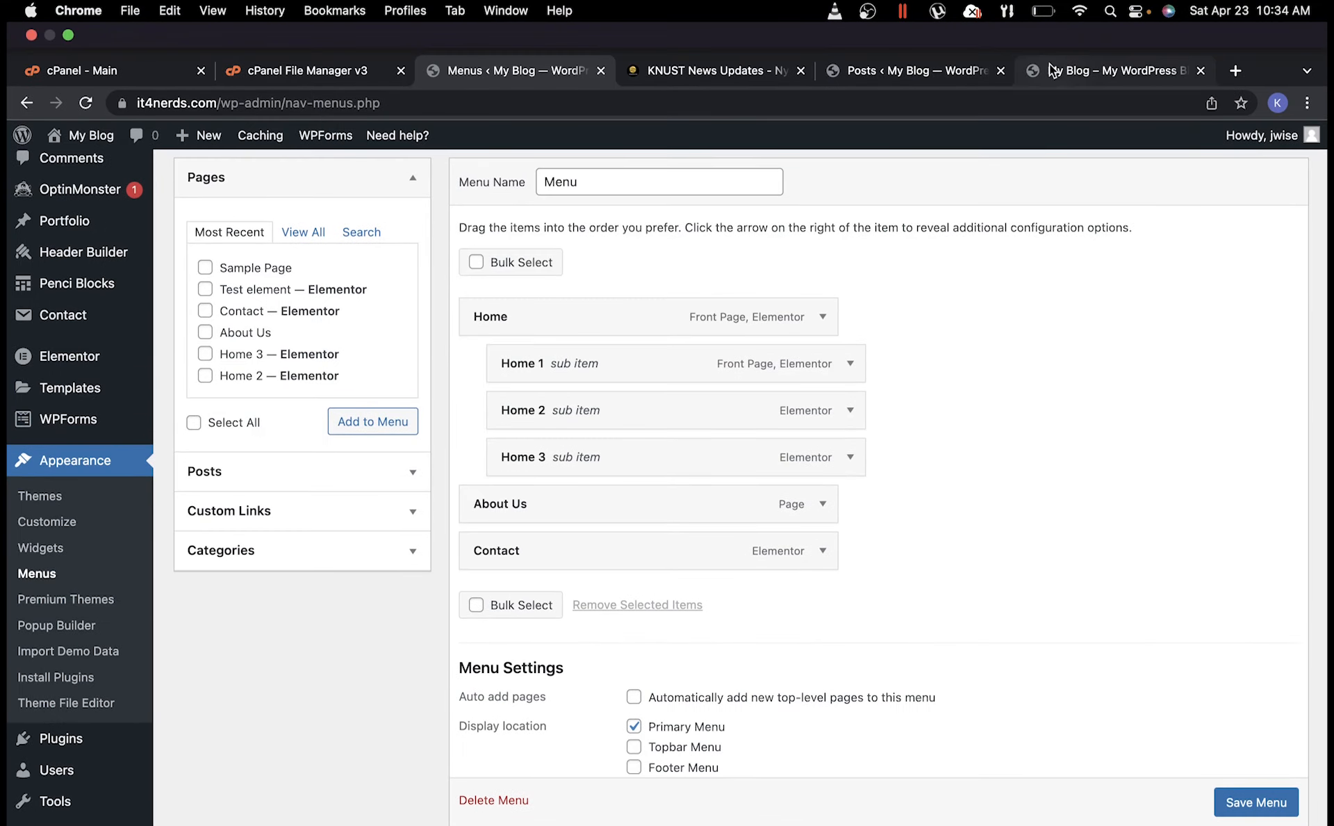
- Check the live site's front page, placing its tab beside the Menus tab, then go back to the Menus tab
{"action": "left_click", "coordinate": [926, 75]}
{"action": "left_click", "coordinate": [1063, 72]}
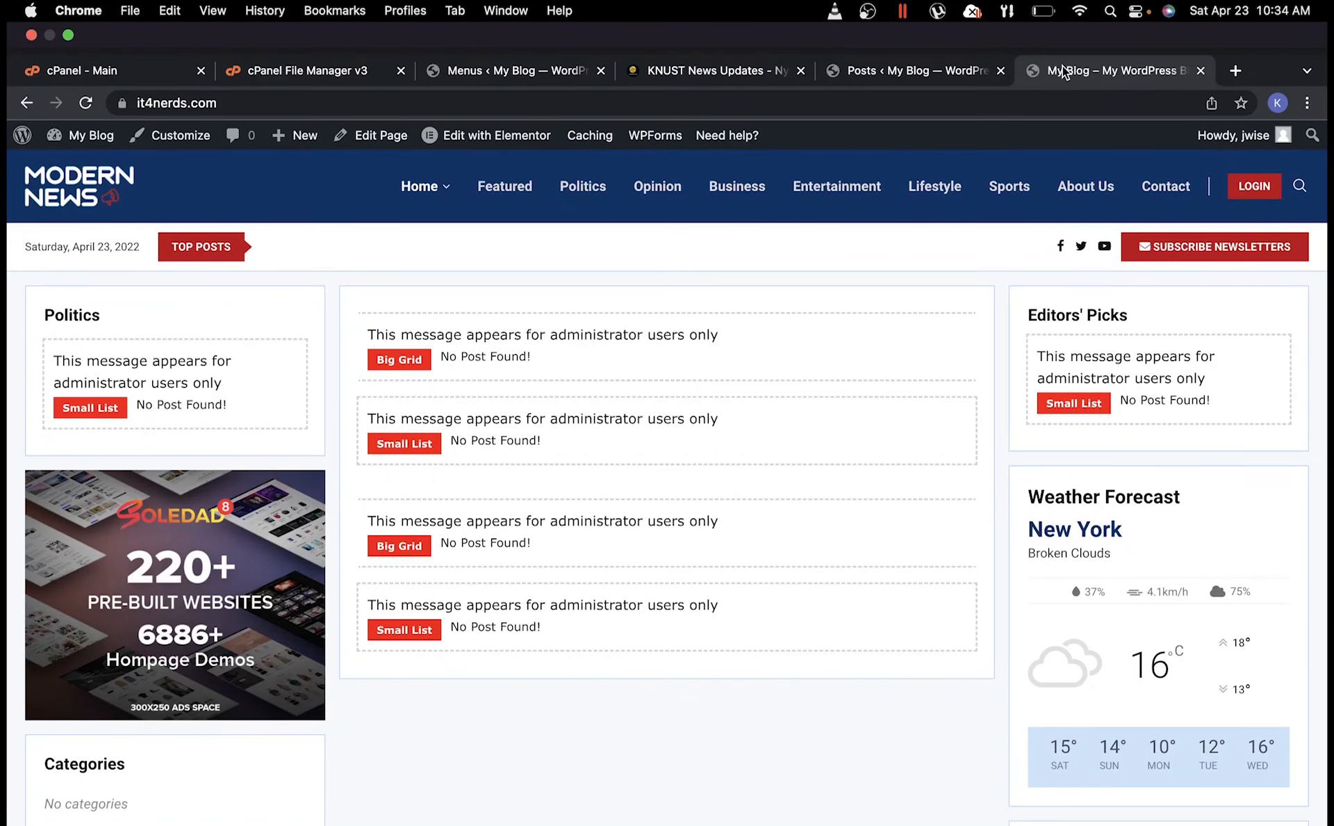
{"action": "left_click_drag", "start_coordinate": [1063, 71], "coordinate": [657, 72]}
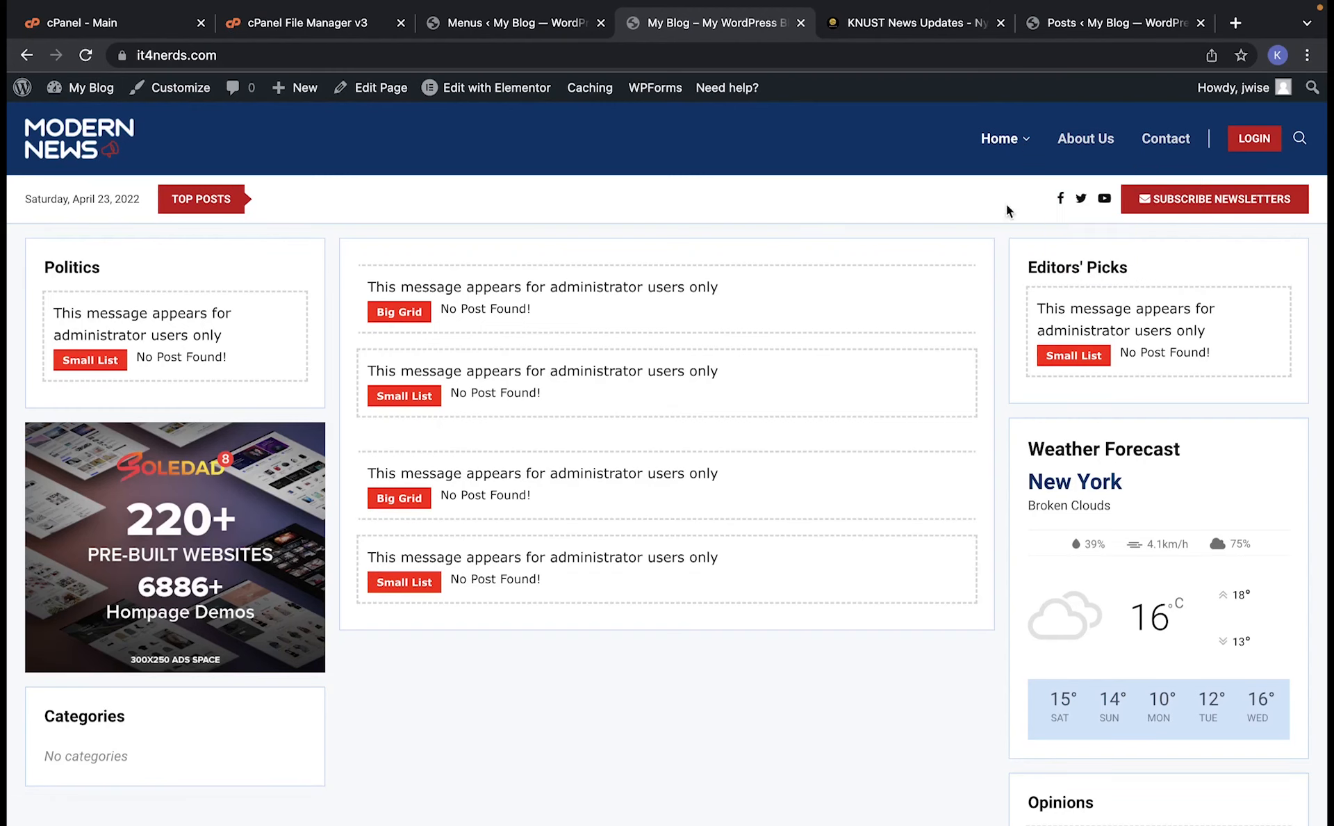
{"action": "left_click", "coordinate": [546, 28]}
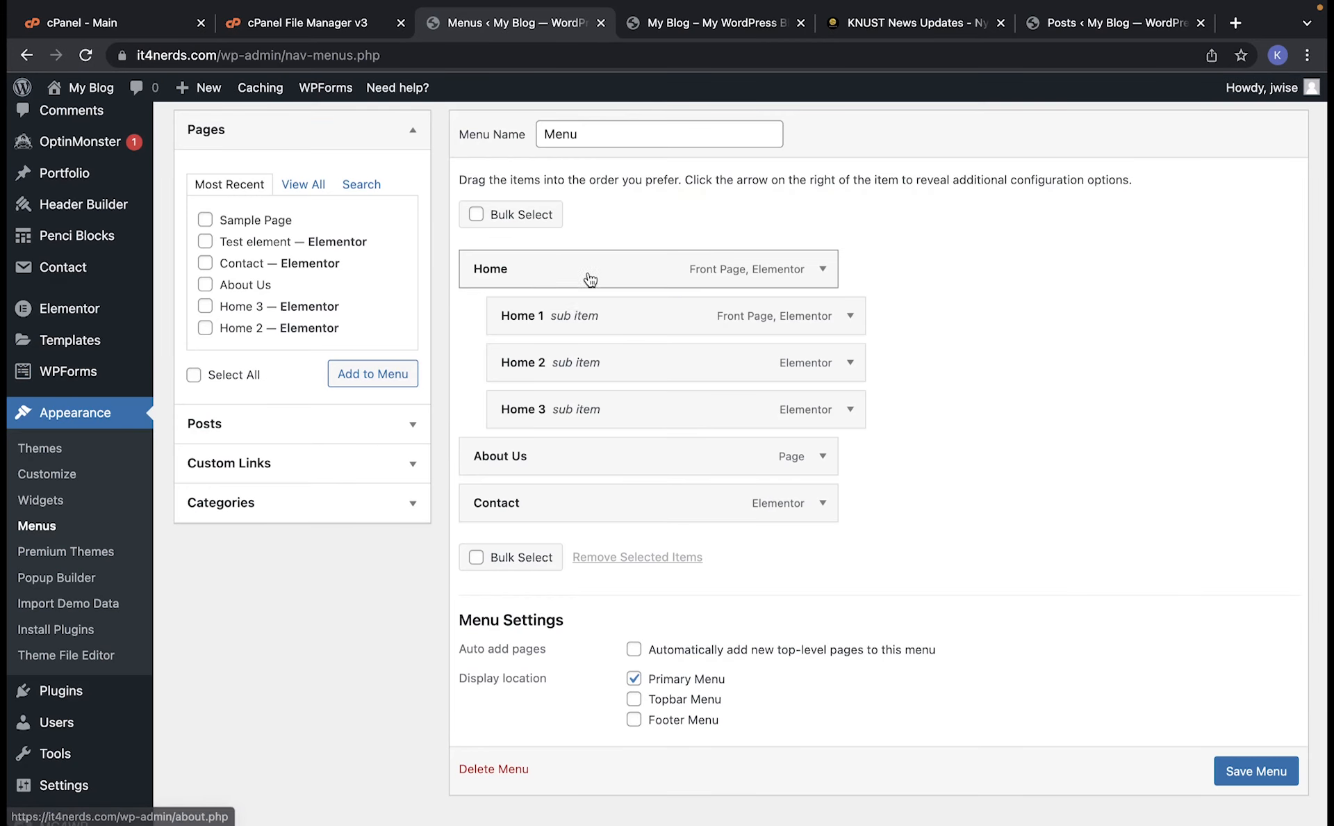
- Remove the Home, Home 1 and Home 2 items from the primary menu
{"action": "left_click", "coordinate": [823, 272]}
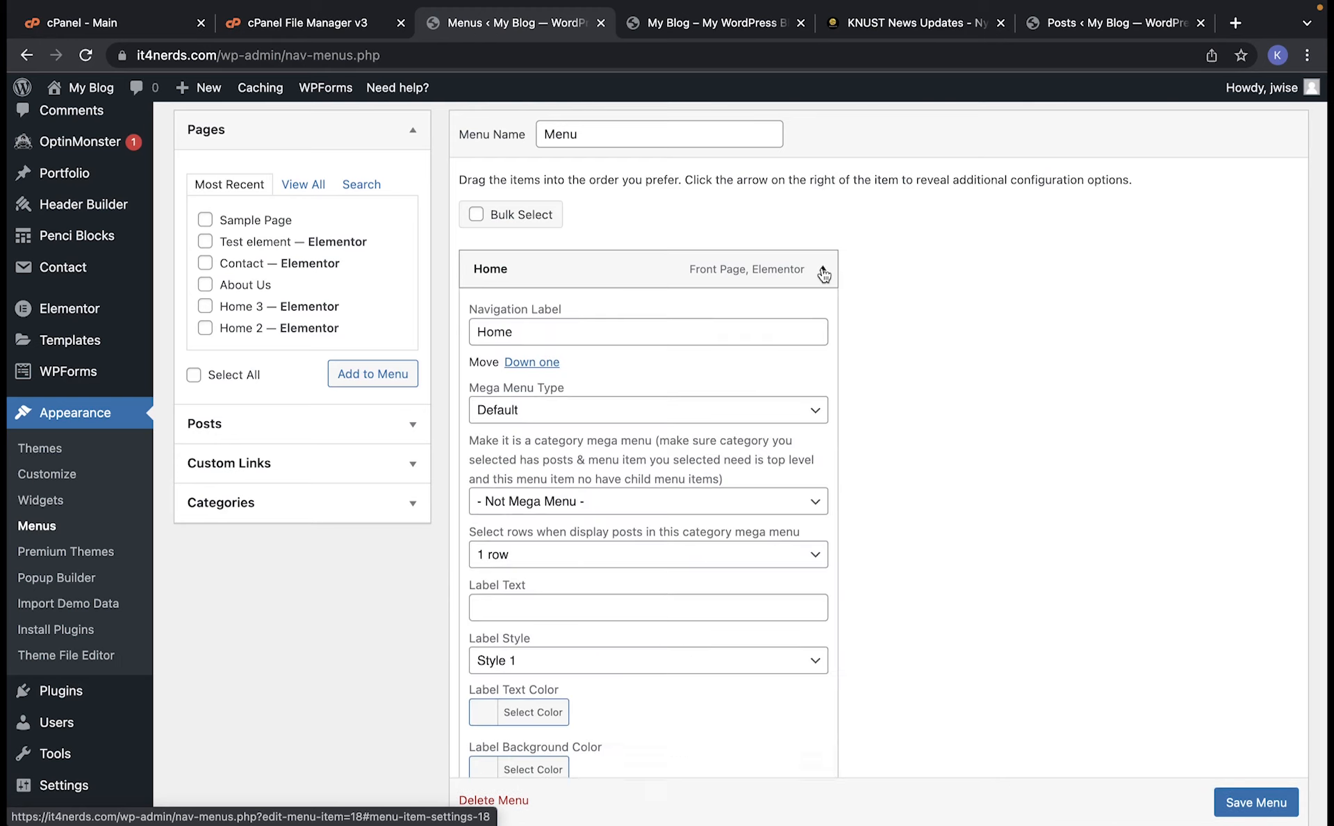
{"action": "scroll", "coordinate": [683, 522], "scroll_direction": "down", "scroll_amount": 7}
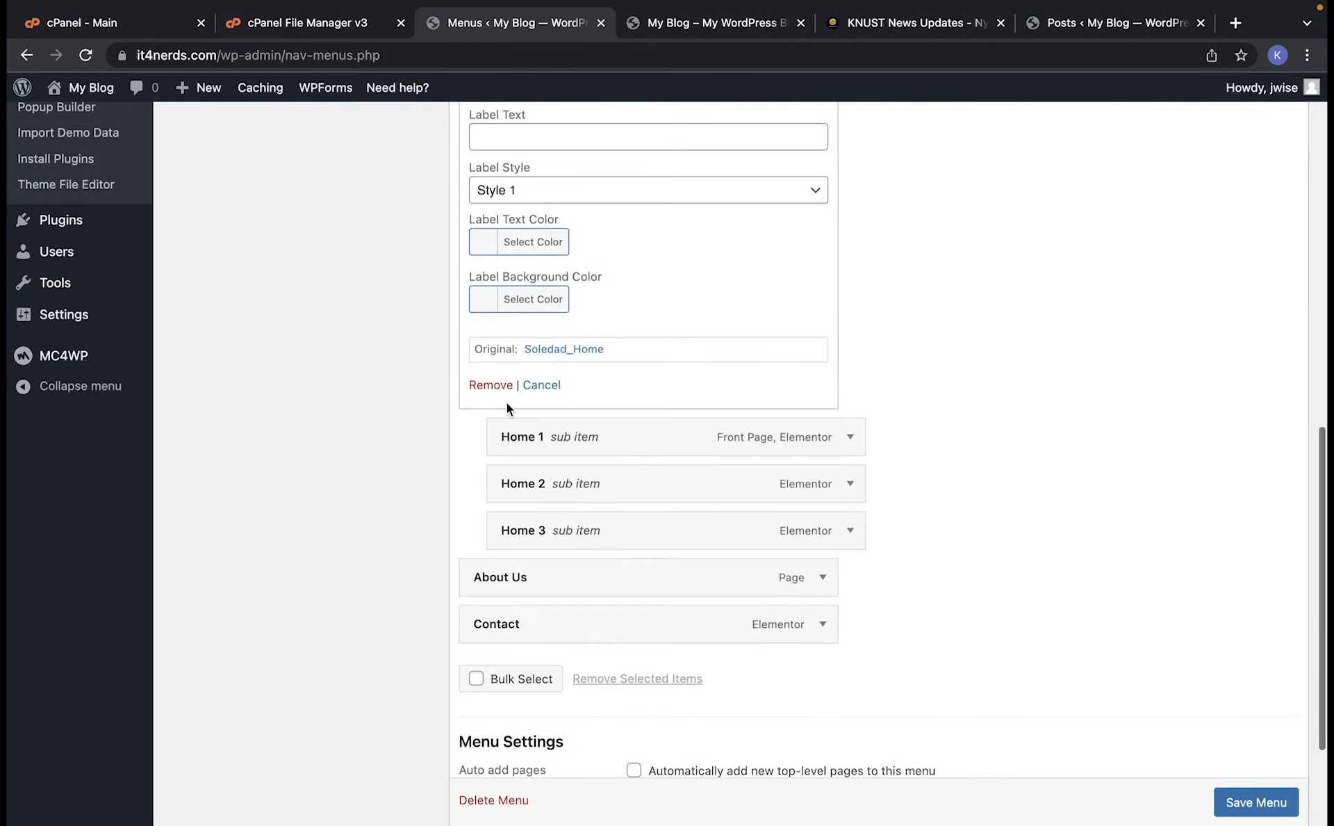
{"action": "left_click", "coordinate": [492, 385]}
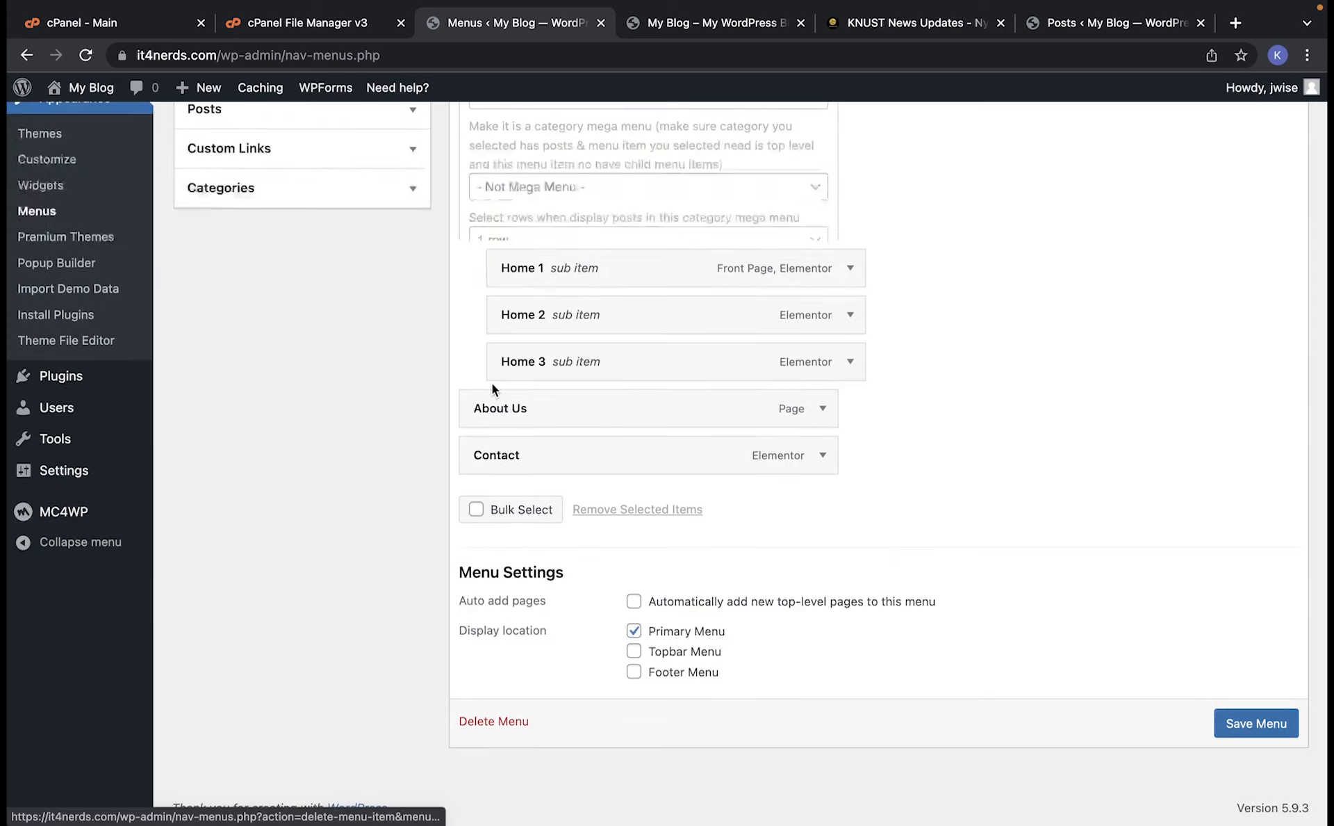
{"action": "left_click", "coordinate": [823, 210]}
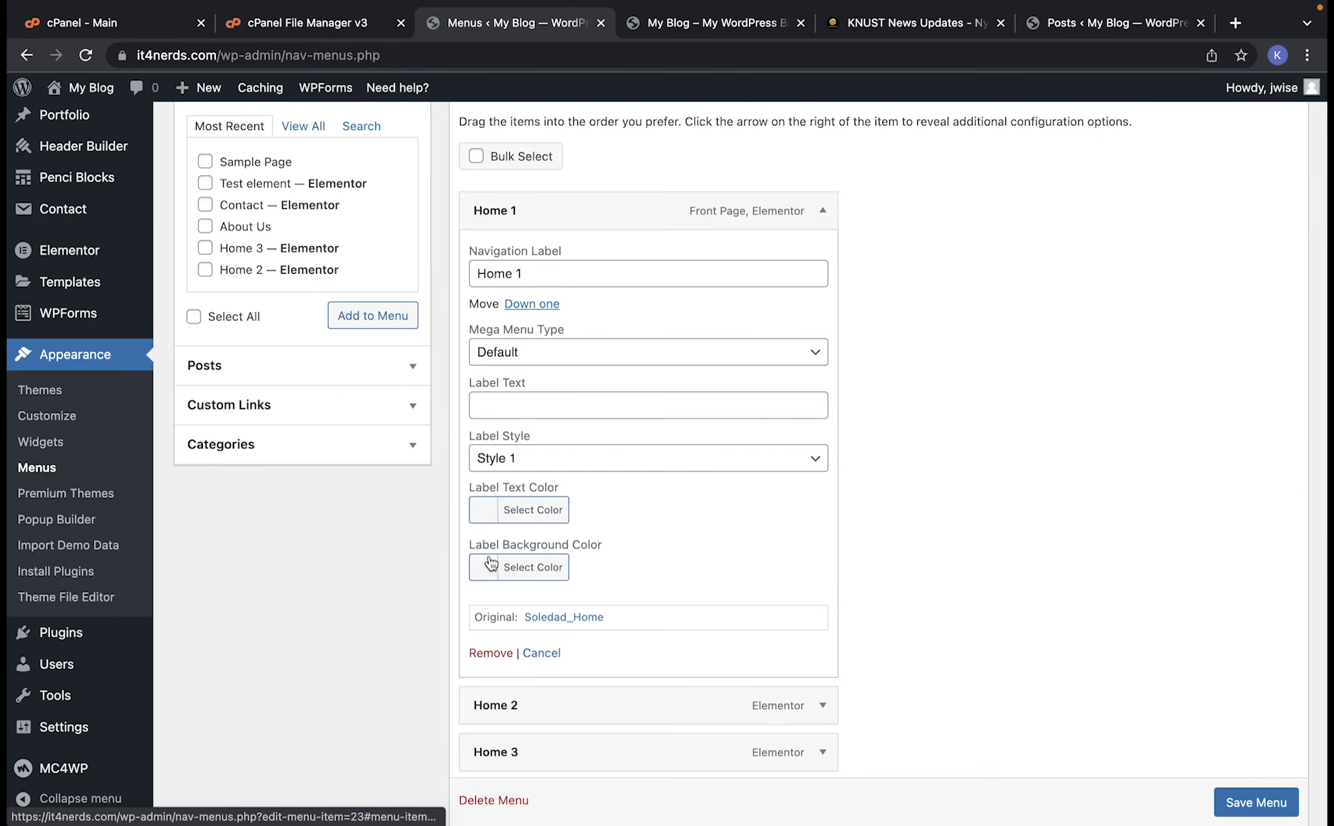
{"action": "left_click", "coordinate": [490, 654]}
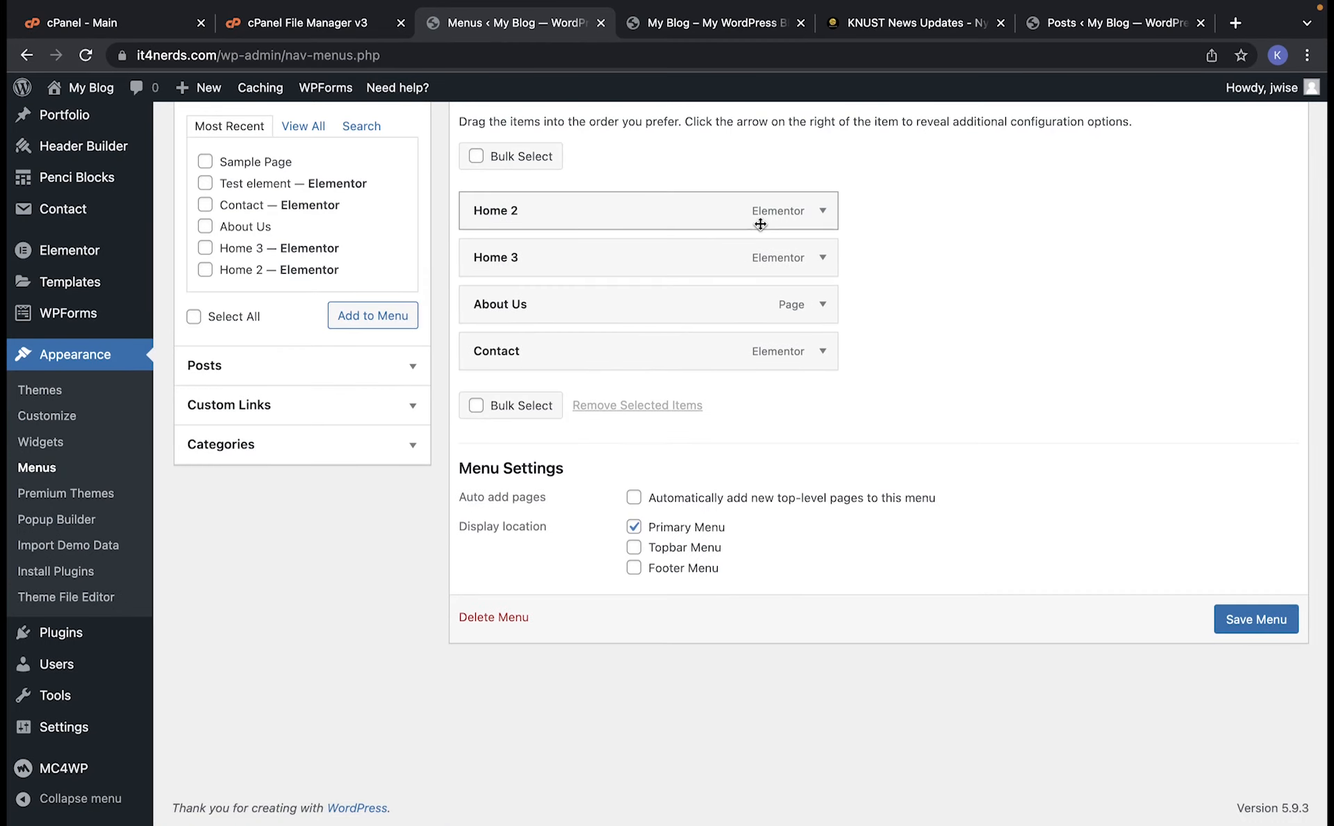
{"action": "left_click", "coordinate": [823, 211]}
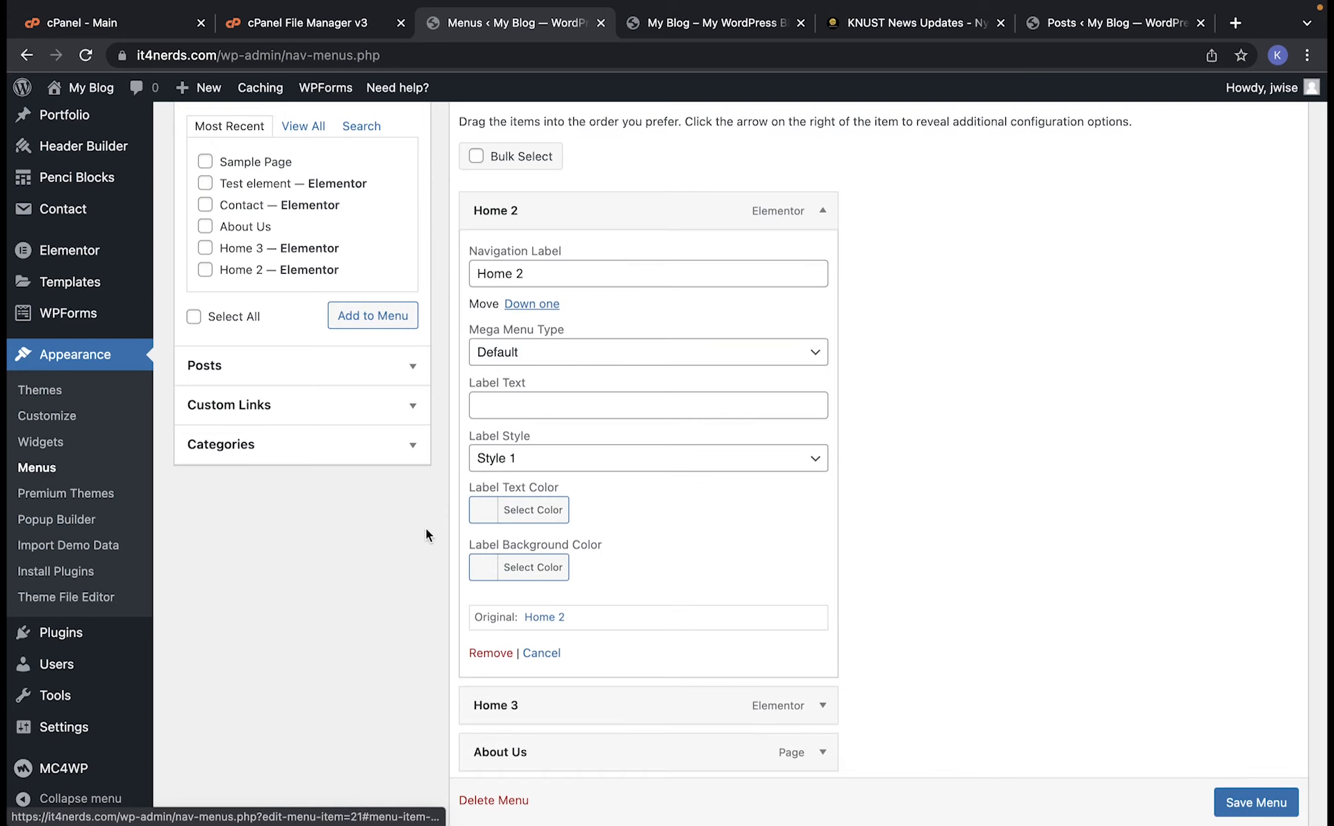
{"action": "scroll", "coordinate": [427, 531], "scroll_direction": "down", "scroll_amount": 2}
{"action": "left_click", "coordinate": [502, 454]}
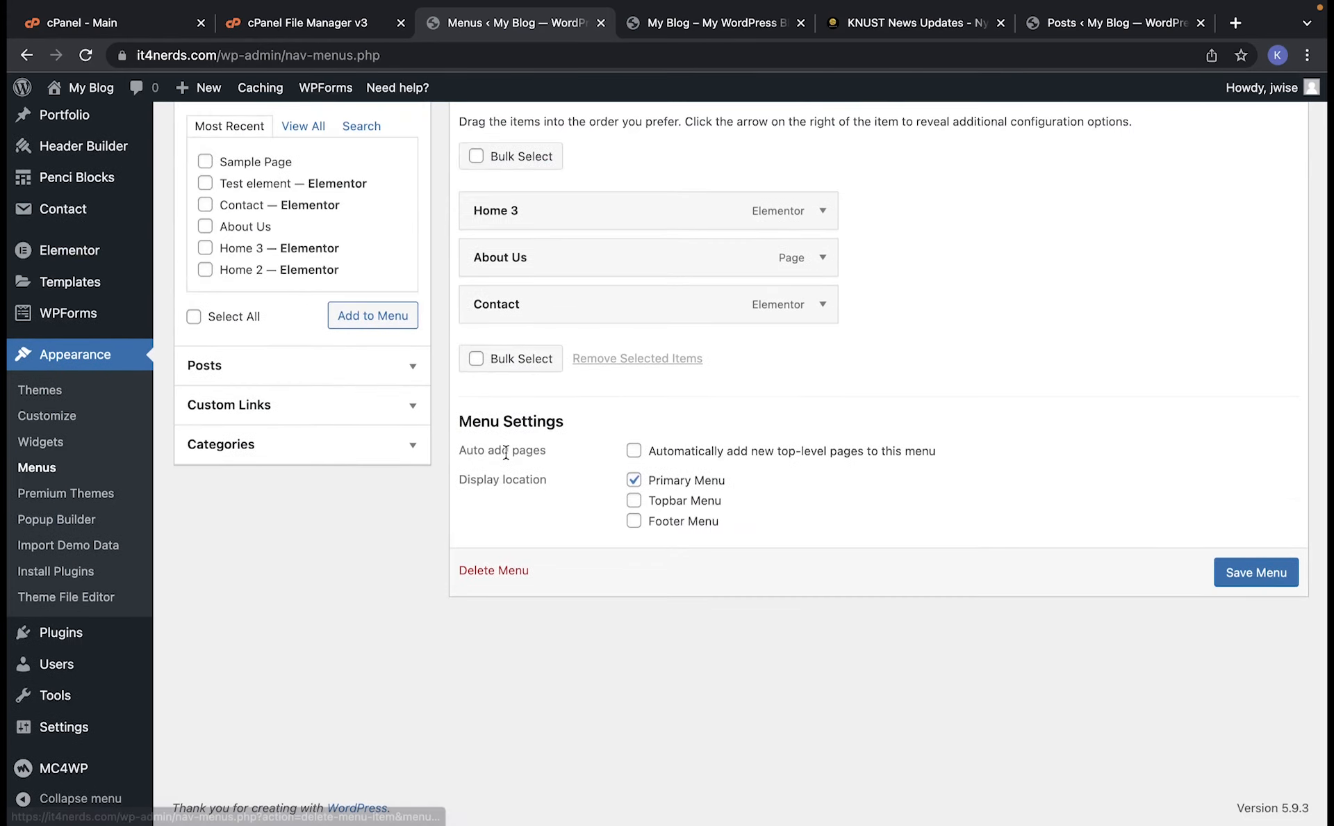
- Remove the remaining Home 3, About Us and Contact items, leaving the menu empty
{"action": "left_click", "coordinate": [823, 210]}
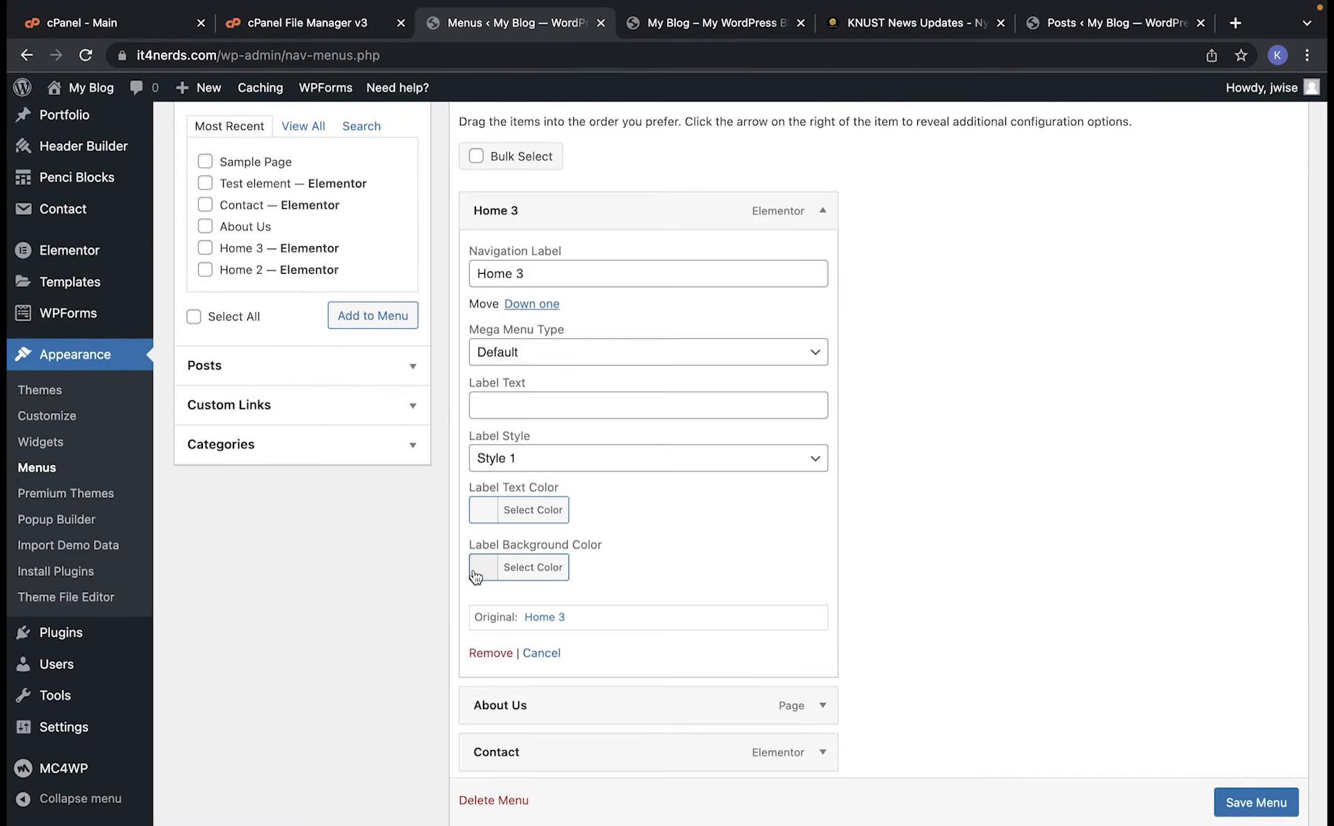
{"action": "left_click", "coordinate": [490, 654]}
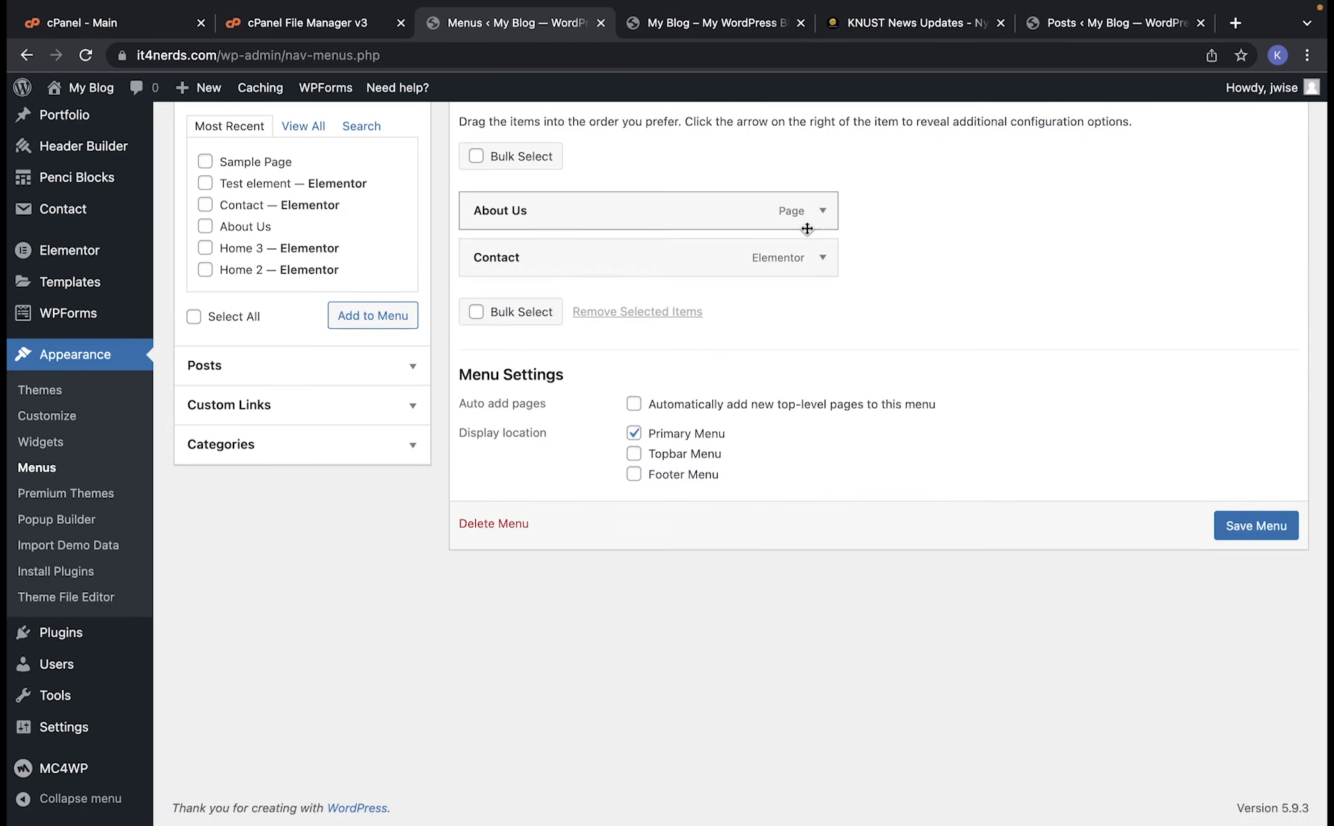
{"action": "left_click", "coordinate": [823, 210]}
{"action": "scroll", "coordinate": [558, 587], "scroll_direction": "down", "scroll_amount": 3}
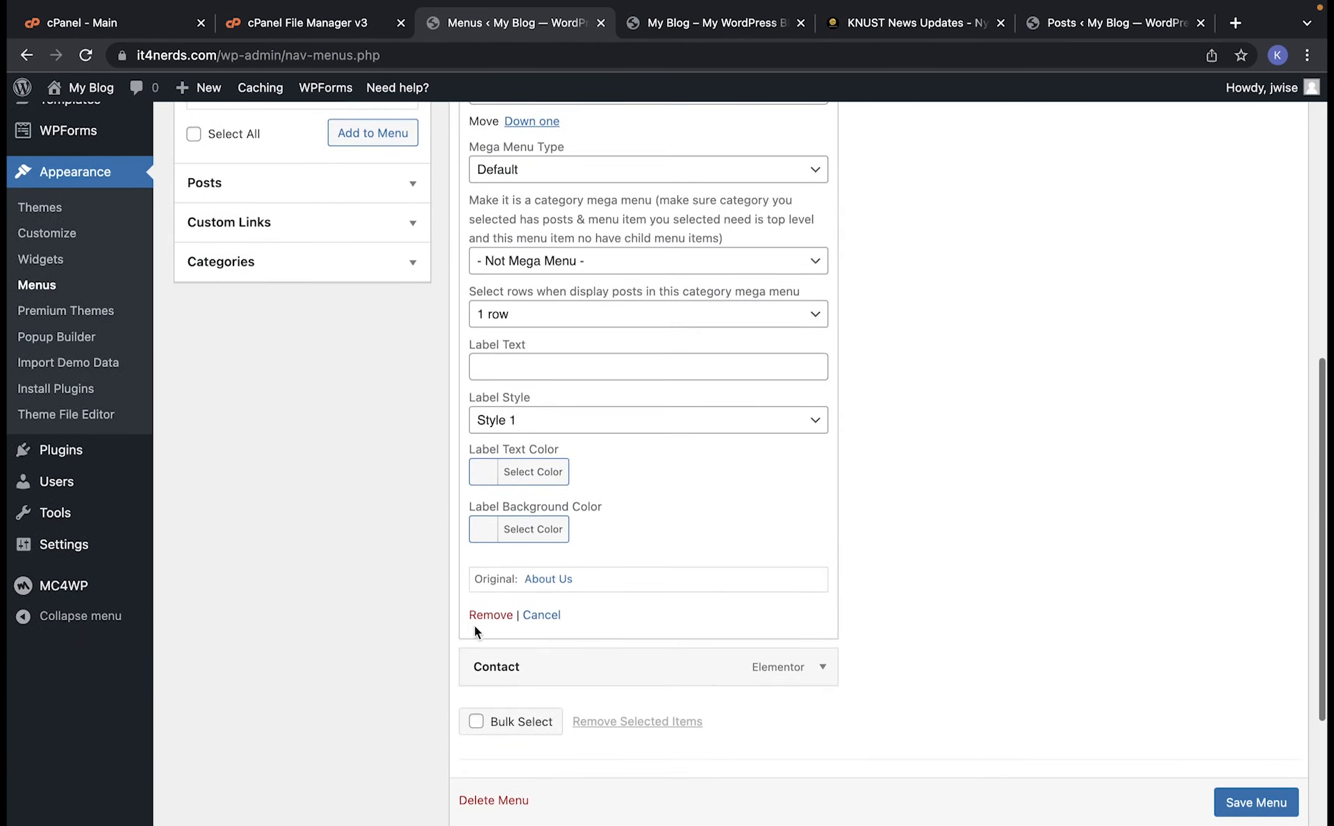
{"action": "left_click", "coordinate": [480, 618]}
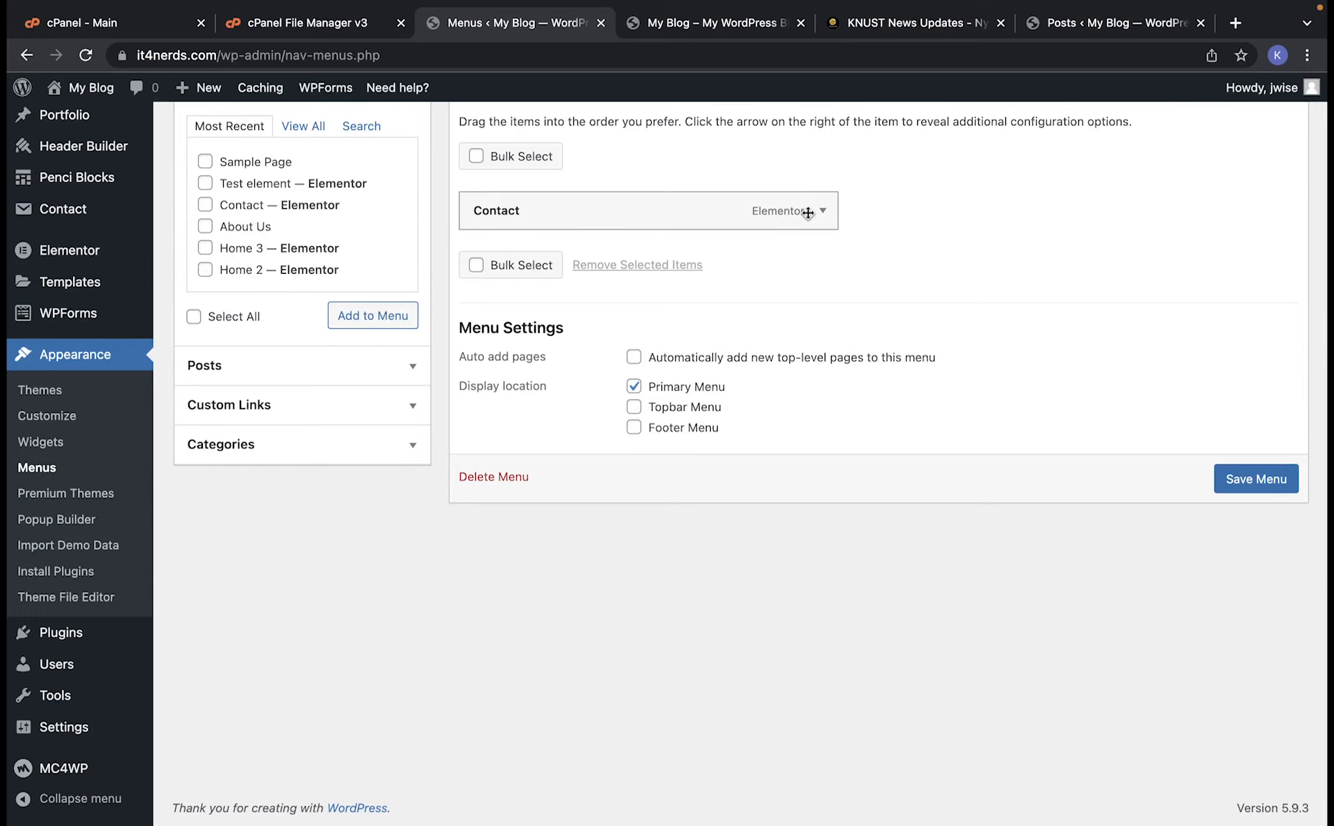
{"action": "left_click", "coordinate": [833, 212]}
{"action": "scroll", "coordinate": [487, 528], "scroll_direction": "down", "scroll_amount": 4}
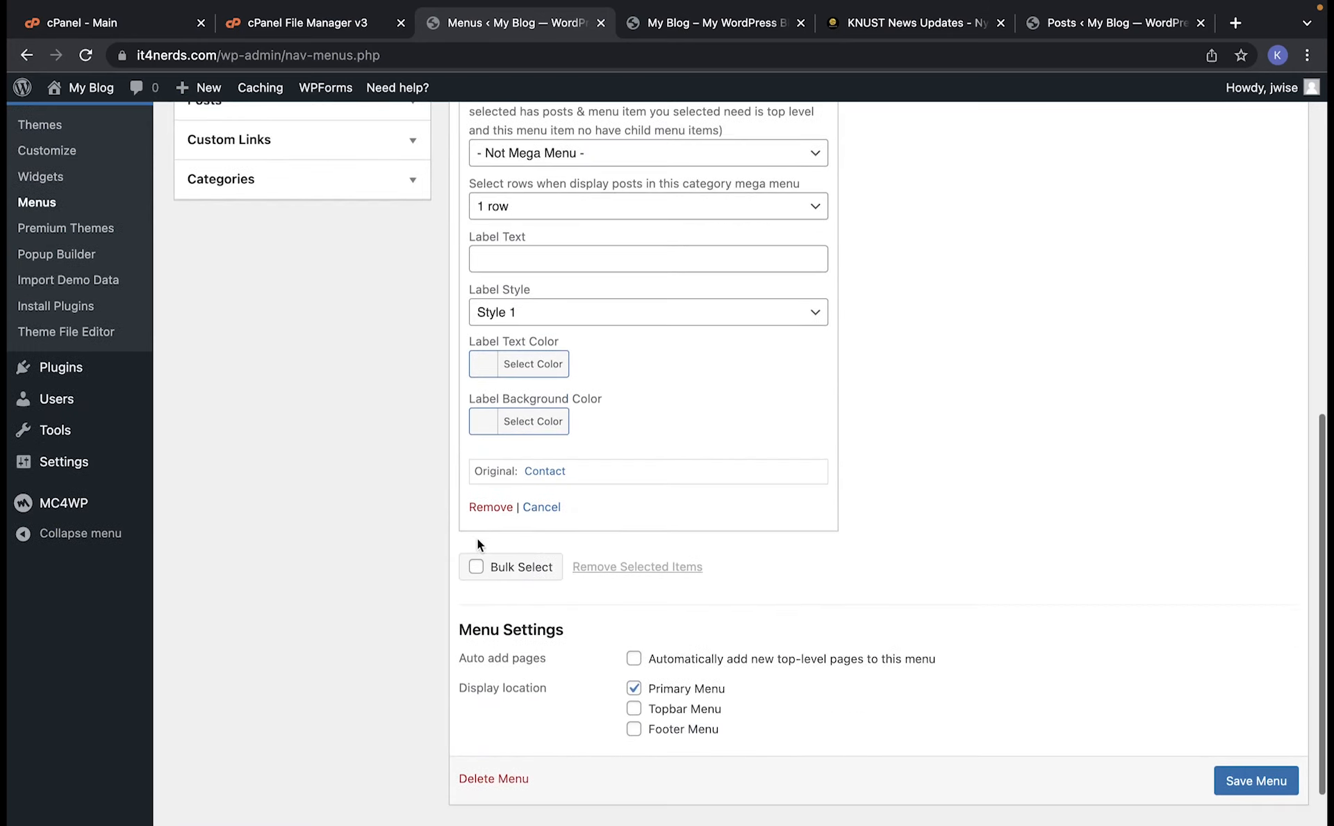
{"action": "left_click", "coordinate": [495, 507]}
{"action": "scroll", "coordinate": [495, 508], "scroll_direction": "up", "scroll_amount": 4}
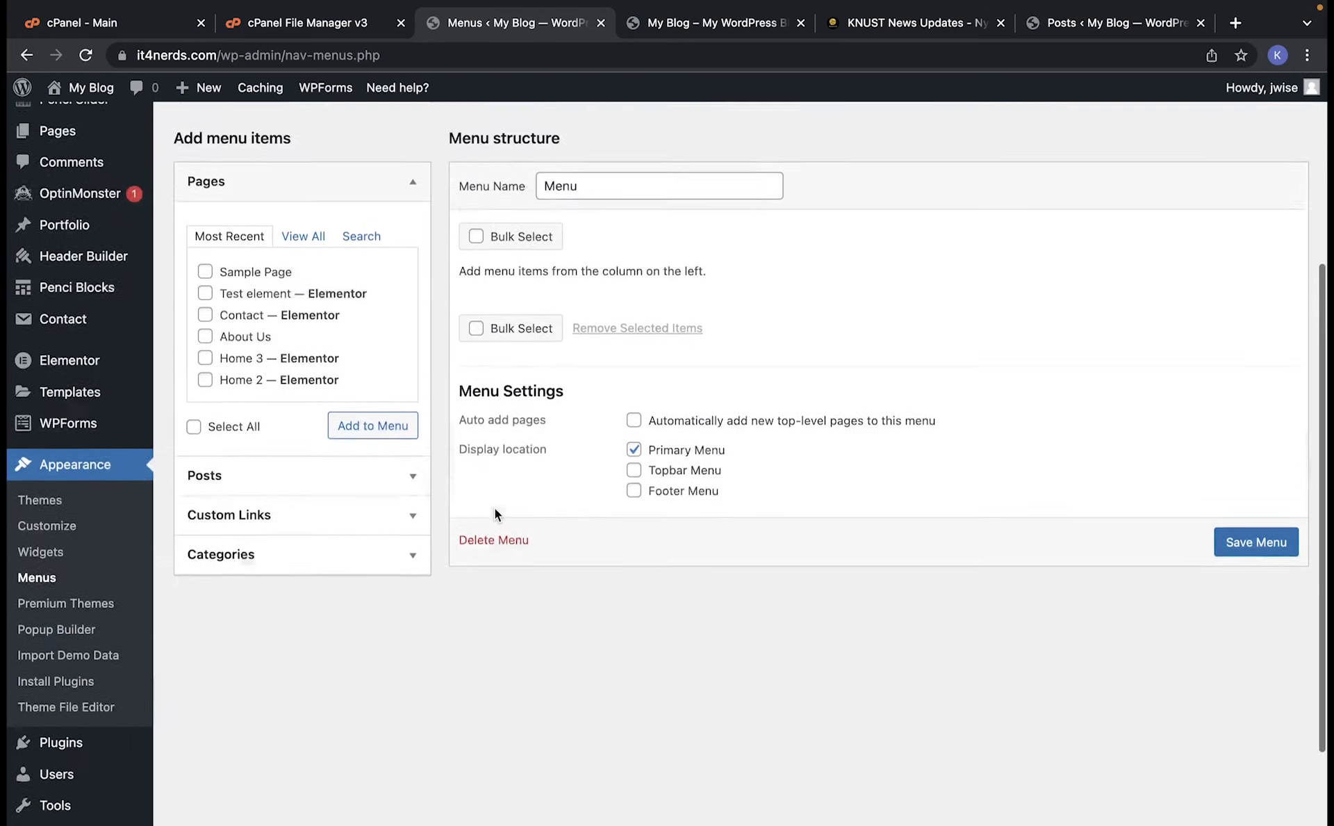
- Look at the Nyansapor Media reference site and reload its home page
{"action": "left_click", "coordinate": [904, 22]}
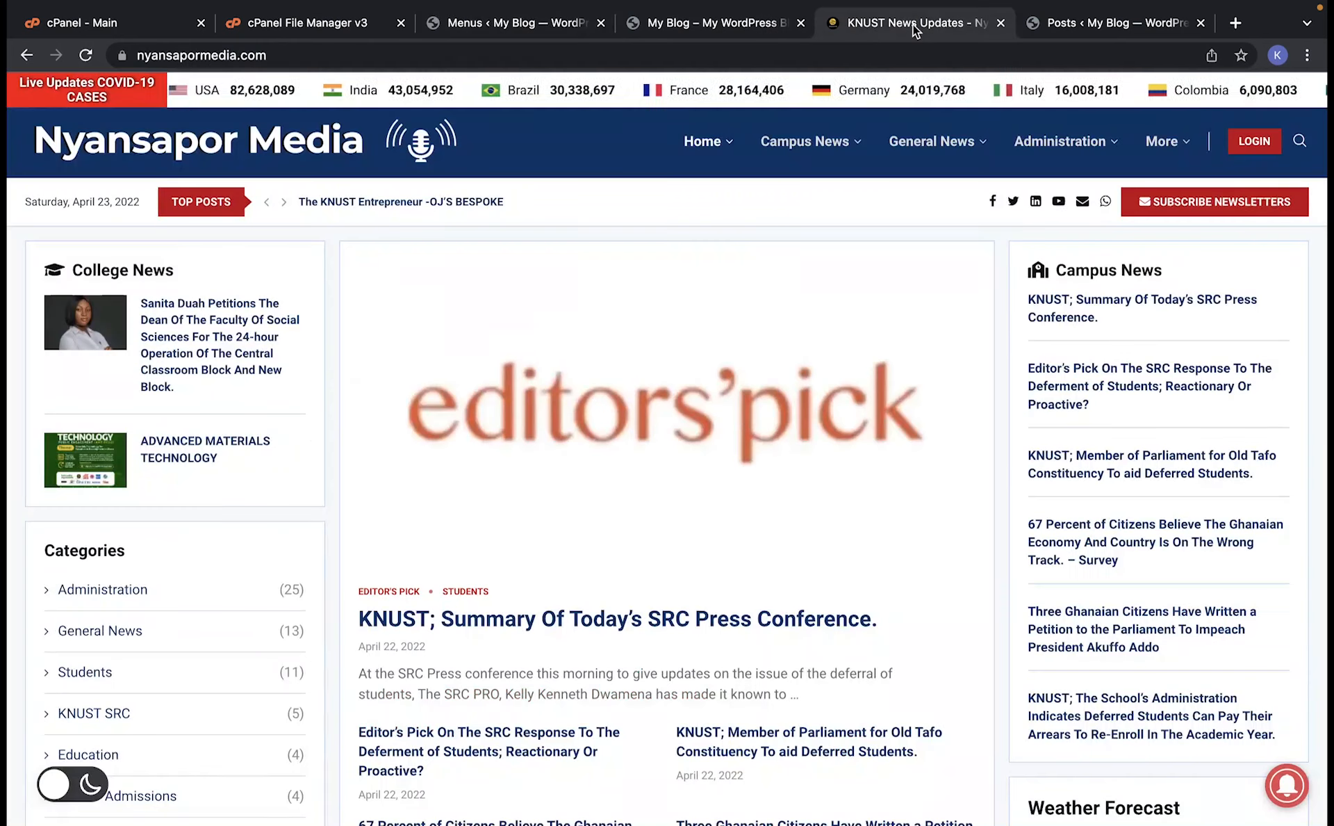
{"action": "mouse_move", "coordinate": [705, 143]}
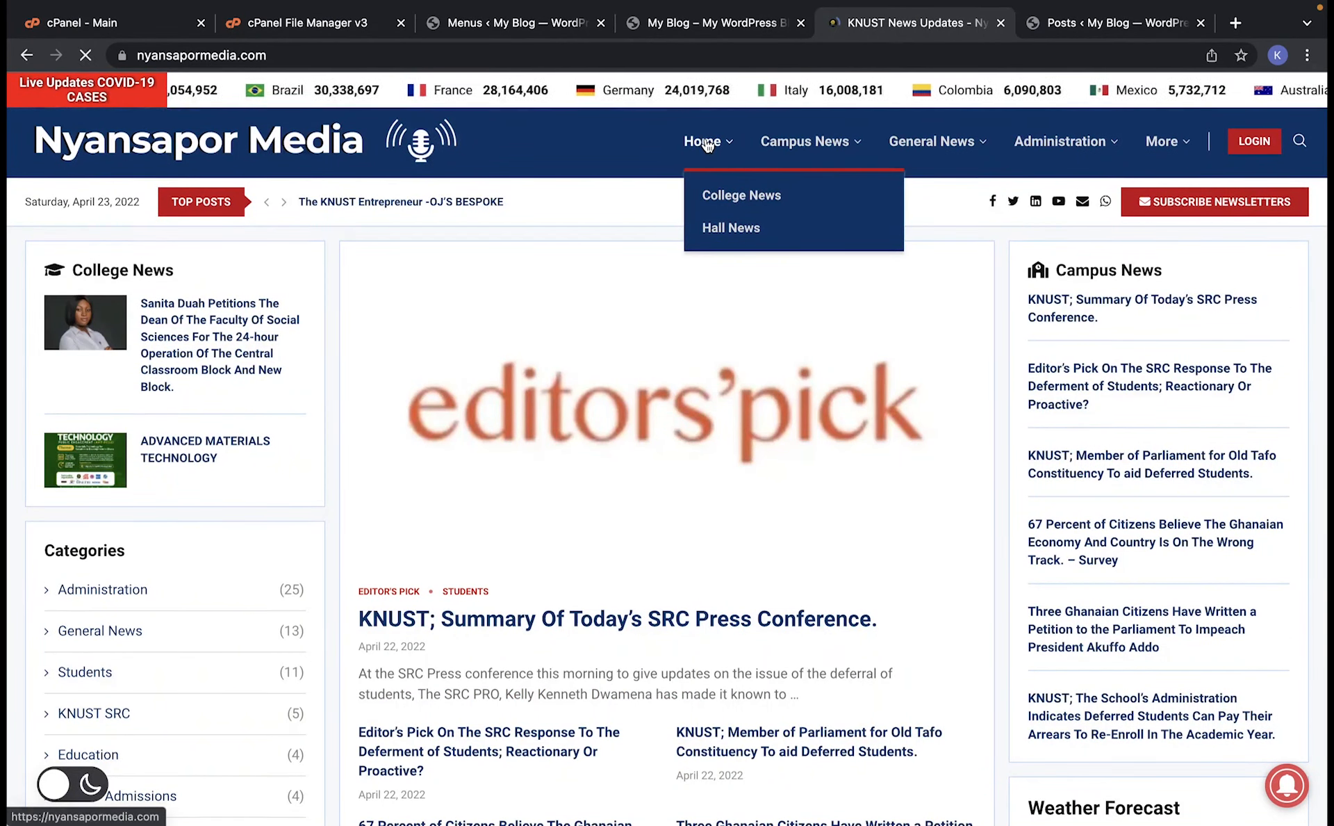
{"action": "left_click", "coordinate": [706, 142]}
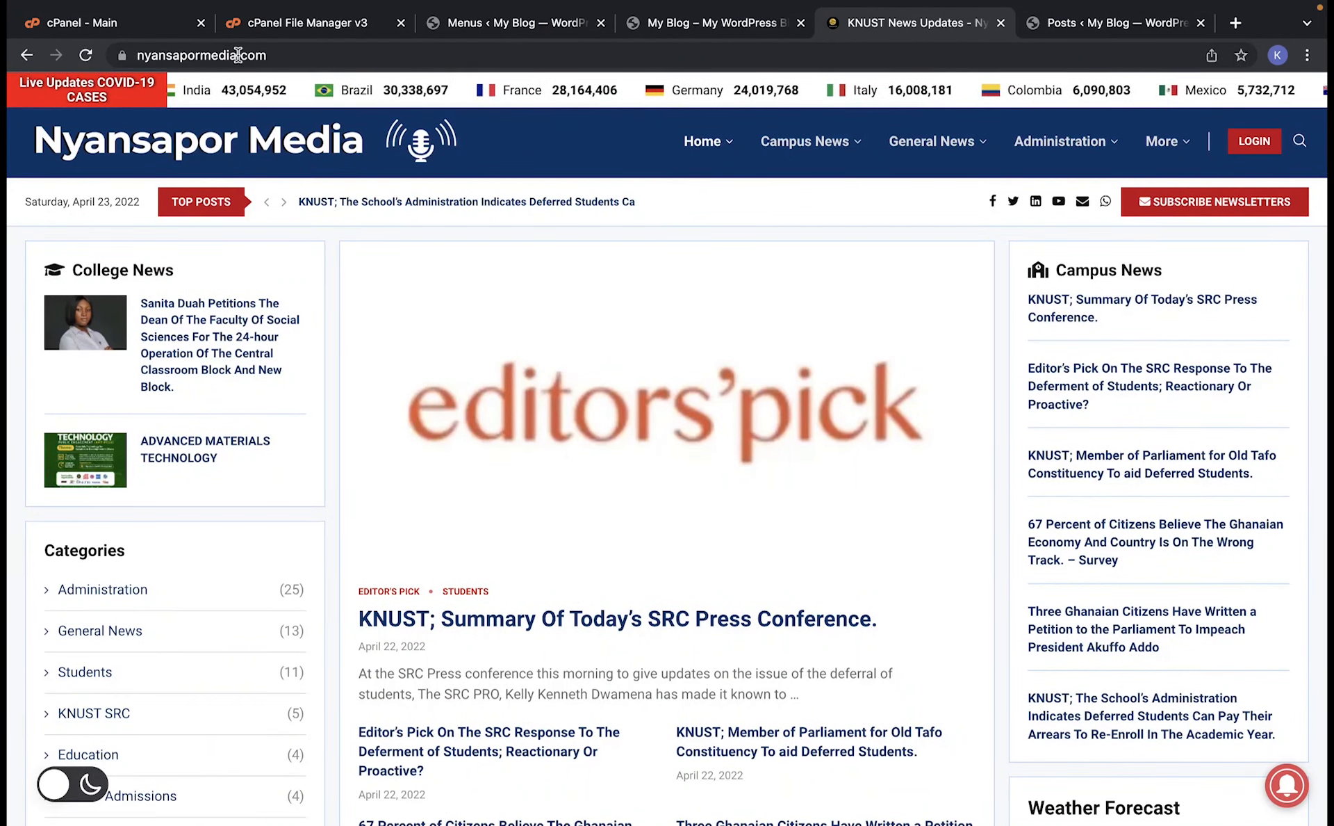
{"action": "left_click", "coordinate": [300, 27]}
- Back in the menu editor, expand the Custom Links panel and select its URL field
{"action": "left_click", "coordinate": [478, 21]}
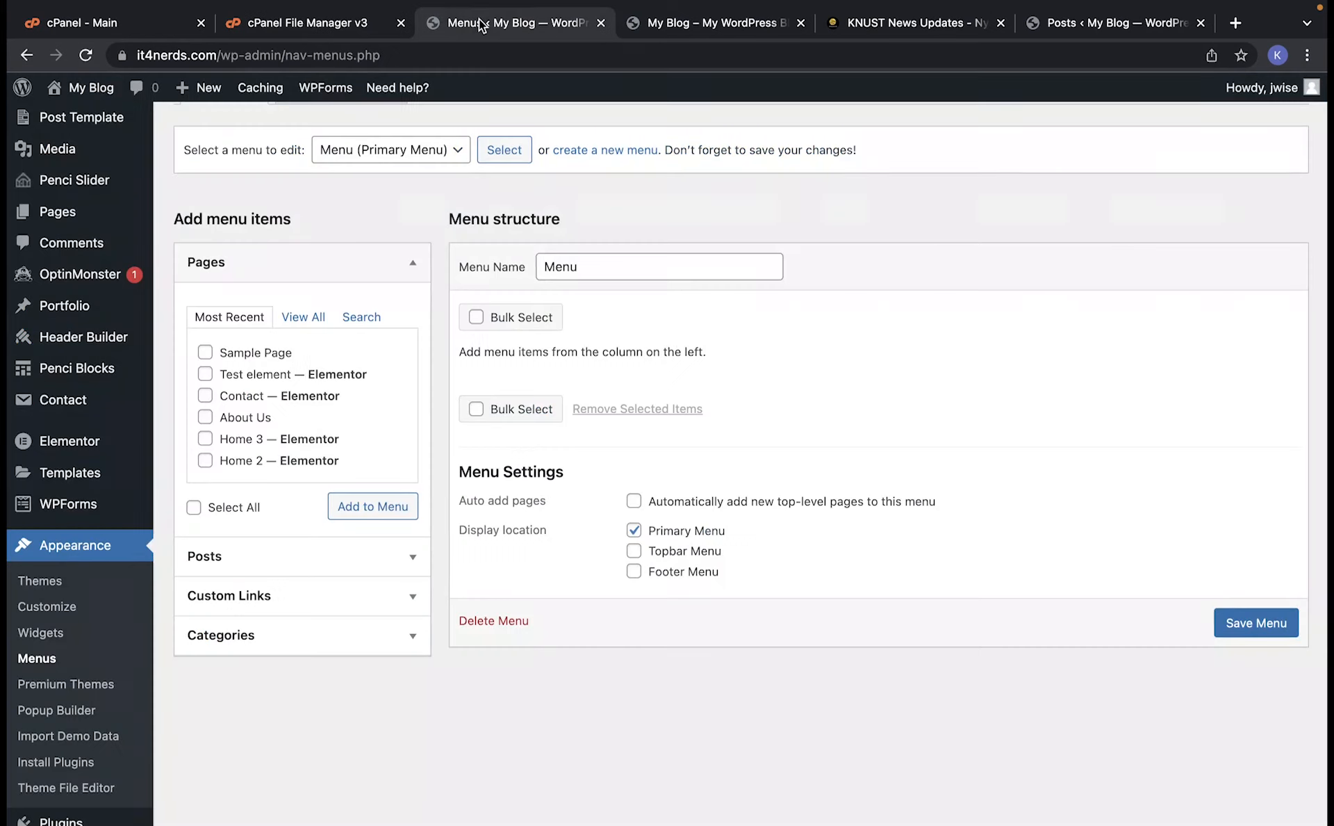
{"action": "left_click", "coordinate": [340, 598]}
{"action": "left_click", "coordinate": [369, 409]}
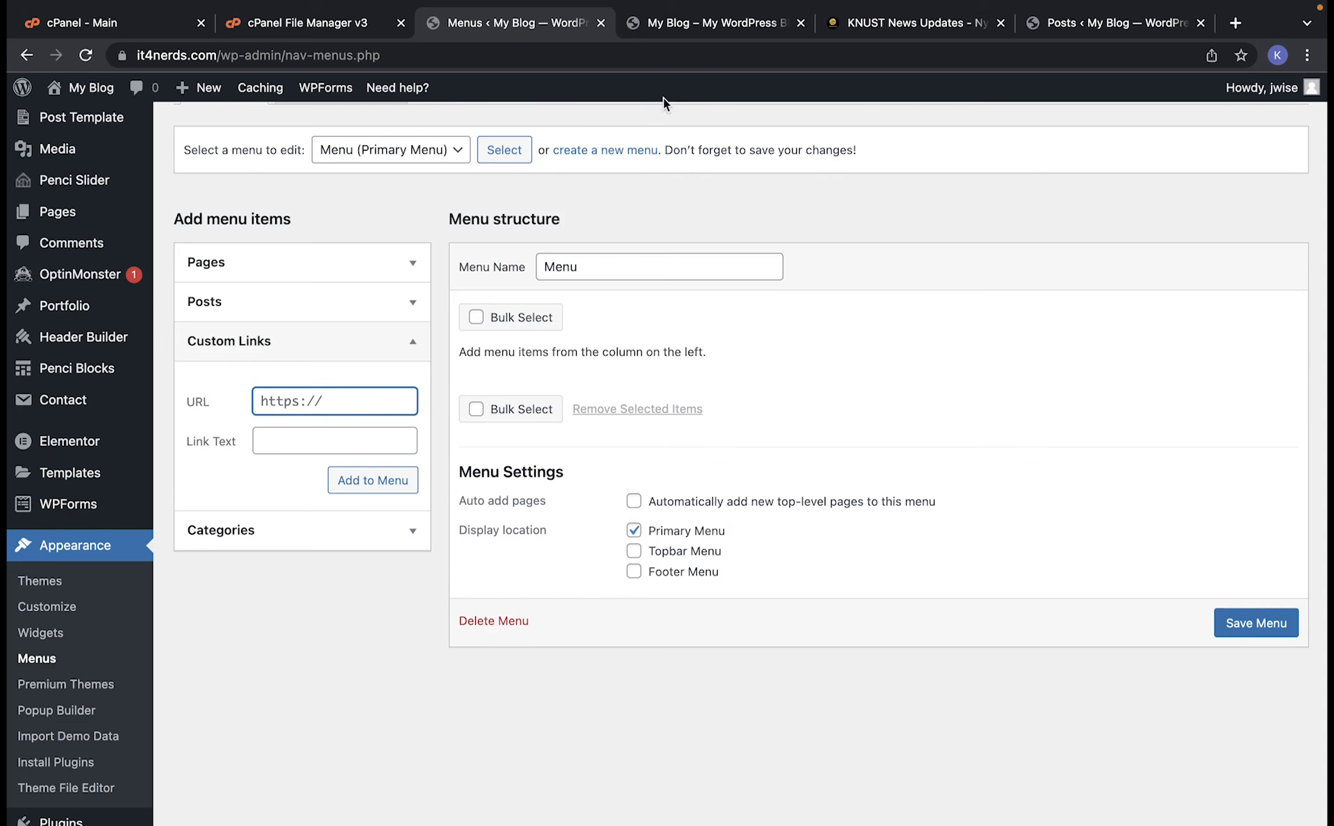
- Switch to the live it4nerds.com site and select its web address for editing
{"action": "left_click", "coordinate": [679, 25]}
{"action": "left_click", "coordinate": [410, 56]}
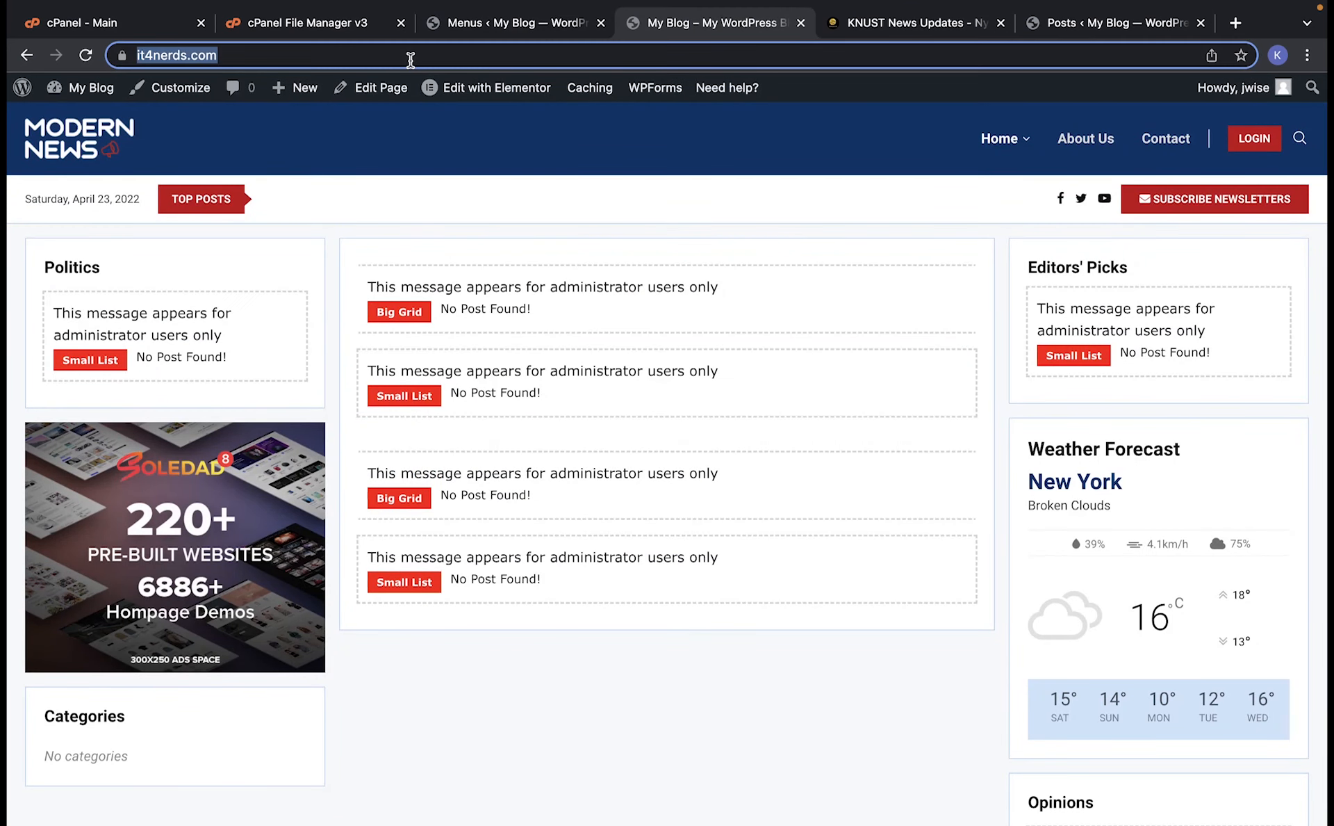
{"action": "left_click", "coordinate": [203, 54]}
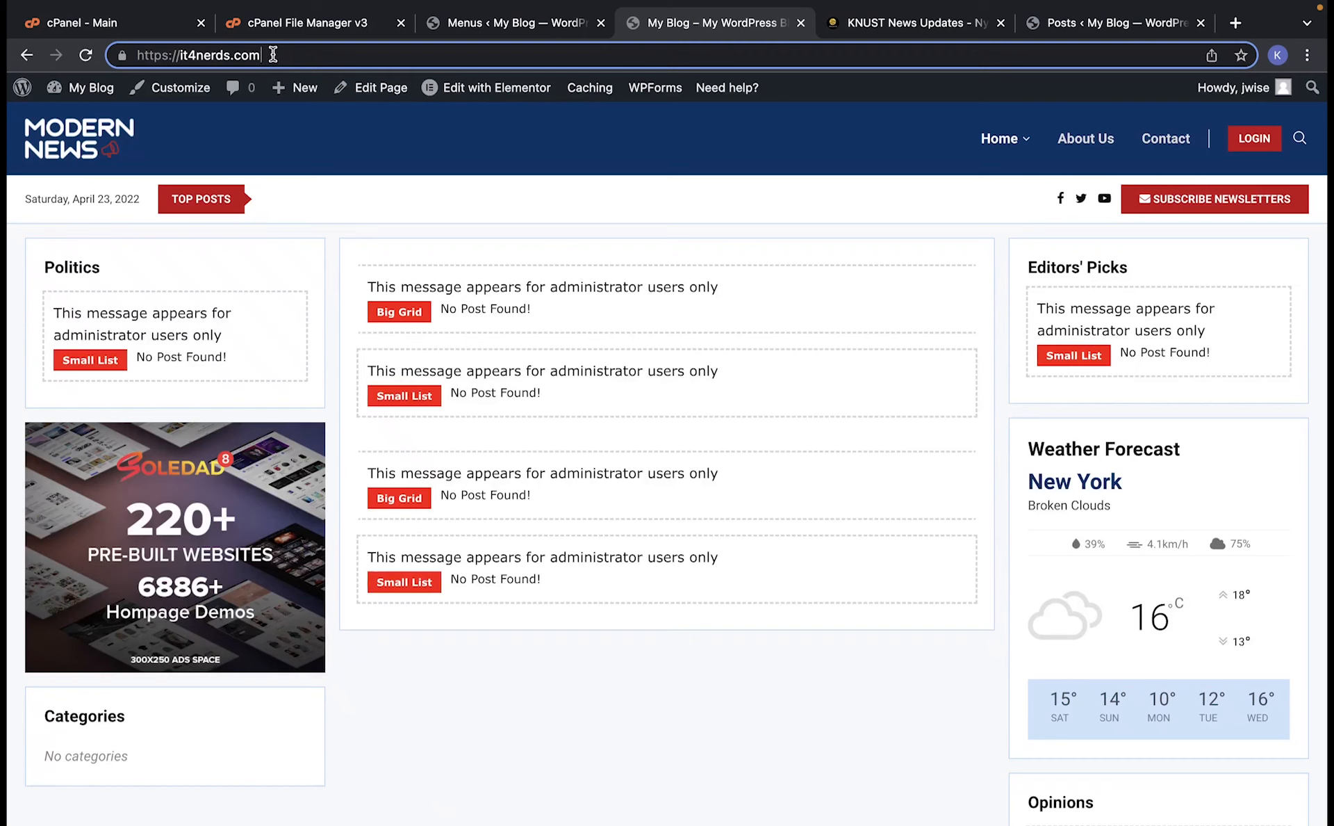
- Add a 'Home' custom link with the it4nerds.com home page URL to the menu
{"action": "left_click_drag", "start_coordinate": [258, 54], "coordinate": [130, 50]}
{"action": "key", "text": "super+c"}
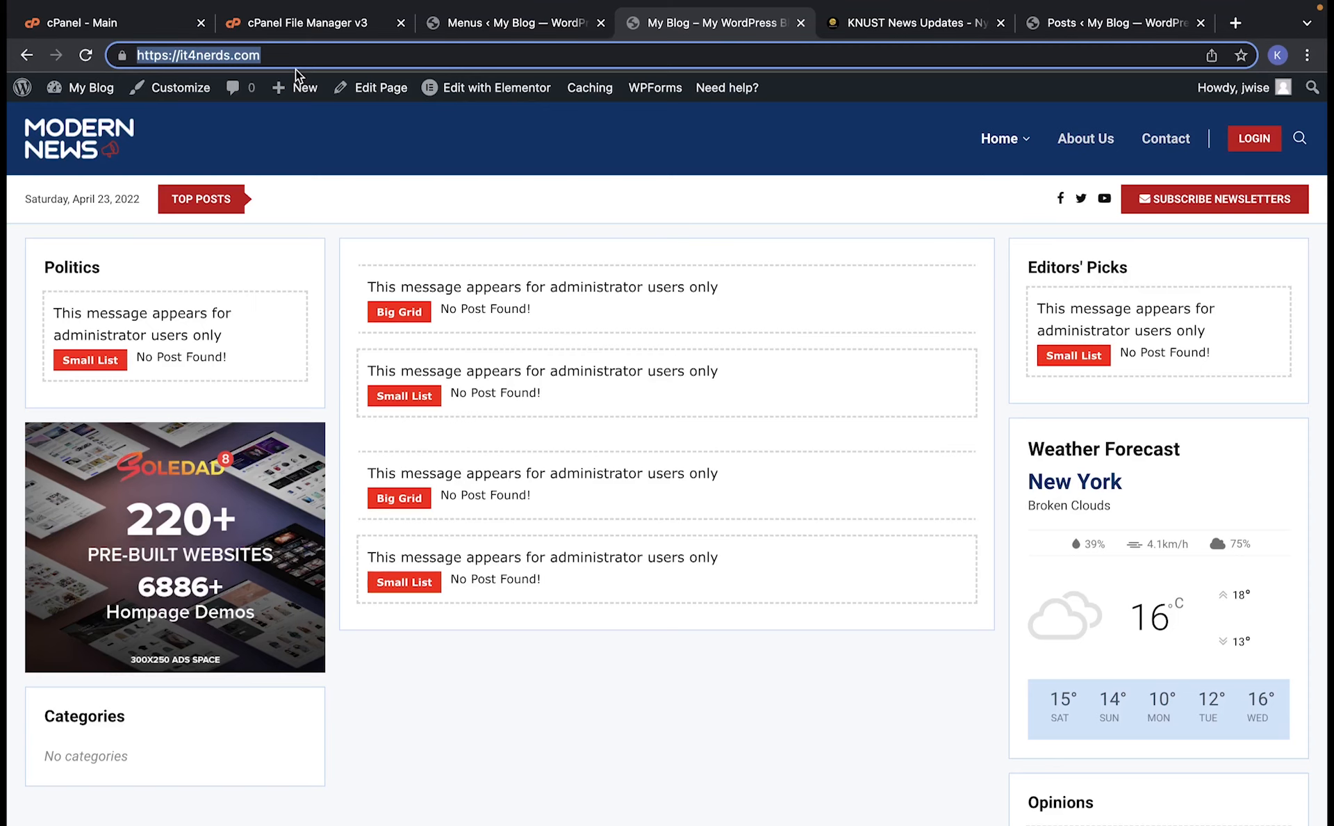
{"action": "left_click", "coordinate": [519, 25]}
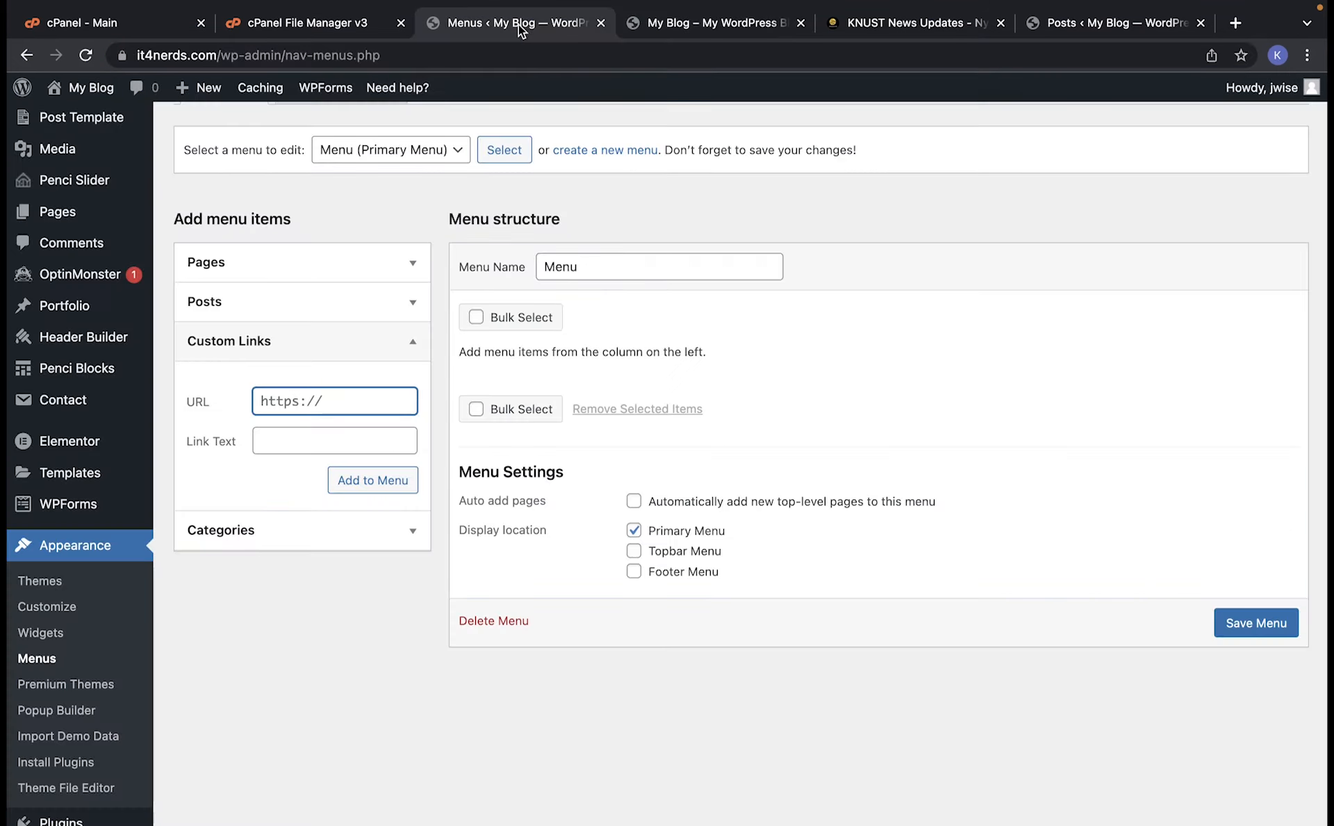
{"action": "key", "text": "super+v"}
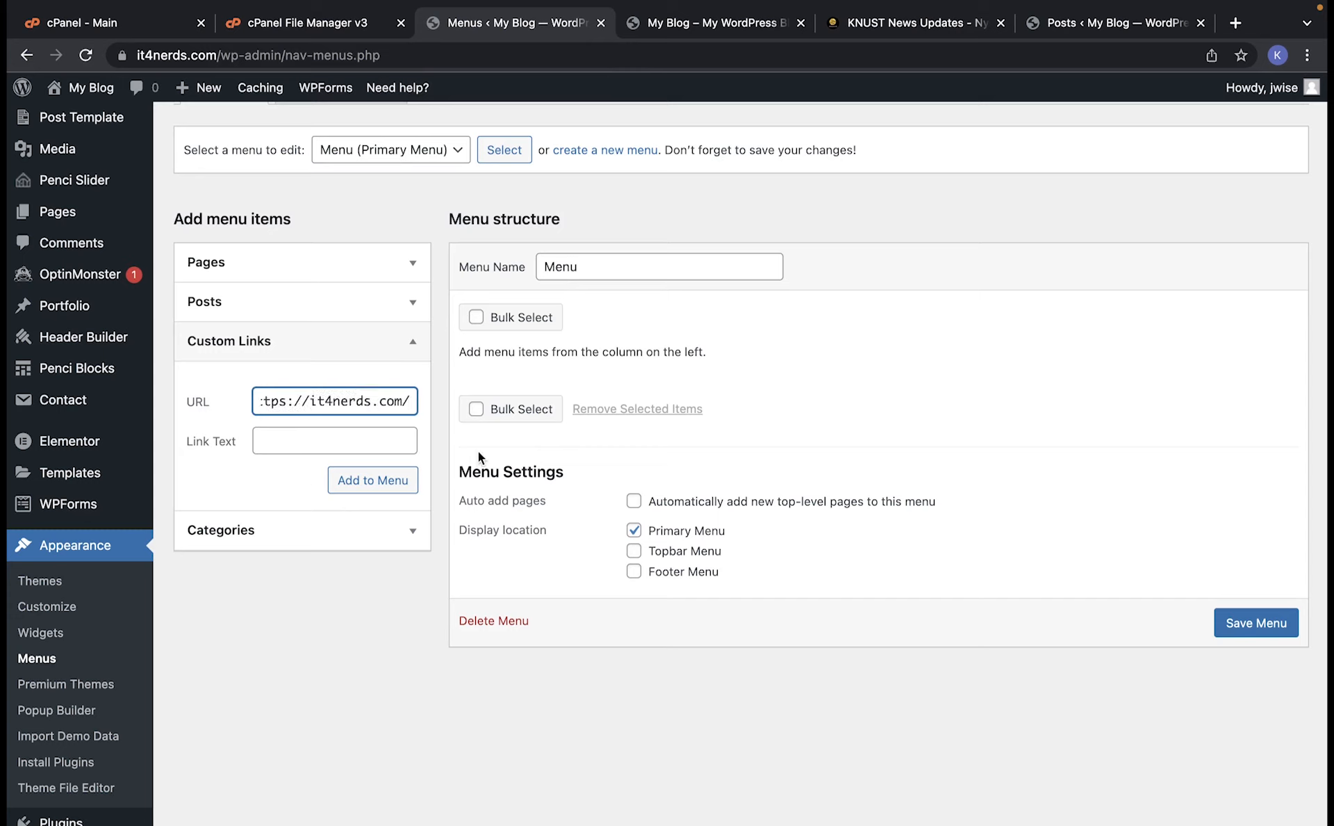
{"action": "left_click", "coordinate": [348, 441]}
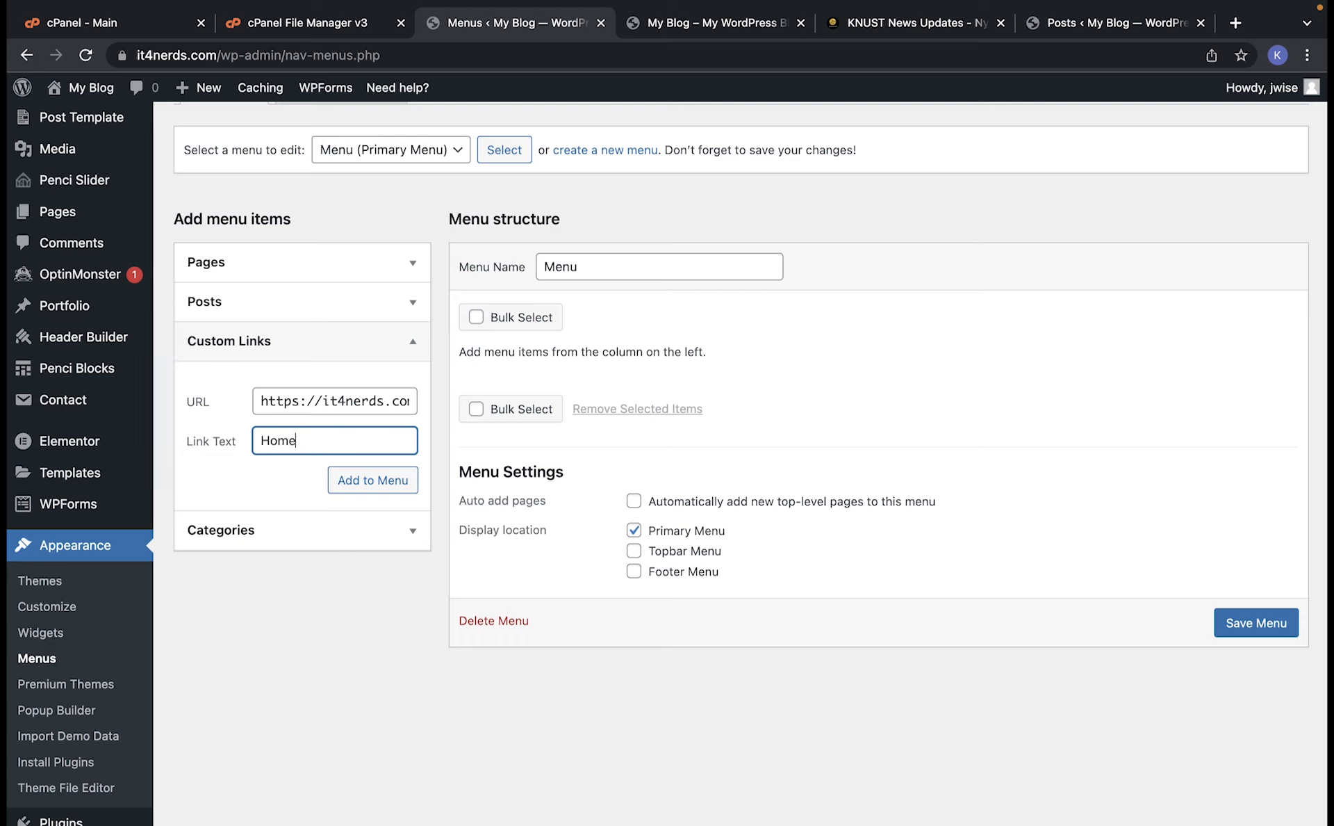
{"action": "left_click", "coordinate": [368, 481]}
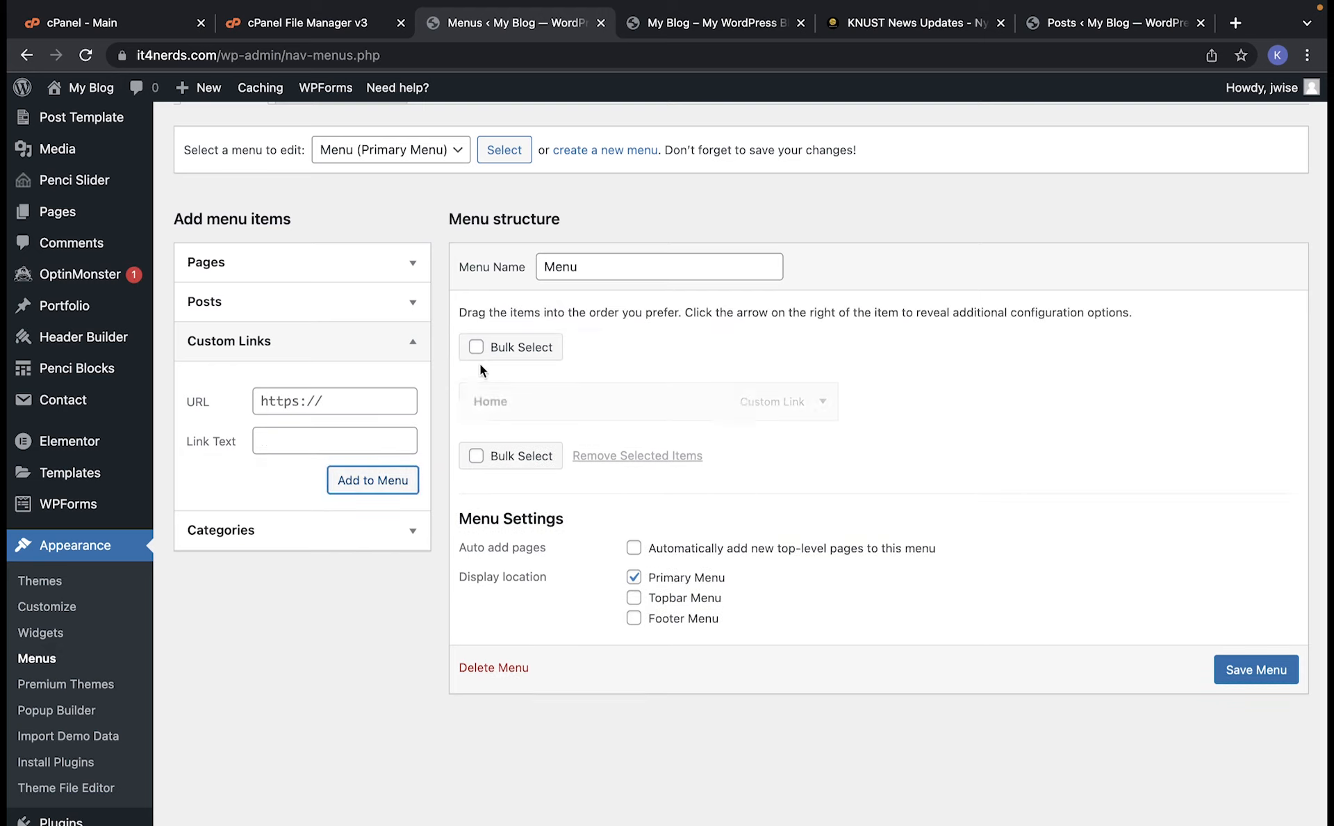
{"action": "scroll", "coordinate": [360, 306], "scroll_direction": "up", "scroll_amount": 3}
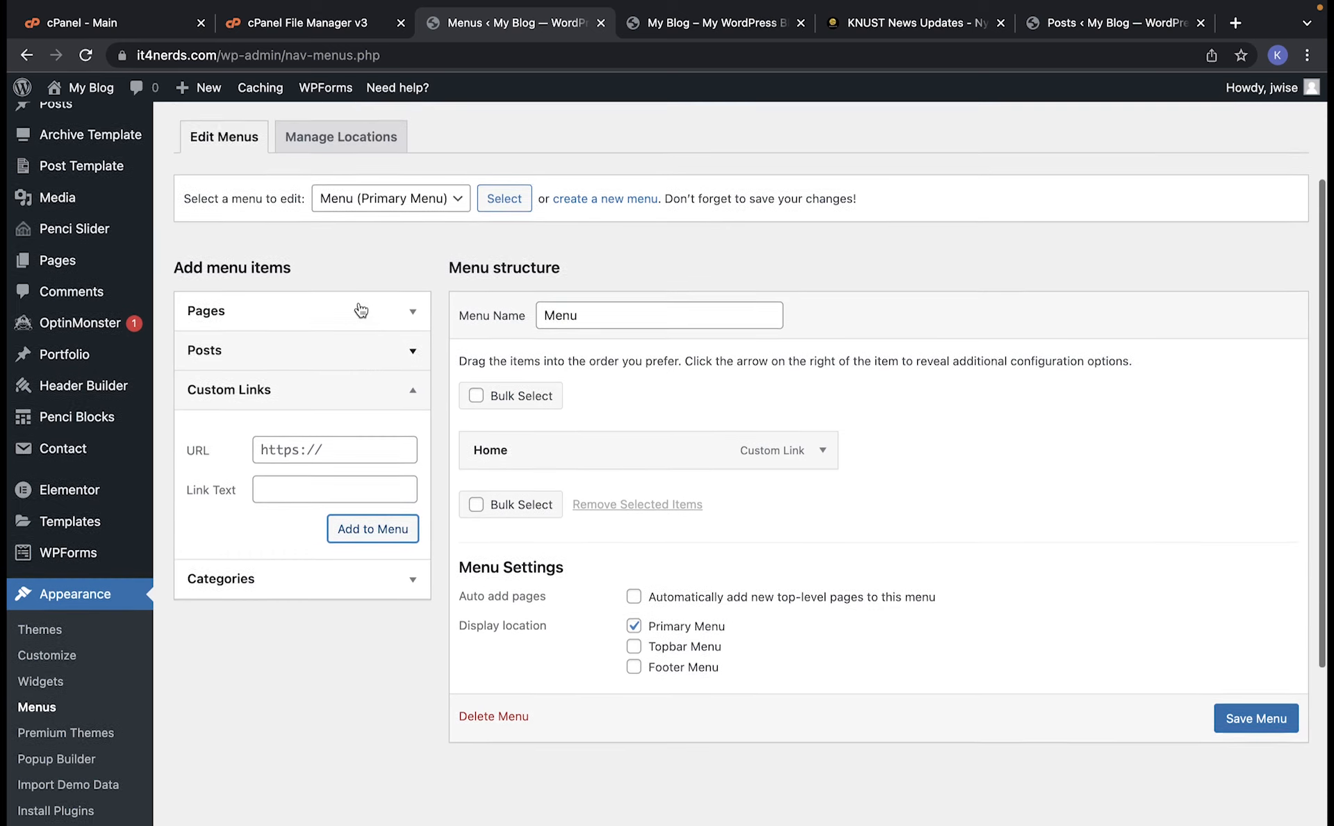
- Select all post categories except Uncategorized in the Categories panel
{"action": "left_click", "coordinate": [319, 636]}
{"action": "scroll", "coordinate": [320, 636], "scroll_direction": "down", "scroll_amount": 2}
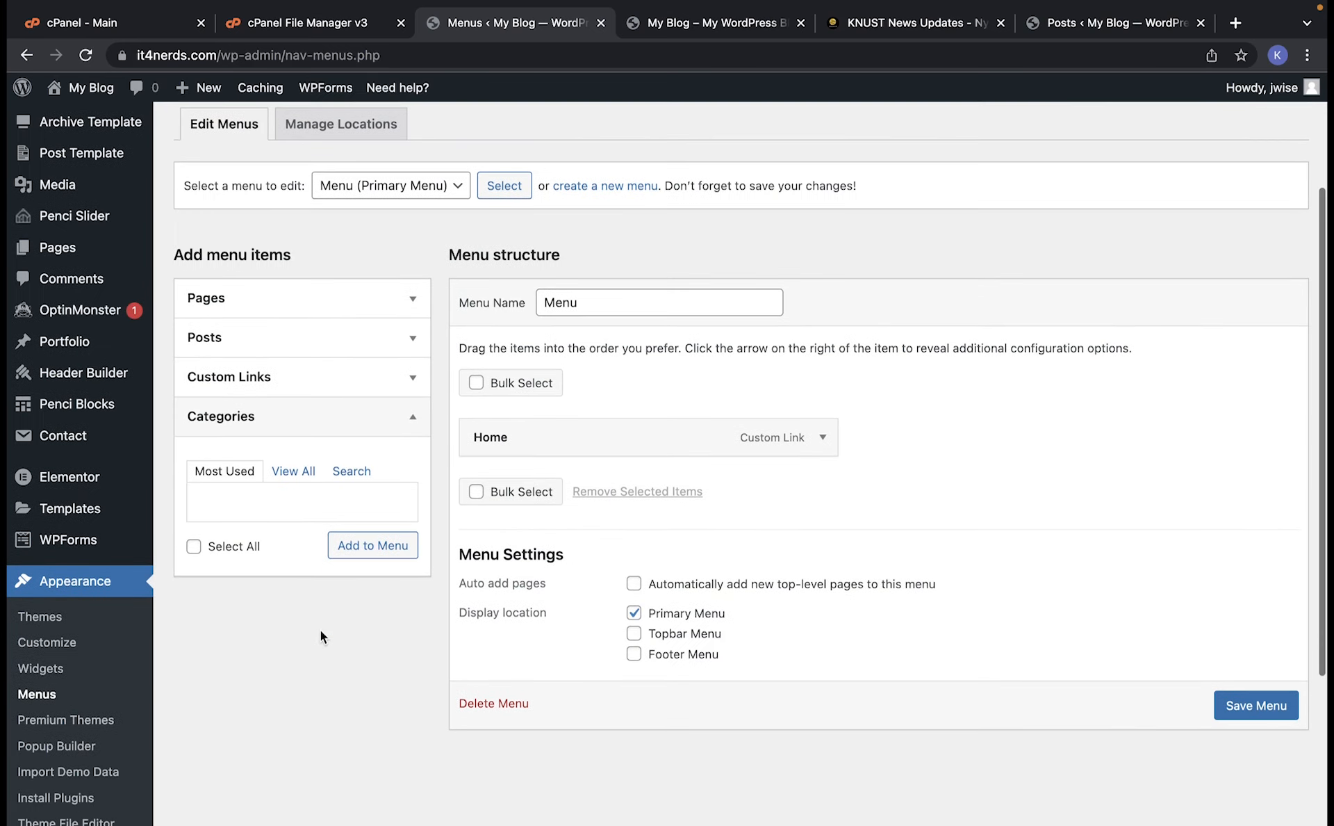
{"action": "left_click", "coordinate": [287, 472]}
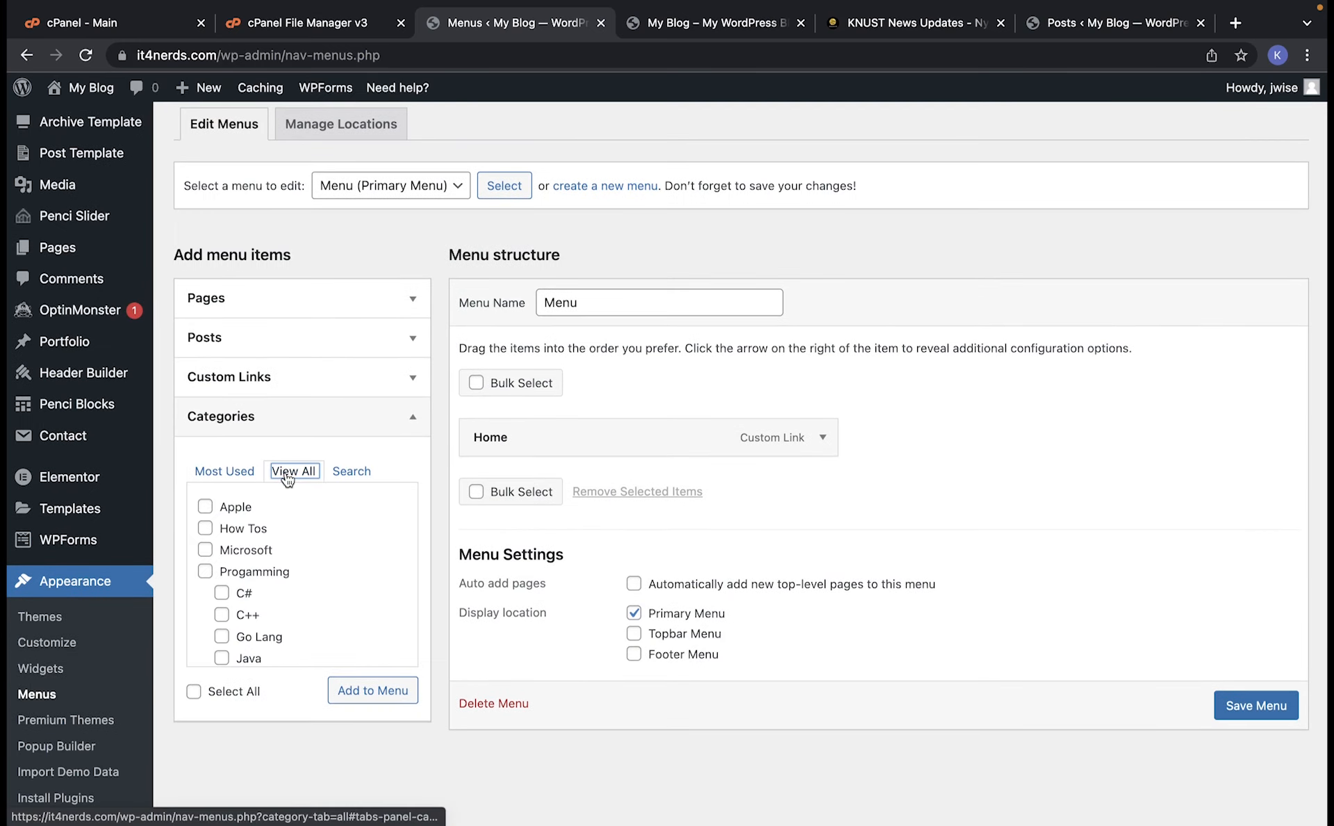
{"action": "left_click", "coordinate": [193, 690]}
{"action": "scroll", "coordinate": [278, 626], "scroll_direction": "down", "scroll_amount": 3}
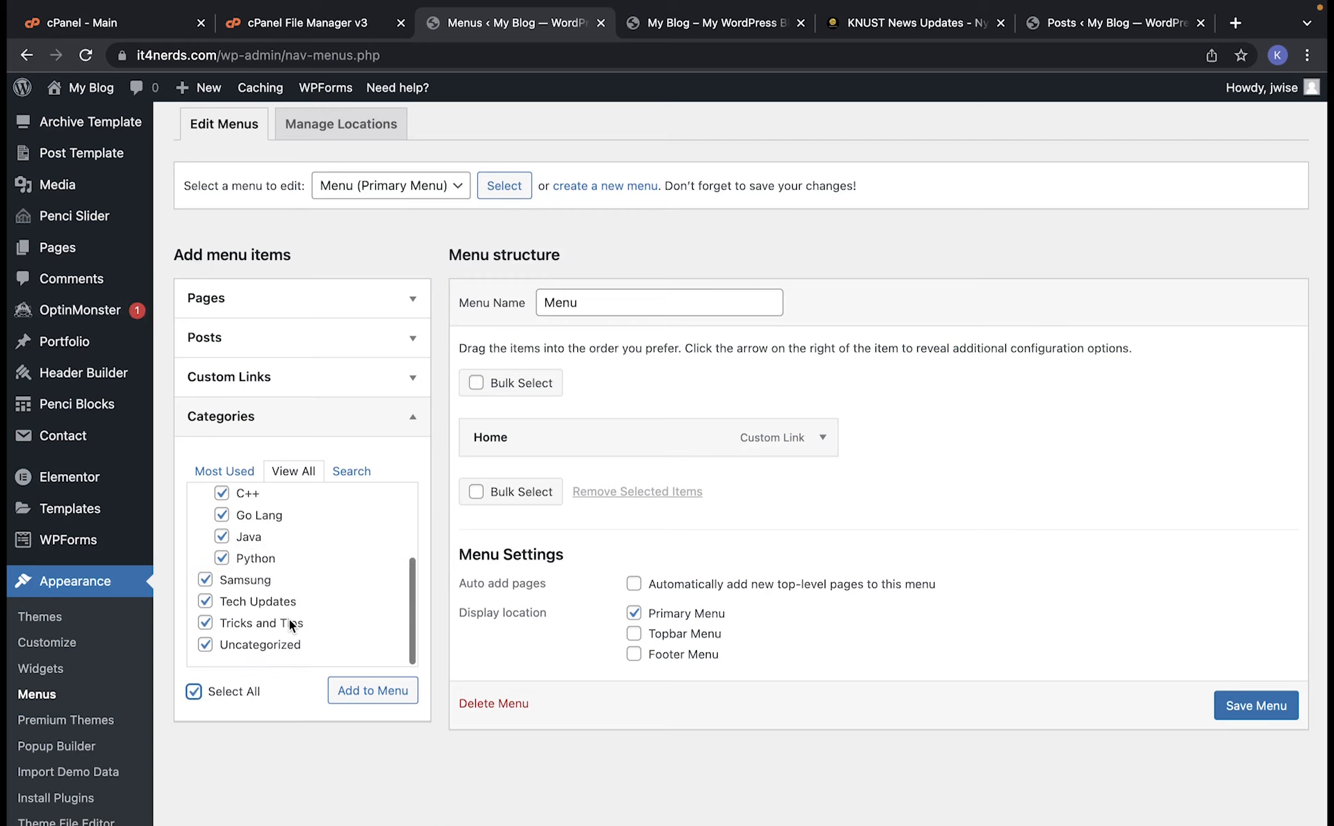
{"action": "left_click", "coordinate": [253, 645]}
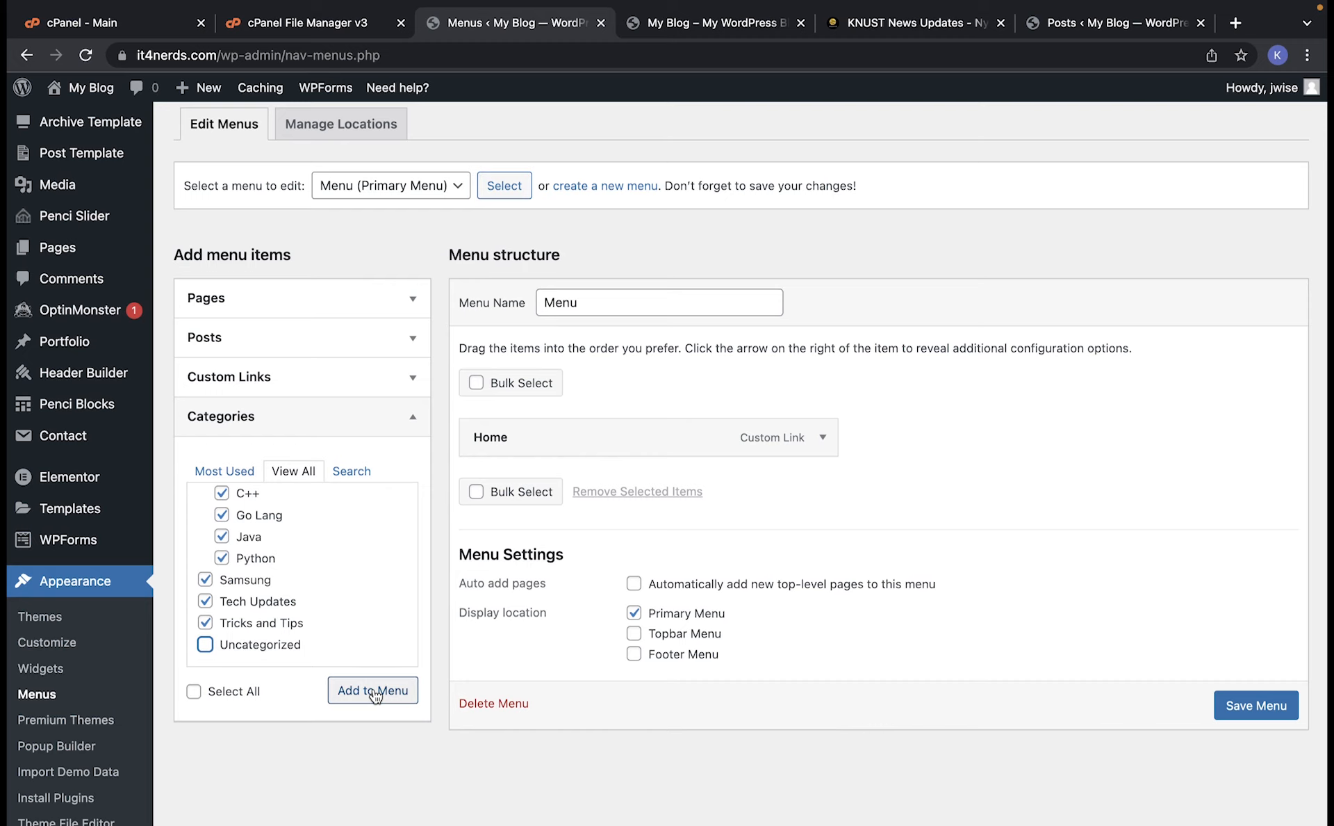
{"action": "scroll", "coordinate": [315, 603], "scroll_direction": "up", "scroll_amount": 3}
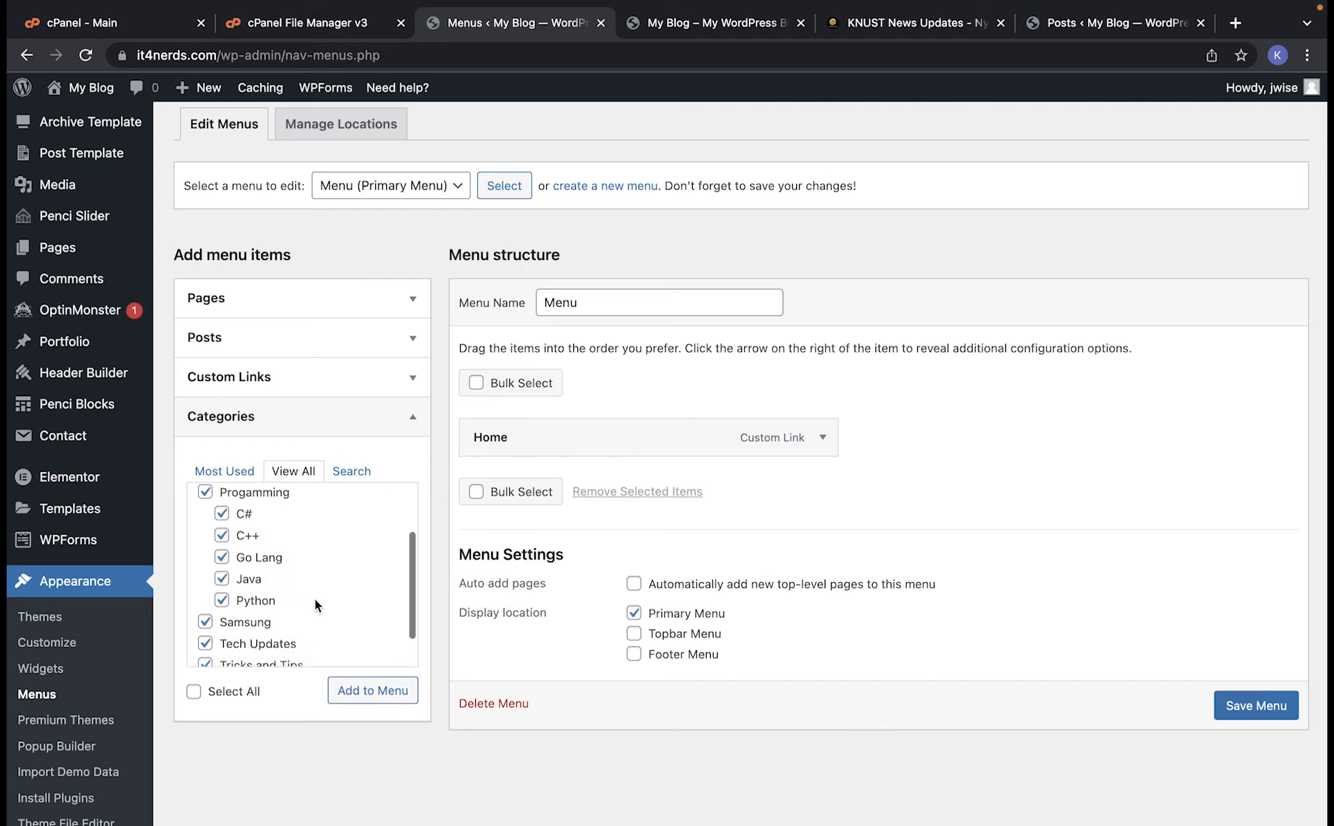
- Add the selected categories, Apple through Tricks and Tips, to the menu and review them
{"action": "left_click", "coordinate": [374, 695]}
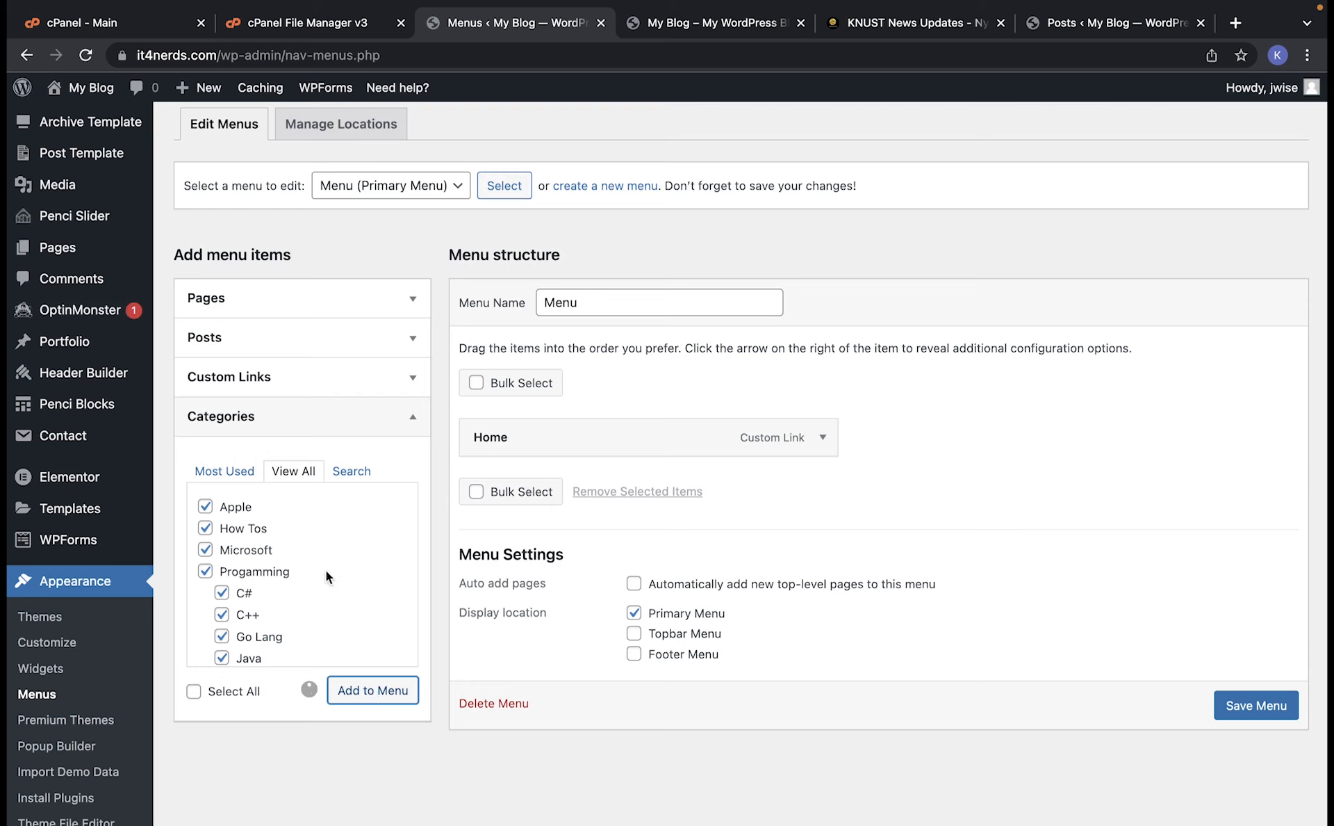
{"action": "scroll", "coordinate": [283, 584], "scroll_direction": "down", "scroll_amount": 3}
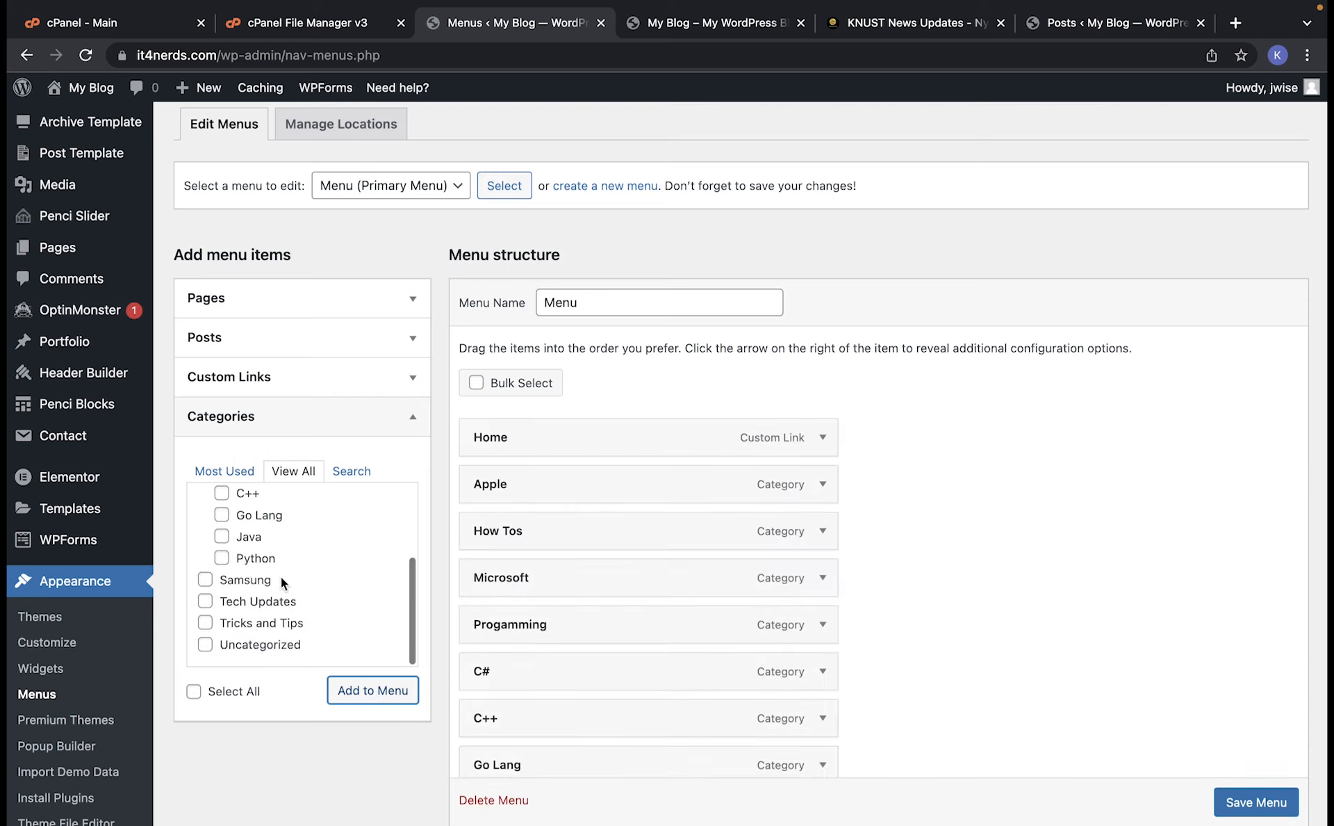
{"action": "scroll", "coordinate": [631, 521], "scroll_direction": "down", "scroll_amount": 3}
{"action": "scroll", "coordinate": [631, 521], "scroll_direction": "down", "scroll_amount": 5}
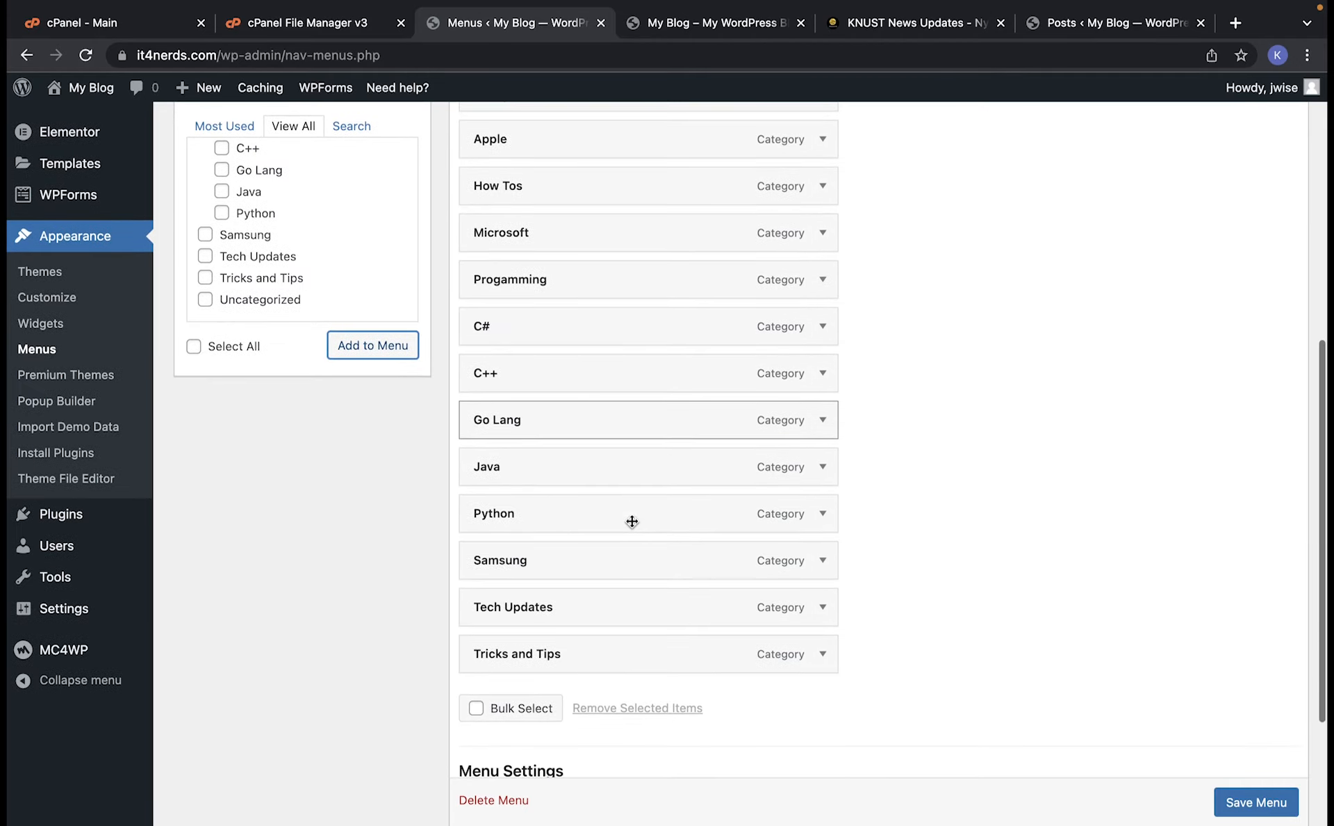
{"action": "scroll", "coordinate": [632, 521], "scroll_direction": "up", "scroll_amount": 3}
{"action": "scroll", "coordinate": [573, 469], "scroll_direction": "down", "scroll_amount": 3}
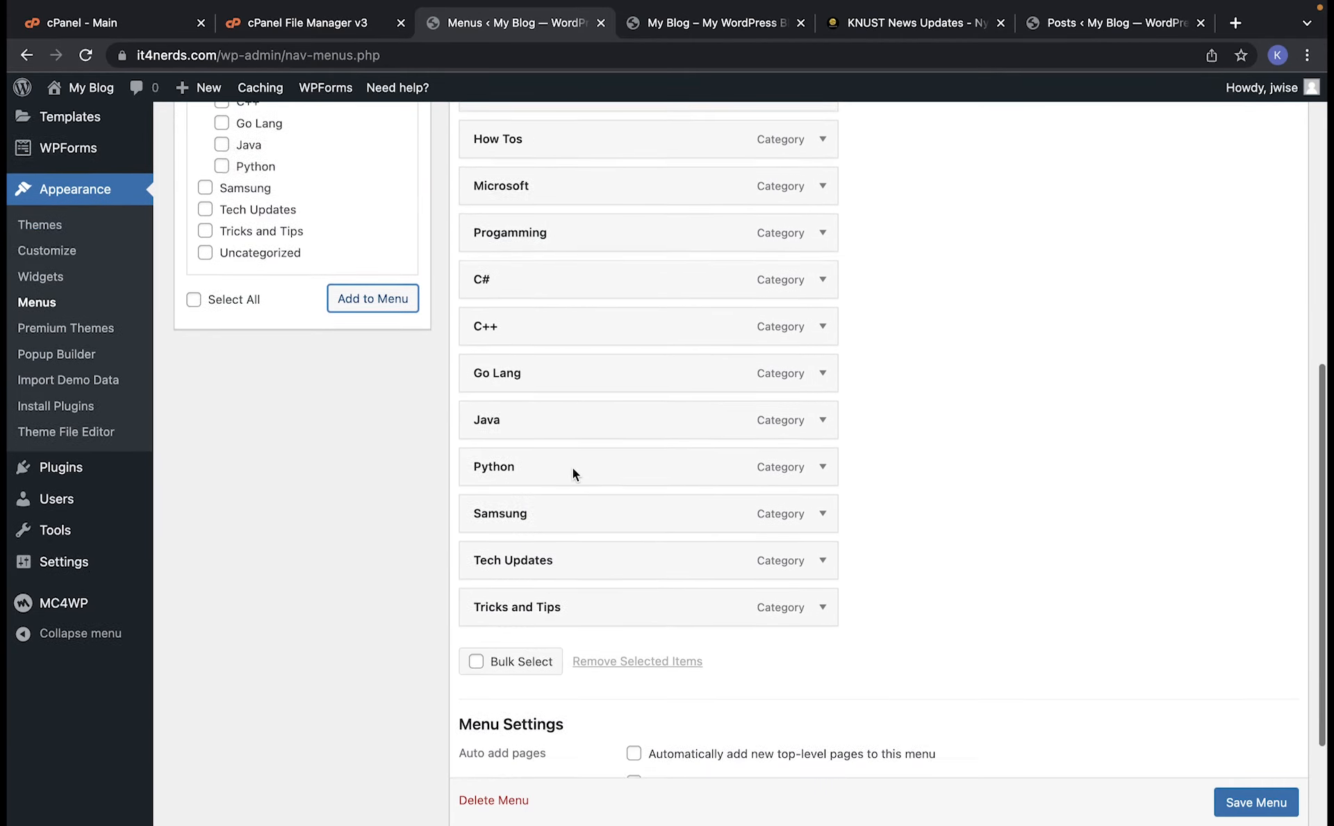
{"action": "scroll", "coordinate": [573, 515], "scroll_direction": "up", "scroll_amount": 1}
{"action": "scroll", "coordinate": [574, 529], "scroll_direction": "up", "scroll_amount": 1}
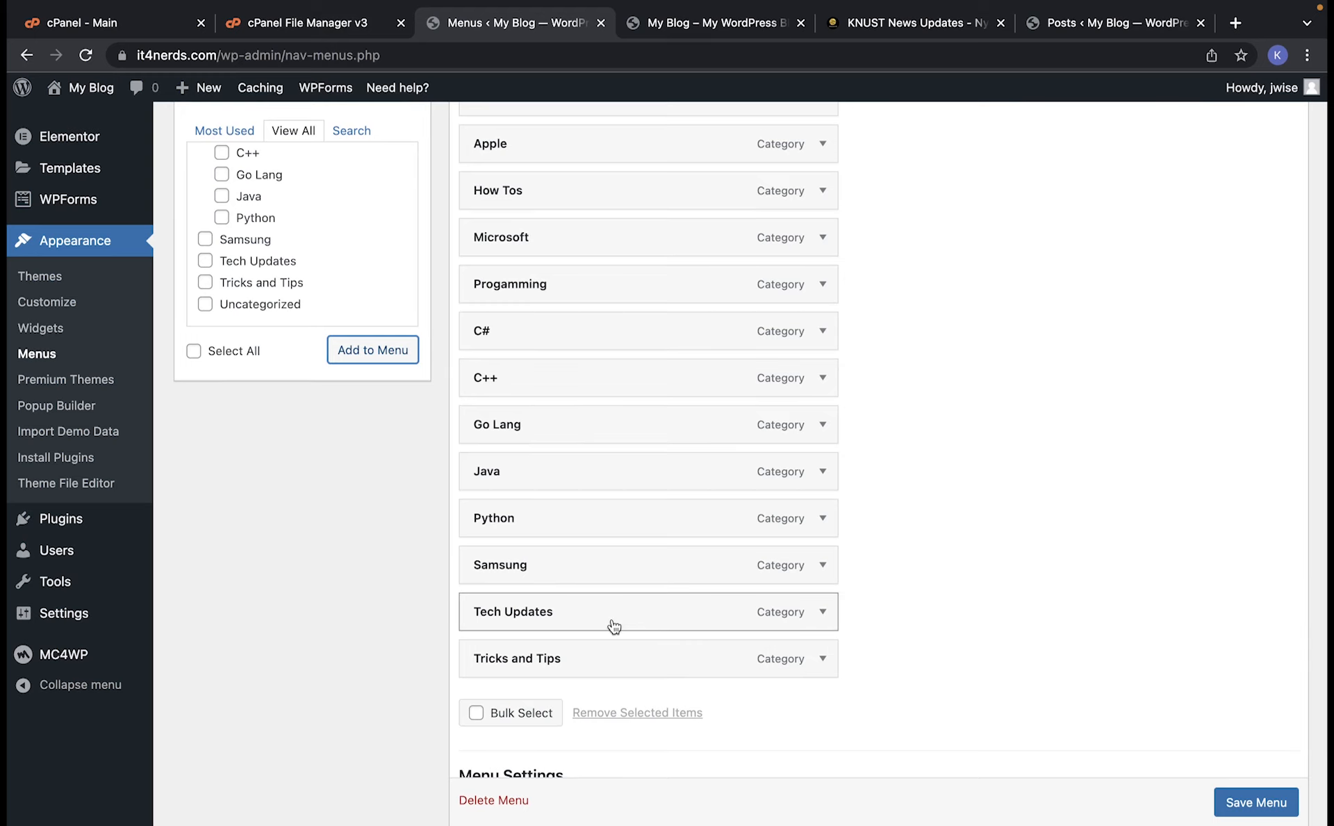
- Move Tech Updates and Tricks and Tips up directly after Home
{"action": "left_click_drag", "start_coordinate": [614, 625], "coordinate": [547, 591]}
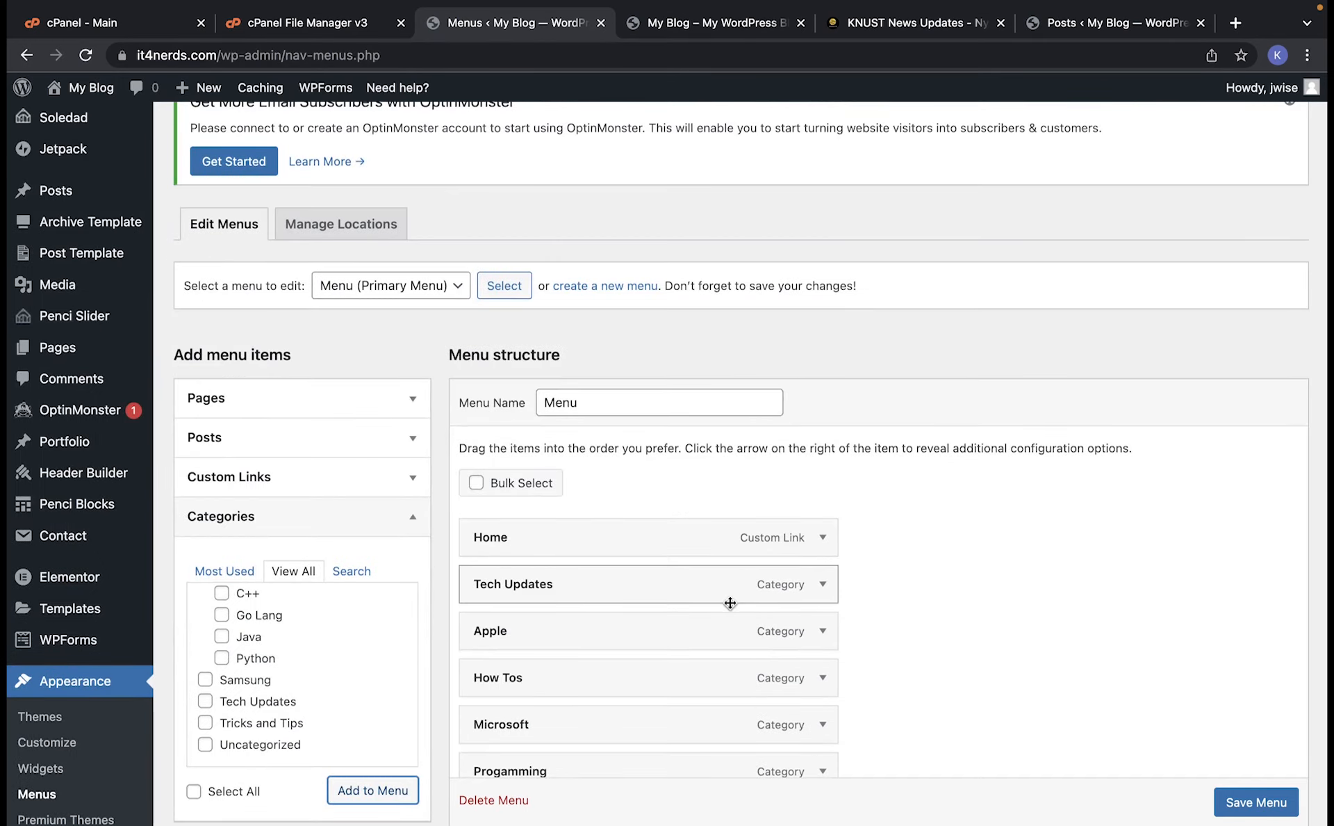
{"action": "scroll", "coordinate": [729, 603], "scroll_direction": "down", "scroll_amount": 5}
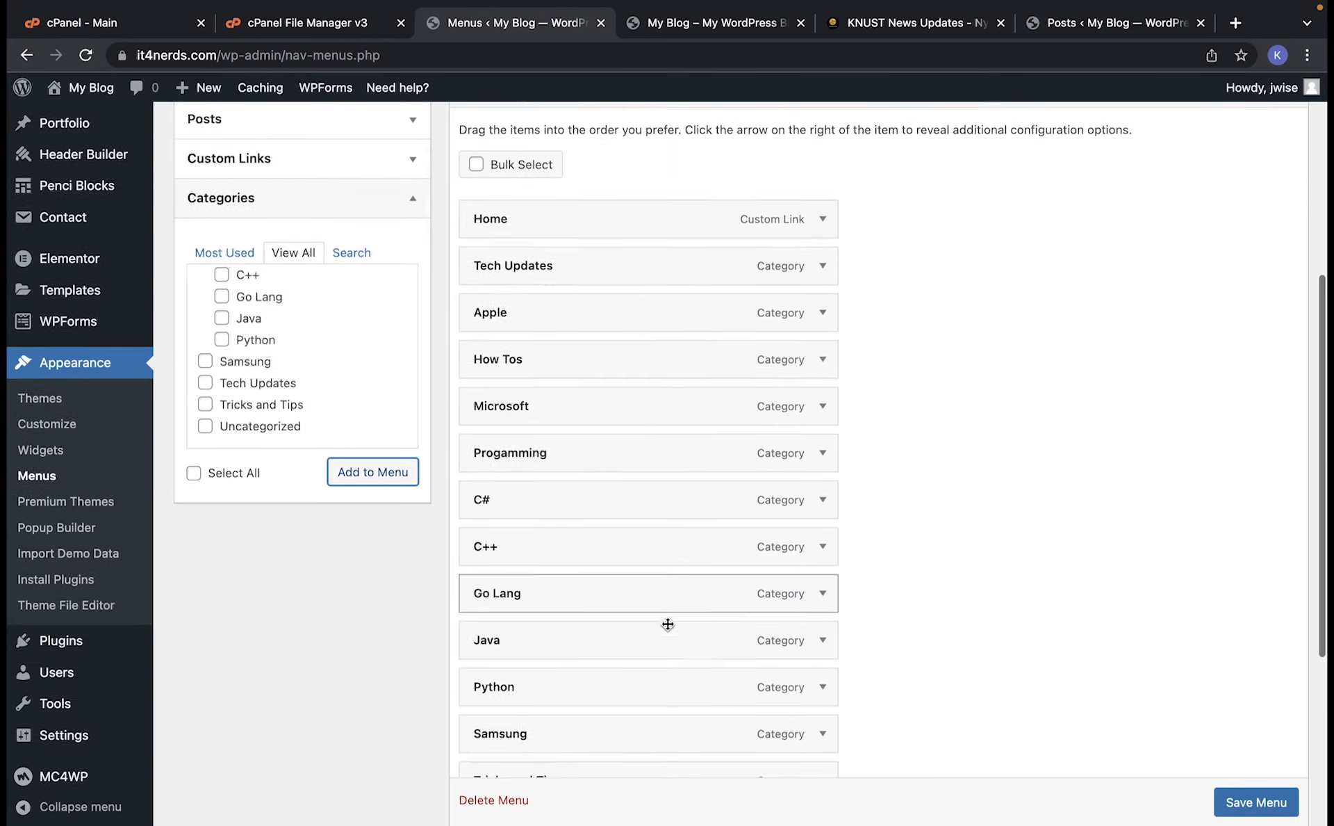
{"action": "scroll", "coordinate": [668, 624], "scroll_direction": "down", "scroll_amount": 2}
{"action": "left_click_drag", "start_coordinate": [552, 661], "coordinate": [552, 560]}
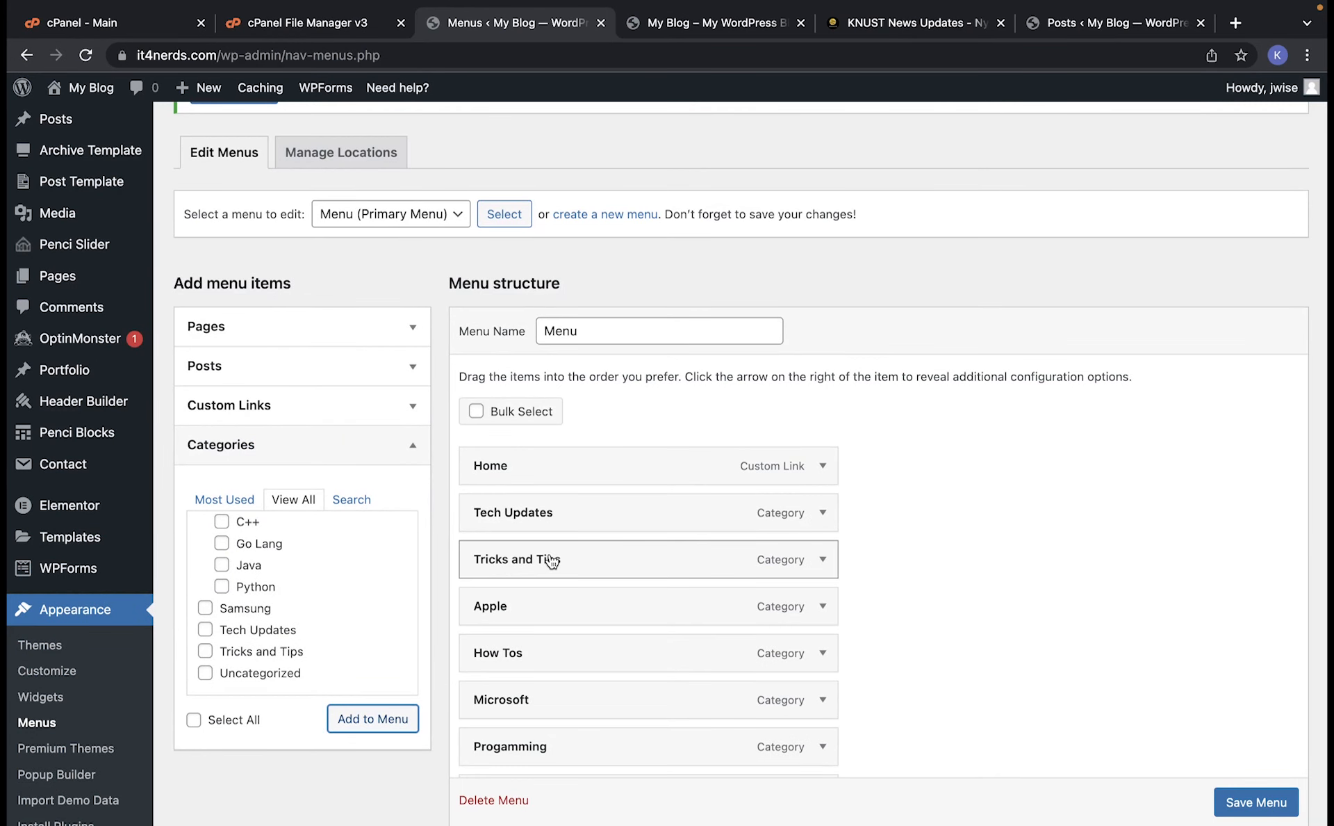
{"action": "scroll", "coordinate": [590, 618], "scroll_direction": "down", "scroll_amount": 3}
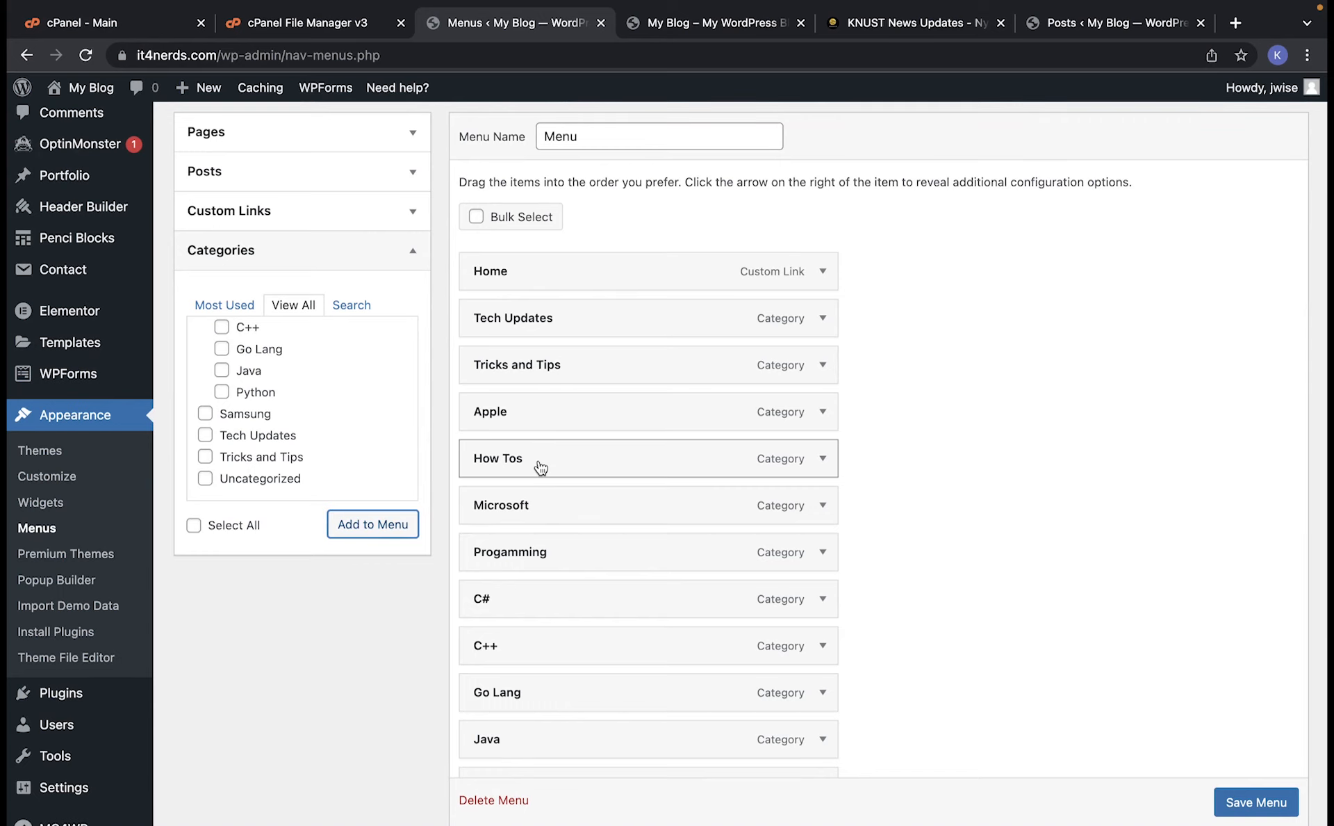
- Move How Tos and Progamming up next, with C# nested as a sub item under Progamming
{"action": "left_click_drag", "start_coordinate": [542, 467], "coordinate": [533, 417]}
{"action": "scroll", "coordinate": [557, 608], "scroll_direction": "down", "scroll_amount": 3}
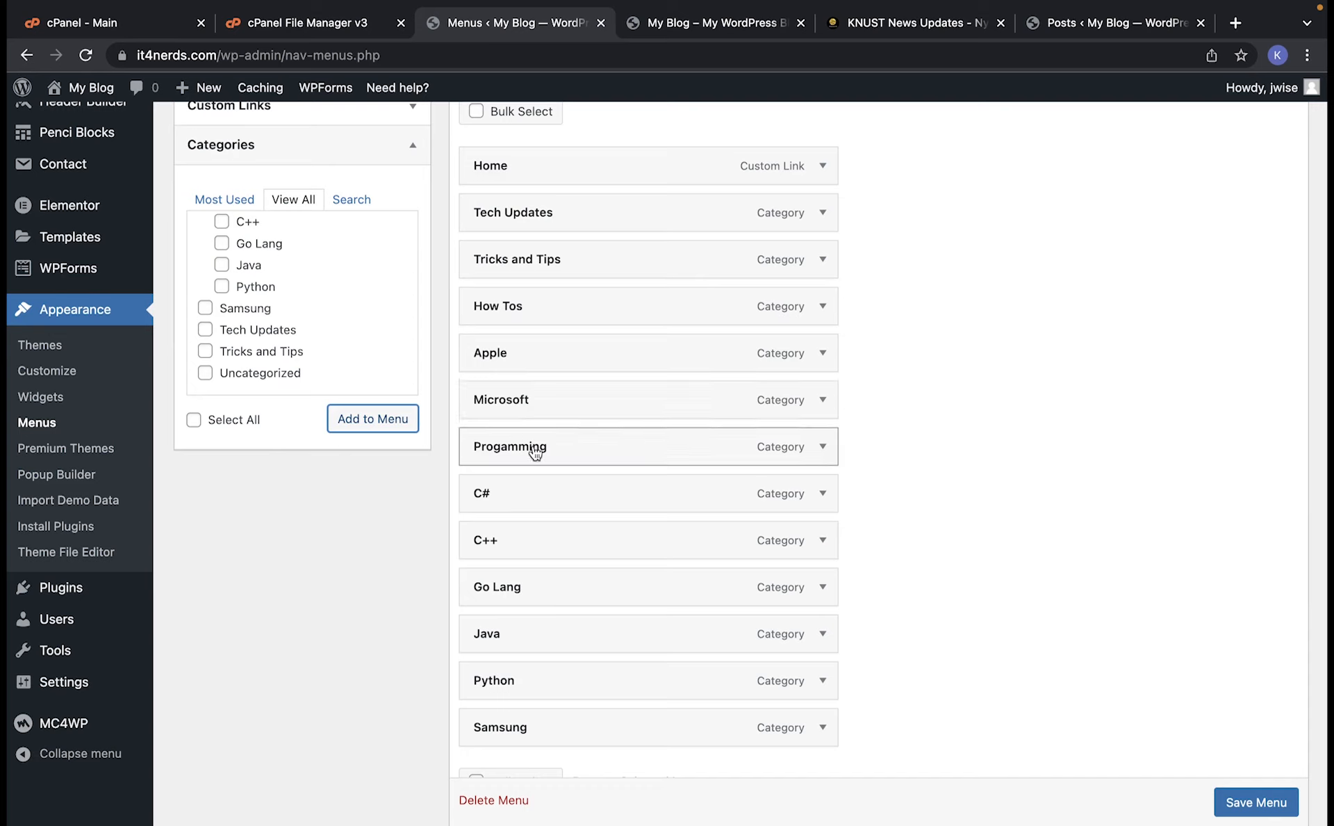
{"action": "left_click_drag", "start_coordinate": [534, 453], "coordinate": [529, 353]}
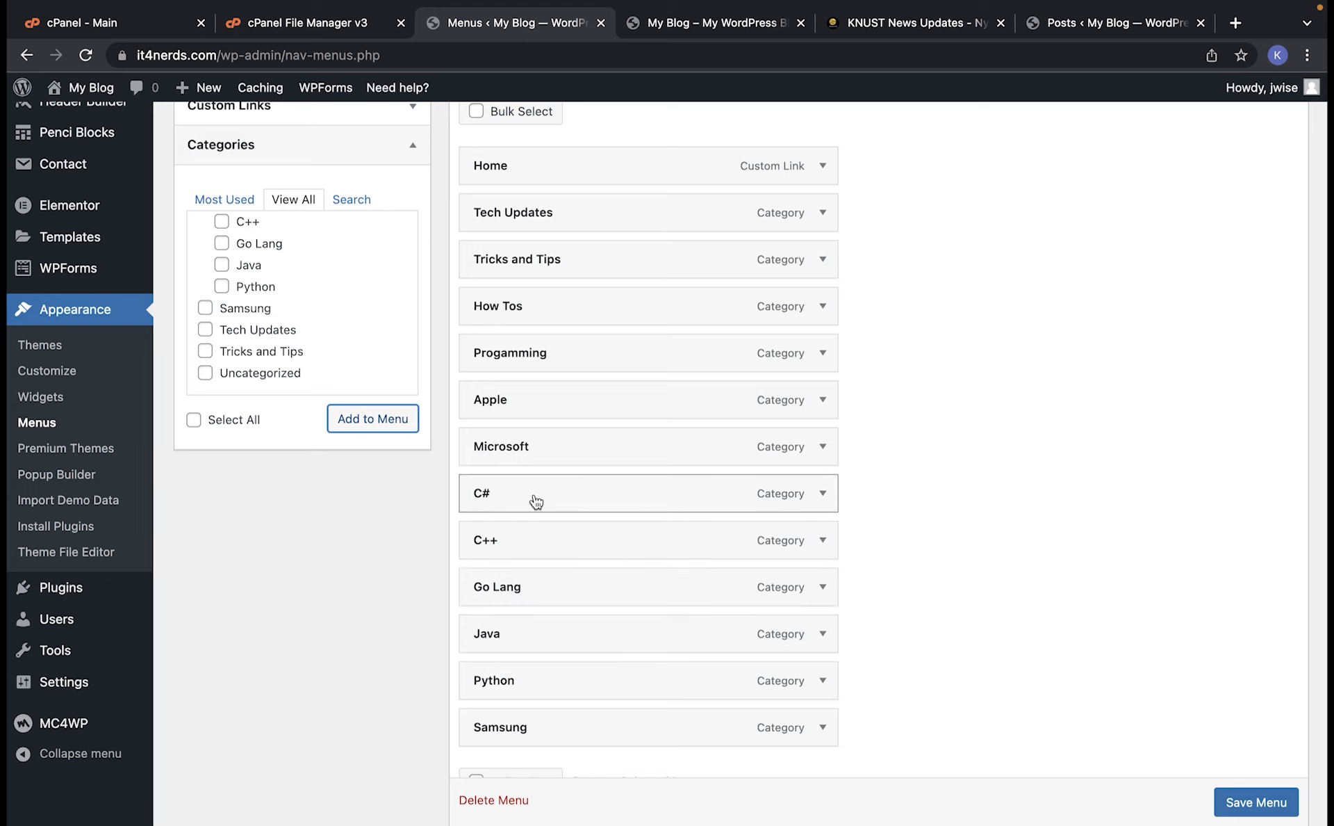
{"action": "left_click_drag", "start_coordinate": [536, 501], "coordinate": [568, 411]}
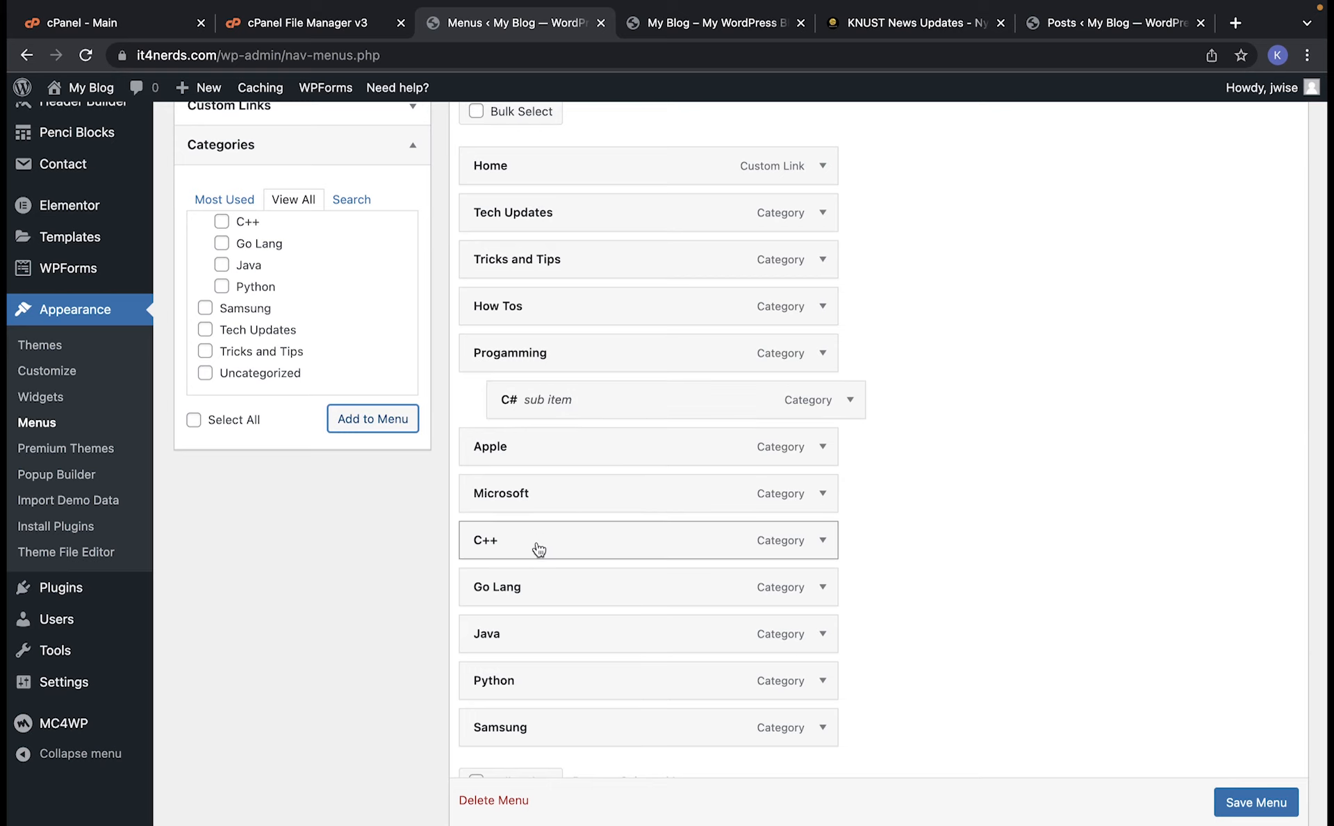
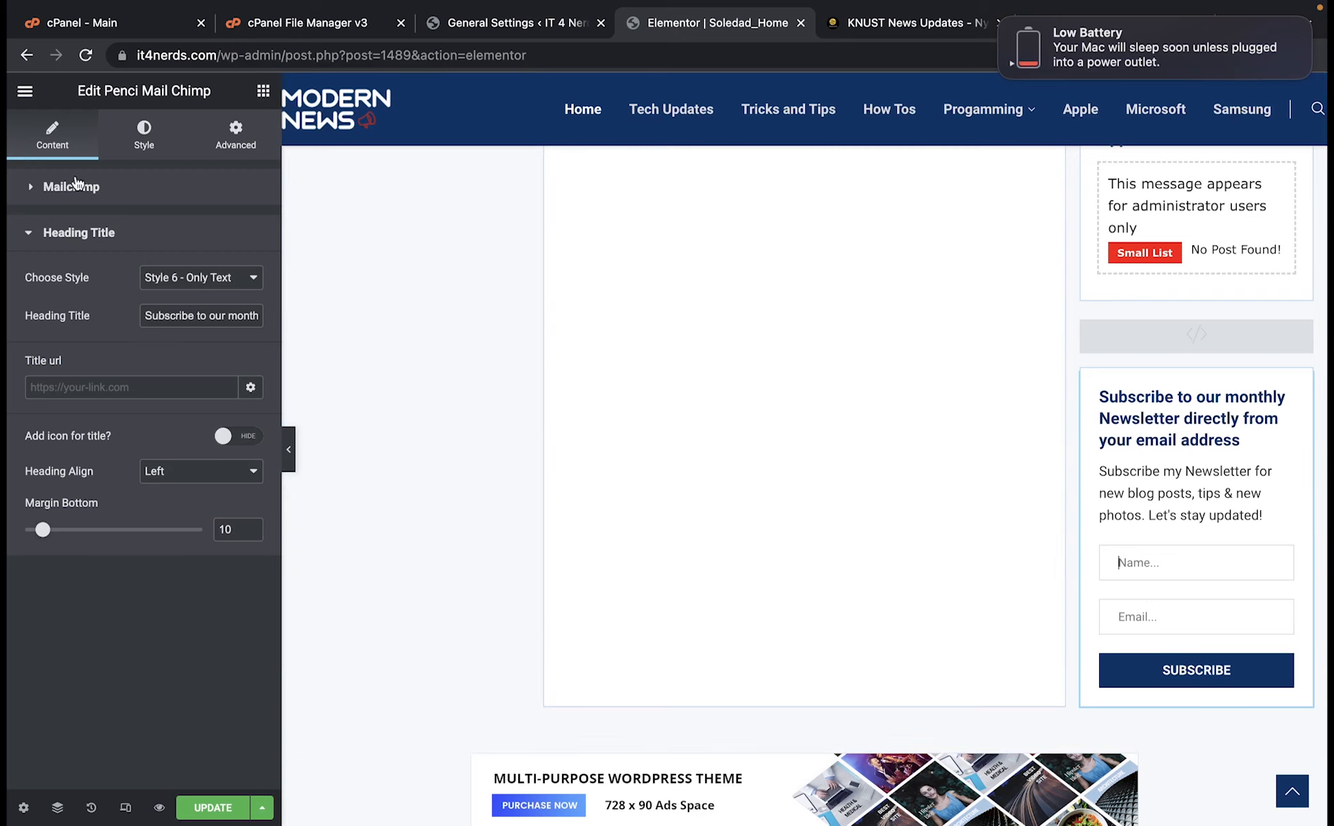
- Undo the accidental move so the newsletter signup widget stays in the right sidebar
{"action": "left_click", "coordinate": [81, 238]}
{"action": "left_click", "coordinate": [81, 236]}
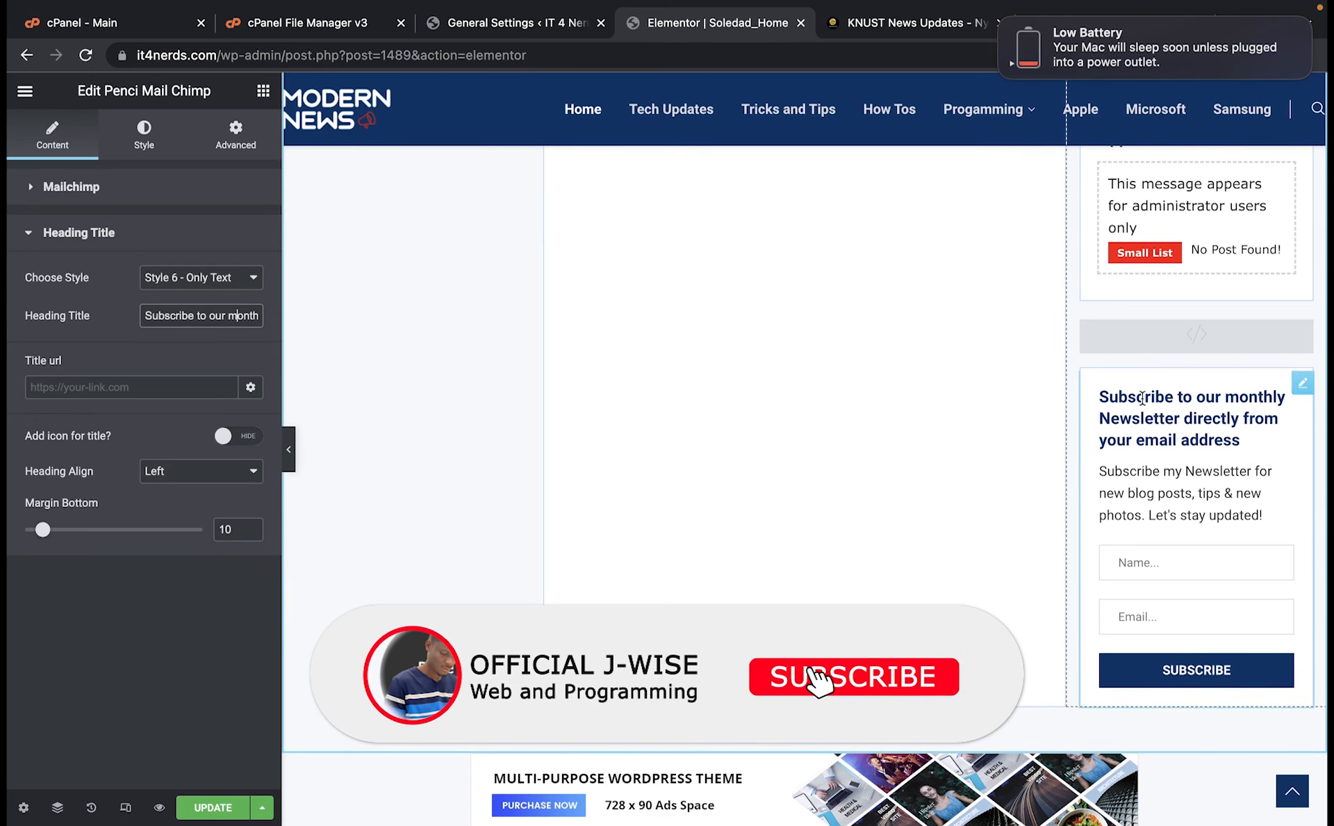
{"action": "left_click_drag", "start_coordinate": [1144, 402], "coordinate": [1154, 382]}
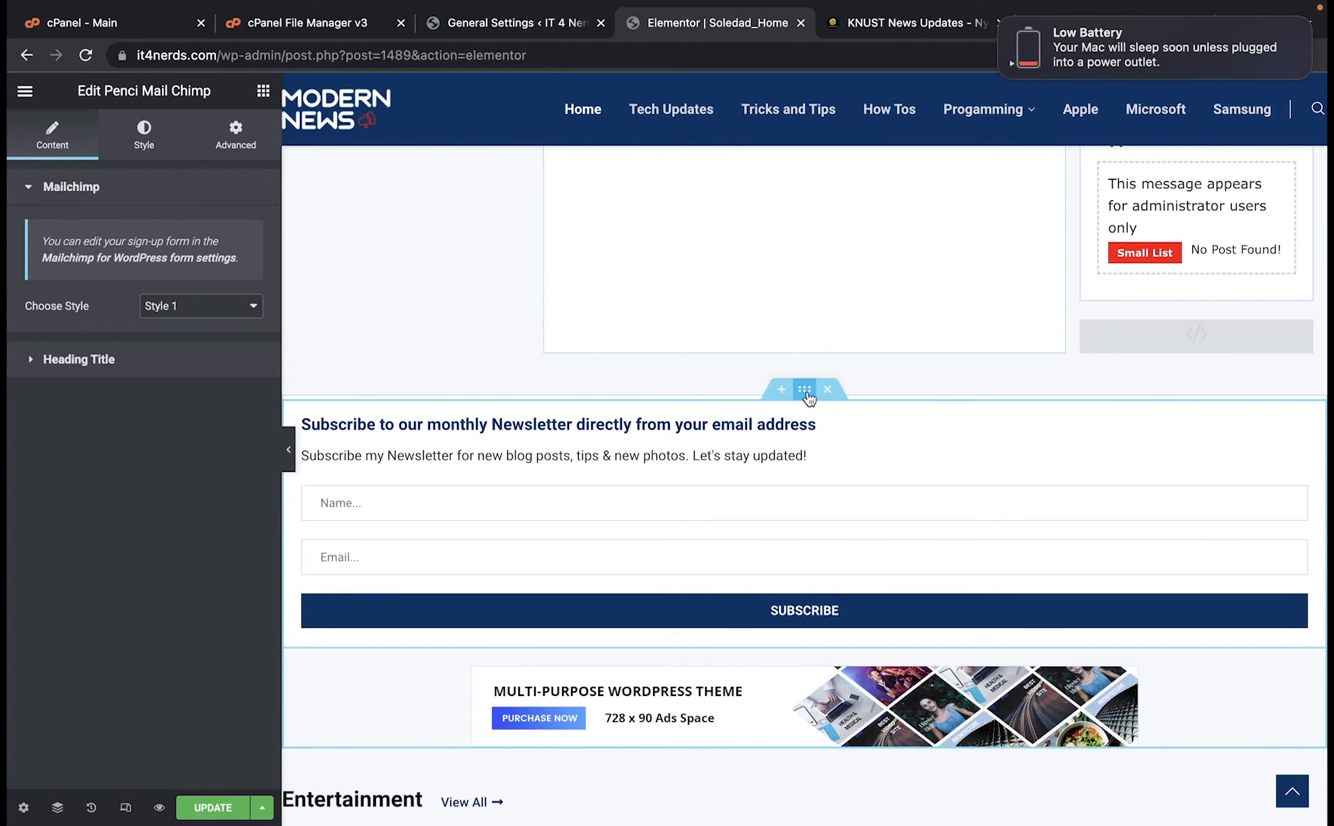
{"action": "left_click_drag", "start_coordinate": [806, 395], "coordinate": [1158, 330]}
{"action": "scroll", "coordinate": [1095, 332], "scroll_direction": "up", "scroll_amount": 2}
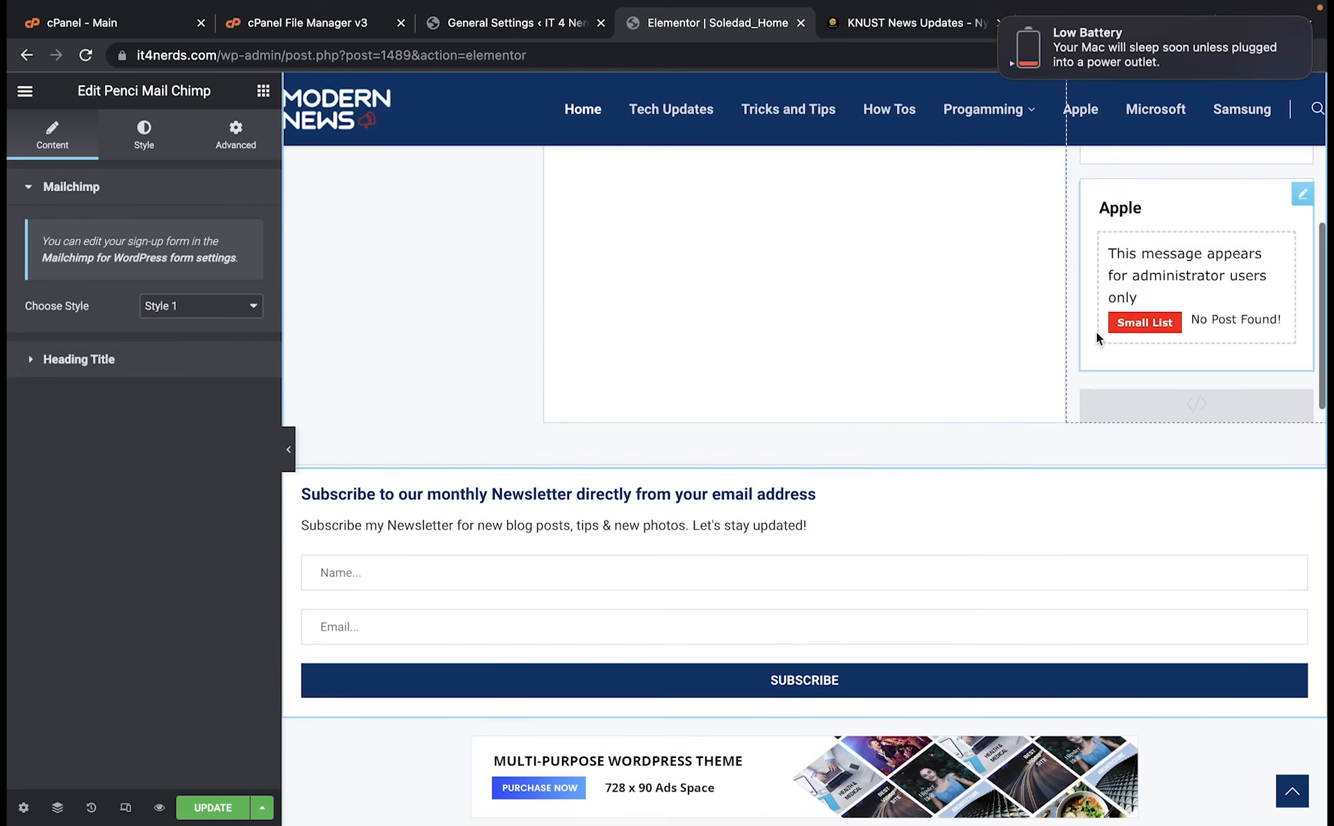
{"action": "left_click_drag", "start_coordinate": [809, 462], "coordinate": [1222, 299]}
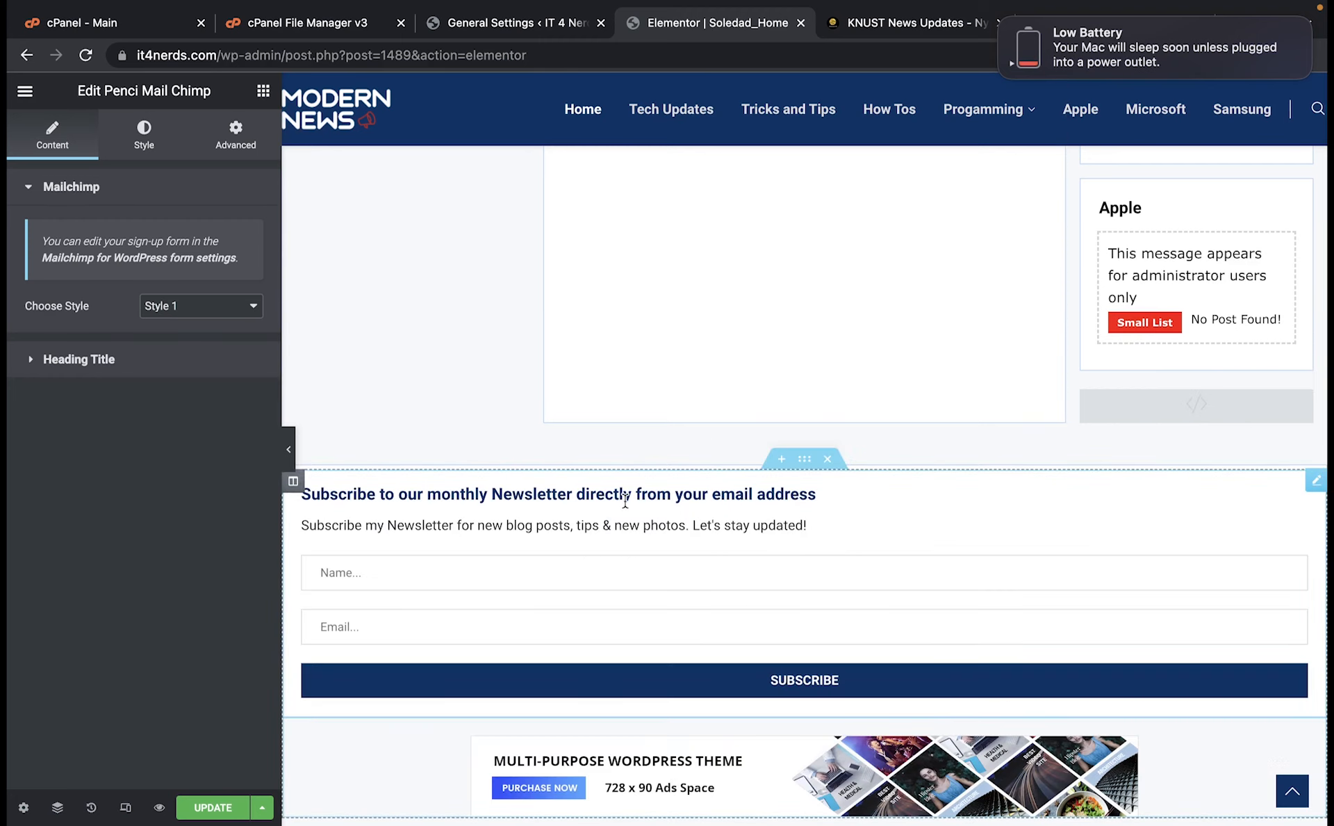
{"action": "key", "text": "super+z"}
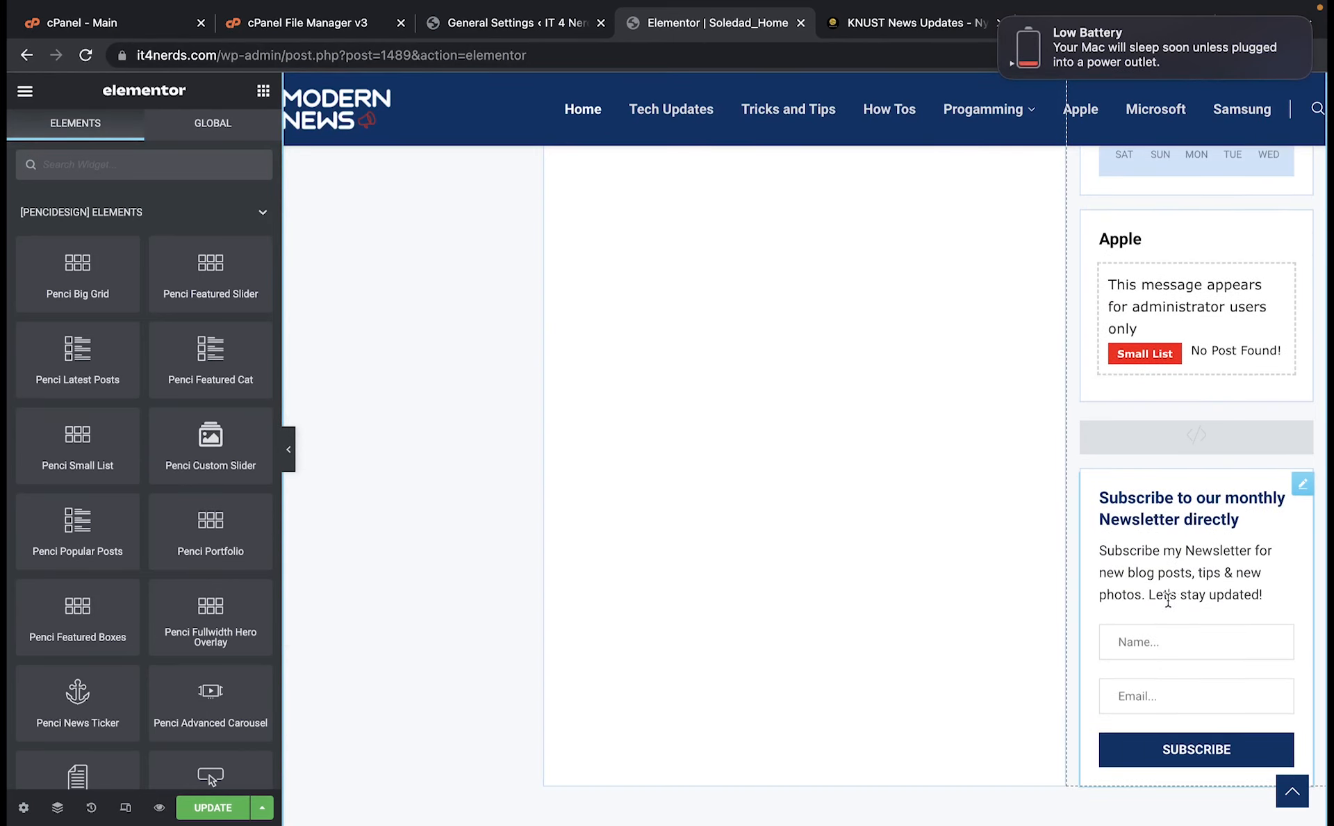
- Append 'from your email' so the heading reads 'Subscribe to our monthly Newsletter directly from your email'
{"action": "scroll", "coordinate": [1168, 599], "scroll_direction": "down", "scroll_amount": 2}
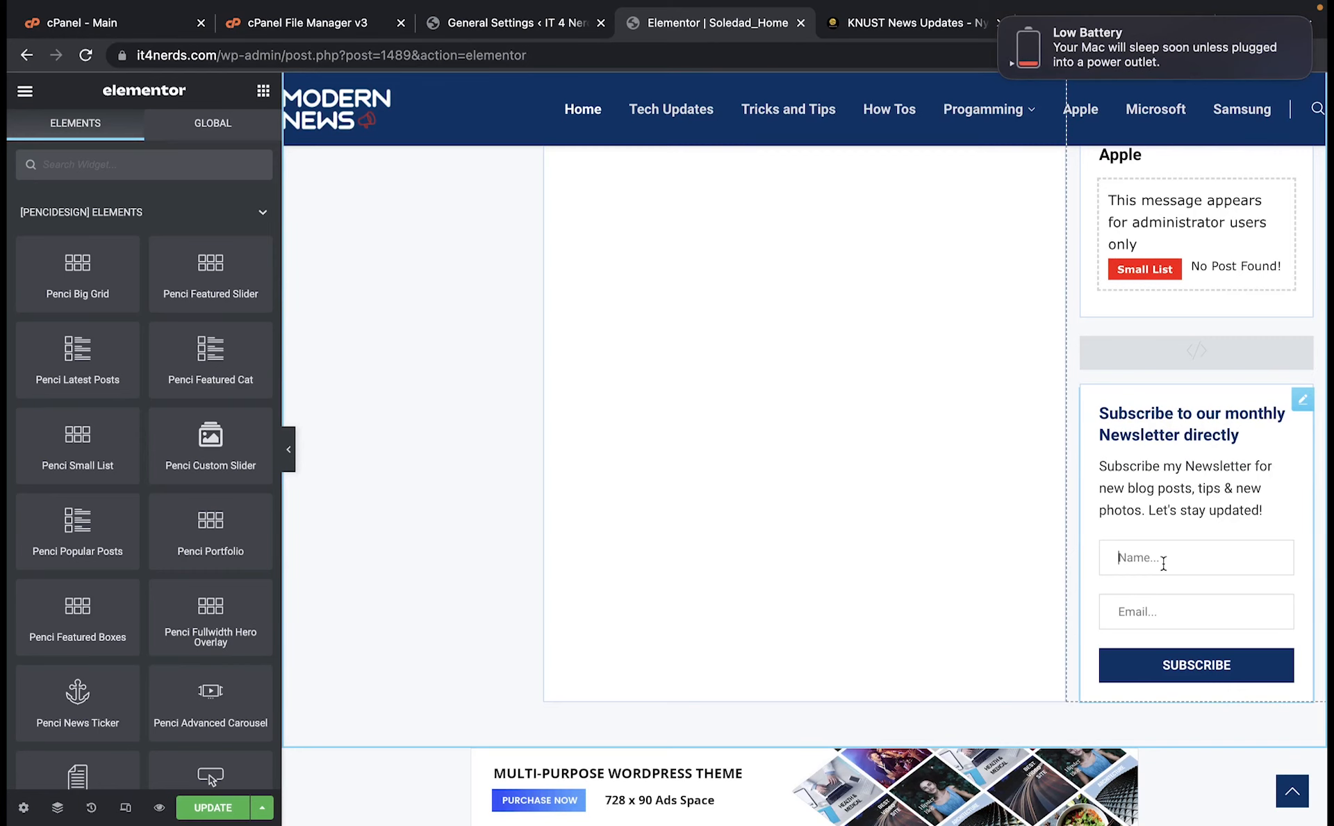
{"action": "left_click", "coordinate": [1164, 563]}
{"action": "scroll", "coordinate": [1154, 520], "scroll_direction": "down", "scroll_amount": 3}
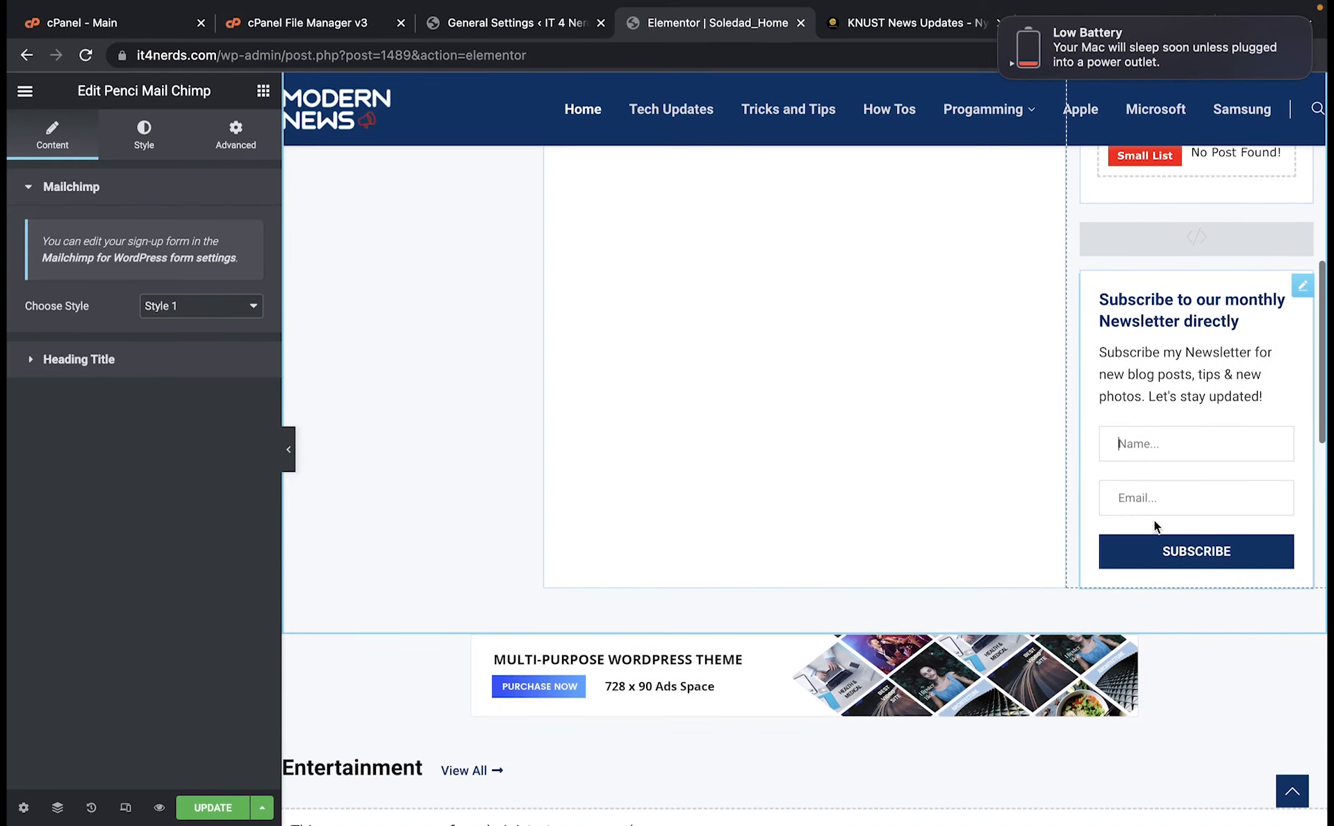
{"action": "scroll", "coordinate": [1156, 526], "scroll_direction": "up", "scroll_amount": 3}
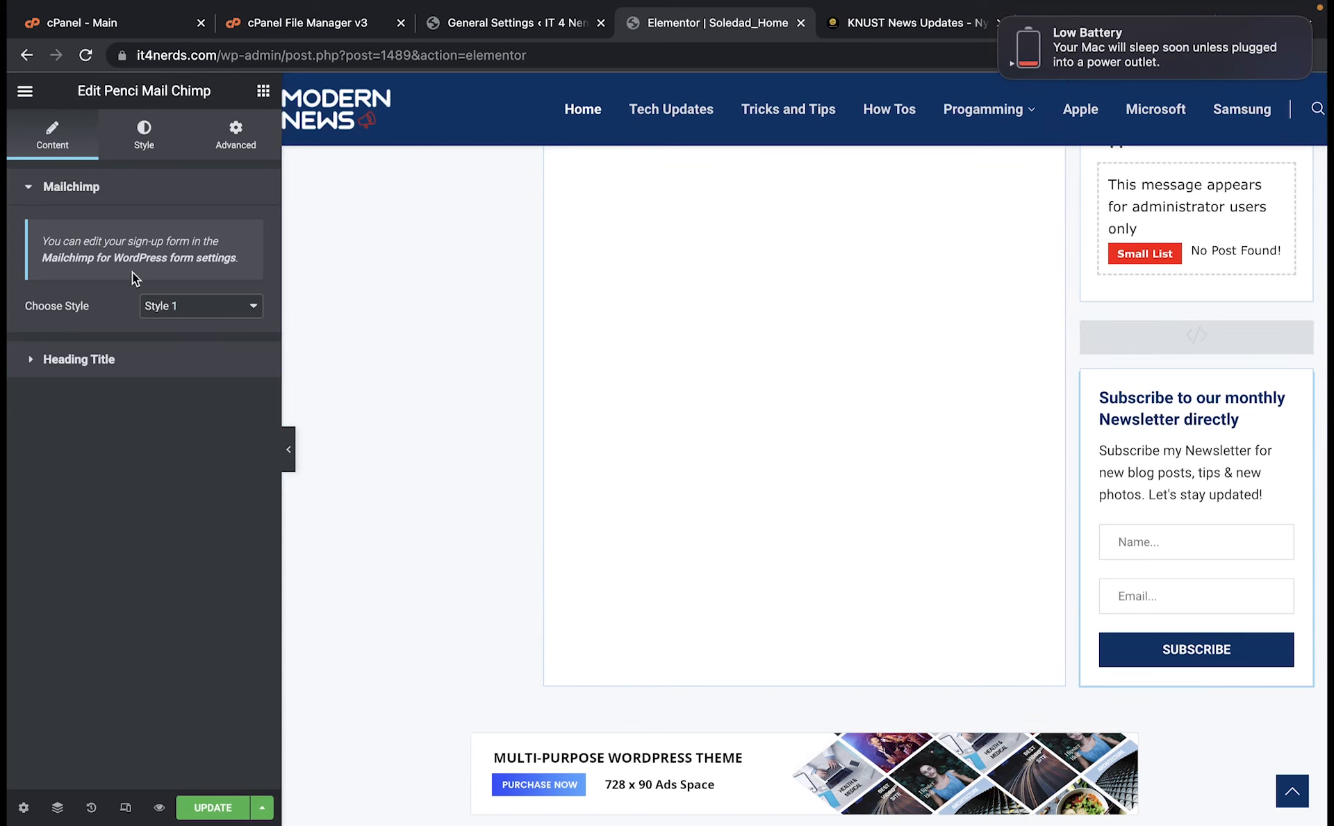
{"action": "left_click", "coordinate": [113, 360]}
{"action": "left_click", "coordinate": [223, 325]}
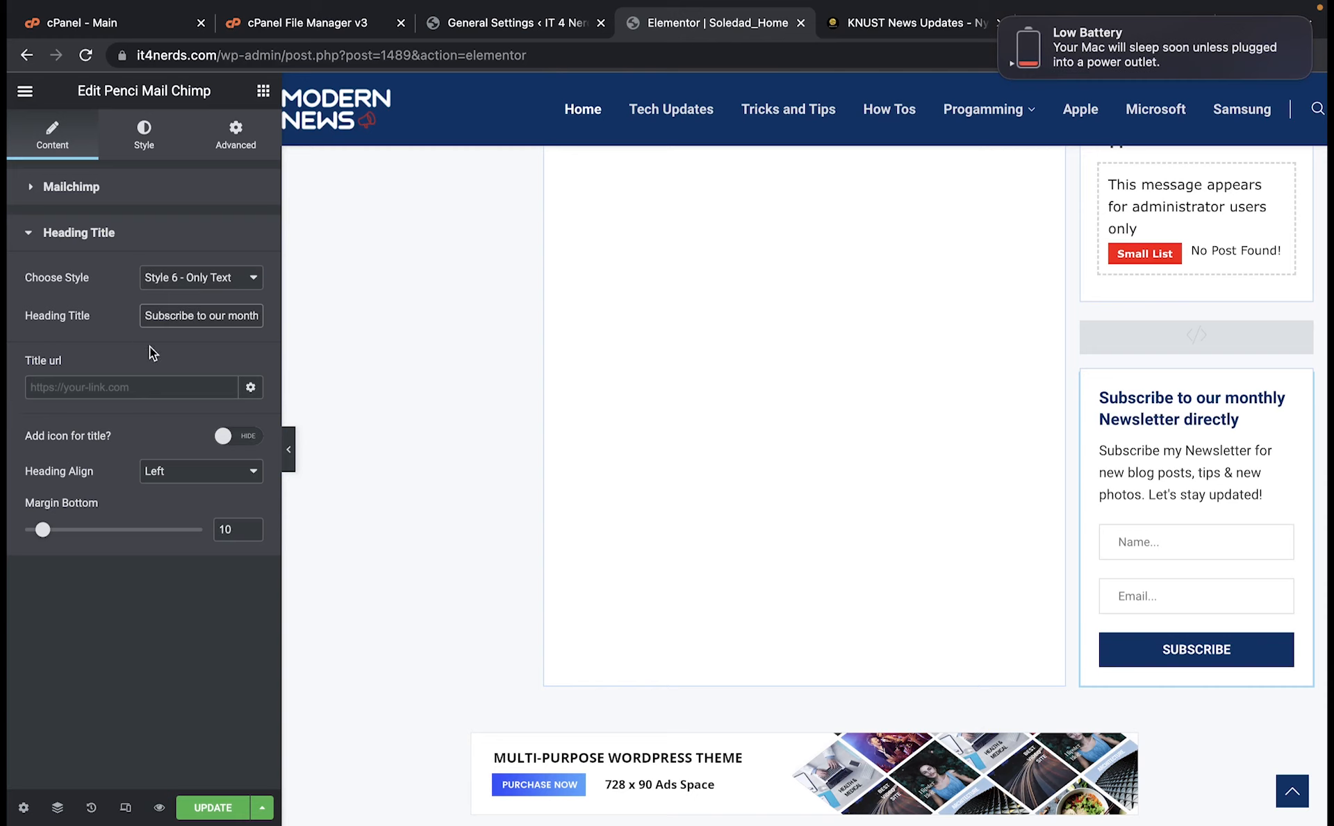
{"action": "key", "text": "Right"}
{"action": "key", "text": "Right"}
{"action": "key", "text": "Right"}
{"action": "key", "text": "Right"}
{"action": "key", "text": "Right"}
{"action": "key", "text": "Right"}
{"action": "key", "text": "Right"}
{"action": "key", "text": "Right"}
{"action": "key", "text": "Right"}
{"action": "key", "text": "Right"}
{"action": "key", "text": "Right"}
{"action": "key", "text": "Right"}
{"action": "type", "text": "form"}
{"action": "key", "text": "BackSpace"}
{"action": "key", "text": "BackSpace"}
{"action": "key", "text": "BackSpace"}
{"action": "key", "text": "BackSpace"}
{"action": "type", "text": "rom your email"}
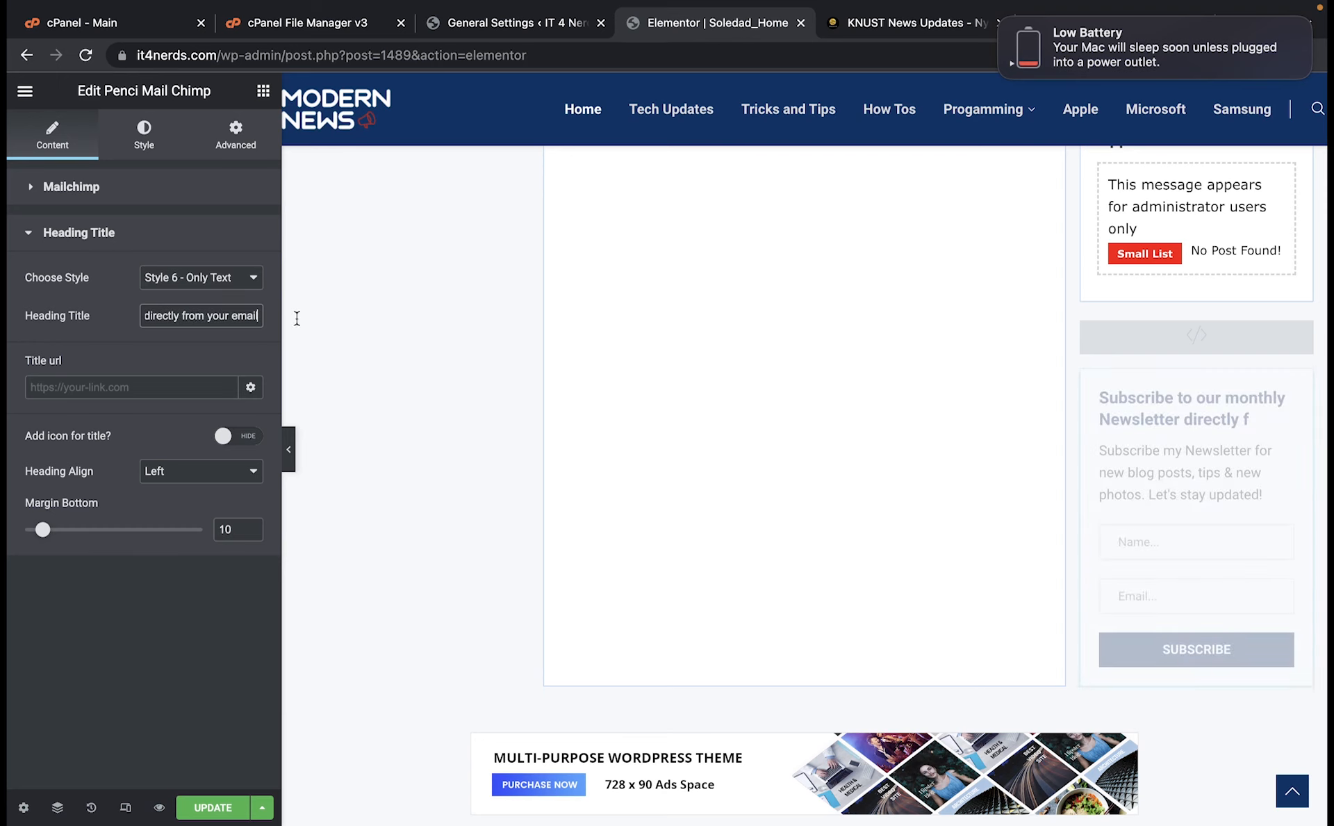
{"action": "scroll", "coordinate": [826, 502], "scroll_direction": "down", "scroll_amount": 8}
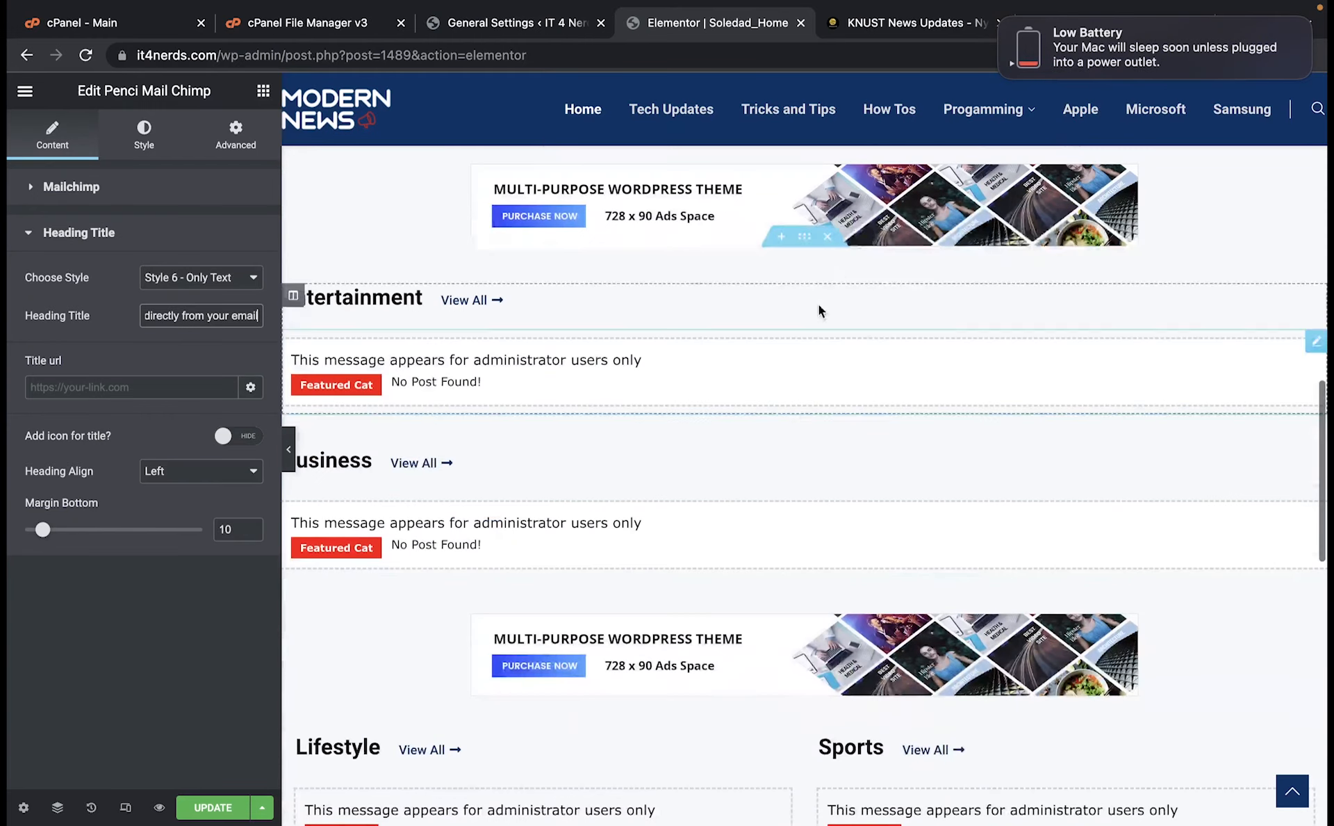
- Delete the ad banner above Entertainment and retitle that block's heading 'Progamming'
{"action": "scroll", "coordinate": [819, 310], "scroll_direction": "up", "scroll_amount": 3}
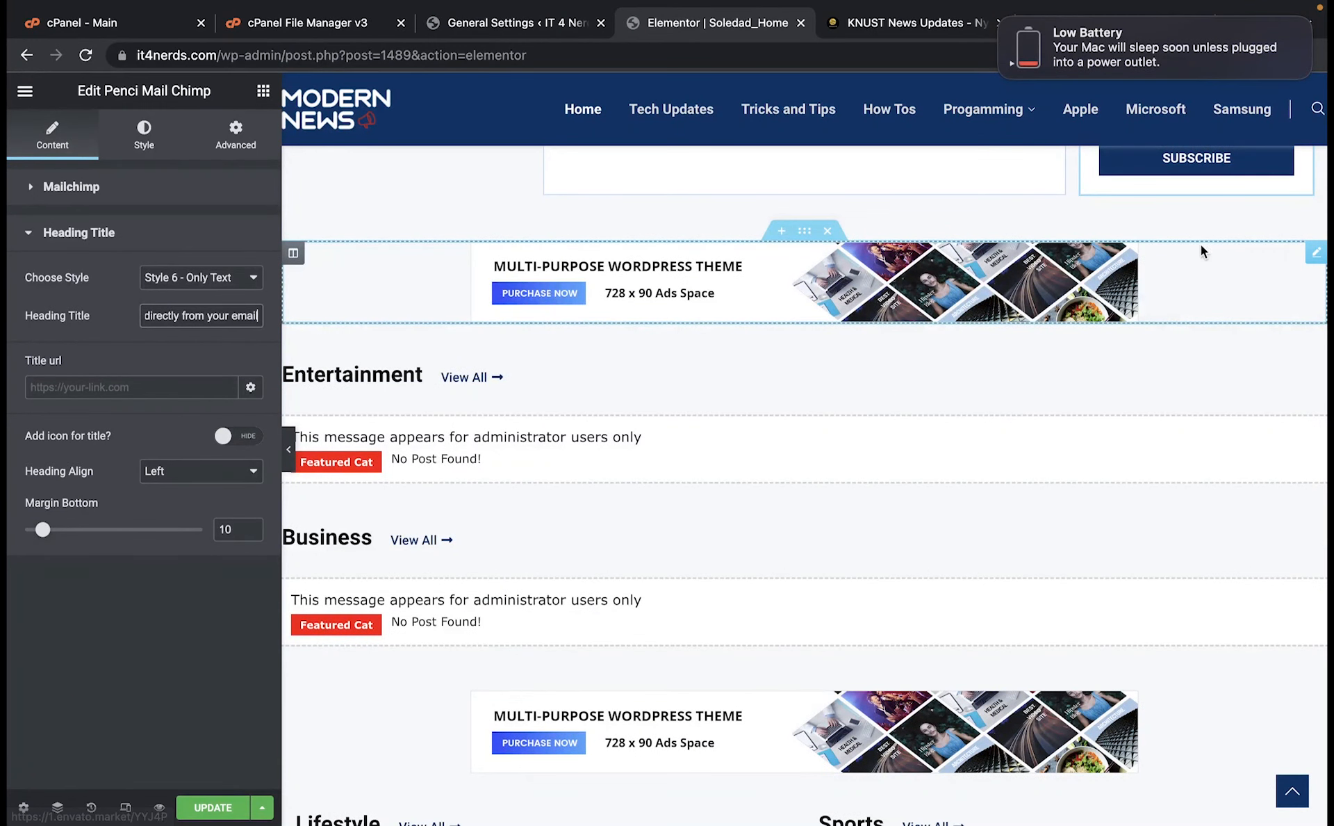
{"action": "left_click", "coordinate": [828, 231]}
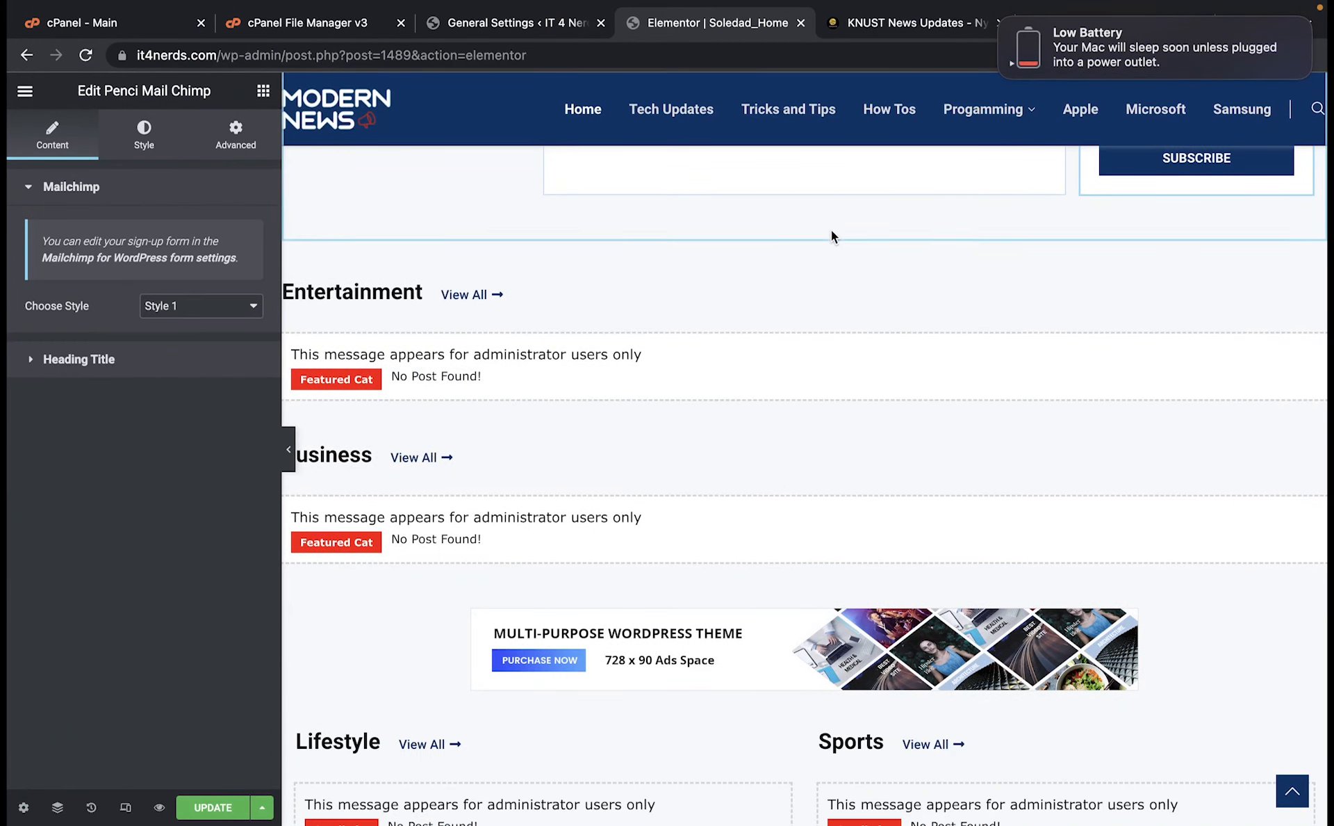
{"action": "left_click", "coordinate": [408, 296]}
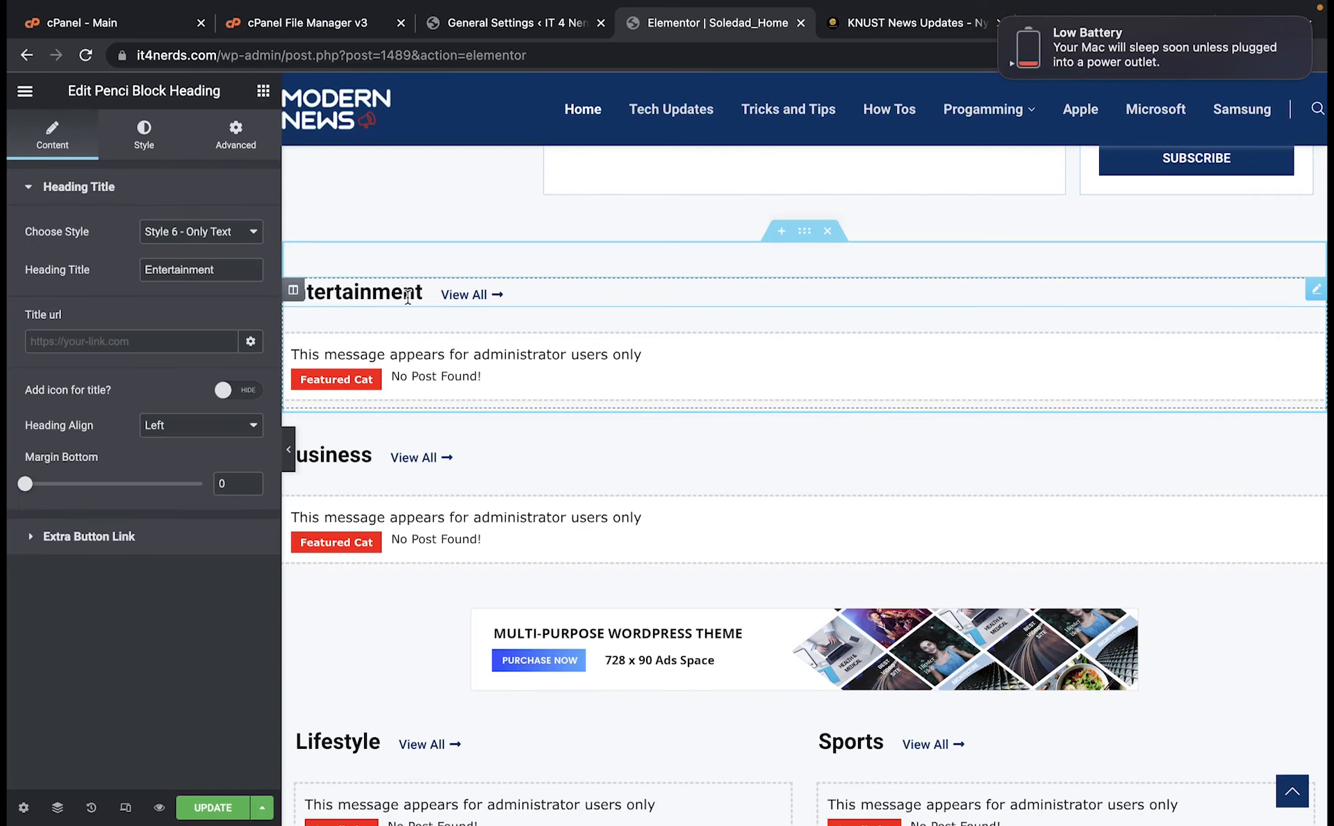
{"action": "left_click_drag", "start_coordinate": [247, 269], "coordinate": [126, 271]}
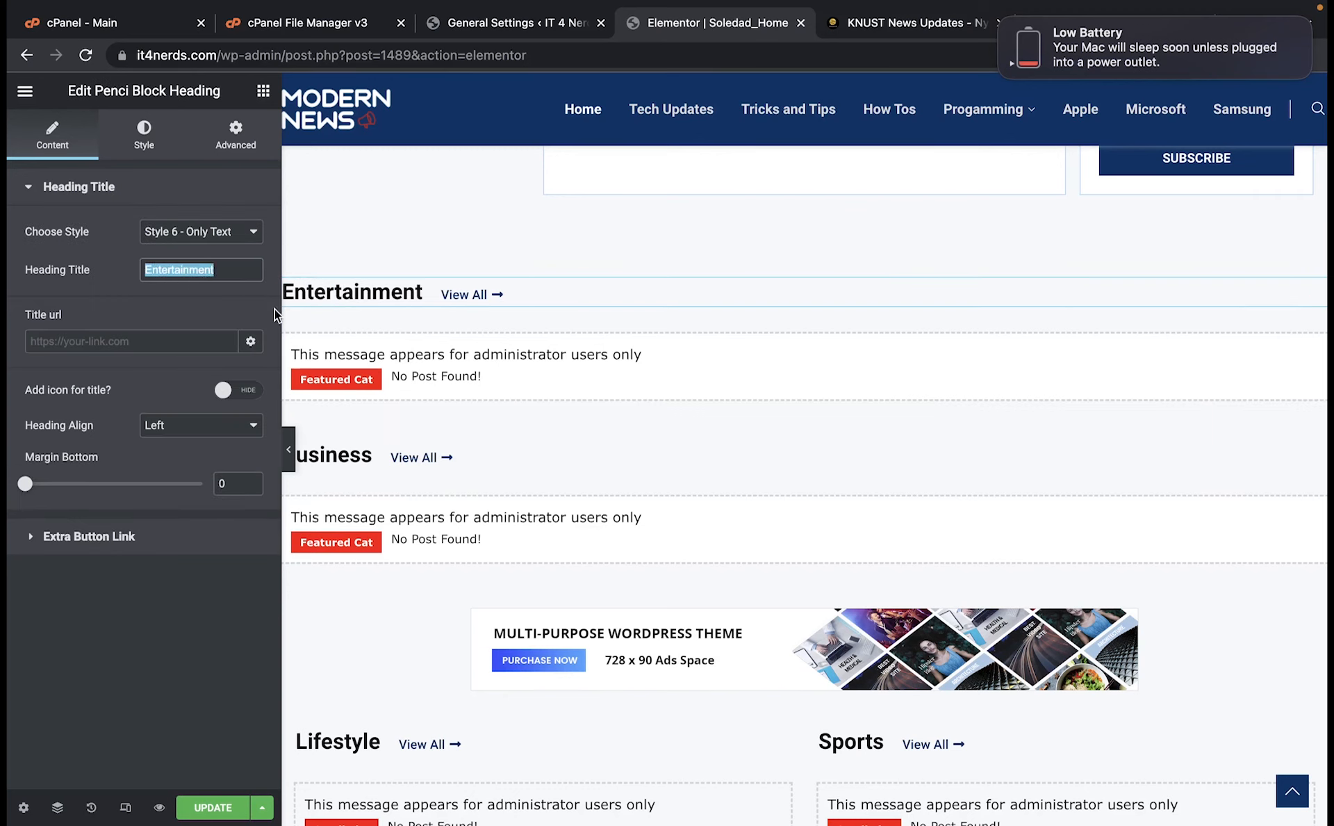
{"action": "type", "text": "Progamming"}
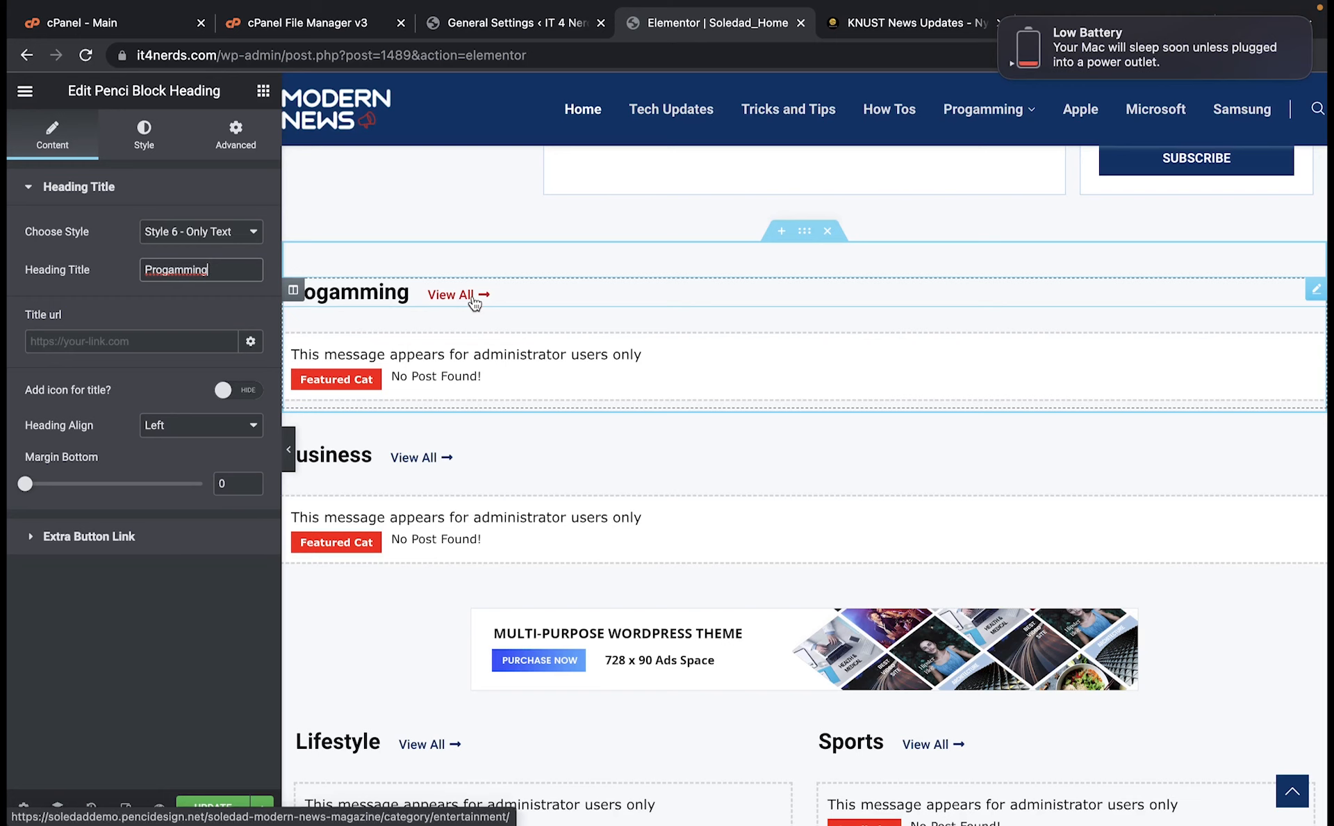
- Set the Progamming block's View All button URL to '#', then switch to General Settings
{"action": "left_click", "coordinate": [99, 536]}
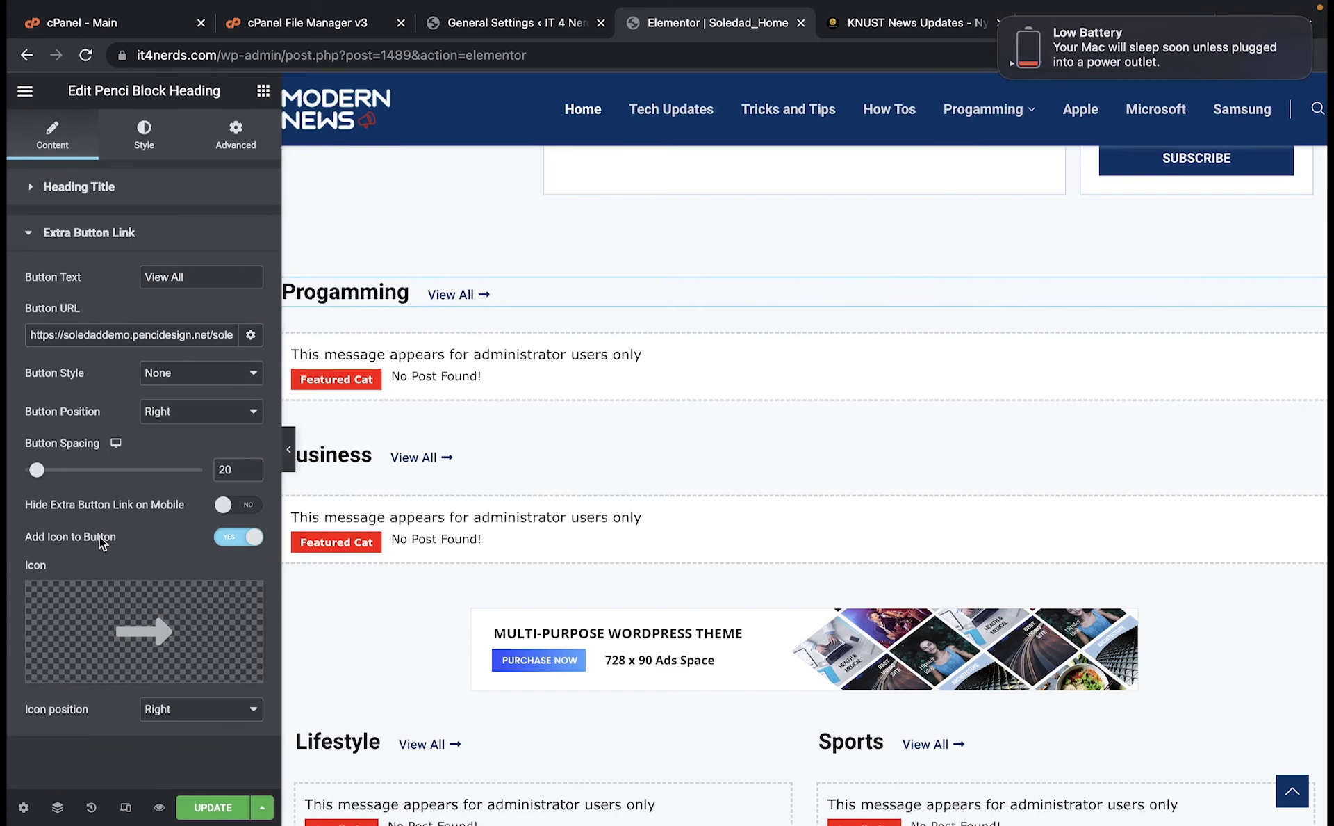
{"action": "left_click", "coordinate": [175, 334]}
{"action": "mouse_move", "coordinate": [169, 338]}
{"action": "left_mouse_down"}
{"action": "mouse_move", "coordinate": [33, 336]}
{"action": "mouse_move", "coordinate": [165, 336]}
{"action": "left_mouse_up"}
{"action": "key", "text": "super+a"}
{"action": "key", "text": "BackSpace"}
{"action": "type", "text": "#"}
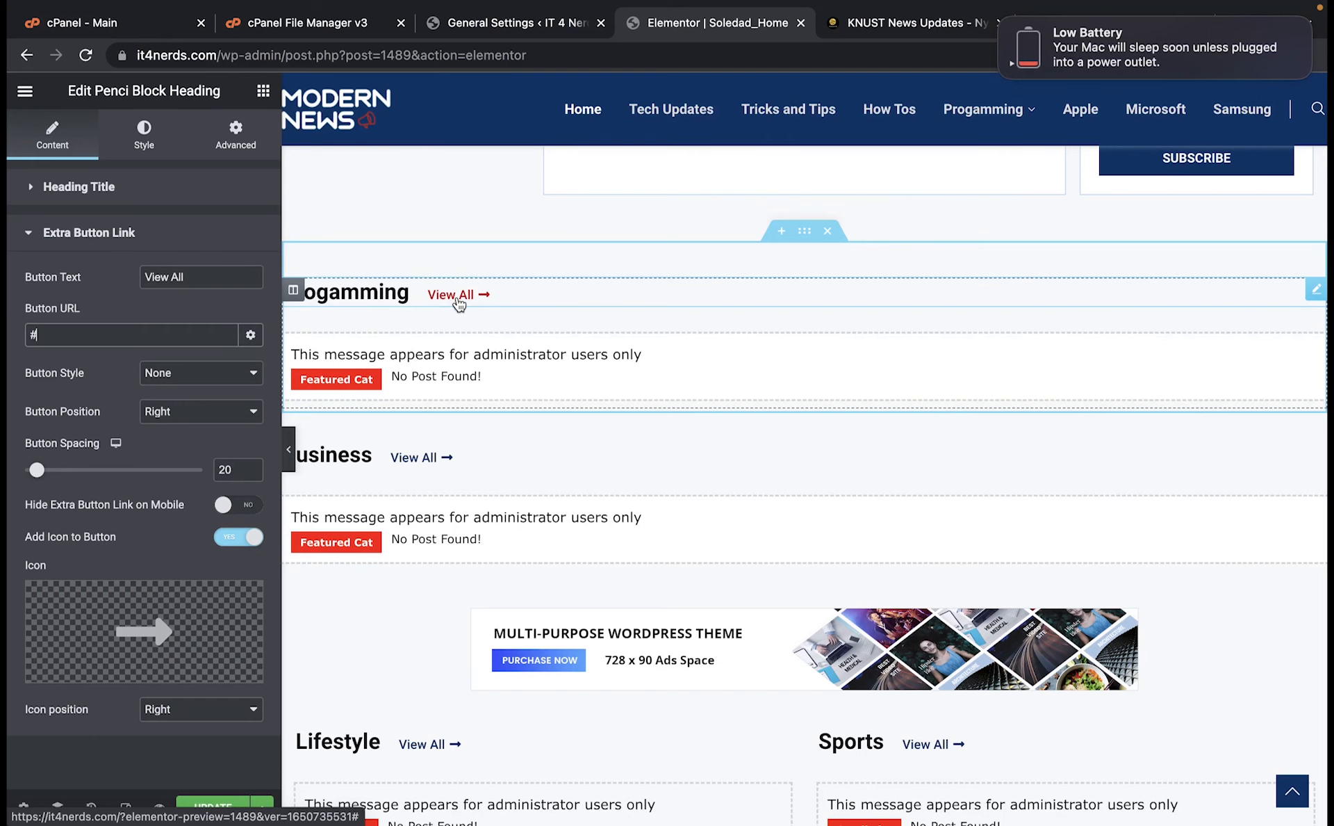
{"action": "left_click", "coordinate": [486, 23]}
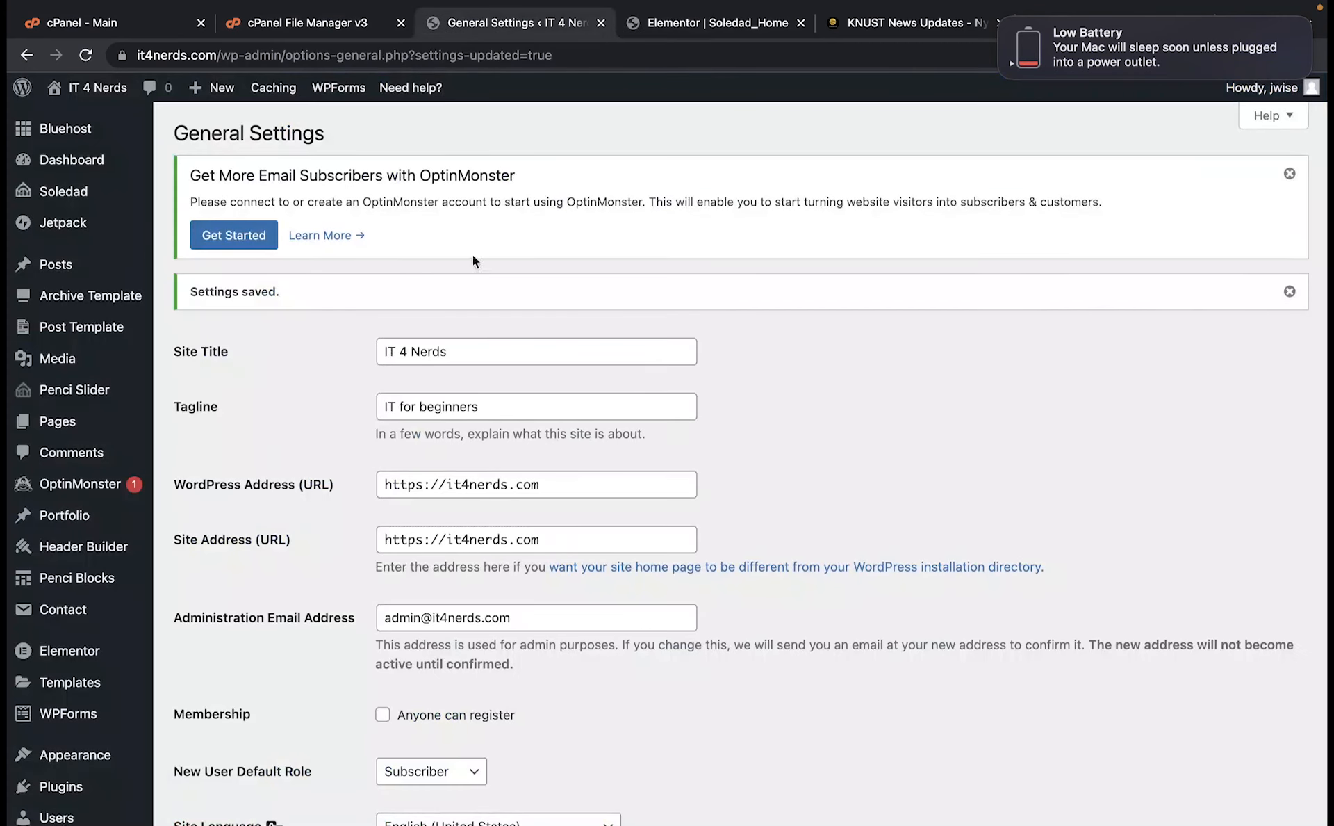
- Load it4nerds.com in another tab and open the Progamming category page
{"action": "left_click", "coordinate": [891, 23]}
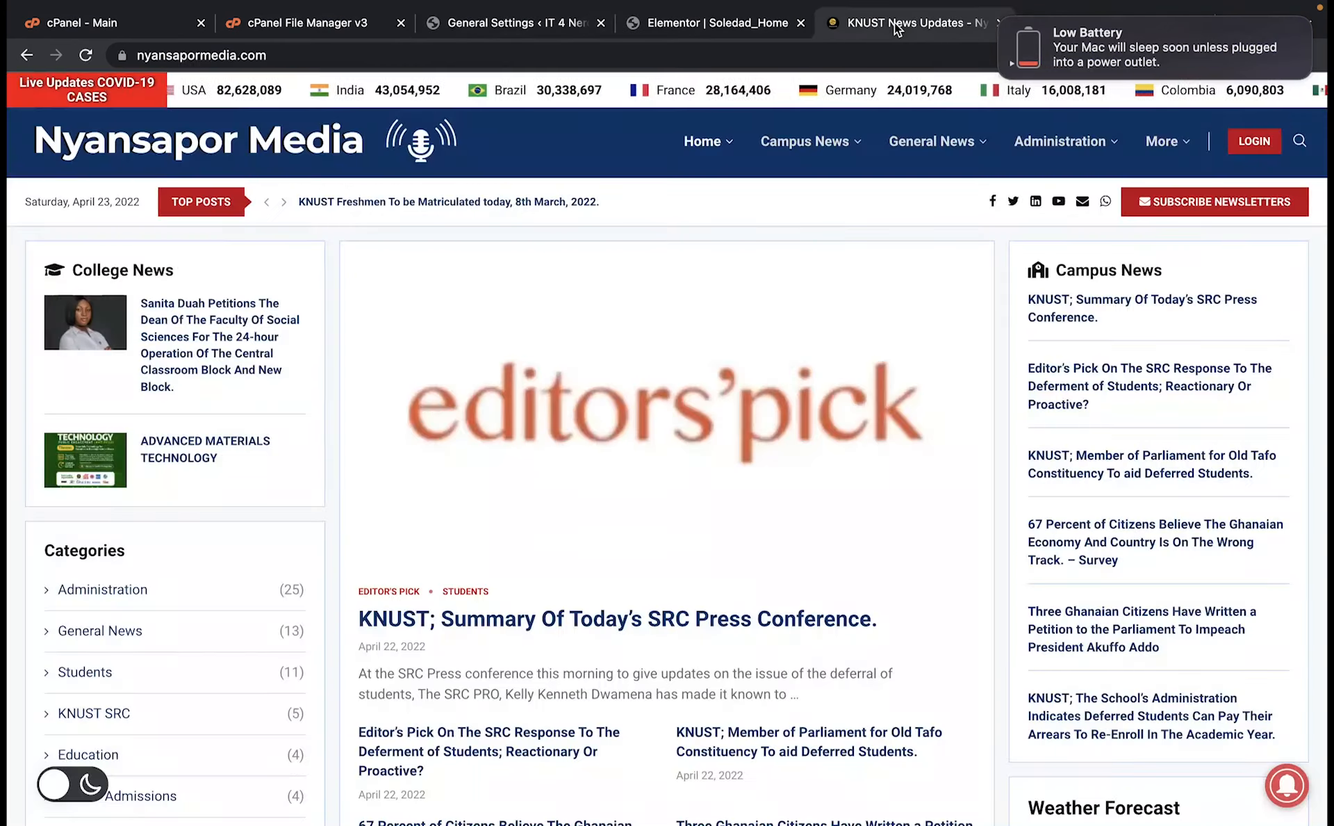
{"action": "left_click", "coordinate": [833, 55]}
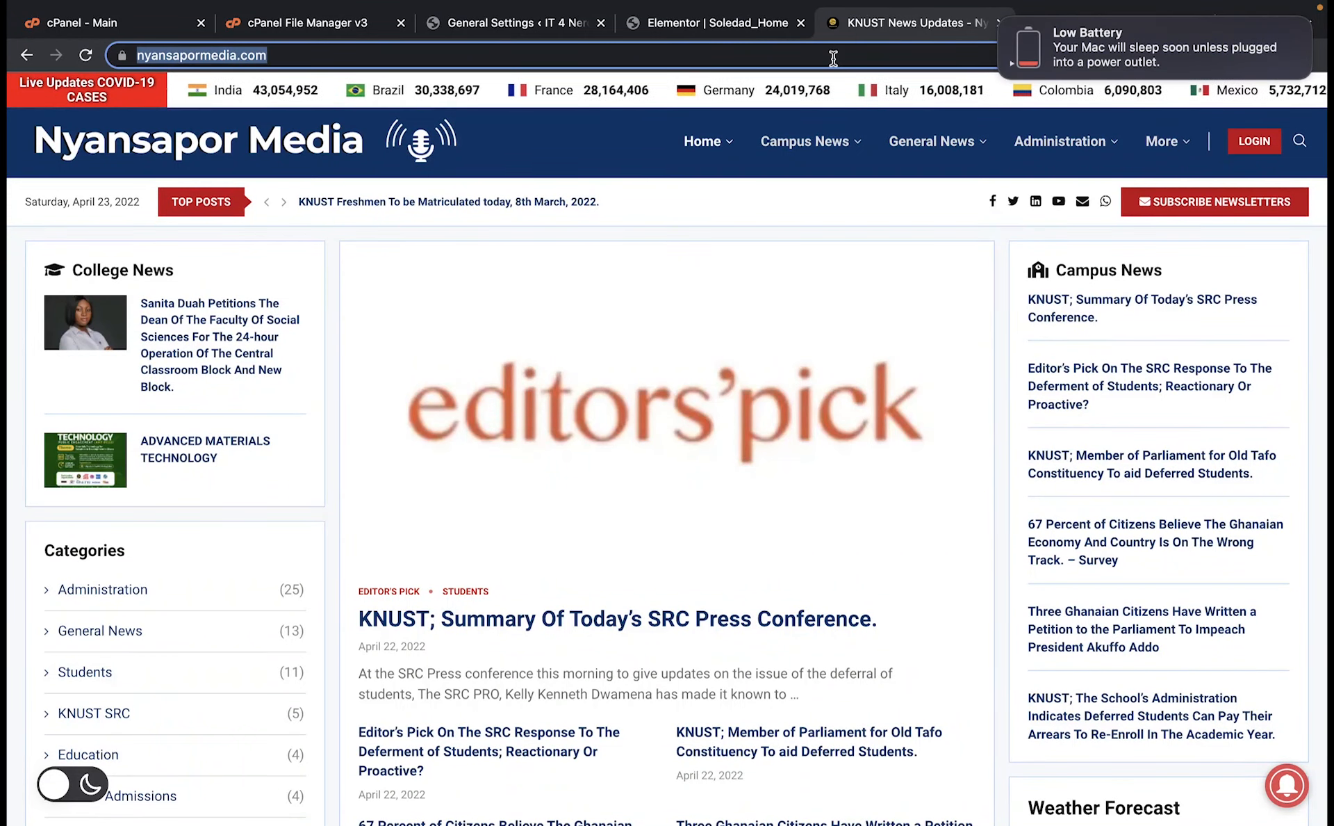
{"action": "type", "text": "it"}
{"action": "key", "text": "Return"}
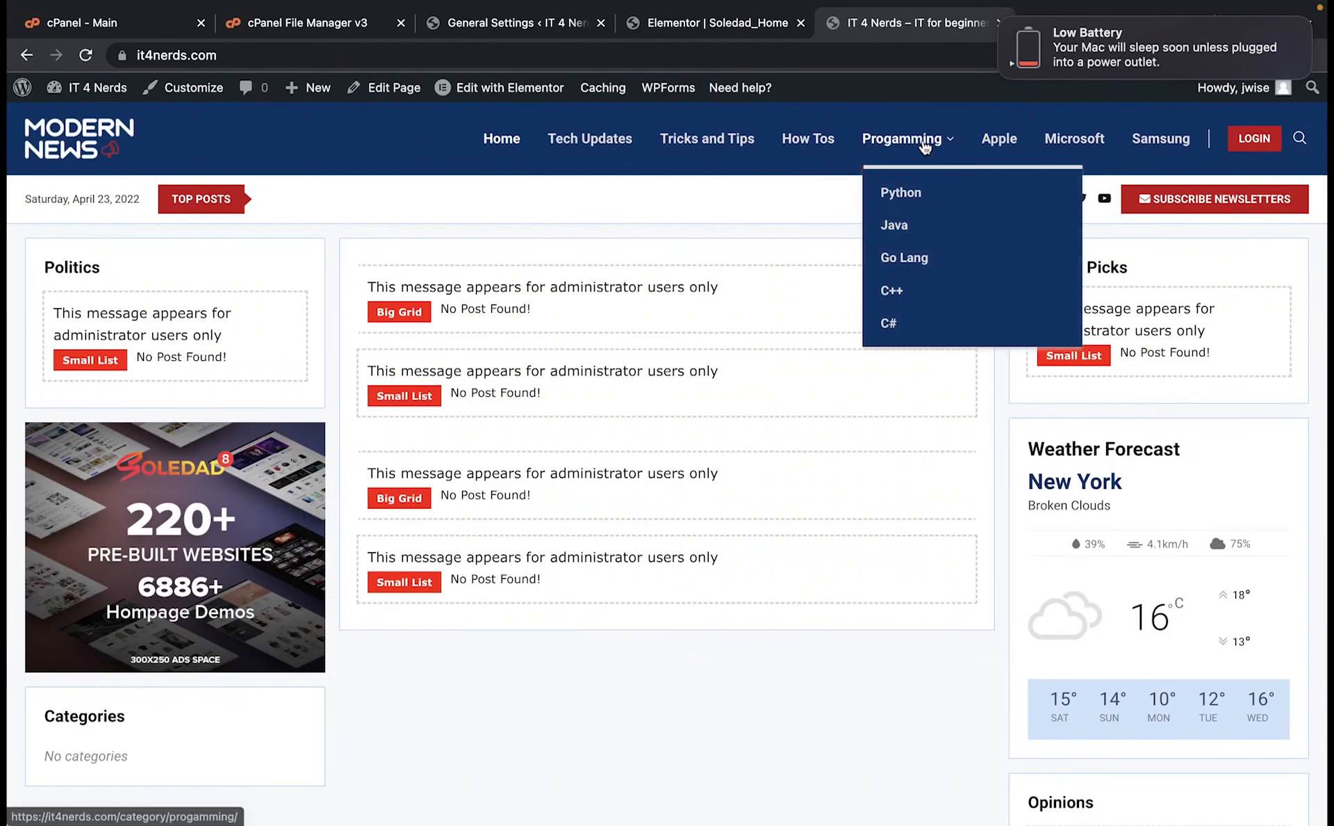
{"action": "left_click", "coordinate": [902, 138]}
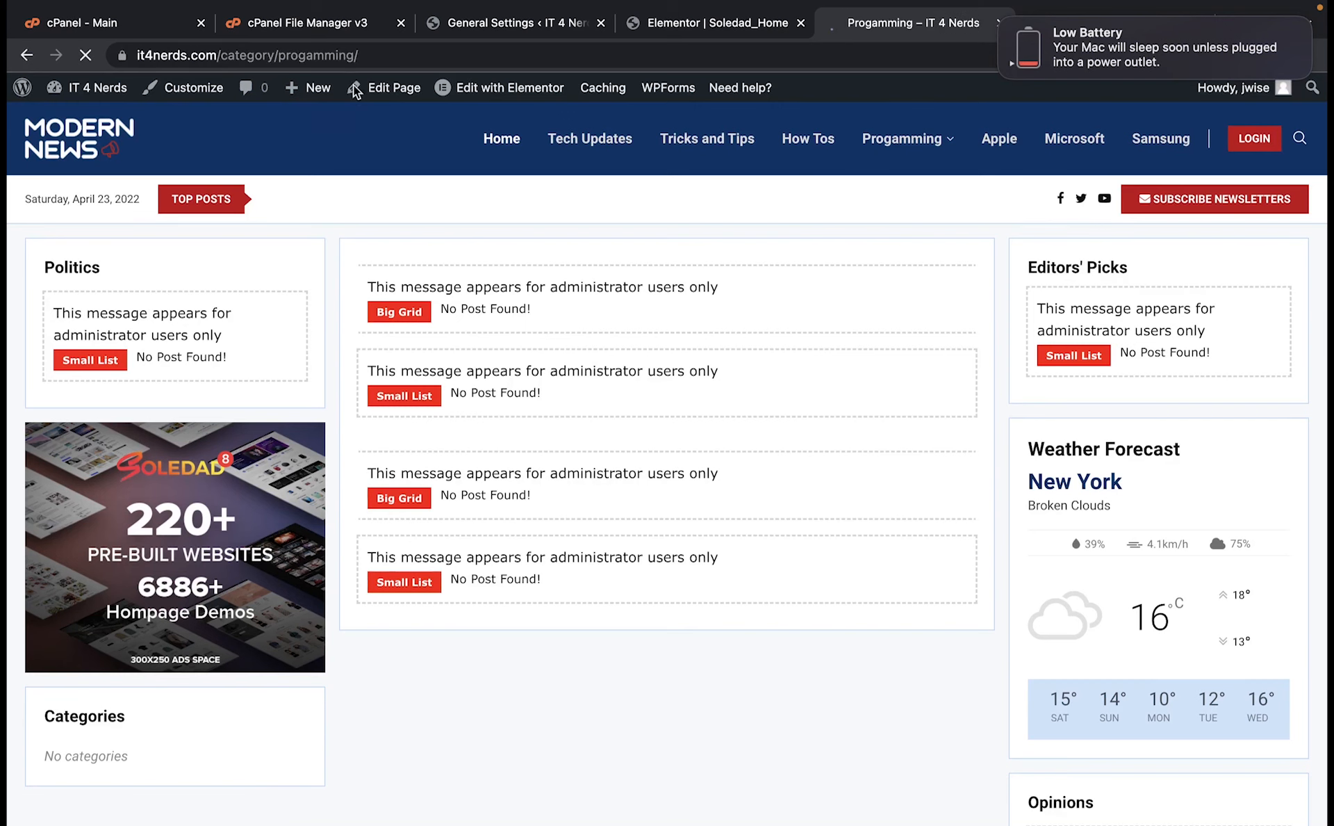
- Copy the category page's address and return to the Elementor homepage editor
{"action": "left_click", "coordinate": [337, 54]}
{"action": "key", "text": "super+c"}
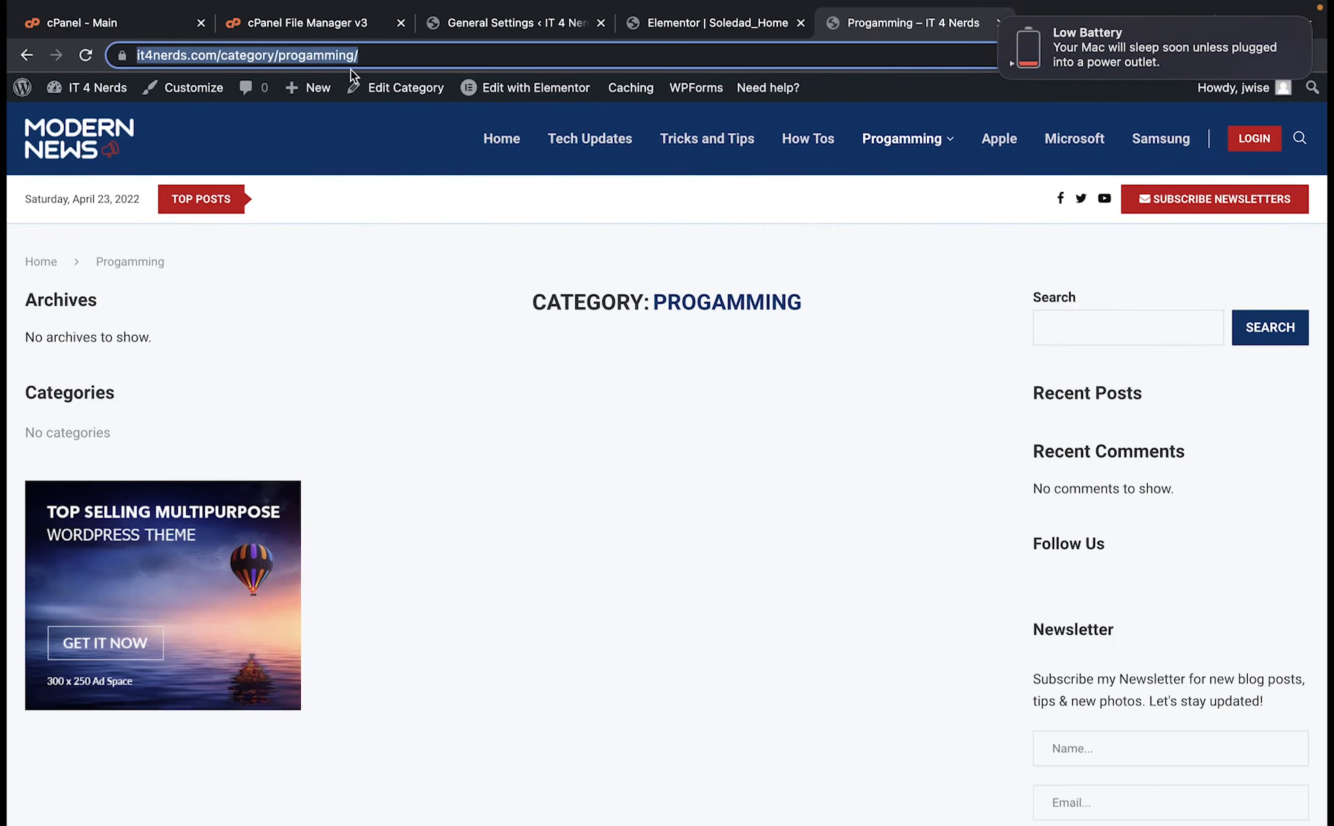
{"action": "left_click", "coordinate": [468, 35]}
{"action": "left_click", "coordinate": [657, 41]}
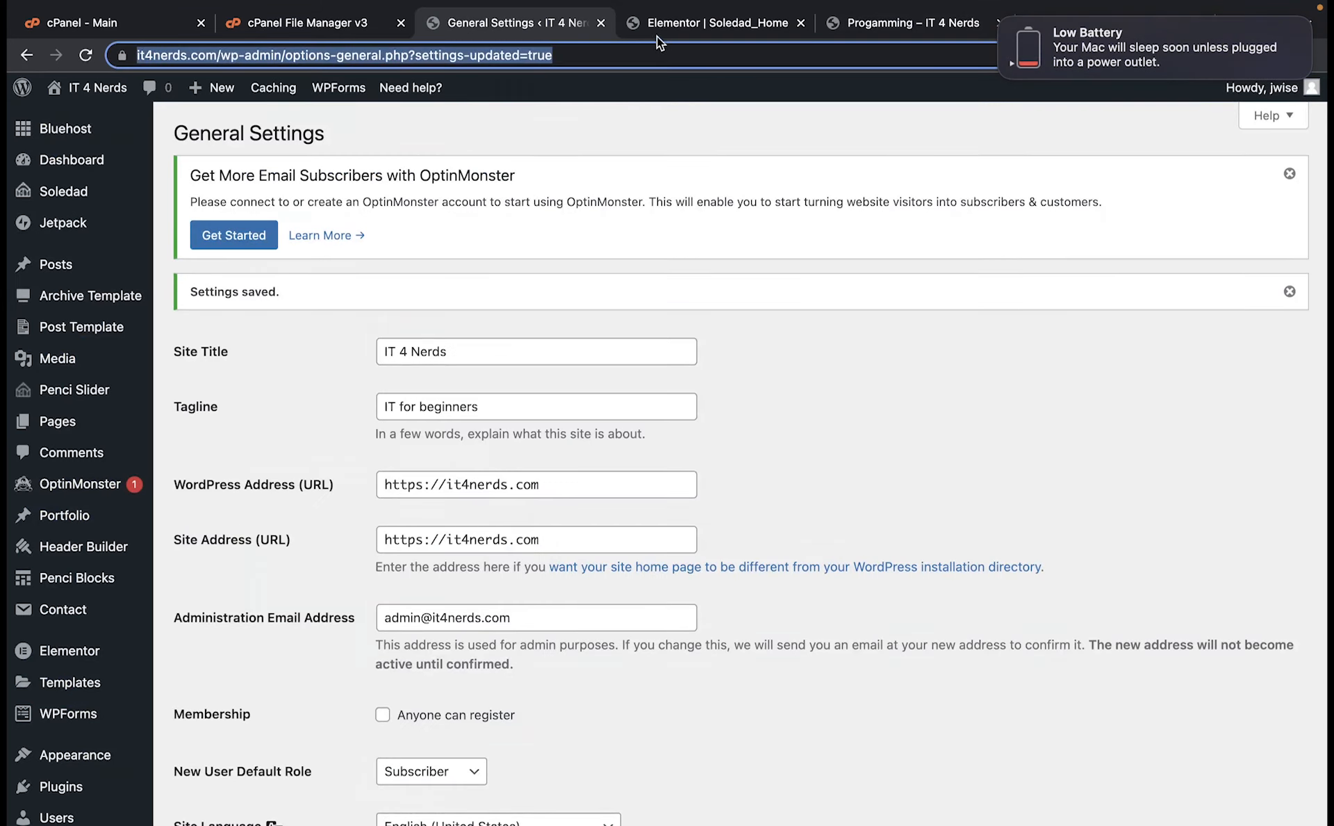
{"action": "left_click", "coordinate": [661, 29]}
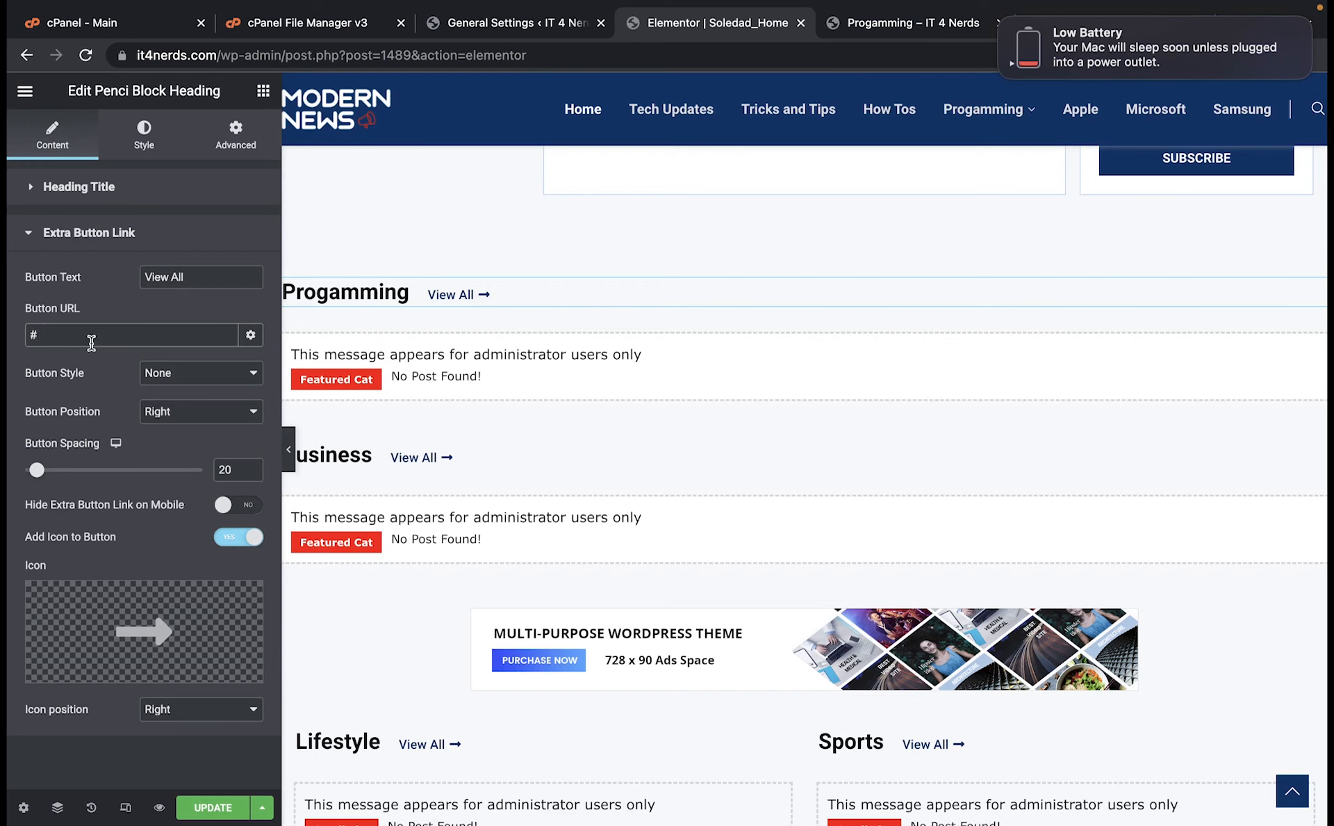
{"action": "key", "text": "BackSpace"}
{"action": "key", "text": "super+v"}
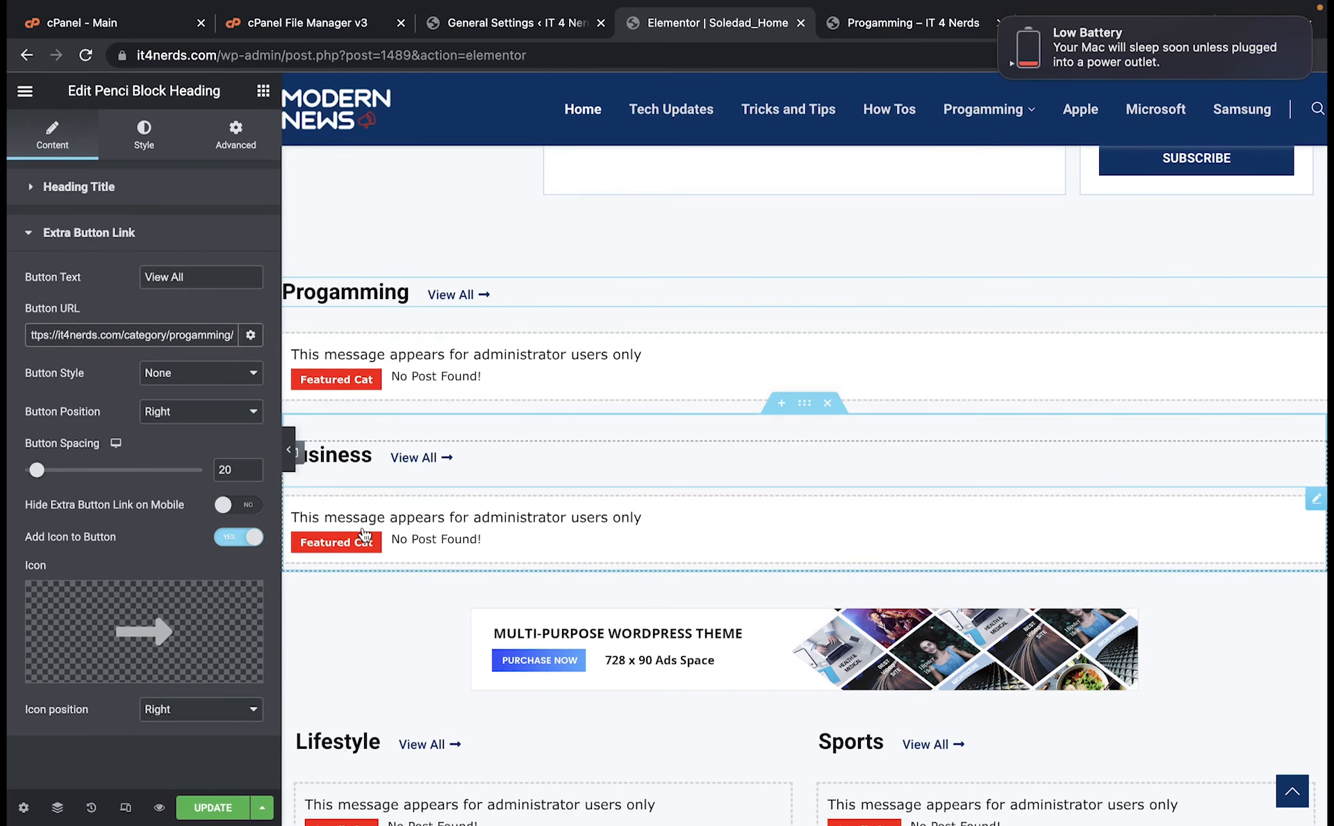
{"action": "scroll", "coordinate": [590, 528], "scroll_direction": "down", "scroll_amount": 3}
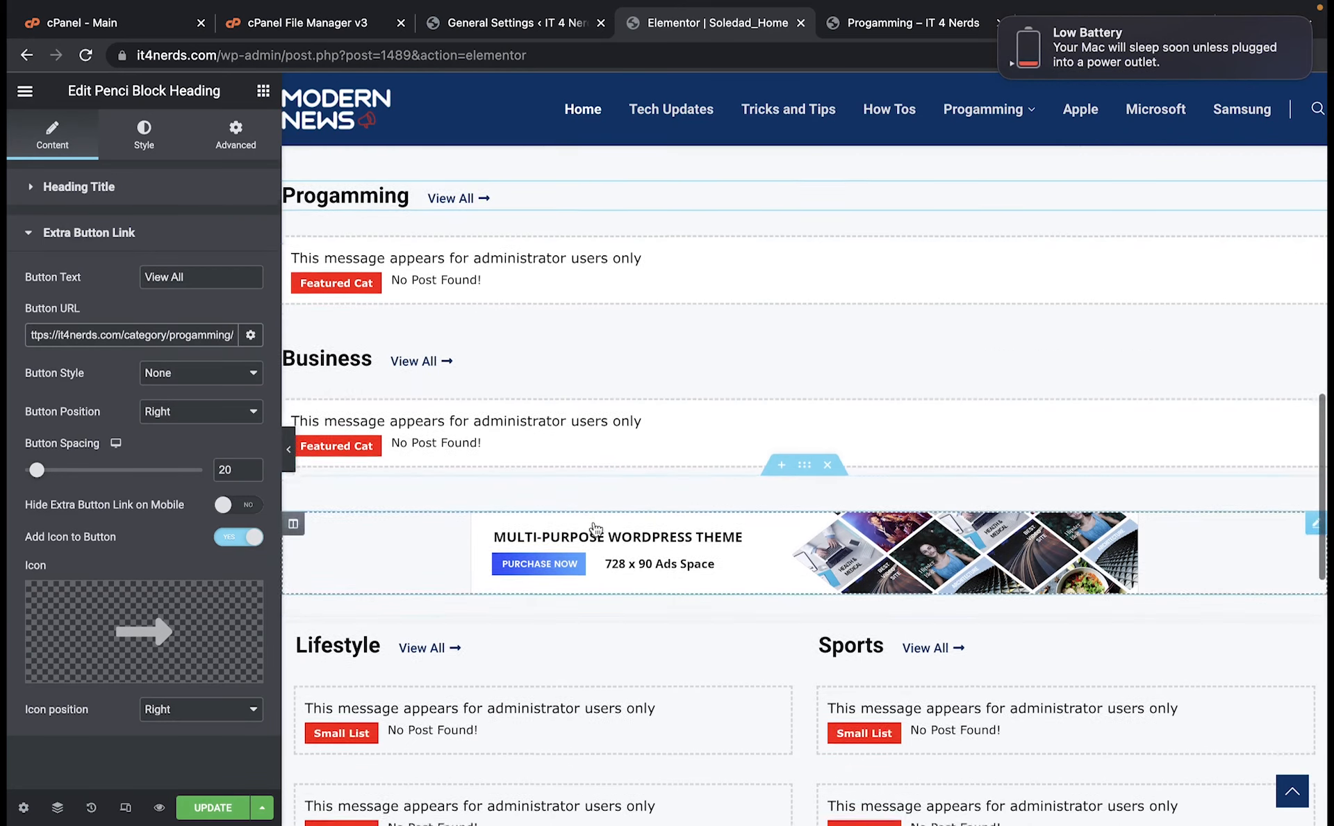
{"action": "left_click", "coordinate": [396, 296]}
{"action": "left_click", "coordinate": [239, 271]}
- Rename the Business heading to How To's and set its View All link to '#'
{"action": "double_click", "coordinate": [156, 278]}
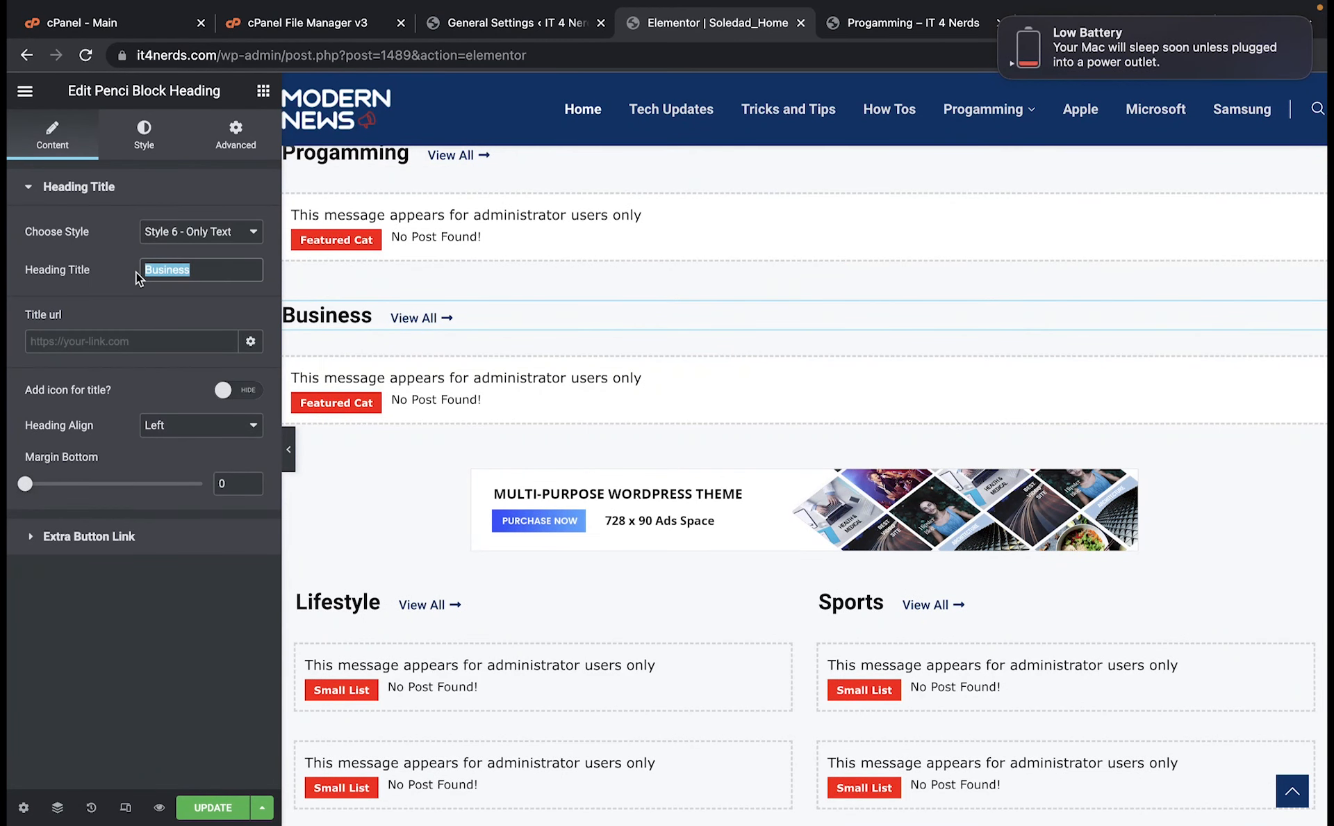
{"action": "type", "text": "How To's"}
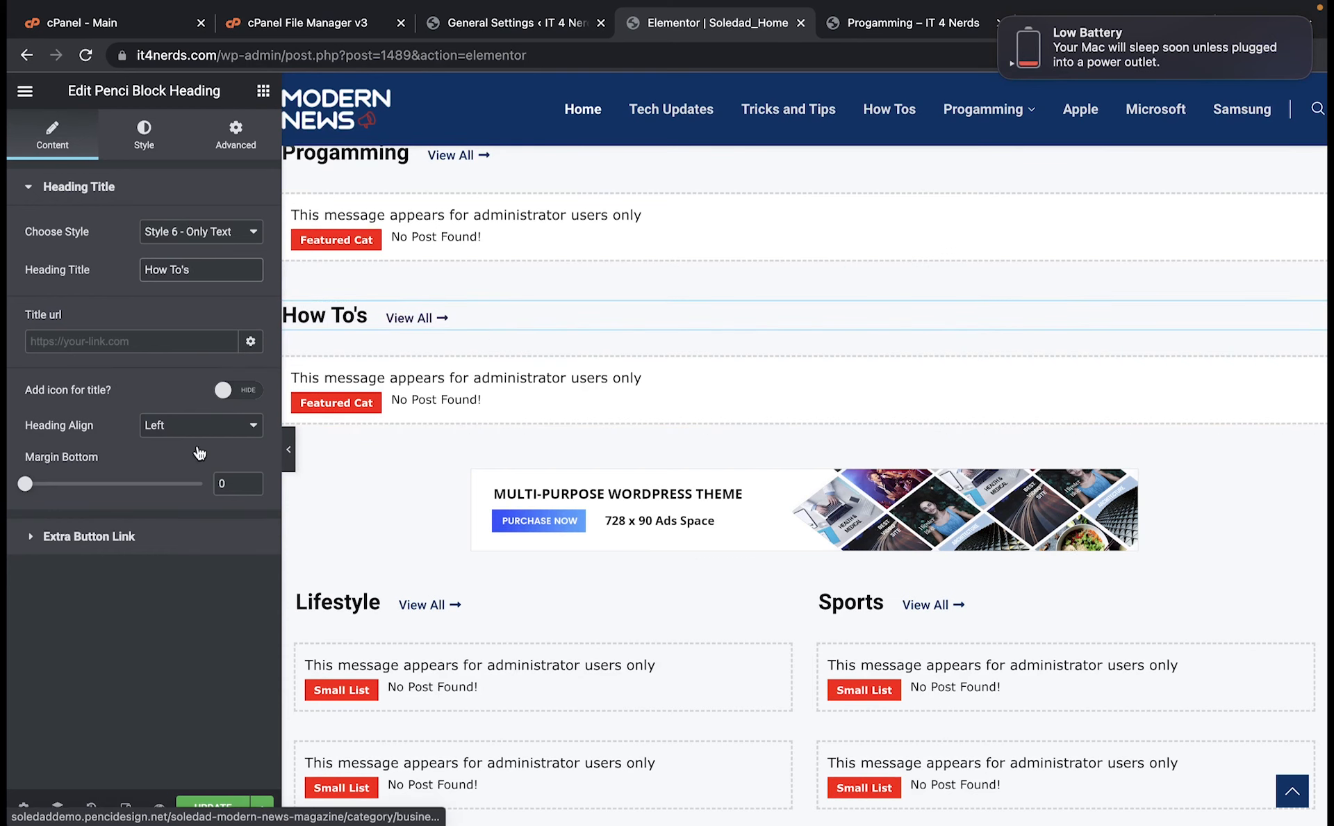
{"action": "left_click", "coordinate": [121, 535]}
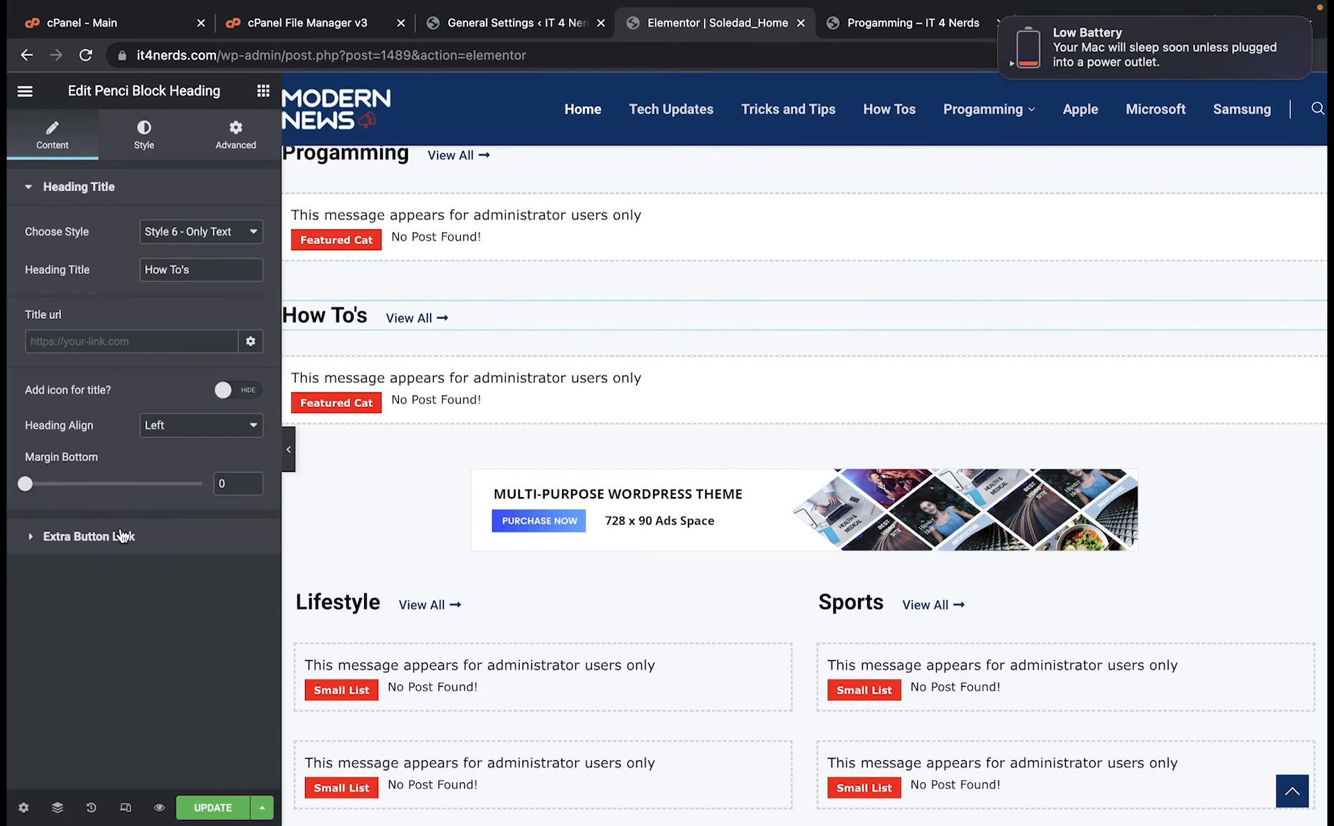
{"action": "triple_click", "coordinate": [167, 337]}
{"action": "key", "text": "BackSpace"}
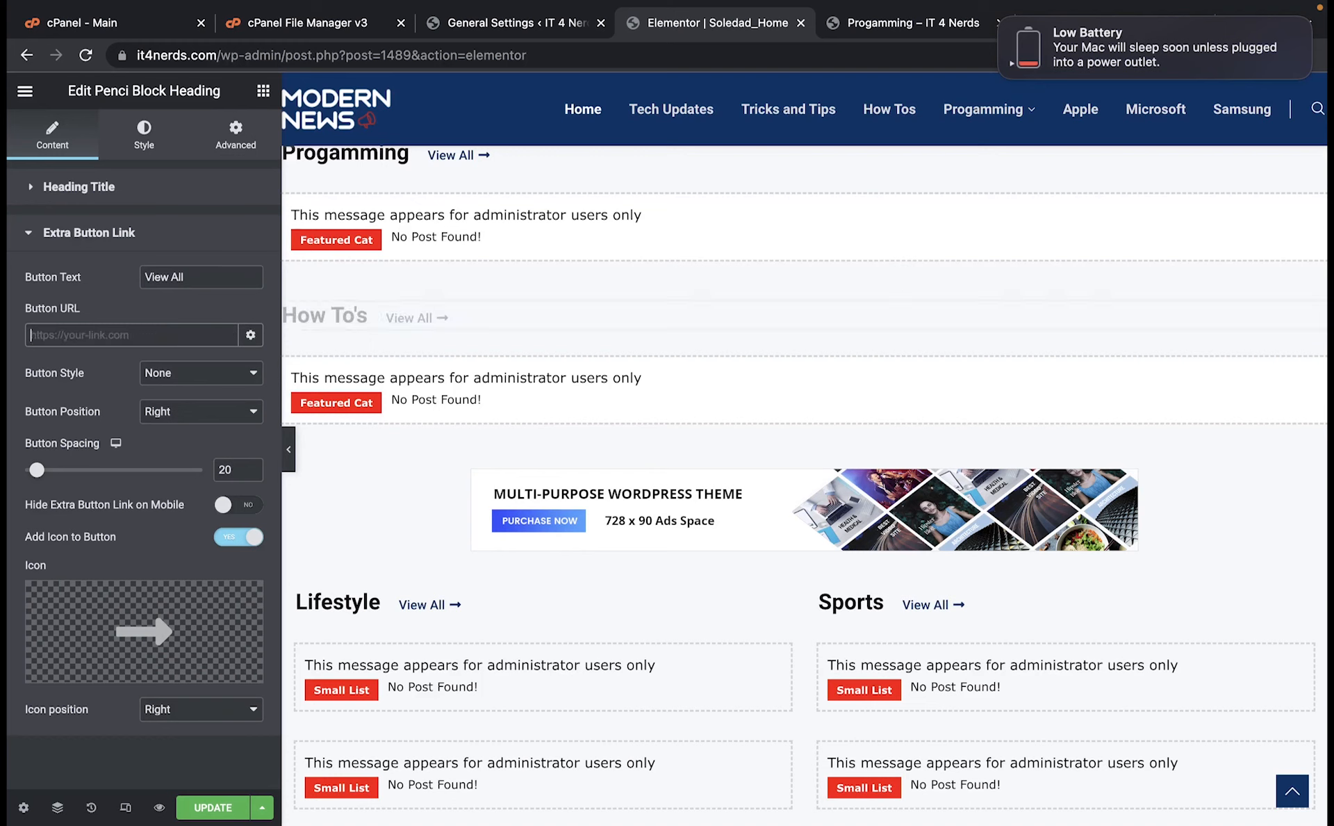
{"action": "type", "text": "#"}
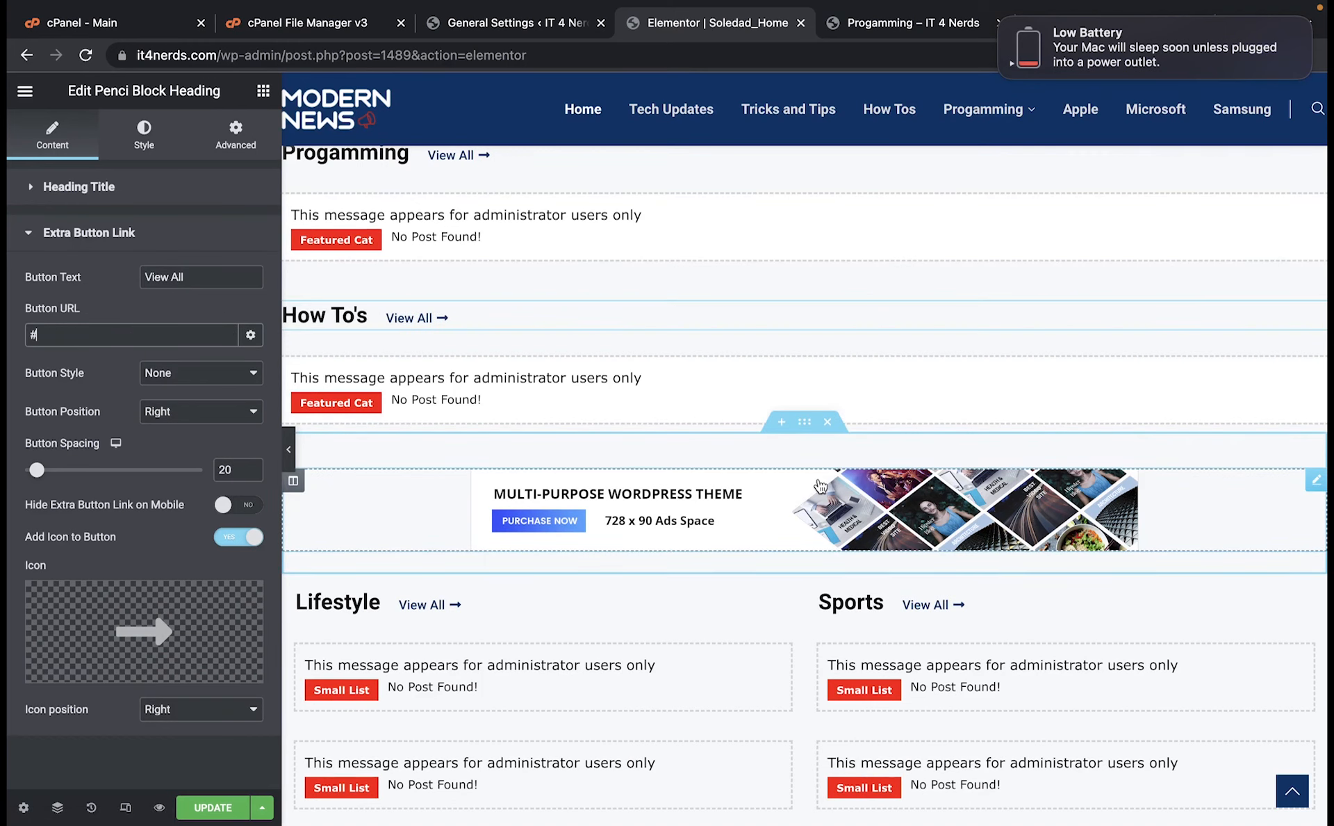
- Delete the next ad banner and rename the Lifestyle heading to Python, selecting its old link
{"action": "left_click", "coordinate": [827, 421]}
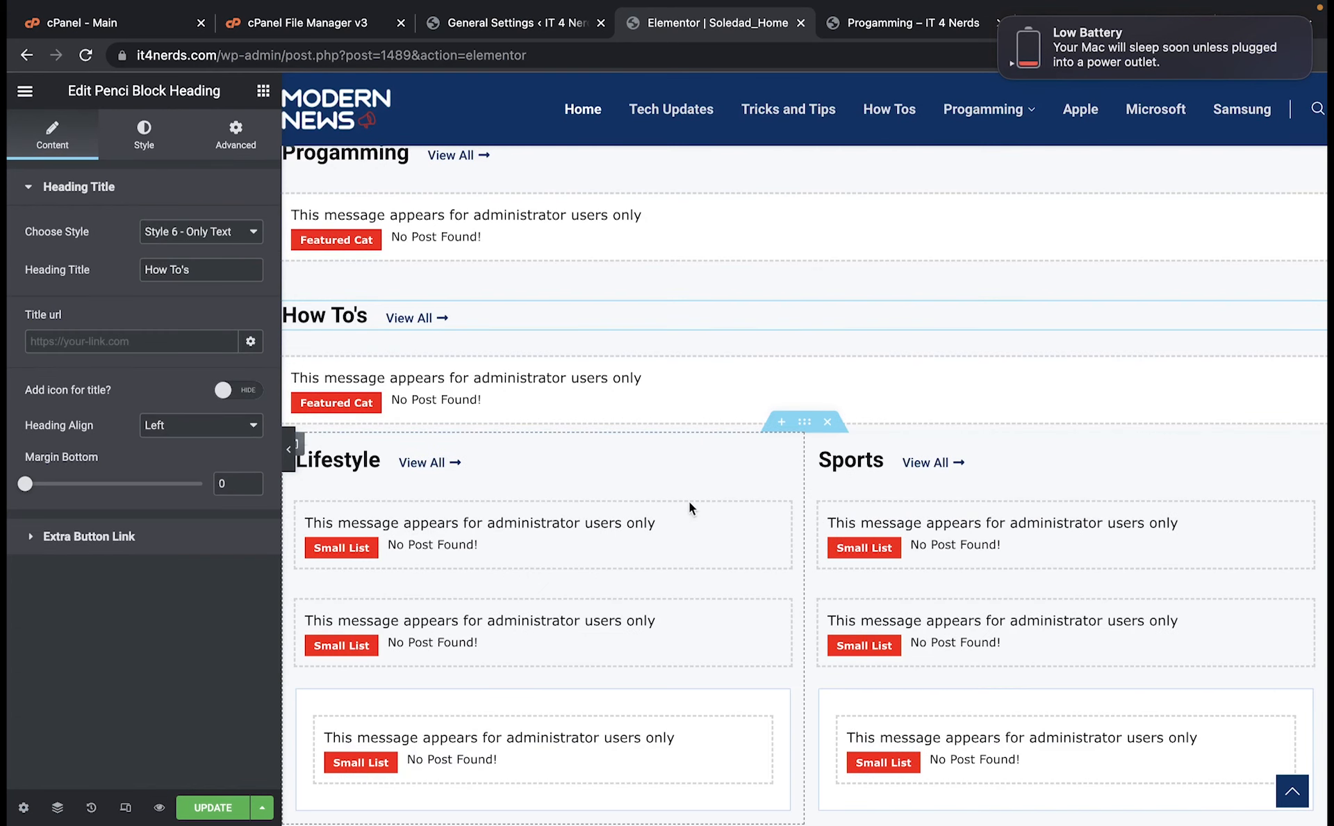
{"action": "left_click", "coordinate": [781, 459]}
{"action": "left_click_drag", "start_coordinate": [211, 272], "coordinate": [150, 273]}
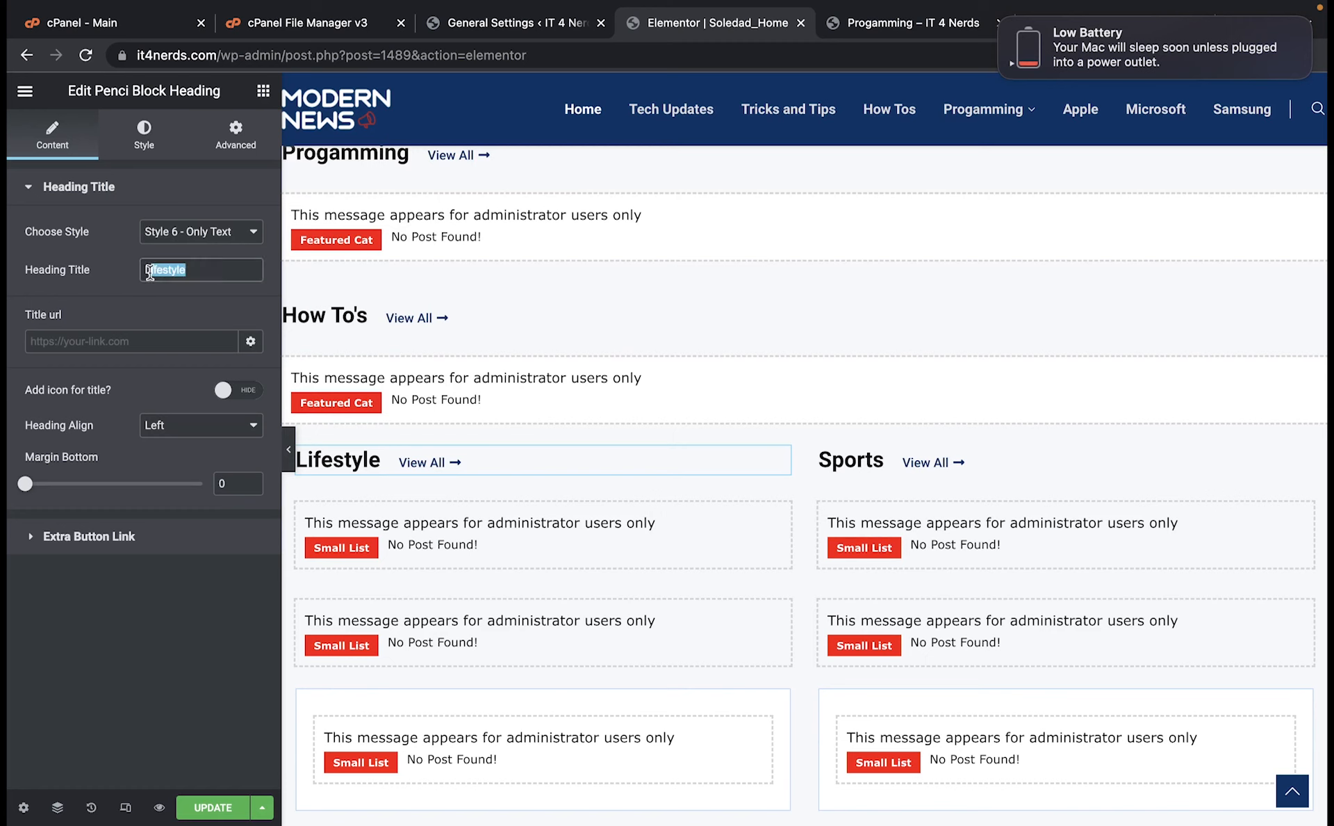
{"action": "type", "text": "L"}
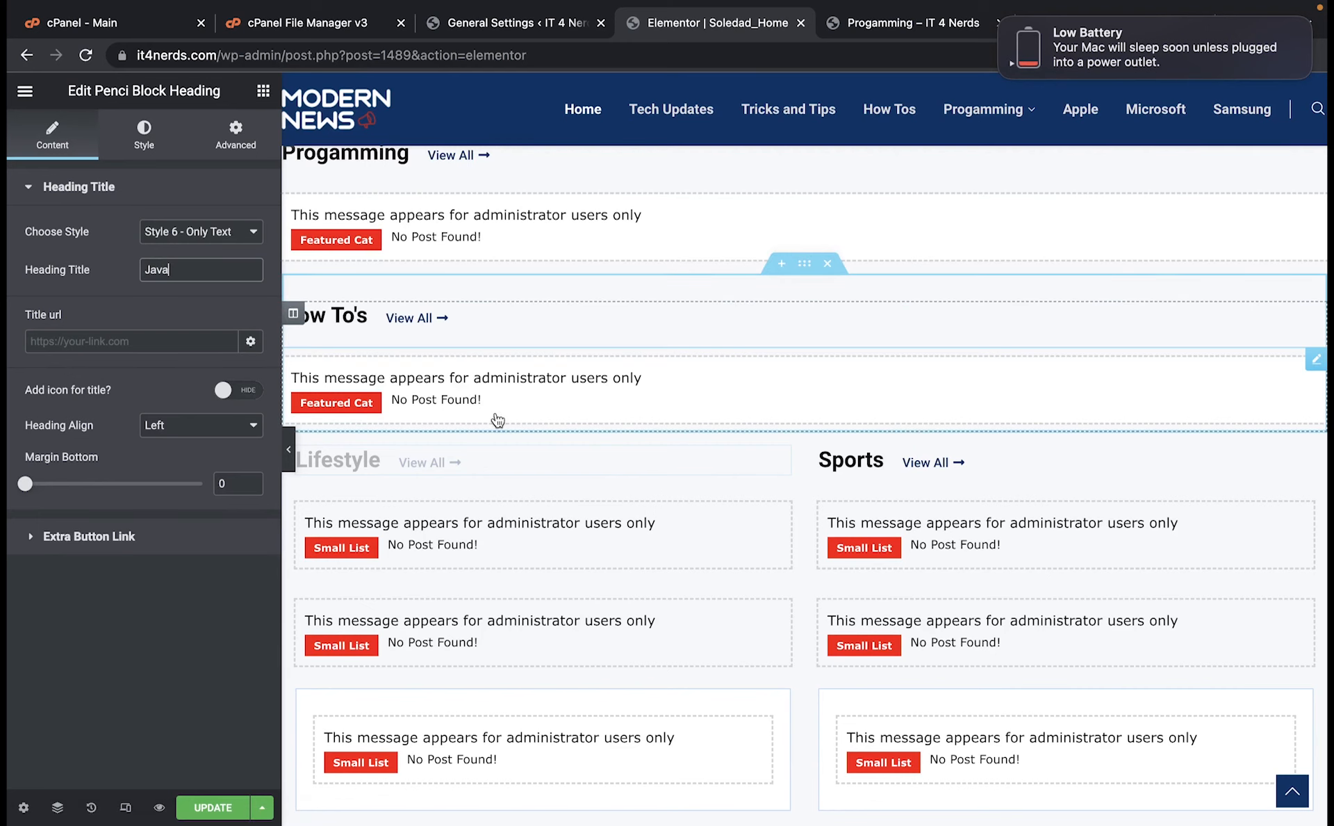
{"action": "key", "text": "BackSpace"}
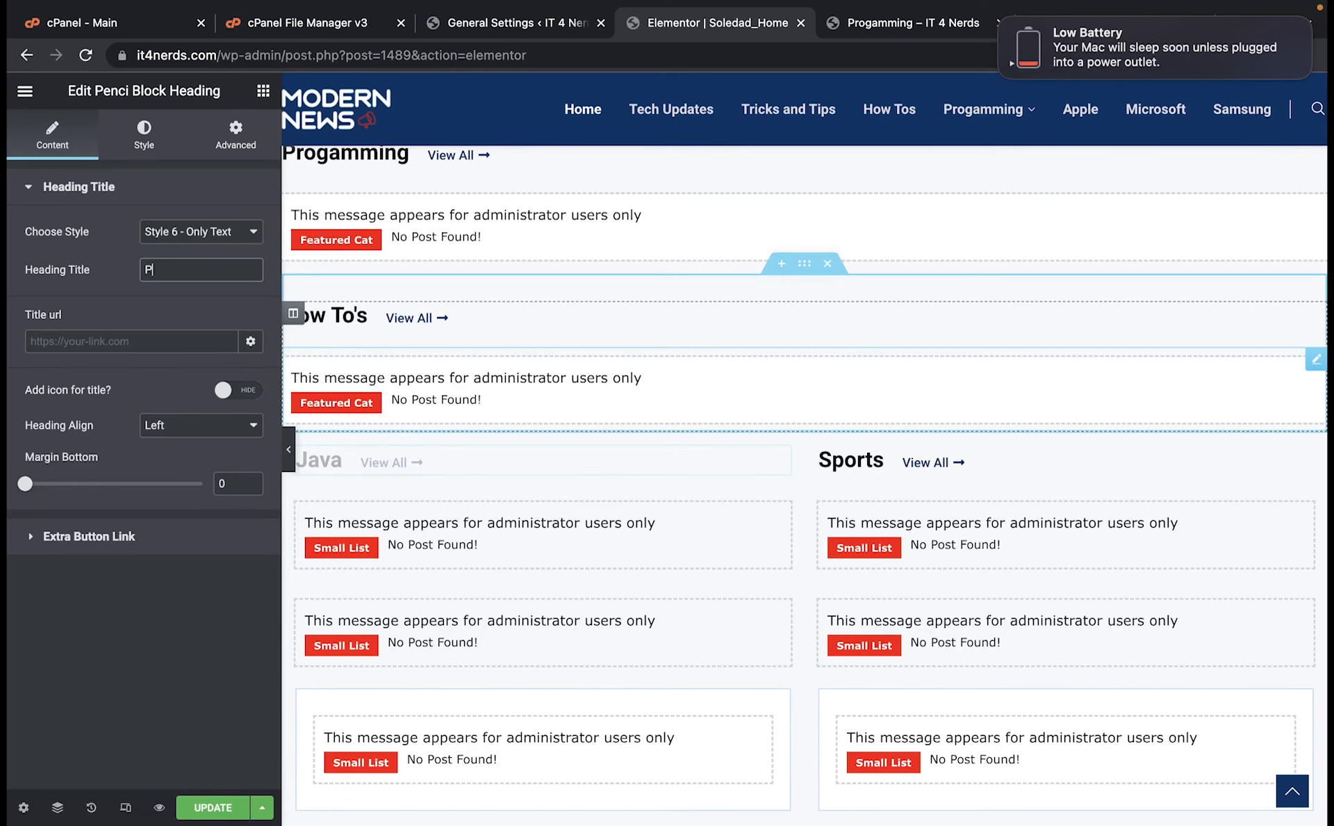
{"action": "type", "text": "Python"}
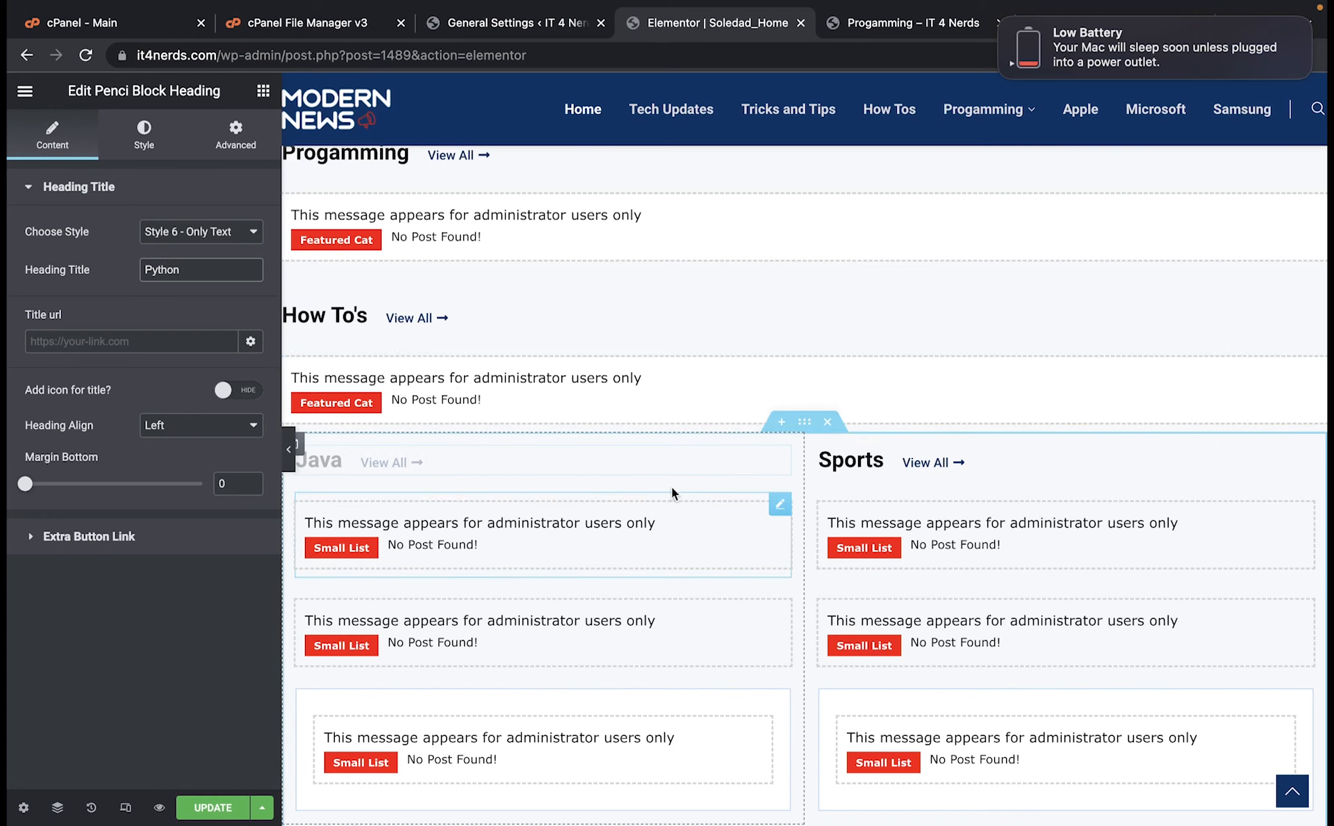
{"action": "left_click", "coordinate": [185, 534]}
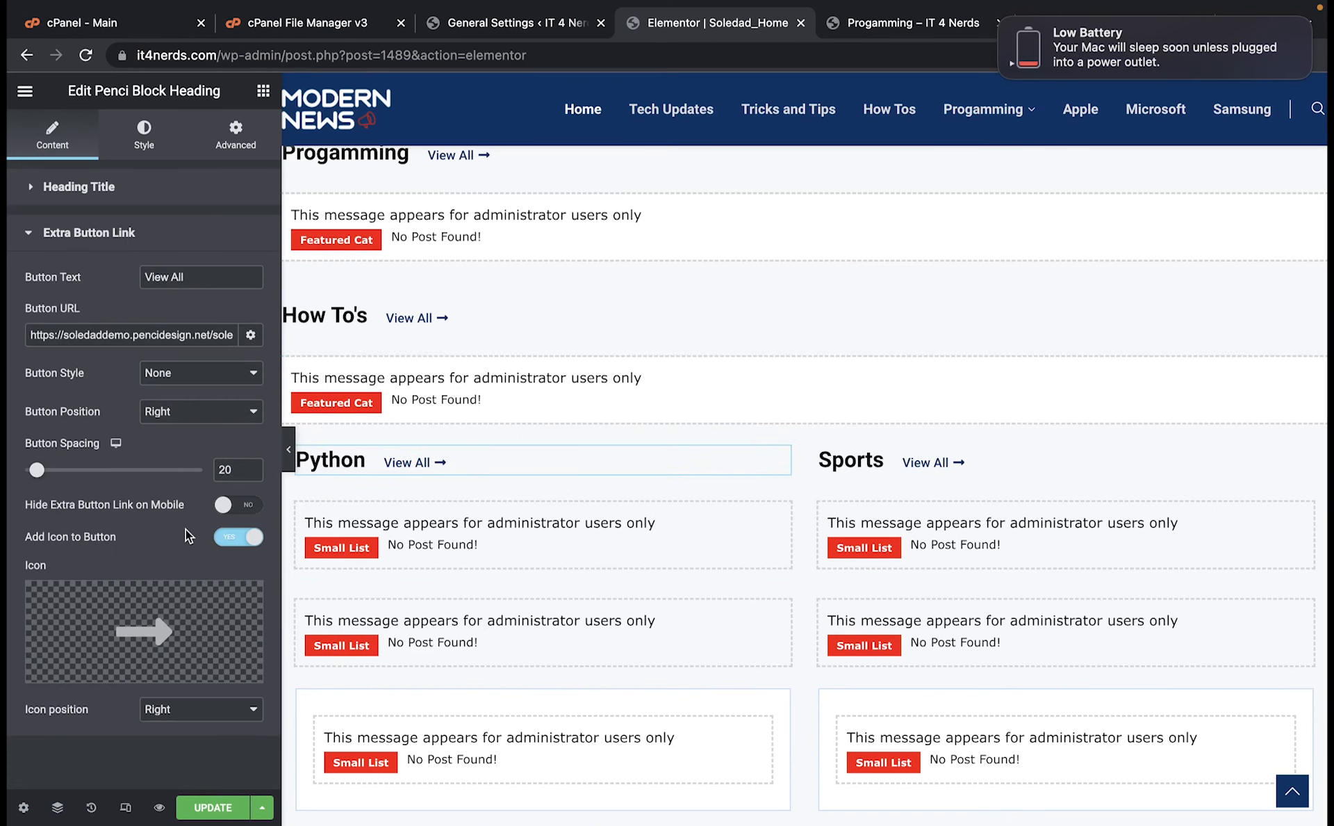
{"action": "triple_click", "coordinate": [185, 339]}
- Set Python's View All link to '#', then rename Sports to Java with link '#'
{"action": "type", "text": "#"}
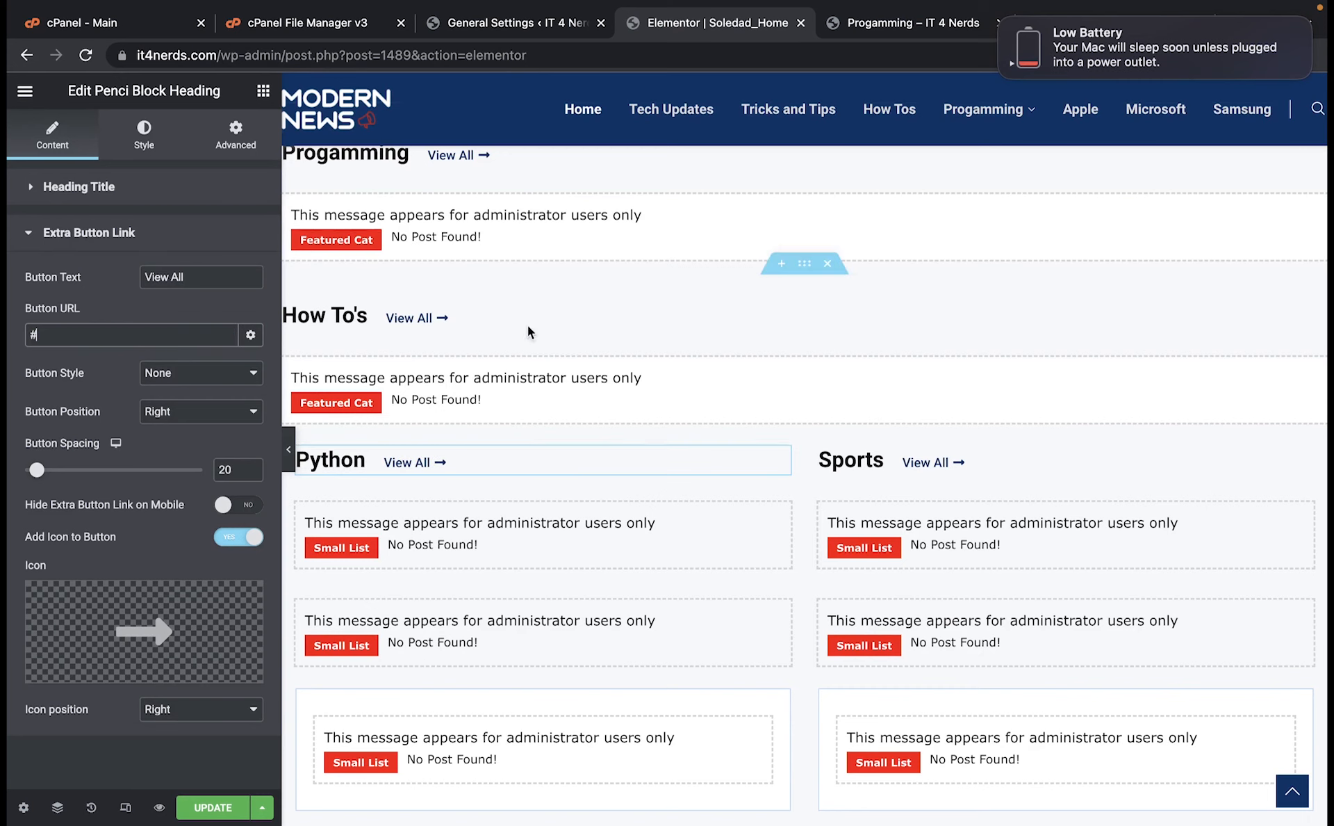
{"action": "scroll", "coordinate": [667, 554], "scroll_direction": "down", "scroll_amount": 3}
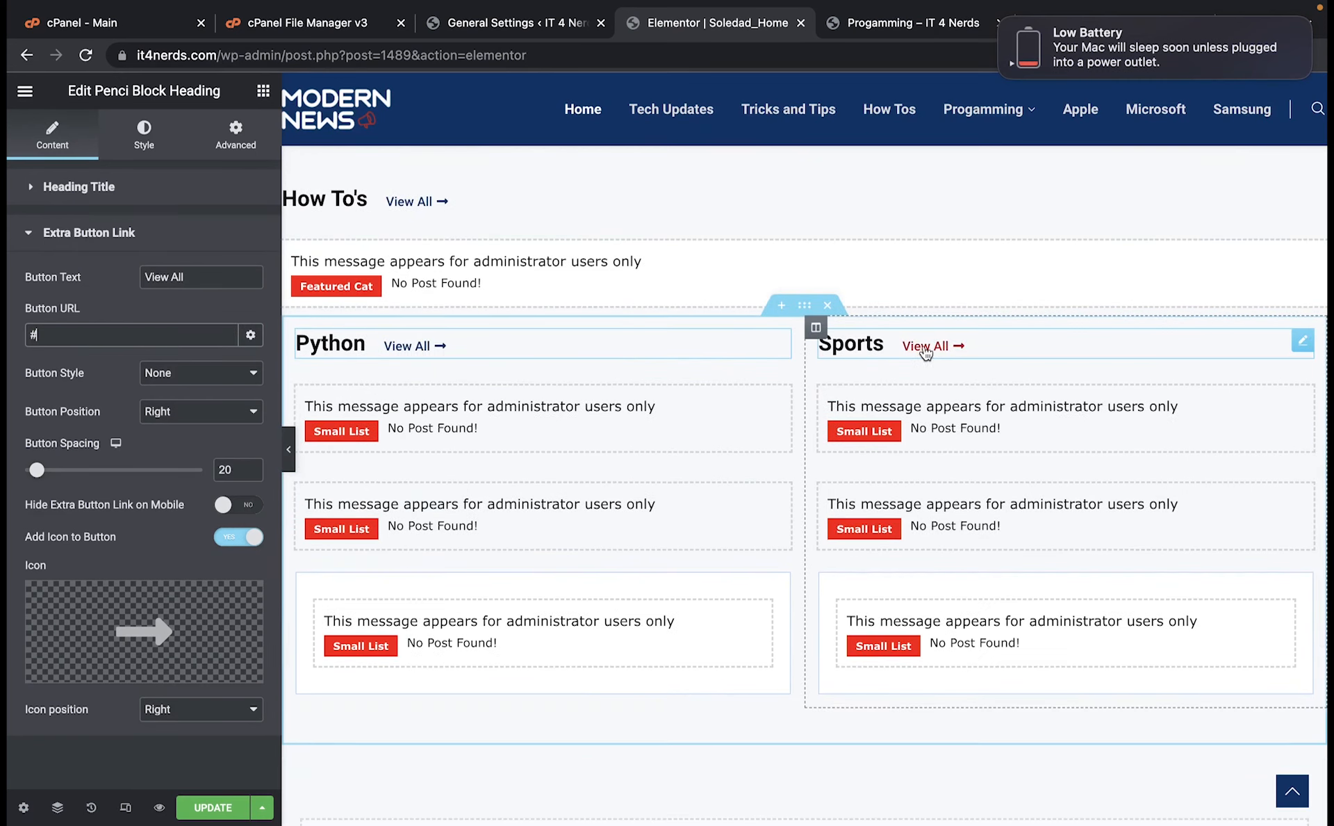
{"action": "left_click", "coordinate": [861, 348]}
{"action": "left_click_drag", "start_coordinate": [226, 273], "coordinate": [120, 278]}
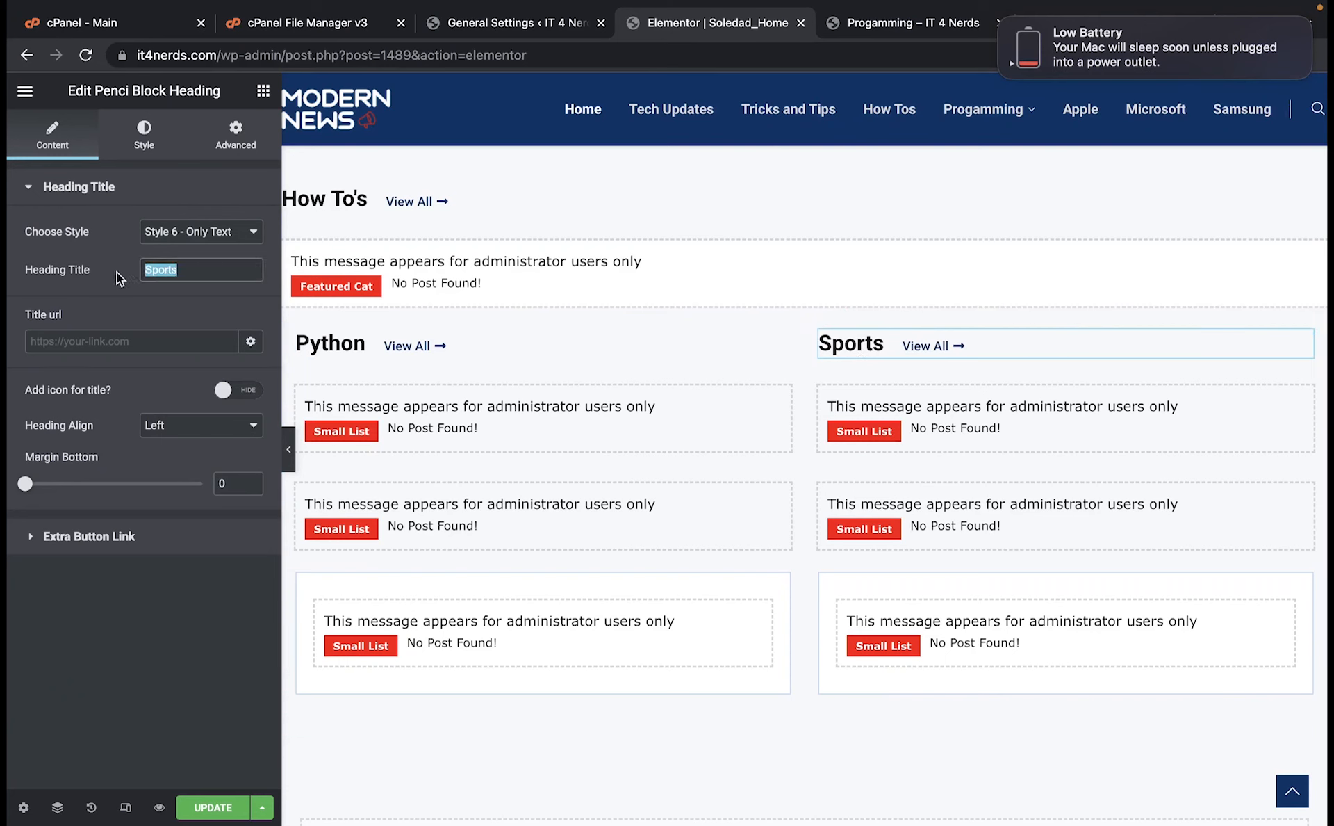
{"action": "type", "text": "Java"}
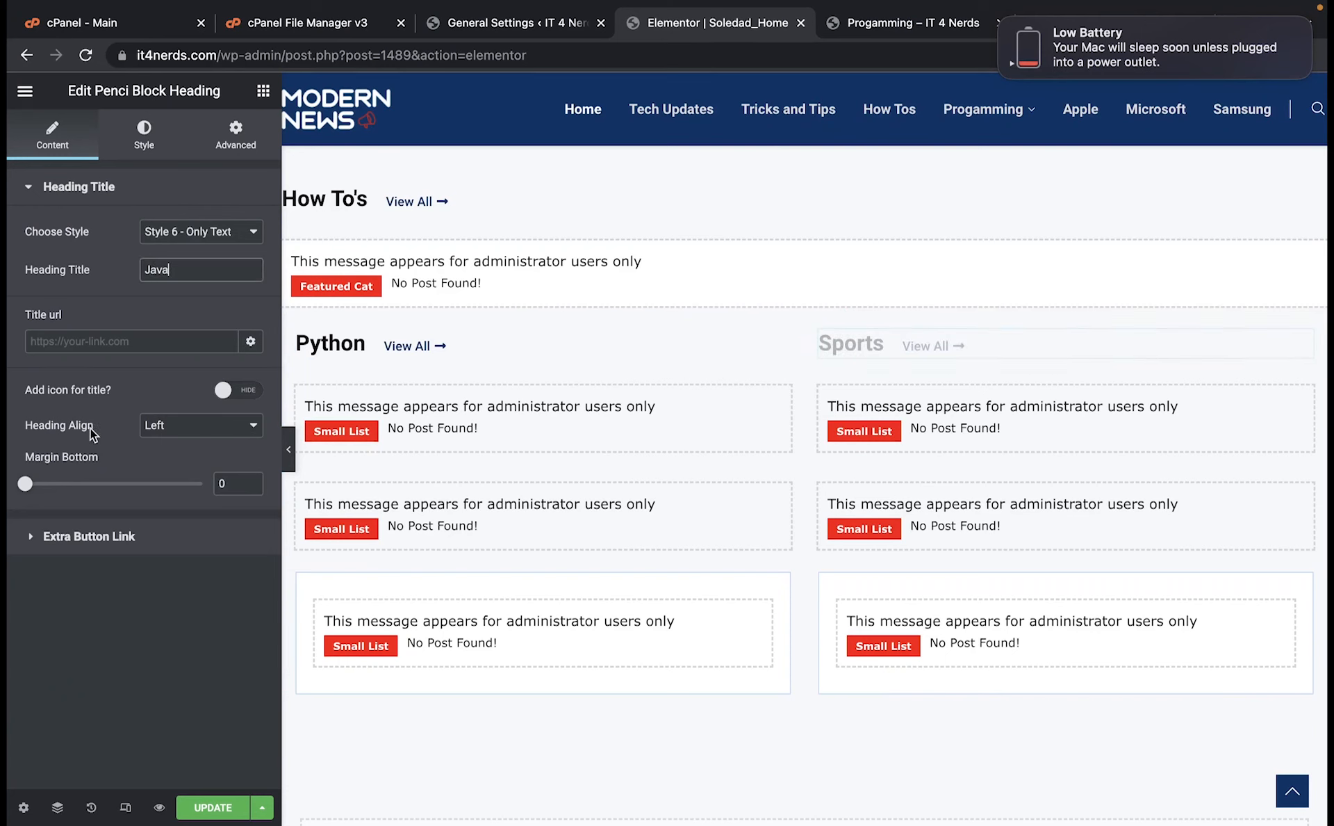
{"action": "left_click", "coordinate": [104, 536]}
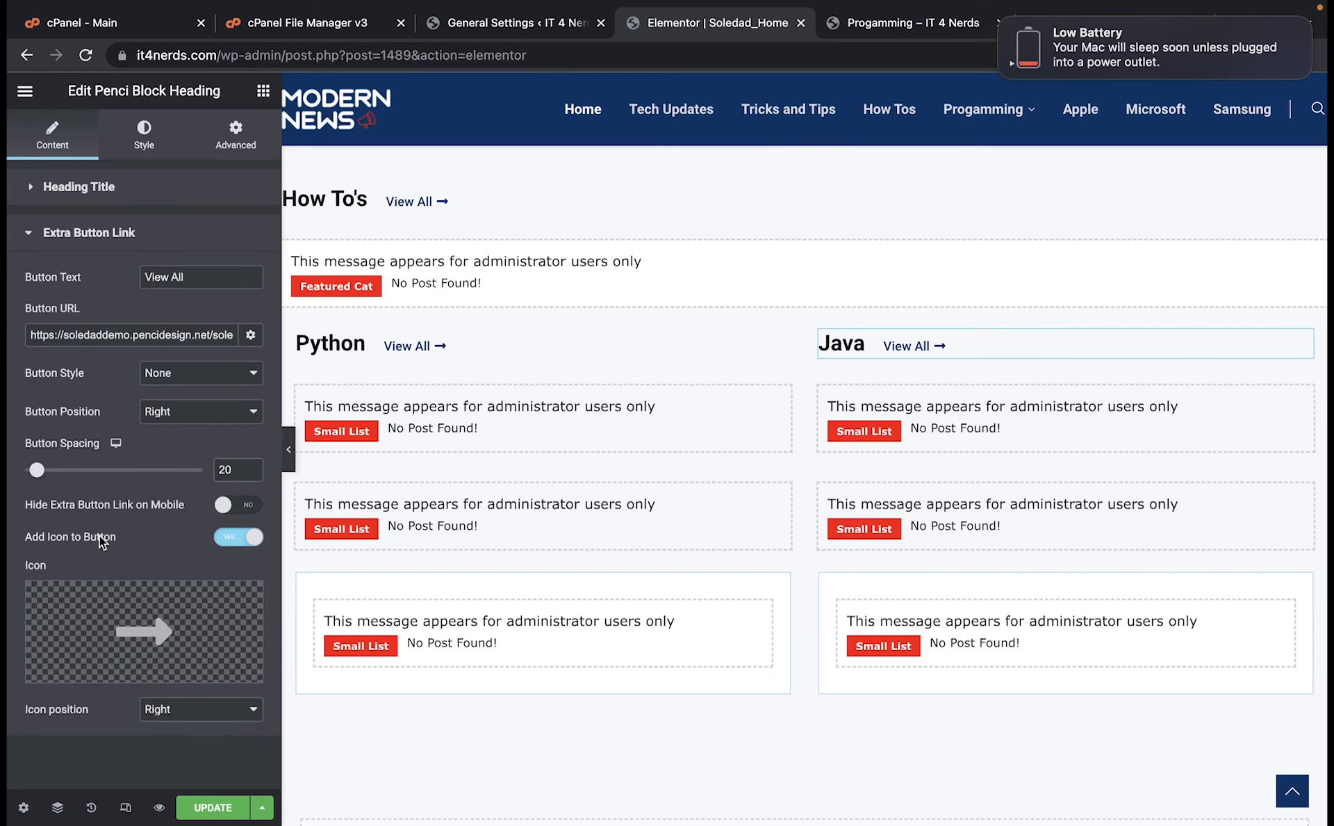
{"action": "triple_click", "coordinate": [190, 337]}
{"action": "key", "text": "BackSpace"}
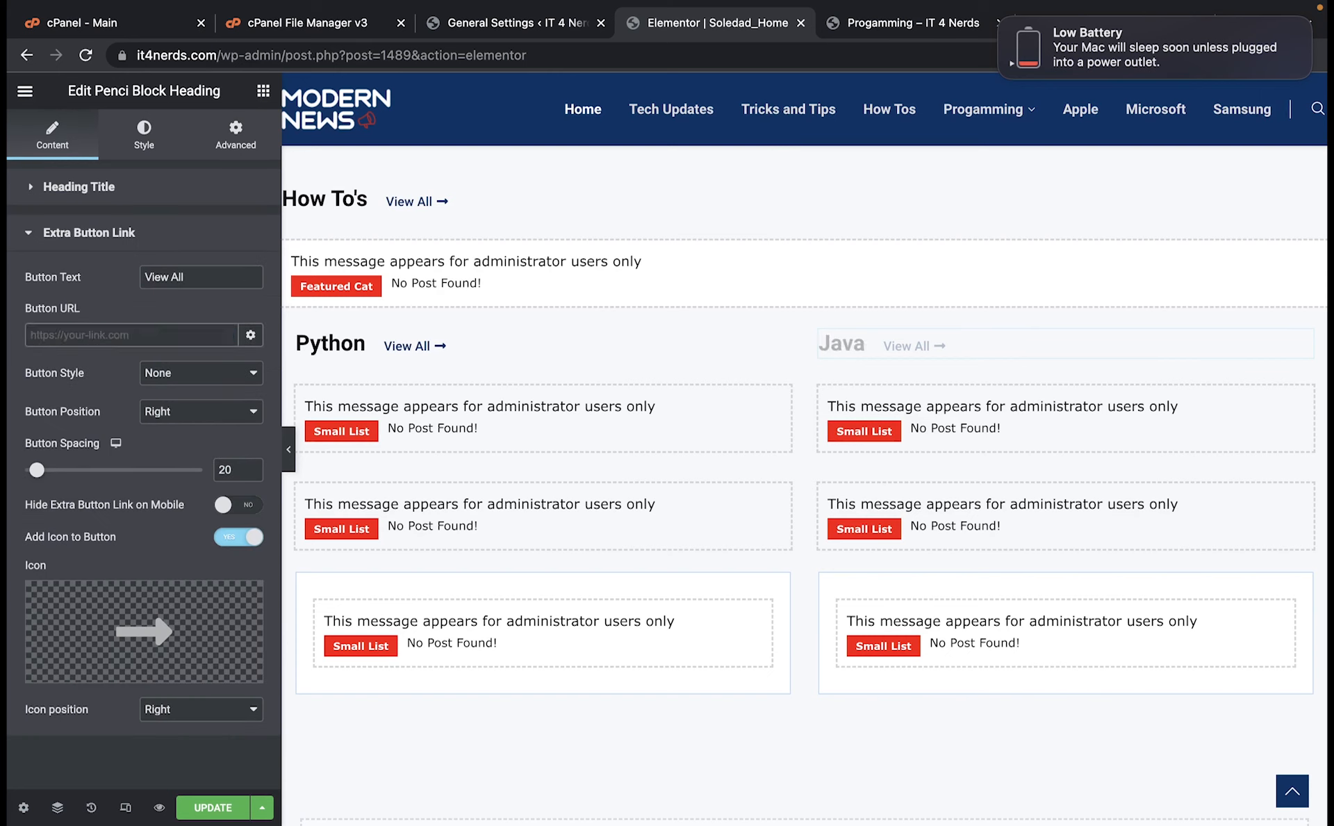
{"action": "type", "text": "#"}
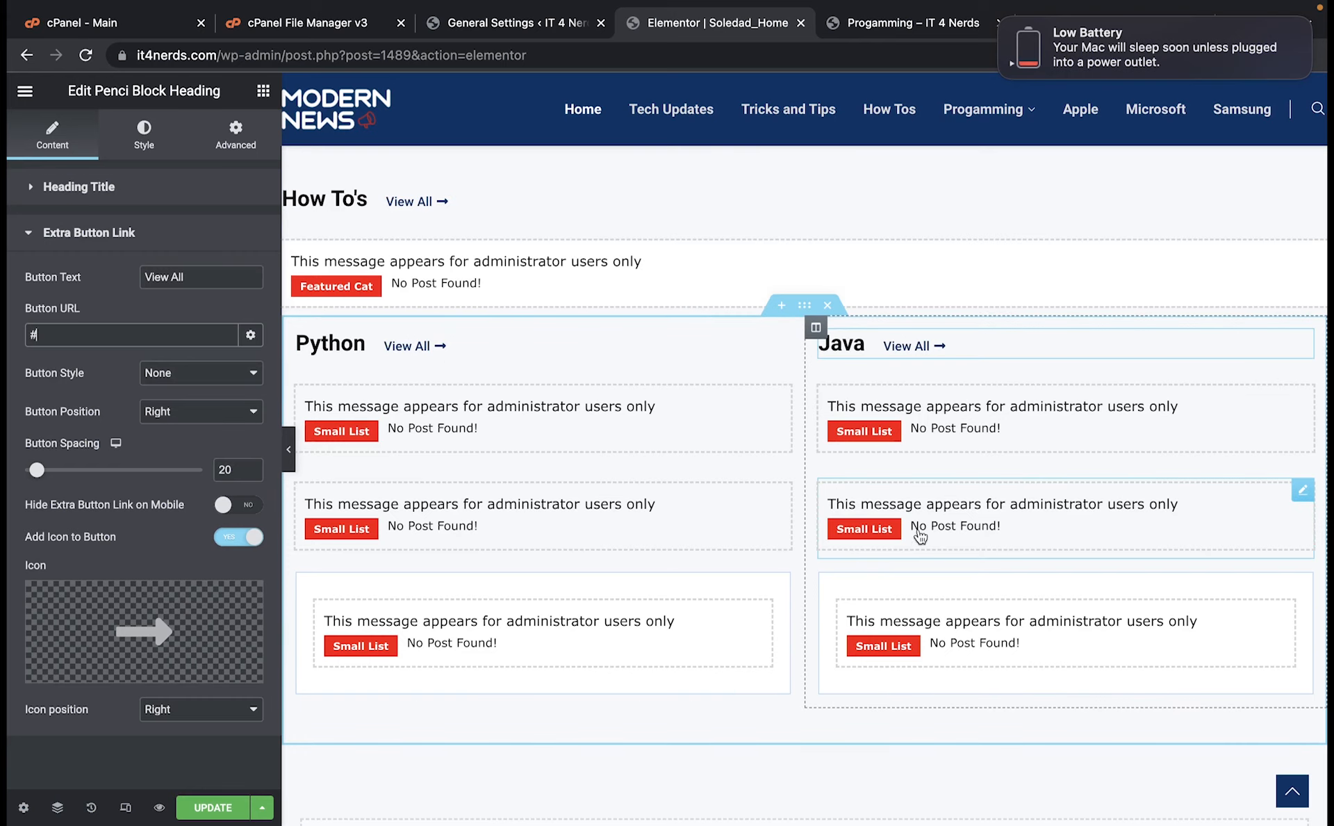
{"action": "scroll", "coordinate": [917, 539], "scroll_direction": "down", "scroll_amount": 2}
{"action": "scroll", "coordinate": [914, 536], "scroll_direction": "down", "scroll_amount": 3}
{"action": "scroll", "coordinate": [914, 537], "scroll_direction": "up", "scroll_amount": 10}
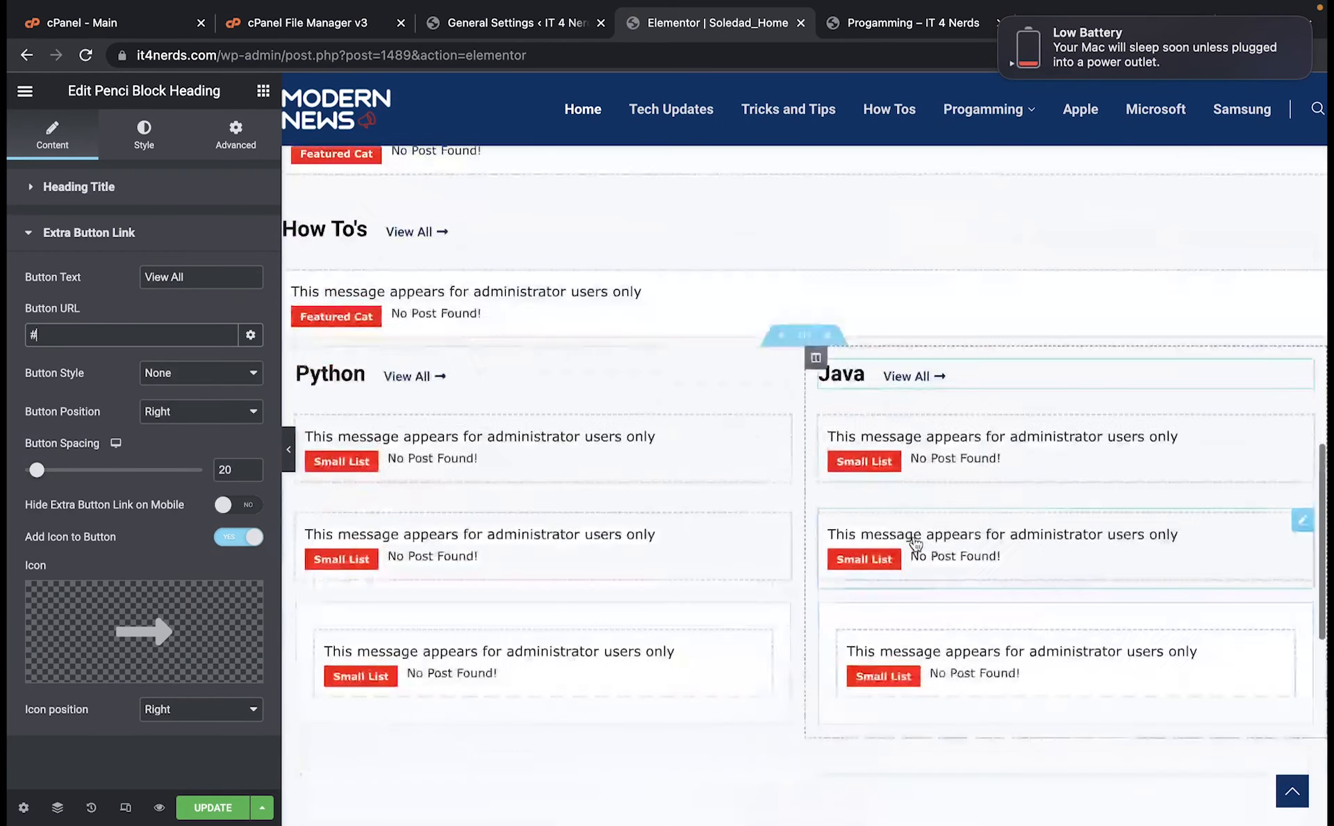
{"action": "scroll", "coordinate": [915, 536], "scroll_direction": "up", "scroll_amount": 10}
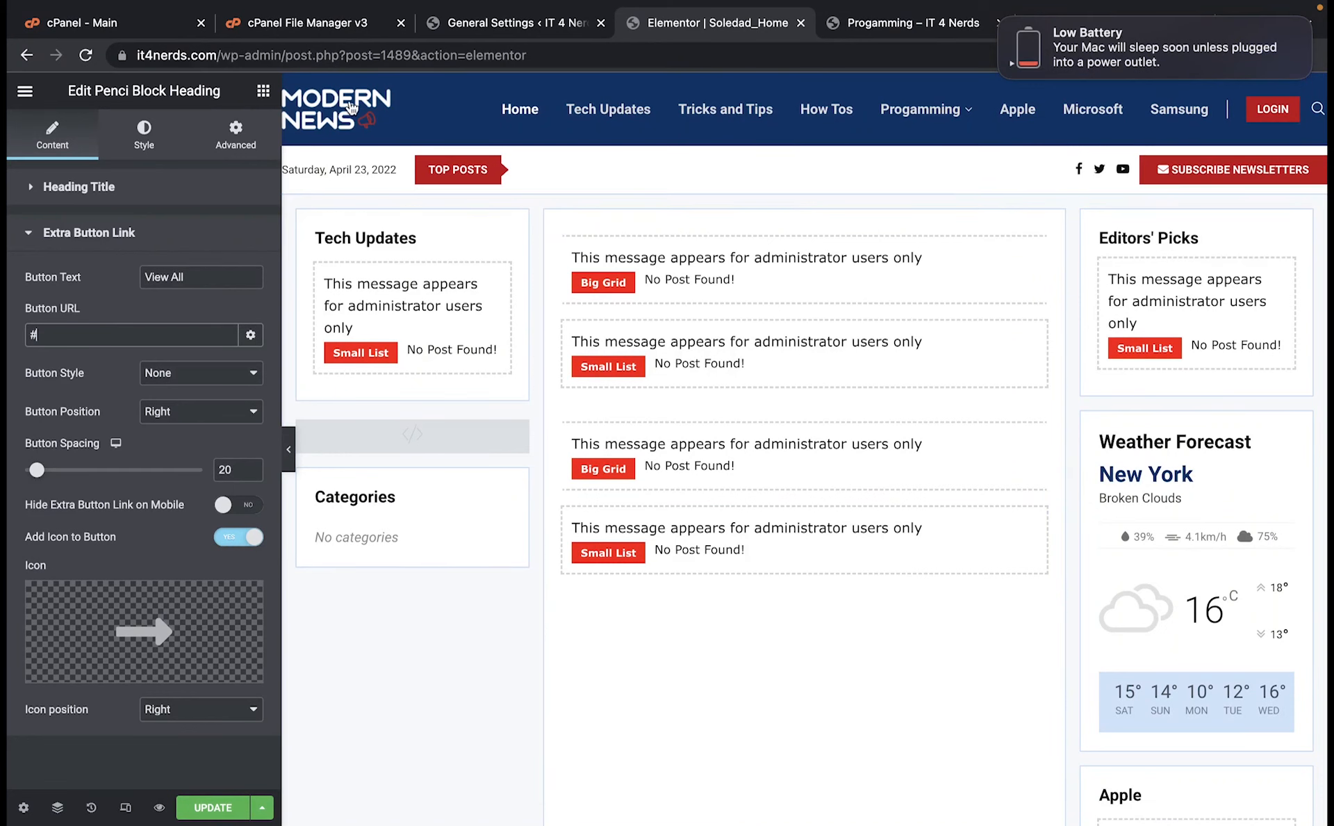
- Save the homepage with Update and dismiss the low battery notification
{"action": "left_click", "coordinate": [224, 809]}
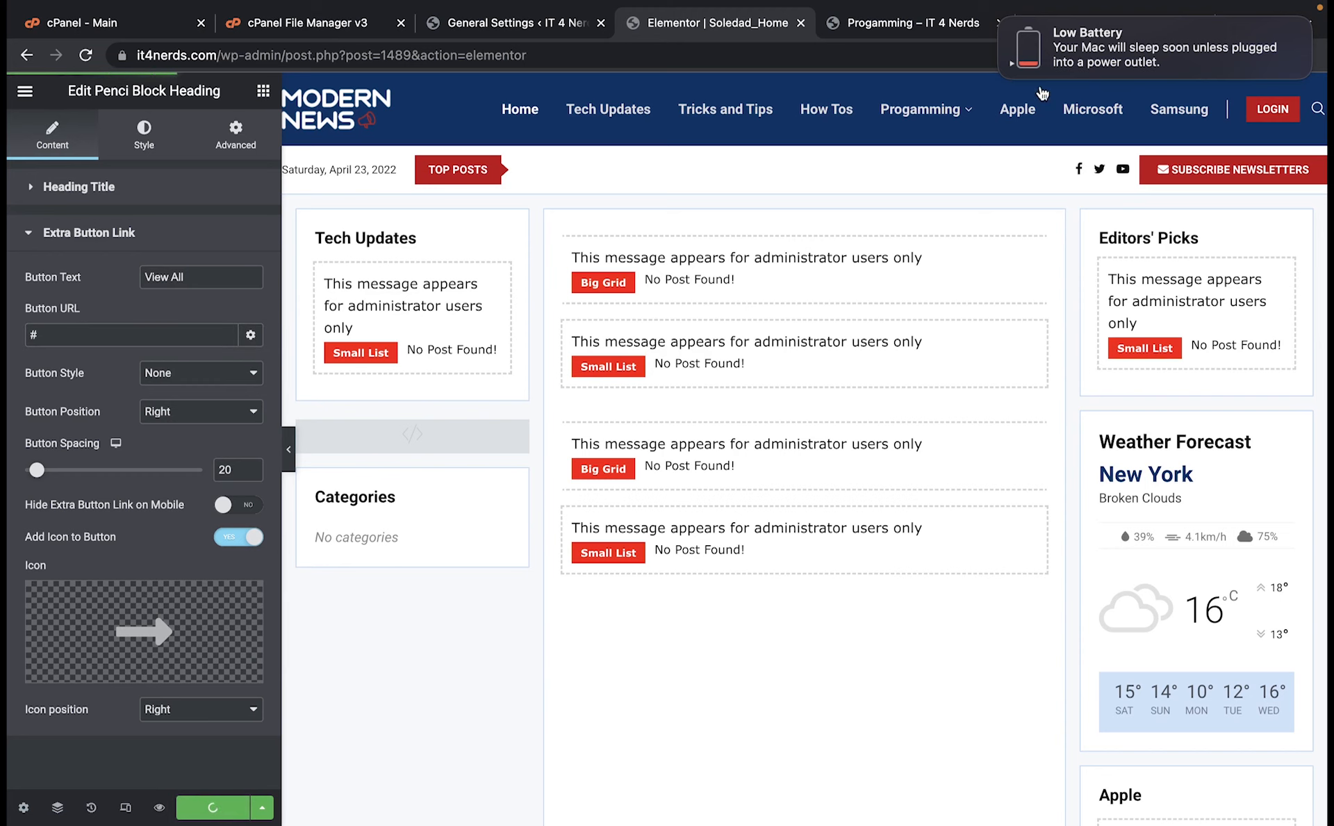
{"action": "mouse_move", "coordinate": [1048, 59]}
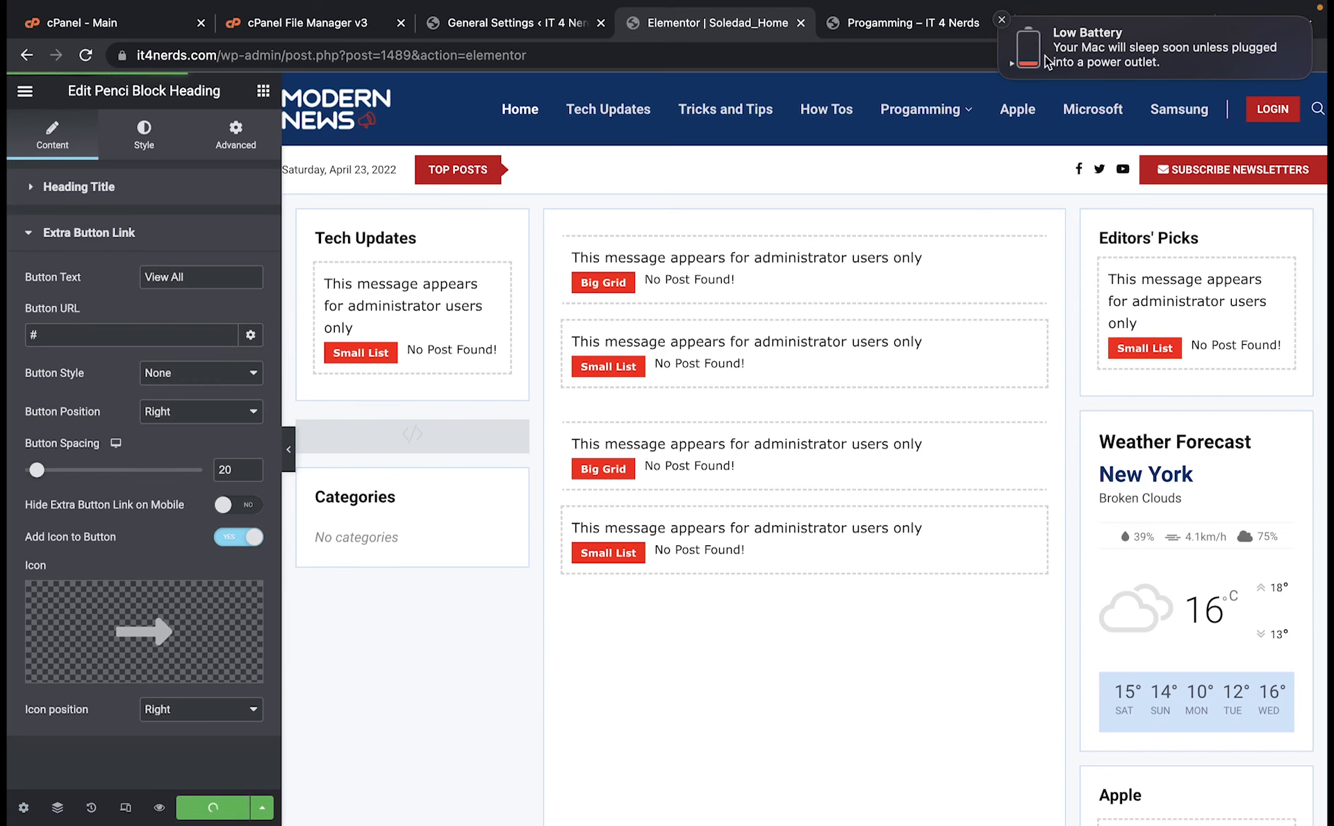
{"action": "left_click", "coordinate": [1001, 19]}
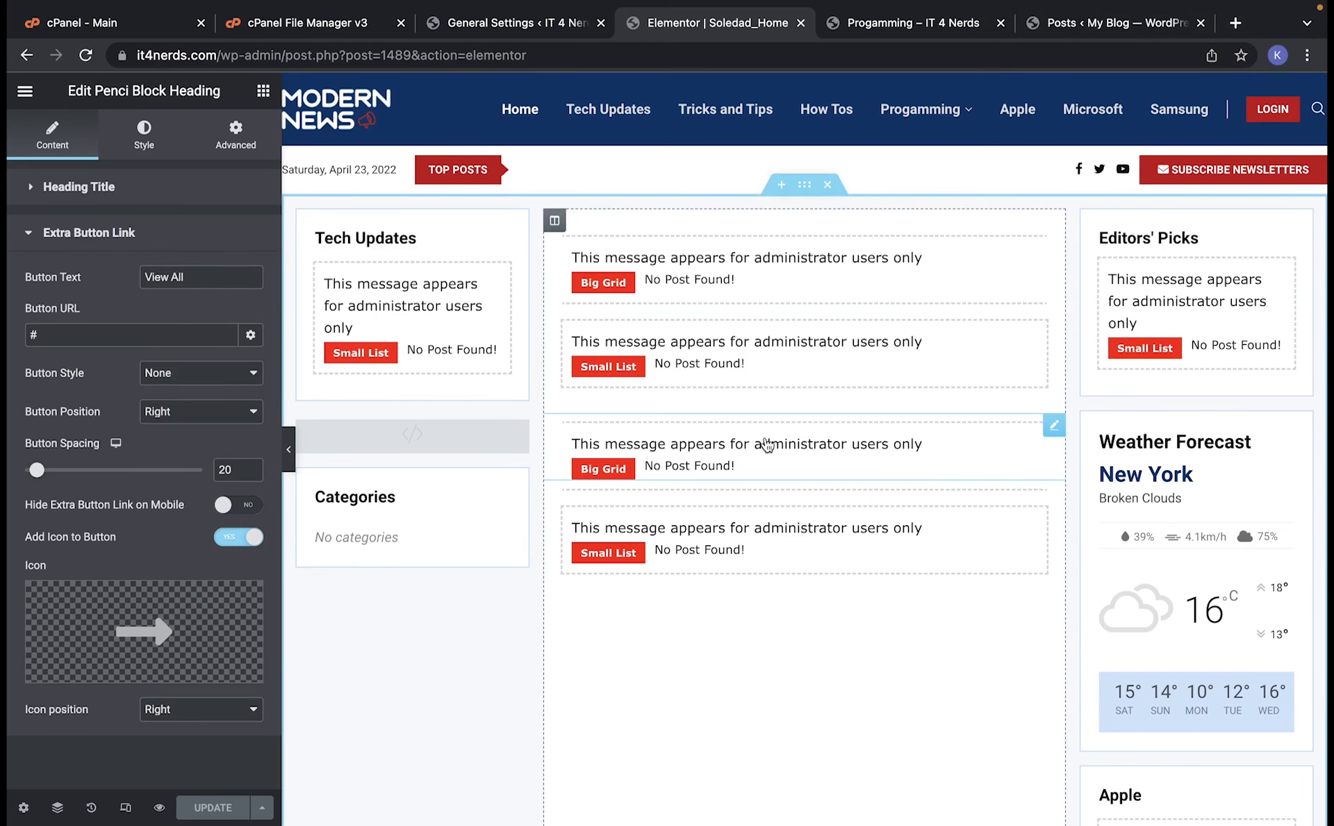
{"action": "scroll", "coordinate": [766, 445], "scroll_direction": "down", "scroll_amount": 1}
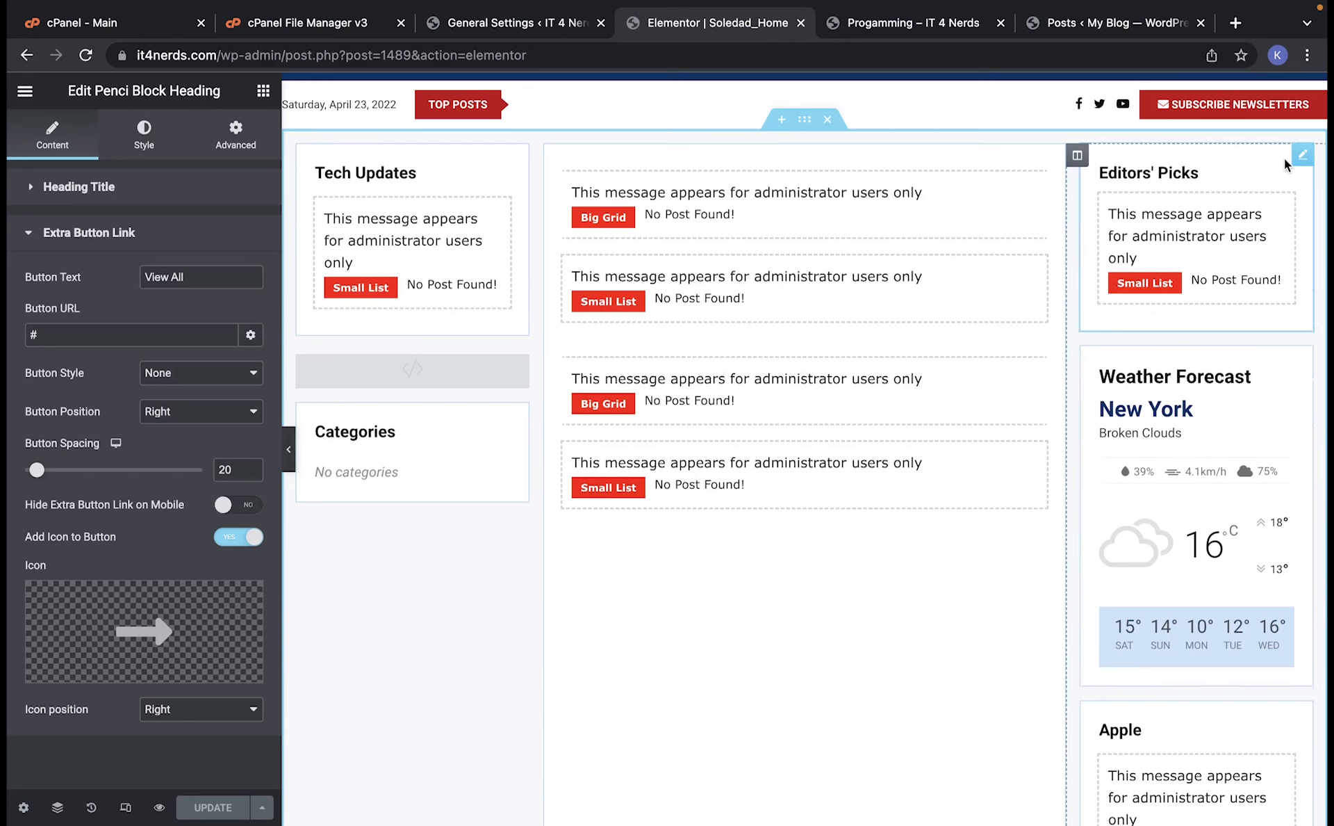
- Clear the Editors' Picks heading title in the sidebar block to retitle it
{"action": "left_click", "coordinate": [1305, 158]}
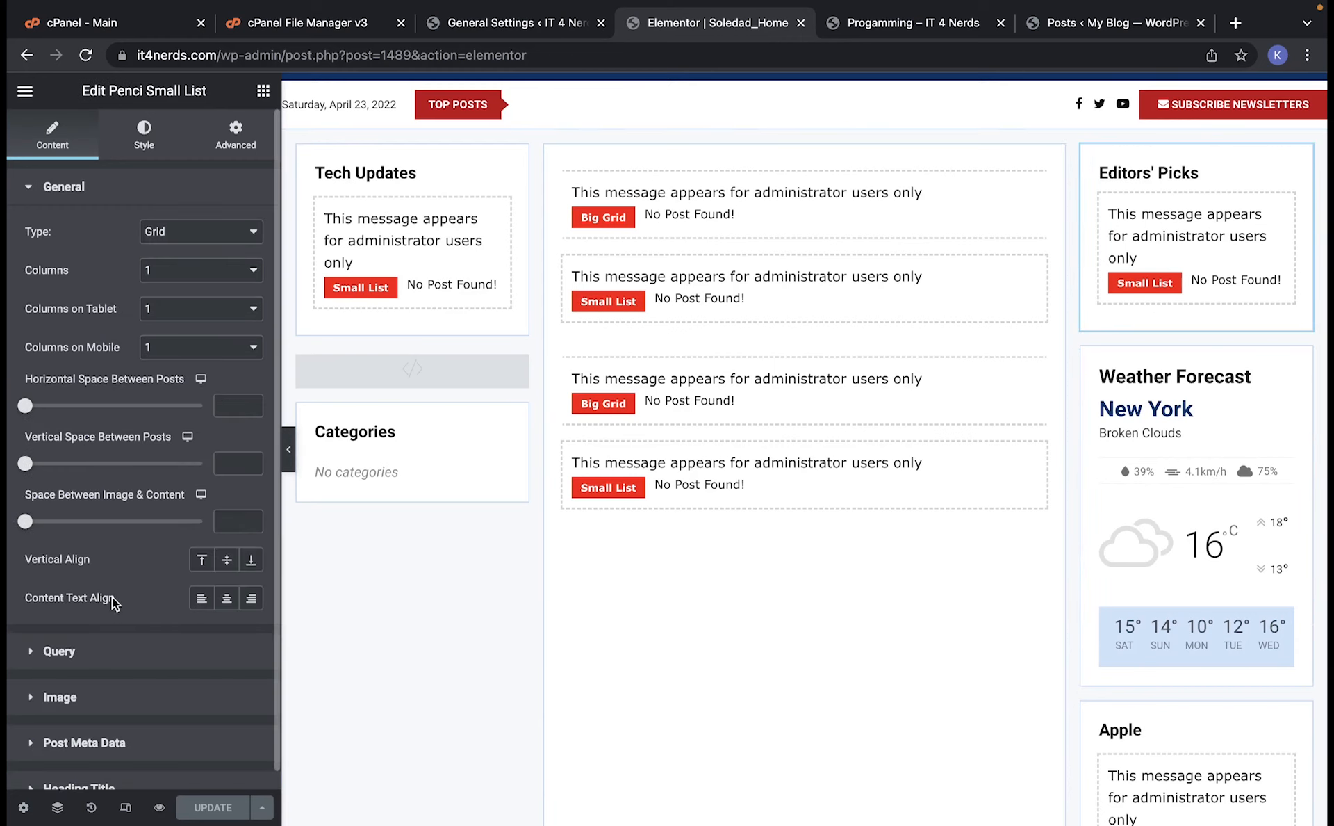
{"action": "scroll", "coordinate": [117, 605], "scroll_direction": "down", "scroll_amount": 1}
{"action": "left_click", "coordinate": [59, 778]}
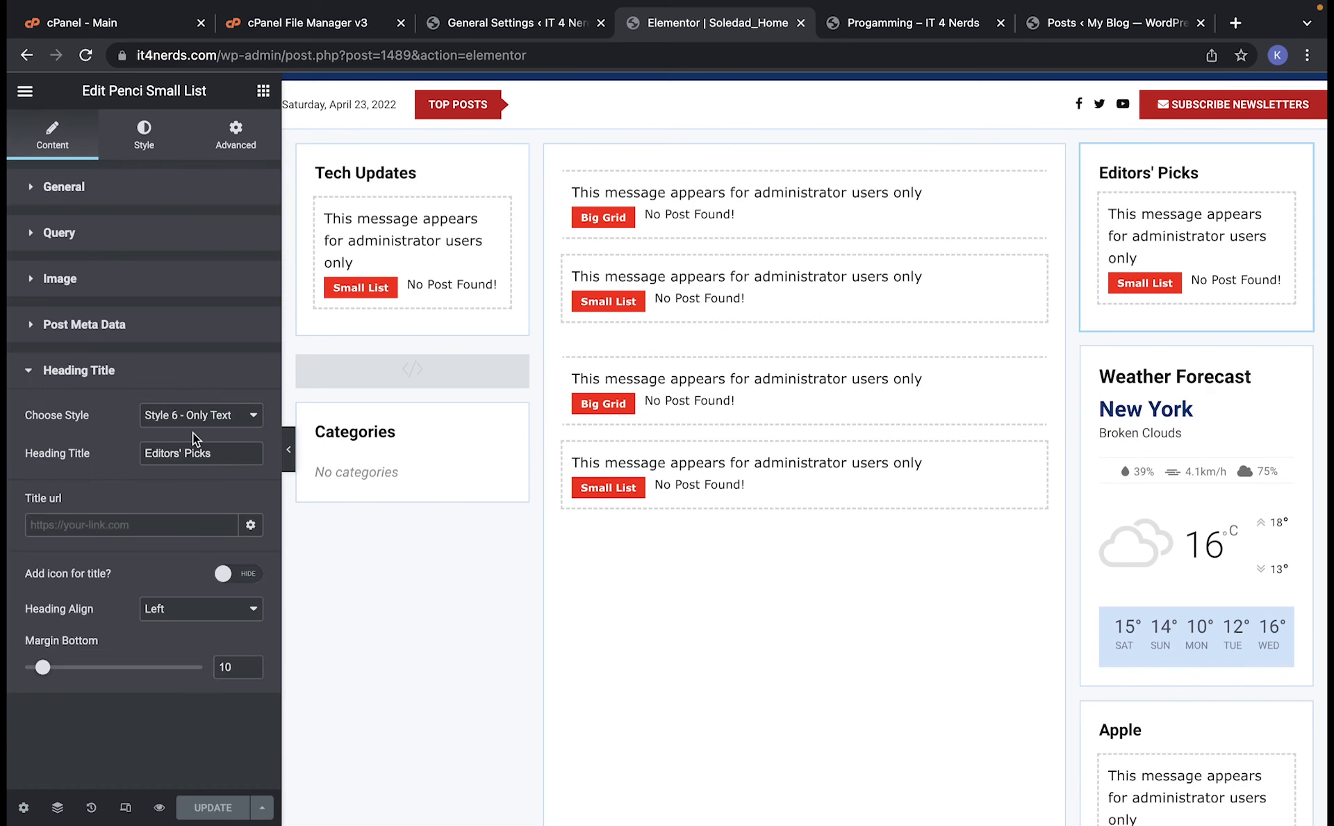
{"action": "left_click_drag", "start_coordinate": [240, 452], "coordinate": [141, 453]}
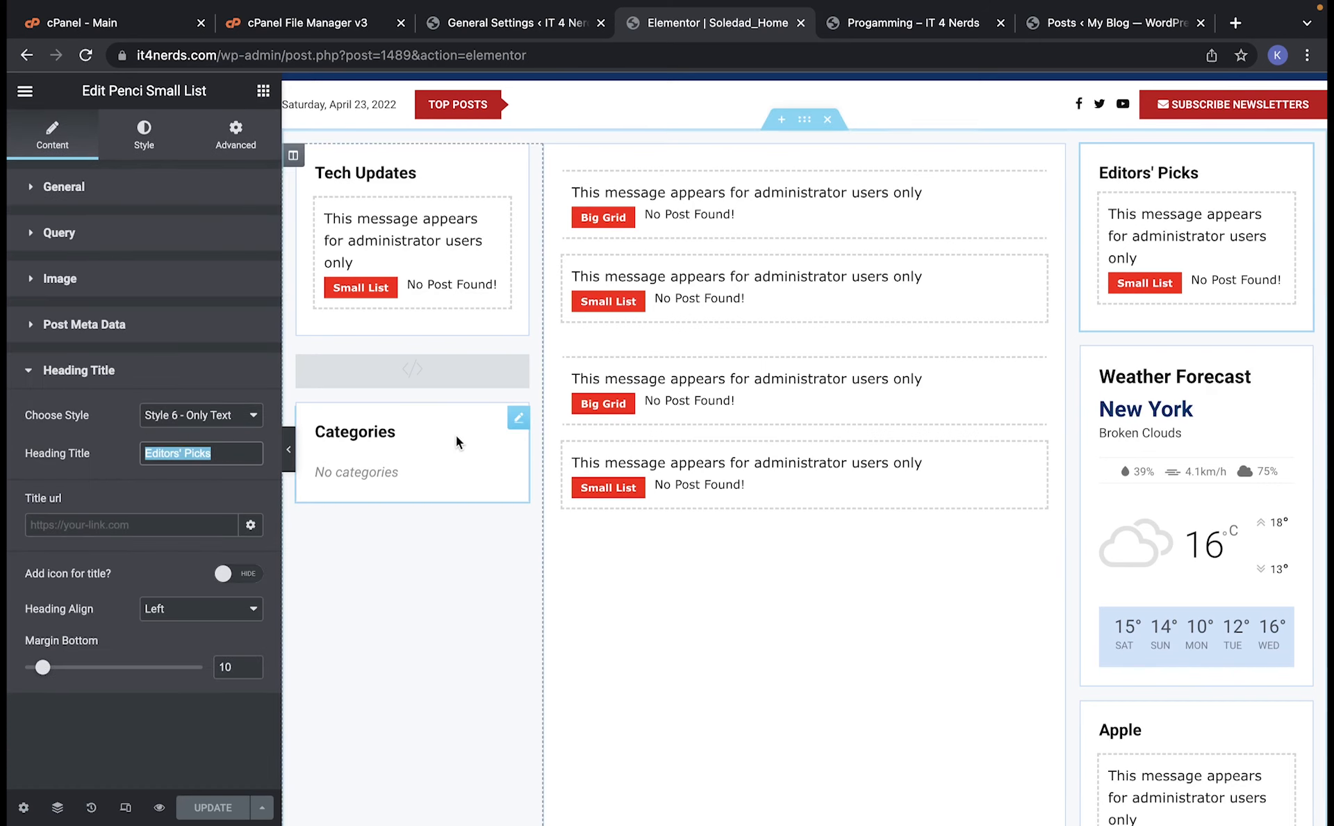
{"action": "scroll", "coordinate": [455, 435], "scroll_direction": "up", "scroll_amount": 1}
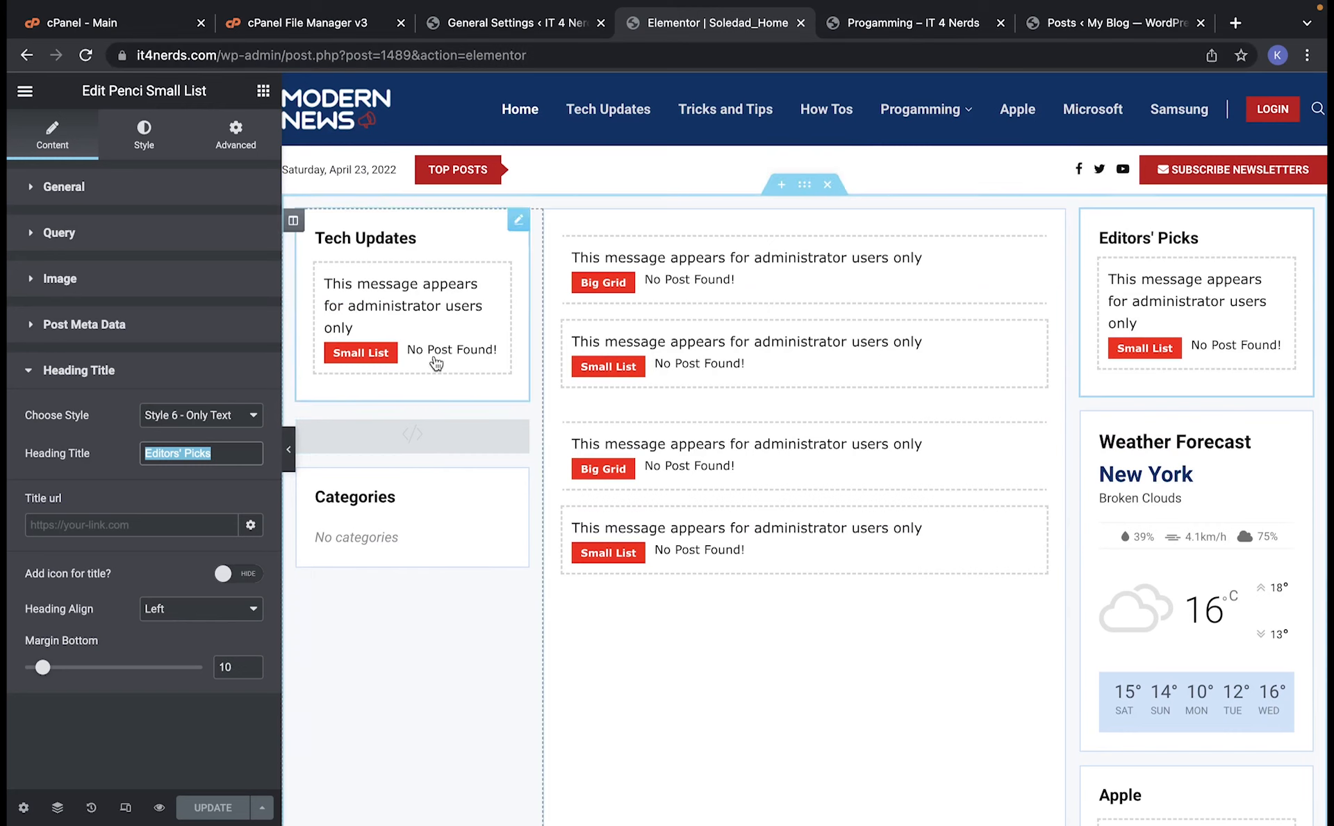
{"action": "key", "text": "BackSpace"}
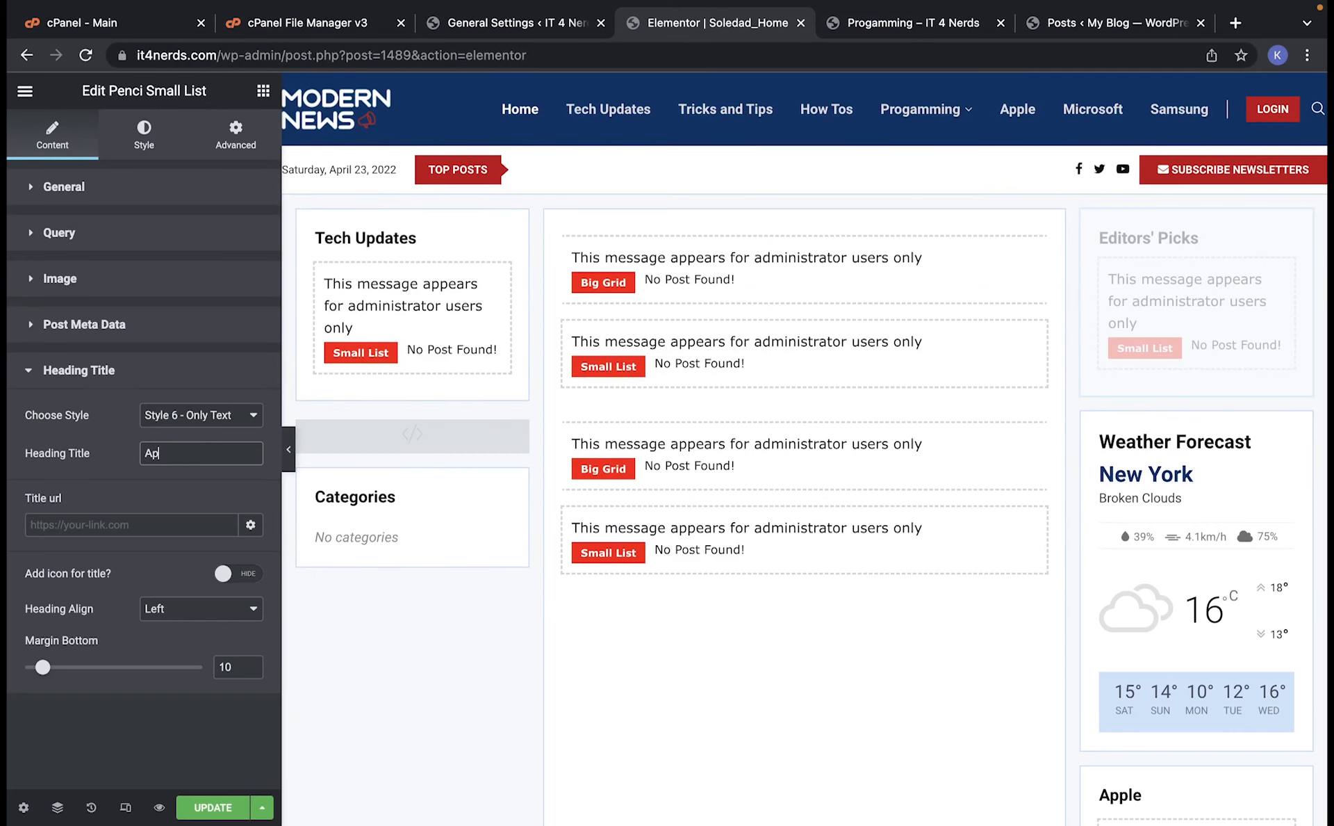
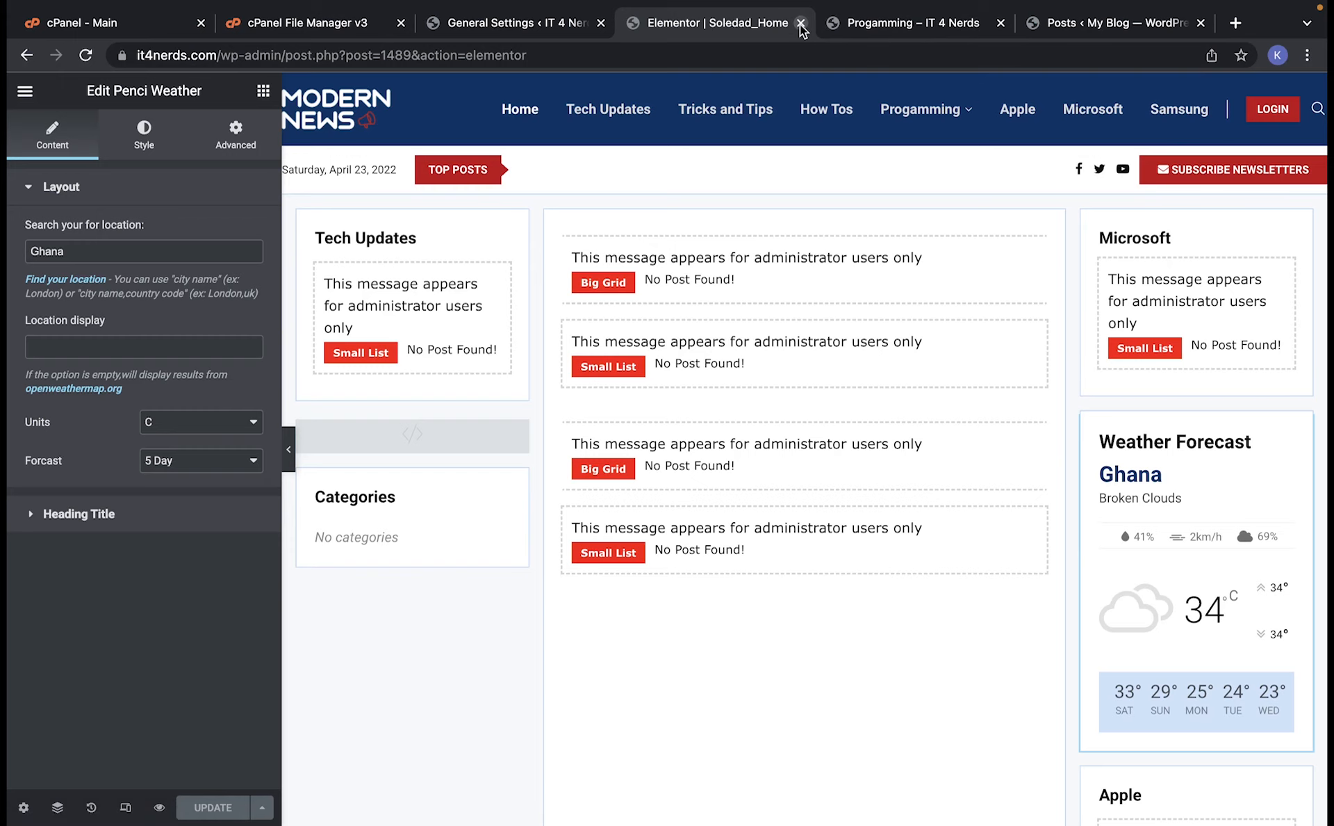
- Close the Elementor homepage editor, now with its Ghana weather forecast, to reveal the Progamming category page
{"action": "left_click", "coordinate": [801, 23]}
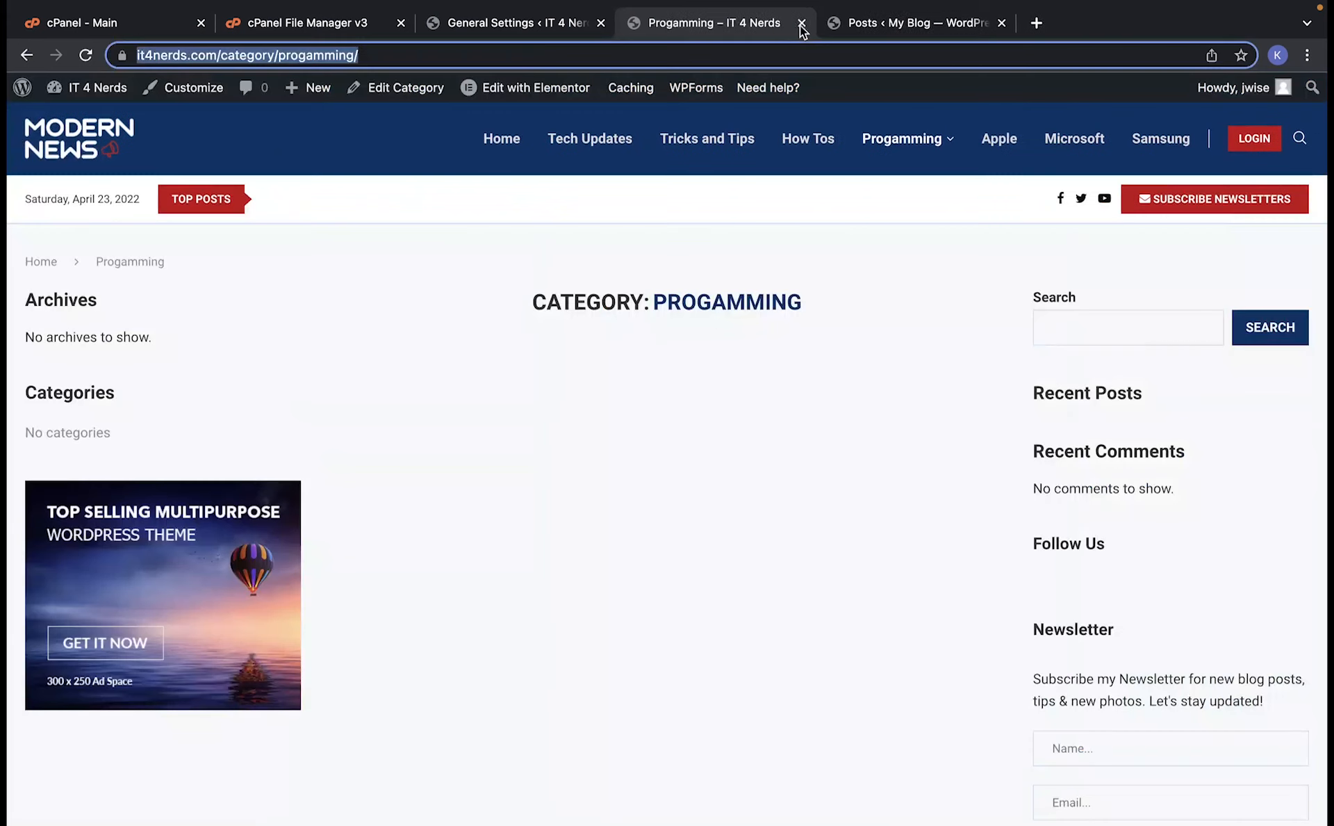
- Reload the Progamming category page, exit browser full screen, and launch Safari
{"action": "left_click", "coordinate": [85, 55]}
{"action": "mouse_move", "coordinate": [115, 5]}
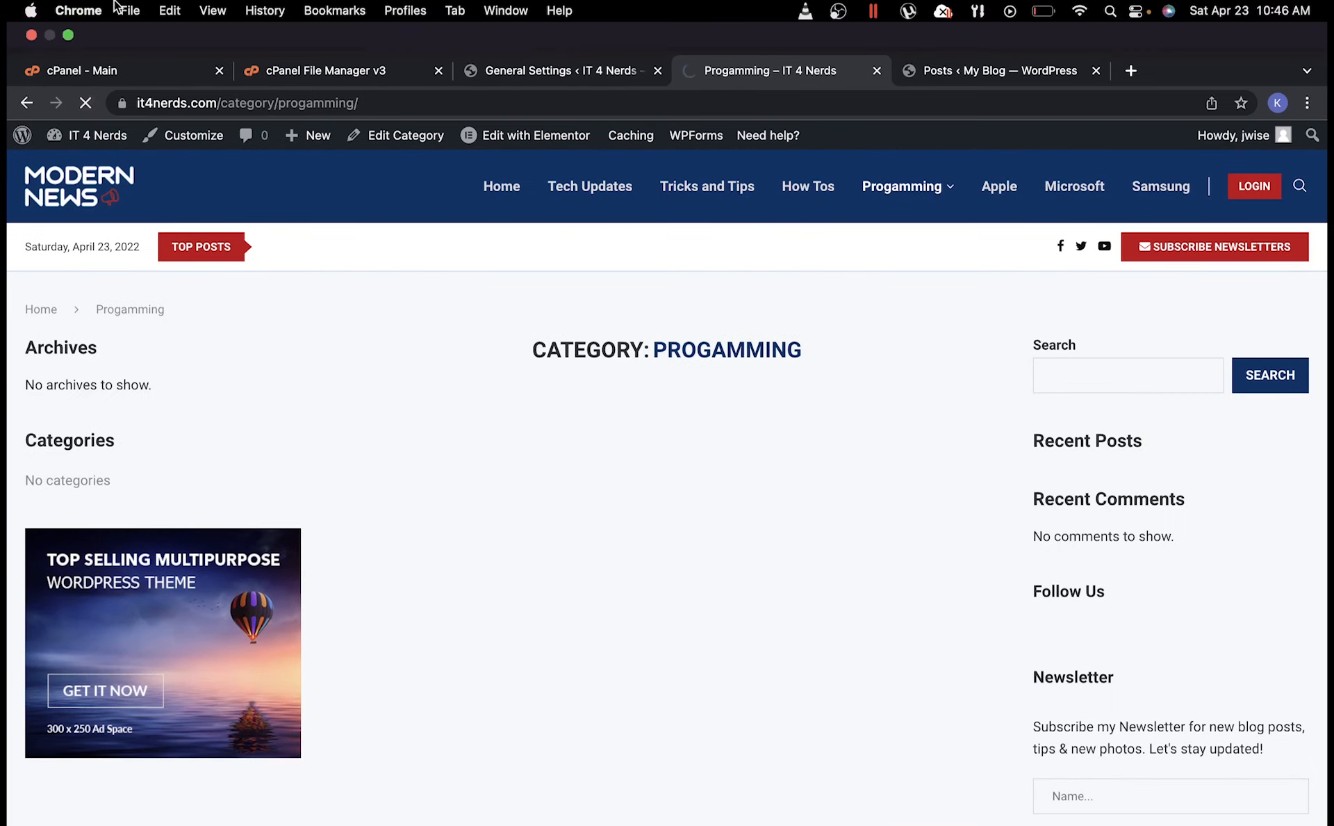
{"action": "left_click", "coordinate": [68, 35]}
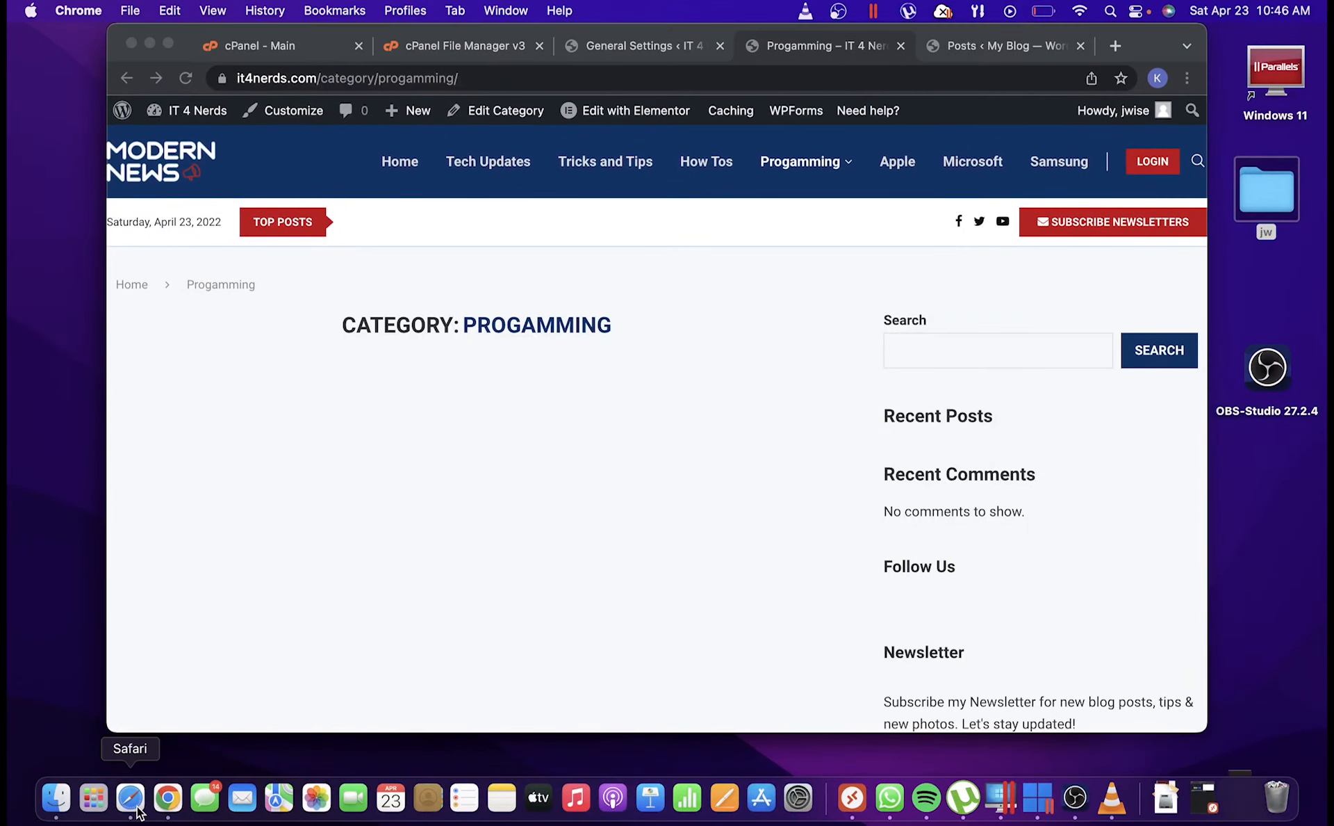
{"action": "left_click", "coordinate": [130, 798]}
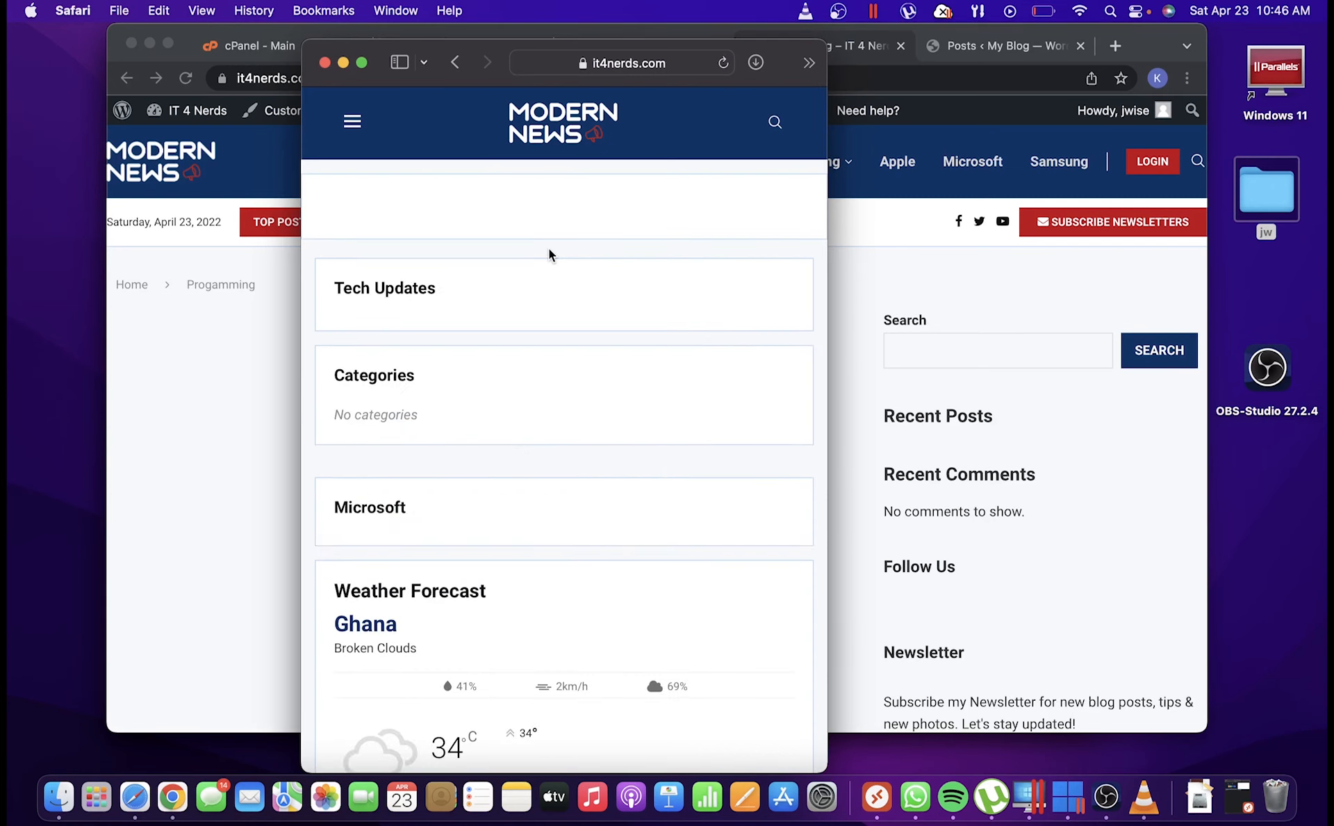
- Scroll through the it4nerds.com homepage in Safari down to the footer, then minimize Safari
{"action": "scroll", "coordinate": [483, 355], "scroll_direction": "down", "scroll_amount": 15}
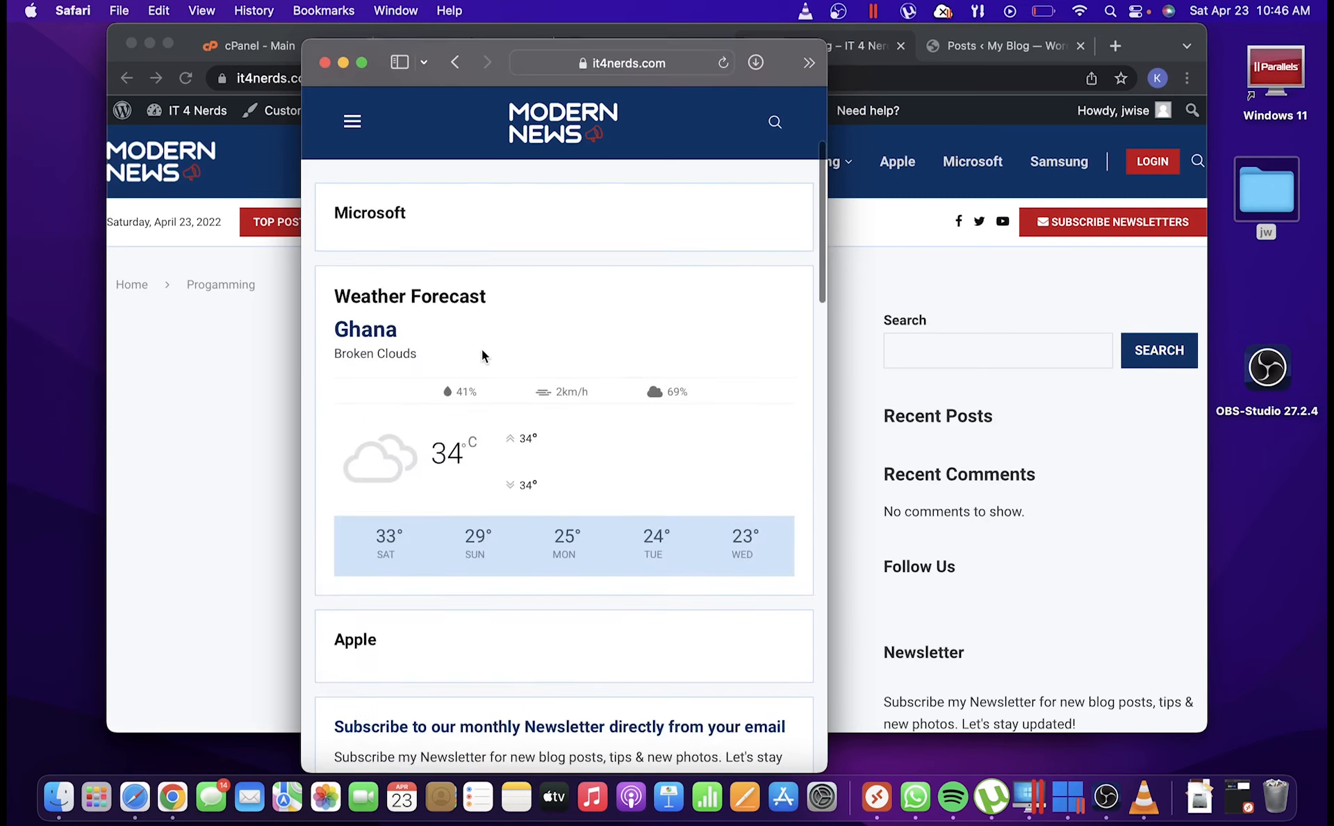
{"action": "scroll", "coordinate": [483, 355], "scroll_direction": "down", "scroll_amount": 4}
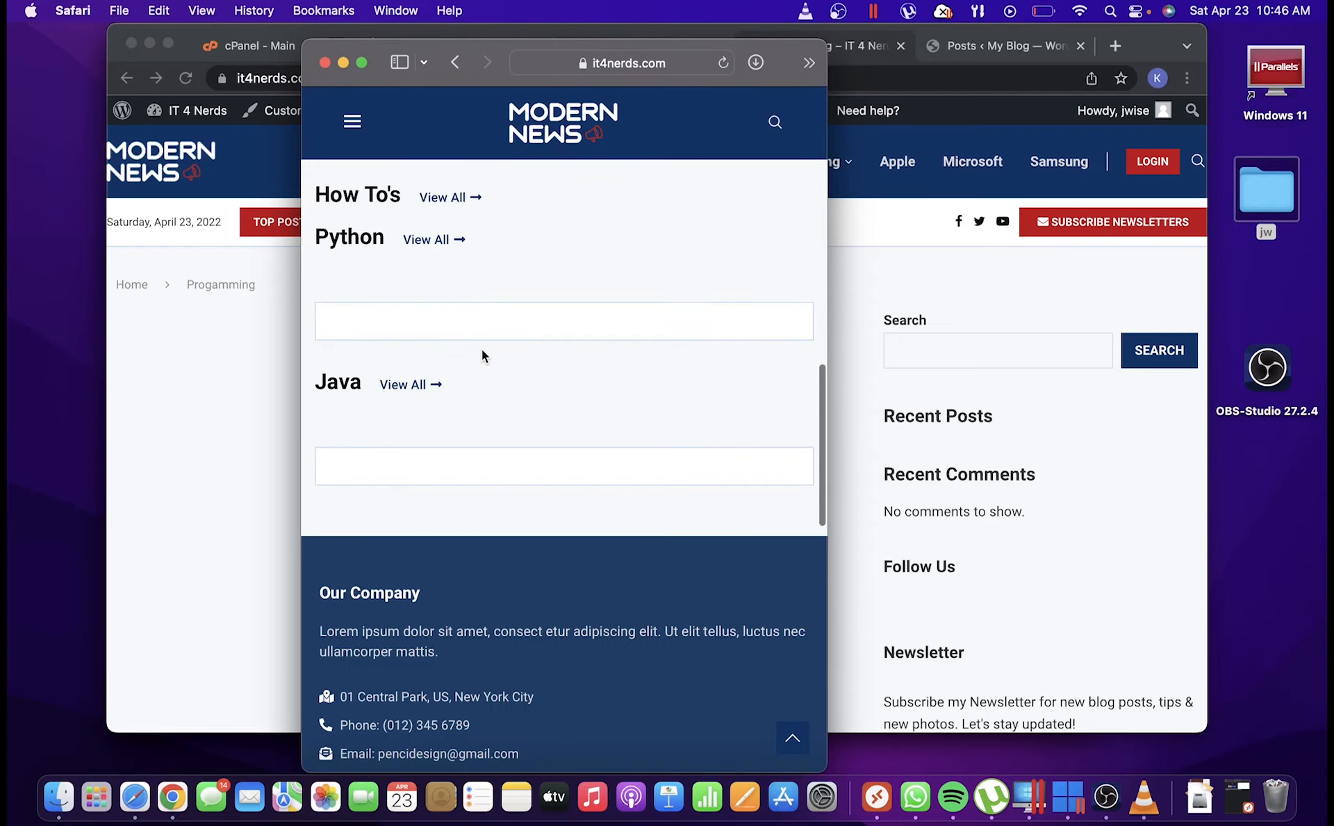
{"action": "scroll", "coordinate": [483, 355], "scroll_direction": "down", "scroll_amount": 8}
{"action": "scroll", "coordinate": [483, 355], "scroll_direction": "up", "scroll_amount": 10}
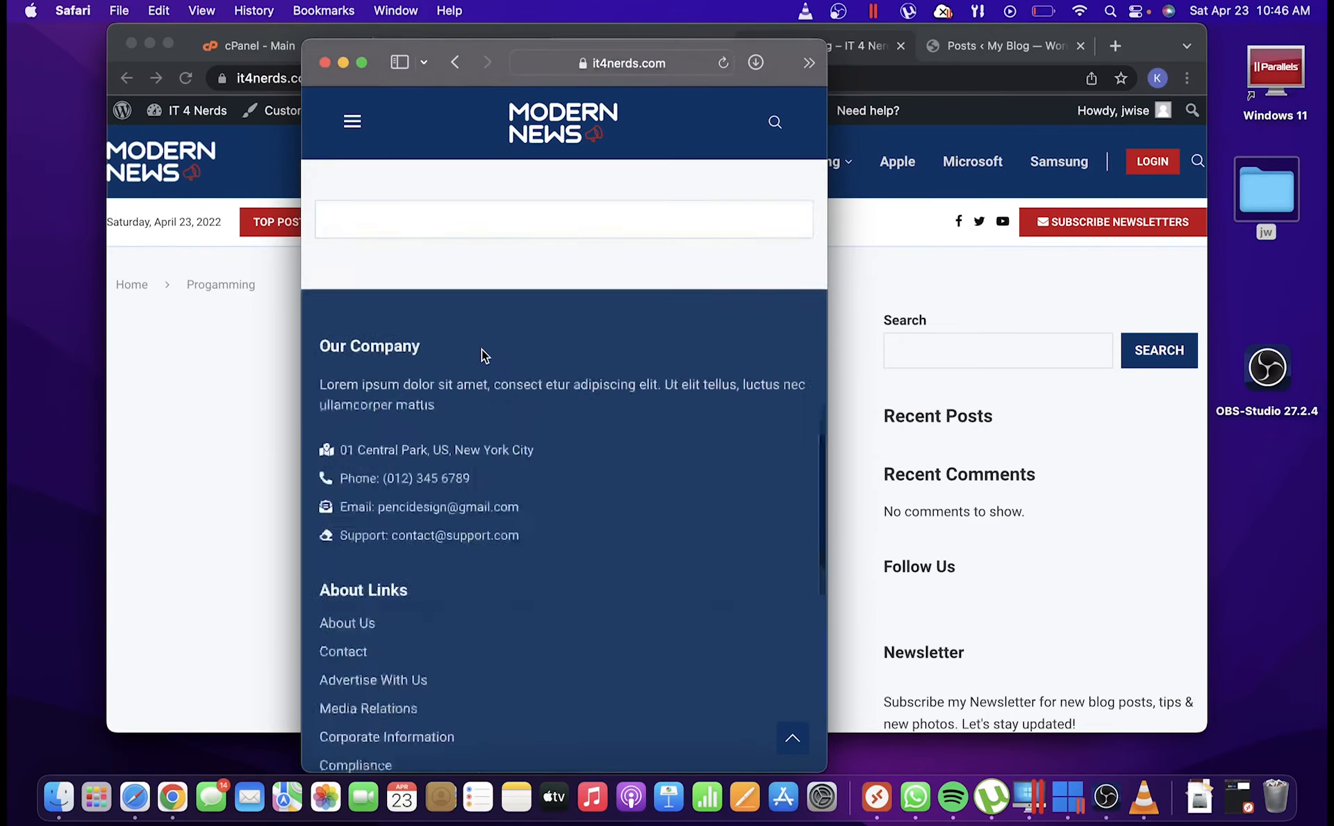
{"action": "scroll", "coordinate": [483, 355], "scroll_direction": "down", "scroll_amount": 10}
{"action": "scroll", "coordinate": [483, 355], "scroll_direction": "up", "scroll_amount": 3}
{"action": "scroll", "coordinate": [482, 355], "scroll_direction": "up", "scroll_amount": 15}
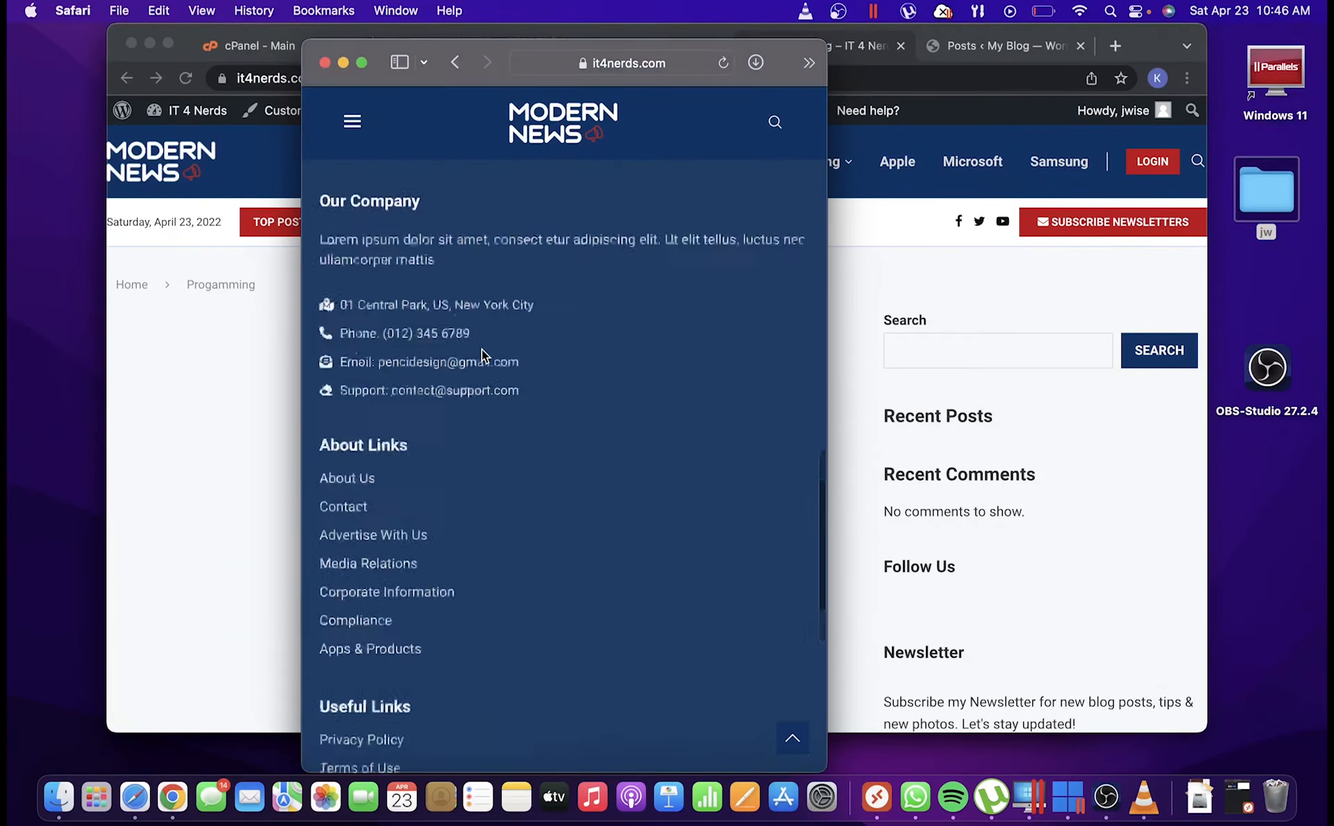
{"action": "left_click", "coordinate": [343, 63]}
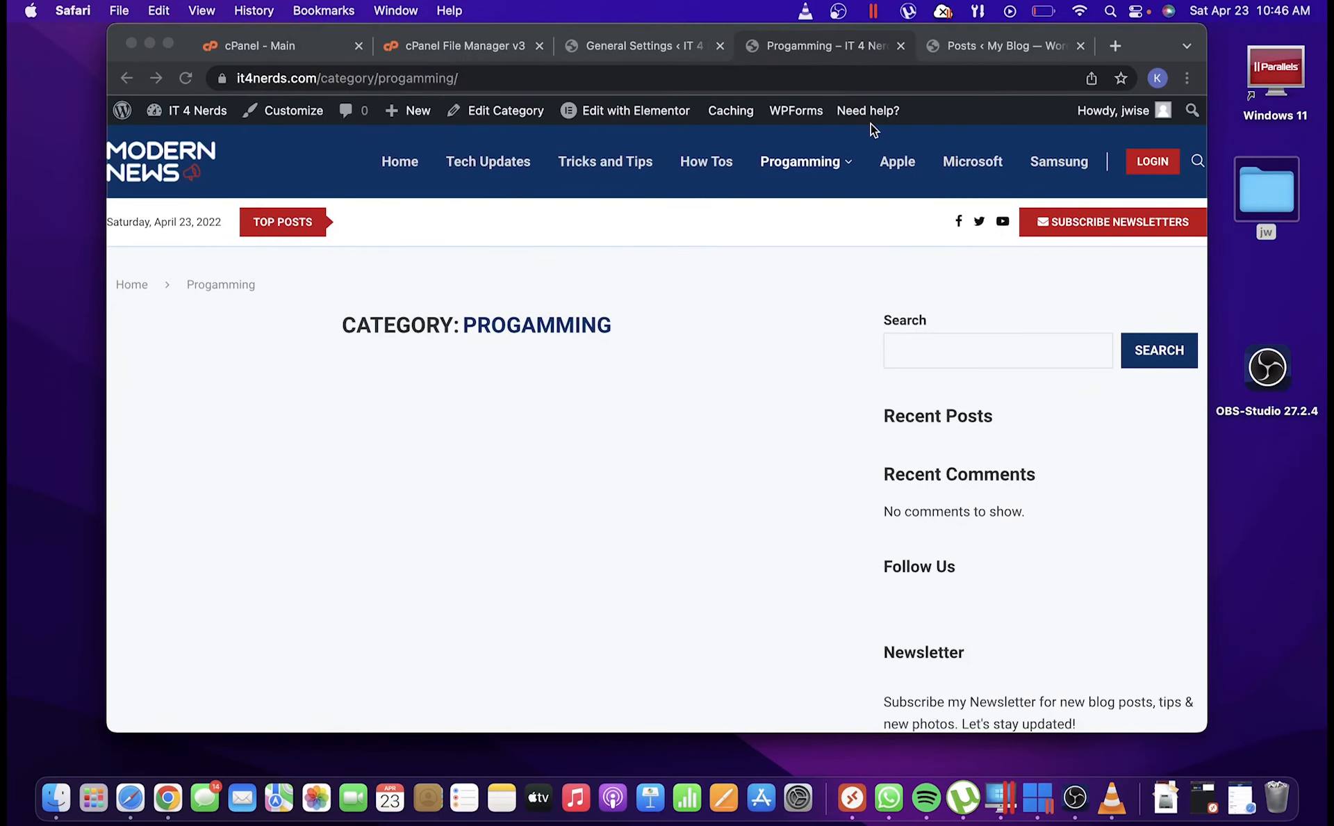
- Restore full screen, scroll over the Progamming category page, then move to the General Settings tab
{"action": "left_click", "coordinate": [169, 43]}
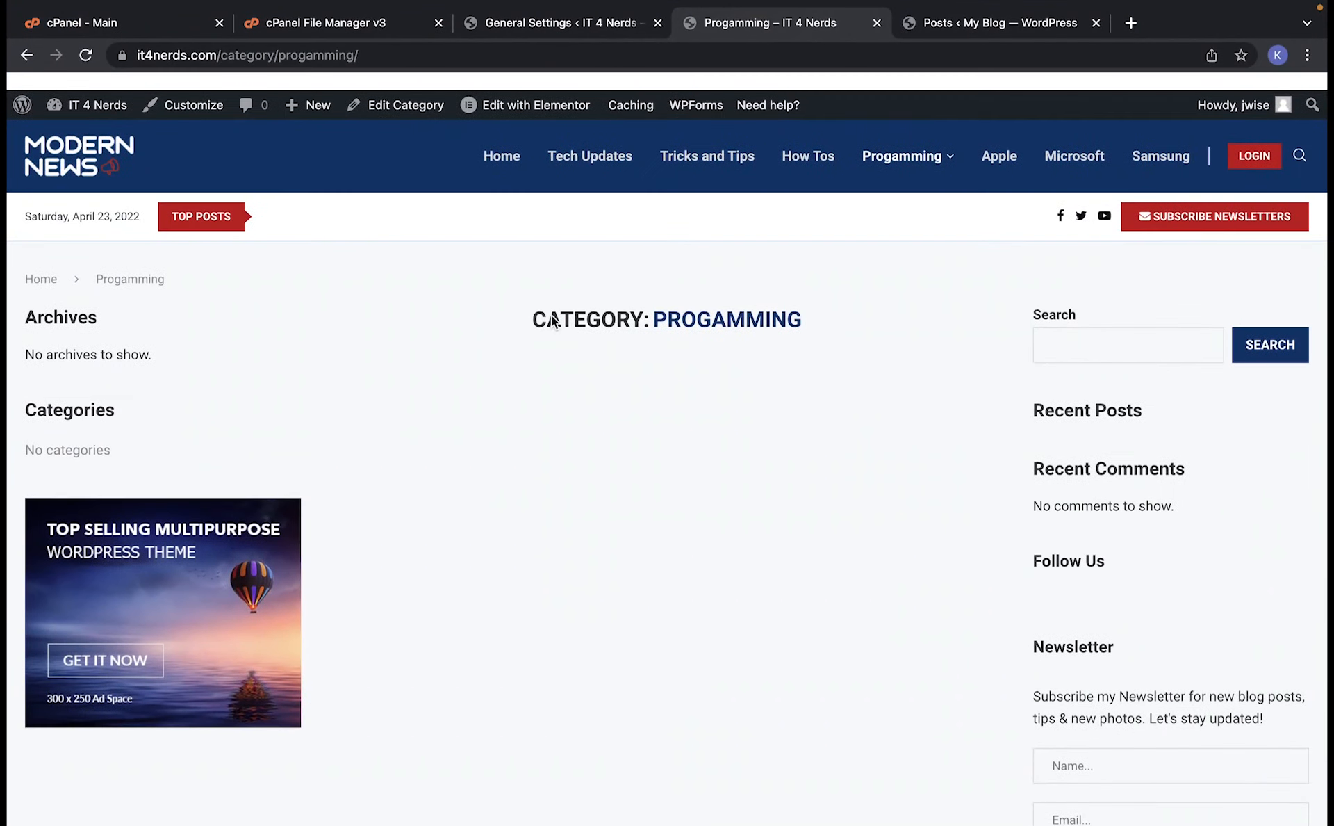
{"action": "scroll", "coordinate": [551, 316], "scroll_direction": "down", "scroll_amount": 2}
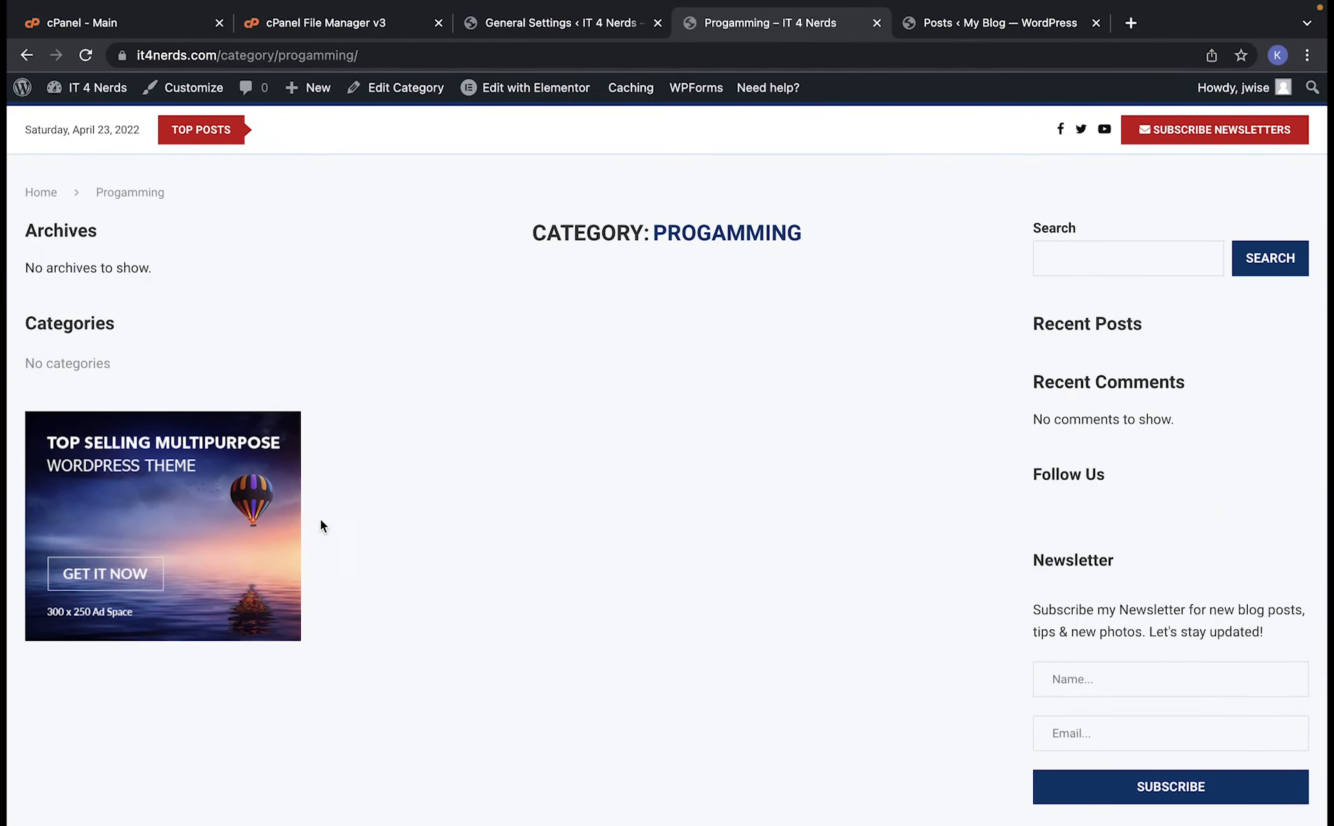
{"action": "scroll", "coordinate": [262, 511], "scroll_direction": "down", "scroll_amount": 4}
{"action": "scroll", "coordinate": [263, 512], "scroll_direction": "up", "scroll_amount": 5}
{"action": "scroll", "coordinate": [263, 512], "scroll_direction": "down", "scroll_amount": 3}
{"action": "scroll", "coordinate": [263, 512], "scroll_direction": "up", "scroll_amount": 2}
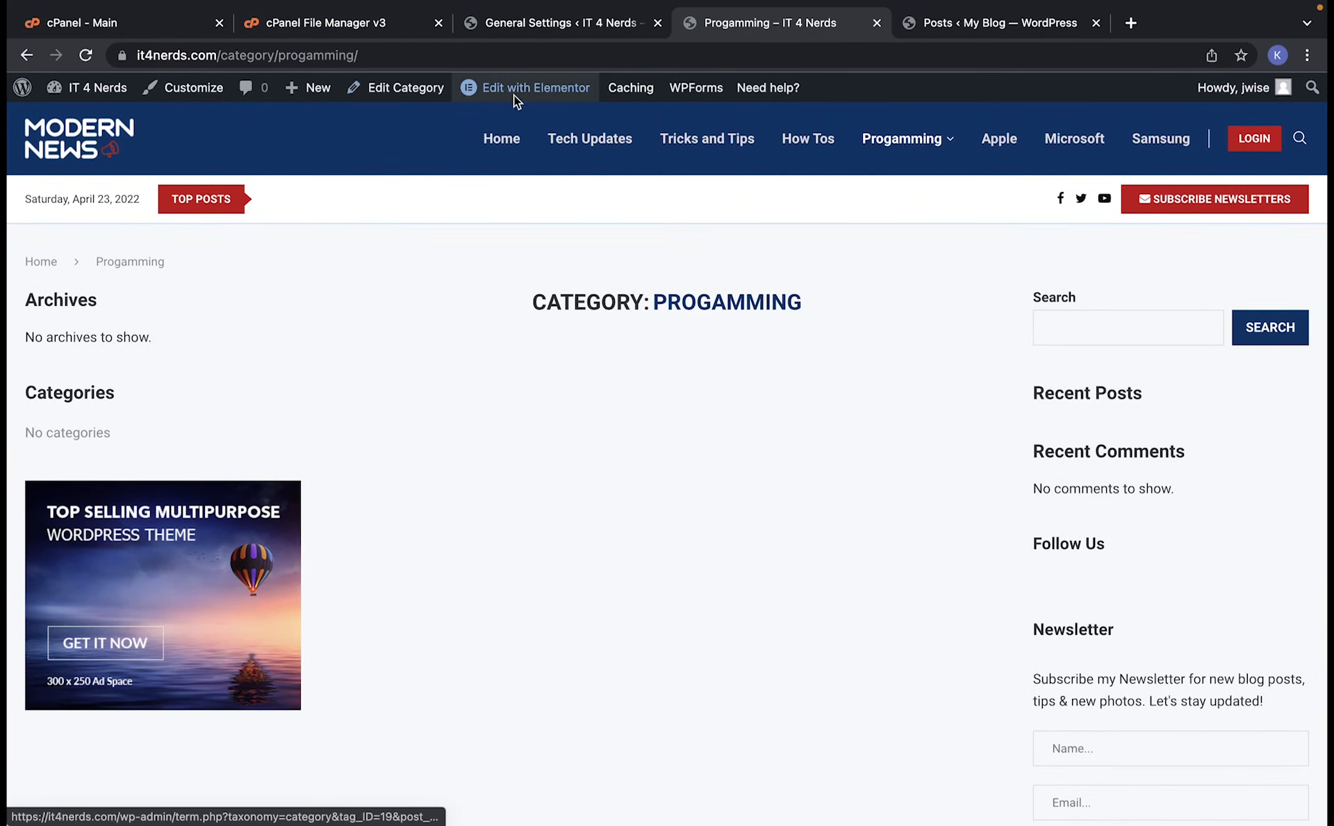
{"action": "mouse_move", "coordinate": [522, 97]}
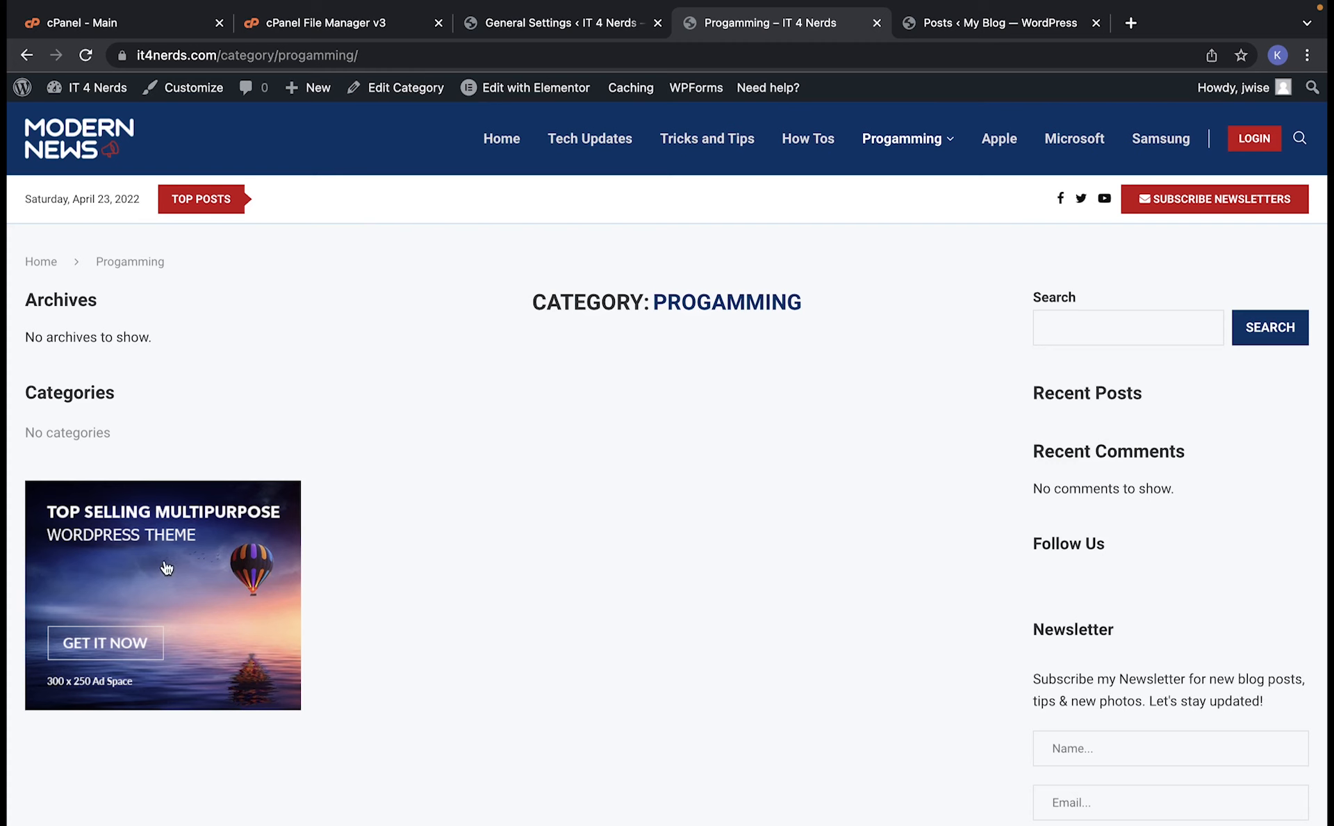
{"action": "left_click", "coordinate": [579, 5]}
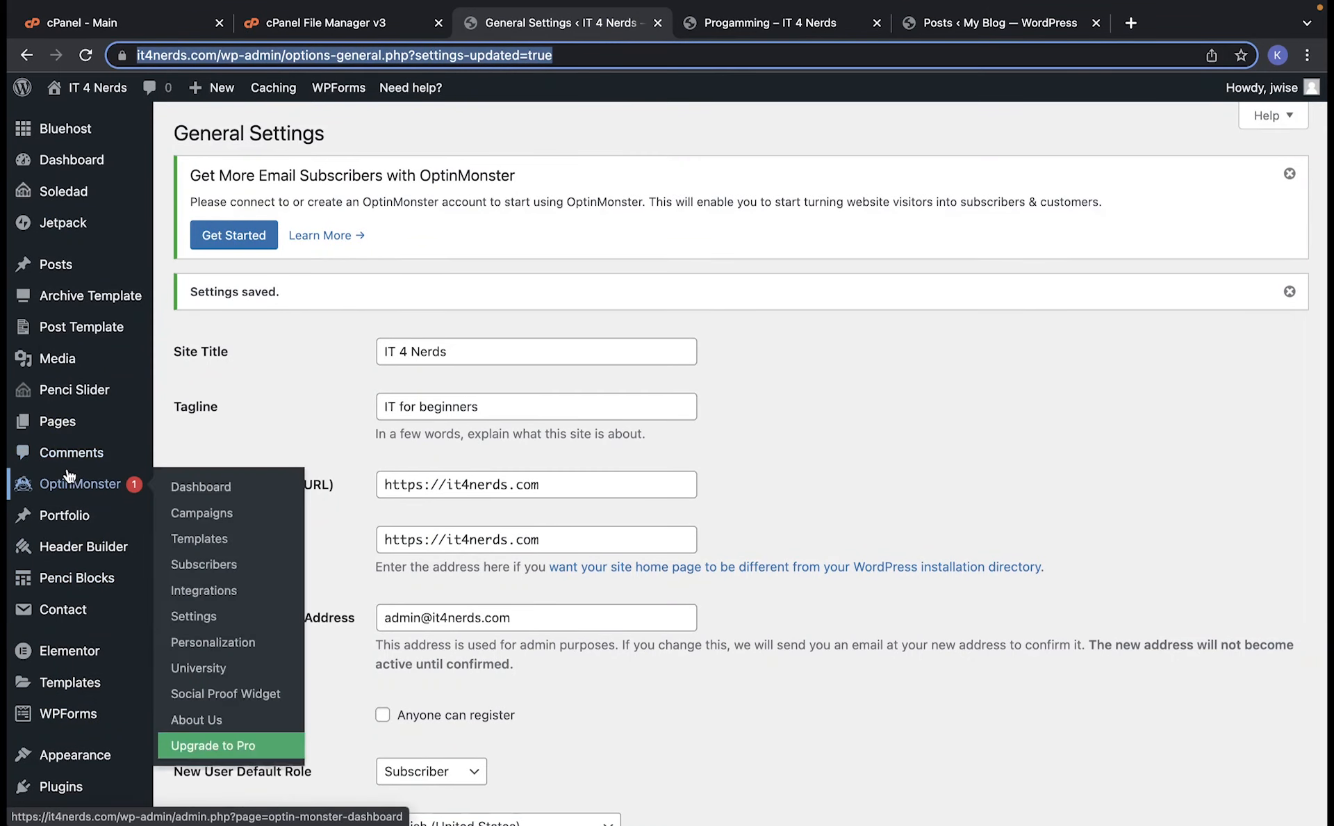
- Open Settings > Permalinks and look over the example URL
{"action": "scroll", "coordinate": [70, 480], "scroll_direction": "down", "scroll_amount": 3}
{"action": "scroll", "coordinate": [84, 672], "scroll_direction": "down", "scroll_amount": 3}
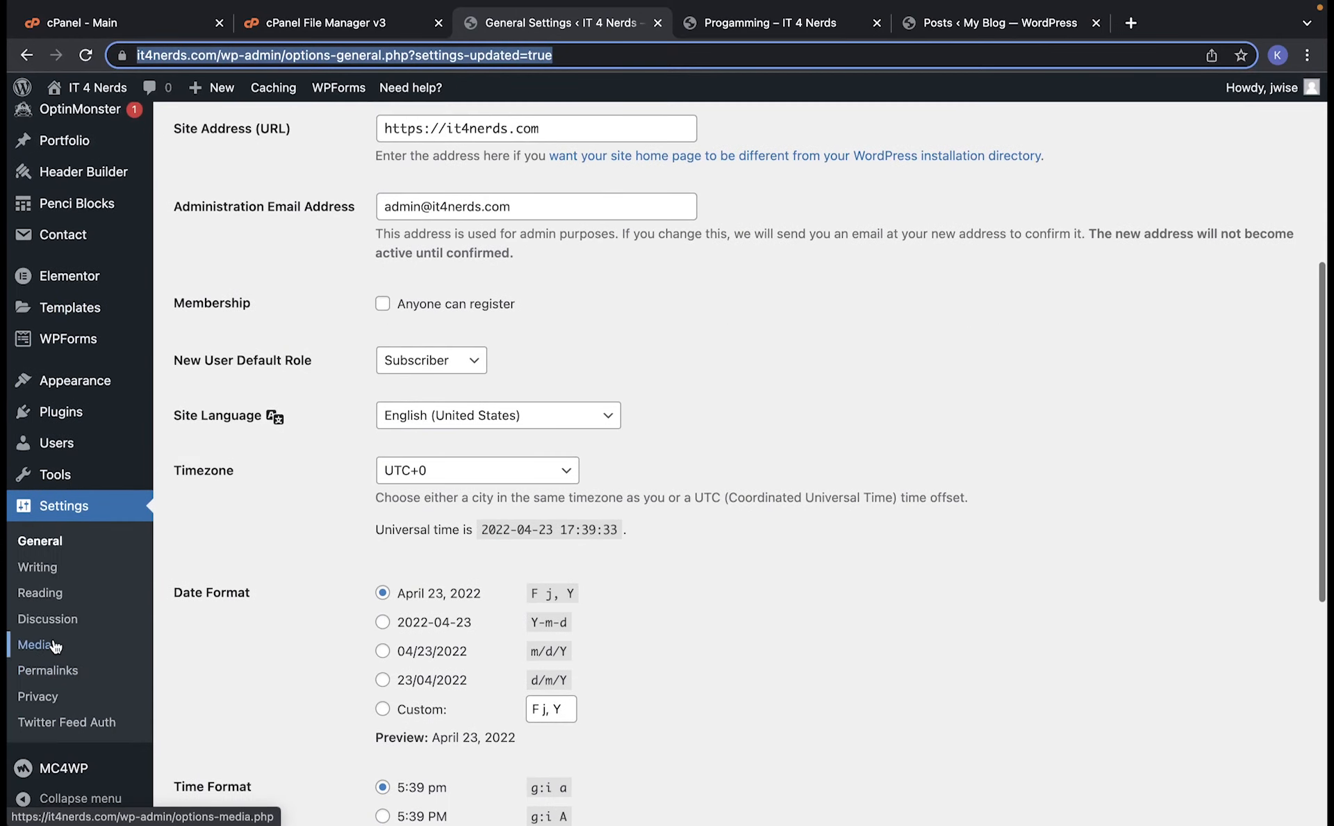
{"action": "left_click", "coordinate": [54, 671]}
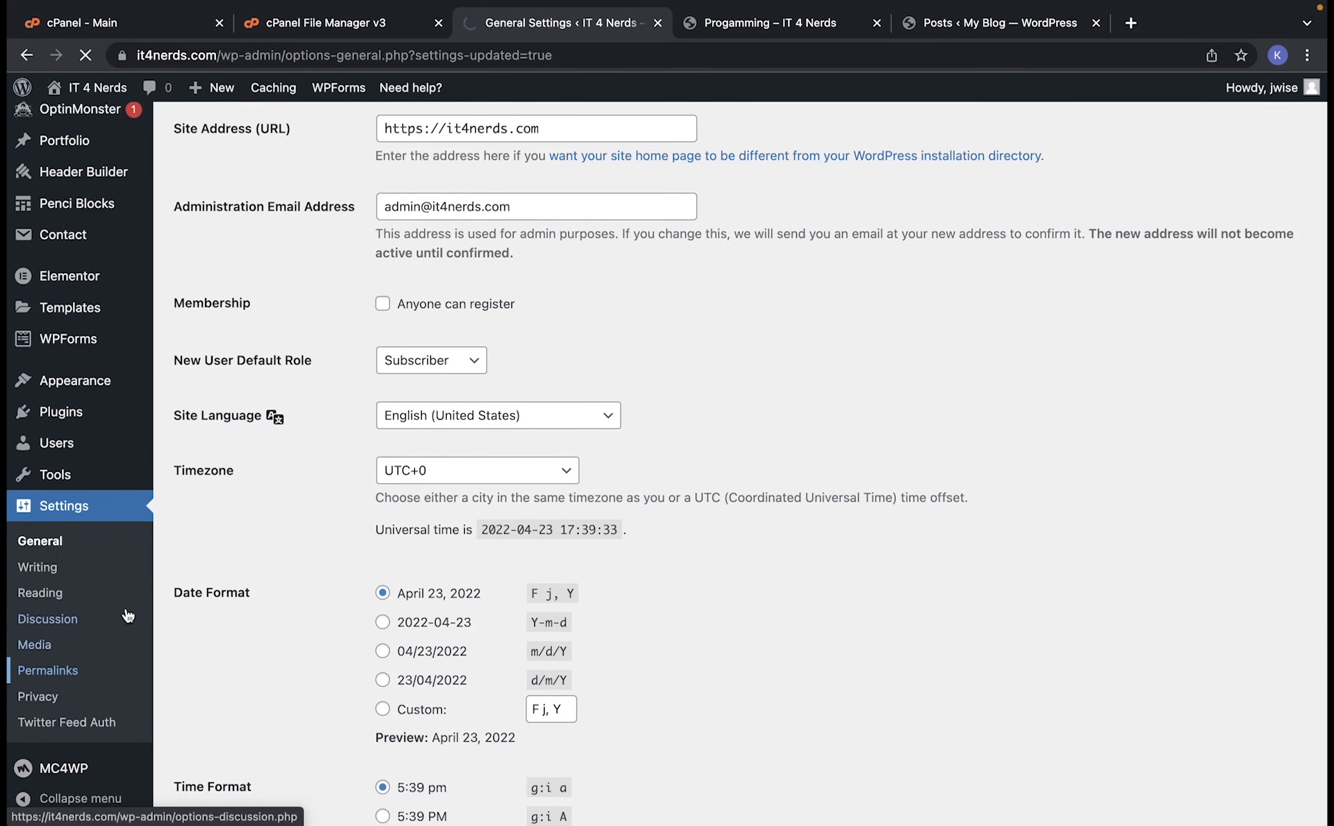
{"action": "scroll", "coordinate": [674, 452], "scroll_direction": "down", "scroll_amount": 2}
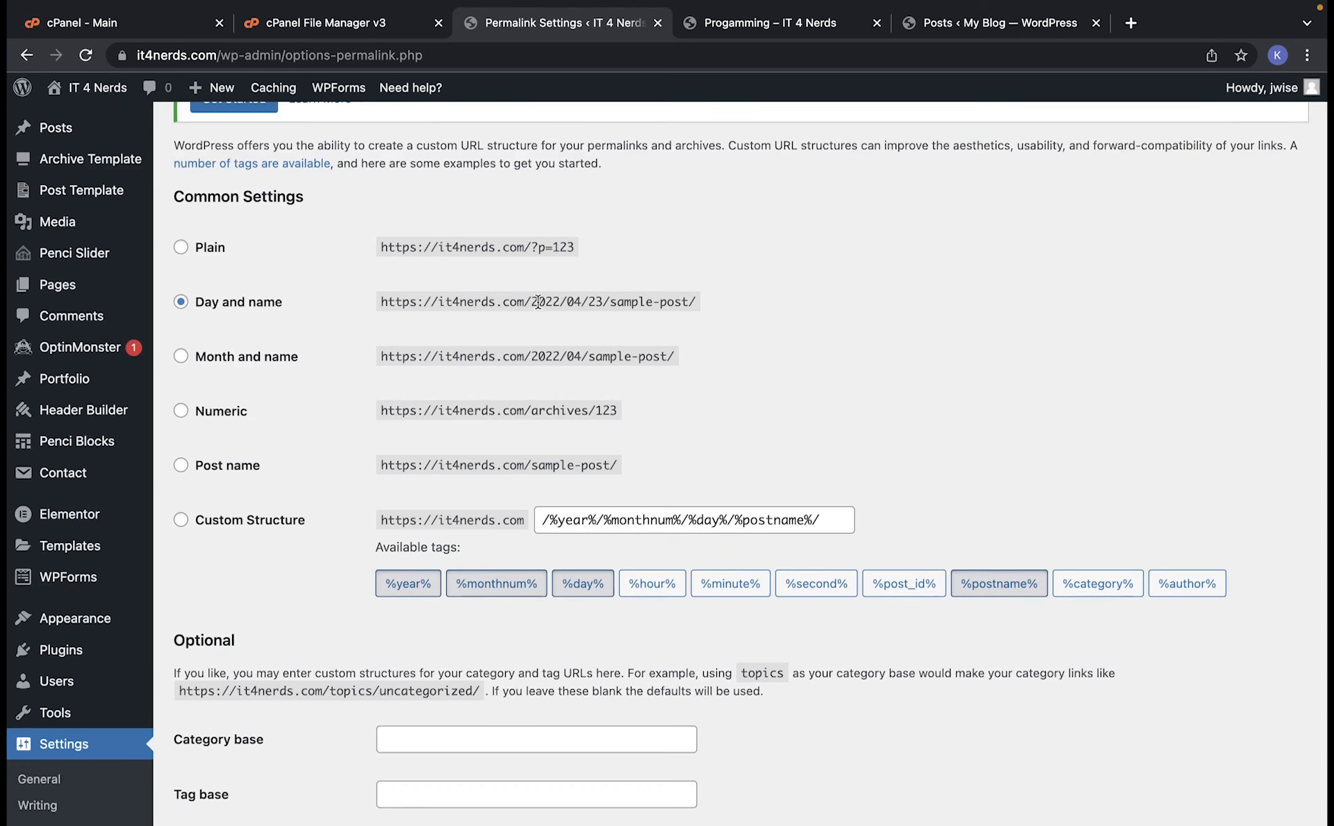
{"action": "left_click_drag", "start_coordinate": [554, 301], "coordinate": [577, 300]}
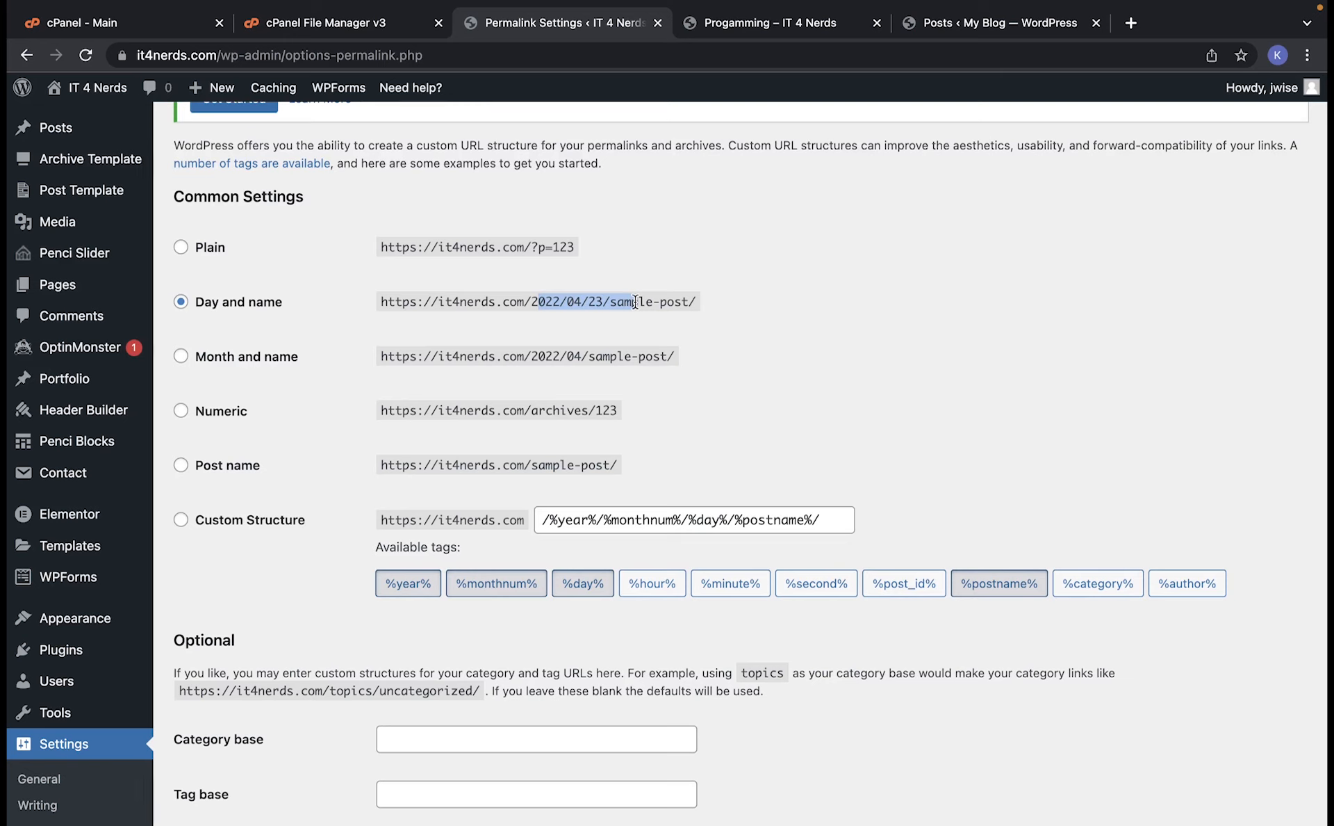
{"action": "left_click", "coordinate": [257, 481]}
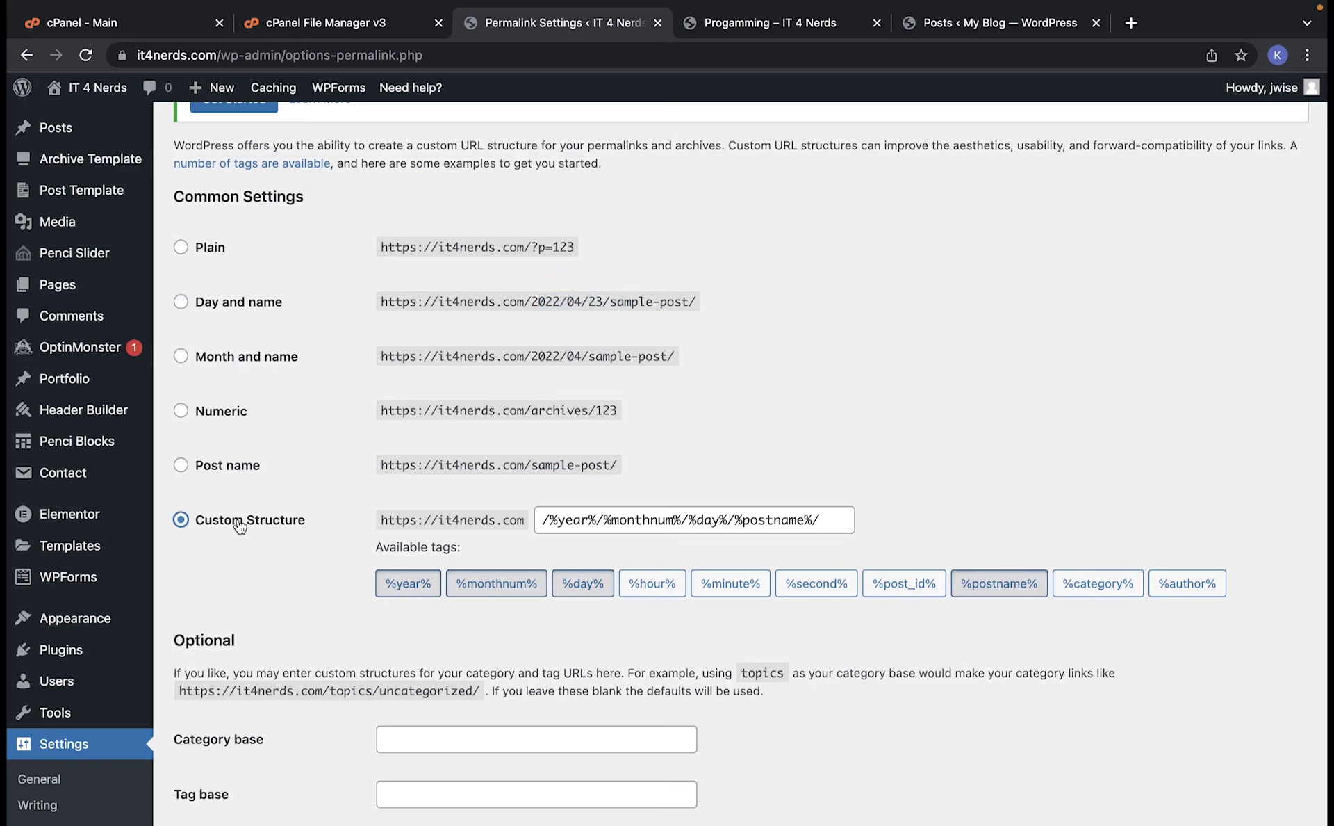
- Set the custom permalink structure to /%category%/%postname%/ and save changes
{"action": "left_click_drag", "start_coordinate": [834, 522], "coordinate": [515, 520]}
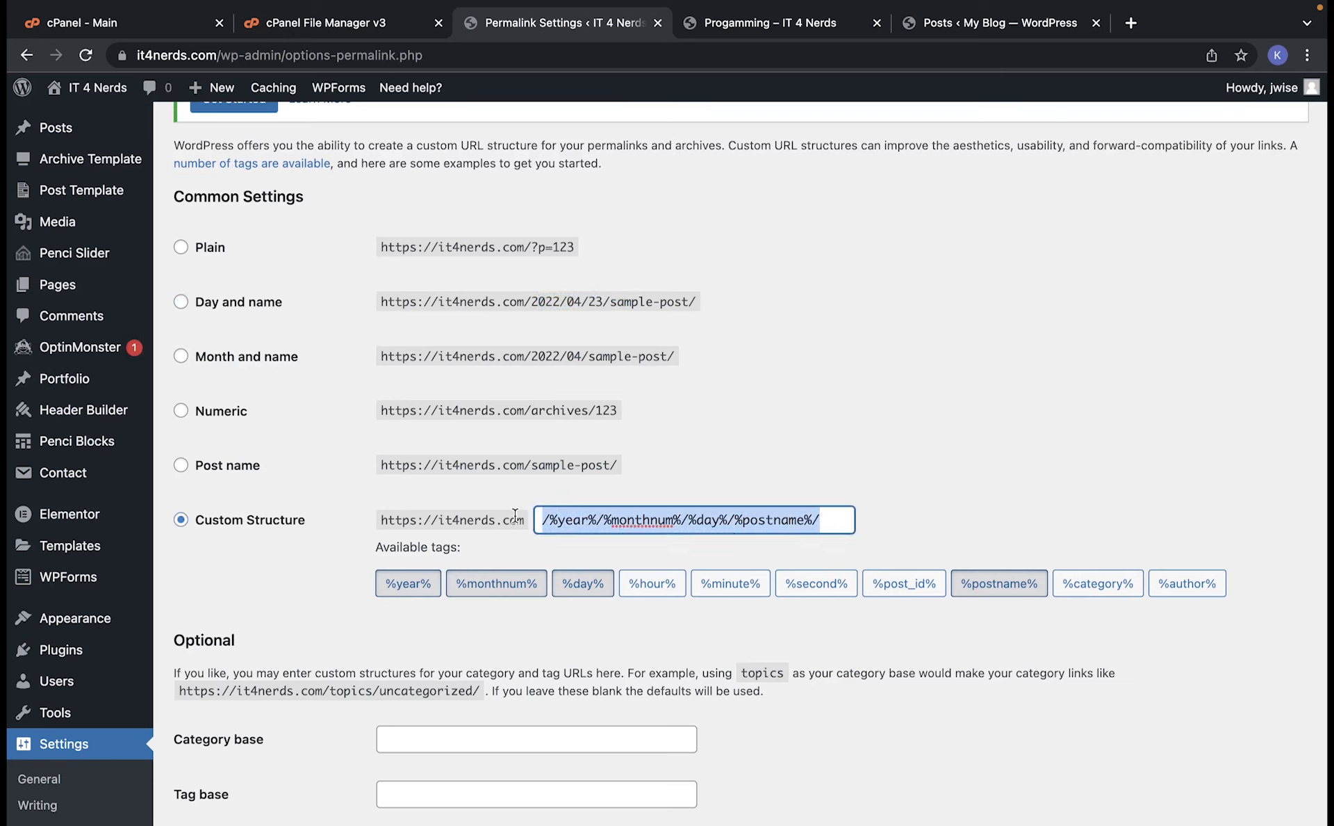
{"action": "key", "text": "BackSpace"}
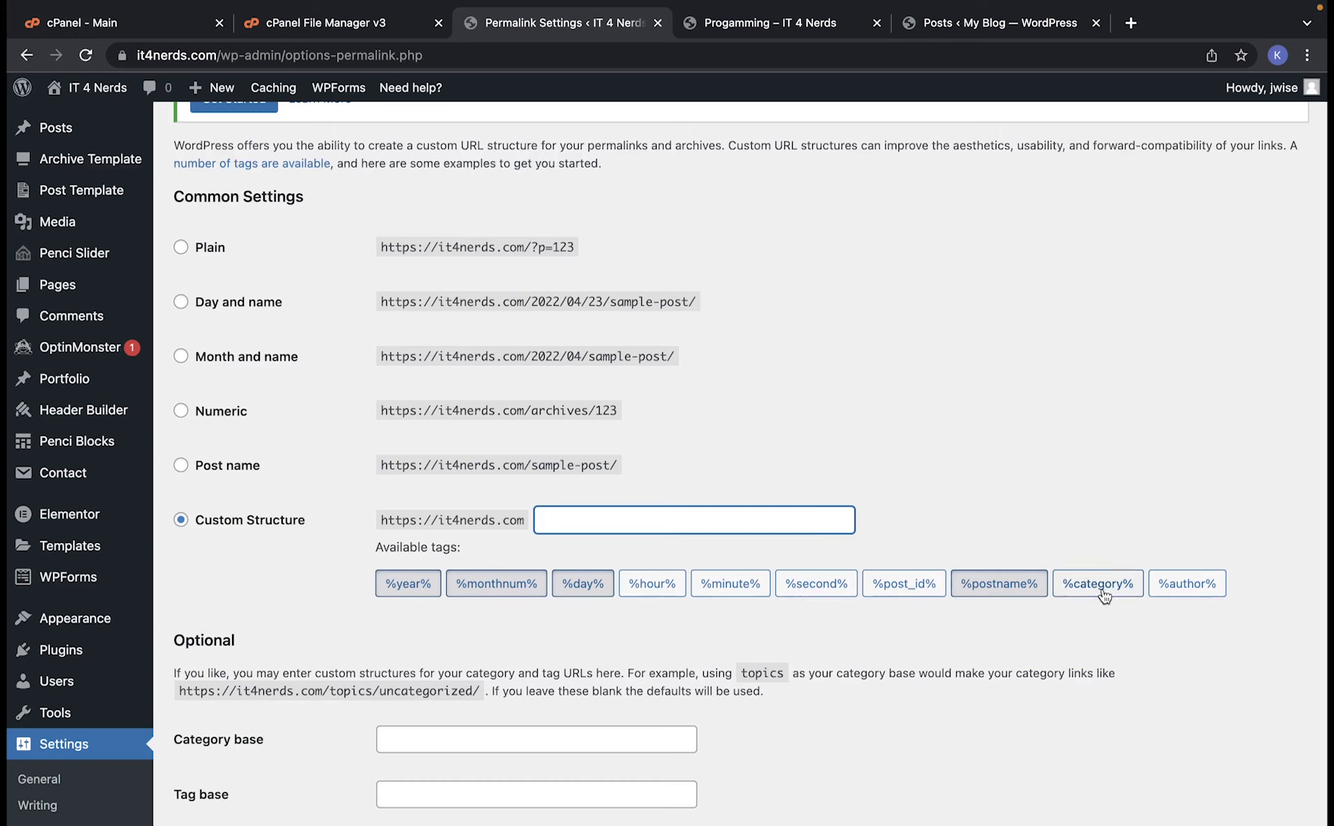
{"action": "left_click", "coordinate": [1061, 587]}
{"action": "left_click", "coordinate": [1018, 590]}
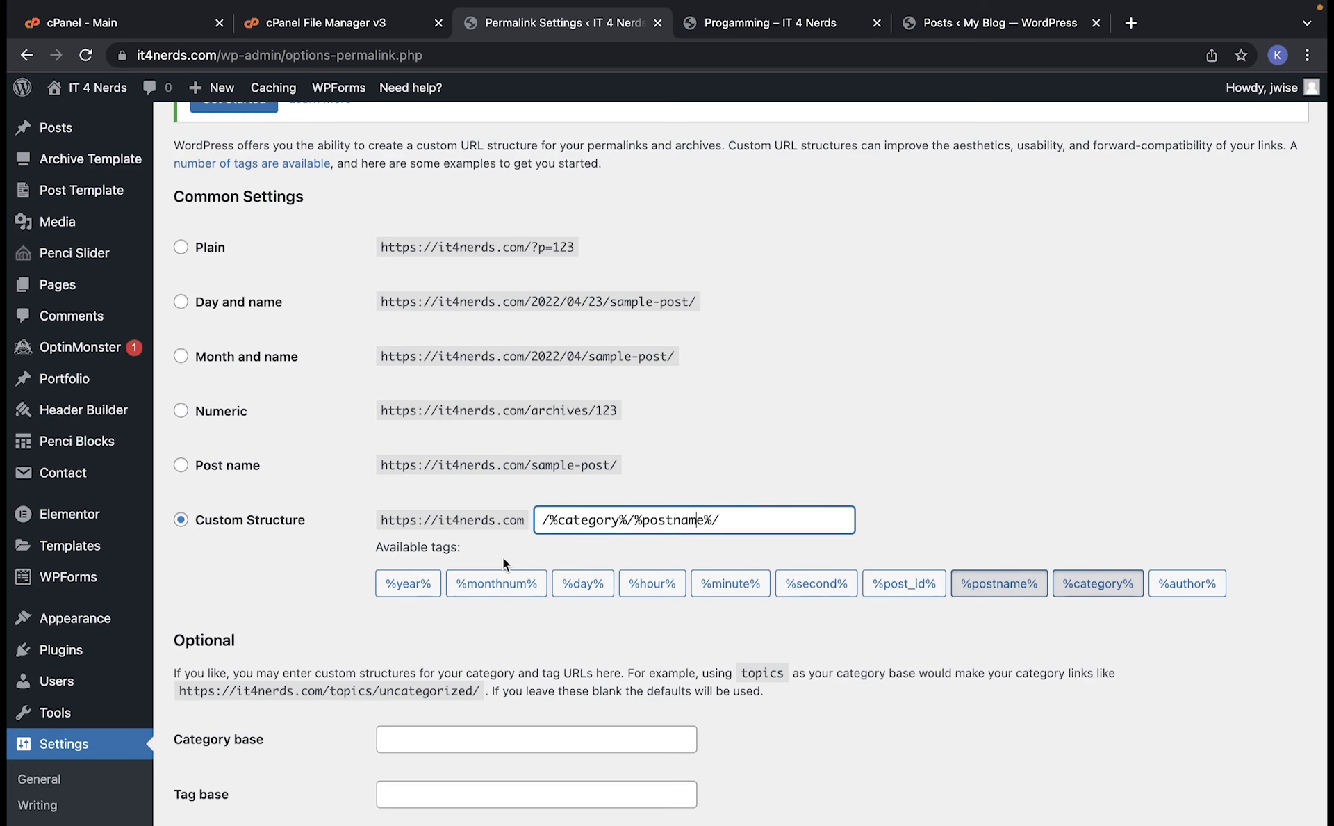
{"action": "scroll", "coordinate": [444, 500], "scroll_direction": "down", "scroll_amount": 5}
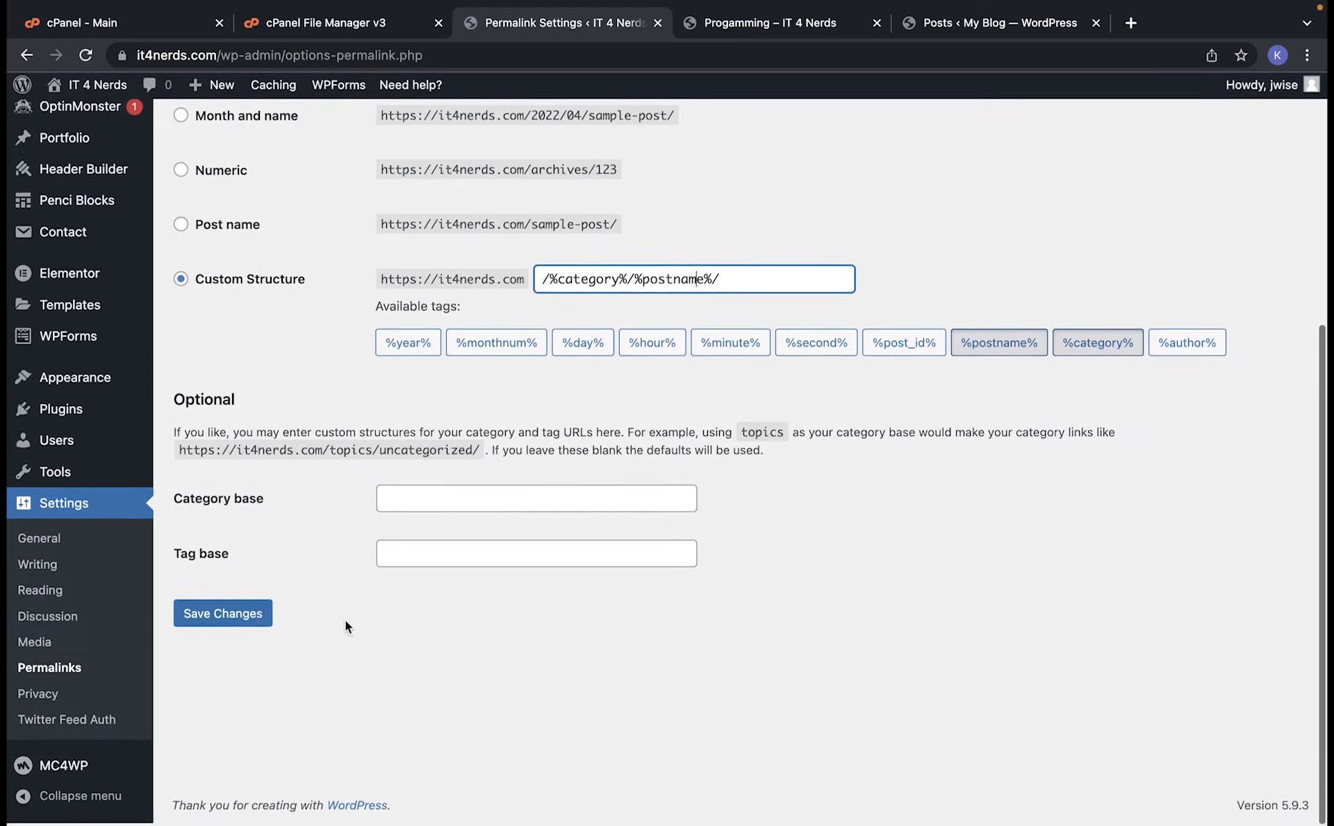
{"action": "left_click", "coordinate": [253, 626]}
- Check that the permalink change took effect, then return to the Progamming category page
{"action": "left_click", "coordinate": [770, 22]}
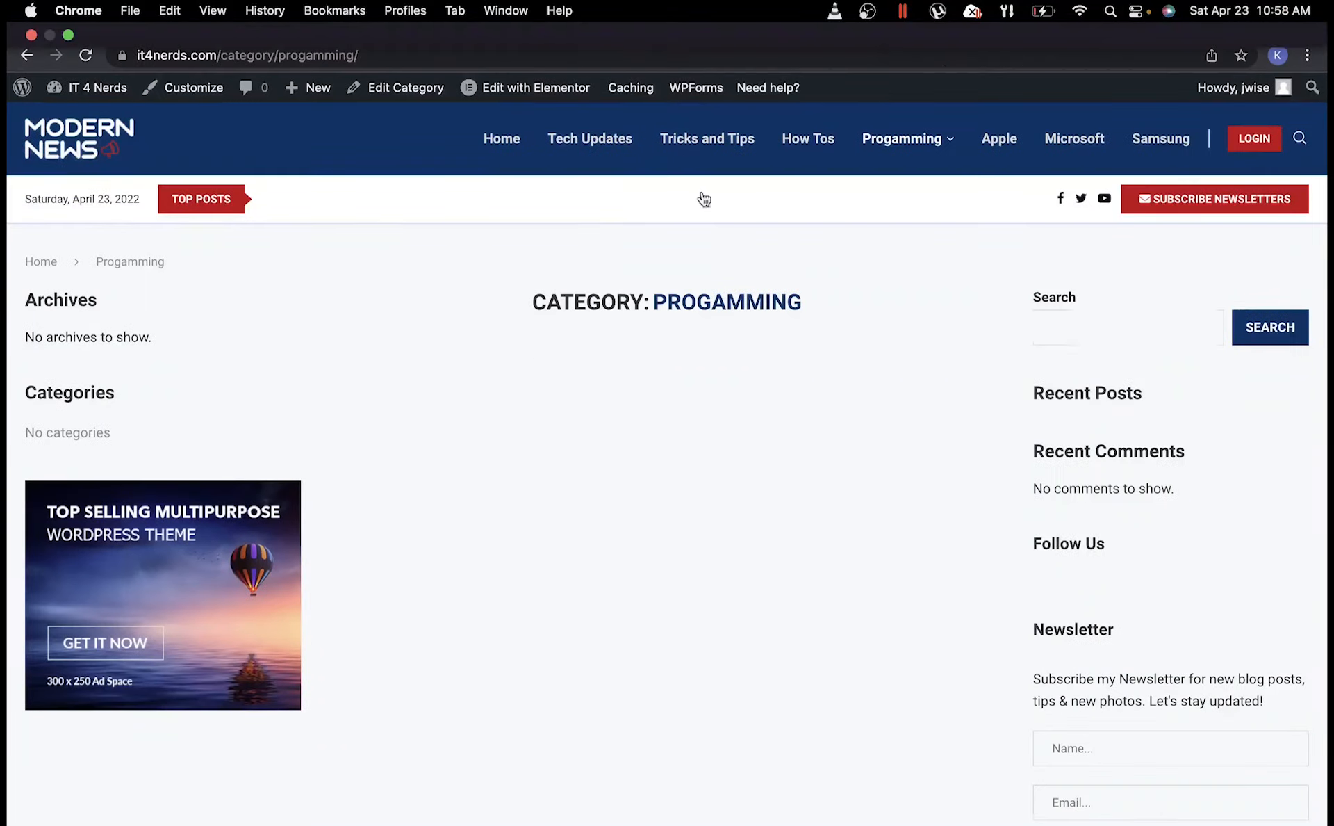
{"action": "left_click", "coordinate": [516, 32]}
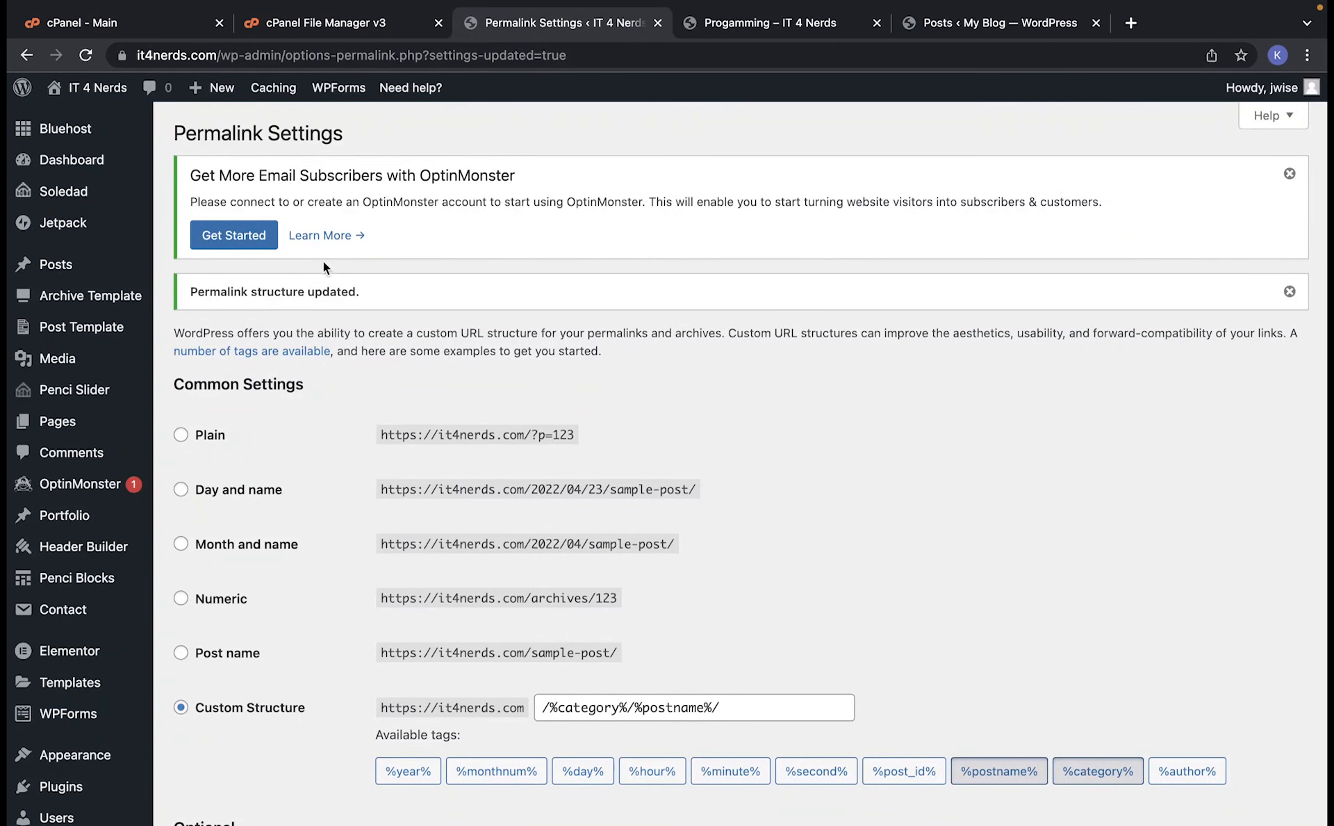
{"action": "left_click", "coordinate": [709, 31]}
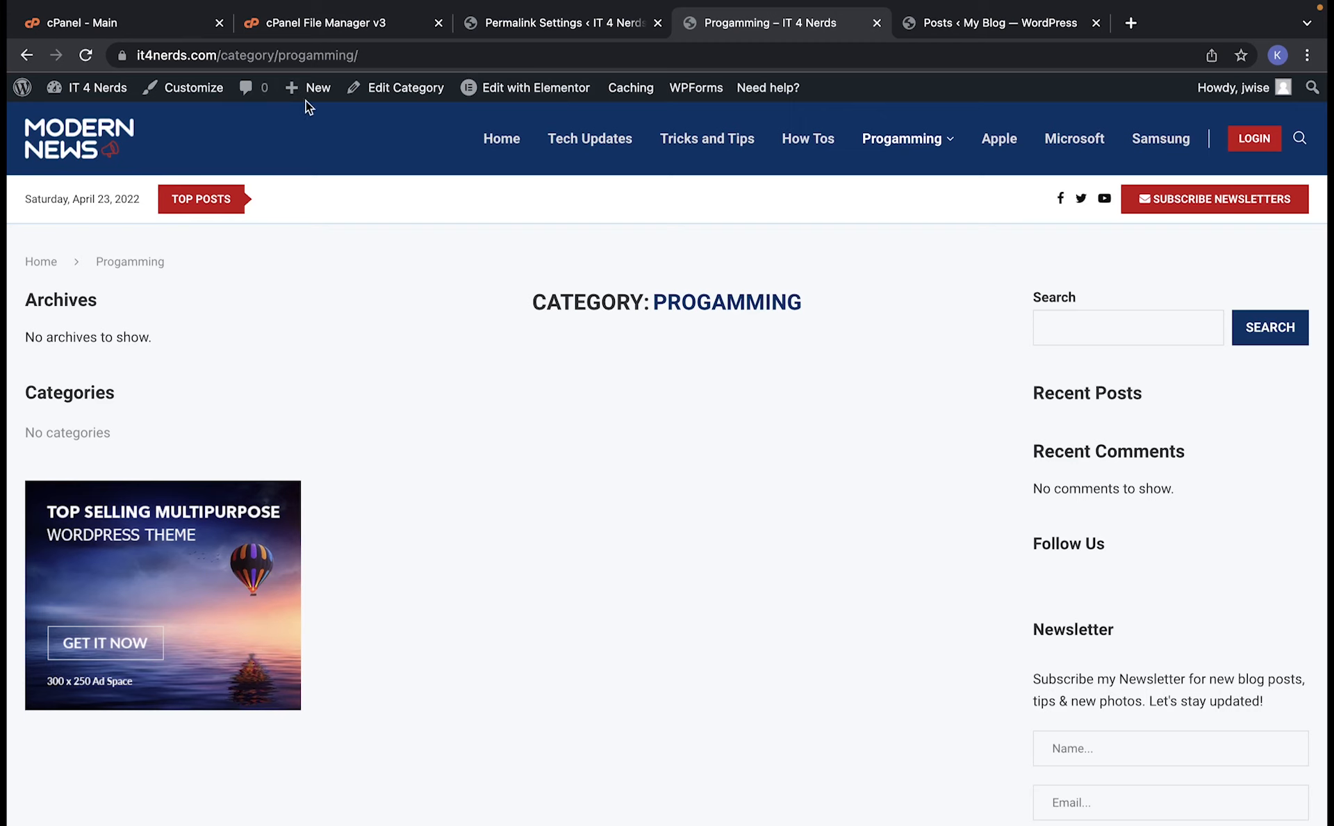
- Load the Nyansapor Media website in a new tab and open its home page in another tab
{"action": "left_click", "coordinate": [923, 19]}
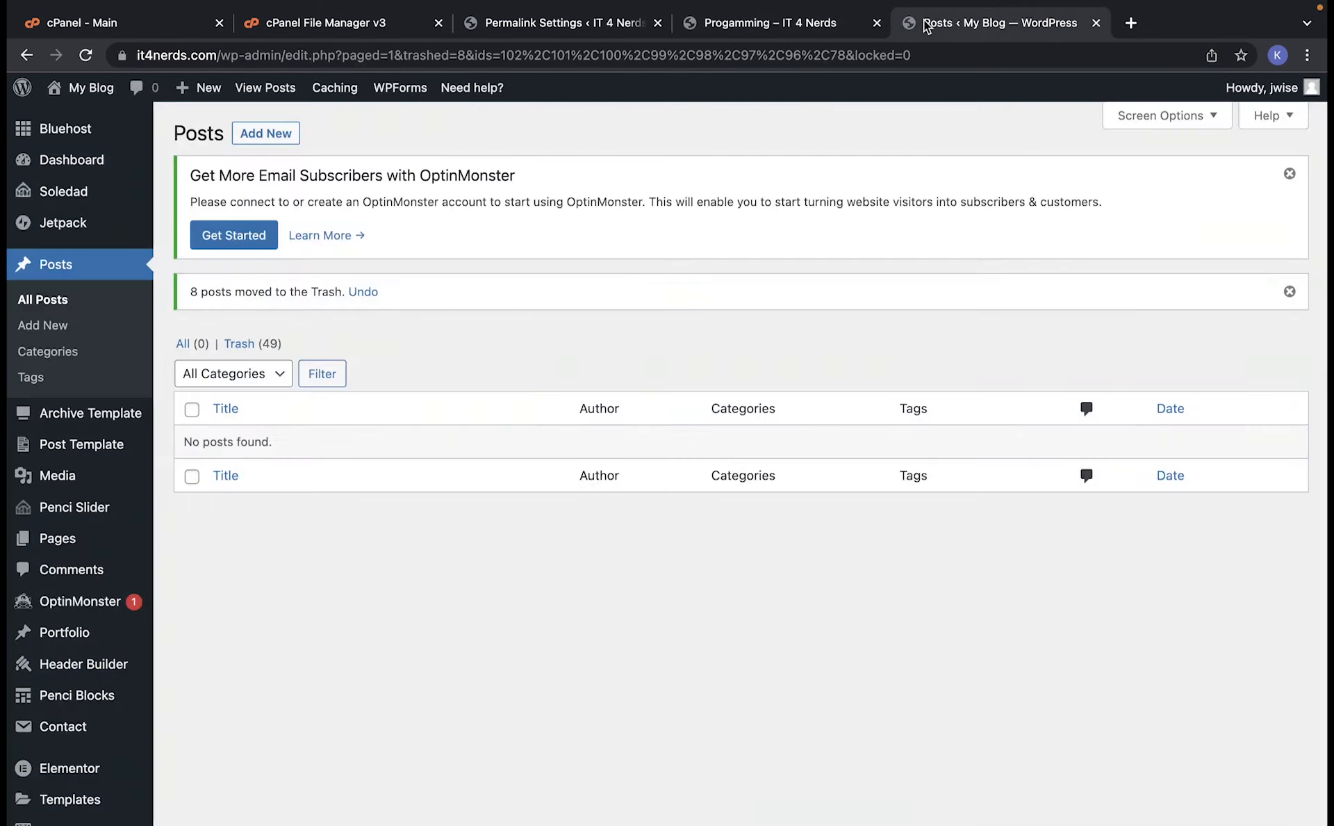
{"action": "left_click", "coordinate": [1133, 28]}
{"action": "type", "text": "nyansapormedia.com"}
{"action": "key", "text": "Return"}
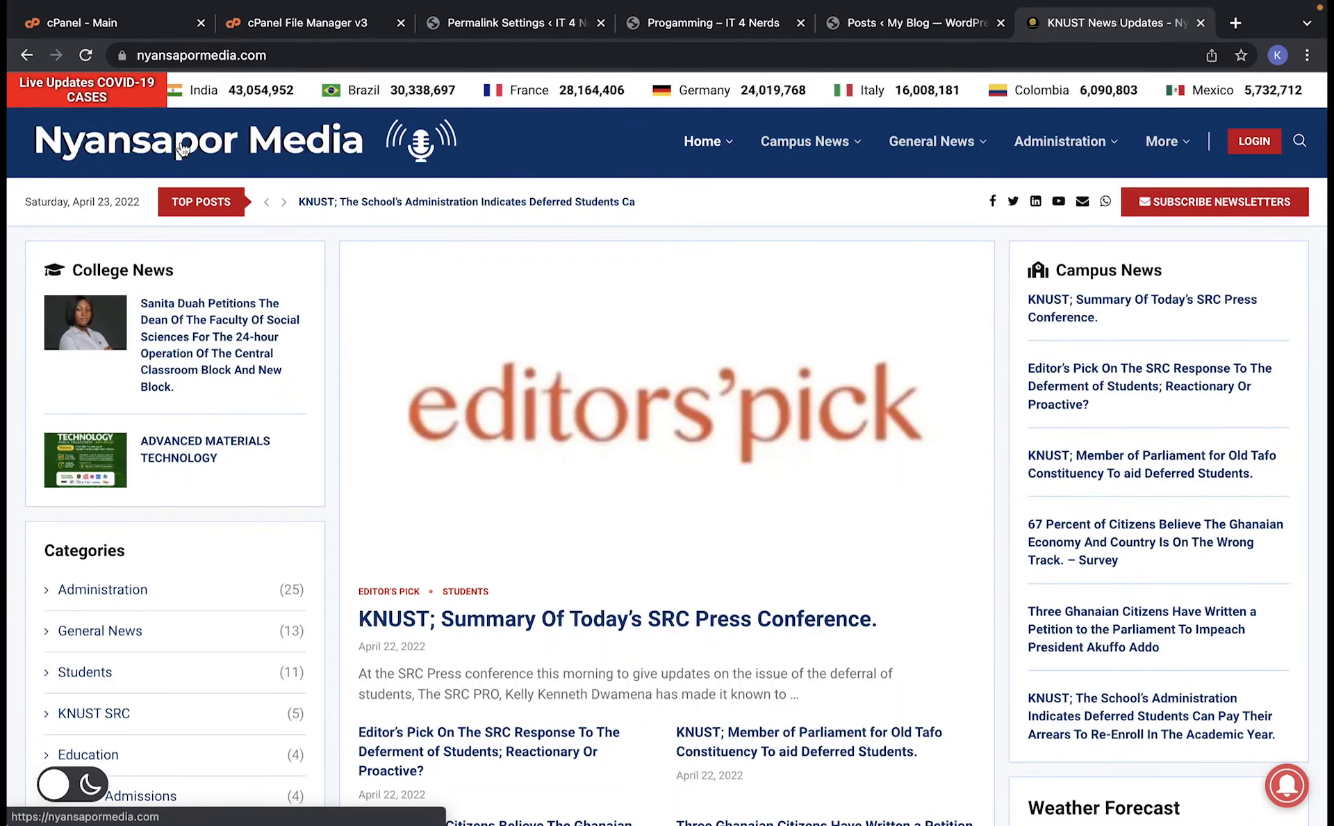
{"action": "middle_click", "coordinate": [182, 148]}
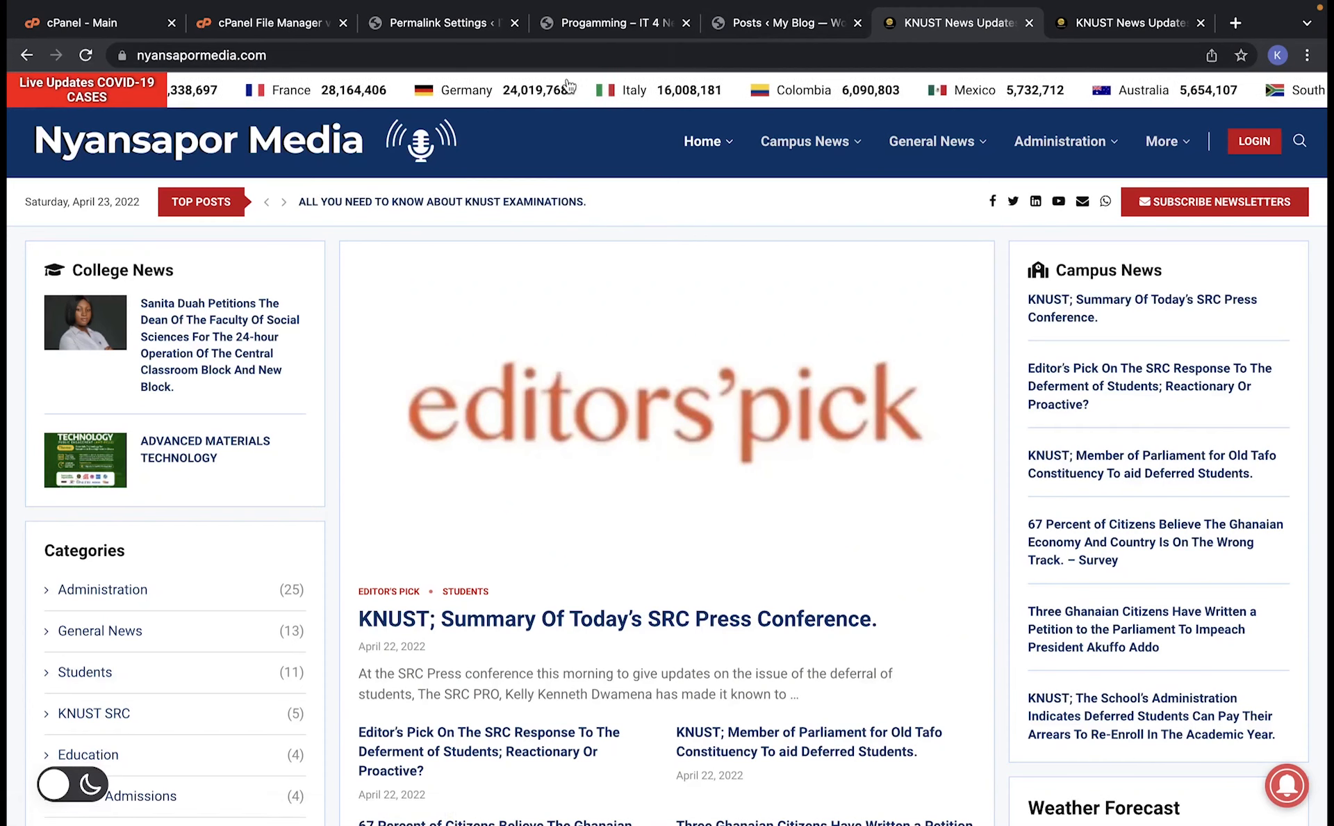
- Save the Nyansapor Media header logo to Downloads as text-logo.png
{"action": "mouse_move", "coordinate": [570, 86]}
{"action": "right_click", "coordinate": [201, 151]}
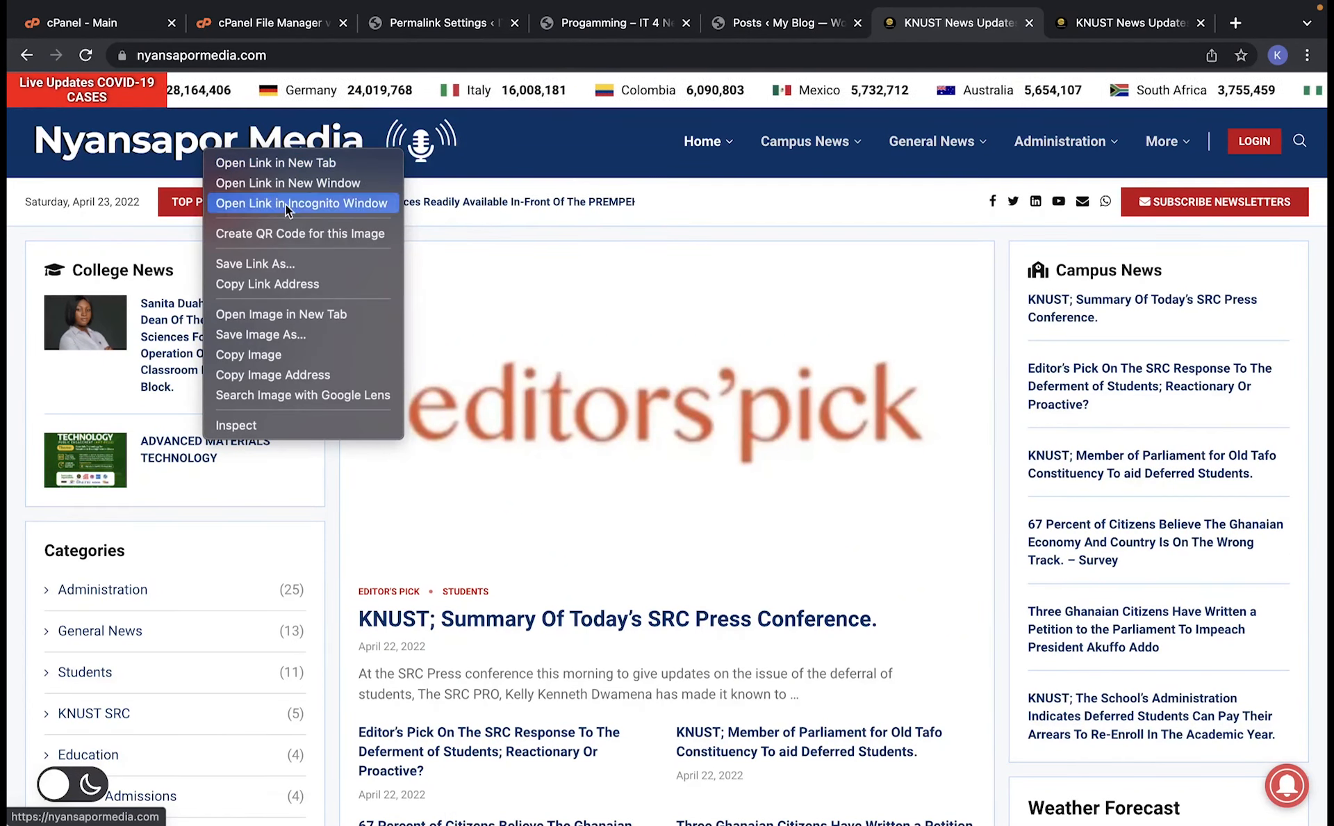
{"action": "left_click", "coordinate": [265, 335]}
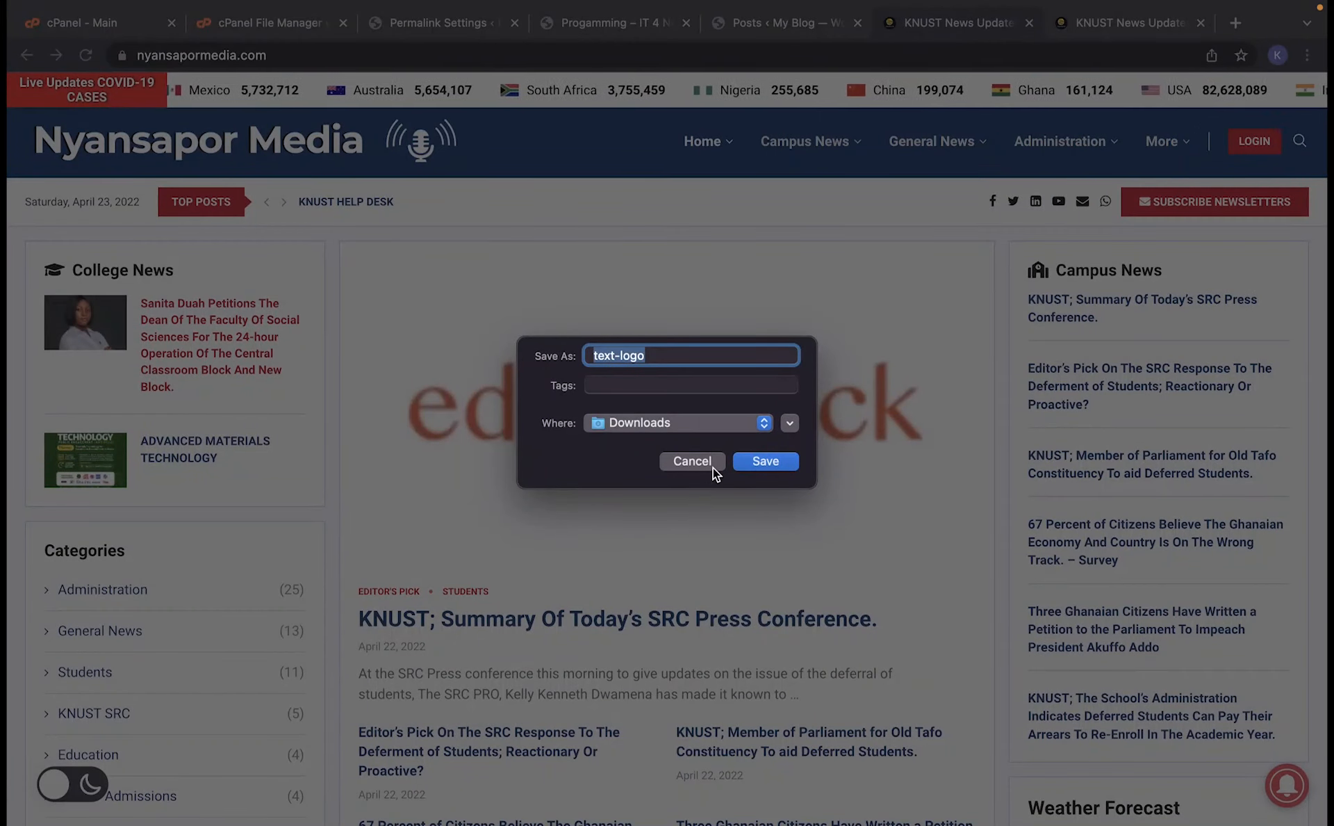
{"action": "left_click", "coordinate": [765, 461]}
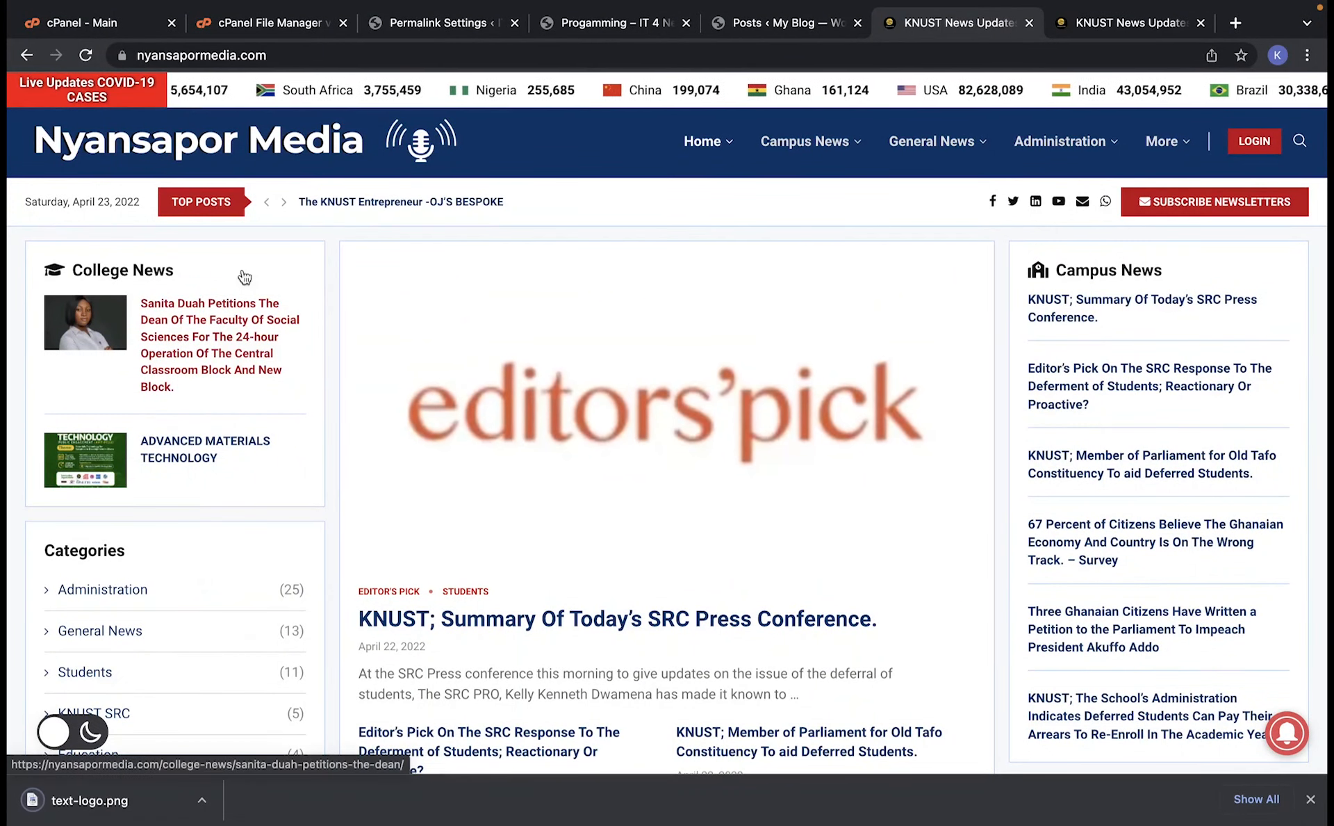
- Launch the theme Customizer from the Progamming category page's admin bar
{"action": "left_click", "coordinate": [469, 21]}
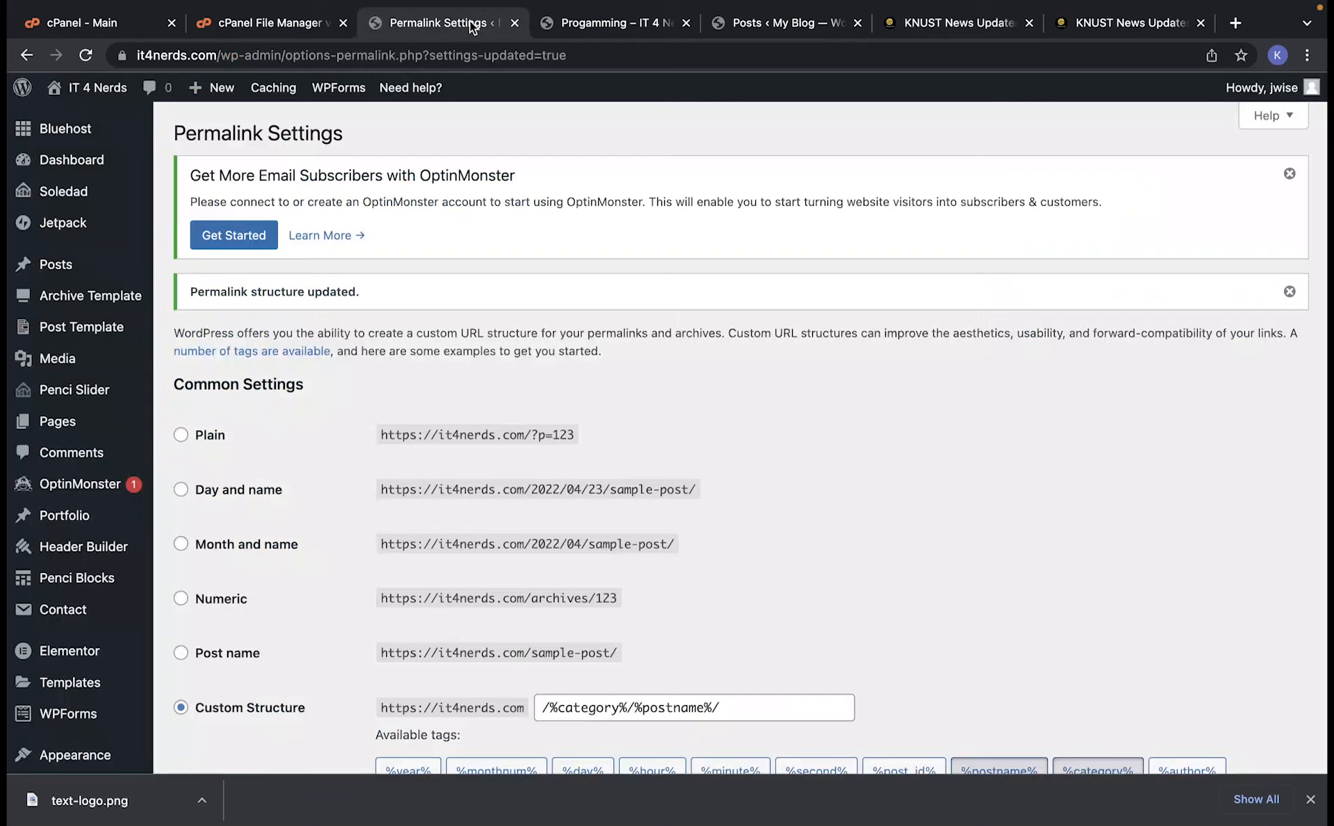
{"action": "left_click", "coordinate": [600, 25]}
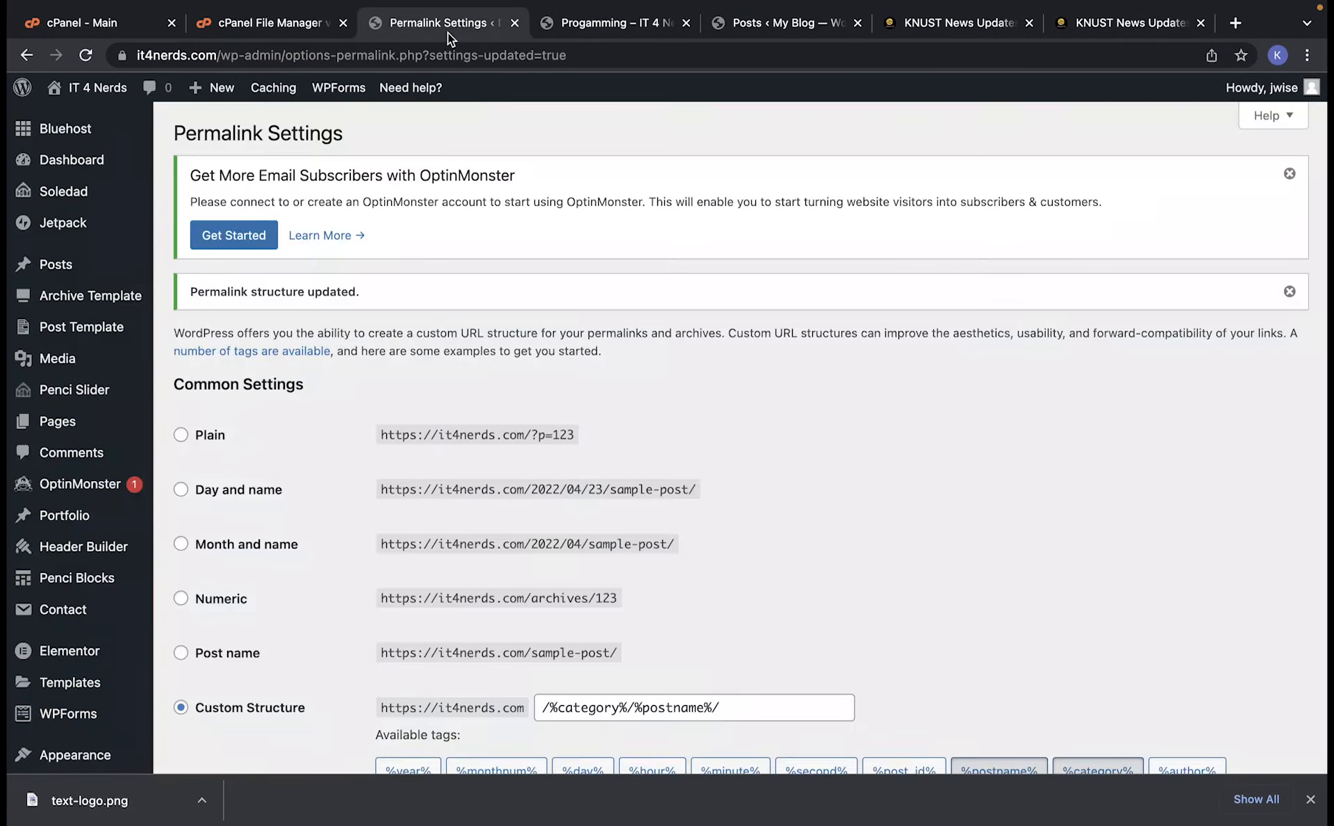
{"action": "left_click", "coordinate": [445, 23]}
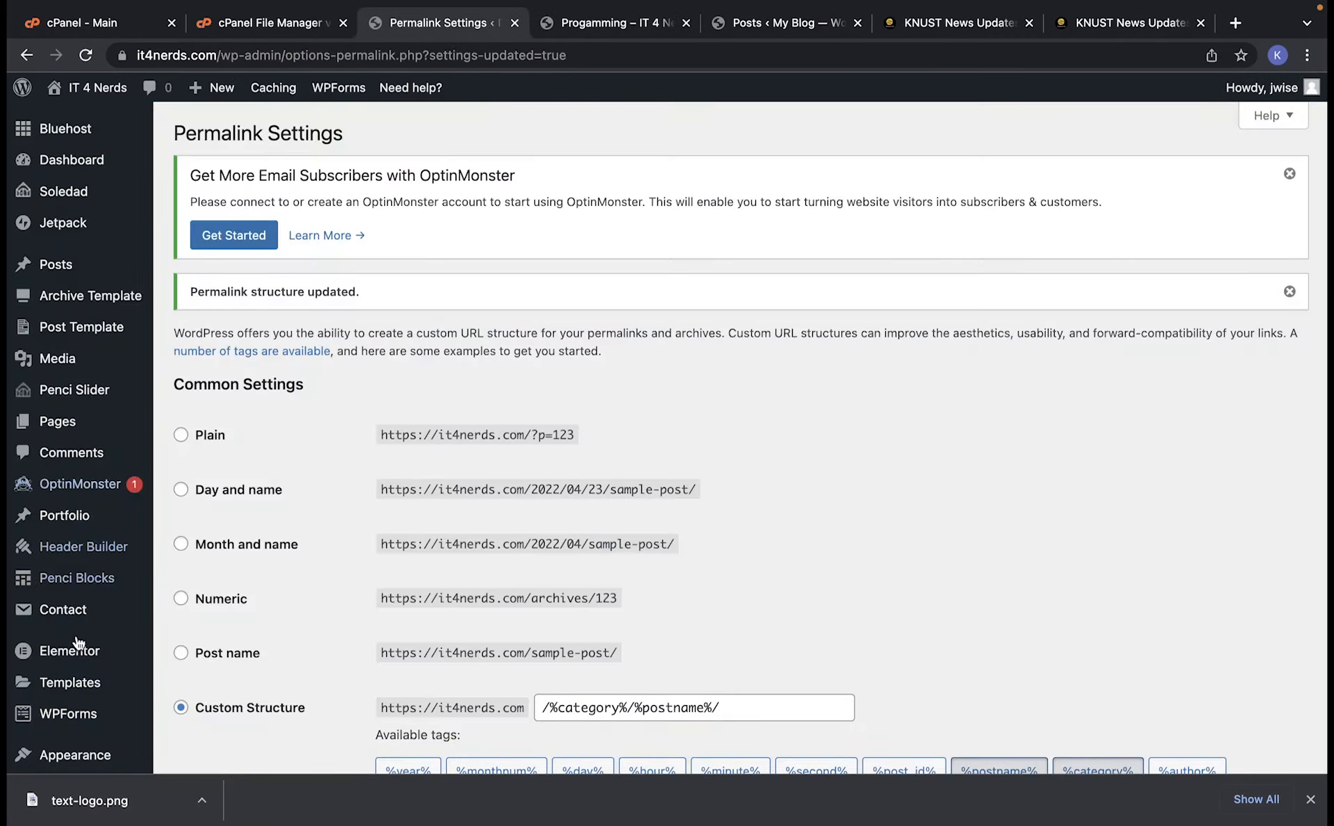
{"action": "scroll", "coordinate": [84, 389], "scroll_direction": "down", "scroll_amount": 3}
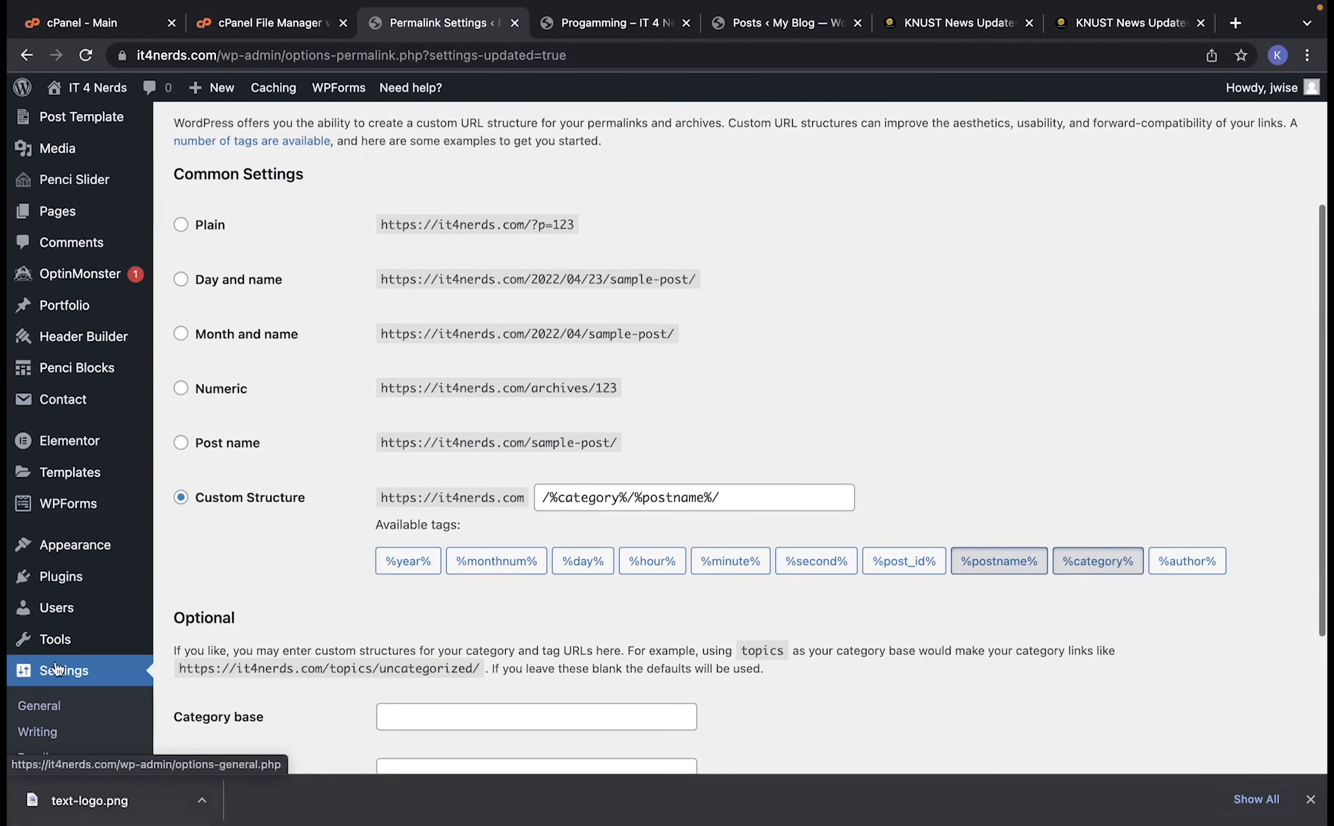
{"action": "mouse_move", "coordinate": [87, 544]}
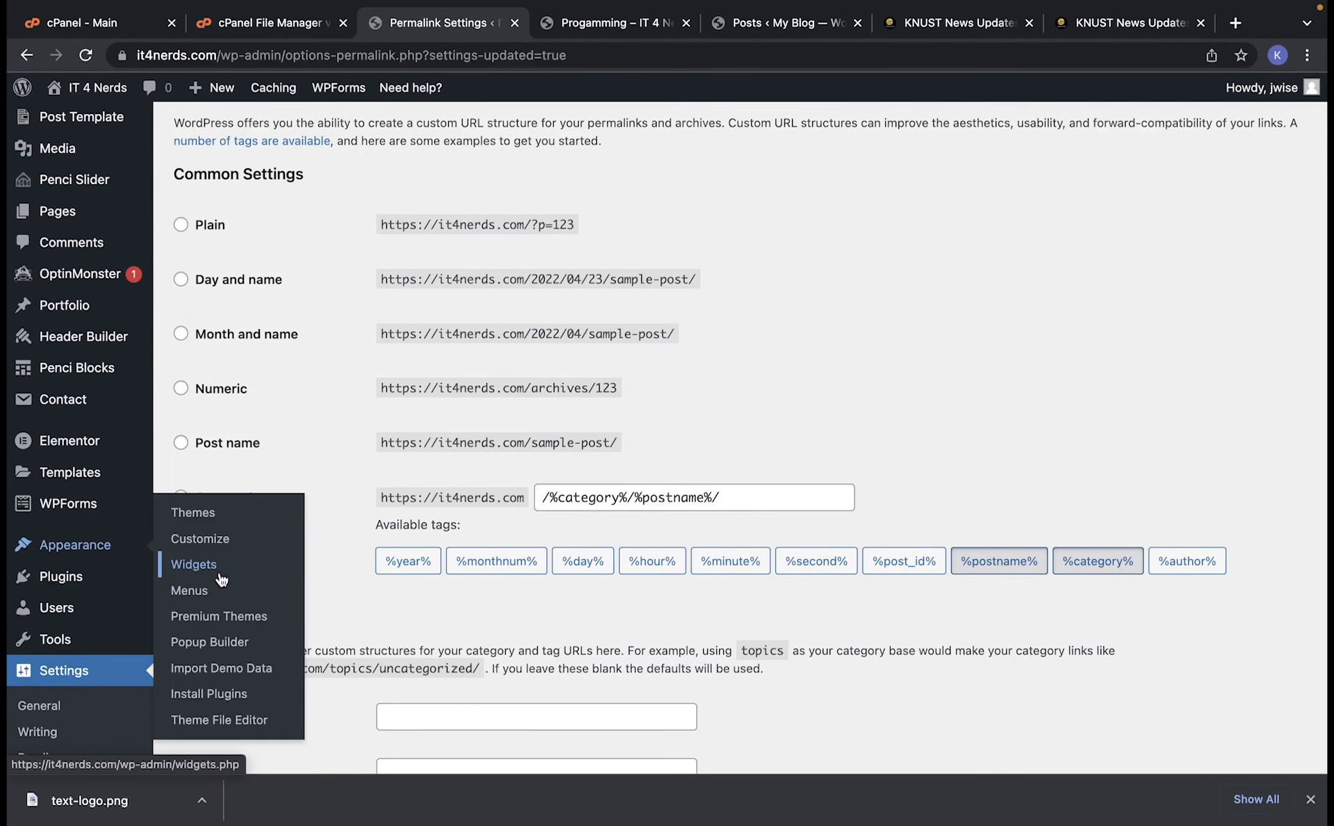
{"action": "left_click", "coordinate": [586, 19]}
{"action": "left_click", "coordinate": [195, 97]}
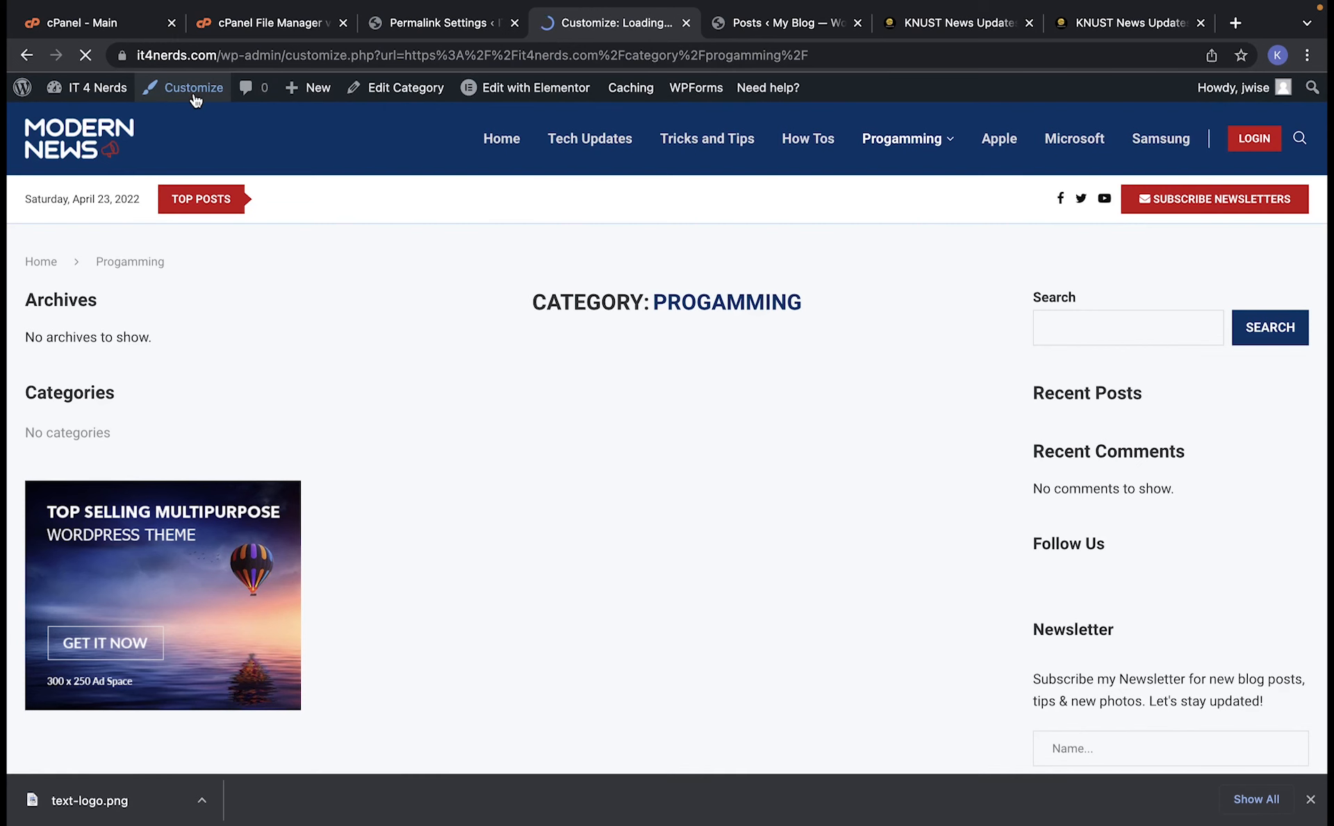
- Close the duplicate Nyansapor Media tab and switch to the loading Customizer
{"action": "left_click", "coordinate": [951, 33]}
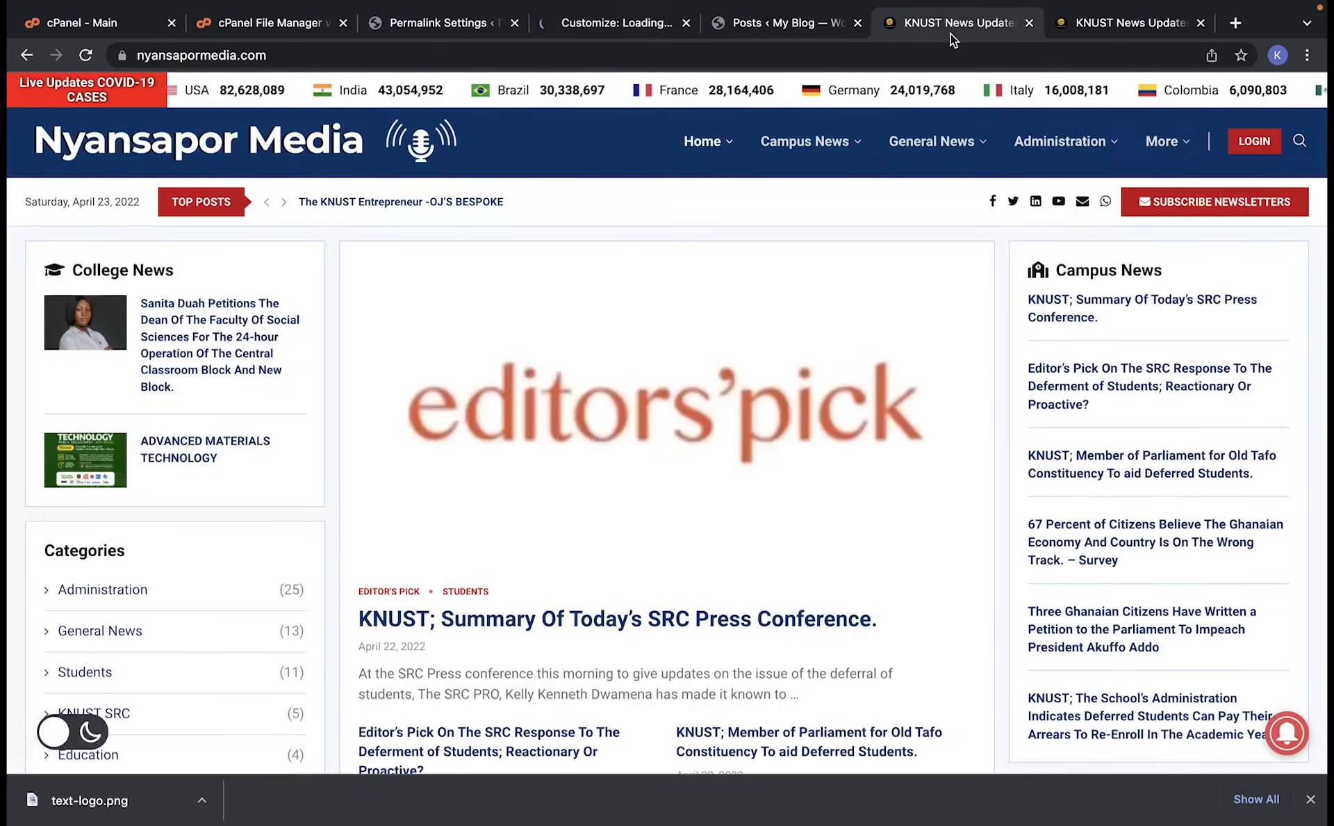
{"action": "left_click", "coordinate": [1030, 24]}
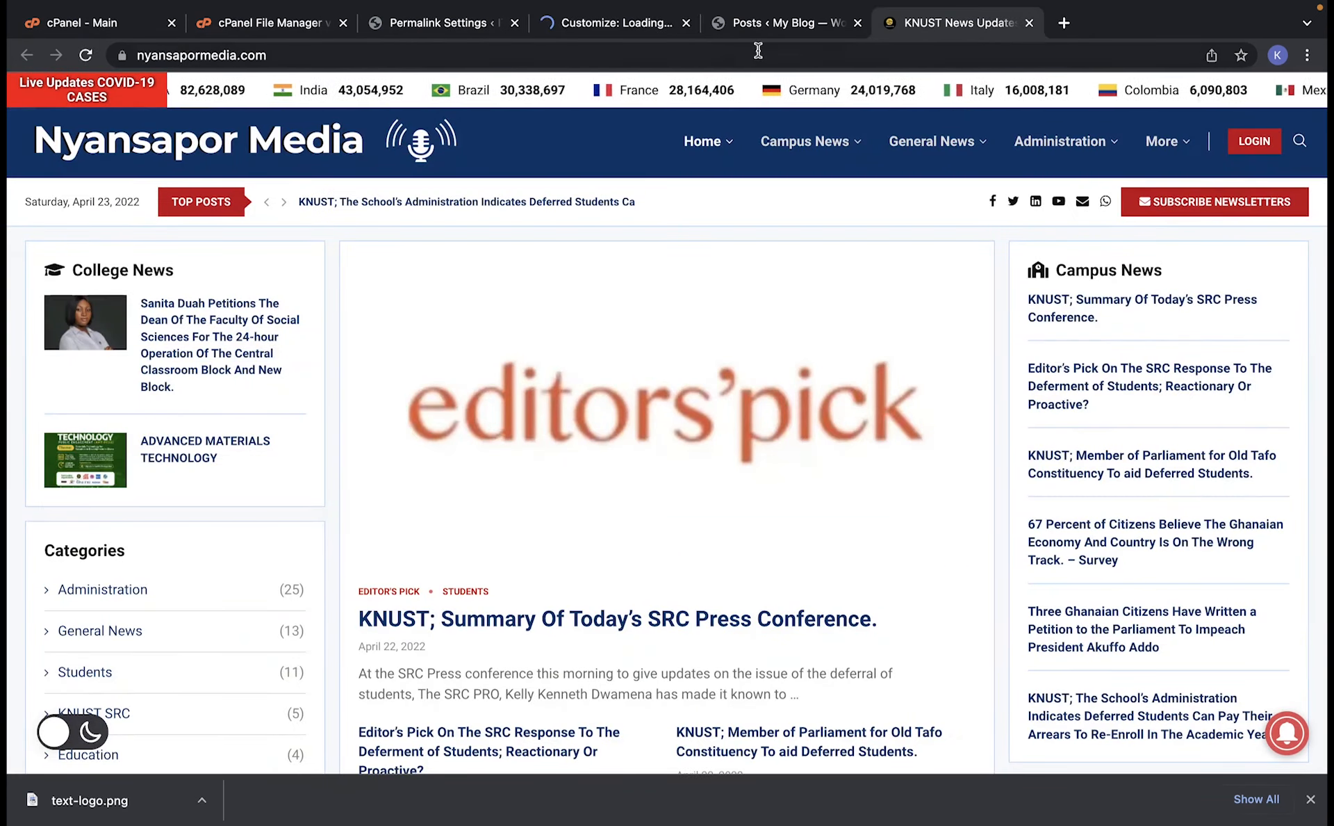
{"action": "left_click", "coordinate": [664, 26]}
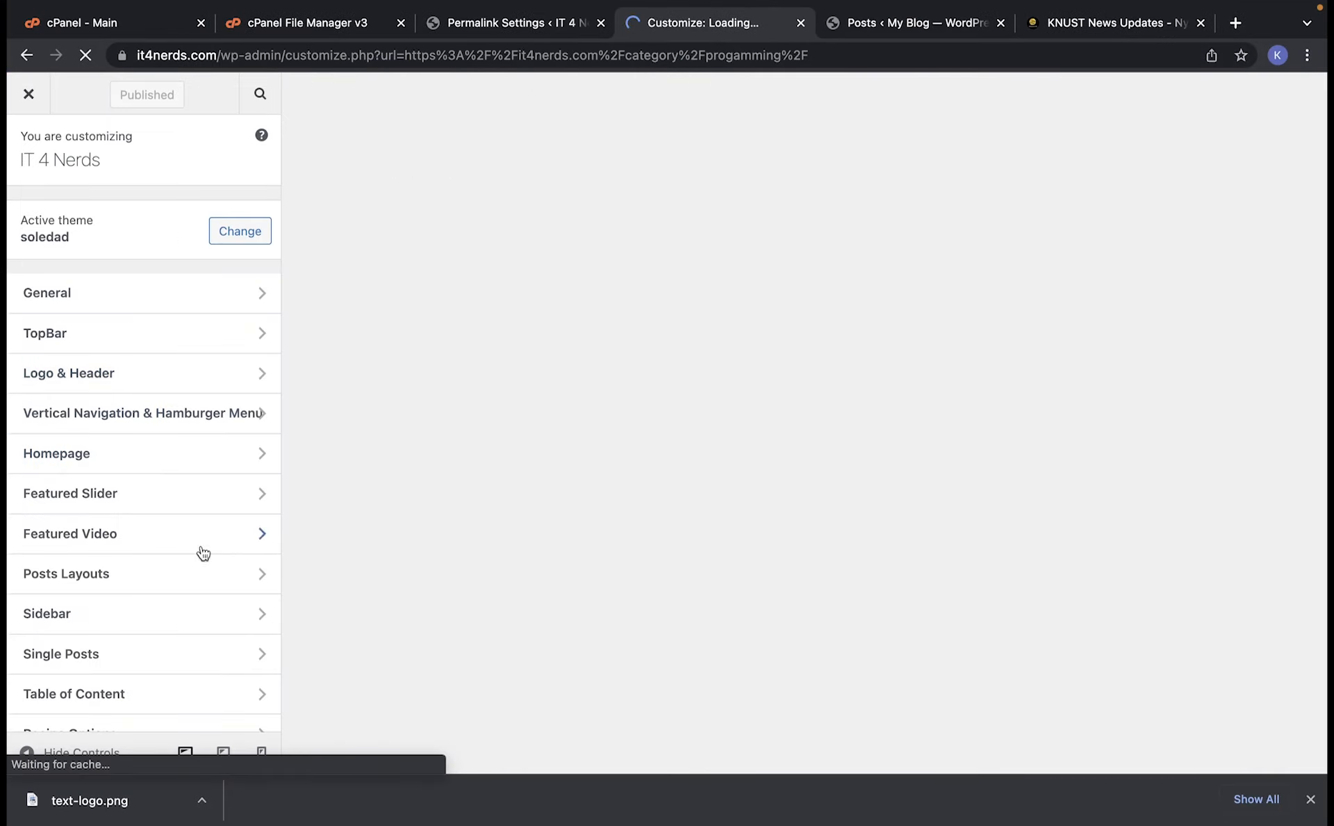
{"action": "scroll", "coordinate": [98, 649], "scroll_direction": "down", "scroll_amount": 6}
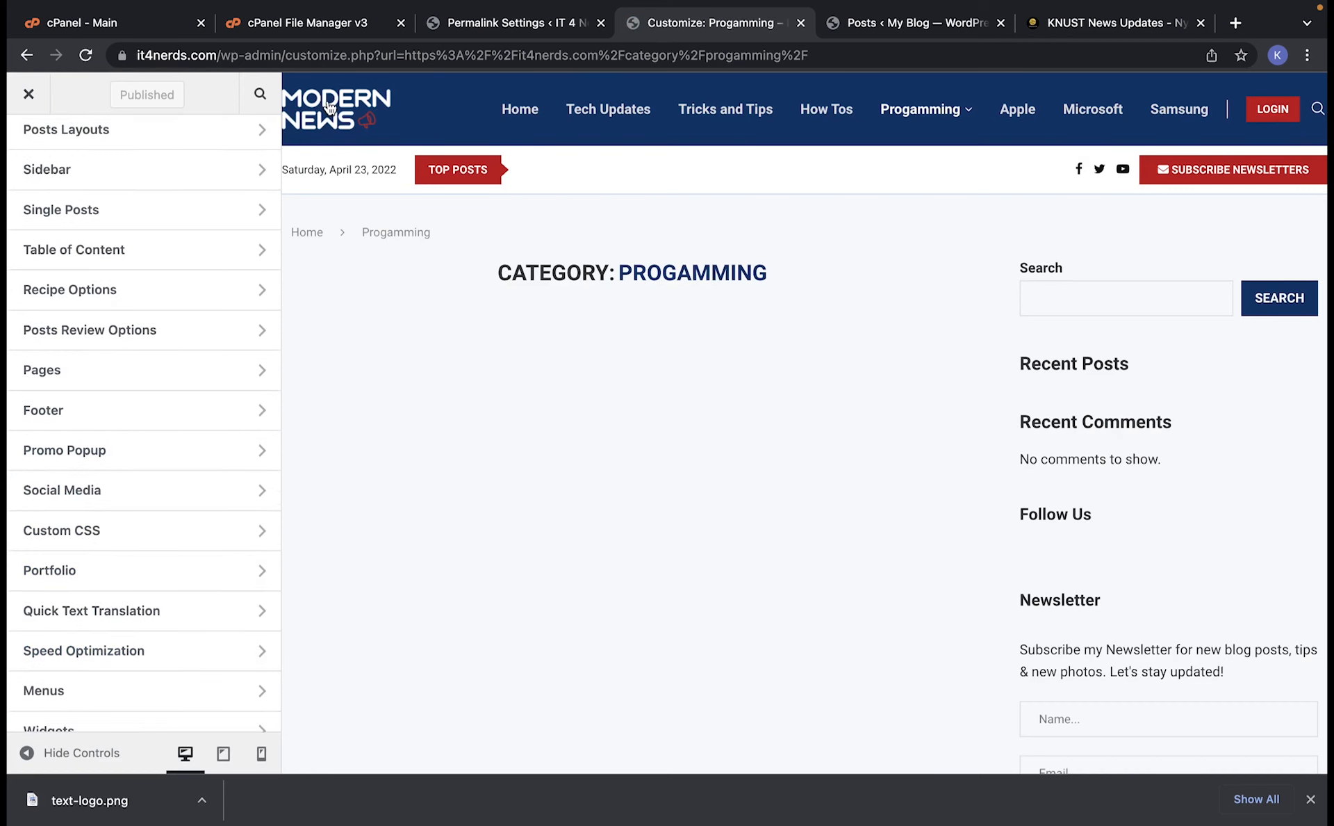
{"action": "scroll", "coordinate": [461, 428], "scroll_direction": "down", "scroll_amount": 5}
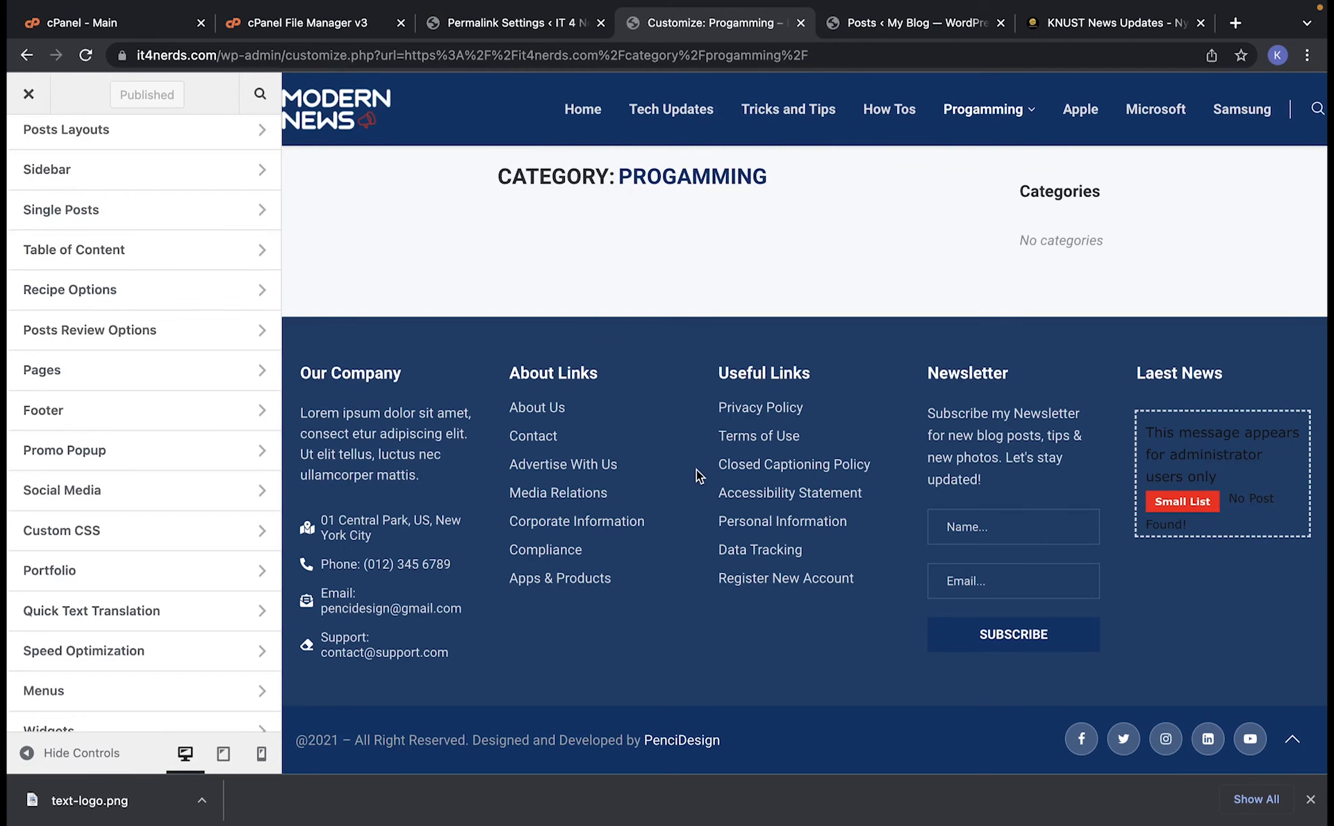
- Glance at the Permalinks and Posts tabs, then open Logo & Header in the Customizer
{"action": "left_click", "coordinate": [536, 23]}
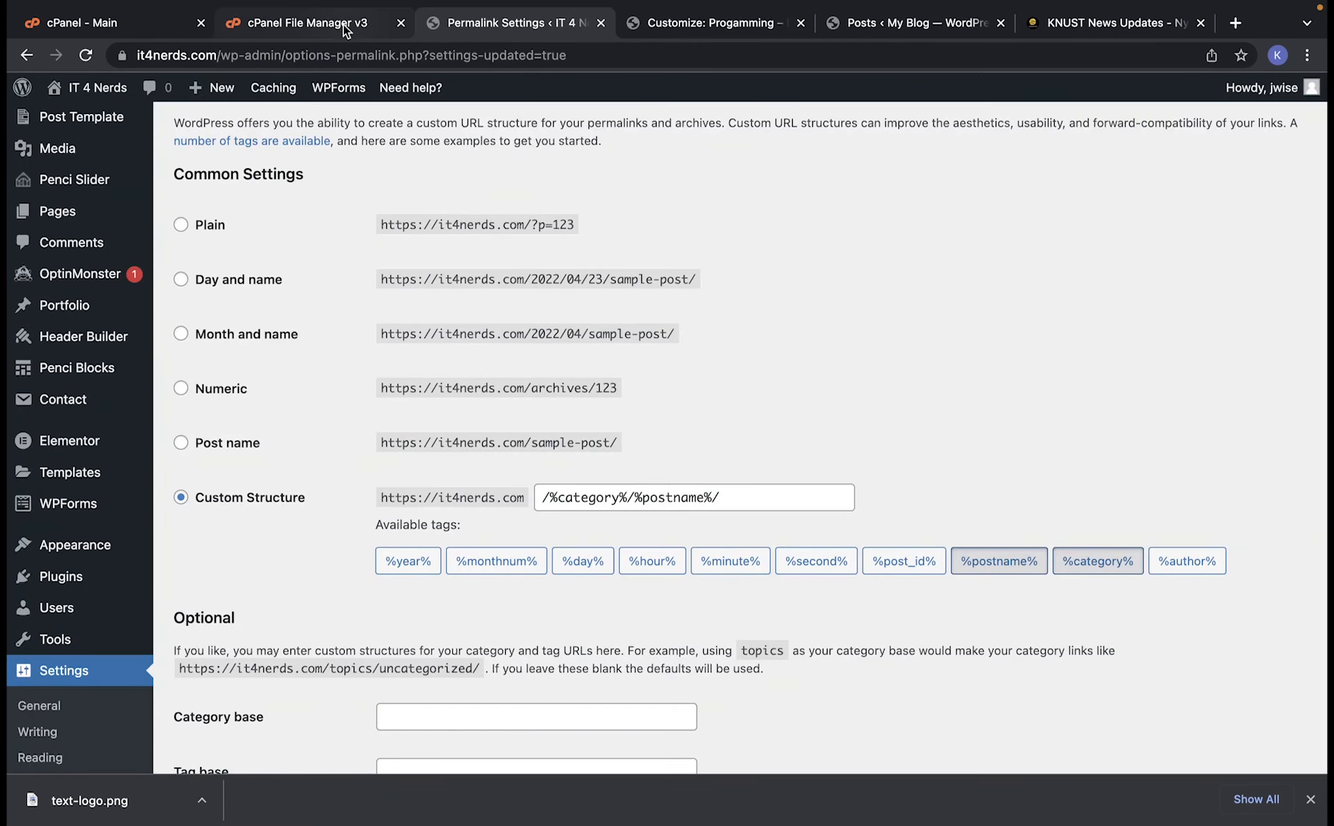
{"action": "left_click", "coordinate": [855, 21]}
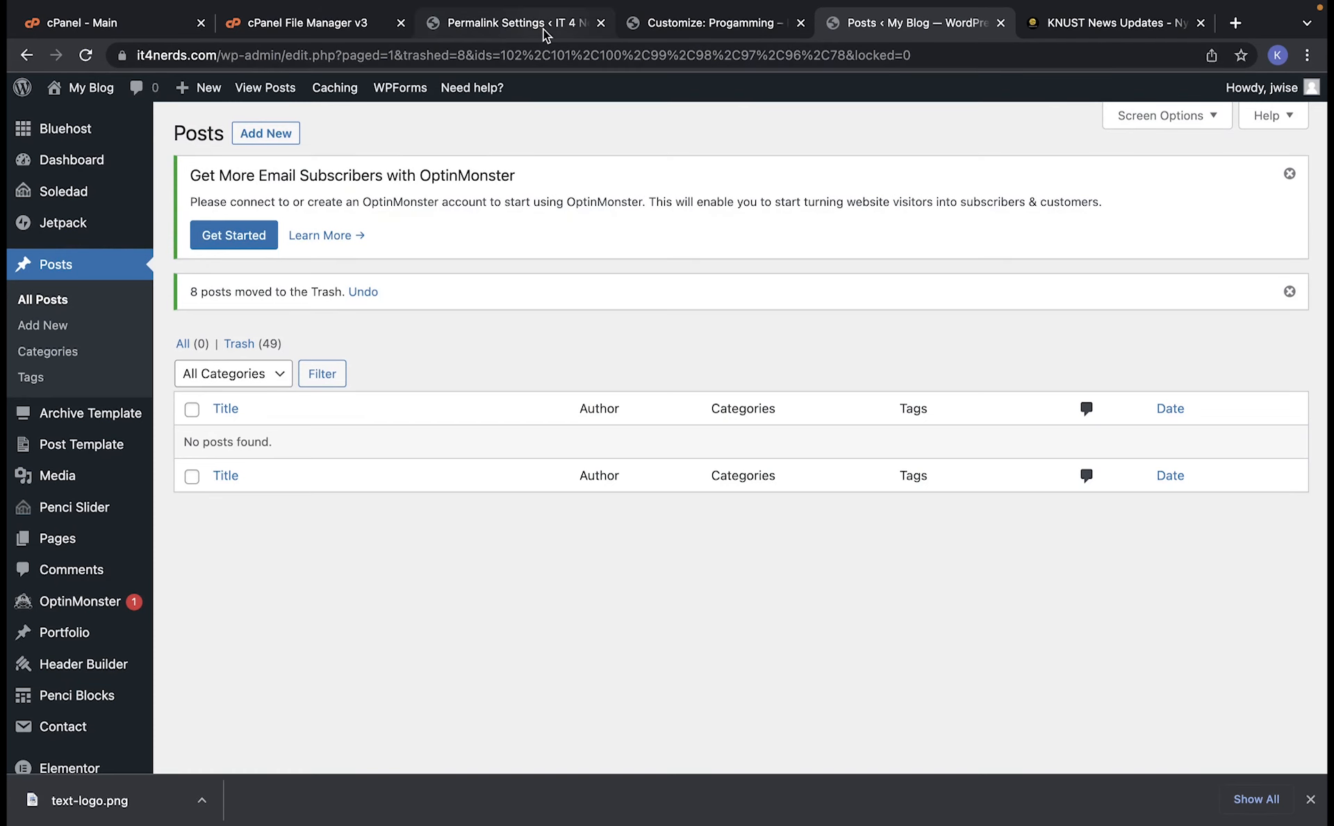
{"action": "left_click", "coordinate": [668, 24]}
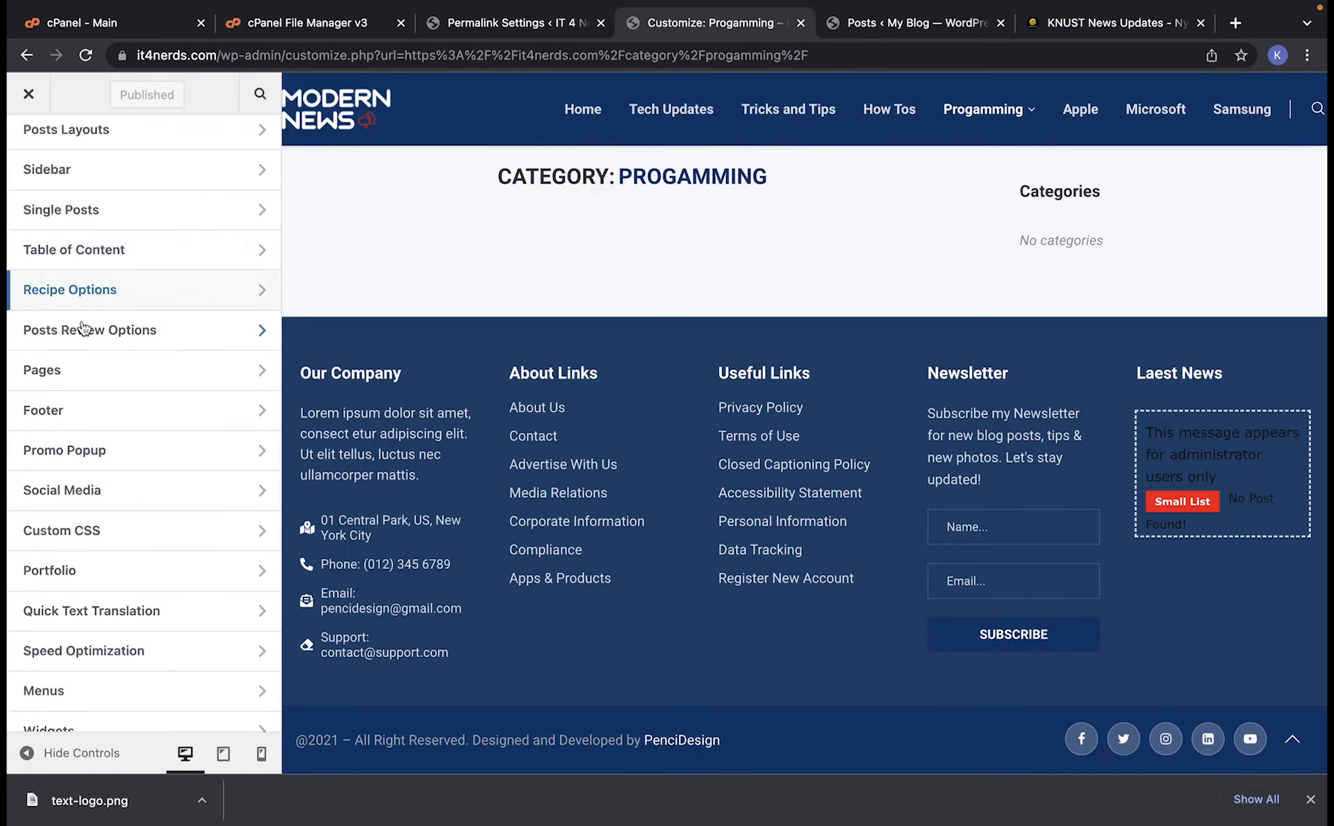
{"action": "scroll", "coordinate": [84, 351], "scroll_direction": "up", "scroll_amount": 6}
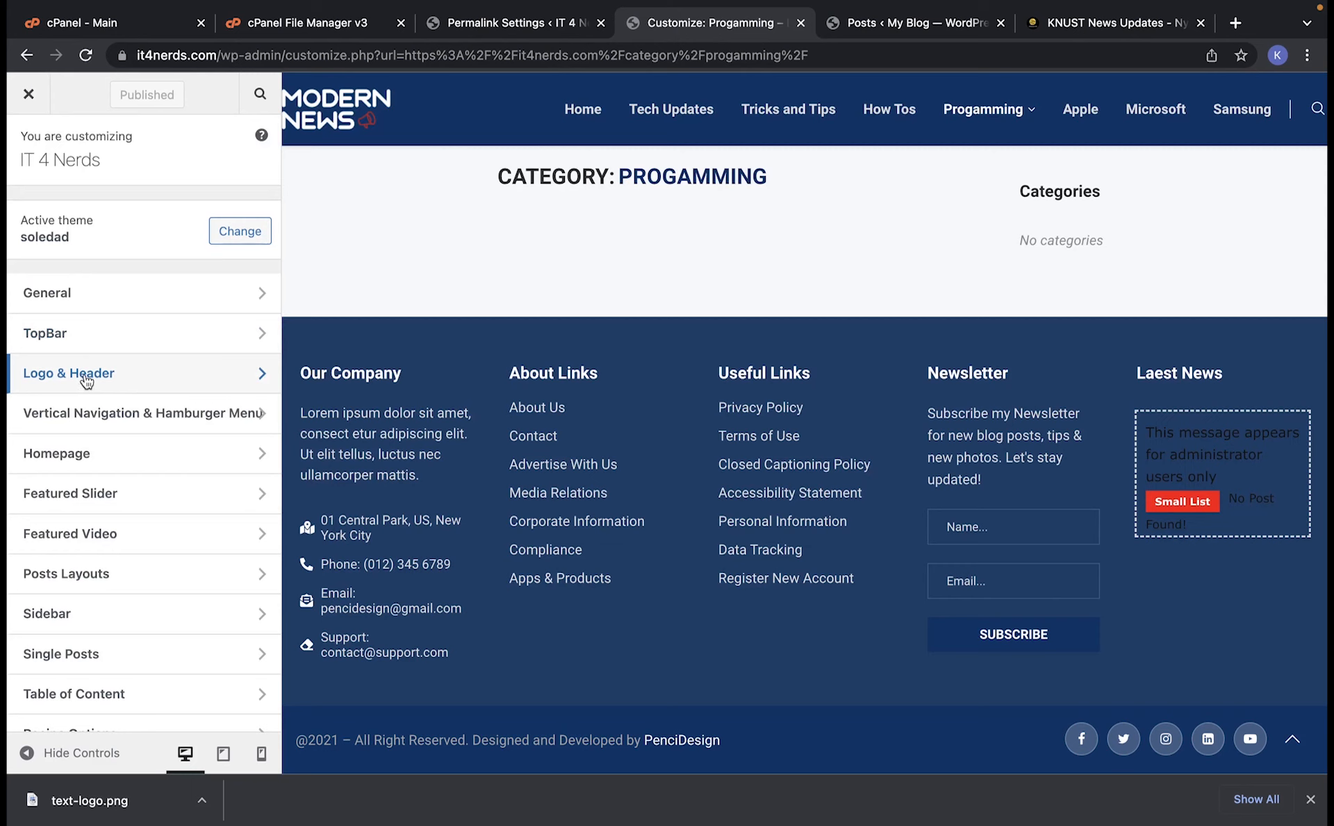
{"action": "left_click", "coordinate": [149, 374]}
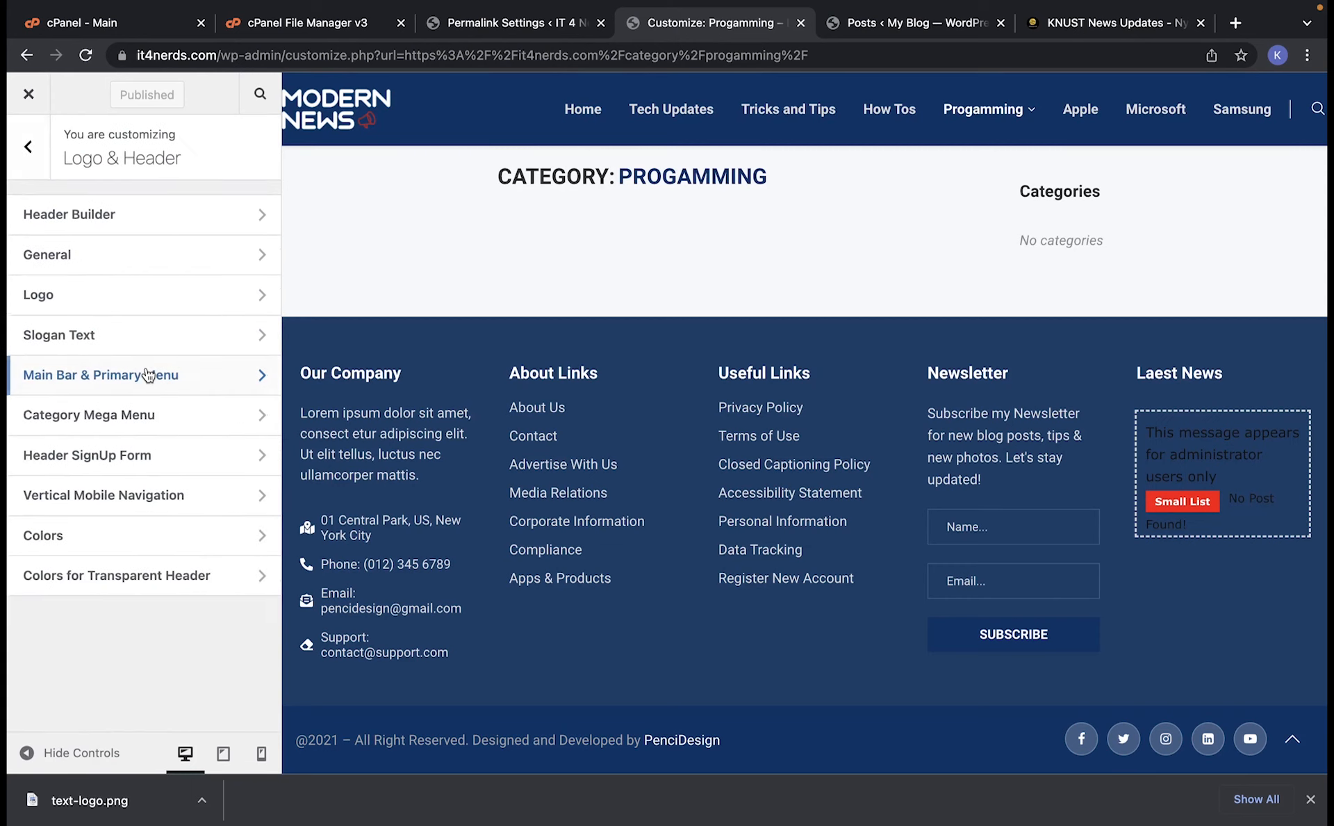
- Remove the old site logo and upload text-logo.png as the new header logo
{"action": "left_click", "coordinate": [108, 300]}
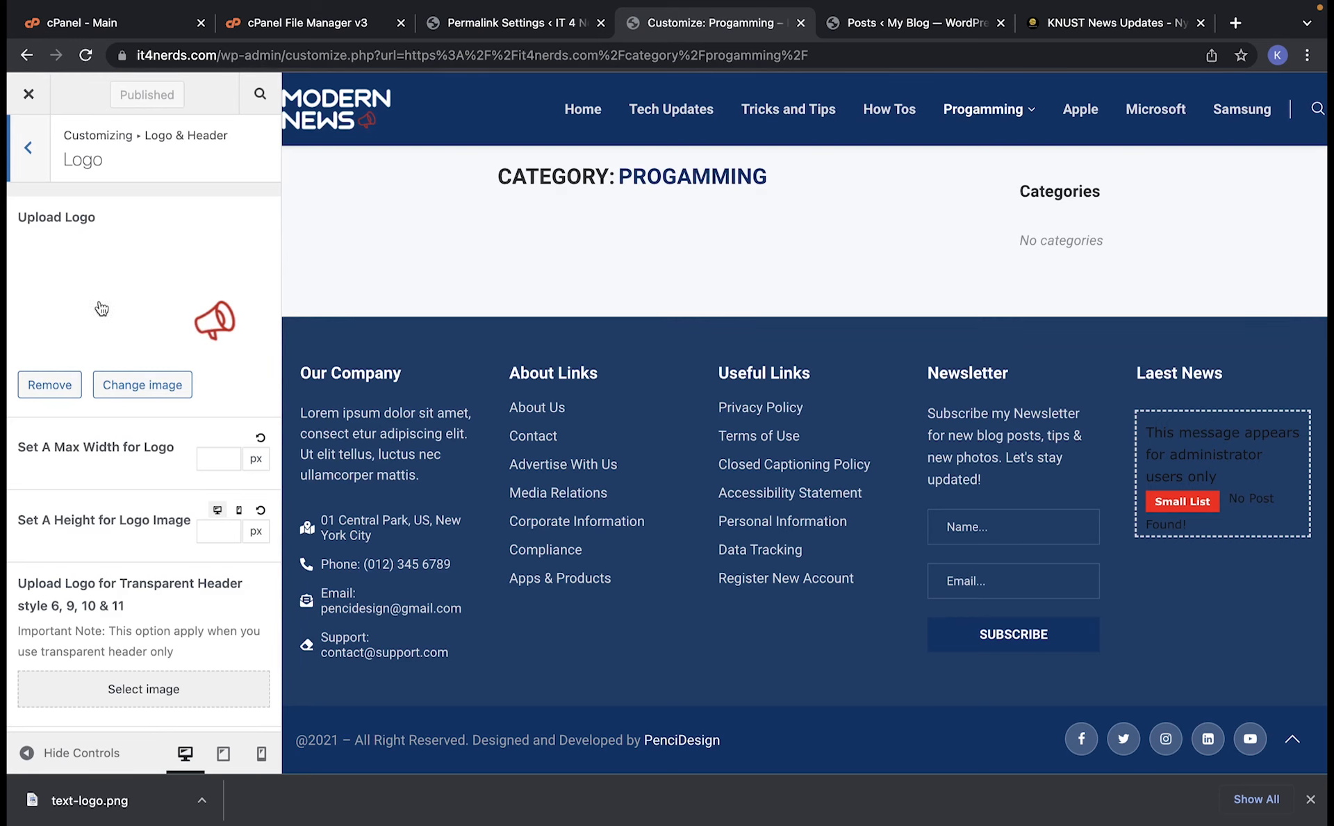
{"action": "left_click", "coordinate": [60, 385]}
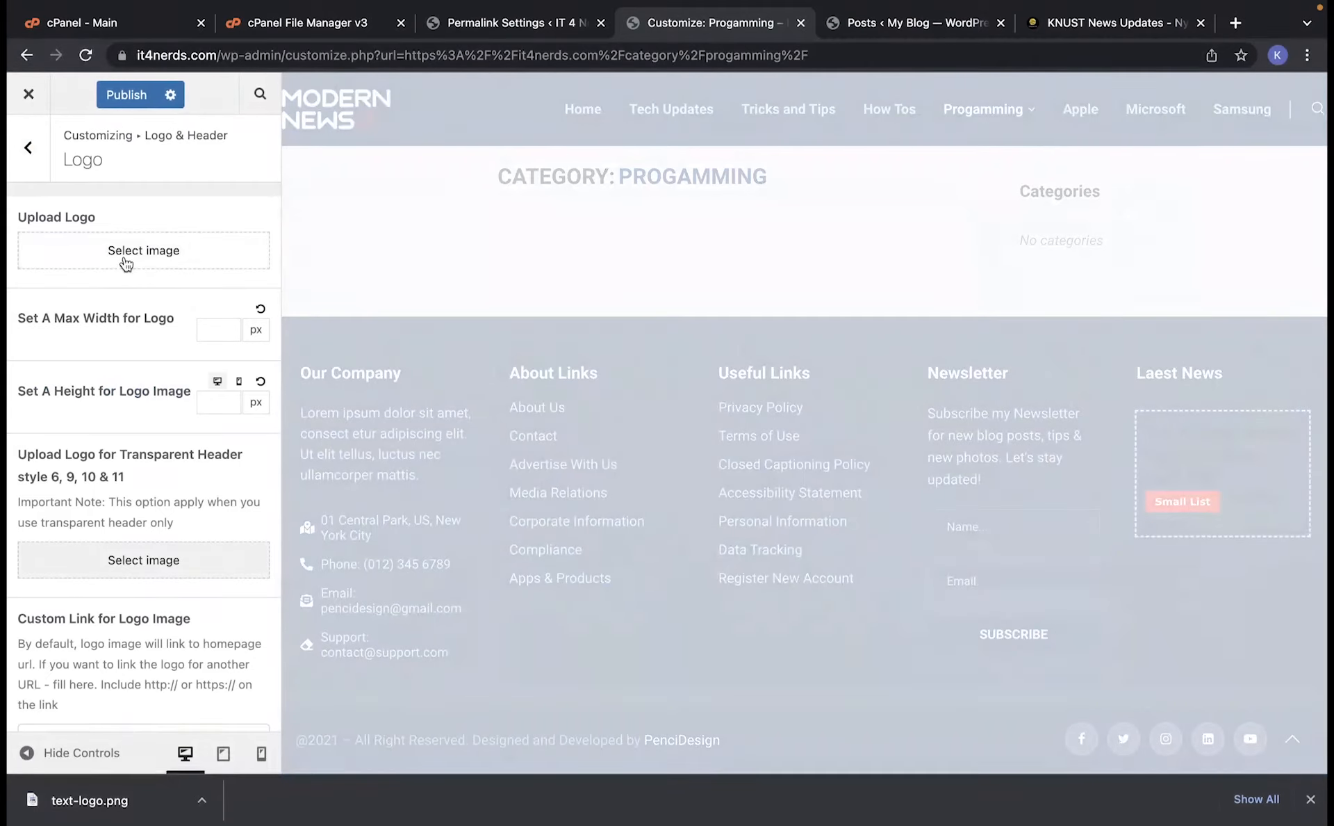
{"action": "left_click", "coordinate": [126, 259]}
{"action": "left_click_drag", "start_coordinate": [72, 790], "coordinate": [541, 471]}
{"action": "left_click_drag", "start_coordinate": [567, 380], "coordinate": [583, 419]}
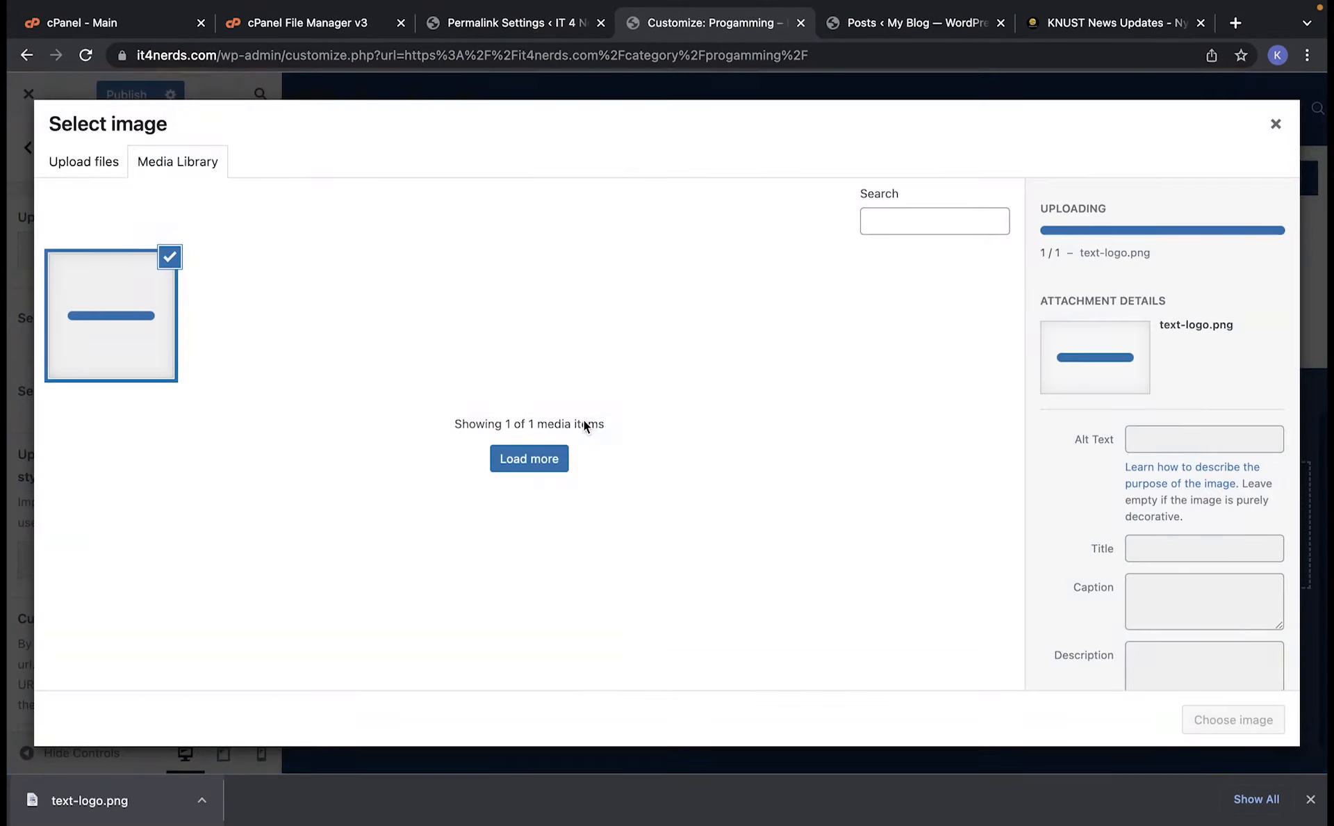
{"action": "left_click", "coordinate": [1311, 801]}
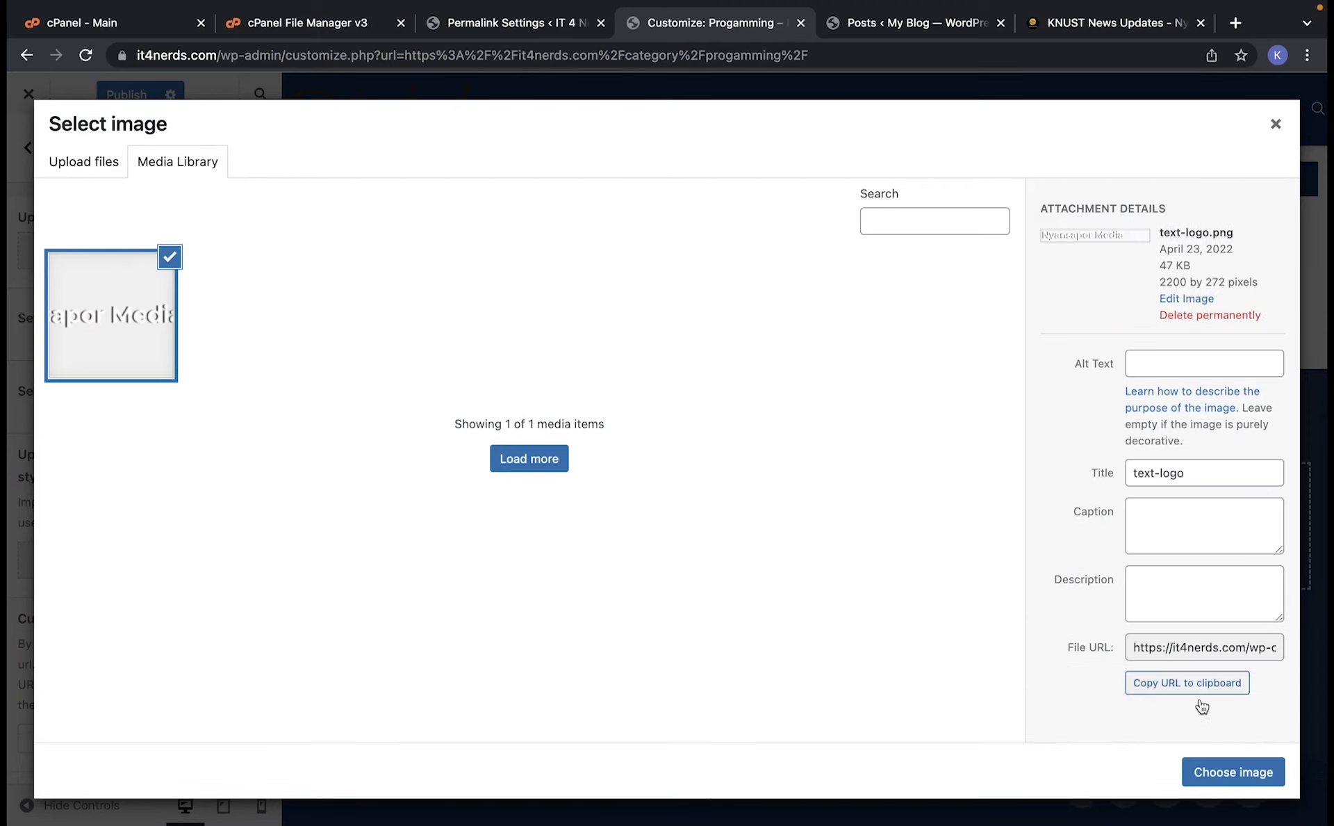
{"action": "left_click", "coordinate": [1195, 766]}
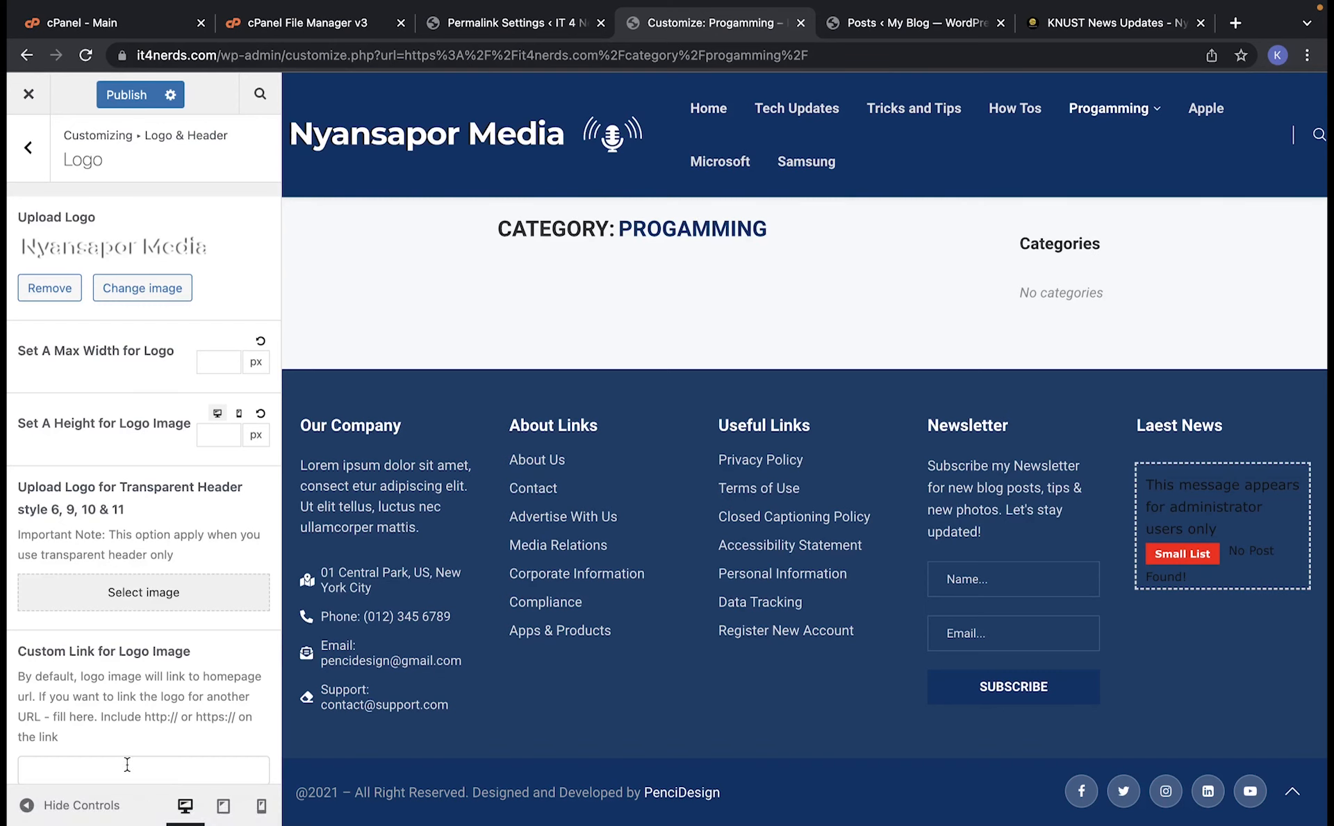
- Preview the site at phone, tablet, then desktop width with the controls hidden
{"action": "left_click", "coordinate": [261, 805]}
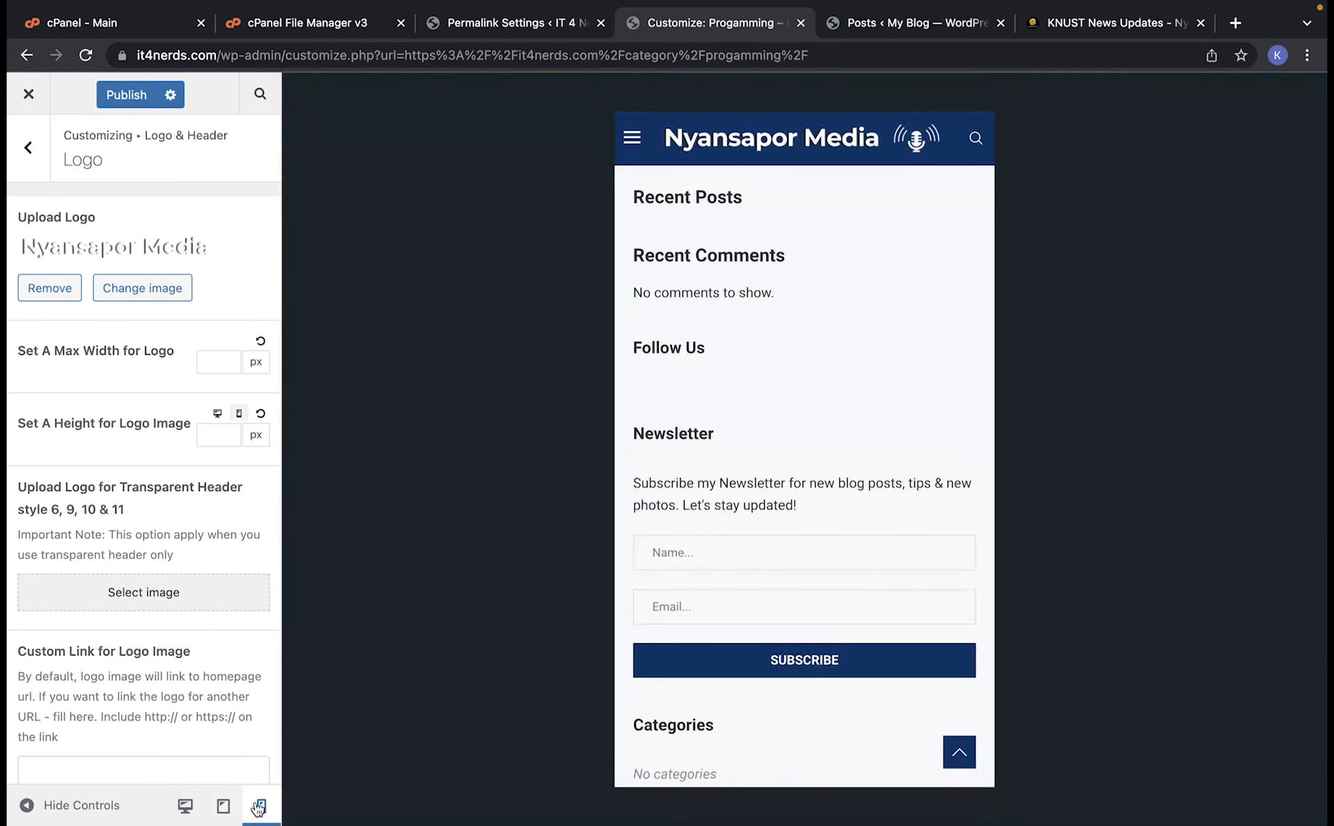
{"action": "scroll", "coordinate": [808, 238], "scroll_direction": "up", "scroll_amount": 10}
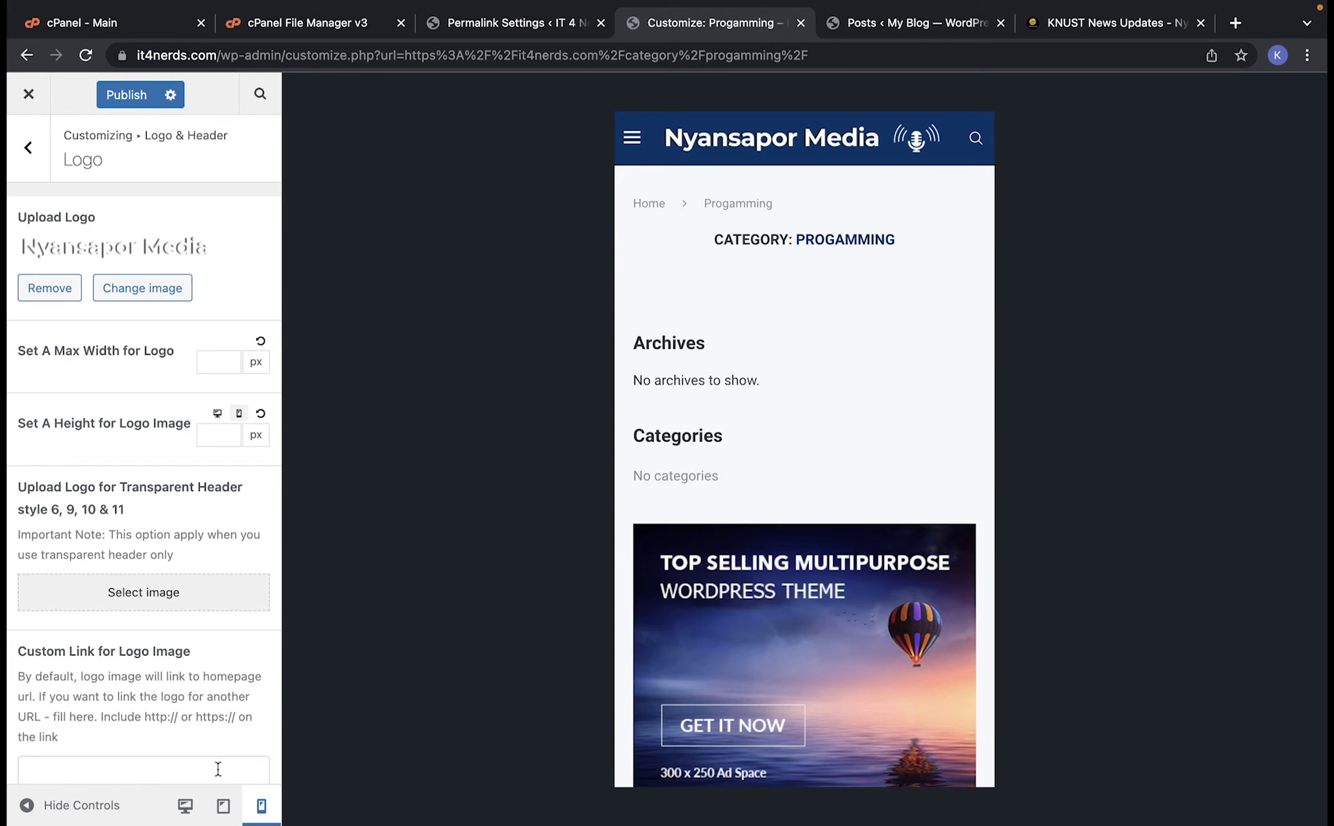
{"action": "left_click", "coordinate": [223, 805]}
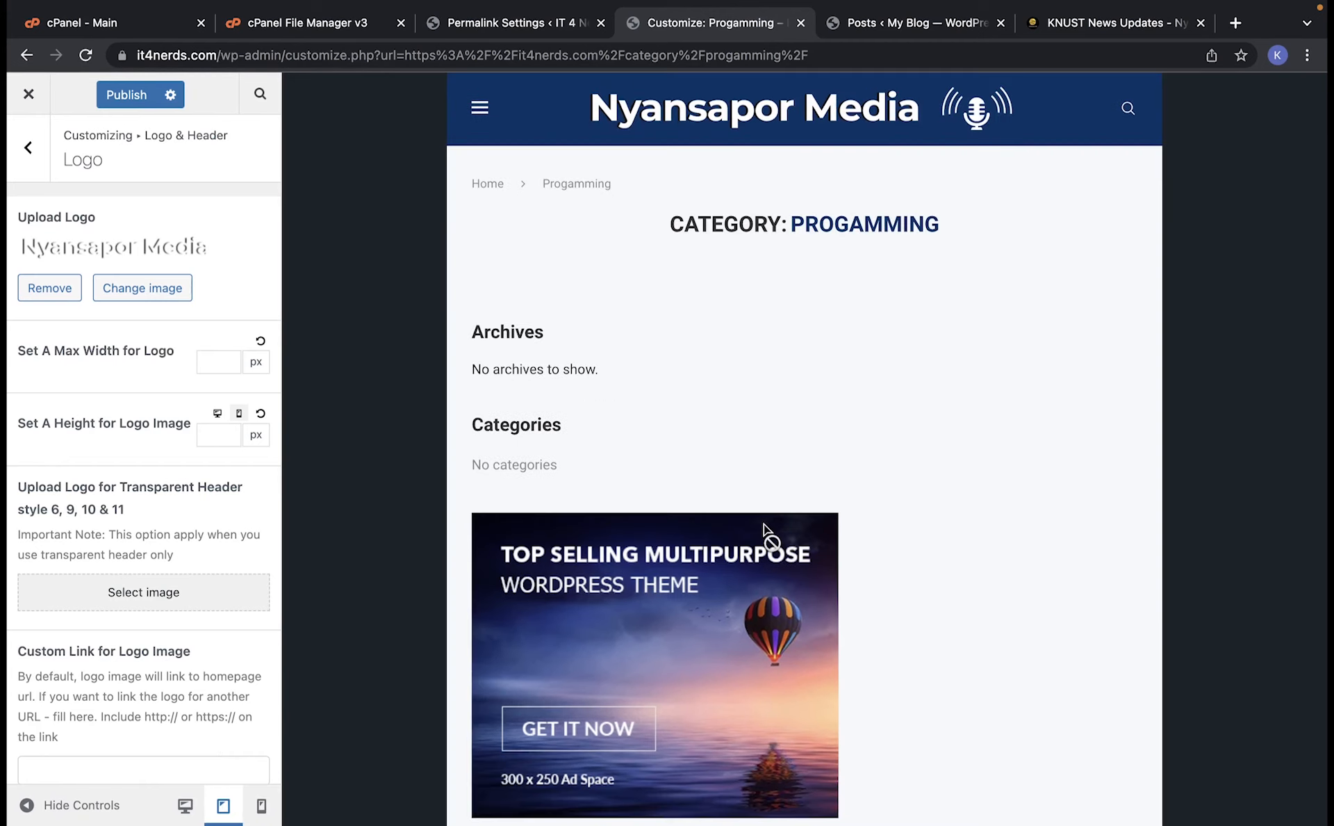
{"action": "left_click", "coordinate": [185, 805]}
{"action": "left_click", "coordinate": [27, 805]}
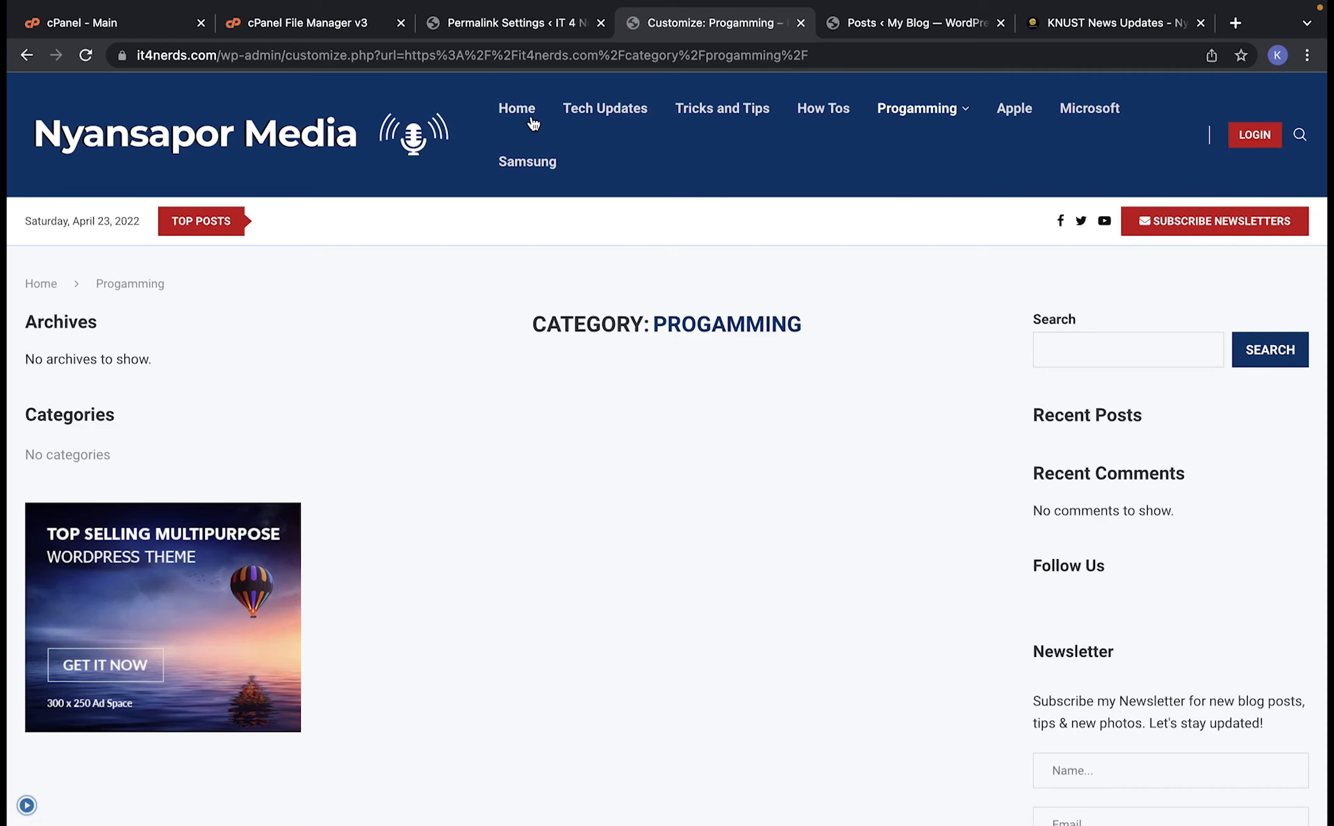
- Glance at the Permalinks and Posts tabs, then bring back the Customizer's Logo controls
{"action": "left_click", "coordinate": [537, 34]}
{"action": "left_click", "coordinate": [748, 24]}
{"action": "mouse_move", "coordinate": [912, 116]}
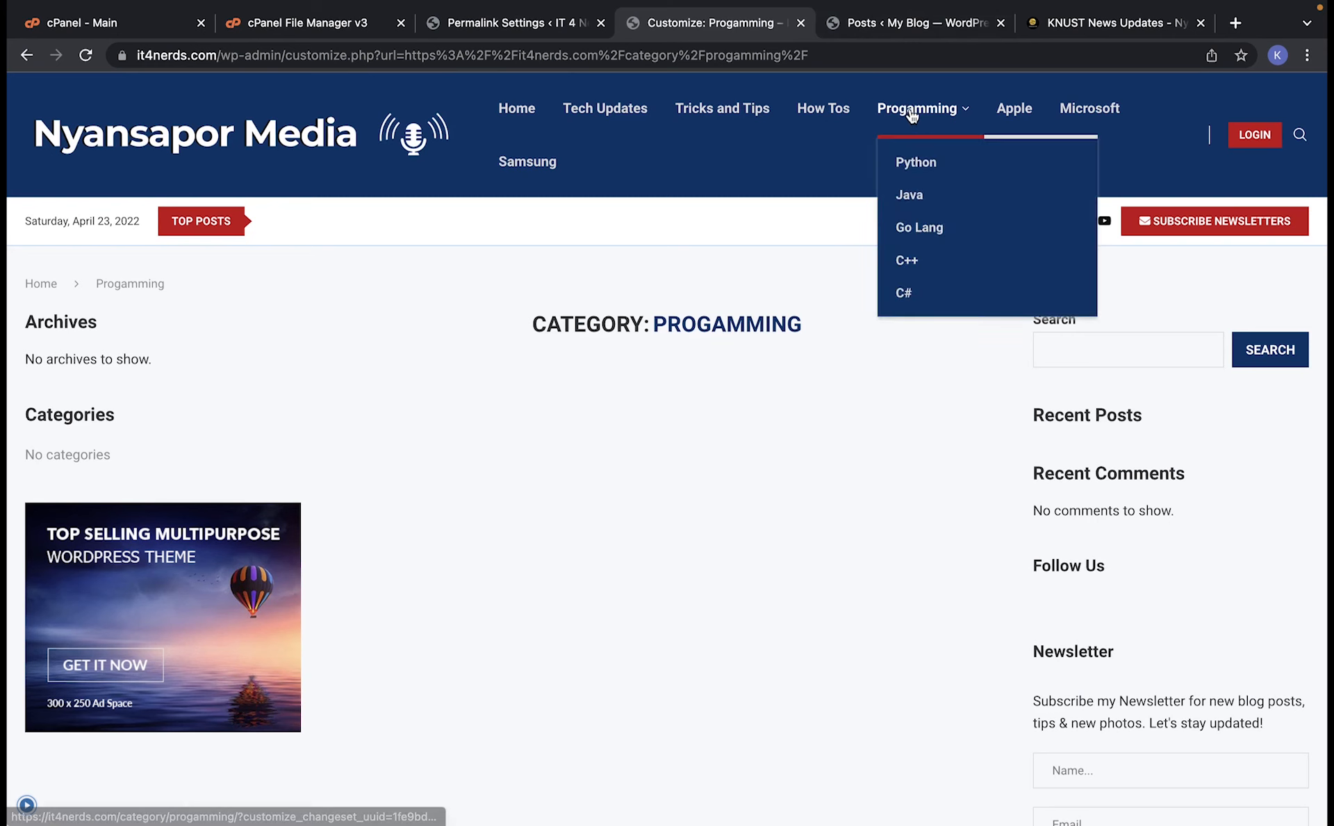
{"action": "left_click", "coordinate": [879, 18]}
{"action": "left_click", "coordinate": [496, 32]}
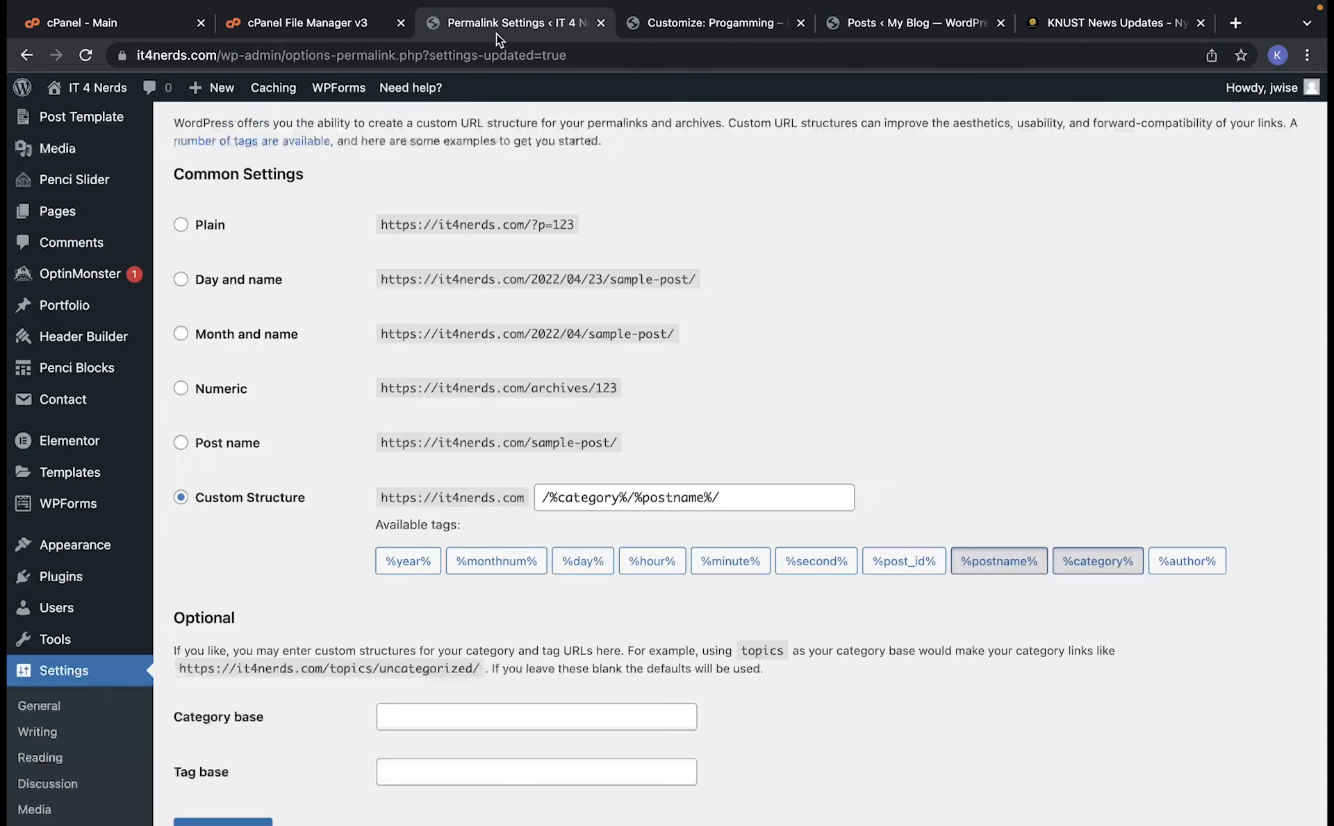
{"action": "left_click", "coordinate": [657, 27]}
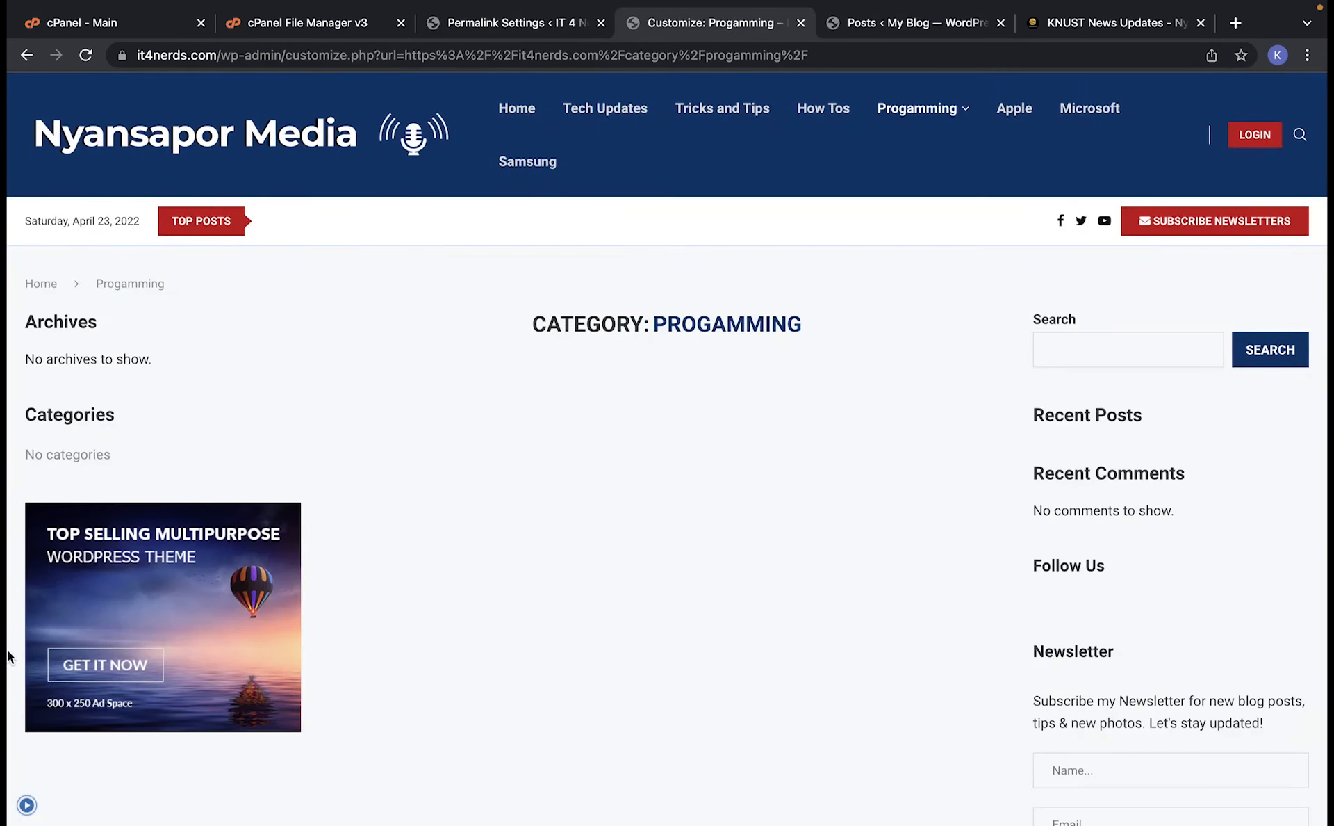
{"action": "left_click", "coordinate": [27, 804]}
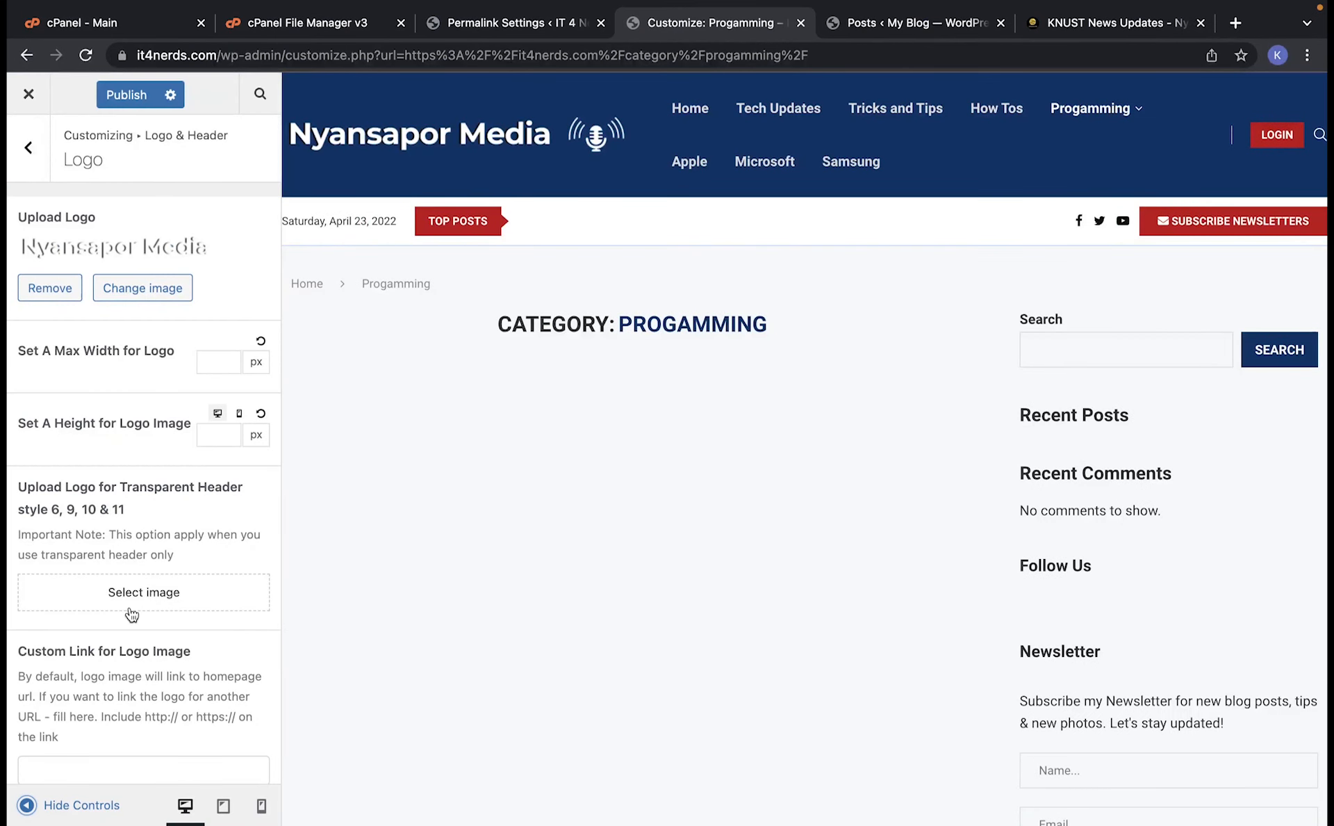
- Try 1 px for logo height and max width, clear both, then move to the Posts list
{"action": "left_click", "coordinate": [233, 442]}
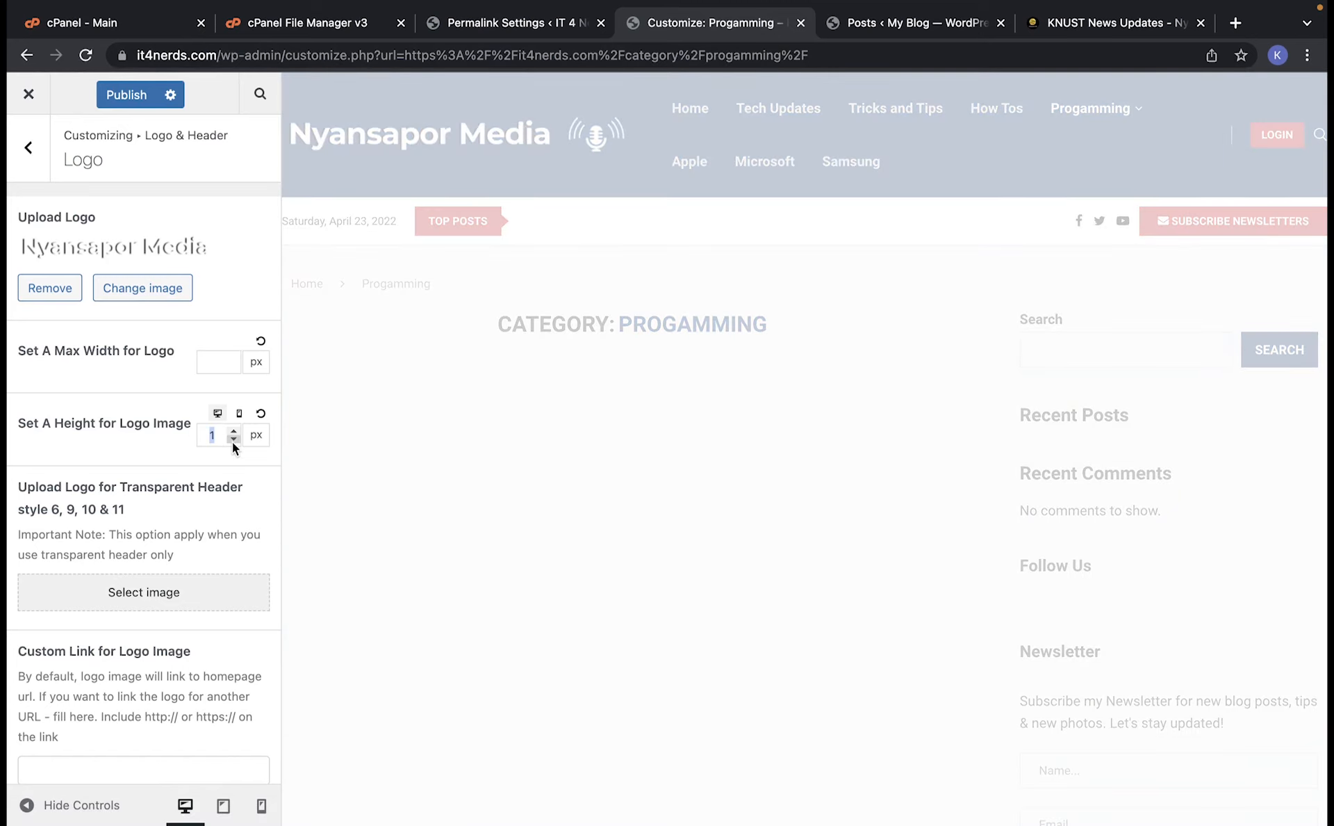
{"action": "left_click", "coordinate": [235, 365]}
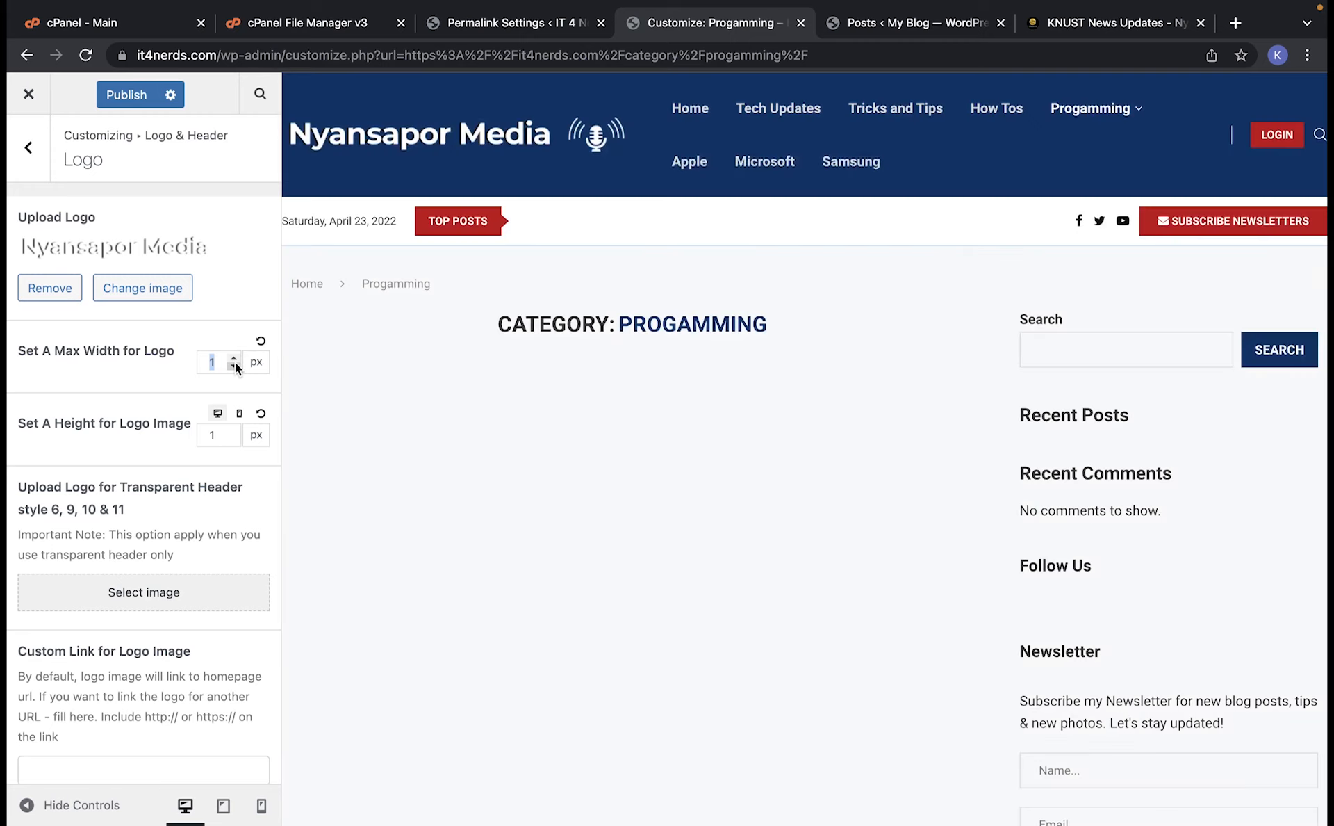
{"action": "key", "text": "BackSpace"}
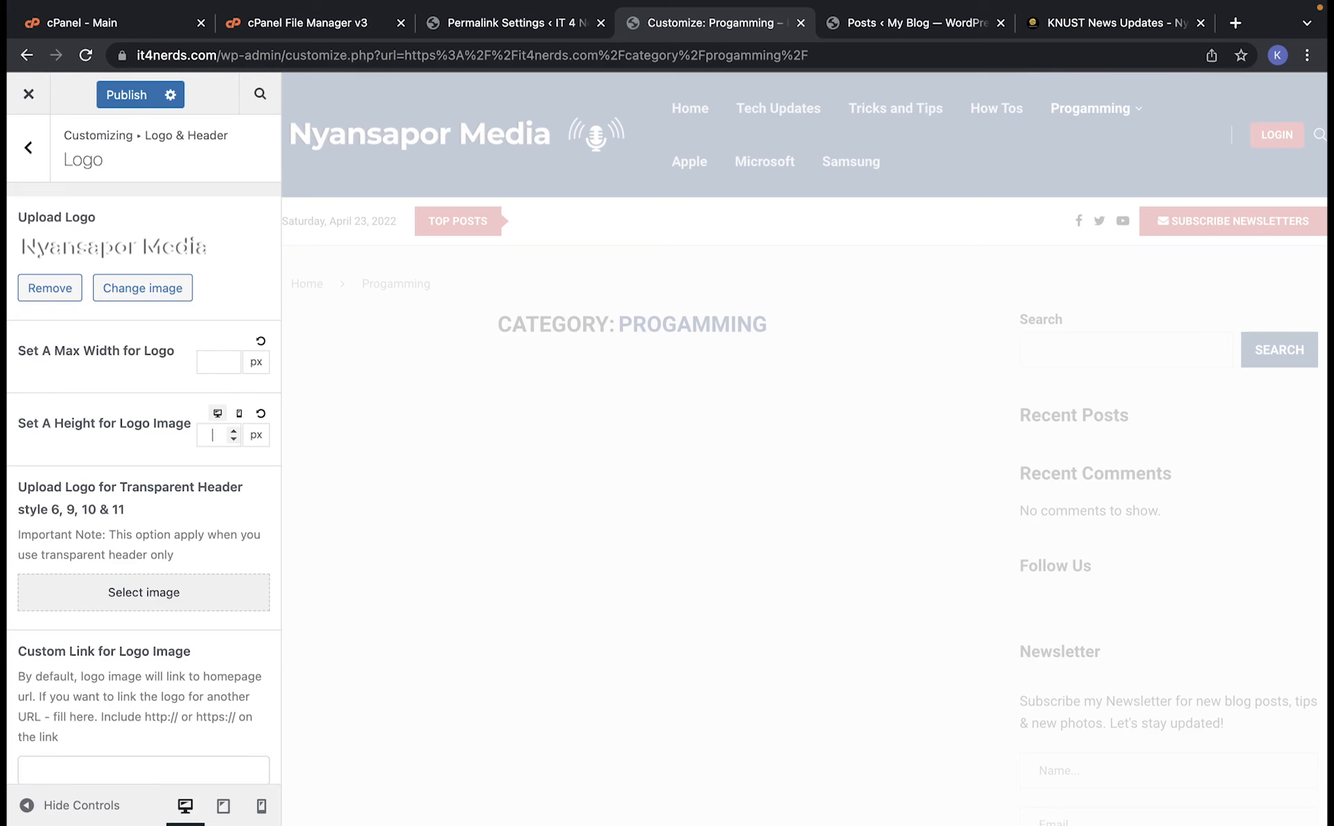
{"action": "left_click", "coordinate": [866, 25]}
{"action": "mouse_move", "coordinate": [49, 464]}
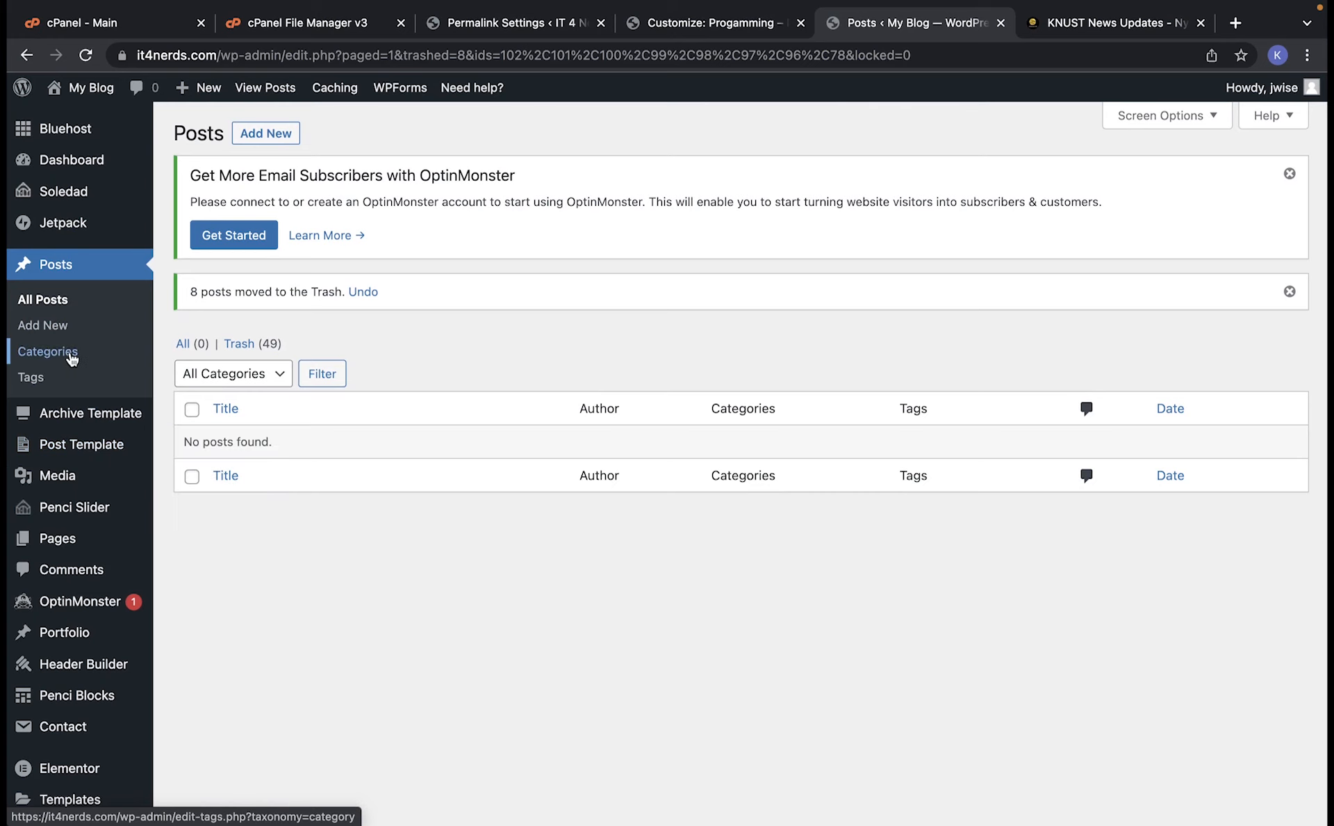
- In Appearance > Menus, remove the Samsung item from the primary menu
{"action": "scroll", "coordinate": [77, 542], "scroll_direction": "down", "scroll_amount": 3}
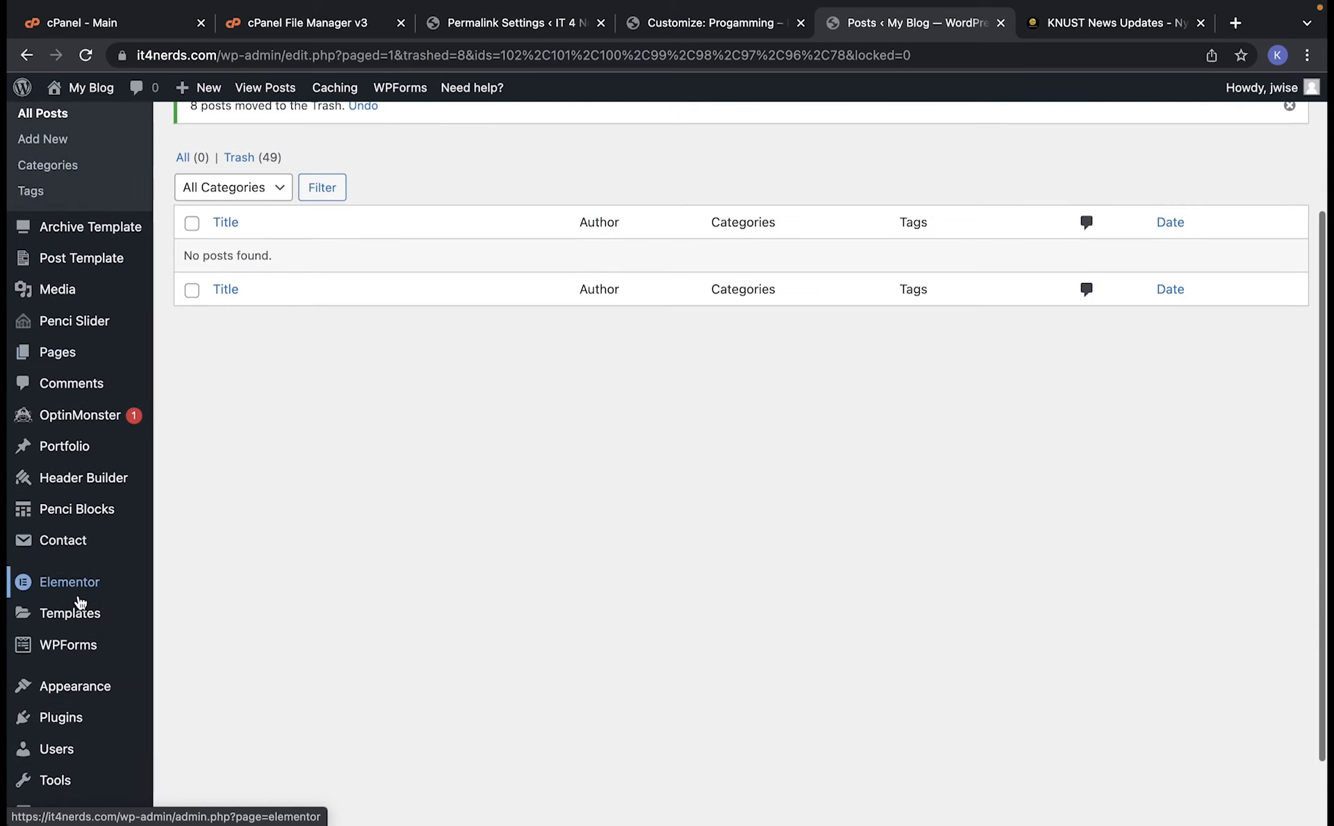
{"action": "mouse_move", "coordinate": [152, 684]}
{"action": "left_click", "coordinate": [198, 643]}
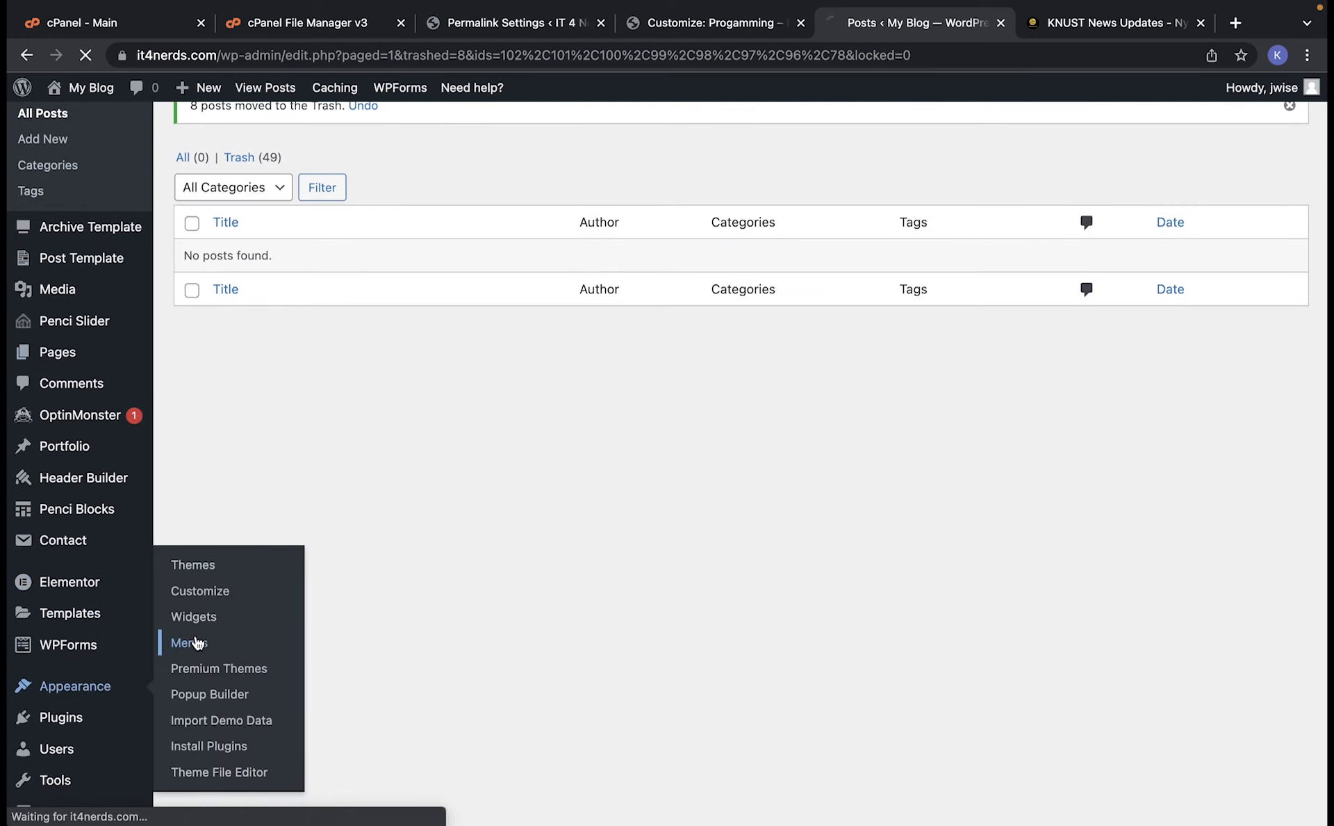
{"action": "scroll", "coordinate": [594, 447], "scroll_direction": "down", "scroll_amount": 4}
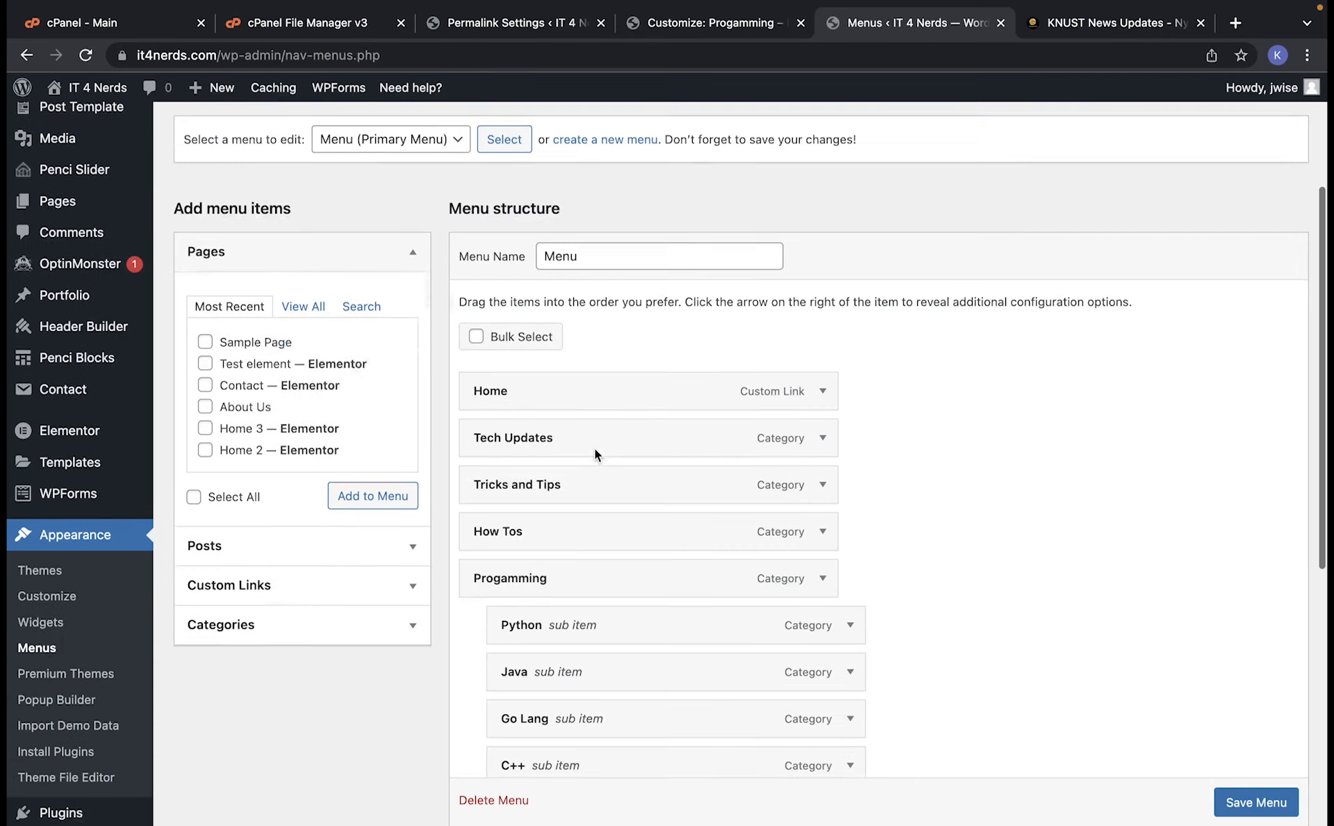
{"action": "scroll", "coordinate": [594, 445], "scroll_direction": "down", "scroll_amount": 1}
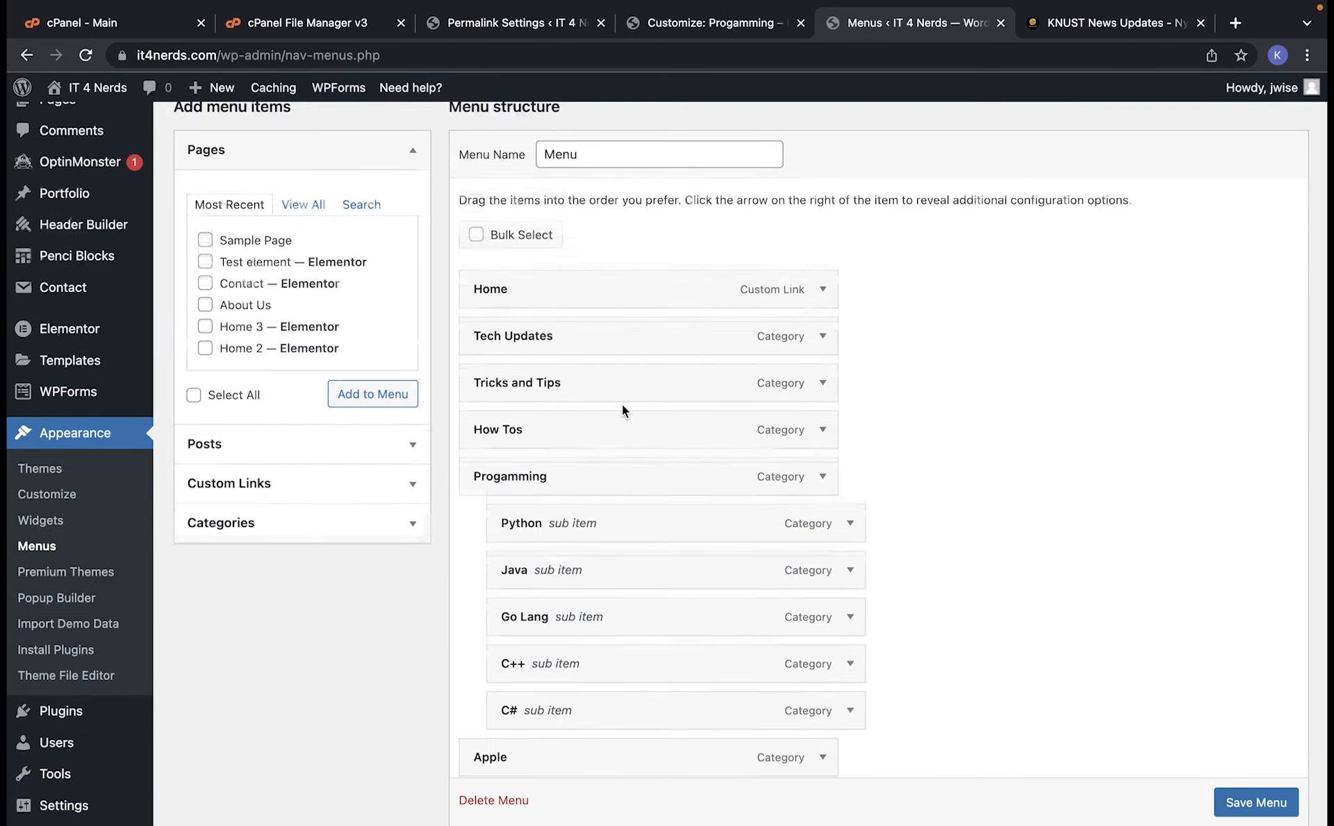
{"action": "scroll", "coordinate": [620, 404], "scroll_direction": "down", "scroll_amount": 2}
{"action": "scroll", "coordinate": [653, 390], "scroll_direction": "down", "scroll_amount": 3}
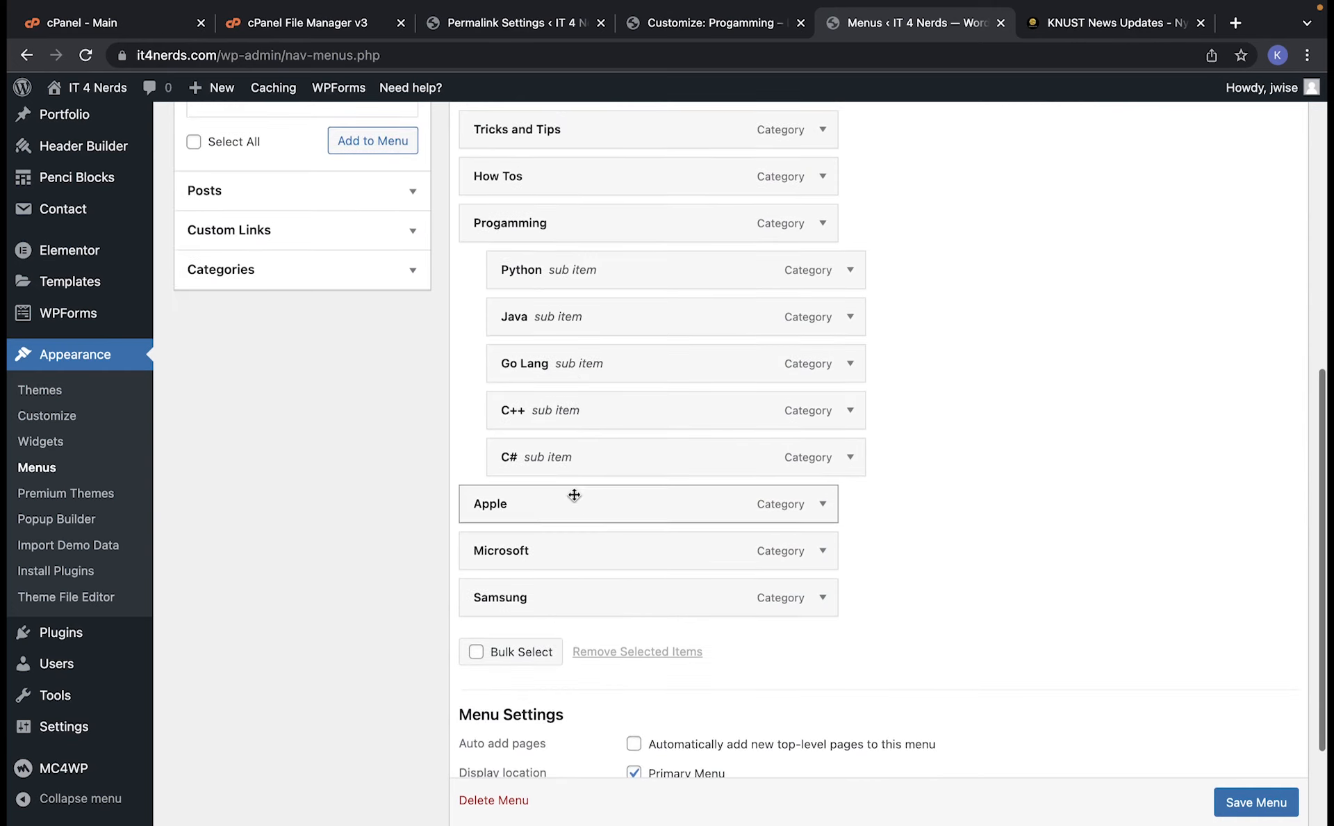
{"action": "left_click", "coordinate": [823, 596]}
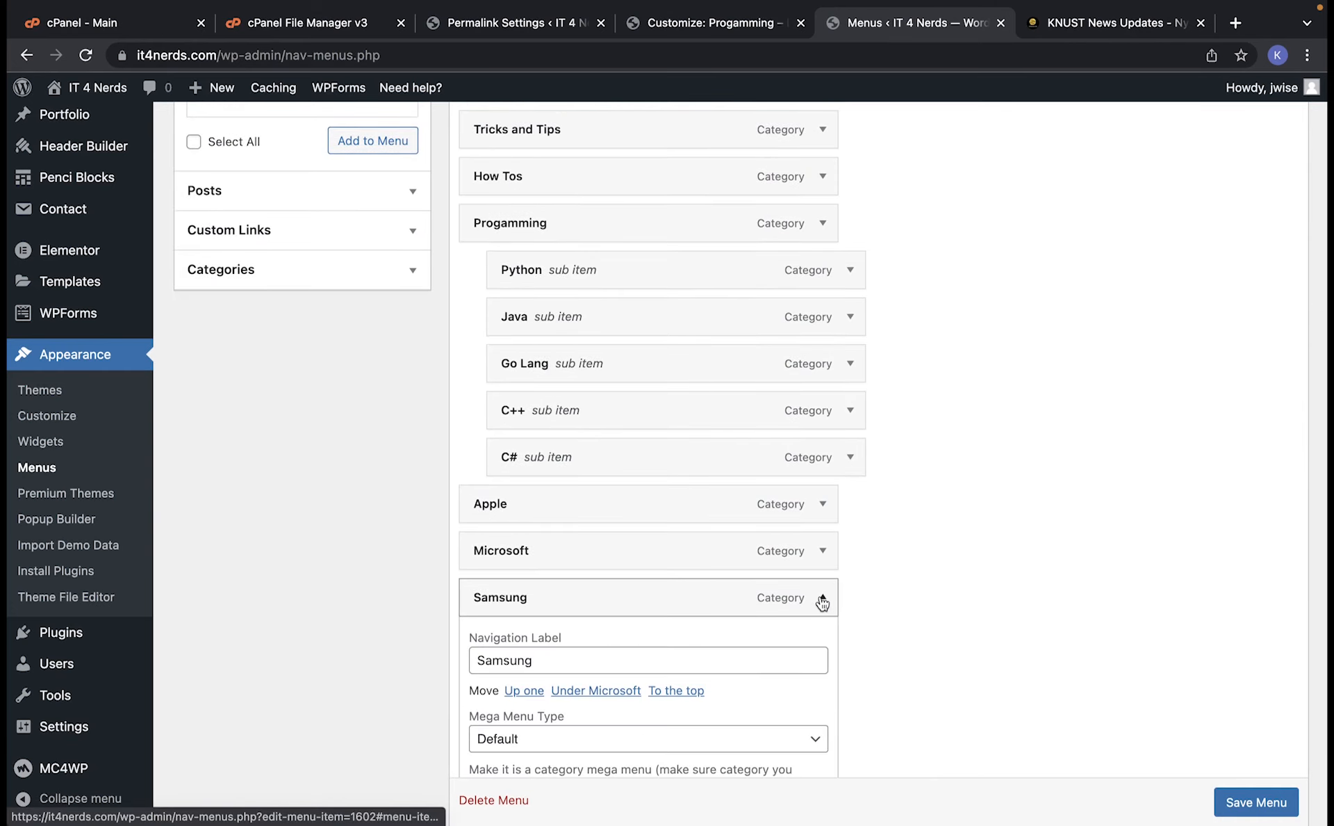
{"action": "scroll", "coordinate": [645, 683], "scroll_direction": "down", "scroll_amount": 1}
{"action": "scroll", "coordinate": [612, 683], "scroll_direction": "down", "scroll_amount": 10}
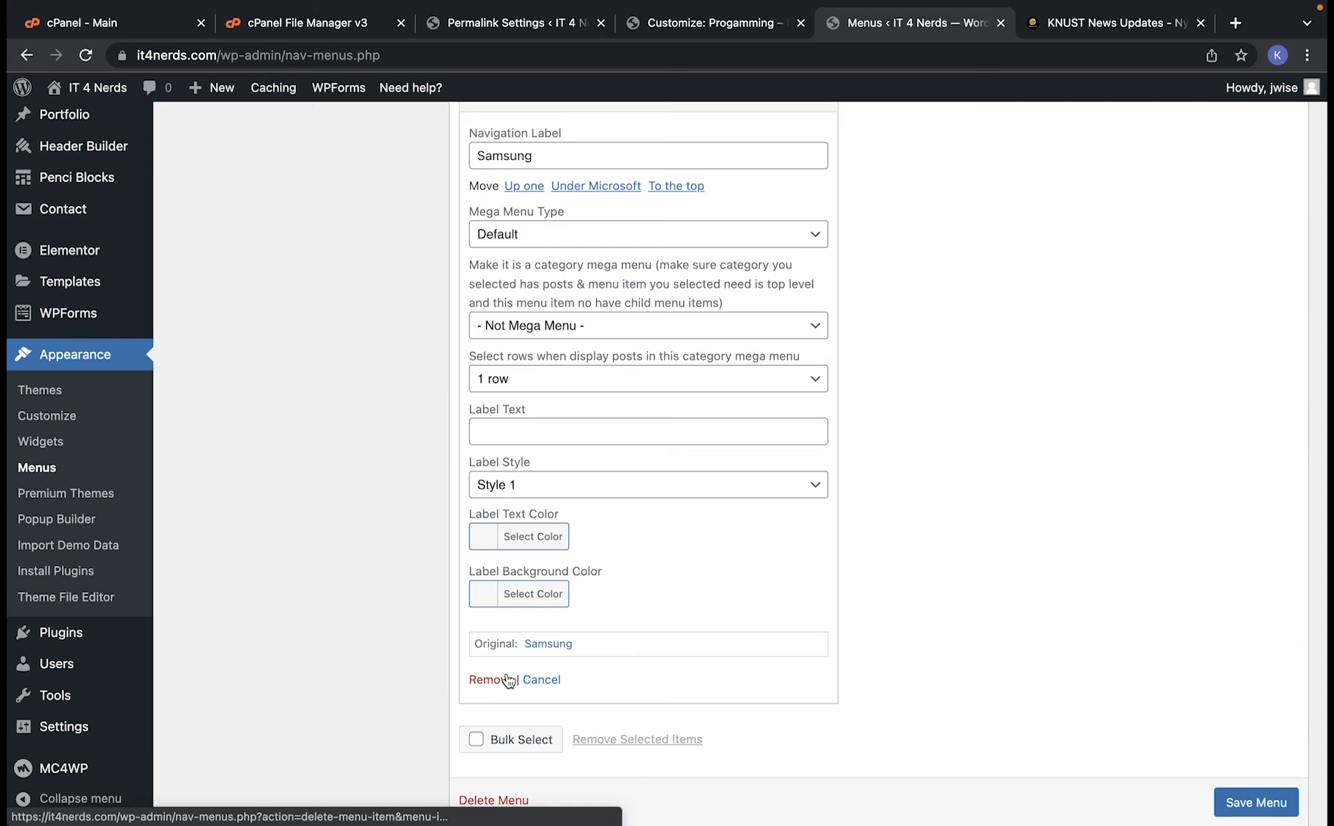
{"action": "left_click", "coordinate": [508, 680]}
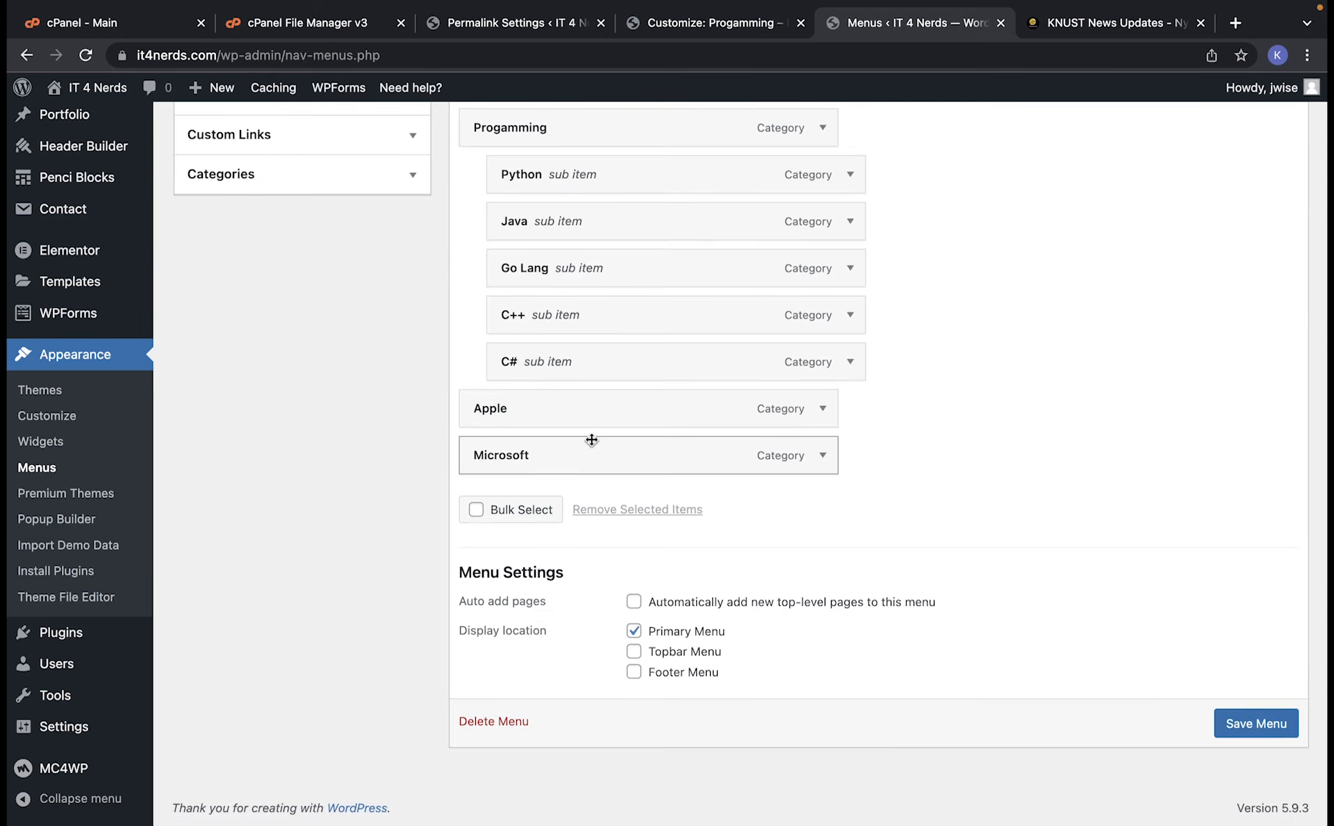
- Nest Tricks and Tips and How Tos under Tech Updates and save the menu
{"action": "scroll", "coordinate": [765, 452], "scroll_direction": "up", "scroll_amount": 6}
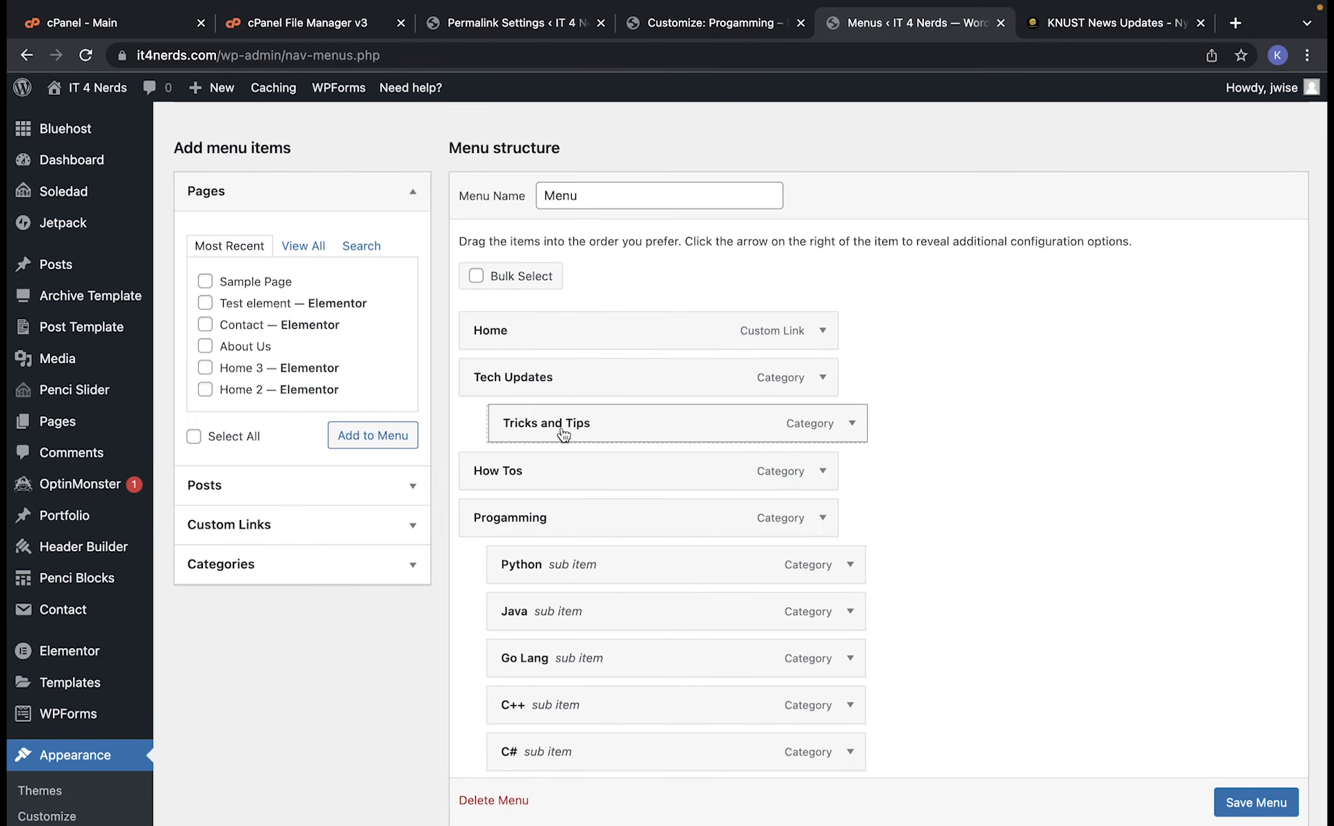
{"action": "left_click_drag", "start_coordinate": [536, 427], "coordinate": [578, 433]}
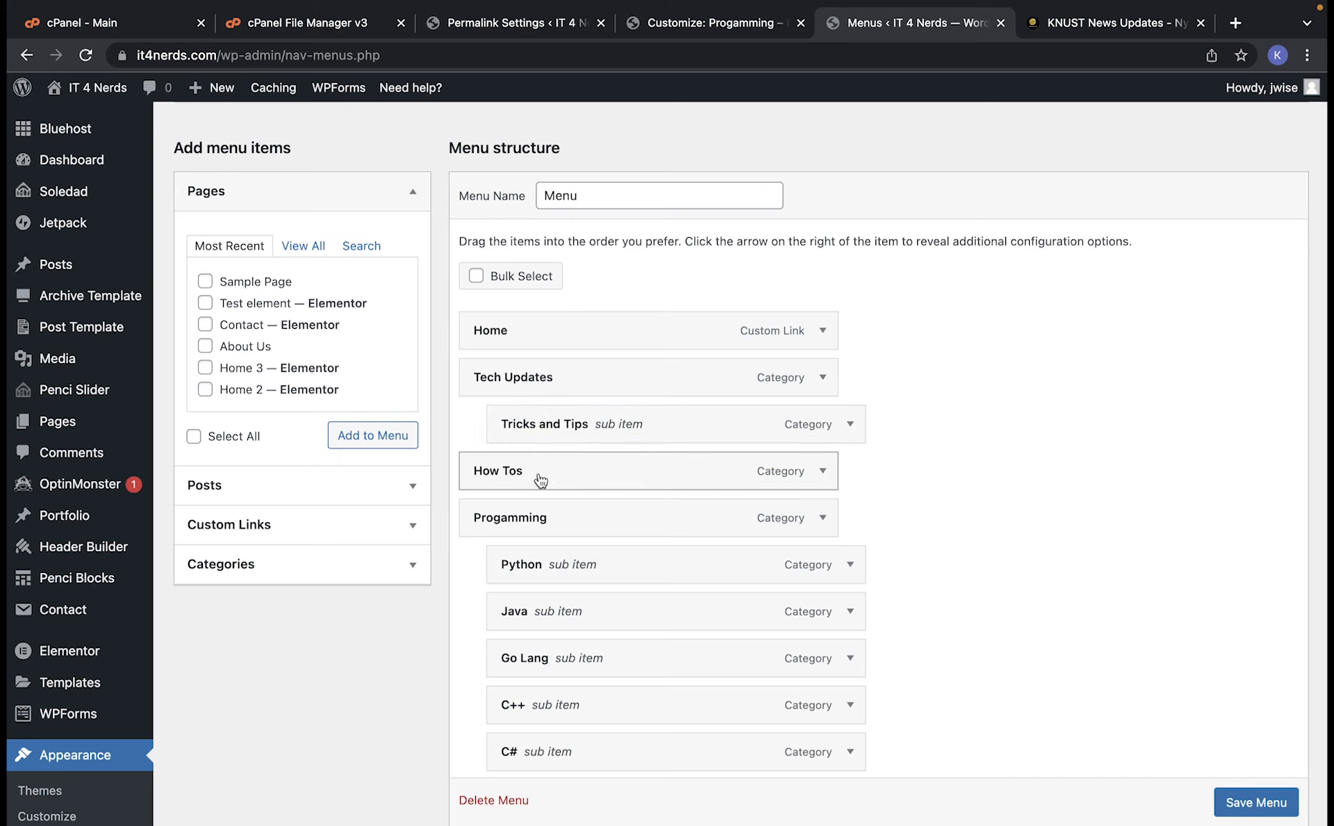
{"action": "left_click_drag", "start_coordinate": [529, 485], "coordinate": [568, 484]}
{"action": "left_click", "coordinate": [1245, 799]}
{"action": "scroll", "coordinate": [1245, 798], "scroll_direction": "down", "scroll_amount": 1}
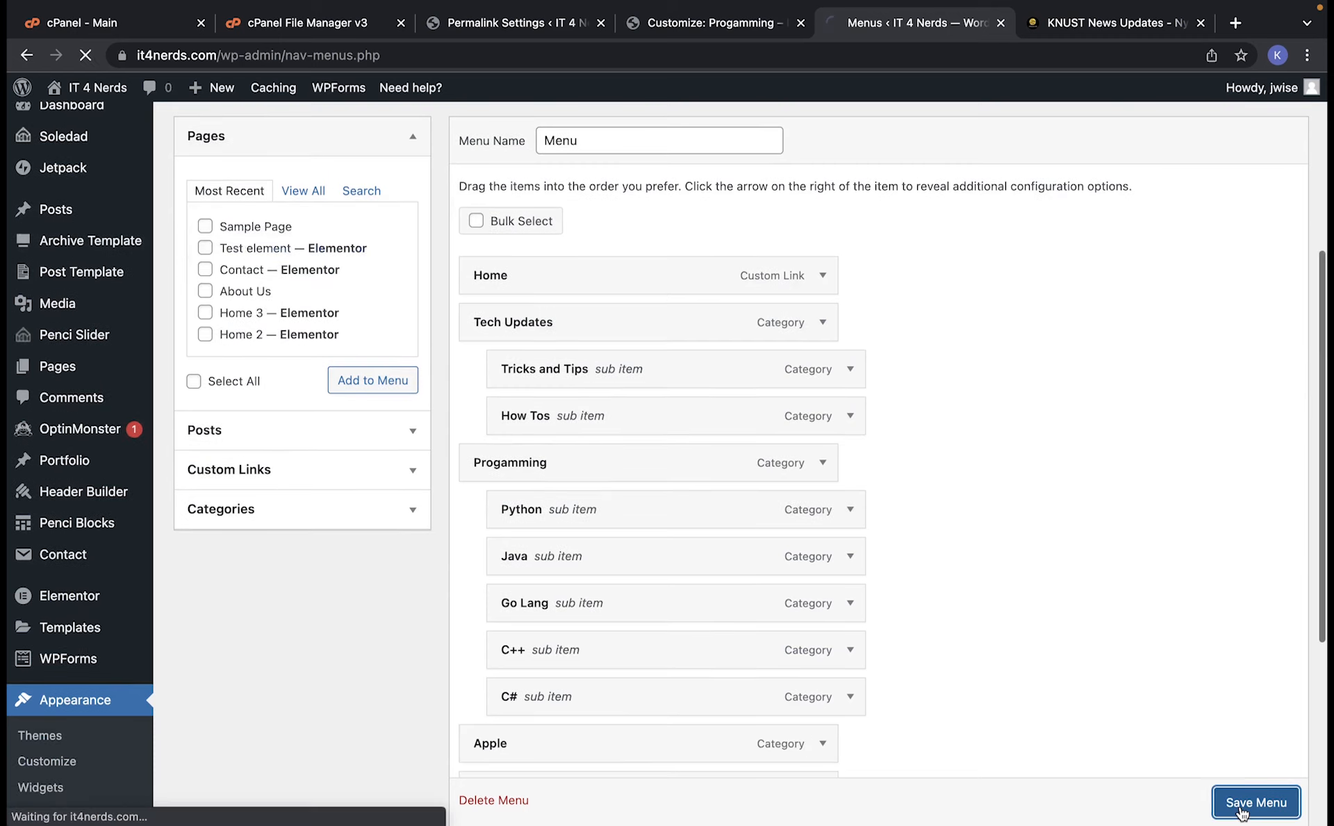
- Publish the Customizer changes, preview the nested Home/Tech Updates/Apple/Microsoft menu full-width, then open General settings
{"action": "left_click", "coordinate": [707, 31]}
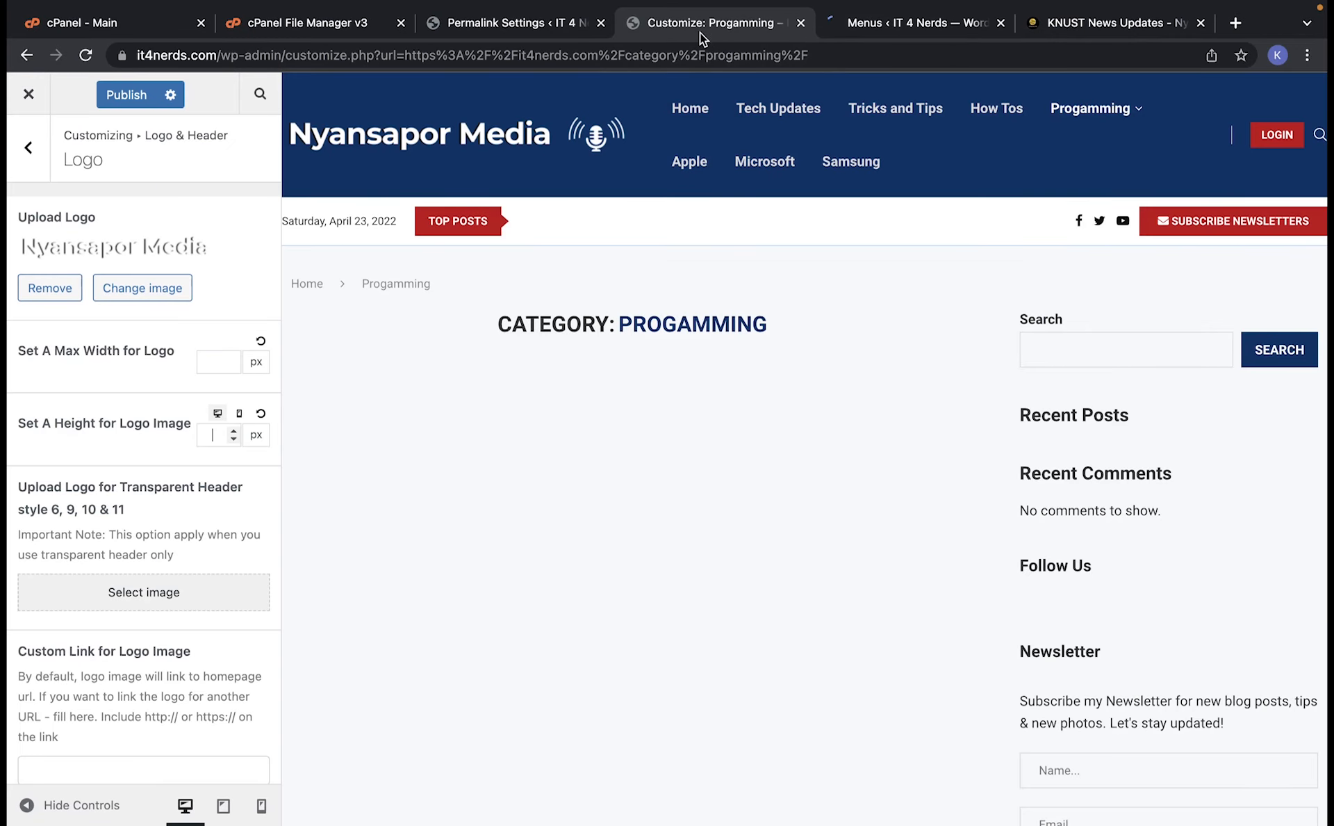
{"action": "left_click", "coordinate": [132, 102]}
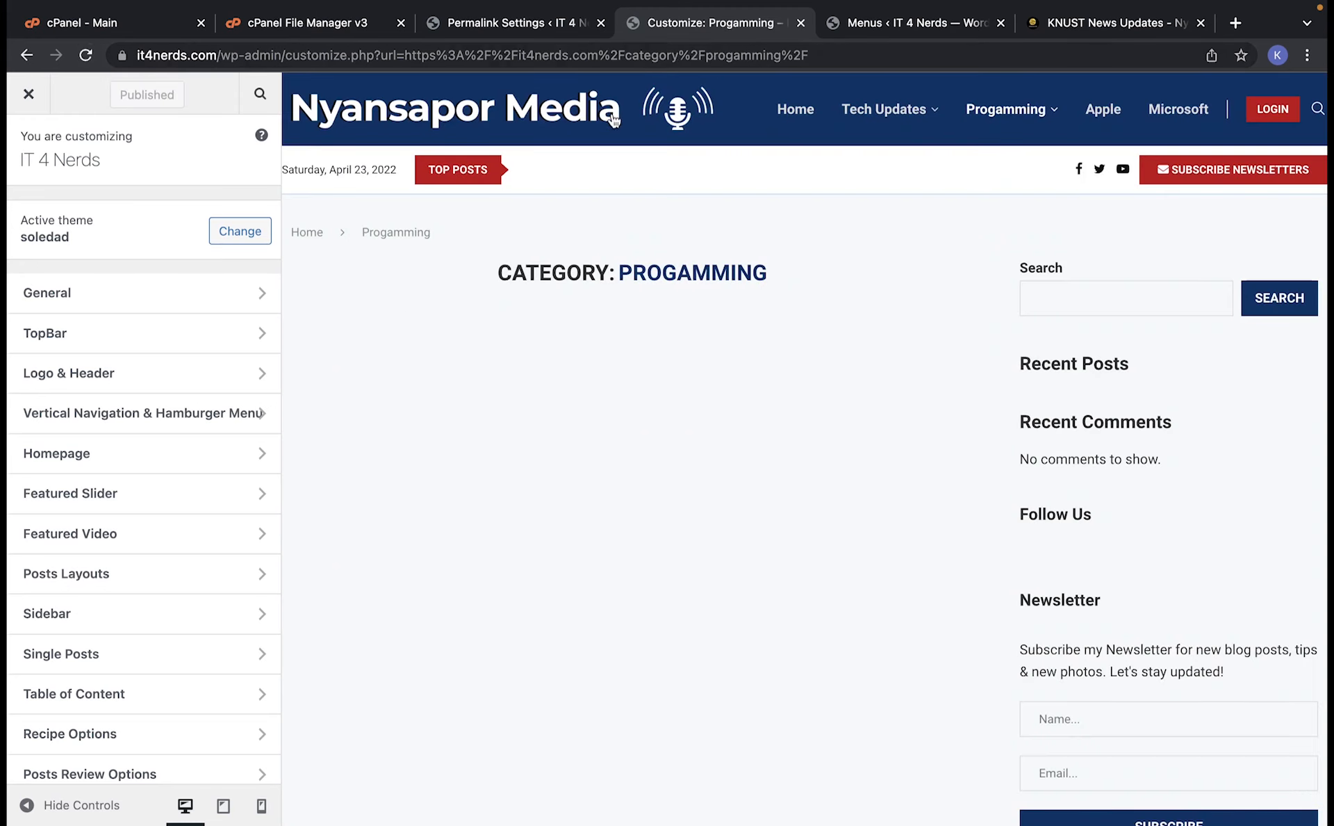
{"action": "left_click", "coordinate": [82, 807]}
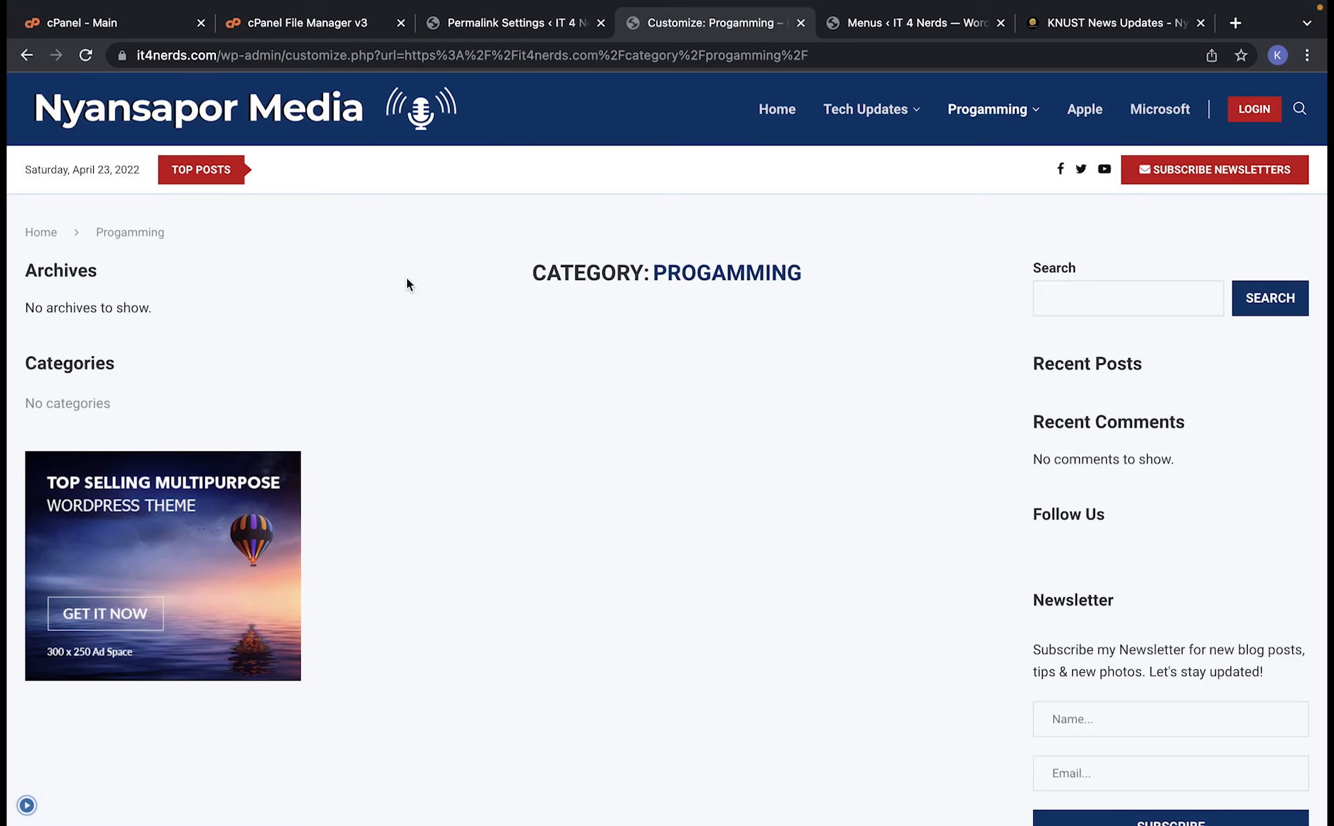
{"action": "left_click", "coordinate": [26, 805]}
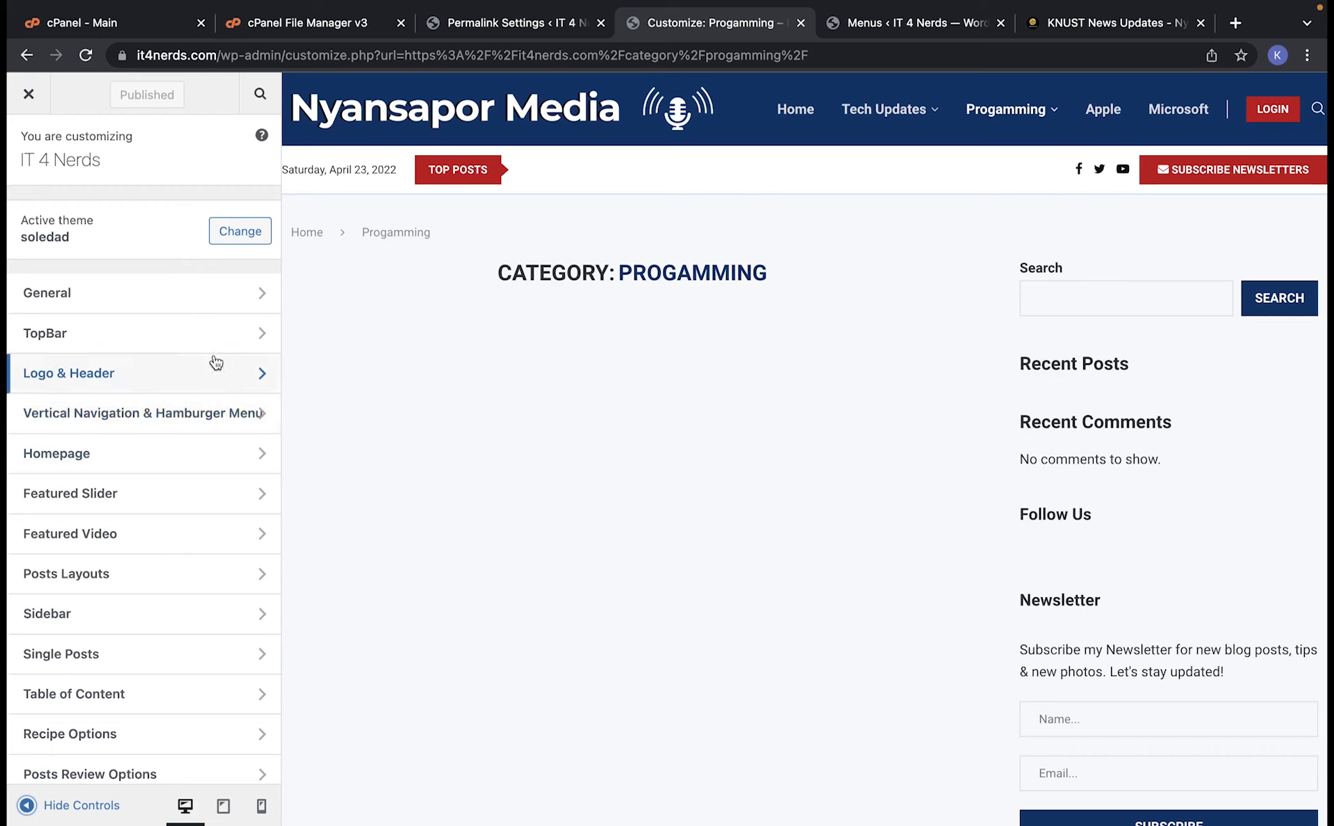
{"action": "left_click", "coordinate": [209, 298]}
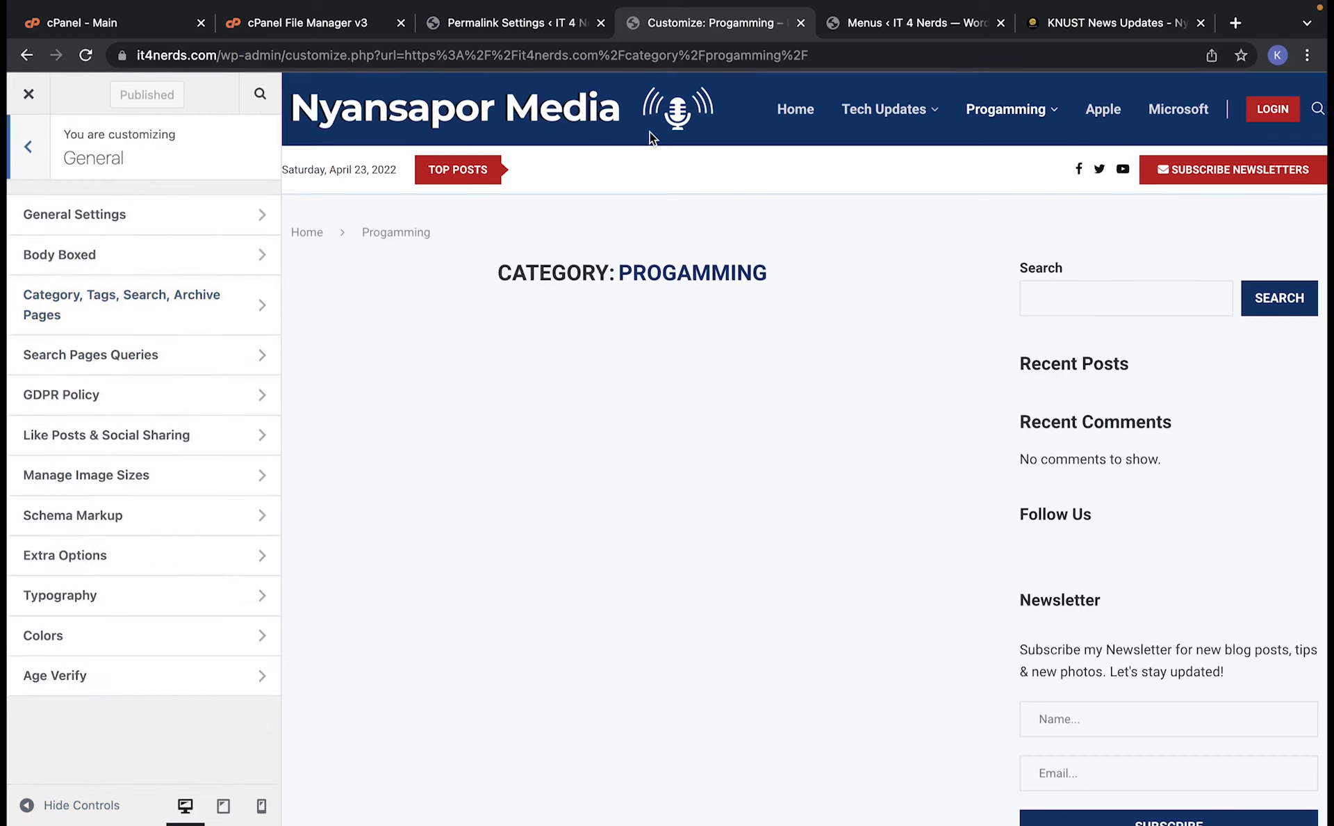
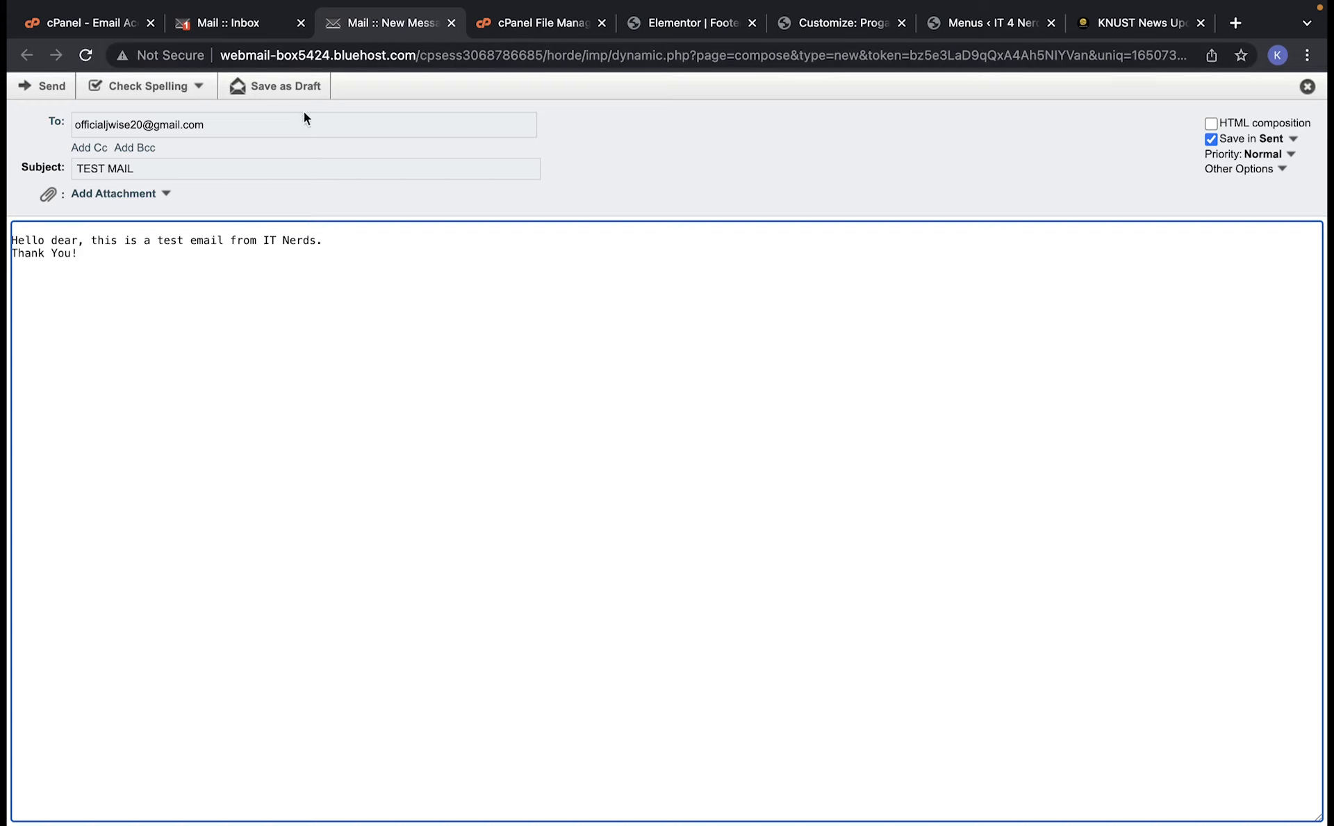
- Send the TEST MAIL test message from Horde Webmail to the Gmail account
{"action": "left_click", "coordinate": [47, 103]}
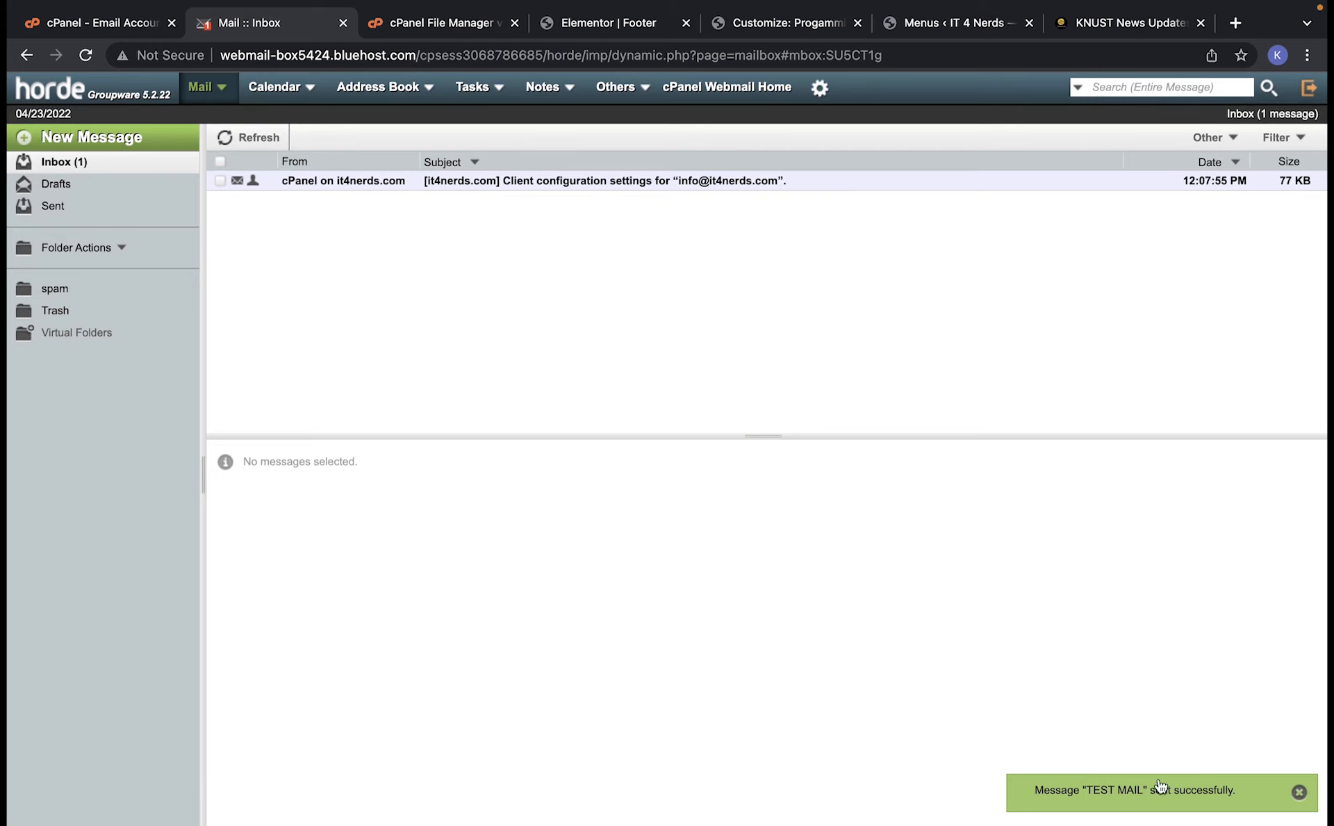
- Open Gmail in a new tab and move TEST MAIL from Spam to the Inbox
{"action": "left_click", "coordinate": [1236, 24]}
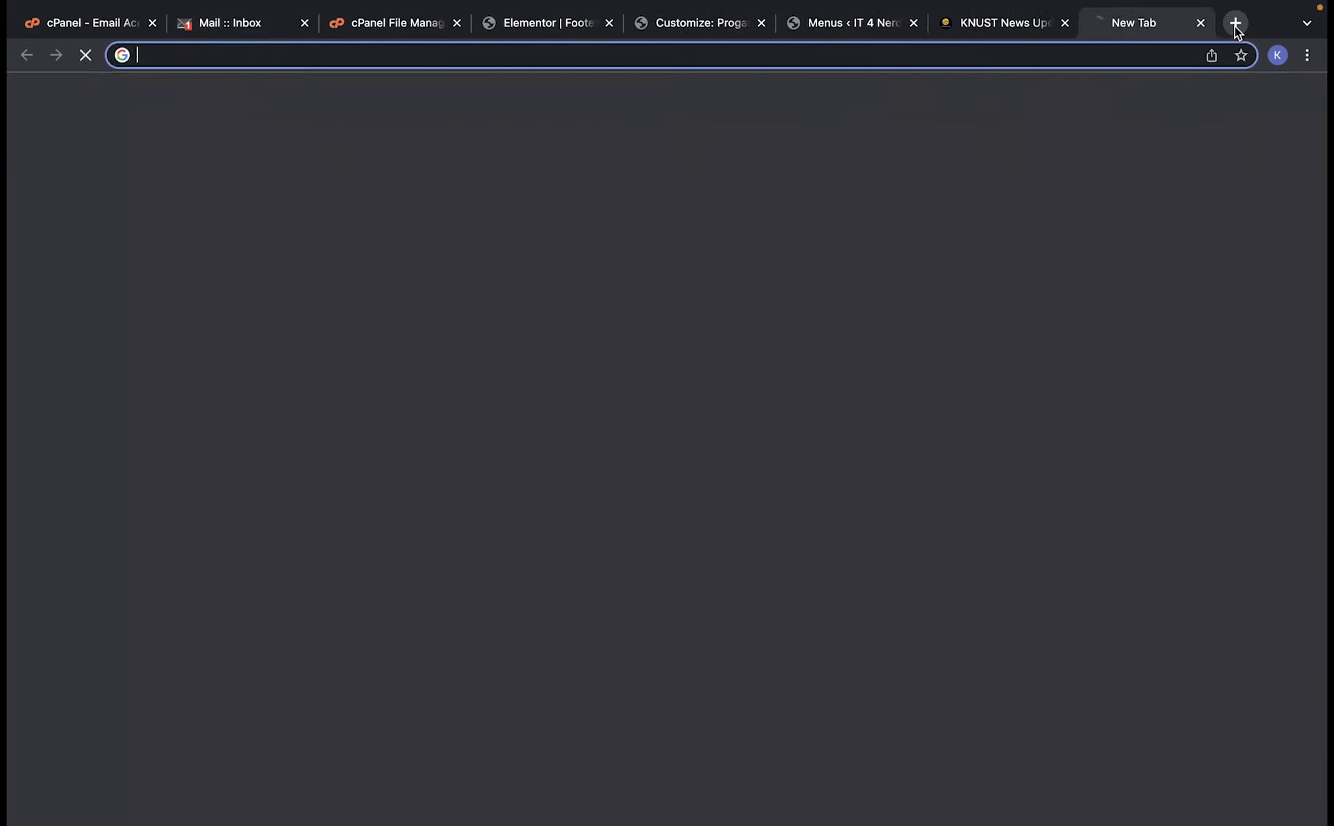
{"action": "left_click", "coordinate": [1150, 113]}
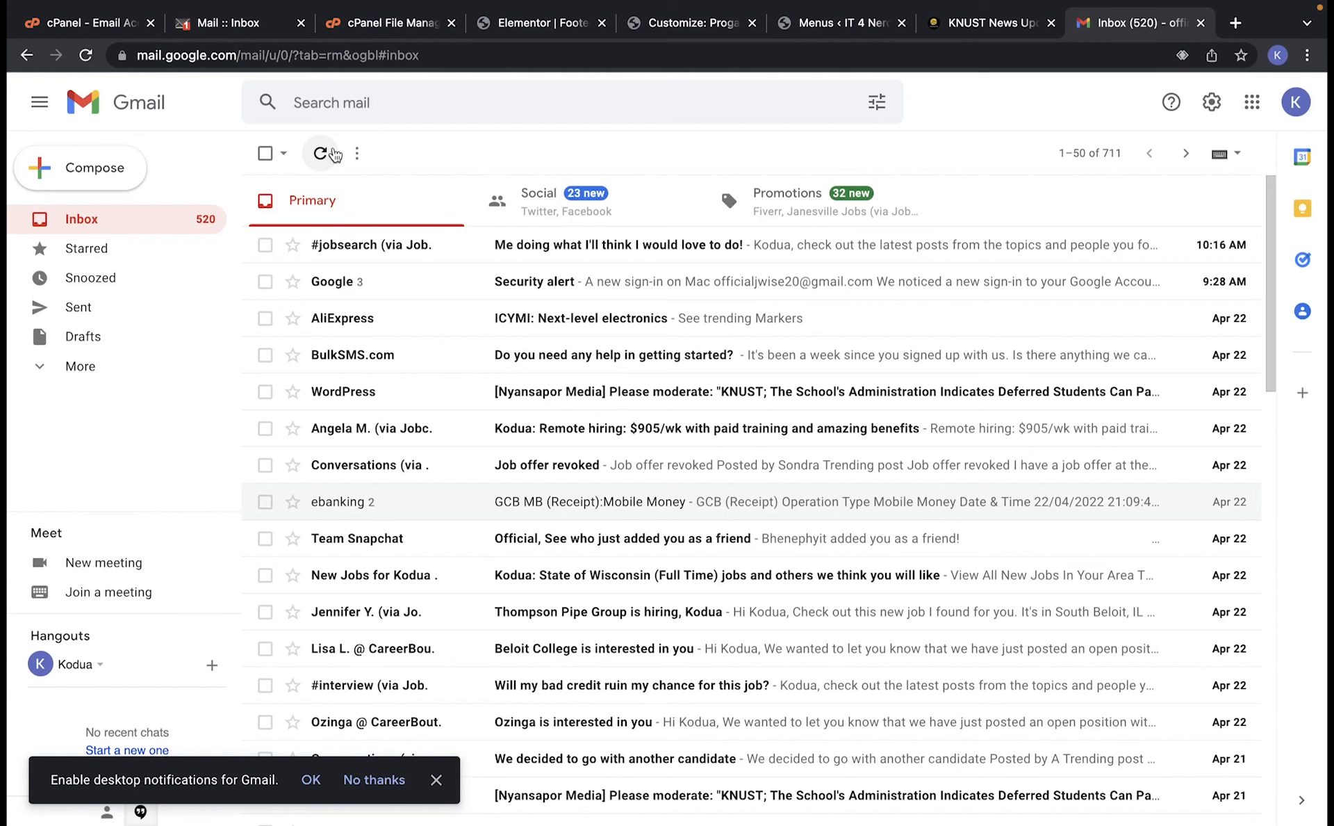
{"action": "left_click", "coordinate": [515, 202]}
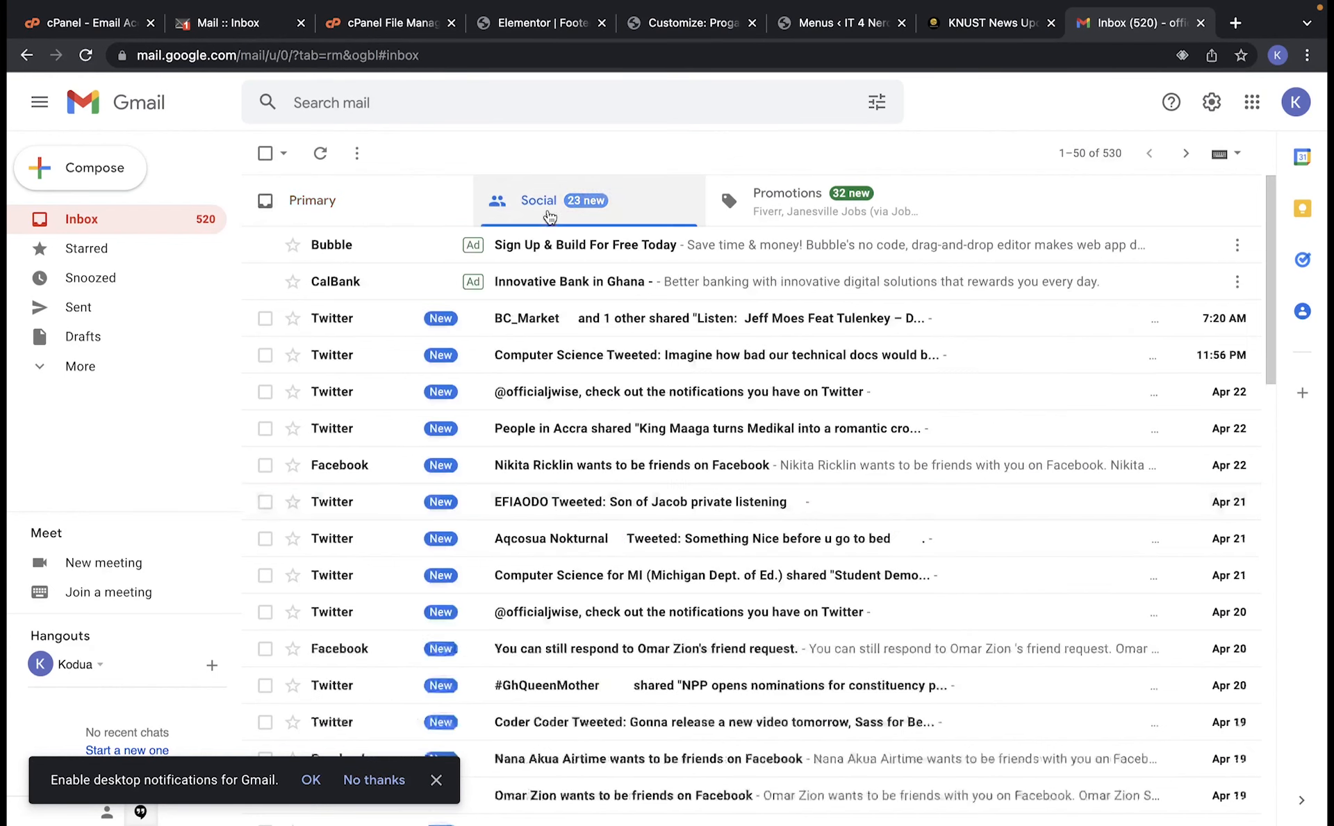
{"action": "left_click", "coordinate": [338, 200]}
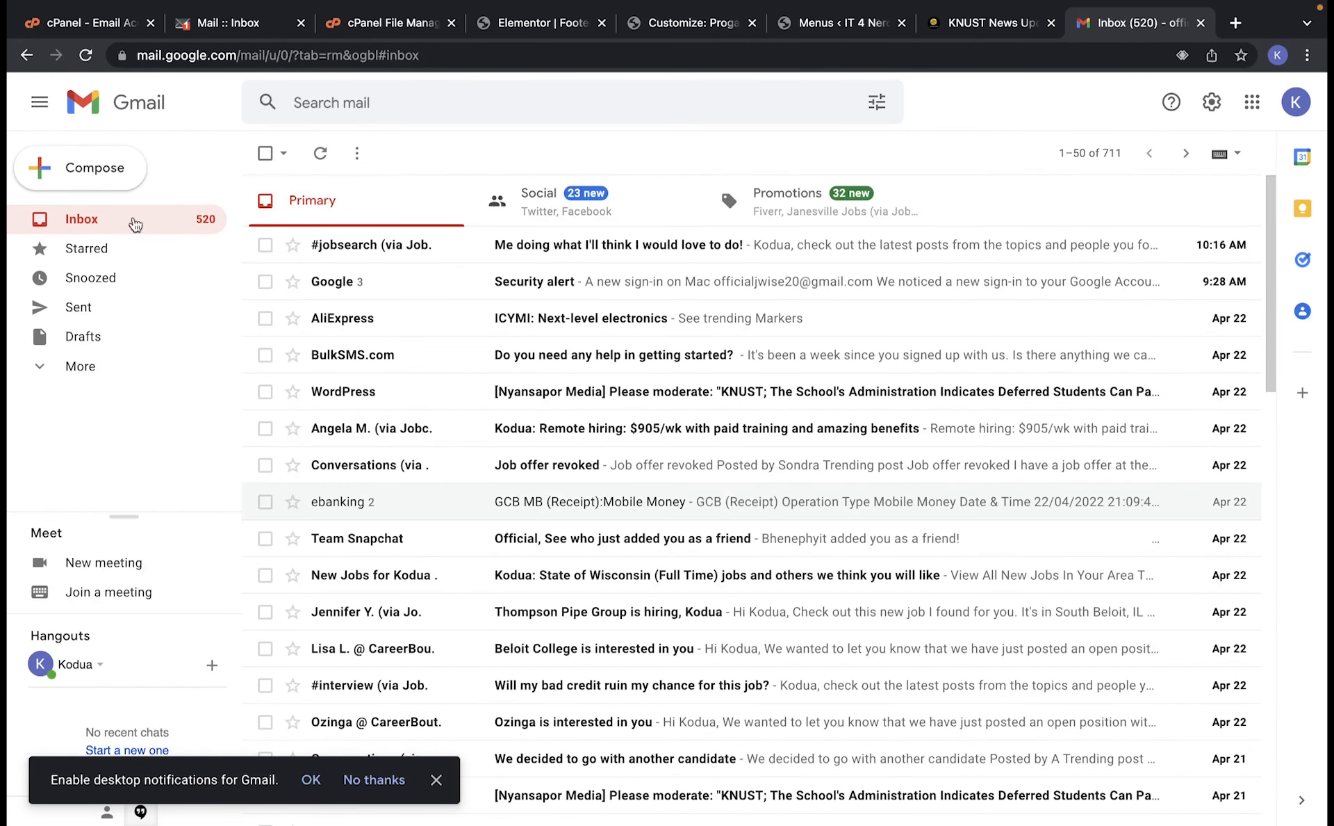
{"action": "left_click", "coordinate": [80, 366]}
{"action": "scroll", "coordinate": [97, 417], "scroll_direction": "down", "scroll_amount": 1}
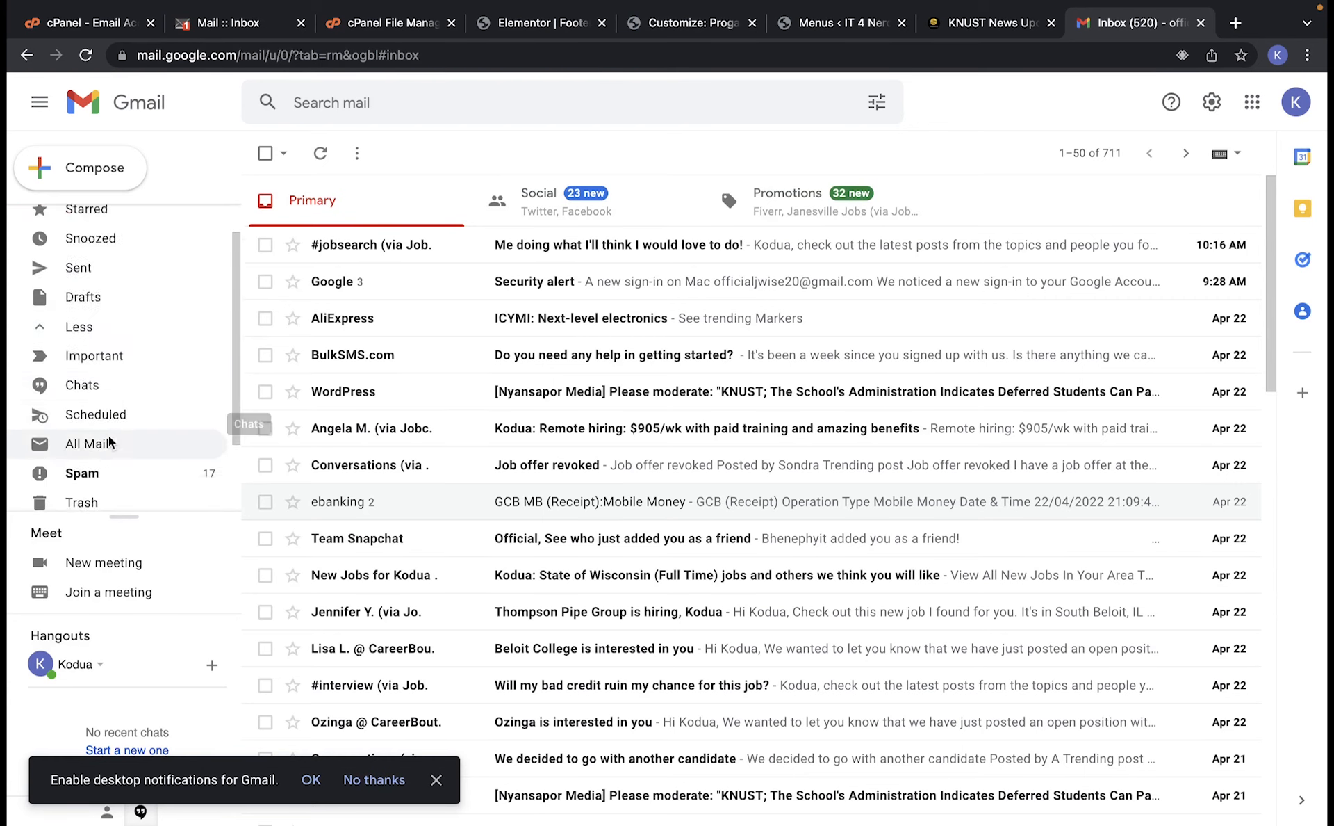
{"action": "scroll", "coordinate": [109, 442], "scroll_direction": "down", "scroll_amount": 2}
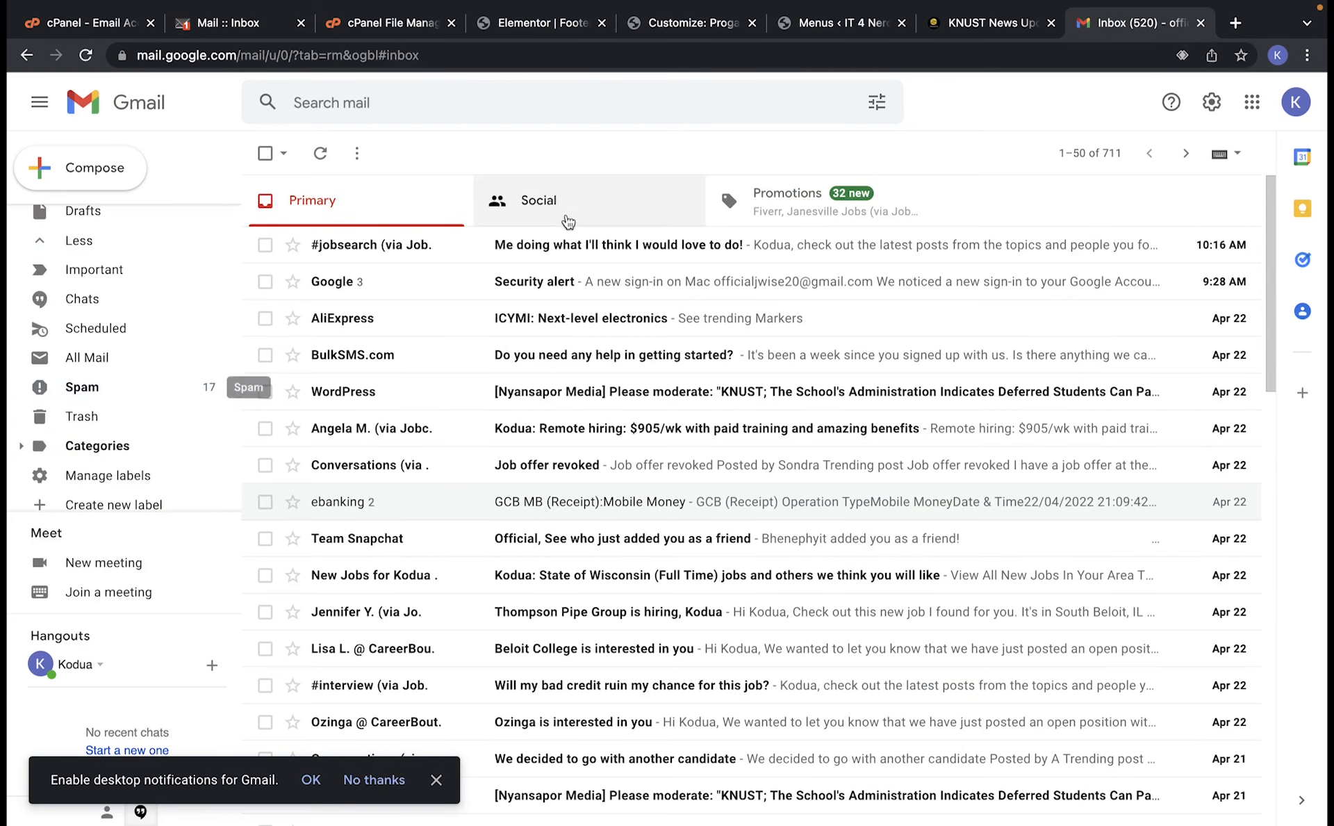
{"action": "left_click", "coordinate": [75, 393]}
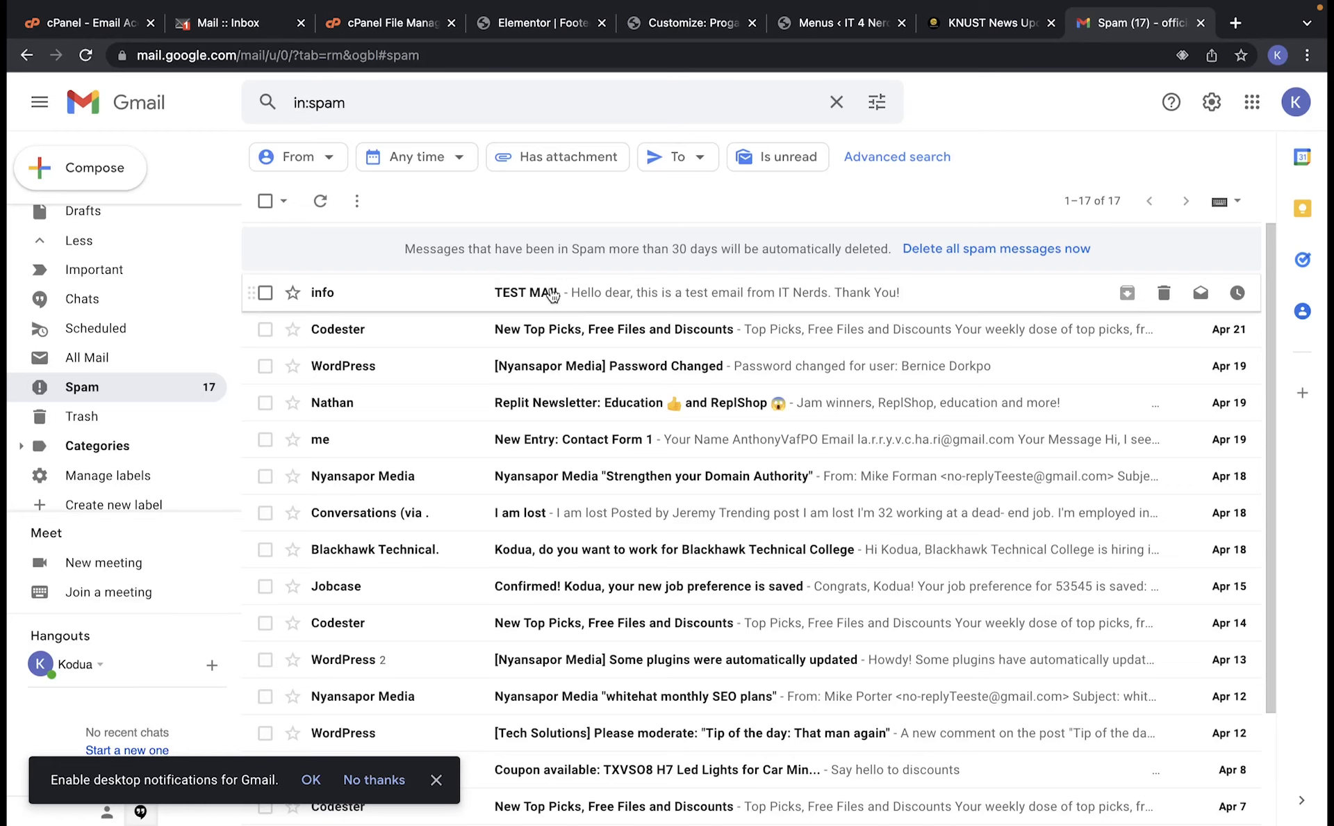
{"action": "left_click", "coordinate": [604, 291]}
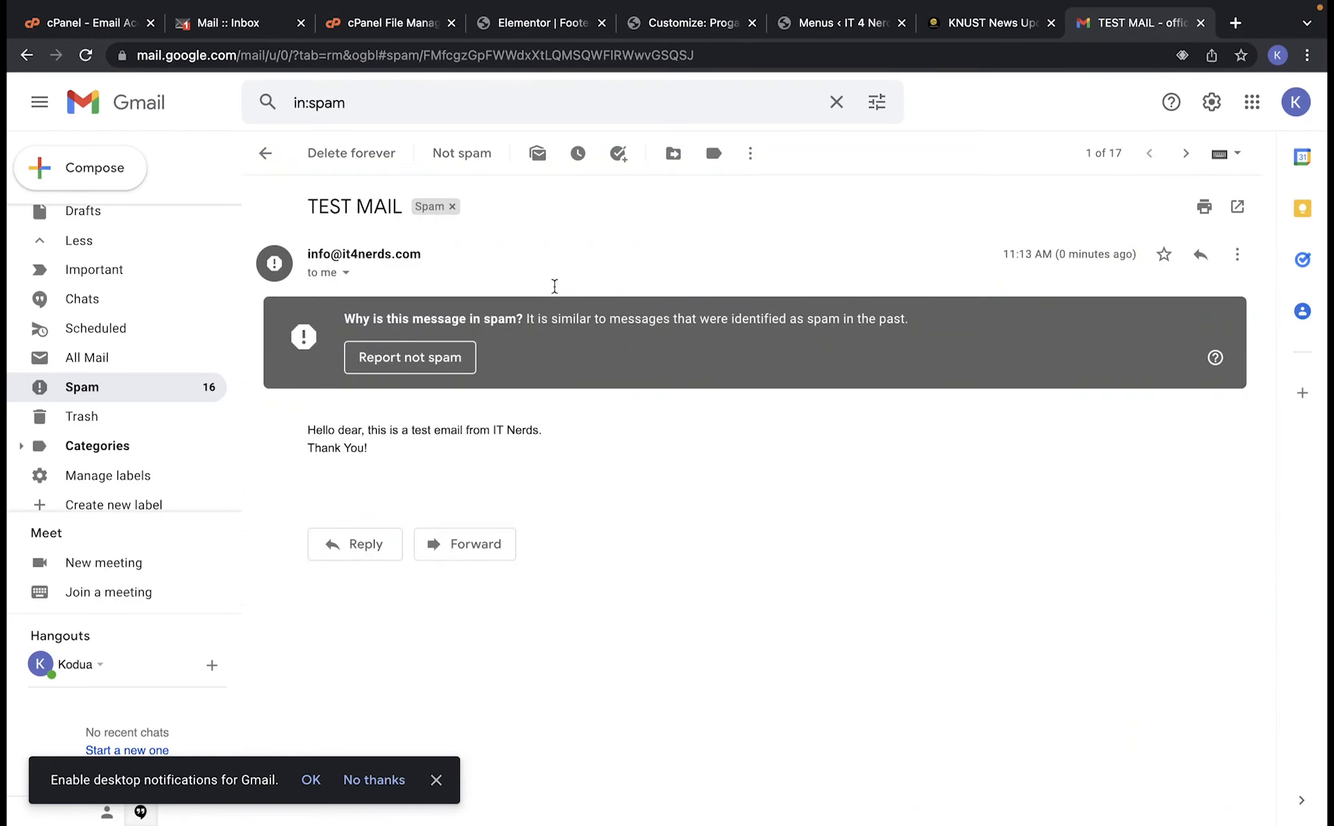
{"action": "mouse_move", "coordinate": [393, 267]}
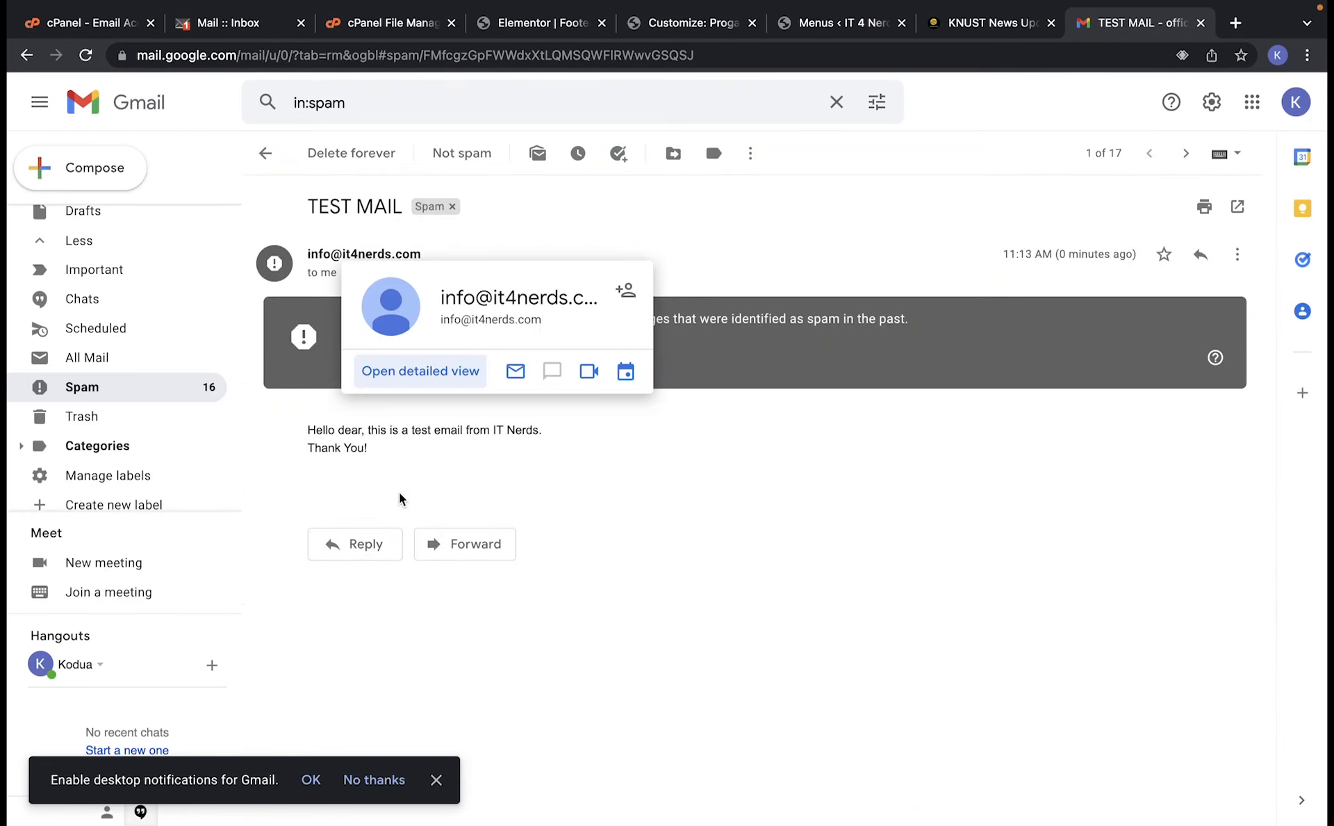
{"action": "left_click", "coordinate": [448, 358]}
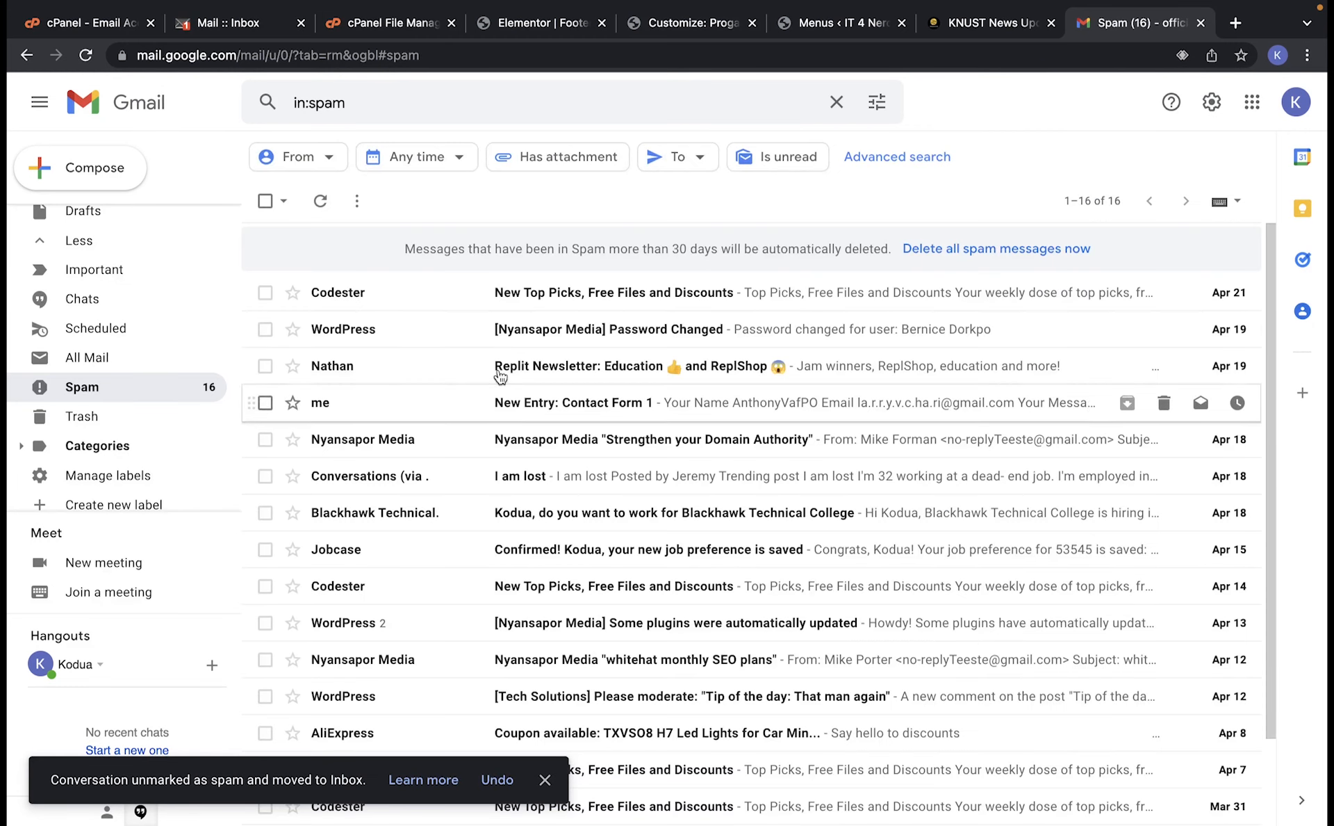
- Reply 'Ok ✅' to TEST MAIL from the Gmail Inbox, then return to the webmail tab
{"action": "left_click", "coordinate": [117, 240]}
{"action": "left_click", "coordinate": [116, 230]}
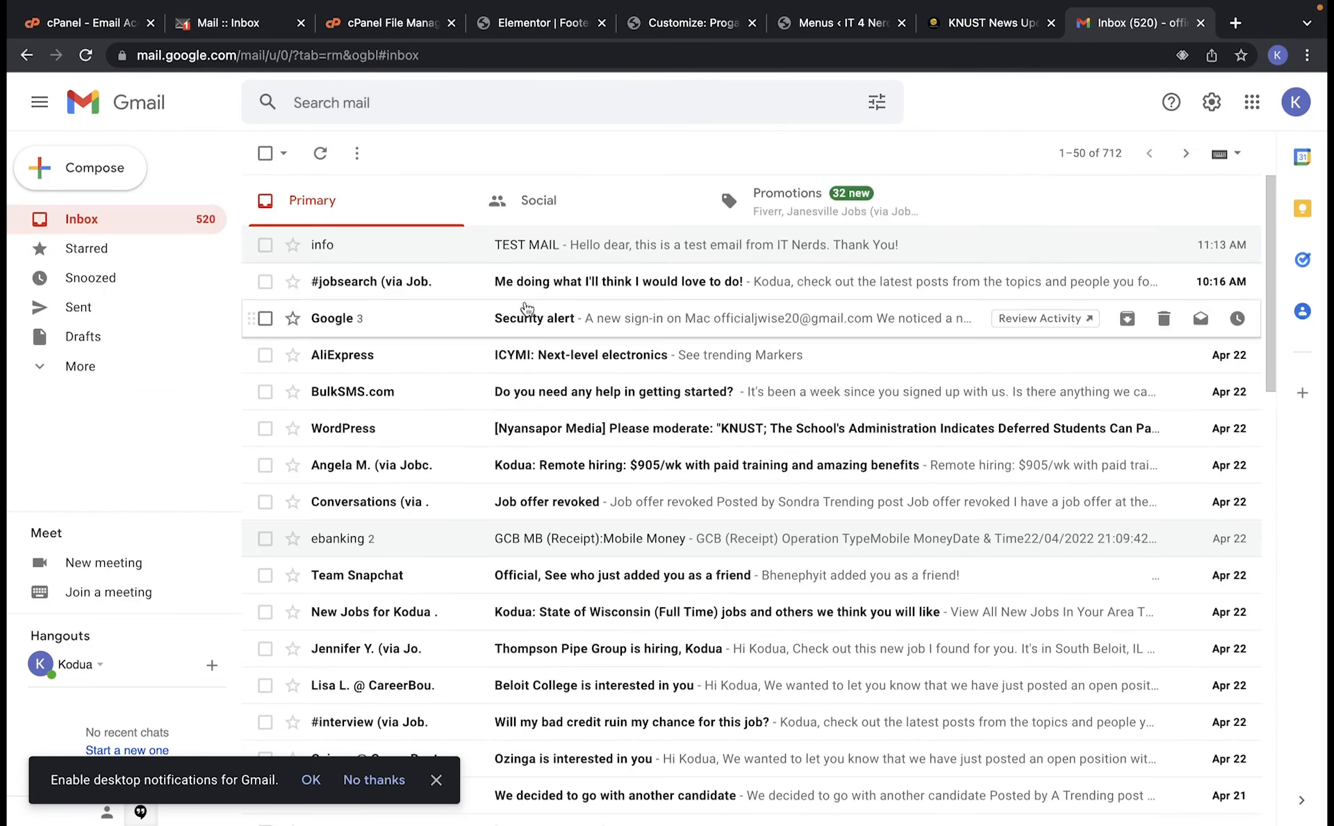
{"action": "left_click", "coordinate": [440, 250]}
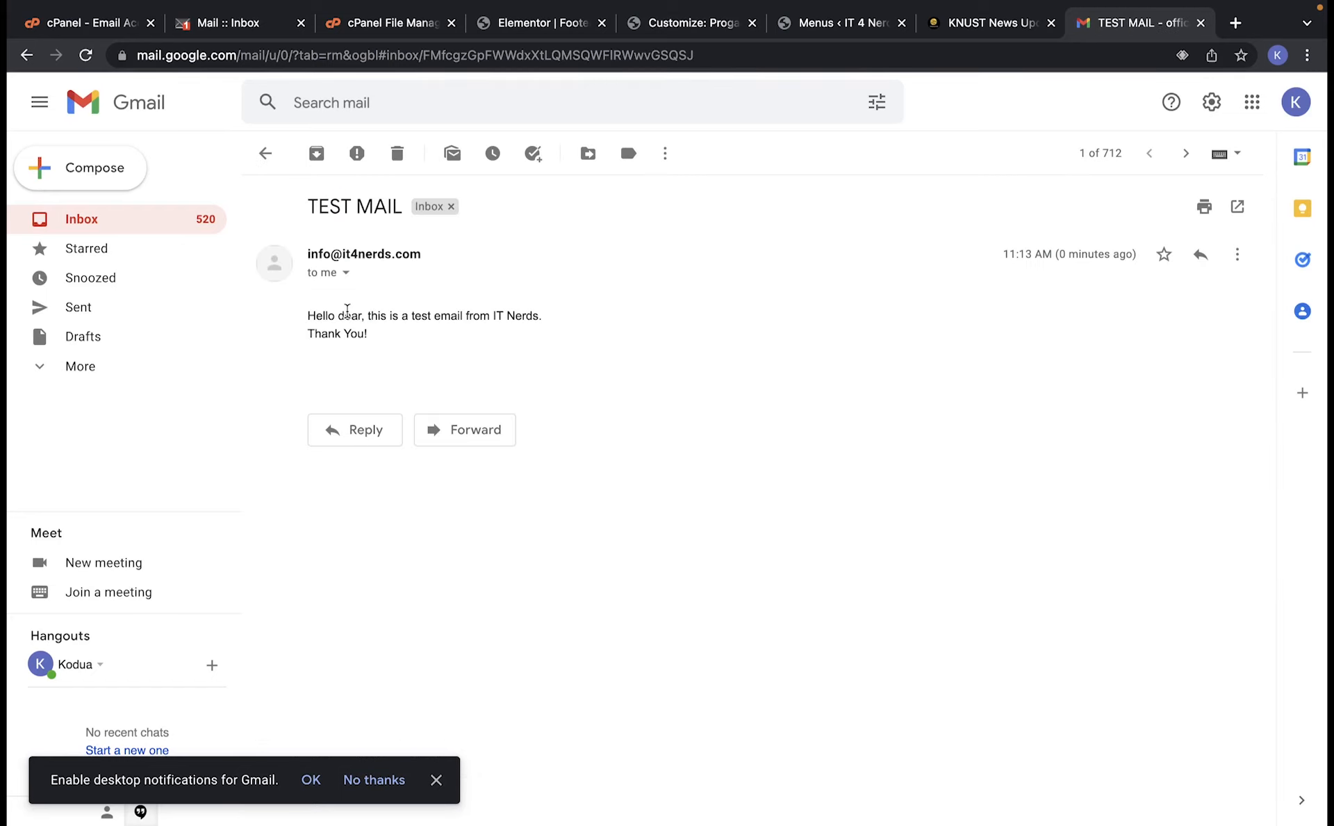
{"action": "left_click_drag", "start_coordinate": [348, 310], "coordinate": [420, 382]}
{"action": "left_click", "coordinate": [366, 429]}
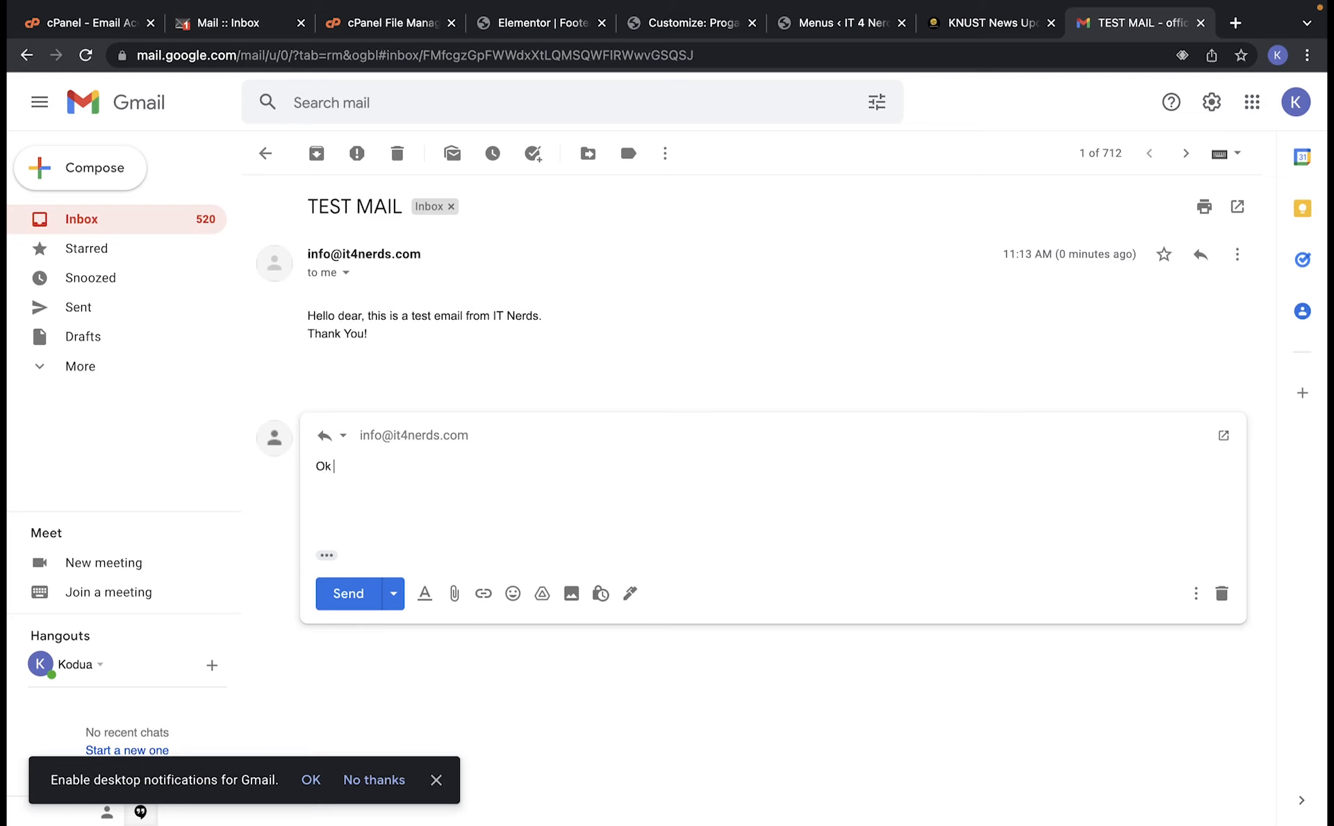
{"action": "type", "text": "Ok ✅"}
{"action": "left_click", "coordinate": [334, 599]}
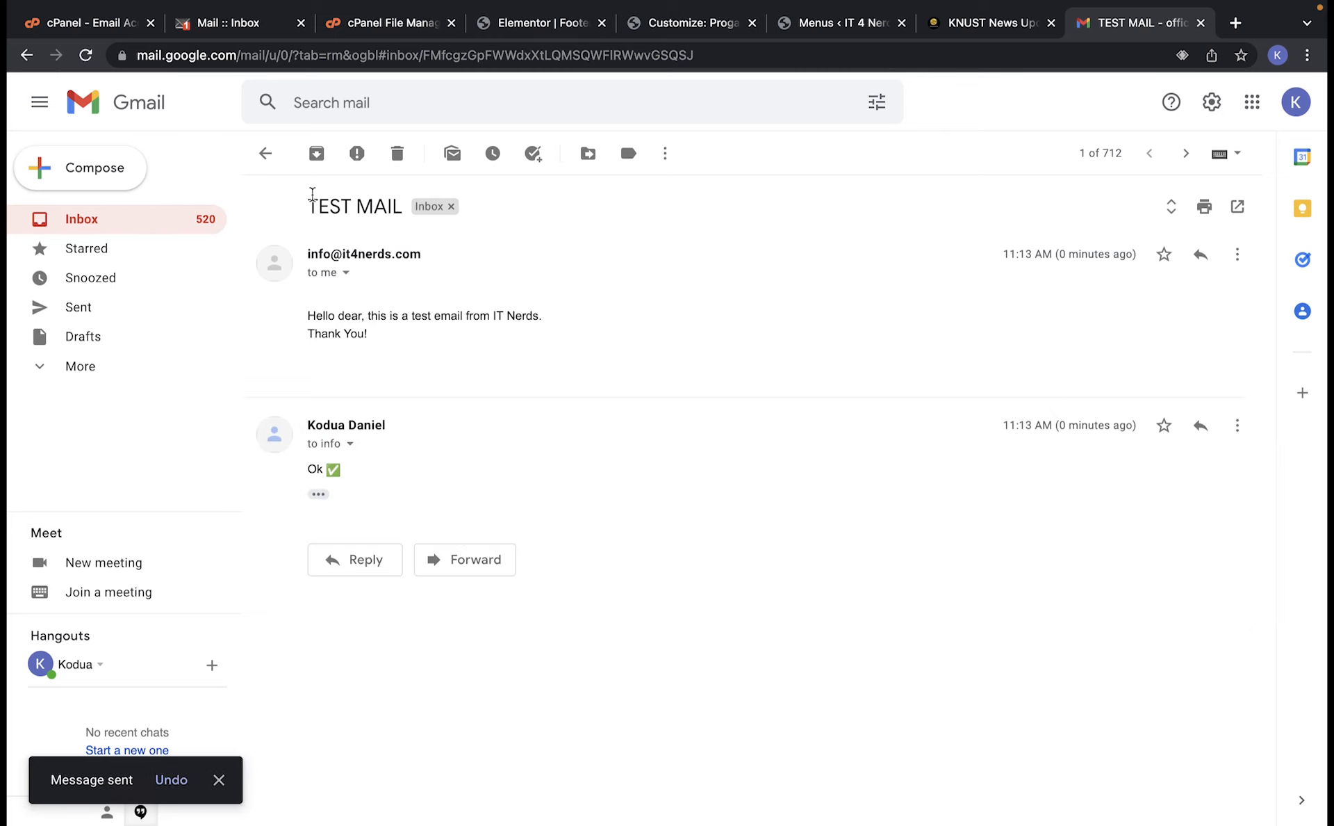
{"action": "left_click", "coordinate": [194, 32]}
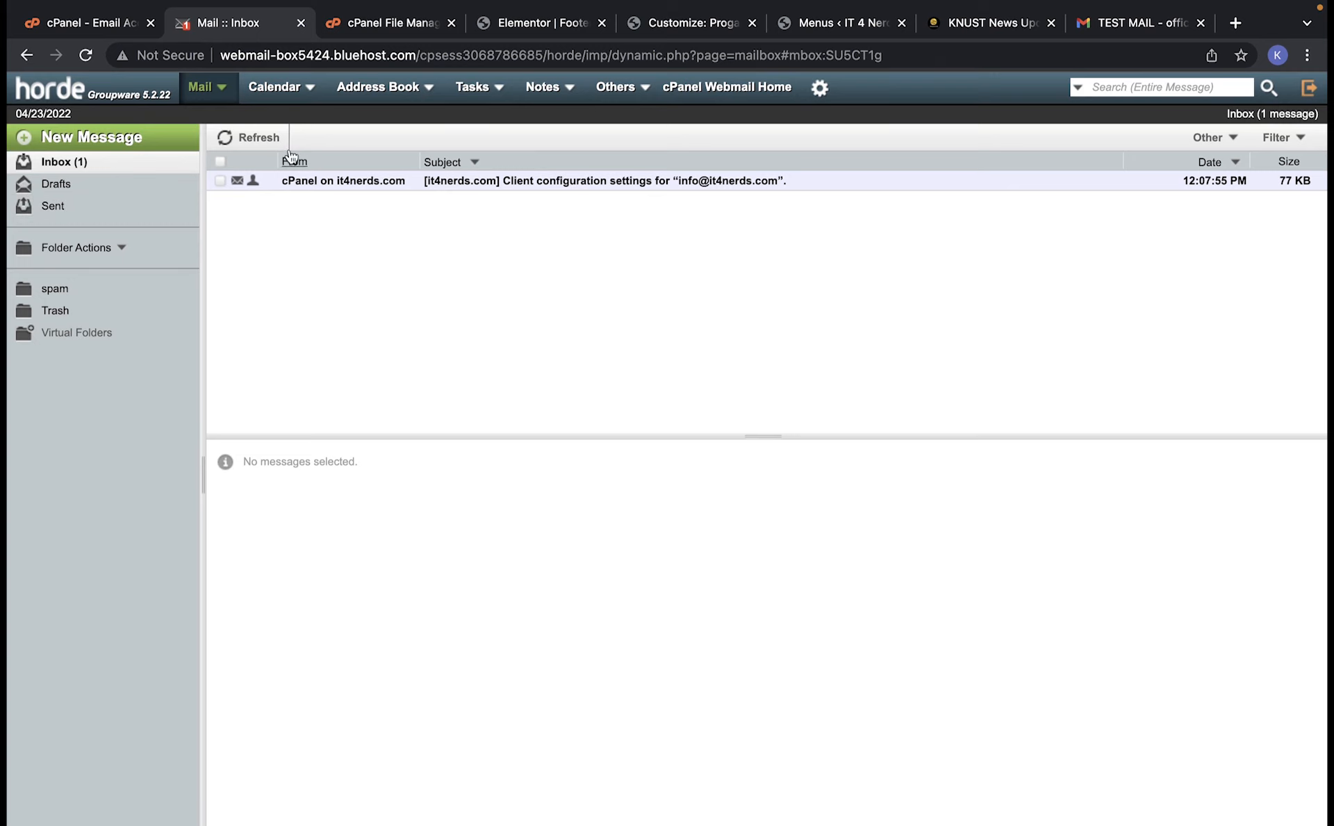
- Close the cPanel File Manager tab, glance over the Customizer and Menus tabs, and return to webmail
{"action": "left_click", "coordinate": [366, 28]}
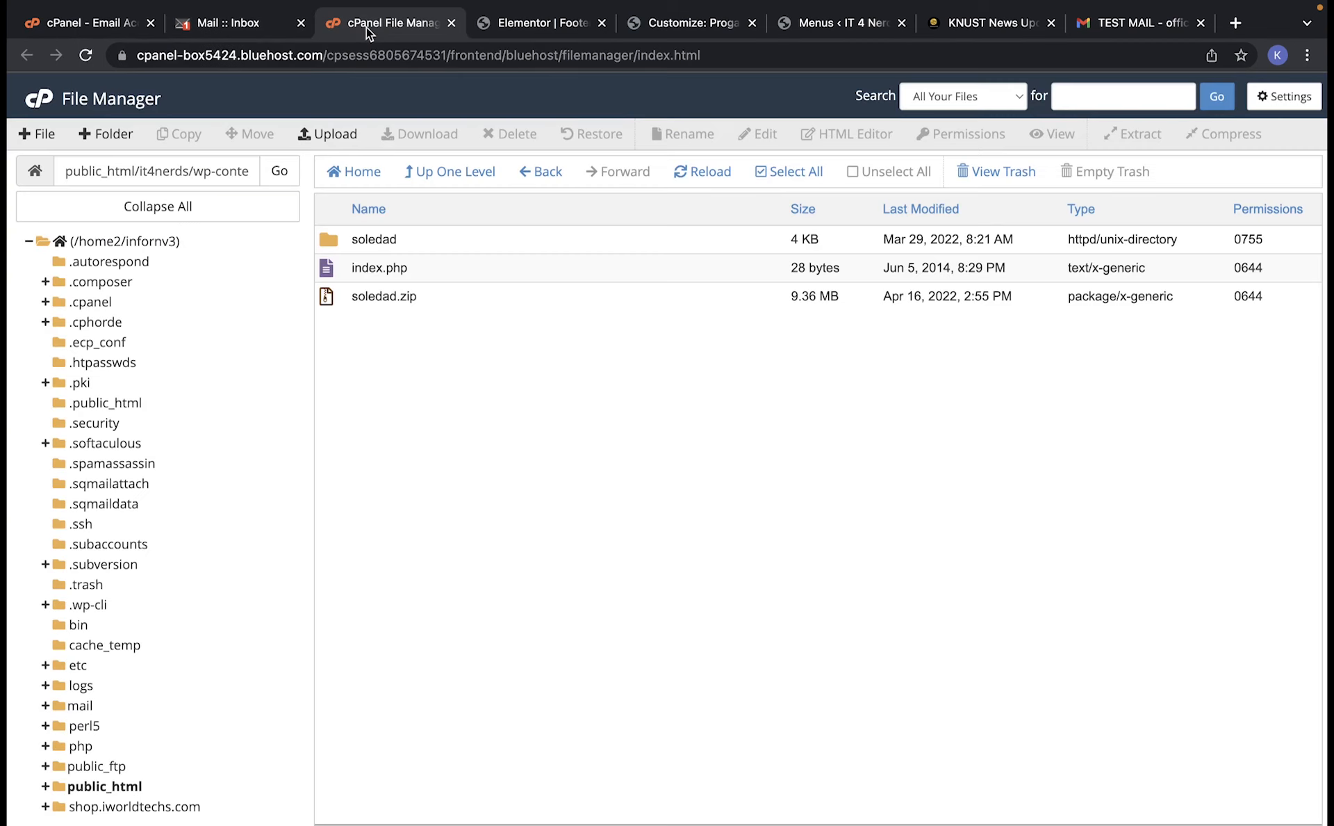
{"action": "left_click", "coordinate": [451, 24]}
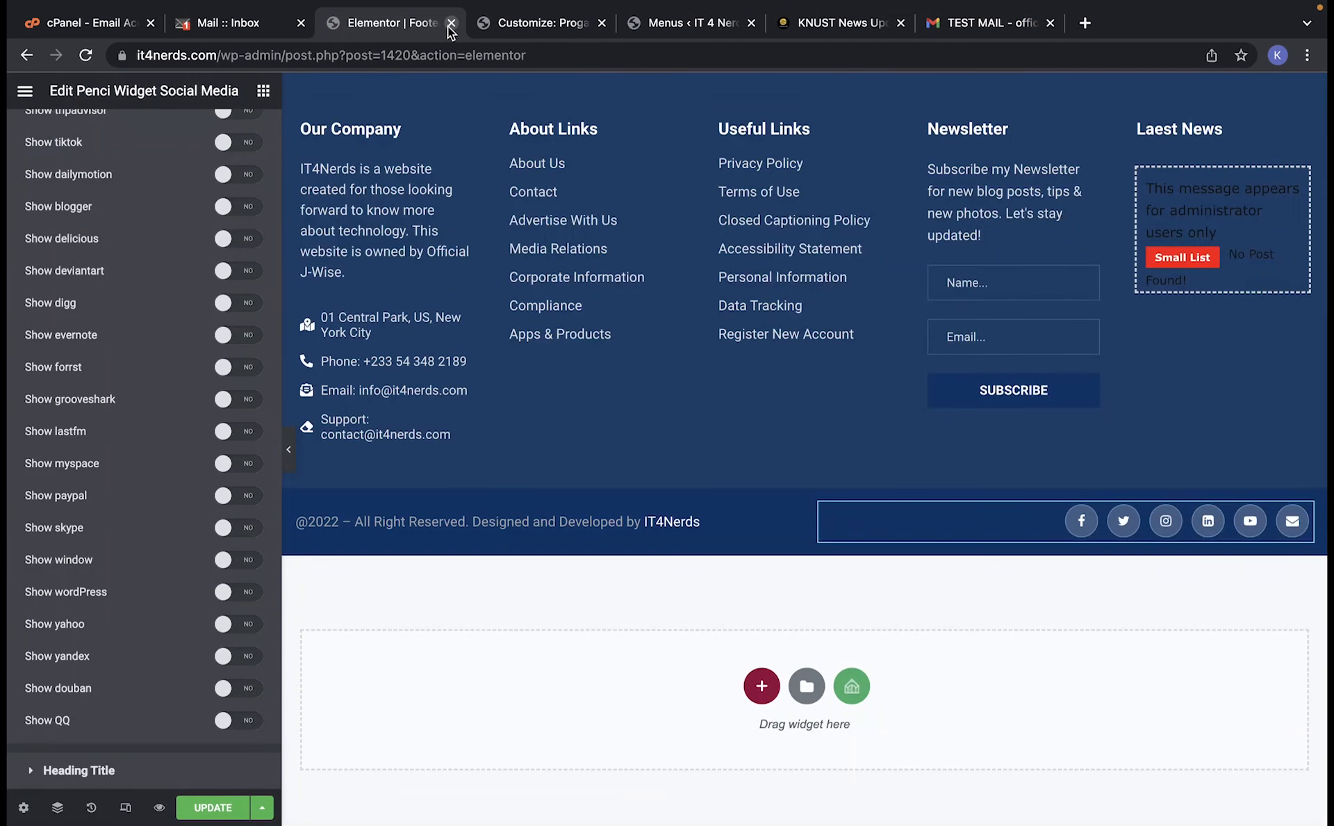
{"action": "left_click", "coordinate": [508, 27]}
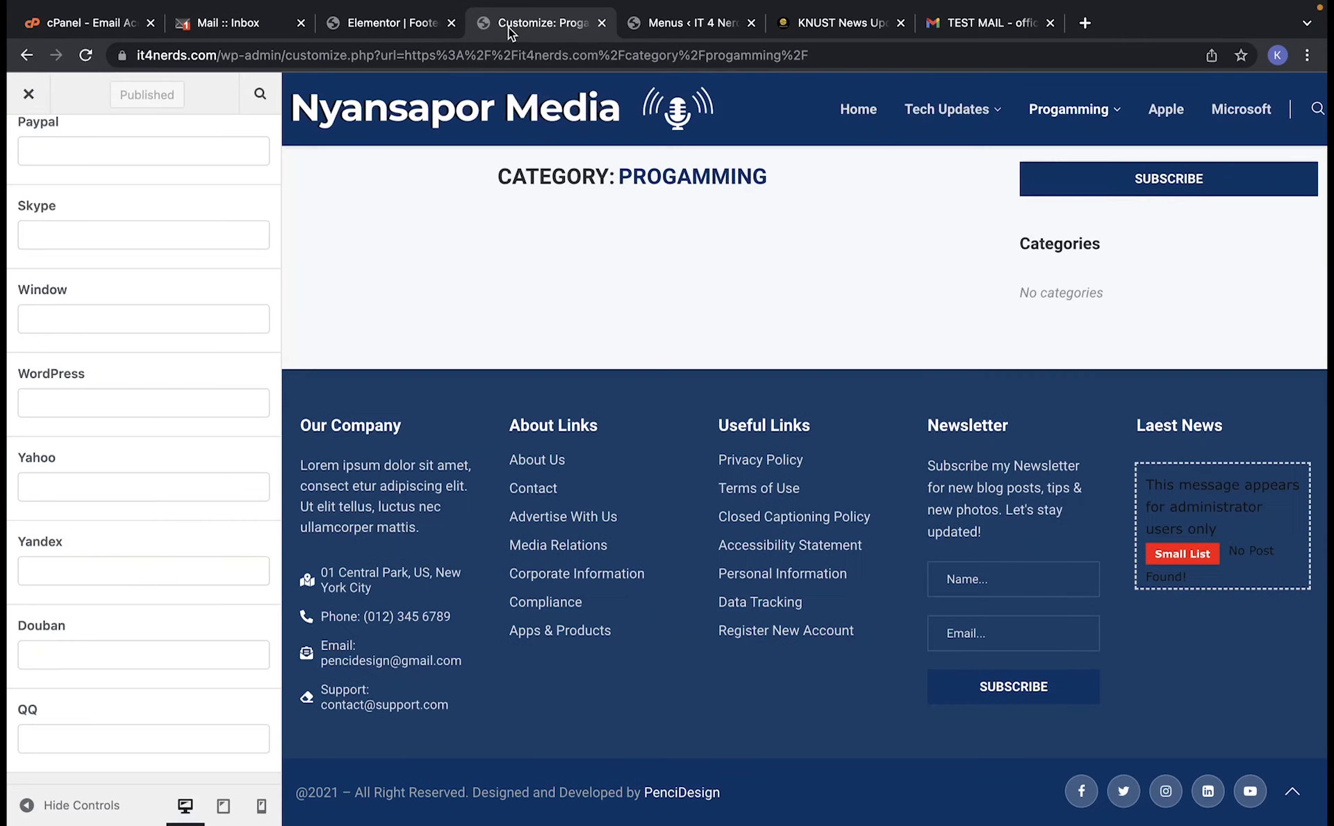
{"action": "left_click", "coordinate": [652, 29]}
{"action": "scroll", "coordinate": [487, 353], "scroll_direction": "down", "scroll_amount": 5}
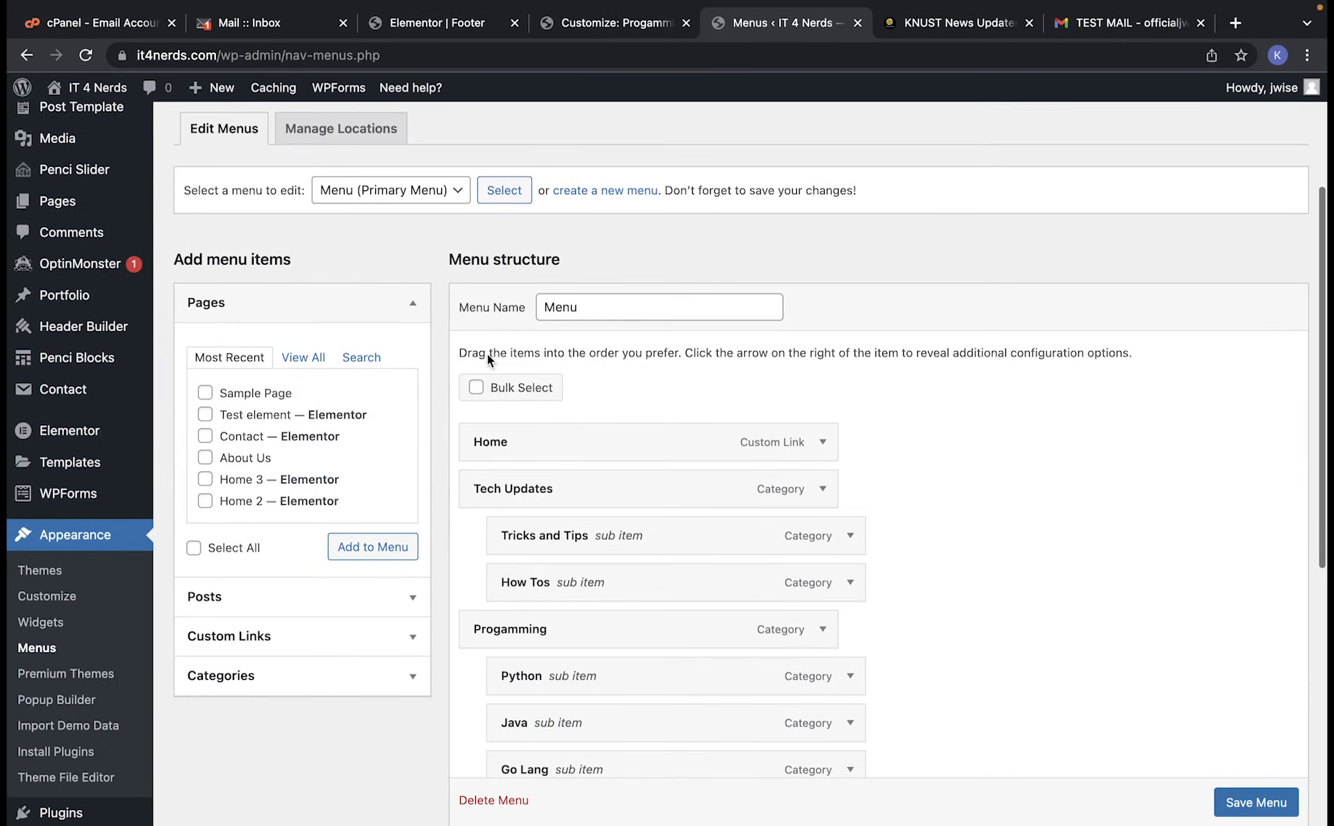
{"action": "scroll", "coordinate": [486, 353], "scroll_direction": "up", "scroll_amount": 5}
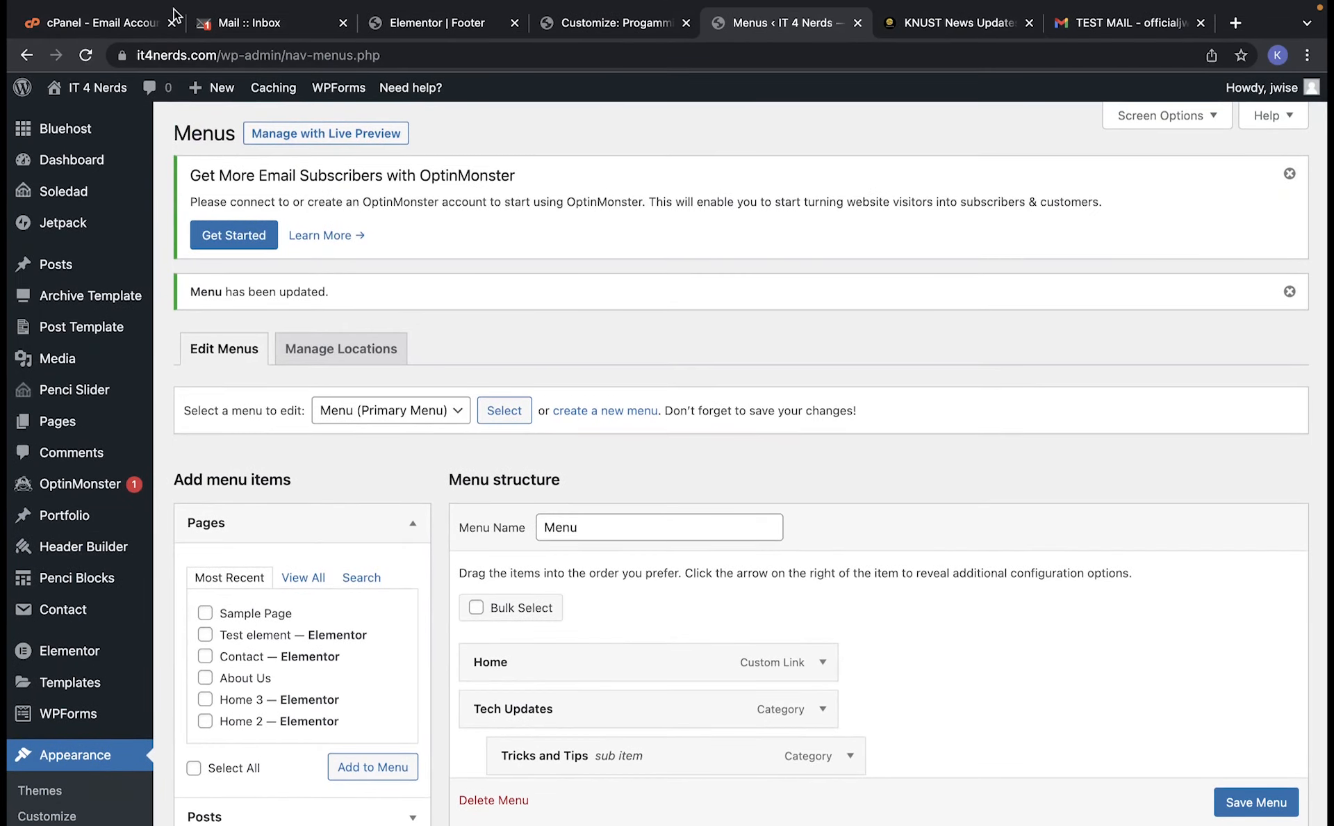
{"action": "left_click", "coordinate": [222, 22]}
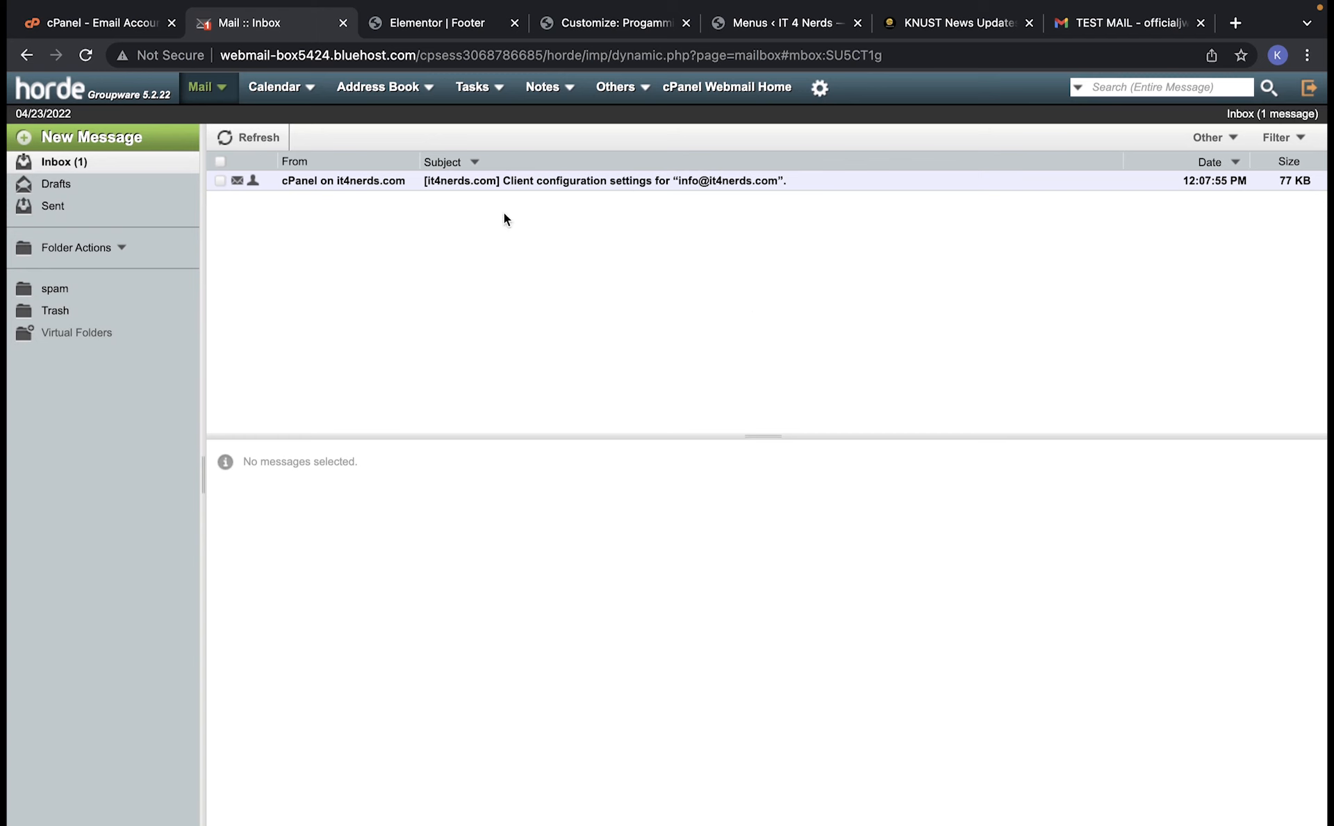
- Inspect the footer's About Links list and the Advertise With Us '#' placeholder link
{"action": "left_click", "coordinate": [459, 24]}
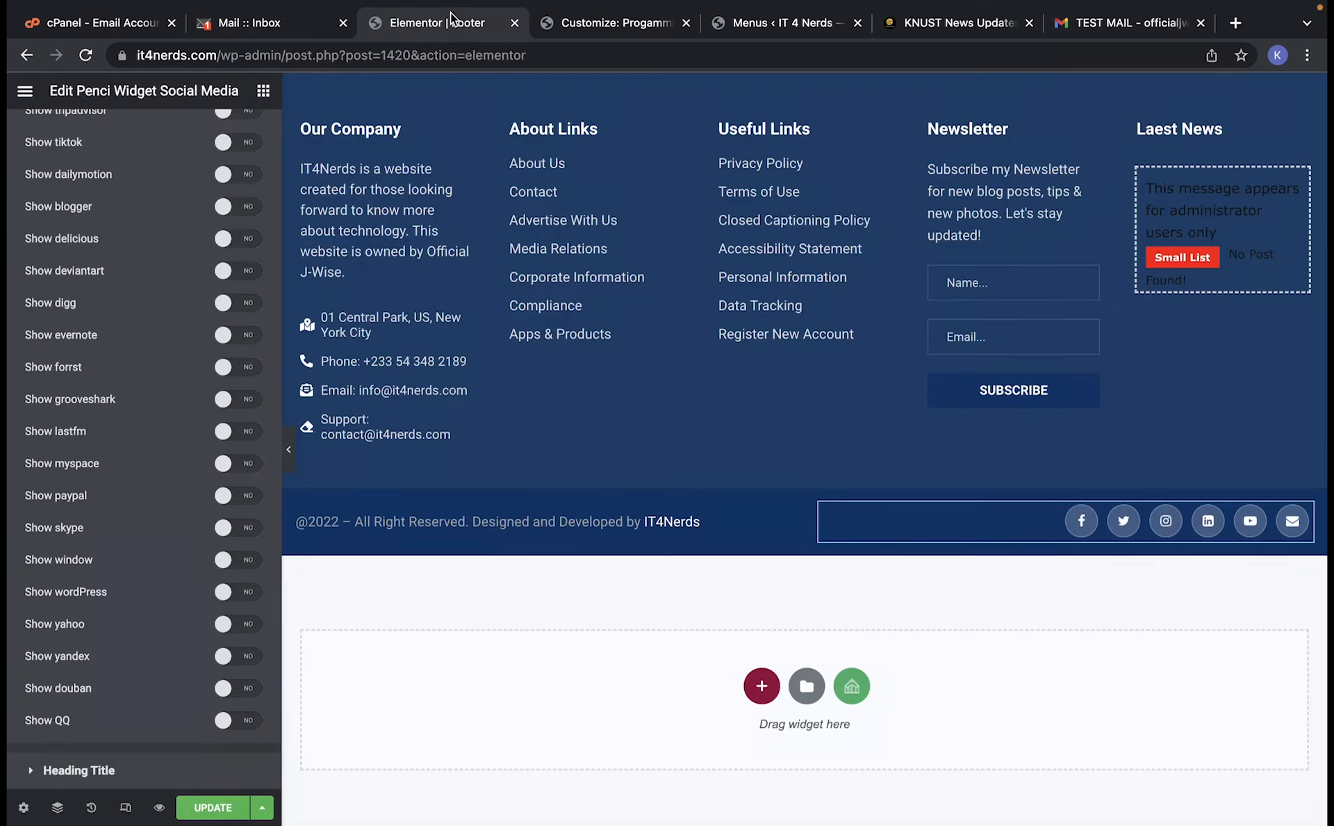
{"action": "scroll", "coordinate": [74, 354], "scroll_direction": "up", "scroll_amount": 15}
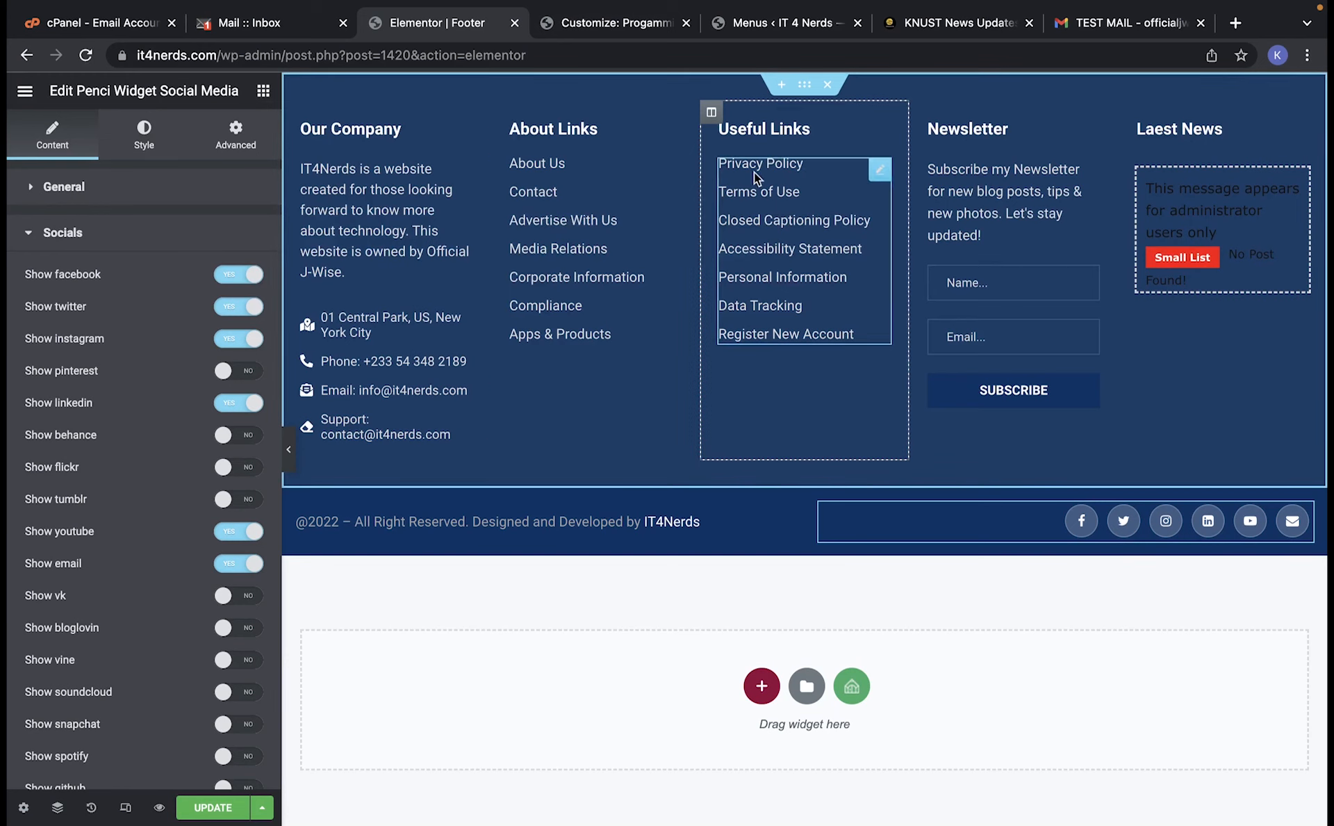
{"action": "left_click", "coordinate": [560, 195]}
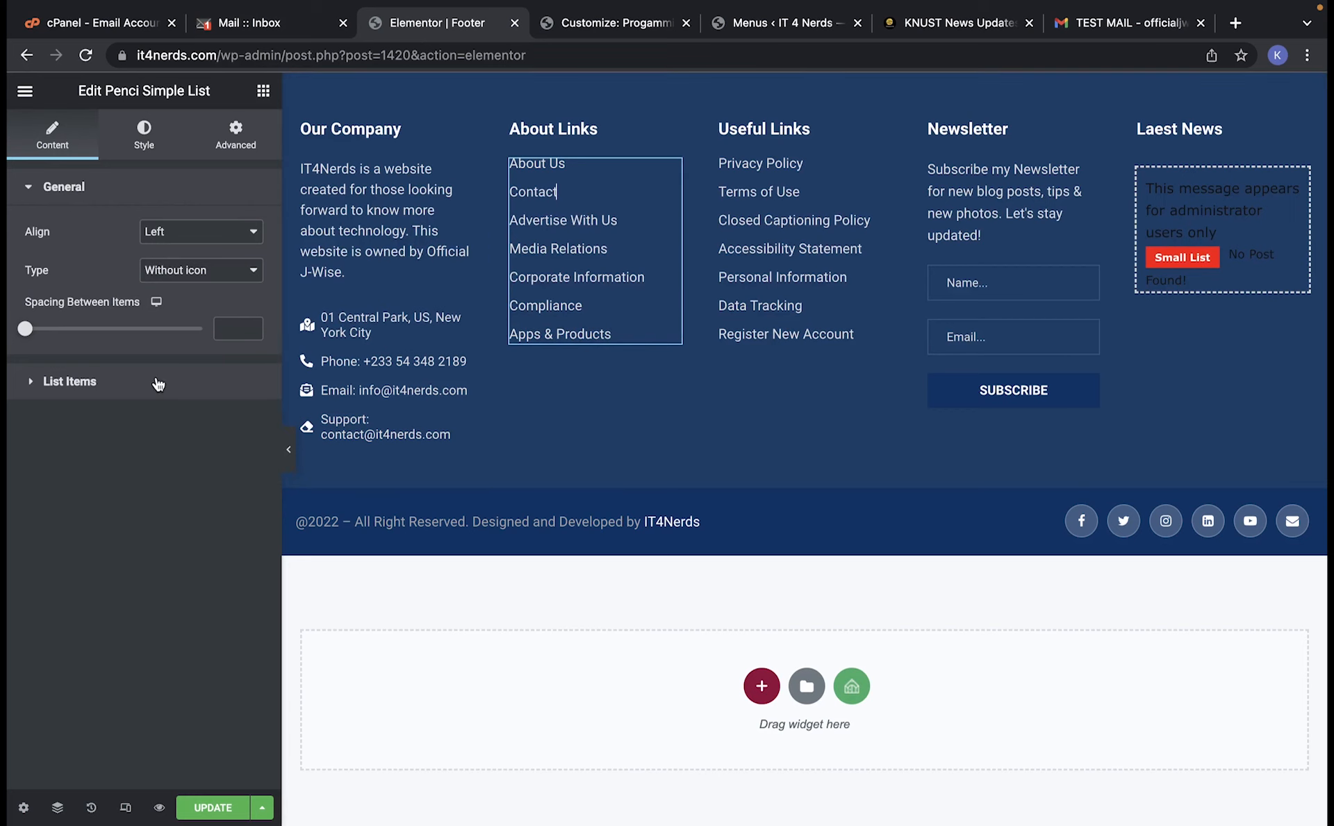
{"action": "left_click", "coordinate": [61, 387]}
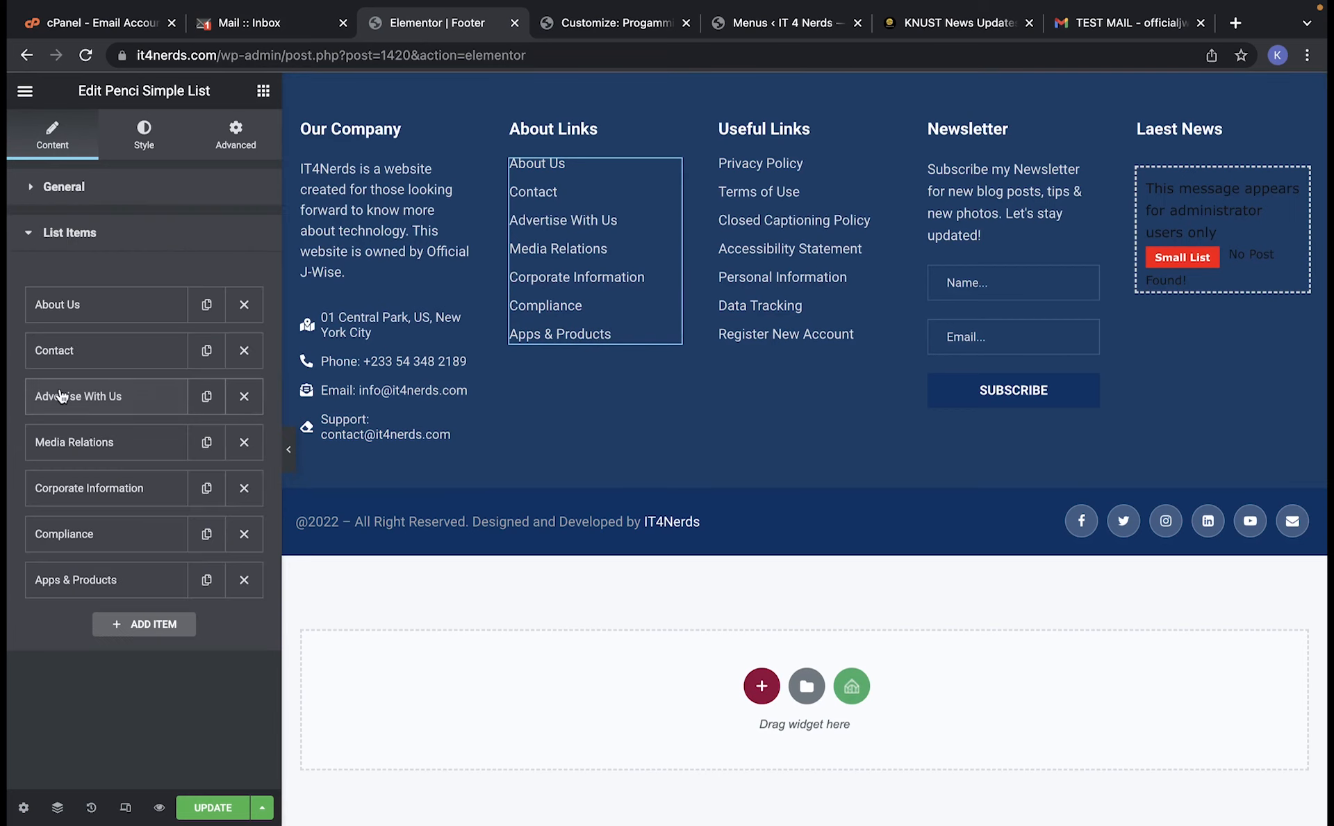
{"action": "left_click", "coordinate": [139, 395]}
{"action": "left_click", "coordinate": [100, 571]}
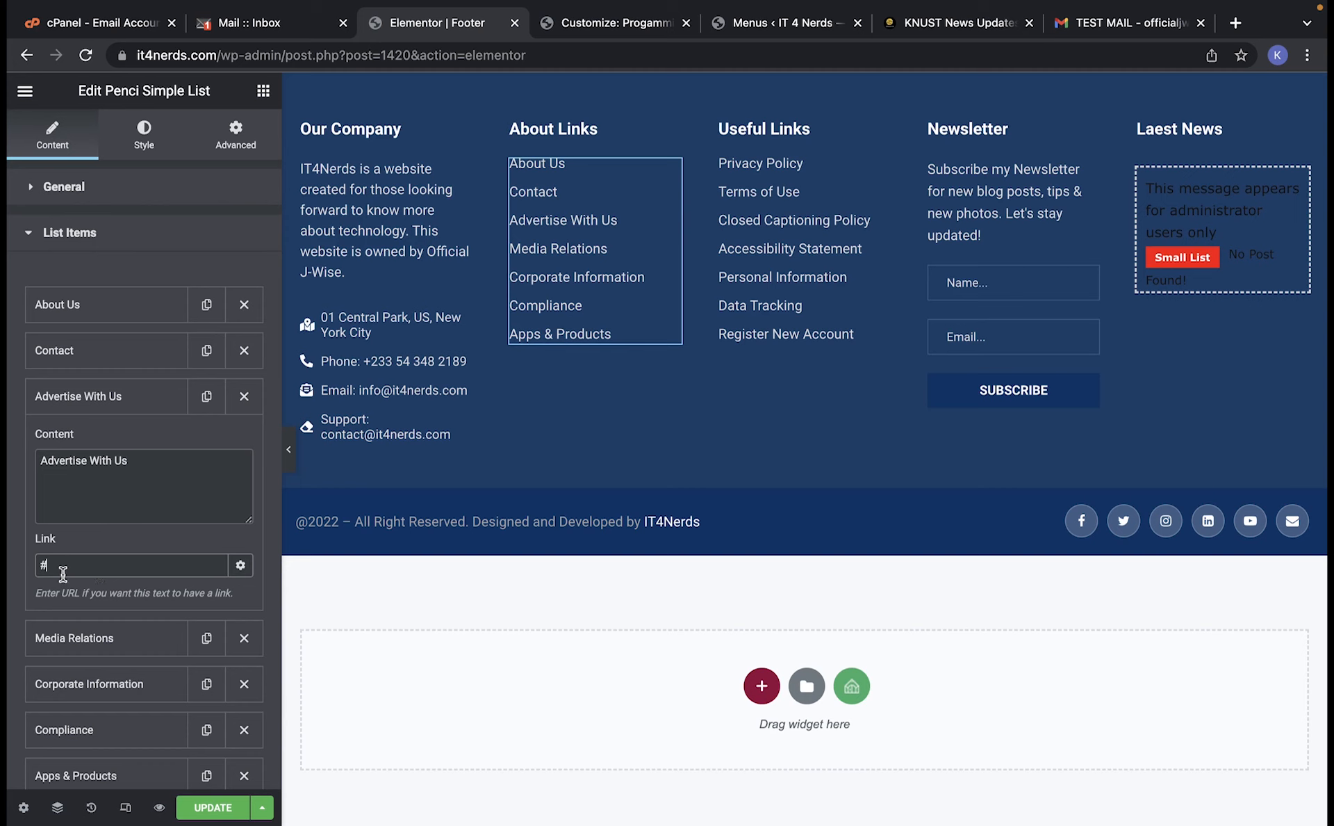
{"action": "left_click_drag", "start_coordinate": [63, 573], "coordinate": [14, 571]}
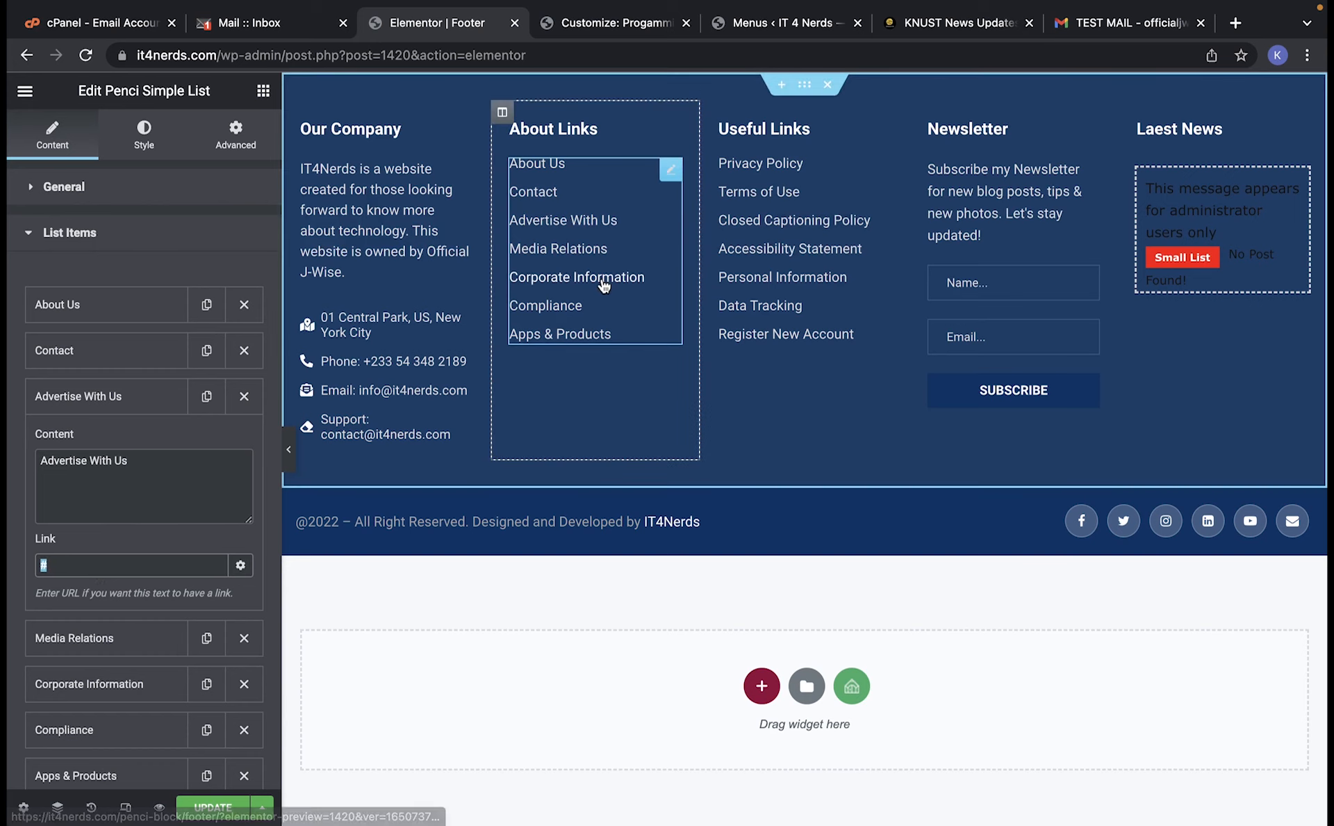
- Review the Useful Links, Newsletter and Latest News footer blocks, then save the footer with UPDATE
{"action": "left_click", "coordinate": [813, 200]}
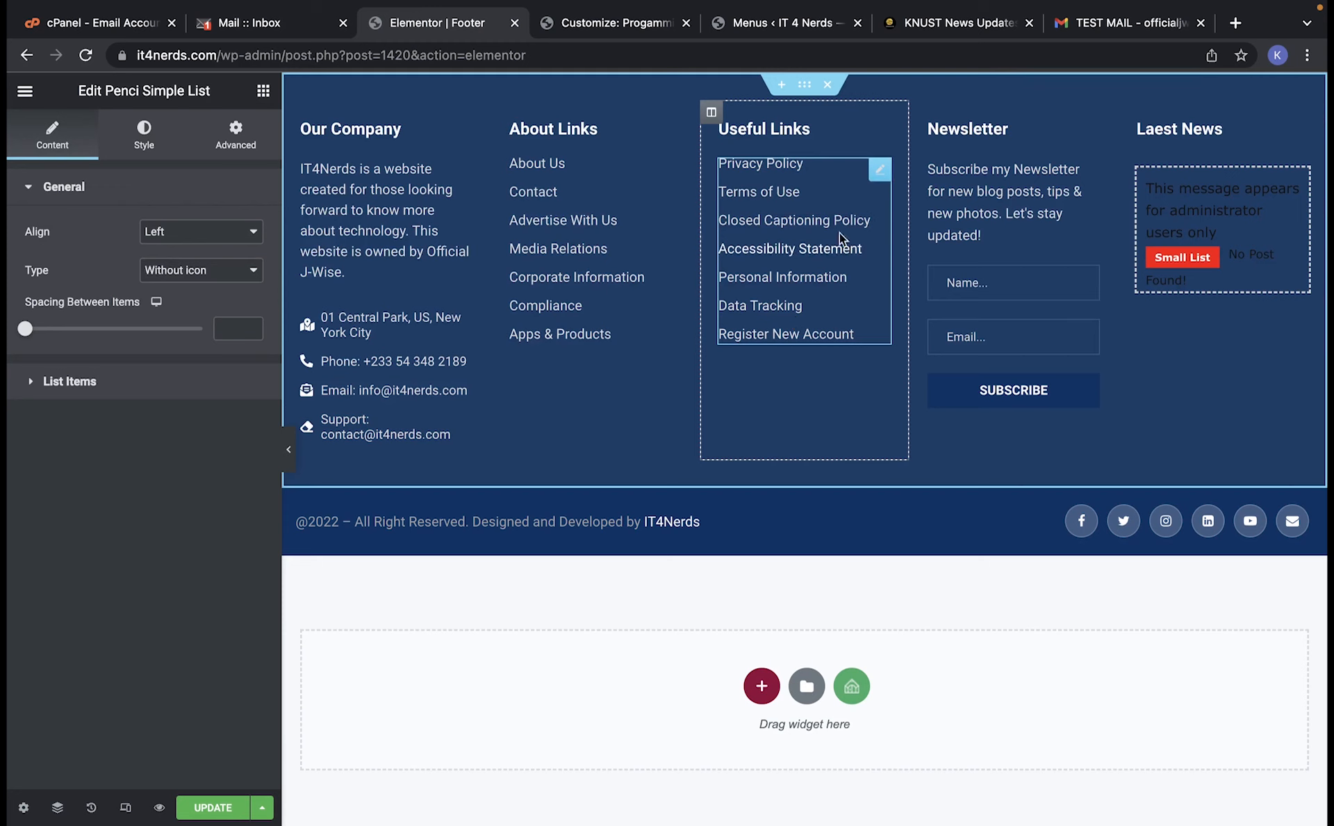
{"action": "left_click", "coordinate": [990, 217]}
{"action": "left_click", "coordinate": [1222, 248]}
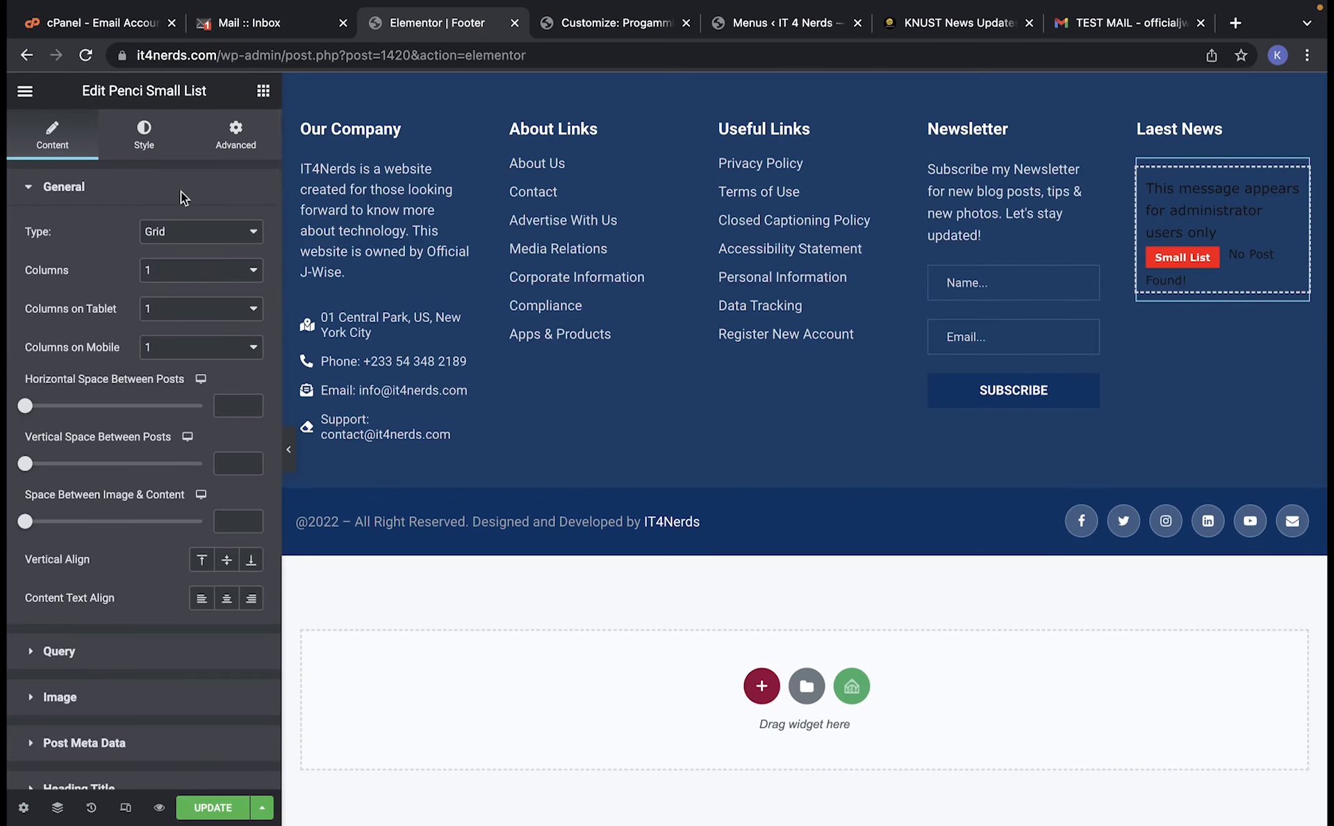
{"action": "left_click", "coordinate": [215, 807]}
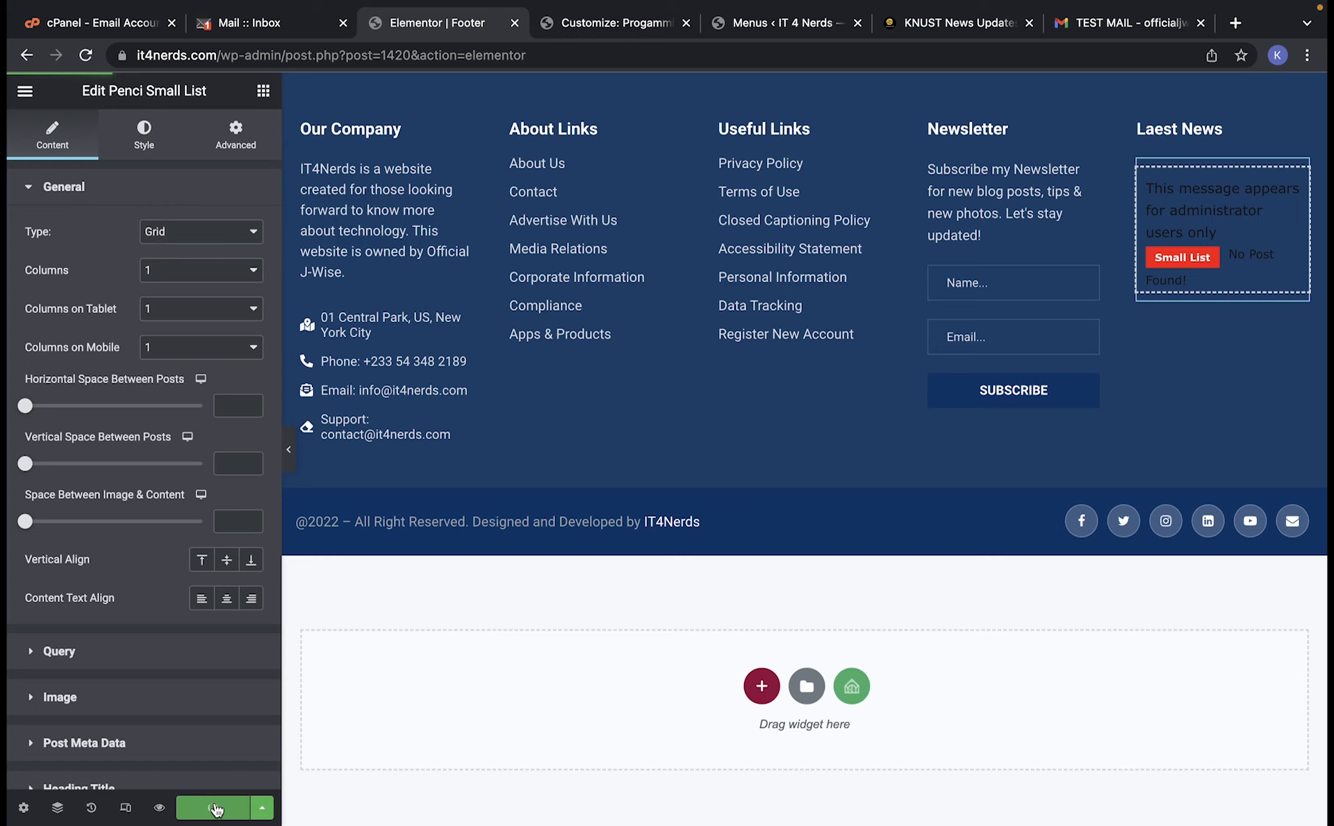
{"action": "left_click", "coordinate": [274, 31]}
- Refresh the Horde inbox, read the 'Ok ✅' reply in Re: TEST MAIL, and close webmail
{"action": "mouse_move", "coordinate": [275, 127]}
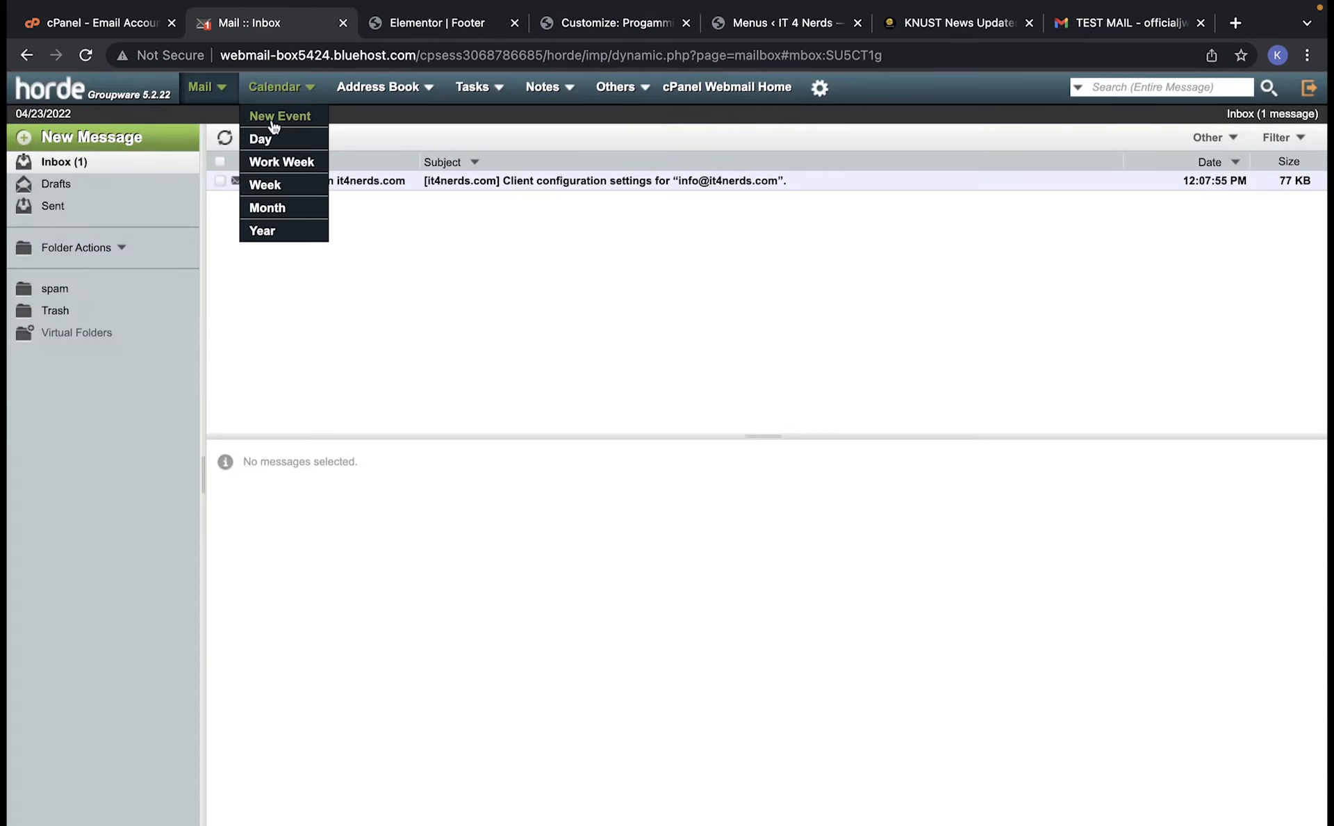
{"action": "left_click", "coordinate": [231, 142]}
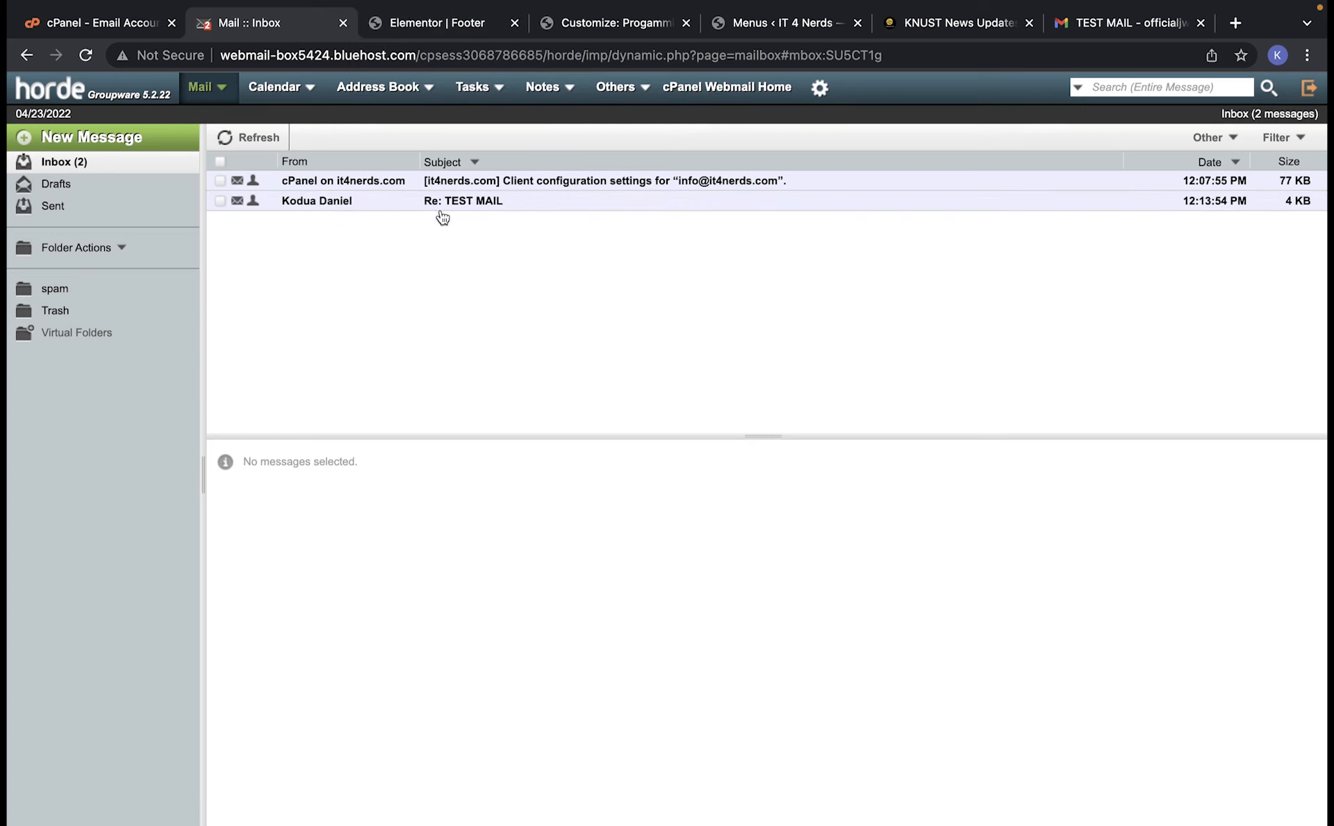
{"action": "left_click", "coordinate": [442, 204]}
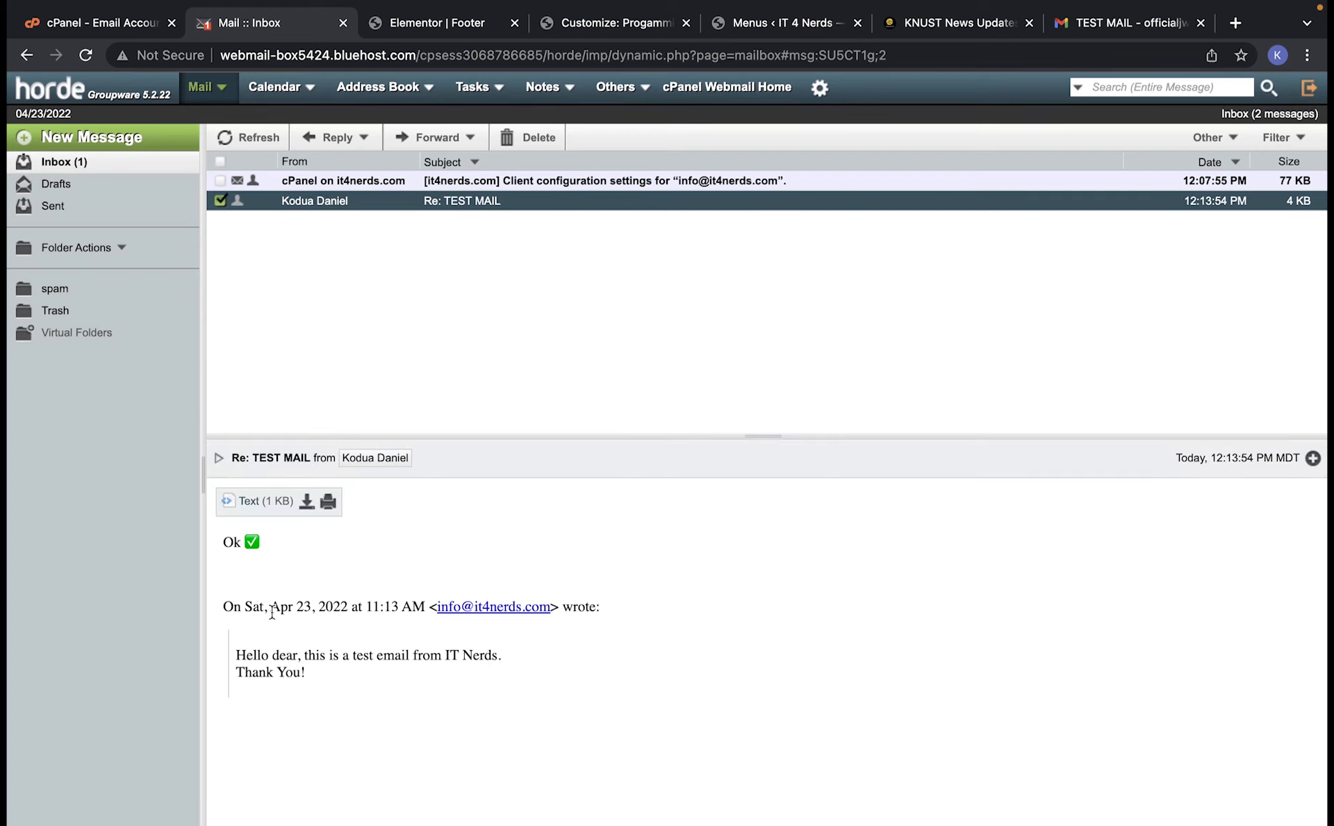
{"action": "left_click_drag", "start_coordinate": [264, 543], "coordinate": [226, 543]}
{"action": "left_click", "coordinate": [287, 551]}
{"action": "mouse_move", "coordinate": [355, 2]}
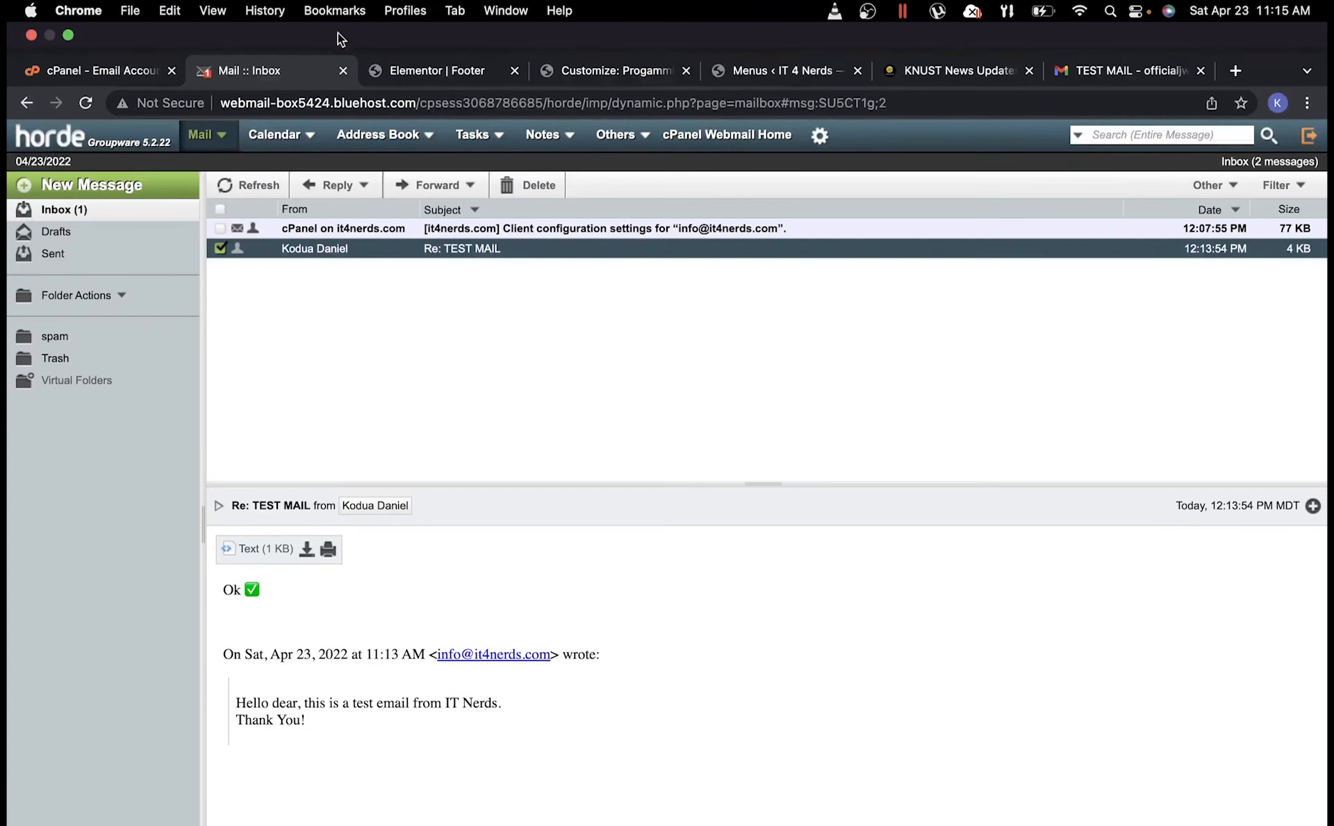
{"action": "left_click", "coordinate": [343, 72]}
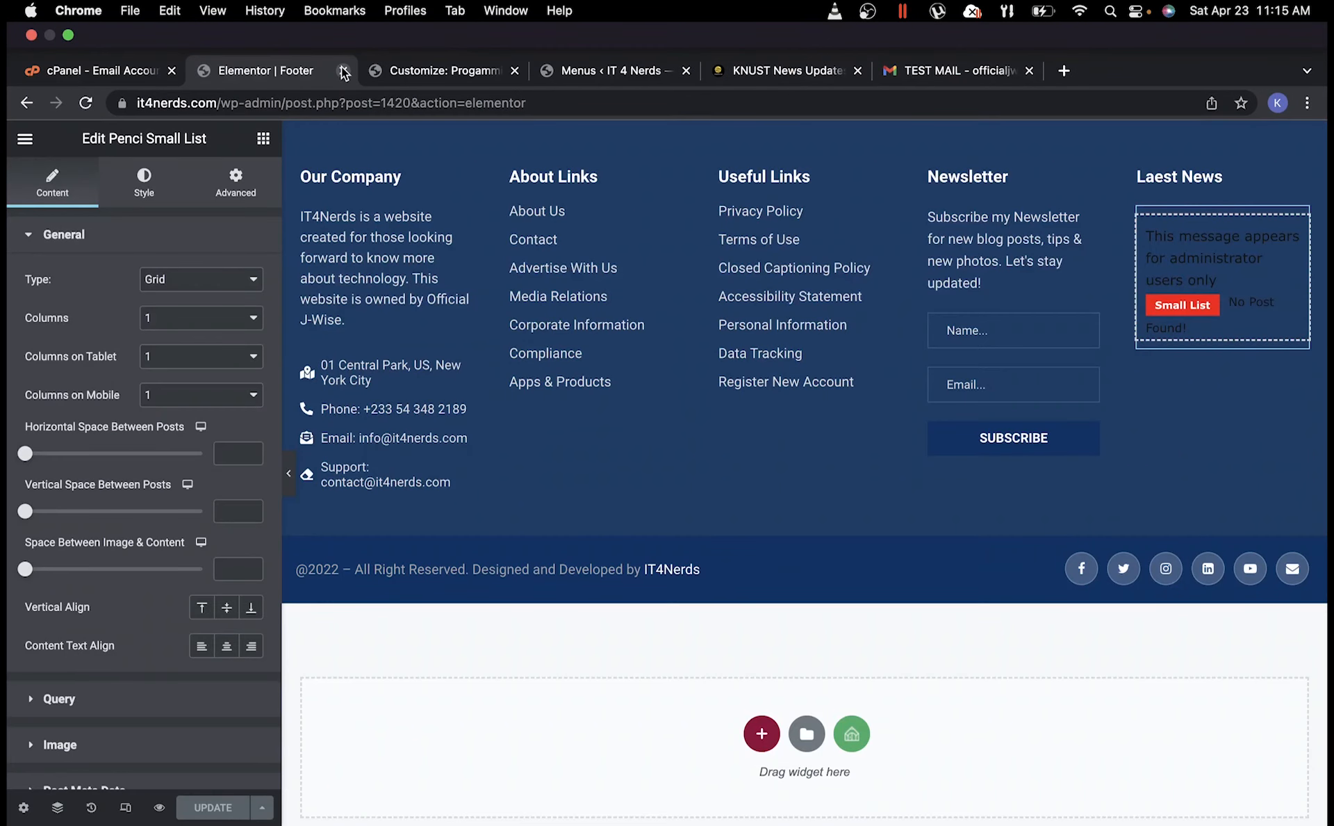
- Go back to the Penci Block list and reload the Customizer preview
{"action": "left_click", "coordinate": [28, 103]}
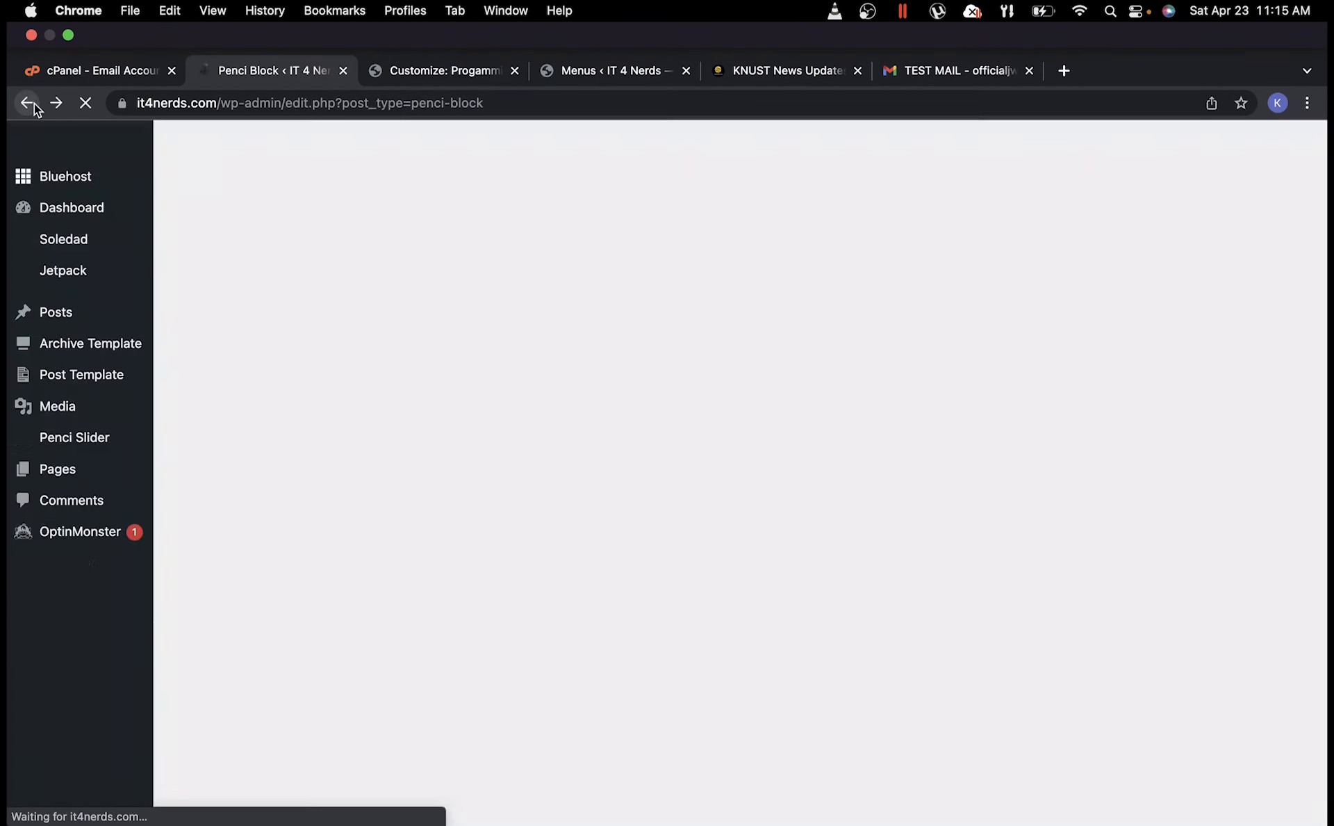
{"action": "left_click", "coordinate": [504, 22]}
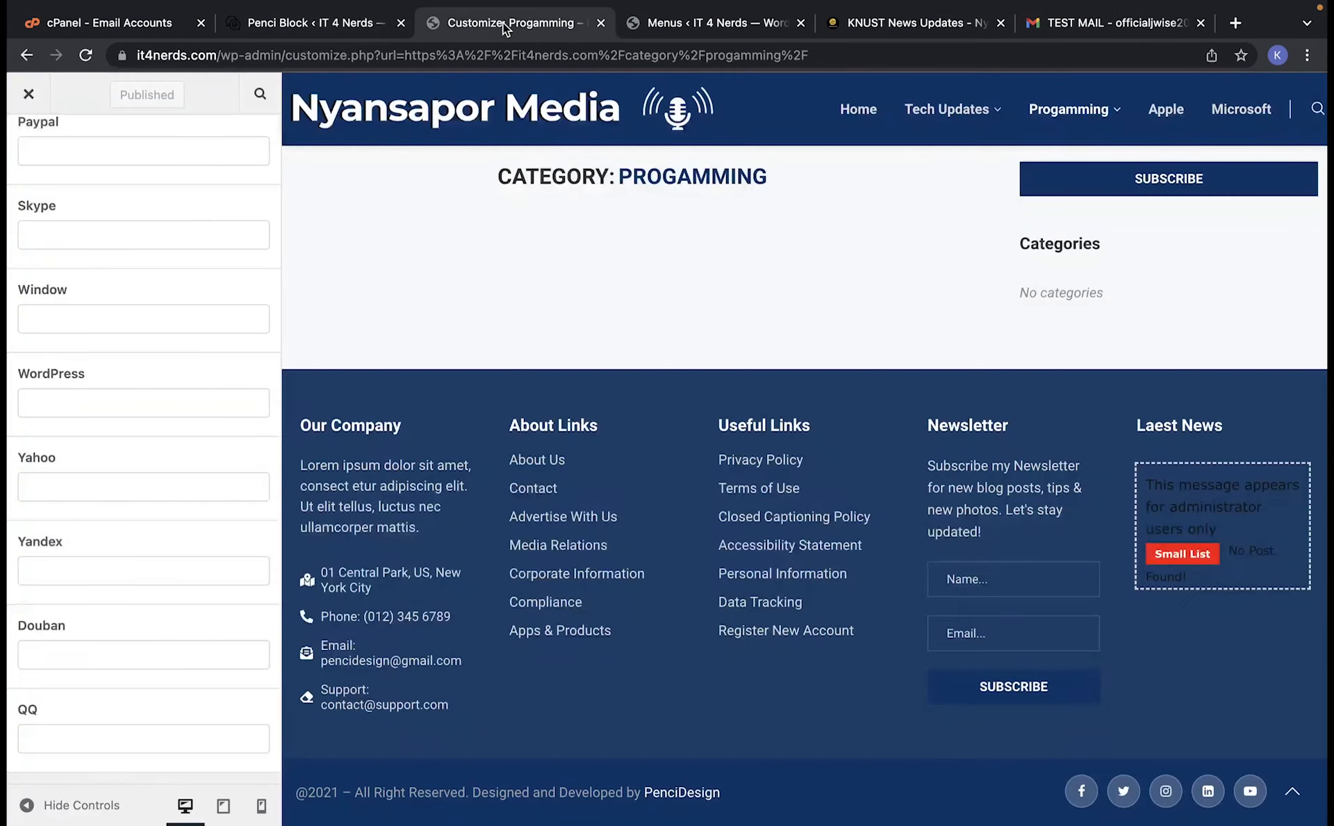
{"action": "scroll", "coordinate": [127, 306], "scroll_direction": "up", "scroll_amount": 20}
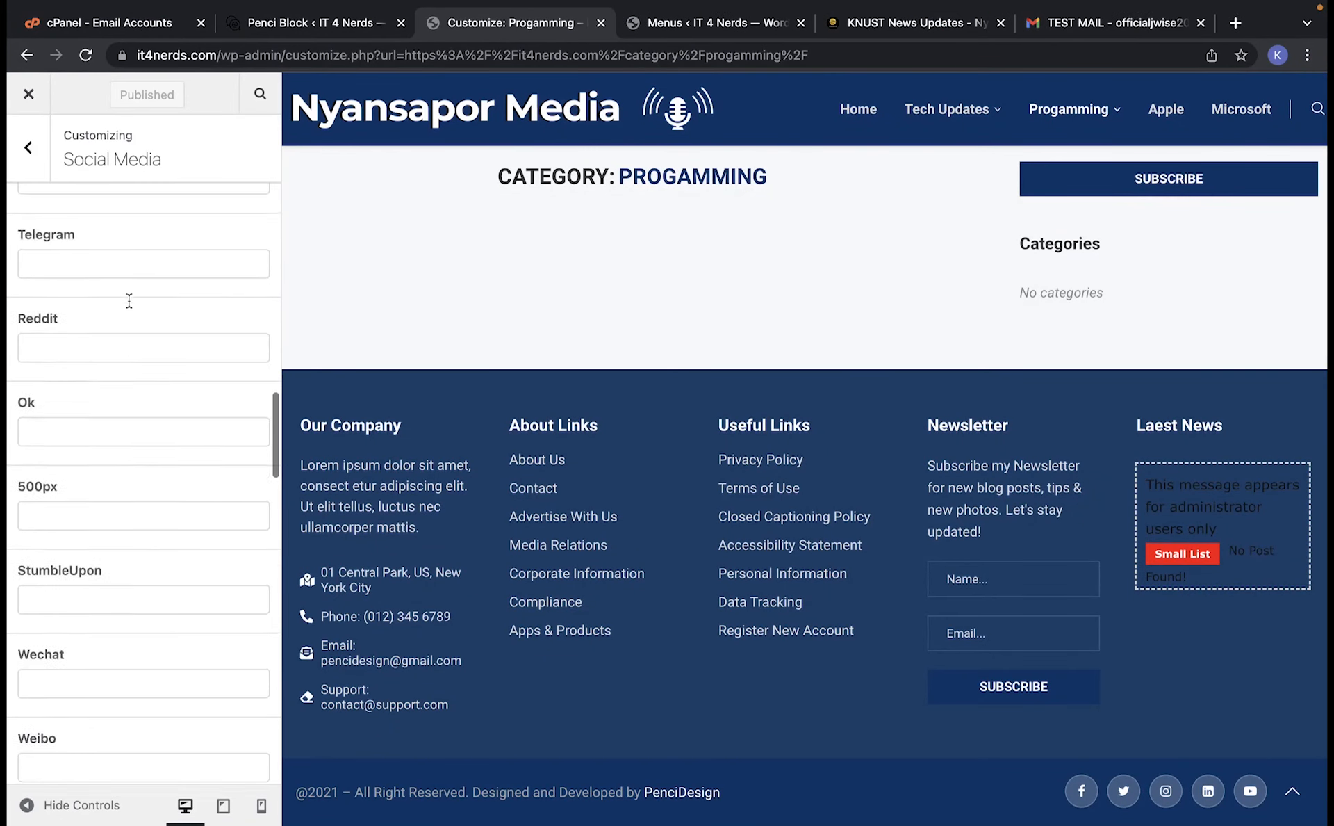
{"action": "scroll", "coordinate": [128, 300], "scroll_direction": "up", "scroll_amount": 8}
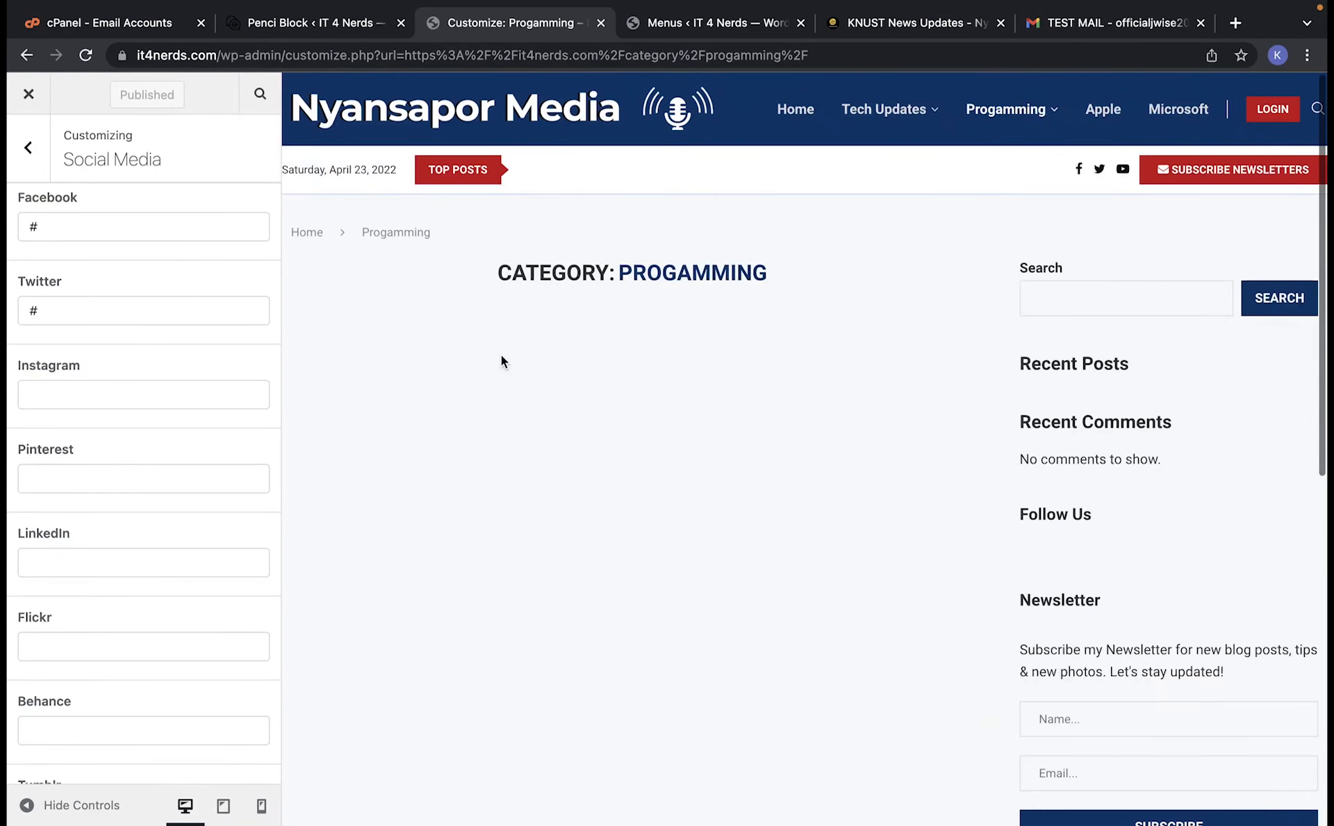
{"action": "left_click", "coordinate": [390, 118]}
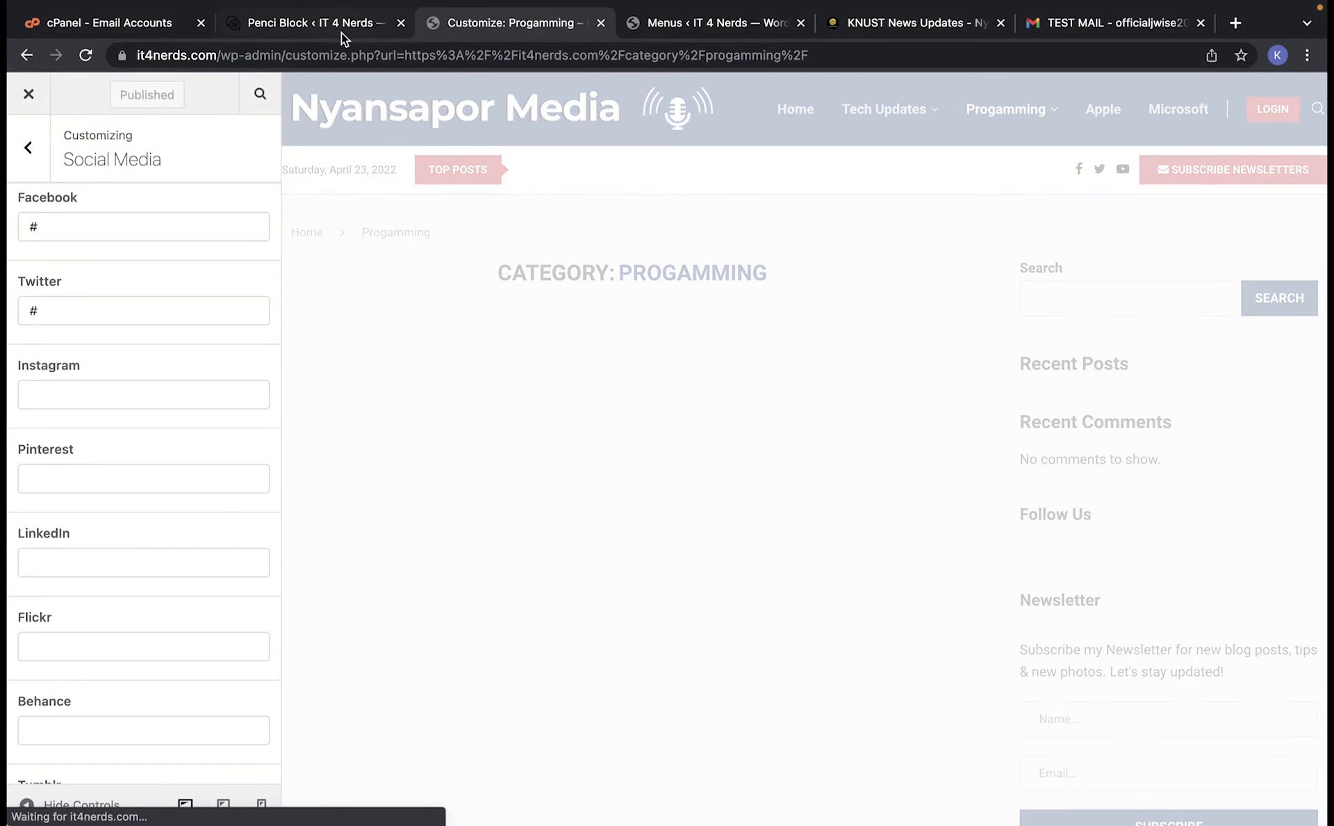
- Look over the Penci Block, Menus and KNUST News tabs, then bring the Safari it4nerds.com window forward
{"action": "left_click", "coordinate": [336, 28]}
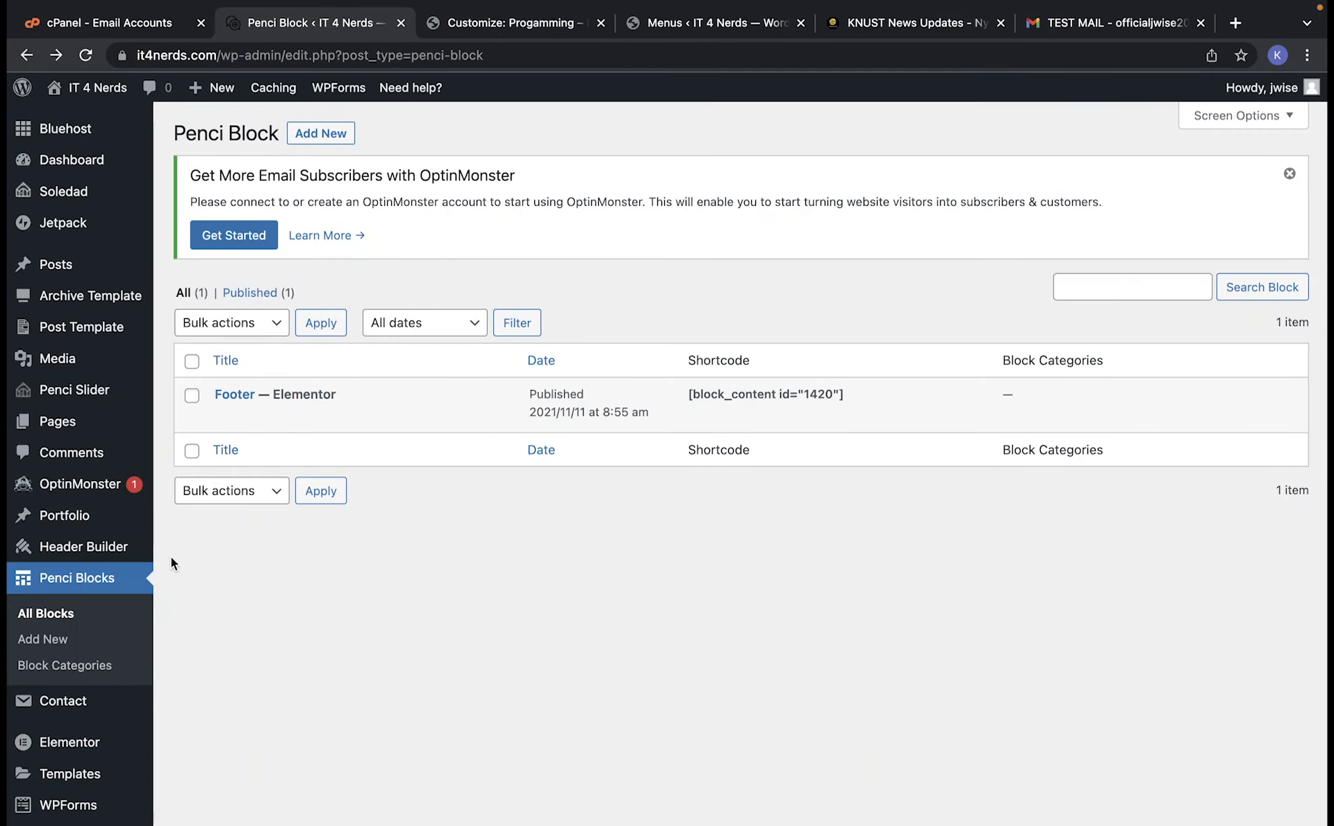
{"action": "mouse_move", "coordinate": [88, 436]}
{"action": "scroll", "coordinate": [89, 436], "scroll_direction": "down", "scroll_amount": 4}
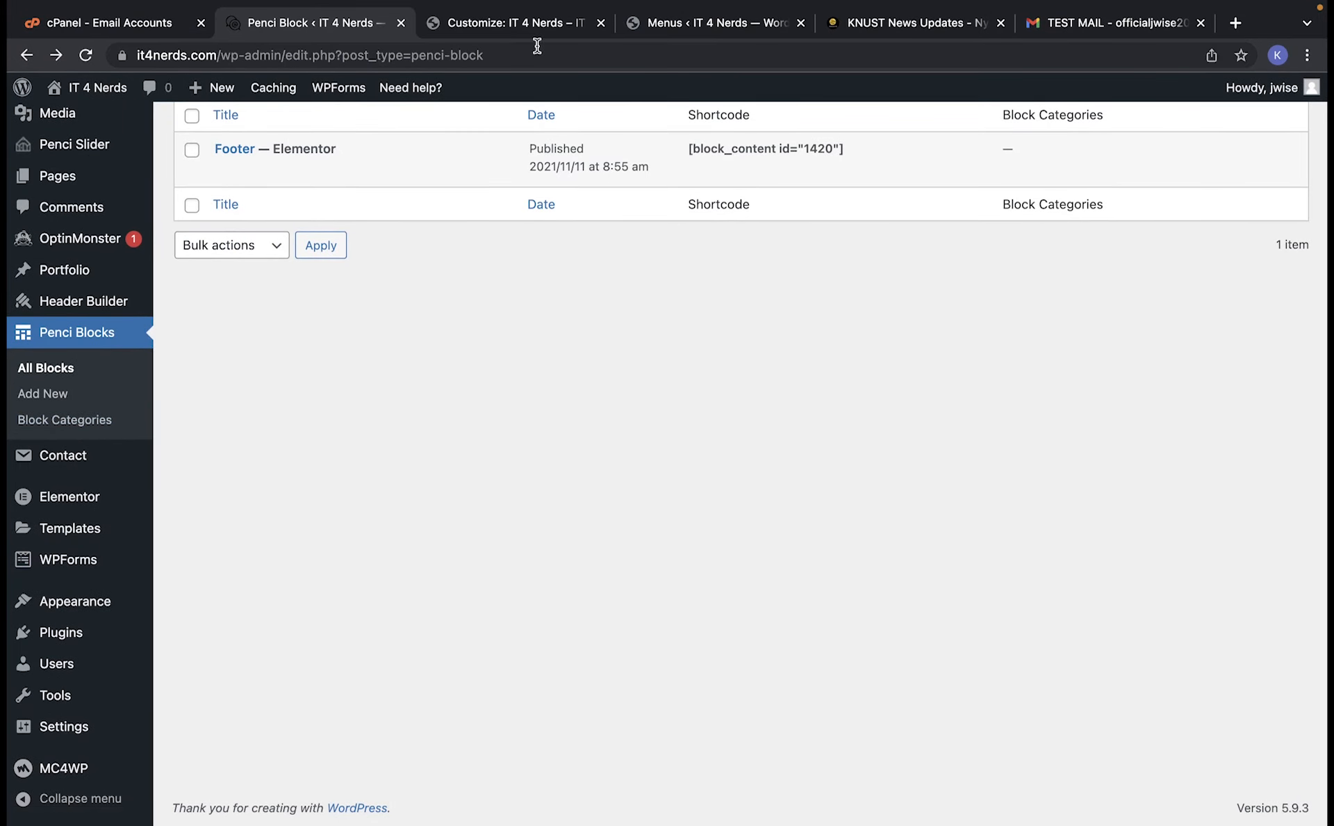
{"action": "left_click", "coordinate": [656, 22]}
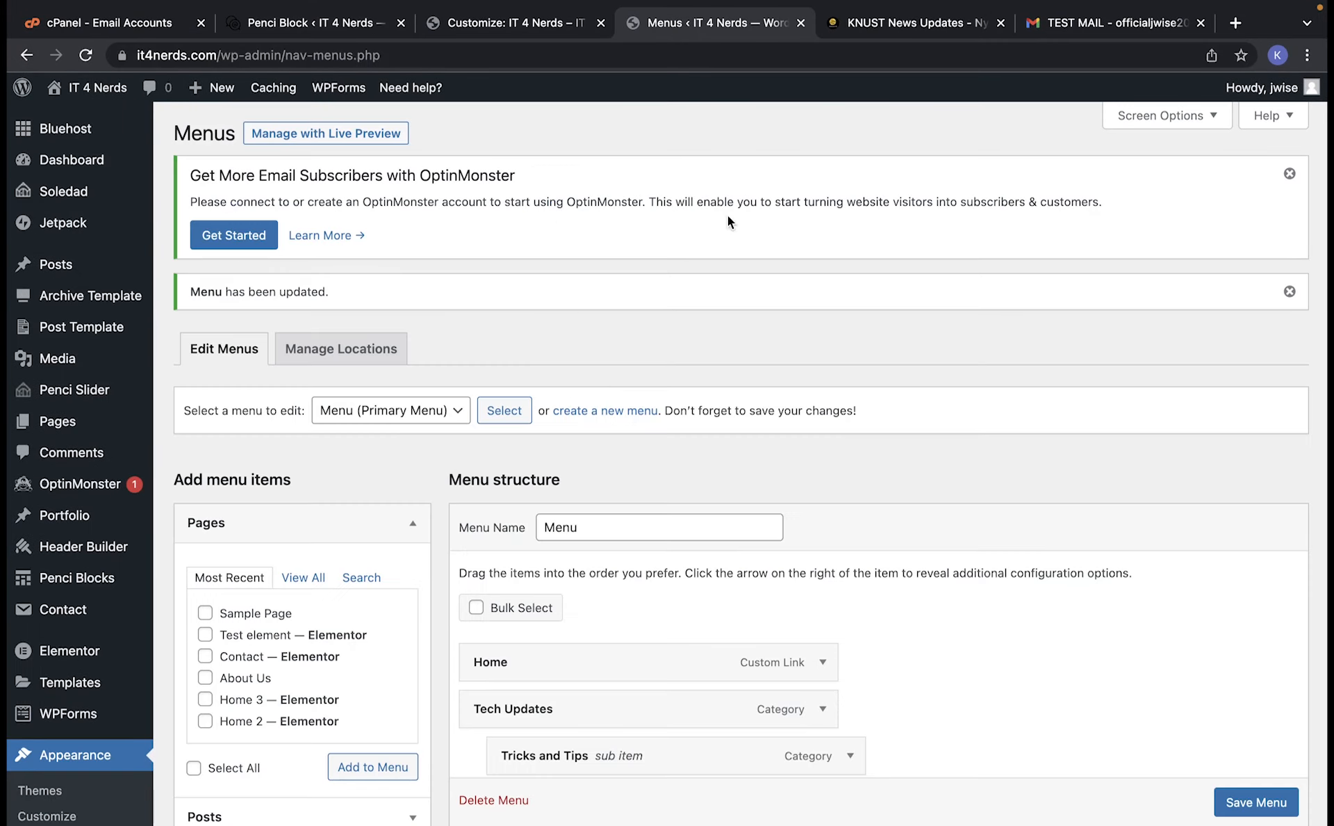
{"action": "left_click", "coordinate": [895, 19]}
{"action": "left_click", "coordinate": [478, 28]}
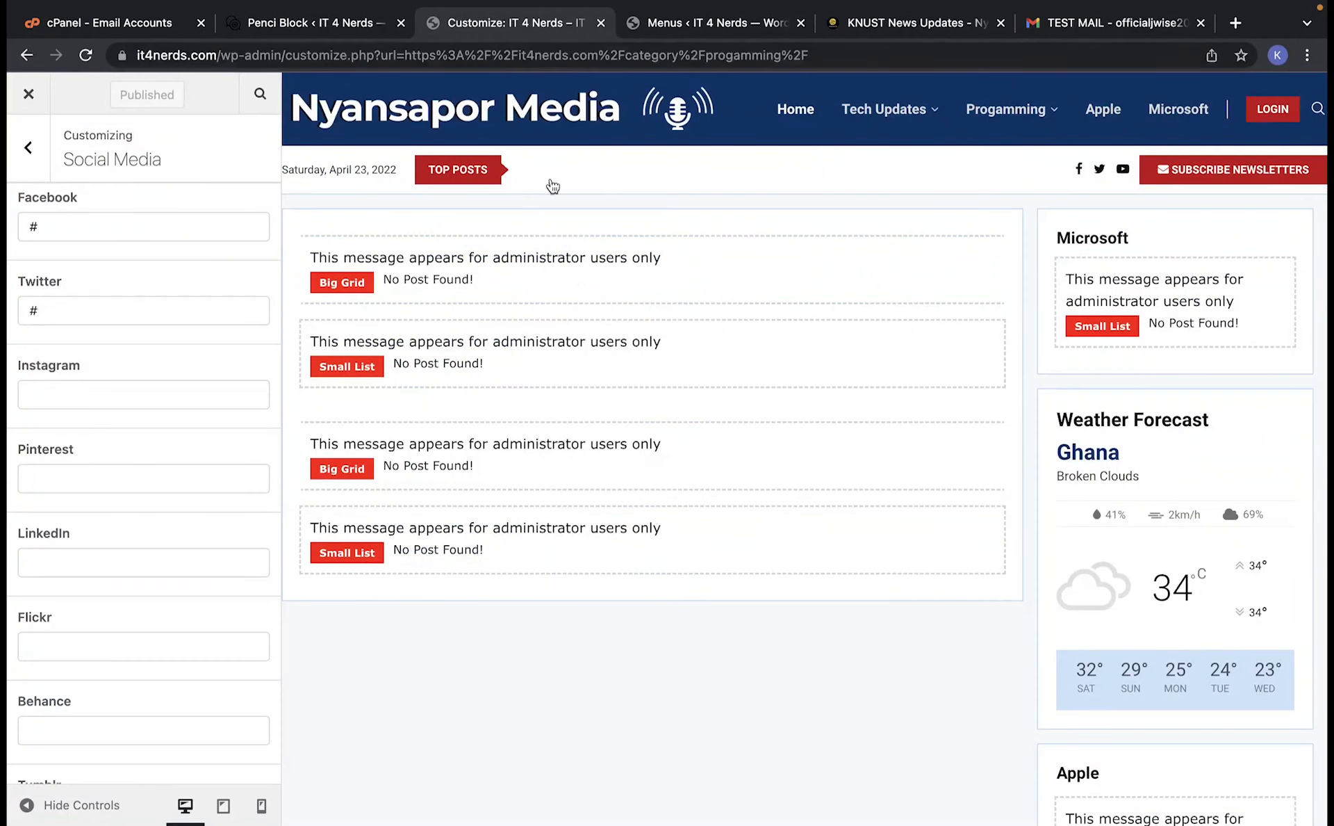
{"action": "scroll", "coordinate": [590, 353], "scroll_direction": "down", "scroll_amount": 2}
{"action": "scroll", "coordinate": [591, 353], "scroll_direction": "up", "scroll_amount": 3}
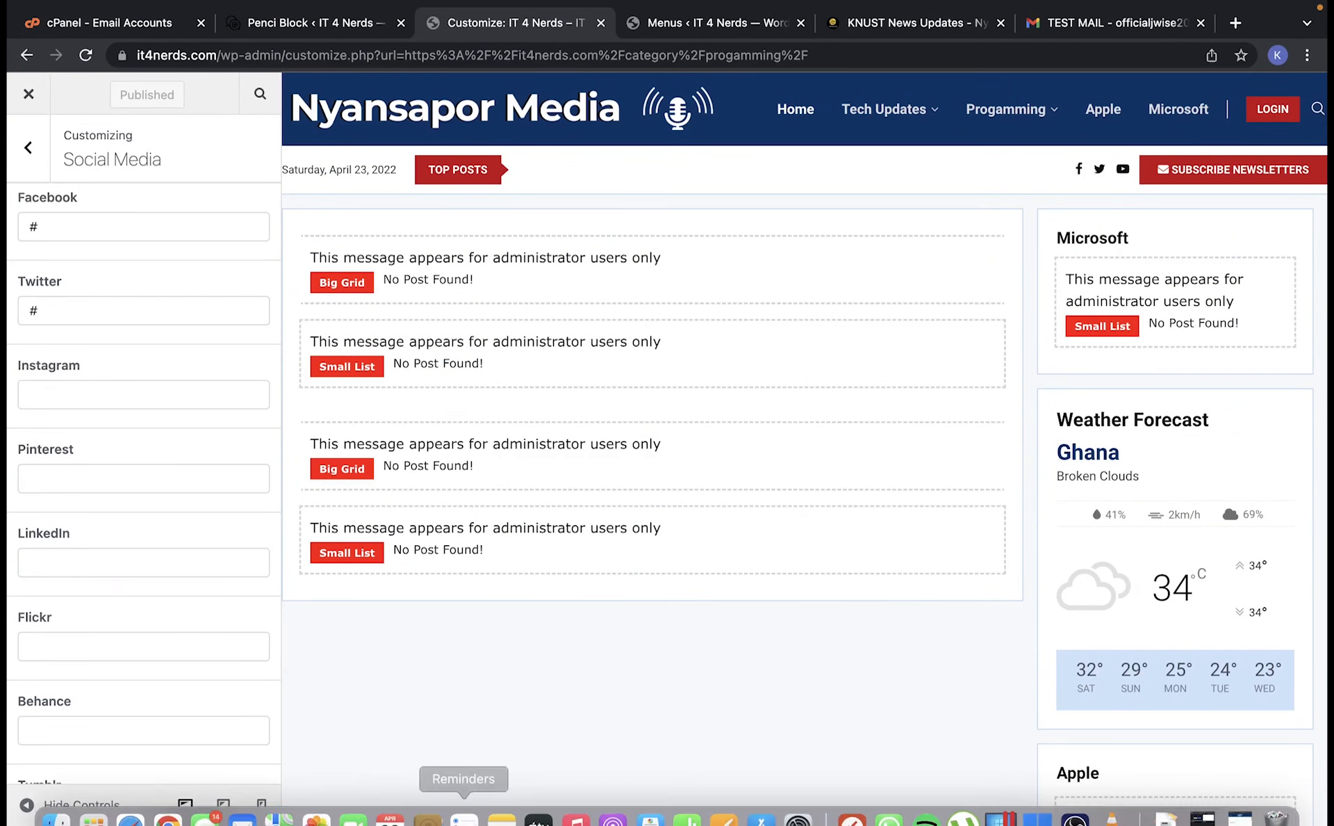
{"action": "mouse_move", "coordinate": [277, 799]}
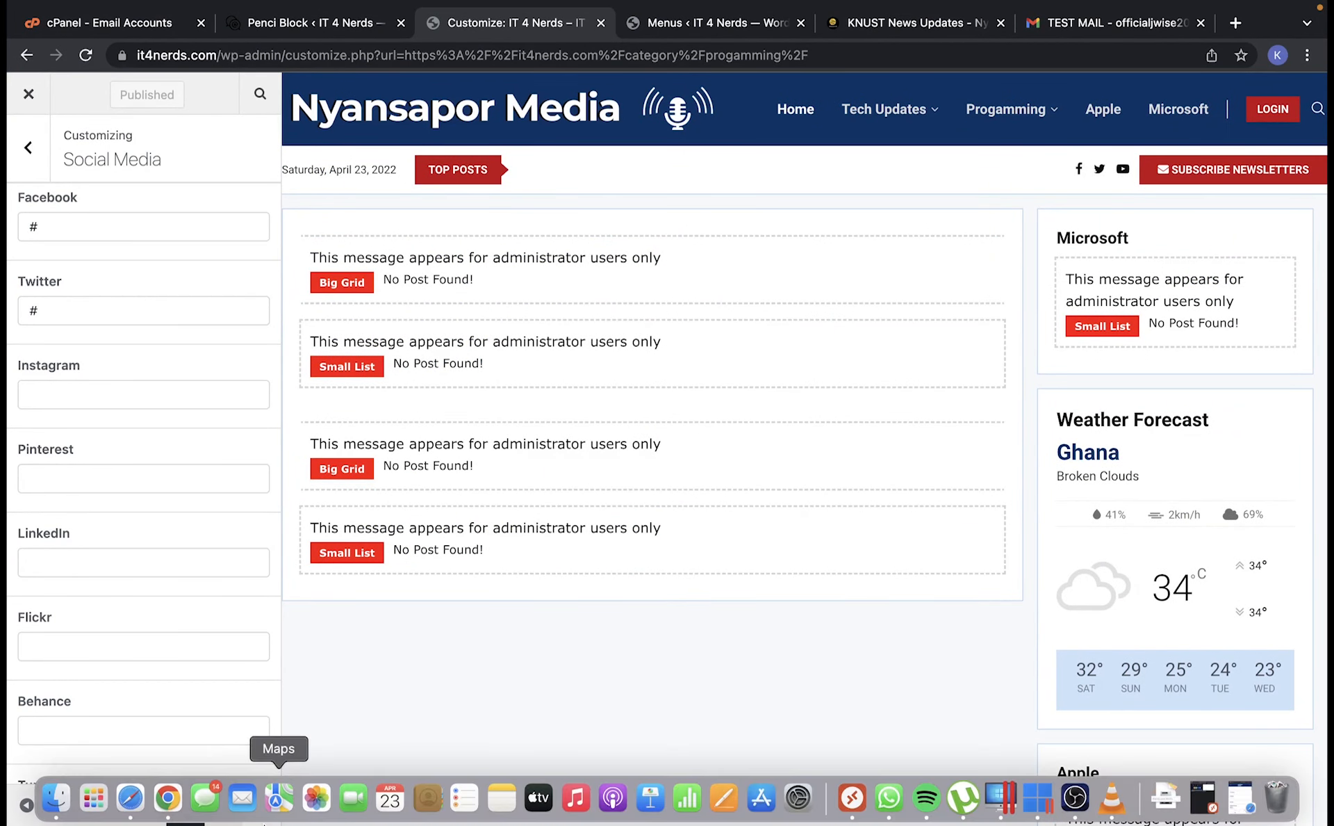
{"action": "left_click", "coordinate": [129, 800]}
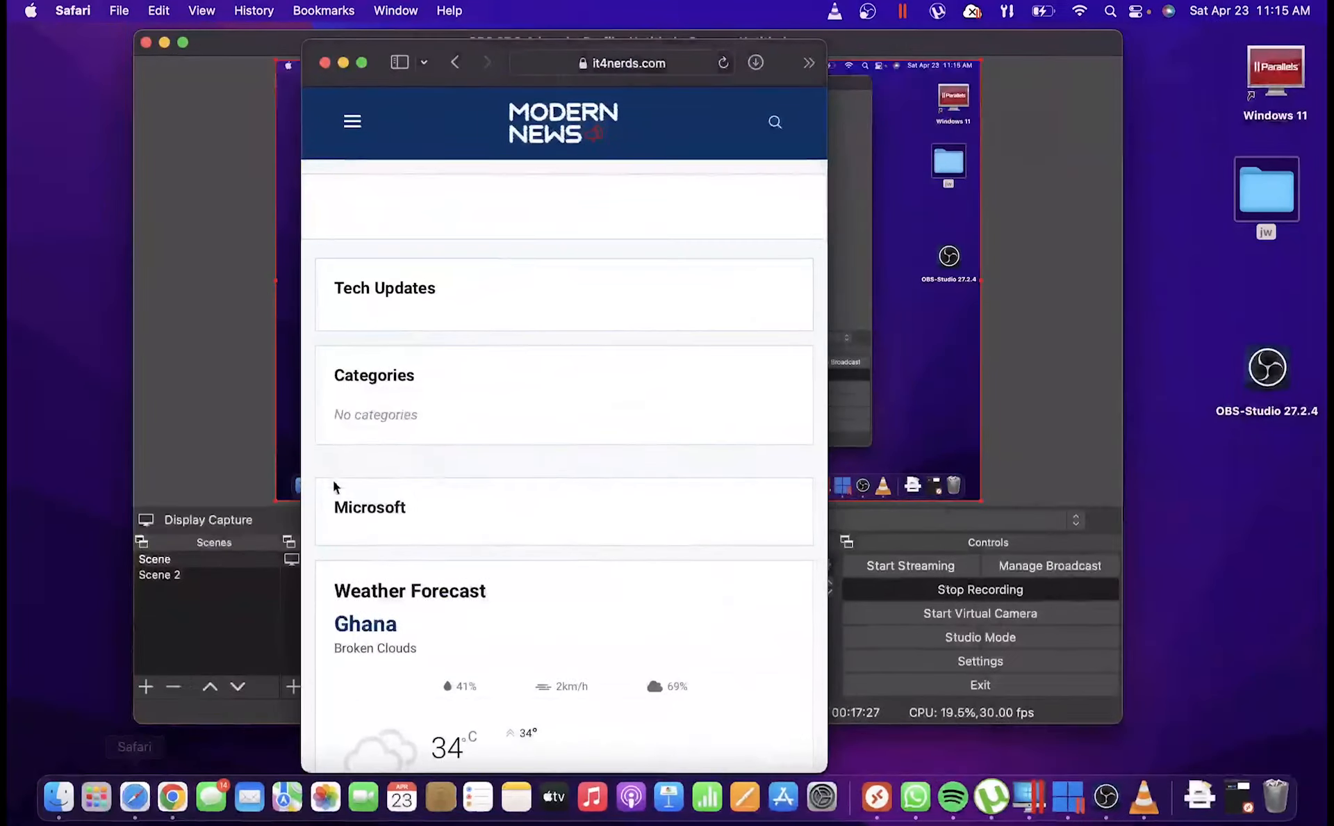
- Show Safari full screen, reload the it4nerds.com home page and open My Blog
{"action": "left_click", "coordinate": [361, 62]}
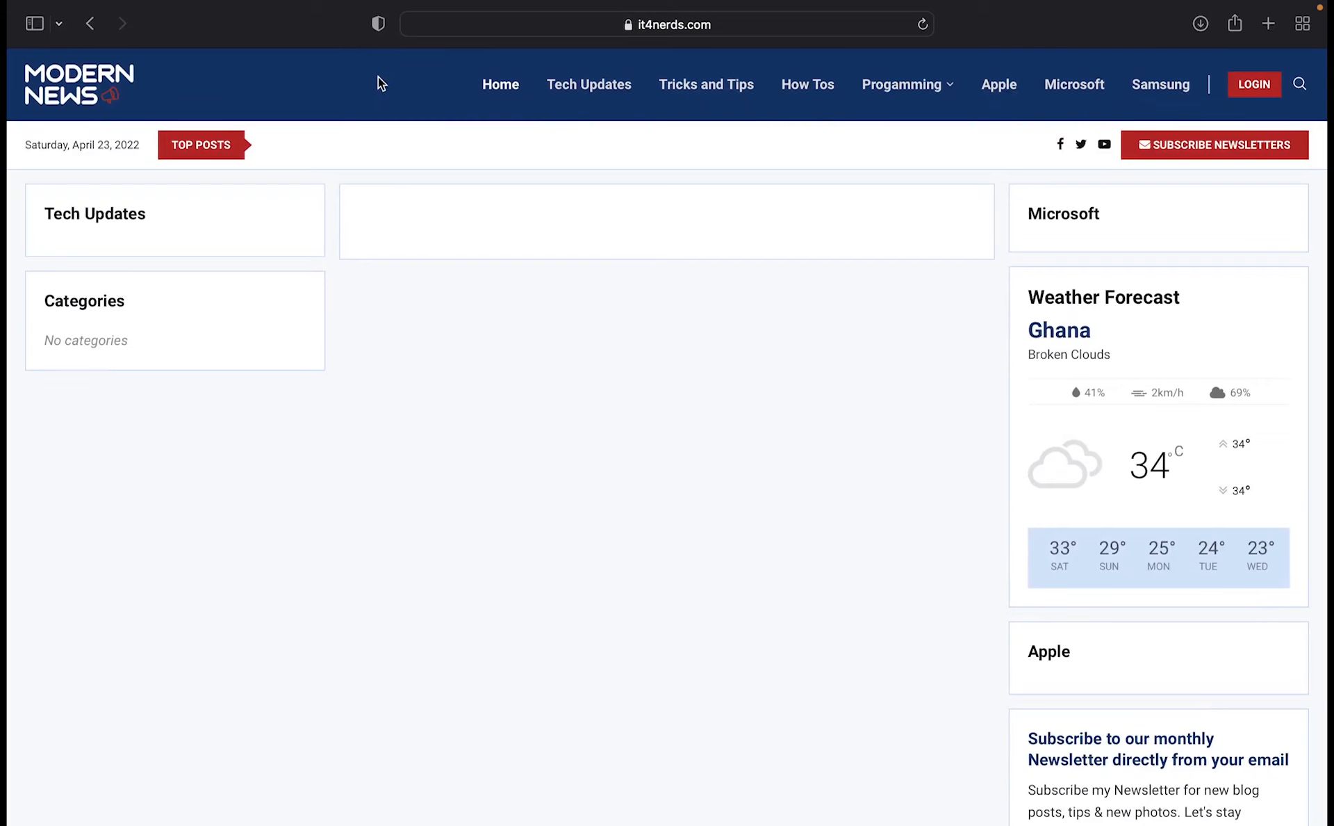
{"action": "left_click", "coordinate": [512, 100]}
{"action": "mouse_move", "coordinate": [110, 7]}
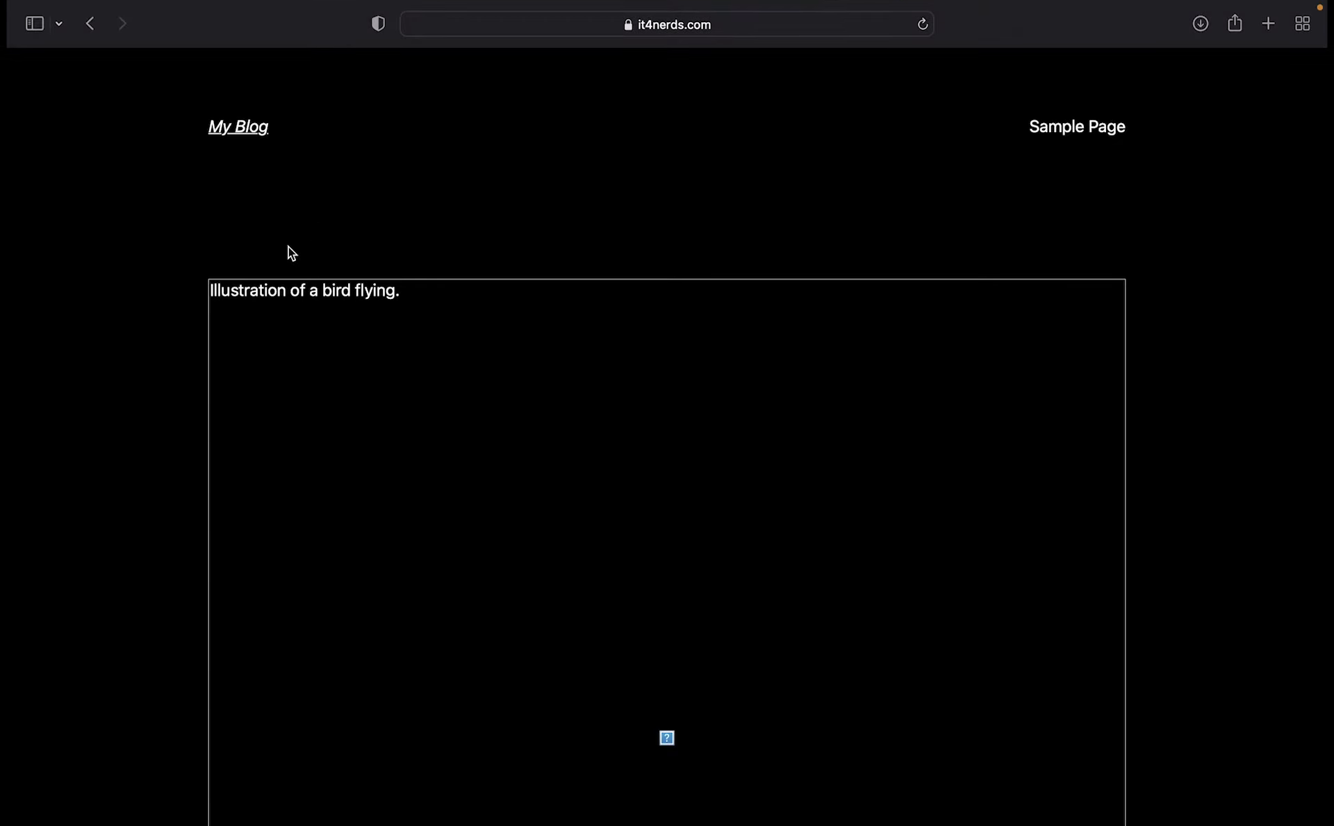
{"action": "scroll", "coordinate": [347, 348], "scroll_direction": "down", "scroll_amount": 10}
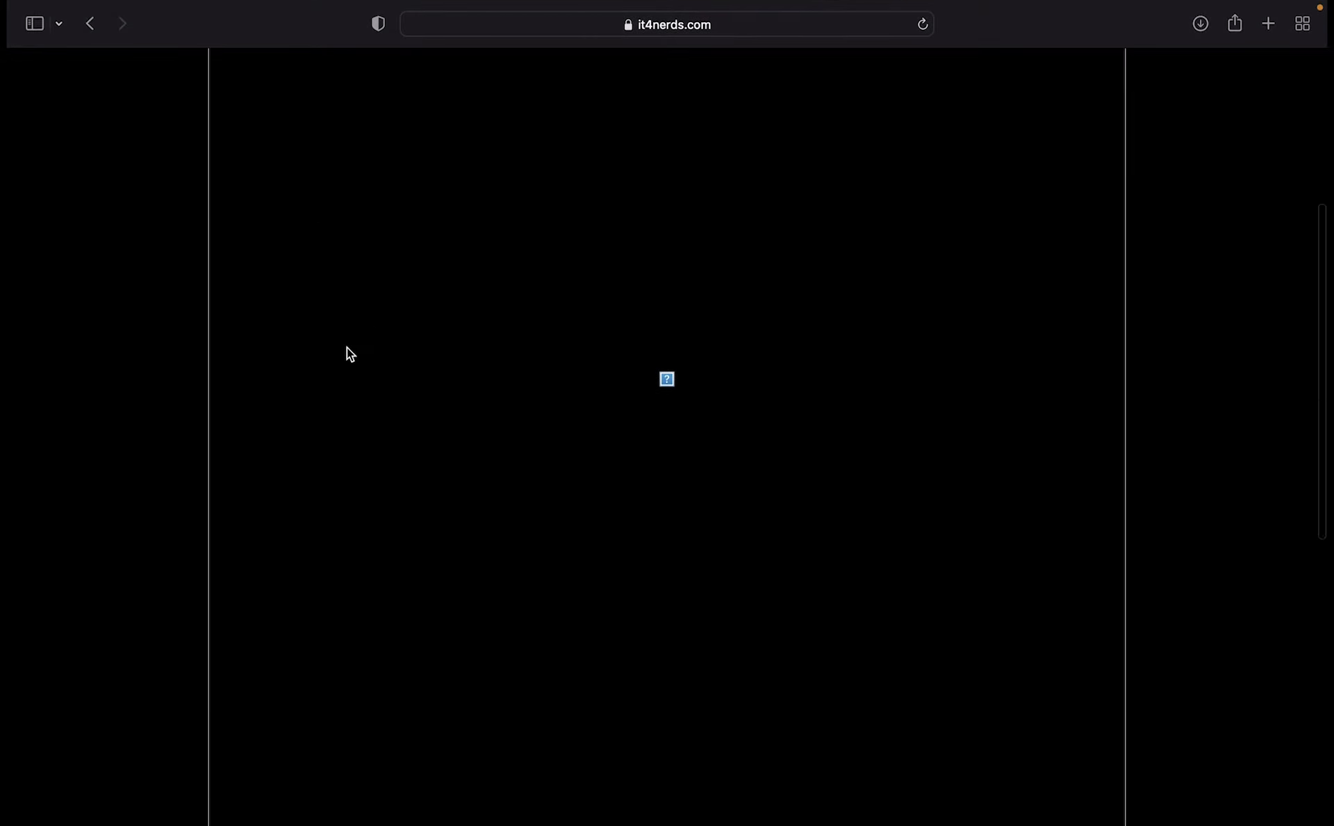
{"action": "scroll", "coordinate": [347, 320], "scroll_direction": "up", "scroll_amount": 10}
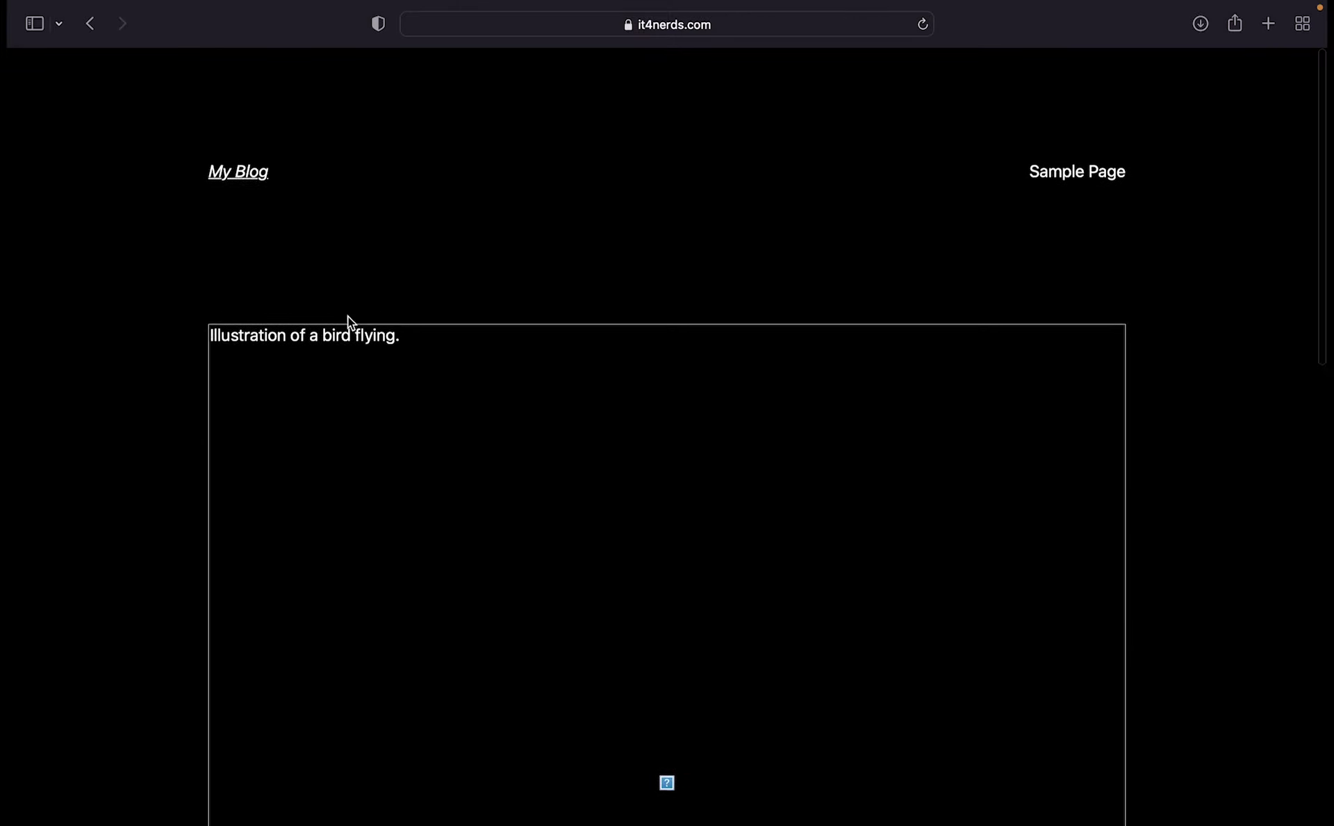
{"action": "left_click", "coordinate": [241, 129]}
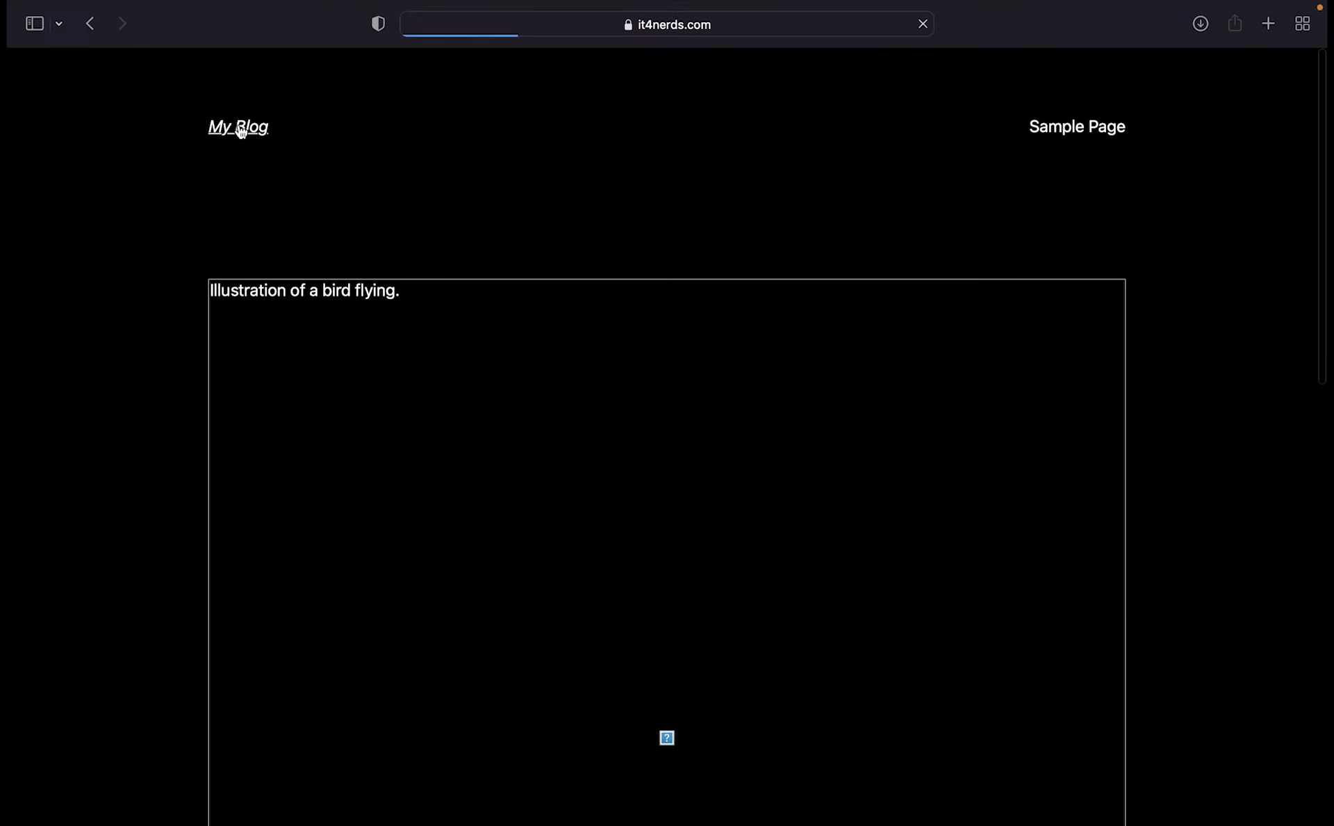
- Exit full screen, close the Safari window, and return to Chrome
{"action": "mouse_move", "coordinate": [199, 2]}
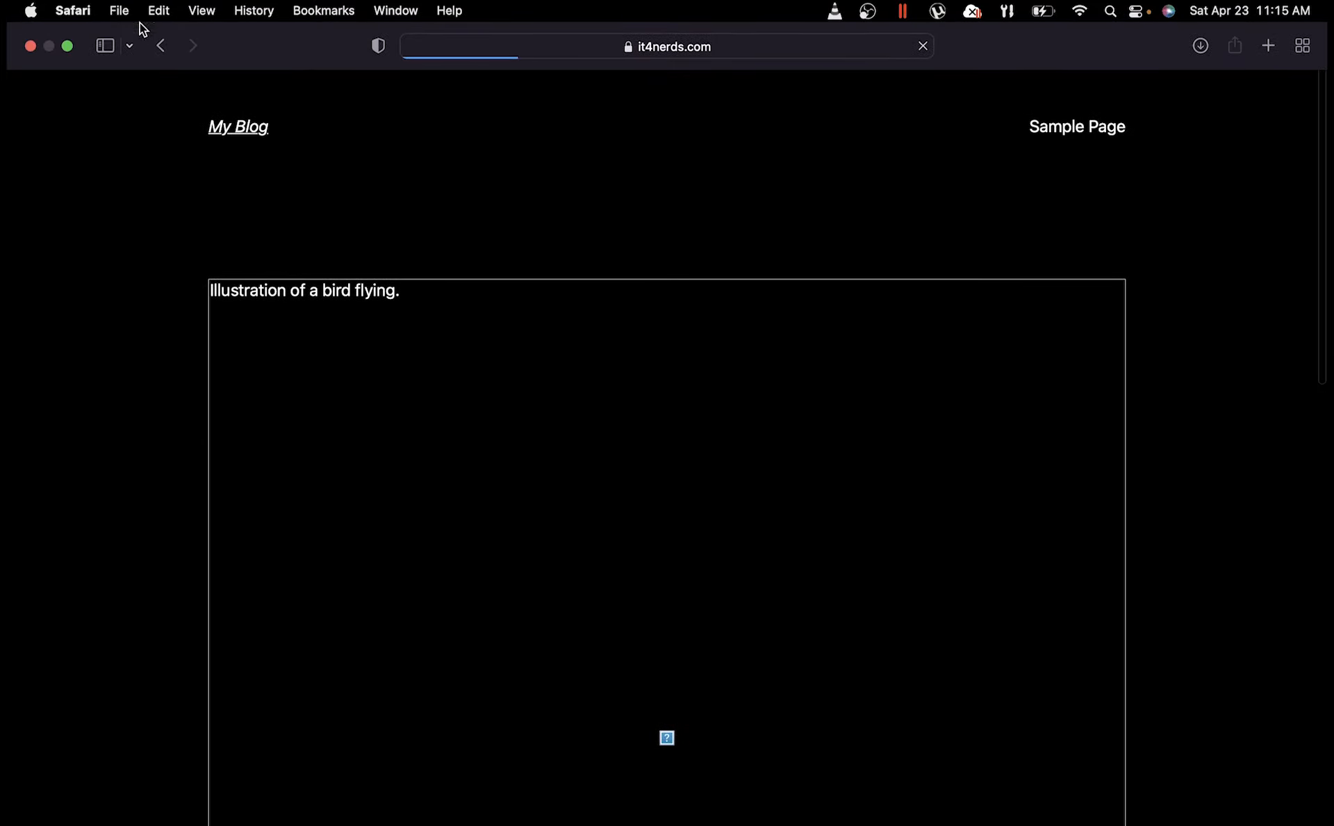
{"action": "left_click", "coordinate": [67, 45]}
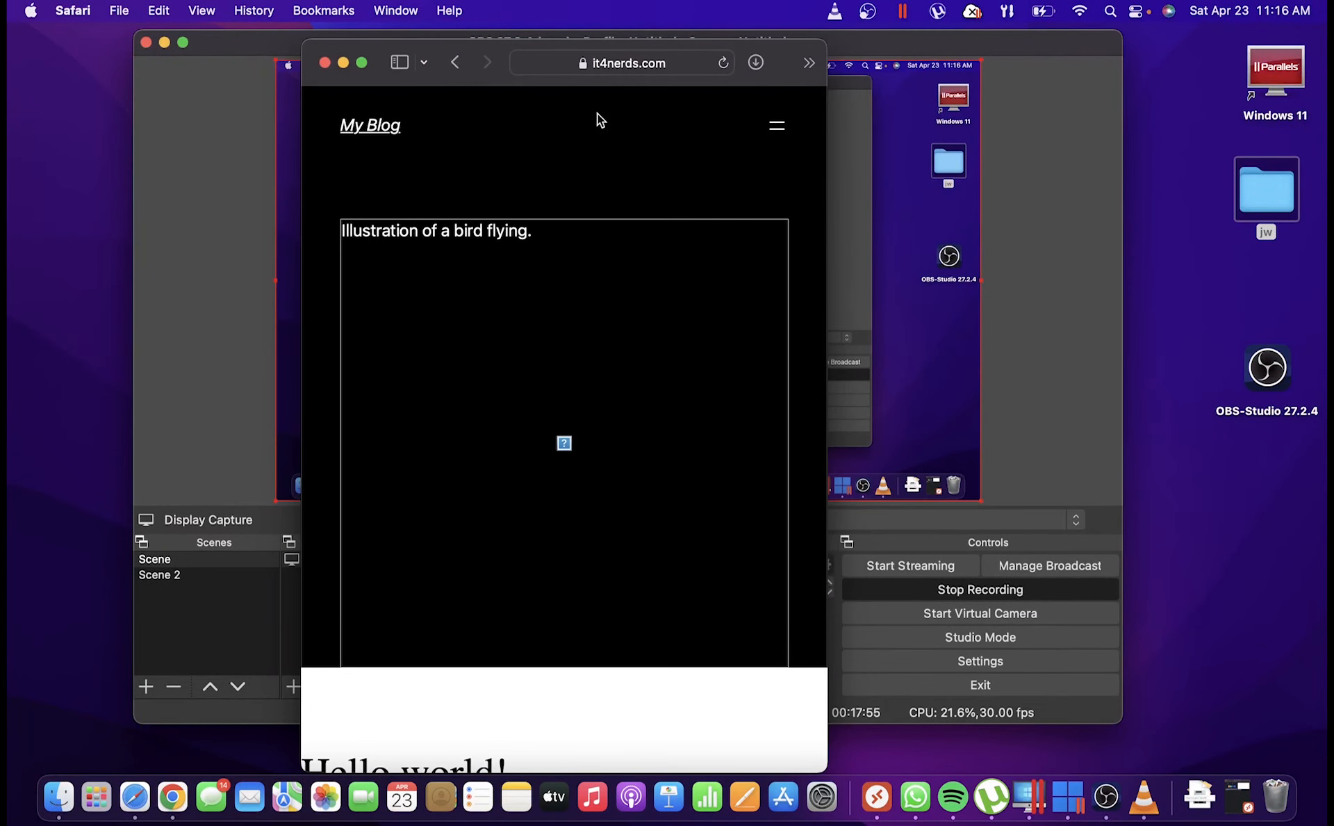
{"action": "left_click", "coordinate": [325, 63]}
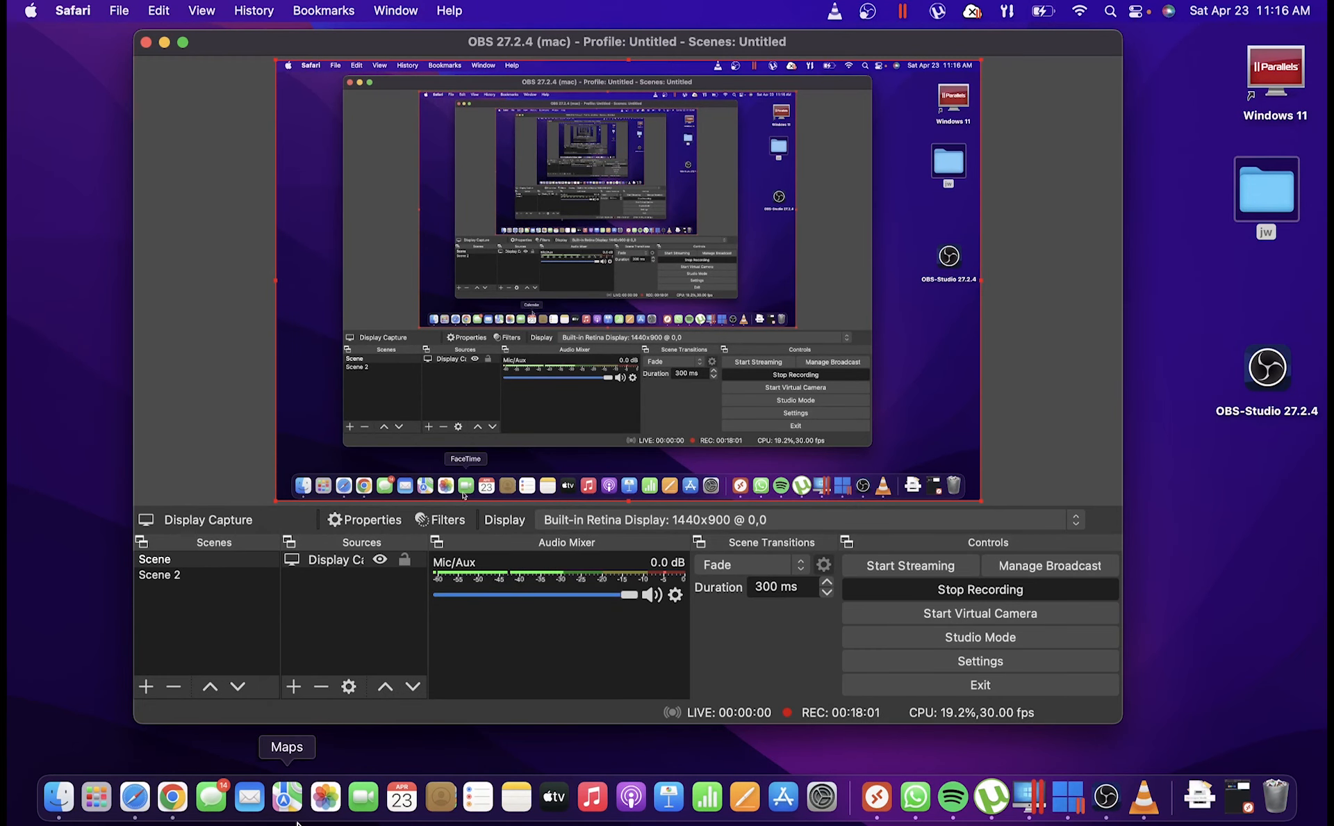
{"action": "left_click", "coordinate": [172, 796]}
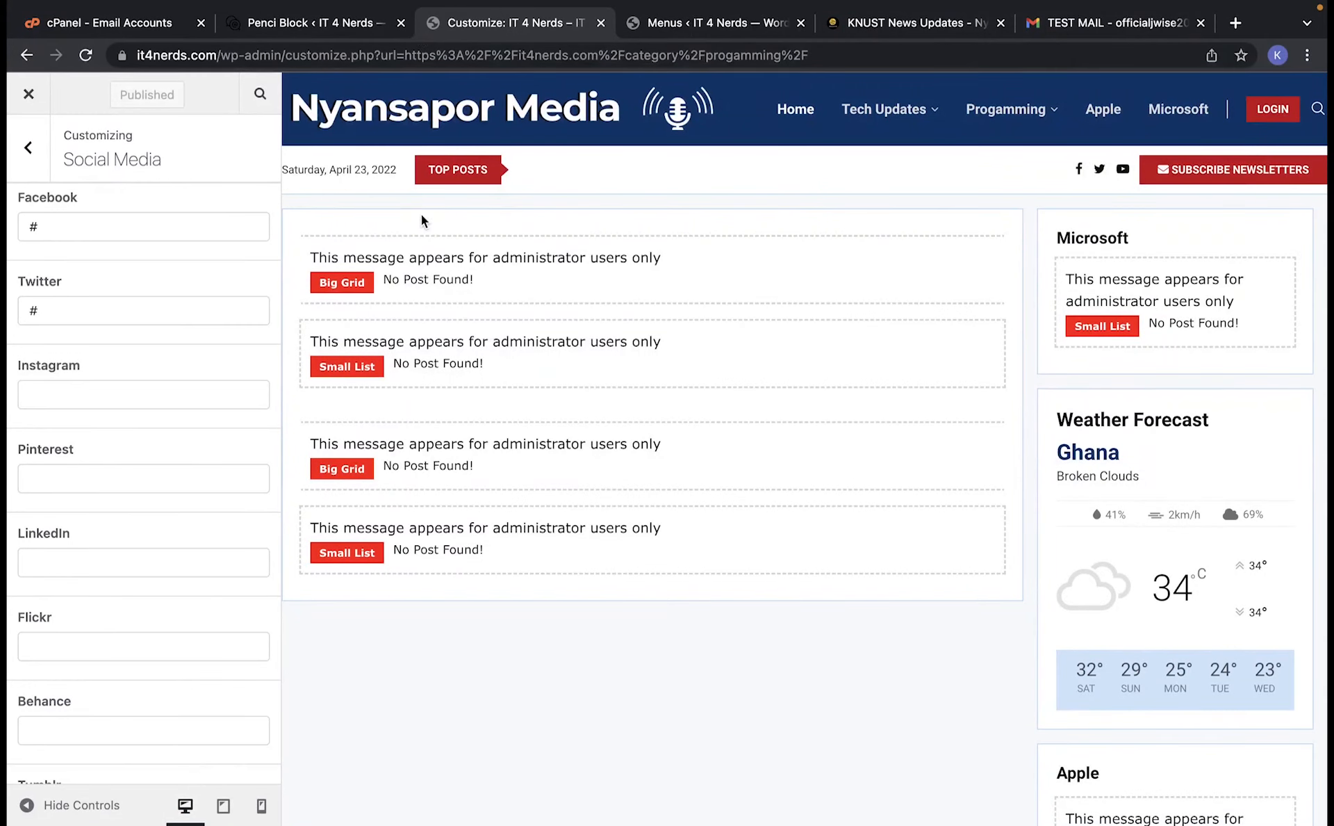
- Load it4nerds.com in the KNUST News tab, open its Progamming category page, then return to the Customizer
{"action": "left_click", "coordinate": [710, 26]}
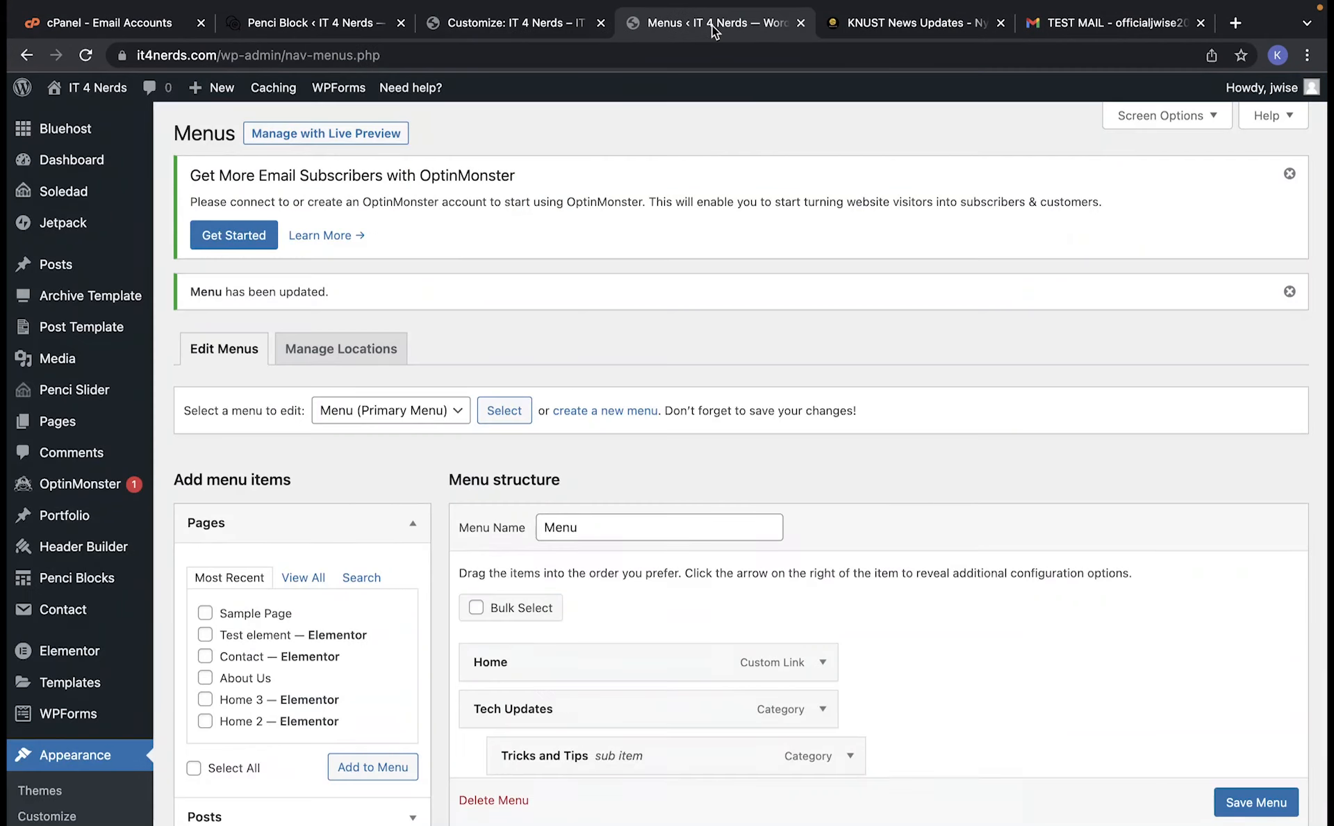
{"action": "left_click", "coordinate": [842, 25]}
{"action": "left_click", "coordinate": [905, 50]}
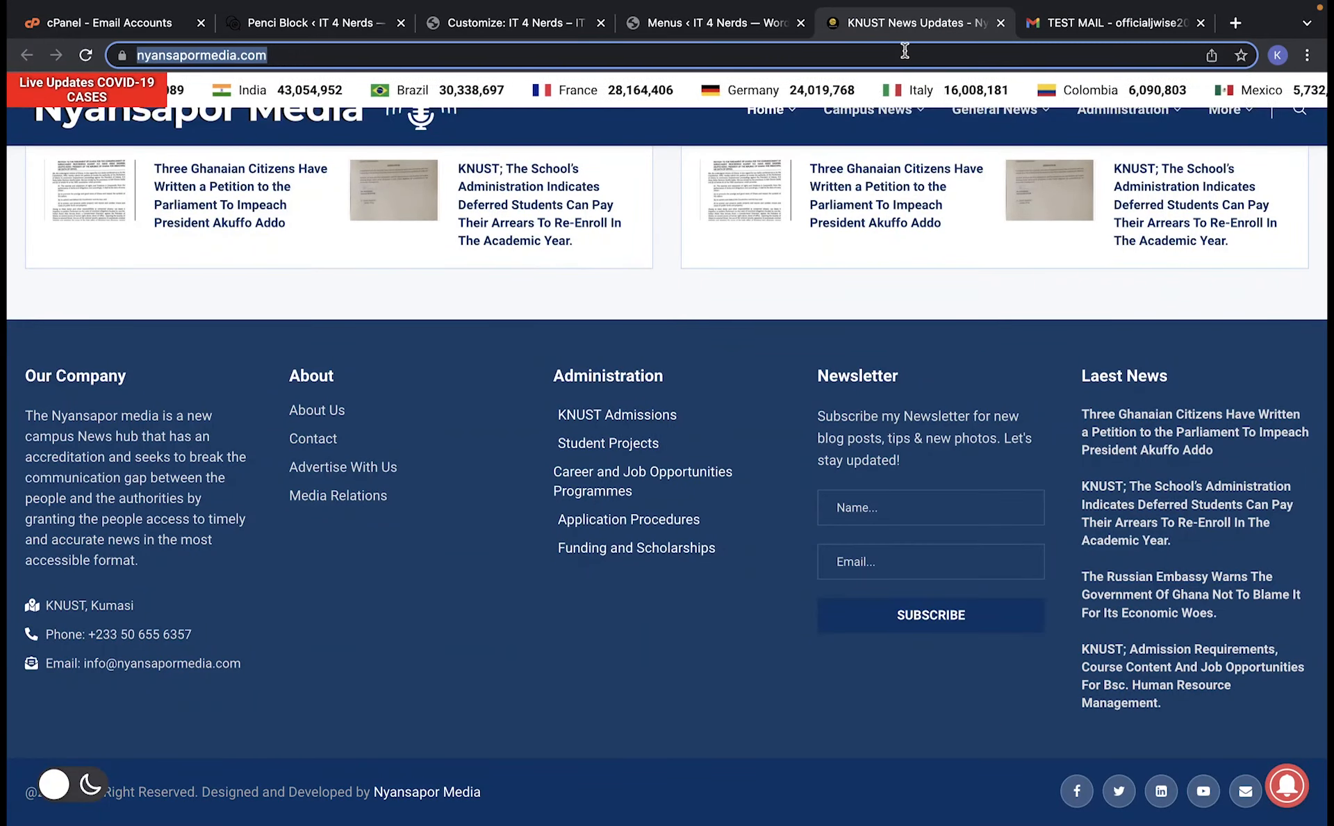
{"action": "type", "text": "i"}
{"action": "key", "text": "Return"}
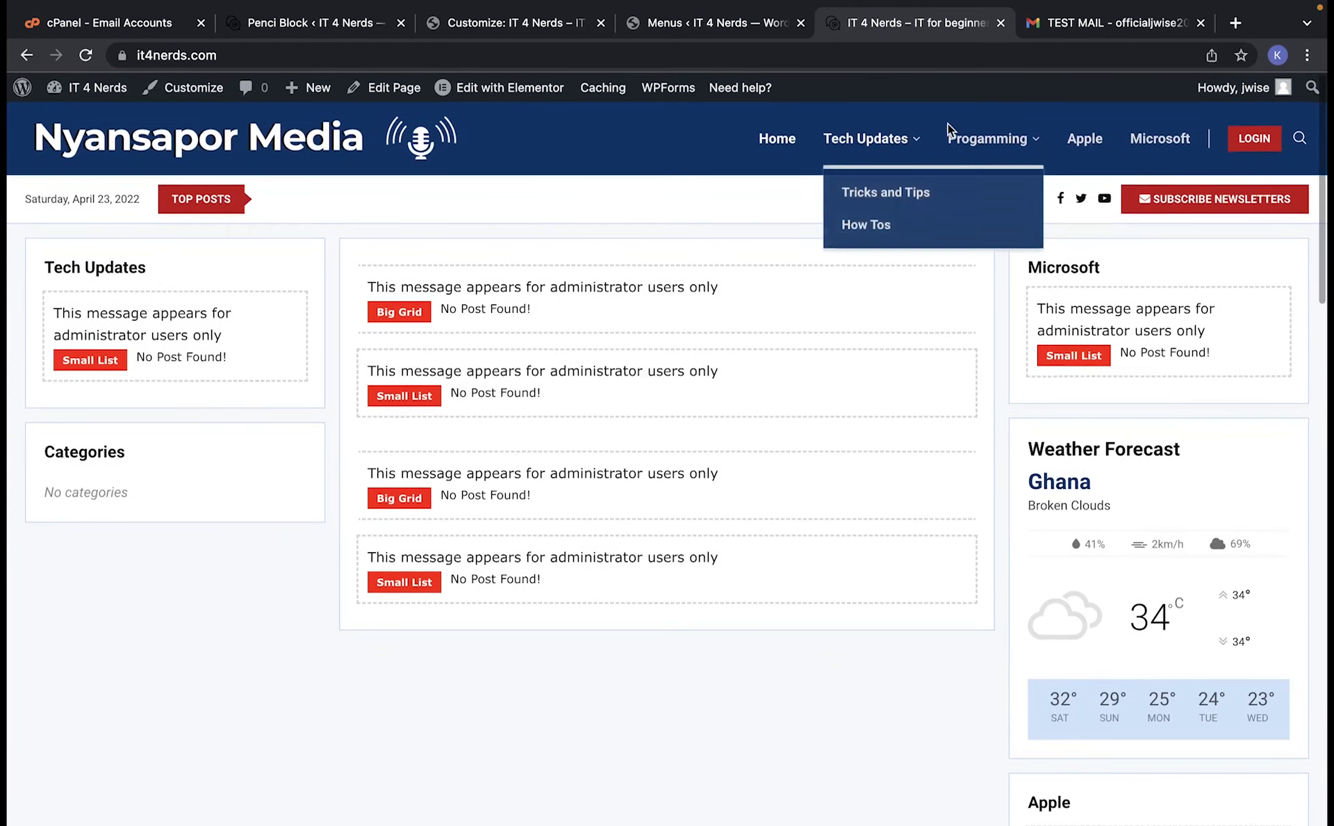
{"action": "left_click", "coordinate": [976, 139]}
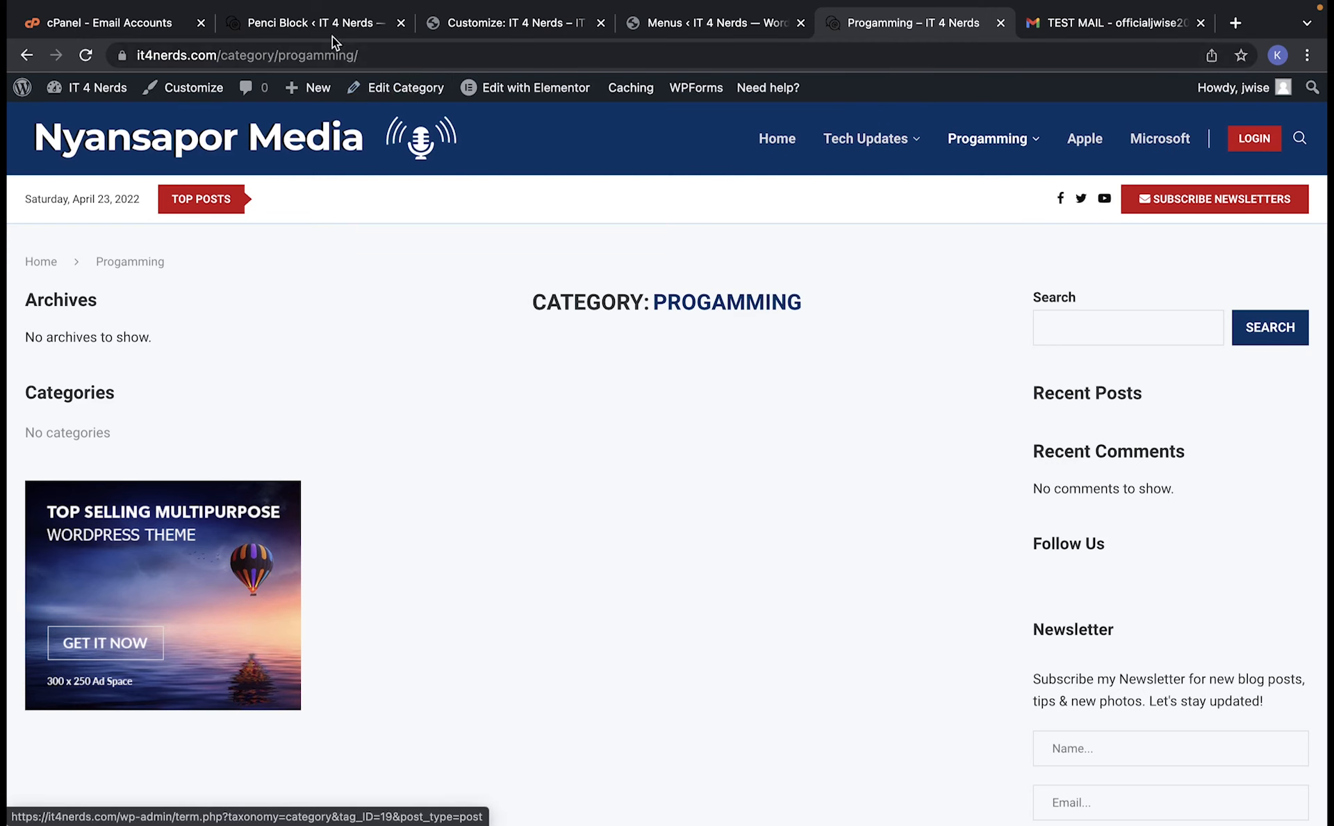
{"action": "left_click", "coordinate": [473, 34]}
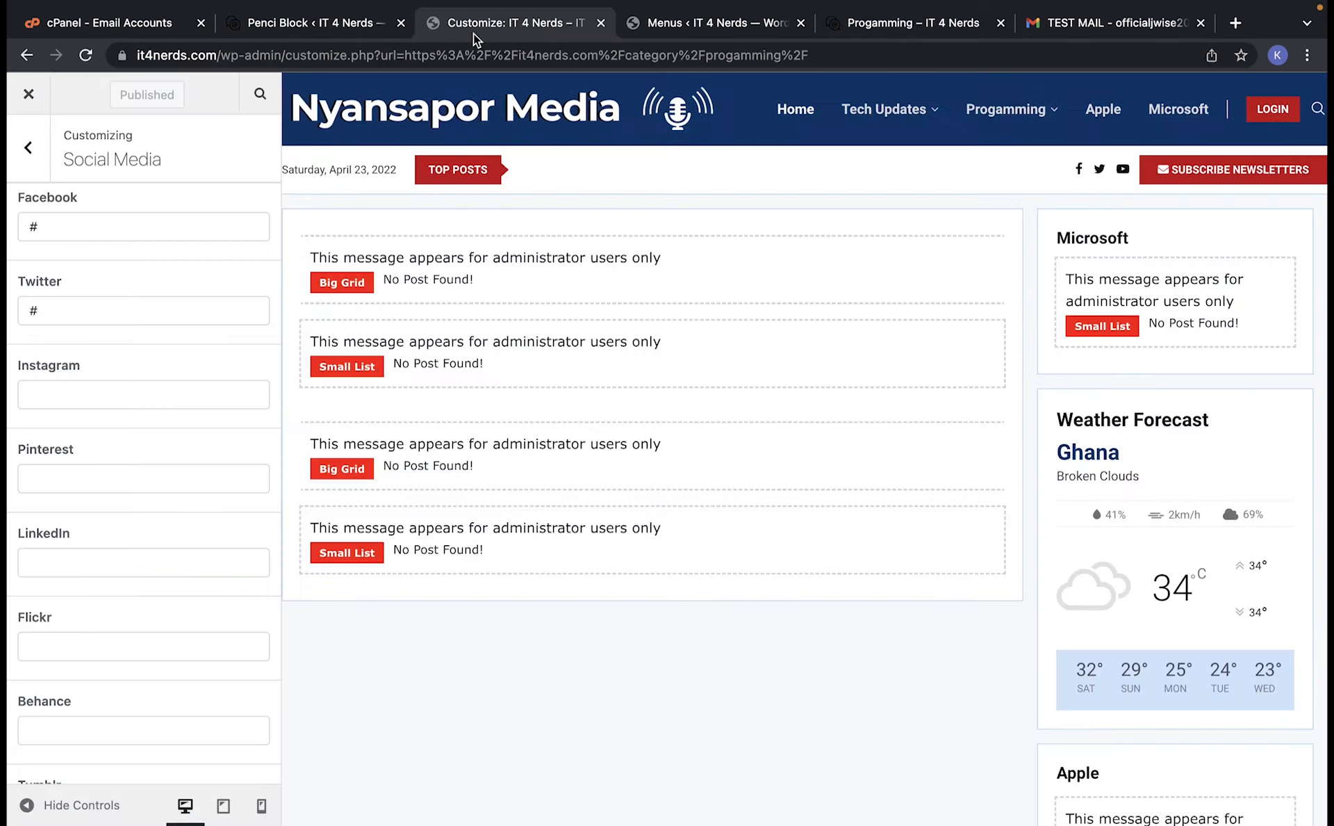
- Return to the Customizer section list and open the Widgets panel
{"action": "left_click", "coordinate": [28, 148]}
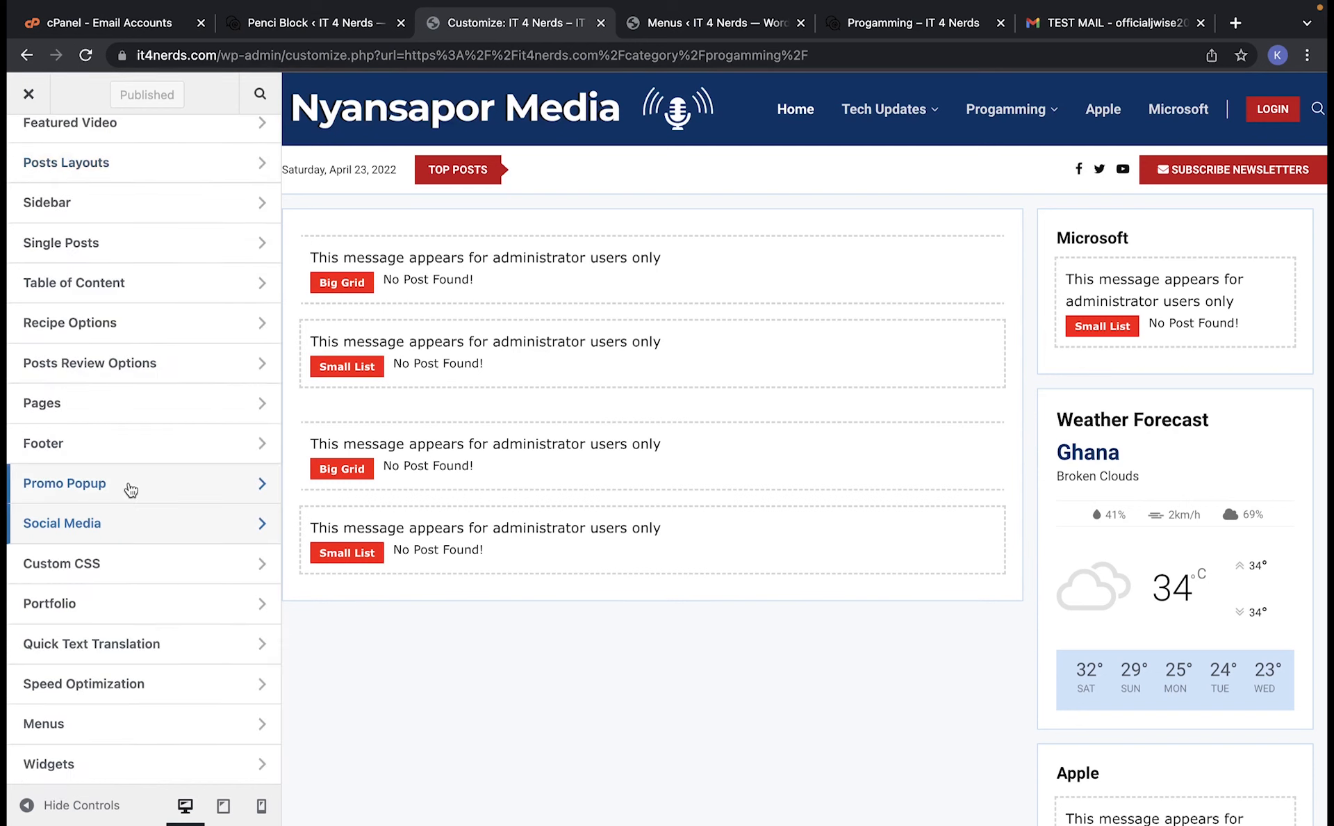
{"action": "scroll", "coordinate": [104, 411], "scroll_direction": "up", "scroll_amount": 6}
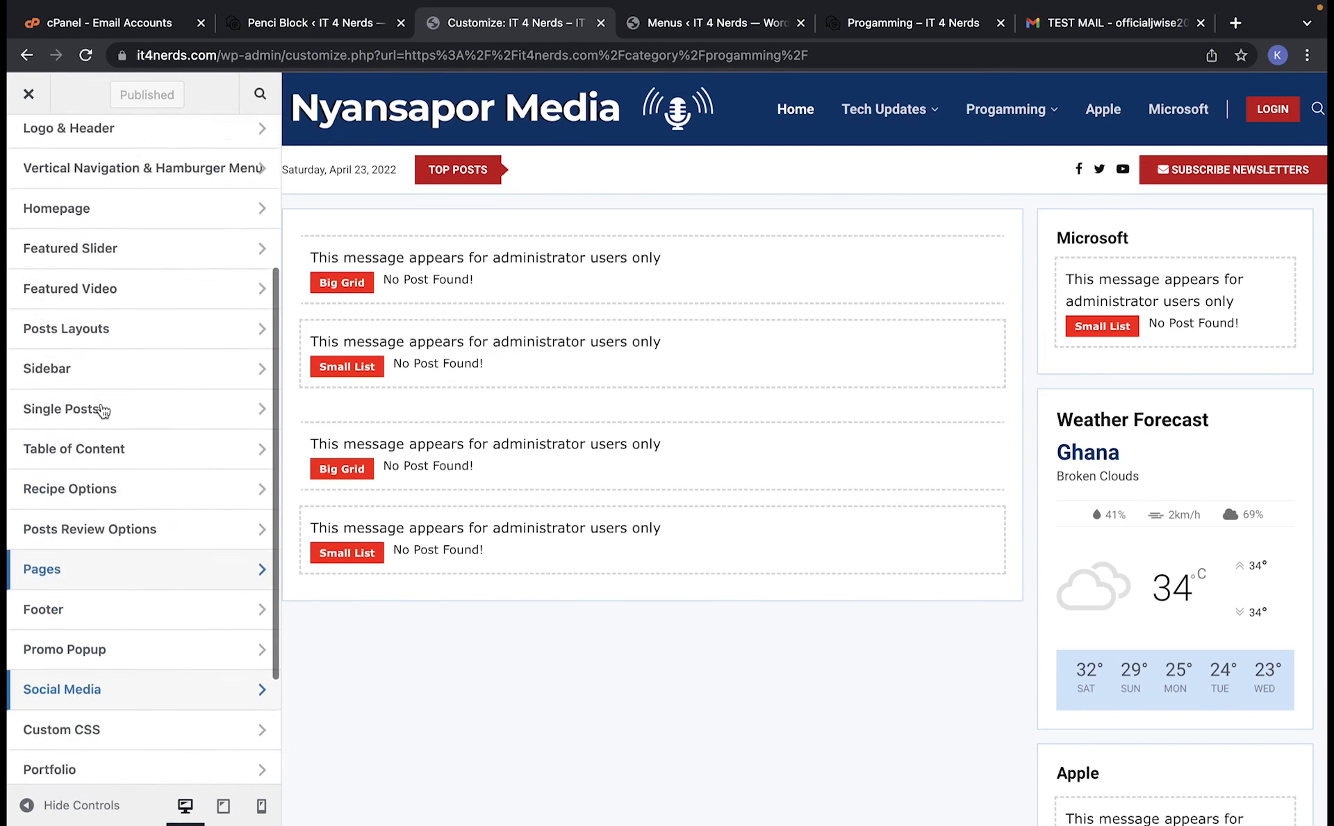
{"action": "scroll", "coordinate": [100, 410], "scroll_direction": "down", "scroll_amount": 5}
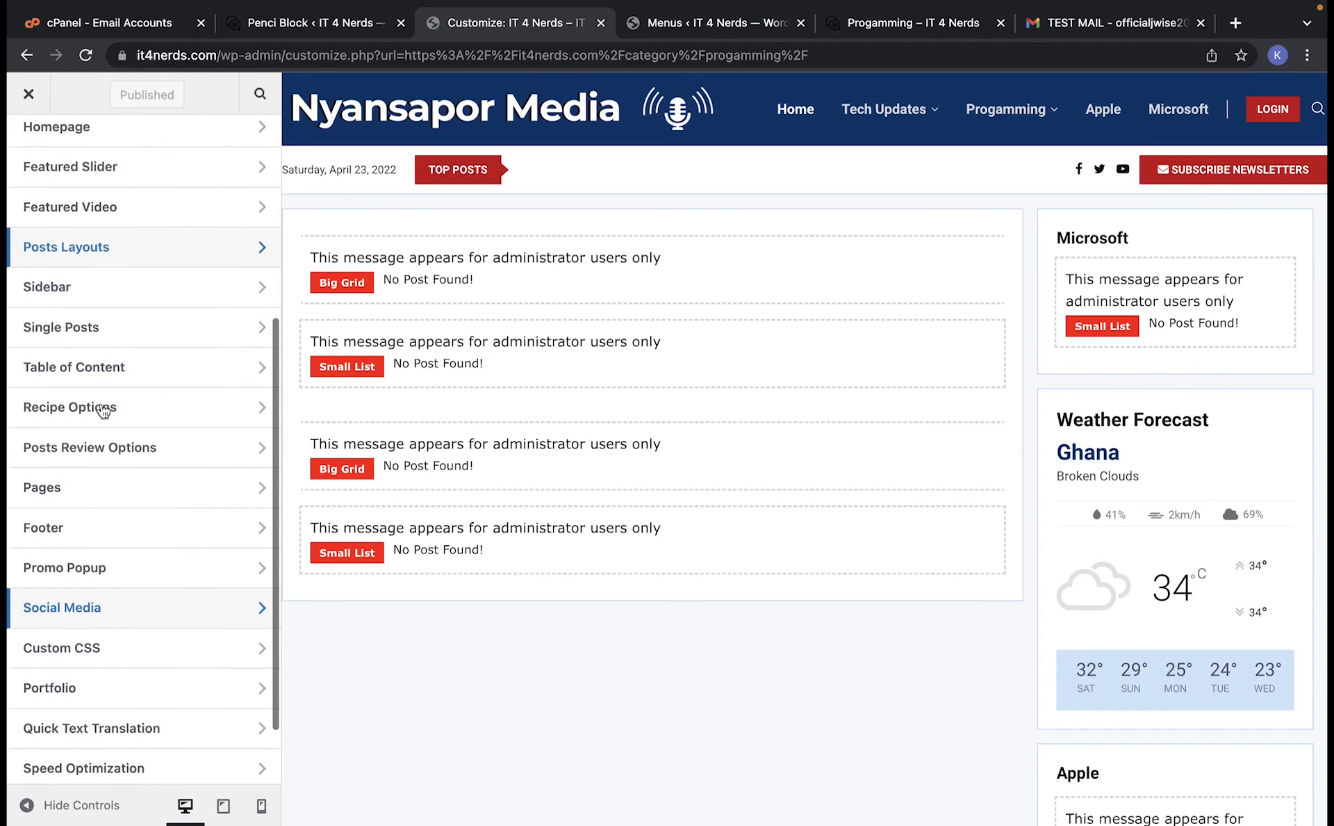
{"action": "scroll", "coordinate": [104, 411], "scroll_direction": "up", "scroll_amount": 5}
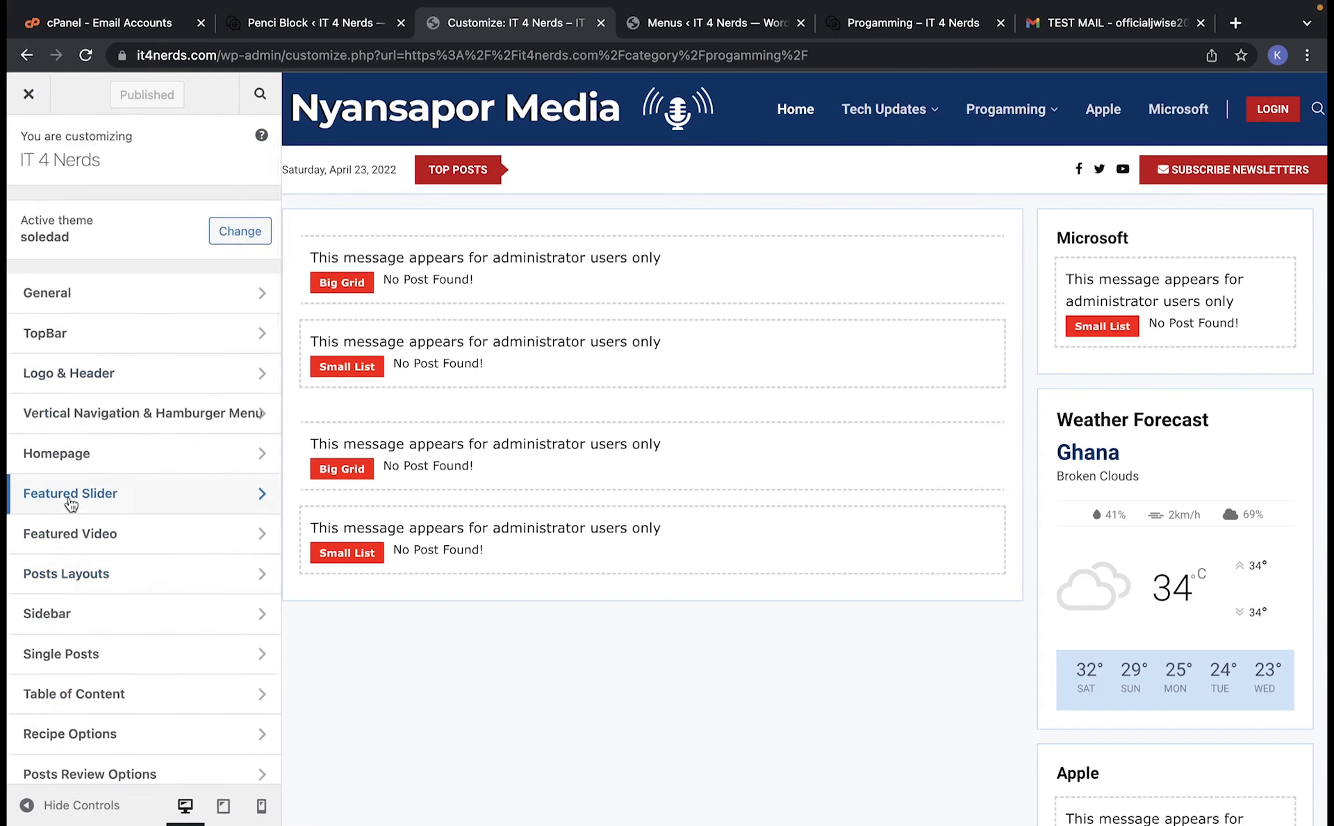
{"action": "scroll", "coordinate": [70, 504], "scroll_direction": "down", "scroll_amount": 5}
{"action": "scroll", "coordinate": [95, 632], "scroll_direction": "down", "scroll_amount": 2}
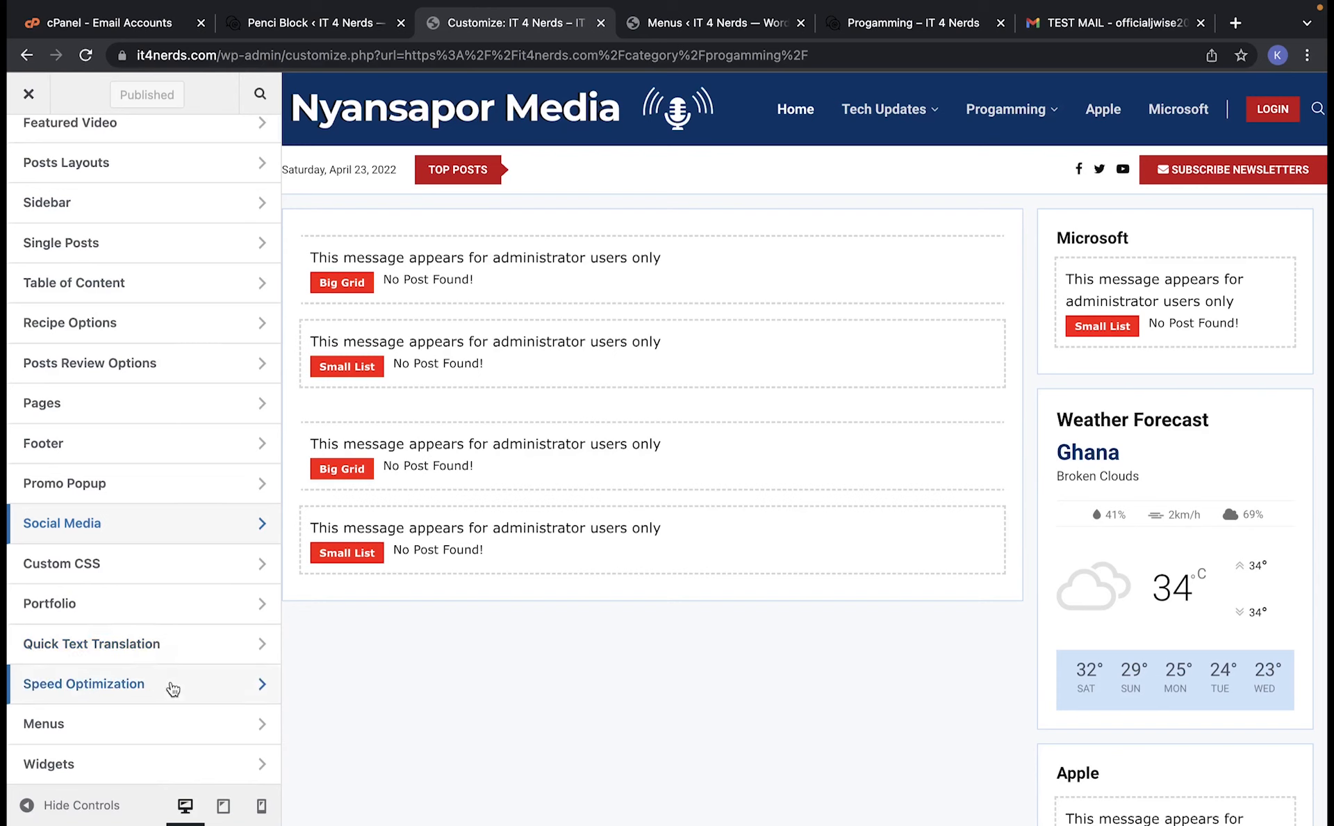
{"action": "scroll", "coordinate": [134, 510], "scroll_direction": "up", "scroll_amount": 1}
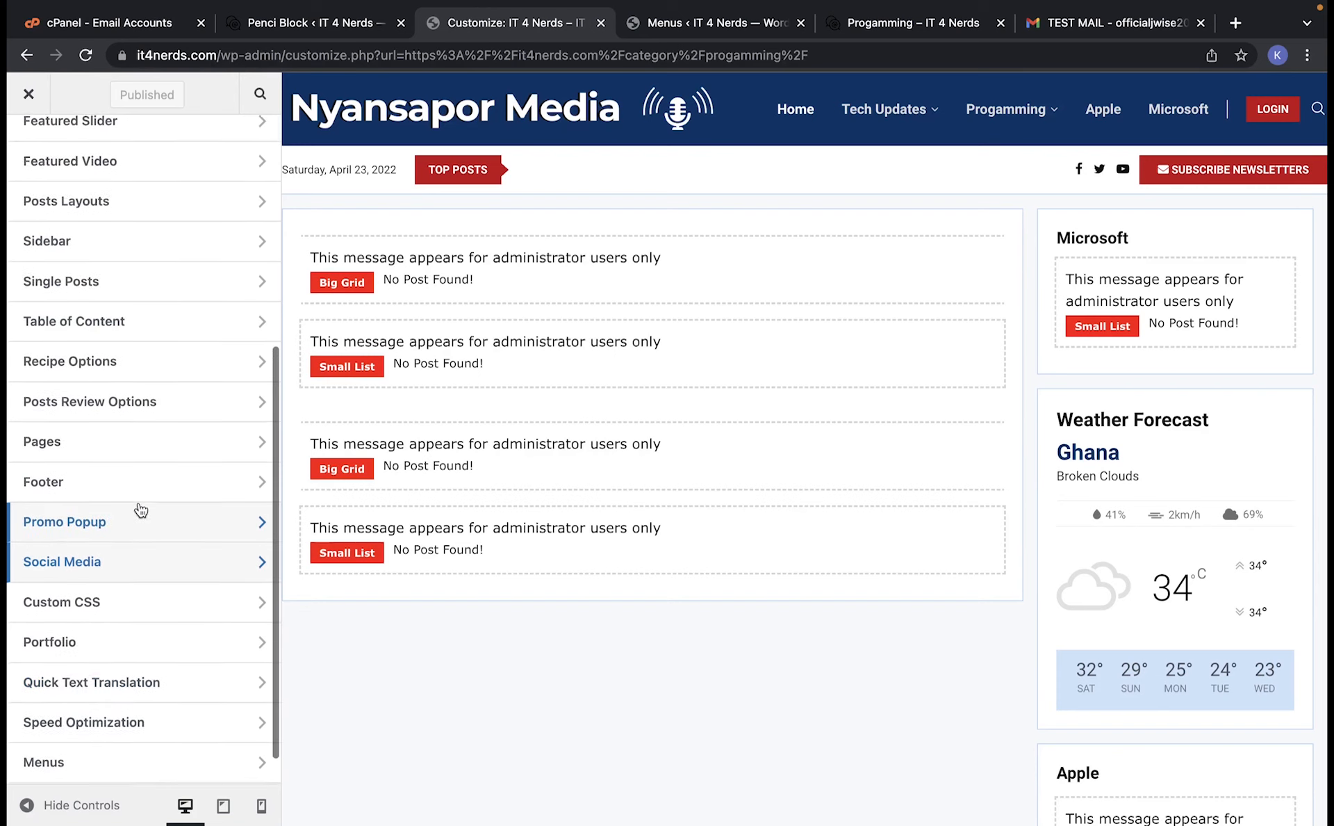
{"action": "scroll", "coordinate": [132, 495], "scroll_direction": "down", "scroll_amount": 1}
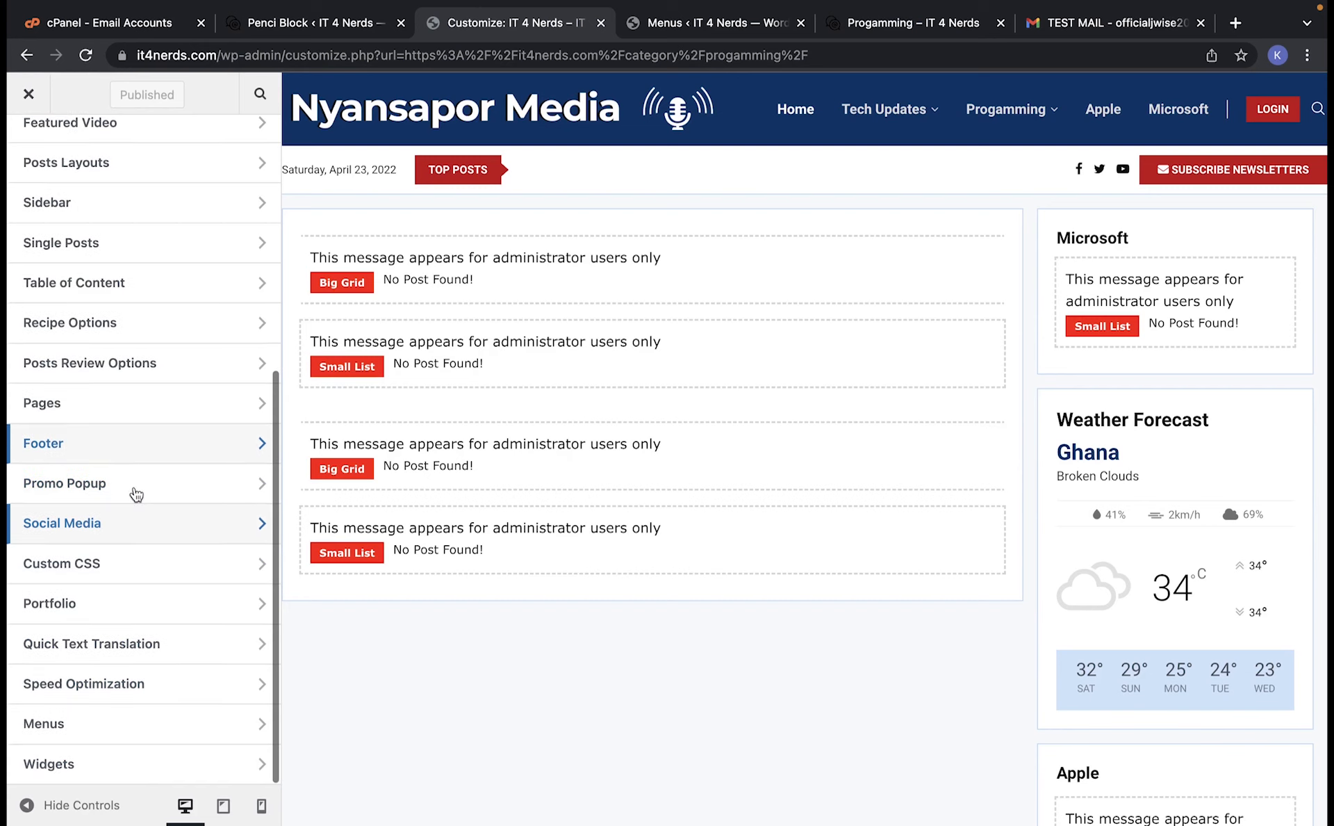
{"action": "left_click", "coordinate": [114, 761]}
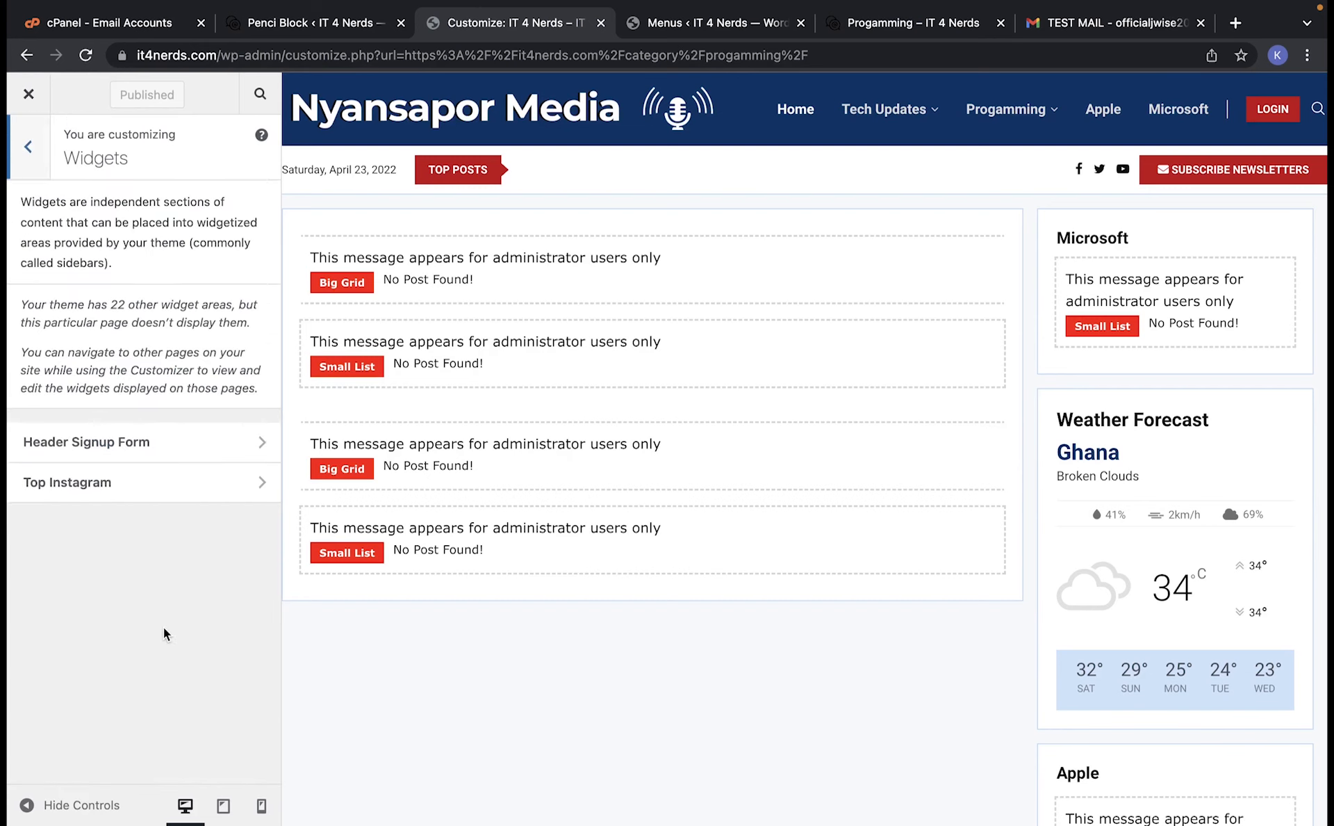
- Open Appearance > Widgets from the Penci Blocks admin page
{"action": "left_click", "coordinate": [327, 23]}
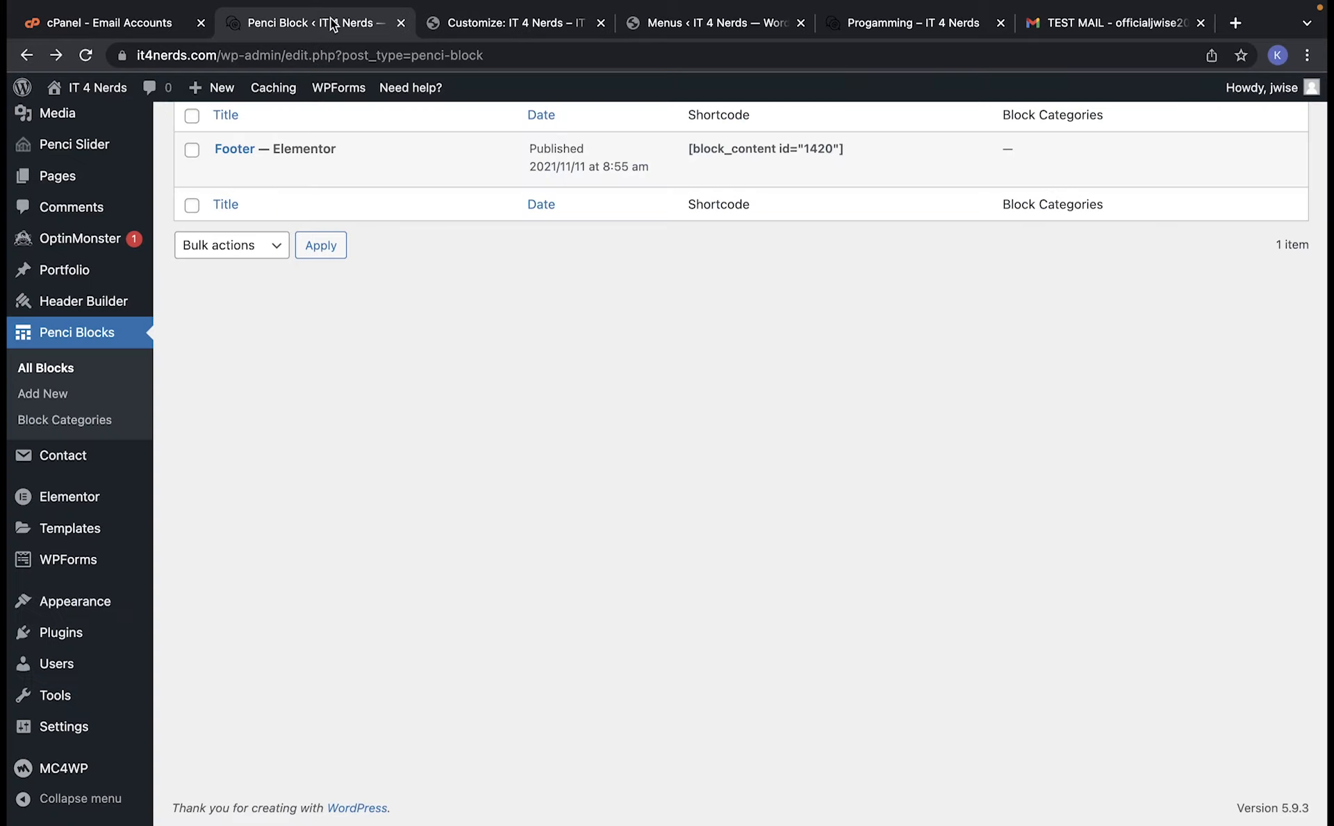
{"action": "mouse_move", "coordinate": [31, 611]}
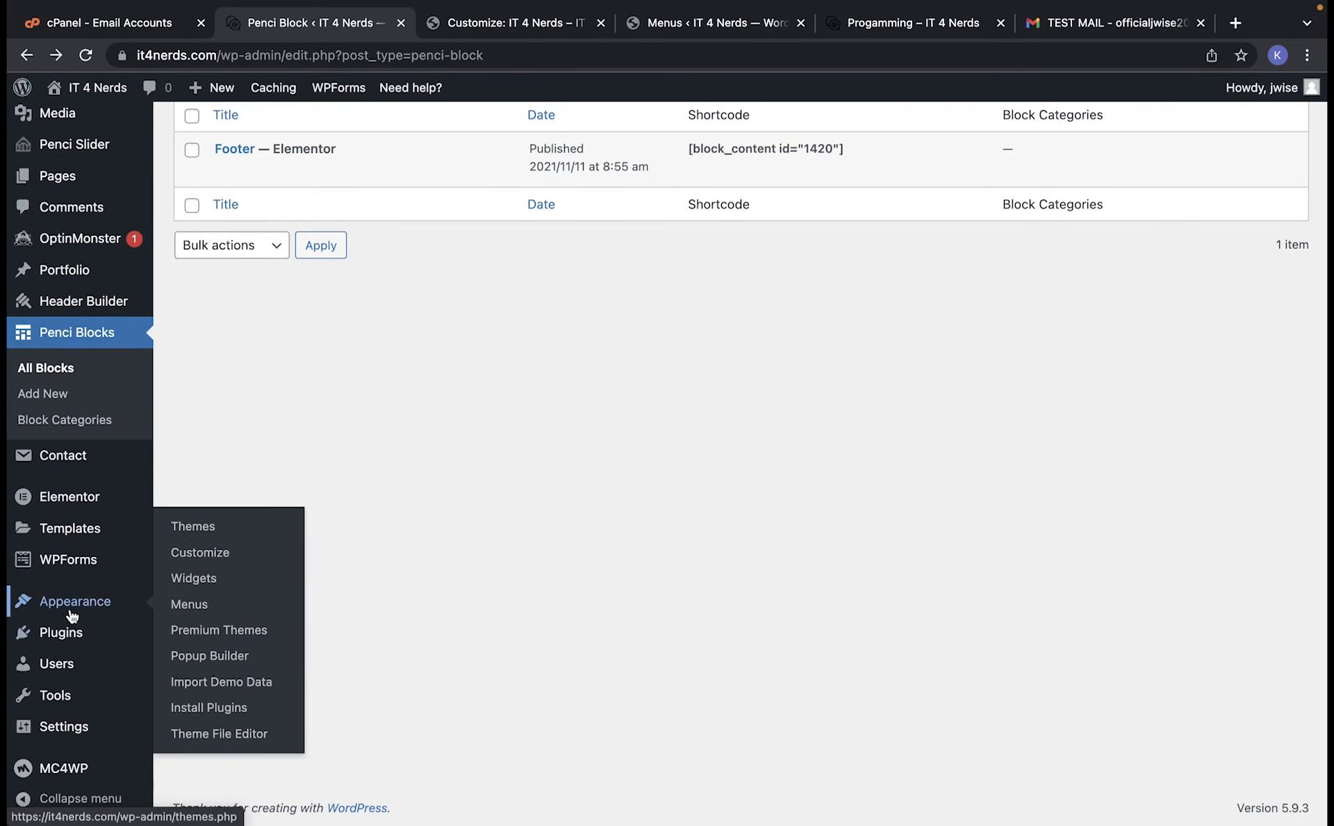
{"action": "left_click", "coordinate": [208, 578]}
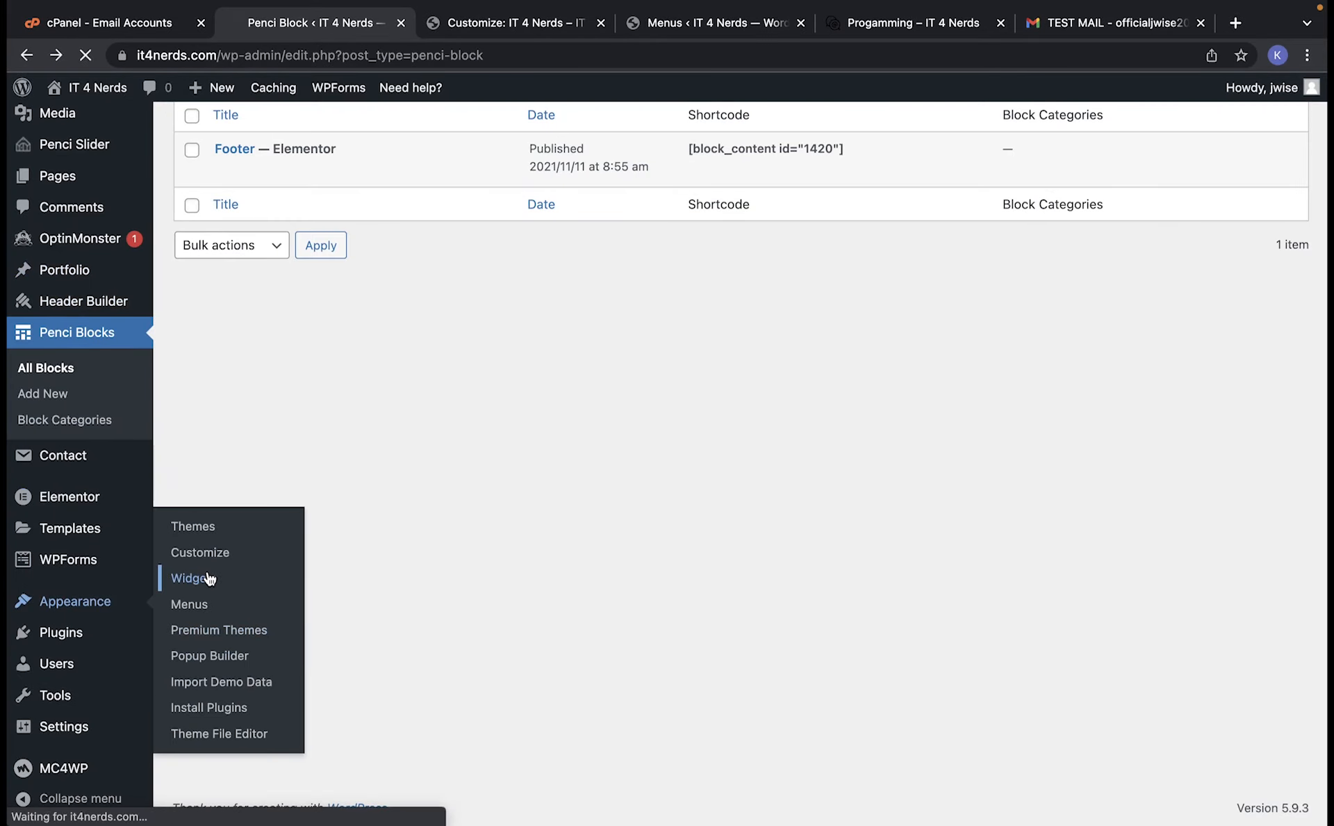
- Tear the Progamming category tab into its own window, close that window, and bring Chrome back
{"action": "left_click", "coordinate": [653, 23]}
{"action": "left_click", "coordinate": [905, 23]}
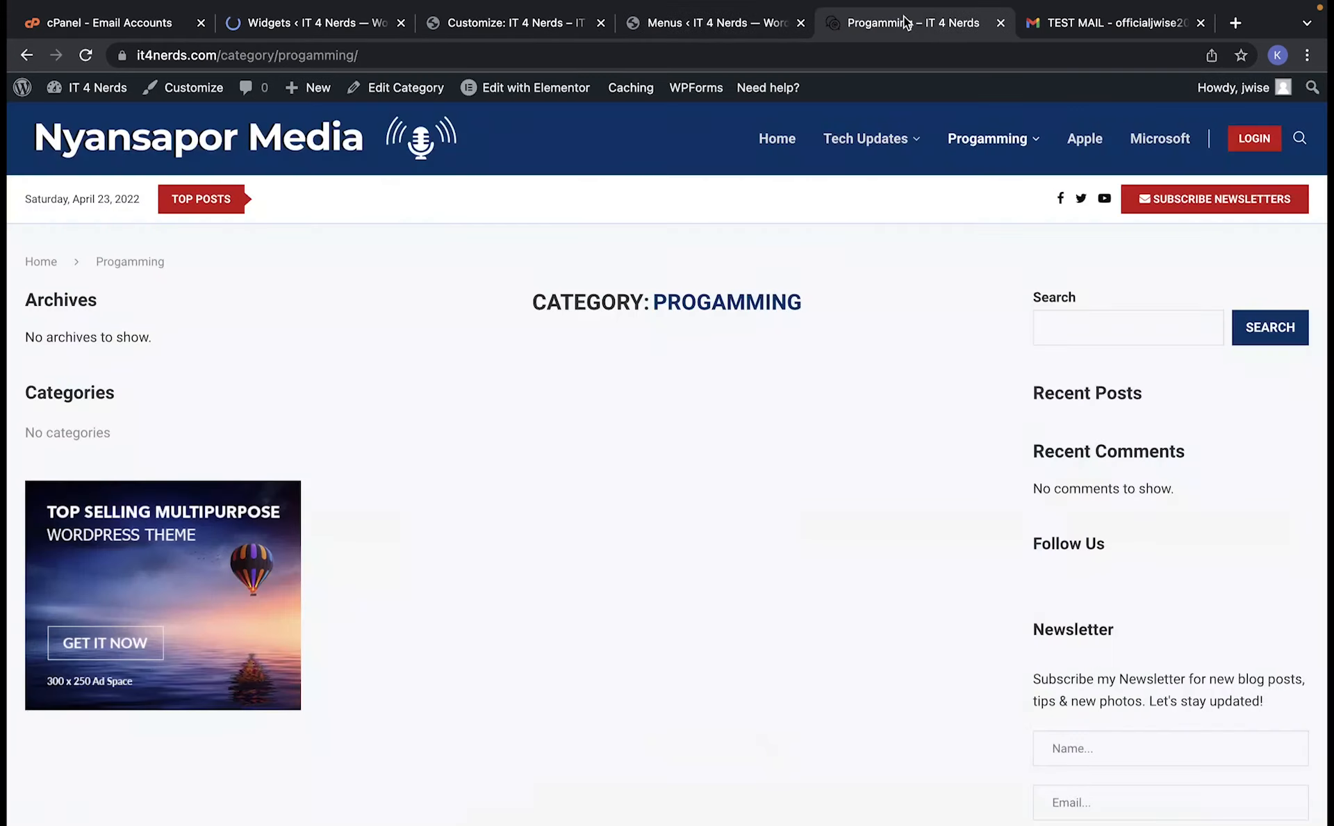
{"action": "left_click_drag", "start_coordinate": [906, 23], "coordinate": [576, 25]}
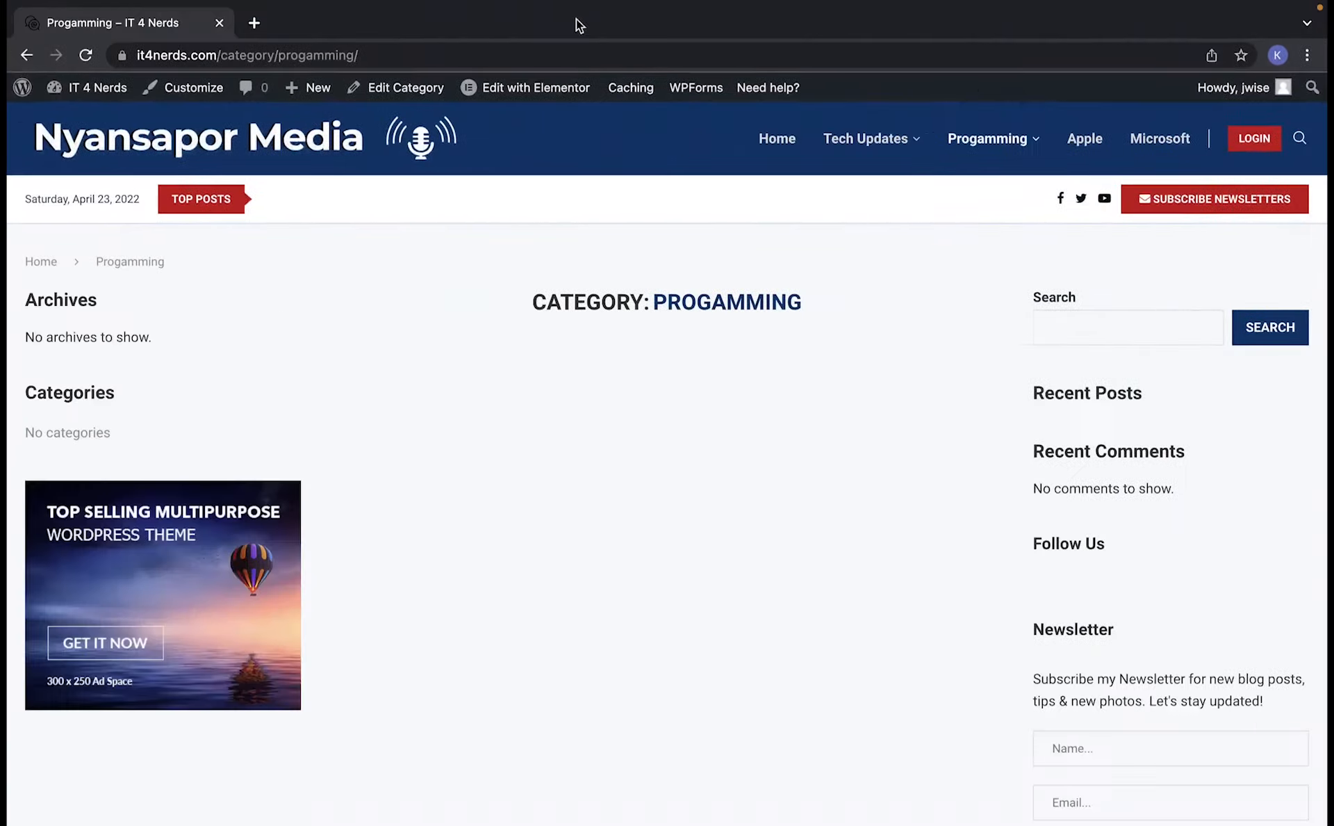
{"action": "left_click_drag", "start_coordinate": [91, 26], "coordinate": [302, 33]}
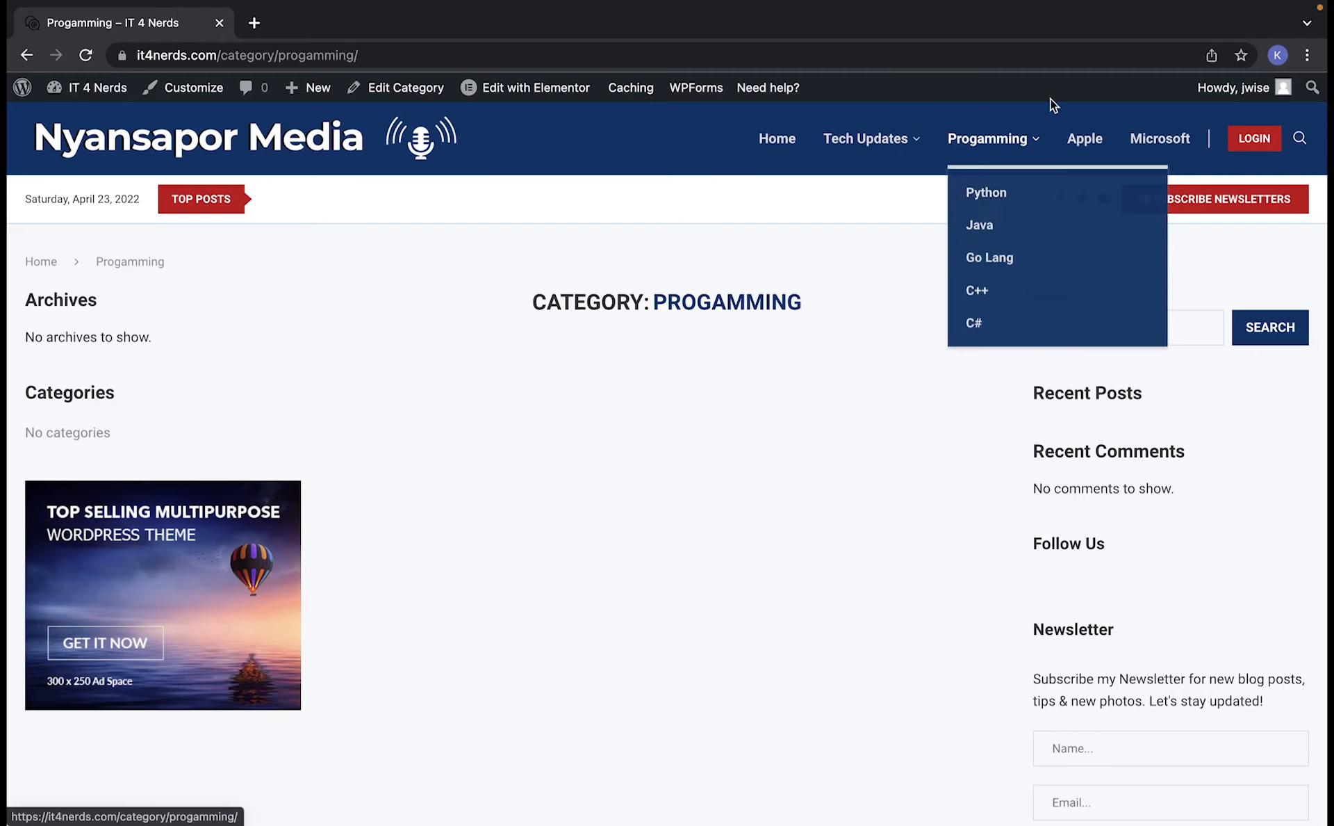
{"action": "mouse_move", "coordinate": [204, 3]}
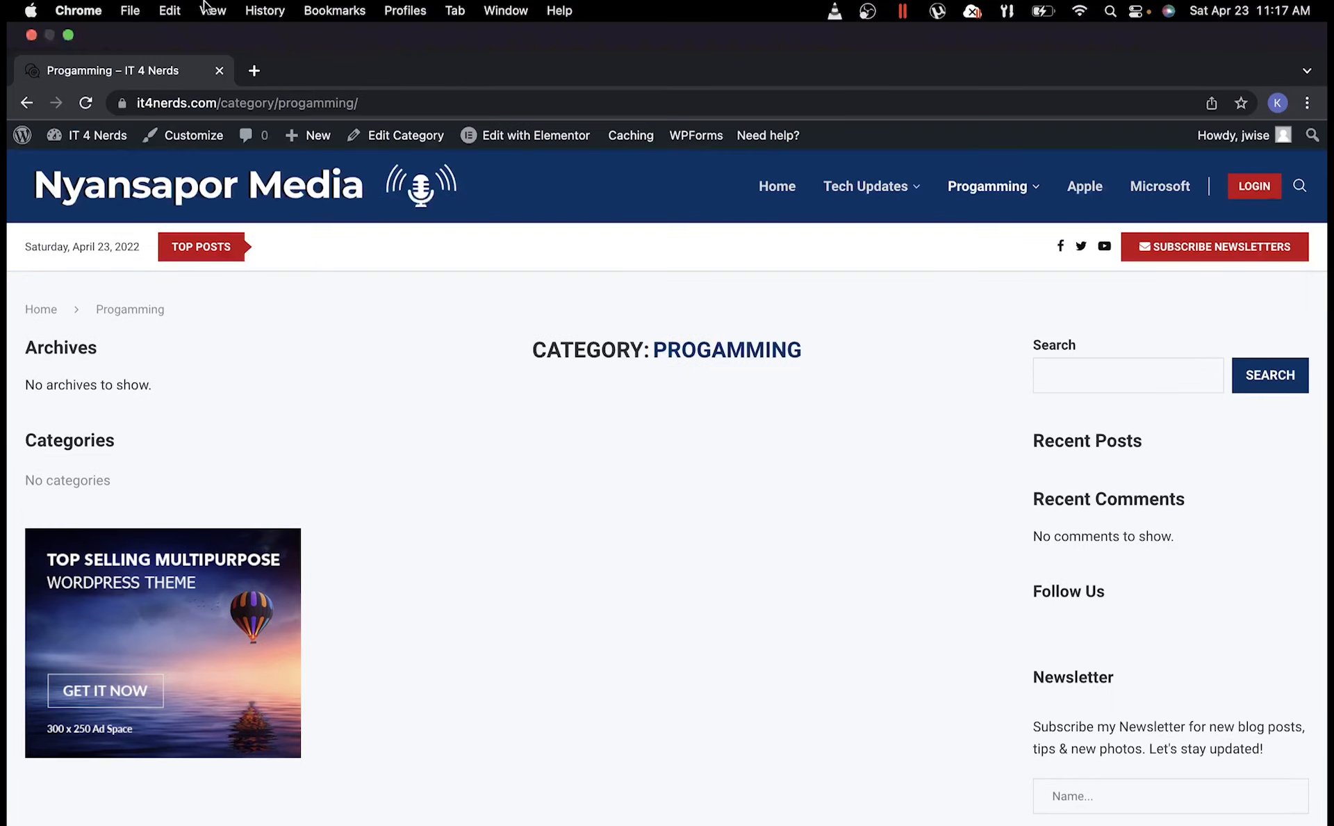
{"action": "left_click", "coordinate": [32, 36]}
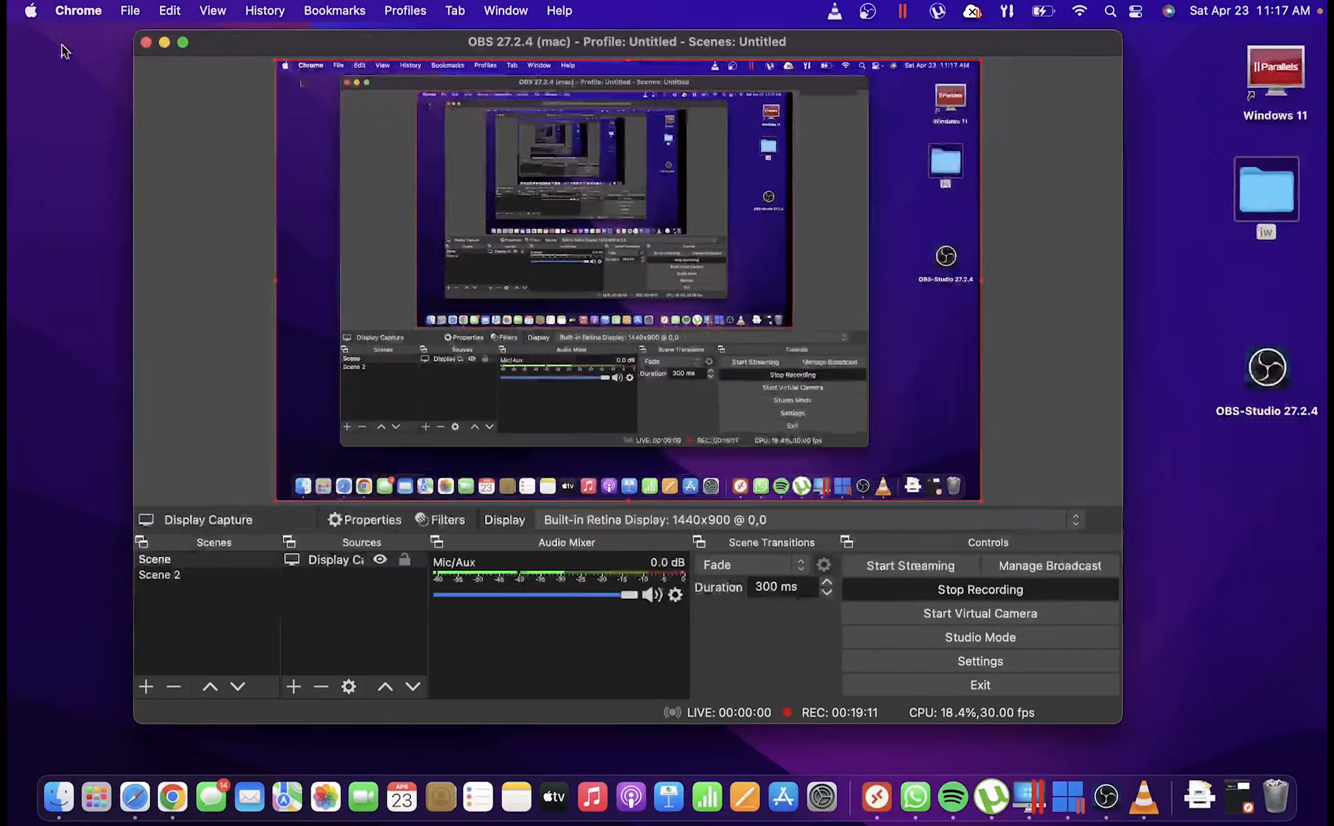
{"action": "left_click", "coordinate": [162, 805]}
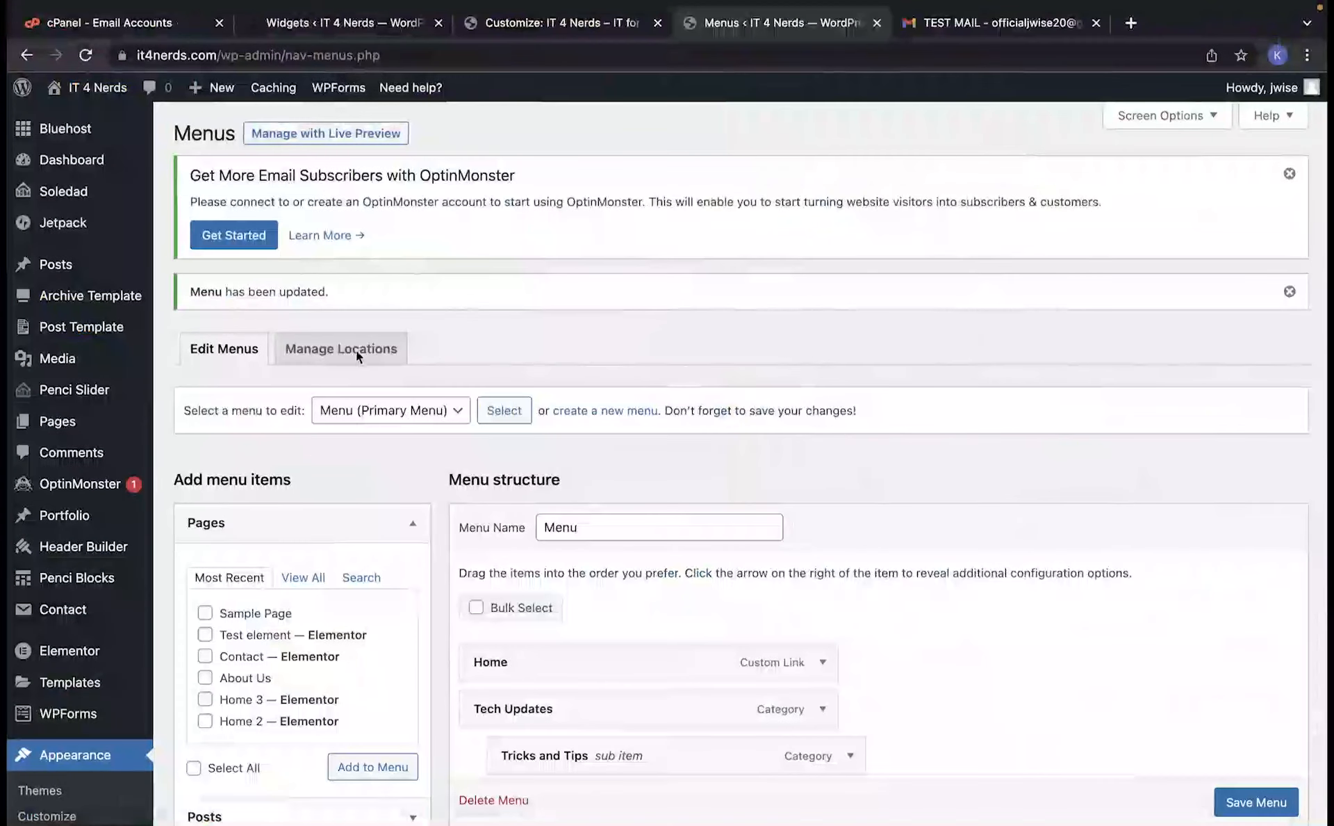
{"action": "scroll", "coordinate": [532, 660], "scroll_direction": "down", "scroll_amount": 3}
- Load it4nerds.com in the test mail tab in place of Gmail
{"action": "left_click", "coordinate": [962, 24]}
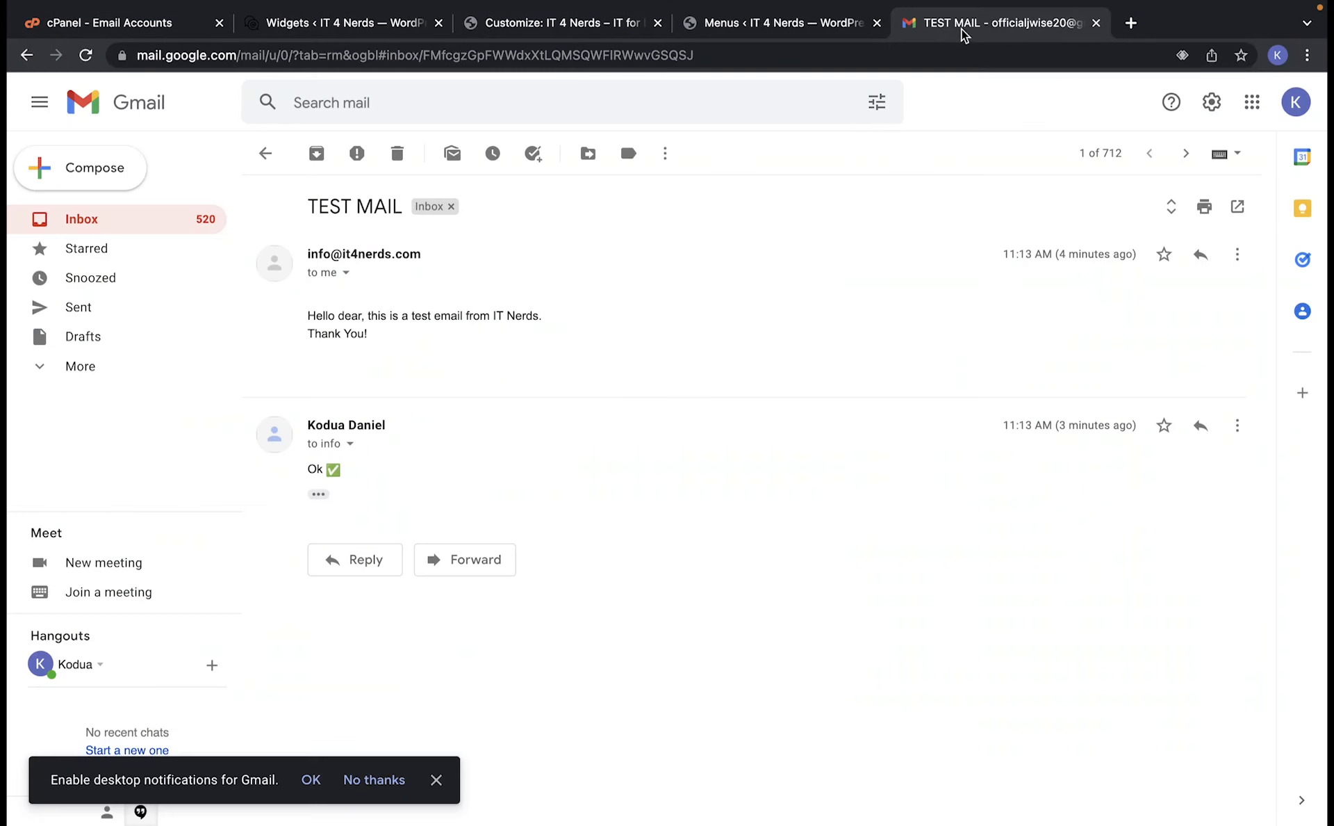
{"action": "left_click", "coordinate": [813, 51]}
{"action": "type", "text": "it4nerds.com"}
{"action": "key", "text": "Return"}
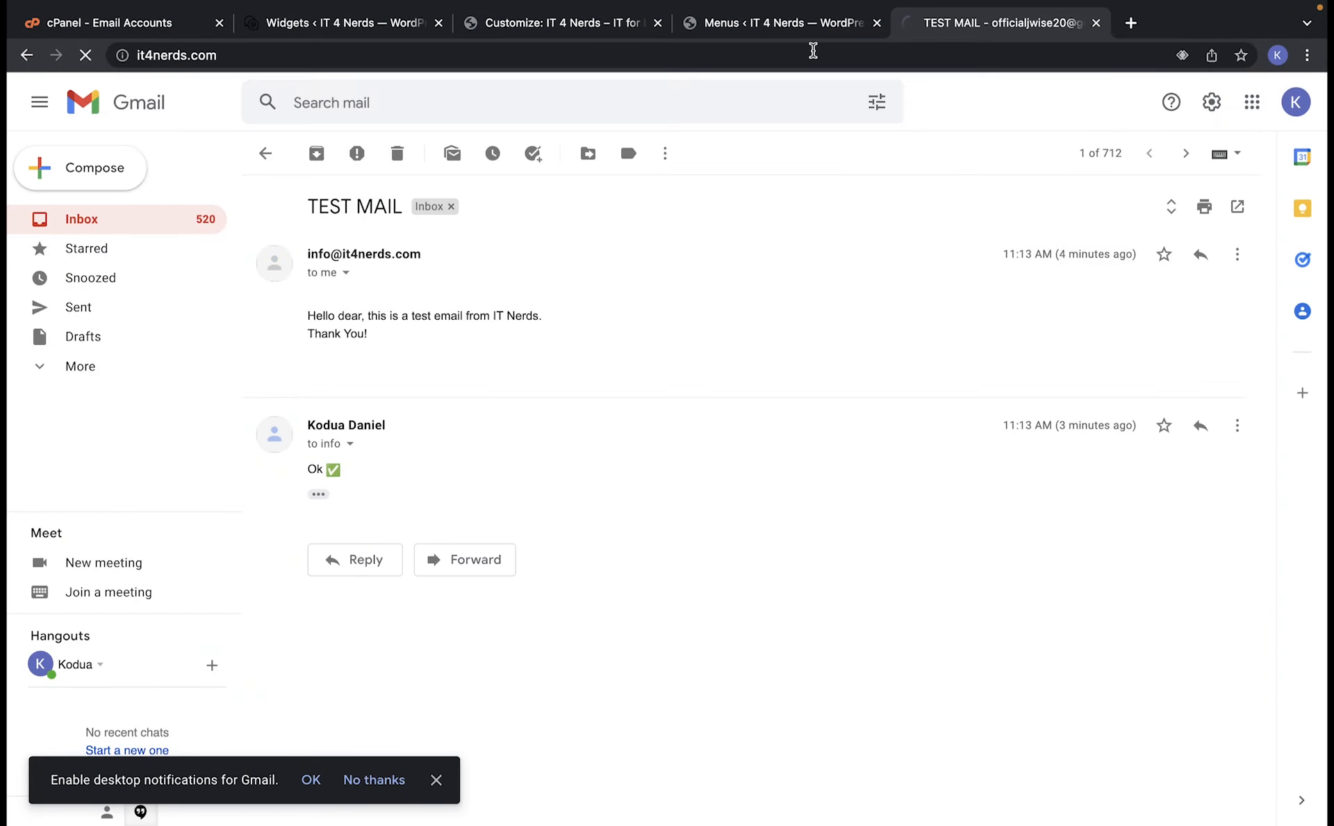
- Go to Appearance > Widgets in WordPress admin
{"action": "left_click", "coordinate": [754, 29]}
{"action": "scroll", "coordinate": [545, 387], "scroll_direction": "down", "scroll_amount": 4}
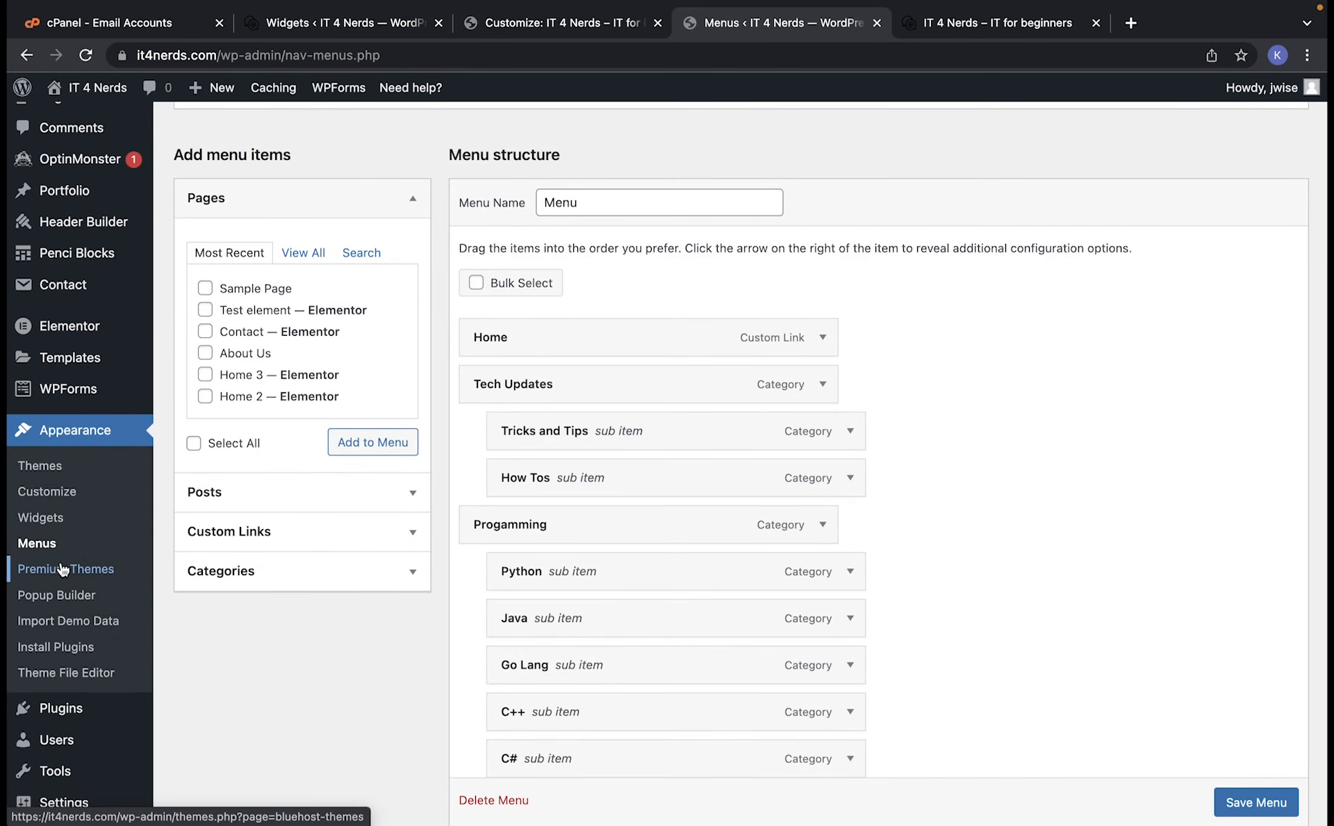
{"action": "left_click", "coordinate": [43, 519]}
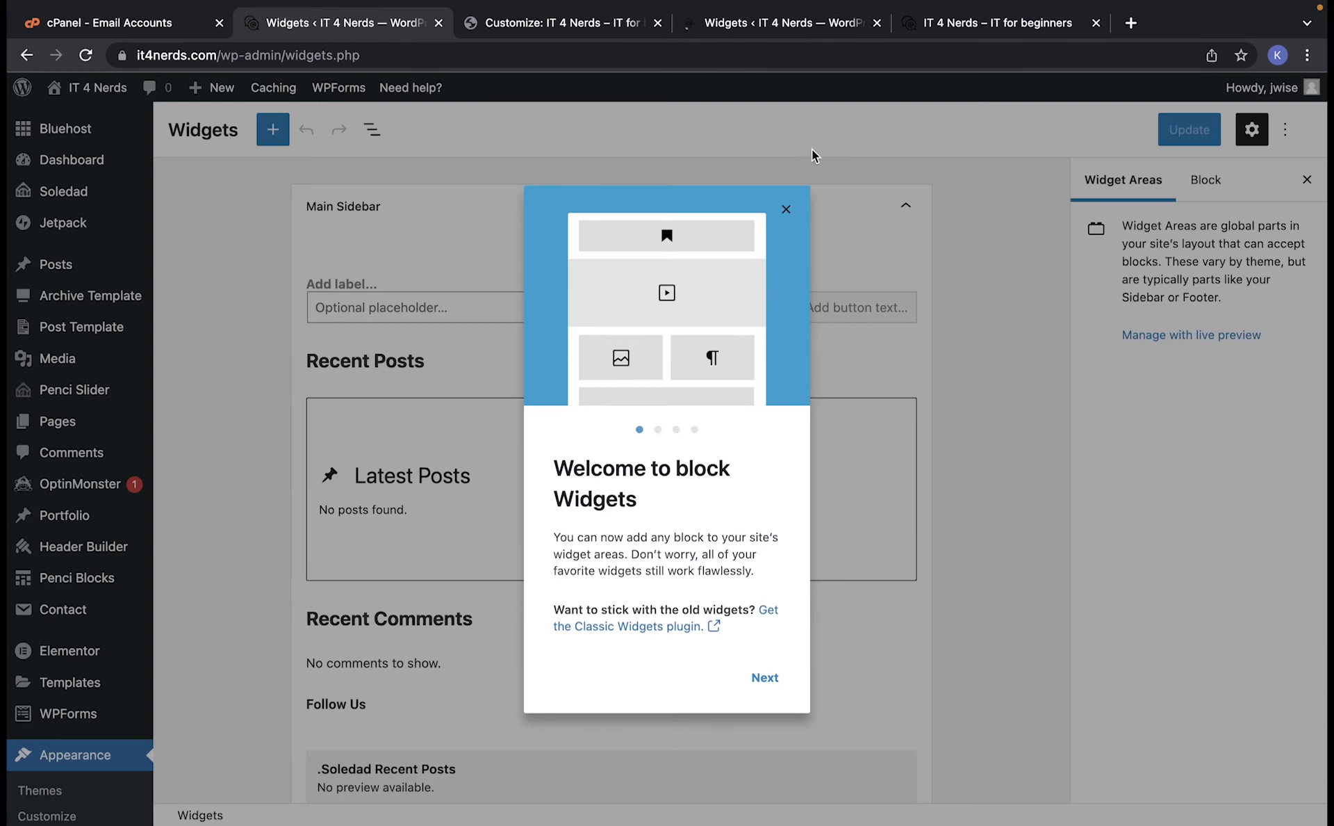
- Dismiss the Widgets welcome guide and scroll down past the Shop Page sidebar area
{"action": "left_click", "coordinate": [783, 211]}
{"action": "scroll", "coordinate": [533, 463], "scroll_direction": "down", "scroll_amount": 6}
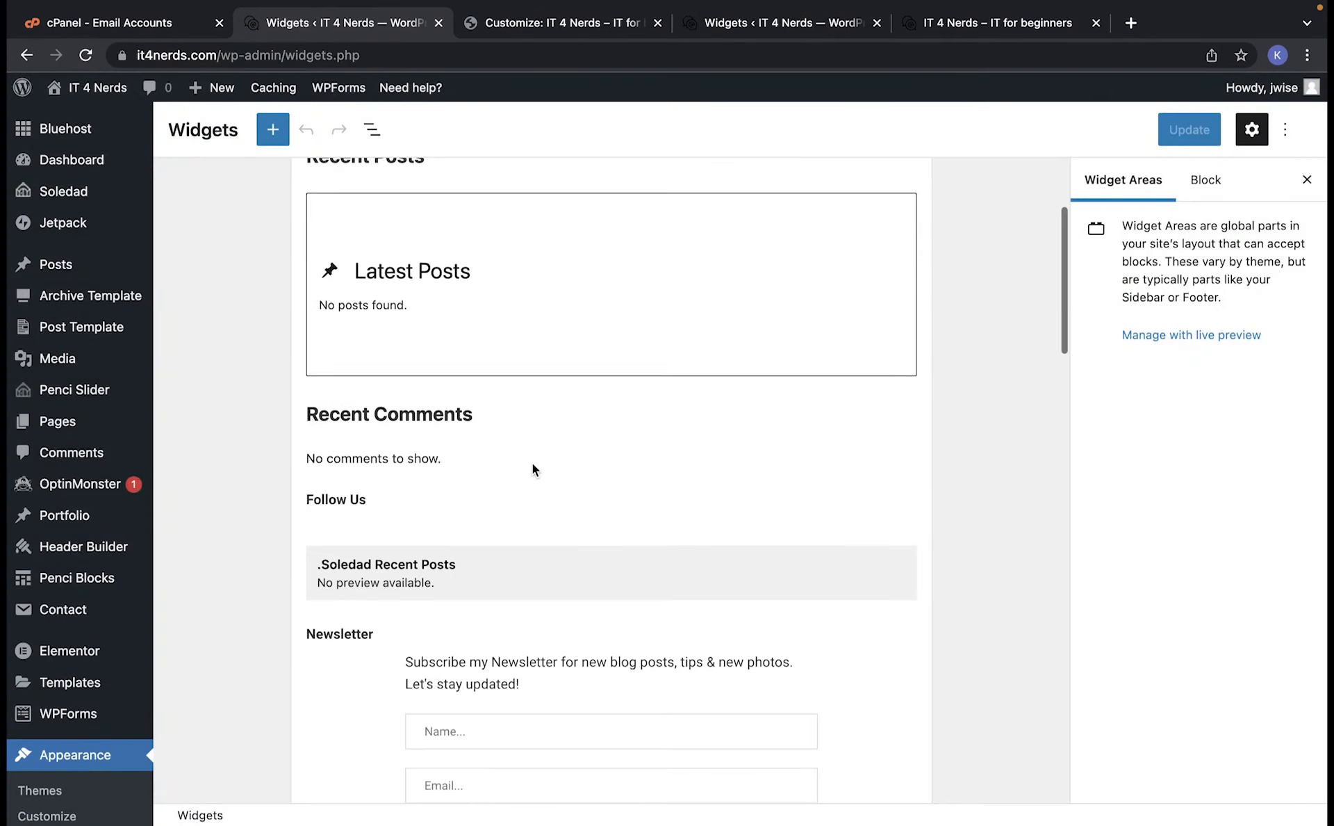
{"action": "scroll", "coordinate": [534, 470], "scroll_direction": "down", "scroll_amount": 9}
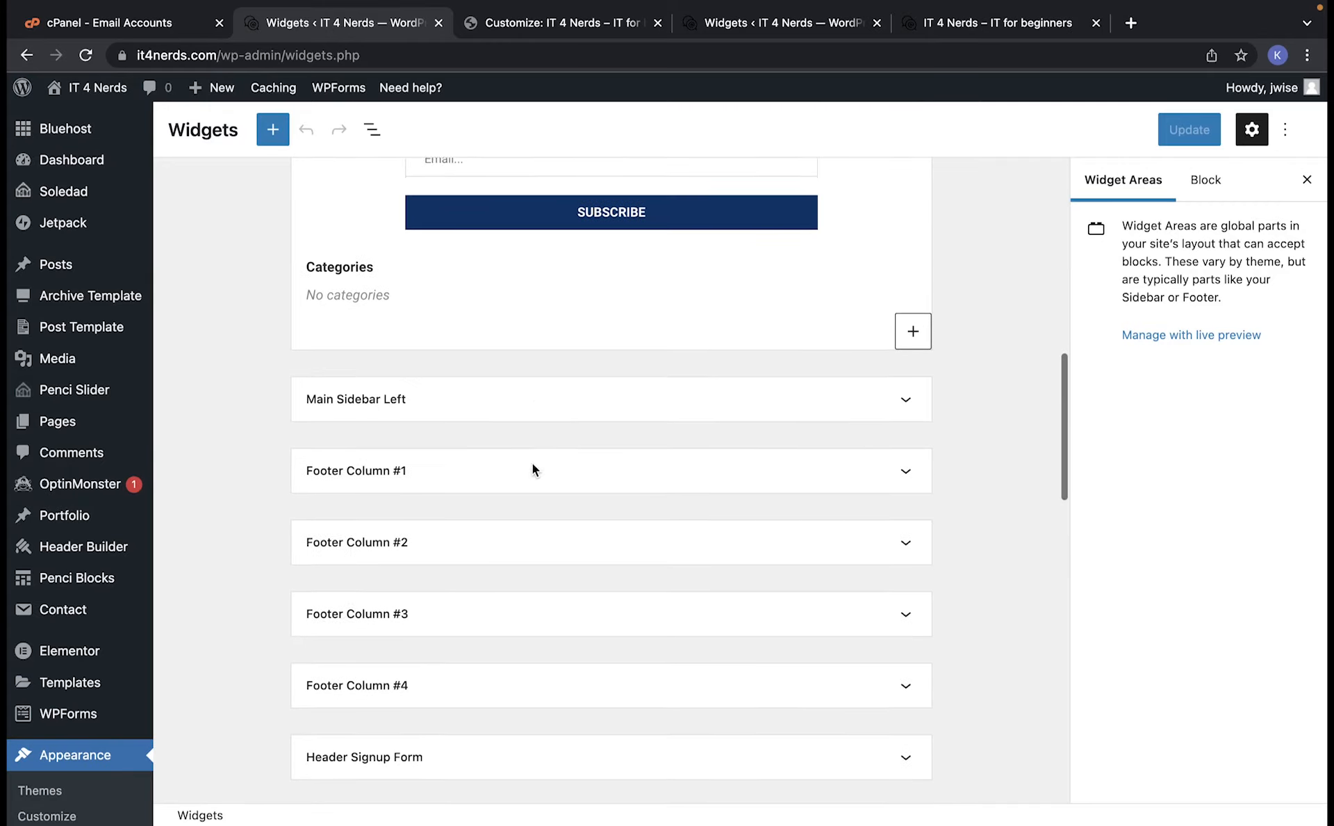
{"action": "scroll", "coordinate": [532, 468], "scroll_direction": "down", "scroll_amount": 5}
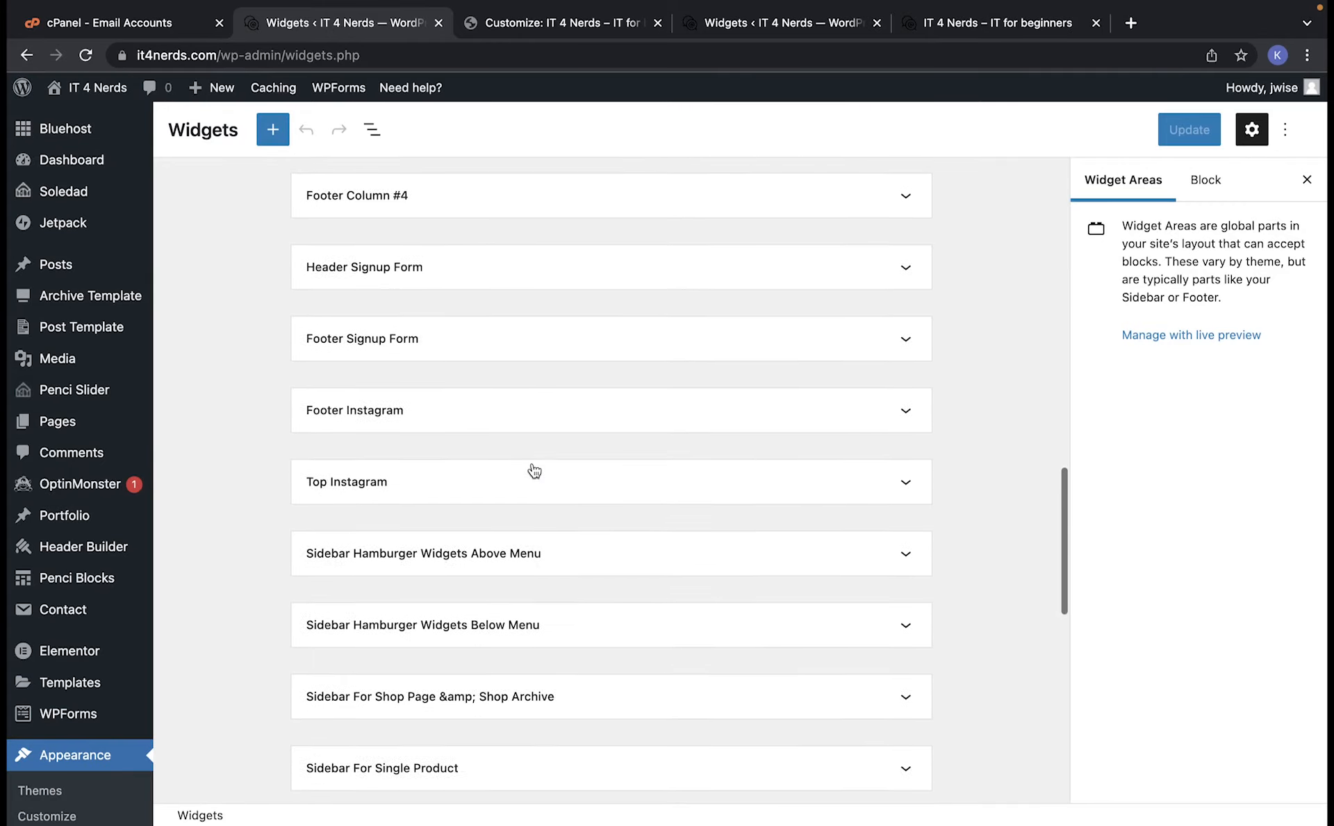
{"action": "scroll", "coordinate": [515, 720], "scroll_direction": "down", "scroll_amount": 5}
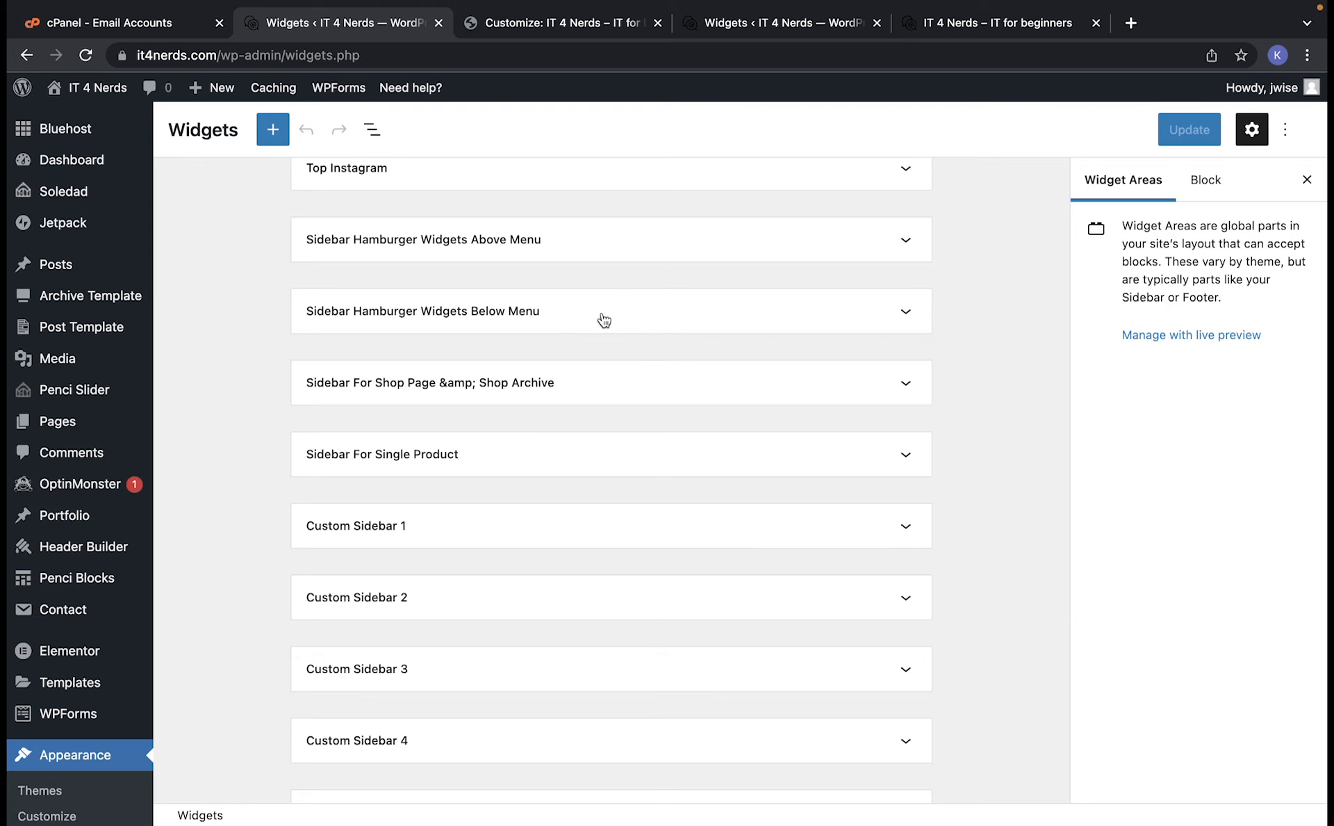
{"action": "left_click", "coordinate": [626, 393]}
{"action": "left_click", "coordinate": [625, 393]}
- Expand Main Sidebar Left and scroll down to its ad image widget
{"action": "scroll", "coordinate": [627, 396], "scroll_direction": "down", "scroll_amount": 3}
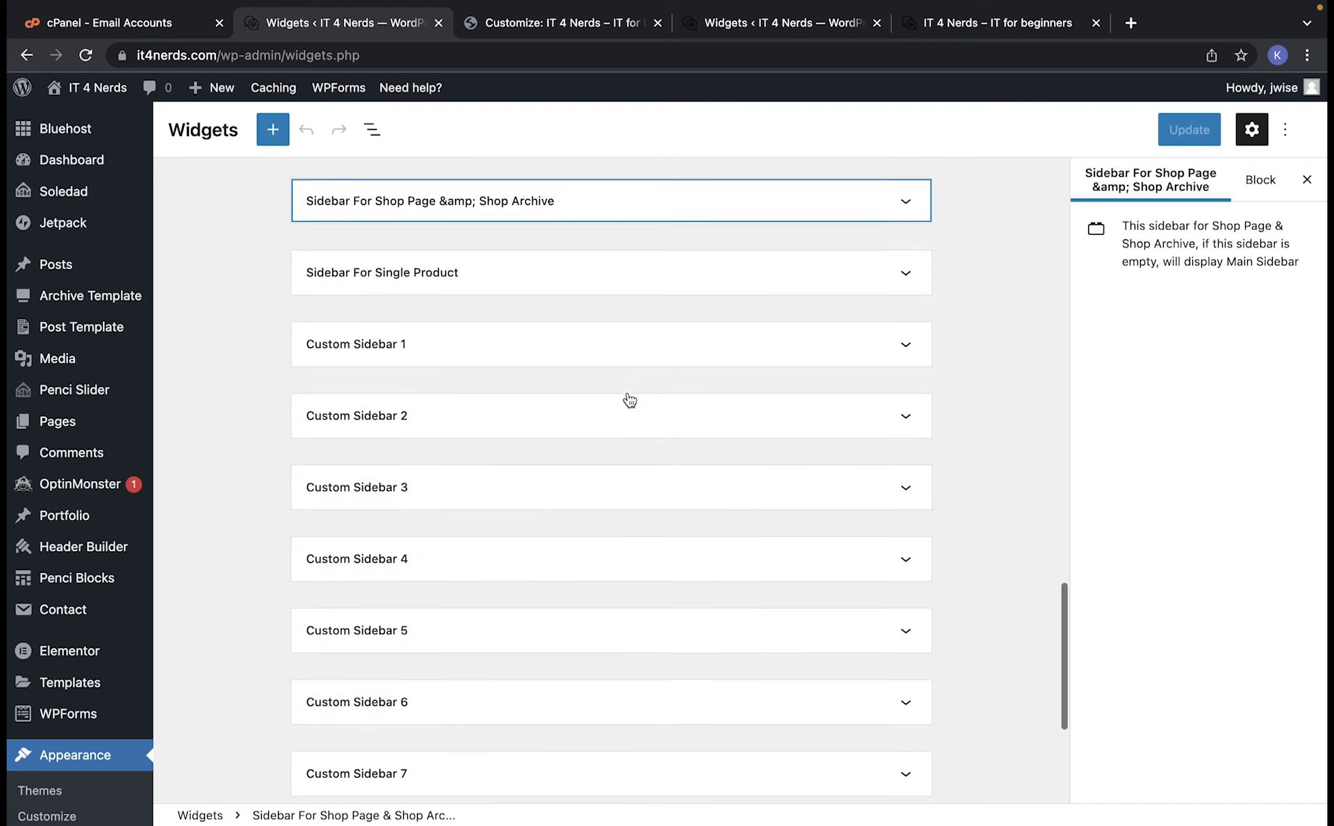
{"action": "scroll", "coordinate": [630, 400], "scroll_direction": "down", "scroll_amount": 4}
{"action": "scroll", "coordinate": [629, 400], "scroll_direction": "up", "scroll_amount": 6}
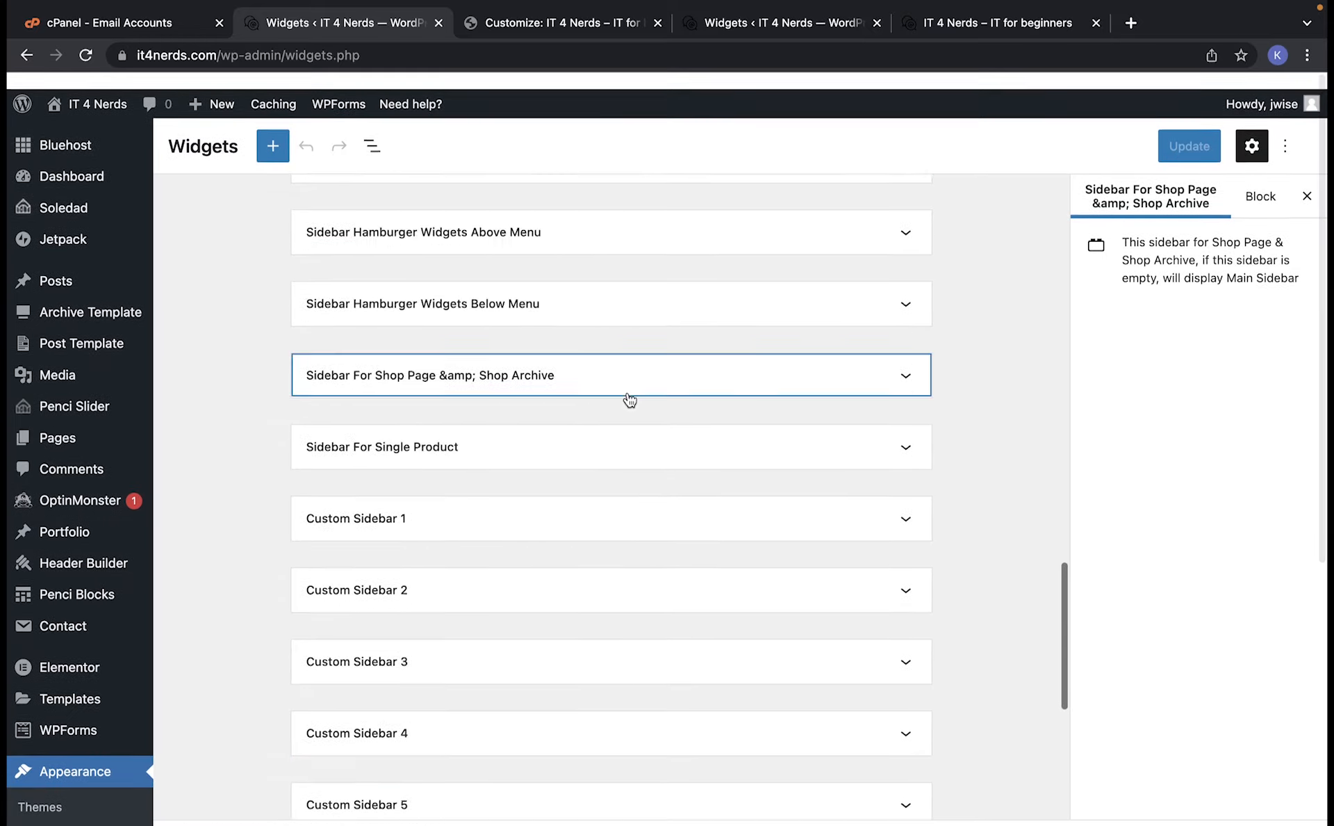
{"action": "scroll", "coordinate": [630, 399], "scroll_direction": "up", "scroll_amount": 20}
{"action": "scroll", "coordinate": [630, 399], "scroll_direction": "down", "scroll_amount": 4}
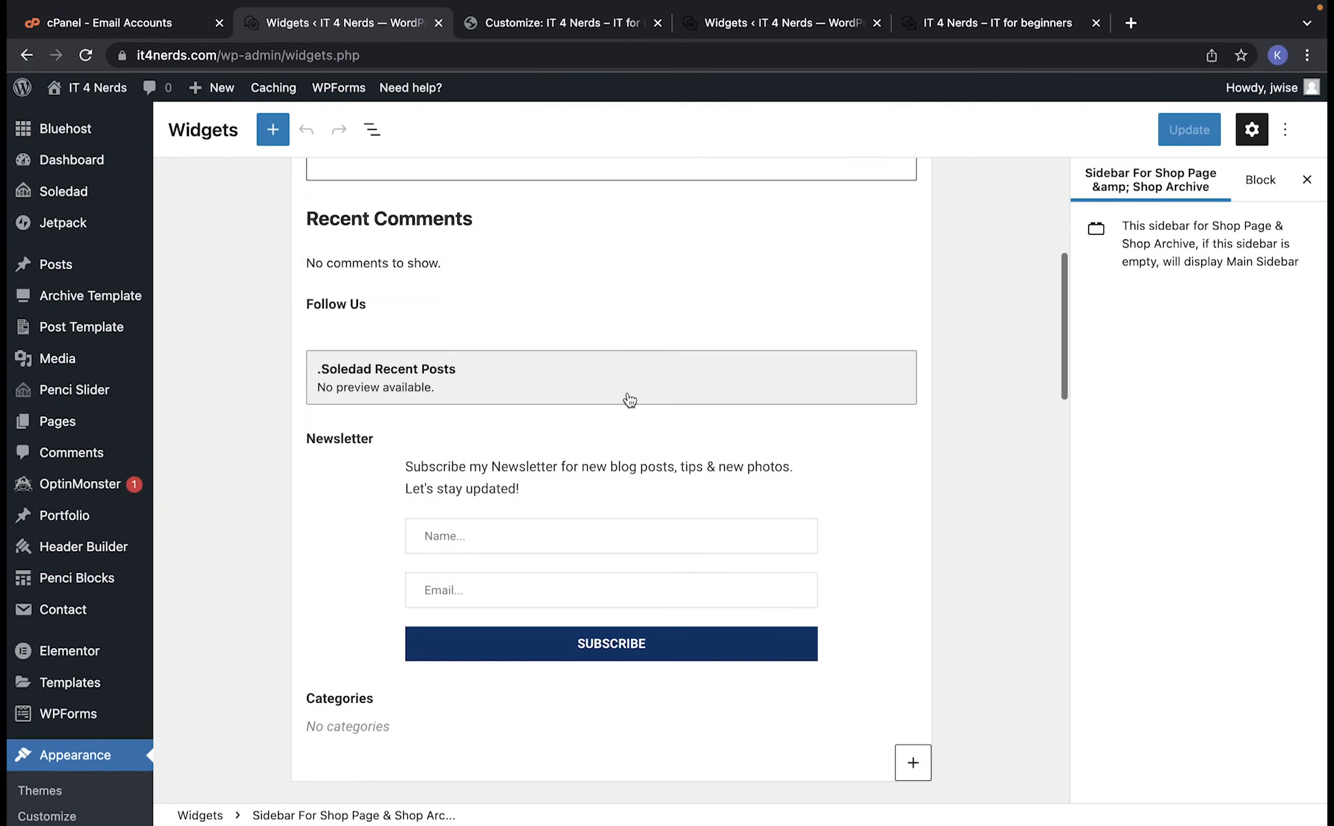
{"action": "scroll", "coordinate": [629, 399], "scroll_direction": "down", "scroll_amount": 6}
{"action": "left_click", "coordinate": [564, 352]}
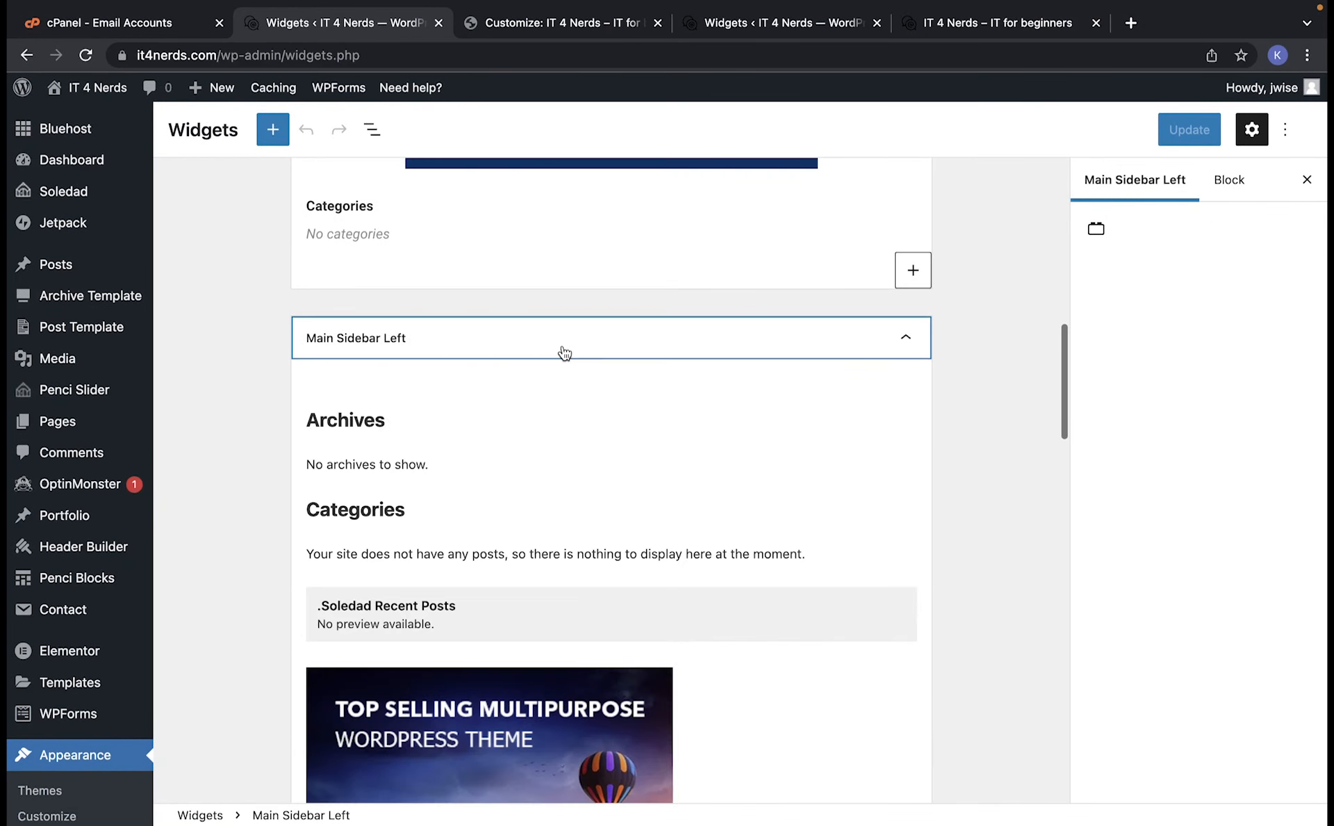
{"action": "scroll", "coordinate": [539, 641], "scroll_direction": "down", "scroll_amount": 5}
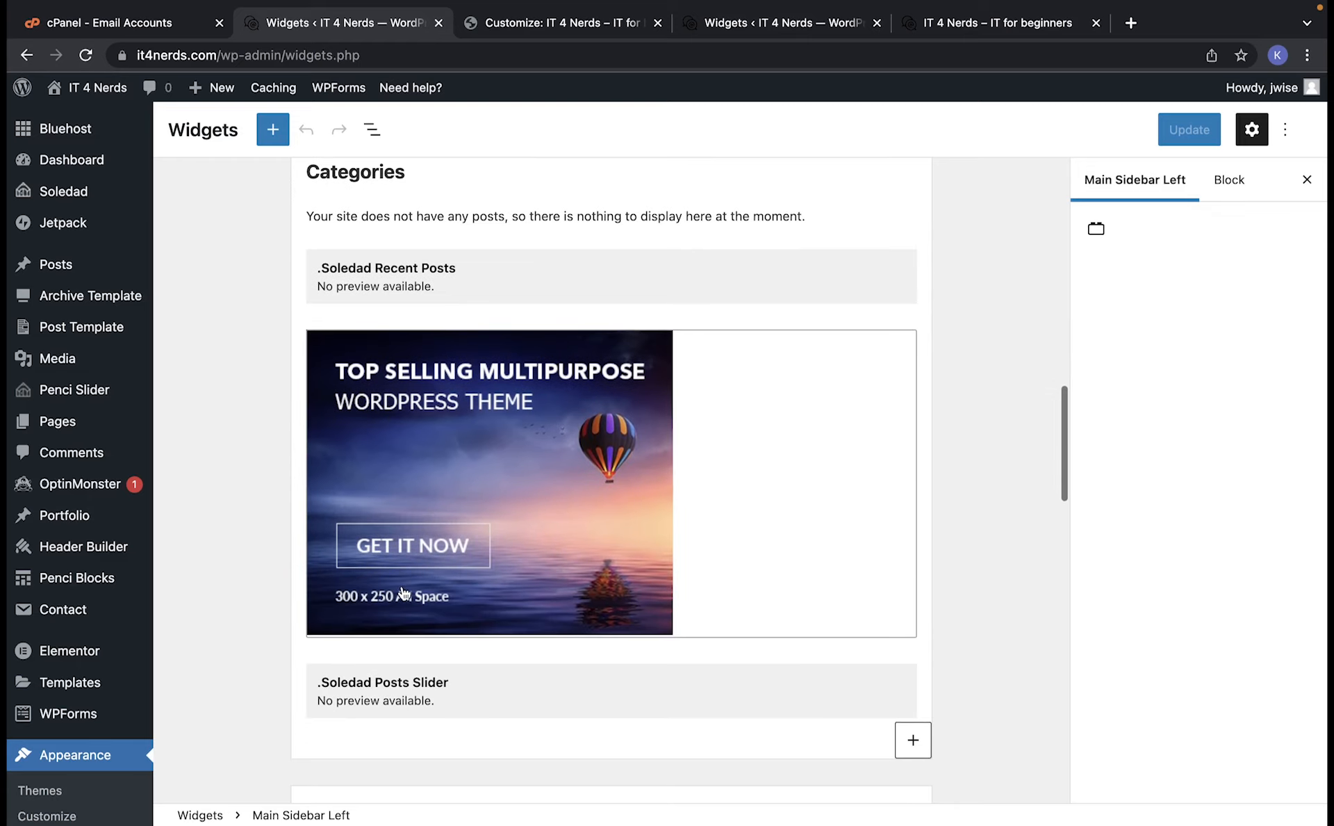
- Select all of the ad widget's HTML code and delete it
{"action": "left_click", "coordinate": [704, 525]}
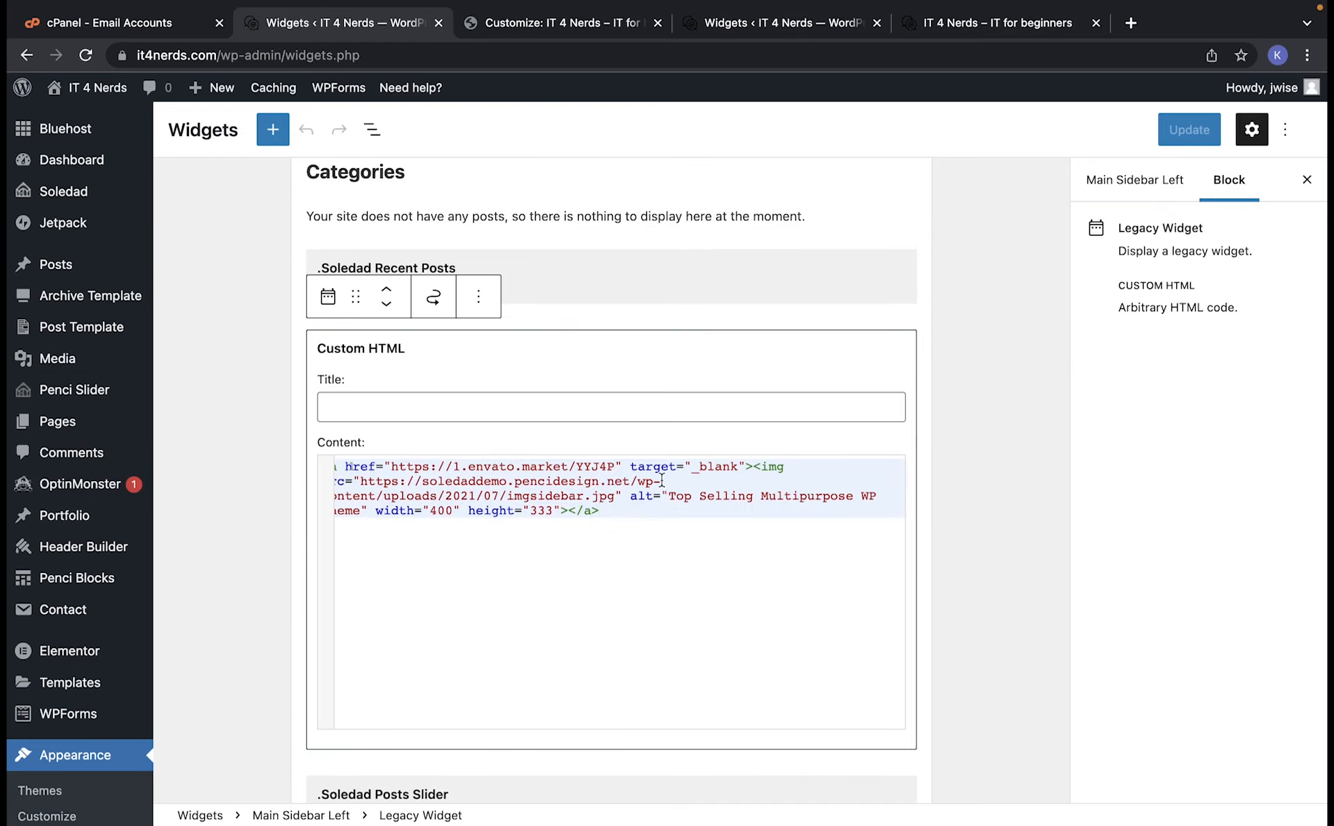
{"action": "left_click_drag", "start_coordinate": [623, 519], "coordinate": [305, 449]}
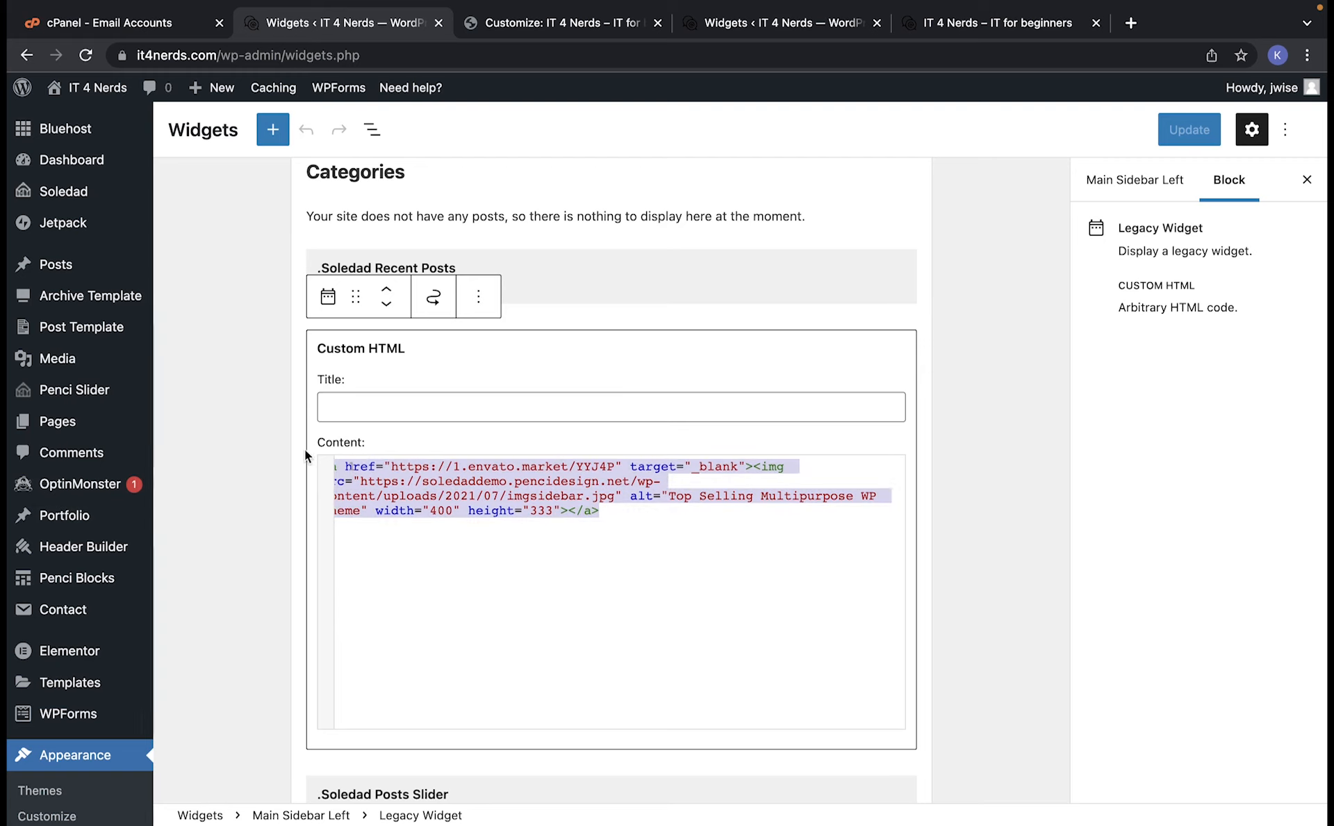
{"action": "left_click", "coordinate": [478, 297]}
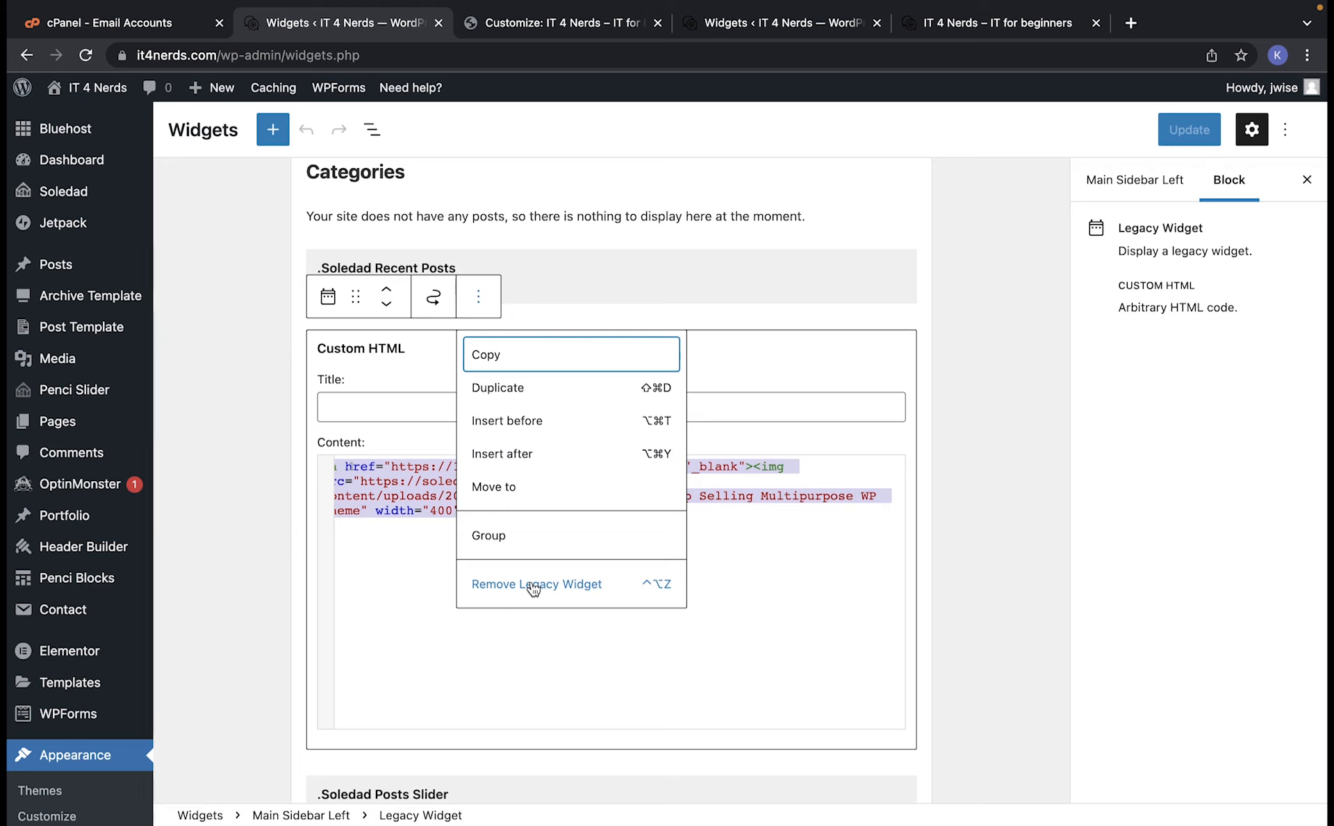
{"action": "left_click", "coordinate": [399, 591]}
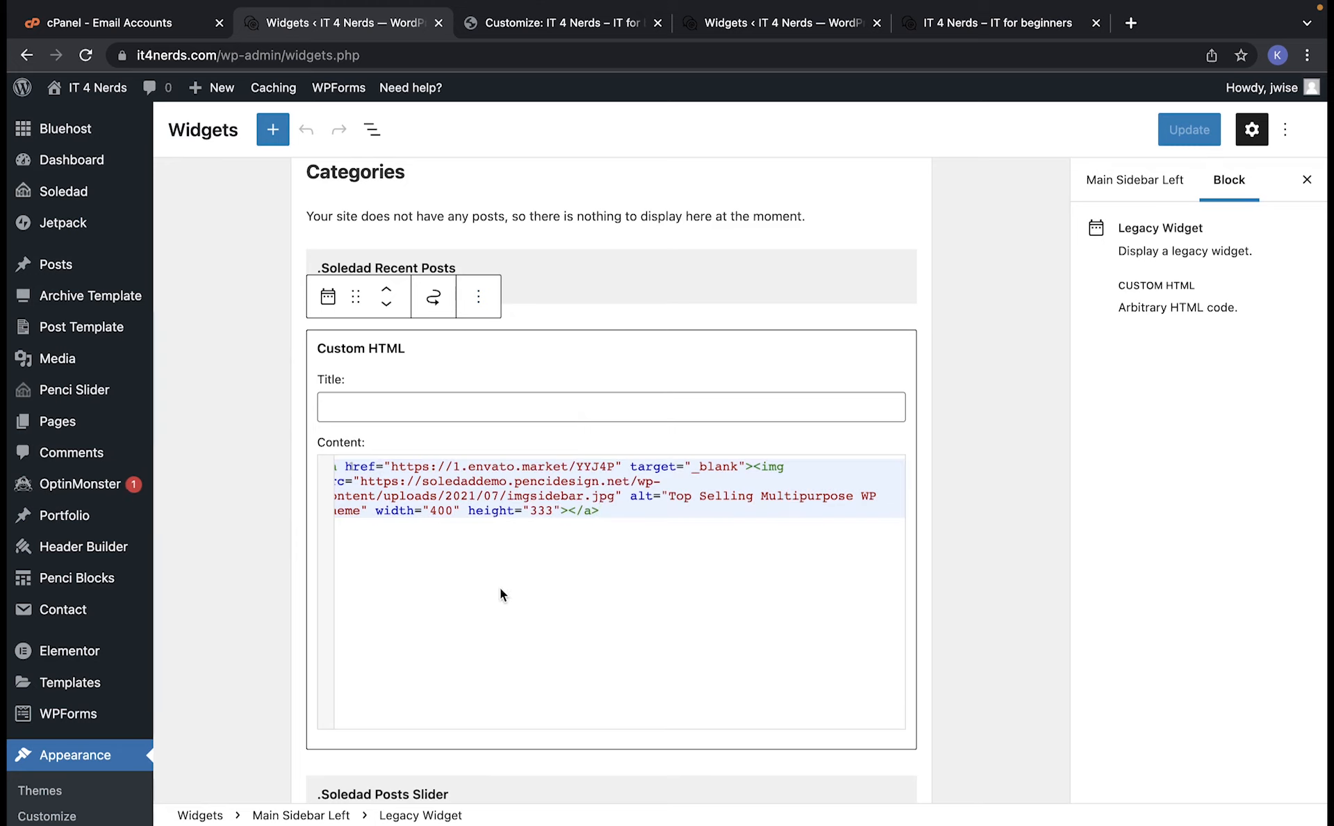
{"action": "key", "text": "BackSpace"}
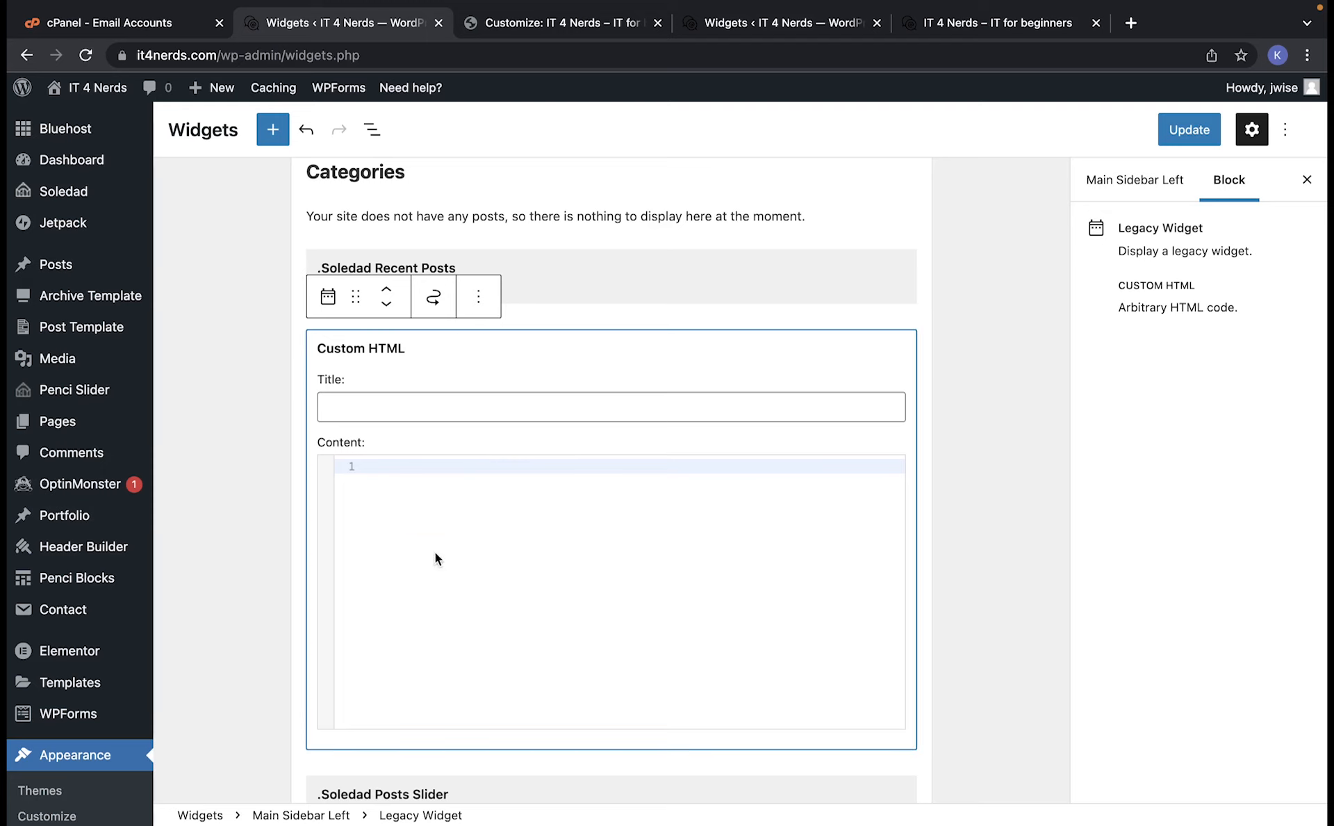
- Remove the emptied Custom HTML widget from Main Sidebar Left
{"action": "scroll", "coordinate": [435, 552], "scroll_direction": "down", "scroll_amount": 5}
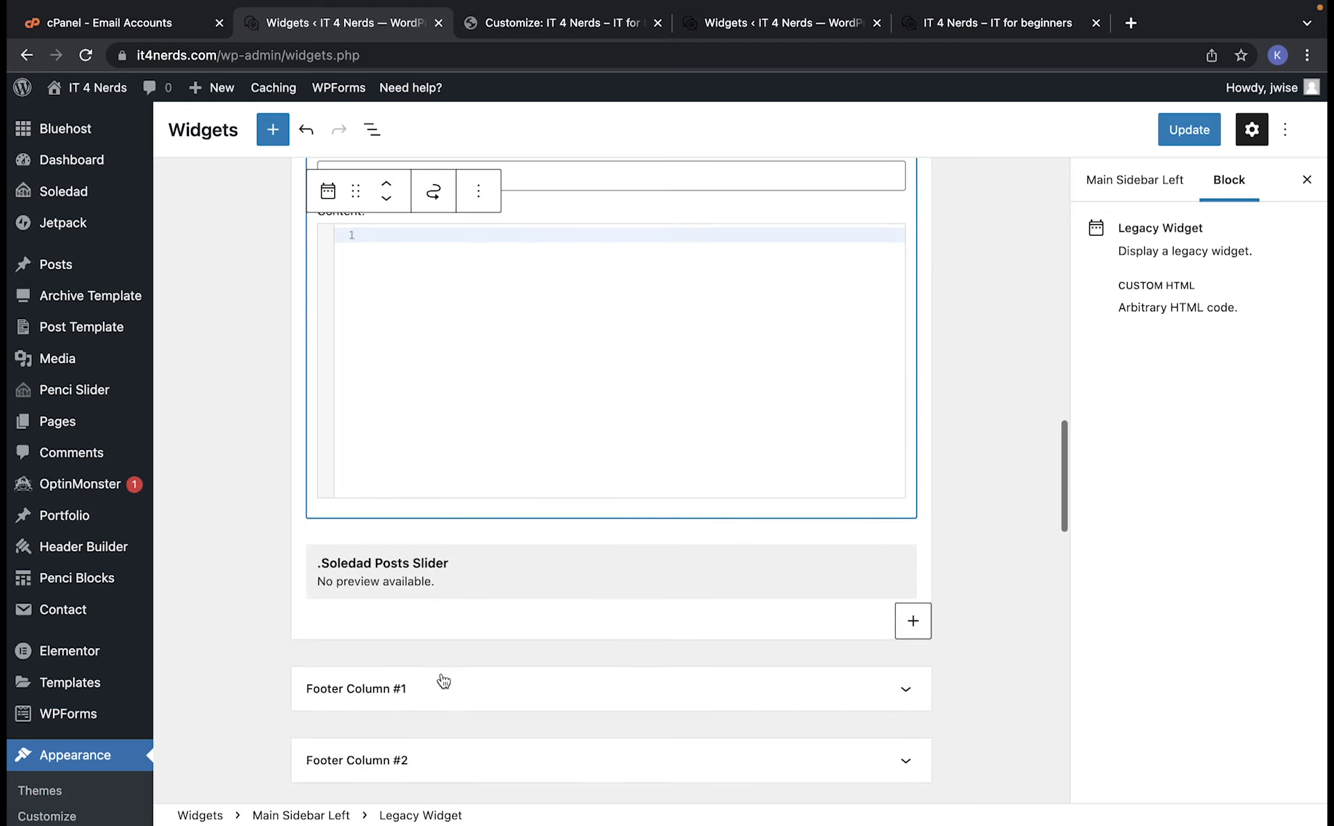
{"action": "left_click", "coordinate": [430, 696]}
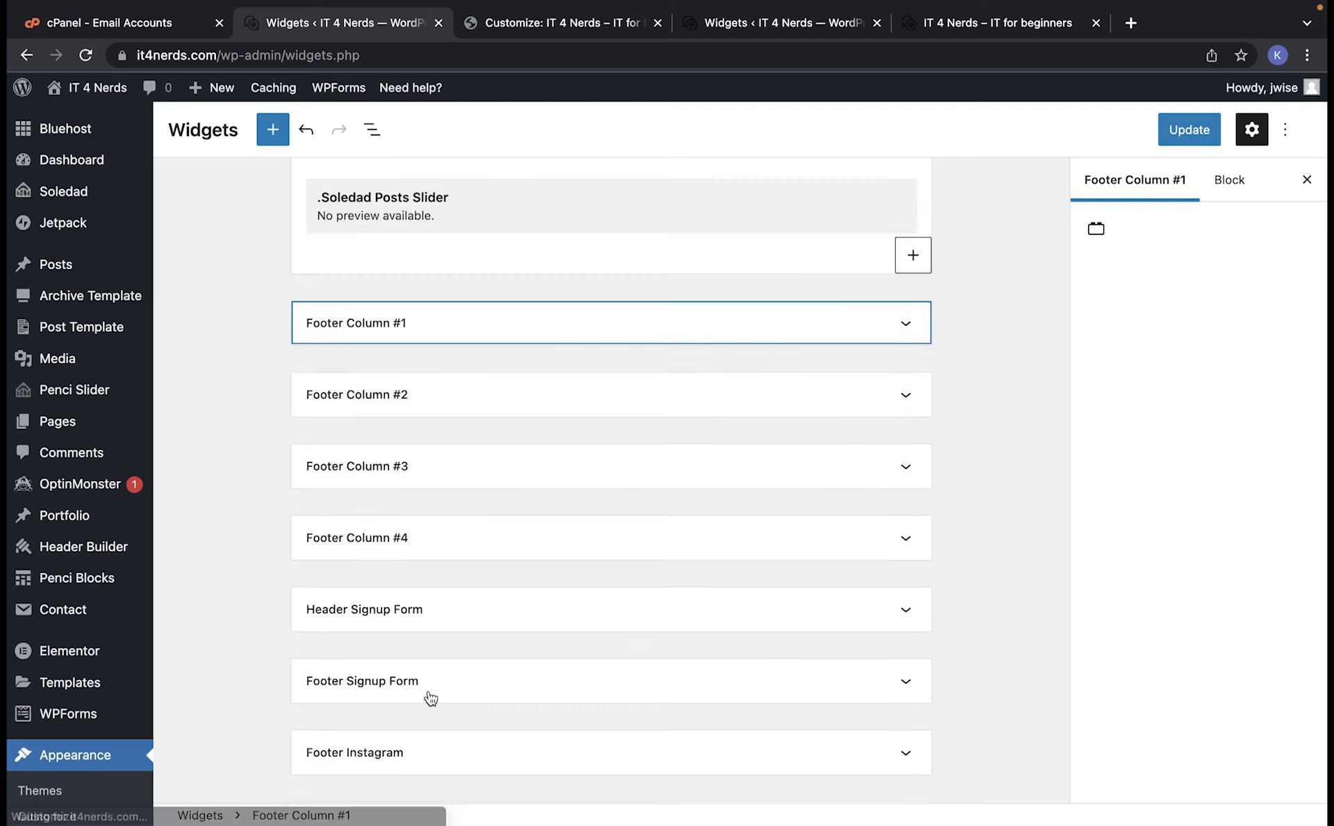
{"action": "left_click", "coordinate": [472, 339]}
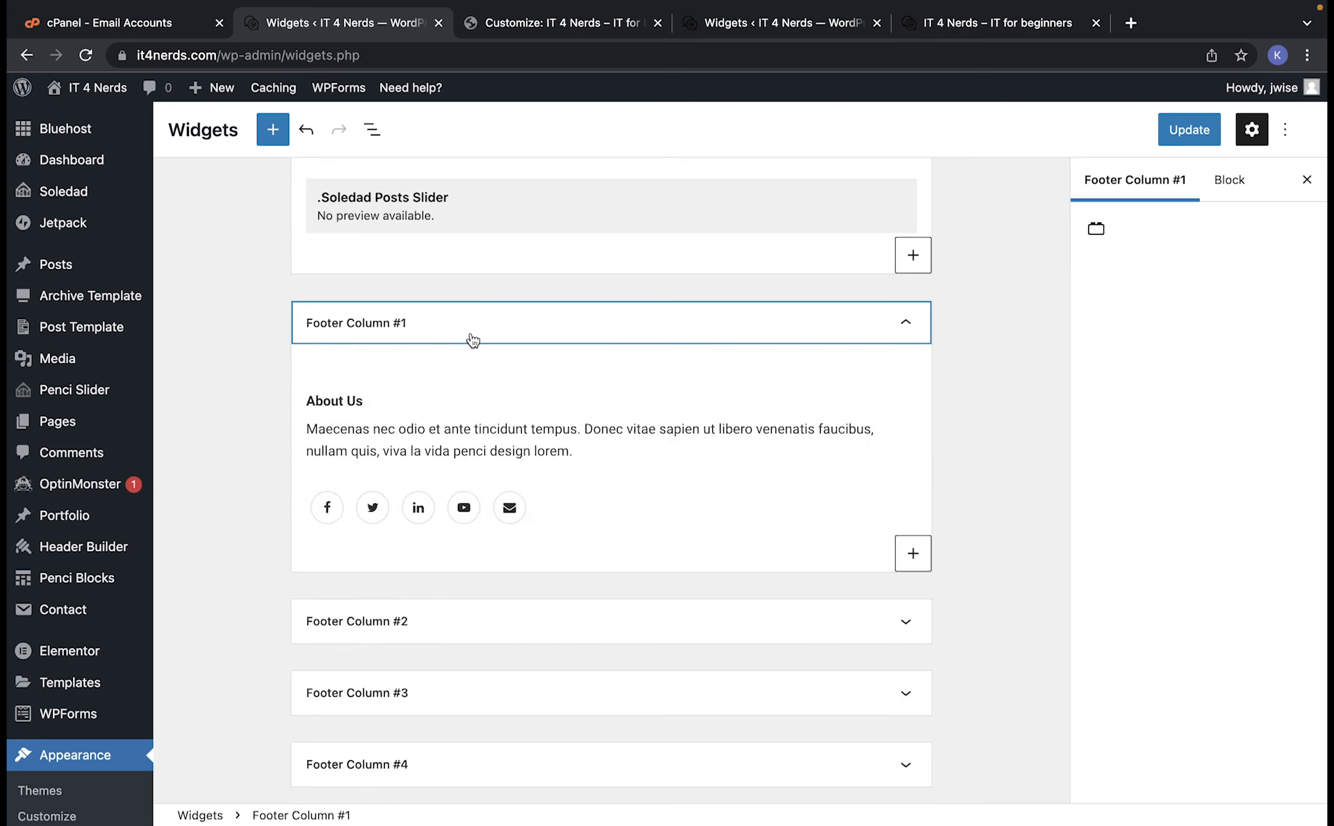
{"action": "left_click", "coordinate": [473, 339]}
{"action": "scroll", "coordinate": [624, 362], "scroll_direction": "up", "scroll_amount": 10}
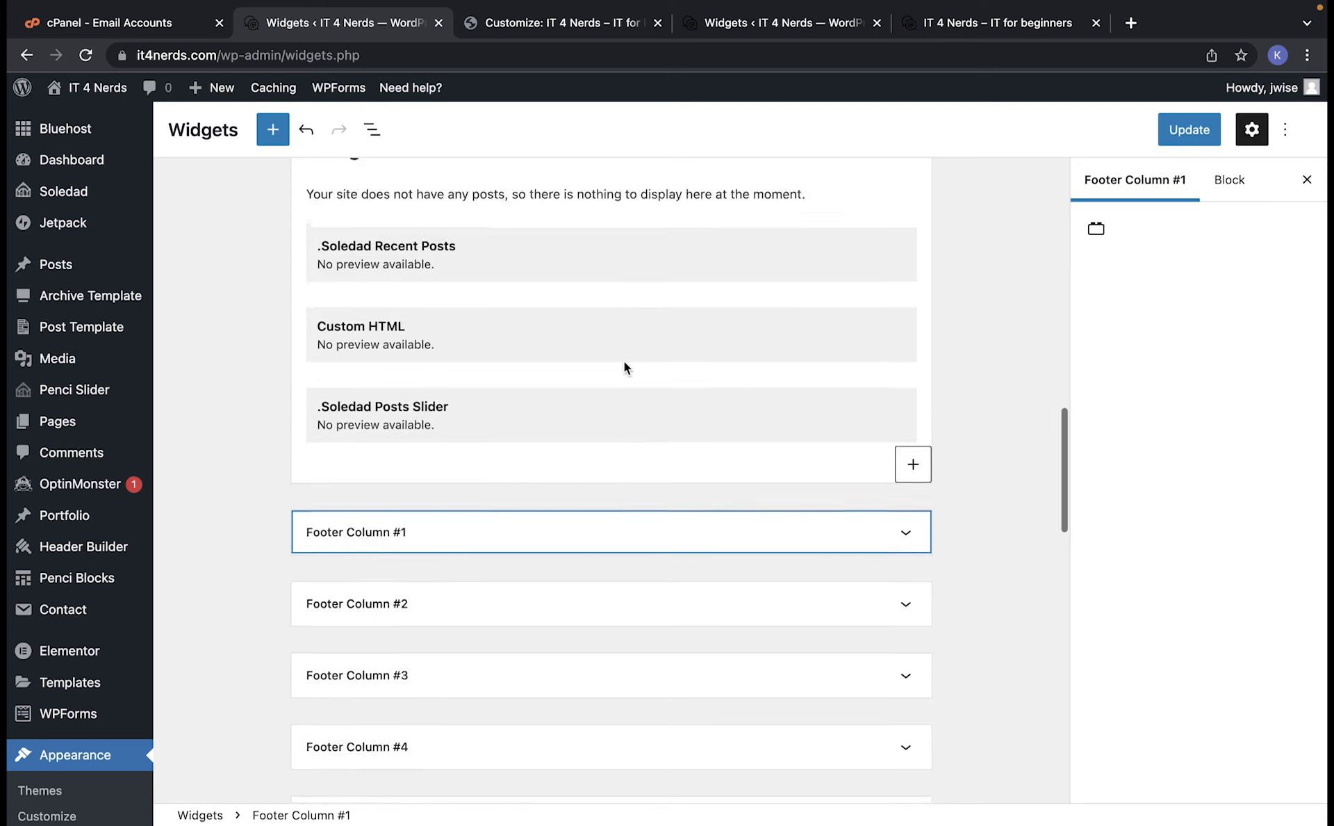
{"action": "scroll", "coordinate": [624, 367], "scroll_direction": "down", "scroll_amount": 2}
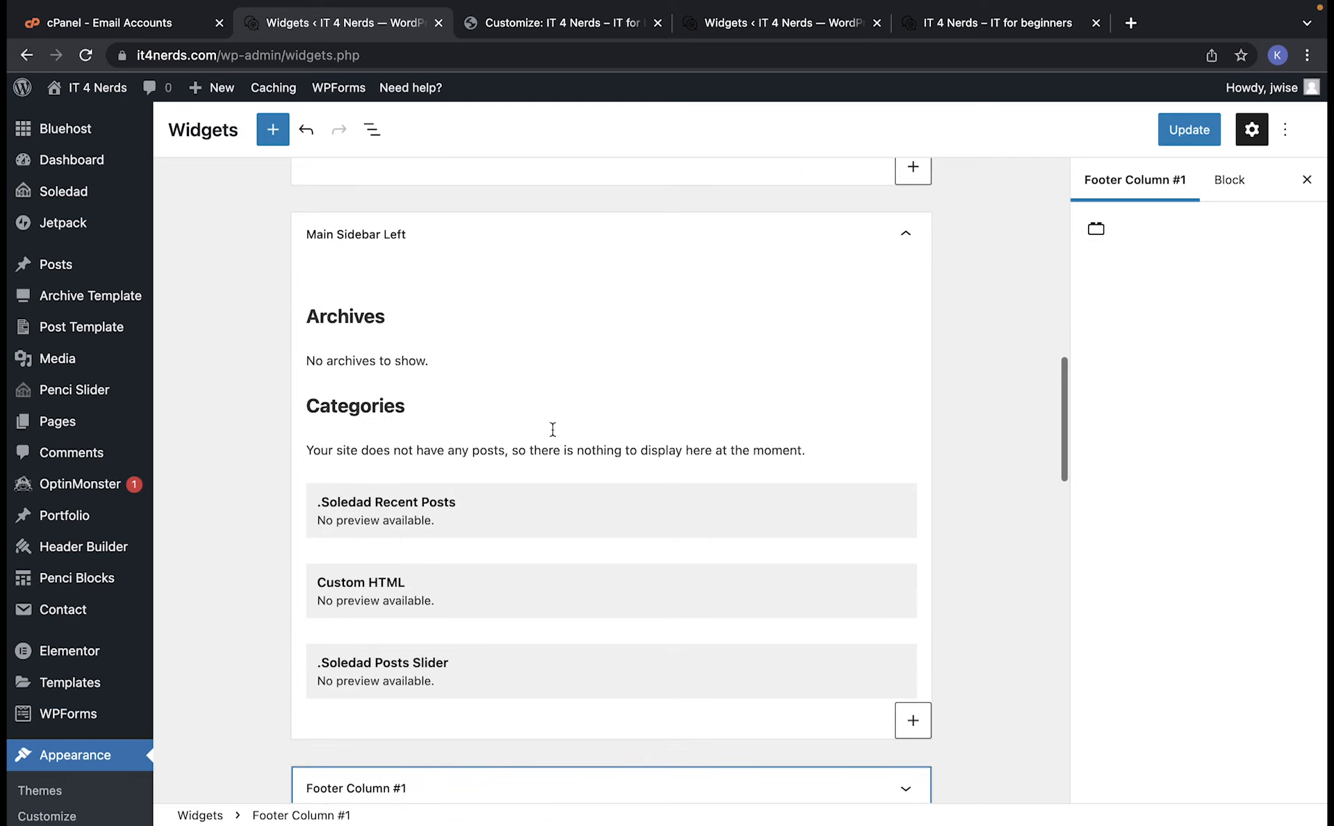
{"action": "left_click", "coordinate": [421, 603]}
{"action": "left_click", "coordinate": [479, 532]}
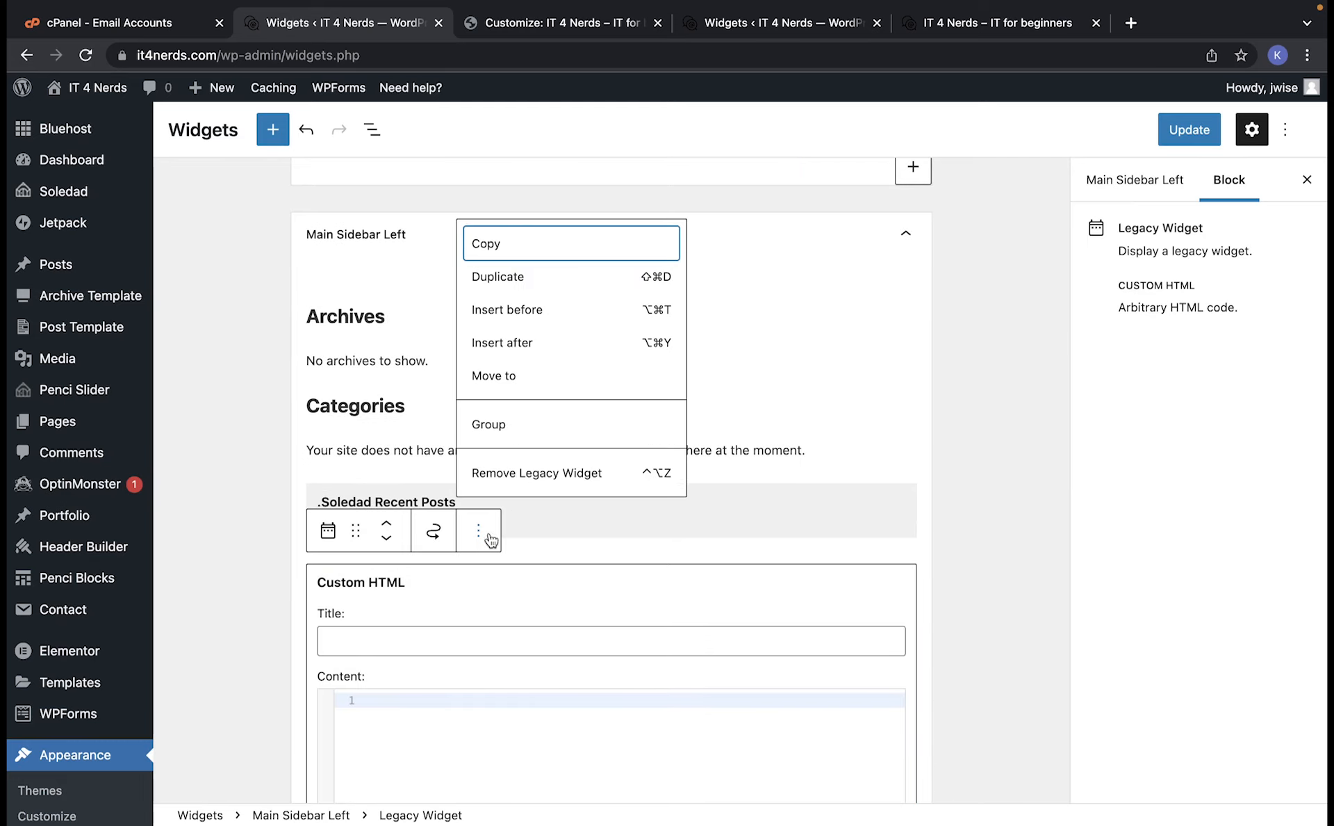
{"action": "left_click", "coordinate": [525, 481]}
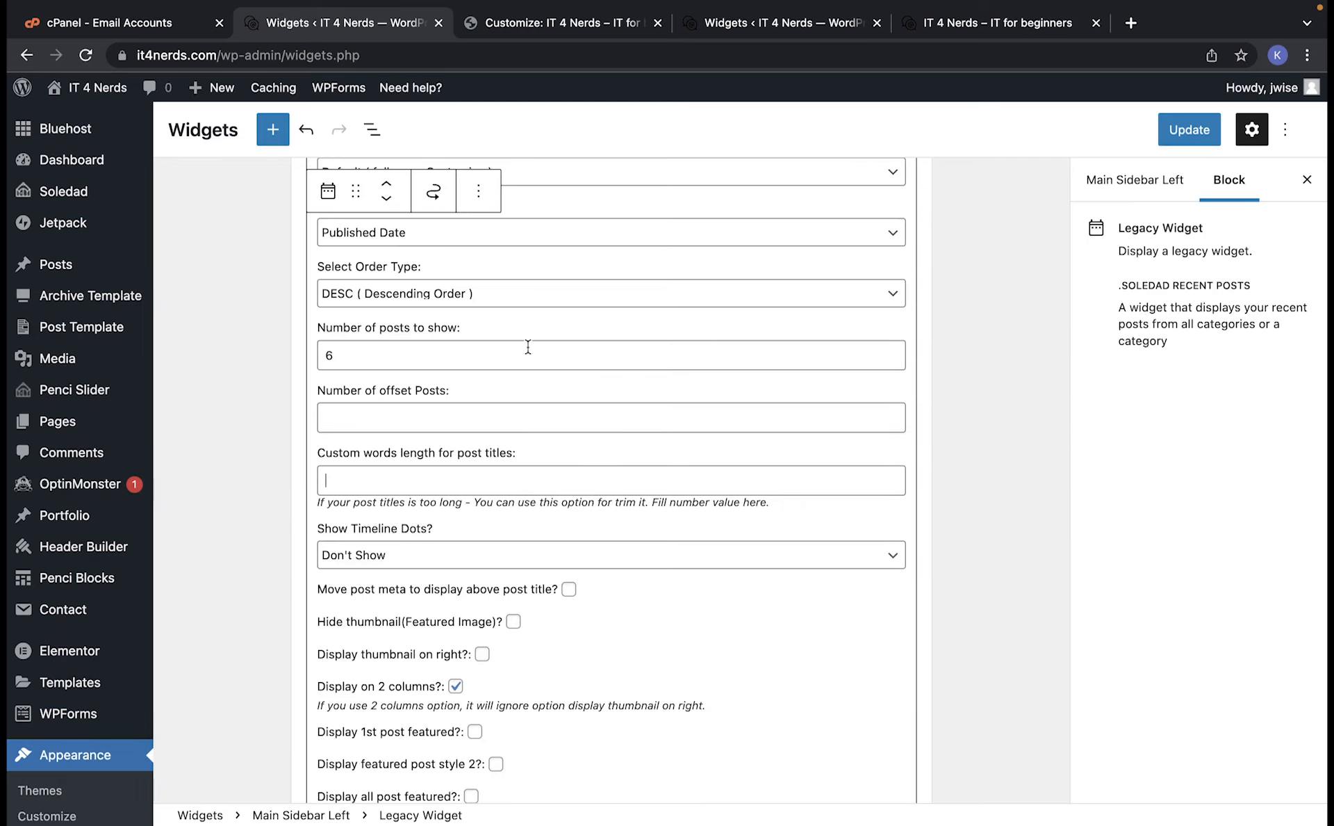
- Save the widget changes with Update, then move to the other Widgets tab
{"action": "scroll", "coordinate": [528, 346], "scroll_direction": "up", "scroll_amount": 10}
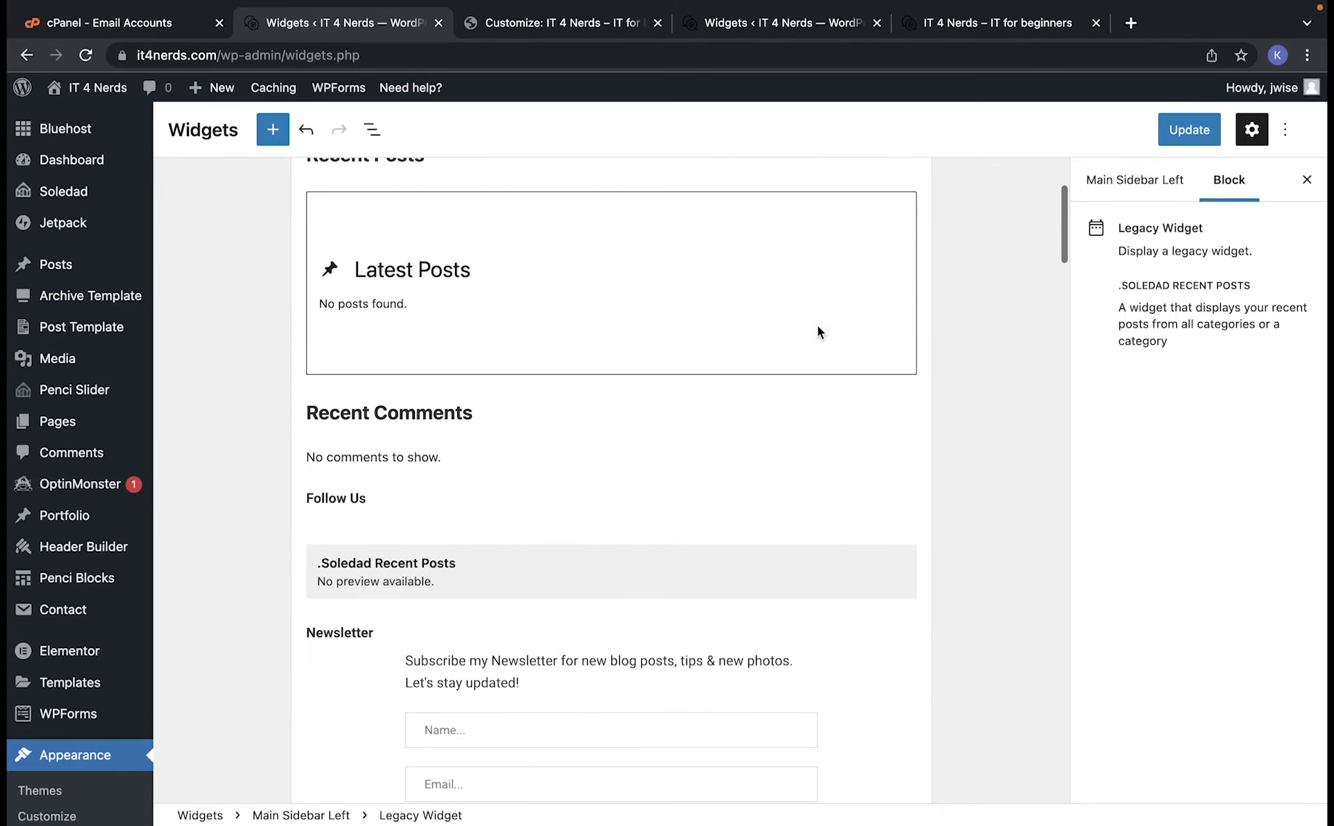
{"action": "left_click", "coordinate": [1189, 129]}
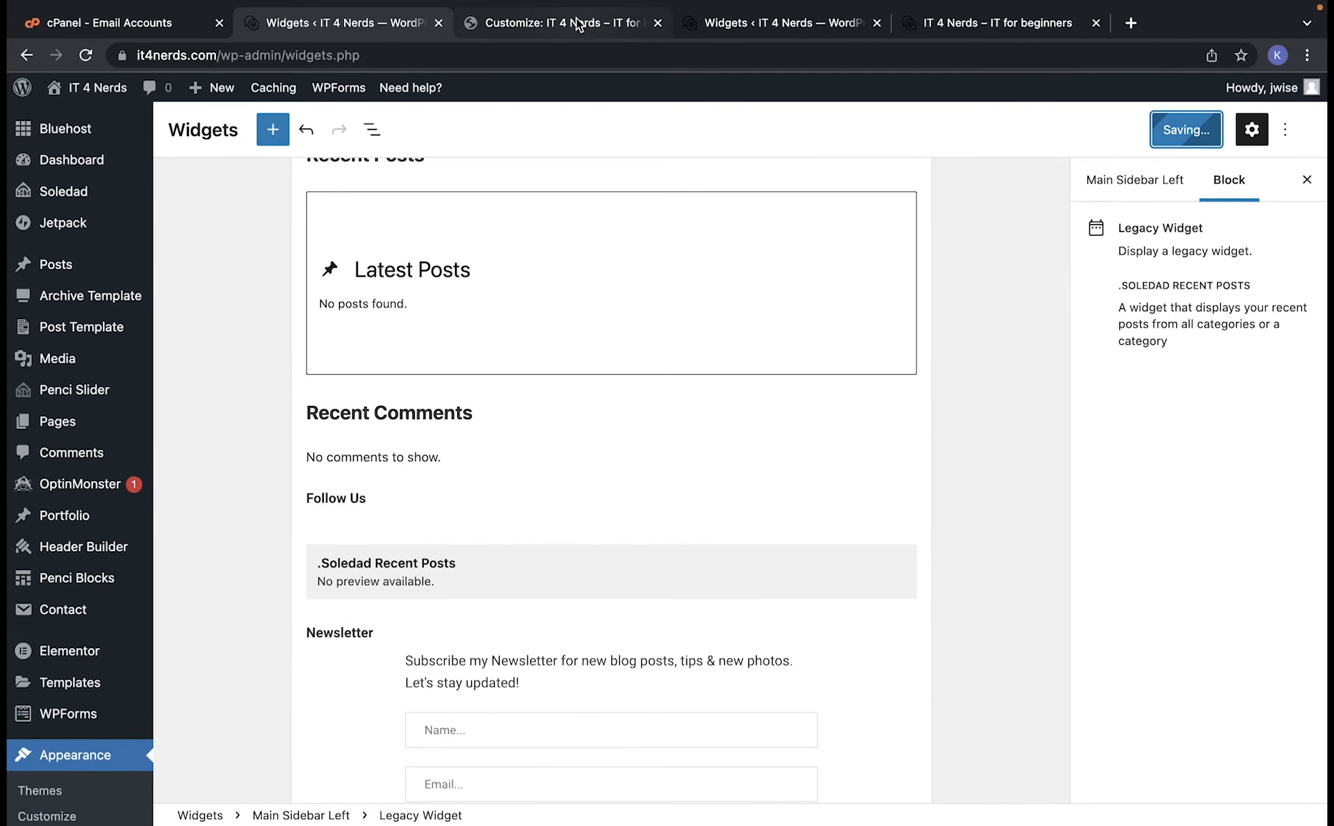
{"action": "left_click", "coordinate": [815, 23]}
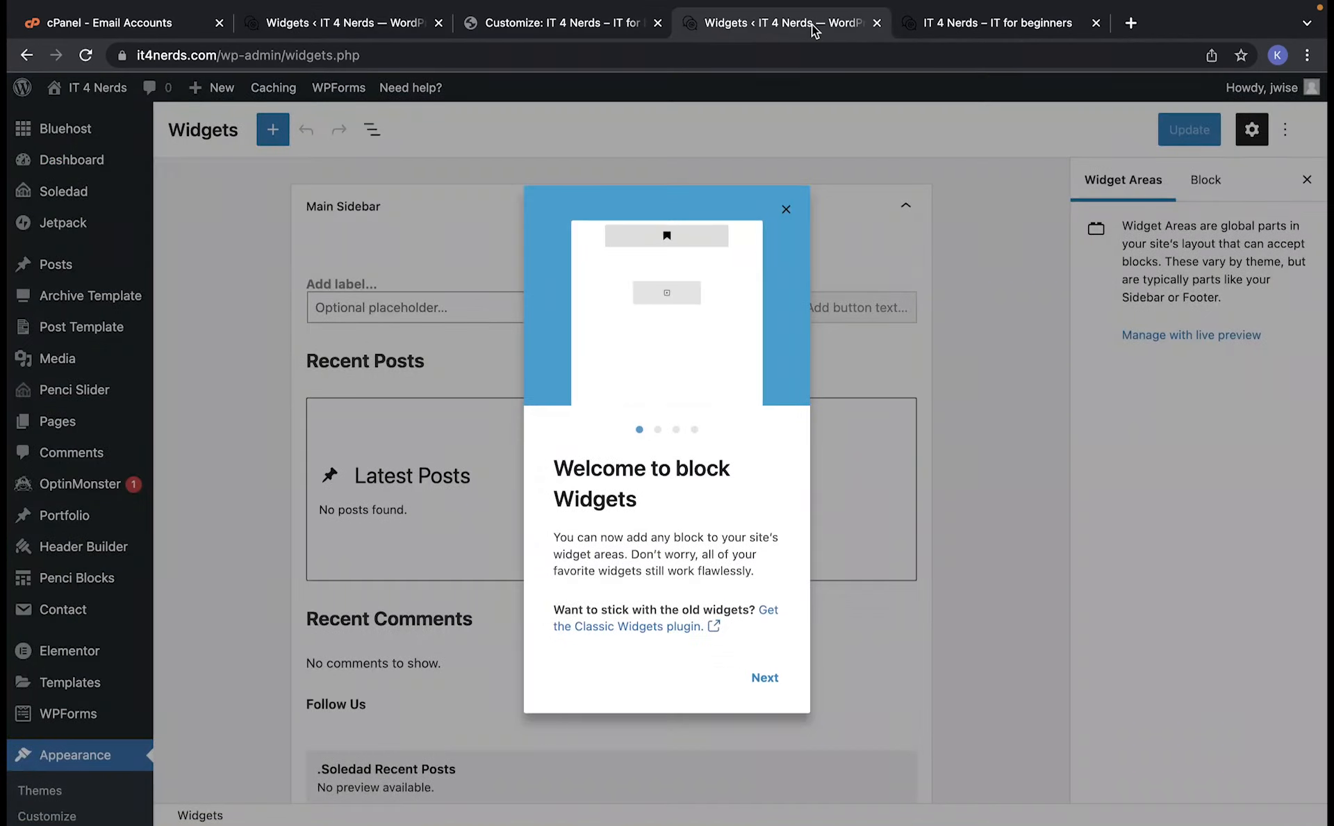
- On it4nerds.com, view the Apple and Progamming category pages, then return home via the logo
{"action": "left_click", "coordinate": [950, 30]}
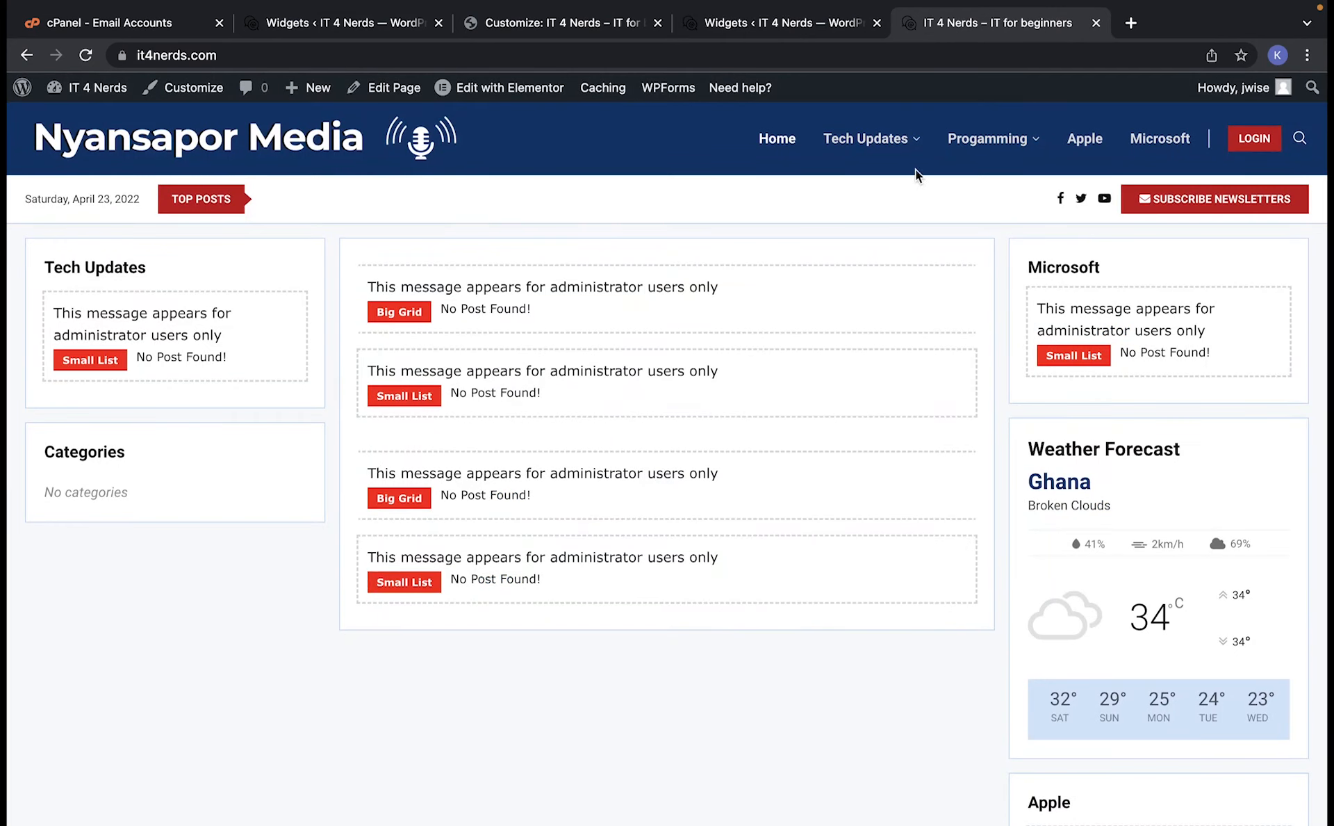
{"action": "left_click", "coordinate": [1090, 135]}
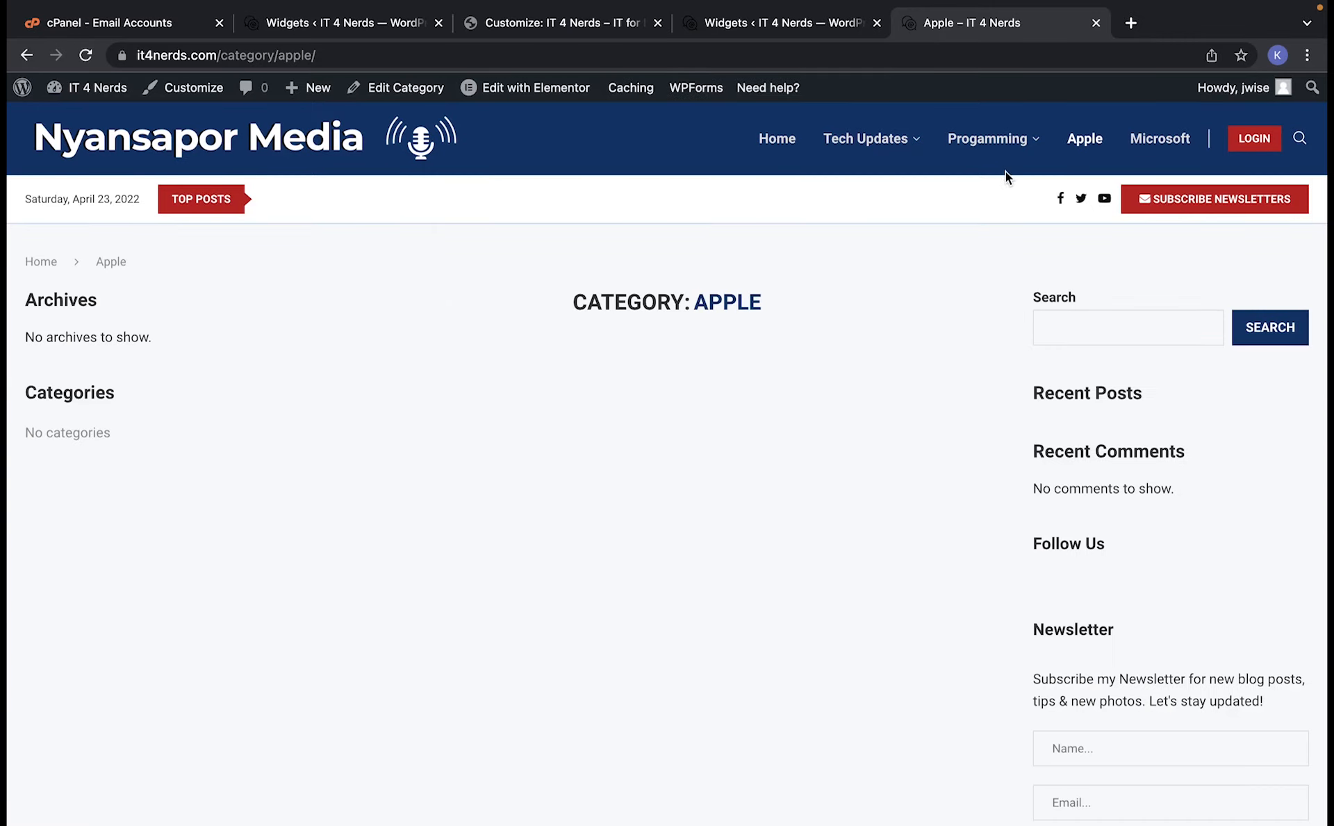
{"action": "left_click", "coordinate": [980, 148]}
{"action": "mouse_move", "coordinate": [501, 89]}
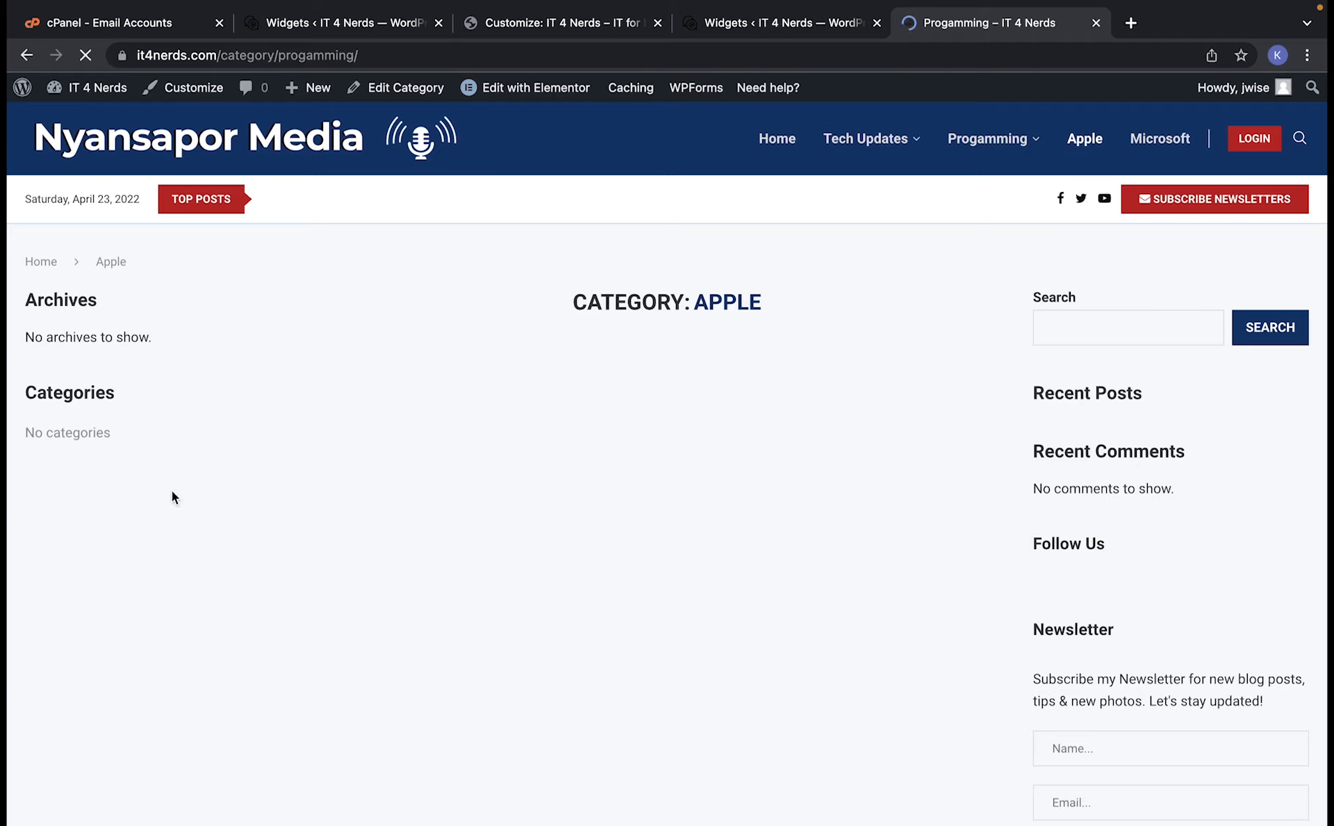
{"action": "scroll", "coordinate": [591, 445], "scroll_direction": "down", "scroll_amount": 5}
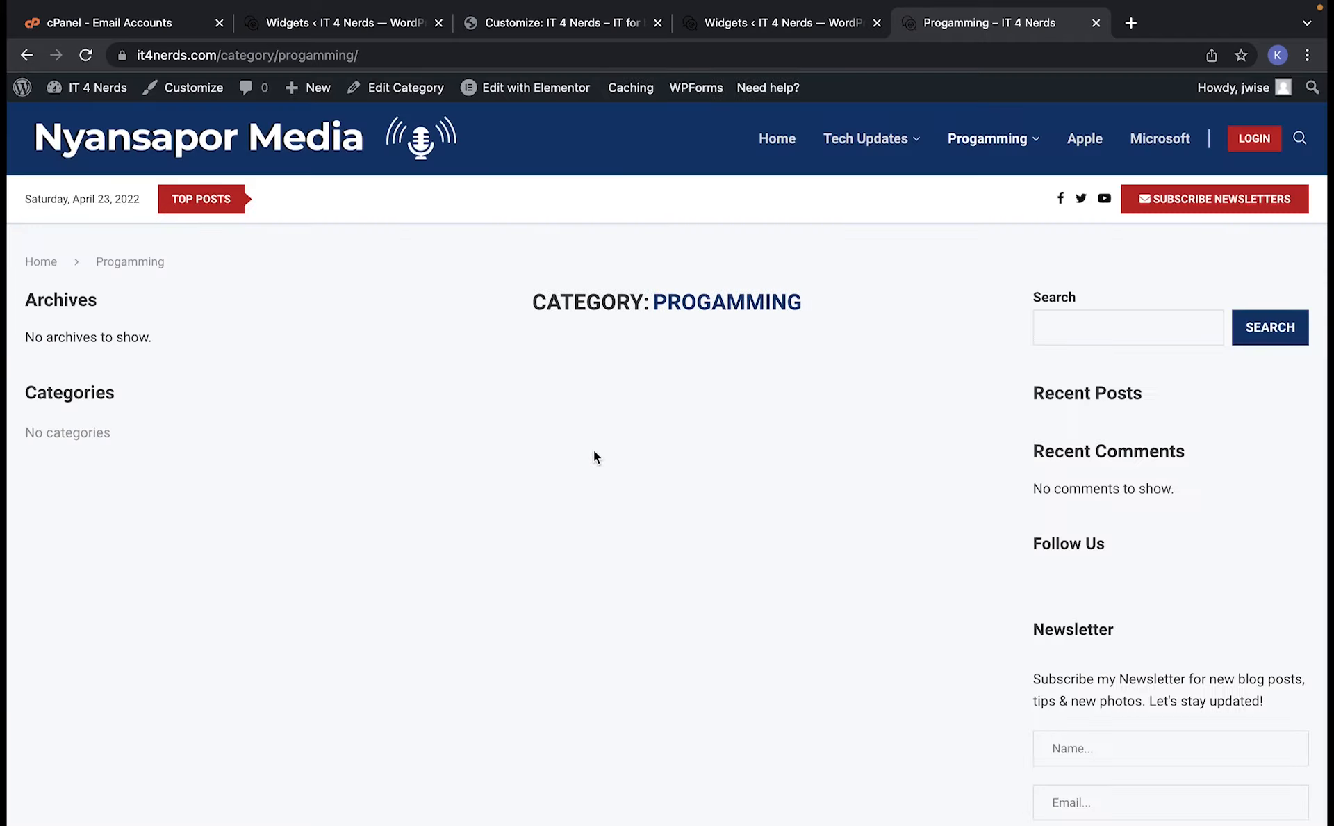
{"action": "left_click", "coordinate": [281, 168]}
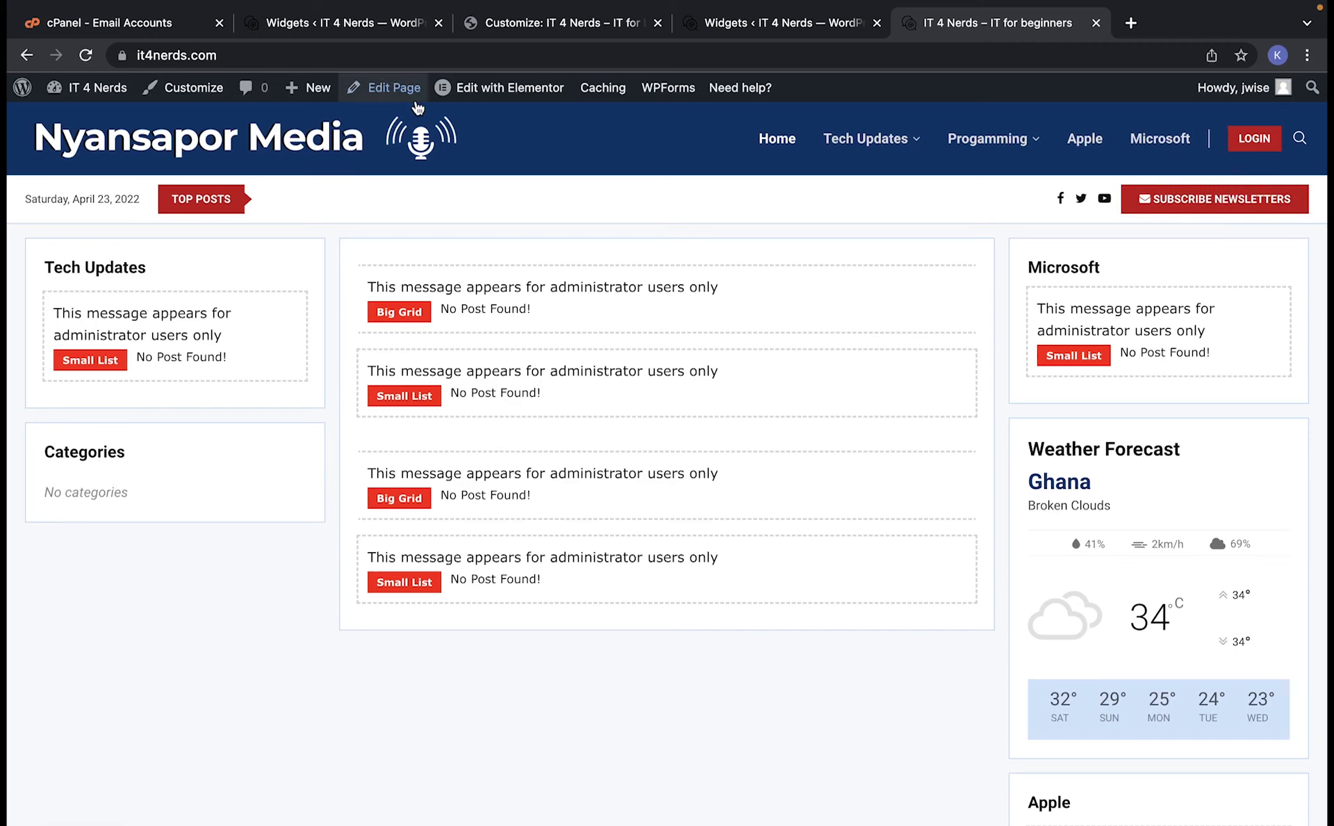
- Edit New Header in the Penci Header Builder and view its Menu 1 and Logo settings
{"action": "left_click", "coordinate": [337, 19]}
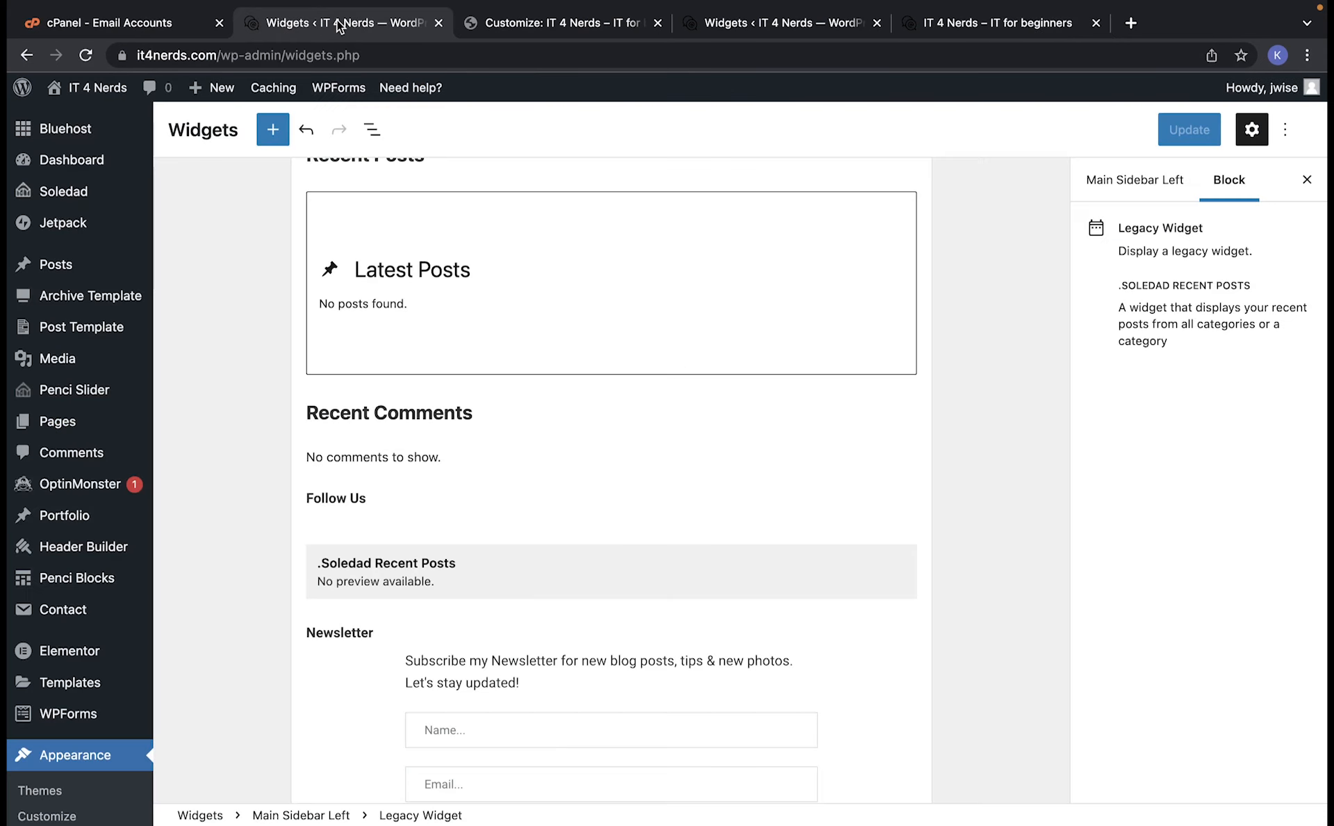
{"action": "mouse_move", "coordinate": [91, 549]}
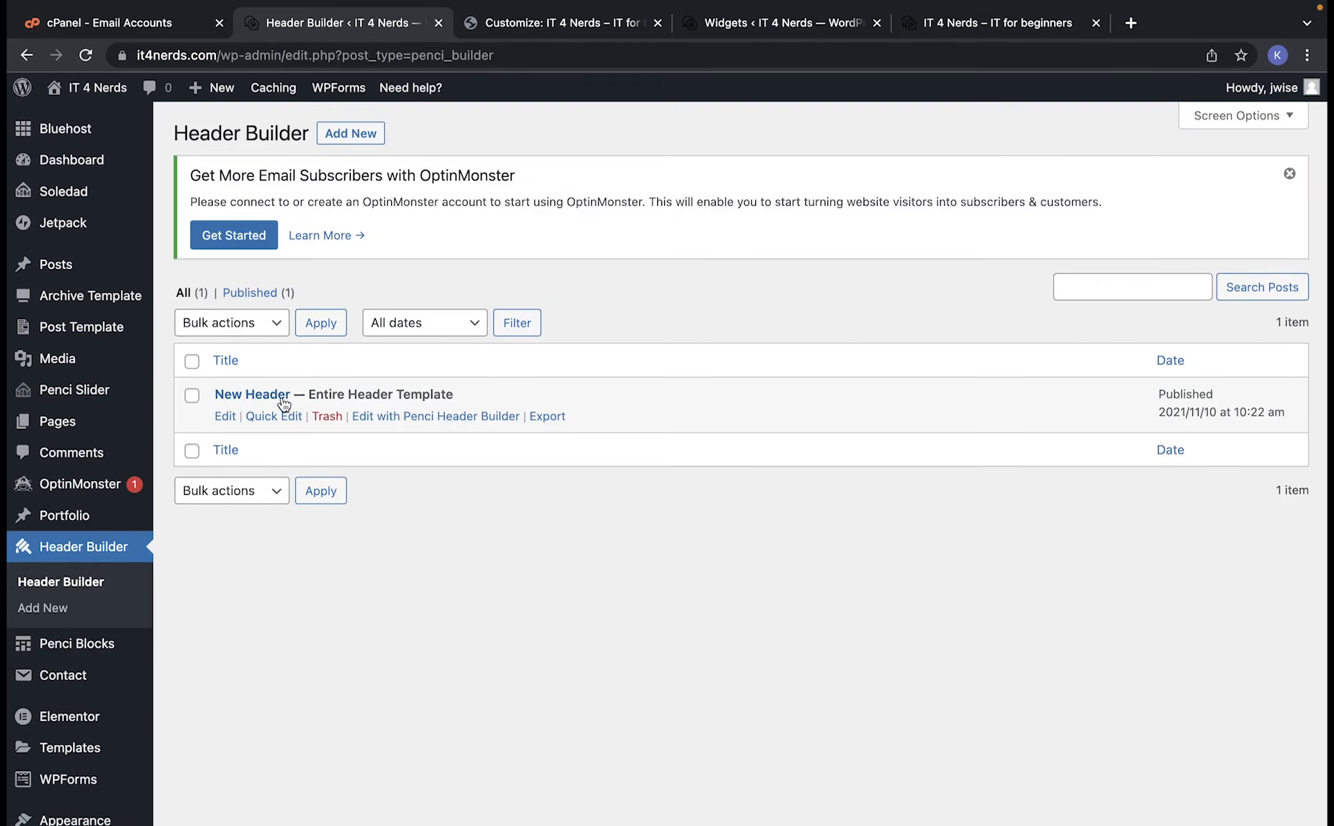
{"action": "left_click", "coordinate": [468, 416]}
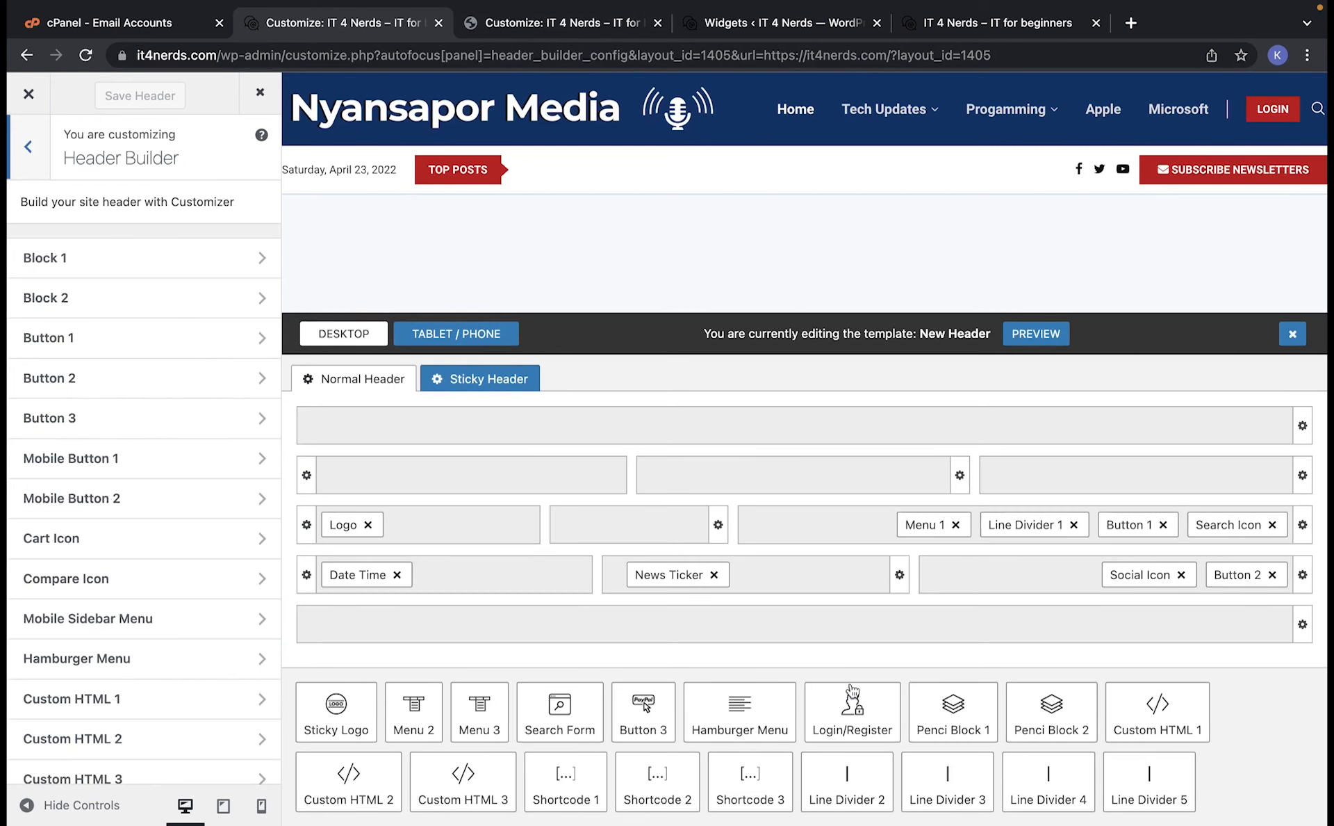
{"action": "left_click", "coordinate": [934, 526]}
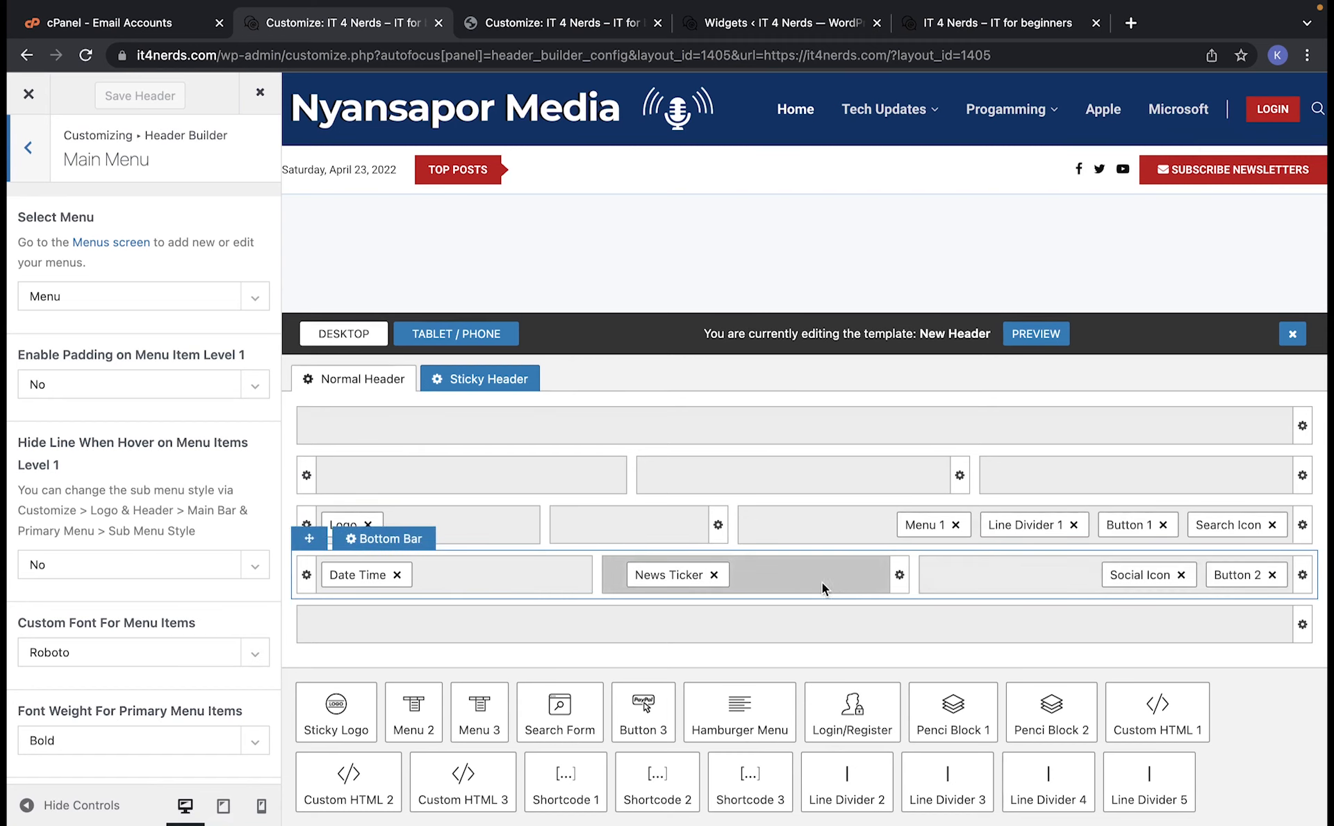
{"action": "left_click", "coordinate": [341, 527]}
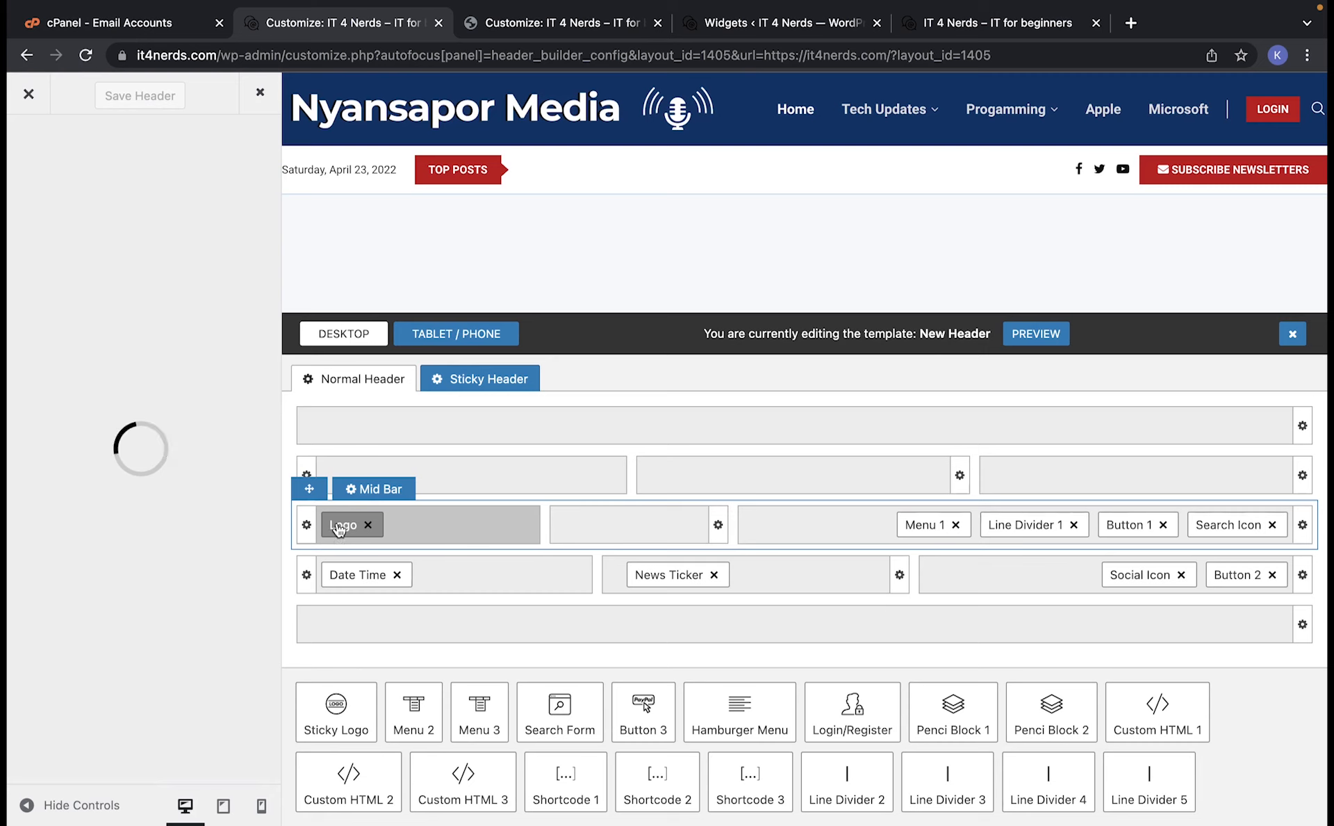
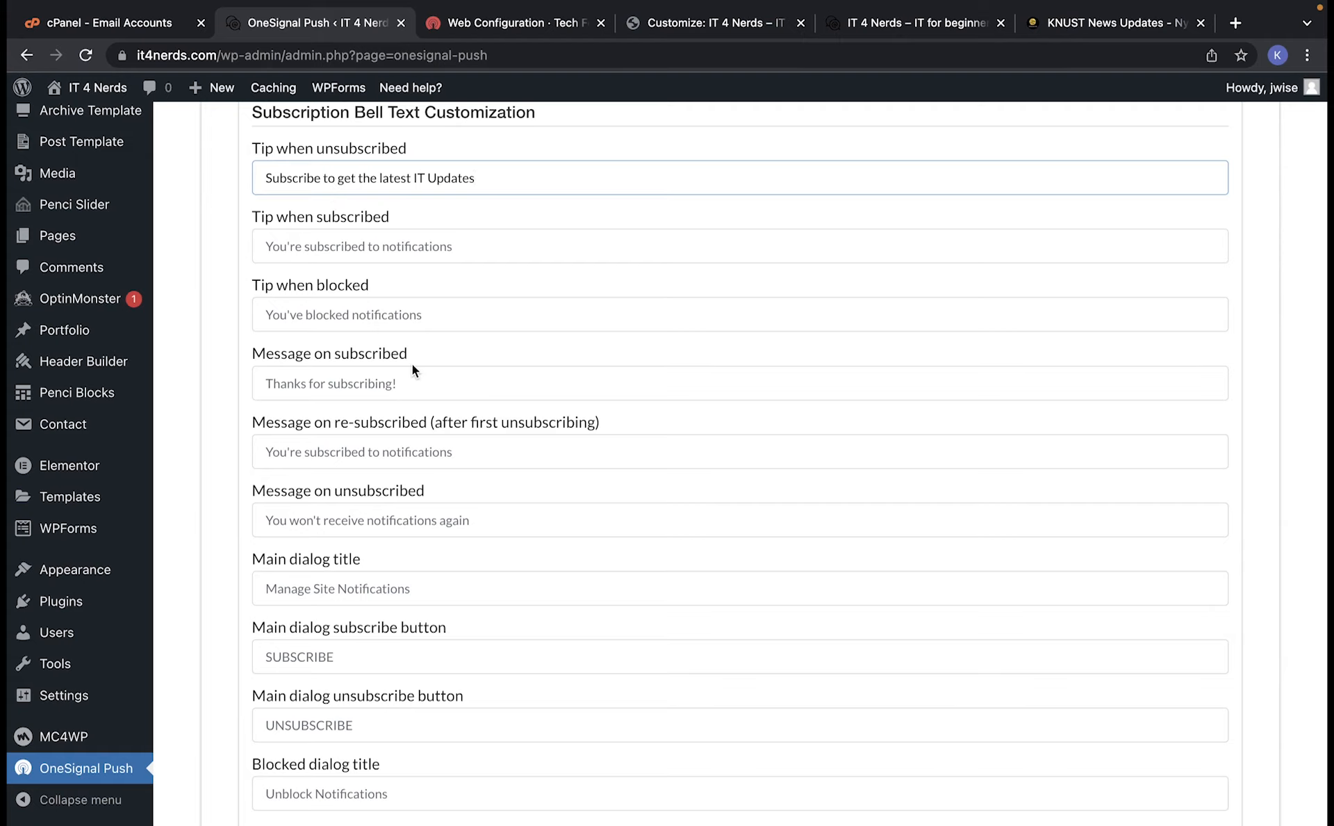
- Save the OneSignal Push settings from the bottom of the page
{"action": "scroll", "coordinate": [412, 368], "scroll_direction": "down", "scroll_amount": 7}
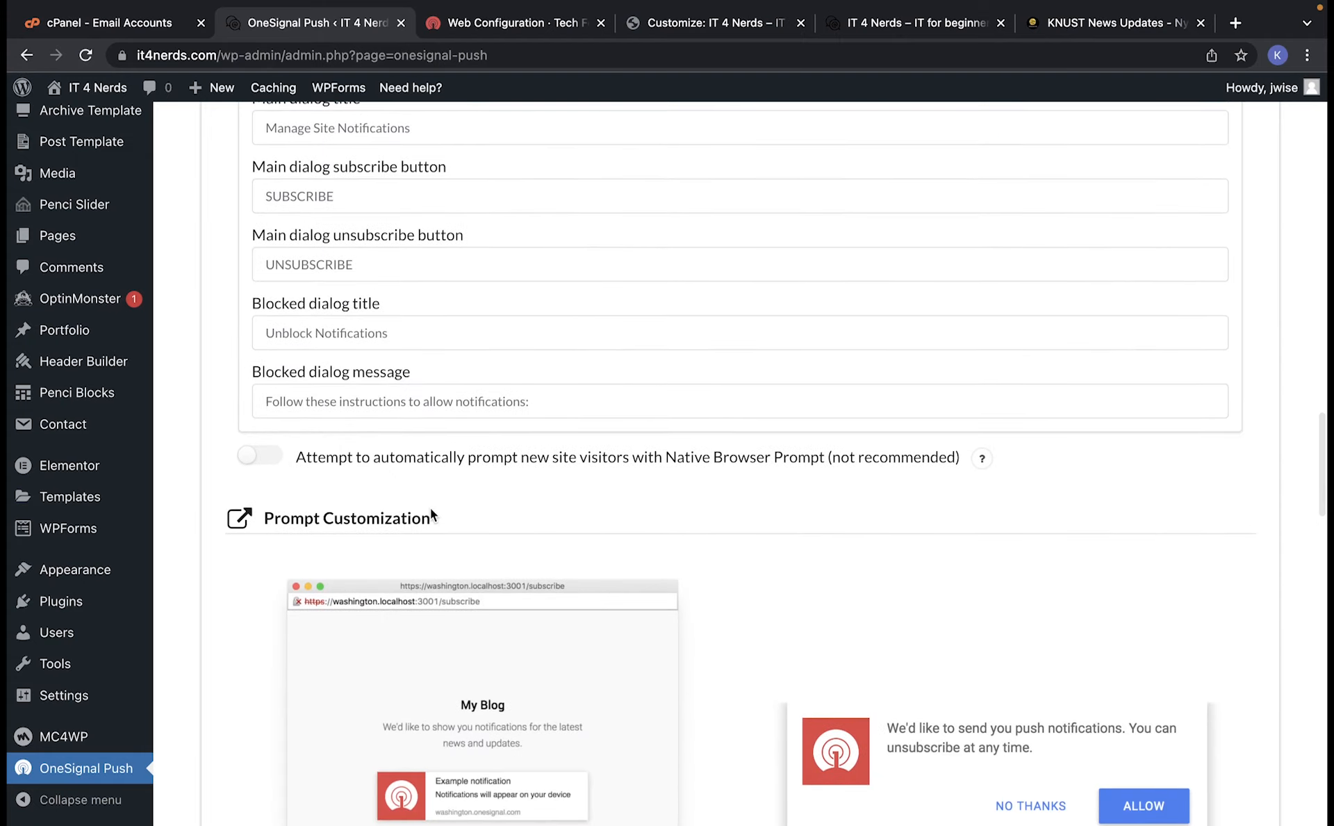
{"action": "scroll", "coordinate": [431, 507], "scroll_direction": "down", "scroll_amount": 3}
{"action": "scroll", "coordinate": [492, 363], "scroll_direction": "down", "scroll_amount": 7}
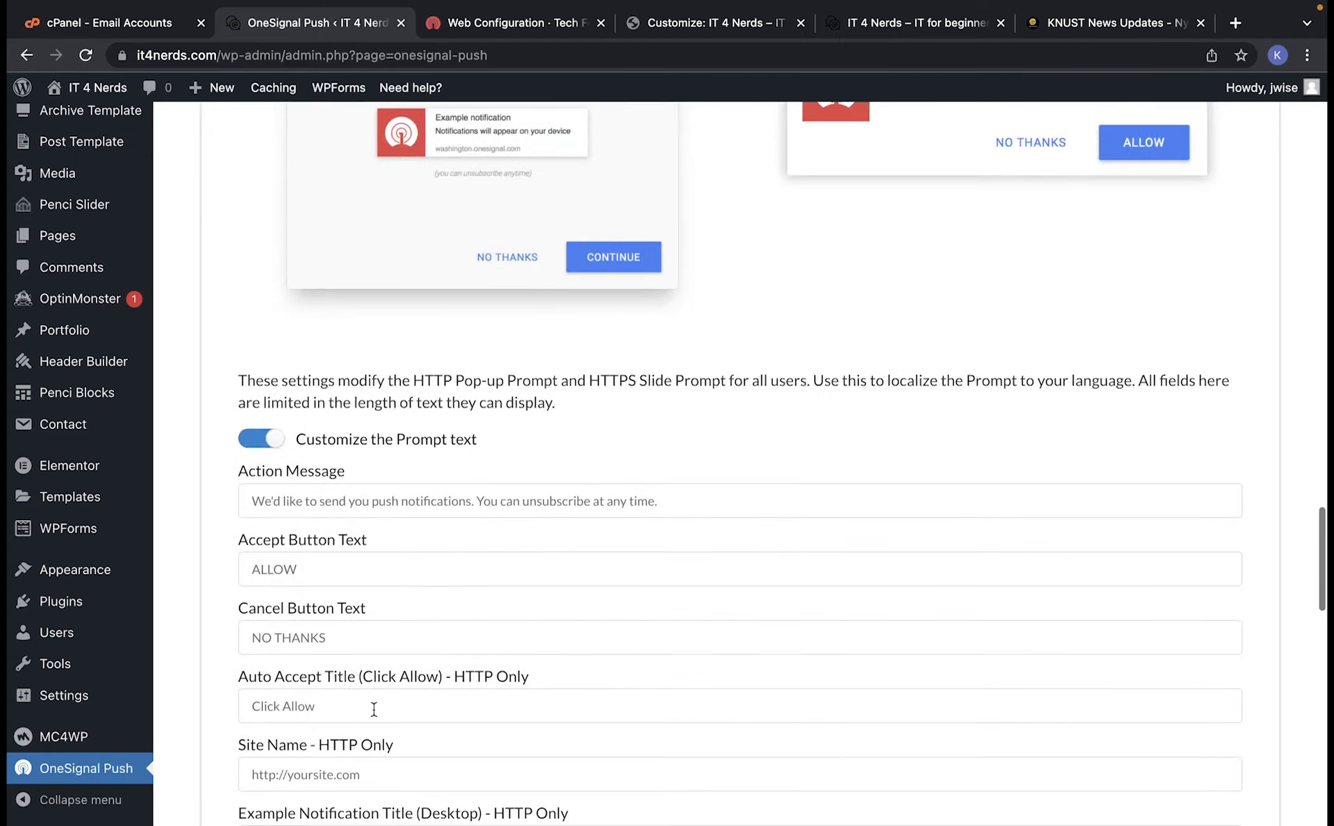
{"action": "scroll", "coordinate": [374, 706], "scroll_direction": "down", "scroll_amount": 15}
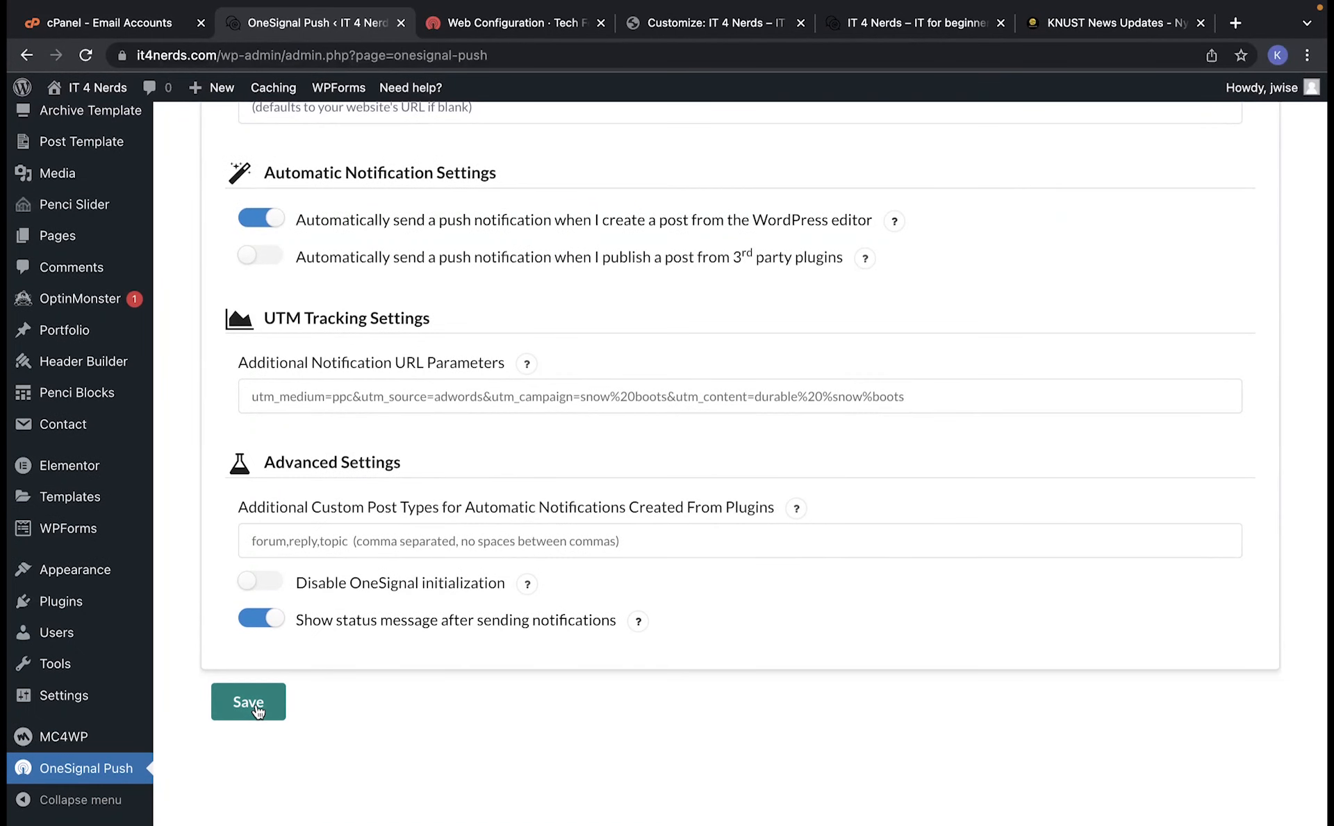
{"action": "left_click", "coordinate": [256, 707]}
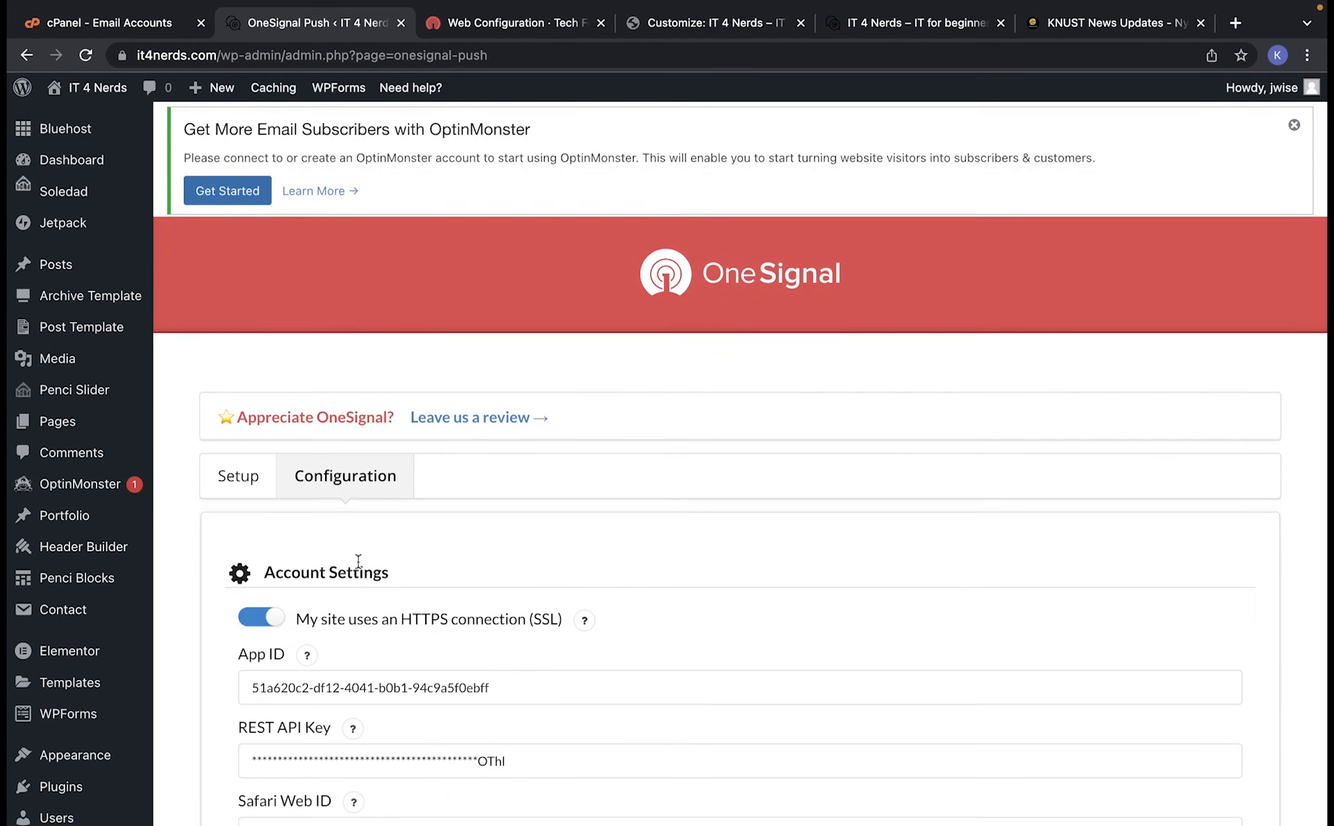
- Reload the IT 4 Nerds homepage so the OneSignal notification bell and prompt appear
{"action": "scroll", "coordinate": [456, 563], "scroll_direction": "down", "scroll_amount": 3}
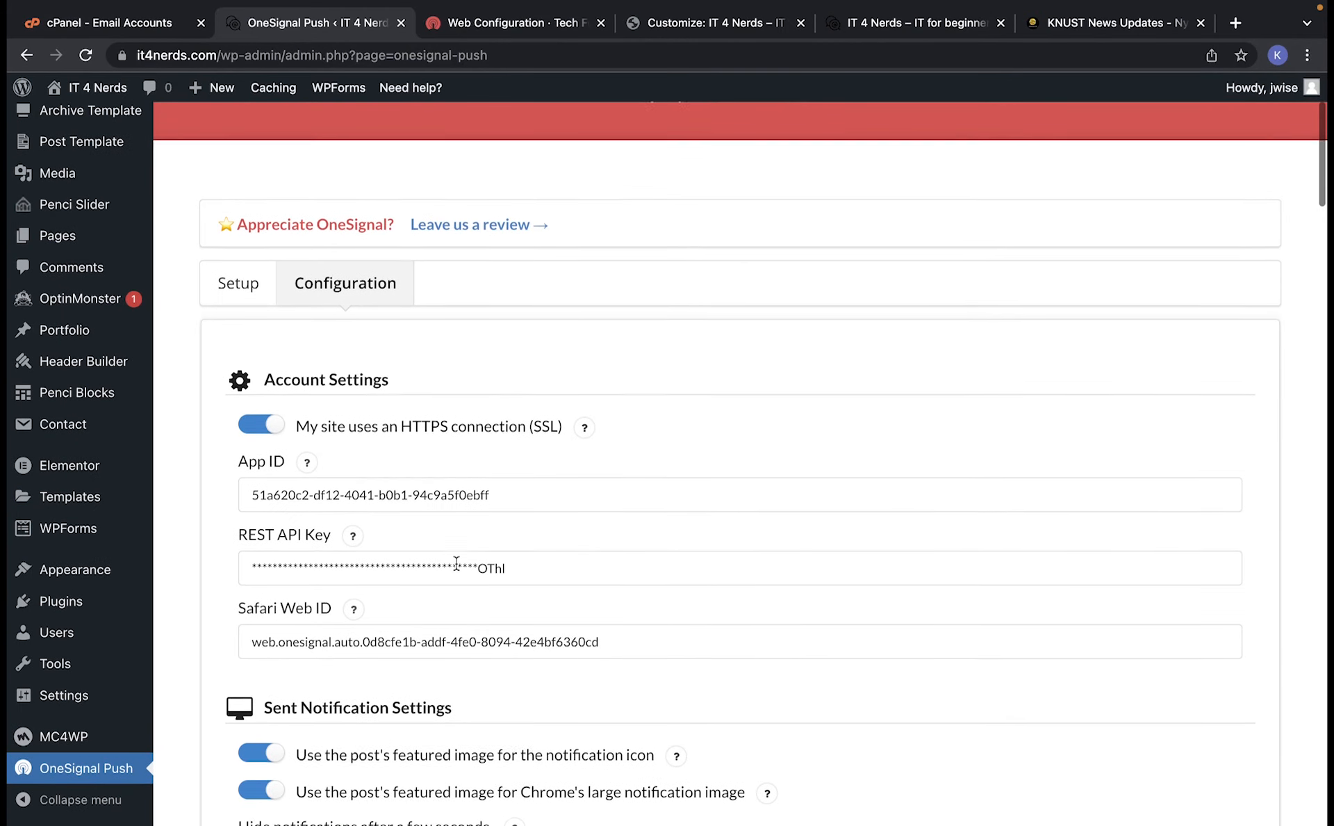
{"action": "scroll", "coordinate": [455, 563], "scroll_direction": "down", "scroll_amount": 3}
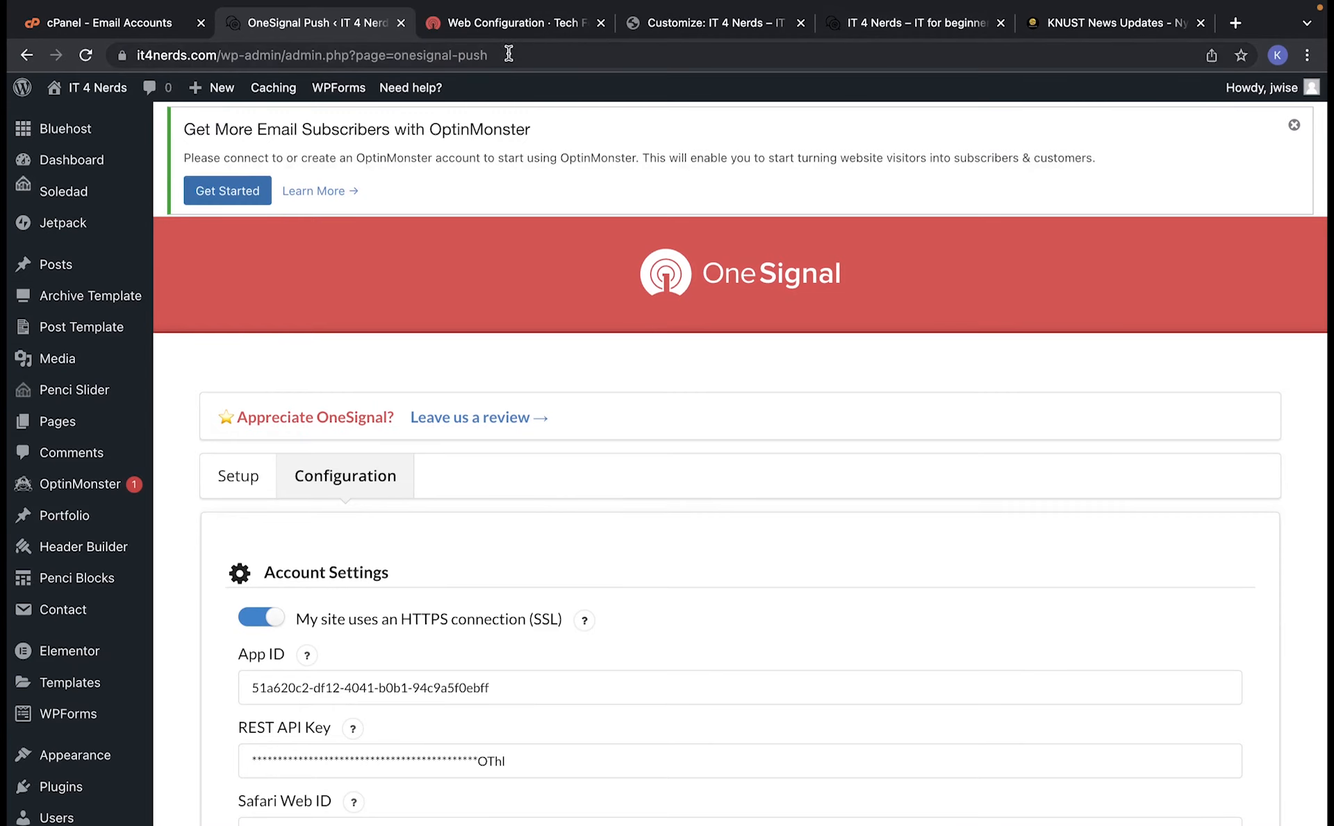
{"action": "left_click", "coordinate": [507, 34]}
{"action": "left_click", "coordinate": [734, 22]}
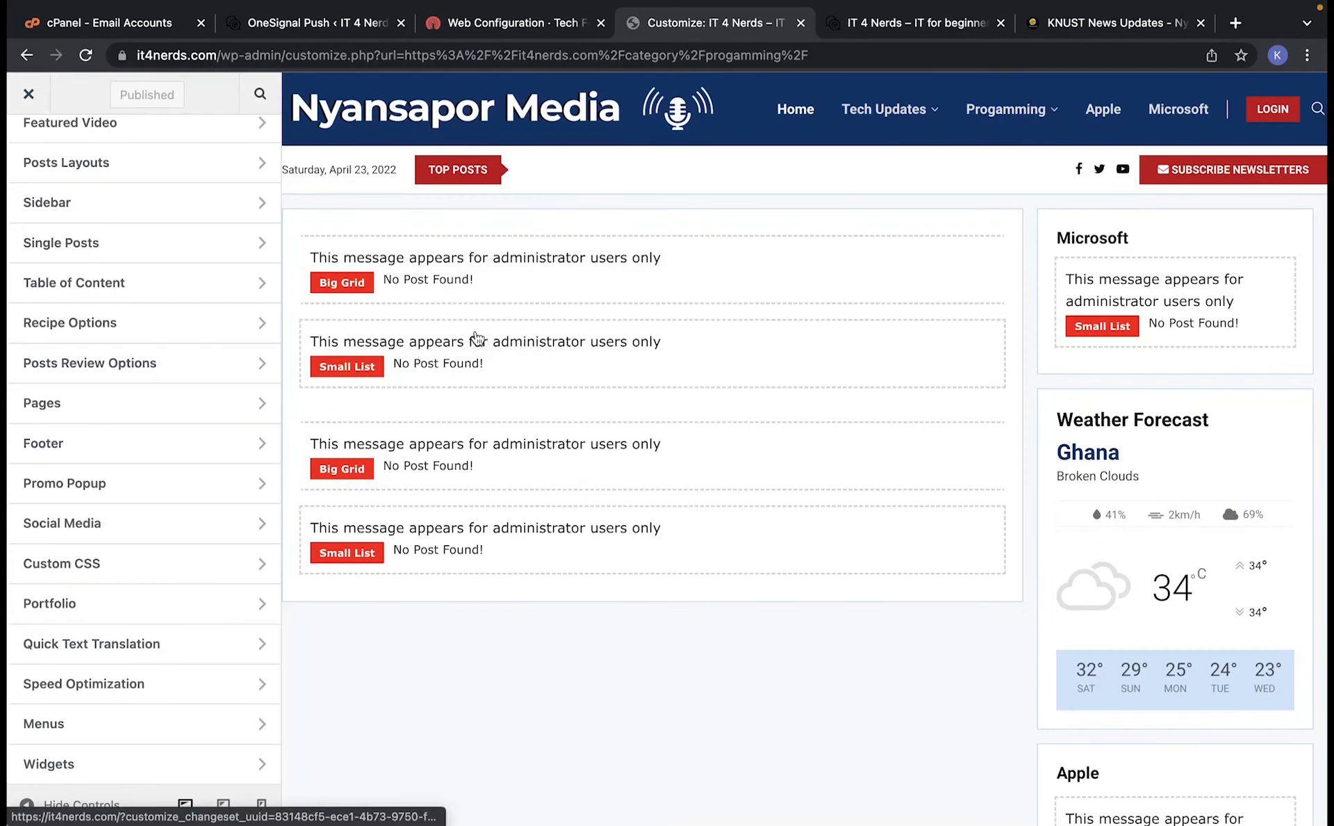
{"action": "left_click", "coordinate": [285, 25]}
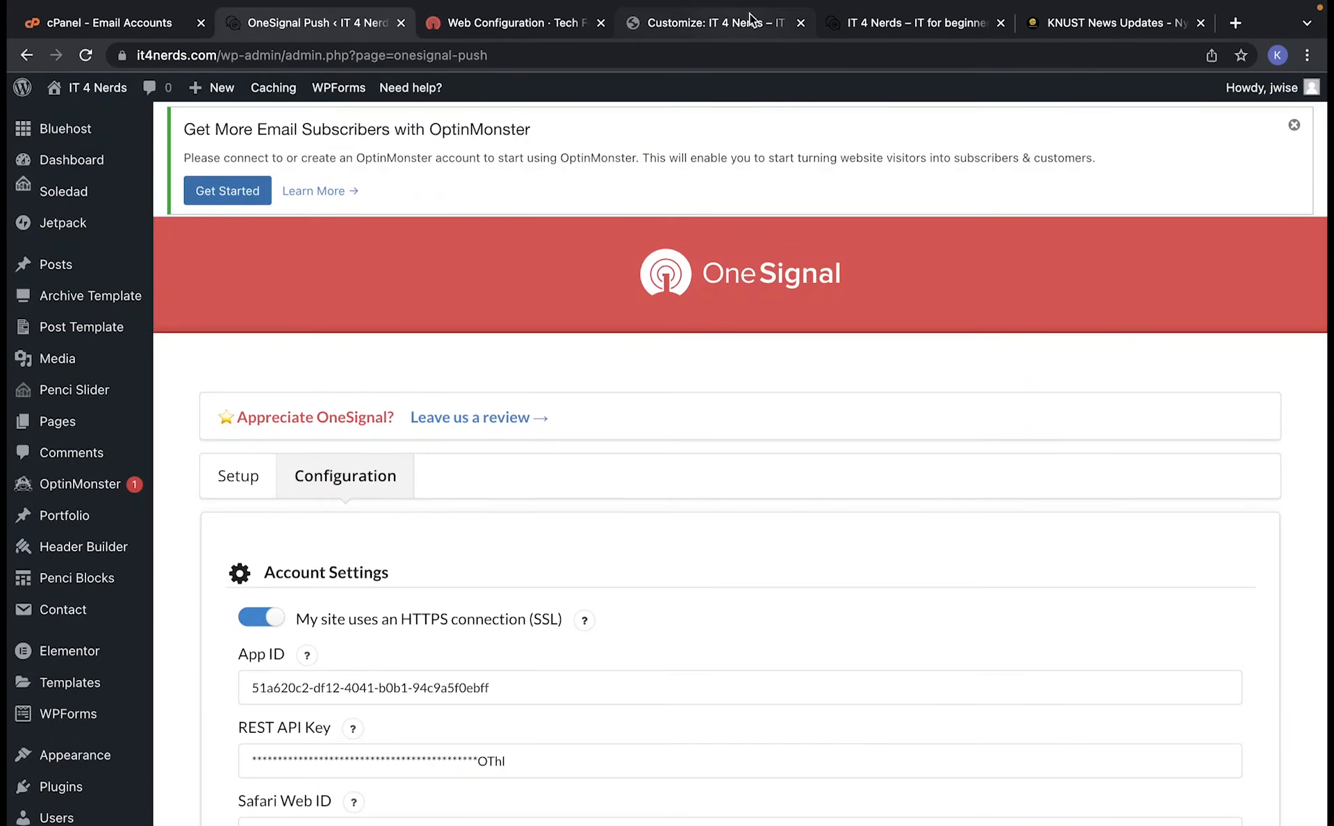
{"action": "left_click", "coordinate": [910, 21]}
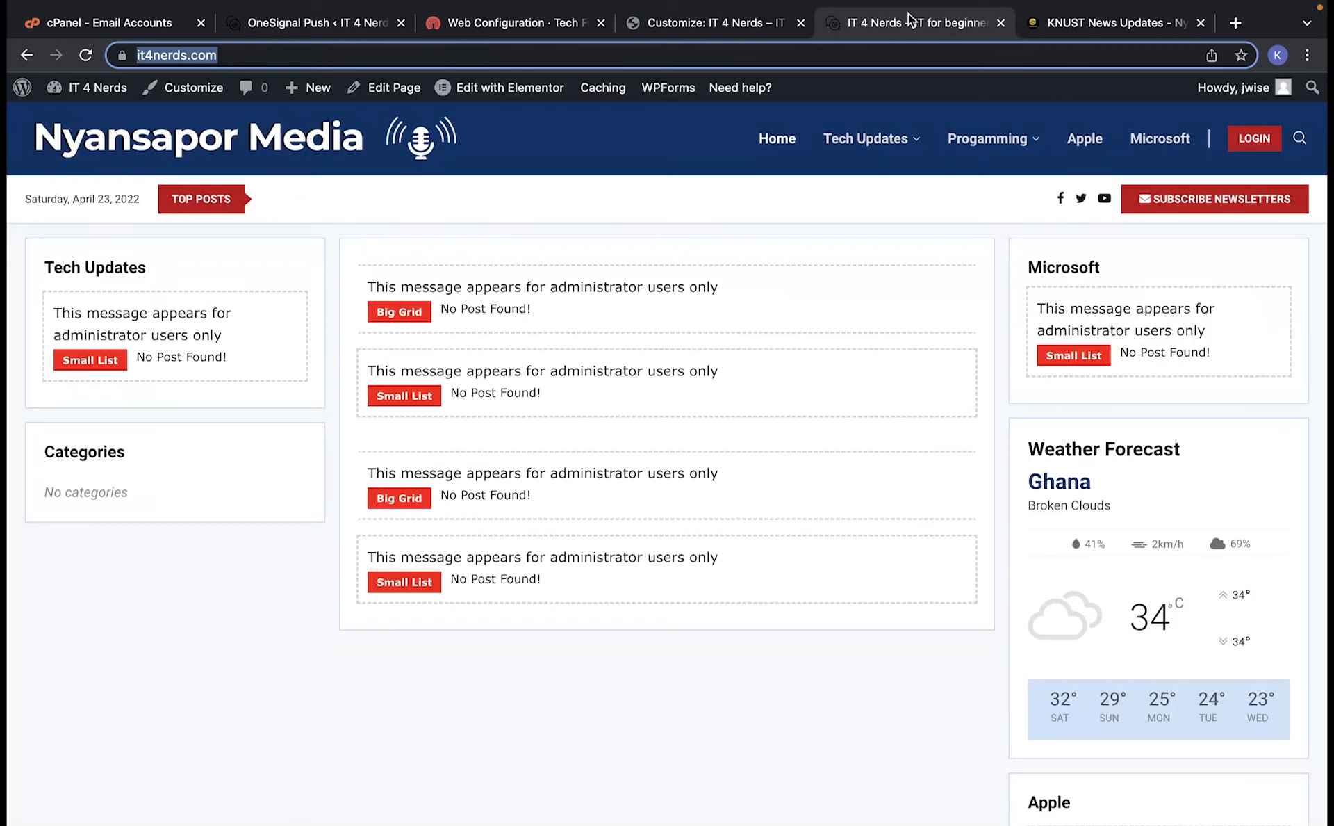
{"action": "left_click", "coordinate": [1095, 20]}
{"action": "left_click", "coordinate": [464, 21]}
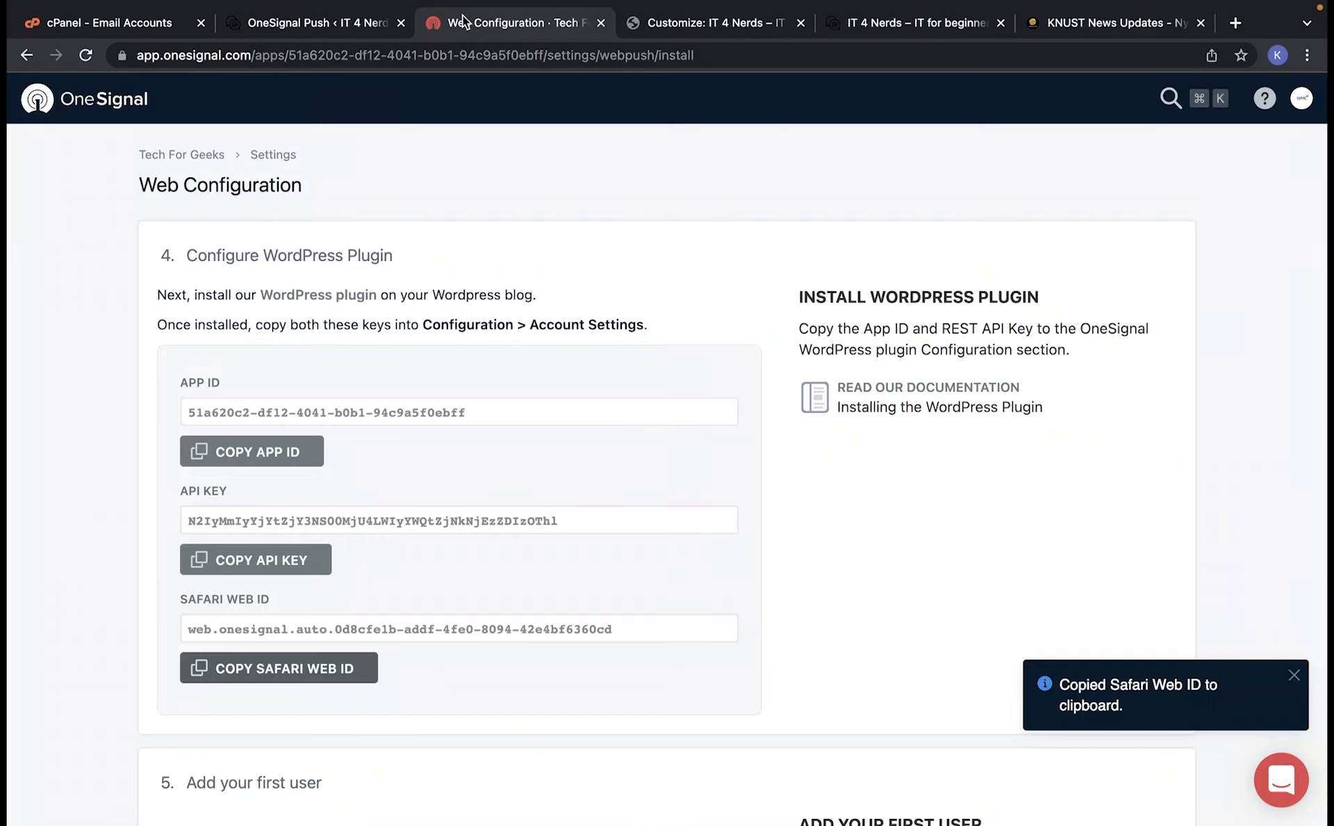
{"action": "left_click", "coordinate": [669, 23]}
{"action": "left_click", "coordinate": [872, 28]}
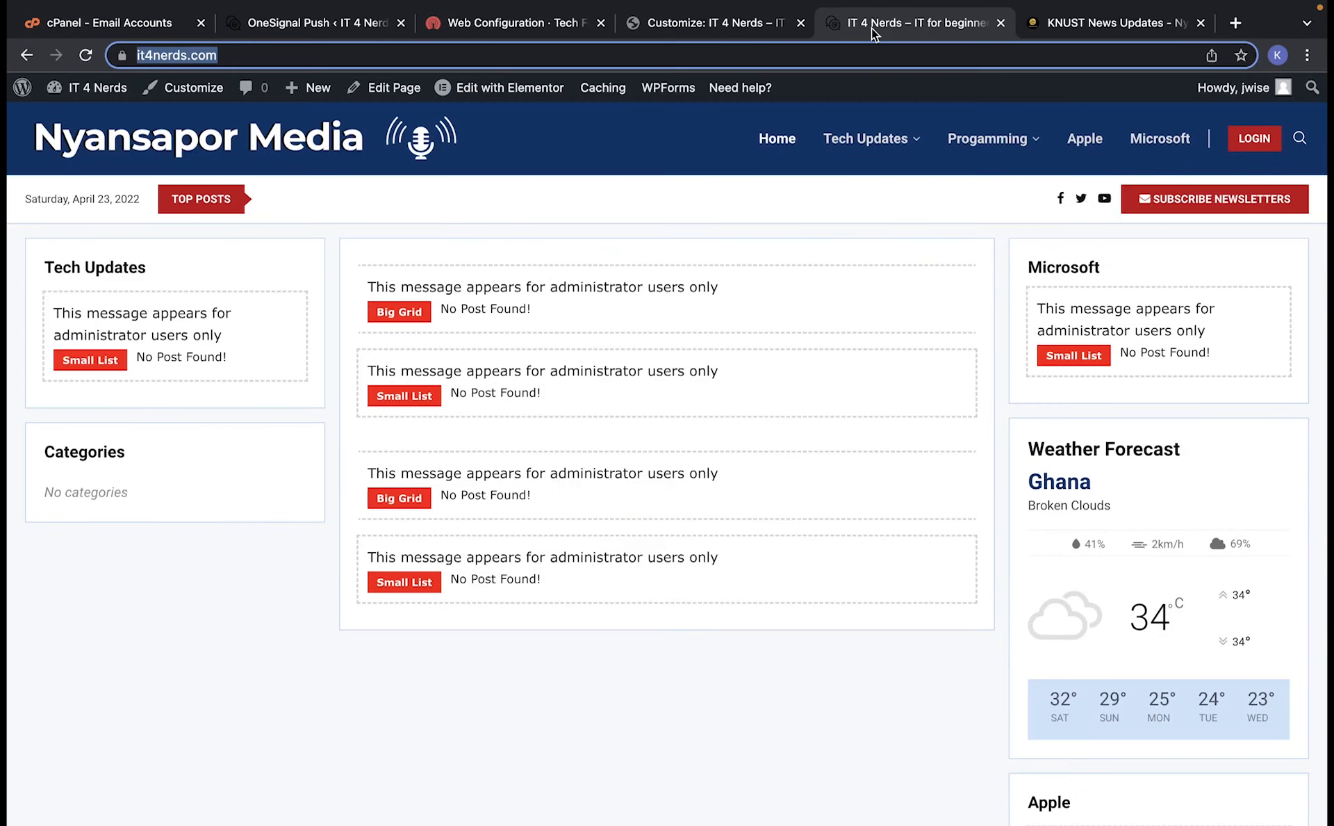
{"action": "left_click", "coordinate": [86, 55]}
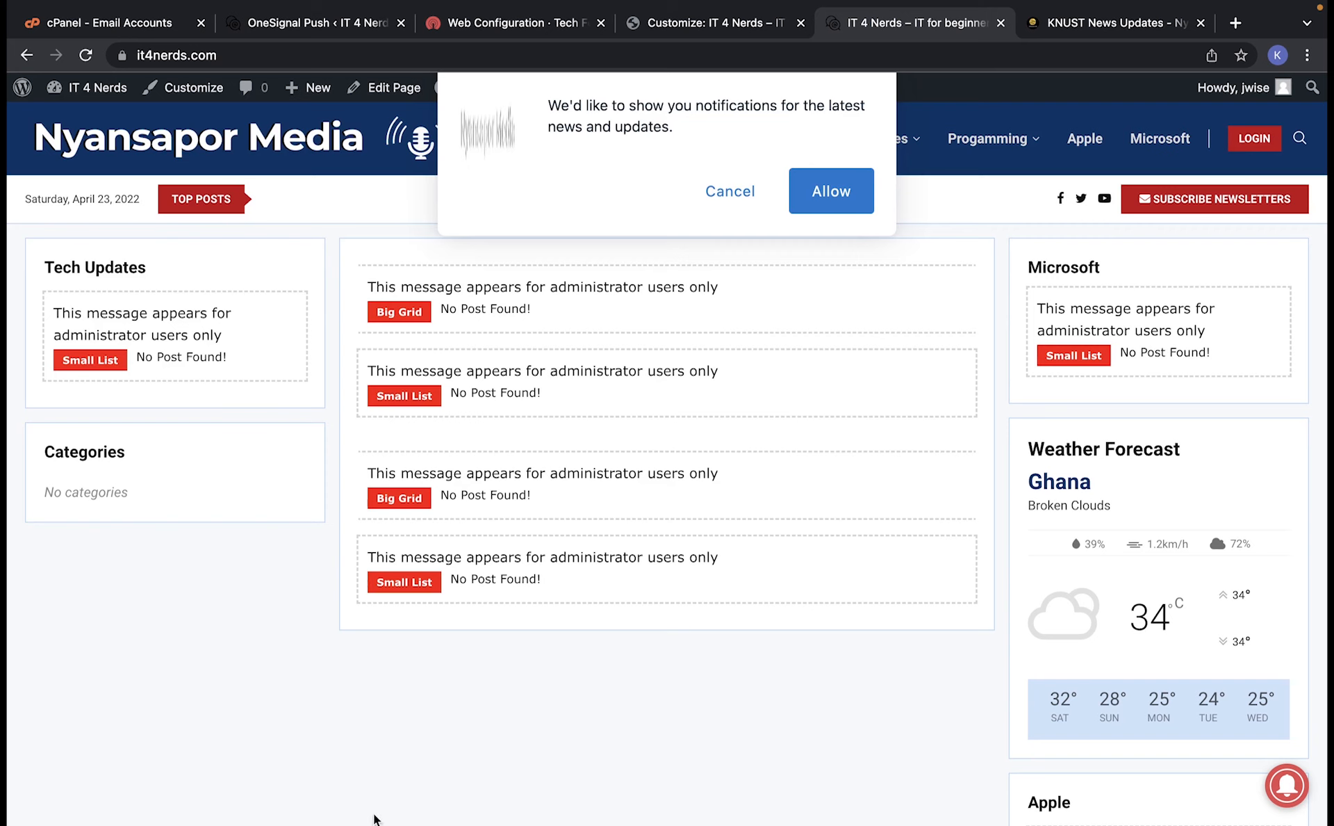
{"action": "mouse_move", "coordinate": [374, 822]}
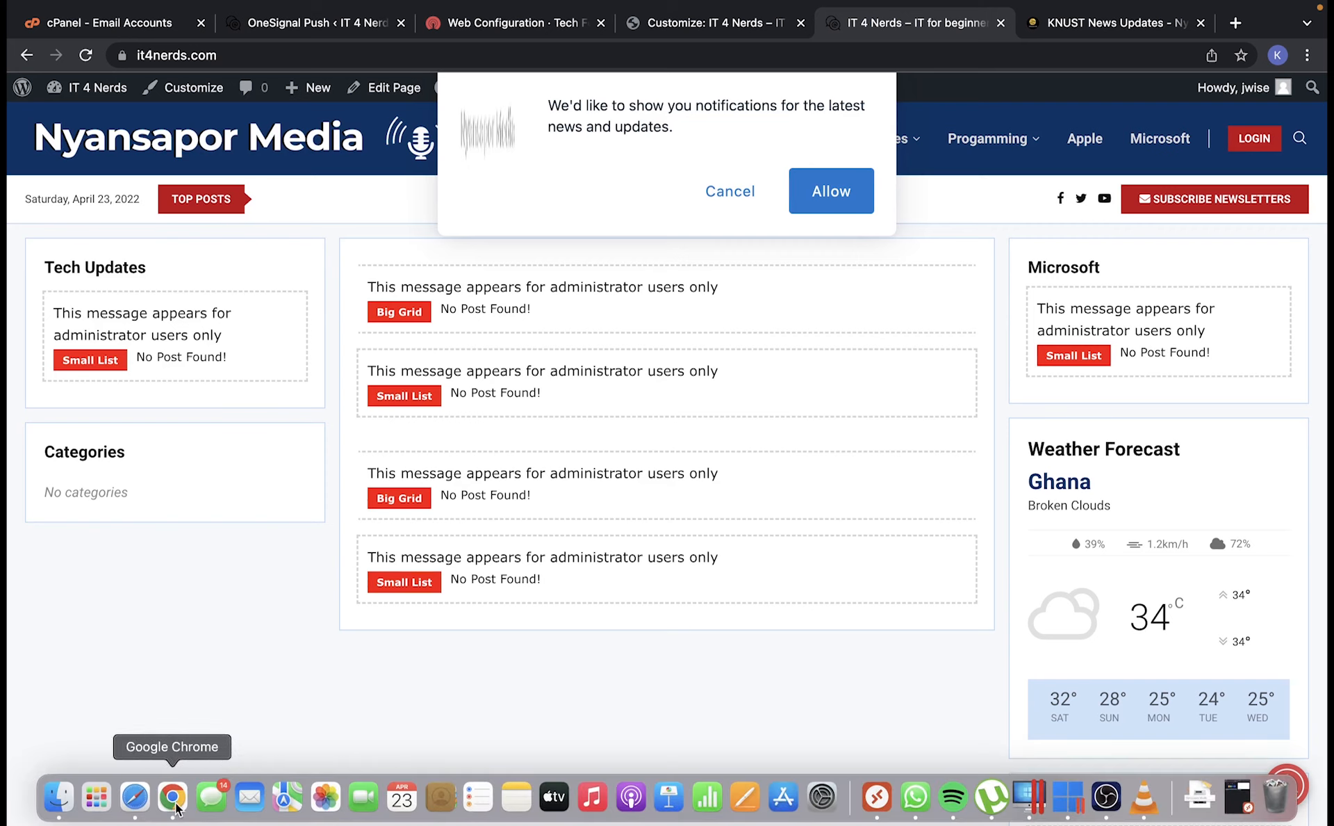
{"action": "left_click", "coordinate": [135, 796]}
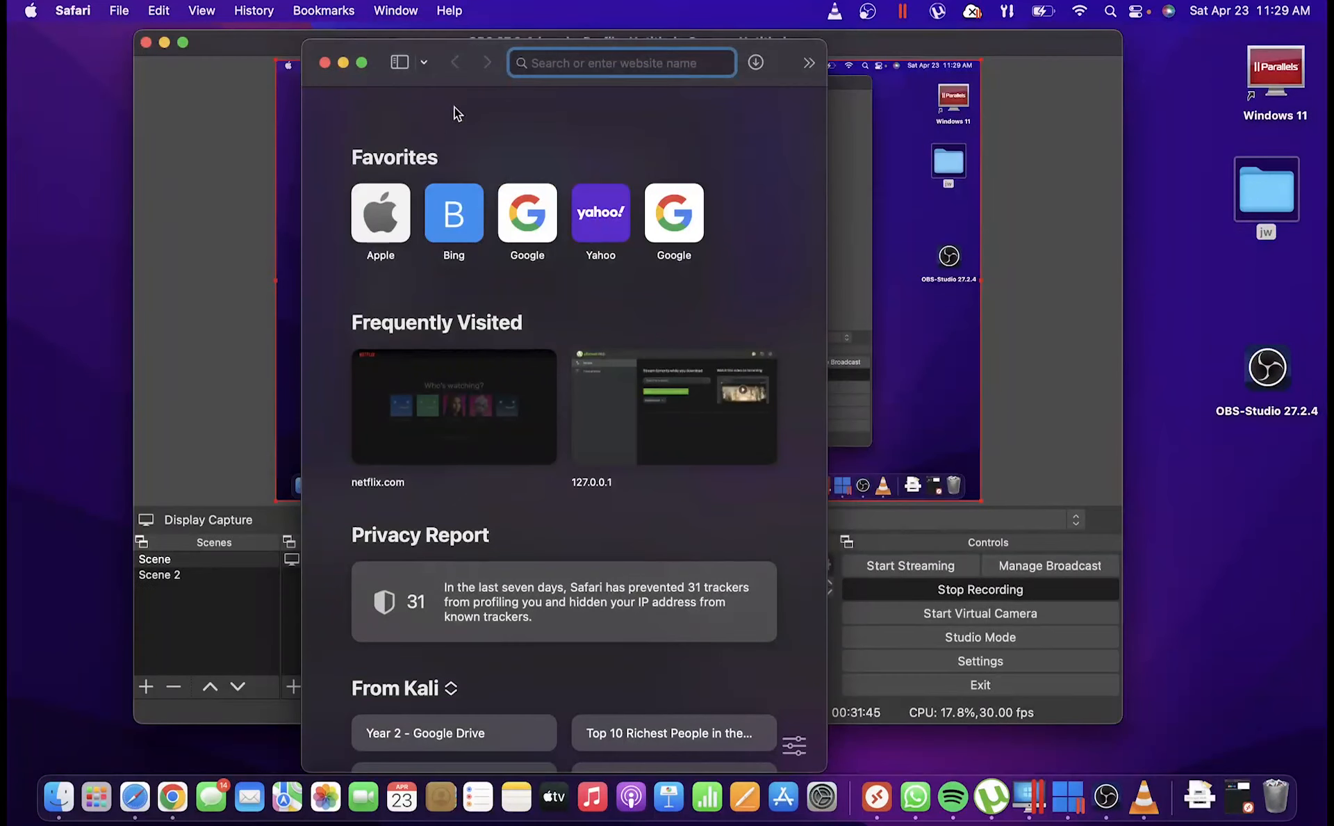
{"action": "left_click", "coordinate": [361, 62]}
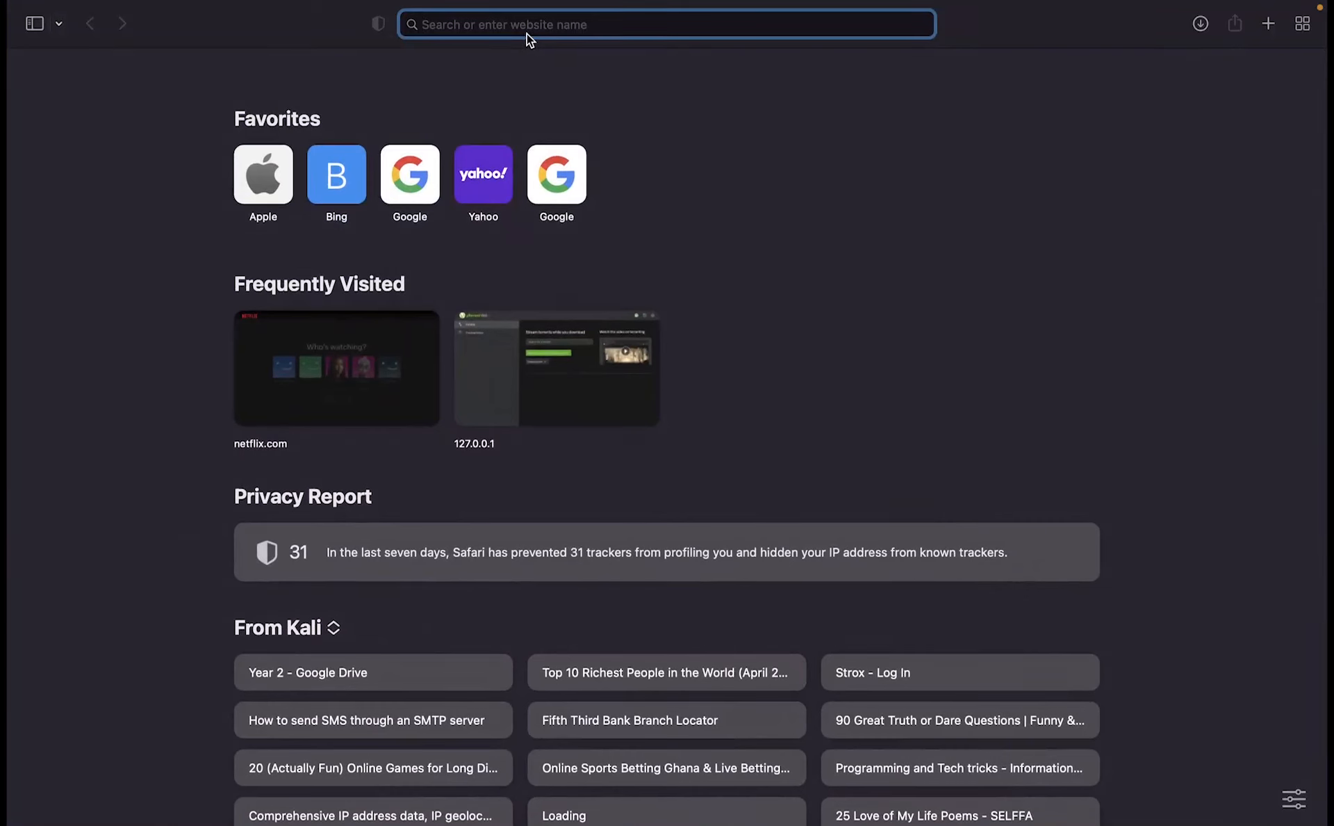
{"action": "type", "text": "i"}
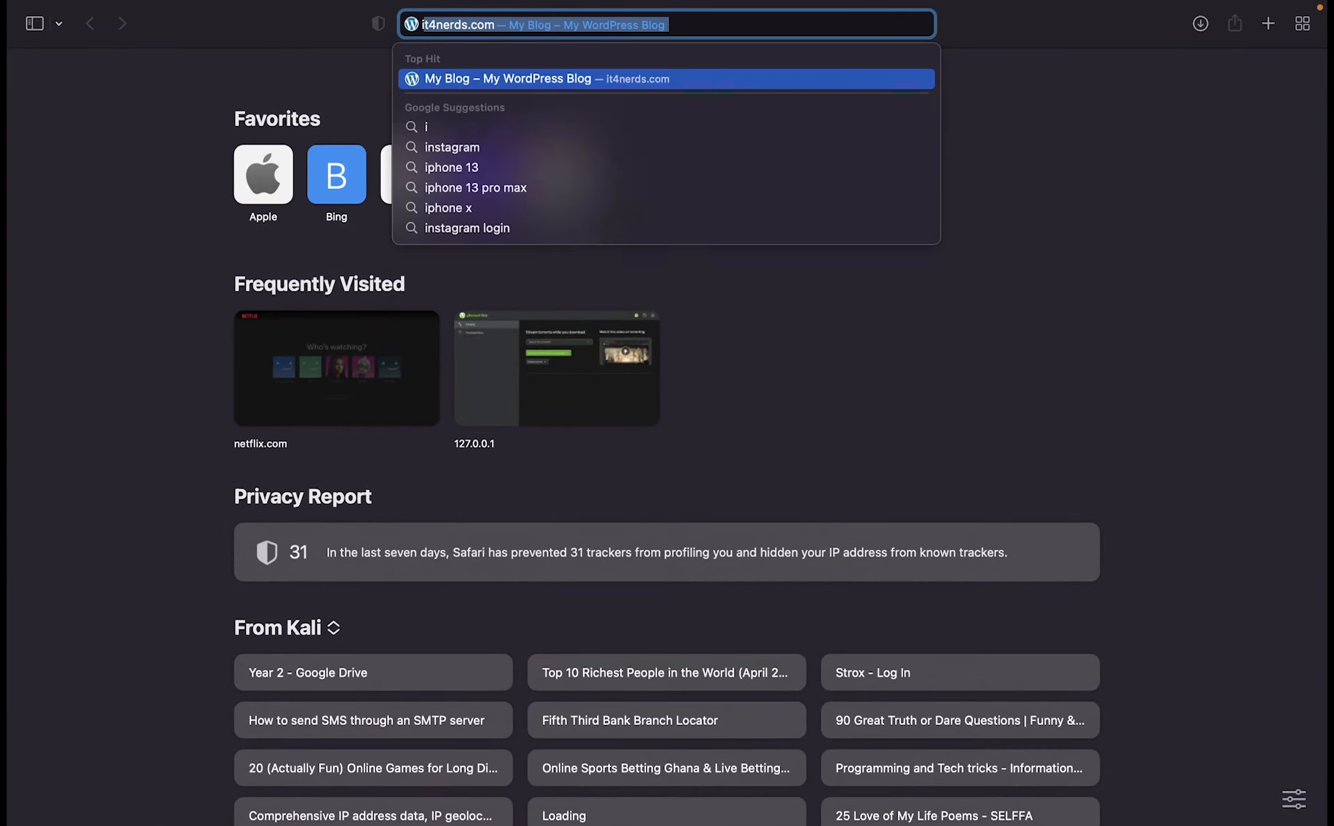
{"action": "key", "text": "Return"}
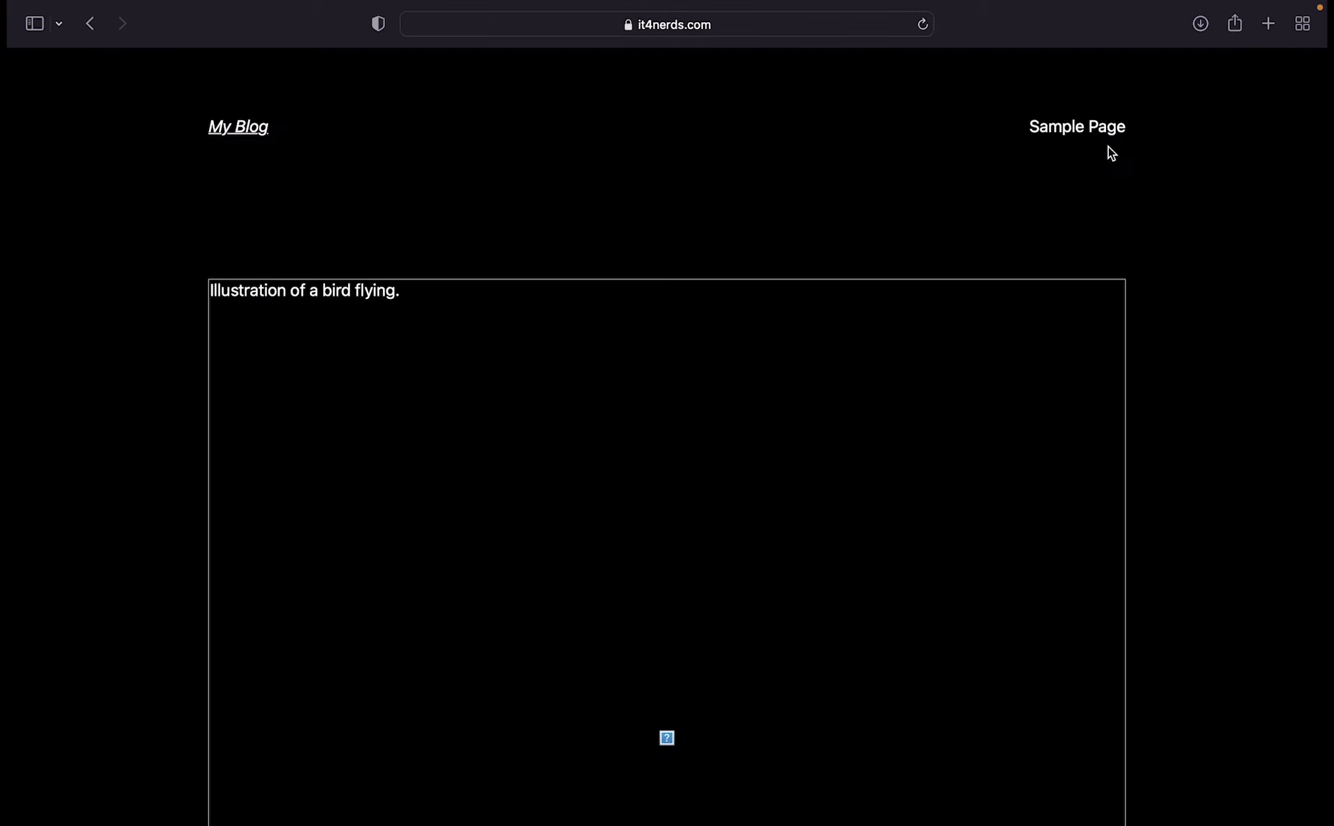
{"action": "left_click", "coordinate": [1082, 133]}
{"action": "scroll", "coordinate": [539, 378], "scroll_direction": "down", "scroll_amount": 15}
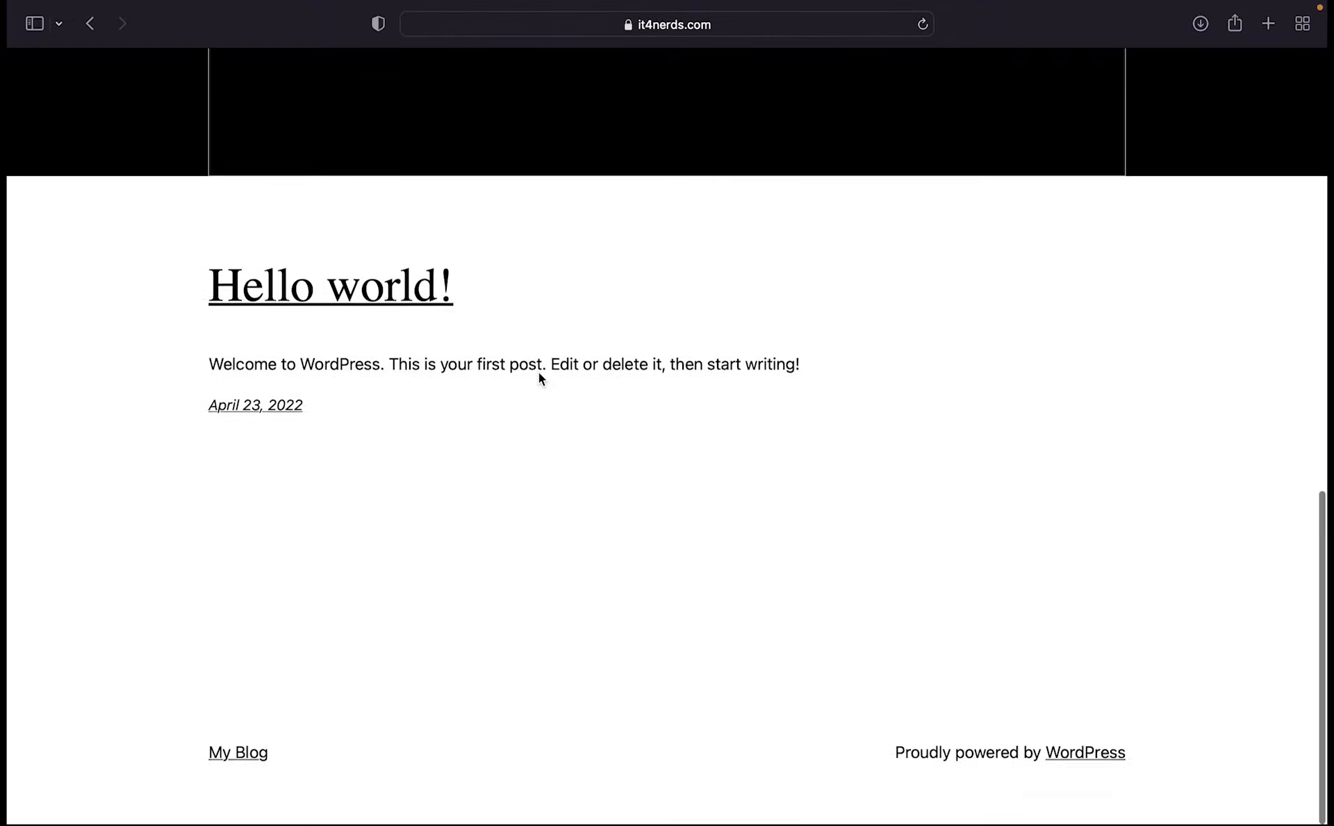
{"action": "scroll", "coordinate": [540, 375], "scroll_direction": "up", "scroll_amount": 15}
{"action": "mouse_move", "coordinate": [327, 3]}
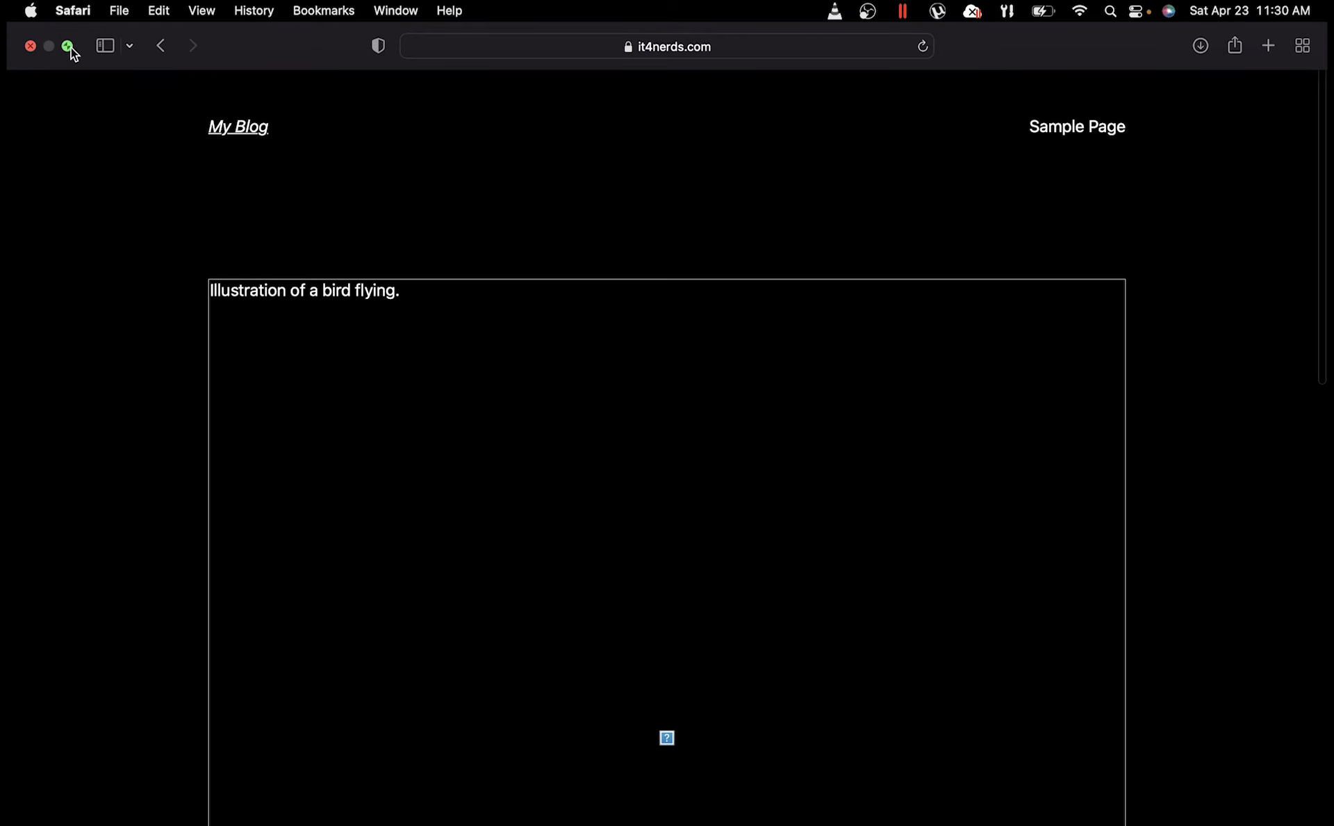
{"action": "left_click", "coordinate": [69, 46]}
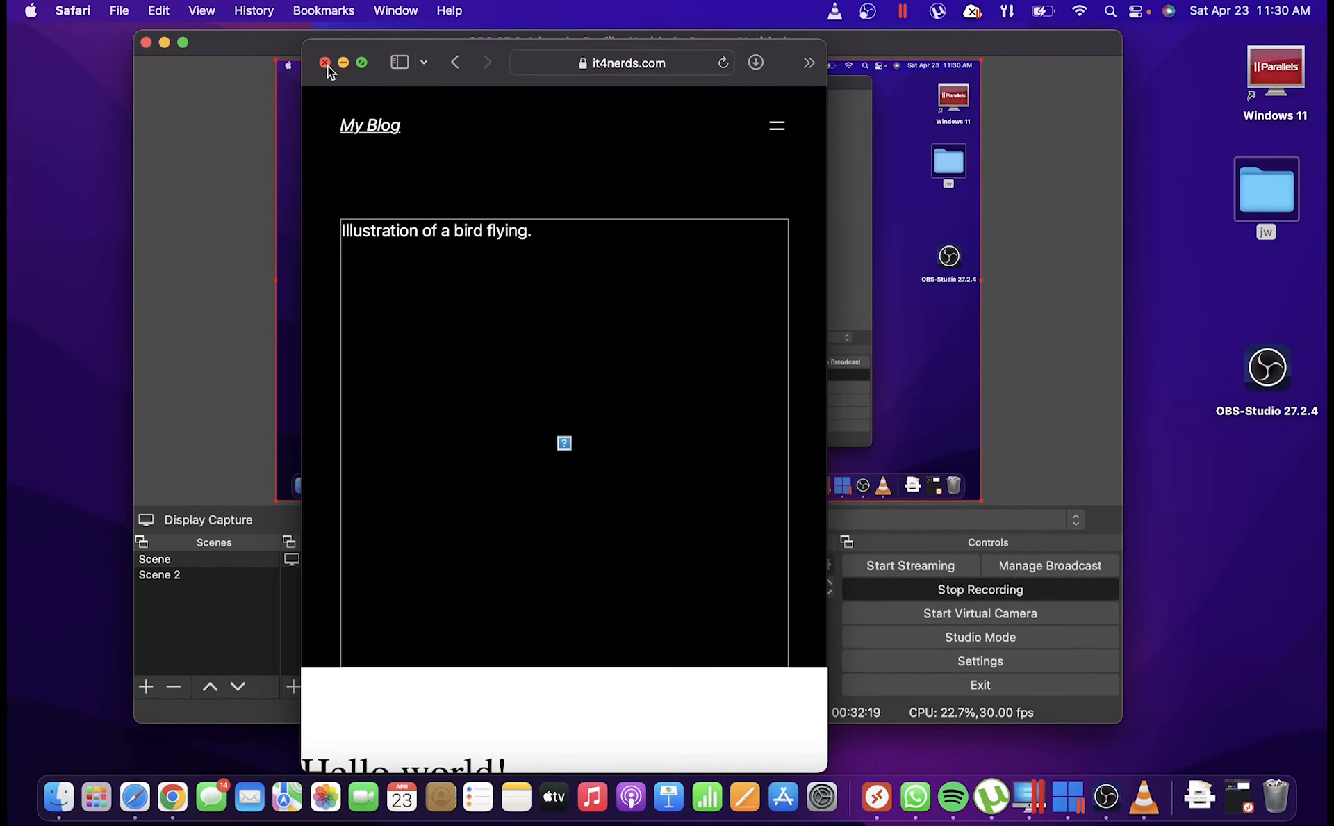
{"action": "left_click", "coordinate": [325, 63]}
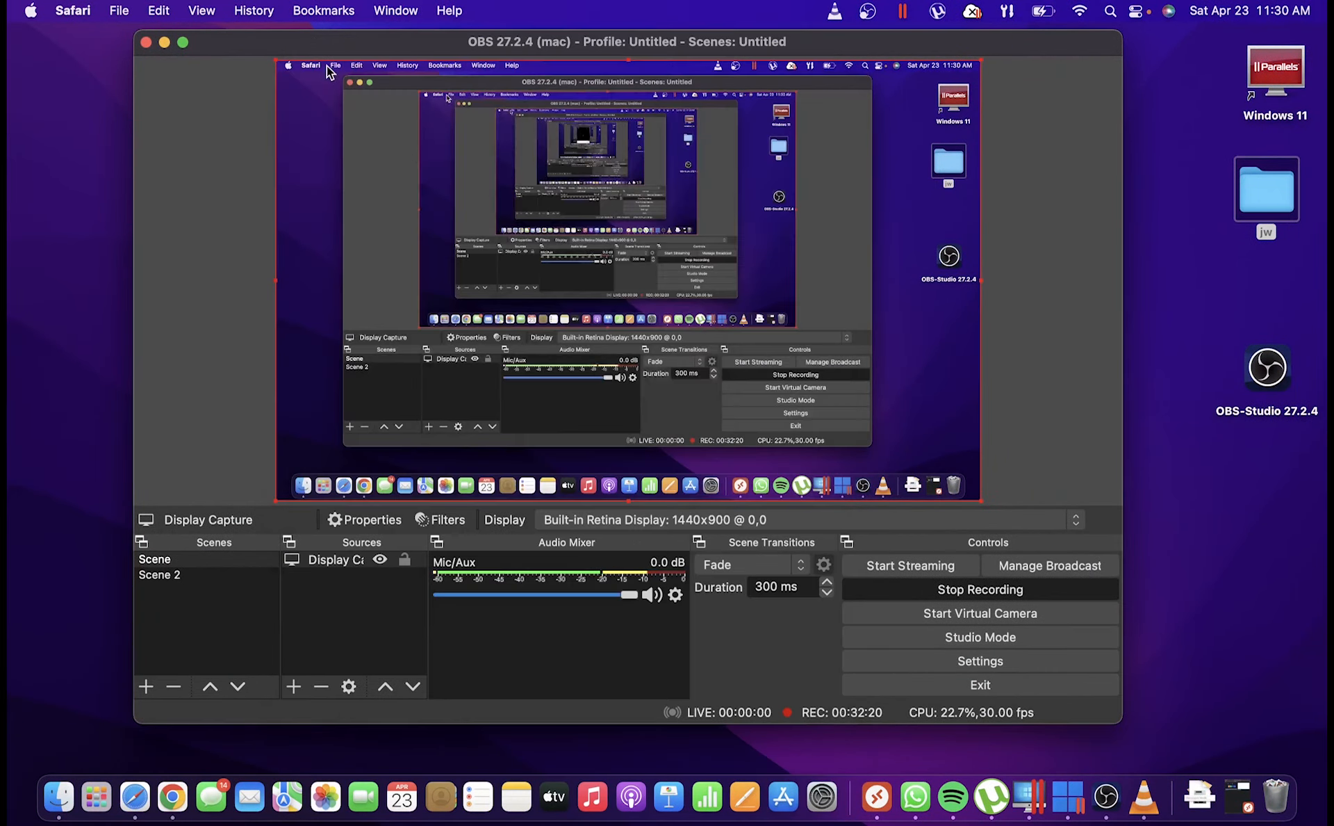
{"action": "left_click", "coordinate": [172, 797]}
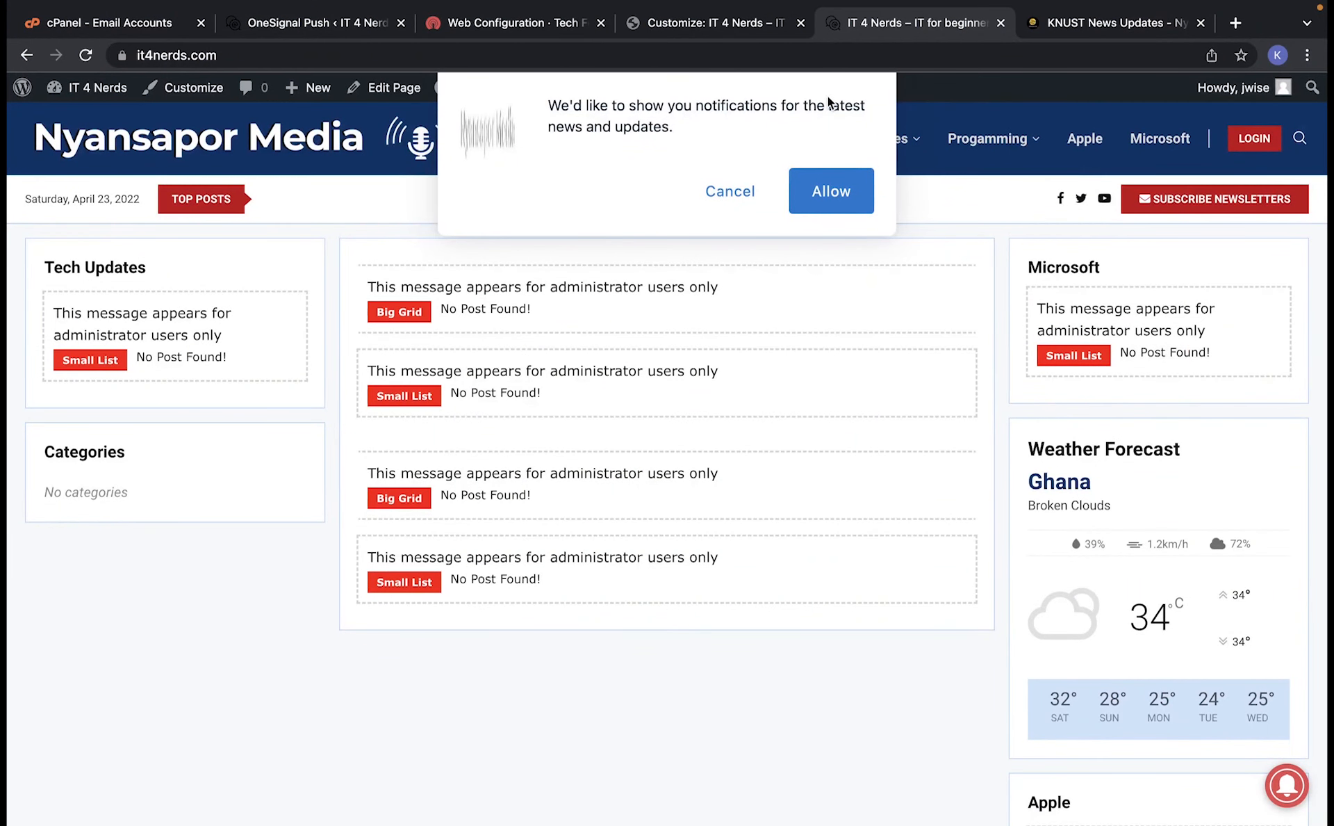
- Allow it4nerds.com push notifications, then finish the OneSignal web push setup
{"action": "left_click", "coordinate": [845, 207]}
{"action": "left_click", "coordinate": [361, 163]}
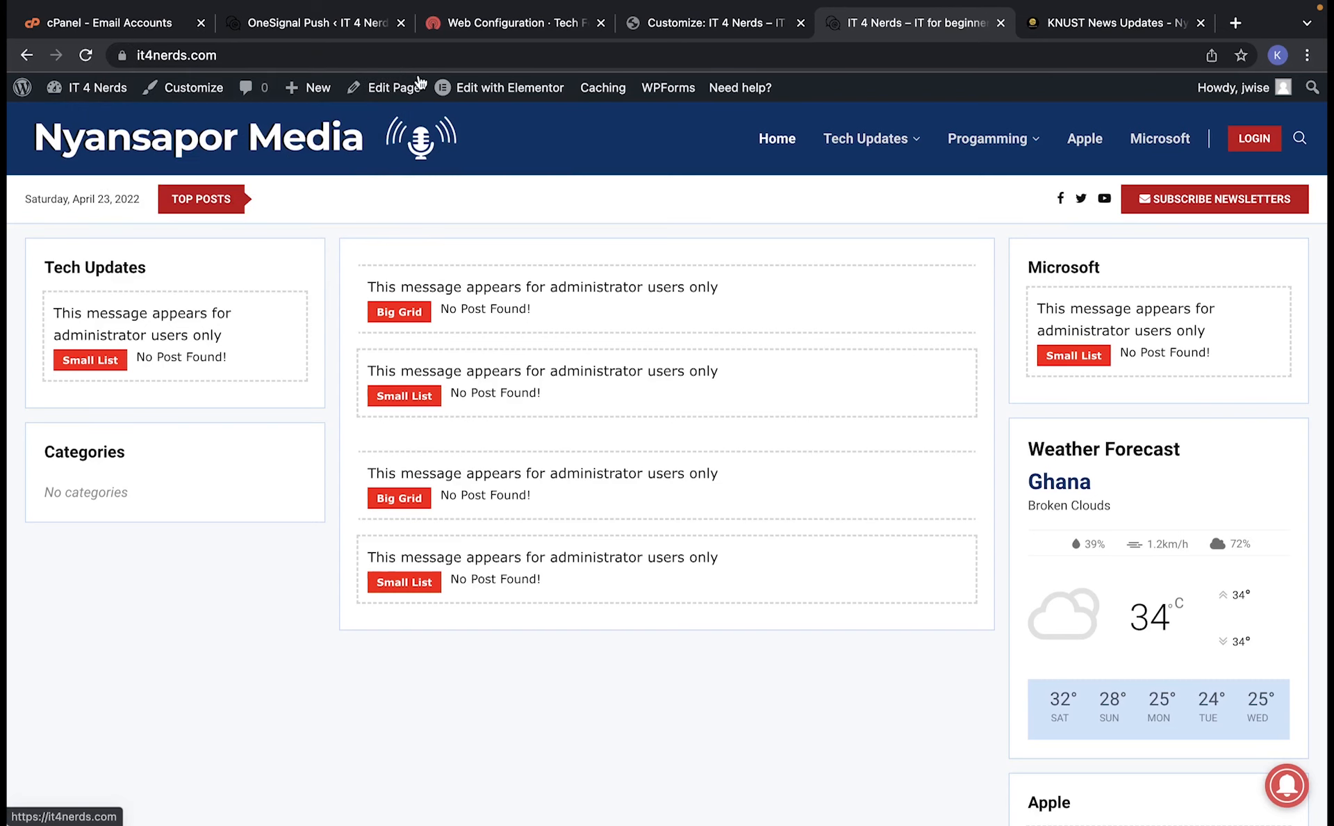
{"action": "mouse_move", "coordinate": [534, 22]}
{"action": "left_click", "coordinate": [523, 77]}
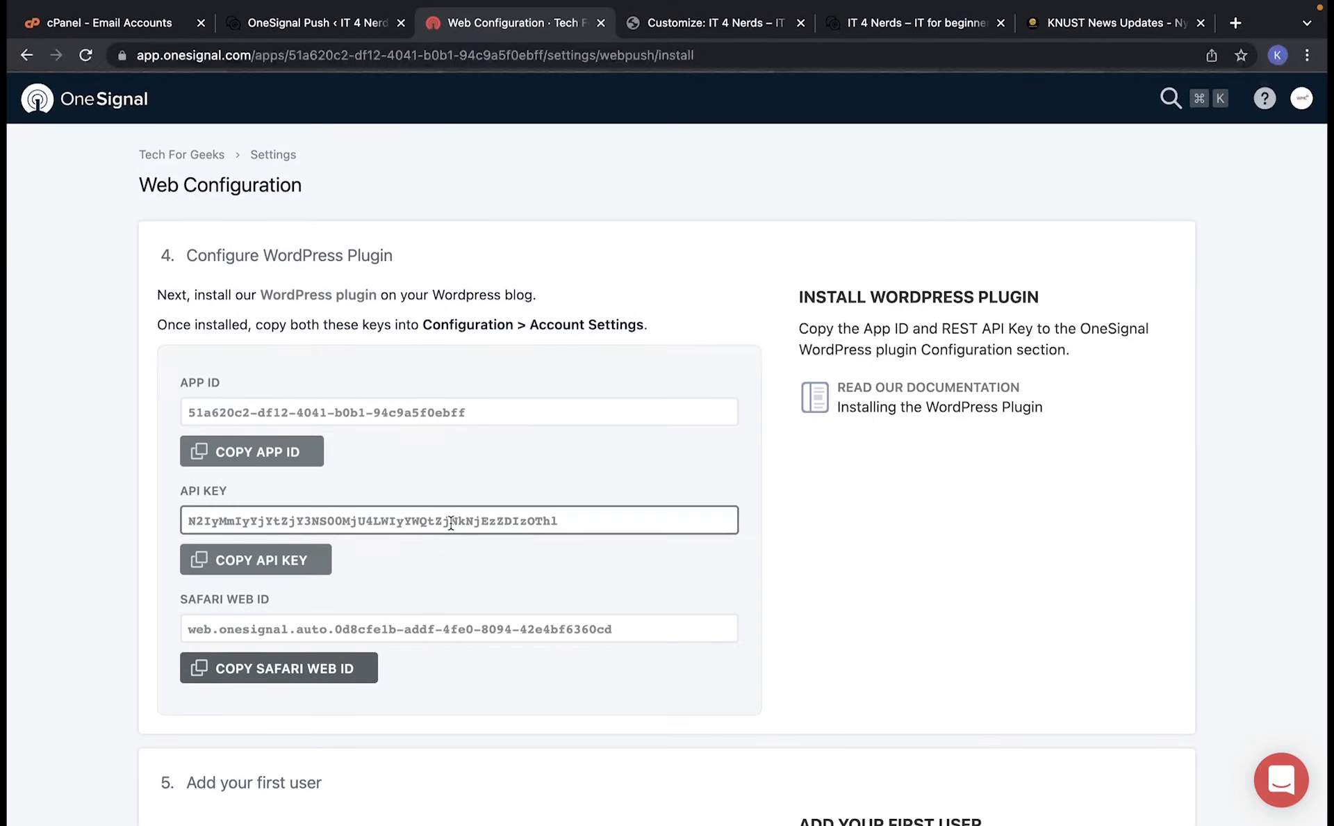
{"action": "scroll", "coordinate": [316, 716], "scroll_direction": "down", "scroll_amount": 5}
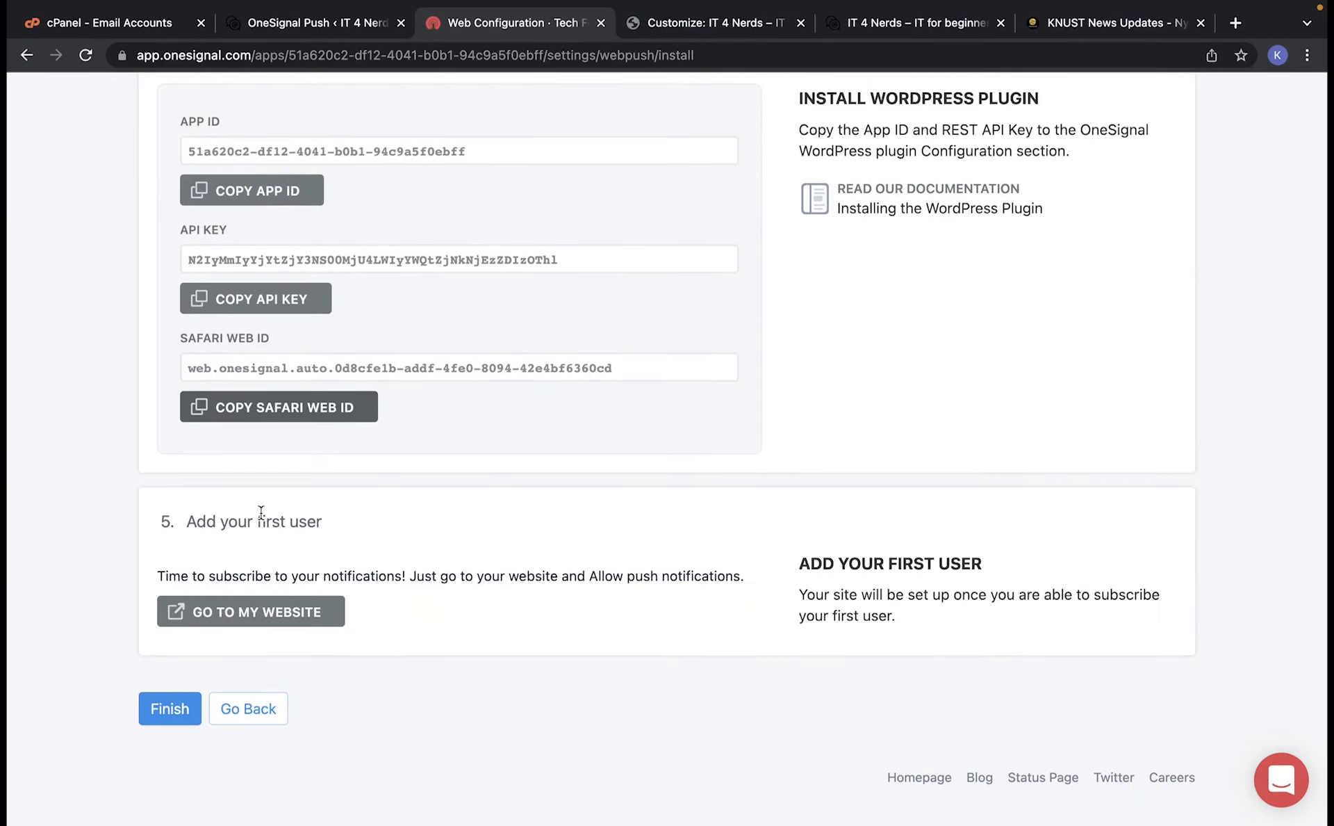
{"action": "left_click", "coordinate": [170, 709]}
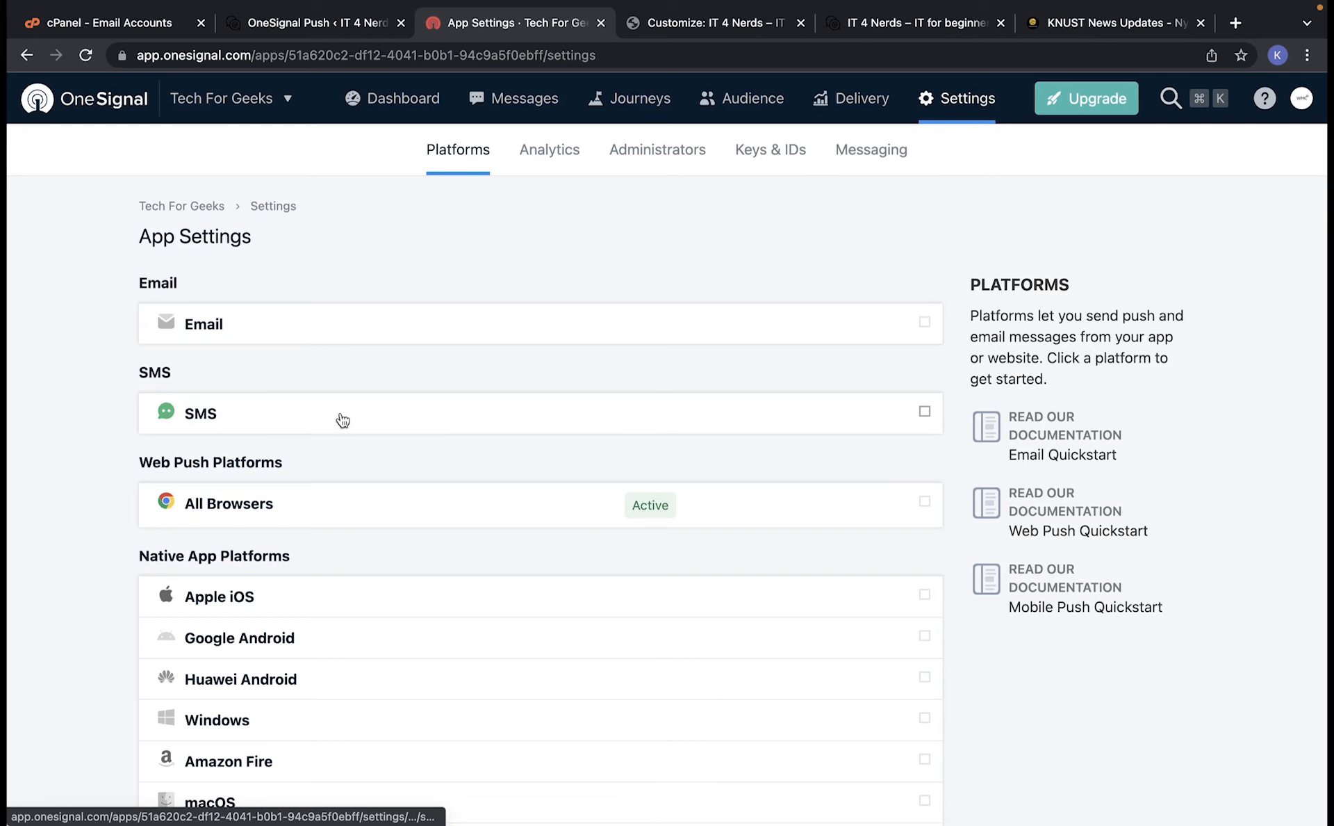
- Review the OneSignal app dashboard's 1 subscribed user, then close the dashboard
{"action": "scroll", "coordinate": [340, 421], "scroll_direction": "down", "scroll_amount": 2}
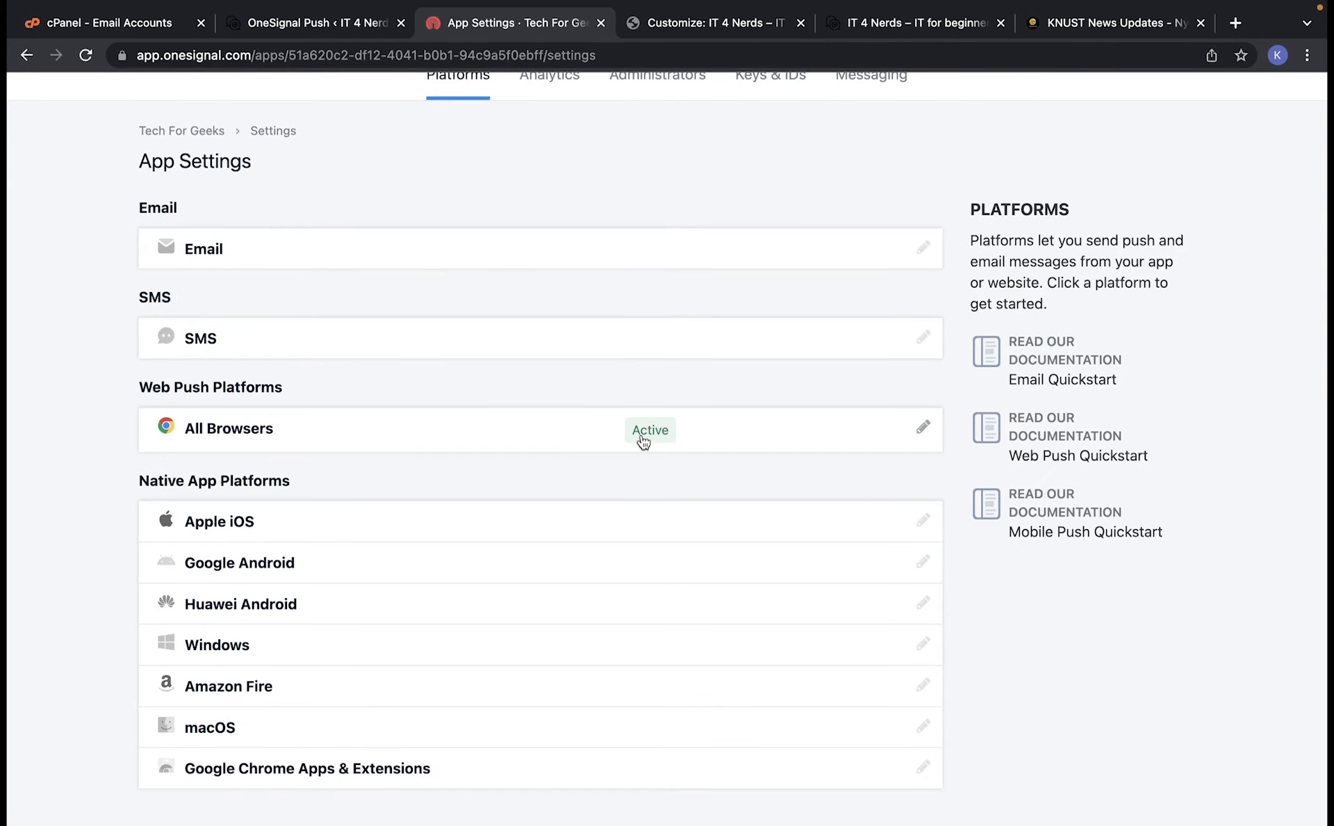
{"action": "scroll", "coordinate": [671, 452], "scroll_direction": "down", "scroll_amount": 3}
{"action": "scroll", "coordinate": [670, 451], "scroll_direction": "up", "scroll_amount": 5}
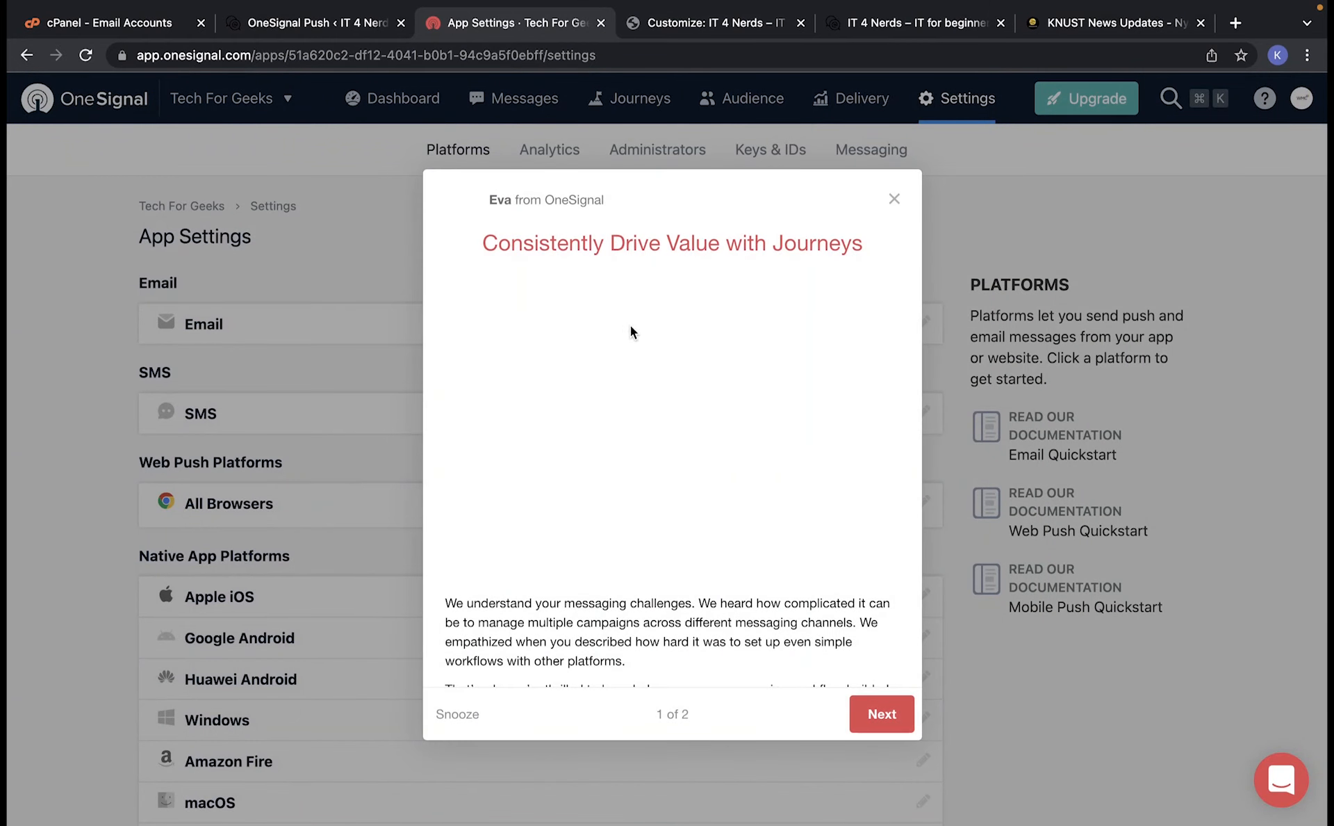
{"action": "left_click", "coordinate": [895, 199]}
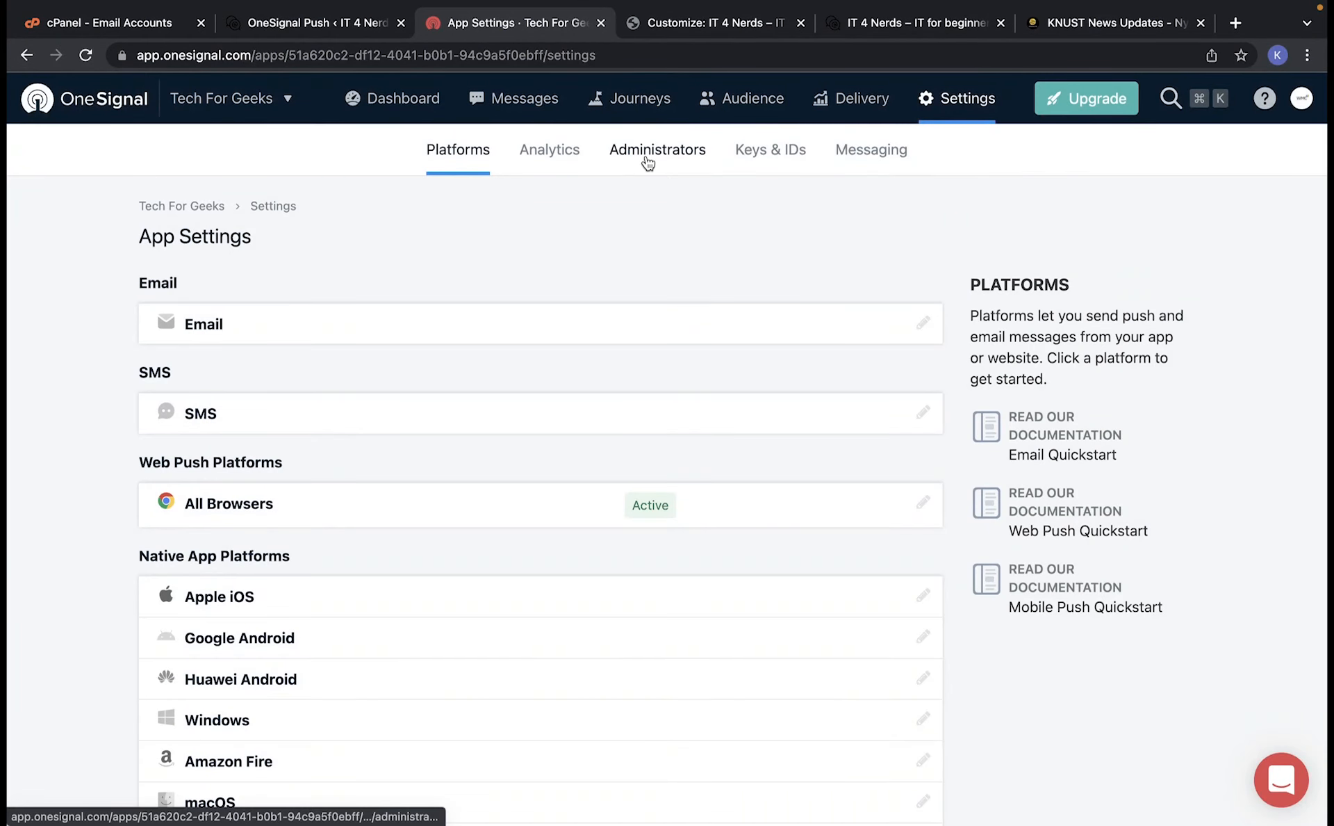
{"action": "left_click", "coordinate": [403, 99]}
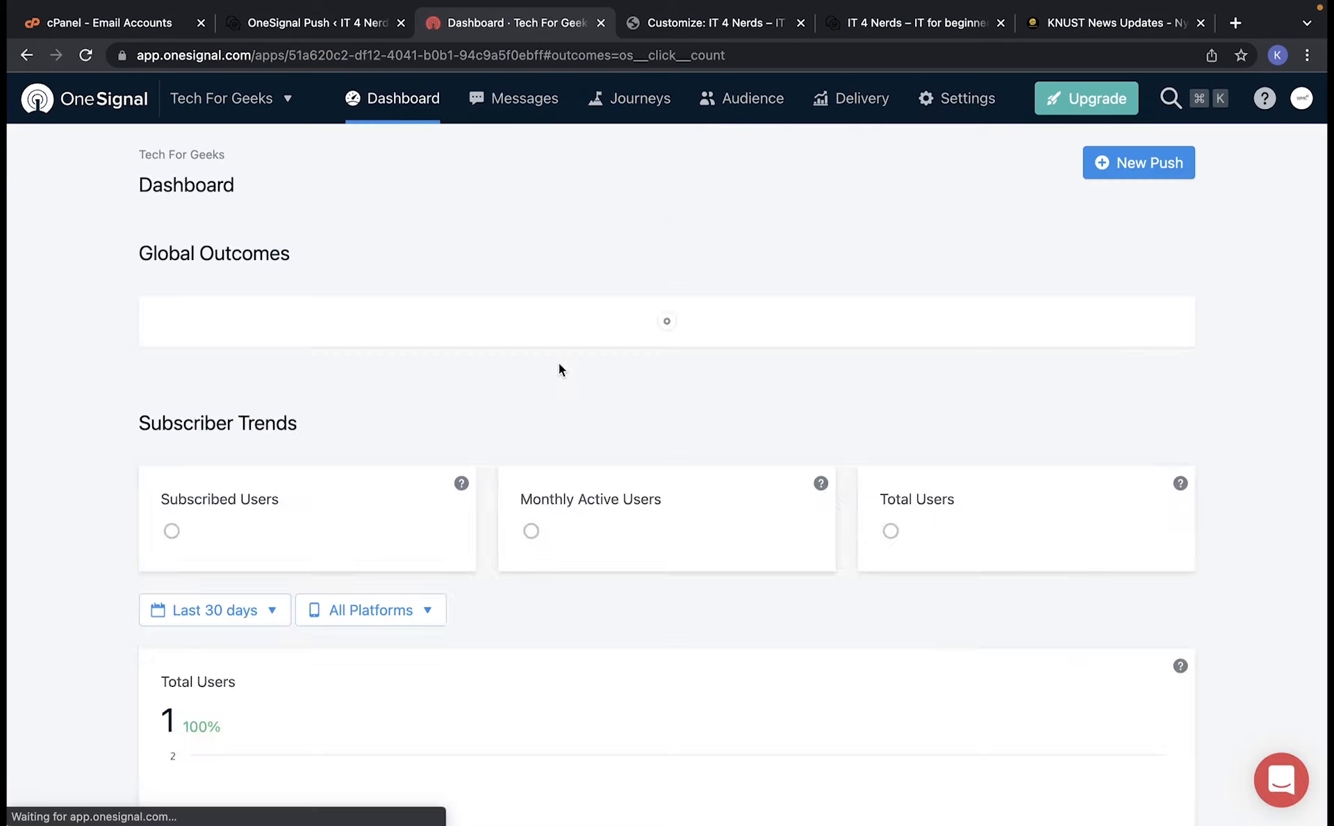
{"action": "scroll", "coordinate": [397, 589], "scroll_direction": "down", "scroll_amount": 6}
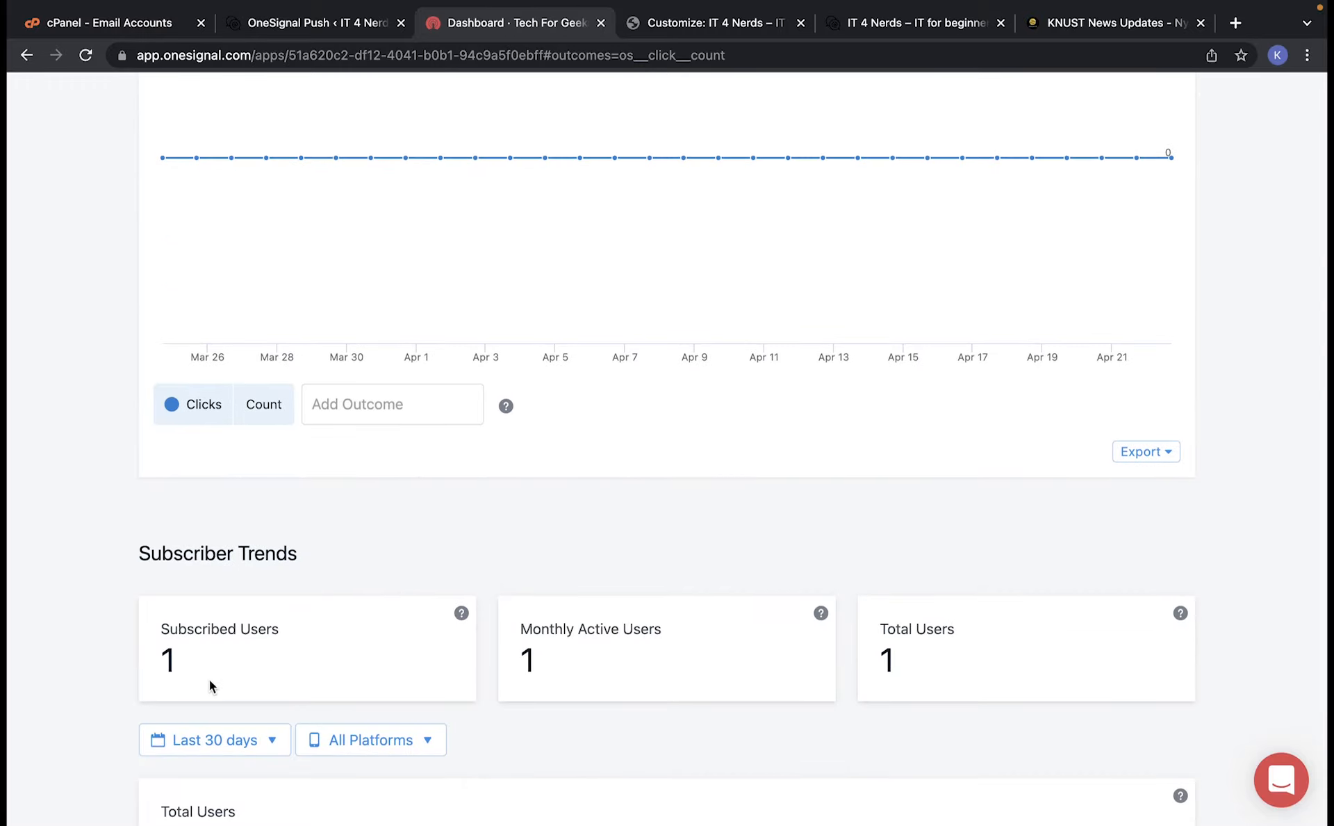
{"action": "scroll", "coordinate": [291, 654], "scroll_direction": "down", "scroll_amount": 10}
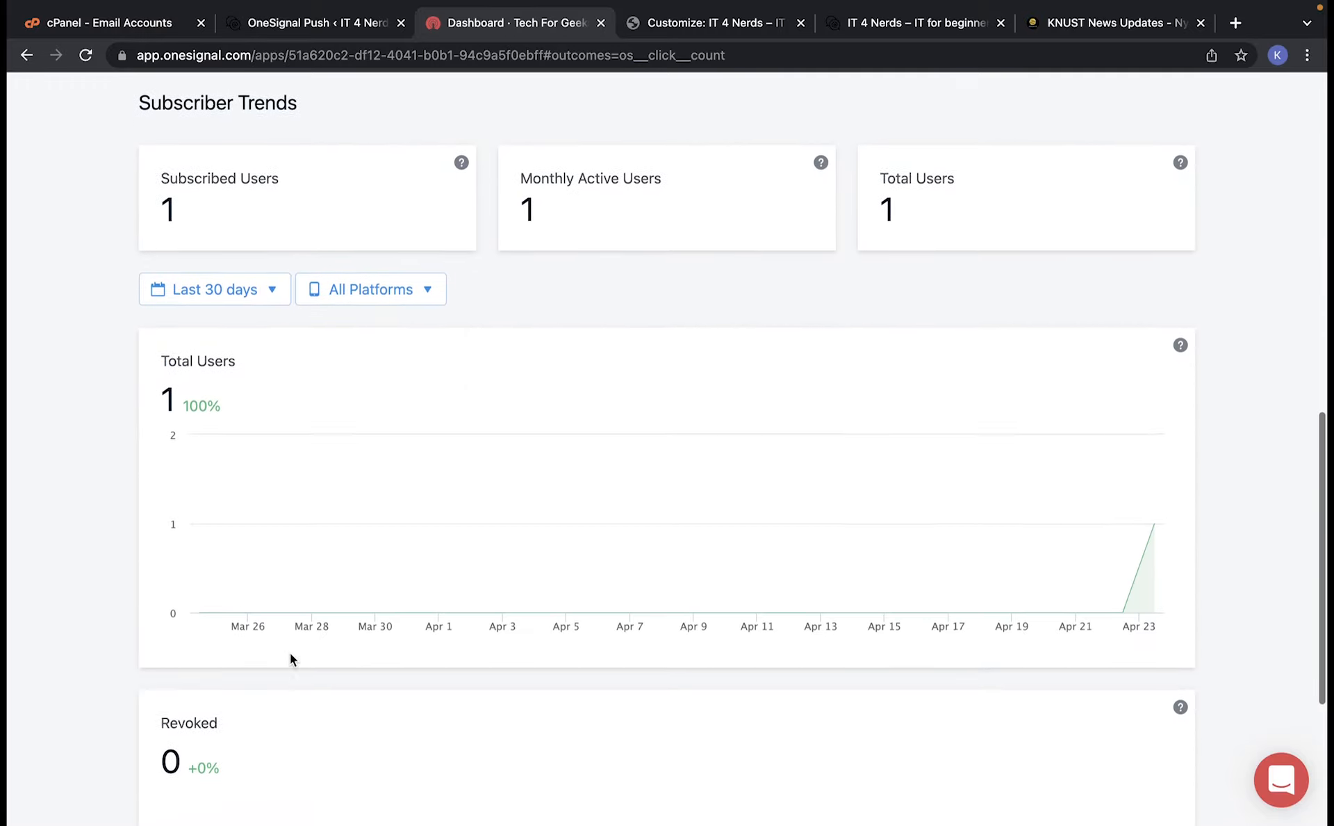
{"action": "scroll", "coordinate": [290, 652], "scroll_direction": "down", "scroll_amount": 1}
{"action": "scroll", "coordinate": [290, 652], "scroll_direction": "up", "scroll_amount": 18}
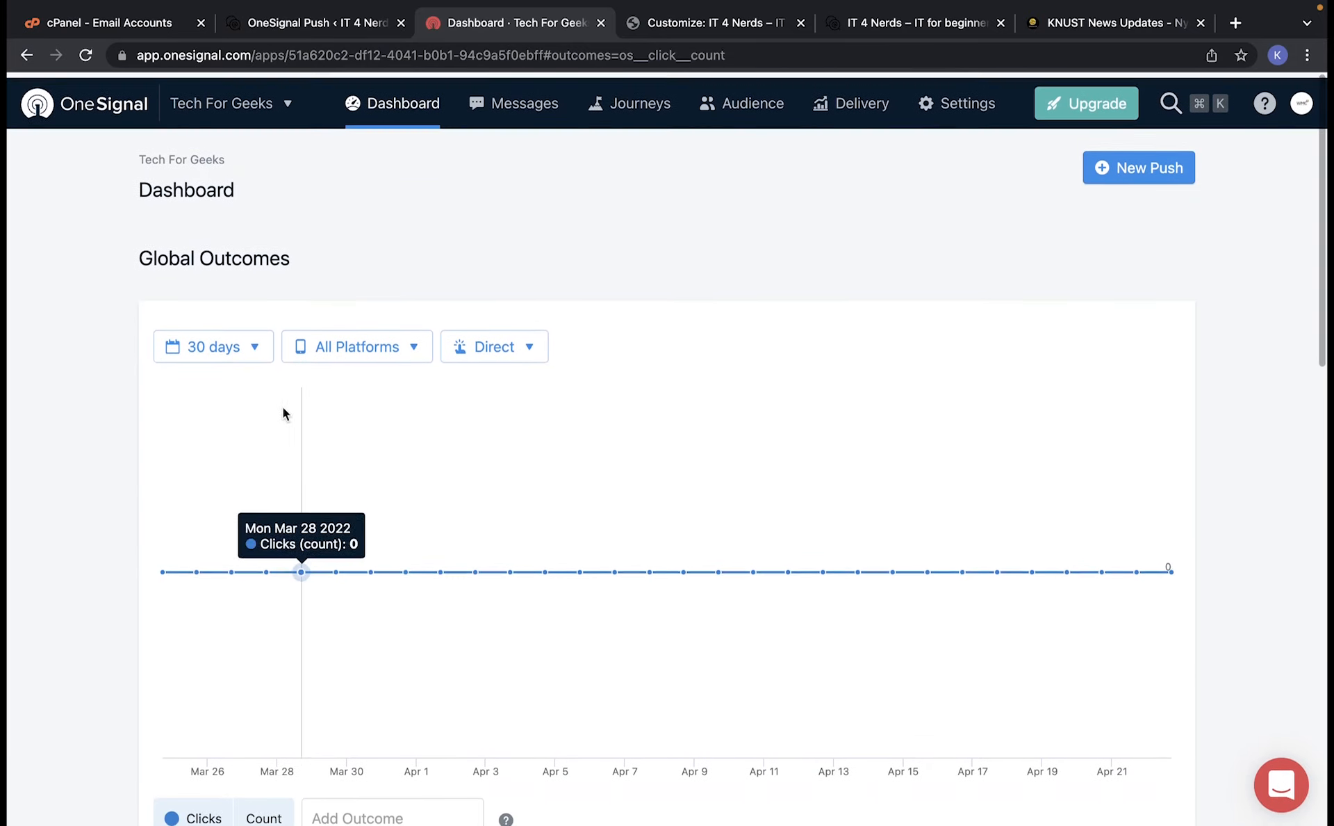
{"action": "mouse_move", "coordinate": [381, 2]}
{"action": "left_click", "coordinate": [599, 73]}
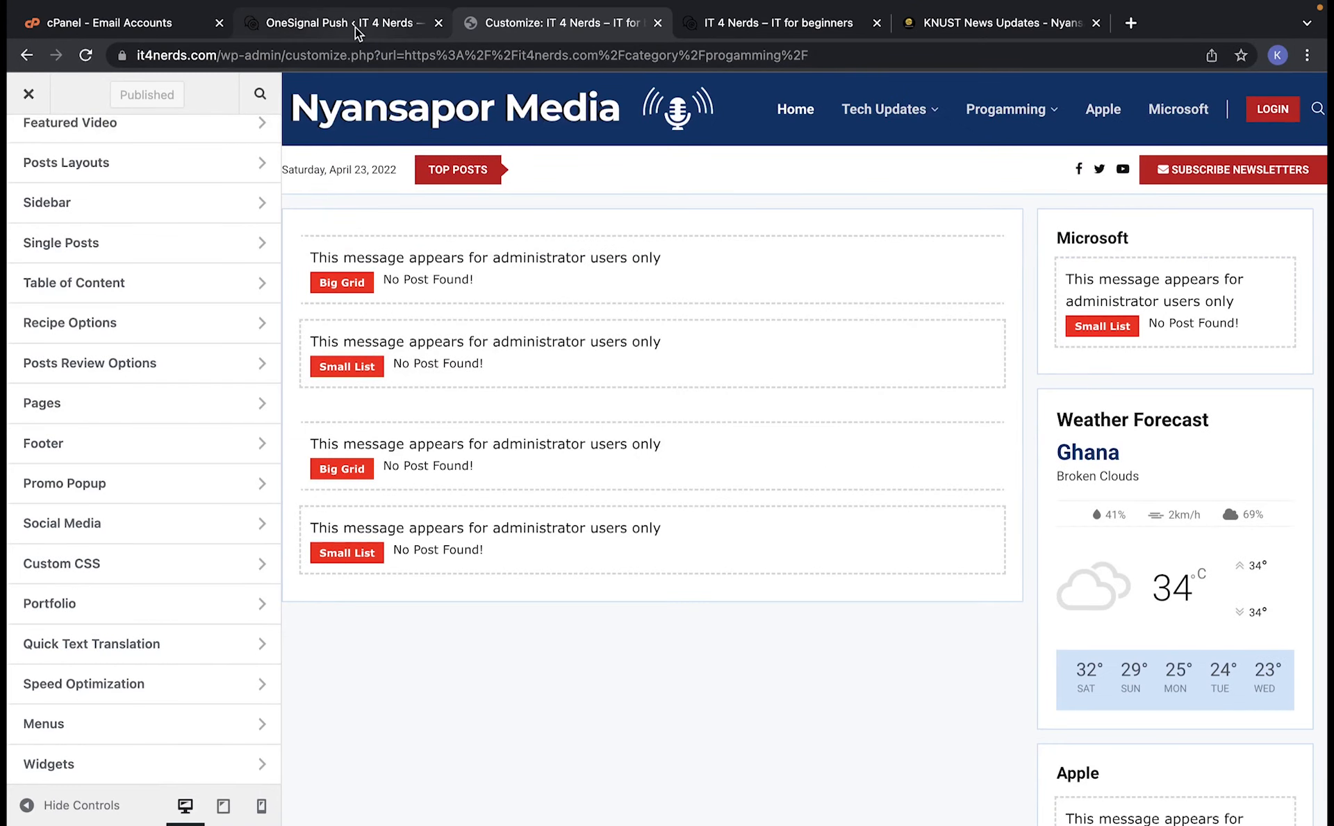
- Search plugins for 'corona', then install and activate Coronavirus (COVID-19) Outbreak Data Widgets
{"action": "left_click", "coordinate": [356, 27]}
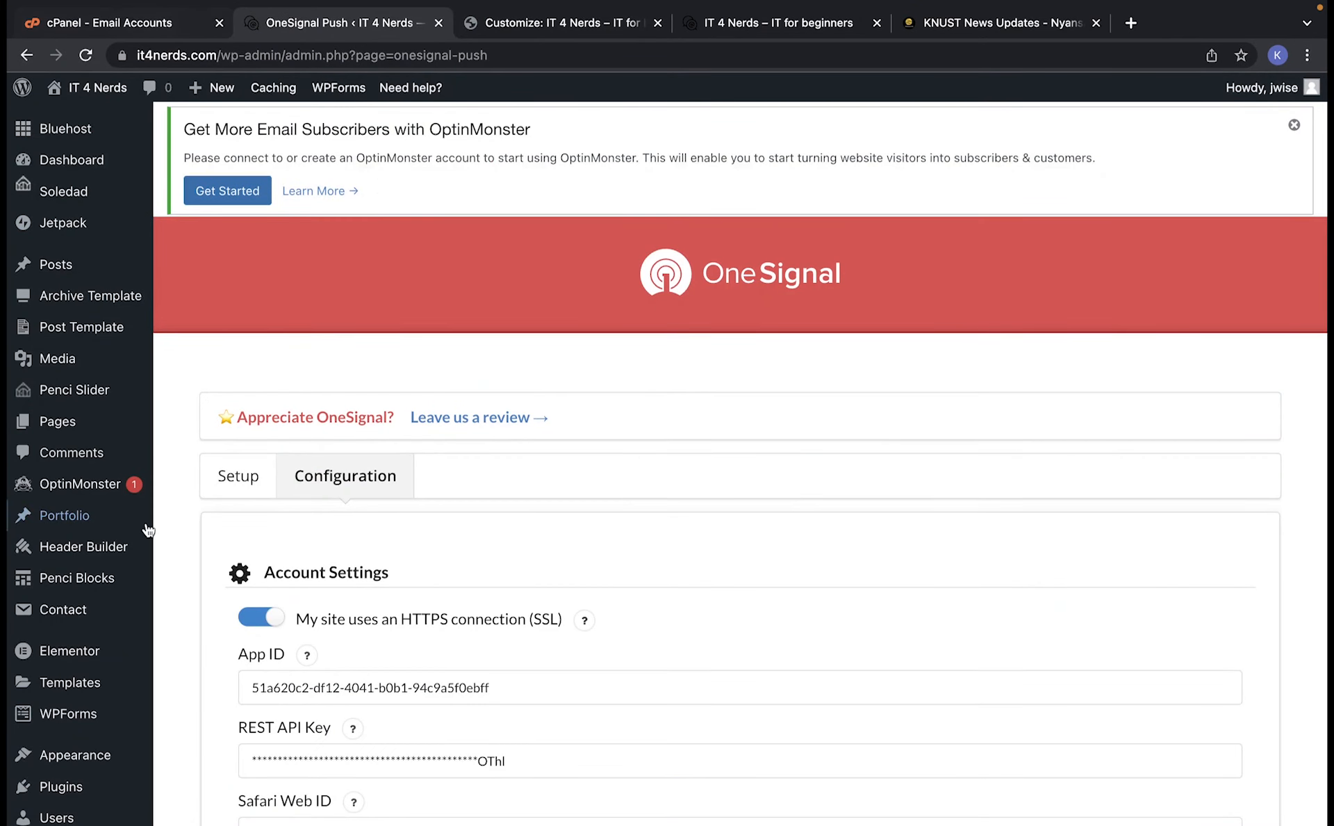
{"action": "scroll", "coordinate": [70, 733], "scroll_direction": "down", "scroll_amount": 4}
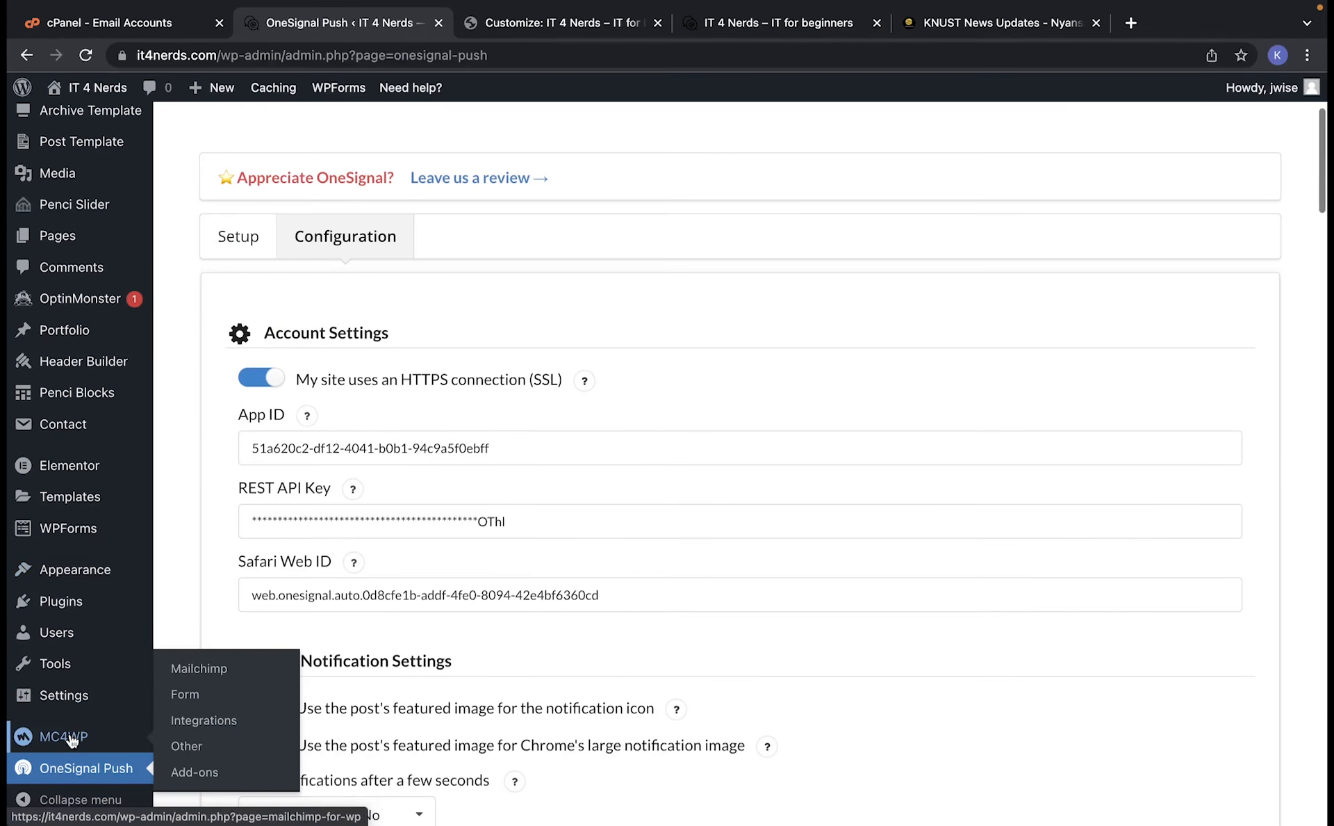
{"action": "mouse_move", "coordinate": [87, 571]}
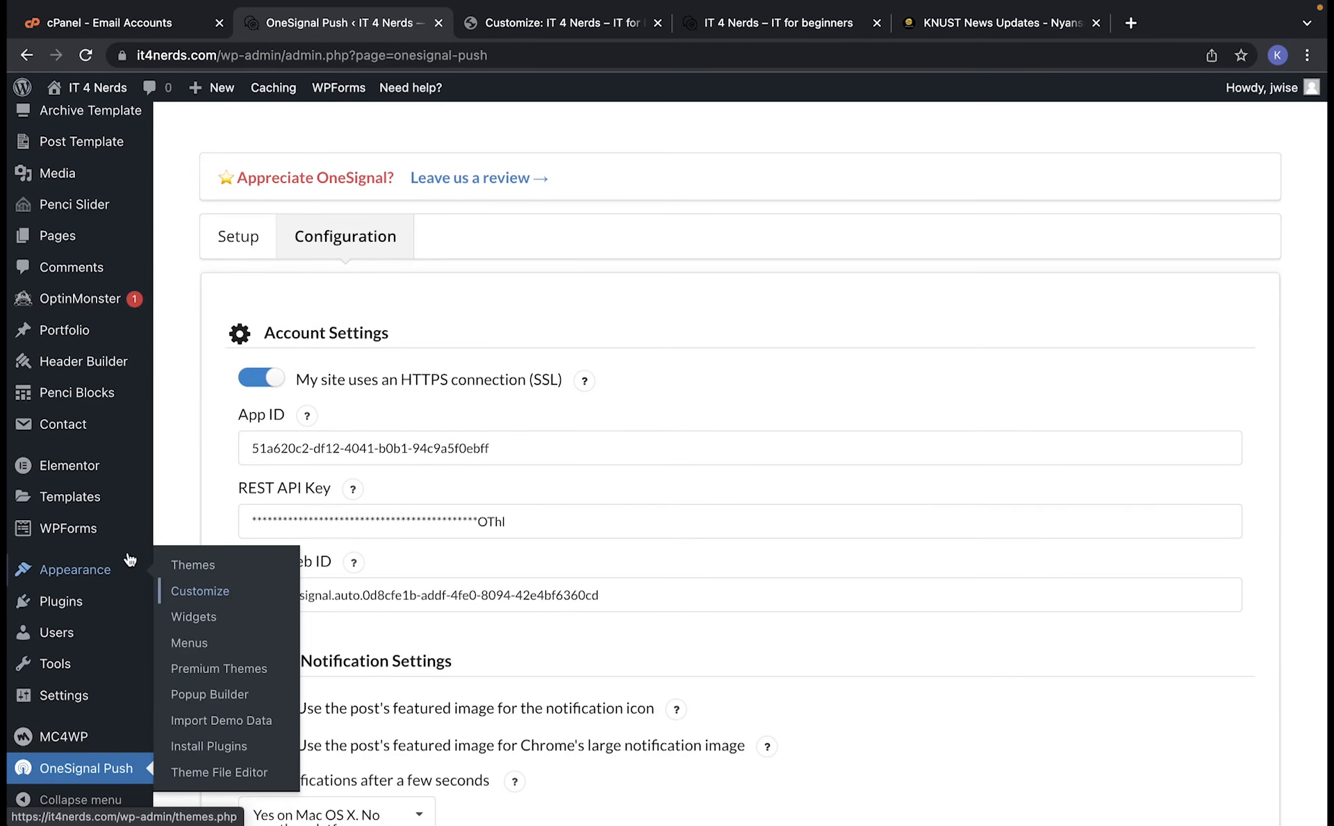
{"action": "mouse_move", "coordinate": [69, 602]}
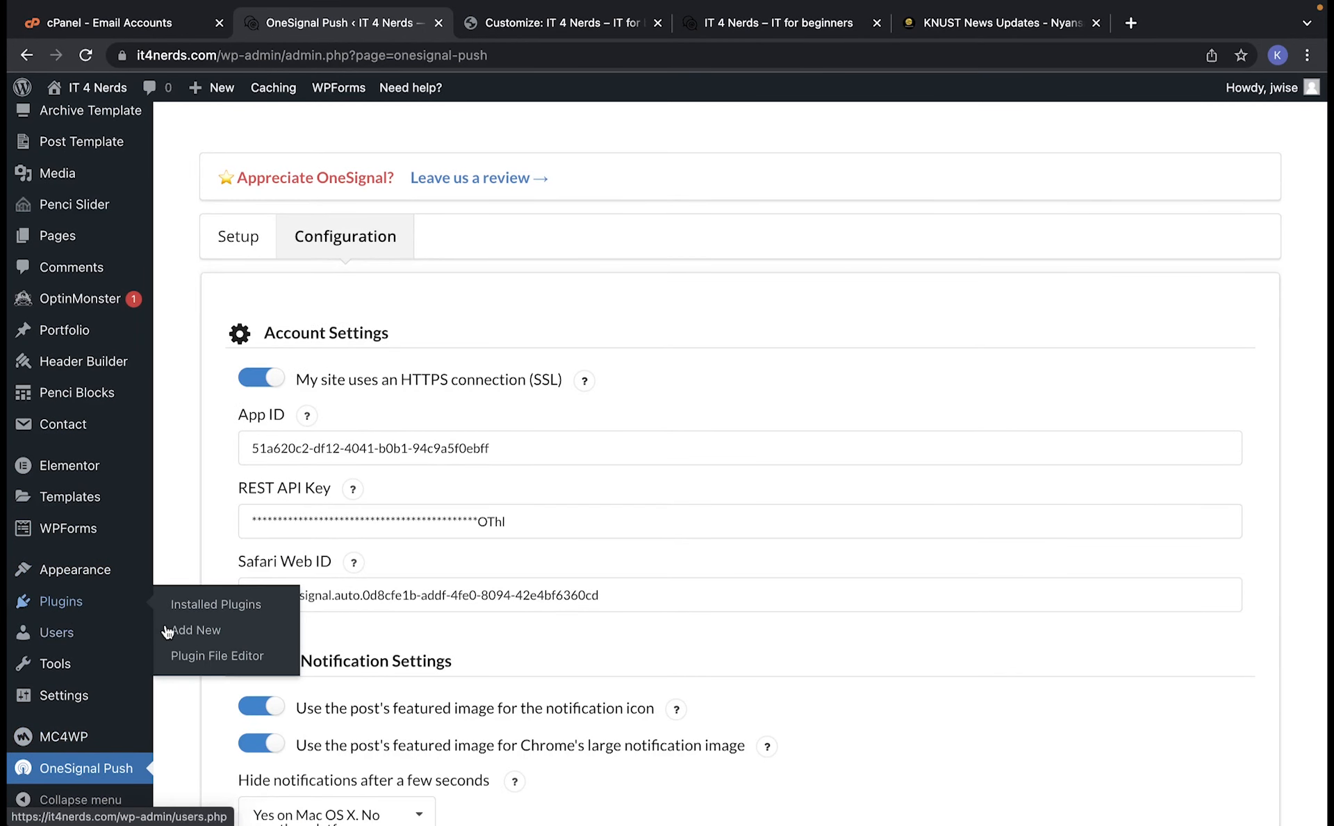
{"action": "left_click", "coordinate": [191, 633]}
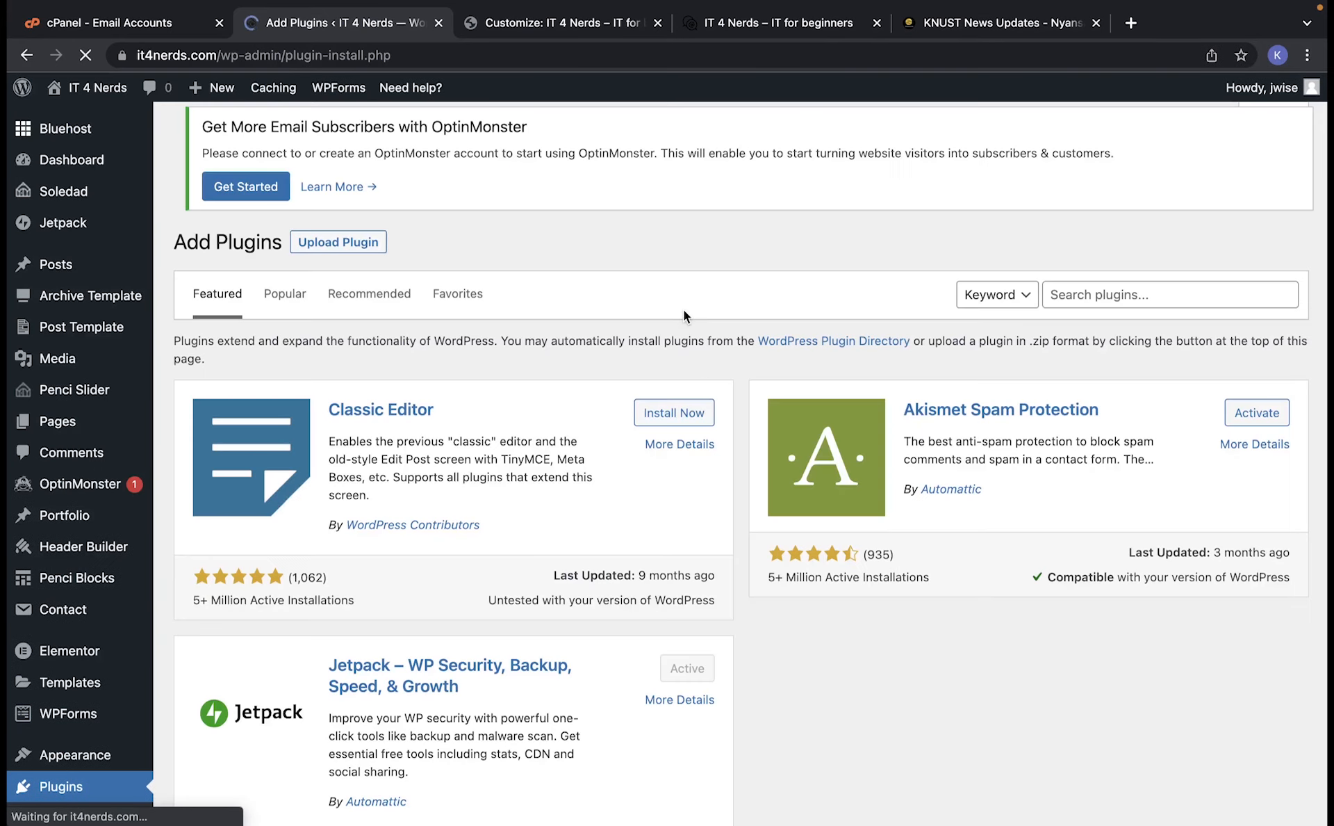
{"action": "left_click", "coordinate": [1085, 297]}
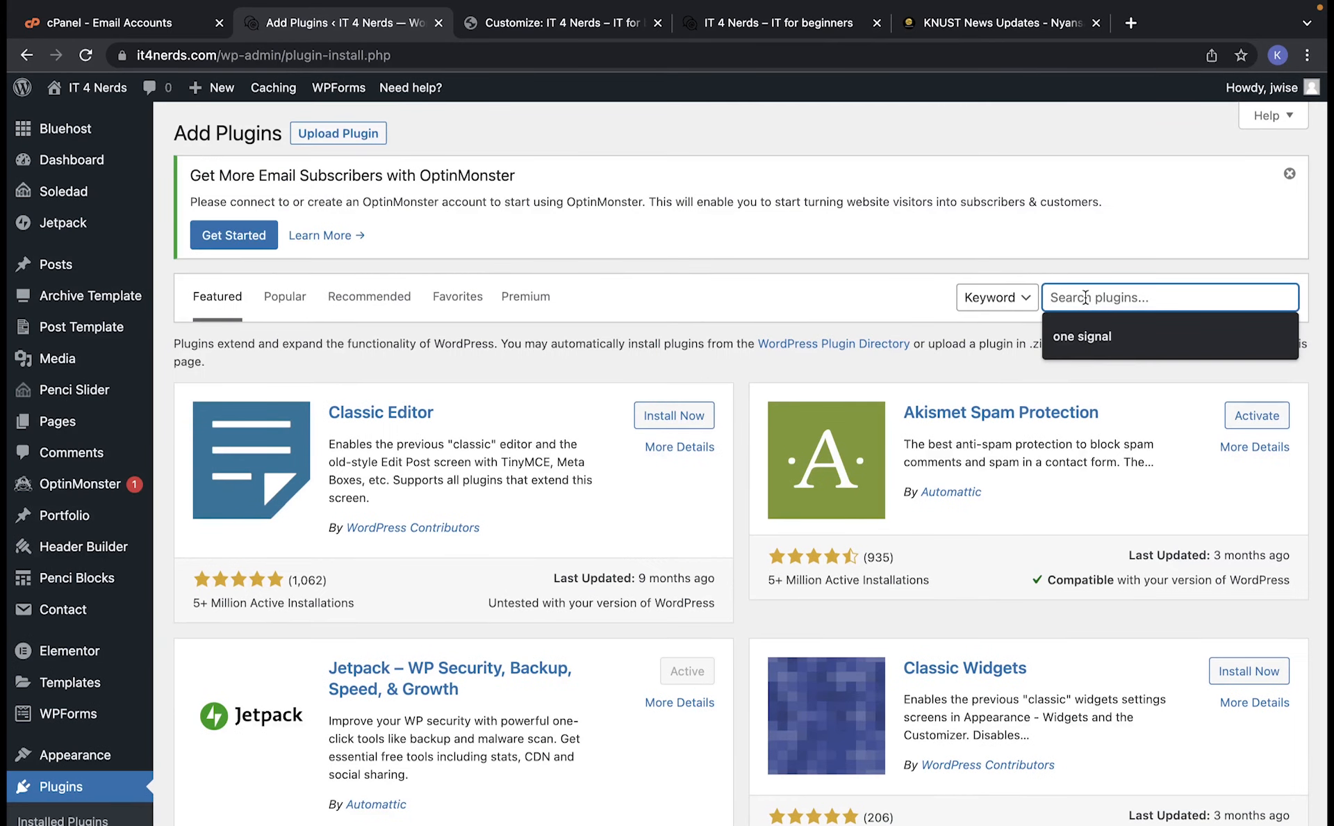
{"action": "type", "text": "corona tracker"}
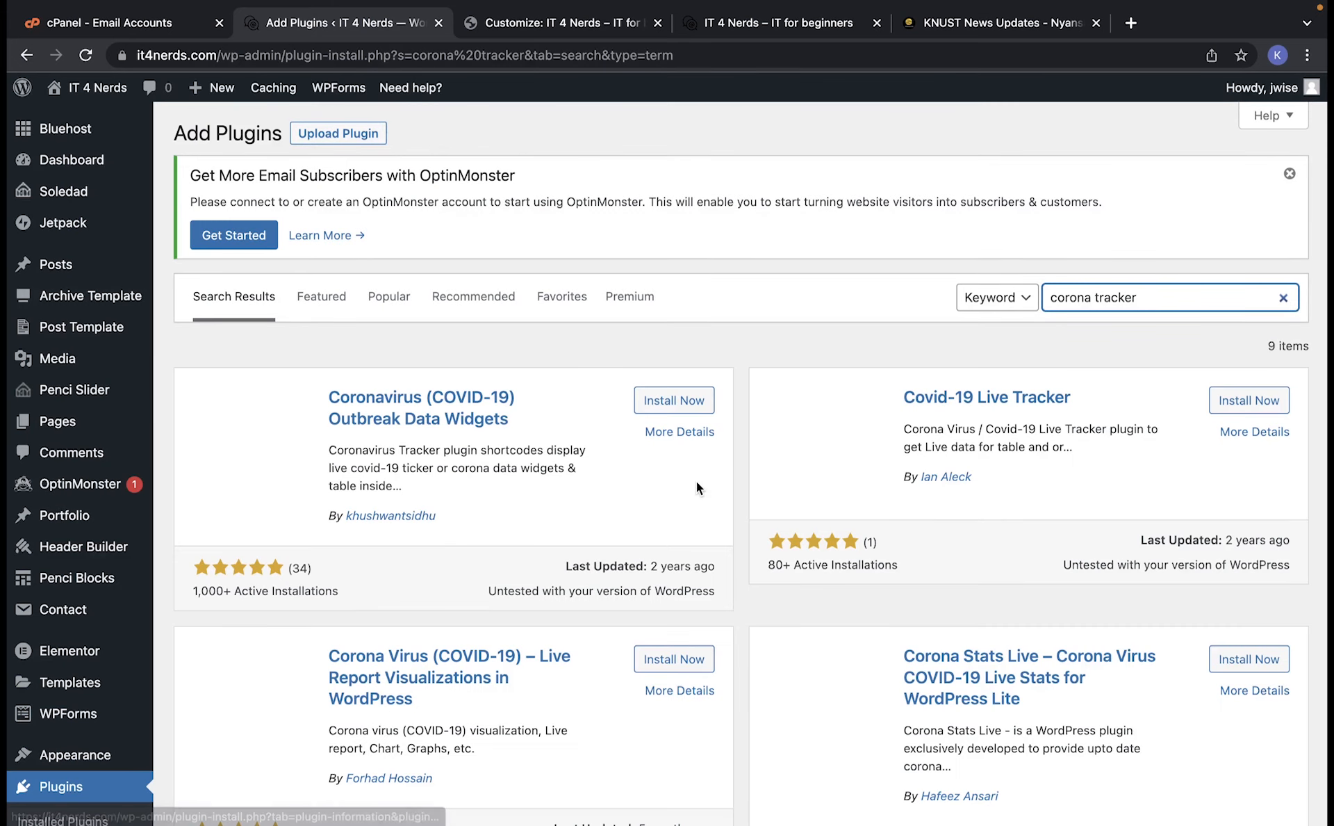
{"action": "scroll", "coordinate": [697, 484], "scroll_direction": "down", "scroll_amount": 2}
{"action": "scroll", "coordinate": [697, 481], "scroll_direction": "down", "scroll_amount": 1}
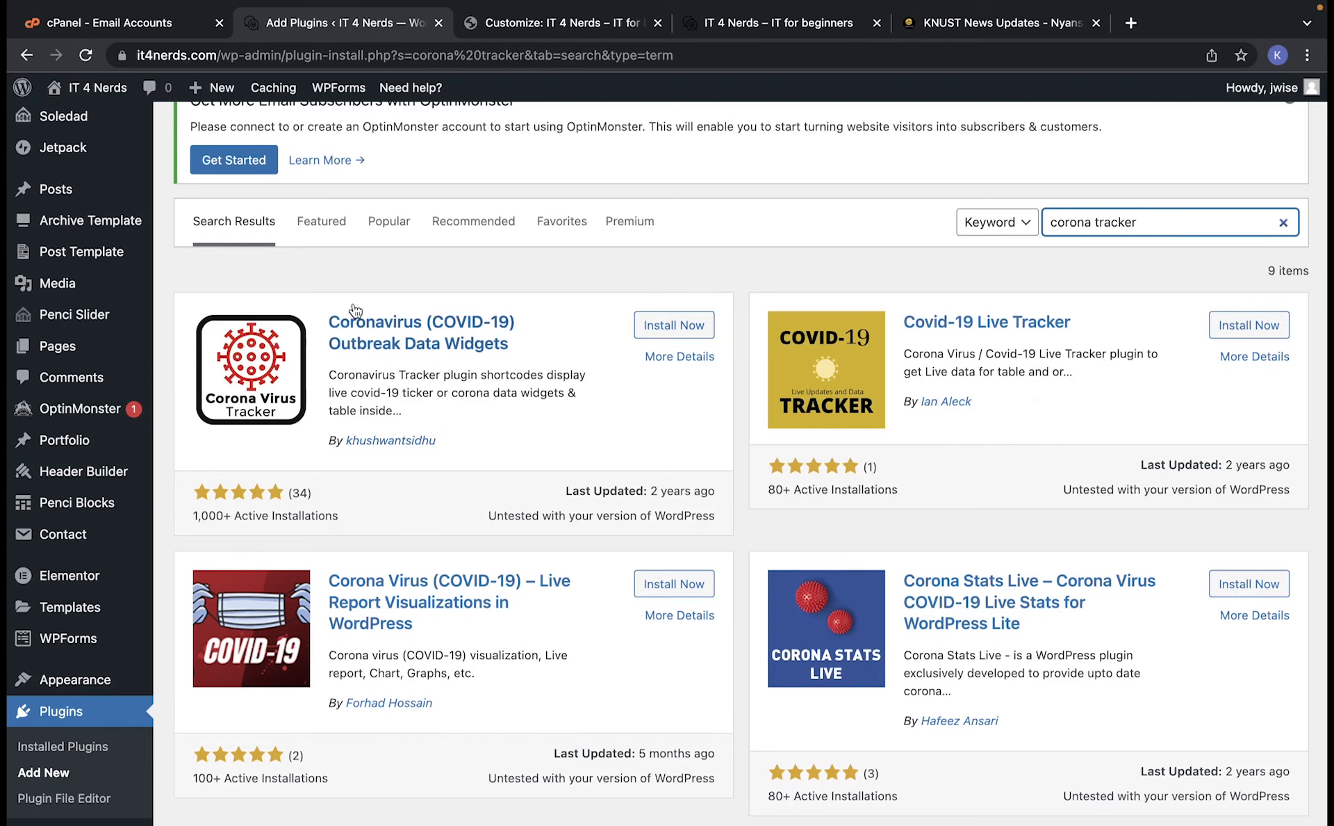
{"action": "left_click", "coordinate": [653, 331]}
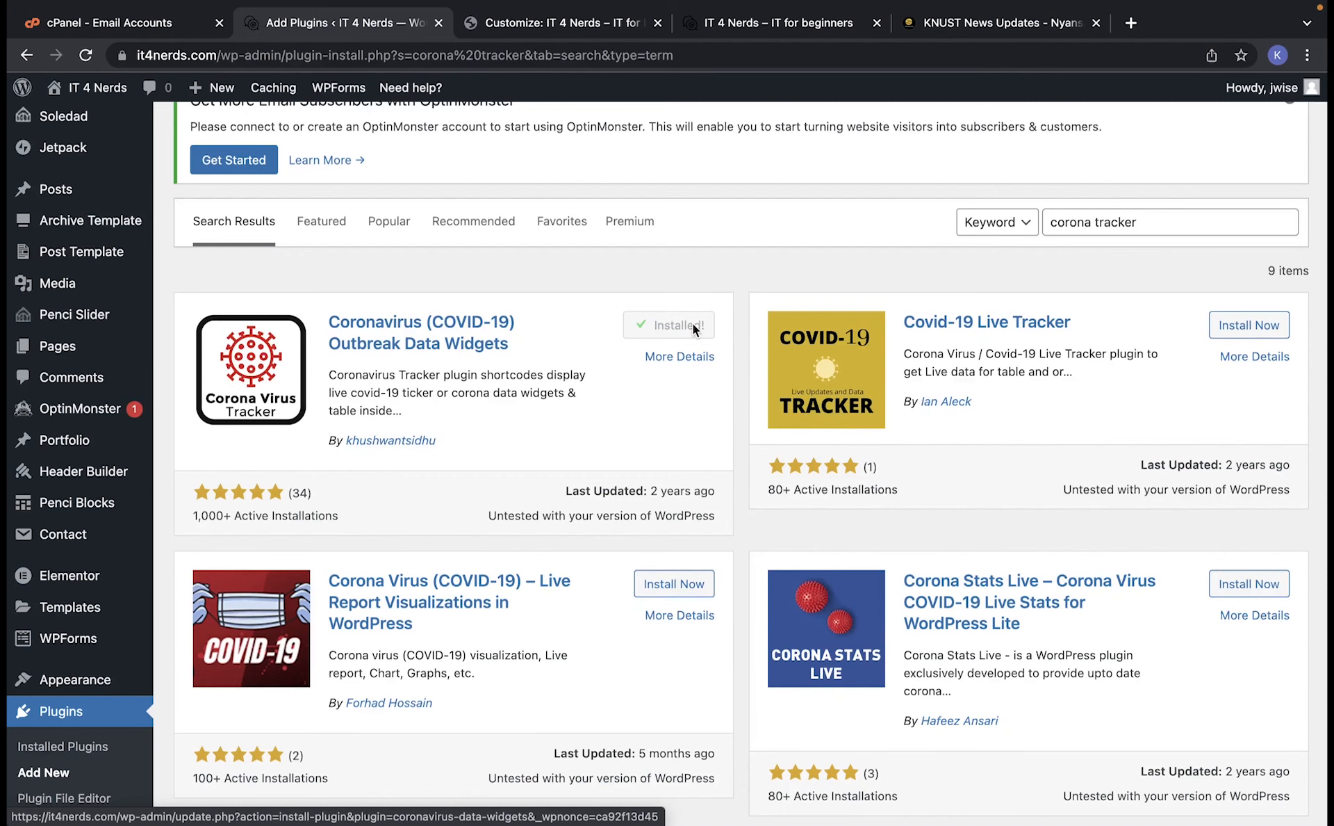
{"action": "left_click", "coordinate": [685, 325]}
- Bring up the Nyansapor Media news site
{"action": "left_click", "coordinate": [539, 35]}
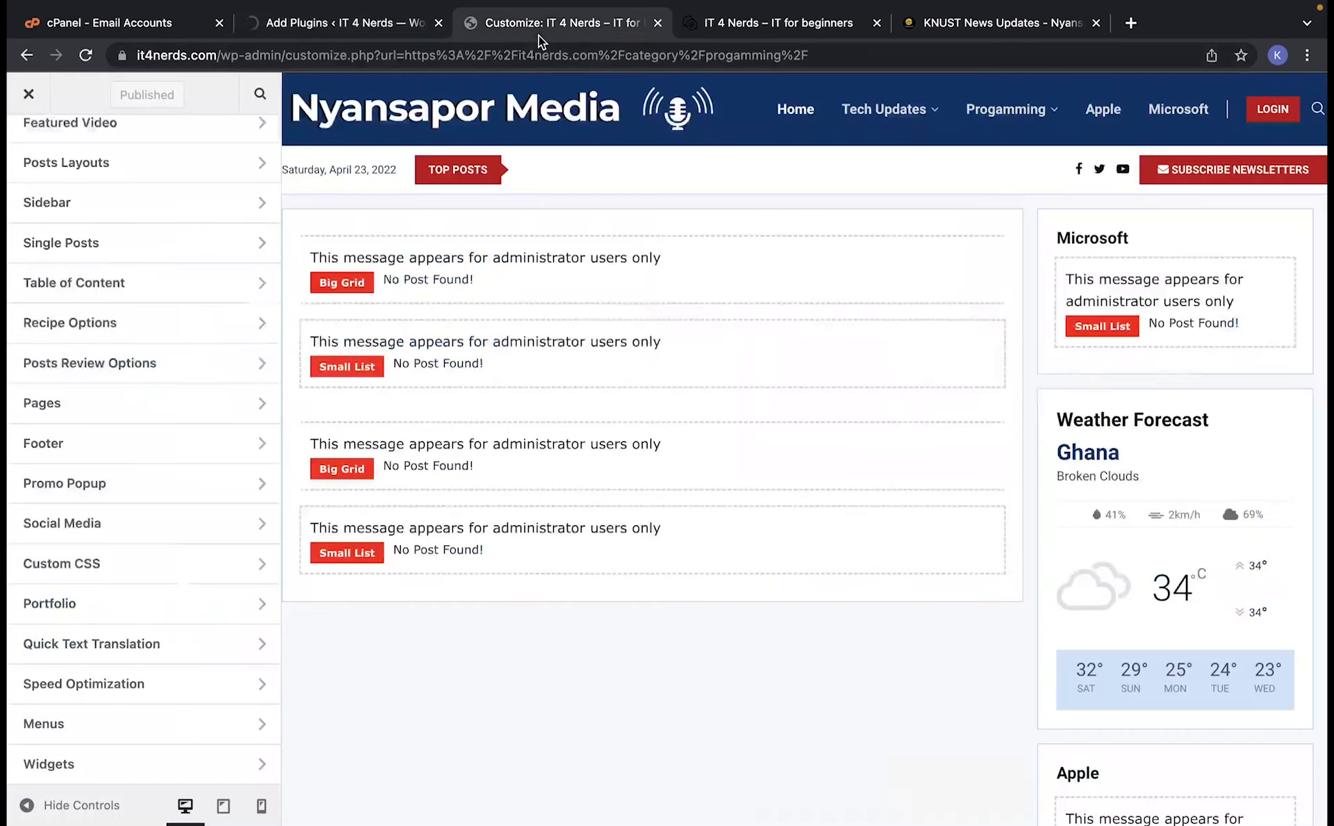
{"action": "left_click", "coordinate": [762, 22]}
{"action": "left_click", "coordinate": [949, 24]}
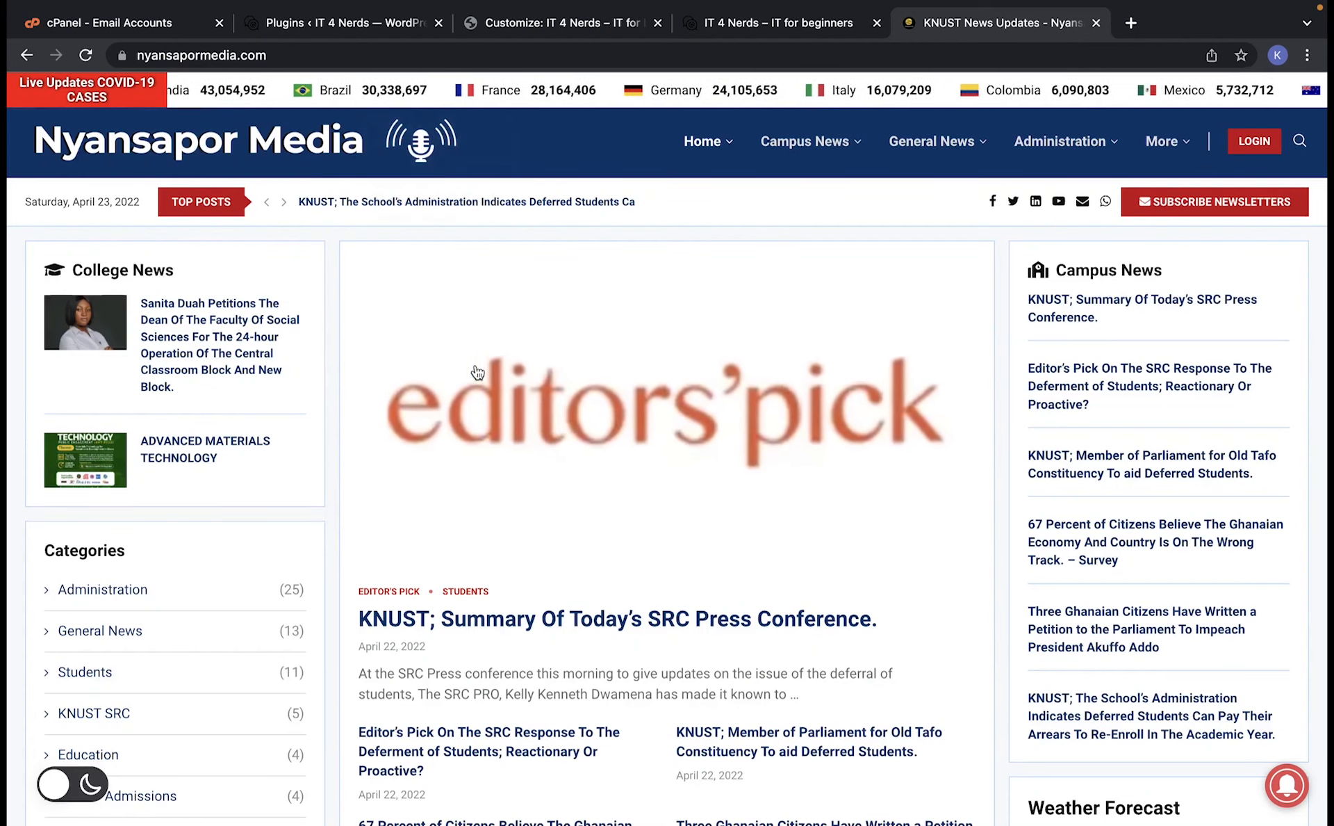
- Confirm the COVID plugin is active, then open the empty Corona Tracker shortcode list
{"action": "left_click", "coordinate": [557, 28]}
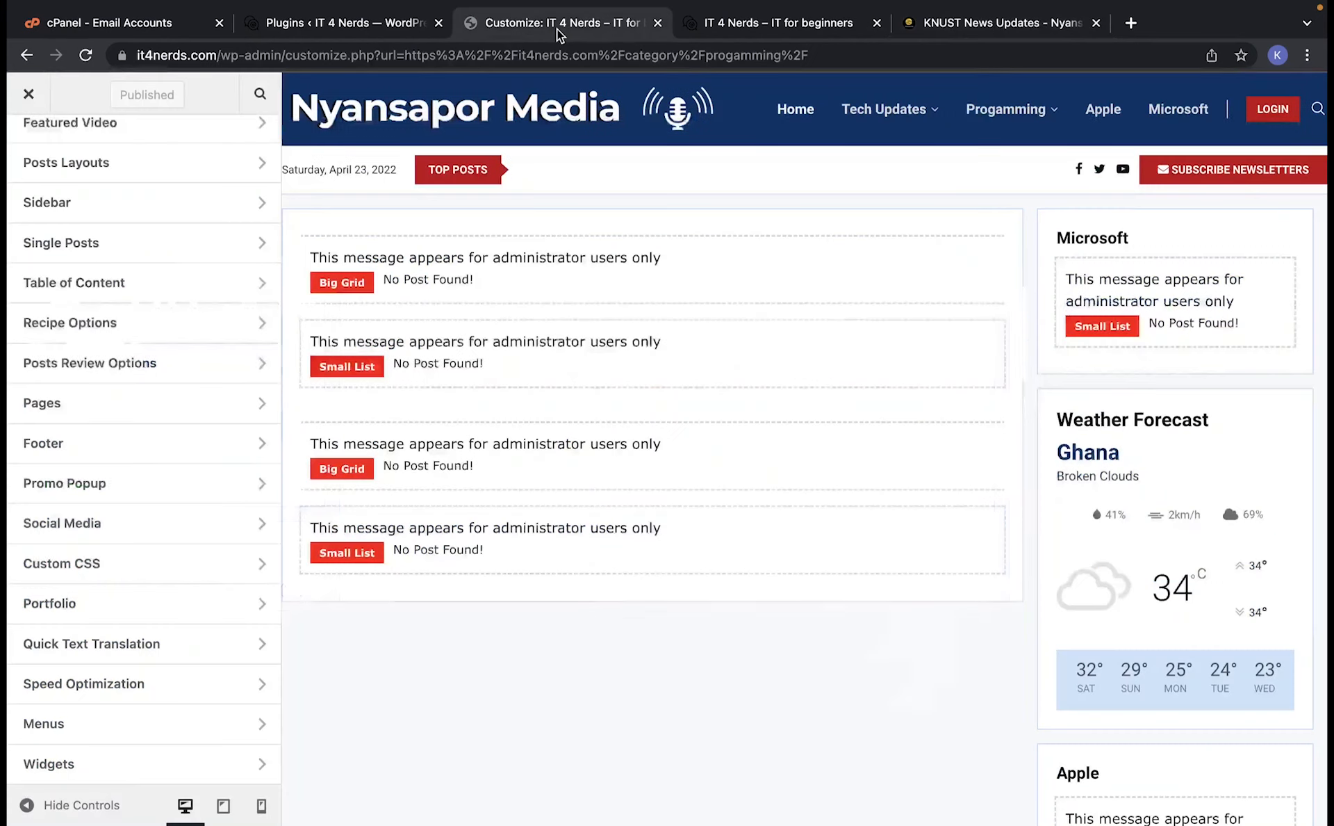
{"action": "left_click", "coordinate": [347, 25]}
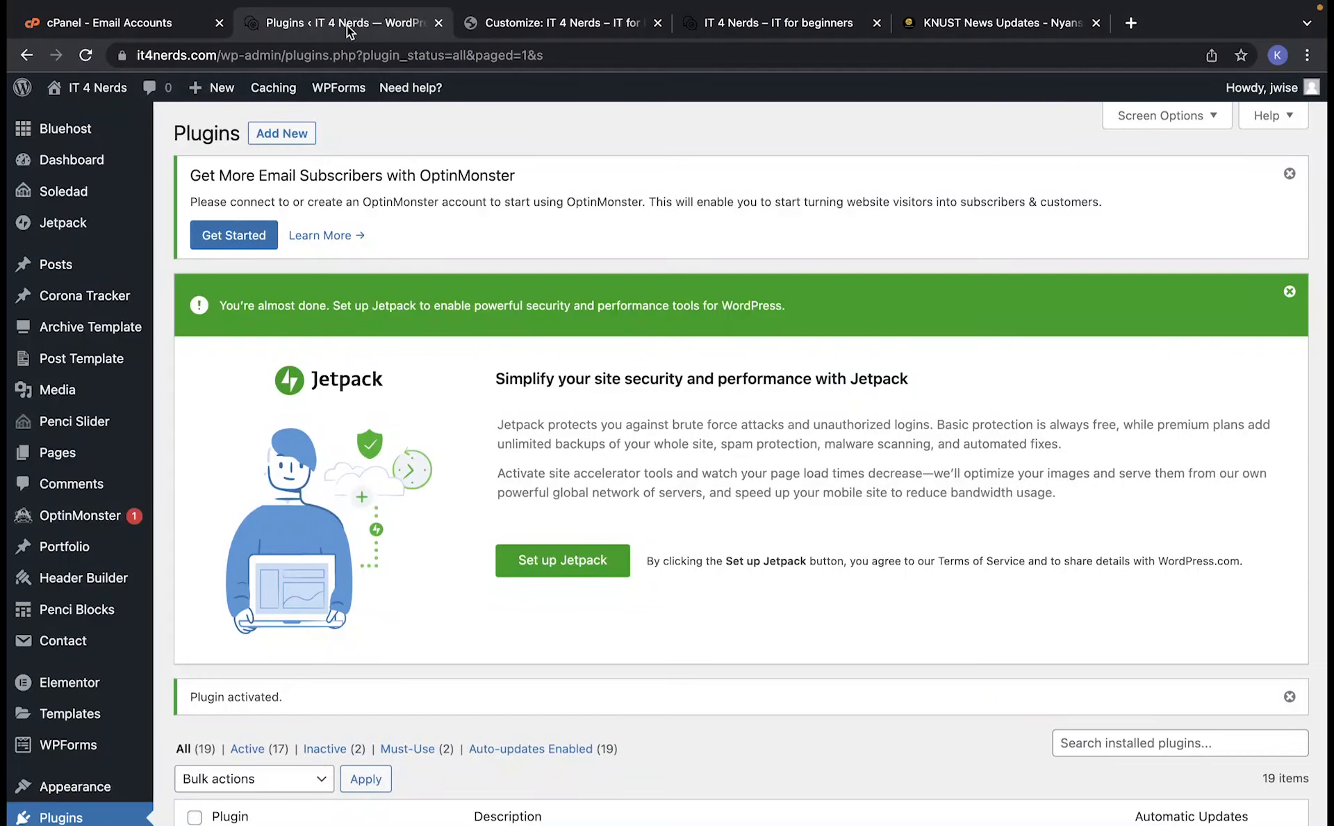
{"action": "scroll", "coordinate": [35, 659], "scroll_direction": "down", "scroll_amount": 2}
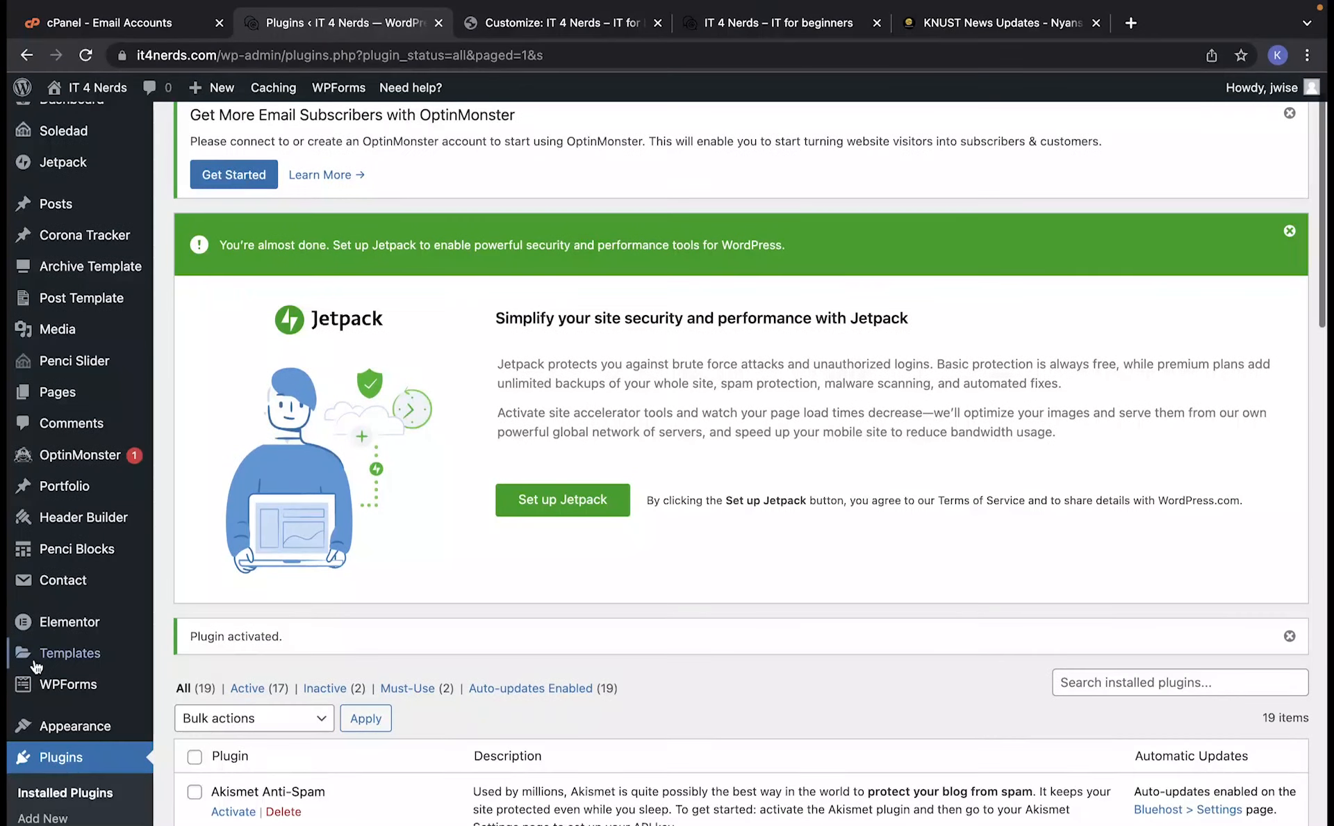
{"action": "scroll", "coordinate": [76, 711], "scroll_direction": "down", "scroll_amount": 5}
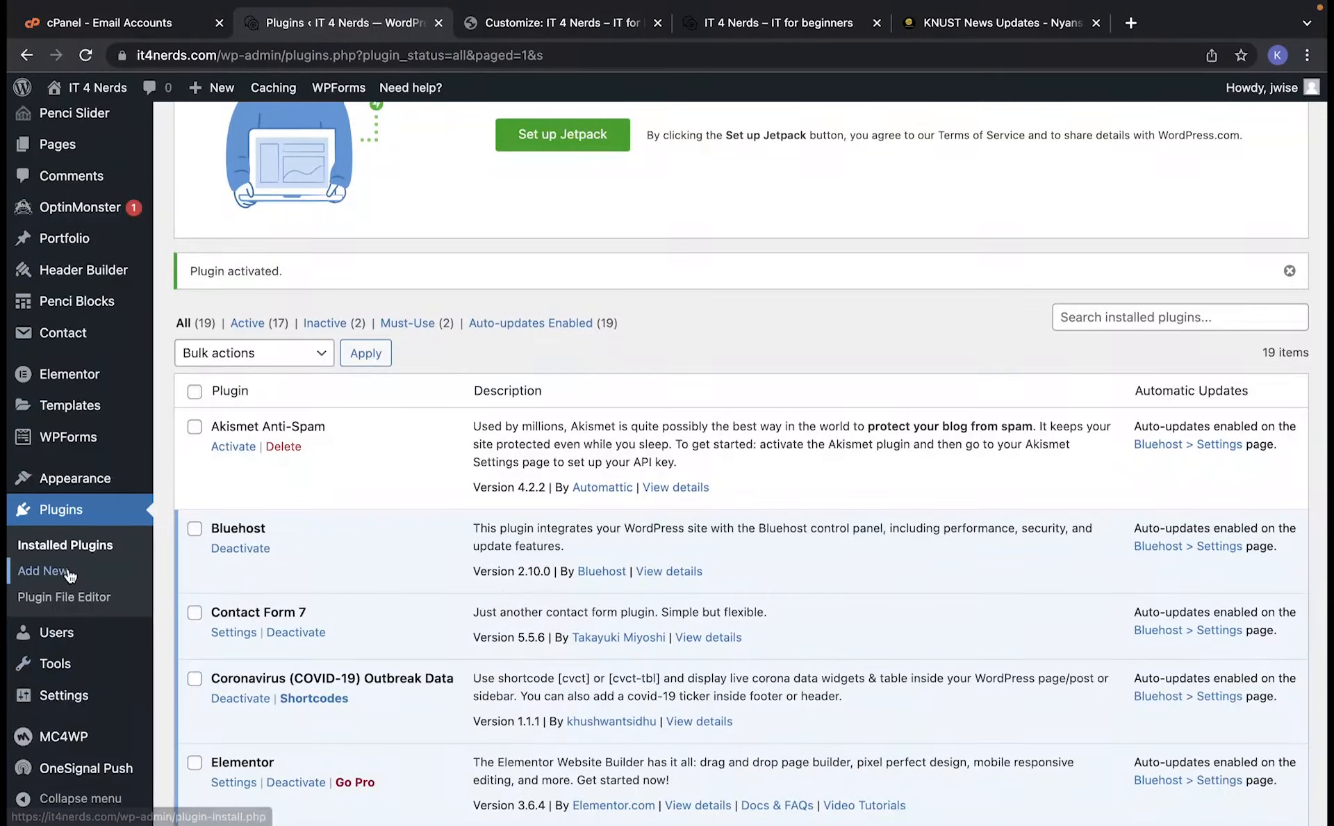
{"action": "scroll", "coordinate": [68, 569], "scroll_direction": "up", "scroll_amount": 4}
{"action": "scroll", "coordinate": [69, 568], "scroll_direction": "up", "scroll_amount": 4}
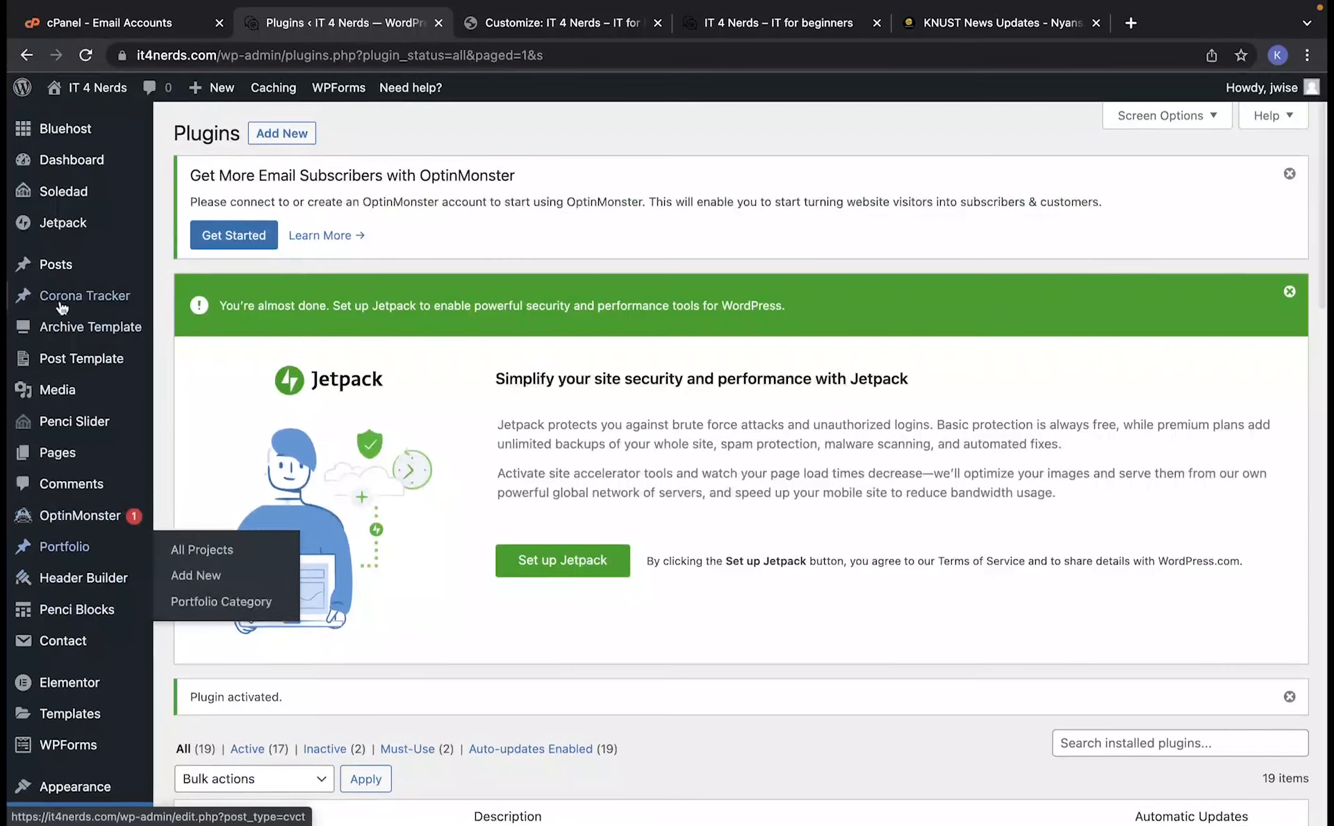
{"action": "left_click", "coordinate": [105, 300]}
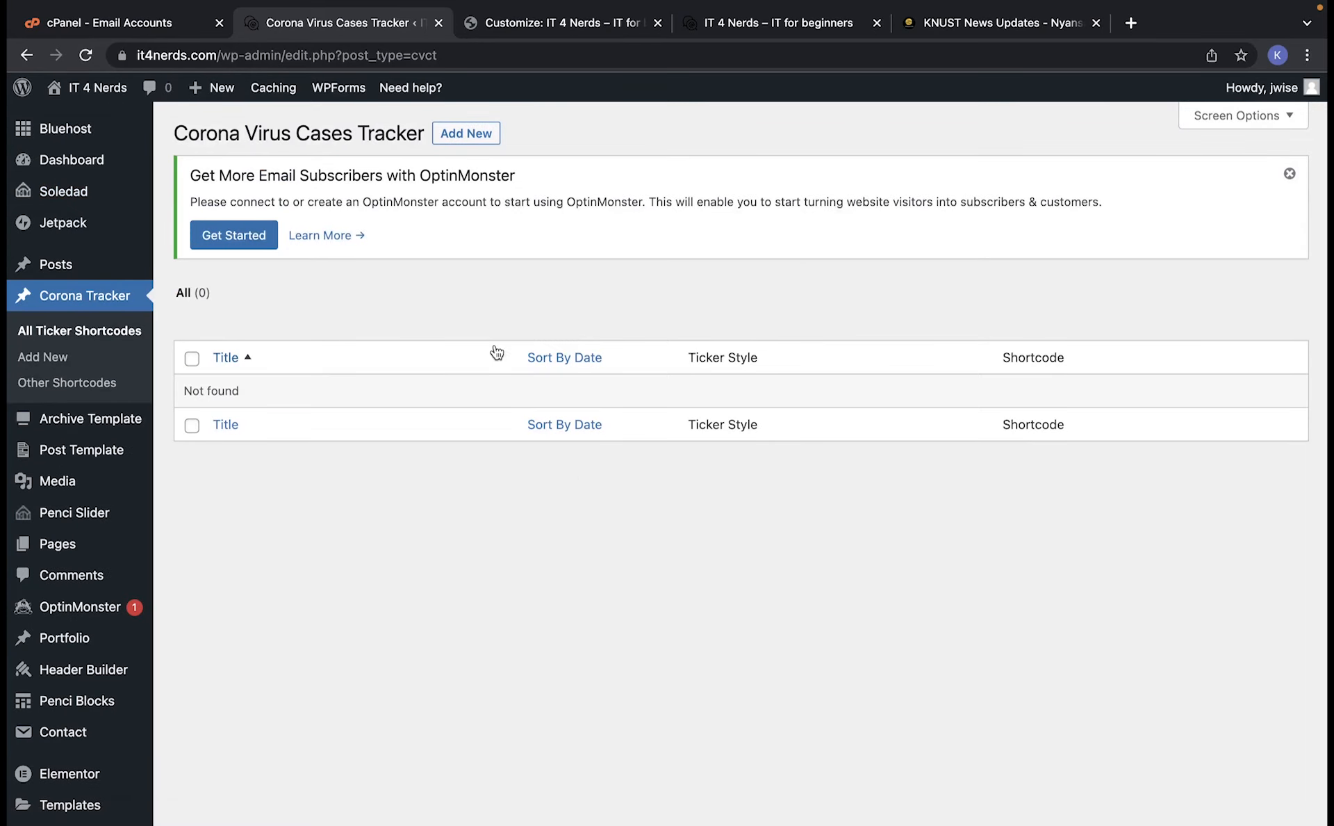
- Start a new ticker shortcode and add USA, Ghana and China as its countries
{"action": "left_click", "coordinate": [477, 141]}
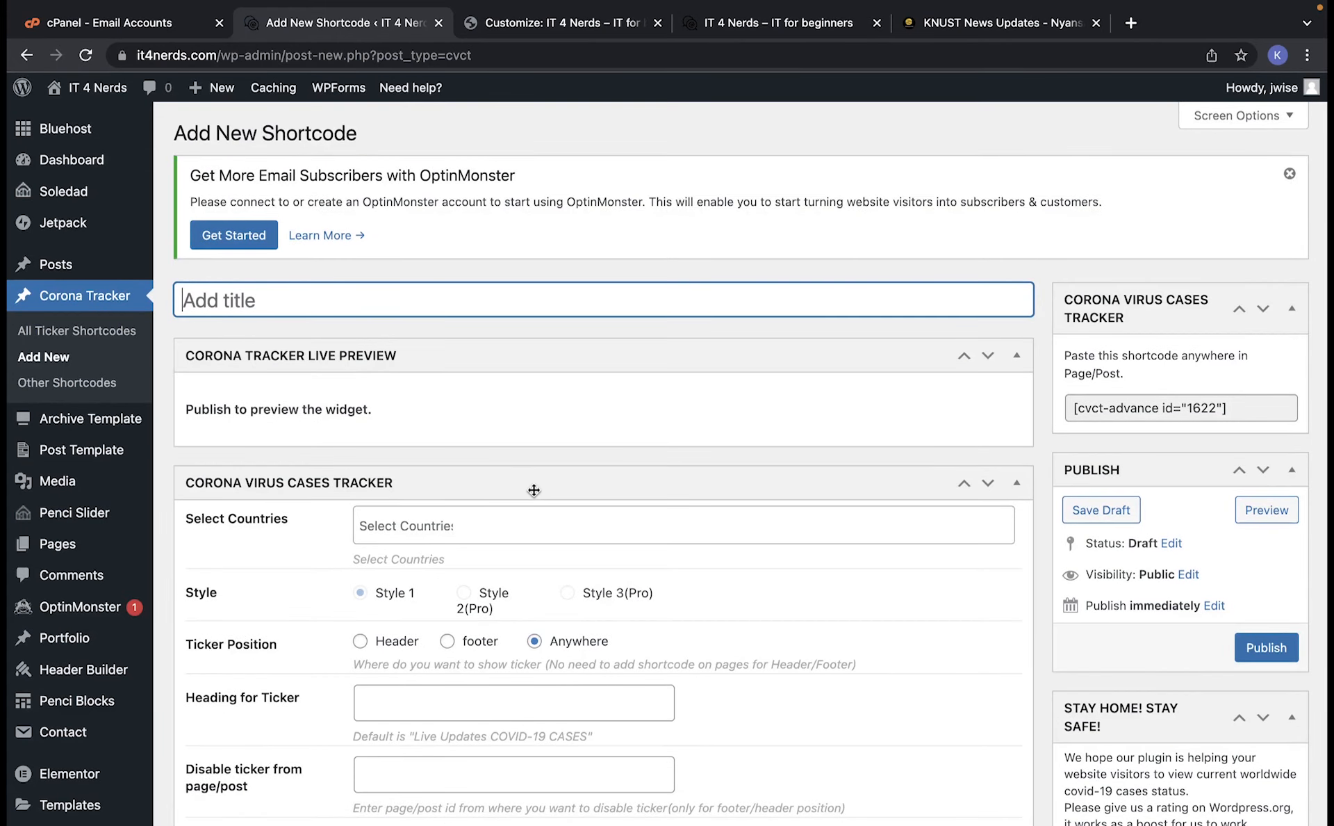
{"action": "type", "text": "Corona Update"}
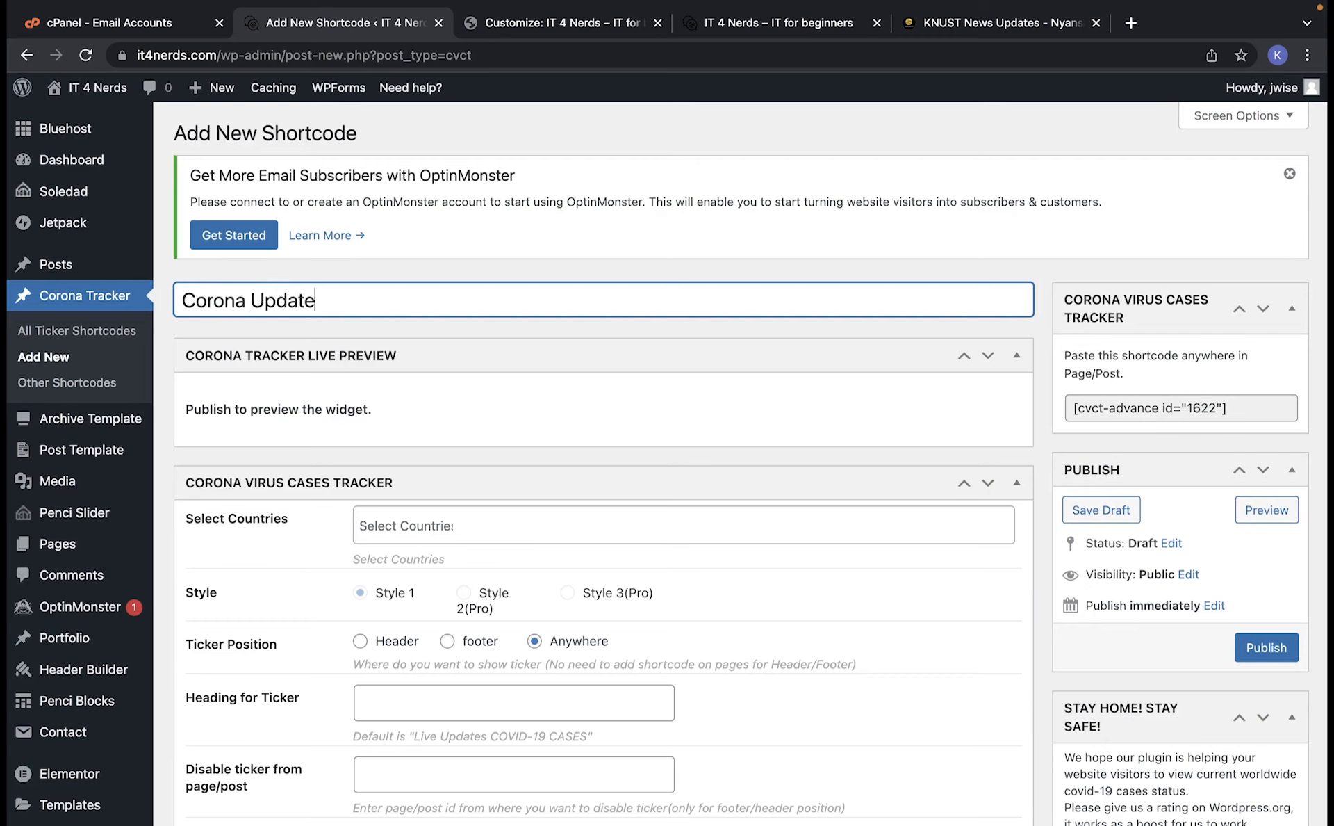
{"action": "scroll", "coordinate": [456, 563], "scroll_direction": "down", "scroll_amount": 5}
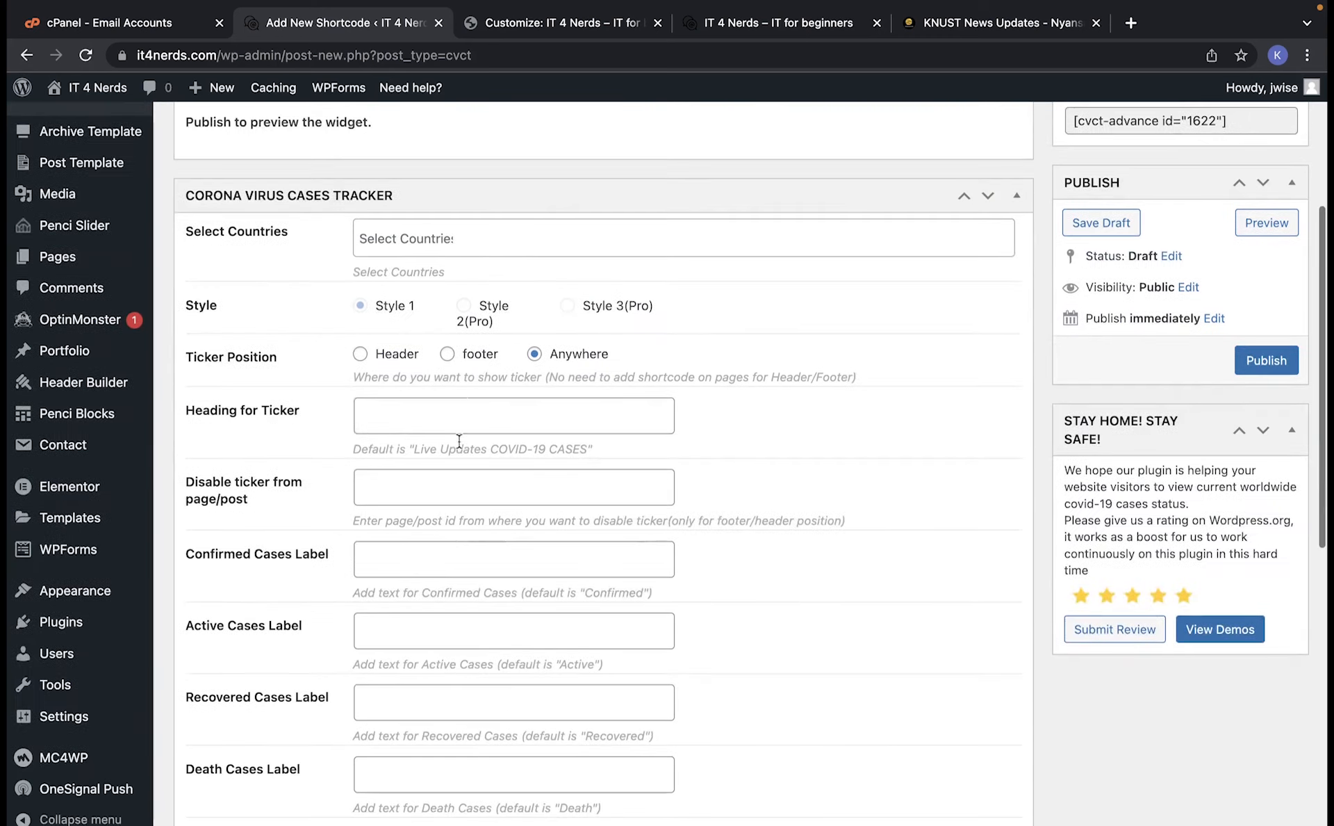
{"action": "left_click", "coordinate": [485, 245]}
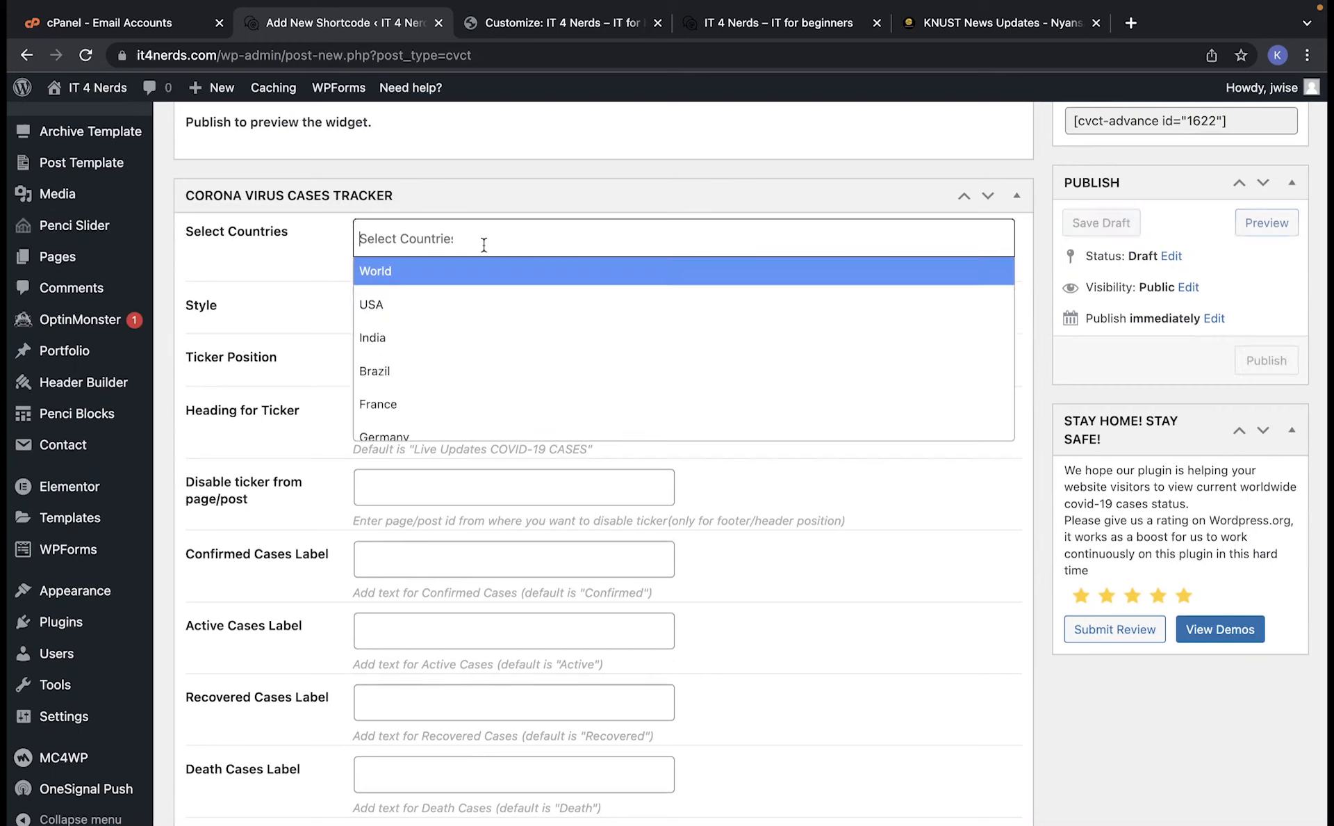
{"action": "left_click", "coordinate": [410, 309]}
{"action": "type", "text": "gh"}
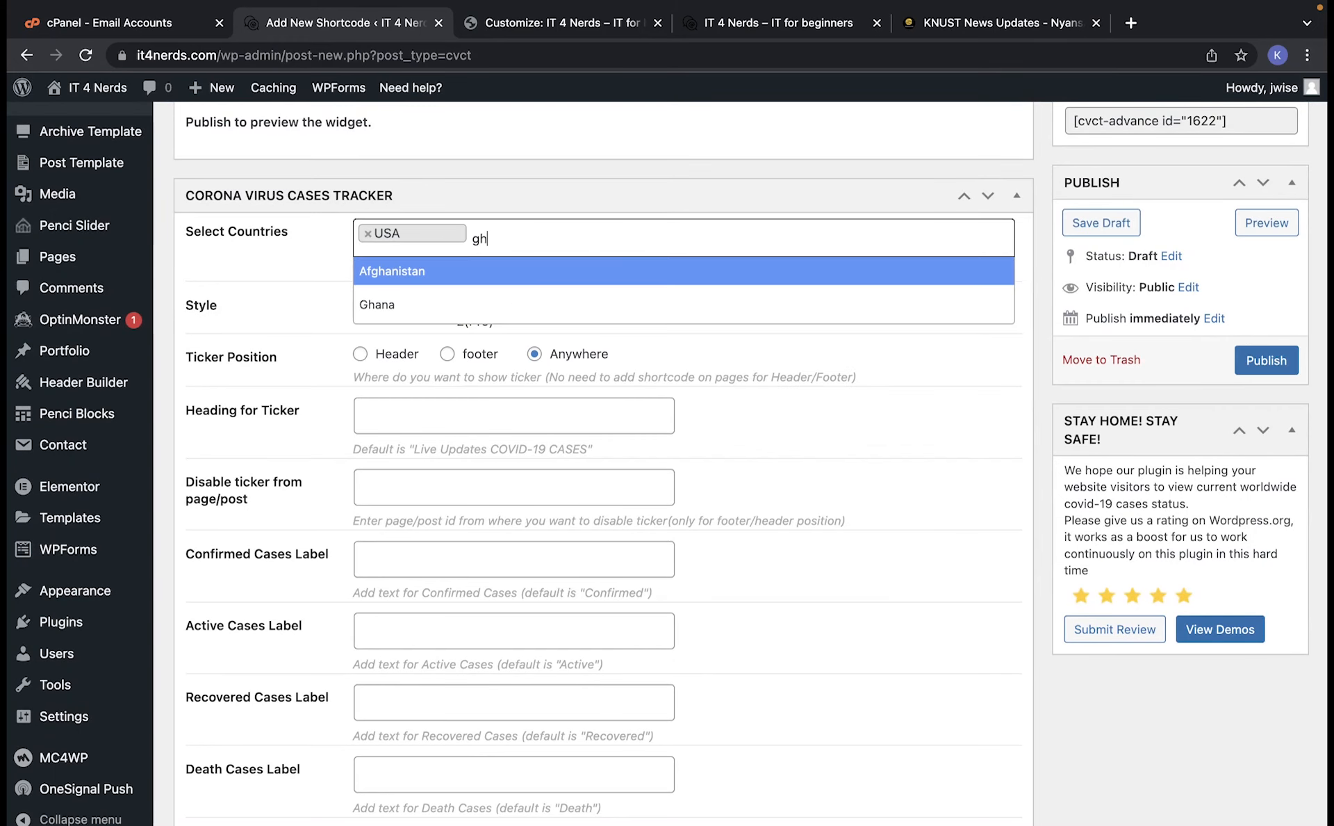
{"action": "left_click", "coordinate": [482, 301]}
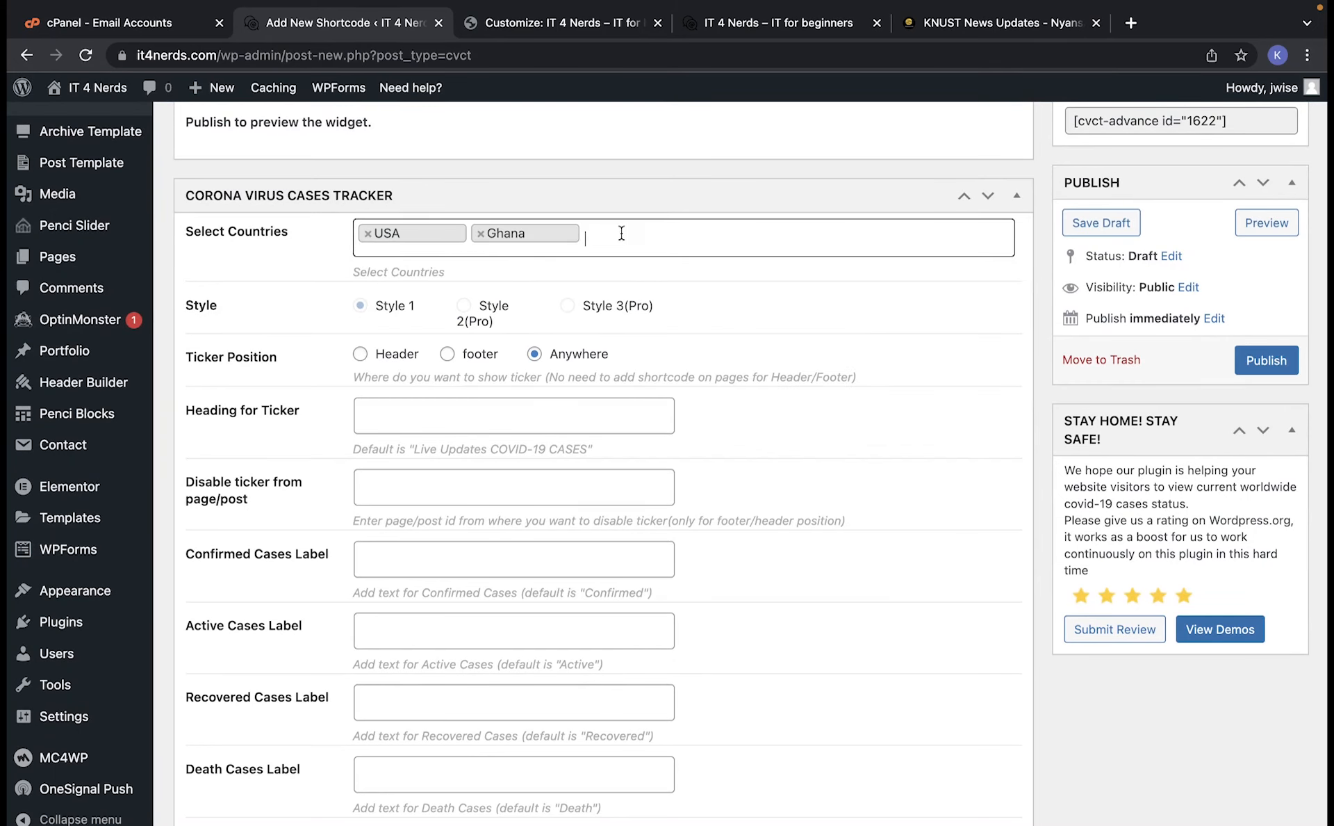
{"action": "type", "text": "chi"}
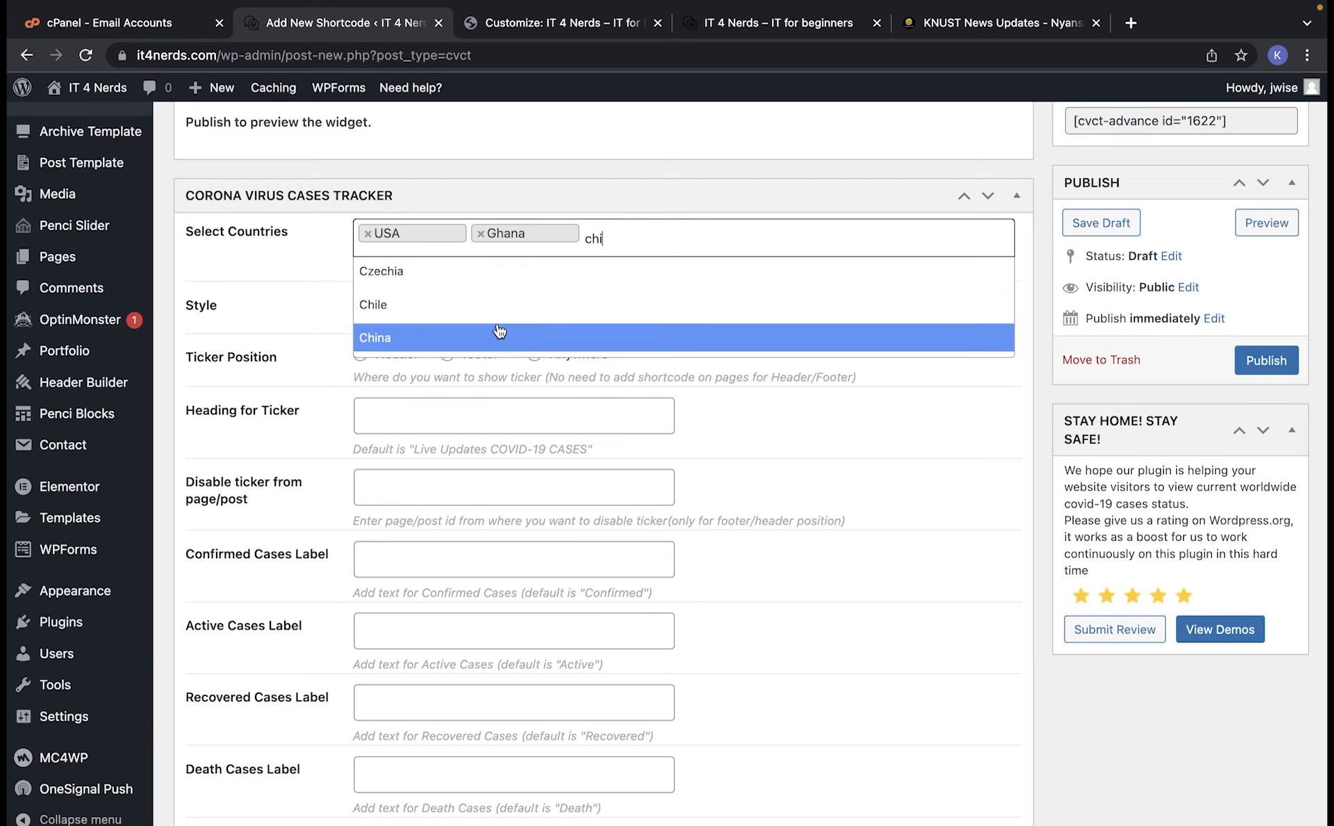
{"action": "left_click", "coordinate": [498, 337]}
- Add Nigeria, Côte d'Ivoire and Germany, and set the Ticker Position to Header
{"action": "type", "text": "ni"}
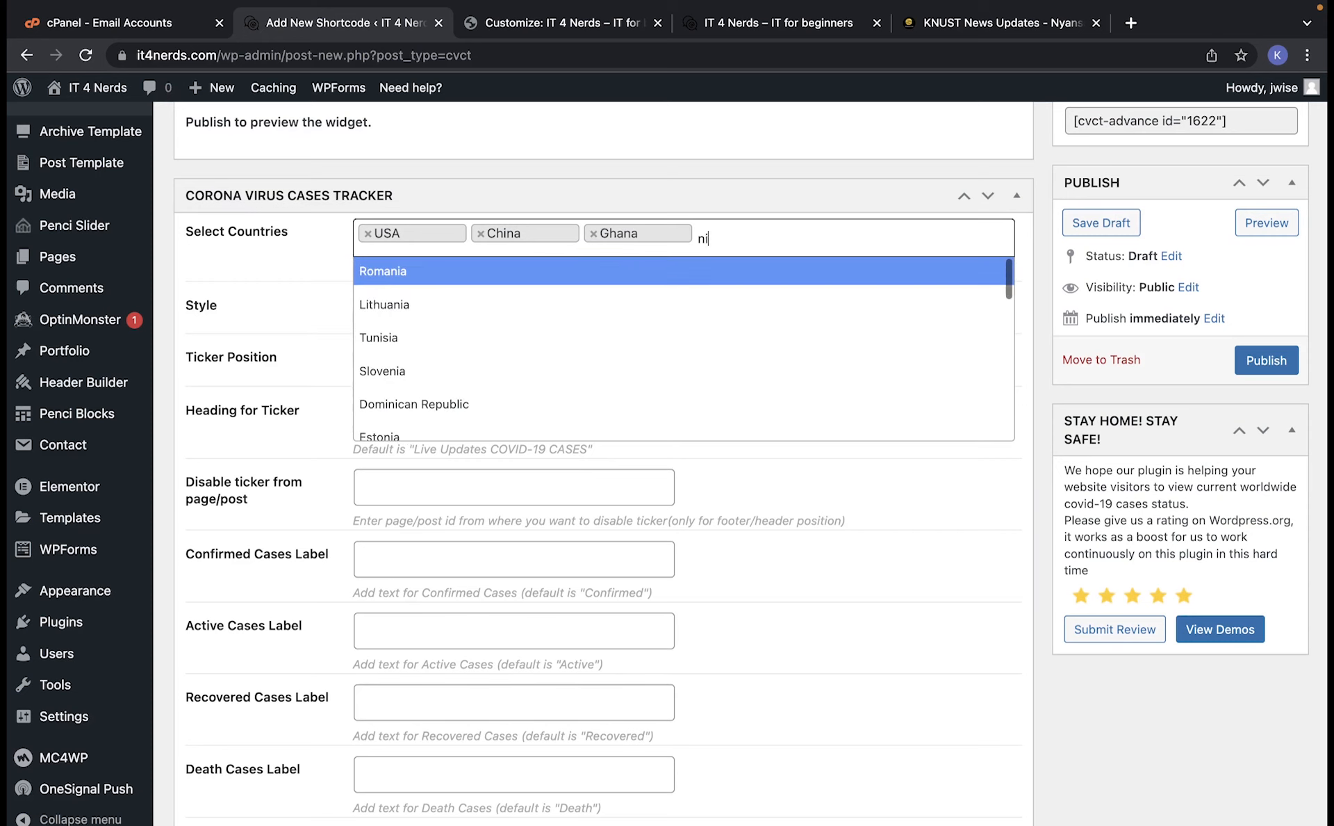
{"action": "type", "text": "g"}
{"action": "left_click", "coordinate": [477, 274]}
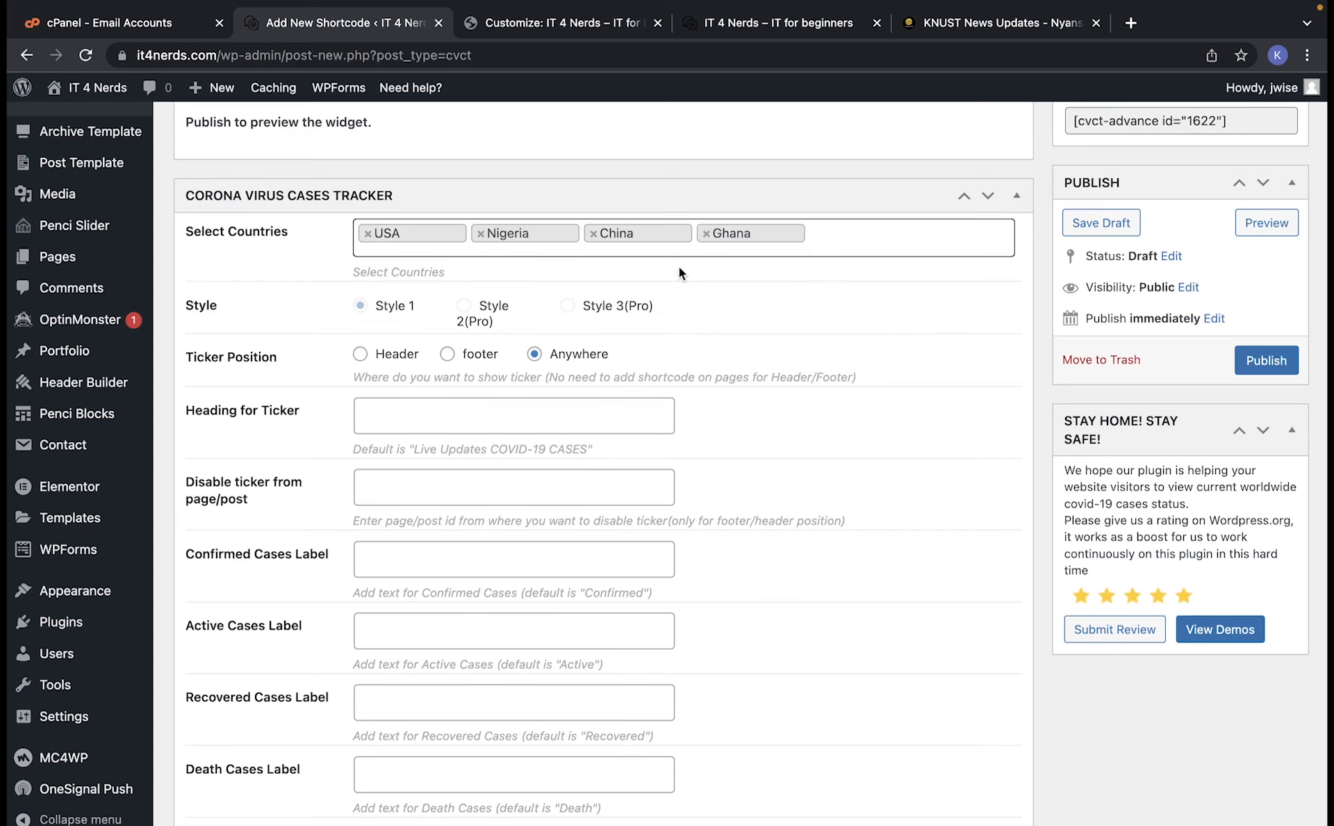
{"action": "type", "text": "cote"}
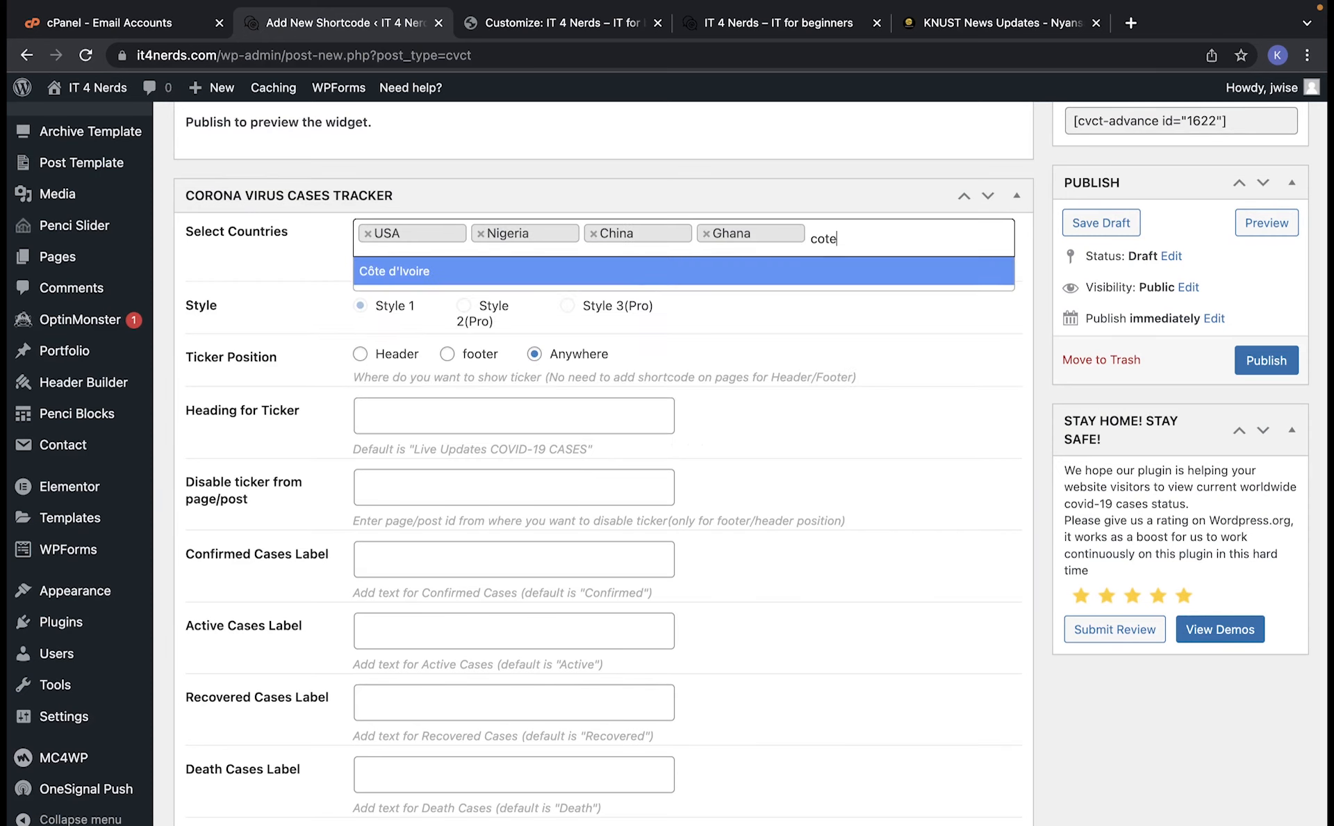
{"action": "left_click", "coordinate": [553, 281]}
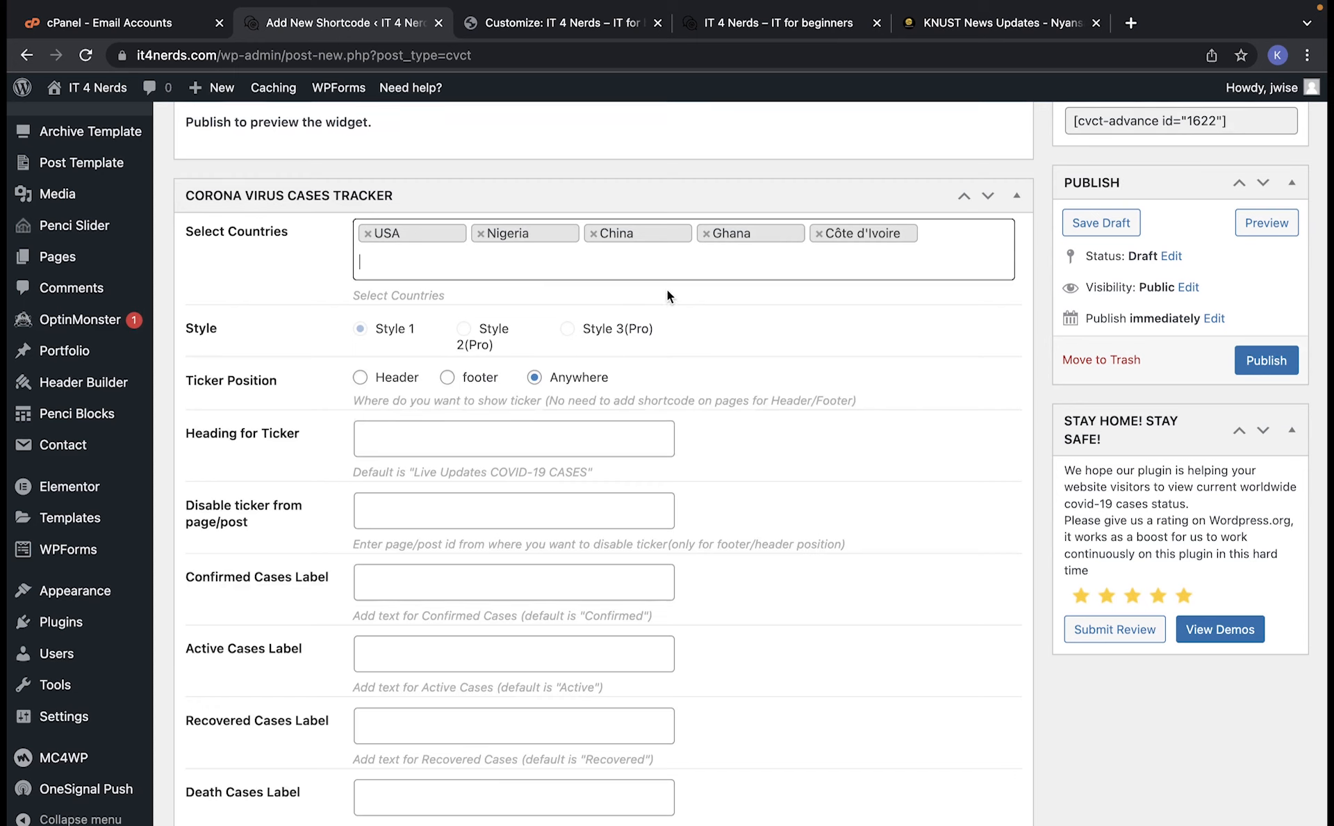
{"action": "type", "text": "gern"}
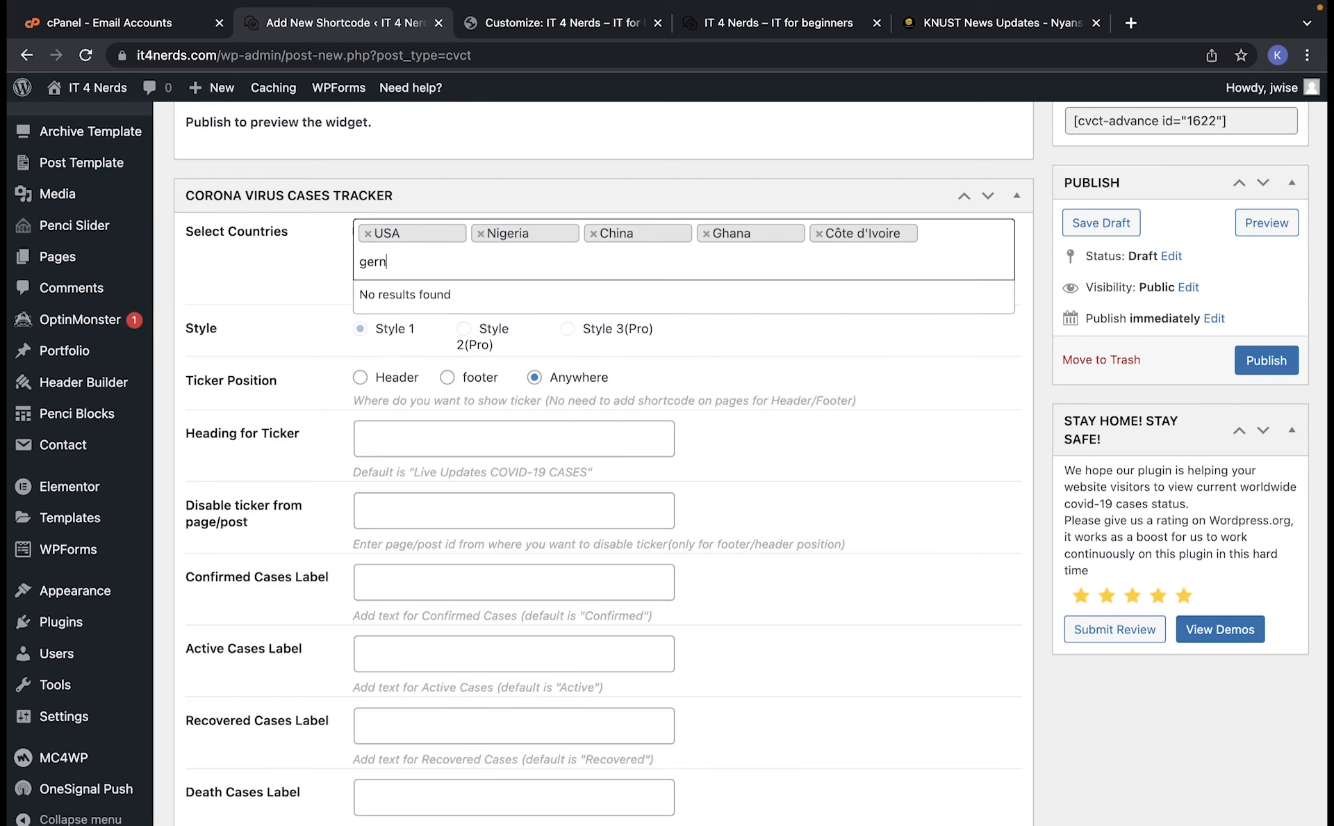
{"action": "key", "text": "BackSpace"}
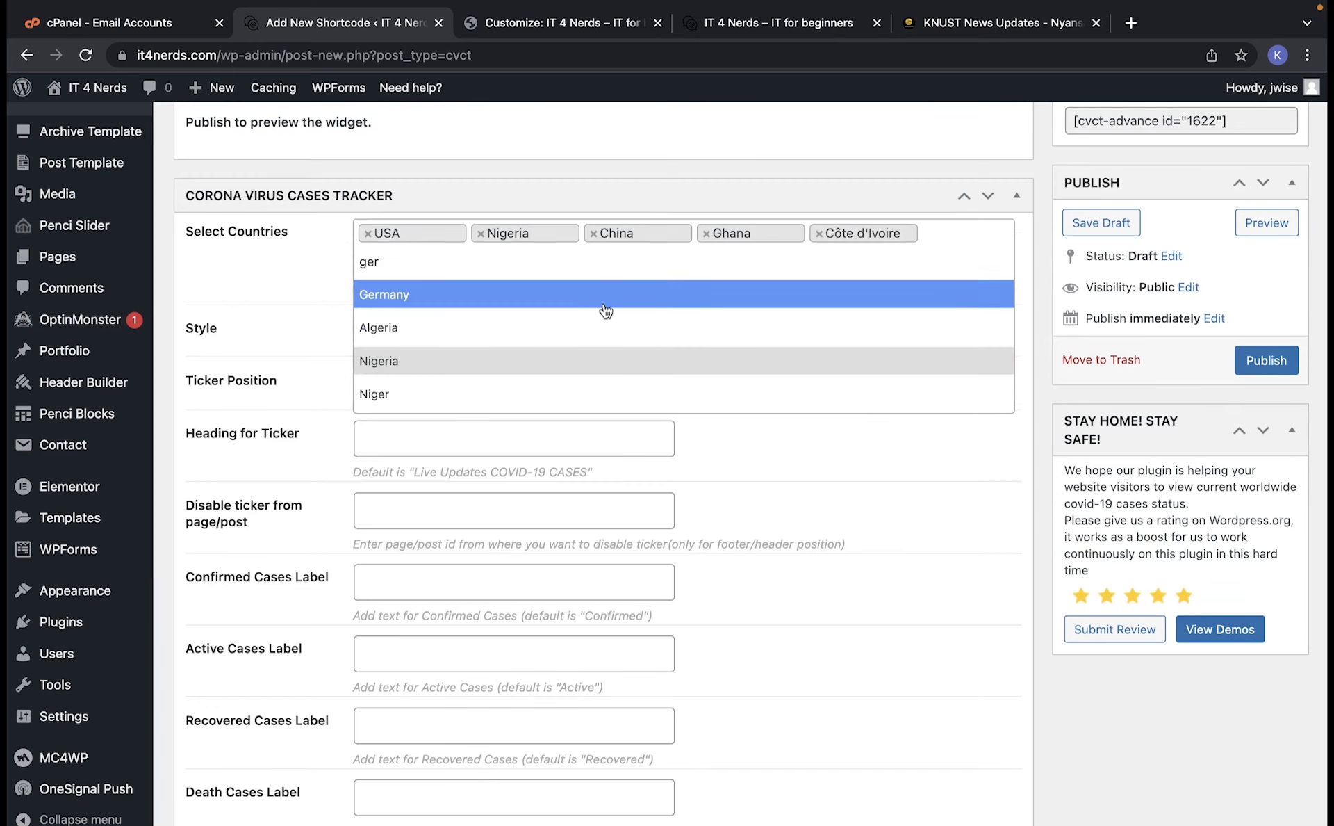
{"action": "left_click", "coordinate": [605, 305]}
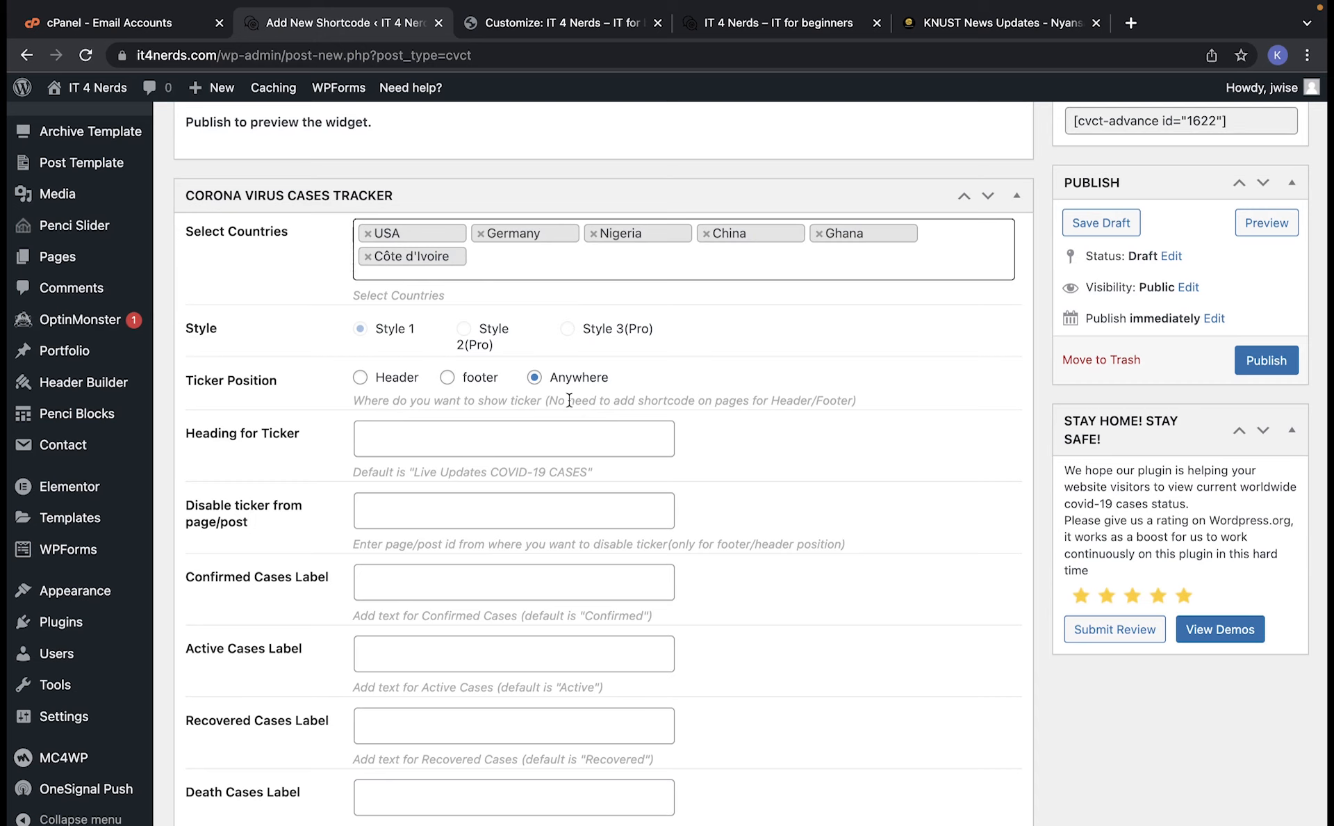
{"action": "left_click", "coordinate": [360, 377]}
- Copy the [cvct-advance id="1622"] shortcode and publish the Corona Update ticker
{"action": "scroll", "coordinate": [472, 487], "scroll_direction": "down", "scroll_amount": 9}
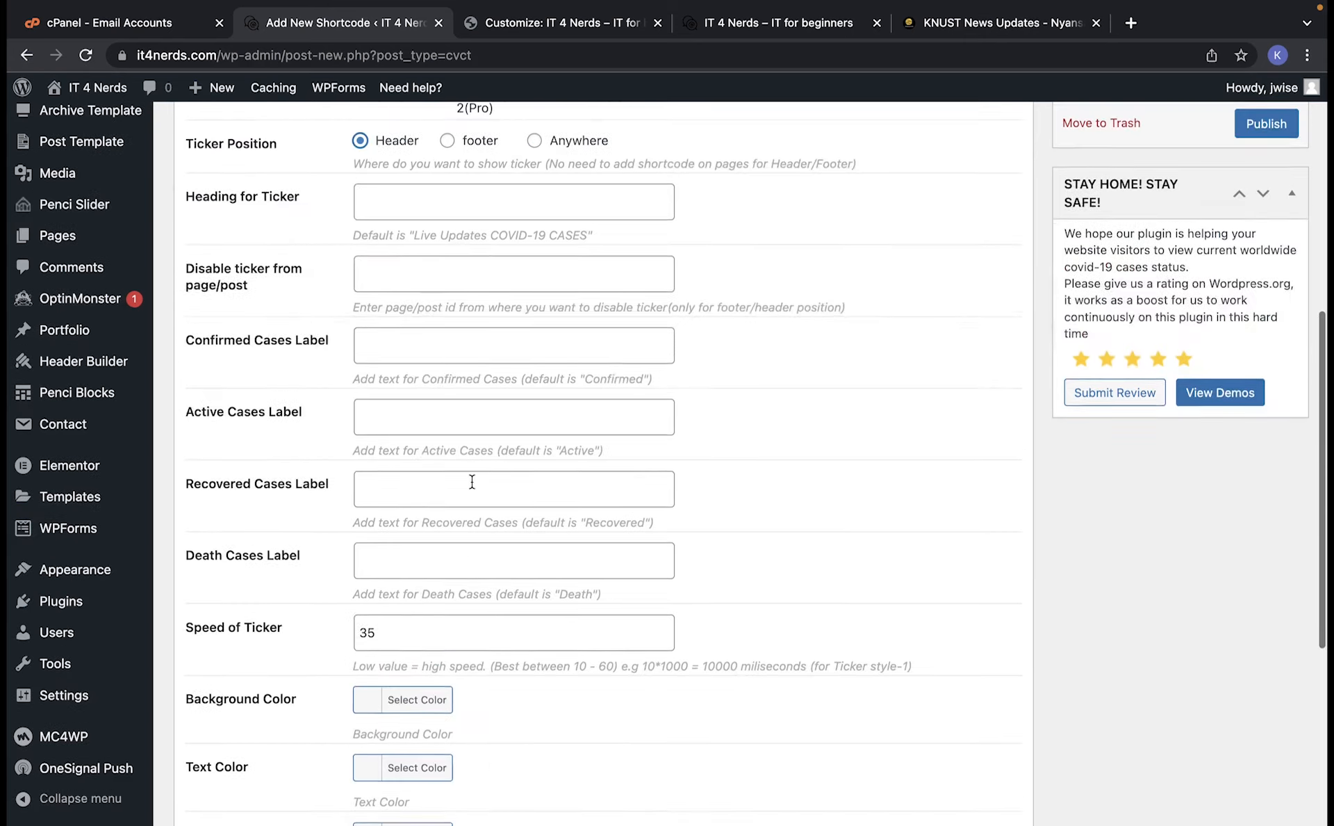
{"action": "scroll", "coordinate": [472, 481], "scroll_direction": "up", "scroll_amount": 5}
{"action": "scroll", "coordinate": [471, 481], "scroll_direction": "up", "scroll_amount": 8}
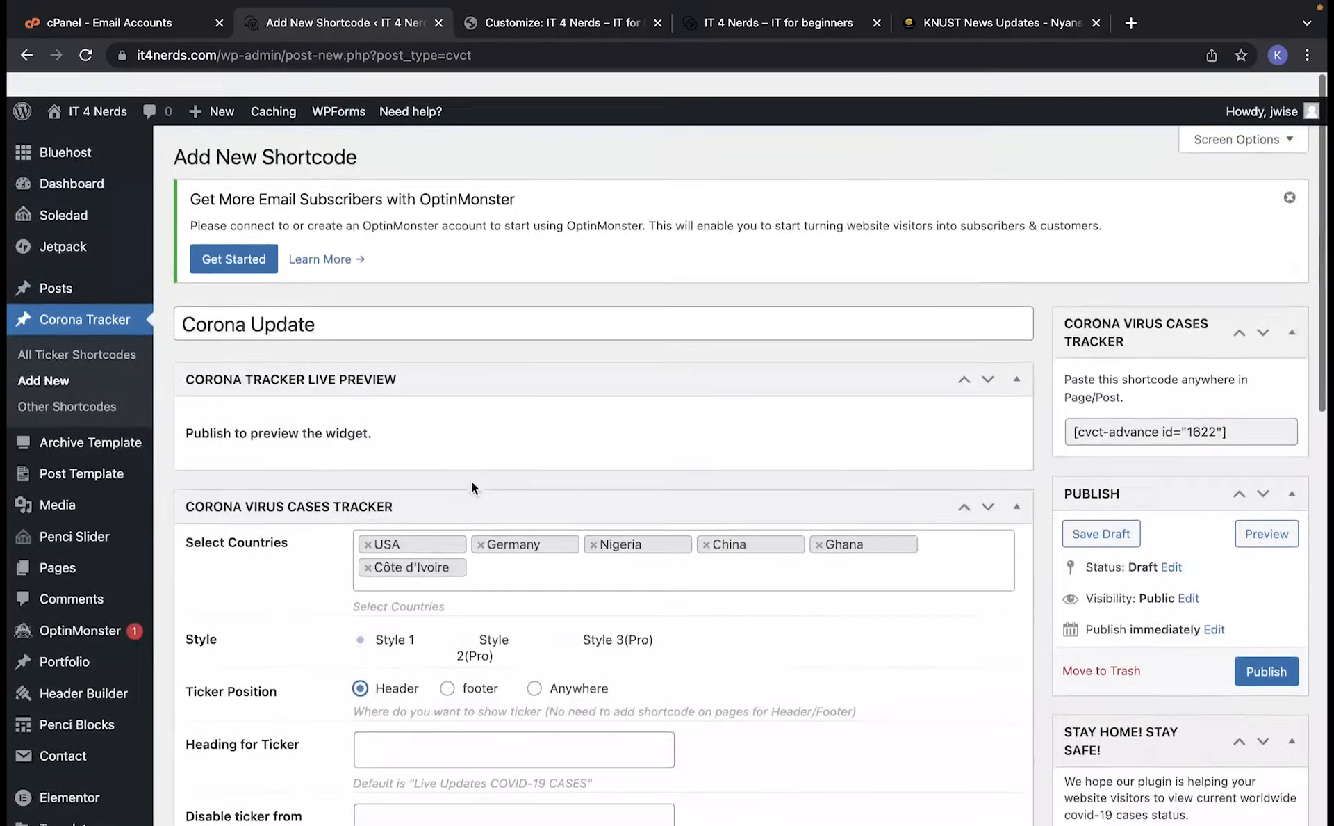
{"action": "scroll", "coordinate": [471, 481], "scroll_direction": "down", "scroll_amount": 3}
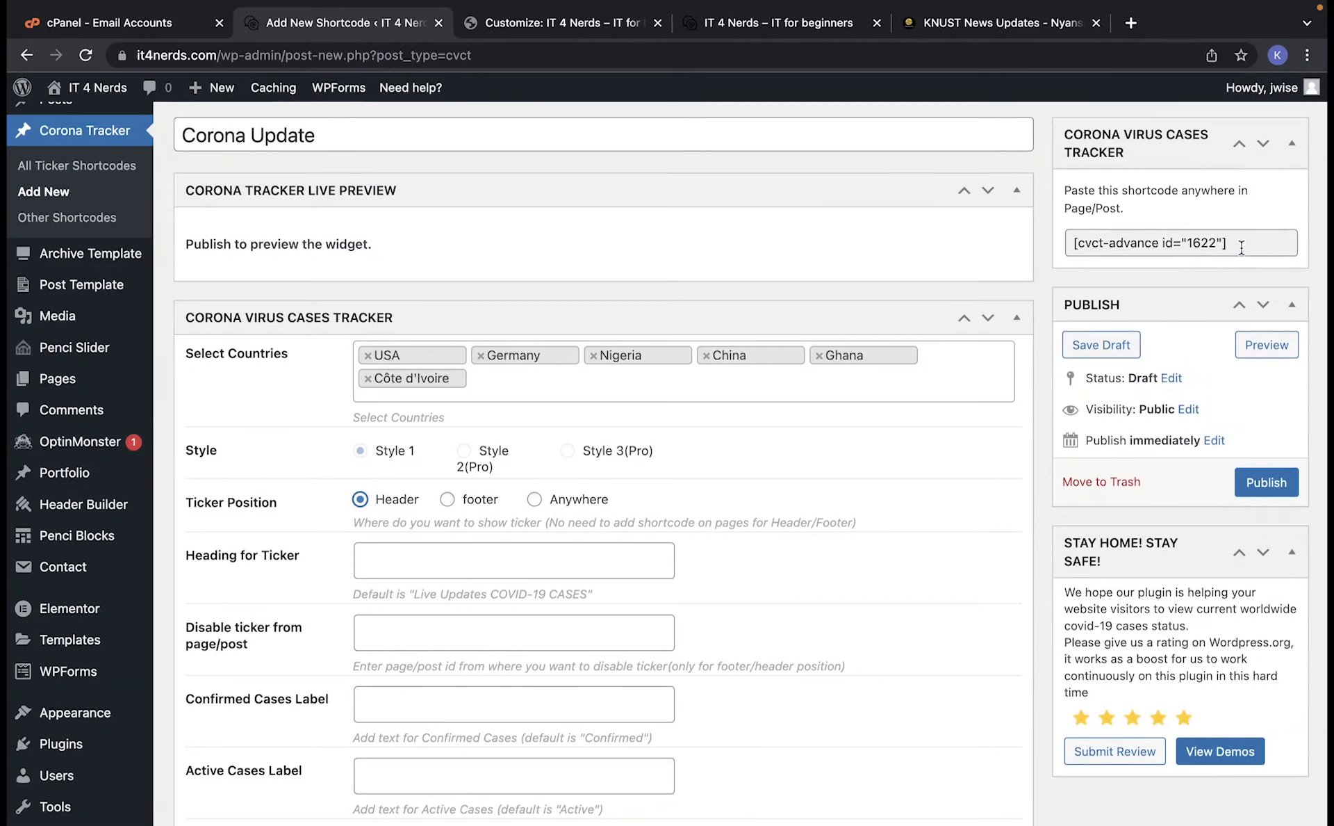
{"action": "left_click_drag", "start_coordinate": [1242, 247], "coordinate": [1167, 250]}
{"action": "left_click", "coordinate": [1167, 251]}
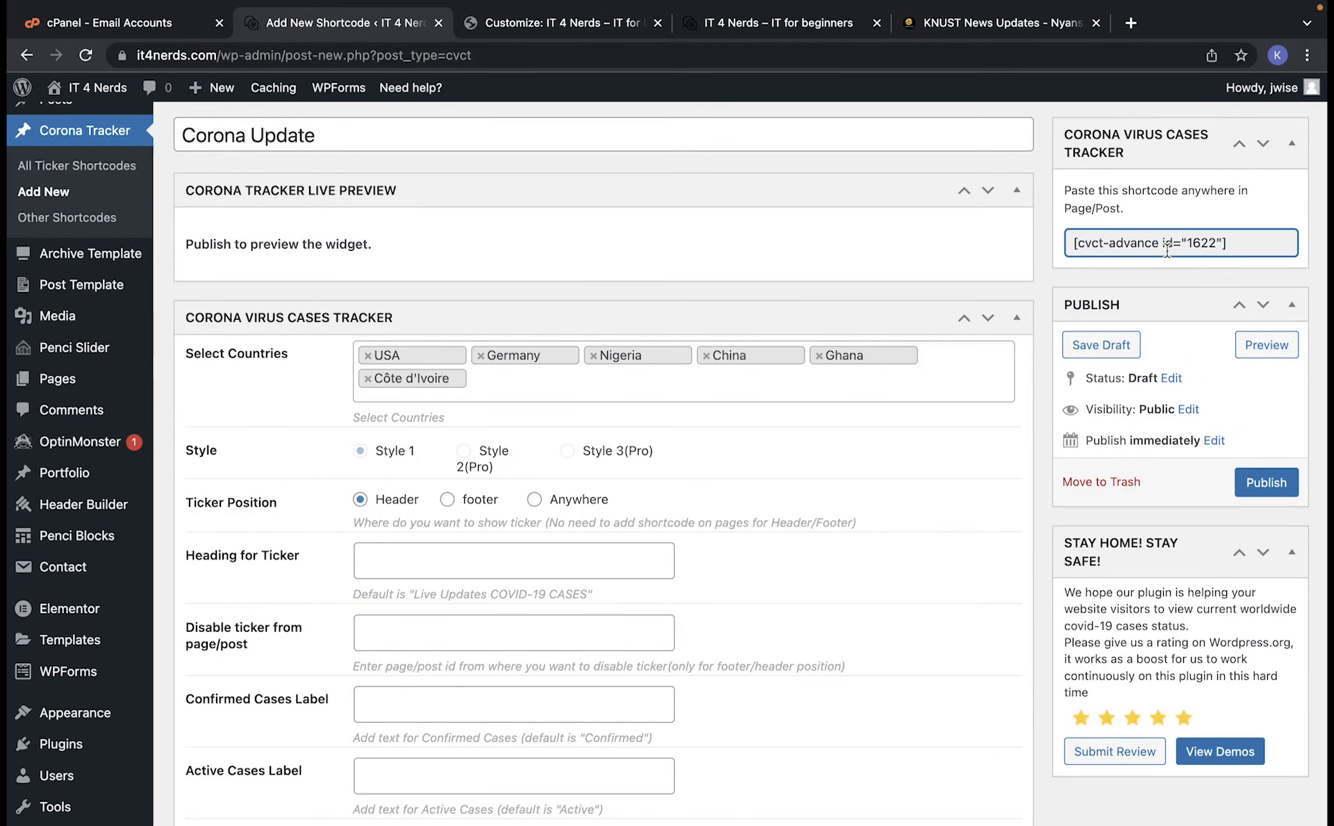
{"action": "left_click", "coordinate": [1268, 489]}
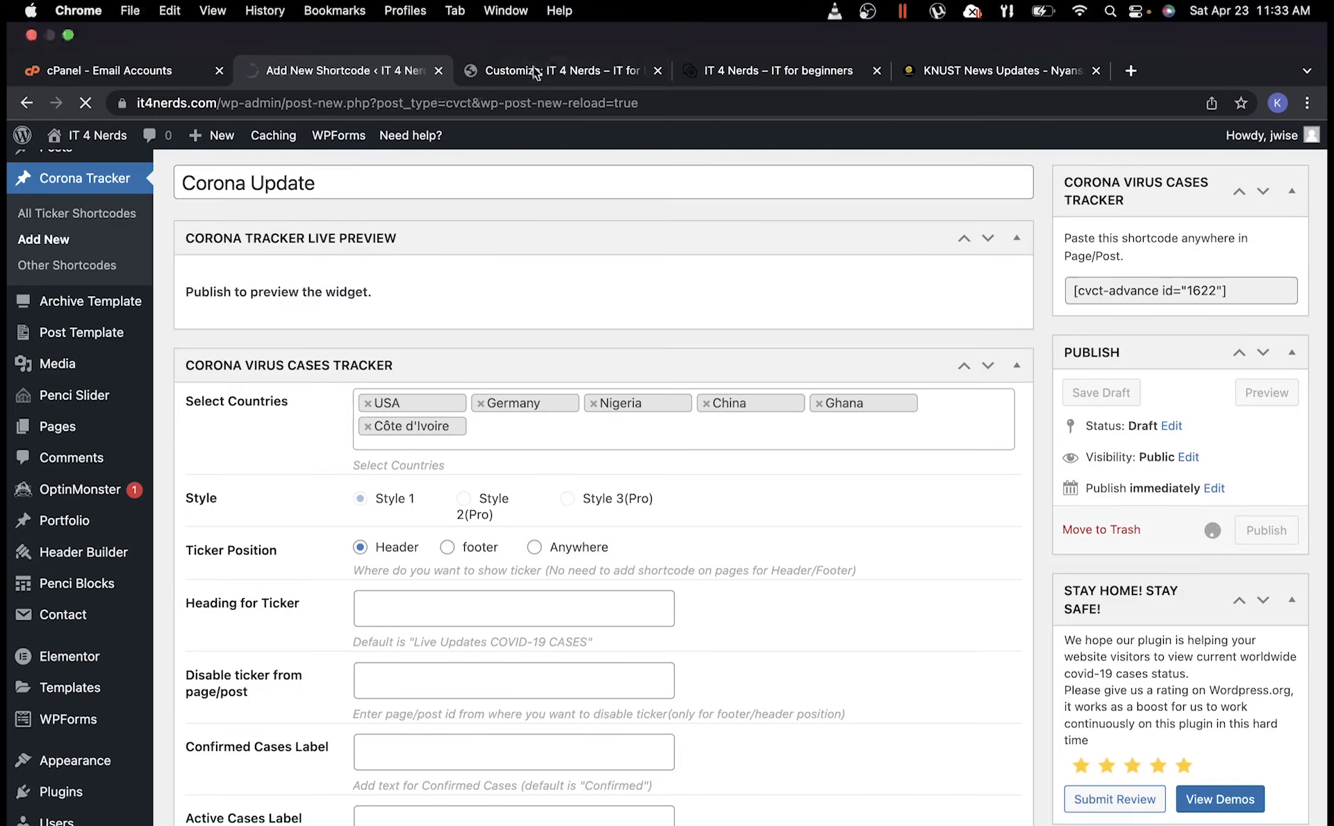
{"action": "left_click", "coordinate": [532, 19]}
- Reload it4nerds.com to check the COVID-19 ticker in the header, then return to the editor
{"action": "left_click", "coordinate": [834, 74]}
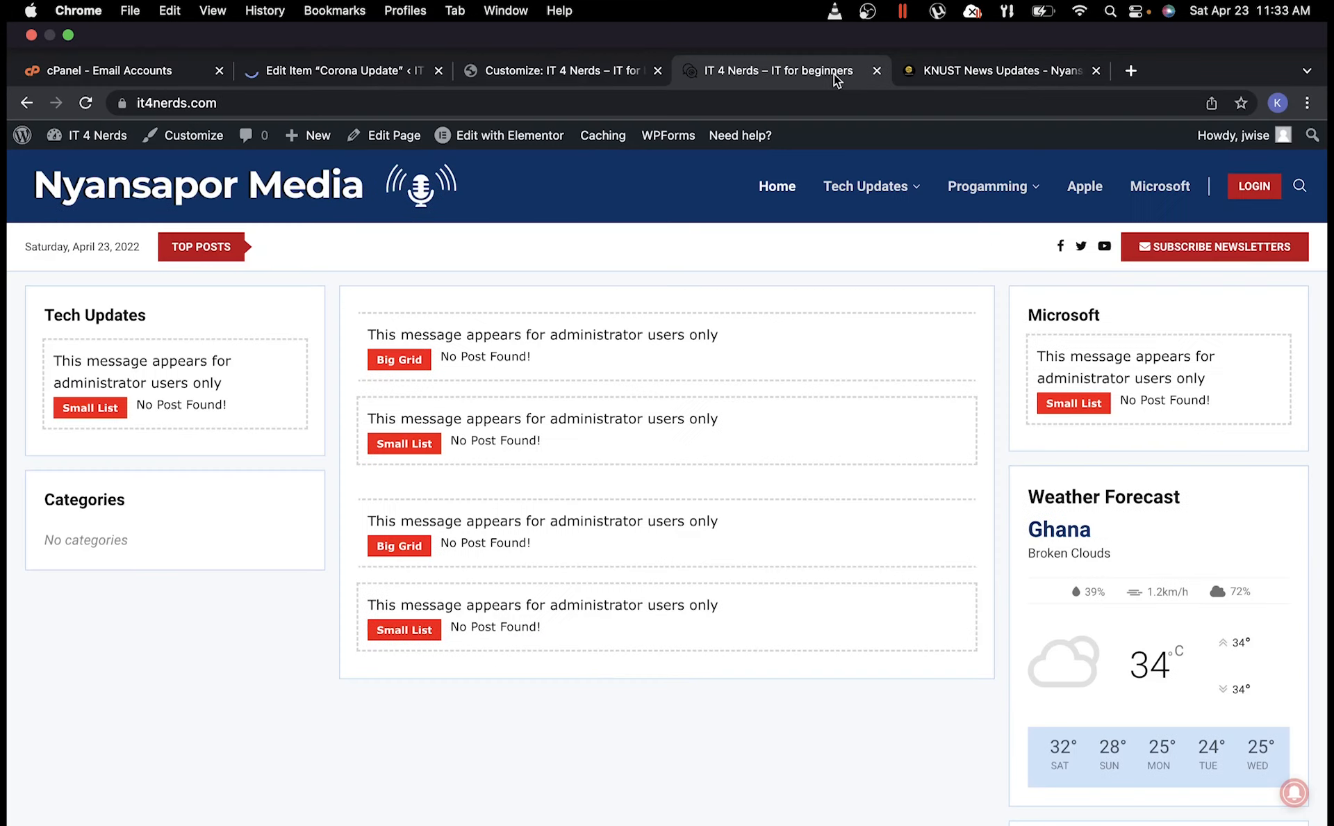
{"action": "left_click", "coordinate": [91, 103]}
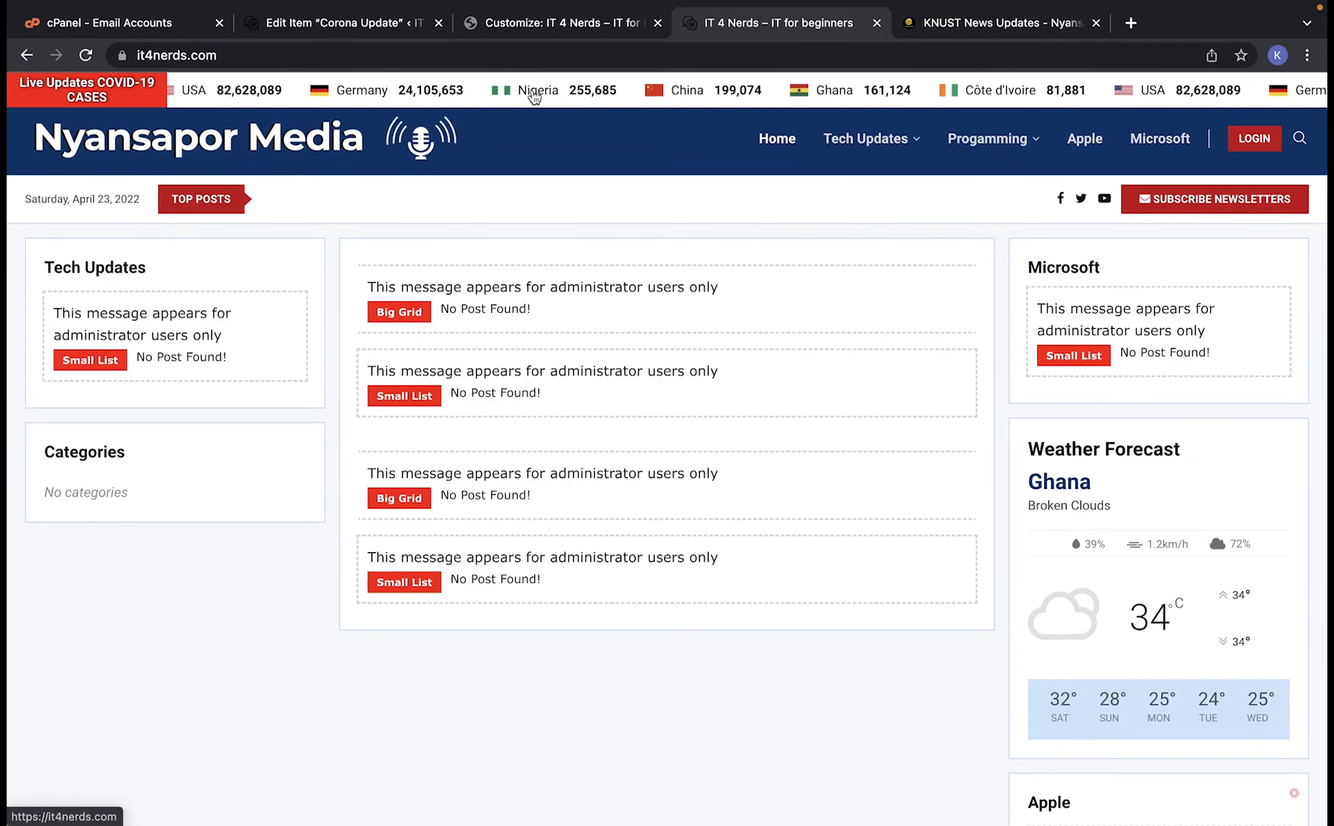
{"action": "scroll", "coordinate": [652, 257], "scroll_direction": "down", "scroll_amount": 3}
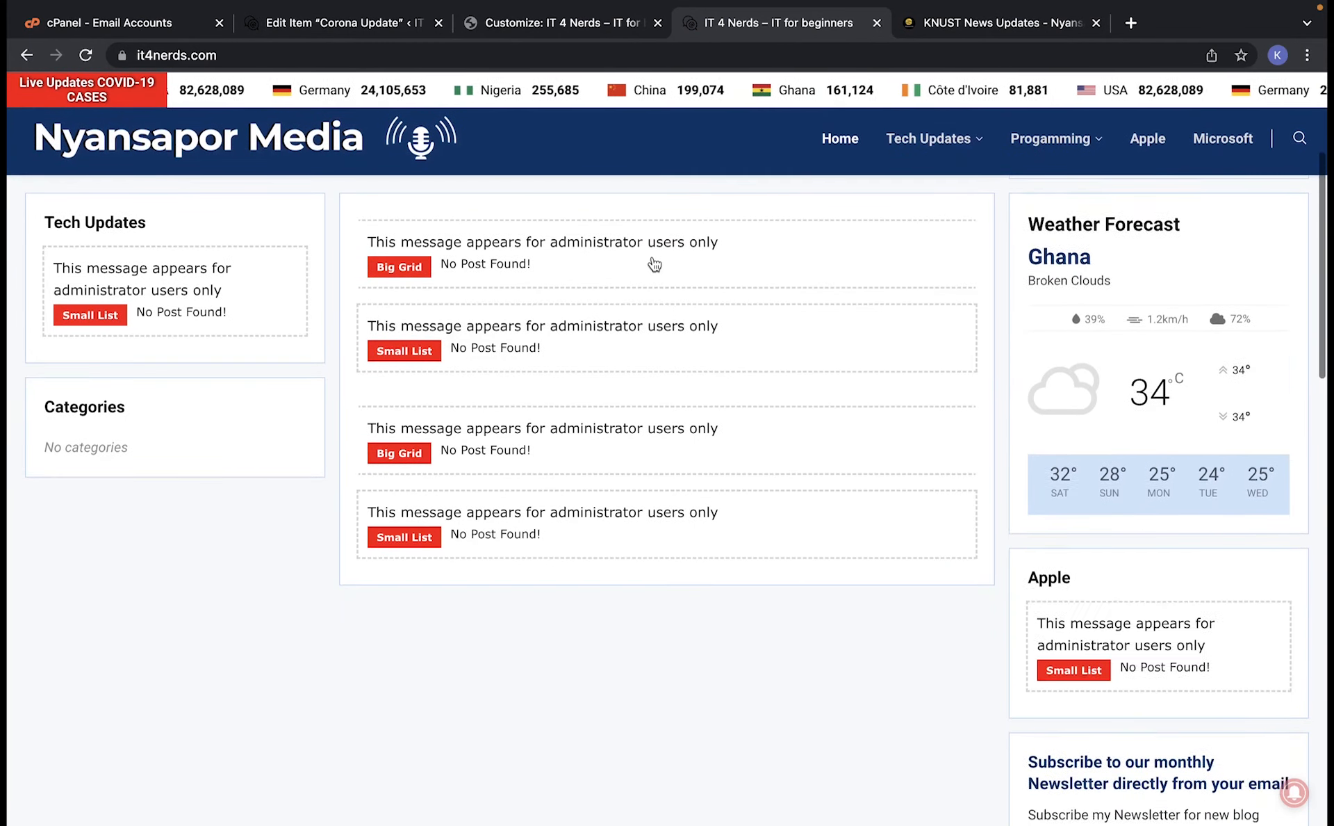
{"action": "scroll", "coordinate": [653, 262], "scroll_direction": "down", "scroll_amount": 2}
{"action": "scroll", "coordinate": [653, 263], "scroll_direction": "up", "scroll_amount": 5}
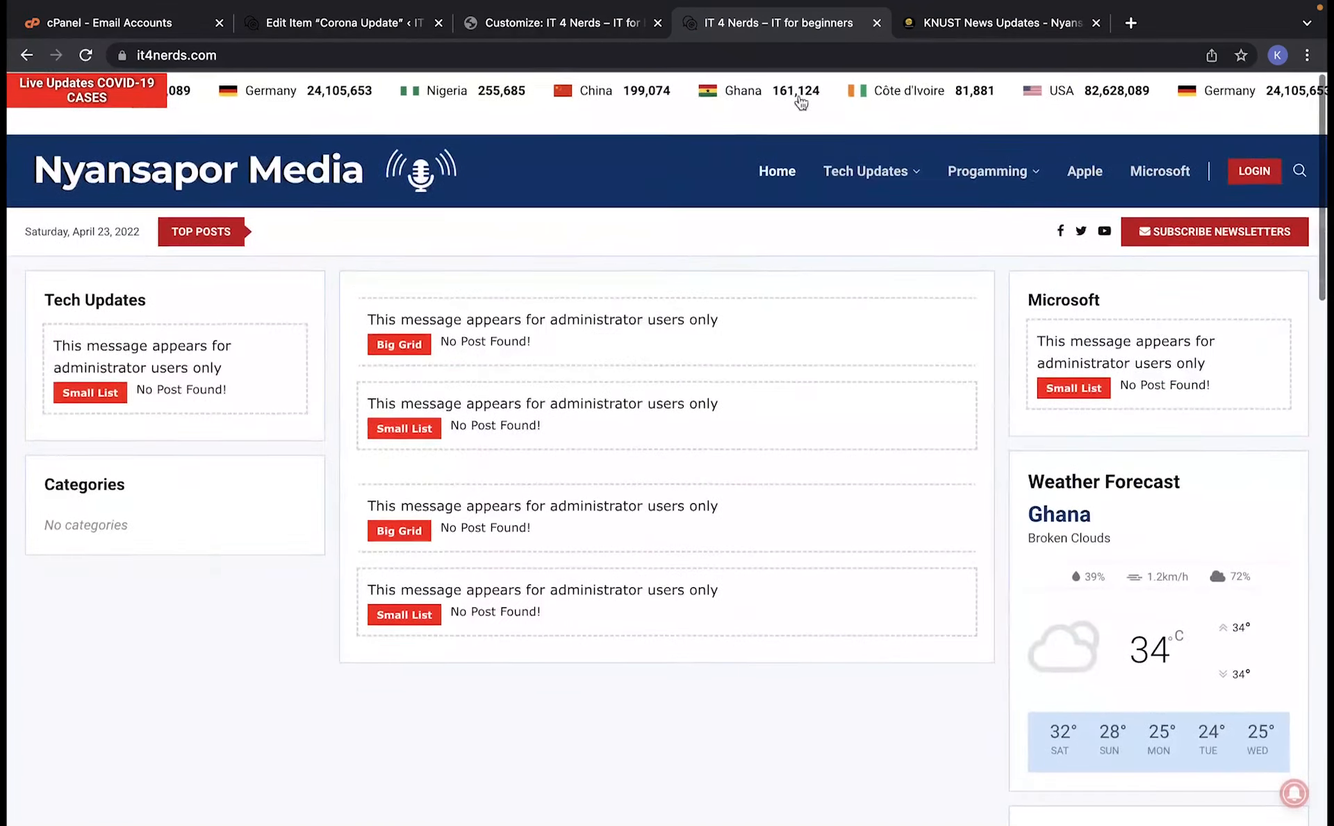
{"action": "mouse_move", "coordinate": [790, 103]}
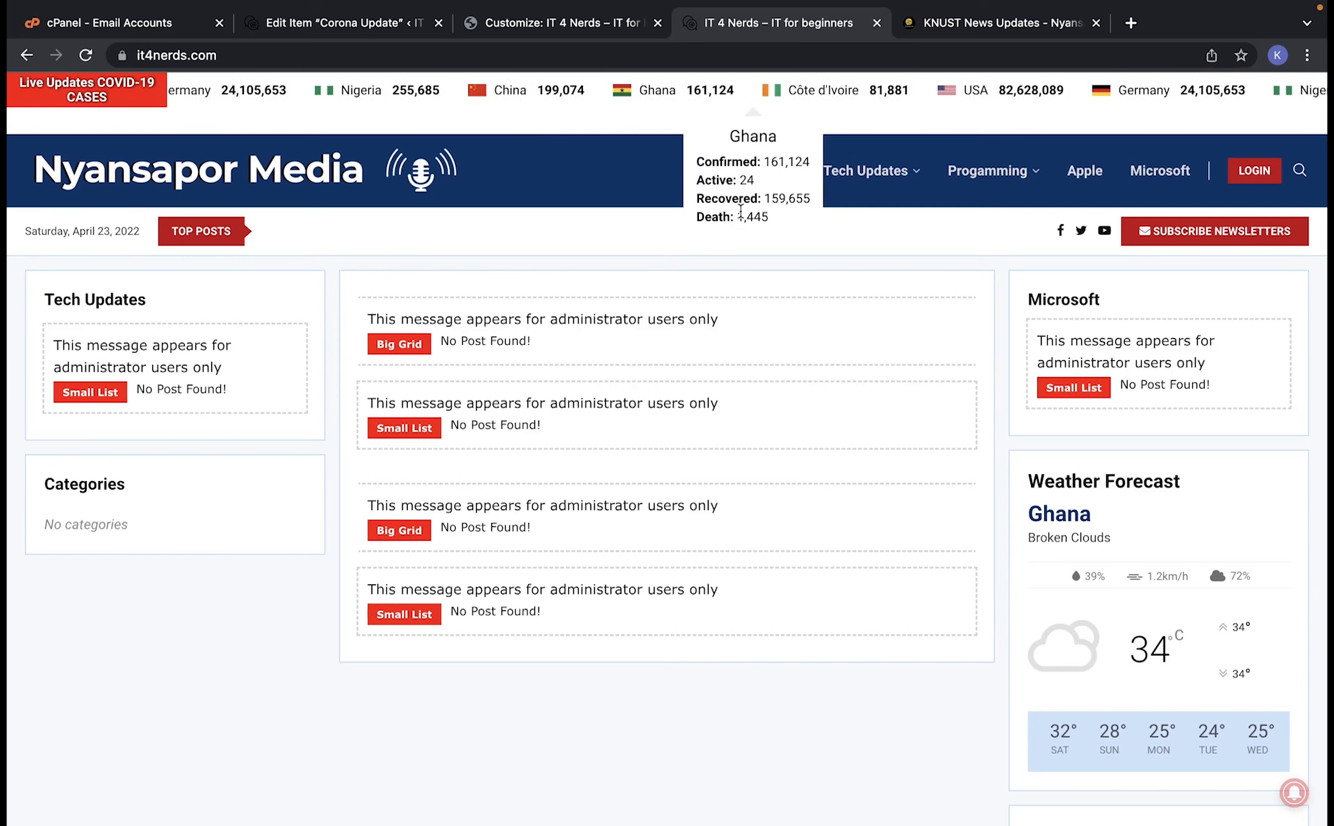
{"action": "left_click", "coordinate": [595, 25]}
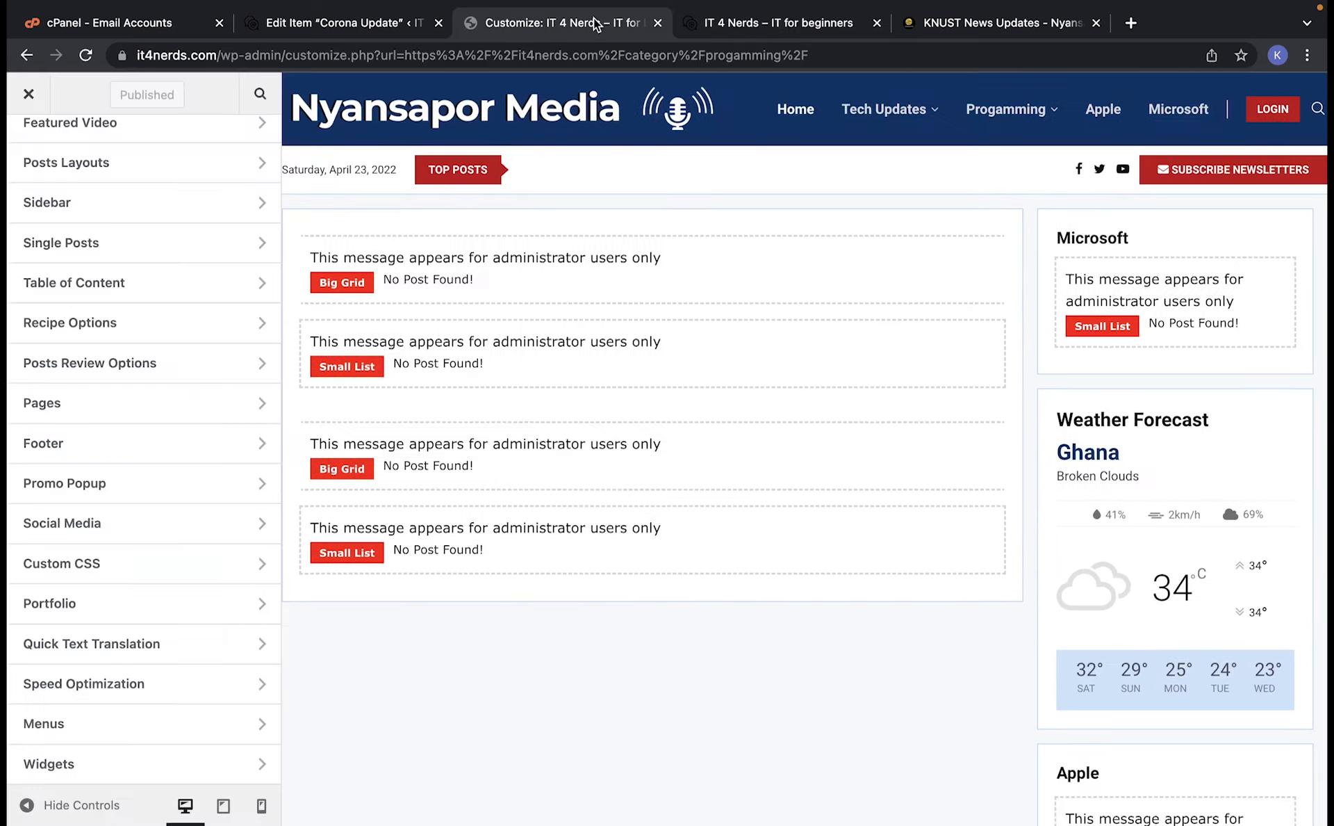
{"action": "left_click", "coordinate": [404, 26]}
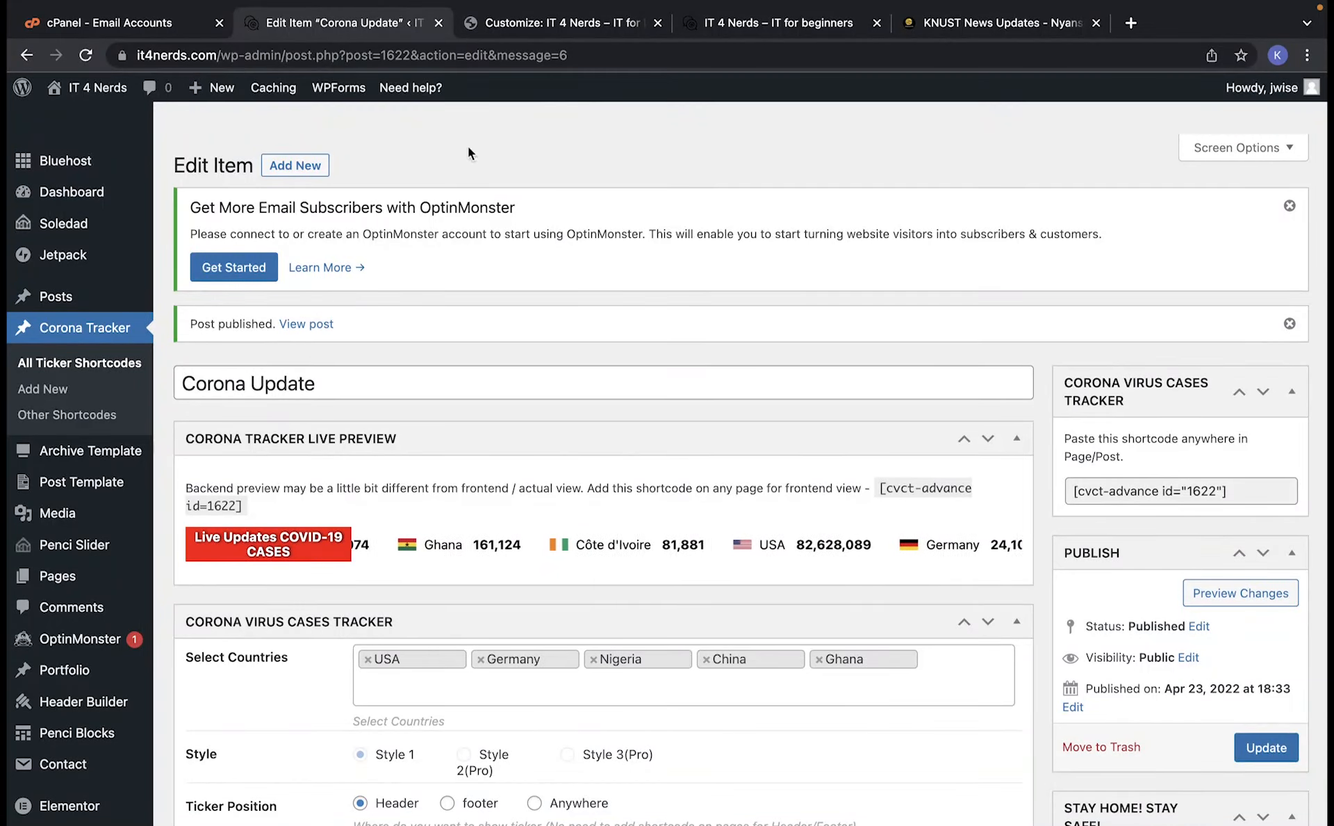
- Compare with the ticker on the Nyansapor Media site, then return to the Corona Update editor
{"action": "left_click", "coordinate": [935, 24]}
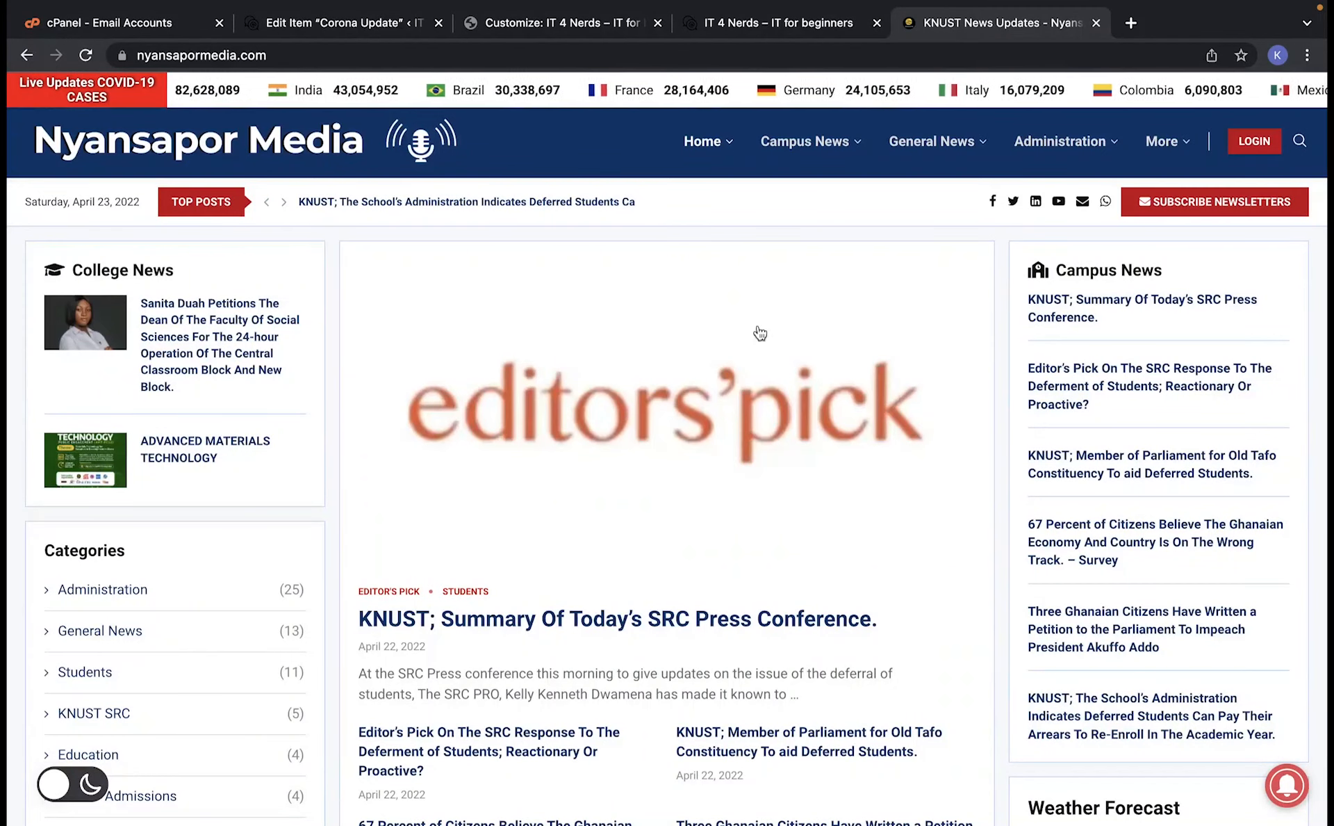
{"action": "scroll", "coordinate": [759, 334], "scroll_direction": "down", "scroll_amount": 6}
{"action": "scroll", "coordinate": [705, 410], "scroll_direction": "down", "scroll_amount": 15}
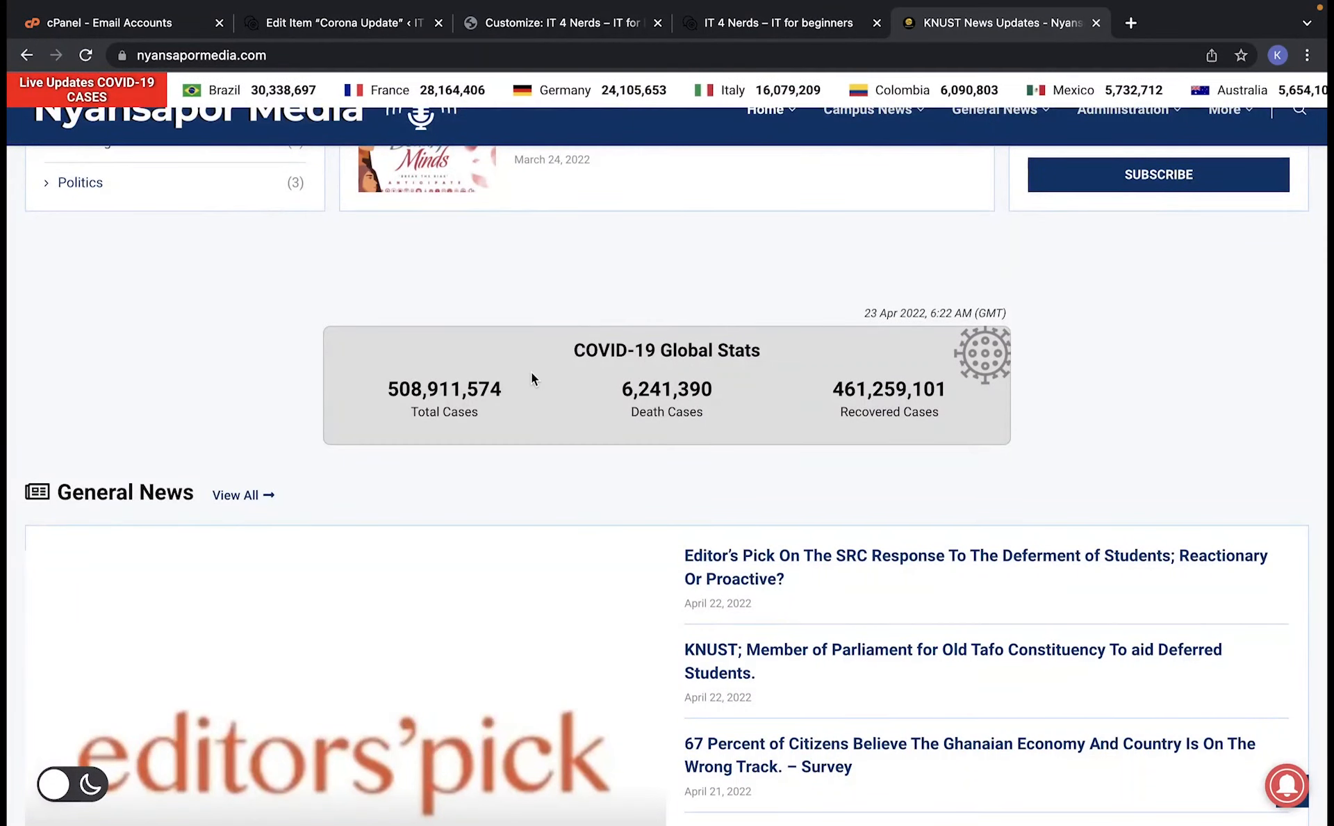
{"action": "left_click", "coordinate": [348, 21]}
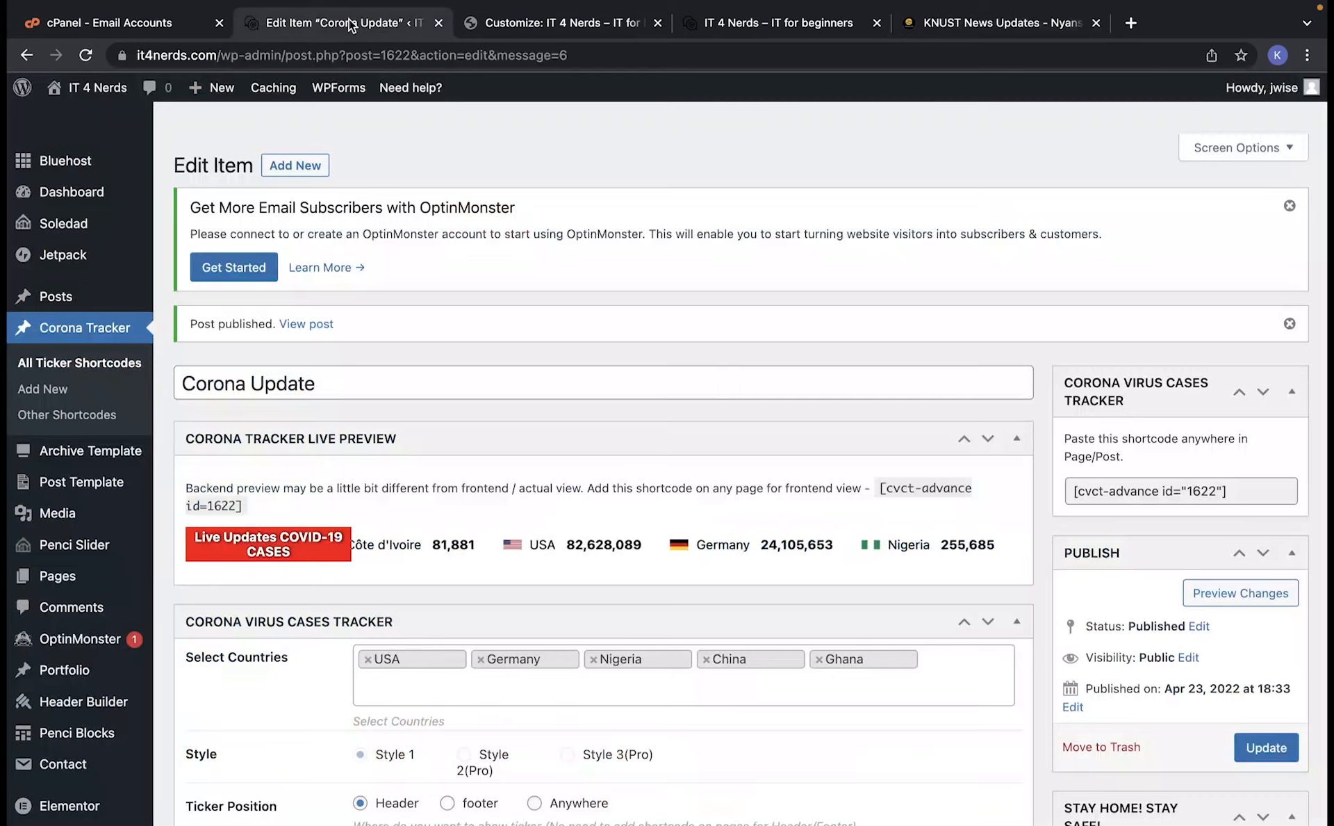
{"action": "scroll", "coordinate": [447, 524], "scroll_direction": "down", "scroll_amount": 5}
{"action": "scroll", "coordinate": [447, 528], "scroll_direction": "up", "scroll_amount": 5}
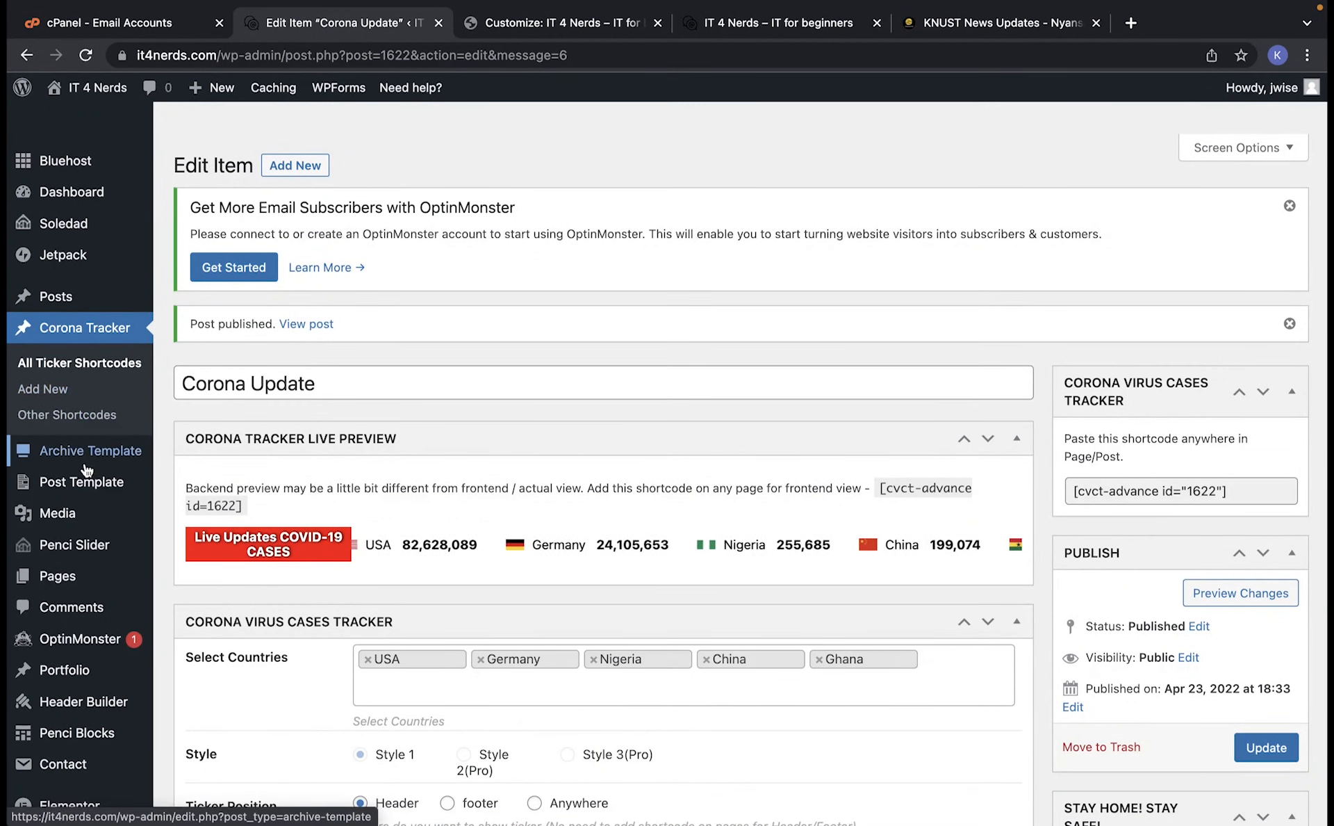
- Start a new blog post via Posts > Add New
{"action": "mouse_move", "coordinate": [84, 469]}
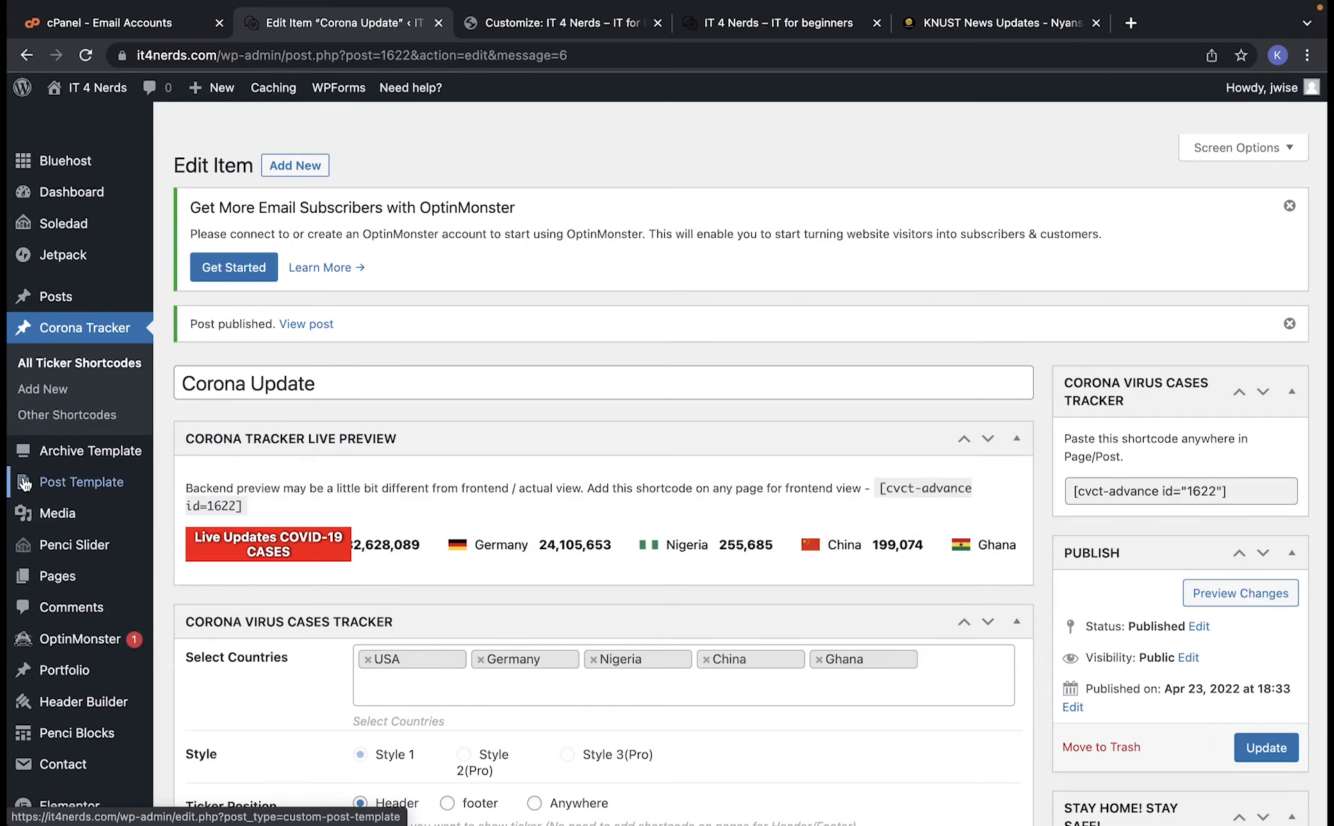
{"action": "scroll", "coordinate": [25, 482], "scroll_direction": "down", "scroll_amount": 3}
{"action": "scroll", "coordinate": [417, 471], "scroll_direction": "down", "scroll_amount": 5}
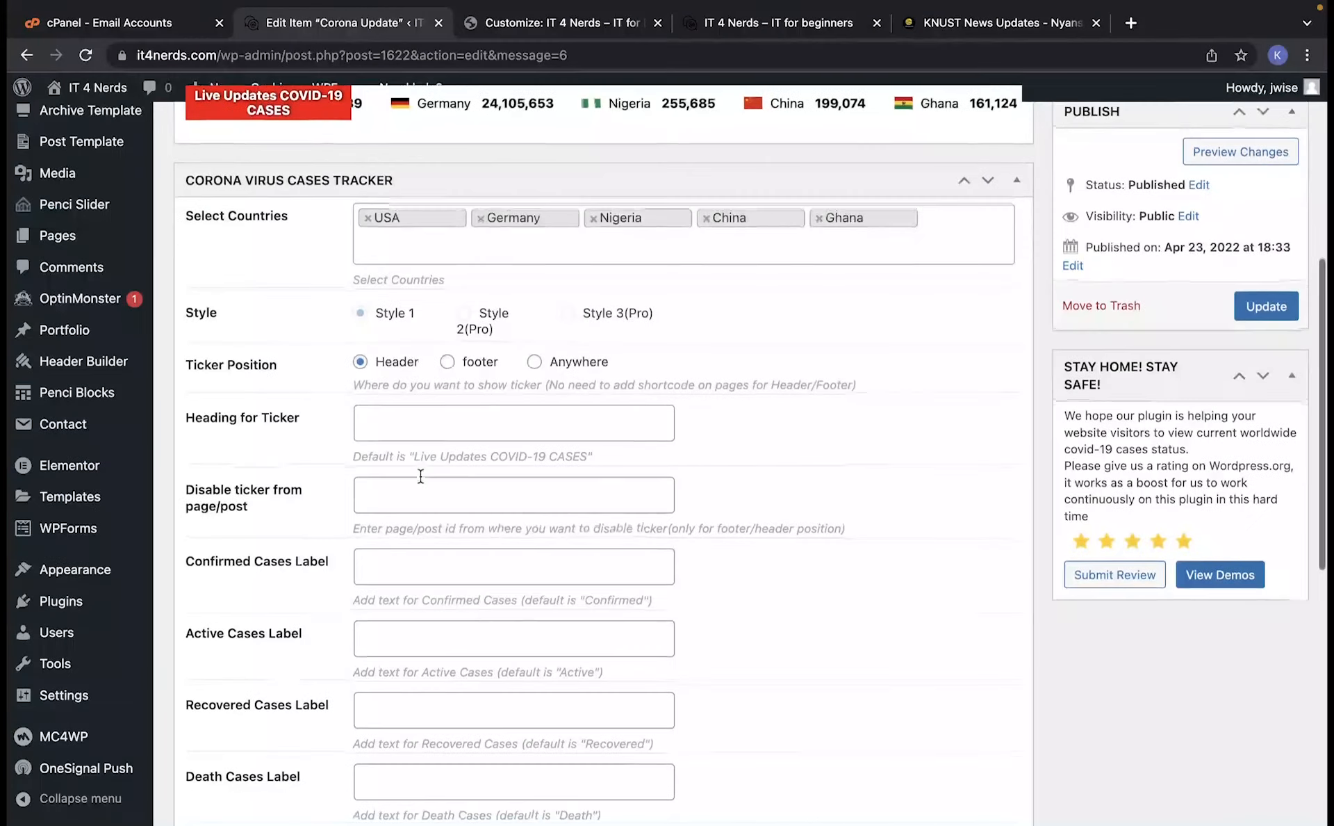
{"action": "scroll", "coordinate": [419, 474], "scroll_direction": "up", "scroll_amount": 8}
{"action": "mouse_move", "coordinate": [75, 297]}
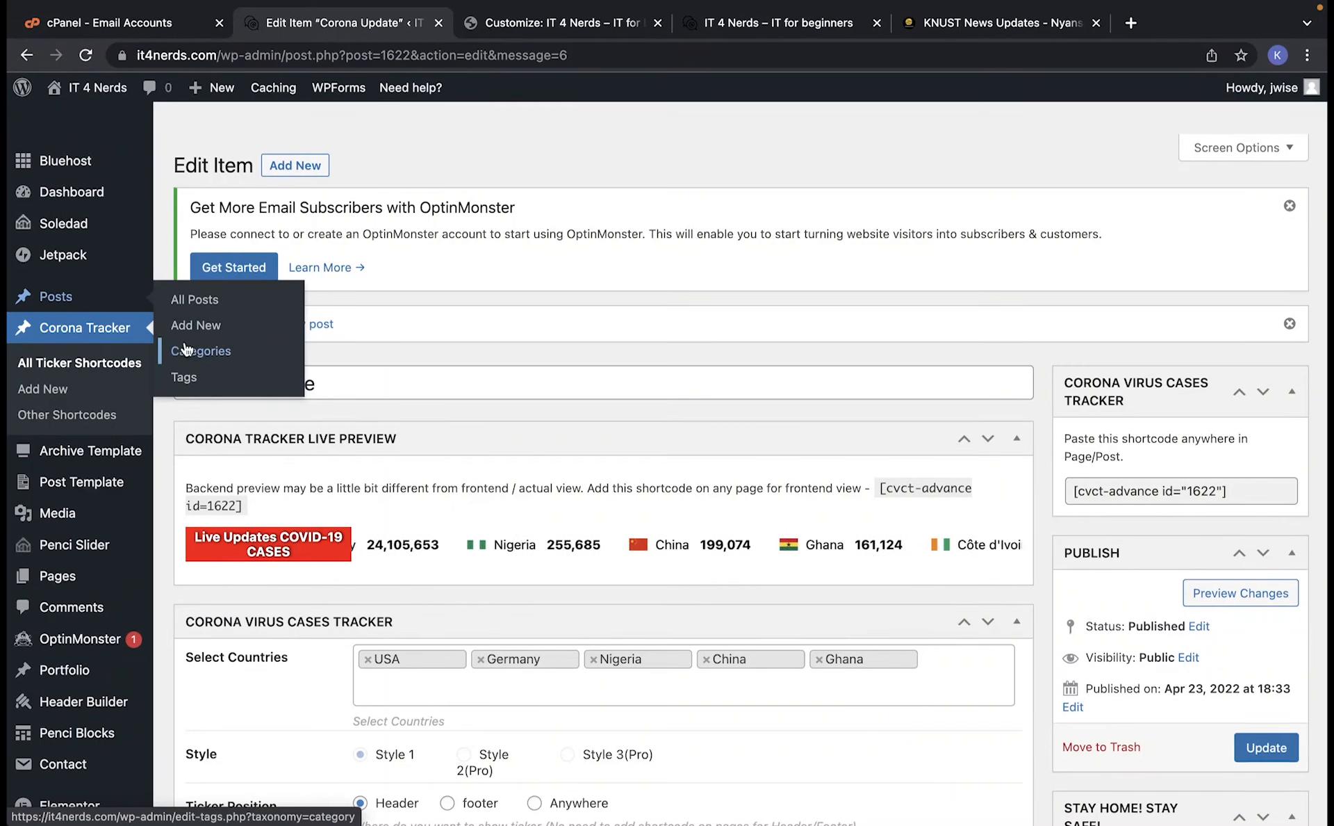
{"action": "left_click", "coordinate": [226, 328]}
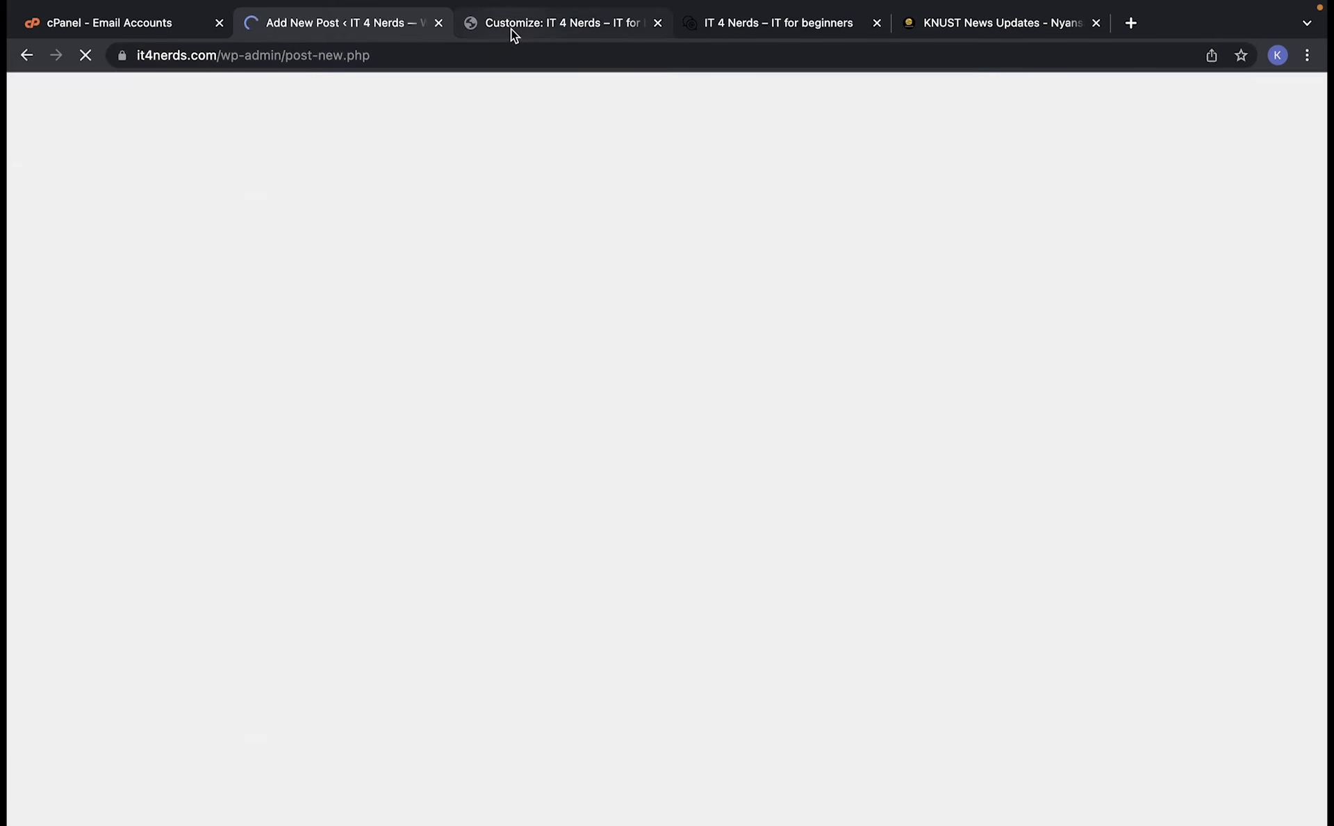
- Title the new post 'How to create a folder on Windows' and begin its first paragraph
{"action": "left_click", "coordinate": [511, 28]}
{"action": "left_click", "coordinate": [340, 24]}
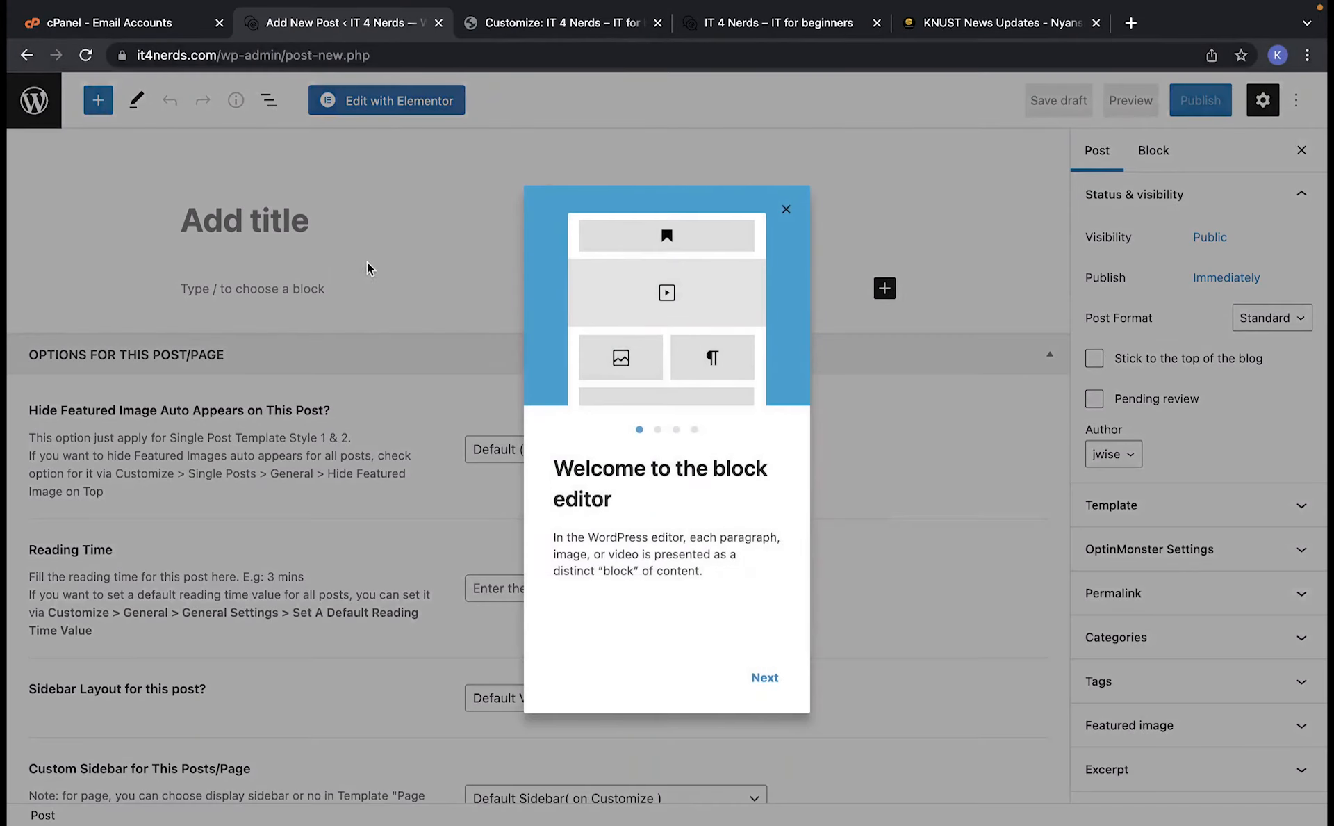
{"action": "left_click", "coordinate": [785, 210]}
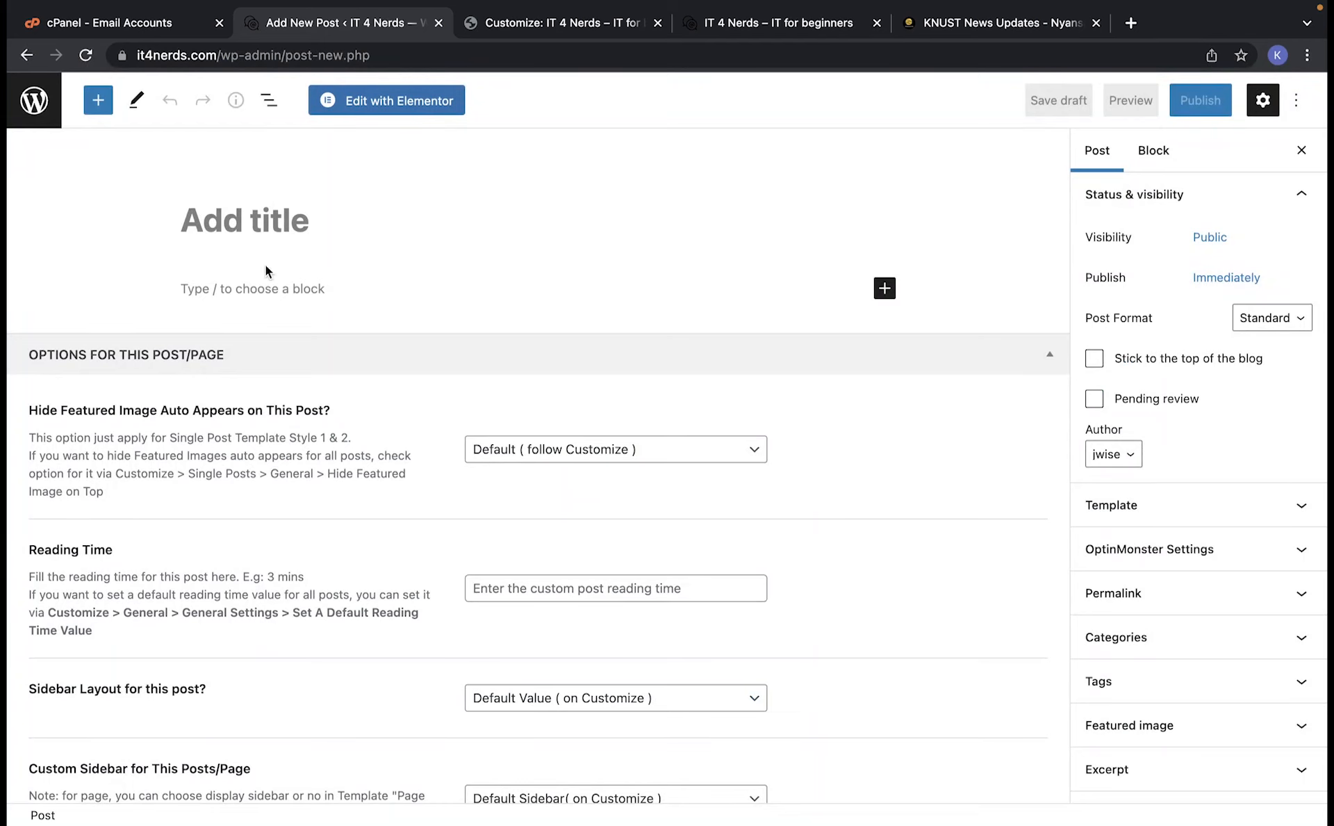
{"action": "type", "text": "H"}
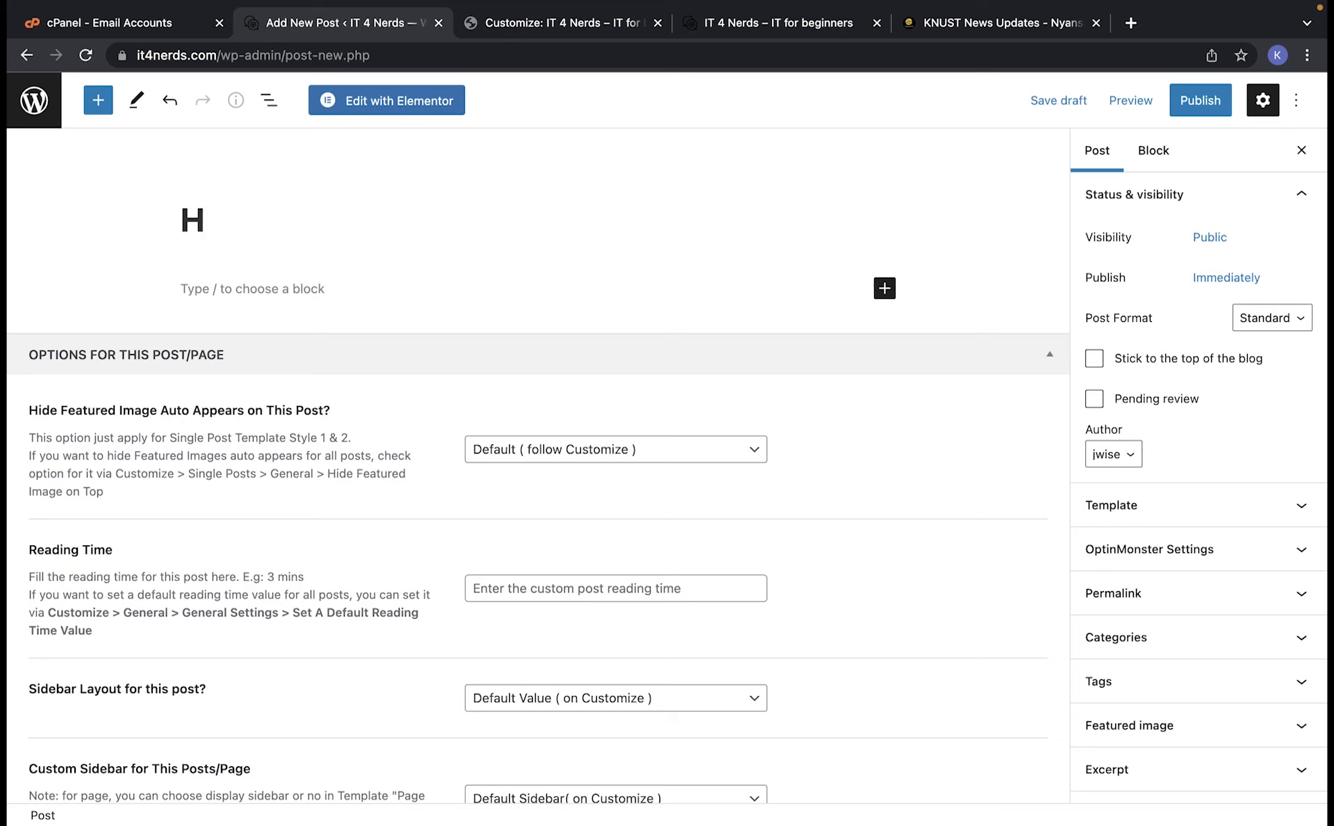
{"action": "type", "text": "ow to crea"}
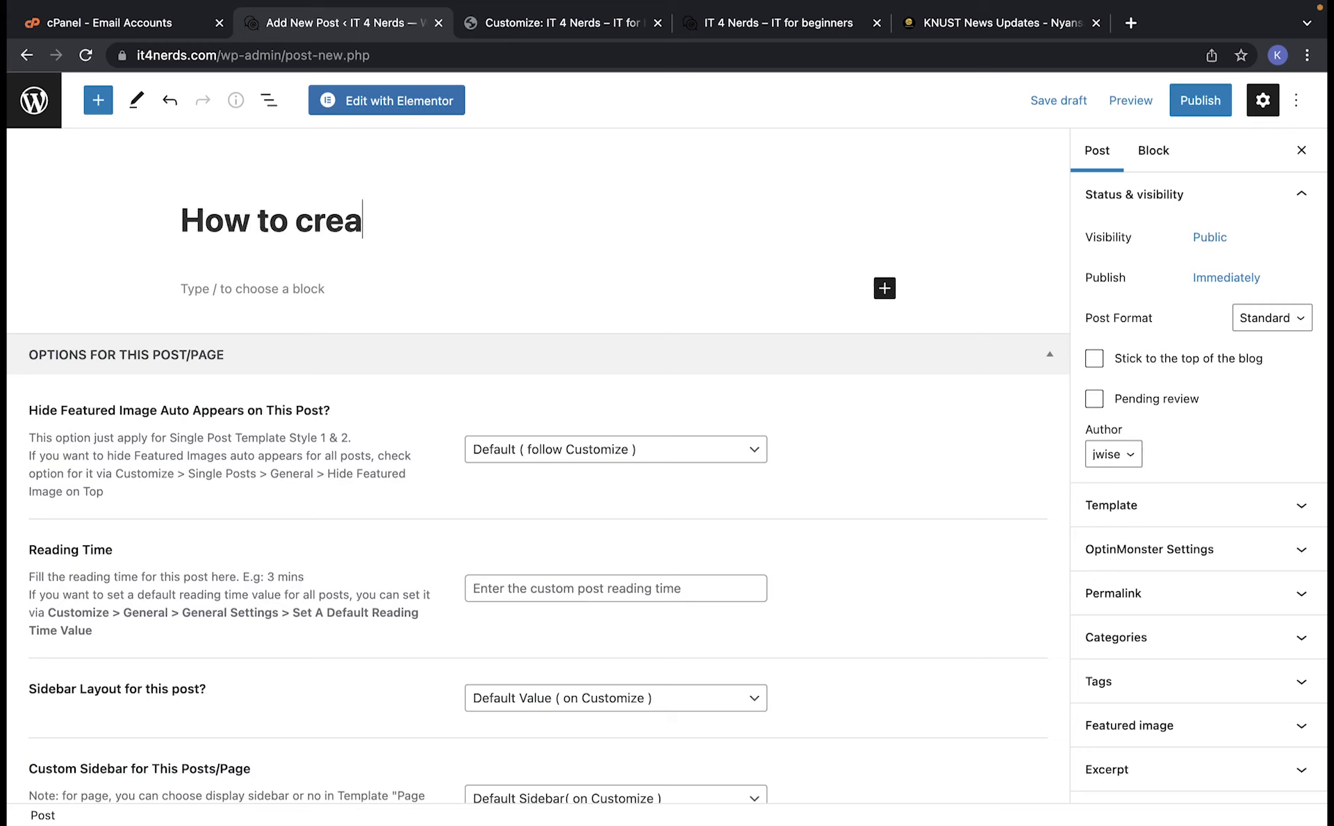
{"action": "type", "text": "te a folder "}
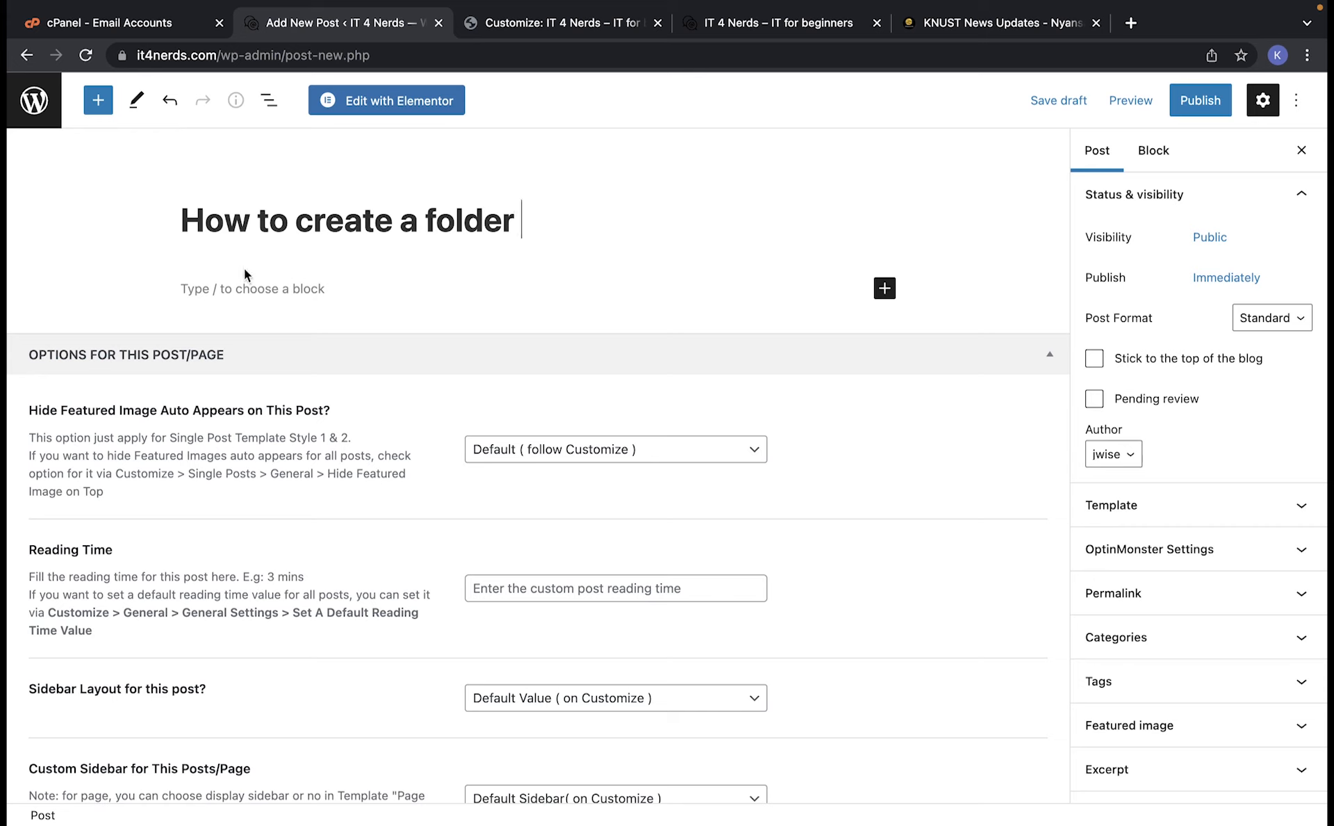
{"action": "type", "text": "on Windows"}
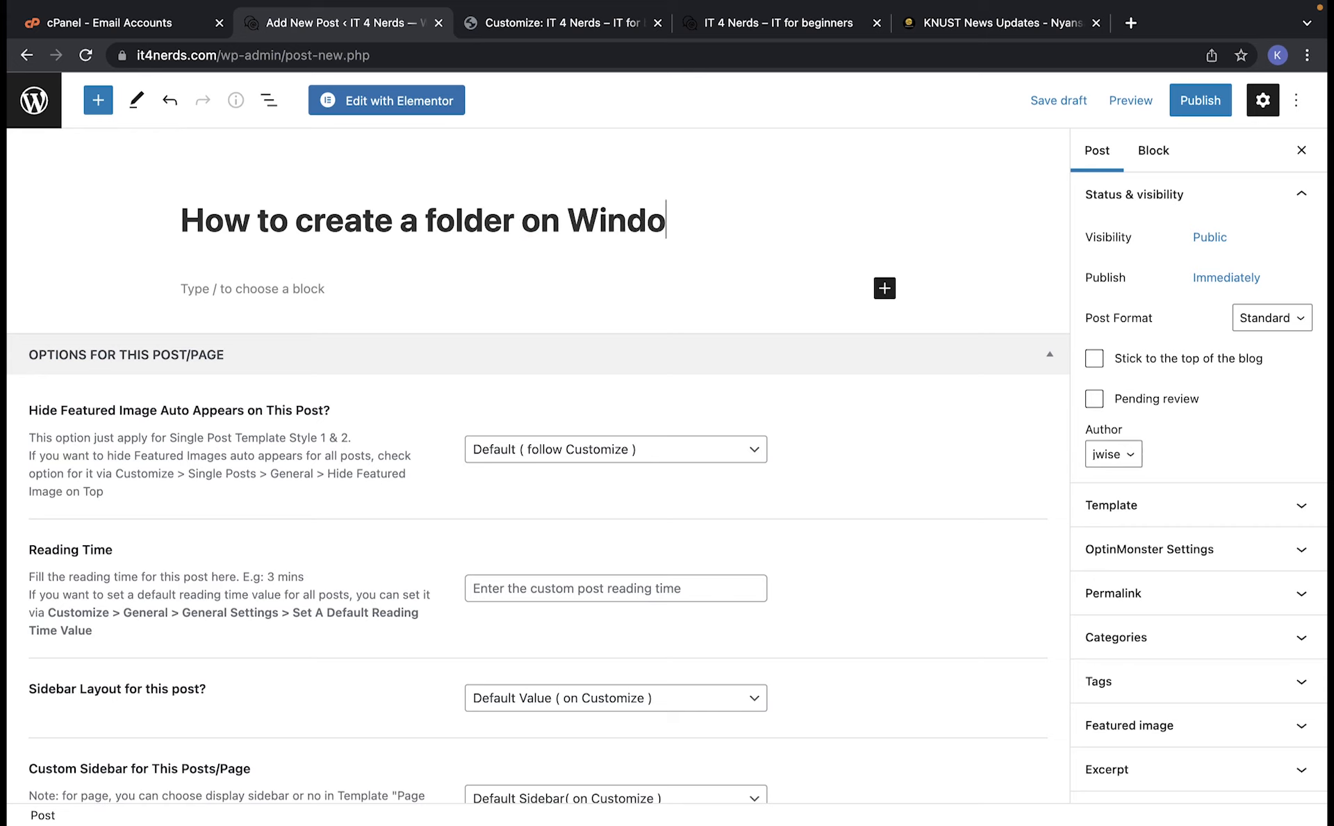
{"action": "left_click", "coordinate": [240, 288]}
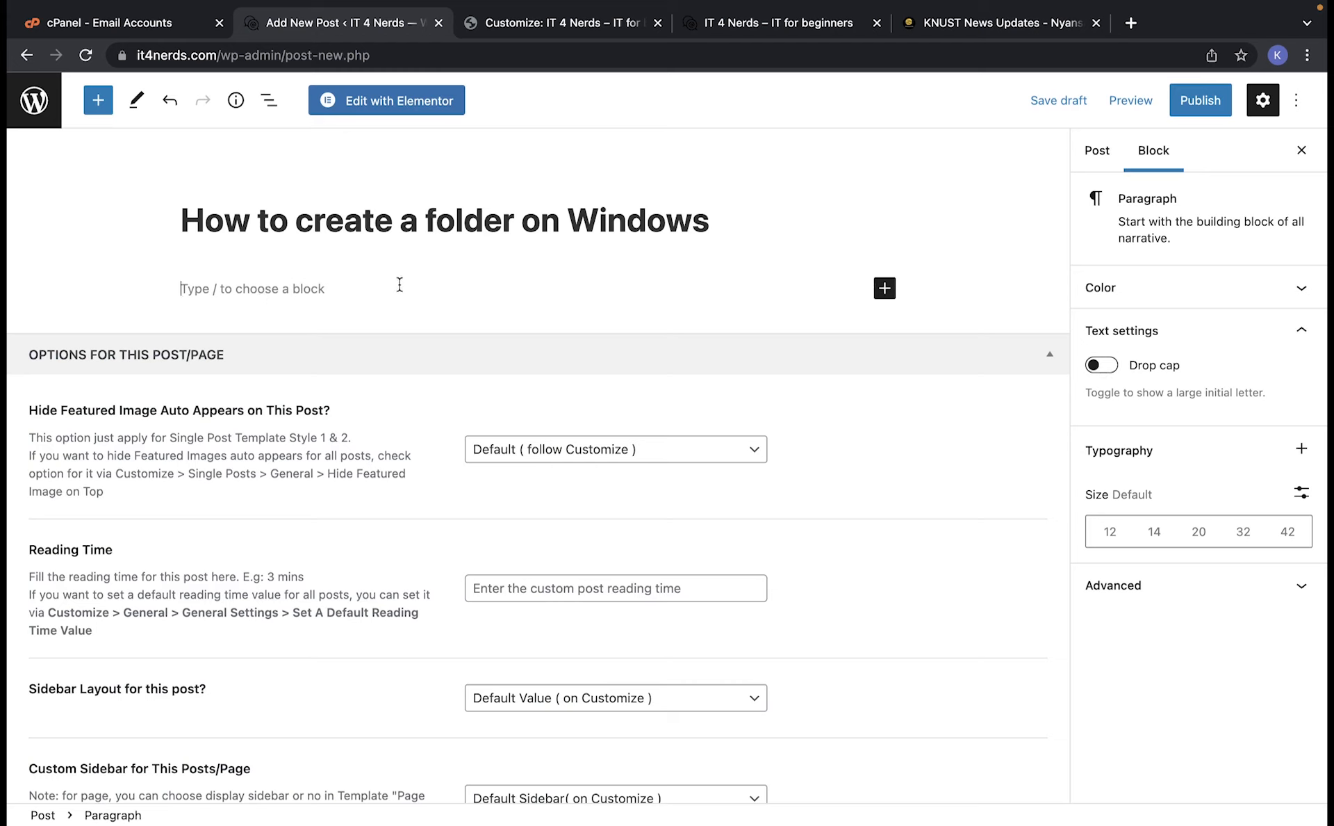
{"action": "type", "text": "H"}
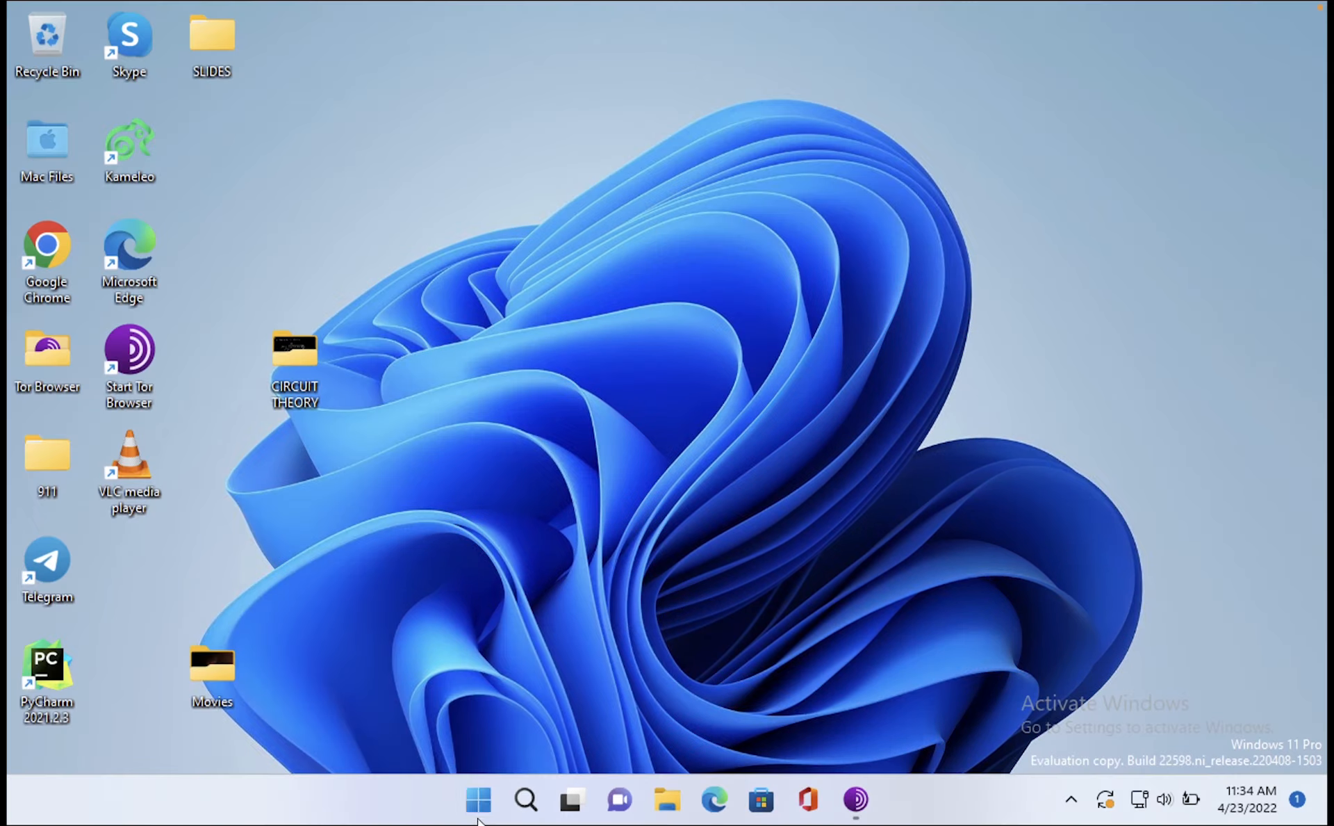
- Launch Word, generate sample text in a blank document with =rand(10), and select it all
{"action": "left_click", "coordinate": [480, 798]}
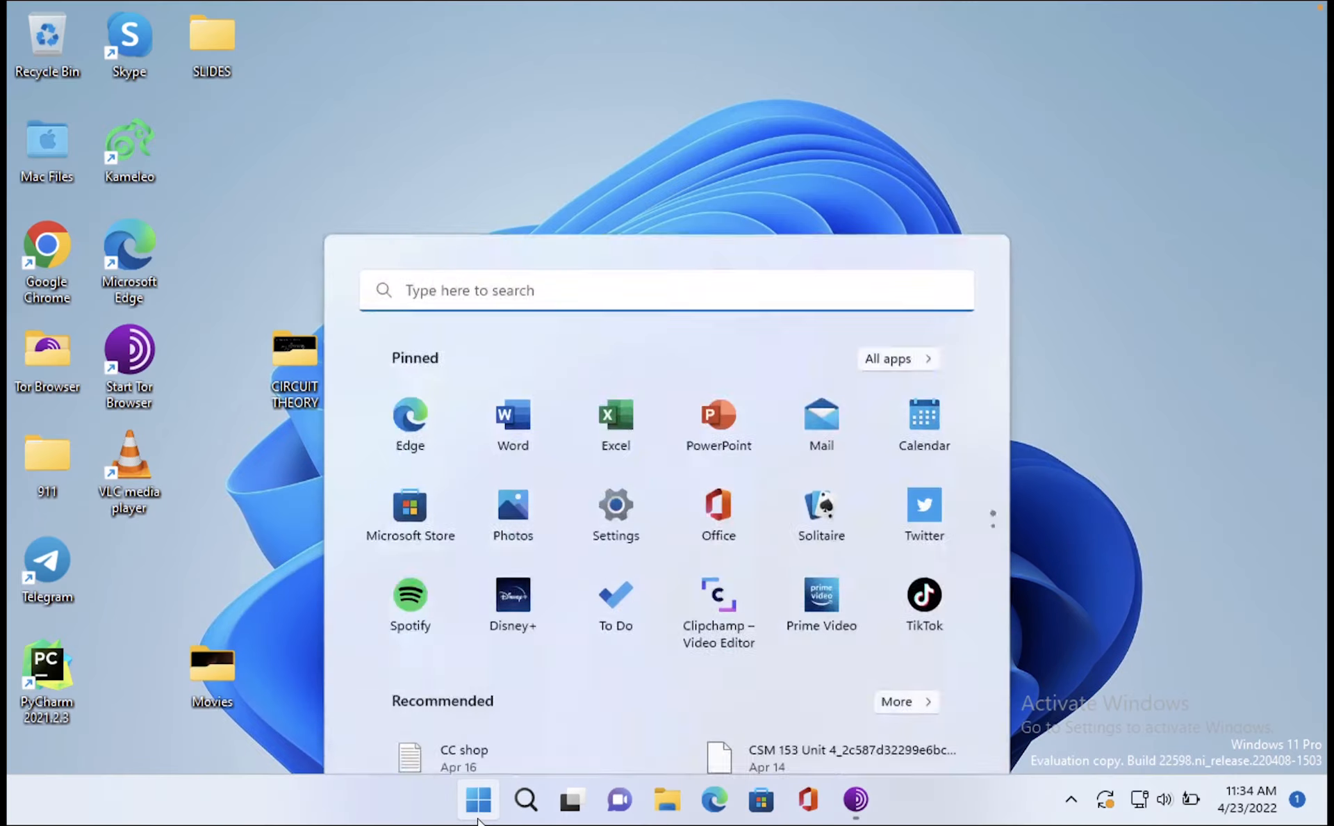
{"action": "type", "text": "word"}
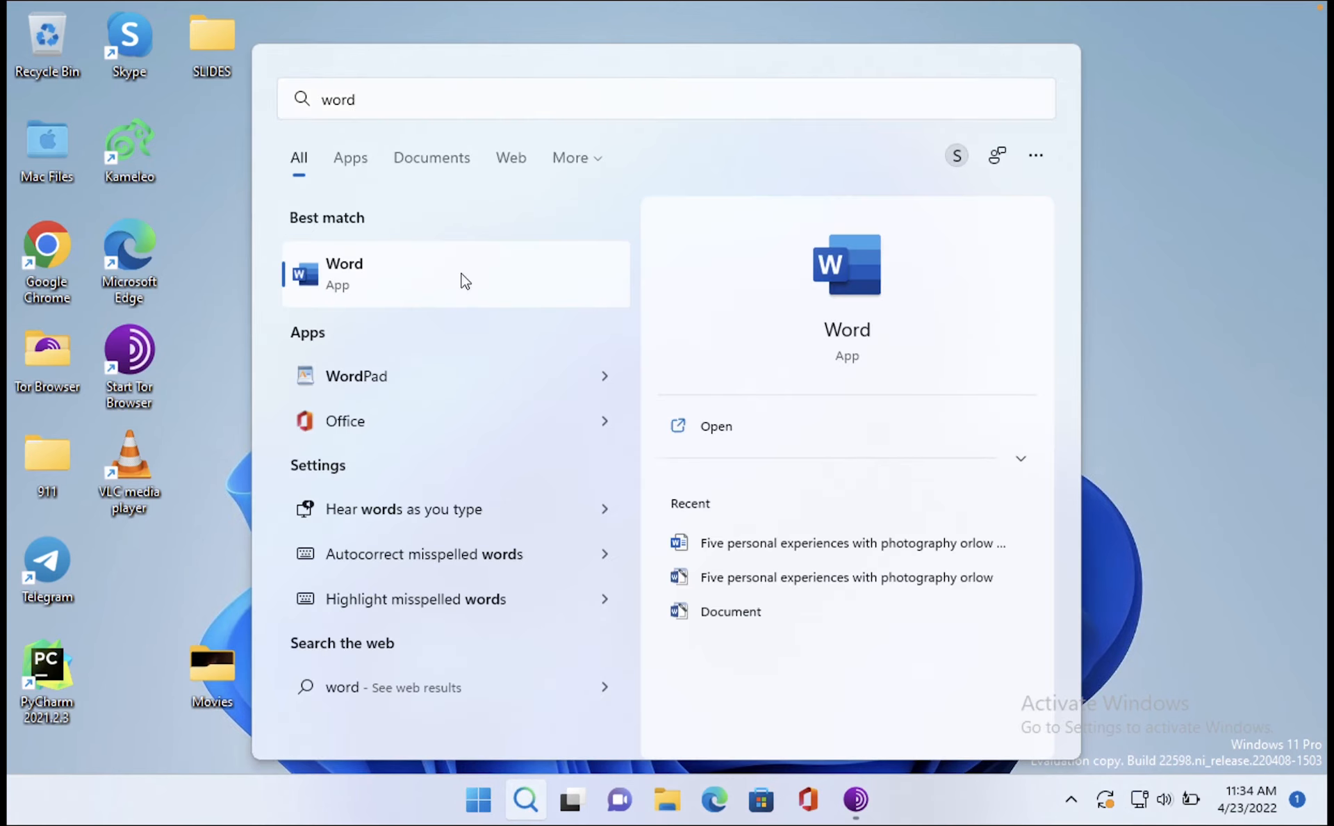
{"action": "left_click", "coordinate": [461, 275]}
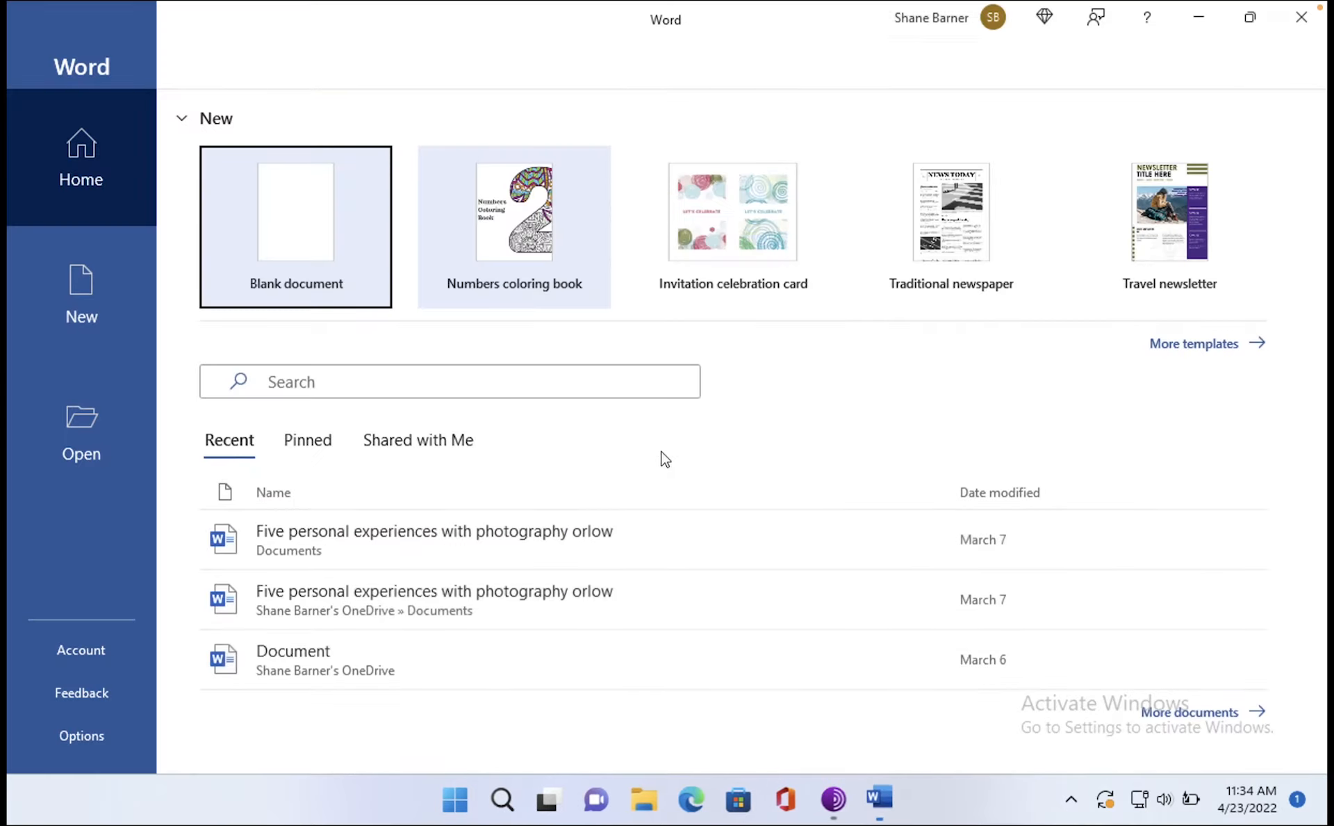
{"action": "left_click", "coordinate": [299, 240]}
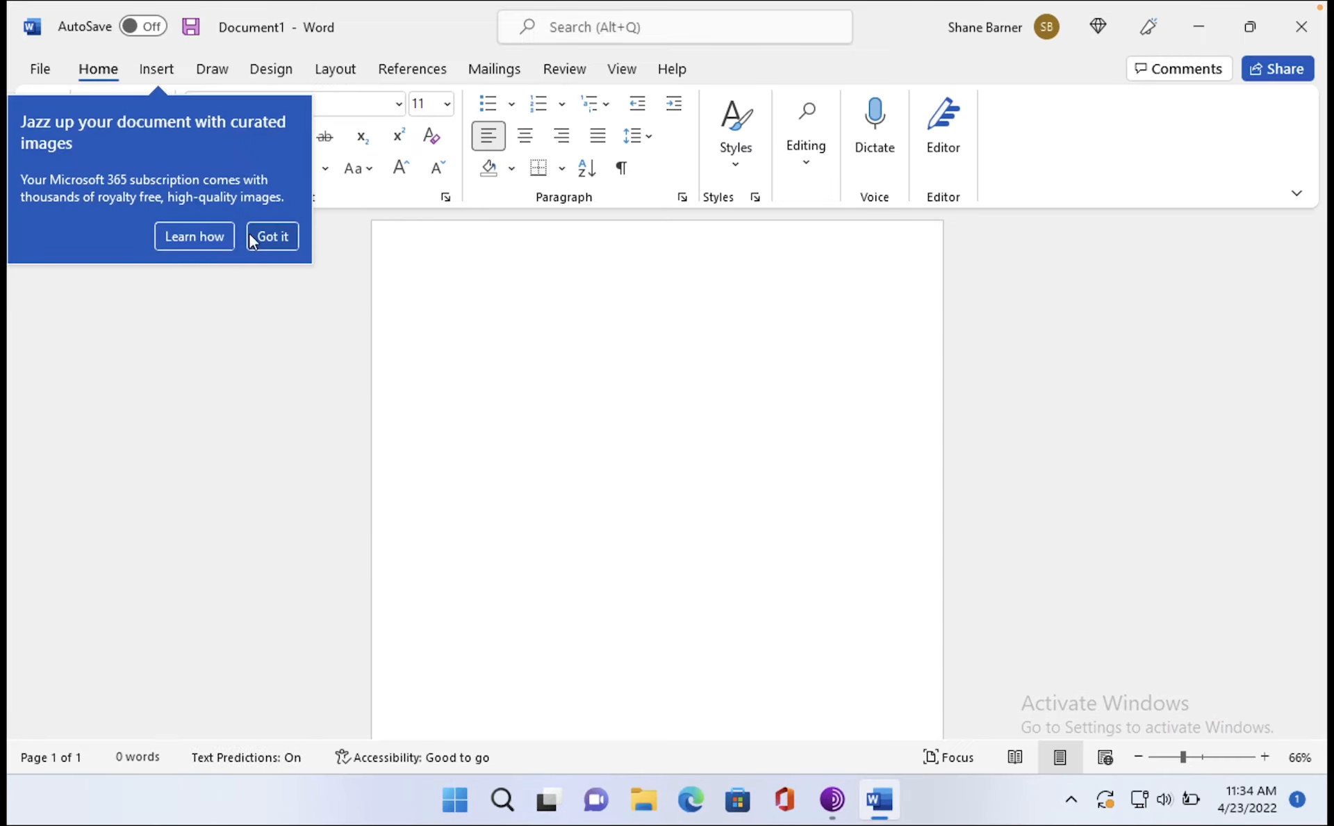
{"action": "left_click", "coordinate": [267, 237]}
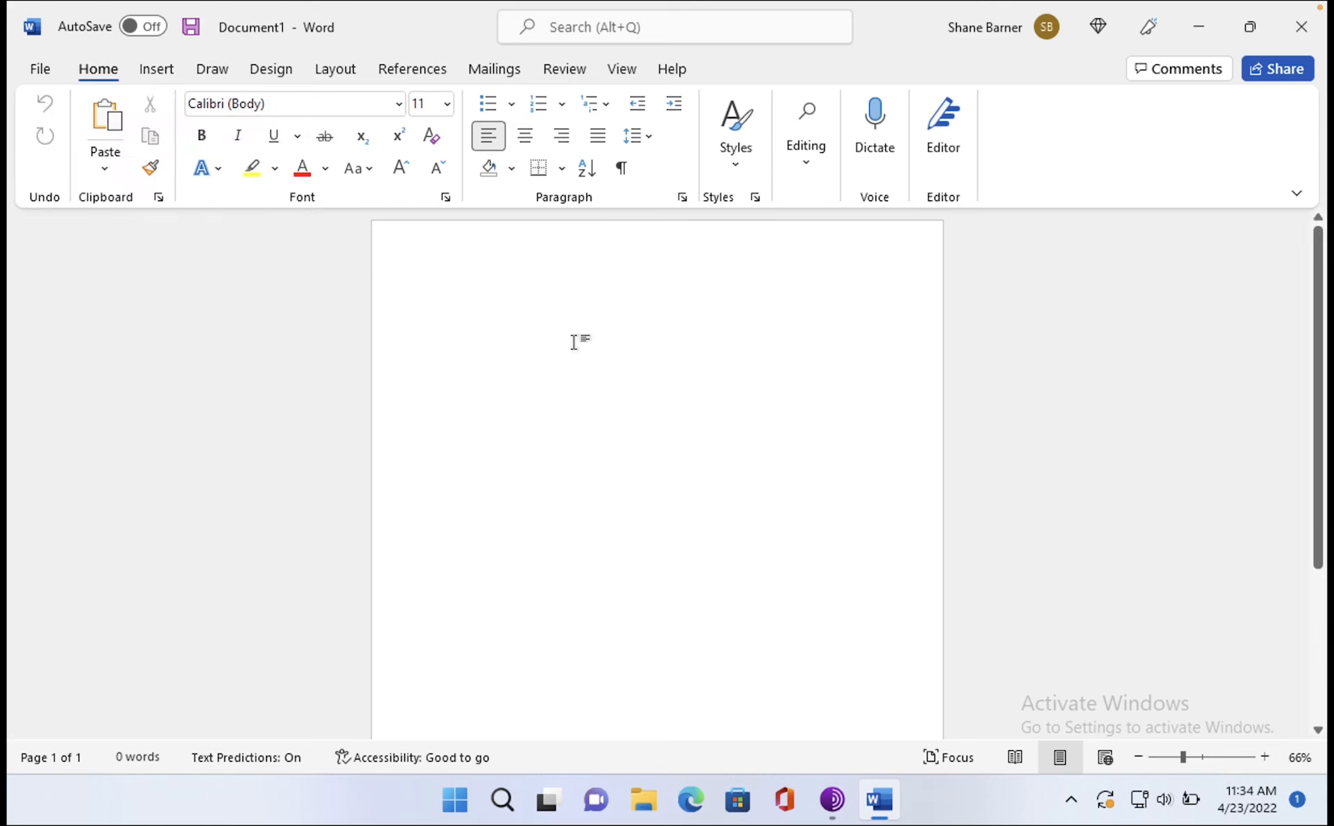
{"action": "type", "text": "=rand"}
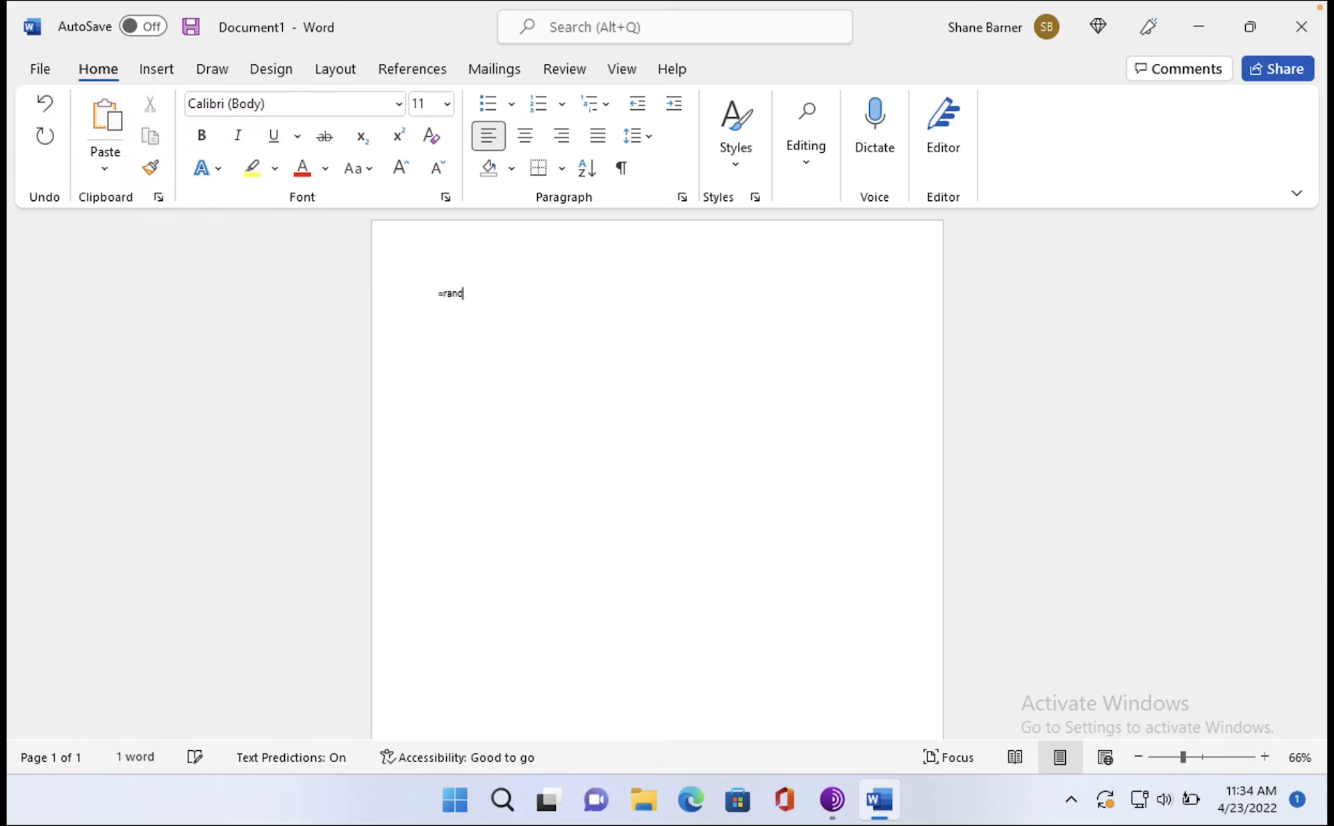
{"action": "type", "text": "(10)"}
{"action": "key", "text": "Return"}
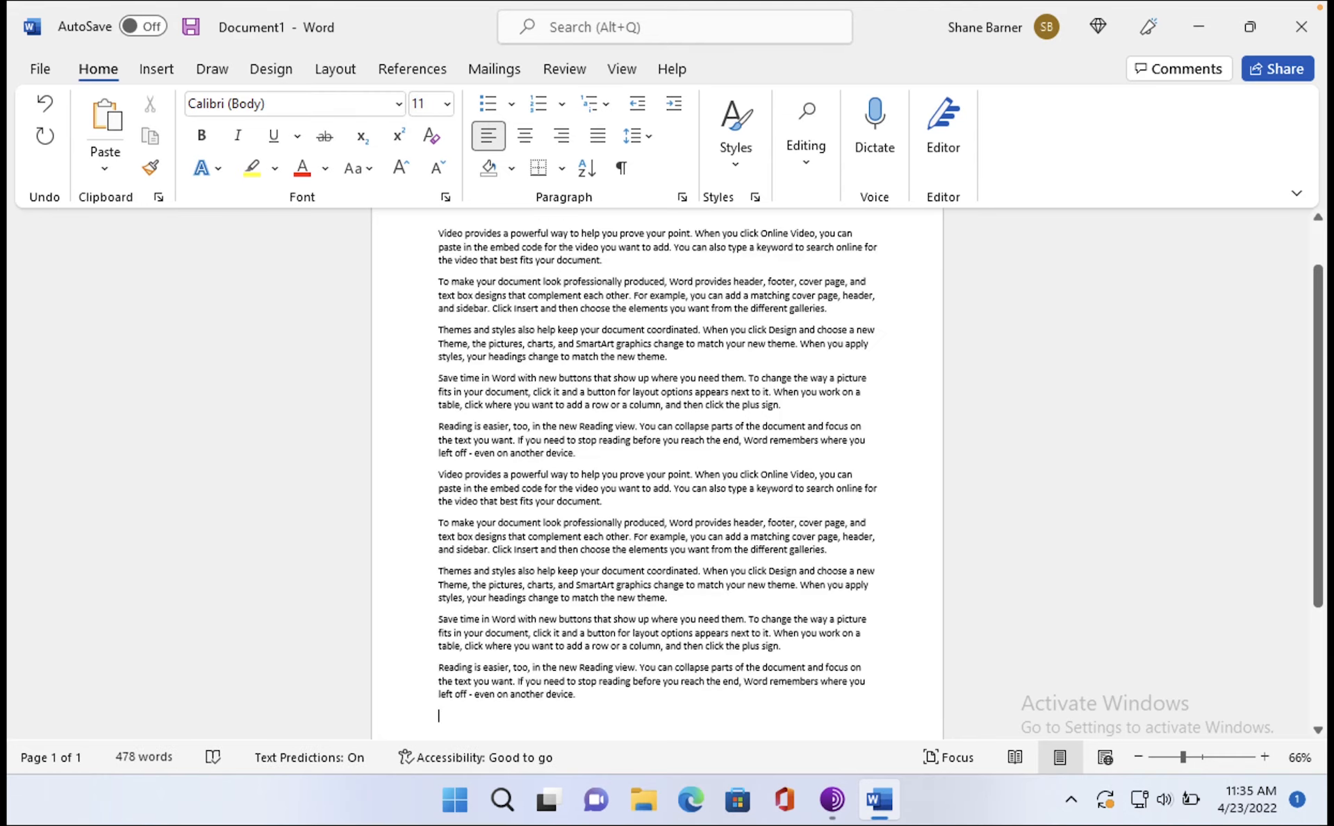
{"action": "key", "text": "ctrl+a"}
{"action": "key", "text": "ctrl+c"}
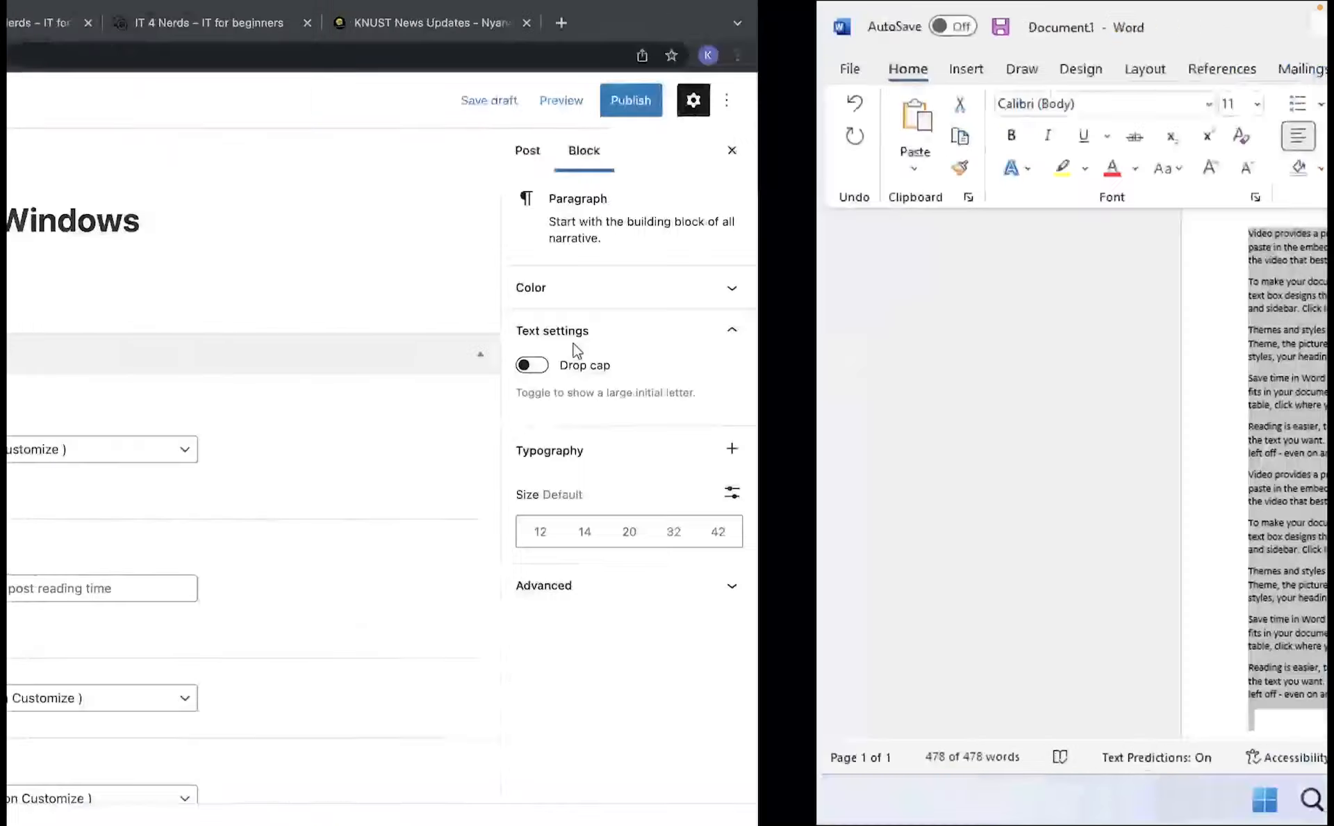
- Replace the stray 'H' in the paragraph block with the sample paragraphs pasted from Word
{"action": "key", "text": "BackSpace"}
{"action": "key", "text": "BackSpace"}
{"action": "key", "text": "BackSpace"}
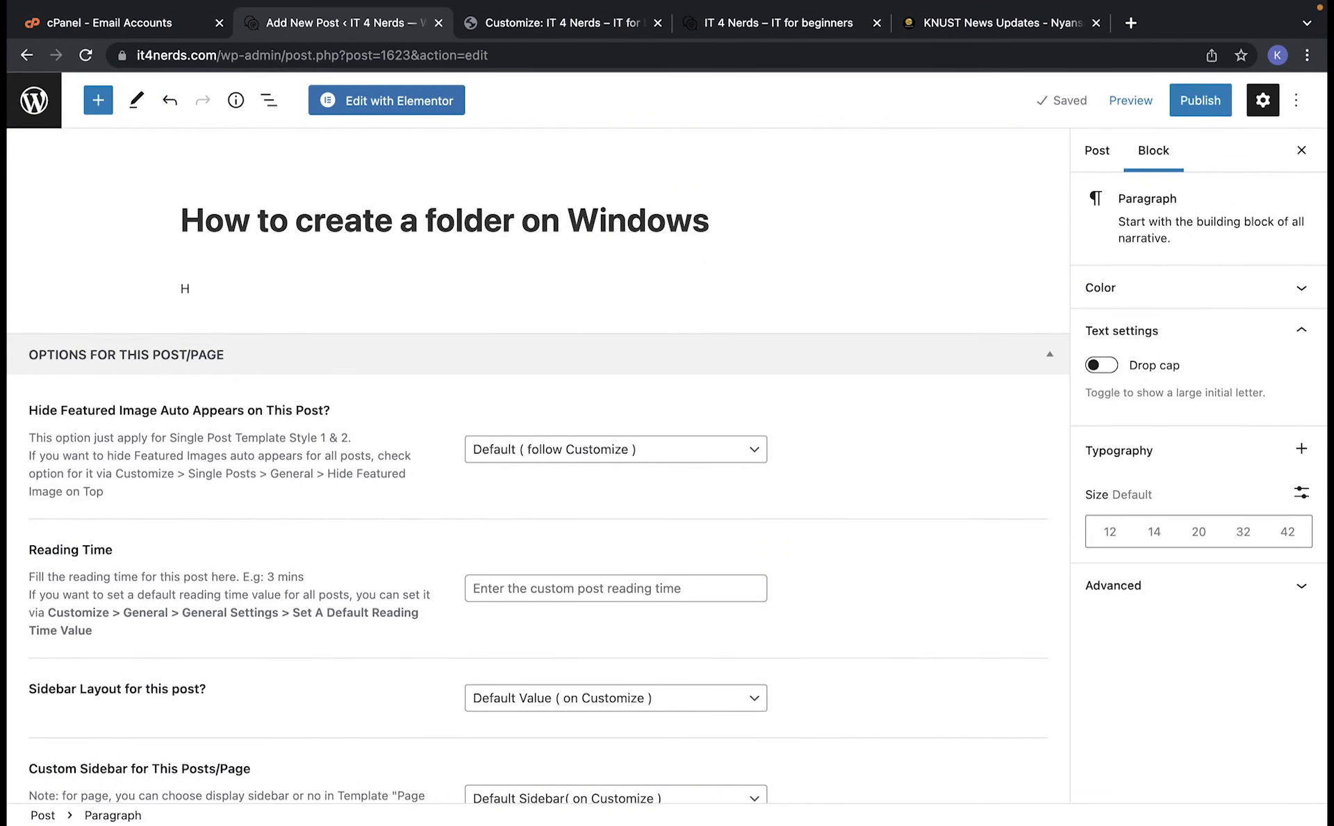
{"action": "key", "text": "ctrl+v"}
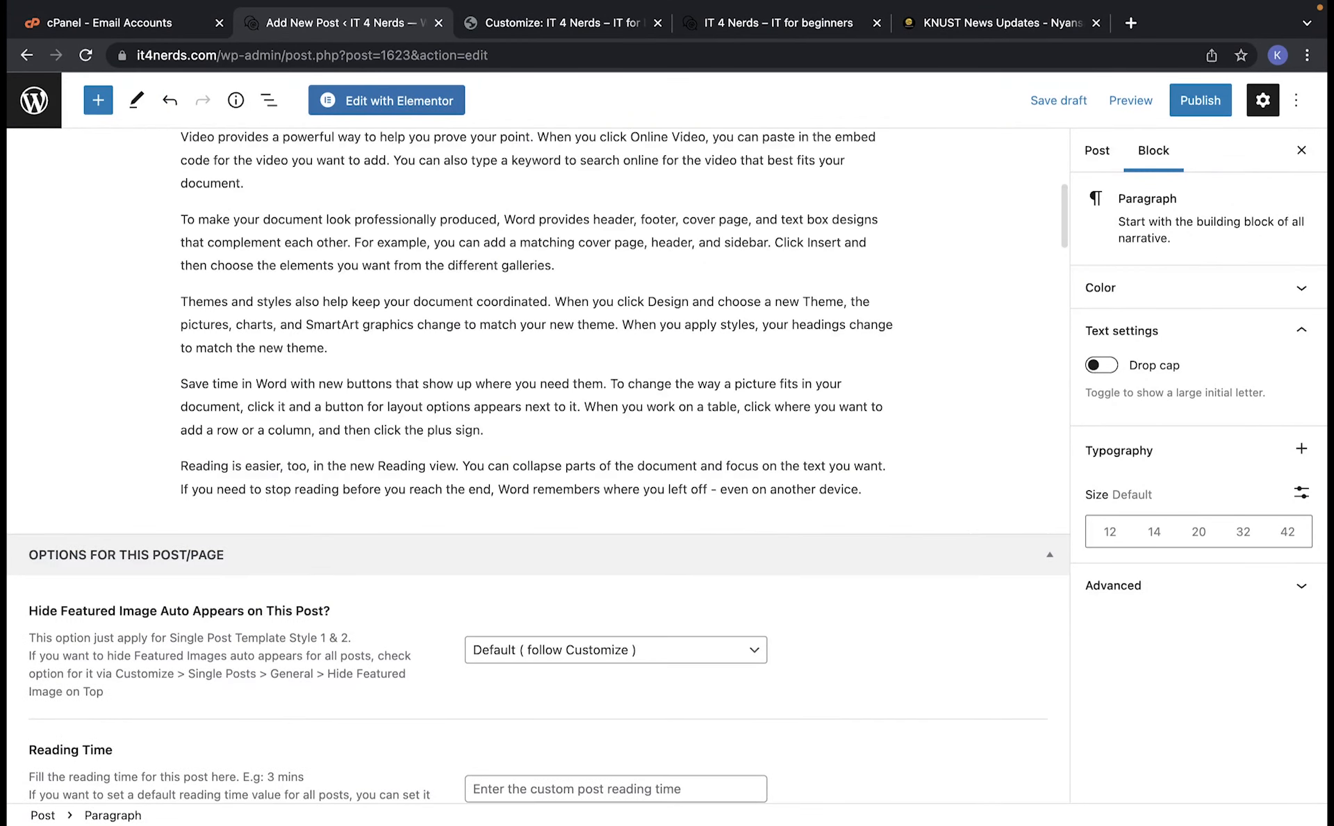
{"action": "scroll", "coordinate": [23, 335], "scroll_direction": "up", "scroll_amount": 2}
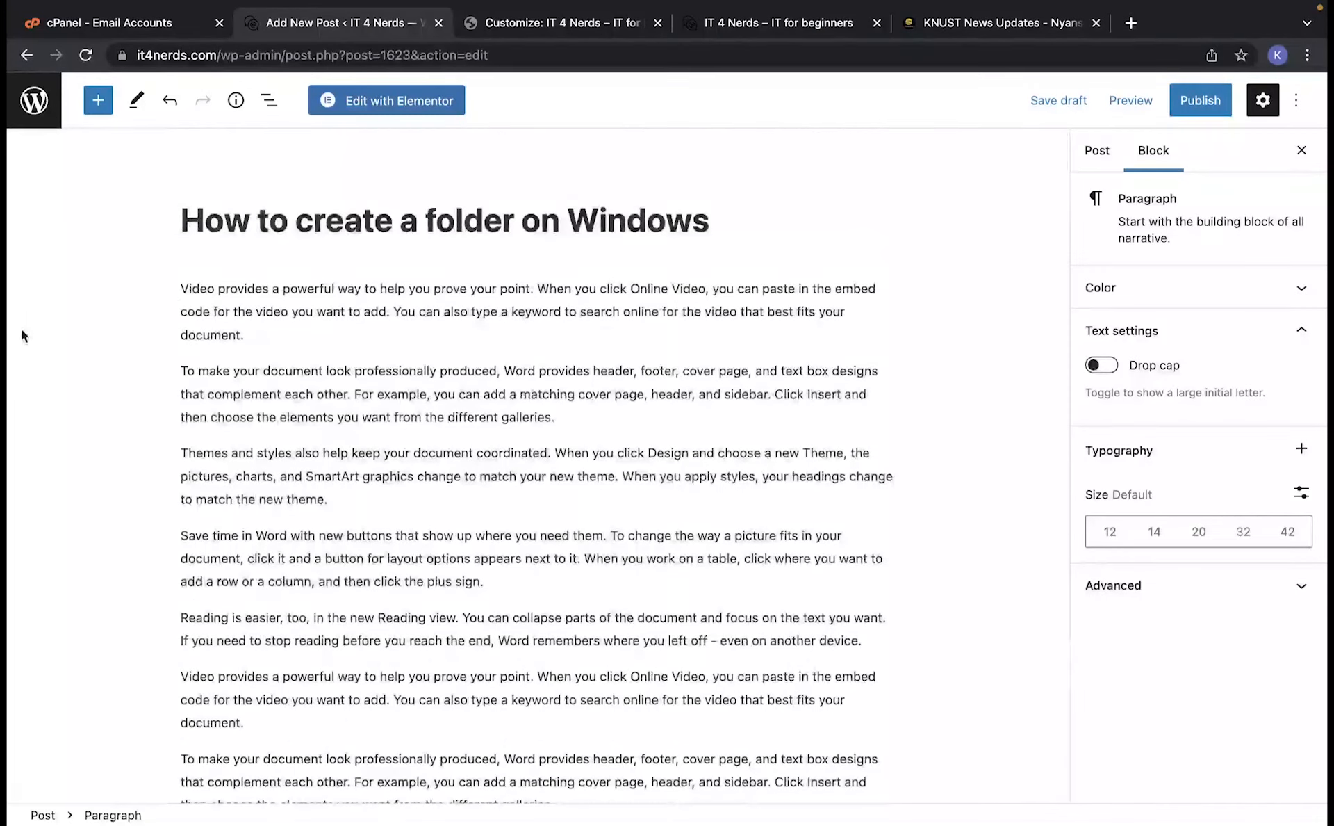
- Place the caret at the end of the Themes paragraph and move the KNUST News Updates tab before IT 4 Nerds
{"action": "left_click", "coordinate": [317, 467]}
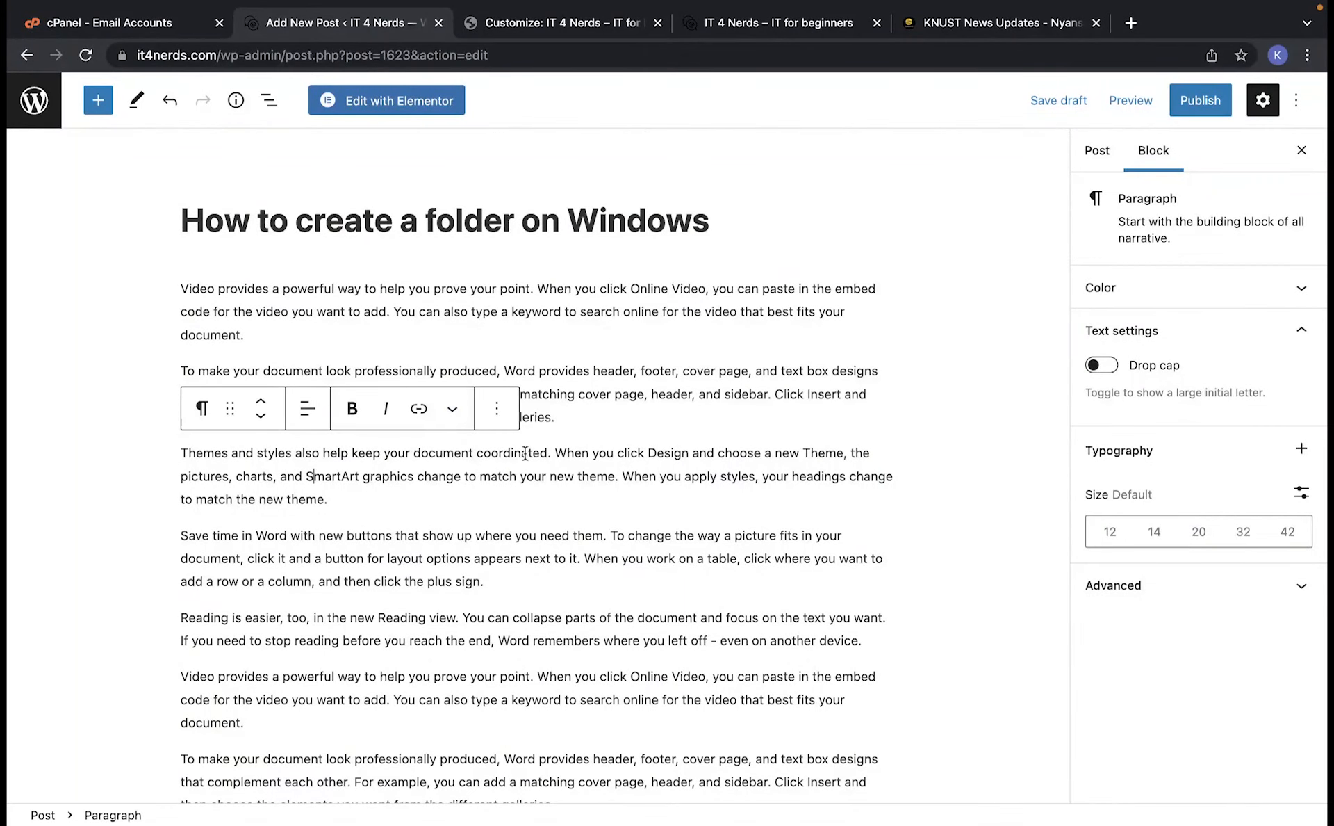
{"action": "scroll", "coordinate": [629, 471], "scroll_direction": "down", "scroll_amount": 10}
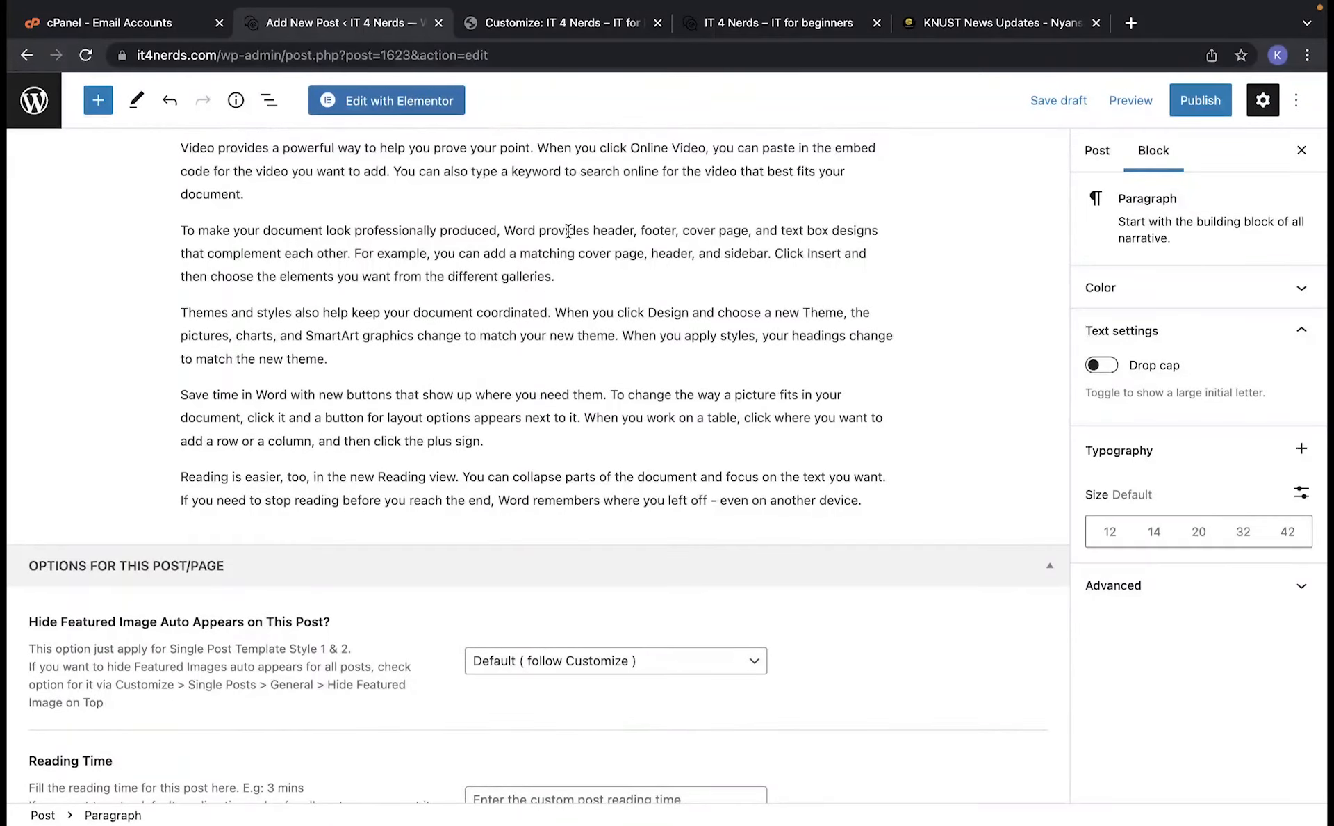
{"action": "scroll", "coordinate": [568, 231], "scroll_direction": "up", "scroll_amount": 6}
{"action": "left_click", "coordinate": [417, 376]}
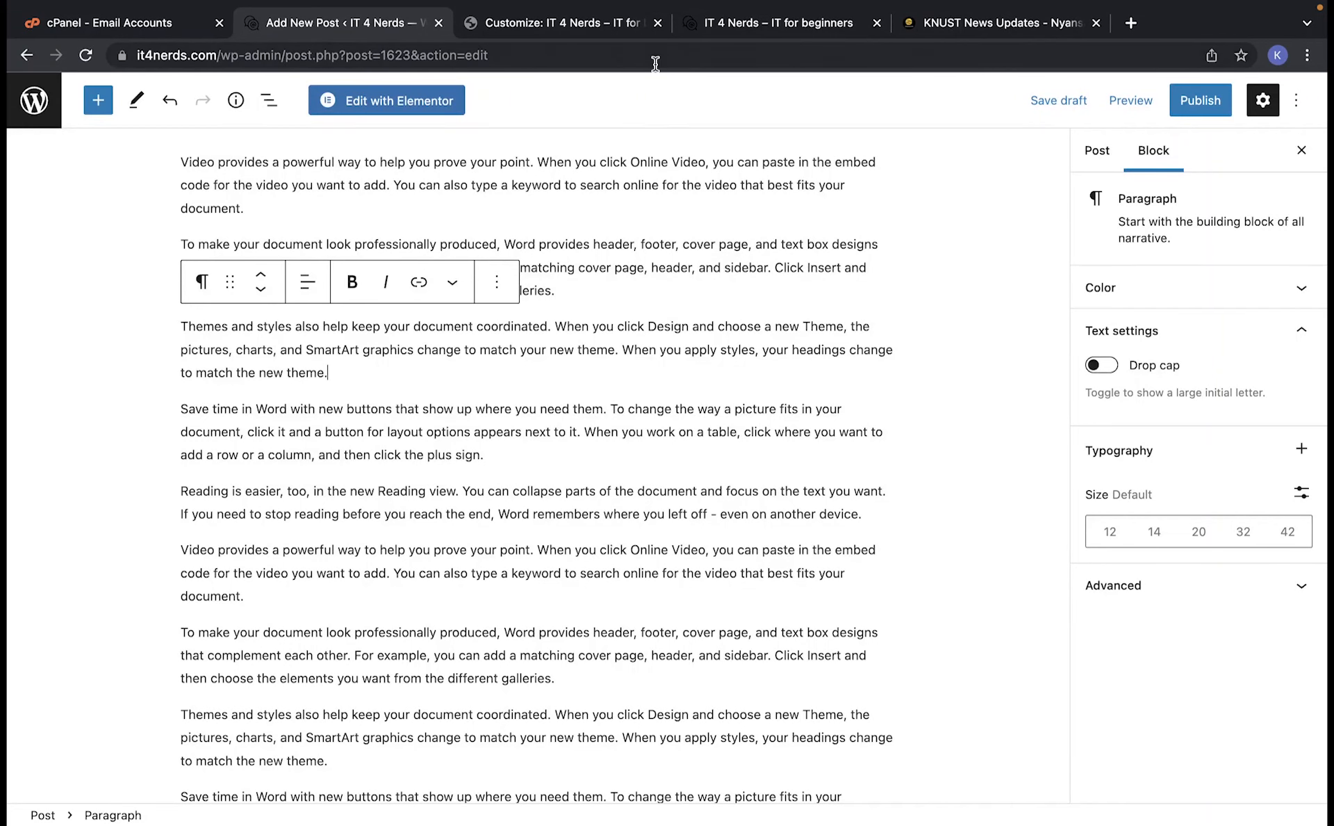
{"action": "left_click_drag", "start_coordinate": [952, 35], "coordinate": [550, 33]}
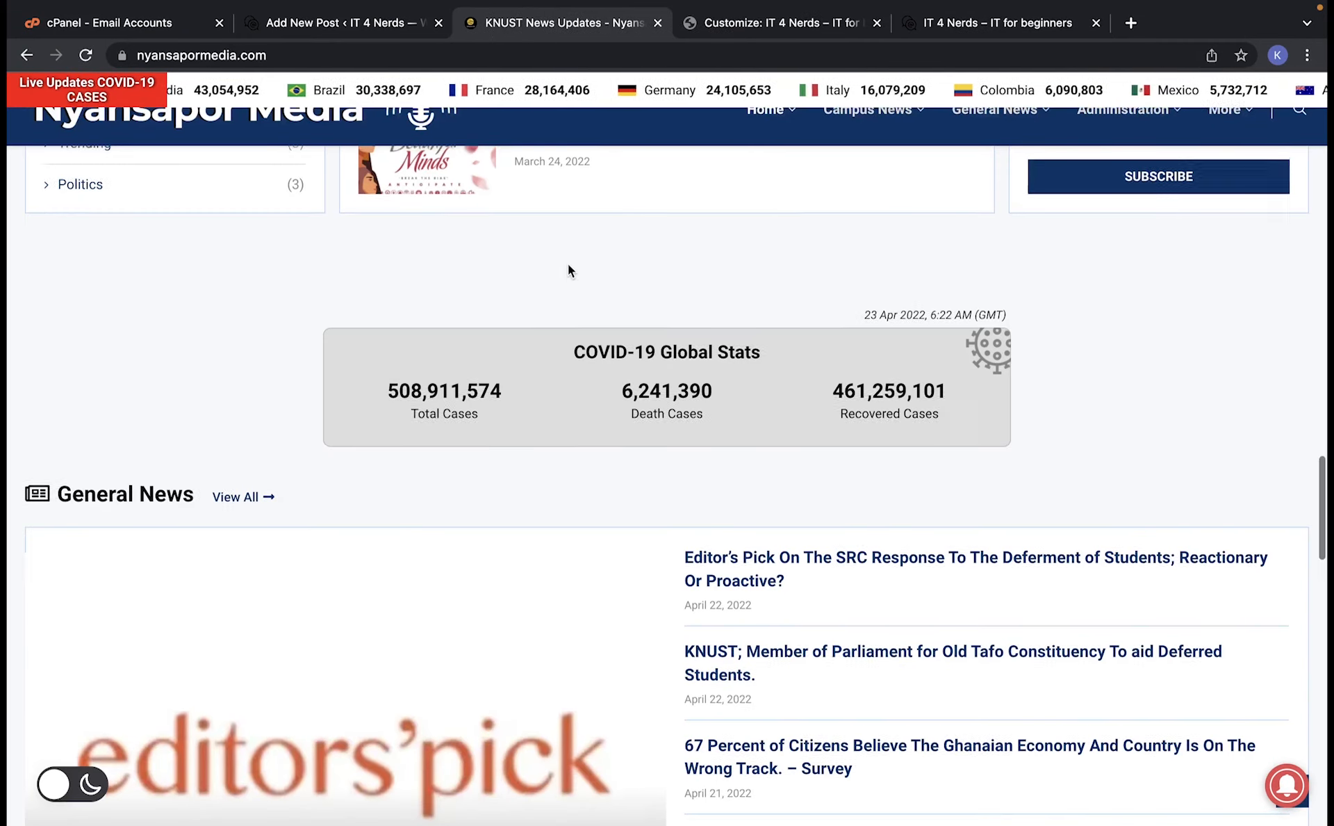
- Open the featured SRC press conference article, then select 'SmartArt' in the post's Themes paragraph
{"action": "scroll", "coordinate": [569, 270], "scroll_direction": "up", "scroll_amount": 20}
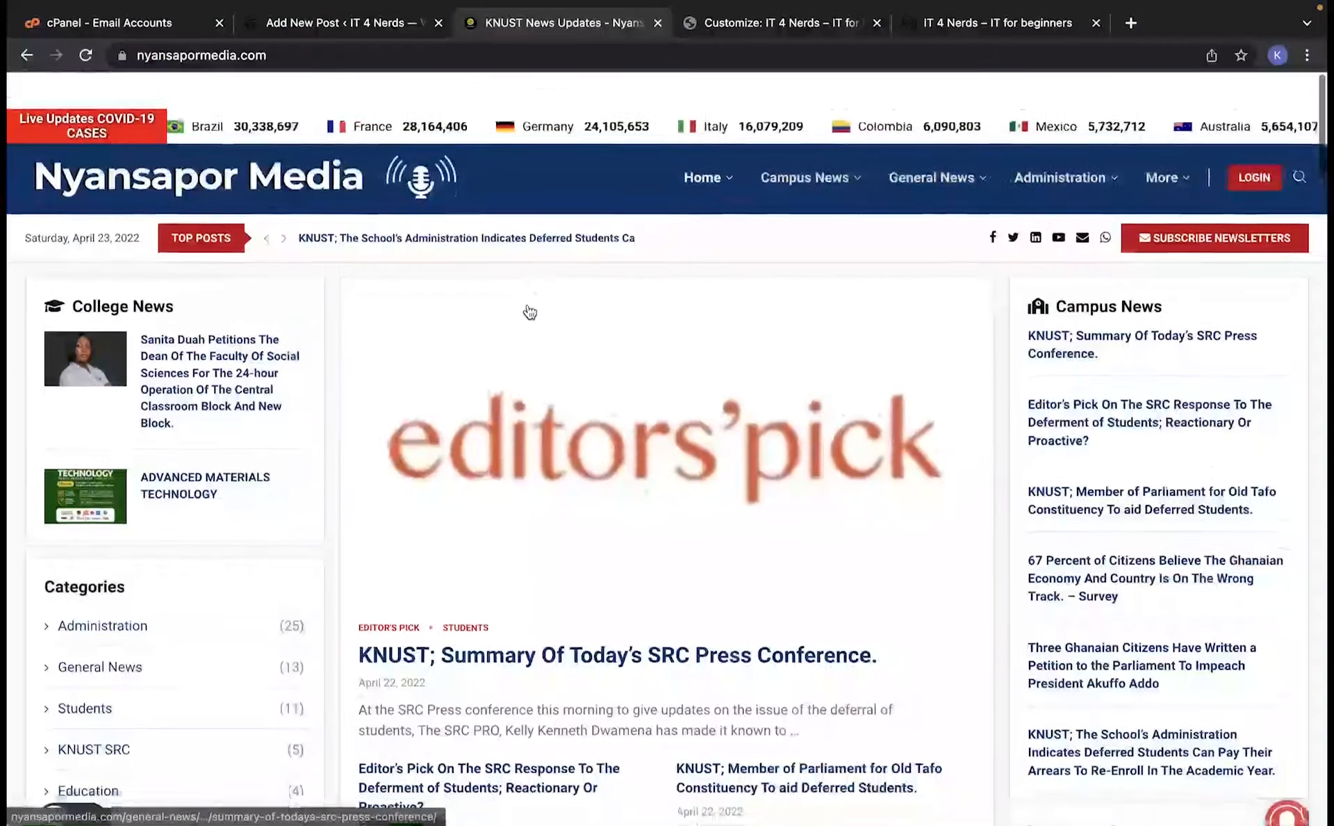
{"action": "left_click", "coordinate": [479, 477]}
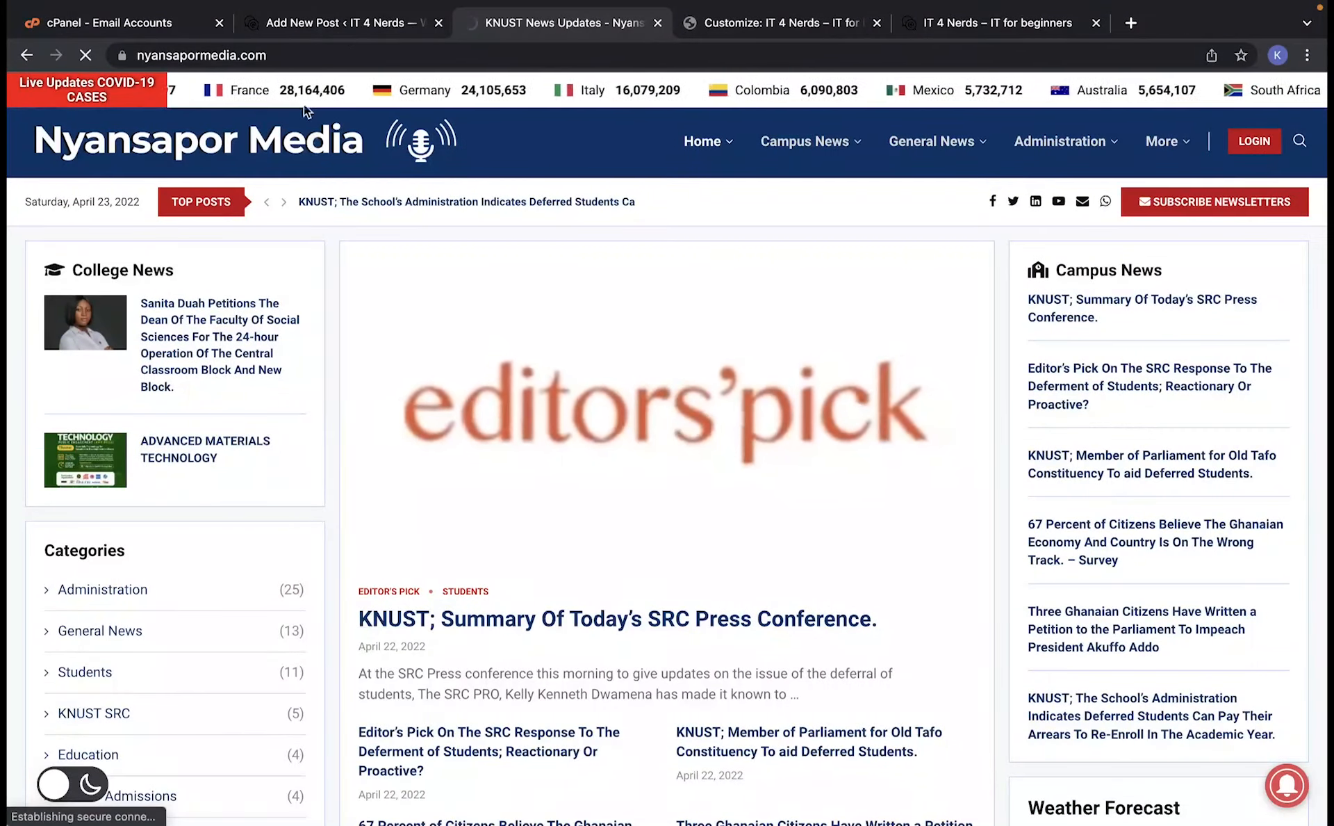
{"action": "left_click", "coordinate": [328, 25]}
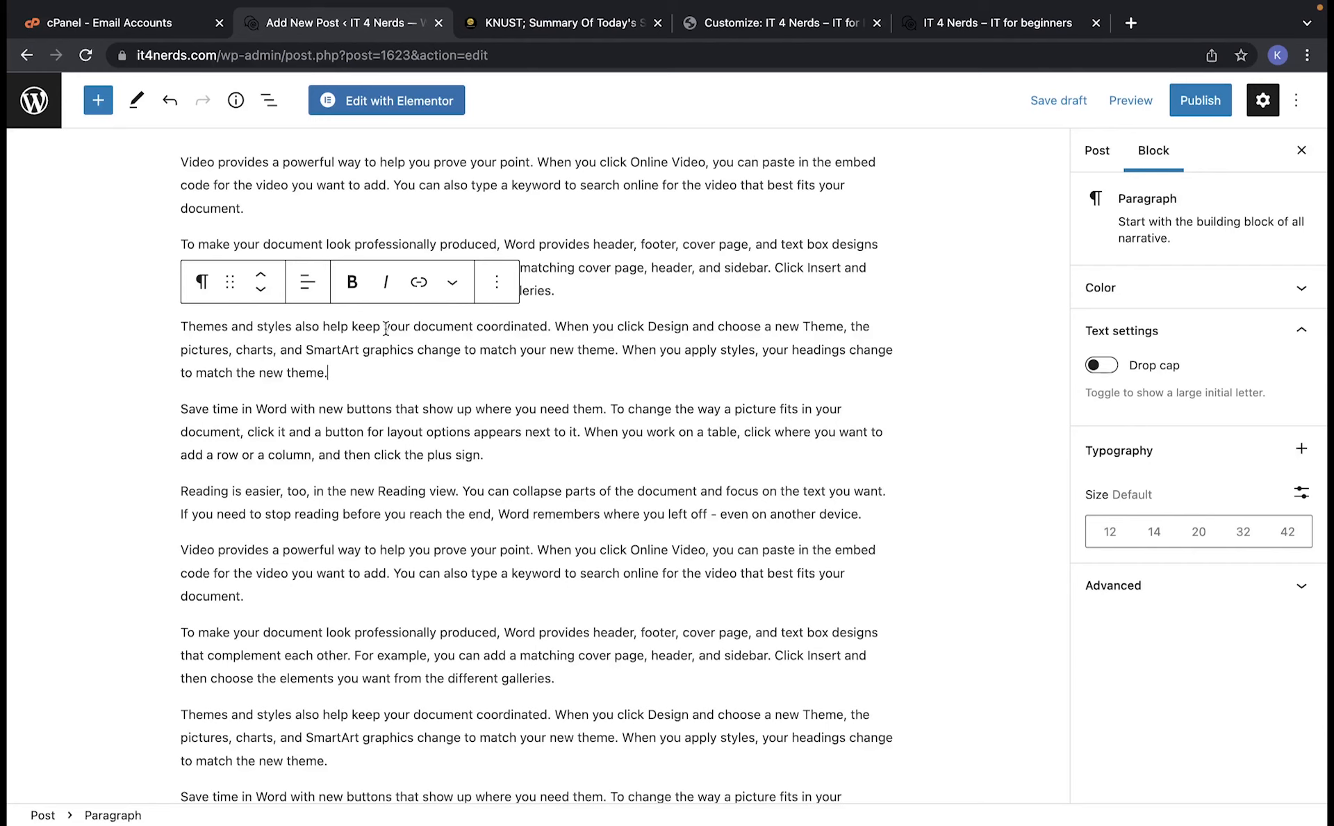
{"action": "left_click_drag", "start_coordinate": [305, 348], "coordinate": [357, 344]}
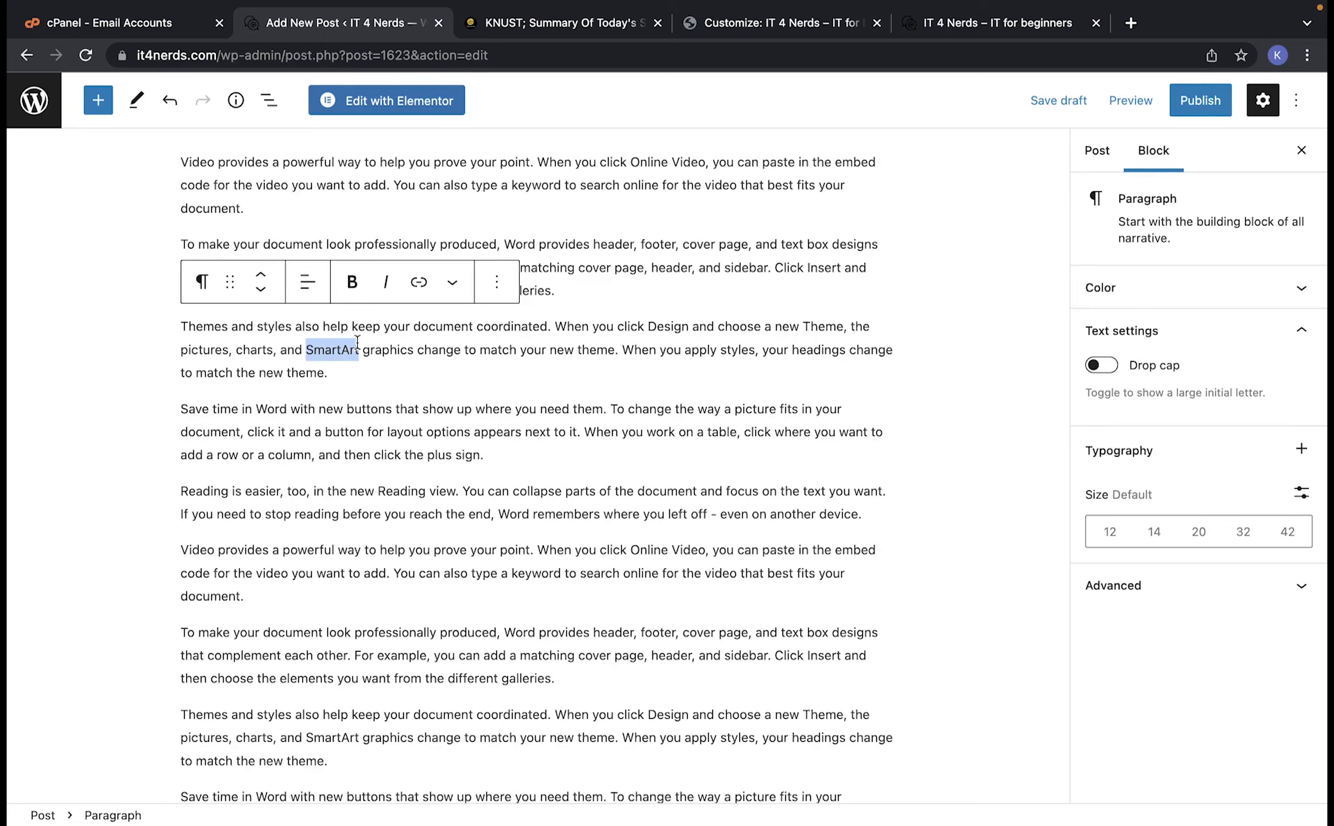
- Return to the SRC press conference article and scroll through it
{"action": "left_click", "coordinate": [530, 10]}
{"action": "scroll", "coordinate": [454, 434], "scroll_direction": "down", "scroll_amount": 4}
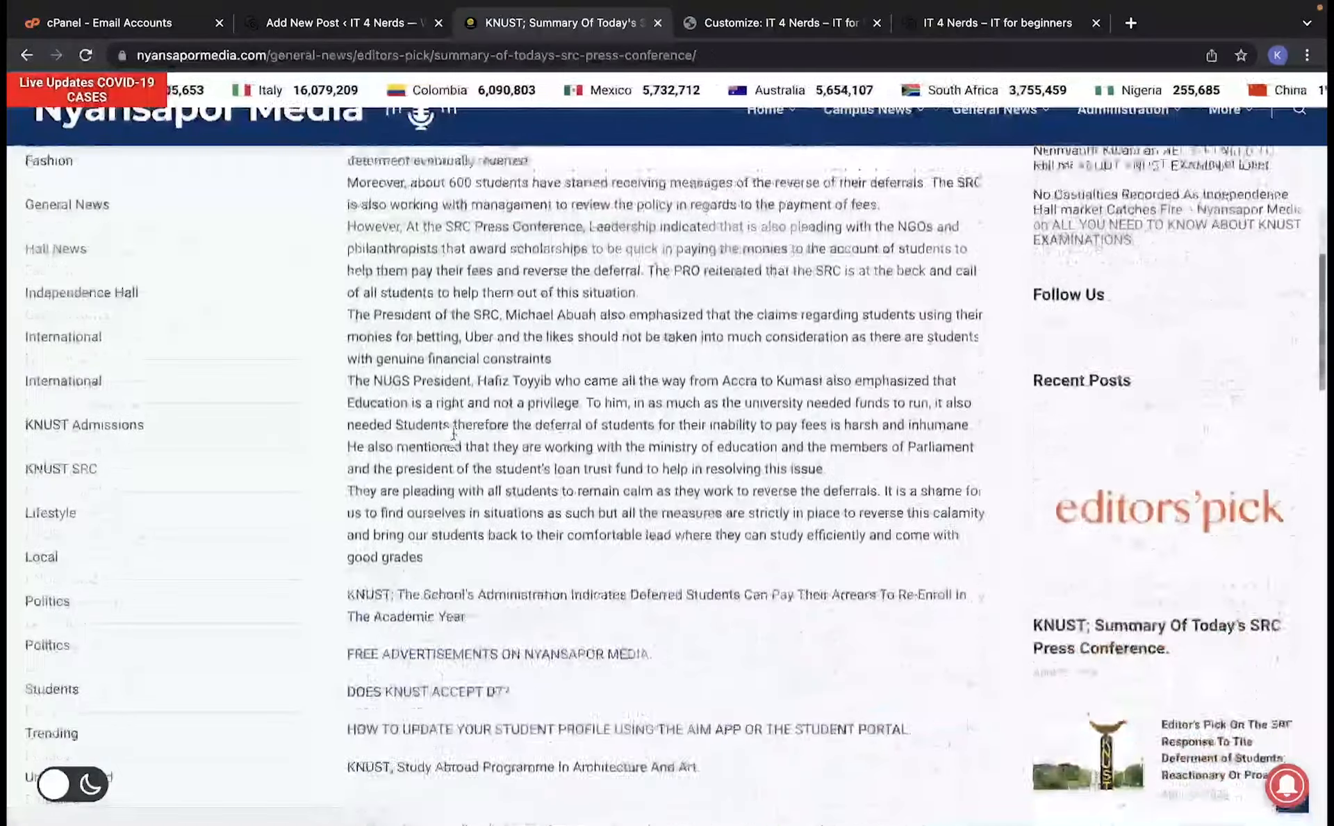
{"action": "scroll", "coordinate": [480, 339], "scroll_direction": "up", "scroll_amount": 15}
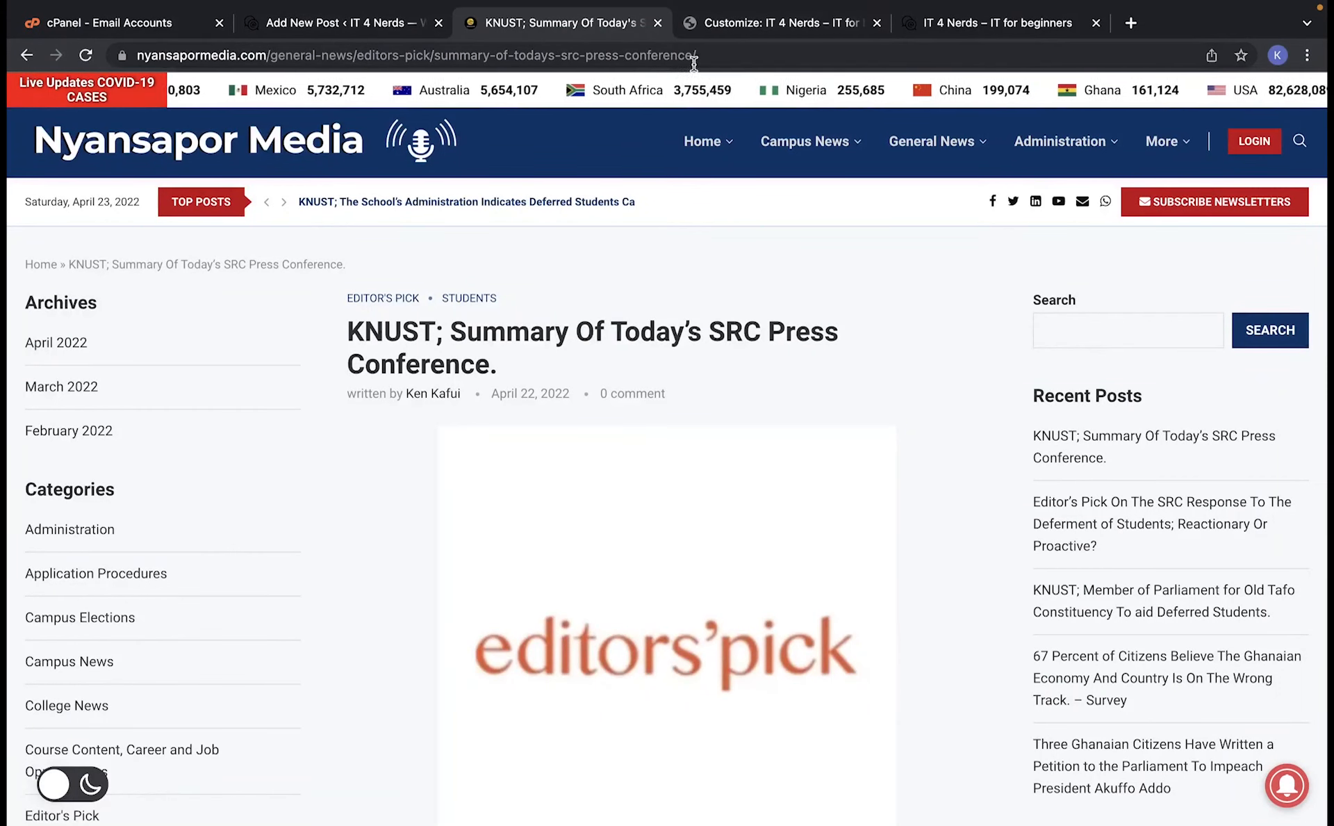
- Search Google for 'hitymegh' in a new tab and open the HitymeGh website result
{"action": "left_click", "coordinate": [735, 24]}
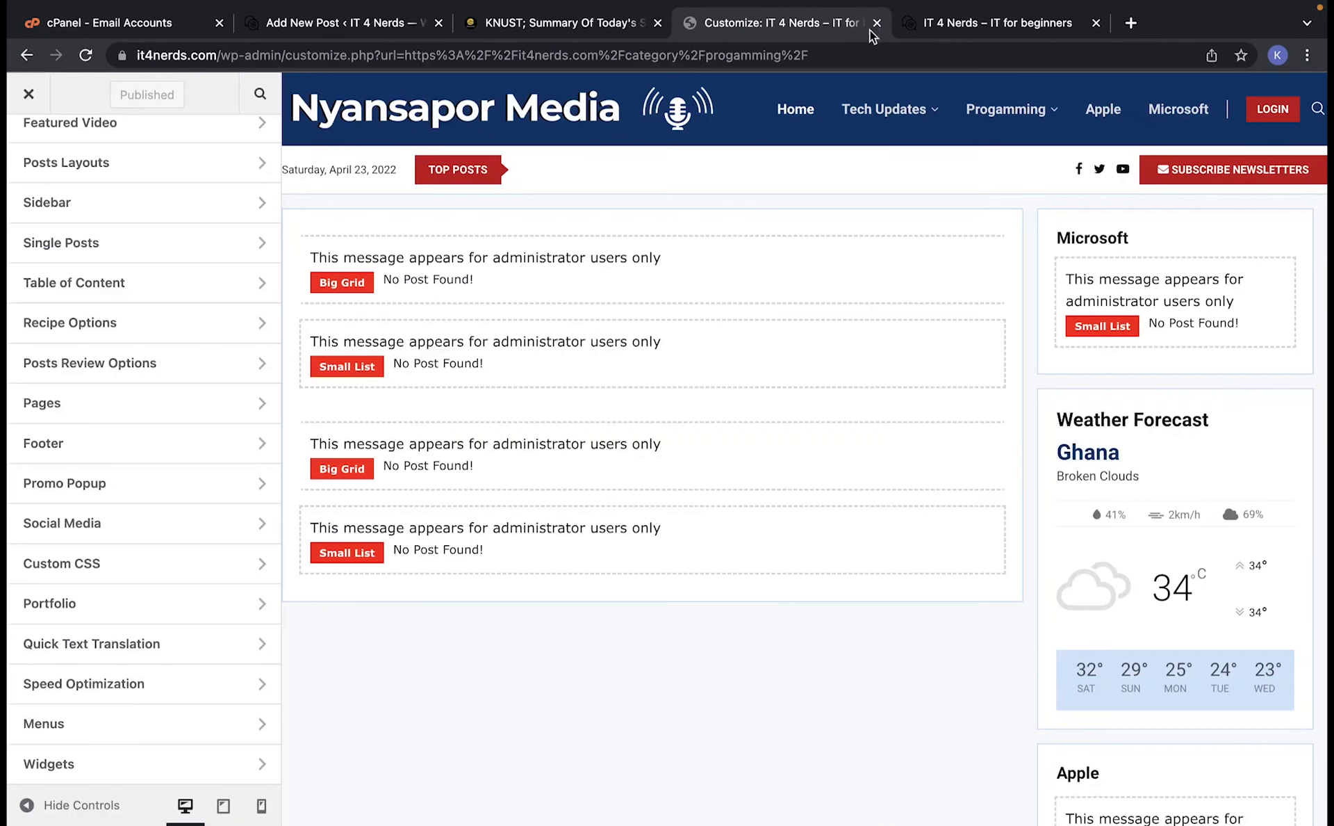
{"action": "left_click", "coordinate": [925, 23]}
{"action": "left_click", "coordinate": [826, 49]}
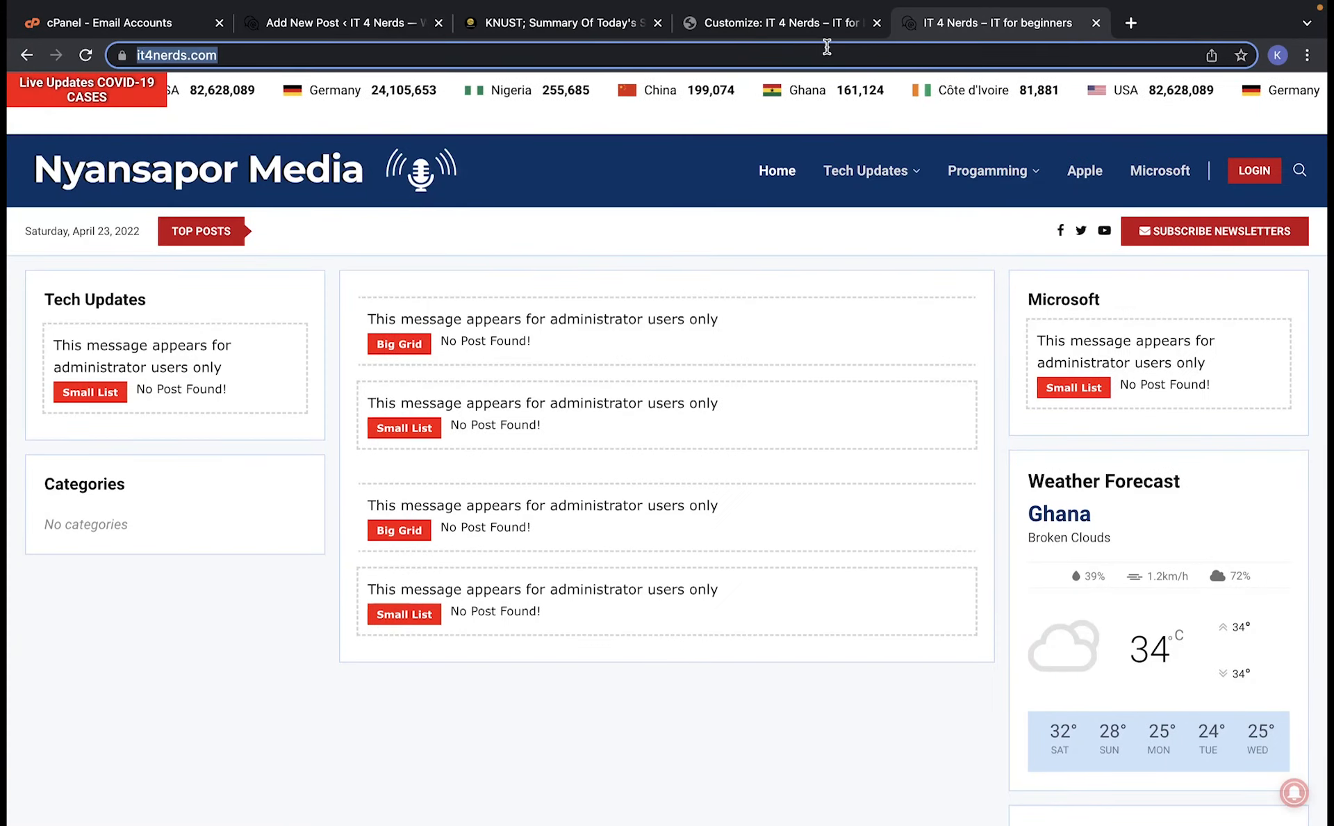
{"action": "left_click", "coordinate": [1132, 23]}
{"action": "type", "text": "hi"}
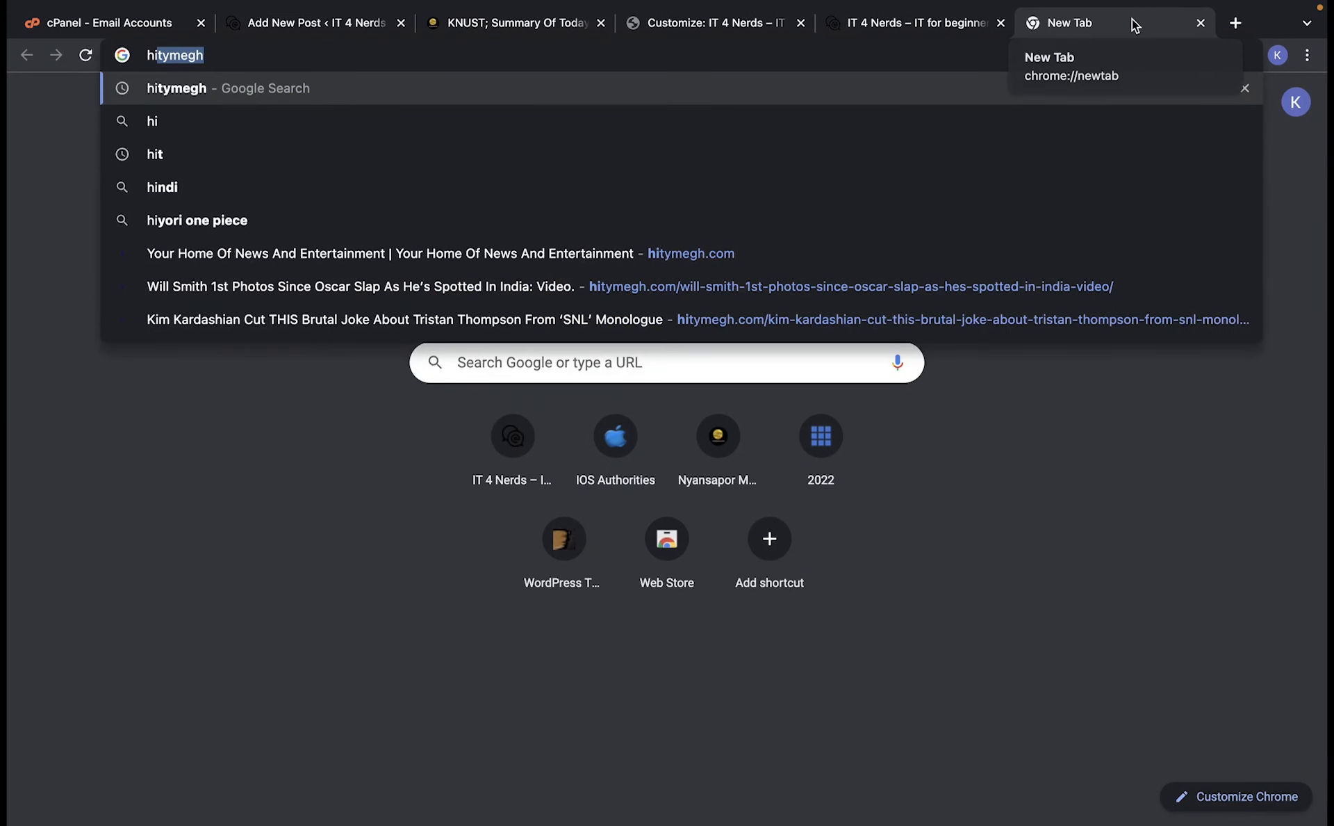
{"action": "key", "text": "Return"}
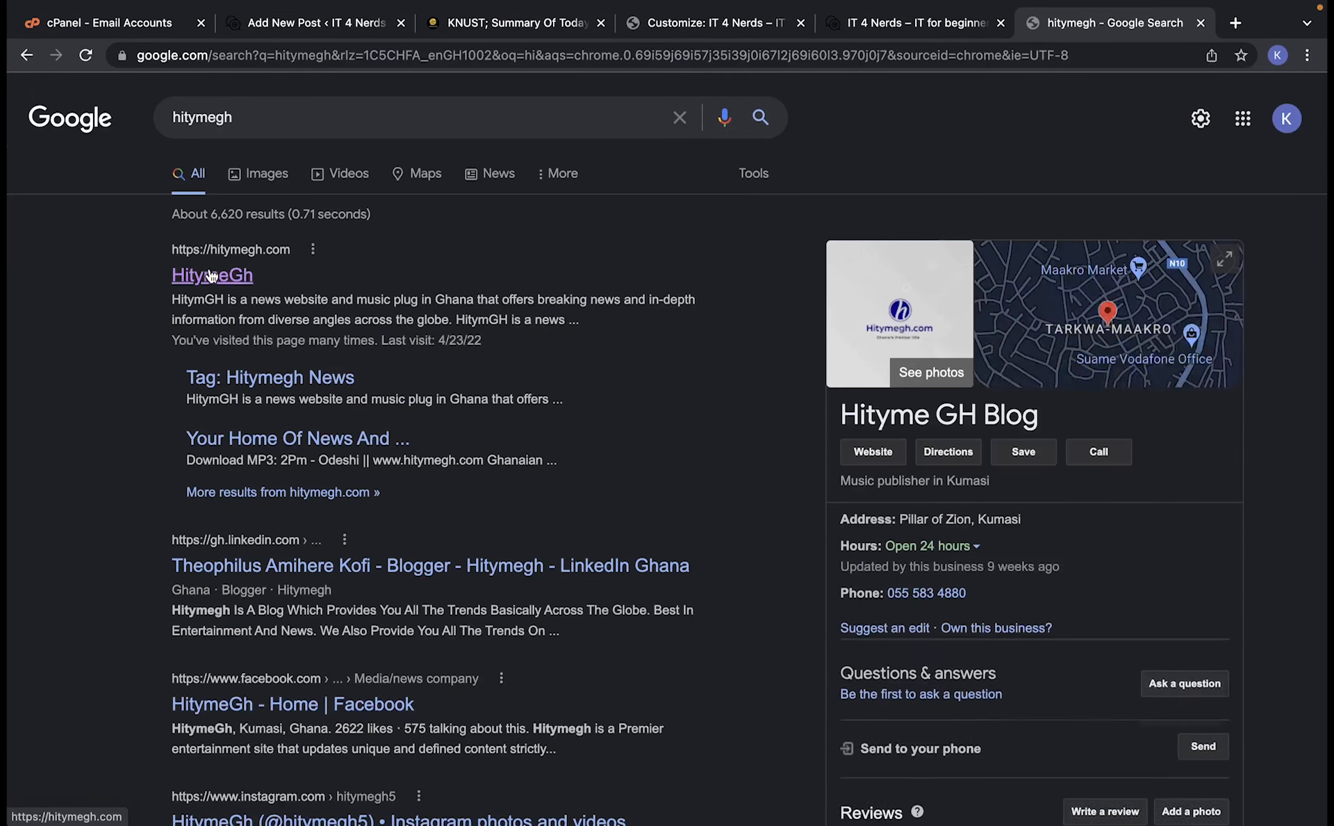
{"action": "left_click", "coordinate": [212, 276]}
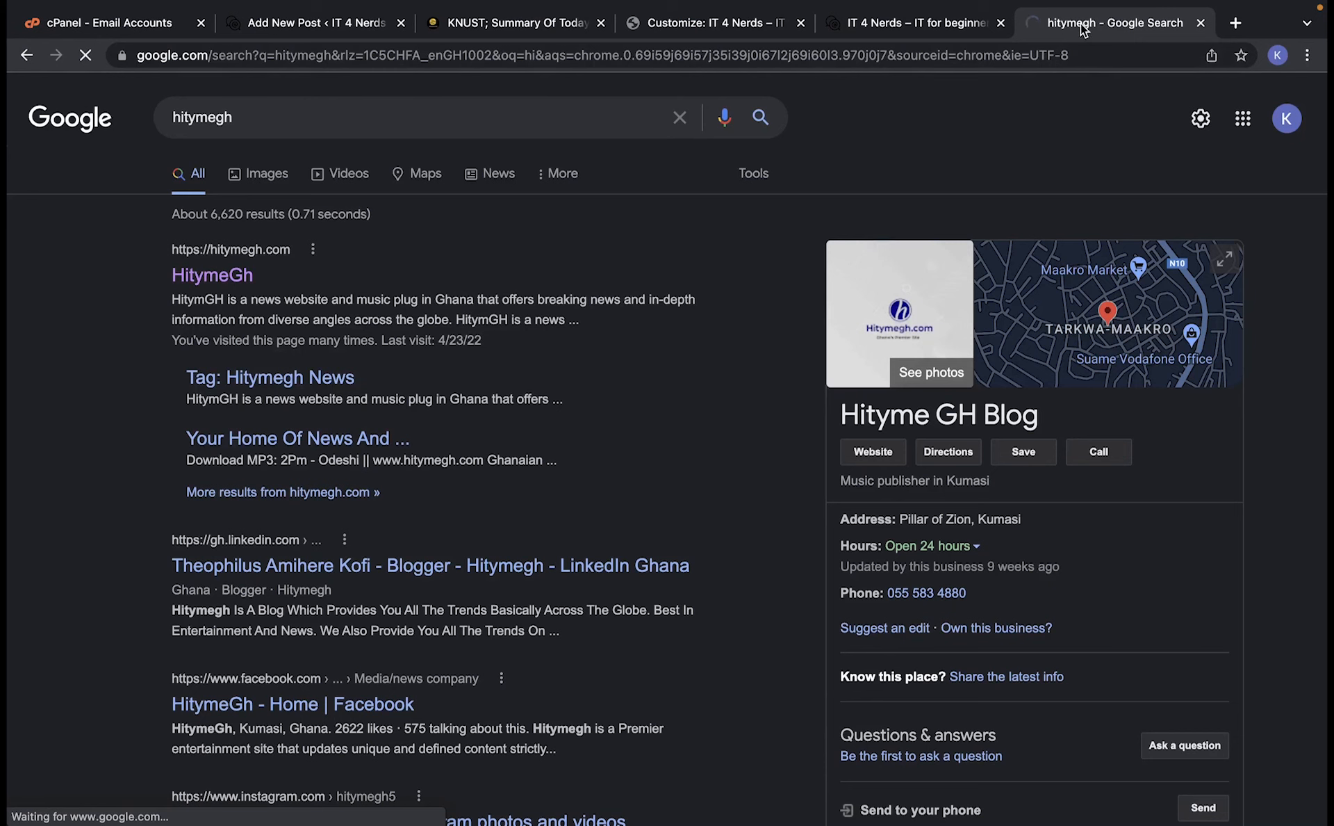
- Move the hitymegh tab next to the KNUST tab and return to the WordPress post editor
{"action": "left_click_drag", "start_coordinate": [1083, 28], "coordinate": [718, 22]}
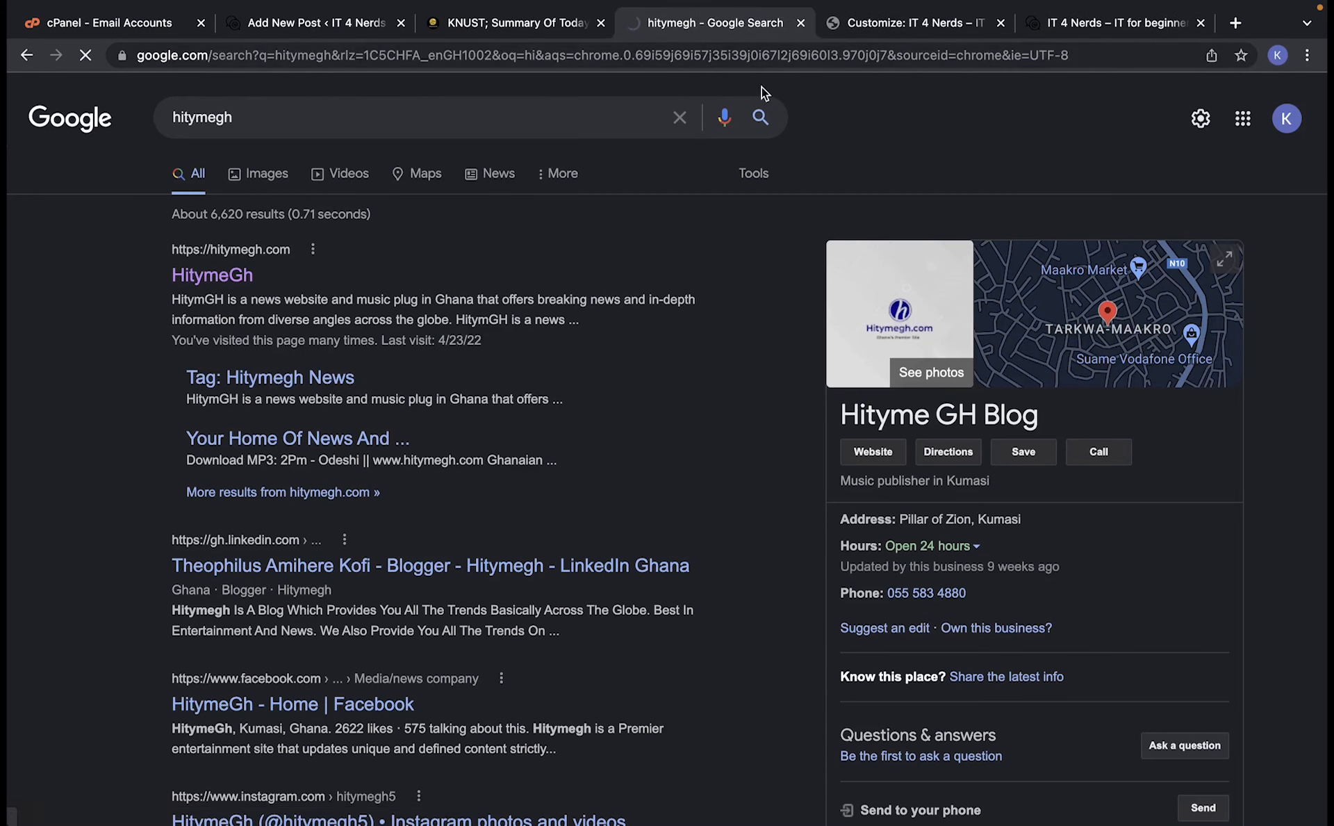
{"action": "left_click", "coordinate": [477, 26]}
{"action": "left_click", "coordinate": [365, 24]}
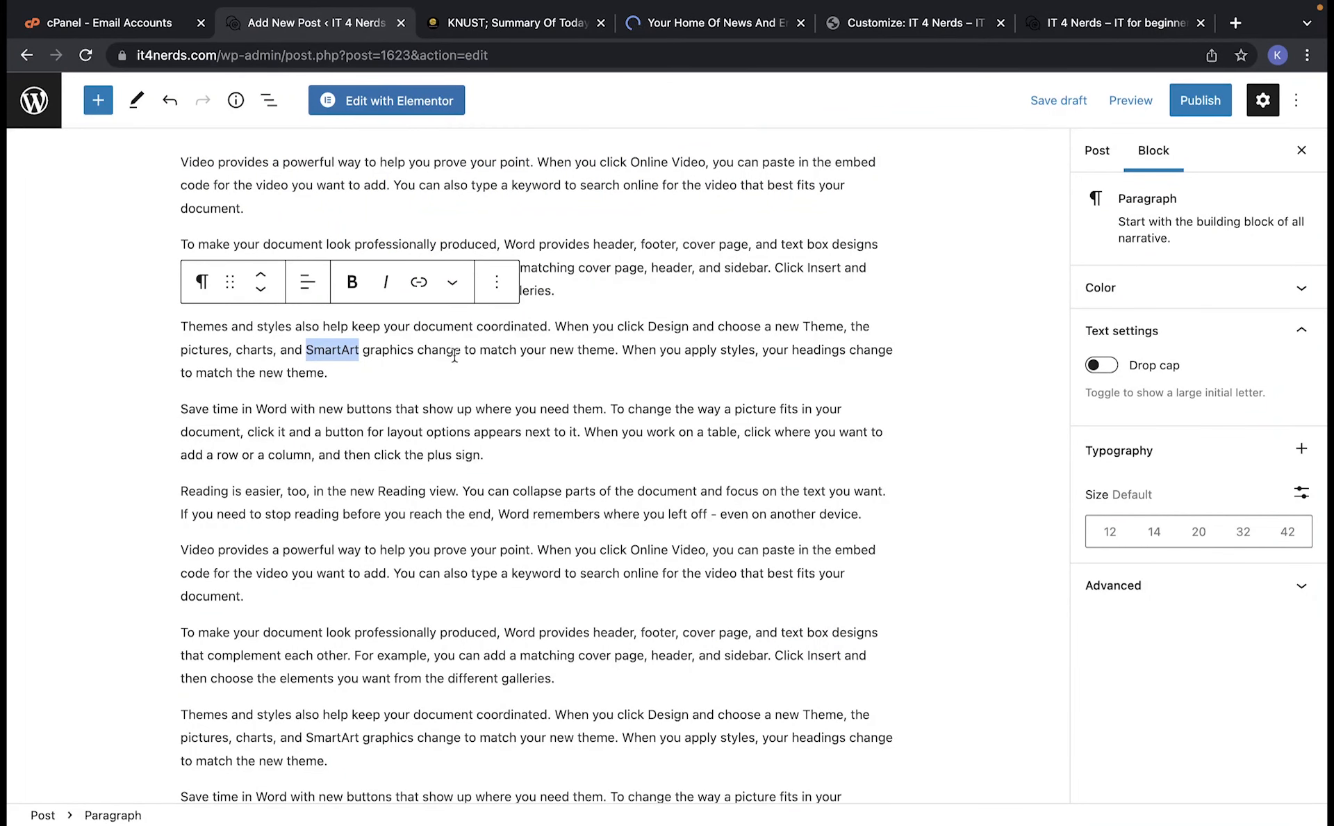
- Select 'professionally produced' in the 'To make your document…' paragraph and open the link popover with Cmd+K
{"action": "left_click", "coordinate": [526, 352]}
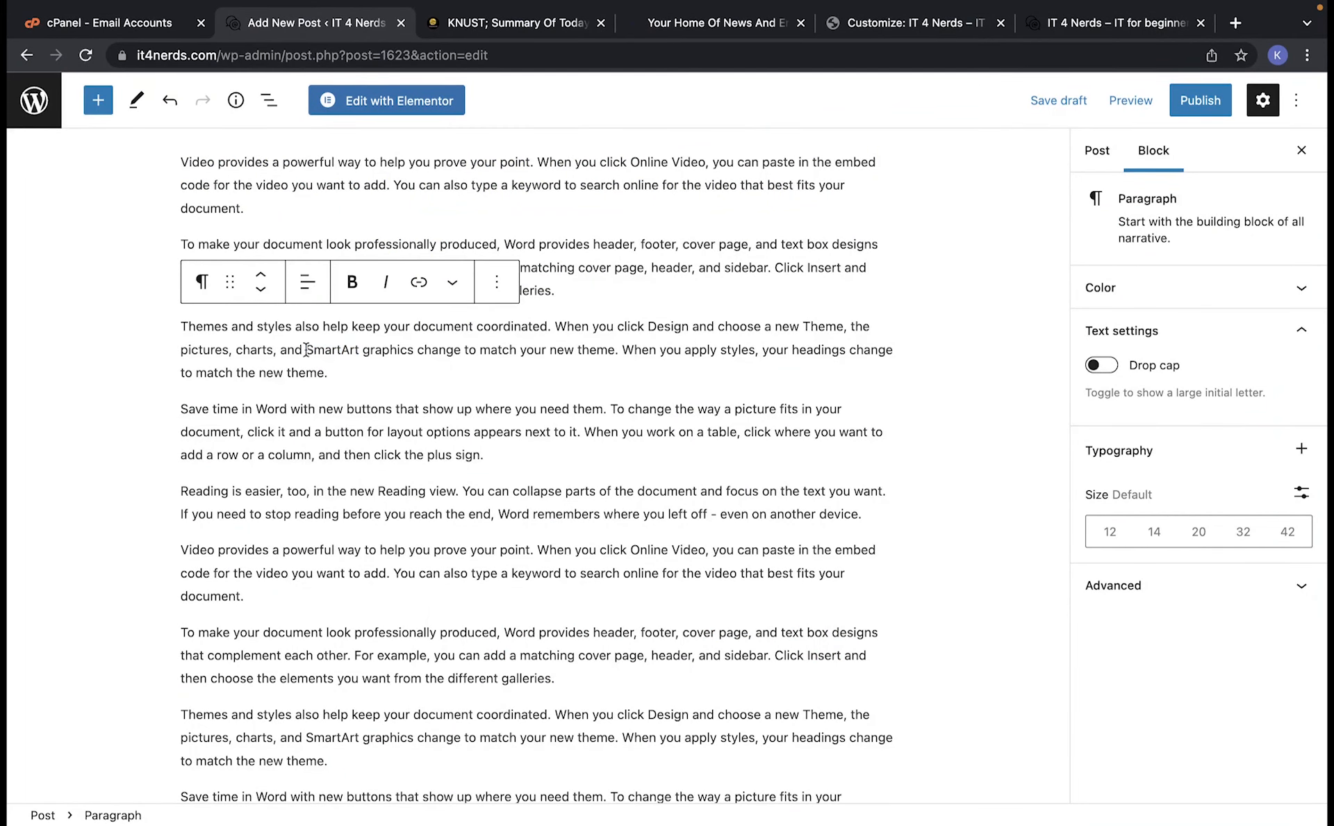
{"action": "left_click_drag", "start_coordinate": [306, 350], "coordinate": [355, 349]}
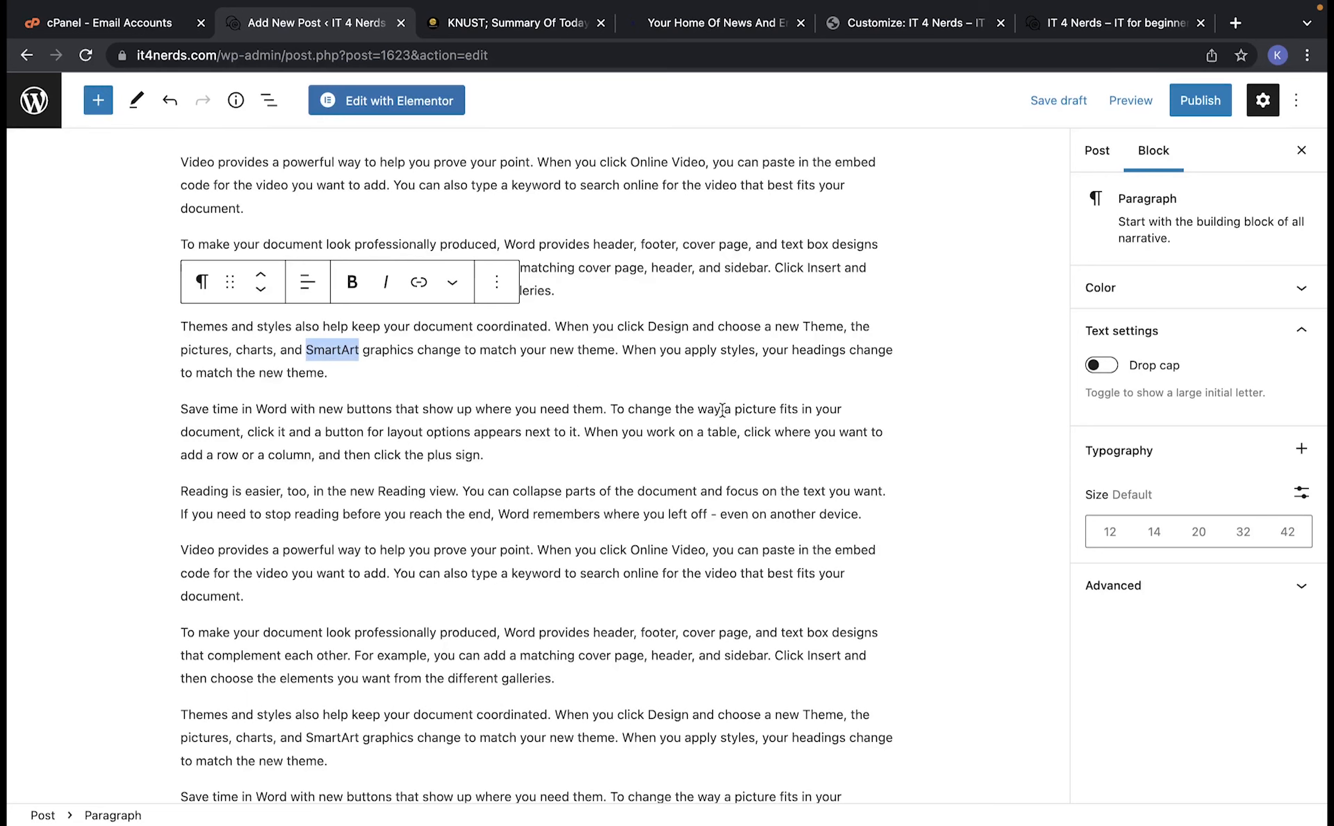
{"action": "scroll", "coordinate": [722, 410], "scroll_direction": "down", "scroll_amount": 5}
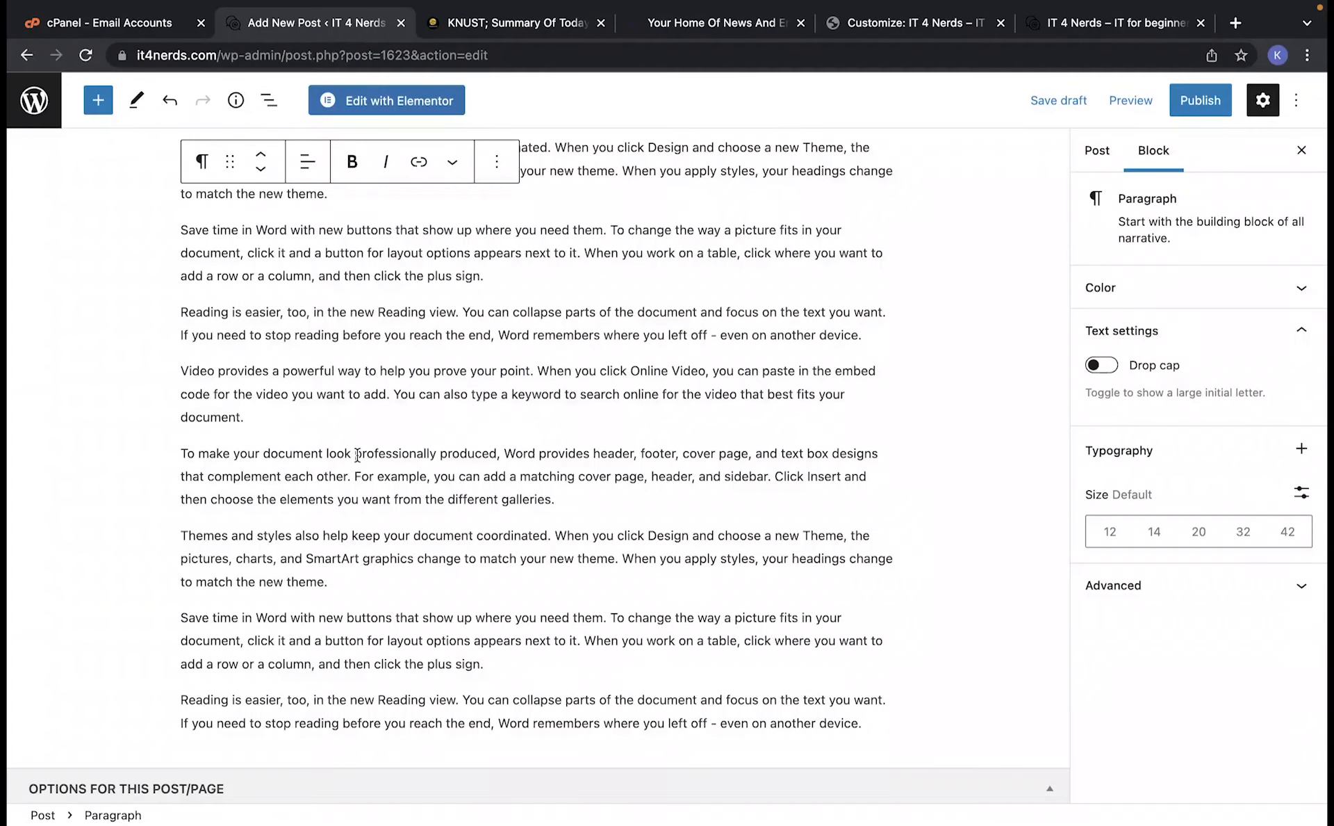
{"action": "left_click_drag", "start_coordinate": [357, 455], "coordinate": [497, 453]}
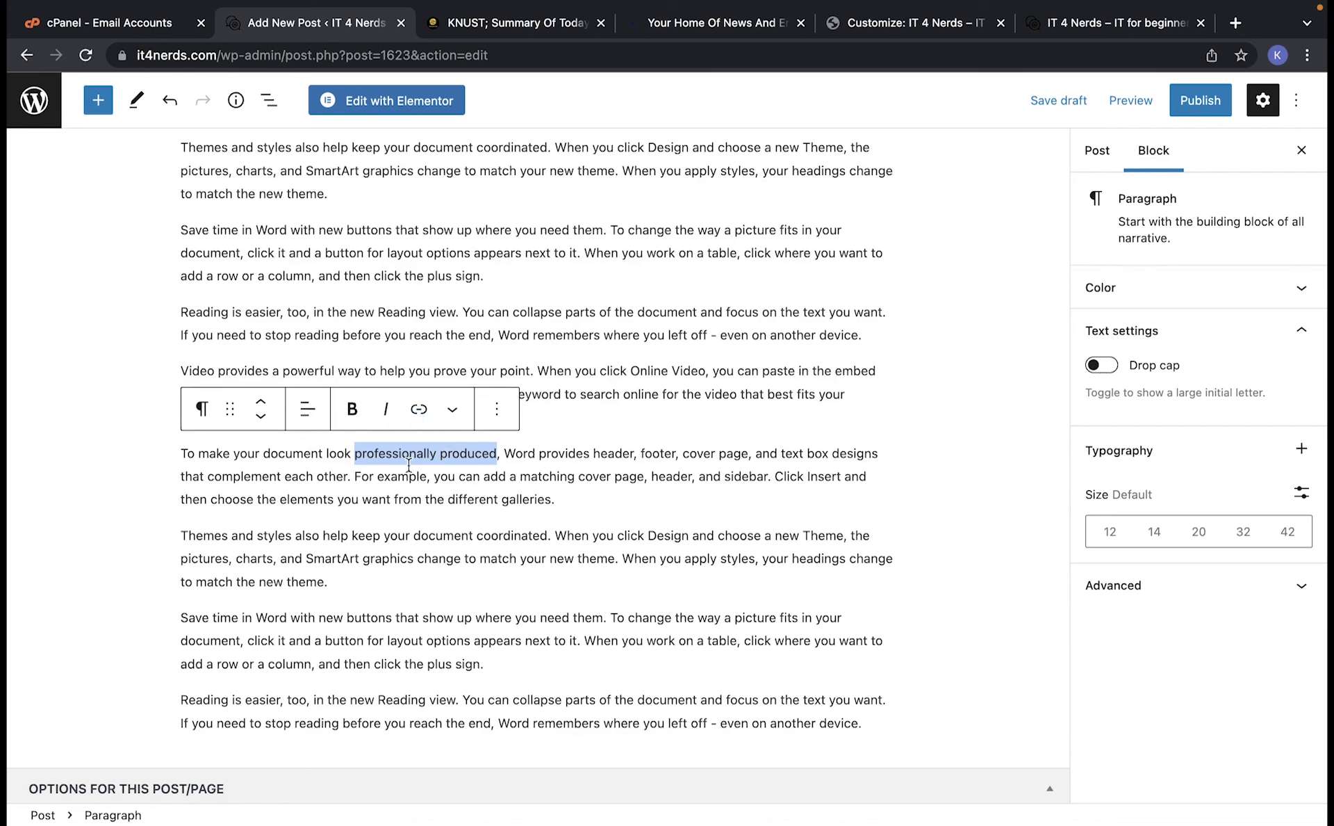
{"action": "key", "text": "super+k"}
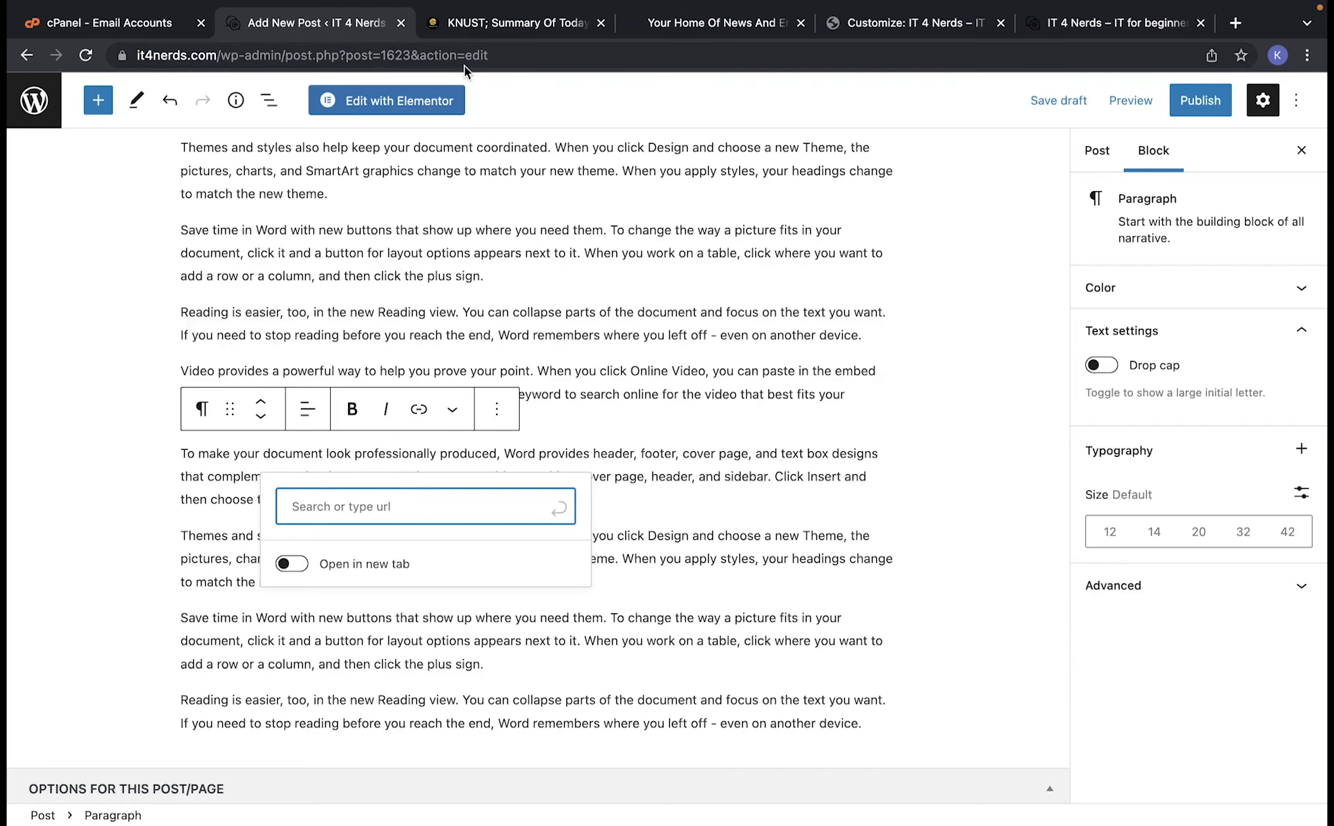
- Clear the partly typed address and open the featured Disneyland article on hitymegh.com
{"action": "type", "text": "htt"}
{"action": "key", "text": "BackSpace"}
{"action": "key", "text": "BackSpace"}
{"action": "key", "text": "BackSpace"}
{"action": "left_click", "coordinate": [478, 36]}
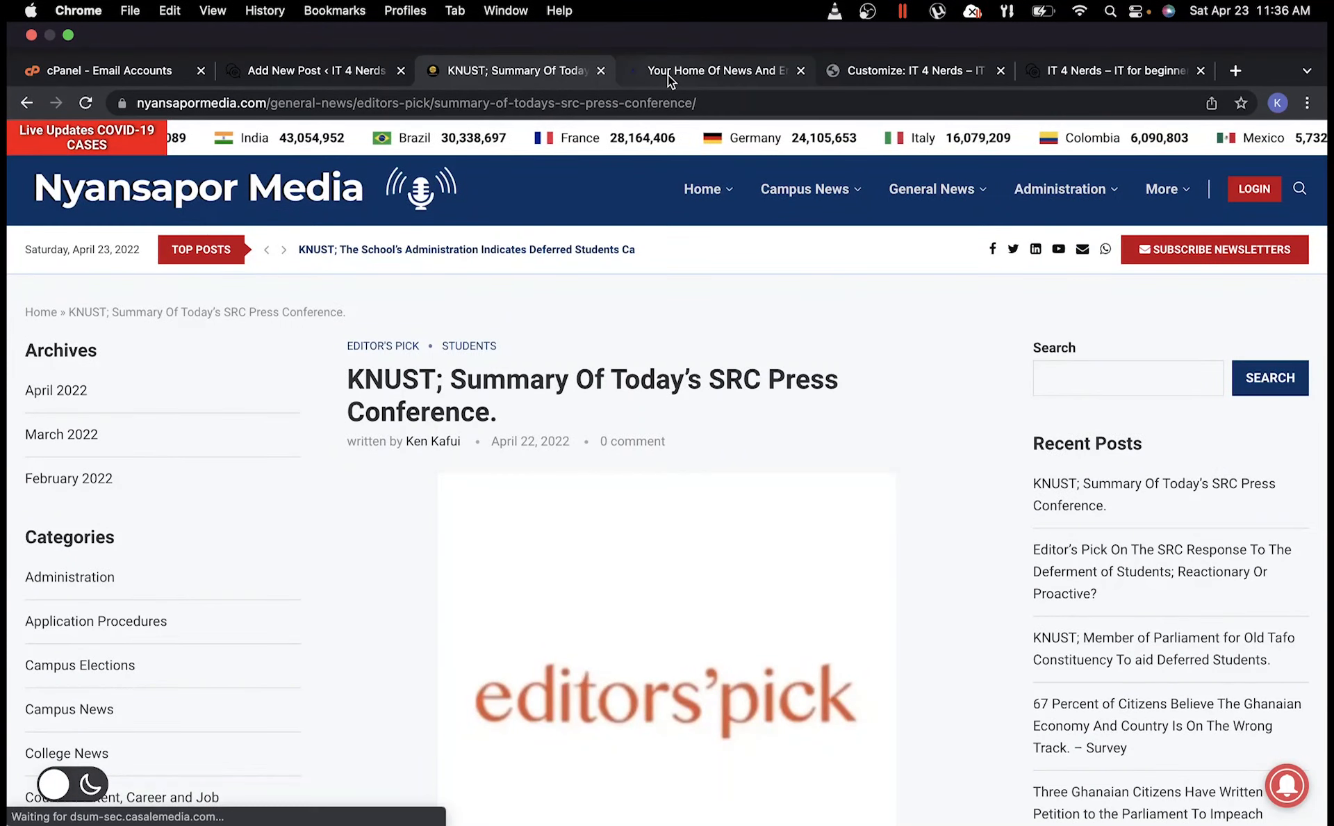
{"action": "left_click", "coordinate": [668, 74]}
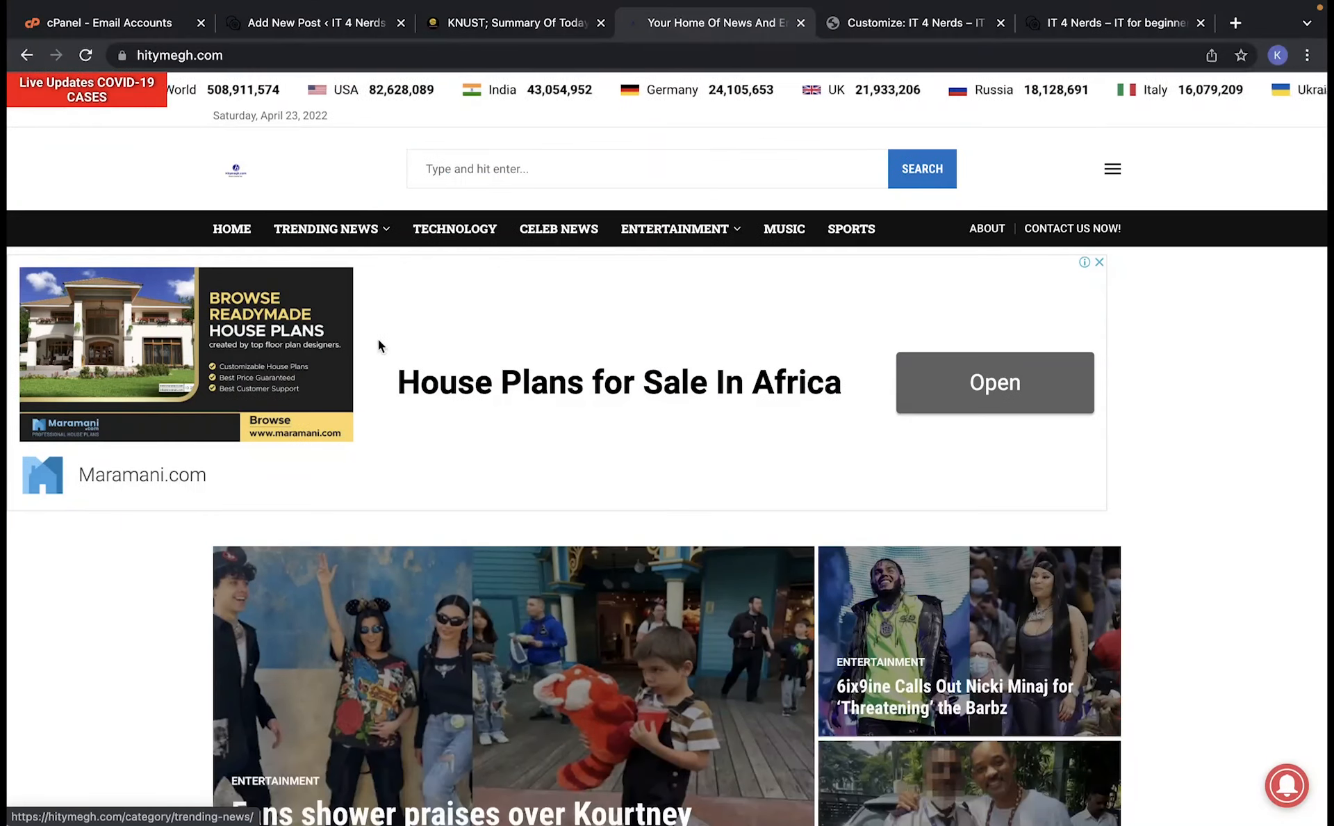
{"action": "scroll", "coordinate": [382, 389], "scroll_direction": "down", "scroll_amount": 5}
{"action": "left_click", "coordinate": [432, 517]}
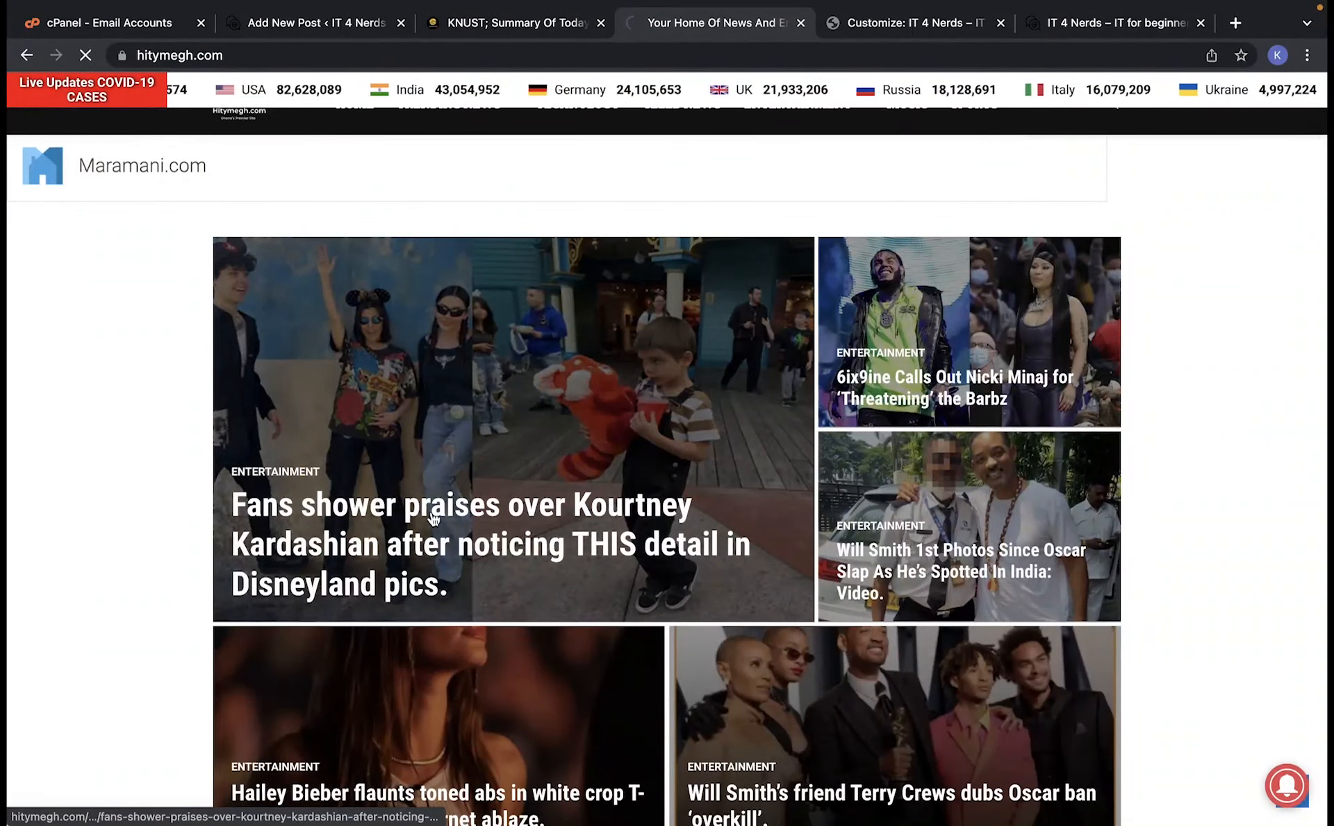
{"action": "left_click", "coordinate": [542, 33]}
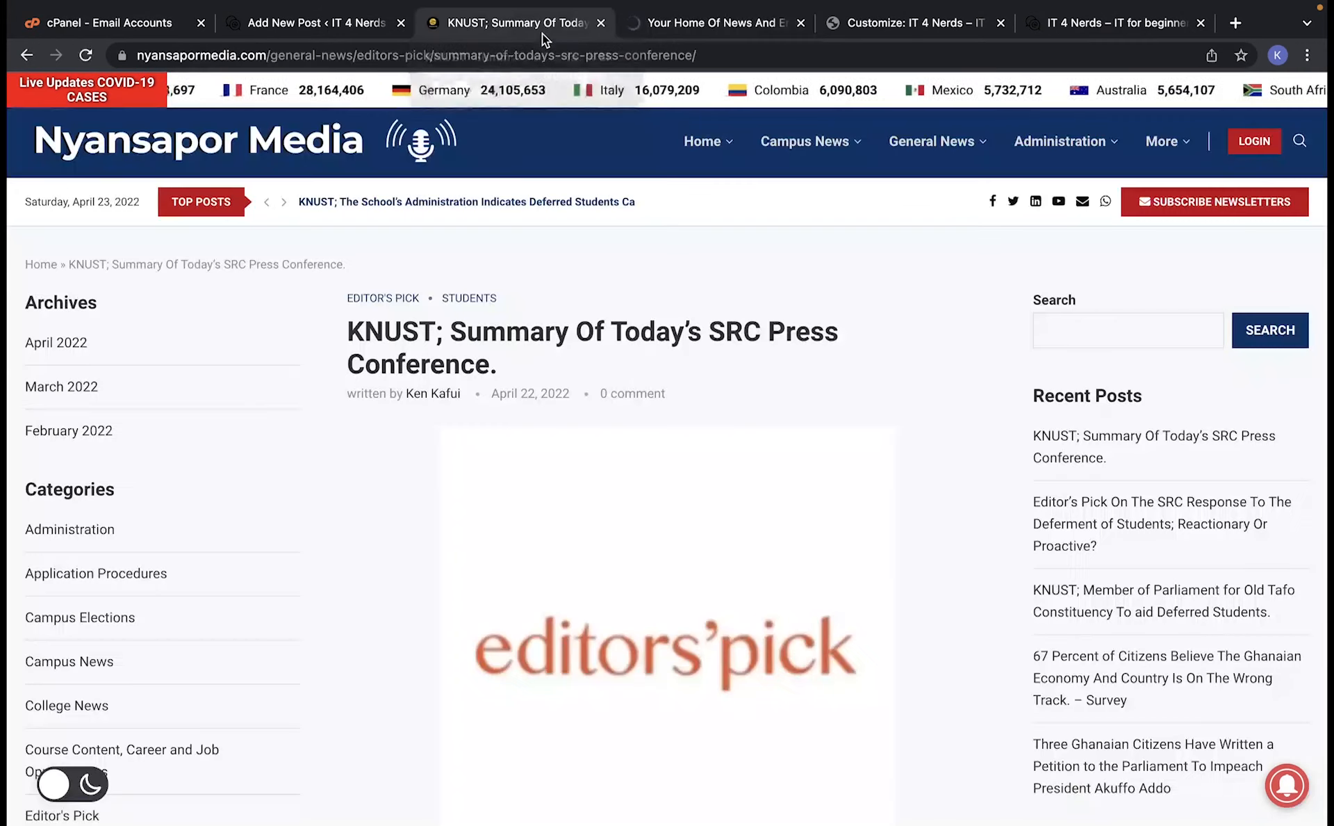
{"action": "left_click", "coordinate": [341, 28]}
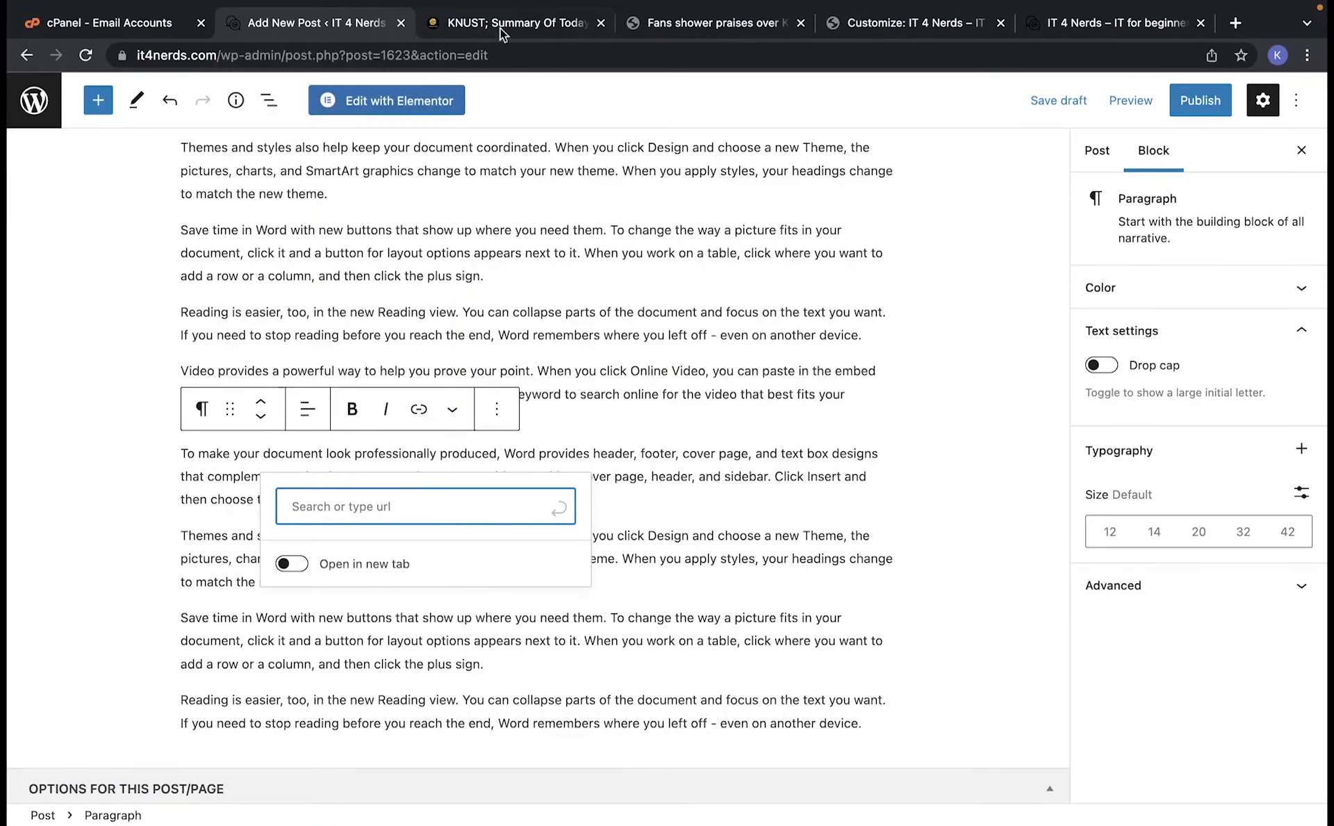
{"action": "left_click", "coordinate": [887, 31]}
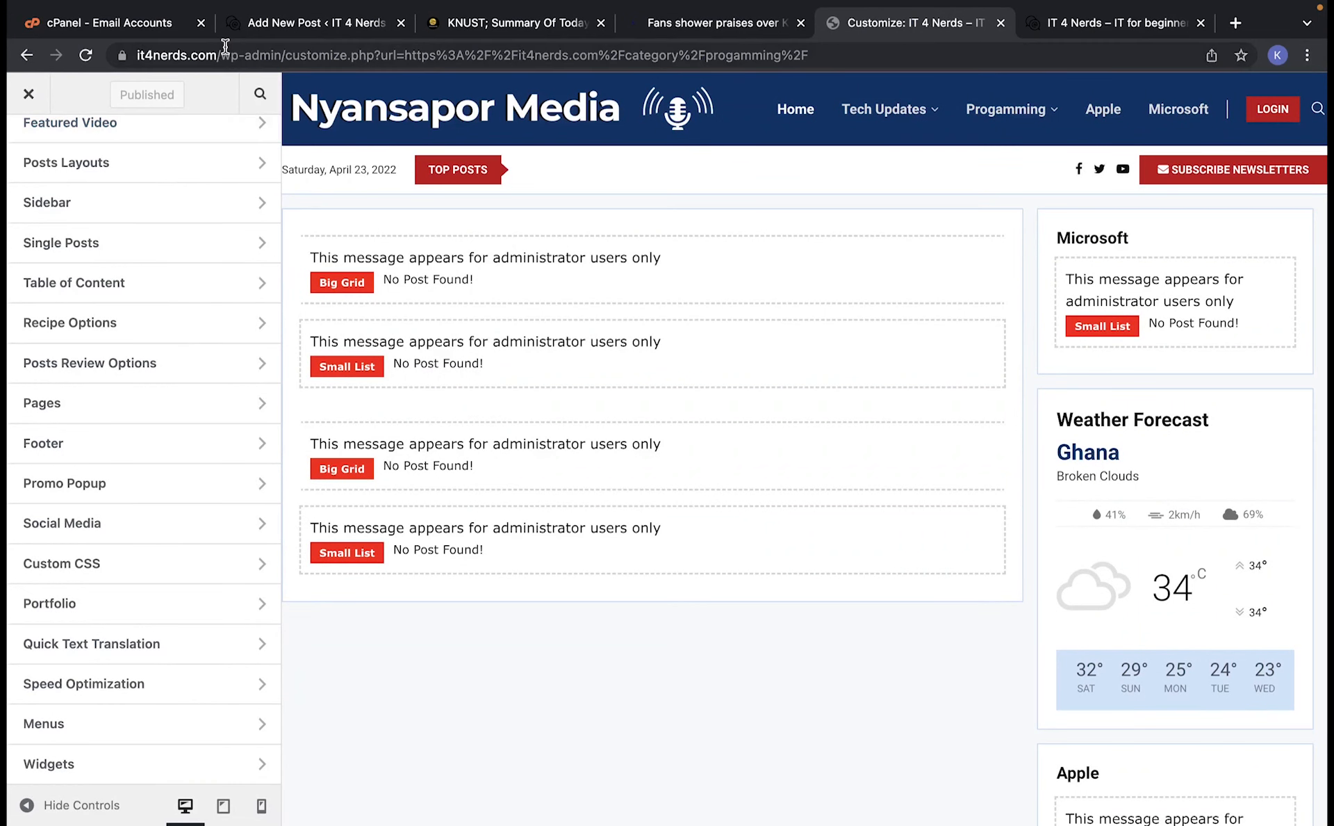
{"action": "left_click_drag", "start_coordinate": [223, 56], "coordinate": [122, 62]}
{"action": "key", "text": "super+c"}
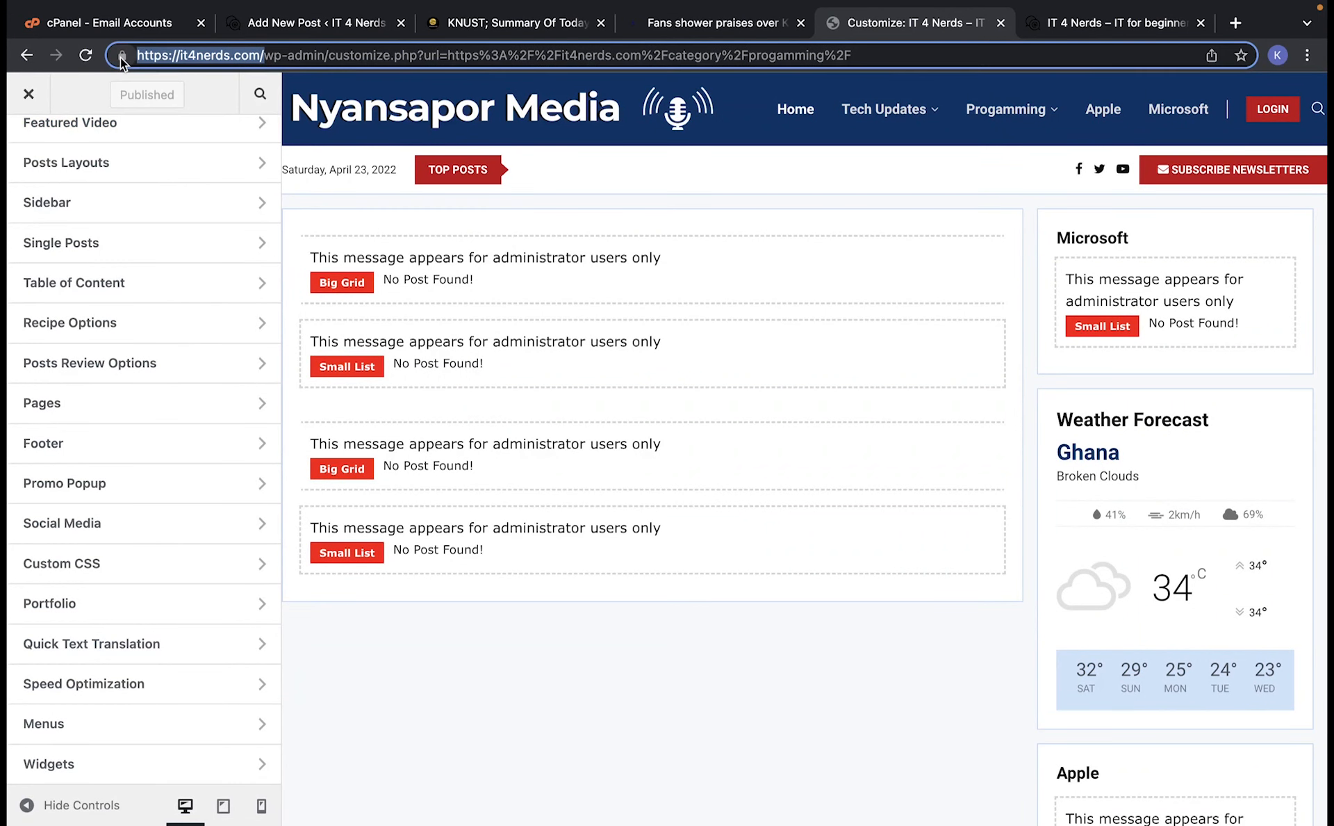
{"action": "left_click", "coordinate": [323, 22]}
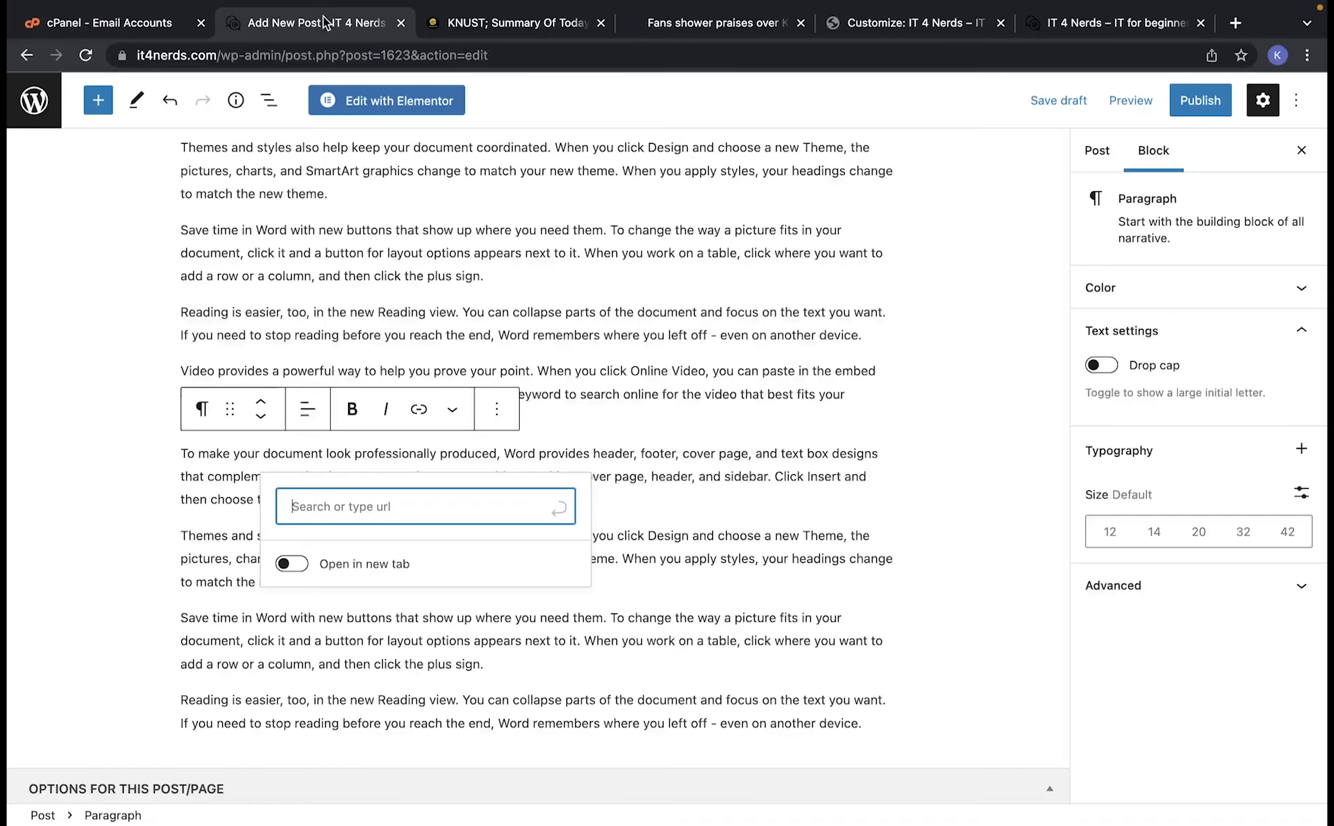
{"action": "key", "text": "super+v"}
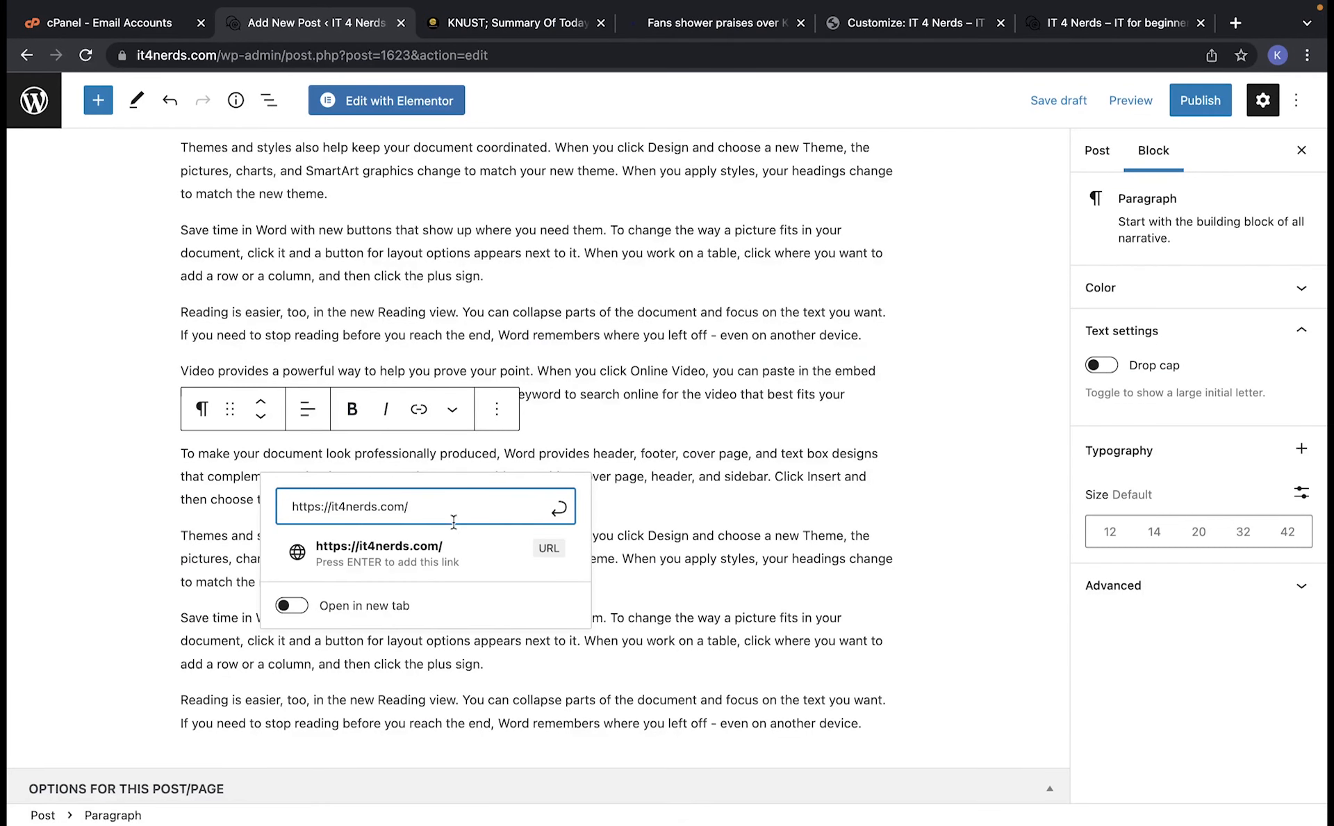
{"action": "left_click", "coordinate": [559, 509]}
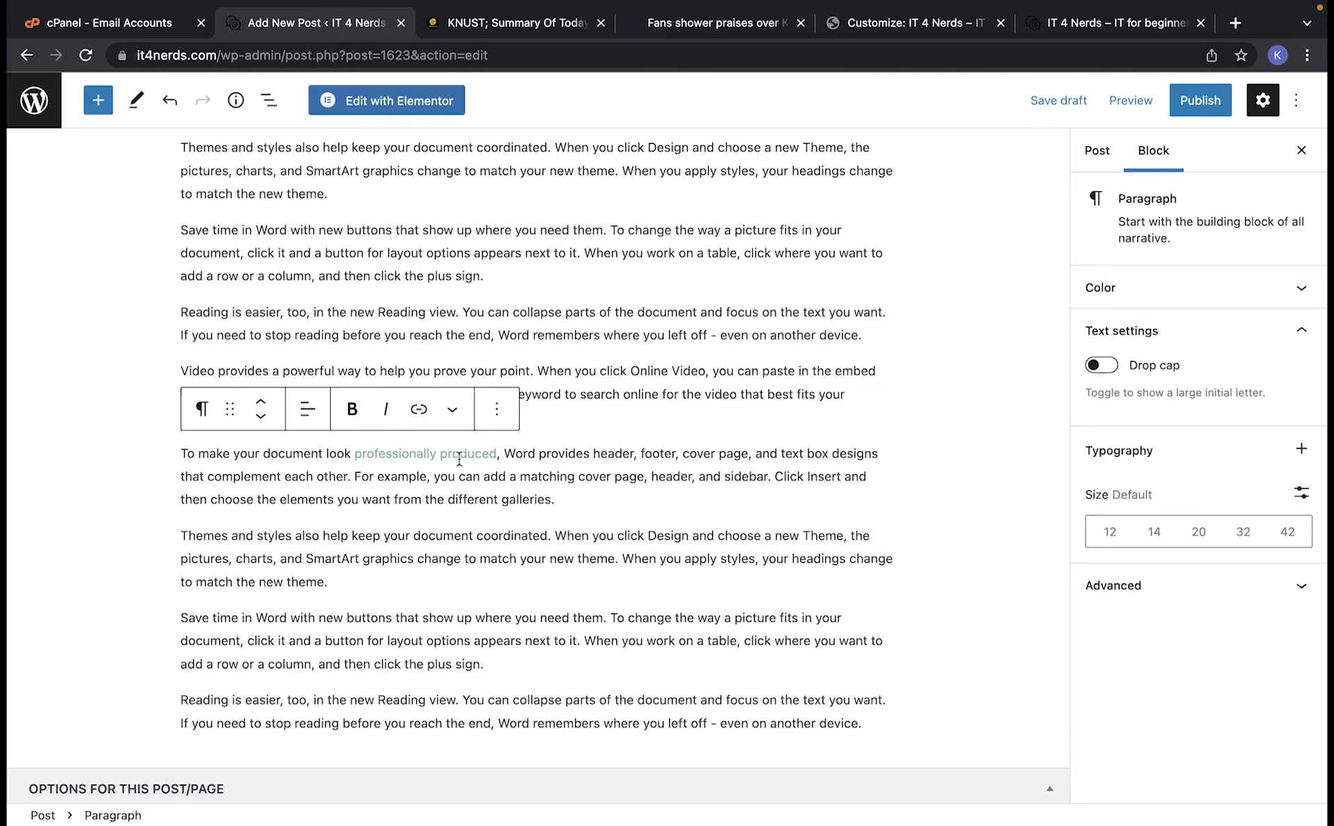
- Check the new link, close its preview, and move down into the Save time paragraph
{"action": "left_click", "coordinate": [459, 459]}
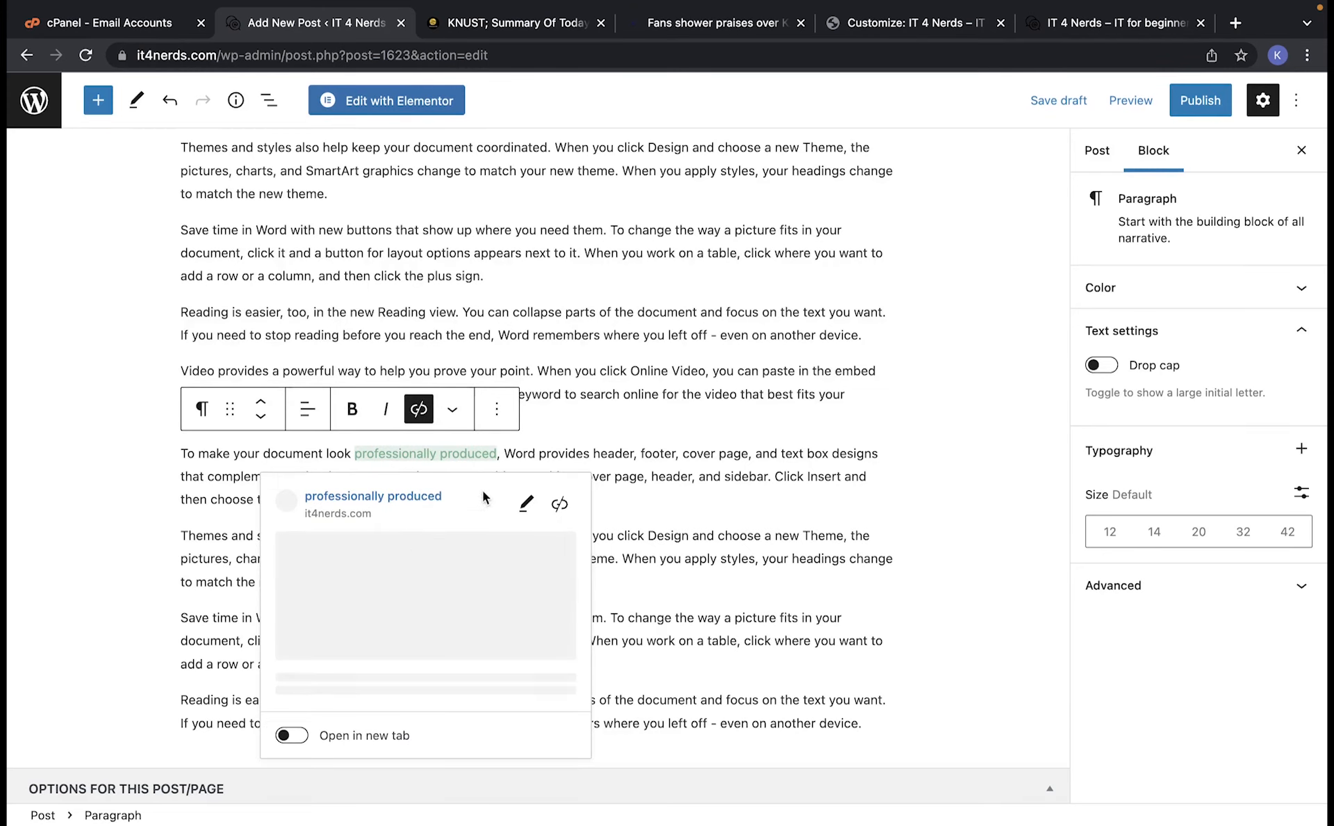
{"action": "left_click", "coordinate": [647, 370]}
{"action": "scroll", "coordinate": [647, 370], "scroll_direction": "down", "scroll_amount": 4}
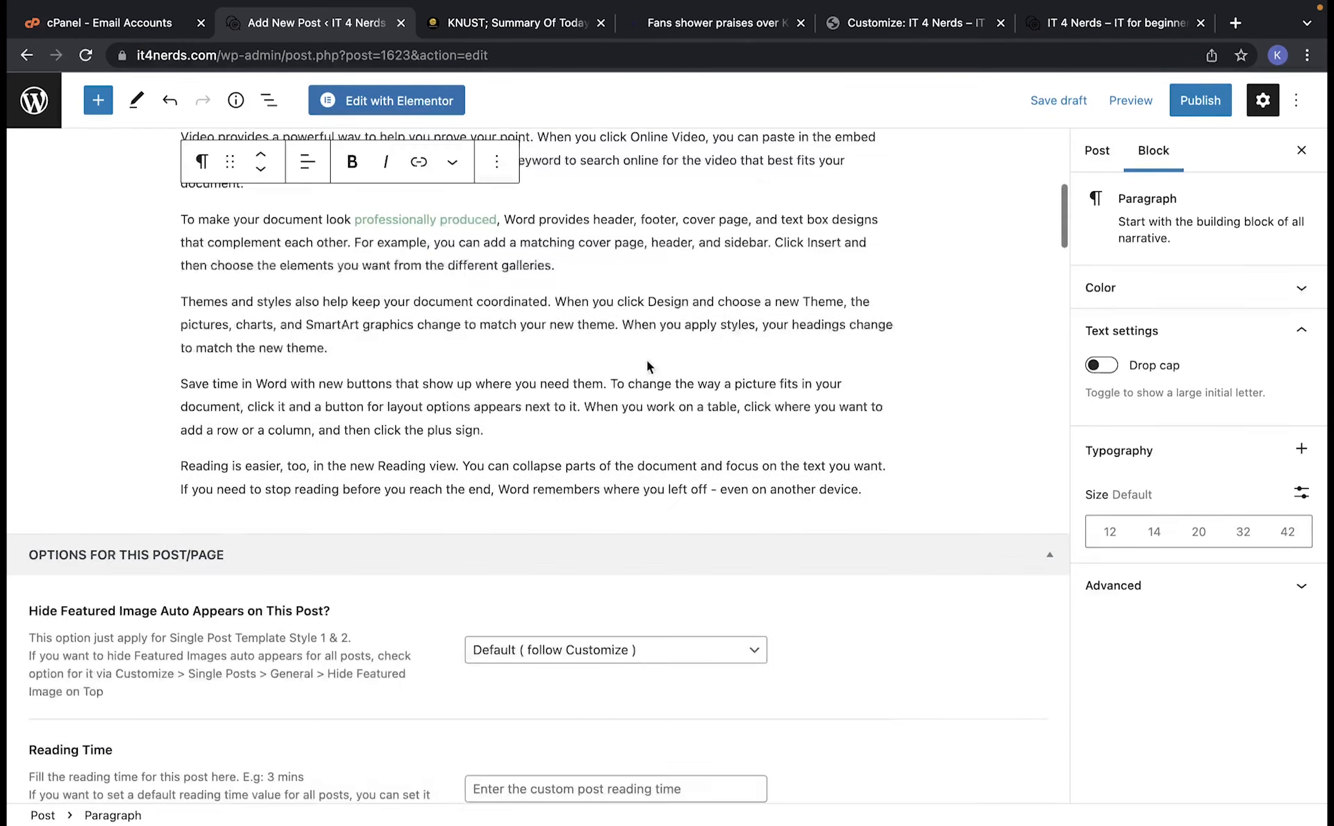
{"action": "left_click", "coordinate": [556, 432]}
{"action": "left_click", "coordinate": [902, 491]}
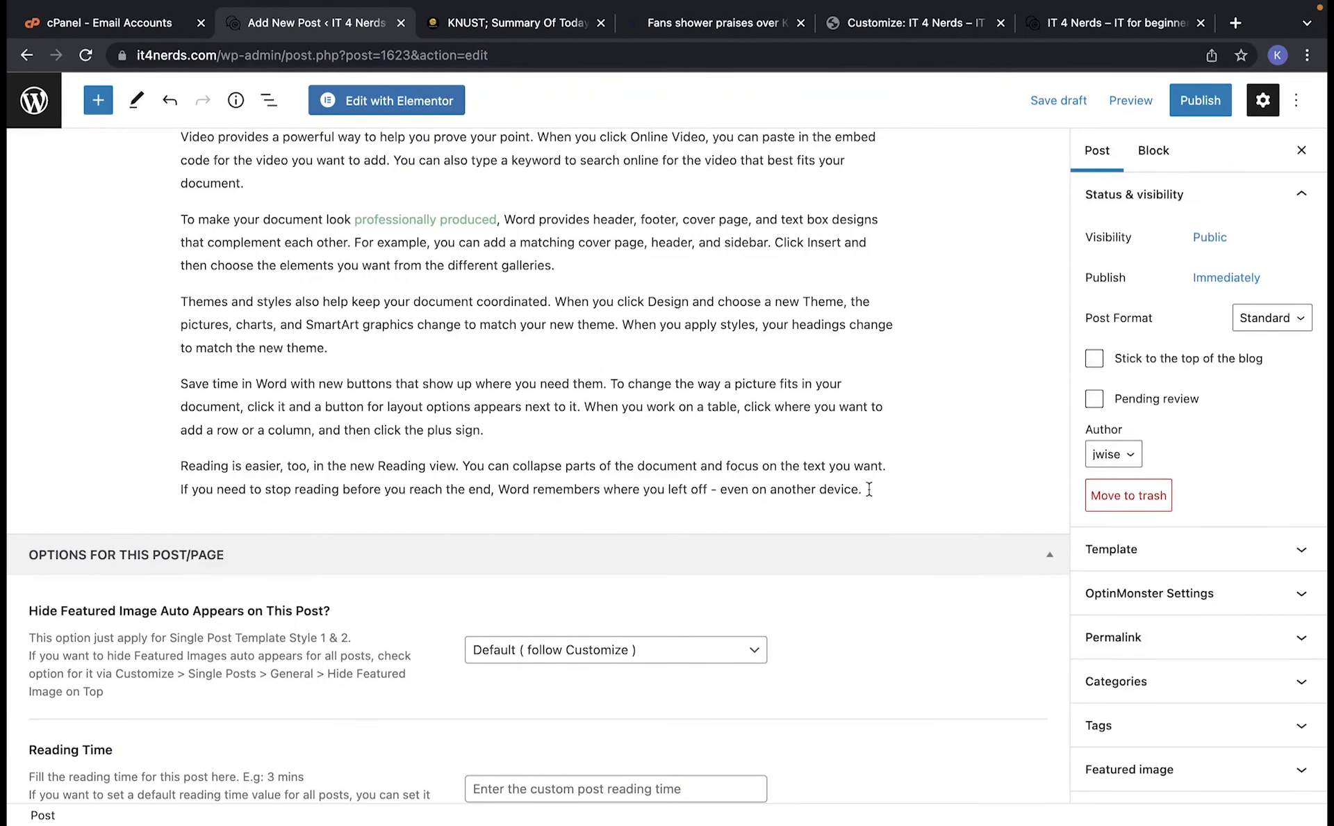
- Add a closing paragraph about trending news in Ghana ending 'Go to Hitymegh.com', then select 'Hitymegh.com'
{"action": "left_click", "coordinate": [869, 490]}
{"action": "key", "text": "Return"}
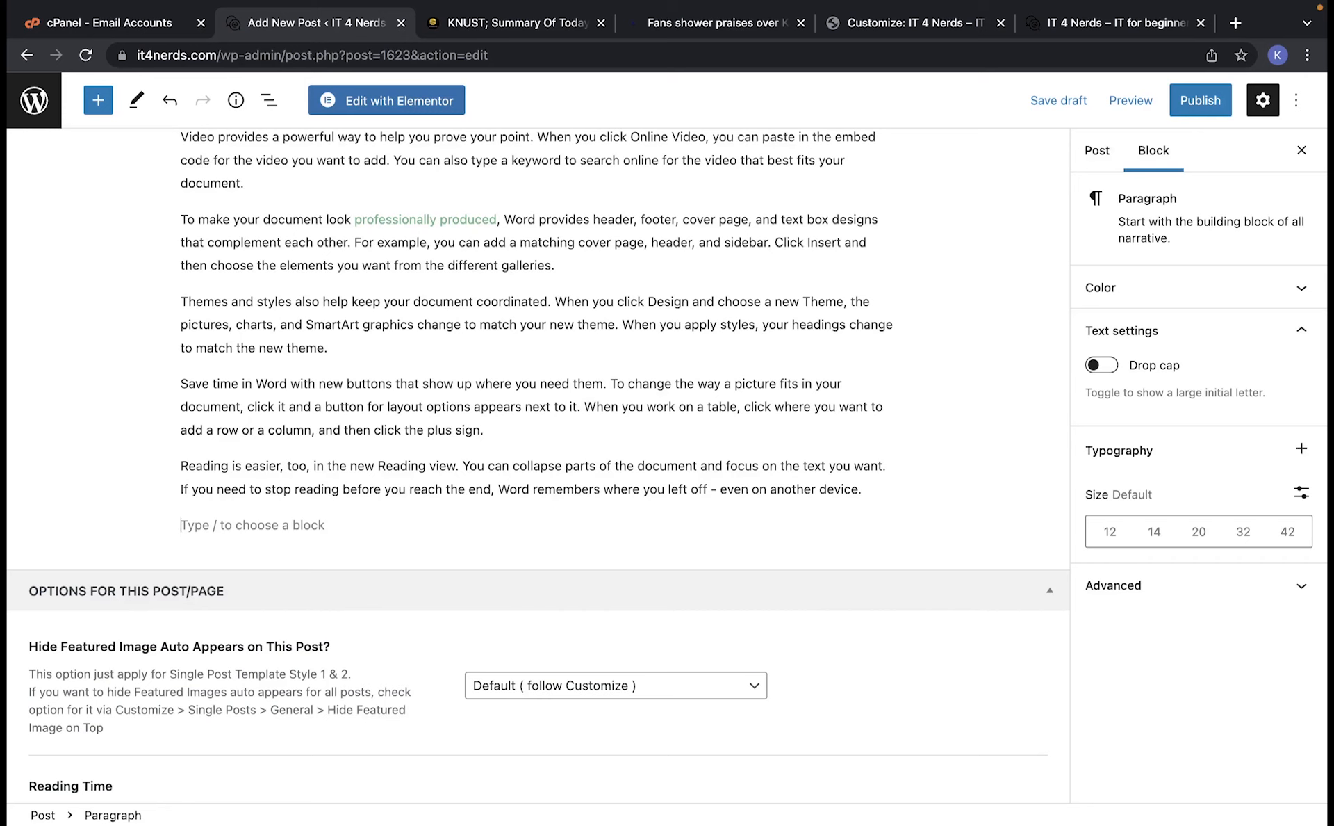
{"action": "type", "text": "DO Y"}
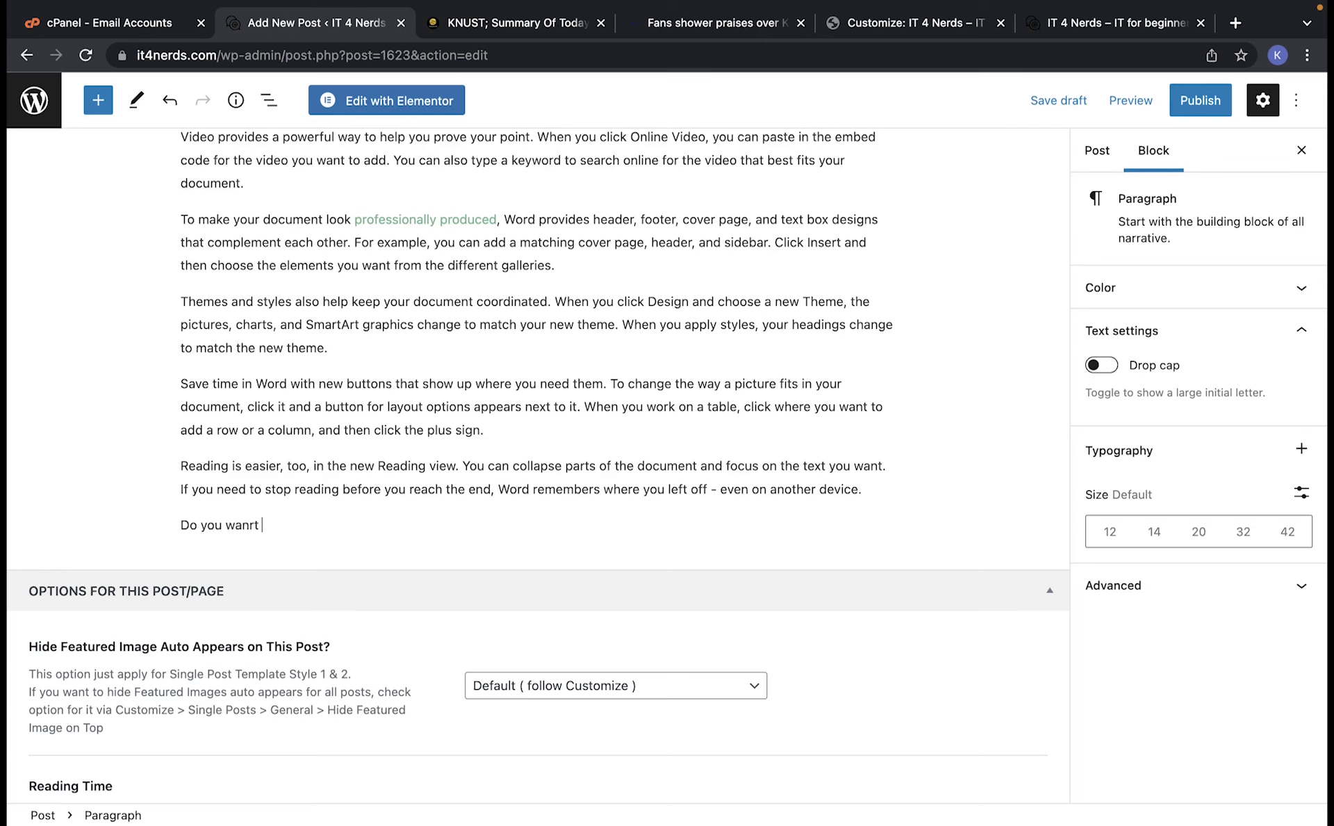
{"action": "type", "text": "to"}
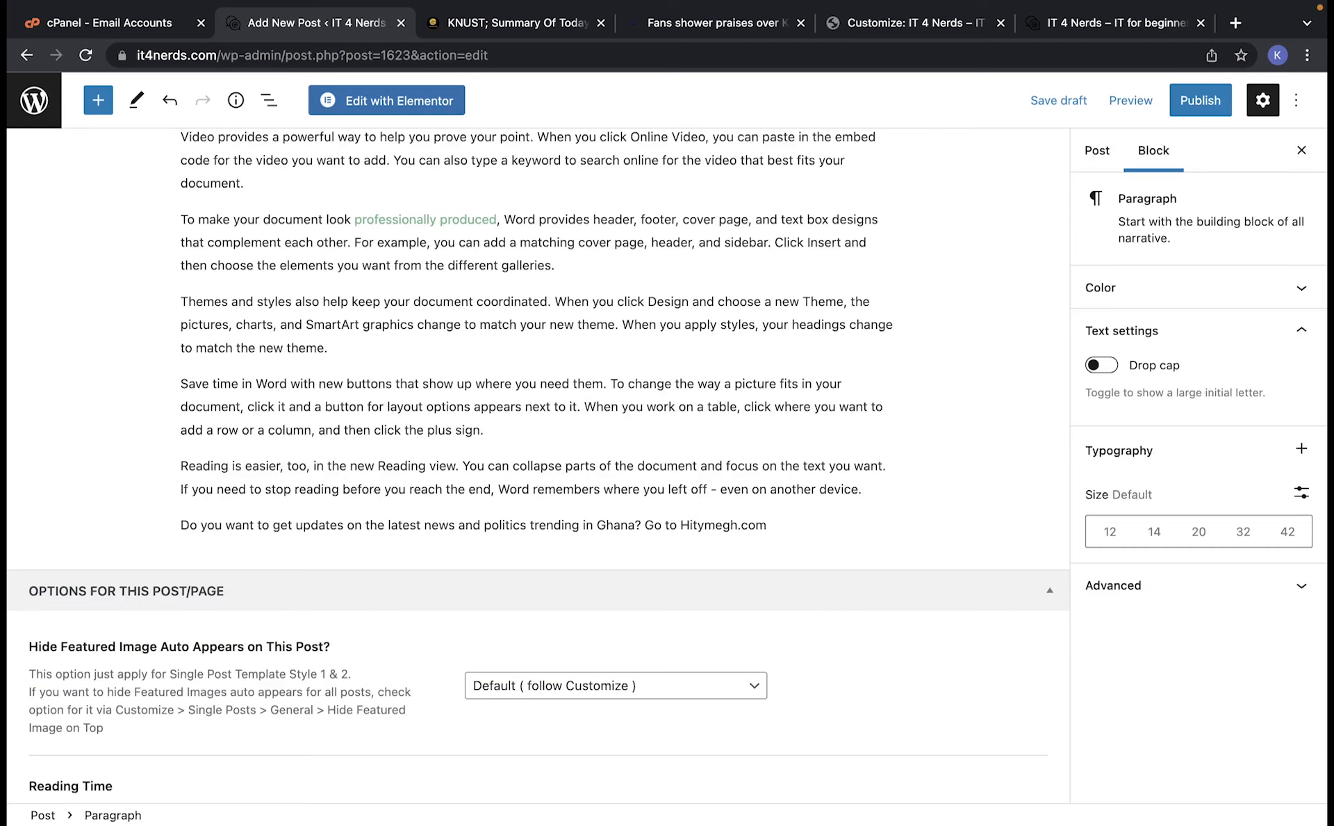
{"action": "key", "text": "shift+Left"}
{"action": "key", "text": "shift+Left"}
{"action": "key", "text": "shift+Left"}
{"action": "key", "text": "shift+Left"}
{"action": "key", "text": "shift+Left"}
{"action": "key", "text": "shift+Left"}
{"action": "key", "text": "shift+Left"}
{"action": "key", "text": "shift+Left"}
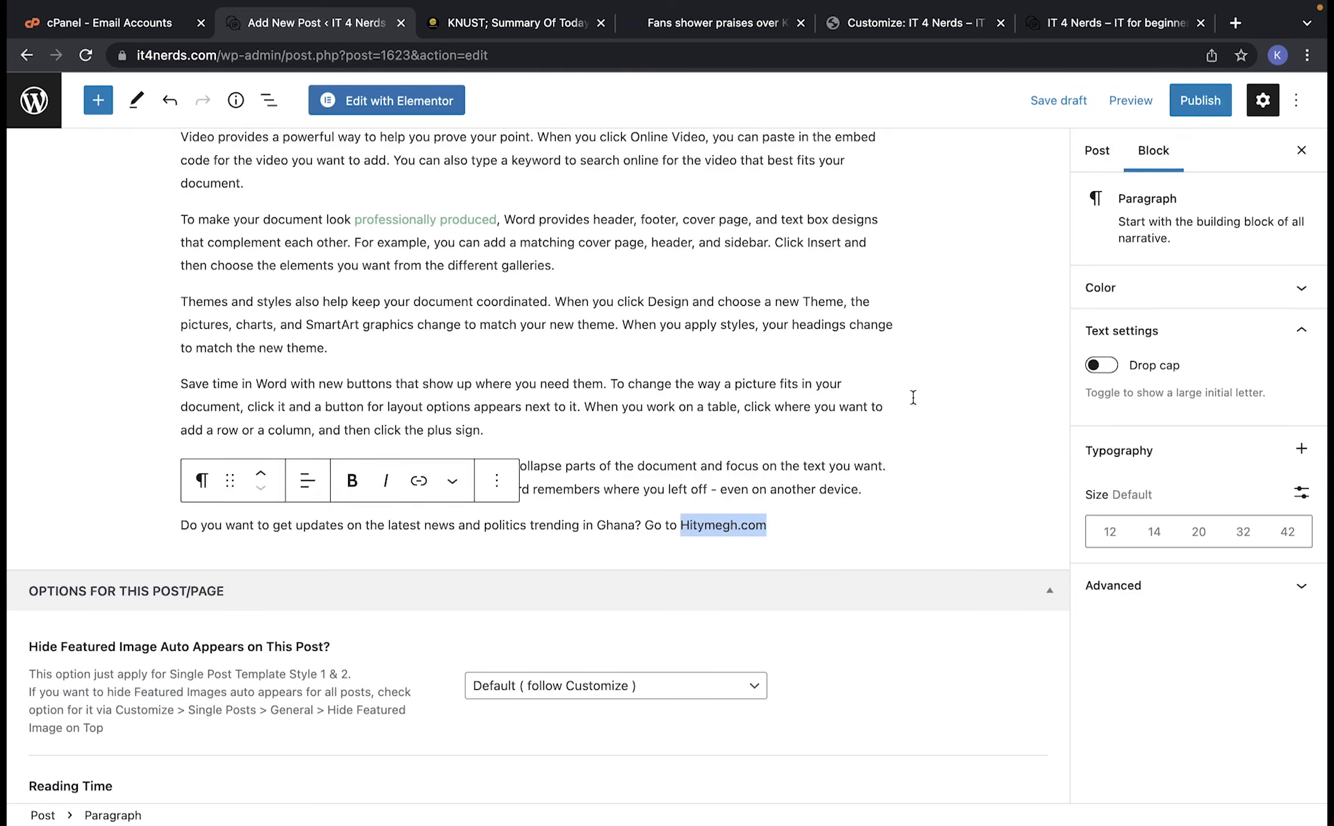
- Copy the hitymegh.com address from the hitymegh article's address bar
{"action": "left_click", "coordinate": [694, 35]}
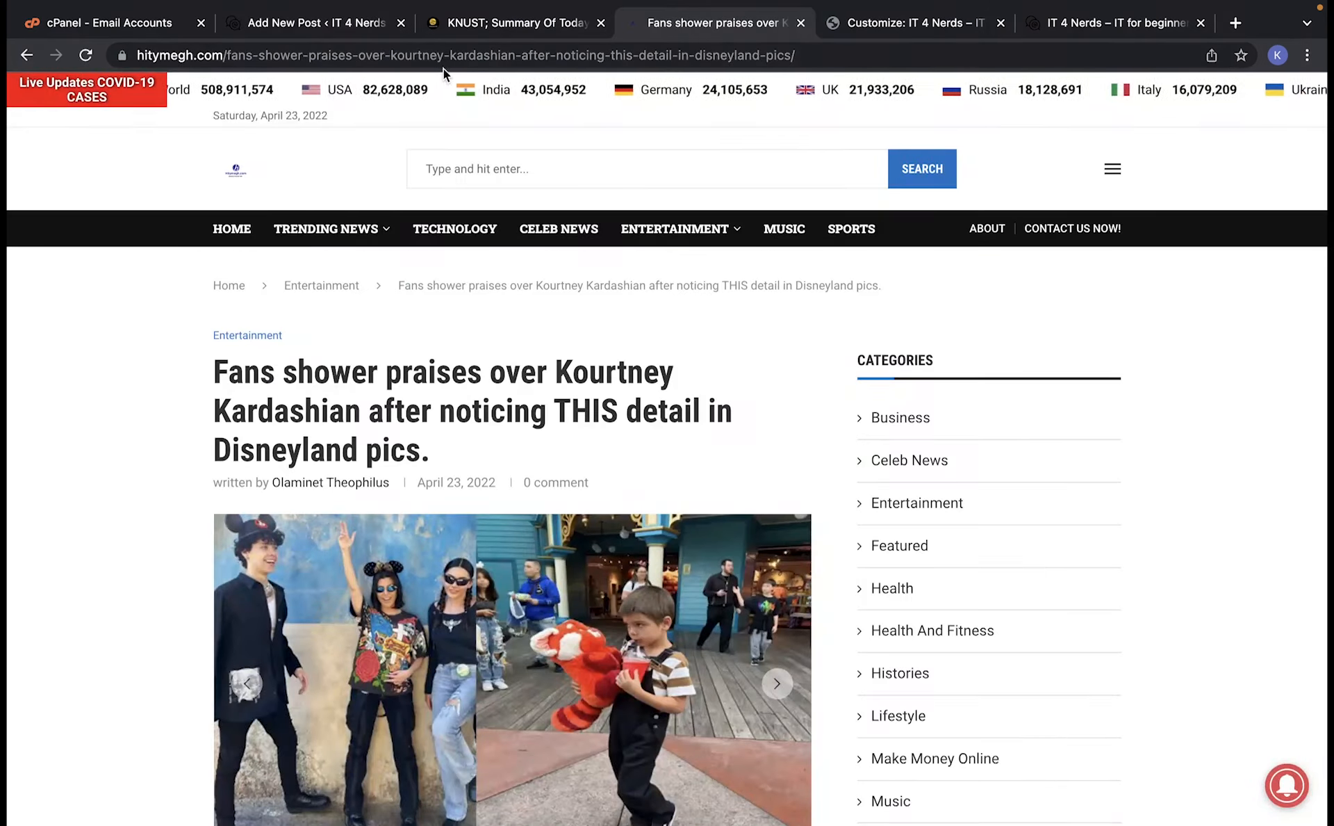
{"action": "left_click_drag", "start_coordinate": [223, 55], "coordinate": [120, 59]}
{"action": "key", "text": "super+c"}
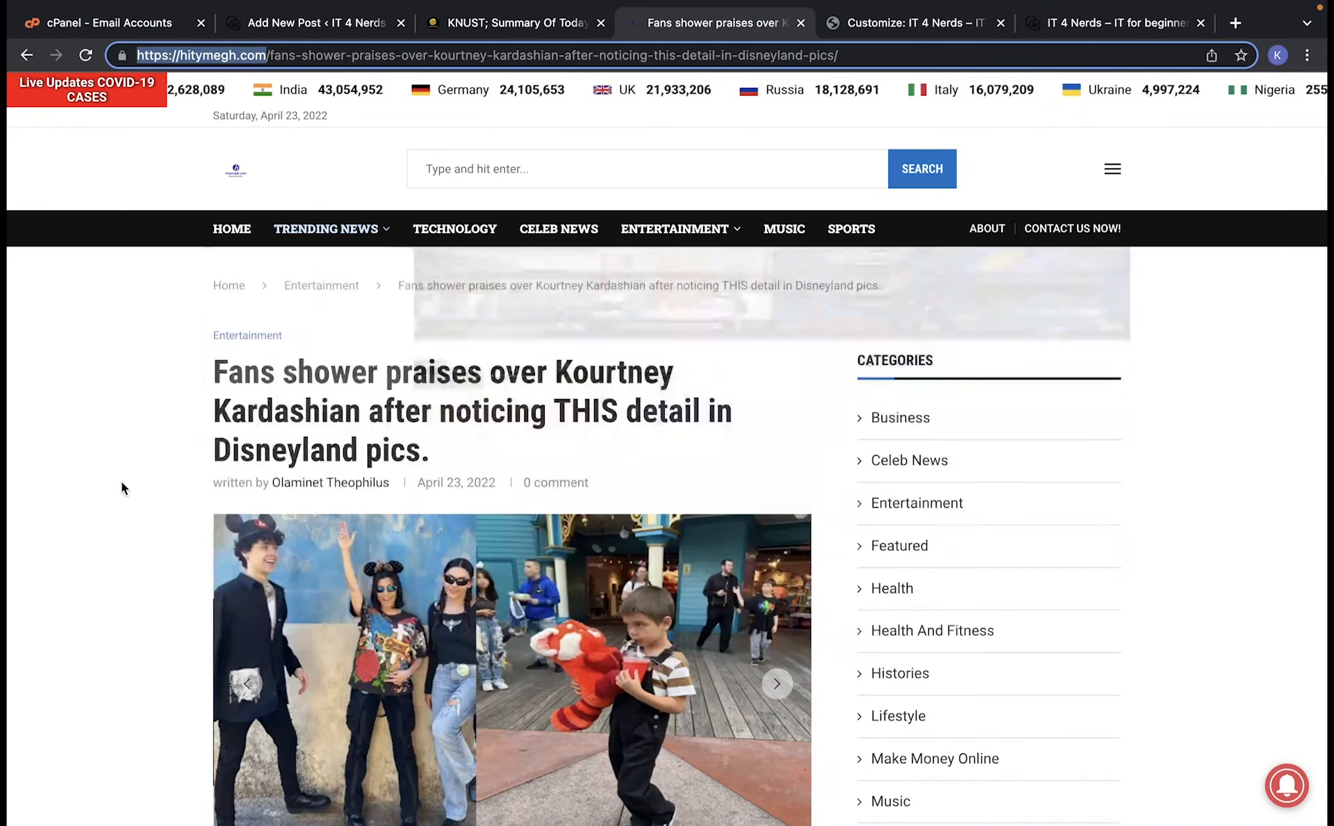
{"action": "left_click", "coordinate": [121, 481]}
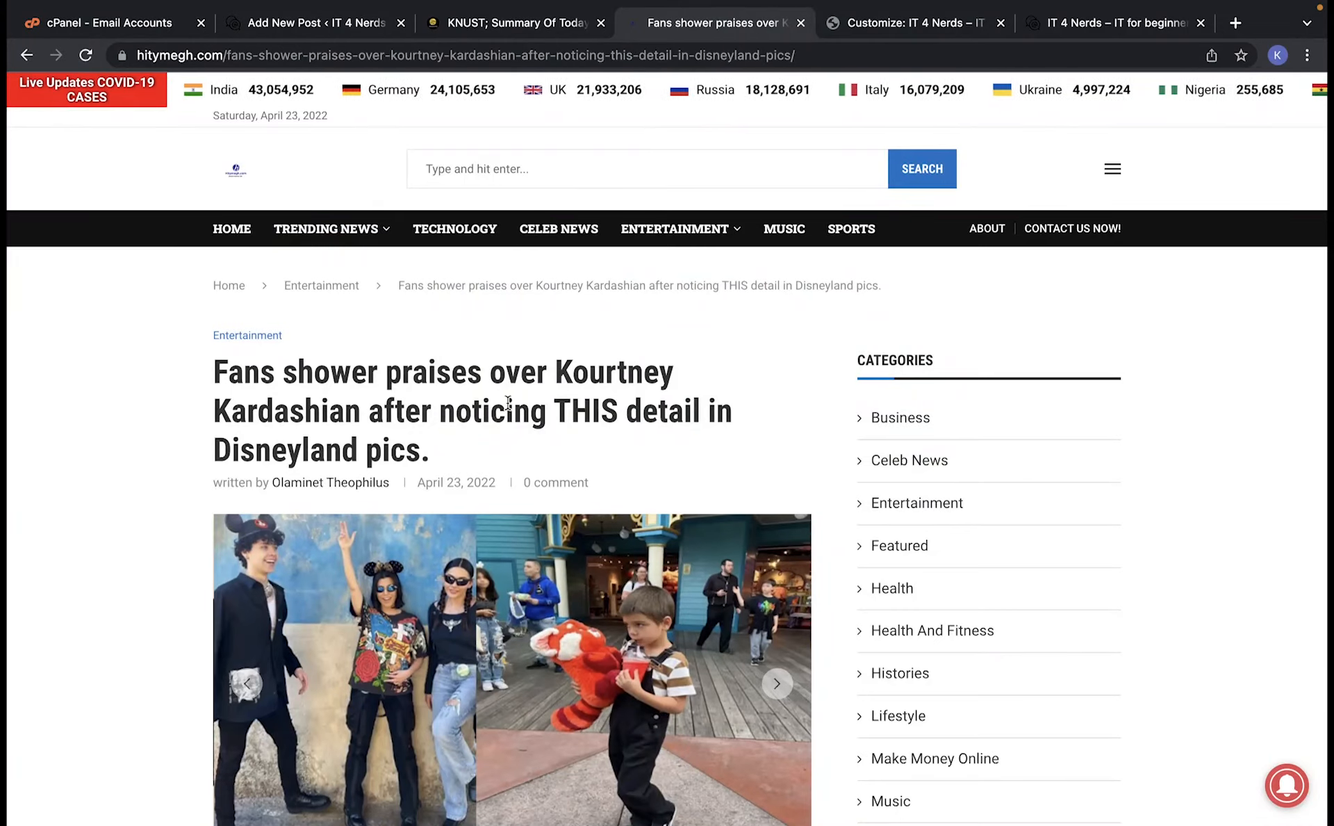
{"action": "scroll", "coordinate": [507, 403], "scroll_direction": "down", "scroll_amount": 1}
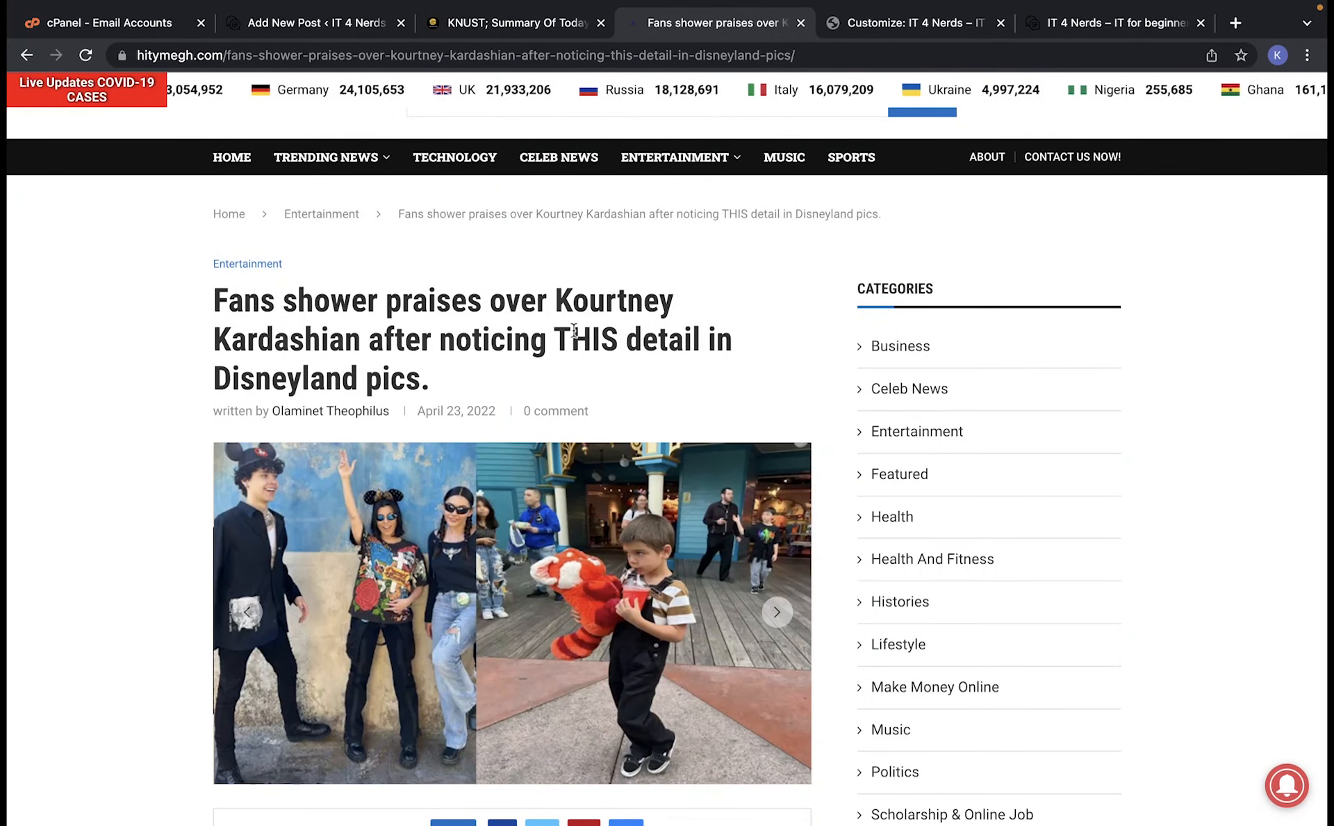
{"action": "left_click", "coordinate": [500, 21]}
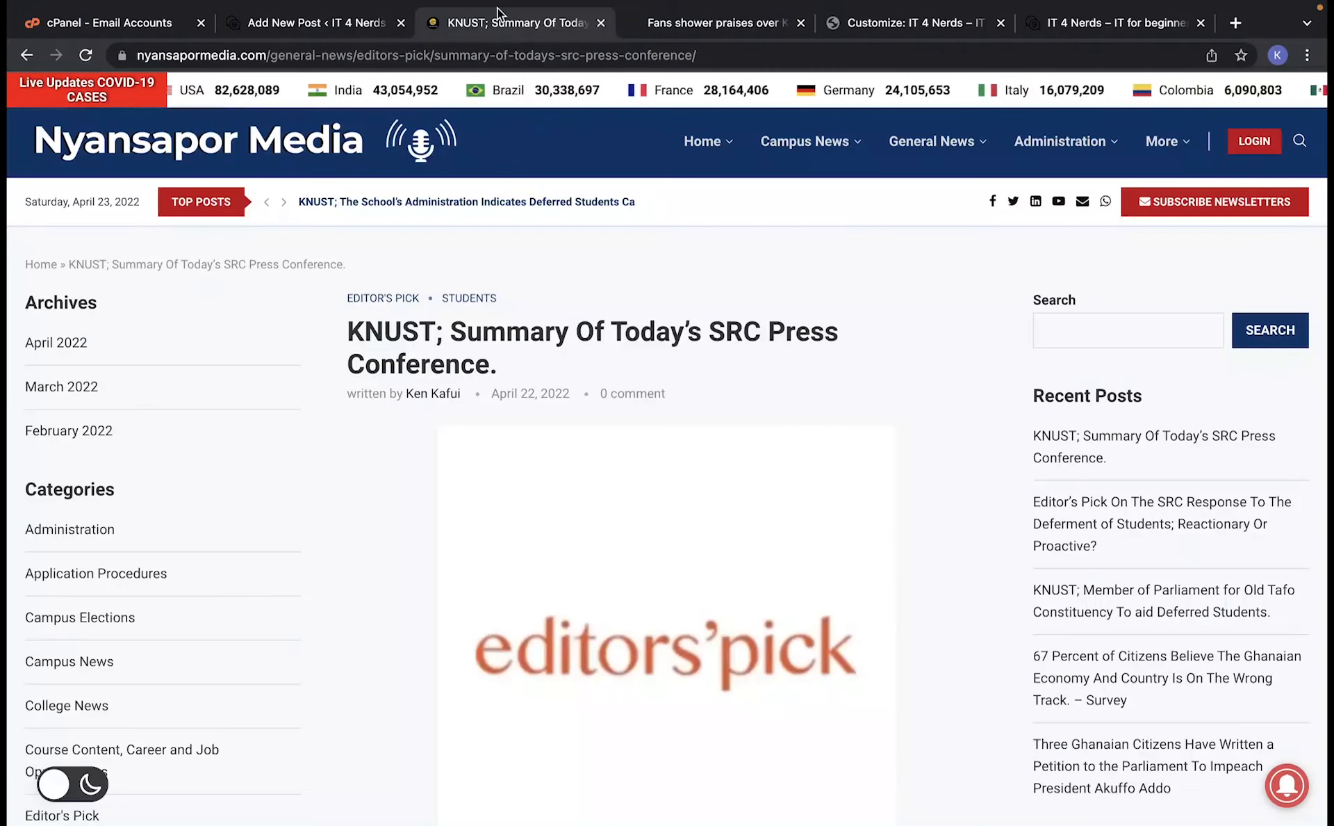
{"action": "left_click", "coordinate": [272, 33]}
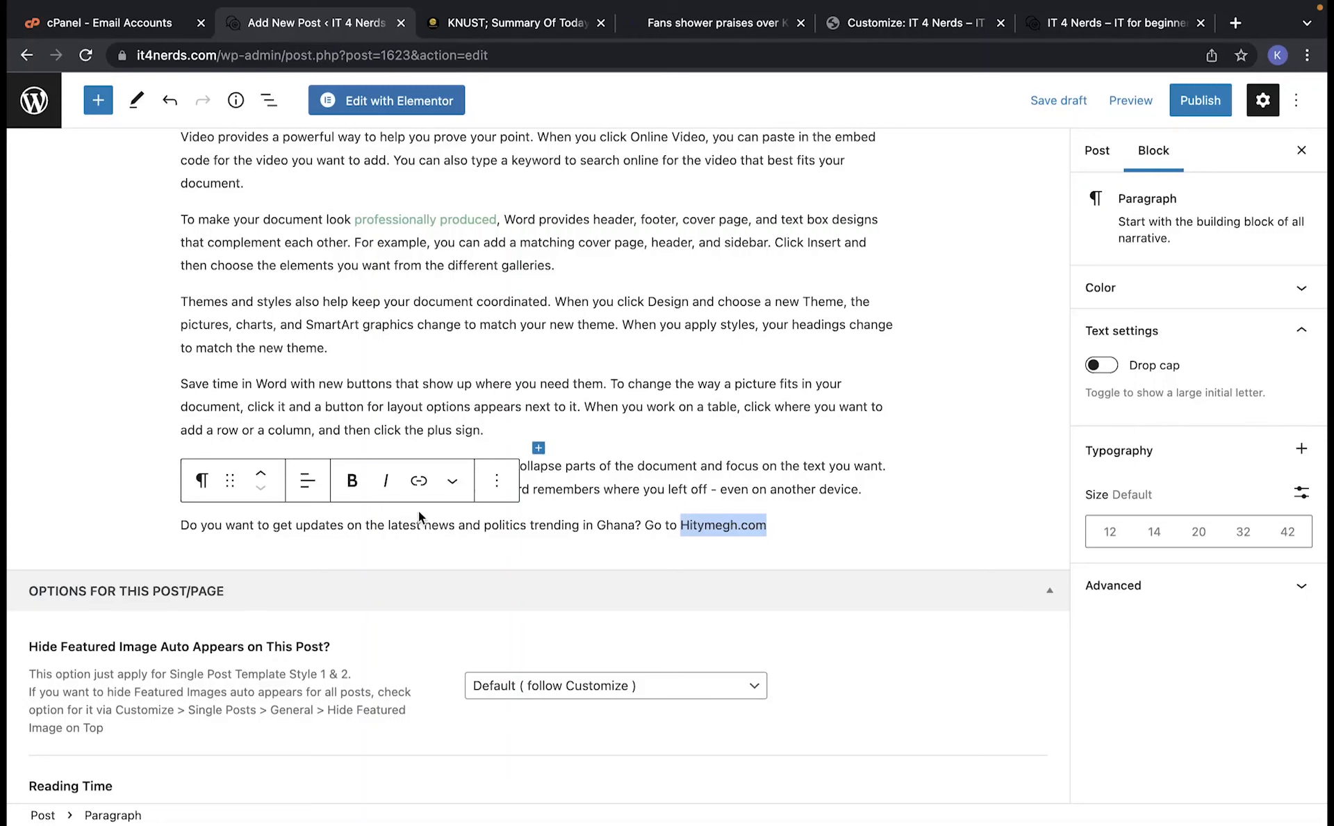
{"action": "left_click", "coordinate": [419, 480]}
{"action": "key", "text": "super+v"}
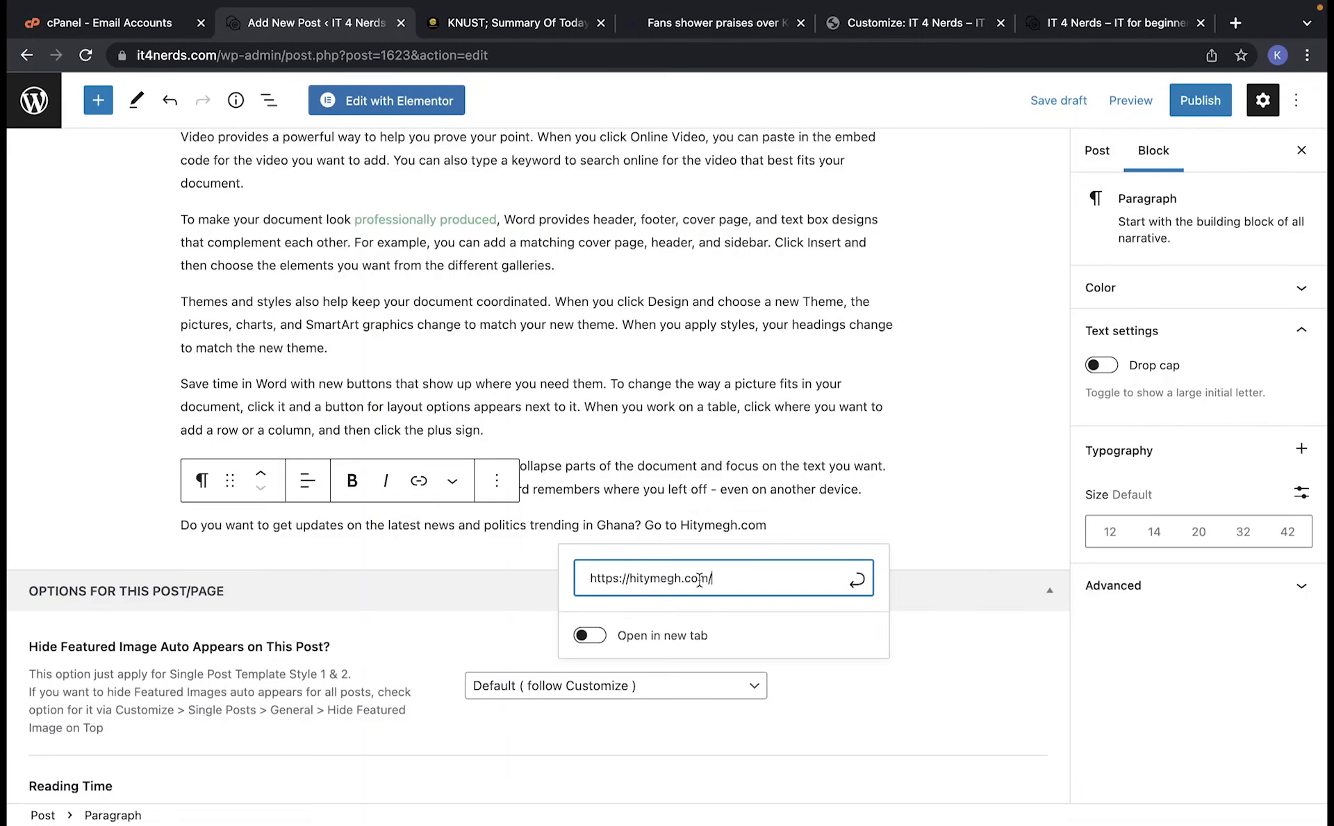
{"action": "key", "text": "Return"}
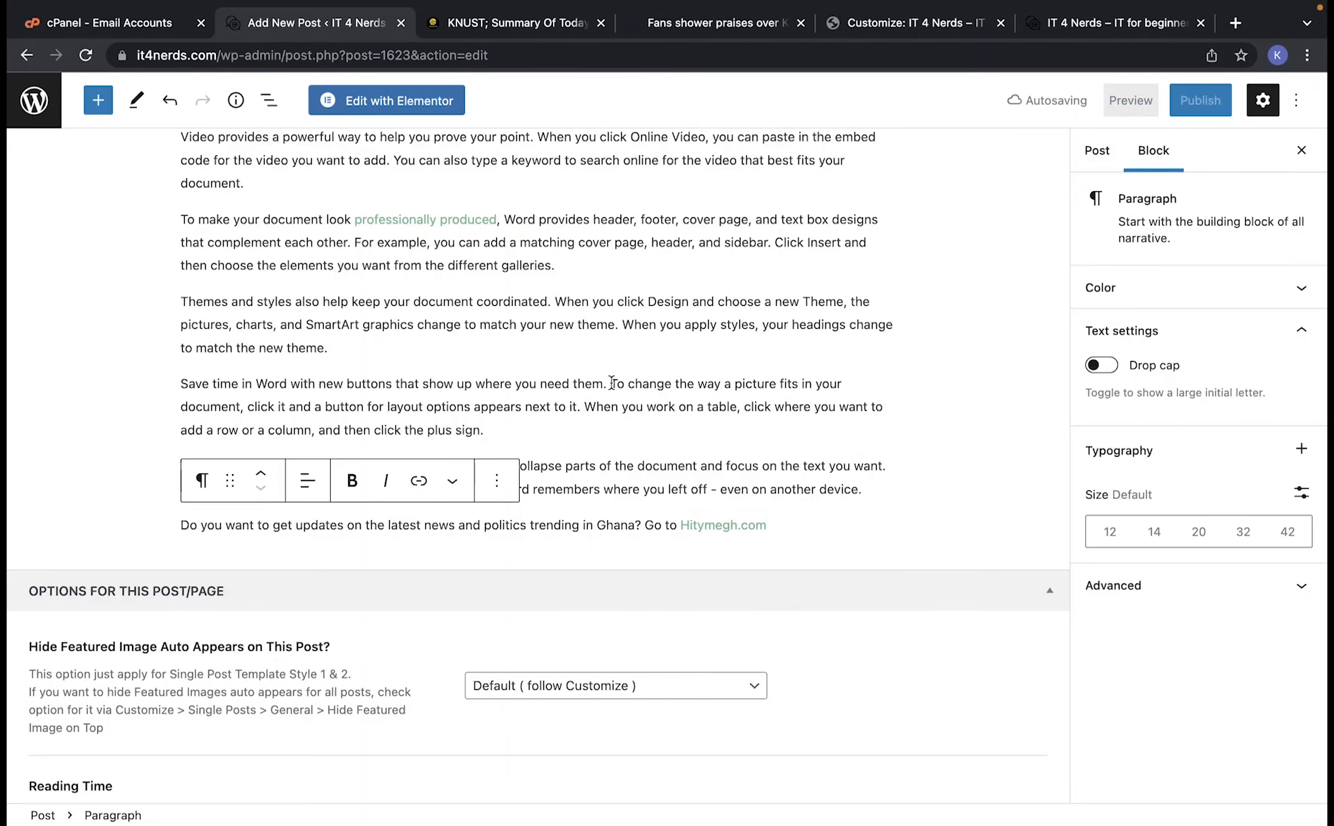
{"action": "left_click", "coordinate": [777, 485]}
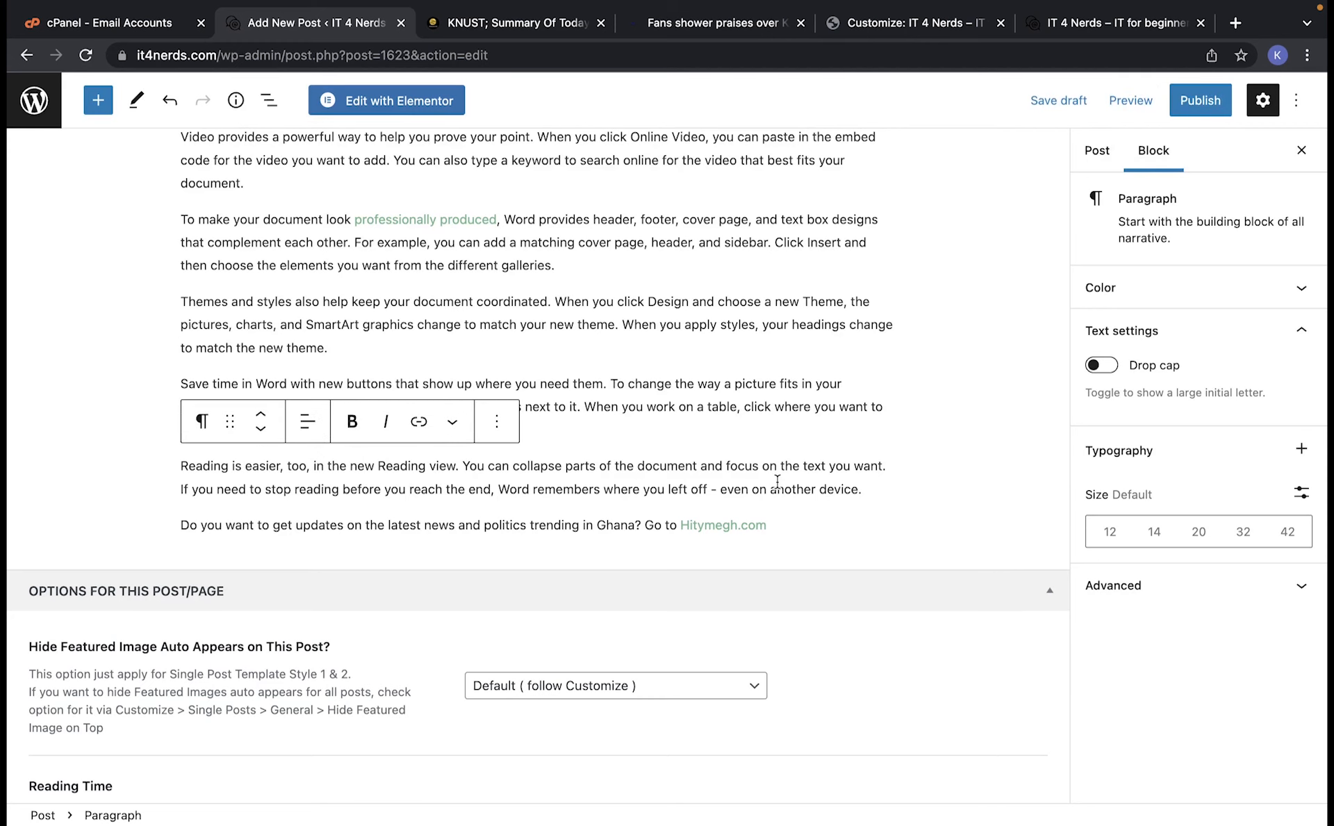
- Start a new empty block after the paragraph ending 'plus sign.'
{"action": "left_click", "coordinate": [692, 350]}
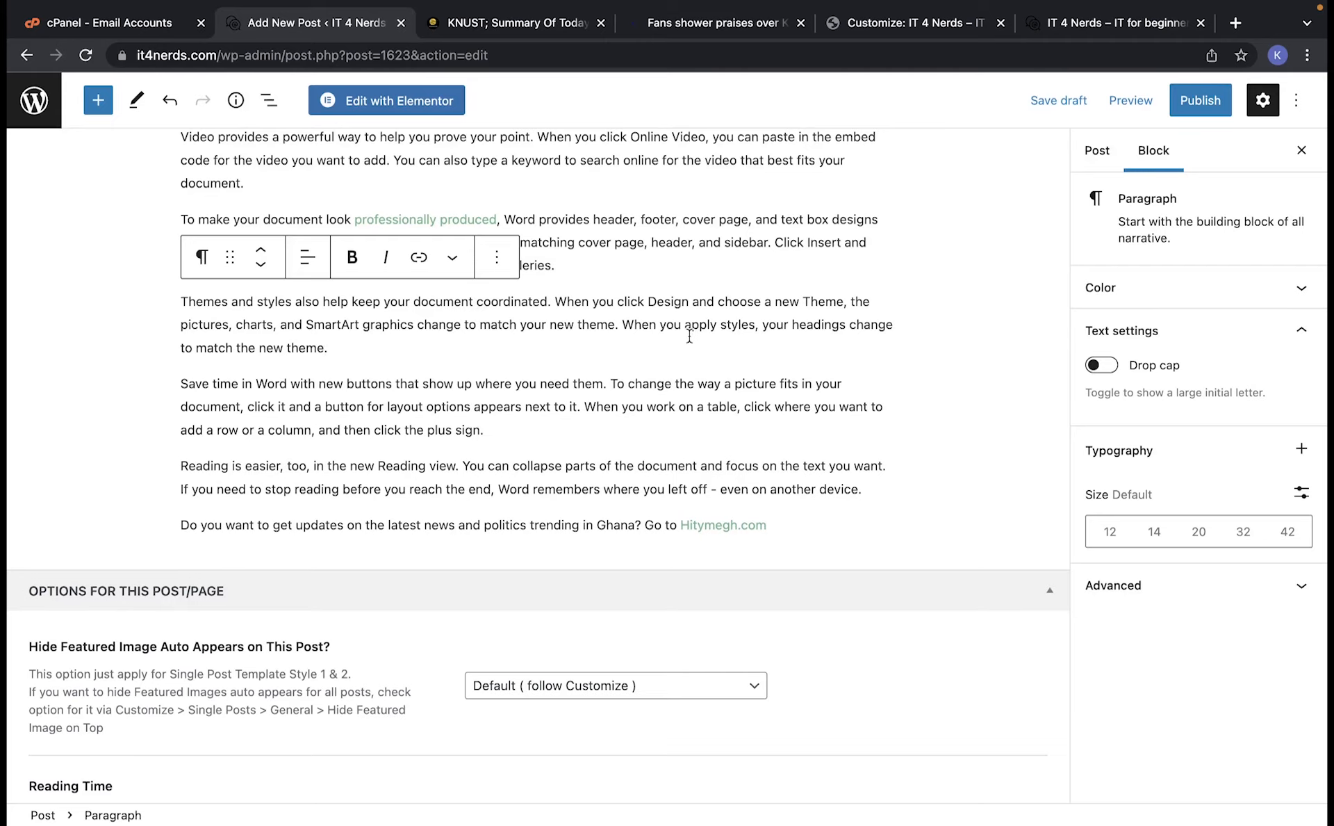
{"action": "scroll", "coordinate": [690, 336], "scroll_direction": "up", "scroll_amount": 7}
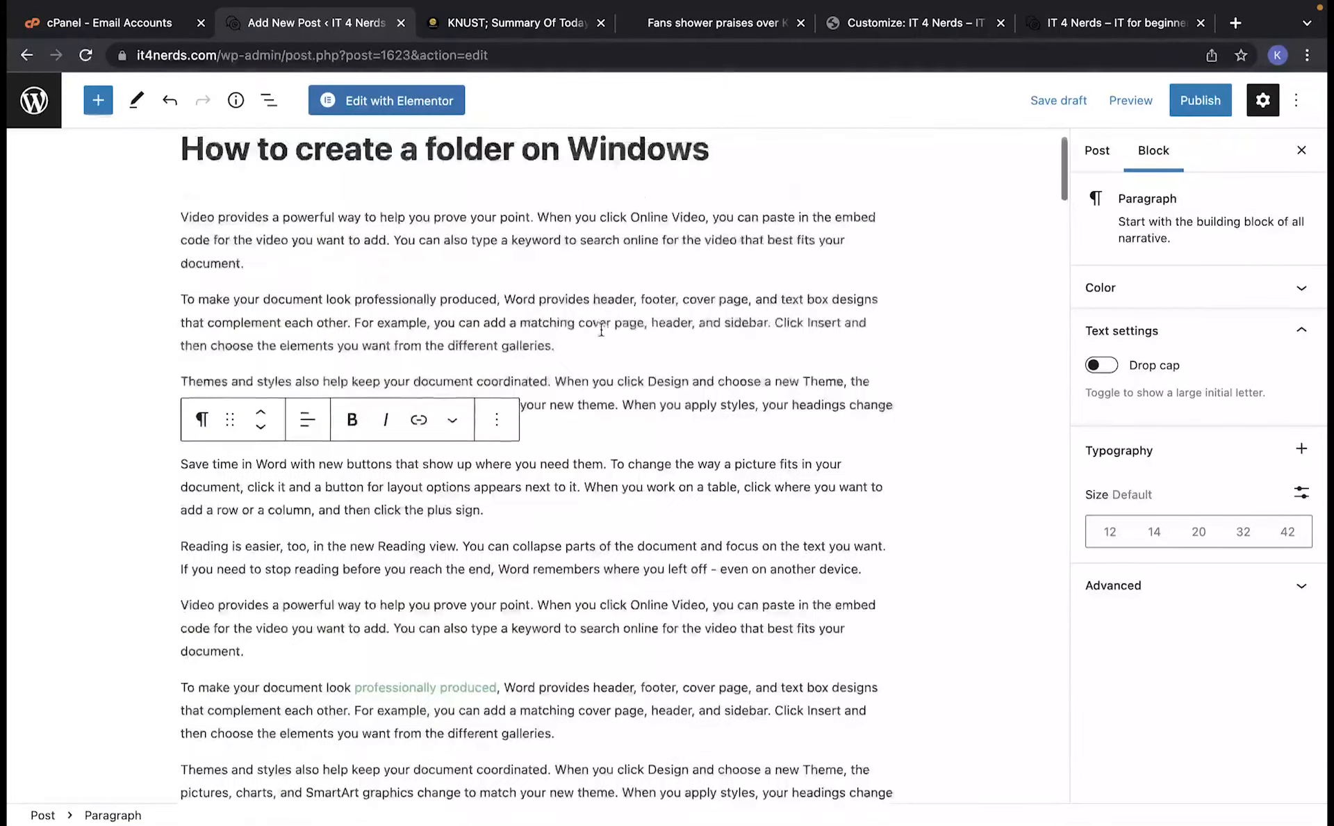
{"action": "scroll", "coordinate": [601, 330], "scroll_direction": "up", "scroll_amount": 2}
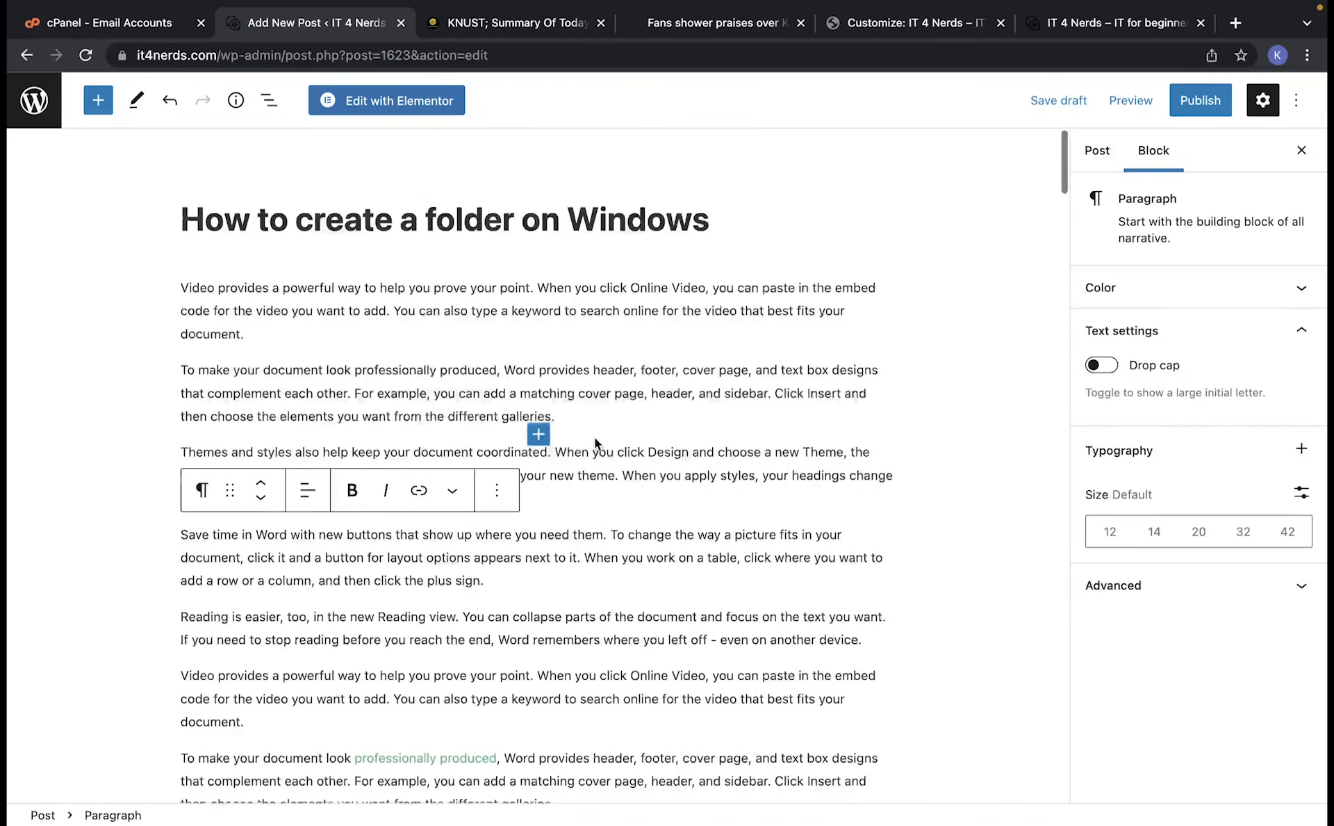
{"action": "scroll", "coordinate": [556, 431], "scroll_direction": "down", "scroll_amount": 5}
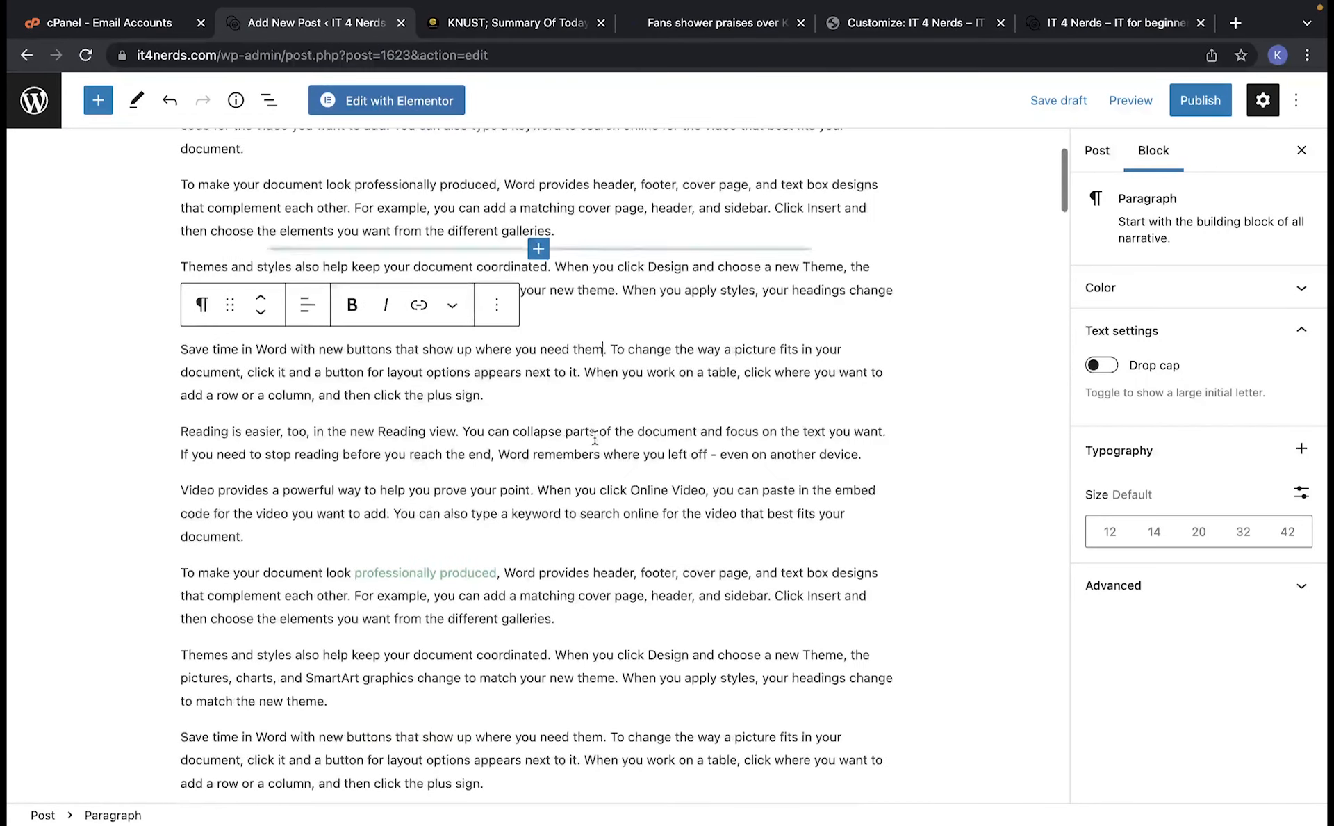
{"action": "left_click", "coordinate": [493, 395]}
{"action": "key", "text": "Return"}
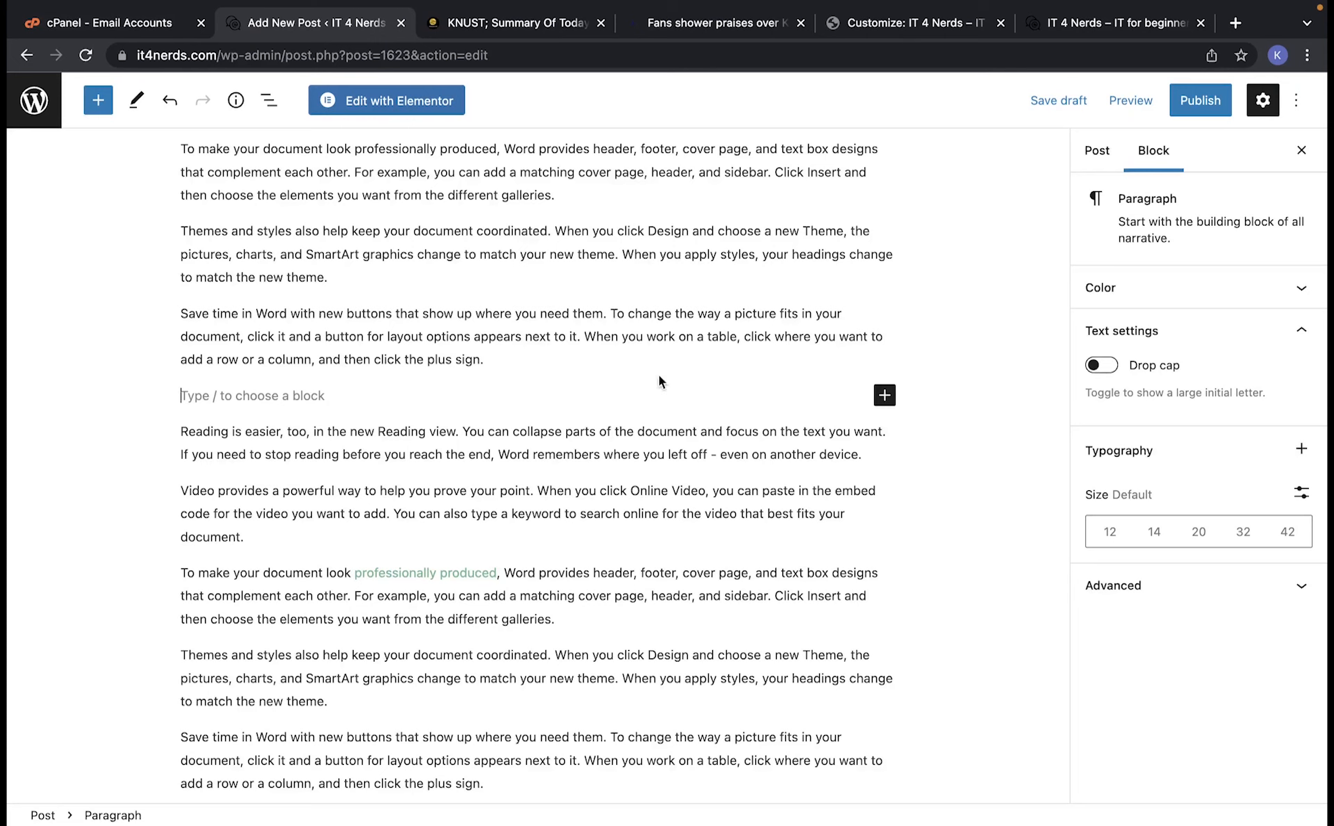
- Turn the new block into an Image block, cancelling the Upload file dialog
{"action": "left_click", "coordinate": [885, 394]}
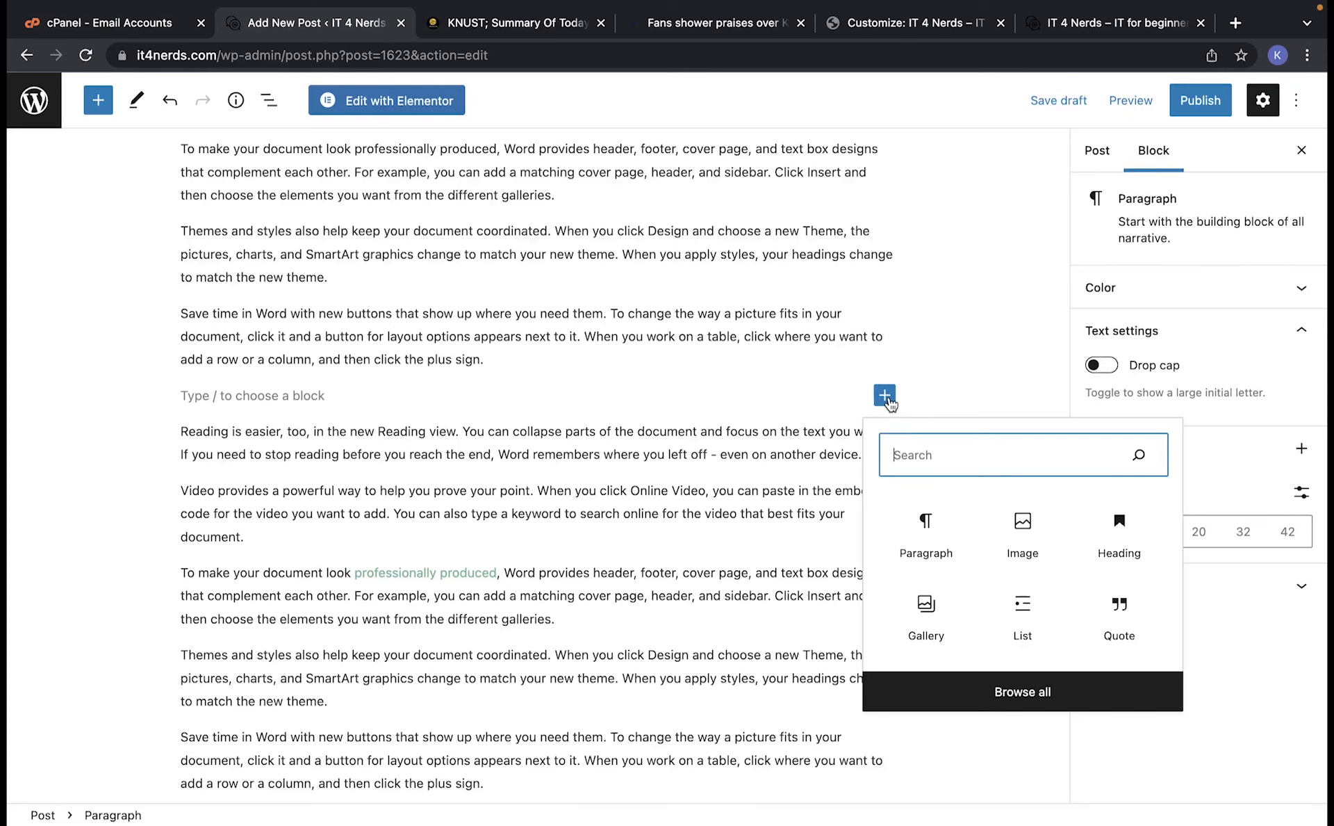
{"action": "left_click", "coordinate": [1003, 559]}
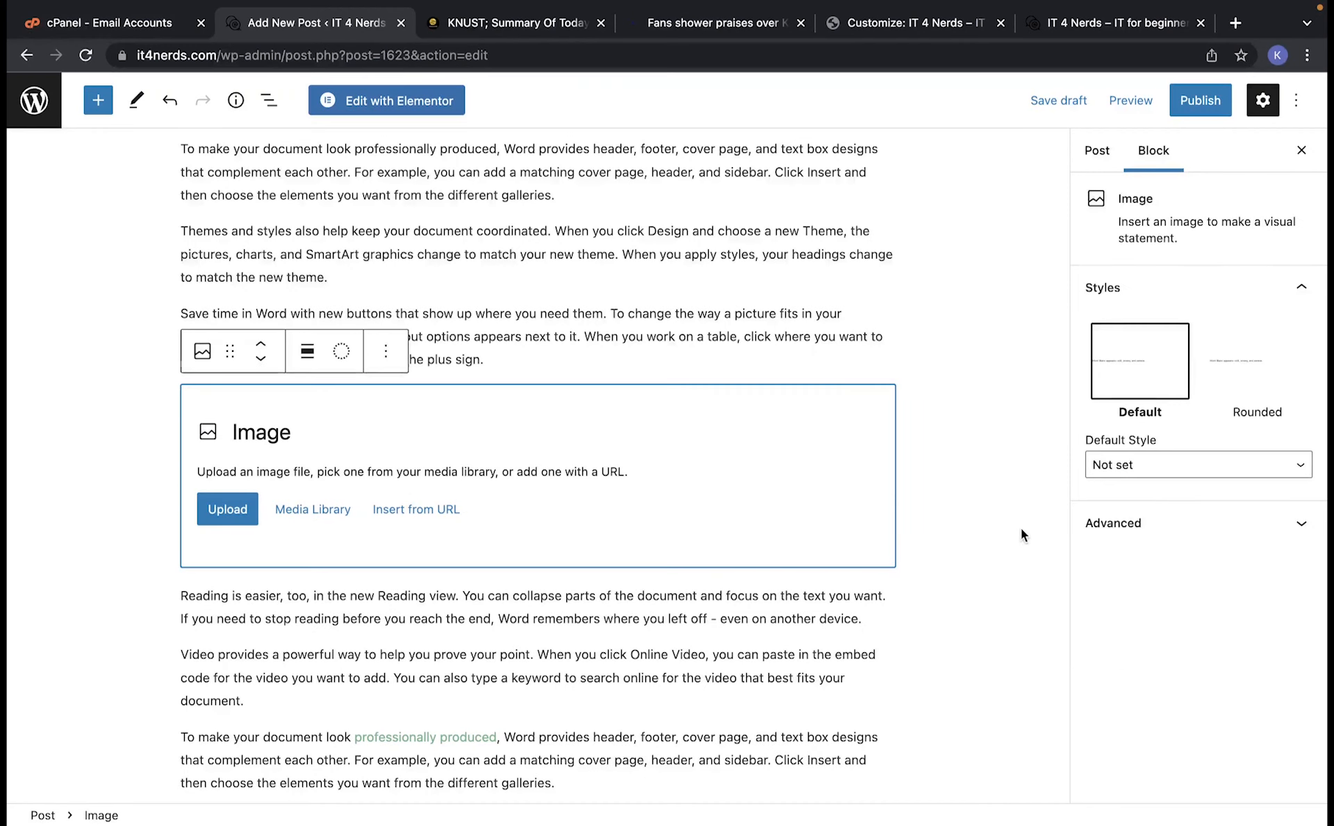
{"action": "left_click", "coordinate": [239, 518]}
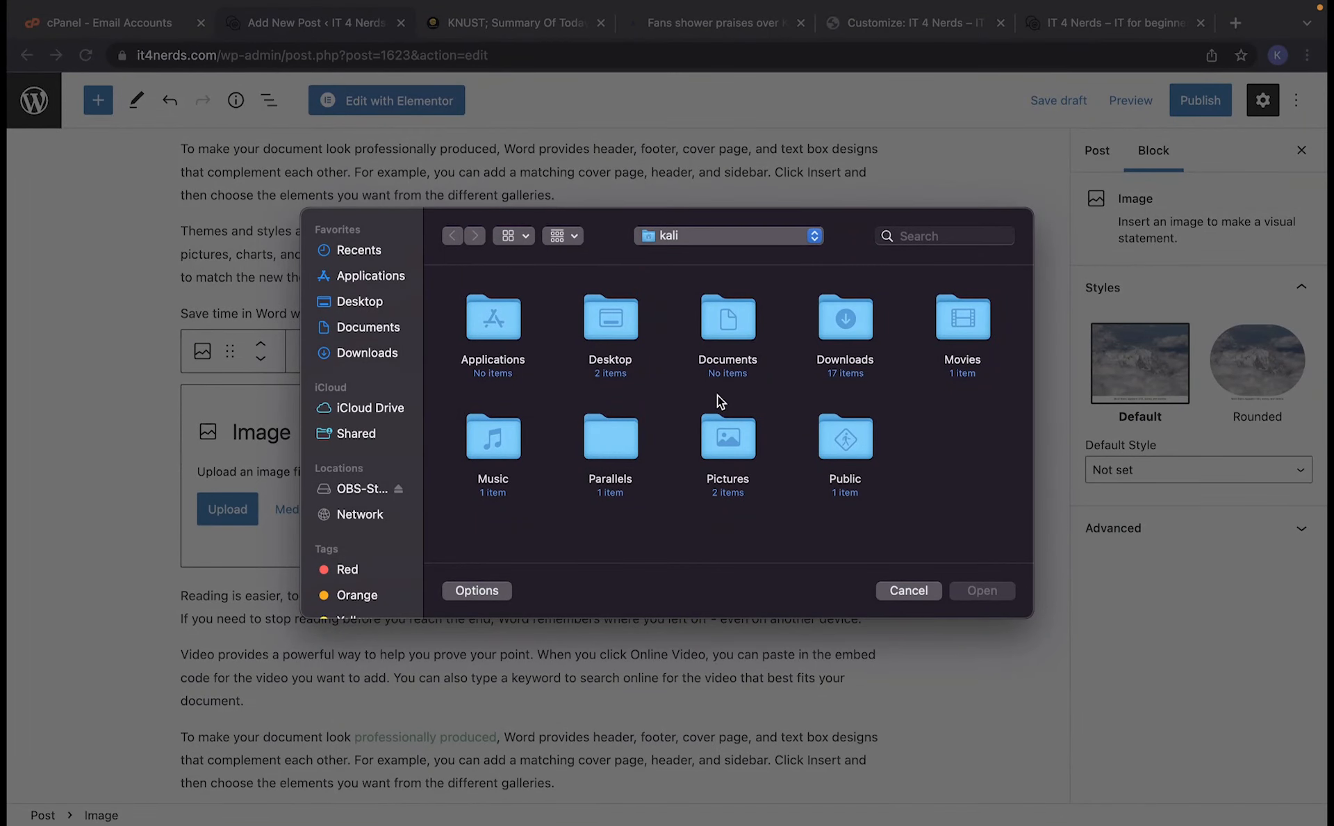
{"action": "left_click", "coordinate": [928, 595]}
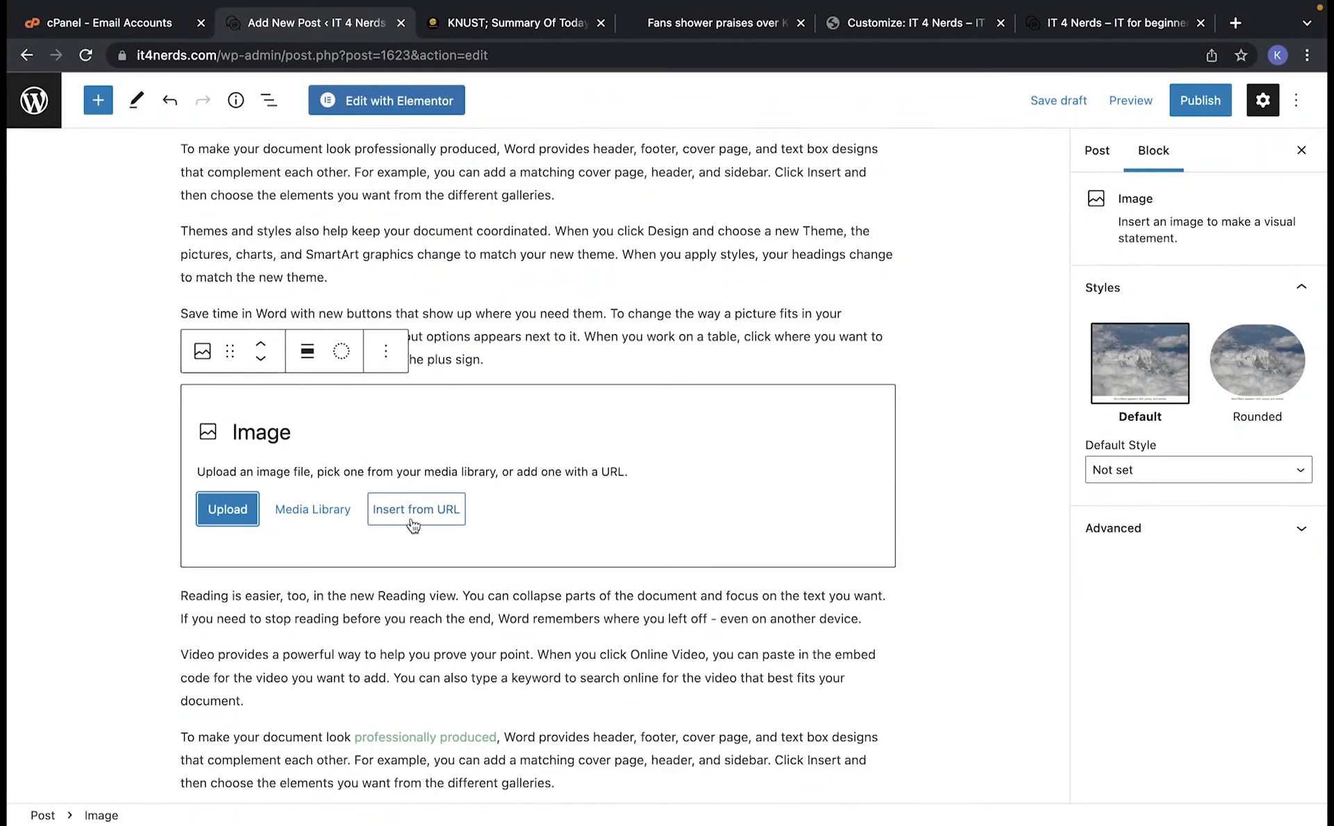
- Permanently delete bn-2.jpg and t-3.jpeg from the Media Library
{"action": "left_click", "coordinate": [330, 517]}
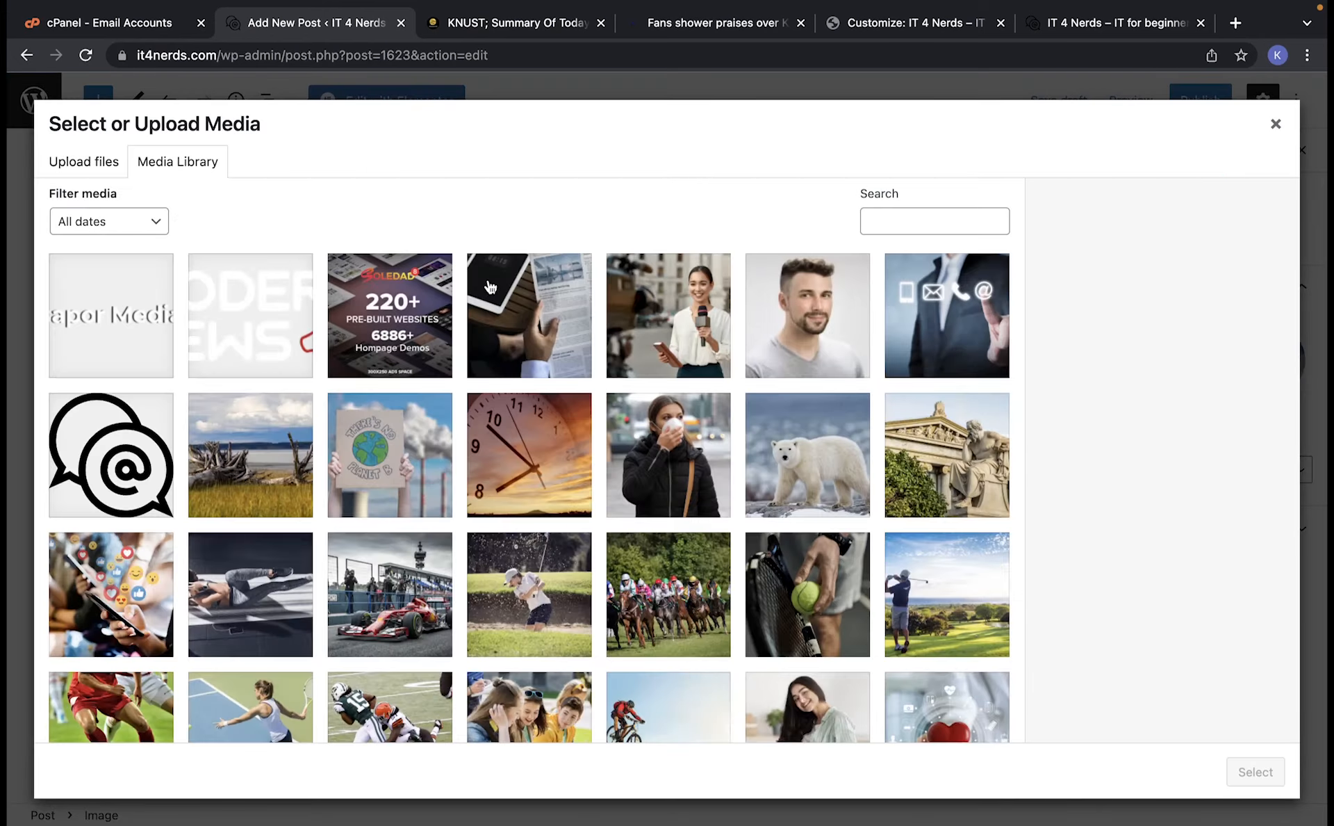
{"action": "scroll", "coordinate": [534, 435], "scroll_direction": "down", "scroll_amount": 5}
{"action": "scroll", "coordinate": [534, 435], "scroll_direction": "down", "scroll_amount": 4}
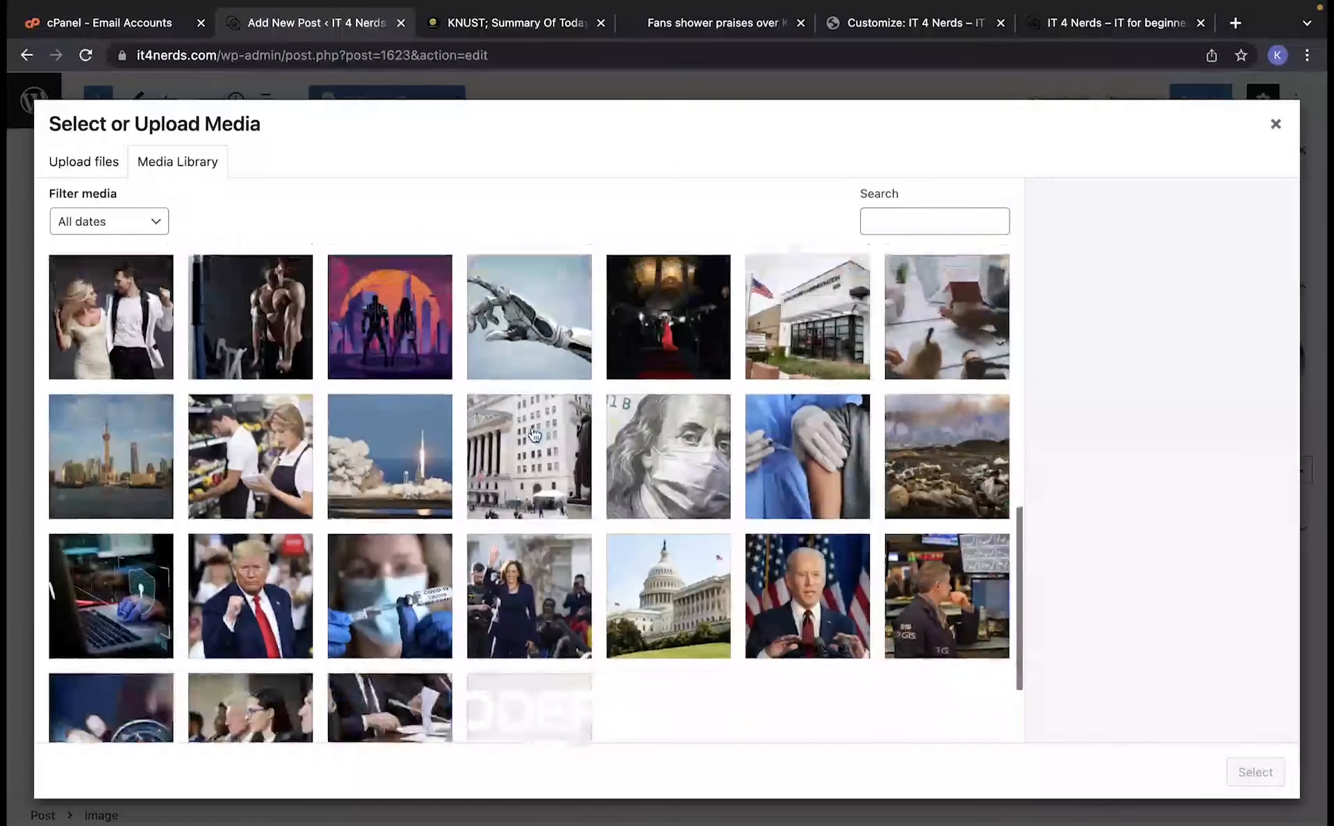
{"action": "scroll", "coordinate": [534, 434], "scroll_direction": "up", "scroll_amount": 10}
{"action": "scroll", "coordinate": [534, 435], "scroll_direction": "up", "scroll_amount": 2}
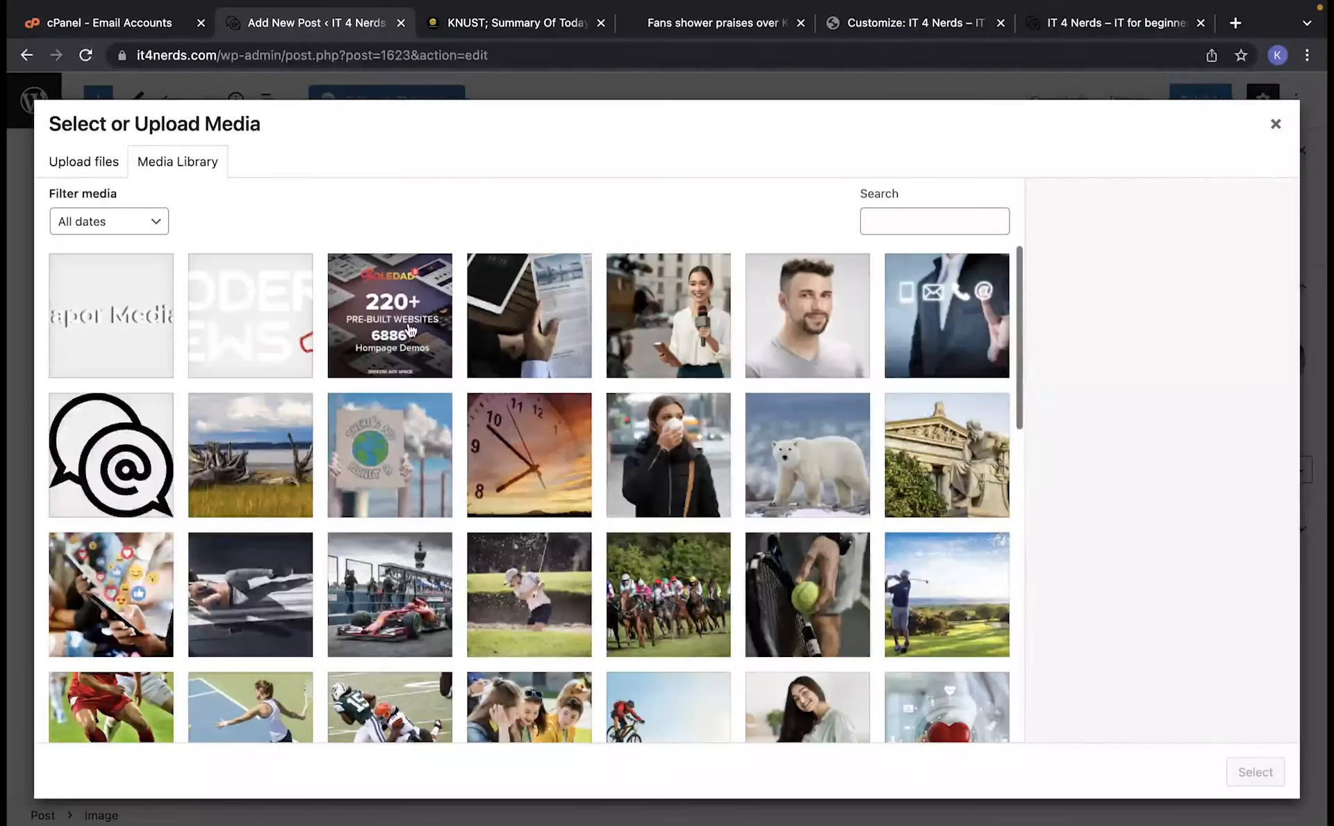
{"action": "left_click", "coordinate": [390, 315]}
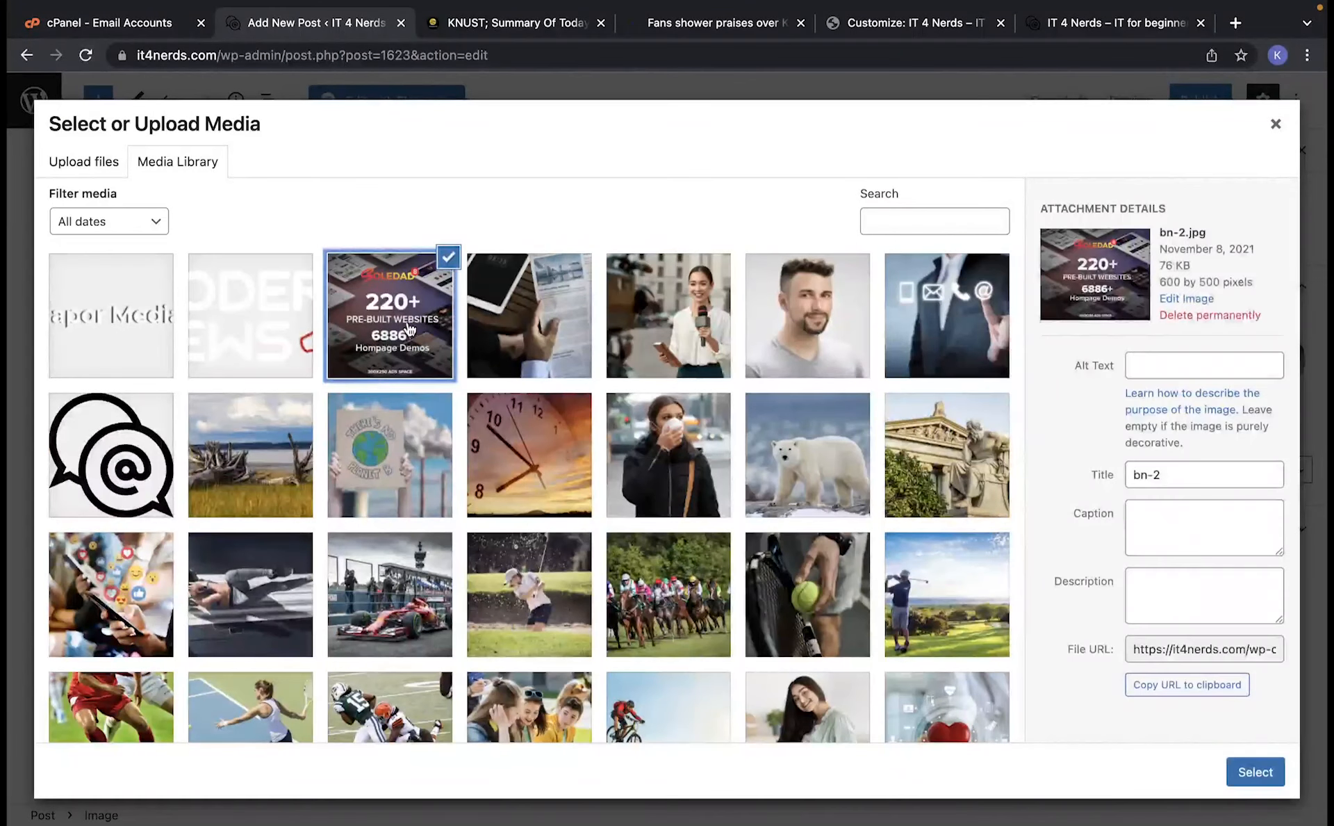
{"action": "left_click", "coordinate": [1190, 316]}
{"action": "left_click", "coordinate": [808, 214]}
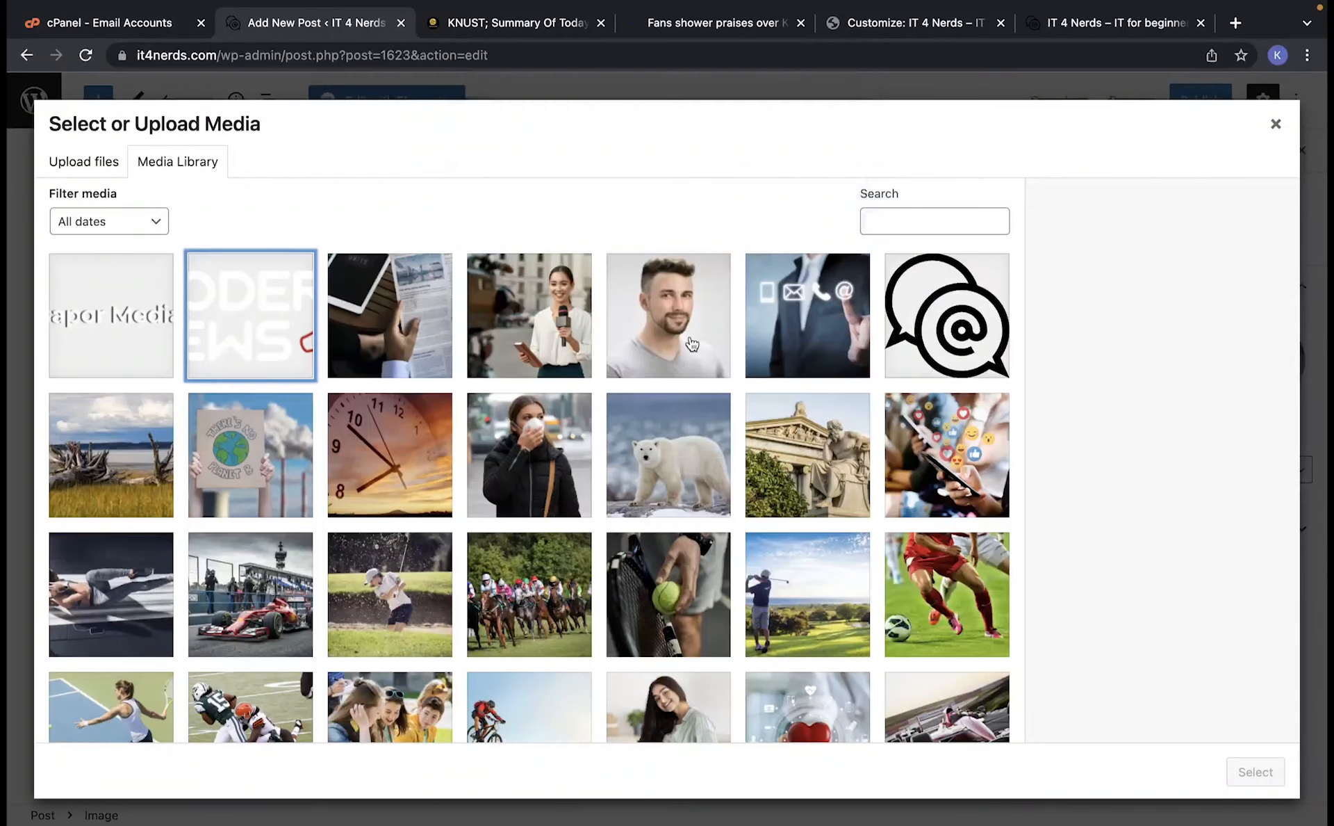
{"action": "left_click", "coordinate": [1174, 317]}
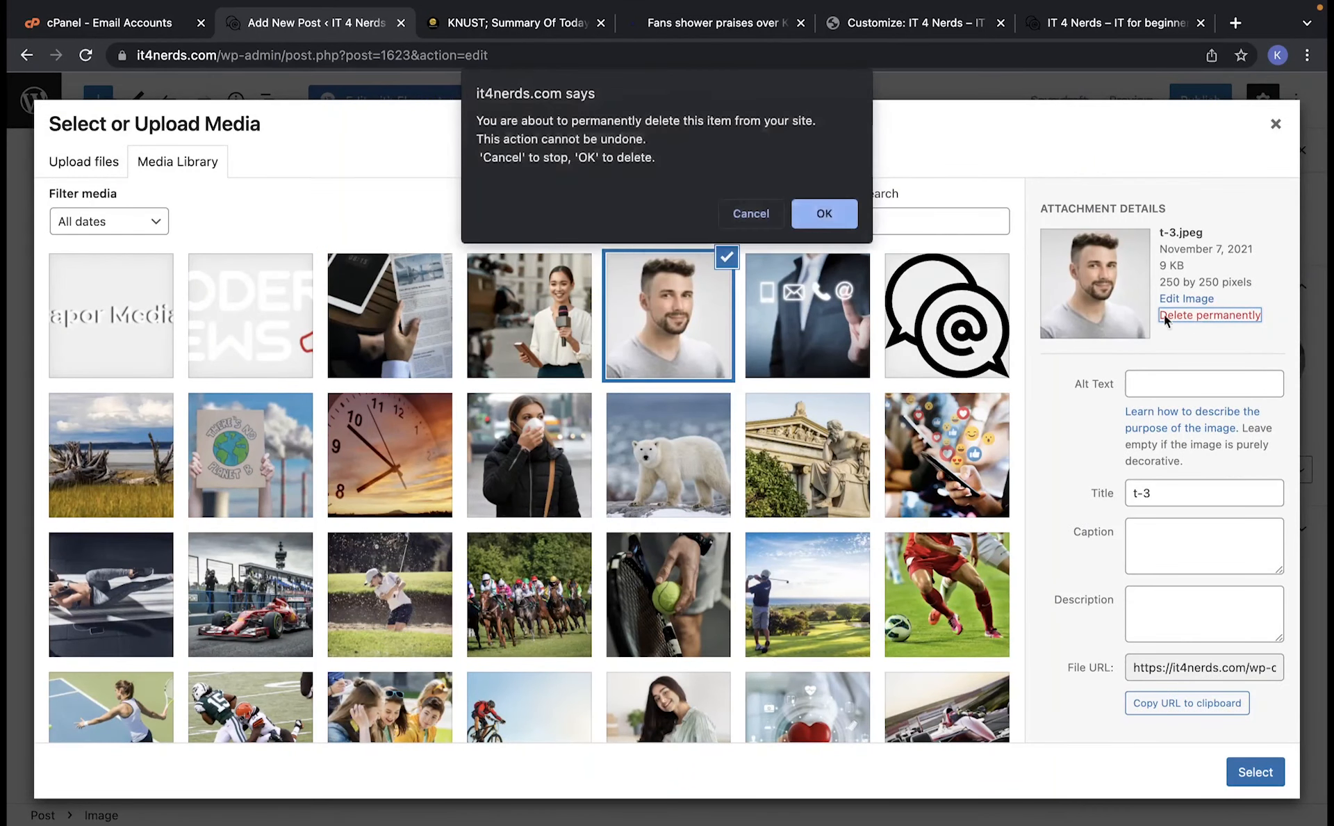
{"action": "left_click", "coordinate": [806, 218]}
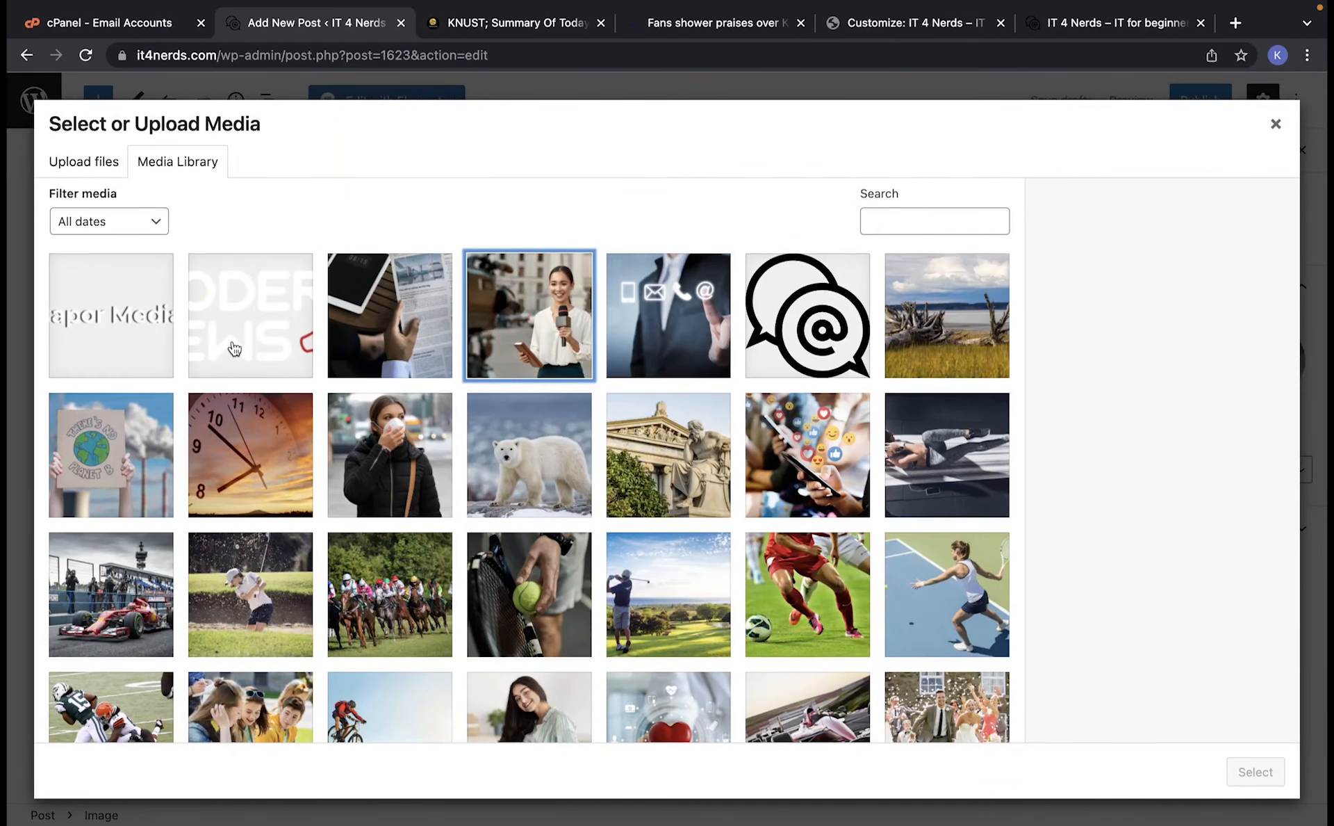
- Insert the reporter photo about.jpg into the Image block
{"action": "left_click", "coordinate": [513, 329]}
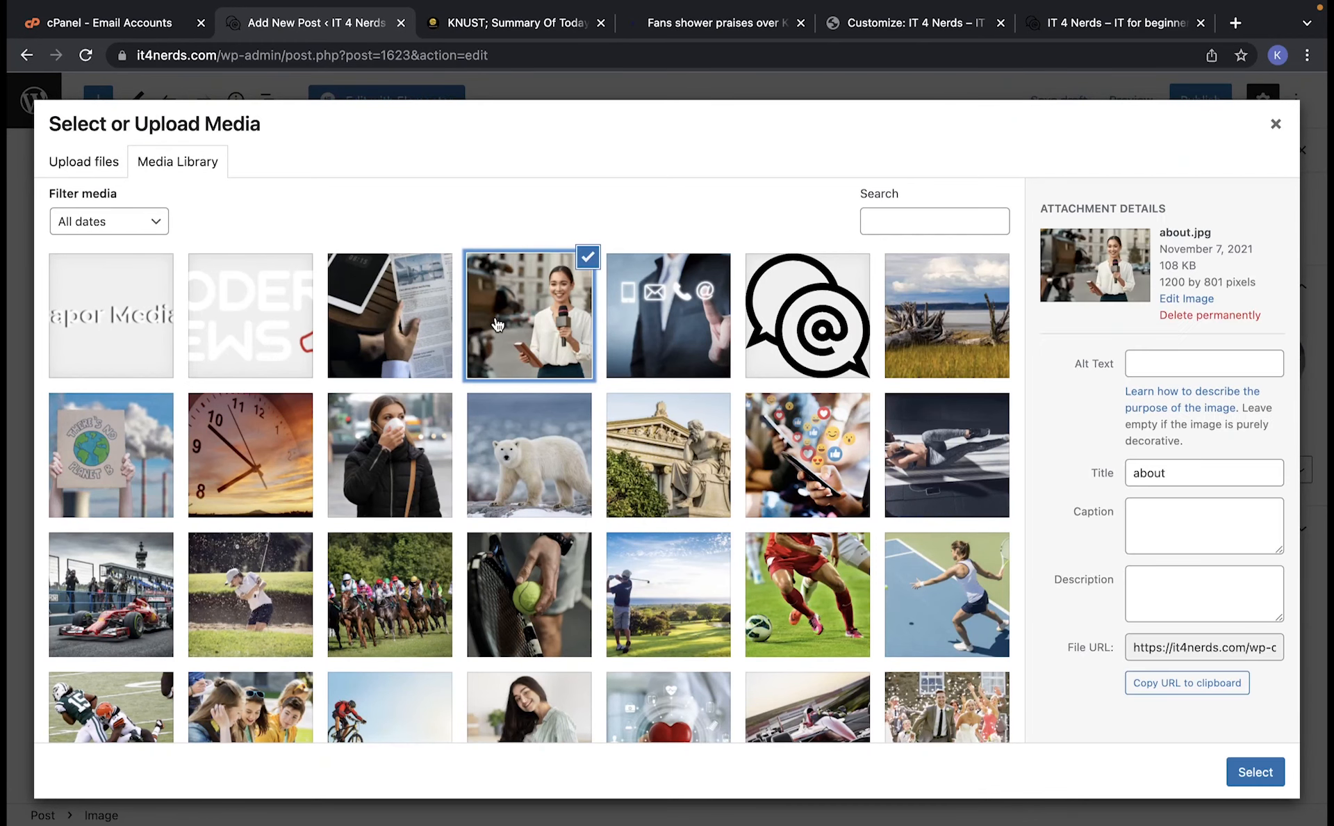
{"action": "left_click", "coordinate": [1247, 770]}
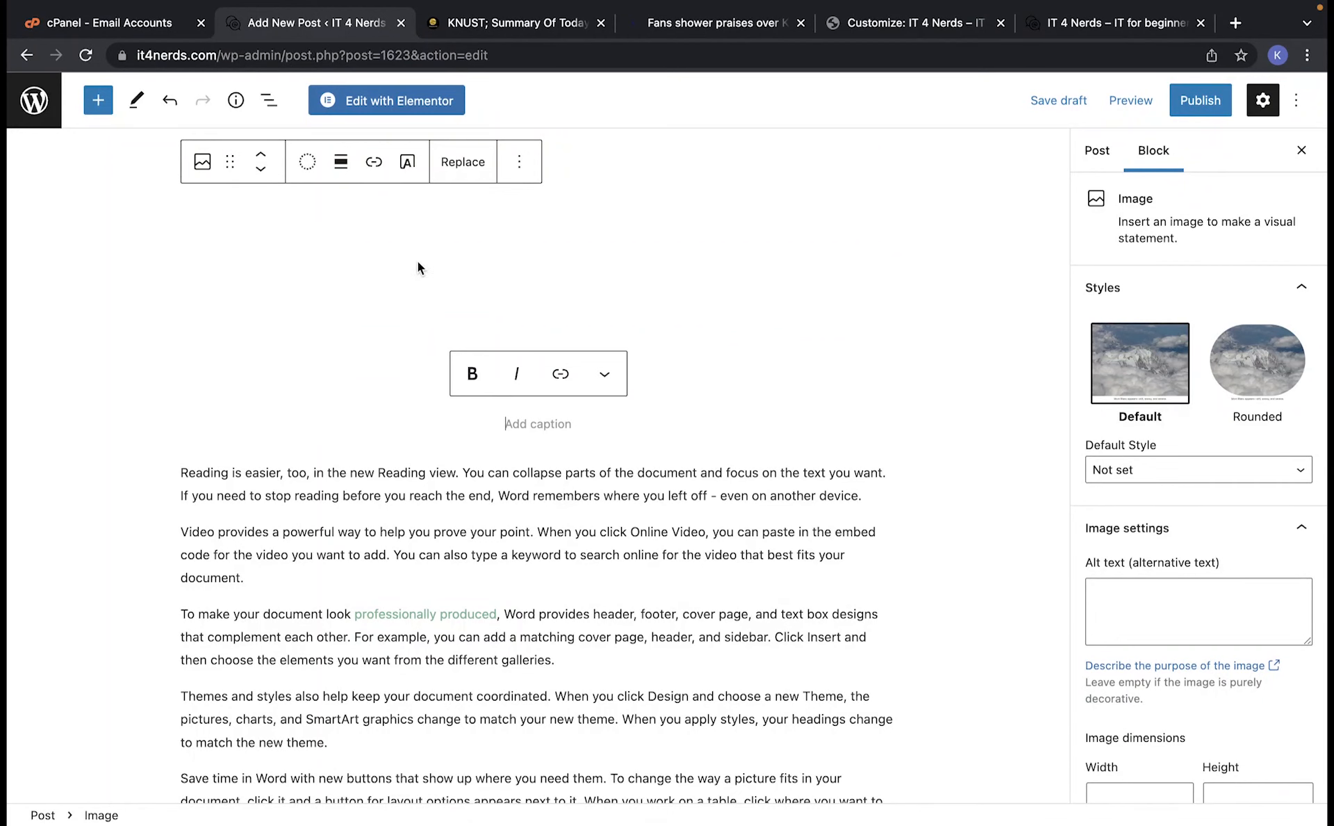
{"action": "scroll", "coordinate": [551, 419], "scroll_direction": "up", "scroll_amount": 8}
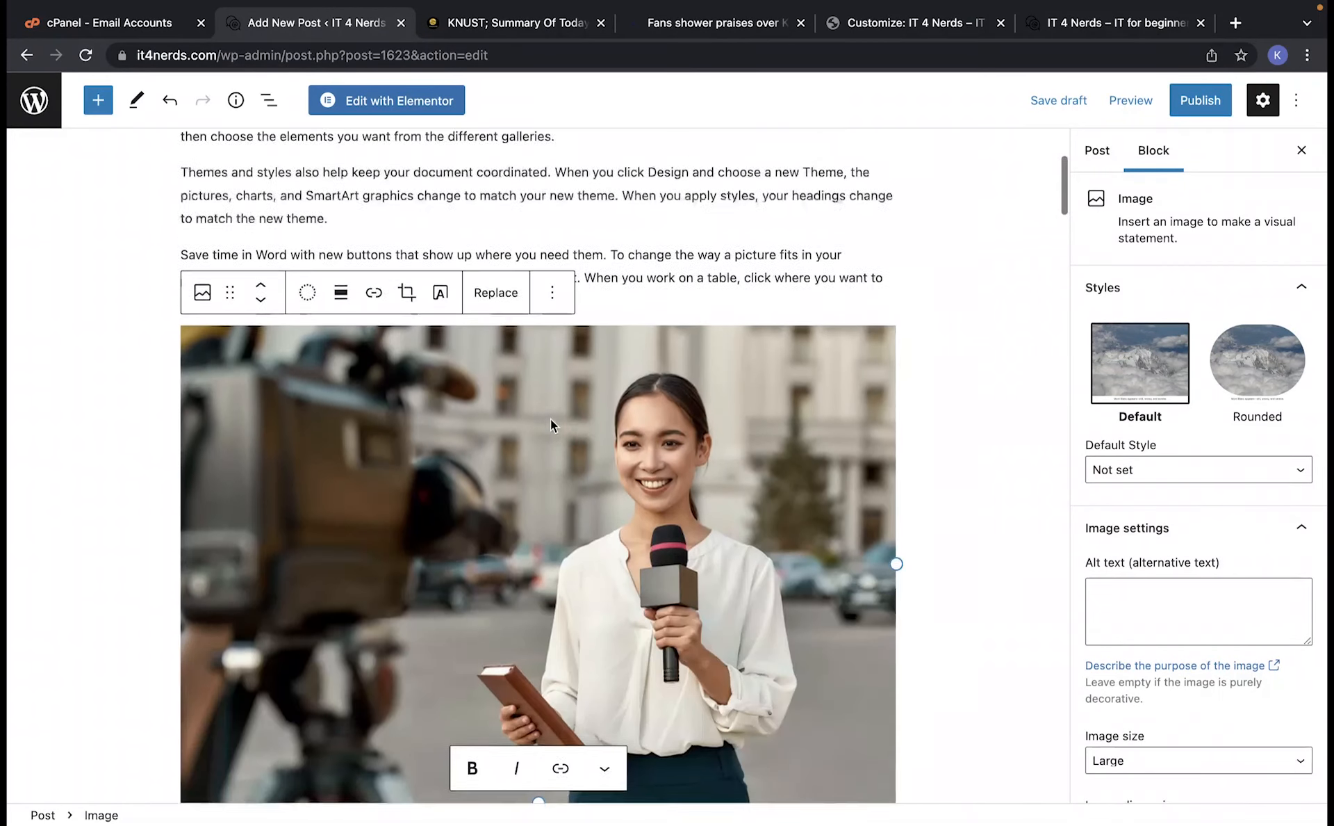
{"action": "scroll", "coordinate": [551, 418], "scroll_direction": "down", "scroll_amount": 3}
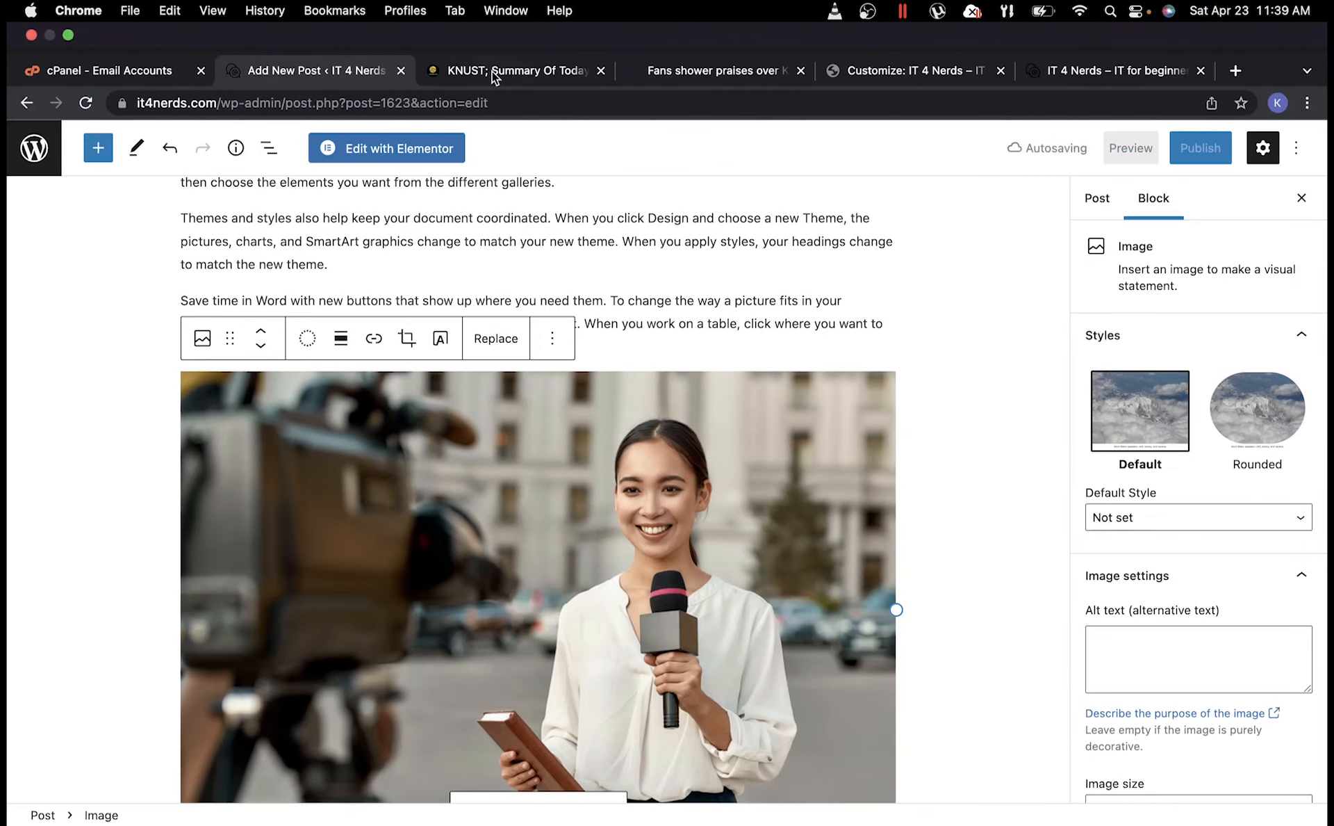
{"action": "left_click", "coordinate": [494, 72]}
- Go to the Nyansapor Media homepage and scroll through its latest posts
{"action": "scroll", "coordinate": [679, 595], "scroll_direction": "down", "scroll_amount": 2}
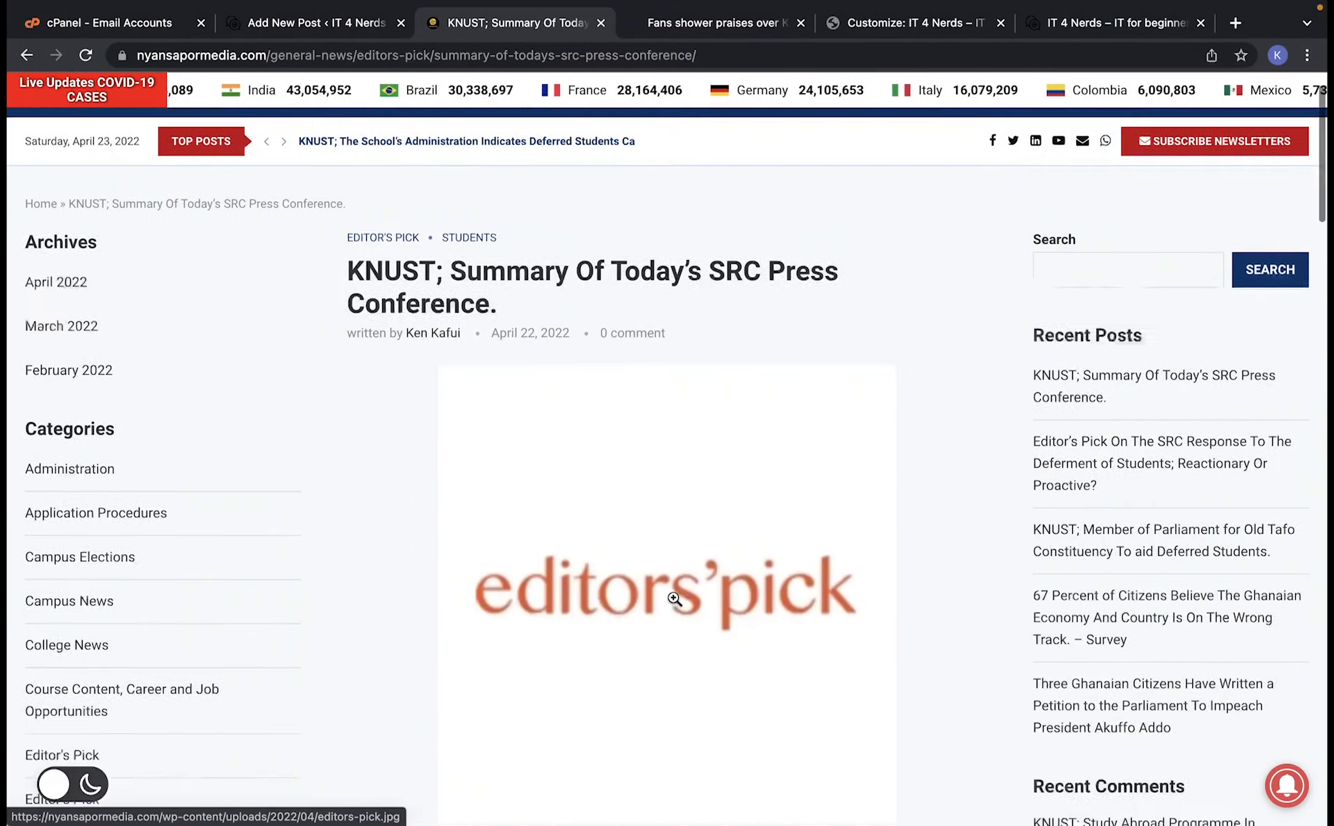
{"action": "scroll", "coordinate": [298, 268], "scroll_direction": "up", "scroll_amount": 3}
{"action": "left_click", "coordinate": [293, 166]}
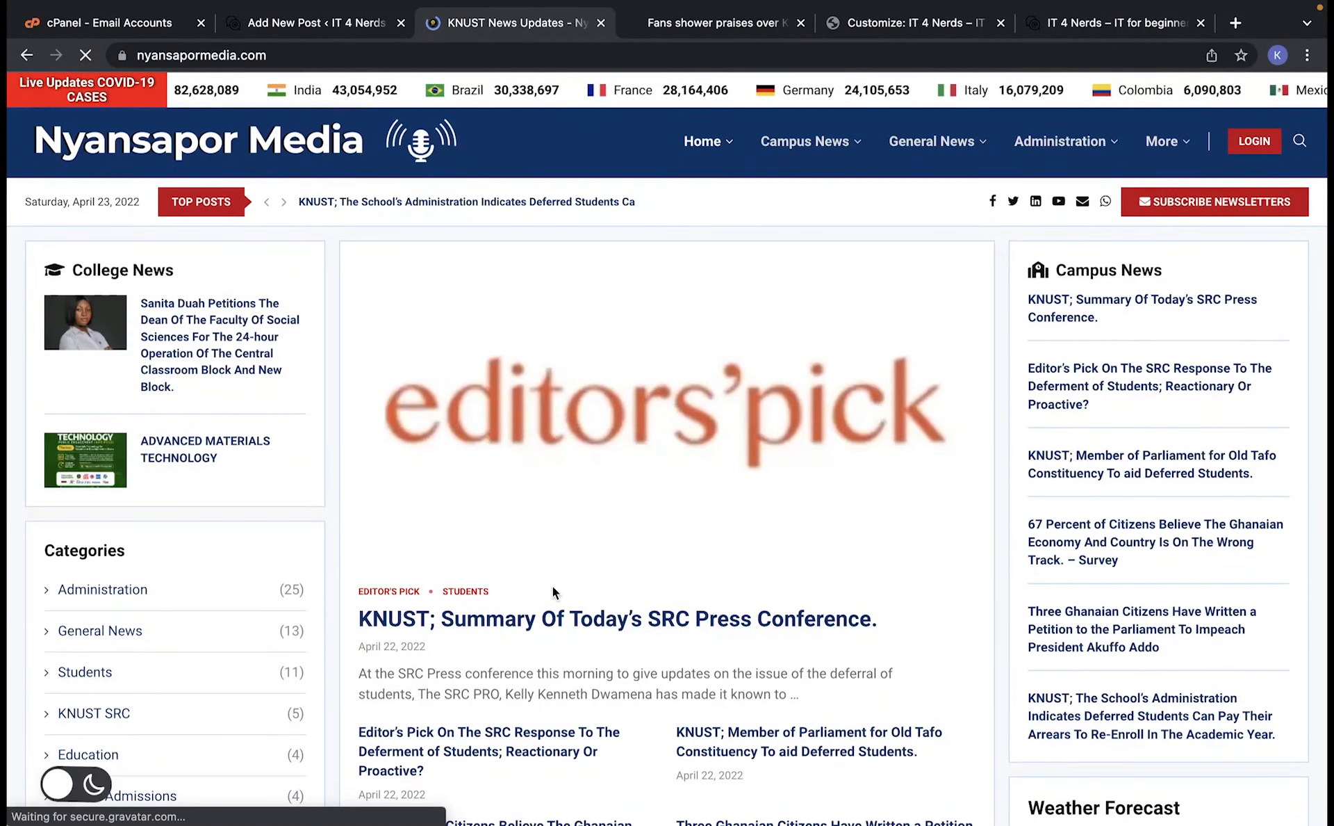
{"action": "scroll", "coordinate": [552, 586], "scroll_direction": "down", "scroll_amount": 6}
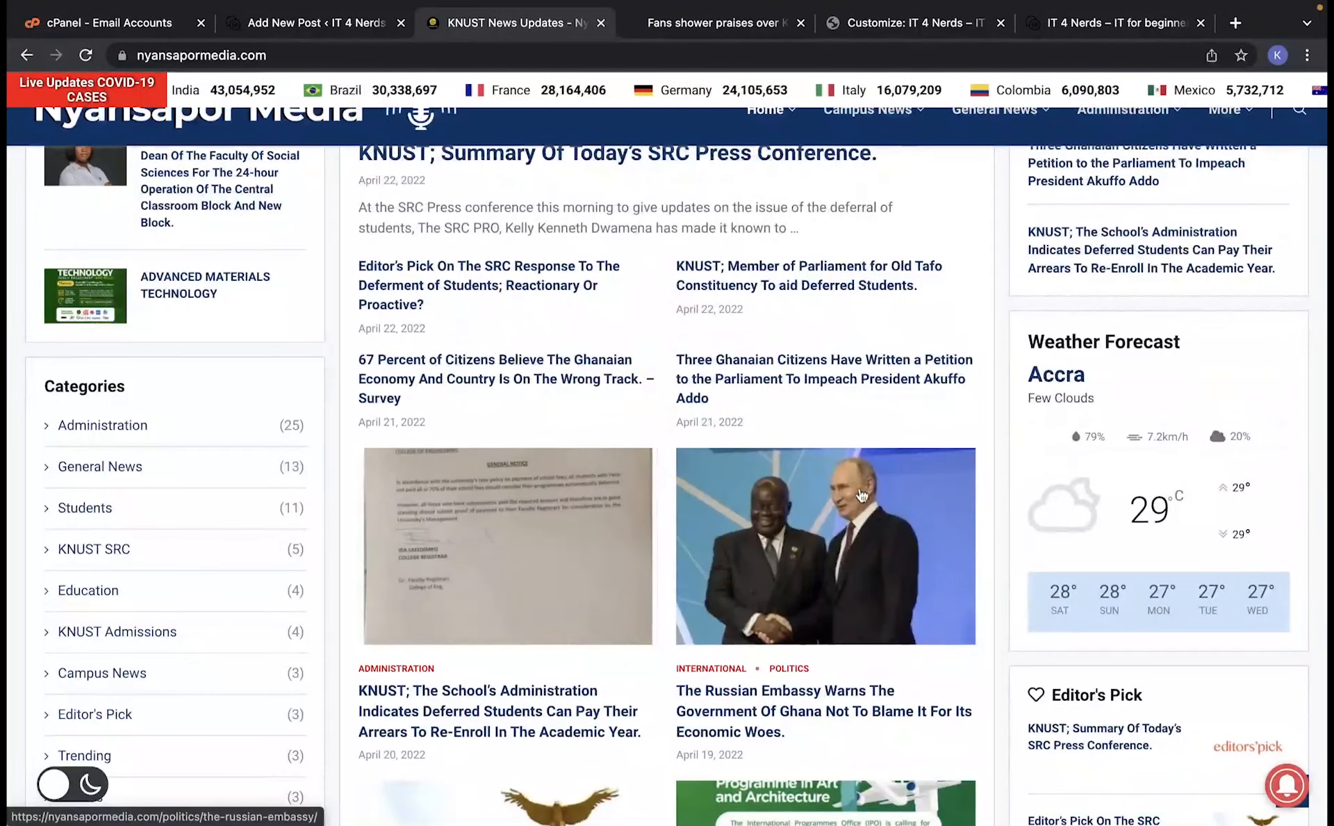
{"action": "scroll", "coordinate": [669, 461], "scroll_direction": "down", "scroll_amount": 4}
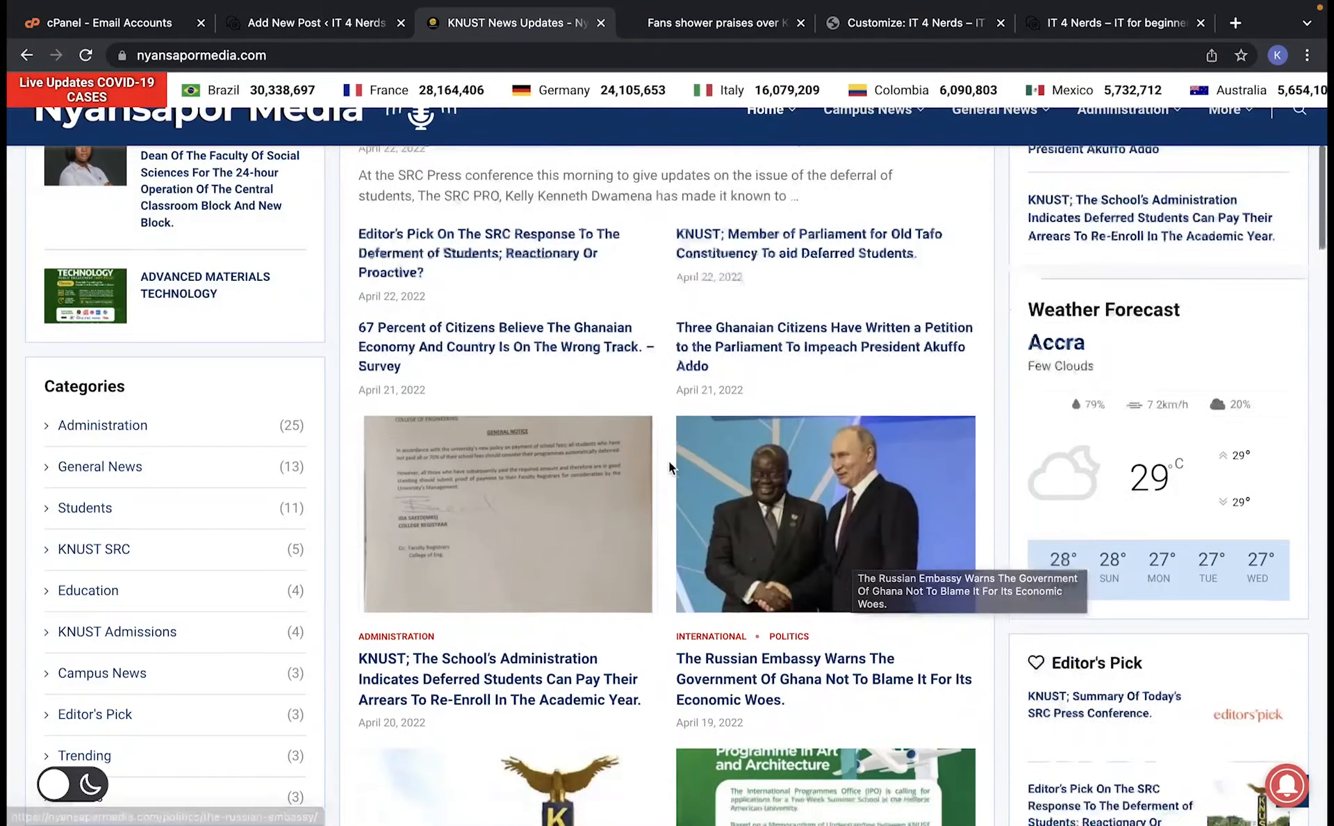
{"action": "scroll", "coordinate": [669, 466], "scroll_direction": "down", "scroll_amount": 1}
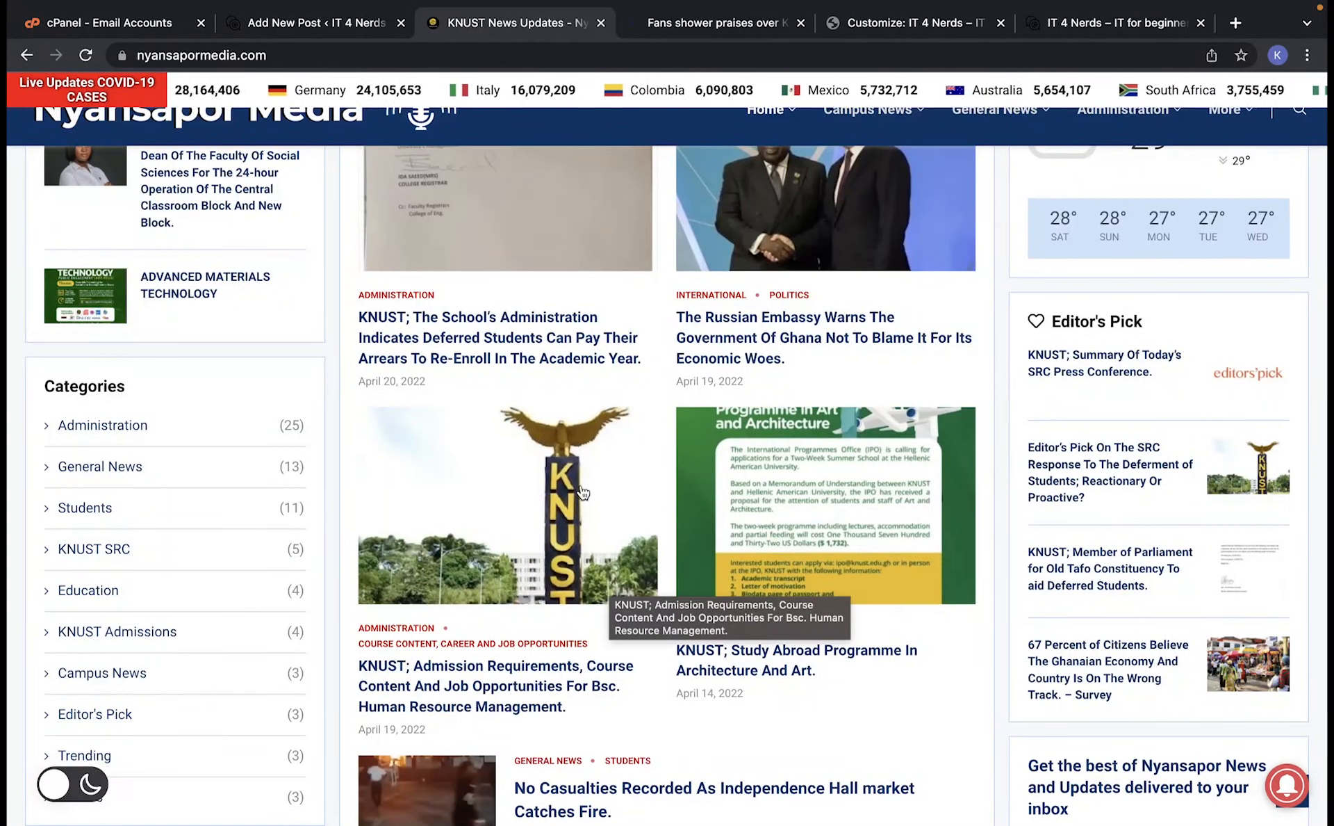
- Back in the WordPress post editor, show the settings panel for the whole post
{"action": "left_click", "coordinate": [264, 27]}
{"action": "scroll", "coordinate": [654, 299], "scroll_direction": "up", "scroll_amount": 4}
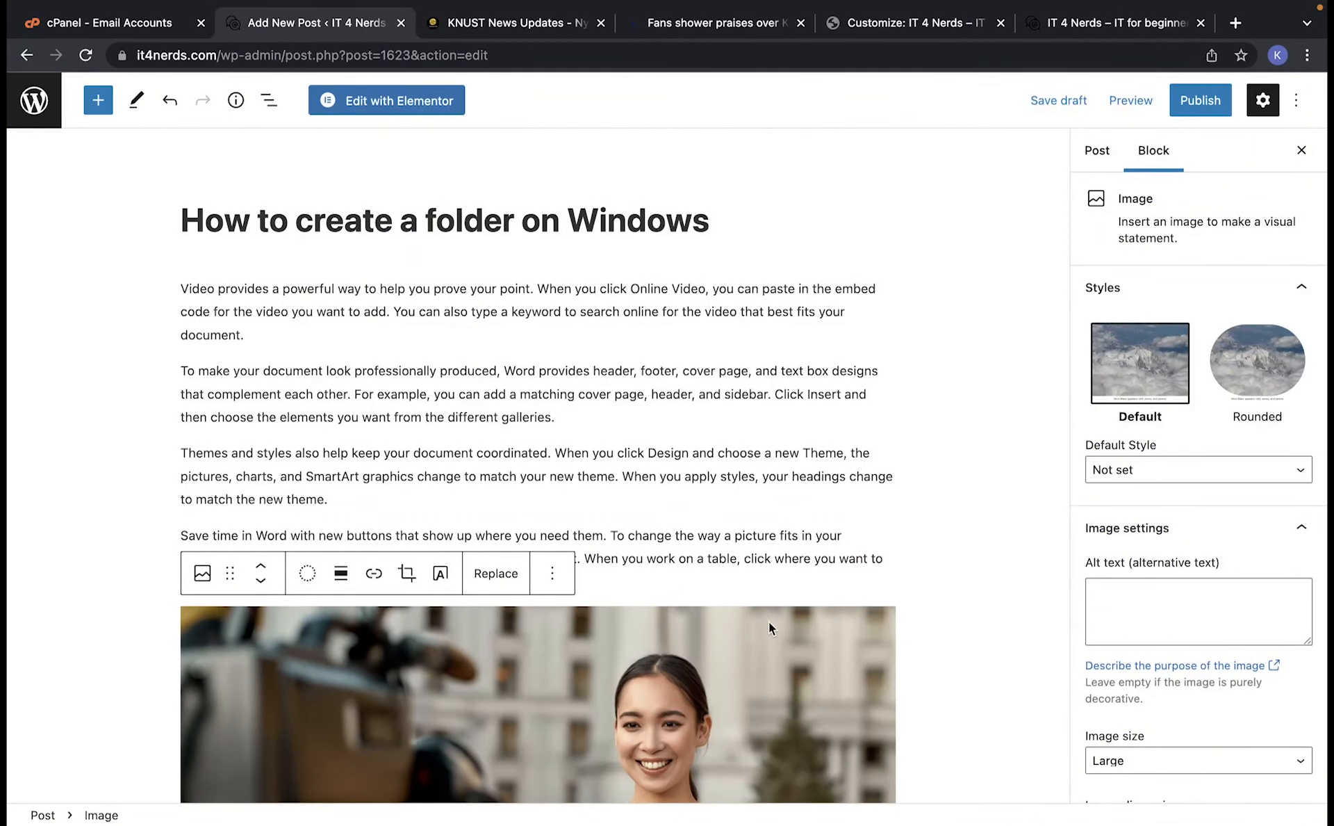
{"action": "scroll", "coordinate": [769, 629], "scroll_direction": "down", "scroll_amount": 10}
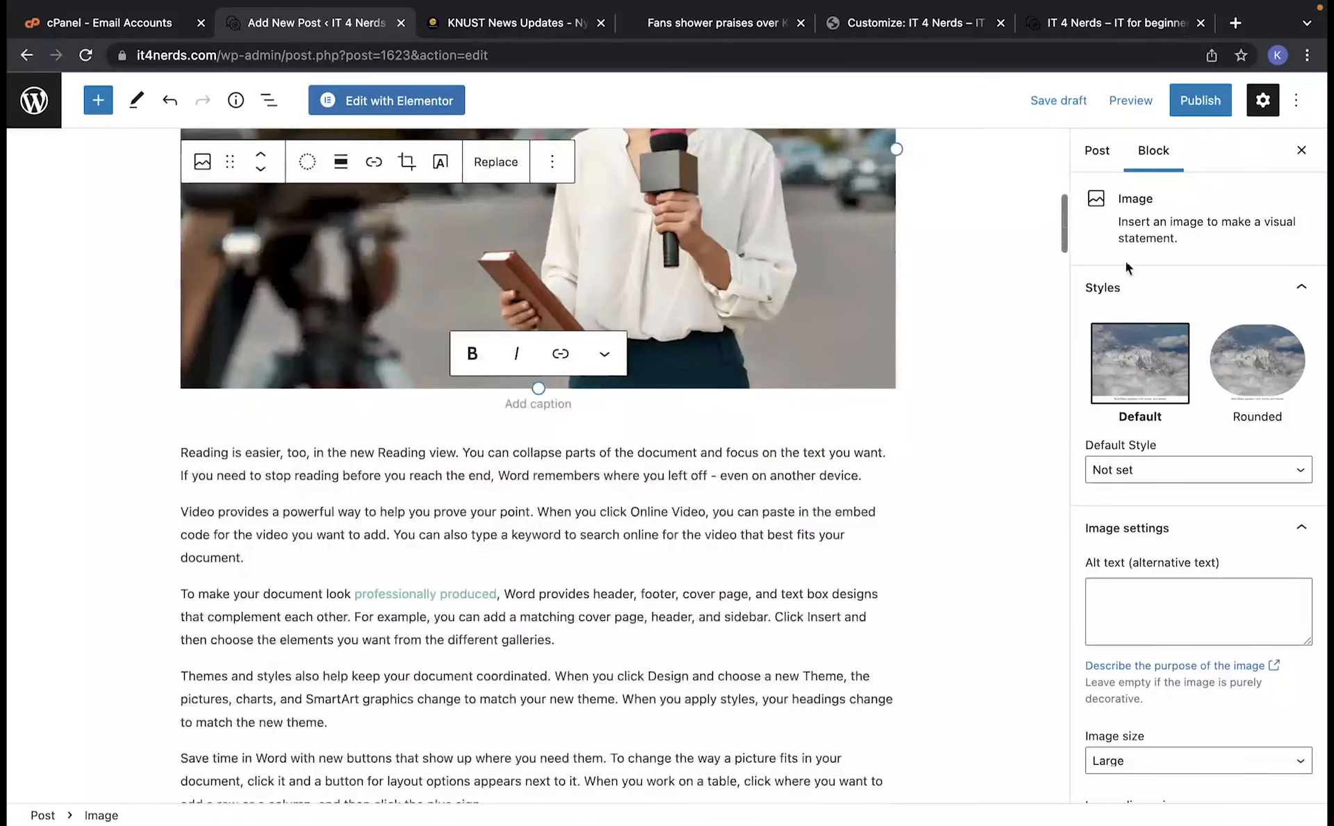
{"action": "left_click", "coordinate": [1098, 150]}
- Set the golfer photo p36.jpg from the Media Library as the post's featured image
{"action": "scroll", "coordinate": [1170, 465], "scroll_direction": "down", "scroll_amount": 10}
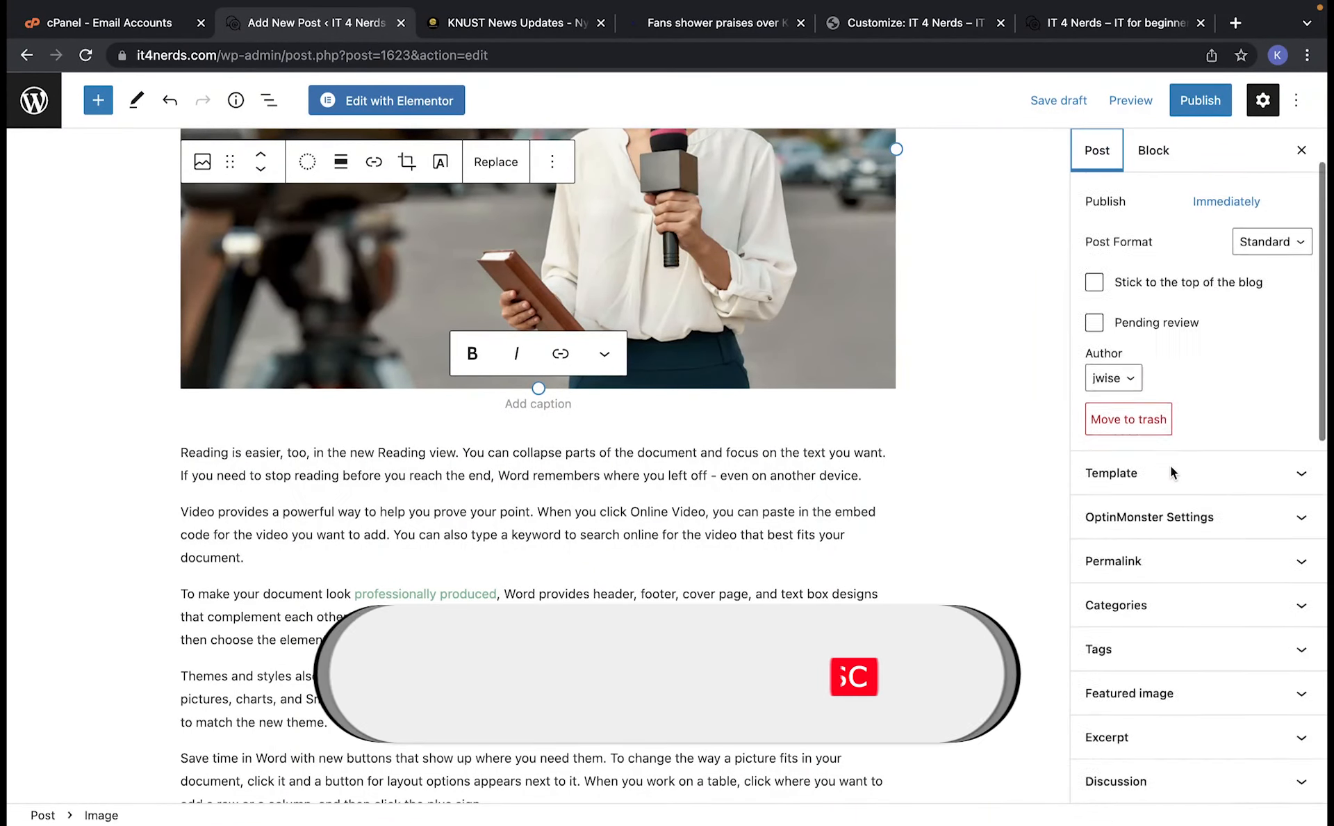
{"action": "scroll", "coordinate": [1170, 465], "scroll_direction": "up", "scroll_amount": 10}
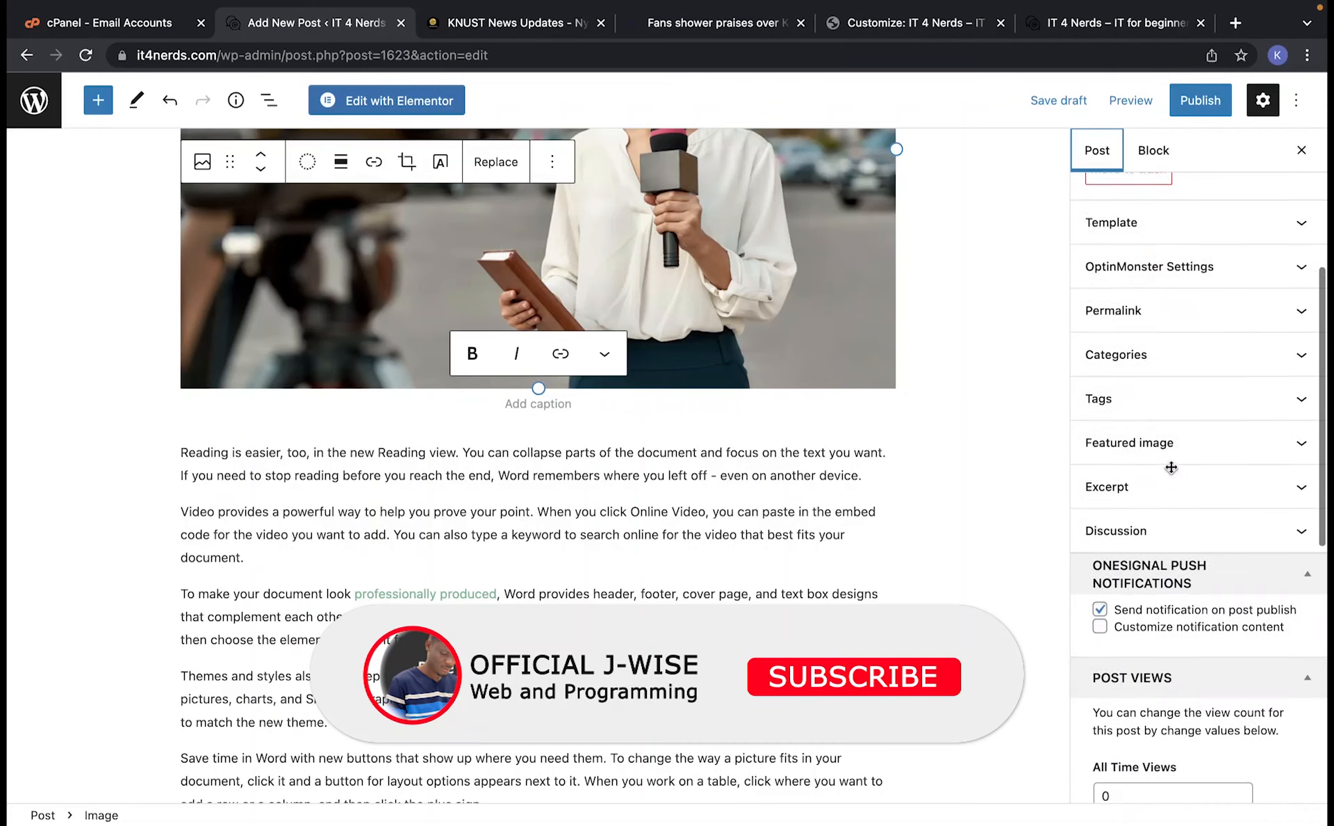
{"action": "left_click", "coordinate": [1240, 450]}
{"action": "left_click", "coordinate": [1205, 536]}
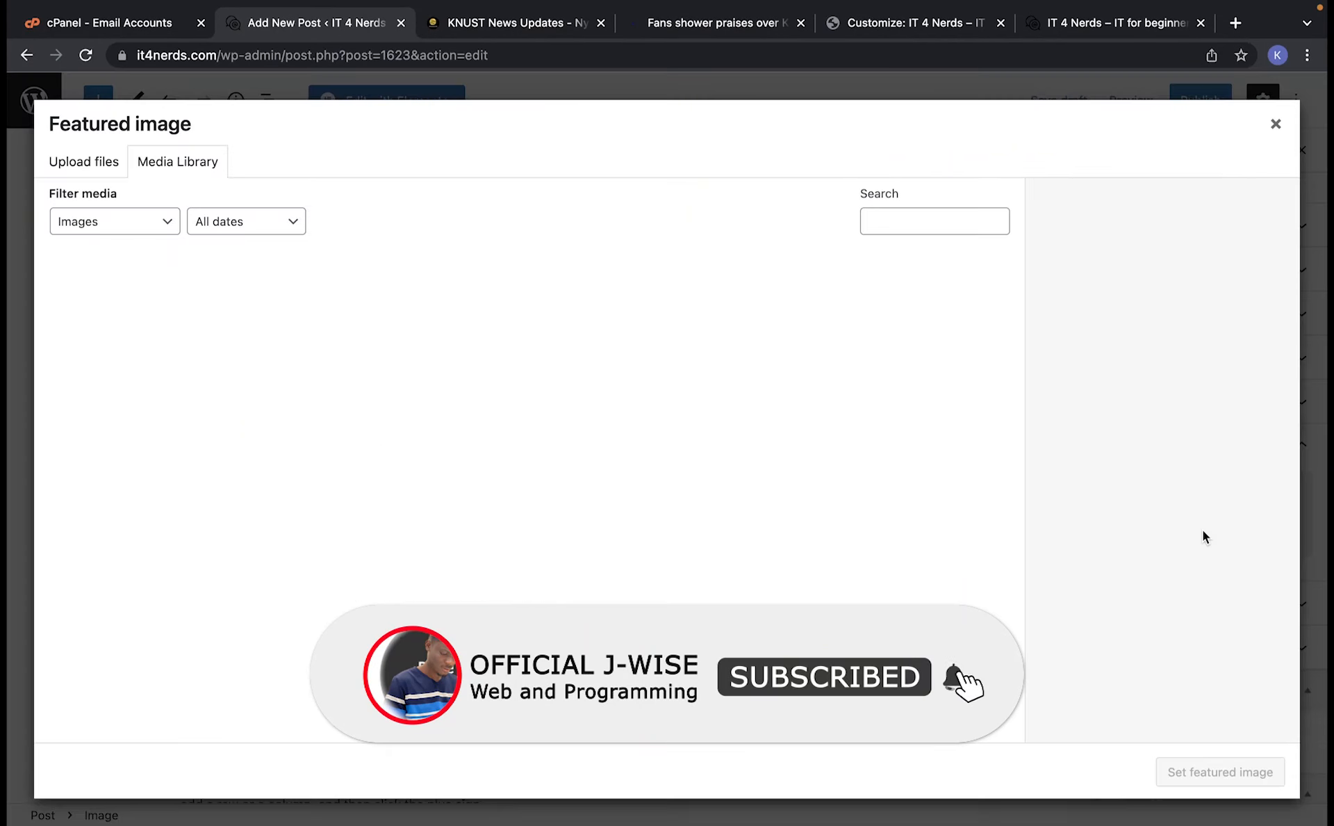
{"action": "left_click", "coordinate": [510, 23]}
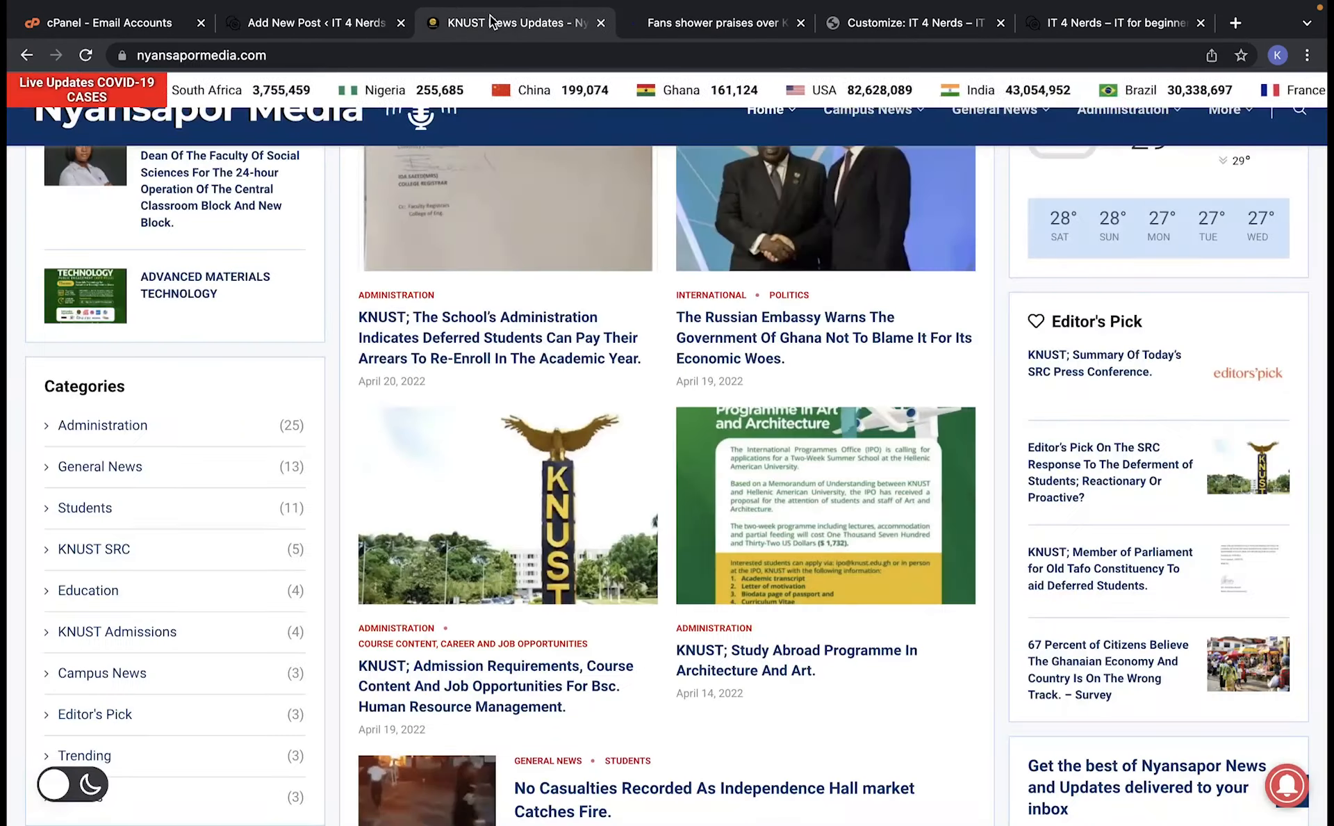
{"action": "scroll", "coordinate": [741, 463], "scroll_direction": "down", "scroll_amount": 3}
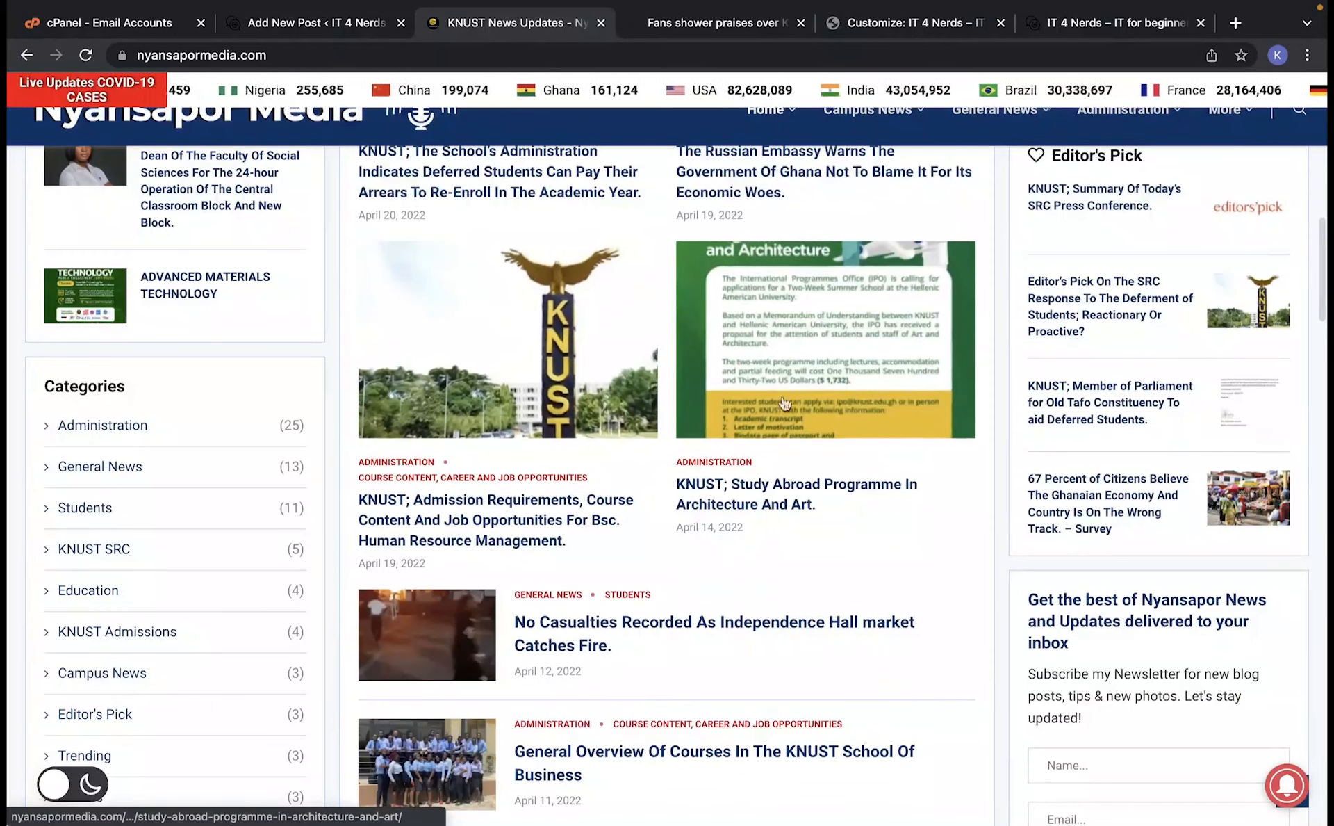
{"action": "left_click", "coordinate": [271, 25]}
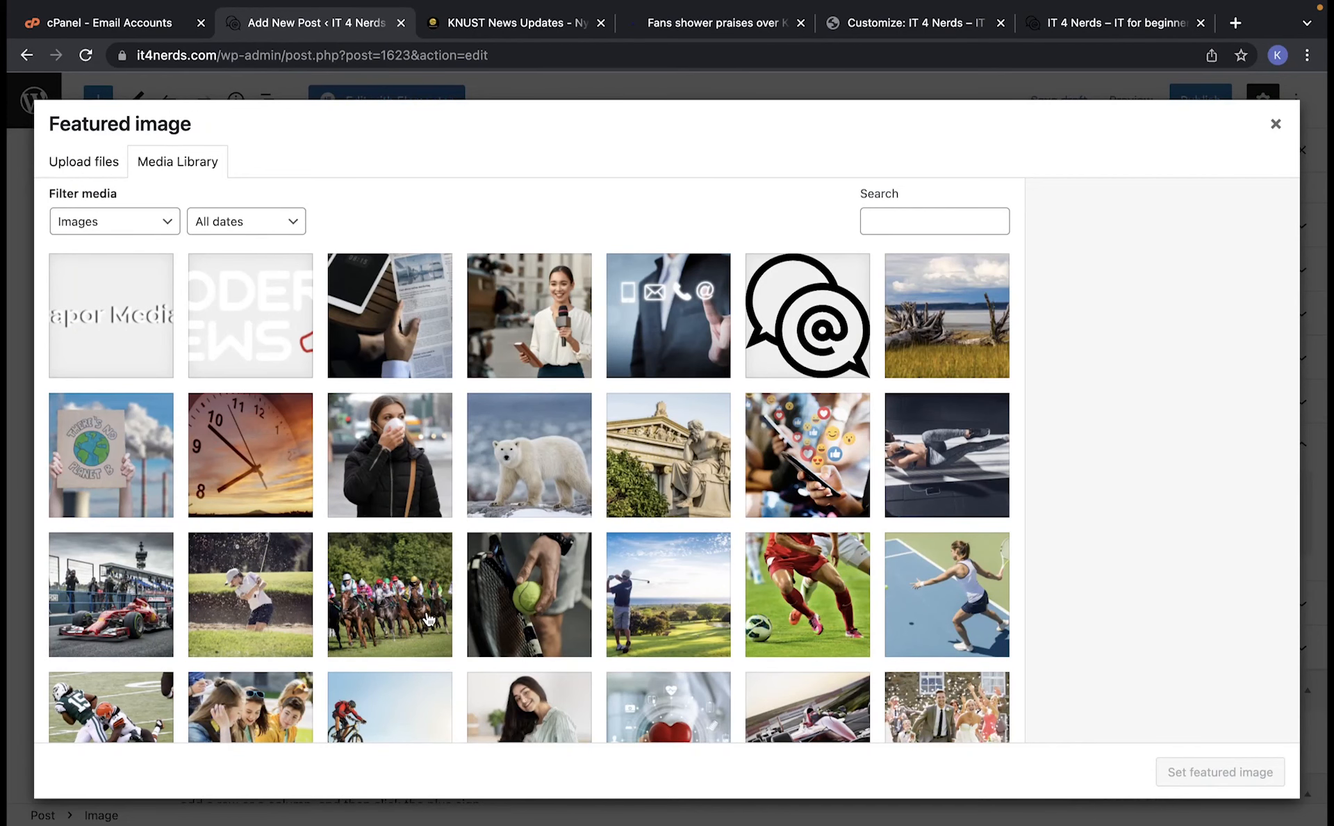
{"action": "left_click", "coordinate": [719, 591]}
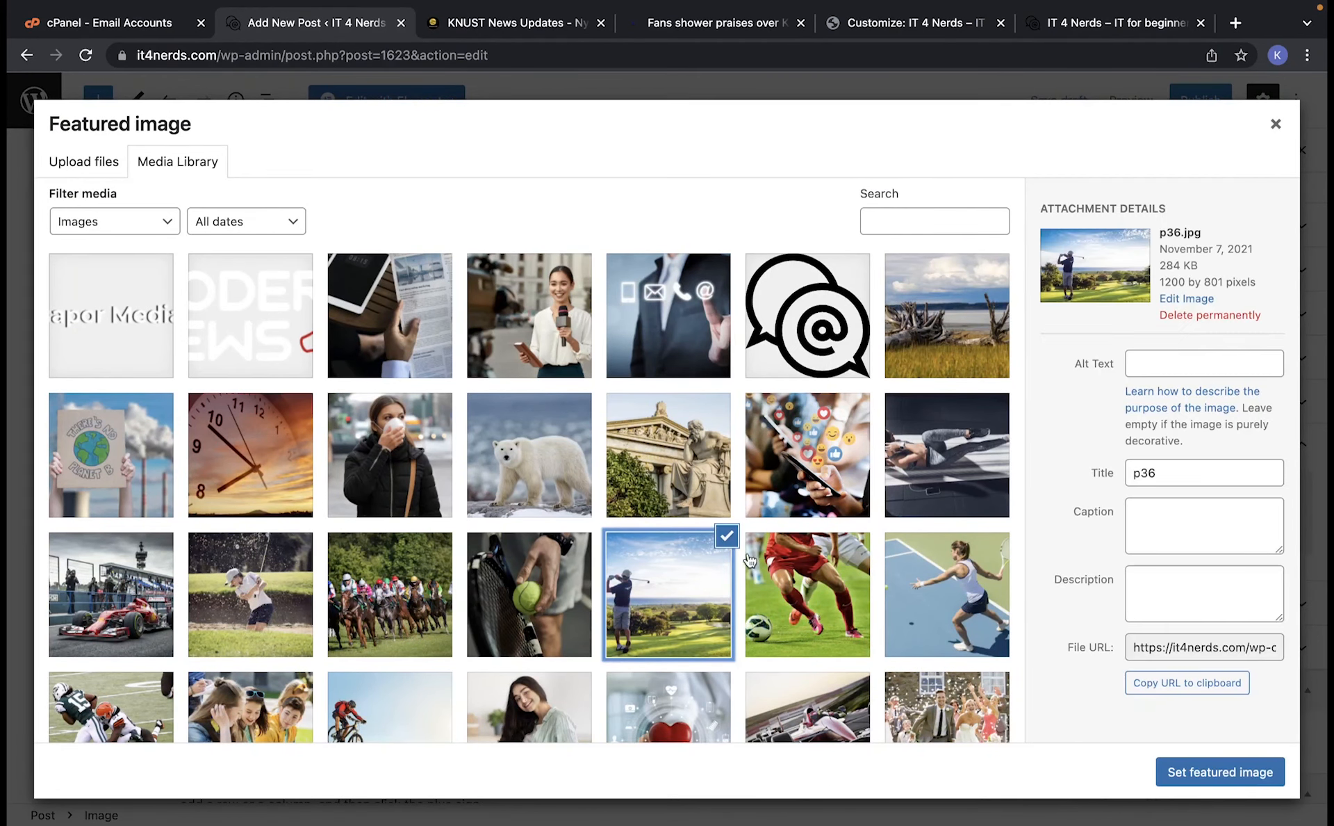
{"action": "left_click", "coordinate": [1208, 773]}
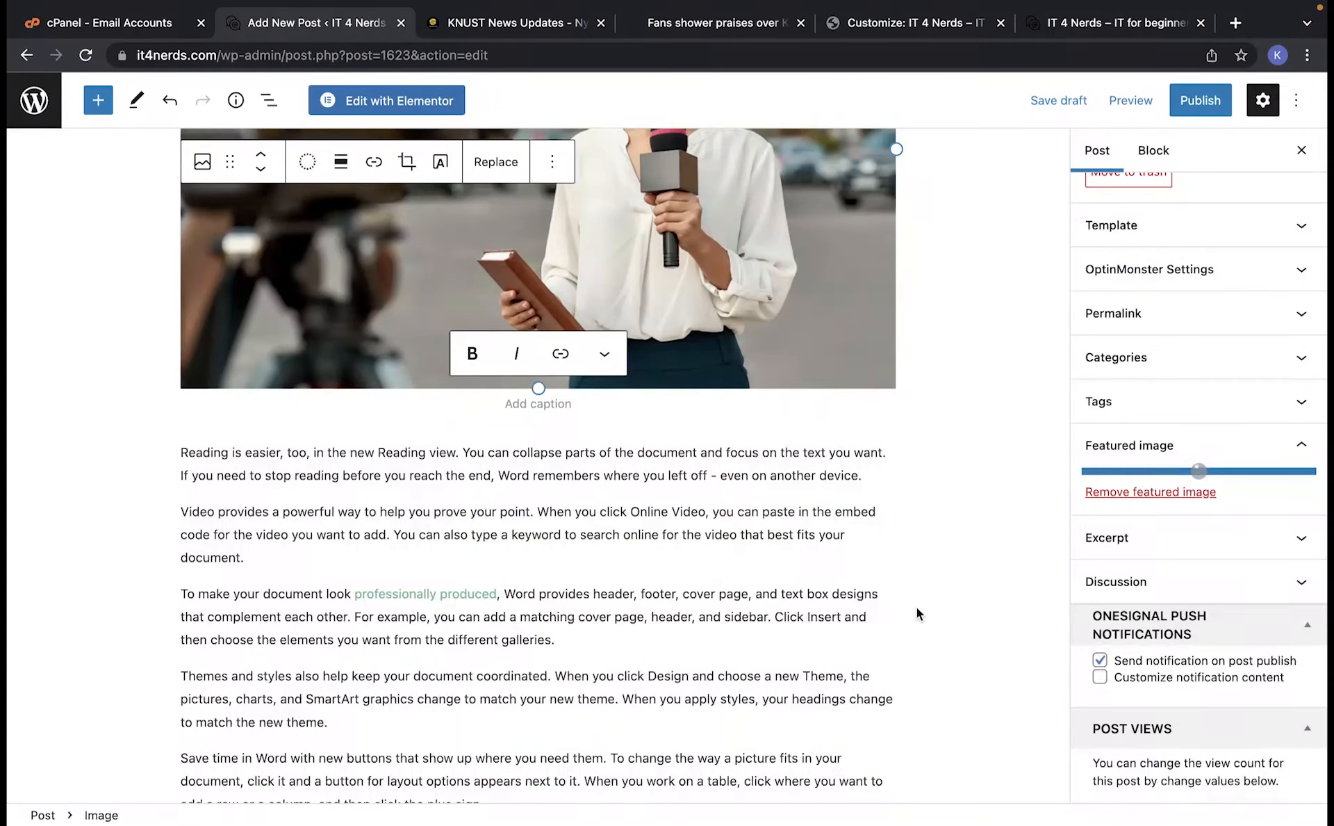
{"action": "scroll", "coordinate": [919, 615], "scroll_direction": "up", "scroll_amount": 10}
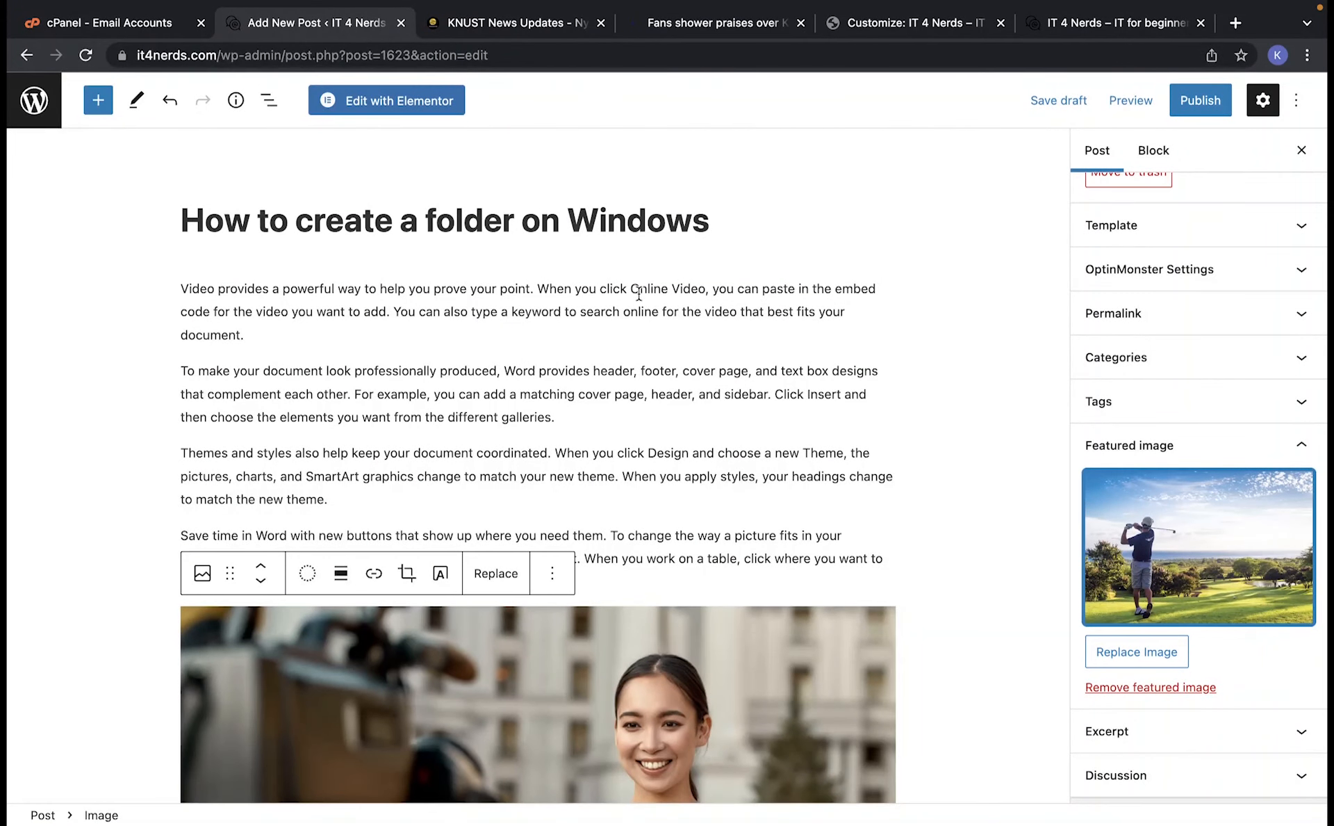
- Add three tags in the Tags panel: Windows10, folder and 'creating folders in windows'
{"action": "left_click", "coordinate": [295, 296]}
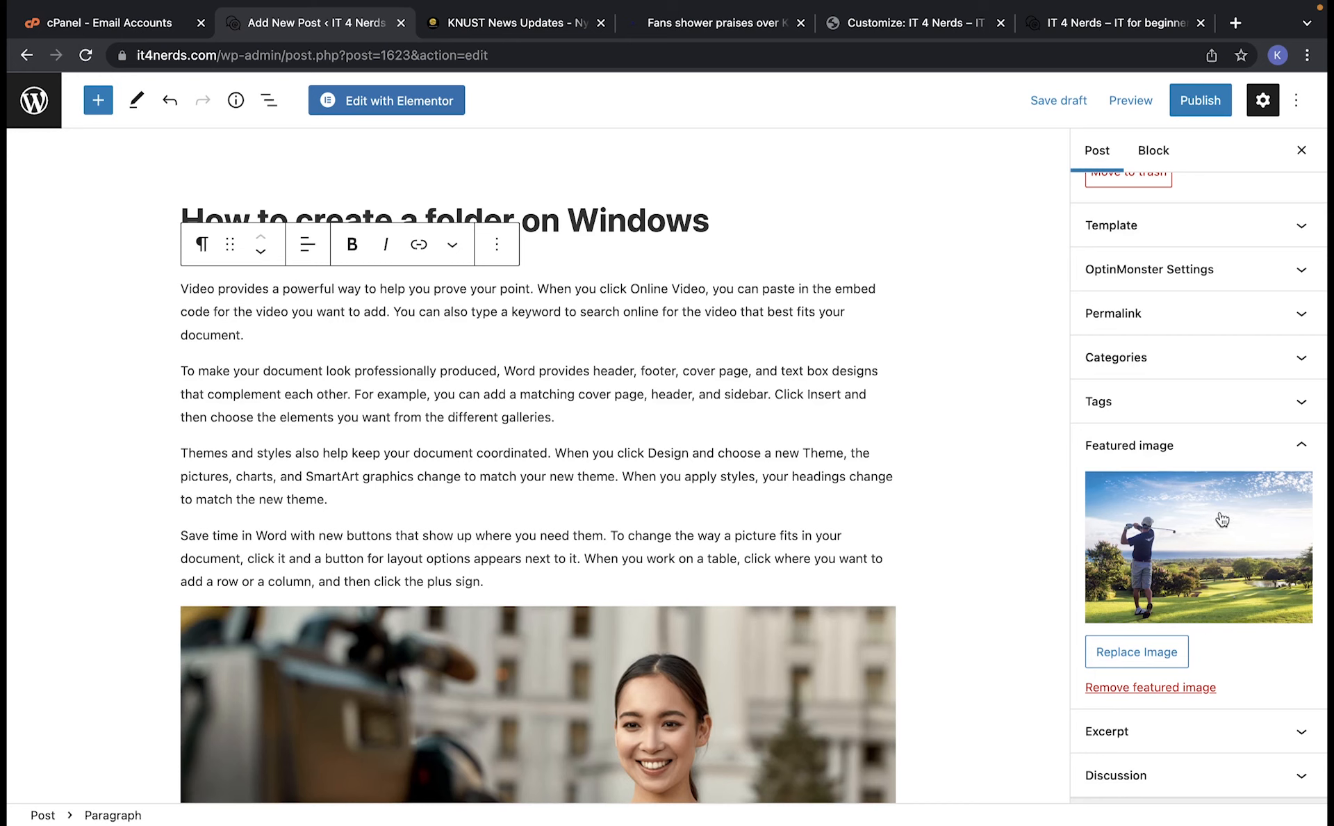
{"action": "left_click", "coordinate": [1260, 406]}
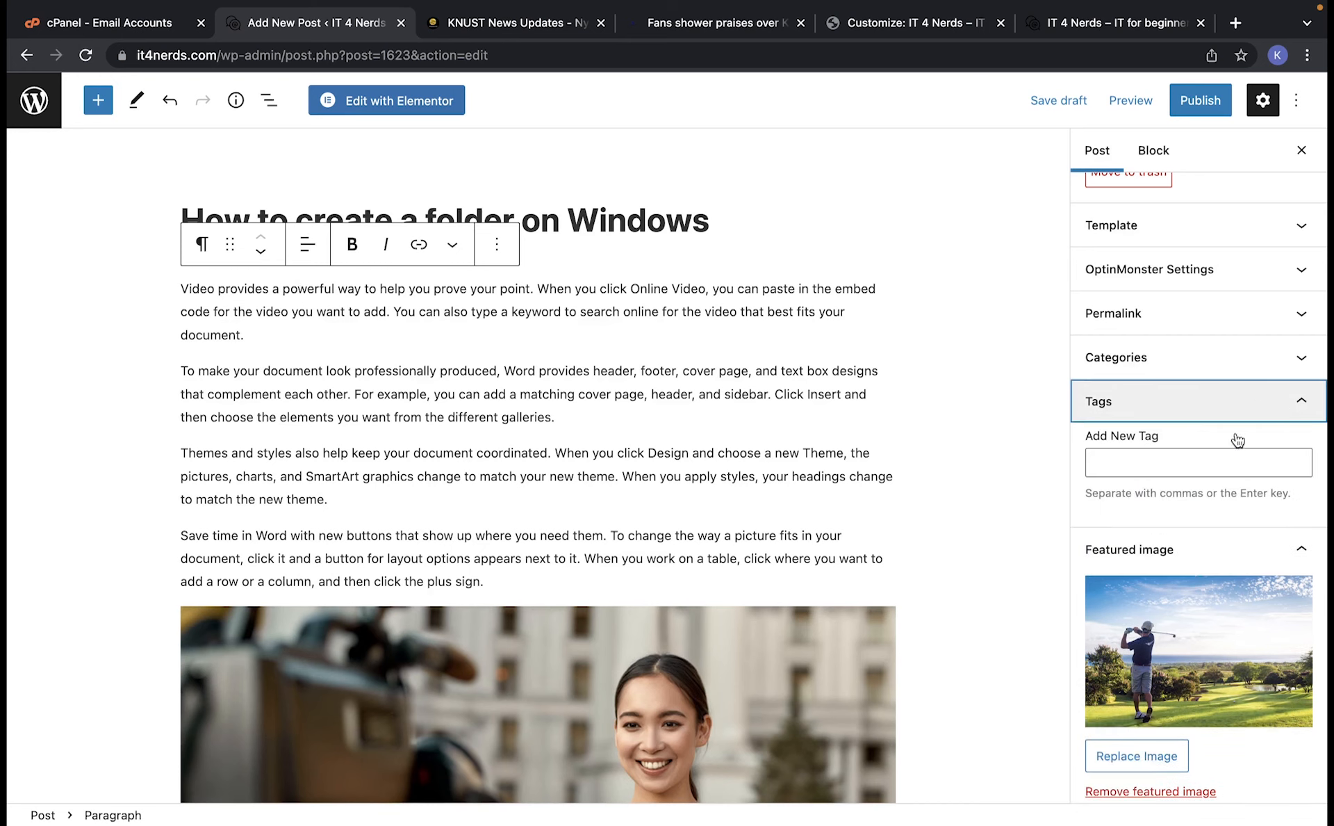
{"action": "left_click", "coordinate": [1205, 464]}
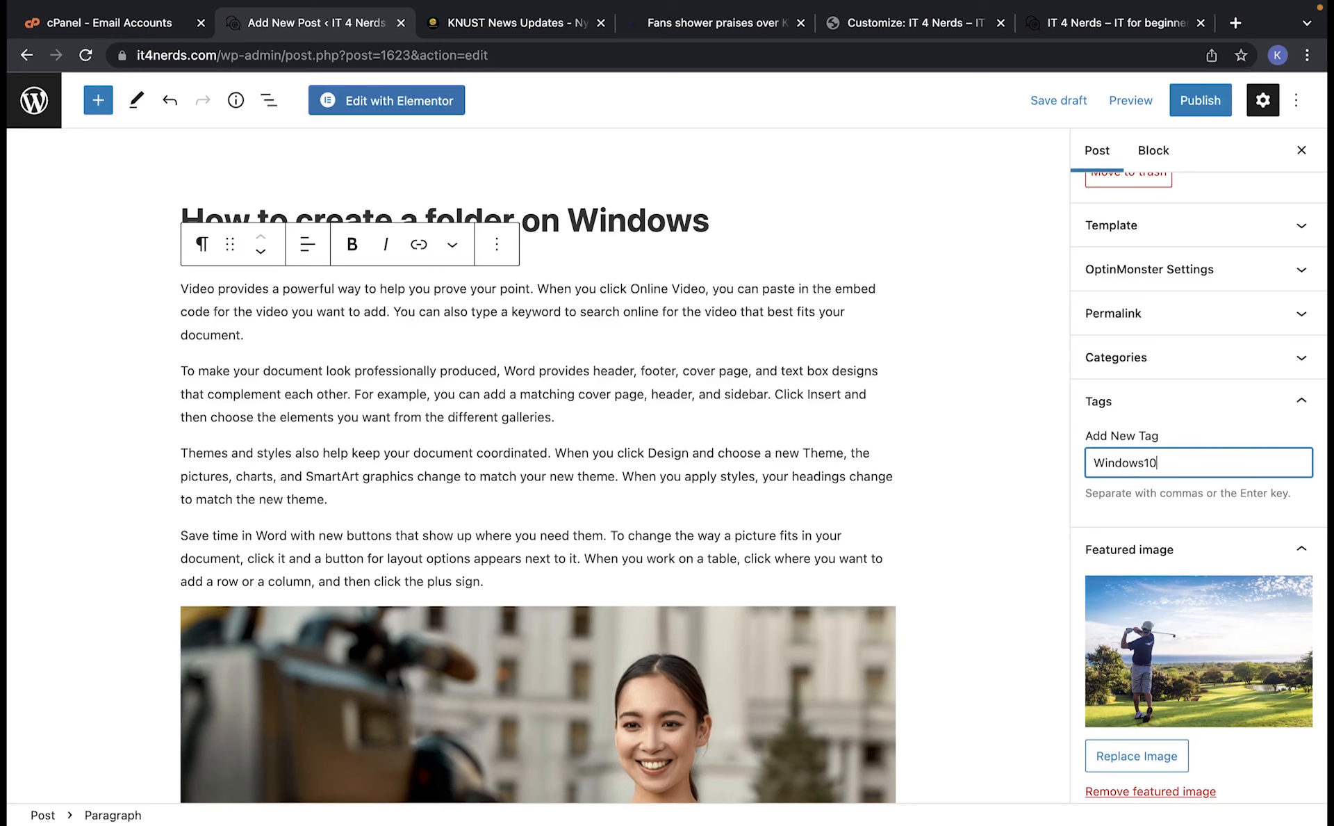
{"action": "key", "text": "Return"}
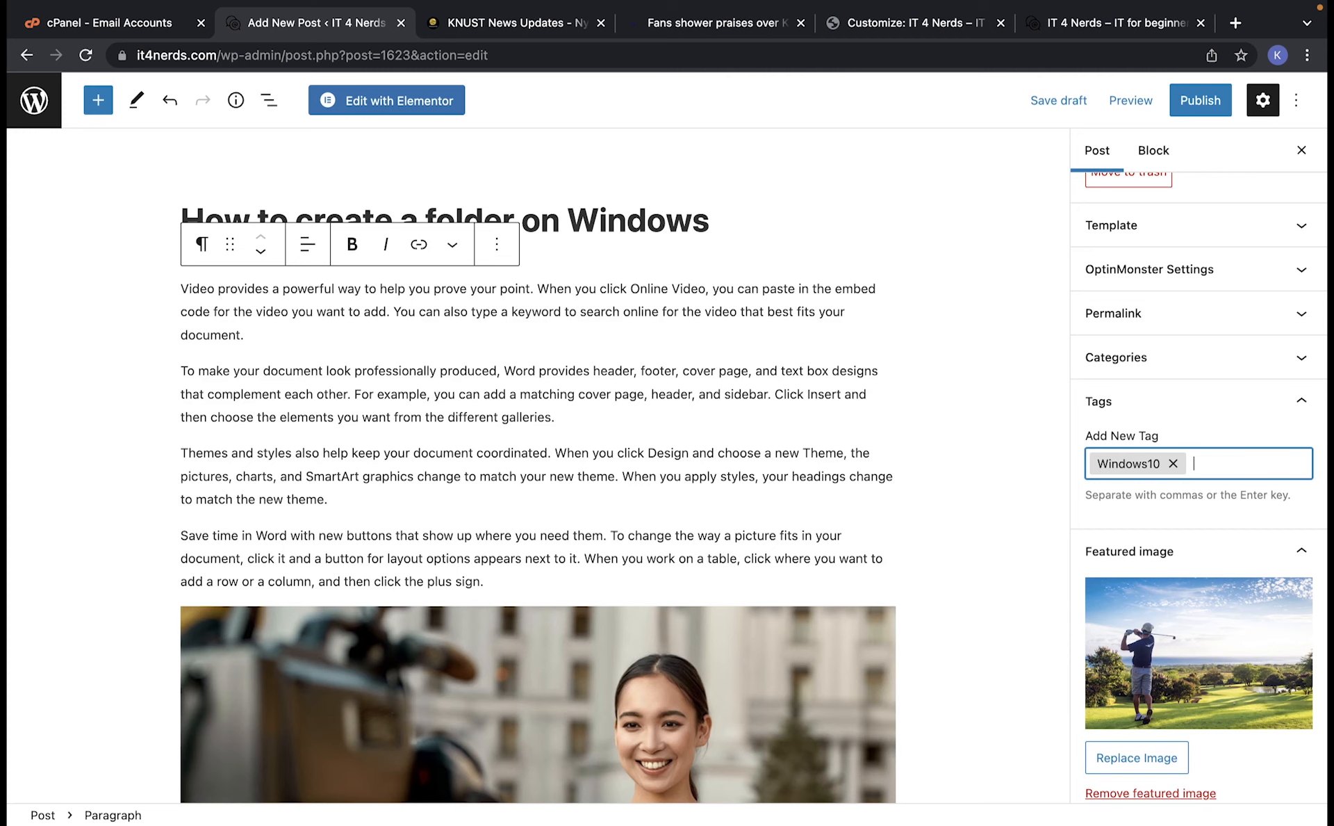
{"action": "key", "text": "Return"}
{"action": "type", "text": "c"}
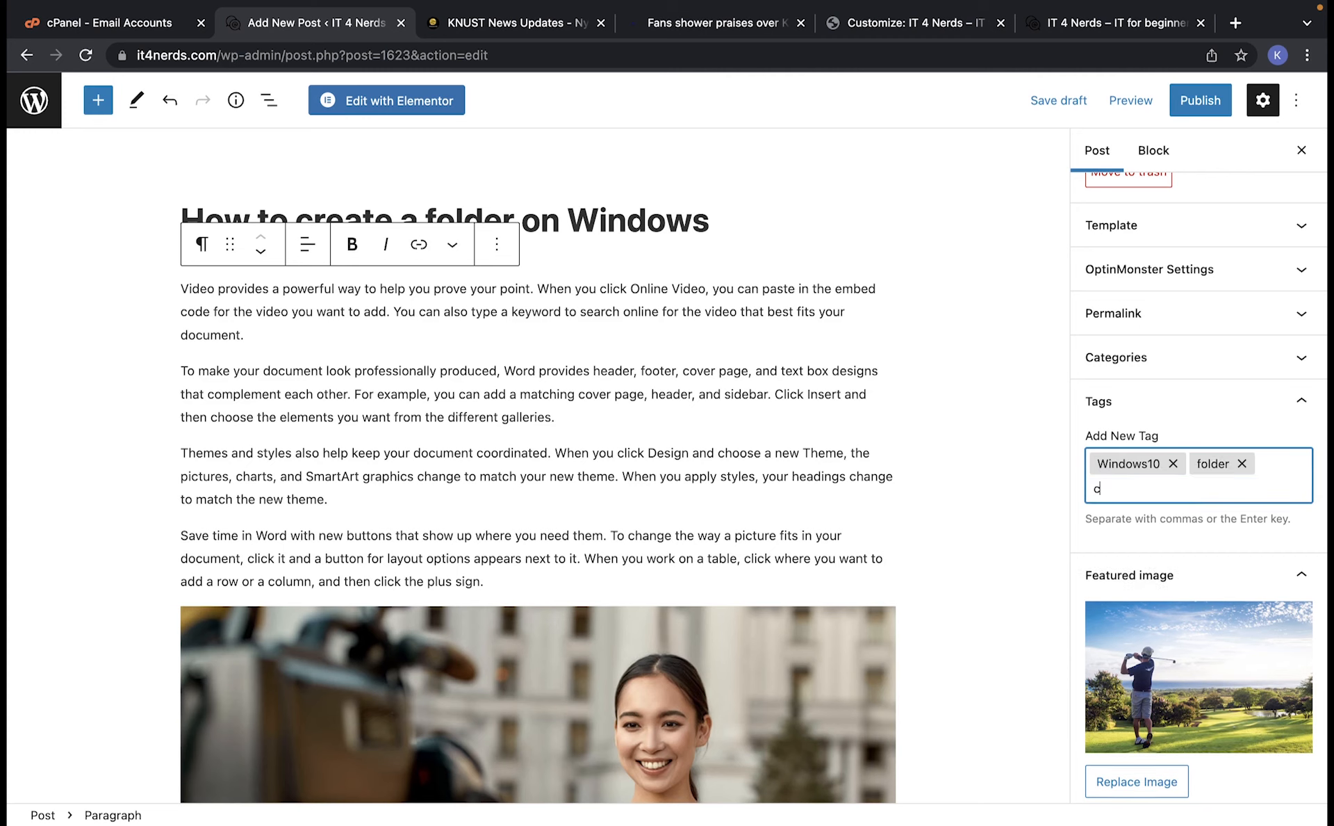
{"action": "type", "text": "reating folders in windows"}
{"action": "key", "text": "Return"}
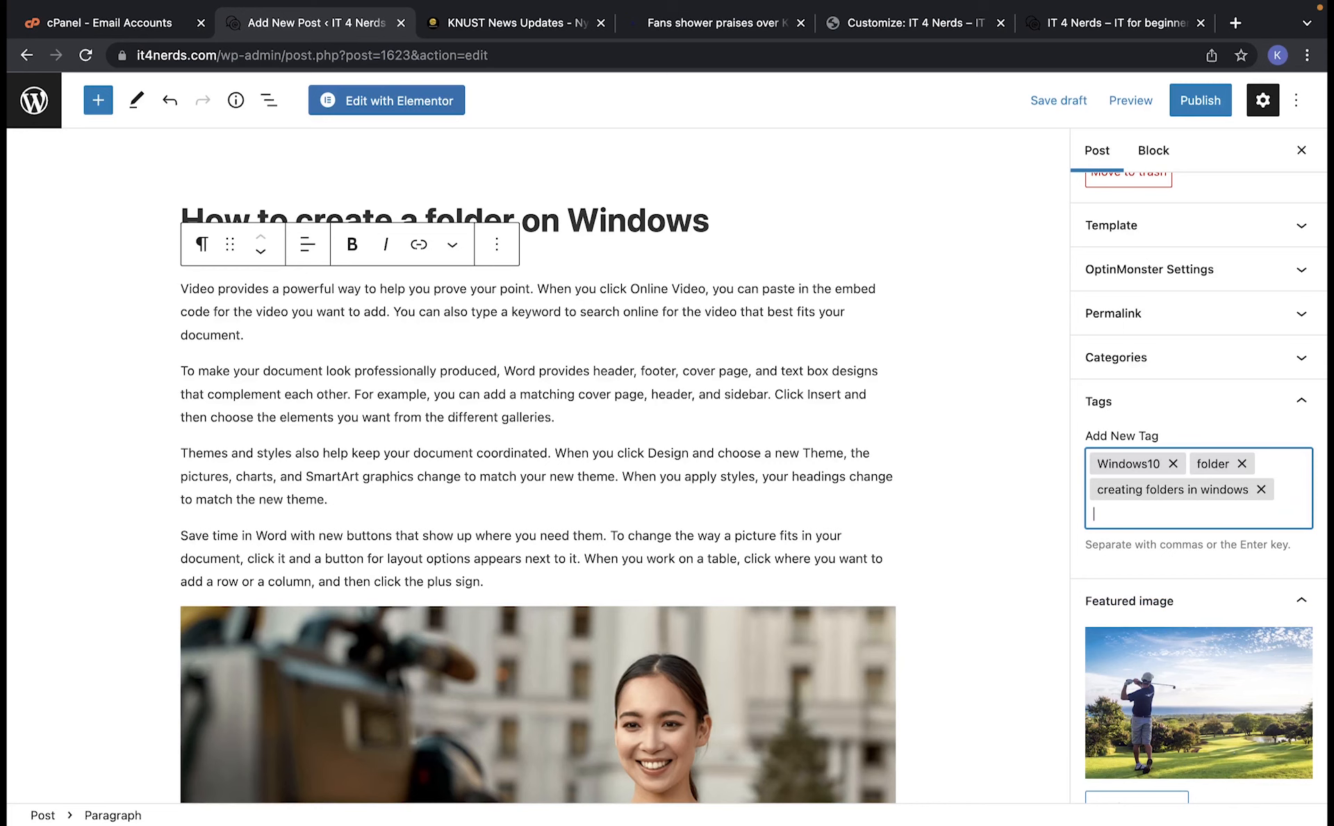
- Tick the How Tos and Microsoft checkboxes in the Categories panel
{"action": "left_click", "coordinate": [1189, 358]}
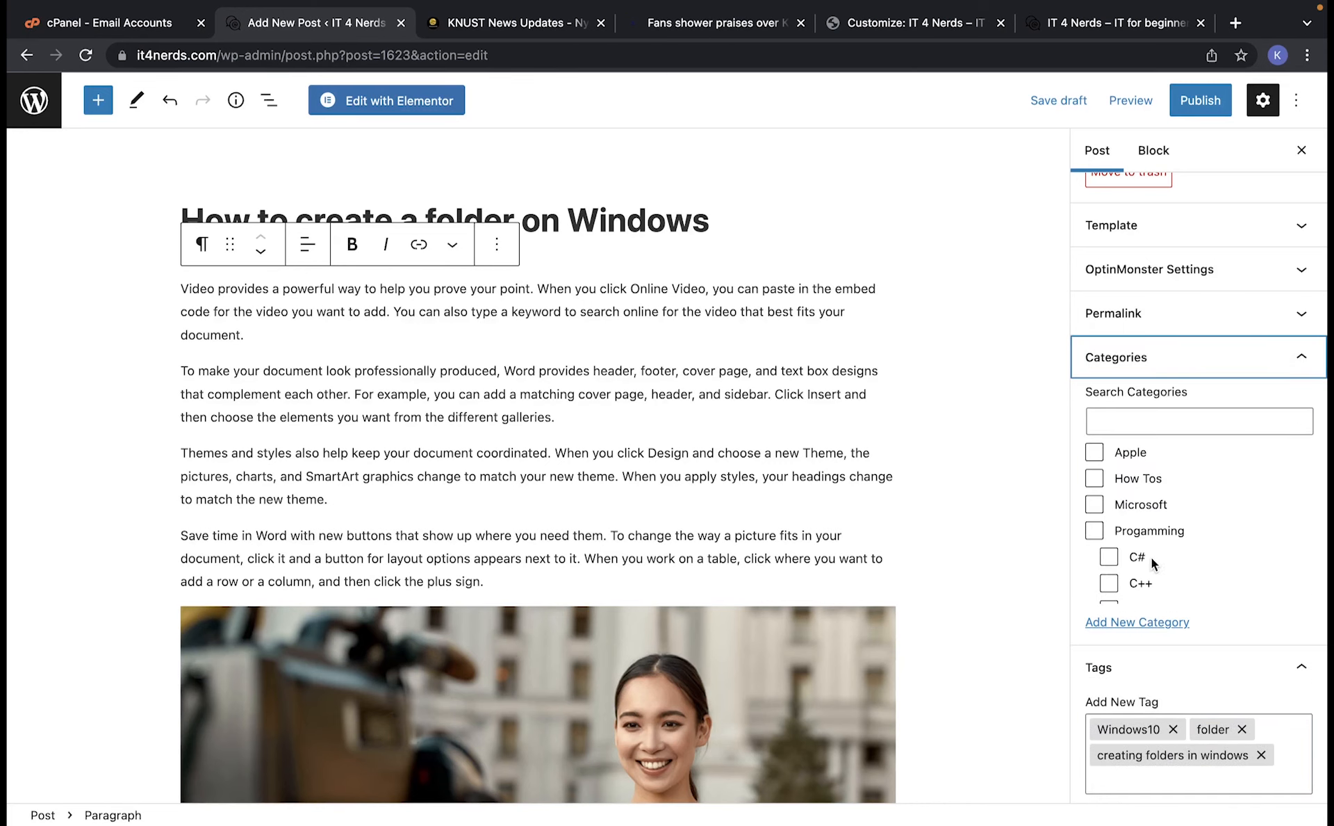
{"action": "scroll", "coordinate": [1153, 558], "scroll_direction": "down", "scroll_amount": 2}
{"action": "scroll", "coordinate": [1152, 557], "scroll_direction": "up", "scroll_amount": 2}
{"action": "left_click", "coordinate": [1097, 480]}
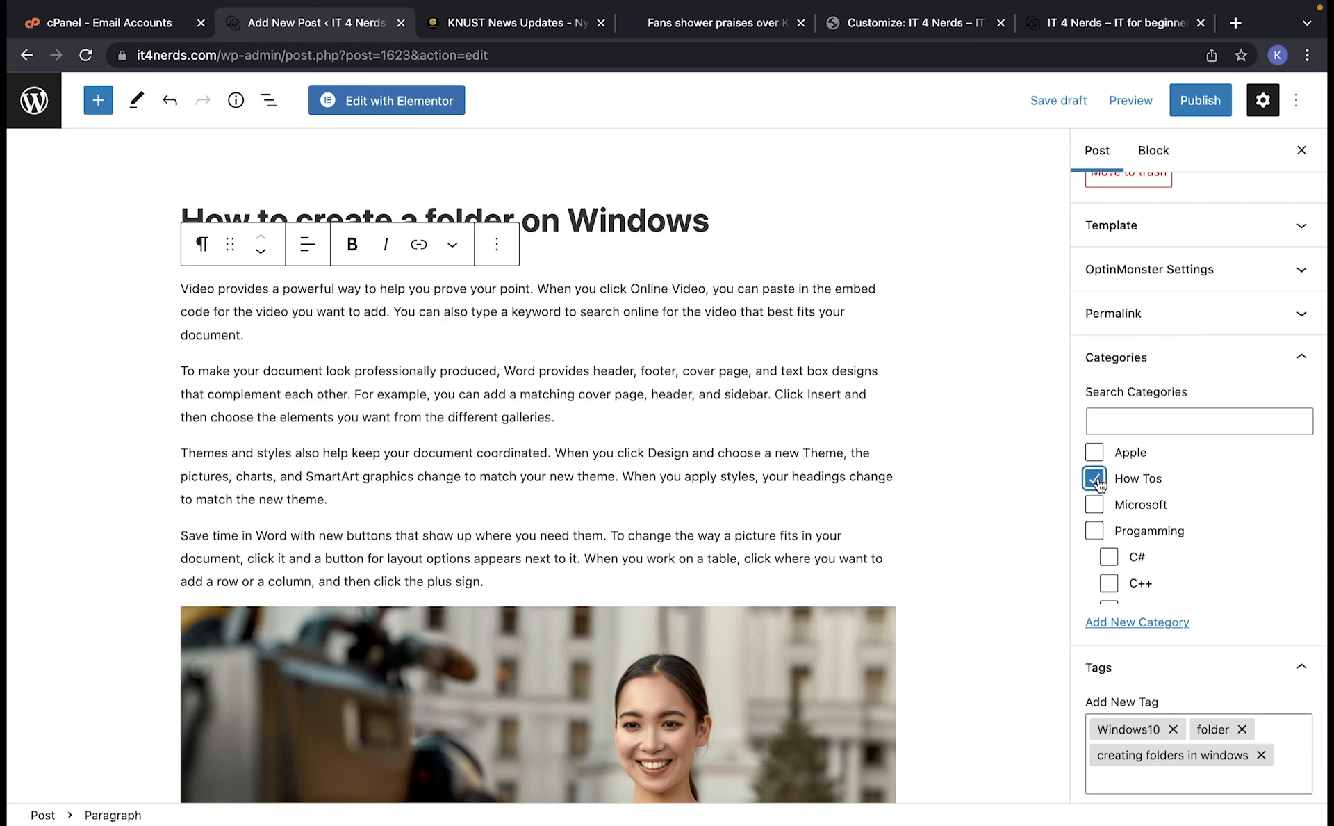
{"action": "scroll", "coordinate": [1166, 581], "scroll_direction": "down", "scroll_amount": 5}
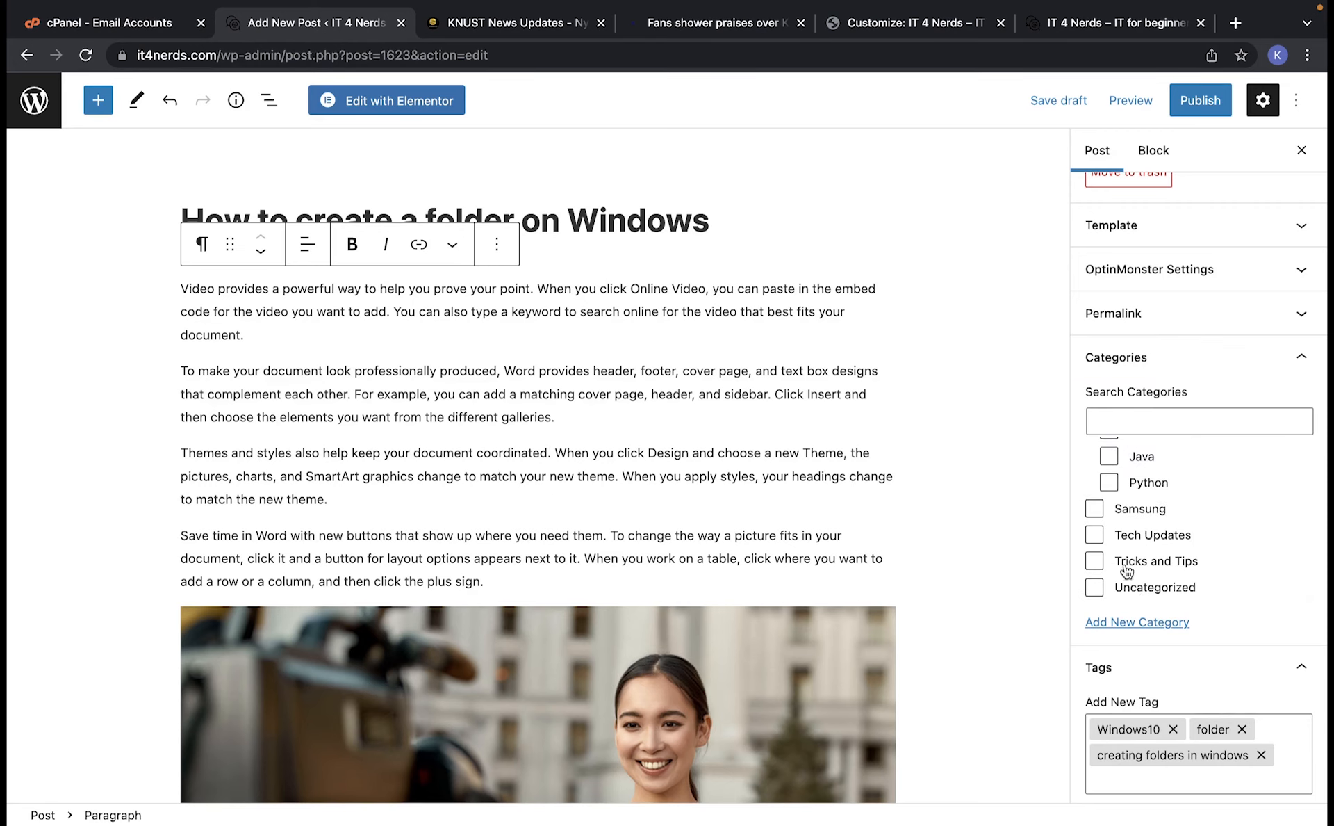
{"action": "scroll", "coordinate": [1125, 566], "scroll_direction": "up", "scroll_amount": 5}
{"action": "scroll", "coordinate": [1126, 566], "scroll_direction": "down", "scroll_amount": 1}
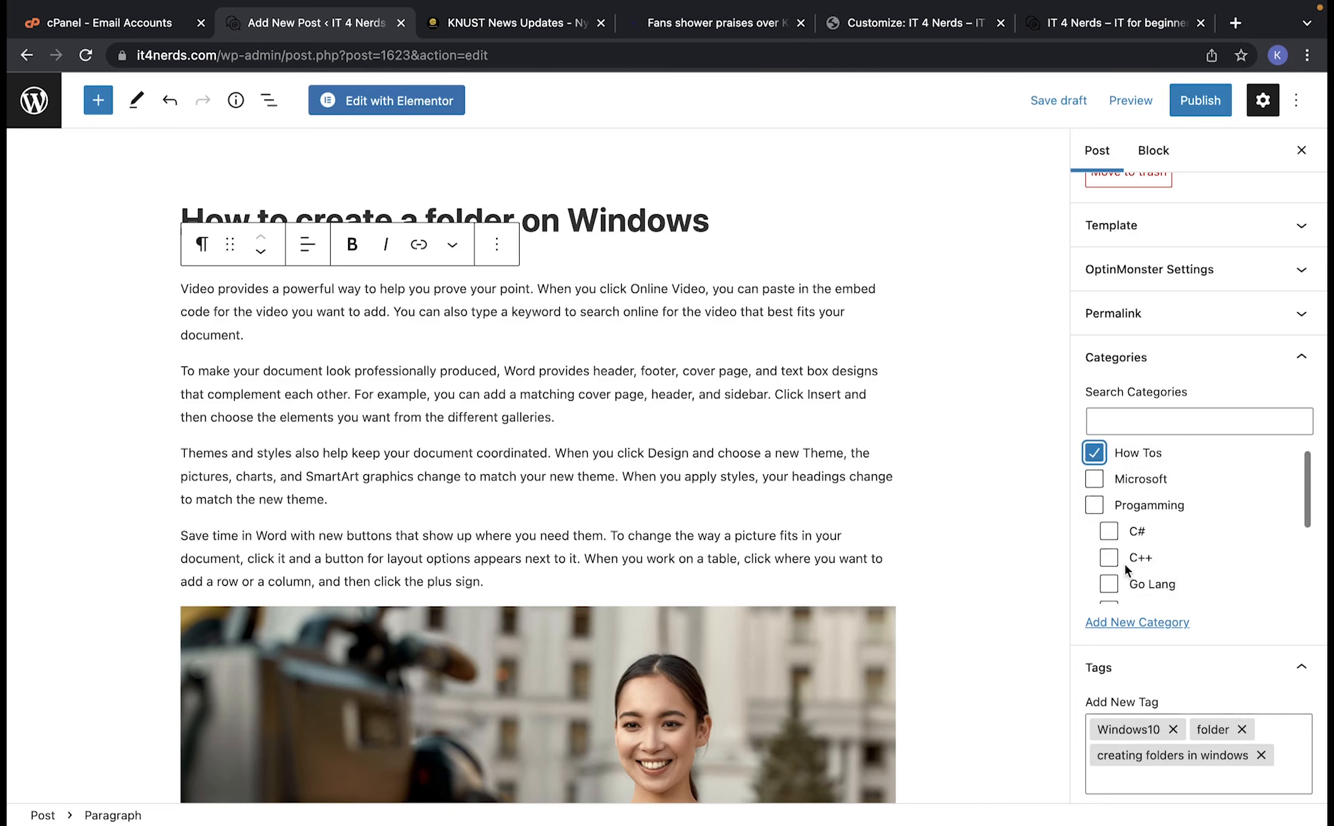
{"action": "scroll", "coordinate": [1117, 532], "scroll_direction": "up", "scroll_amount": 1}
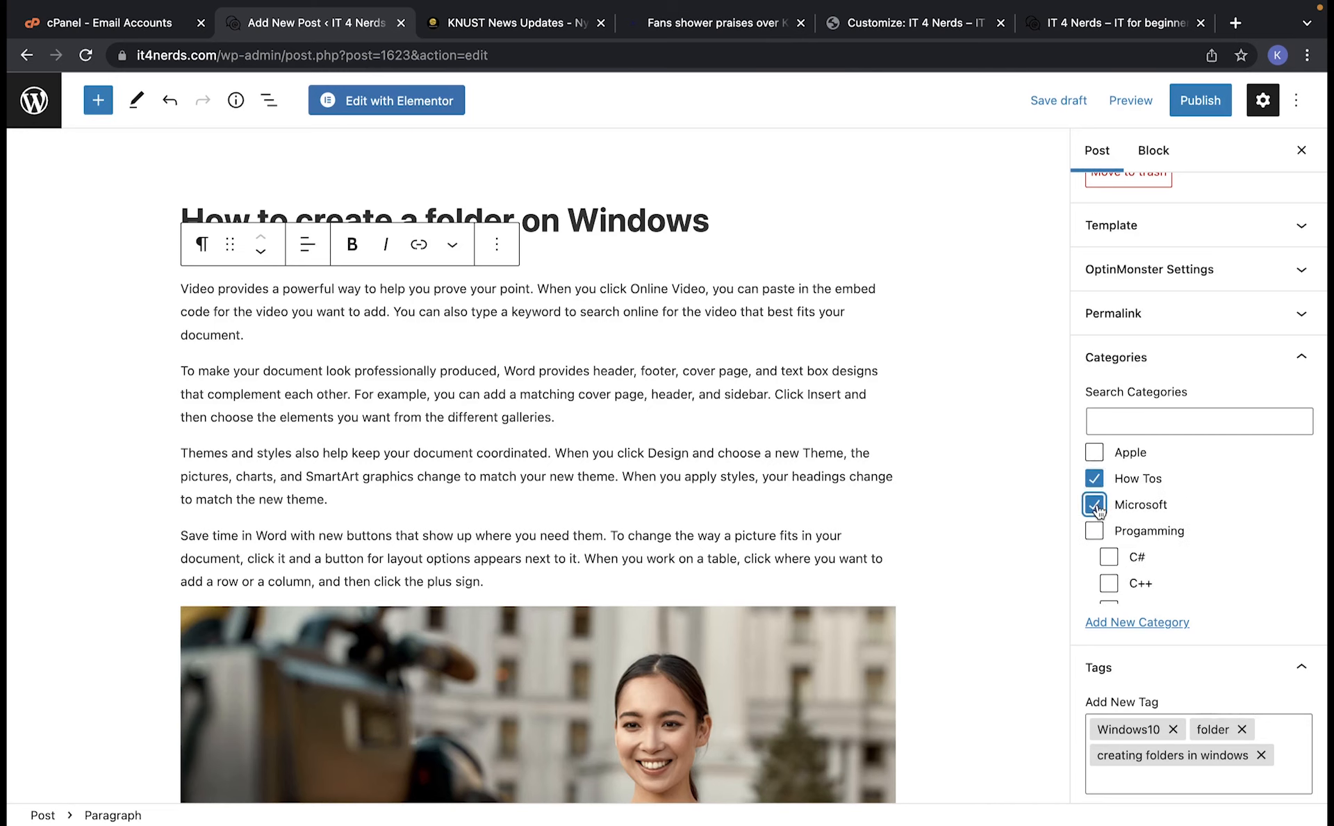
{"action": "scroll", "coordinate": [1152, 549], "scroll_direction": "down", "scroll_amount": 3}
{"action": "scroll", "coordinate": [1152, 549], "scroll_direction": "up", "scroll_amount": 3}
{"action": "left_click", "coordinate": [1244, 353]}
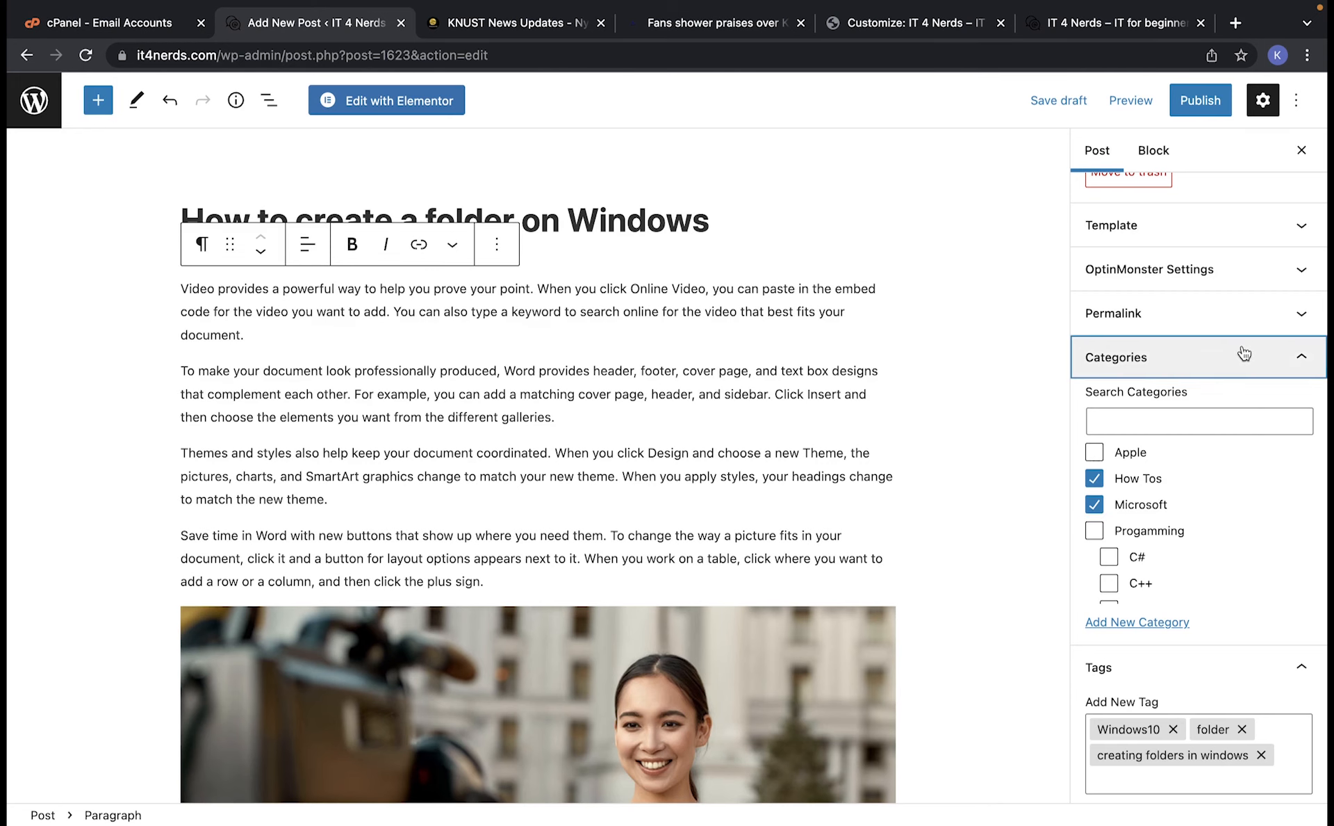
{"action": "left_click", "coordinate": [1237, 312]}
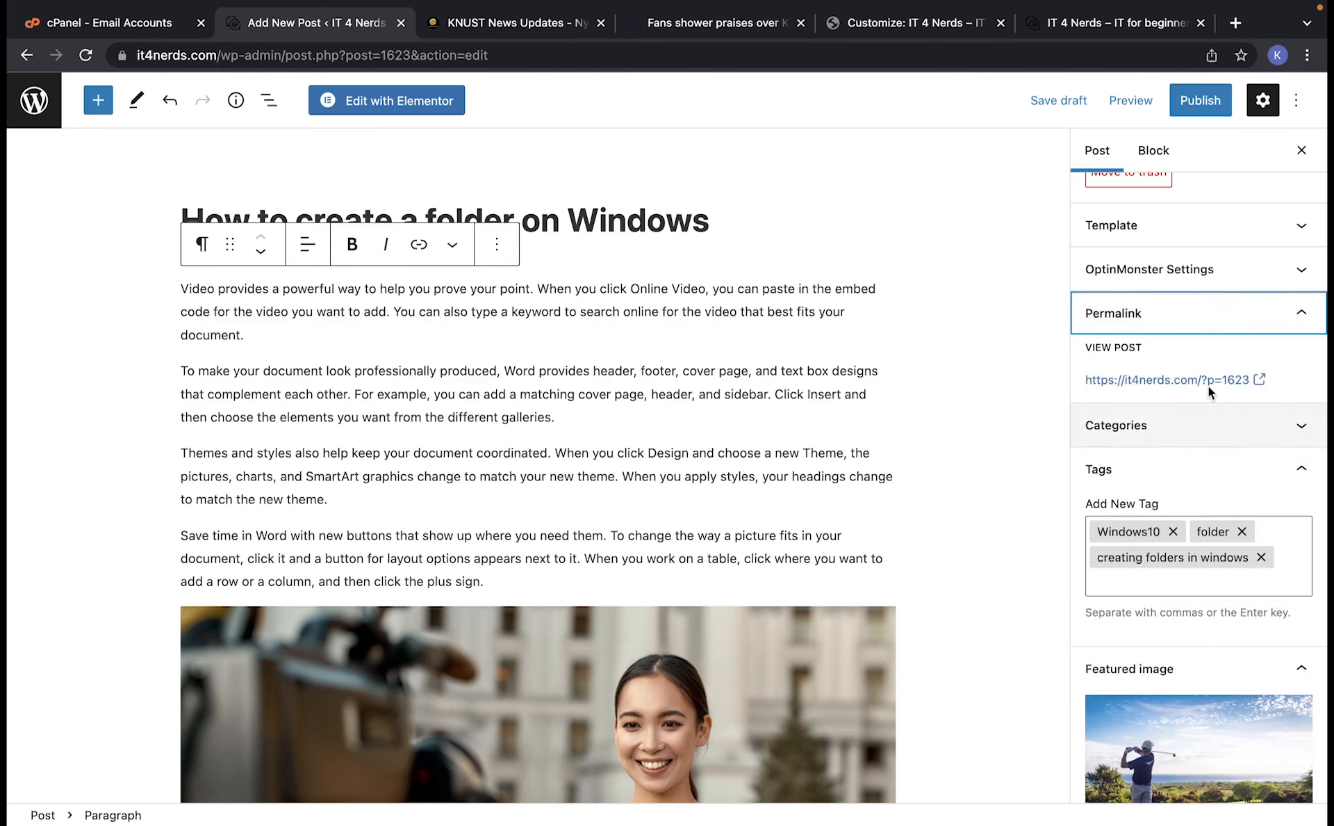
{"action": "left_click", "coordinate": [1174, 325]}
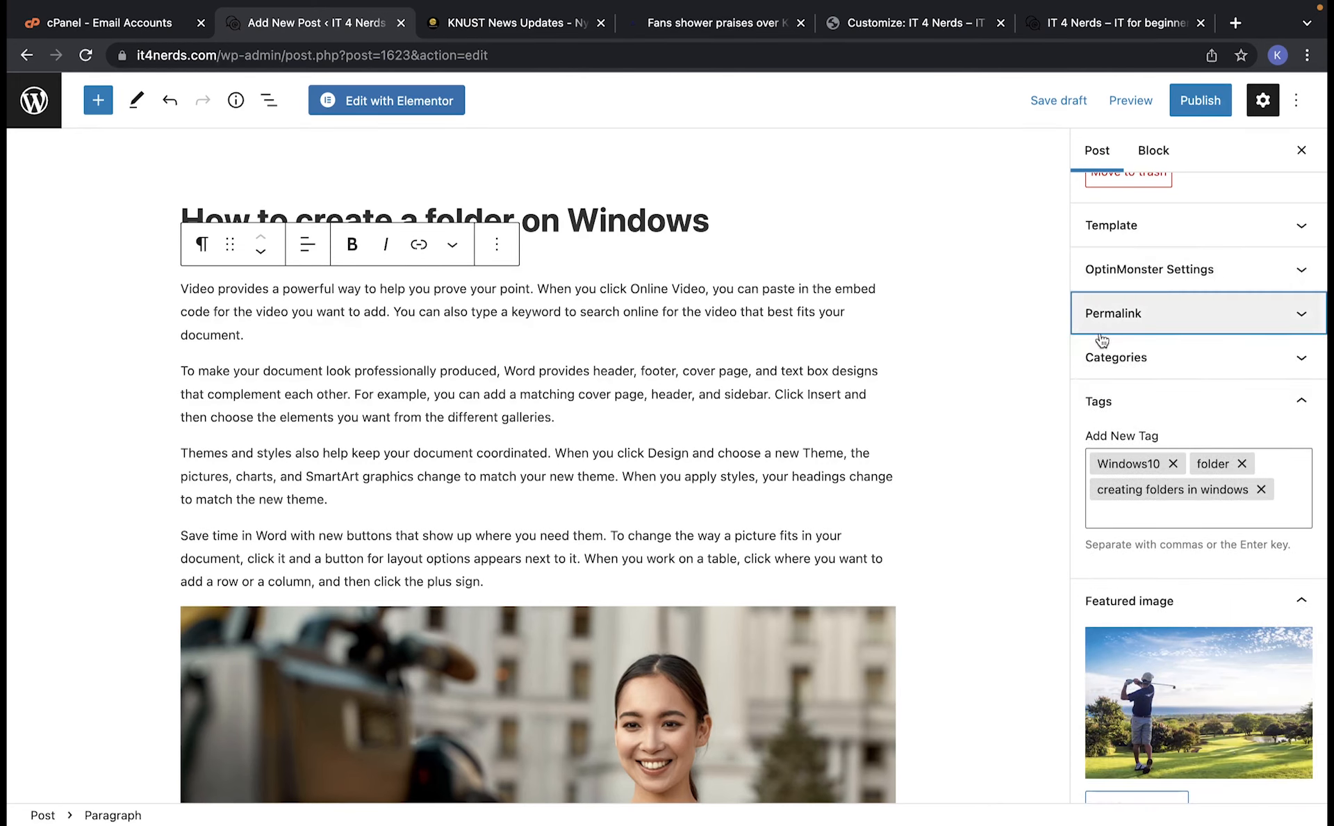
{"action": "scroll", "coordinate": [1130, 383], "scroll_direction": "up", "scroll_amount": 5}
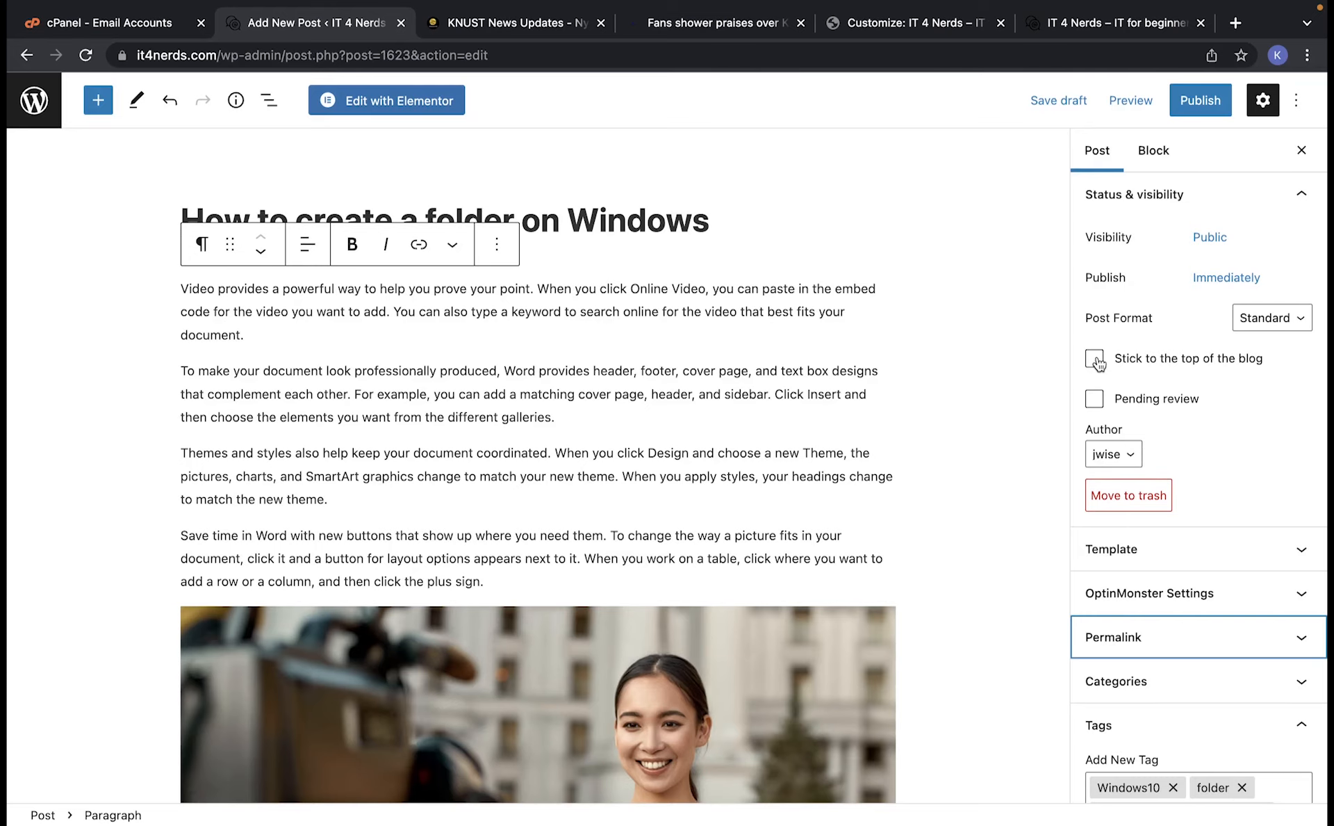
{"action": "scroll", "coordinate": [819, 468], "scroll_direction": "down", "scroll_amount": 15}
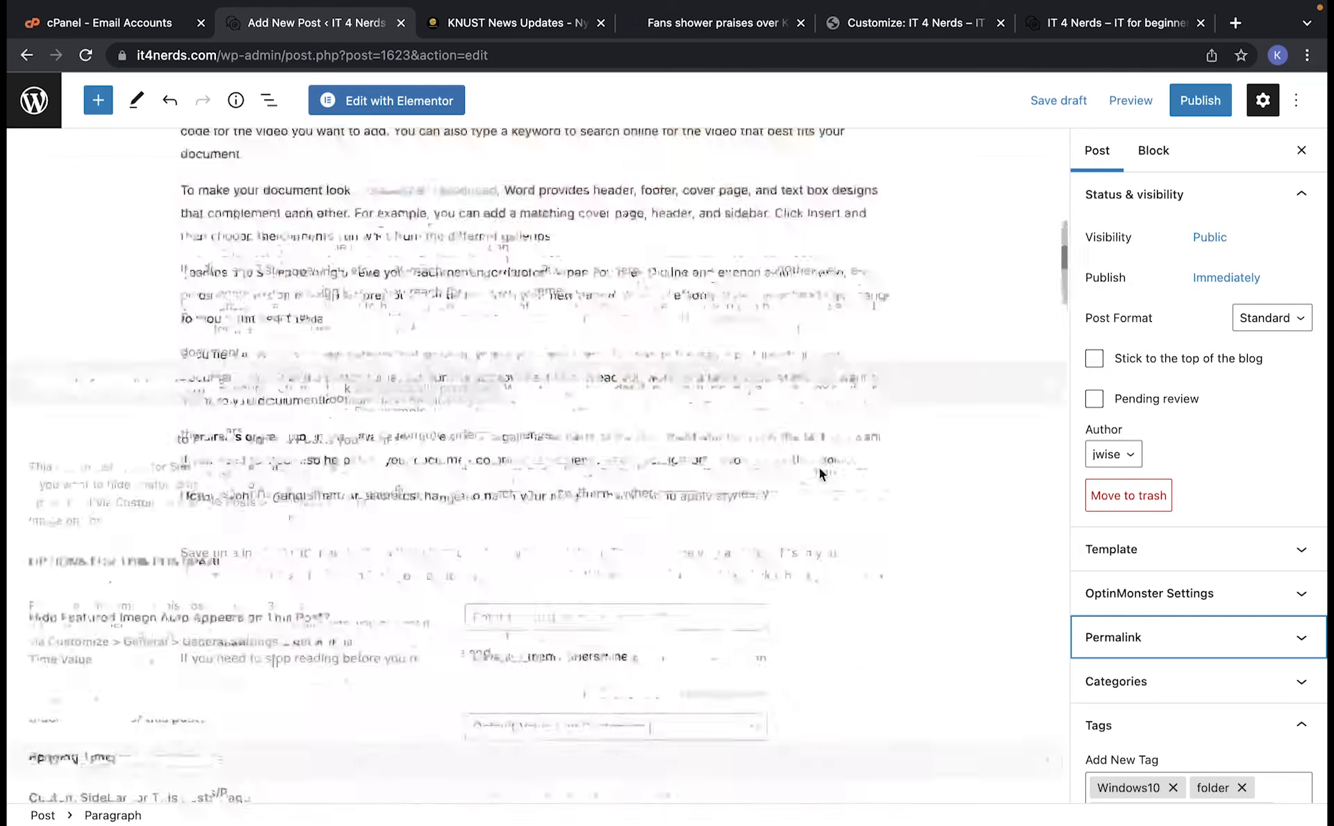
{"action": "scroll", "coordinate": [819, 465], "scroll_direction": "down", "scroll_amount": 5}
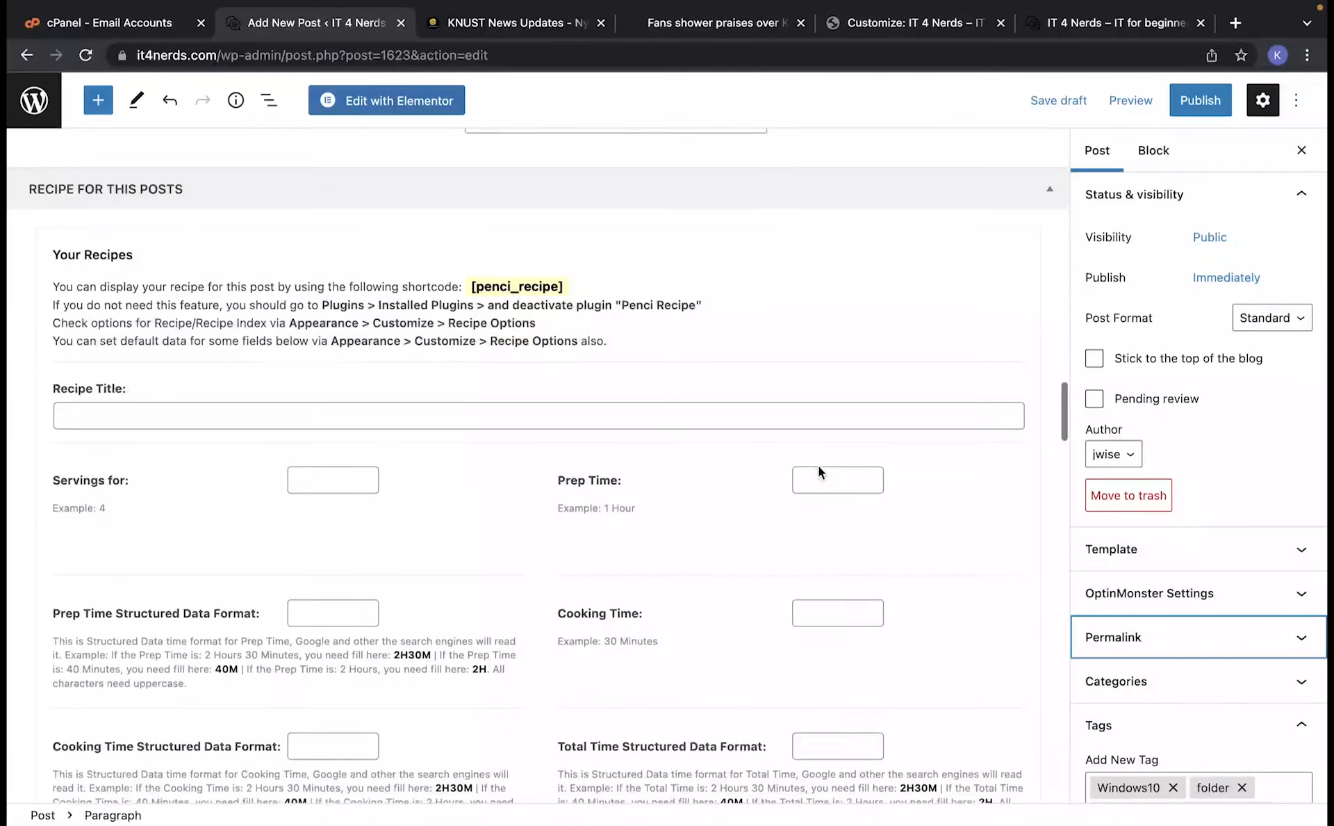
{"action": "scroll", "coordinate": [819, 466], "scroll_direction": "up", "scroll_amount": 20}
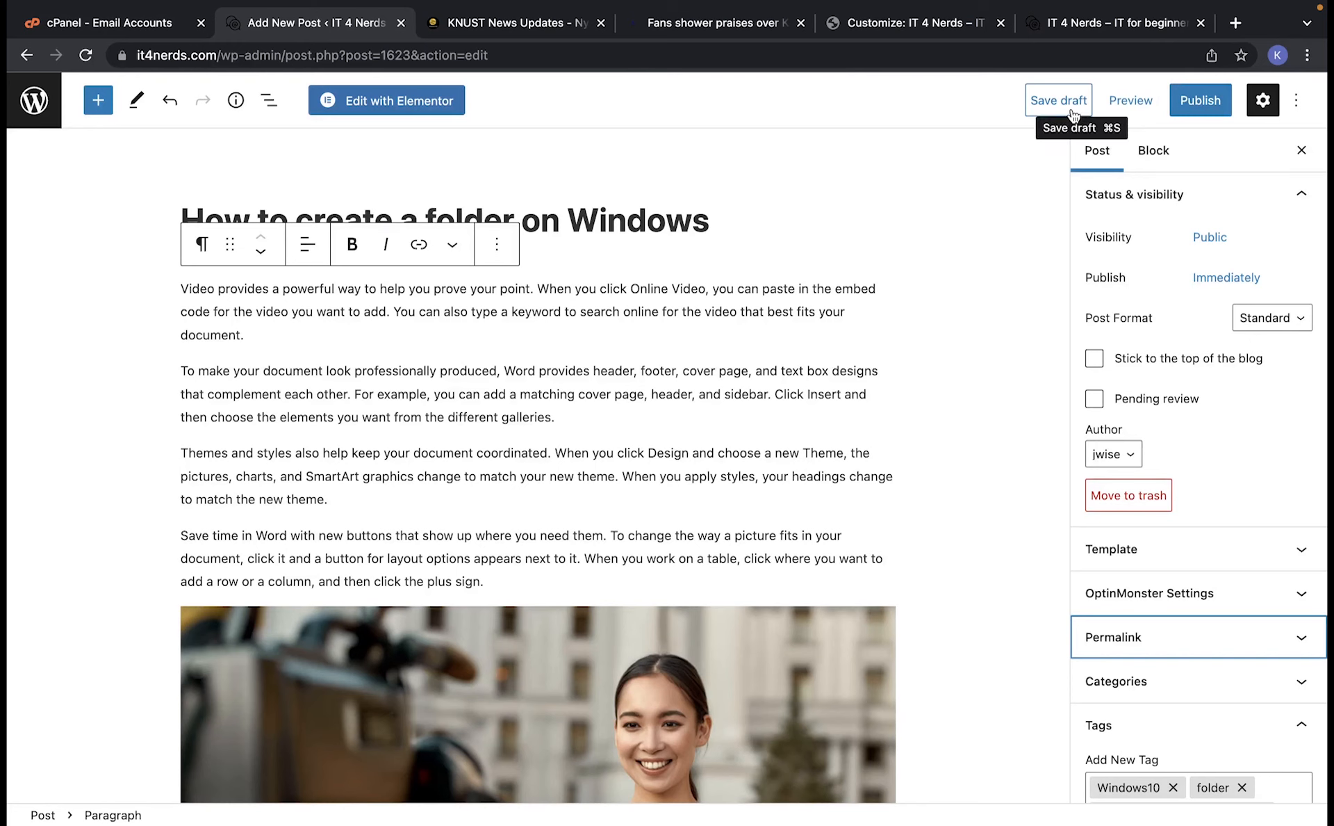
- Save the post as a draft and preview it in a new tab
{"action": "left_click", "coordinate": [1073, 111]}
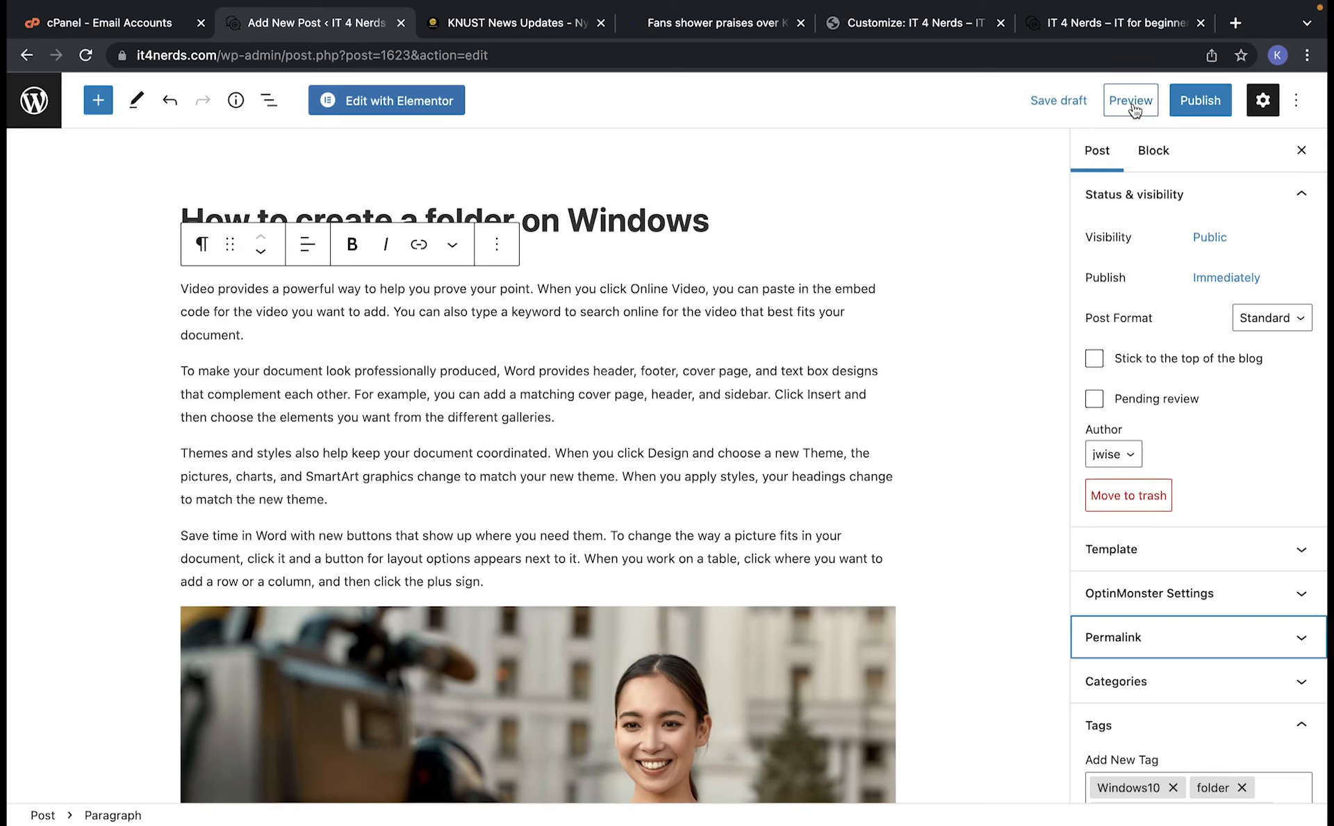
{"action": "left_click", "coordinate": [1131, 104]}
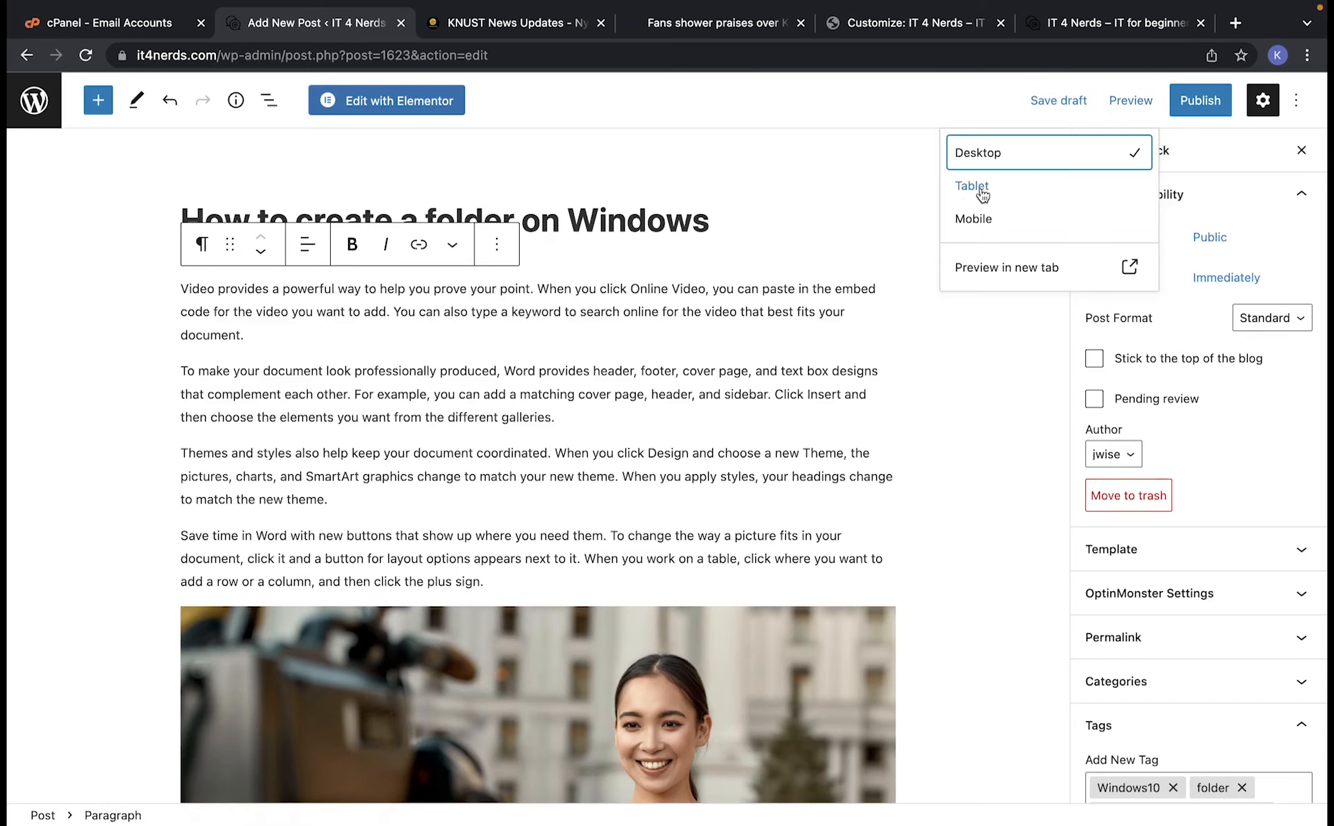
{"action": "left_click", "coordinate": [1022, 267]}
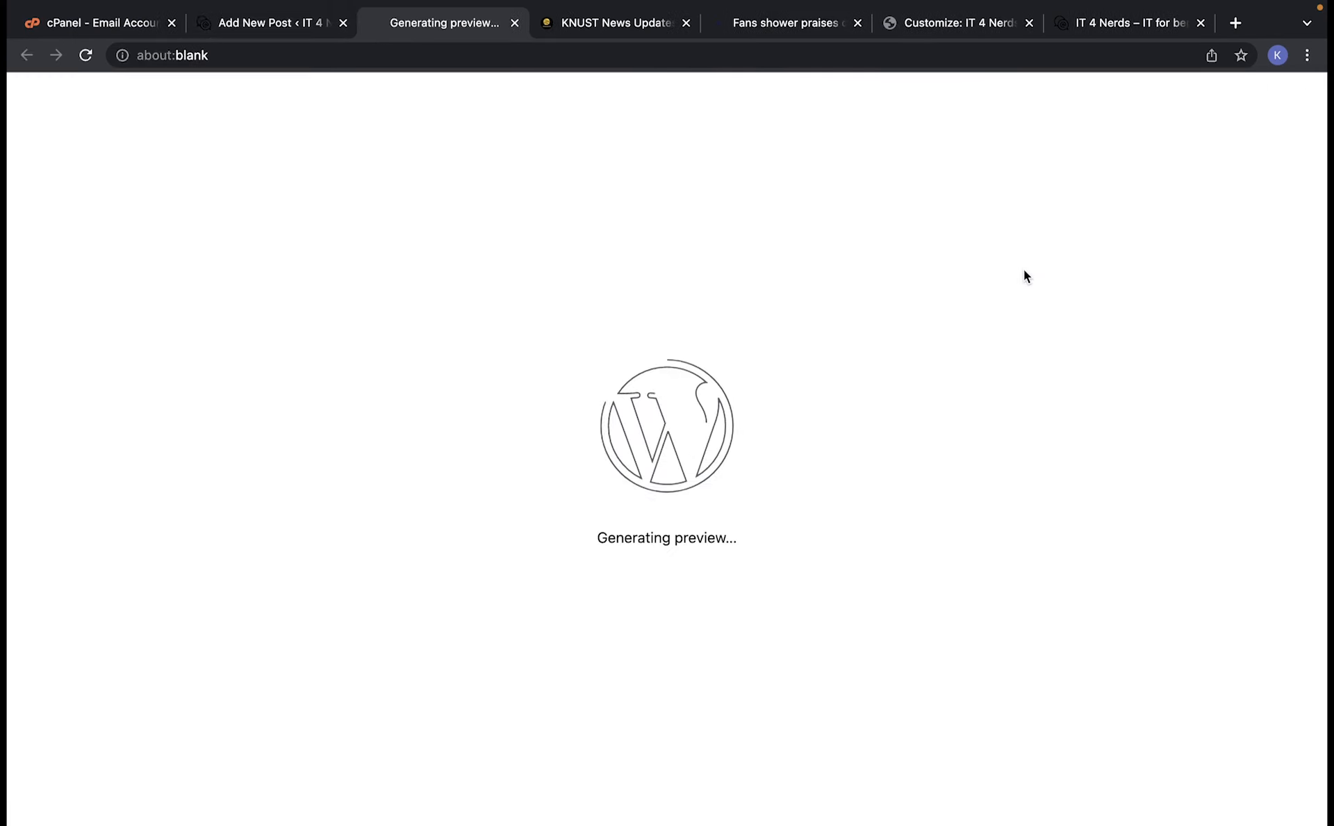
- Scroll through the post preview, then close the preview tab
{"action": "left_click", "coordinate": [290, 24]}
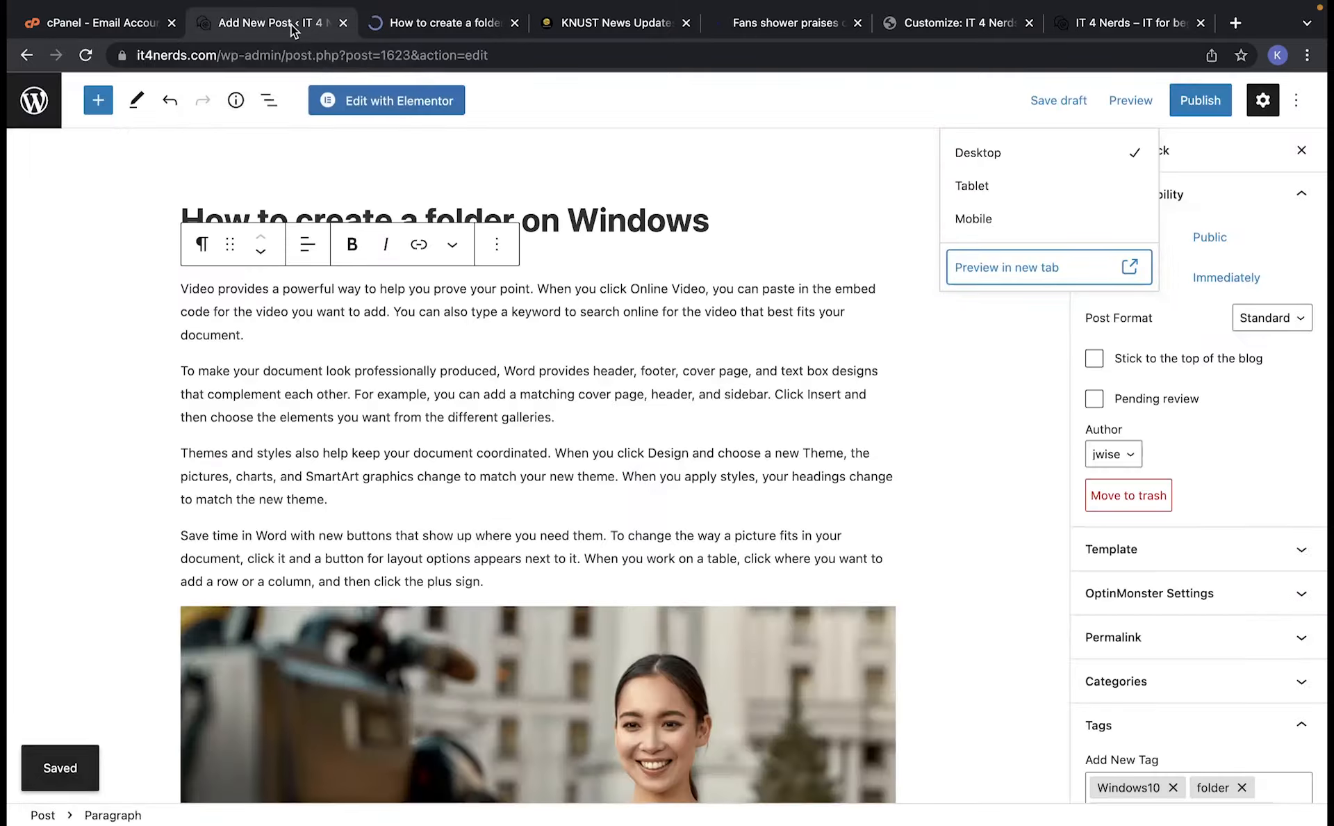
{"action": "left_click", "coordinate": [418, 24]}
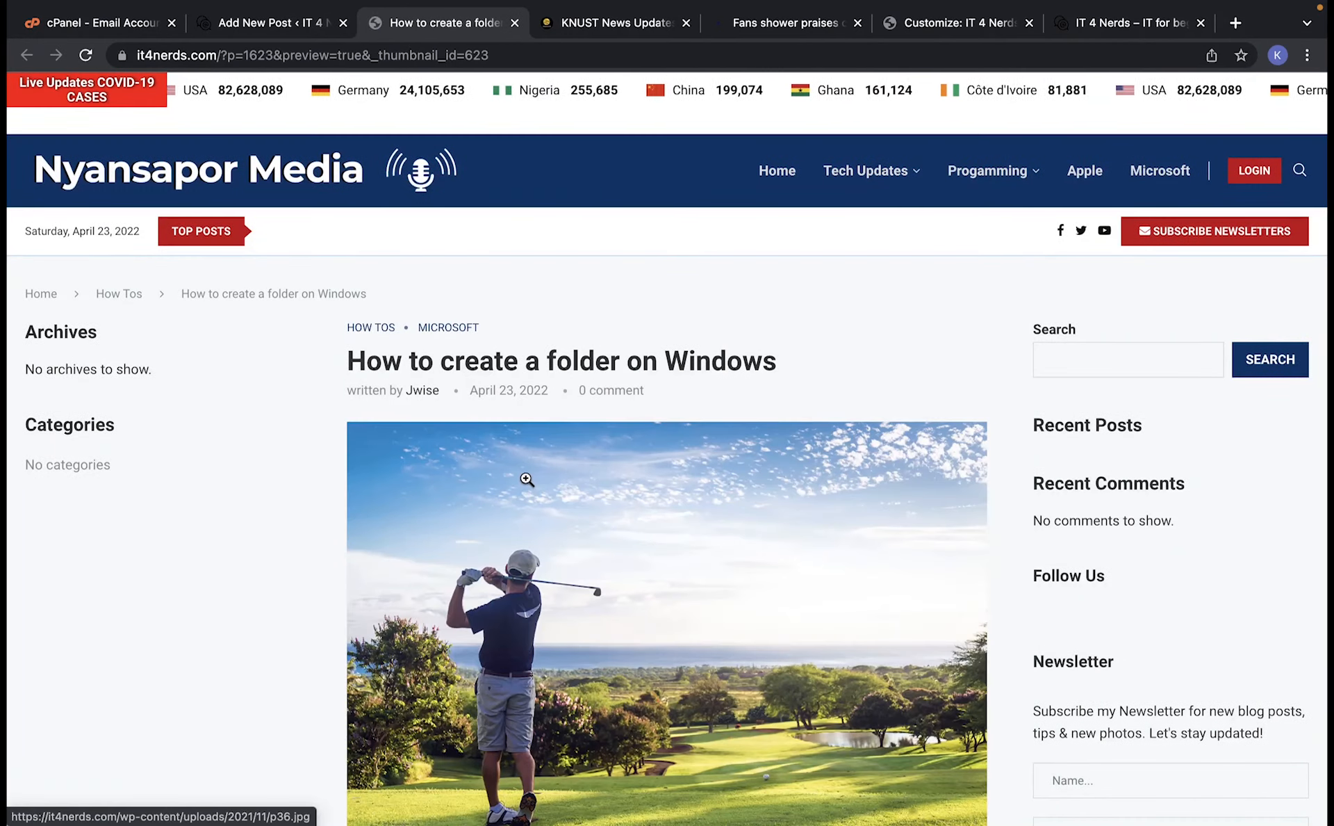
{"action": "scroll", "coordinate": [526, 478], "scroll_direction": "down", "scroll_amount": 4}
{"action": "scroll", "coordinate": [526, 479], "scroll_direction": "down", "scroll_amount": 20}
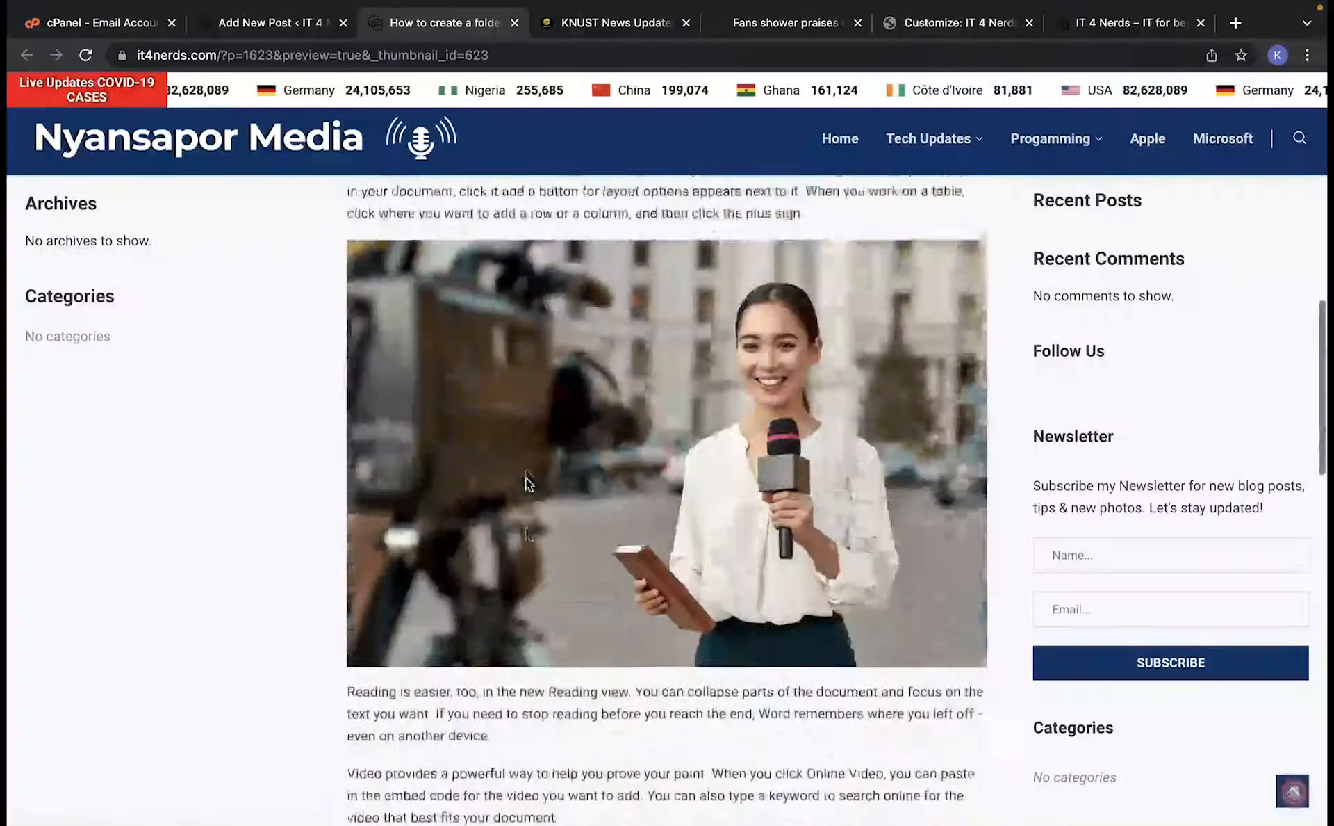
{"action": "scroll", "coordinate": [527, 477], "scroll_direction": "up", "scroll_amount": 4}
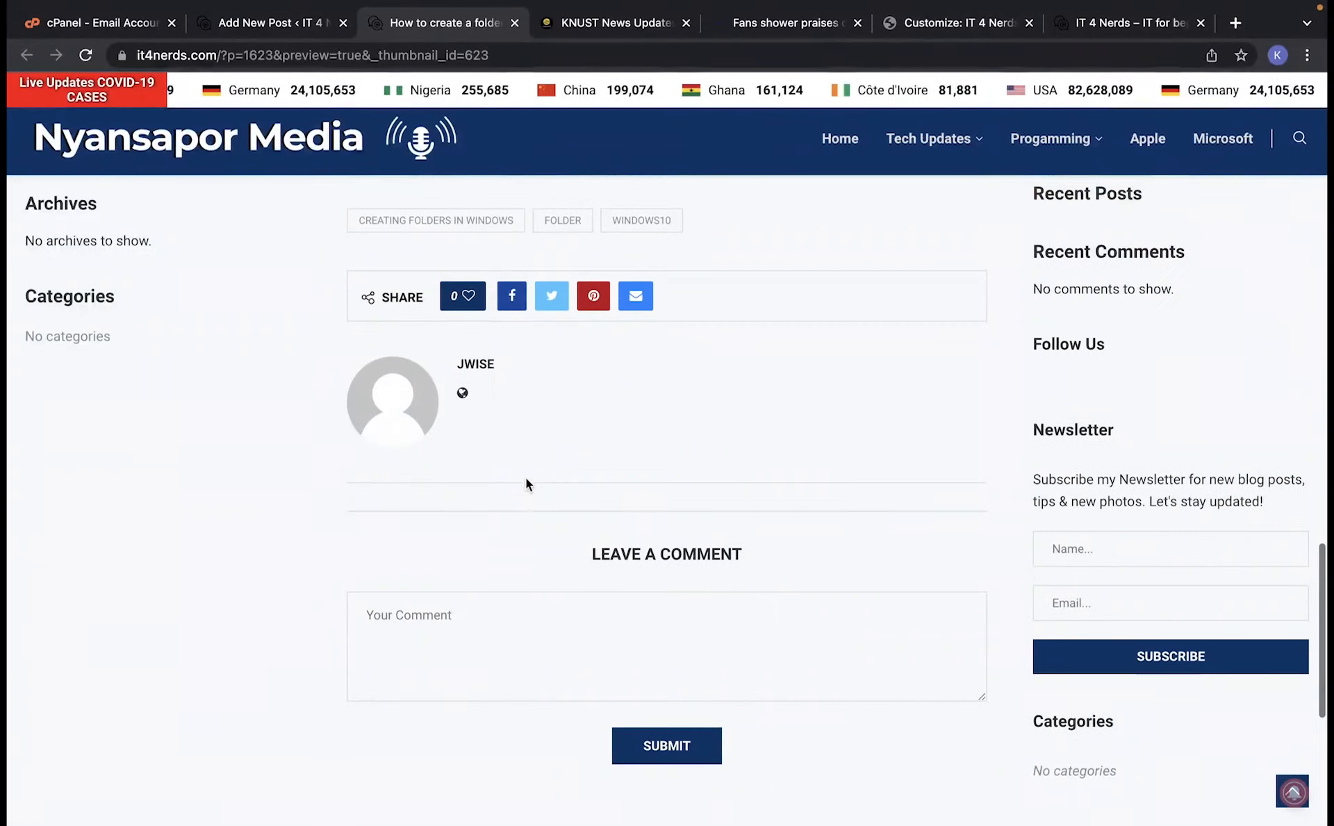
{"action": "left_click", "coordinate": [515, 23]}
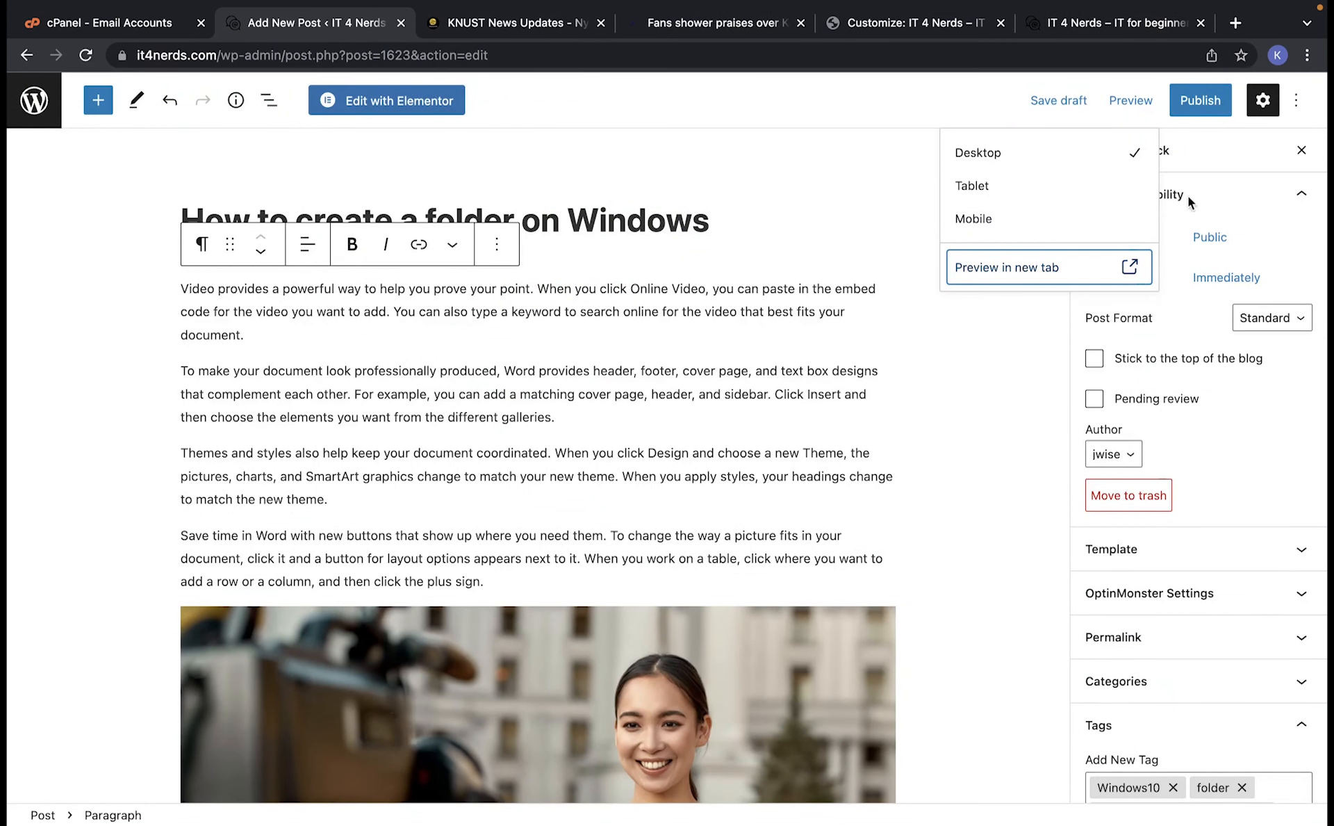
- Publish the folder post immediately, confirming in the pre-publish panel
{"action": "left_click", "coordinate": [1193, 111]}
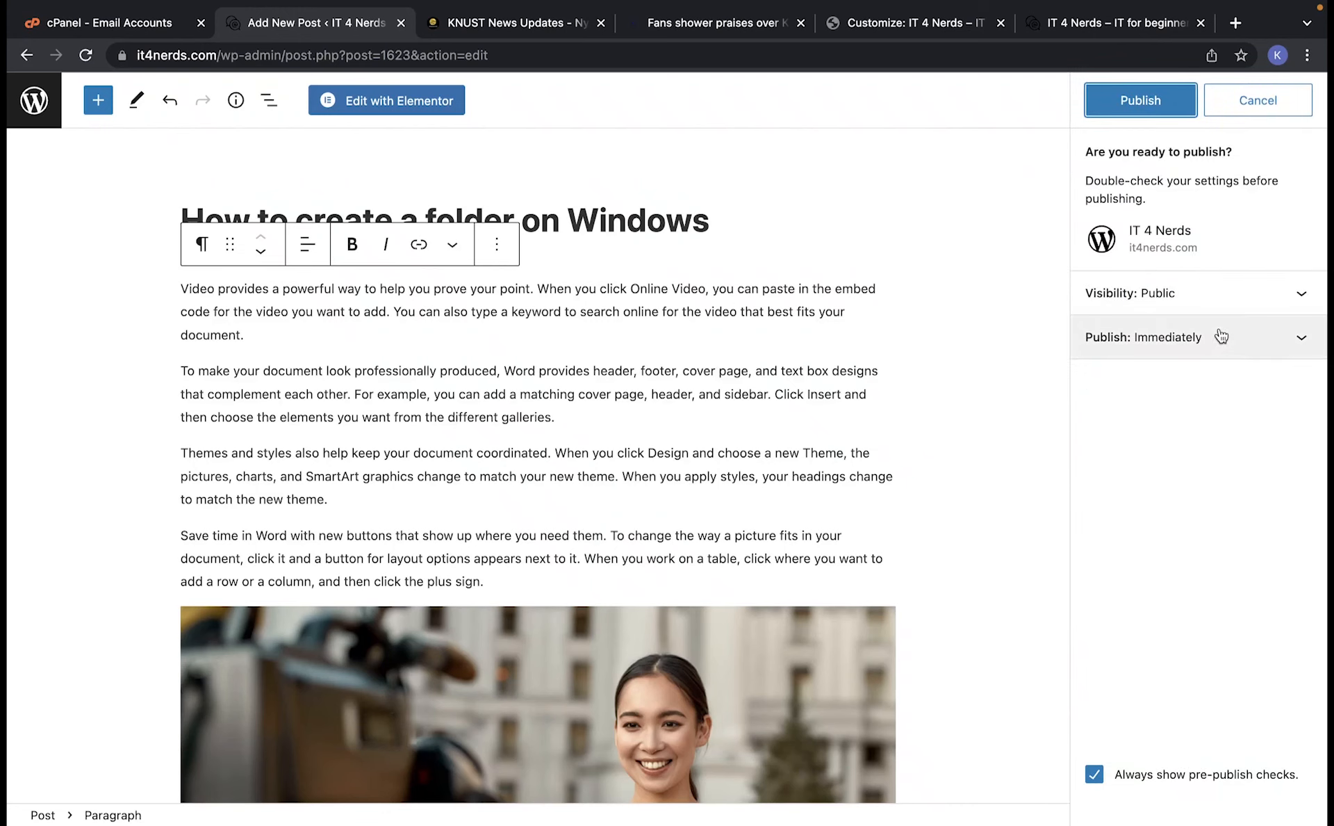
{"action": "left_click", "coordinate": [1276, 351]}
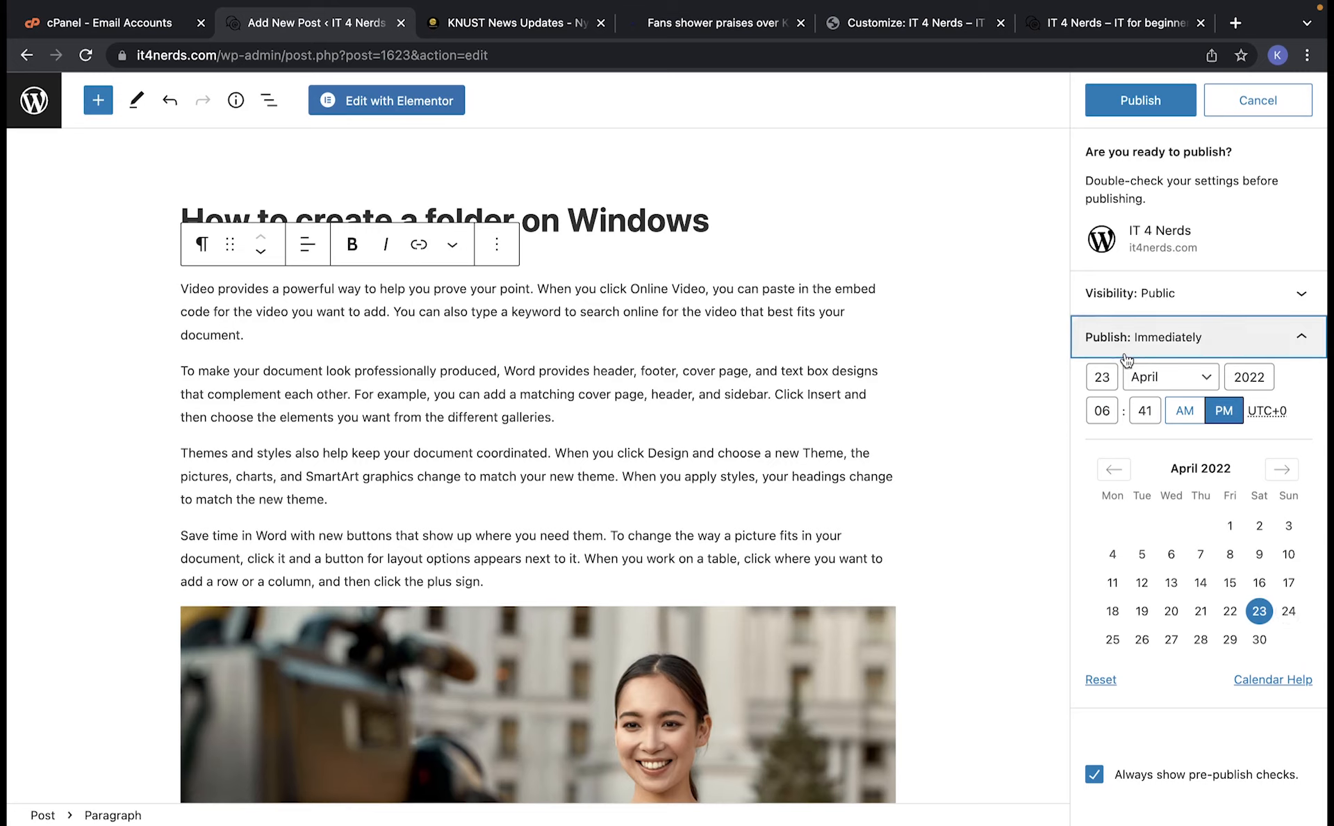
{"action": "left_click", "coordinate": [1092, 348]}
{"action": "left_click", "coordinate": [1137, 105]}
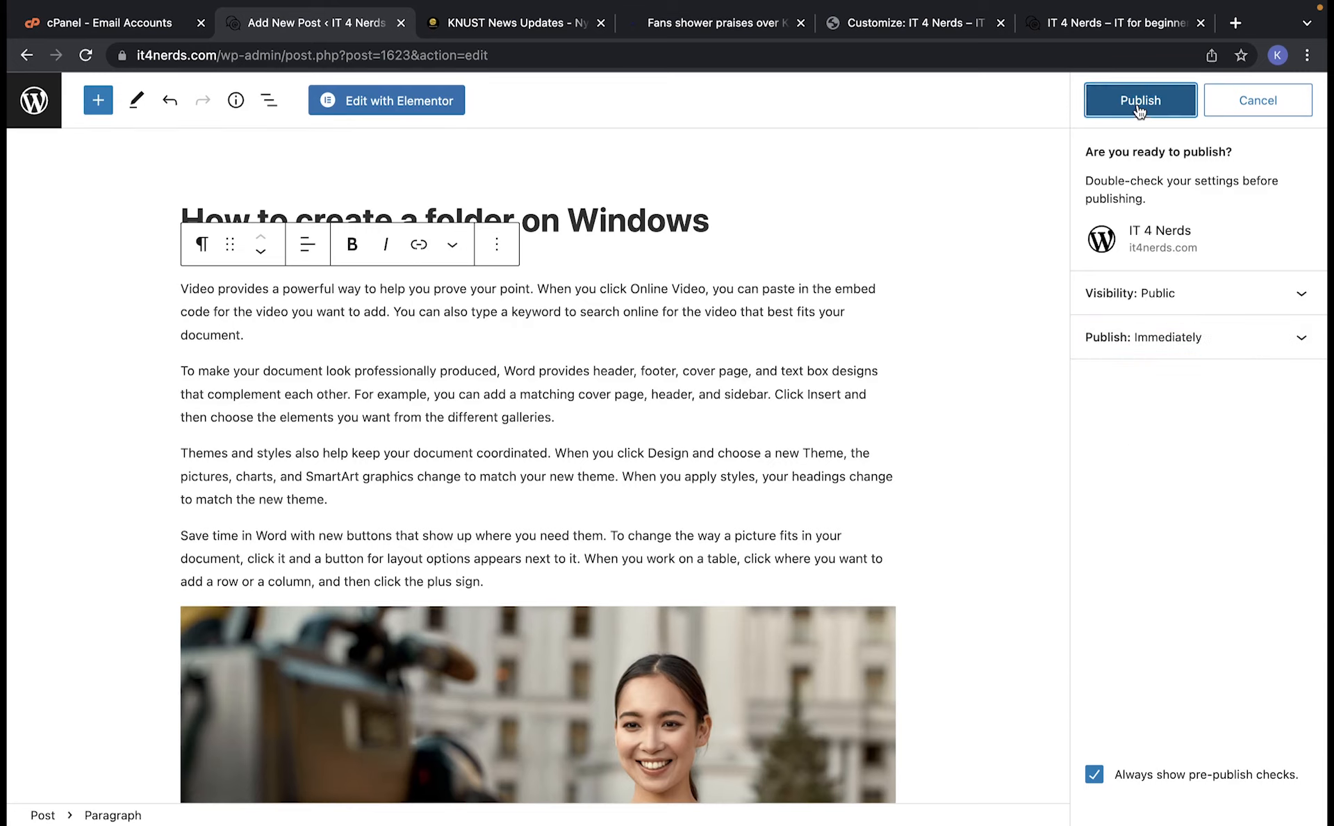
{"action": "left_click", "coordinate": [516, 28]}
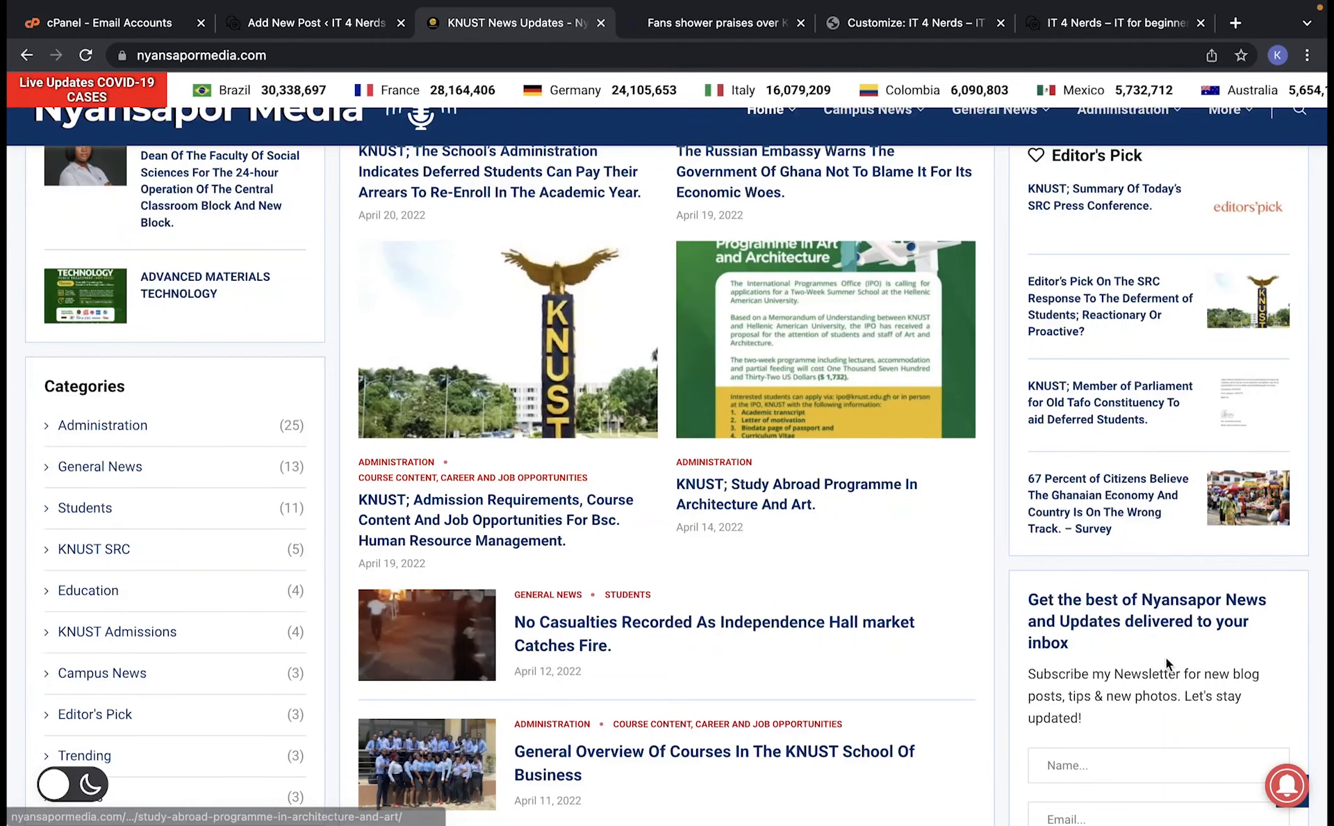
- Subscribe to and allow the Nyansapor Media news site's notifications, then reload it
{"action": "left_click", "coordinate": [1288, 787]}
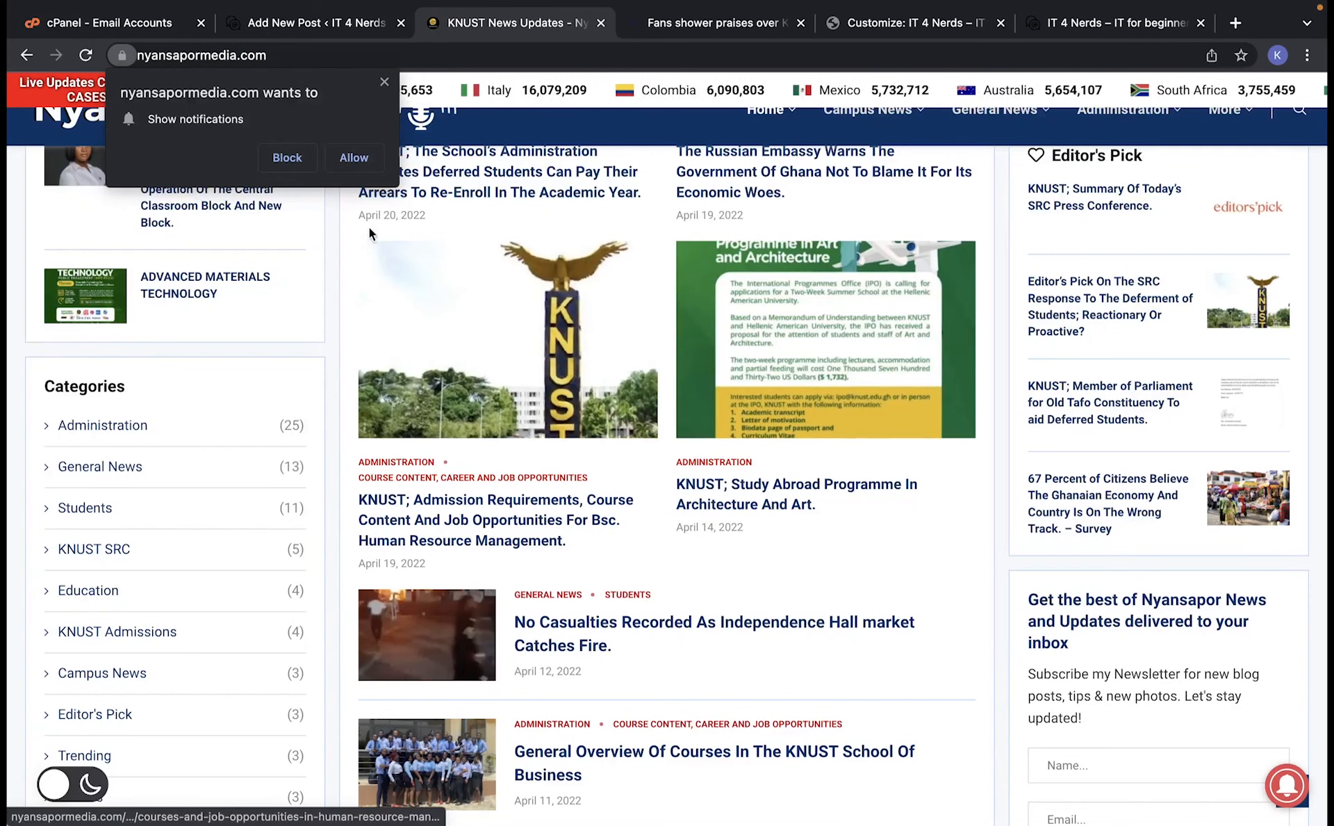
{"action": "left_click", "coordinate": [356, 164]}
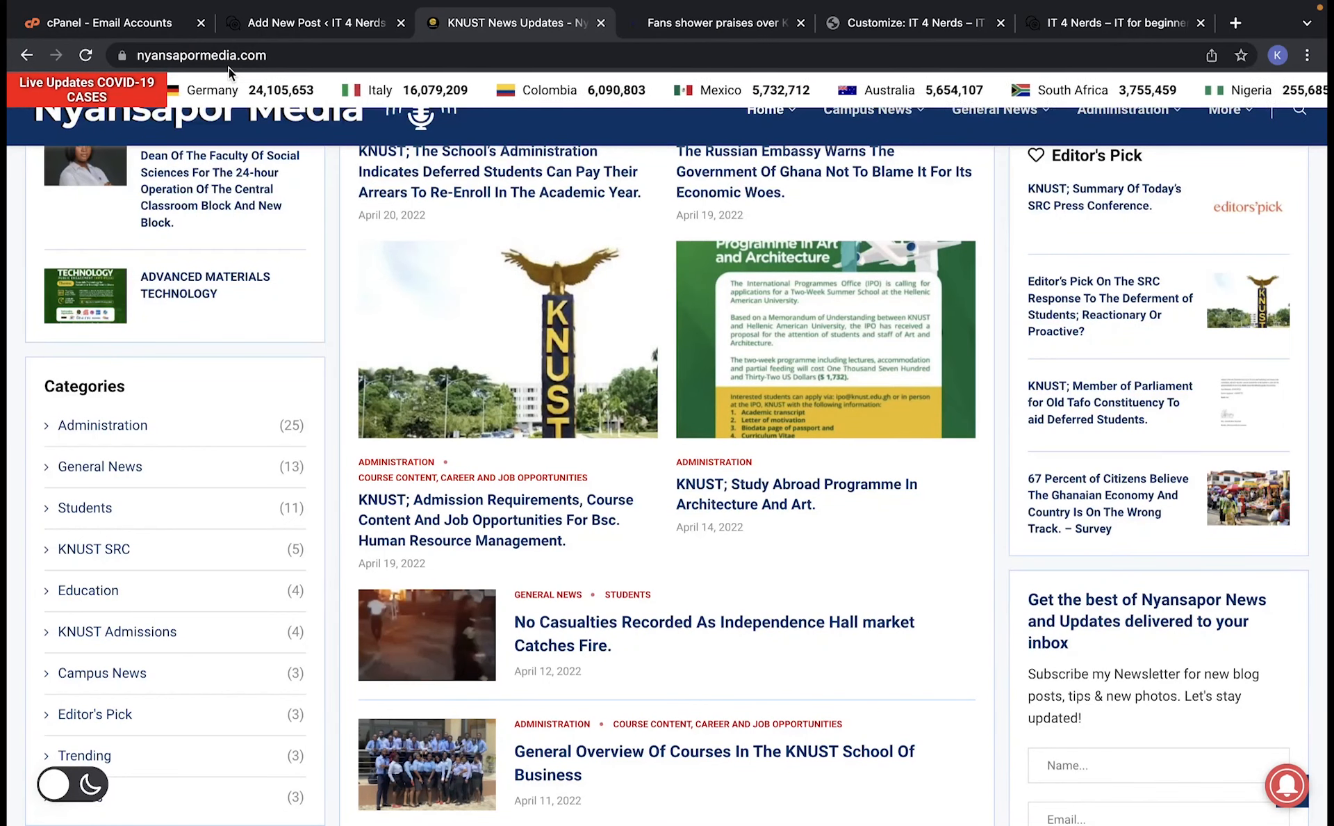
{"action": "left_click", "coordinate": [85, 55]}
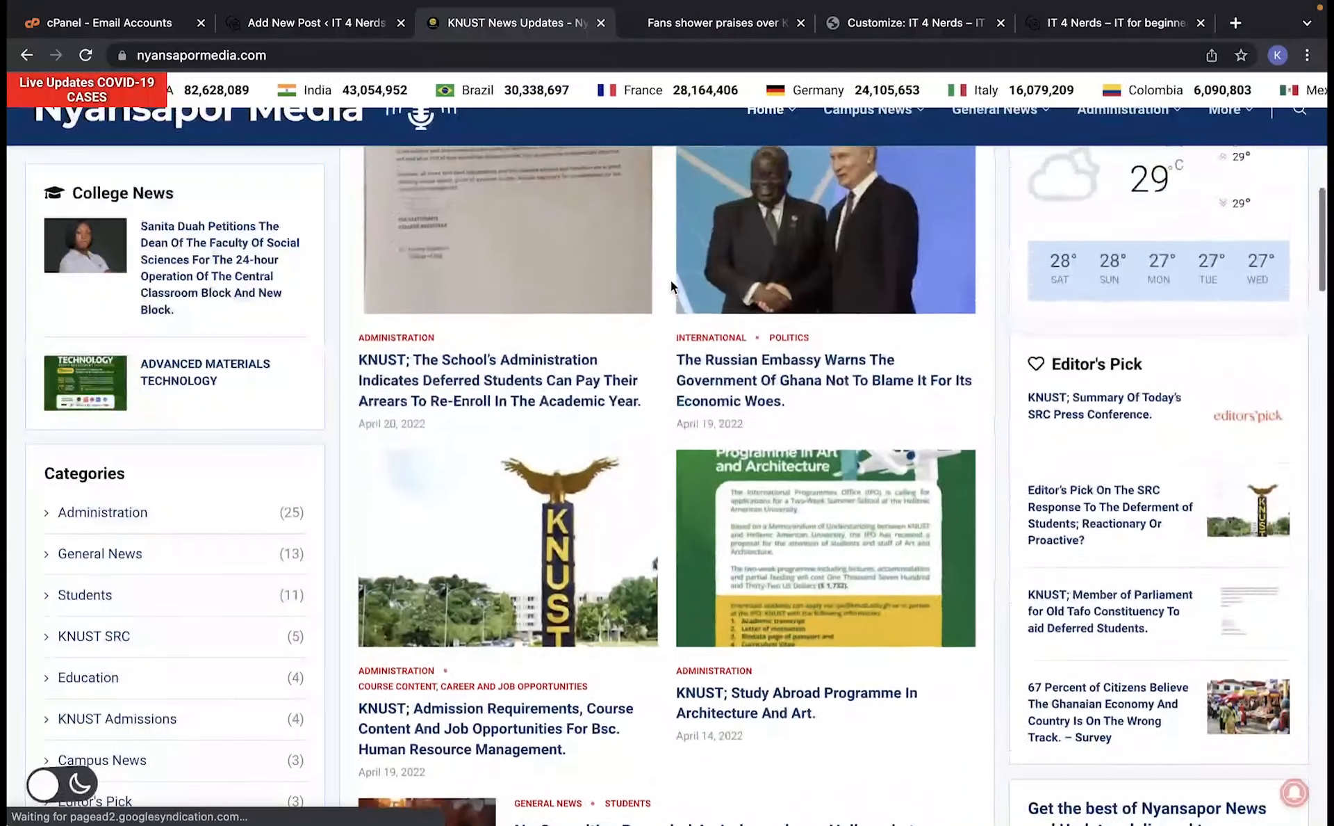
{"action": "scroll", "coordinate": [673, 288], "scroll_direction": "down", "scroll_amount": 20}
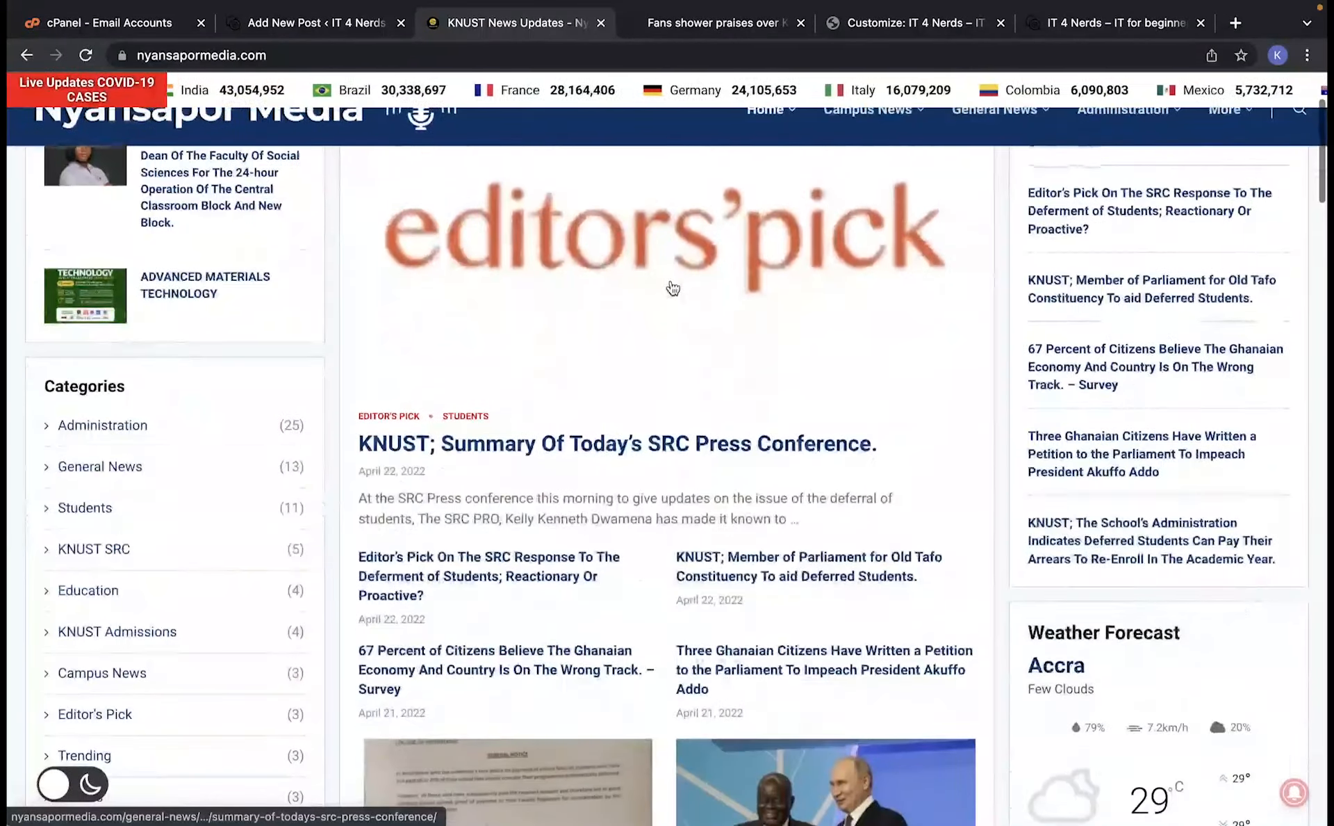
{"action": "scroll", "coordinate": [671, 282], "scroll_direction": "up", "scroll_amount": 20}
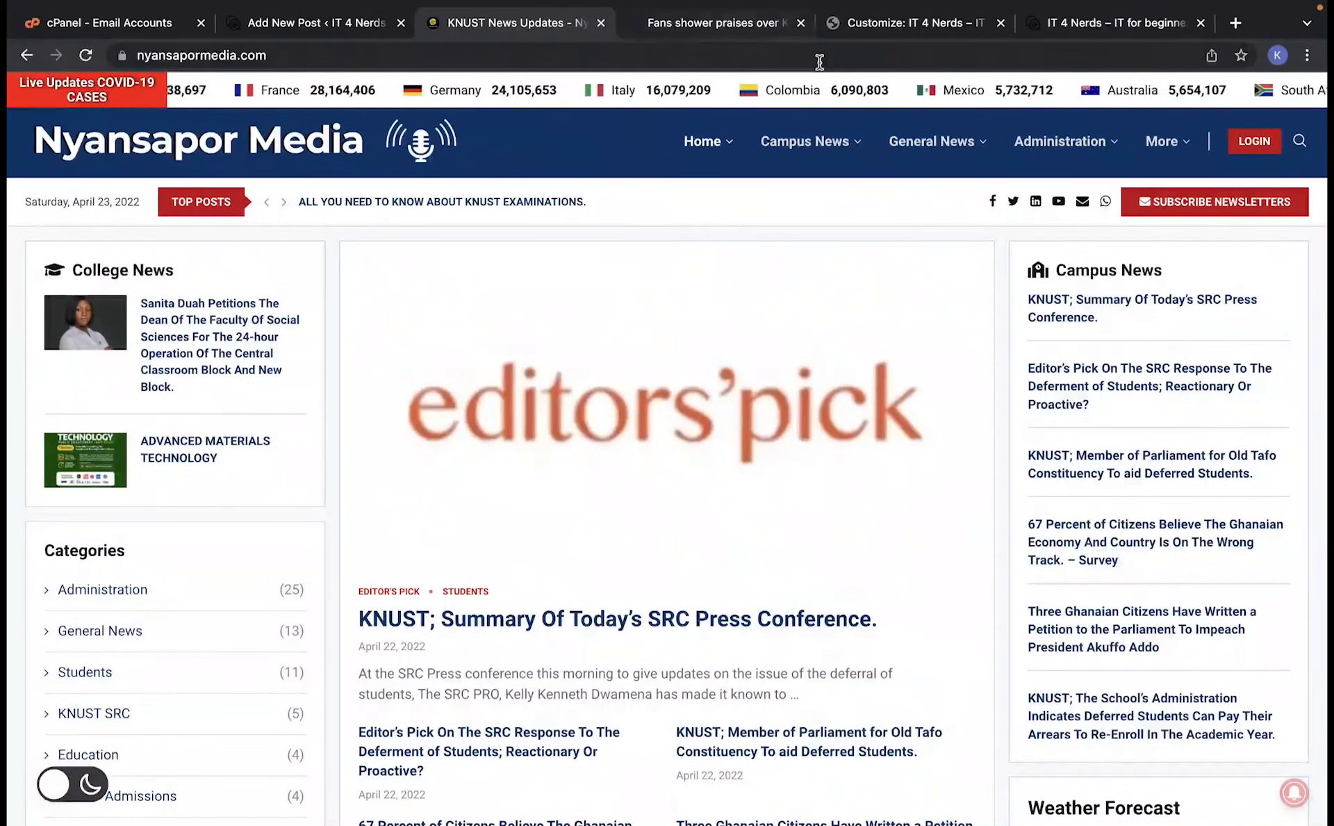
- Open the live 'How to create a folder on Windows' post on it4nerds.com and select its URL
{"action": "left_click", "coordinate": [1077, 23]}
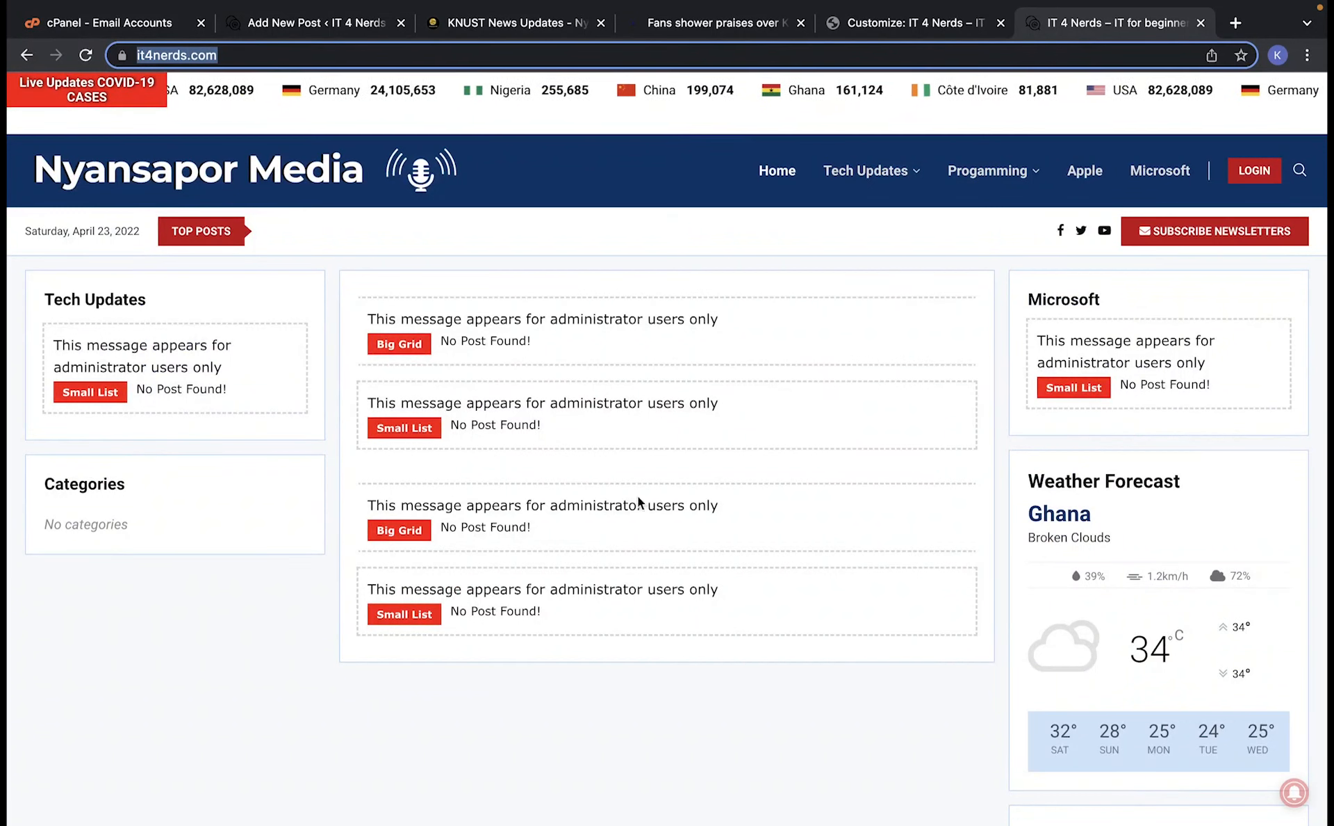
{"action": "left_click", "coordinate": [670, 554]}
{"action": "left_click", "coordinate": [94, 54]}
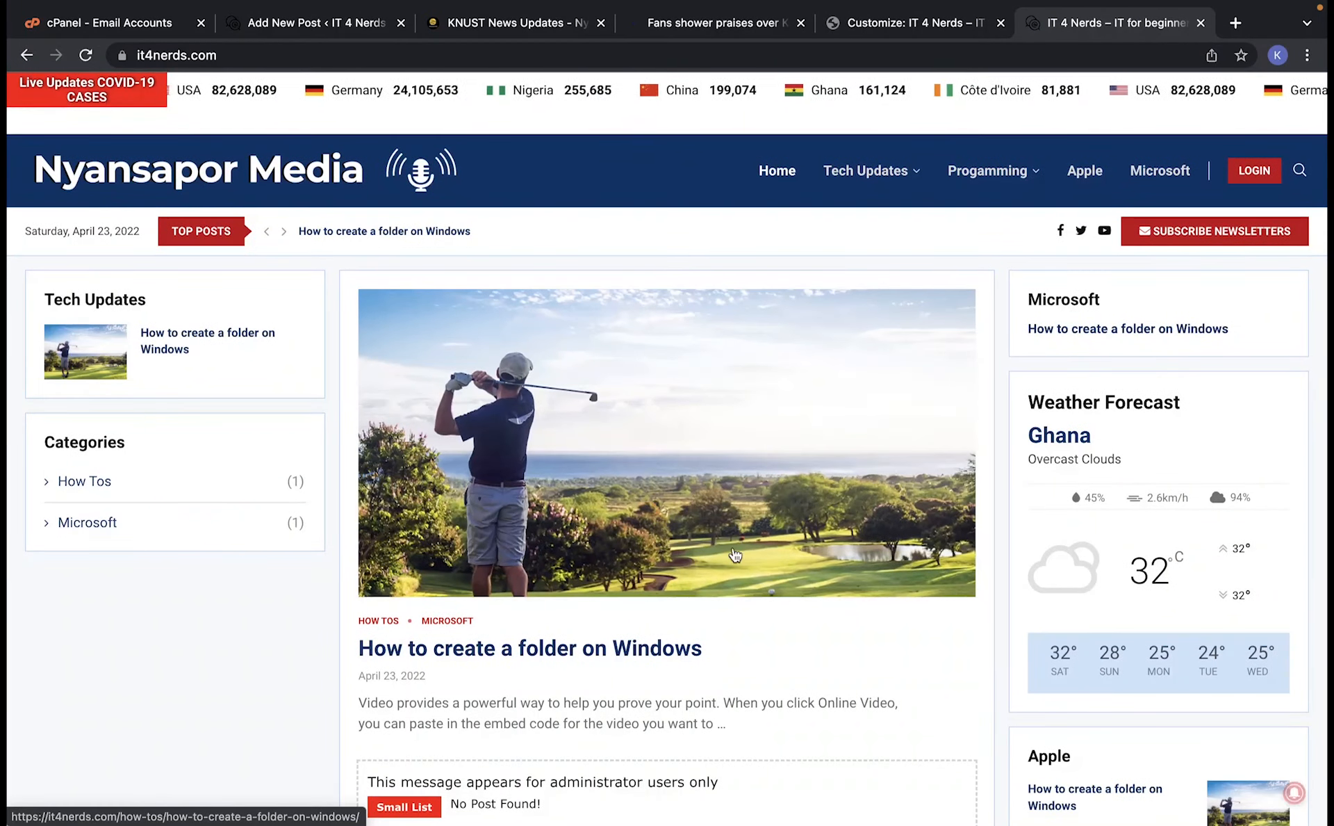
{"action": "scroll", "coordinate": [732, 548], "scroll_direction": "down", "scroll_amount": 3}
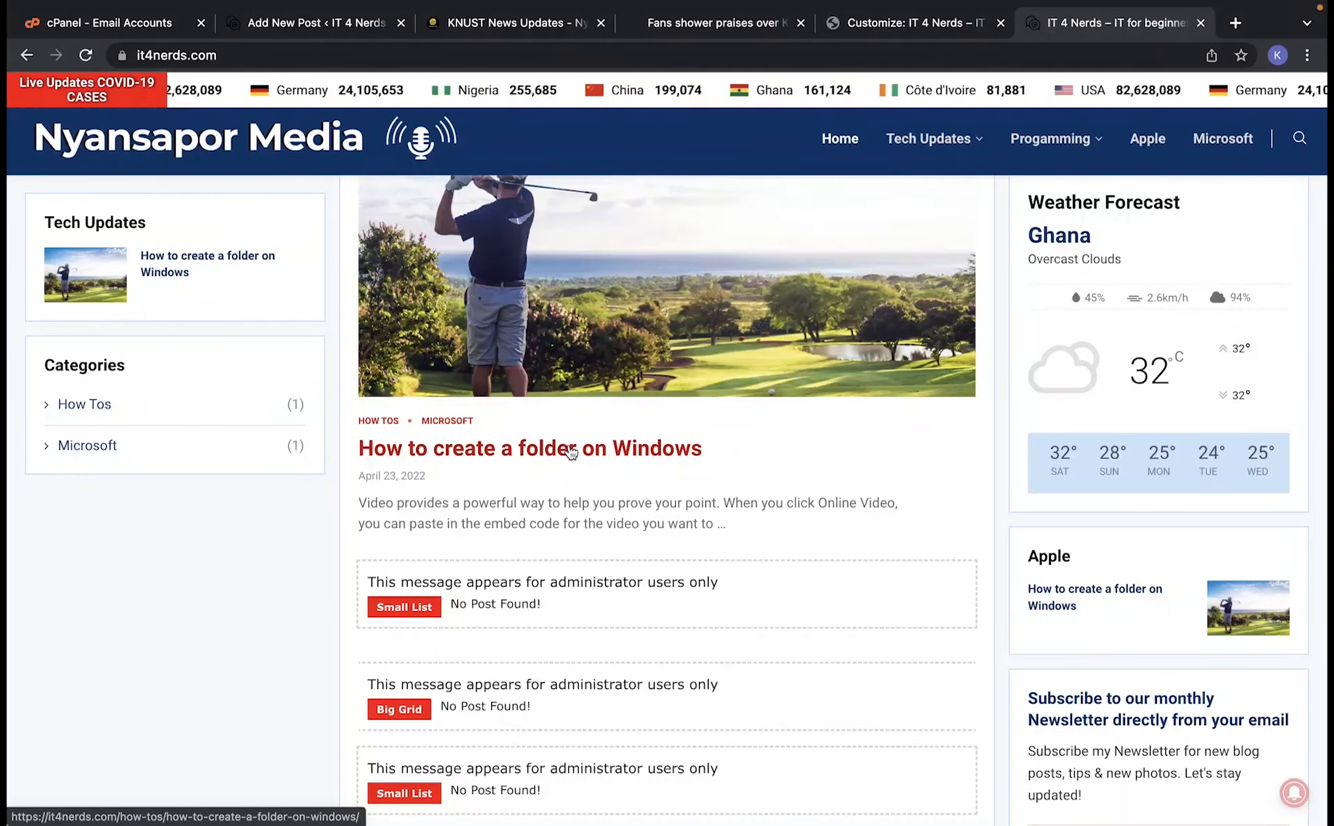
{"action": "left_click", "coordinate": [571, 449]}
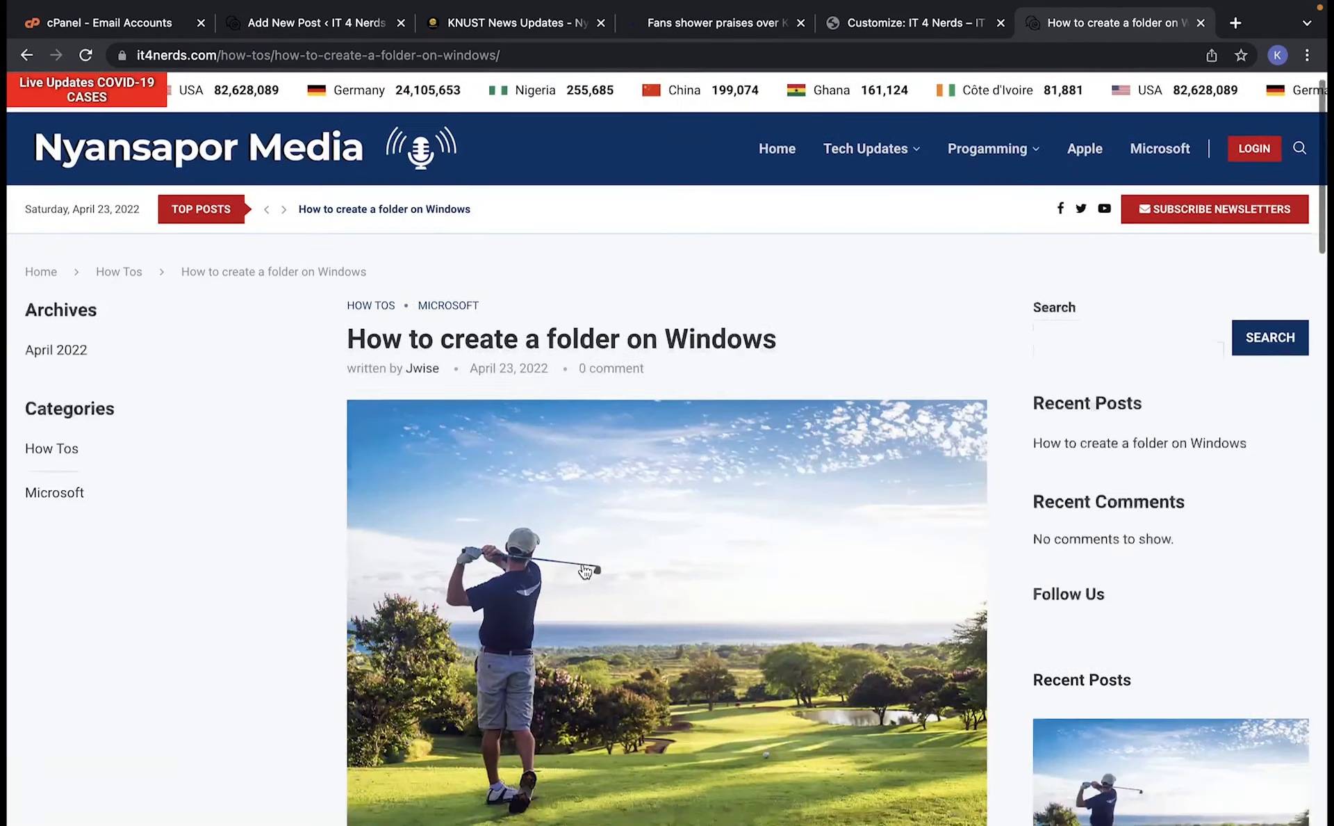
{"action": "scroll", "coordinate": [585, 570], "scroll_direction": "down", "scroll_amount": 20}
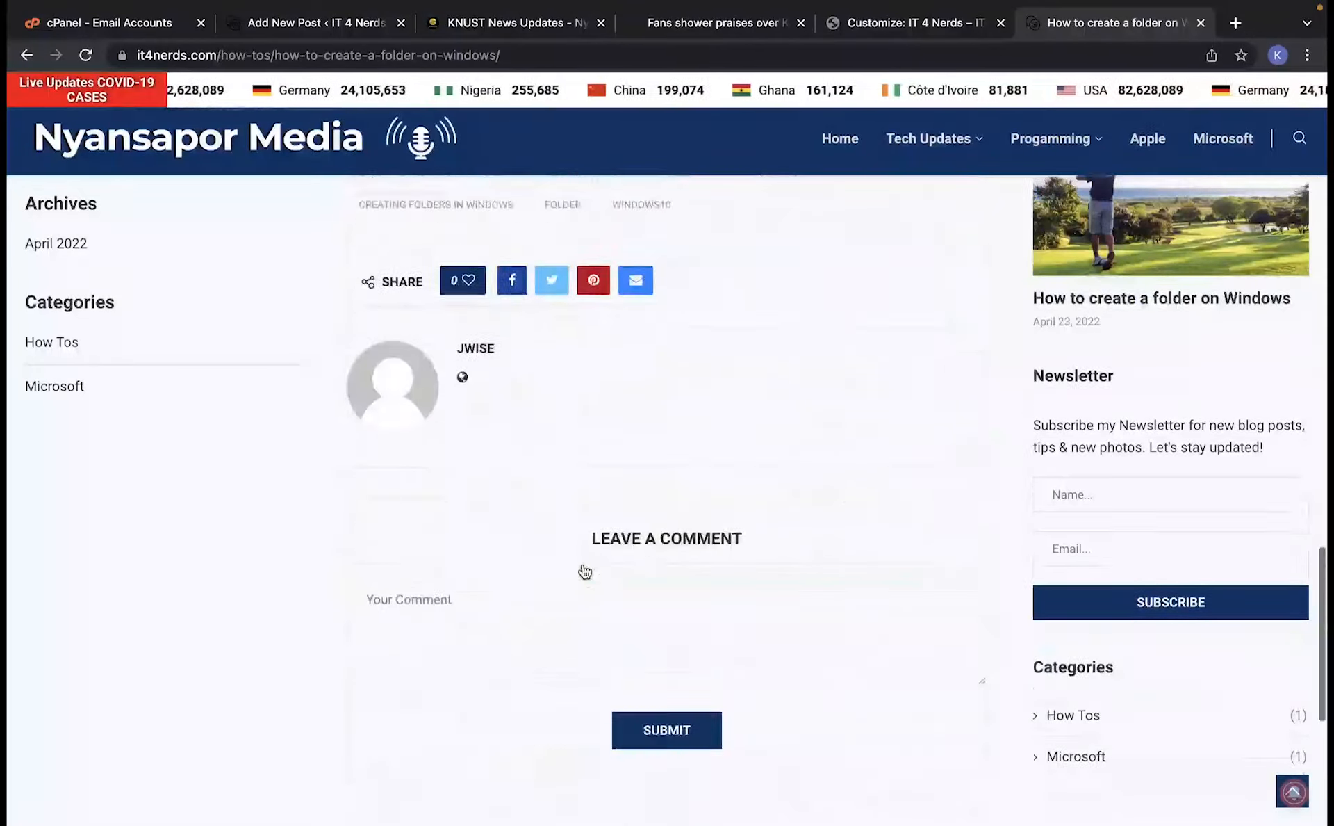
{"action": "scroll", "coordinate": [585, 570], "scroll_direction": "up", "scroll_amount": 20}
{"action": "left_click", "coordinate": [356, 63]}
{"action": "key", "text": "ctrl+c"}
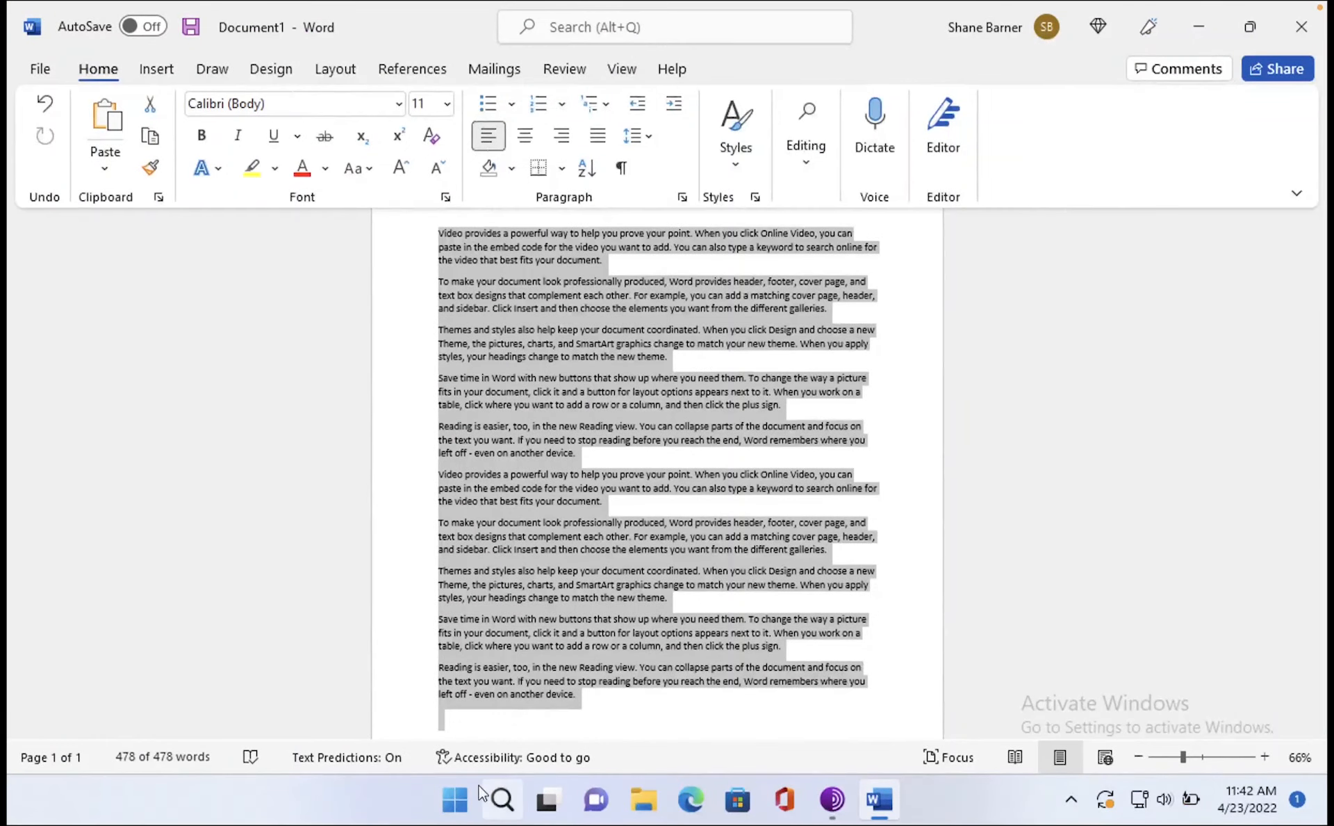
- Launch Chrome and load the copied URL of the live folder post
{"action": "left_click", "coordinate": [456, 799]}
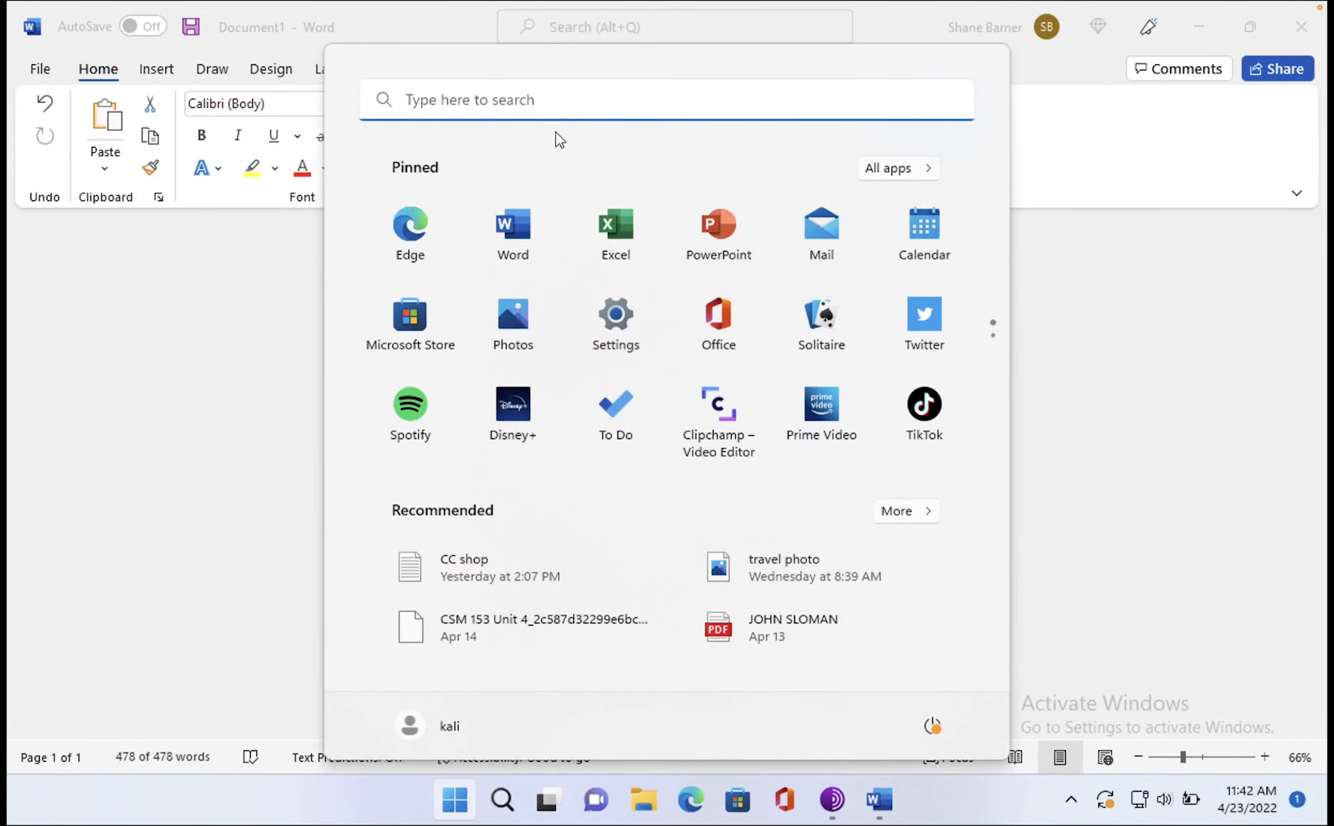
{"action": "type", "text": "chrome"}
{"action": "key", "text": "Return"}
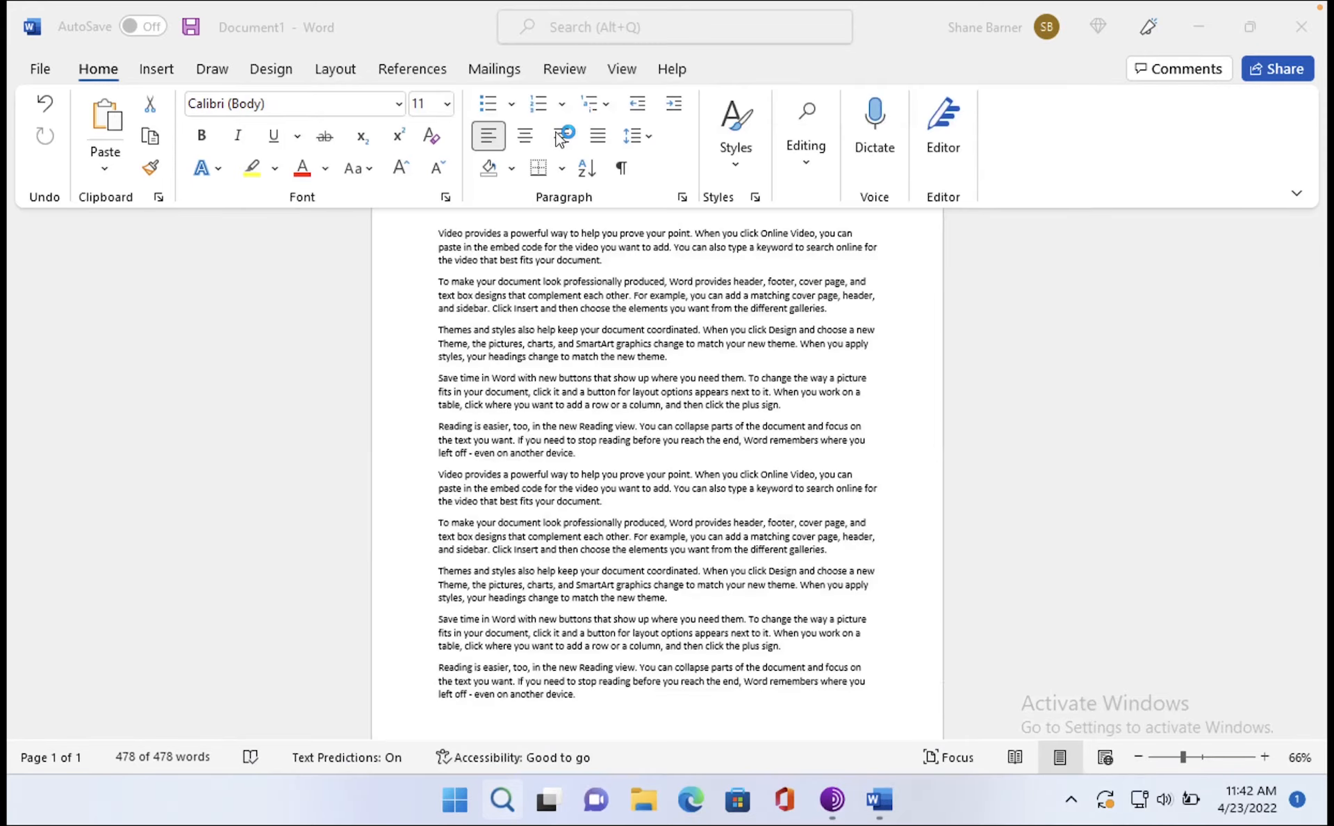
{"action": "left_click", "coordinate": [1185, 24]}
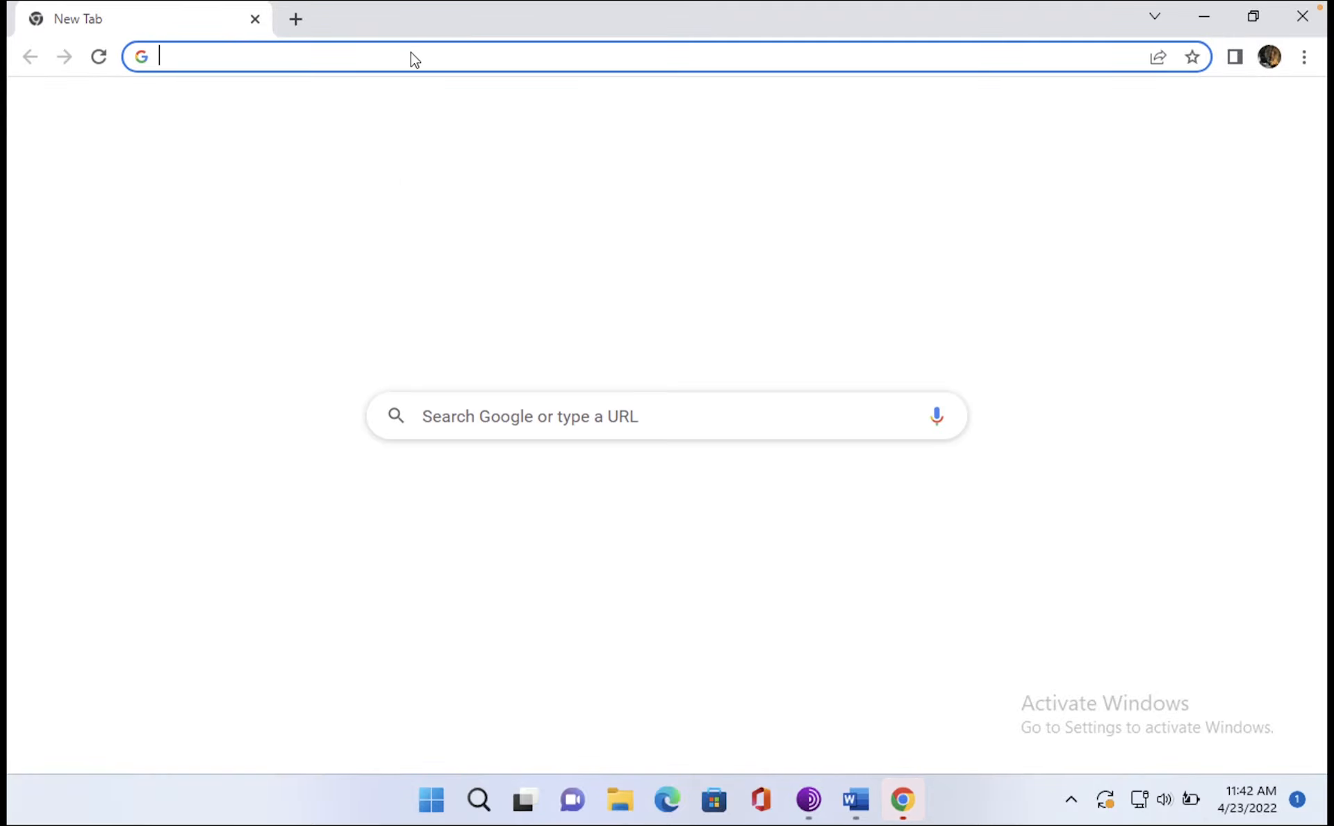
{"action": "left_click", "coordinate": [415, 50]}
{"action": "key", "text": "ctrl+v"}
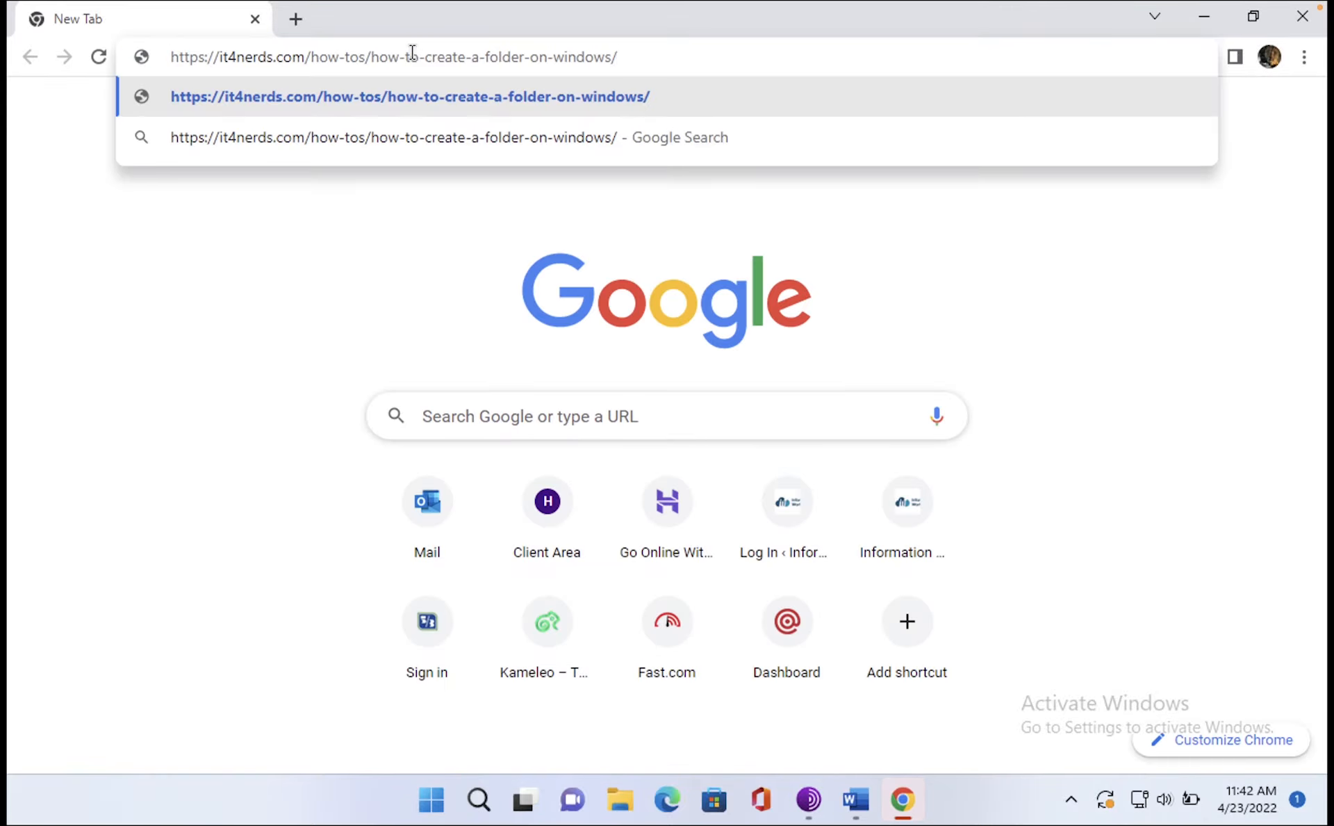
{"action": "key", "text": "Return"}
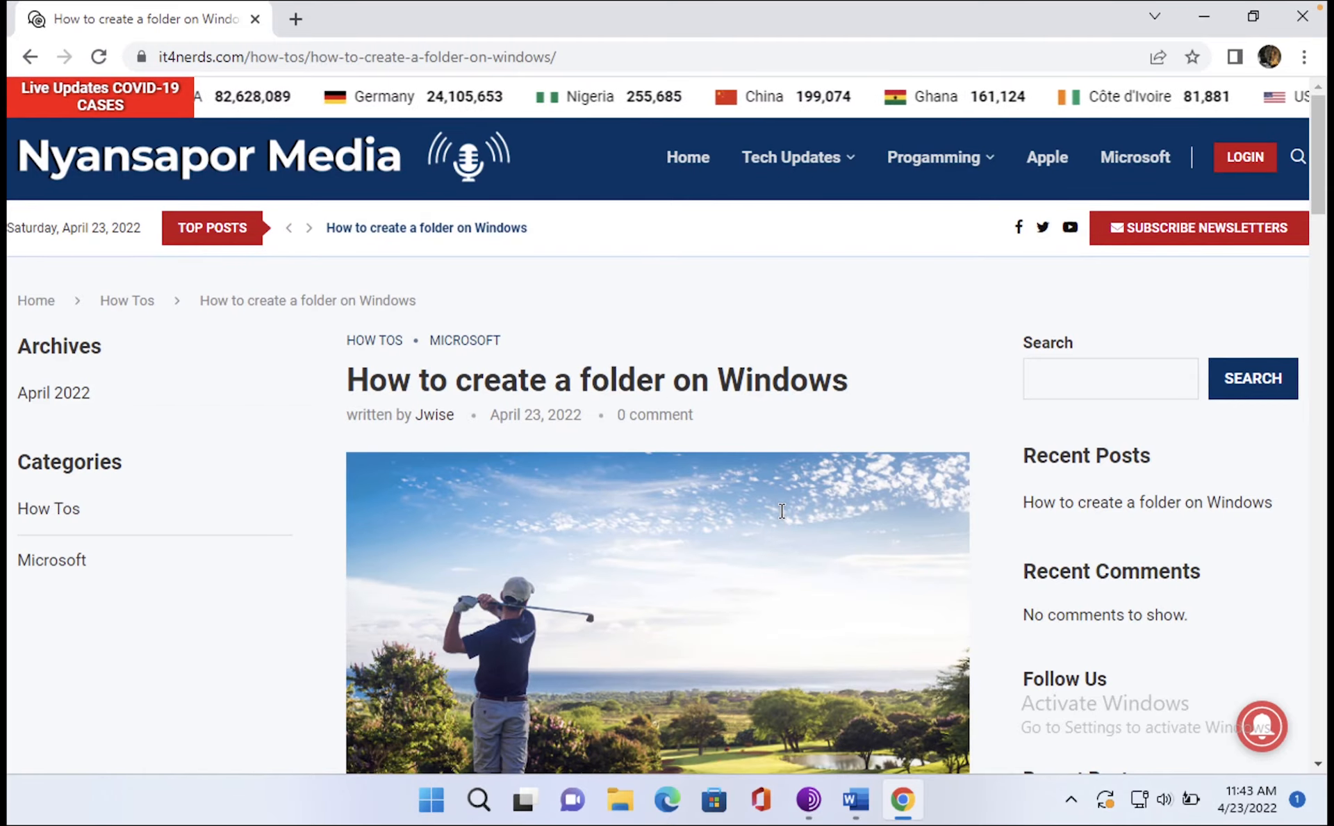
- Allow it4nerds.com notifications on the live post page
{"action": "scroll", "coordinate": [780, 506], "scroll_direction": "down", "scroll_amount": 2}
{"action": "scroll", "coordinate": [782, 512], "scroll_direction": "down", "scroll_amount": 4}
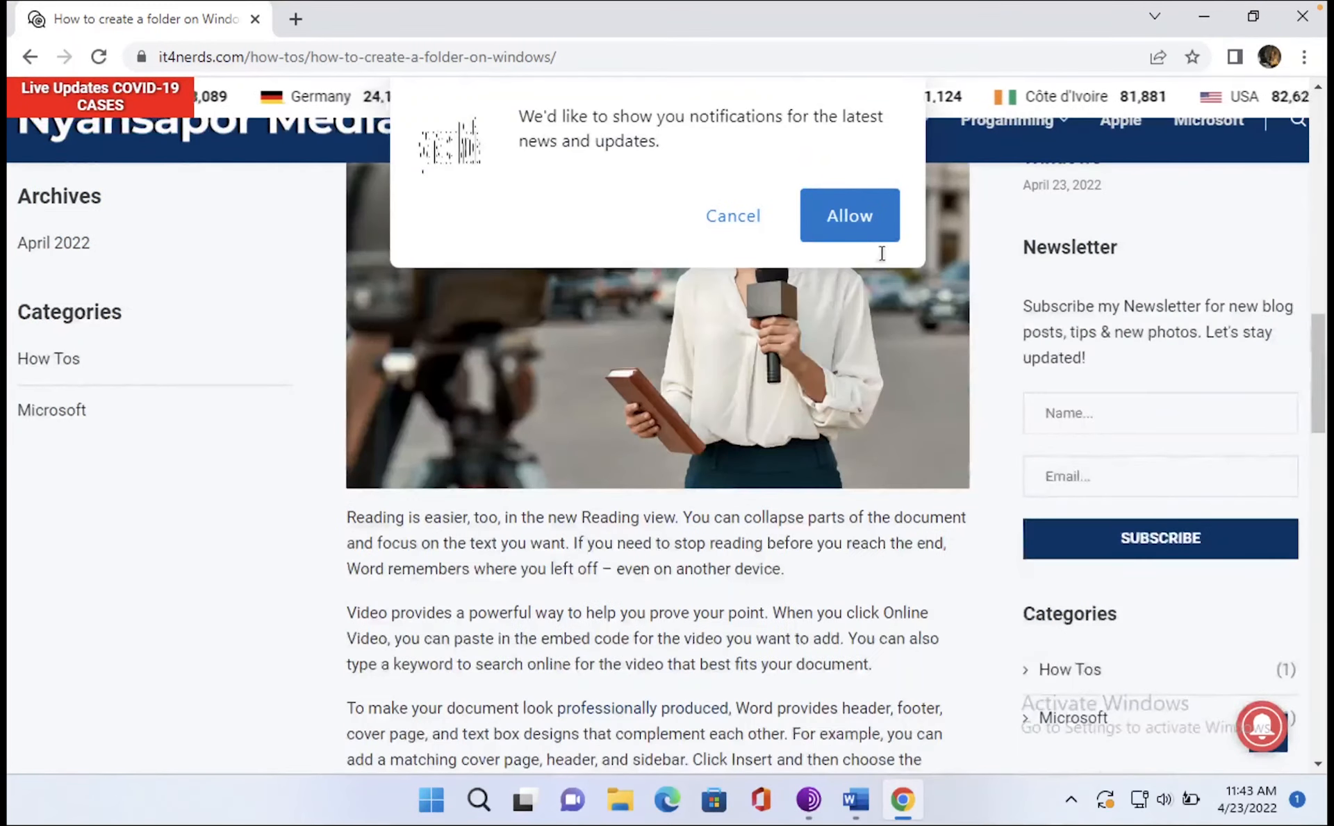
{"action": "left_click", "coordinate": [854, 240]}
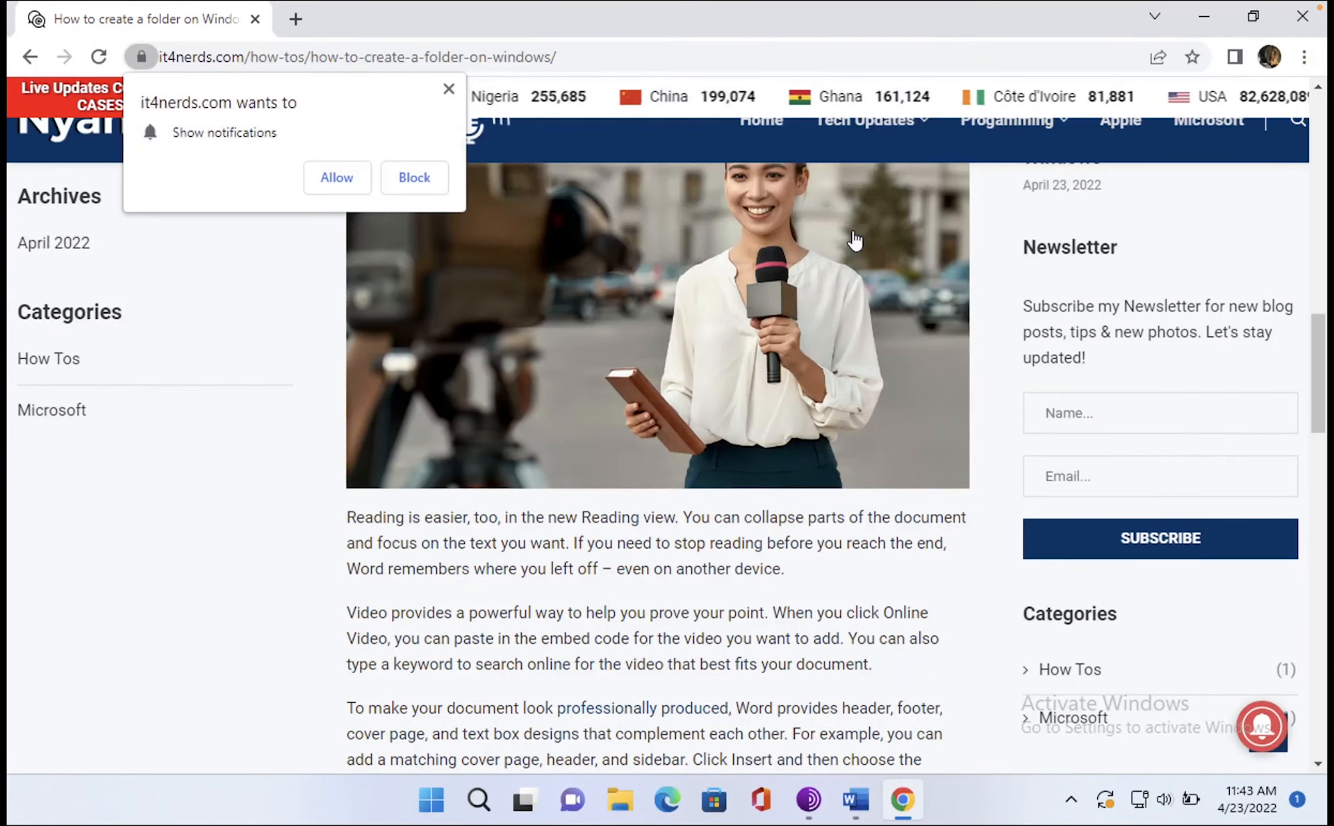
{"action": "left_click", "coordinate": [353, 178]}
{"action": "scroll", "coordinate": [570, 404], "scroll_direction": "down", "scroll_amount": 10}
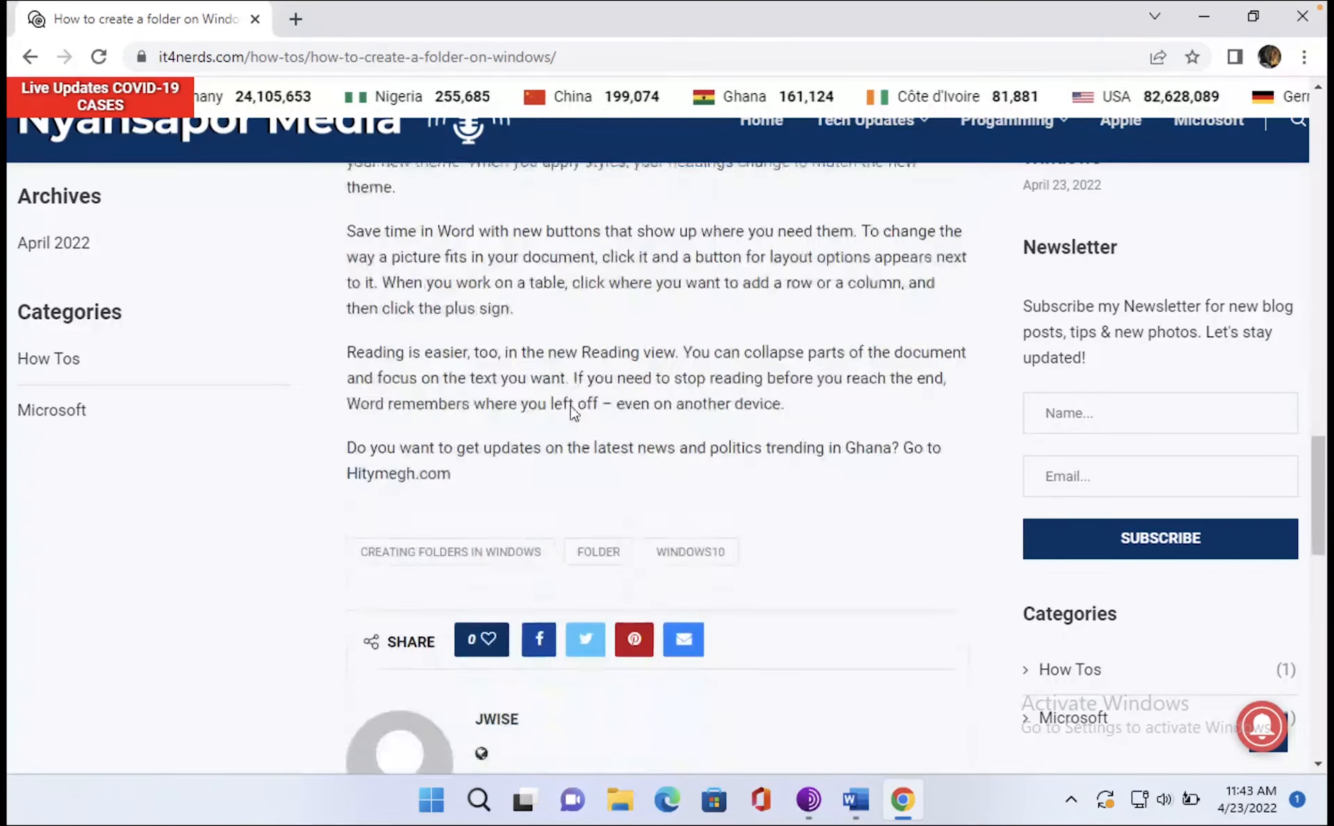
{"action": "scroll", "coordinate": [574, 413], "scroll_direction": "up", "scroll_amount": 15}
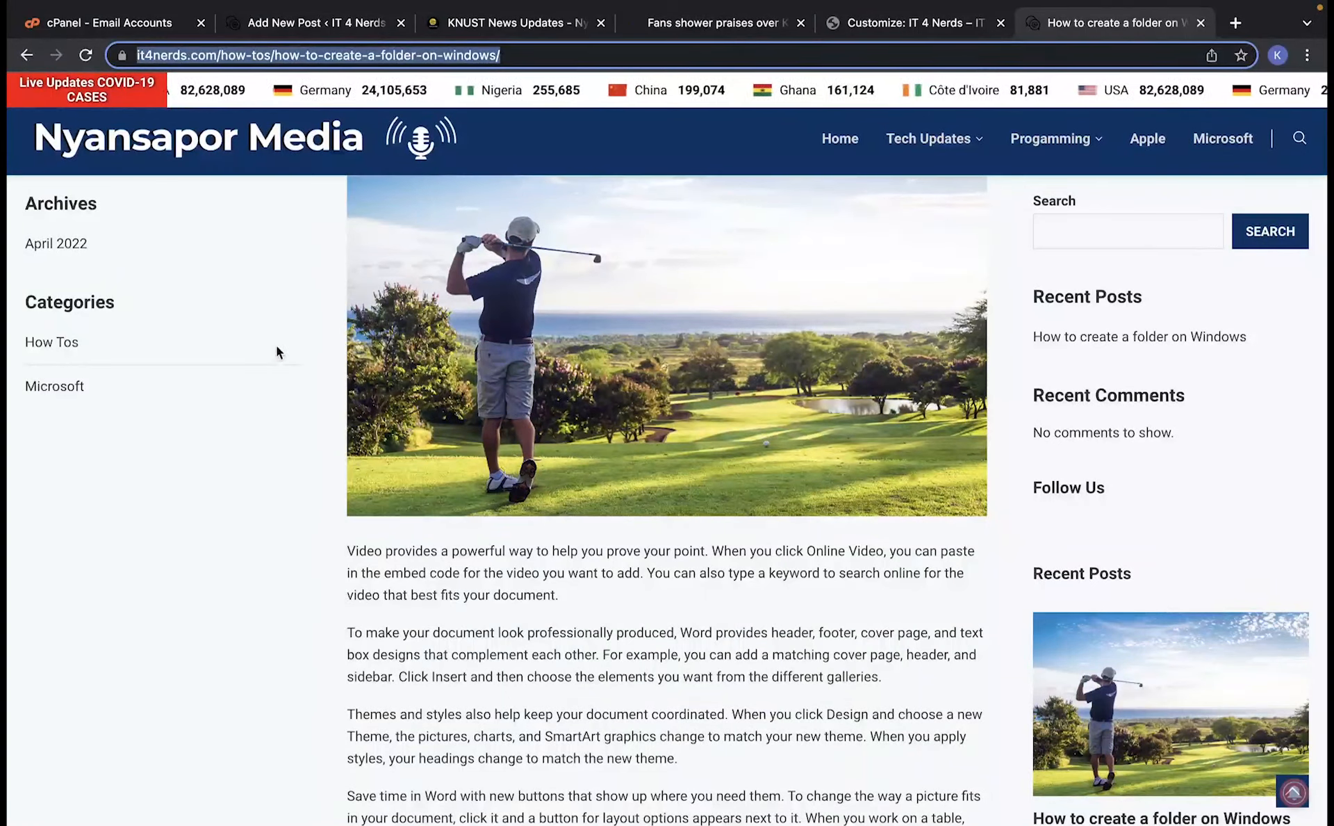
- Go from the Posts list back to the WordPress dashboard, then bring up the KNUST News Updates page
{"action": "left_click", "coordinate": [272, 341]}
{"action": "left_click", "coordinate": [263, 22]}
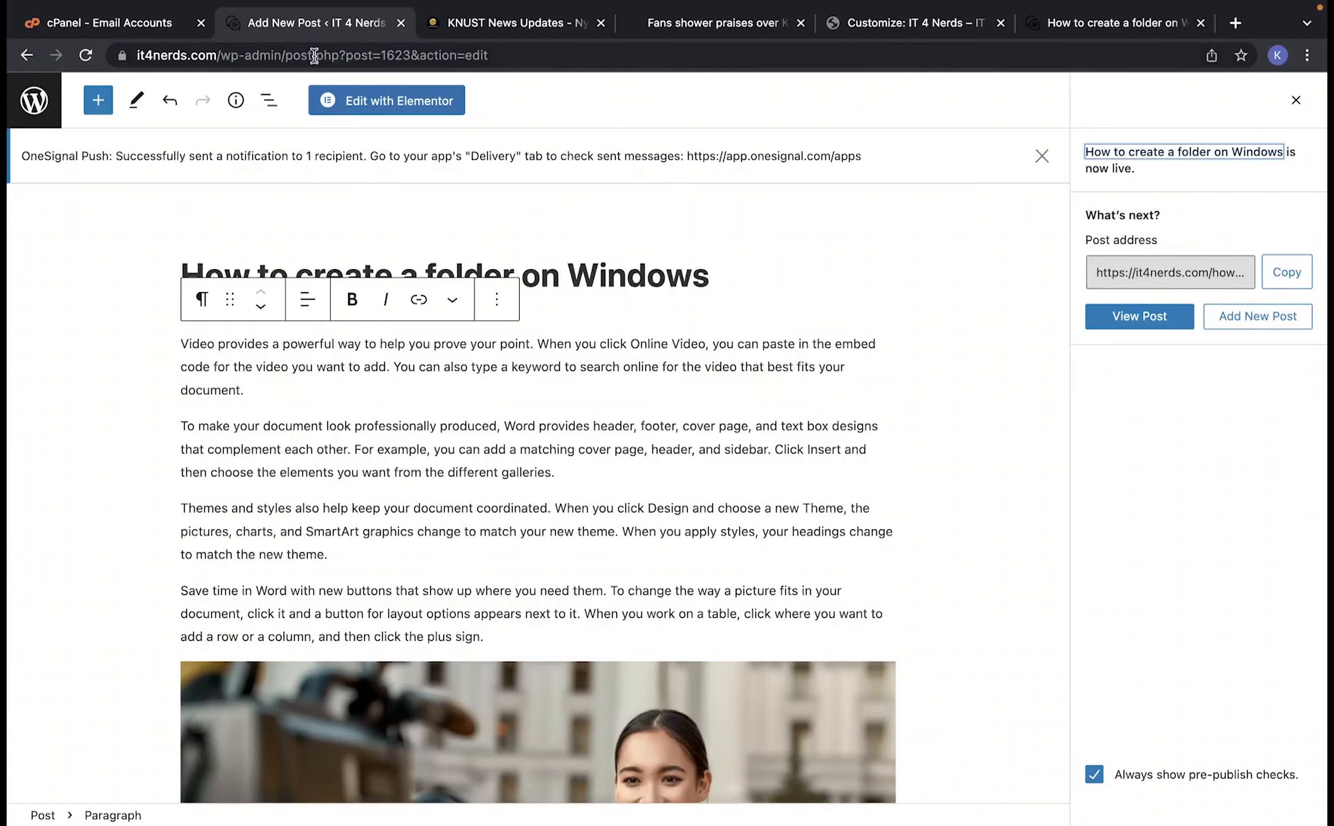
{"action": "left_click", "coordinate": [32, 108]}
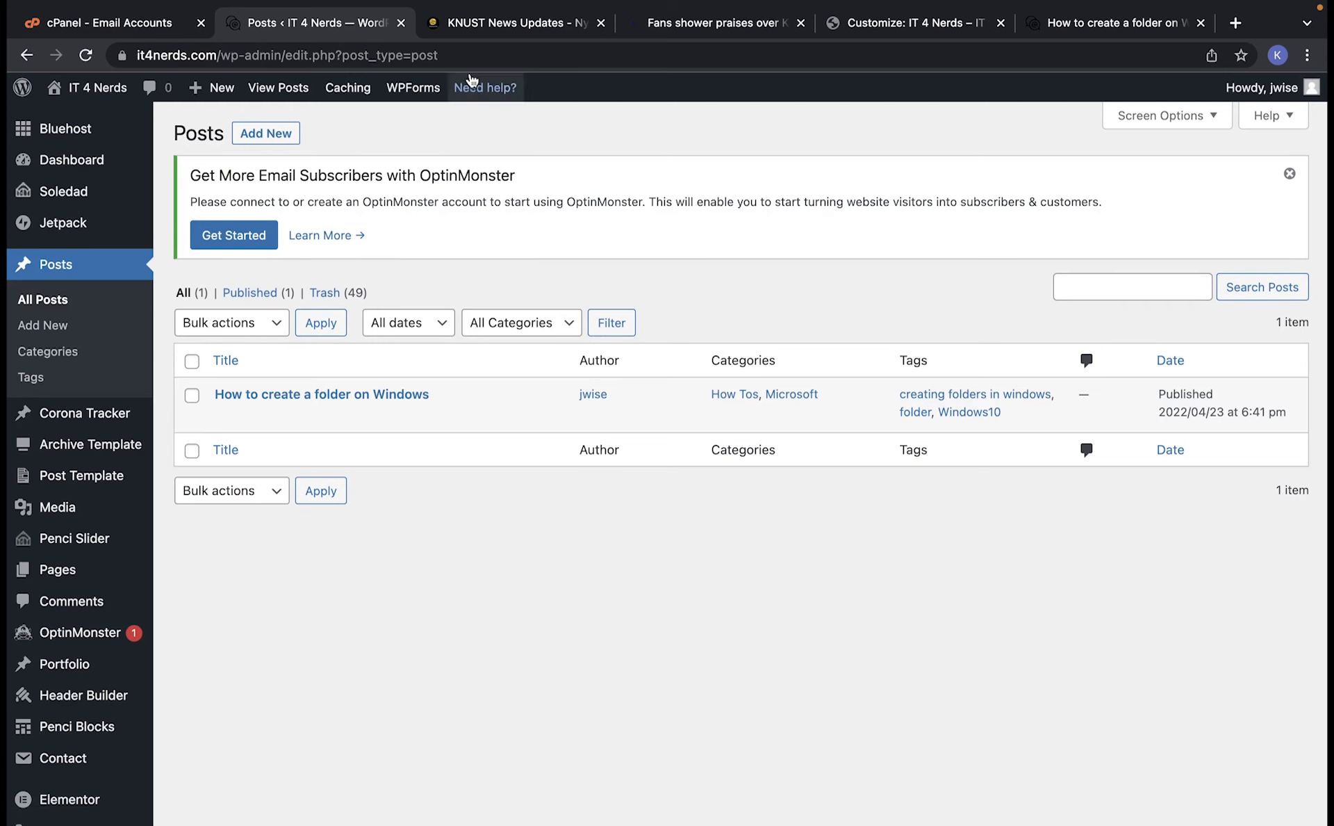
{"action": "left_click", "coordinate": [511, 35]}
- Open 'KNUST; Summary Of Today's SRC Press Conference.' and scroll down through the article
{"action": "scroll", "coordinate": [466, 480], "scroll_direction": "down", "scroll_amount": 3}
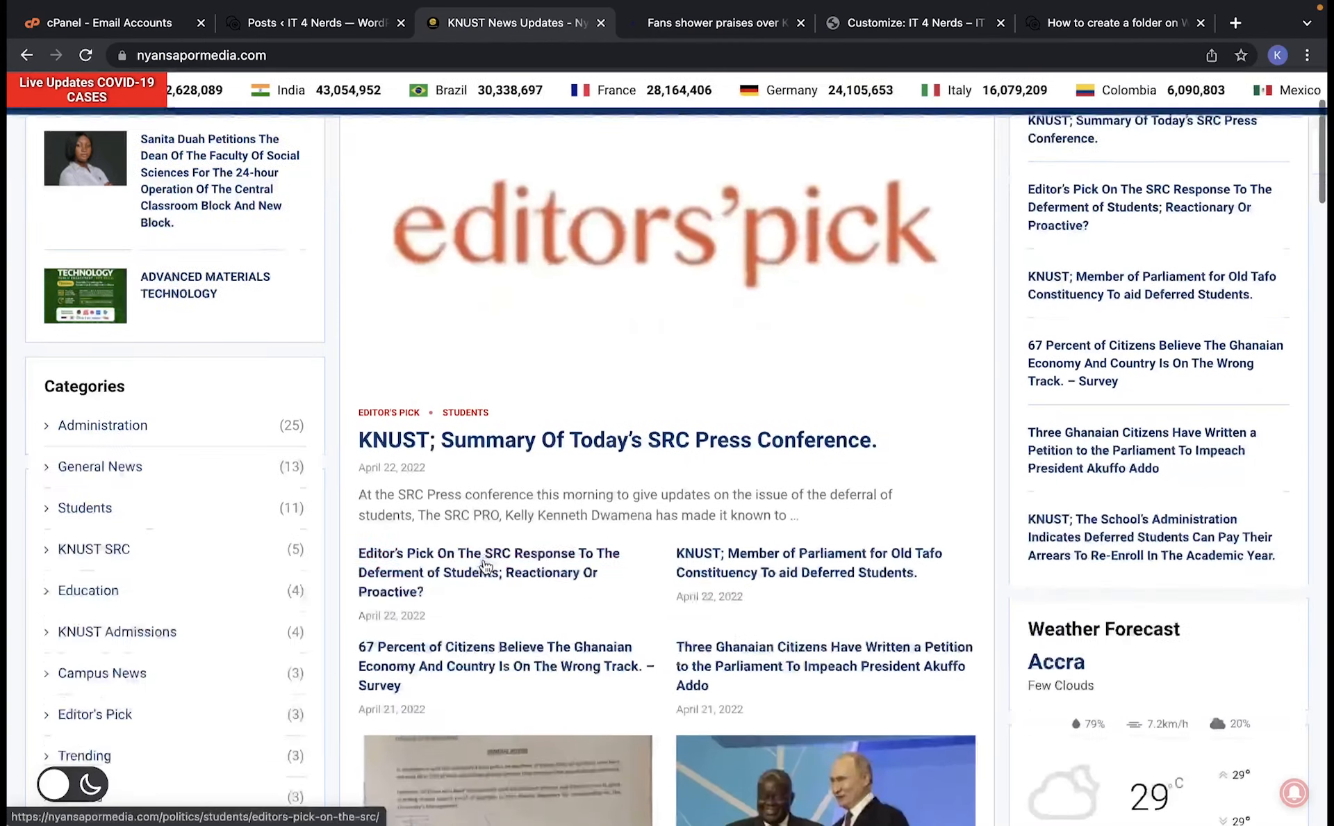
{"action": "left_click", "coordinate": [477, 445]}
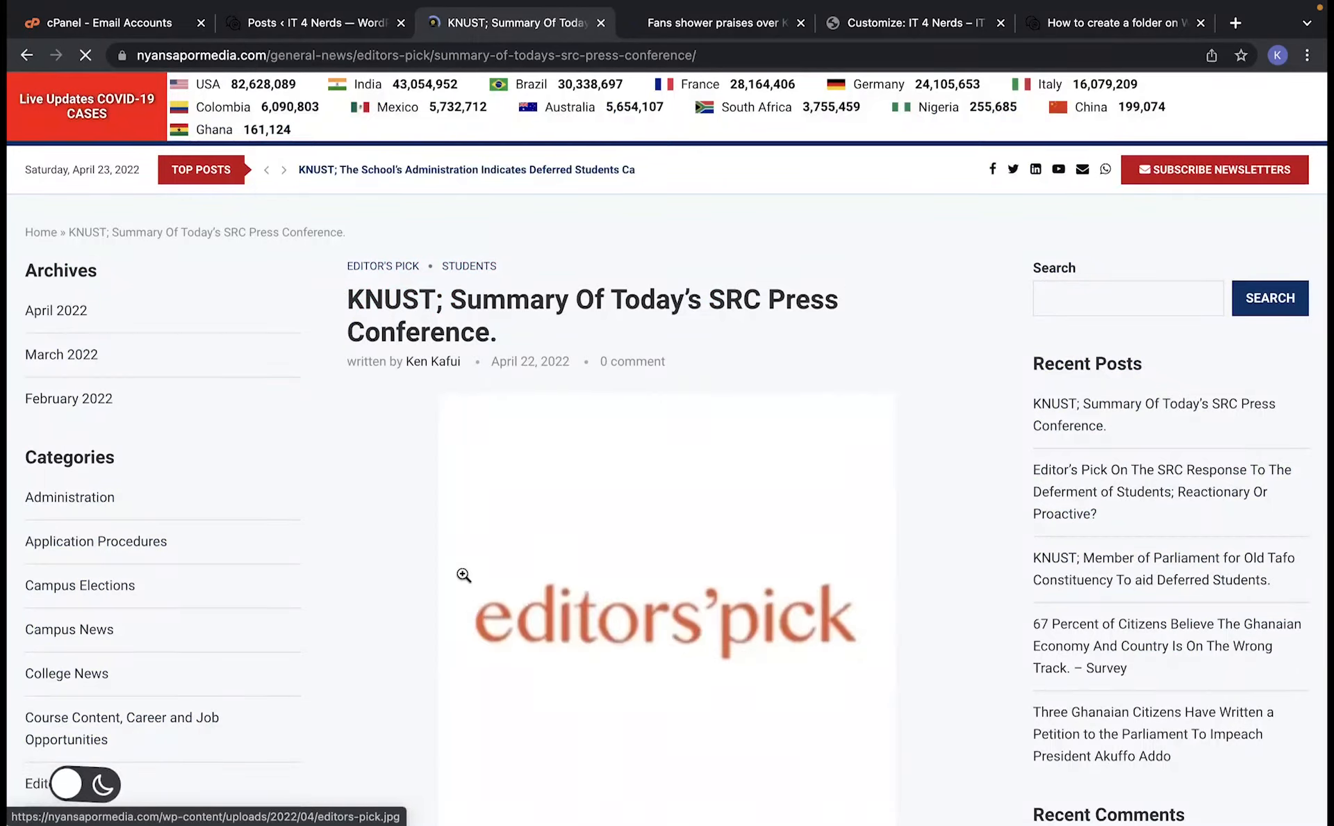
{"action": "scroll", "coordinate": [464, 578], "scroll_direction": "down", "scroll_amount": 10}
{"action": "scroll", "coordinate": [462, 577], "scroll_direction": "up", "scroll_amount": 9}
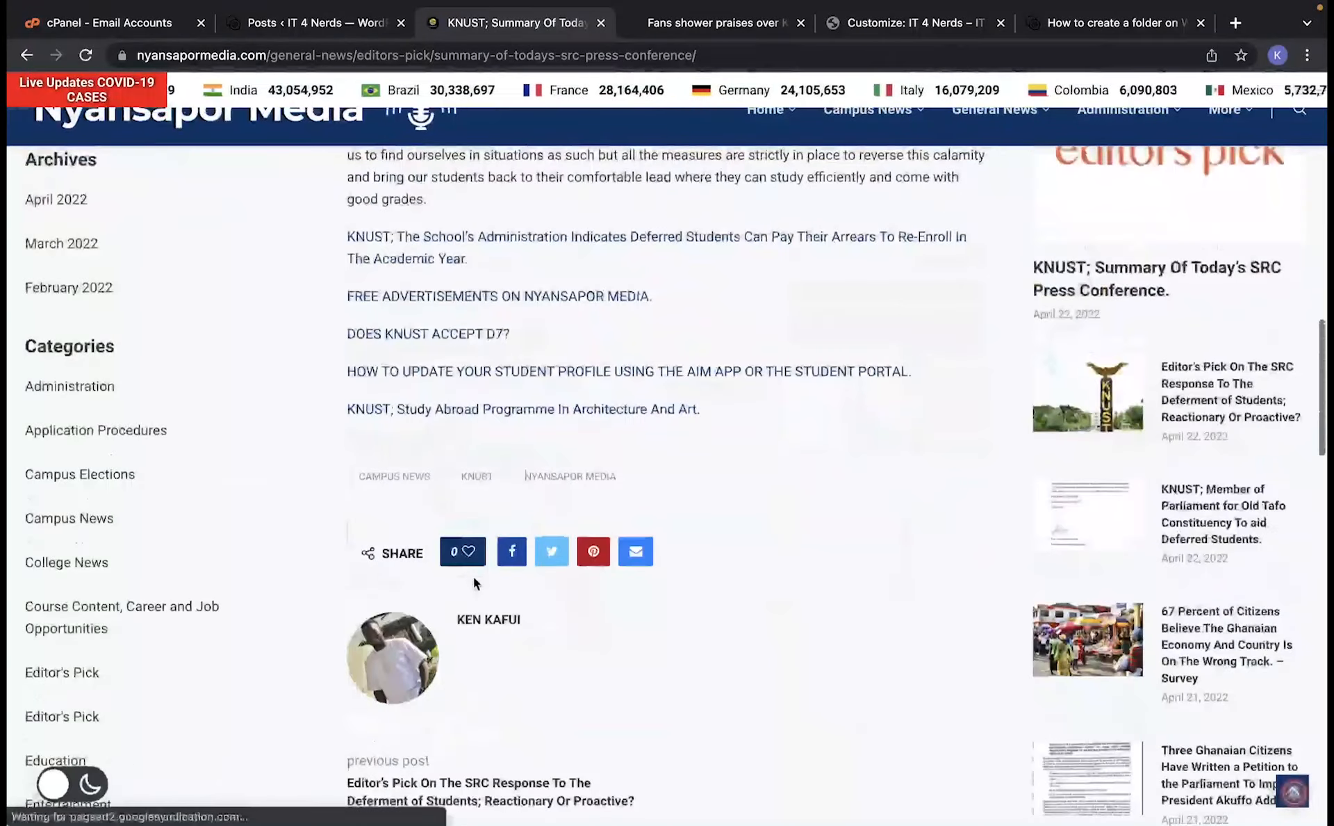
{"action": "scroll", "coordinate": [478, 693], "scroll_direction": "down", "scroll_amount": 3}
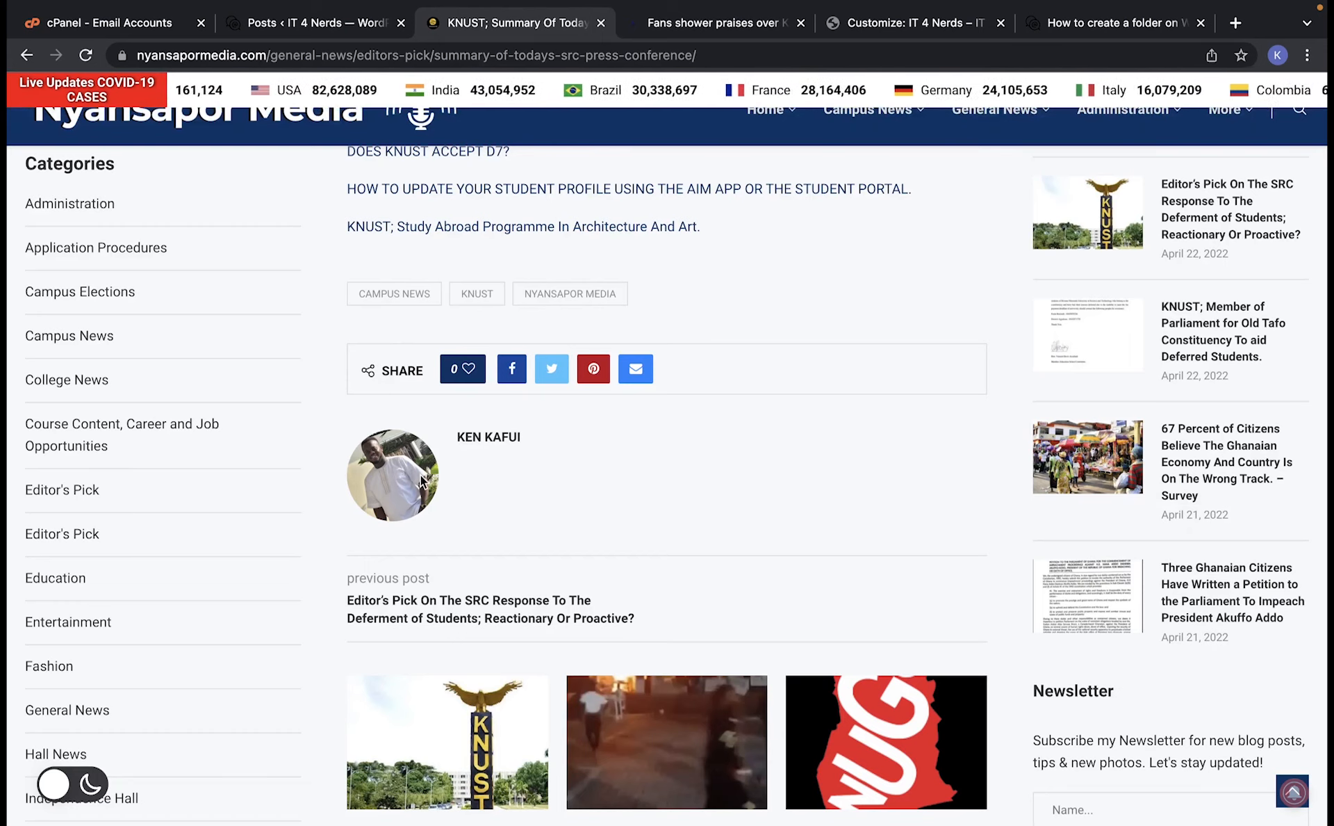
- Quick Edit and update the folder post unchanged, then open and leave the full editor
{"action": "left_click", "coordinate": [295, 28]}
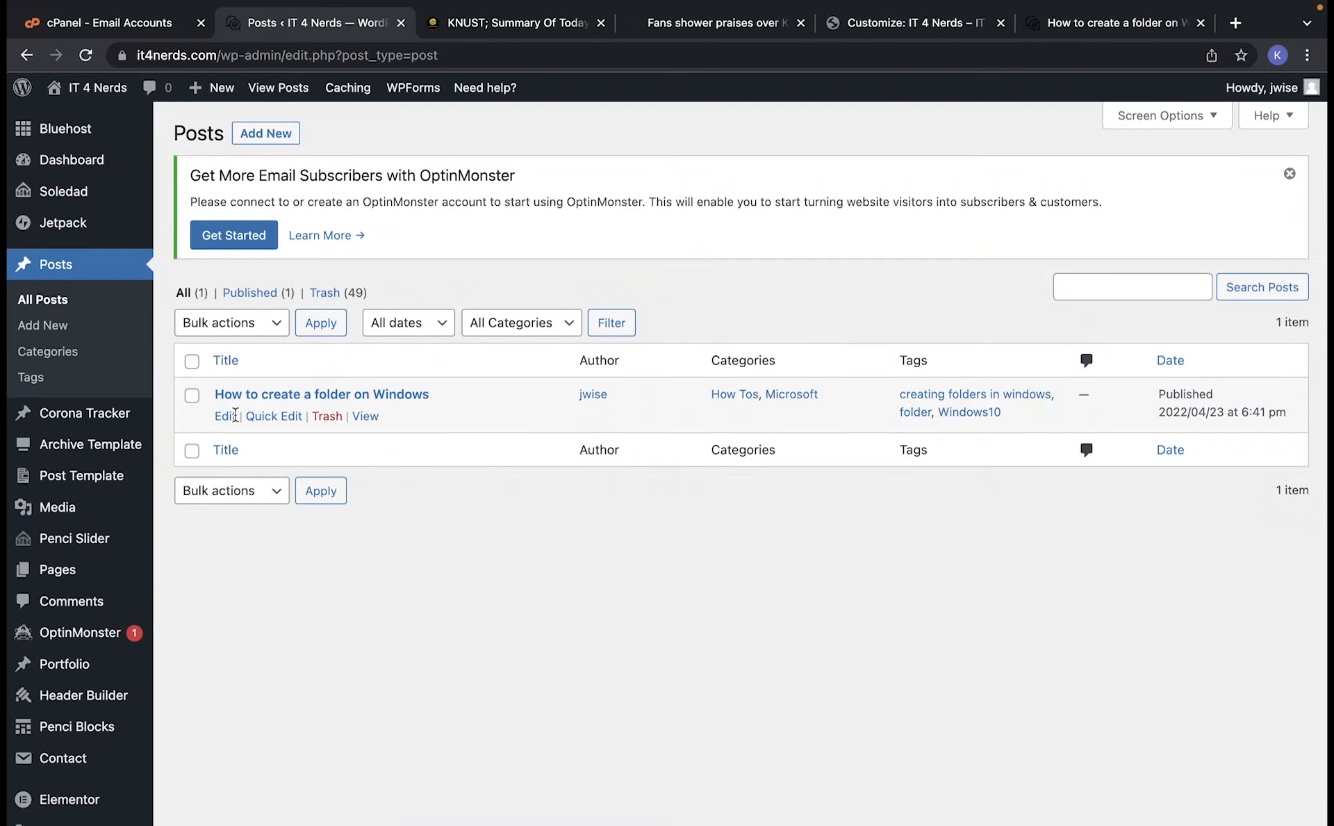
{"action": "left_click", "coordinate": [271, 417]}
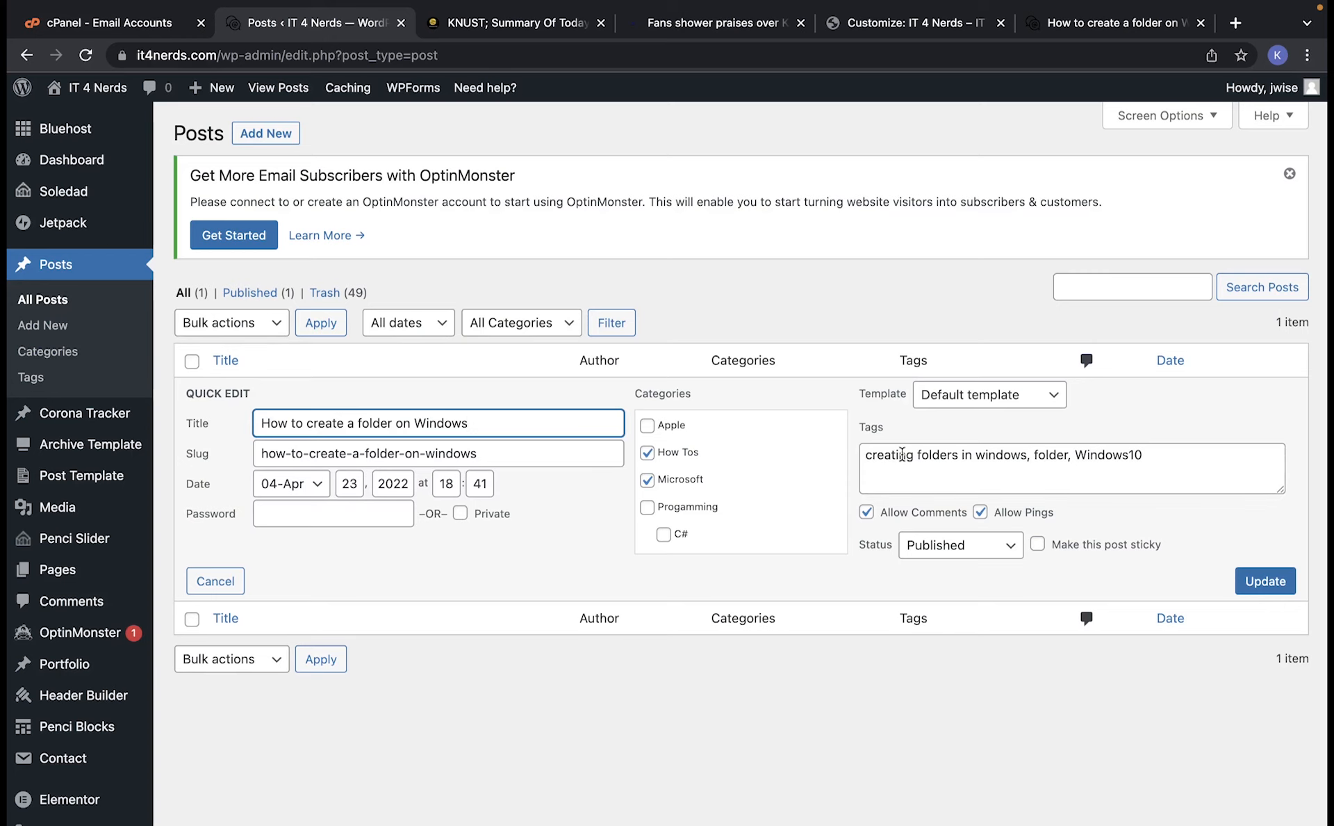
{"action": "left_click", "coordinate": [1265, 581]}
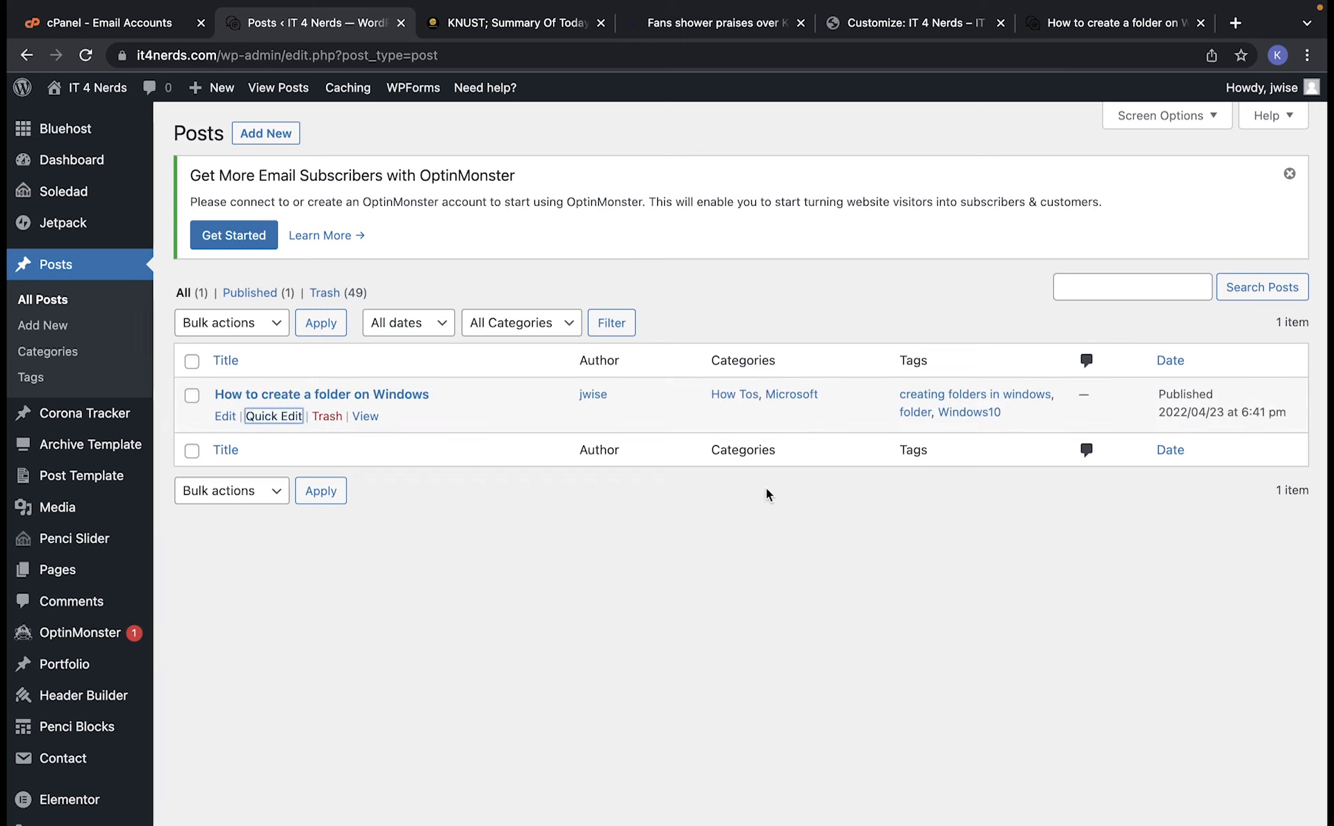
{"action": "left_click", "coordinate": [225, 417]}
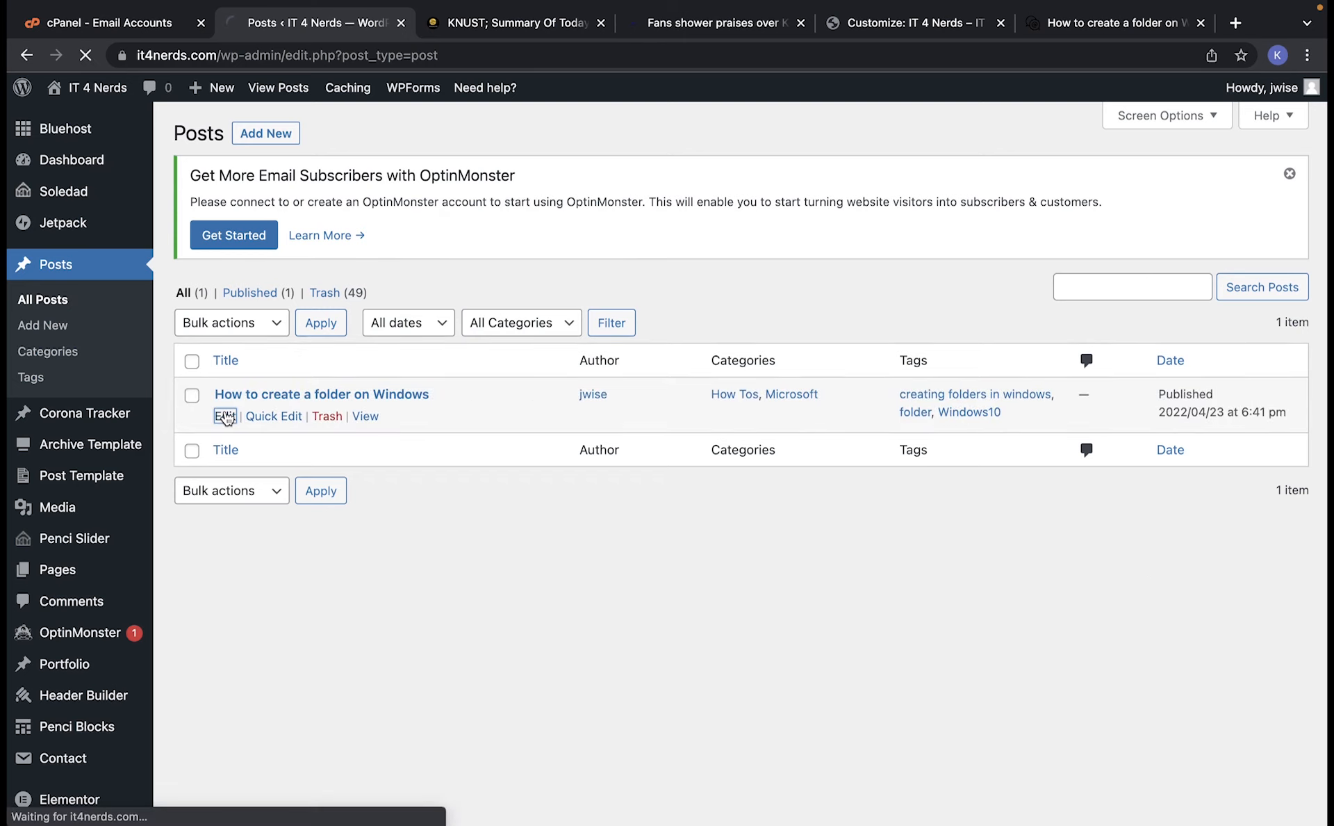
{"action": "scroll", "coordinate": [47, 659], "scroll_direction": "down", "scroll_amount": 5}
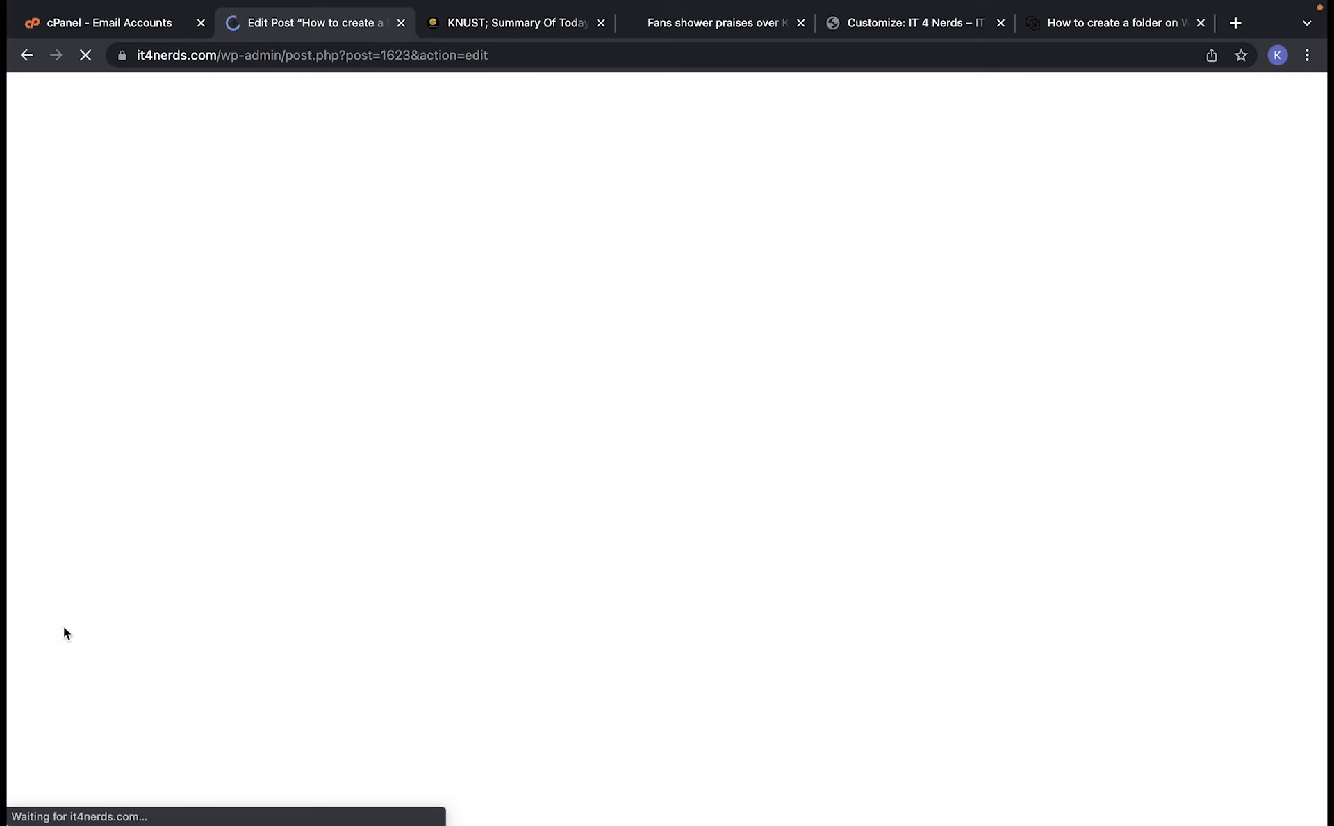
{"action": "left_click", "coordinate": [24, 55]}
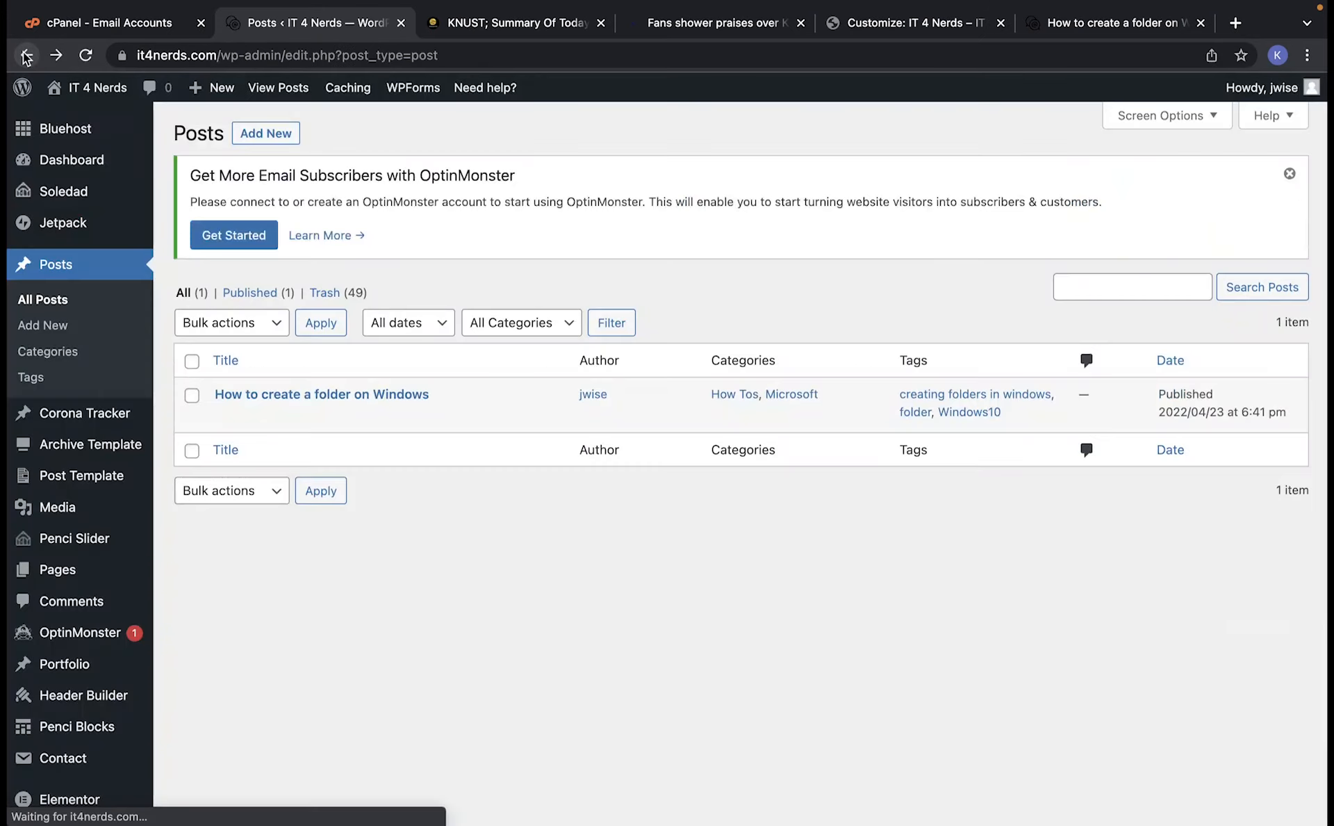
- Open the Users list showing the site's single administrator
{"action": "scroll", "coordinate": [66, 722], "scroll_direction": "down", "scroll_amount": 3}
{"action": "scroll", "coordinate": [68, 732], "scroll_direction": "down", "scroll_amount": 2}
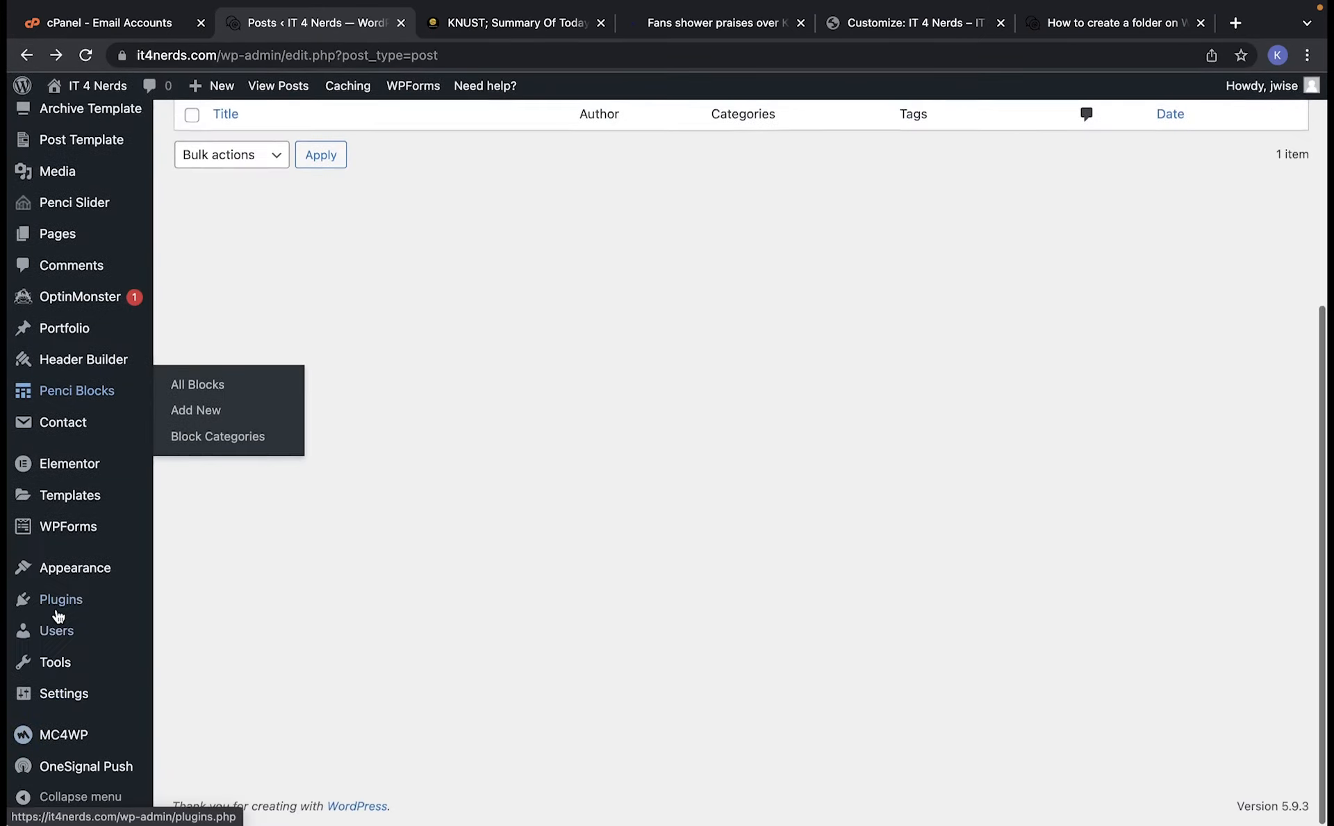
{"action": "left_click", "coordinate": [213, 638]}
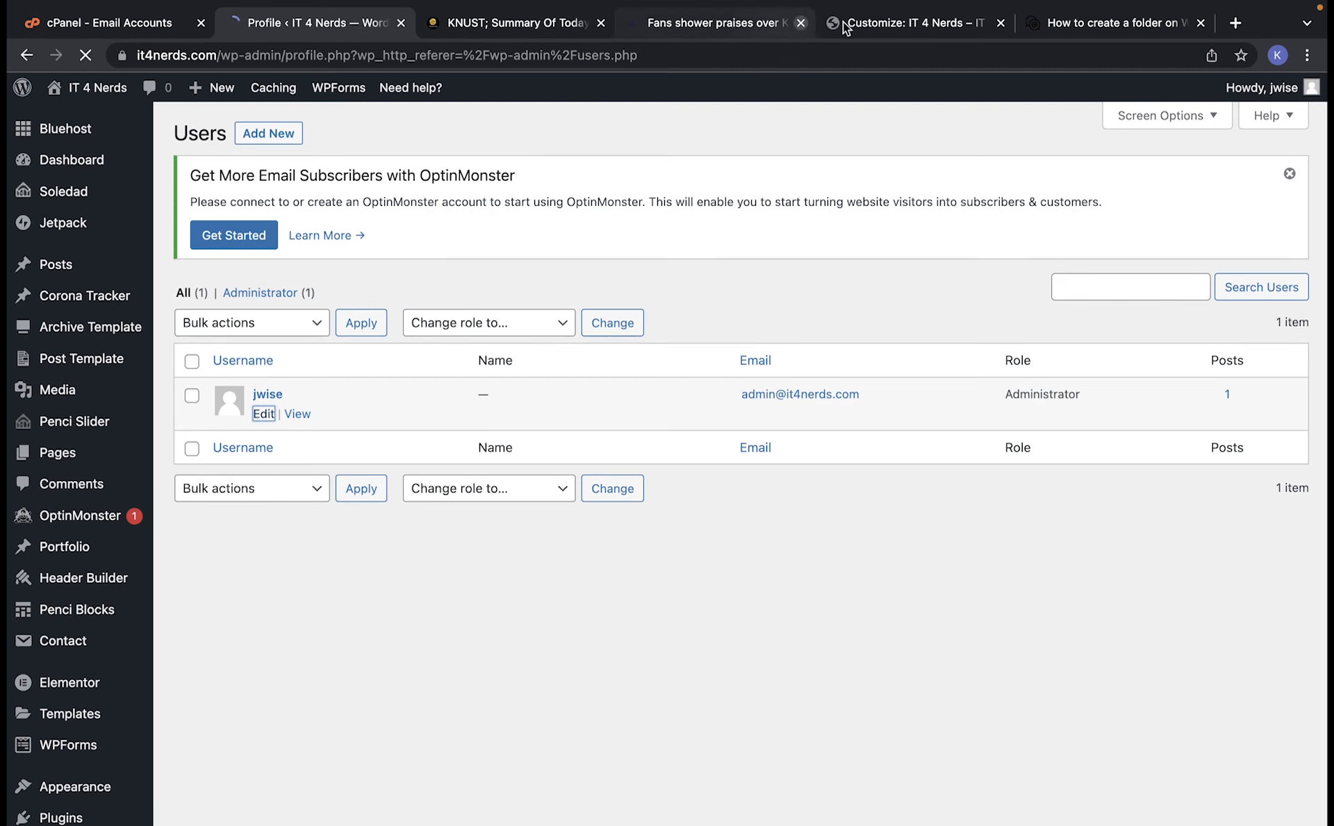
{"action": "left_click", "coordinate": [1052, 22]}
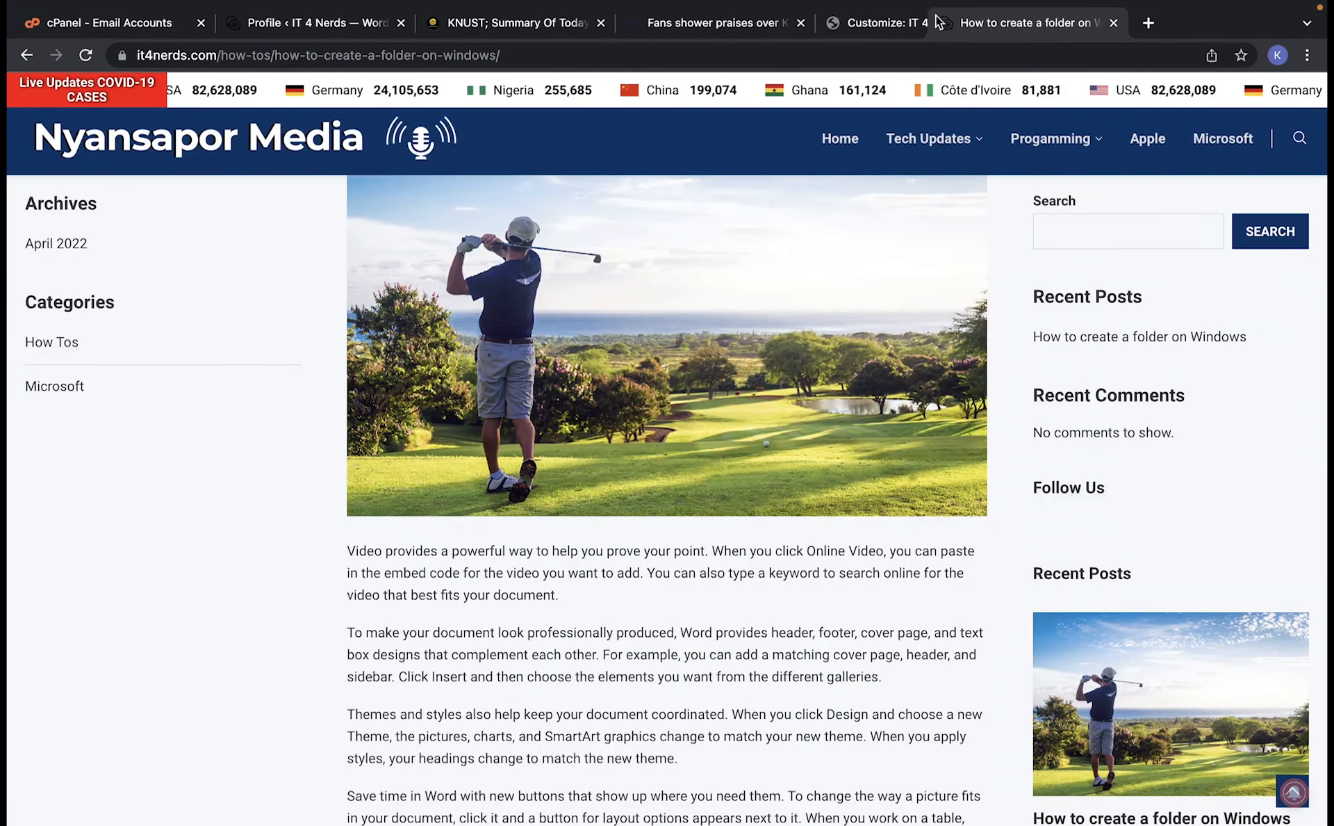
- View the live 'How to create a folder on Windows' post in a separate resized window, then return to the main Chrome window
{"action": "left_click_drag", "start_coordinate": [939, 23], "coordinate": [544, 20]}
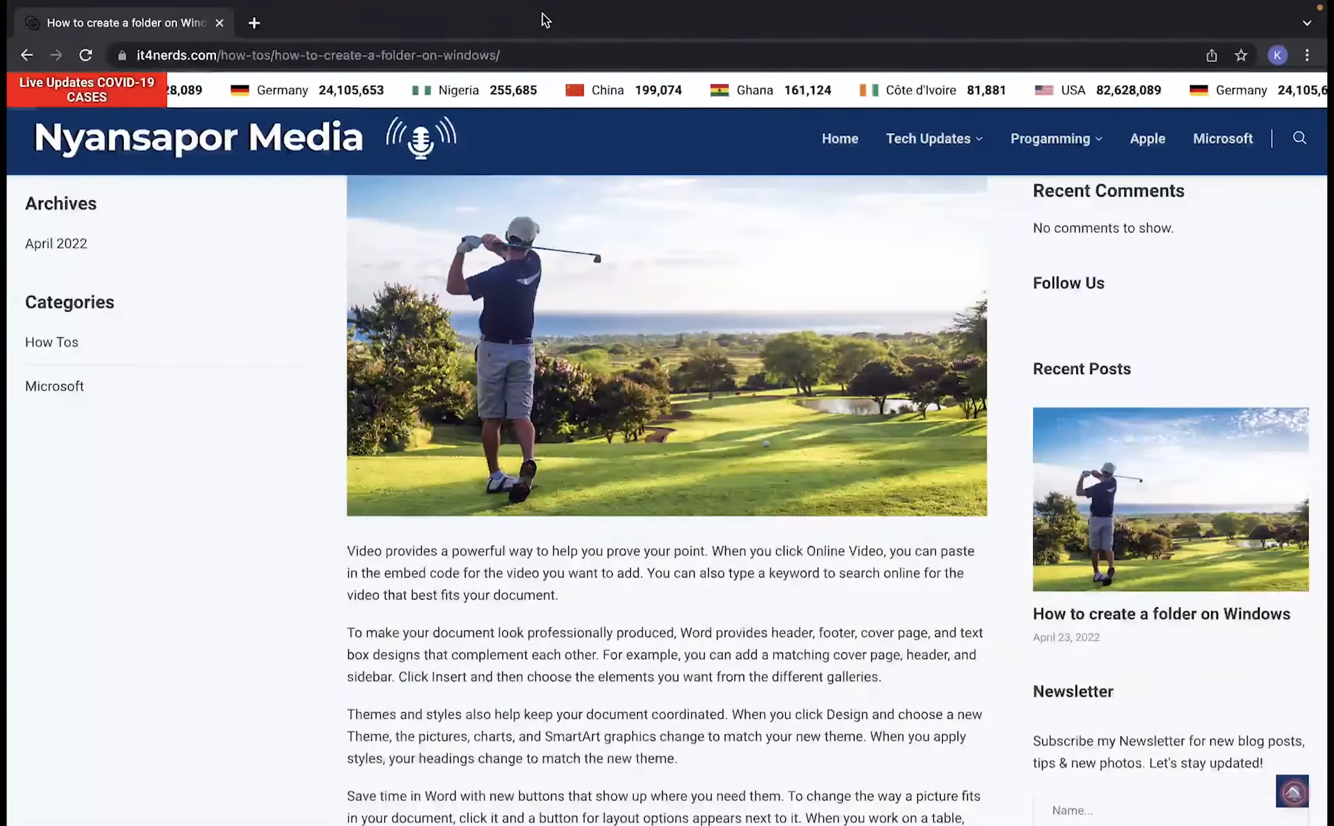
{"action": "left_click_drag", "start_coordinate": [160, 31], "coordinate": [236, 344]}
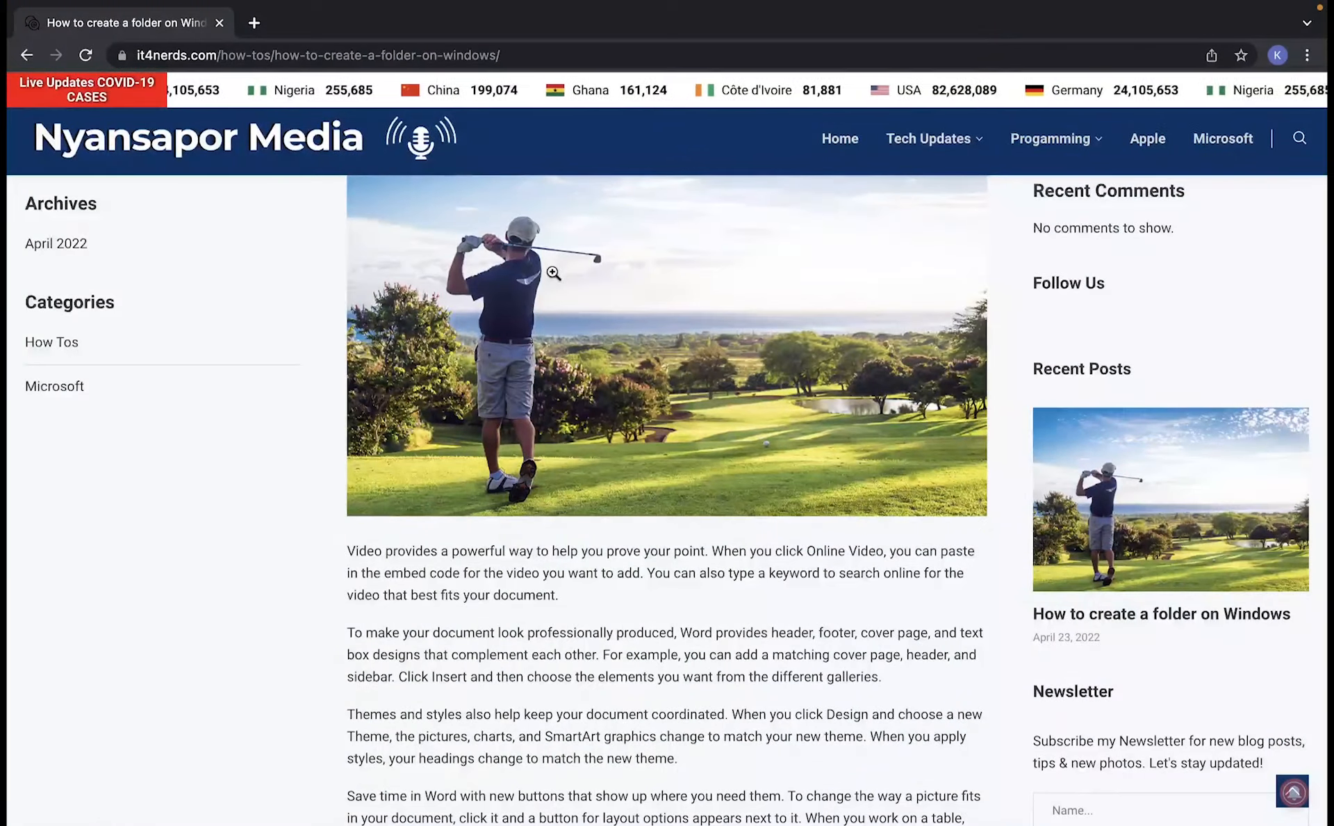
{"action": "scroll", "coordinate": [554, 312], "scroll_direction": "down", "scroll_amount": 15}
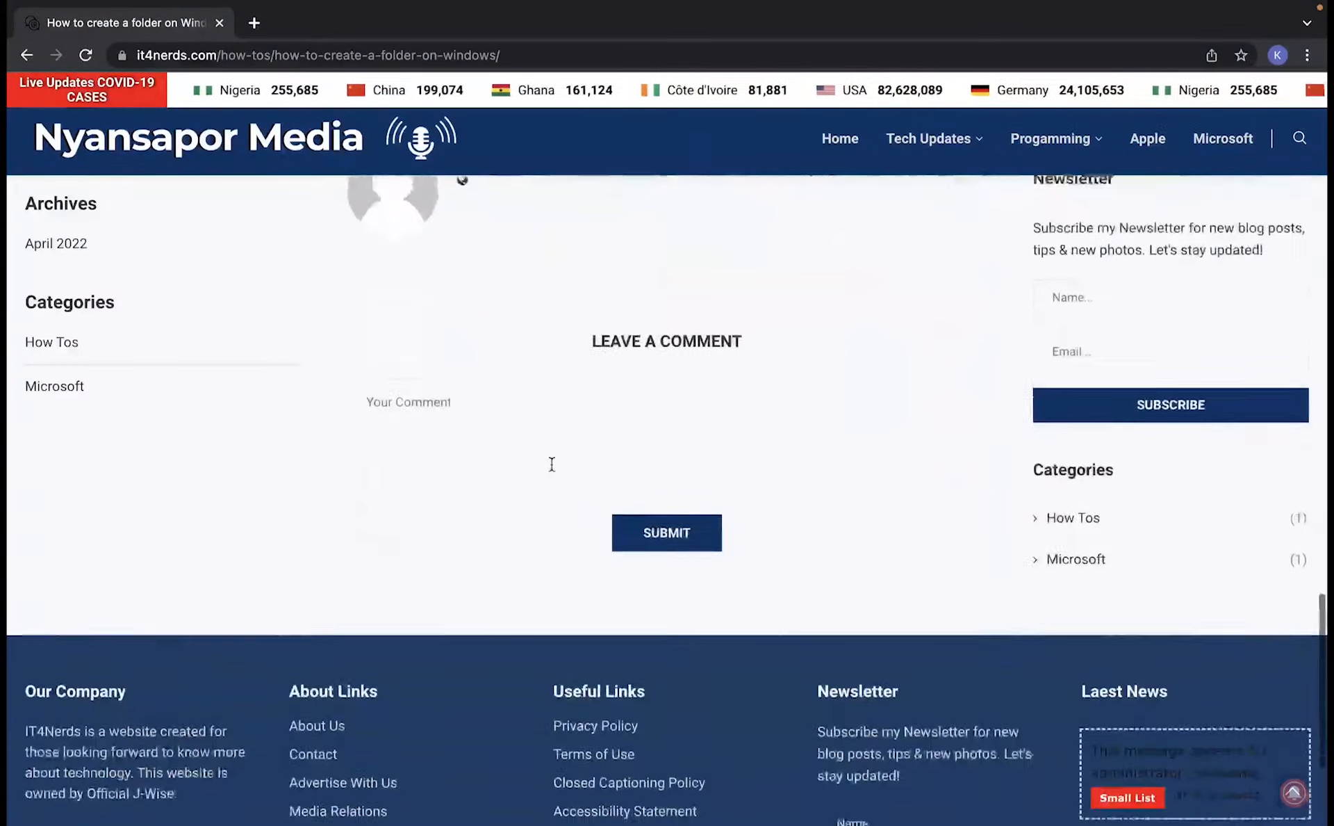
{"action": "scroll", "coordinate": [470, 226], "scroll_direction": "up", "scroll_amount": 4}
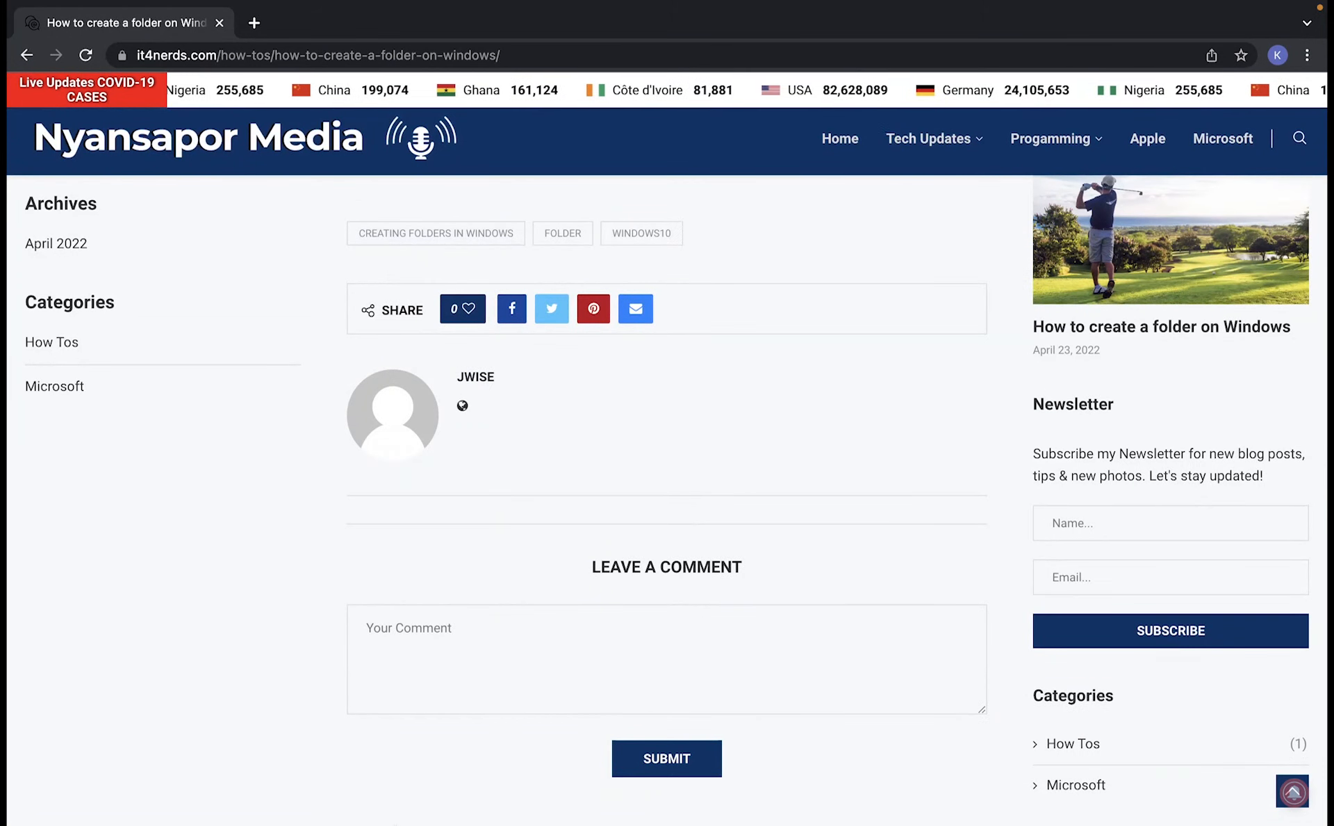
{"action": "mouse_move", "coordinate": [363, 822]}
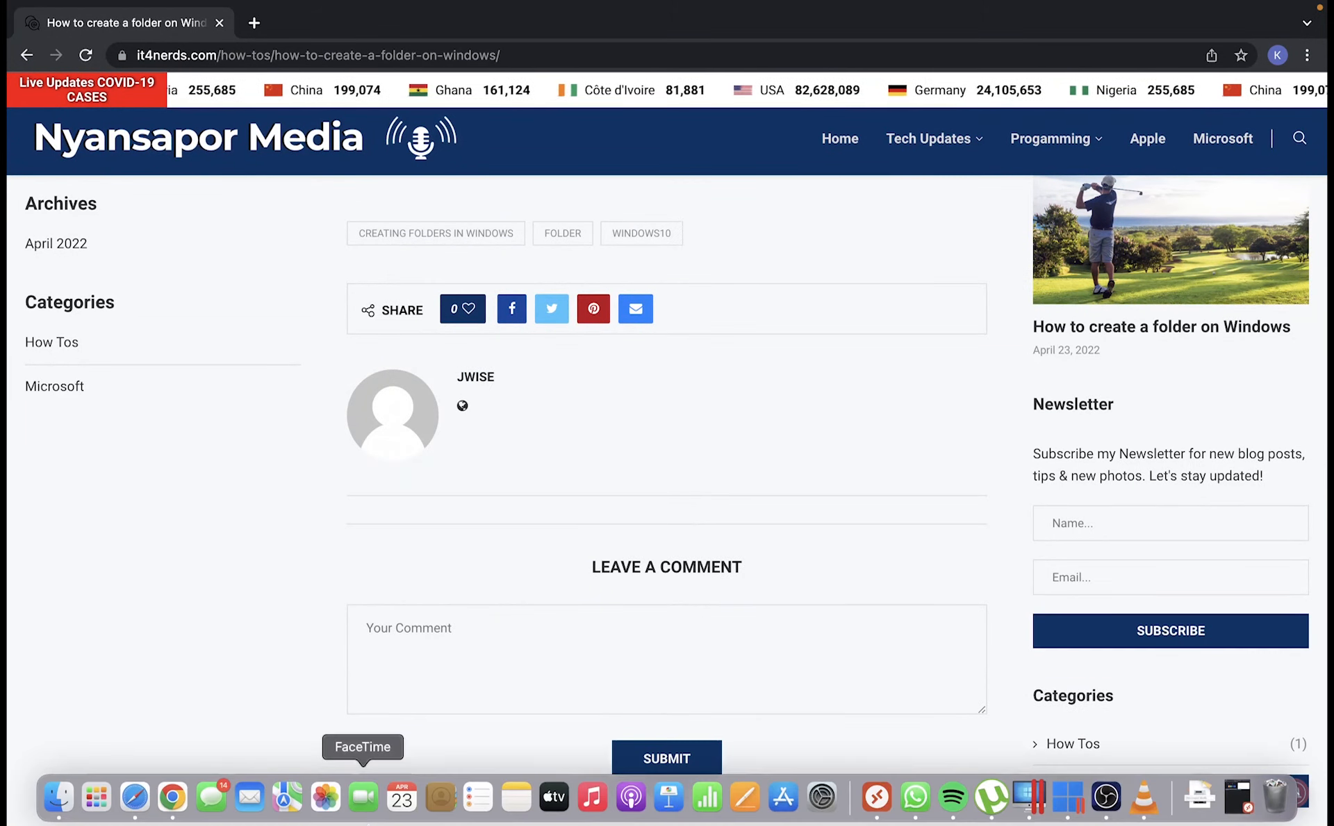
{"action": "left_click", "coordinate": [170, 798]}
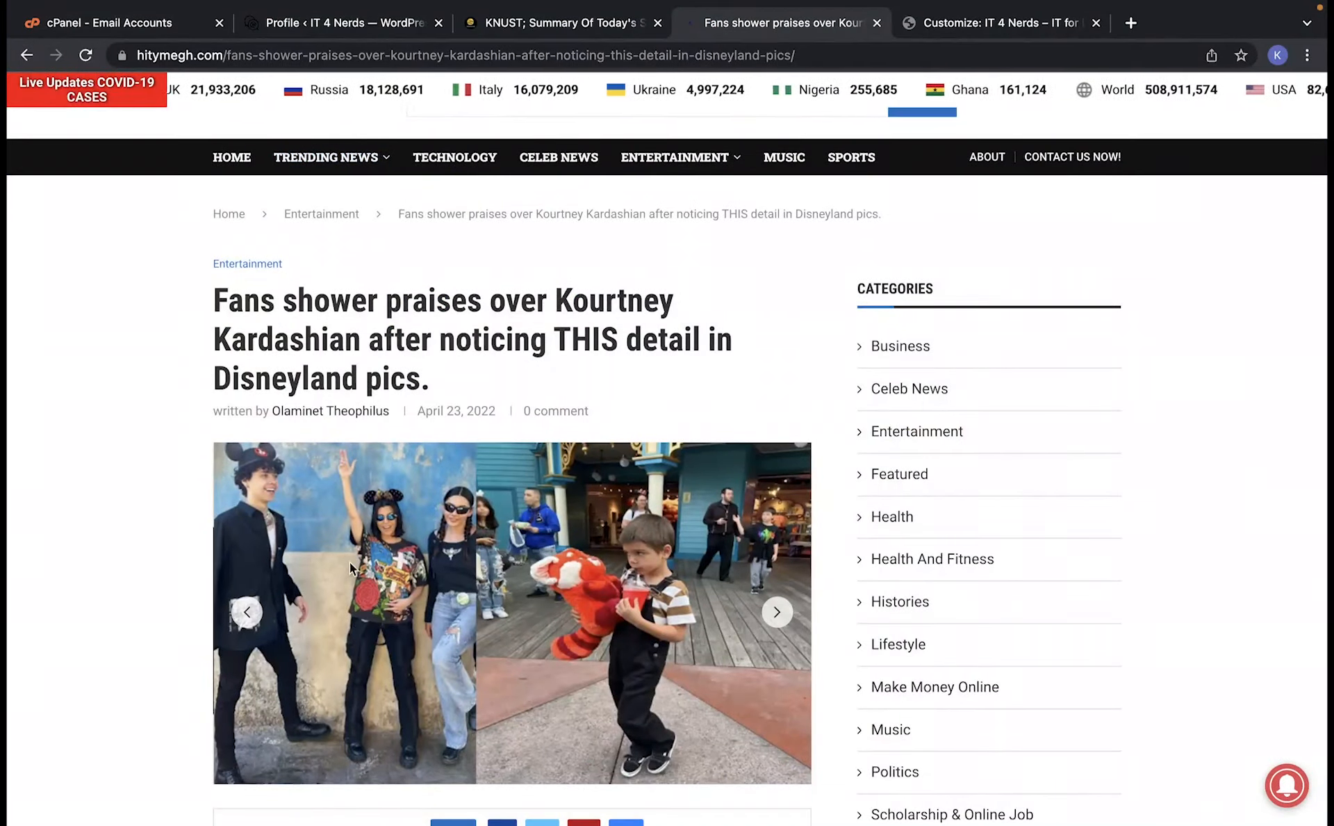
- Enter the user's first and last name and display the full name publicly
{"action": "left_click", "coordinate": [298, 21]}
{"action": "scroll", "coordinate": [340, 450], "scroll_direction": "down", "scroll_amount": 7}
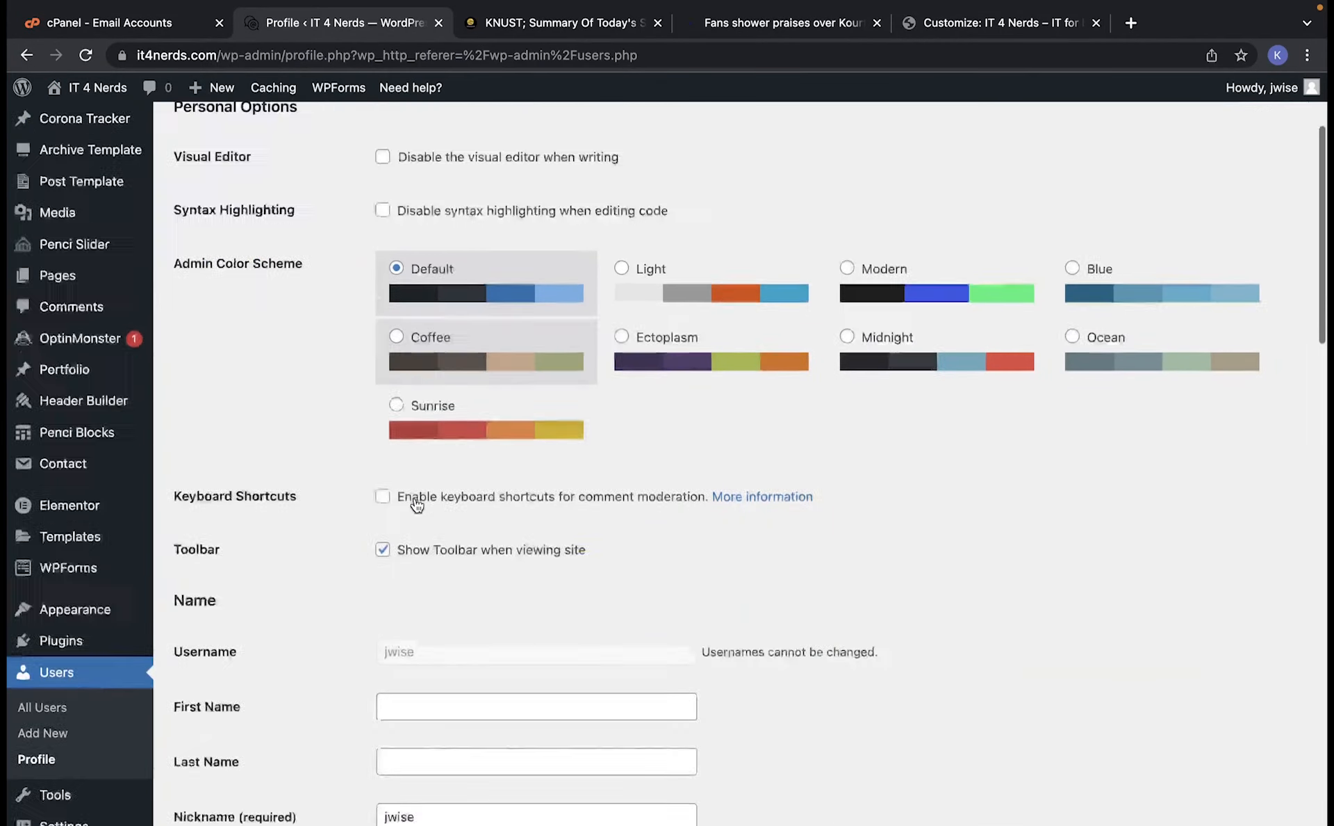
{"action": "left_click", "coordinate": [398, 359]}
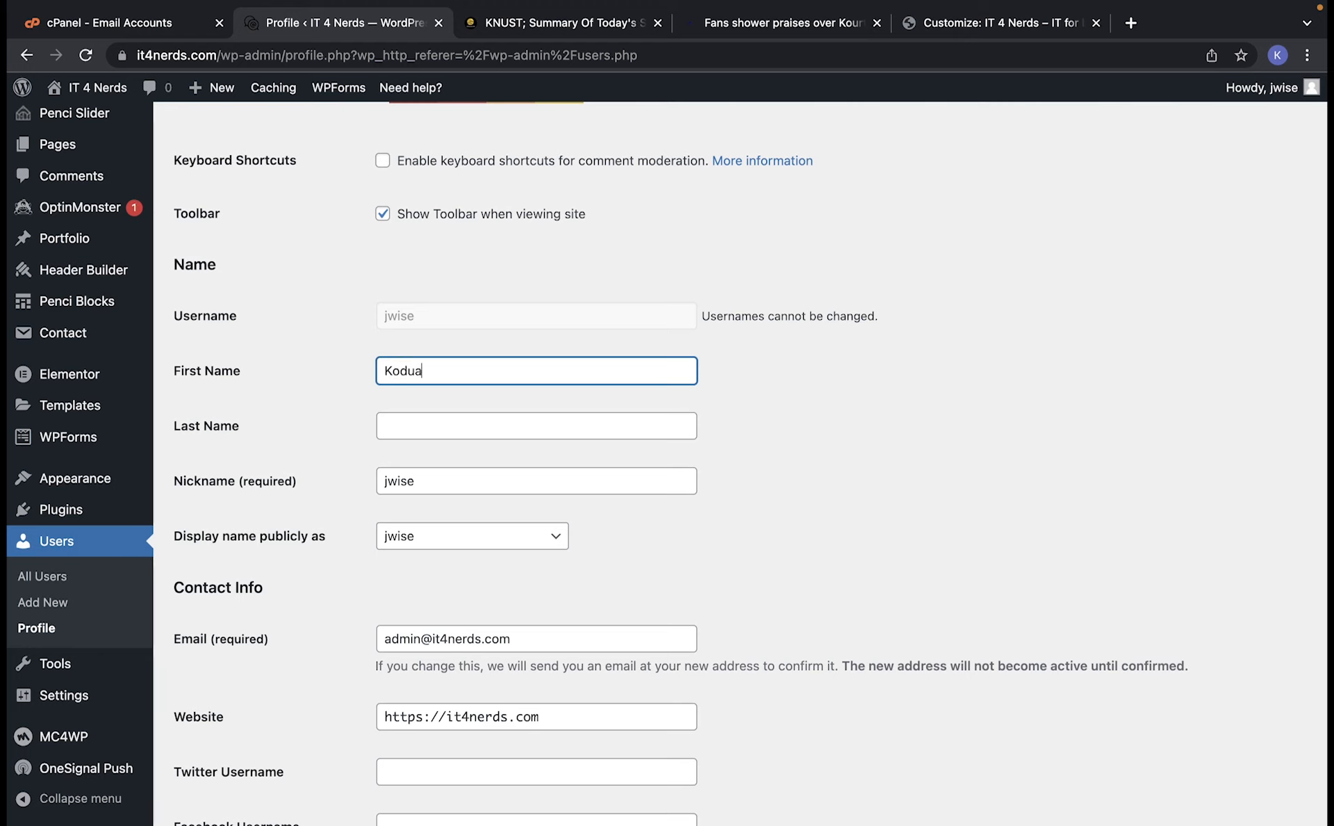
{"action": "key", "text": "Tab"}
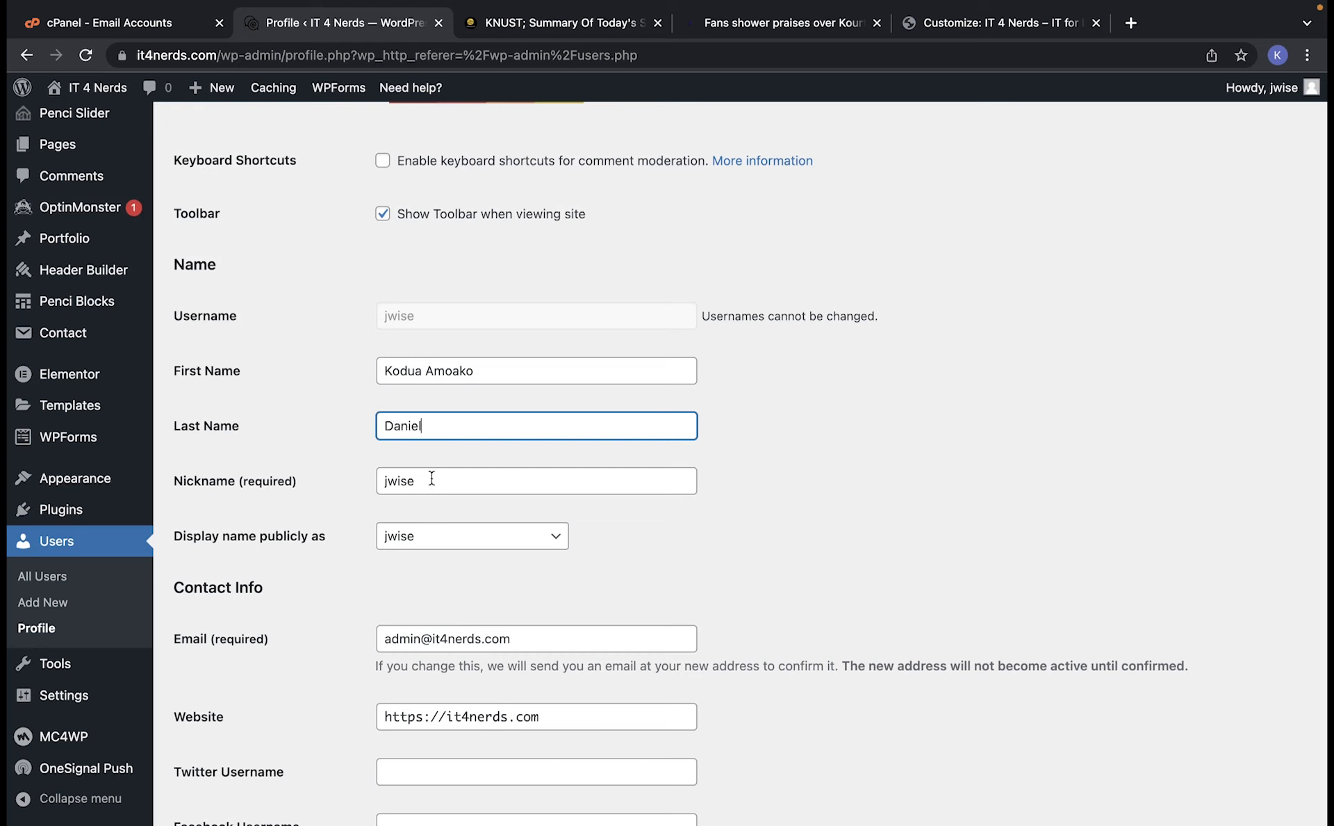
{"action": "left_click", "coordinate": [442, 543]}
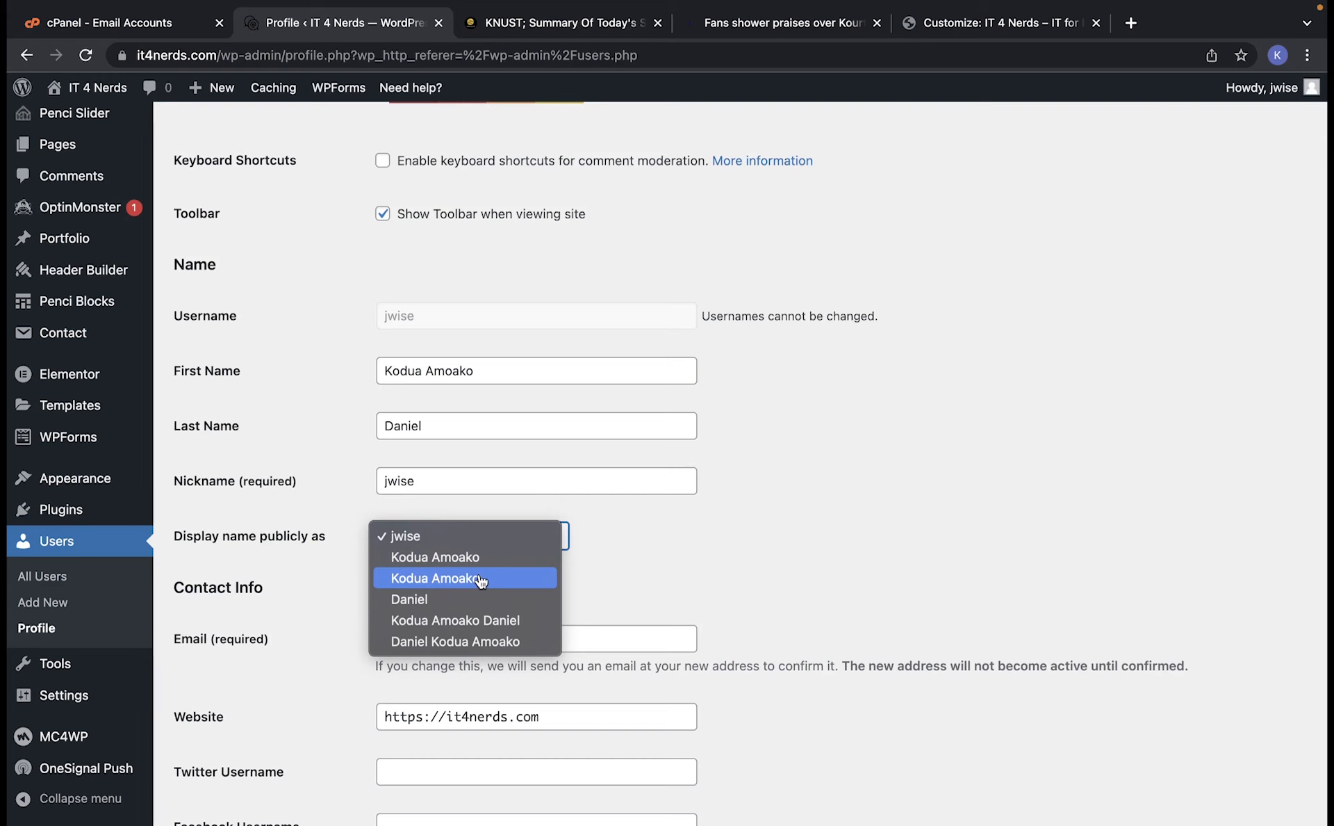
{"action": "left_click", "coordinate": [496, 627]}
- Put '#' placeholders in the Facebook and Twitter username fields
{"action": "scroll", "coordinate": [619, 565], "scroll_direction": "down", "scroll_amount": 3}
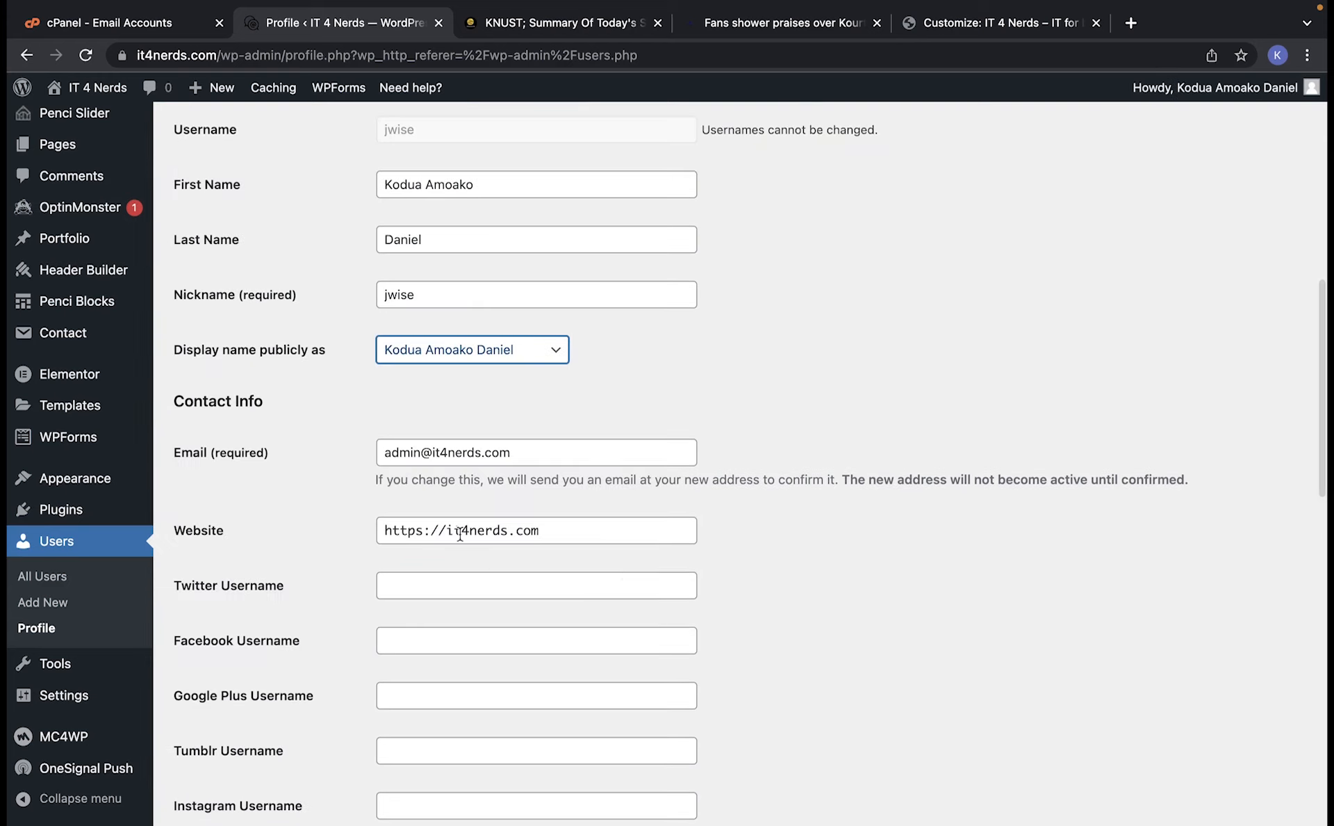
{"action": "scroll", "coordinate": [549, 591], "scroll_direction": "down", "scroll_amount": 3}
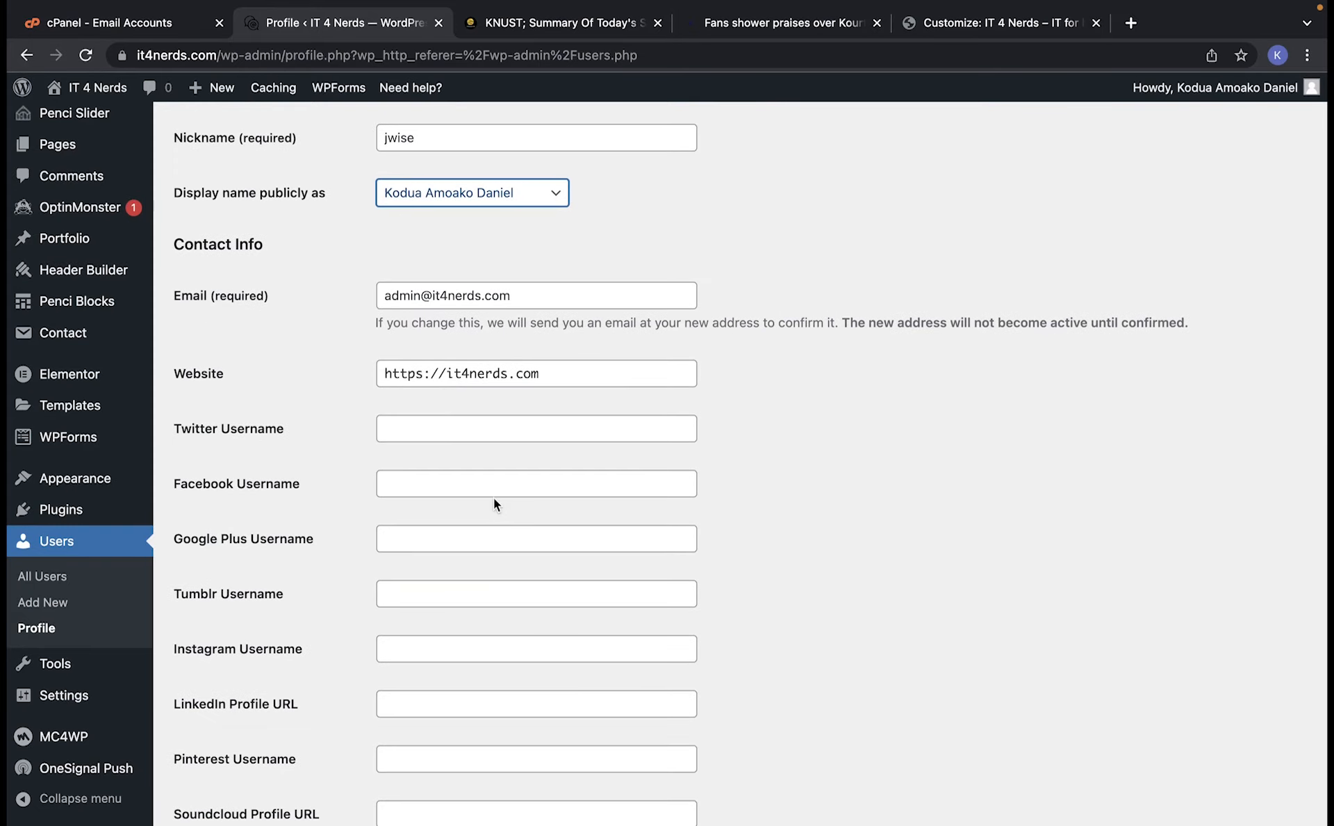
{"action": "left_click", "coordinate": [481, 488]}
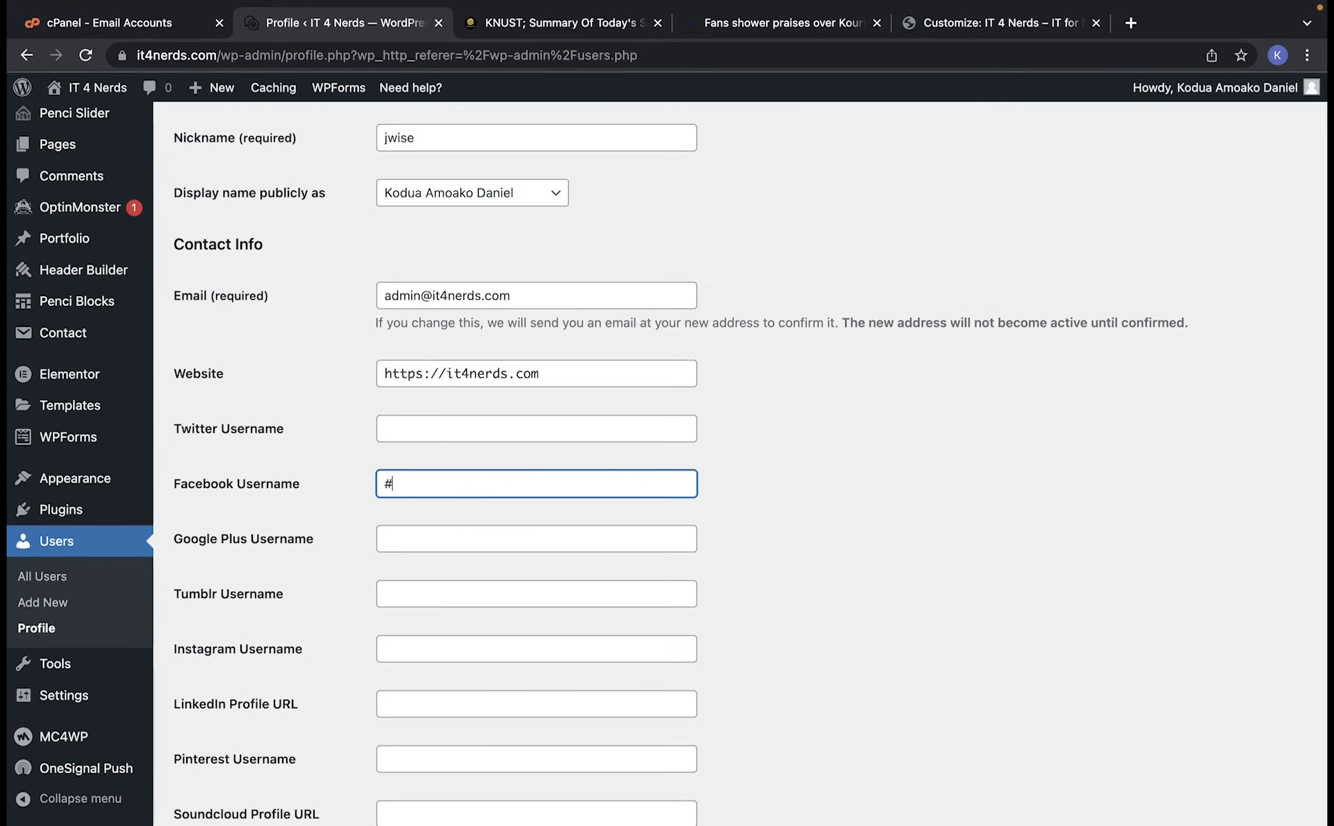
{"action": "left_click", "coordinate": [434, 439]}
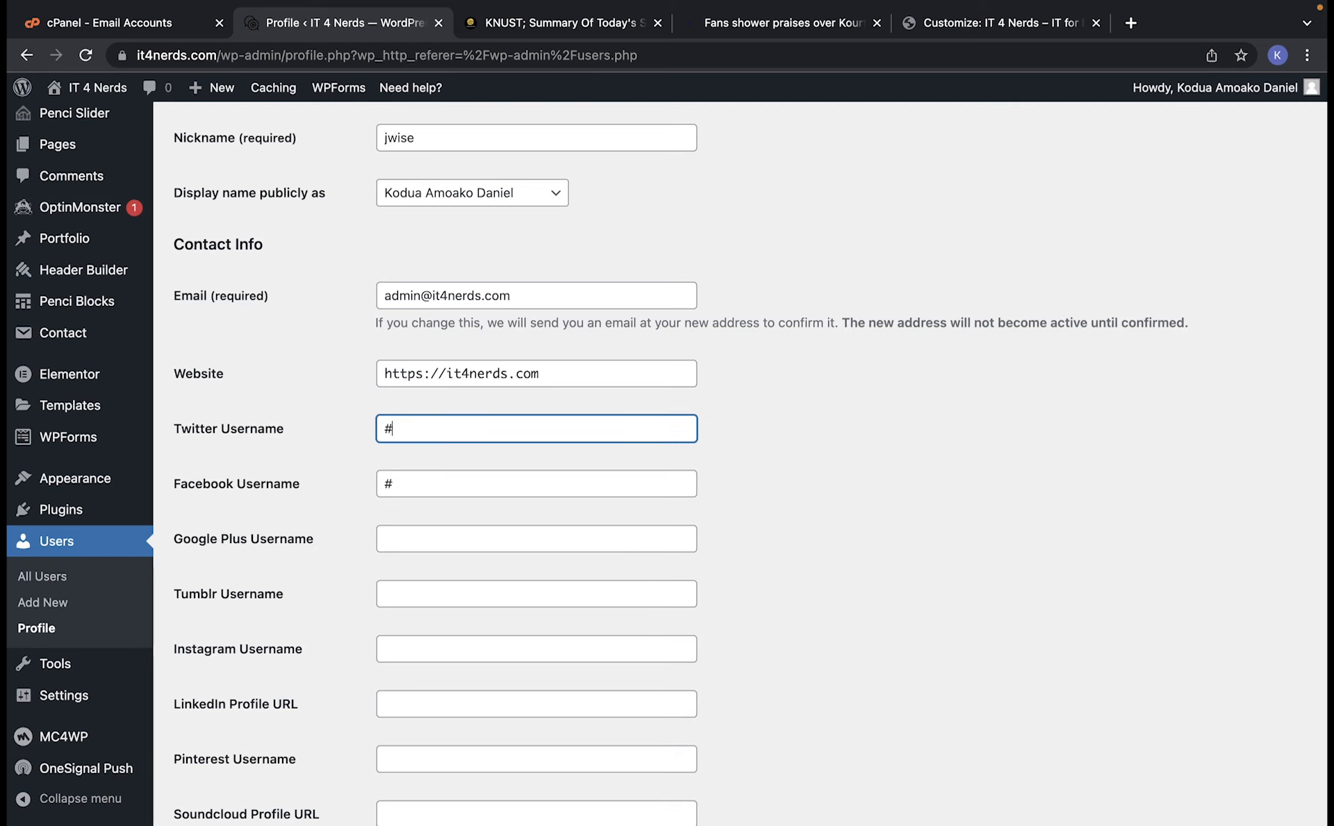
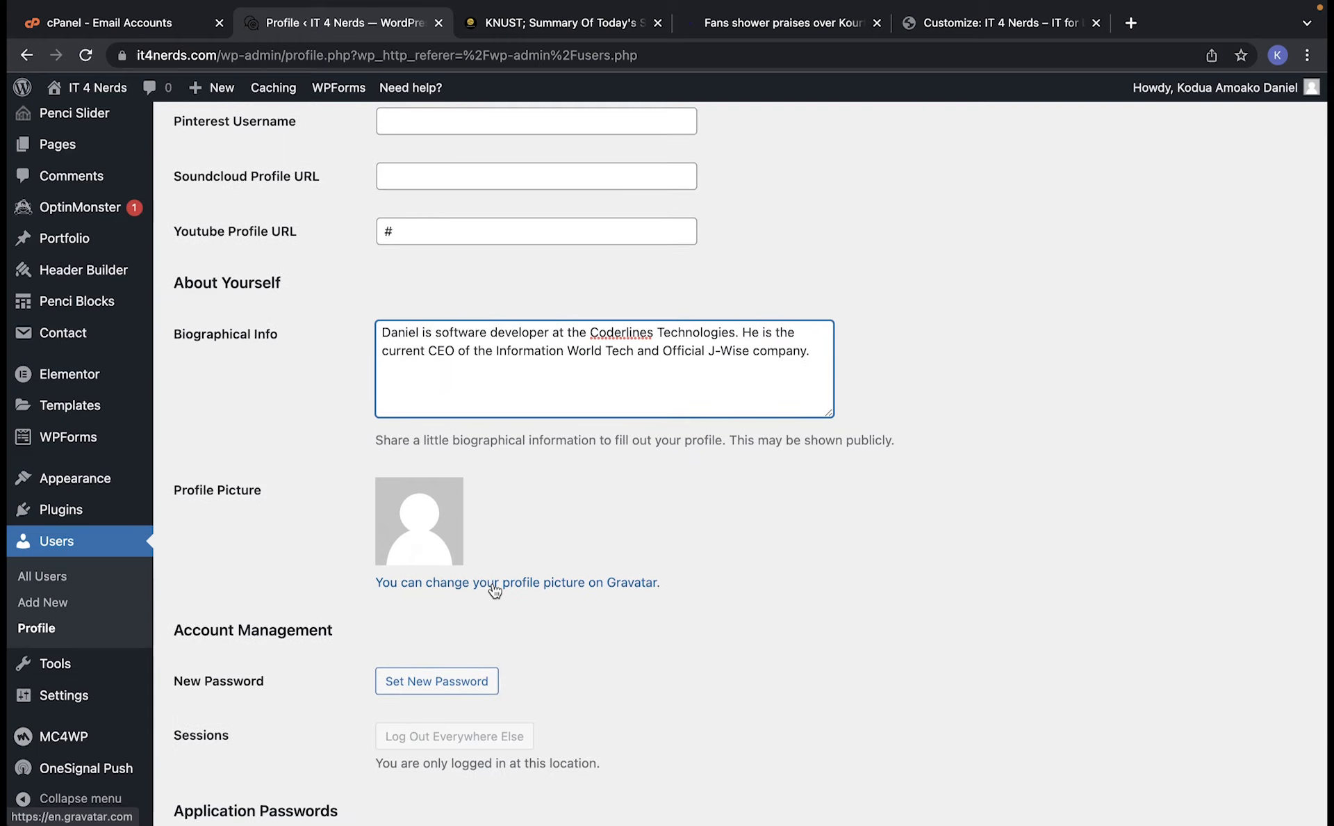
- Check the Gravatar profile-picture link, then save the profile with the new biographical info
{"action": "left_click", "coordinate": [494, 585]}
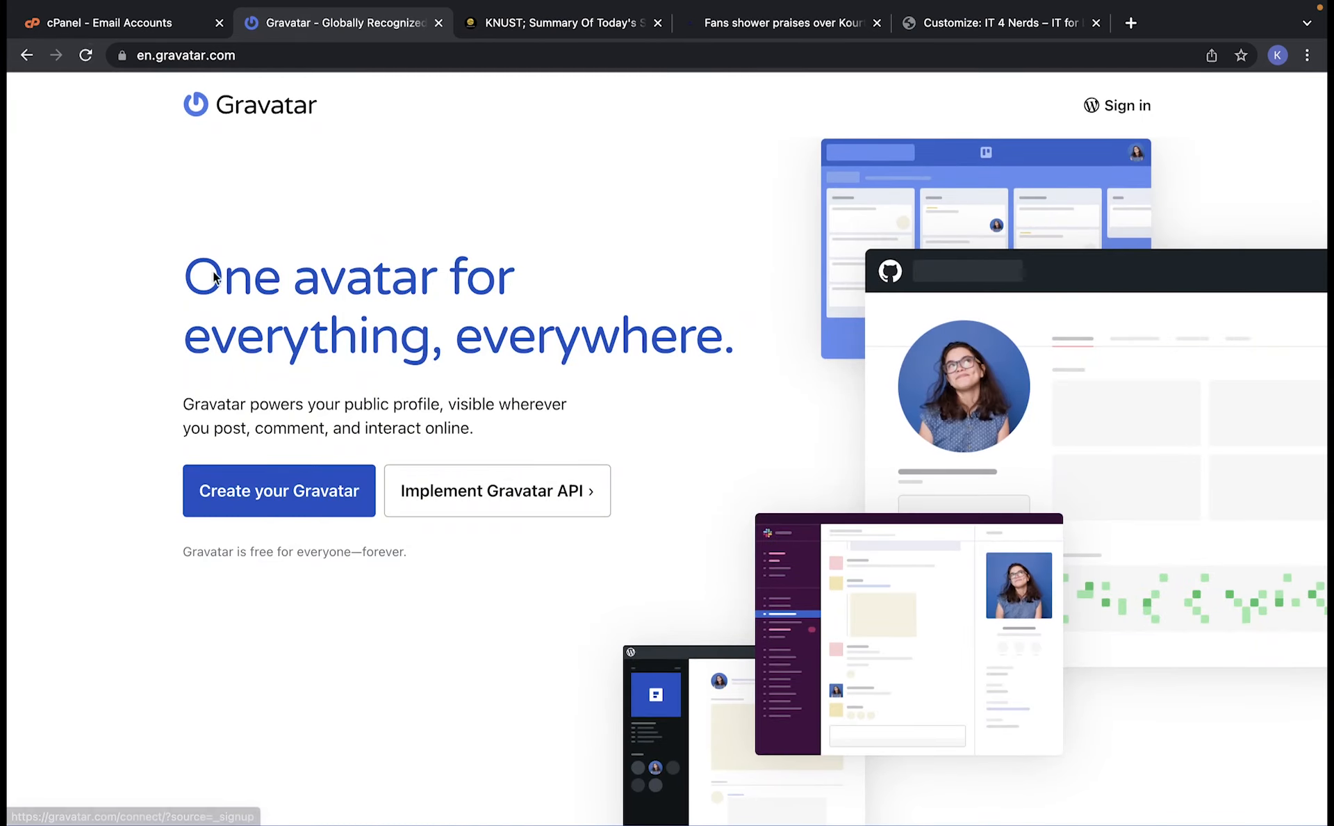
{"action": "left_click", "coordinate": [23, 55]}
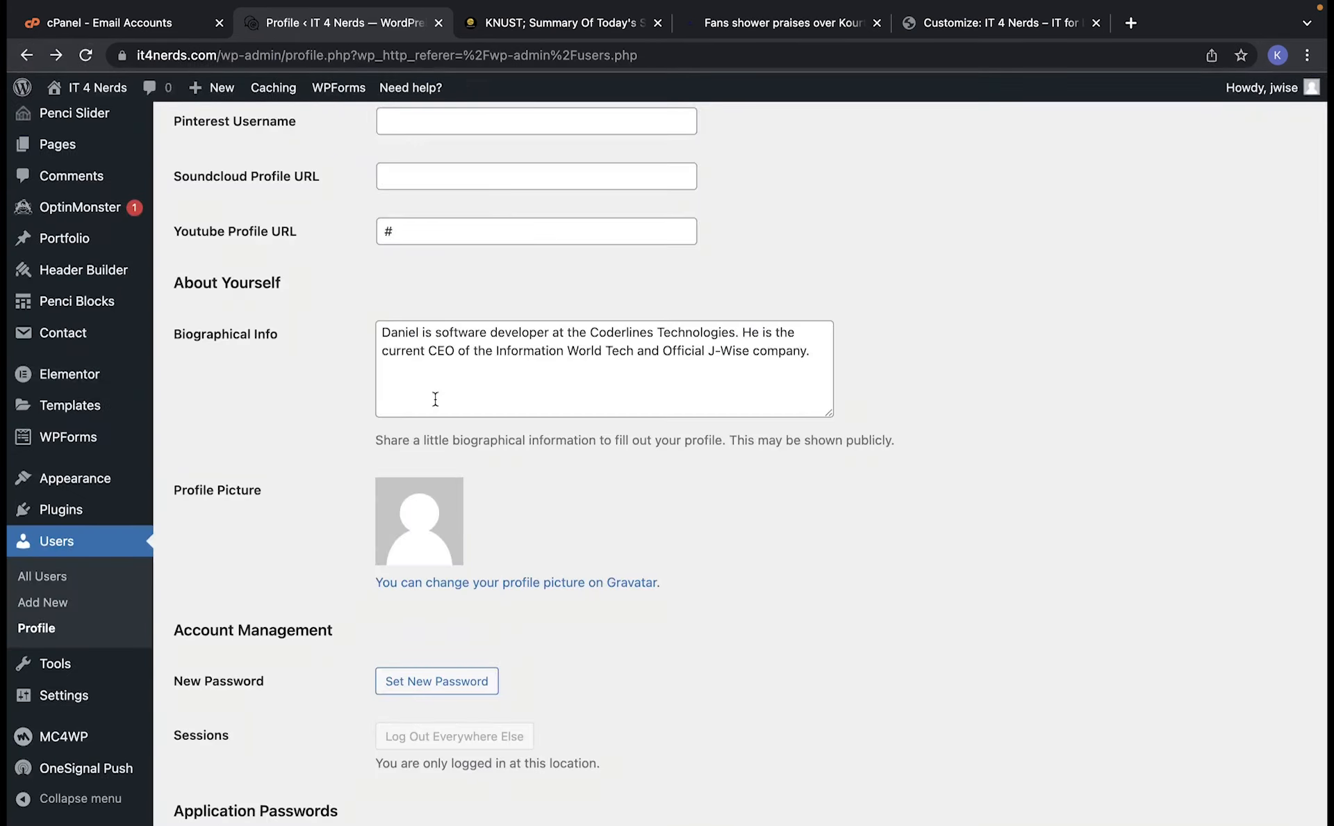
{"action": "scroll", "coordinate": [436, 399], "scroll_direction": "down", "scroll_amount": 5}
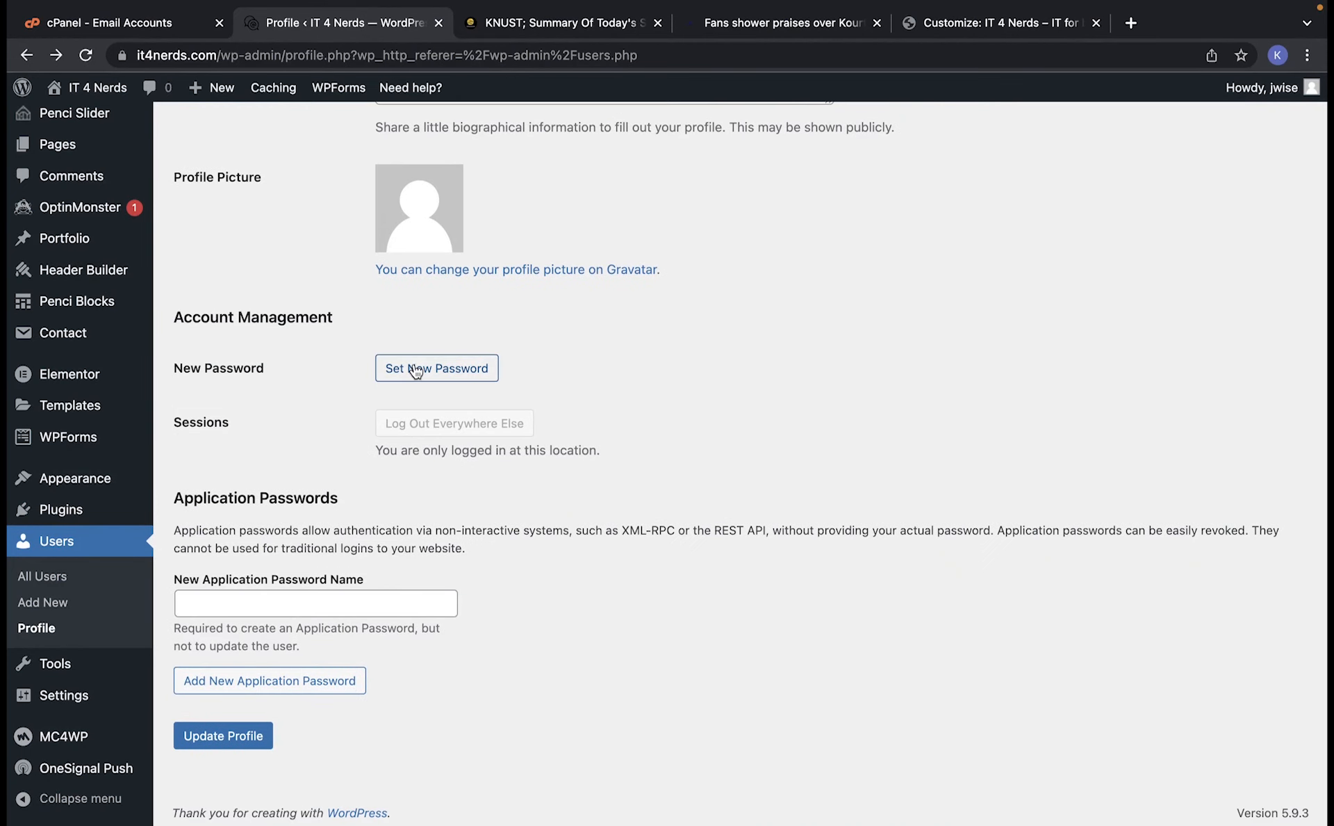
{"action": "left_click", "coordinate": [227, 741]}
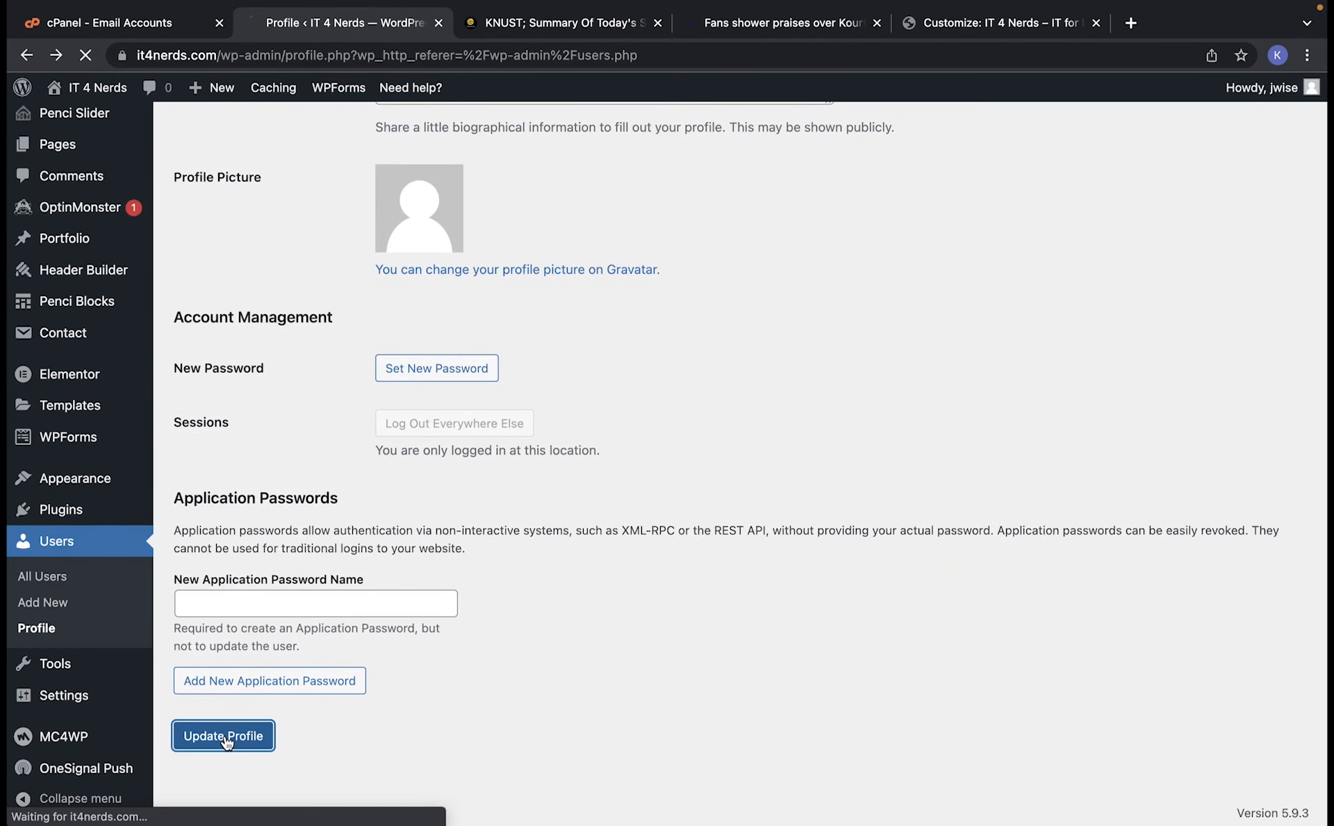
- Look through the open tabs and load the site home page in the customizer preview
{"action": "left_click", "coordinate": [561, 31]}
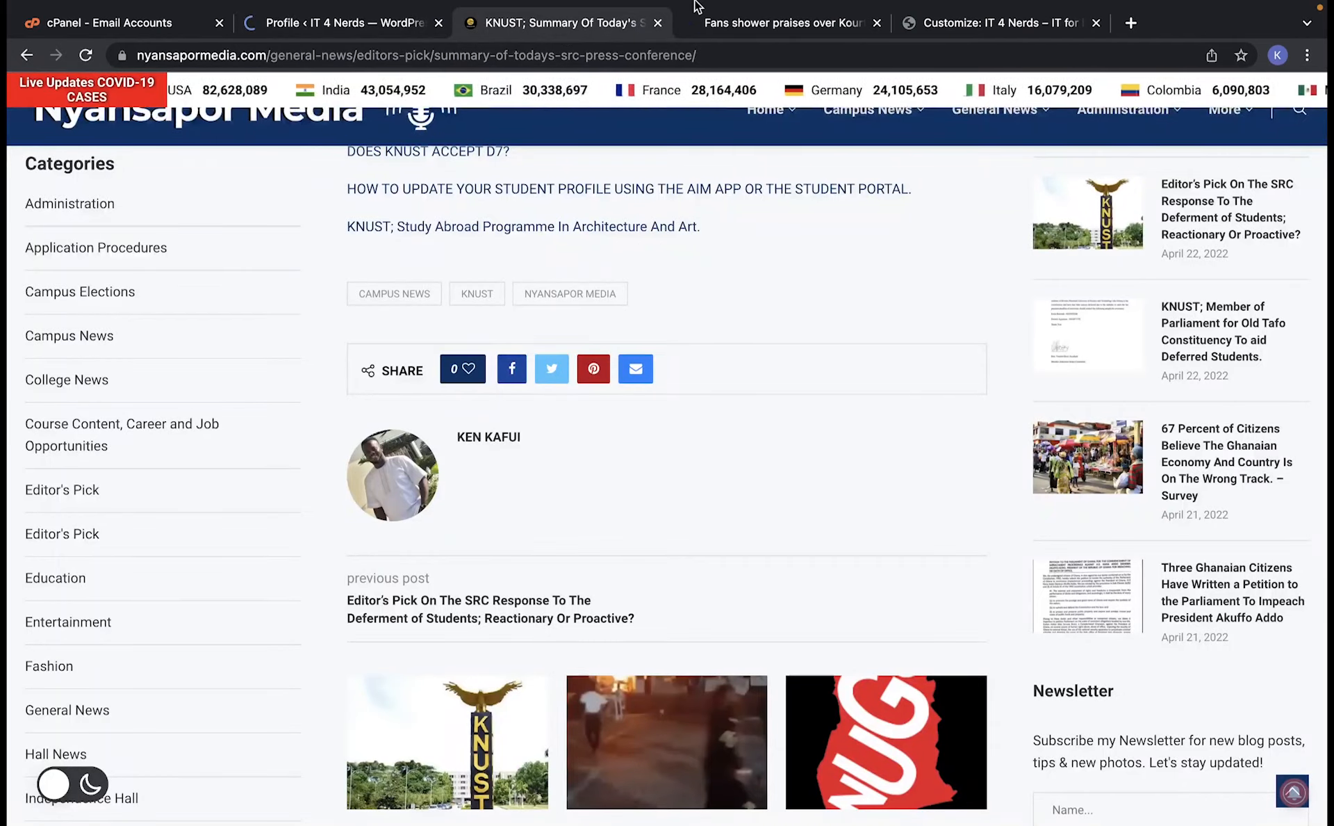
{"action": "left_click", "coordinate": [797, 25]}
{"action": "left_click", "coordinate": [999, 25]}
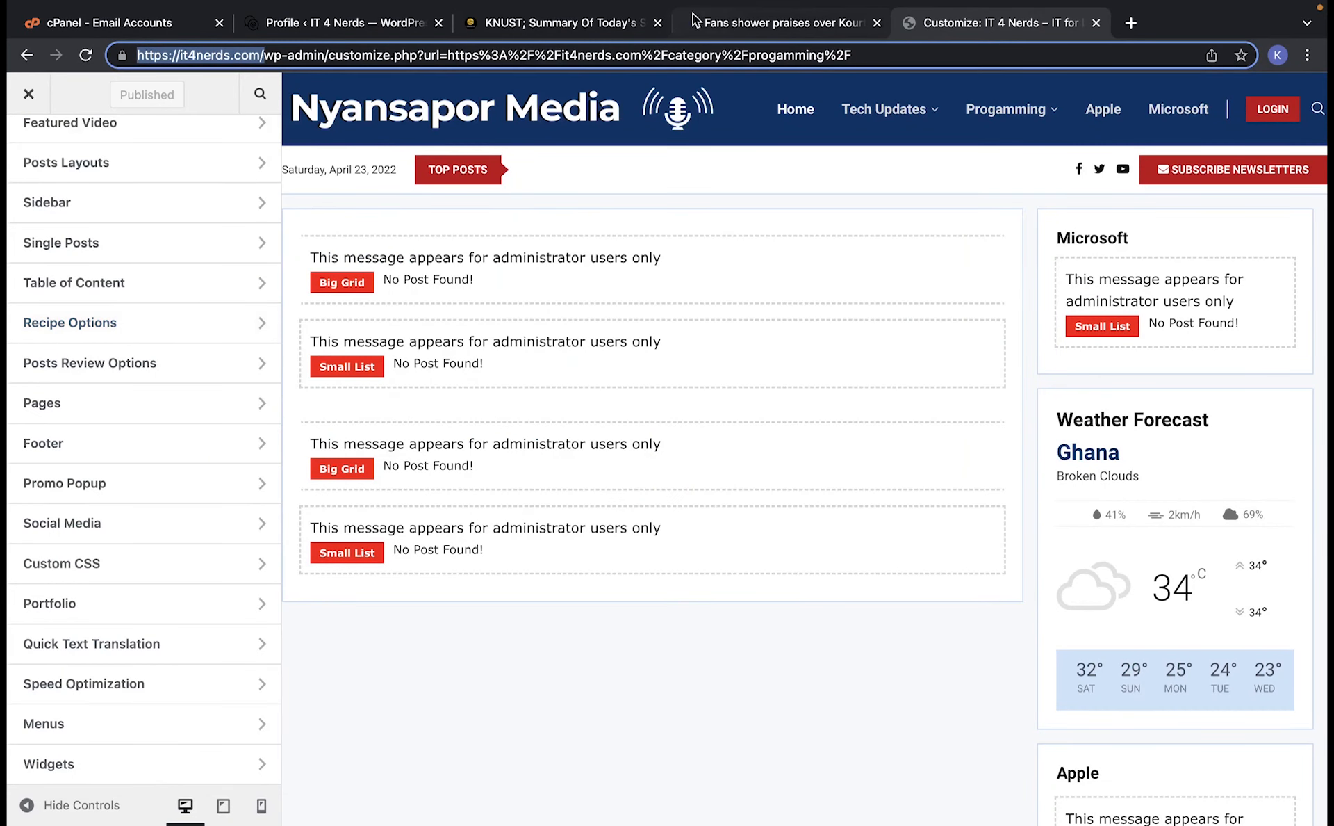
{"action": "left_click", "coordinate": [356, 122]}
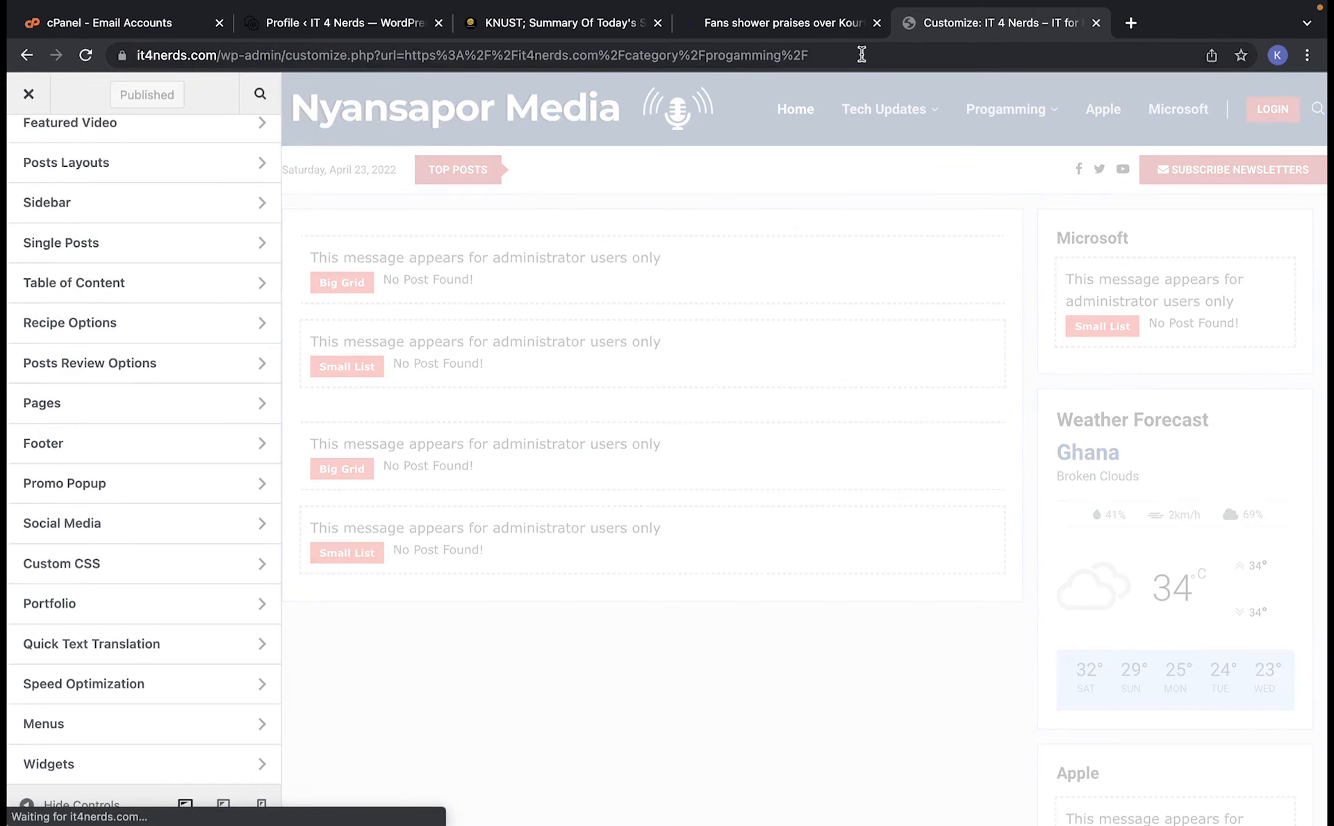
- Open it4nerds.com in a new tab and view the author bio on 'How to create a folder on Windows'
{"action": "left_click", "coordinate": [1130, 25]}
{"action": "type", "text": "it"}
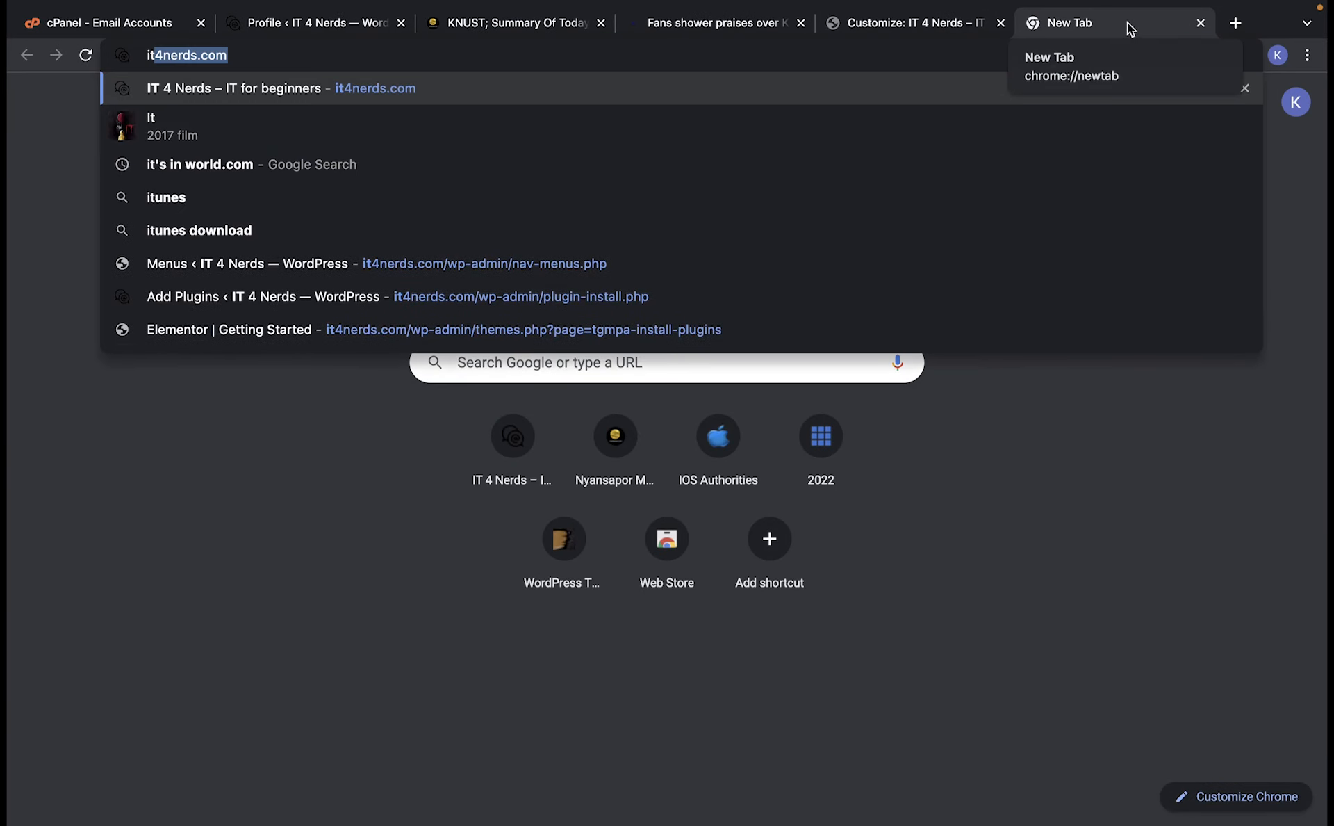
{"action": "key", "text": "Return"}
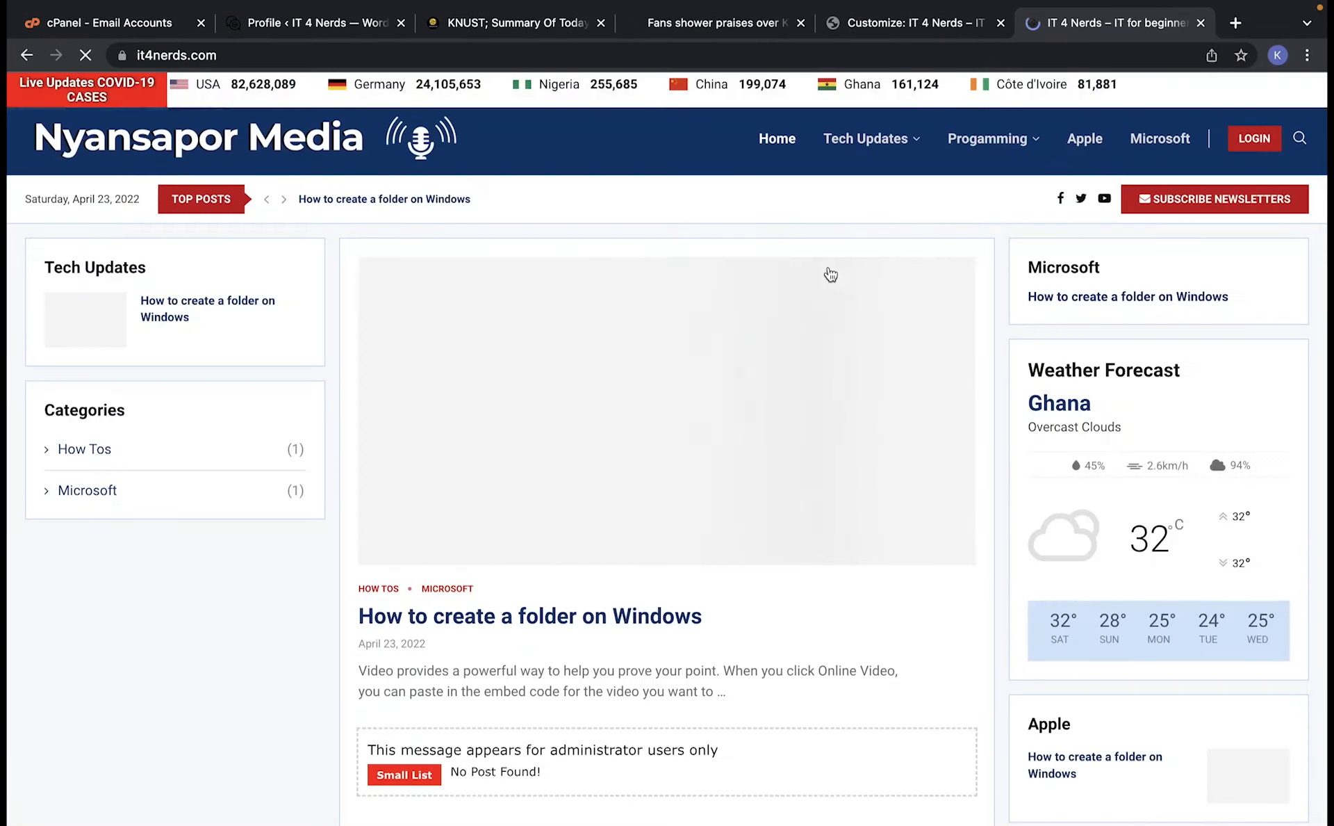
{"action": "mouse_move", "coordinate": [959, 3]}
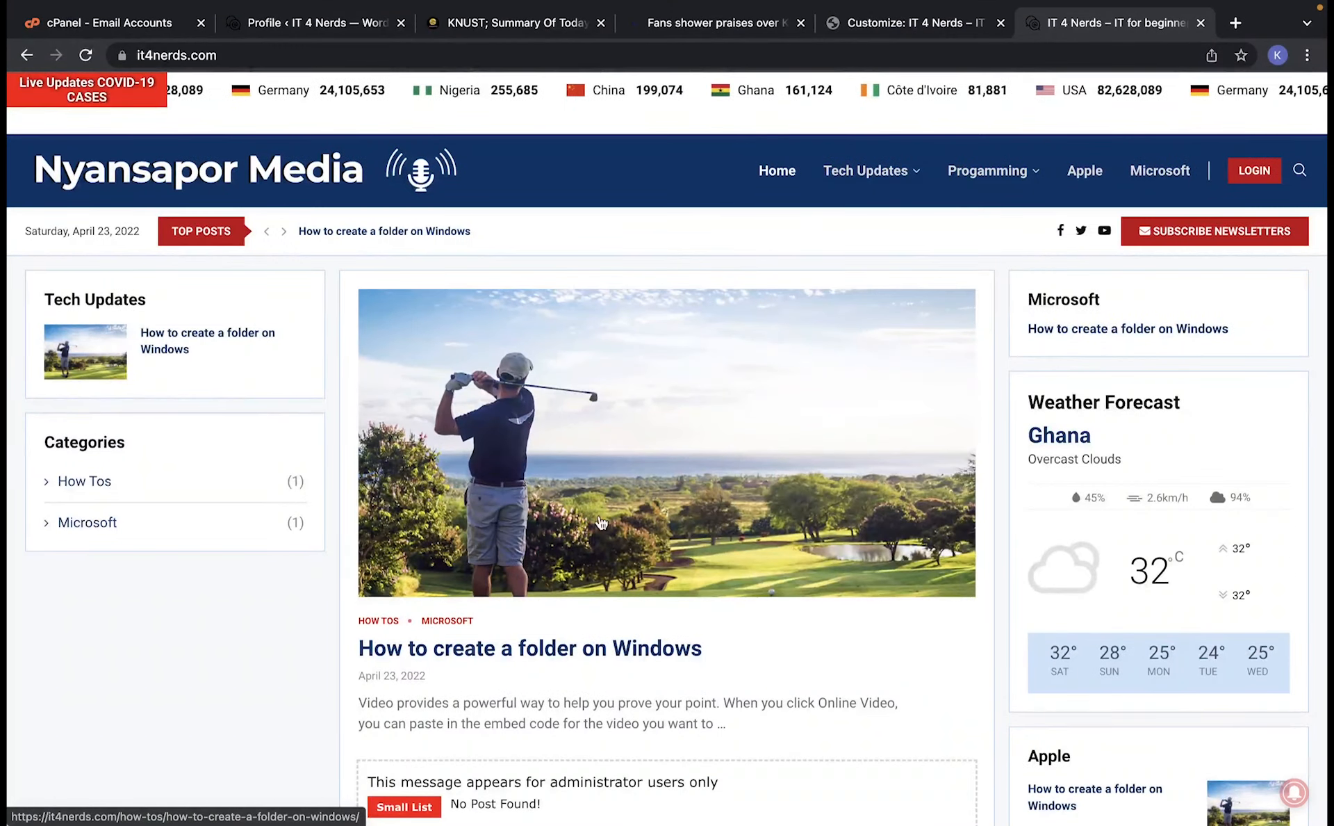
{"action": "scroll", "coordinate": [599, 520], "scroll_direction": "down", "scroll_amount": 3}
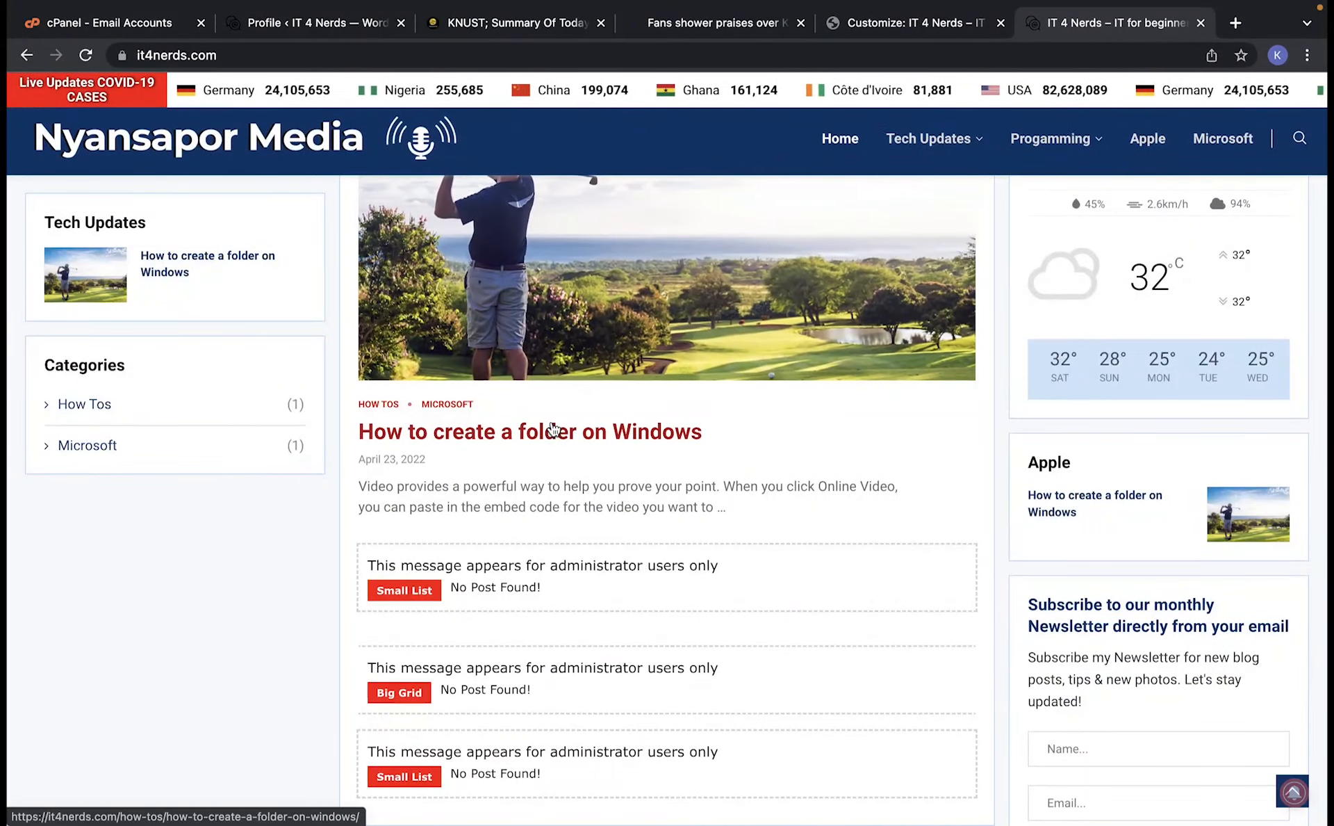
{"action": "left_click", "coordinate": [556, 446]}
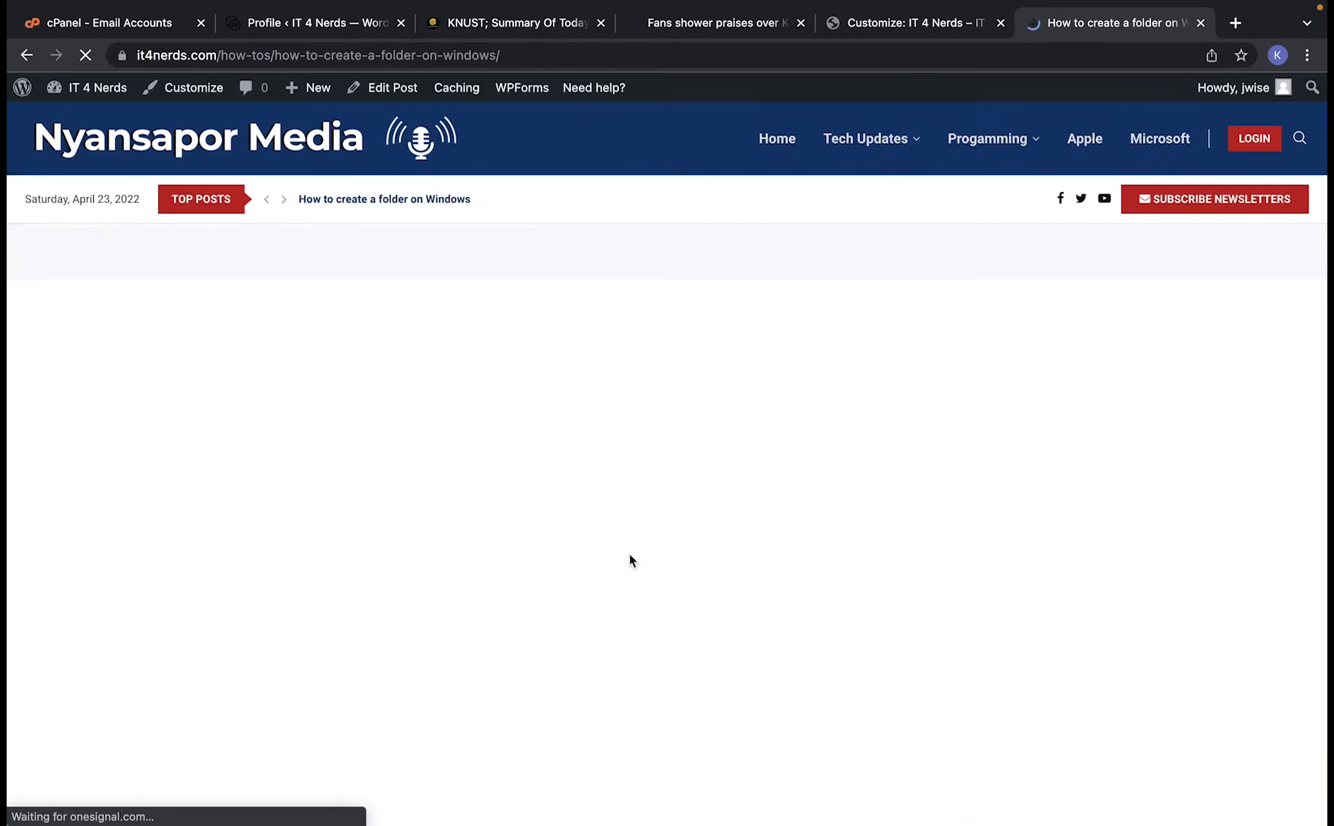
{"action": "scroll", "coordinate": [630, 554], "scroll_direction": "down", "scroll_amount": 20}
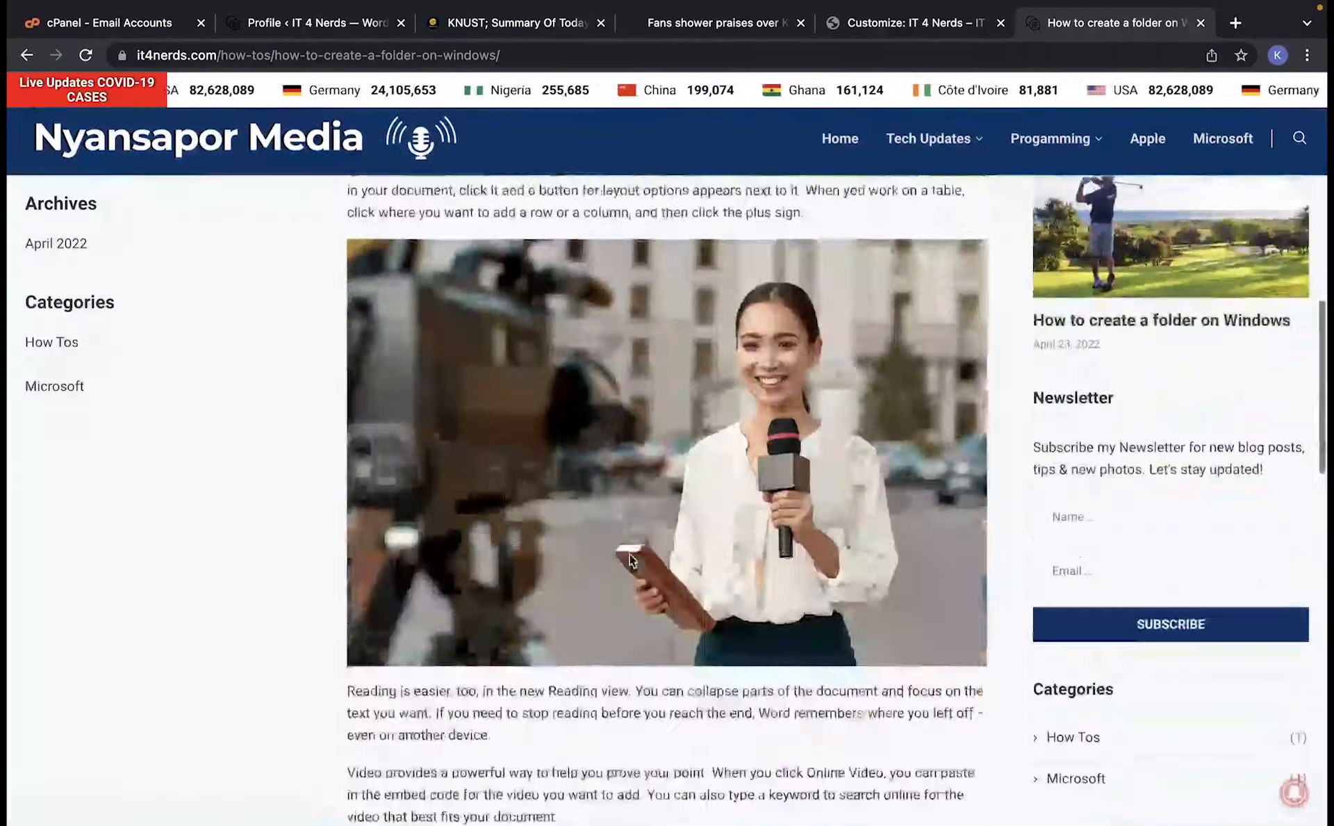
{"action": "scroll", "coordinate": [631, 555], "scroll_direction": "up", "scroll_amount": 10}
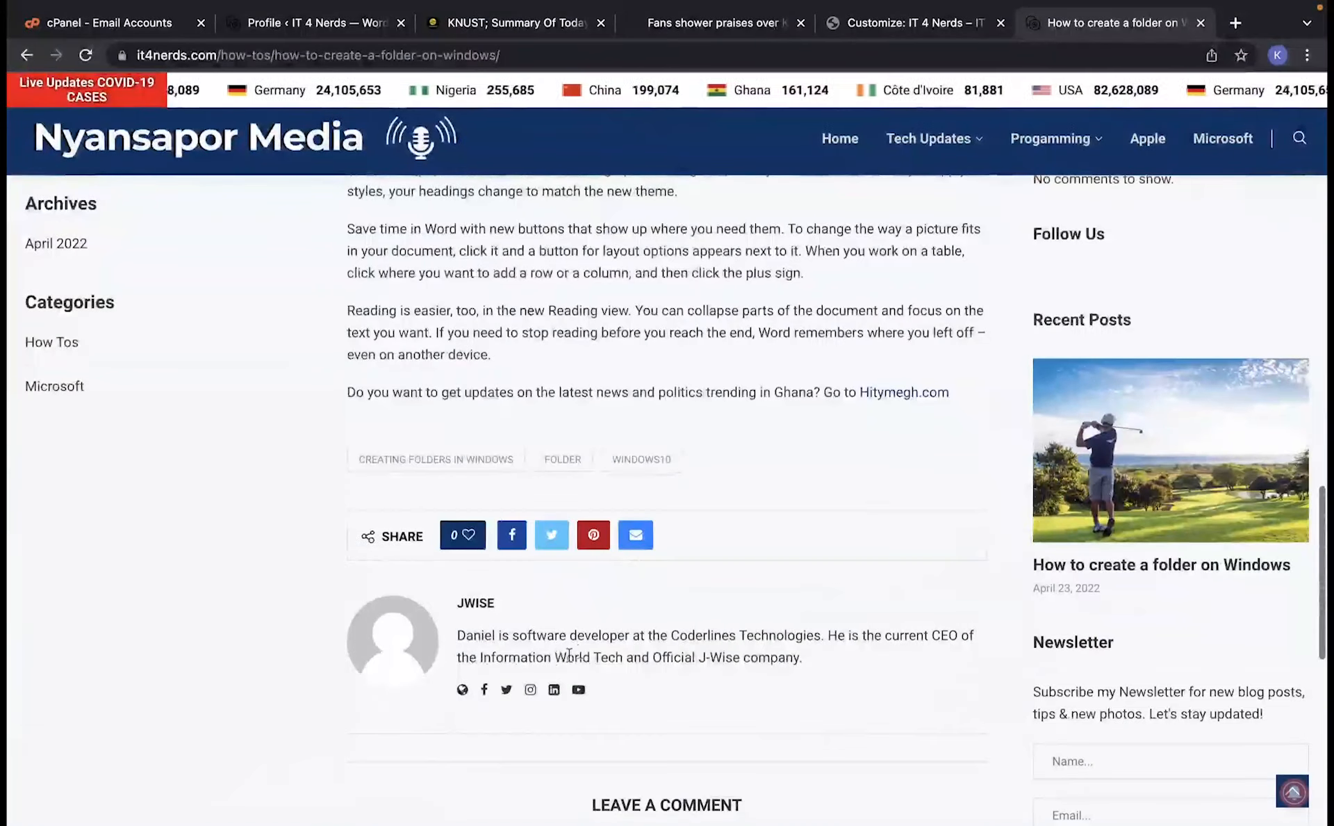
{"action": "left_click_drag", "start_coordinate": [464, 636], "coordinate": [713, 657]}
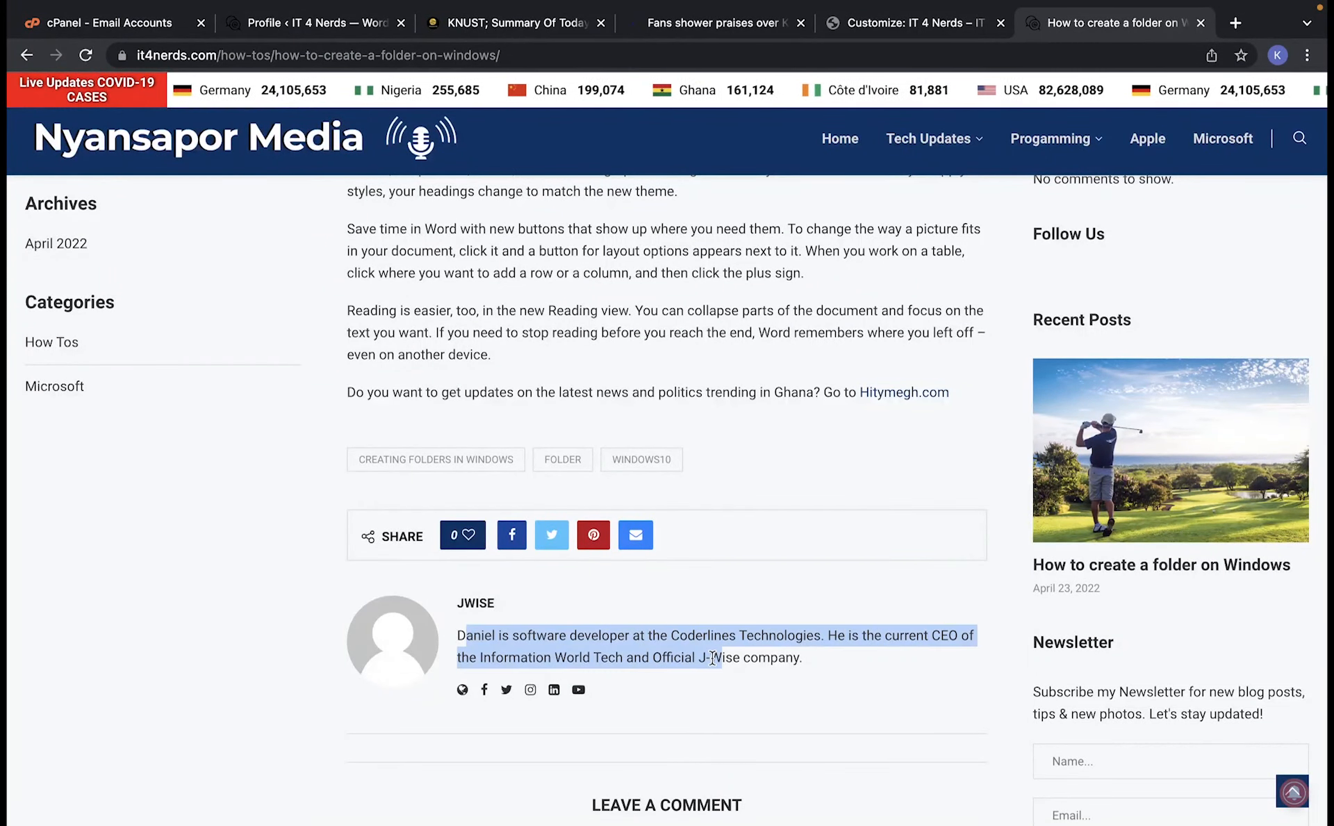
{"action": "left_click", "coordinate": [806, 658]}
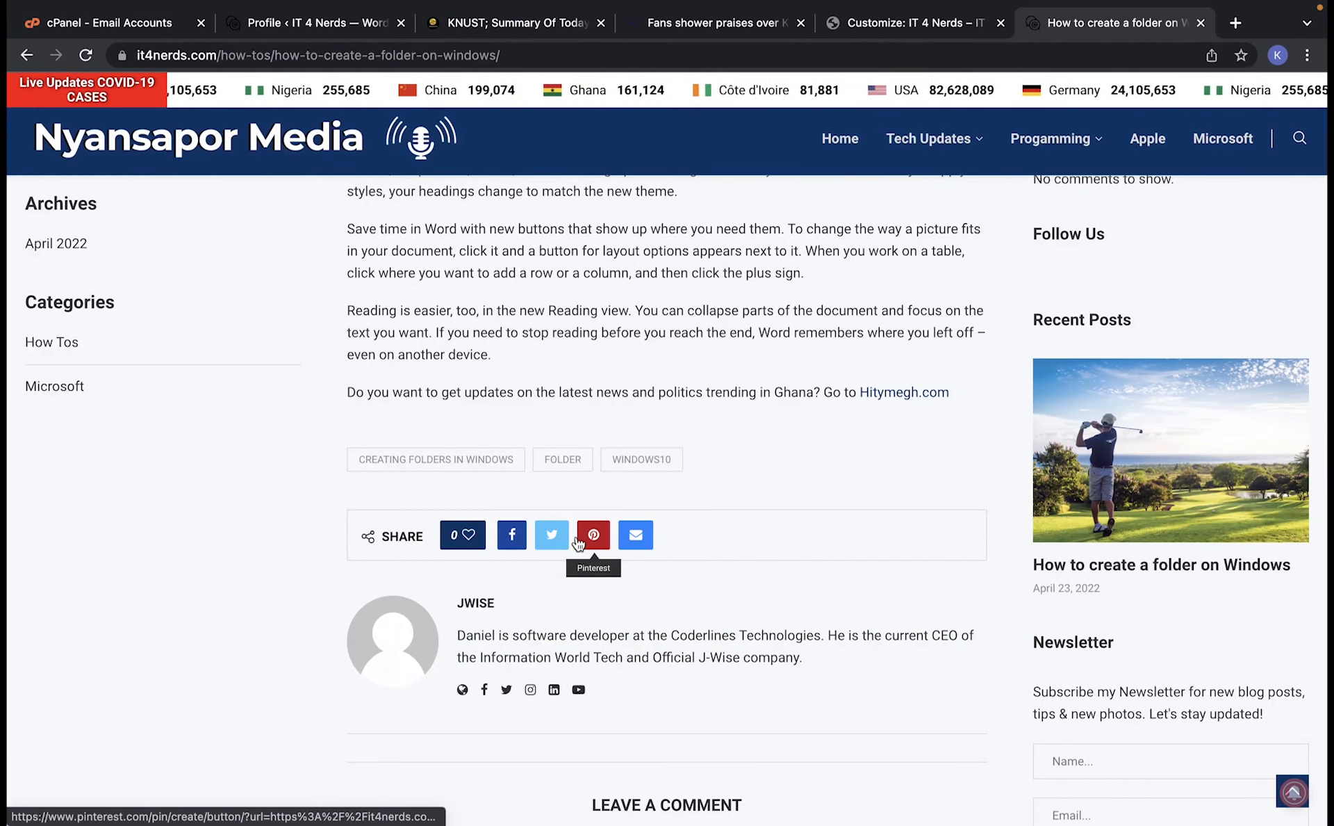
{"action": "scroll", "coordinate": [529, 476], "scroll_direction": "up", "scroll_amount": 15}
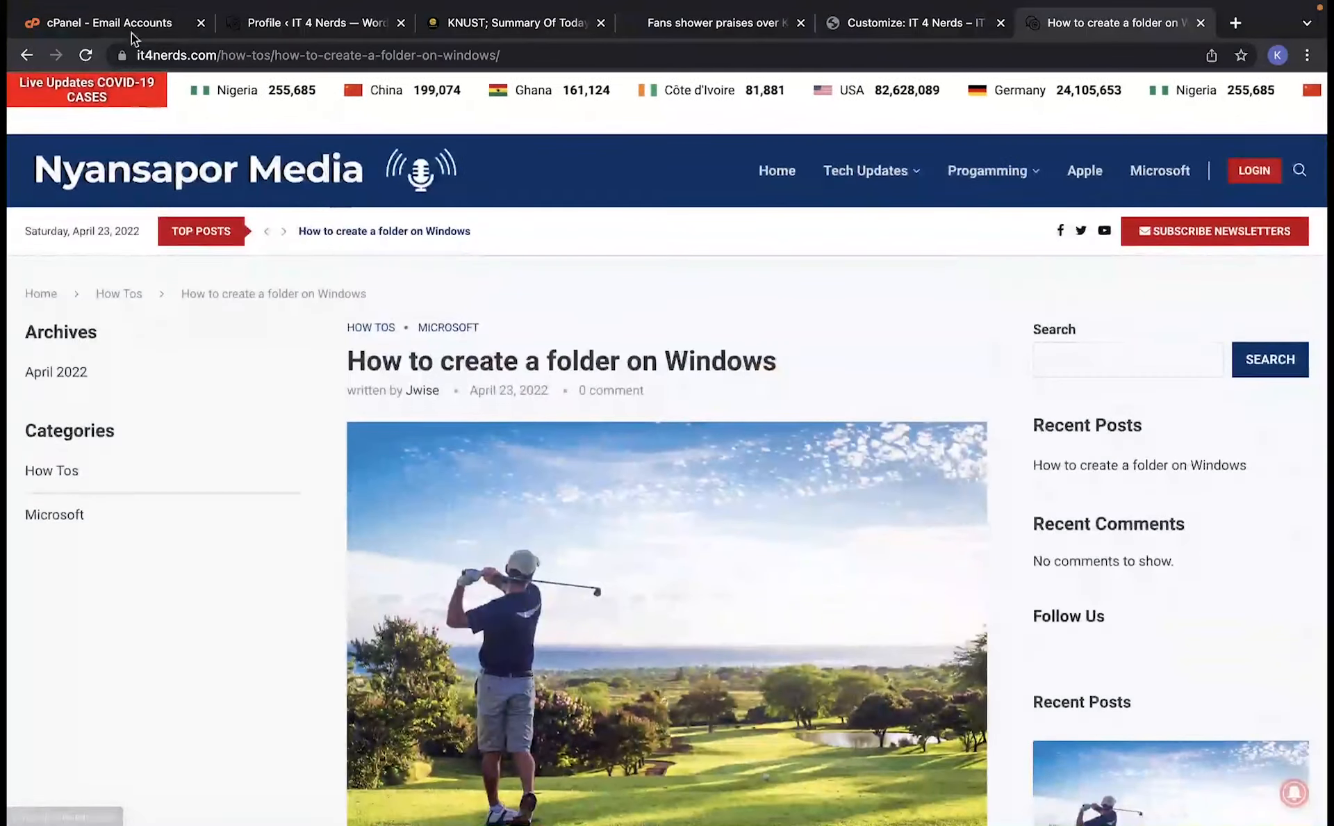
- Return to the profile tab, browse the admin sidebar, and open the Add New User form
{"action": "left_click", "coordinate": [287, 26]}
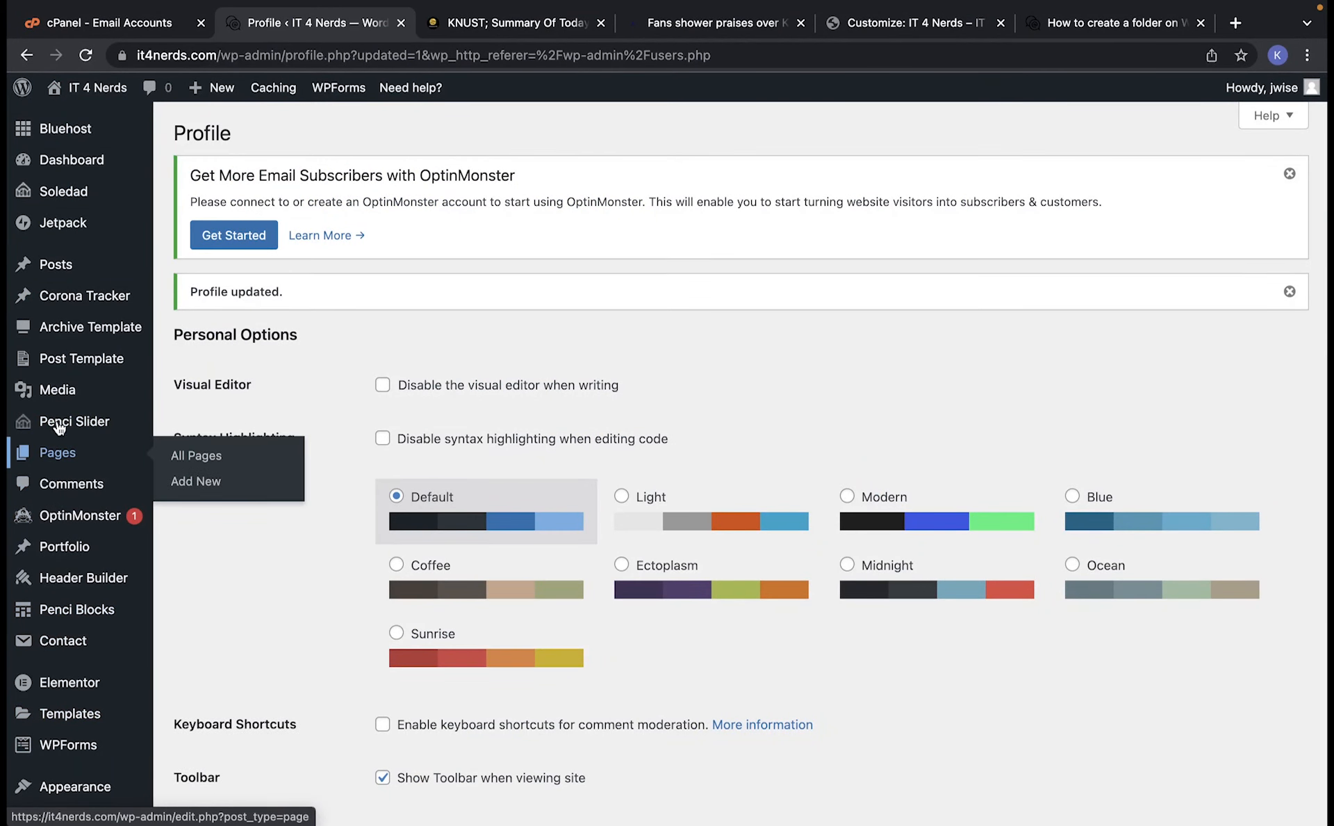
{"action": "mouse_move", "coordinate": [89, 788]}
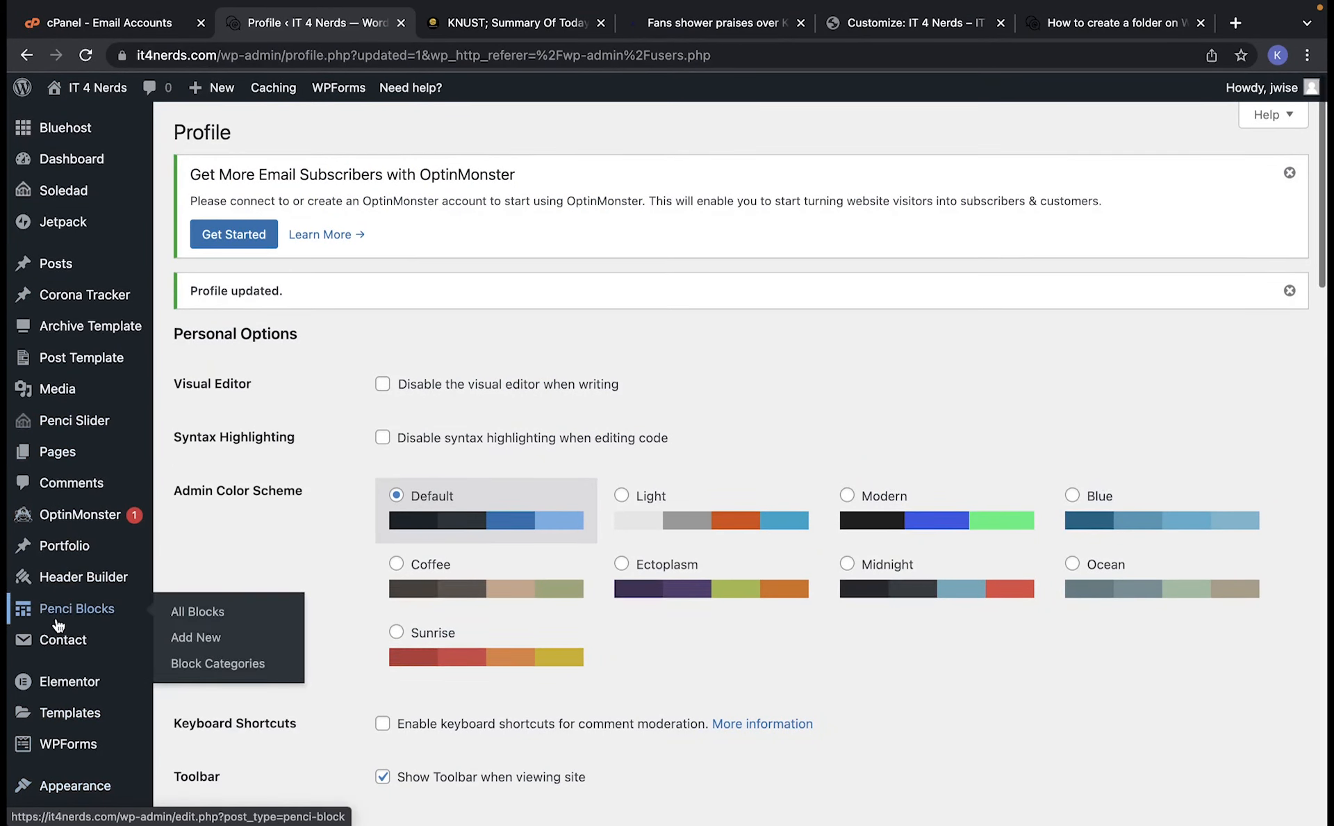
{"action": "scroll", "coordinate": [41, 612], "scroll_direction": "down", "scroll_amount": 5}
{"action": "mouse_move", "coordinate": [81, 702]}
{"action": "scroll", "coordinate": [81, 702], "scroll_direction": "down", "scroll_amount": 3}
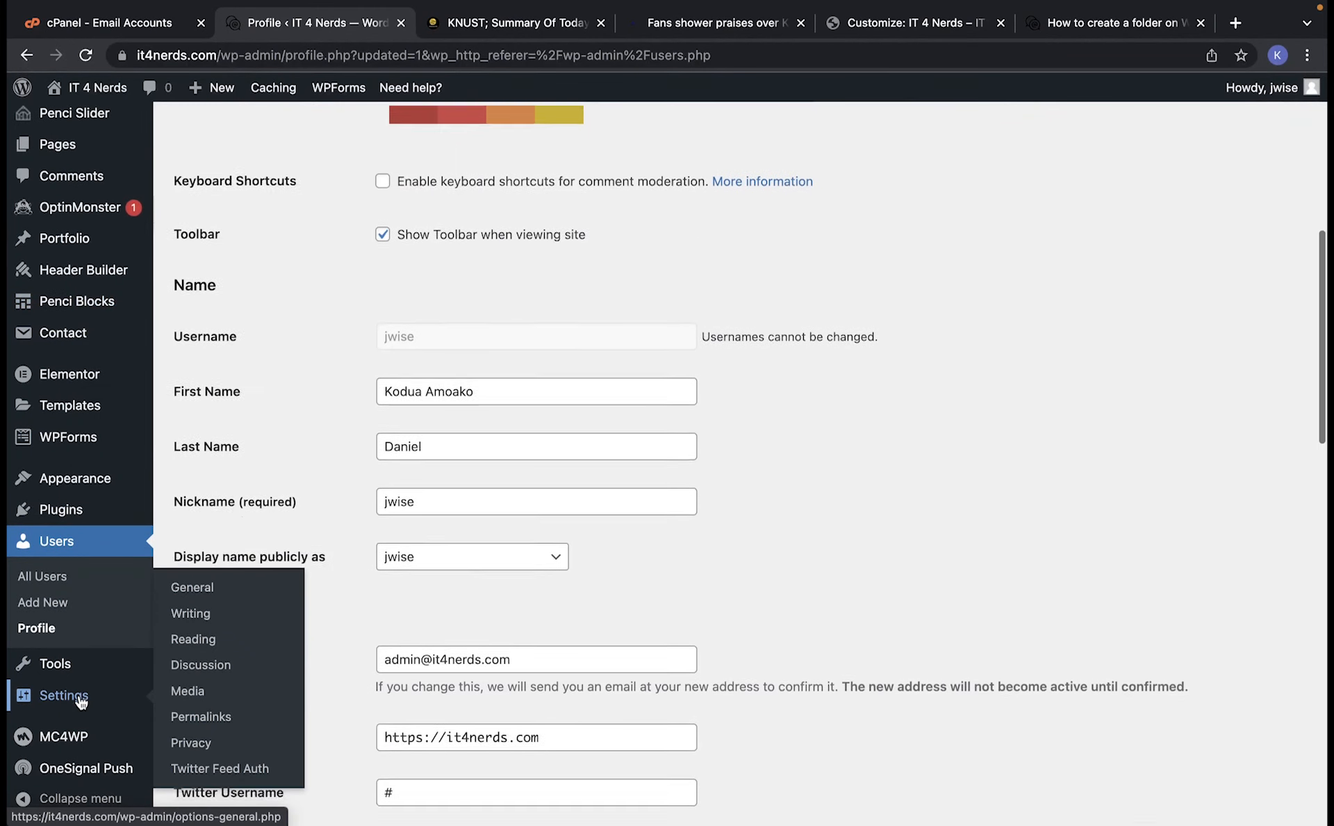
{"action": "scroll", "coordinate": [63, 689], "scroll_direction": "up", "scroll_amount": 6}
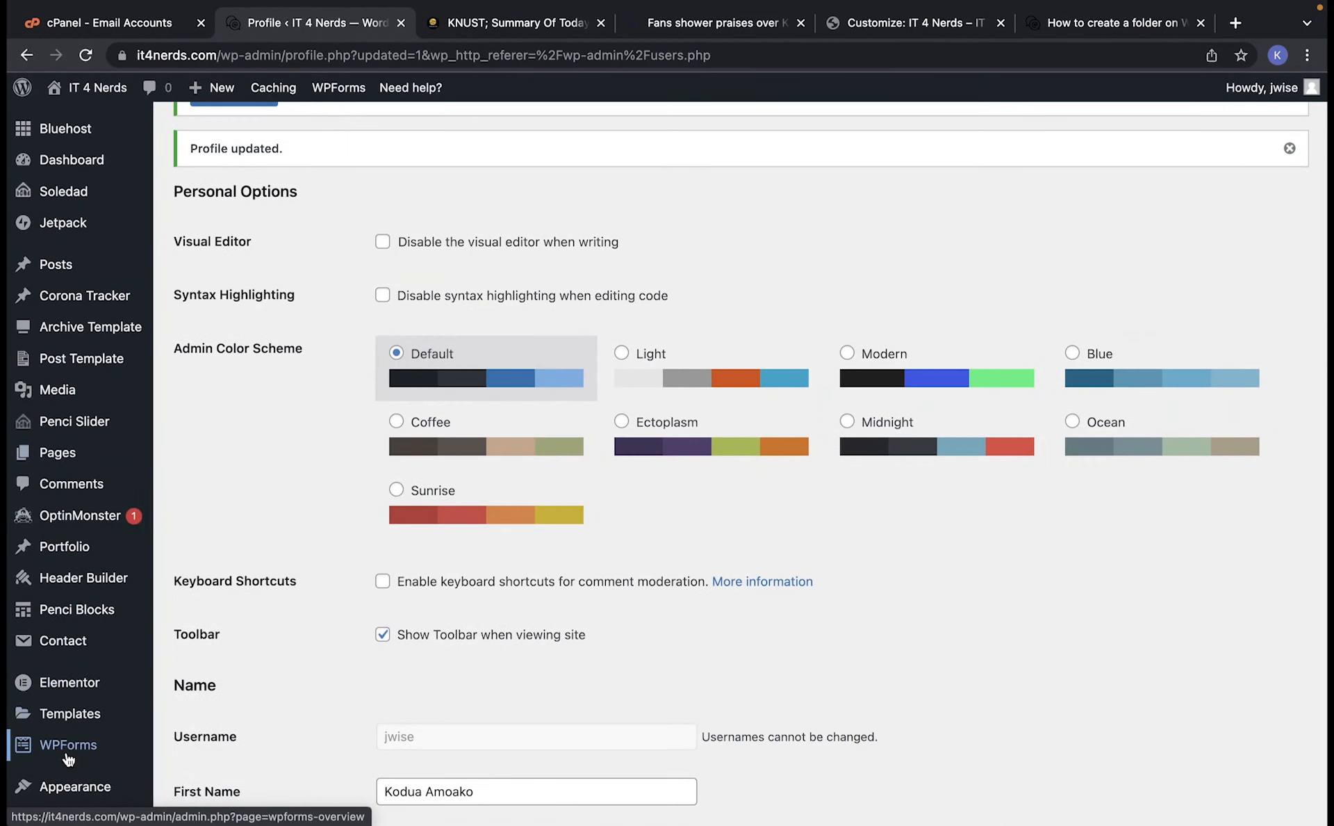
{"action": "scroll", "coordinate": [94, 556], "scroll_direction": "down", "scroll_amount": 1}
{"action": "scroll", "coordinate": [90, 556], "scroll_direction": "down", "scroll_amount": 3}
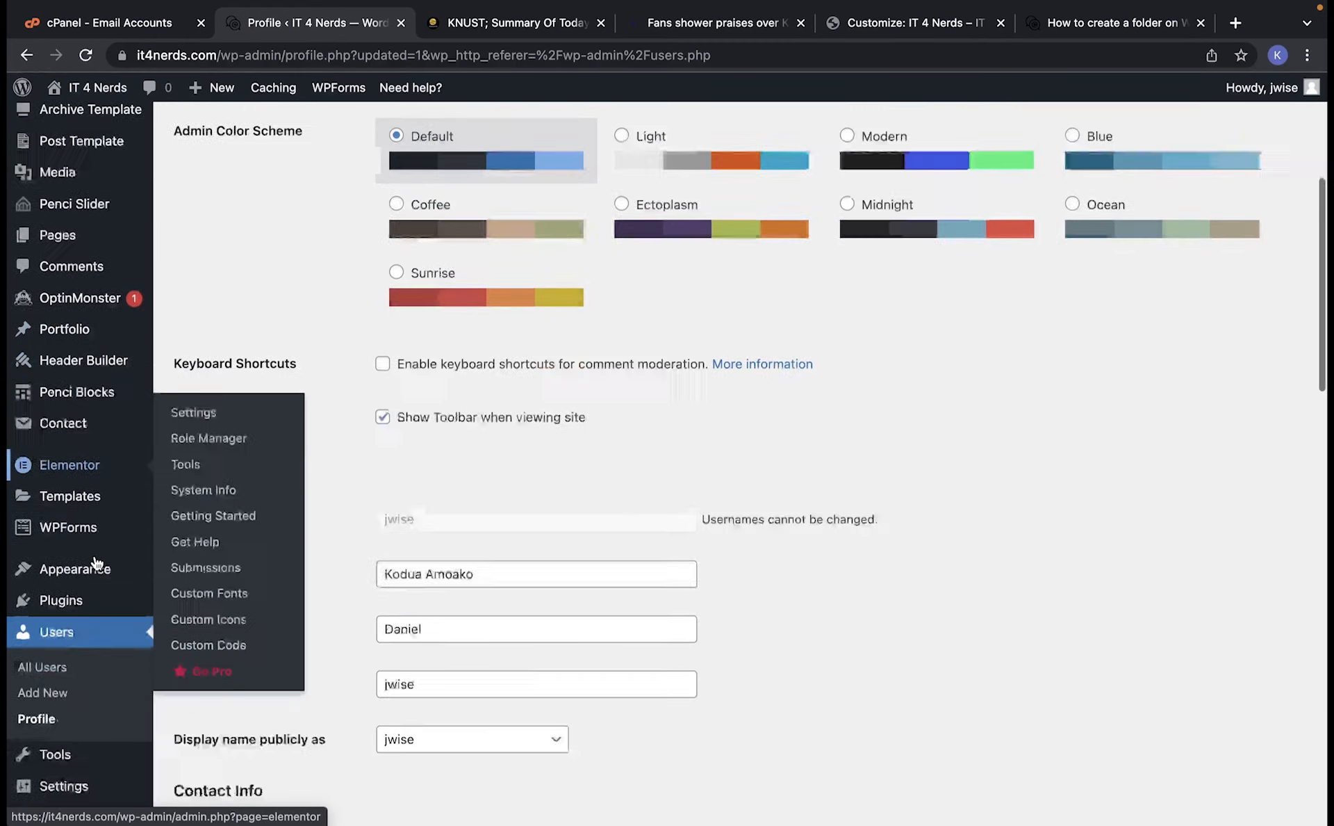
{"action": "left_click", "coordinate": [47, 642]}
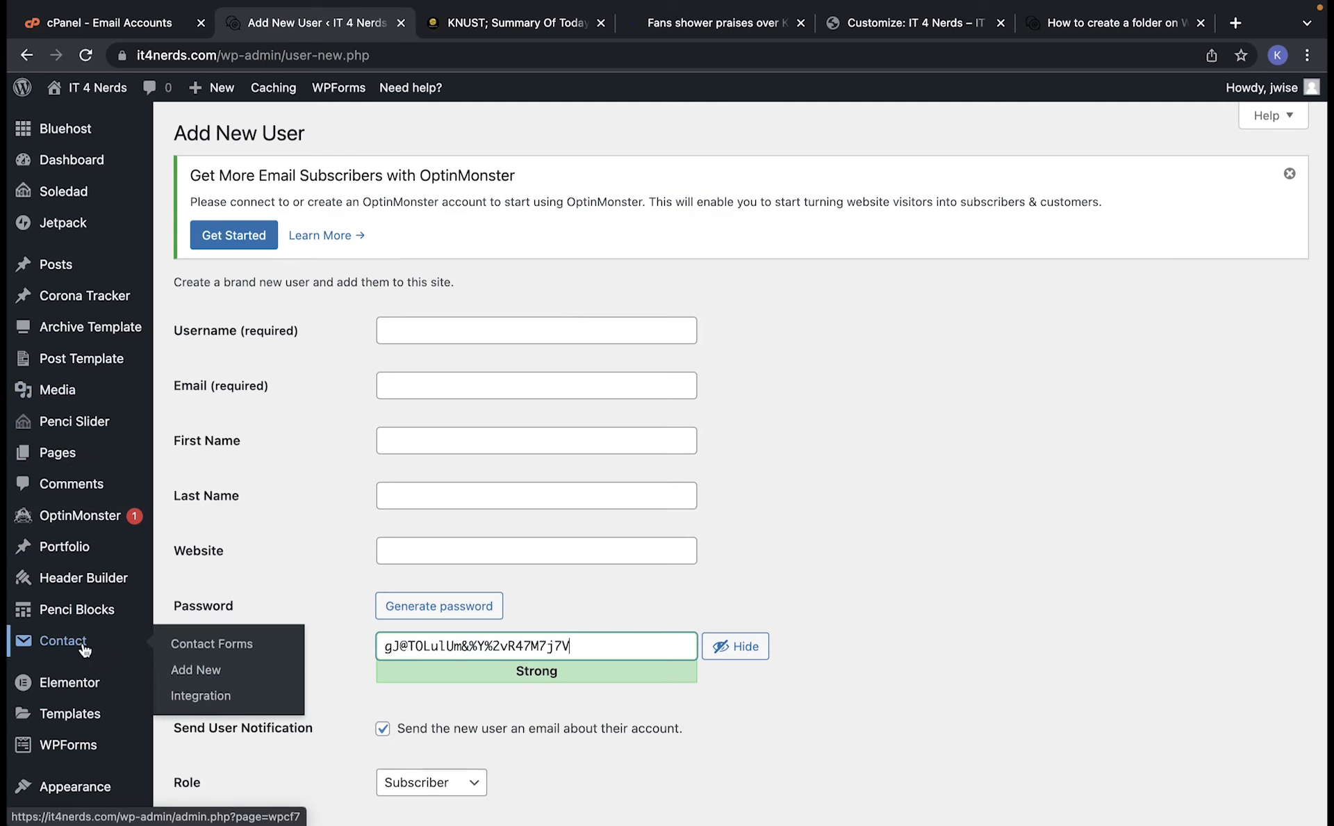
- Go to Plugins > Add New
{"action": "scroll", "coordinate": [90, 734], "scroll_direction": "down", "scroll_amount": 2}
{"action": "scroll", "coordinate": [90, 735], "scroll_direction": "down", "scroll_amount": 3}
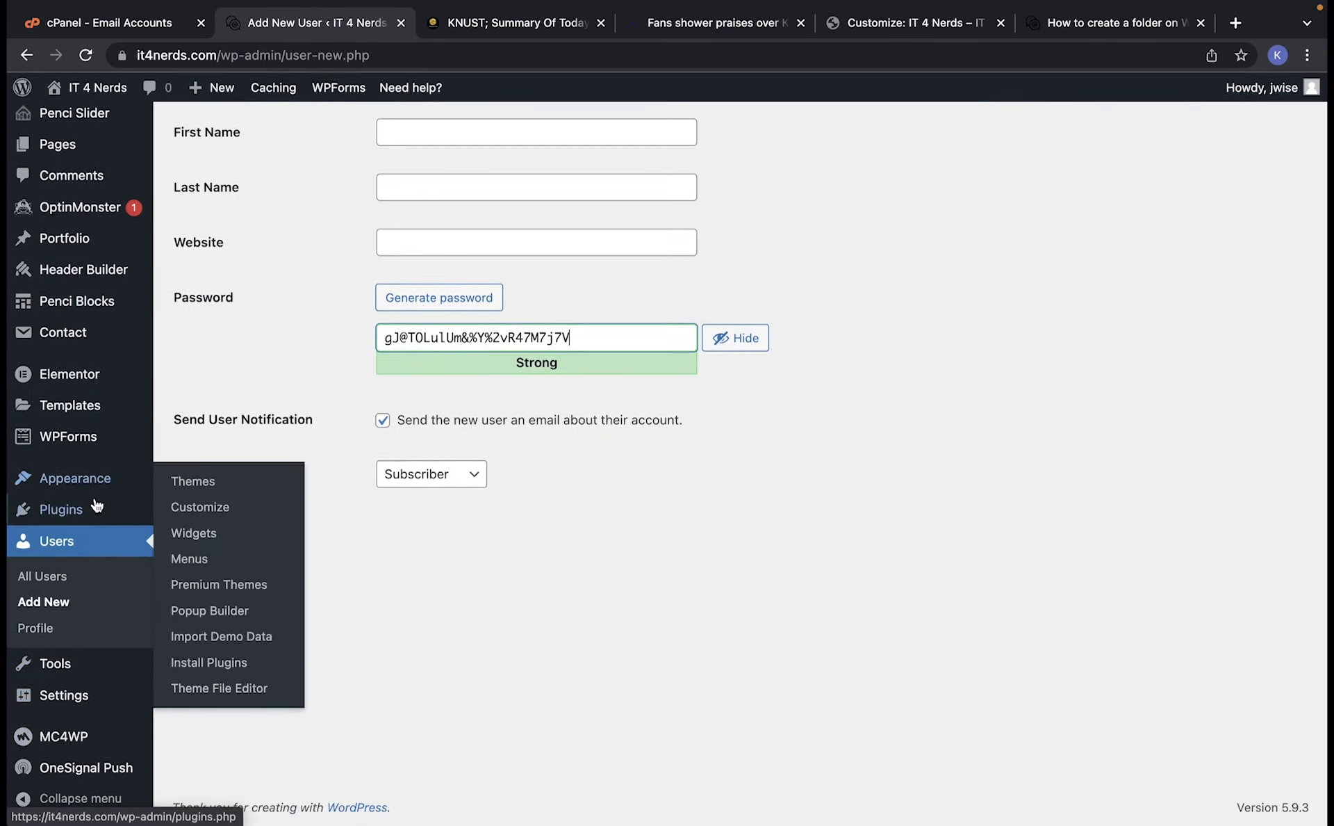
{"action": "mouse_move", "coordinate": [98, 513]}
{"action": "left_click", "coordinate": [196, 539]}
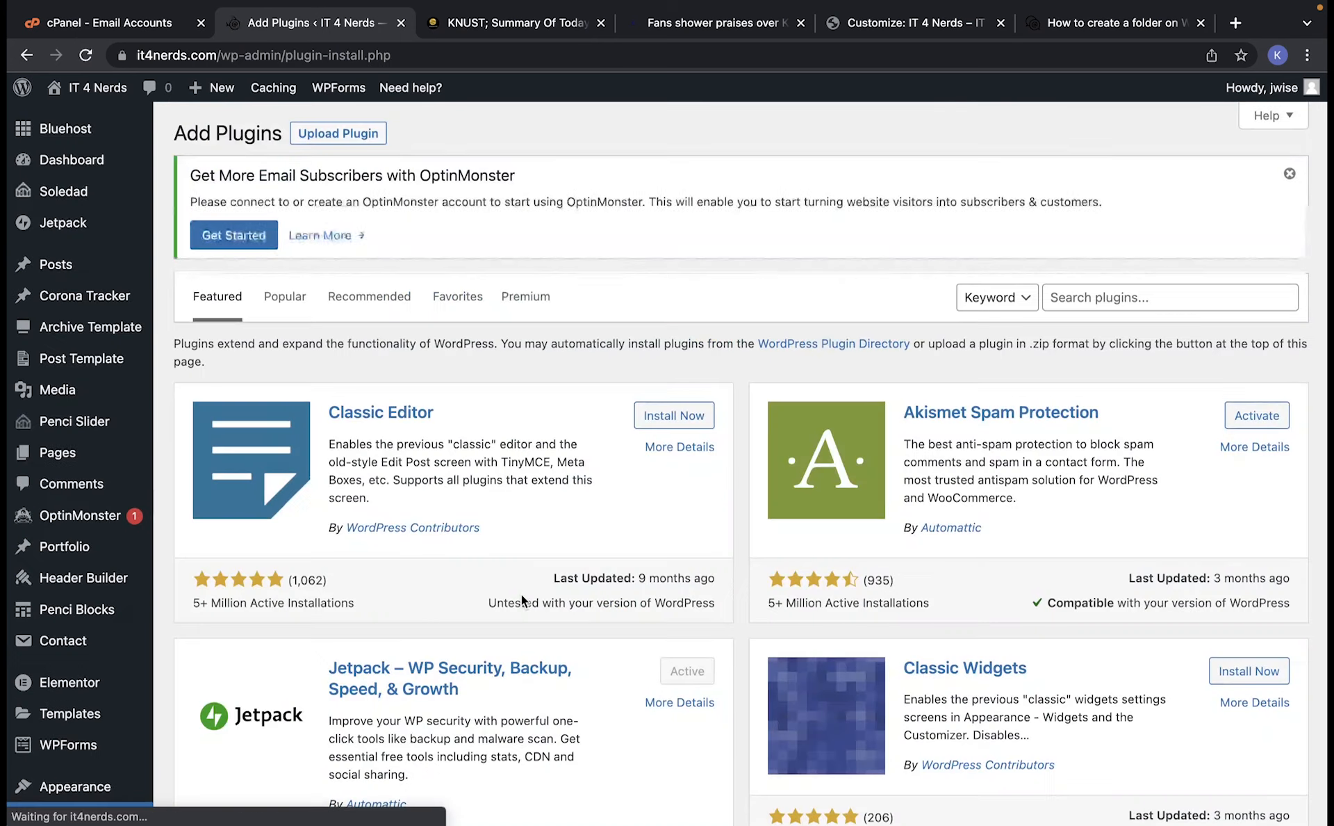
- Search plugins for 'dark mode', then install and activate WP Dark Mode
{"action": "left_click", "coordinate": [1074, 304]}
{"action": "type", "text": "dark mode"}
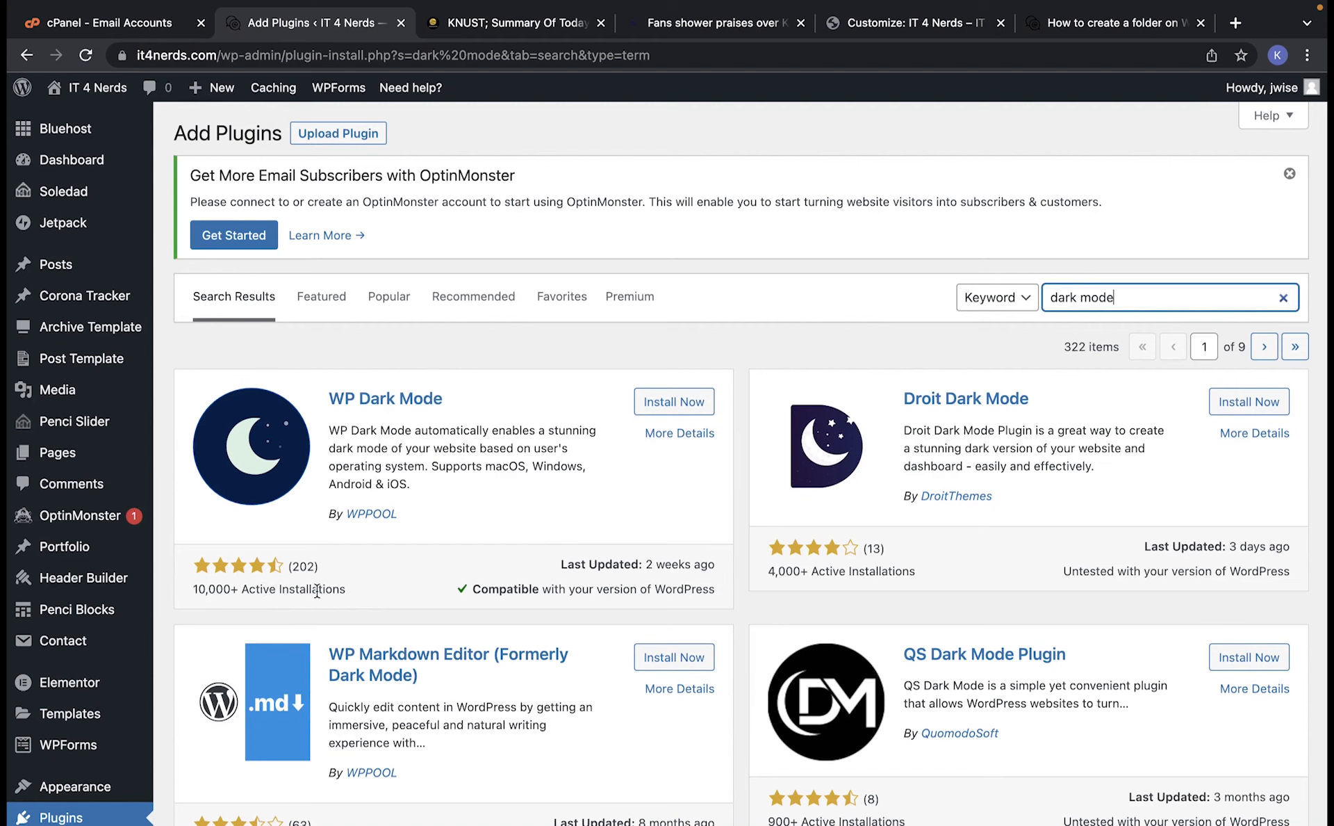
{"action": "left_click", "coordinate": [350, 588]}
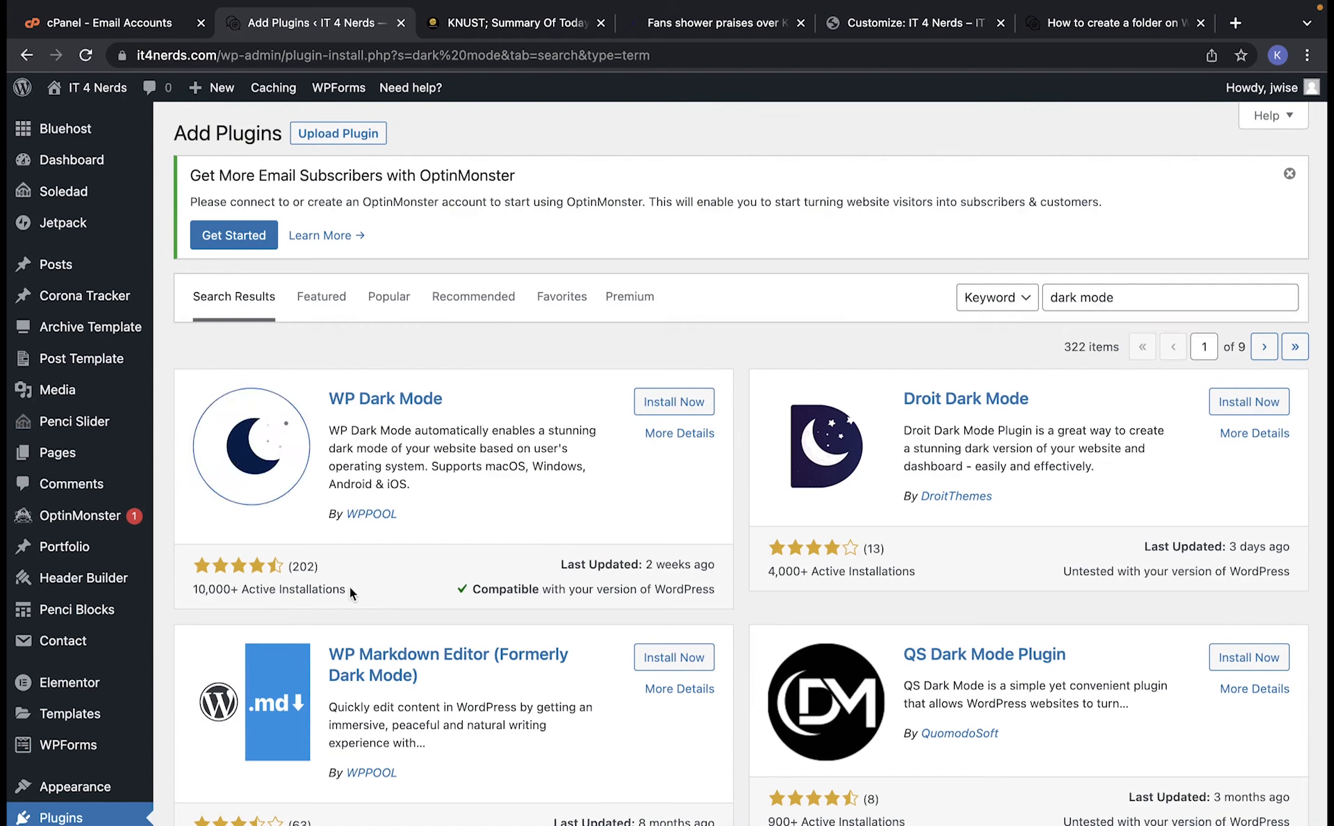
{"action": "left_click_drag", "start_coordinate": [349, 586], "coordinate": [322, 596]}
{"action": "left_click", "coordinate": [679, 402]}
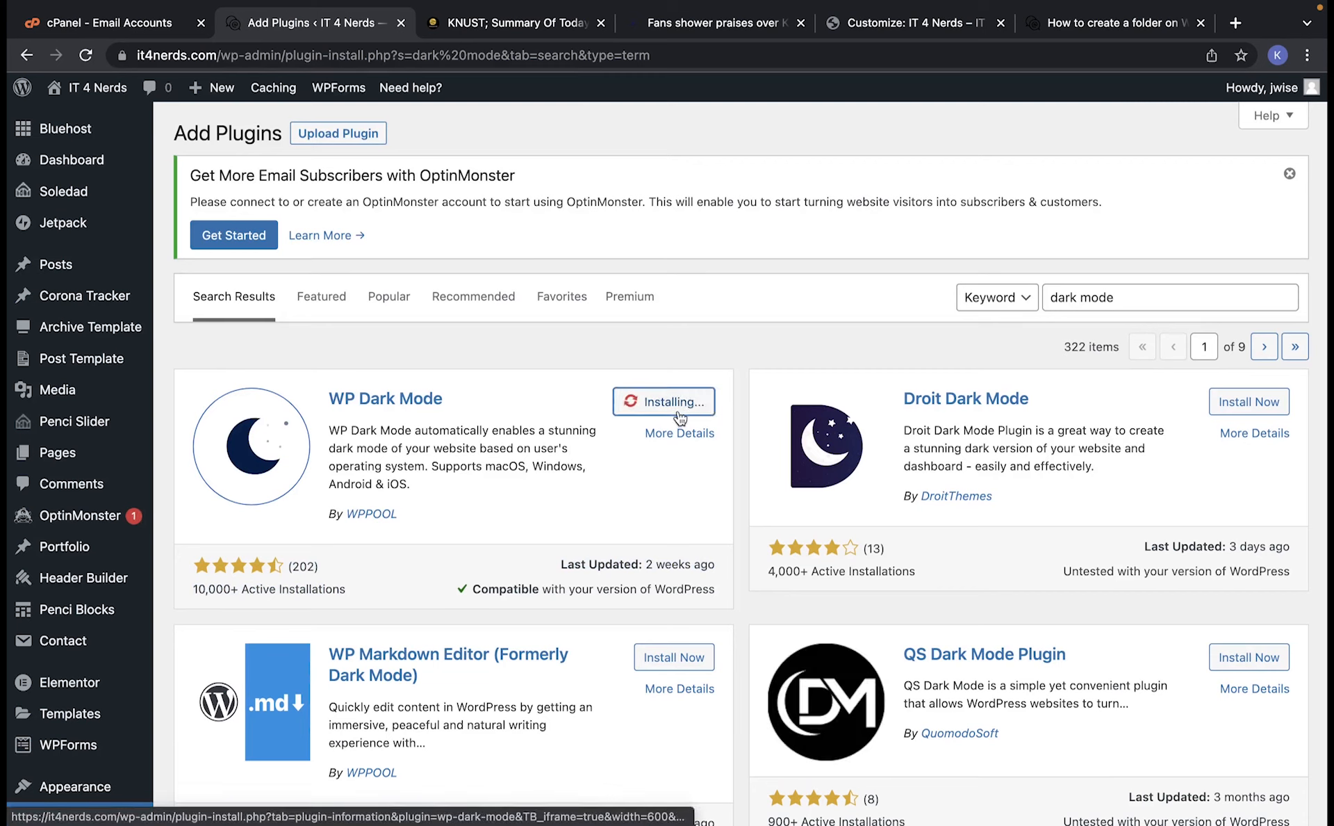
{"action": "left_click", "coordinate": [682, 410]}
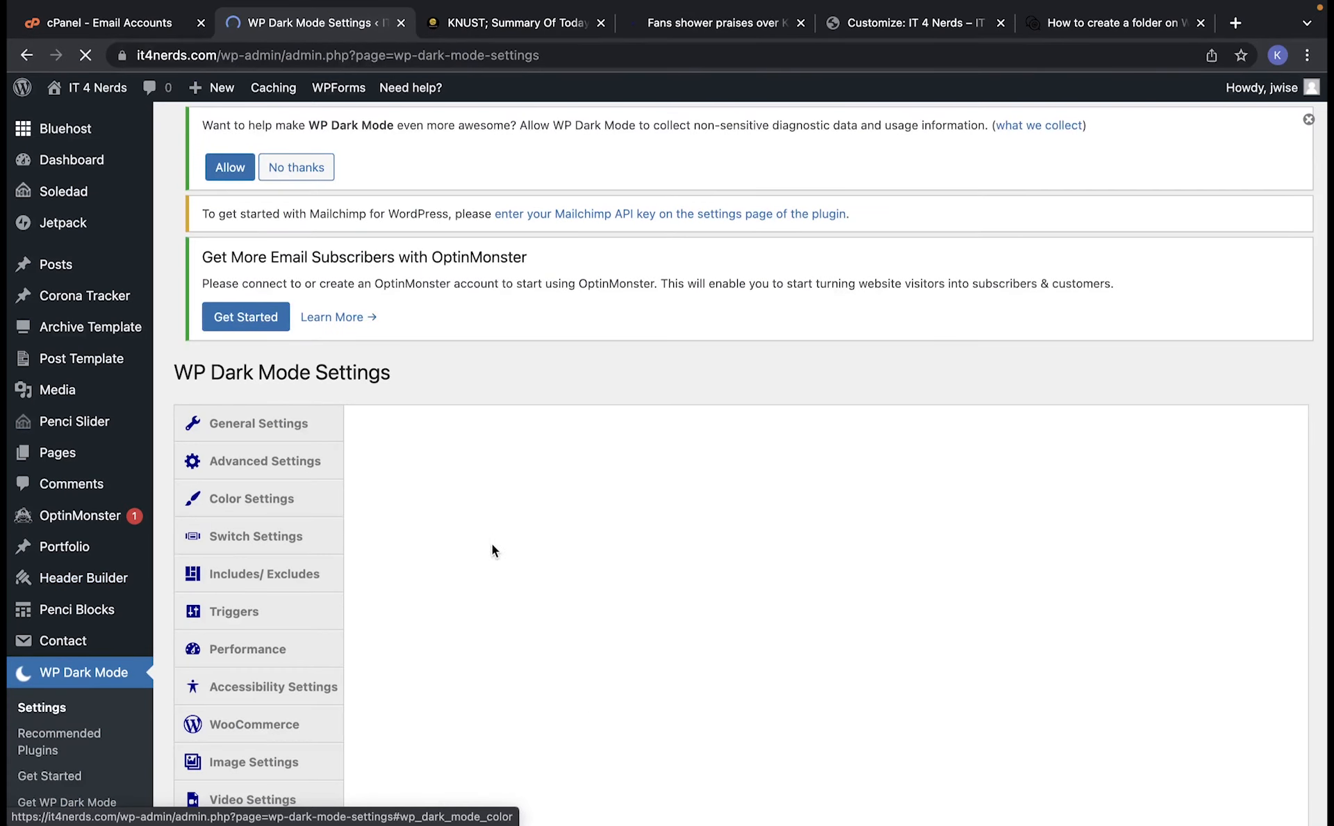
- Save the WP Dark Mode general settings and move the live post tab next to the KNUST tab
{"action": "scroll", "coordinate": [511, 606], "scroll_direction": "down", "scroll_amount": 5}
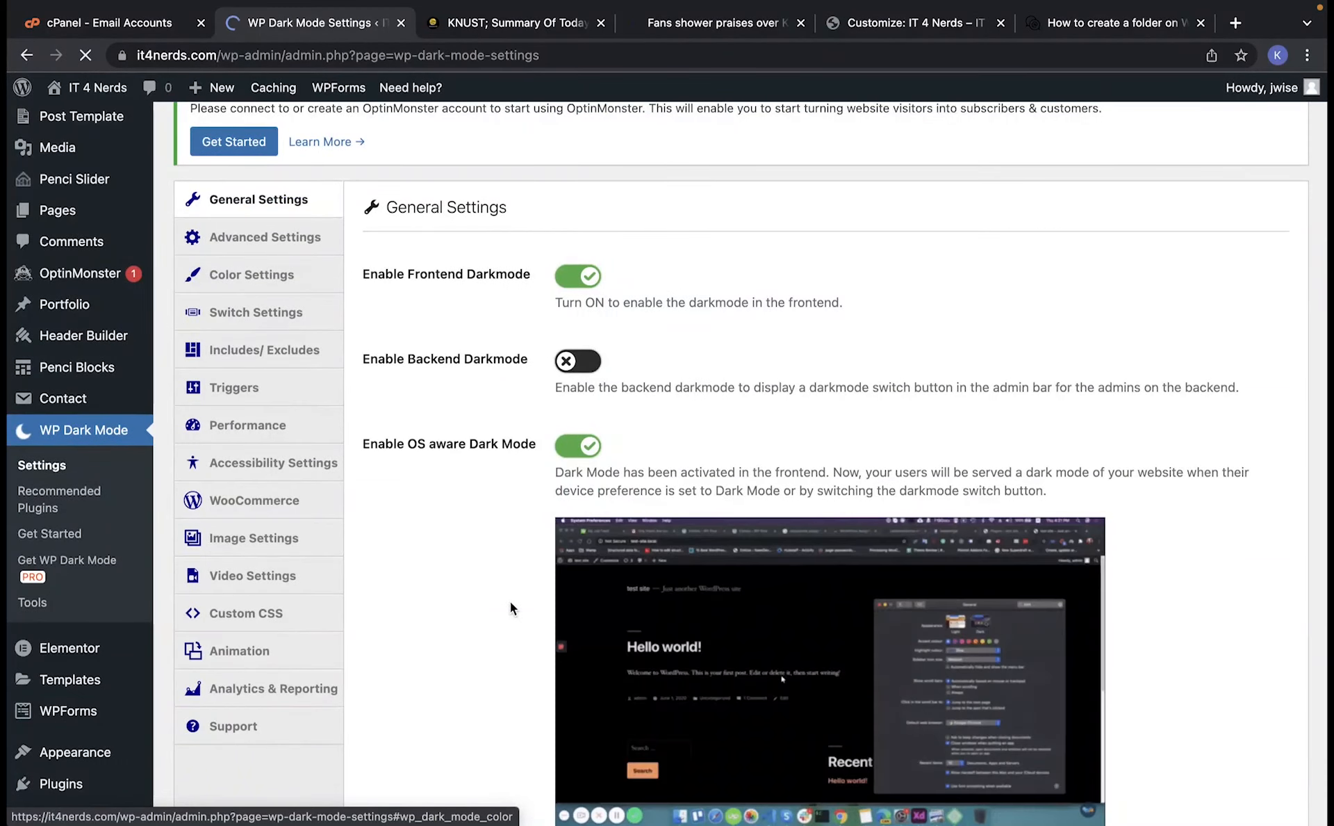
{"action": "scroll", "coordinate": [511, 602], "scroll_direction": "down", "scroll_amount": 3}
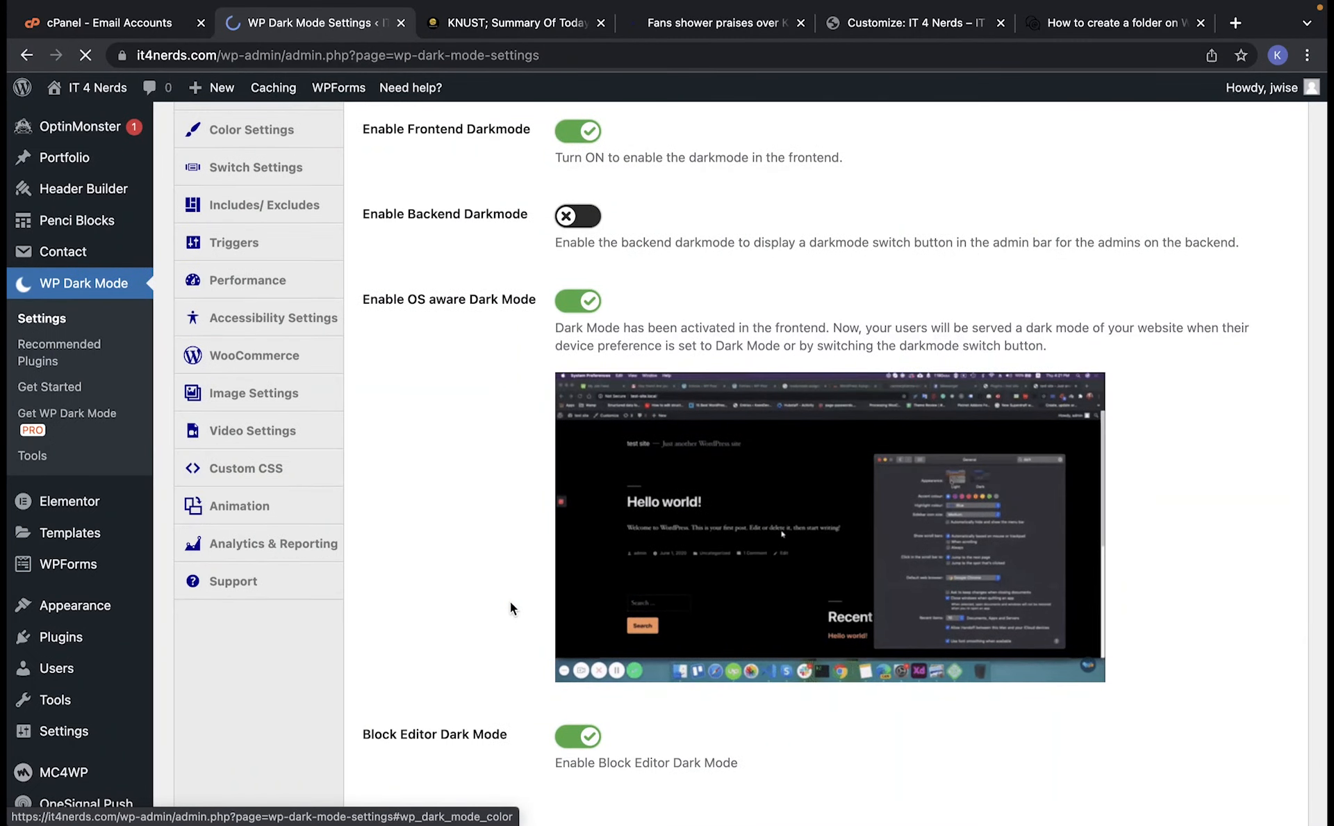
{"action": "scroll", "coordinate": [510, 602], "scroll_direction": "down", "scroll_amount": 2}
{"action": "scroll", "coordinate": [510, 601], "scroll_direction": "up", "scroll_amount": 6}
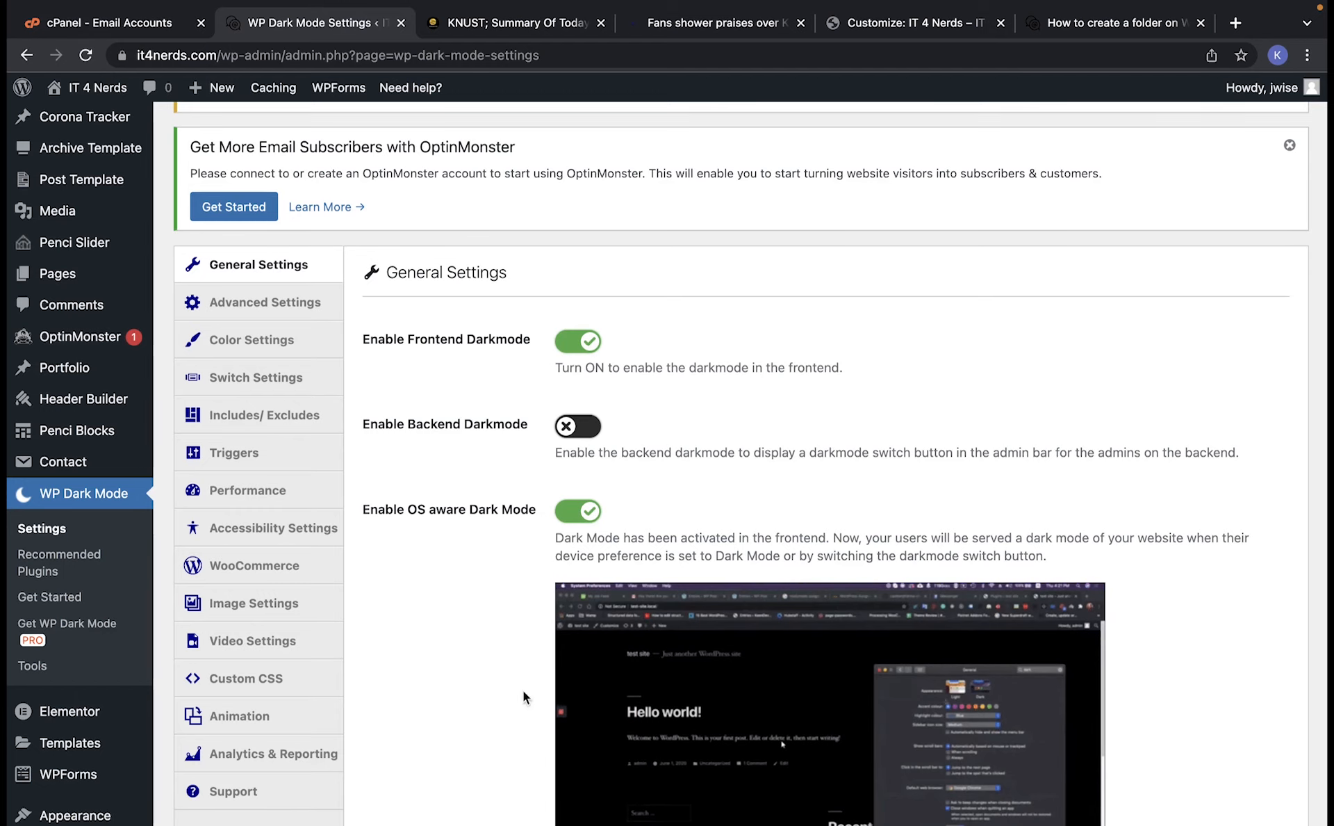
{"action": "scroll", "coordinate": [639, 543], "scroll_direction": "down", "scroll_amount": 5}
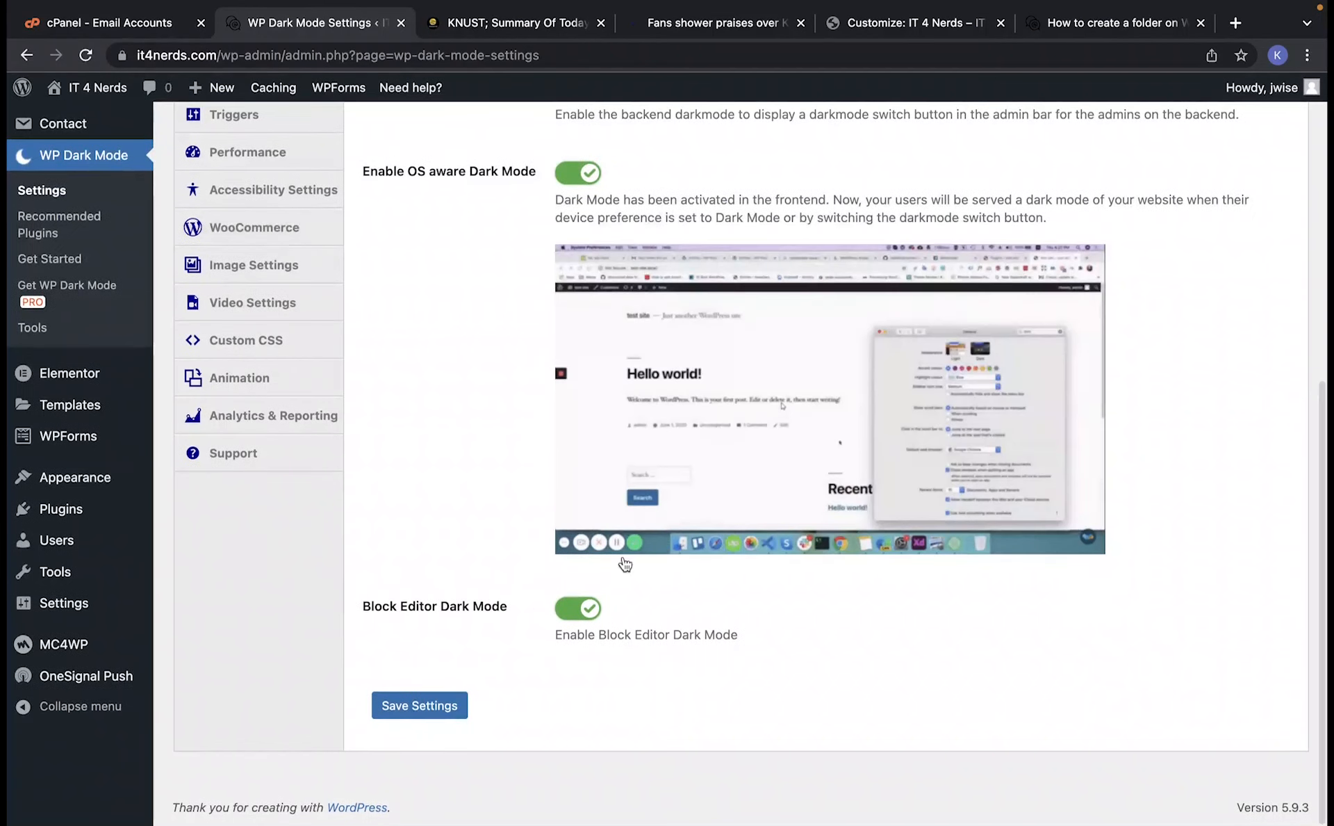
{"action": "left_click", "coordinate": [450, 705]}
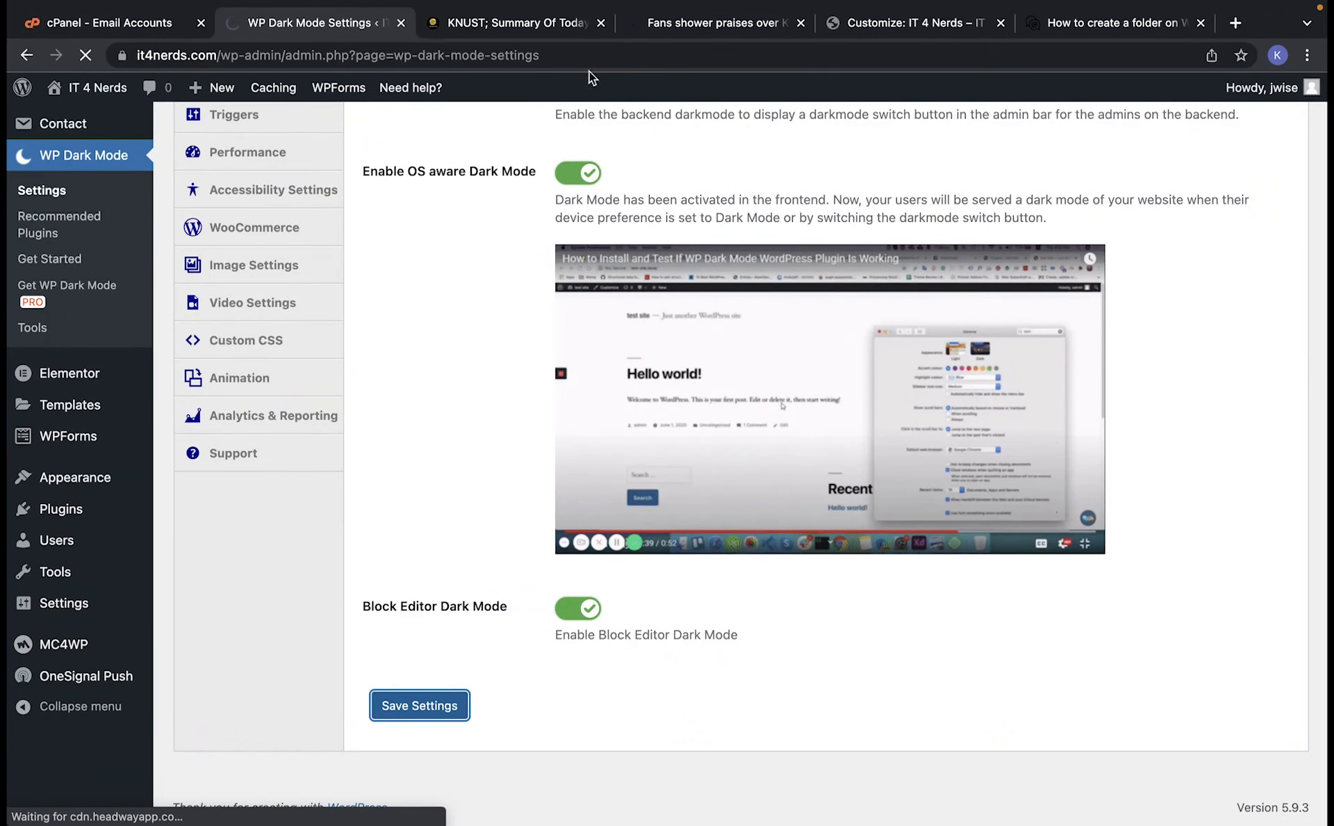
{"action": "left_click", "coordinate": [1125, 28]}
{"action": "left_click_drag", "start_coordinate": [1124, 27], "coordinate": [710, 46]}
- Reload the live post to reveal the floating dark-mode switch and toggle it back to light mode
{"action": "left_click", "coordinate": [84, 59]}
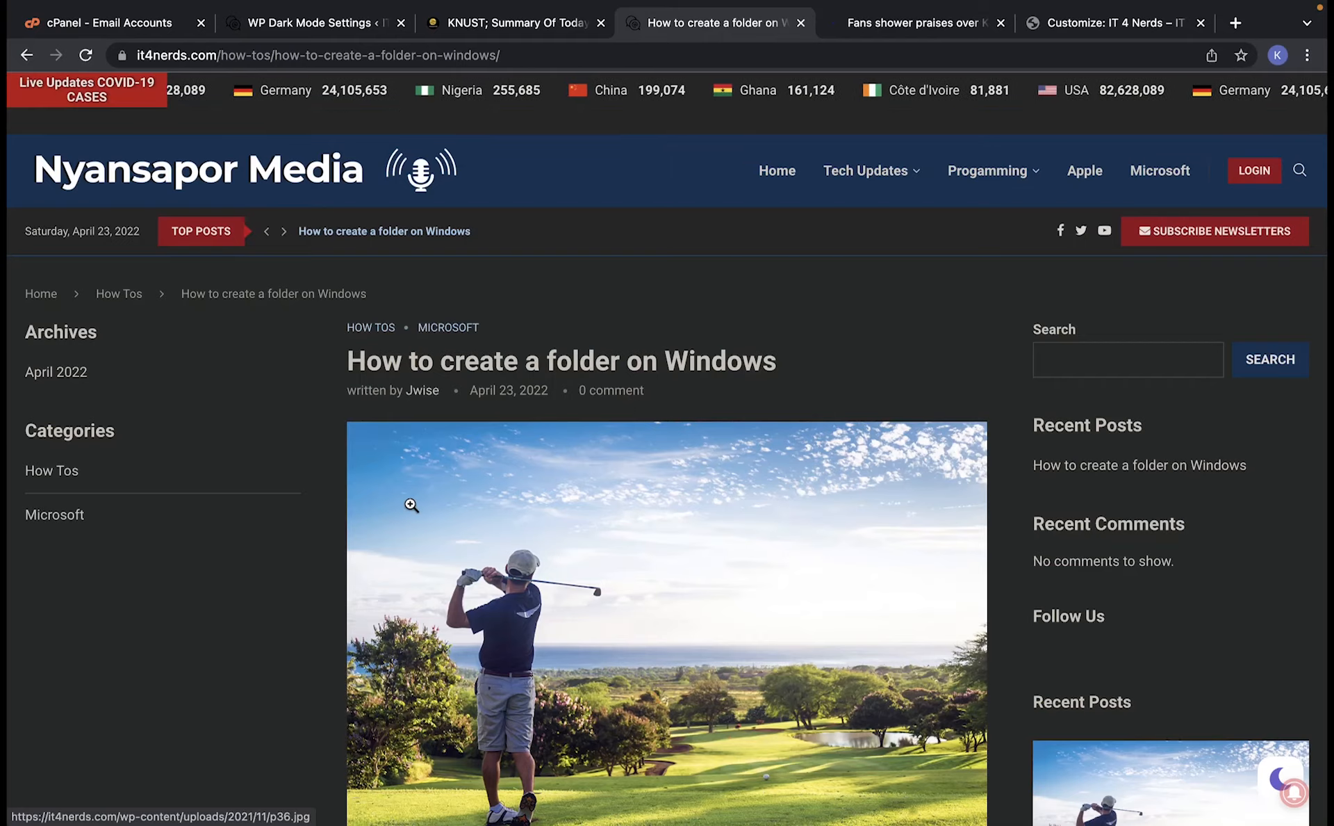
{"action": "scroll", "coordinate": [411, 507], "scroll_direction": "down", "scroll_amount": 3}
{"action": "scroll", "coordinate": [411, 507], "scroll_direction": "up", "scroll_amount": 3}
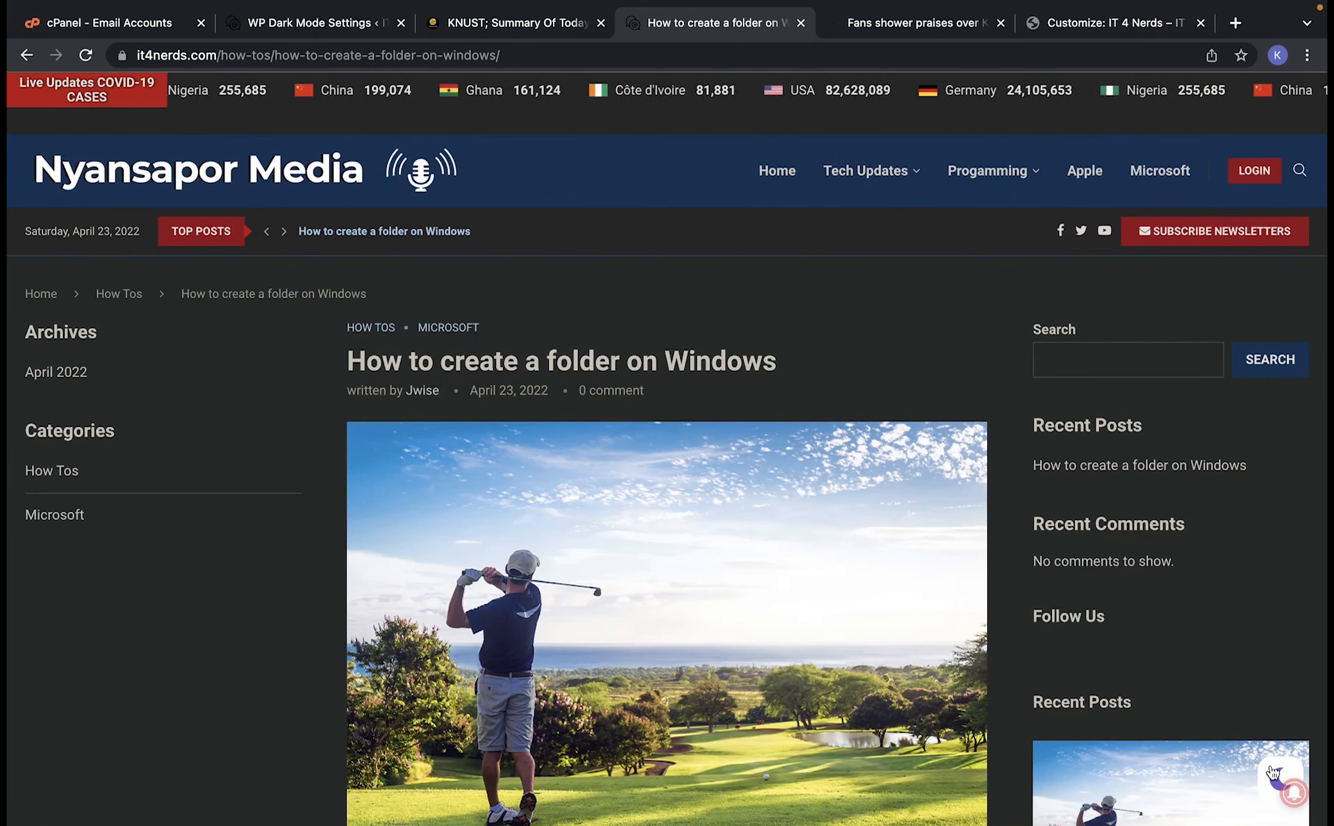
{"action": "left_click", "coordinate": [1276, 774]}
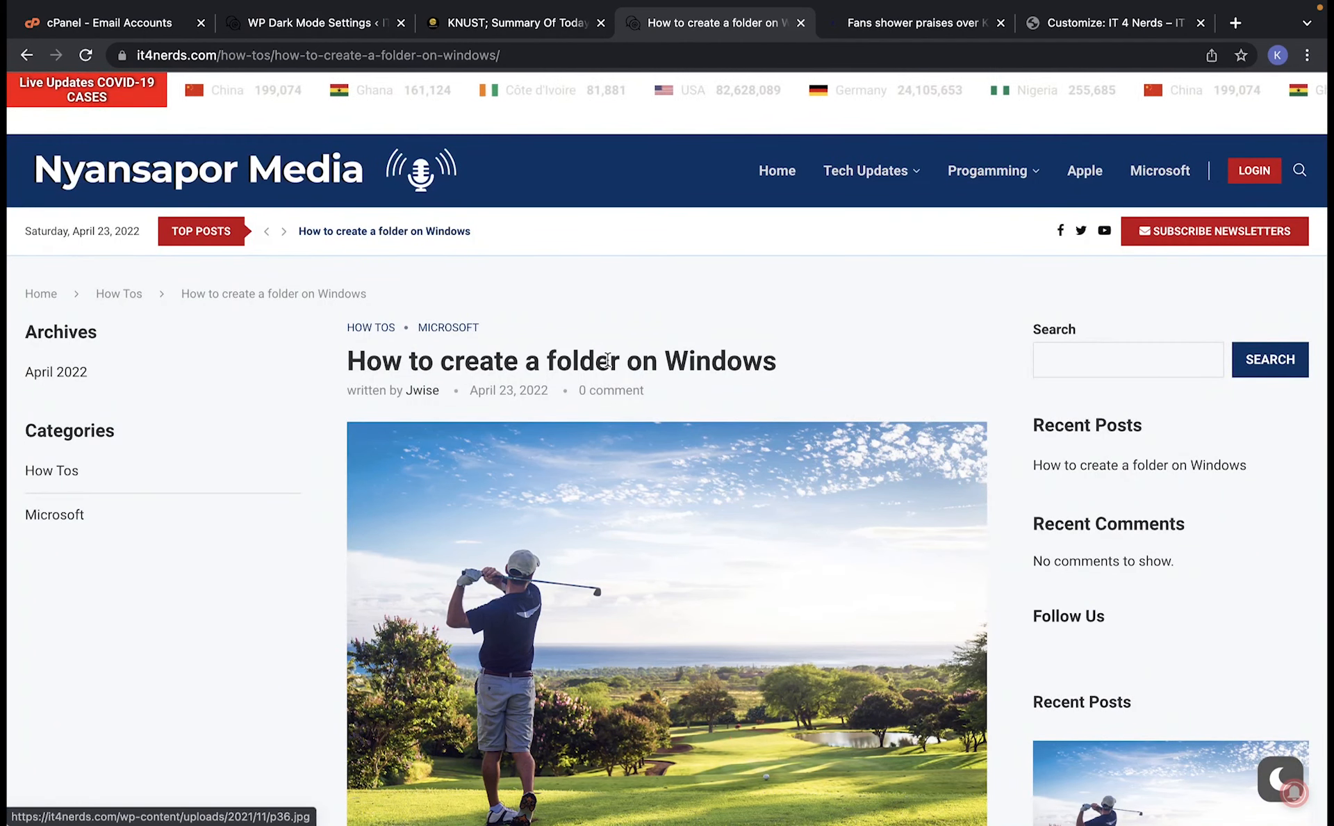
{"action": "left_click", "coordinate": [263, 21]}
- In Switch Settings, pick the Light/Dark style, move it from Right Bottom to Left Bottom, and save
{"action": "left_click", "coordinate": [253, 354]}
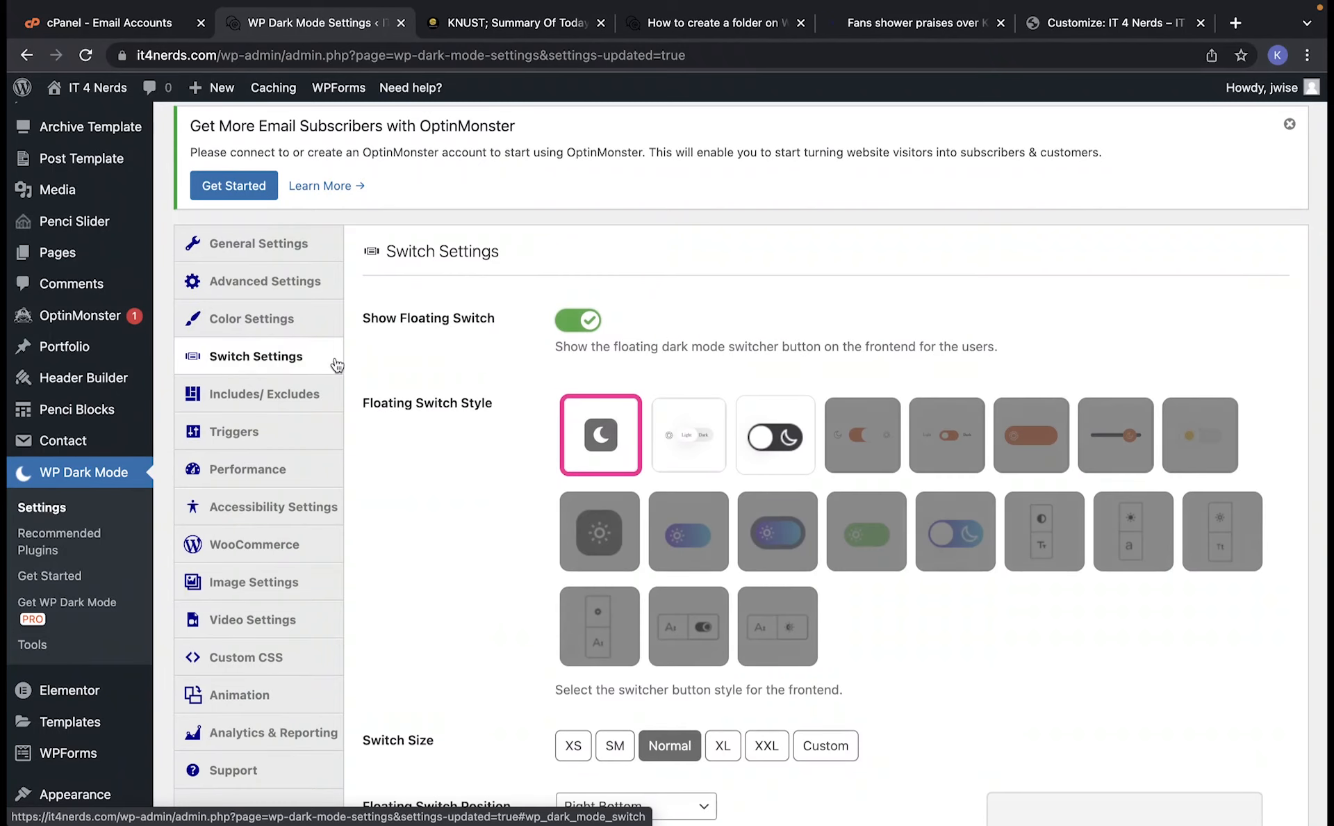
{"action": "scroll", "coordinate": [736, 587], "scroll_direction": "down", "scroll_amount": 2}
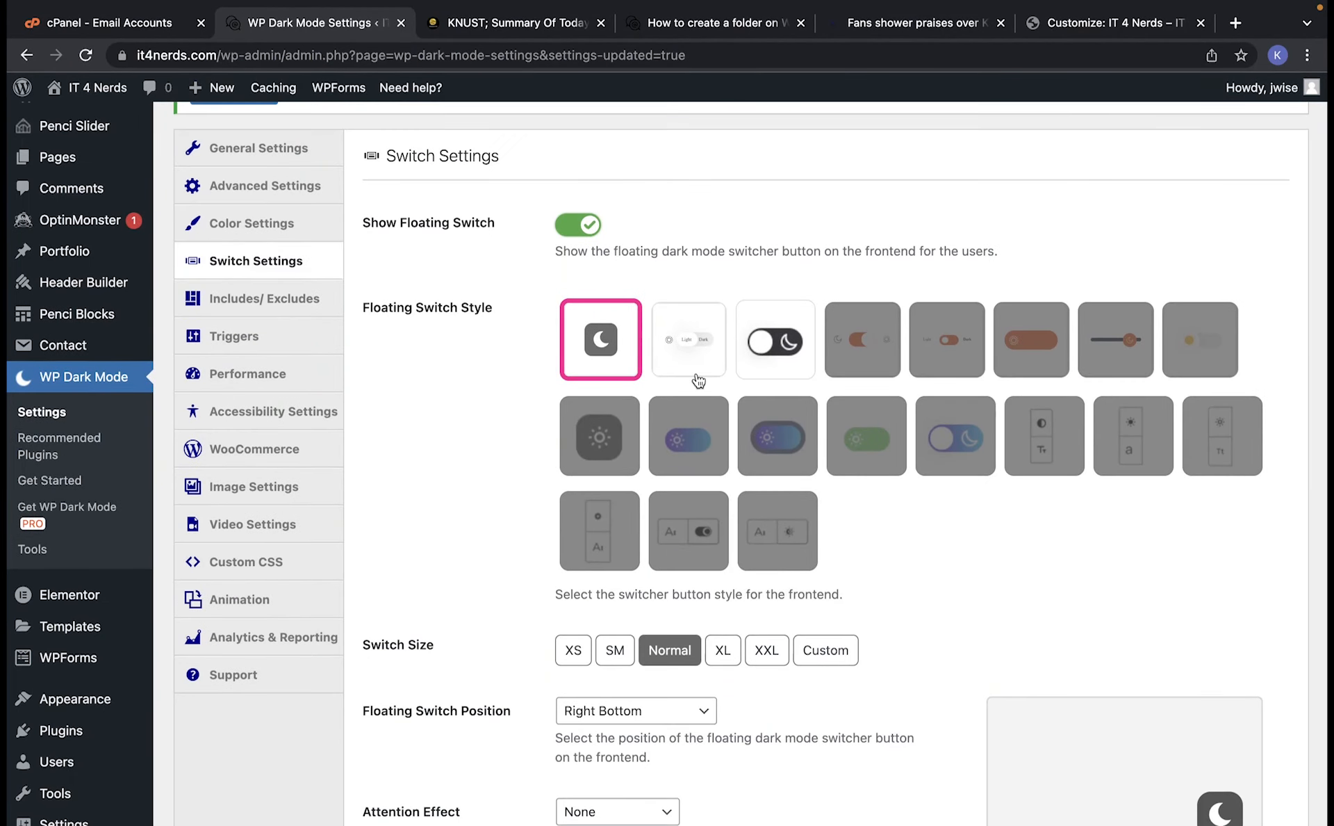
{"action": "left_click", "coordinate": [788, 347]}
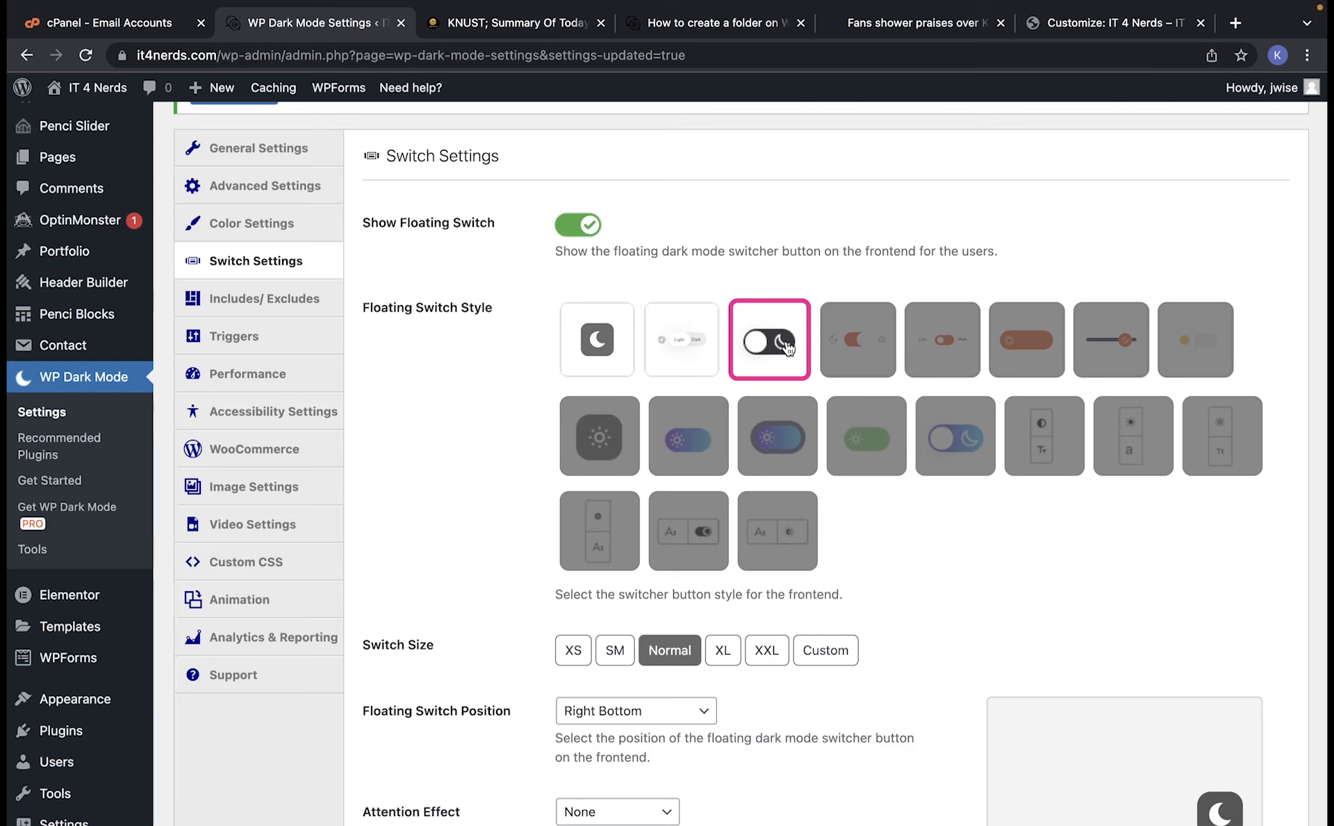
{"action": "left_click", "coordinate": [689, 348]}
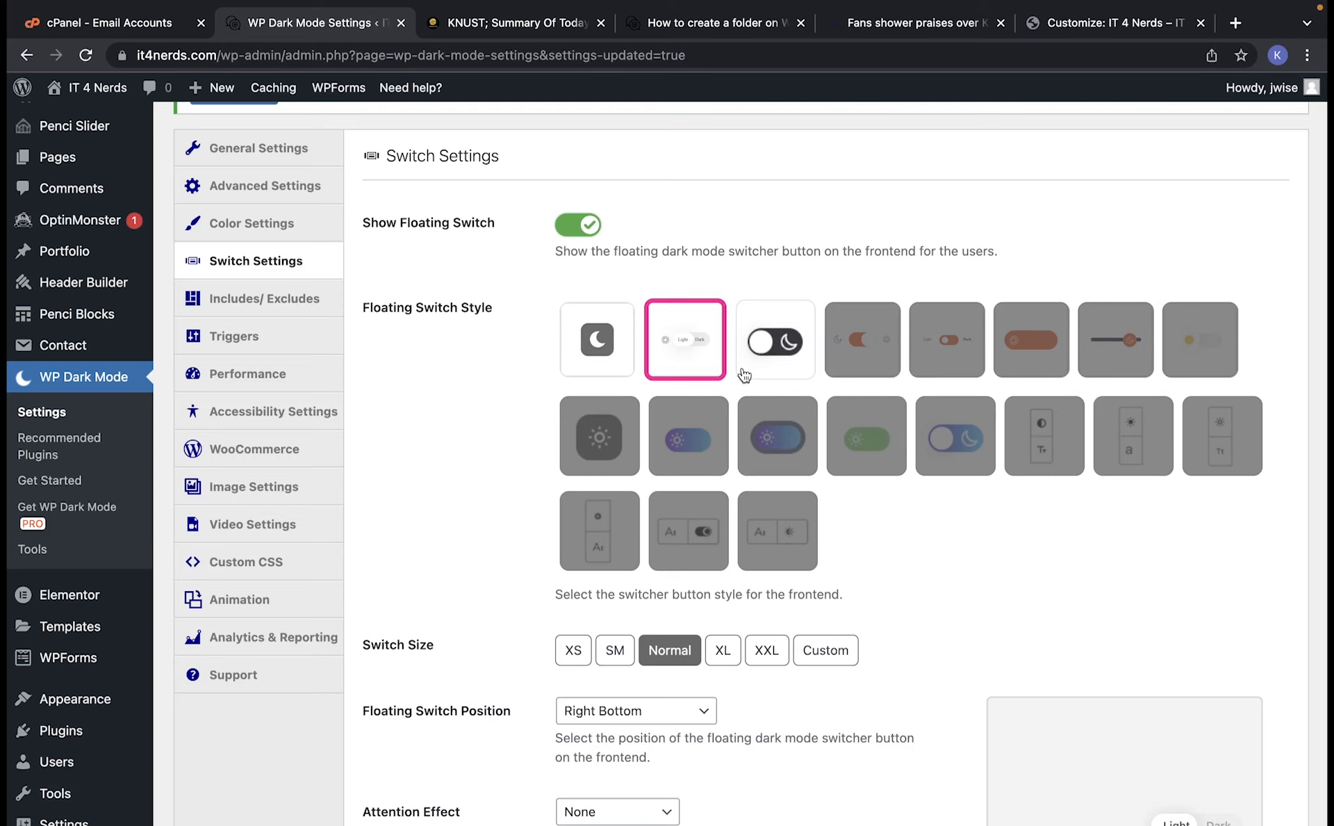
{"action": "scroll", "coordinate": [828, 471], "scroll_direction": "down", "scroll_amount": 5}
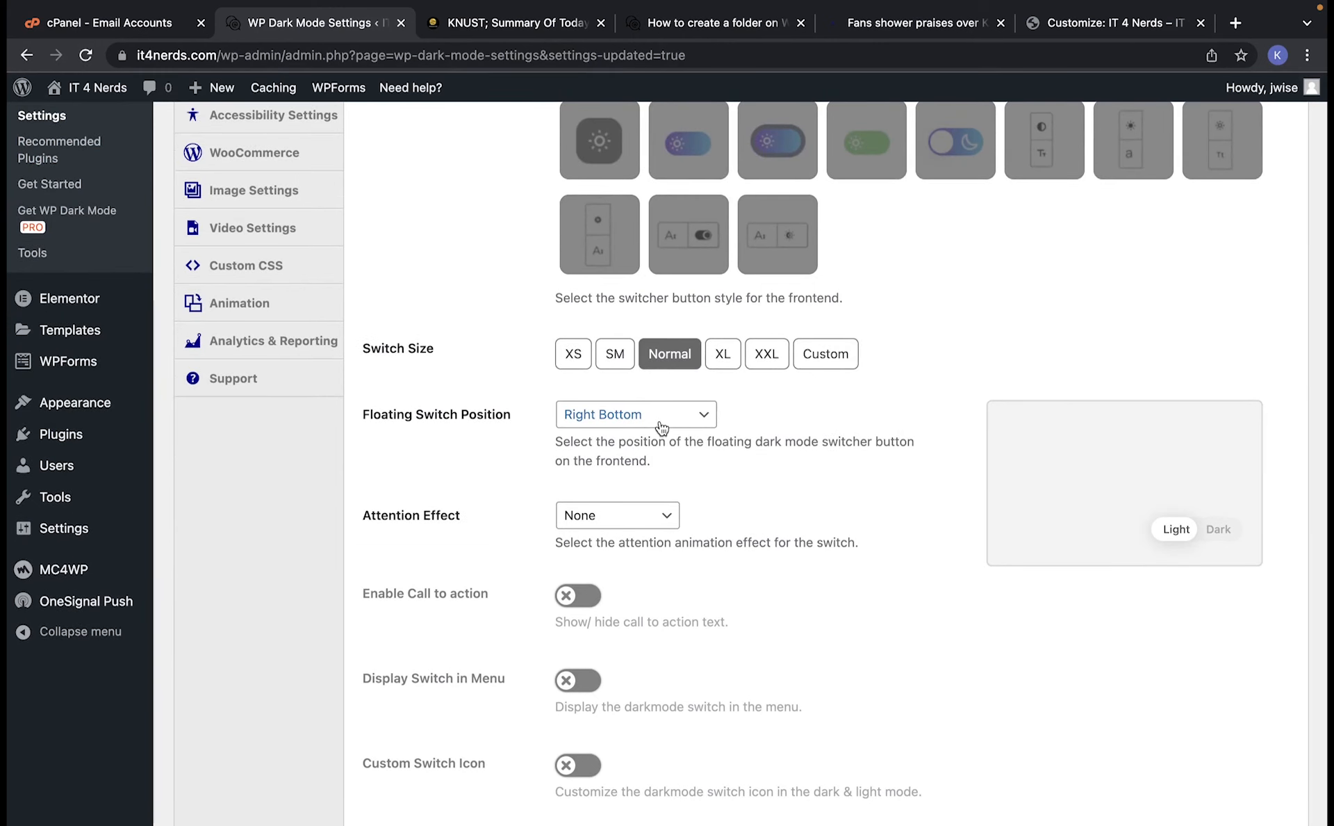
{"action": "left_click", "coordinate": [662, 425]}
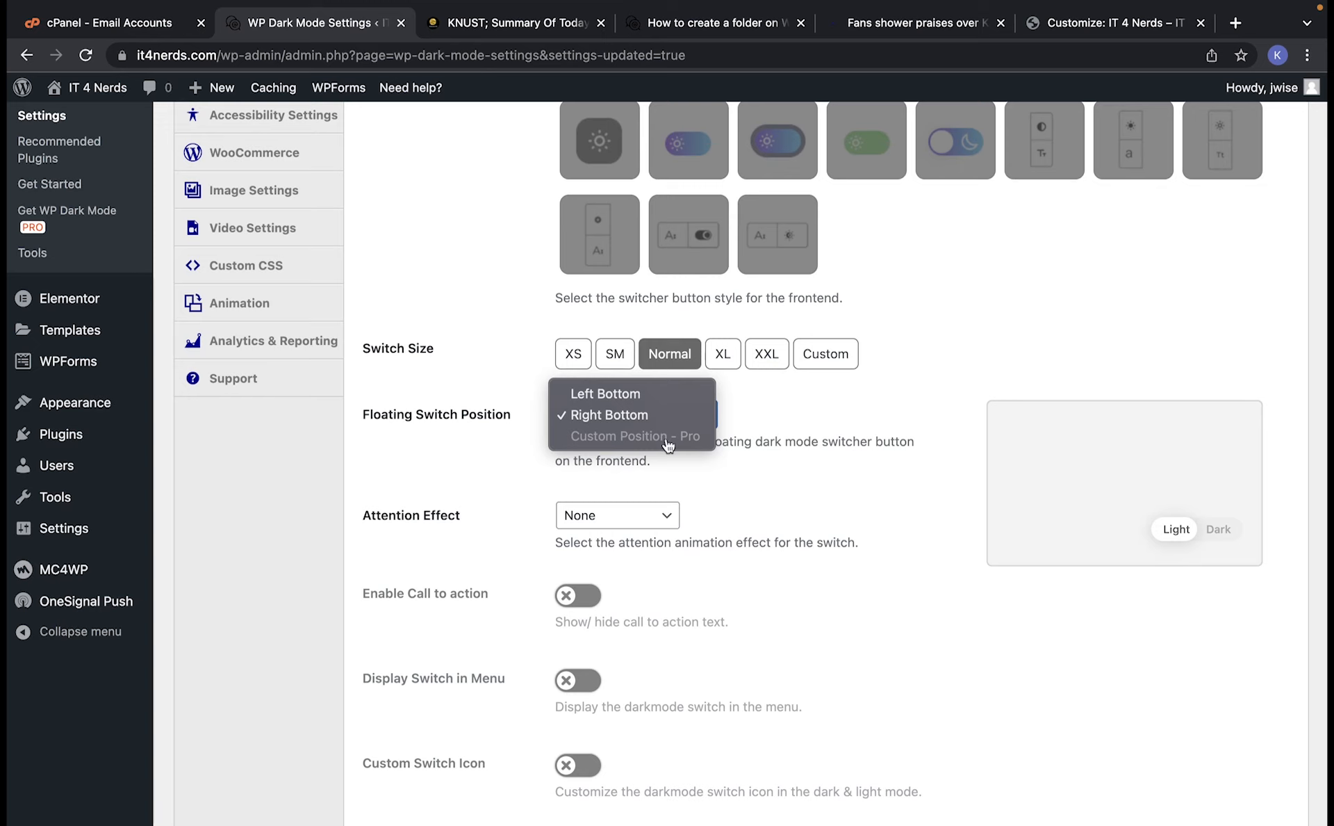
{"action": "left_click", "coordinate": [644, 408]}
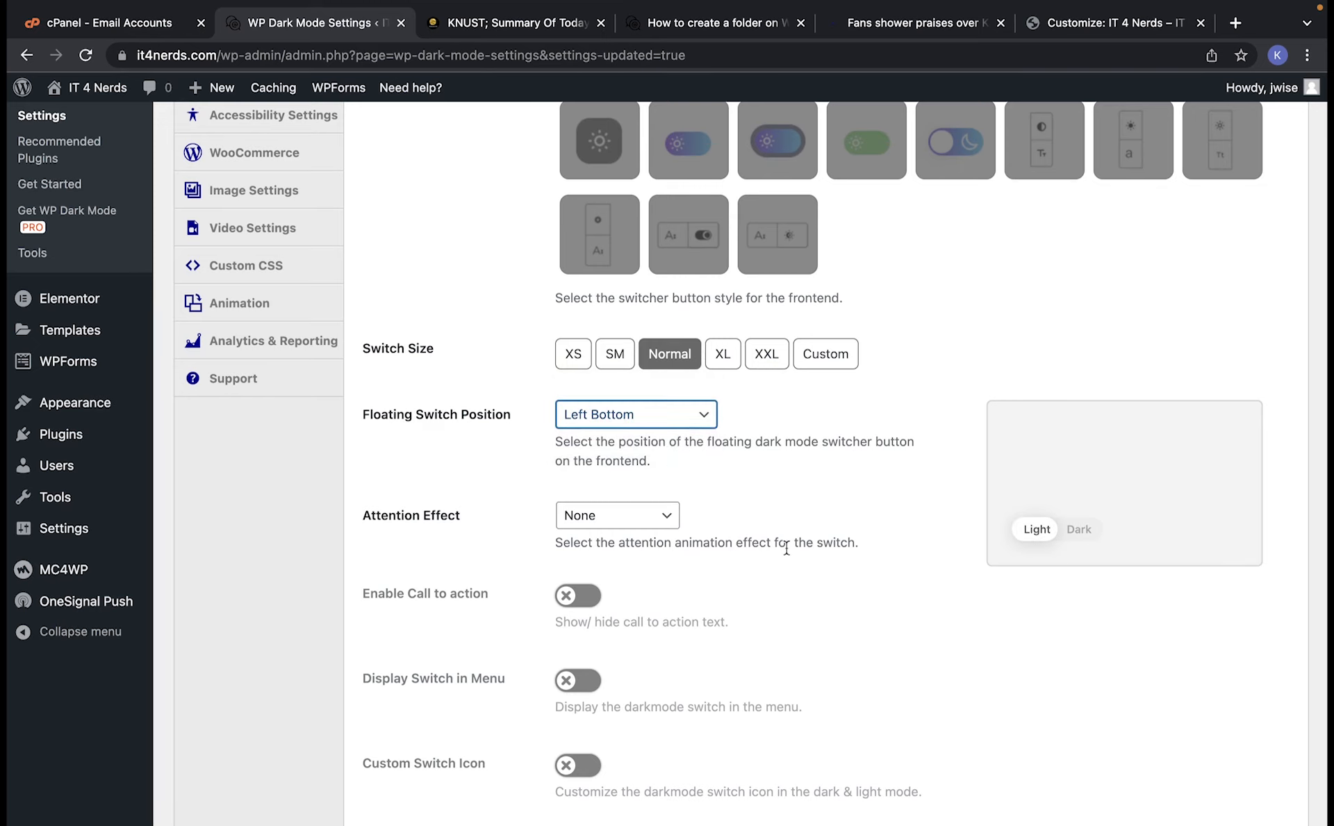
{"action": "scroll", "coordinate": [787, 549], "scroll_direction": "down", "scroll_amount": 5}
{"action": "left_click", "coordinate": [423, 760]}
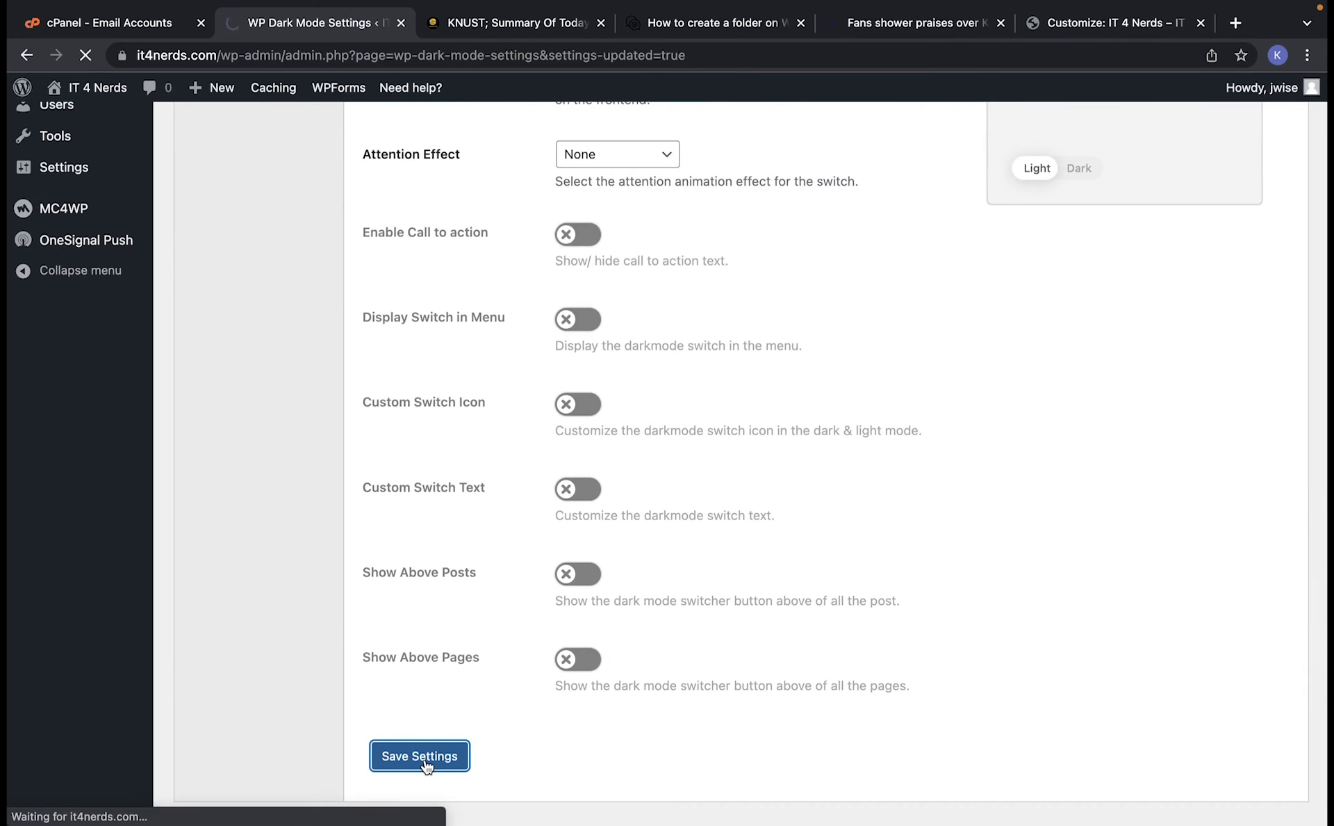
- Reload the 'How to create a folder on Windows' post and turn it dark with the bottom-left switch
{"action": "left_click", "coordinate": [552, 30]}
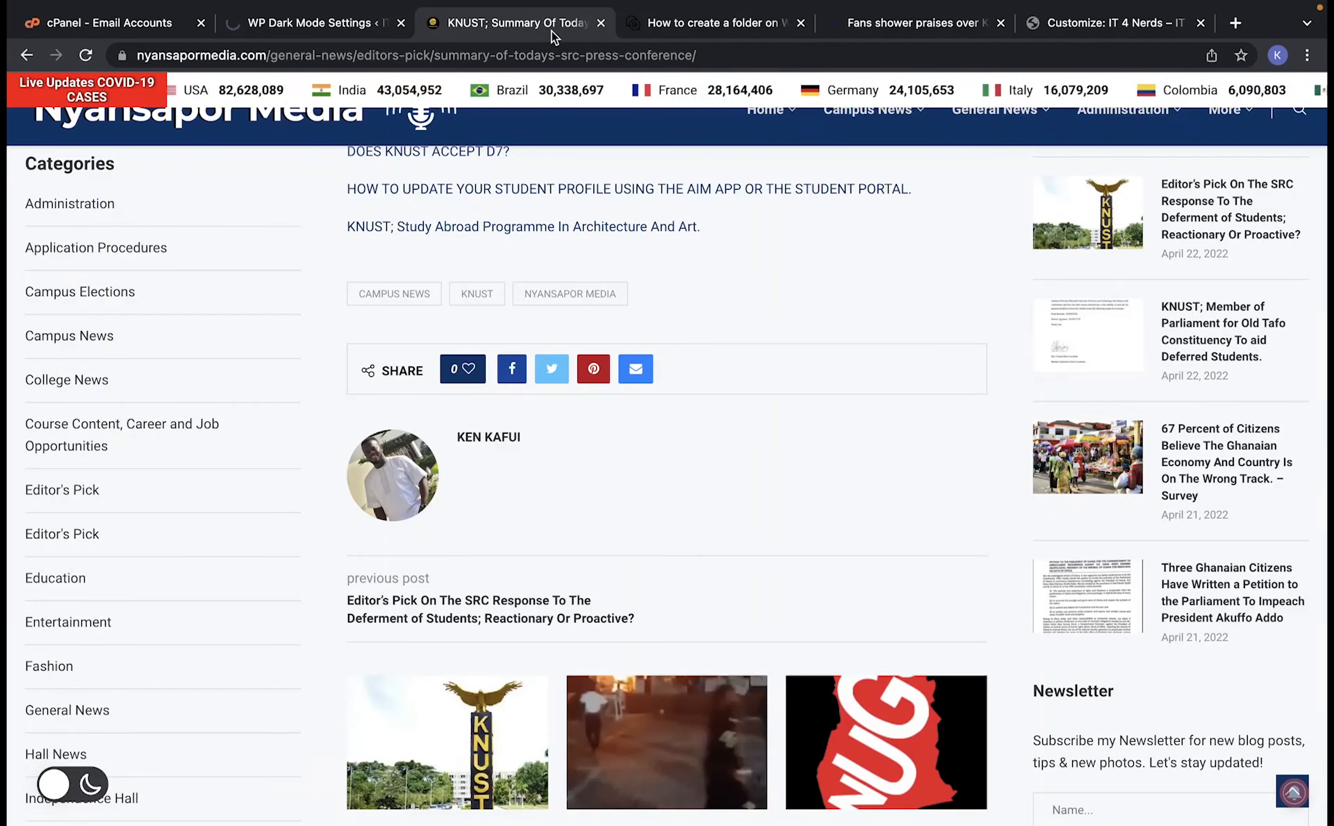
{"action": "left_click", "coordinate": [625, 23]}
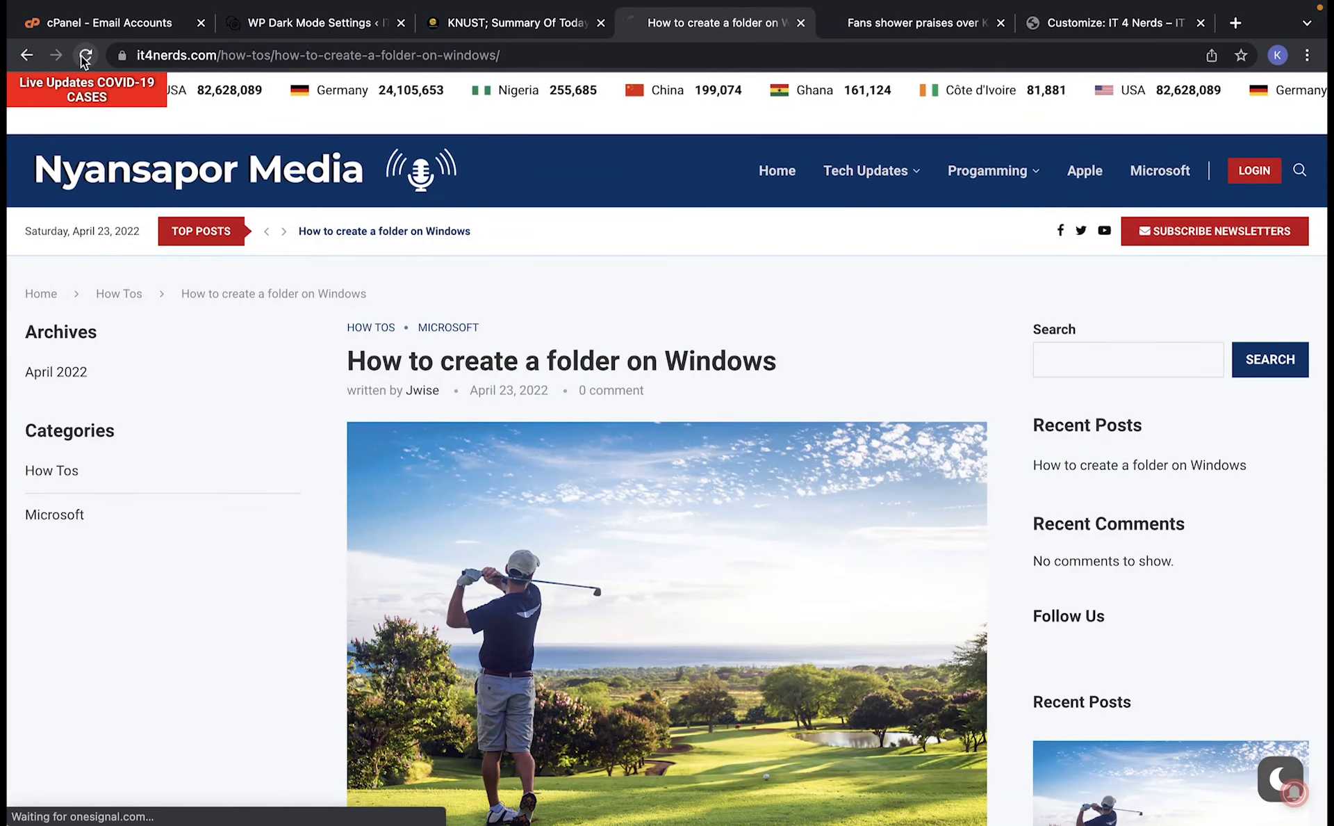
{"action": "left_click", "coordinate": [82, 57]}
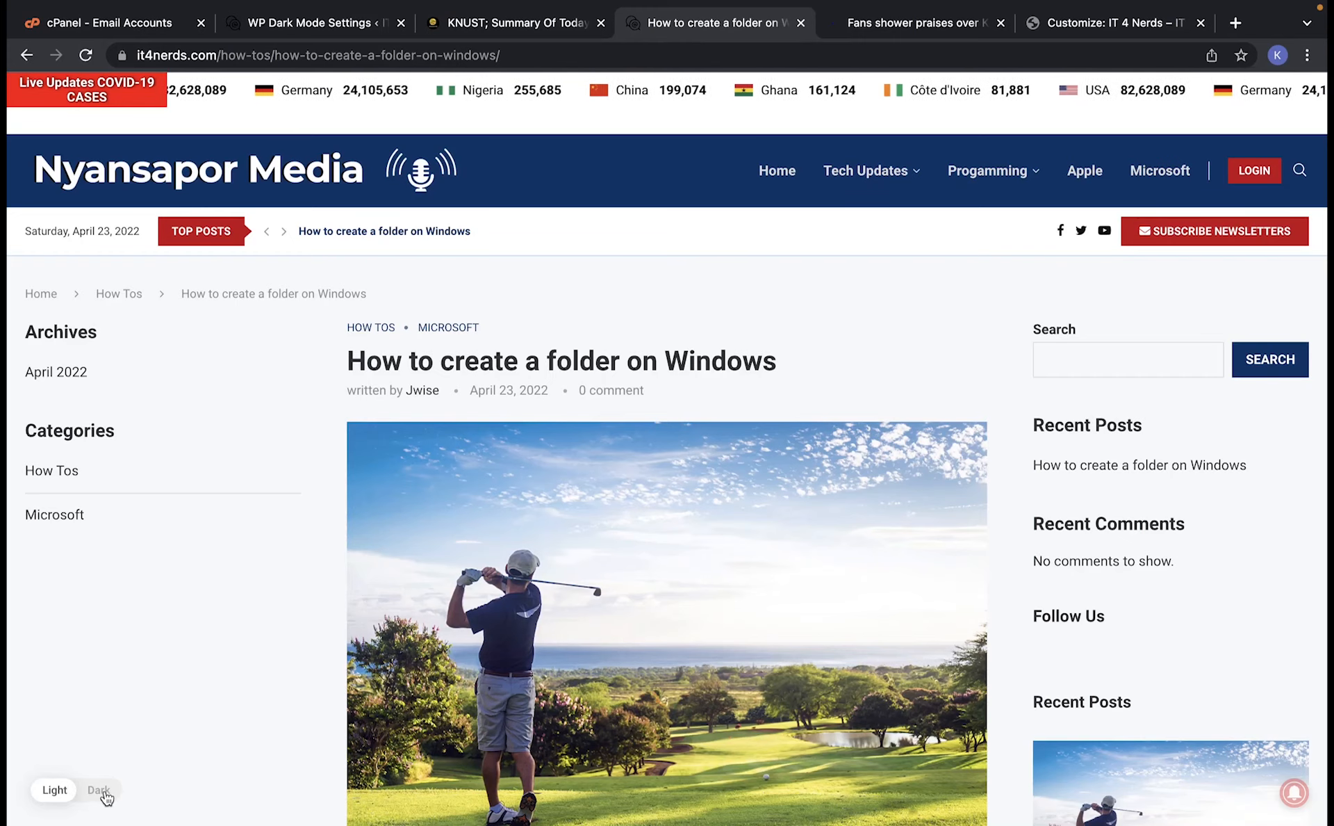
{"action": "left_click", "coordinate": [98, 790]}
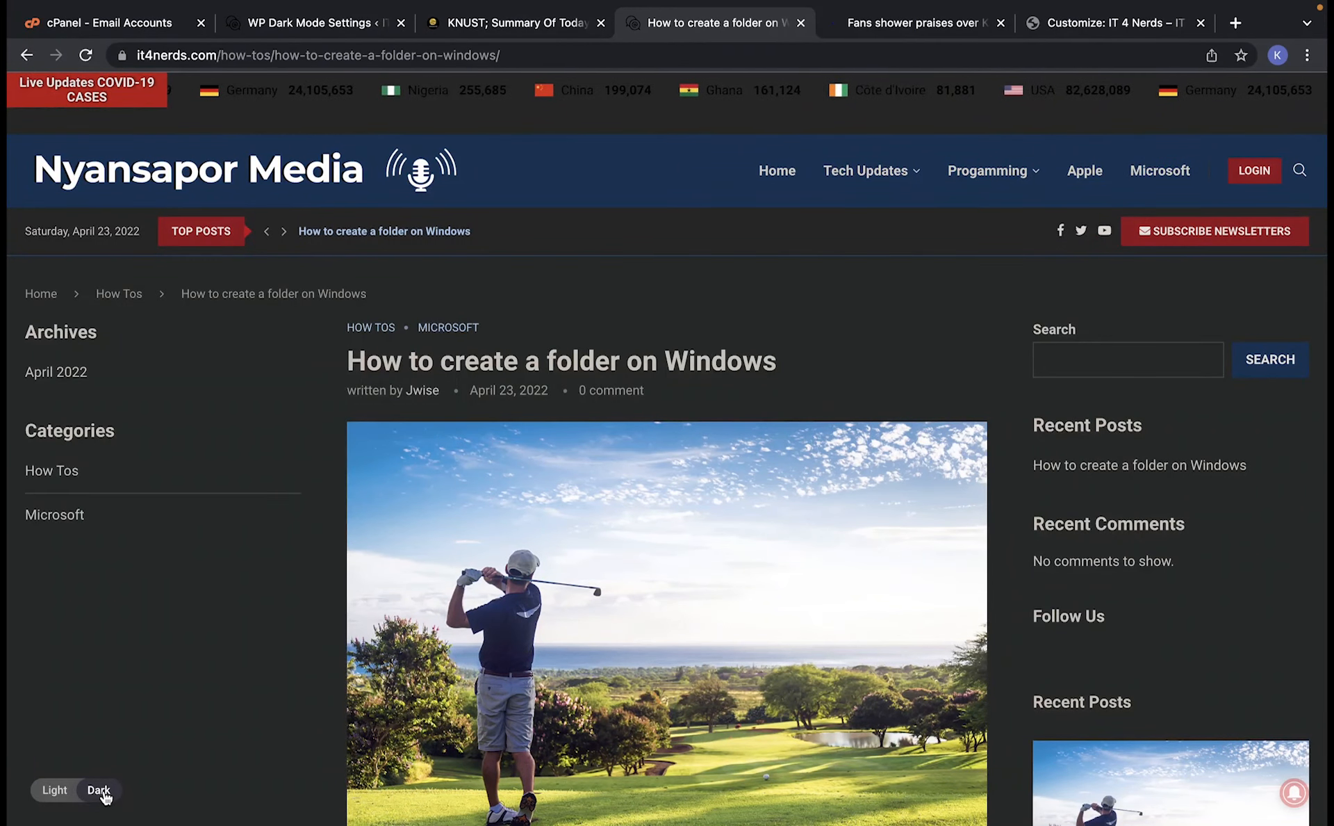
{"action": "scroll", "coordinate": [477, 522], "scroll_direction": "down", "scroll_amount": 15}
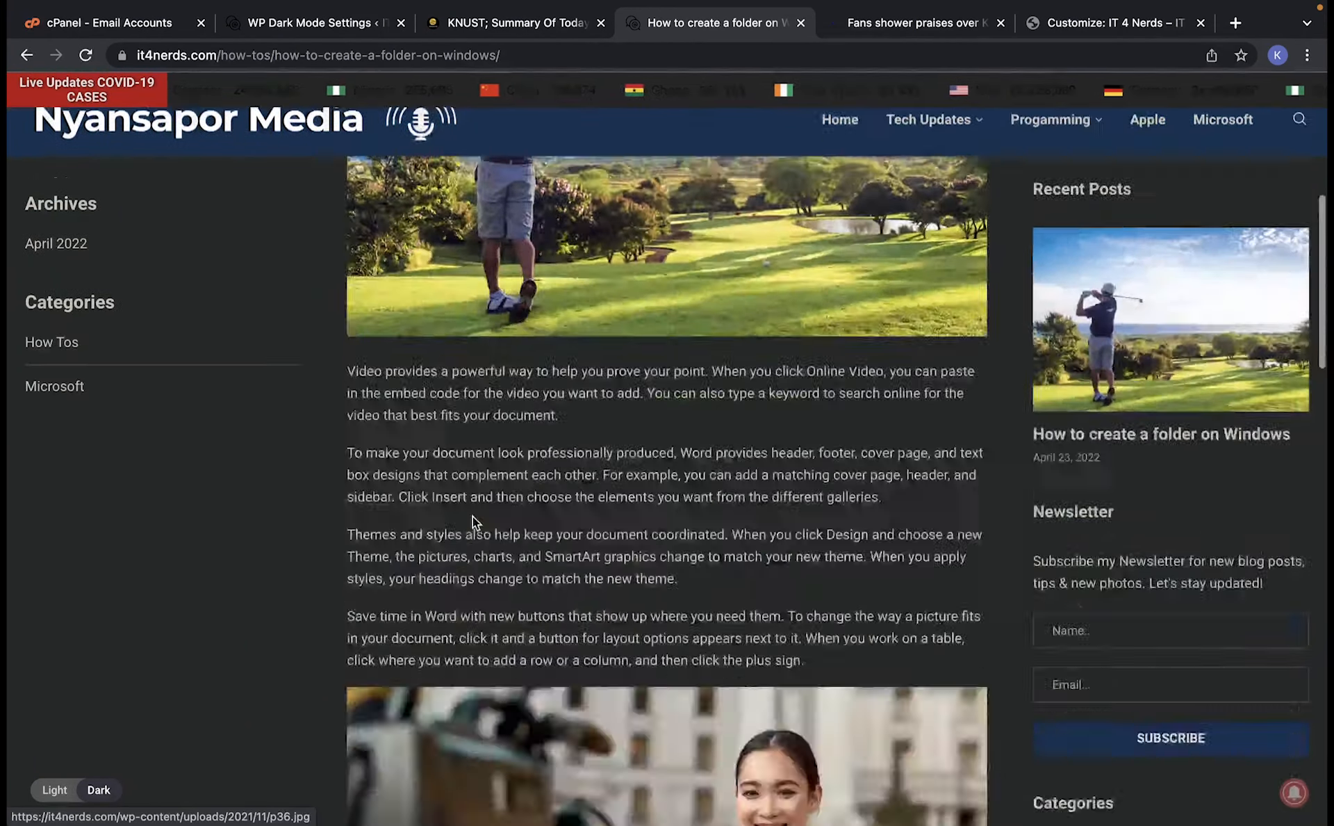
{"action": "scroll", "coordinate": [473, 522], "scroll_direction": "up", "scroll_amount": 15}
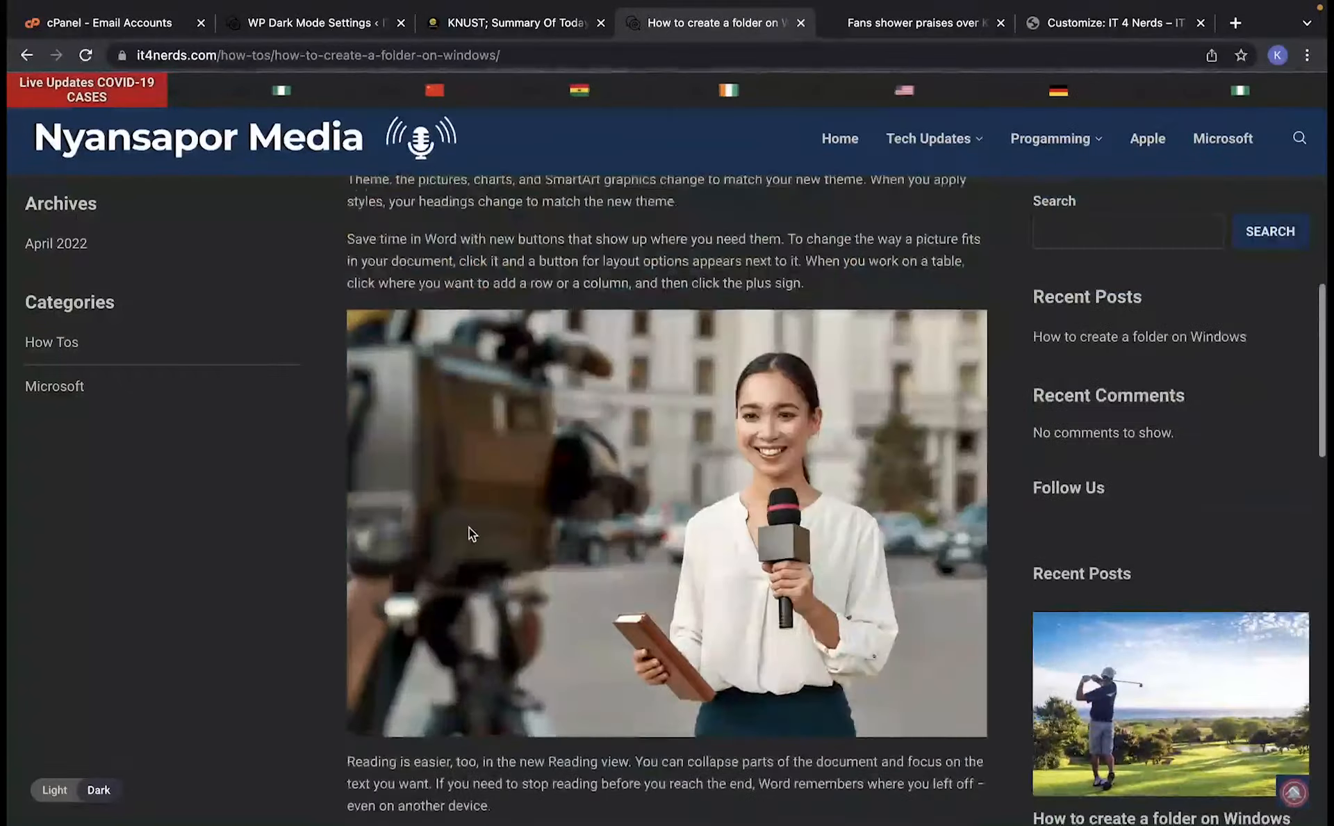
{"action": "scroll", "coordinate": [469, 527], "scroll_direction": "up", "scroll_amount": 3}
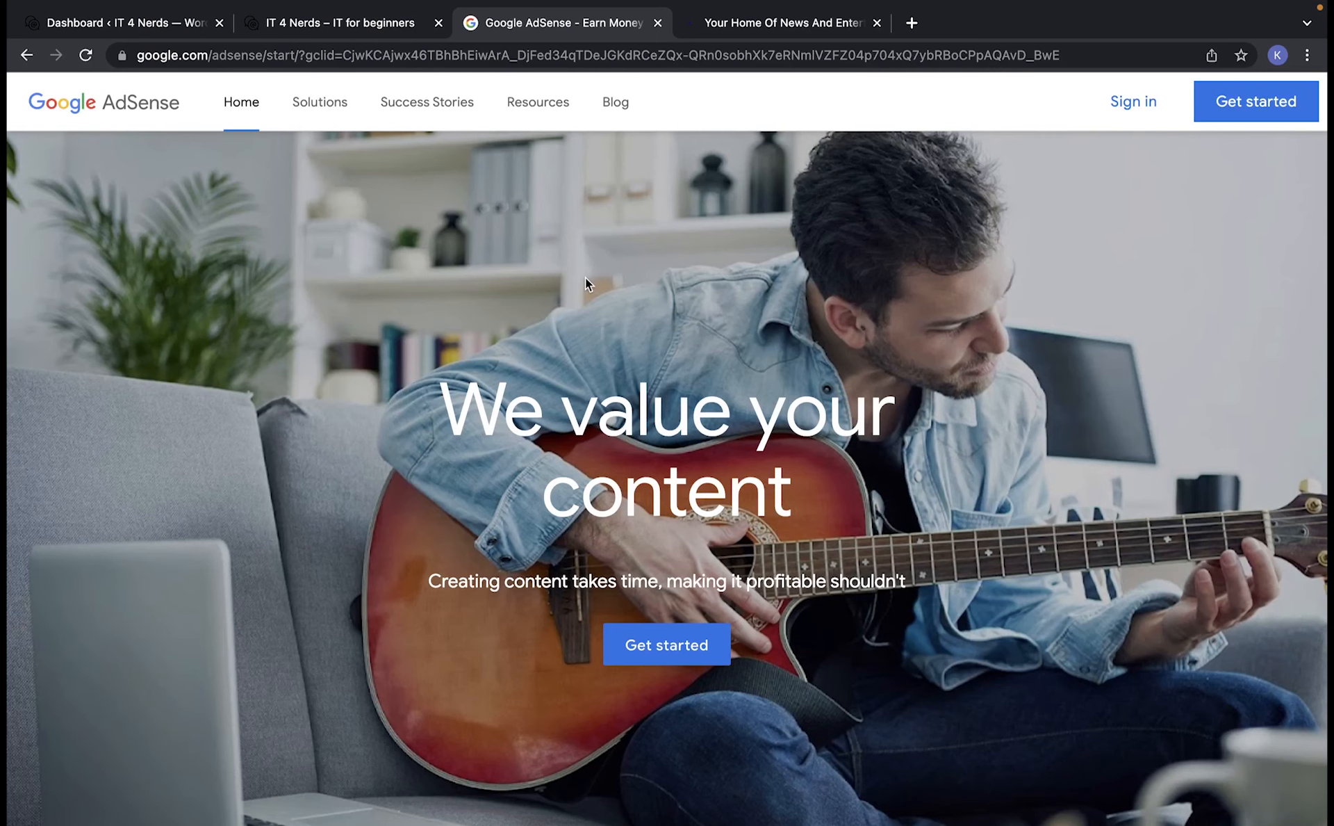
- Read the AdSense benefits, highlighting 'Earn money from your site', then return to the it4nerds.com tab
{"action": "scroll", "coordinate": [585, 278], "scroll_direction": "down", "scroll_amount": 3}
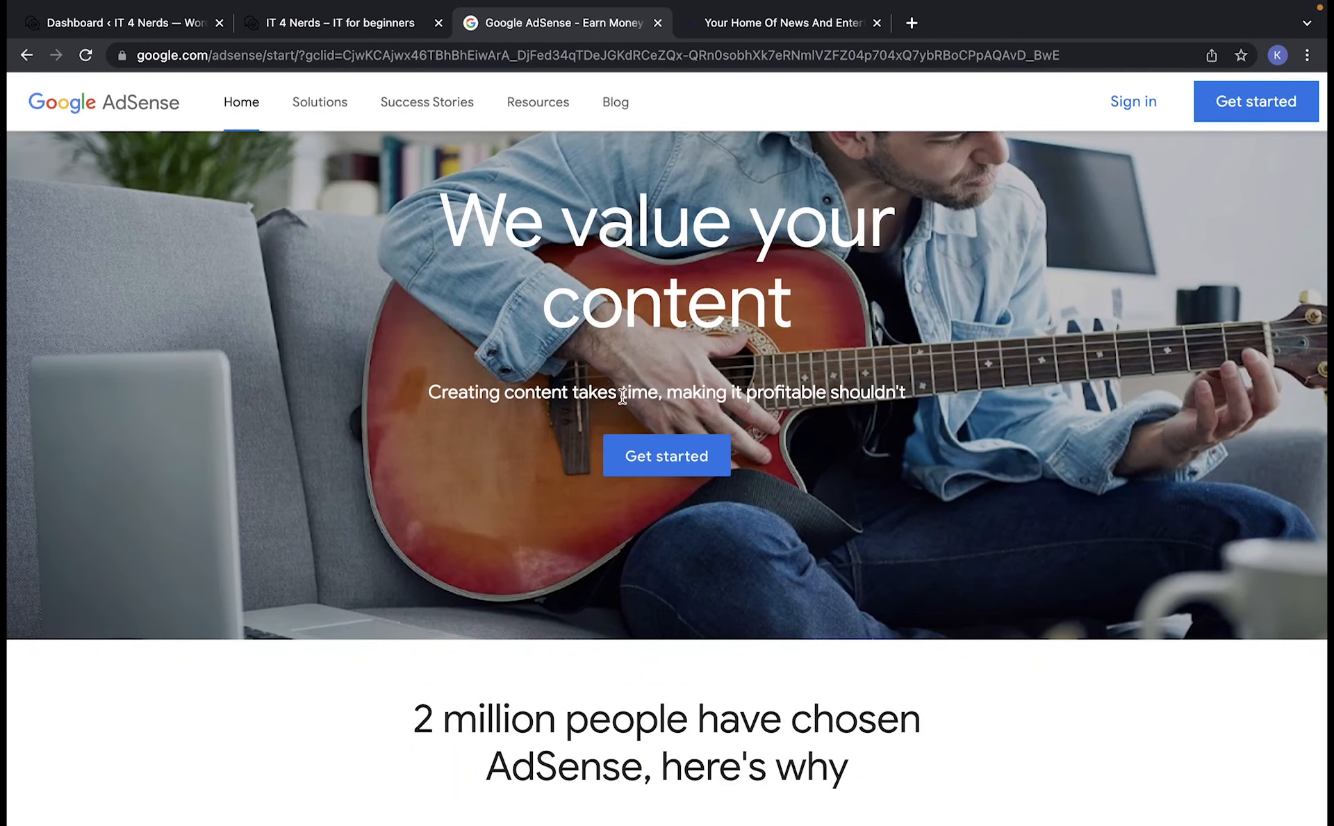
{"action": "scroll", "coordinate": [510, 468], "scroll_direction": "down", "scroll_amount": 3}
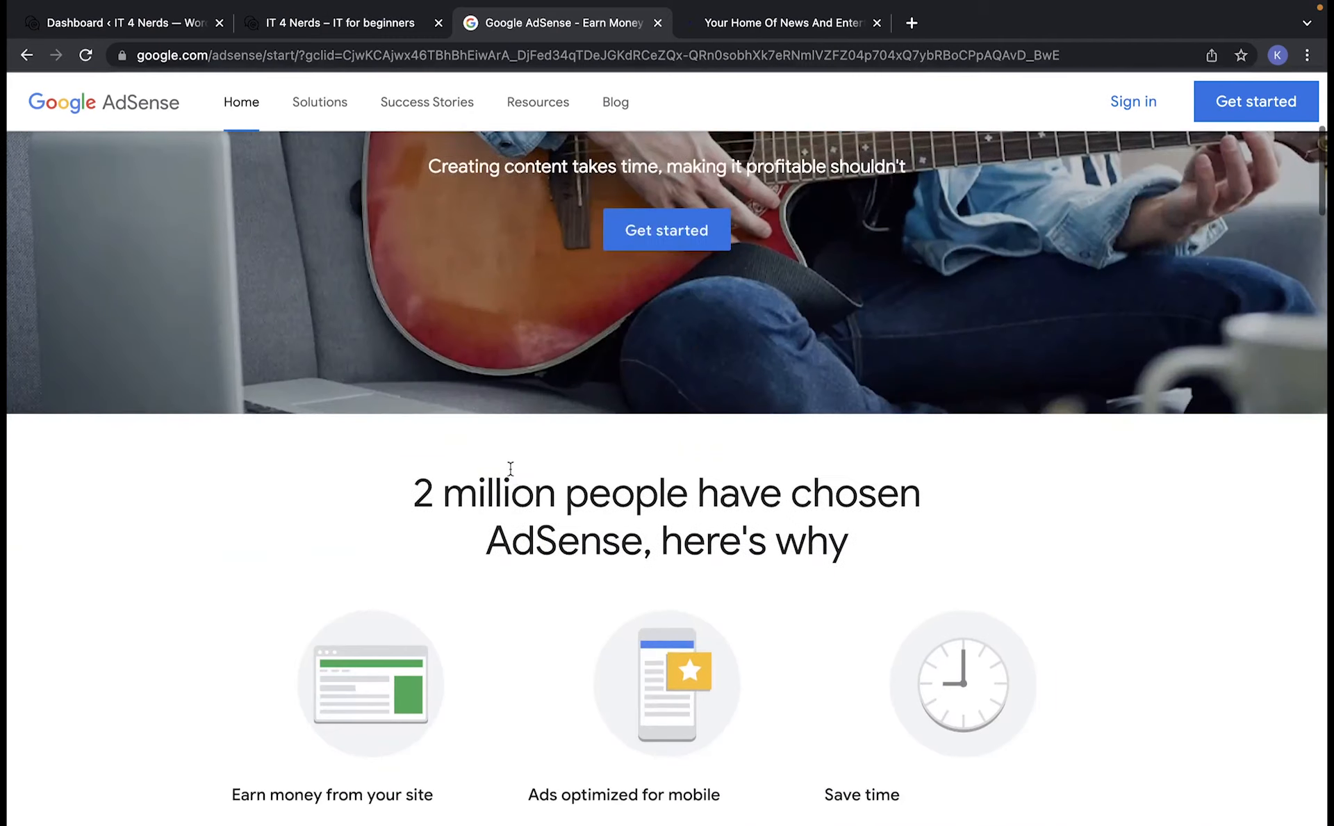
{"action": "scroll", "coordinate": [511, 469], "scroll_direction": "down", "scroll_amount": 2}
{"action": "scroll", "coordinate": [510, 469], "scroll_direction": "down", "scroll_amount": 1}
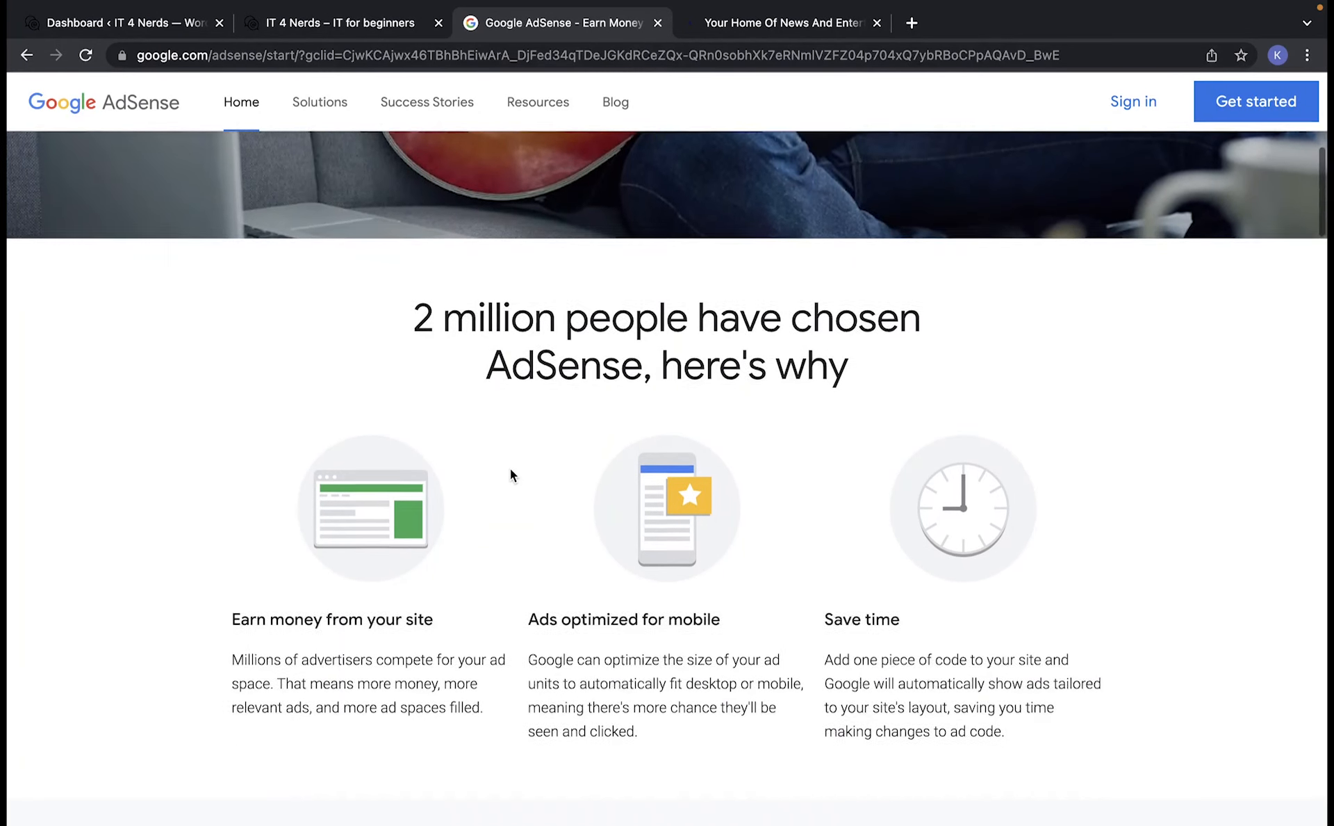
{"action": "scroll", "coordinate": [511, 470], "scroll_direction": "down", "scroll_amount": 2}
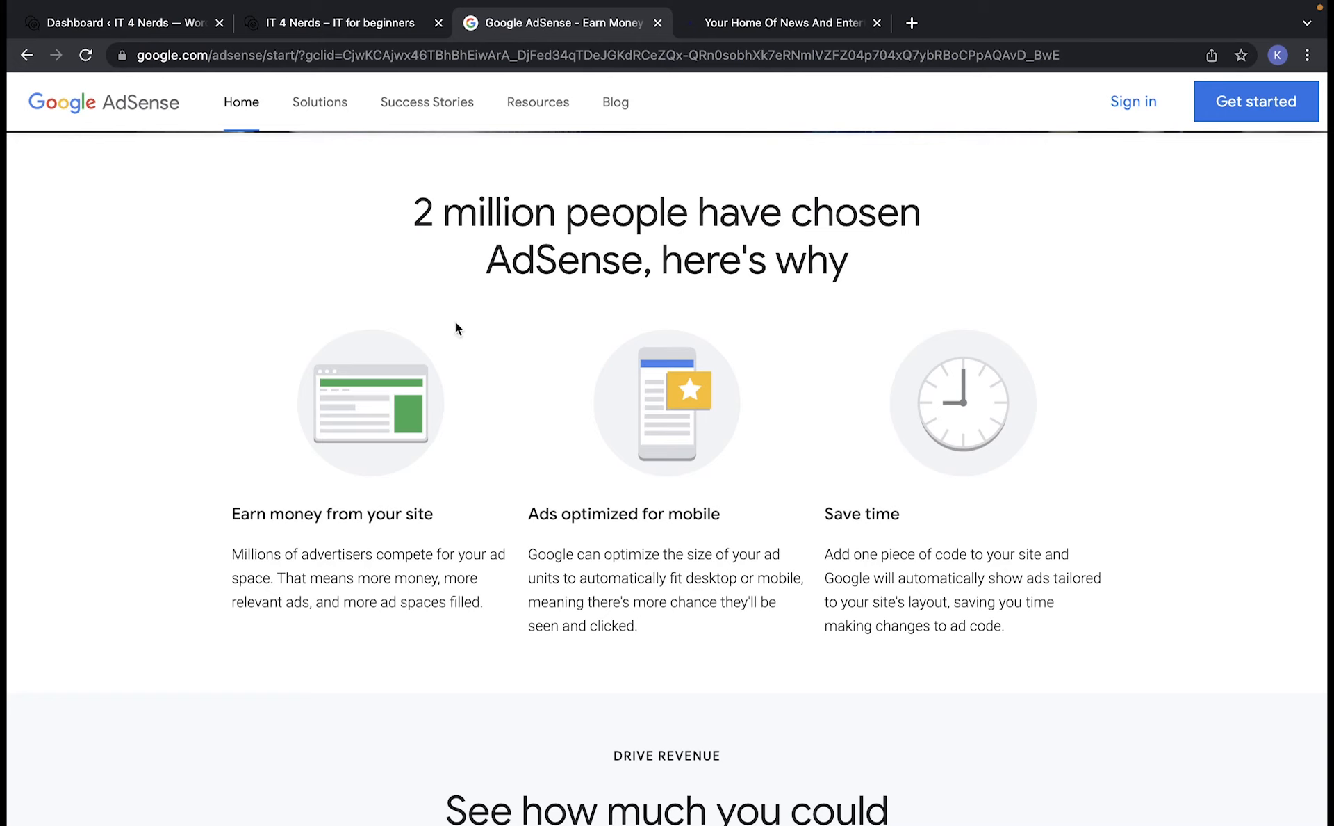
{"action": "left_click_drag", "start_coordinate": [254, 513], "coordinate": [415, 562]}
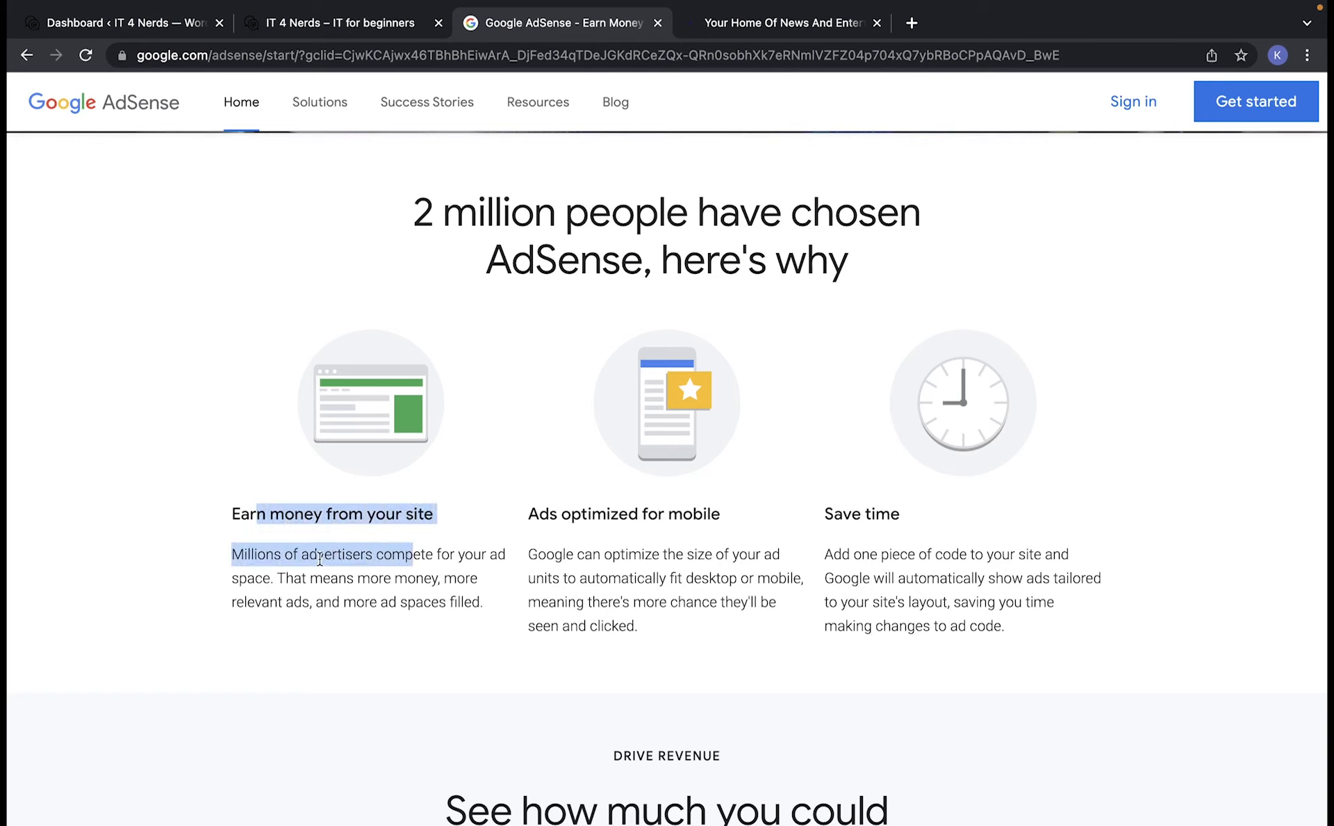
{"action": "left_click_drag", "start_coordinate": [324, 555], "coordinate": [575, 581]}
{"action": "left_click", "coordinate": [856, 598]}
{"action": "scroll", "coordinate": [612, 591], "scroll_direction": "down", "scroll_amount": 4}
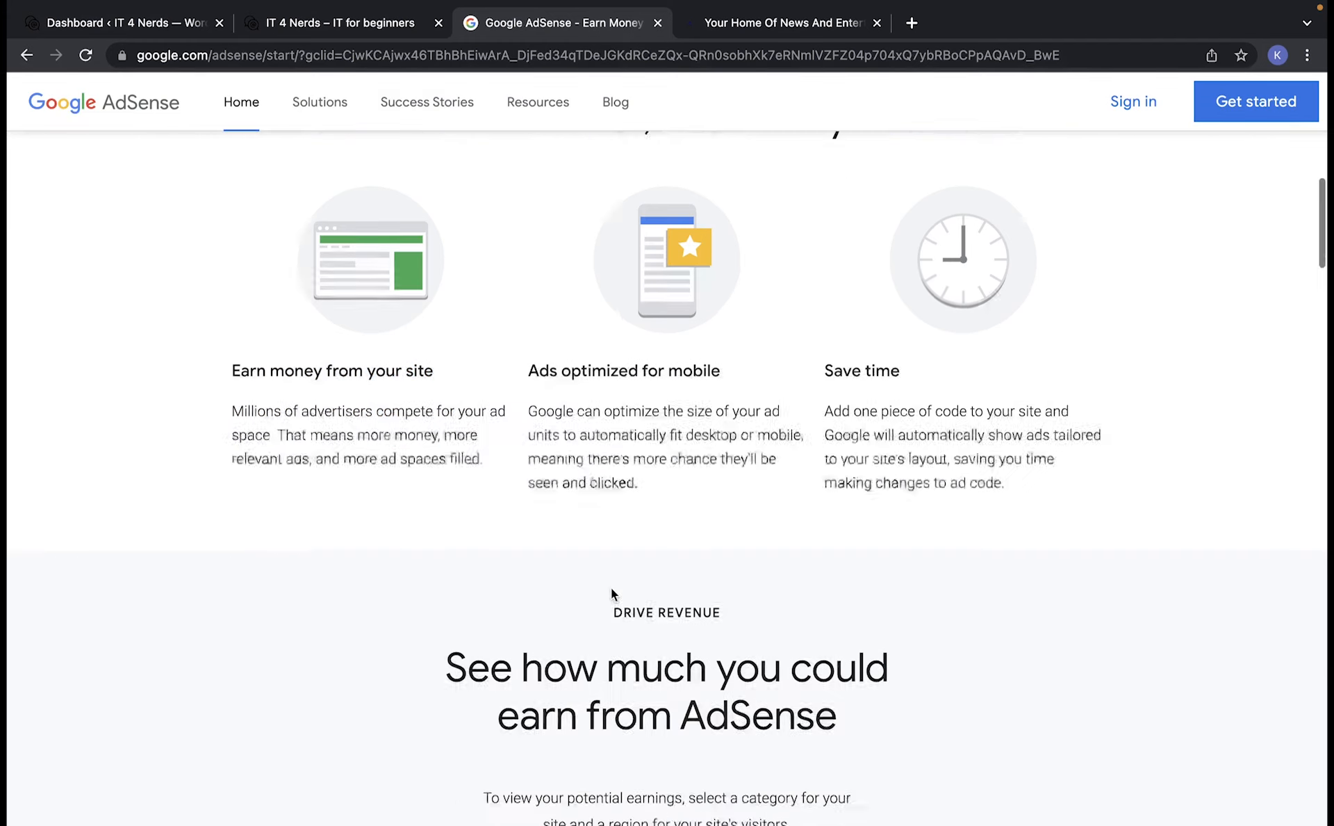
{"action": "scroll", "coordinate": [612, 590], "scroll_direction": "up", "scroll_amount": 2}
{"action": "scroll", "coordinate": [612, 593], "scroll_direction": "up", "scroll_amount": 10}
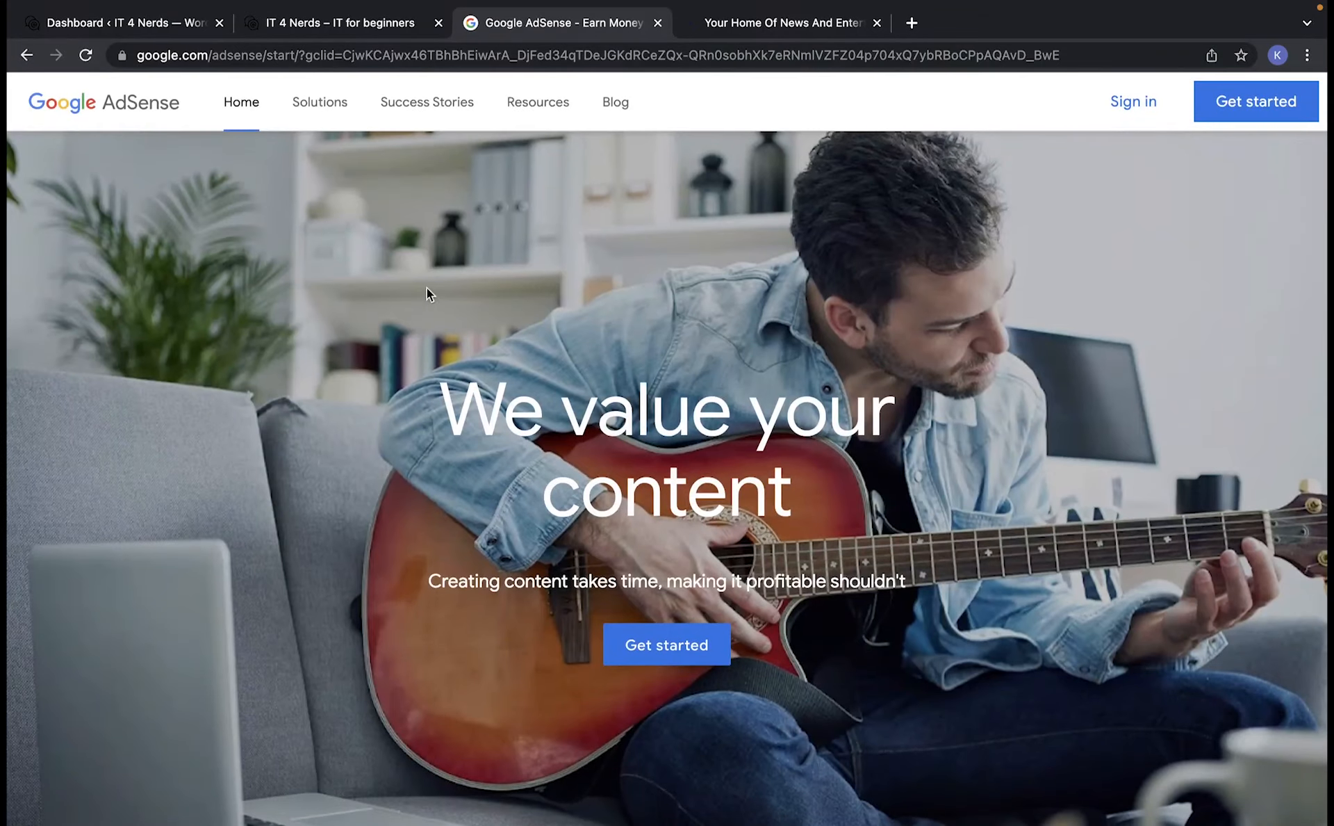
{"action": "left_click", "coordinate": [341, 23]}
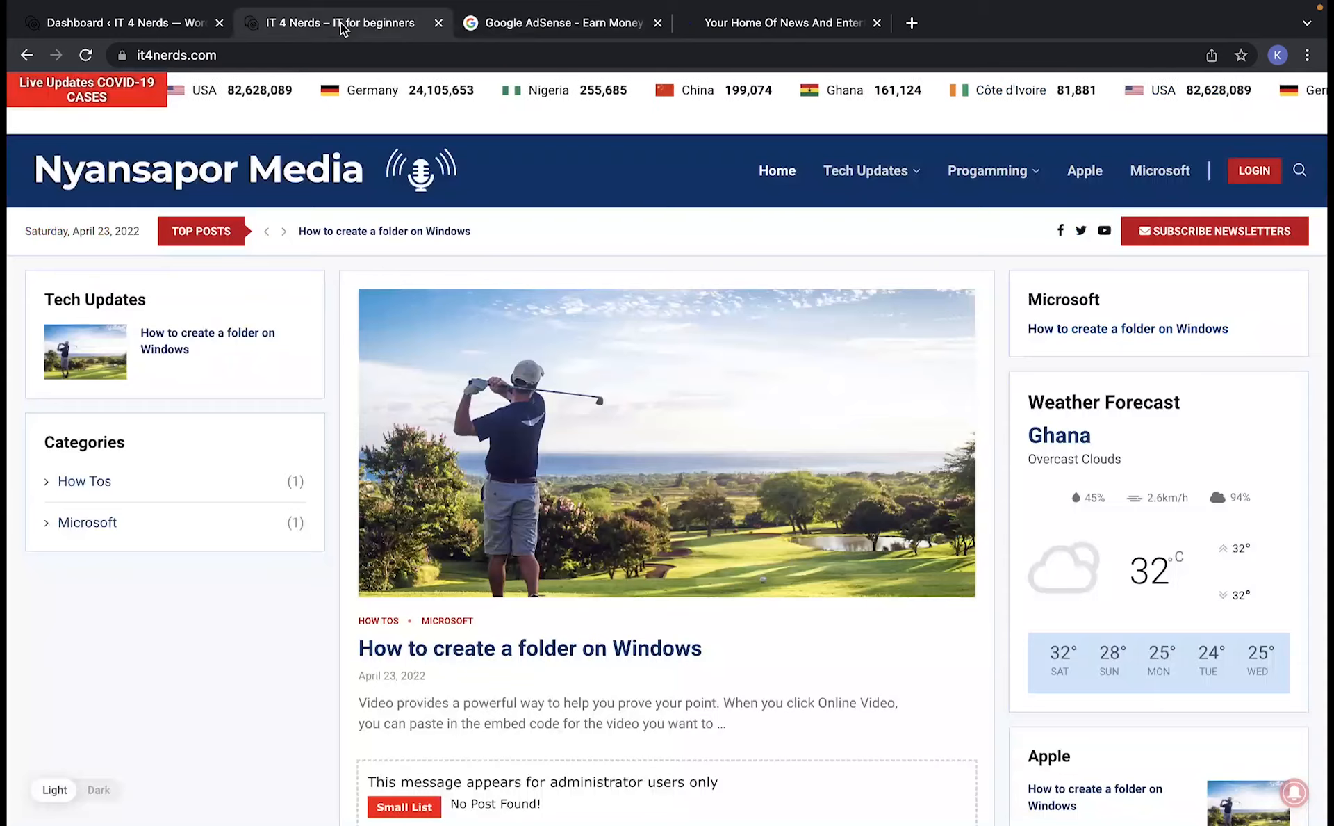
- Switch to the WordPress Dashboard and scroll past its Welcome to WordPress 5.9.3 panel
{"action": "left_click", "coordinate": [174, 25]}
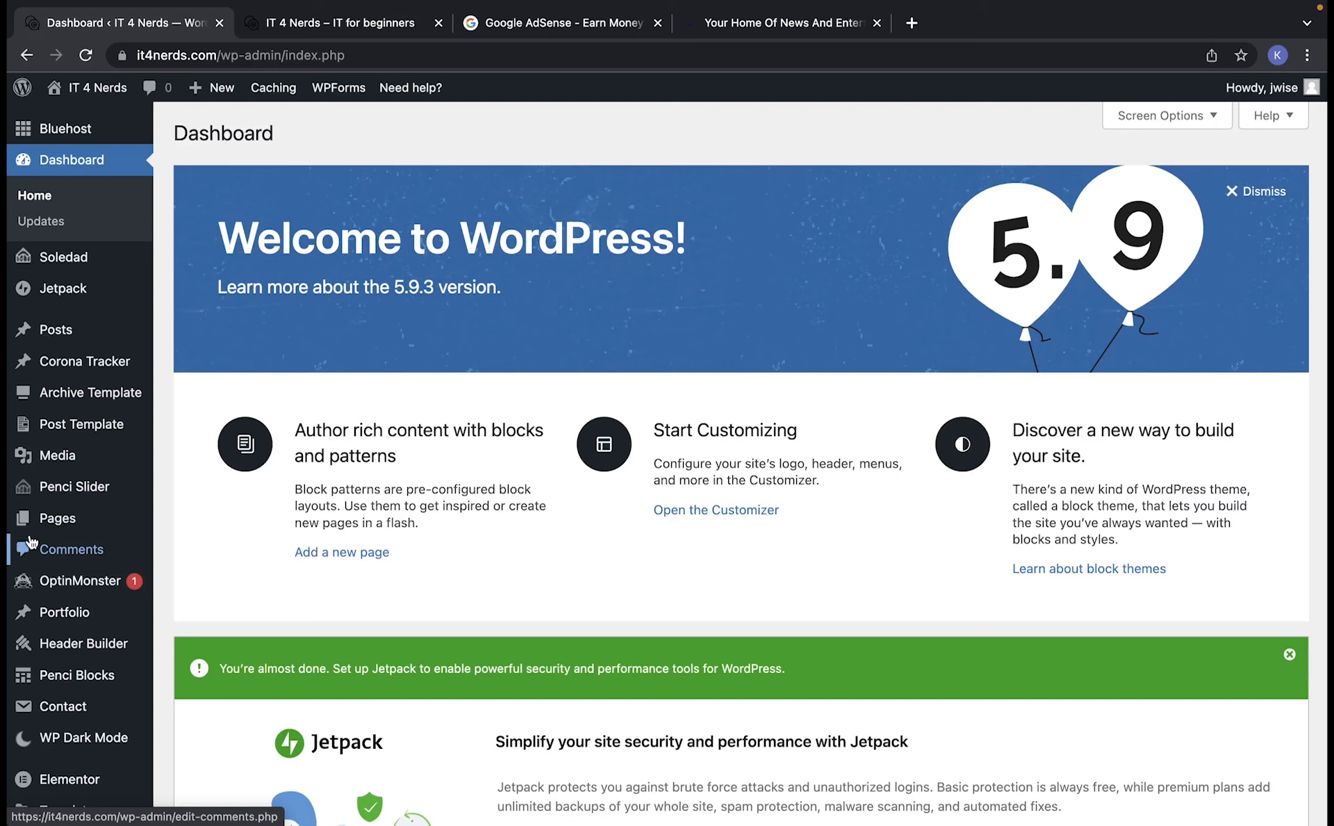
{"action": "mouse_move", "coordinate": [39, 528]}
{"action": "mouse_move", "coordinate": [52, 491]}
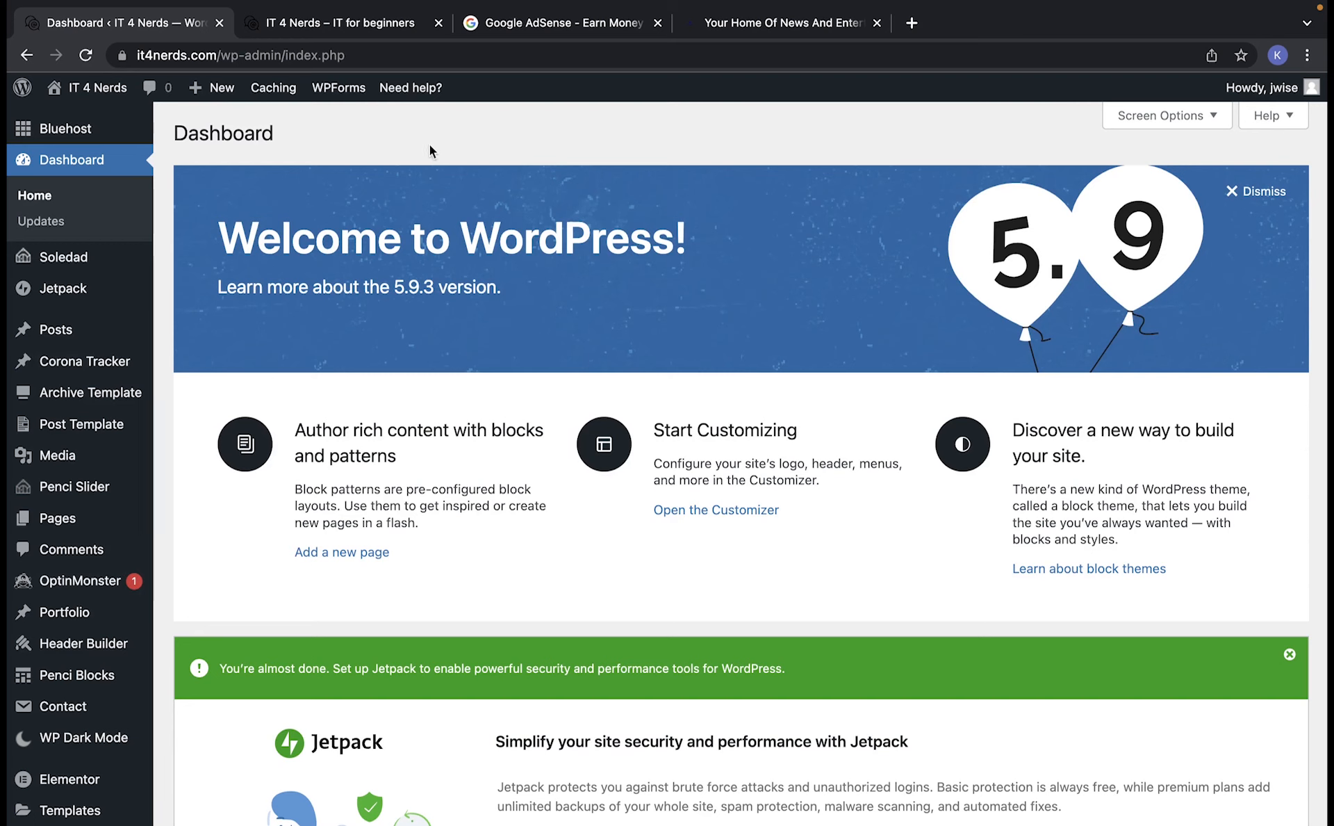
{"action": "scroll", "coordinate": [274, 249], "scroll_direction": "down", "scroll_amount": 2}
{"action": "scroll", "coordinate": [274, 249], "scroll_direction": "down", "scroll_amount": 1}
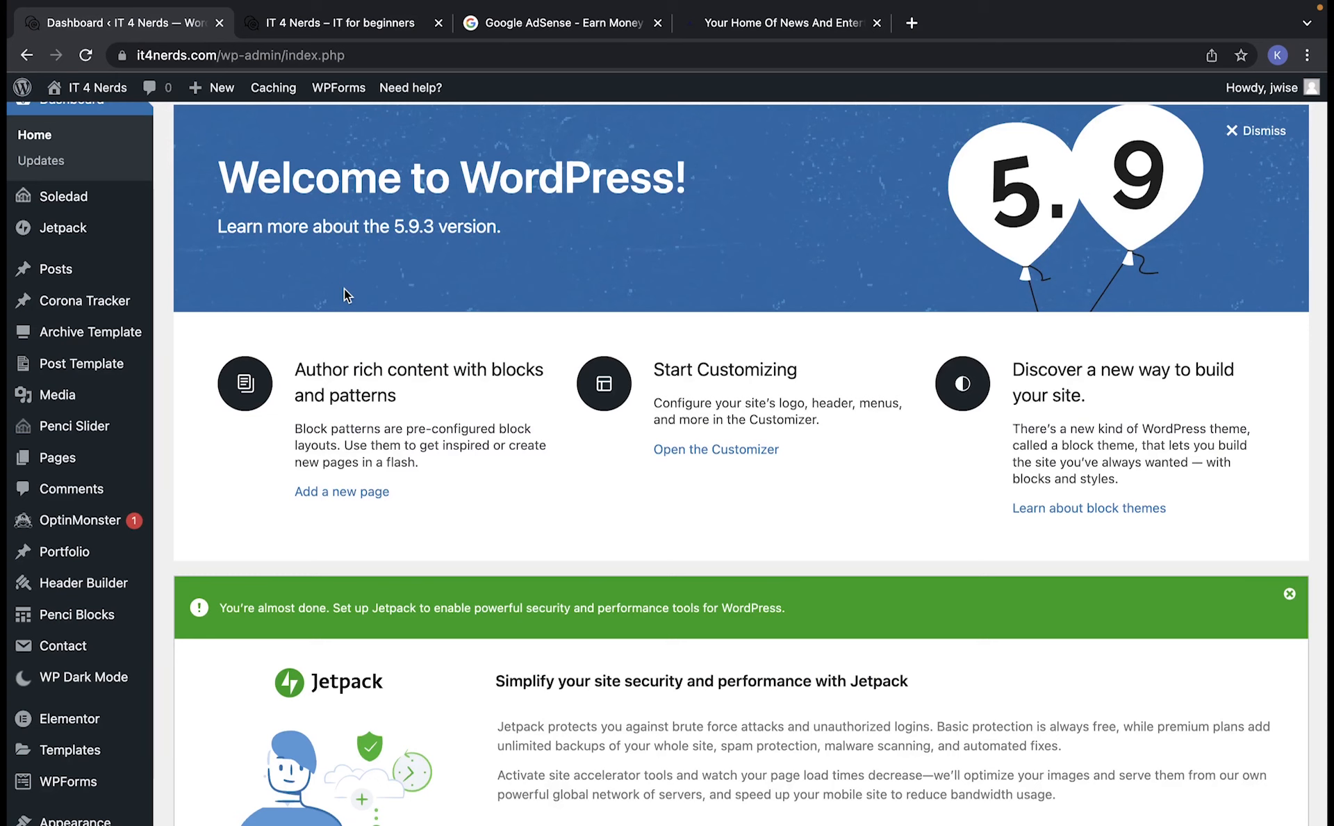
- Glance over the it4nerds.com live site, then open the Epic Hip Hop Documentary article on hitymegh.com
{"action": "left_click", "coordinate": [332, 34]}
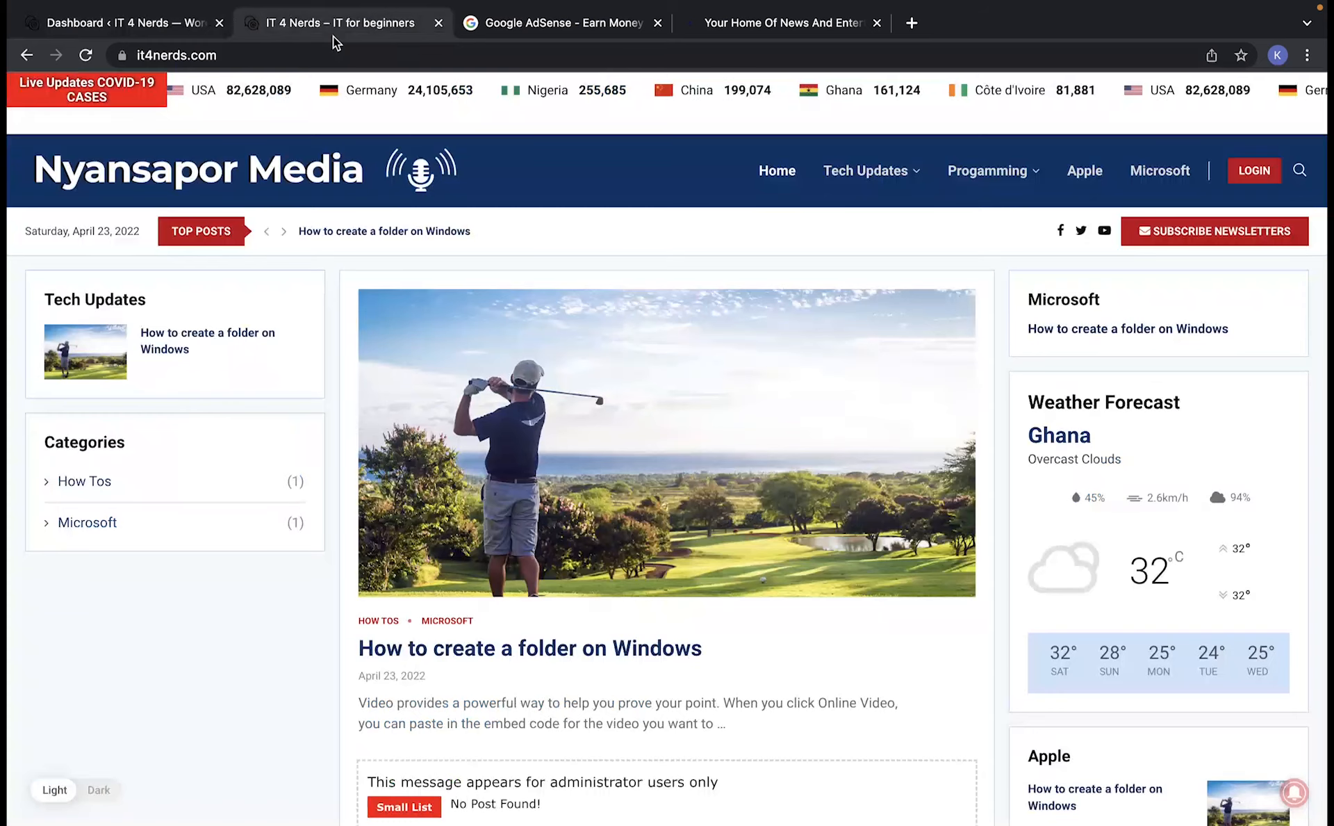
{"action": "scroll", "coordinate": [535, 473], "scroll_direction": "down", "scroll_amount": 3}
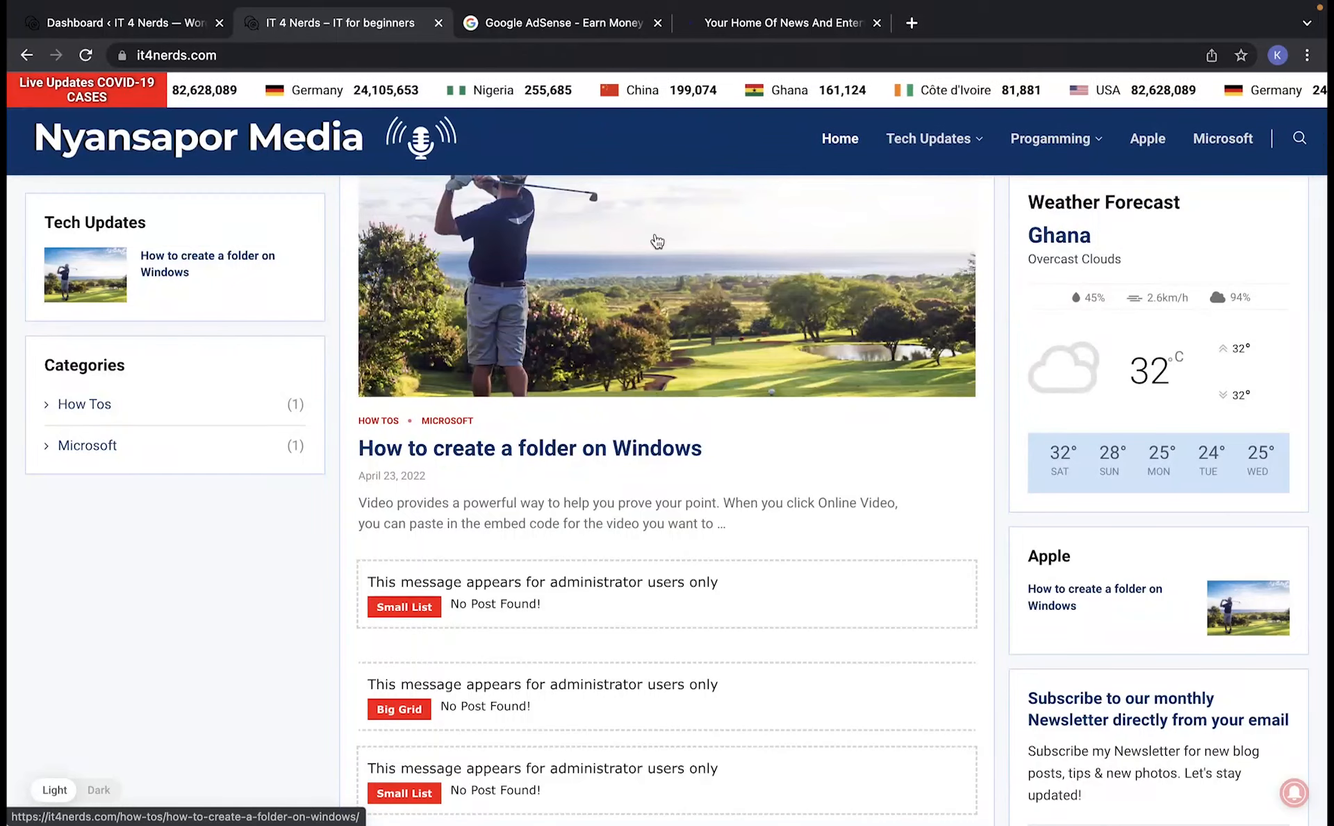
{"action": "left_click", "coordinate": [745, 21]}
{"action": "scroll", "coordinate": [296, 539], "scroll_direction": "down", "scroll_amount": 4}
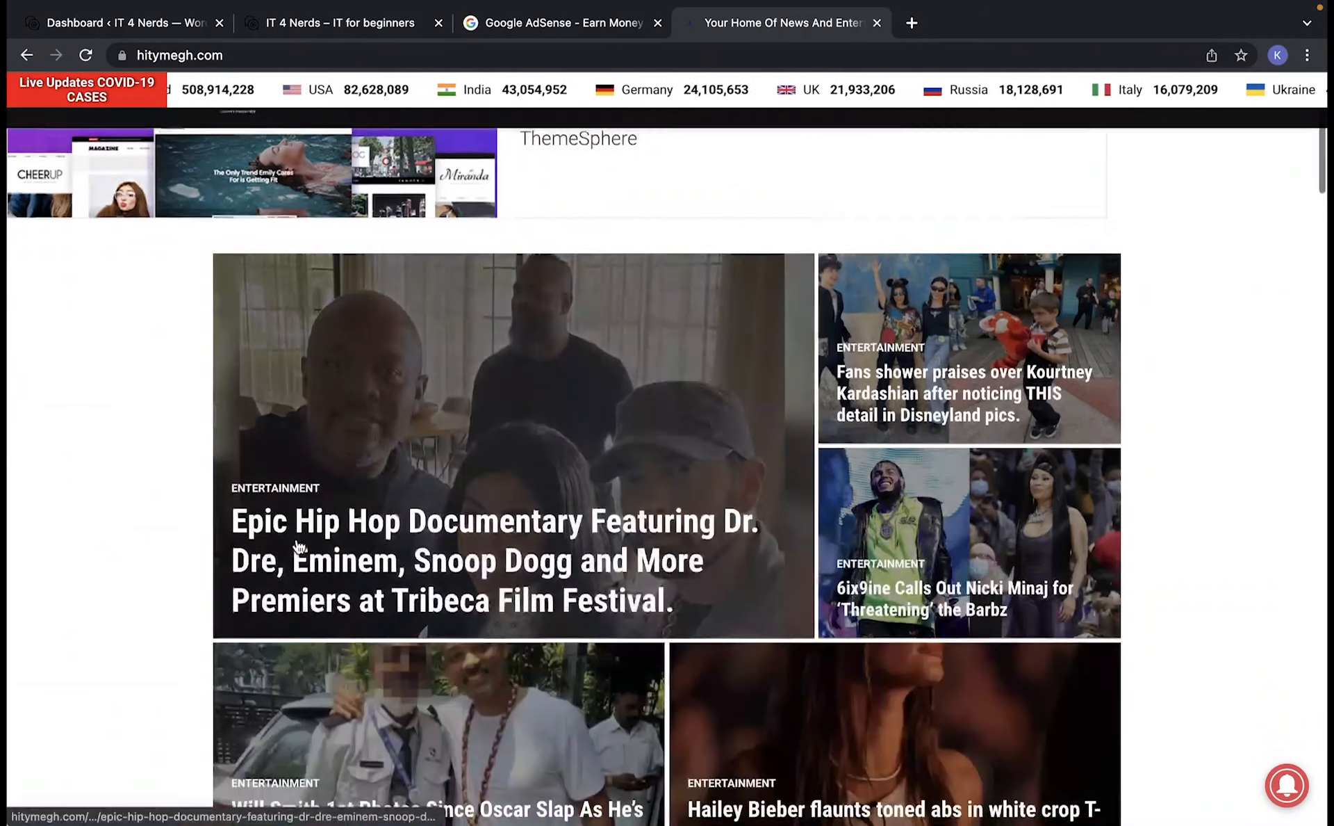
{"action": "left_click", "coordinate": [448, 530]}
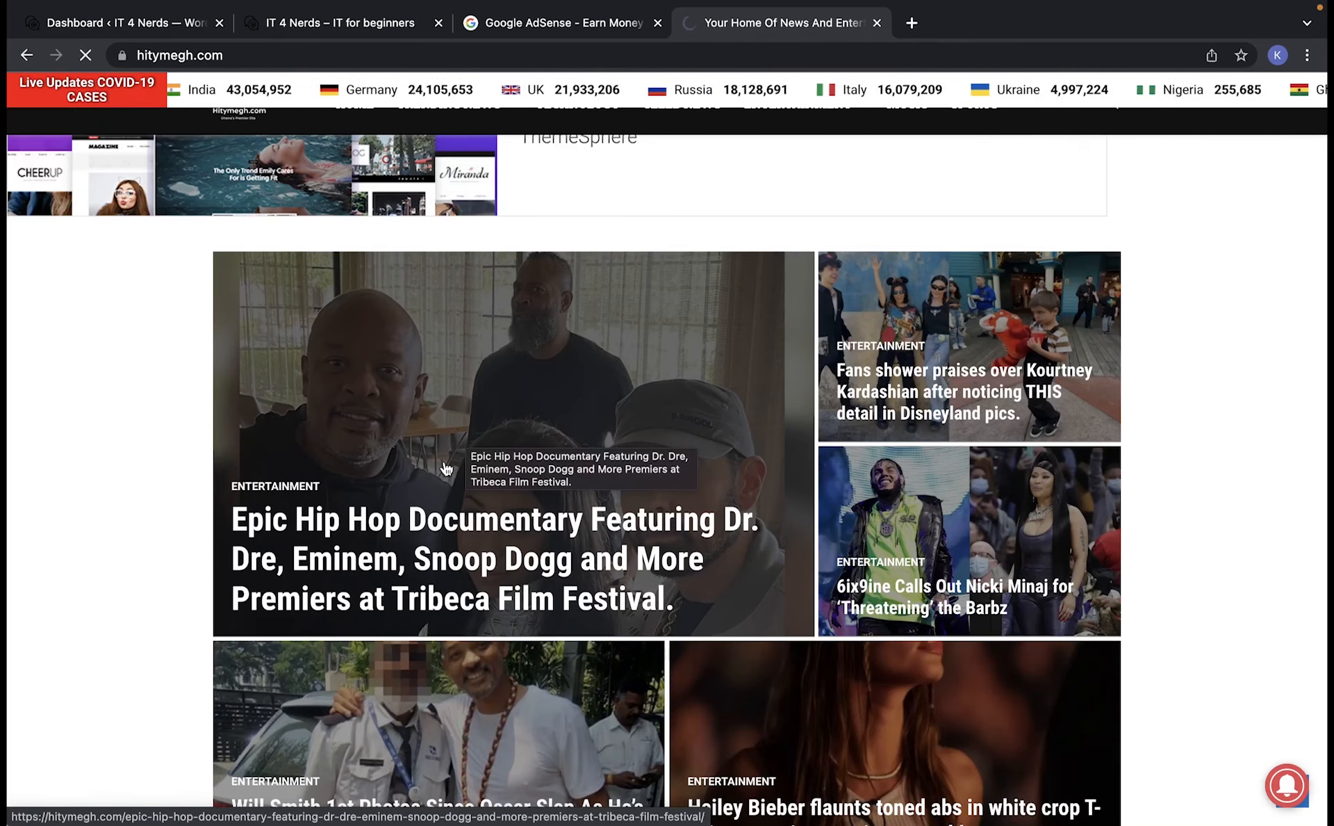
- Read through the Epic Hip Hop Documentary article, then return to the it4nerds.com WordPress Dashboard
{"action": "scroll", "coordinate": [390, 587], "scroll_direction": "down", "scroll_amount": 10}
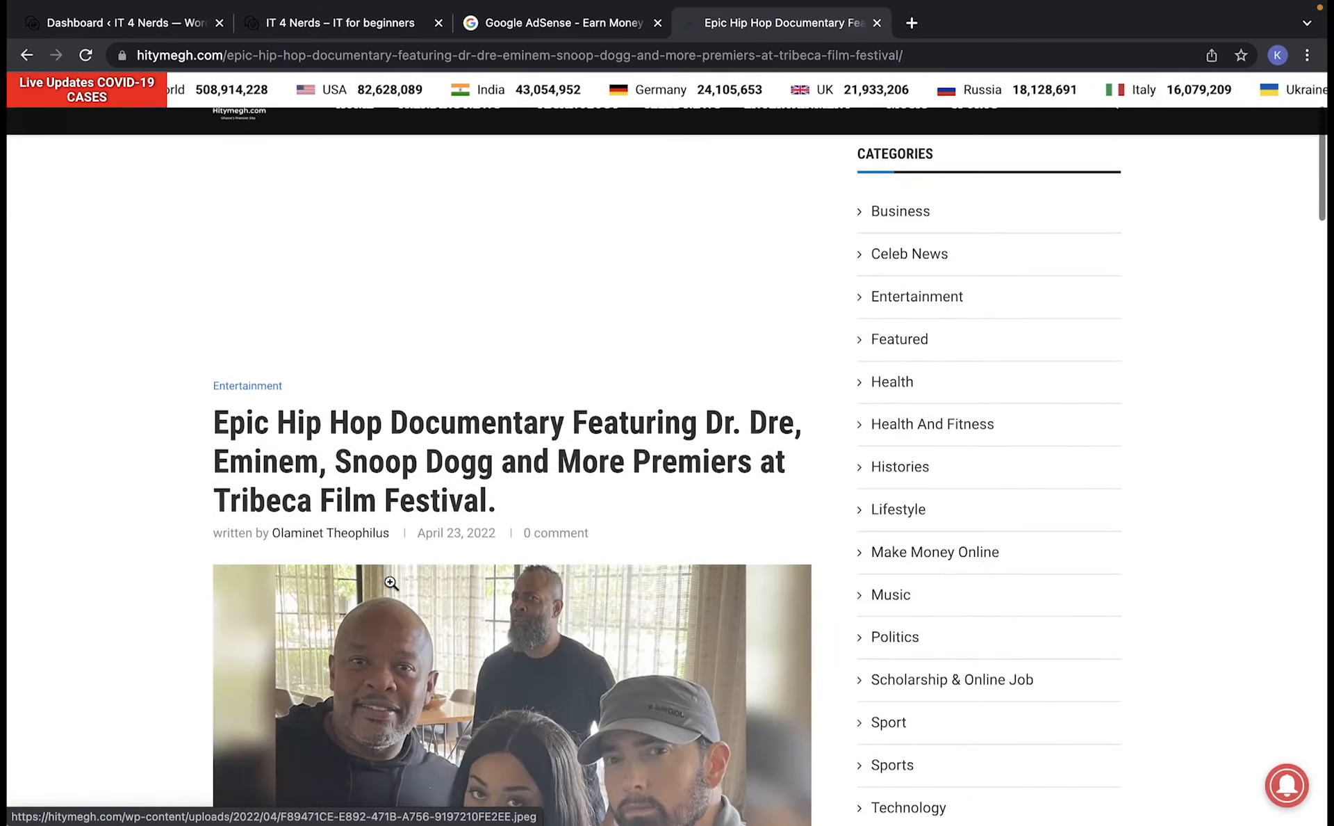
{"action": "scroll", "coordinate": [385, 549], "scroll_direction": "down", "scroll_amount": 5}
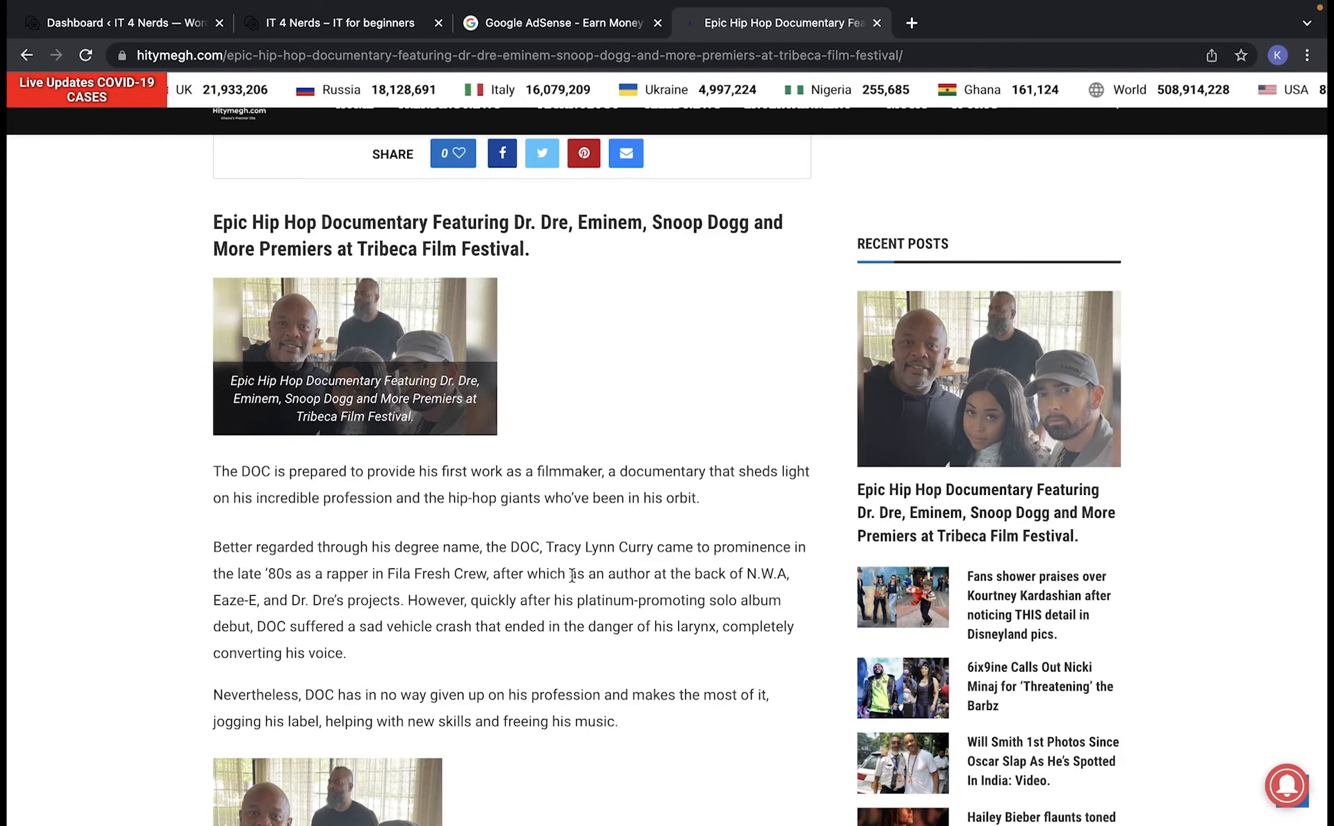
{"action": "scroll", "coordinate": [484, 594], "scroll_direction": "down", "scroll_amount": 4}
{"action": "scroll", "coordinate": [484, 590], "scroll_direction": "down", "scroll_amount": 10}
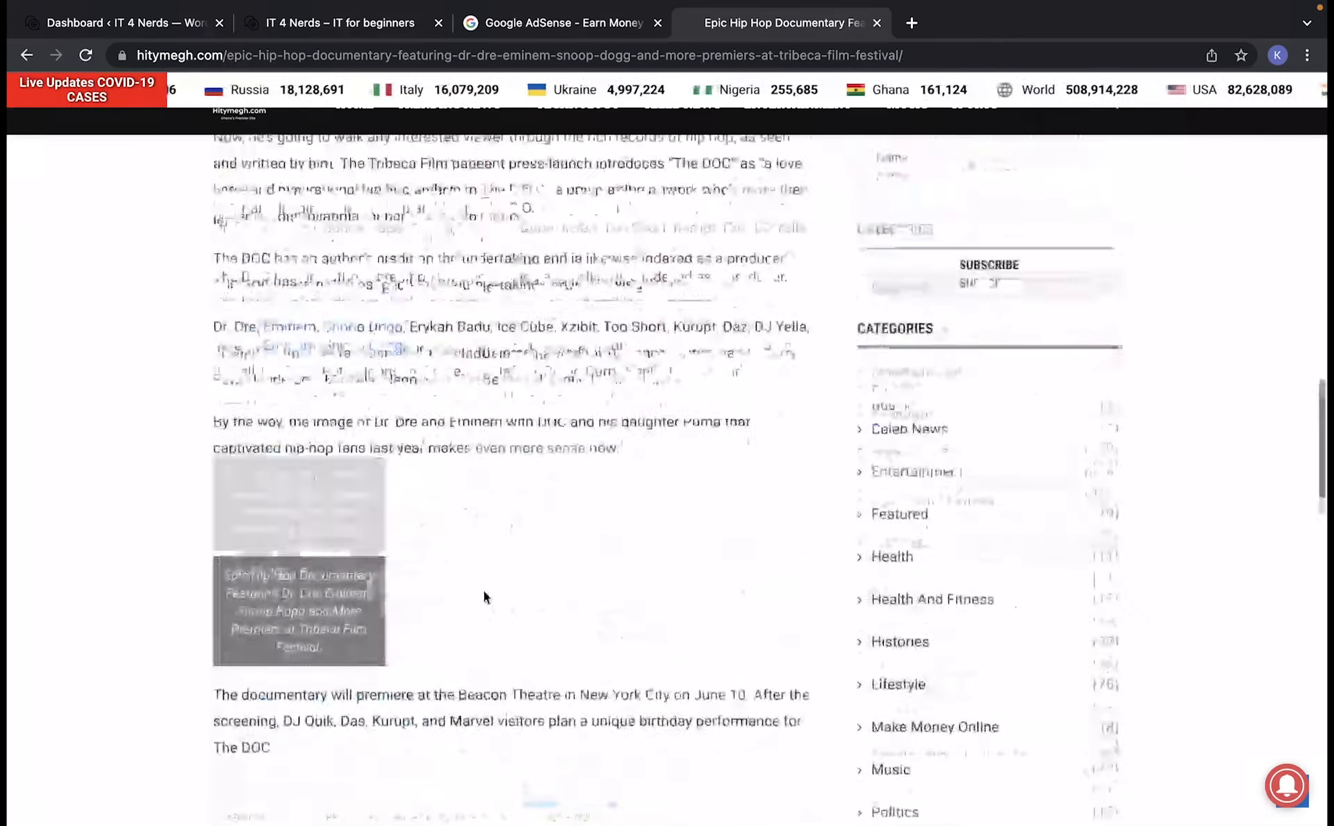
{"action": "scroll", "coordinate": [483, 590], "scroll_direction": "up", "scroll_amount": 4}
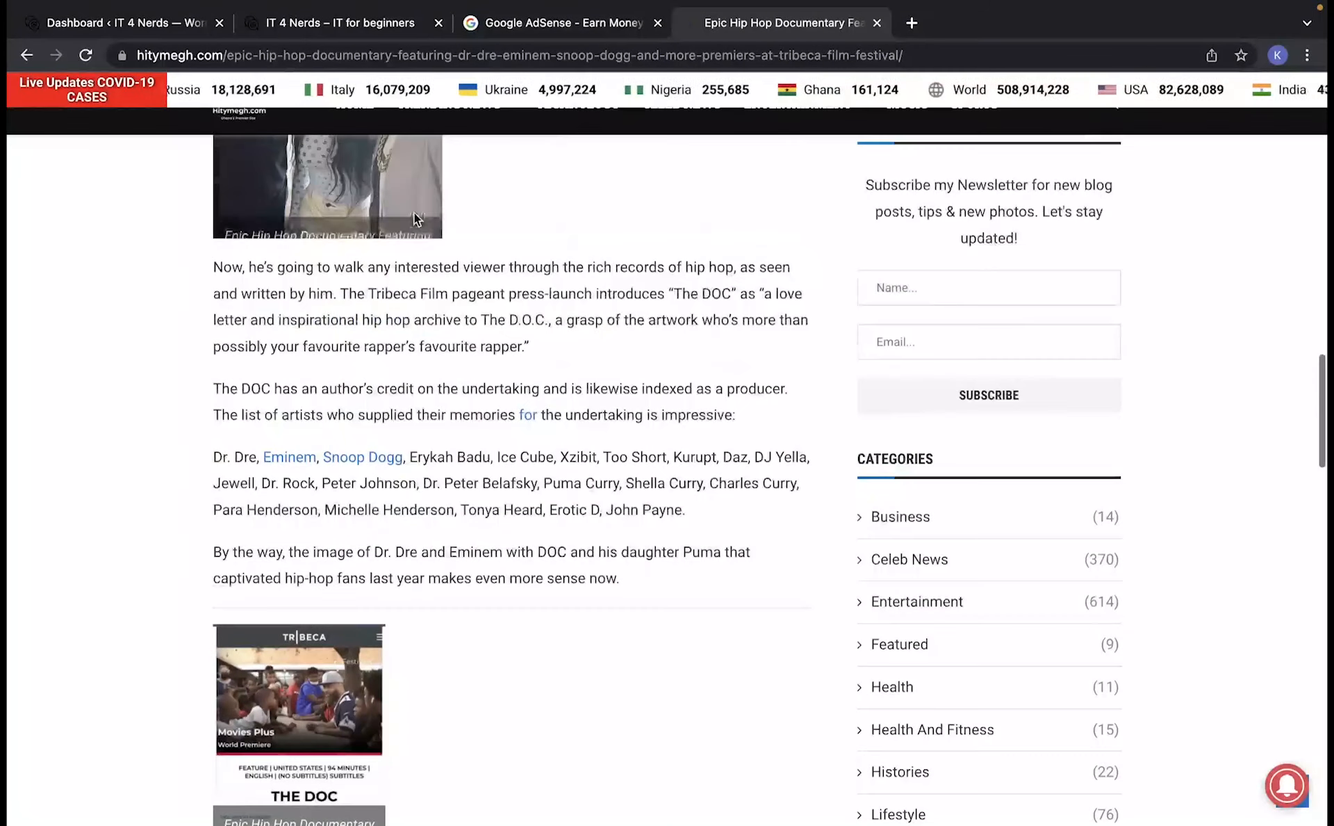
{"action": "left_click", "coordinate": [282, 28]}
{"action": "left_click", "coordinate": [148, 21]}
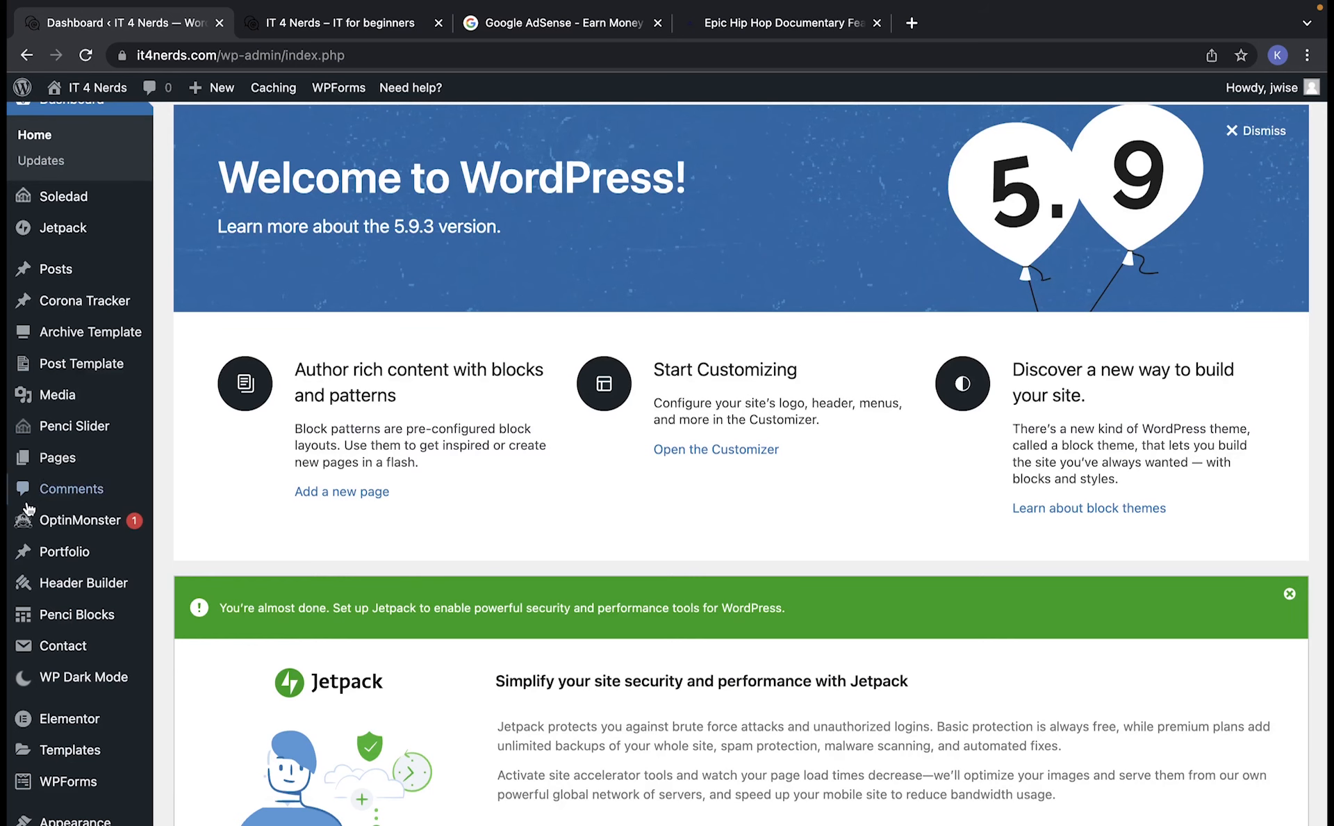
- Search the plugin directory for 'site k', then install and activate Site Kit by Google
{"action": "mouse_move", "coordinate": [73, 678]}
{"action": "scroll", "coordinate": [73, 684], "scroll_direction": "down", "scroll_amount": 2}
{"action": "scroll", "coordinate": [73, 685], "scroll_direction": "down", "scroll_amount": 3}
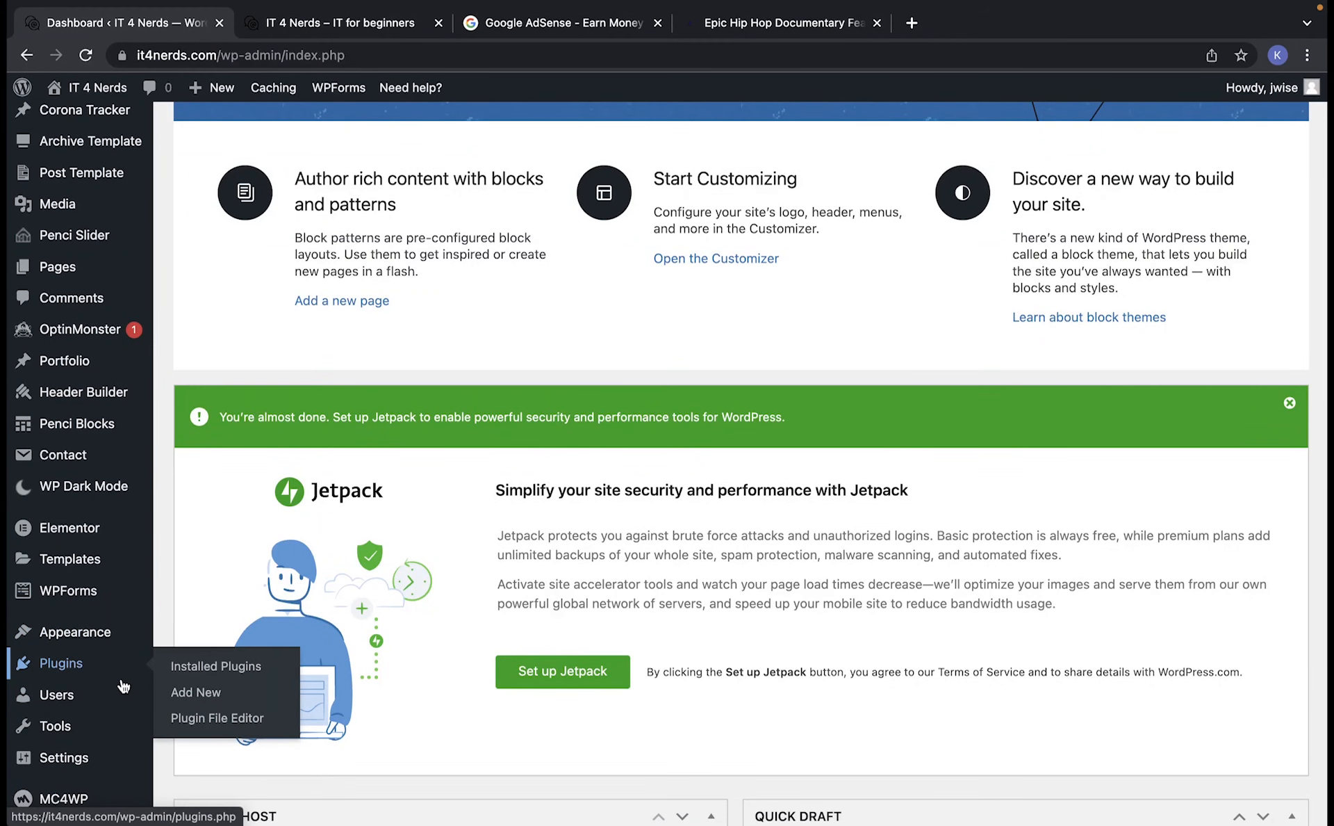
{"action": "left_click", "coordinate": [200, 701]}
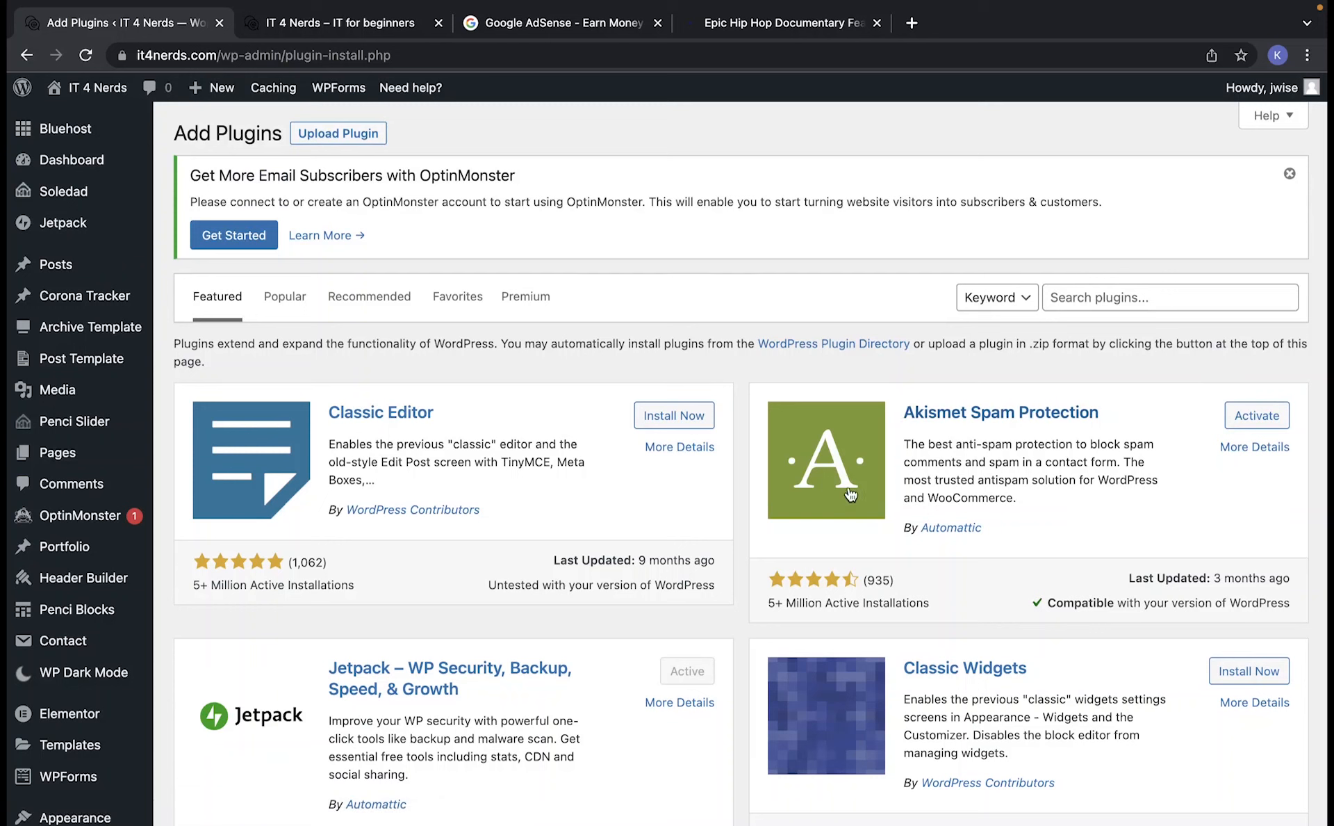
{"action": "left_click", "coordinate": [1100, 301]}
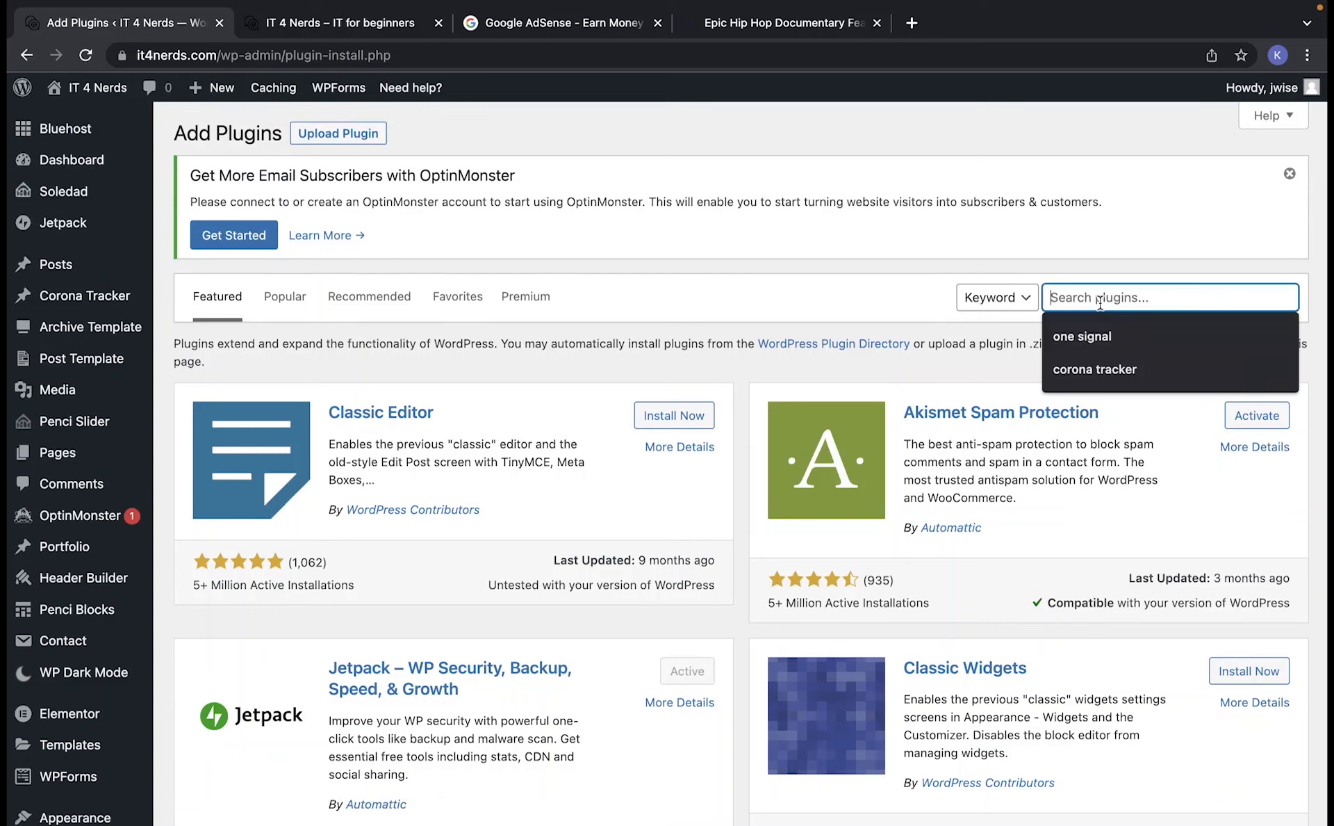
{"action": "type", "text": "site kit"}
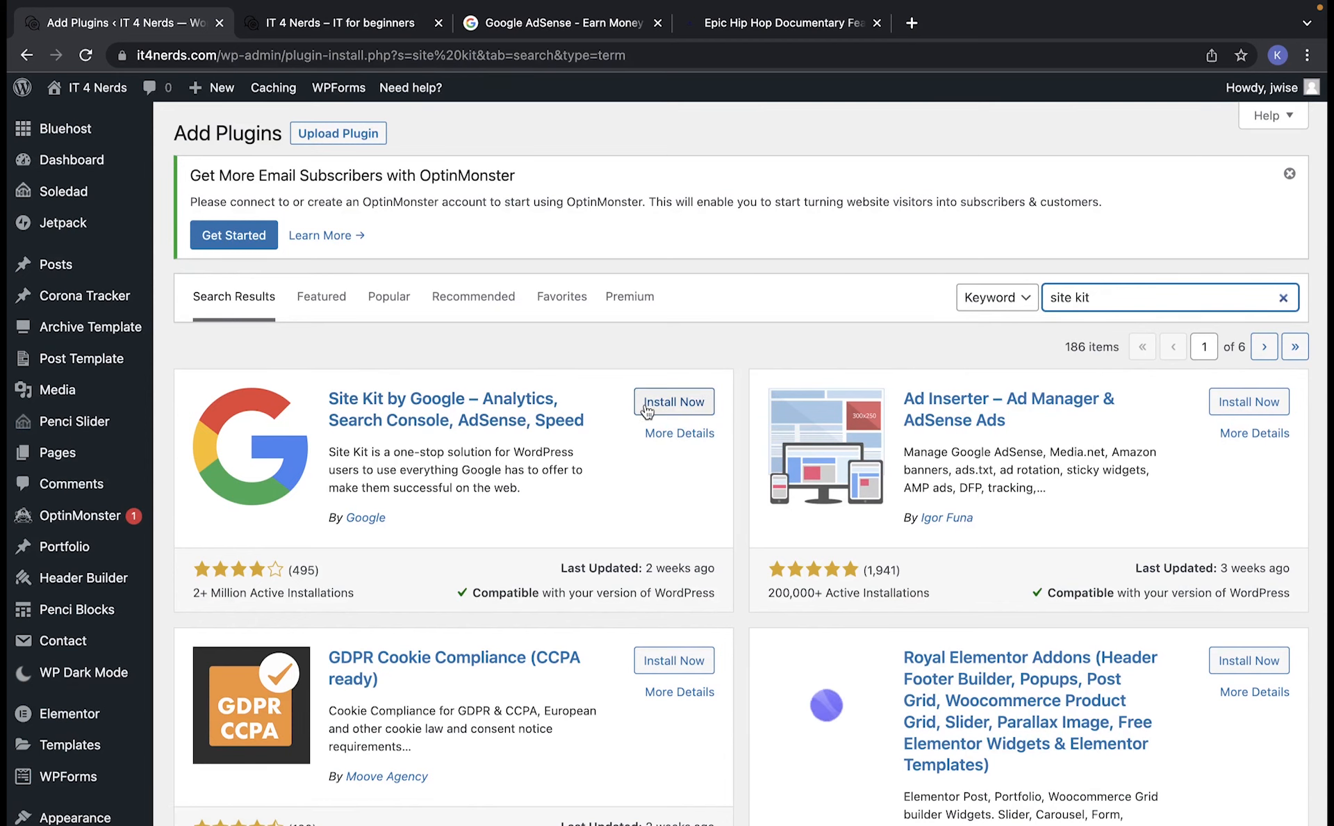
{"action": "left_click", "coordinate": [654, 410]}
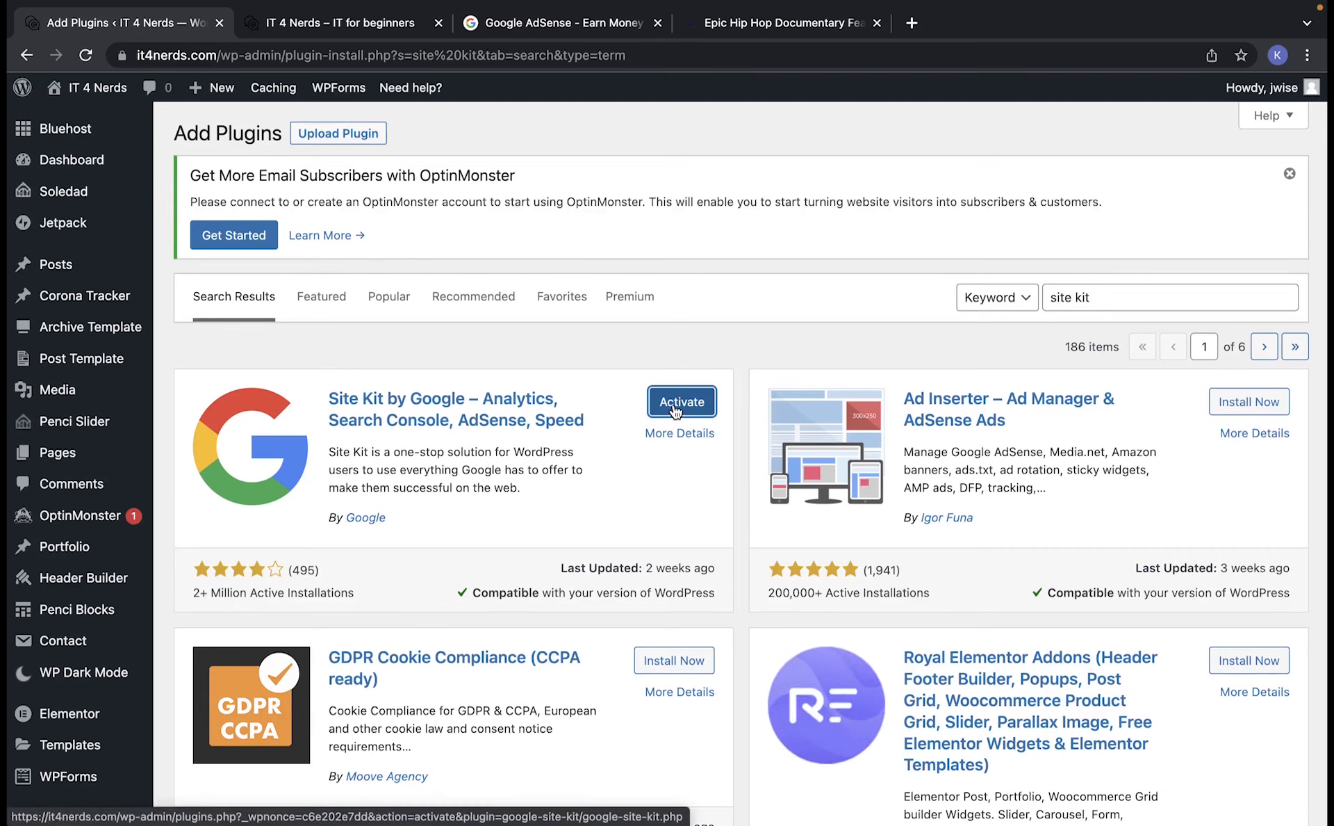
{"action": "left_click", "coordinate": [676, 410]}
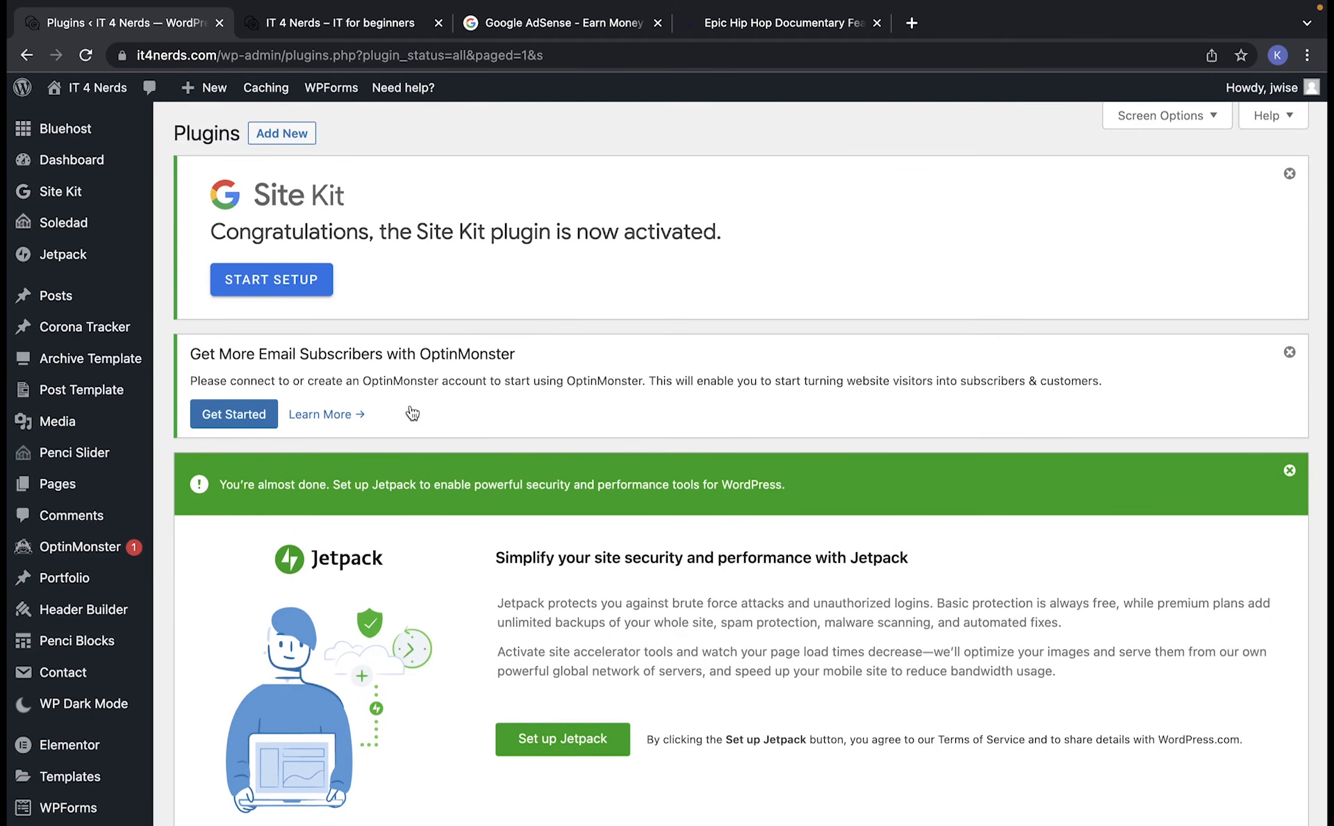
- Launch Site Kit setup, then begin AdSense sign-up with the existing Google account
{"action": "left_click", "coordinate": [271, 291]}
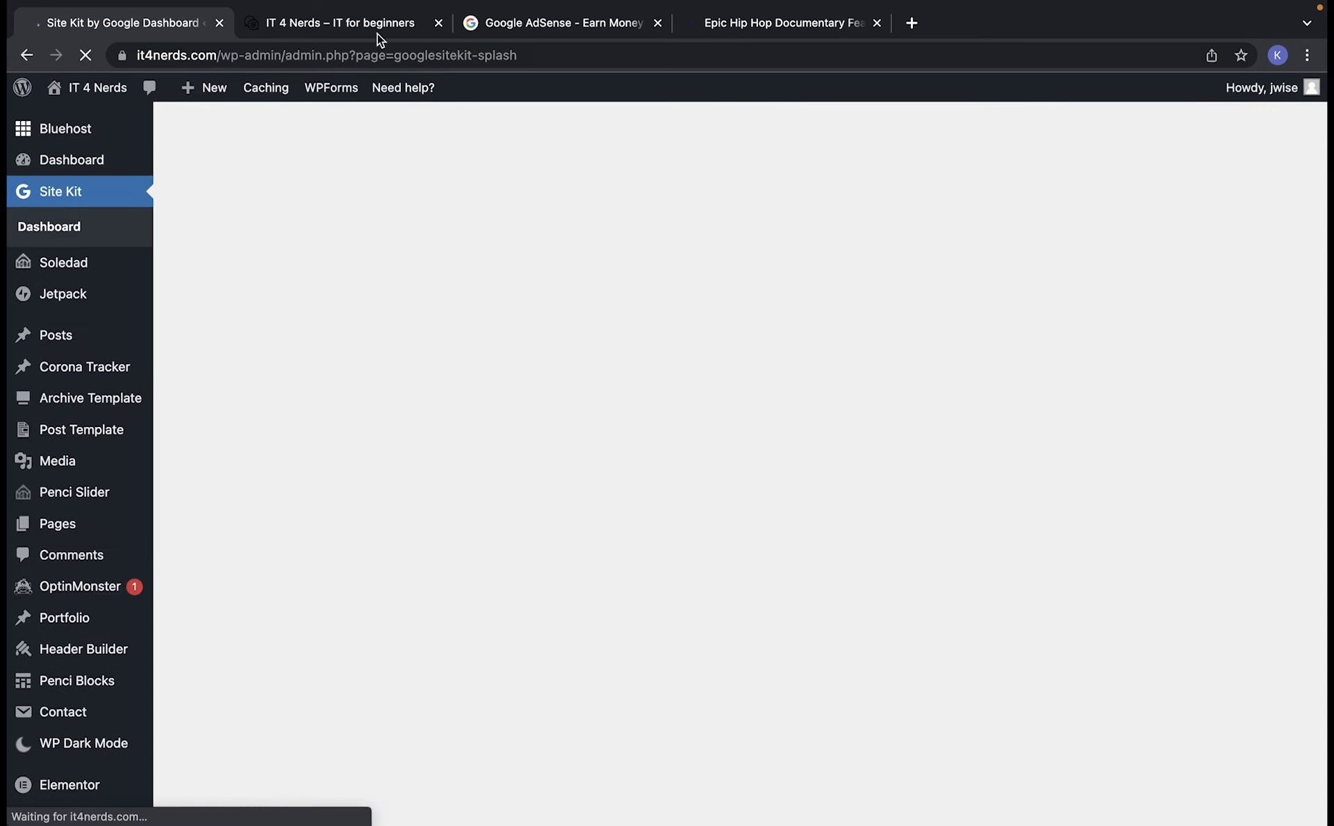
{"action": "left_click", "coordinate": [542, 20]}
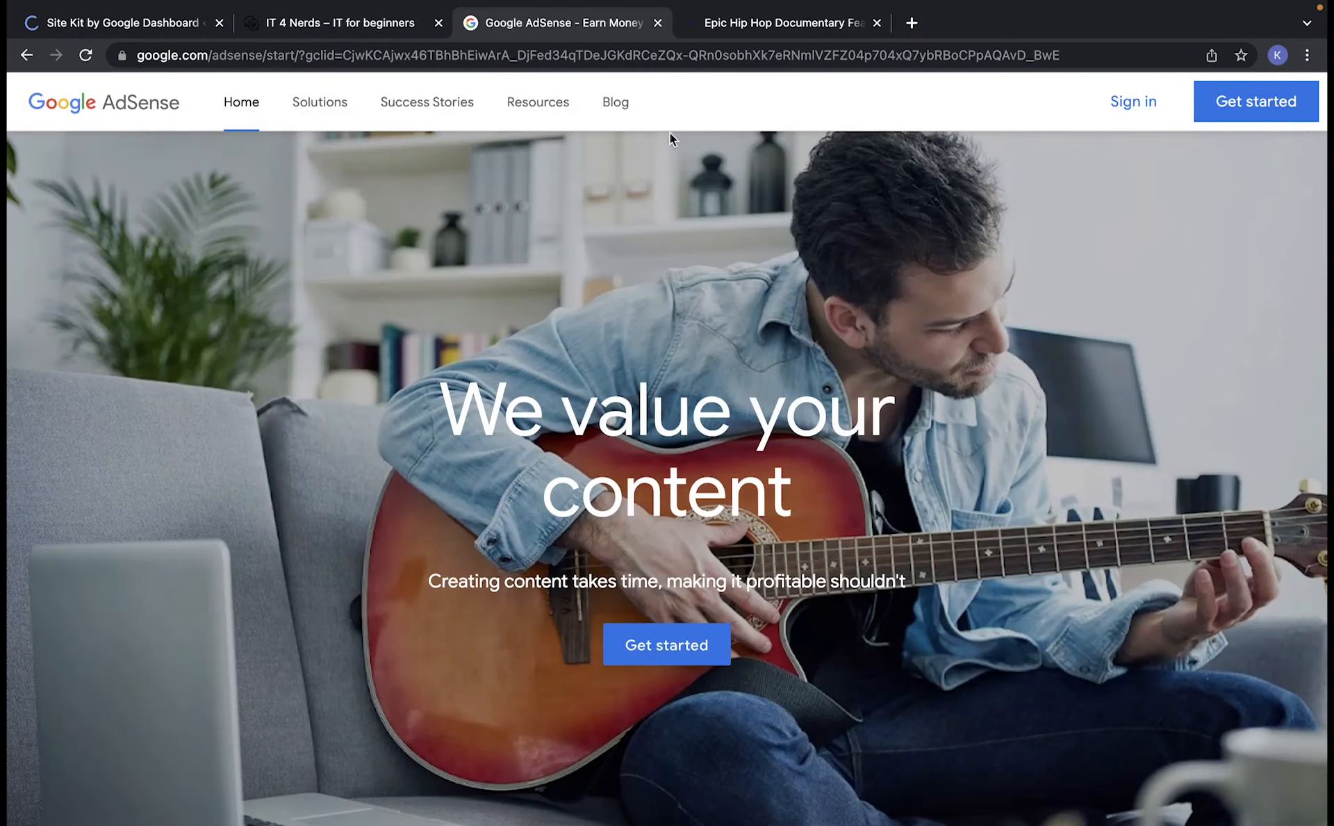
{"action": "left_click", "coordinate": [1253, 109]}
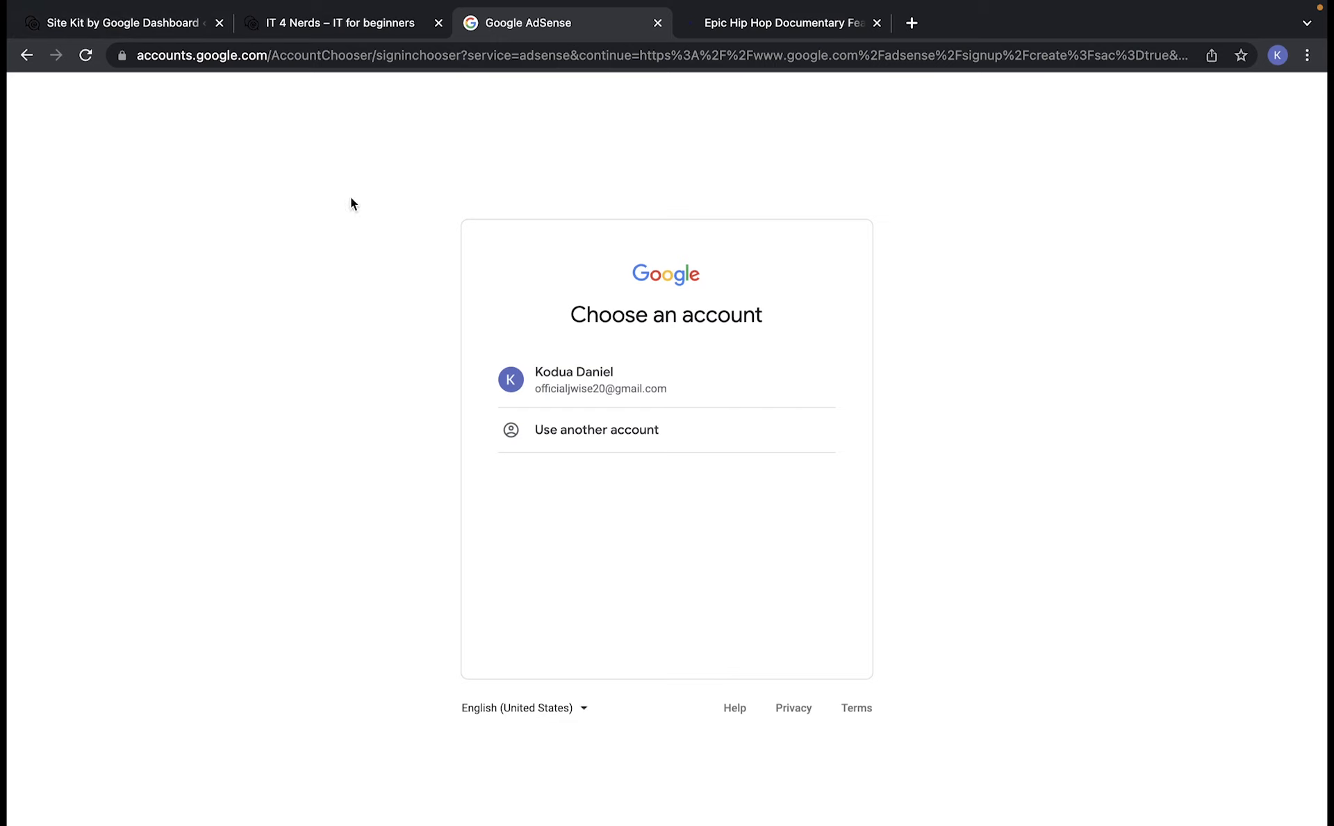
{"action": "left_click", "coordinate": [620, 377]}
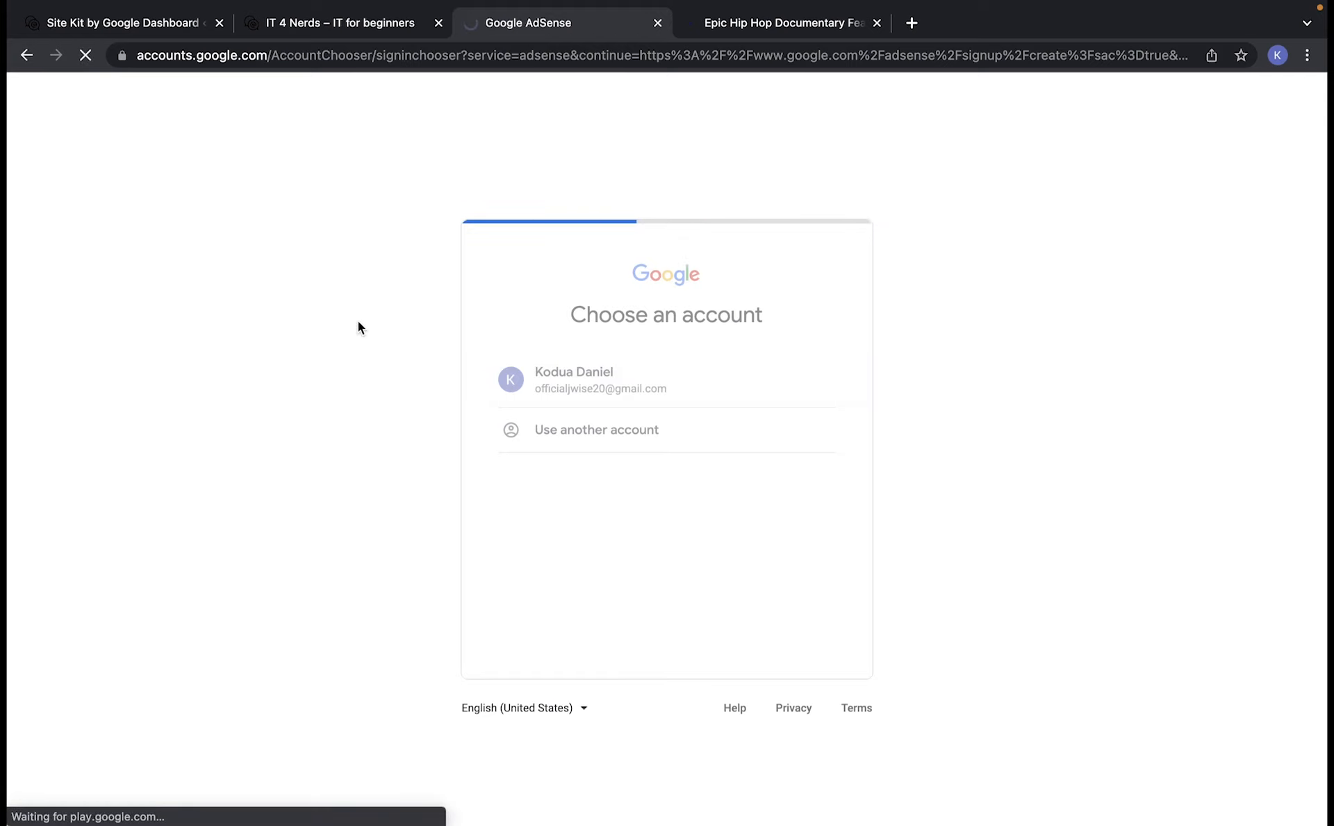
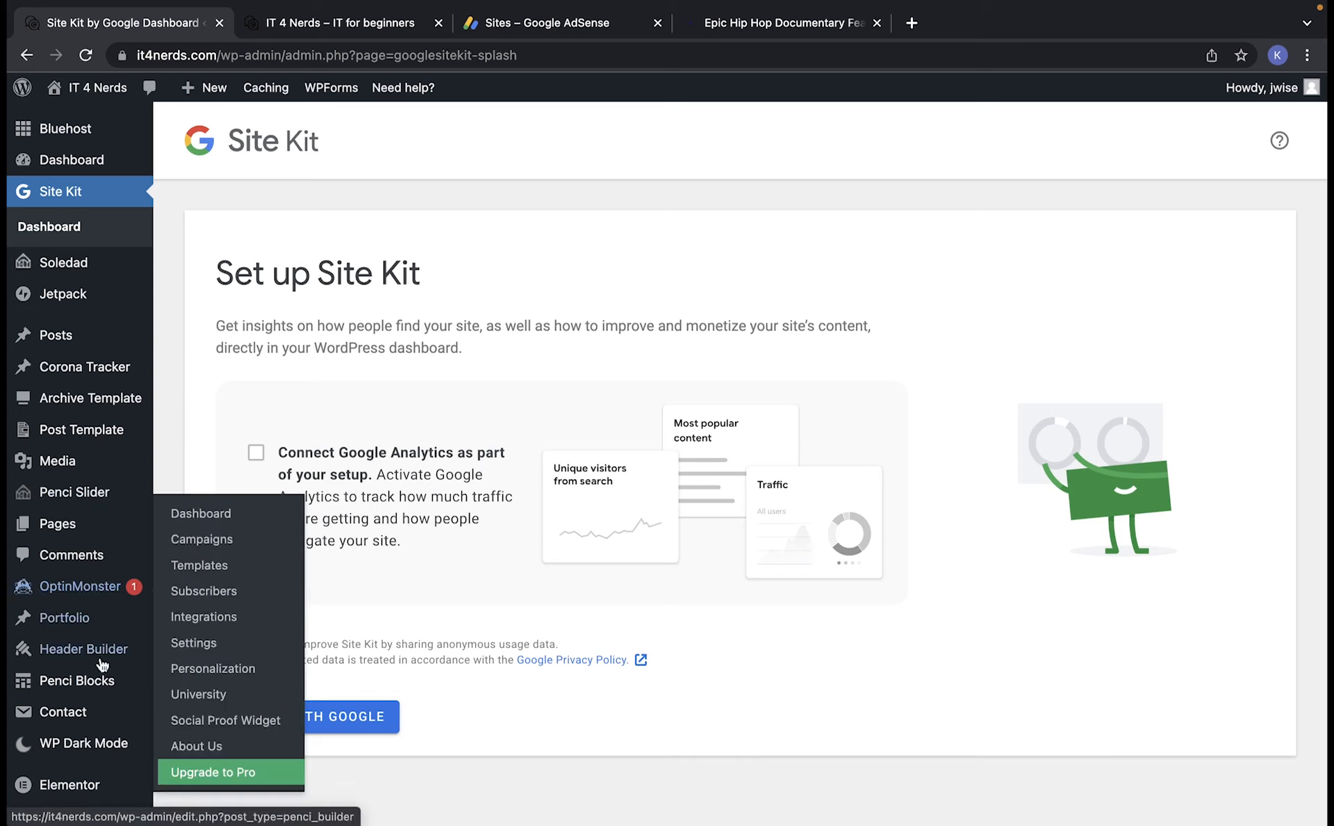
- Return to the top of the Site Kit splash page and choose Sign in with Google
{"action": "scroll", "coordinate": [69, 598], "scroll_direction": "down", "scroll_amount": 5}
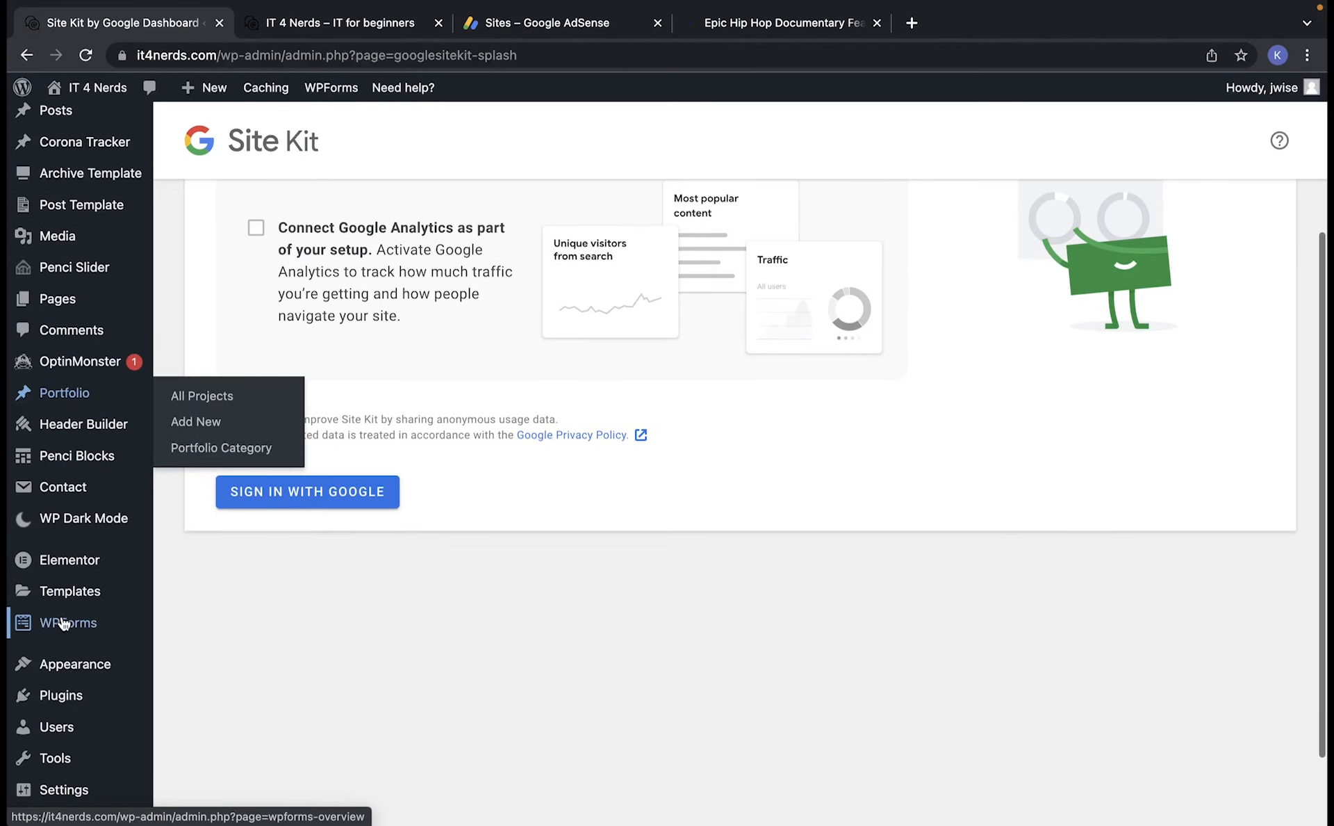
{"action": "mouse_move", "coordinate": [100, 613]}
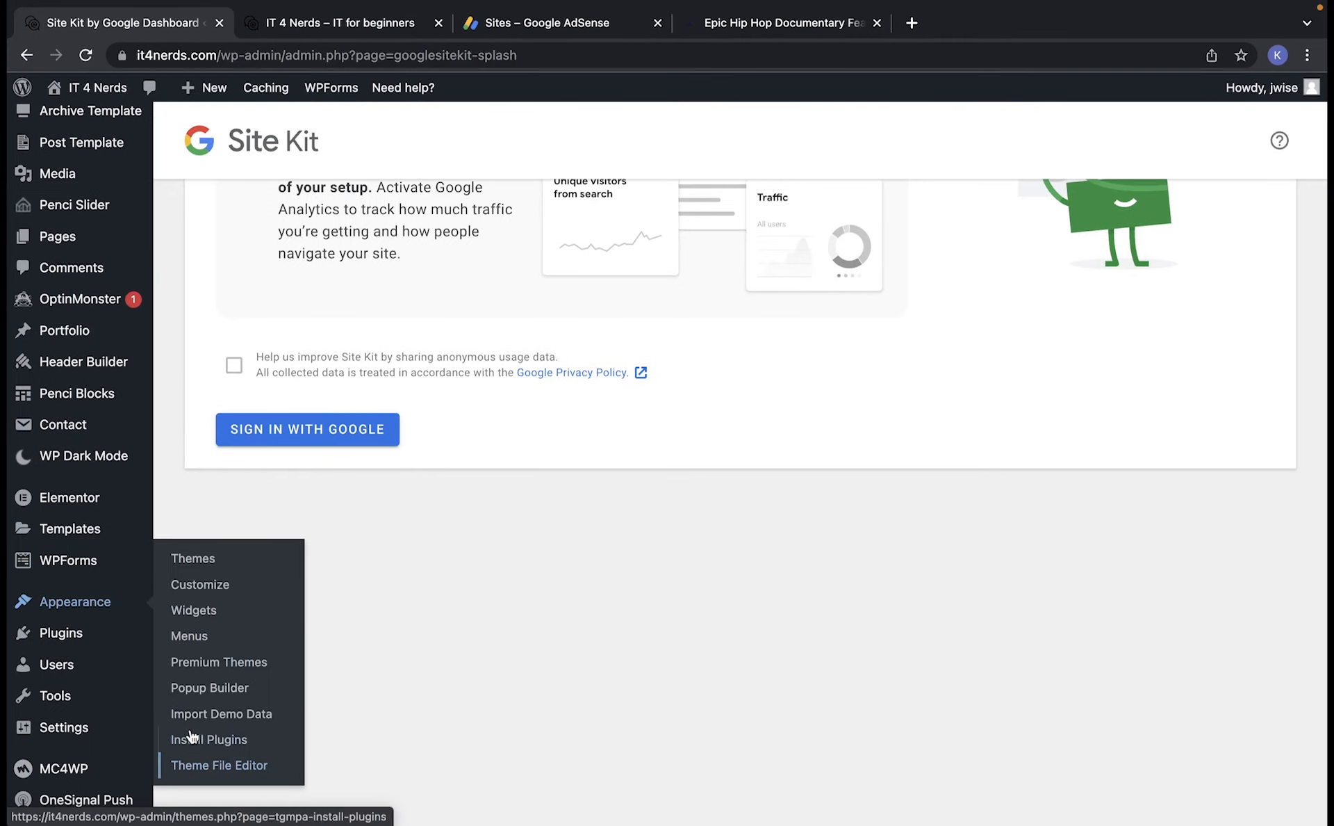
{"action": "scroll", "coordinate": [368, 358], "scroll_direction": "up", "scroll_amount": 3}
{"action": "scroll", "coordinate": [370, 356], "scroll_direction": "up", "scroll_amount": 2}
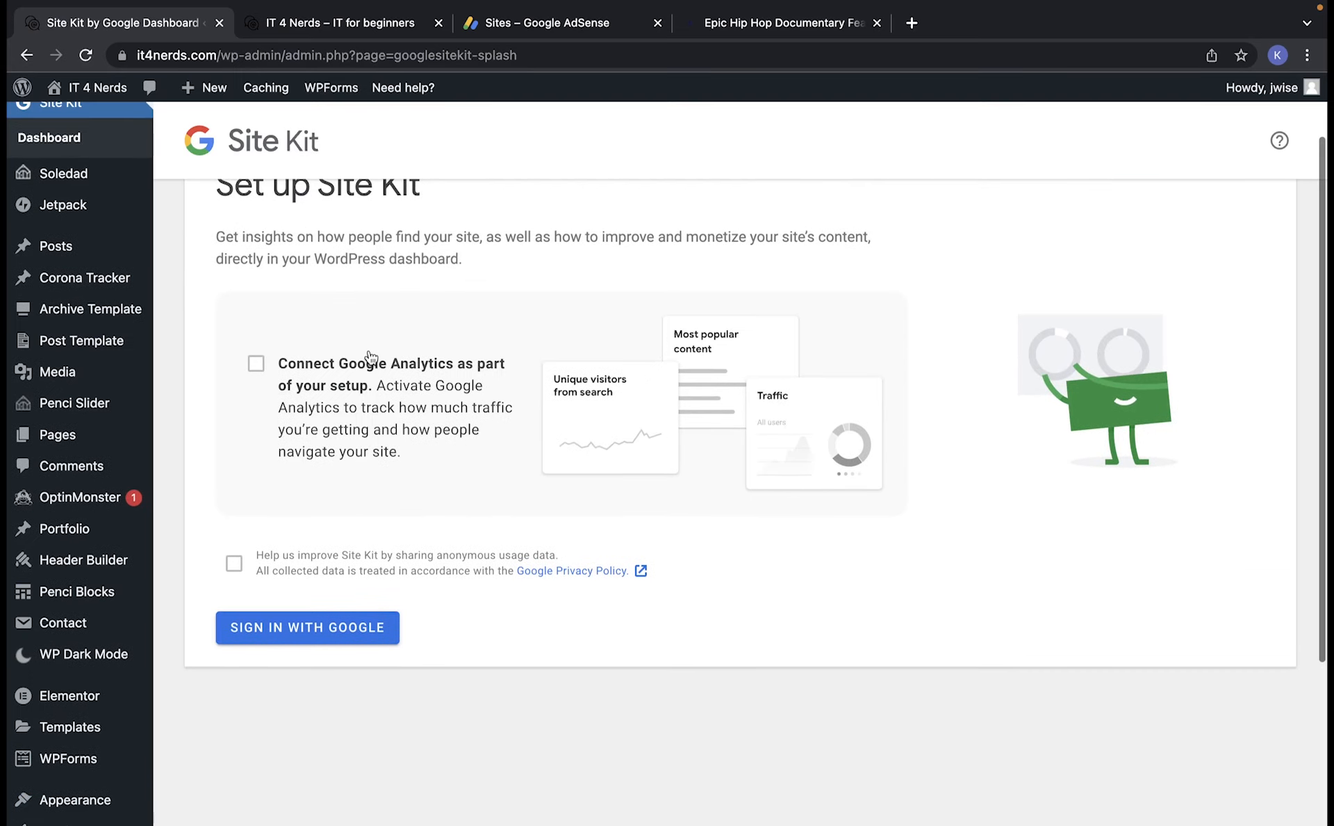
{"action": "left_click", "coordinate": [291, 723]}
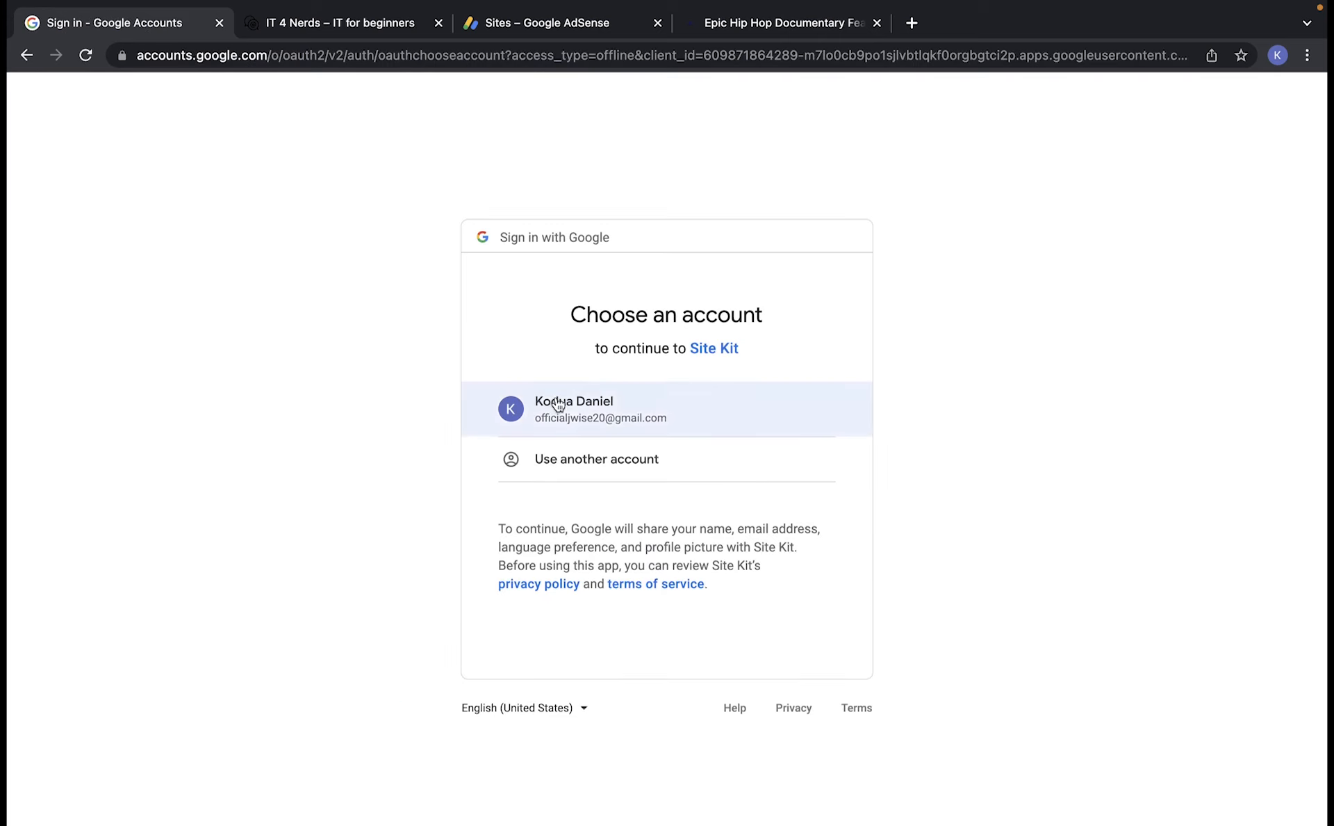
- Pick the Google account, approve Site Kit's extra access, and start verifying ownership of IT 4 Nerds
{"action": "left_click", "coordinate": [558, 404]}
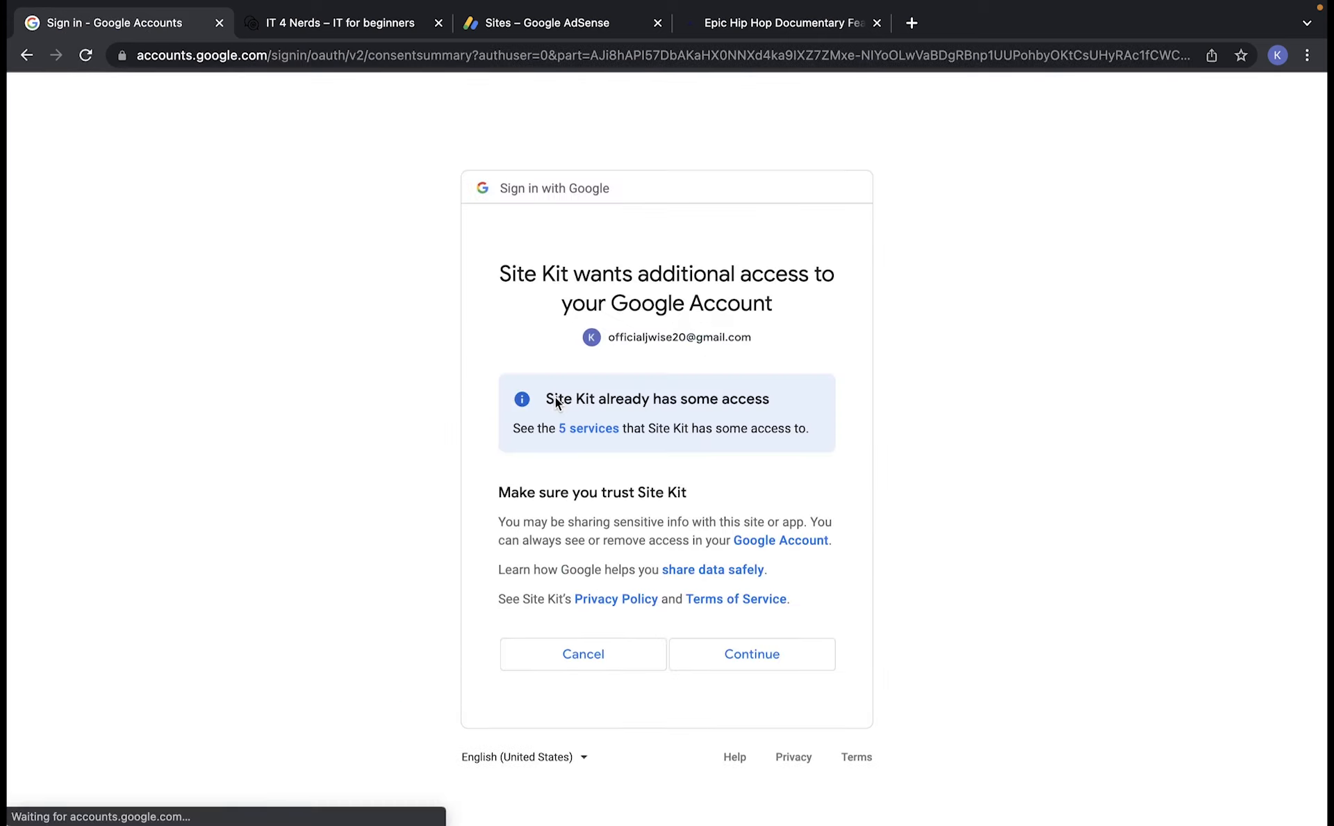
{"action": "left_click", "coordinate": [756, 667]}
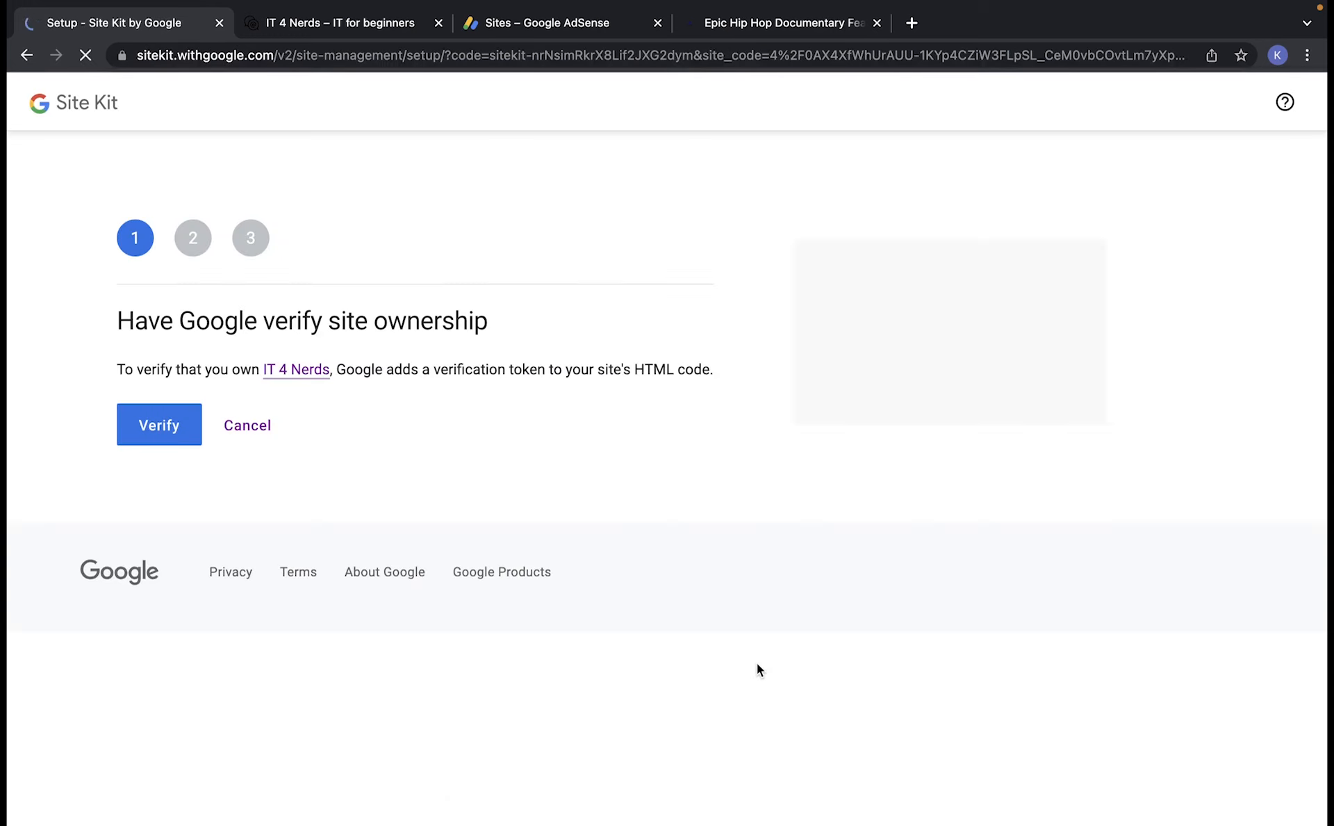
{"action": "left_click", "coordinate": [167, 426]}
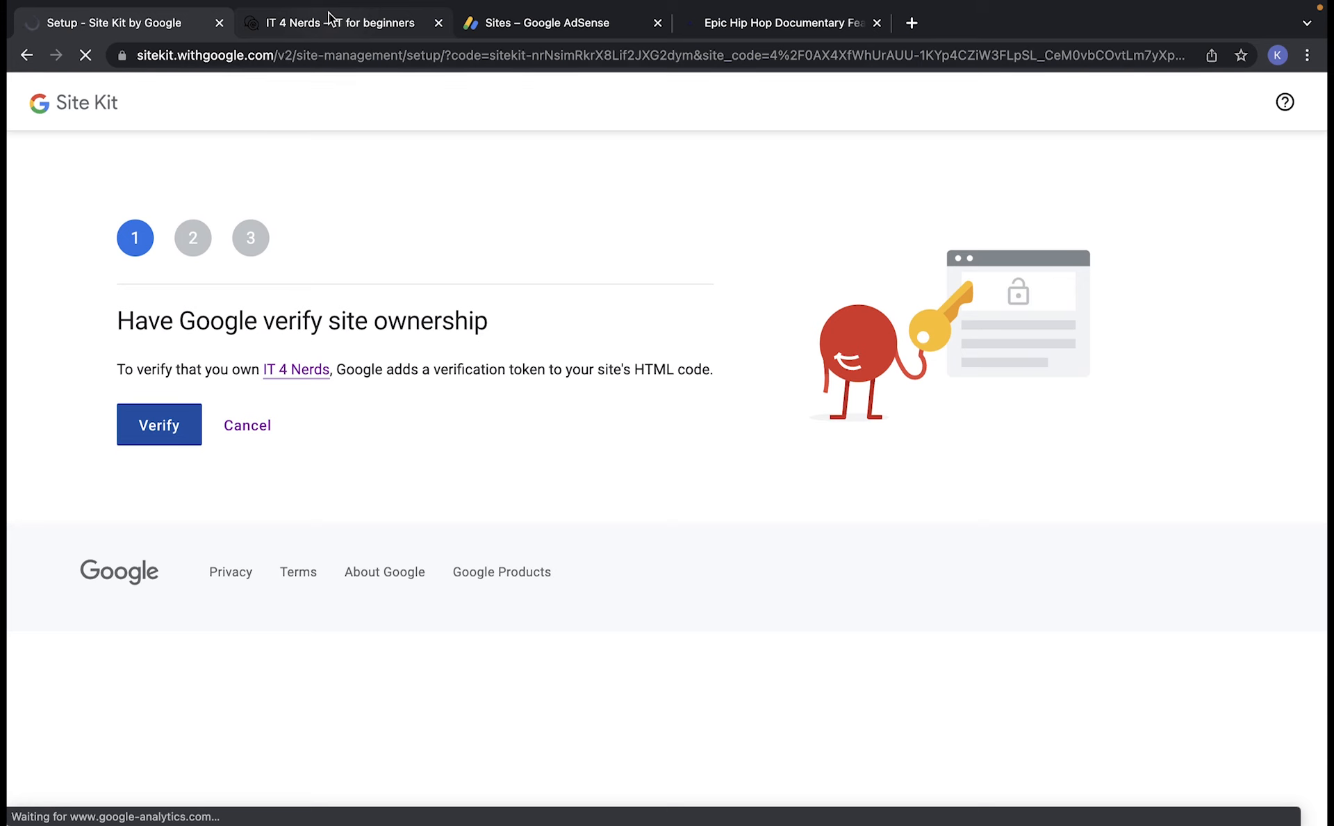
- Review the it4nerds.com AdSense code on the add-site page, then go back to Site Kit setup
{"action": "left_click", "coordinate": [497, 22]}
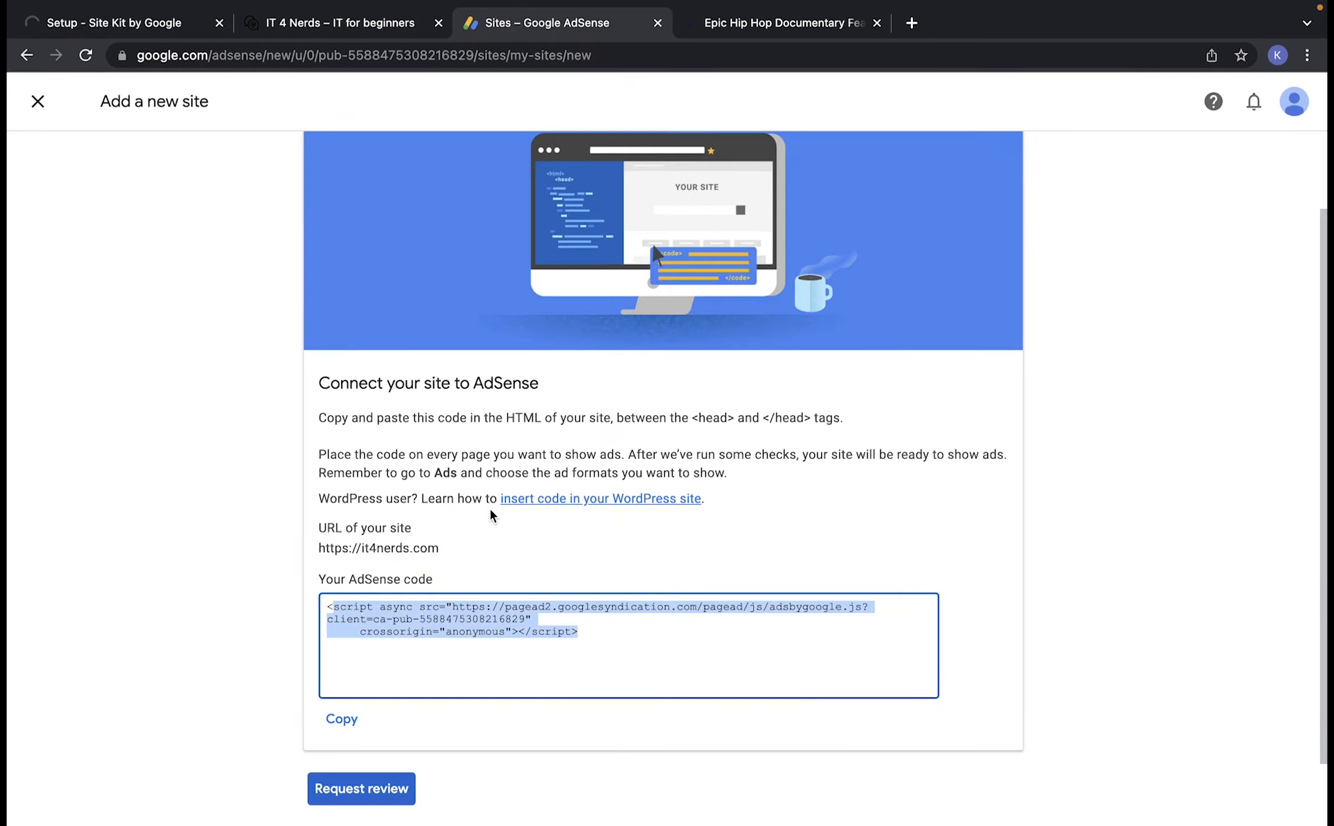
{"action": "scroll", "coordinate": [490, 514], "scroll_direction": "down", "scroll_amount": 2}
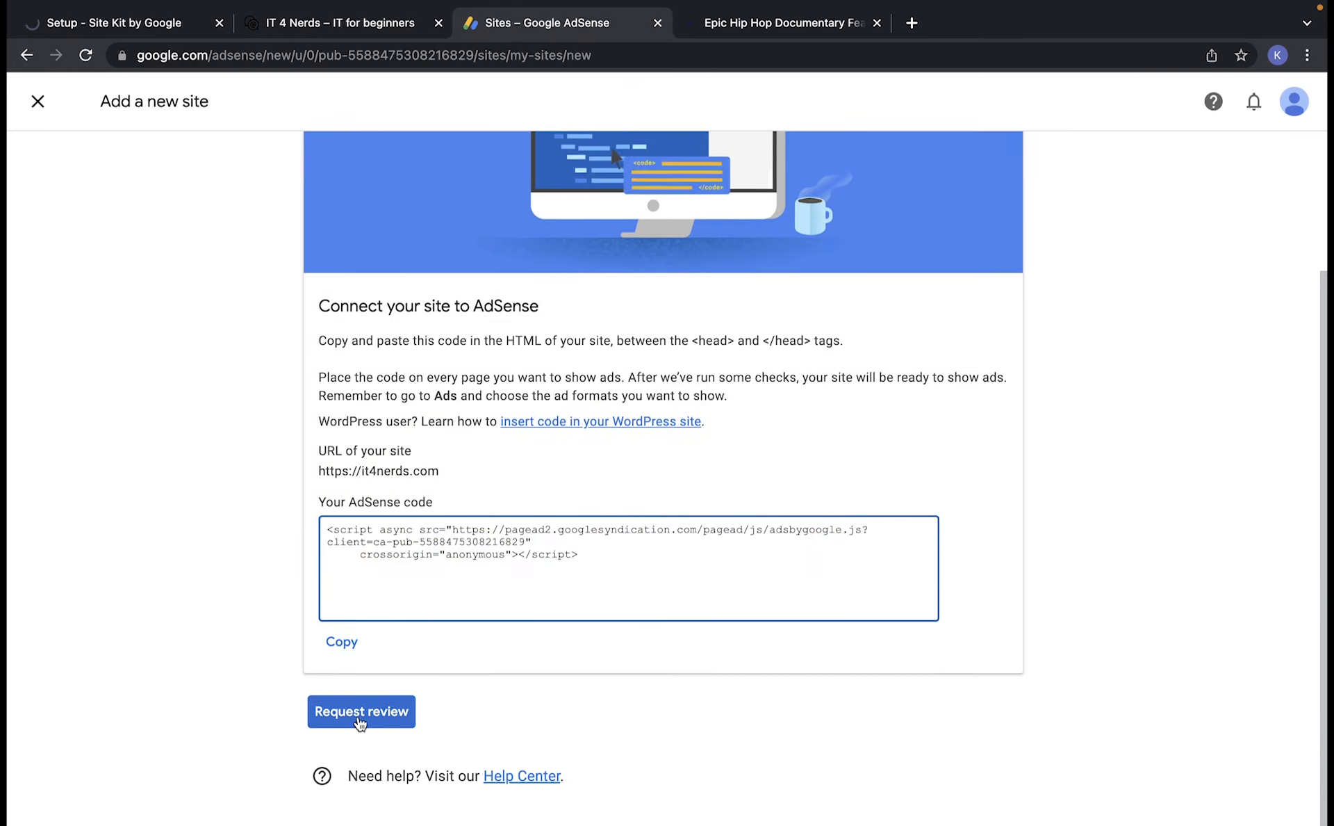
{"action": "left_click_drag", "start_coordinate": [340, 424], "coordinate": [358, 424]}
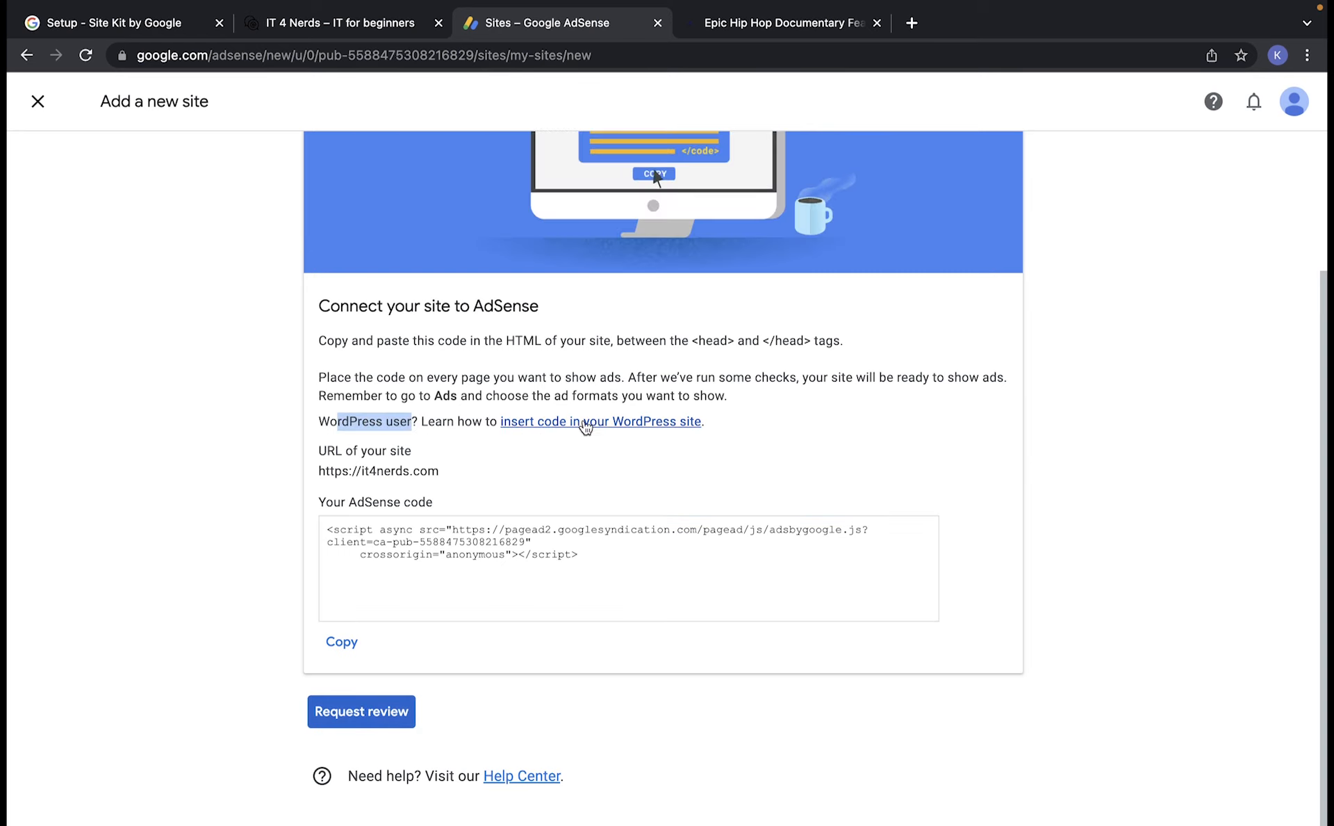
{"action": "mouse_move", "coordinate": [117, 7]}
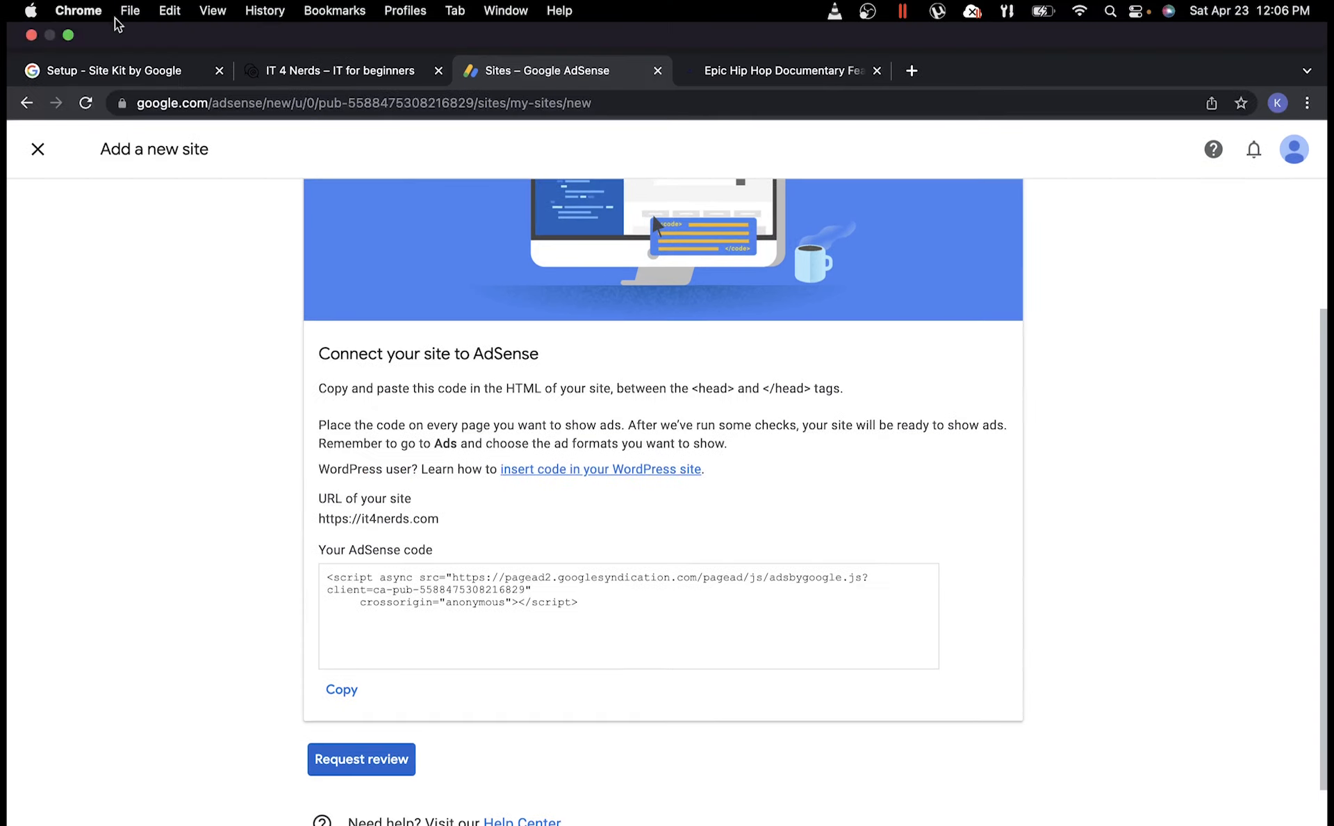
{"action": "left_click", "coordinate": [125, 73]}
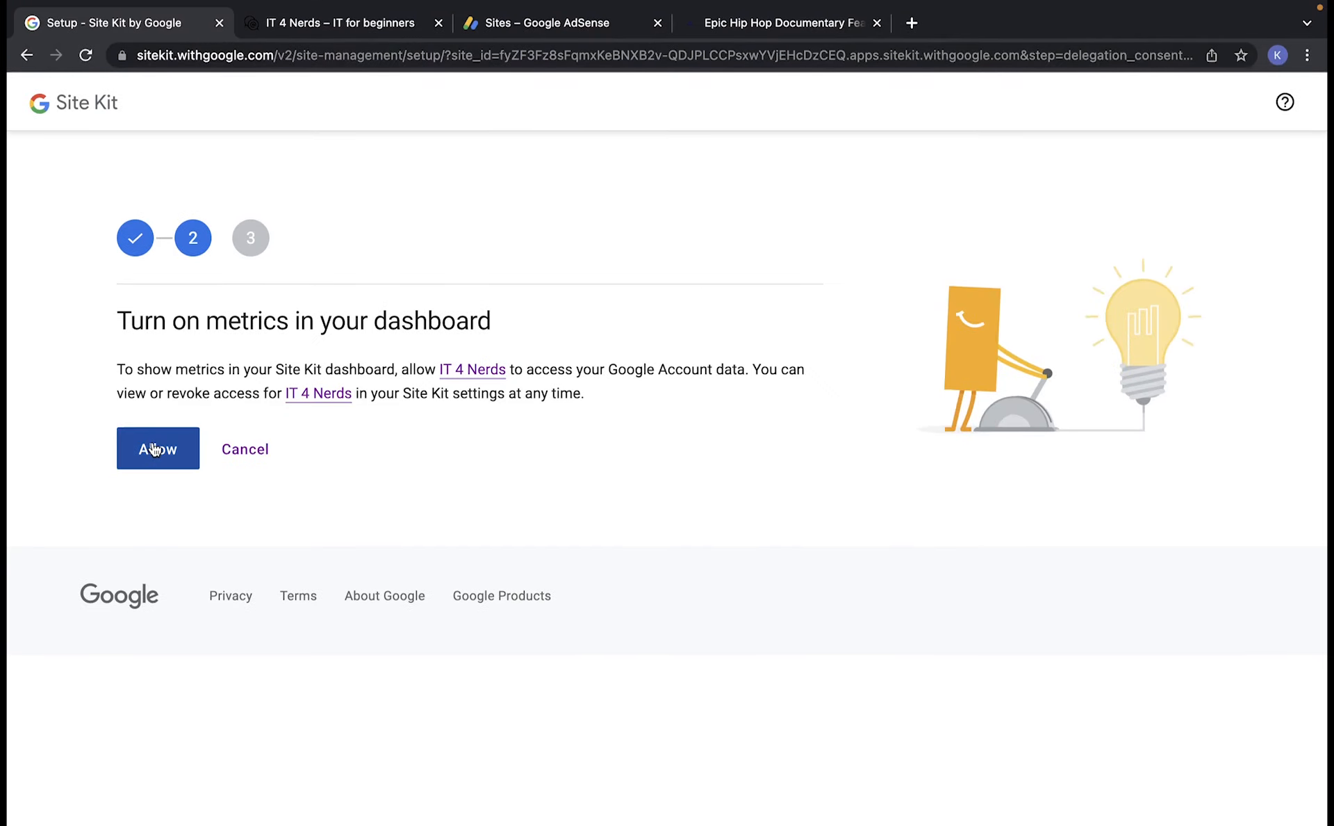
- Allow dashboard metrics, add the site to Search Console, and open the Site Kit dashboard
{"action": "left_click", "coordinate": [154, 448]}
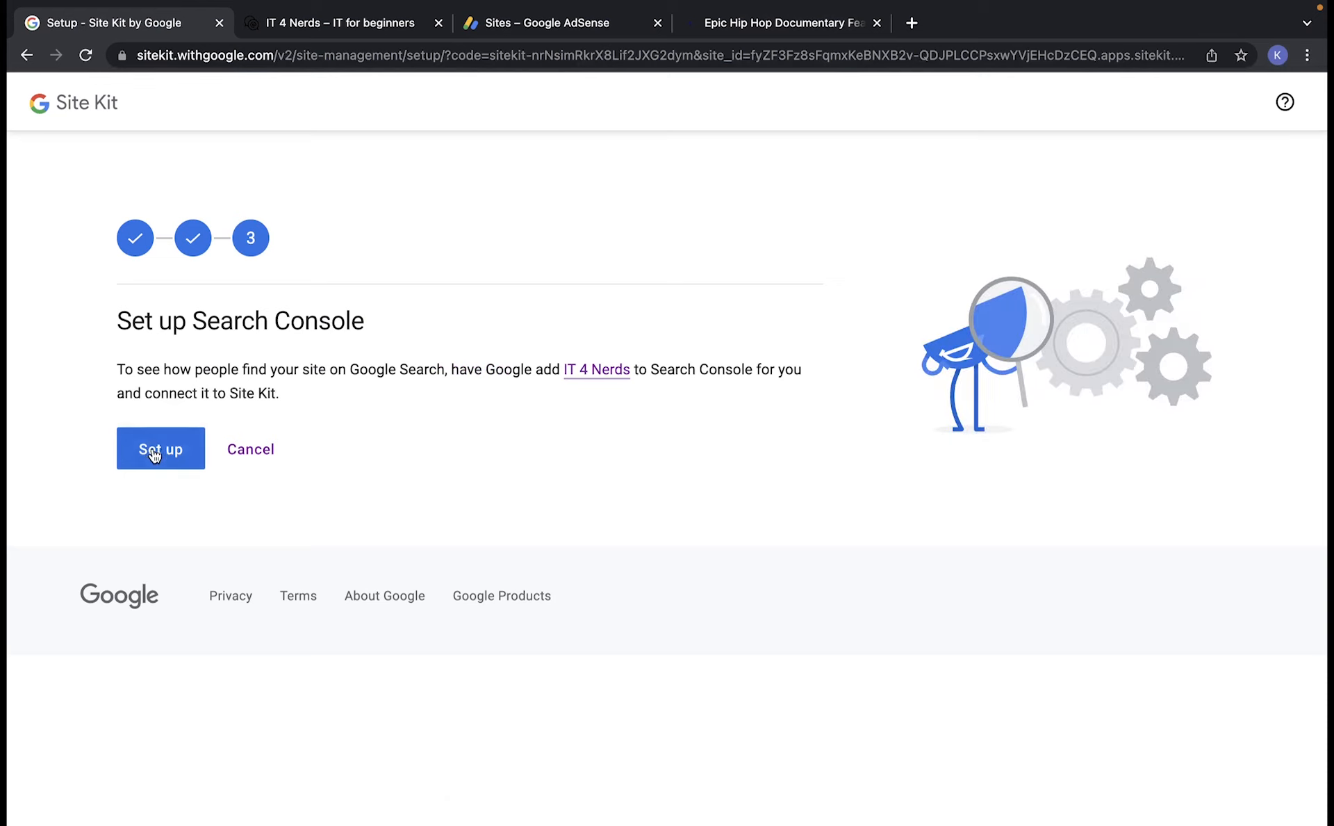
{"action": "left_click", "coordinate": [154, 451]}
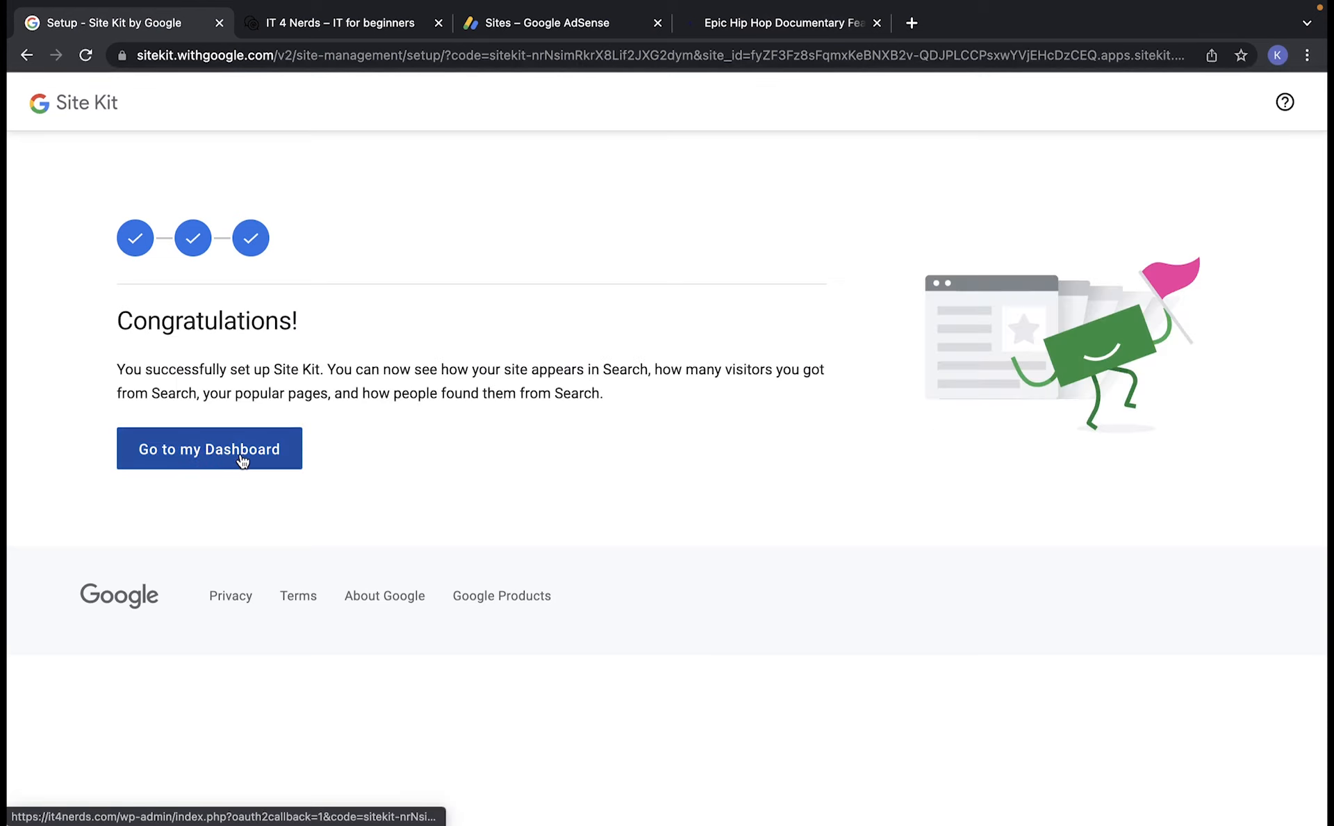
{"action": "left_click", "coordinate": [242, 461]}
{"action": "left_click", "coordinate": [340, 27]}
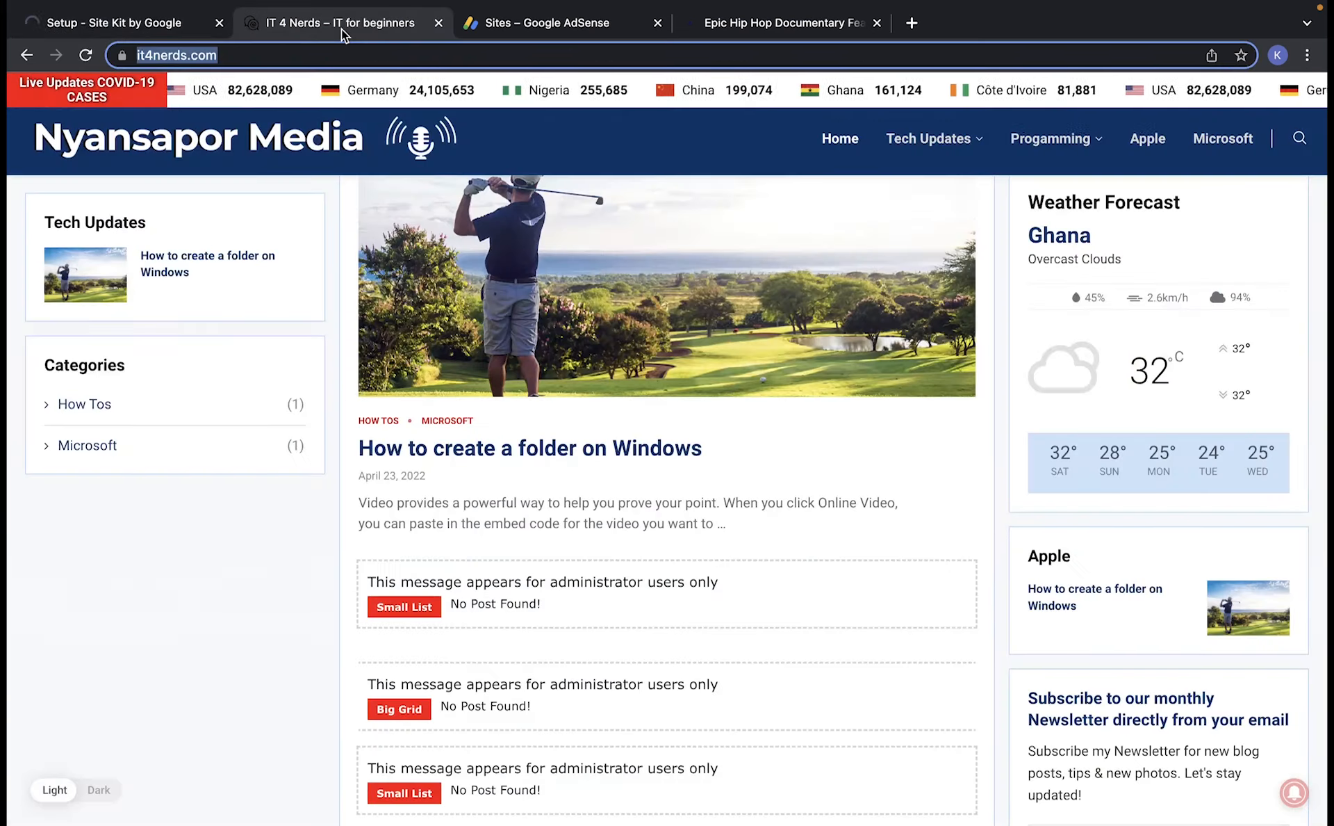
{"action": "left_click", "coordinate": [511, 23]}
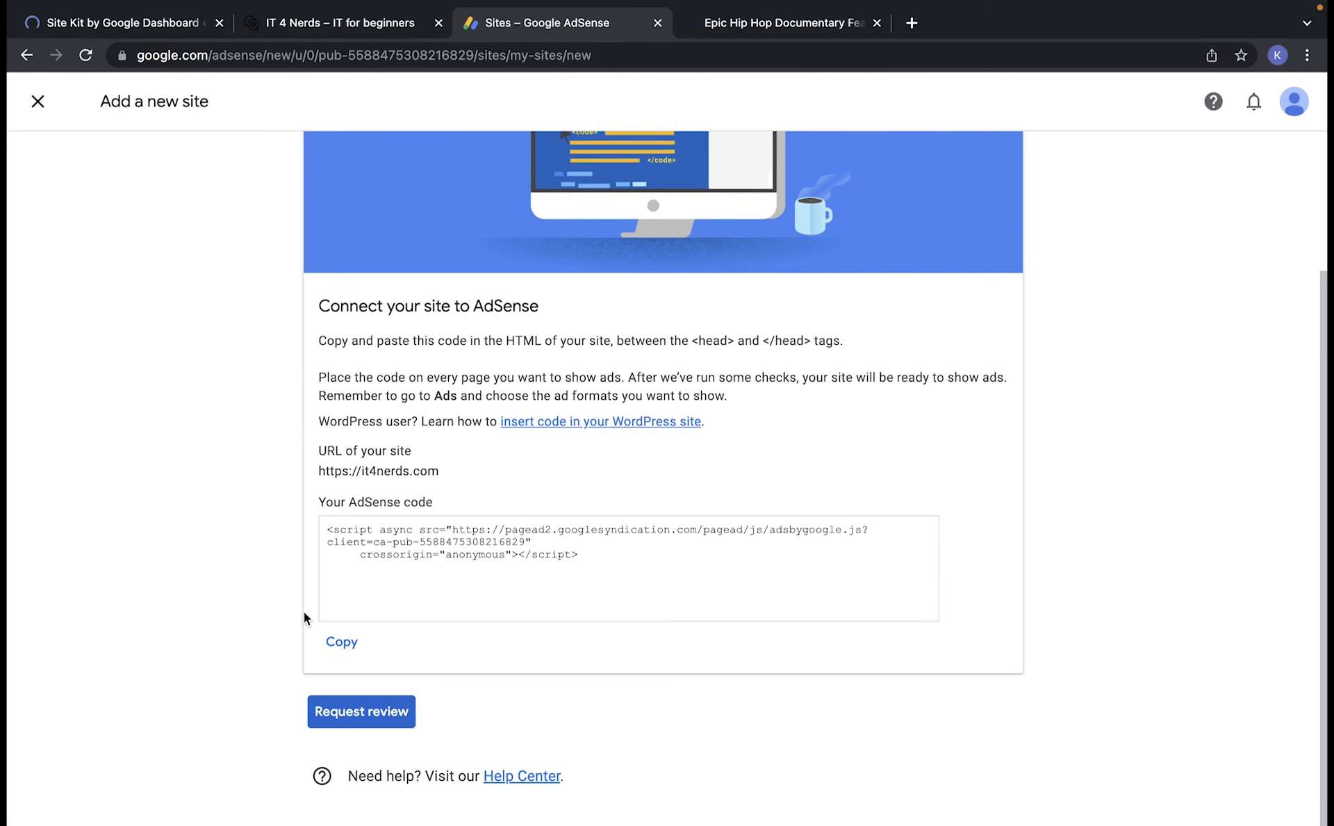
- Request AdSense review for it4nerds.com and turn on Auto ads in its ad settings
{"action": "left_click", "coordinate": [353, 711]}
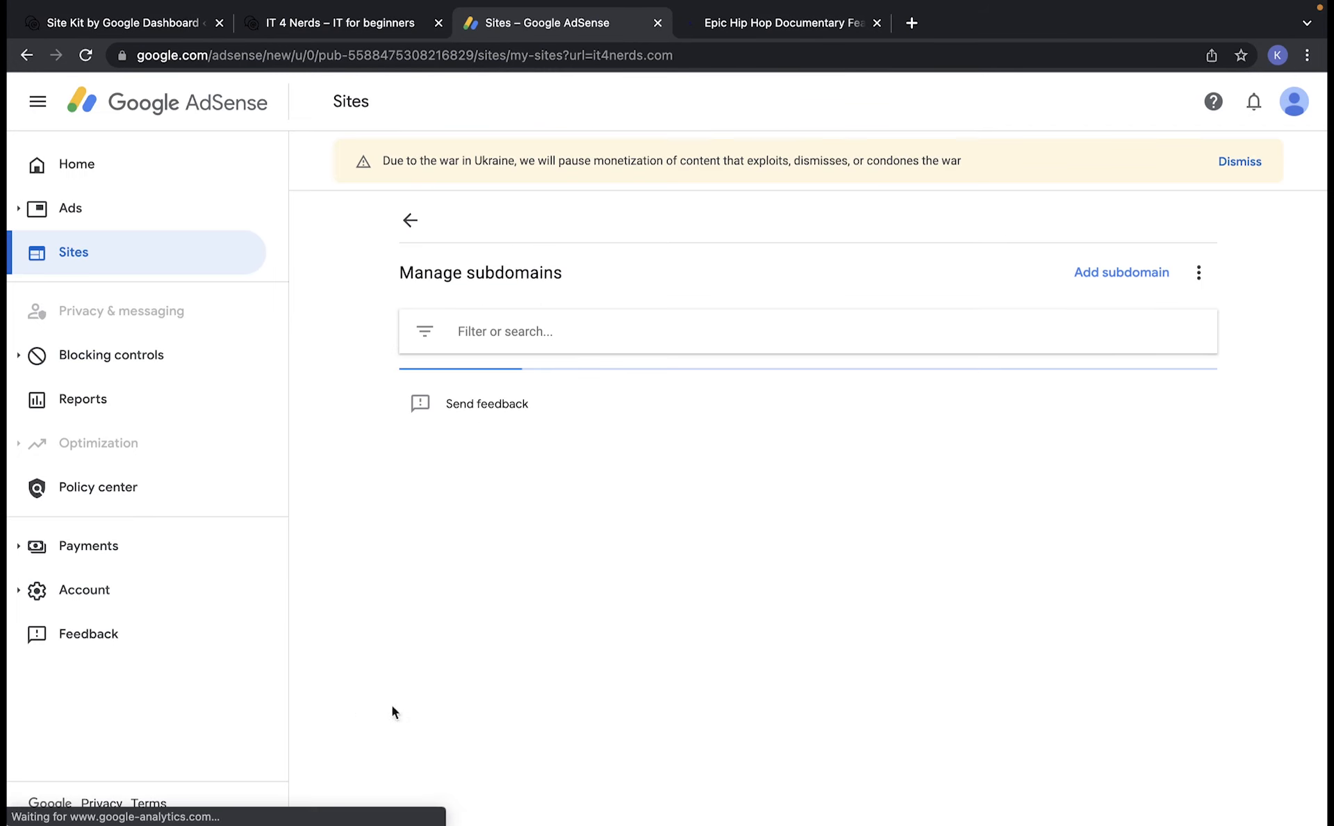
{"action": "left_click", "coordinate": [480, 581]}
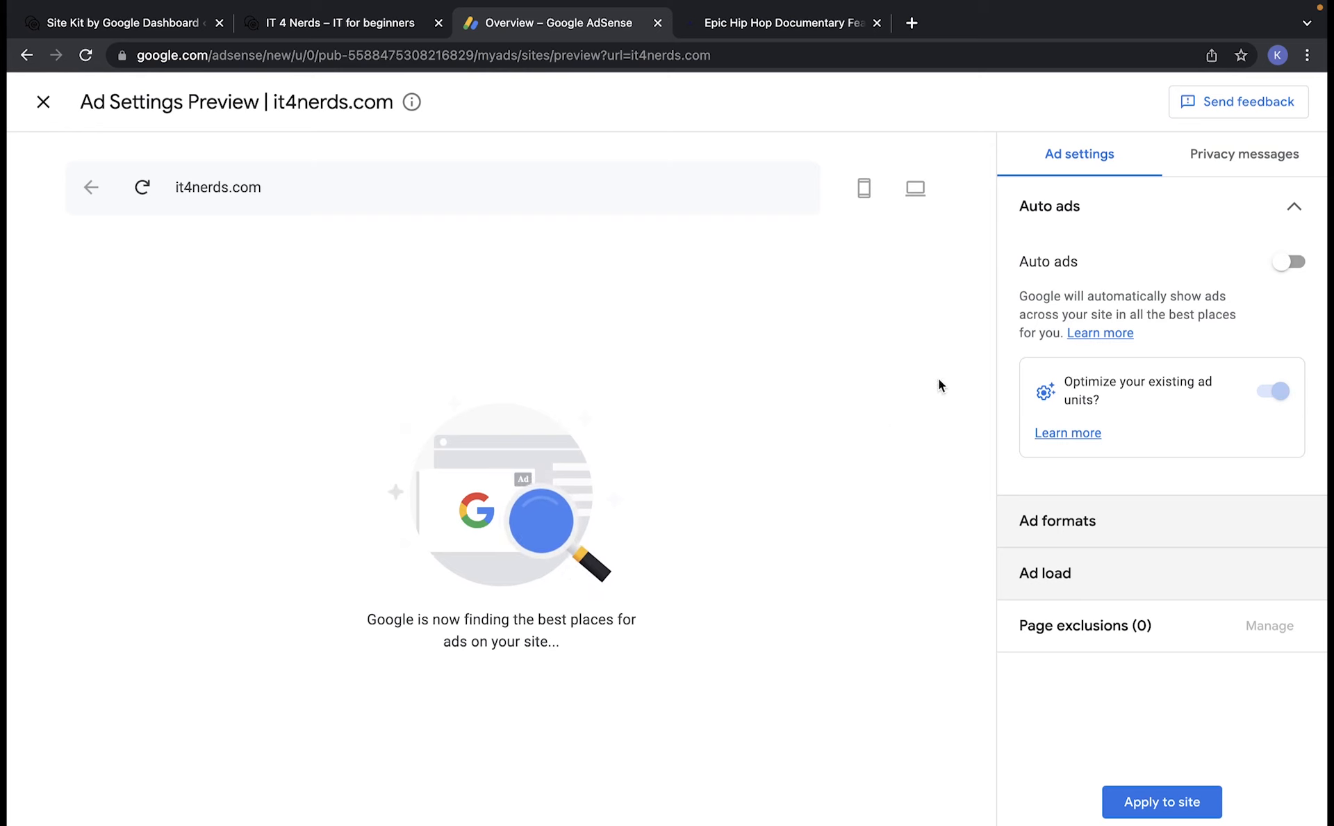
{"action": "left_click", "coordinate": [1303, 268]}
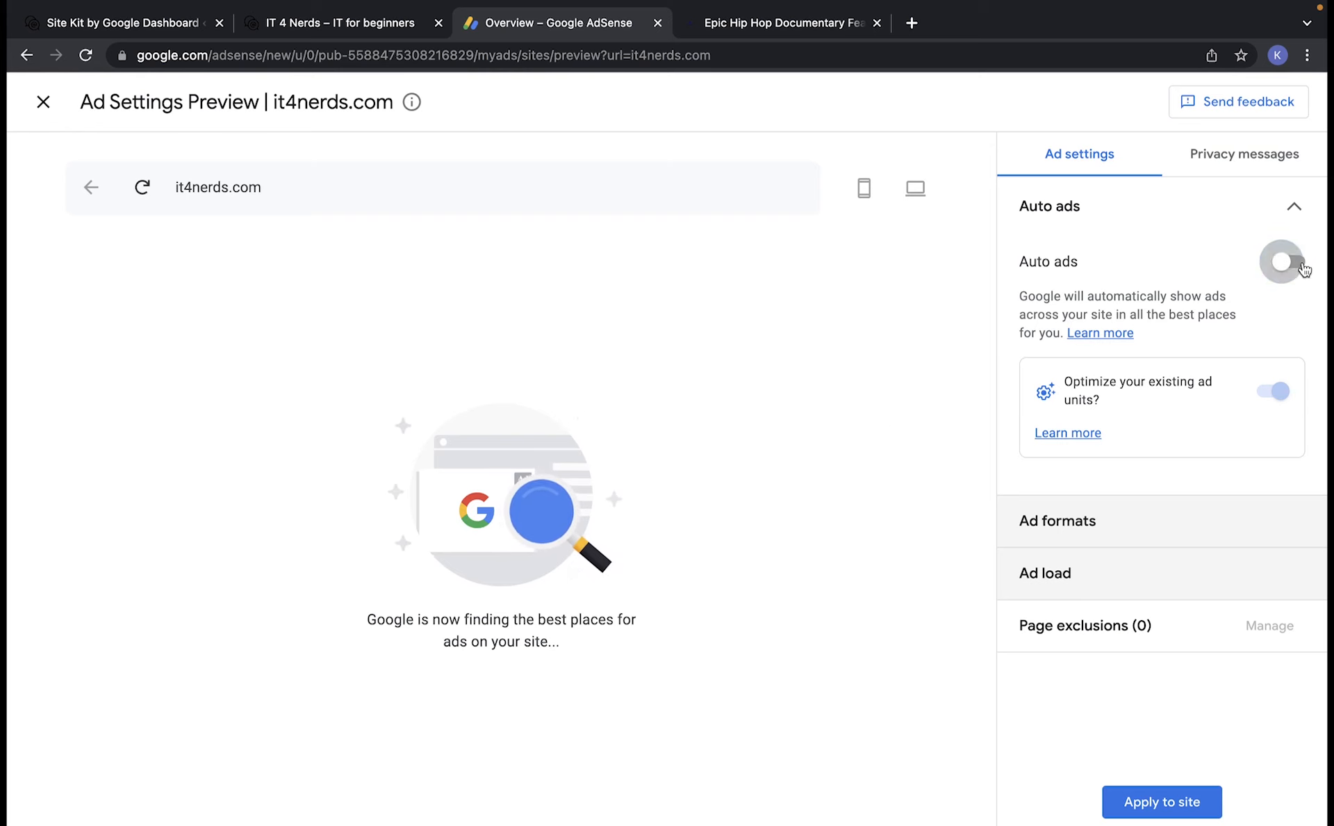
{"action": "left_click", "coordinate": [732, 28]}
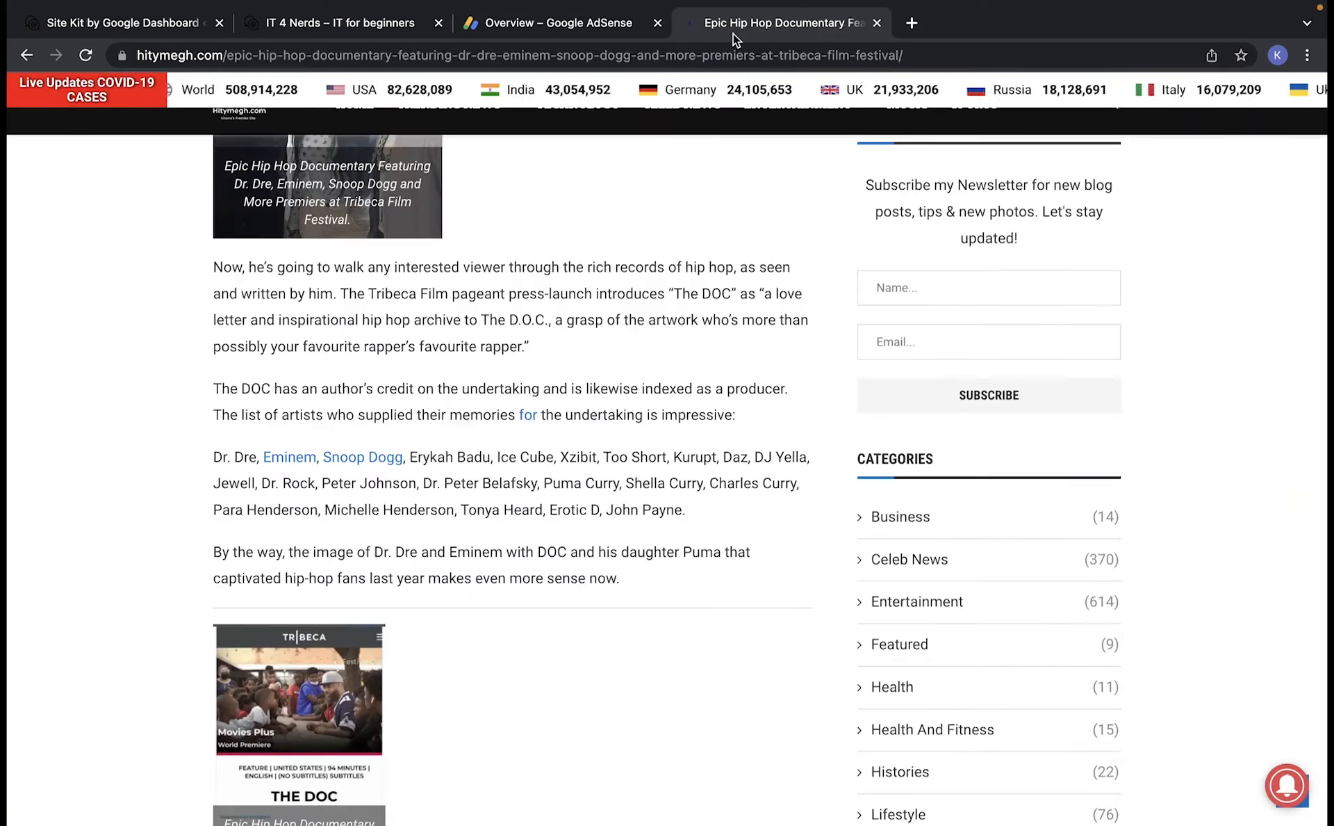
- Look over the ads on the hitymegh.com home page, then return to the AdSense preview
{"action": "scroll", "coordinate": [688, 281], "scroll_direction": "up", "scroll_amount": 15}
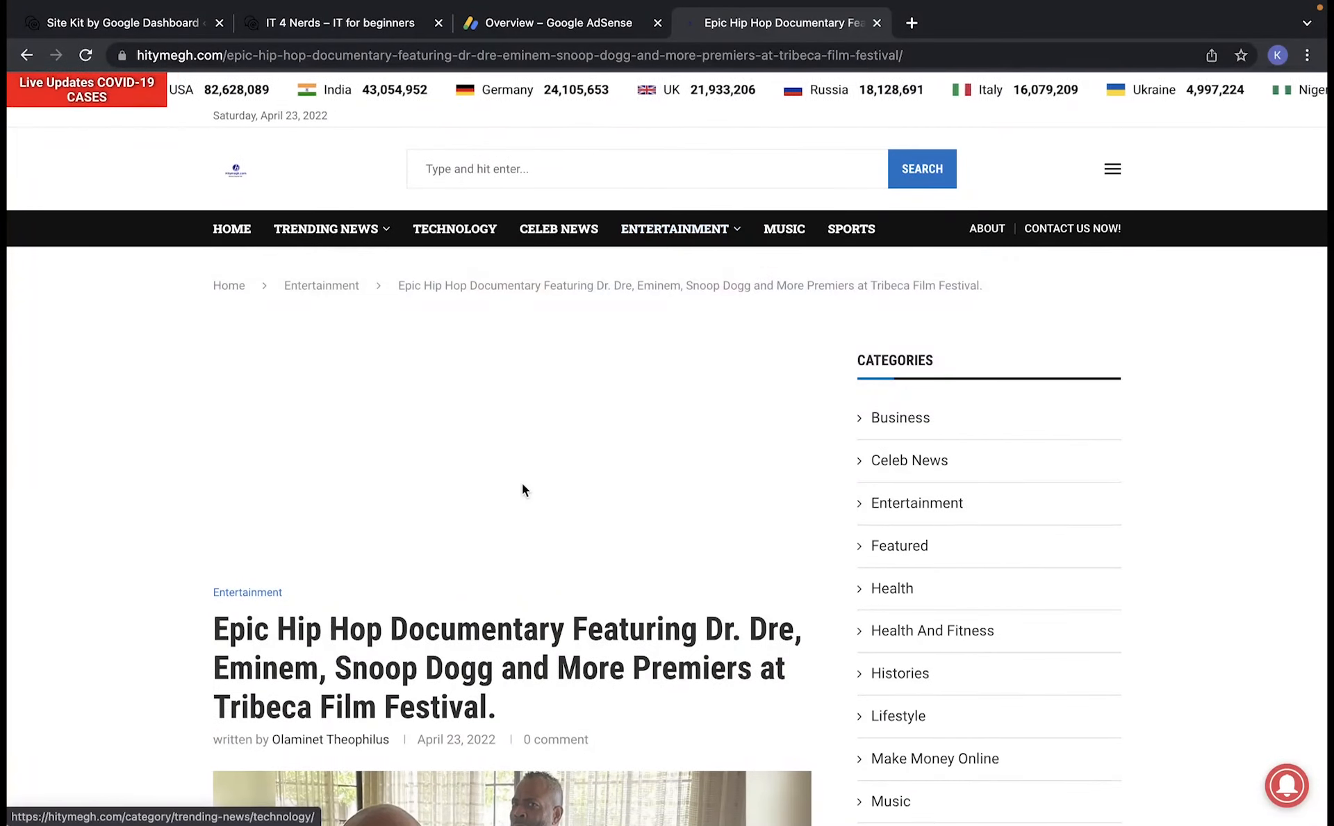
{"action": "left_click", "coordinate": [235, 170]}
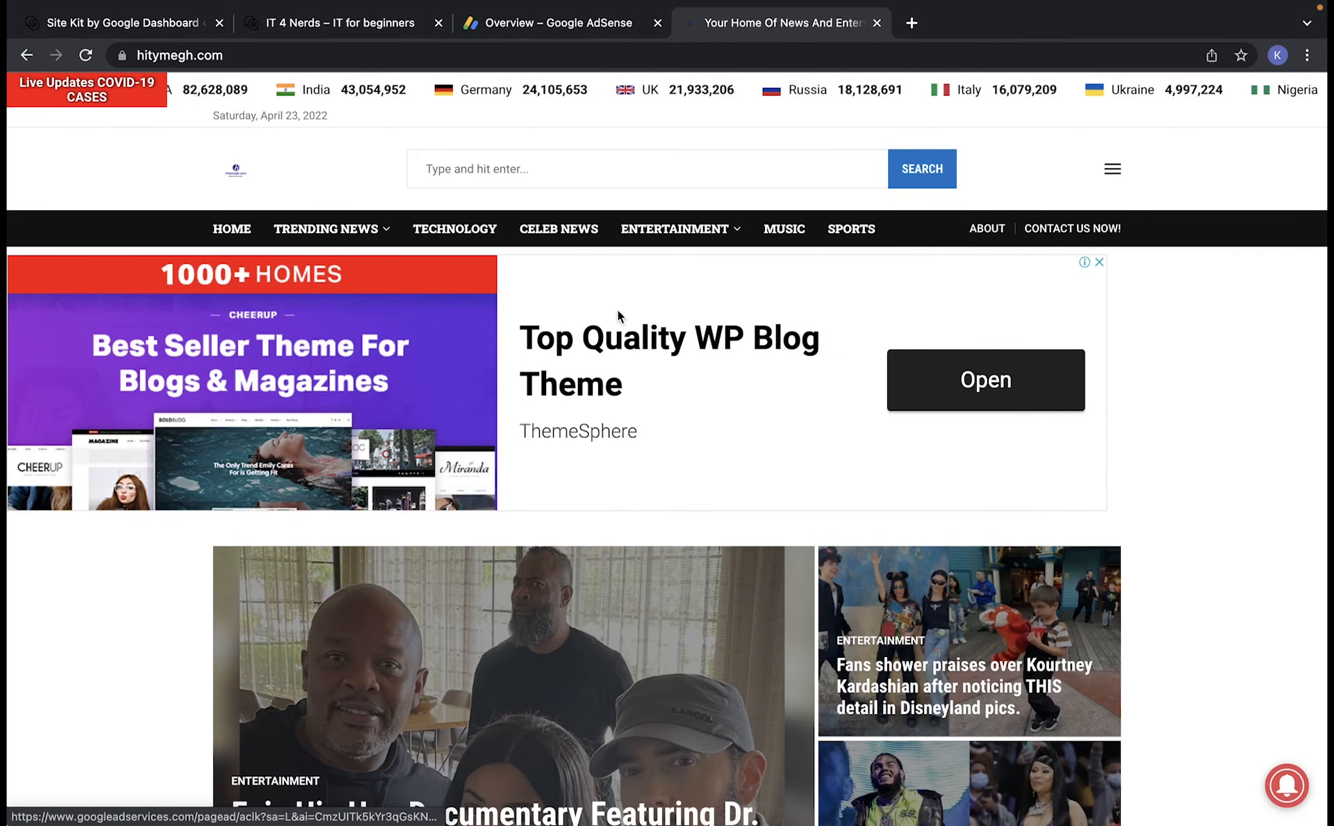
{"action": "scroll", "coordinate": [834, 462], "scroll_direction": "down", "scroll_amount": 5}
{"action": "scroll", "coordinate": [834, 461], "scroll_direction": "up", "scroll_amount": 8}
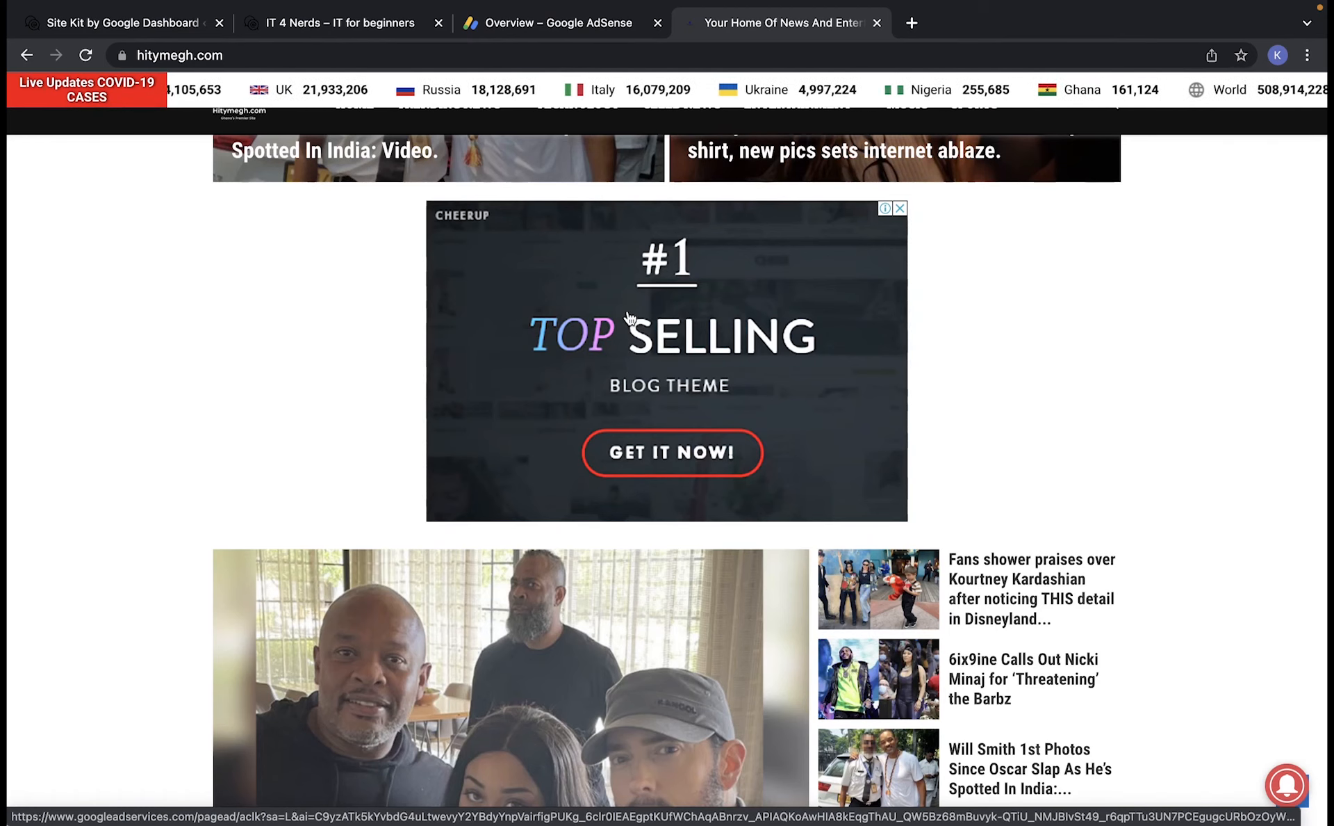
{"action": "left_click", "coordinate": [506, 27]}
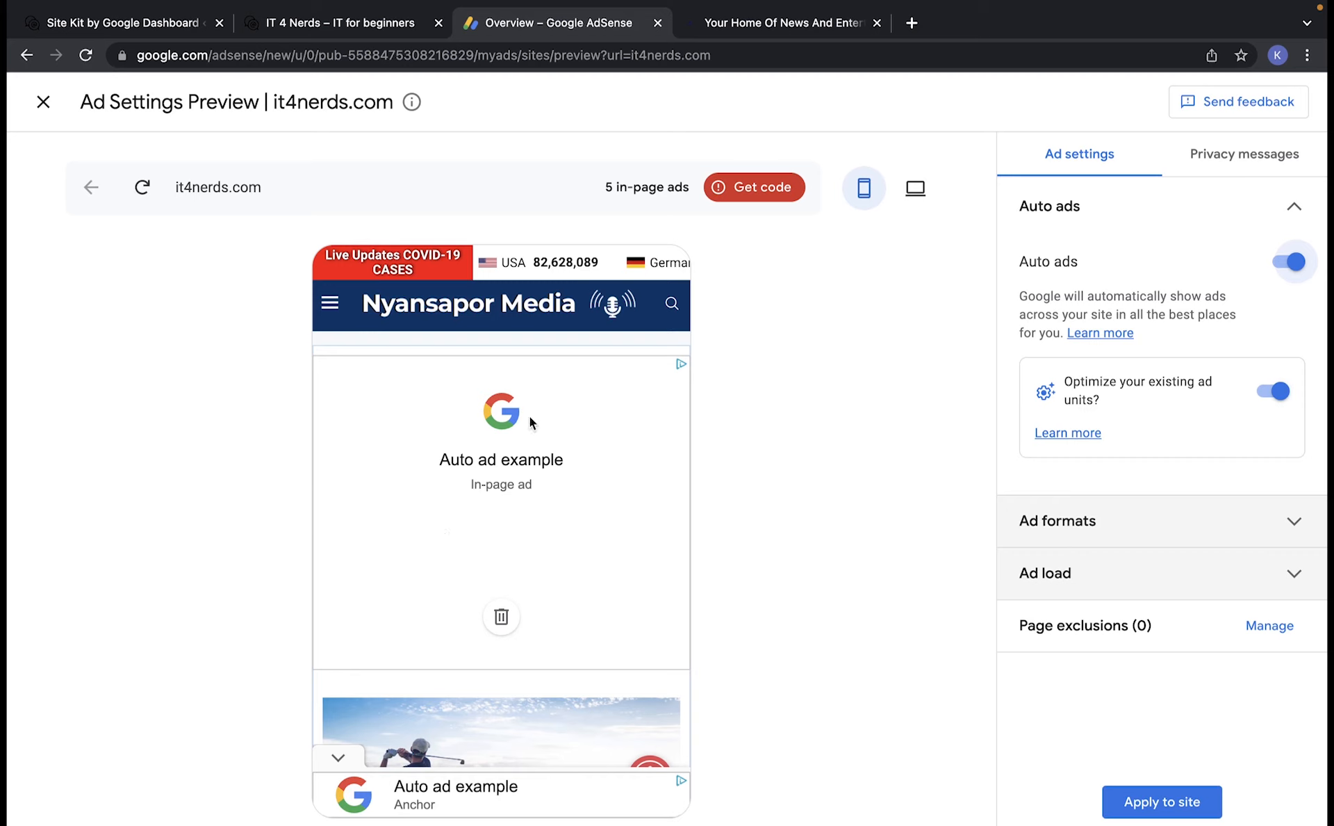
- Apply and save the Auto ads settings to it4nerds.com now, then view the By ad unit overview
{"action": "scroll", "coordinate": [613, 603], "scroll_direction": "down", "scroll_amount": 10}
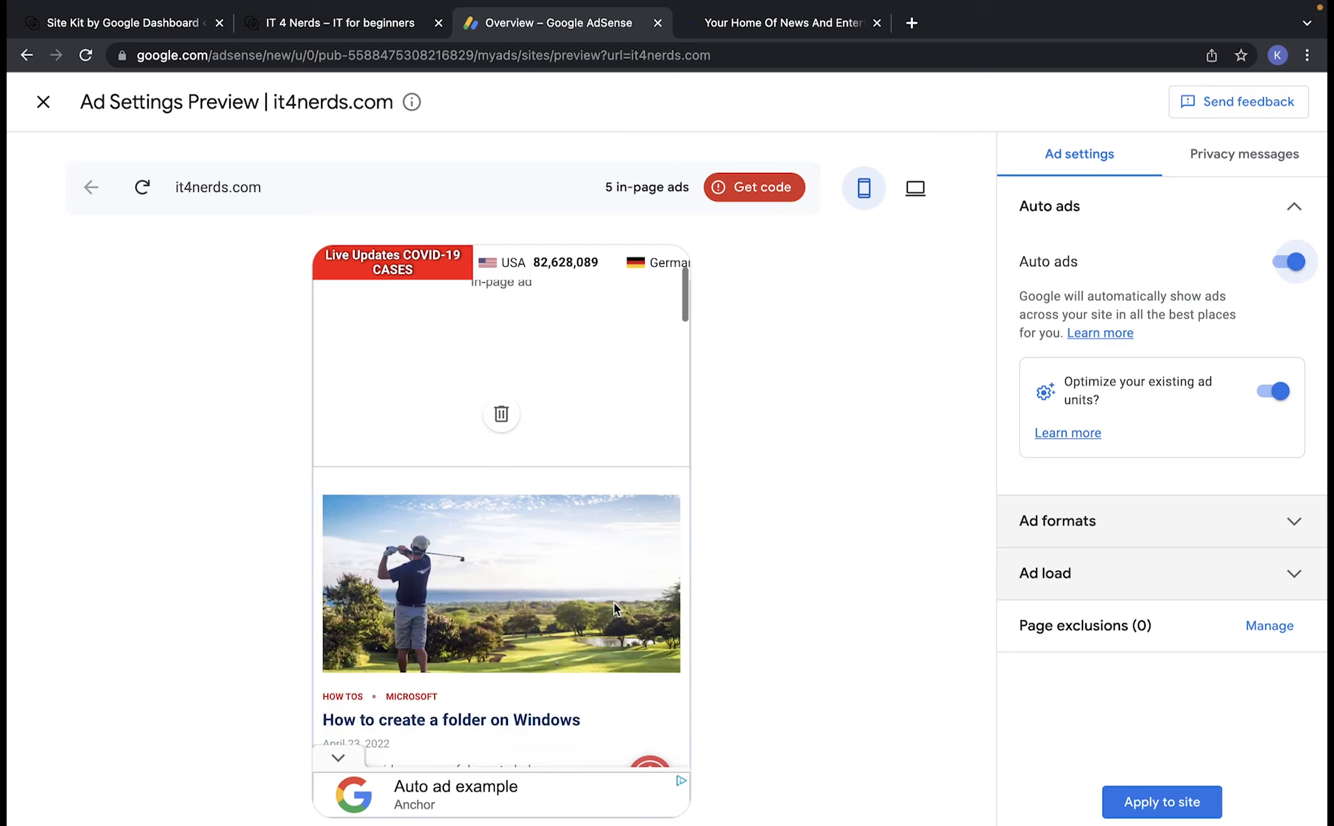
{"action": "scroll", "coordinate": [615, 605], "scroll_direction": "down", "scroll_amount": 3}
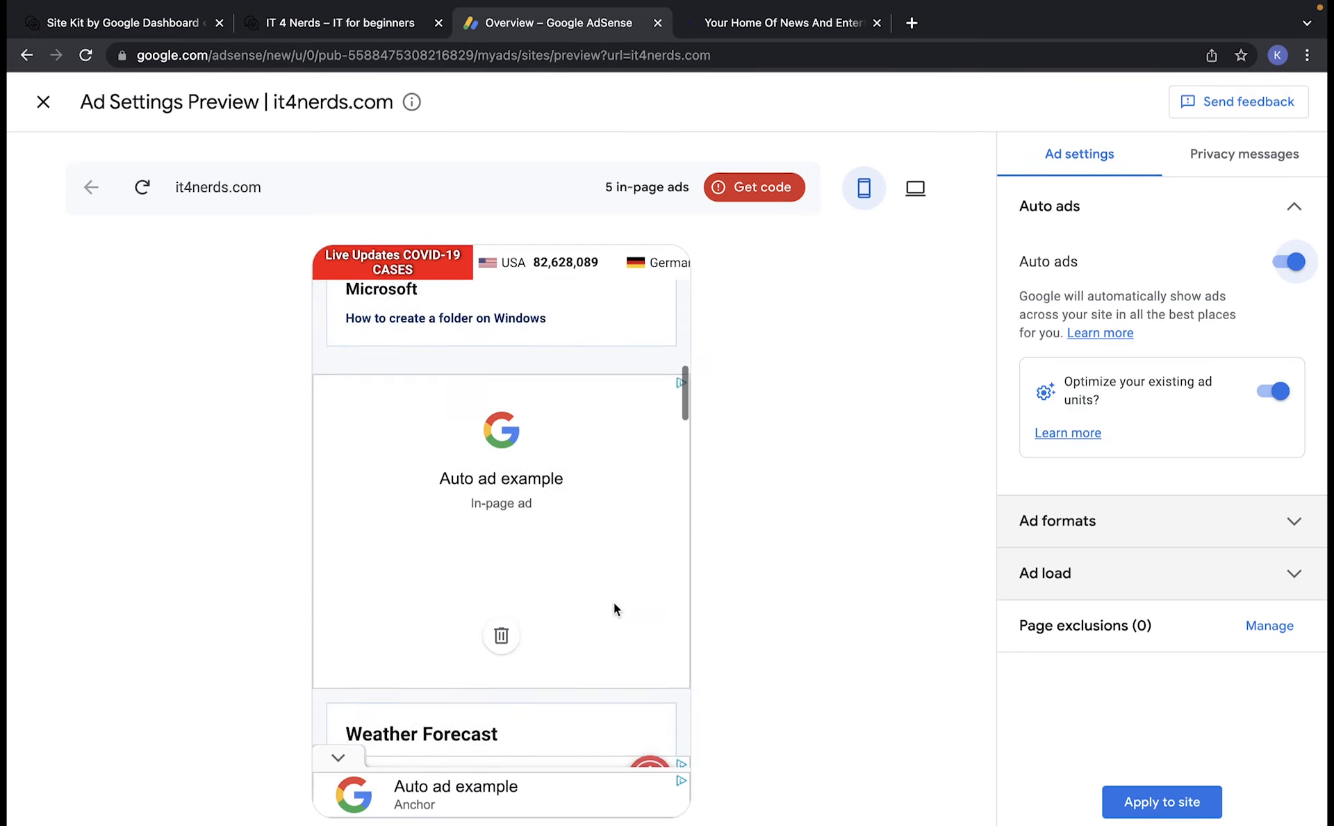
{"action": "scroll", "coordinate": [534, 455], "scroll_direction": "down", "scroll_amount": 6}
{"action": "scroll", "coordinate": [534, 455], "scroll_direction": "down", "scroll_amount": 10}
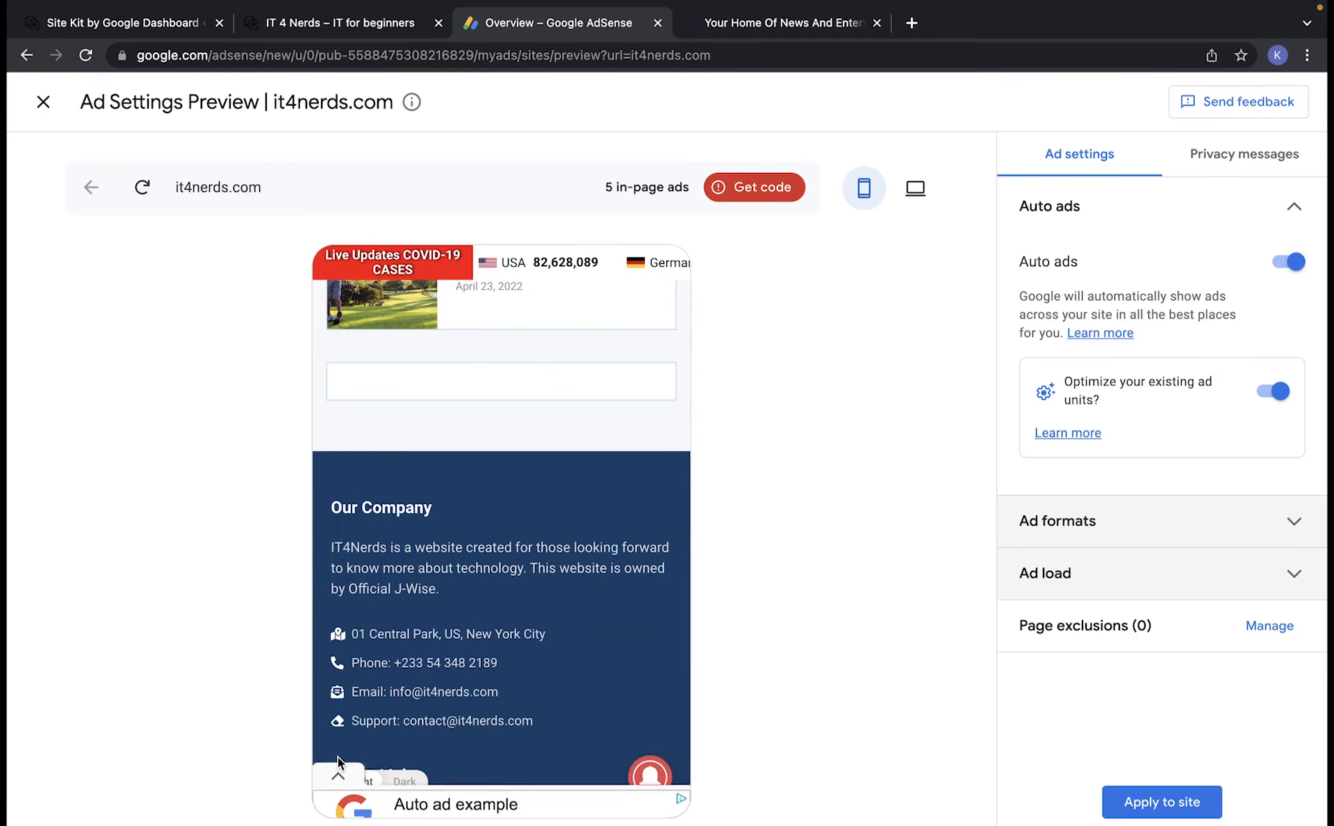
{"action": "left_click", "coordinate": [338, 757]}
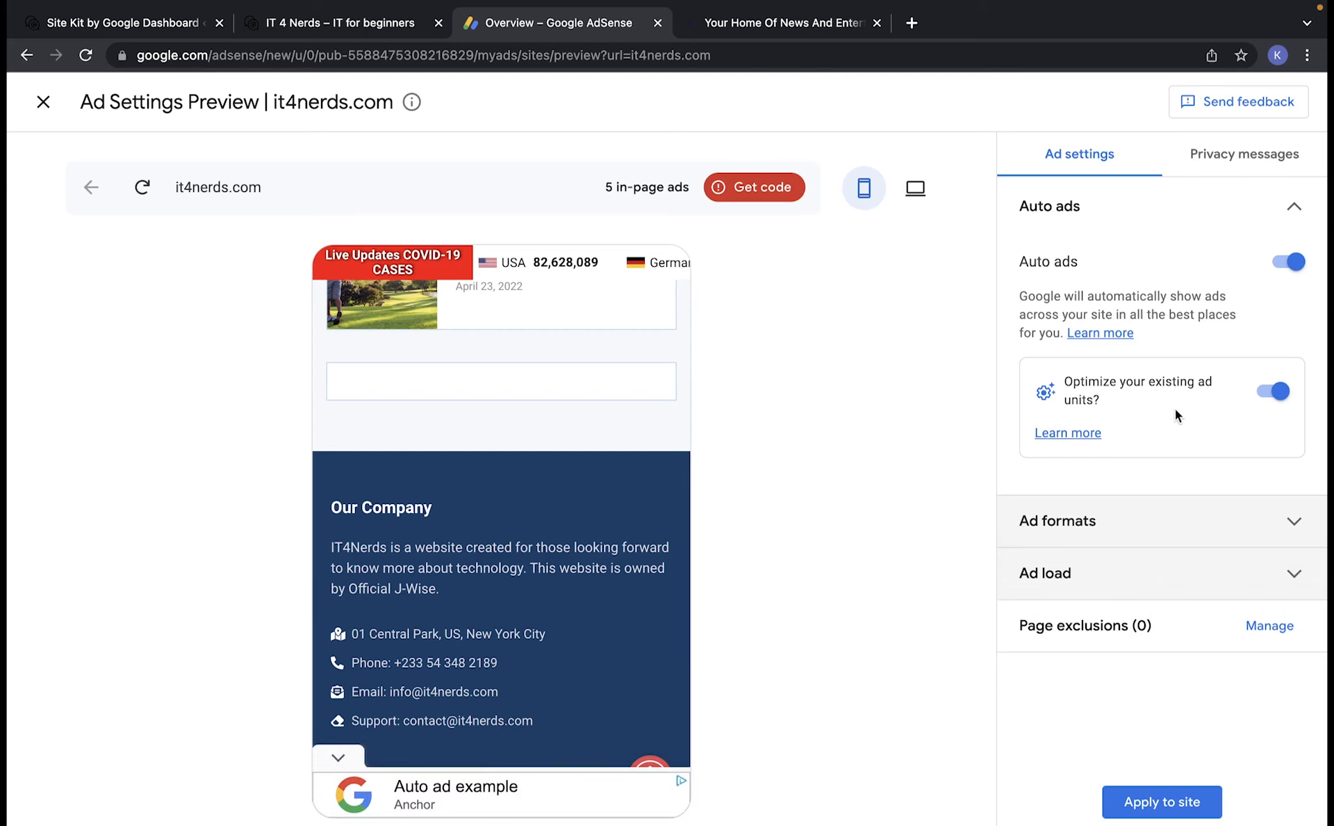
{"action": "left_click", "coordinate": [1147, 797]}
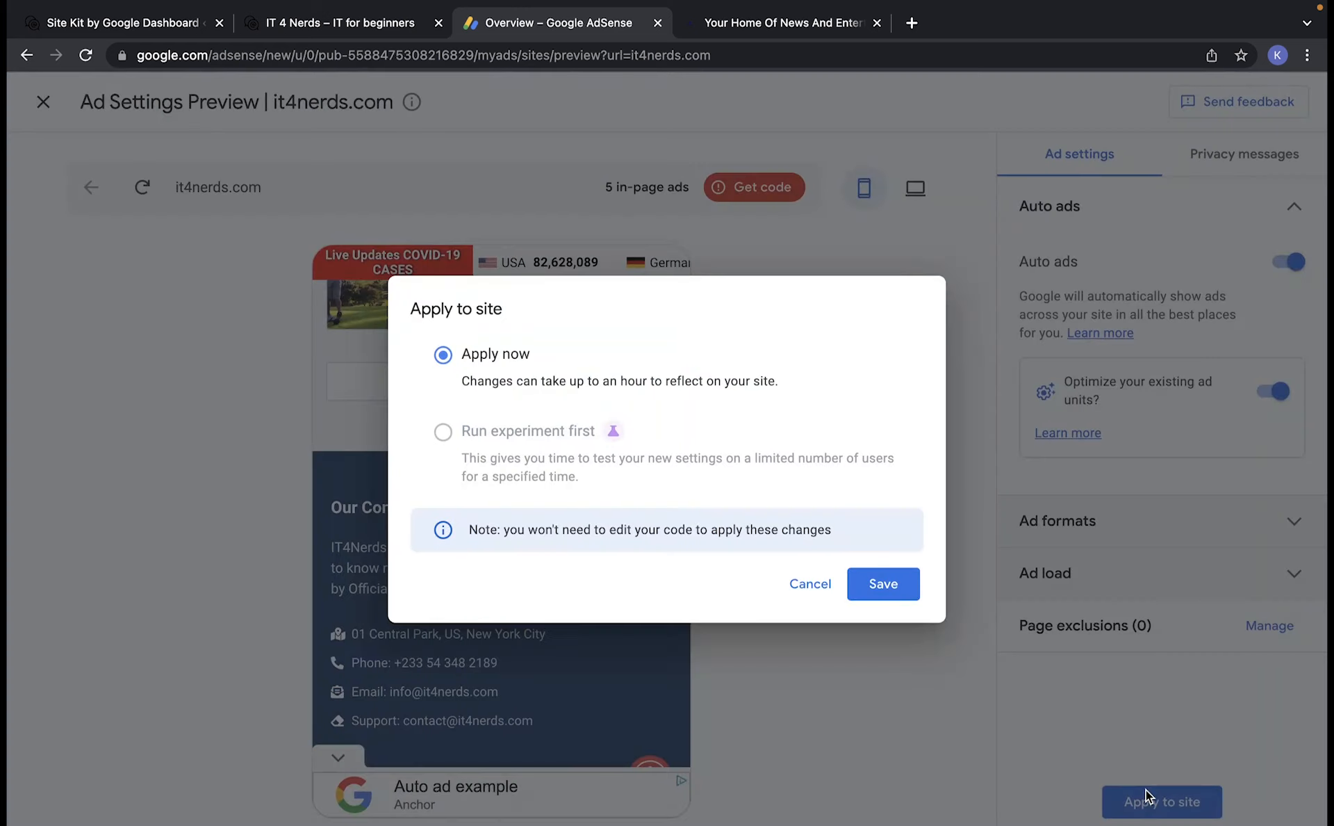
{"action": "left_click", "coordinate": [872, 584]}
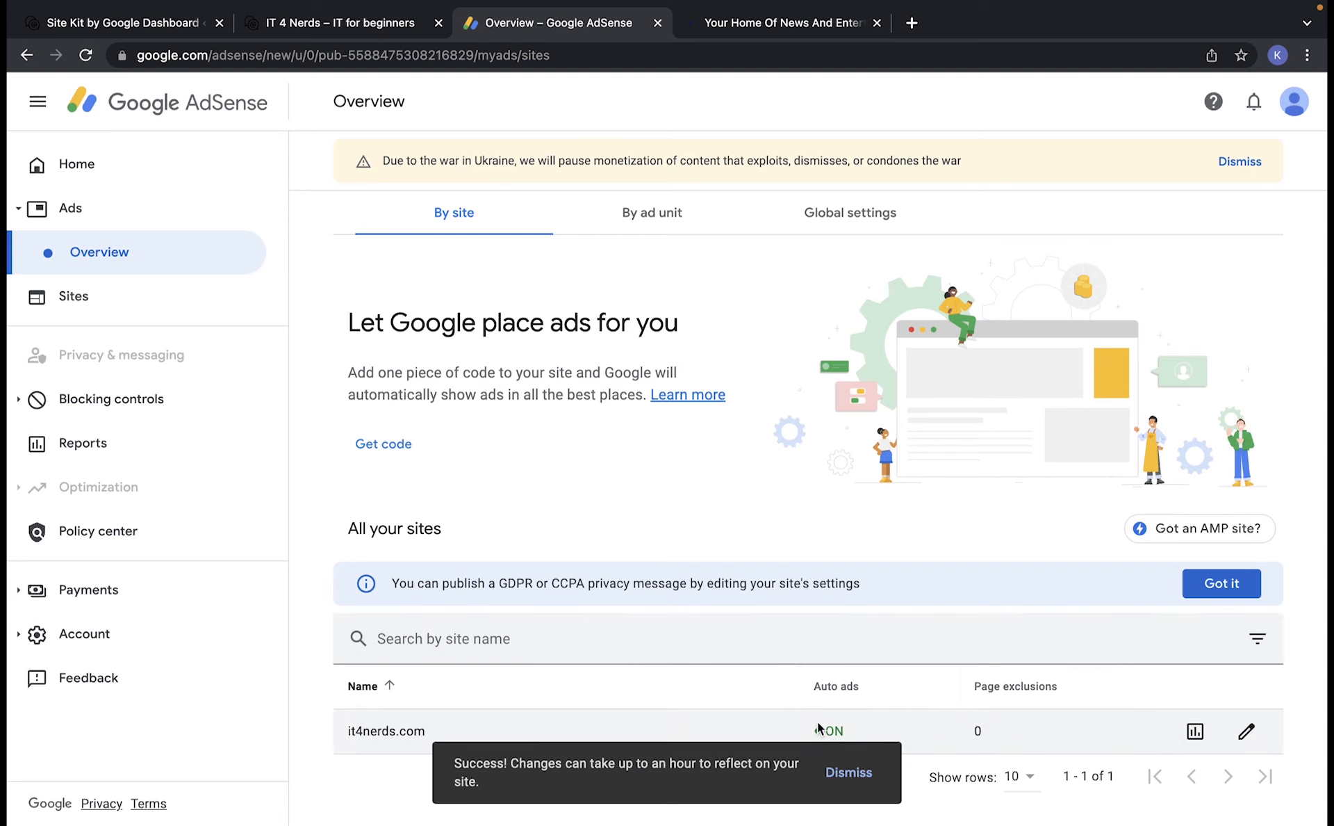
{"action": "left_click", "coordinate": [640, 221]}
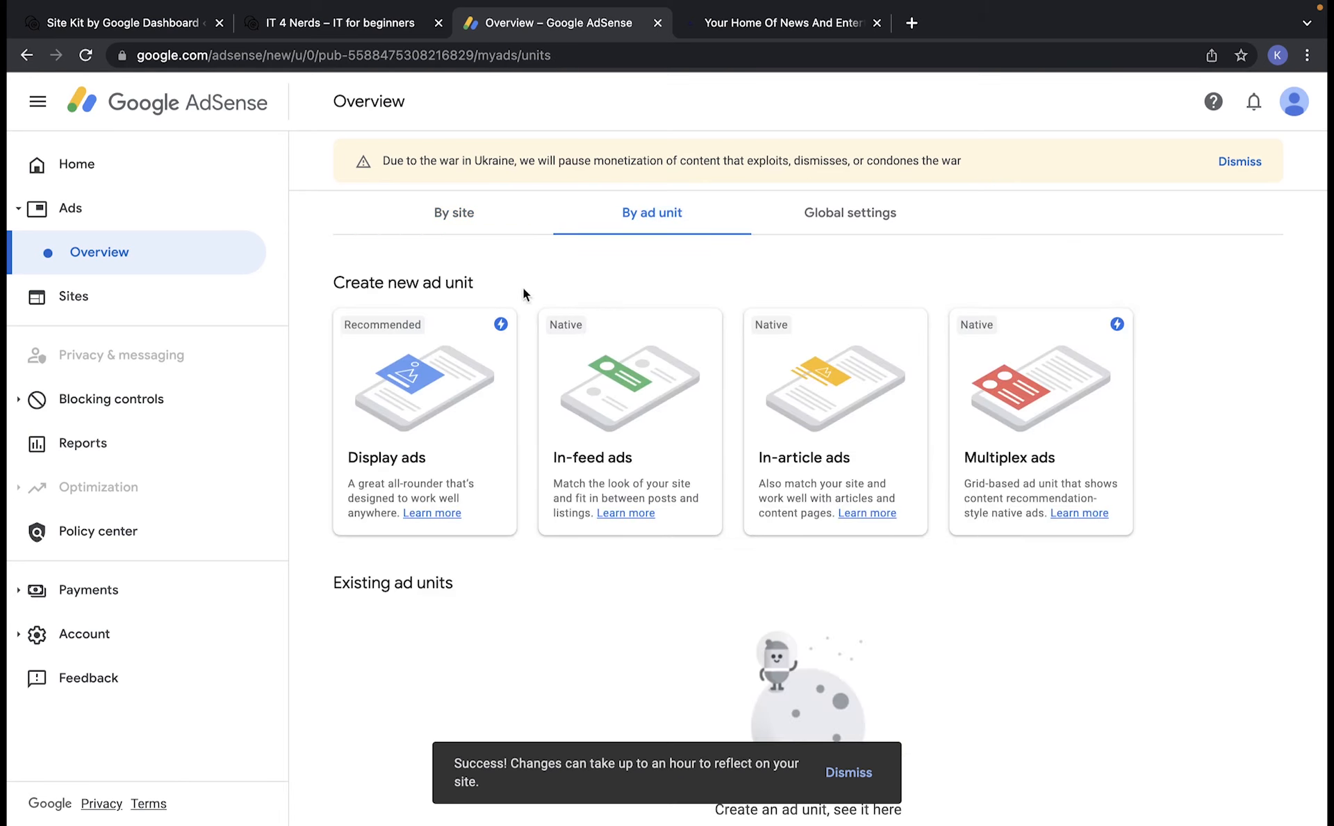
- Check the AdSense Sites list showing it4nerds.com as Getting ready, then bring up the live site
{"action": "left_click", "coordinate": [454, 214]}
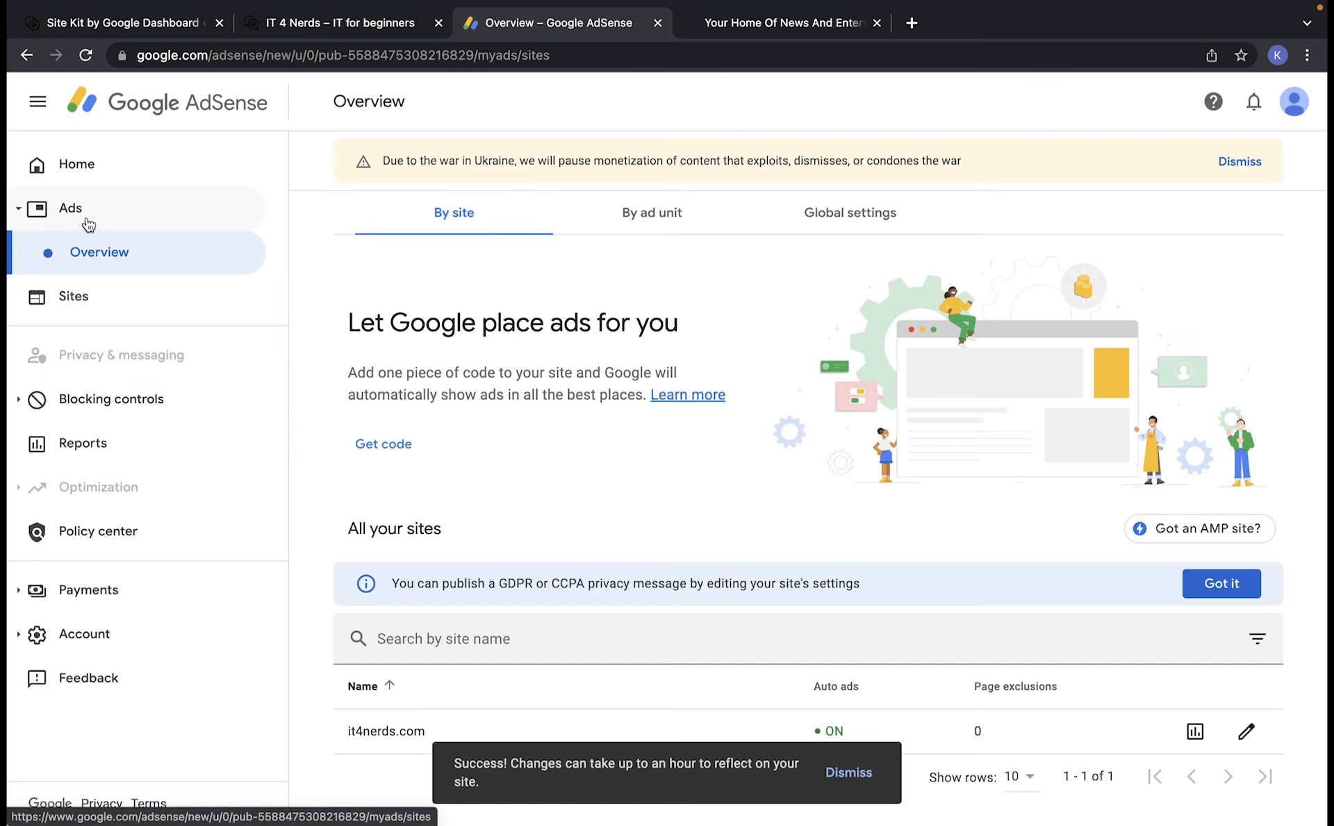
{"action": "left_click", "coordinate": [73, 296]}
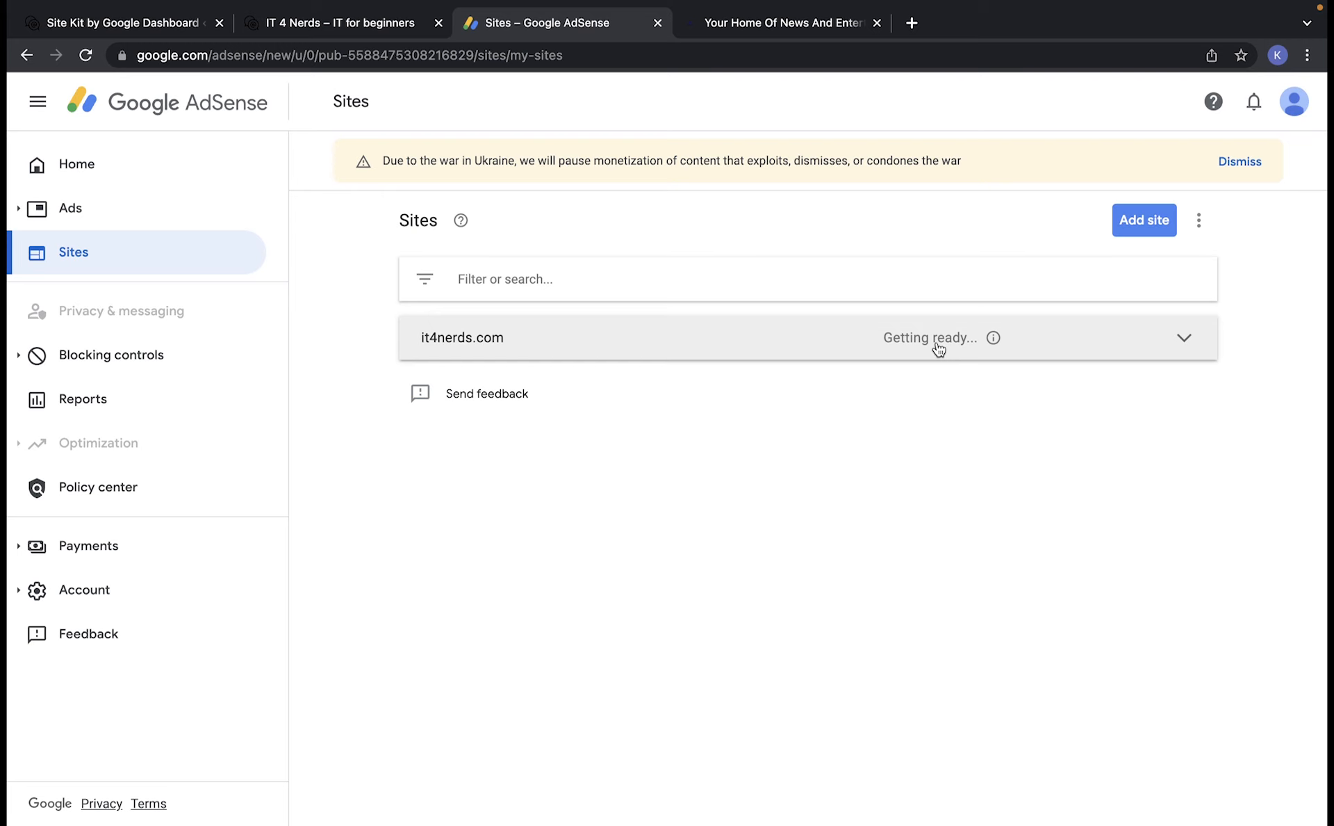
{"action": "left_click", "coordinate": [364, 29]}
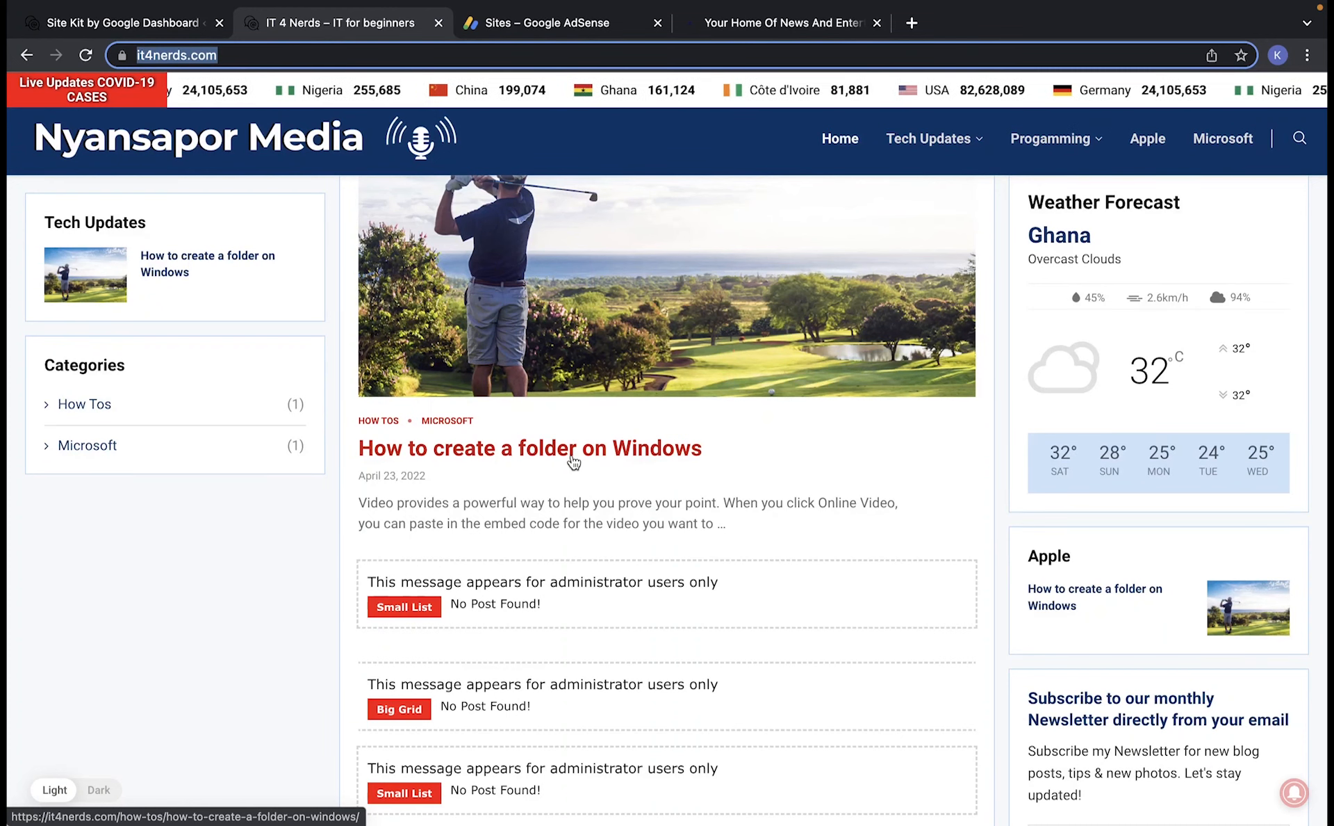
- Skim the live it4nerds.com homepage, then go back to the Site Kit dashboard
{"action": "scroll", "coordinate": [570, 456], "scroll_direction": "down", "scroll_amount": 2}
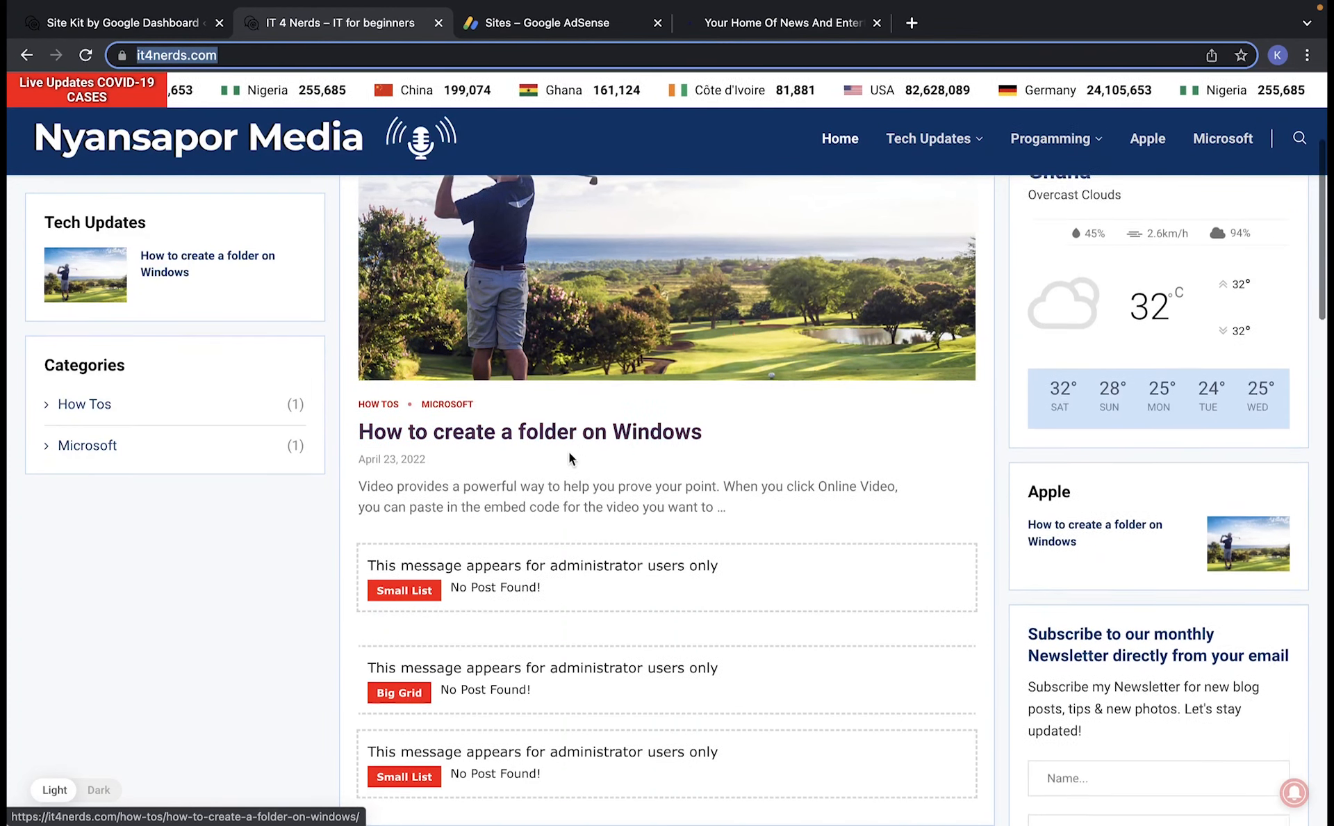
{"action": "scroll", "coordinate": [569, 457], "scroll_direction": "down", "scroll_amount": 5}
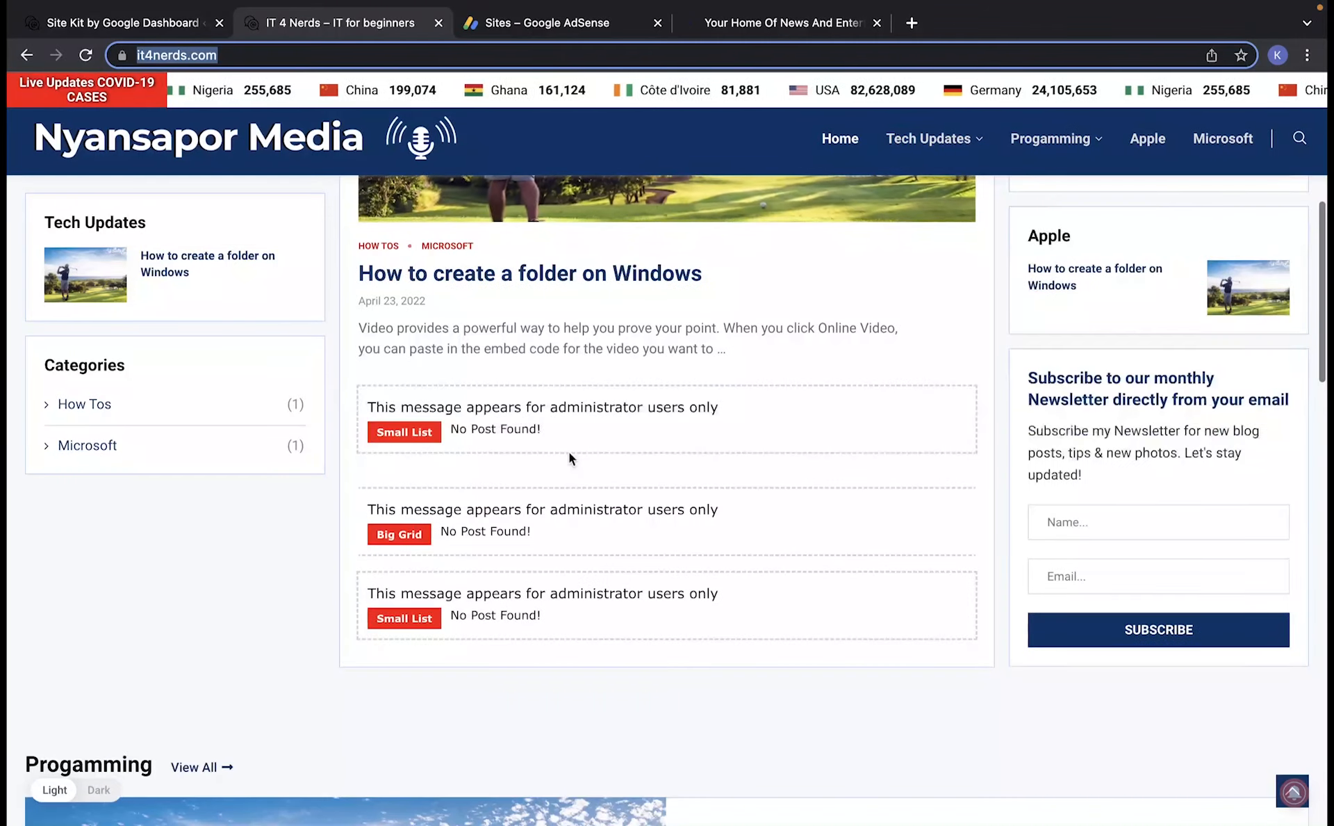
{"action": "scroll", "coordinate": [568, 452], "scroll_direction": "up", "scroll_amount": 6}
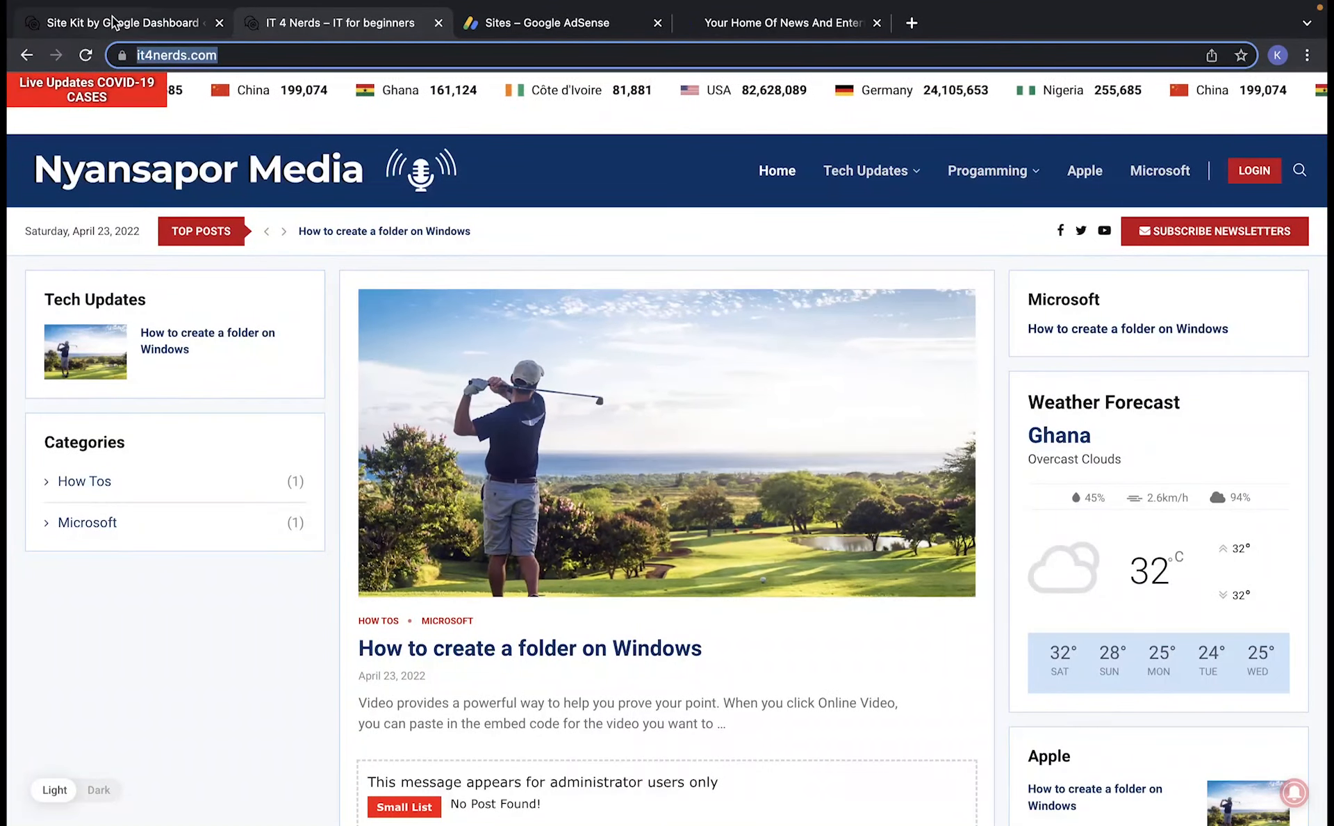
{"action": "left_click", "coordinate": [118, 23]}
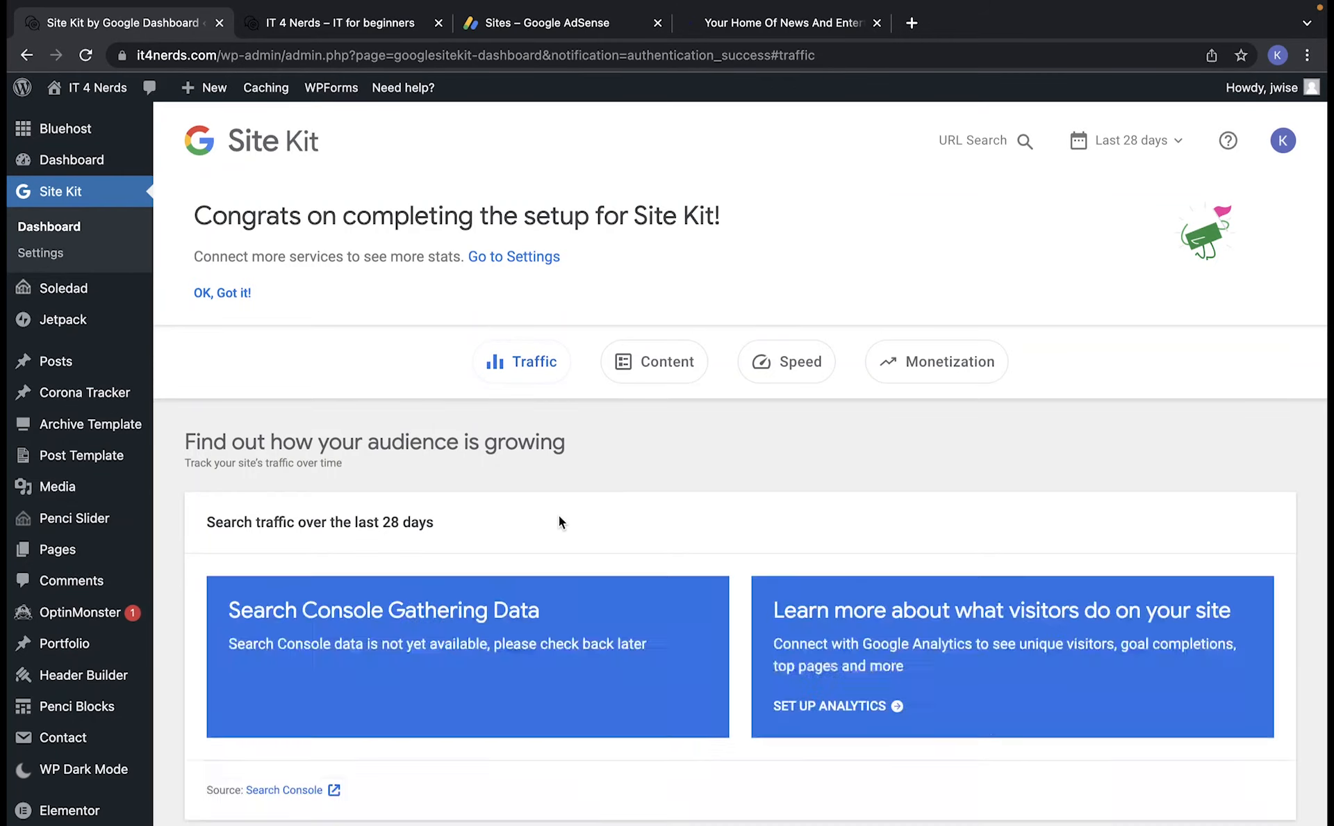
- Choose CONNECT under AdSense in the Site Kit dashboard's Monetization section
{"action": "scroll", "coordinate": [560, 518], "scroll_direction": "down", "scroll_amount": 5}
{"action": "scroll", "coordinate": [558, 515], "scroll_direction": "down", "scroll_amount": 15}
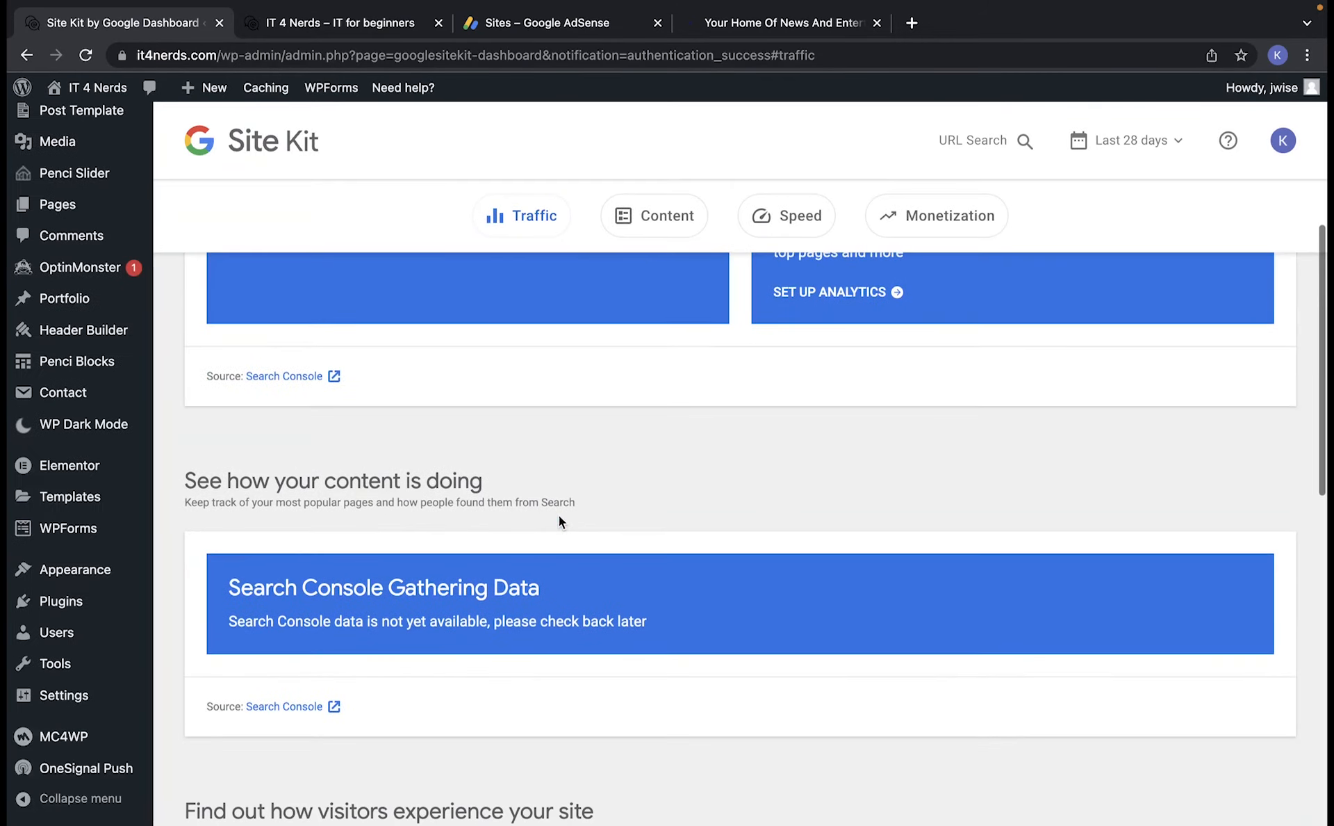
{"action": "scroll", "coordinate": [559, 515], "scroll_direction": "up", "scroll_amount": 15}
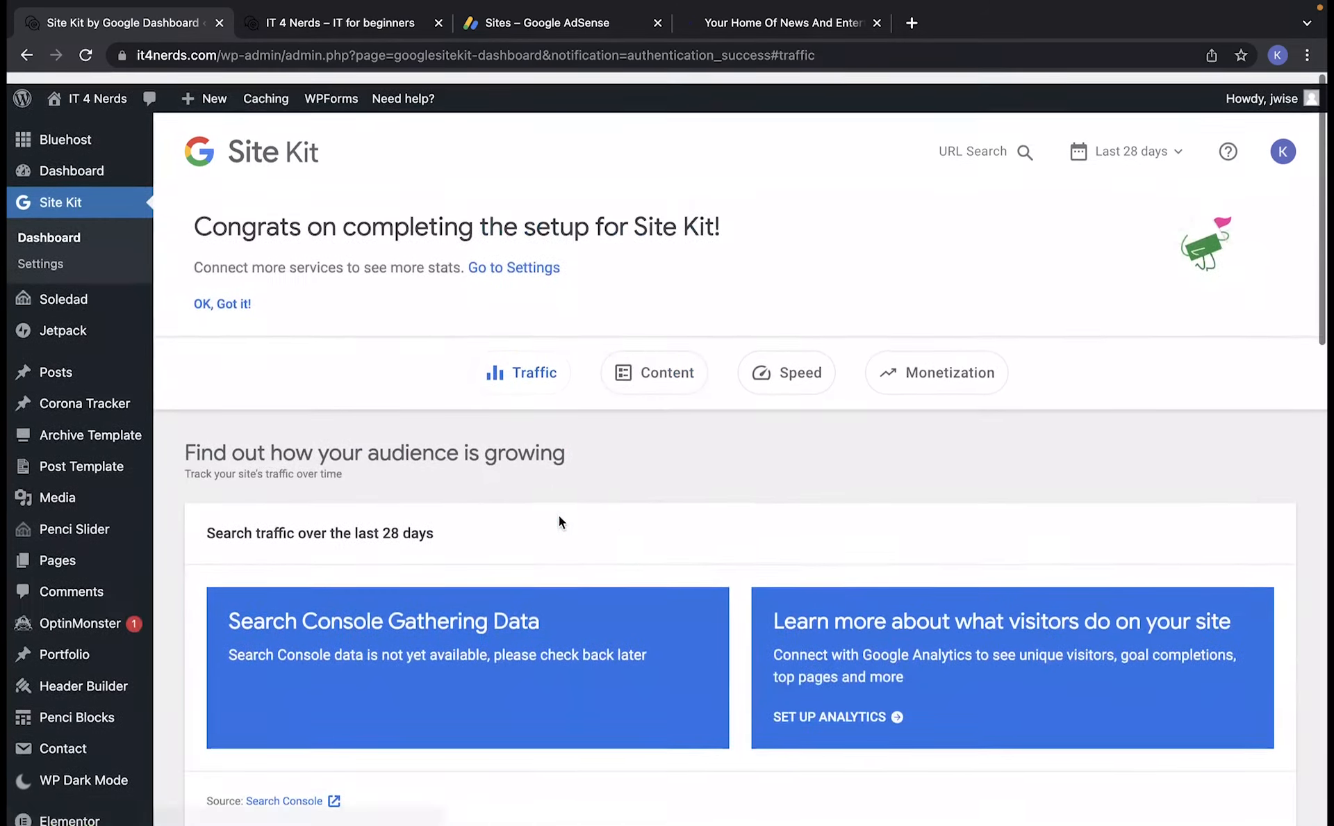
{"action": "scroll", "coordinate": [570, 466], "scroll_direction": "down", "scroll_amount": 10}
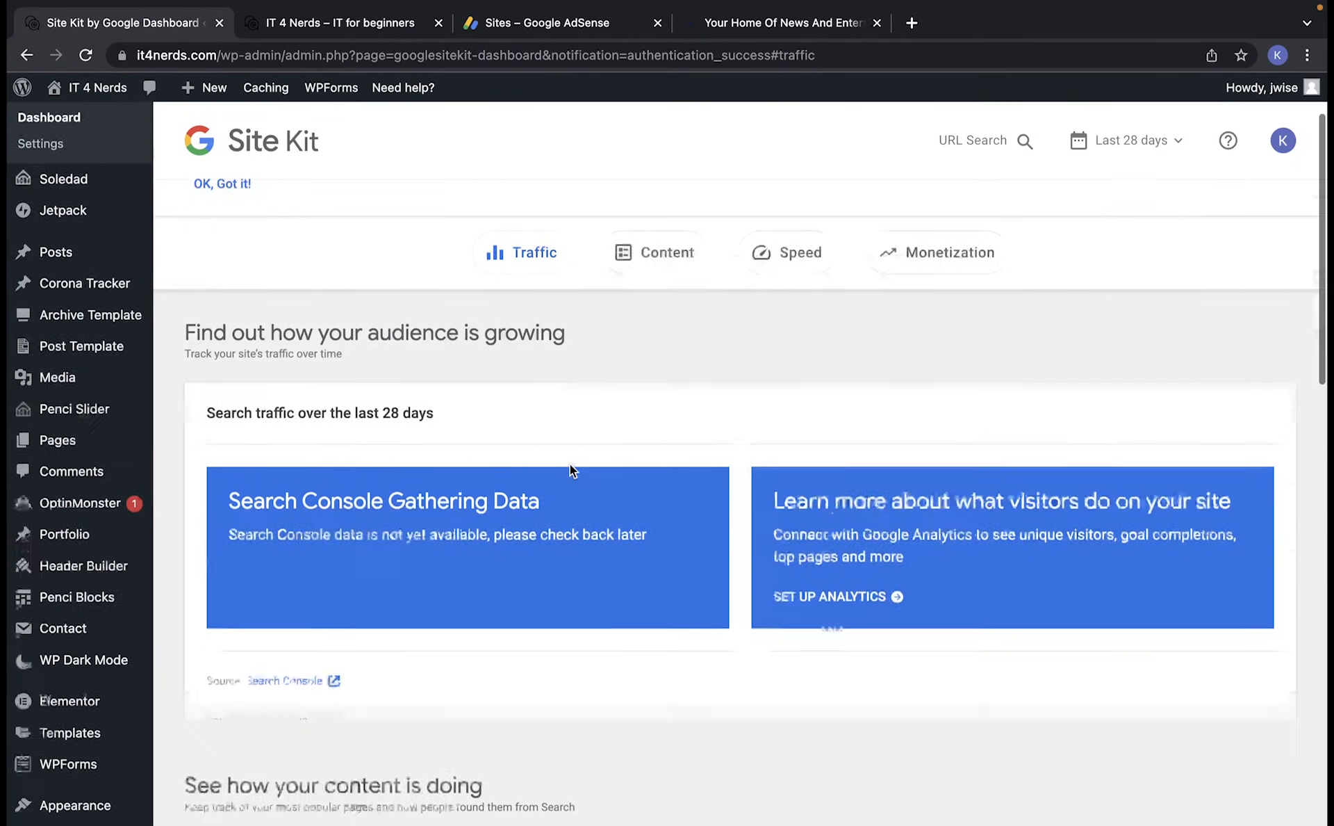
{"action": "scroll", "coordinate": [570, 464], "scroll_direction": "down", "scroll_amount": 11}
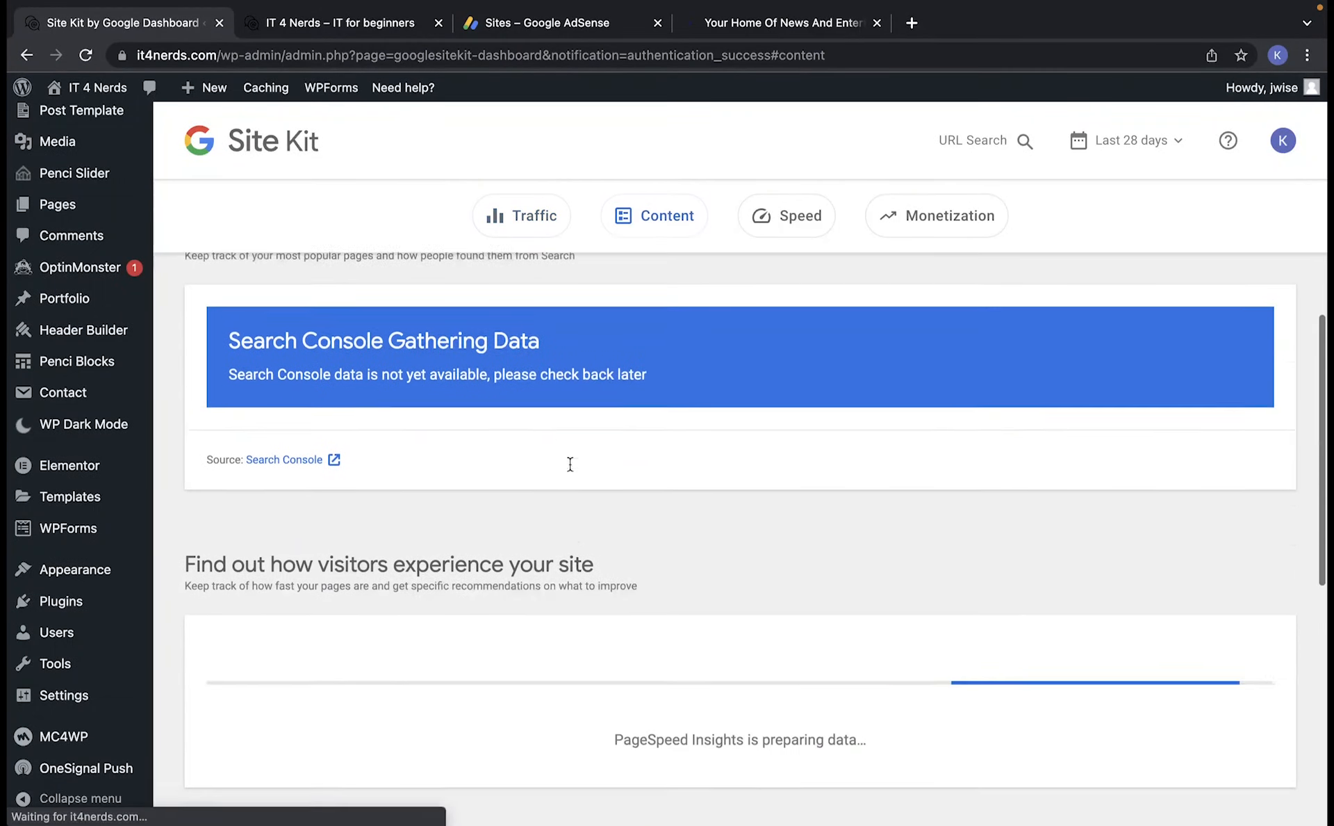
{"action": "scroll", "coordinate": [570, 464], "scroll_direction": "down", "scroll_amount": 10}
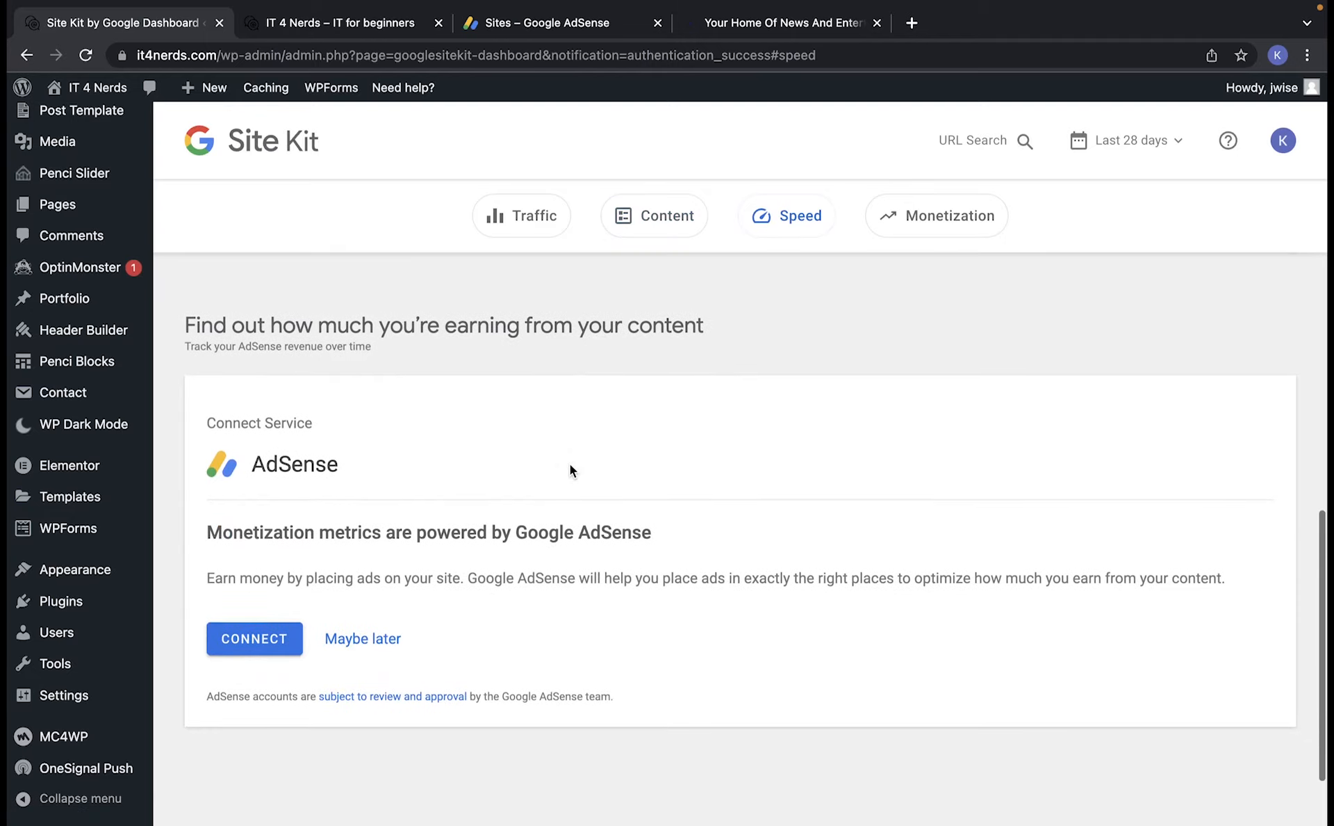
{"action": "left_click", "coordinate": [283, 589]}
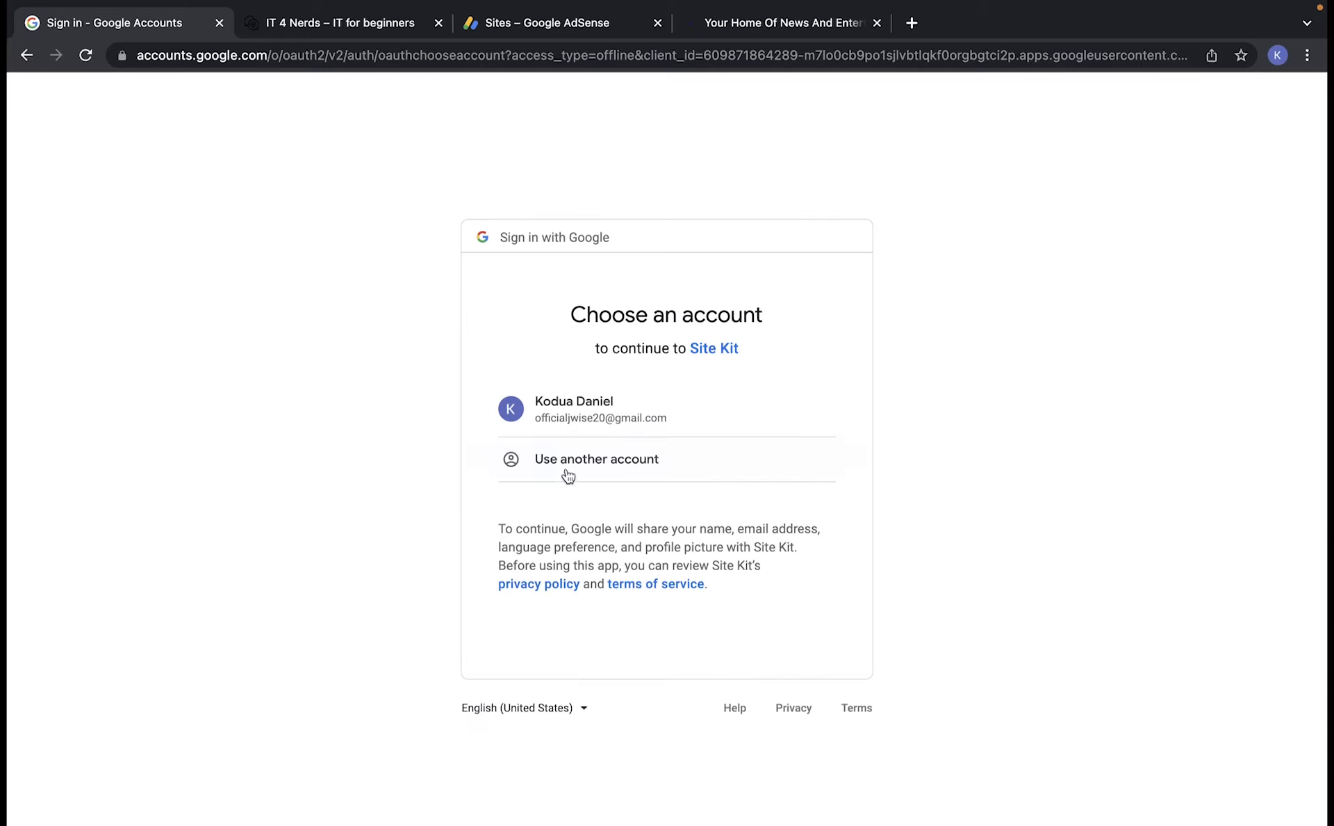
- Choose the Google account and grant Site Kit the additional access it requested
{"action": "left_click", "coordinate": [582, 413]}
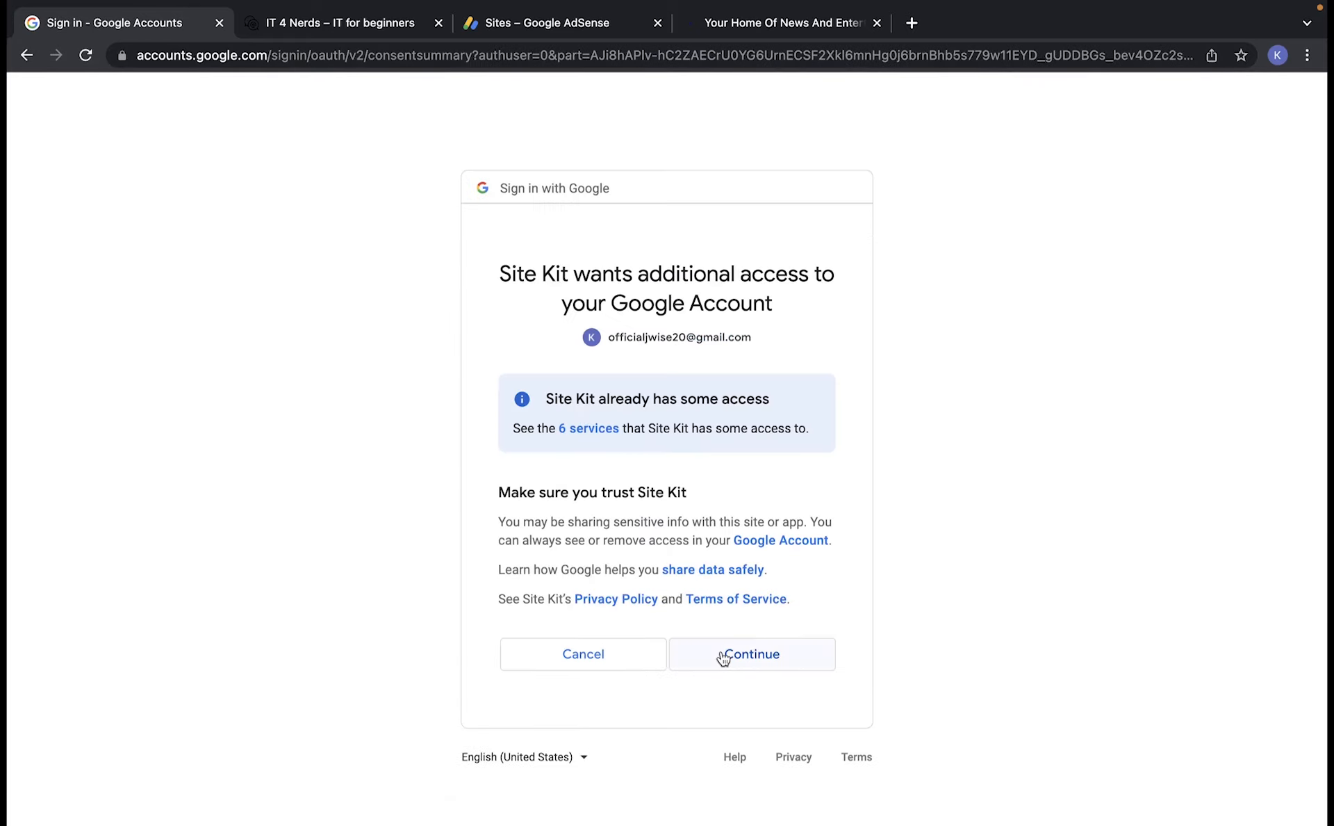
{"action": "left_click", "coordinate": [722, 656]}
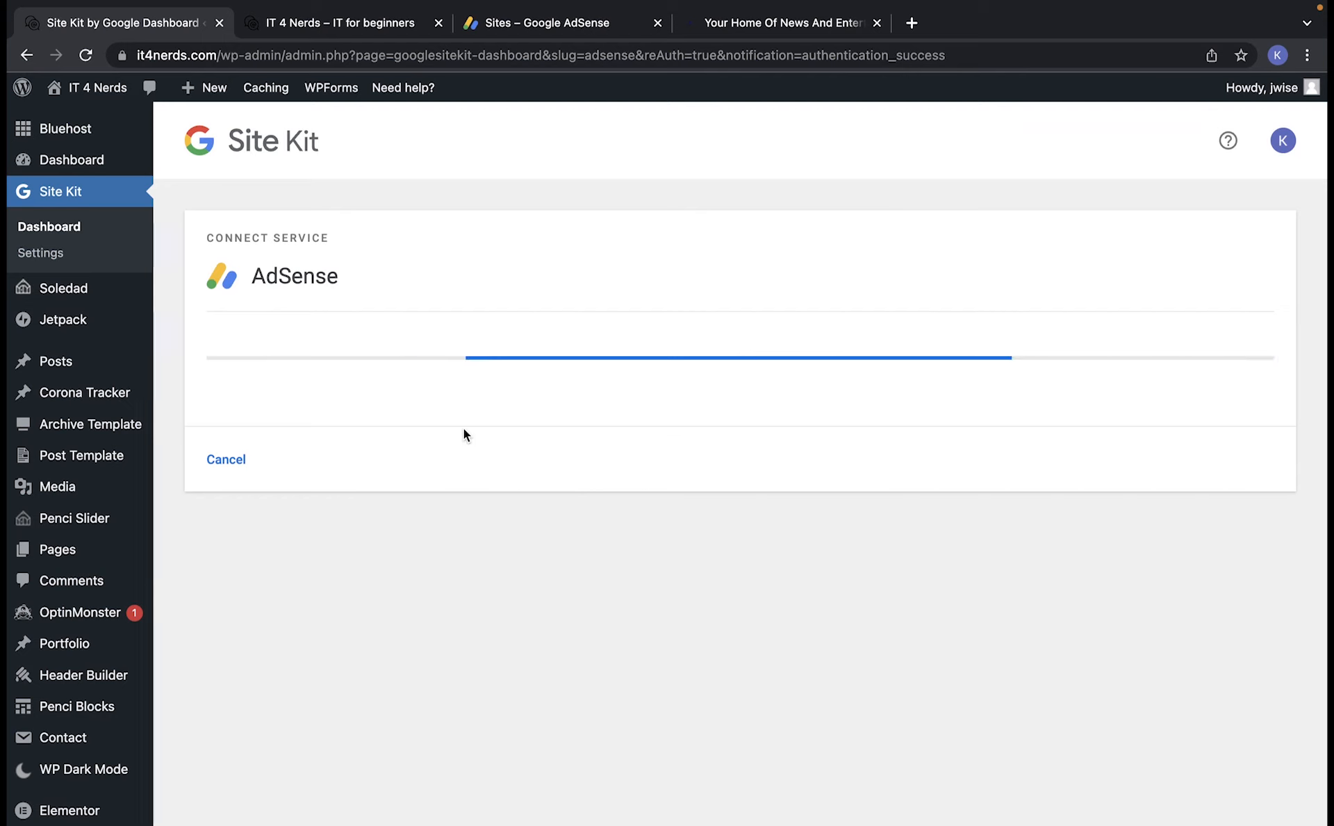
- Check the site's AdSense status, then confirm Site Kit shows 'Your account is getting ready'
{"action": "left_click", "coordinate": [514, 33]}
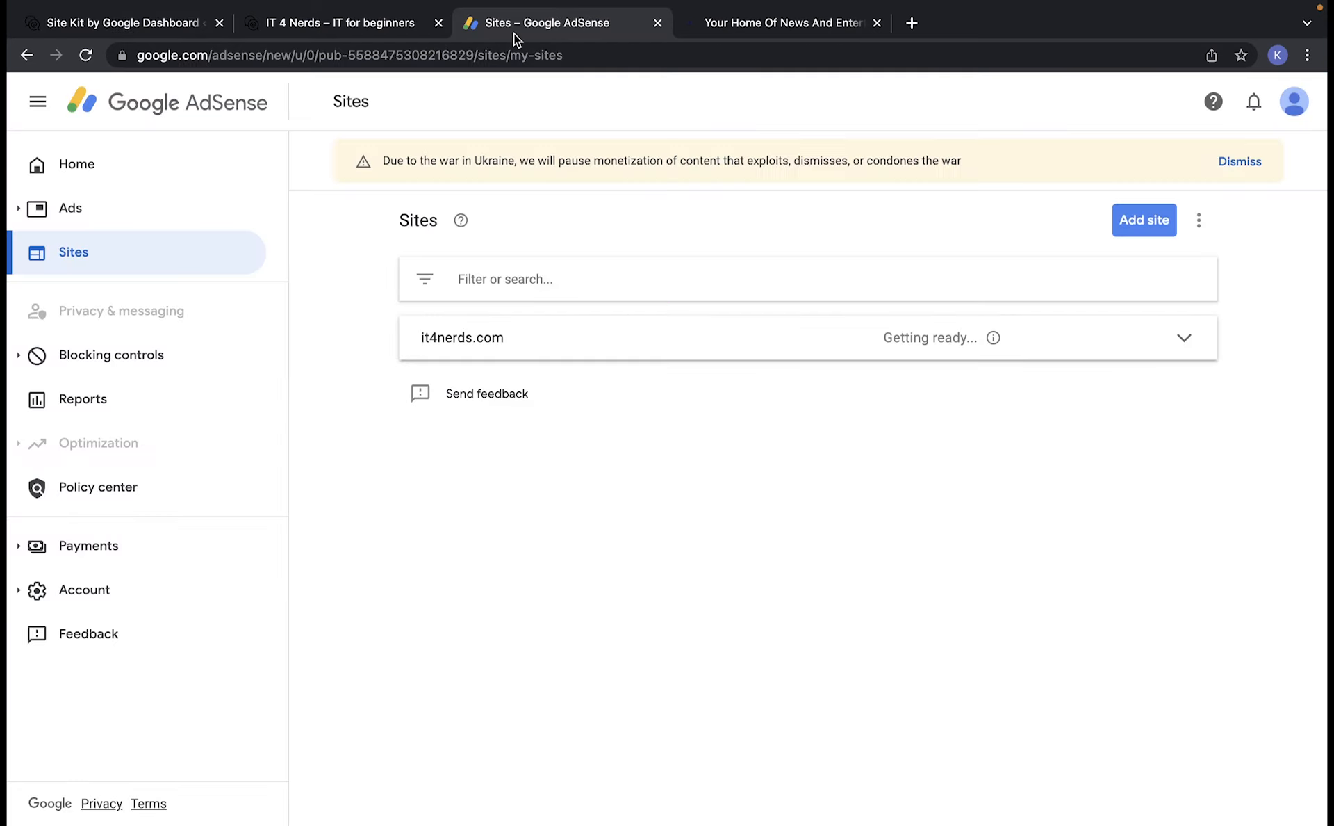
{"action": "left_click", "coordinate": [137, 14]}
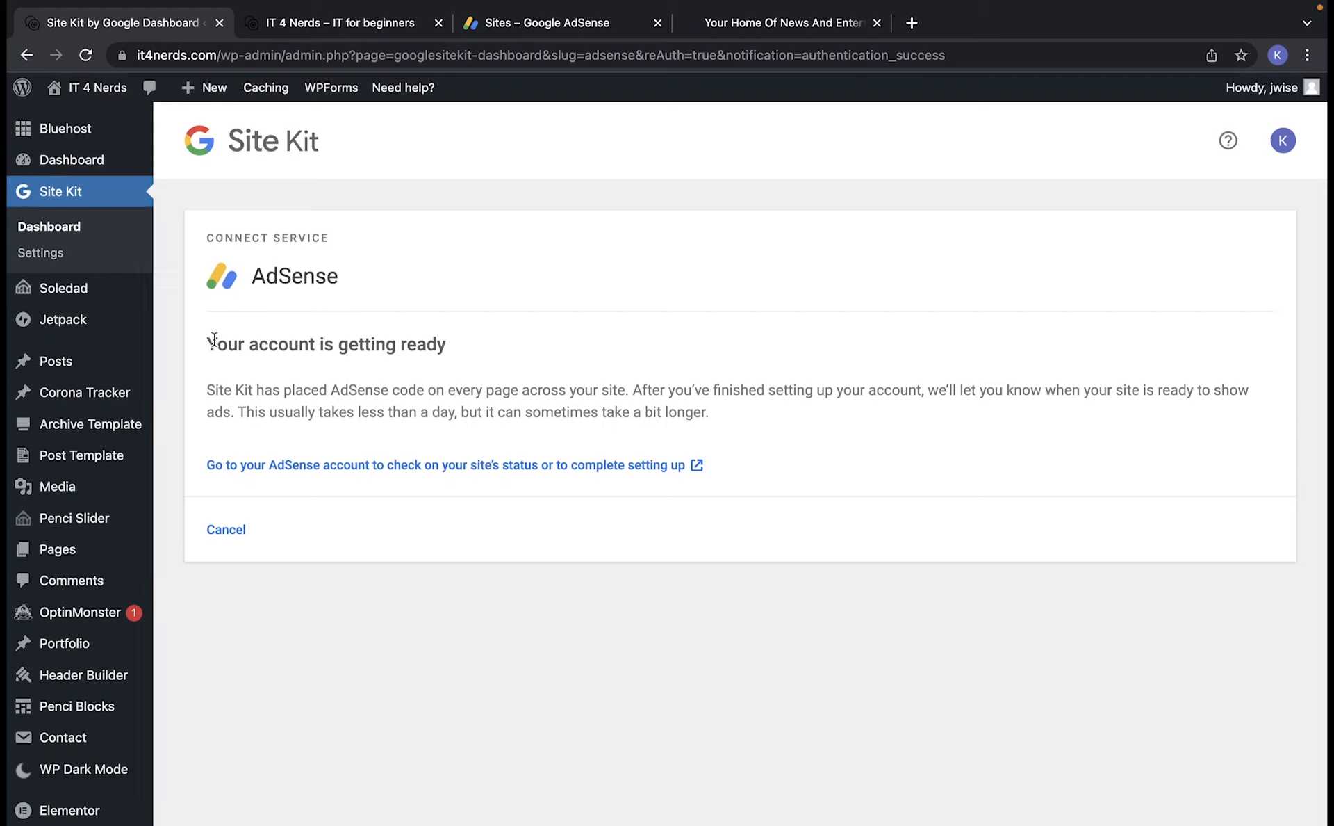
{"action": "left_click_drag", "start_coordinate": [214, 339], "coordinate": [421, 338]}
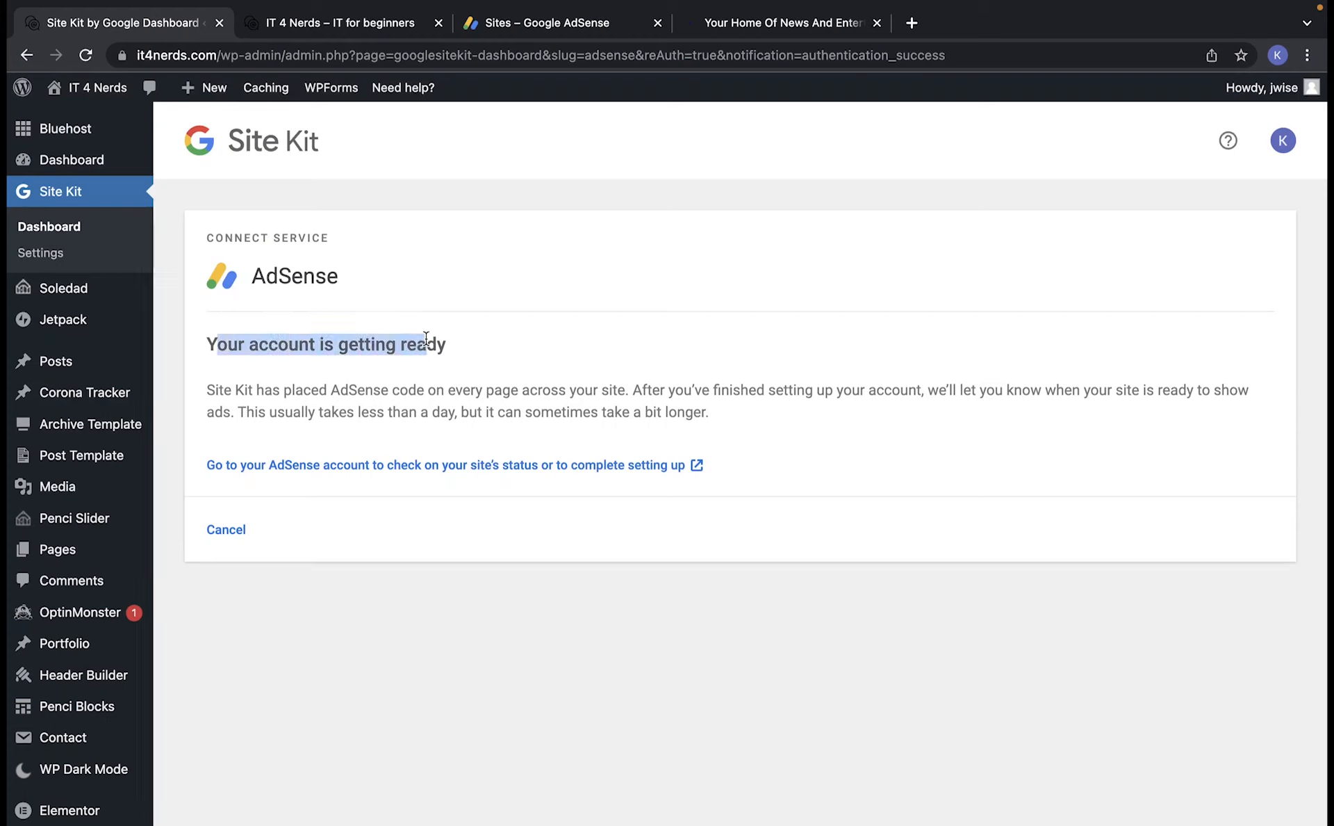
{"action": "left_click", "coordinate": [426, 338]}
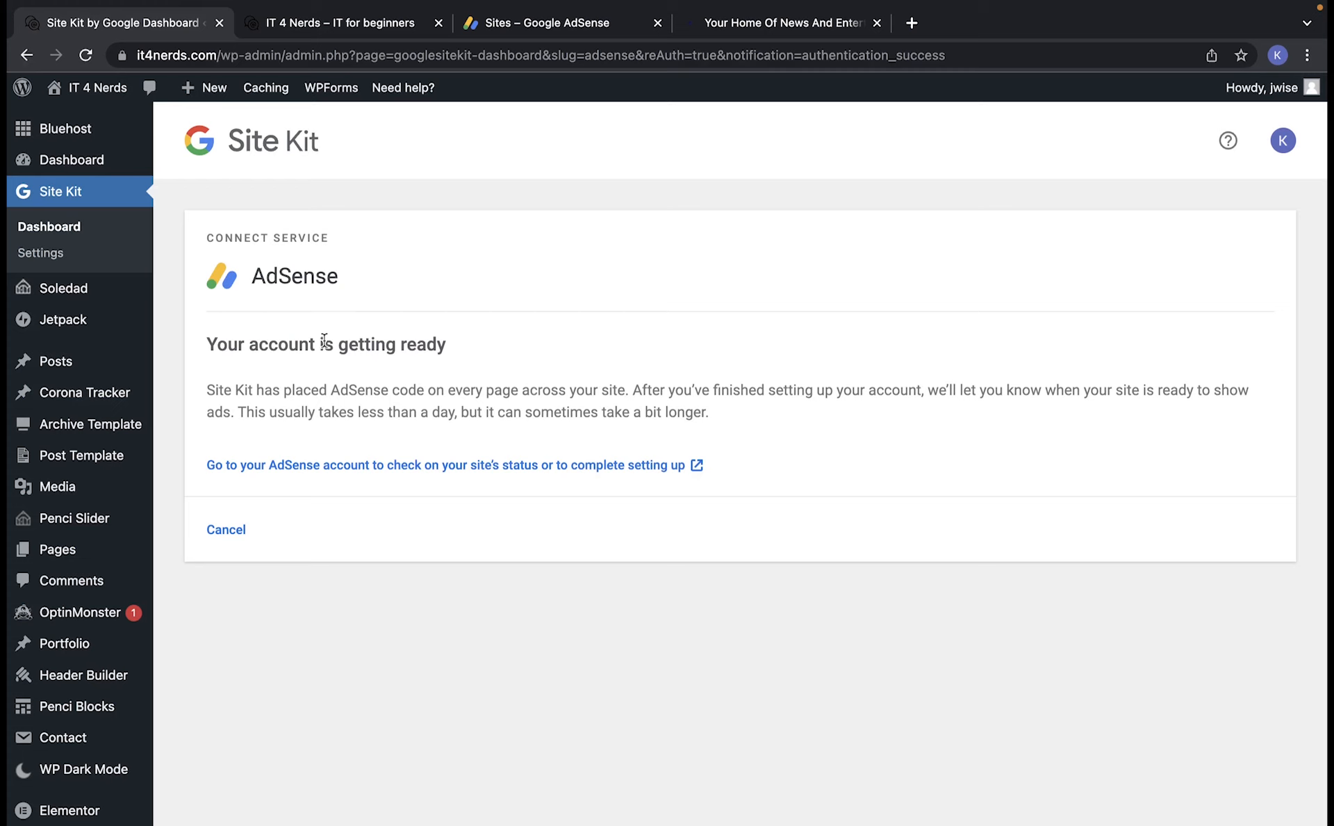
- Review the Site Kit dashboard's Traffic, Content and Speed sections
{"action": "left_click", "coordinate": [57, 227]}
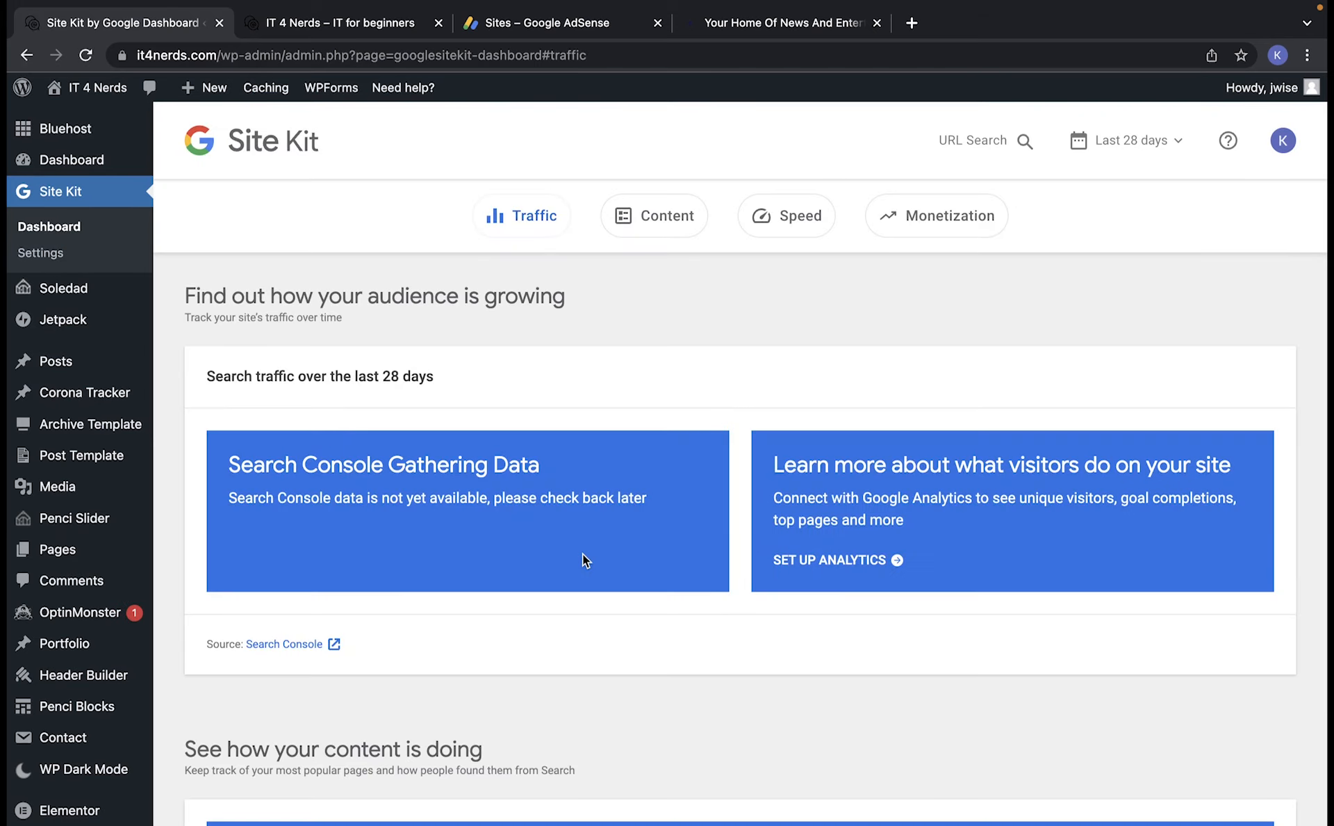
{"action": "scroll", "coordinate": [583, 553], "scroll_direction": "down", "scroll_amount": 10}
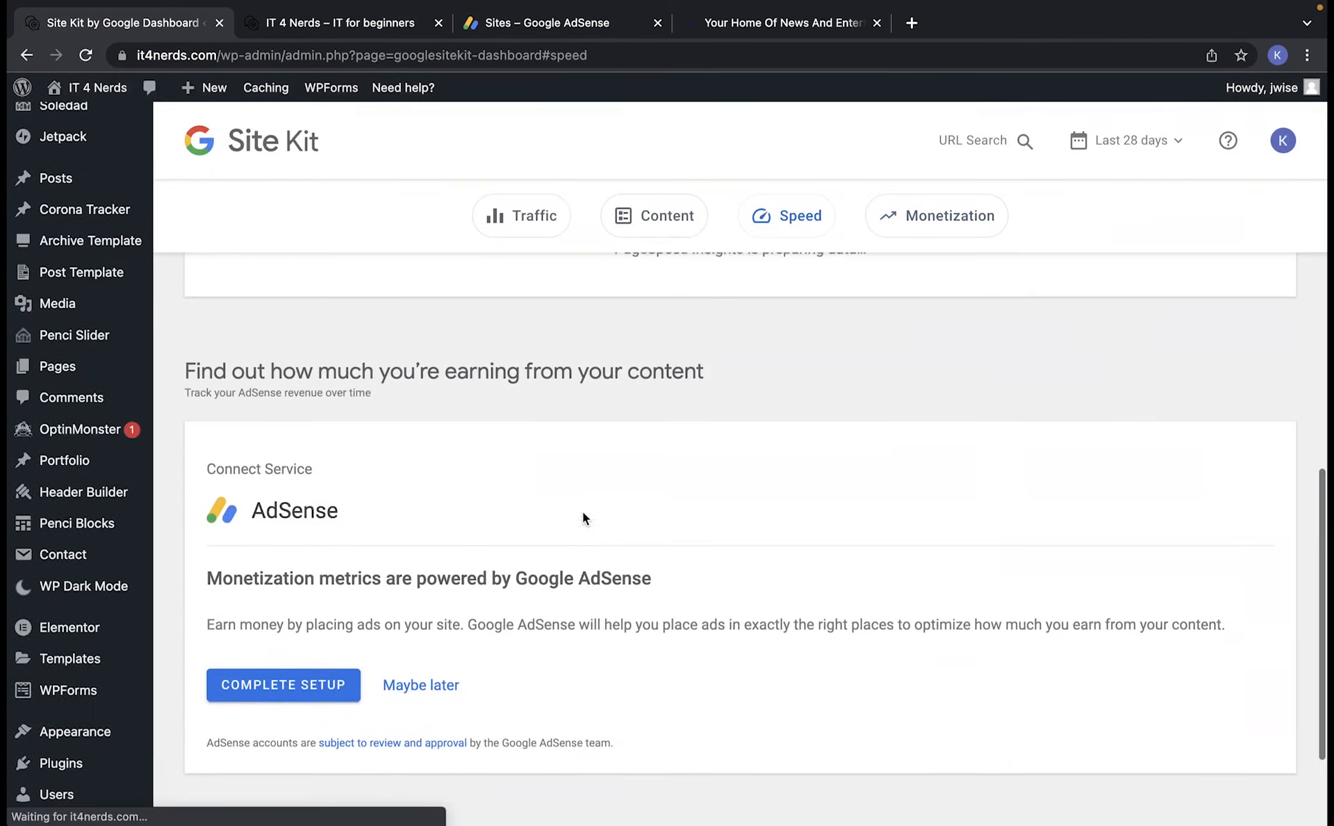
{"action": "left_click", "coordinate": [558, 232]}
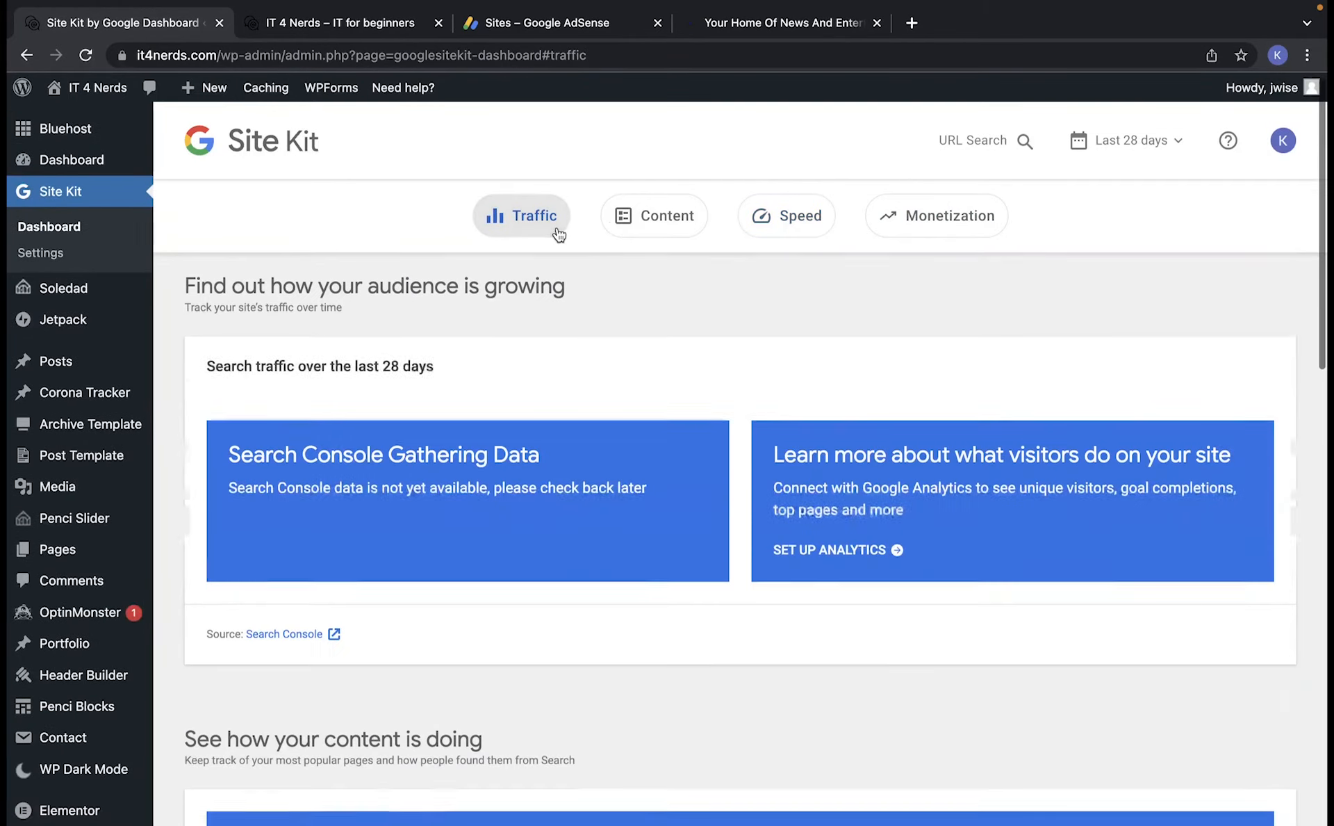
{"action": "left_click", "coordinate": [655, 219]}
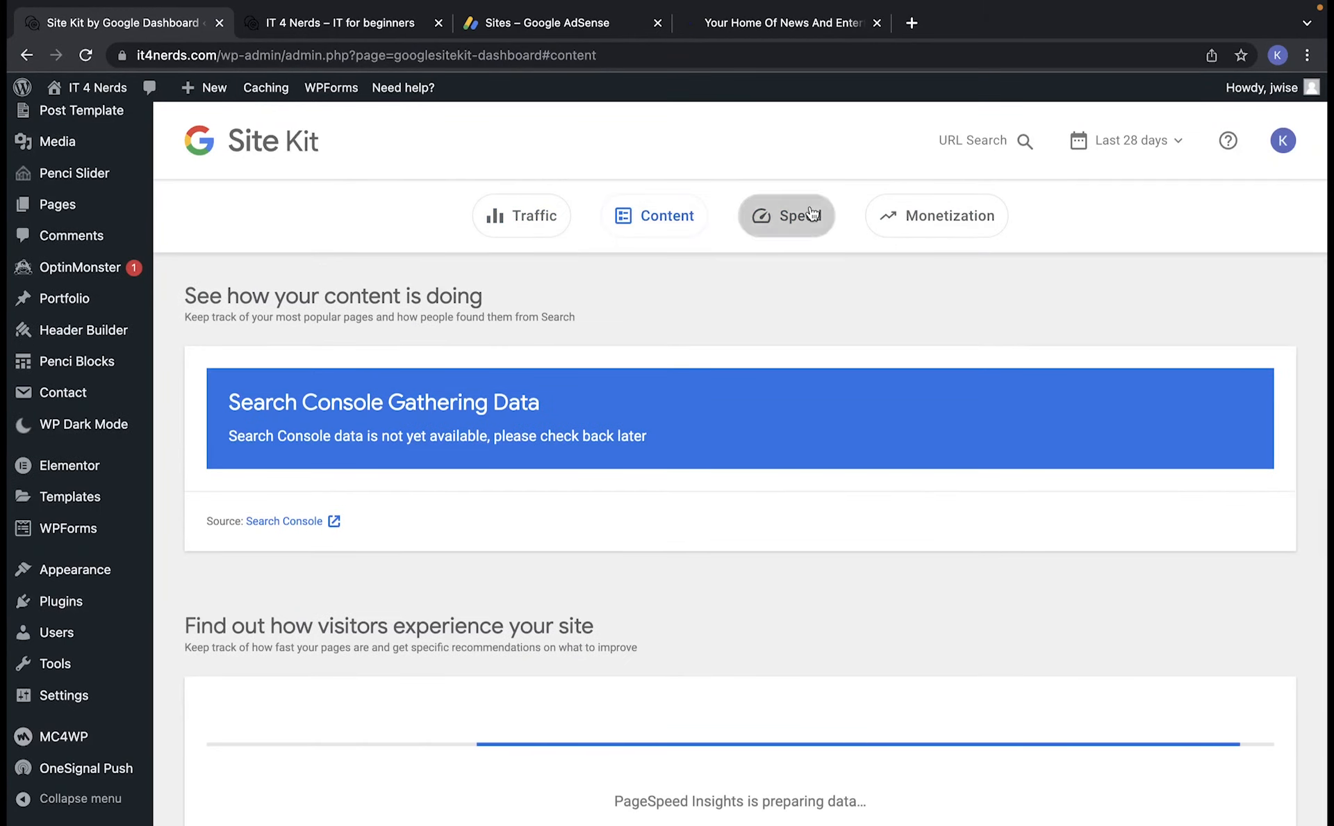
{"action": "left_click", "coordinate": [811, 214]}
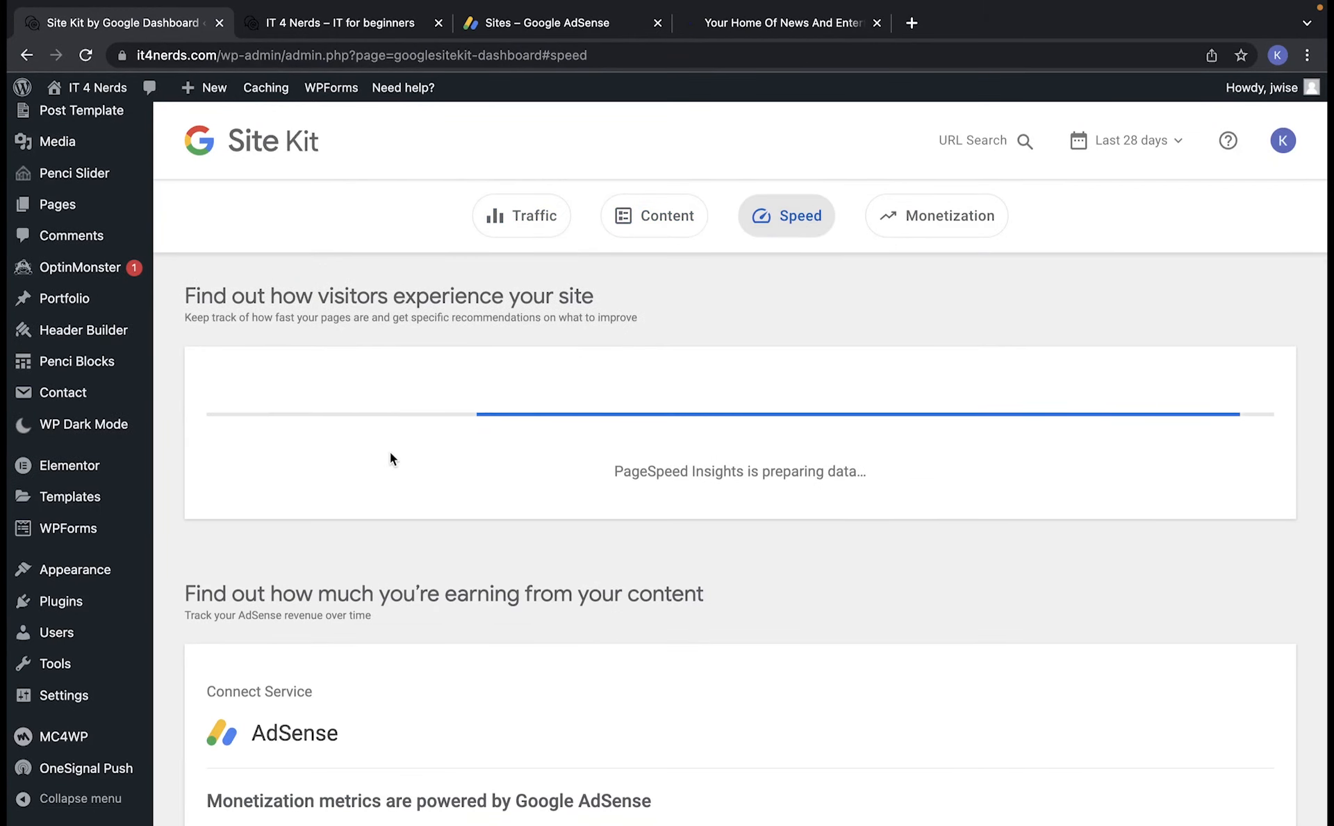
- Go to Site Kit Settings to view the connected services list
{"action": "scroll", "coordinate": [390, 452], "scroll_direction": "up", "scroll_amount": 3}
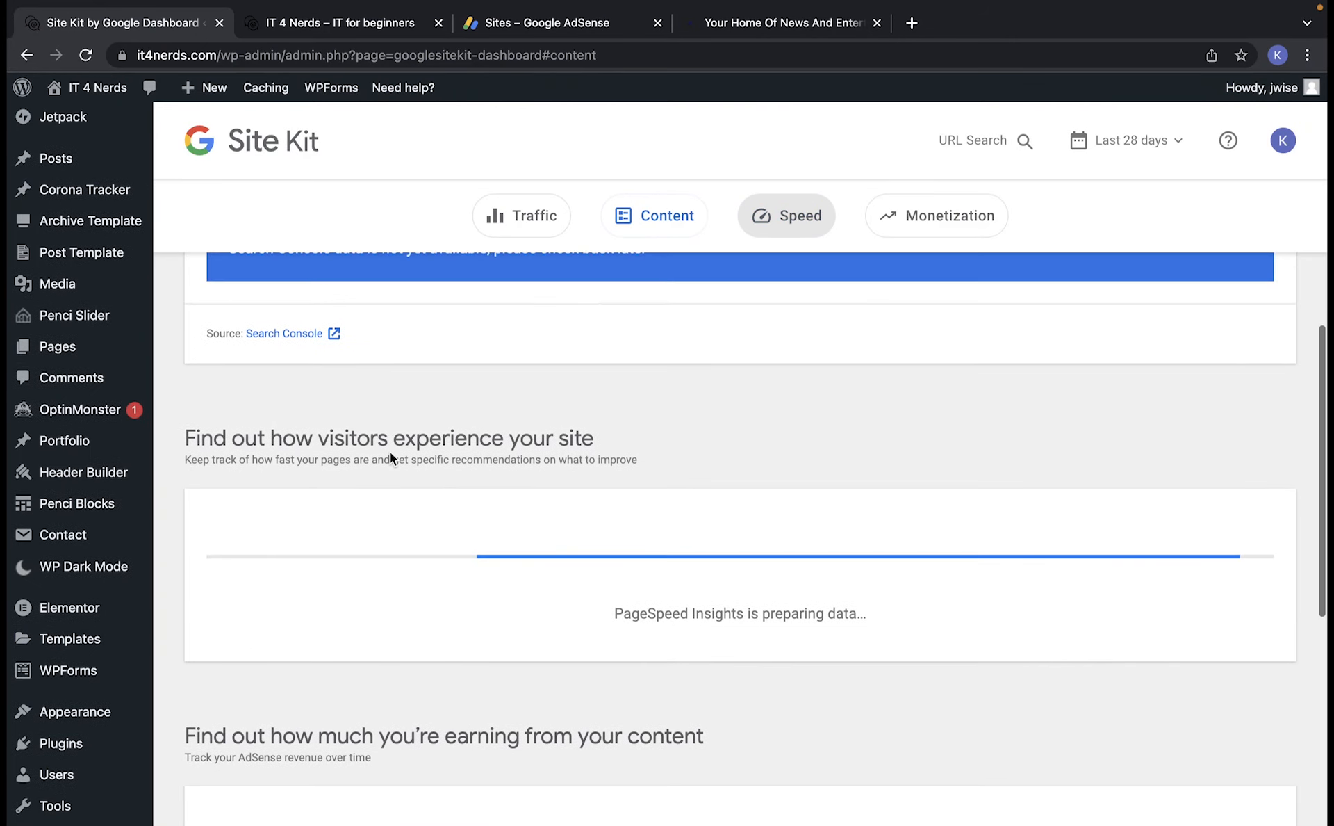
{"action": "scroll", "coordinate": [390, 451], "scroll_direction": "up", "scroll_amount": 10}
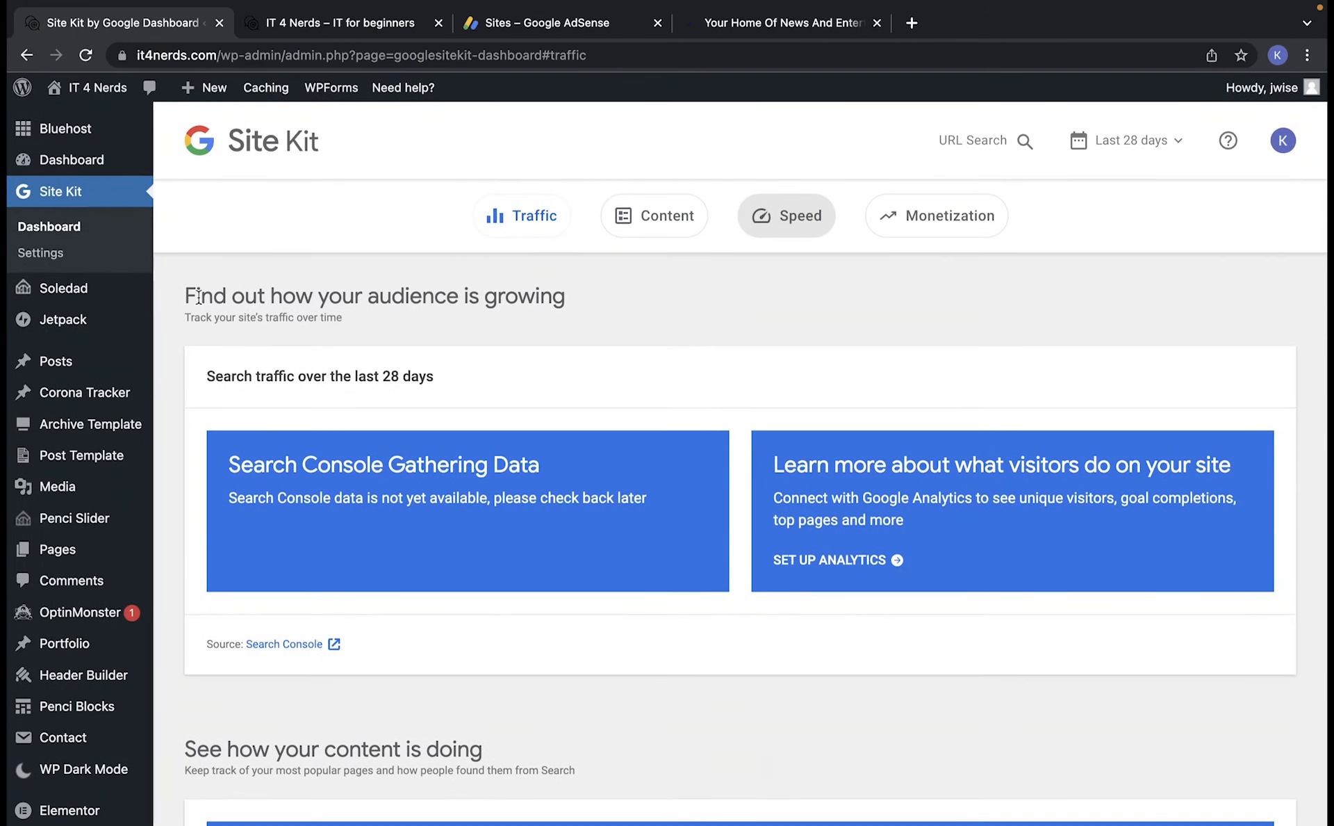
{"action": "left_click", "coordinate": [59, 256]}
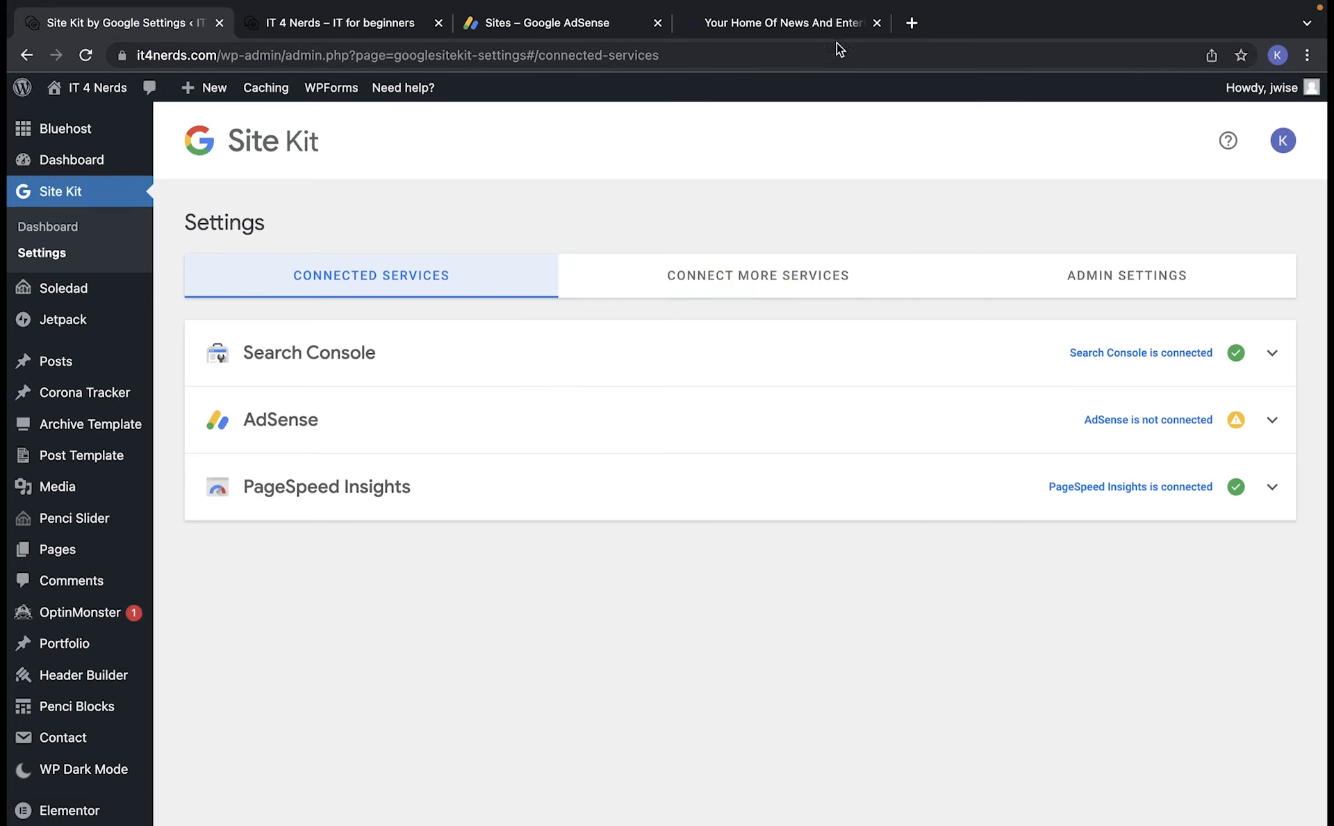
- Search 'google search console', open its introduction page, and move that tab earlier
{"action": "left_click", "coordinate": [913, 23]}
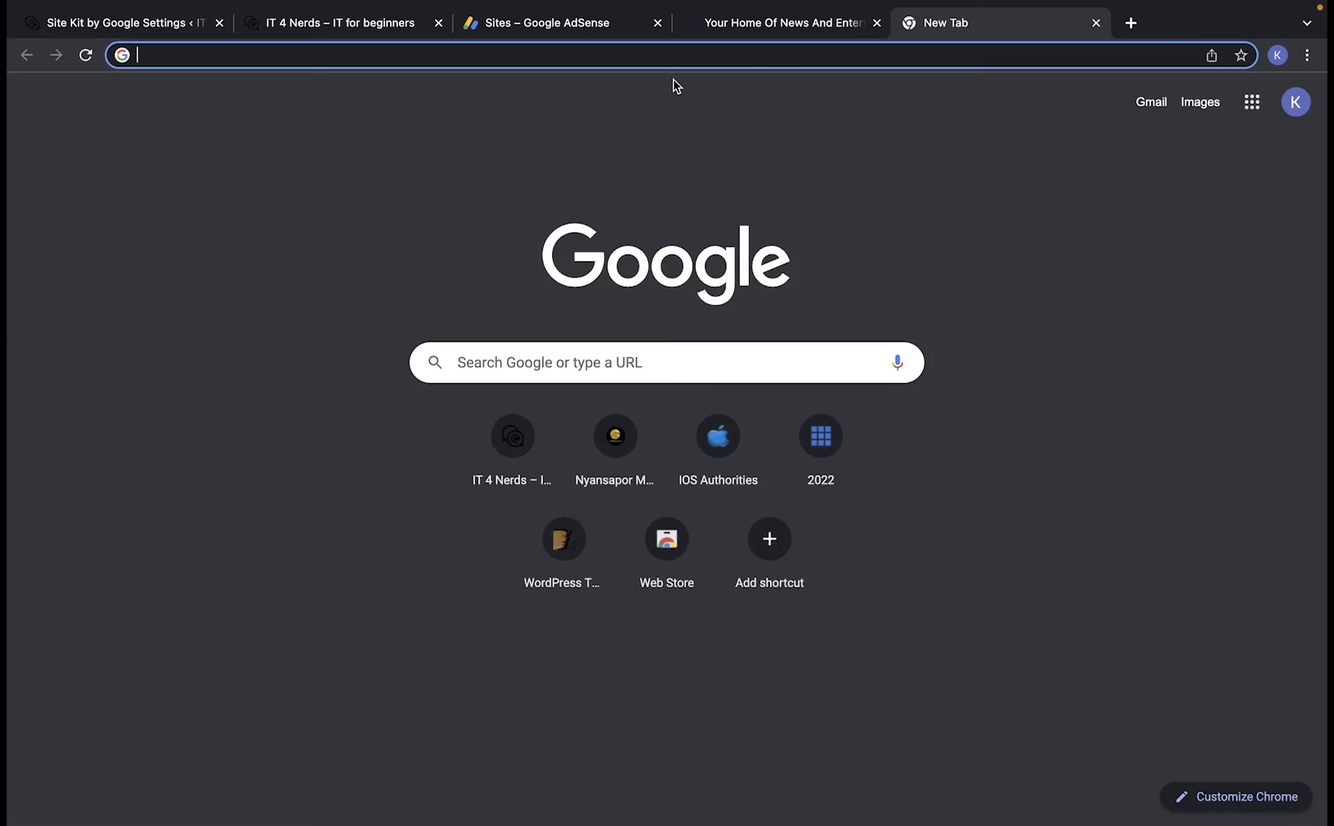
{"action": "type", "text": "google search console"}
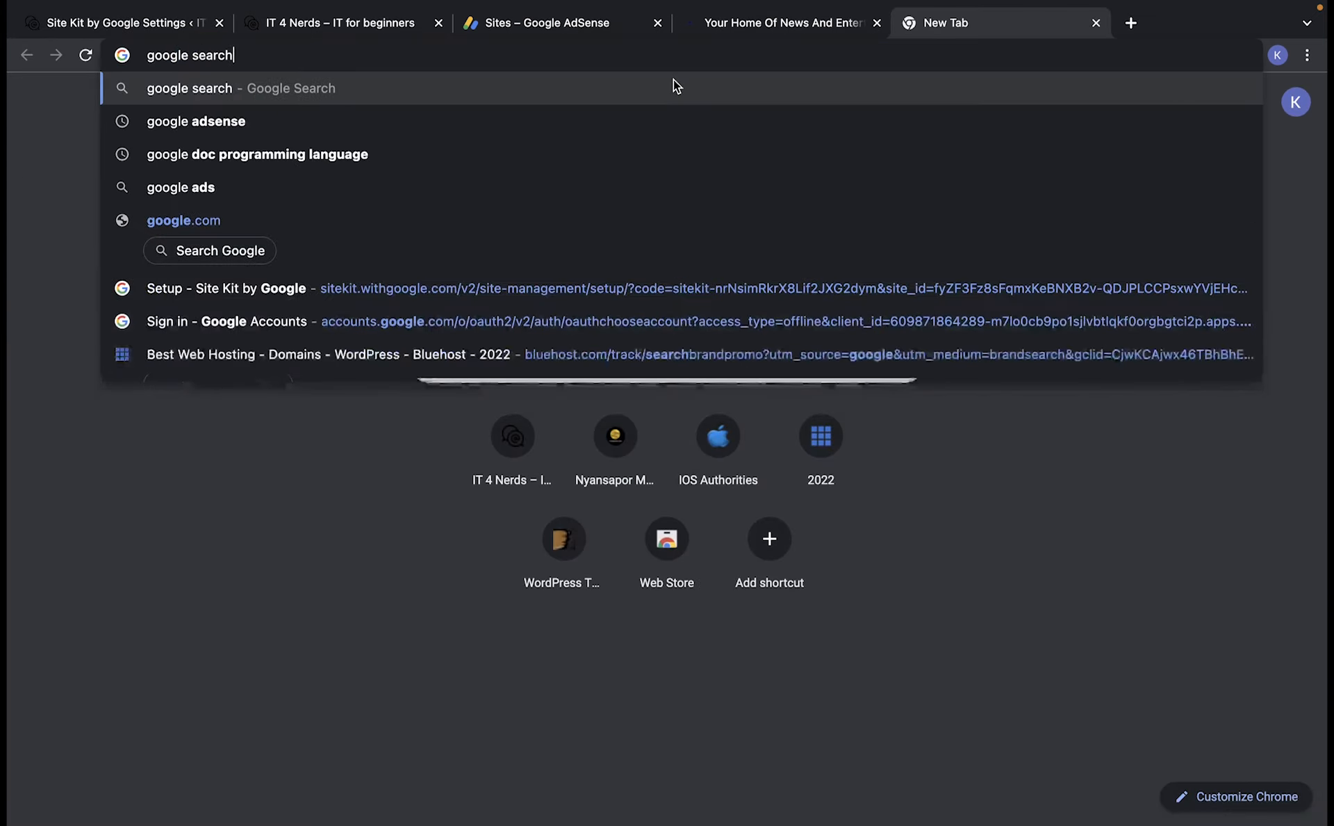
{"action": "key", "text": "Return"}
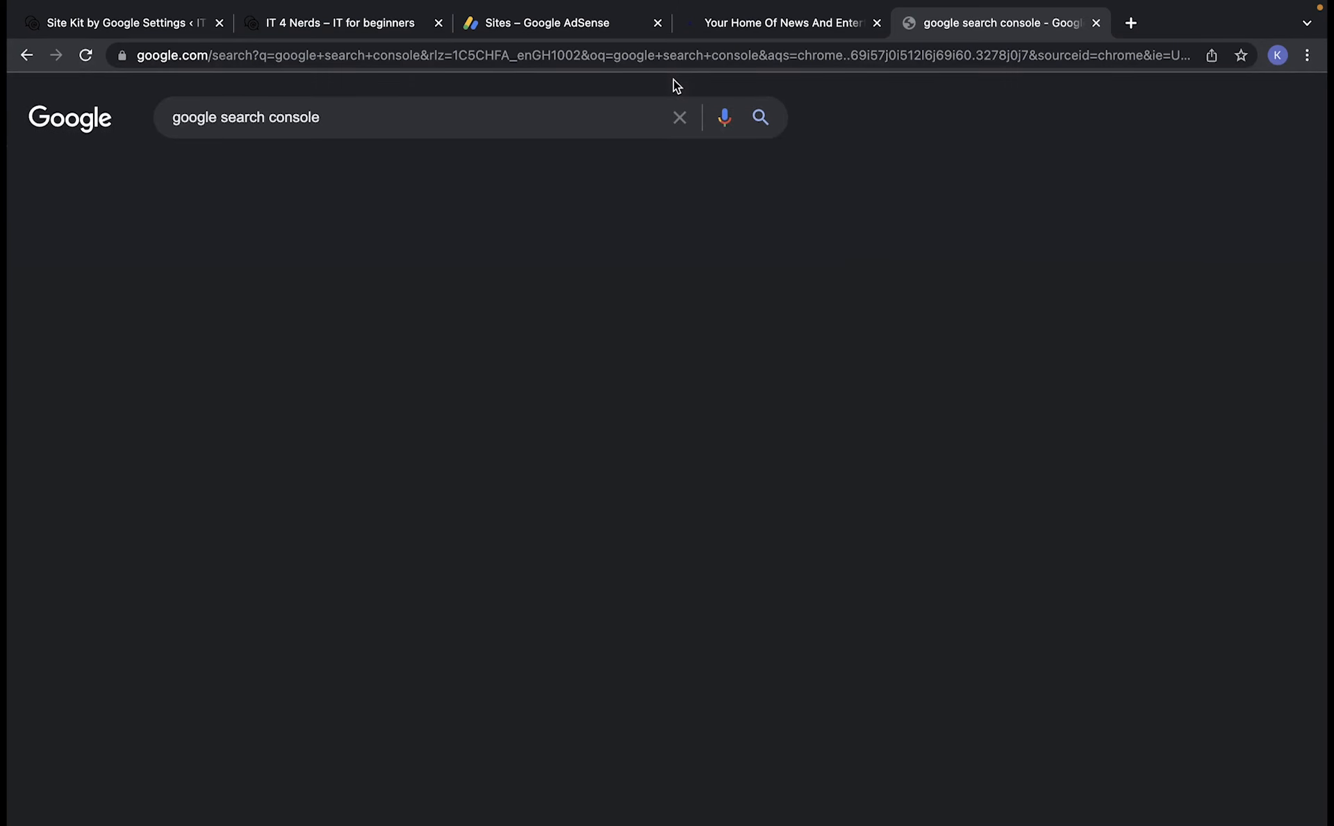
{"action": "left_click", "coordinate": [249, 280]}
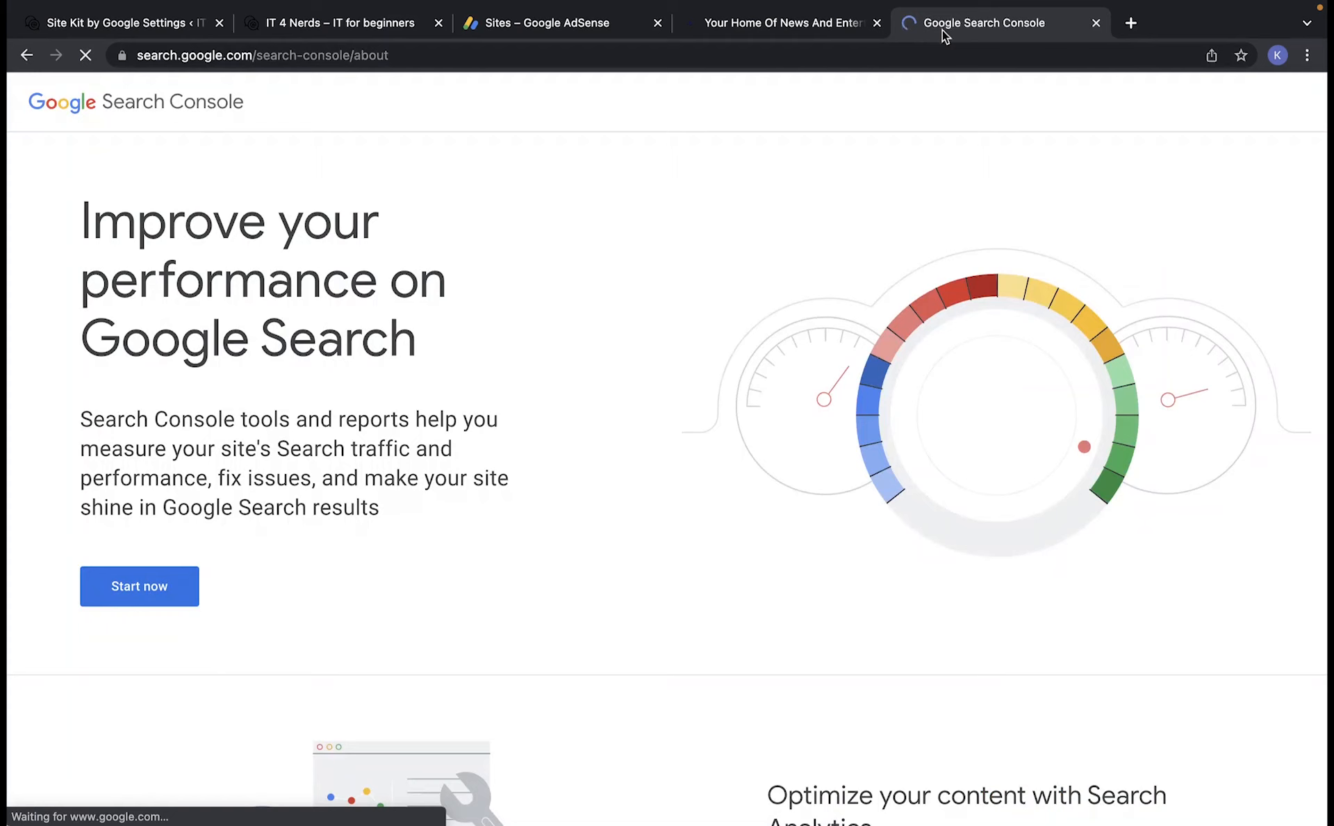
{"action": "left_click_drag", "start_coordinate": [943, 30], "coordinate": [561, 33]}
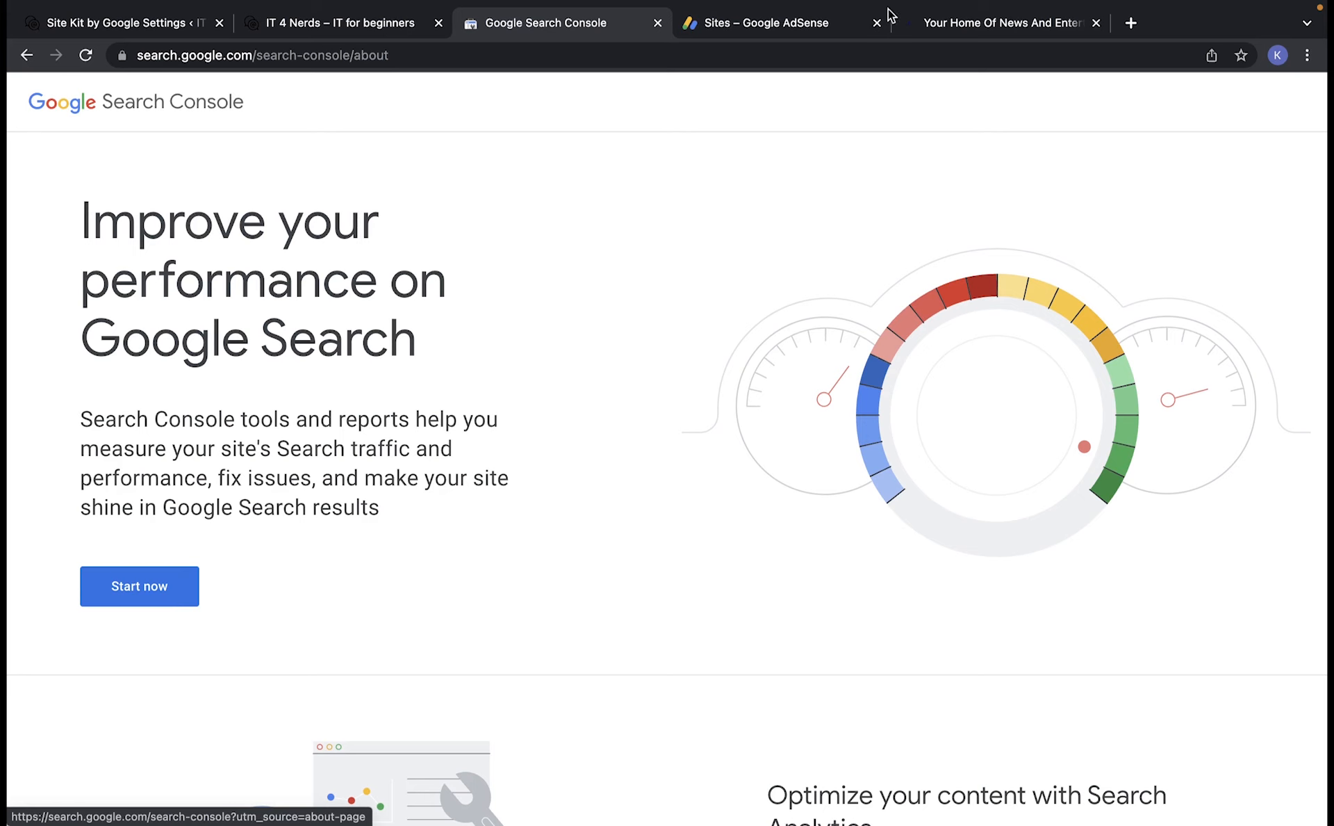
- In a new tab, search 'hity' and open the HitymeGh site from the results
{"action": "left_click", "coordinate": [1027, 24]}
{"action": "left_click", "coordinate": [1131, 23]}
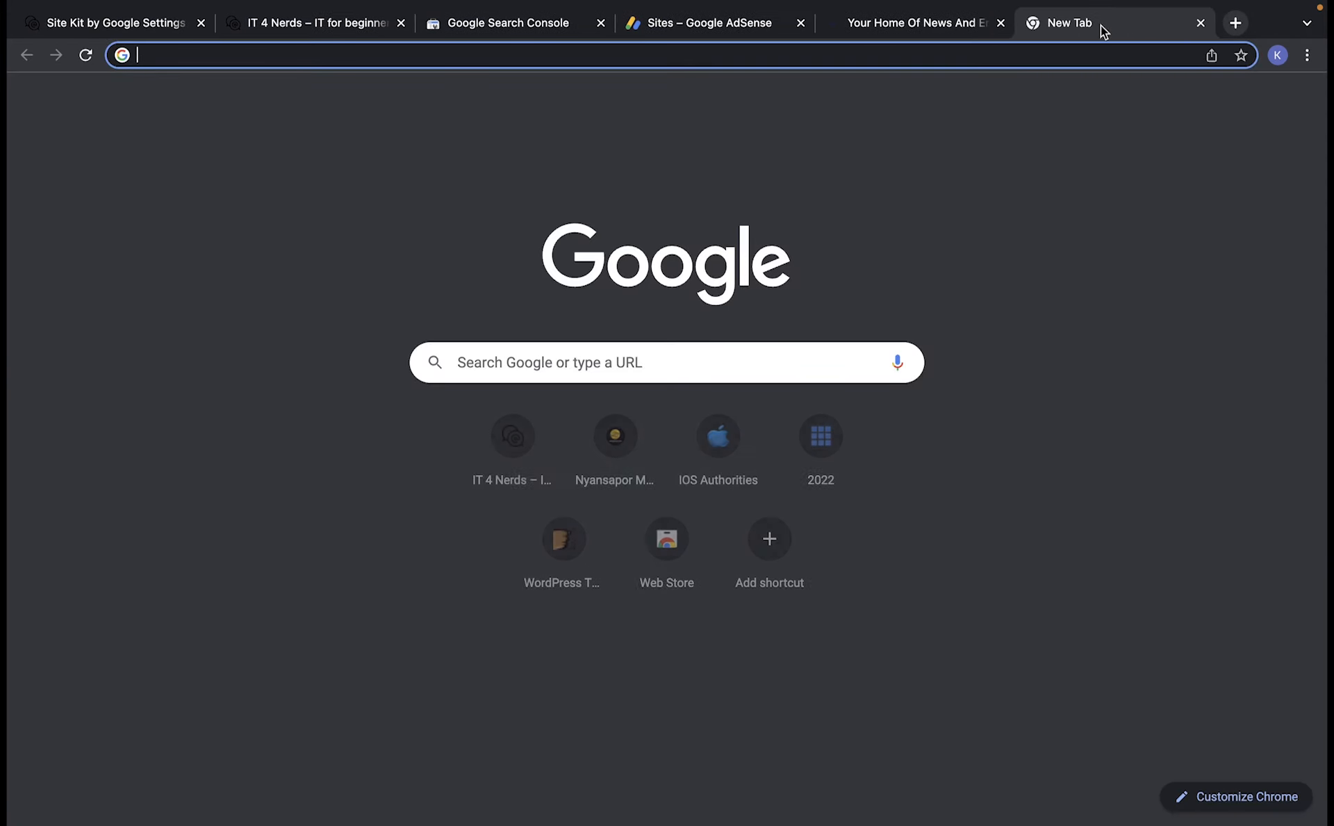
{"action": "left_click", "coordinate": [686, 369]}
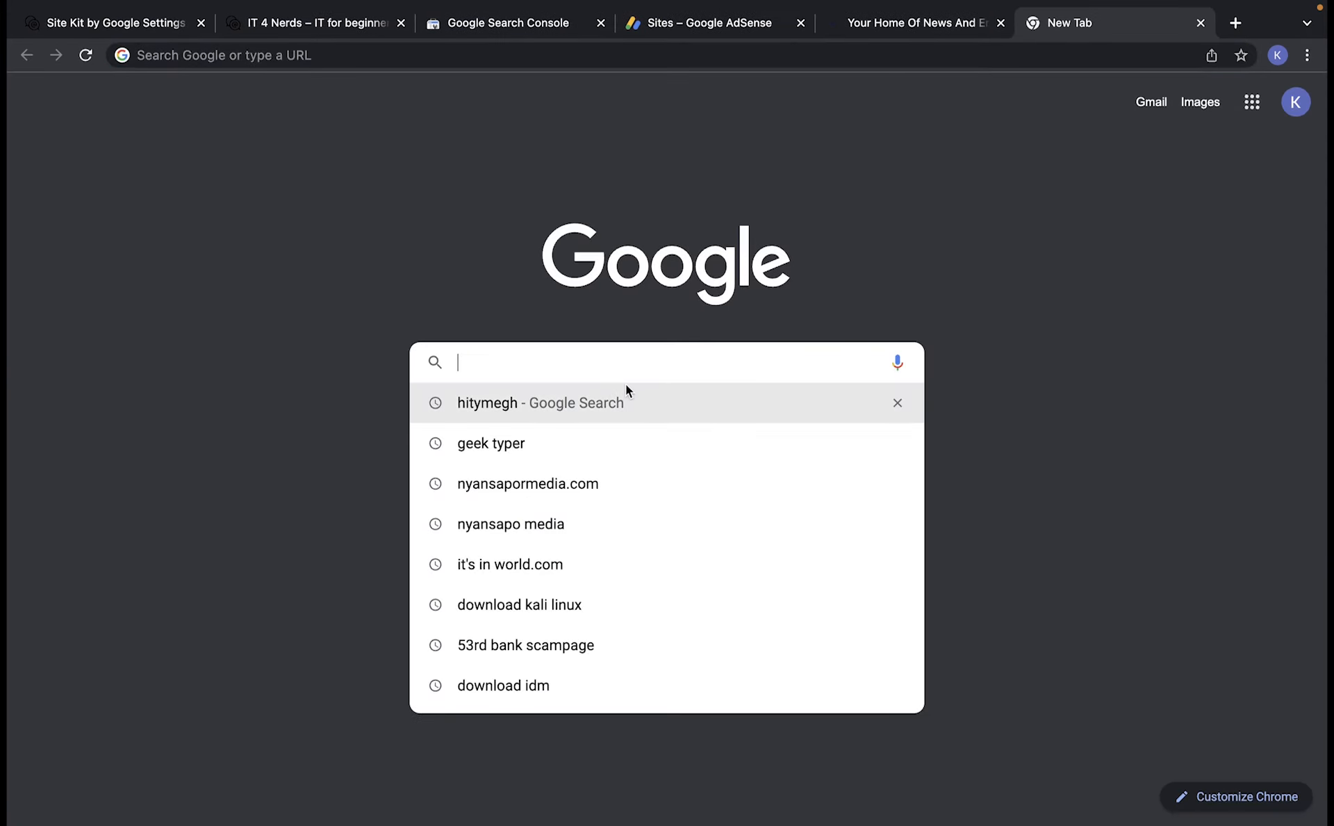
{"action": "type", "text": "hity"}
{"action": "key", "text": "Return"}
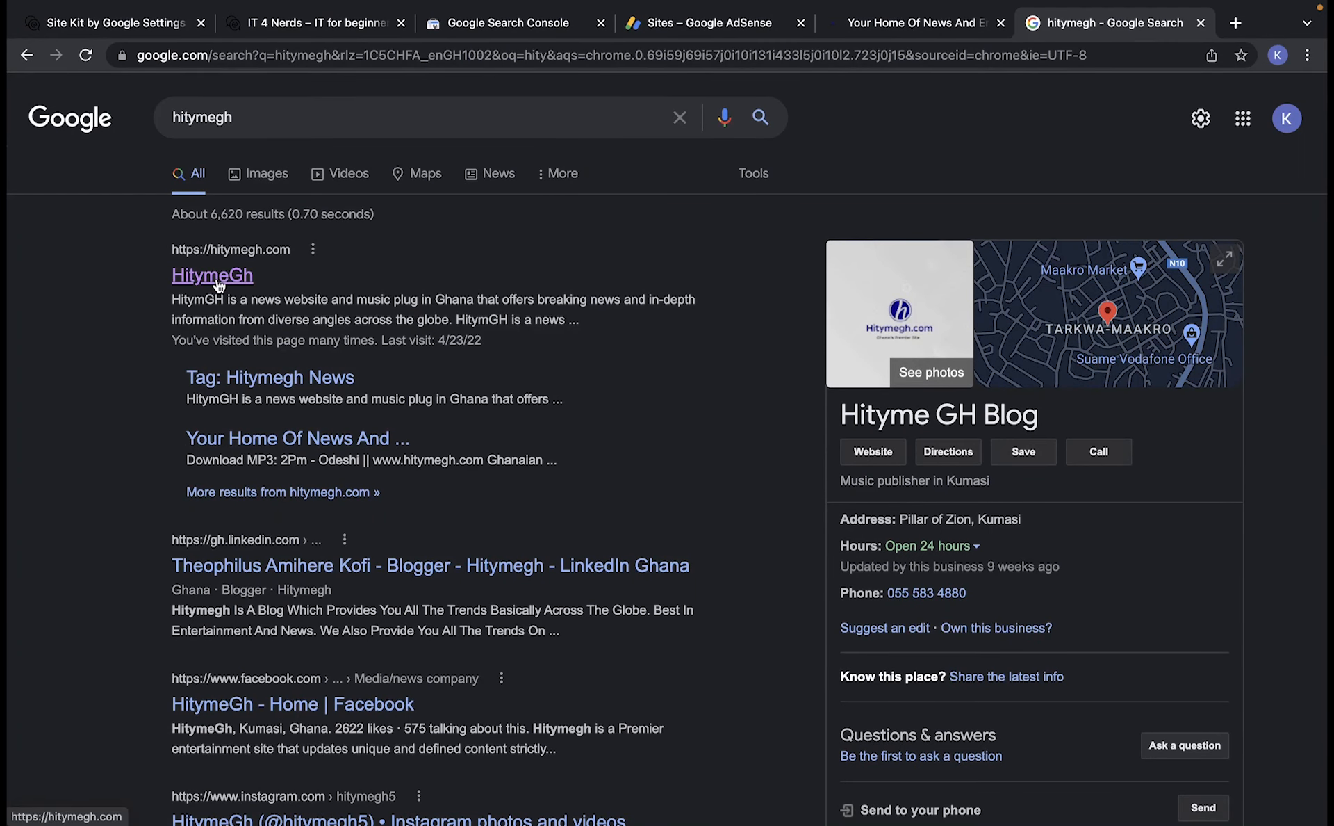
{"action": "left_click", "coordinate": [220, 282]}
- Replace the search with a person's name and run the suggested name search
{"action": "scroll", "coordinate": [240, 477], "scroll_direction": "down", "scroll_amount": 3}
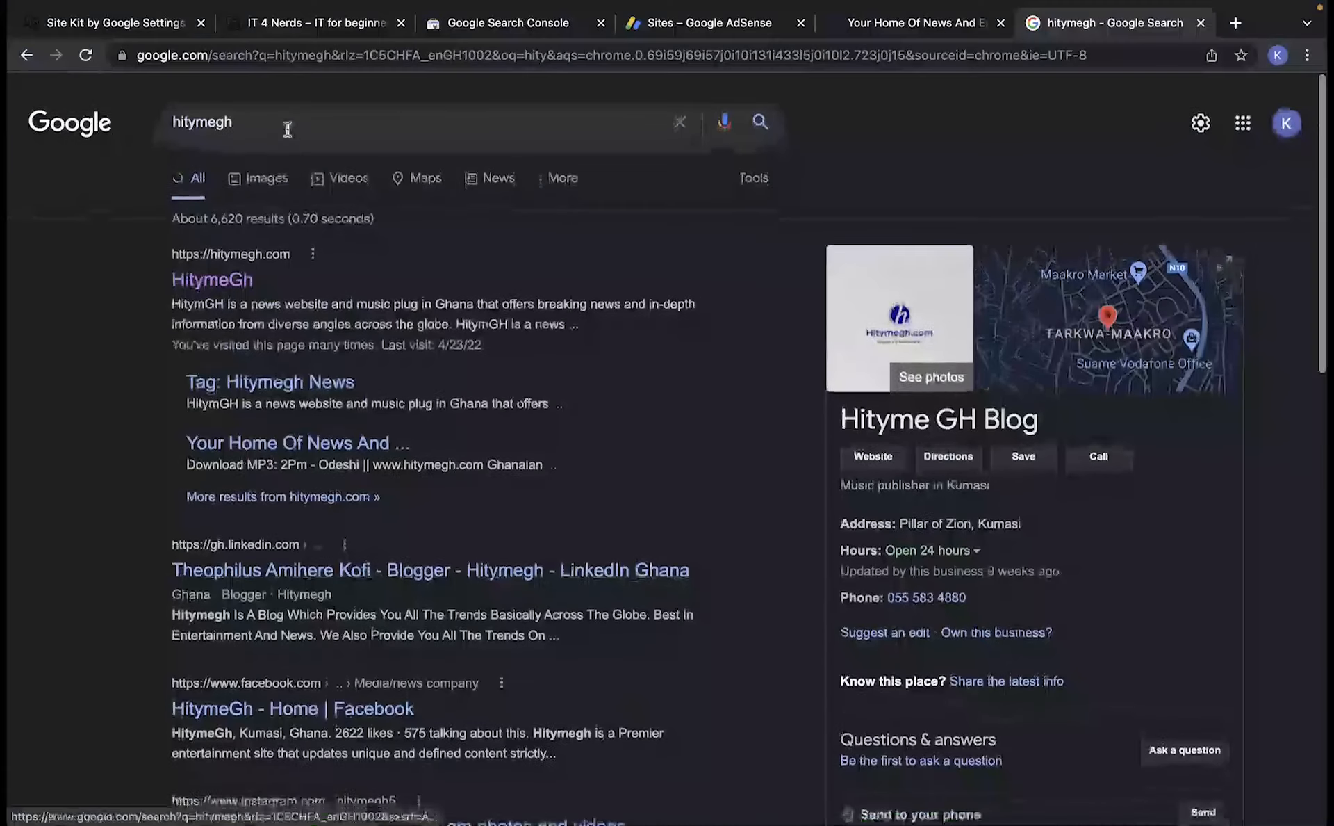
{"action": "left_click_drag", "start_coordinate": [260, 128], "coordinate": [171, 127]}
{"action": "type", "text": "kodua"}
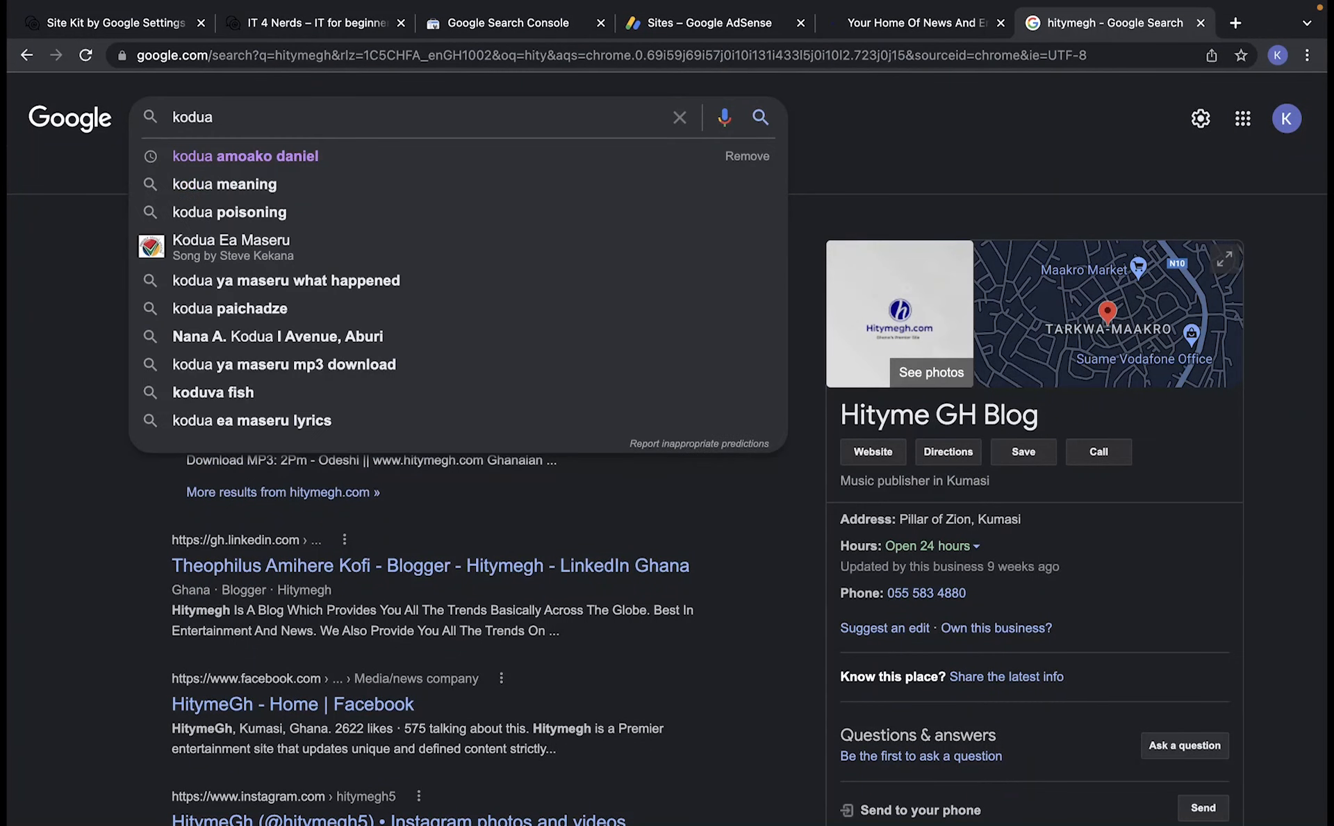
{"action": "key", "text": "Down"}
{"action": "key", "text": "Return"}
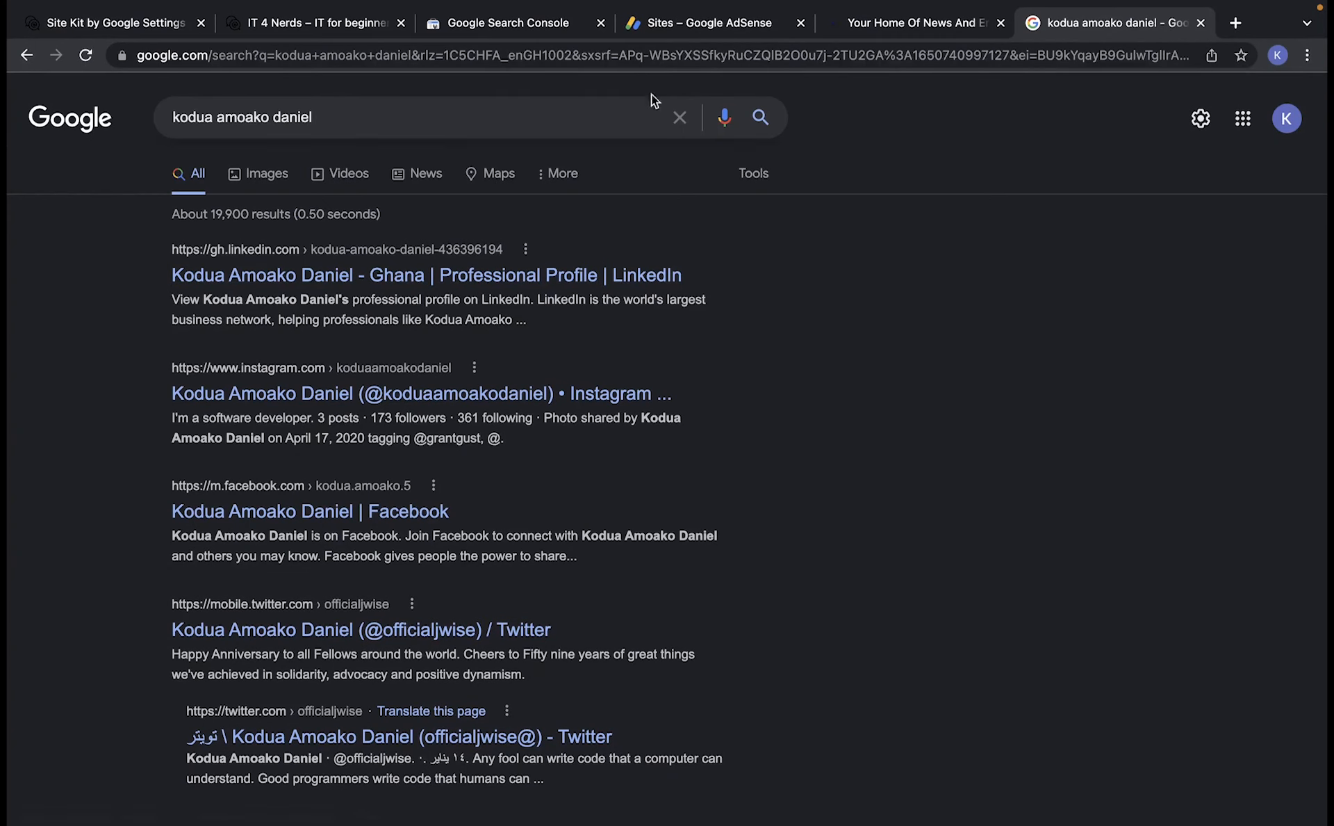
{"action": "left_click", "coordinate": [723, 19]}
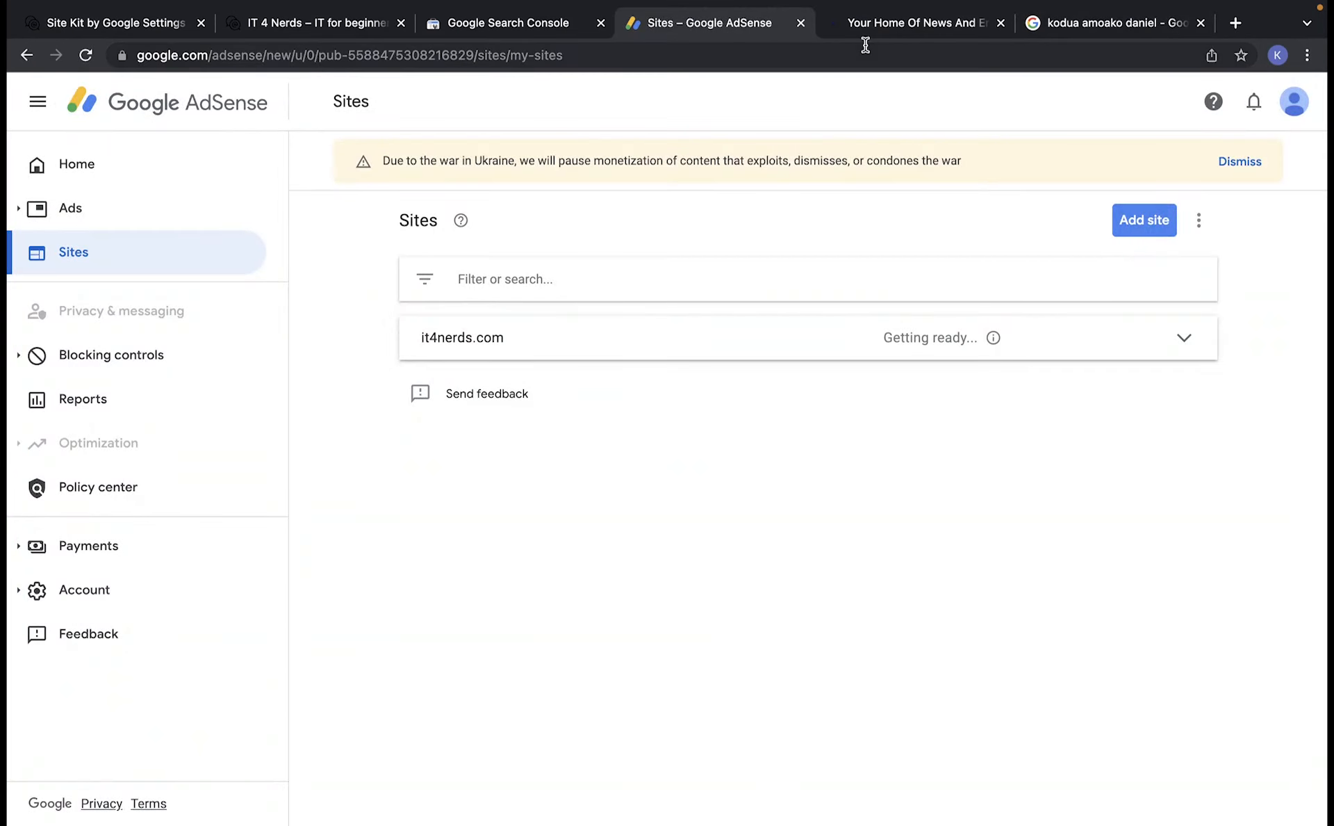
{"action": "left_click", "coordinate": [882, 27]}
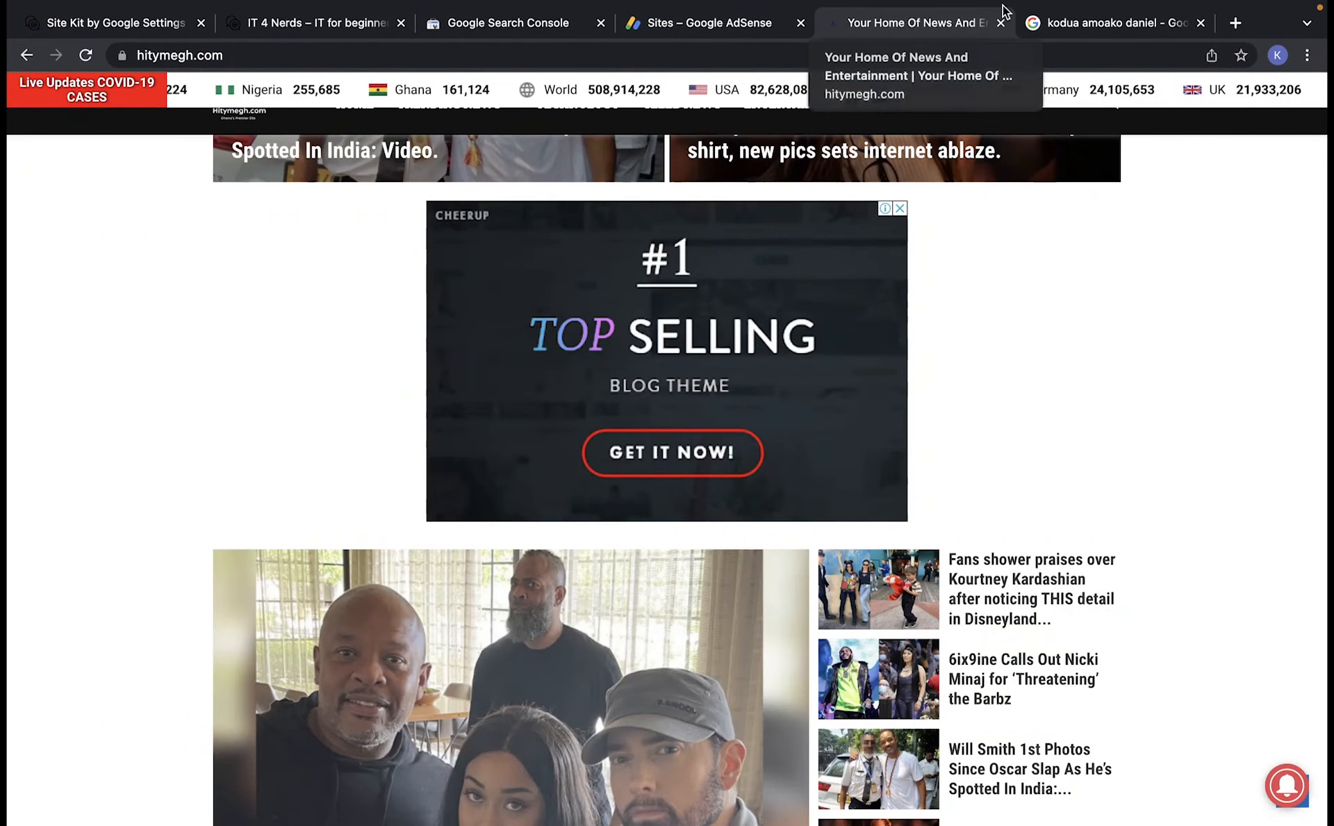
{"action": "left_click", "coordinate": [1055, 27]}
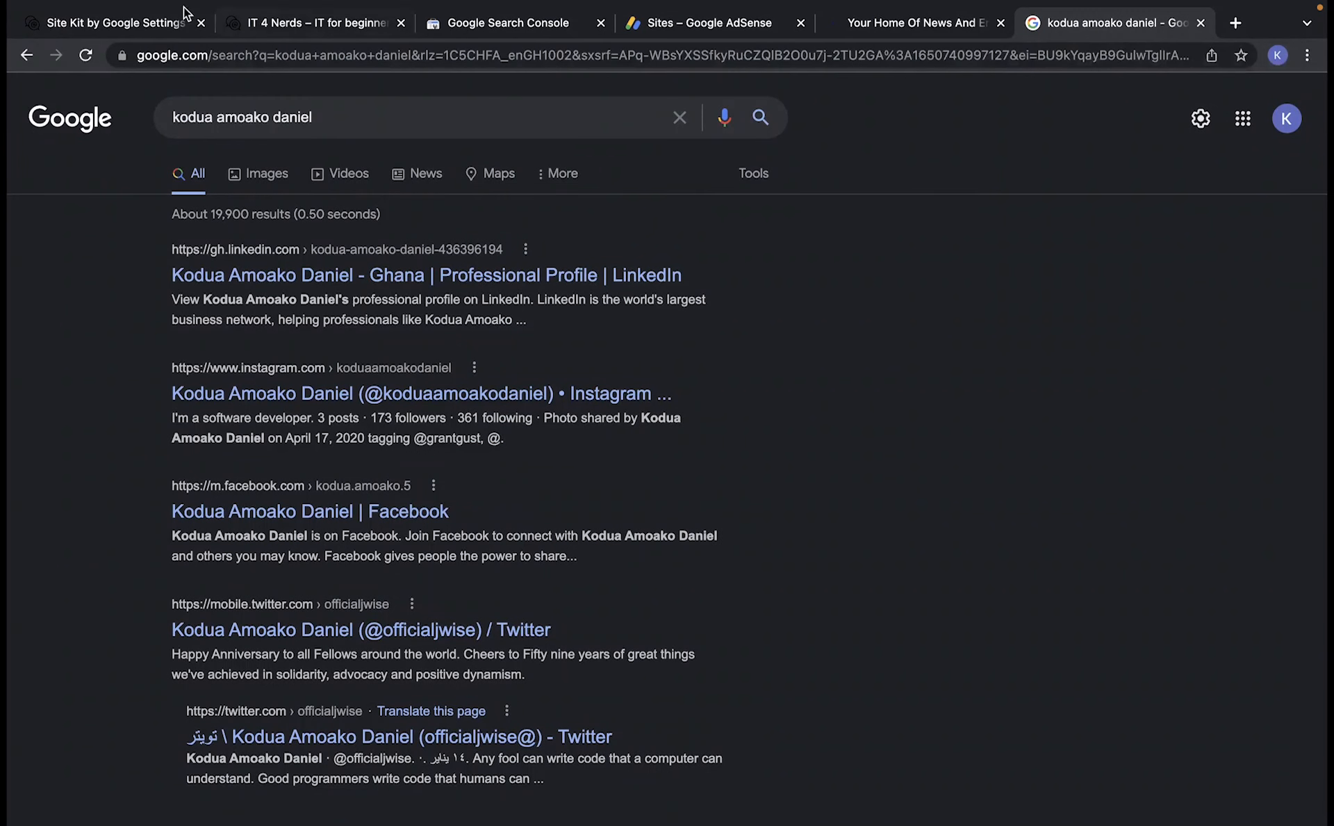
{"action": "left_click", "coordinate": [426, 26]}
- Start Search Console, dismiss the welcome message, and switch to the it4nerds.com property
{"action": "left_click", "coordinate": [142, 593]}
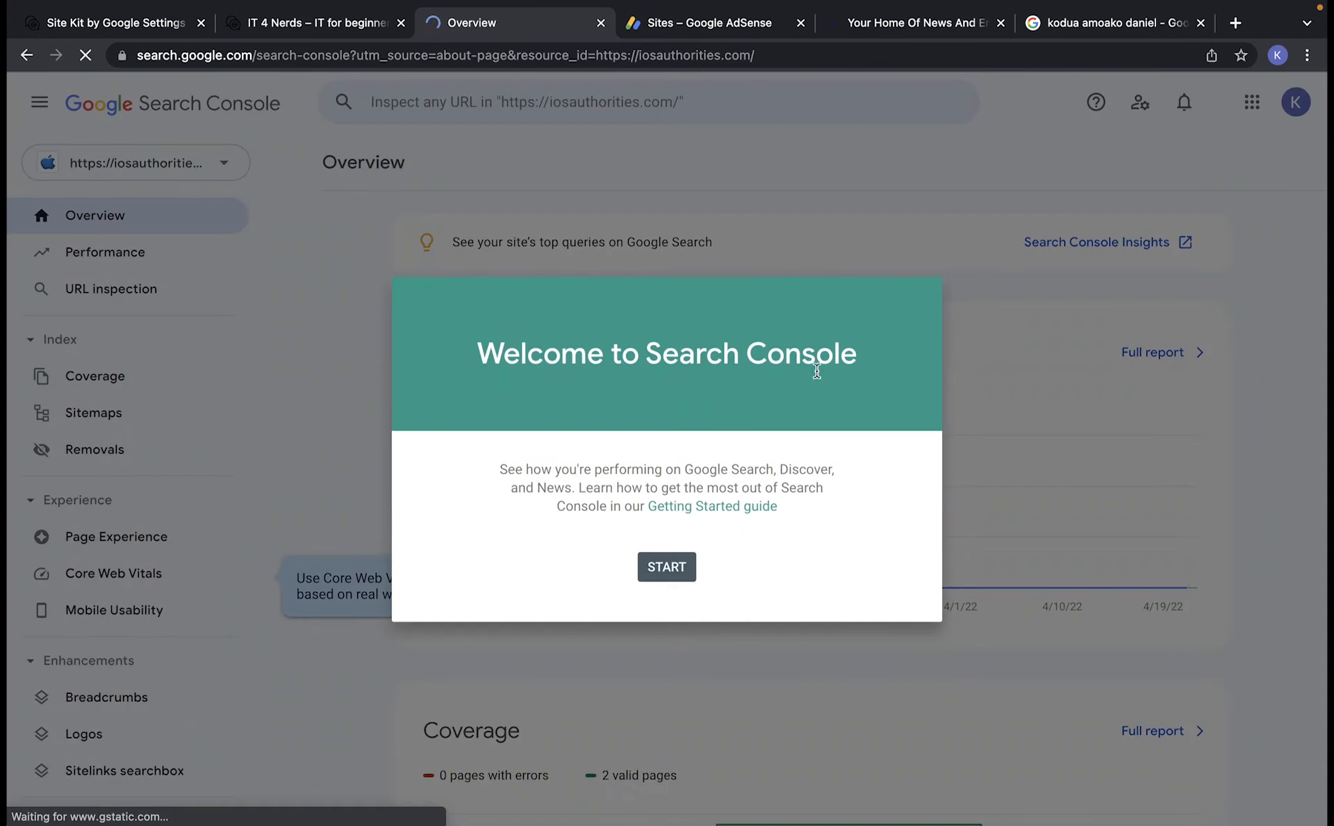
{"action": "left_click", "coordinate": [666, 568]}
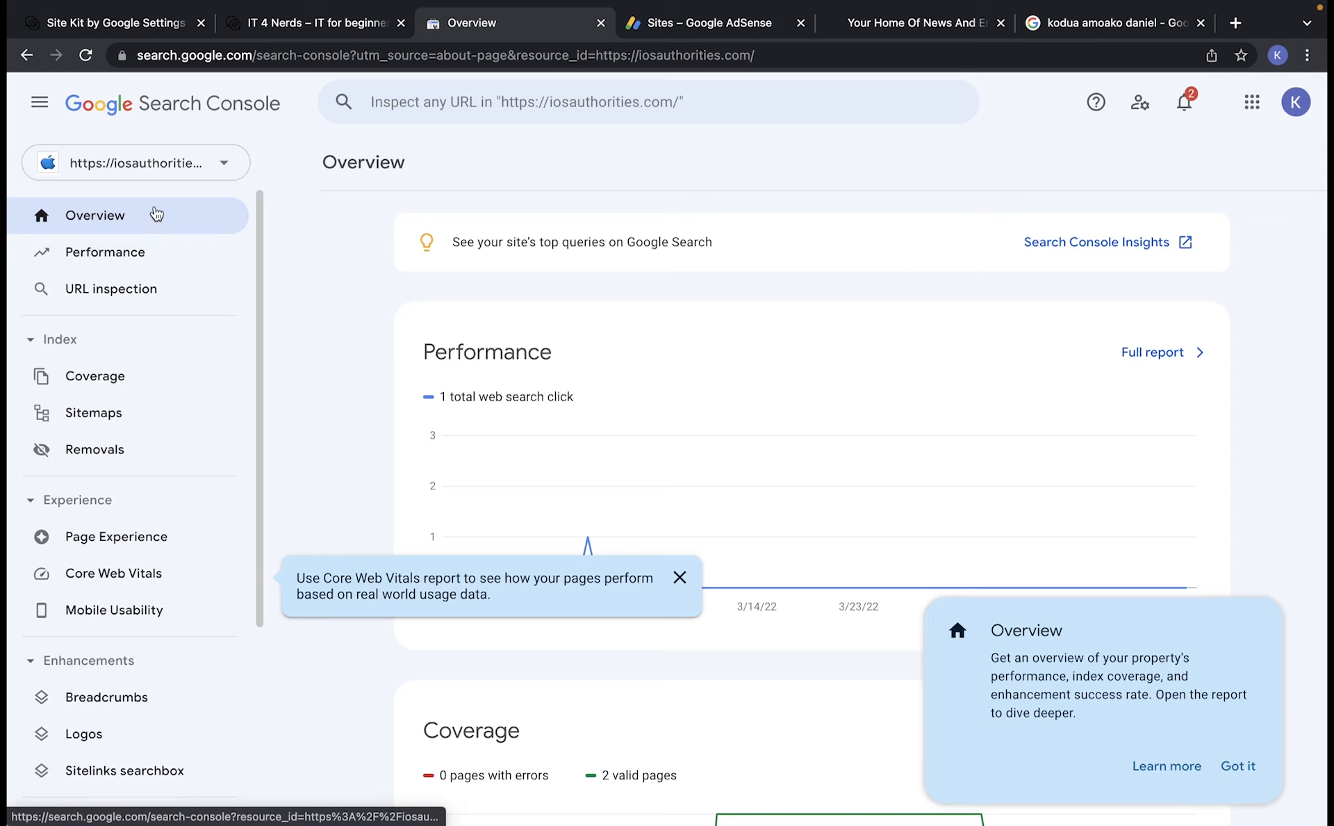
{"action": "left_click", "coordinate": [187, 167]}
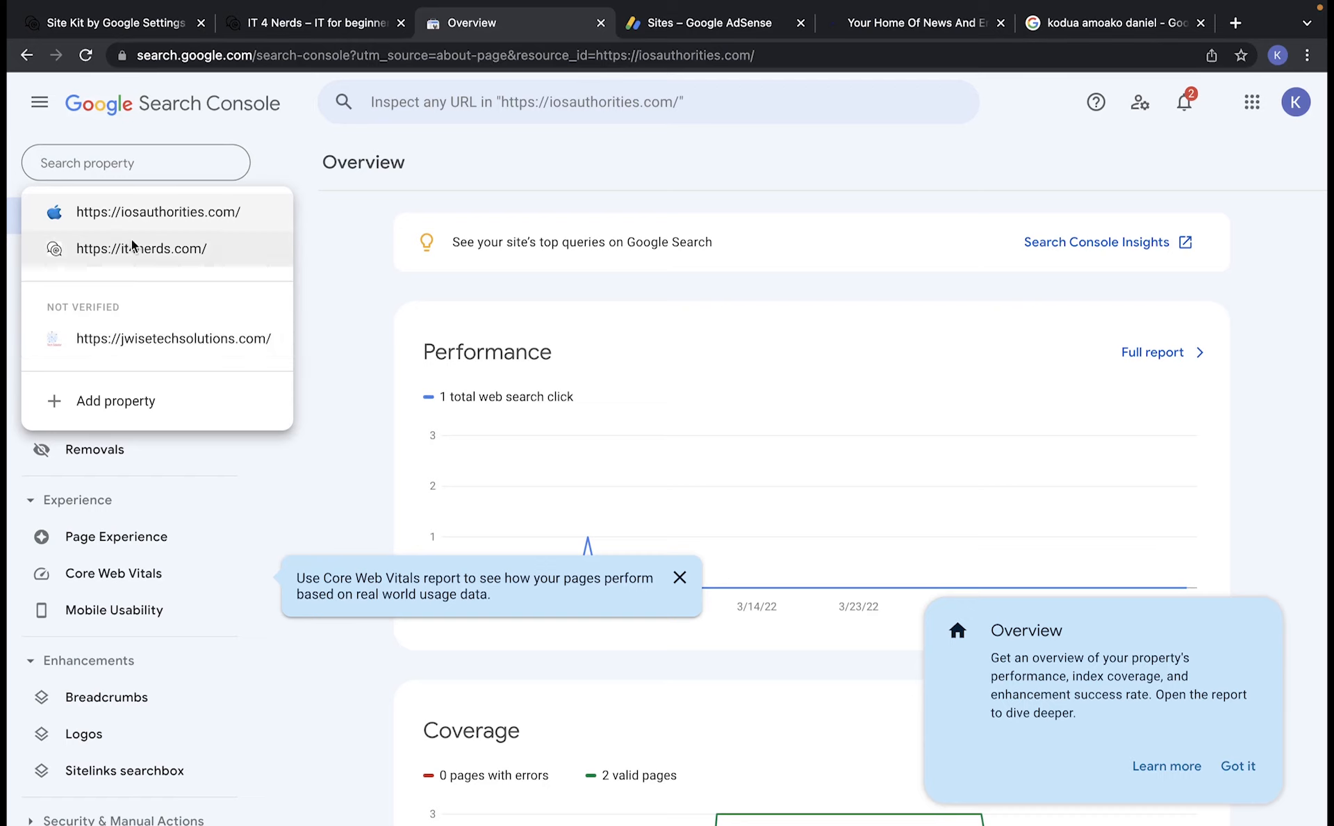
{"action": "left_click", "coordinate": [166, 260]}
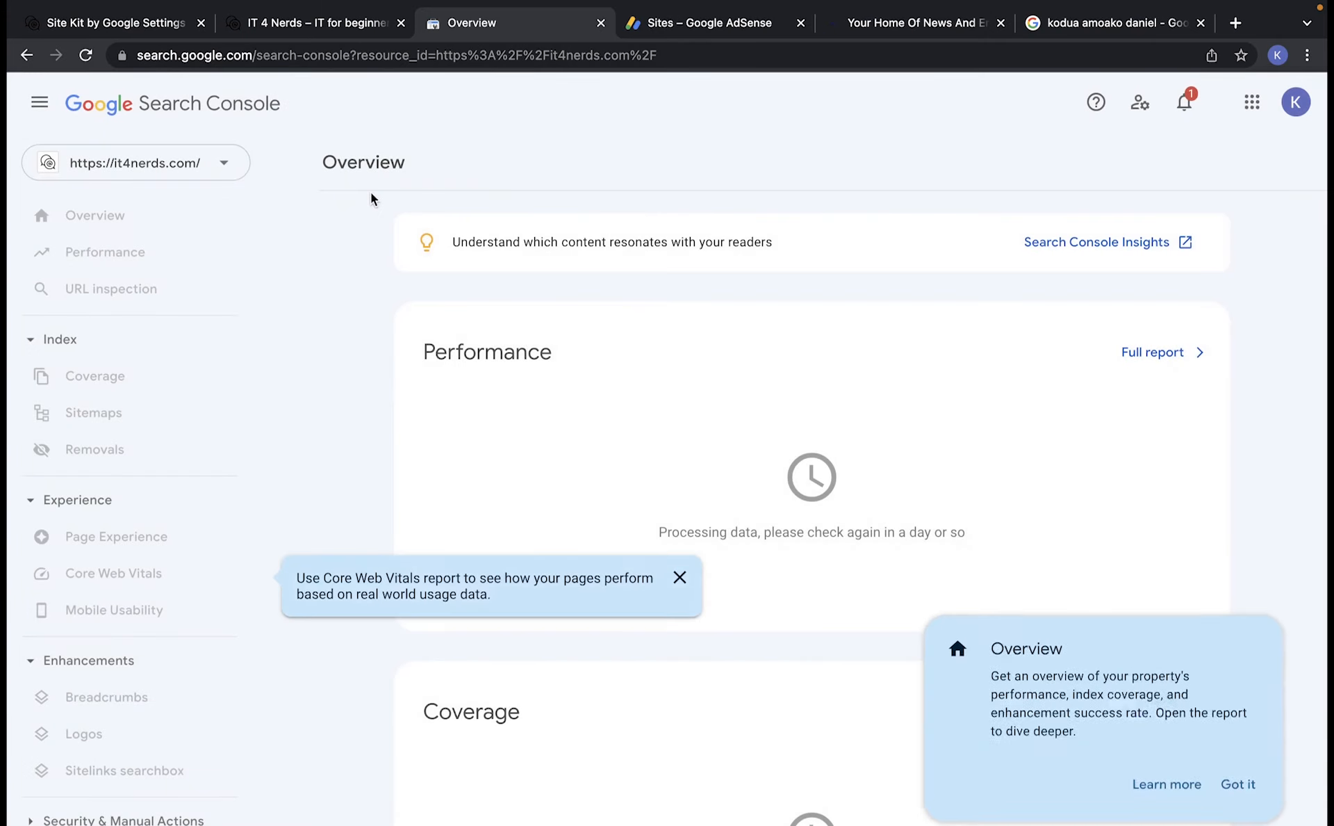
- Close the Core Web Vitals and Overview tips, then return to the live it4nerds.com site
{"action": "left_click", "coordinate": [679, 579]}
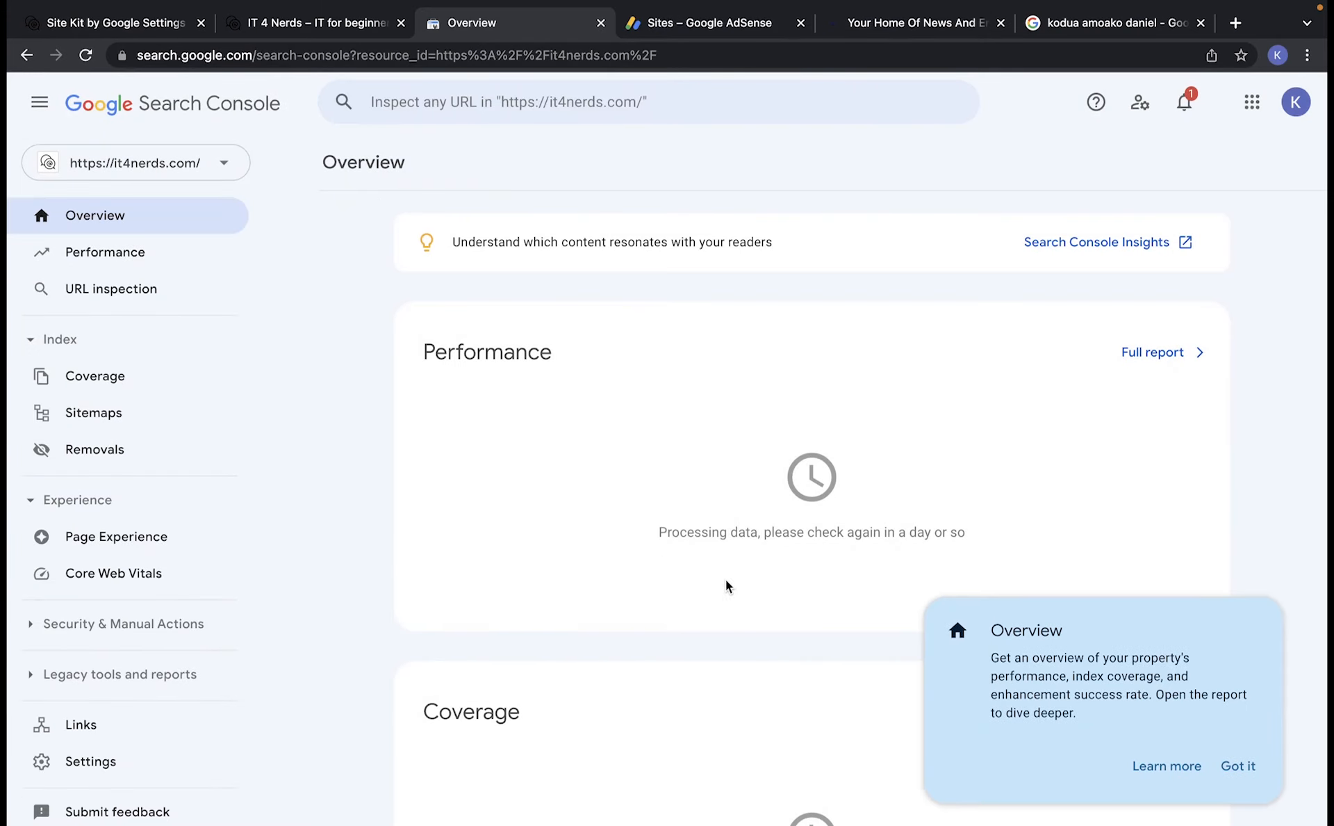
{"action": "left_click", "coordinate": [1238, 763]}
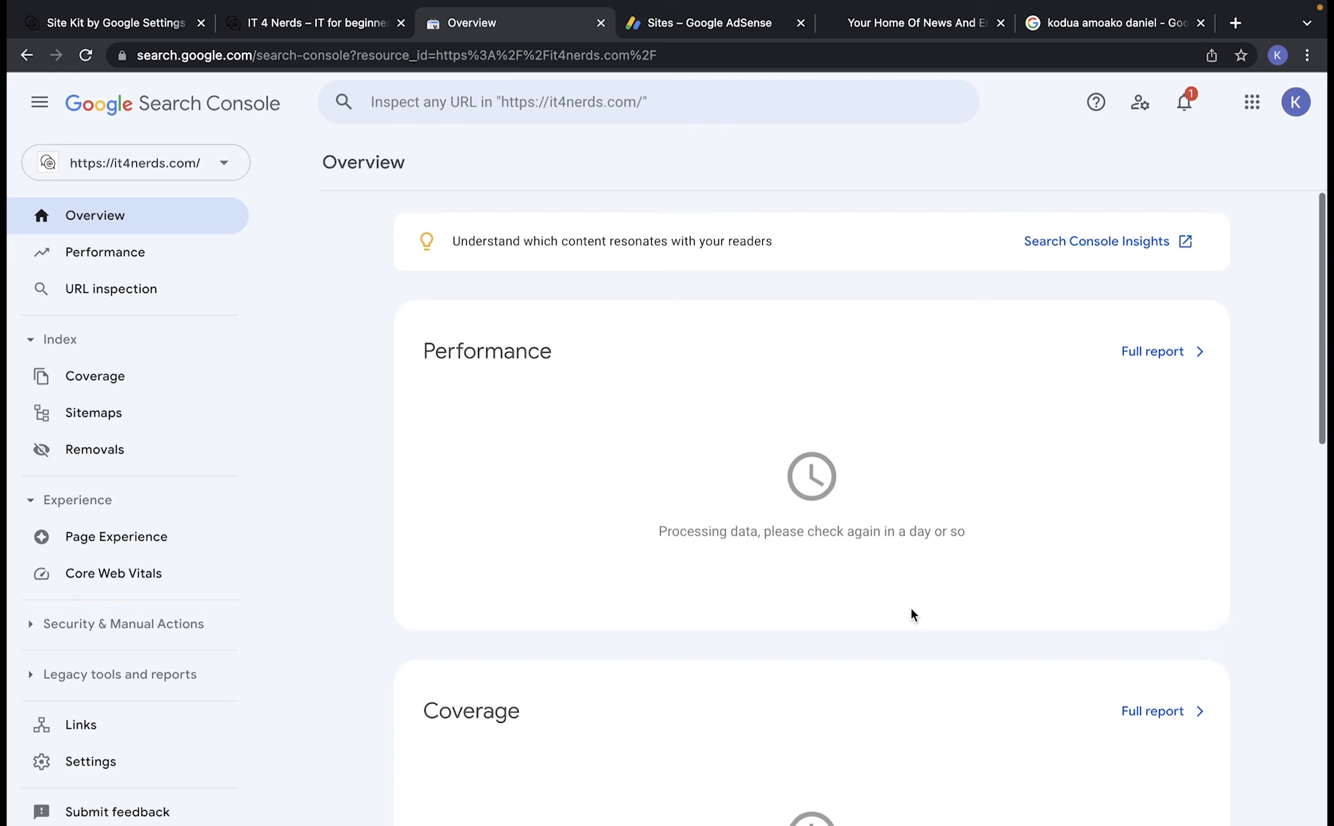
{"action": "scroll", "coordinate": [911, 607], "scroll_direction": "down", "scroll_amount": 5}
{"action": "scroll", "coordinate": [911, 608], "scroll_direction": "up", "scroll_amount": 5}
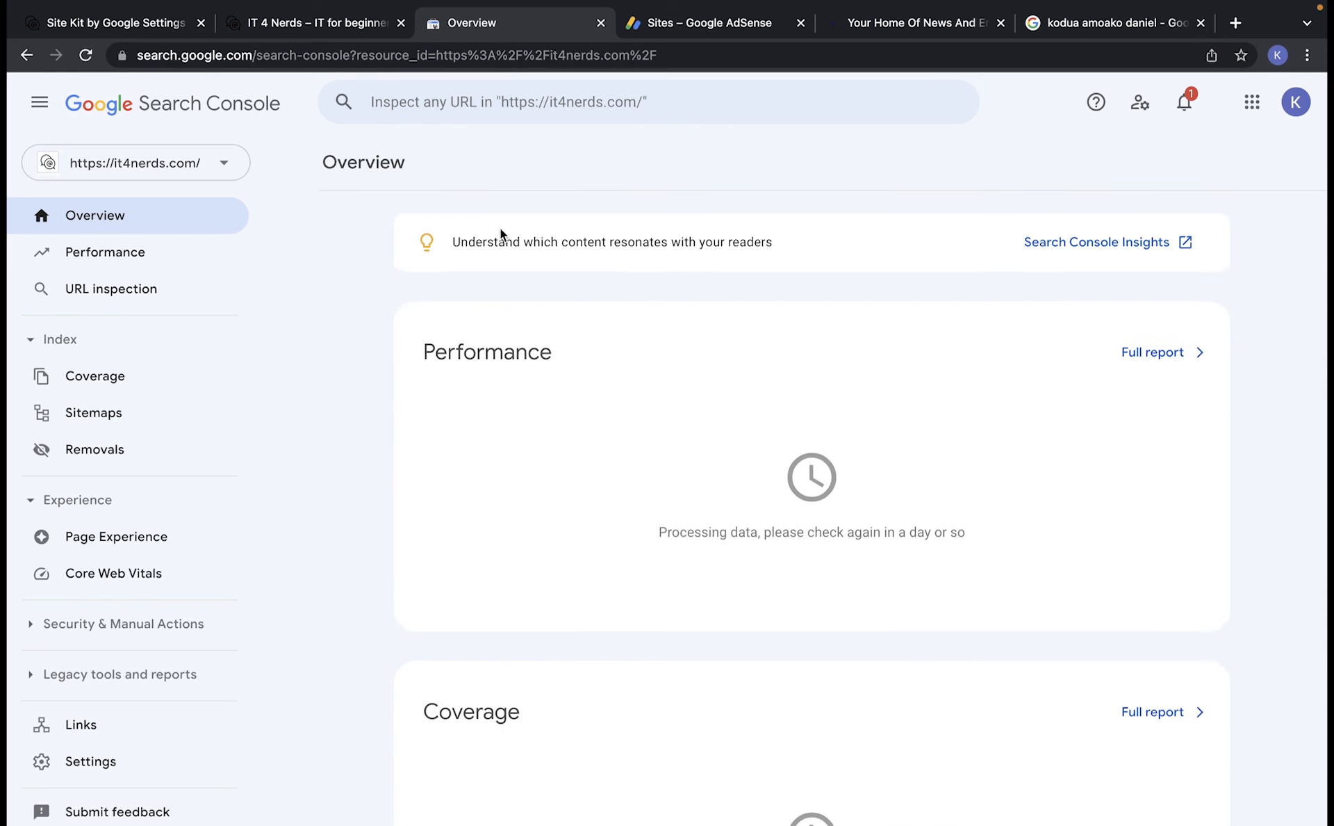
{"action": "left_click", "coordinate": [260, 27]}
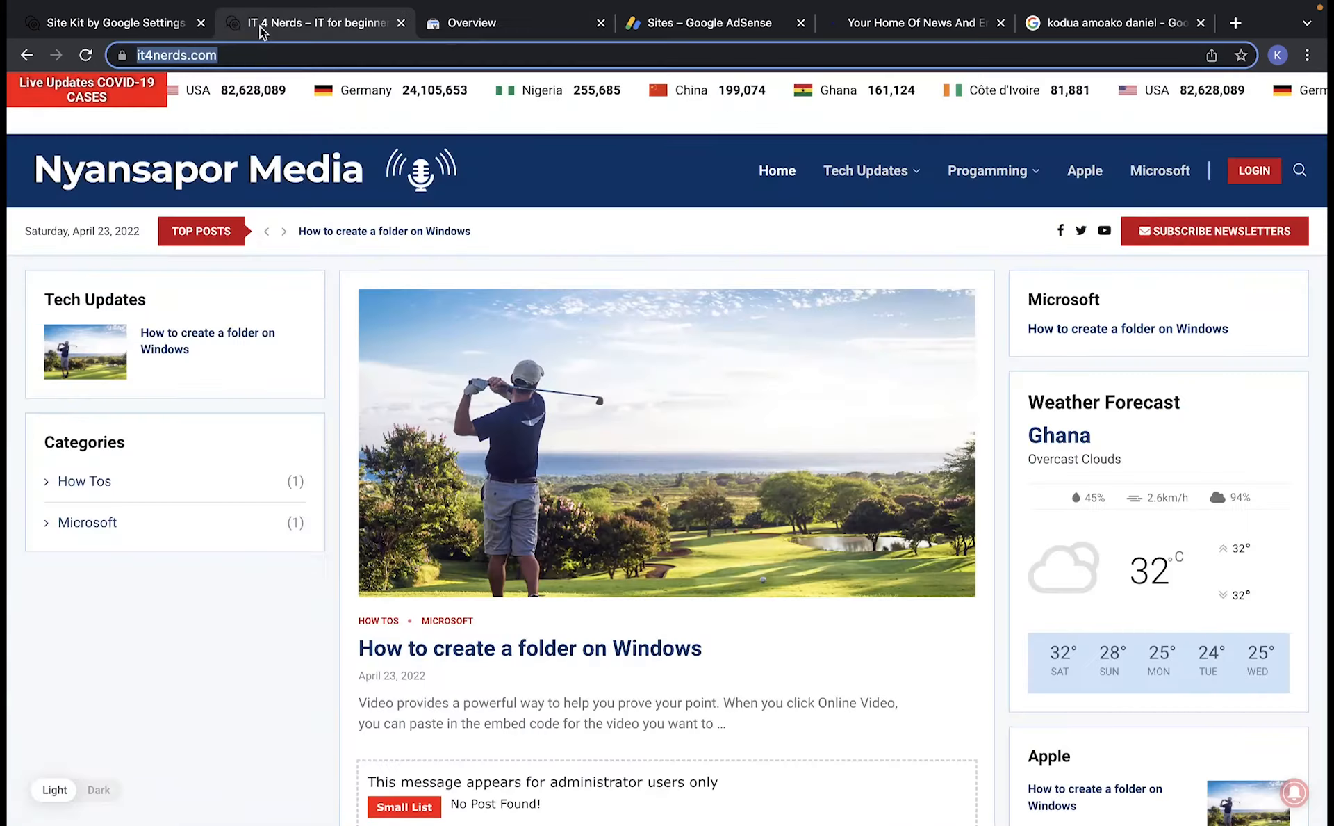
- Expand AdSense details in Site Kit Settings, then dismiss AdSense's Ukraine war notice
{"action": "left_click", "coordinate": [176, 26]}
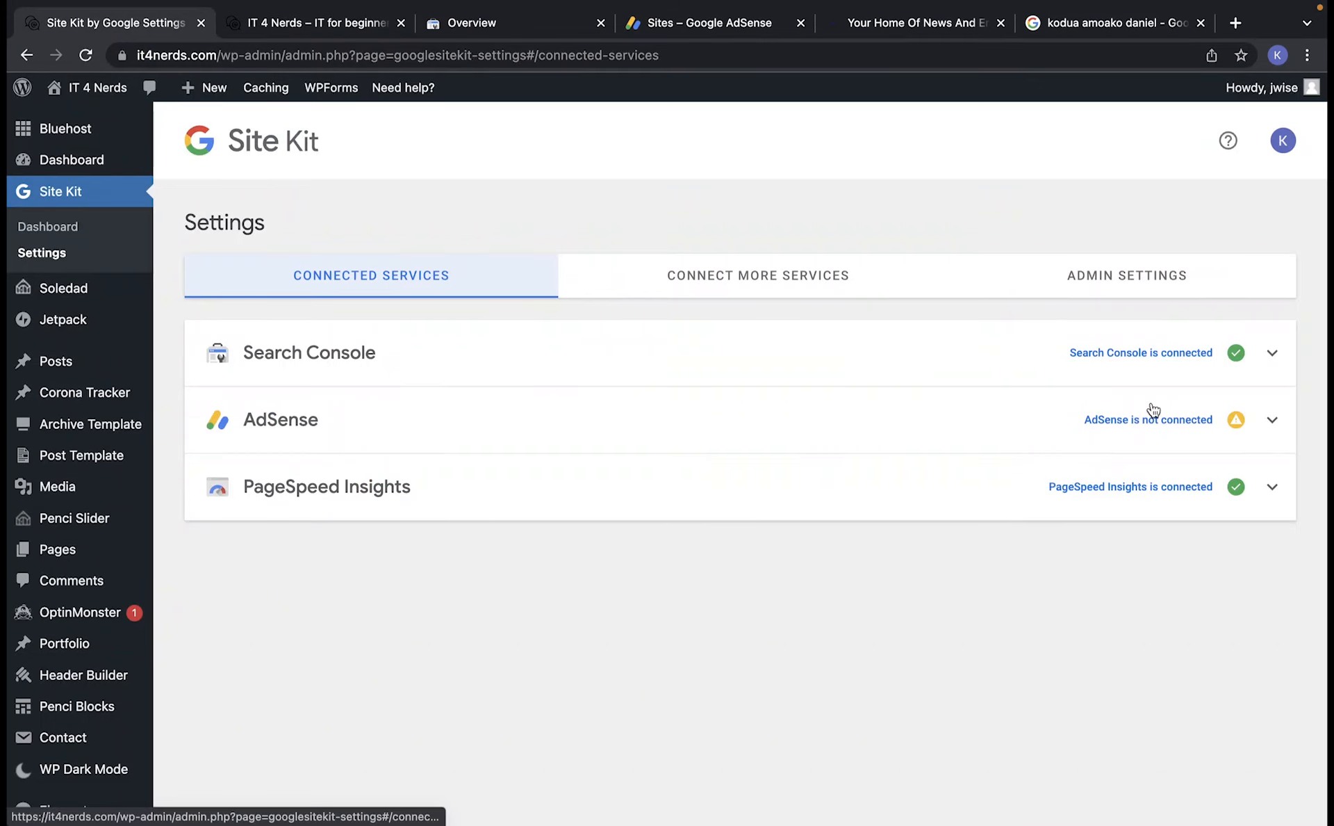
{"action": "left_click", "coordinate": [1269, 422]}
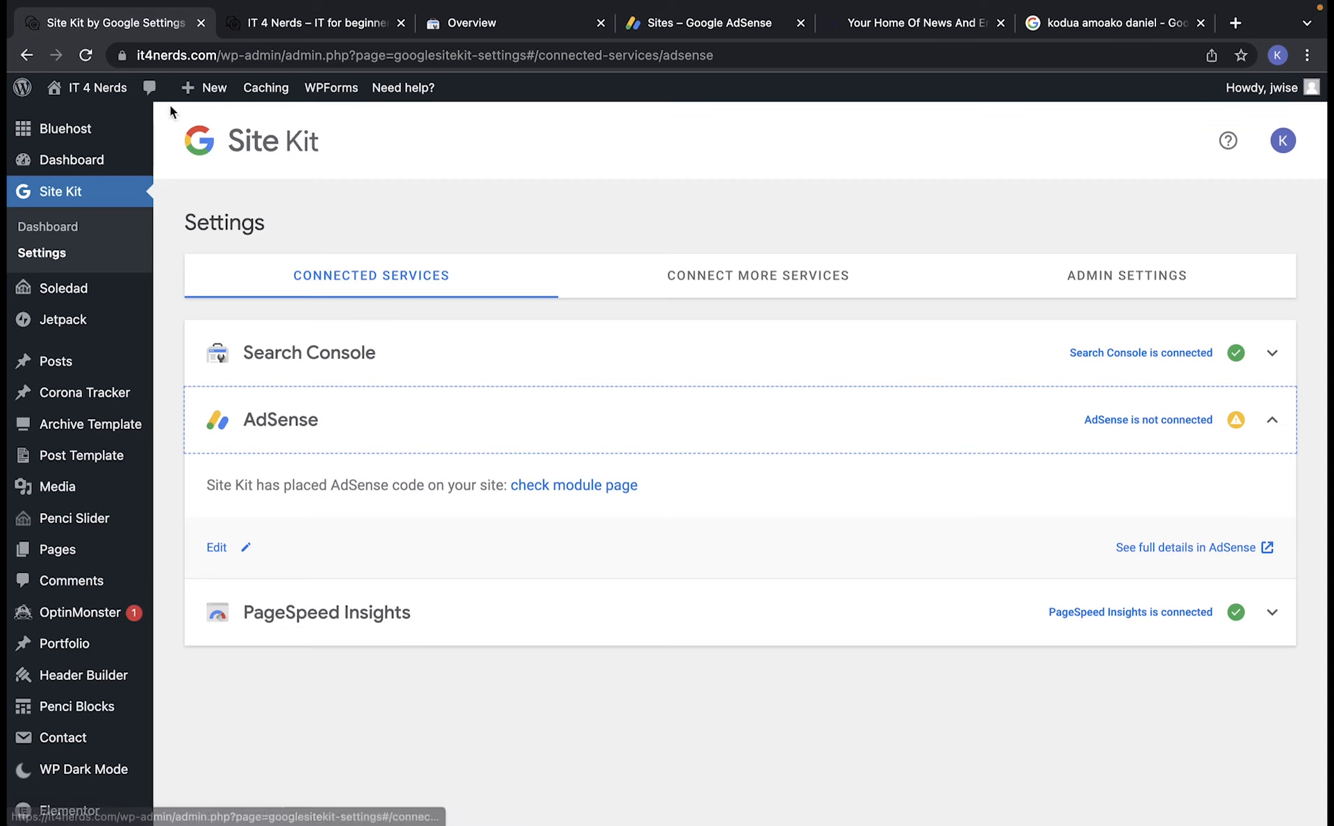
{"action": "left_click", "coordinate": [93, 61]}
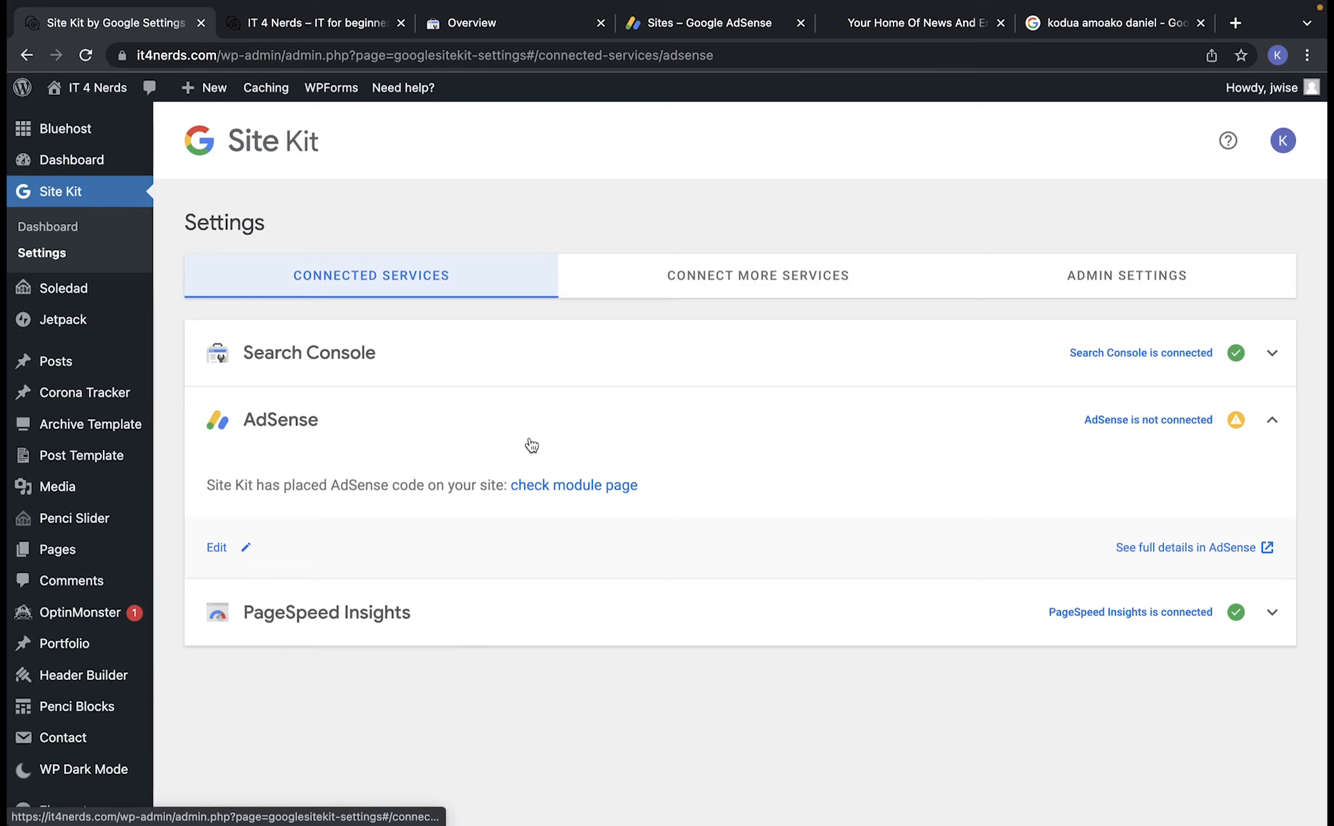
{"action": "left_click", "coordinate": [629, 27]}
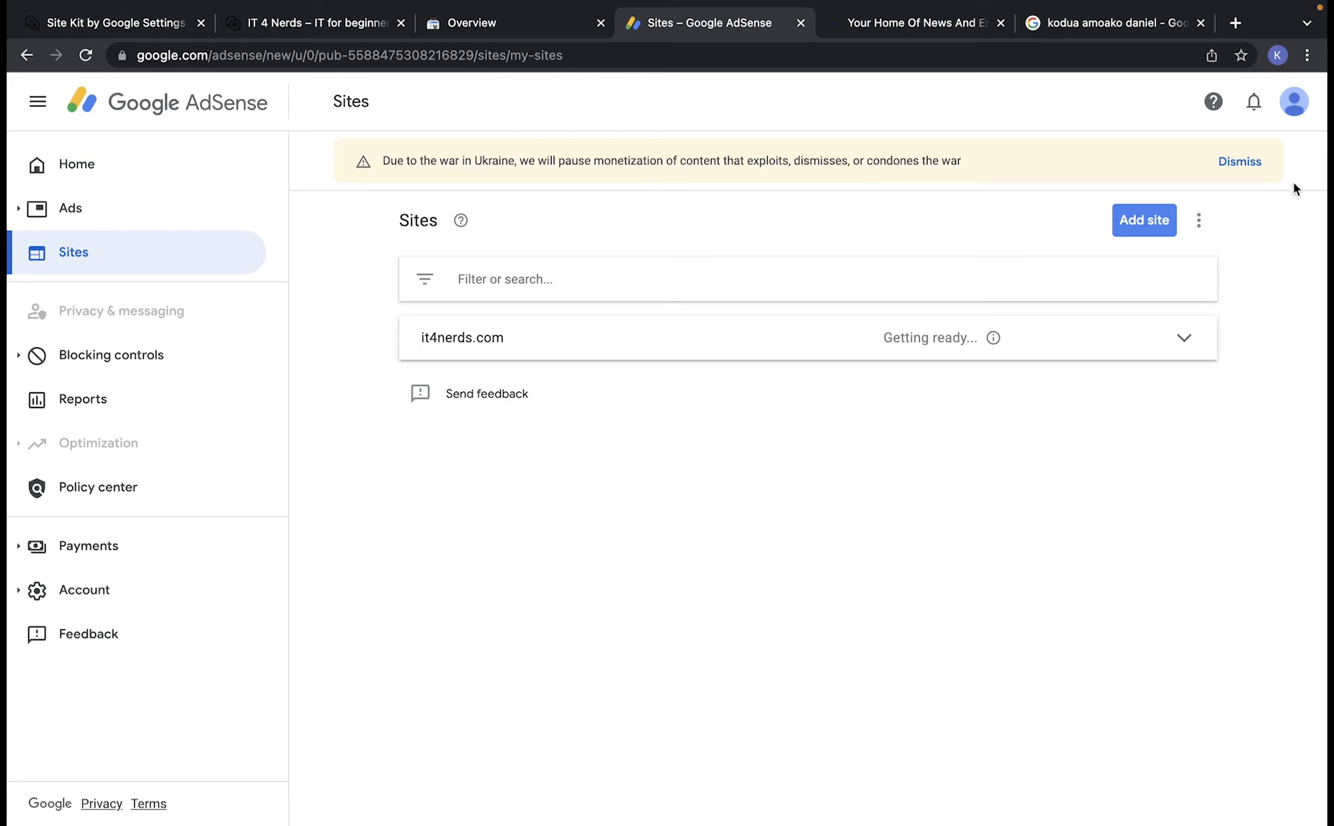
{"action": "left_click", "coordinate": [1241, 163]}
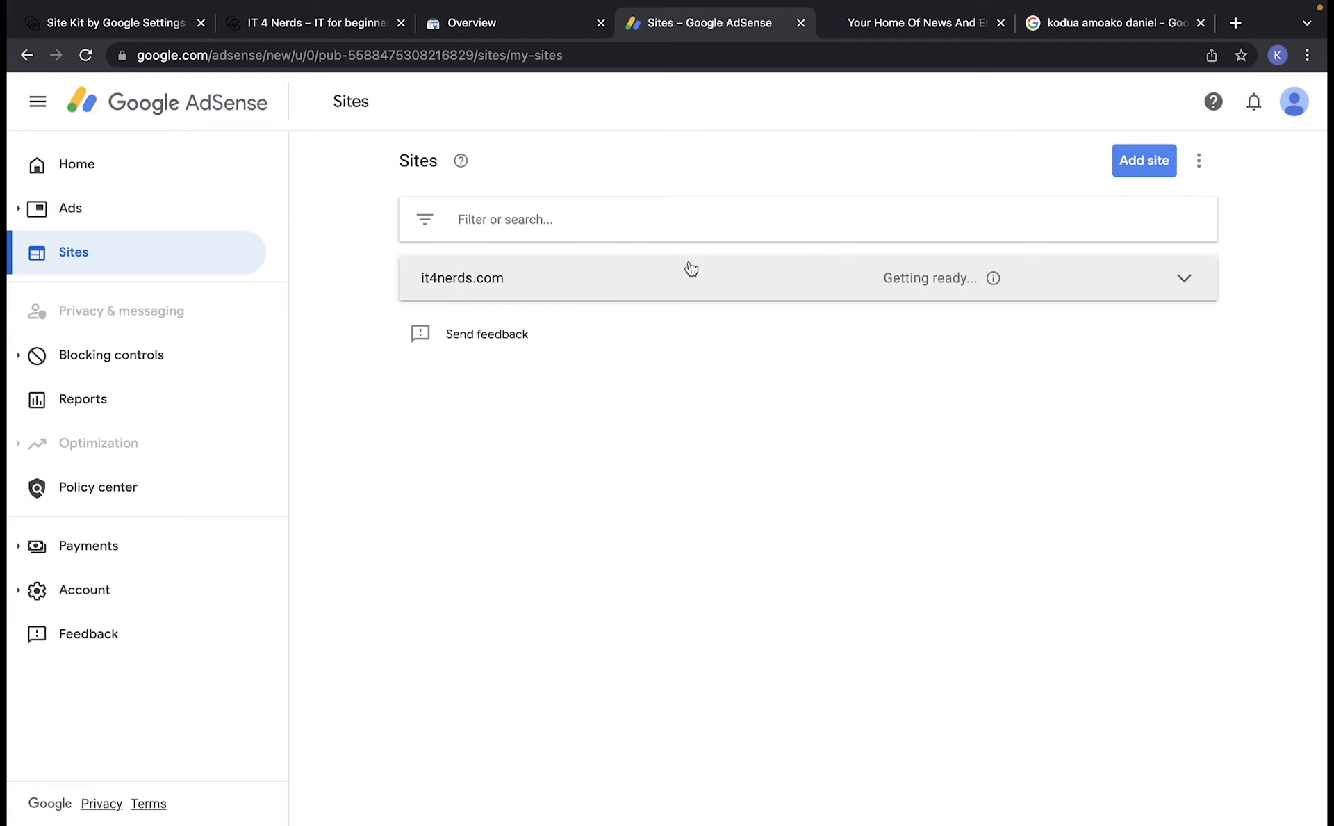
- Back in Site Kit Settings, show services available to connect and start Analytics setup
{"action": "left_click", "coordinate": [493, 24]}
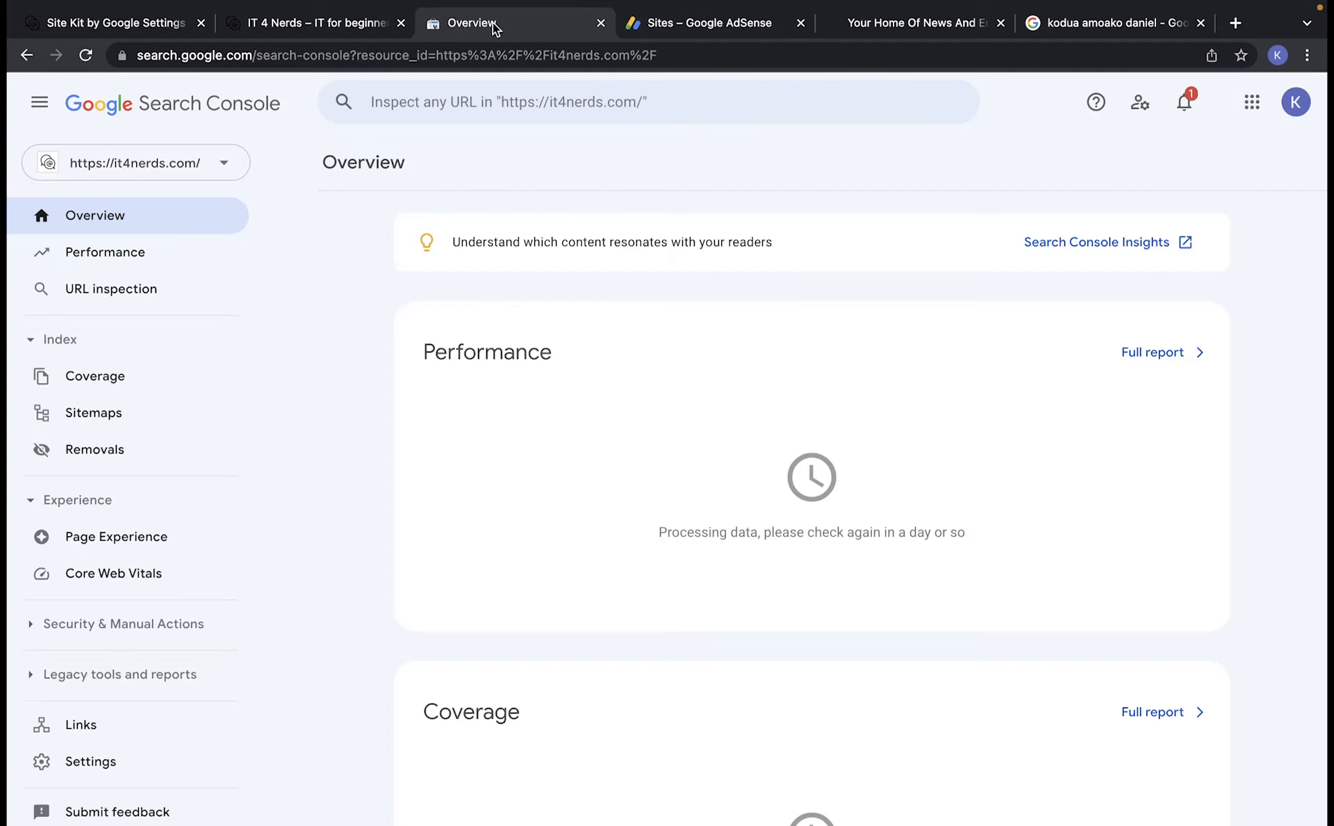
{"action": "left_click", "coordinate": [341, 23]}
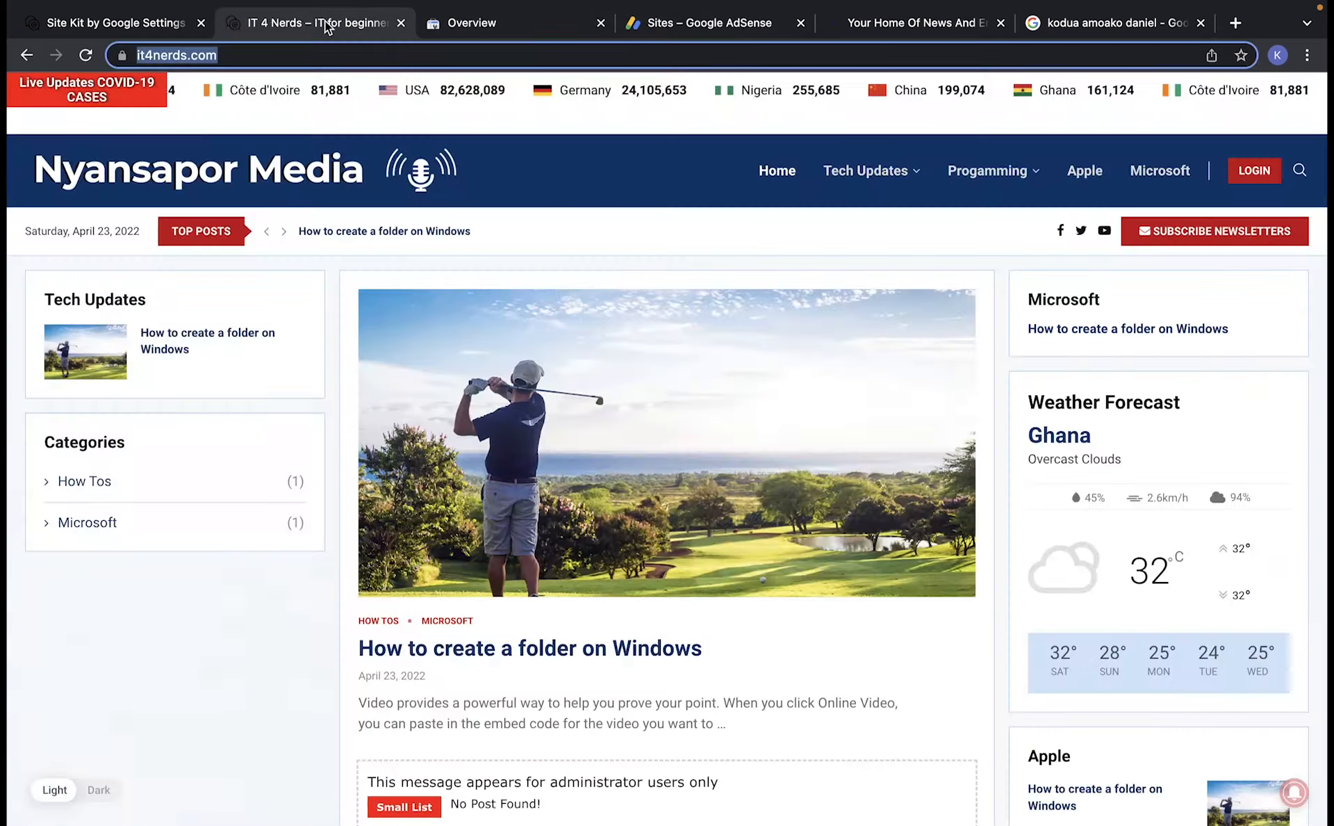
{"action": "left_click", "coordinate": [162, 25]}
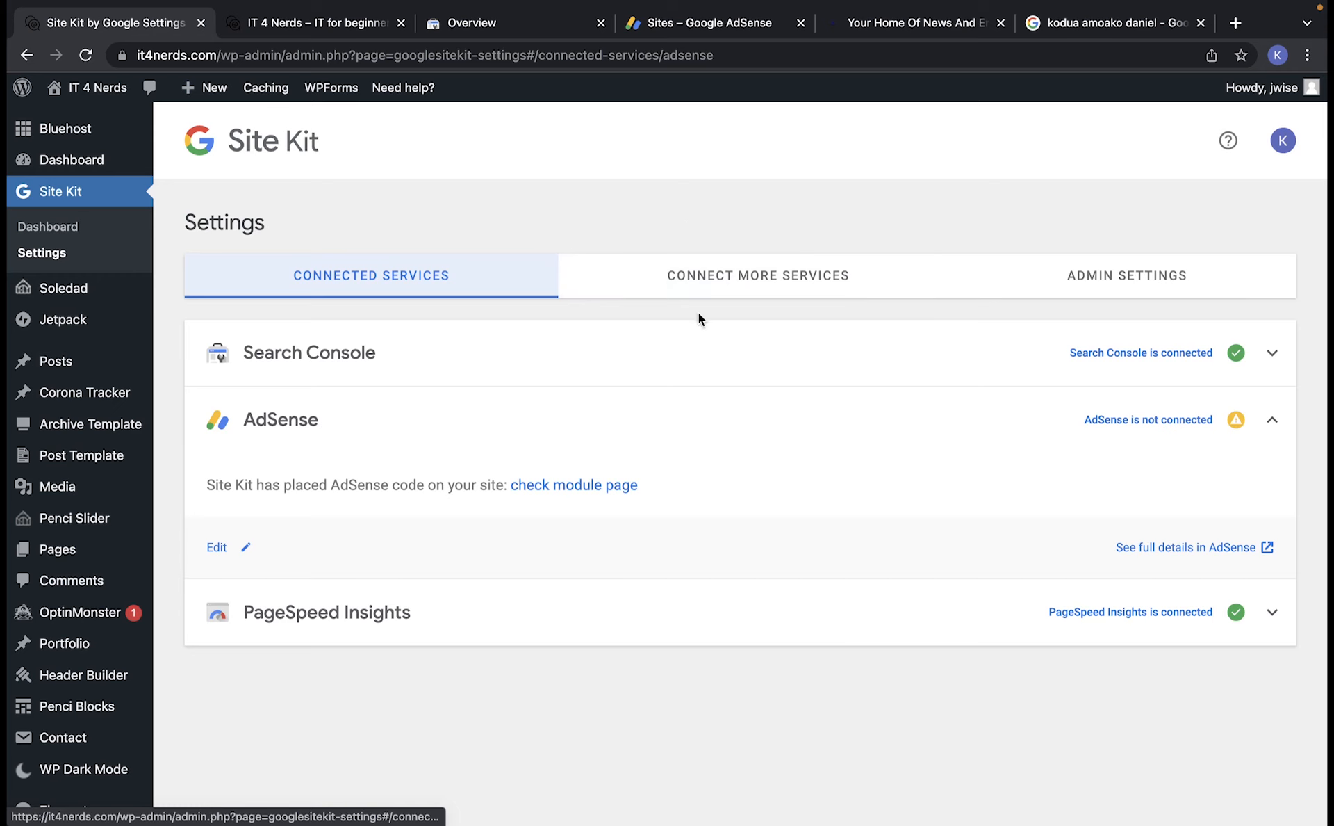
{"action": "left_click", "coordinate": [709, 289]}
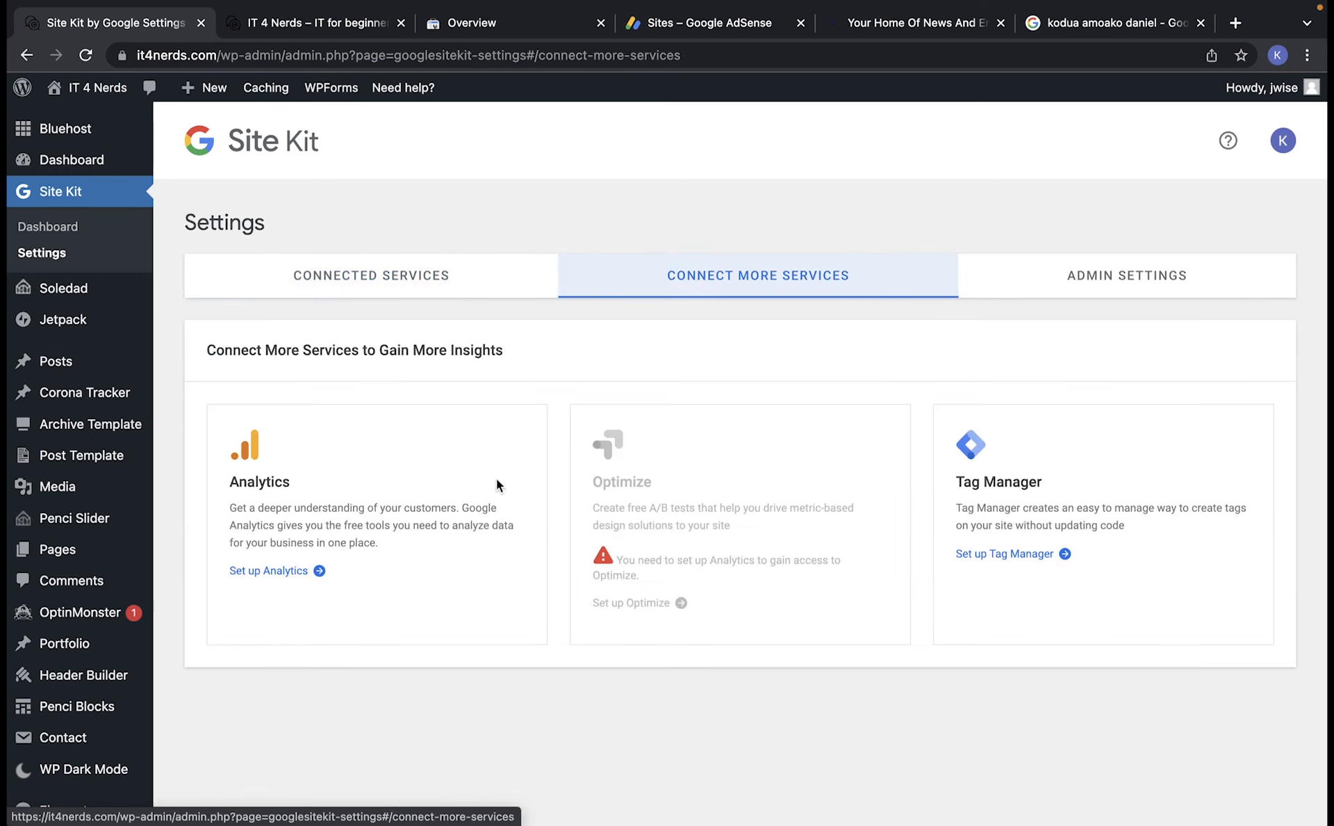
{"action": "left_click", "coordinate": [264, 571]}
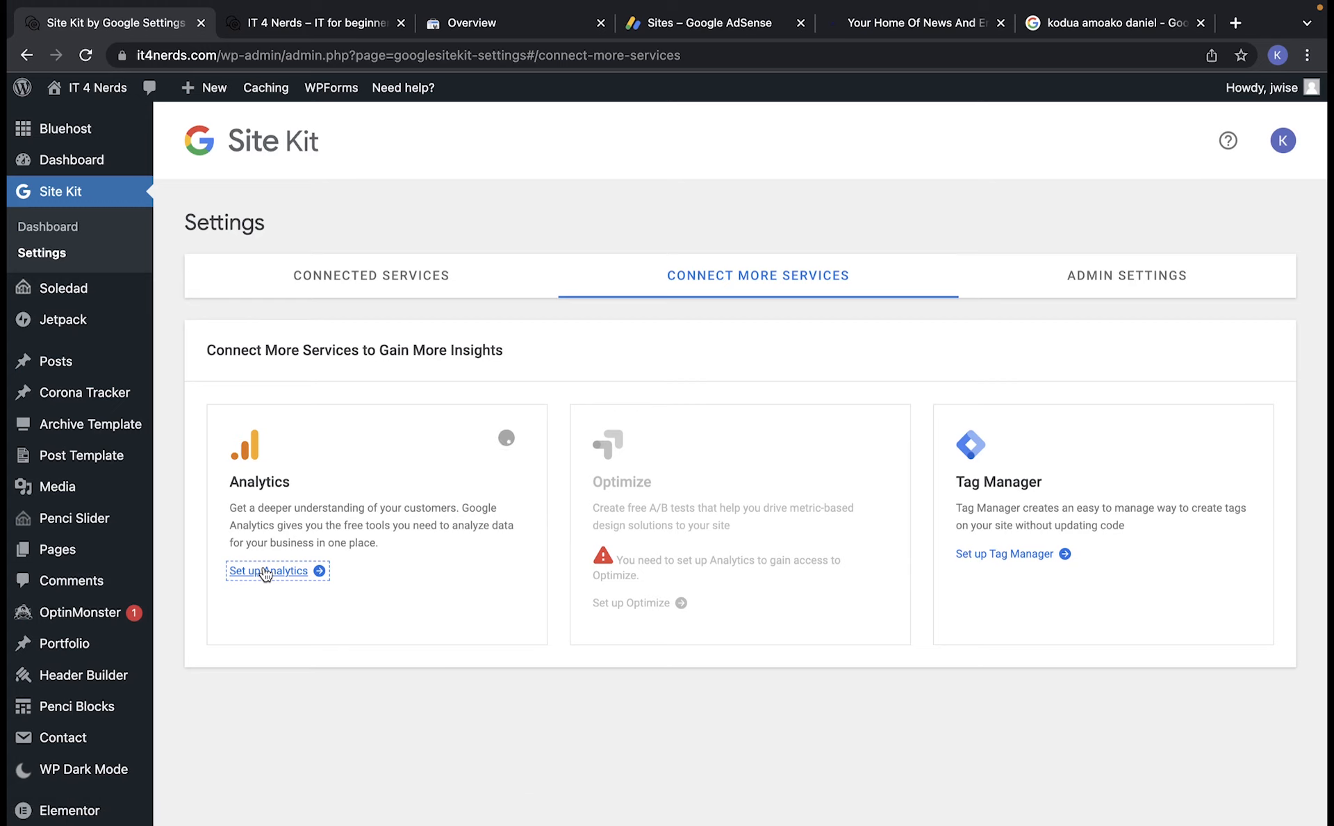
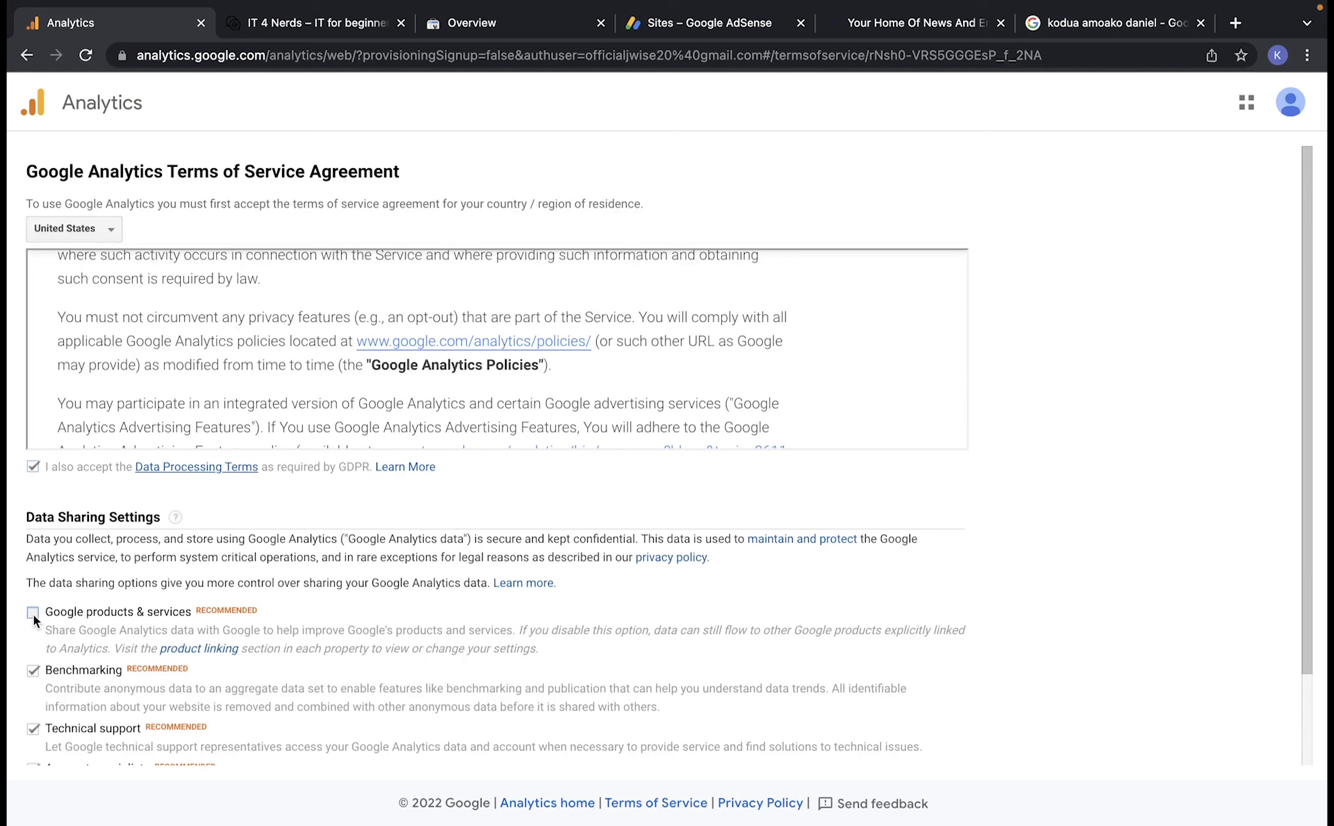
- Accept the Google Analytics terms, including the data protection terms, and go to the dashboard
{"action": "scroll", "coordinate": [82, 565], "scroll_direction": "down", "scroll_amount": 8}
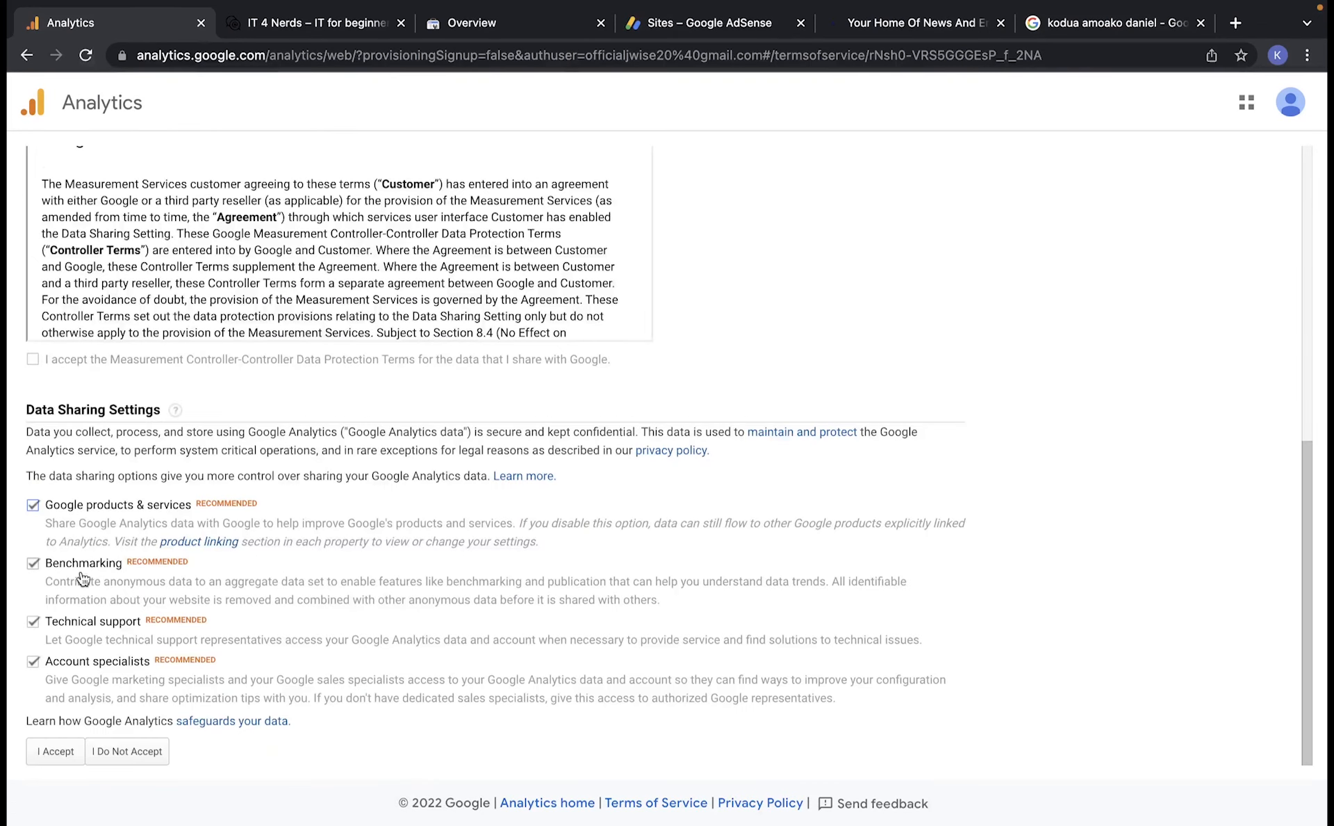
{"action": "left_click", "coordinate": [66, 751]}
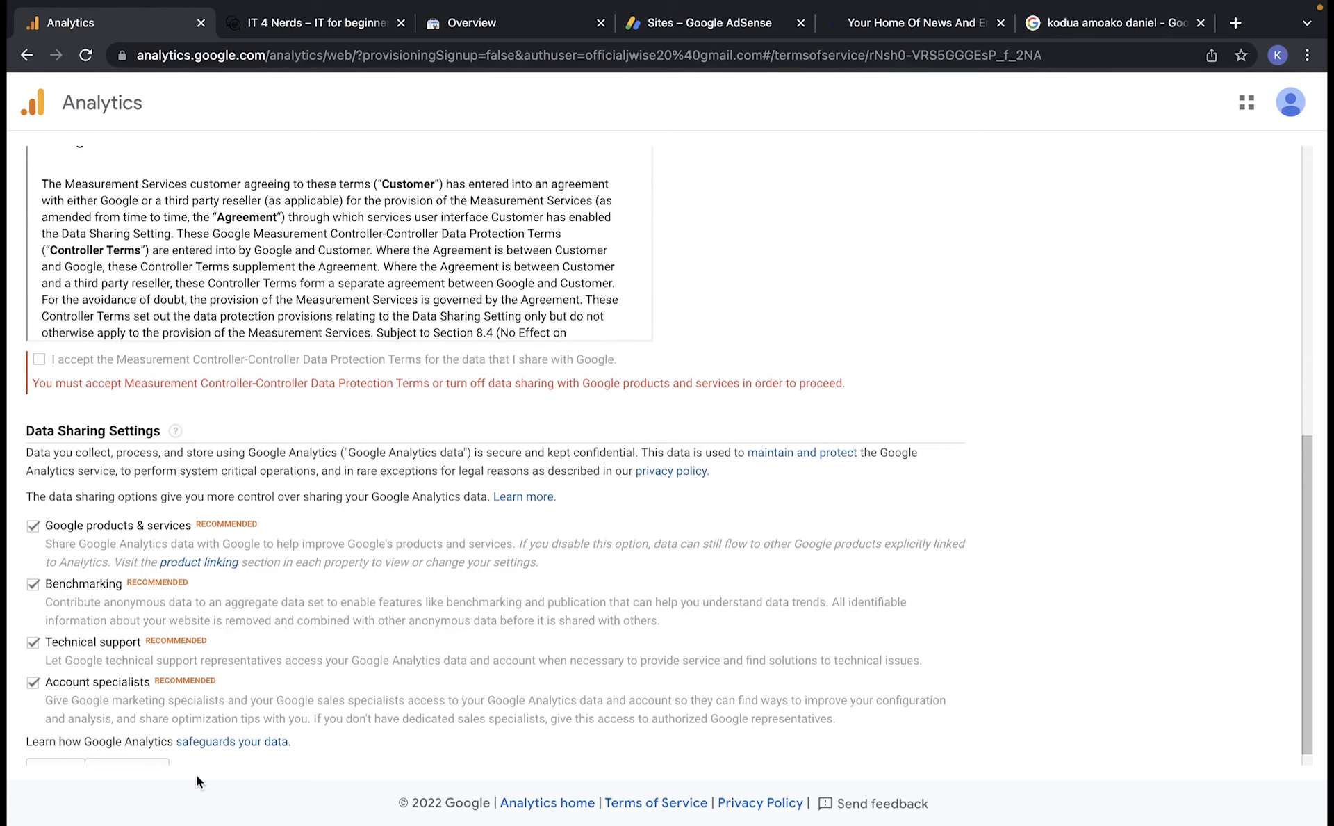
{"action": "scroll", "coordinate": [211, 670], "scroll_direction": "down", "scroll_amount": 1}
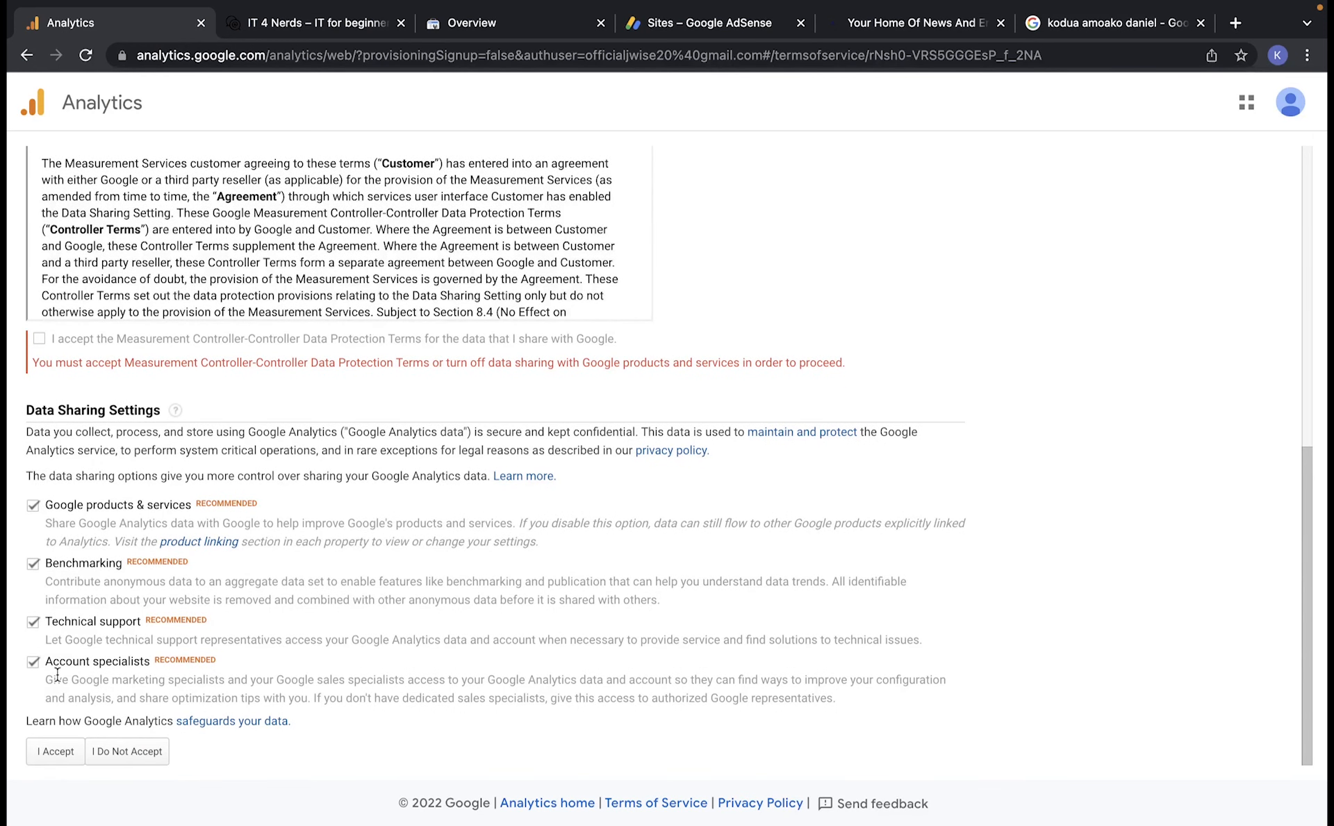
{"action": "left_click", "coordinate": [38, 337]}
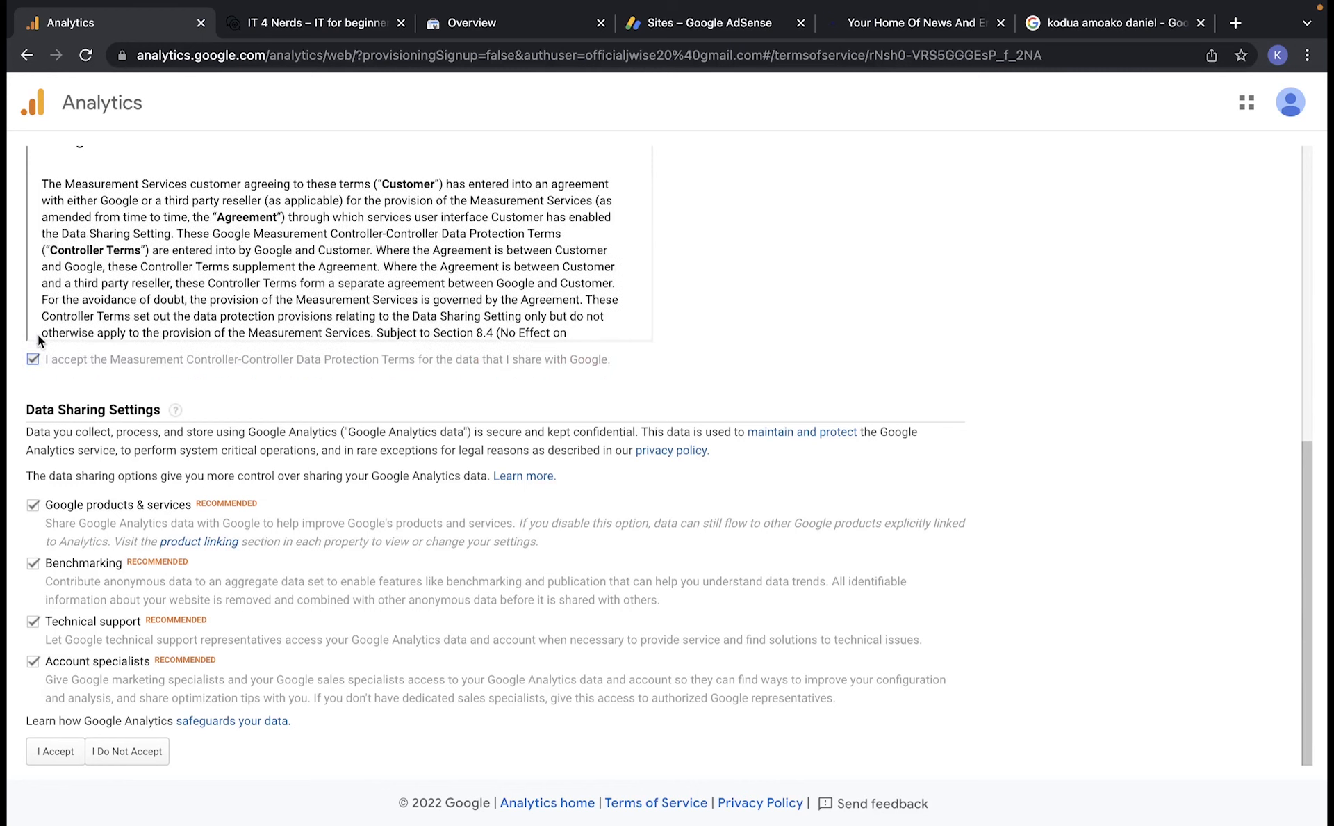
{"action": "left_click", "coordinate": [56, 756]}
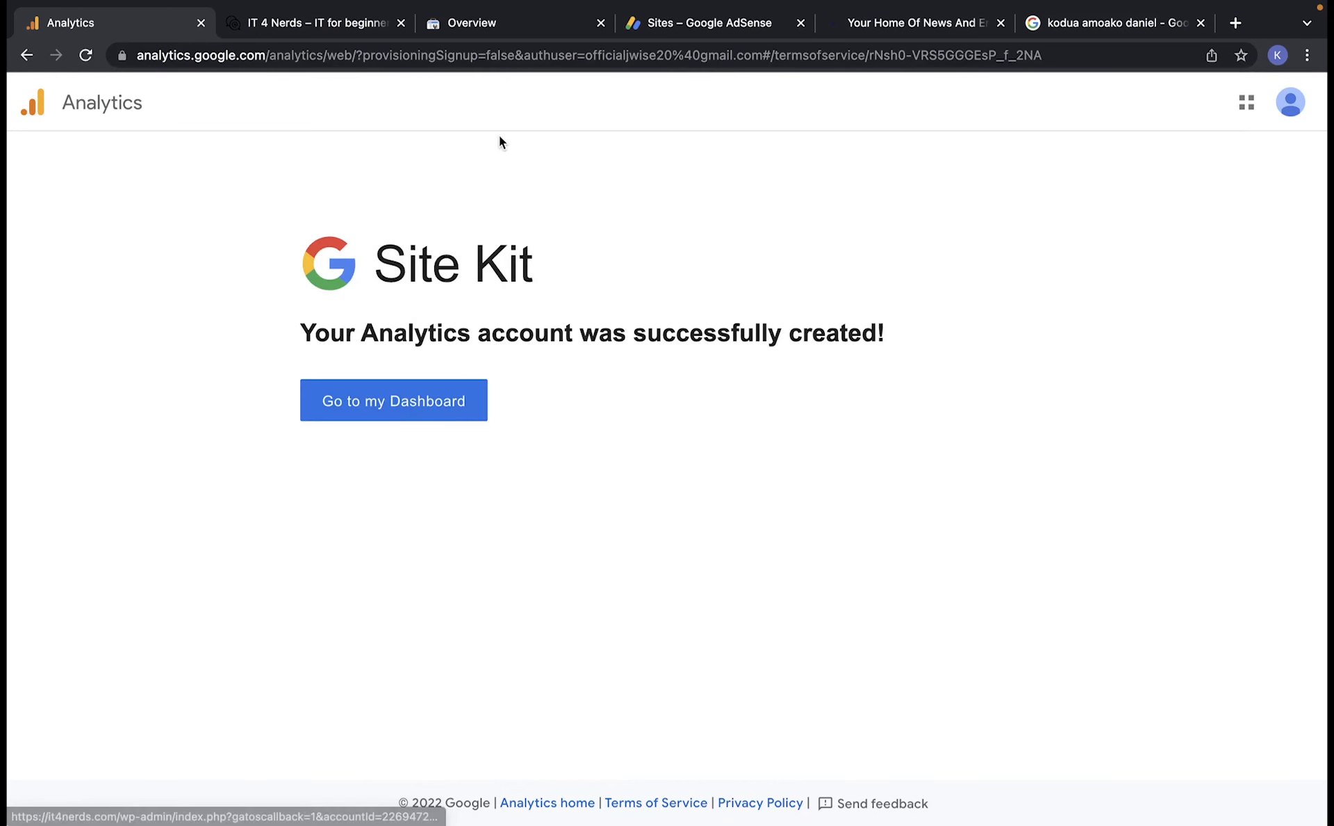
{"action": "left_click", "coordinate": [362, 410]}
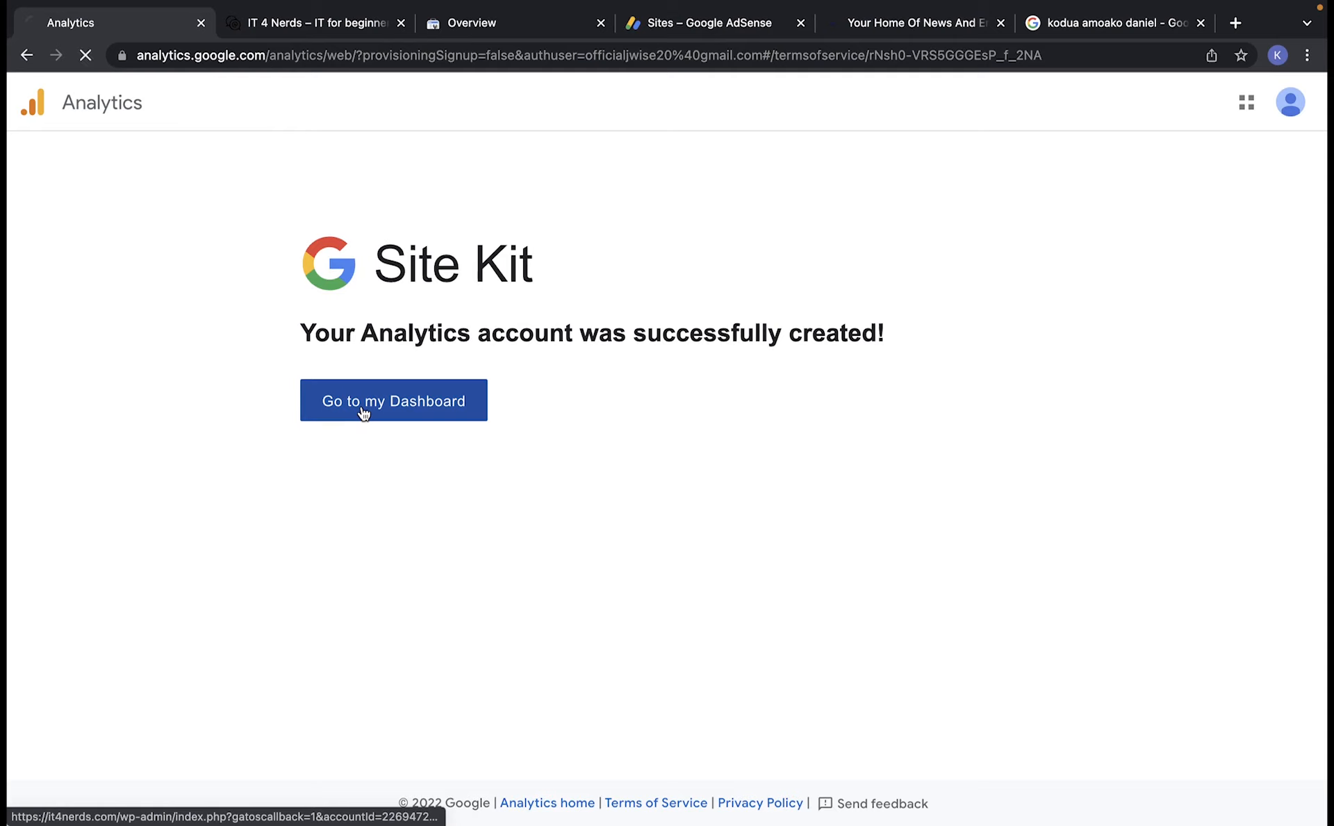
{"action": "left_click", "coordinate": [318, 26]}
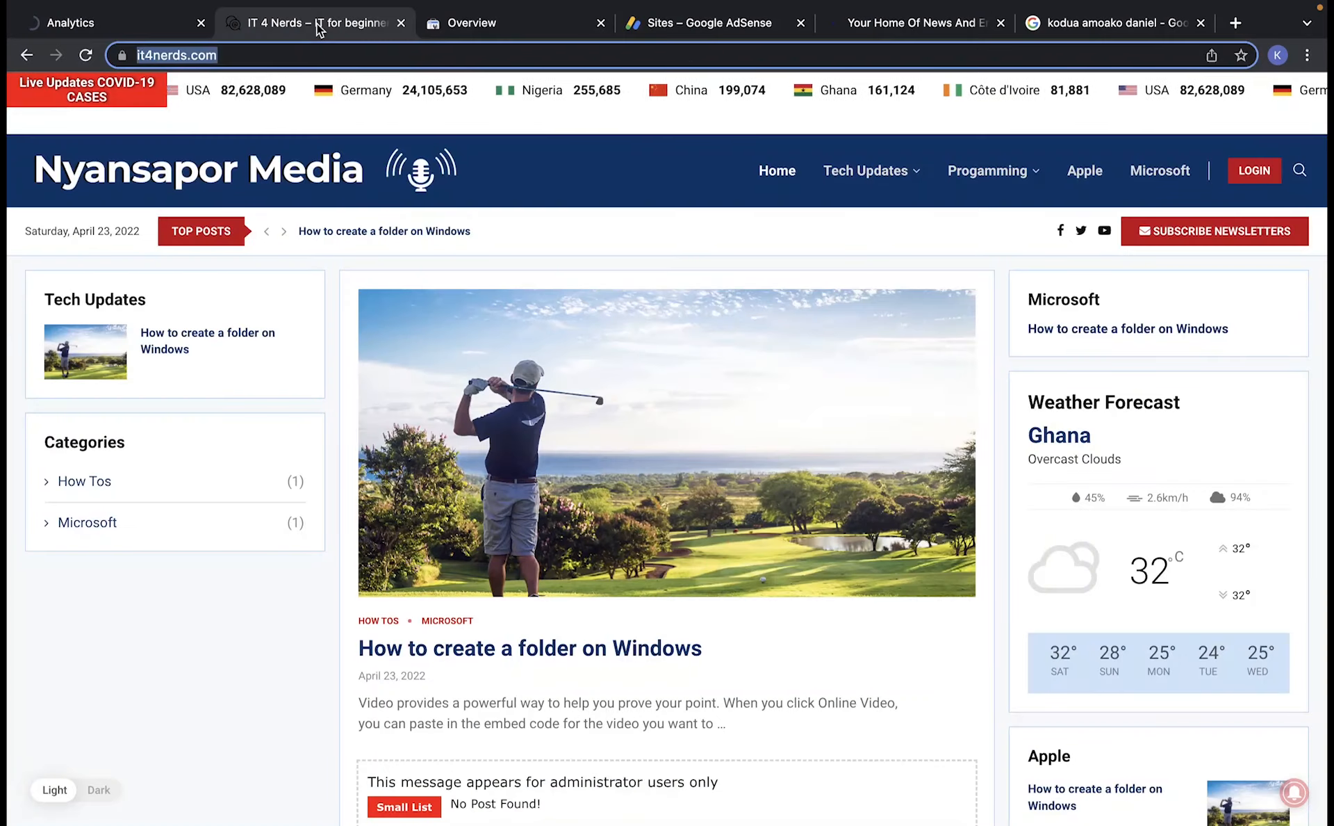
- Try adding it4nerds.com as a new AdSense site and dismiss the 'already added' error
{"action": "left_click", "coordinate": [145, 29]}
{"action": "left_click", "coordinate": [663, 30]}
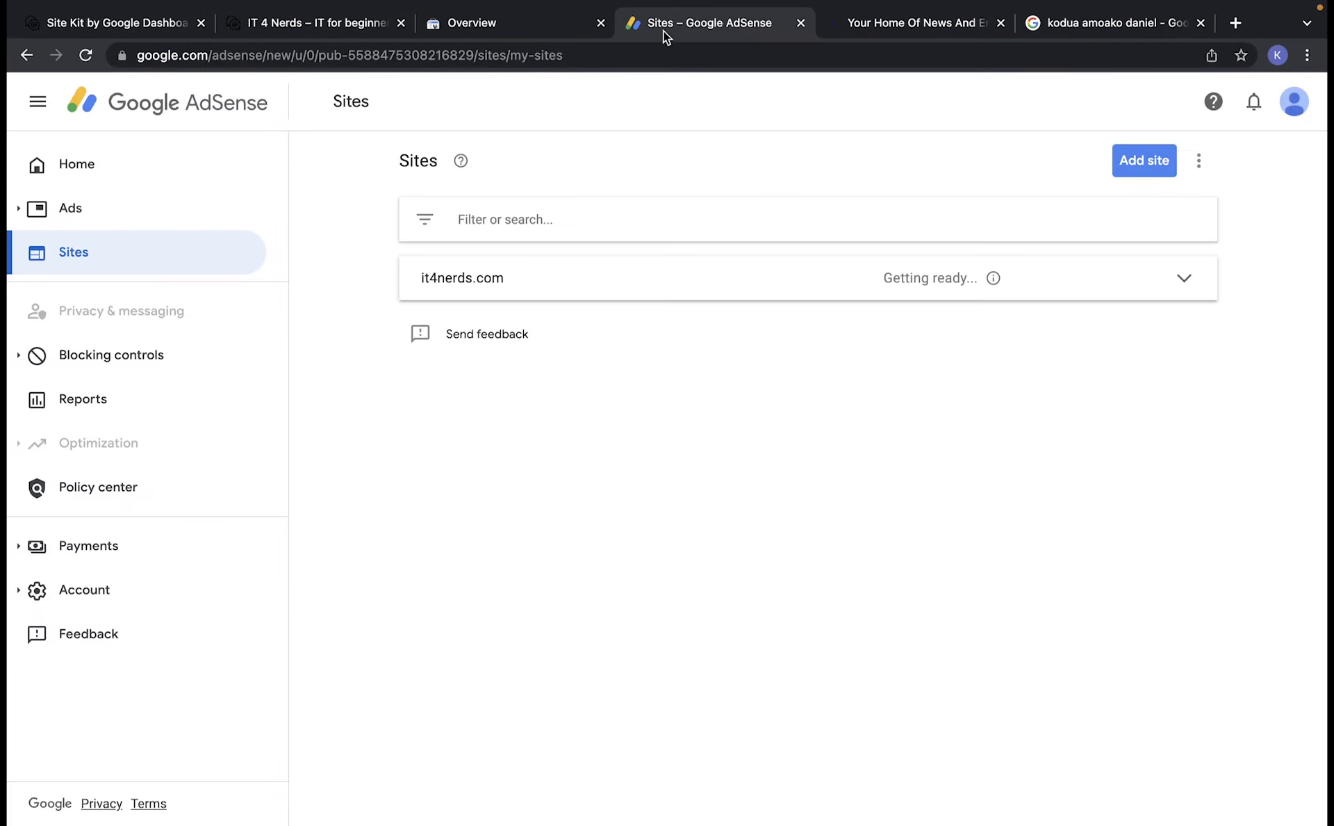
{"action": "left_click", "coordinate": [110, 171]}
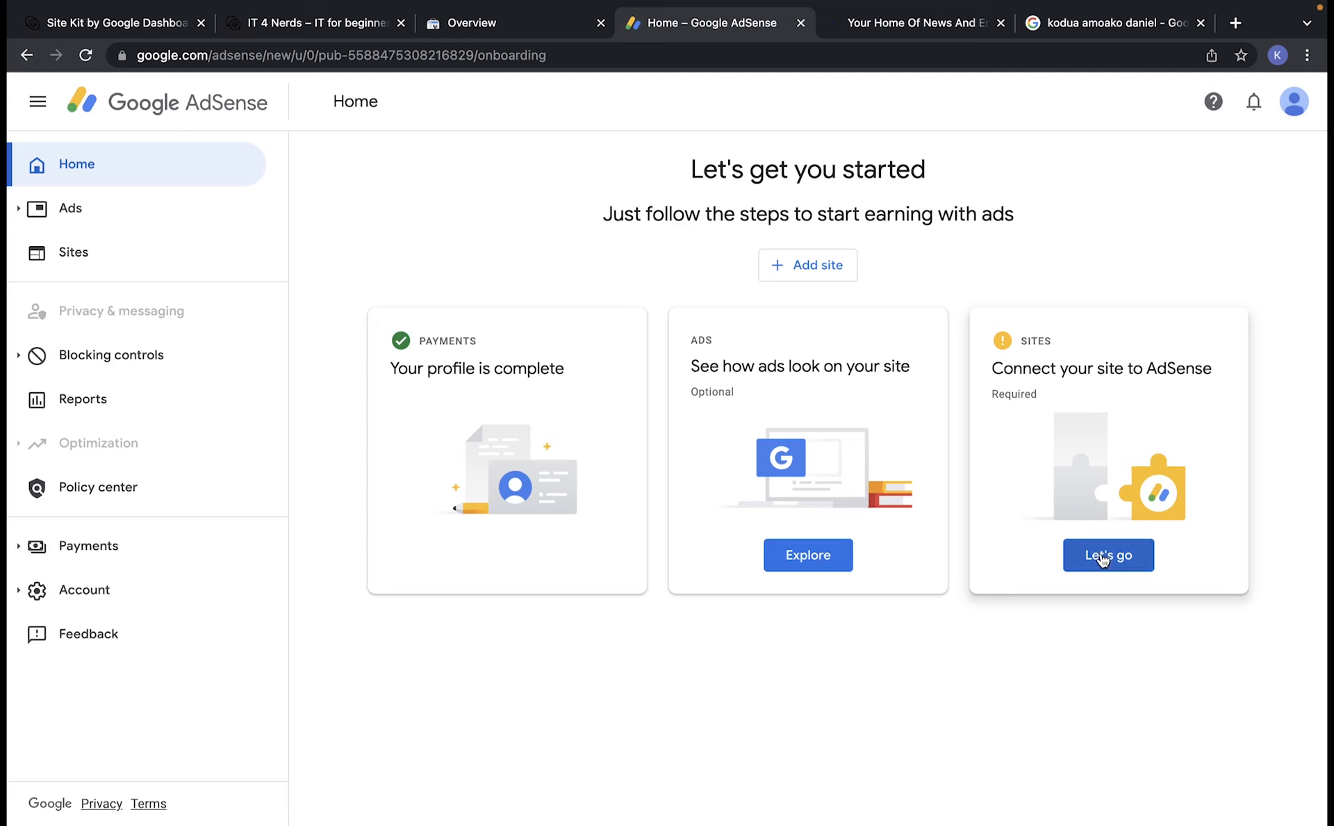
{"action": "left_click", "coordinate": [1114, 561]}
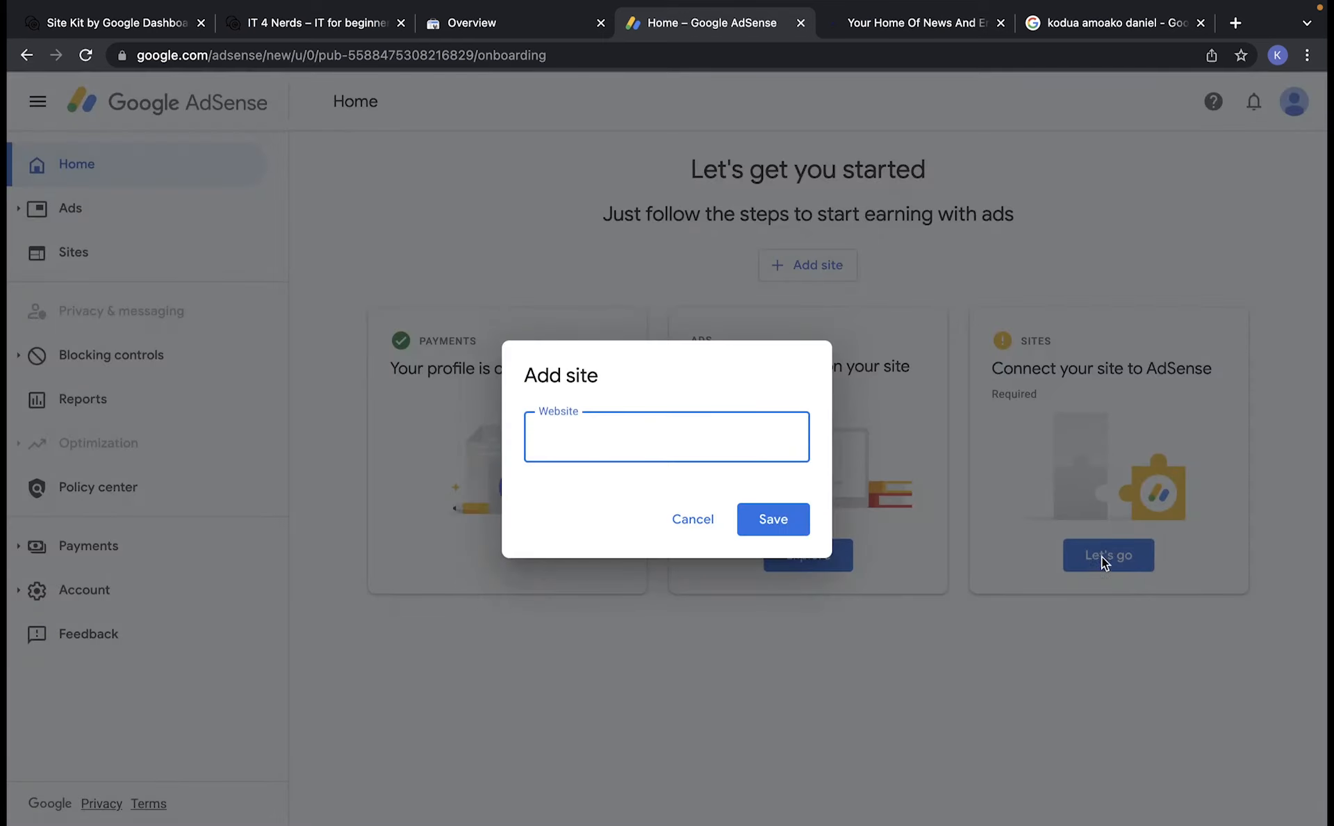
{"action": "type", "text": "it4nerds.com"}
{"action": "left_click", "coordinate": [780, 520]}
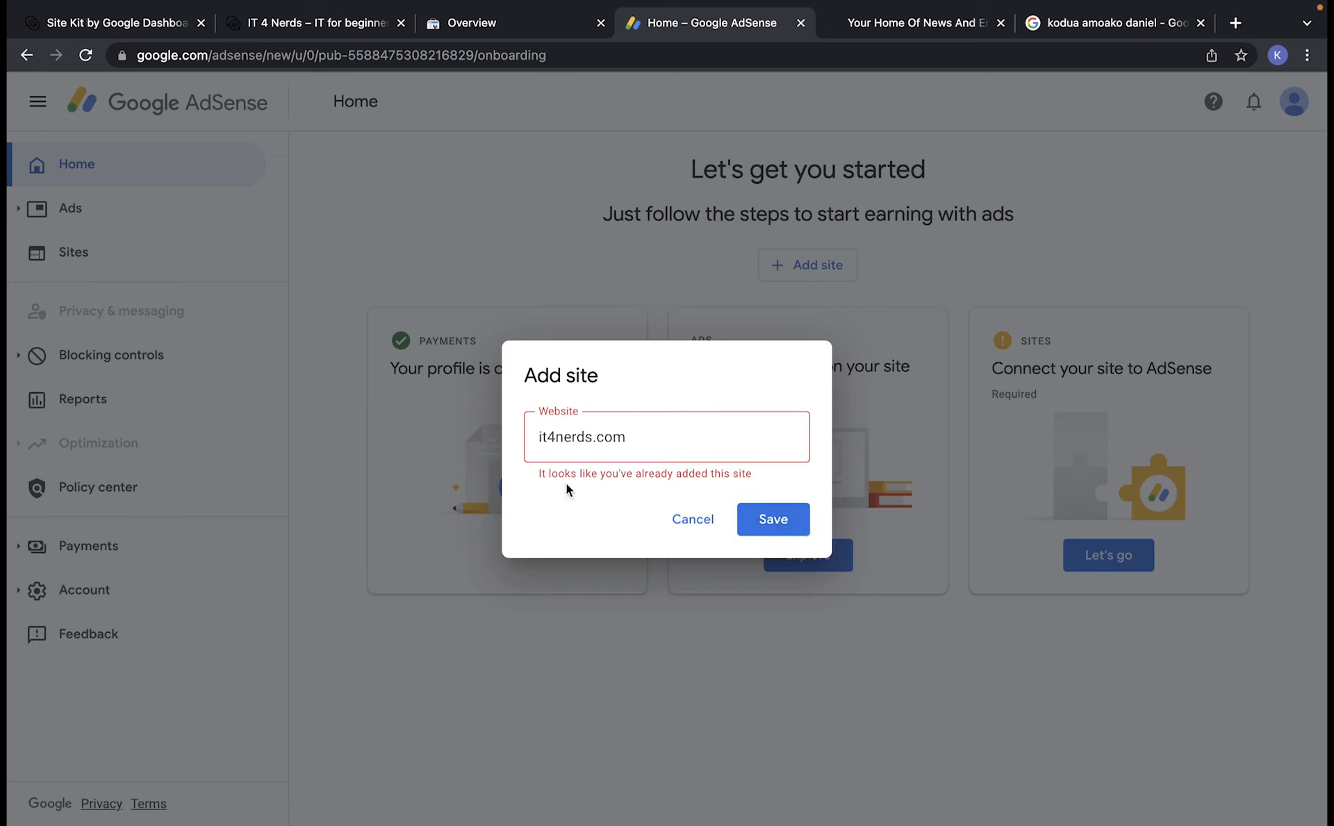
{"action": "left_click", "coordinate": [699, 517]}
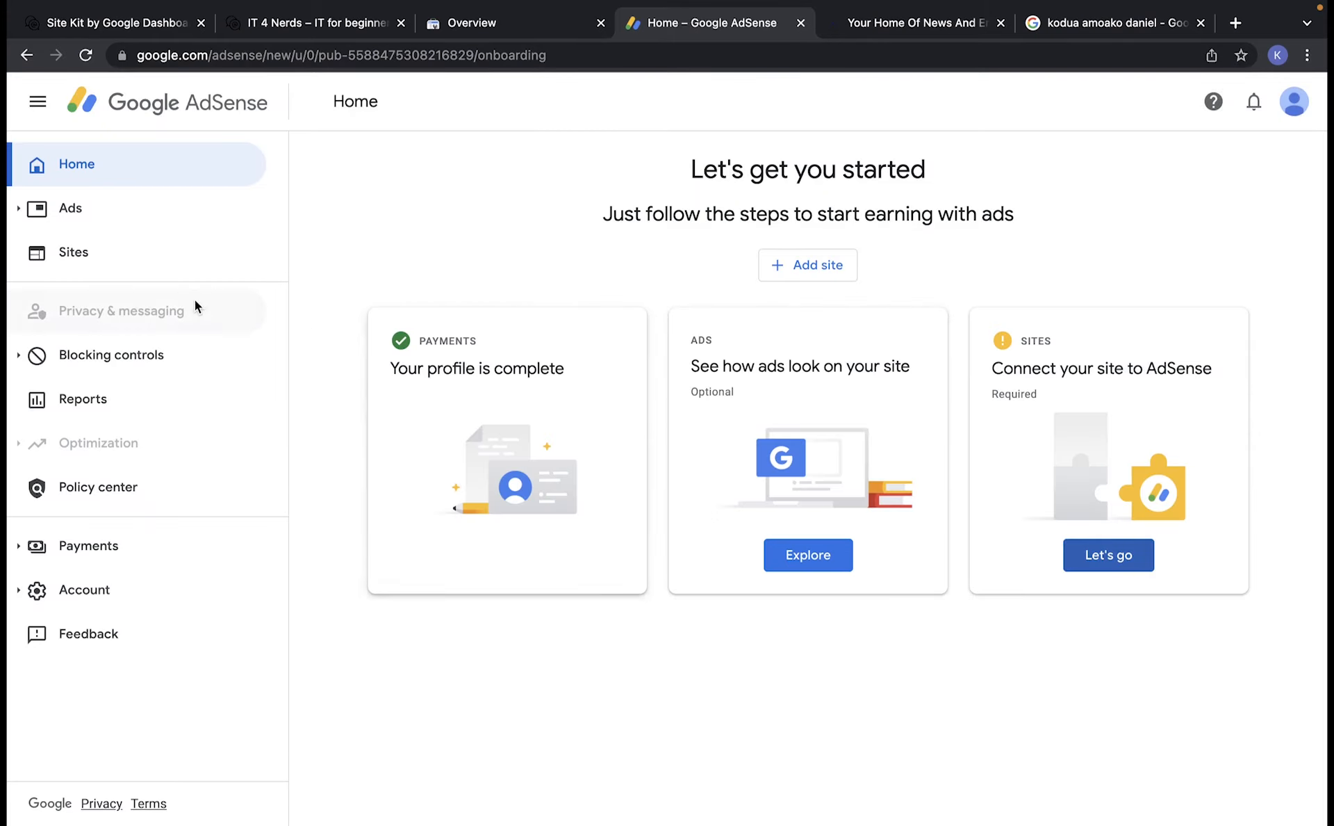
- Check it4nerds.com's 'Getting ready' review details in the AdSense Sites list
{"action": "left_click", "coordinate": [143, 270]}
{"action": "left_click", "coordinate": [678, 295]}
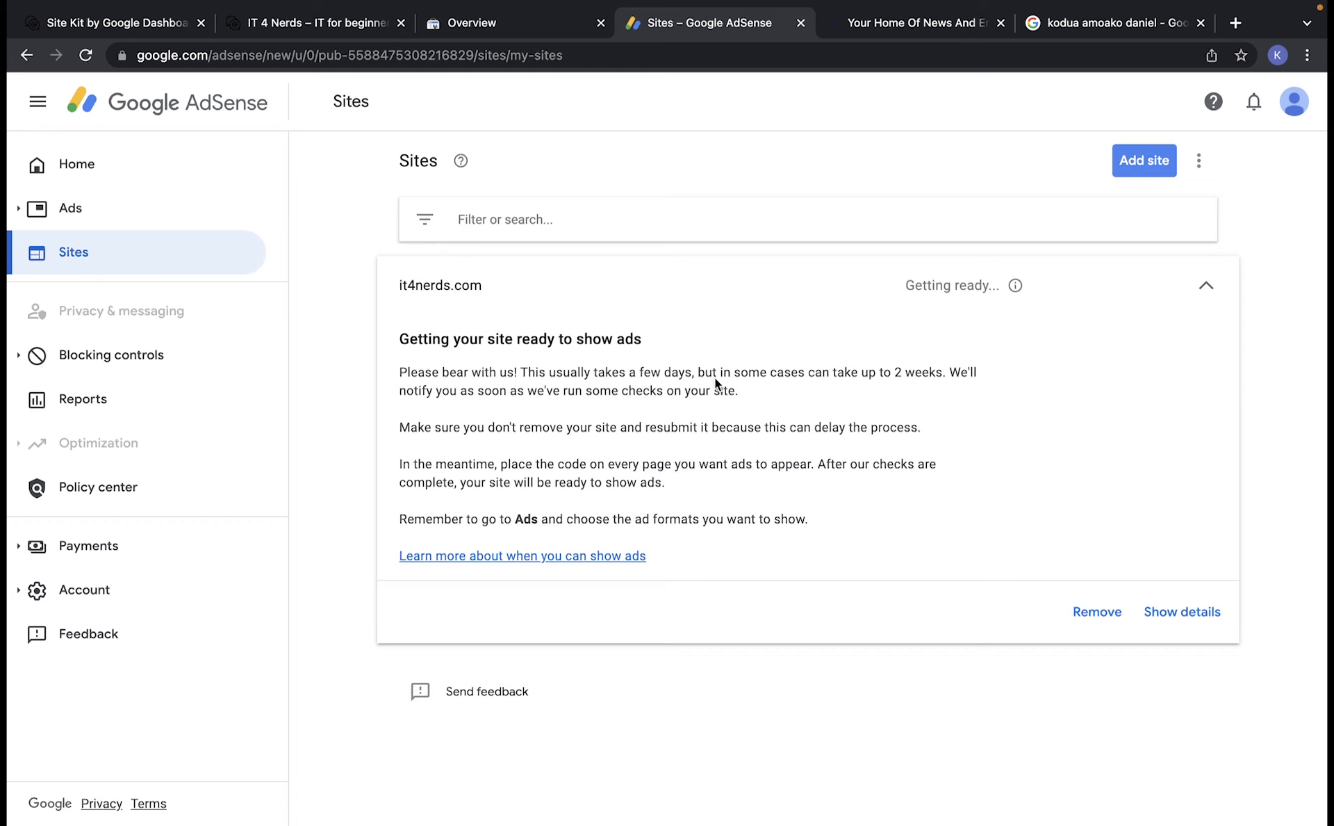
{"action": "left_click_drag", "start_coordinate": [899, 368], "coordinate": [927, 372]}
{"action": "left_click", "coordinate": [1205, 286]}
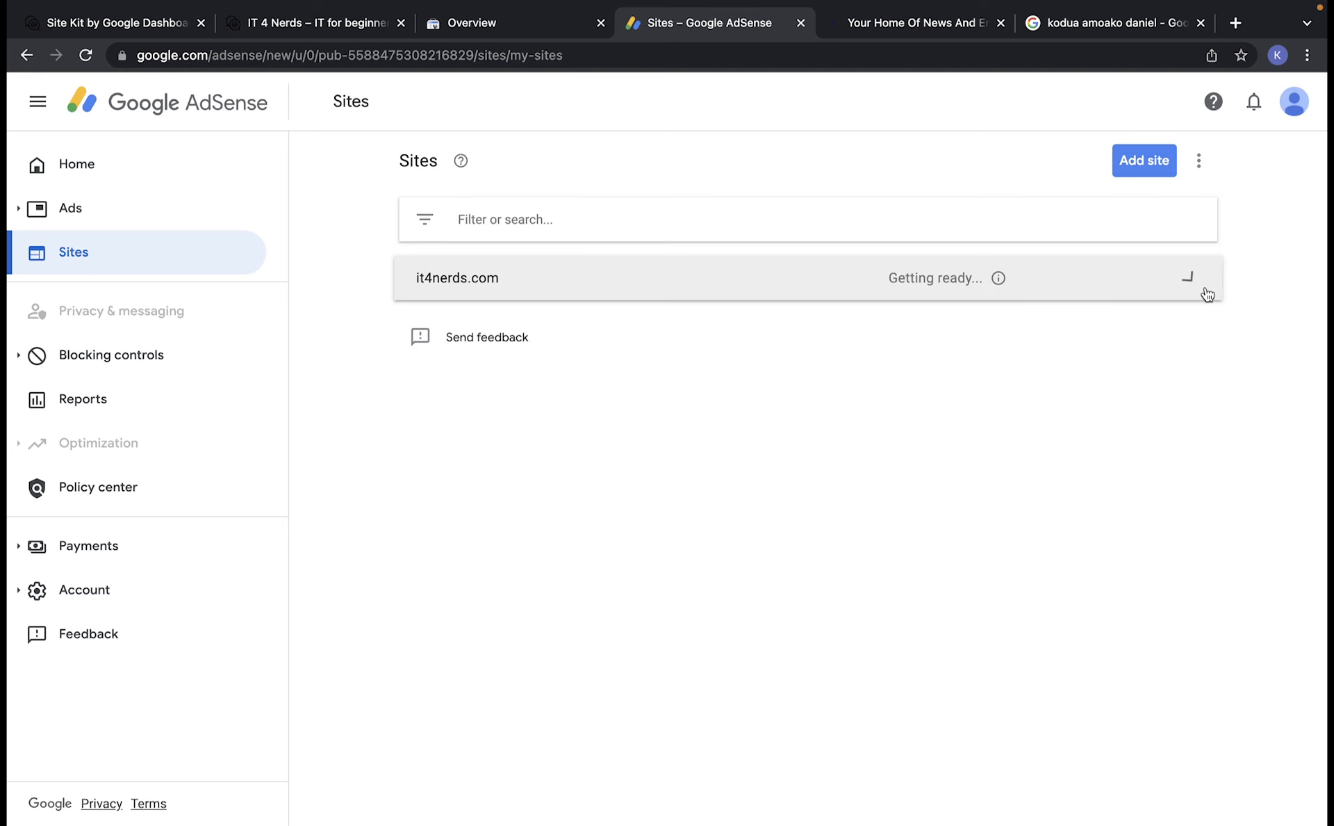
{"action": "left_click", "coordinate": [314, 21]}
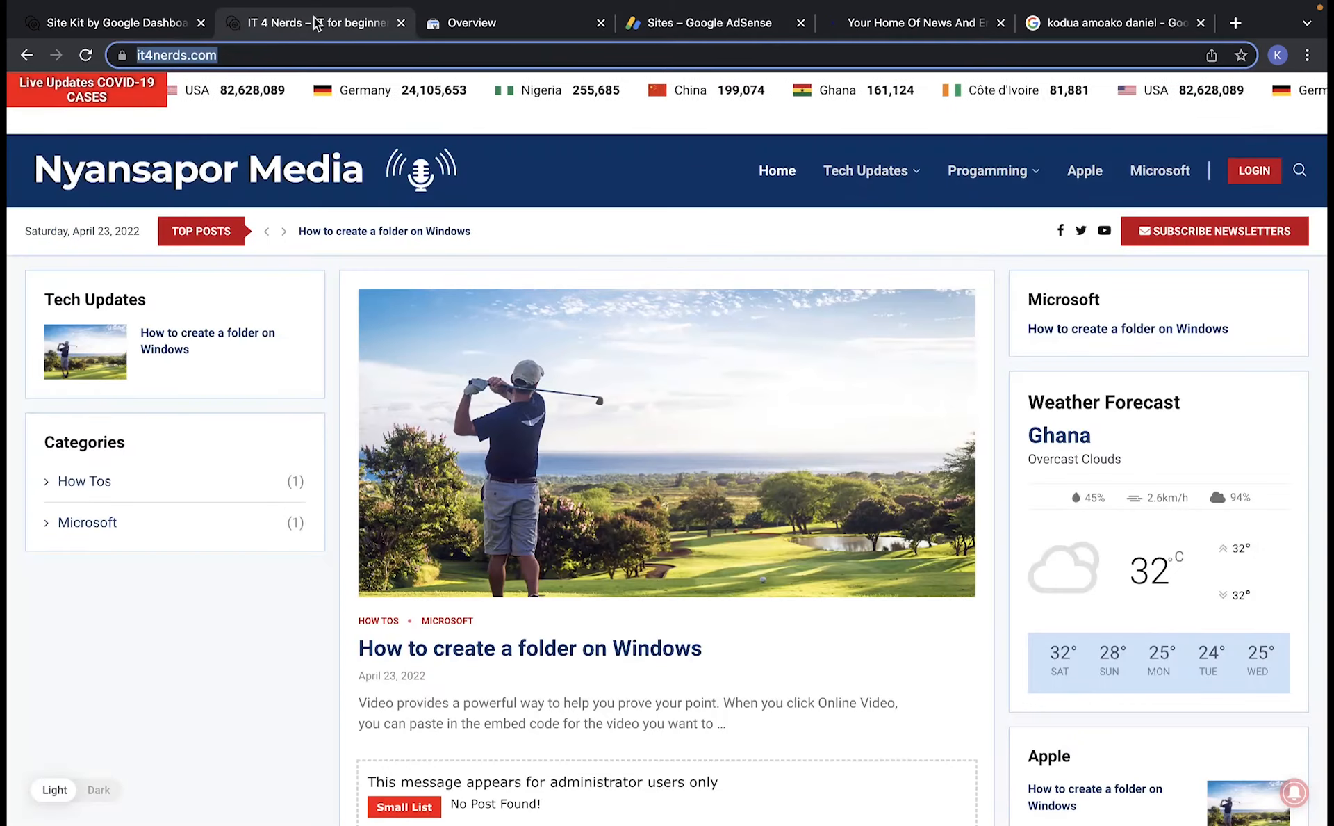
{"action": "left_click", "coordinate": [531, 32]}
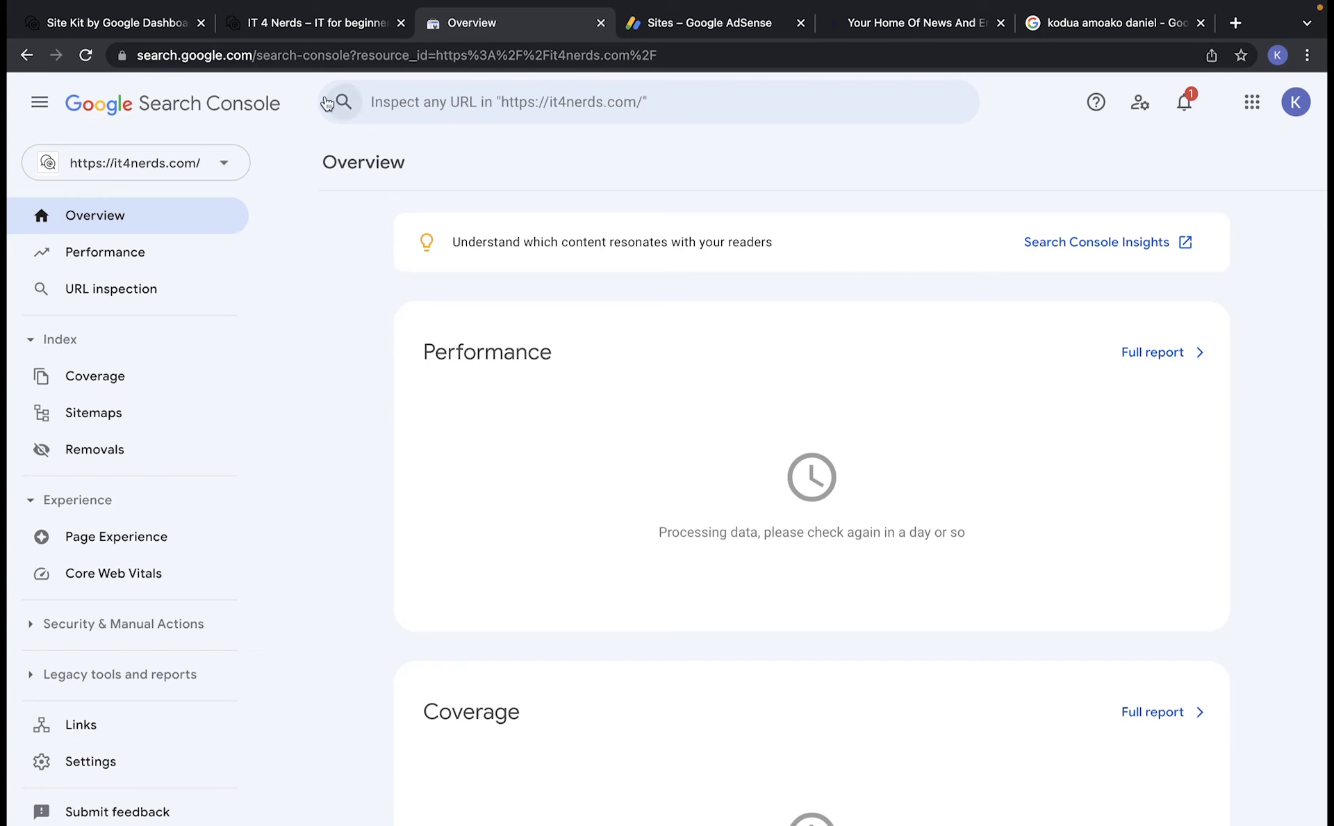
{"action": "left_click", "coordinate": [705, 22]}
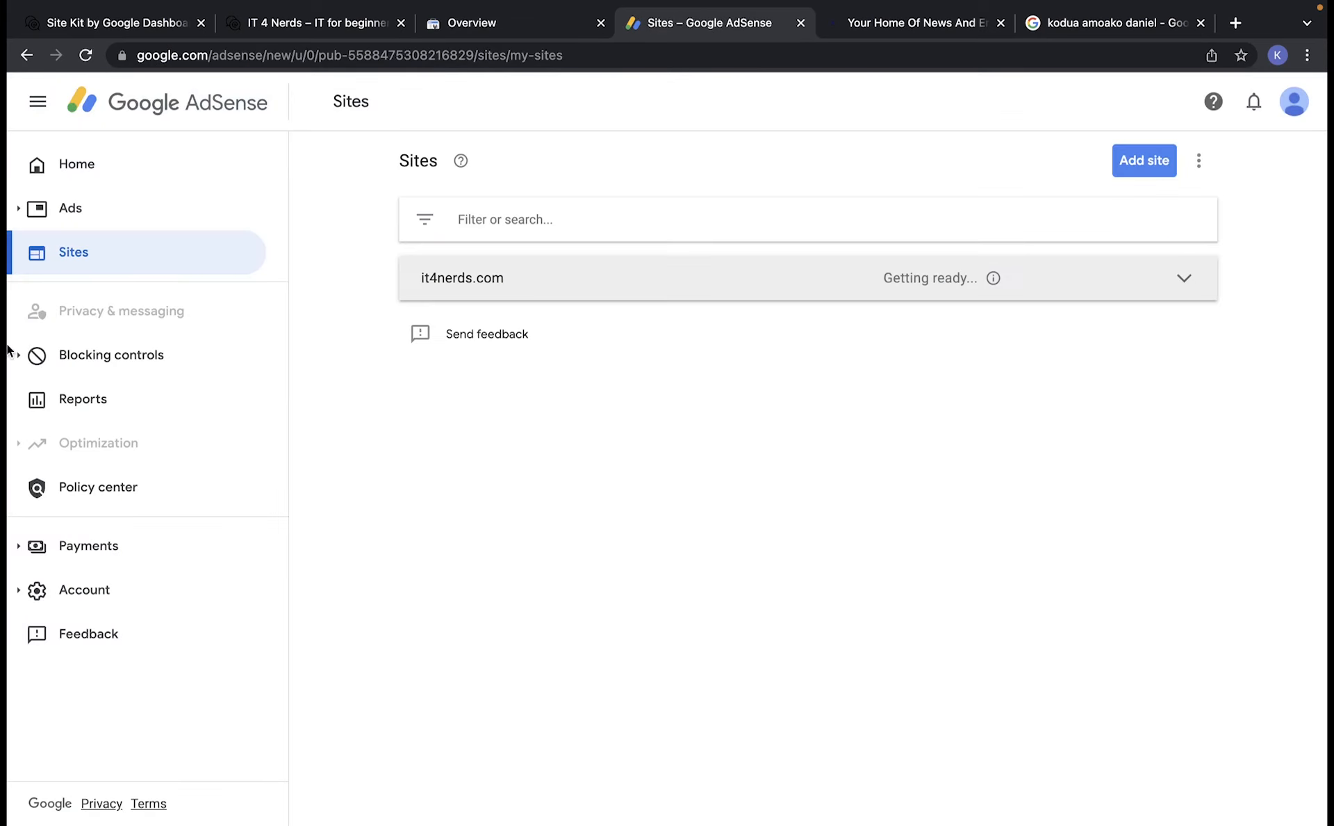
- Complete the AdSense setup from Site Kit's Monetization section so ad code runs site-wide
{"action": "left_click", "coordinate": [121, 22]}
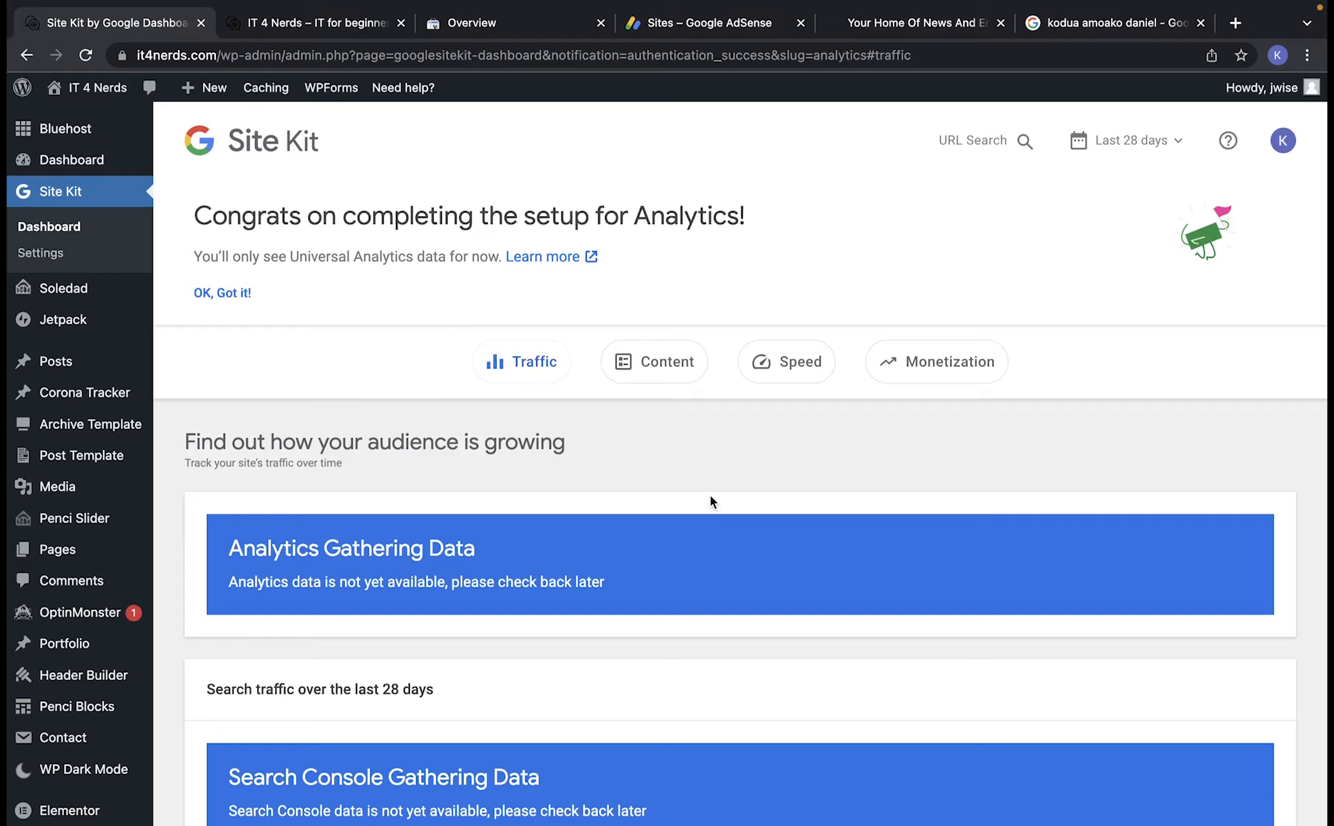
{"action": "scroll", "coordinate": [710, 495], "scroll_direction": "down", "scroll_amount": 15}
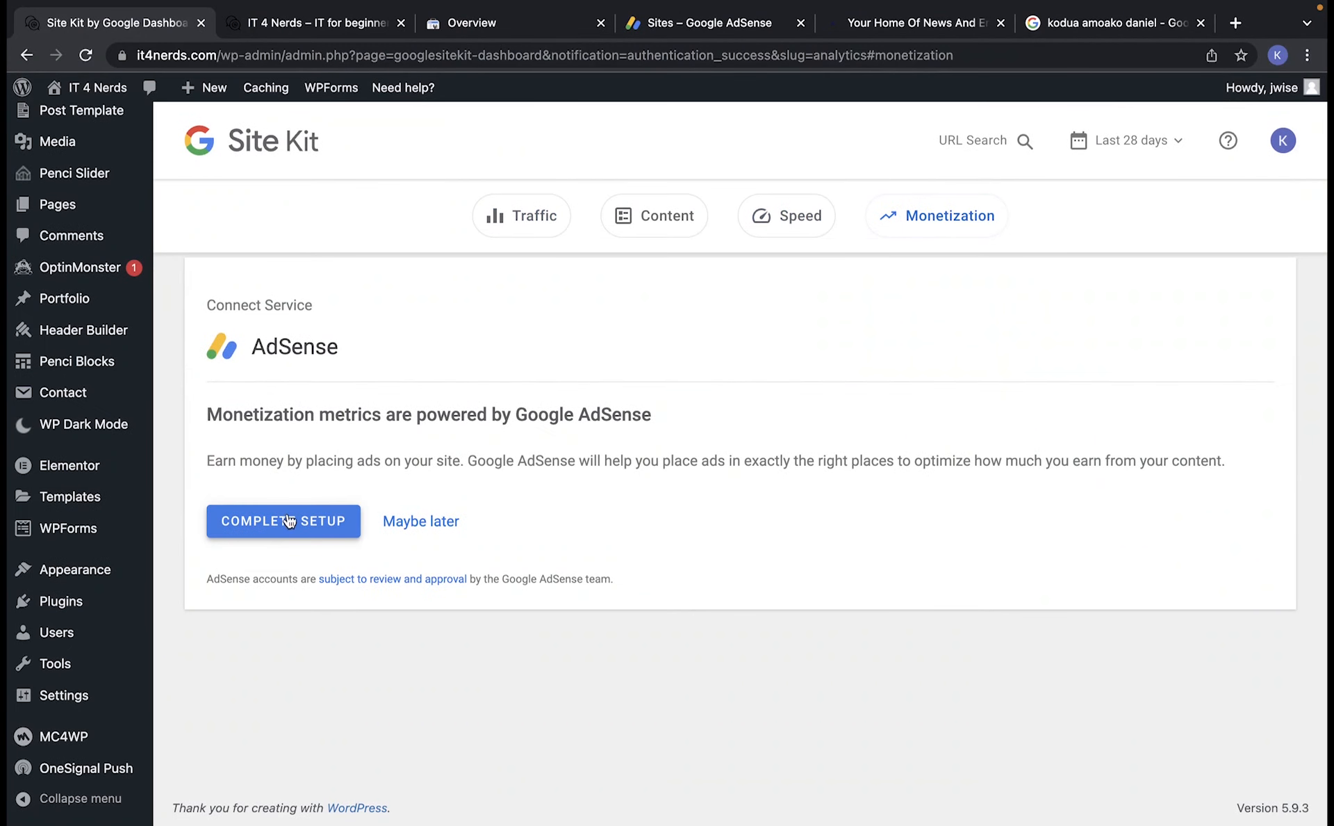
{"action": "left_click", "coordinate": [291, 528]}
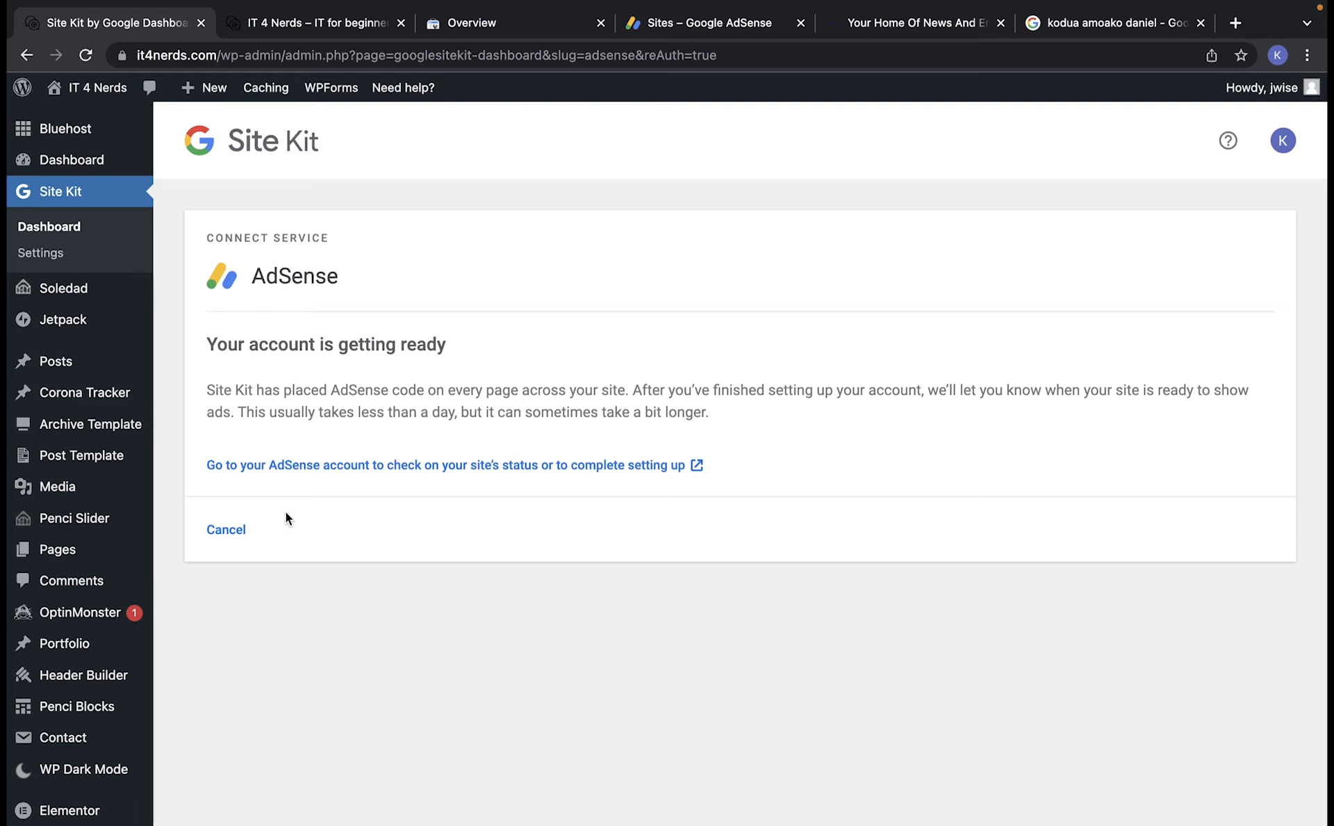
{"action": "left_click", "coordinate": [486, 31]}
- Switch between the AdSense, news site and search results tabs
{"action": "left_click", "coordinate": [671, 20]}
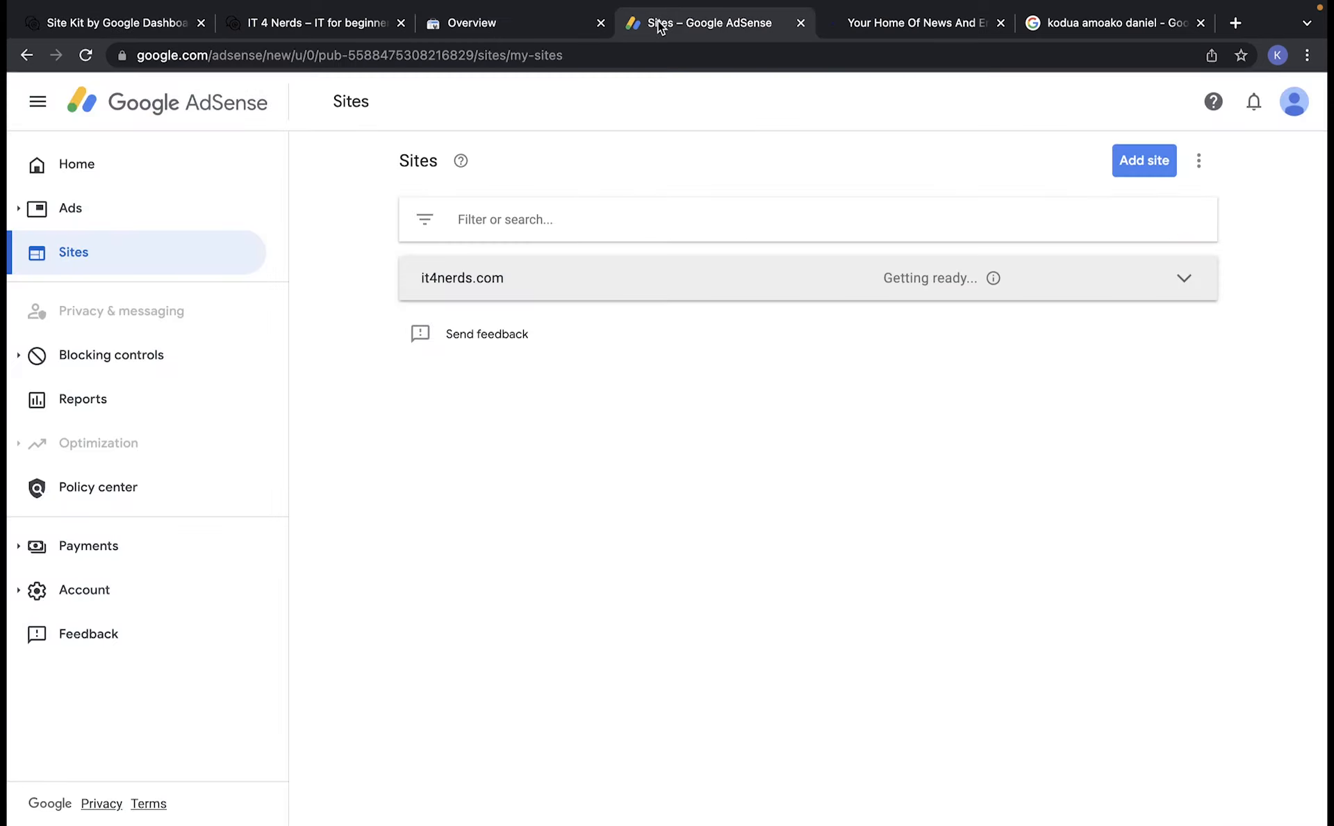
{"action": "left_click", "coordinate": [490, 55]}
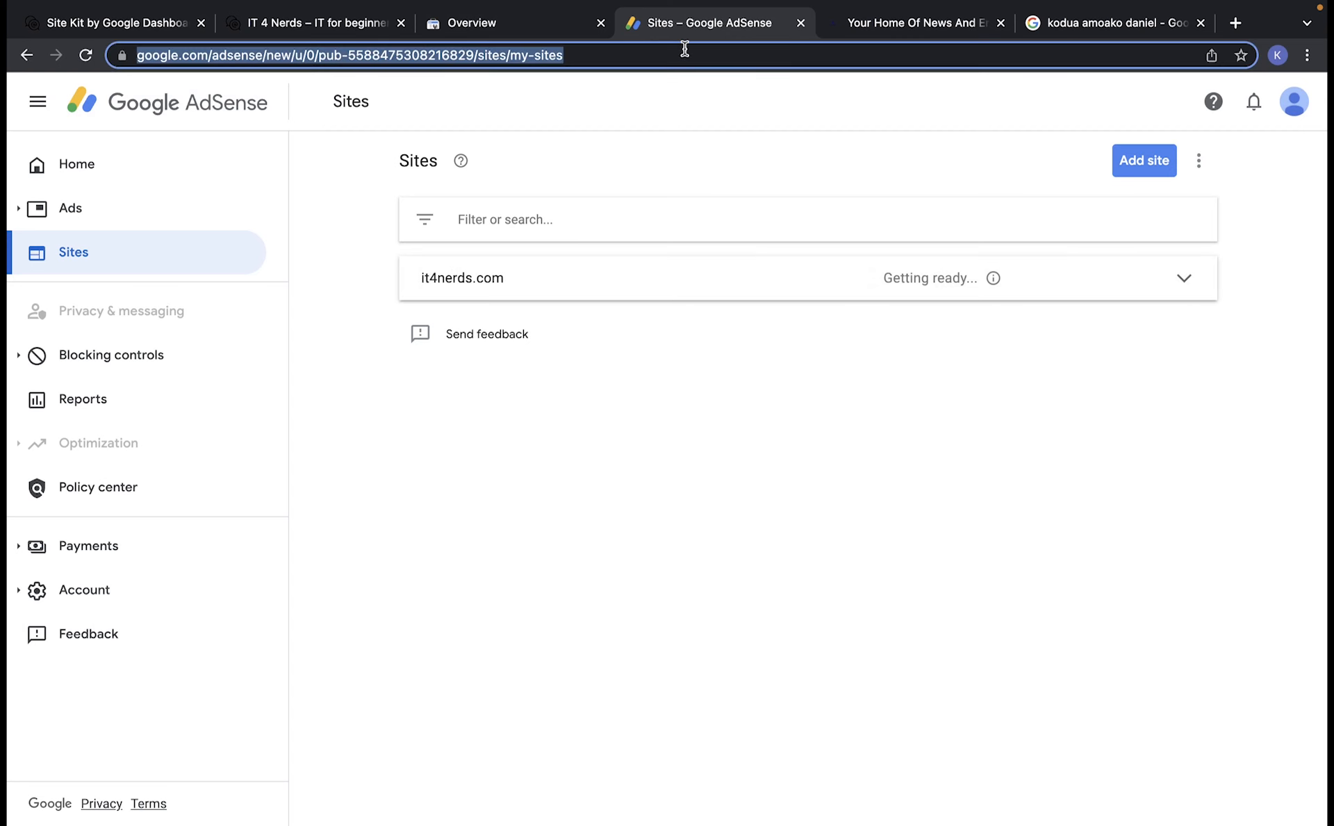
{"action": "left_click", "coordinate": [890, 21]}
{"action": "left_click", "coordinate": [1081, 25]}
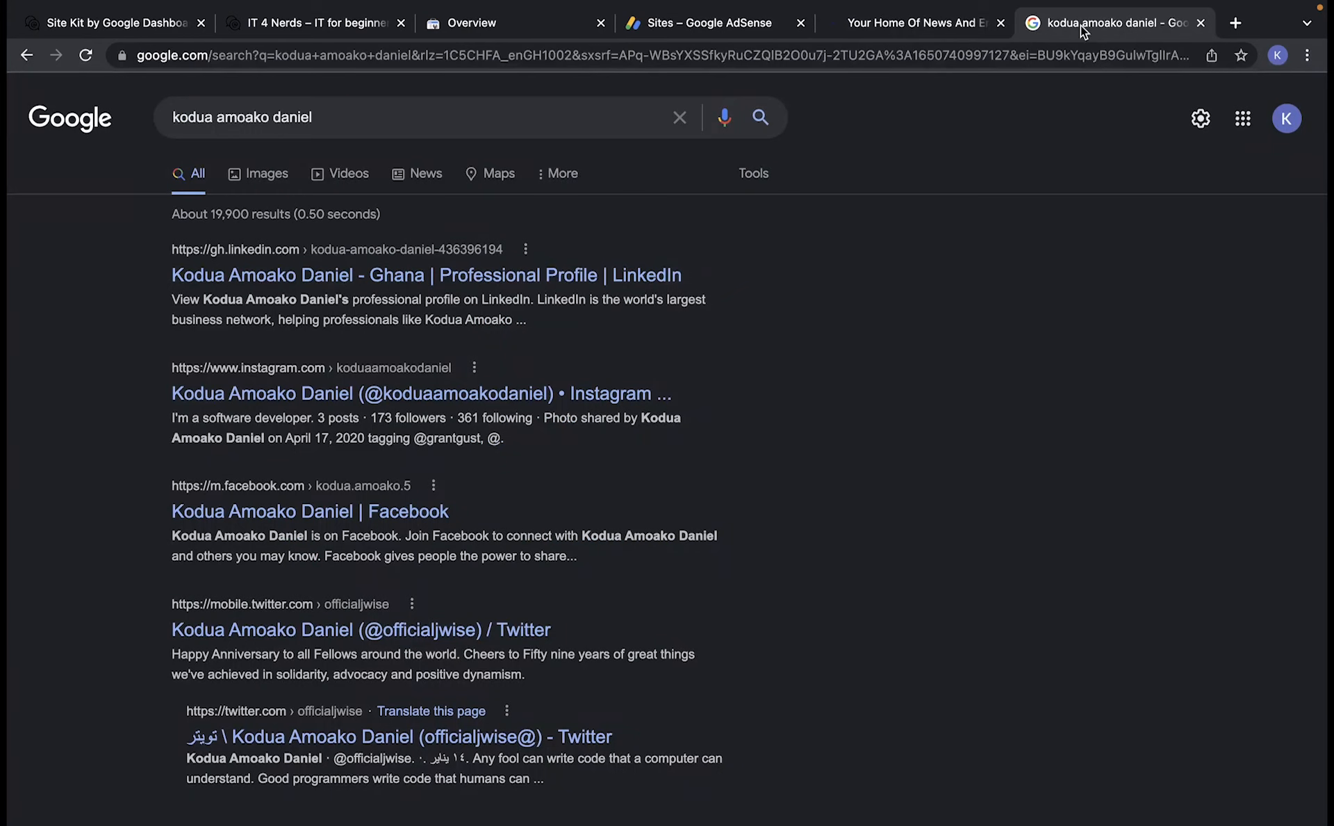
{"action": "left_click", "coordinate": [878, 27]}
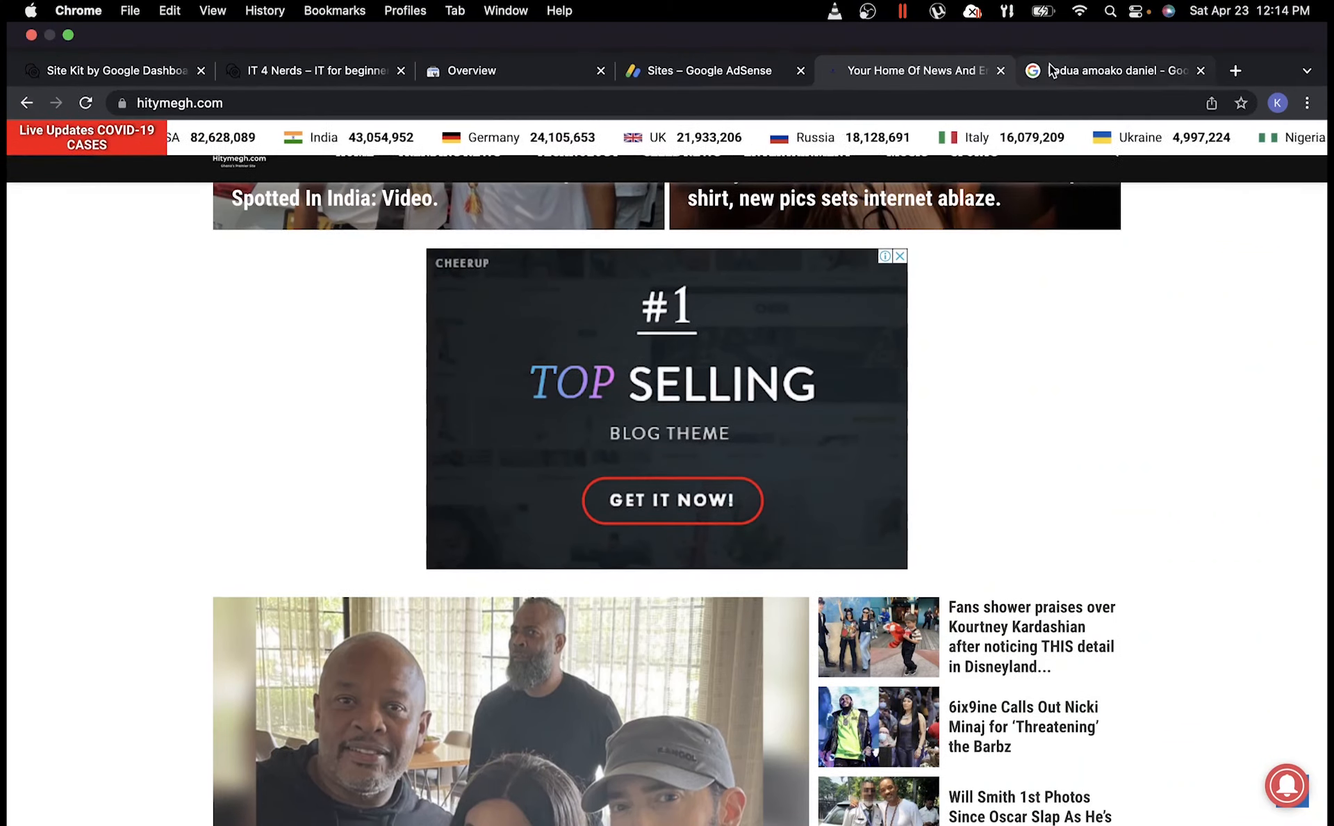
{"action": "left_click", "coordinate": [1110, 67]}
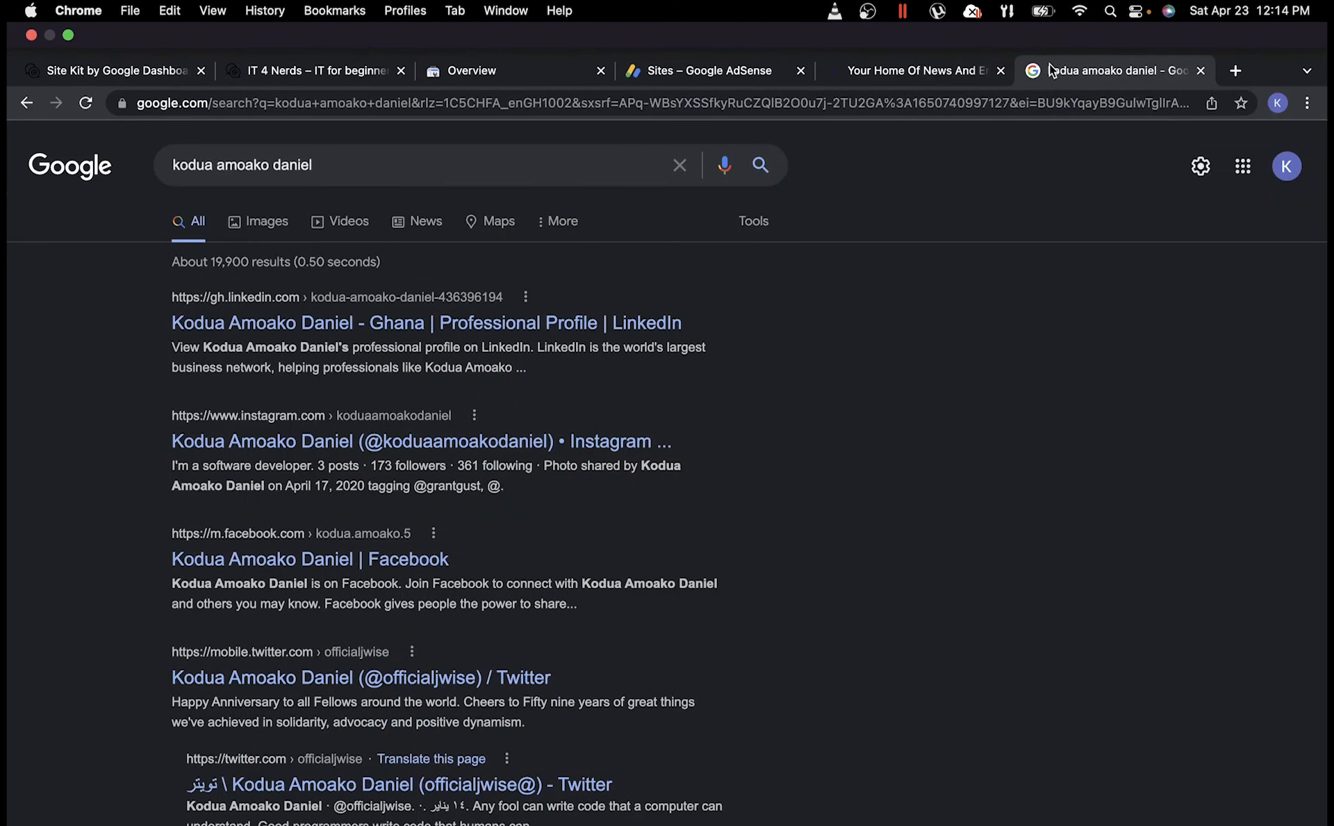
{"action": "left_click", "coordinate": [510, 183]}
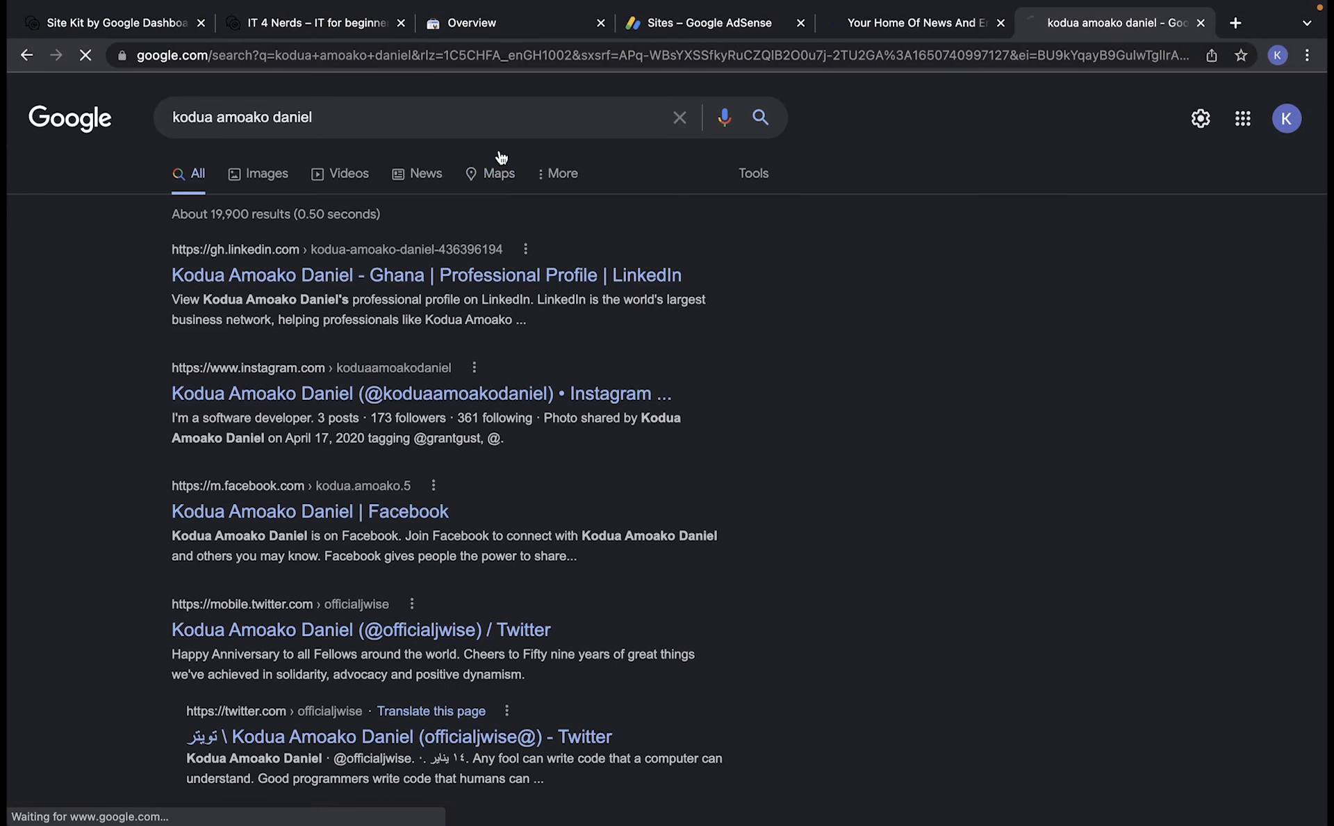
{"action": "left_click", "coordinate": [491, 115]}
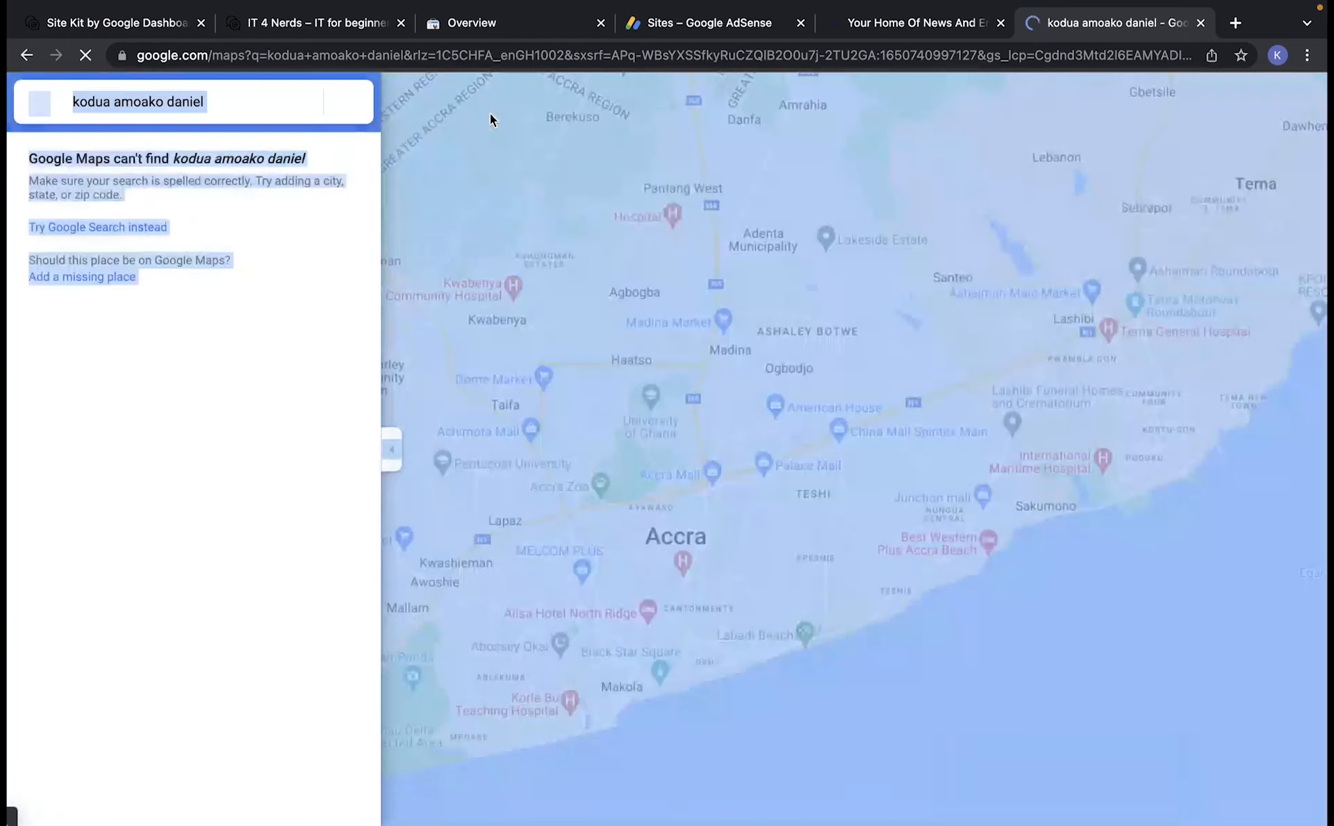
- Search Google for 'site speed checker' and open the PageSpeed Insights result
{"action": "left_click", "coordinate": [462, 56]}
{"action": "type", "text": "si"}
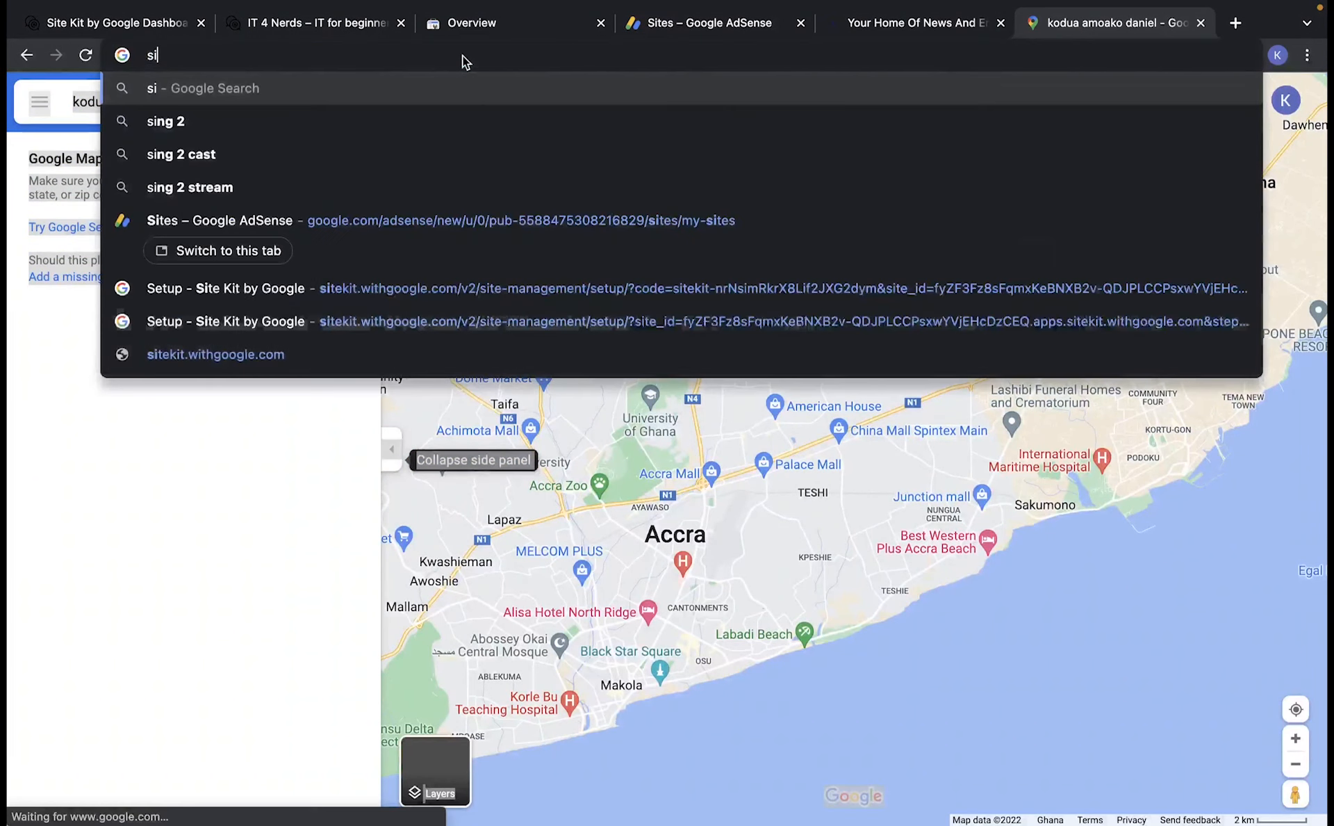
{"action": "type", "text": "te speed checker"}
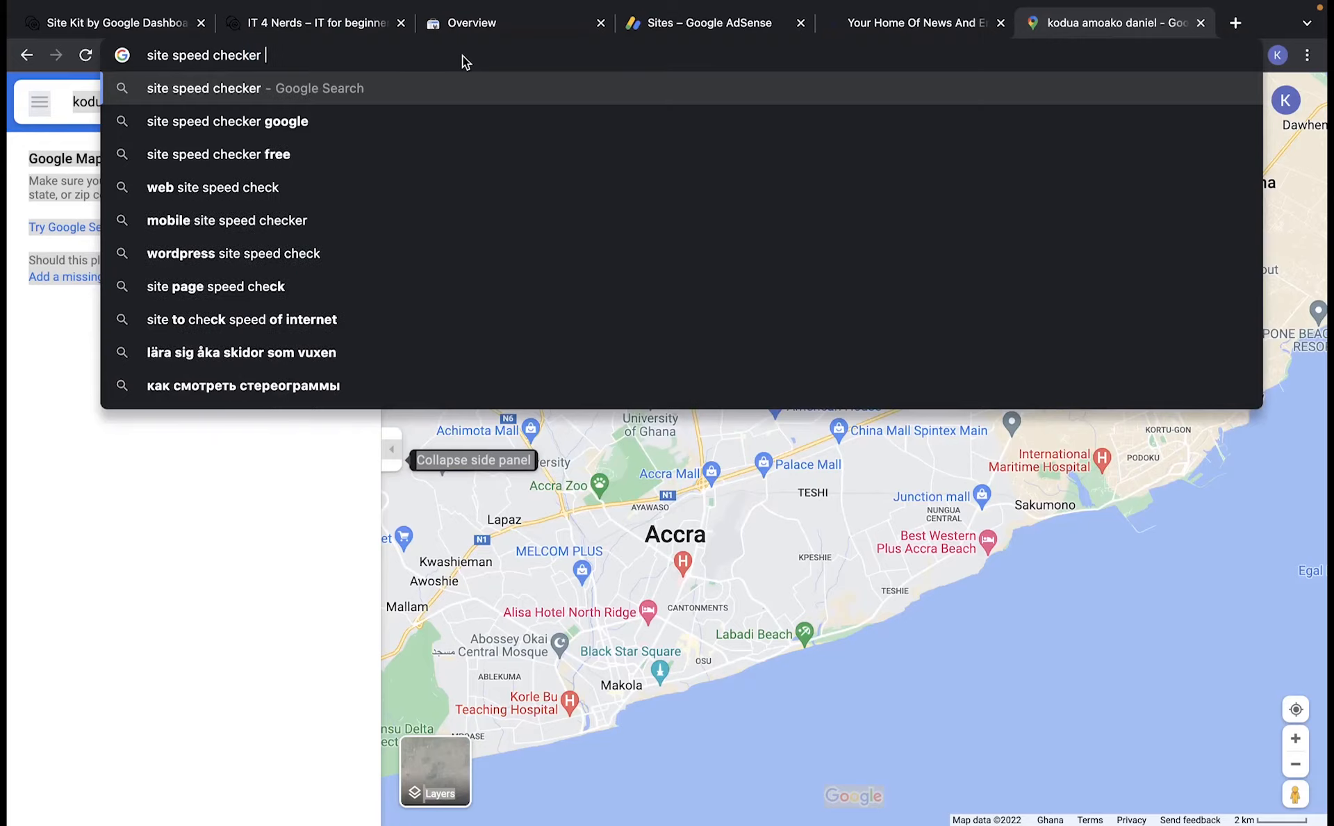
{"action": "key", "text": "Return"}
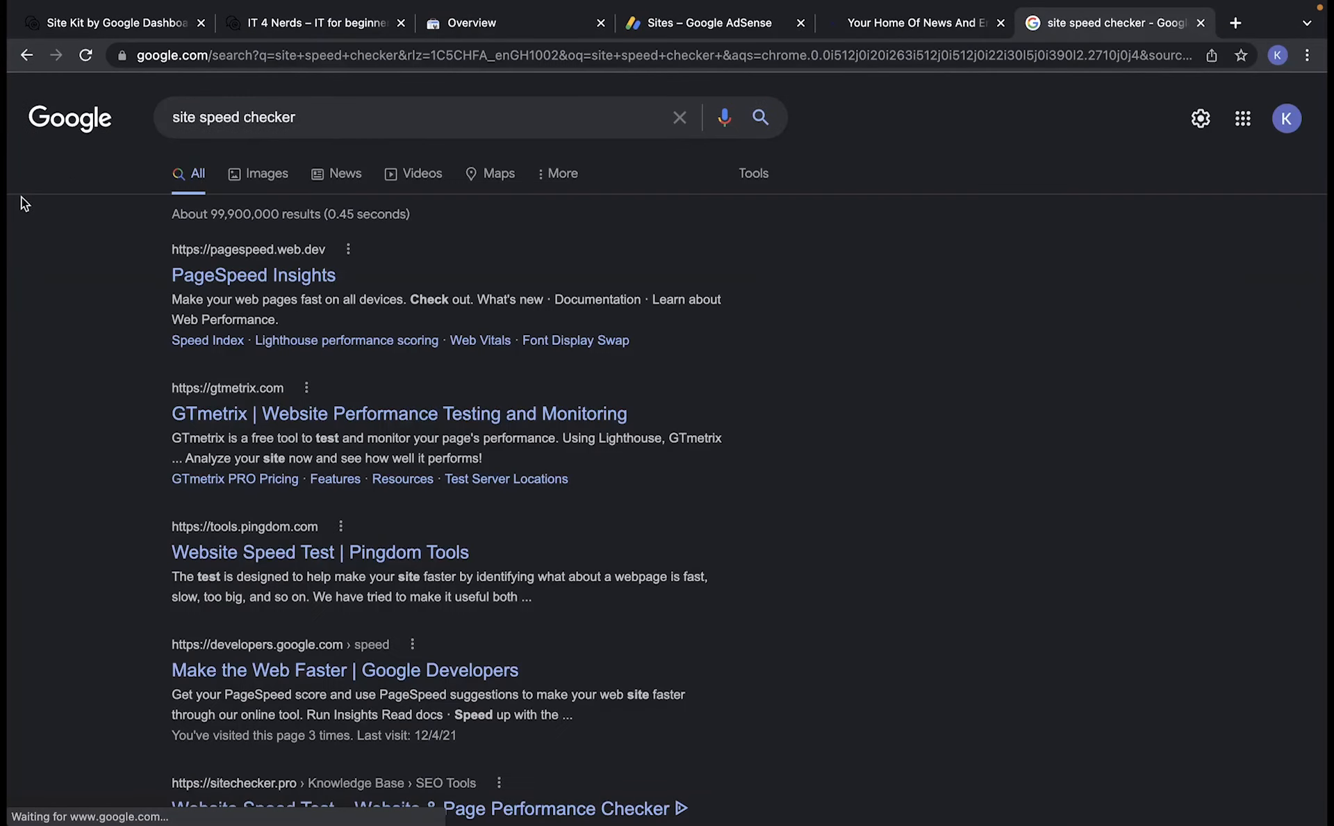
{"action": "left_click", "coordinate": [216, 277]}
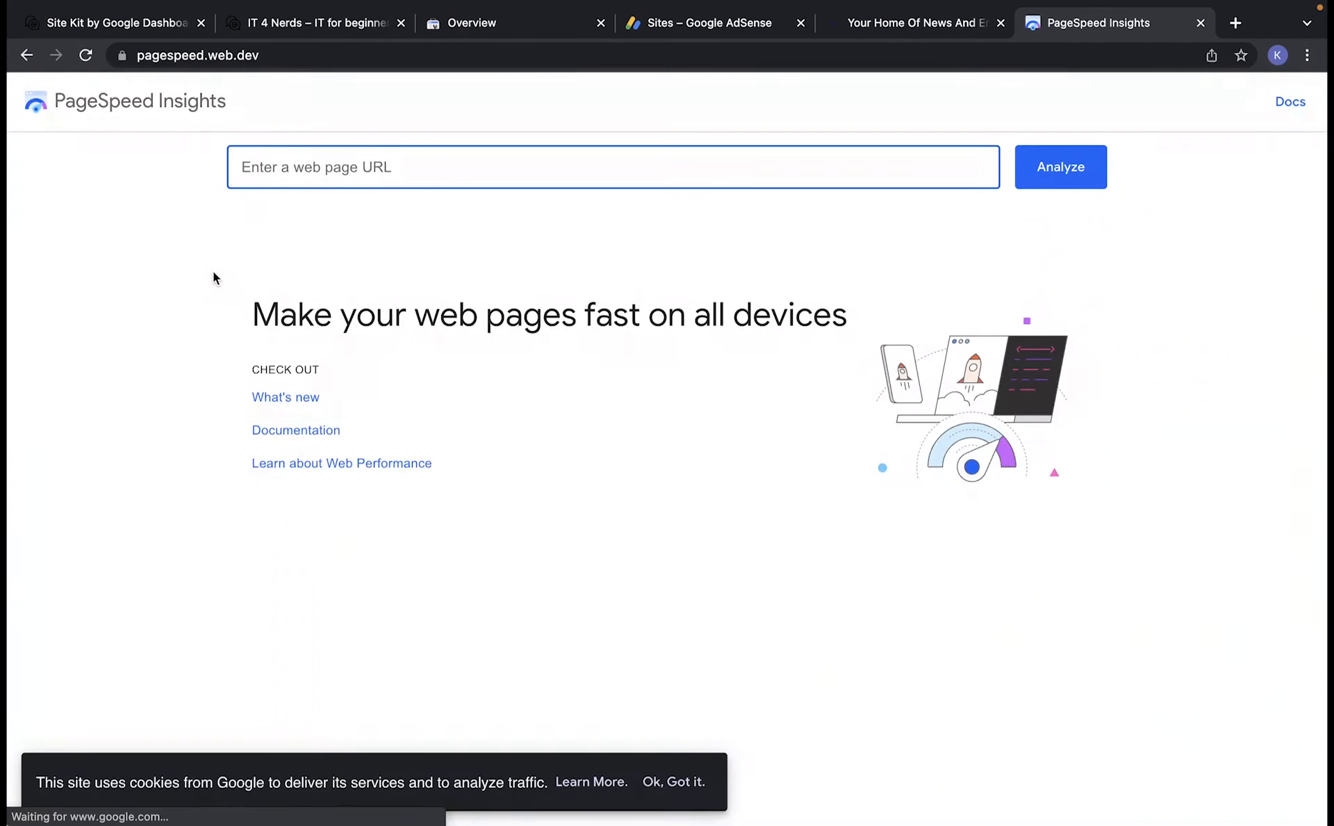
- Copy the it4nerds.com address and paste it into PageSpeed Insights to analyze it
{"action": "left_click", "coordinate": [474, 28]}
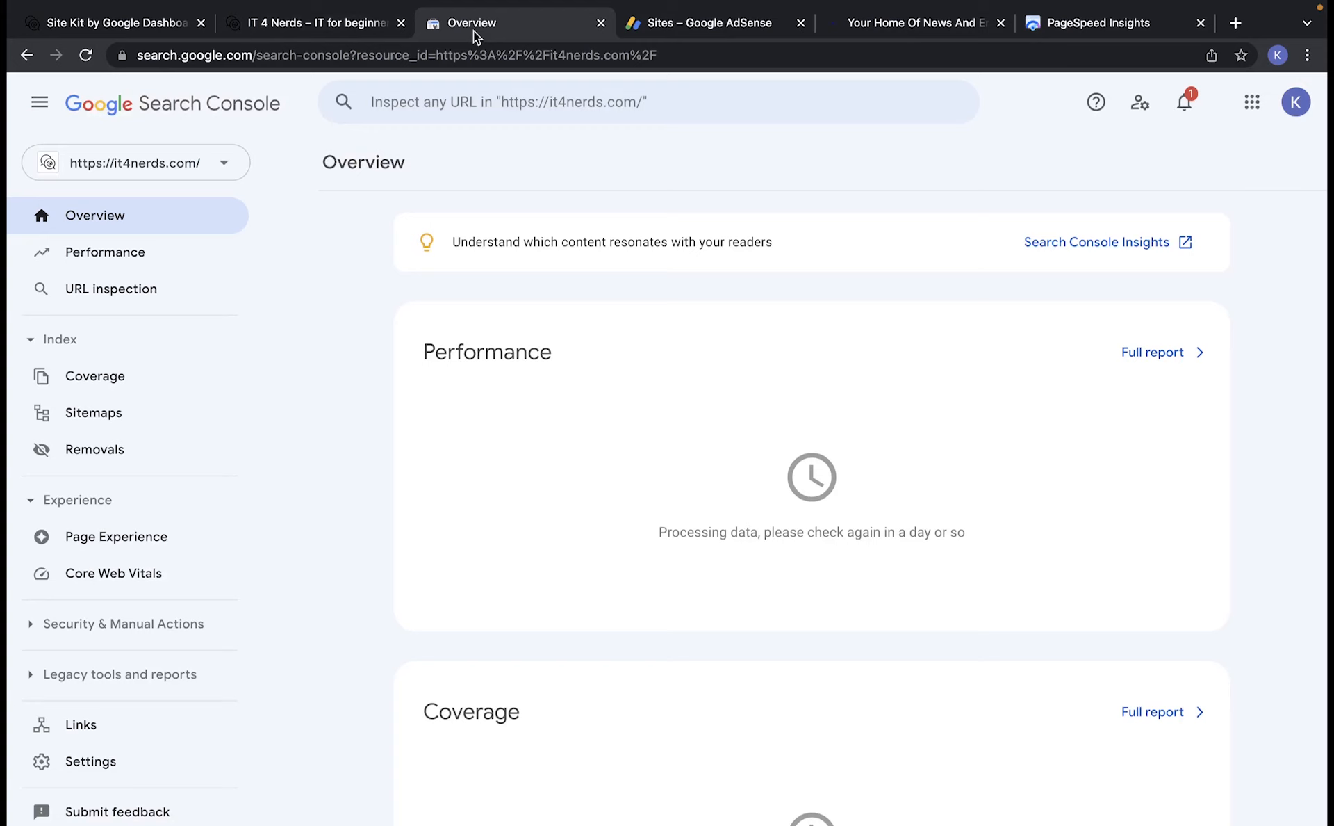
{"action": "left_click", "coordinate": [339, 28]}
{"action": "left_click", "coordinate": [290, 64]}
{"action": "key", "text": "super+c"}
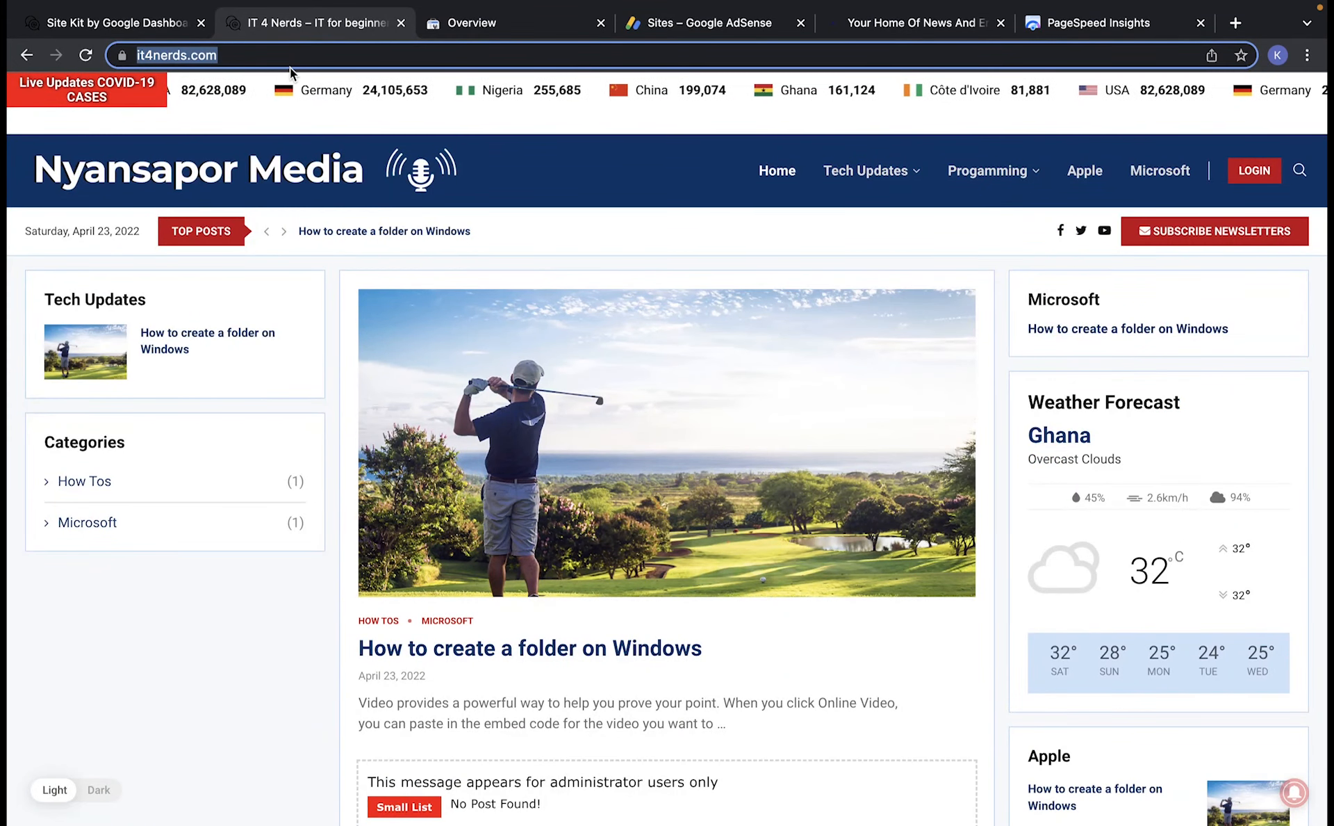
{"action": "left_click", "coordinate": [658, 27]}
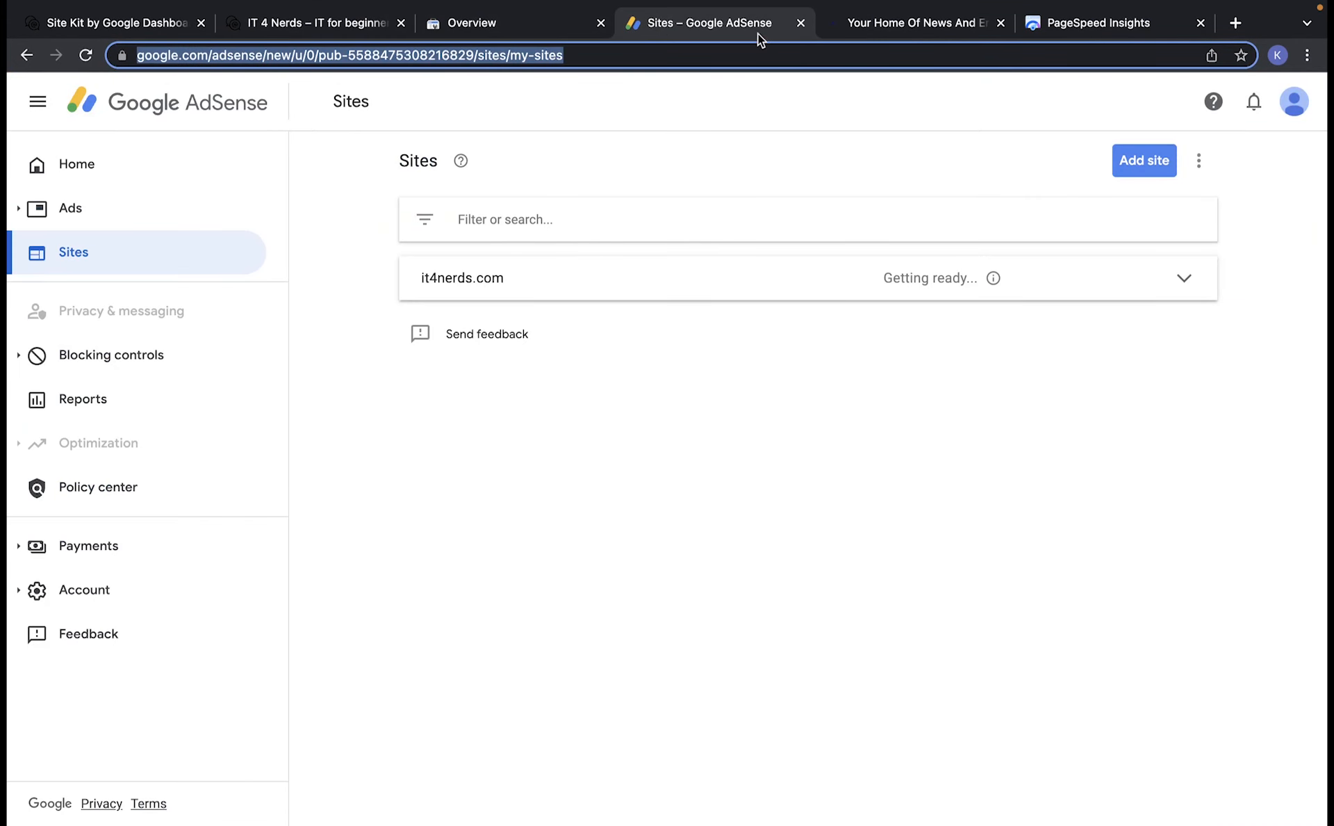
{"action": "left_click", "coordinate": [863, 31]}
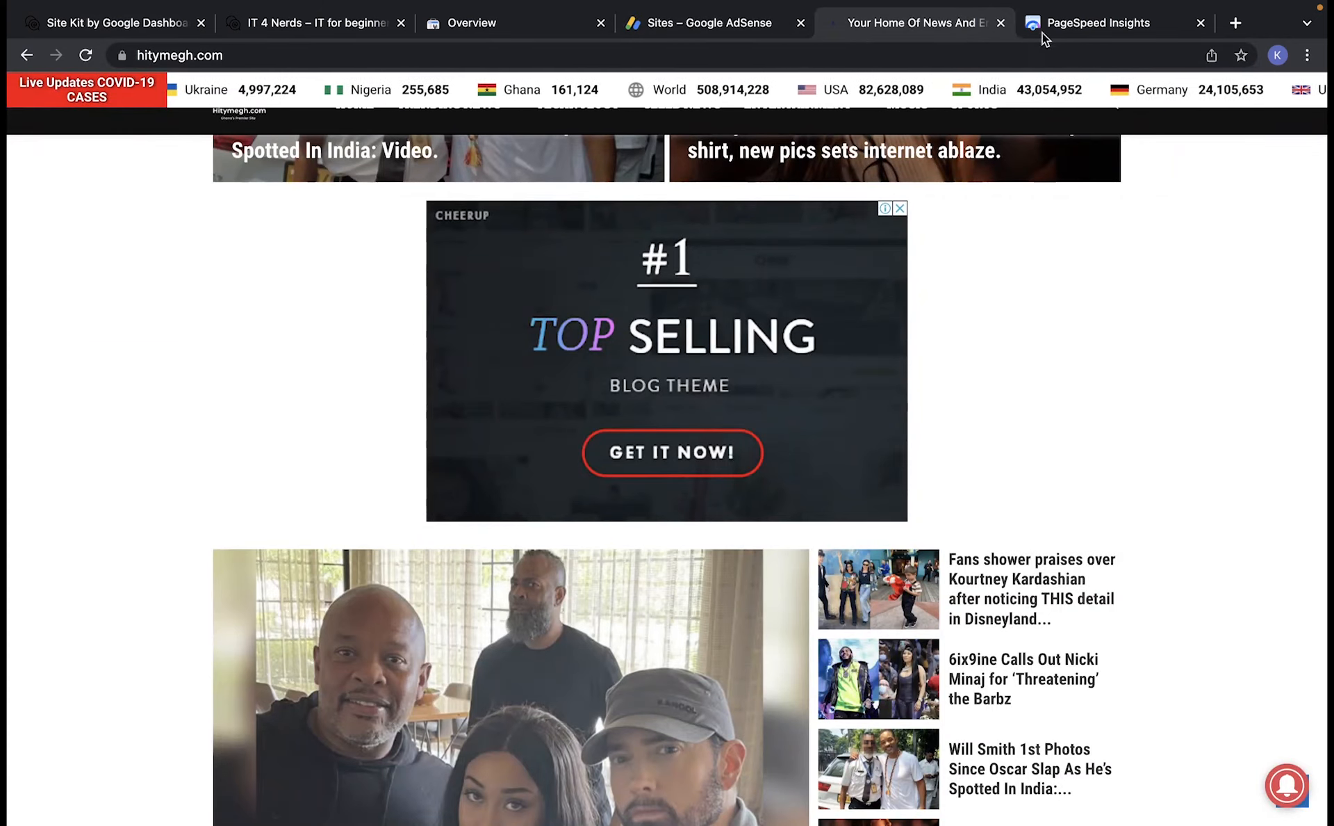
{"action": "left_click", "coordinate": [1074, 28]}
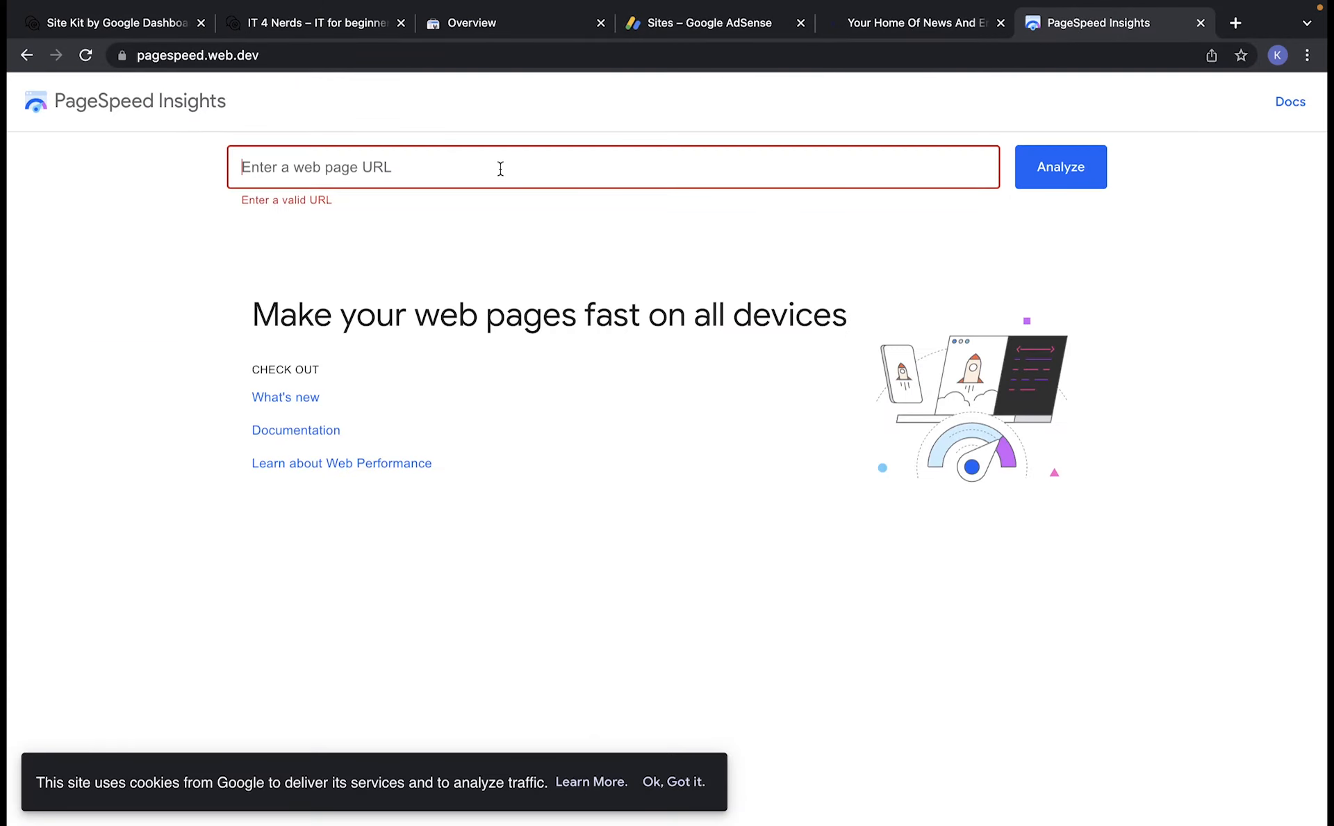
{"action": "key", "text": "super+v"}
{"action": "key", "text": "Return"}
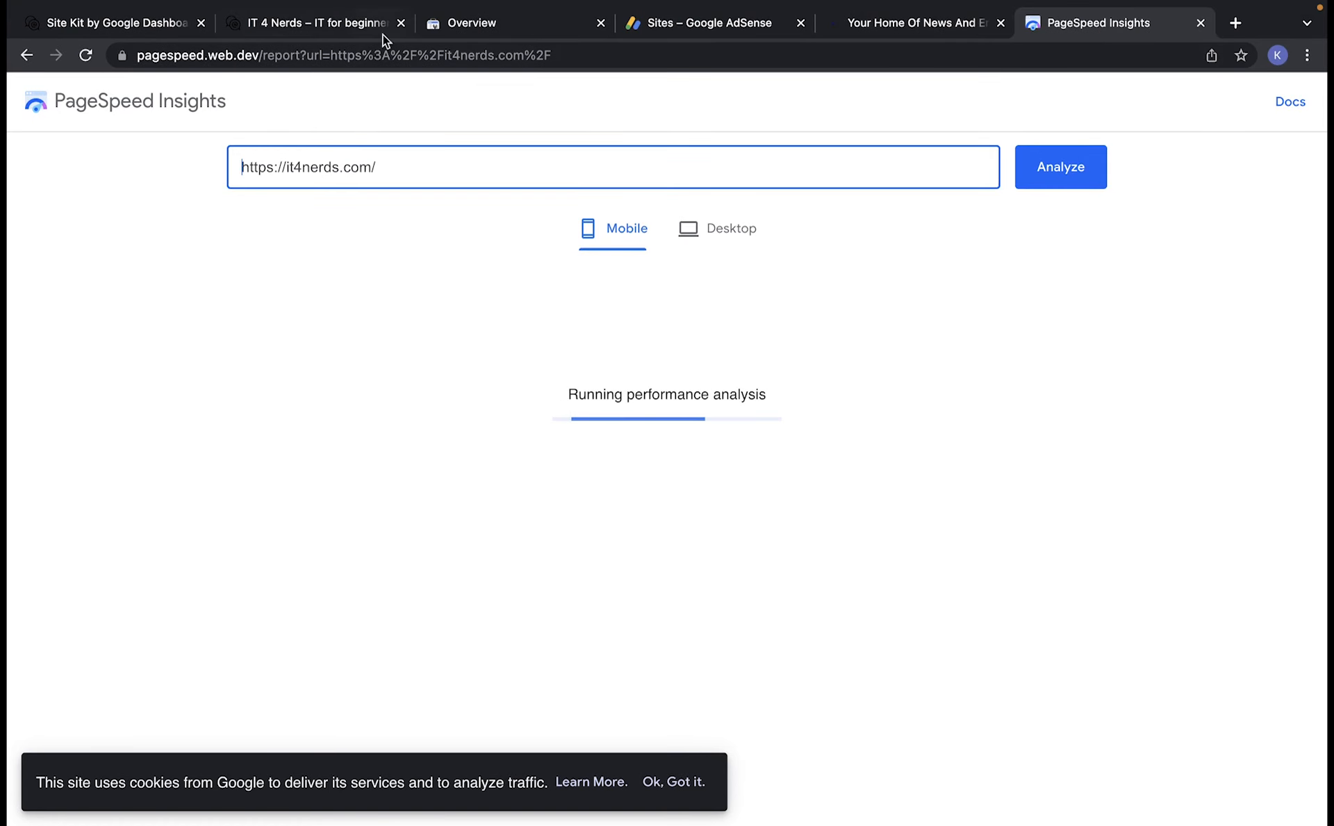
- Return to the PageSpeed Insights report for it4nerds.com and scroll through the results
{"action": "left_click", "coordinate": [306, 27]}
{"action": "scroll", "coordinate": [194, 250], "scroll_direction": "down", "scroll_amount": 10}
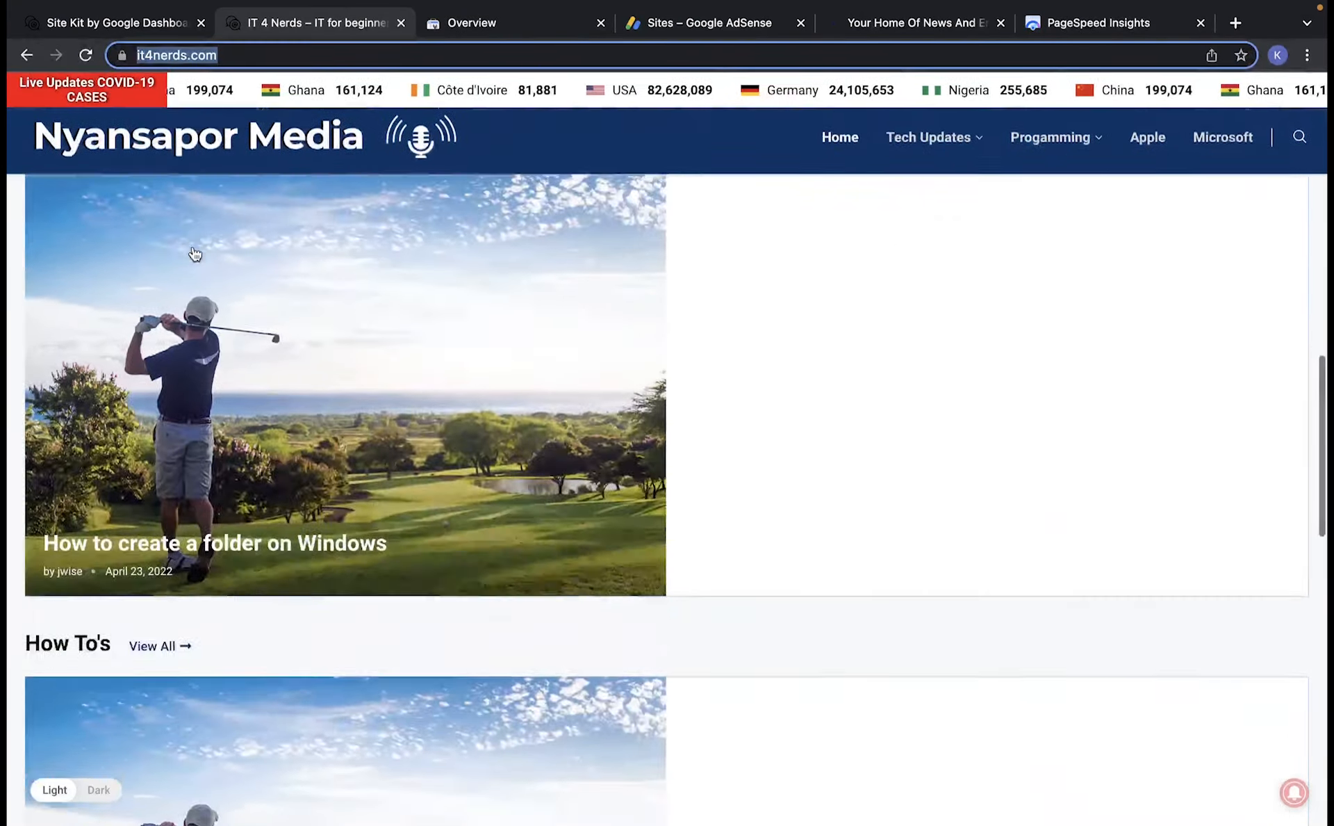
{"action": "scroll", "coordinate": [194, 251], "scroll_direction": "up", "scroll_amount": 4}
{"action": "scroll", "coordinate": [193, 251], "scroll_direction": "down", "scroll_amount": 18}
{"action": "scroll", "coordinate": [193, 252], "scroll_direction": "up", "scroll_amount": 20}
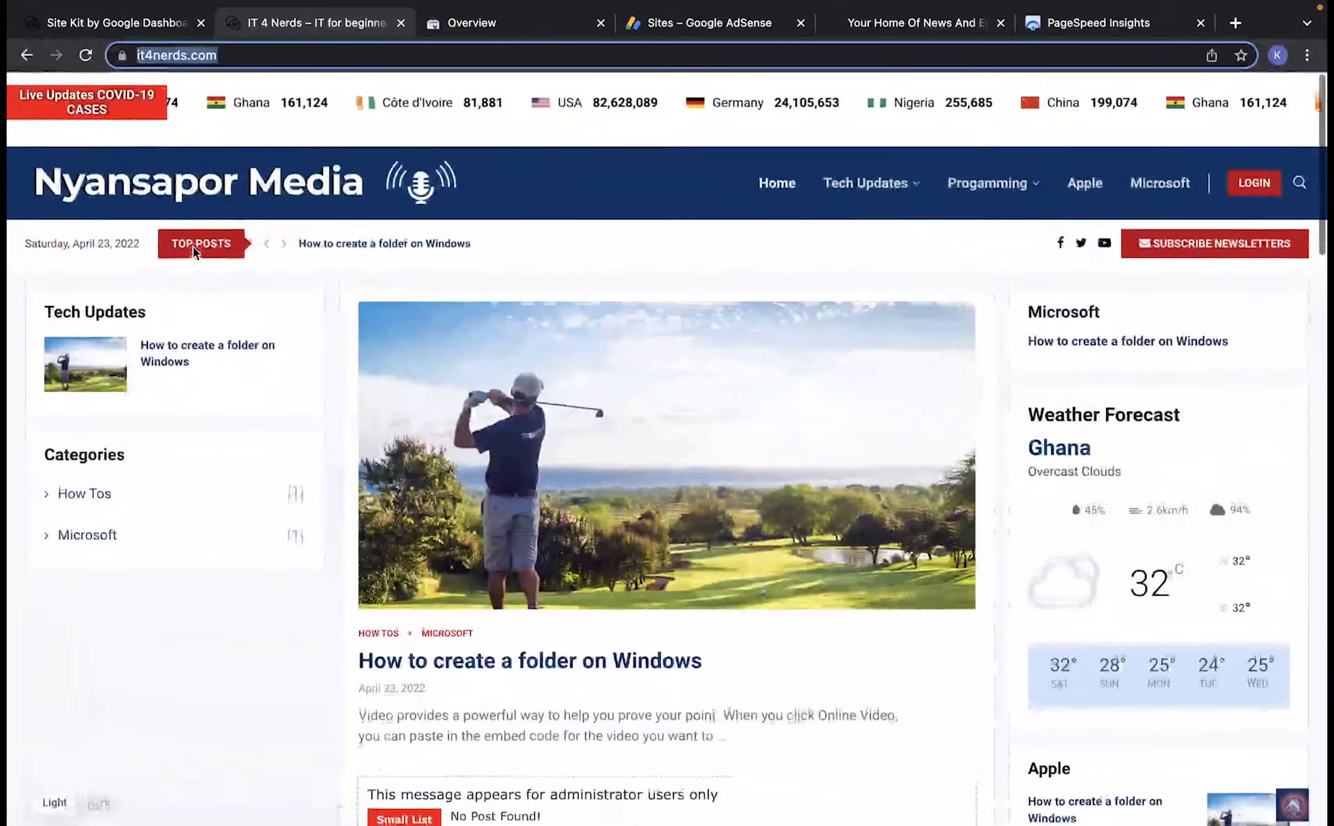
{"action": "scroll", "coordinate": [476, 651], "scroll_direction": "down", "scroll_amount": 3}
{"action": "scroll", "coordinate": [477, 650], "scroll_direction": "up", "scroll_amount": 4}
{"action": "left_click", "coordinate": [132, 13]}
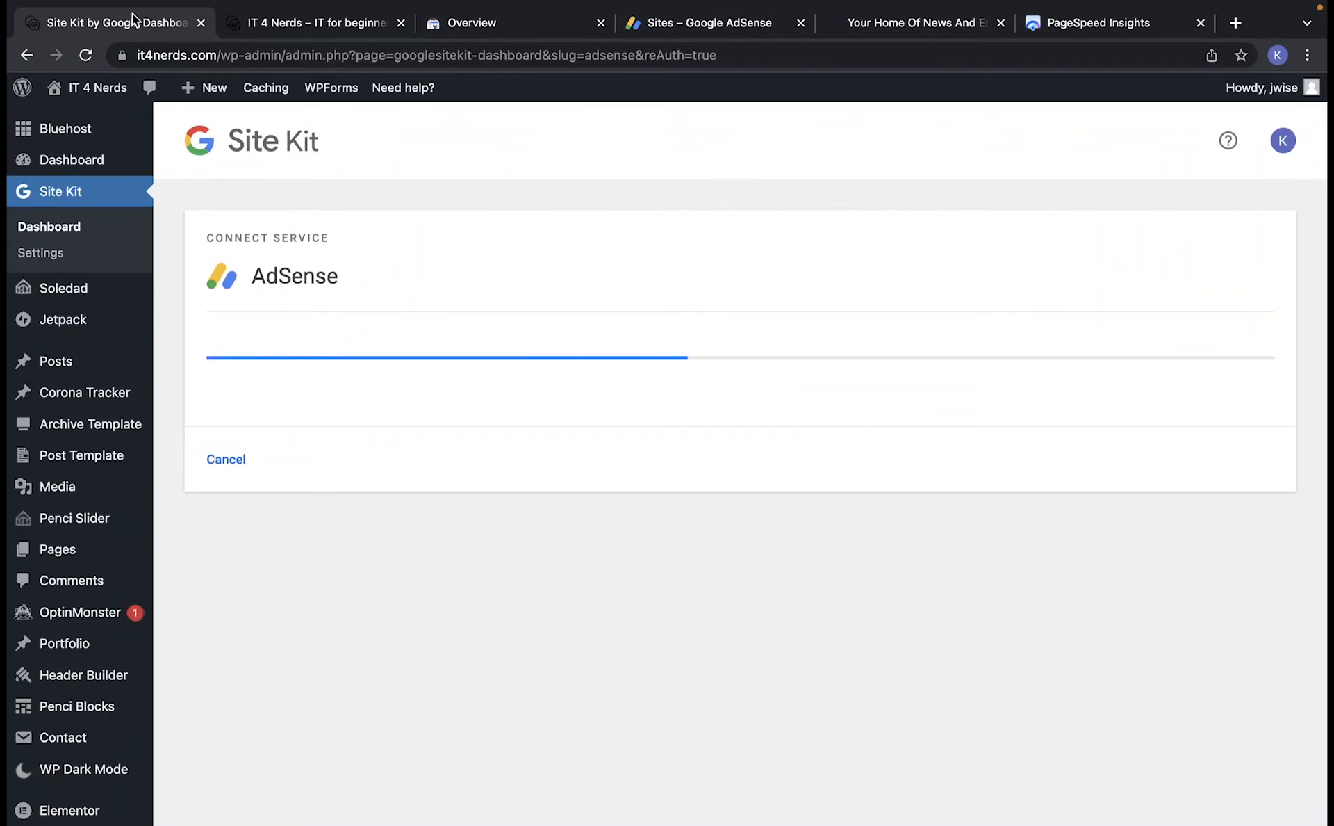
{"action": "mouse_move", "coordinate": [68, 607]}
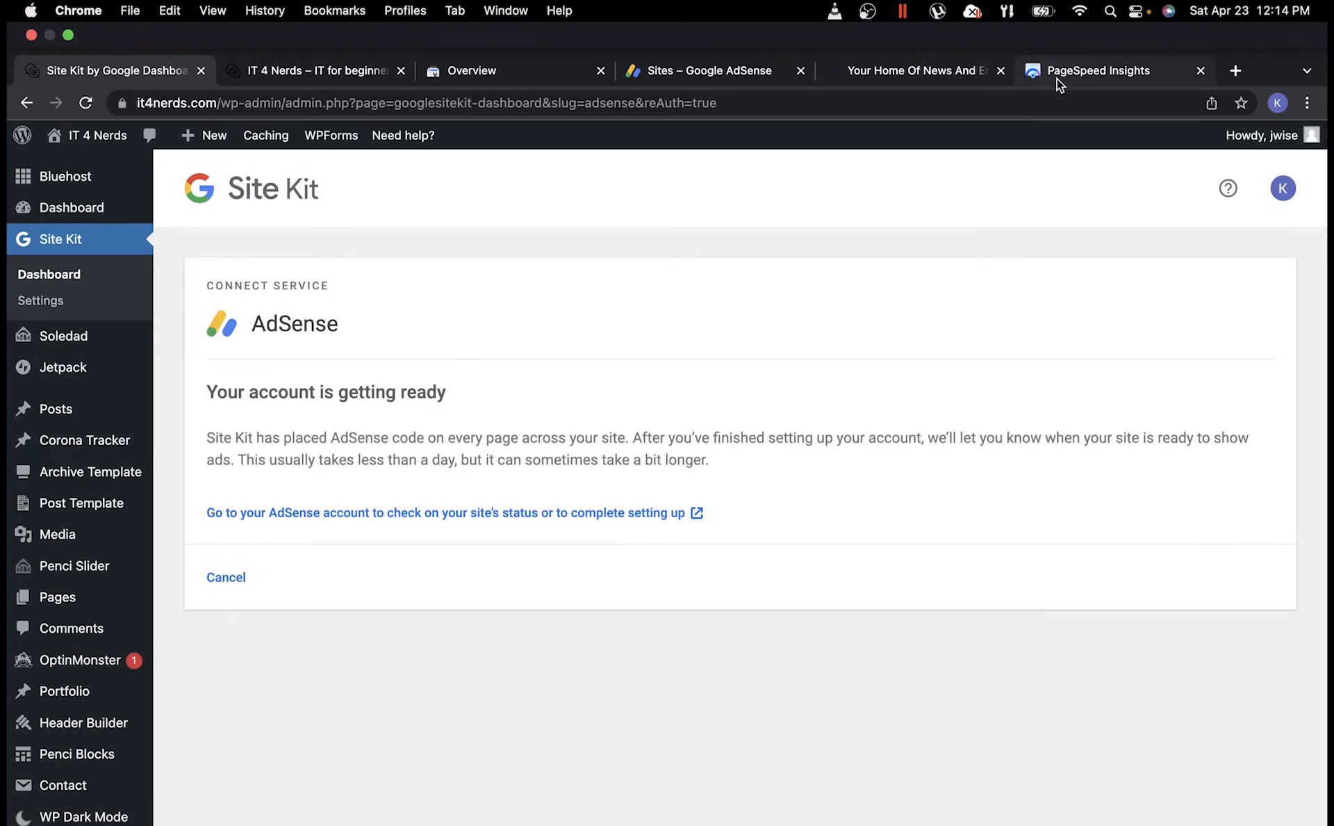
{"action": "left_click", "coordinate": [1060, 77]}
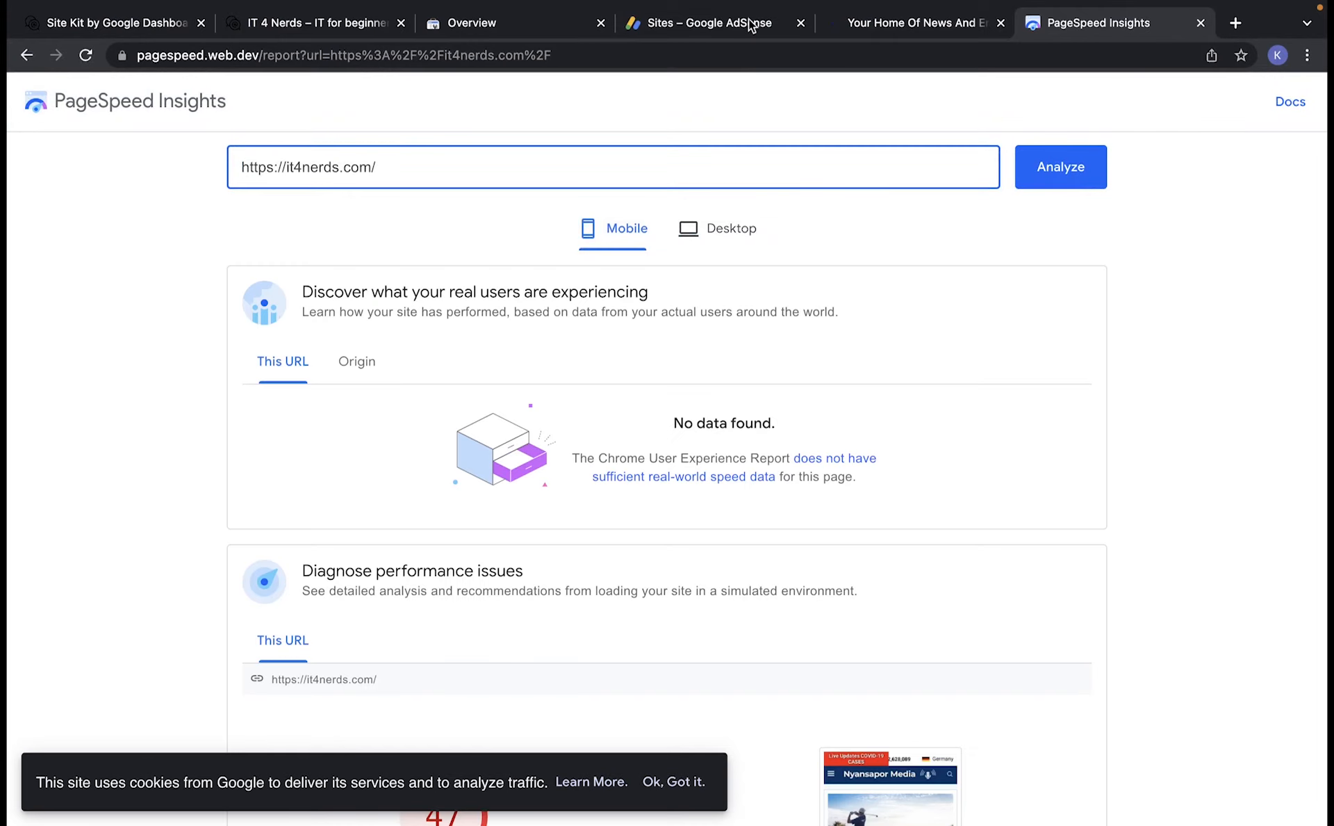
{"action": "scroll", "coordinate": [553, 503], "scroll_direction": "down", "scroll_amount": 3}
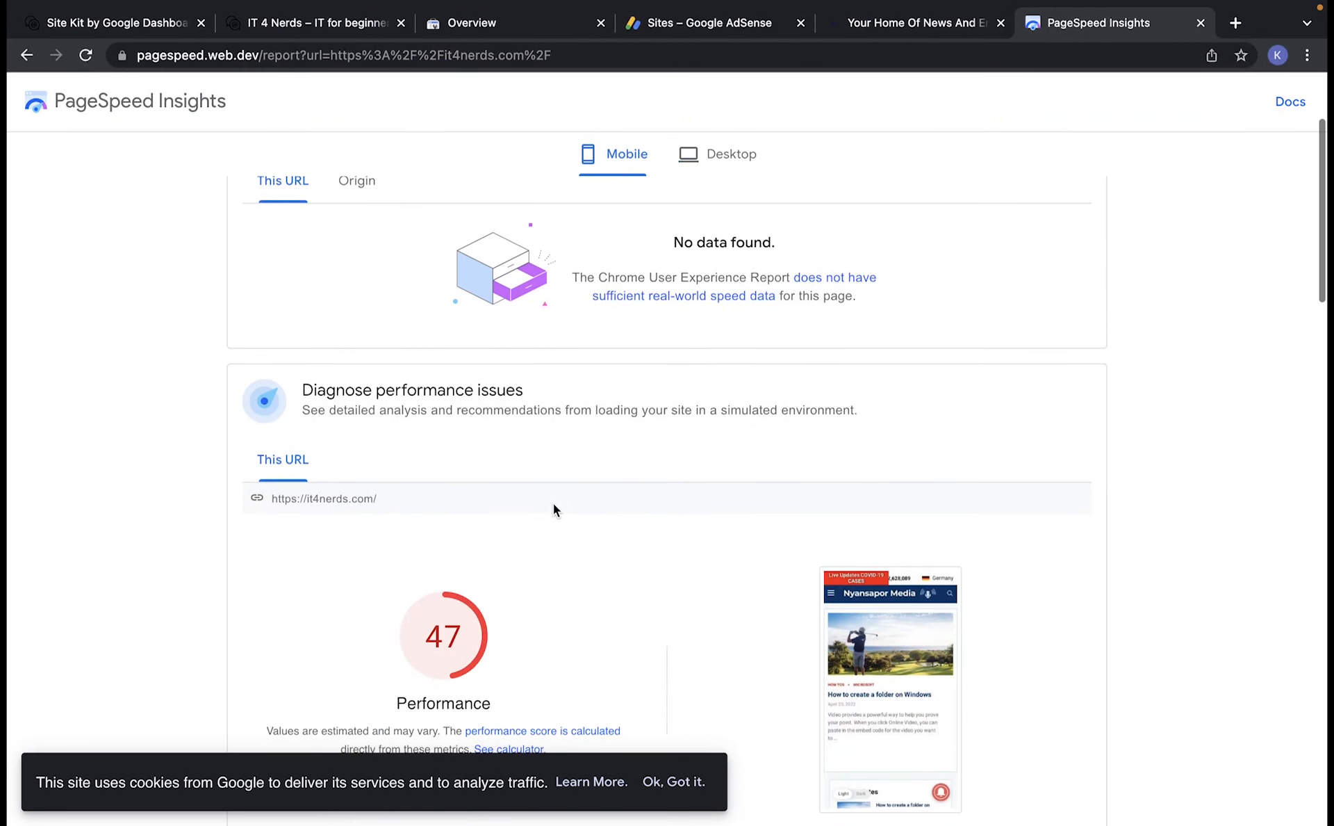
{"action": "scroll", "coordinate": [554, 503], "scroll_direction": "down", "scroll_amount": 3}
{"action": "scroll", "coordinate": [446, 456], "scroll_direction": "down", "scroll_amount": 3}
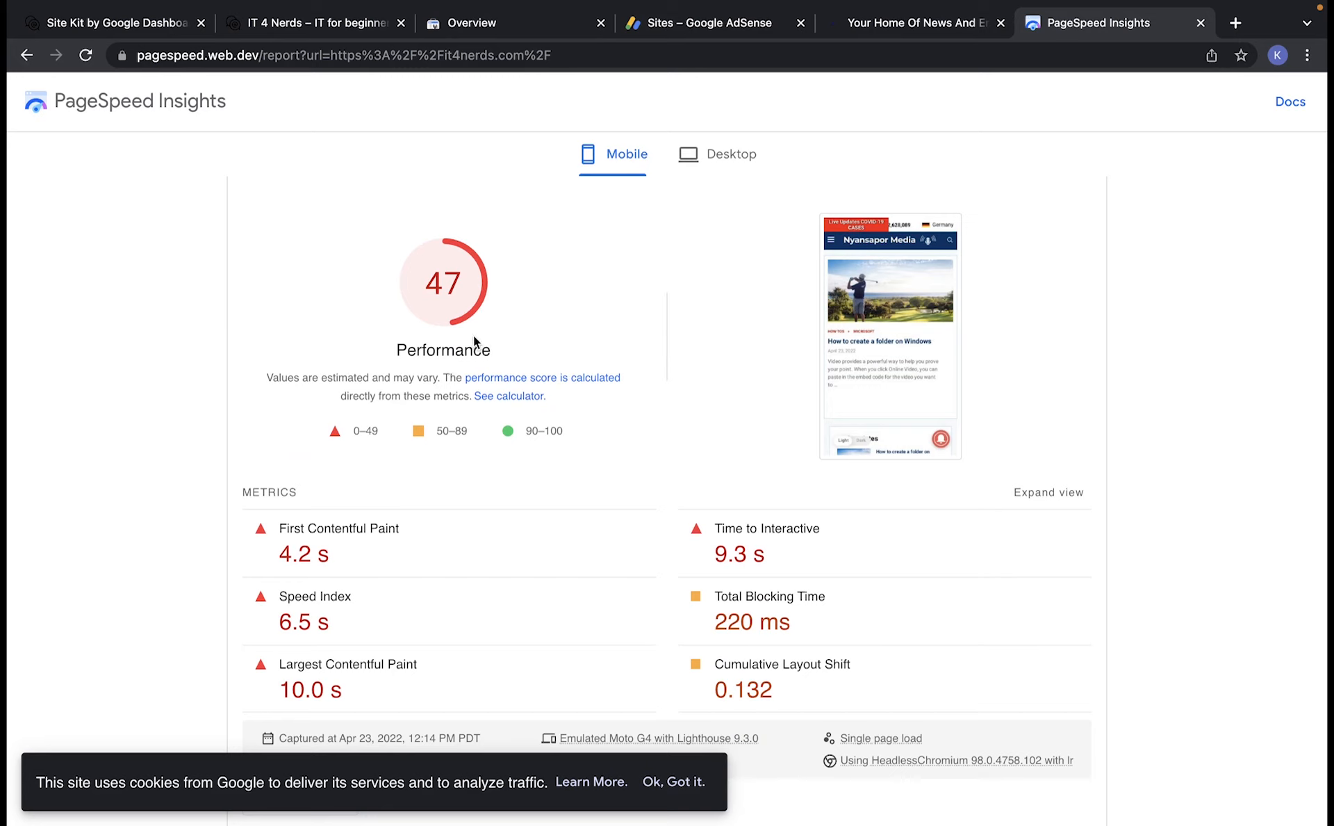
- Compare the desktop score of 99 with mobile's 47 and browse the mobile metrics
{"action": "left_click", "coordinate": [698, 162]}
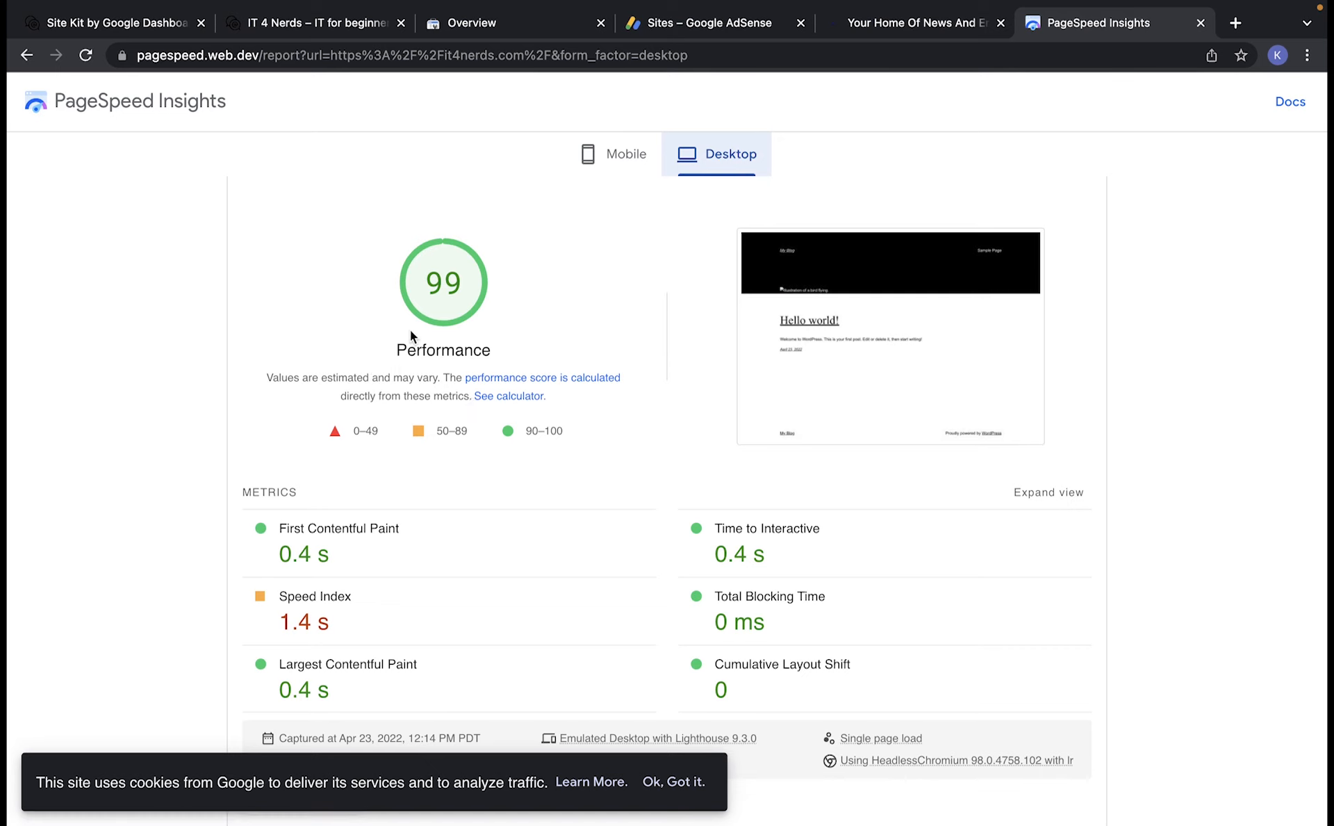
{"action": "left_click", "coordinate": [610, 157]}
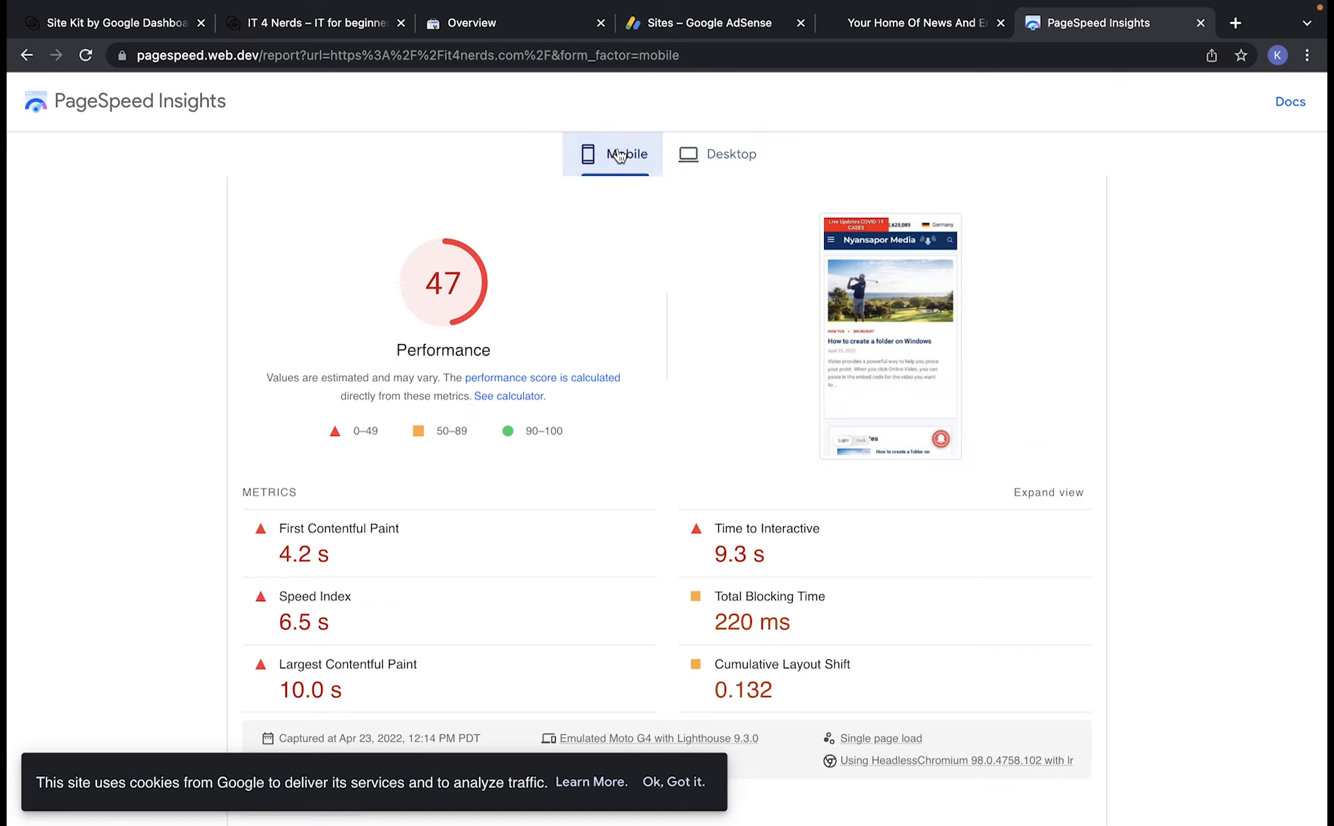
{"action": "scroll", "coordinate": [530, 381], "scroll_direction": "down", "scroll_amount": 3}
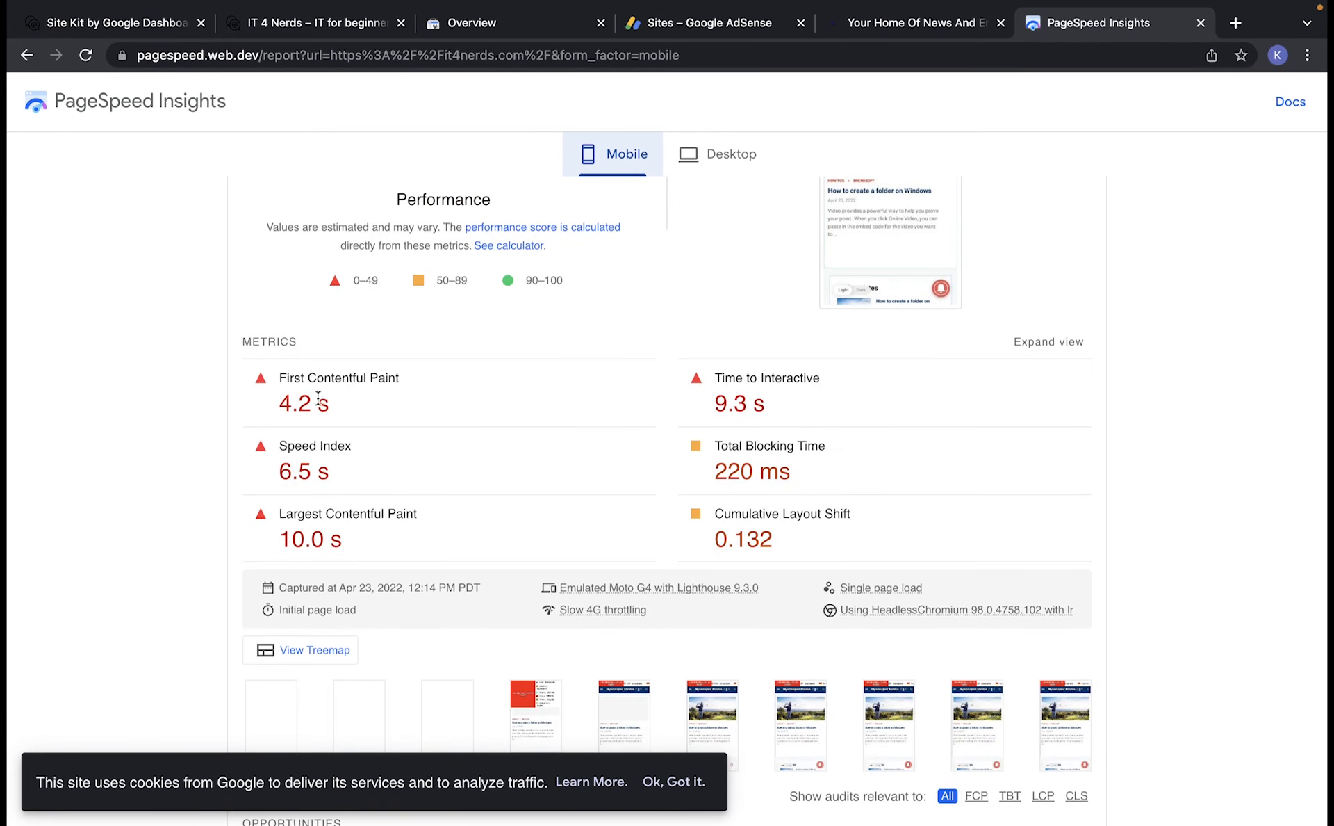
{"action": "scroll", "coordinate": [590, 548], "scroll_direction": "down", "scroll_amount": 3}
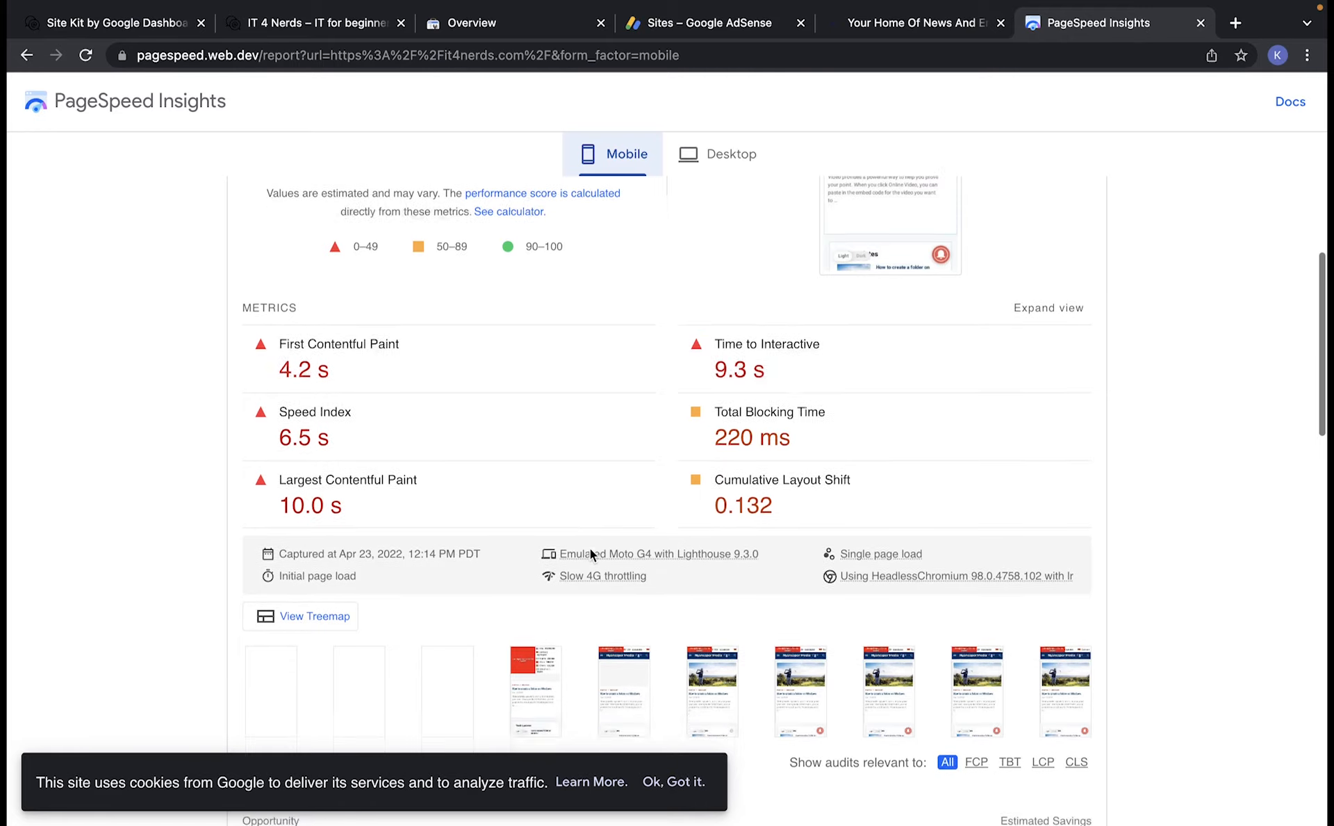
{"action": "scroll", "coordinate": [590, 548], "scroll_direction": "down", "scroll_amount": 20}
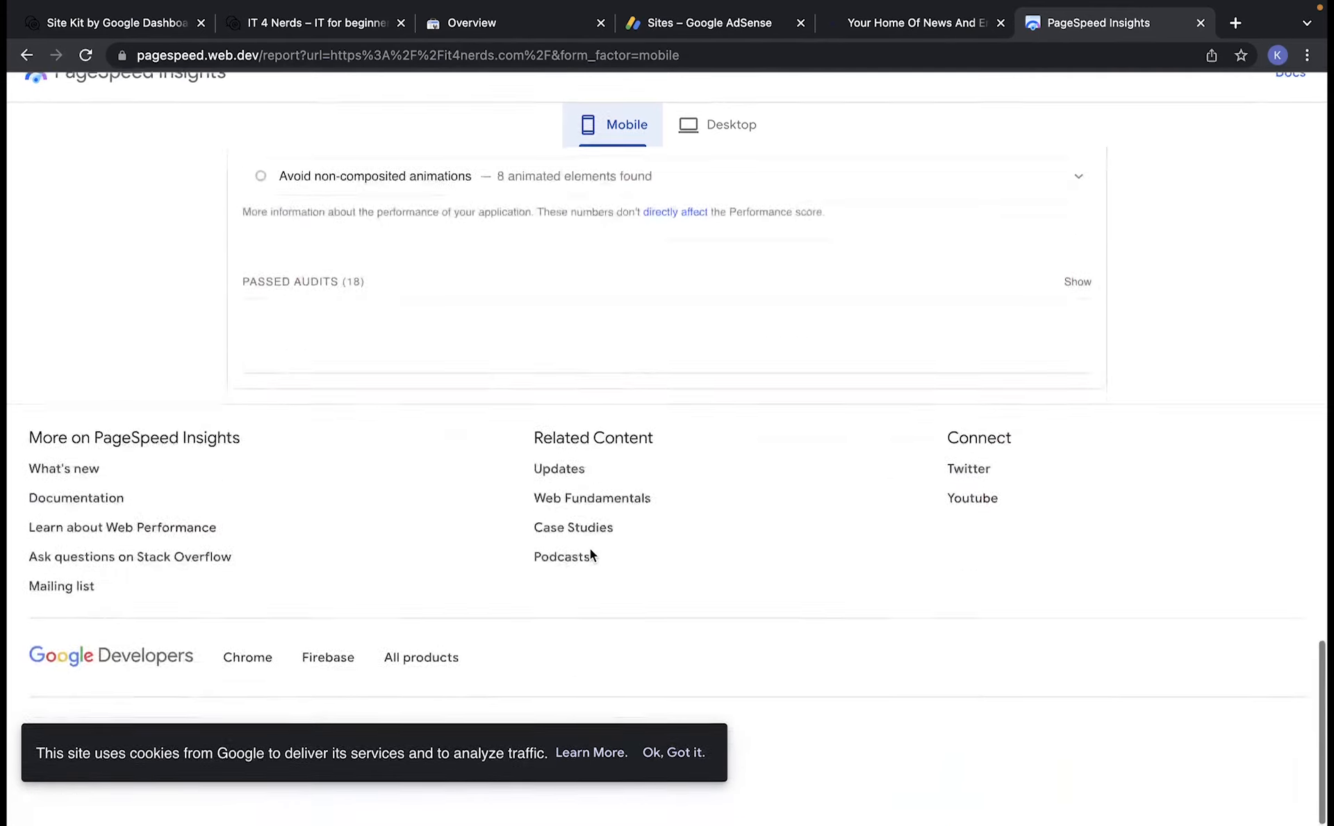
{"action": "scroll", "coordinate": [590, 548], "scroll_direction": "up", "scroll_amount": 18}
{"action": "scroll", "coordinate": [592, 556], "scroll_direction": "up", "scroll_amount": 5}
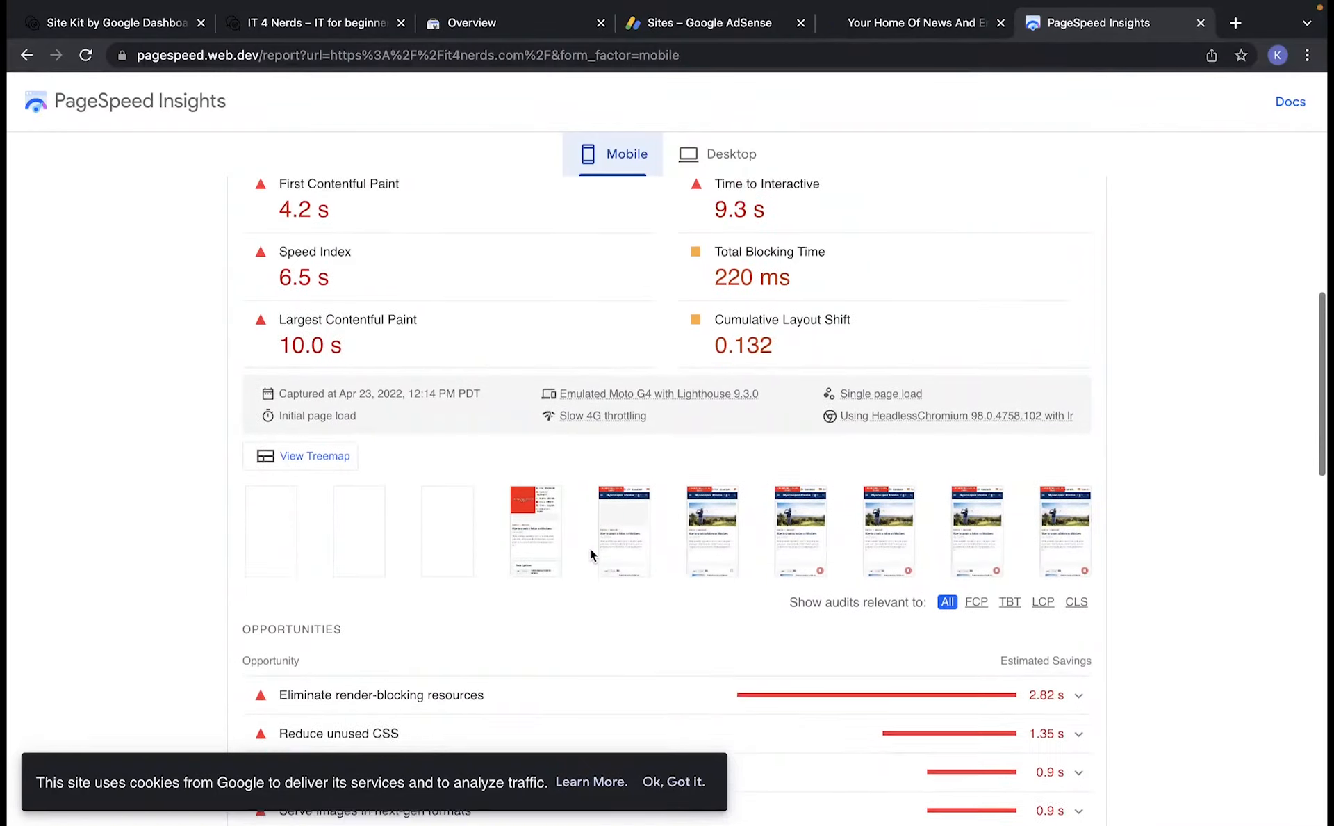
{"action": "scroll", "coordinate": [590, 548], "scroll_direction": "up", "scroll_amount": 10}
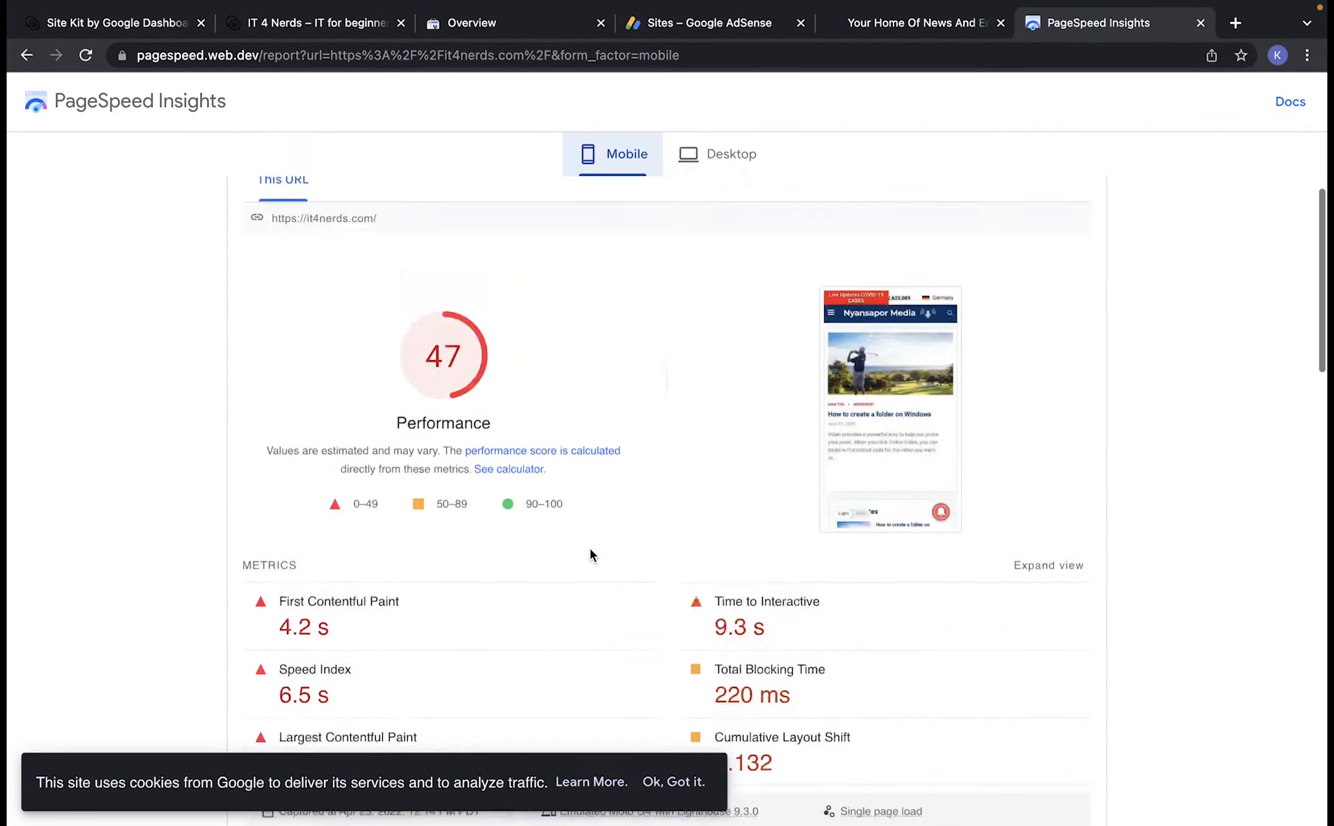
{"action": "scroll", "coordinate": [590, 548], "scroll_direction": "down", "scroll_amount": 5}
{"action": "scroll", "coordinate": [590, 554], "scroll_direction": "down", "scroll_amount": 1}
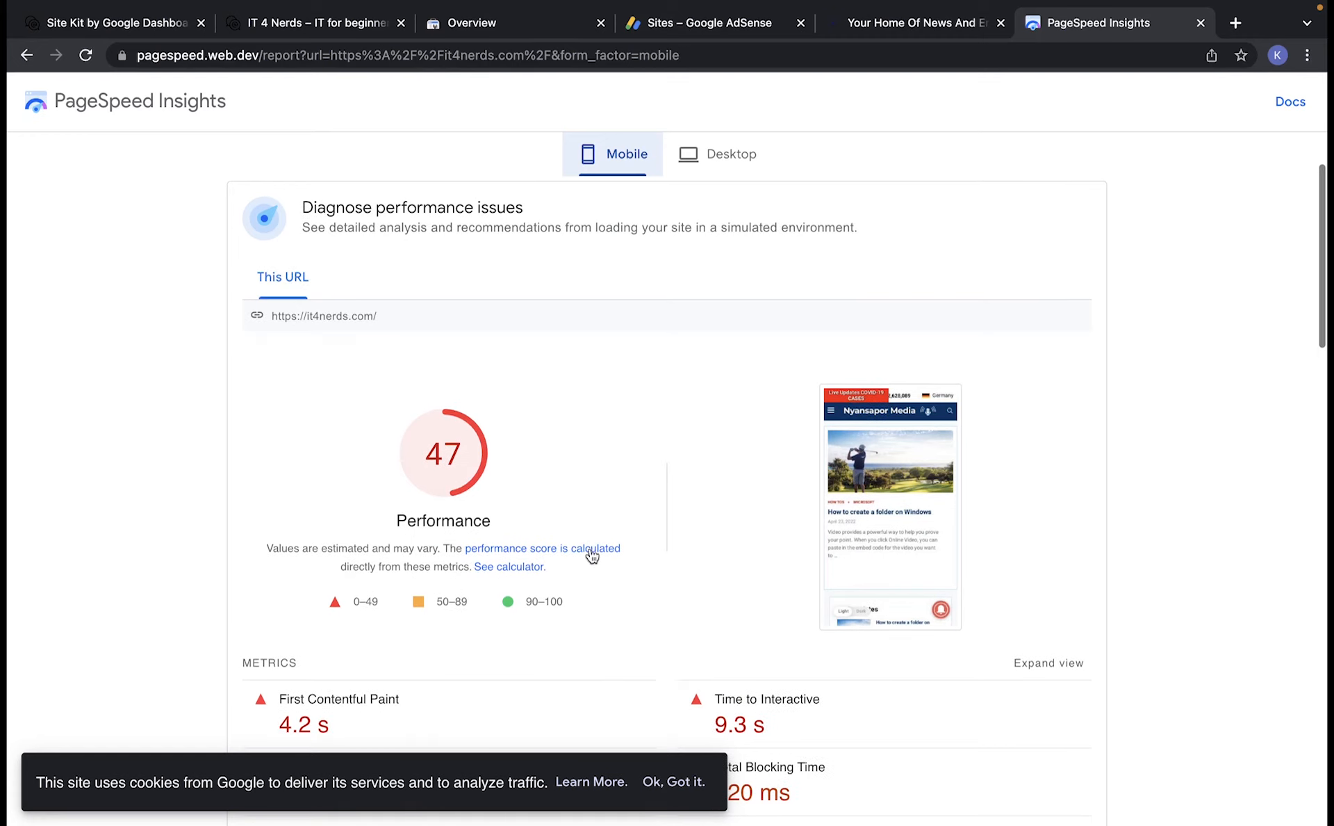
- Open a blank new tab, then go back to the Site Kit AdSense page
{"action": "left_click", "coordinate": [1240, 24]}
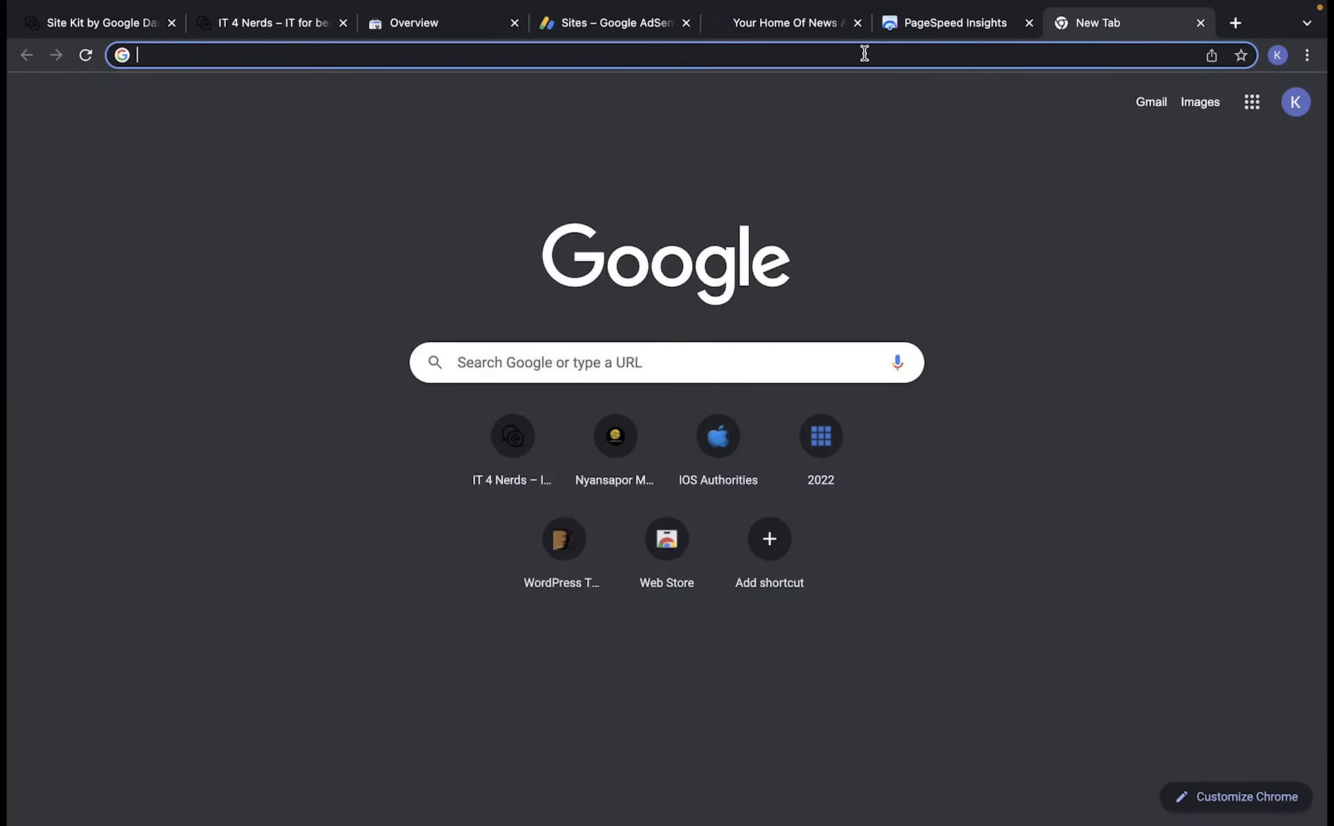
{"action": "left_click", "coordinate": [276, 30]}
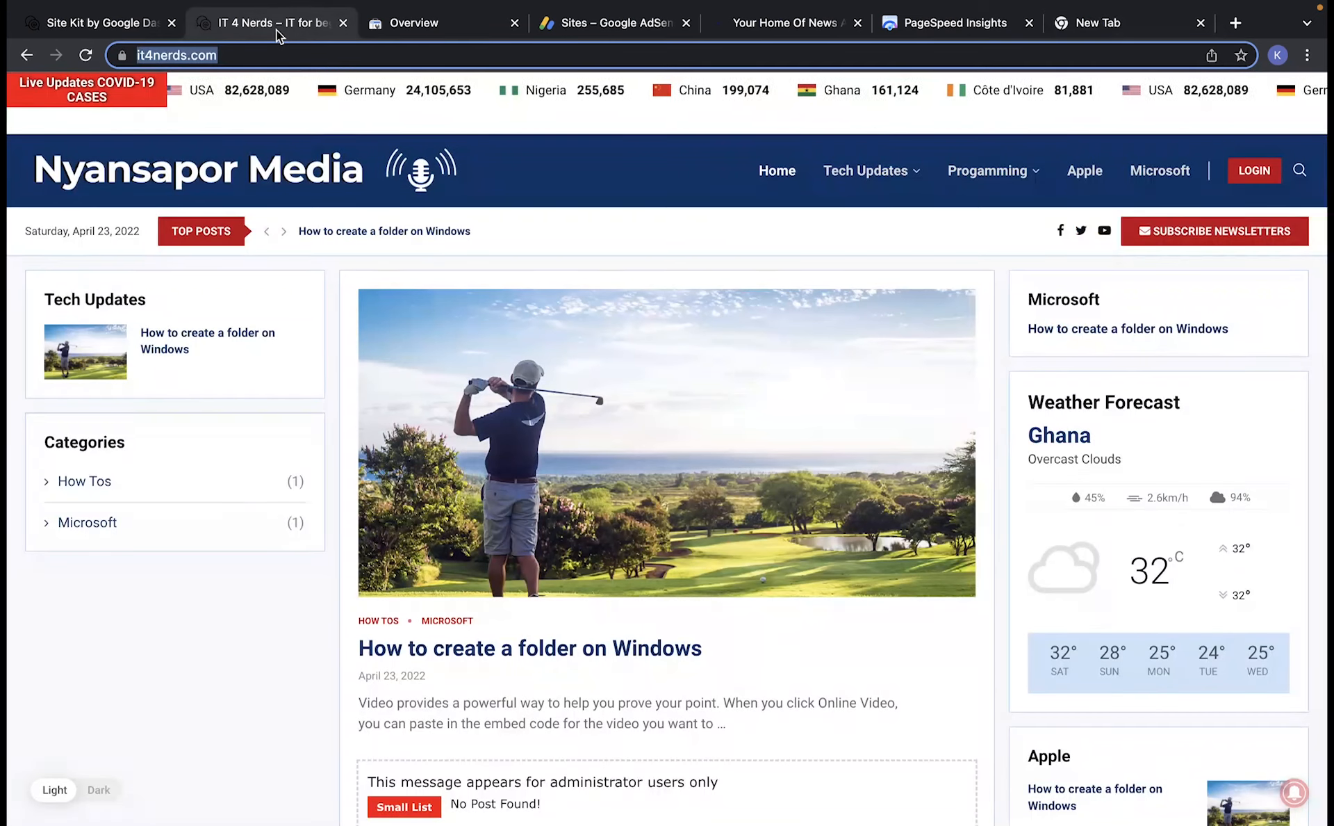
{"action": "left_click", "coordinate": [436, 31]}
{"action": "left_click", "coordinate": [139, 24]}
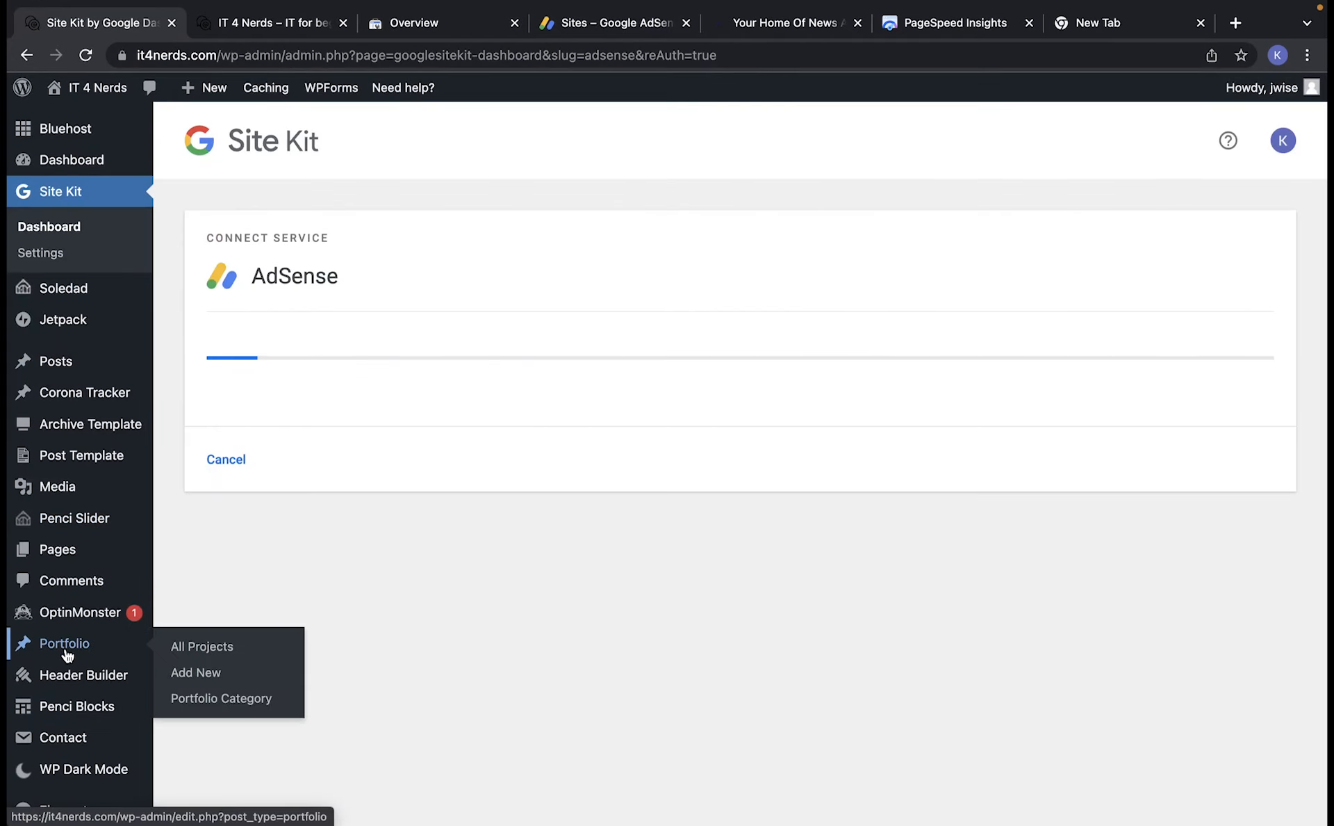
{"action": "scroll", "coordinate": [62, 646], "scroll_direction": "down", "scroll_amount": 5}
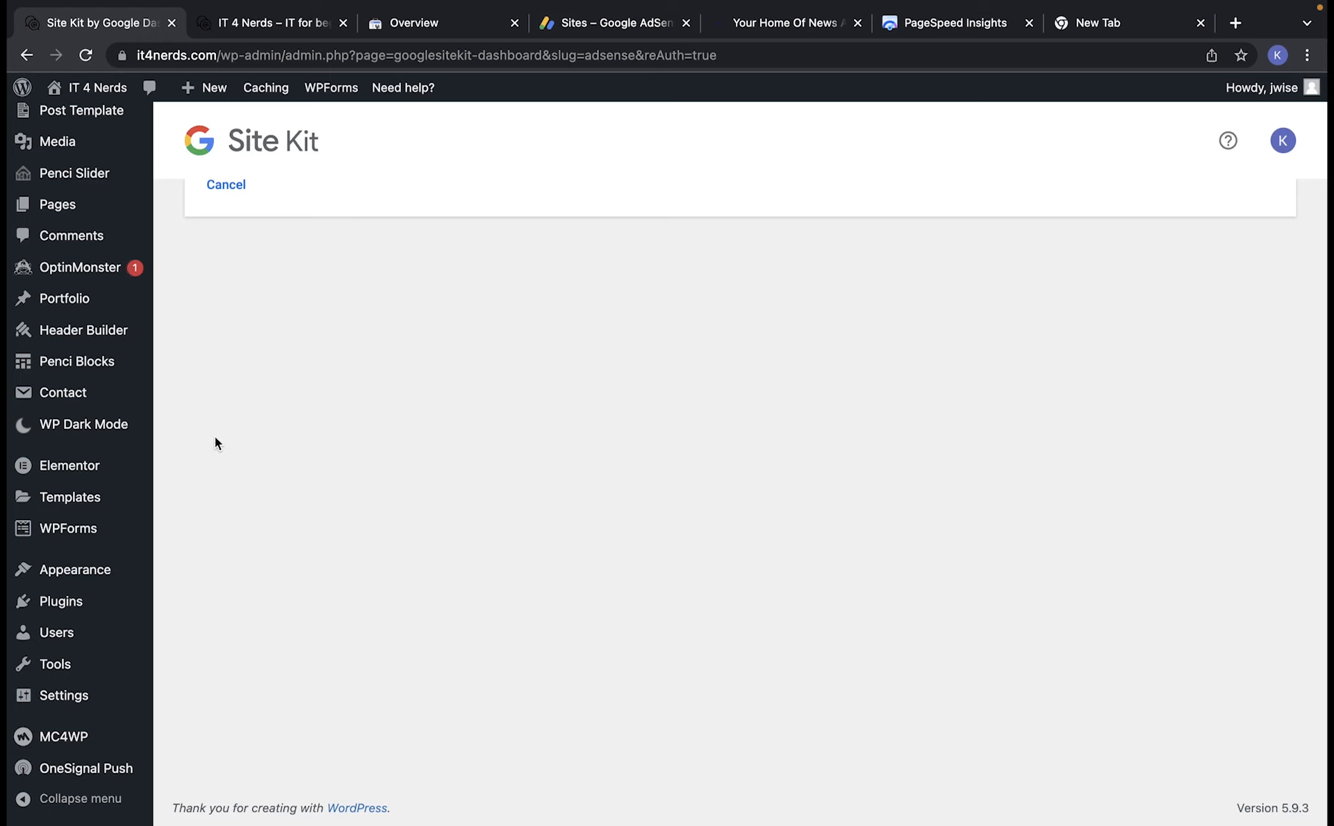
{"action": "mouse_move", "coordinate": [78, 444]}
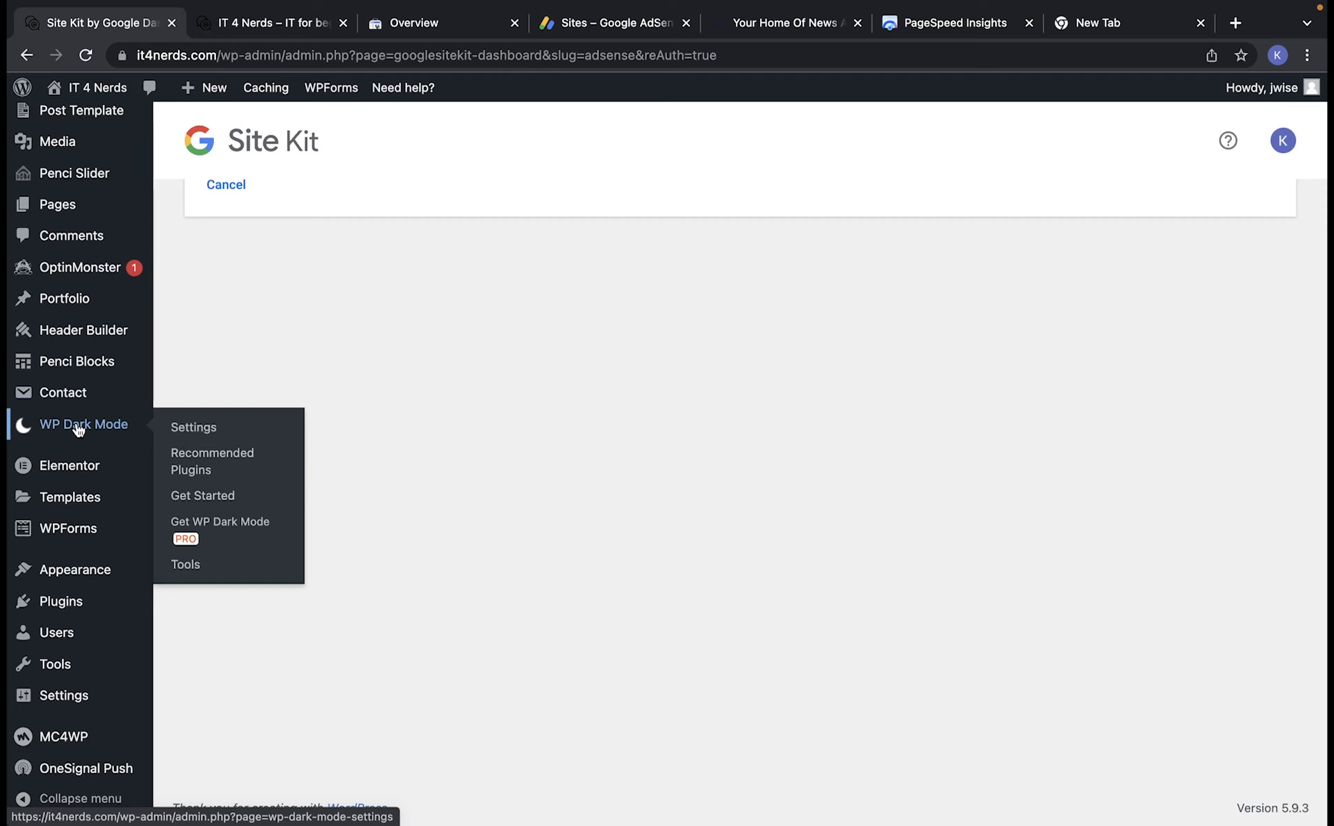
{"action": "scroll", "coordinate": [75, 361], "scroll_direction": "up", "scroll_amount": 3}
{"action": "scroll", "coordinate": [72, 408], "scroll_direction": "down", "scroll_amount": 3}
{"action": "mouse_move", "coordinate": [67, 605]}
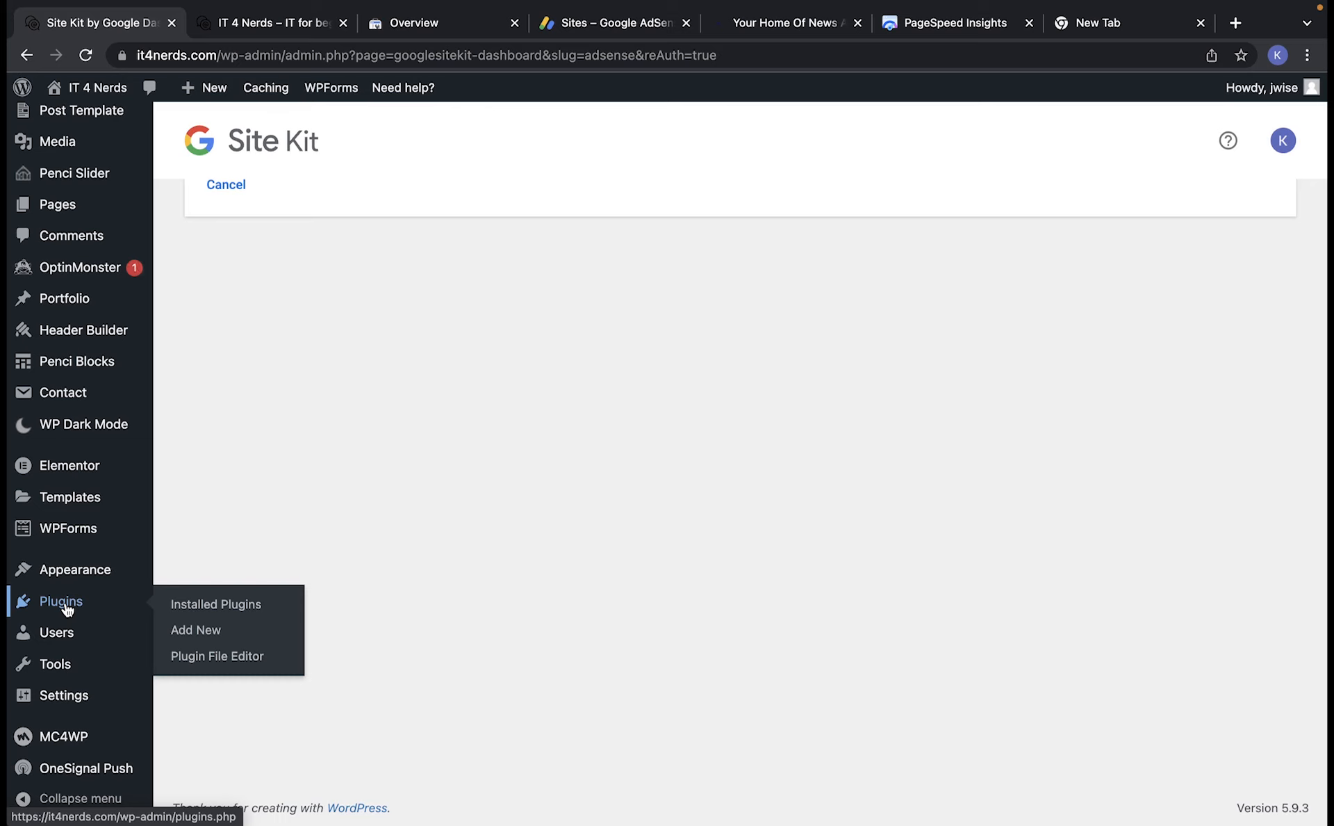
- Search the plugin directory for 'yoast', then install and activate Yoast SEO
{"action": "left_click", "coordinate": [207, 637]}
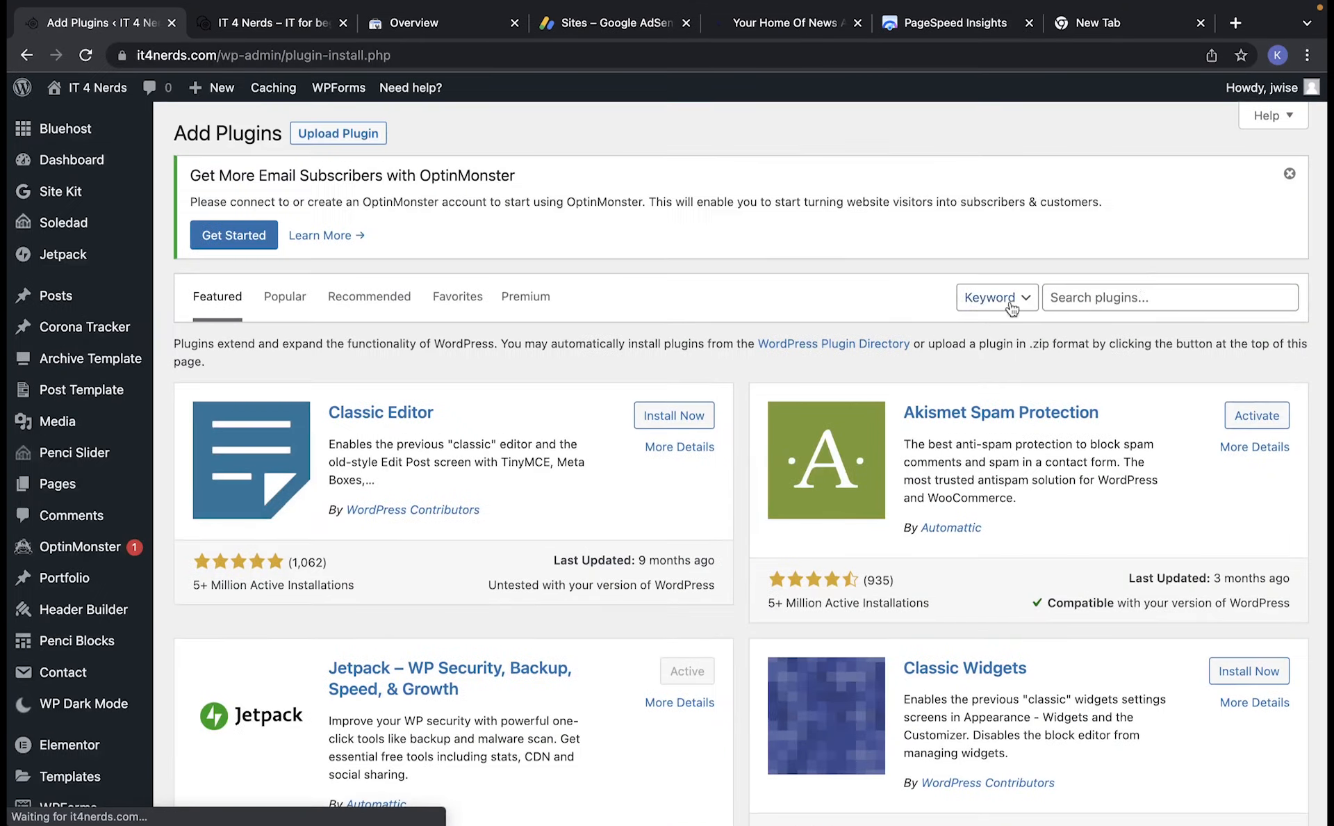
{"action": "left_click", "coordinate": [1143, 285]}
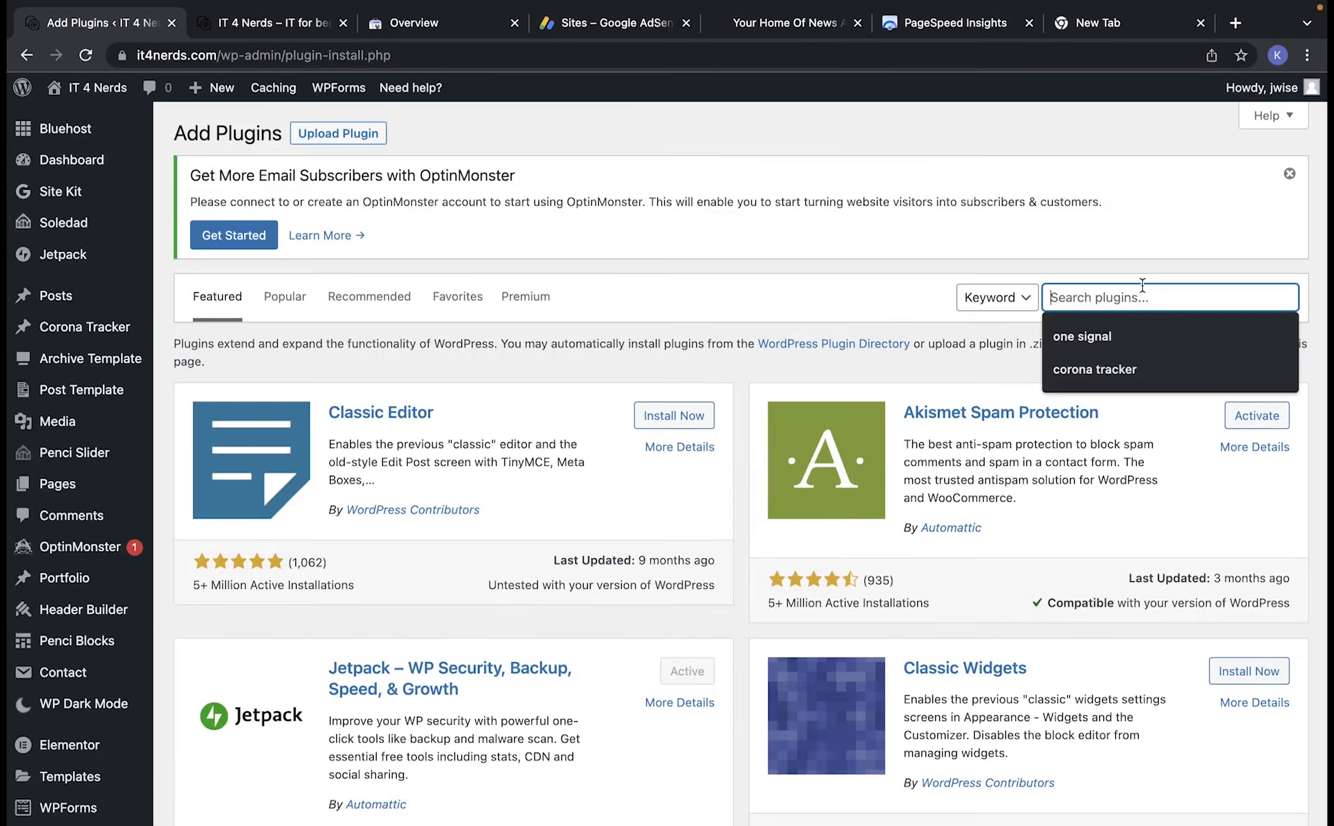
{"action": "type", "text": "yoast"}
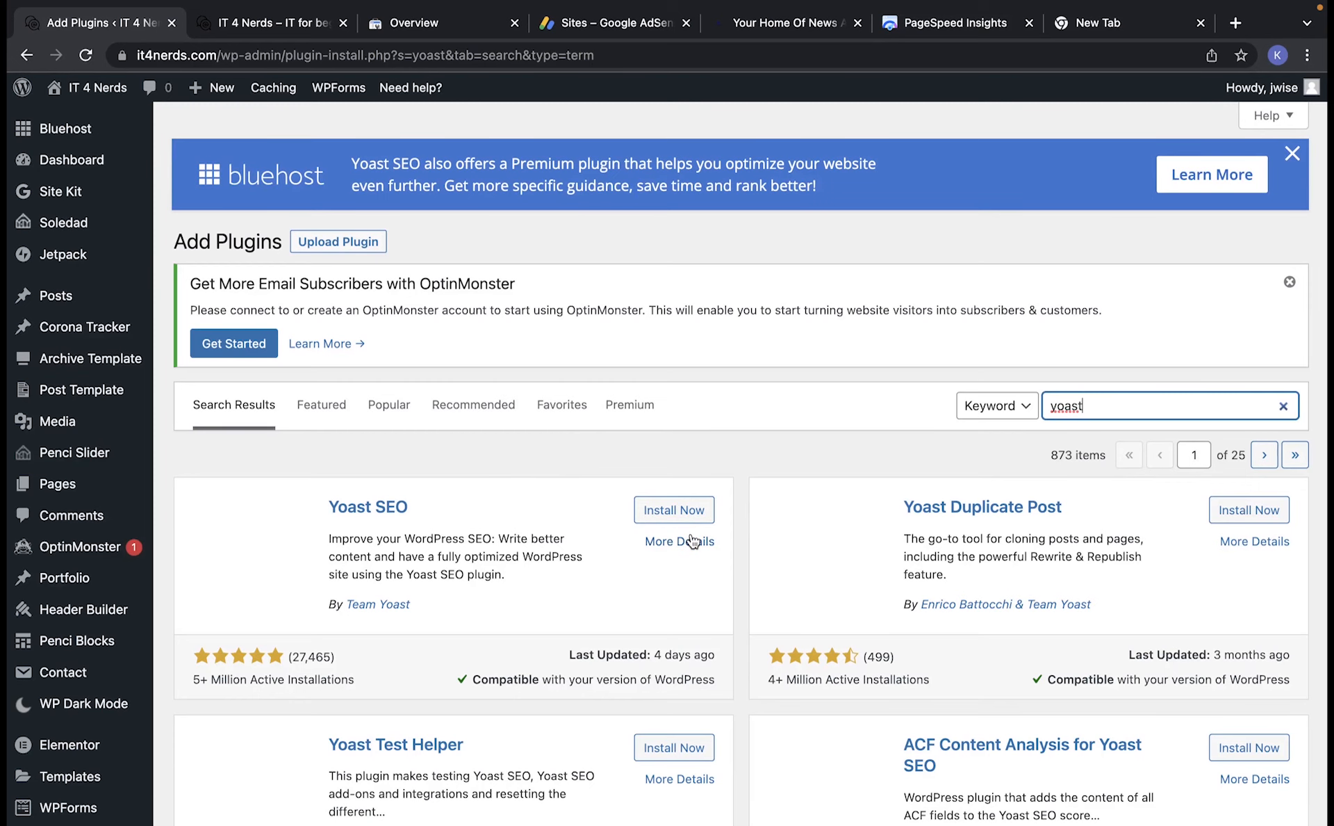
{"action": "scroll", "coordinate": [597, 534], "scroll_direction": "down", "scroll_amount": 2}
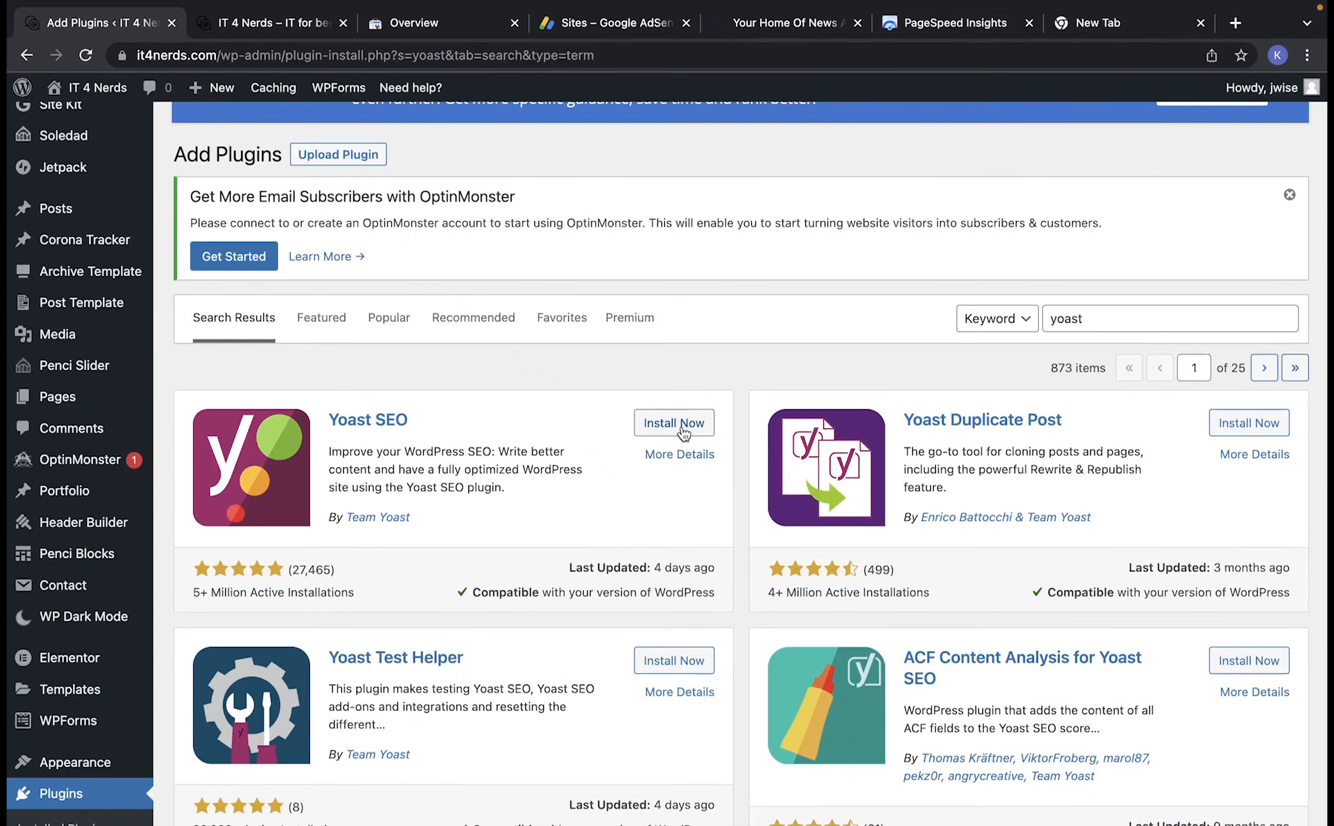
{"action": "left_click", "coordinate": [683, 431]}
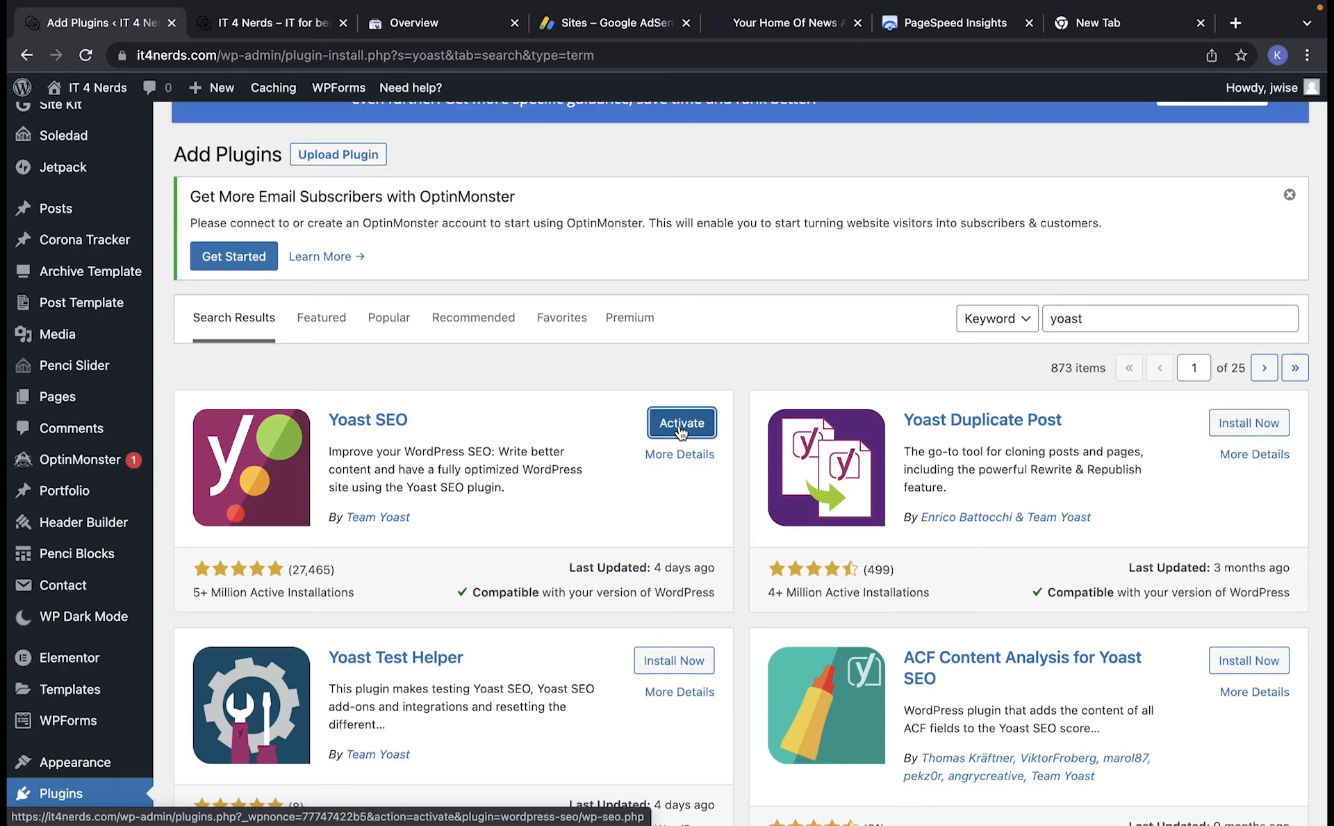
{"action": "left_click", "coordinate": [680, 430]}
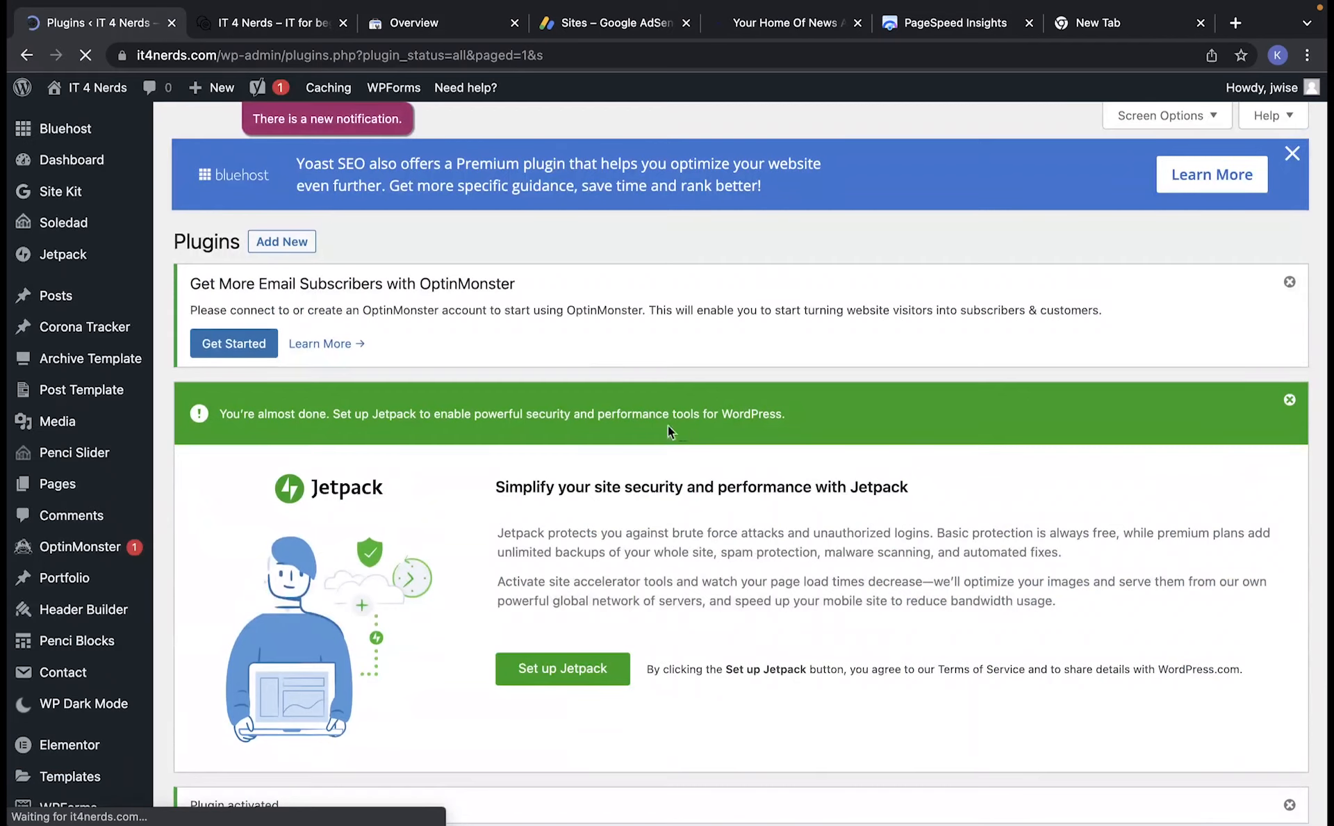
{"action": "scroll", "coordinate": [652, 506], "scroll_direction": "down", "scroll_amount": 8}
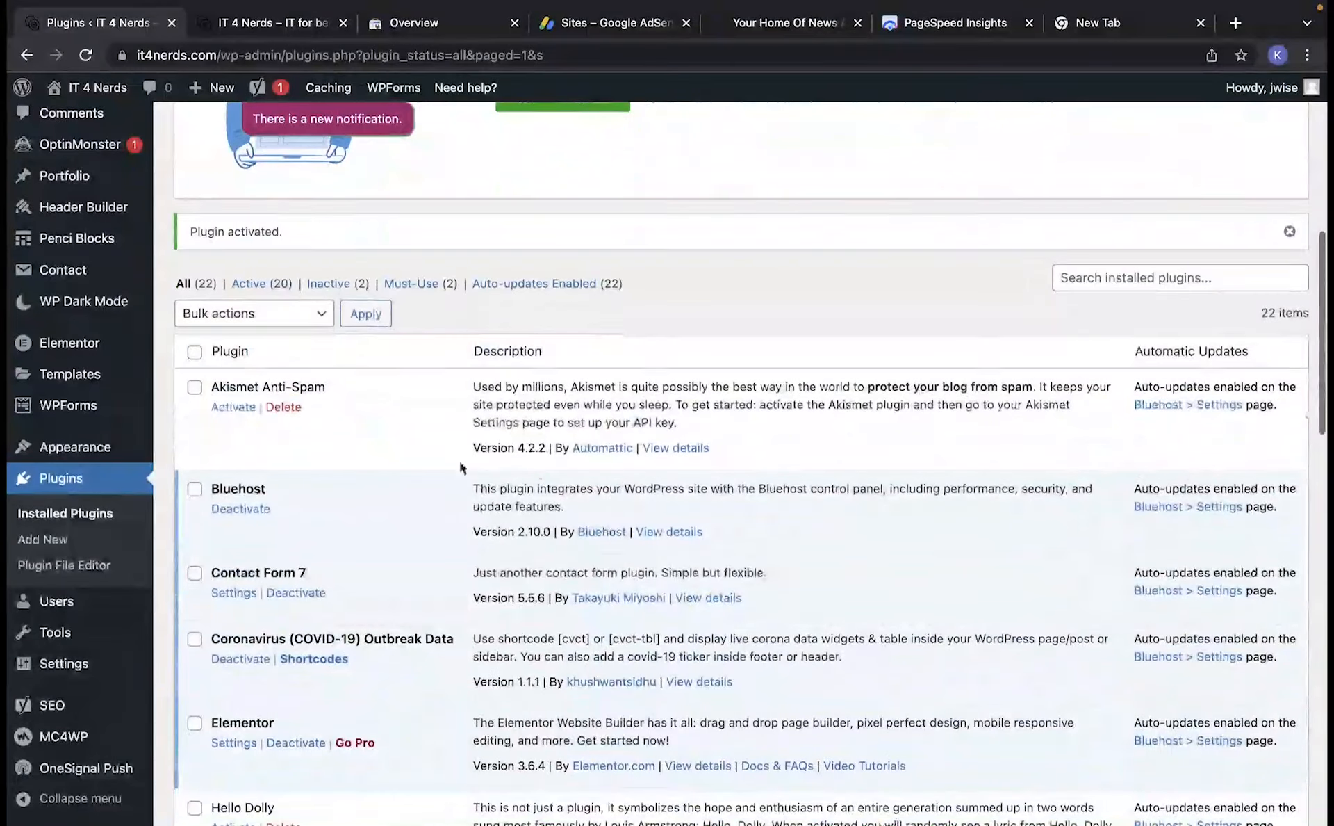
{"action": "scroll", "coordinate": [367, 422], "scroll_direction": "down", "scroll_amount": 3}
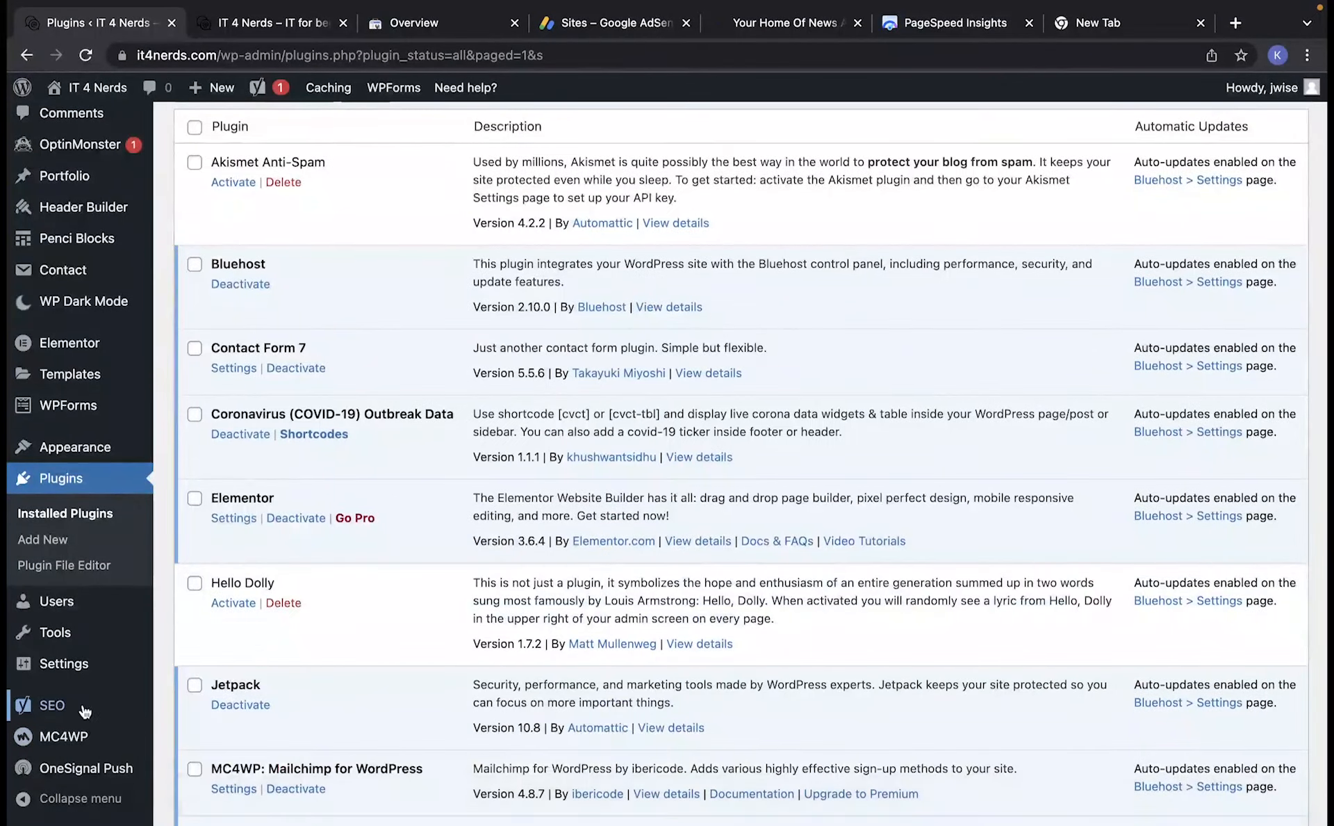
- In Search Appearance, enter organization name IT For Nerds and choose text-logo.png as logo
{"action": "mouse_move", "coordinate": [65, 721]}
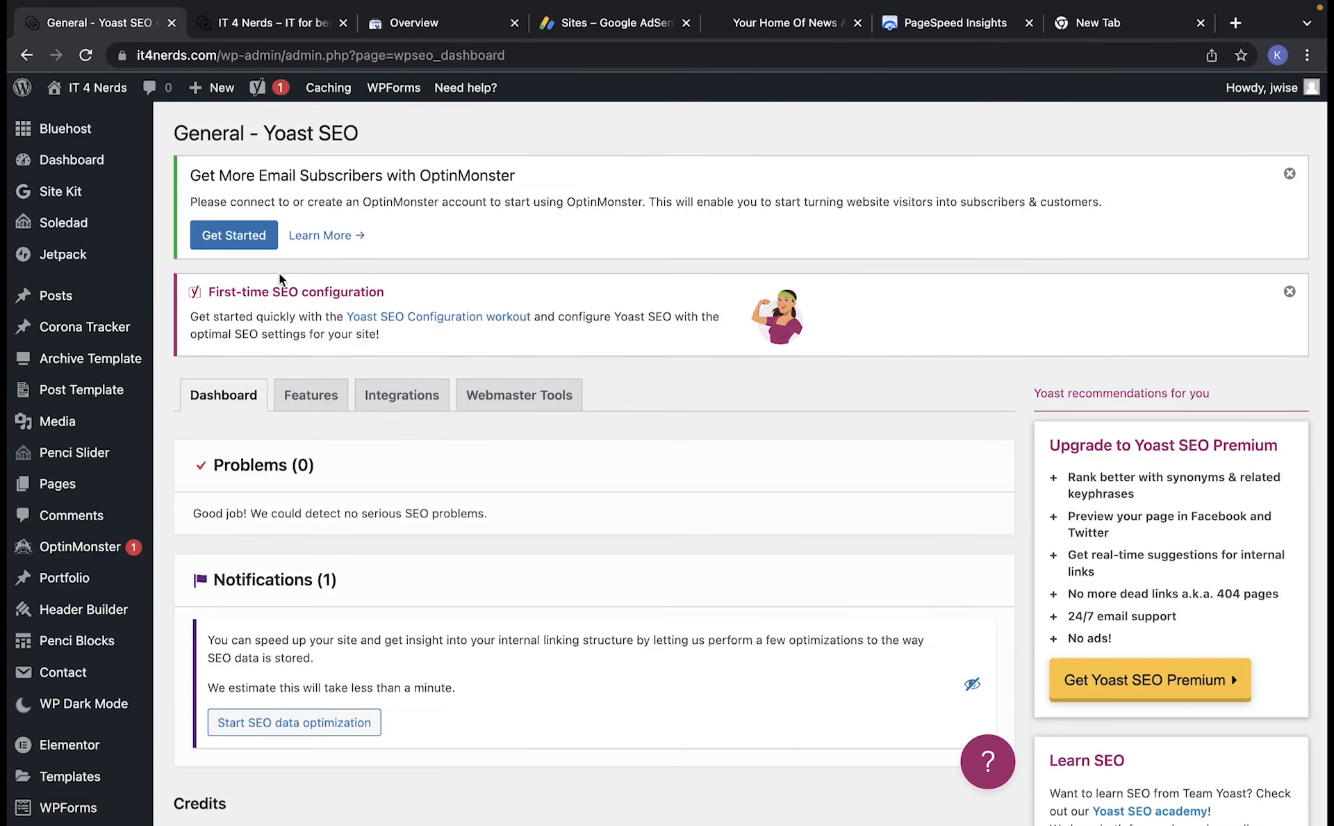
{"action": "scroll", "coordinate": [456, 431], "scroll_direction": "down", "scroll_amount": 10}
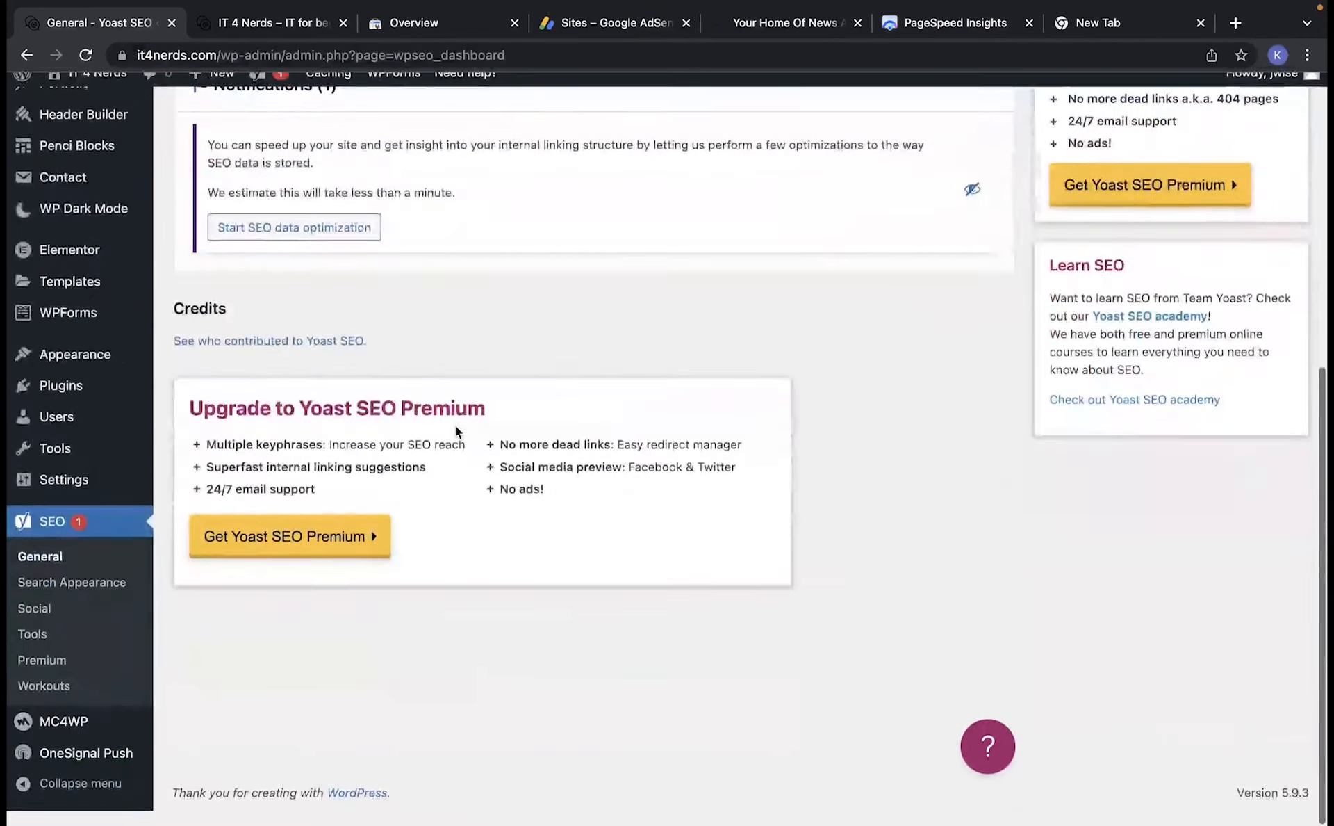
{"action": "scroll", "coordinate": [456, 431], "scroll_direction": "up", "scroll_amount": 5}
{"action": "scroll", "coordinate": [455, 425], "scroll_direction": "down", "scroll_amount": 4}
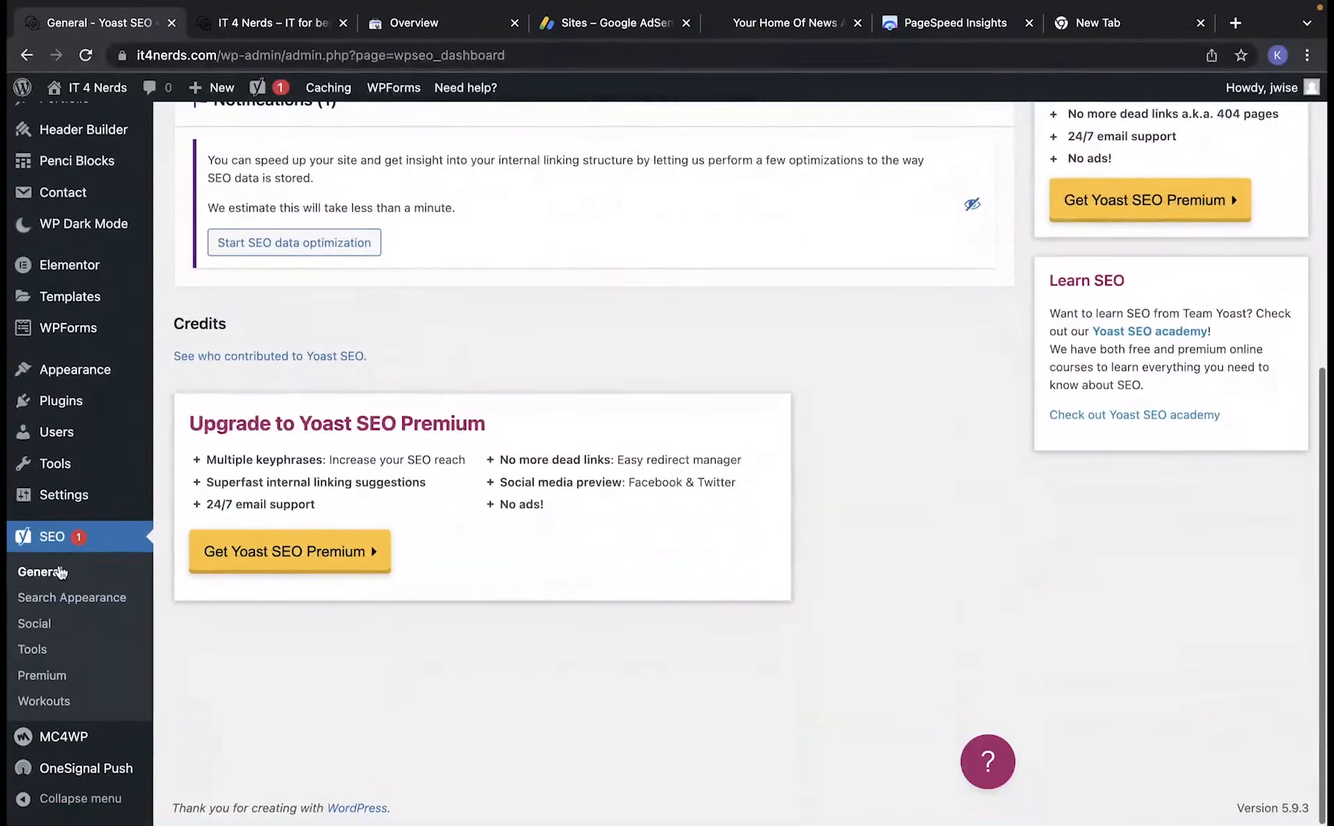
{"action": "left_click", "coordinate": [69, 599]}
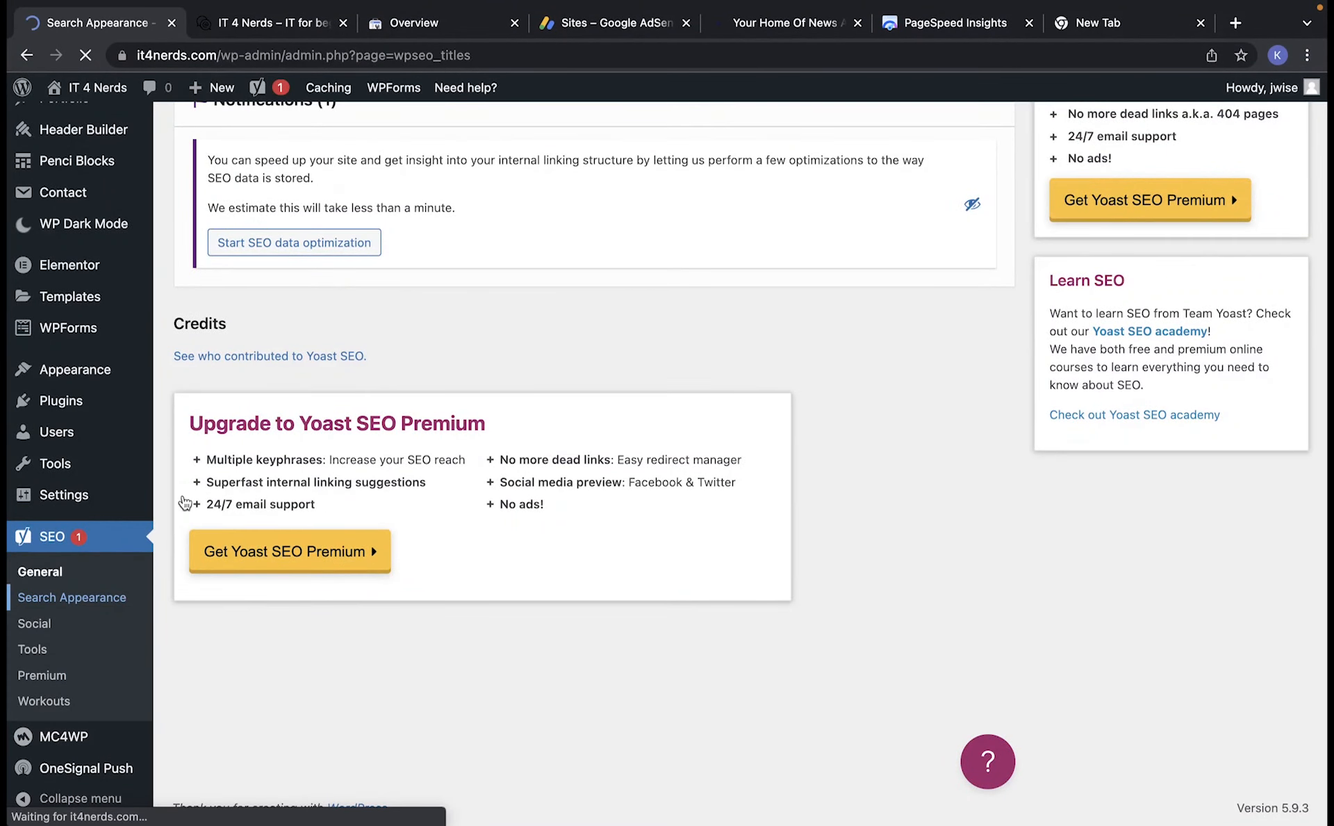
{"action": "scroll", "coordinate": [490, 449], "scroll_direction": "down", "scroll_amount": 10}
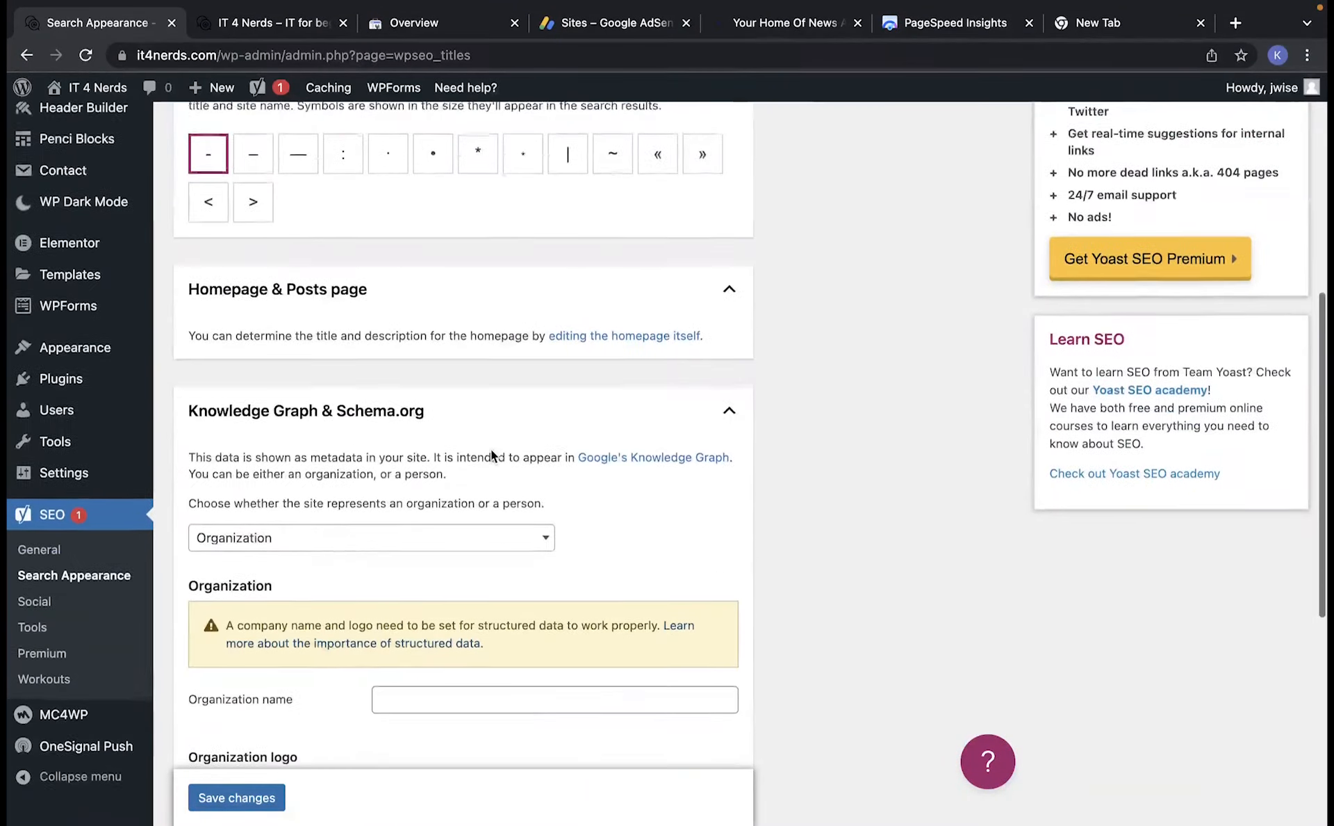
{"action": "scroll", "coordinate": [491, 449], "scroll_direction": "down", "scroll_amount": 2}
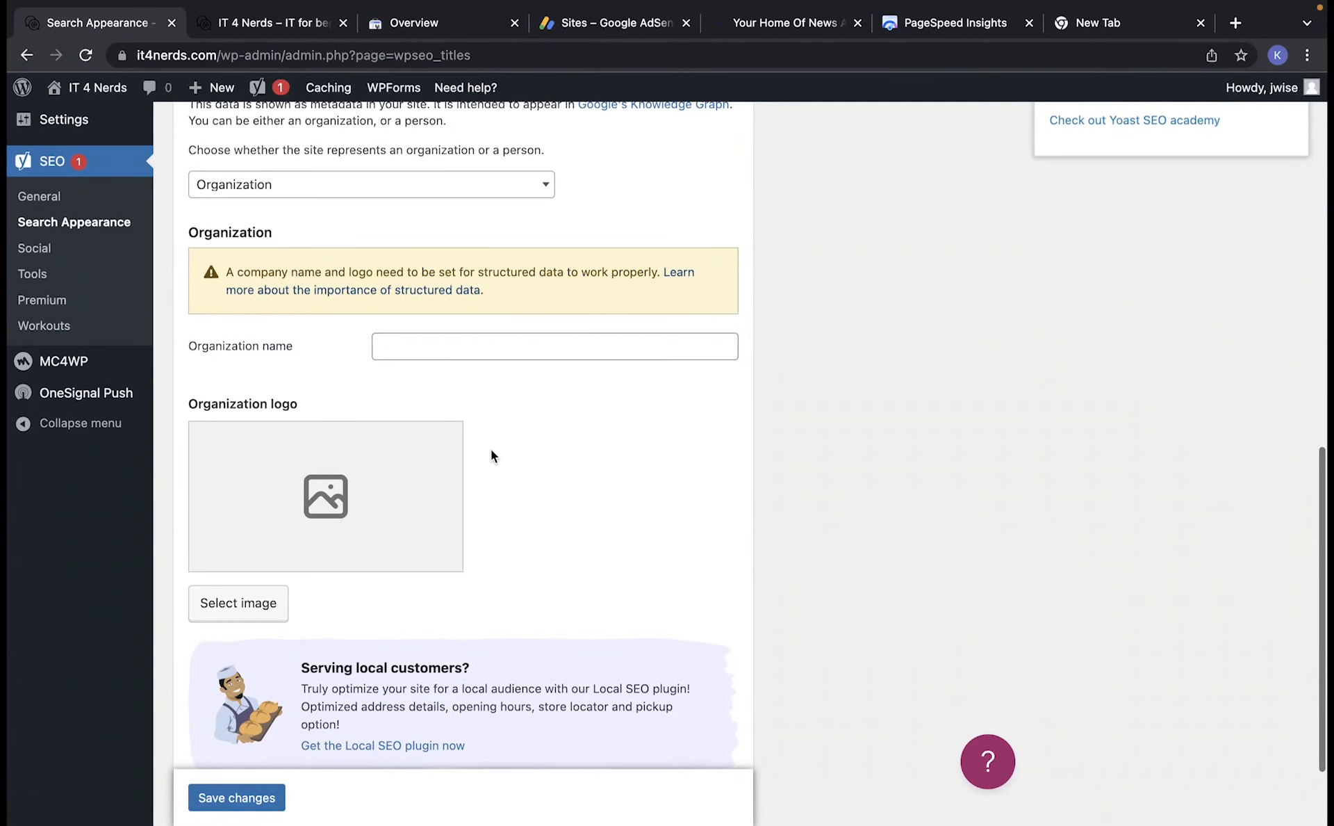
{"action": "left_click", "coordinate": [449, 341]}
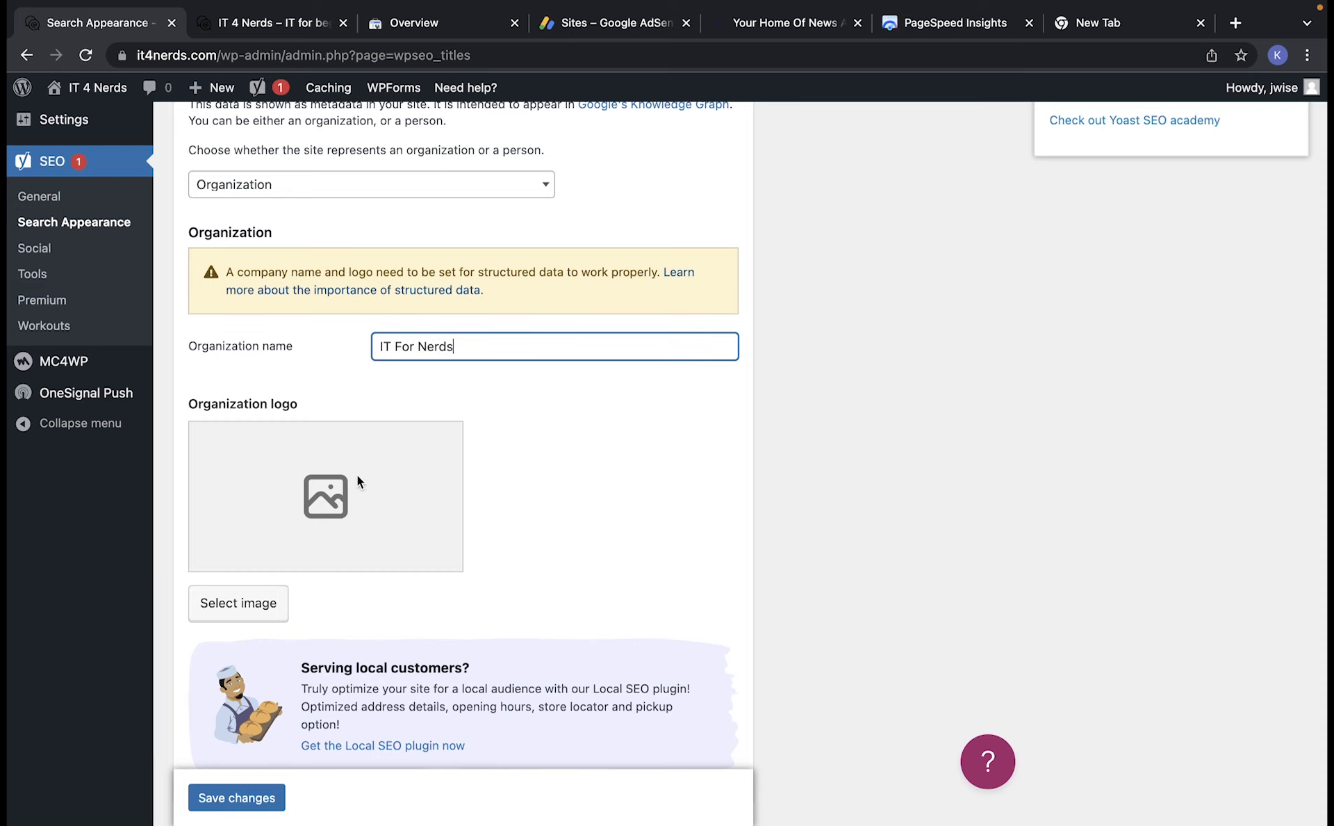
{"action": "left_click", "coordinate": [240, 605]}
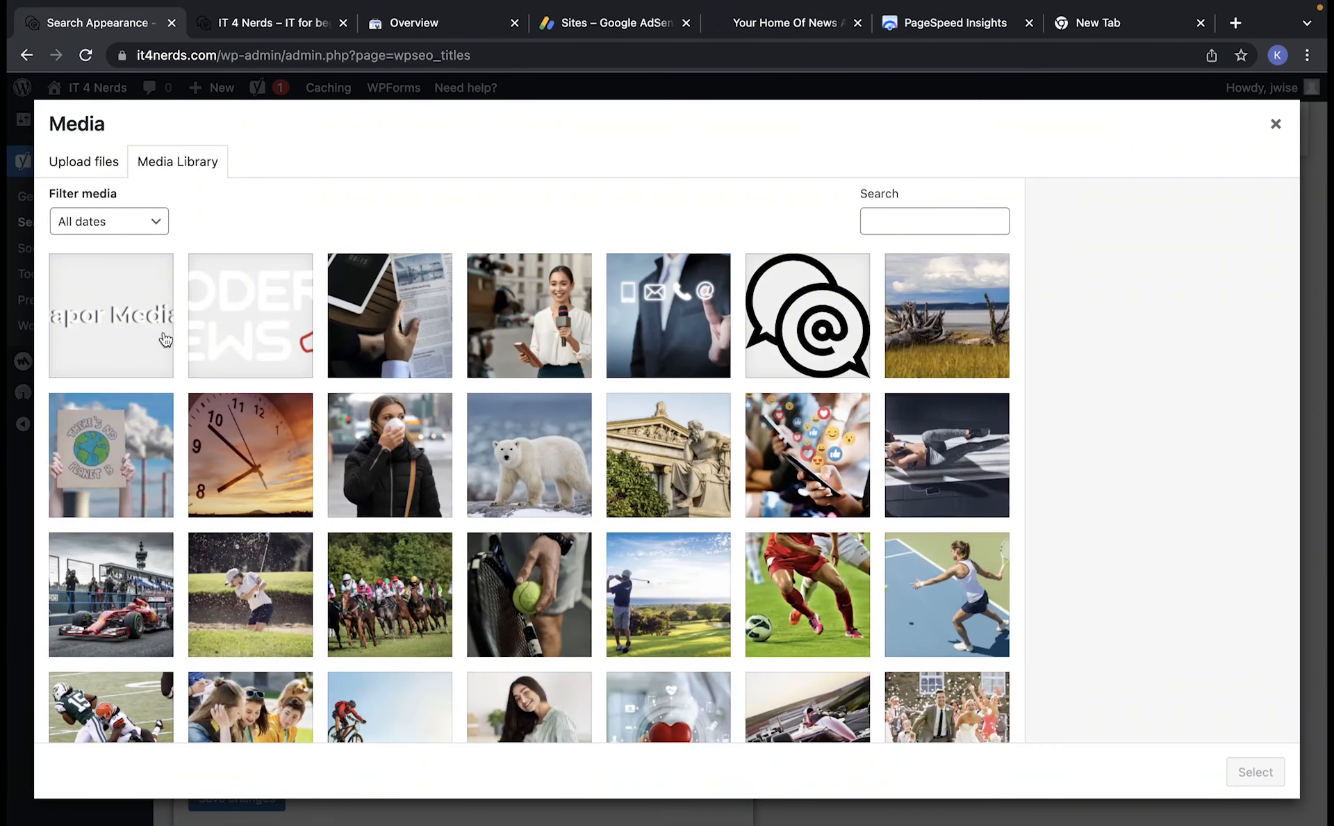
{"action": "left_click", "coordinate": [167, 333]}
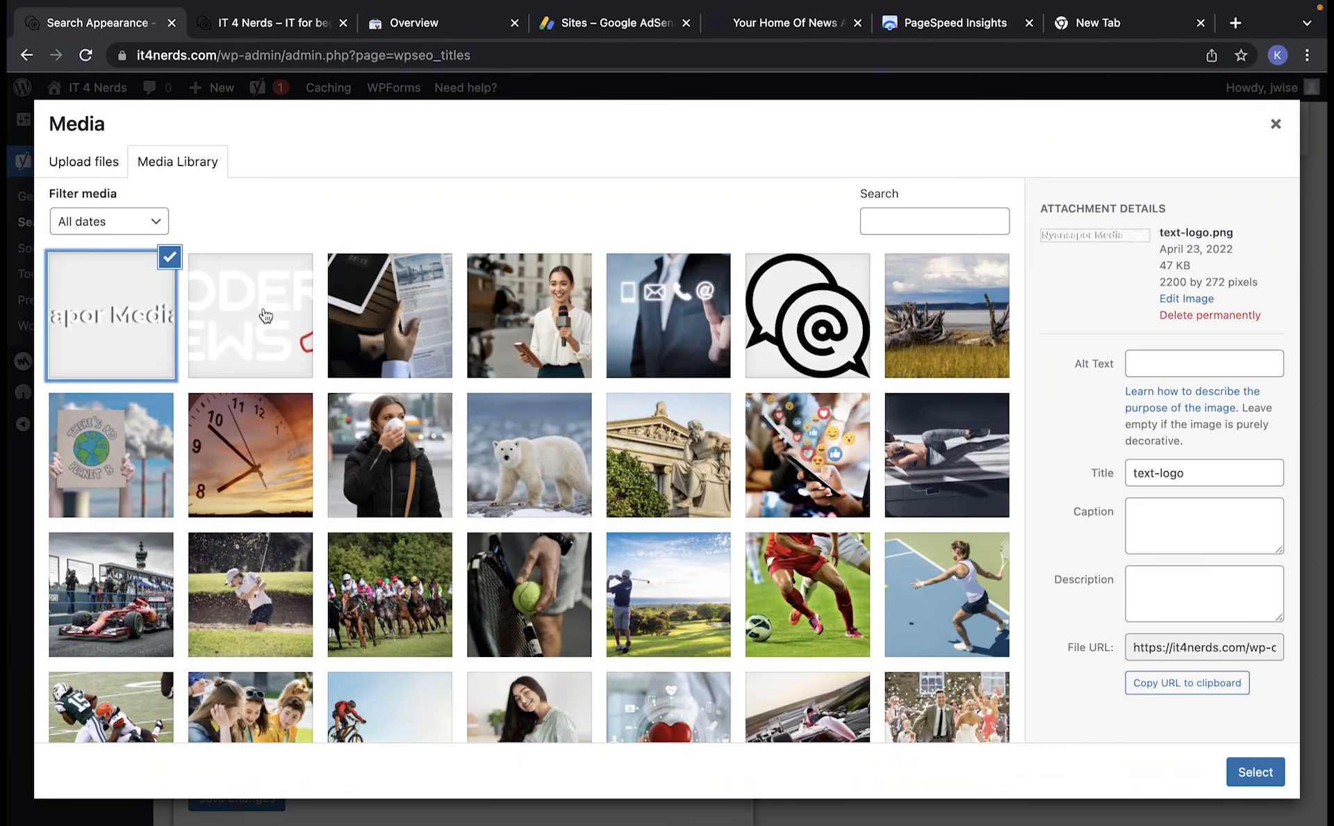
{"action": "left_click", "coordinate": [1262, 769]}
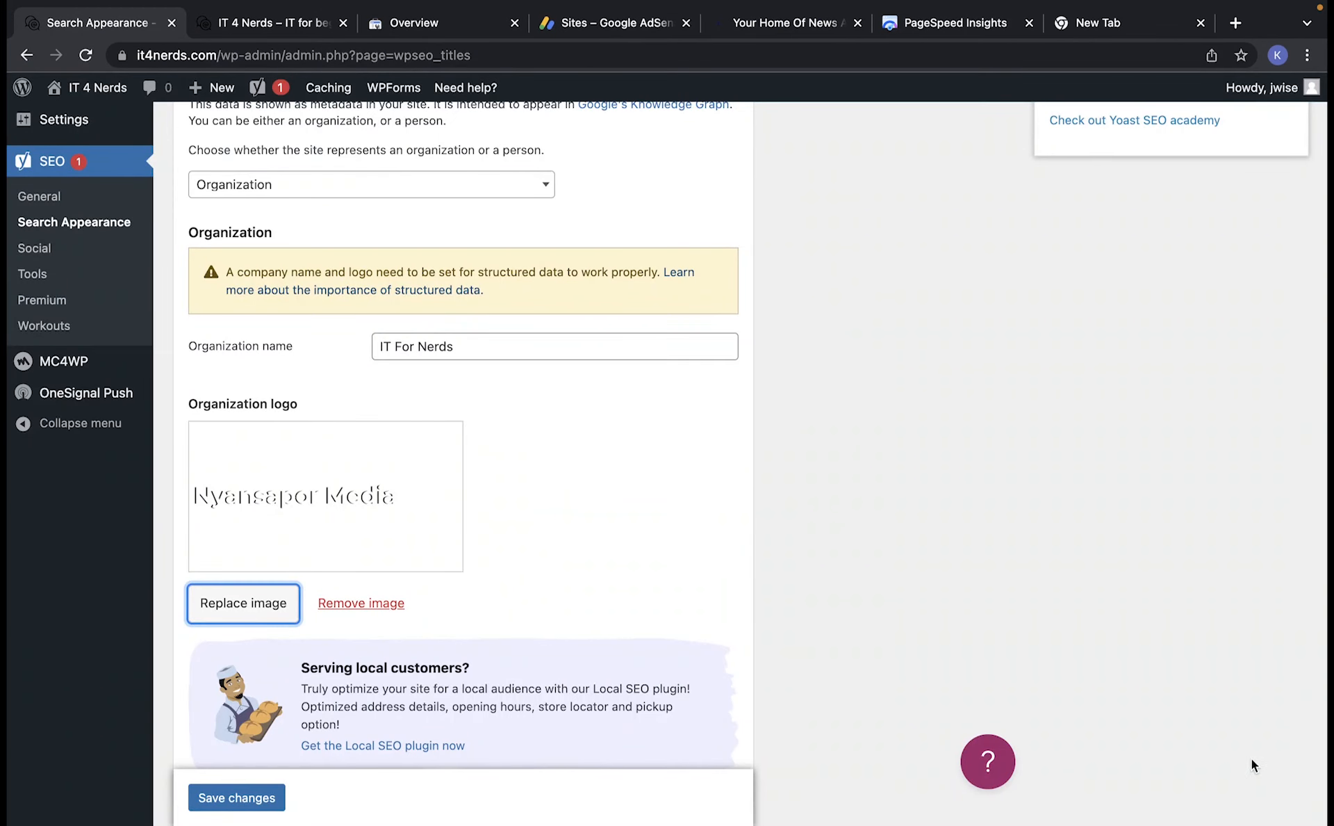
- Look over the Content Types and Media tabs, then save the Search Appearance settings
{"action": "scroll", "coordinate": [490, 326], "scroll_direction": "down", "scroll_amount": 3}
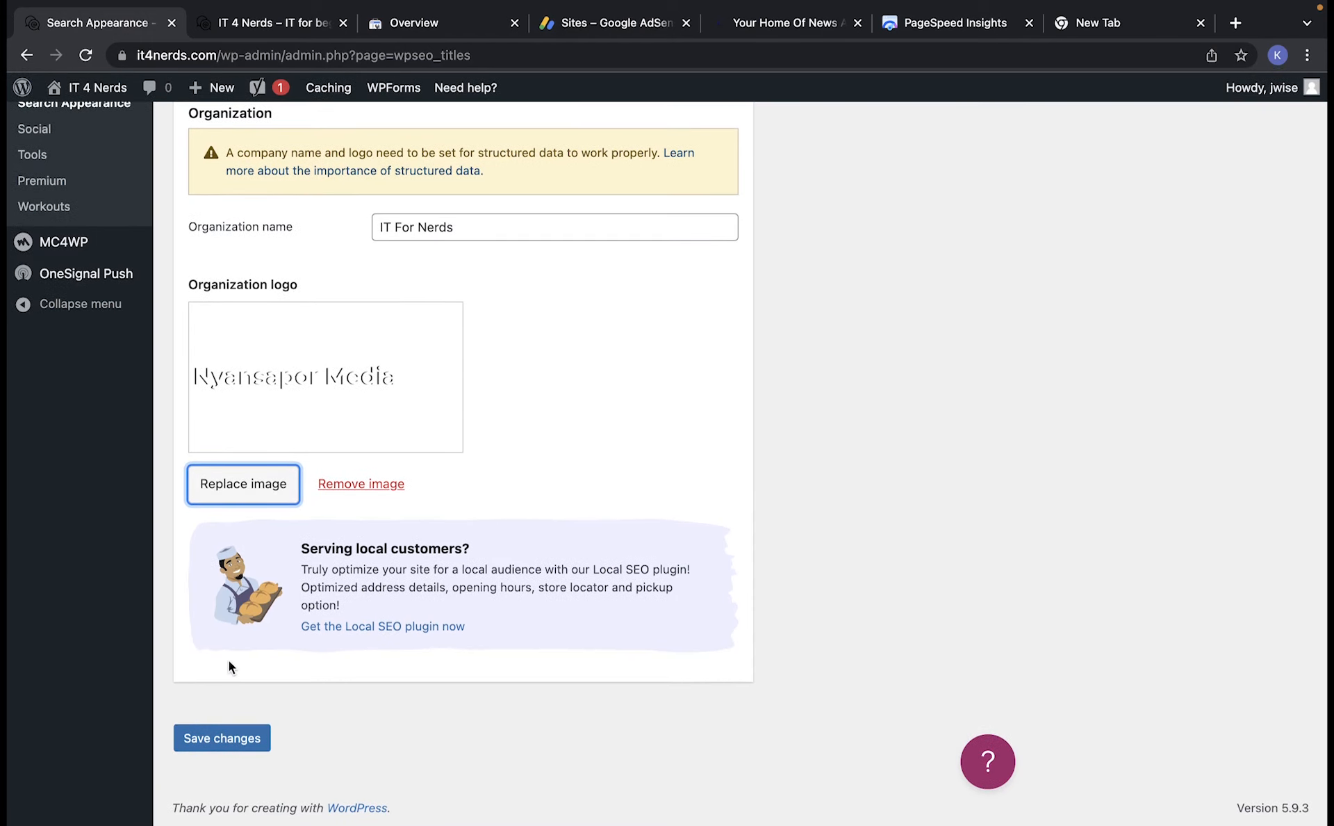
{"action": "scroll", "coordinate": [307, 556], "scroll_direction": "up", "scroll_amount": 10}
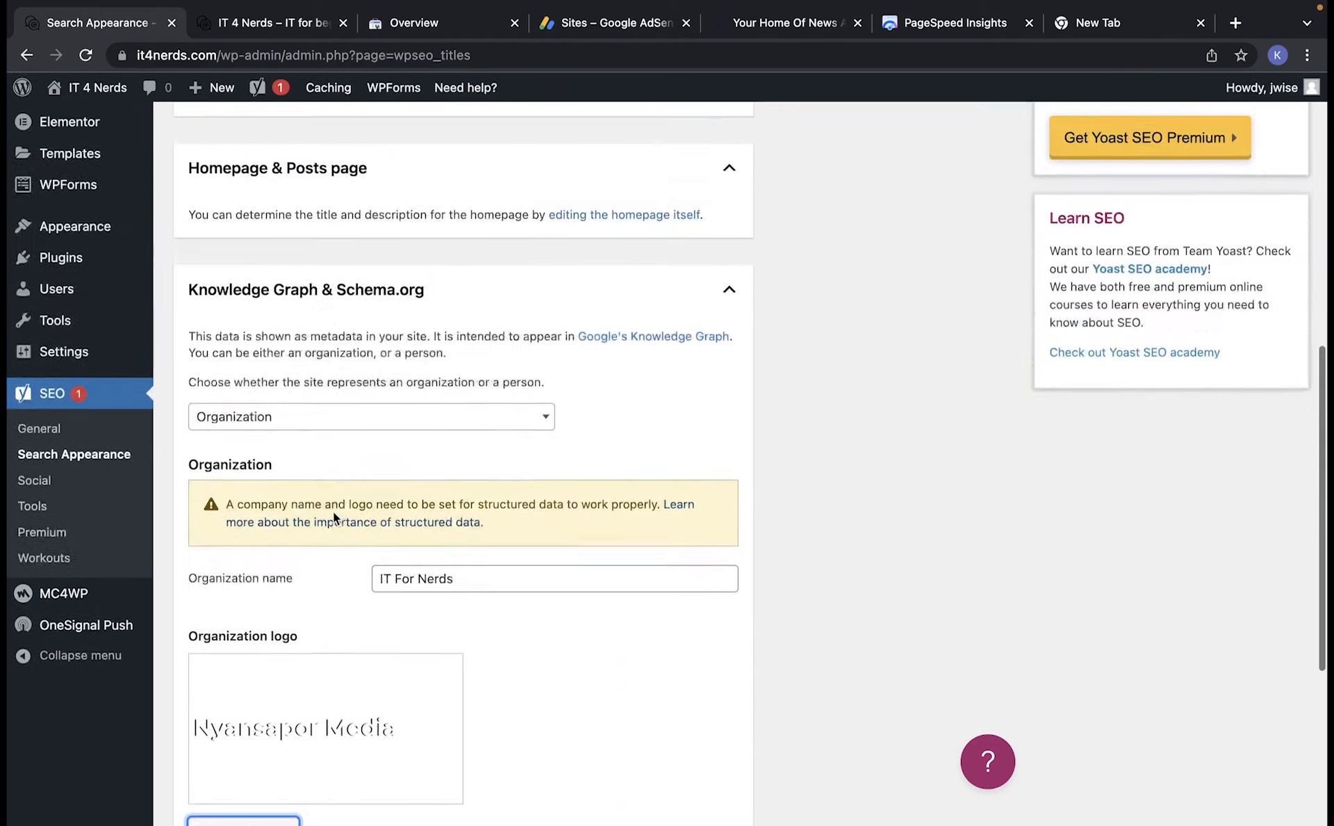
{"action": "scroll", "coordinate": [354, 577], "scroll_direction": "up", "scroll_amount": 10}
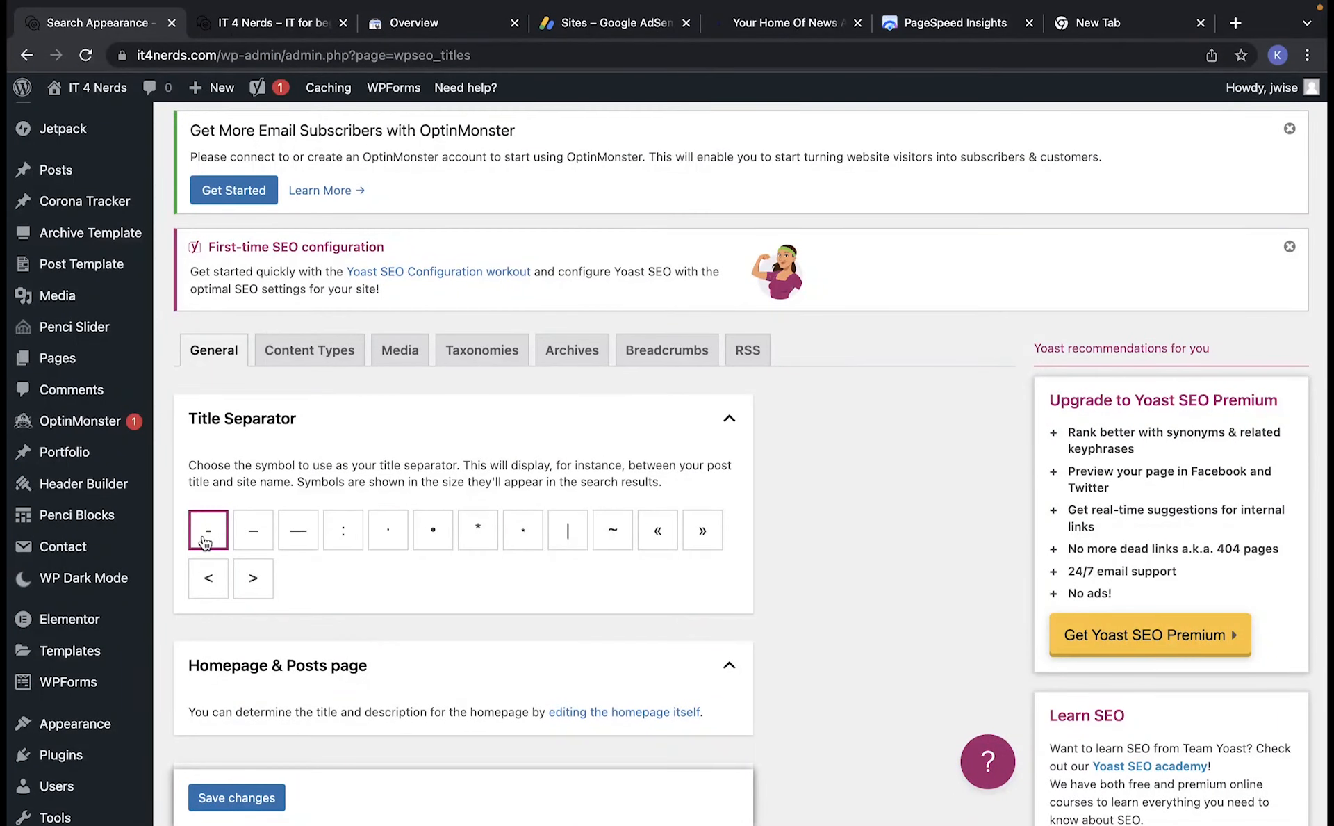
{"action": "left_click", "coordinate": [309, 349]}
{"action": "left_click", "coordinate": [420, 349]}
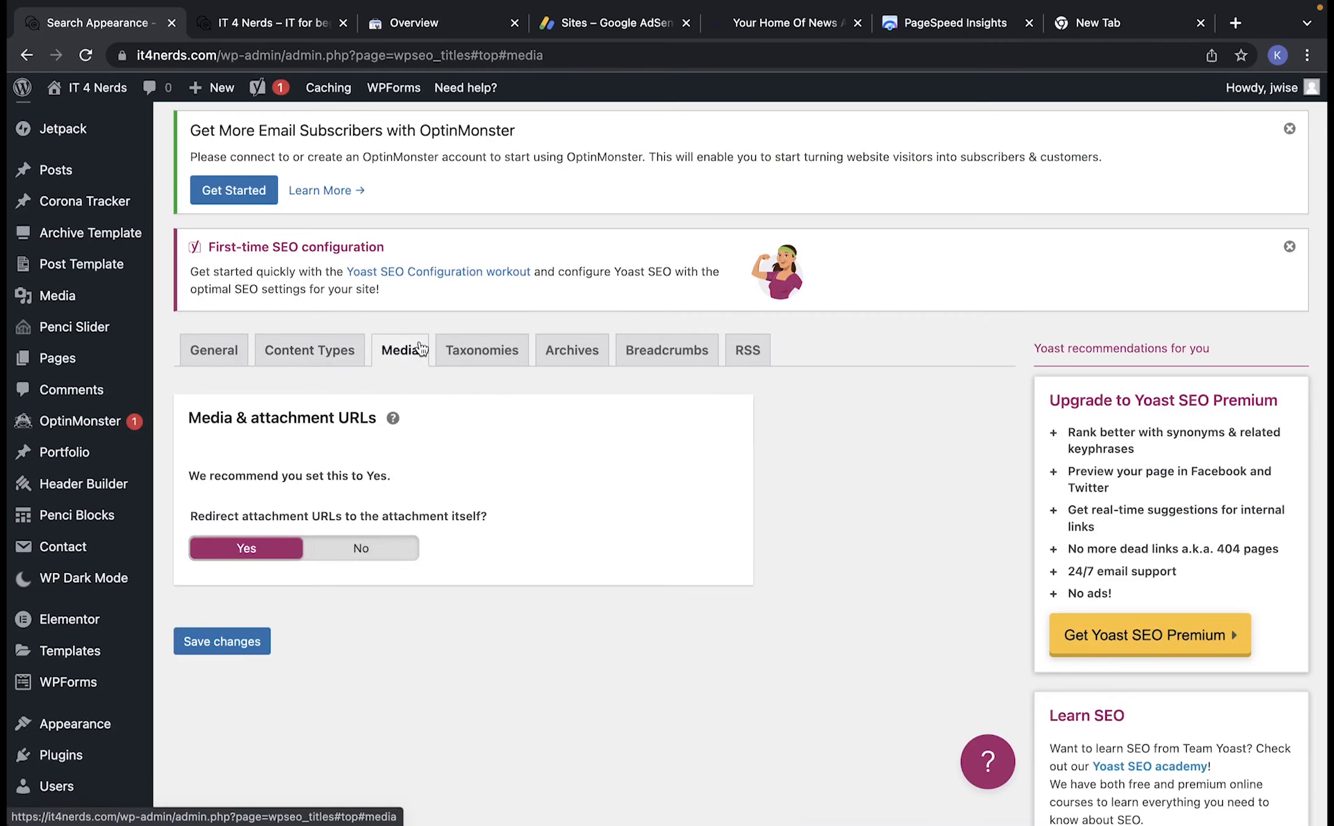
{"action": "left_click", "coordinate": [228, 349]}
{"action": "scroll", "coordinate": [453, 464], "scroll_direction": "down", "scroll_amount": 15}
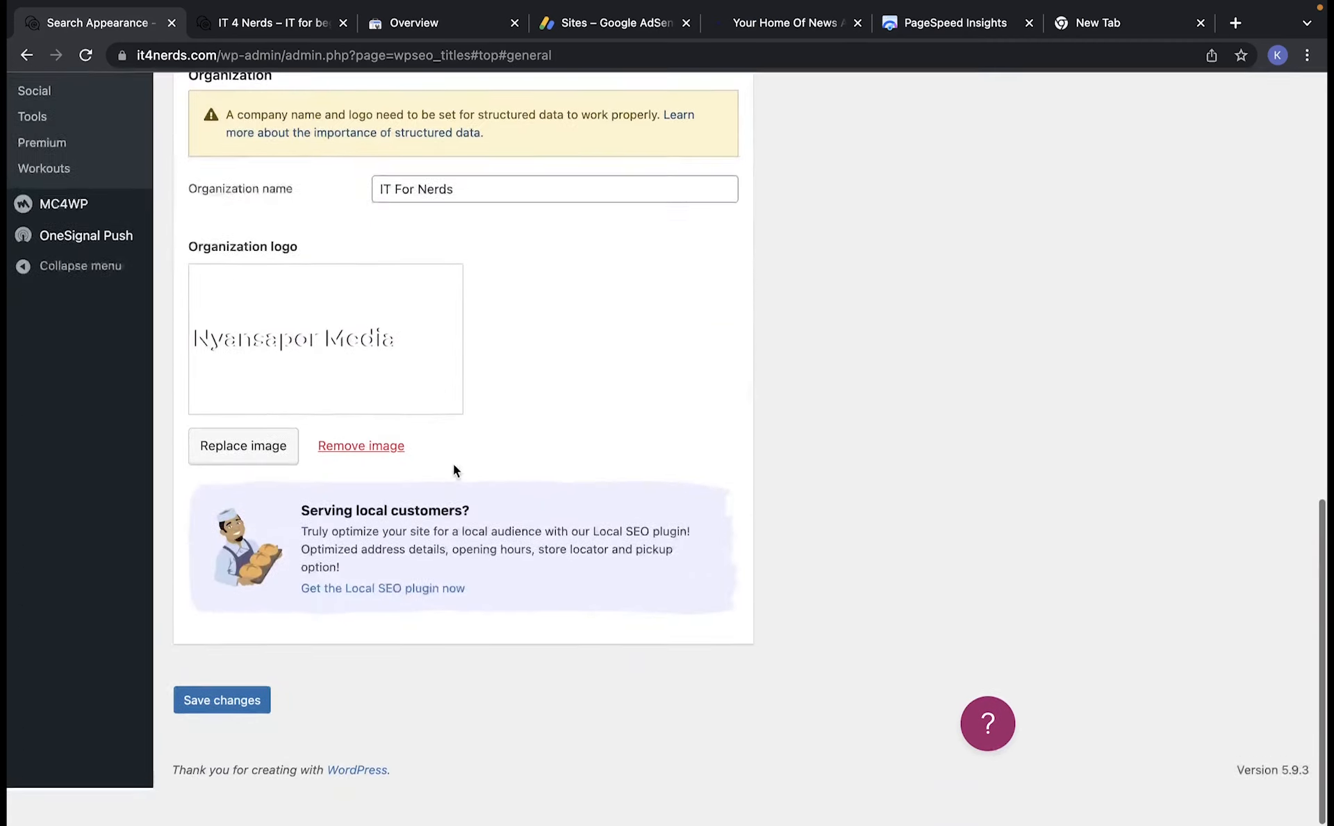
{"action": "left_click", "coordinate": [222, 735]}
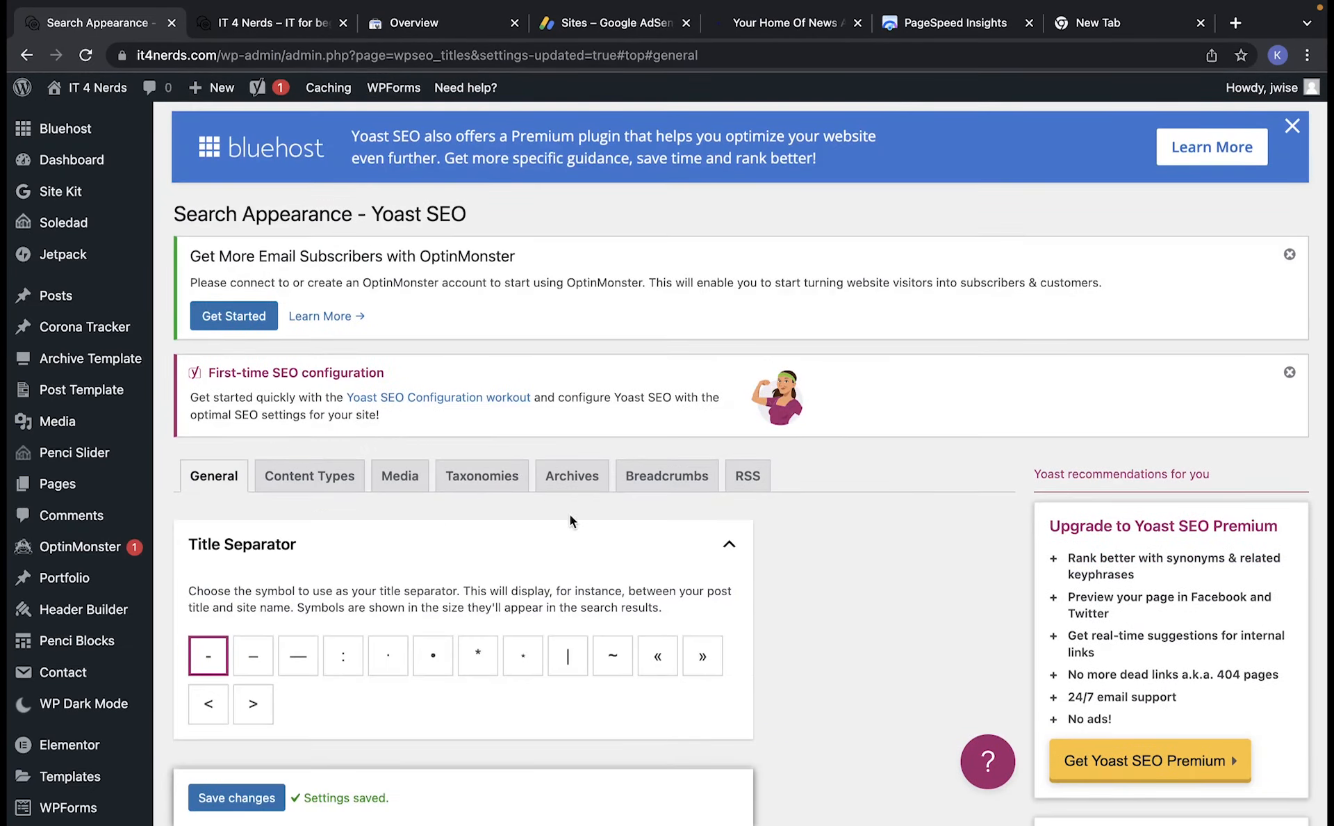
- Open SEO > General and scroll through the Yoast SEO dashboard
{"action": "scroll", "coordinate": [567, 512], "scroll_direction": "down", "scroll_amount": 8}
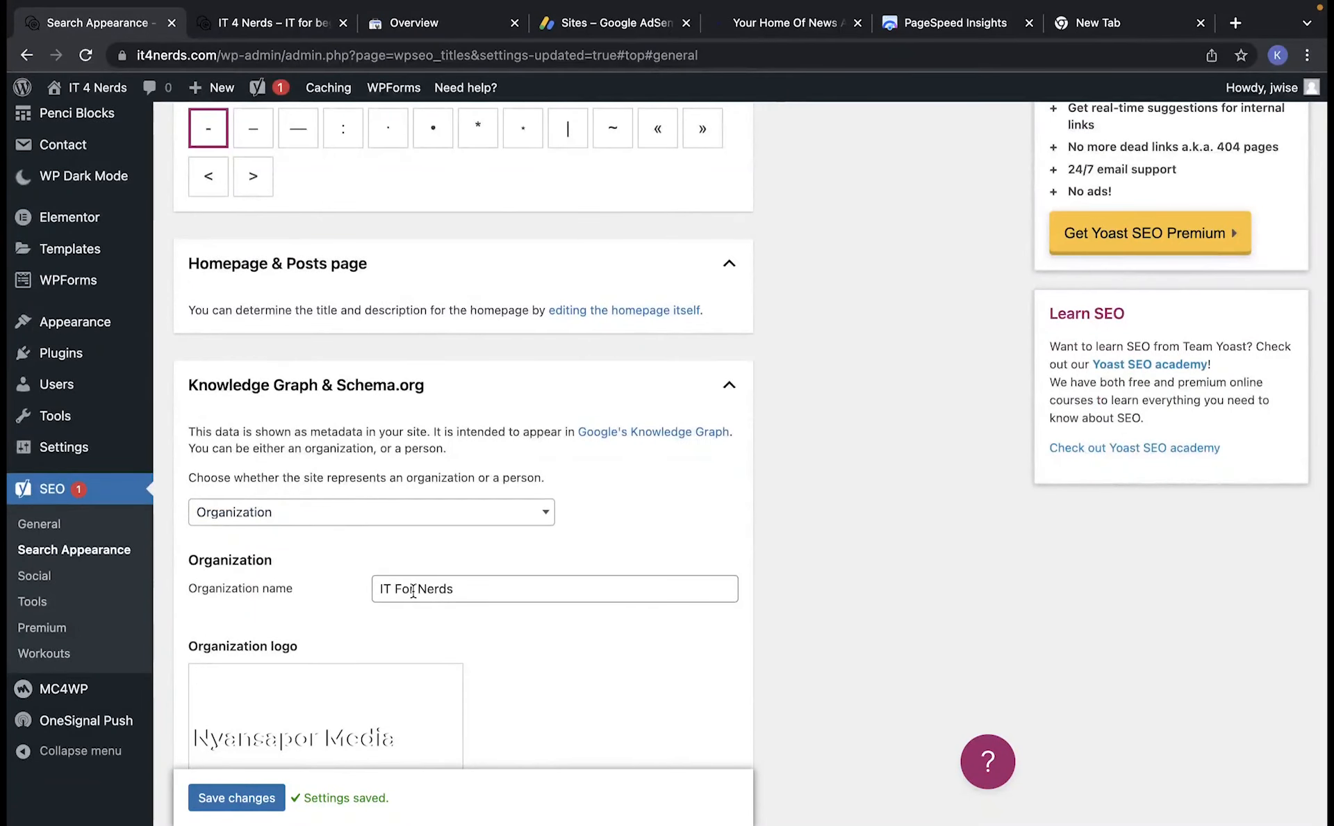
{"action": "scroll", "coordinate": [413, 592], "scroll_direction": "down", "scroll_amount": 2}
{"action": "left_click", "coordinate": [39, 396]}
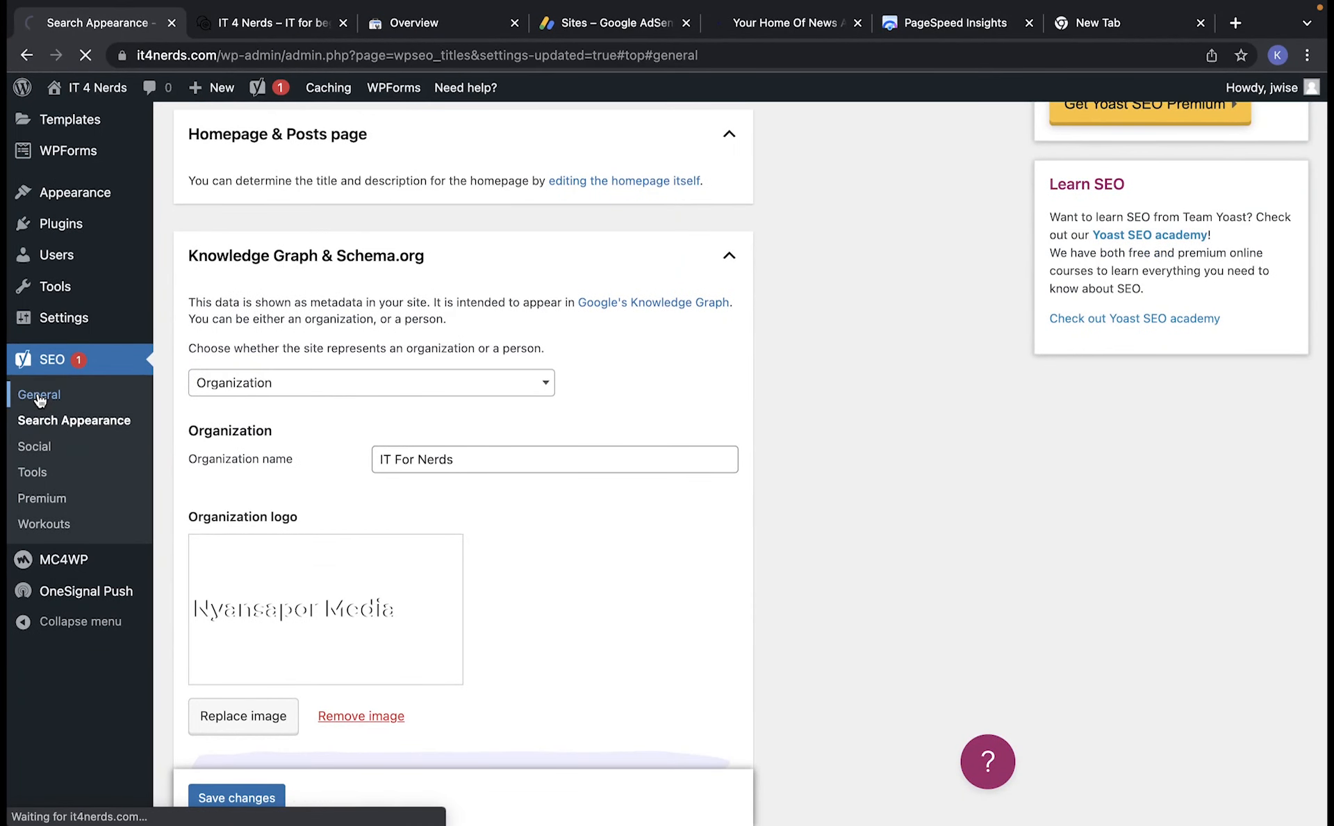
{"action": "scroll", "coordinate": [385, 556], "scroll_direction": "down", "scroll_amount": 6}
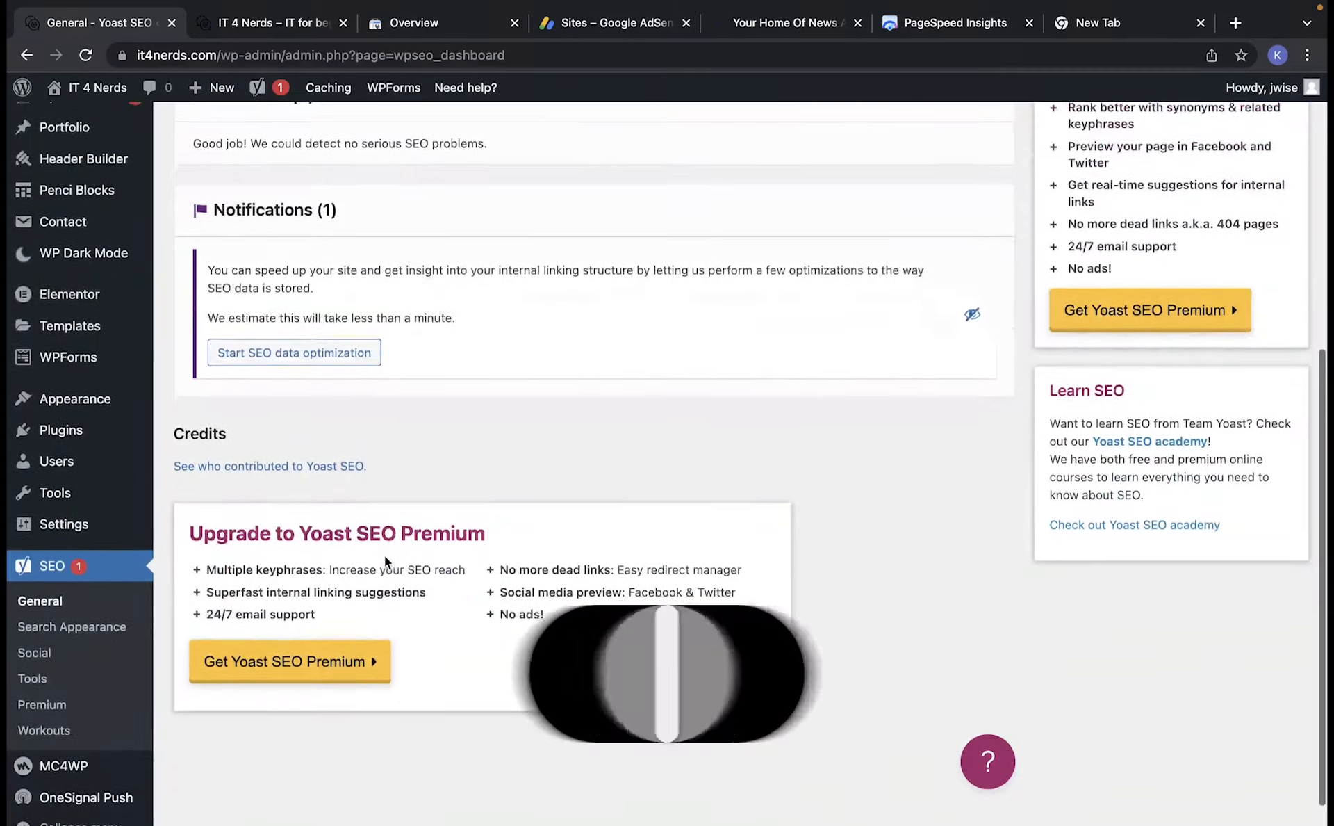
{"action": "scroll", "coordinate": [385, 556], "scroll_direction": "up", "scroll_amount": 5}
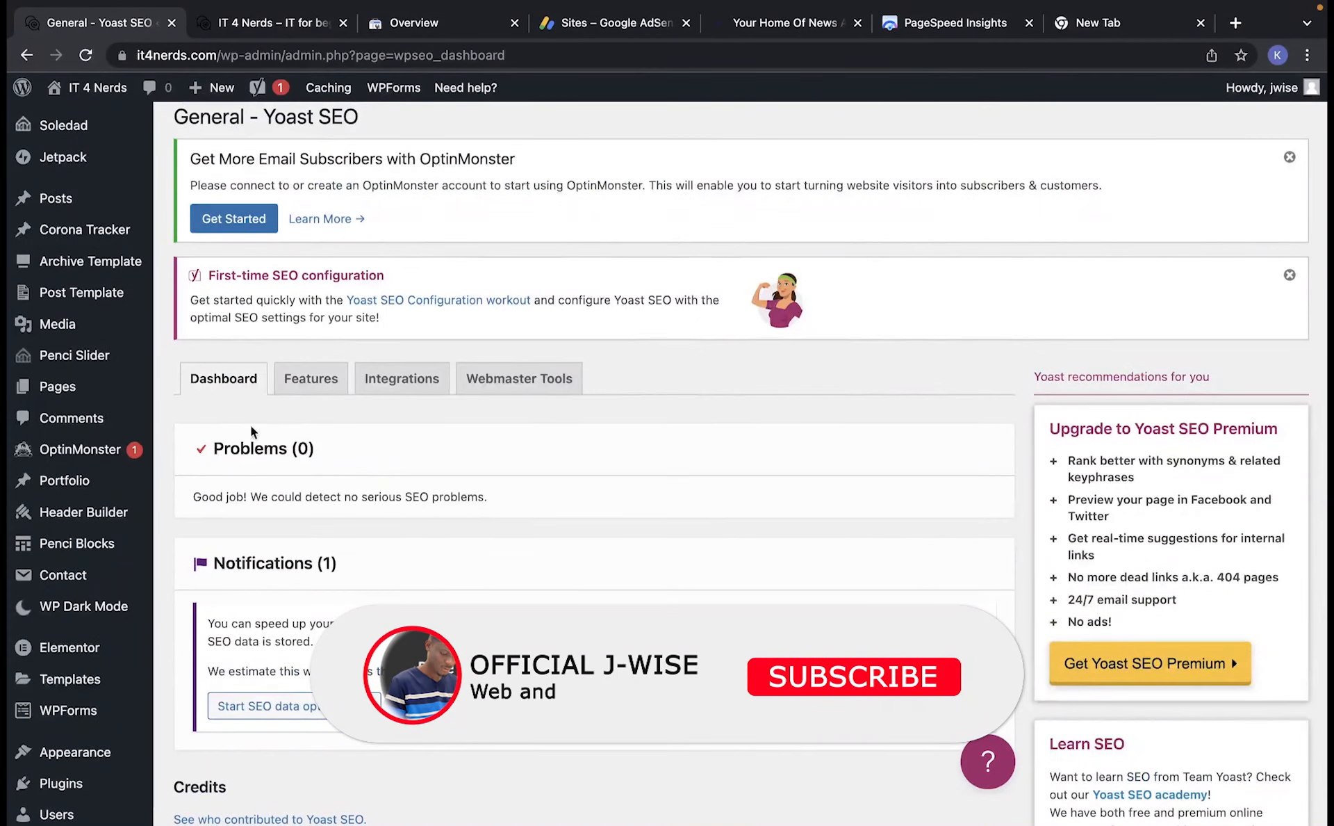
{"action": "scroll", "coordinate": [69, 431], "scroll_direction": "up", "scroll_amount": 2}
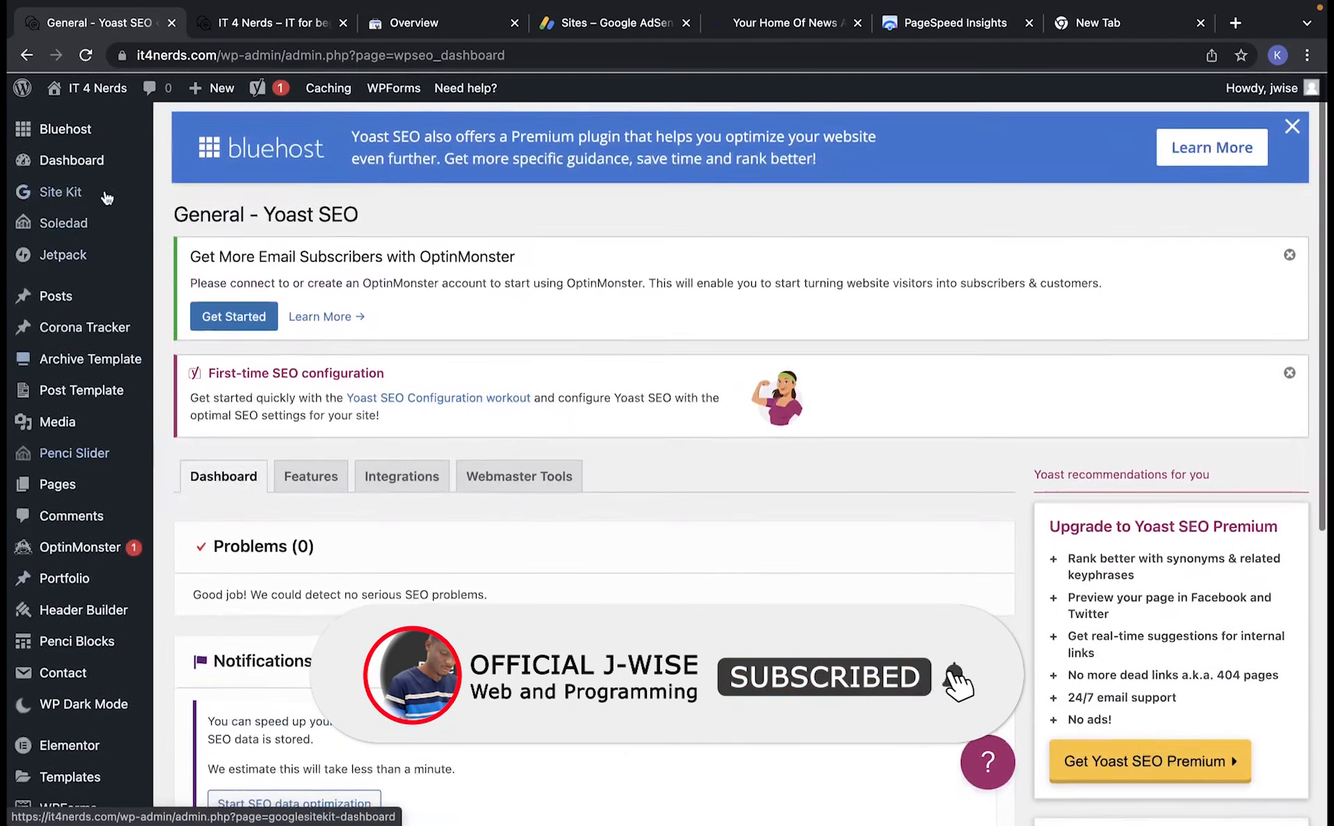
- Start a new WordPress post, then switch over to the hitymegh.com news site
{"action": "mouse_move", "coordinate": [70, 296]}
{"action": "left_click", "coordinate": [212, 326]}
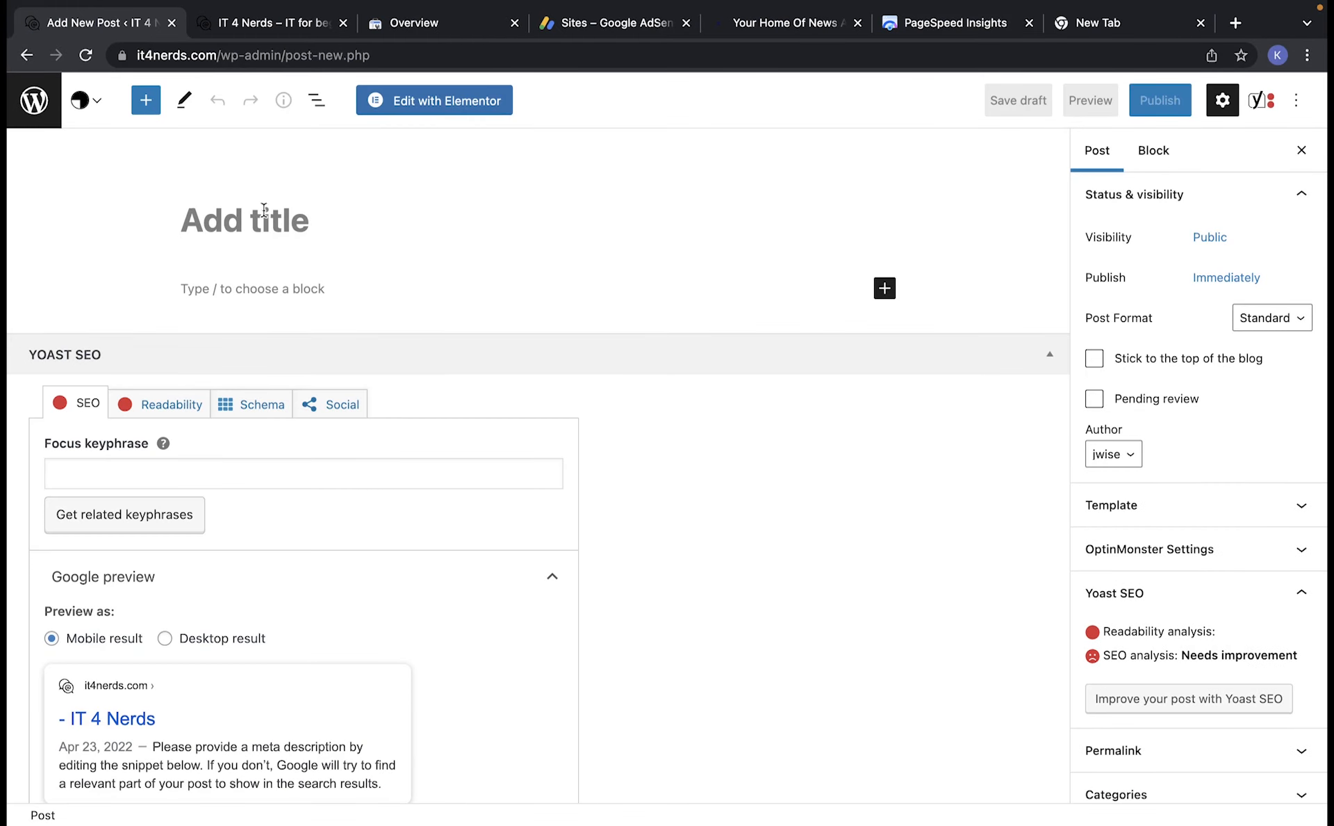
{"action": "left_click", "coordinate": [818, 31]}
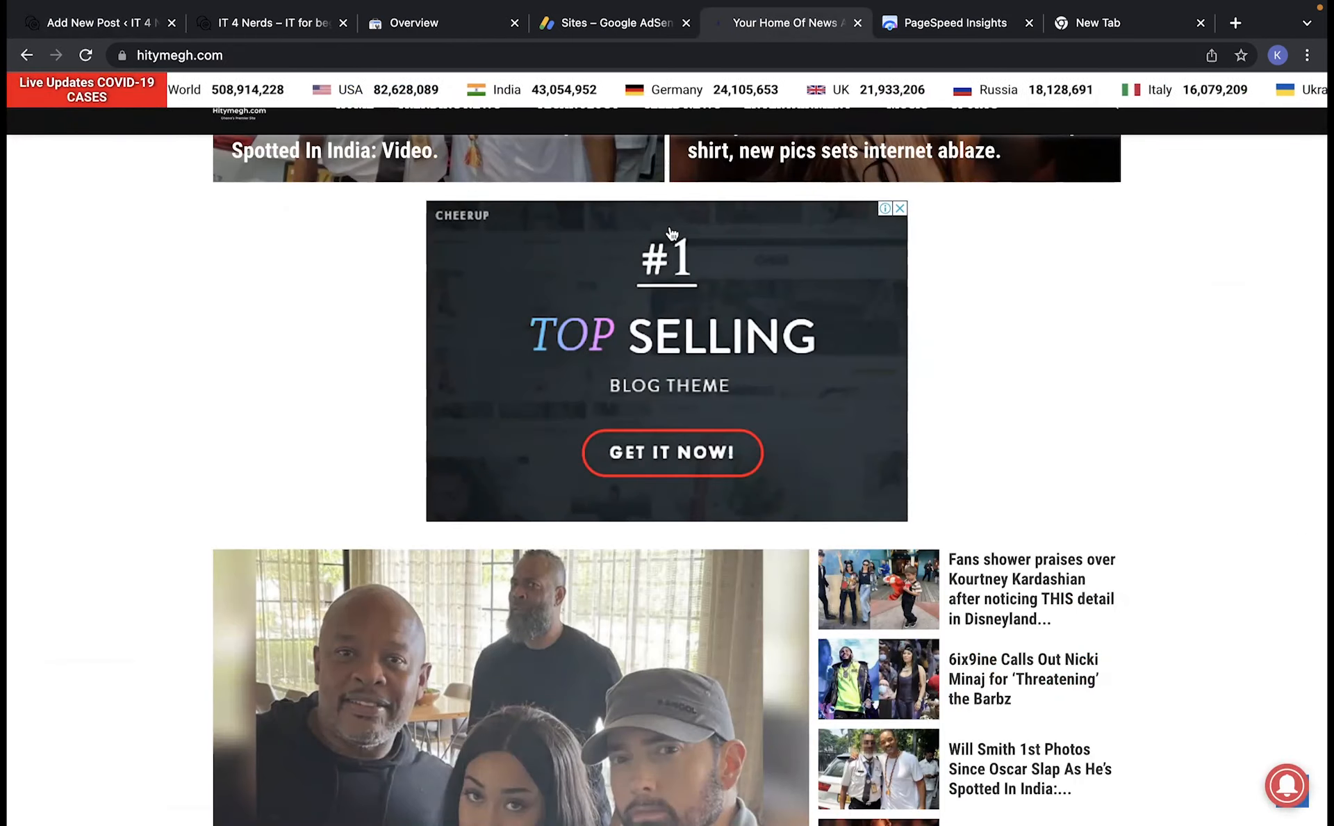
{"action": "scroll", "coordinate": [680, 270], "scroll_direction": "up", "scroll_amount": 10}
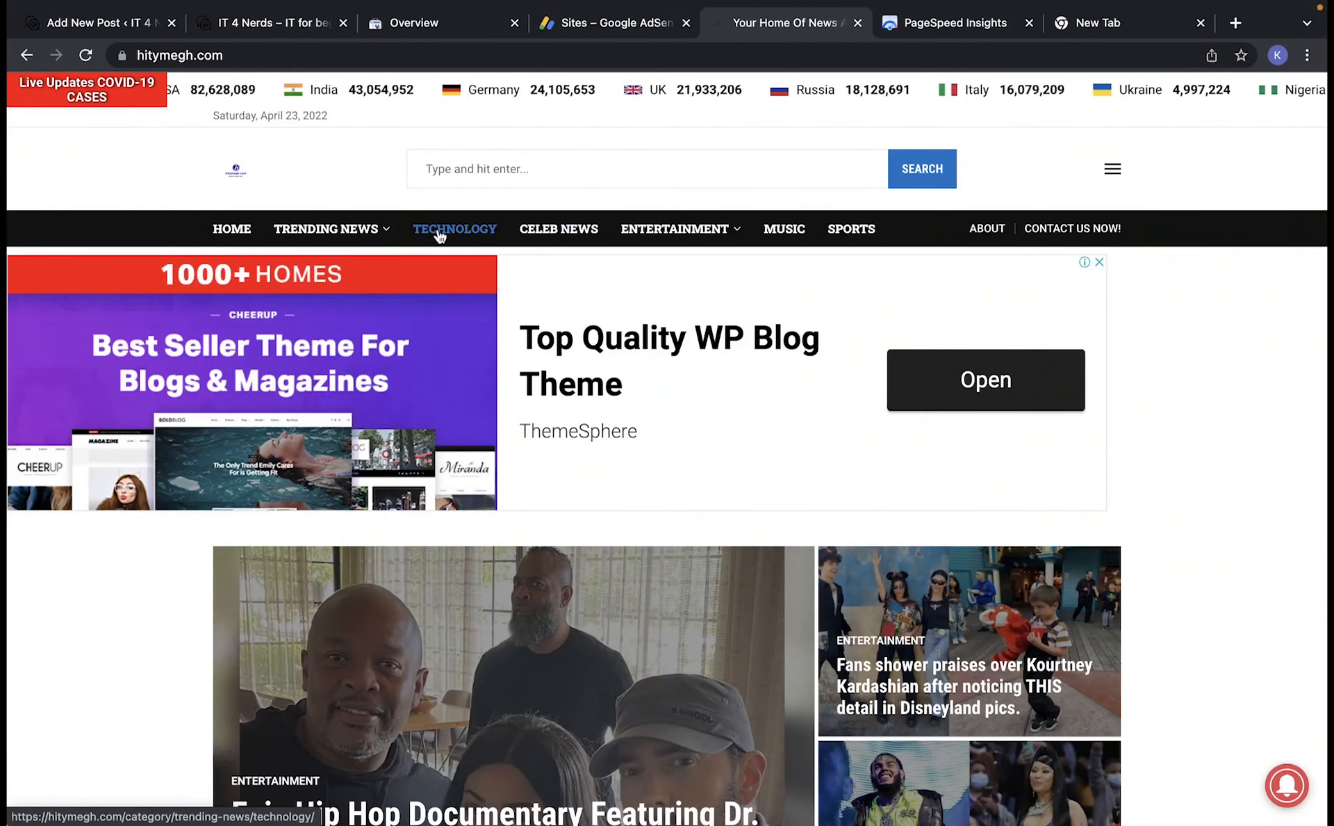
- Browse the news site's Technology category page, then move to the blank new tab
{"action": "left_click", "coordinate": [440, 236]}
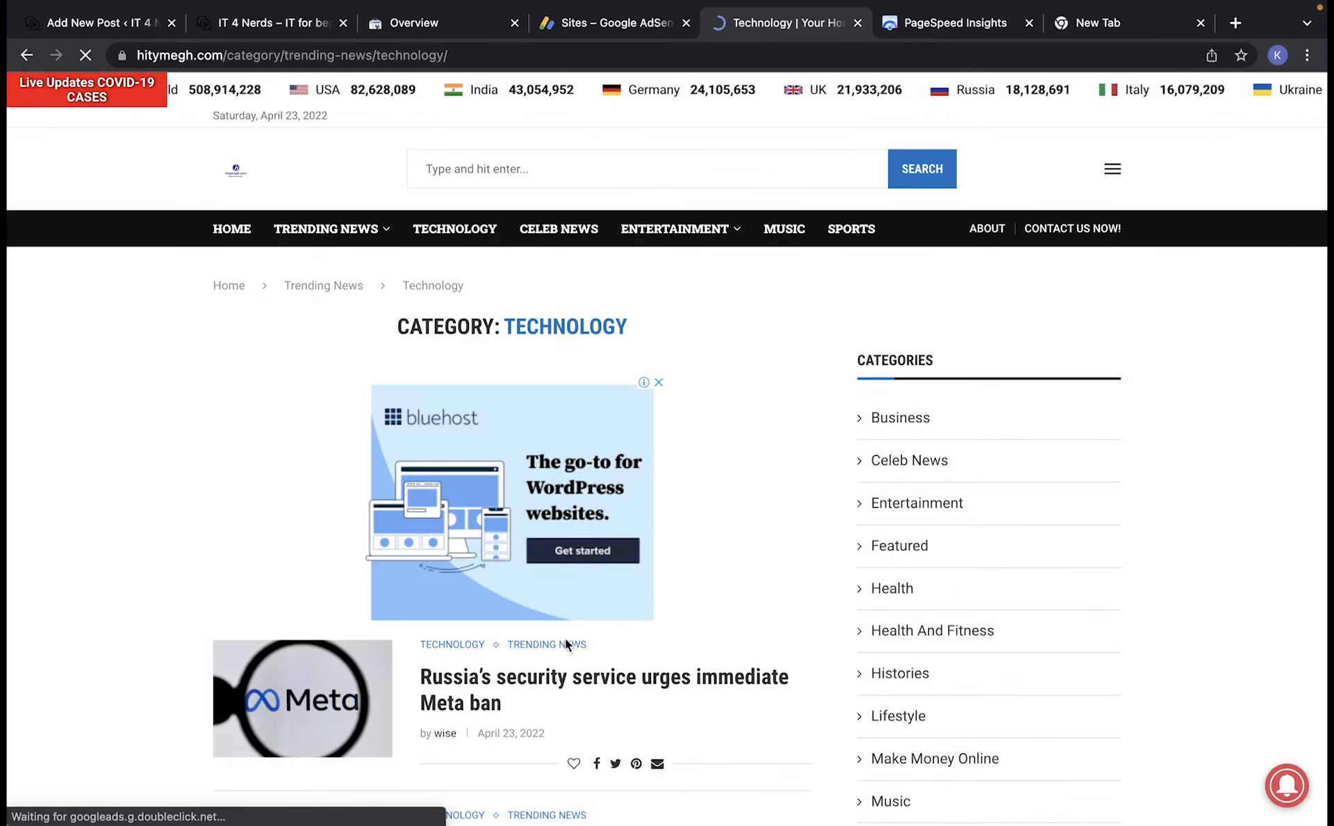
{"action": "scroll", "coordinate": [505, 542], "scroll_direction": "down", "scroll_amount": 3}
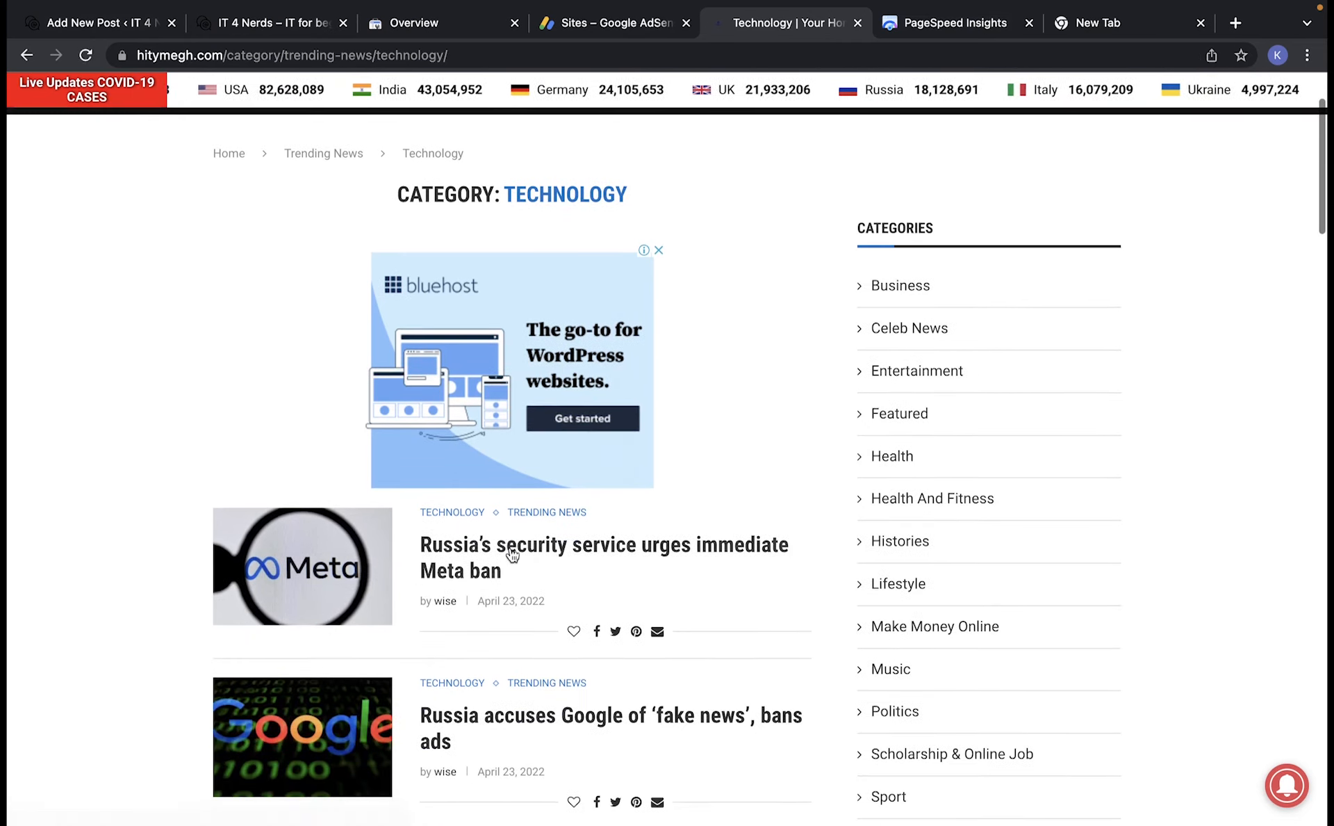
{"action": "left_click", "coordinate": [1097, 68]}
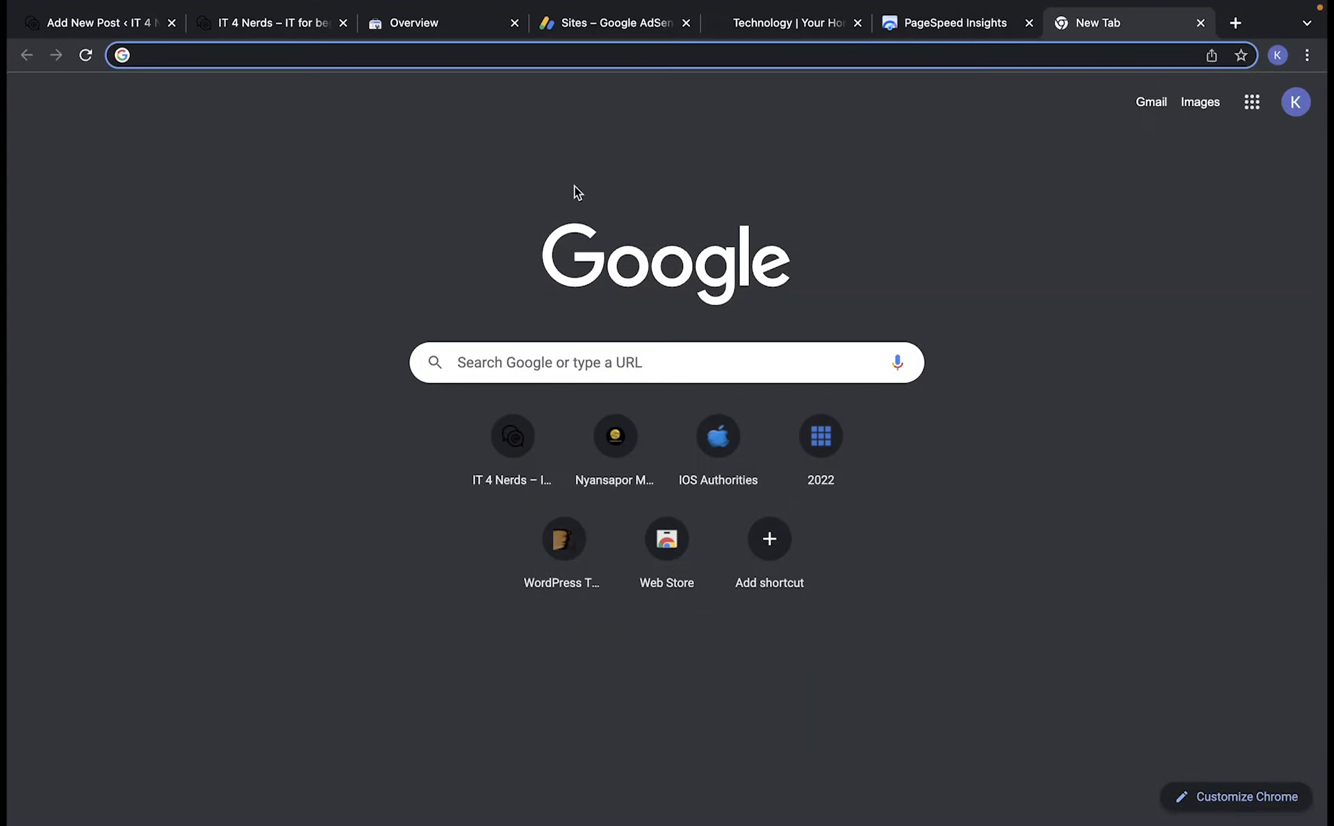
- Load iworldtechs.com in the blank tab and look over its homepage
{"action": "type", "text": "iworld"}
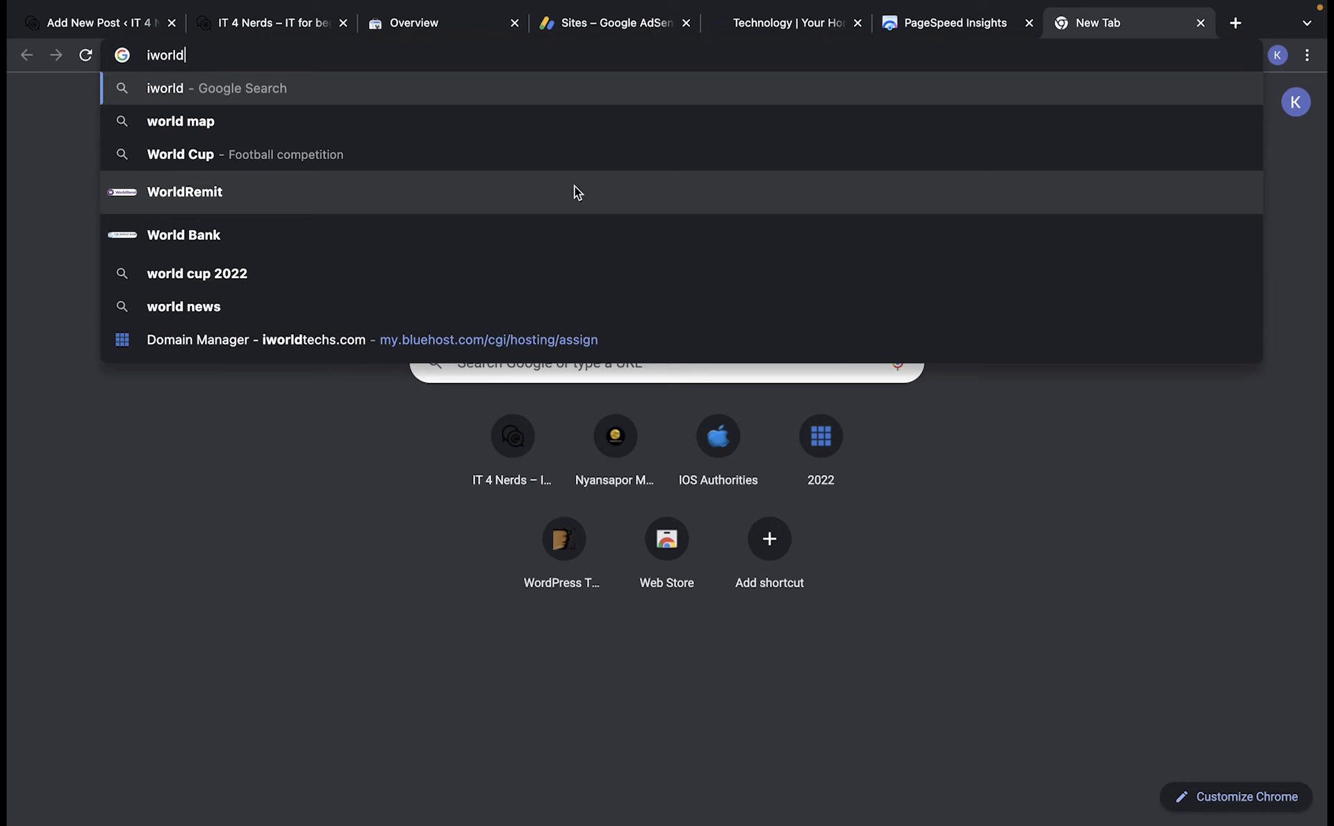
{"action": "type", "text": "techs.com"}
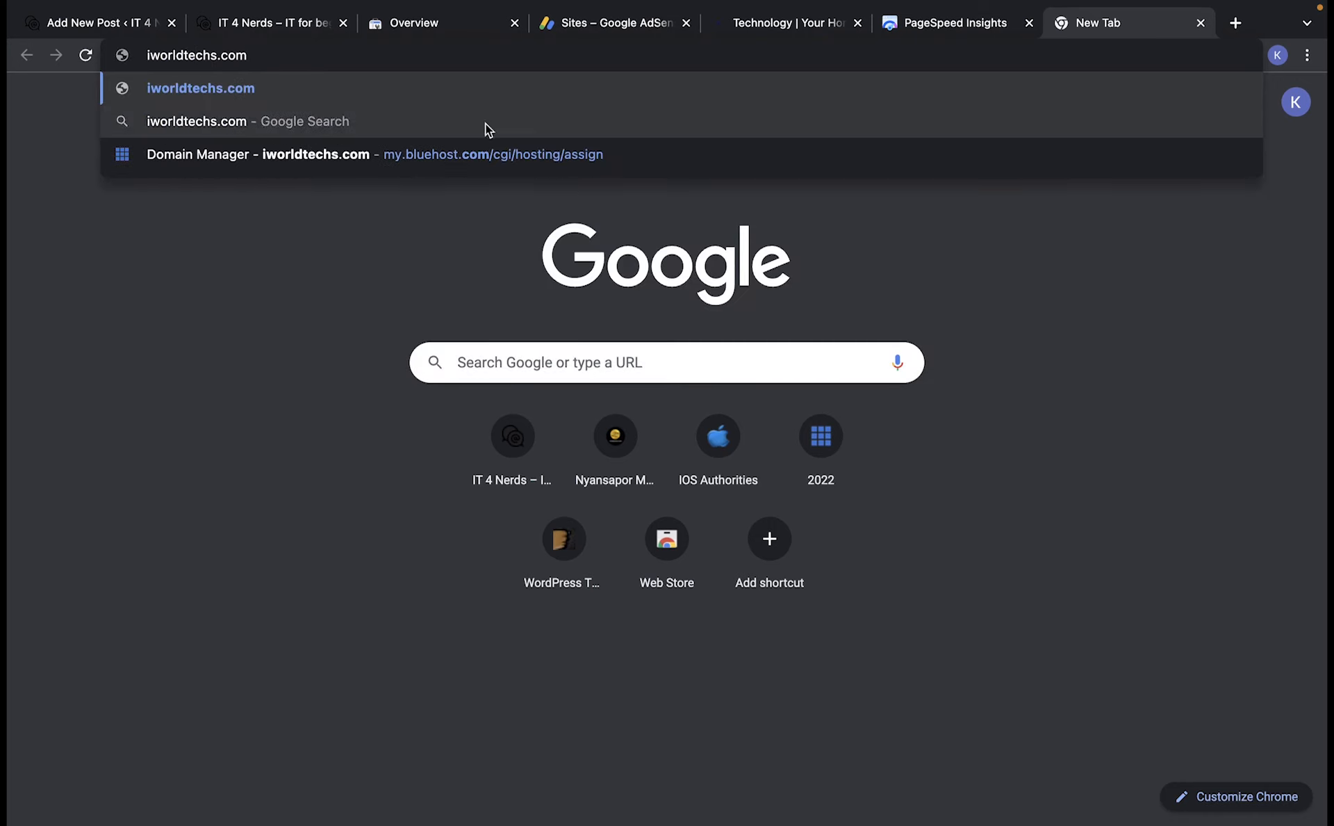
{"action": "key", "text": "Return"}
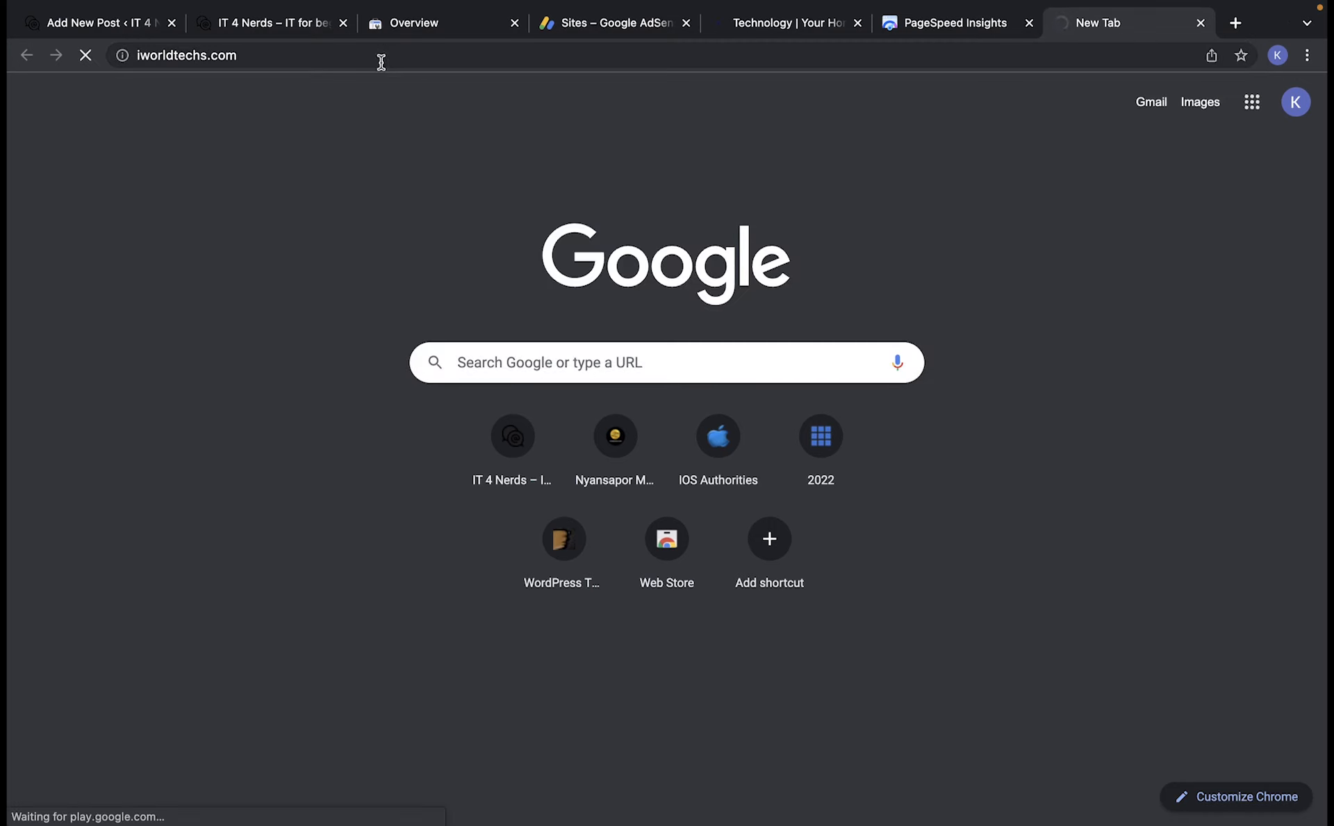
{"action": "mouse_move", "coordinate": [915, 3]}
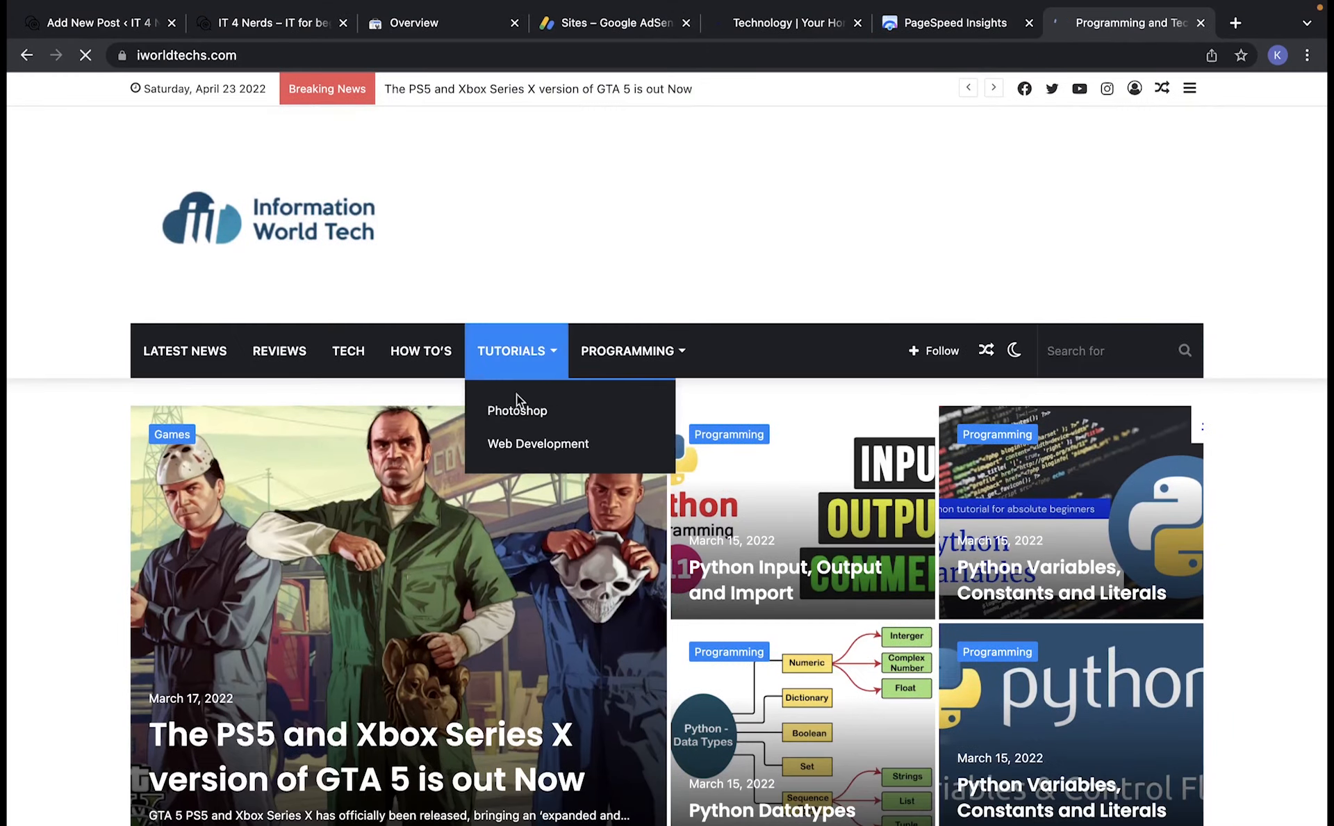
{"action": "scroll", "coordinate": [672, 558], "scroll_direction": "down", "scroll_amount": 8}
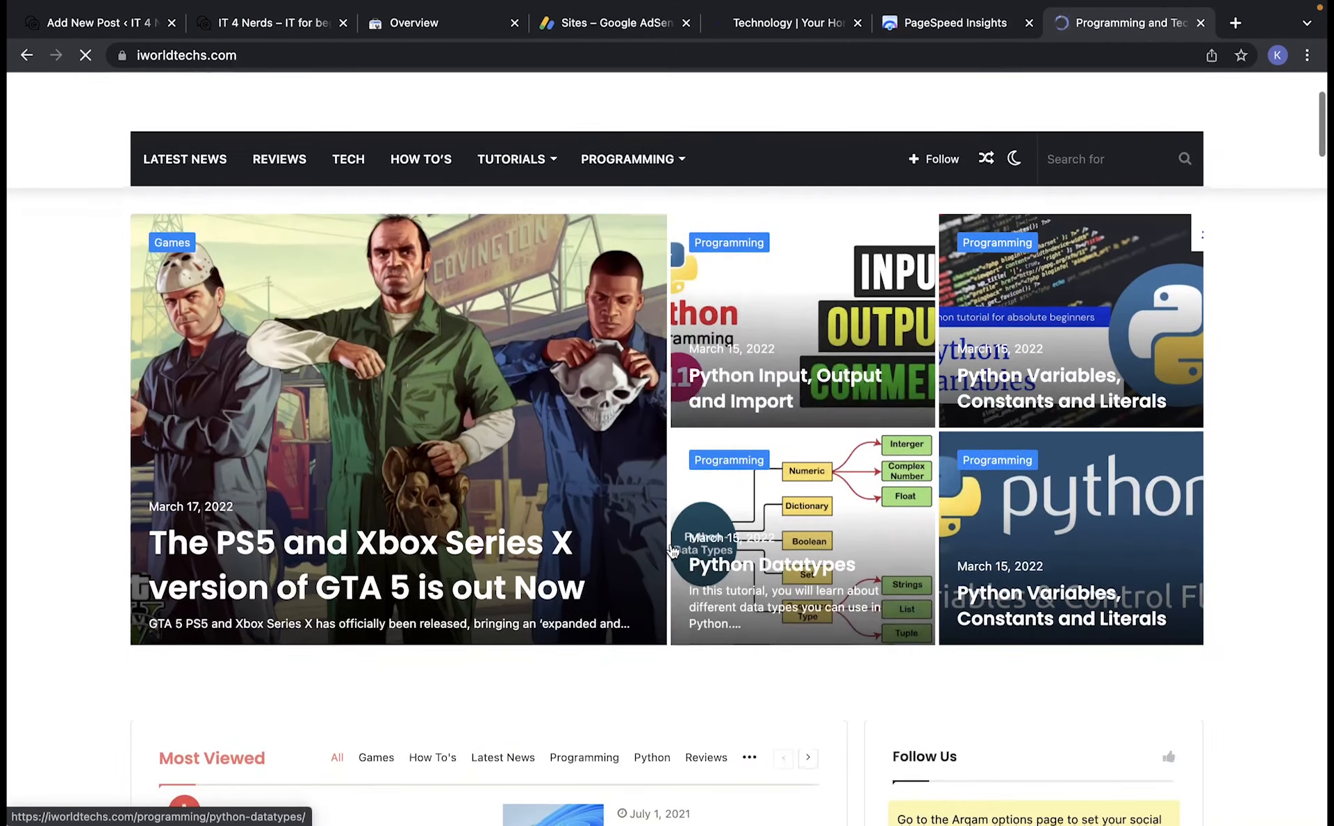
{"action": "scroll", "coordinate": [670, 543], "scroll_direction": "up", "scroll_amount": 6}
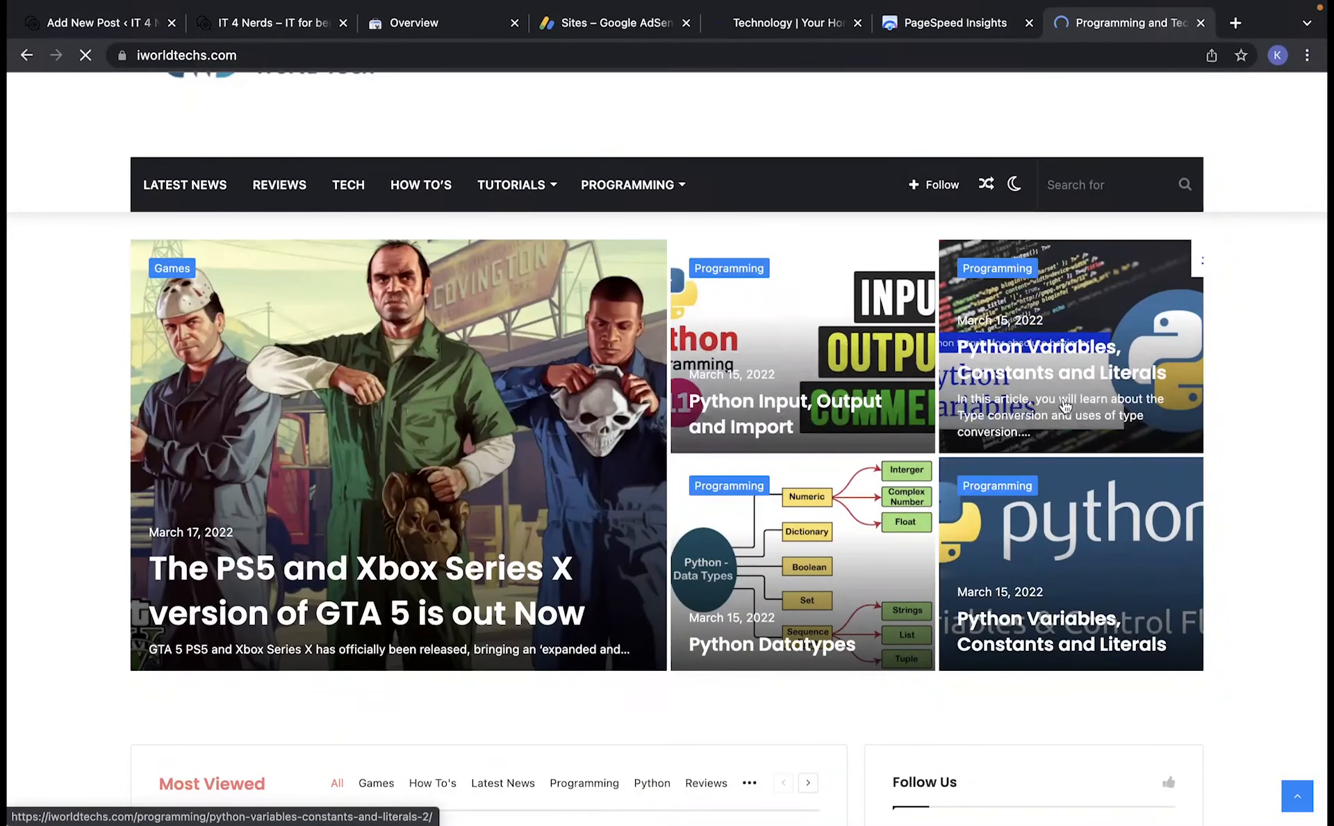
- Open the 'Python Variables, Constants and Literals' article and scroll to its Type Conversion content
{"action": "left_click", "coordinate": [1066, 406]}
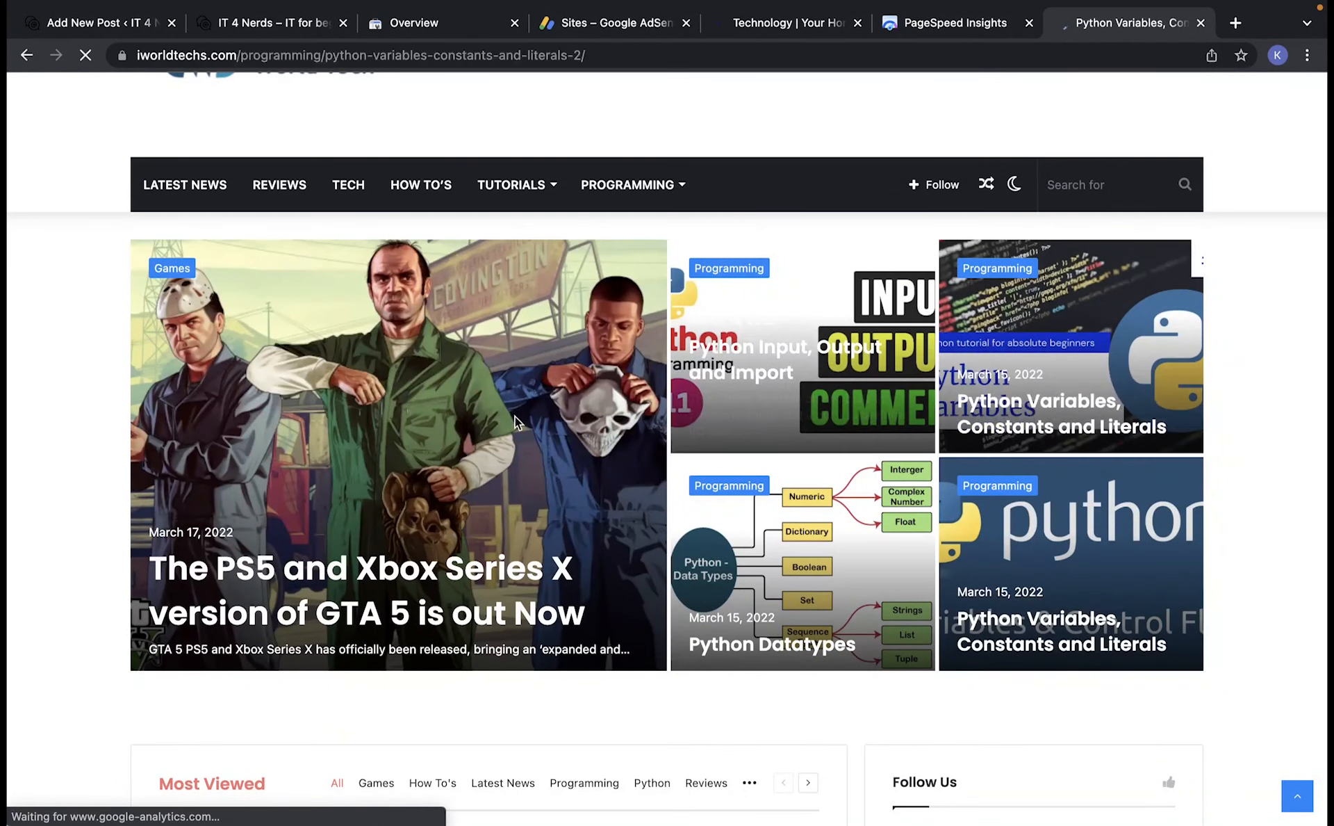
{"action": "scroll", "coordinate": [515, 417], "scroll_direction": "down", "scroll_amount": 15}
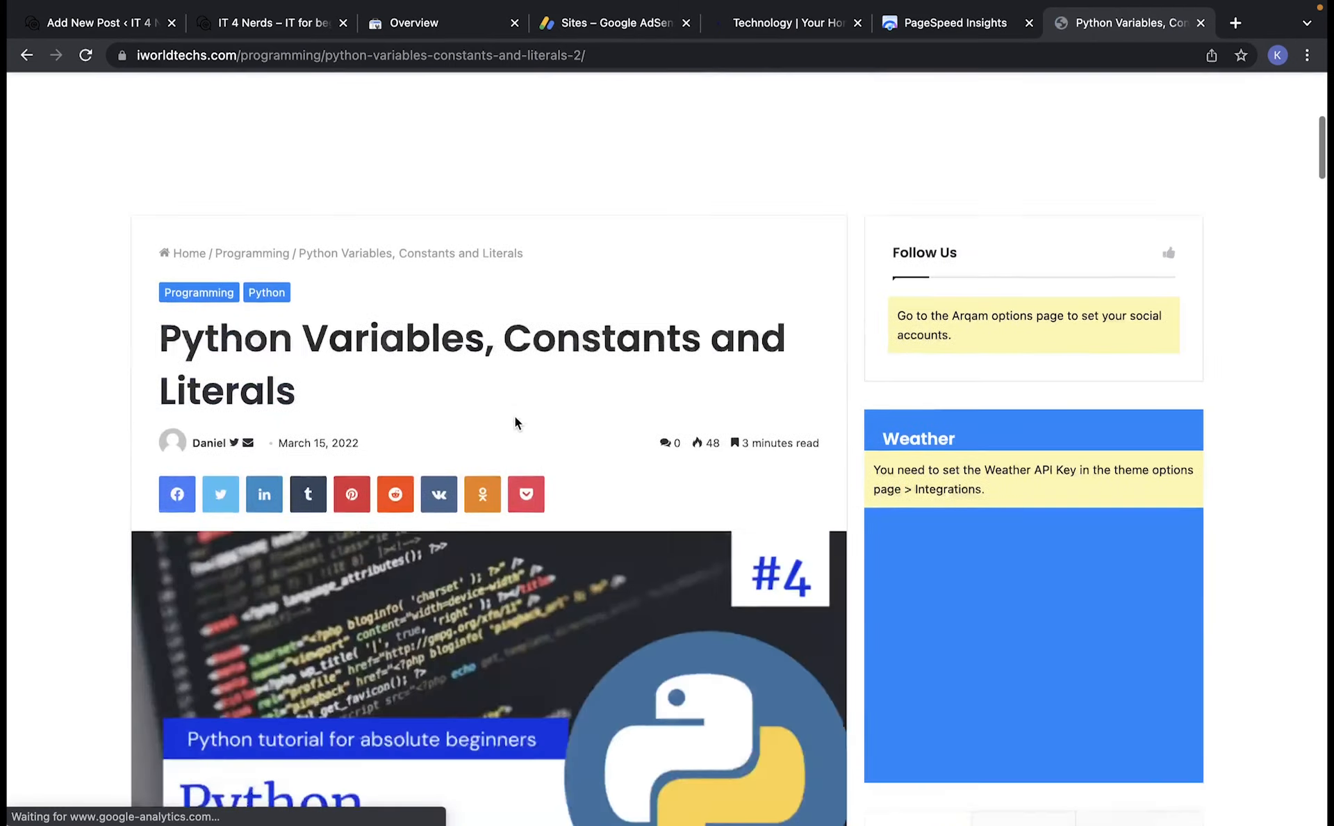
{"action": "scroll", "coordinate": [515, 422], "scroll_direction": "down", "scroll_amount": 20}
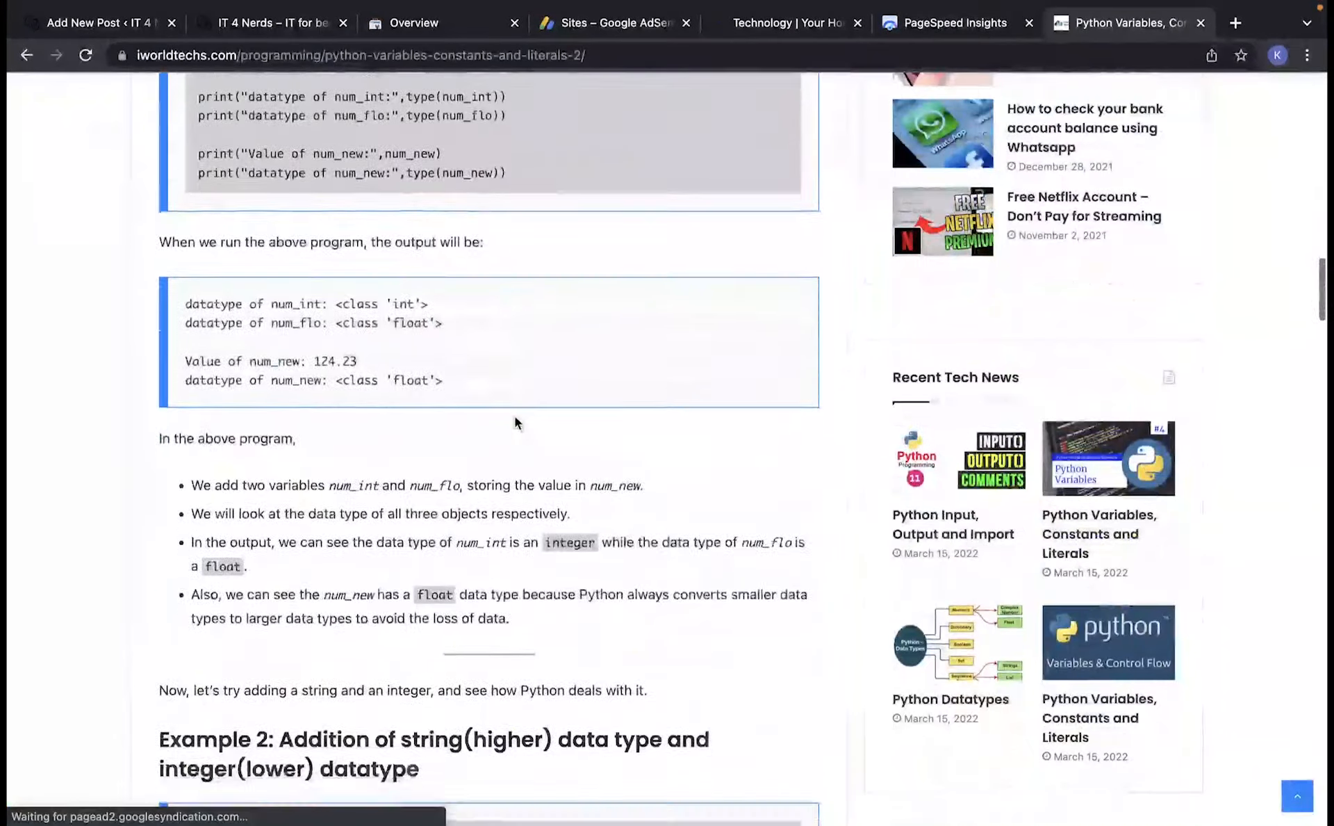
{"action": "scroll", "coordinate": [515, 422], "scroll_direction": "down", "scroll_amount": 20}
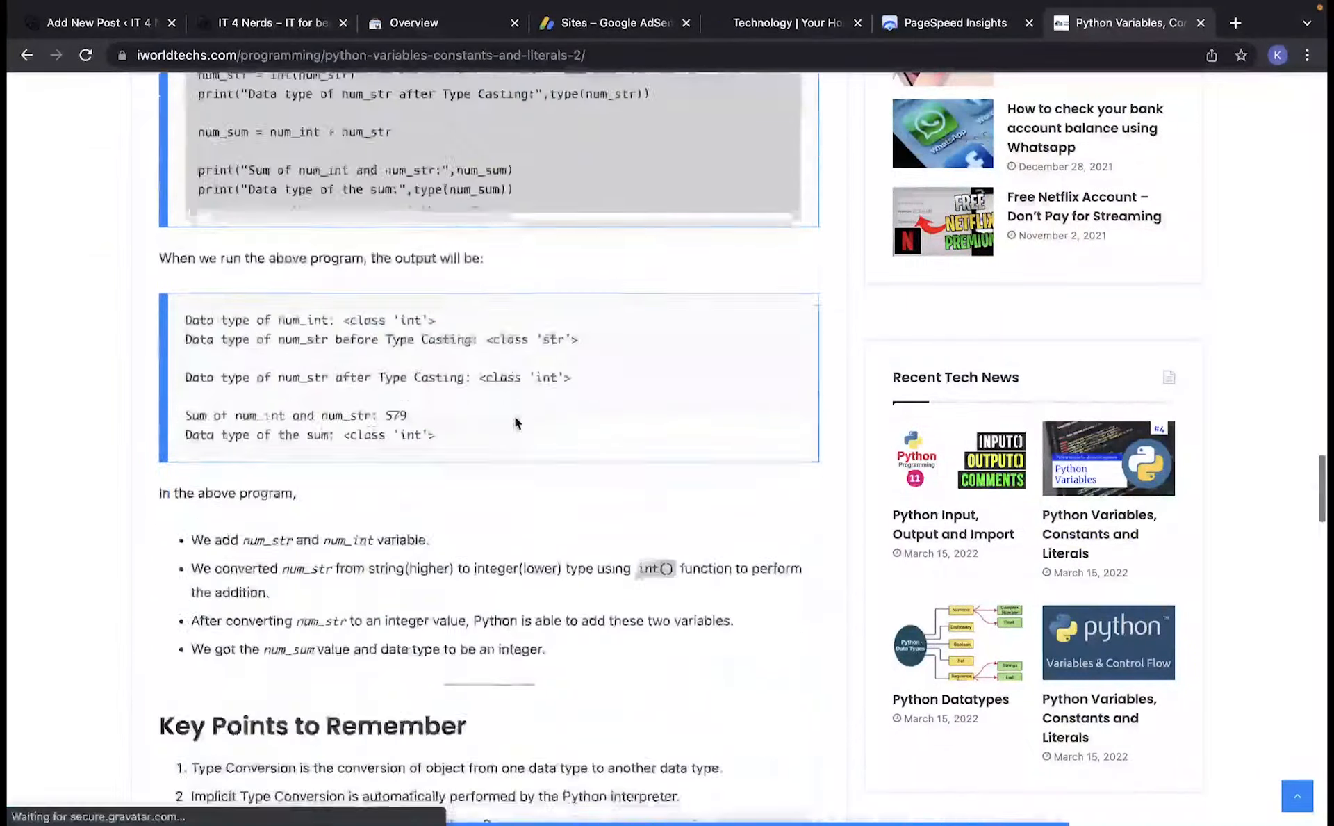
{"action": "scroll", "coordinate": [515, 421], "scroll_direction": "up", "scroll_amount": 20}
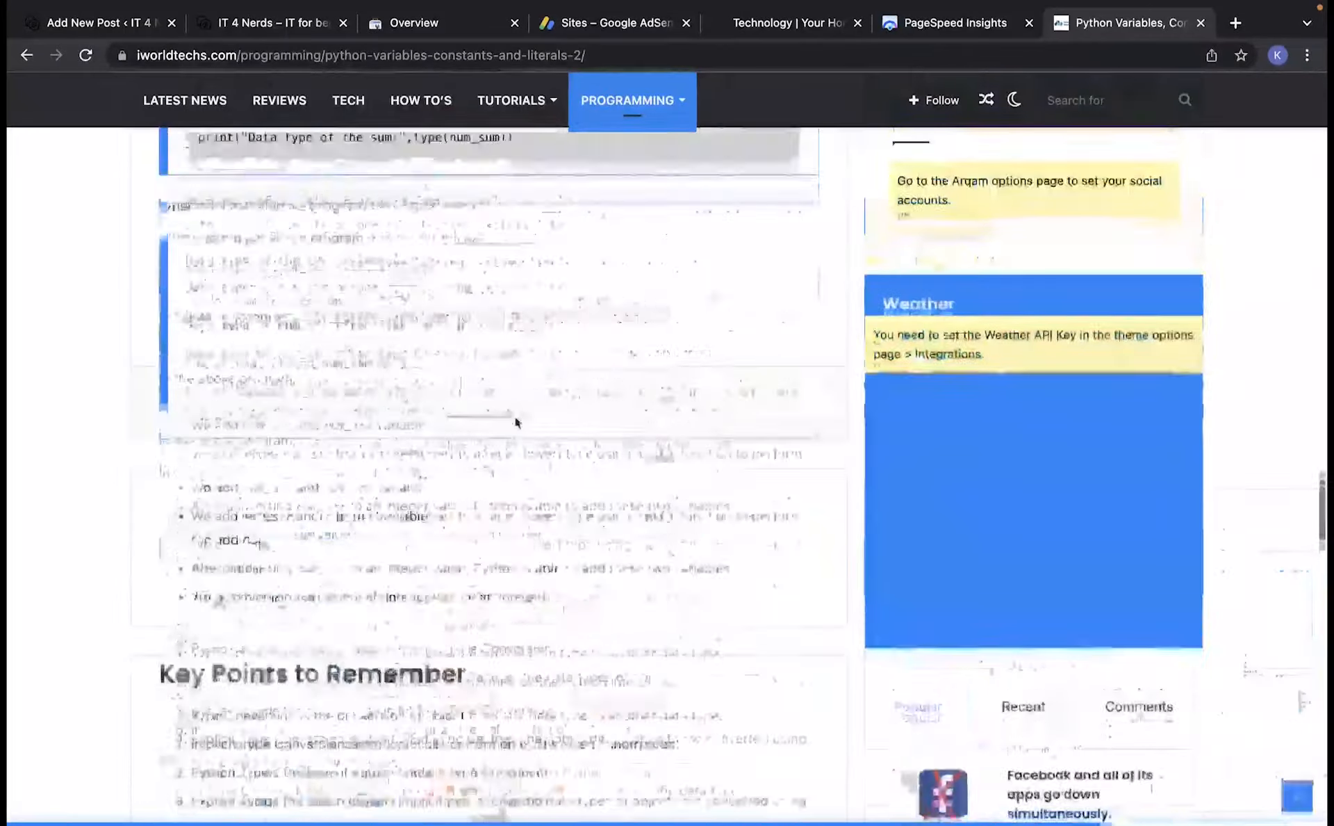
{"action": "scroll", "coordinate": [515, 416], "scroll_direction": "up", "scroll_amount": 20}
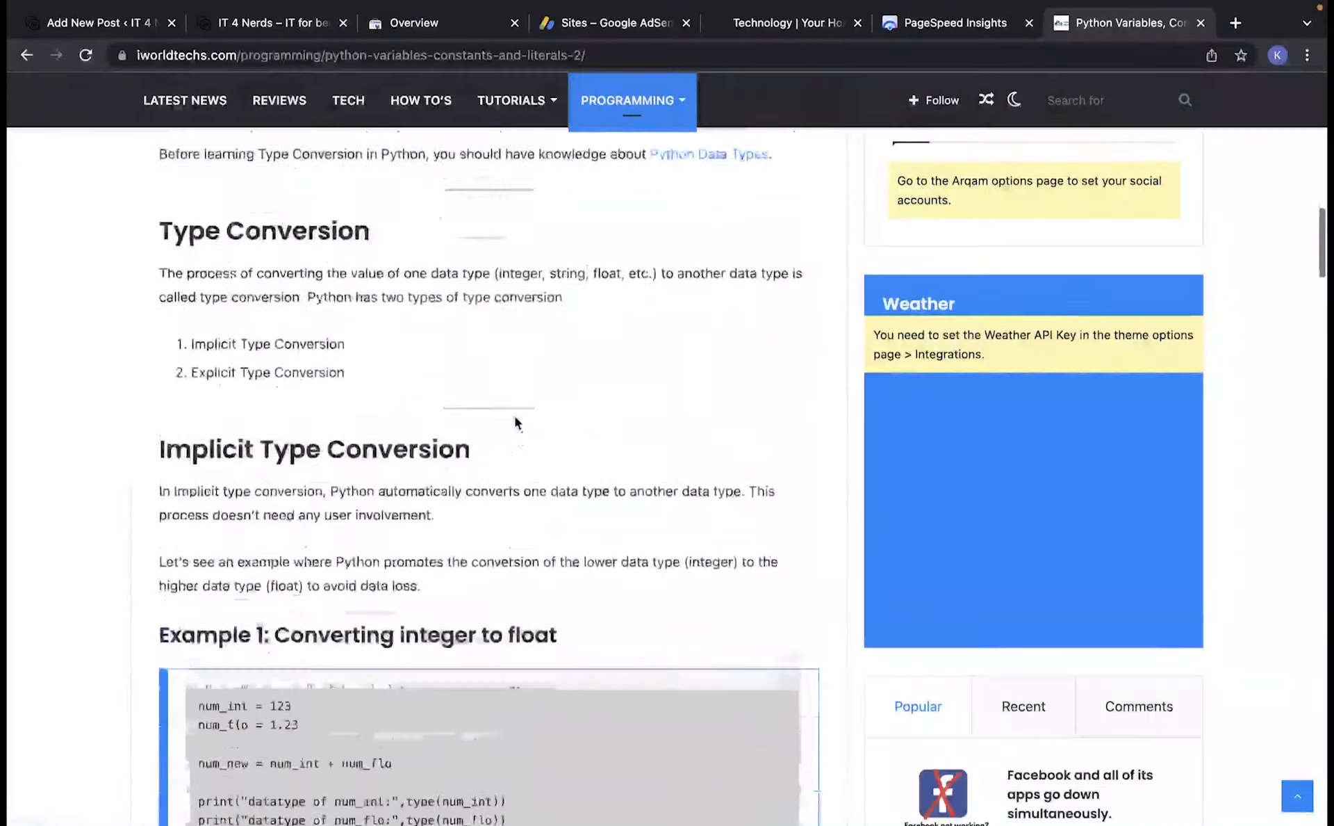
{"action": "scroll", "coordinate": [515, 416], "scroll_direction": "down", "scroll_amount": 5}
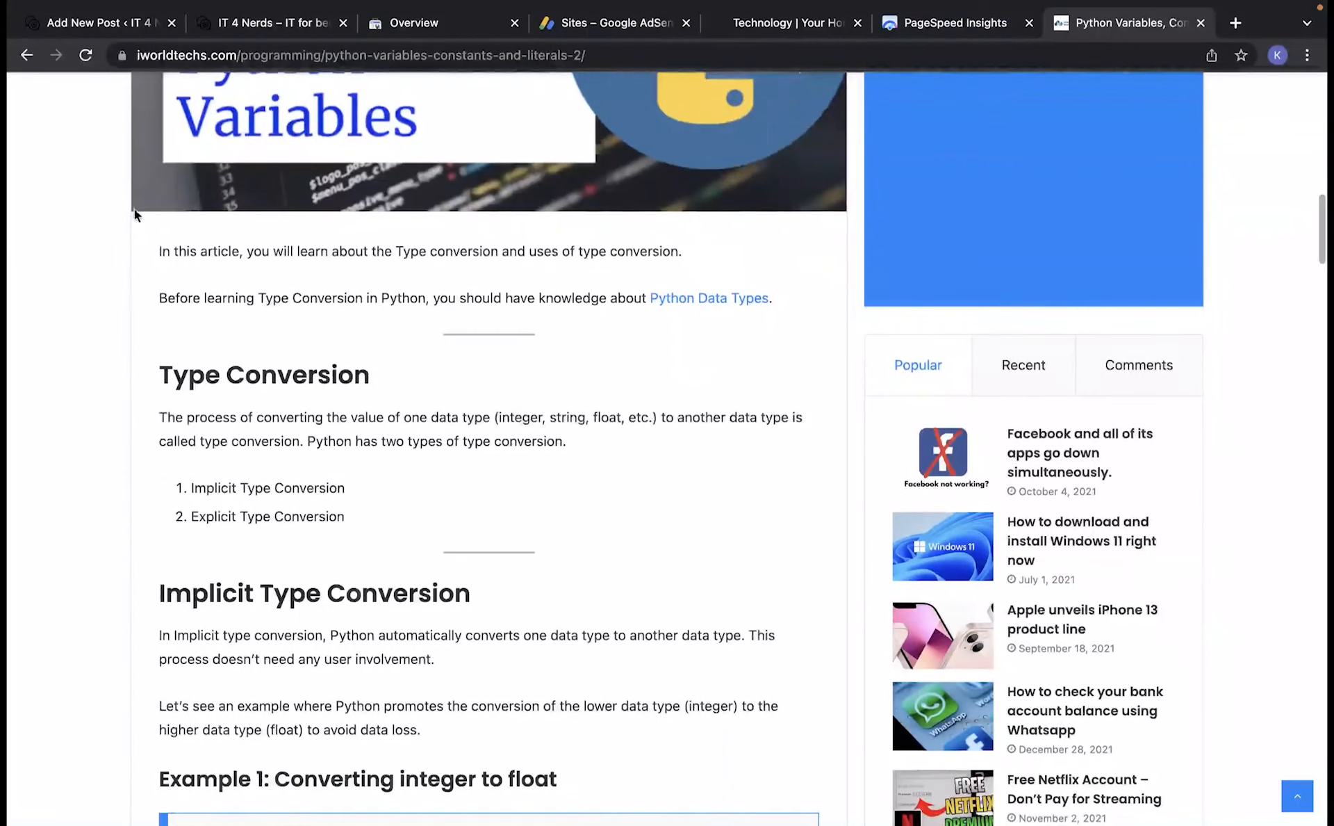
- Select and copy the article's Type Conversion text, from the opening sentence through Explicit Type Conversion
{"action": "left_click_drag", "start_coordinate": [156, 256], "coordinate": [288, 513]}
{"action": "key", "text": "shift+Down"}
{"action": "key", "text": "shift+Down"}
{"action": "key", "text": "shift+Down"}
{"action": "key", "text": "shift+Down"}
{"action": "key", "text": "shift+Down"}
{"action": "key", "text": "shift+Down"}
{"action": "key", "text": "shift+Down"}
{"action": "key", "text": "shift+Down"}
{"action": "key", "text": "shift+Down"}
{"action": "key", "text": "shift+Down"}
{"action": "key", "text": "shift+Down"}
{"action": "key", "text": "shift+Down"}
{"action": "key", "text": "shift+Down"}
{"action": "key", "text": "shift+Down"}
{"action": "key", "text": "shift+Down"}
{"action": "key", "text": "shift+Down"}
{"action": "key", "text": "shift+Down"}
{"action": "key", "text": "shift+Down"}
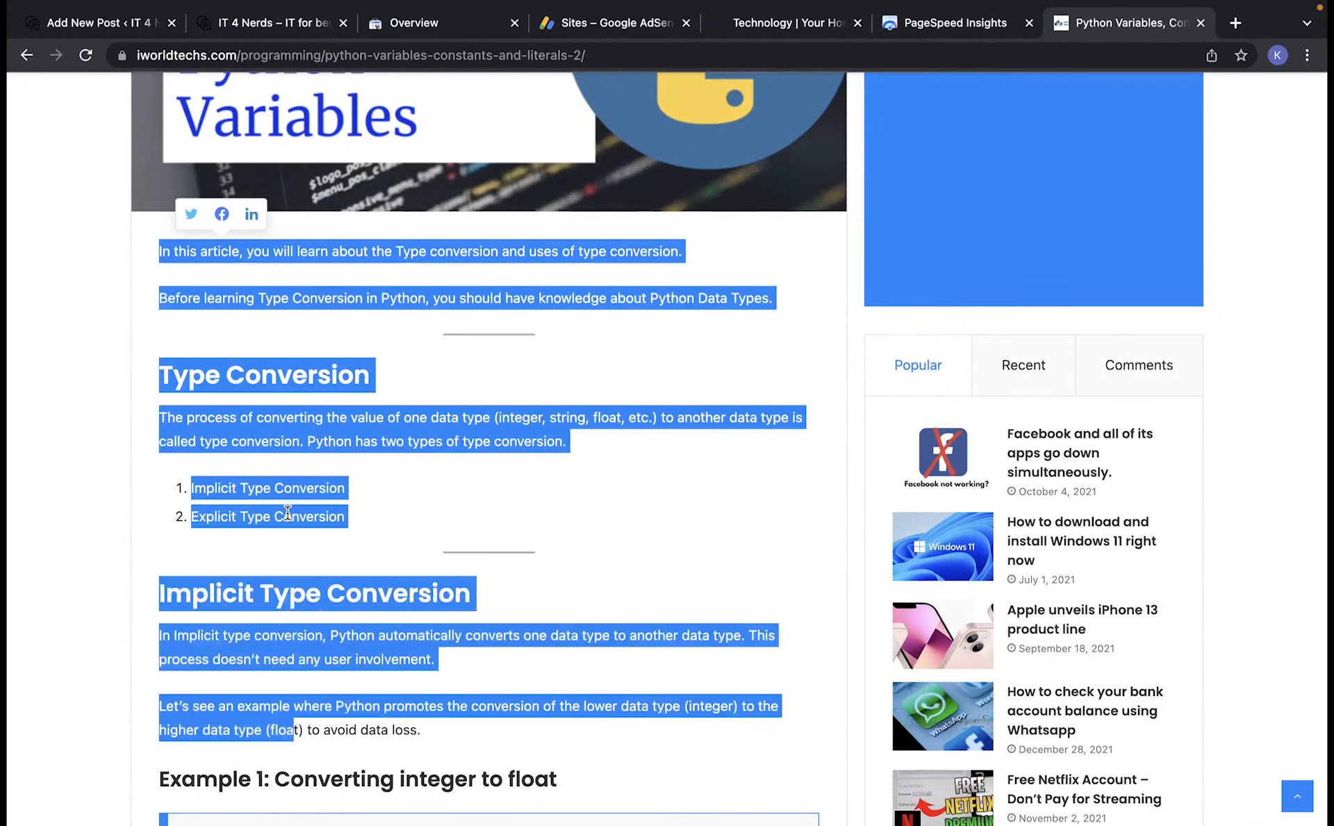
{"action": "key", "text": "shift+Down"}
{"action": "key", "text": "shift+Down"}
{"action": "key", "text": "shift+Down"}
{"action": "key", "text": "shift+Down"}
{"action": "key", "text": "shift+Down"}
{"action": "key", "text": "shift+Down"}
{"action": "key", "text": "shift+Down"}
{"action": "key", "text": "shift+Down"}
{"action": "key", "text": "shift+Down"}
{"action": "key", "text": "shift+Down"}
{"action": "key", "text": "shift+Down"}
{"action": "key", "text": "shift+Down"}
{"action": "key", "text": "shift+Down"}
{"action": "key", "text": "shift+Down"}
{"action": "key", "text": "shift+Down"}
{"action": "key", "text": "shift+Down"}
{"action": "key", "text": "shift+Down"}
{"action": "key", "text": "shift+Down"}
{"action": "key", "text": "shift+Down"}
{"action": "key", "text": "shift+Down"}
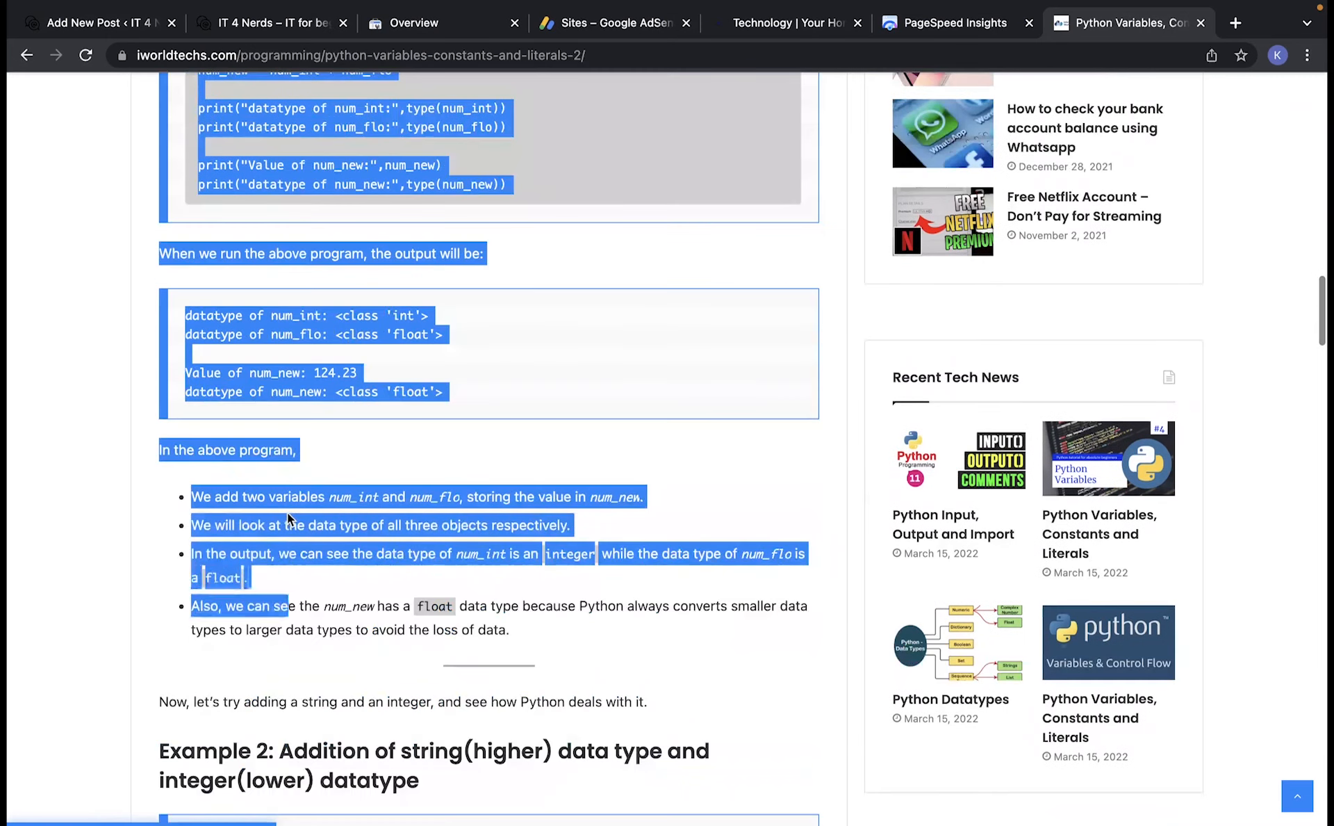
{"action": "key", "text": "shift+Down"}
{"action": "key", "text": "shift+Down"}
{"action": "key", "text": "shift+Down"}
{"action": "key", "text": "shift+Down"}
{"action": "key", "text": "shift+Down"}
{"action": "key", "text": "shift+Down"}
{"action": "key", "text": "shift+Down"}
{"action": "key", "text": "shift+Down"}
{"action": "key", "text": "shift+Down"}
{"action": "key", "text": "shift+Down"}
{"action": "key", "text": "shift+Down"}
{"action": "key", "text": "shift+Down"}
{"action": "key", "text": "shift+Down"}
{"action": "key", "text": "shift+Down"}
{"action": "key", "text": "shift+Down"}
{"action": "key", "text": "shift+Down"}
{"action": "key", "text": "shift+Down"}
{"action": "key", "text": "shift+Down"}
{"action": "key", "text": "shift+Down"}
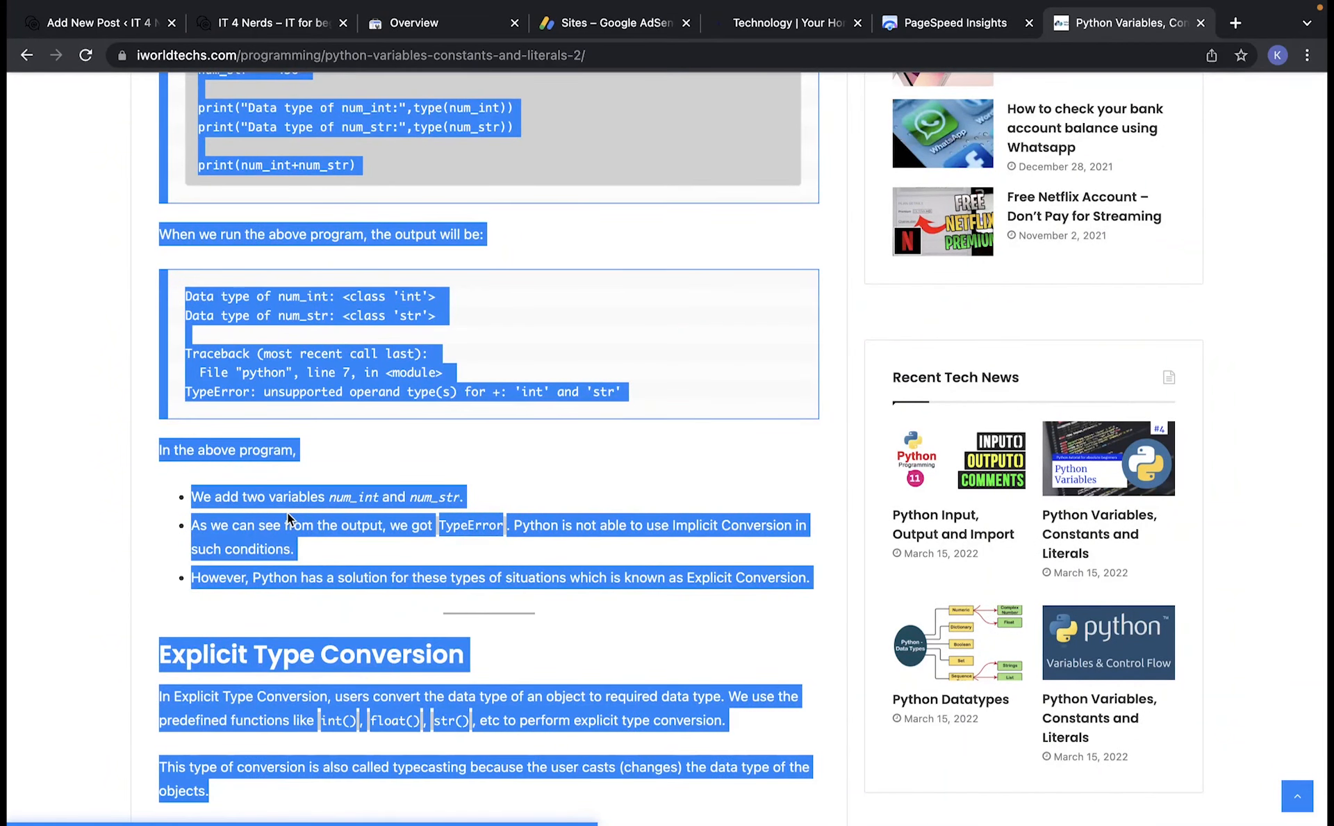
{"action": "left_click", "coordinate": [426, 561]}
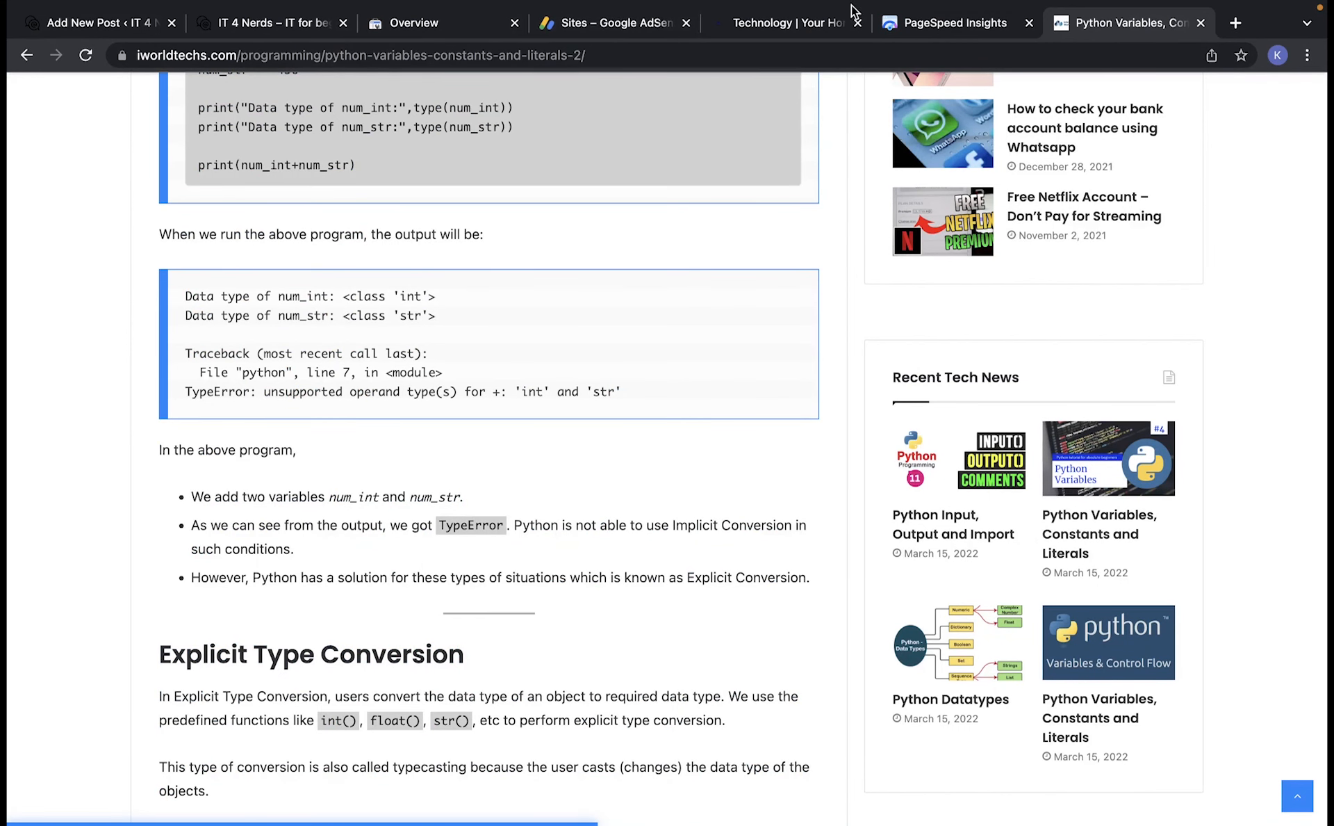
- Paste the copied article text into the new post's body and check the pasted Example 1 sections
{"action": "left_click", "coordinate": [122, 27]}
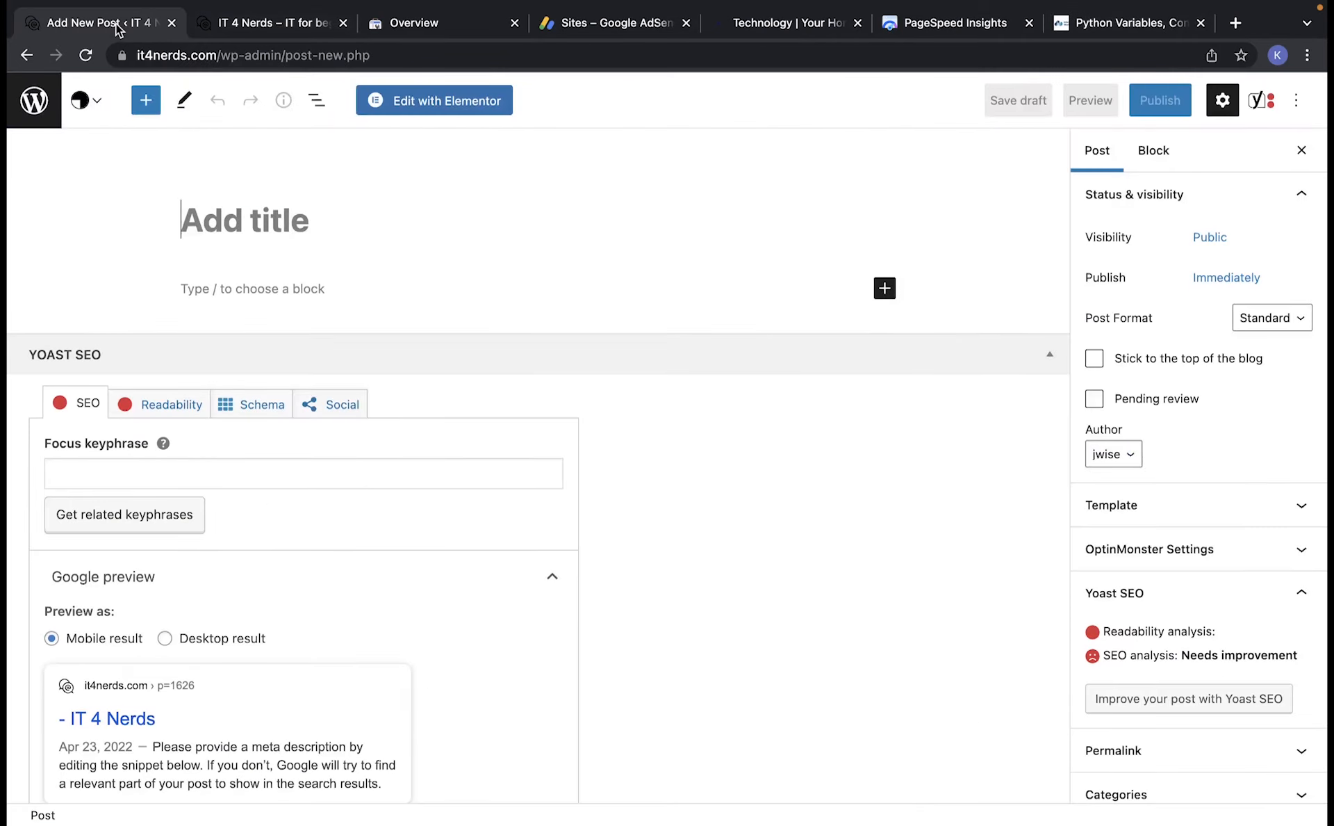
{"action": "left_click", "coordinate": [293, 286]}
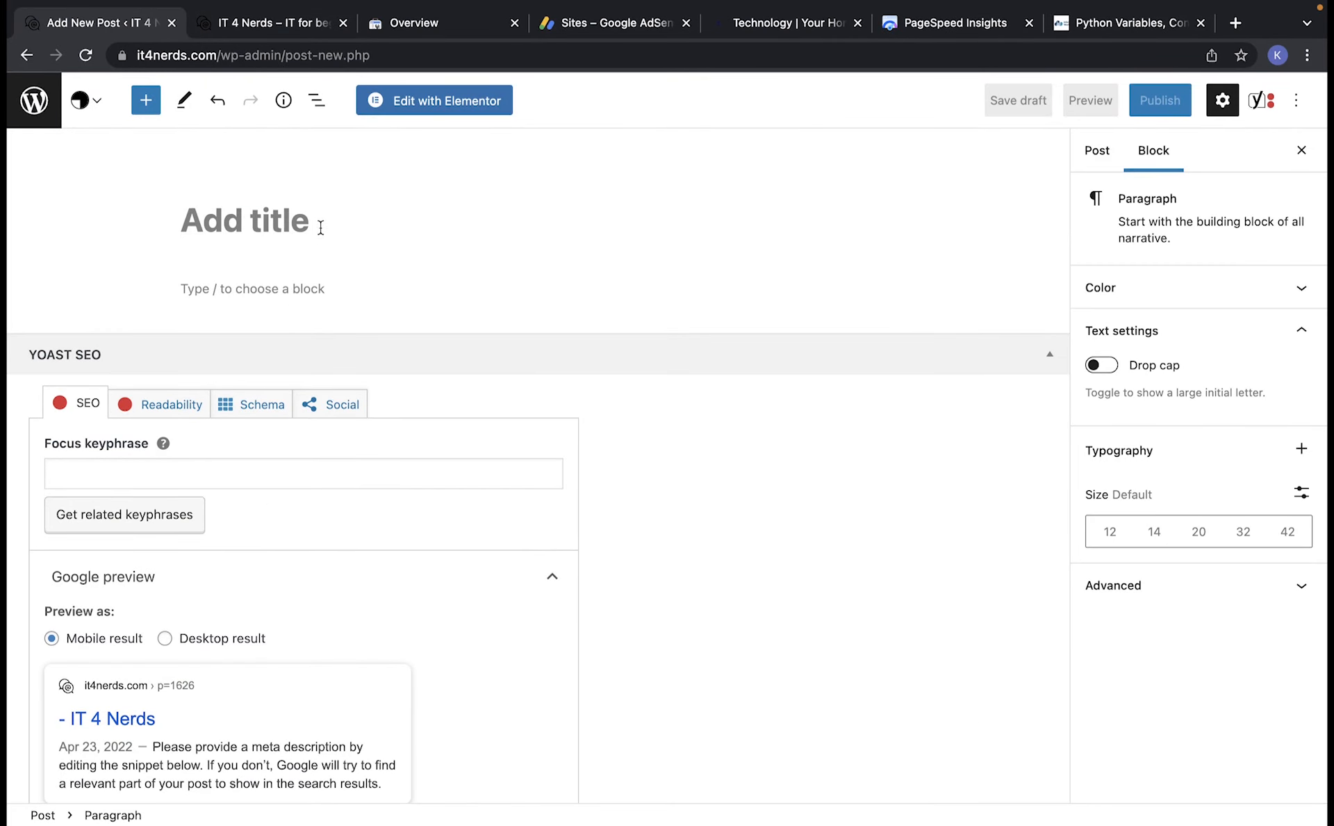
{"action": "key", "text": "super+v"}
{"action": "scroll", "coordinate": [601, 290], "scroll_direction": "up", "scroll_amount": 10}
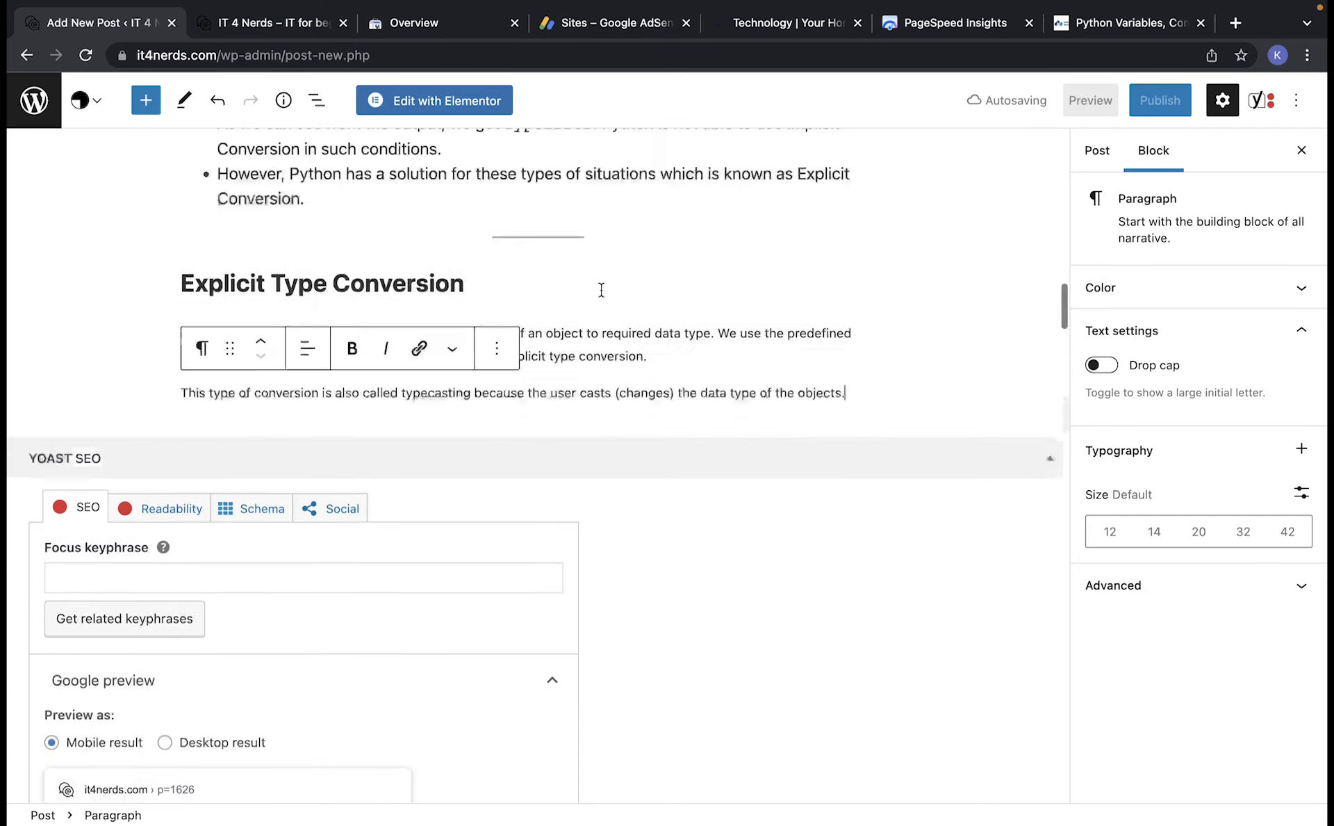
{"action": "scroll", "coordinate": [601, 290], "scroll_direction": "up", "scroll_amount": 15}
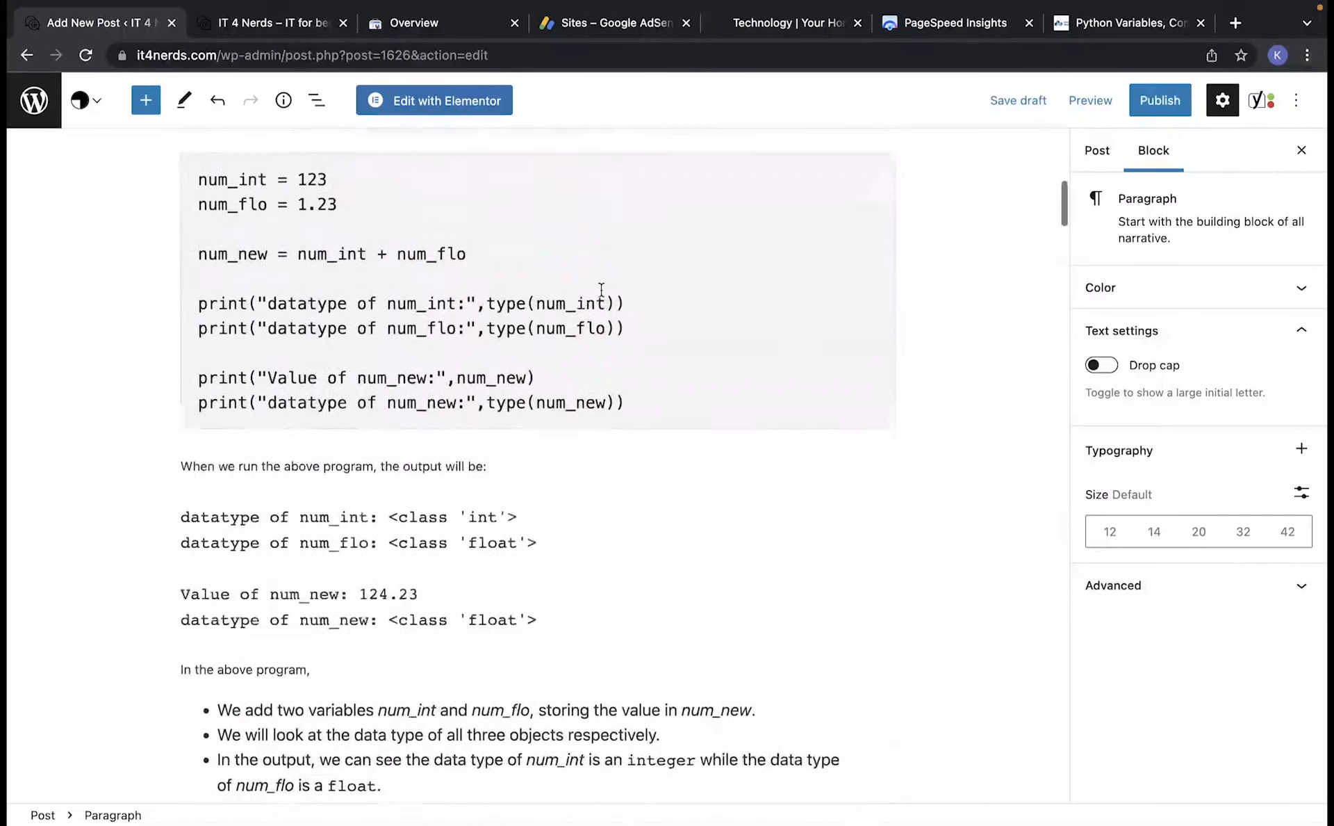
{"action": "scroll", "coordinate": [602, 290], "scroll_direction": "up", "scroll_amount": 3}
{"action": "left_click", "coordinate": [397, 606]}
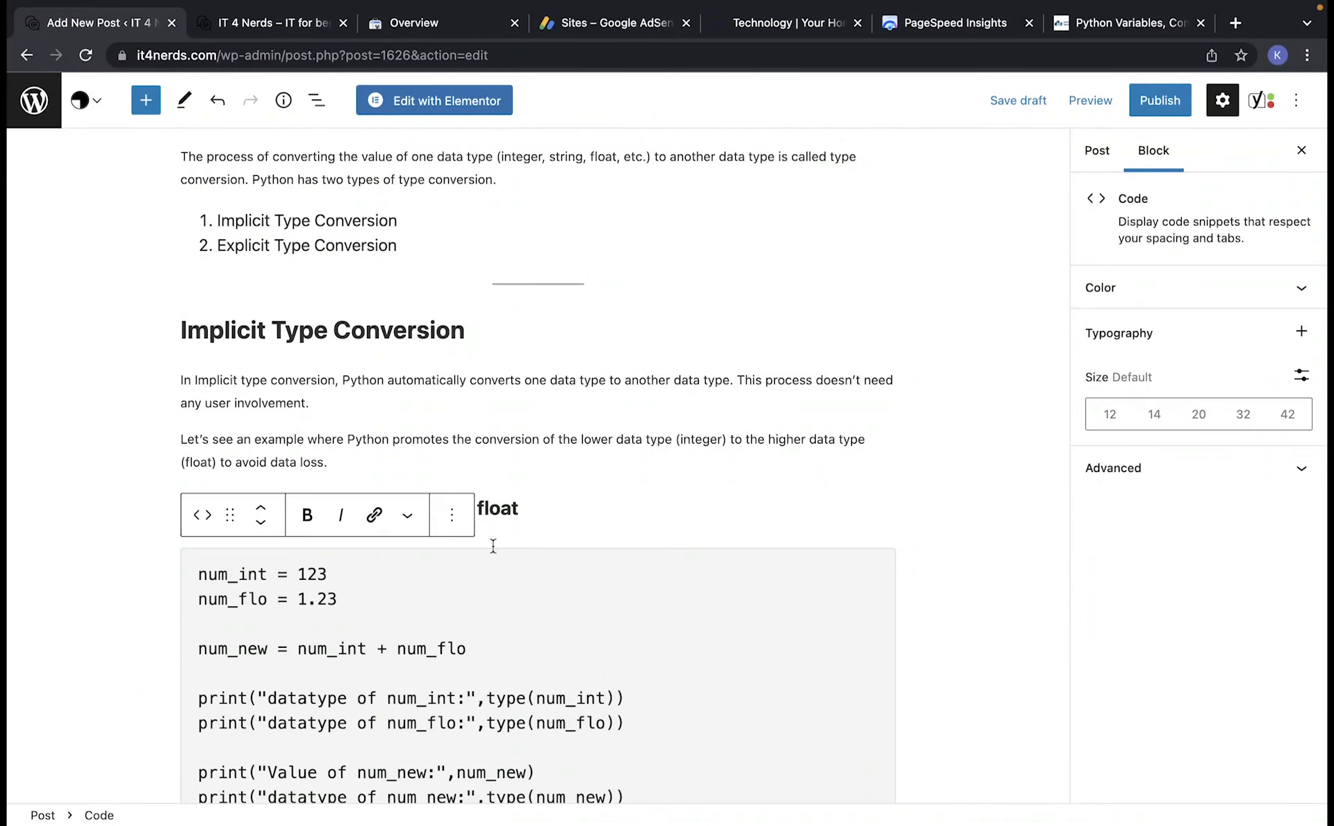
{"action": "left_click", "coordinate": [521, 433]}
{"action": "scroll", "coordinate": [521, 432], "scroll_direction": "up", "scroll_amount": 4}
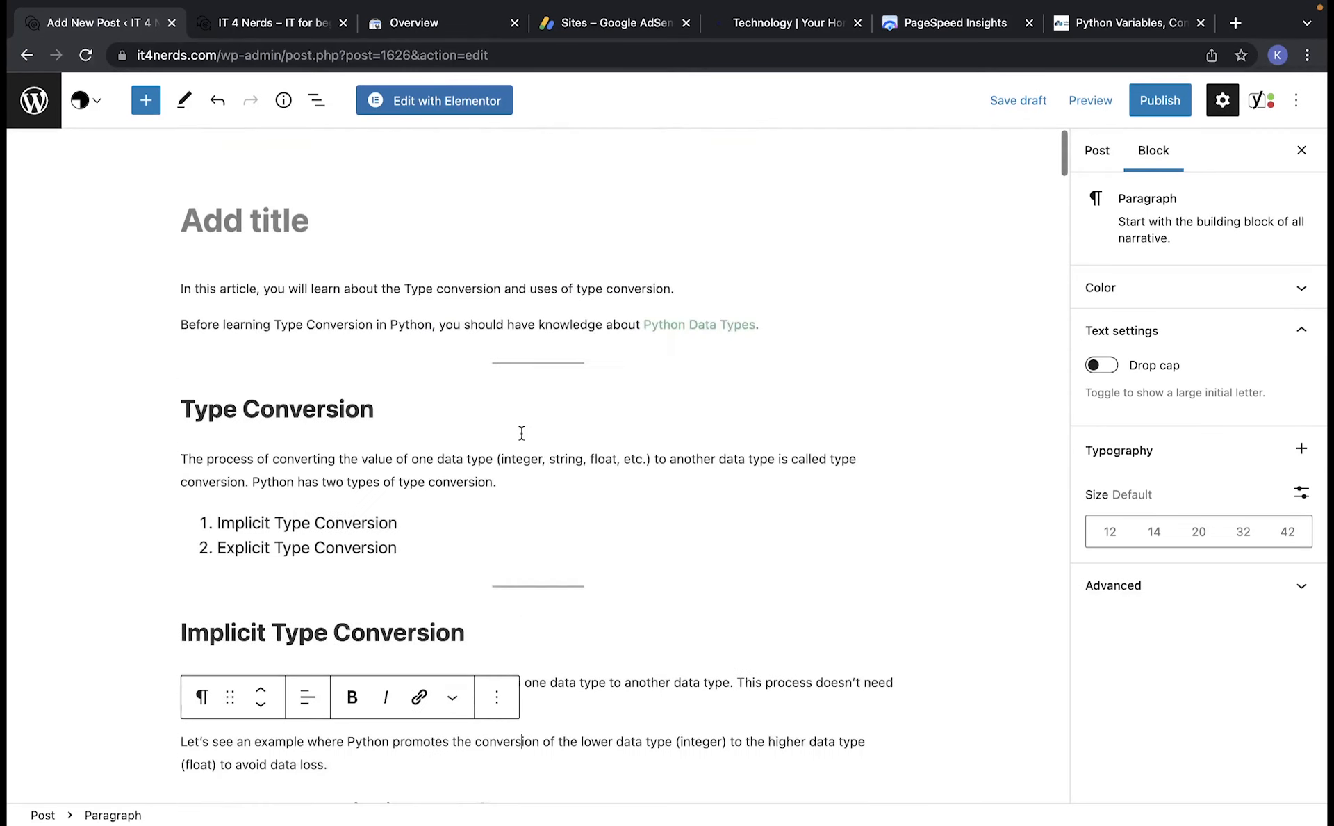
{"action": "left_click", "coordinate": [410, 215]}
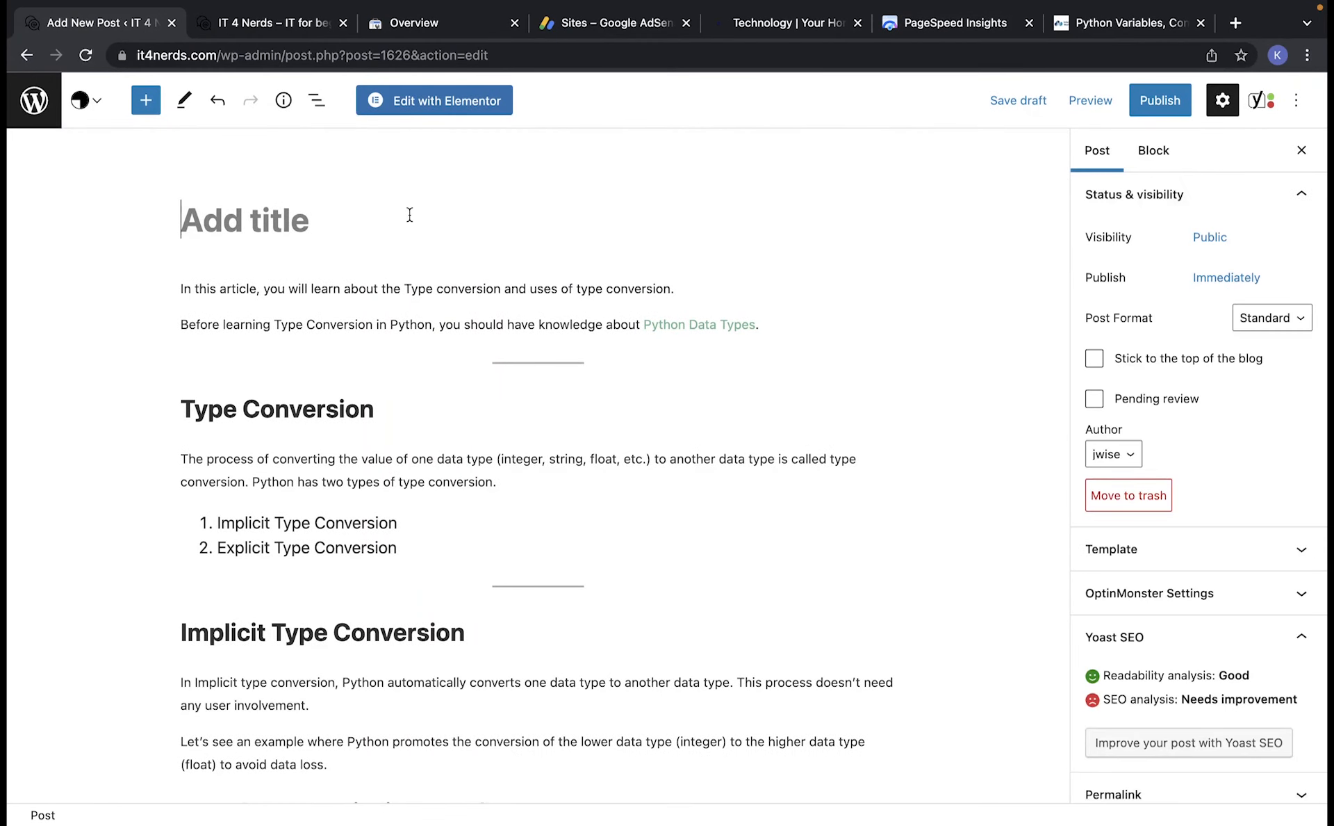
- Select and copy the article title on the iworldtechs.com page
{"action": "left_click", "coordinate": [1088, 31]}
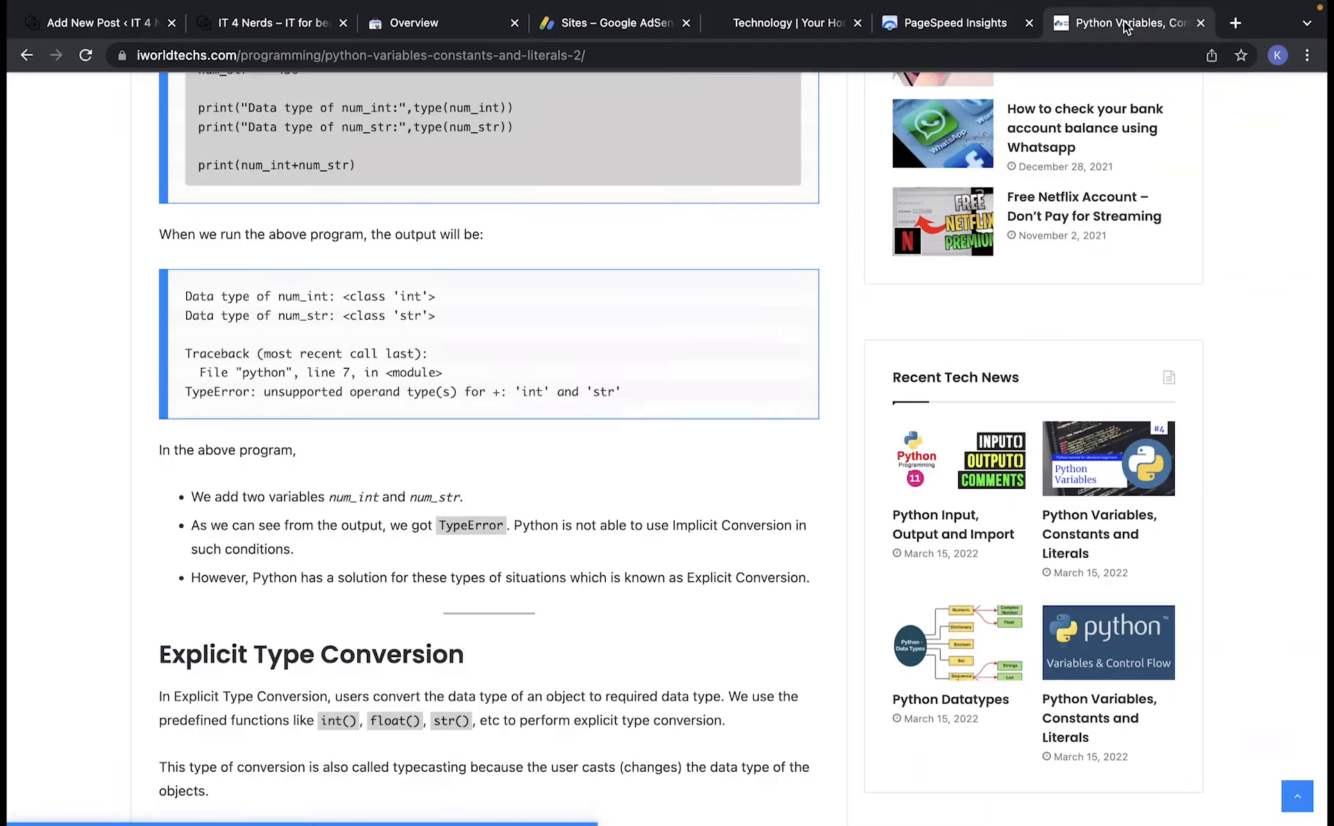
{"action": "scroll", "coordinate": [563, 282], "scroll_direction": "up", "scroll_amount": 20}
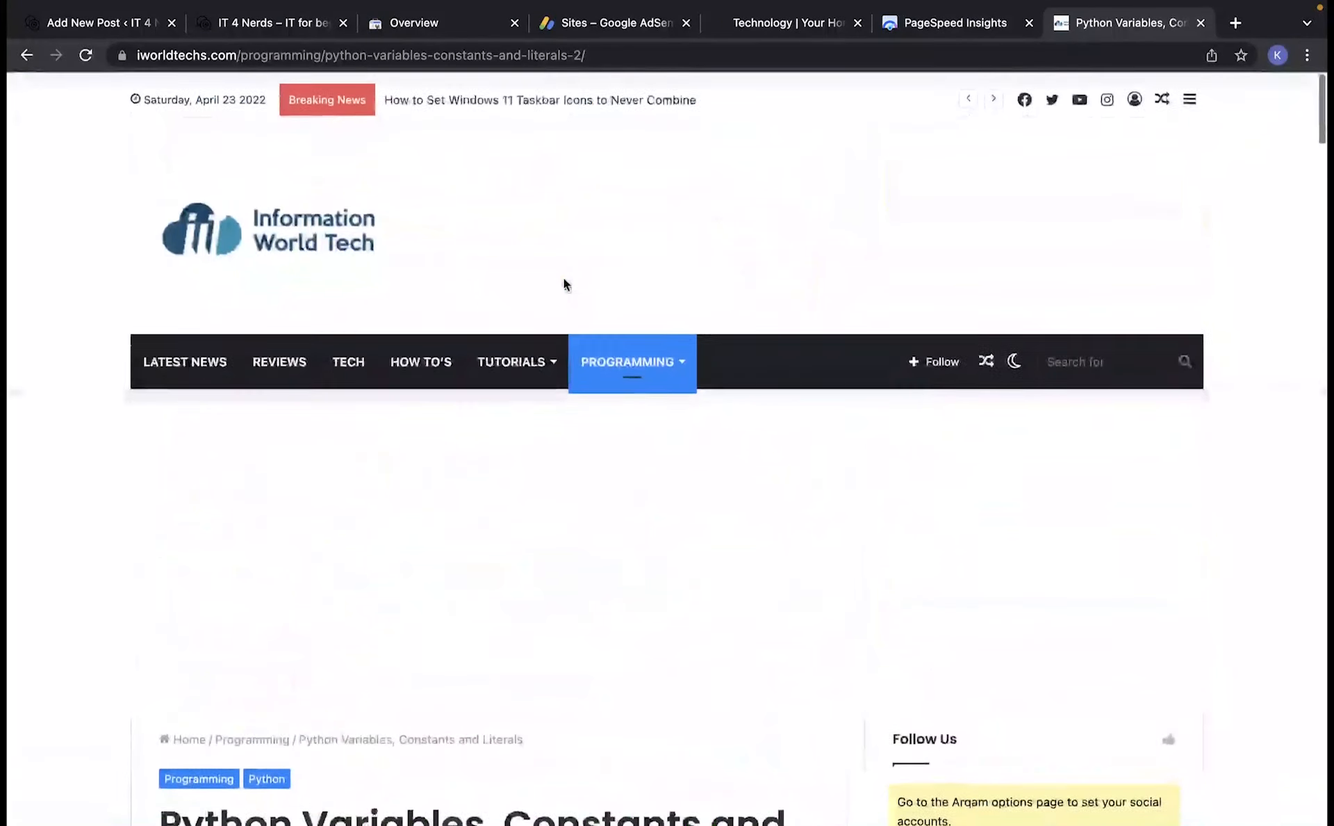
{"action": "scroll", "coordinate": [505, 559], "scroll_direction": "down", "scroll_amount": 2}
{"action": "scroll", "coordinate": [505, 559], "scroll_direction": "down", "scroll_amount": 4}
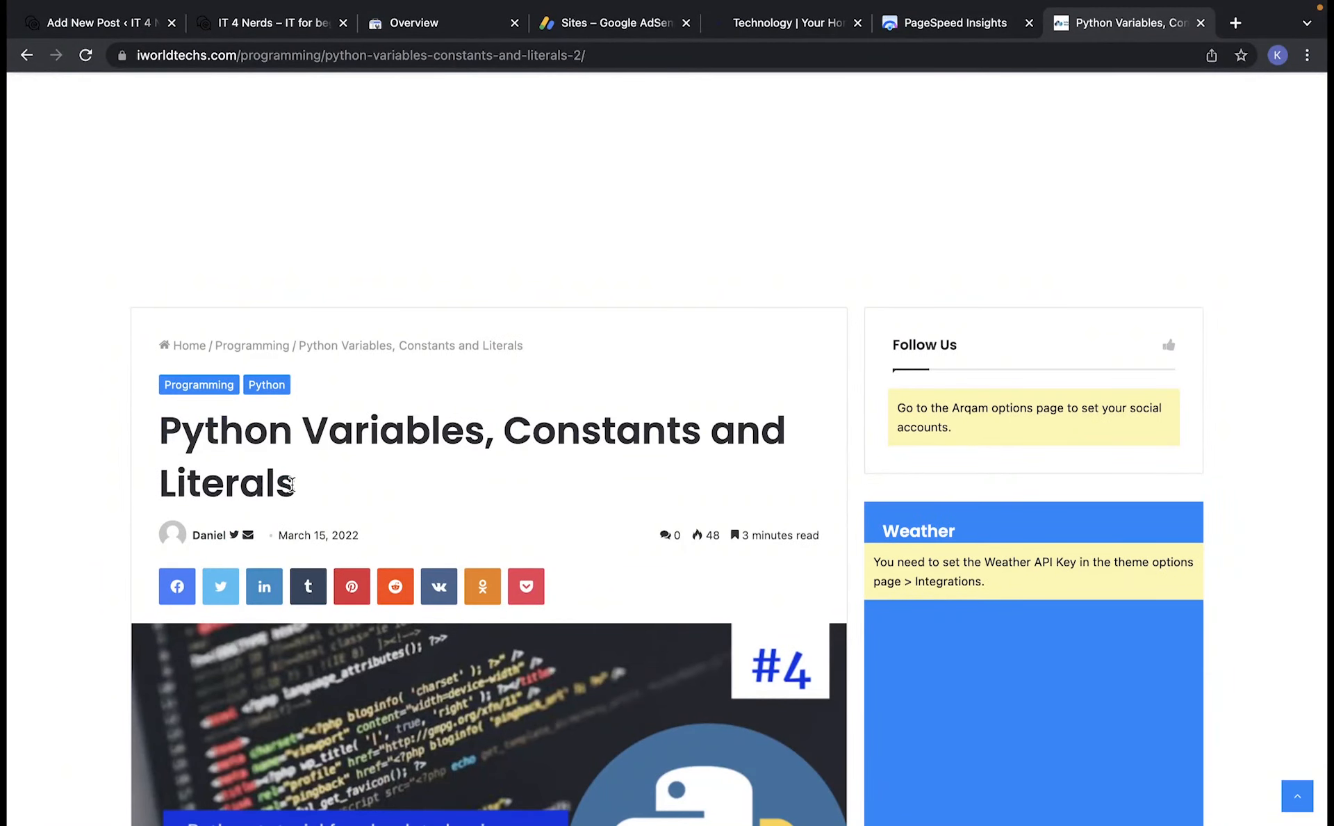
{"action": "left_click_drag", "start_coordinate": [296, 487], "coordinate": [166, 432]}
{"action": "key", "text": "super+c"}
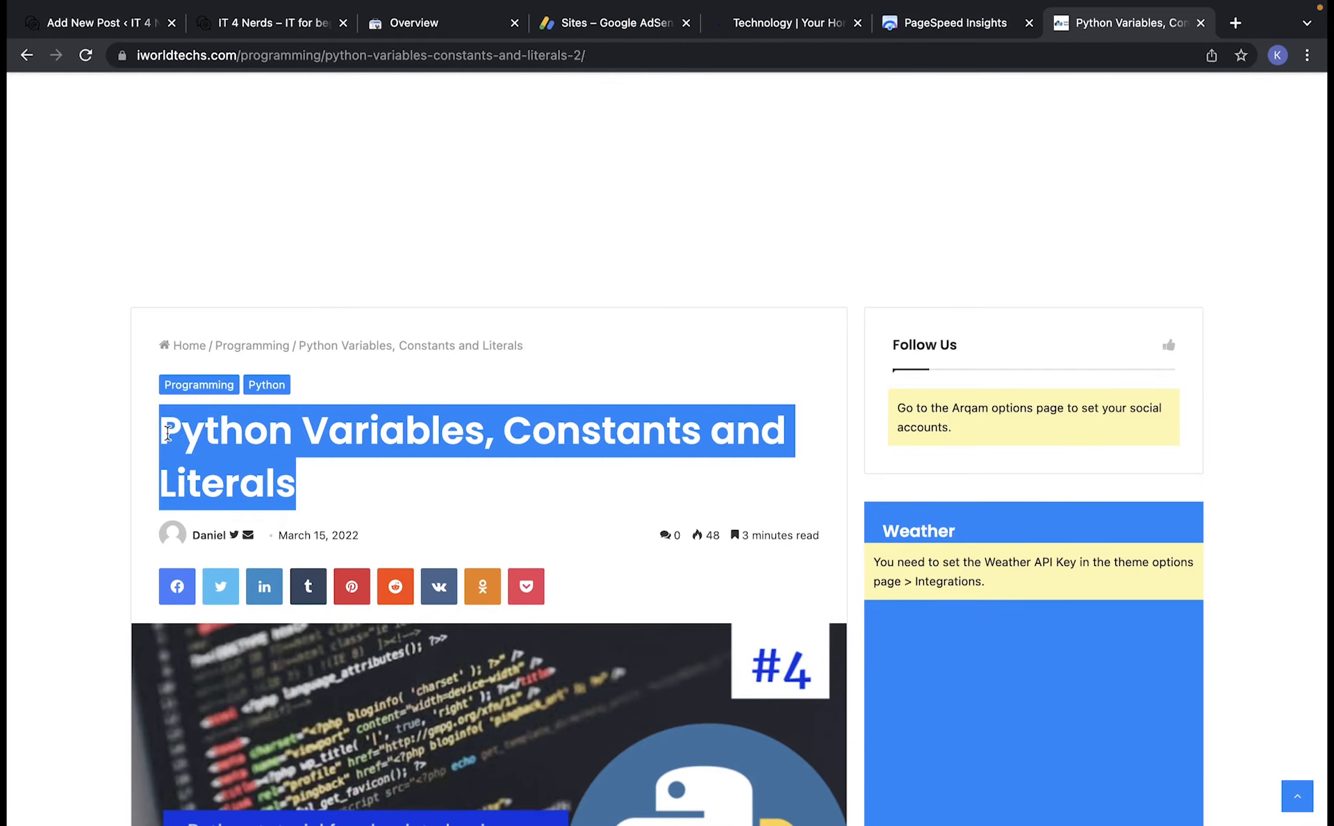
{"action": "left_click", "coordinate": [413, 505]}
{"action": "scroll", "coordinate": [417, 487], "scroll_direction": "down", "scroll_amount": 20}
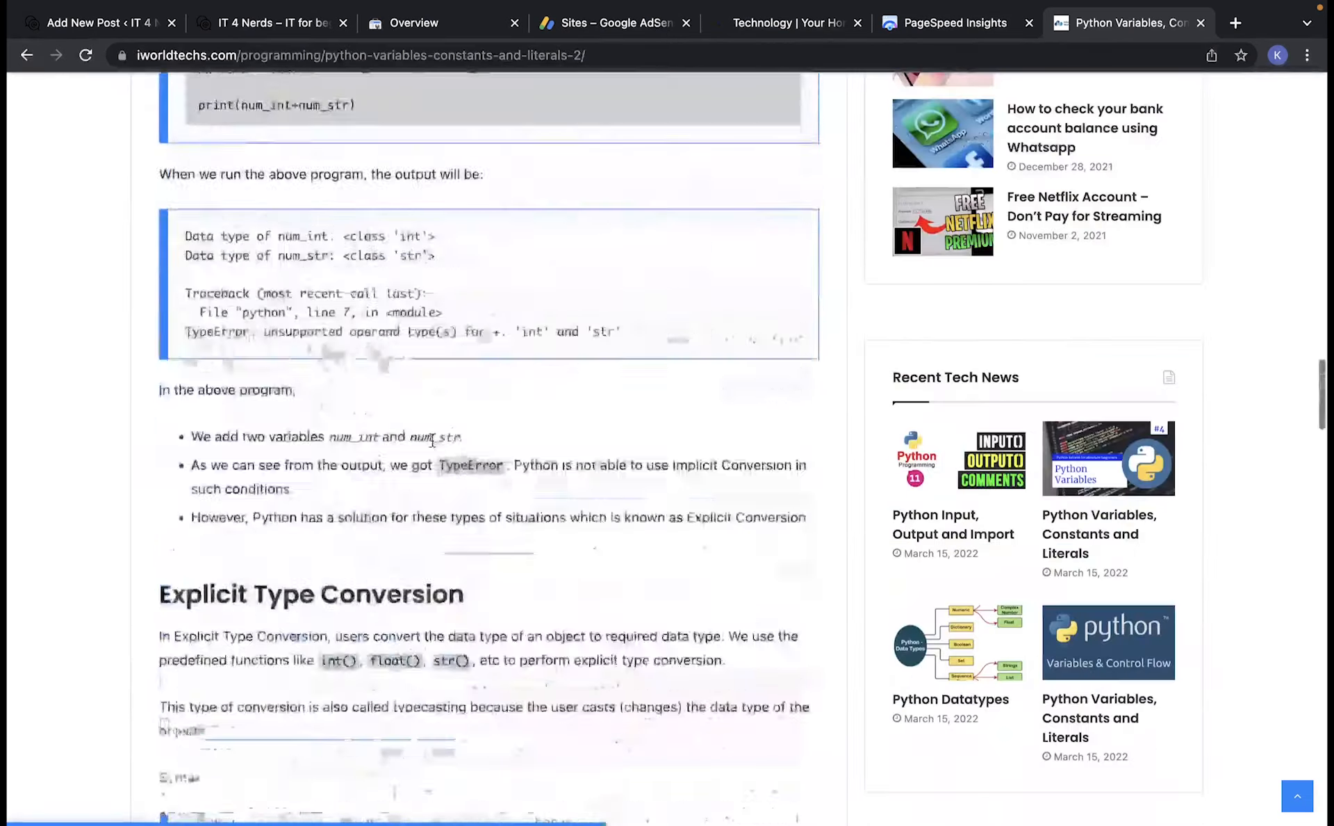
{"action": "scroll", "coordinate": [432, 445], "scroll_direction": "up", "scroll_amount": 7}
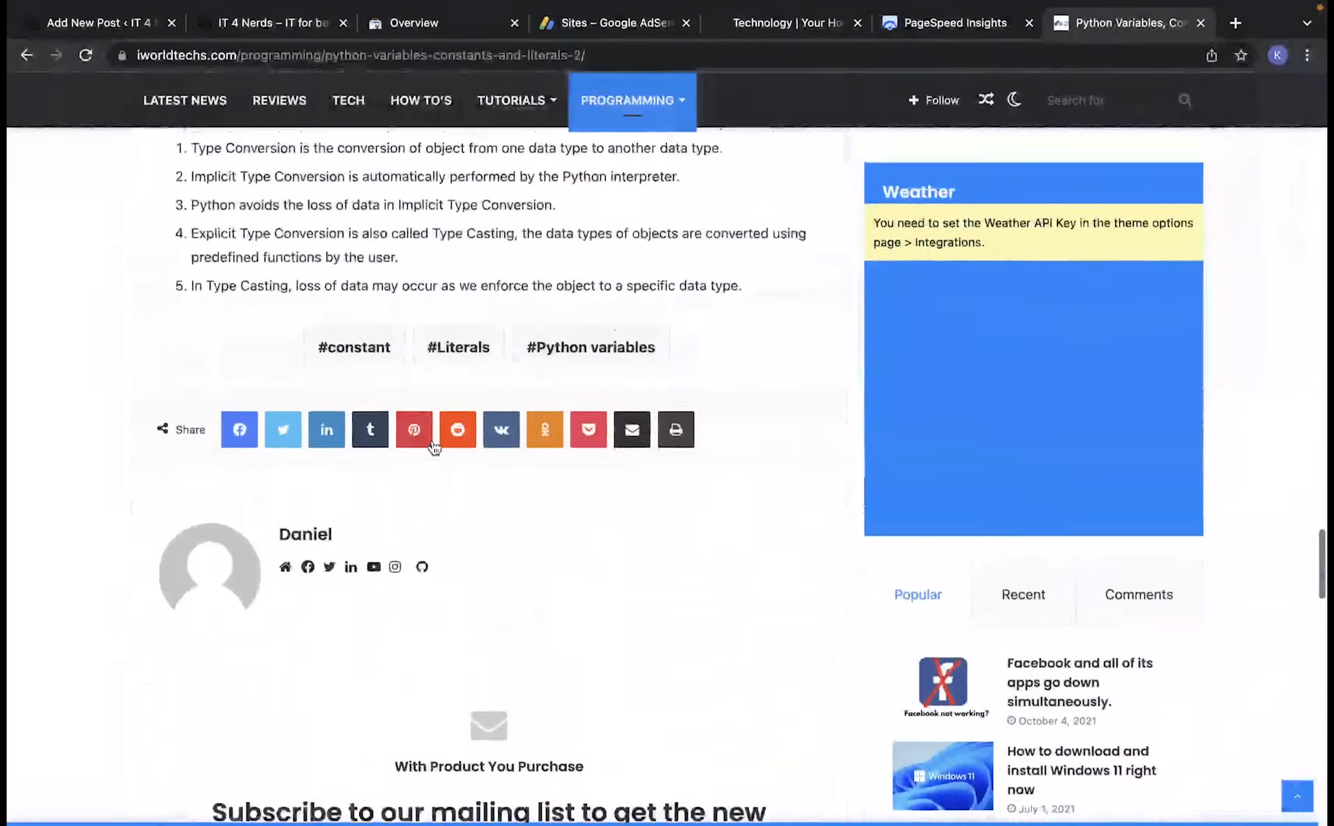
- Paste 'Python Variables, Constants and Literals' as the new post's title
{"action": "left_click", "coordinate": [432, 21]}
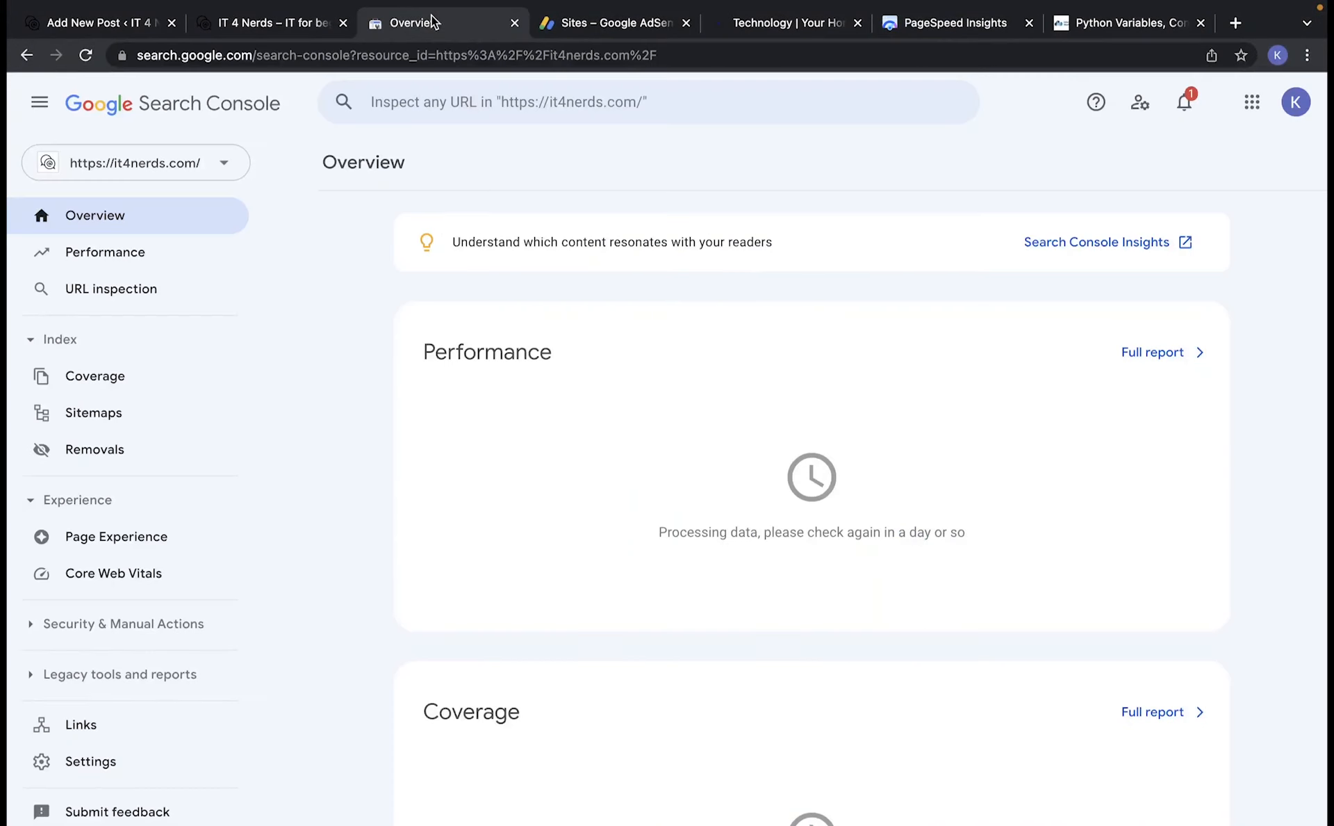
{"action": "left_click", "coordinate": [594, 32]}
{"action": "left_click", "coordinate": [777, 70]}
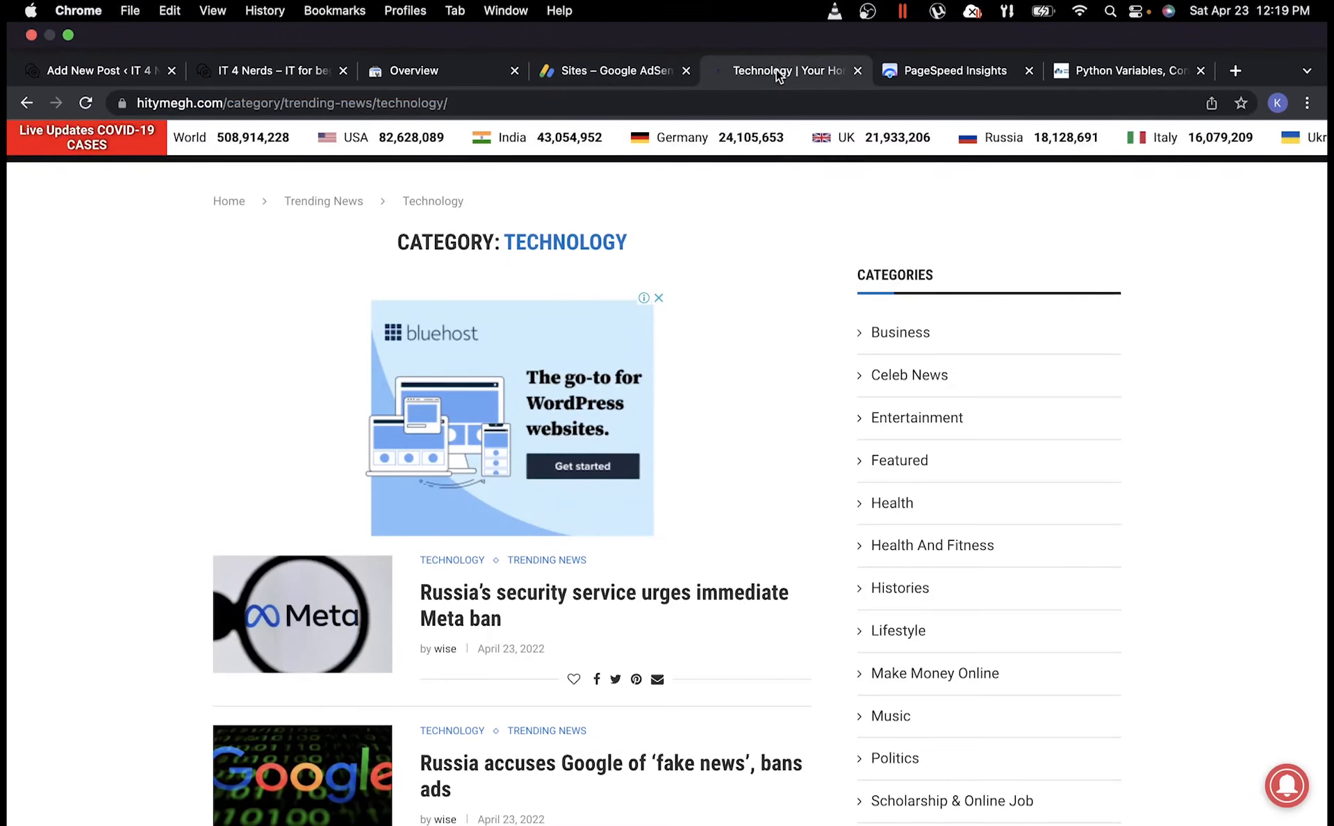
{"action": "left_click", "coordinate": [227, 76]}
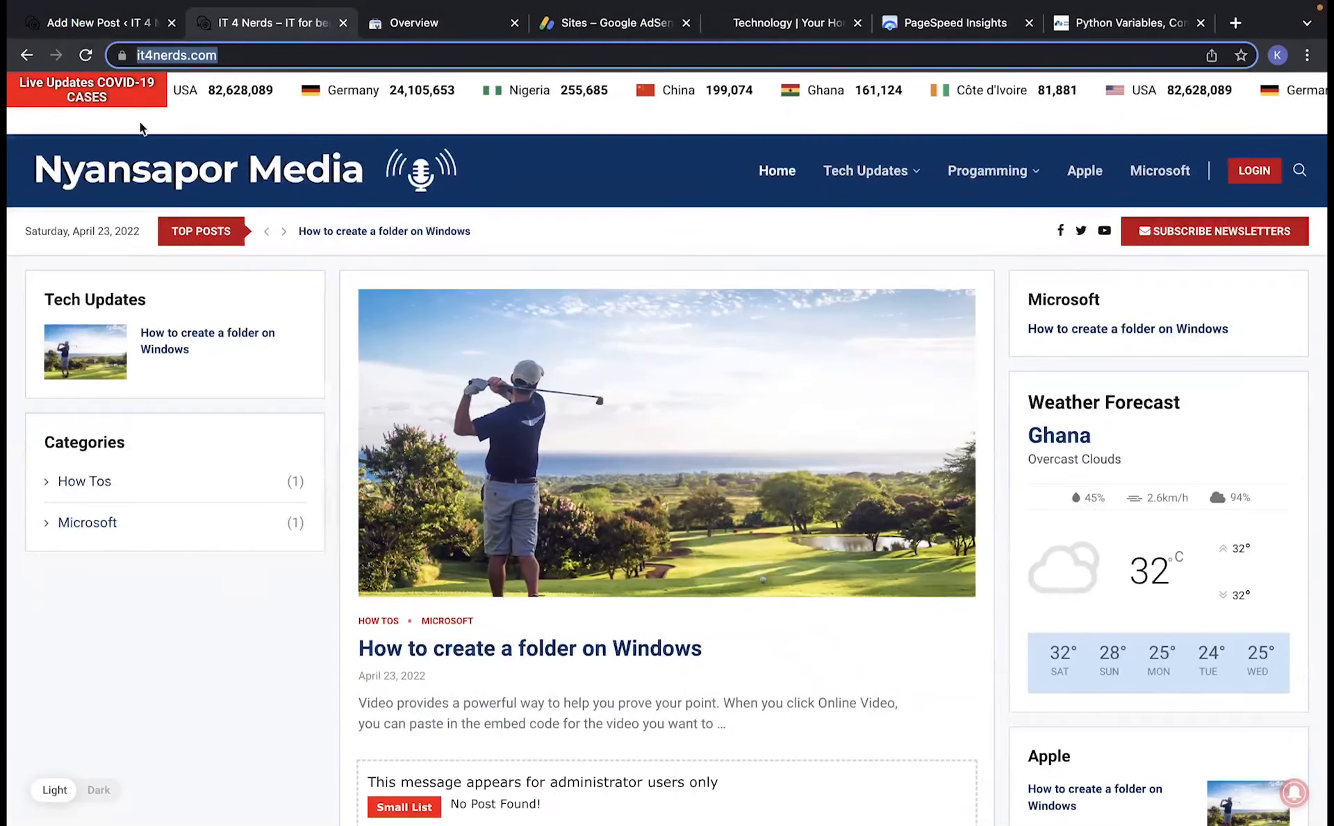
{"action": "left_click", "coordinate": [109, 31]}
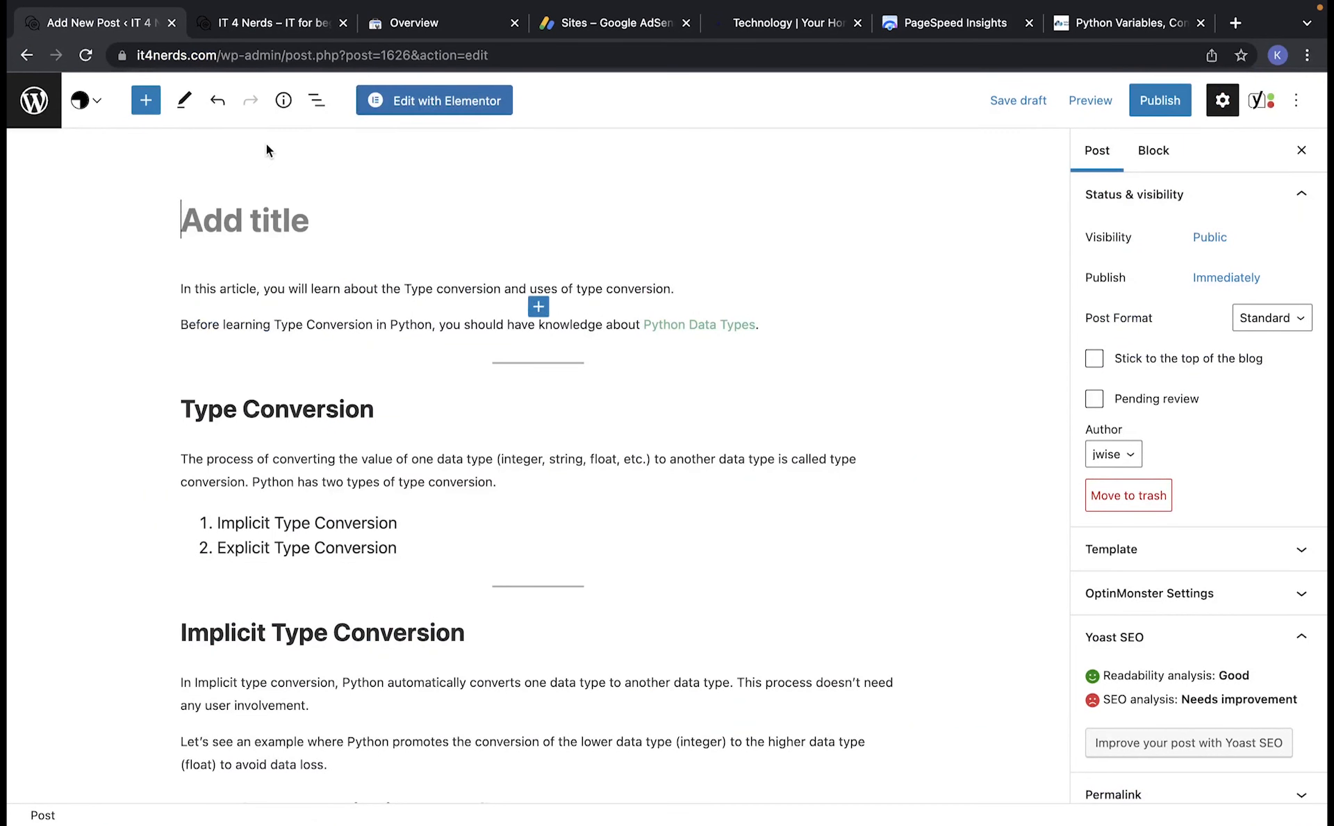
{"action": "key", "text": "super+v"}
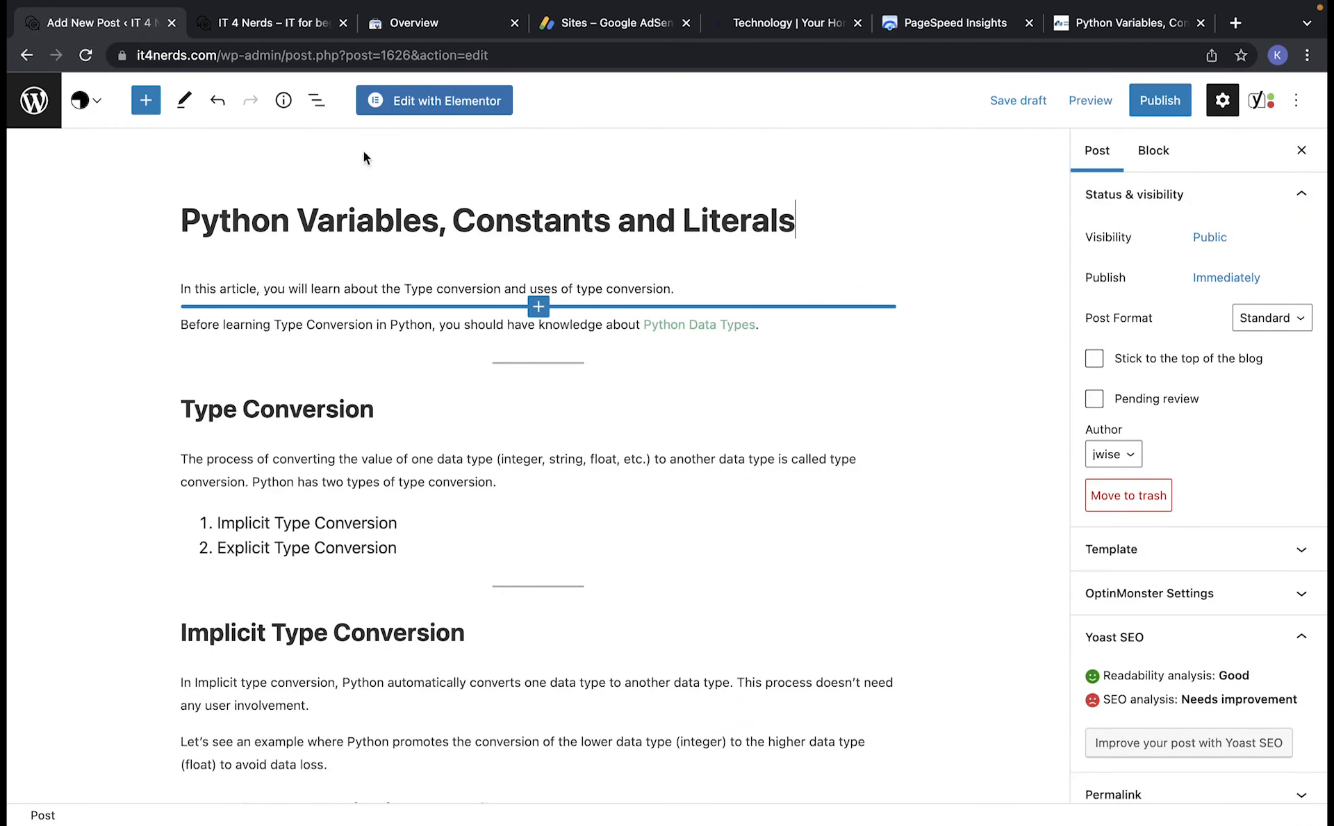
- Return to the original article and close the Dictionary window
{"action": "left_click", "coordinate": [1098, 39]}
{"action": "scroll", "coordinate": [580, 416], "scroll_direction": "up", "scroll_amount": 10}
{"action": "scroll", "coordinate": [580, 416], "scroll_direction": "up", "scroll_amount": 15}
{"action": "scroll", "coordinate": [580, 422], "scroll_direction": "down", "scroll_amount": 8}
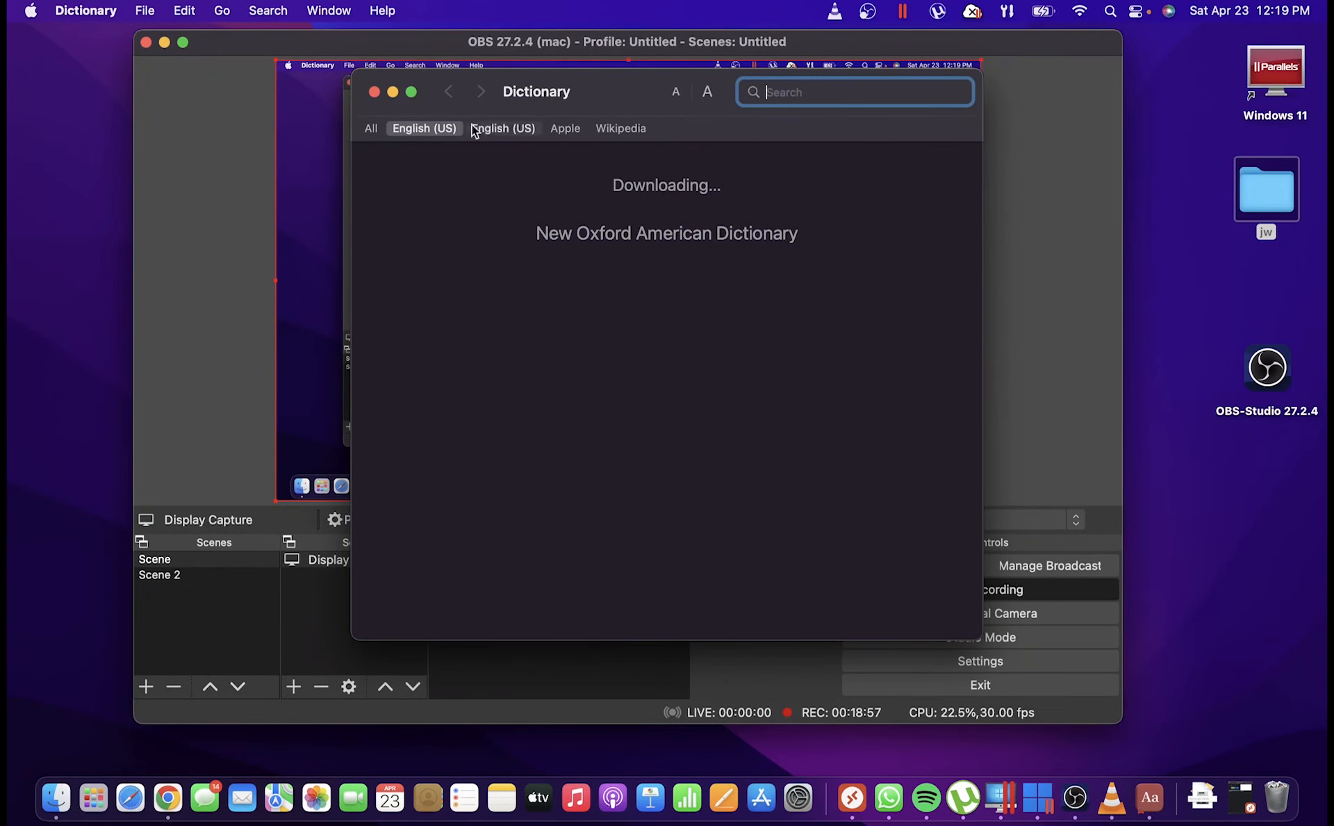
{"action": "left_click", "coordinate": [378, 93]}
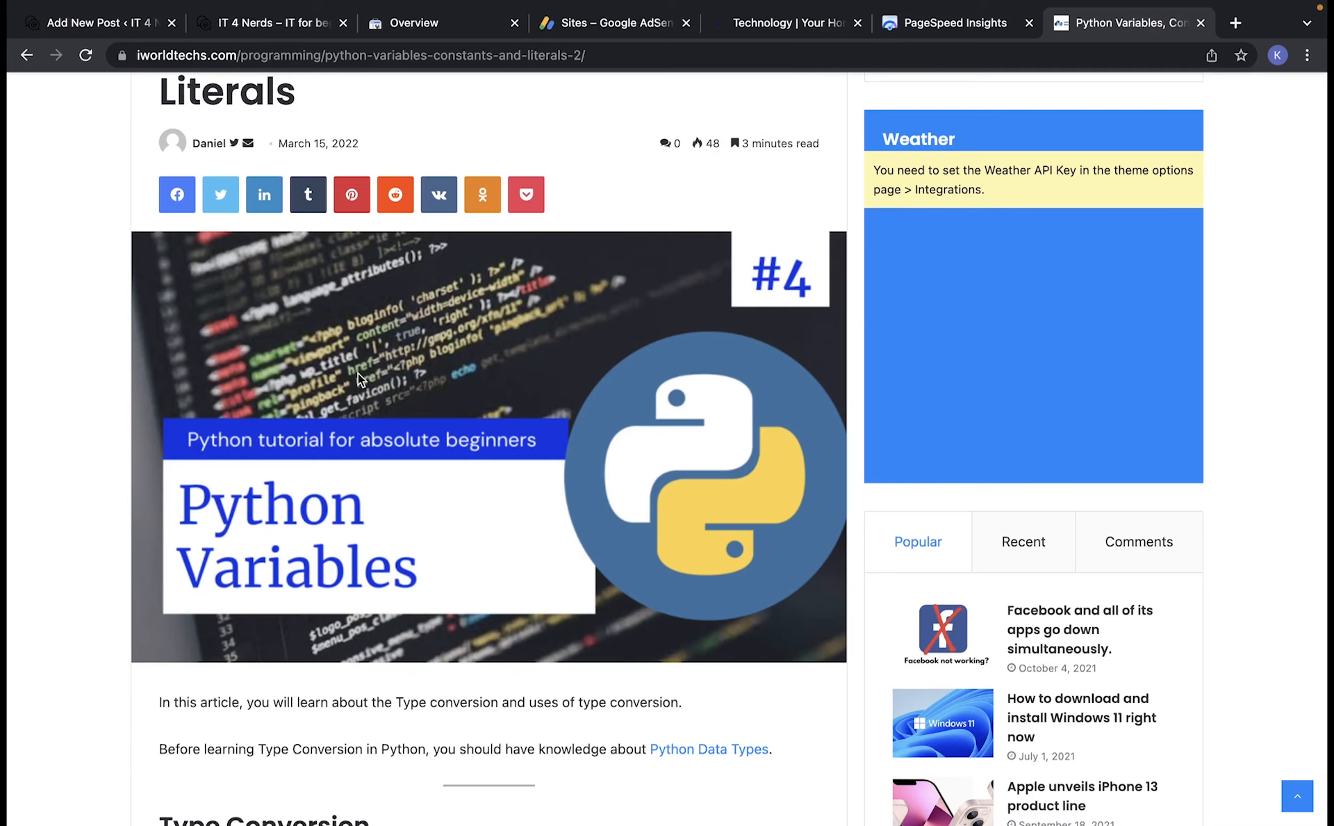
- Save the article's header image as python-4.webp in Downloads and return to the post editor
{"action": "right_click", "coordinate": [480, 407]}
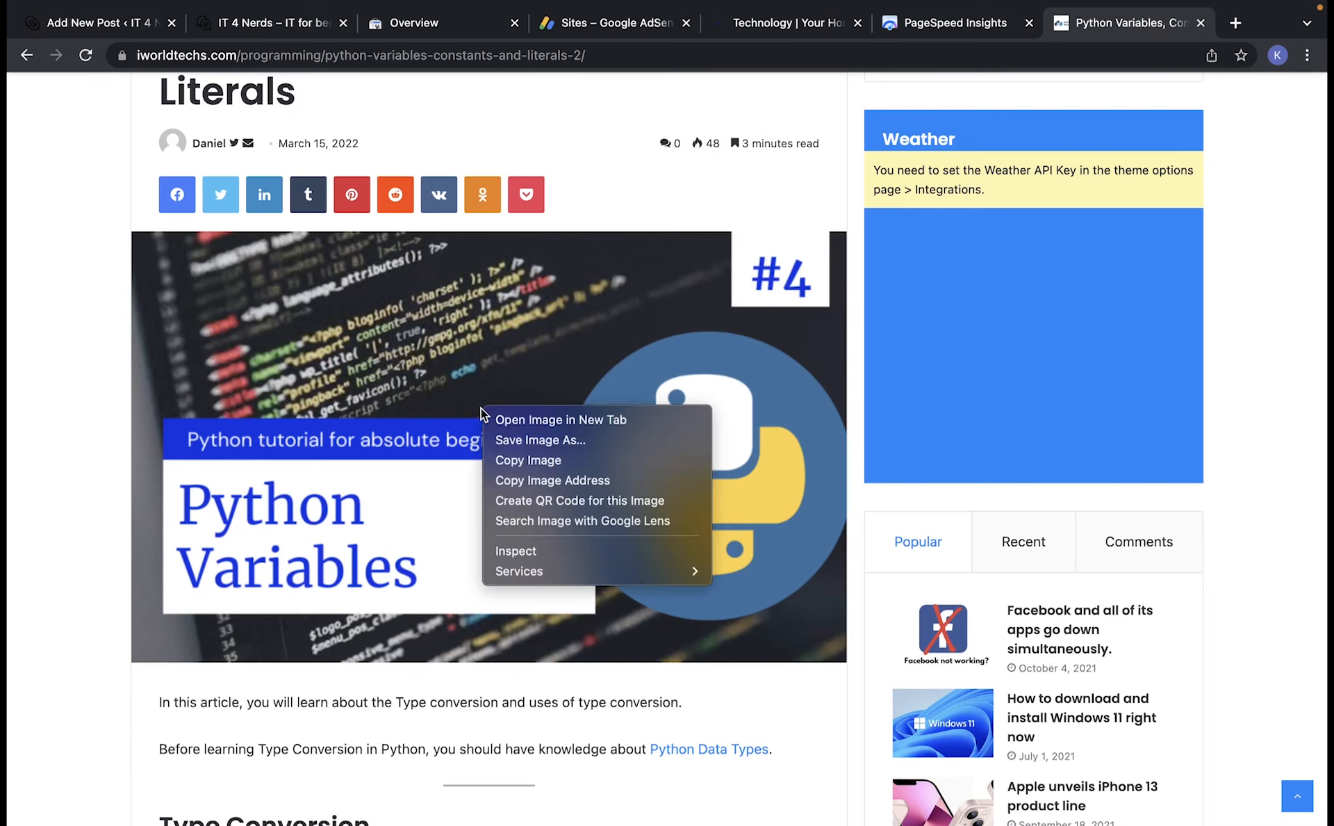
{"action": "left_click", "coordinate": [552, 436]}
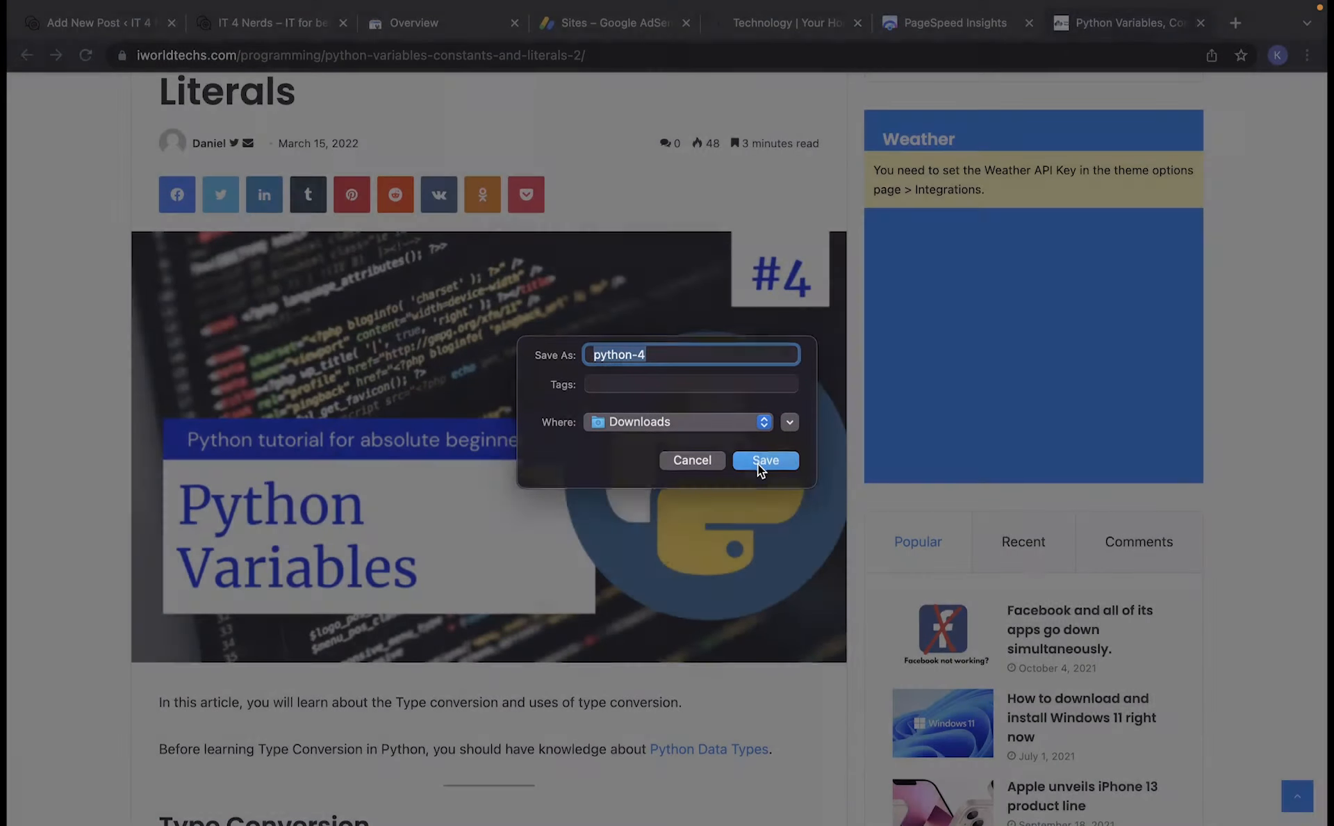
{"action": "left_click", "coordinate": [758, 462]}
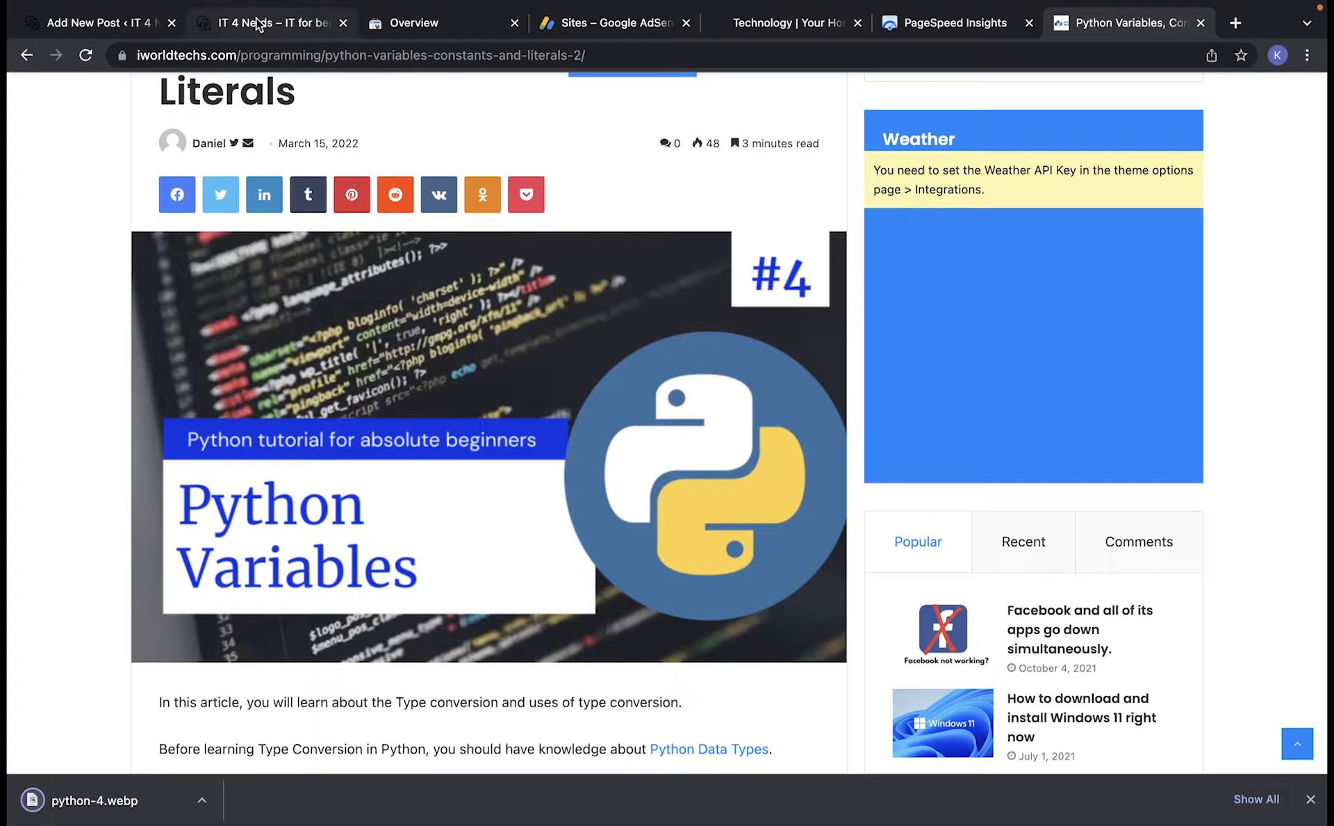
{"action": "left_click", "coordinate": [258, 25]}
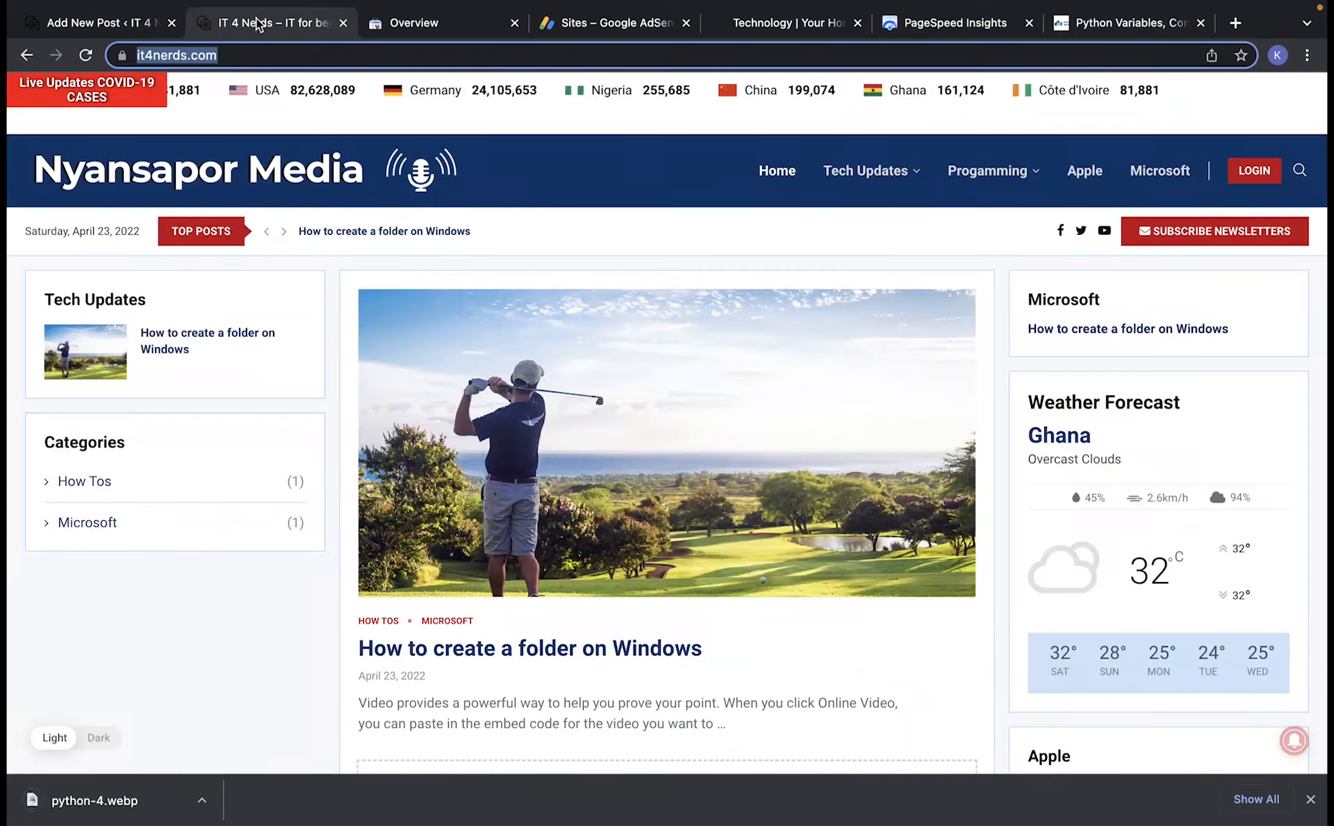
{"action": "left_click", "coordinate": [136, 24]}
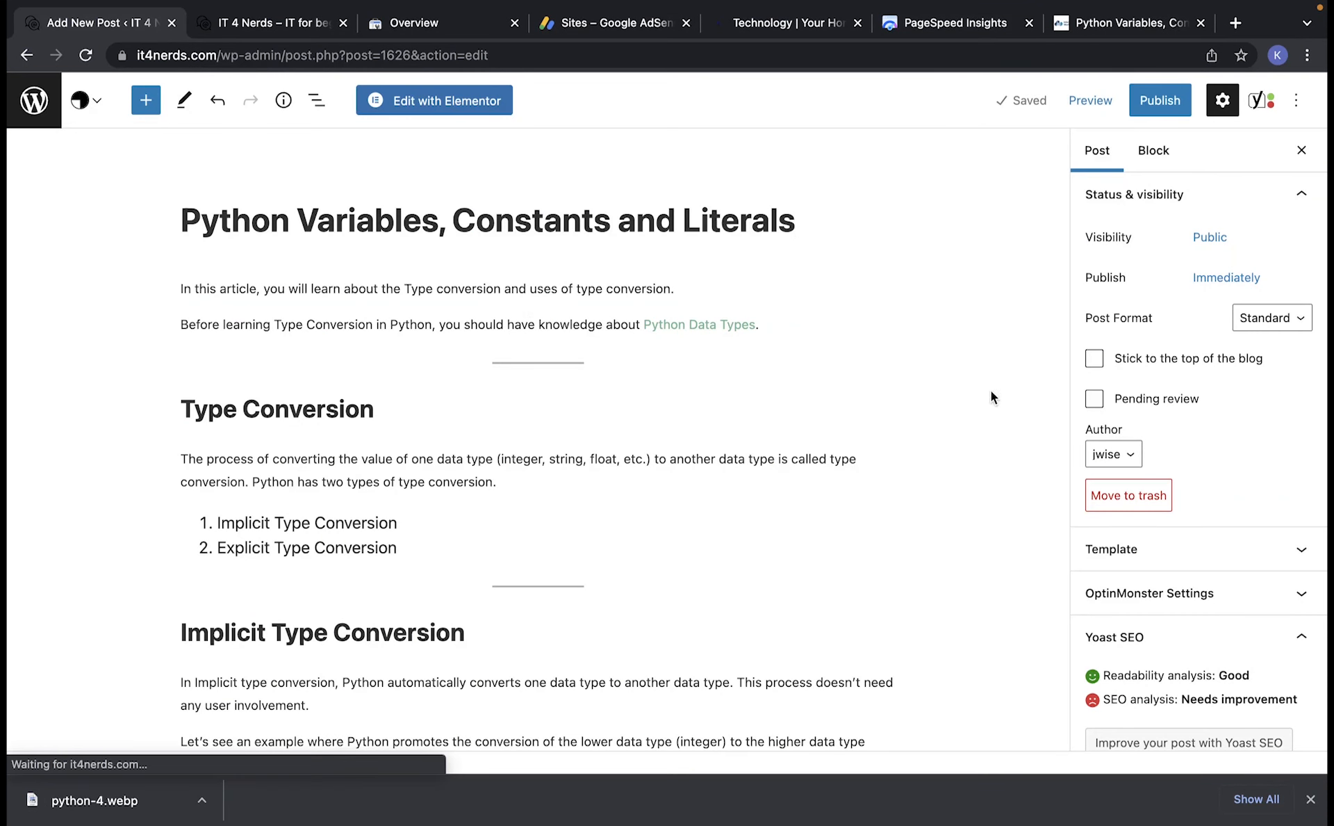
{"action": "scroll", "coordinate": [1238, 579], "scroll_direction": "down", "scroll_amount": 3}
{"action": "scroll", "coordinate": [1174, 463], "scroll_direction": "down", "scroll_amount": 1}
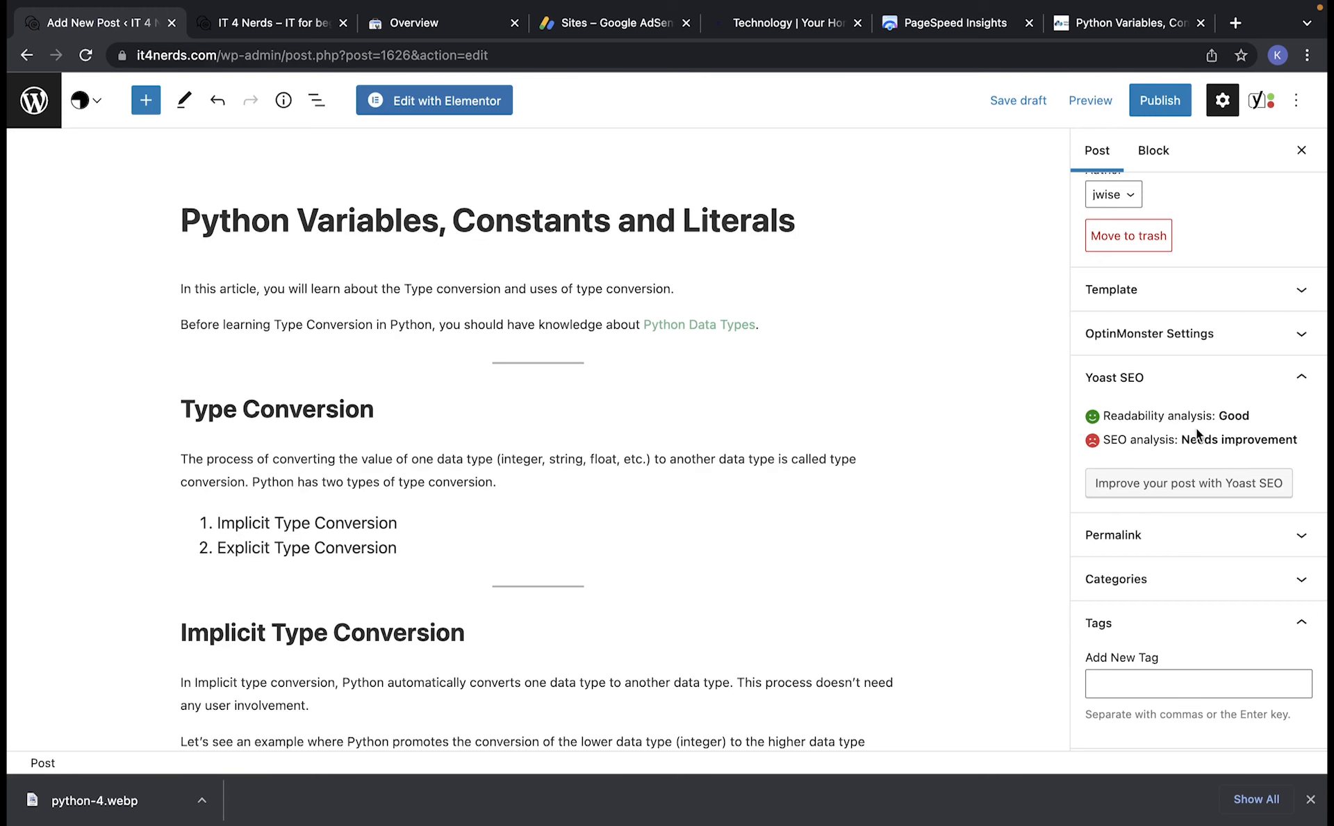
- Scroll through the post down to the Yoast SEO focus keyphrase field
{"action": "mouse_move", "coordinate": [1007, 6]}
{"action": "scroll", "coordinate": [588, 427], "scroll_direction": "down", "scroll_amount": 5}
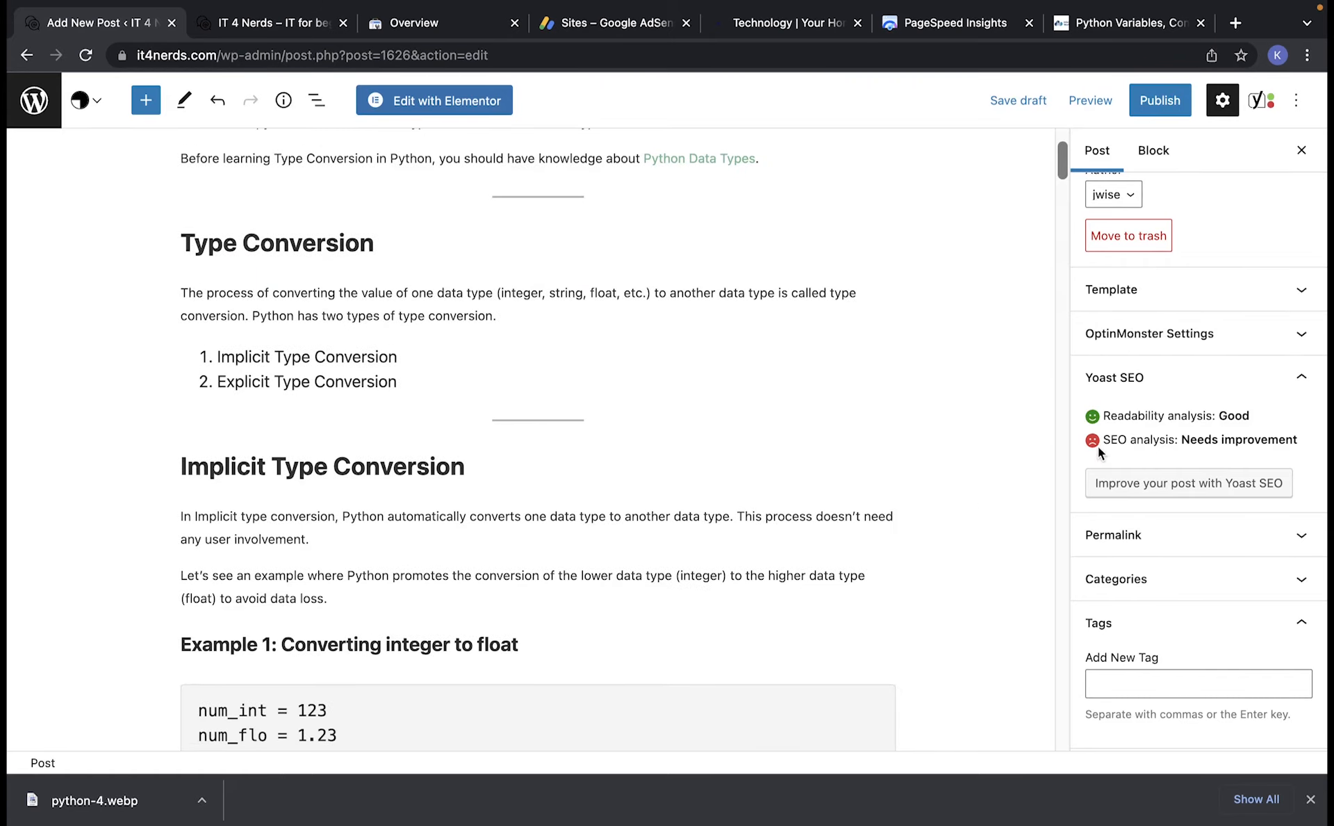
{"action": "scroll", "coordinate": [752, 495], "scroll_direction": "down", "scroll_amount": 20}
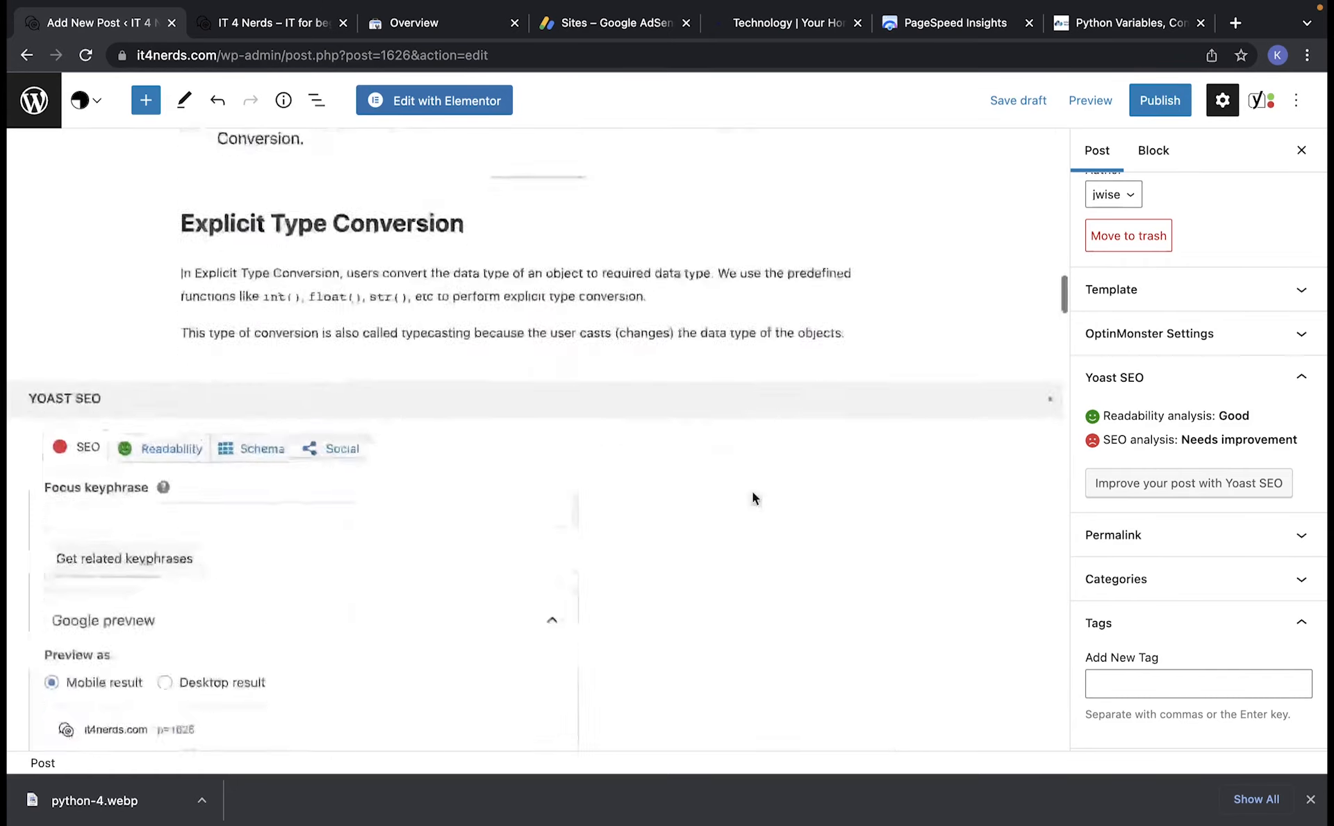
{"action": "scroll", "coordinate": [752, 490], "scroll_direction": "up", "scroll_amount": 3}
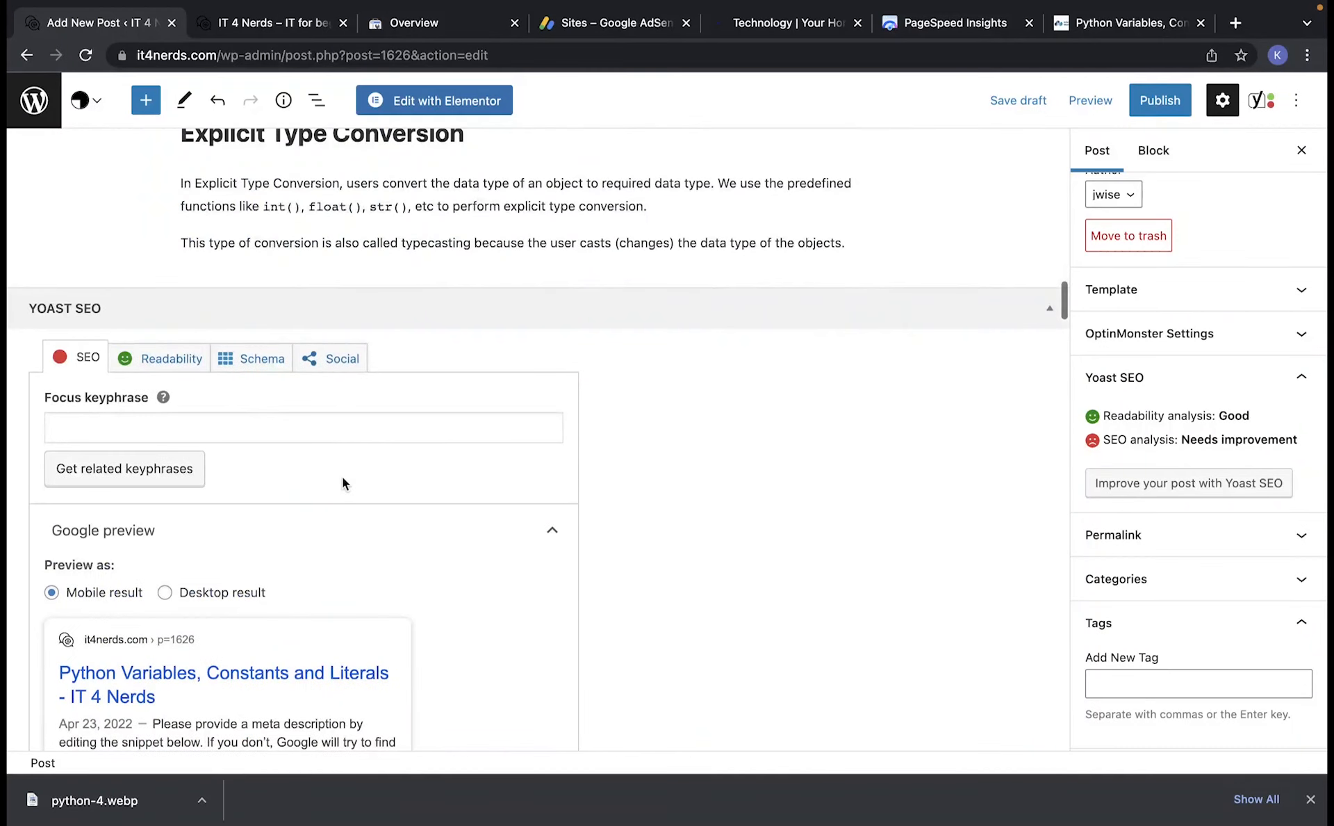
{"action": "left_click", "coordinate": [328, 428]}
- Open the featured image chooser from the post's sidebar
{"action": "scroll", "coordinate": [579, 515], "scroll_direction": "up", "scroll_amount": 20}
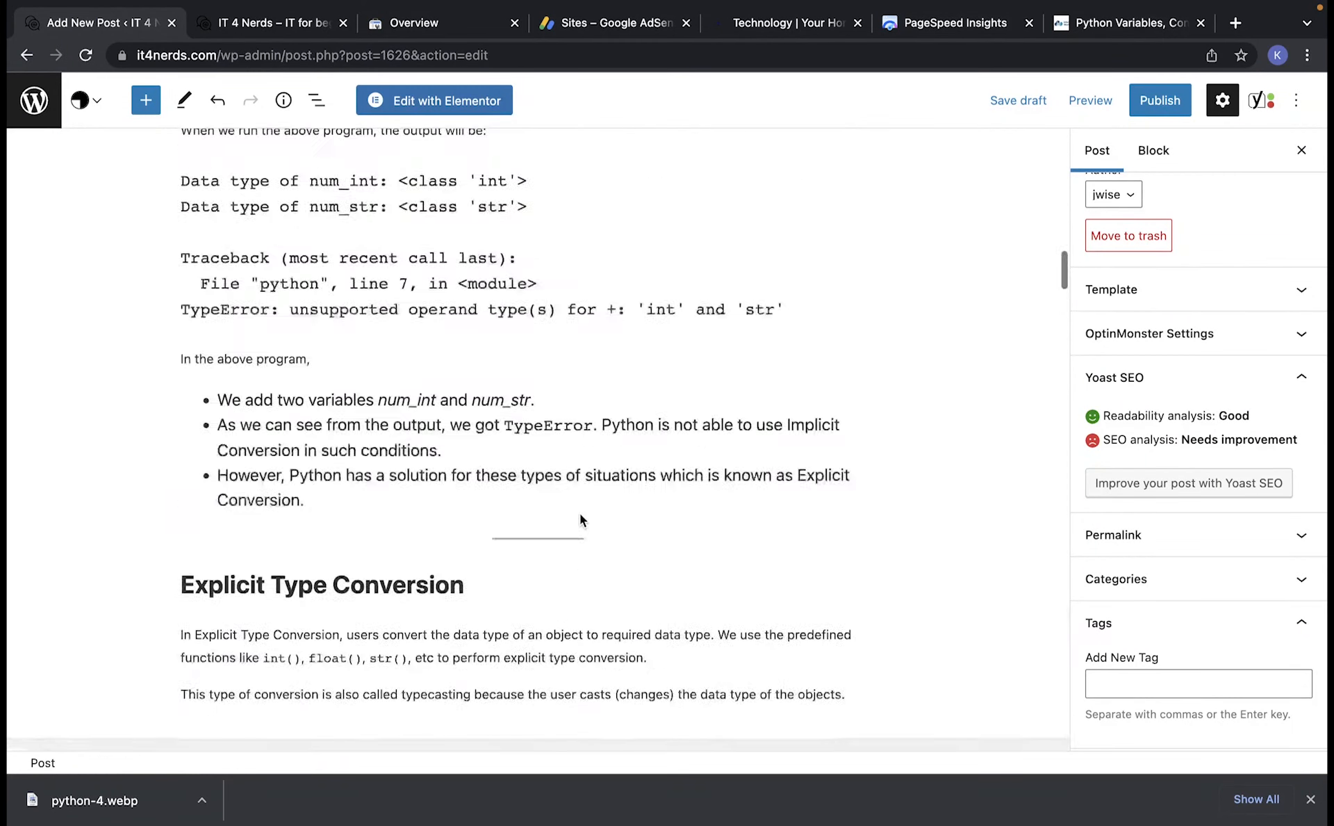
{"action": "scroll", "coordinate": [597, 509], "scroll_direction": "down", "scroll_amount": 3}
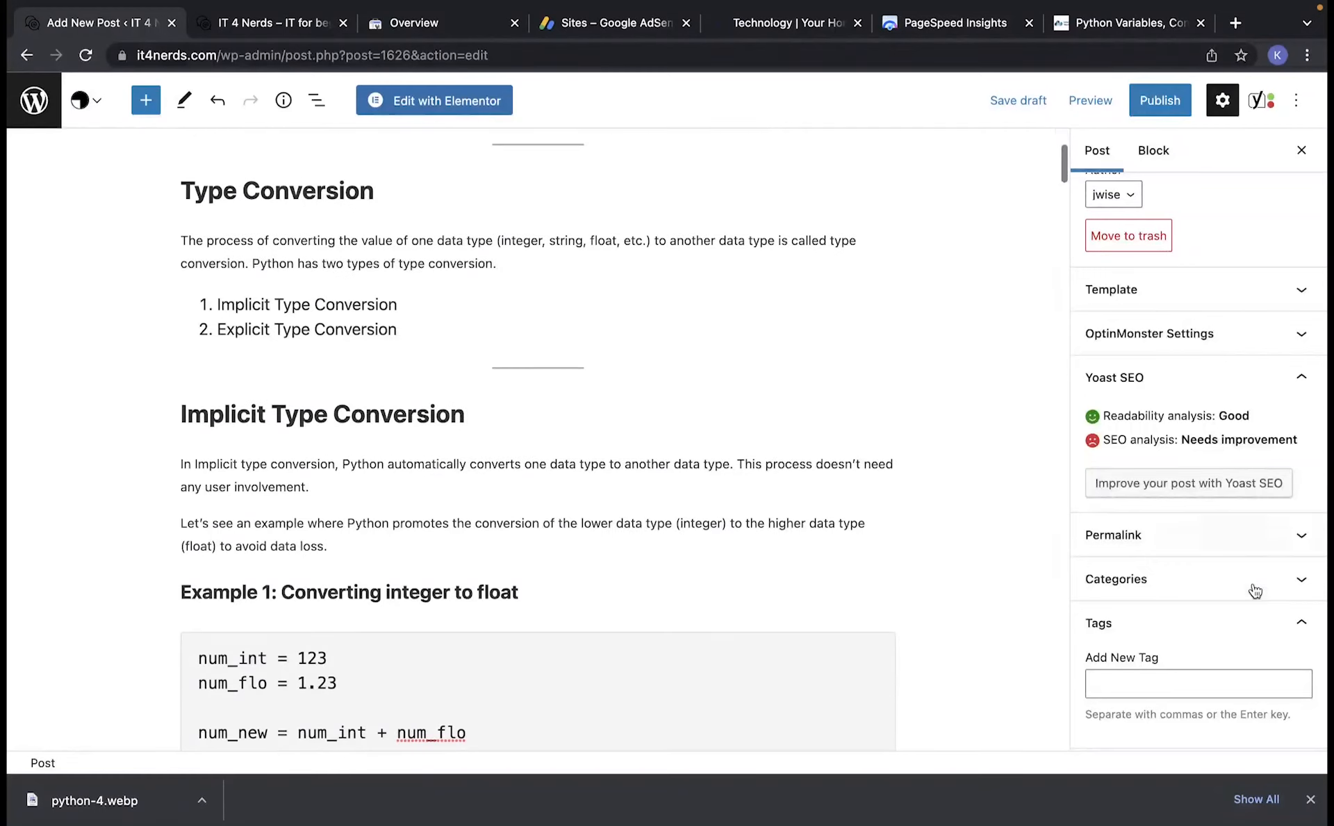
{"action": "scroll", "coordinate": [1253, 588], "scroll_direction": "down", "scroll_amount": 10}
{"action": "scroll", "coordinate": [1219, 406], "scroll_direction": "up", "scroll_amount": 8}
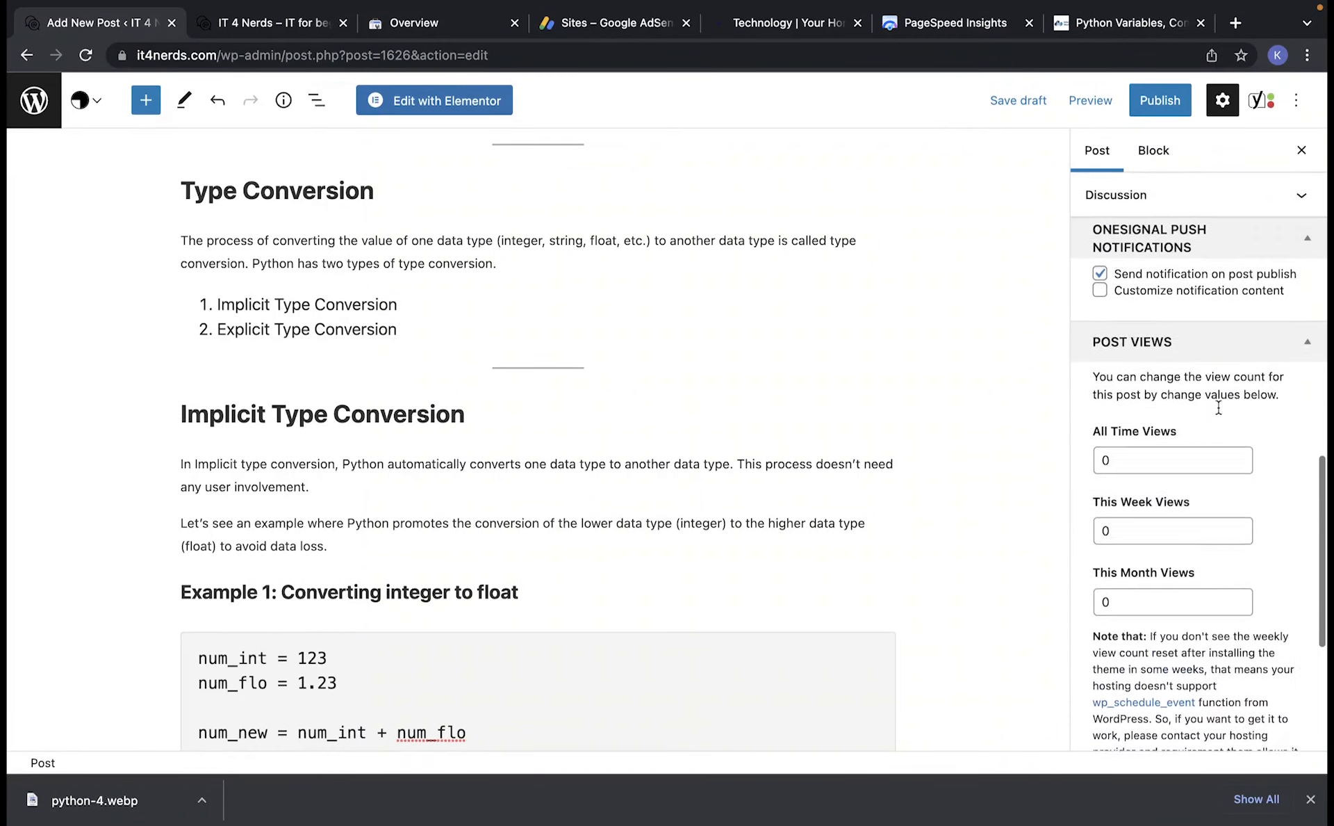
{"action": "left_click", "coordinate": [1183, 335]}
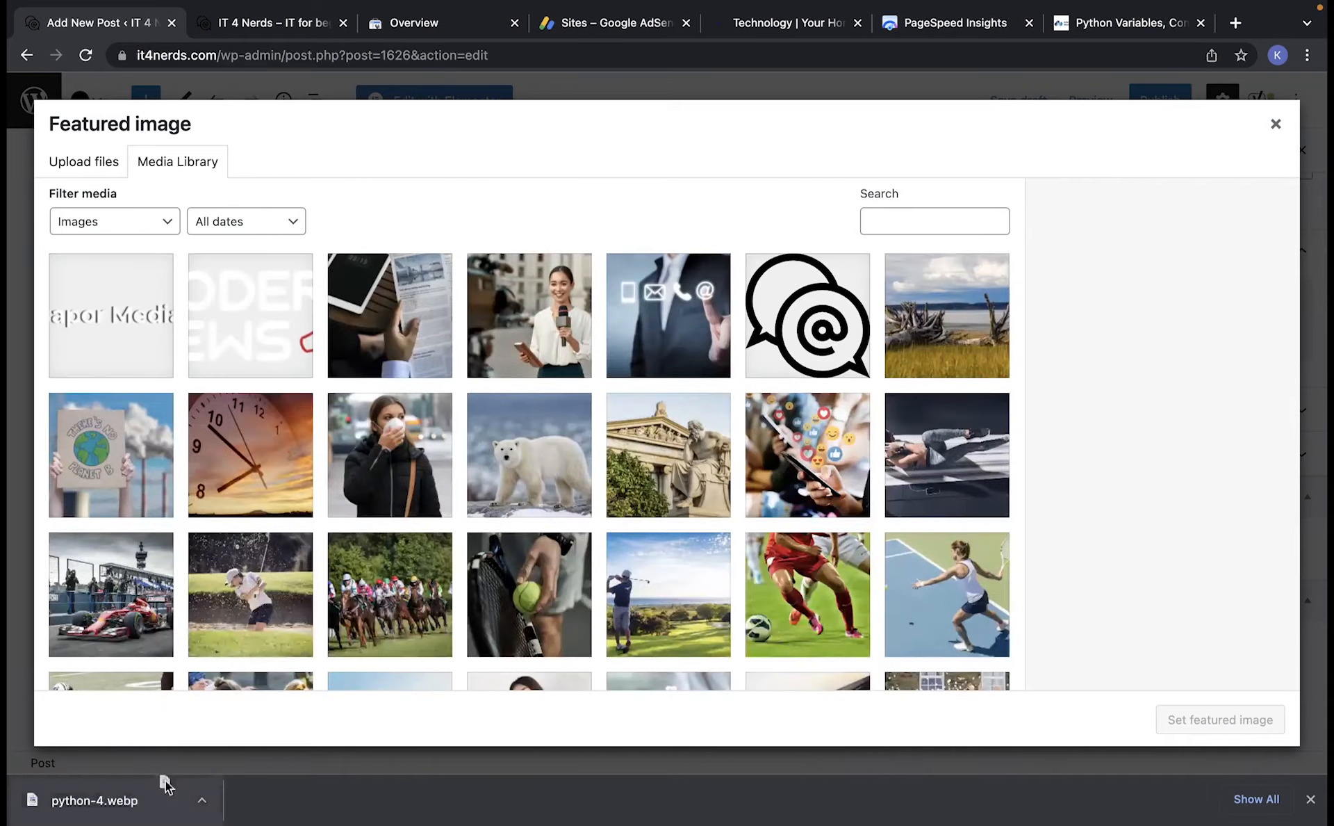
- Attempt the python-4.webp featured image upload, close the chooser after the WebP error, and open a new tab
{"action": "left_click_drag", "start_coordinate": [166, 781], "coordinate": [353, 567]}
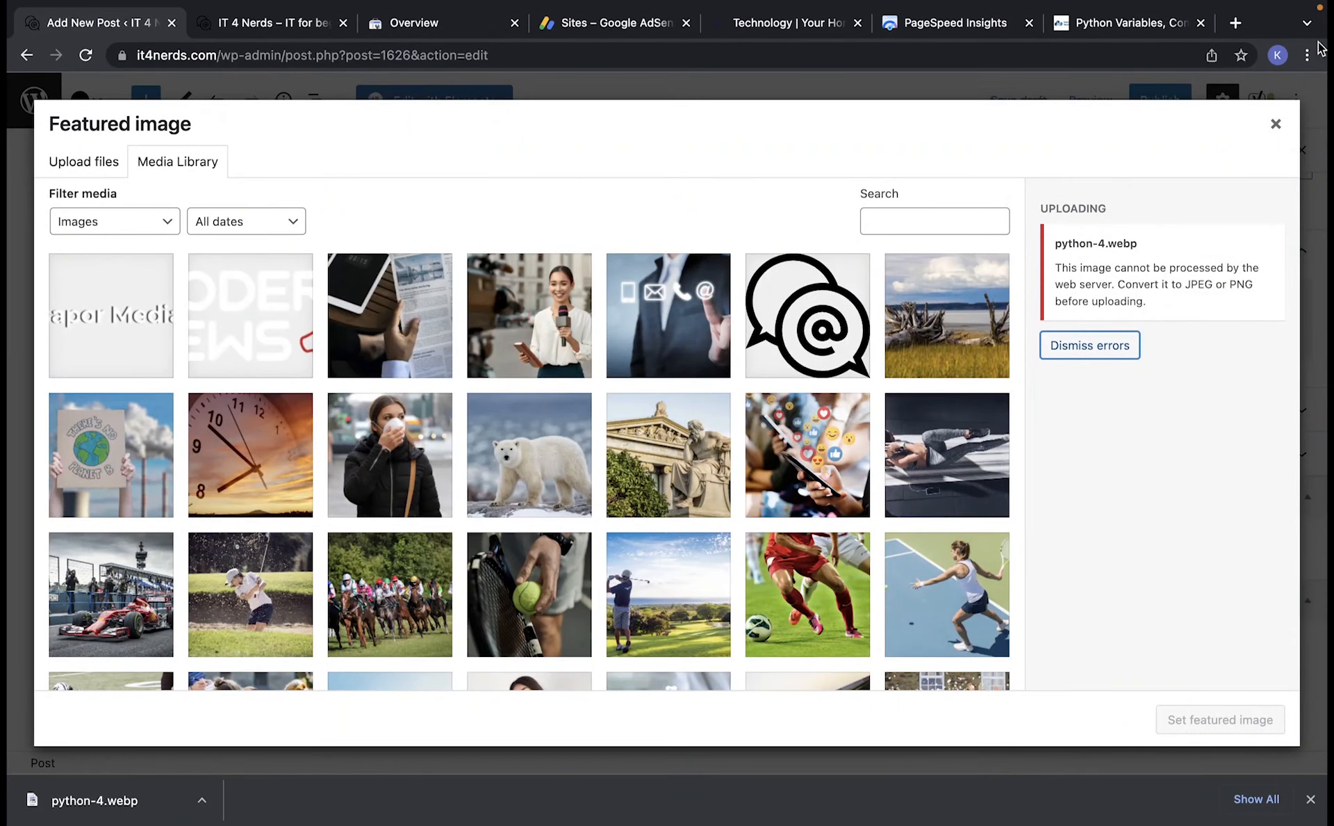
{"action": "left_click", "coordinate": [1276, 123]}
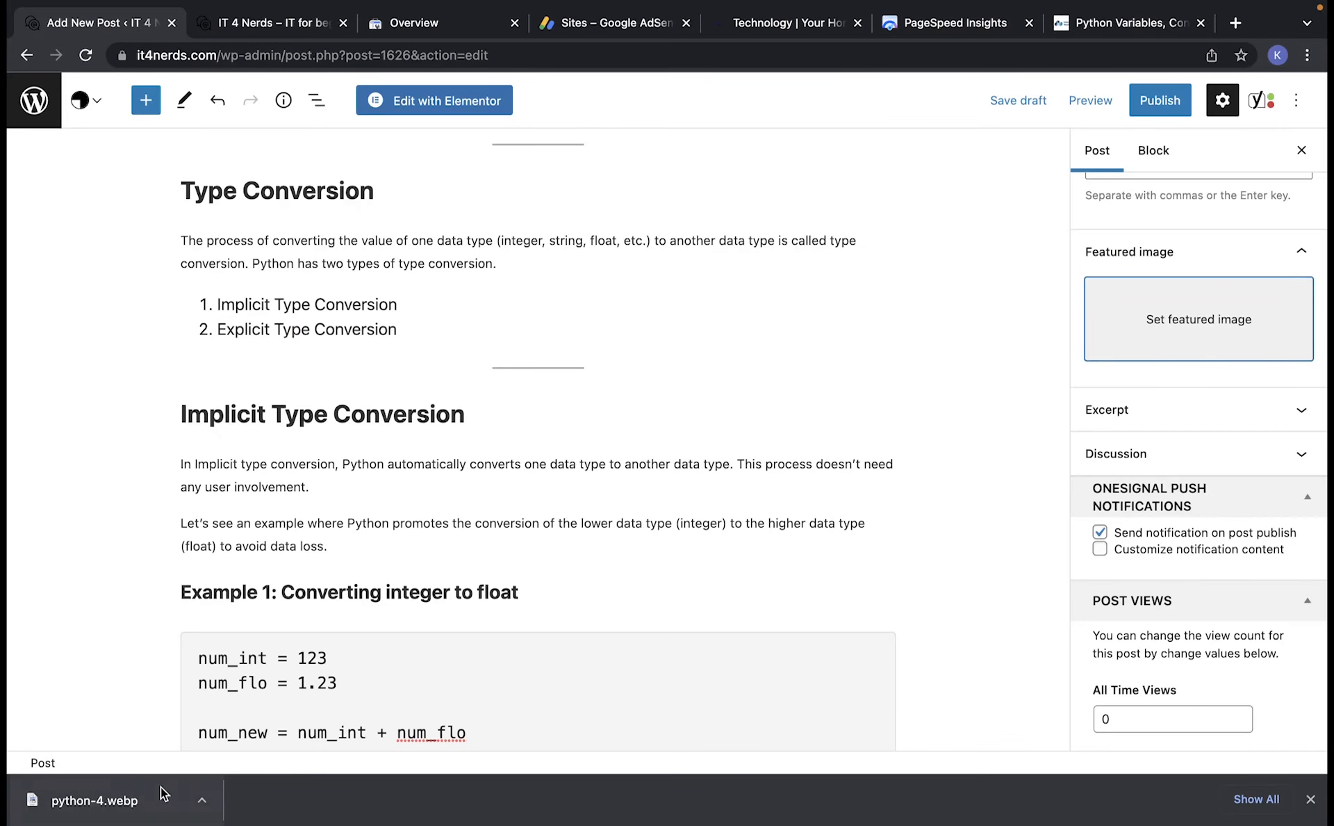
{"action": "left_click", "coordinate": [1236, 23]}
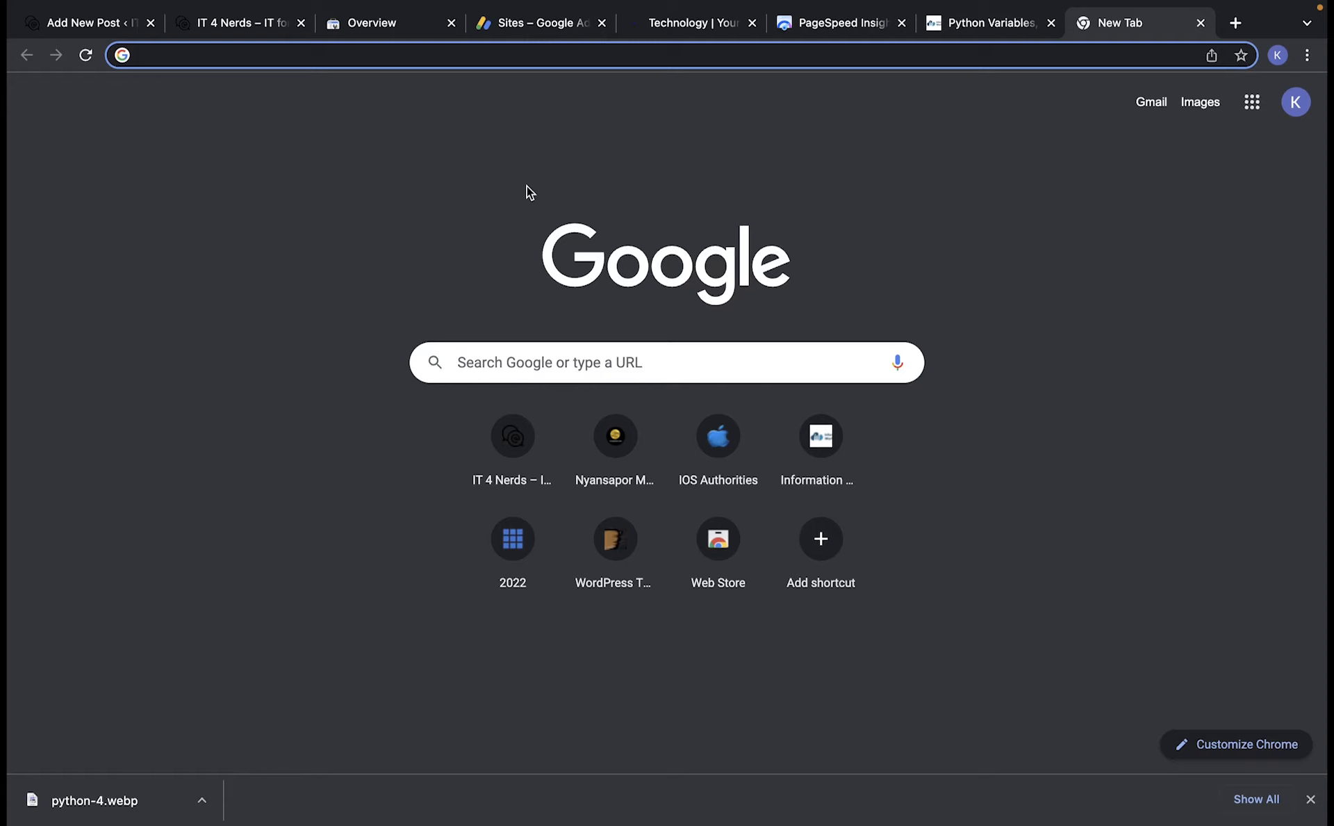
- Search Google for 'convert webp to jpg' and open the Ezgif WebP to JPG converter
{"action": "type", "text": "convert wp"}
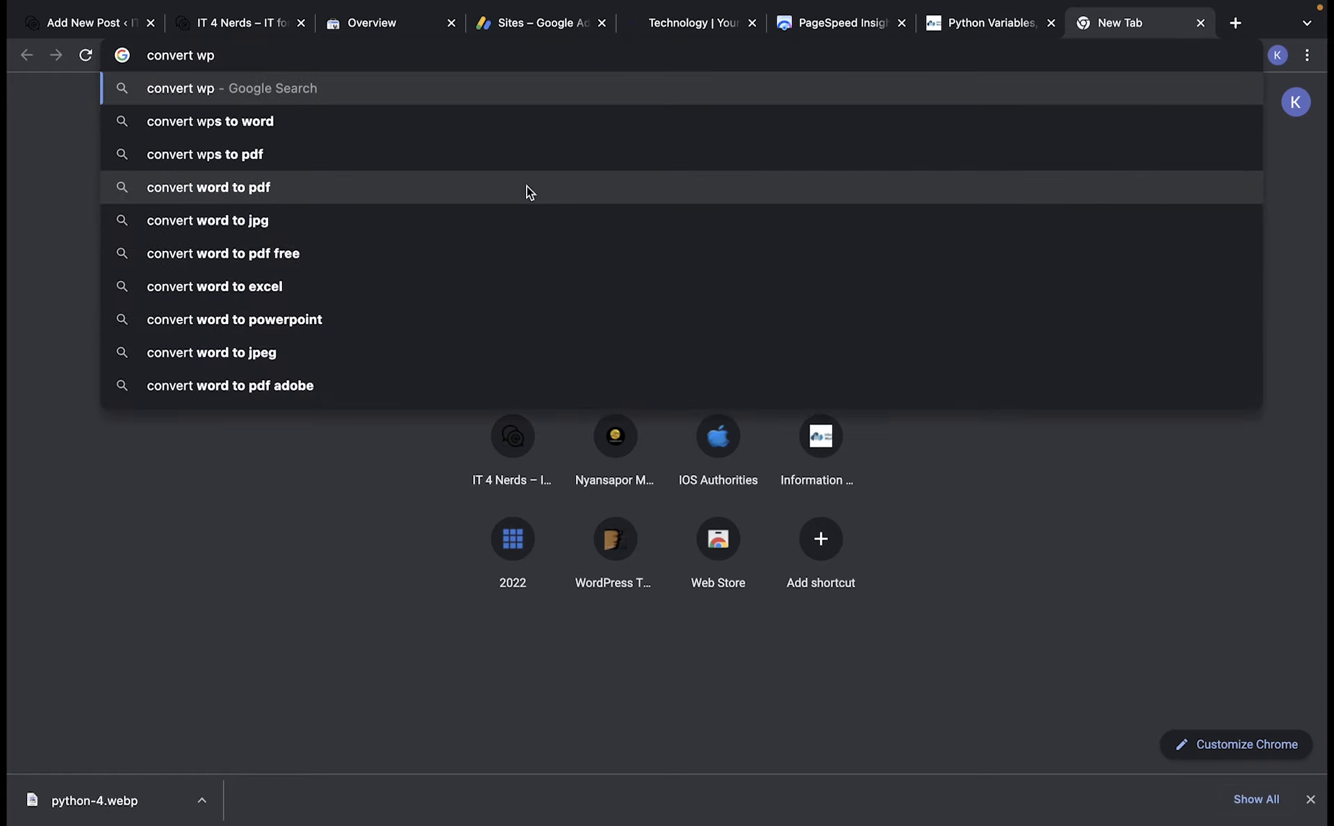
{"action": "type", "text": "b"}
{"action": "key", "text": "BackSpace"}
{"action": "key", "text": "BackSpace"}
{"action": "type", "text": "ebp"}
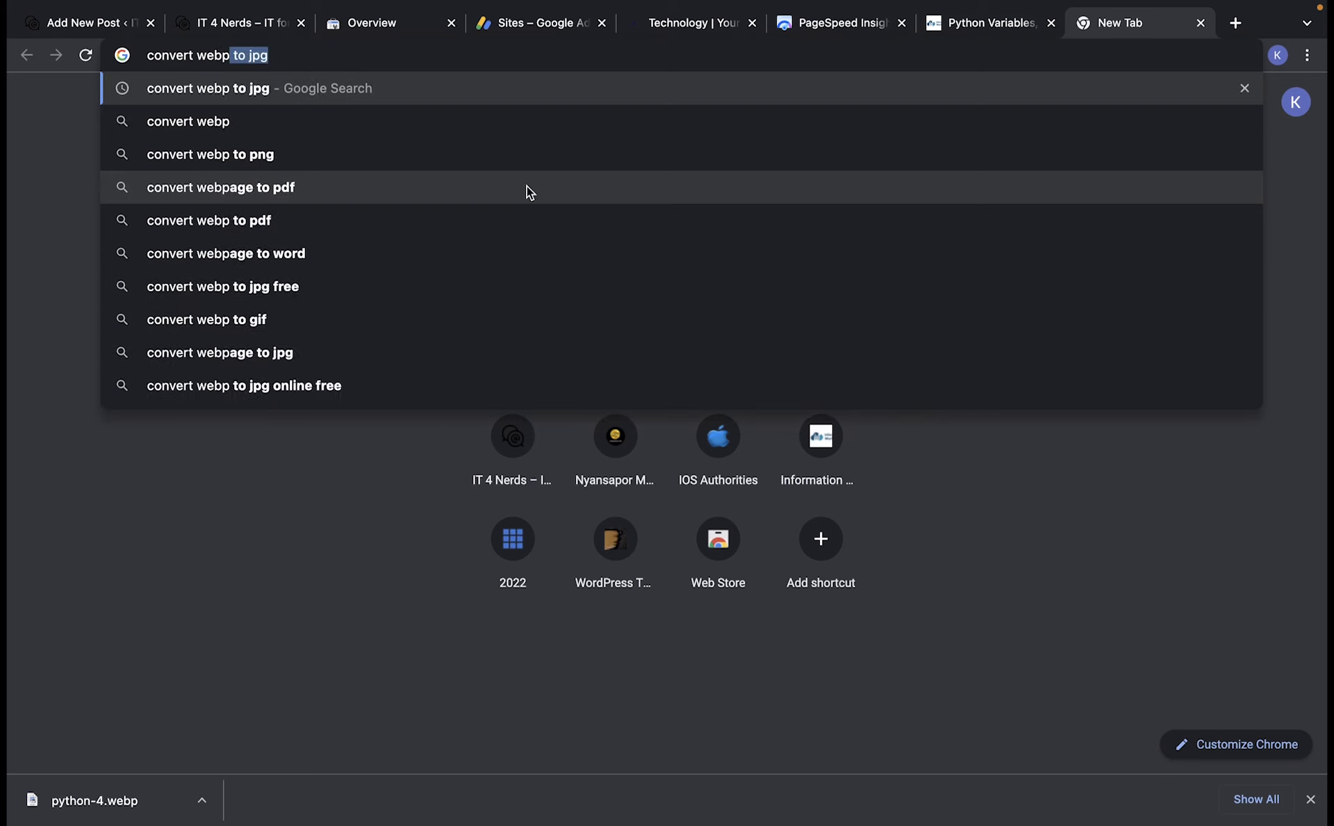
{"action": "key", "text": "Return"}
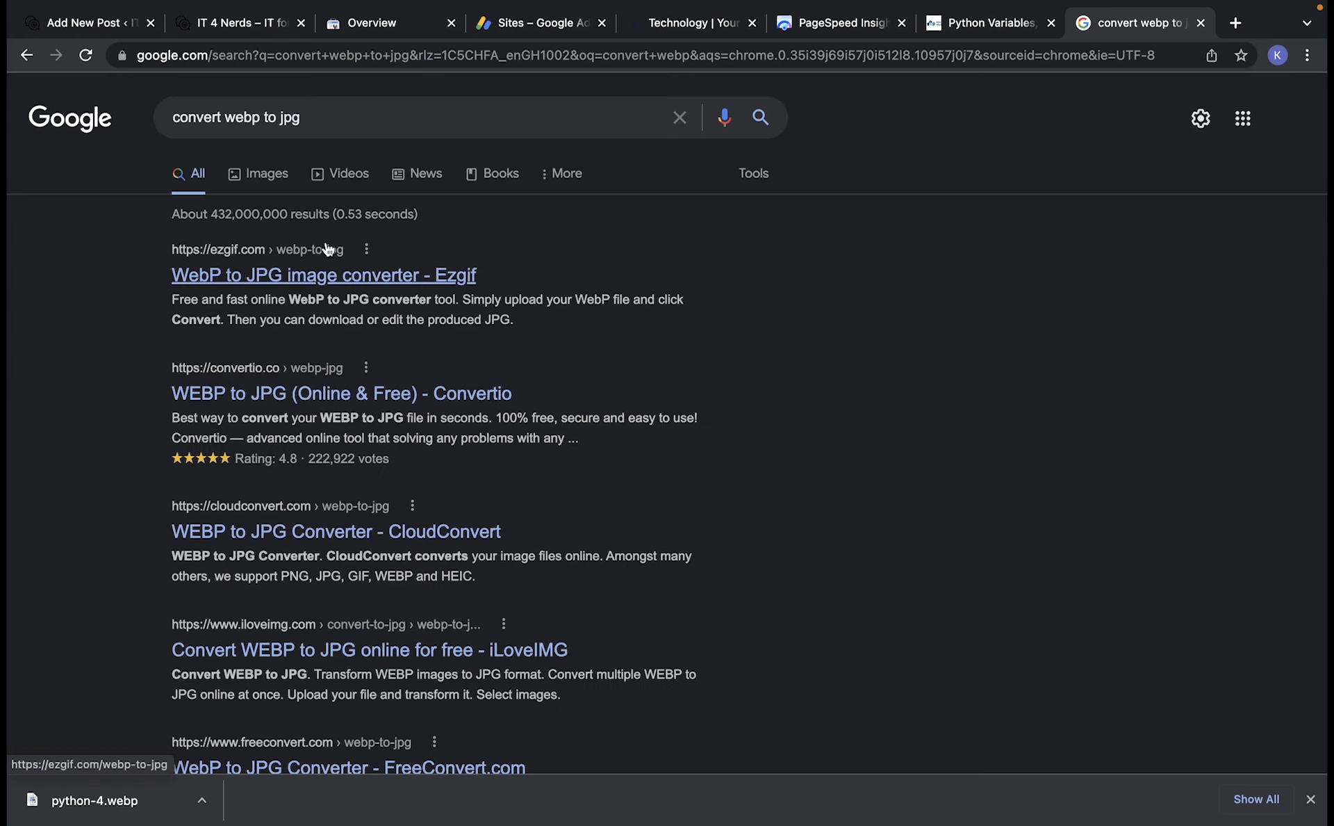
{"action": "left_click", "coordinate": [319, 286]}
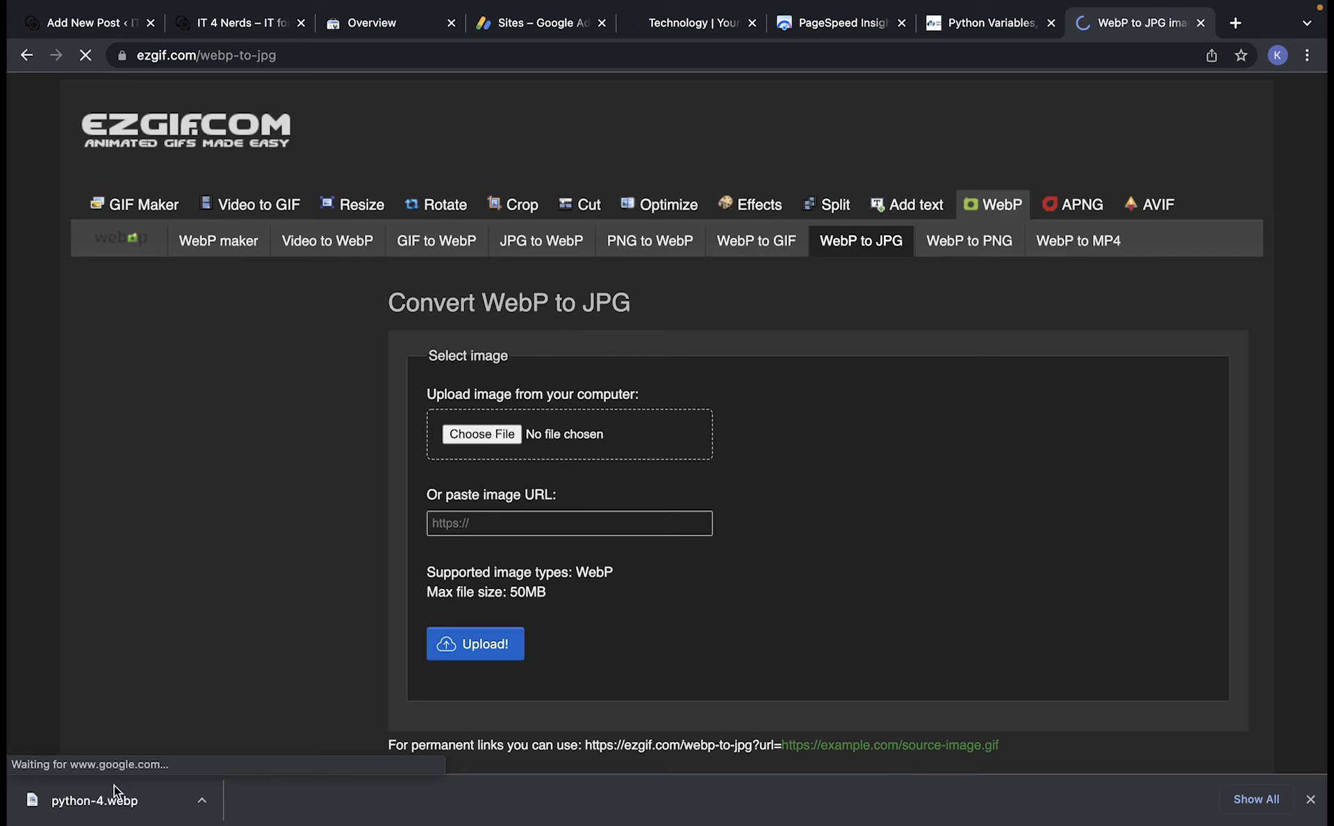
- Load python-4.webp into the Ezgif WebP to JPG converter
{"action": "left_click_drag", "start_coordinate": [114, 786], "coordinate": [522, 438]}
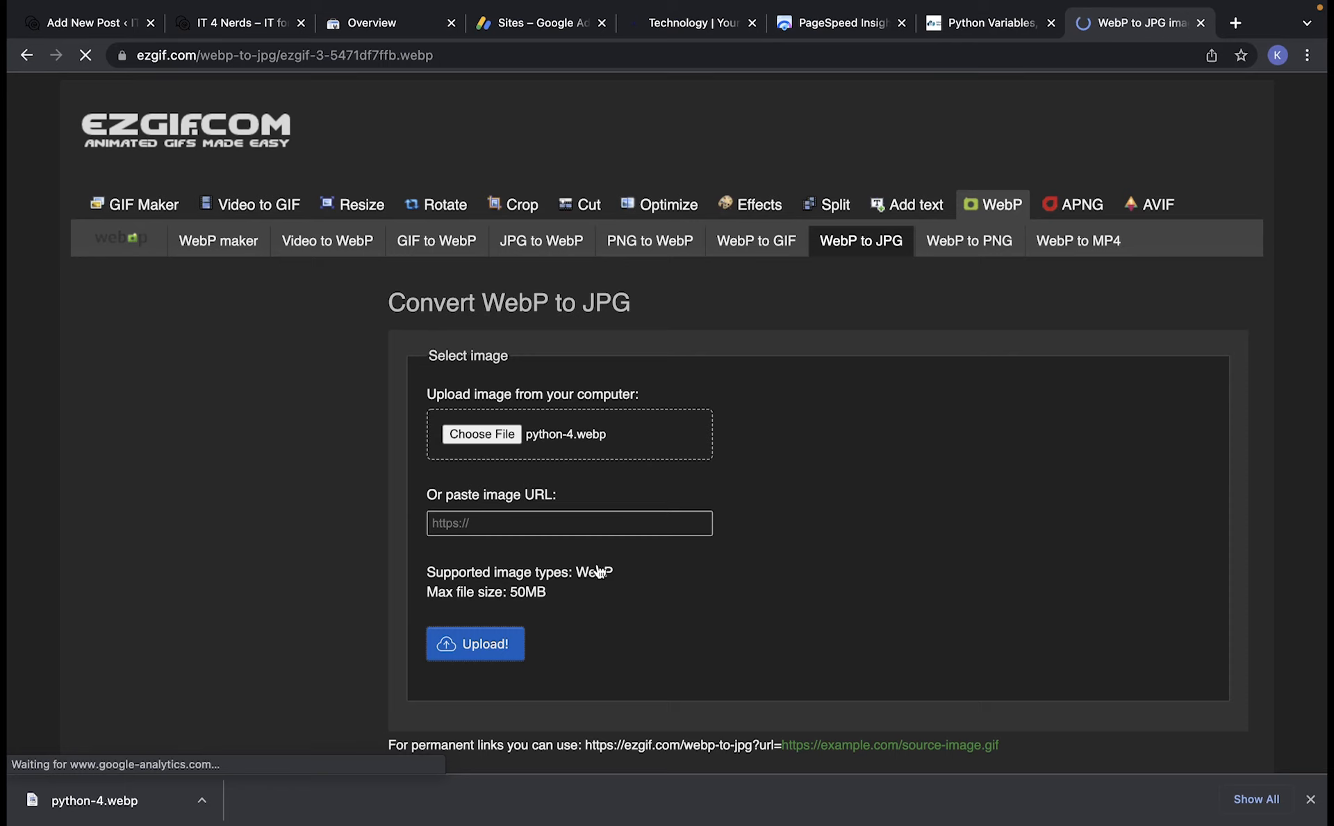
{"action": "scroll", "coordinate": [598, 564], "scroll_direction": "down", "scroll_amount": 5}
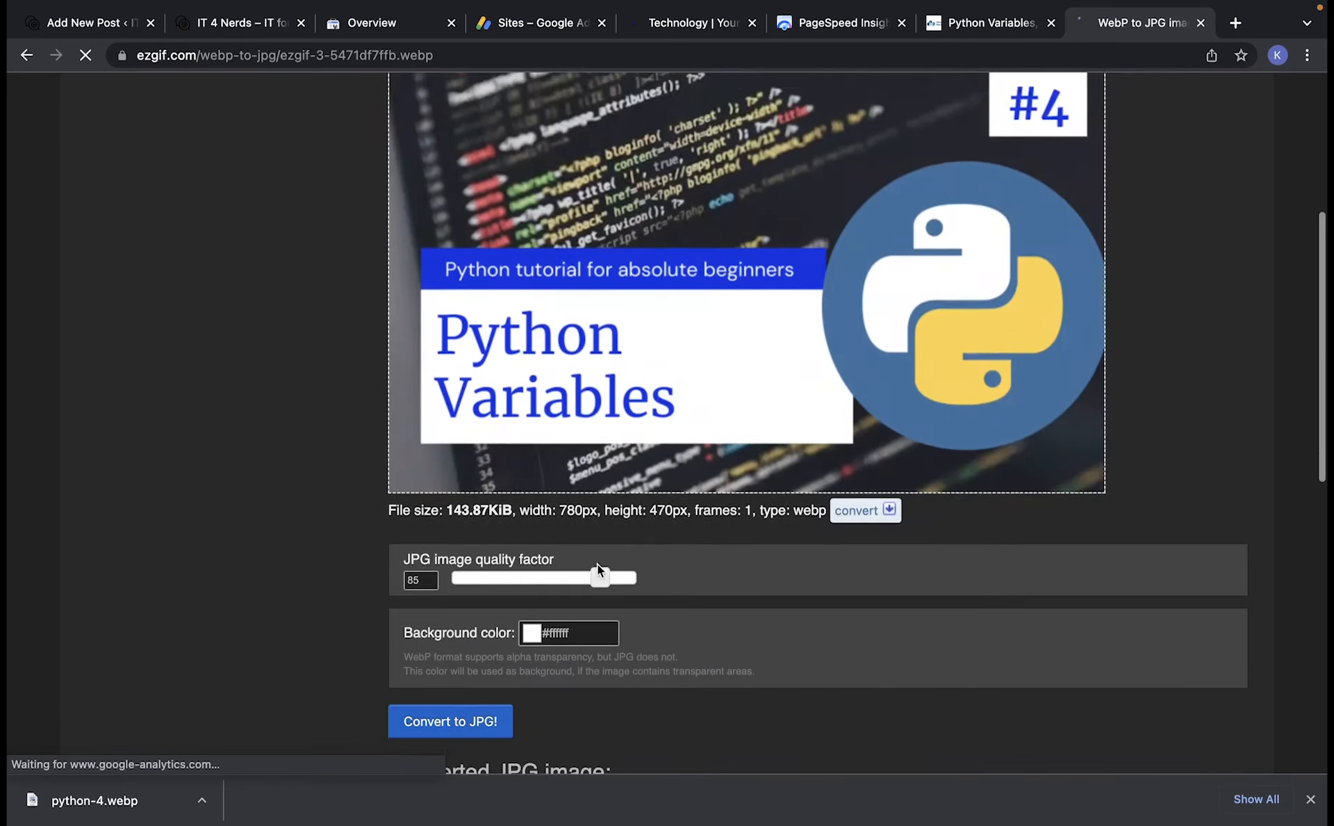
{"action": "scroll", "coordinate": [598, 564], "scroll_direction": "up", "scroll_amount": 2}
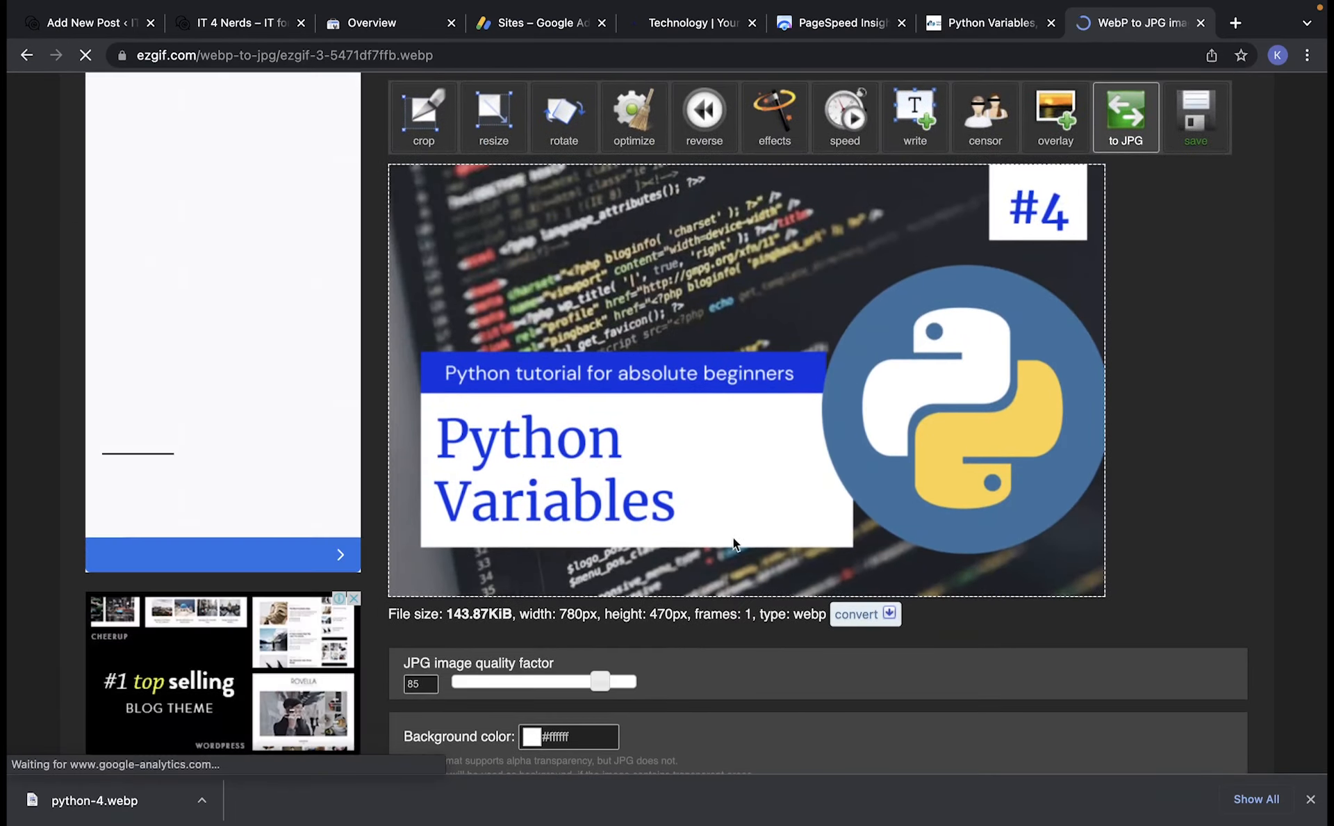
{"action": "scroll", "coordinate": [608, 543], "scroll_direction": "down", "scroll_amount": 3}
- Convert the image to JPG at quality 100 and download the converted file
{"action": "left_click_drag", "start_coordinate": [607, 544], "coordinate": [685, 539]}
{"action": "left_click", "coordinate": [474, 686]}
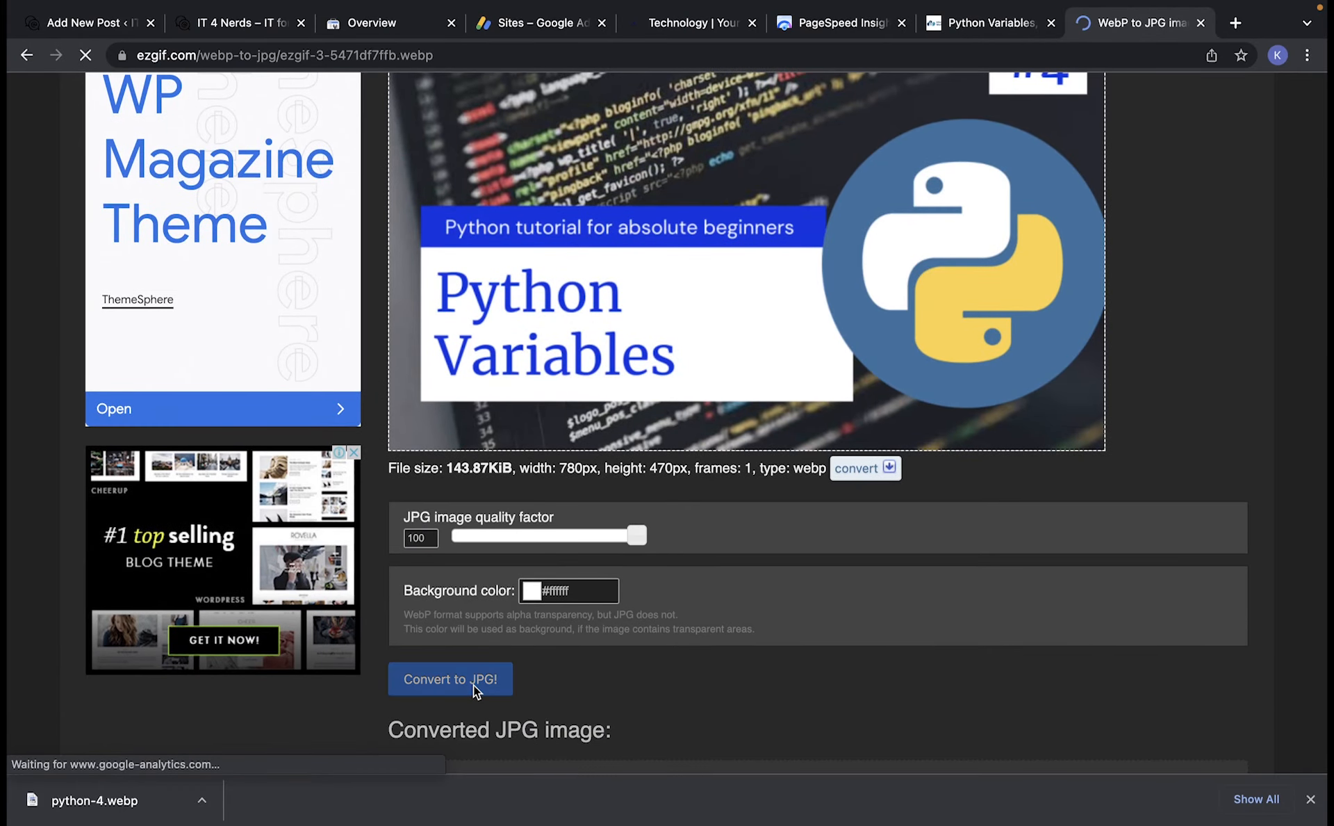
{"action": "scroll", "coordinate": [473, 685], "scroll_direction": "down", "scroll_amount": 5}
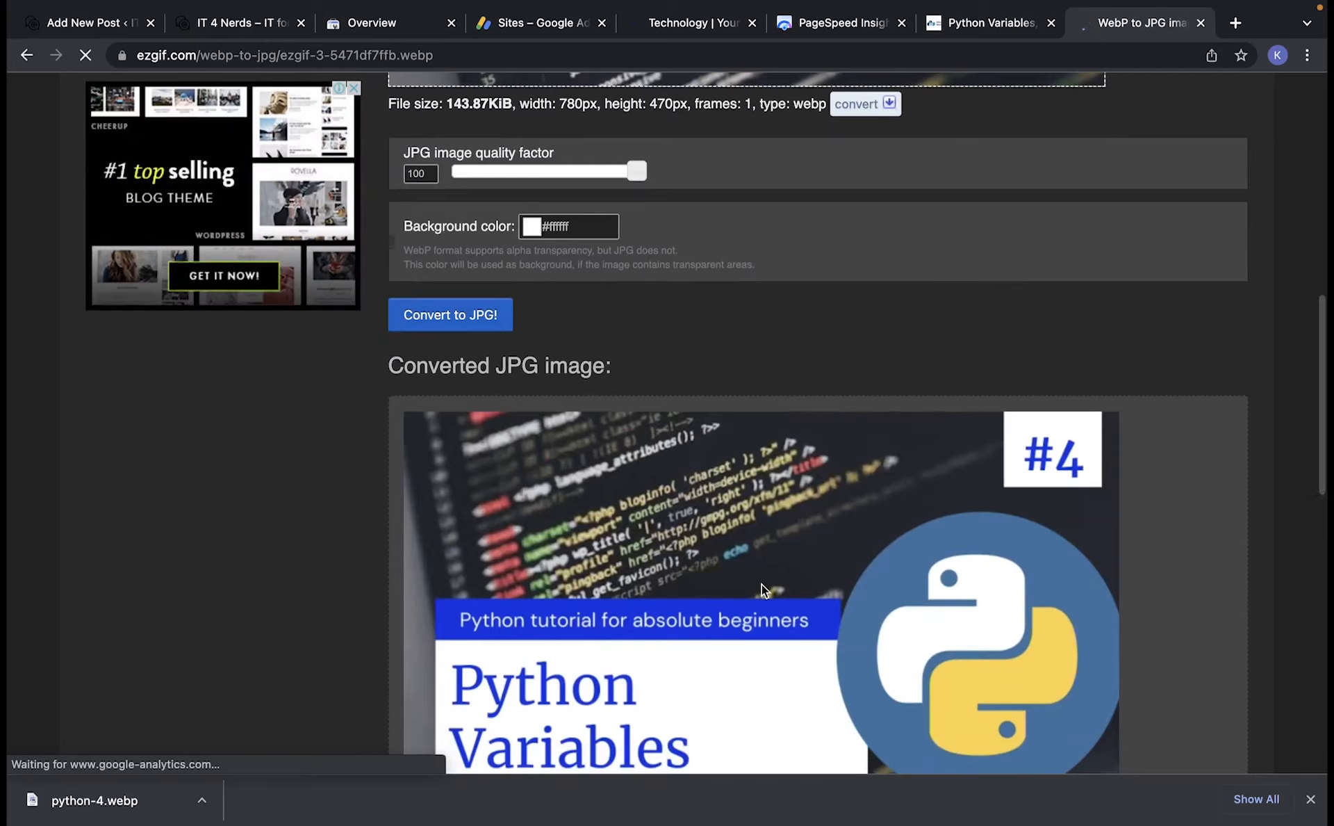
{"action": "scroll", "coordinate": [762, 584], "scroll_direction": "down", "scroll_amount": 14}
{"action": "scroll", "coordinate": [762, 581], "scroll_direction": "up", "scroll_amount": 6}
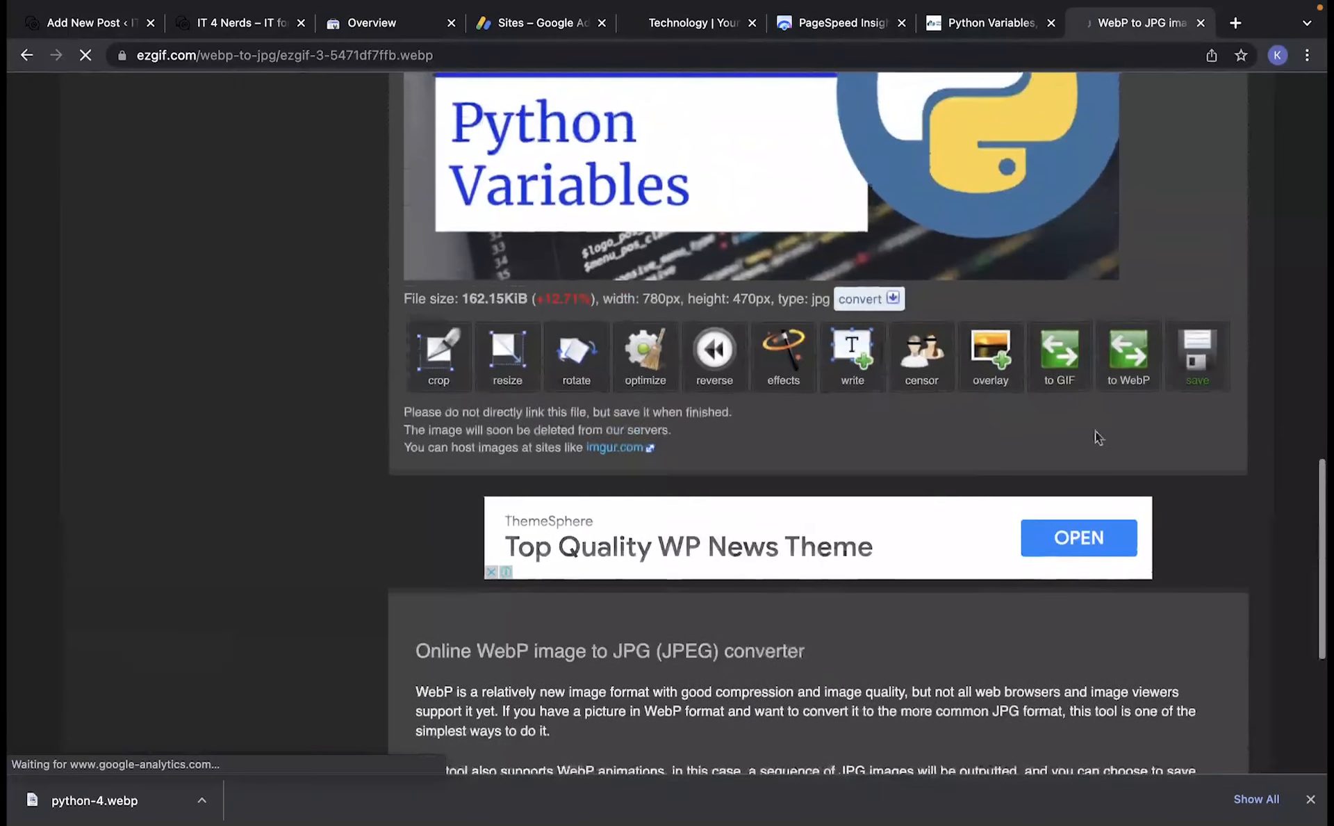
{"action": "left_click", "coordinate": [1197, 356]}
{"action": "mouse_move", "coordinate": [611, 51]}
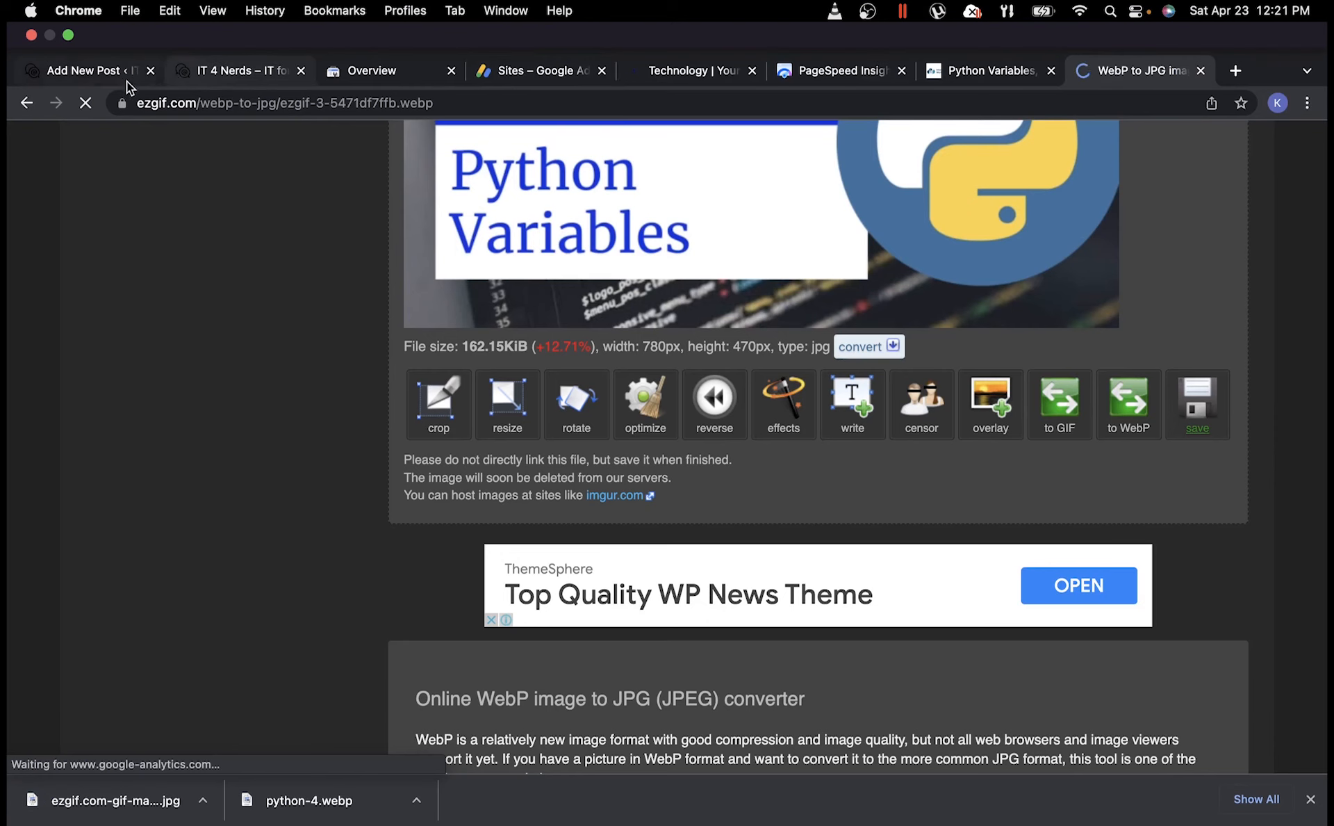
{"action": "left_click", "coordinate": [103, 73]}
- Upload the converted JPG through the featured image picker and dismiss the old WebP error
{"action": "left_click", "coordinate": [1164, 334]}
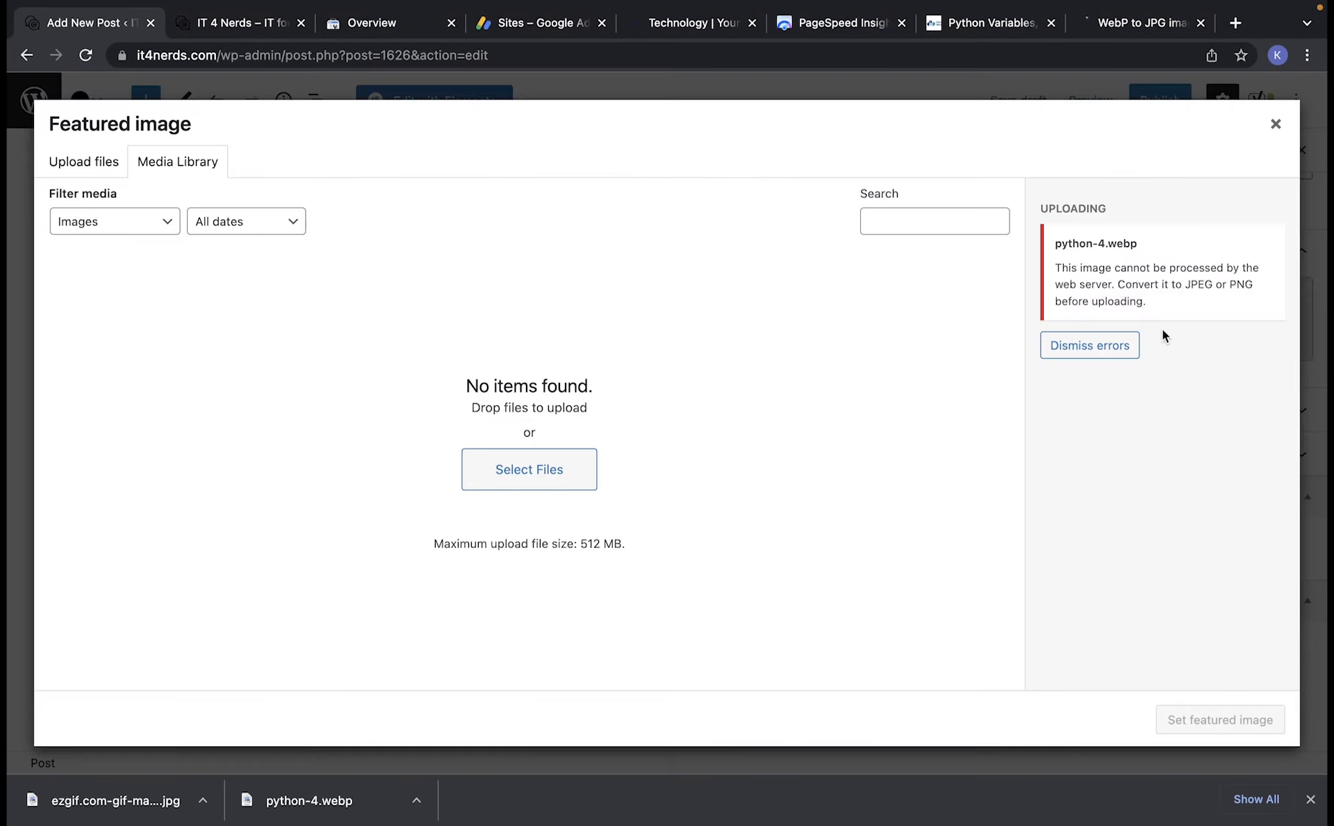
{"action": "left_click_drag", "start_coordinate": [114, 799], "coordinate": [740, 373]}
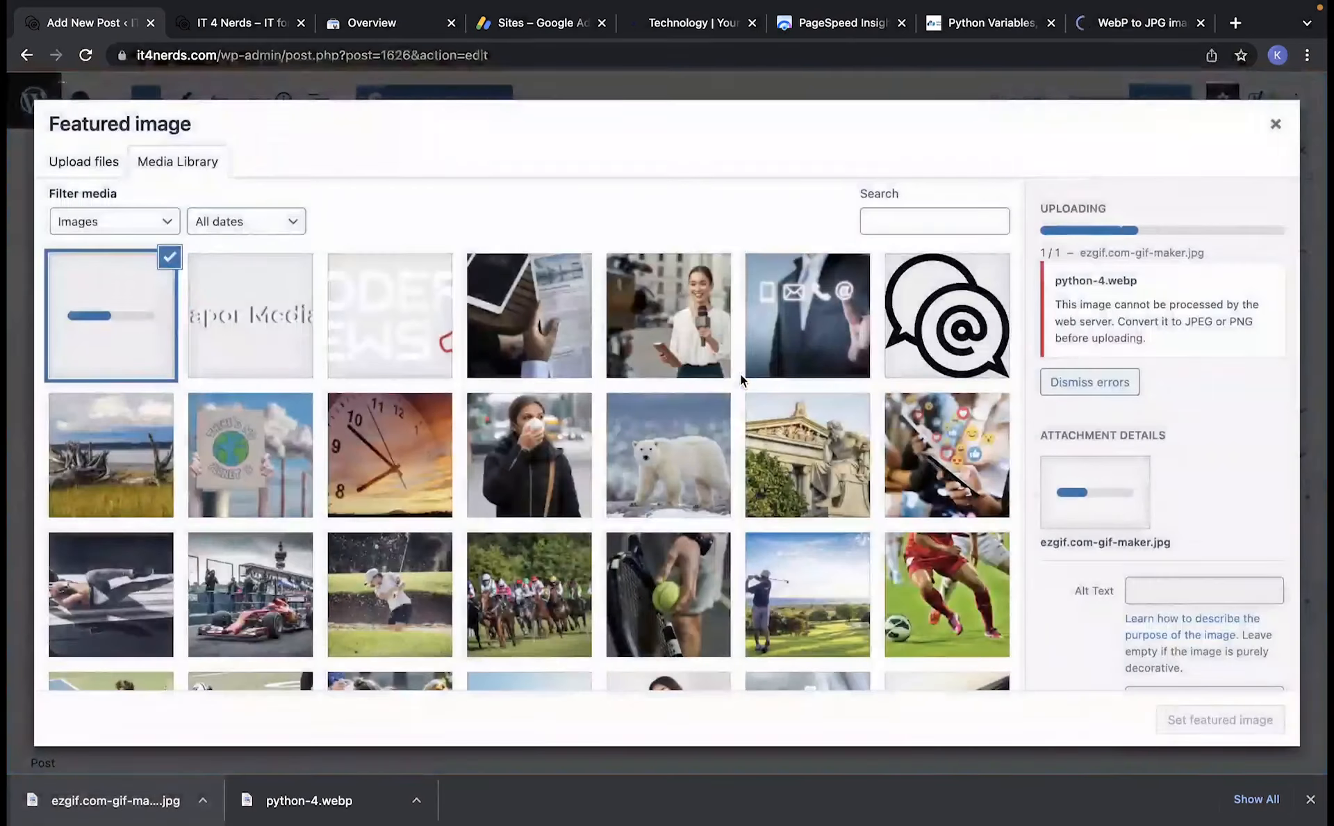
{"action": "left_click", "coordinate": [1310, 798]}
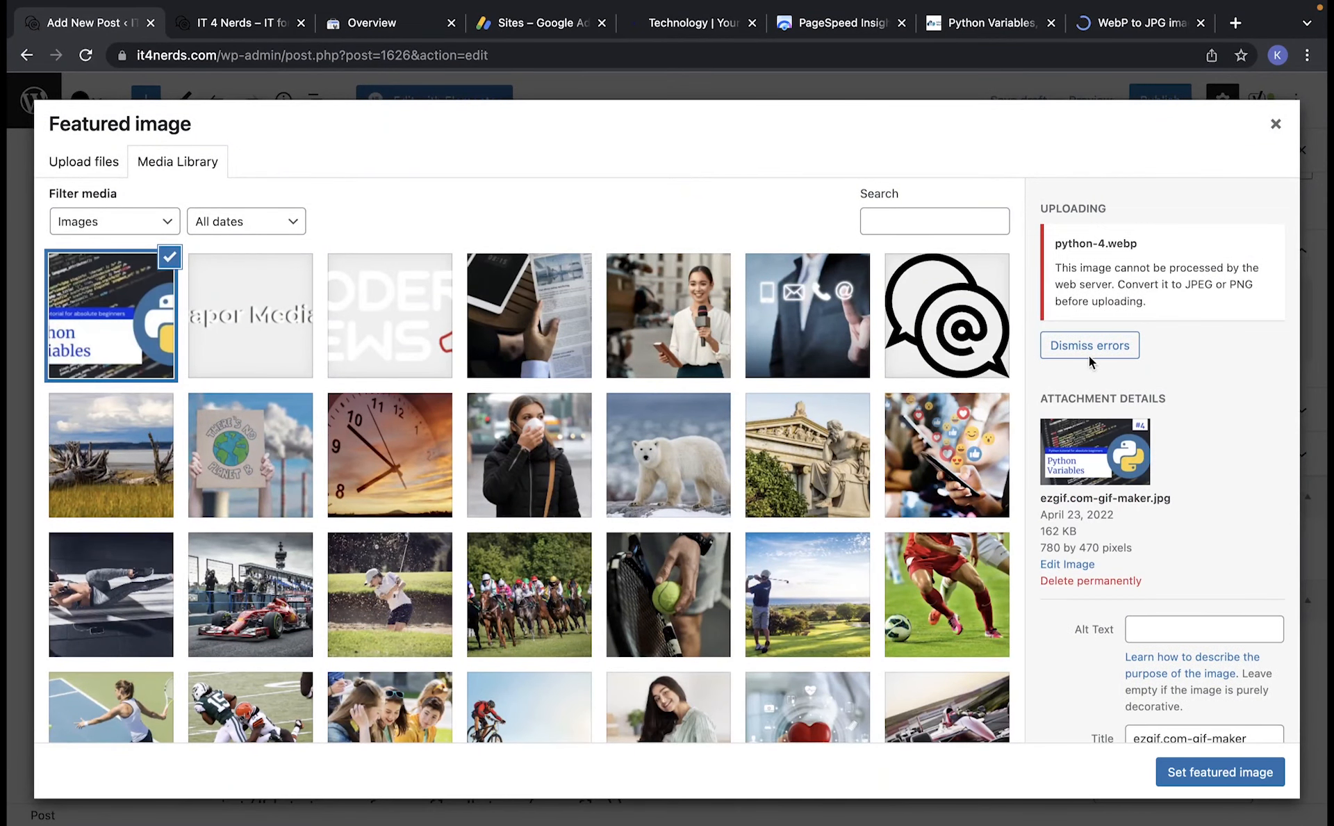
{"action": "left_click", "coordinate": [1089, 347]}
- Give the image alt text and title 'python variables' and set it as the featured image
{"action": "left_click_drag", "start_coordinate": [1257, 552], "coordinate": [1097, 560]}
{"action": "key", "text": "BackSpace"}
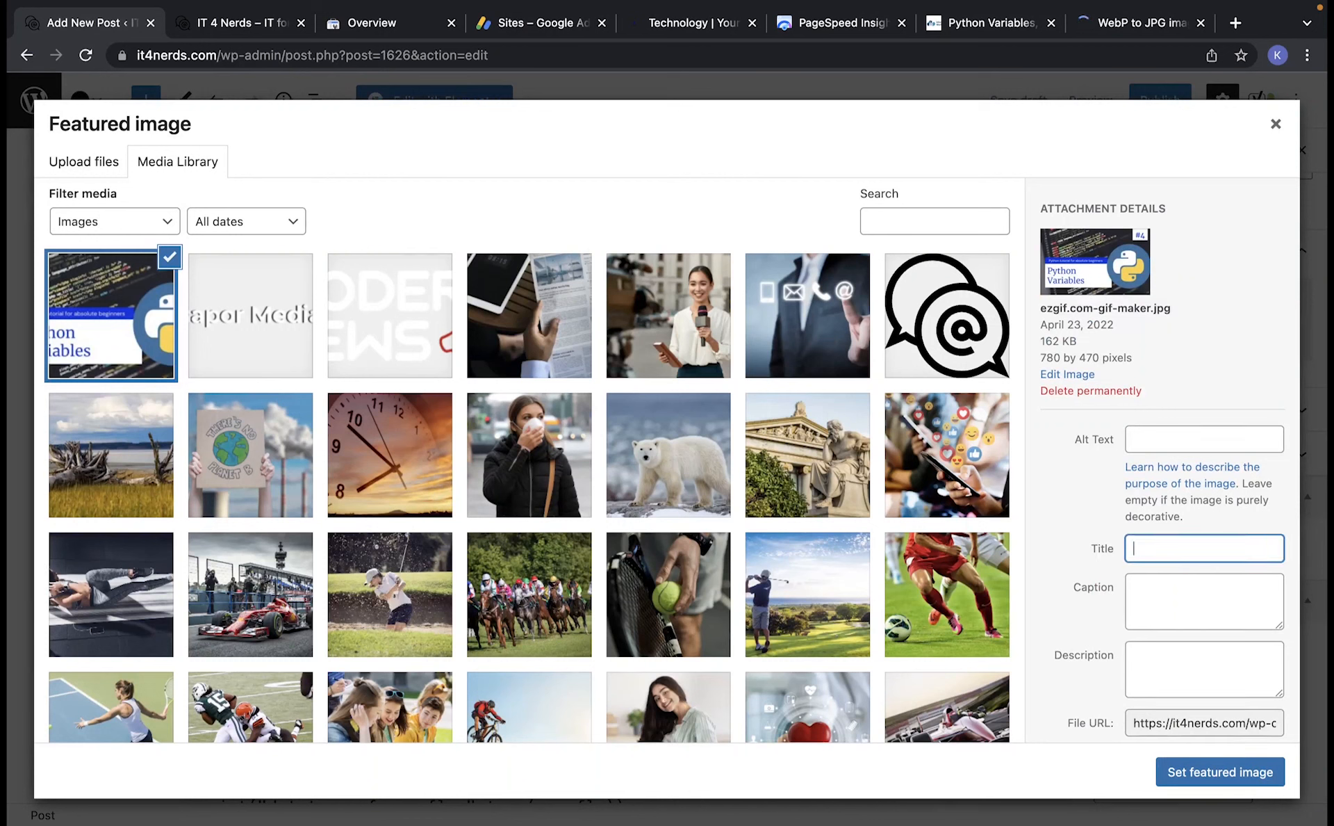
{"action": "left_click", "coordinate": [1197, 442]}
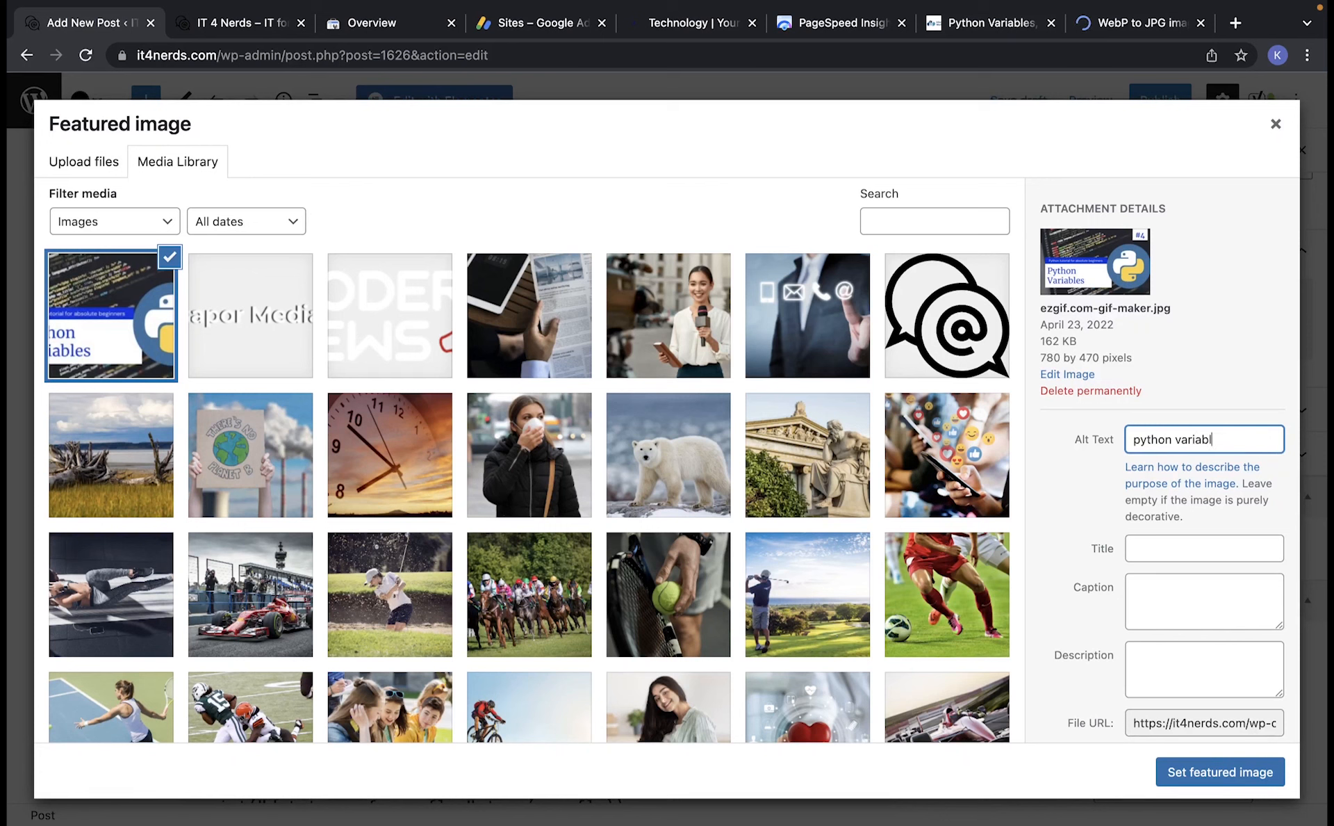
{"action": "key", "text": "super+a"}
{"action": "key", "text": "super+c"}
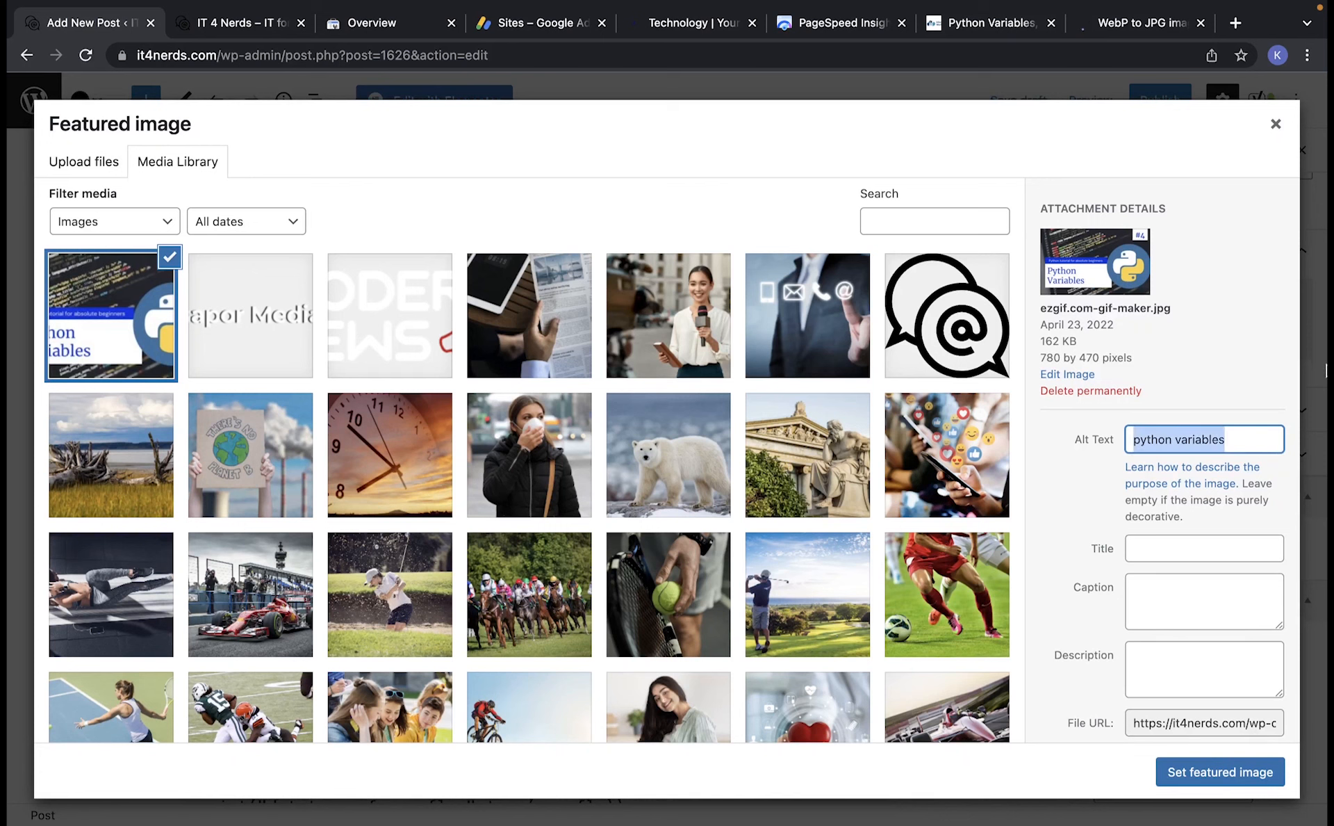
{"action": "left_click", "coordinate": [1201, 549]}
{"action": "key", "text": "super+v"}
{"action": "left_click", "coordinate": [1221, 772]}
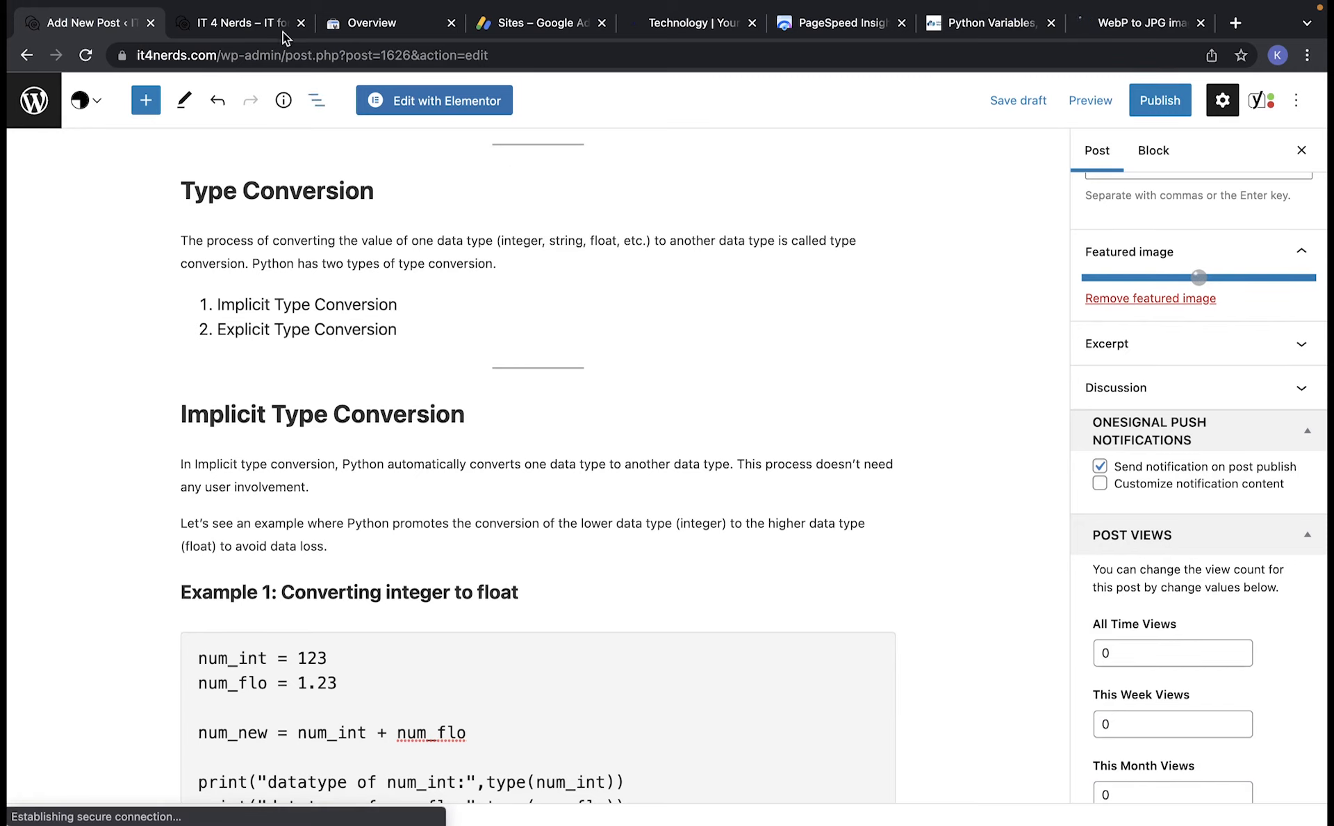
{"action": "left_click", "coordinate": [251, 25]}
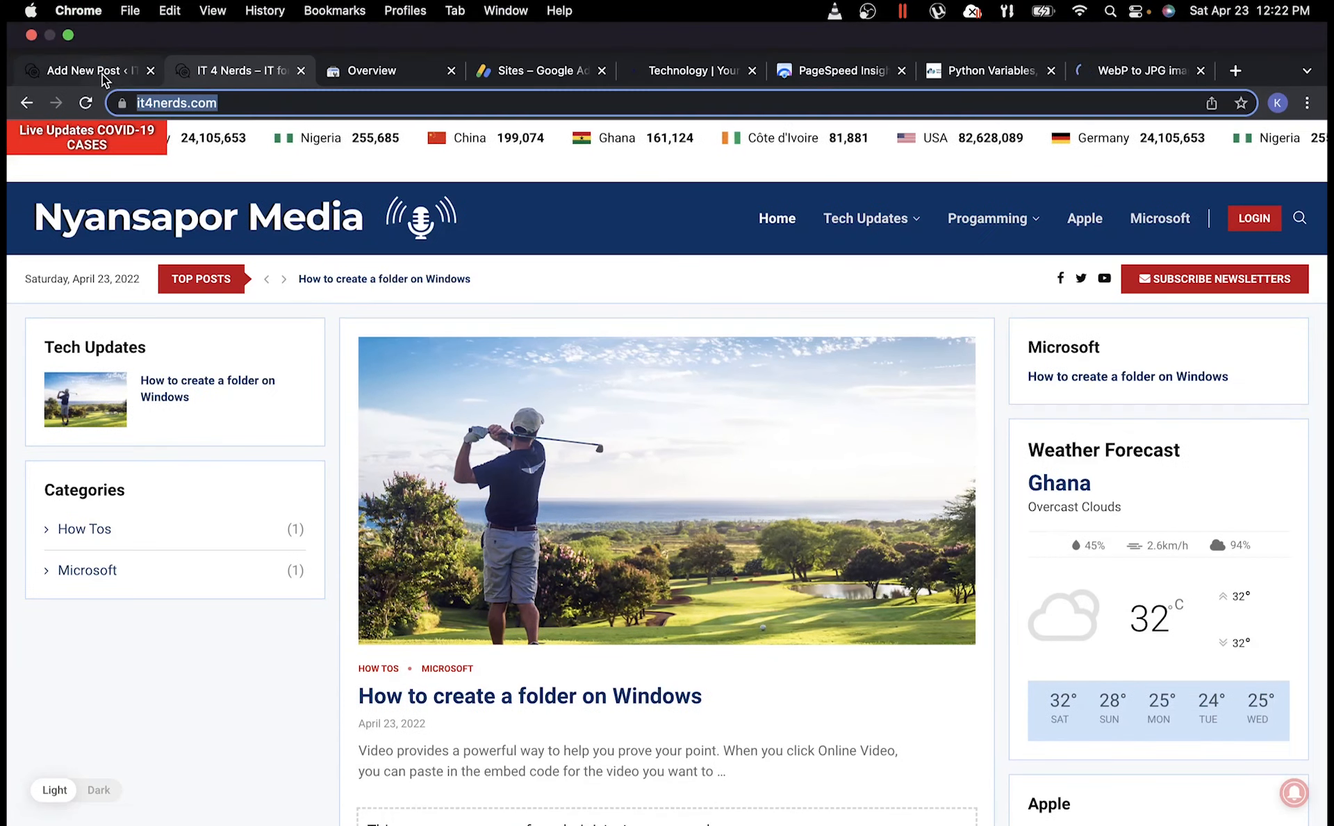
{"action": "left_click", "coordinate": [127, 78]}
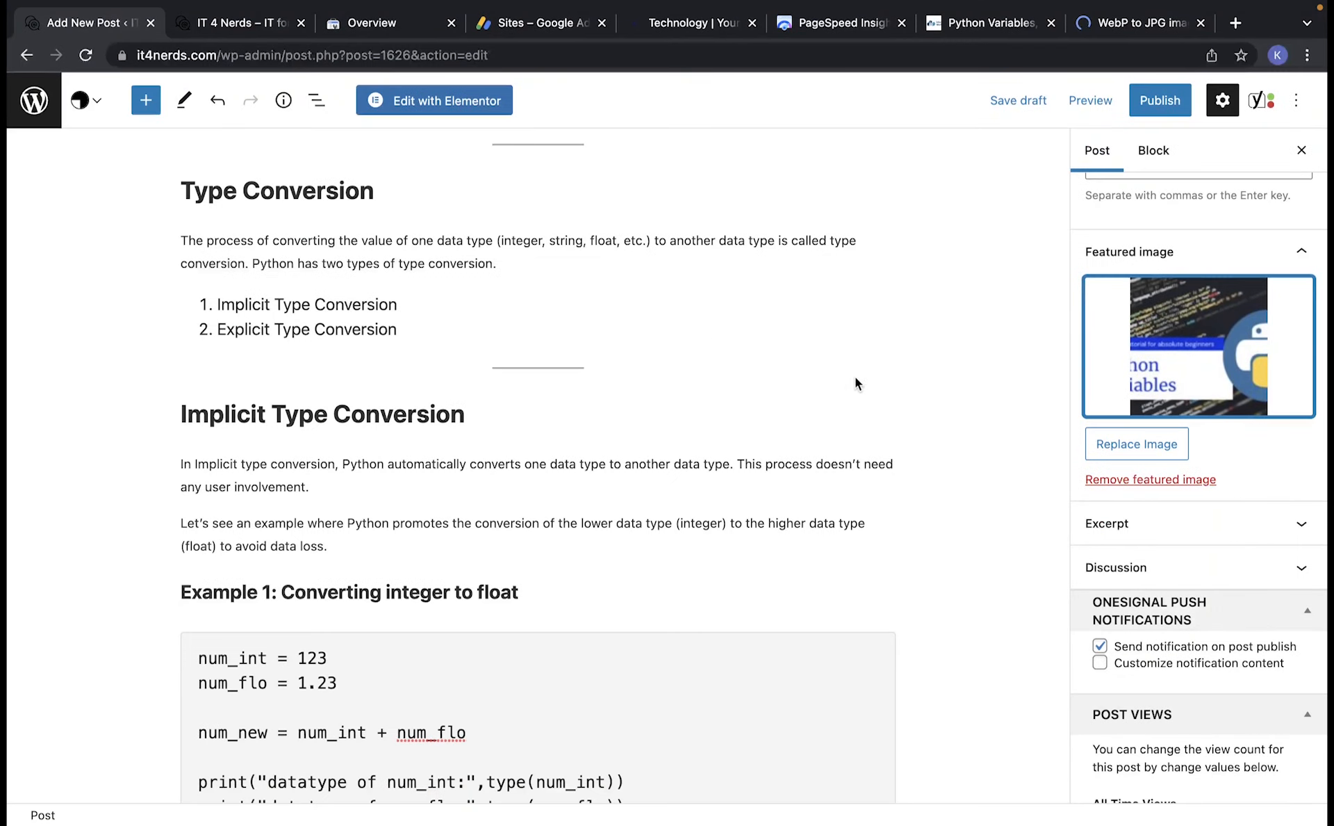
{"action": "scroll", "coordinate": [1168, 583], "scroll_direction": "down", "scroll_amount": 7}
{"action": "scroll", "coordinate": [1166, 581], "scroll_direction": "down", "scroll_amount": 3}
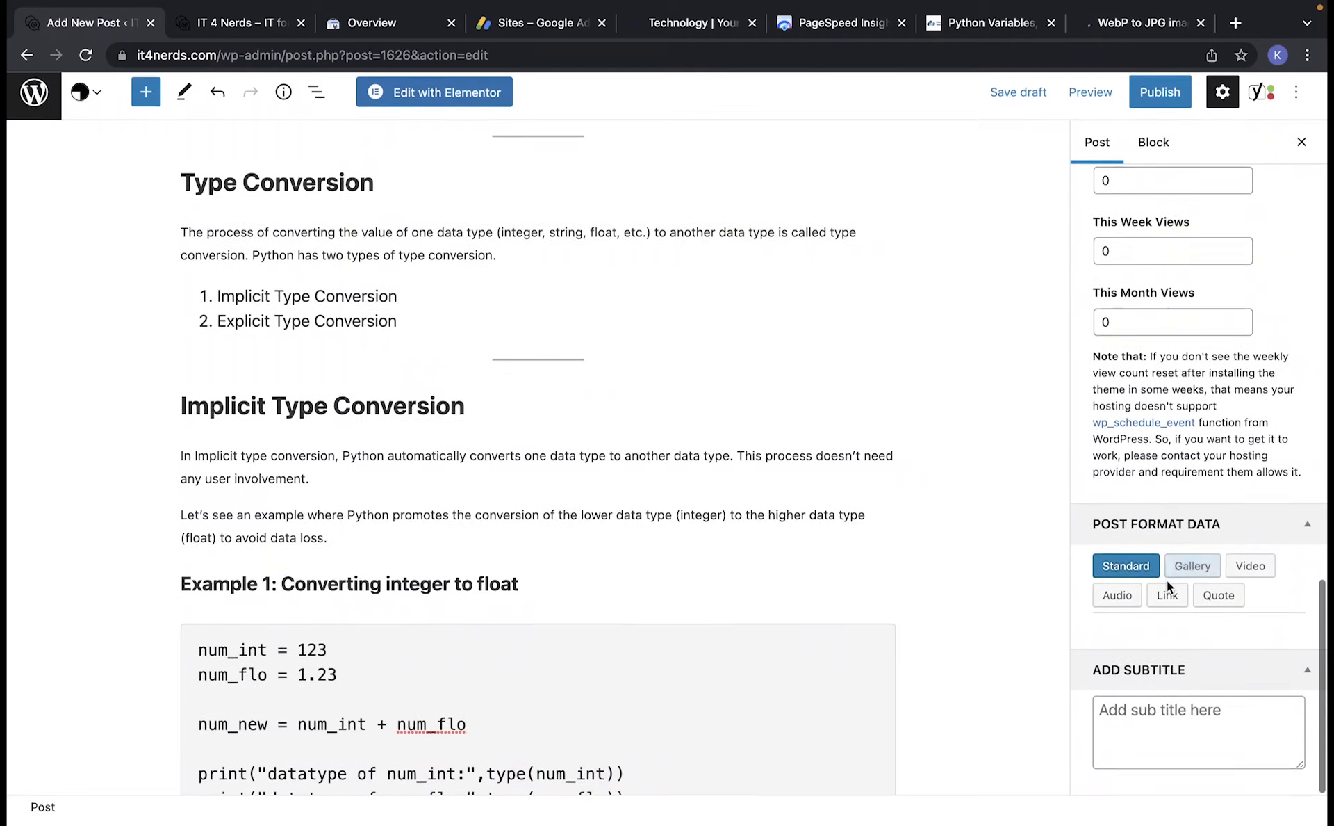
{"action": "scroll", "coordinate": [1166, 581], "scroll_direction": "up", "scroll_amount": 15}
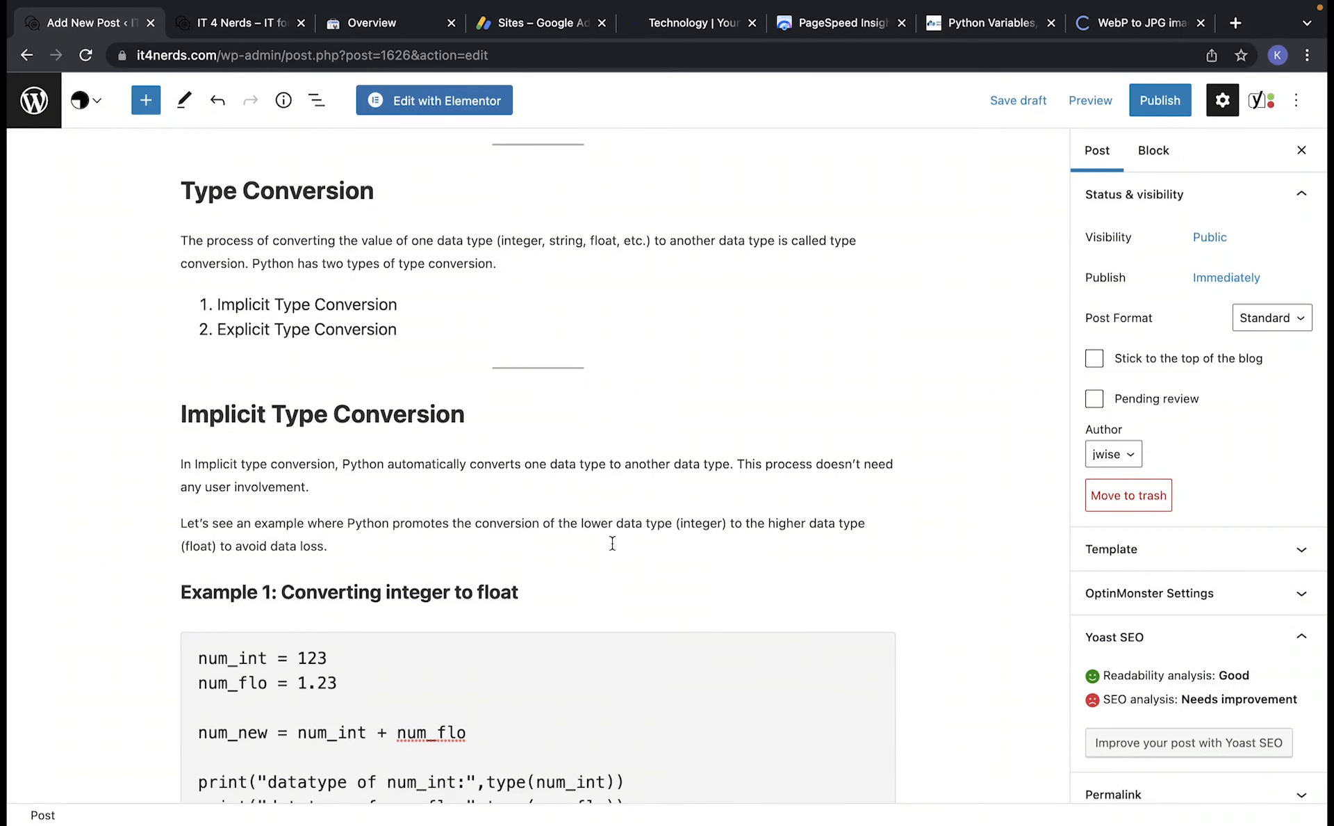
{"action": "scroll", "coordinate": [612, 545], "scroll_direction": "down", "scroll_amount": 20}
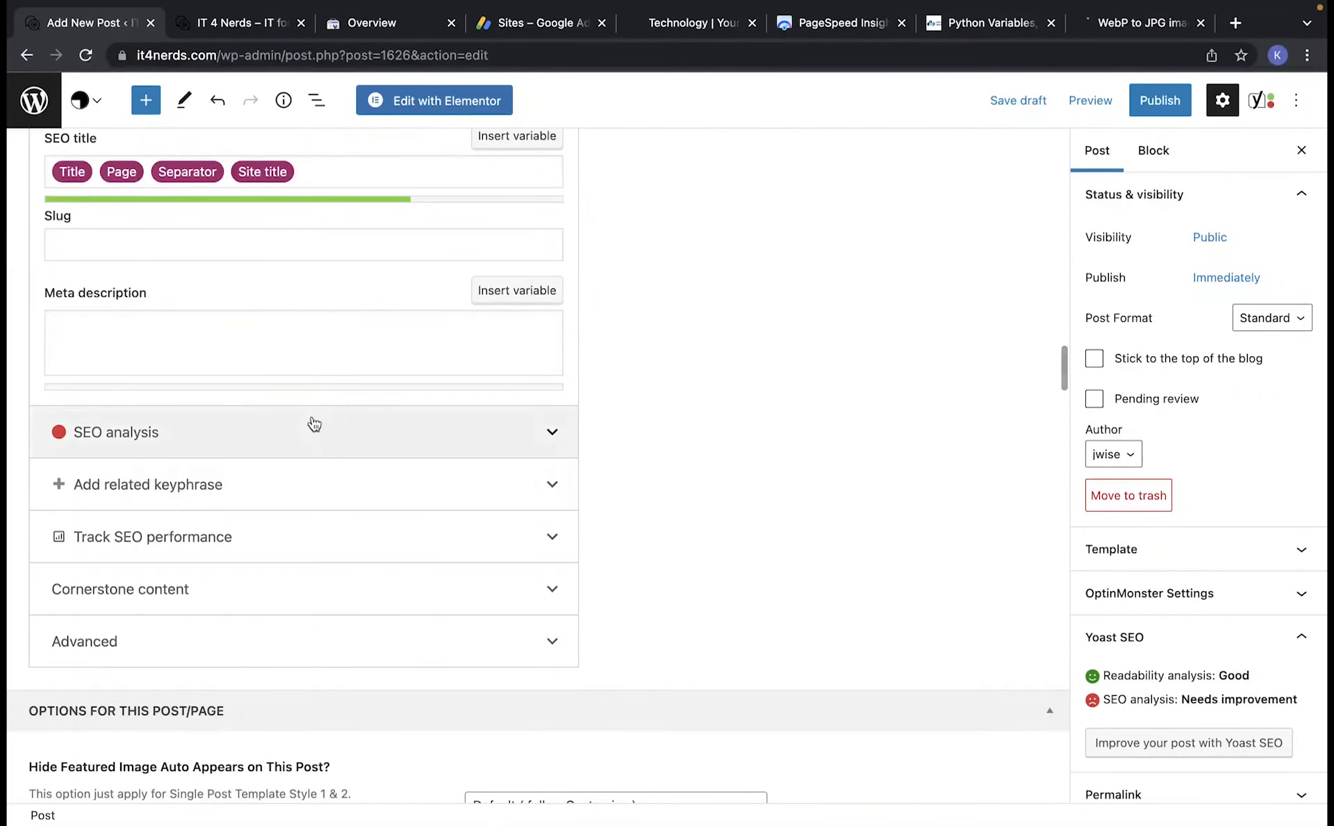
{"action": "scroll", "coordinate": [250, 389], "scroll_direction": "up", "scroll_amount": 3}
{"action": "left_click", "coordinate": [215, 575]}
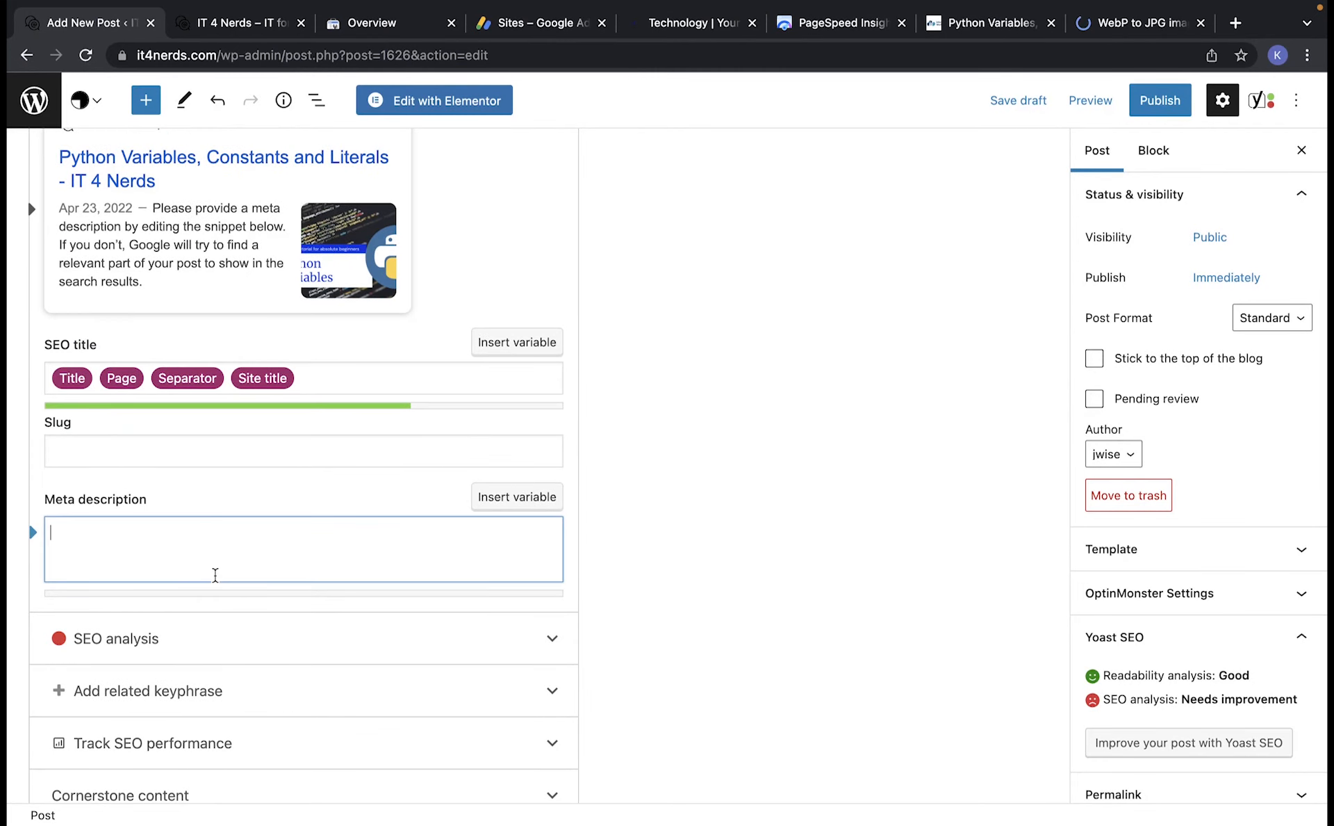
{"action": "scroll", "coordinate": [435, 431], "scroll_direction": "up", "scroll_amount": 20}
{"action": "scroll", "coordinate": [435, 431], "scroll_direction": "up", "scroll_amount": 2}
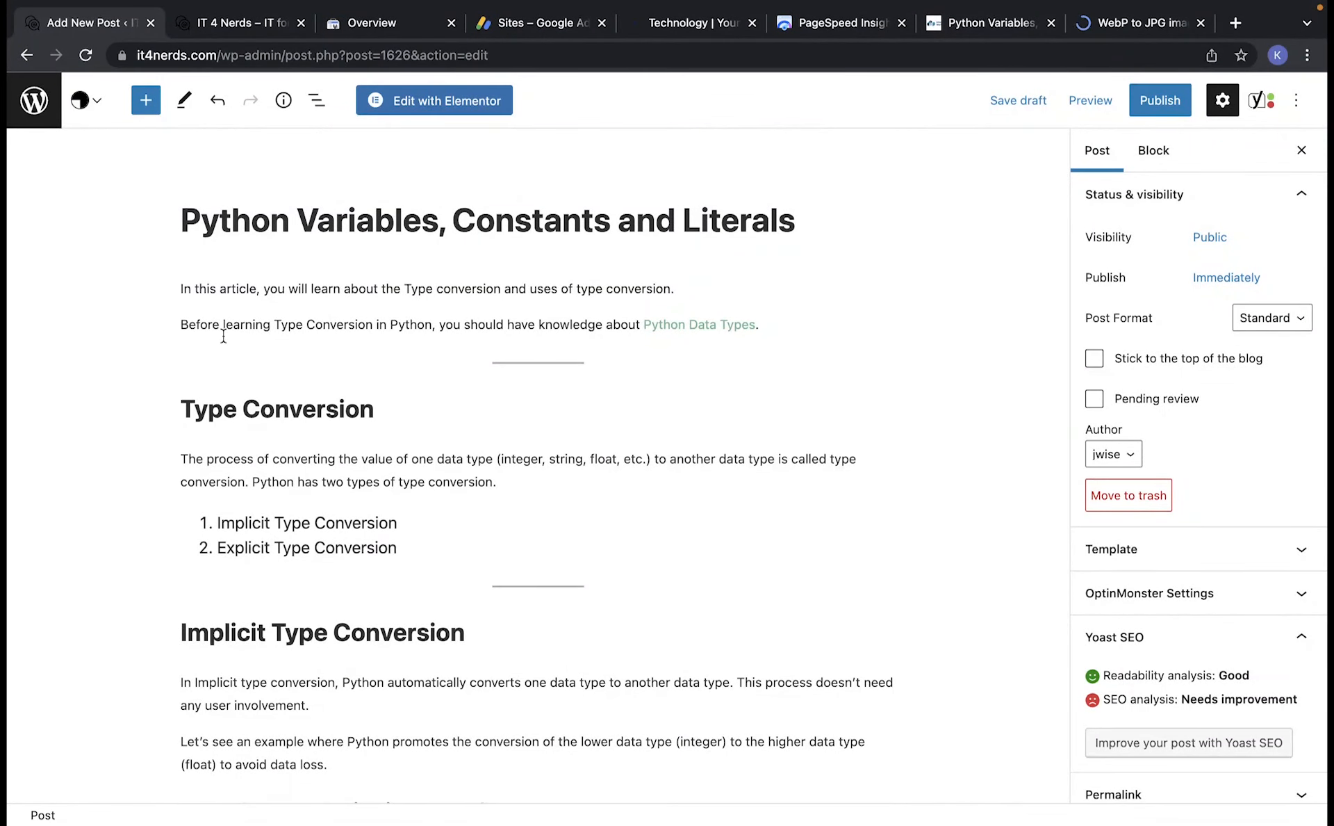
- Copy the two opening paragraphs from the original Python Variables article
{"action": "left_click", "coordinate": [182, 289]}
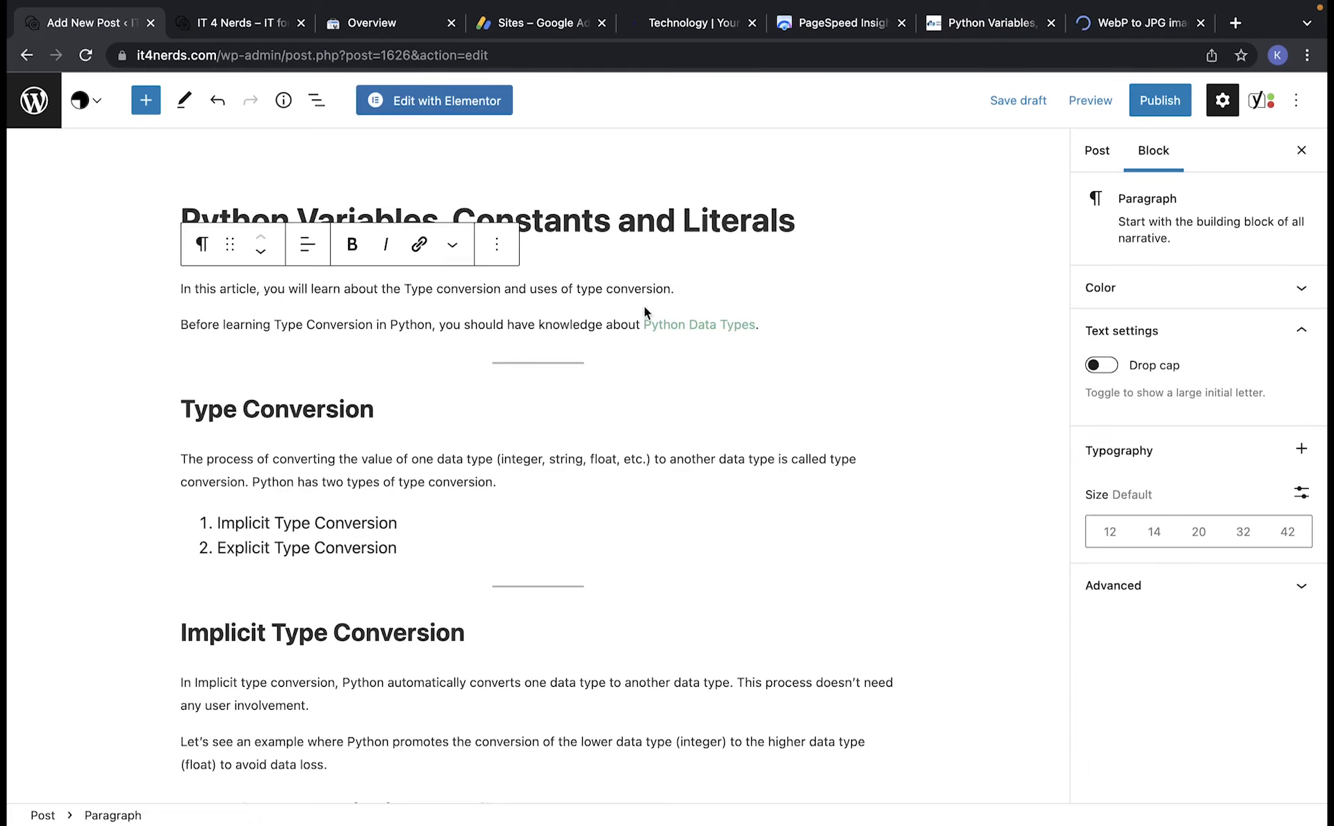
{"action": "left_click_drag", "start_coordinate": [773, 324], "coordinate": [305, 278]}
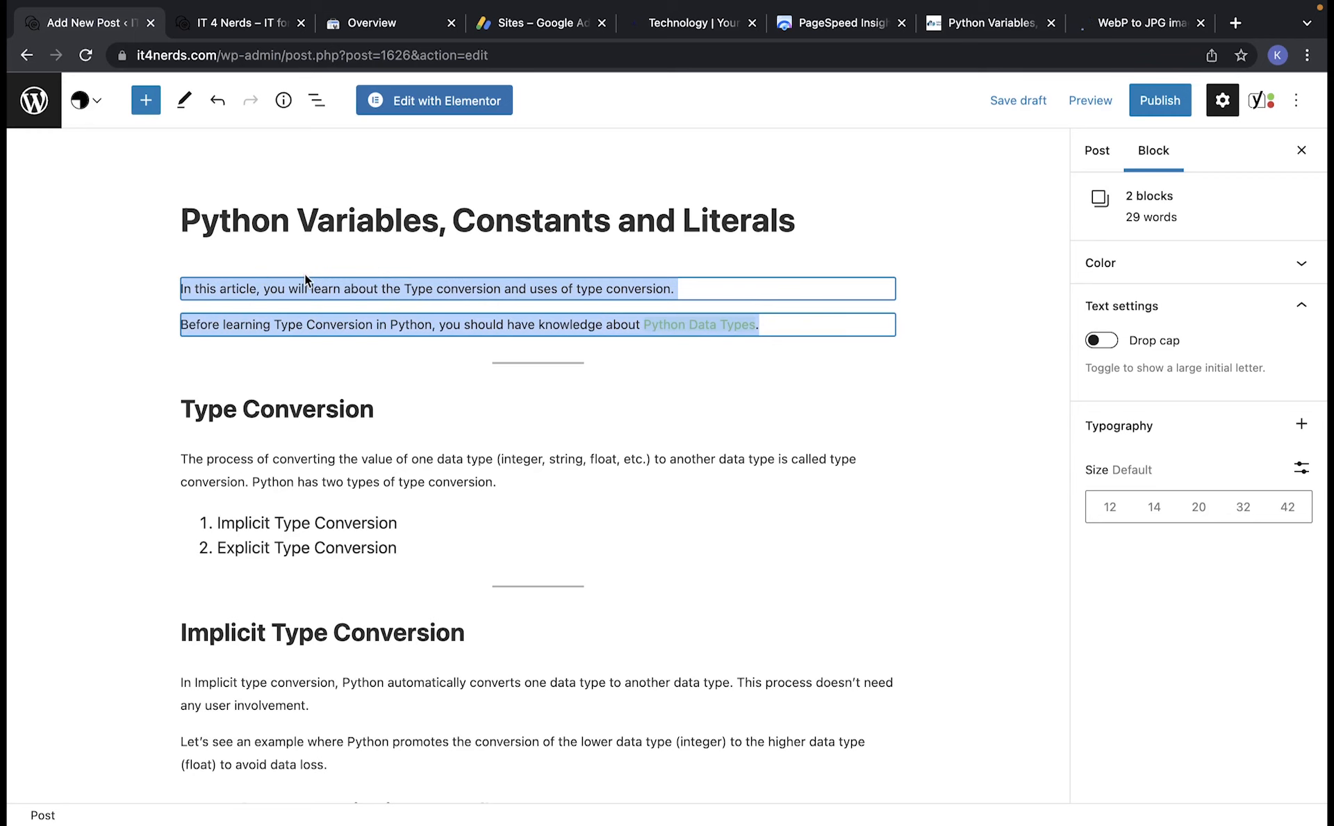
{"action": "left_click", "coordinate": [473, 299]}
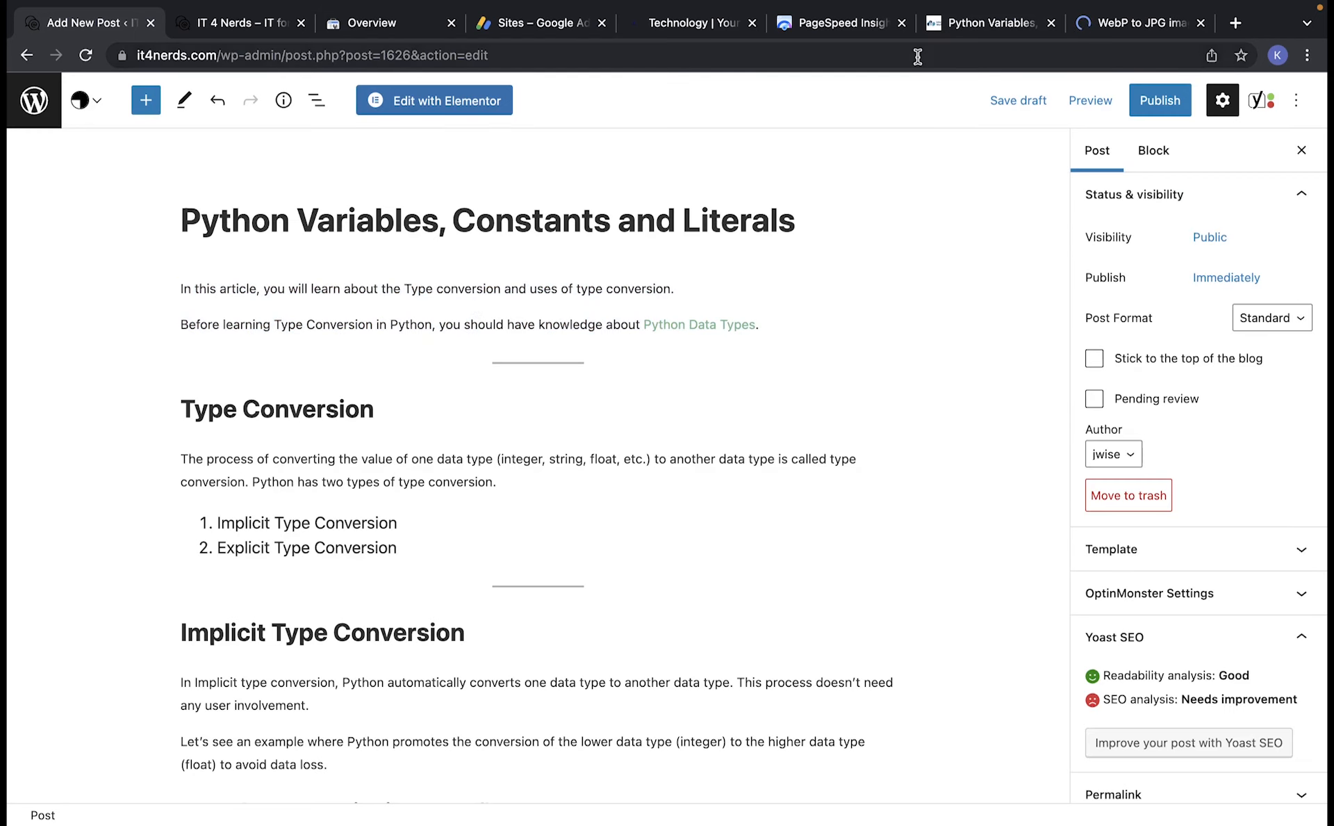
{"action": "left_click", "coordinate": [969, 31]}
{"action": "scroll", "coordinate": [536, 410], "scroll_direction": "down", "scroll_amount": 5}
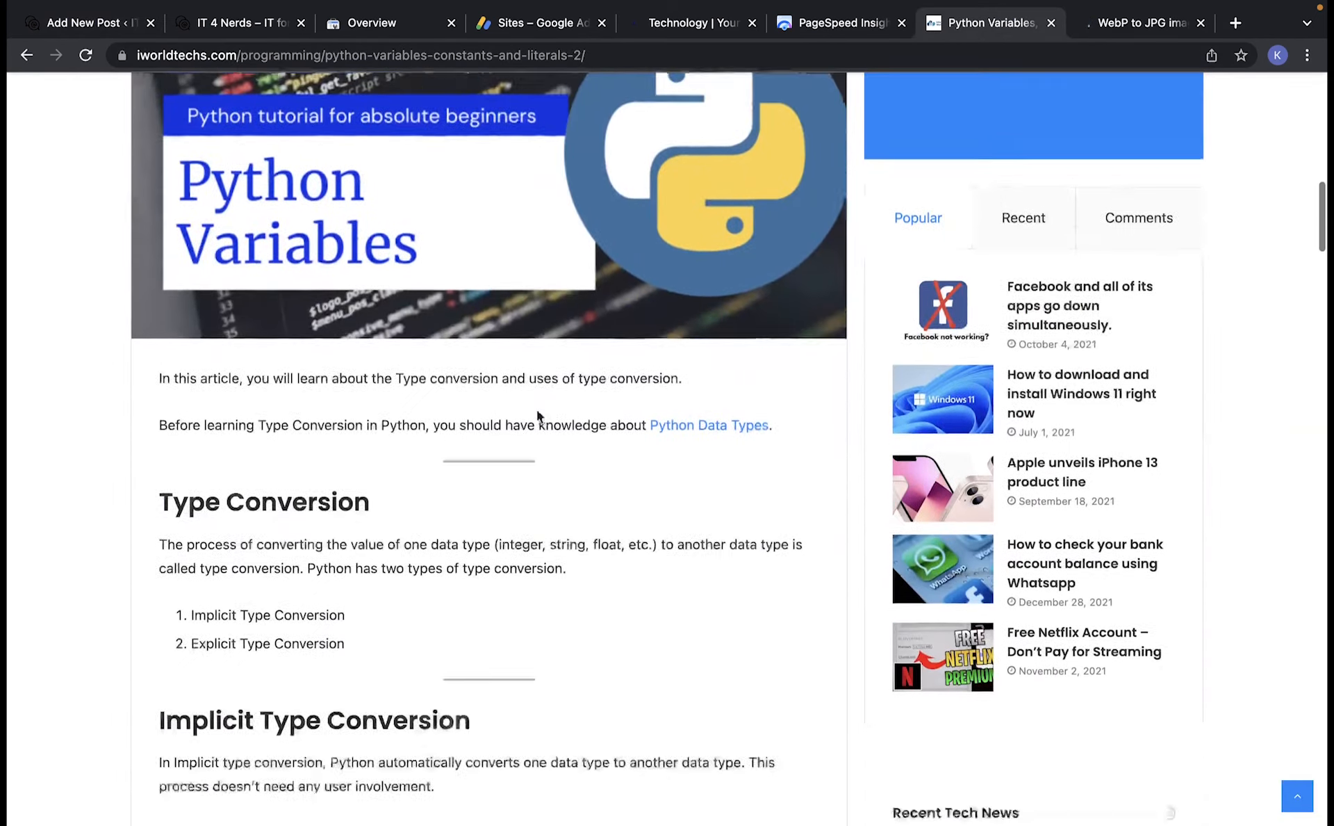
{"action": "left_click_drag", "start_coordinate": [162, 319], "coordinate": [787, 367]}
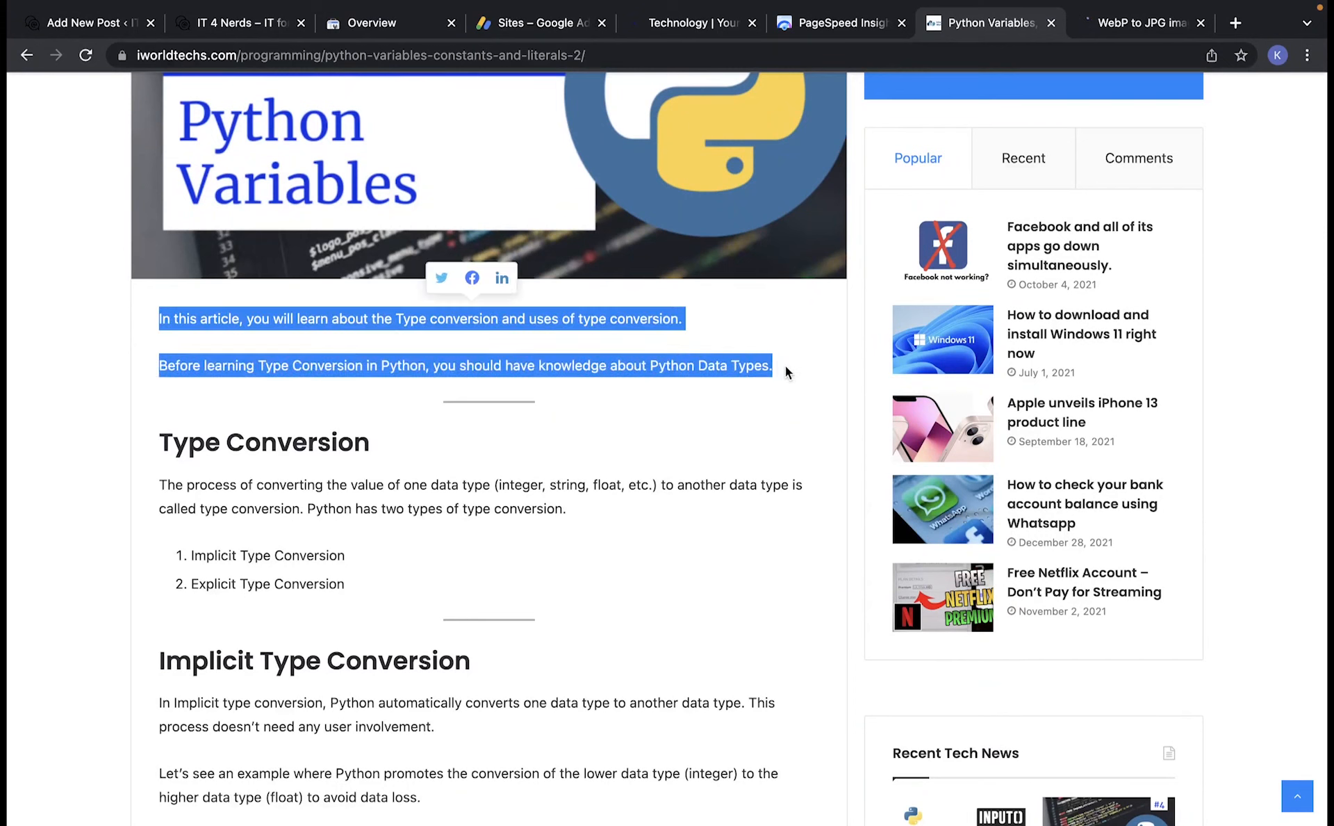
{"action": "left_click", "coordinate": [682, 31]}
{"action": "mouse_move", "coordinate": [146, 21]}
{"action": "left_click", "coordinate": [98, 68]}
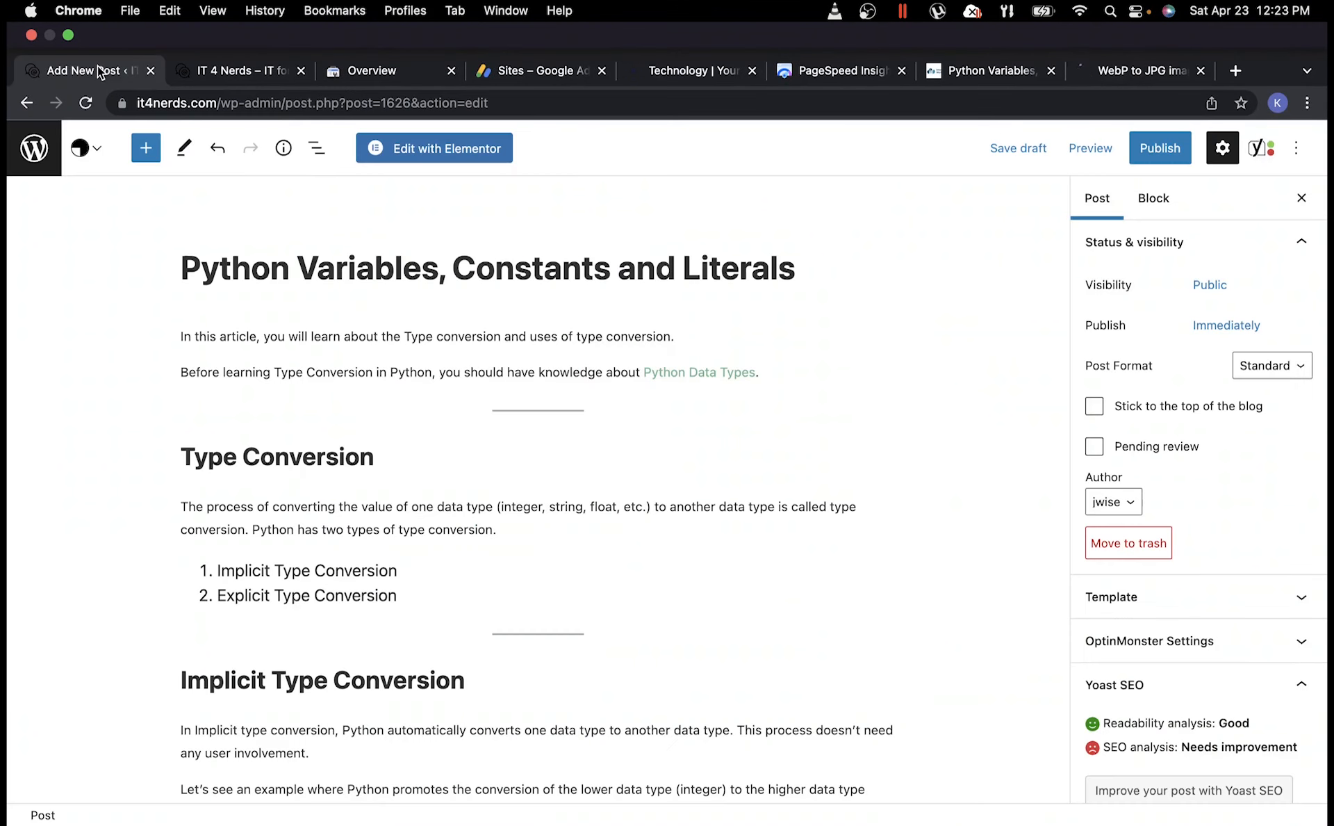
{"action": "scroll", "coordinate": [743, 649], "scroll_direction": "down", "scroll_amount": 20}
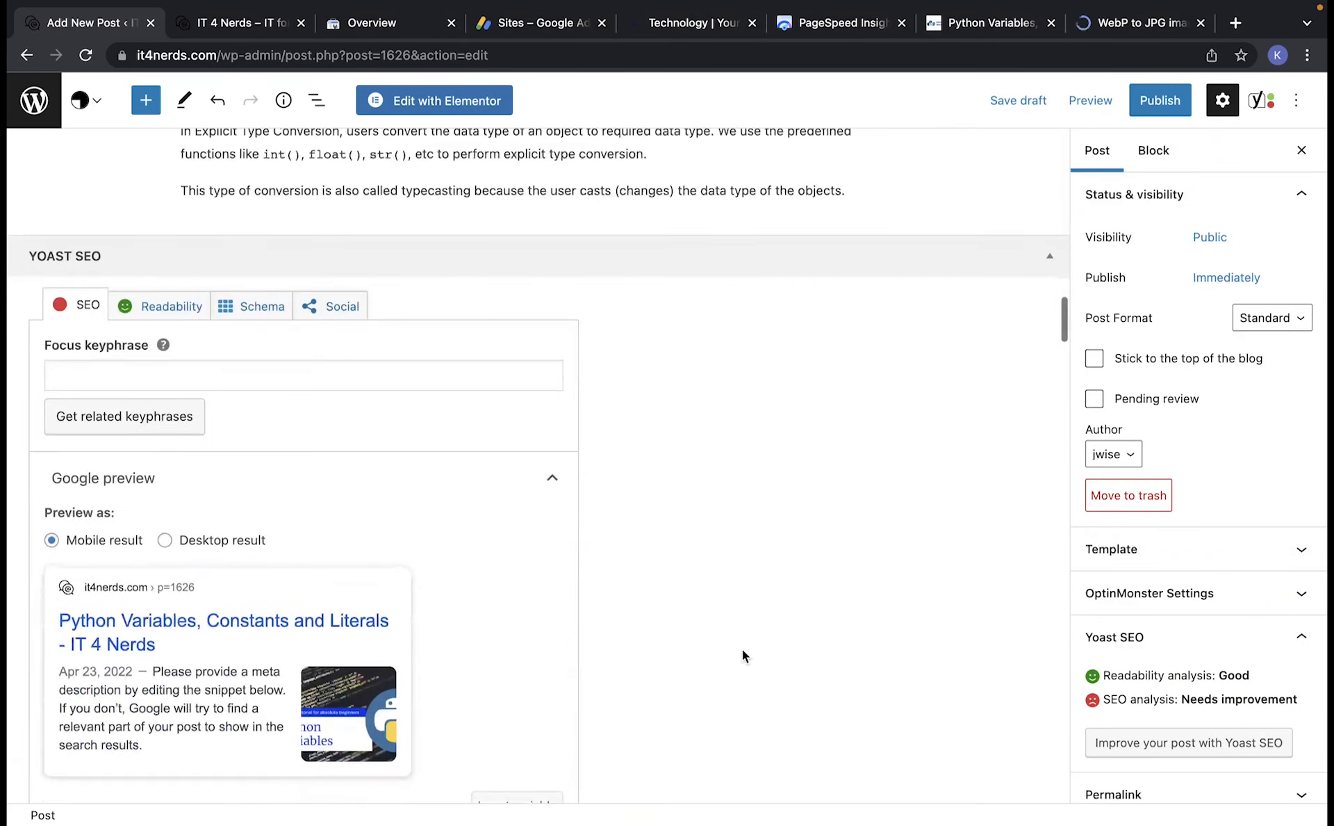
{"action": "scroll", "coordinate": [732, 637], "scroll_direction": "up", "scroll_amount": 10}
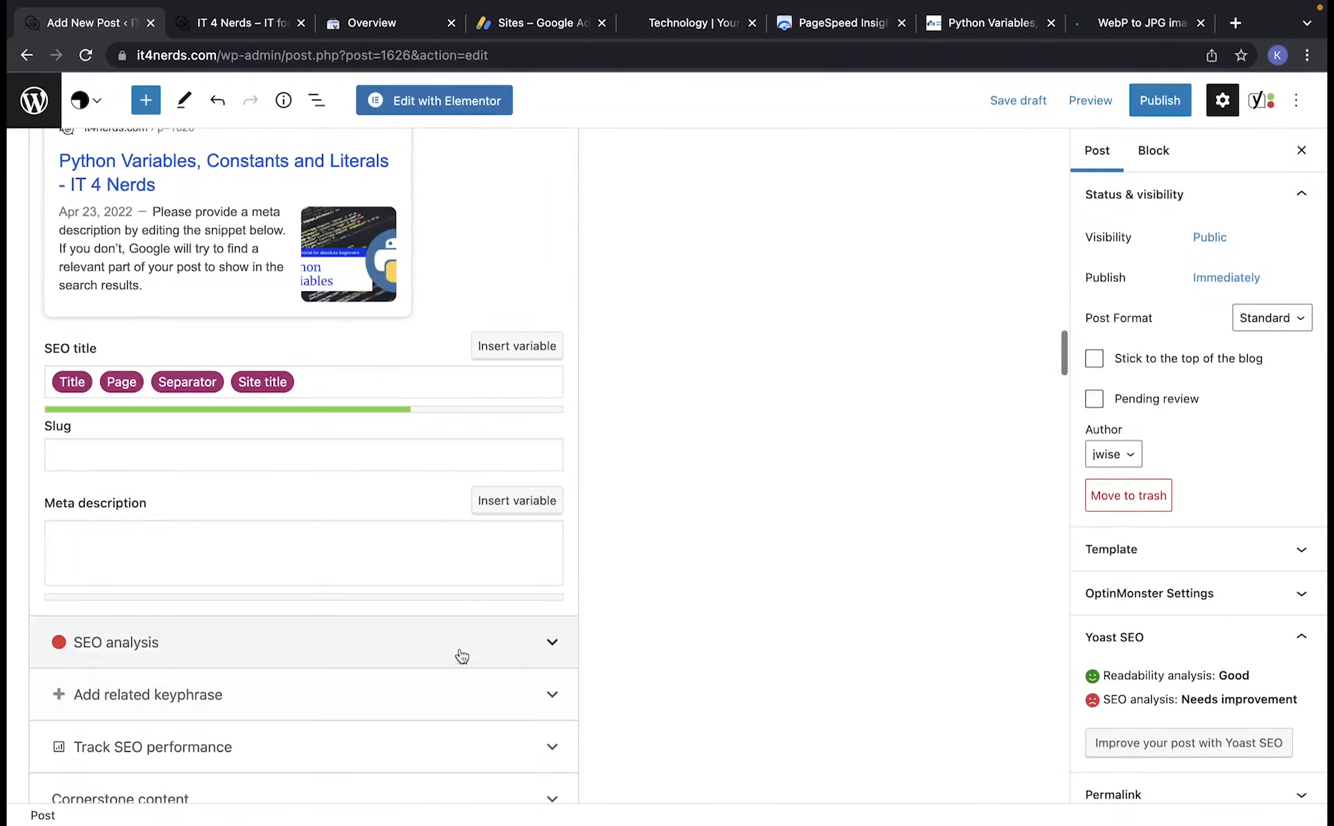
- Paste them as the Yoast meta description, trimmed to end after 'Type Conversion in Python'
{"action": "left_click", "coordinate": [469, 578]}
{"action": "type", "text": "In this article, you will learn about the Type conversion and uses of type conversion.Before learning Type Conversion in Python, you should have knowledge about Python Data Types."}
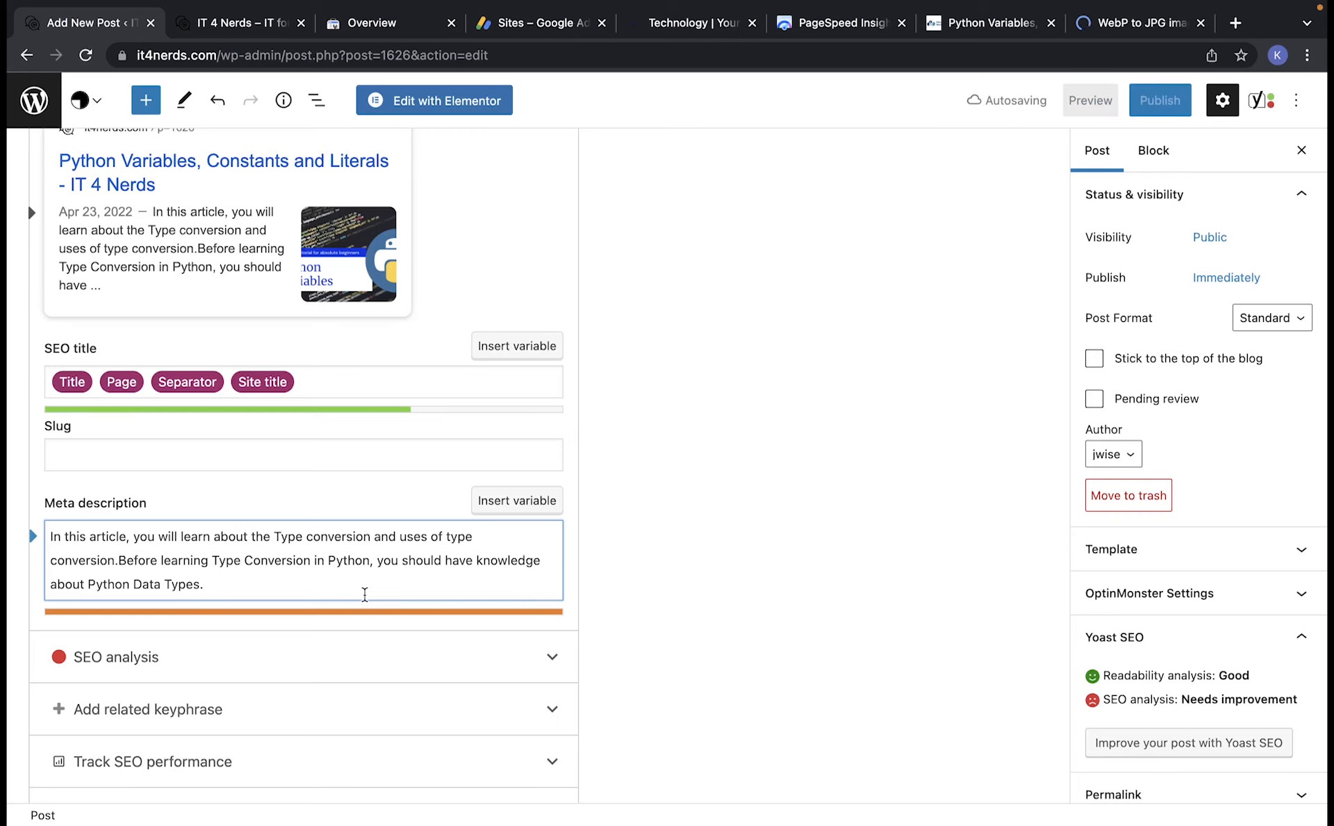
{"action": "left_click", "coordinate": [345, 657]}
{"action": "scroll", "coordinate": [345, 655], "scroll_direction": "down", "scroll_amount": 5}
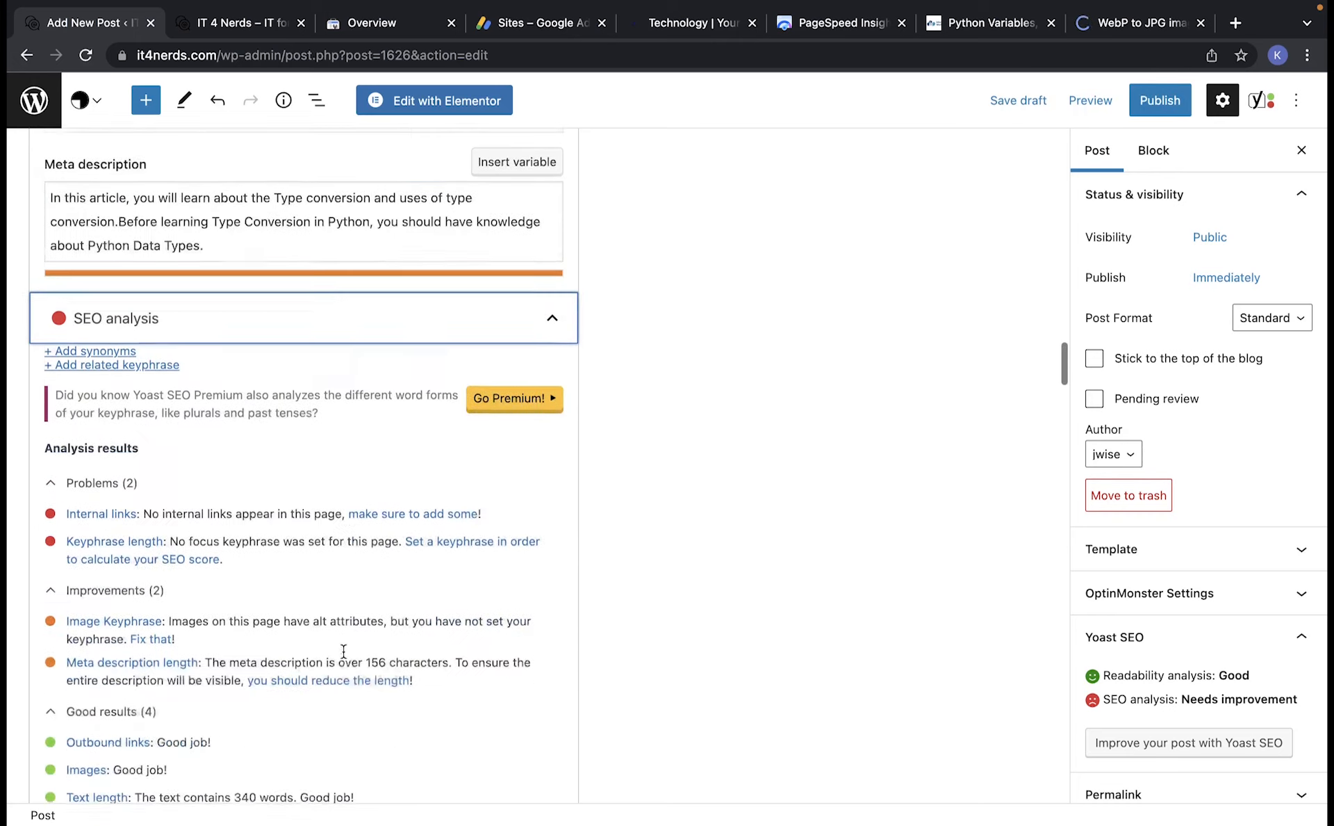
{"action": "scroll", "coordinate": [345, 649], "scroll_direction": "up", "scroll_amount": 2}
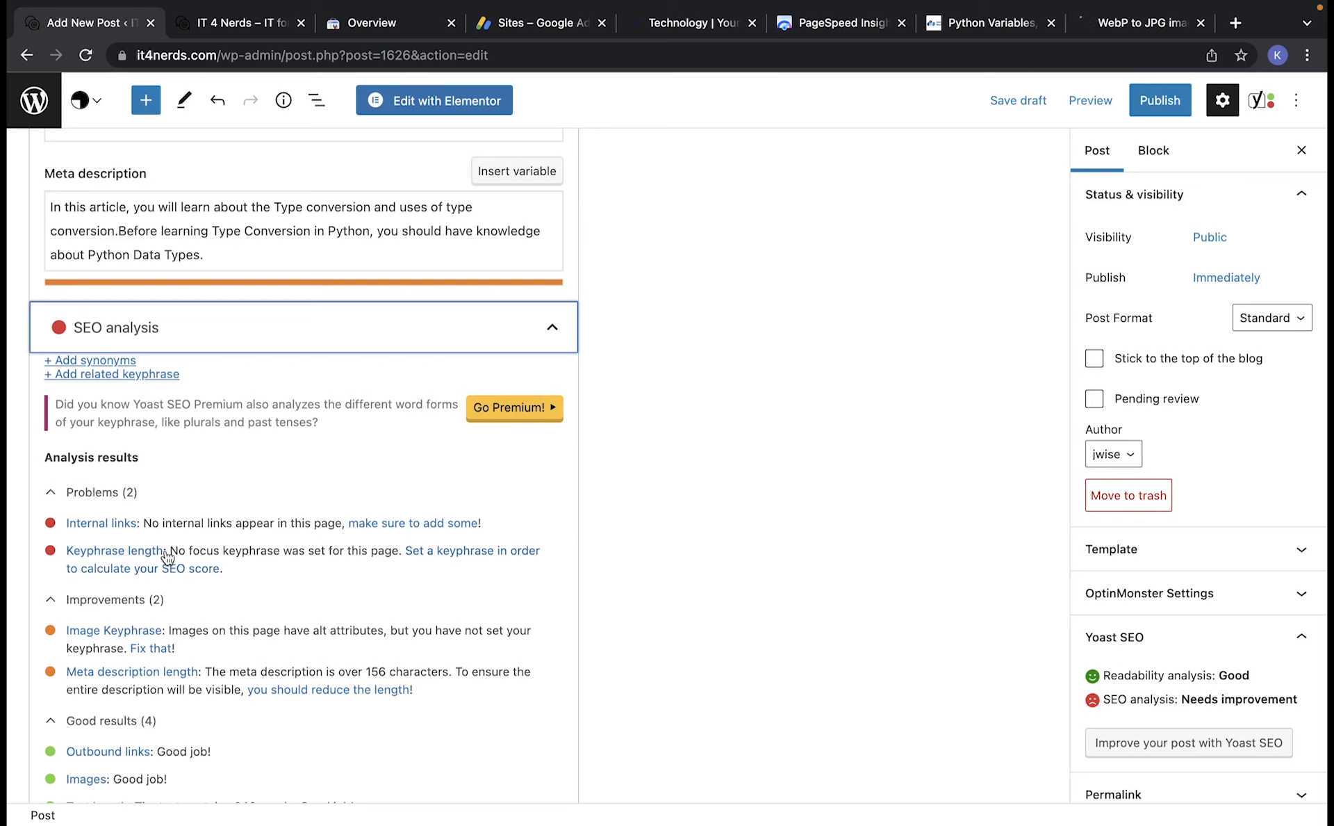
{"action": "scroll", "coordinate": [289, 547], "scroll_direction": "up", "scroll_amount": 3}
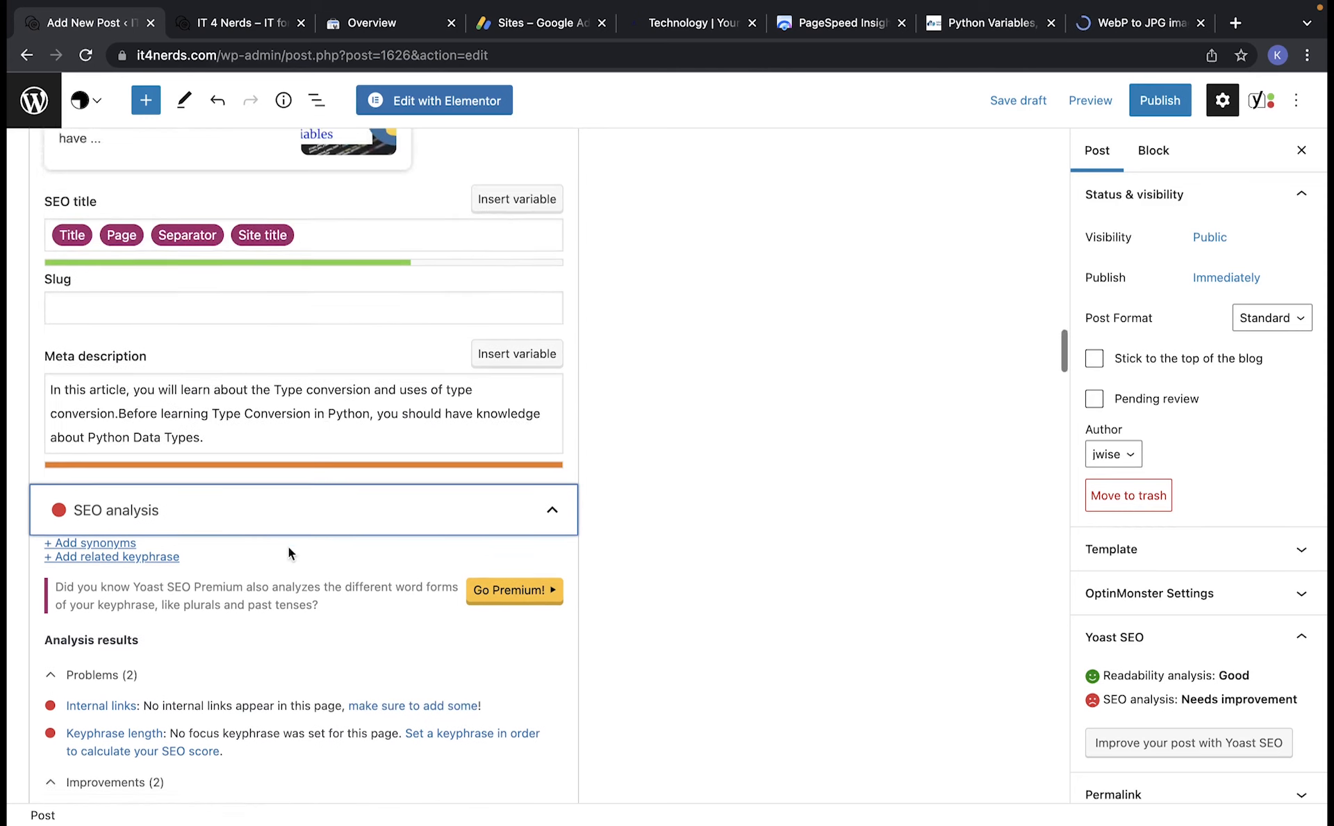
{"action": "left_click_drag", "start_coordinate": [230, 481], "coordinate": [397, 459]}
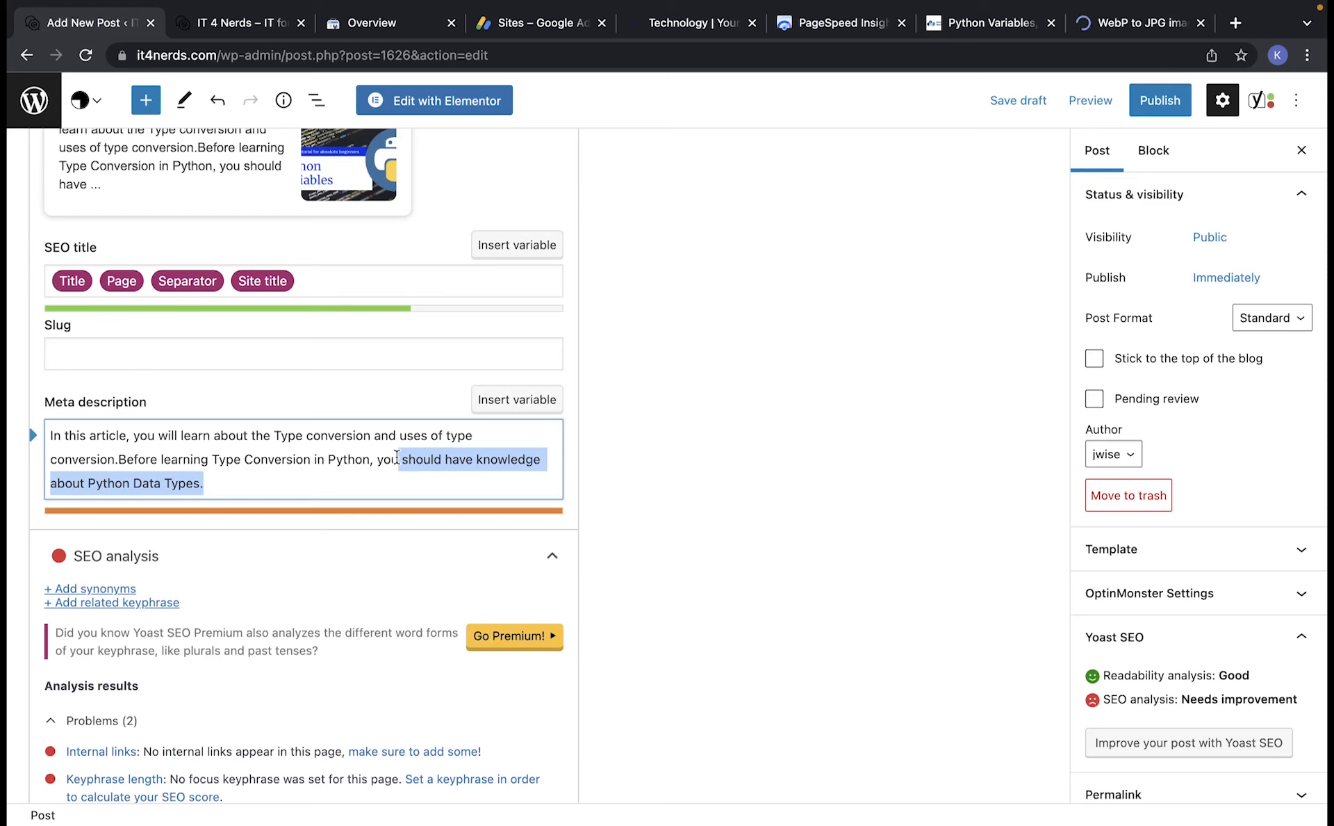
{"action": "key", "text": "BackSpace"}
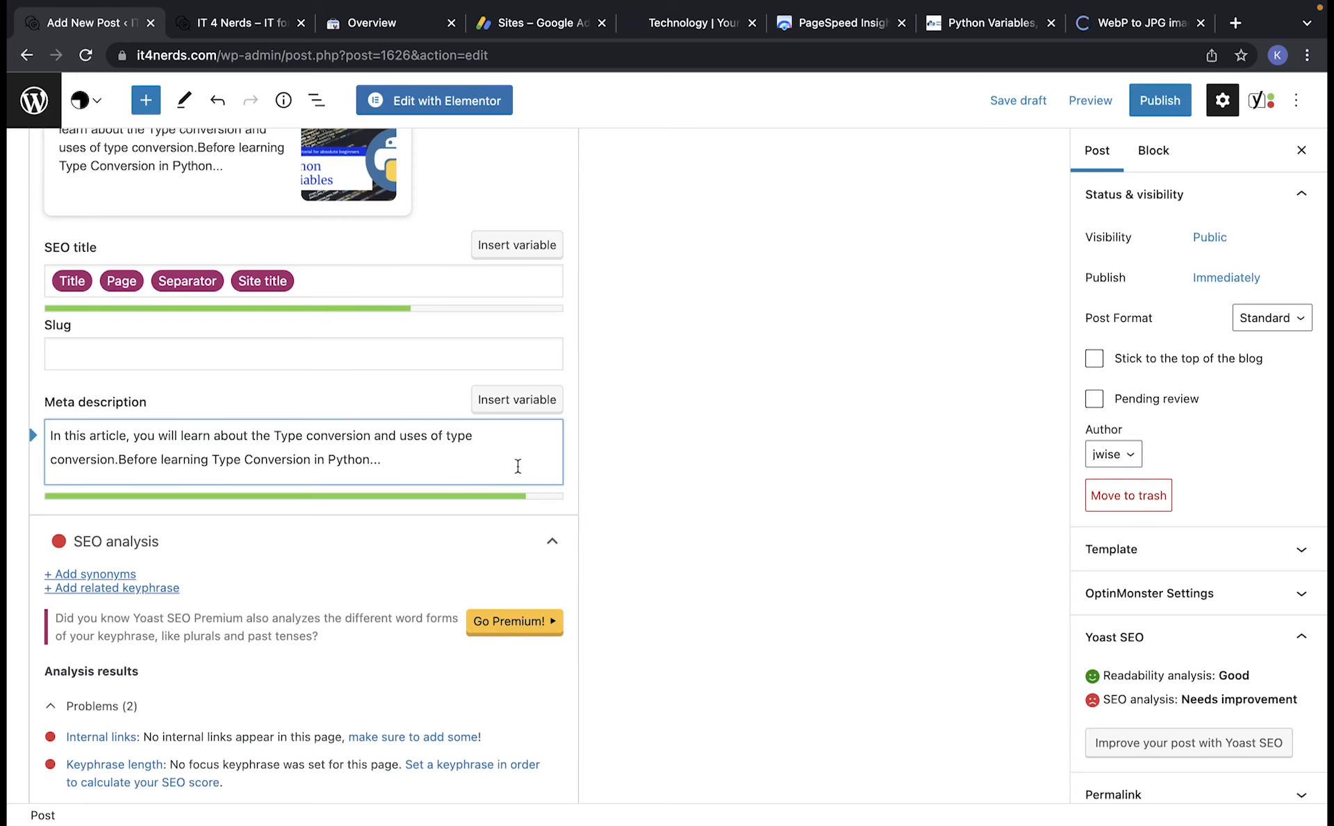
{"action": "scroll", "coordinate": [483, 460], "scroll_direction": "up", "scroll_amount": 3}
{"action": "left_click", "coordinate": [353, 543]}
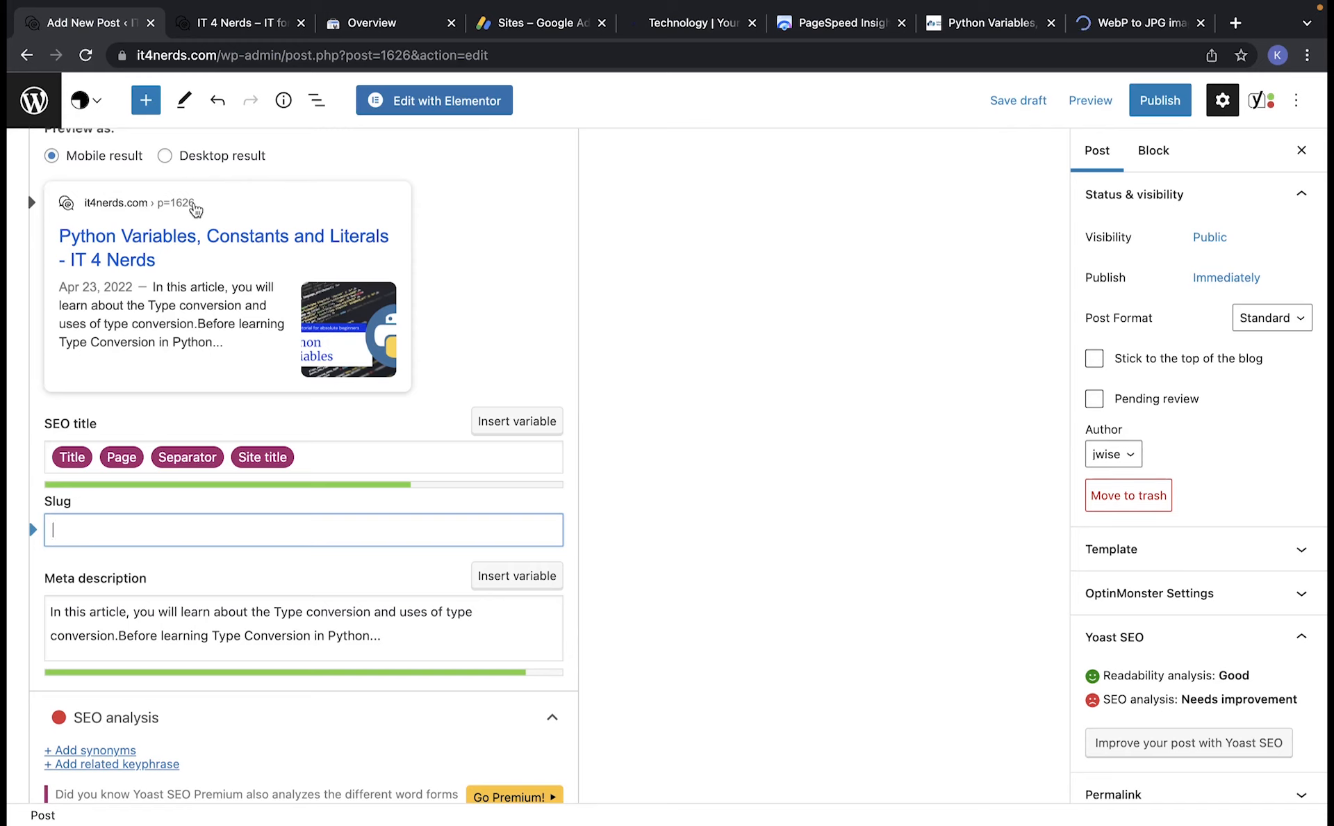
- Copy the post title 'Python Variables, Constants and Literals' into the Yoast slug field
{"action": "scroll", "coordinate": [201, 222], "scroll_direction": "up", "scroll_amount": 20}
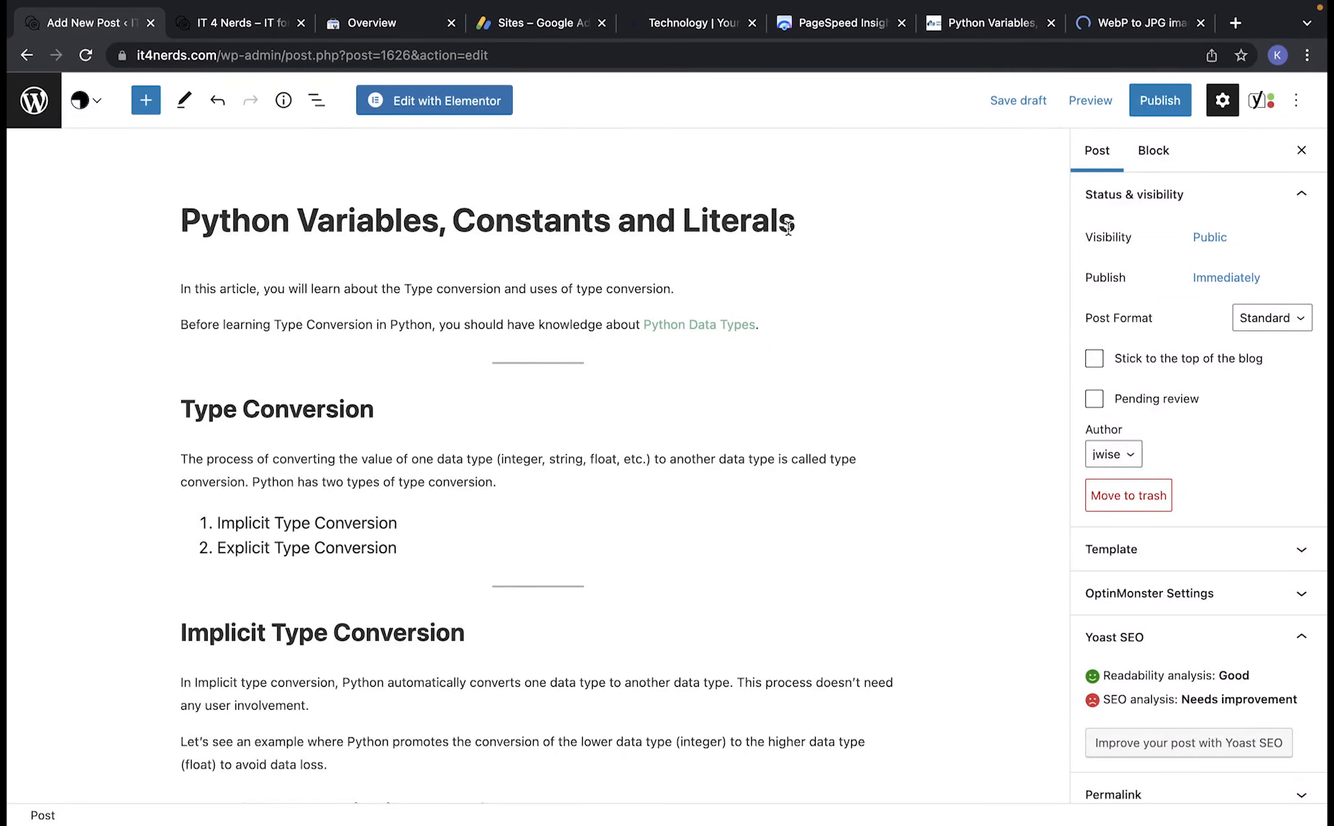
{"action": "left_click_drag", "start_coordinate": [793, 227], "coordinate": [686, 227]}
{"action": "key", "text": "shift+Left"}
{"action": "key", "text": "shift+Left"}
{"action": "key", "text": "shift+Left"}
{"action": "key", "text": "shift+Left"}
{"action": "key", "text": "shift+Left"}
{"action": "key", "text": "shift+Left"}
{"action": "key", "text": "shift+Left"}
{"action": "key", "text": "shift+Left"}
{"action": "key", "text": "shift+Left"}
{"action": "key", "text": "shift+Left"}
{"action": "key", "text": "shift+Left"}
{"action": "key", "text": "shift+Left"}
{"action": "key", "text": "shift+Left"}
{"action": "key", "text": "shift+Left"}
{"action": "key", "text": "shift+Left"}
{"action": "key", "text": "shift+Left"}
{"action": "key", "text": "shift+Left"}
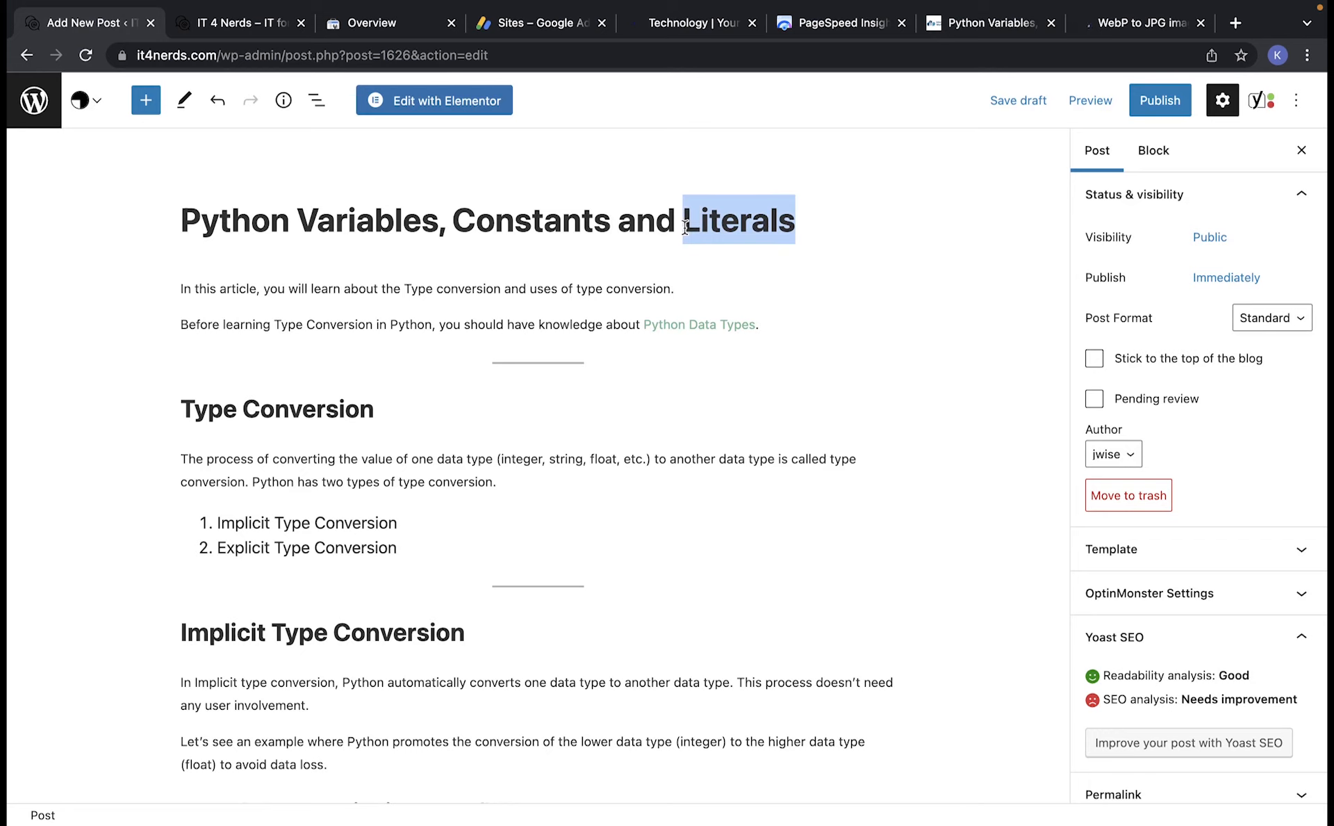
{"action": "key", "text": "shift+Left"}
{"action": "key", "text": "shift+Left"}
{"action": "key", "text": "shift+Left"}
{"action": "key", "text": "shift+Left"}
{"action": "key", "text": "shift+Left"}
{"action": "key", "text": "shift+Left"}
{"action": "key", "text": "shift+Left"}
{"action": "key", "text": "shift+Left"}
{"action": "key", "text": "shift+Left"}
{"action": "key", "text": "shift+Left"}
{"action": "key", "text": "shift+Left"}
{"action": "key", "text": "shift+Left"}
{"action": "key", "text": "shift+Left"}
{"action": "key", "text": "shift+Left"}
{"action": "key", "text": "shift+Left"}
{"action": "key", "text": "shift+Left"}
{"action": "key", "text": "ctrl+c"}
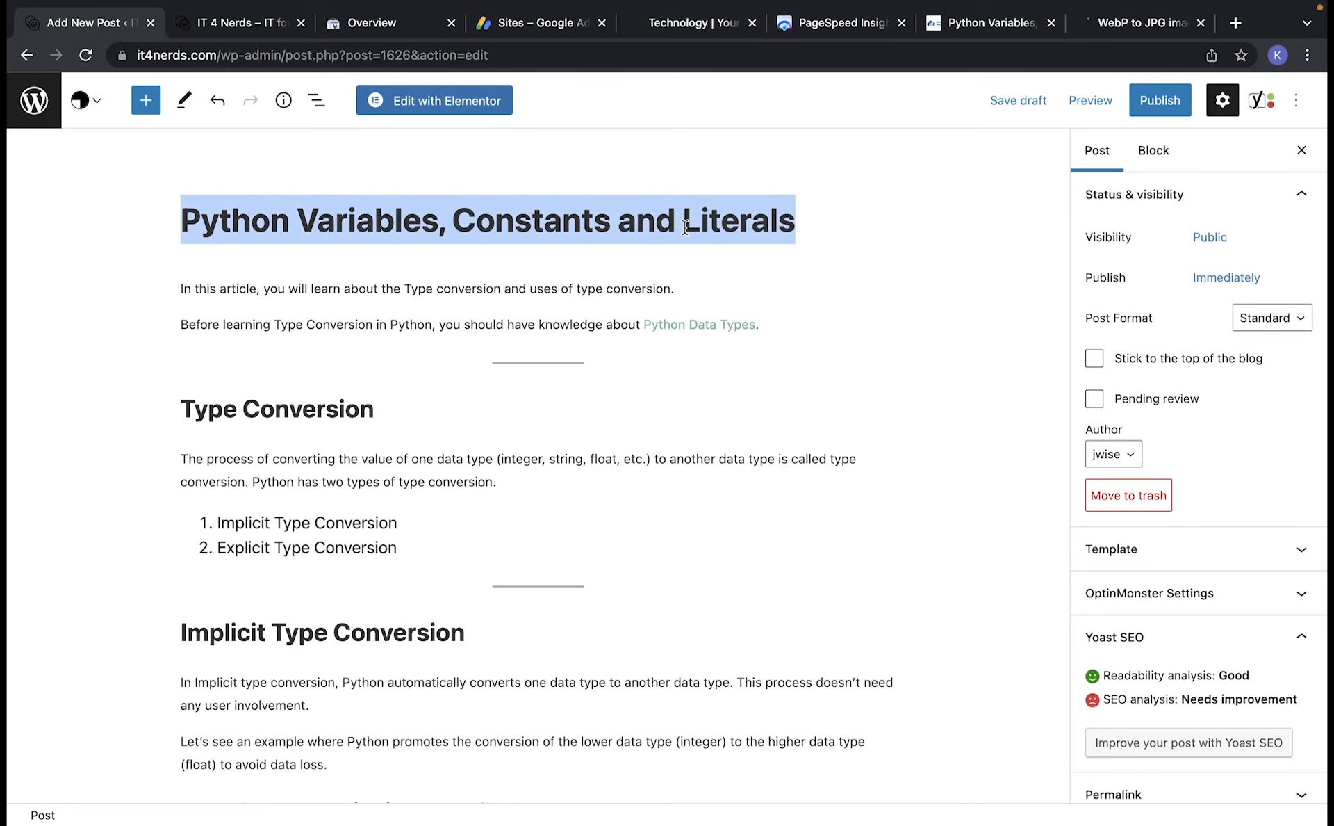
{"action": "scroll", "coordinate": [685, 228], "scroll_direction": "down", "scroll_amount": 20}
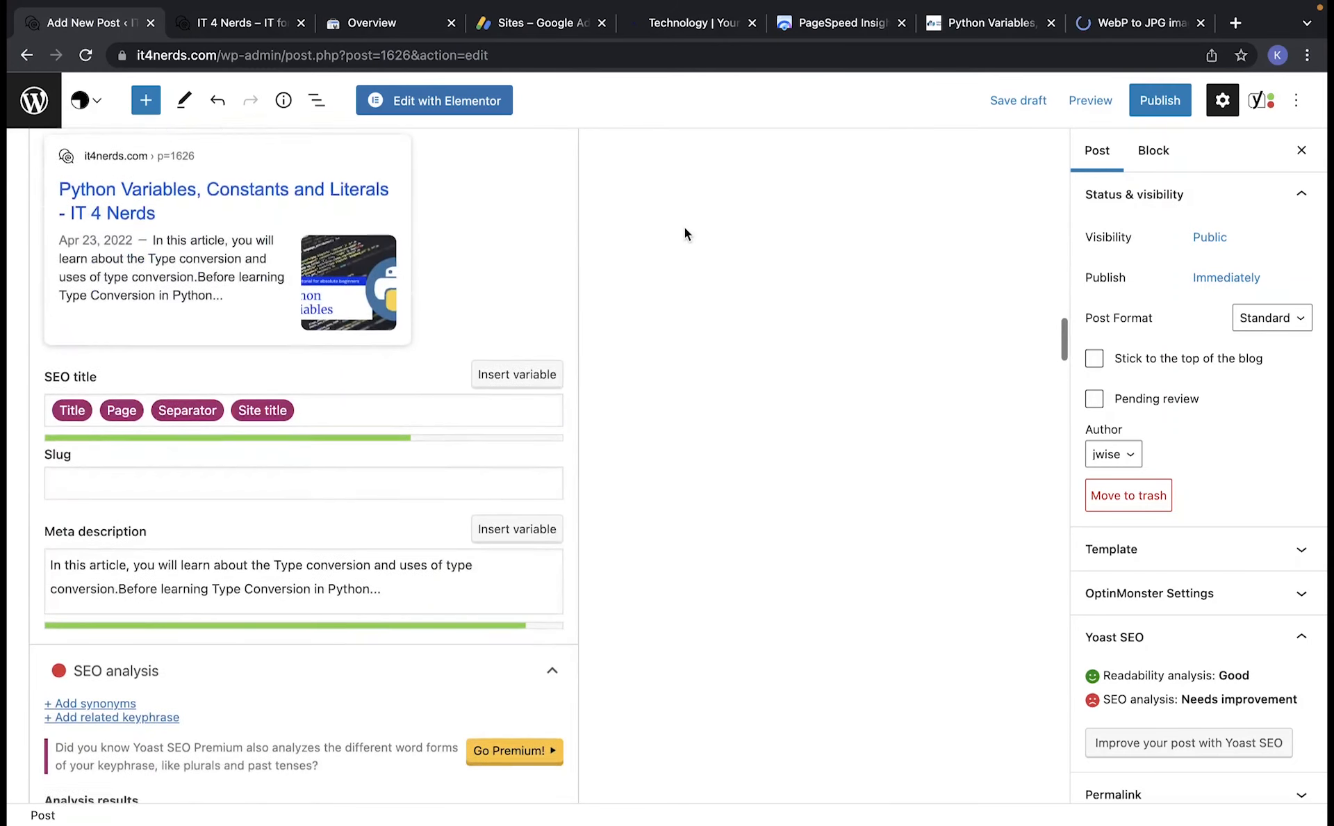
{"action": "left_click", "coordinate": [135, 430]}
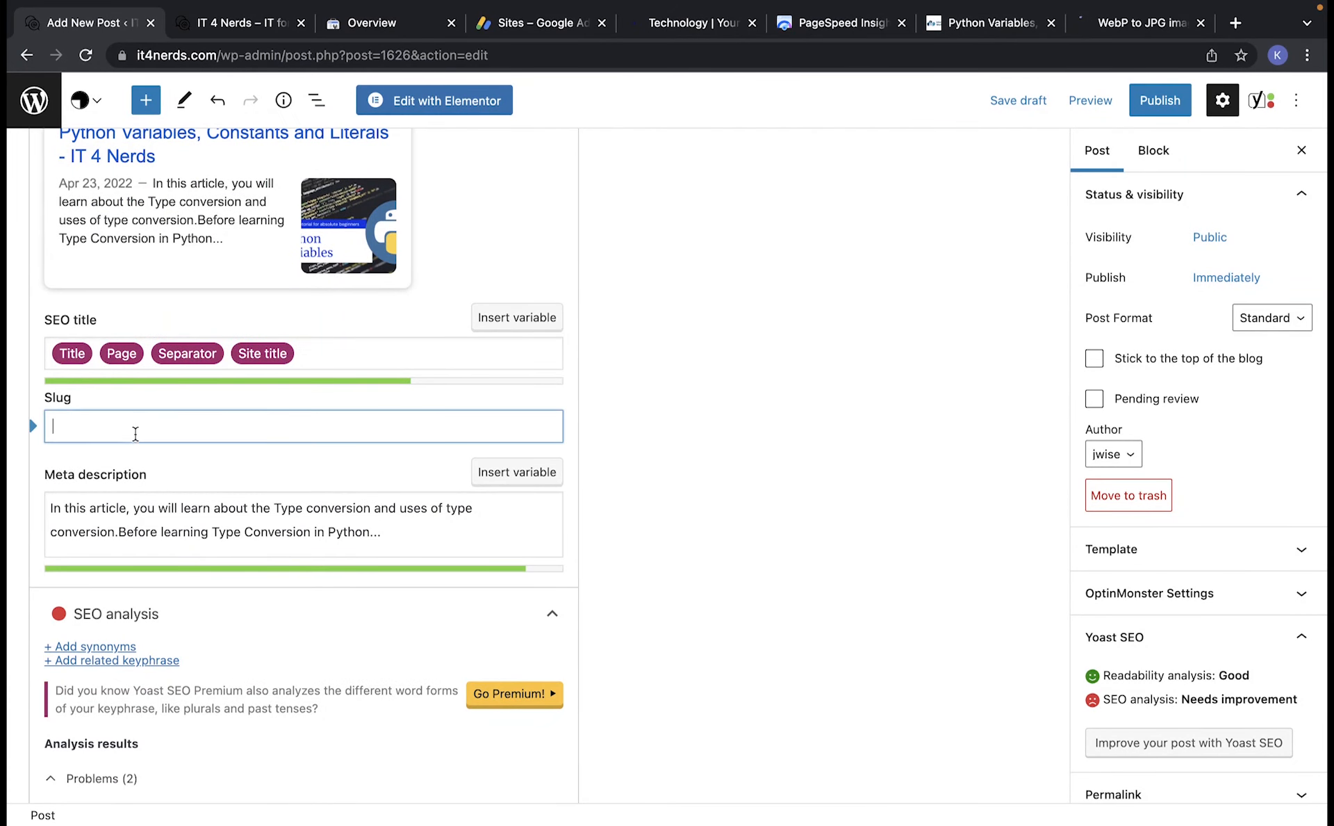
{"action": "key", "text": "ctrl+v"}
{"action": "left_click", "coordinate": [815, 480]}
{"action": "scroll", "coordinate": [815, 479], "scroll_direction": "down", "scroll_amount": 4}
{"action": "scroll", "coordinate": [815, 480], "scroll_direction": "up", "scroll_amount": 6}
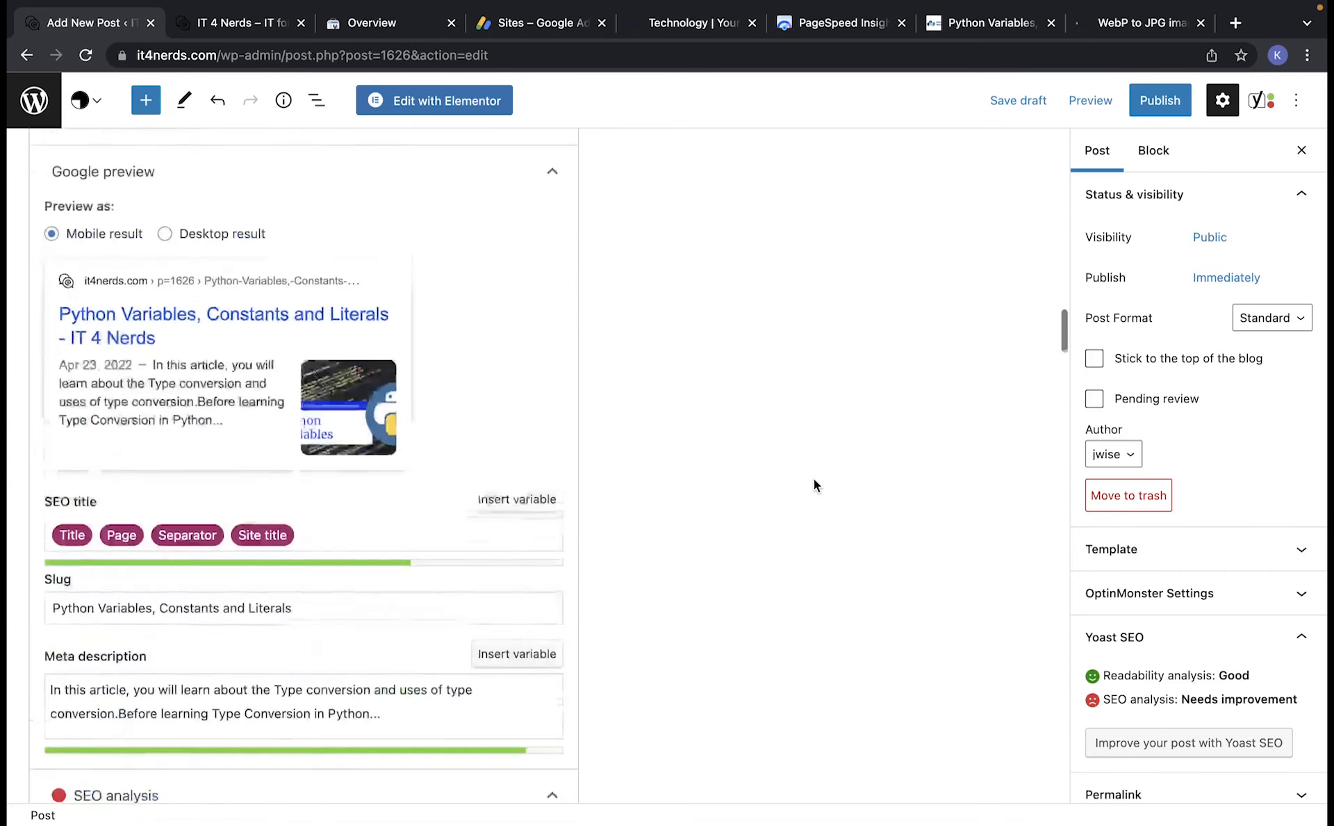
{"action": "scroll", "coordinate": [815, 478], "scroll_direction": "up", "scroll_amount": 12}
{"action": "scroll", "coordinate": [625, 547], "scroll_direction": "down", "scroll_amount": 6}
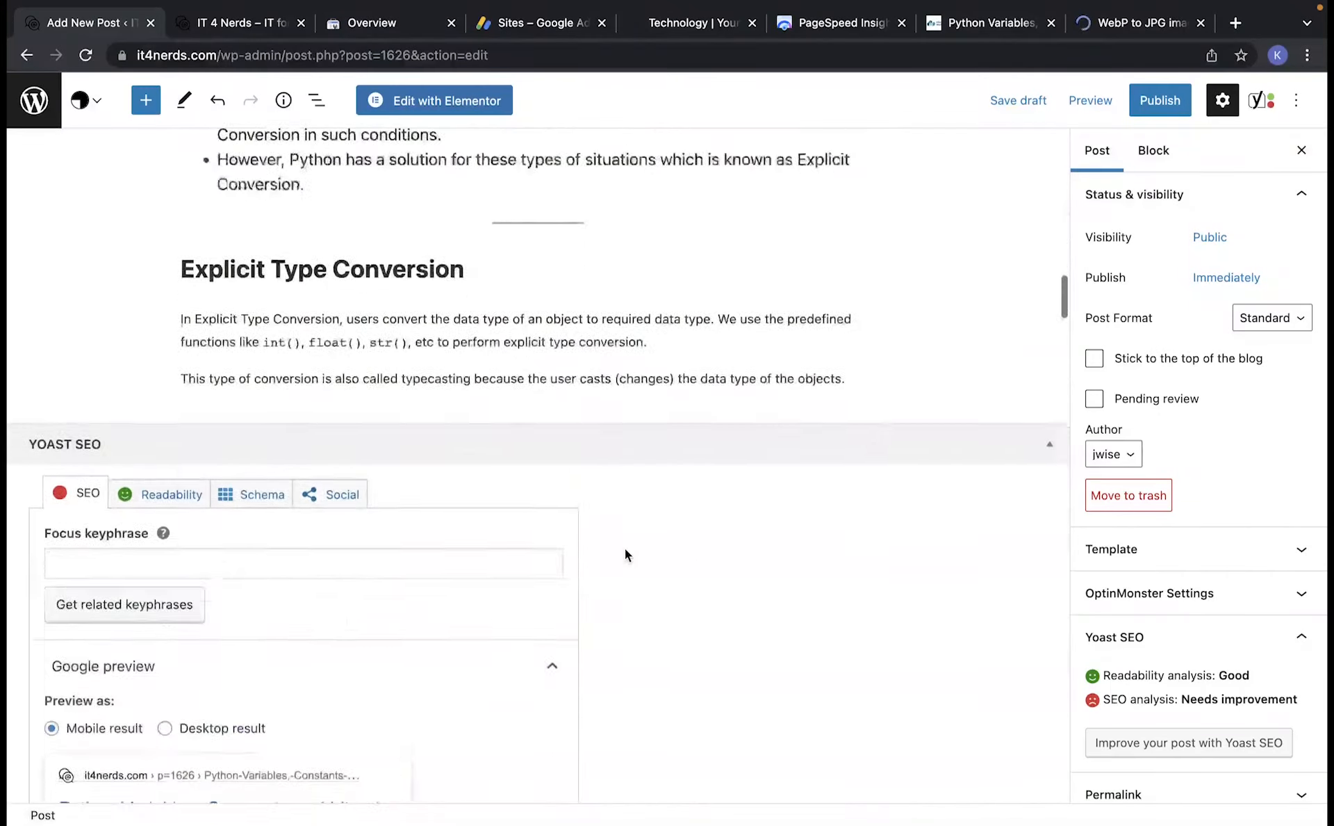
- Add a final paragraph containing the article title 'How to create a folder on Windows'
{"action": "left_click", "coordinate": [859, 384]}
{"action": "key", "text": "Return"}
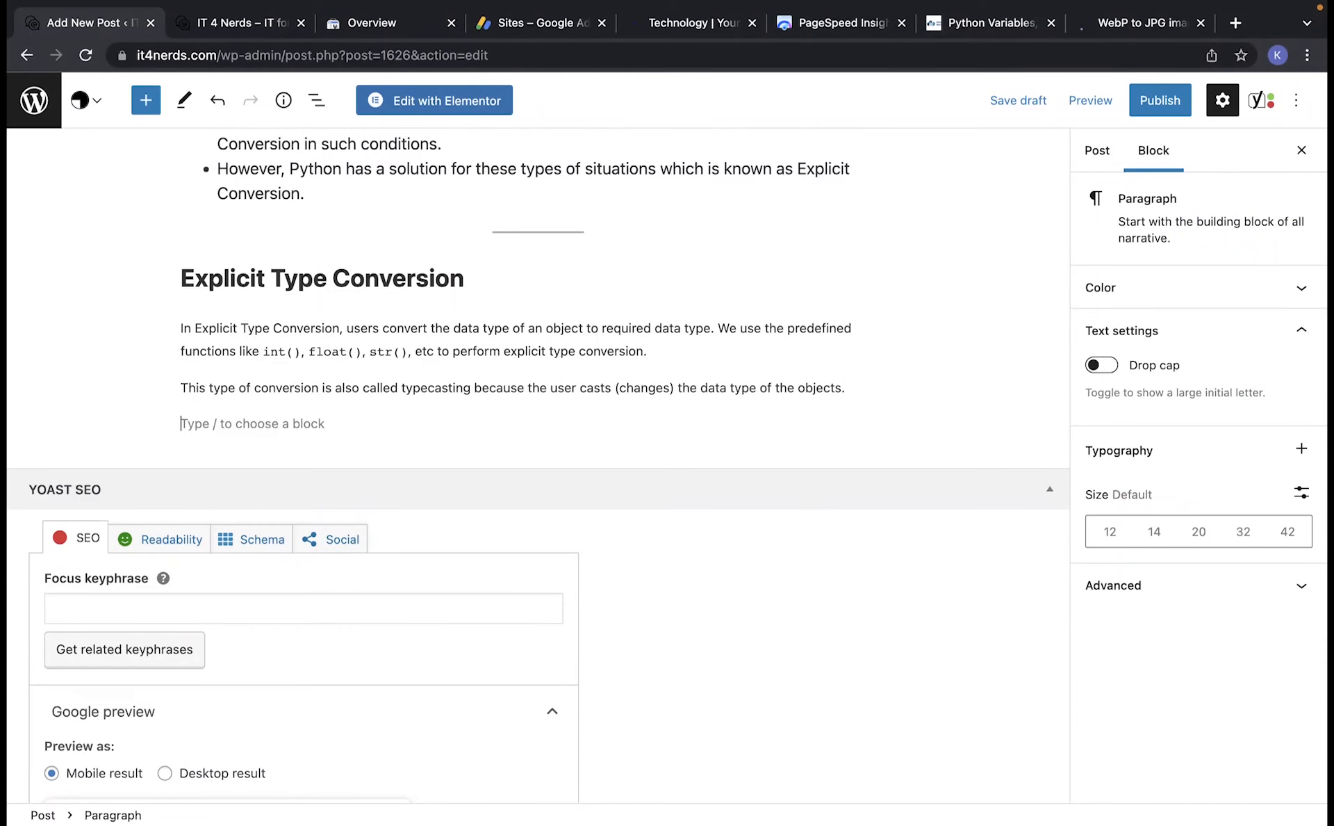
{"action": "left_click", "coordinate": [217, 31]}
{"action": "left_click", "coordinate": [444, 652]}
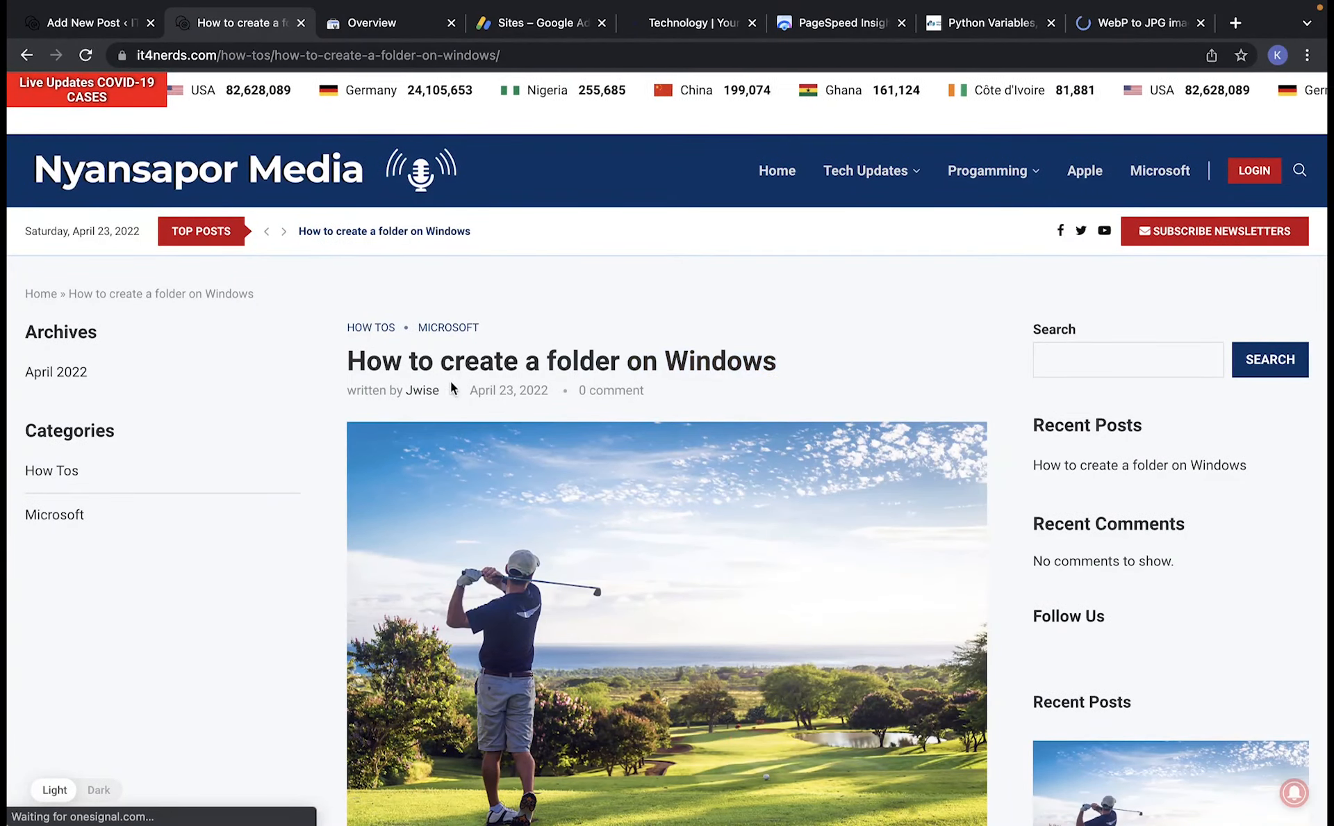
{"action": "left_click_drag", "start_coordinate": [485, 380], "coordinate": [337, 366]}
{"action": "key", "text": "super+c"}
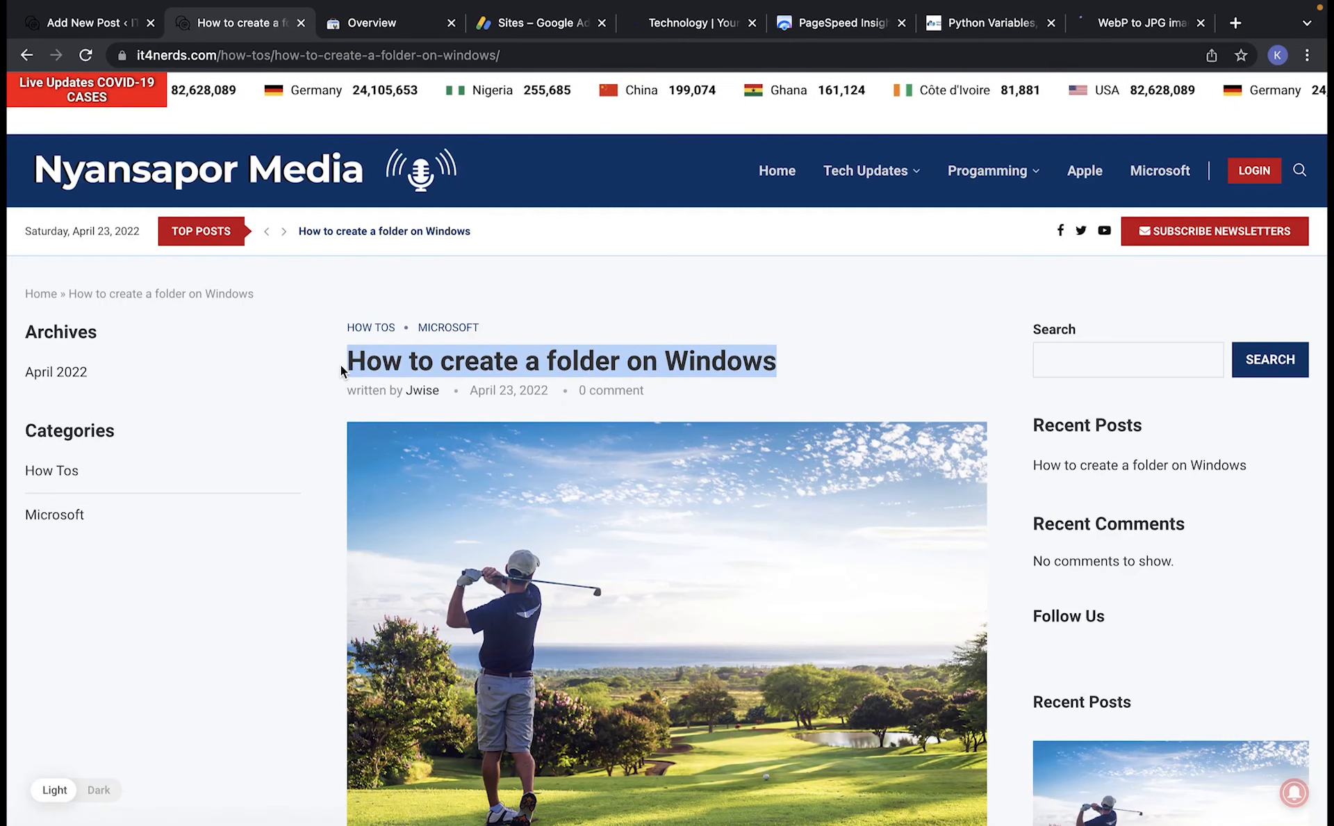
{"action": "left_click", "coordinate": [118, 25]}
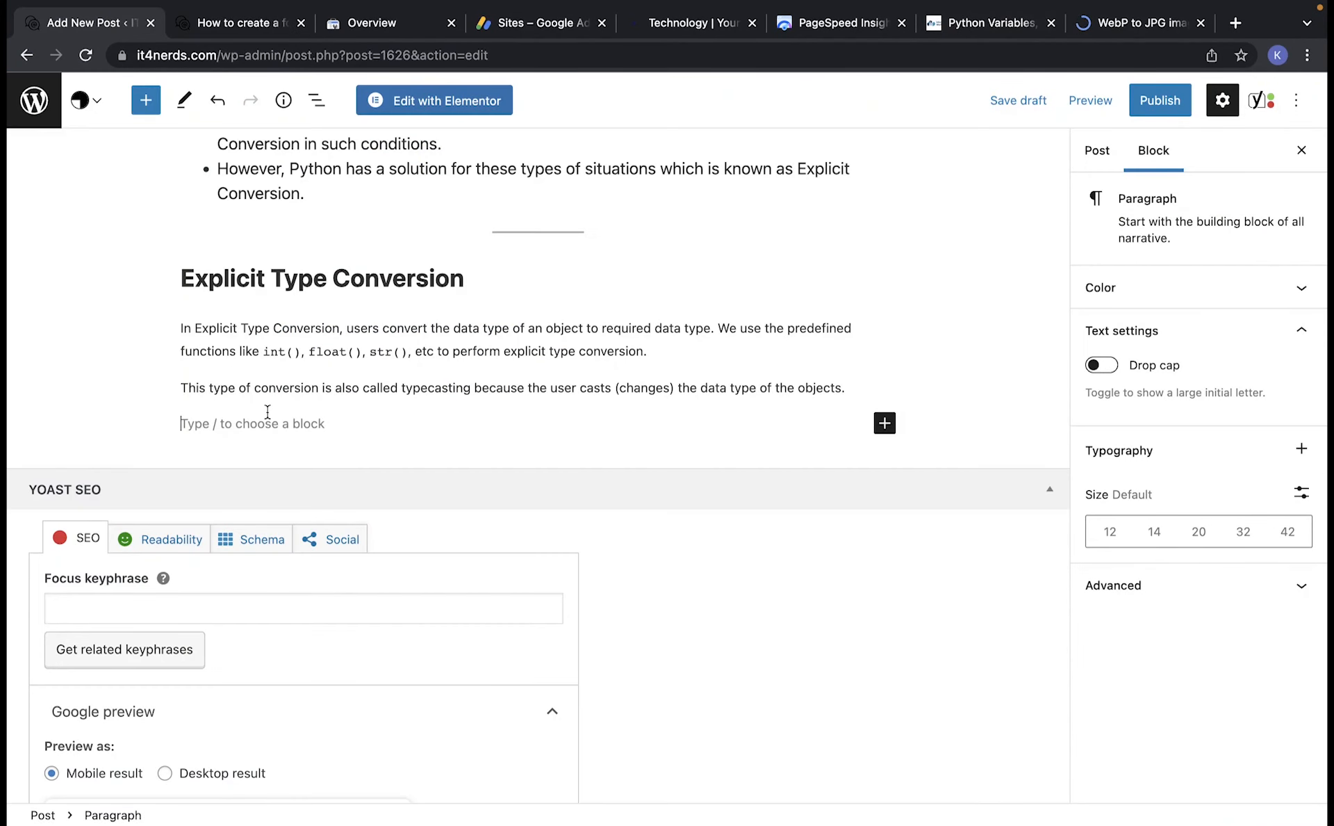
{"action": "key", "text": "super+v"}
{"action": "left_click_drag", "start_coordinate": [387, 424], "coordinate": [179, 425]}
- Link that title to the article's it4nerds.com web address
{"action": "left_click", "coordinate": [285, 31]}
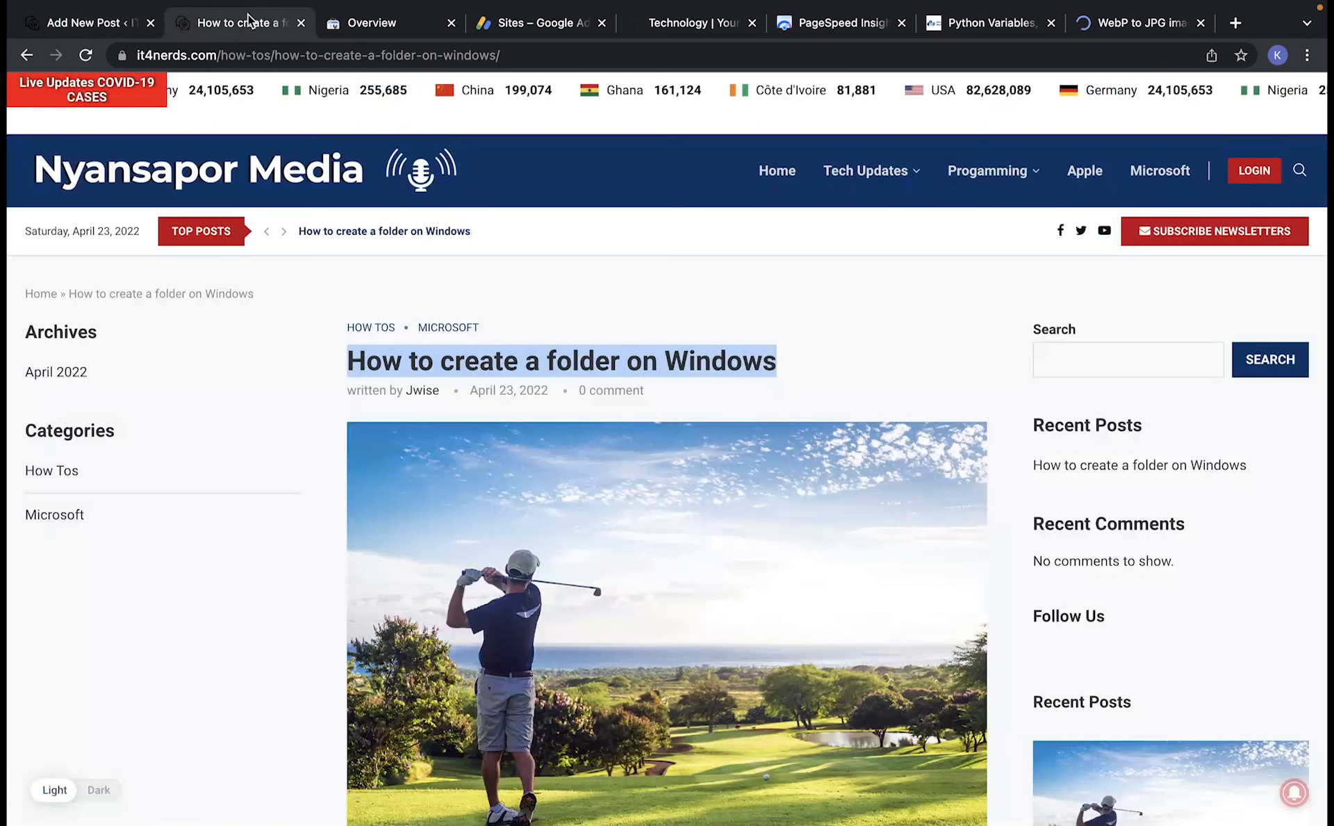
{"action": "left_click", "coordinate": [293, 57]}
{"action": "left_click", "coordinate": [293, 64]}
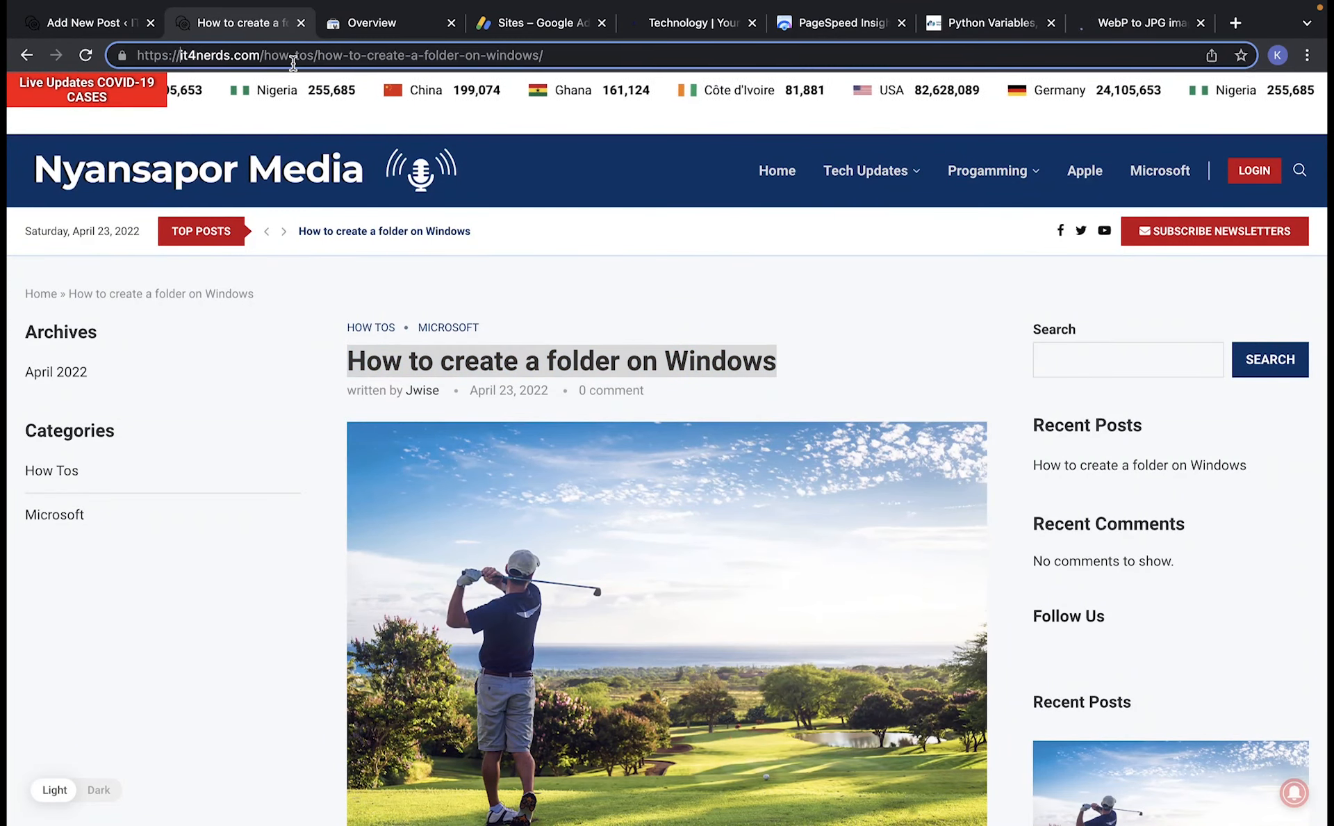
{"action": "key", "text": "super+a"}
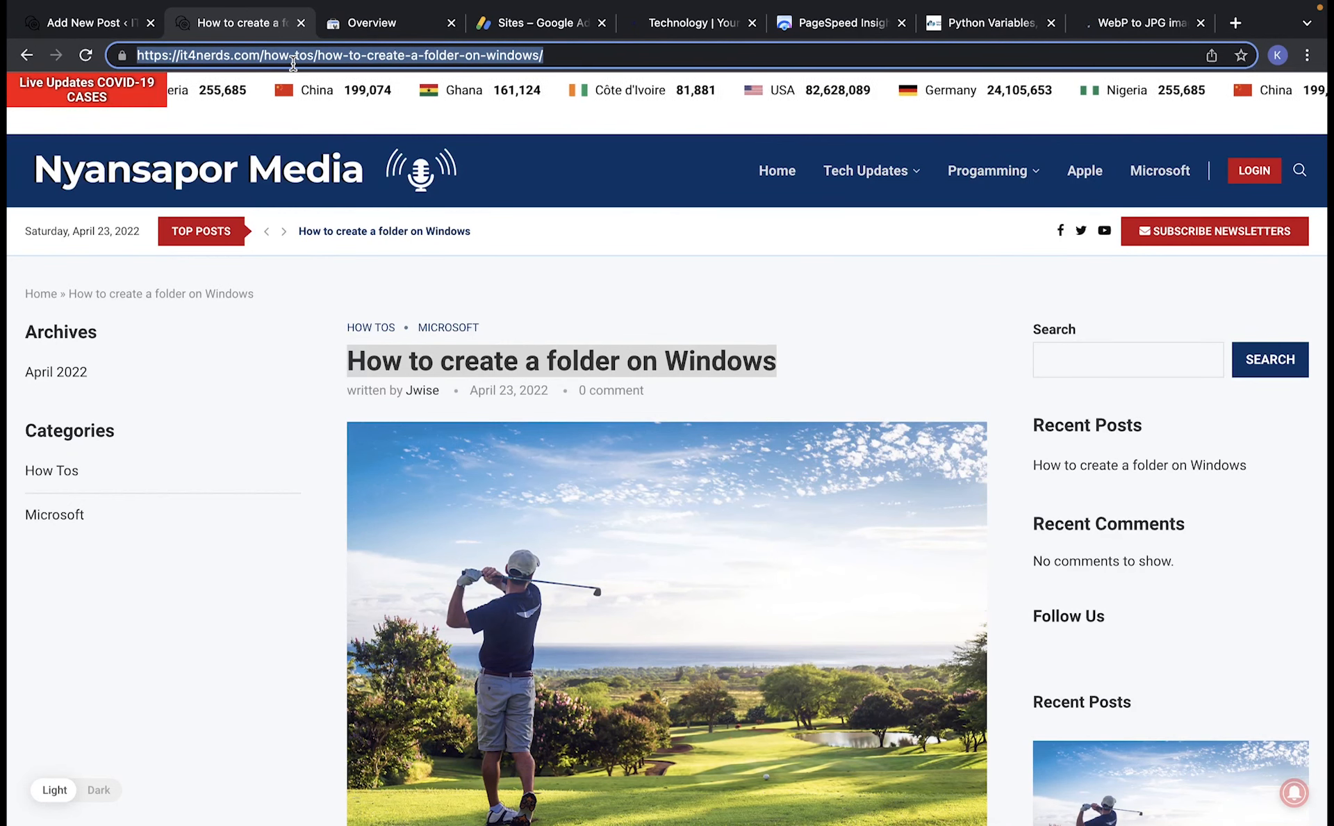
{"action": "right_click", "coordinate": [294, 62]}
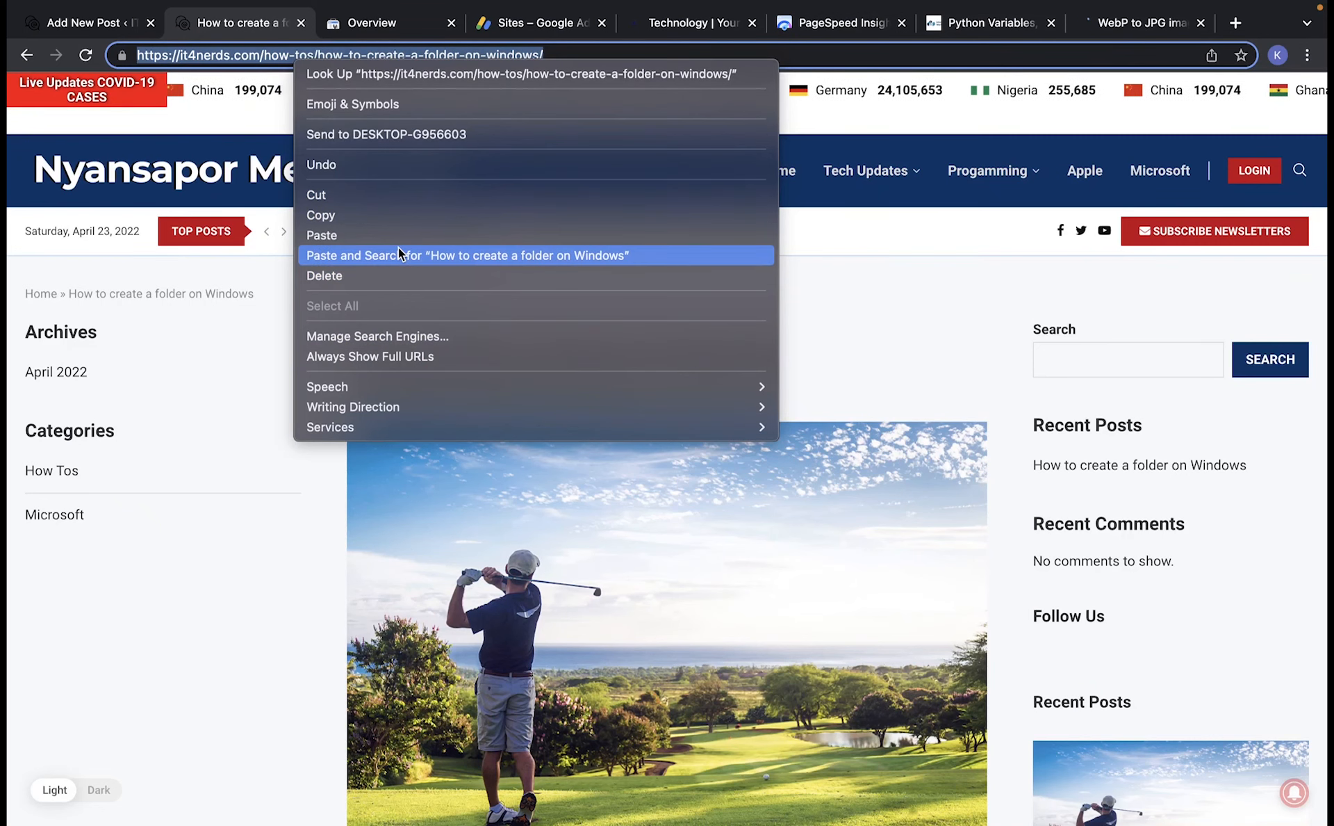
{"action": "left_click", "coordinate": [374, 217]}
{"action": "left_click", "coordinate": [117, 31]}
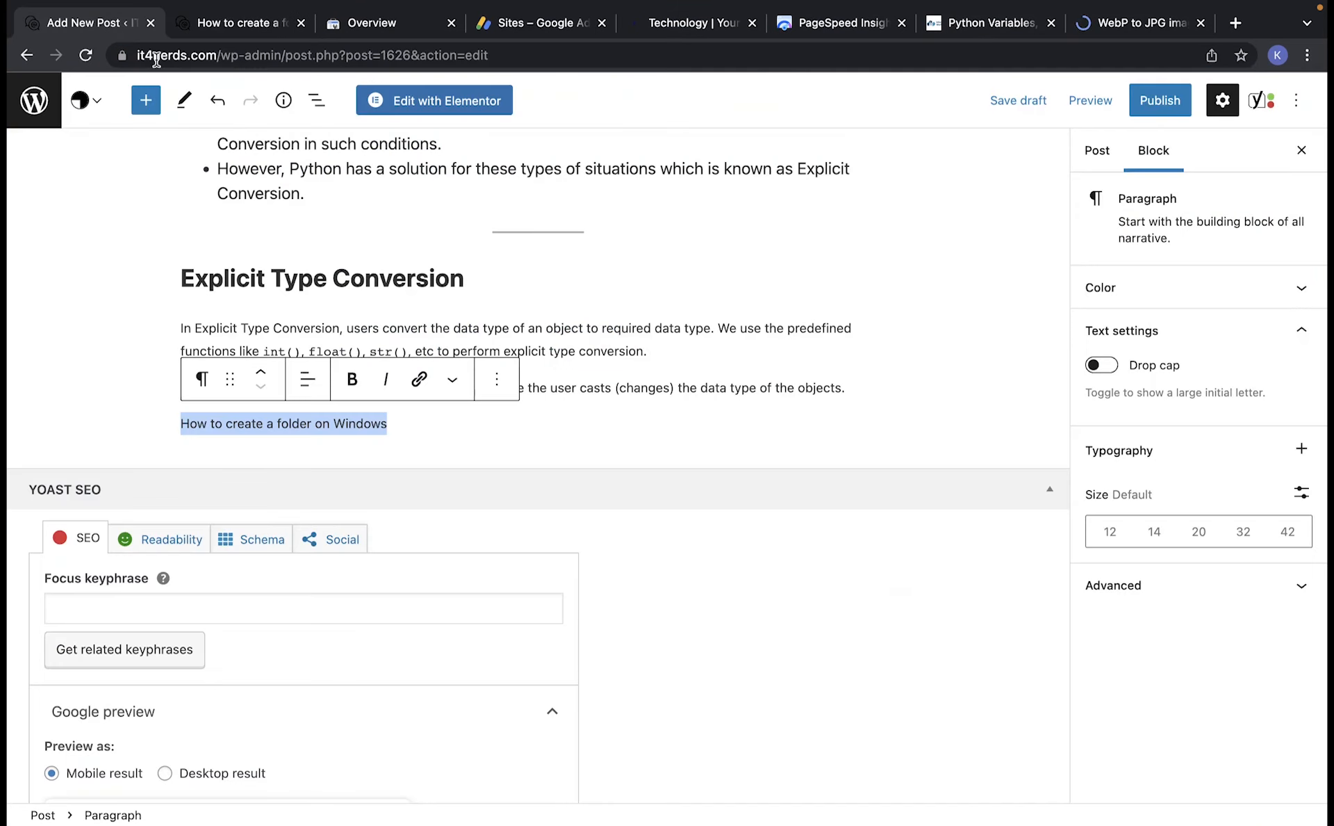
{"action": "left_click", "coordinate": [419, 381]}
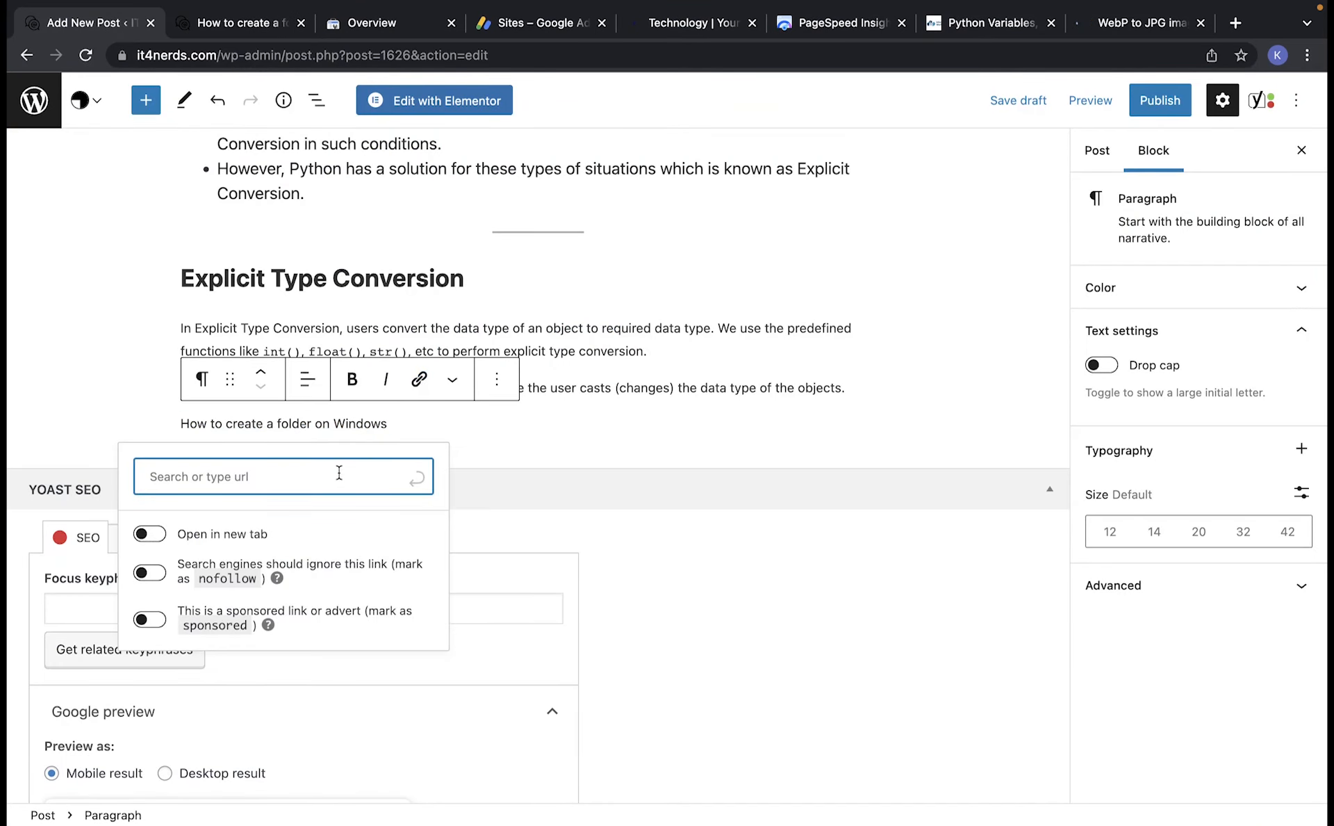
{"action": "key", "text": "super+v"}
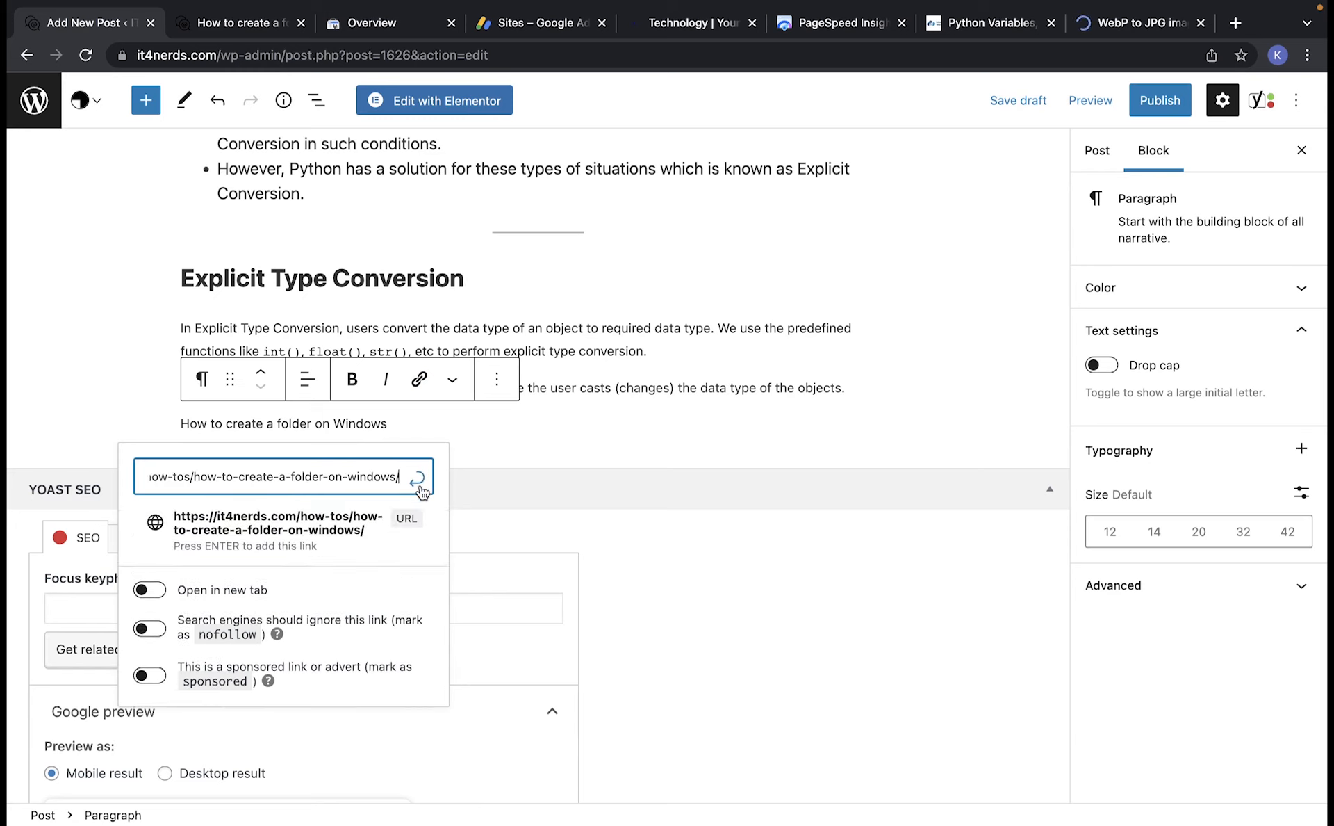
{"action": "left_click", "coordinate": [419, 480]}
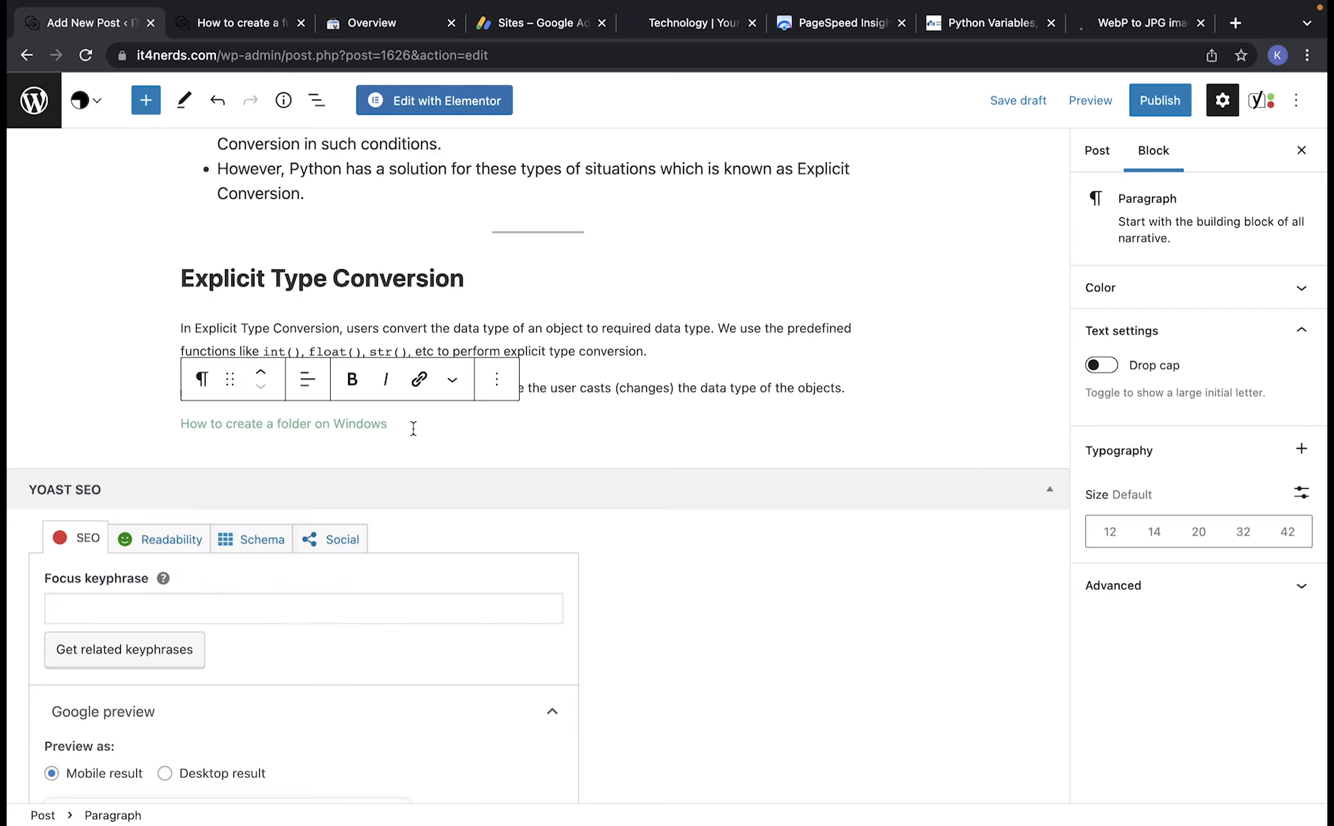
{"action": "left_click", "coordinate": [616, 379]}
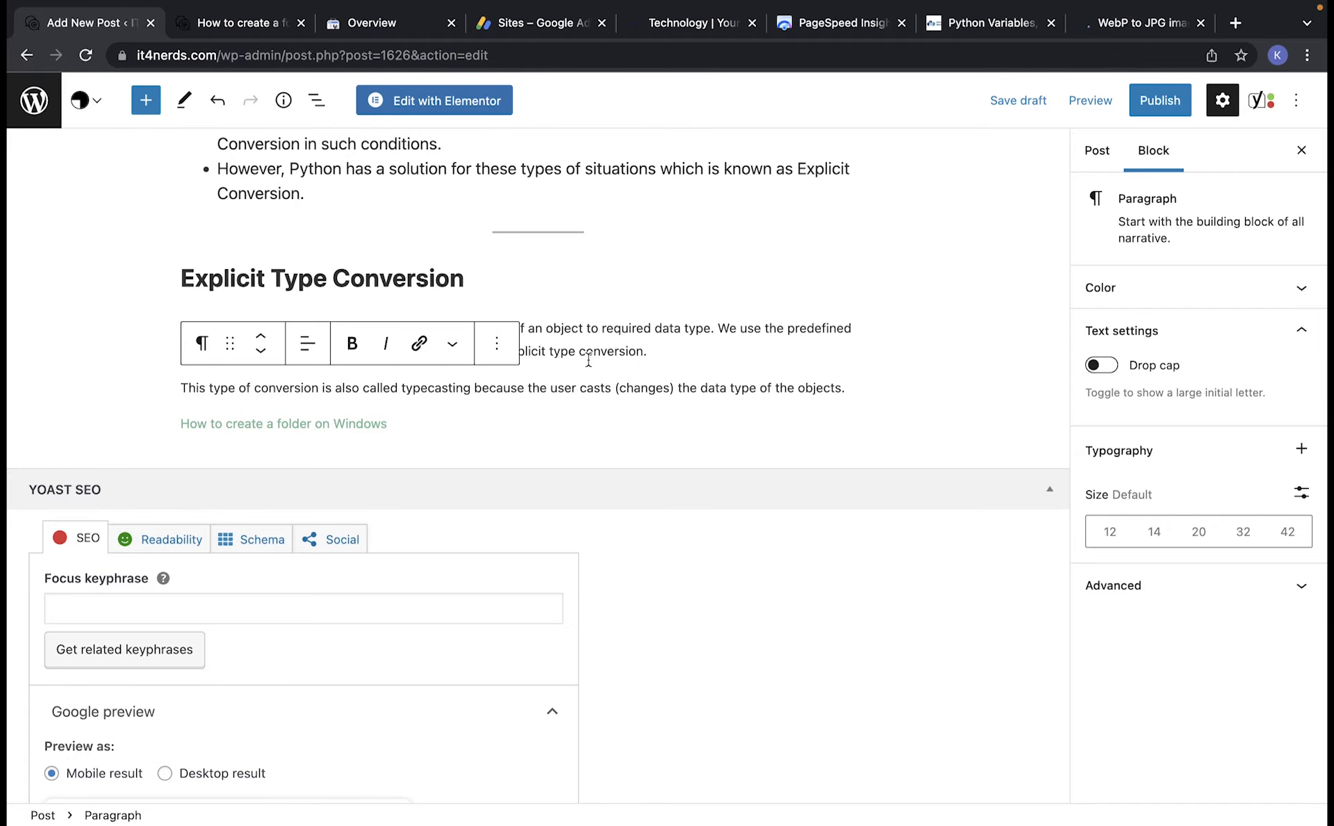
{"action": "scroll", "coordinate": [588, 359], "scroll_direction": "up", "scroll_amount": 20}
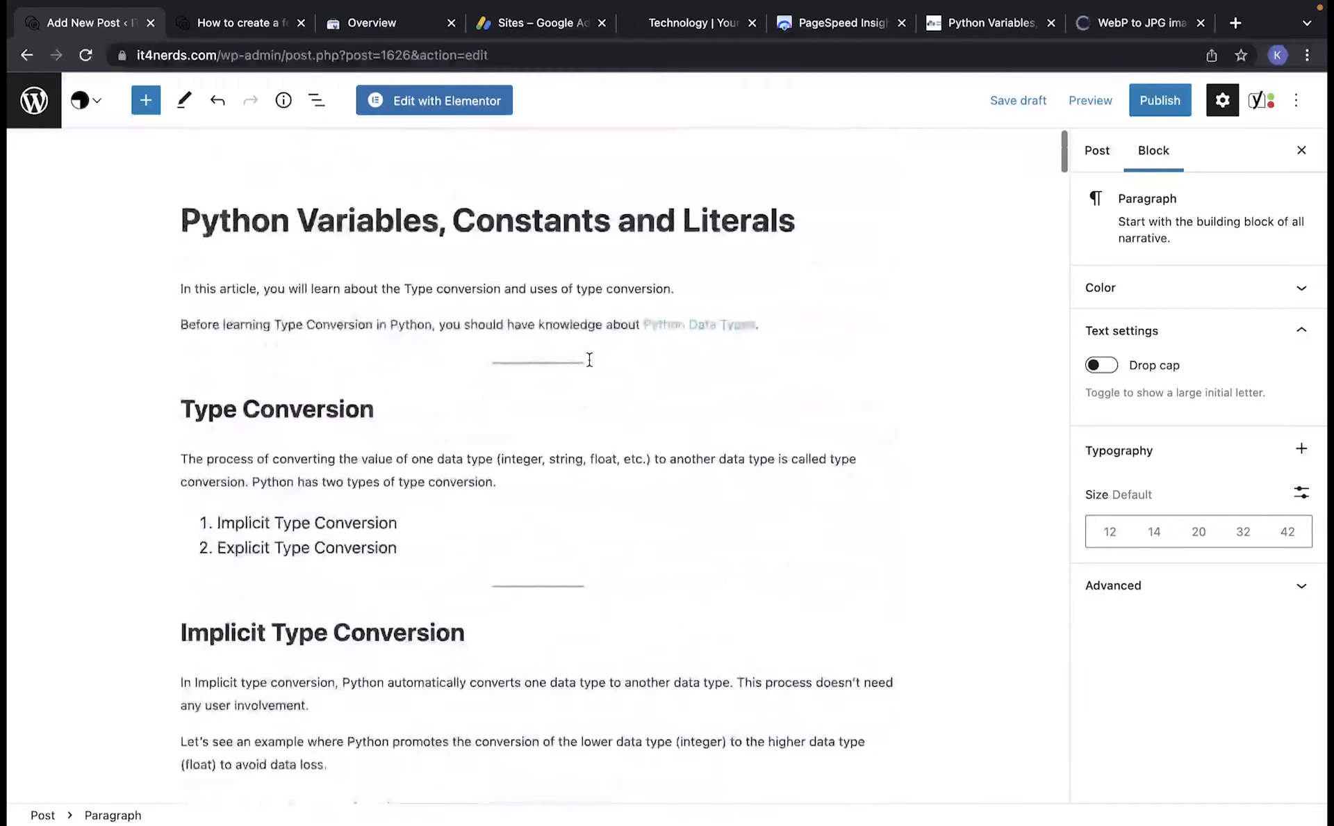
- Make the Python Data Types link open in a new tab
{"action": "left_click", "coordinate": [691, 321]}
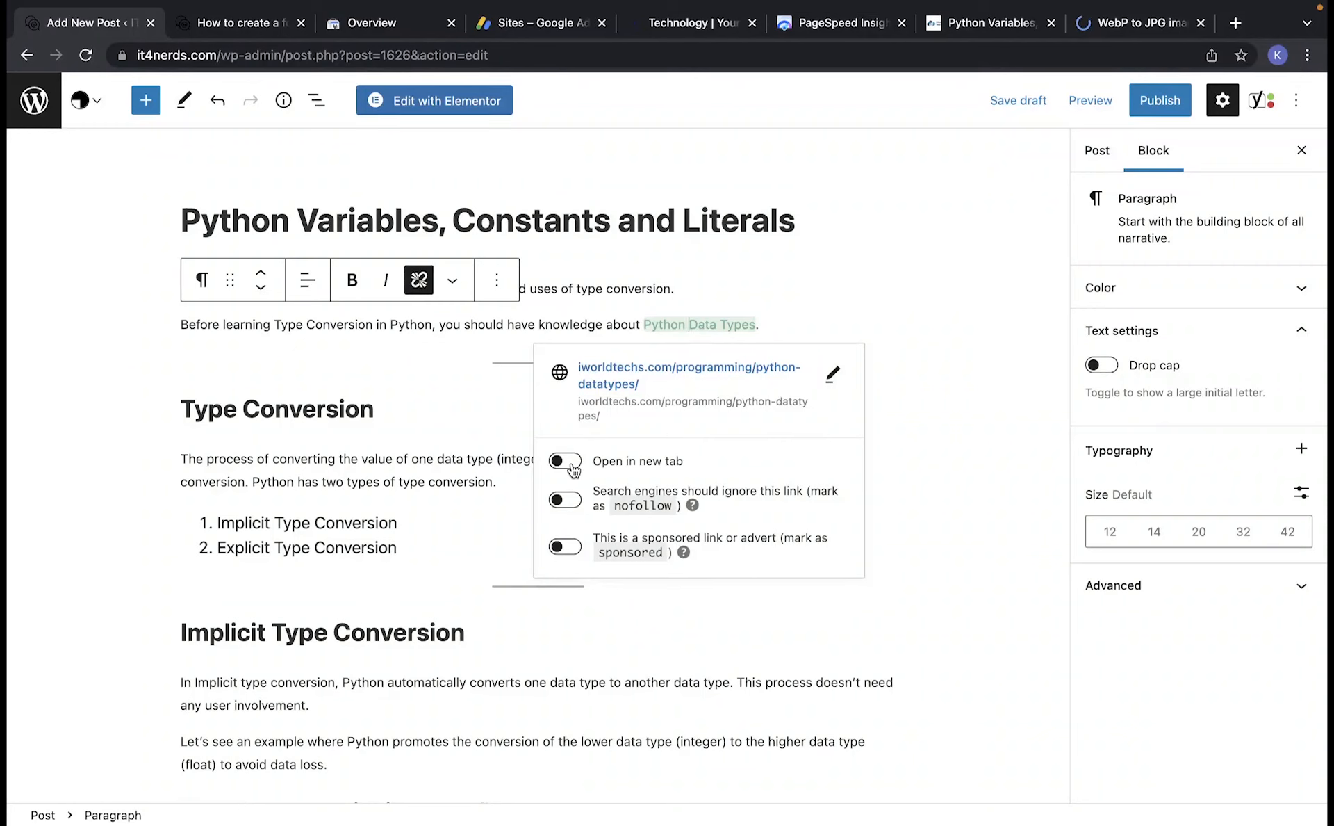
{"action": "left_click", "coordinate": [570, 464]}
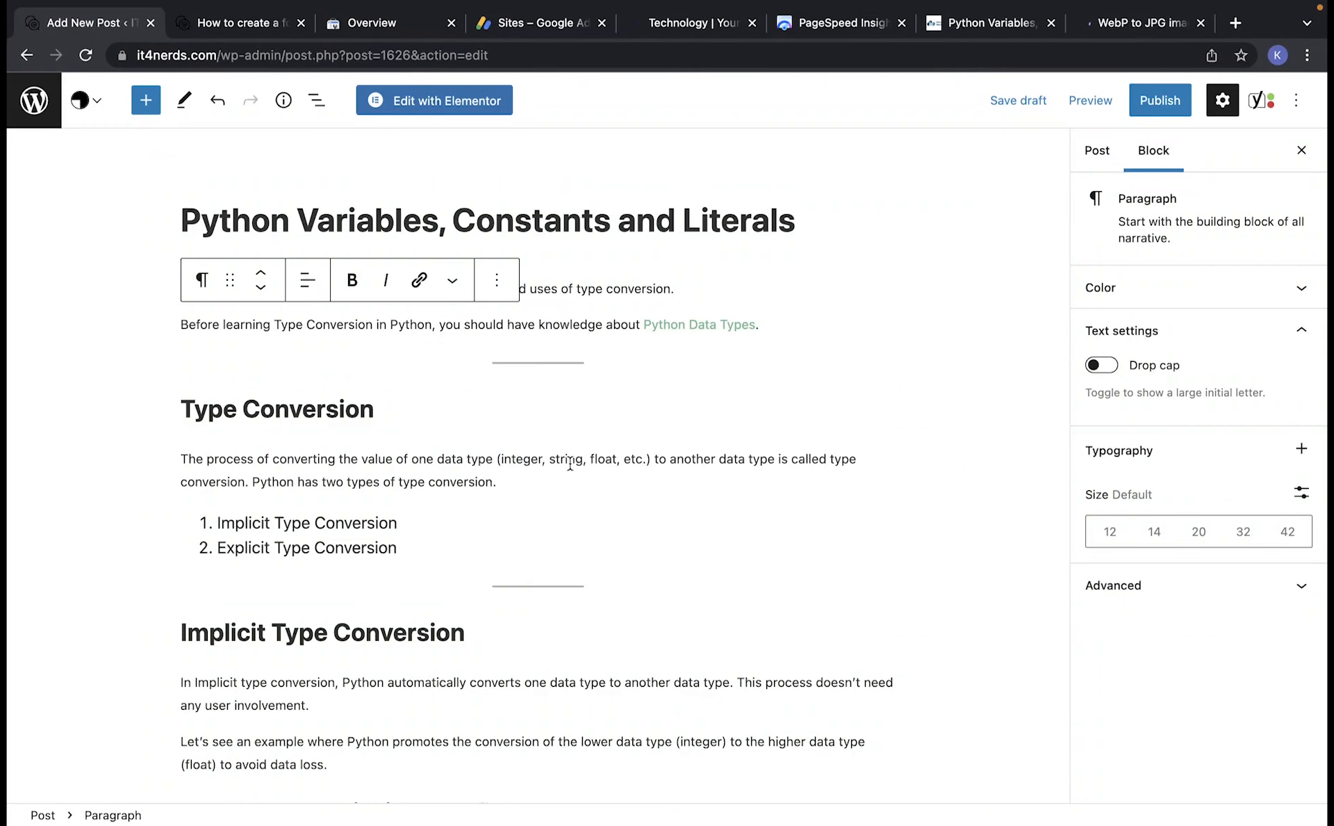
{"action": "left_click", "coordinate": [666, 334]}
{"action": "left_click", "coordinate": [410, 511]}
- Enter 'python variables' as the Yoast focus keyphrase
{"action": "scroll", "coordinate": [411, 510], "scroll_direction": "down", "scroll_amount": 20}
{"action": "scroll", "coordinate": [410, 511], "scroll_direction": "up", "scroll_amount": 1}
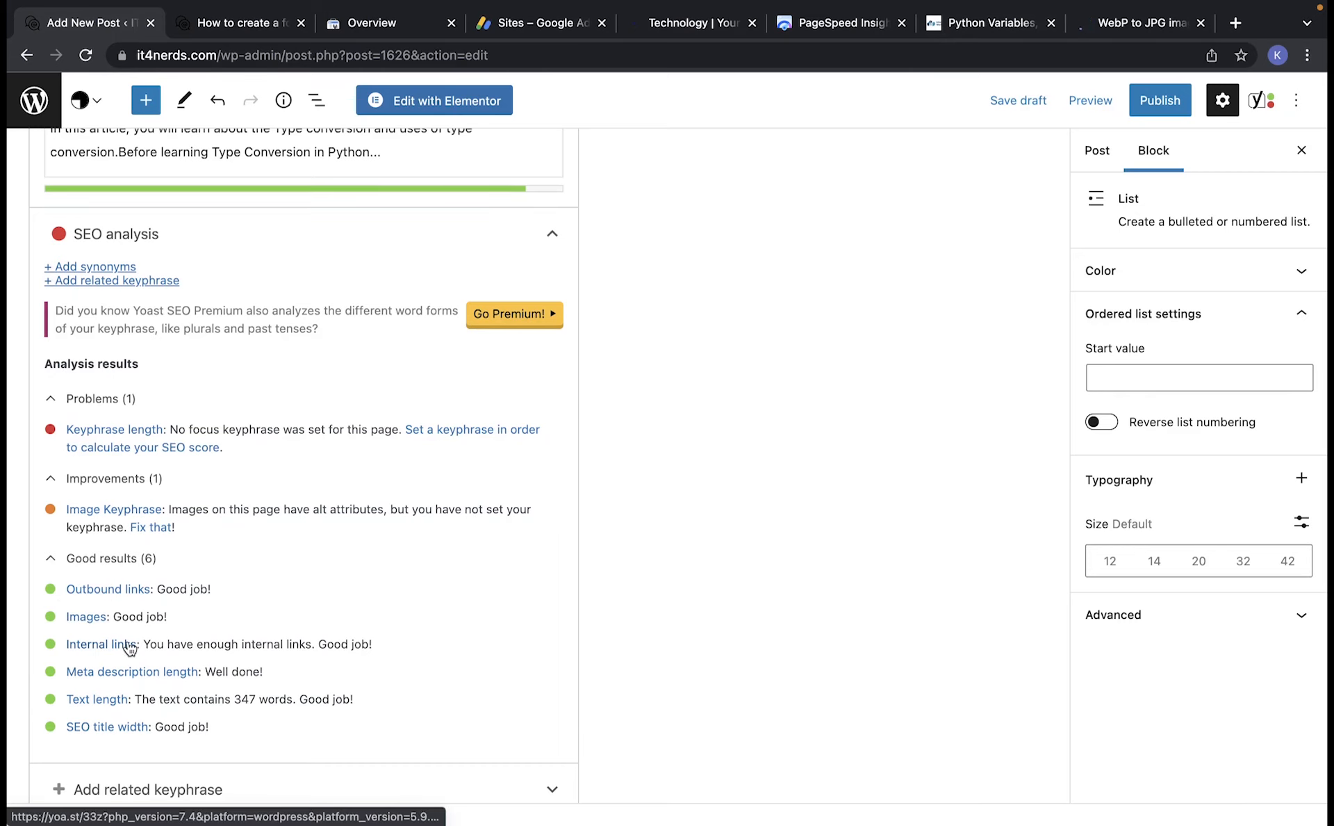
{"action": "scroll", "coordinate": [279, 505], "scroll_direction": "up", "scroll_amount": 2}
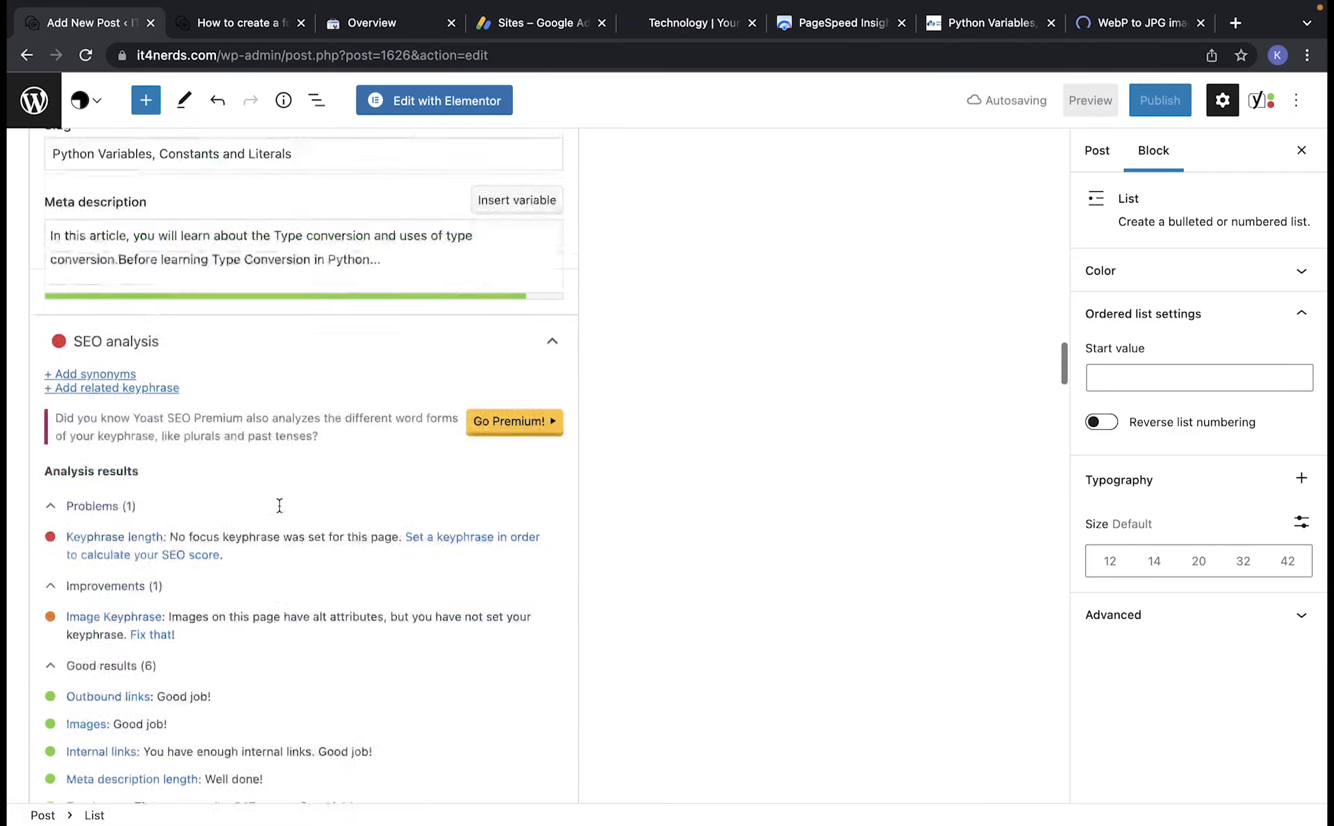
{"action": "scroll", "coordinate": [279, 505], "scroll_direction": "up", "scroll_amount": 10}
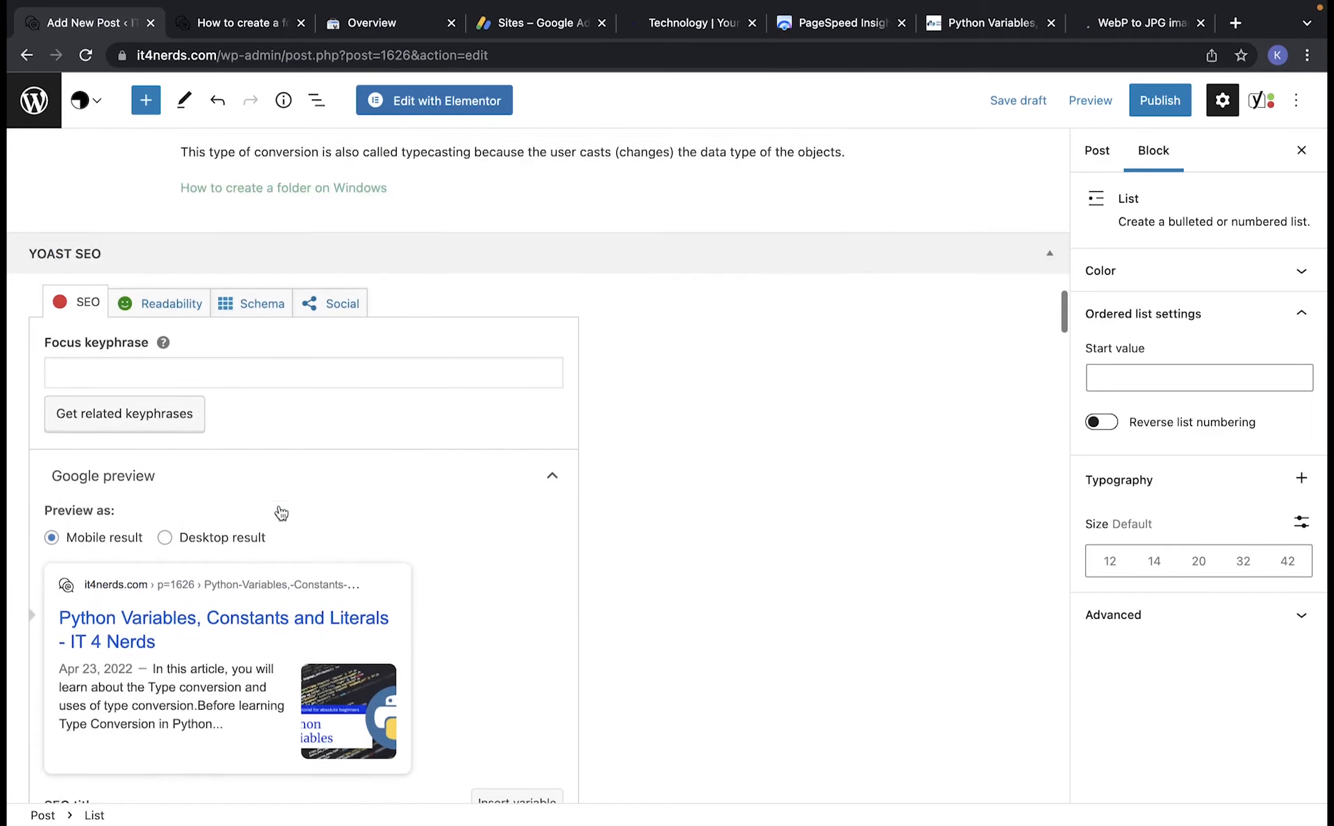
{"action": "left_click", "coordinate": [173, 371]}
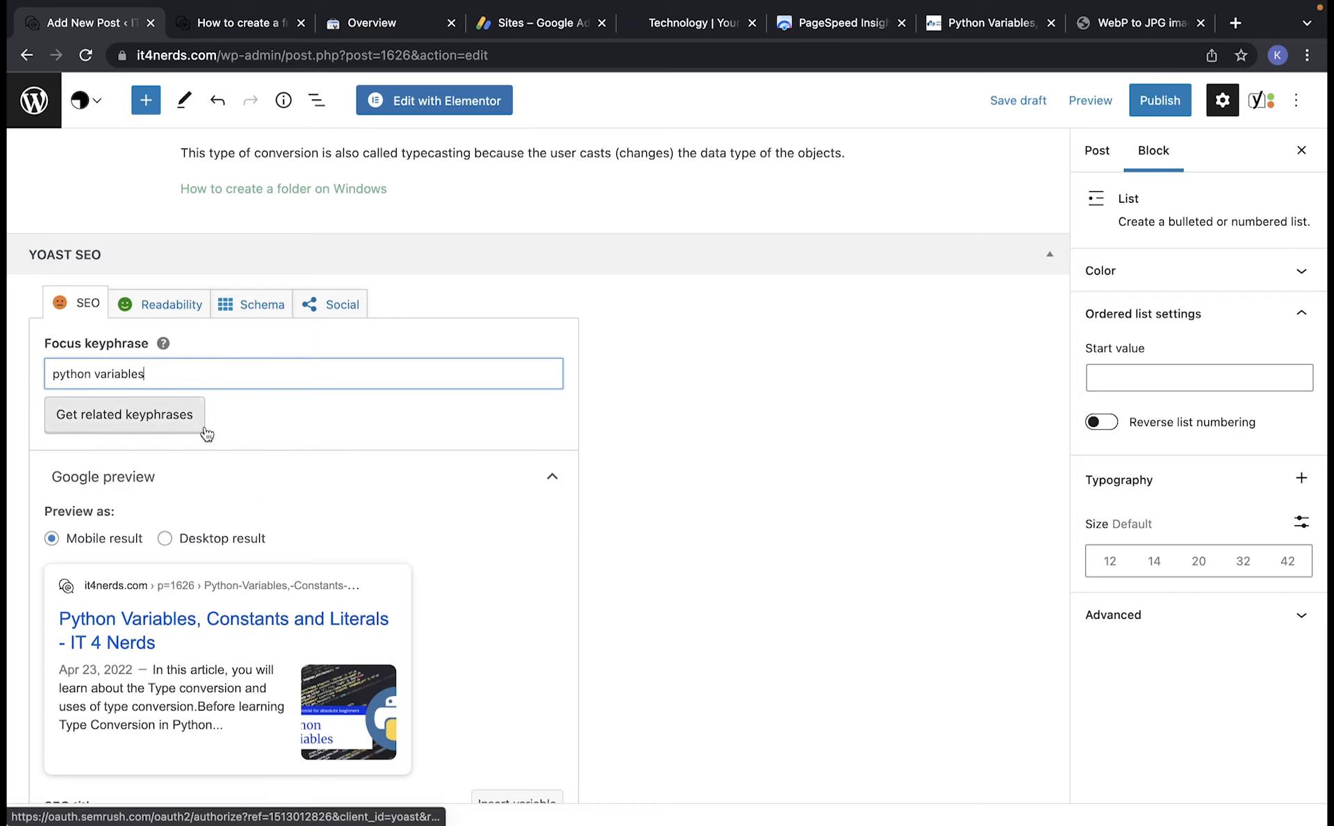
- Review the SEO analysis problems for 'python variables', reading the keyphrase density finding
{"action": "left_click", "coordinate": [241, 436]}
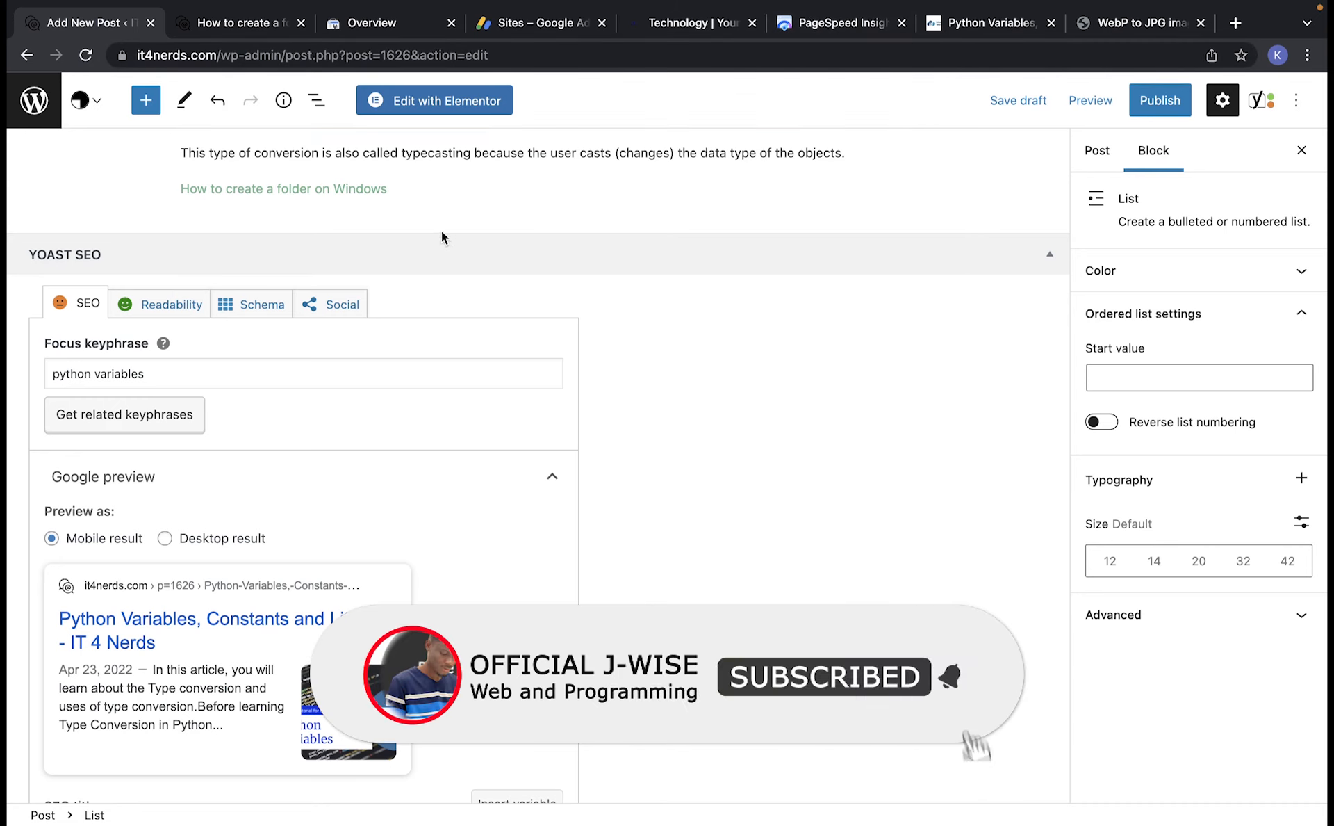
{"action": "scroll", "coordinate": [334, 478], "scroll_direction": "down", "scroll_amount": 3}
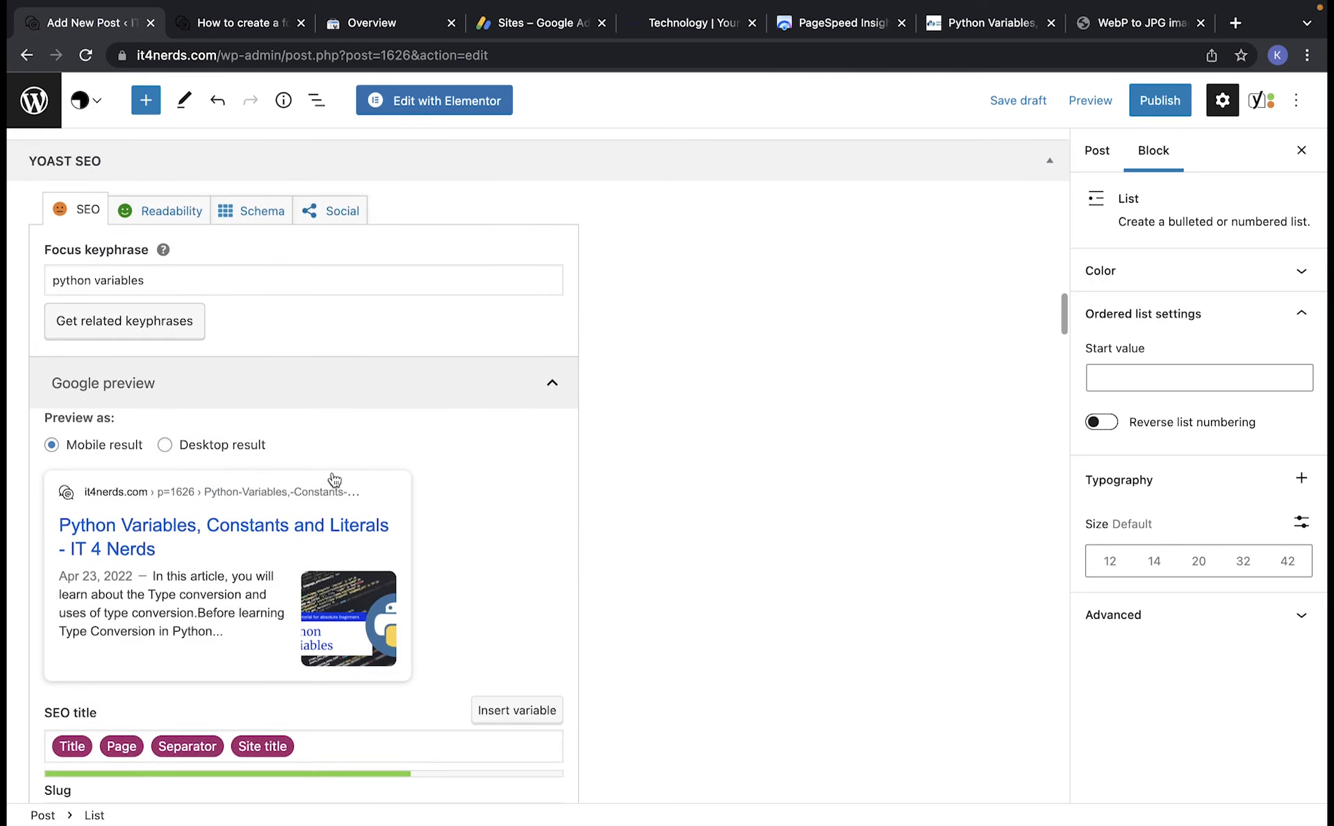
{"action": "scroll", "coordinate": [198, 356], "scroll_direction": "down", "scroll_amount": 1}
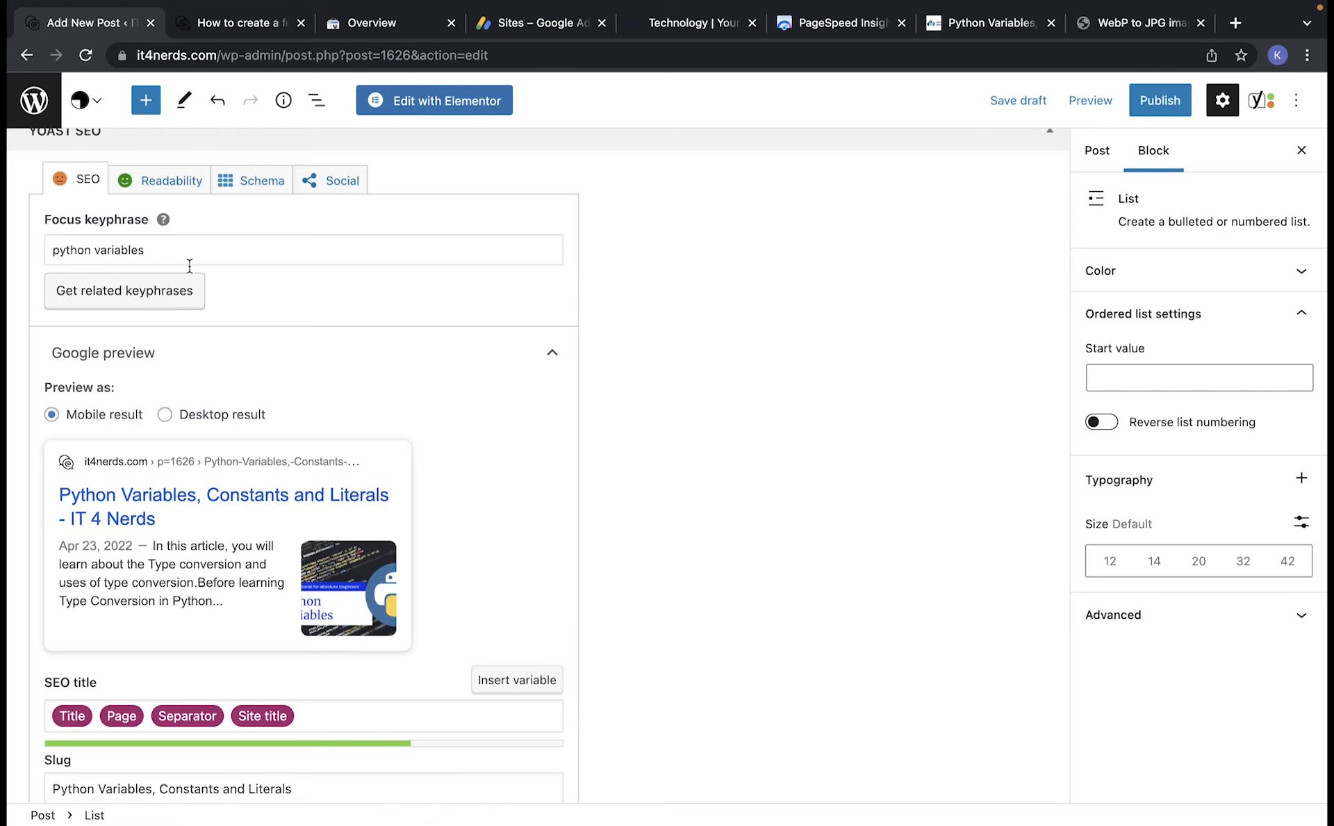
{"action": "scroll", "coordinate": [243, 439], "scroll_direction": "down", "scroll_amount": 7}
{"action": "scroll", "coordinate": [243, 445], "scroll_direction": "down", "scroll_amount": 3}
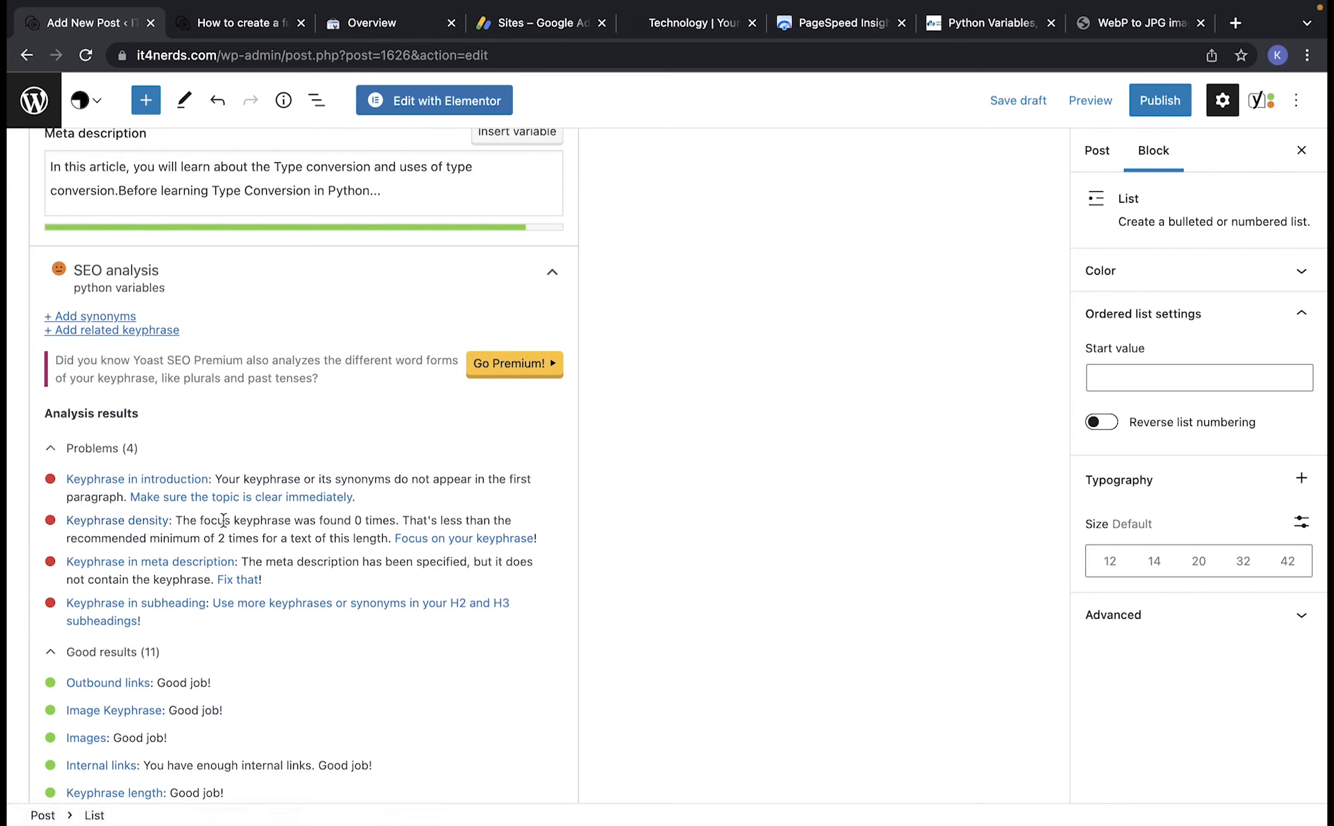
{"action": "left_click_drag", "start_coordinate": [278, 523], "coordinate": [393, 526]}
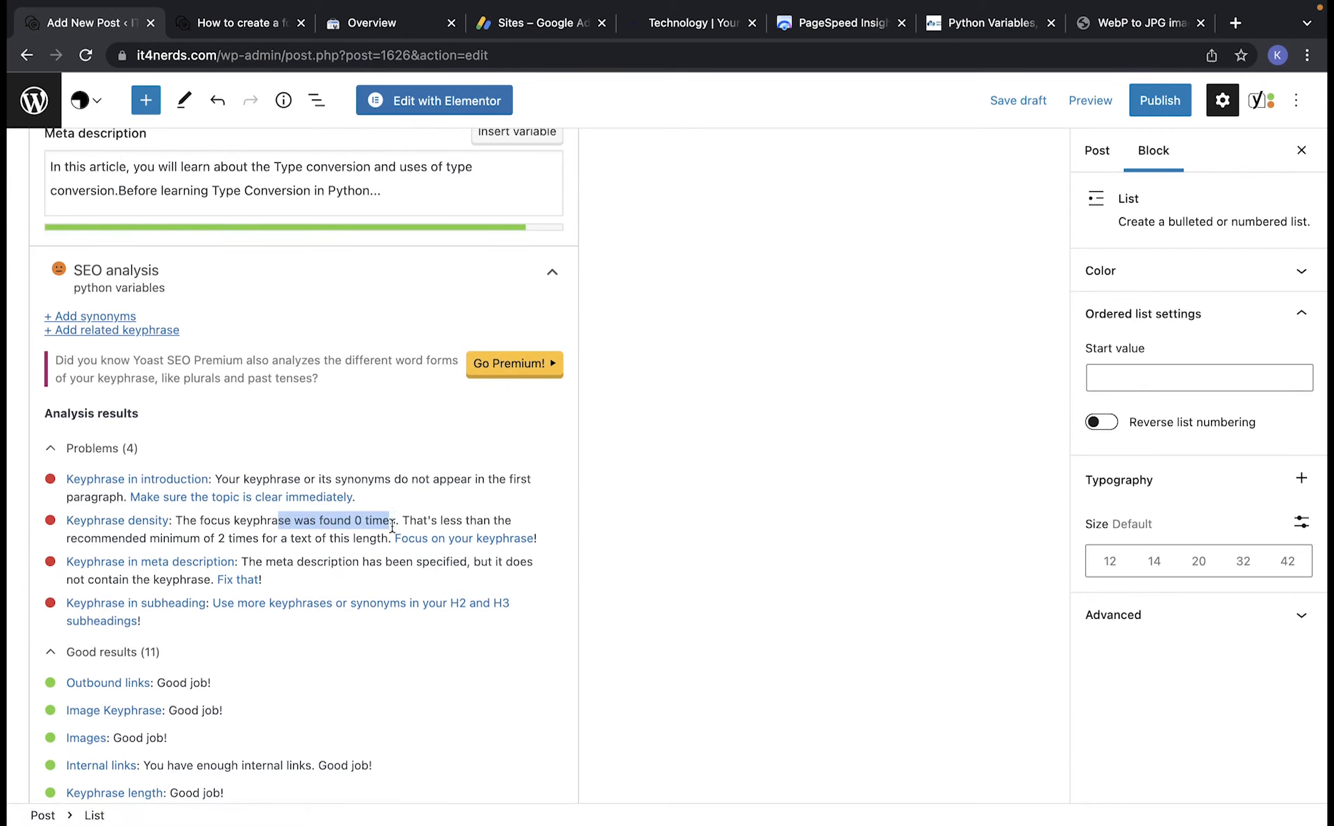
{"action": "left_click", "coordinate": [393, 526]}
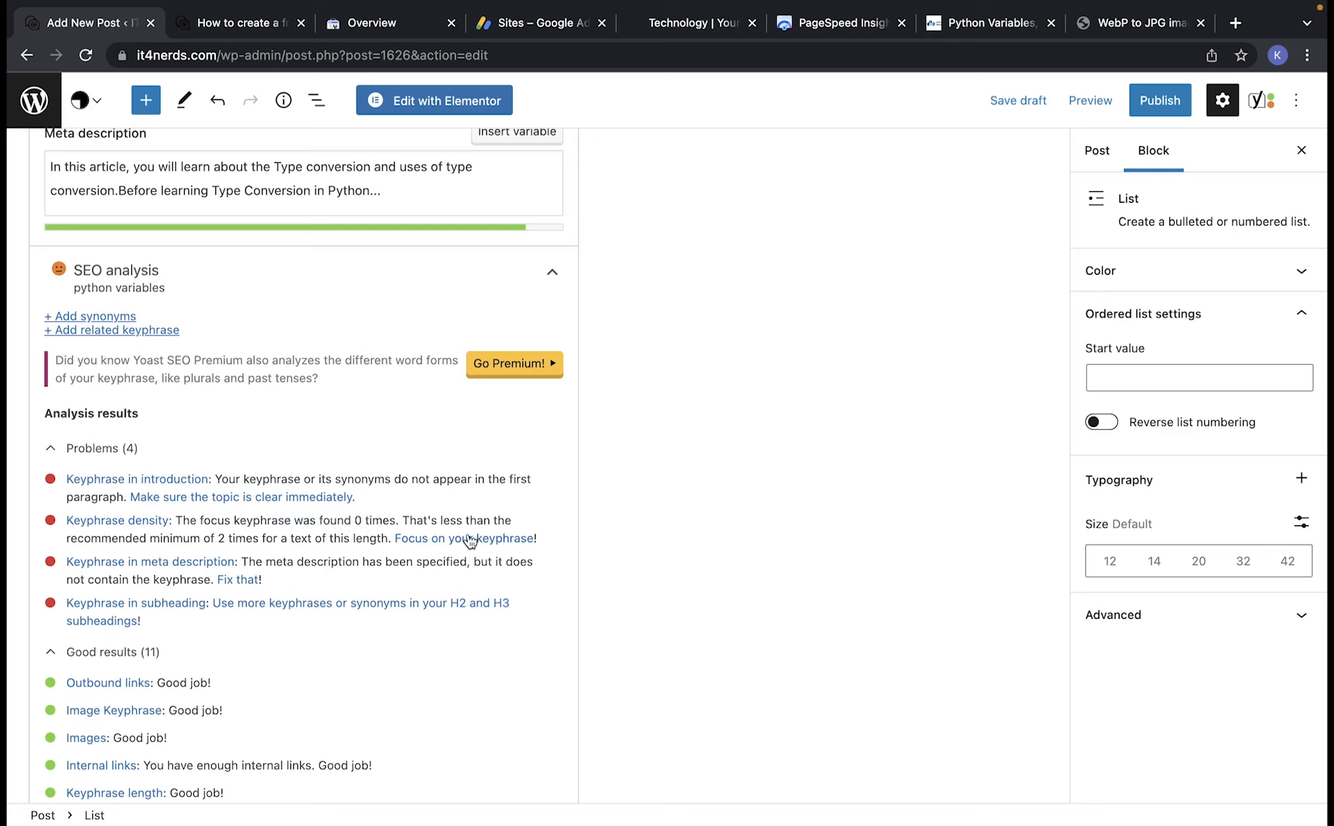
{"action": "left_click_drag", "start_coordinate": [414, 521], "coordinate": [222, 540]}
{"action": "left_click", "coordinate": [223, 537]}
- Extend the focus keyphrase to 'python variables; constants and literals'
{"action": "scroll", "coordinate": [252, 440], "scroll_direction": "up", "scroll_amount": 6}
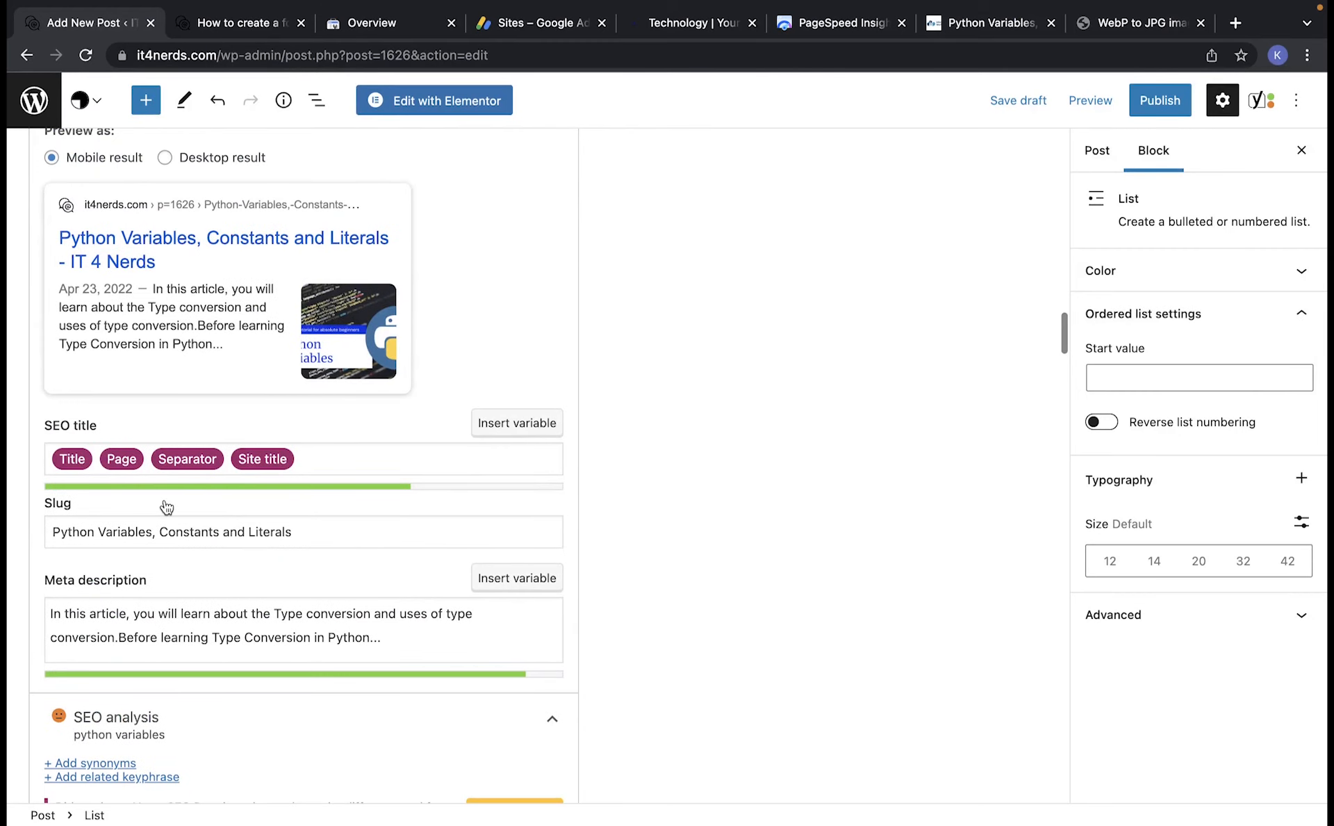
{"action": "scroll", "coordinate": [250, 518], "scroll_direction": "up", "scroll_amount": 5}
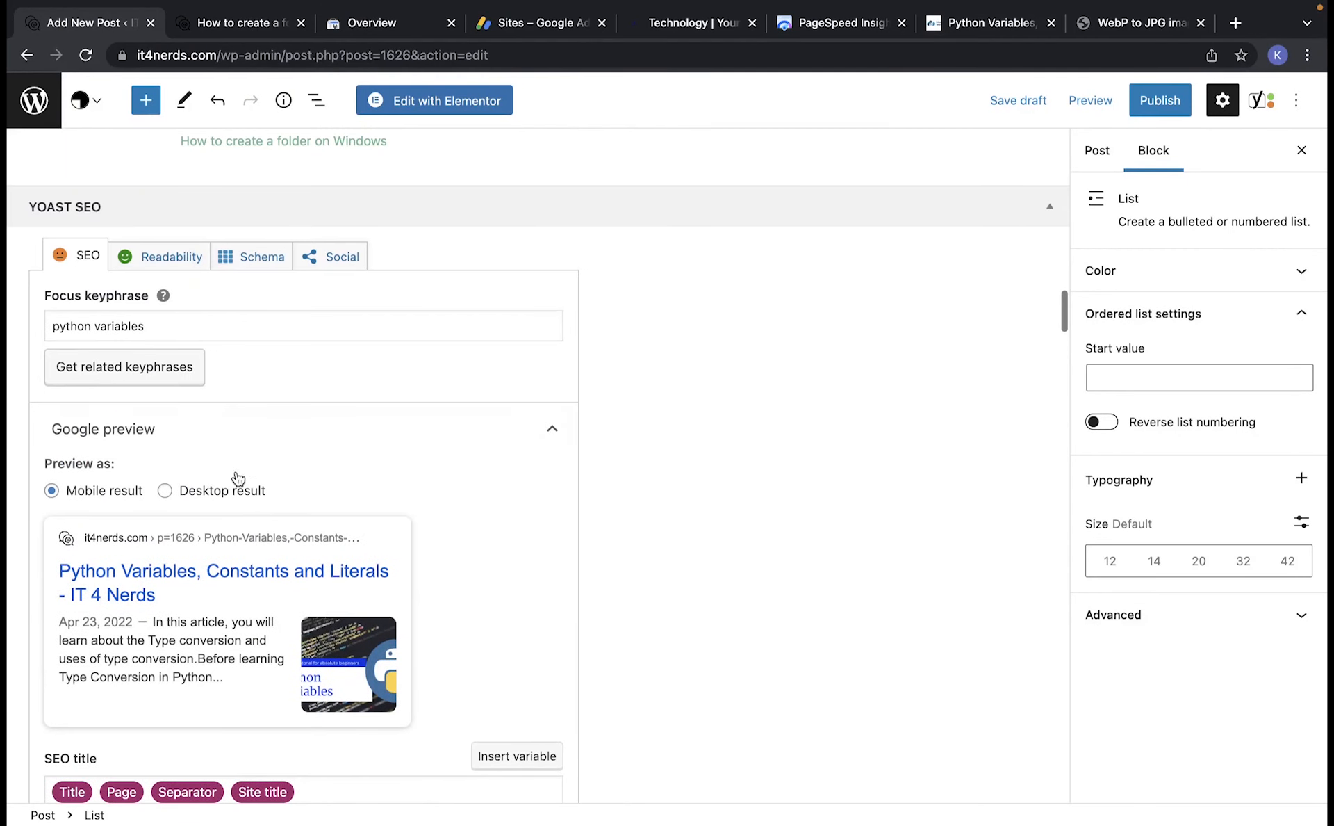
{"action": "left_click", "coordinate": [145, 326]}
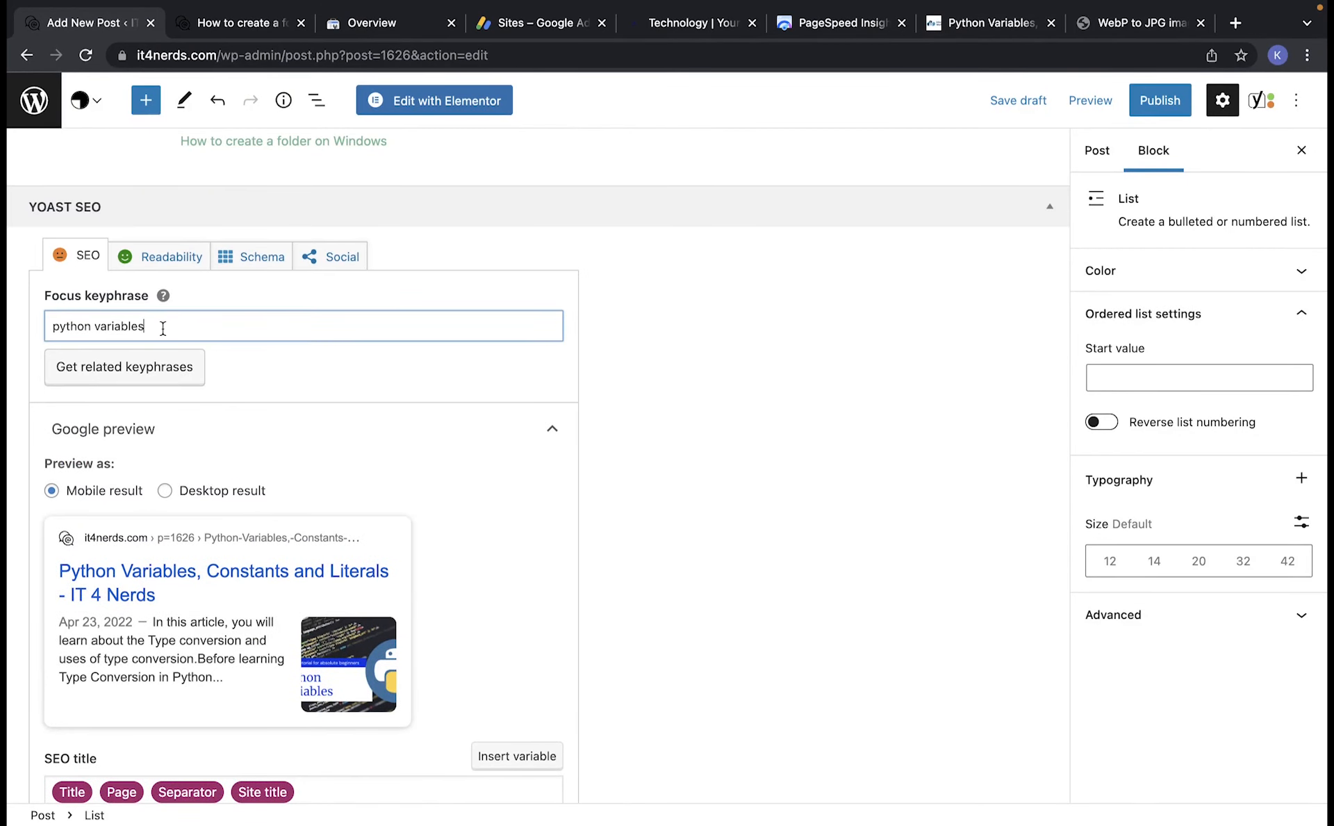
{"action": "type", "text": ","}
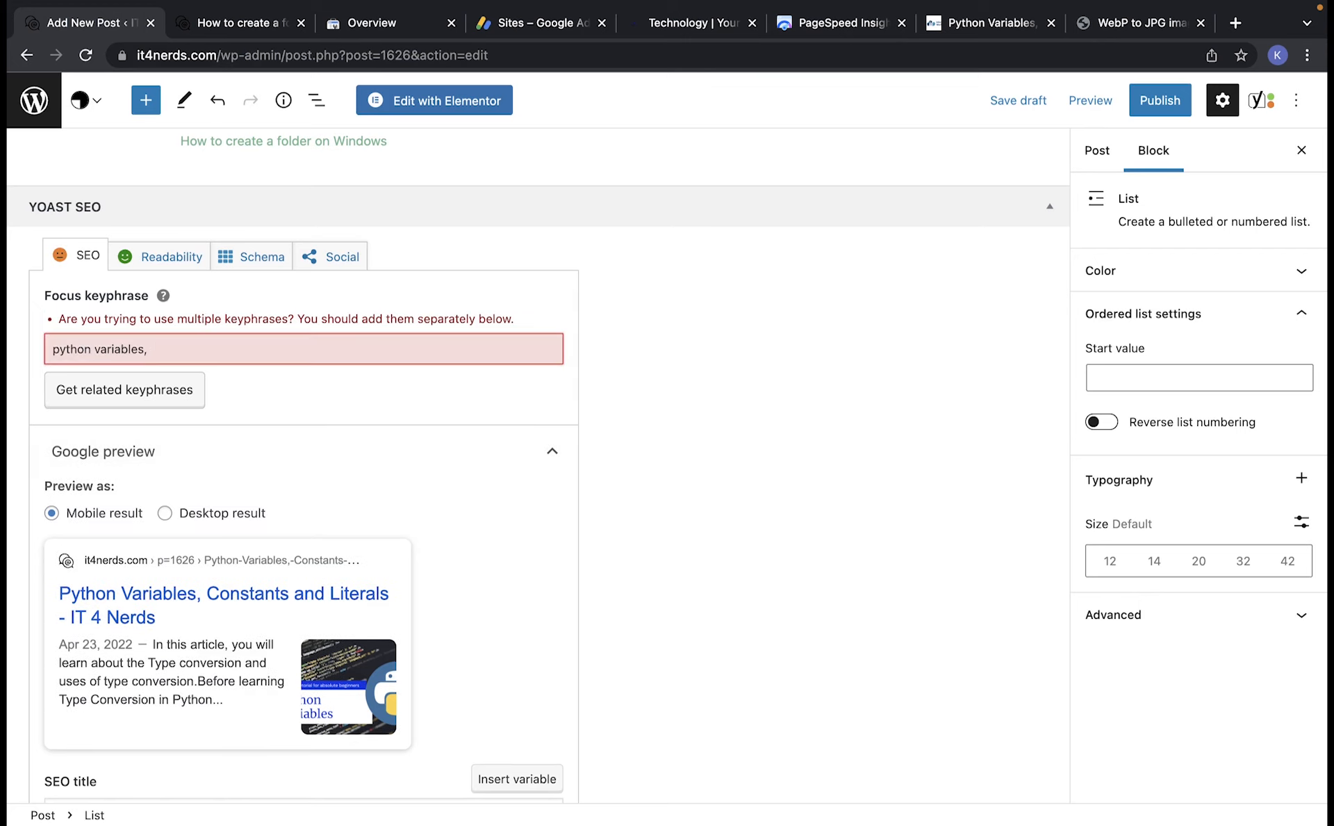
{"action": "key", "text": "BackSpace"}
{"action": "key", "text": "BackSpace"}
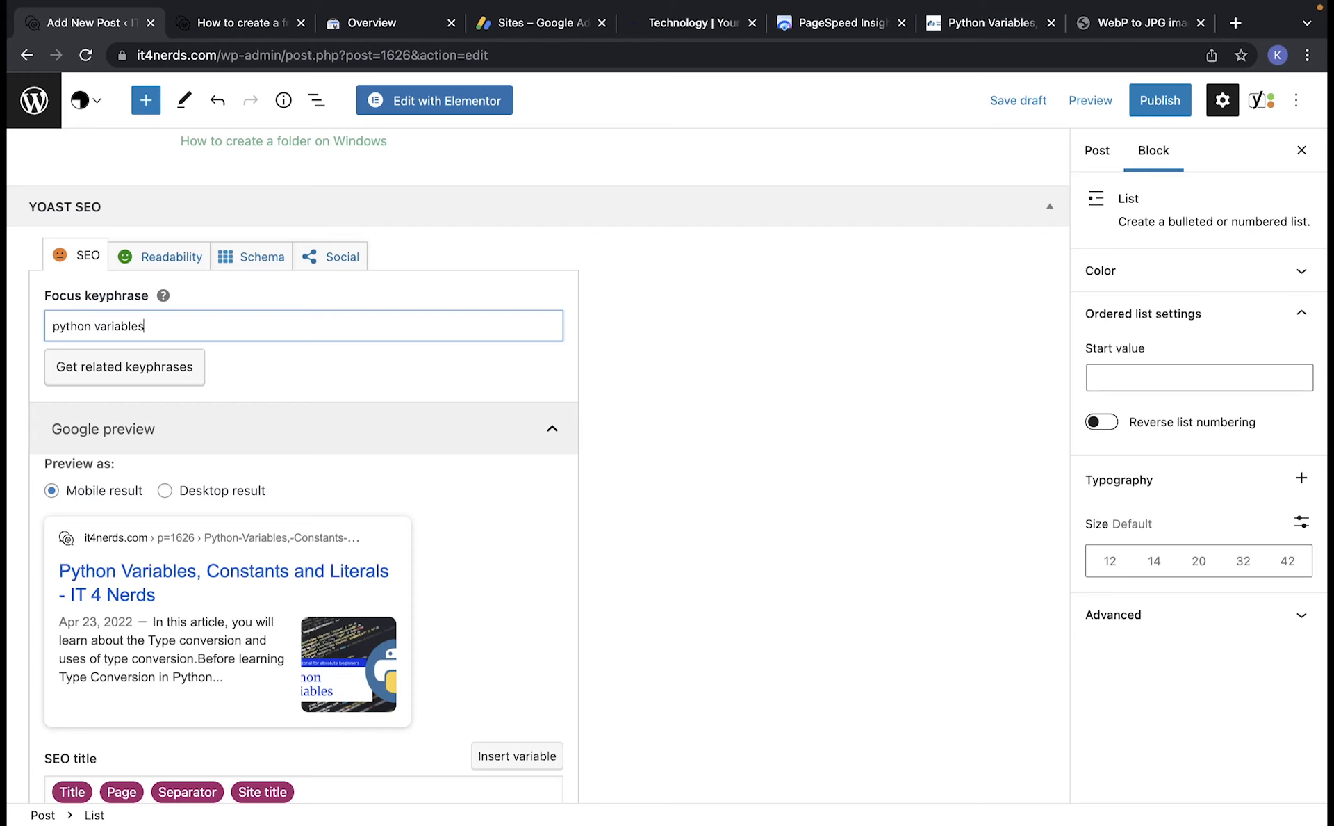
{"action": "type", "text": "; constants and literals"}
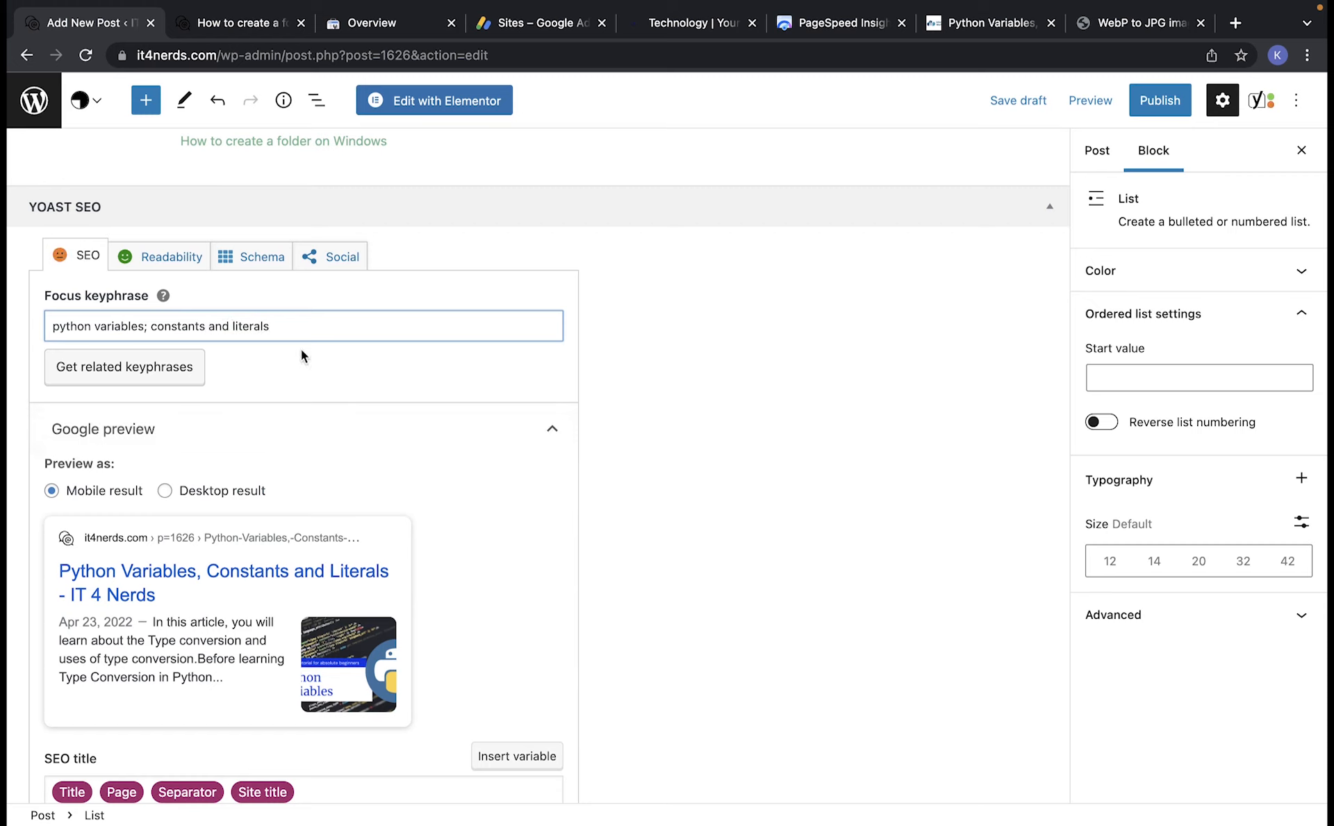
- Review the updated SEO analysis results and the post content
{"action": "scroll", "coordinate": [266, 479], "scroll_direction": "down", "scroll_amount": 3}
{"action": "scroll", "coordinate": [265, 481], "scroll_direction": "down", "scroll_amount": 9}
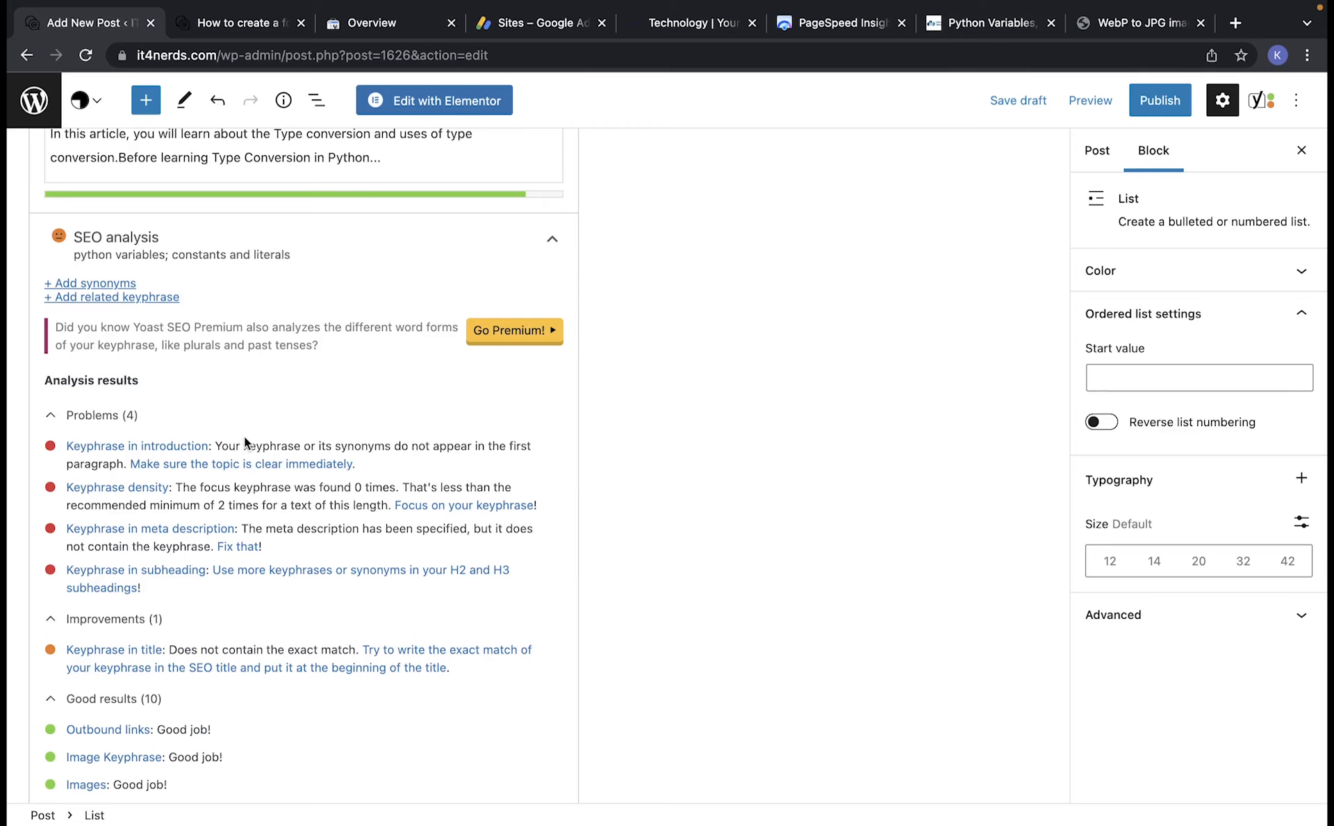
{"action": "left_click_drag", "start_coordinate": [354, 444], "coordinate": [394, 439]}
{"action": "scroll", "coordinate": [394, 435], "scroll_direction": "up", "scroll_amount": 20}
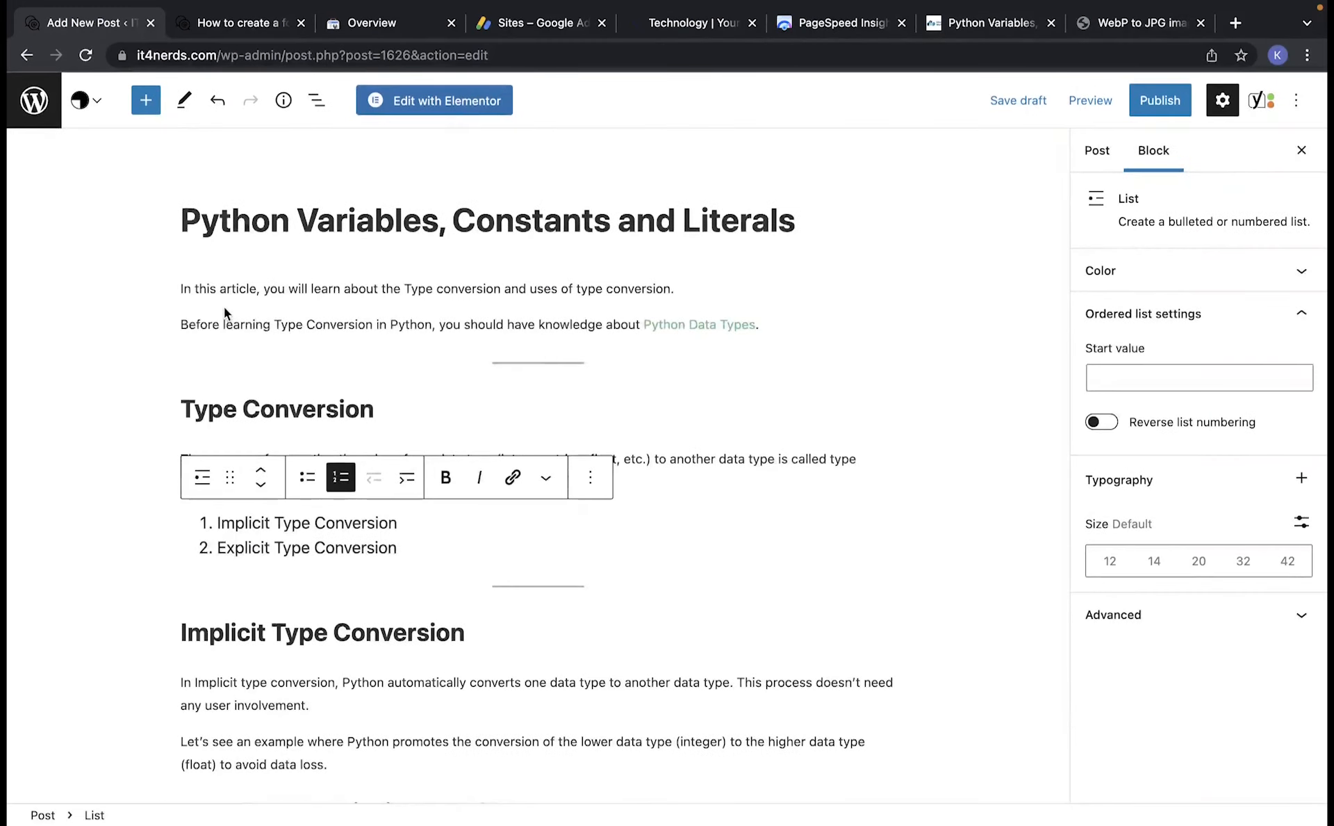
{"action": "left_click", "coordinate": [254, 290]}
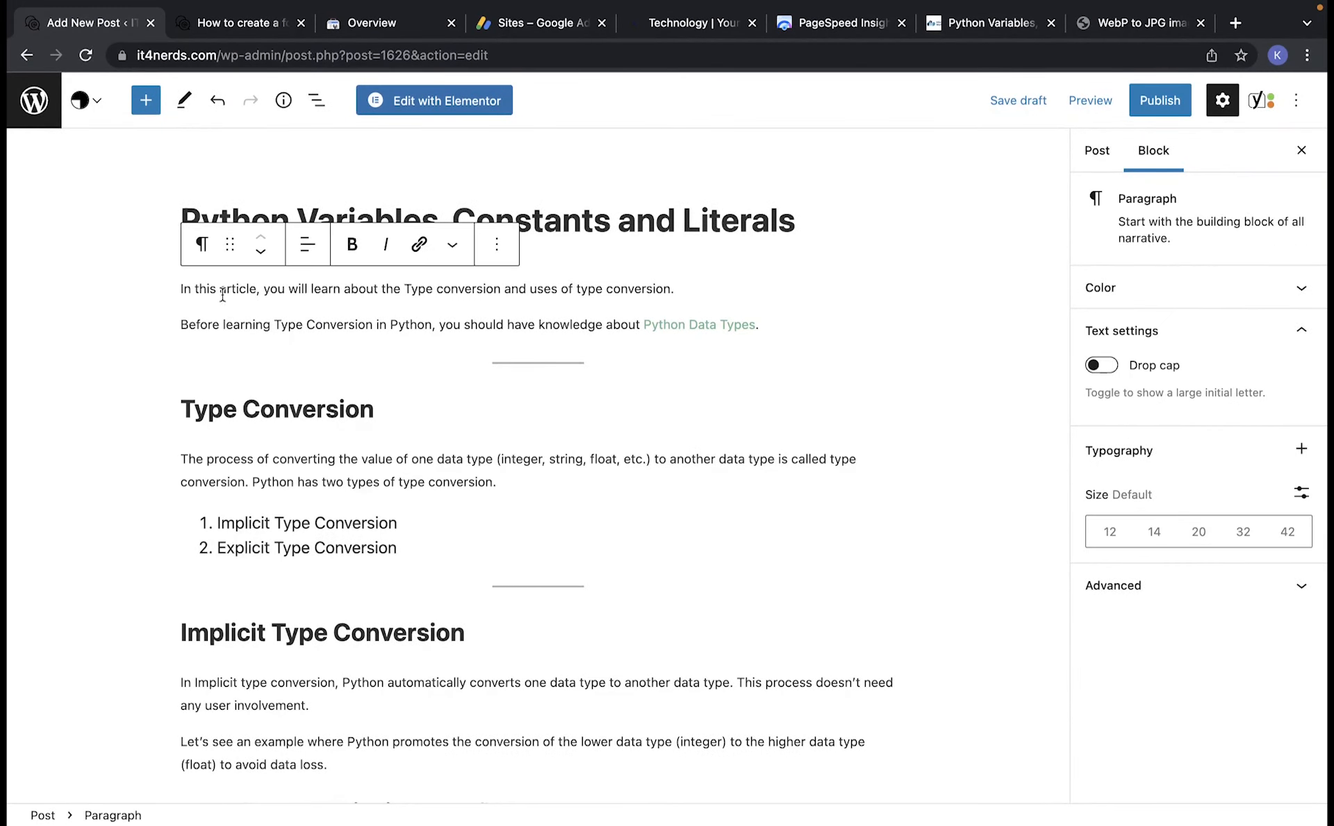
{"action": "mouse_move", "coordinate": [489, 504]}
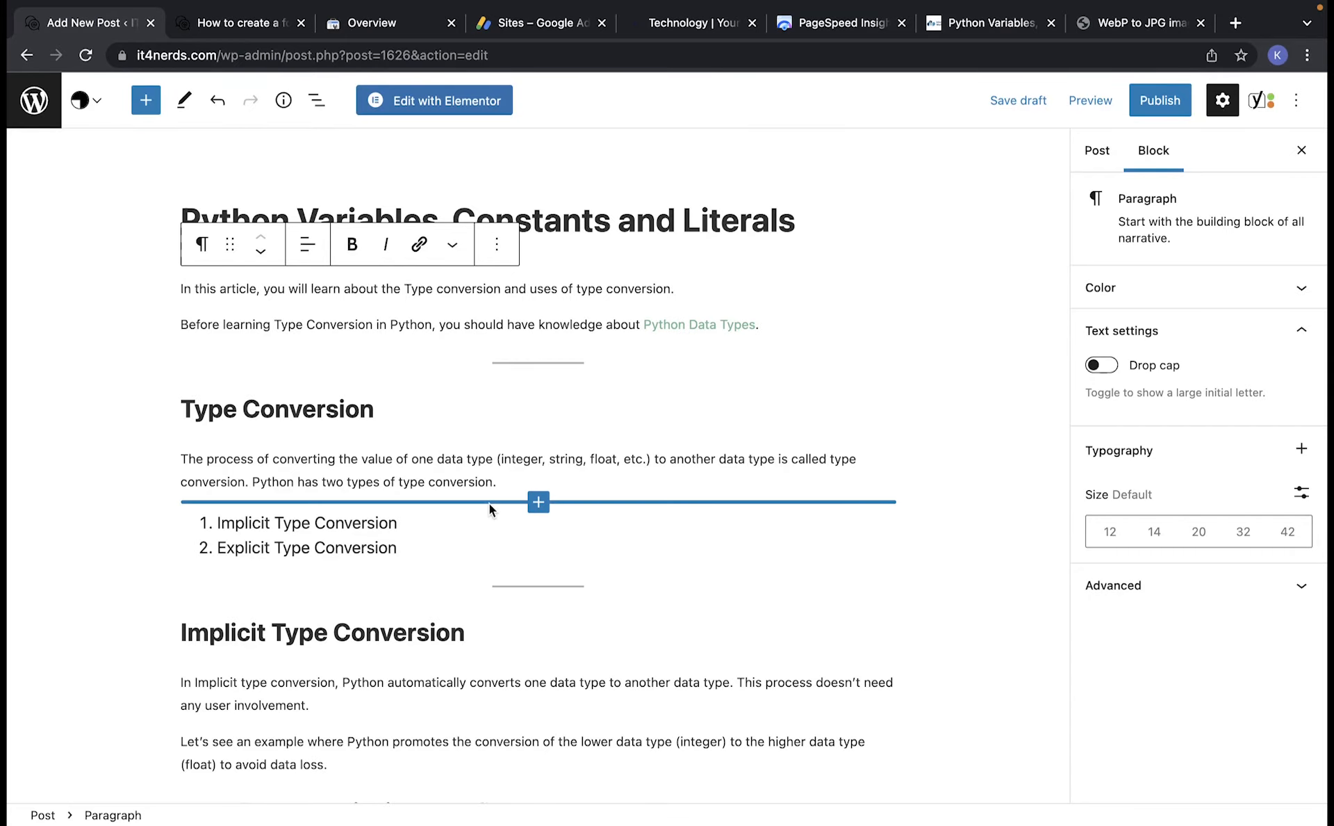
{"action": "scroll", "coordinate": [489, 503], "scroll_direction": "down", "scroll_amount": 20}
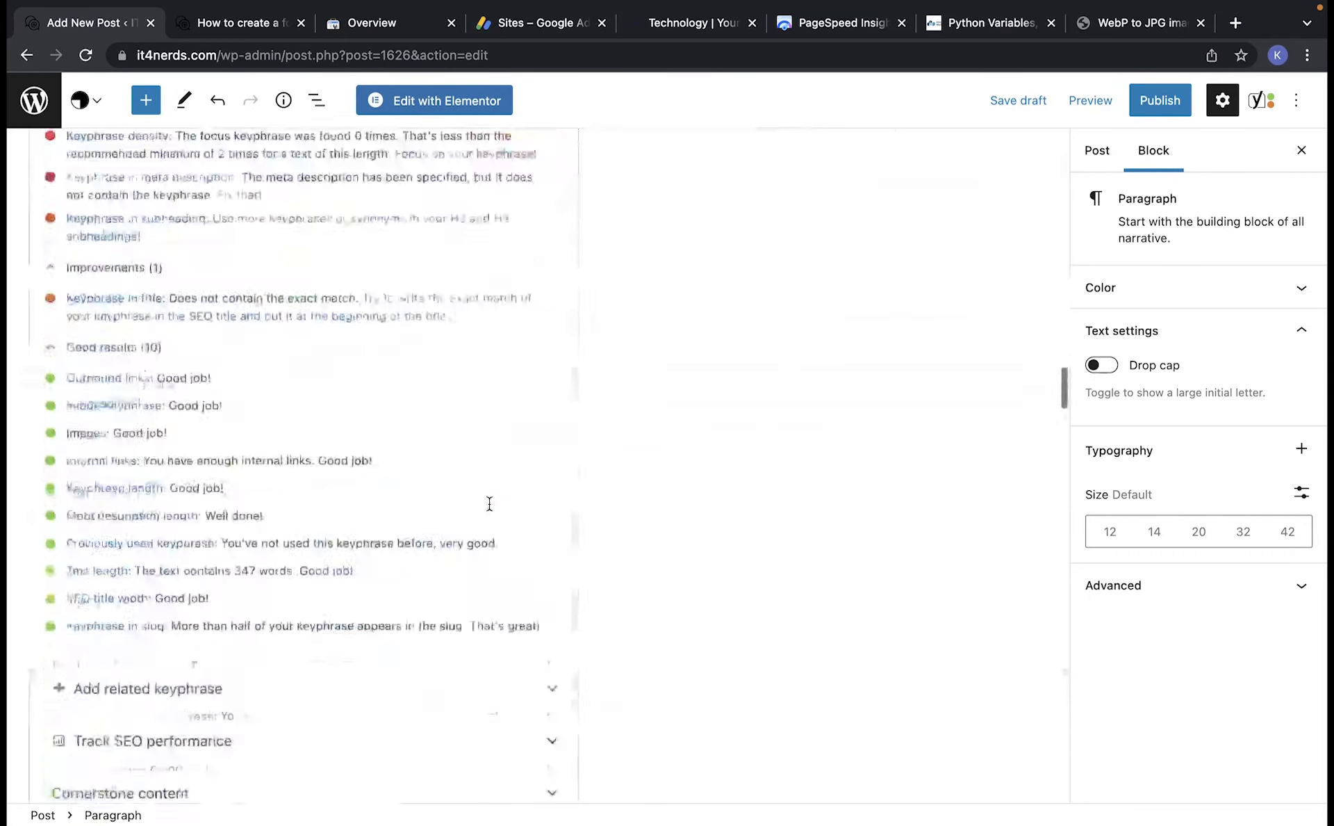
{"action": "scroll", "coordinate": [492, 511], "scroll_direction": "up", "scroll_amount": 5}
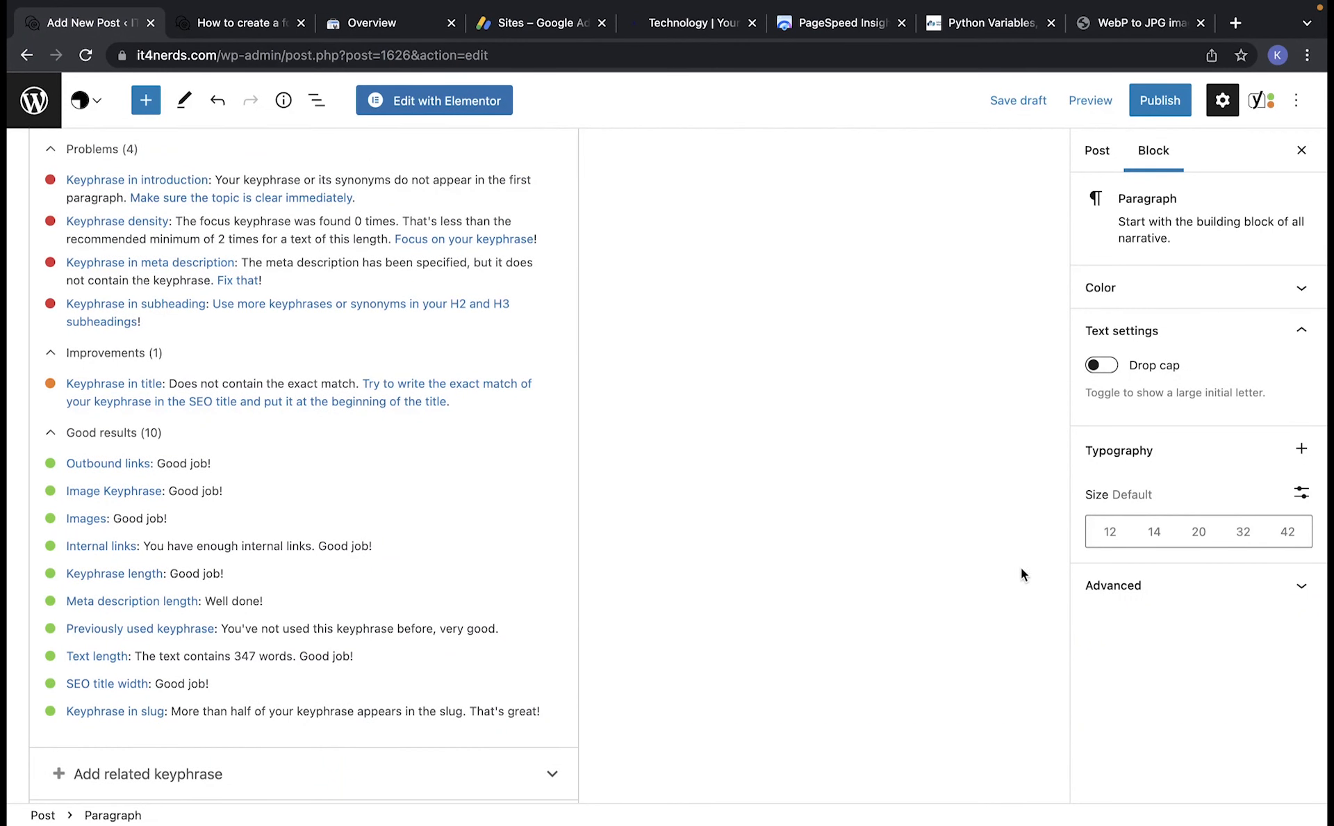
{"action": "scroll", "coordinate": [889, 541], "scroll_direction": "up", "scroll_amount": 20}
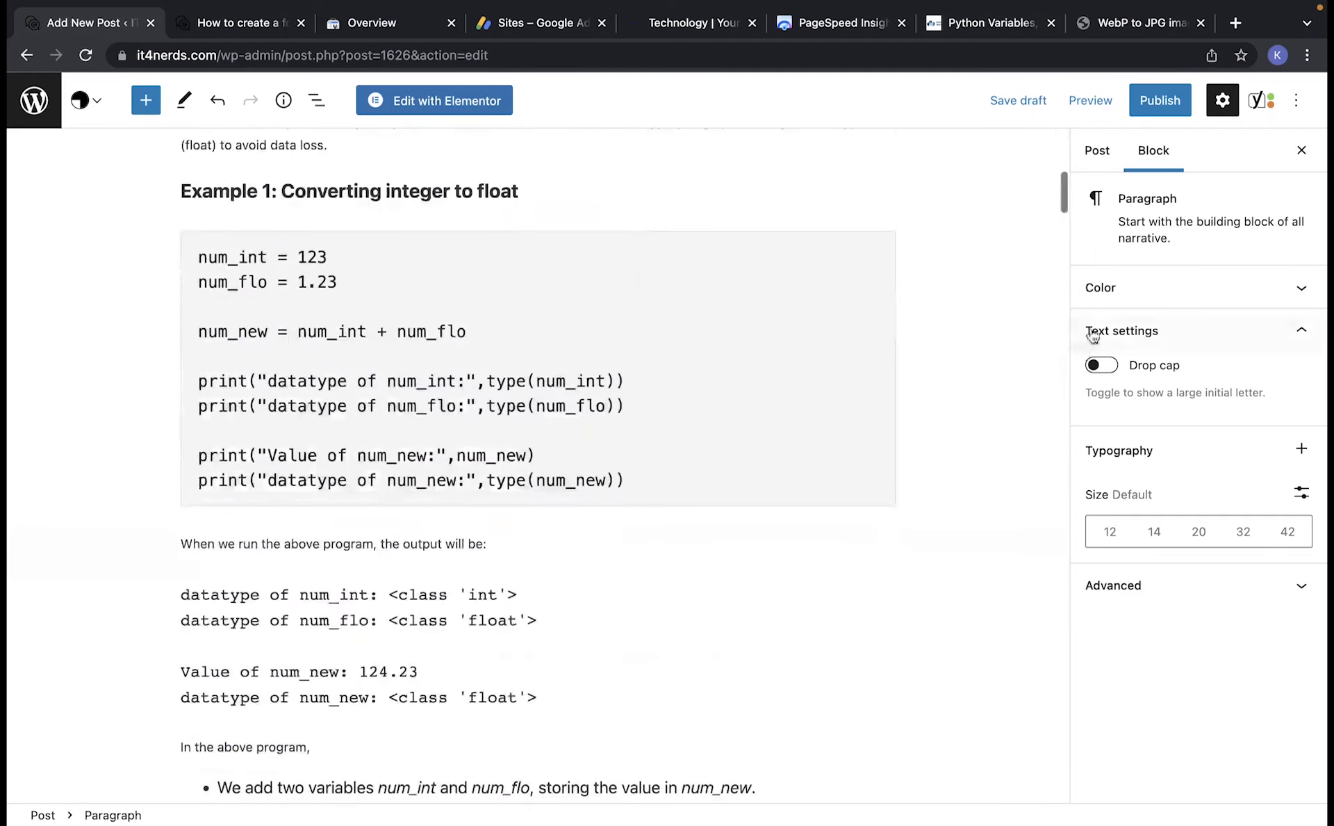
{"action": "left_click", "coordinate": [1155, 110]}
- Confirm publishing the post and close the post-publish summary
{"action": "left_click", "coordinate": [1157, 108]}
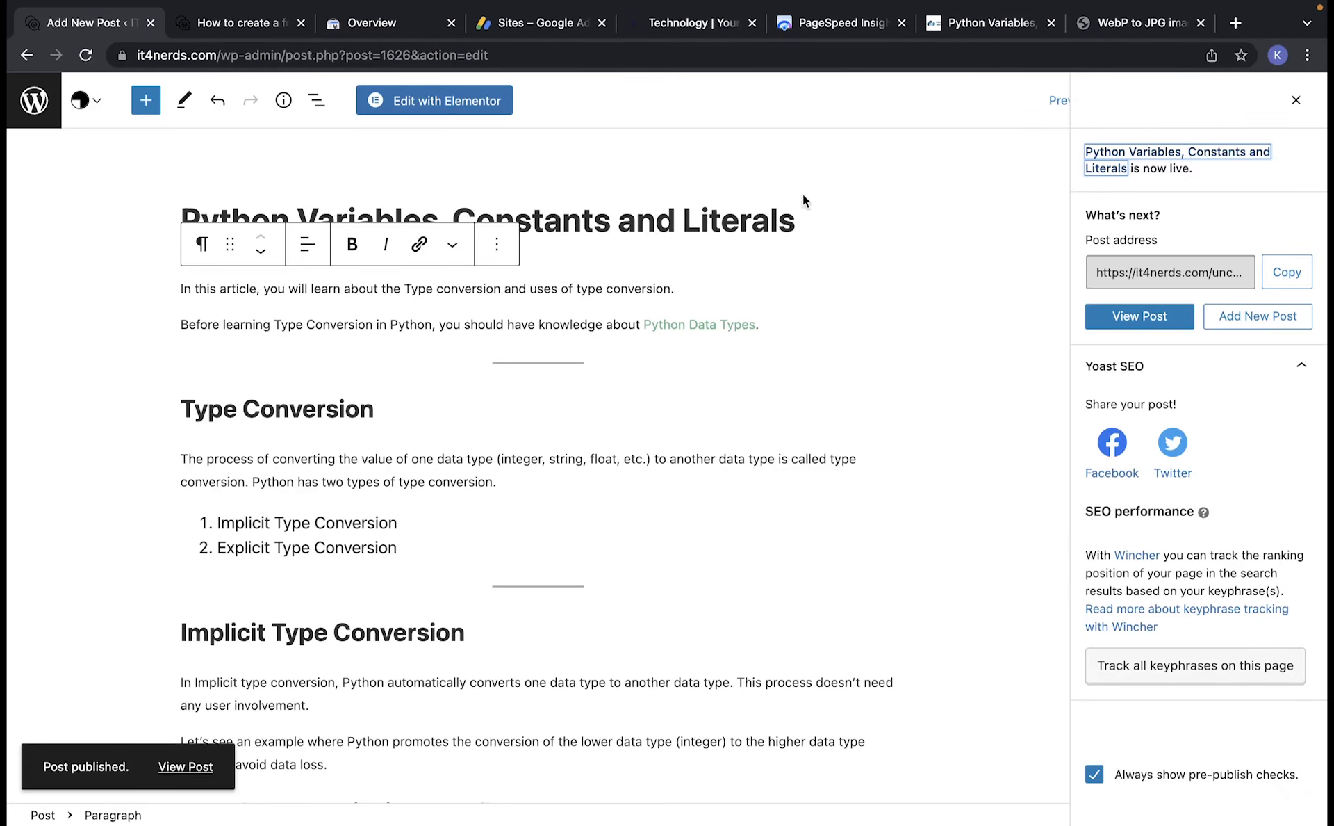
{"action": "left_click", "coordinate": [1295, 102]}
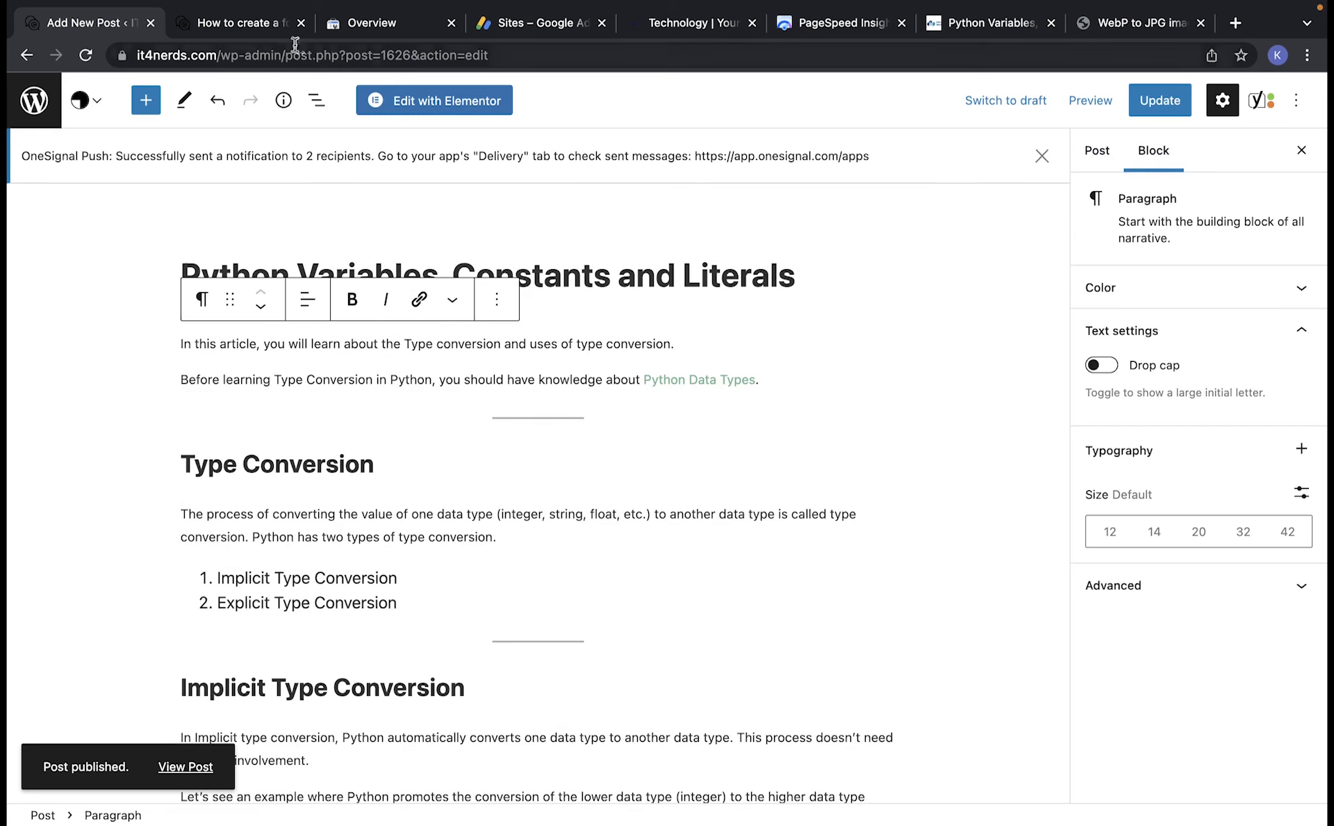
- Look through the open tabs: the live folder post, Search Console, AdSense and a Technology page
{"action": "left_click", "coordinate": [275, 23]}
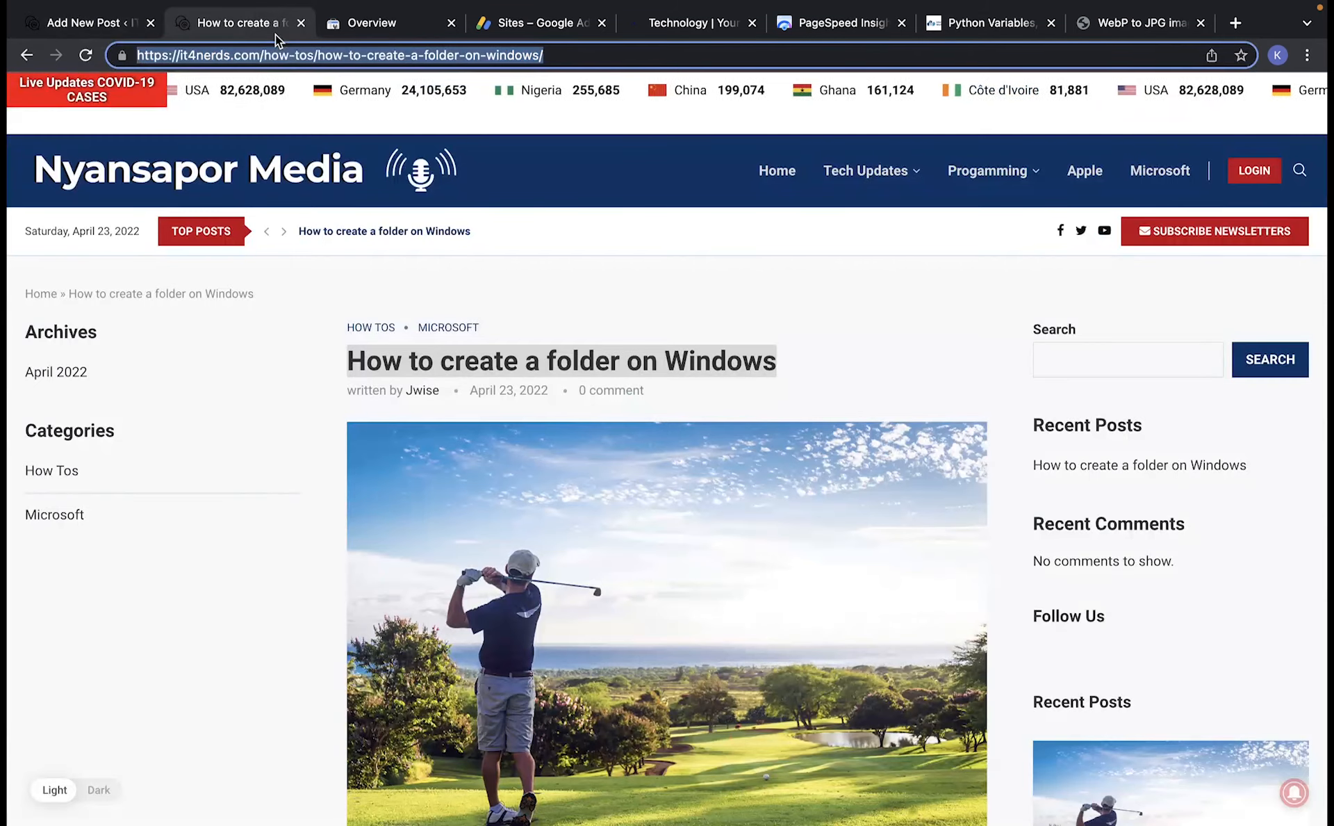
{"action": "left_click", "coordinate": [86, 33]}
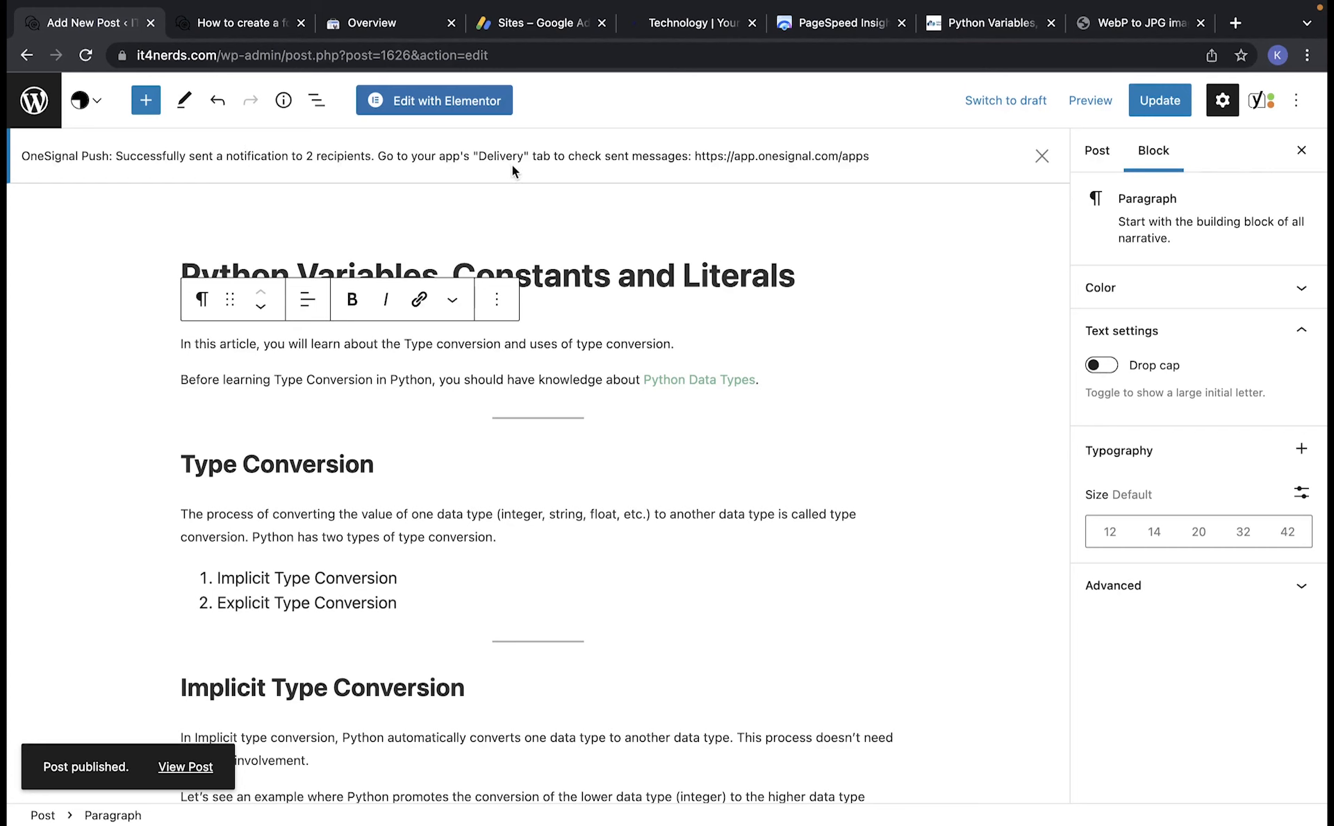
{"action": "left_click", "coordinate": [241, 23]}
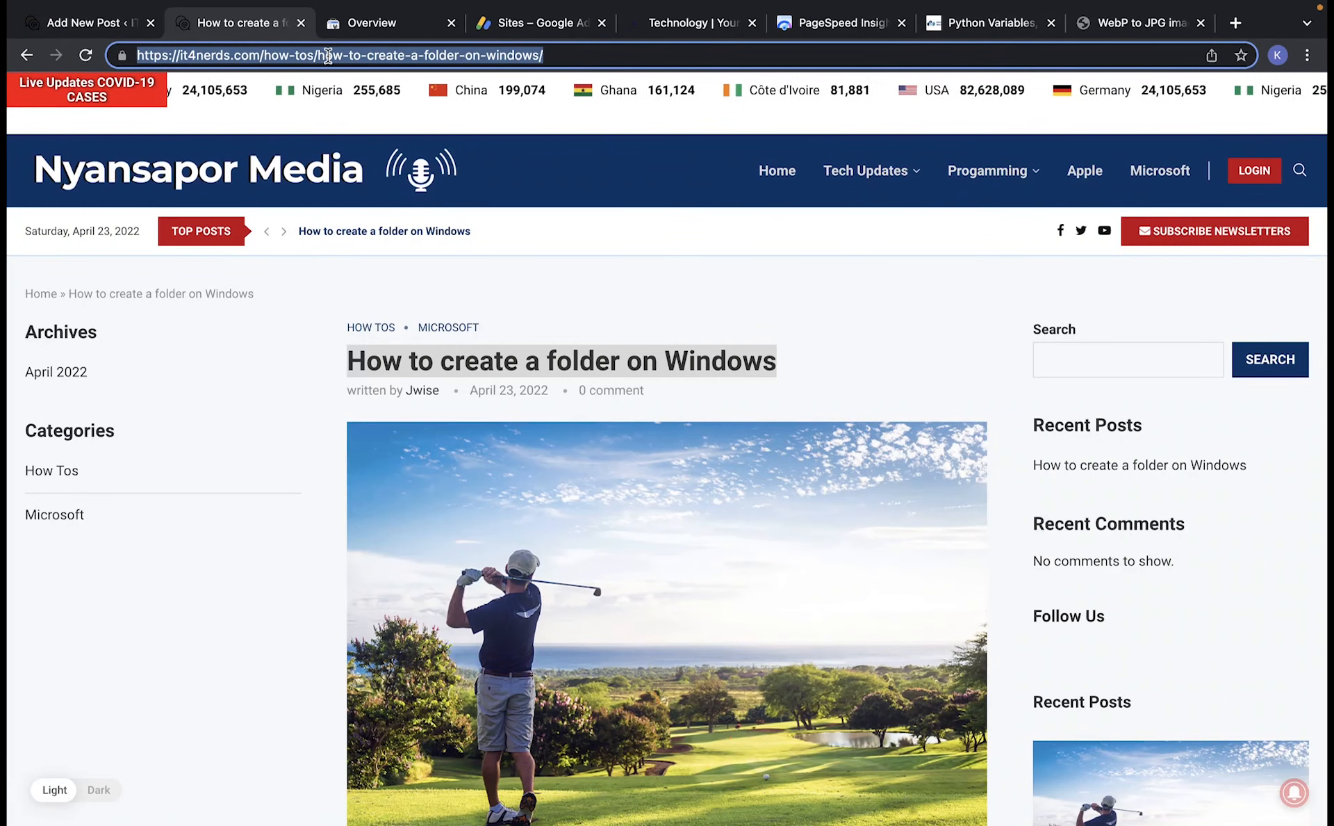
{"action": "left_click", "coordinate": [357, 34]}
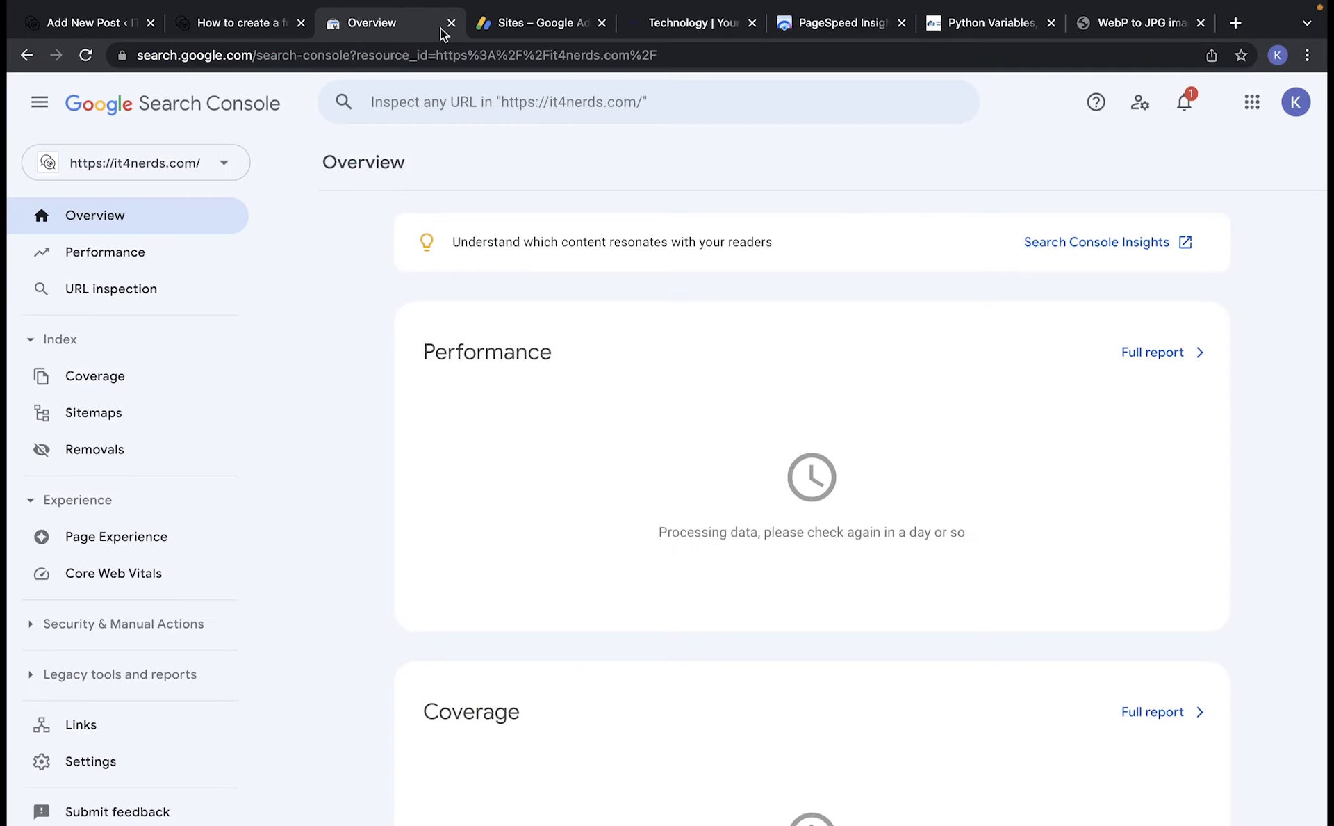
{"action": "left_click", "coordinate": [541, 32]}
{"action": "left_click", "coordinate": [633, 21]}
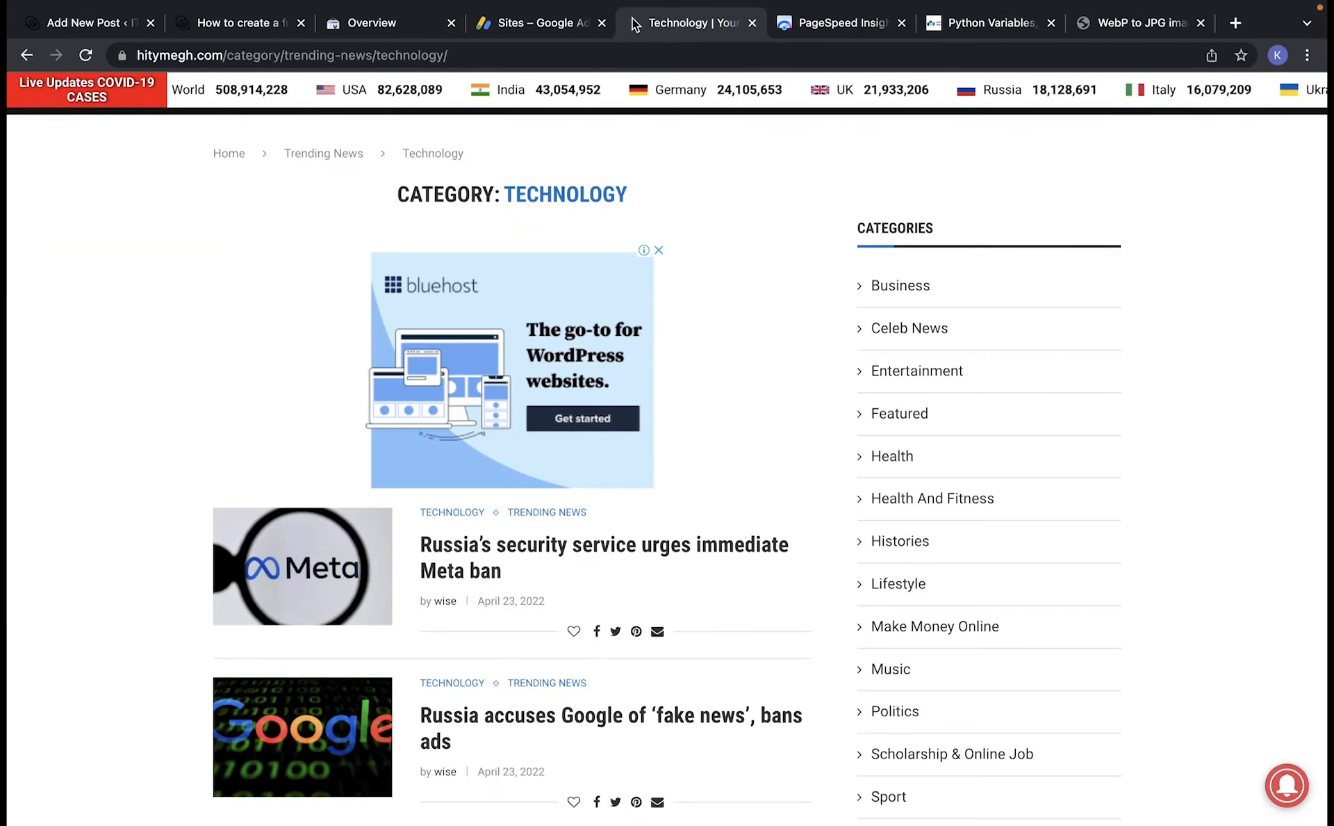
{"action": "scroll", "coordinate": [530, 161], "scroll_direction": "up", "scroll_amount": 2}
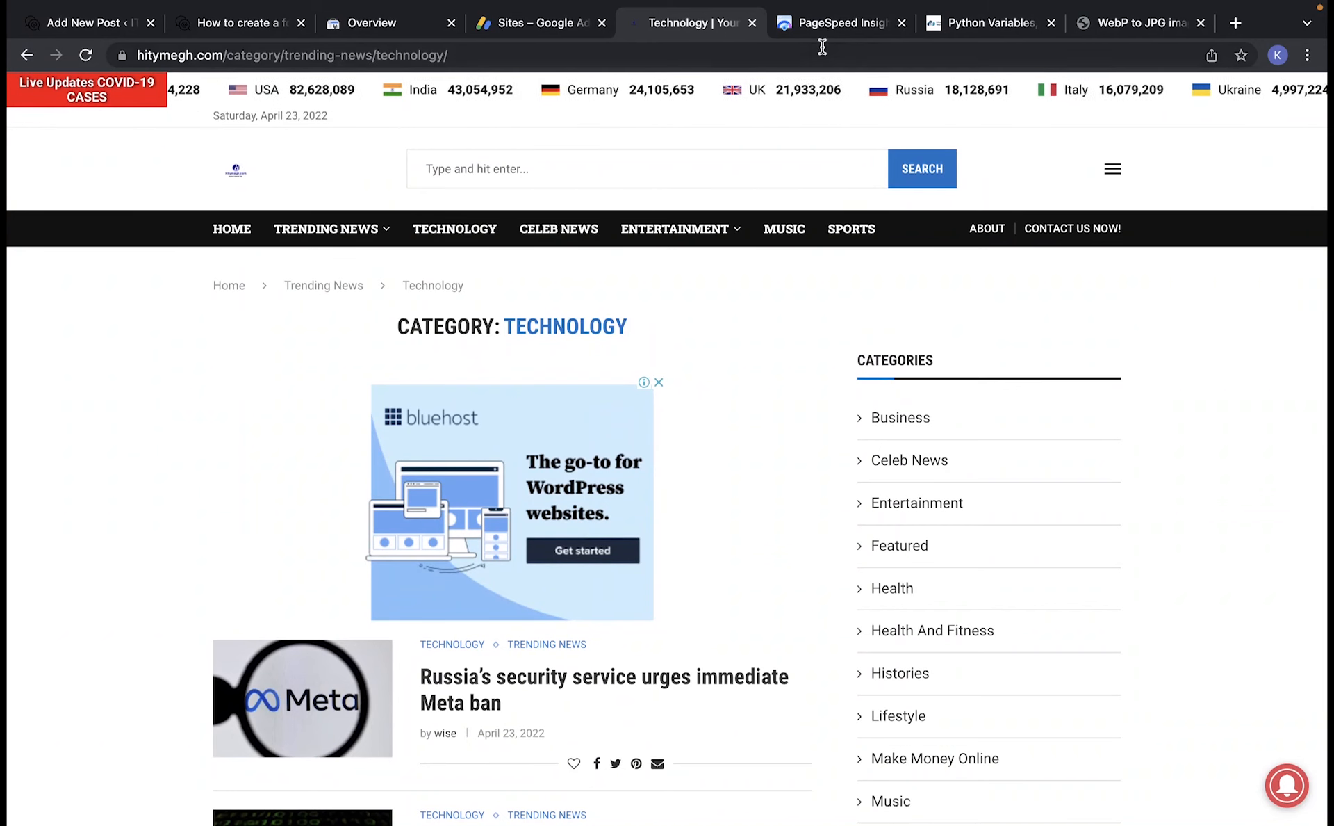
- View the it4nerds.com homepage listing the new Python Variables post, then return to the editor
{"action": "left_click", "coordinate": [252, 23]}
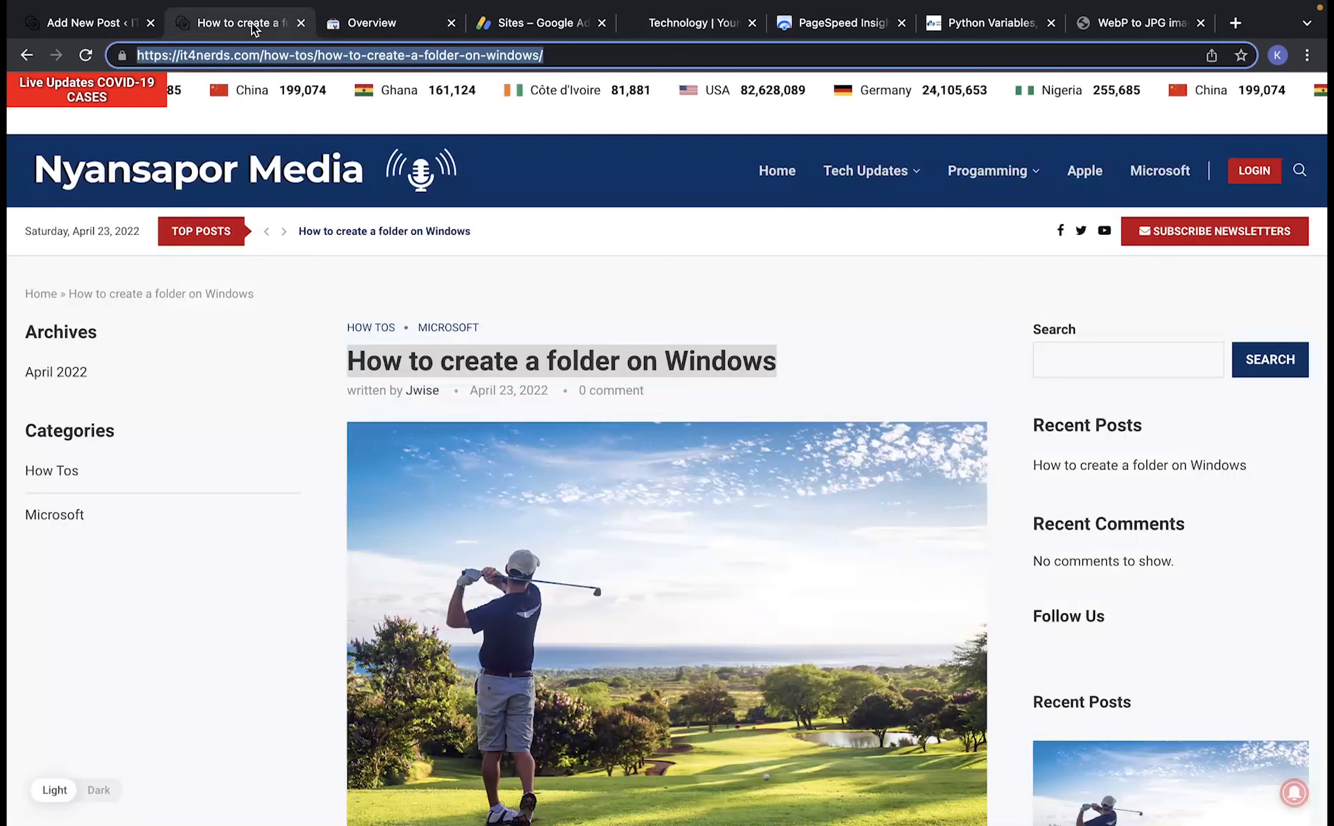
{"action": "left_click", "coordinate": [278, 166]}
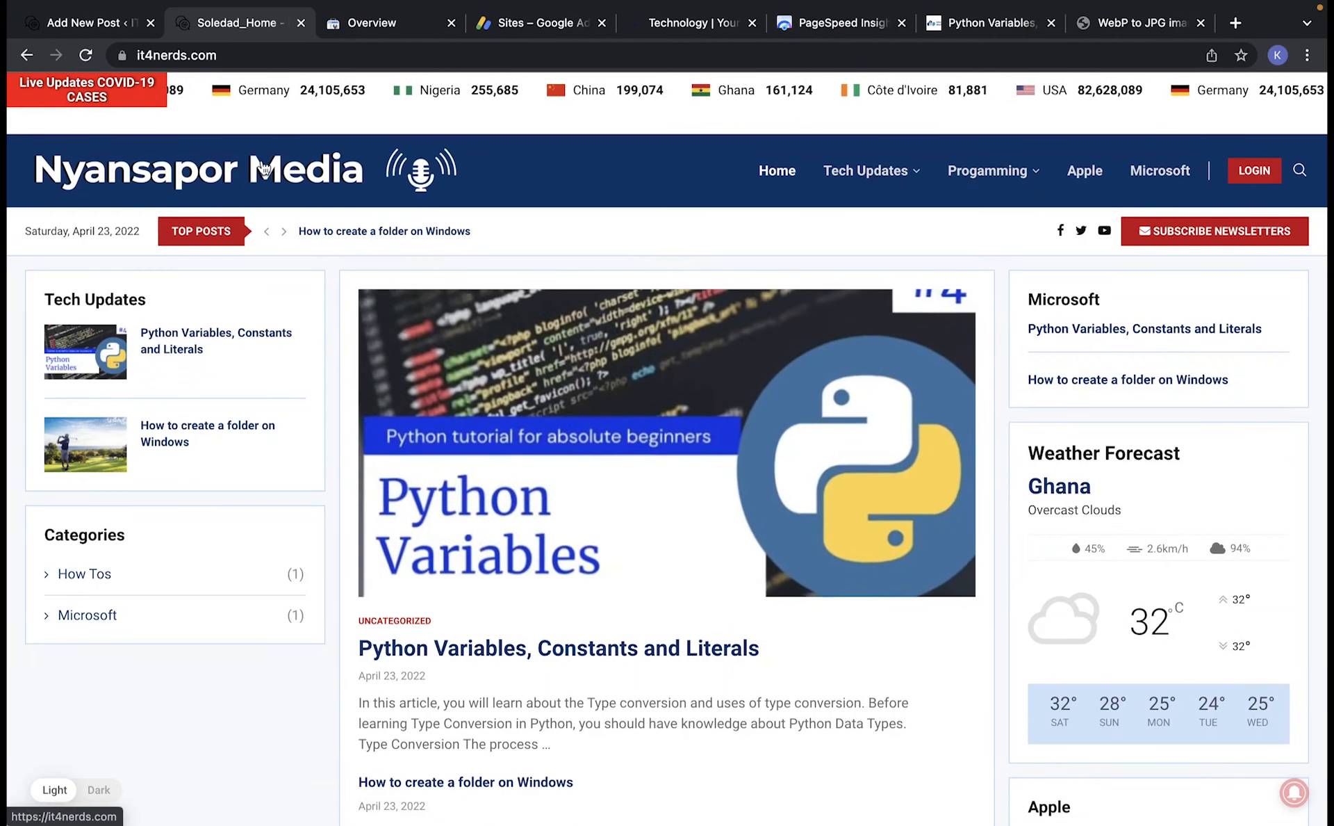
{"action": "scroll", "coordinate": [530, 501], "scroll_direction": "down", "scroll_amount": 3}
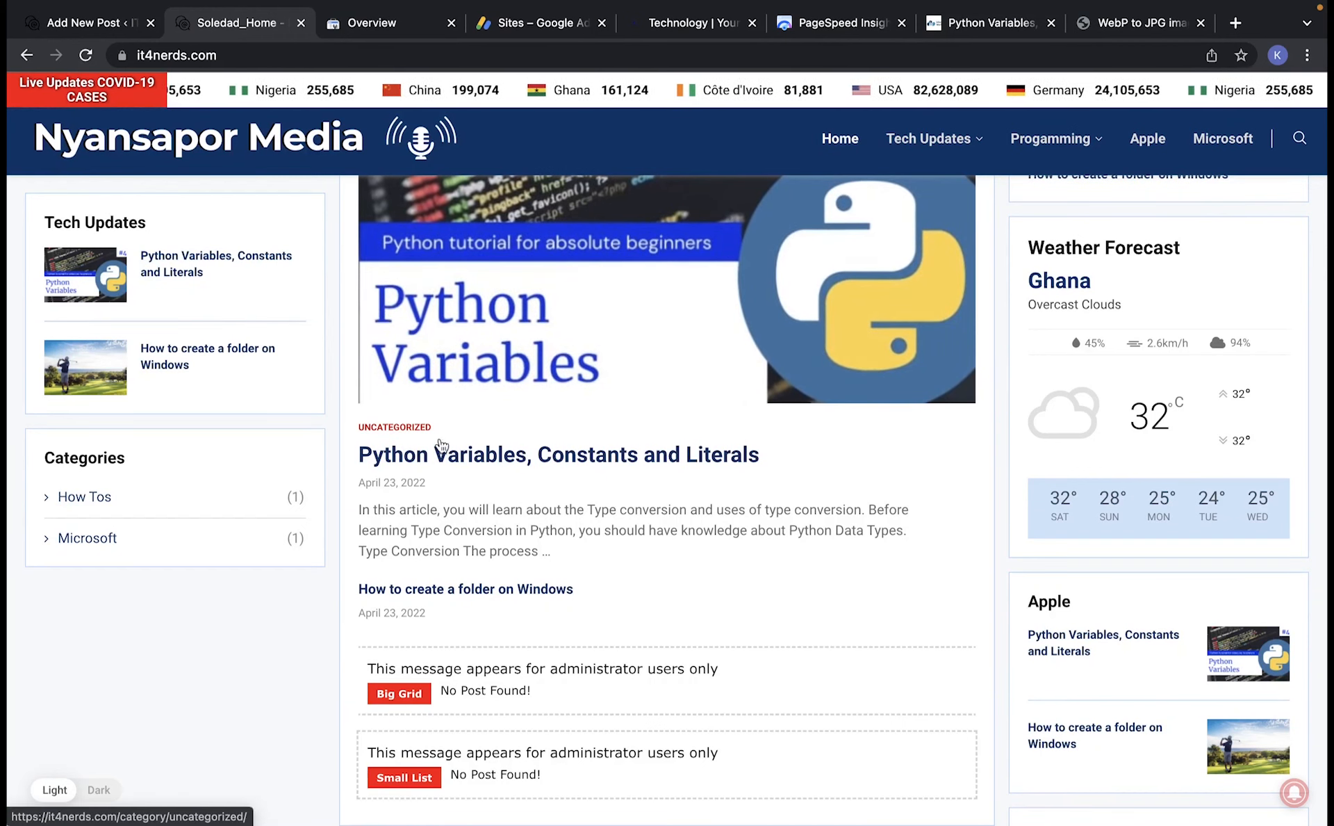
{"action": "left_click", "coordinate": [98, 30]}
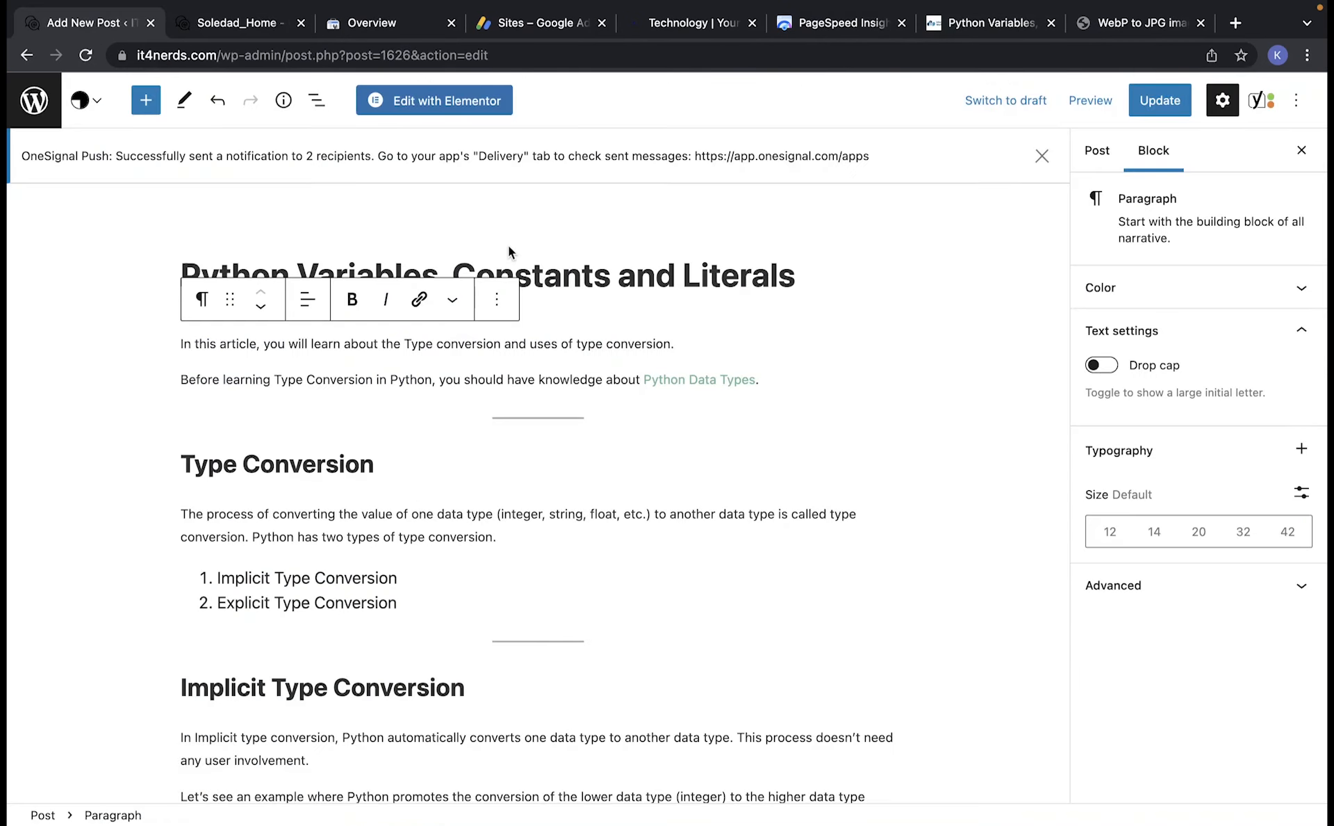
- Add the tag 'Python Programming' in the post's Tags panel
{"action": "left_click", "coordinate": [1083, 161]}
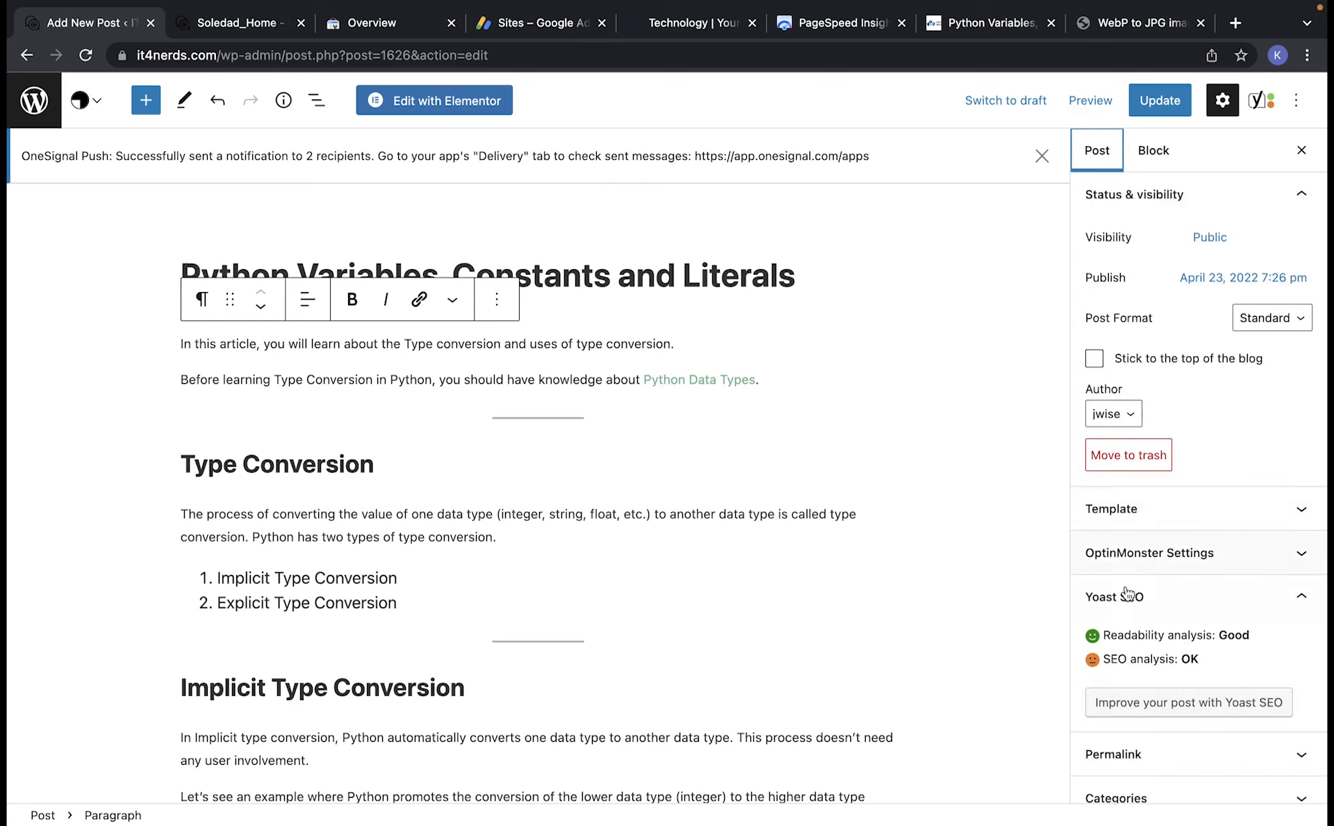
{"action": "scroll", "coordinate": [1127, 592], "scroll_direction": "down", "scroll_amount": 5}
{"action": "scroll", "coordinate": [1128, 592], "scroll_direction": "down", "scroll_amount": 3}
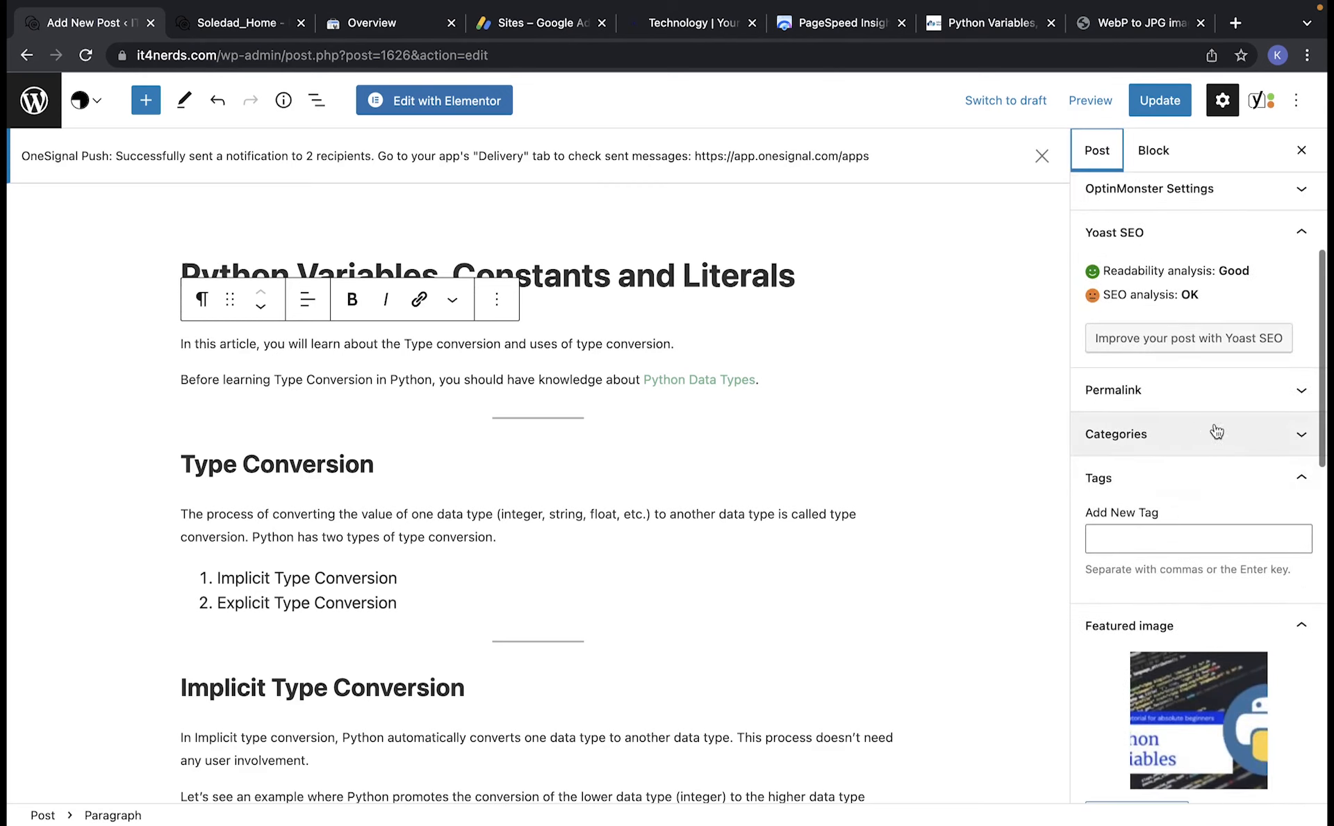
{"action": "left_click", "coordinate": [1247, 540]}
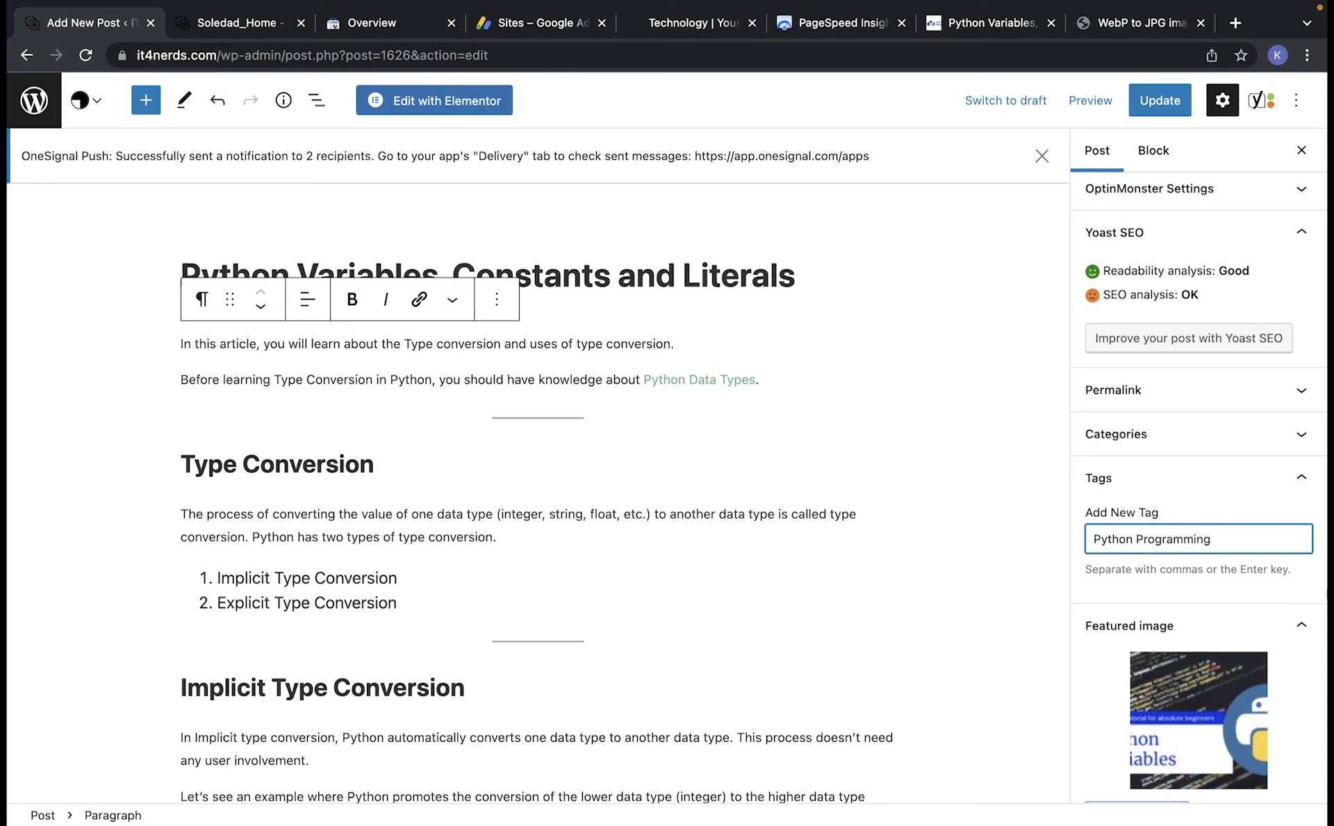
{"action": "key", "text": "Return"}
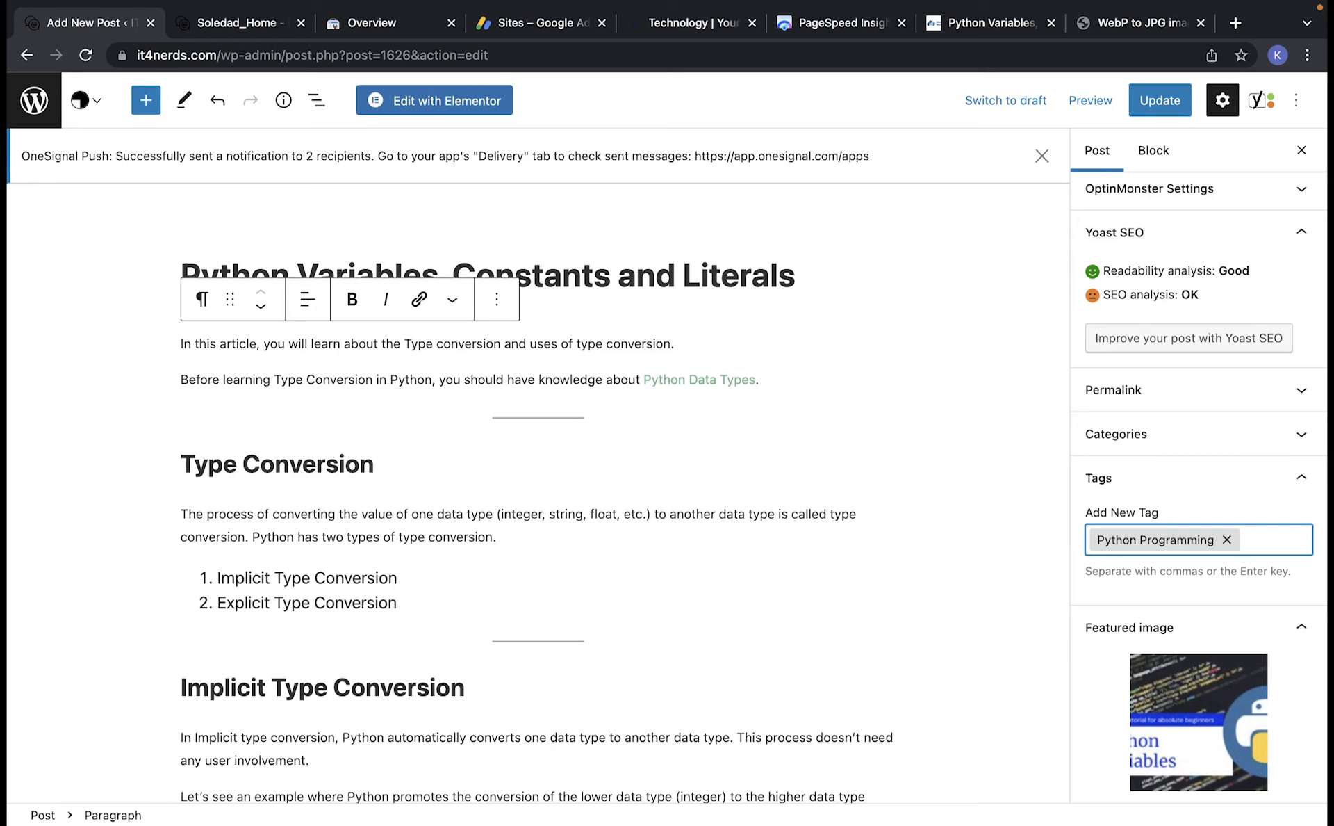
- Confirm the chosen image, with its alt text, as the post's featured image
{"action": "left_click", "coordinate": [1169, 659]}
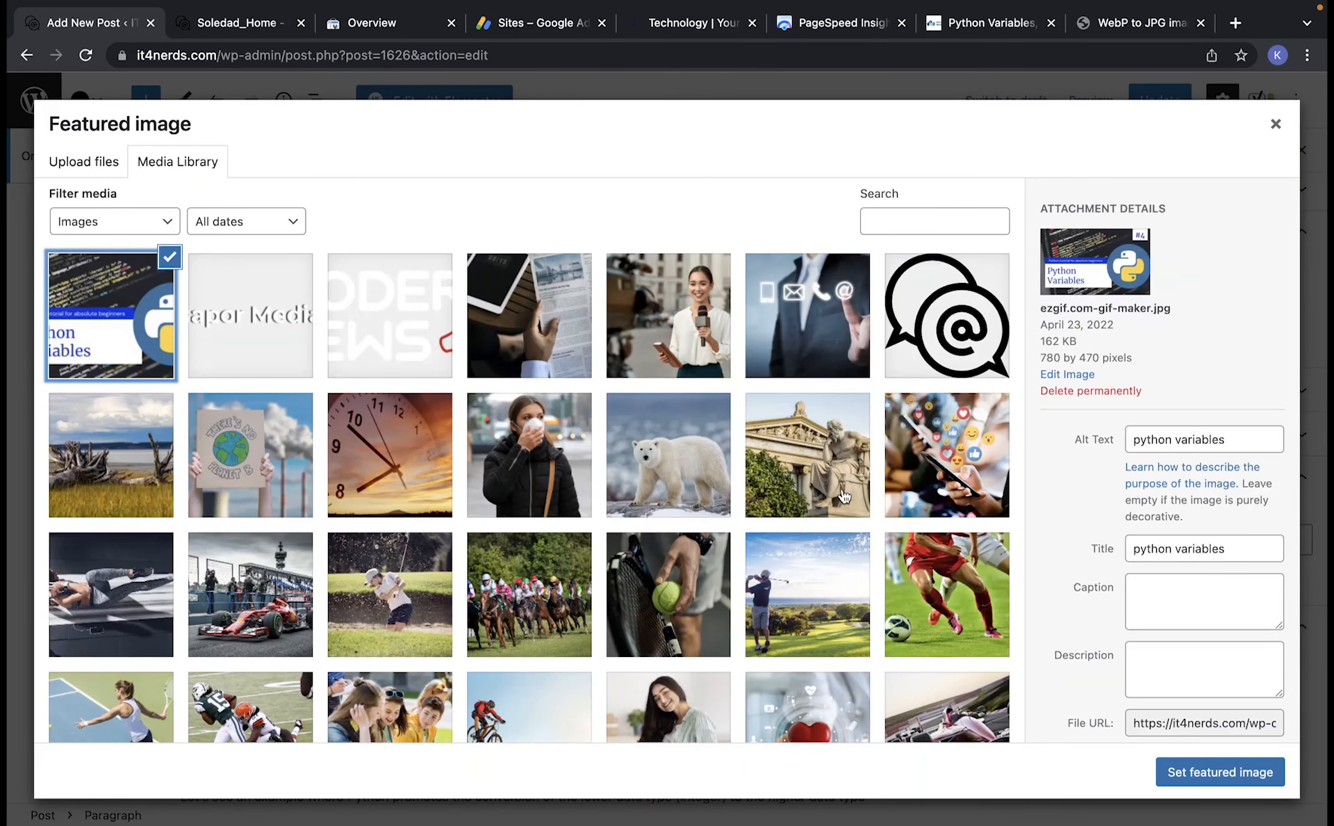
{"action": "left_click", "coordinate": [1215, 438]}
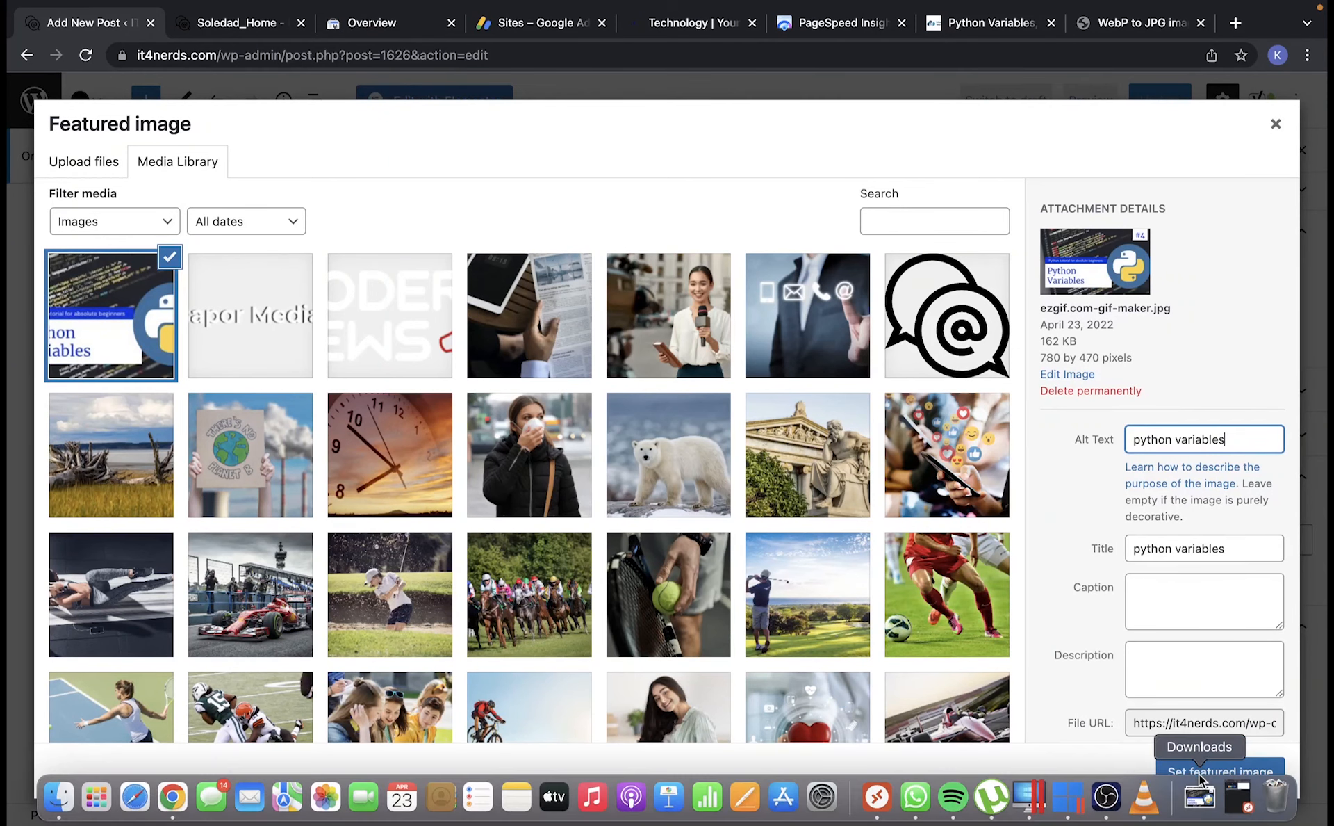
{"action": "left_click", "coordinate": [1206, 772]}
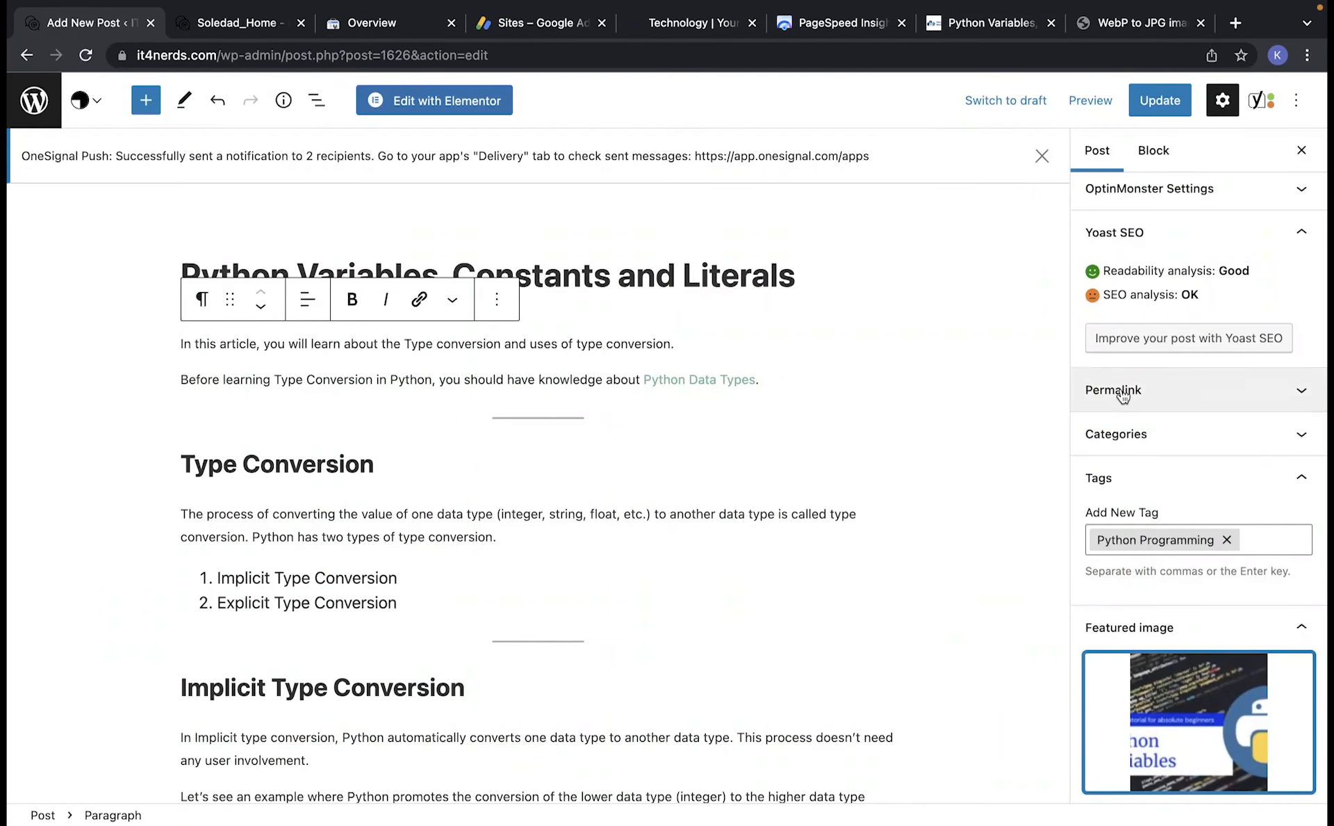
{"action": "scroll", "coordinate": [1163, 521], "scroll_direction": "up", "scroll_amount": 5}
{"action": "scroll", "coordinate": [1163, 521], "scroll_direction": "down", "scroll_amount": 5}
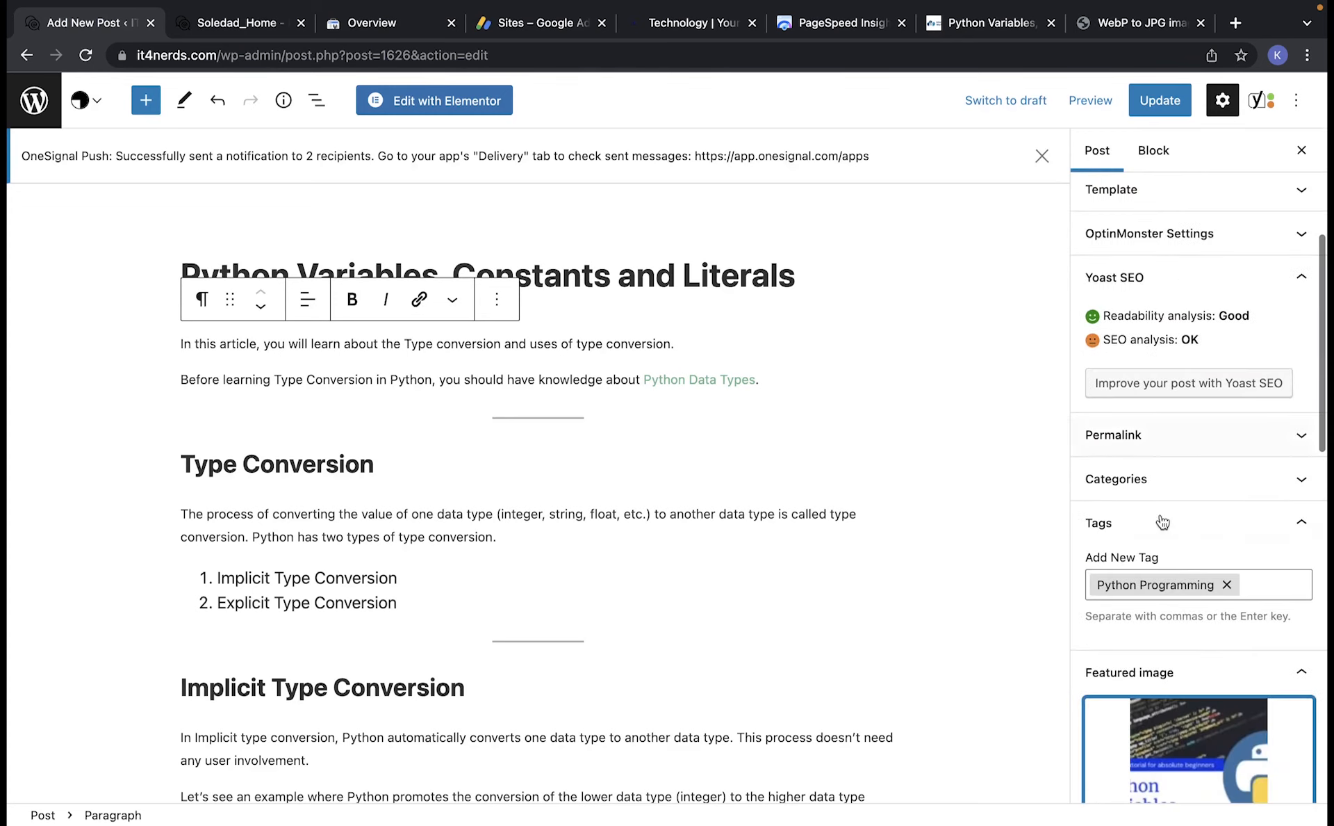
- Swap Uncategorized for the Progamming and Python categories and update the post
{"action": "left_click", "coordinate": [1203, 474]}
{"action": "left_click", "coordinate": [1096, 575]}
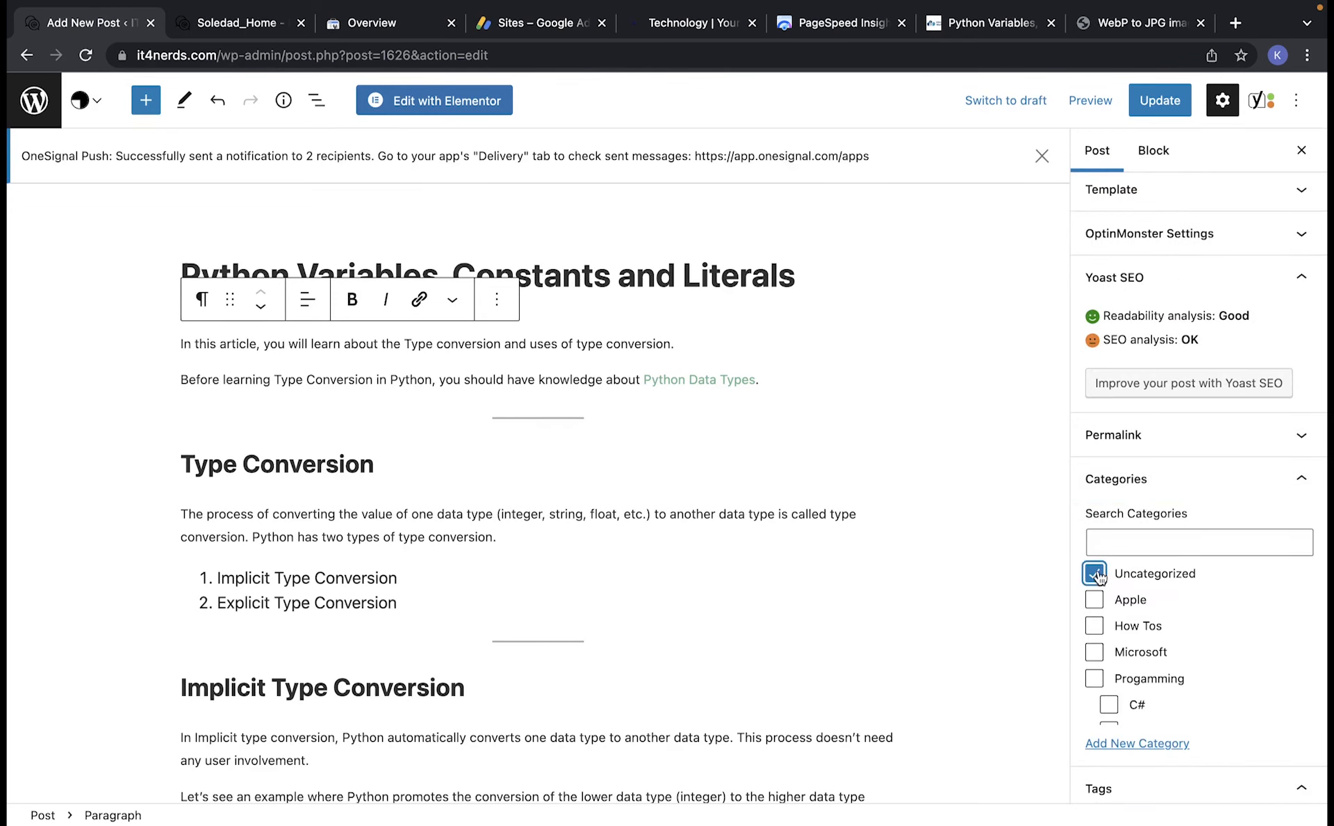
{"action": "scroll", "coordinate": [1098, 570], "scroll_direction": "down", "scroll_amount": 3}
{"action": "scroll", "coordinate": [1098, 611], "scroll_direction": "up", "scroll_amount": 2}
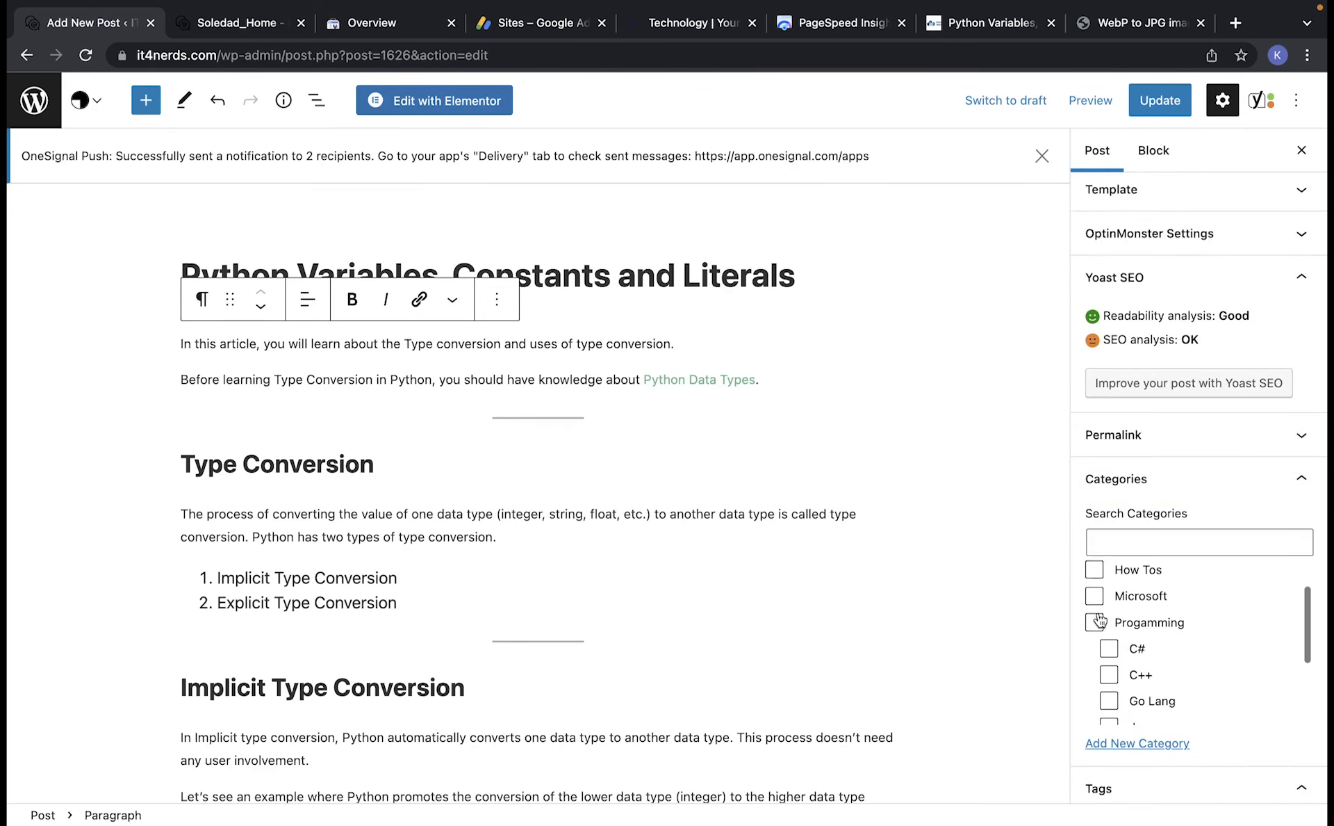
{"action": "left_click", "coordinate": [1095, 624]}
{"action": "scroll", "coordinate": [1133, 685], "scroll_direction": "down", "scroll_amount": 1}
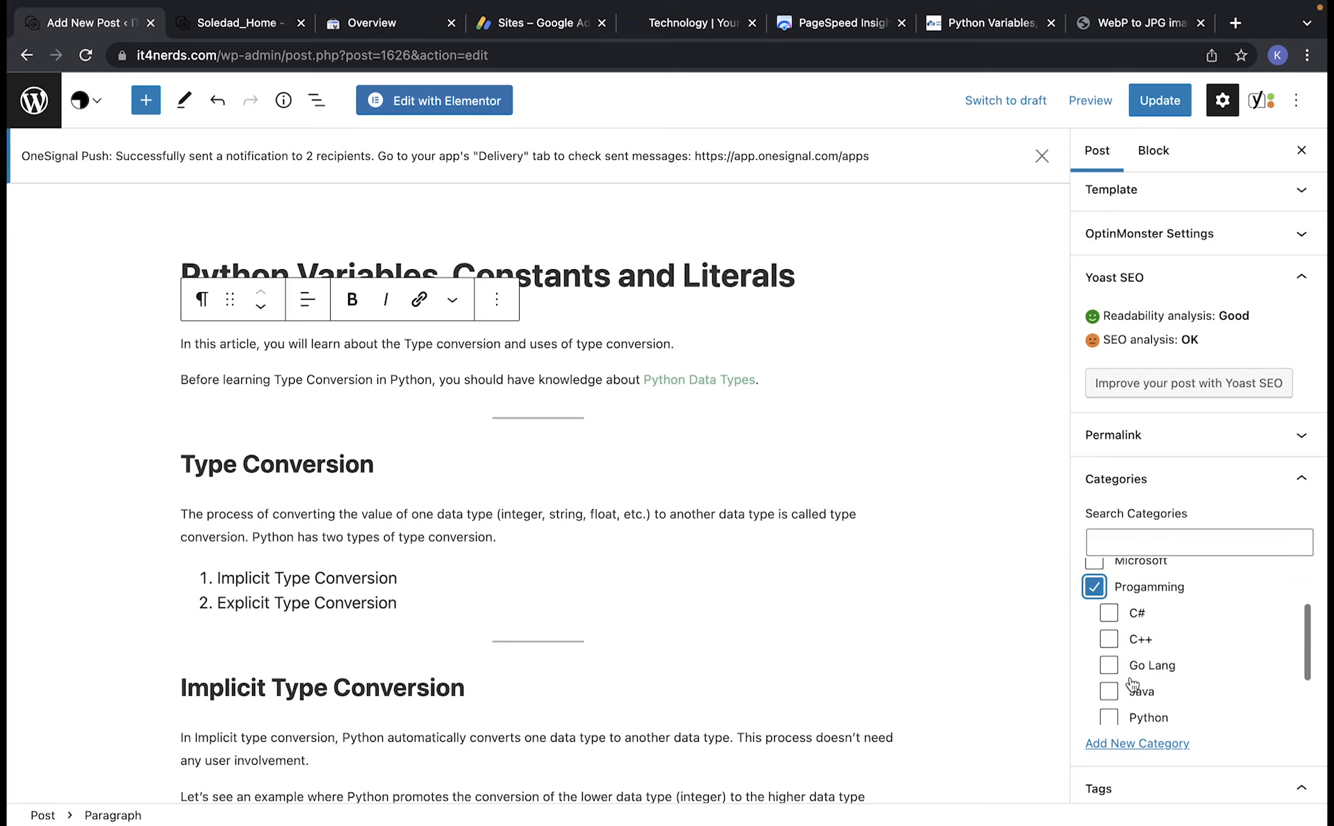
{"action": "left_click", "coordinate": [1110, 714]}
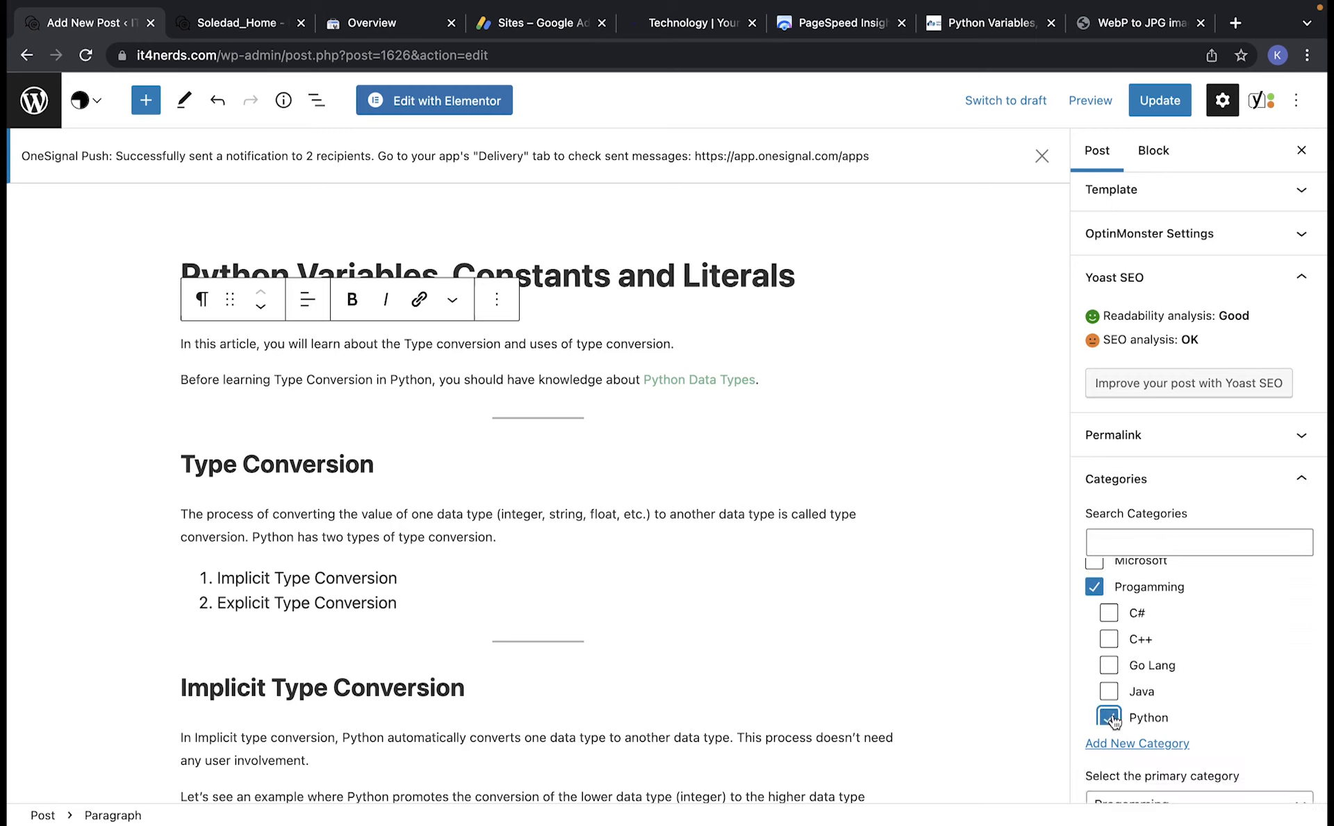
{"action": "left_click", "coordinate": [1160, 111]}
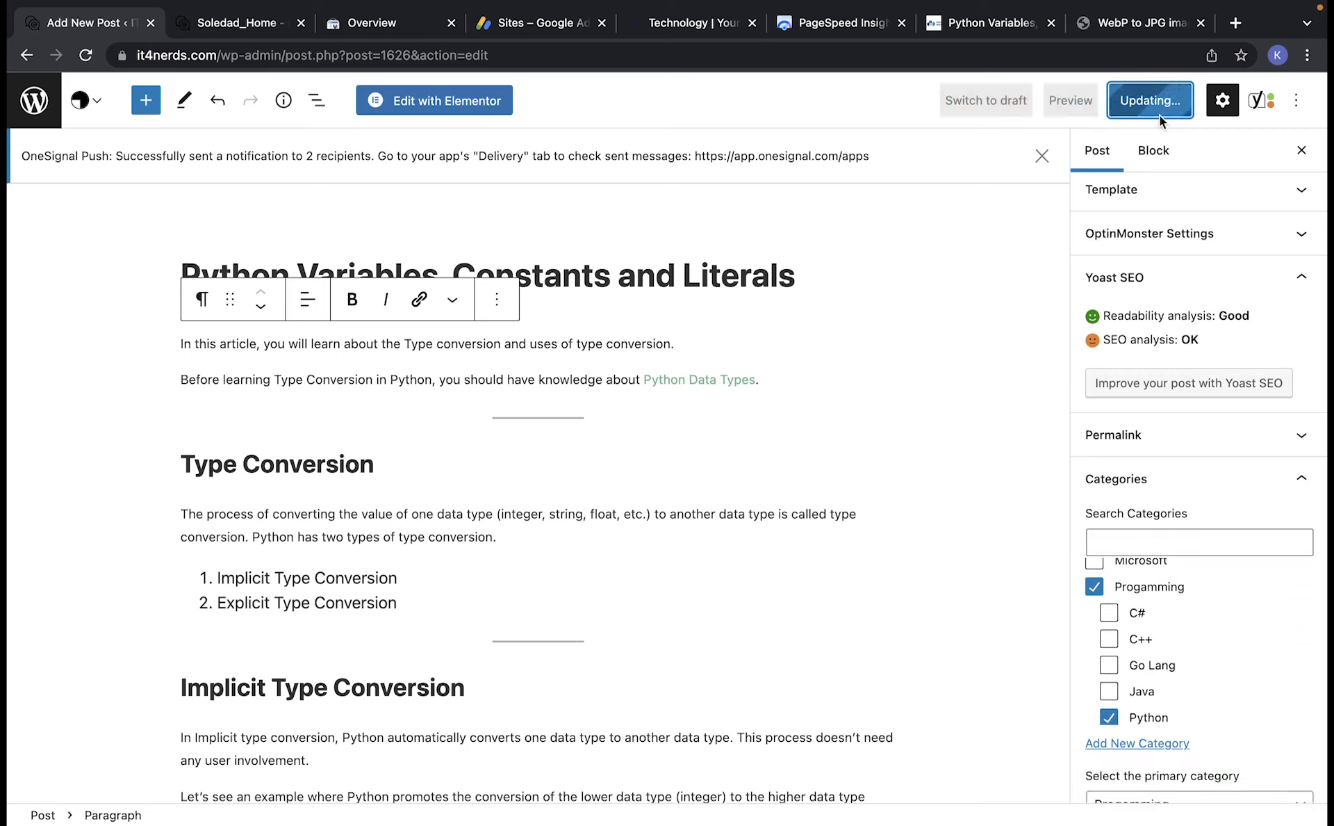
- Reload the Soledad_Home live homepage to see the updated Python Variables post
{"action": "left_click", "coordinate": [262, 24]}
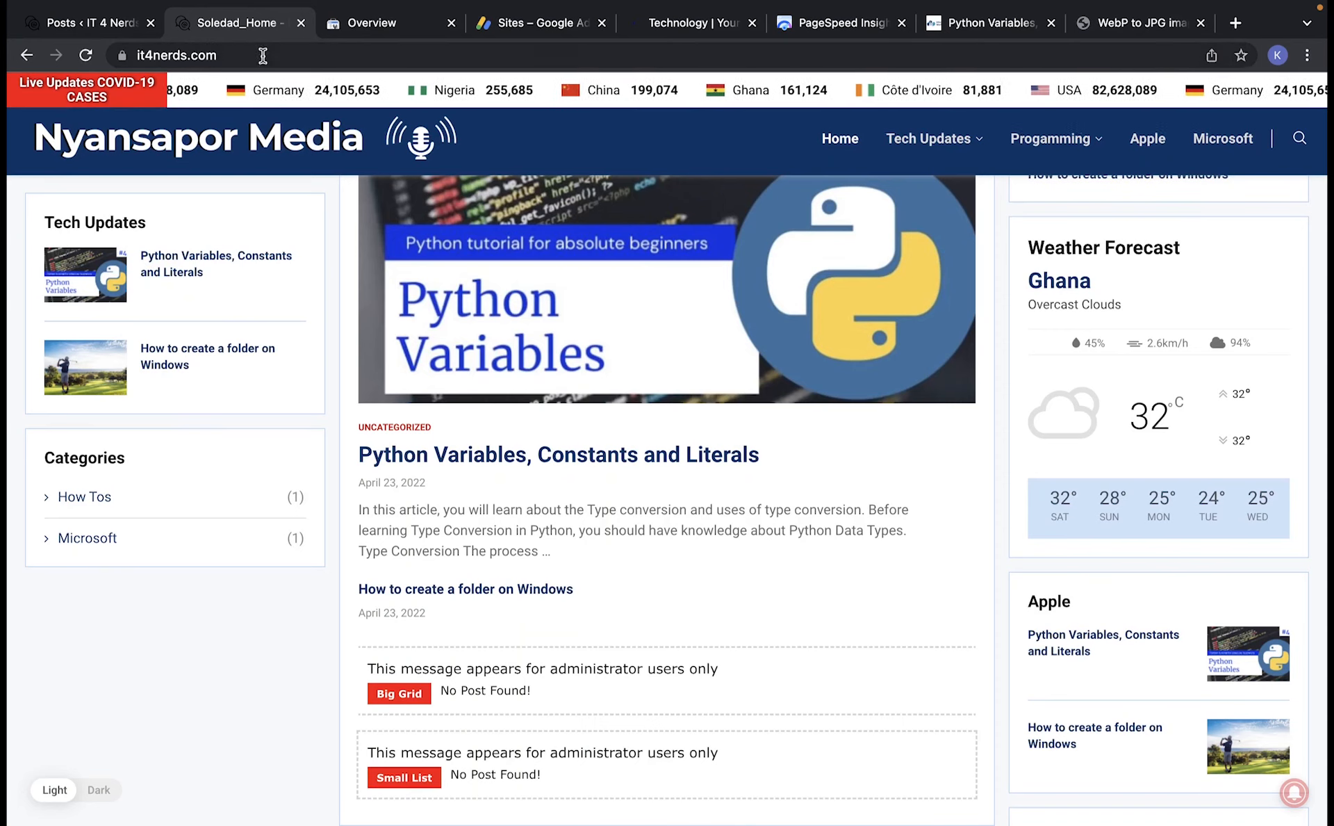
{"action": "left_click", "coordinate": [87, 55]}
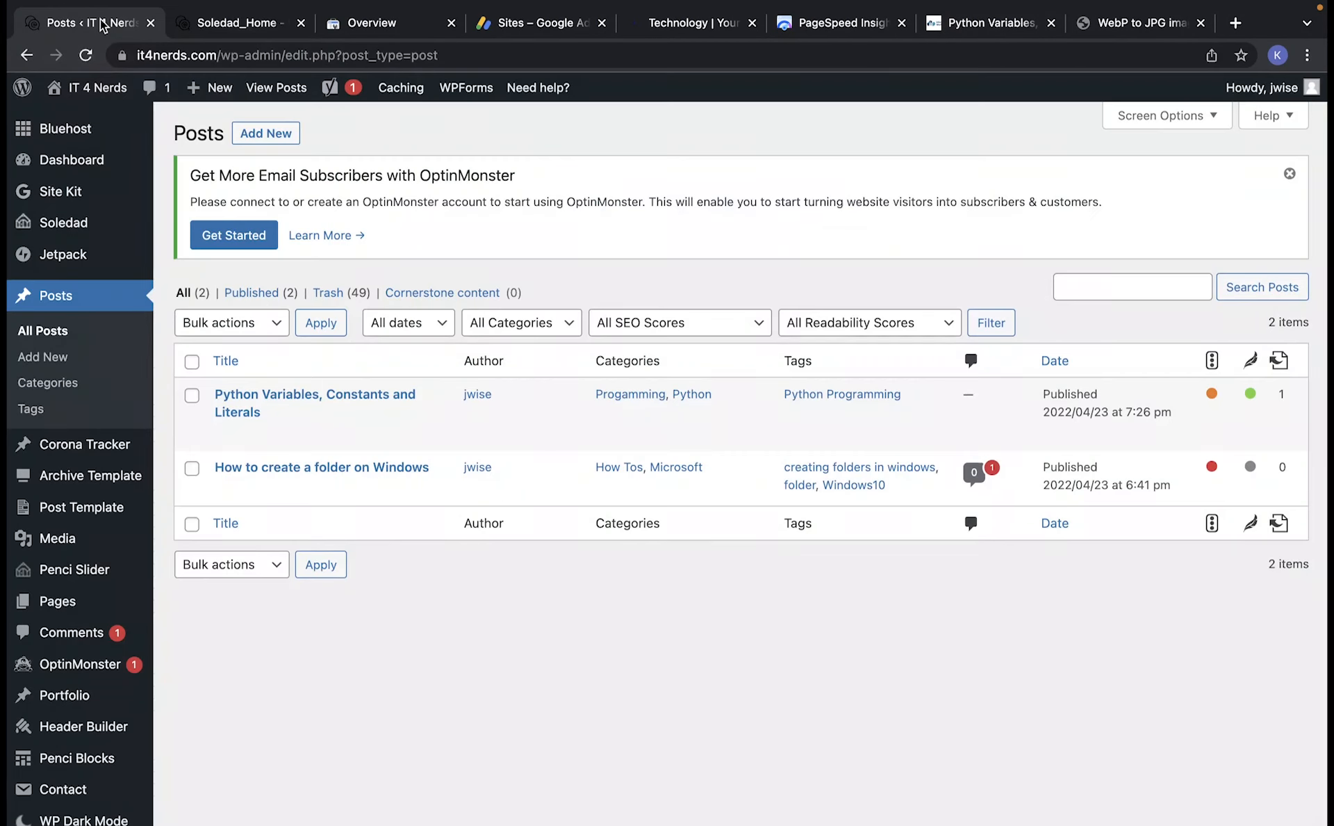
- Go back to WordPress admin and open the All Pages list
{"action": "left_click", "coordinate": [103, 25]}
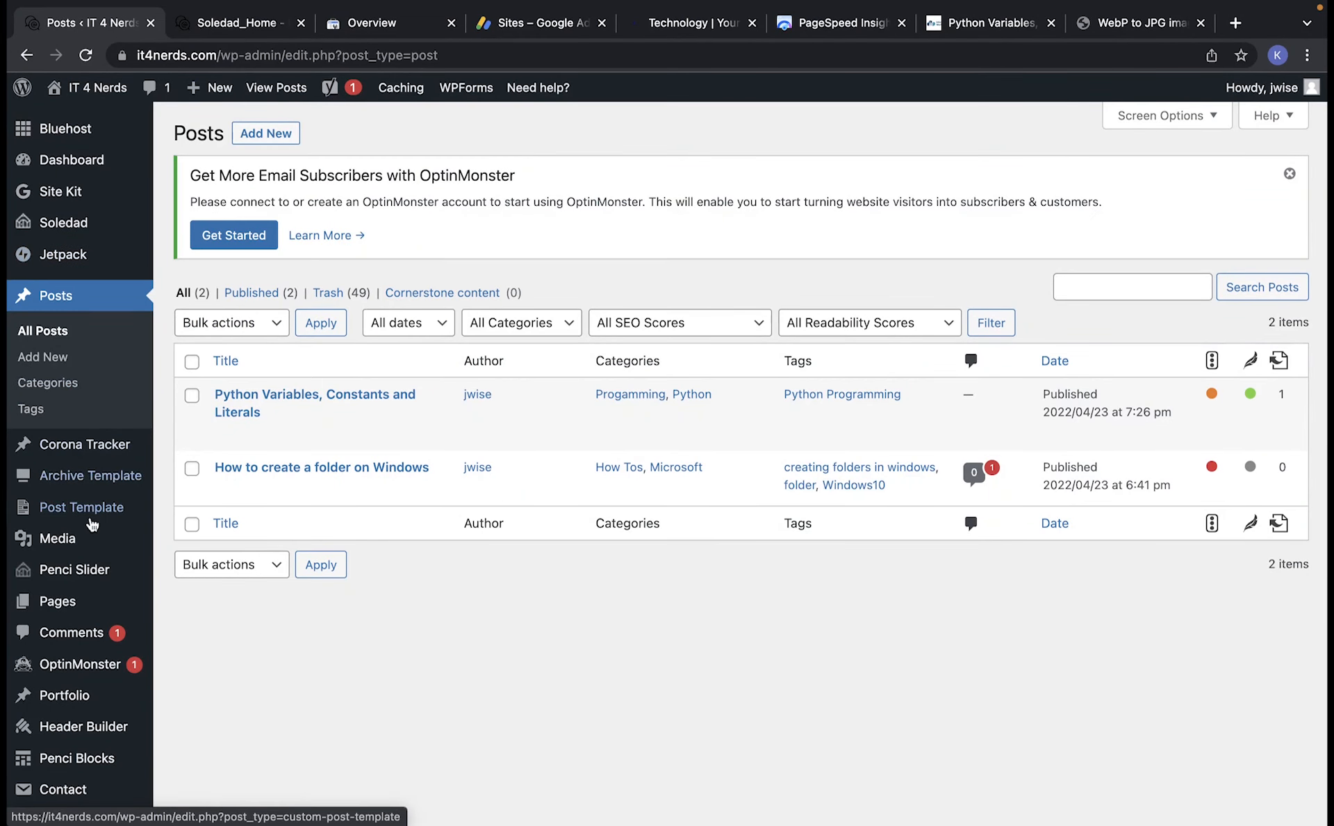
{"action": "mouse_move", "coordinate": [69, 602]}
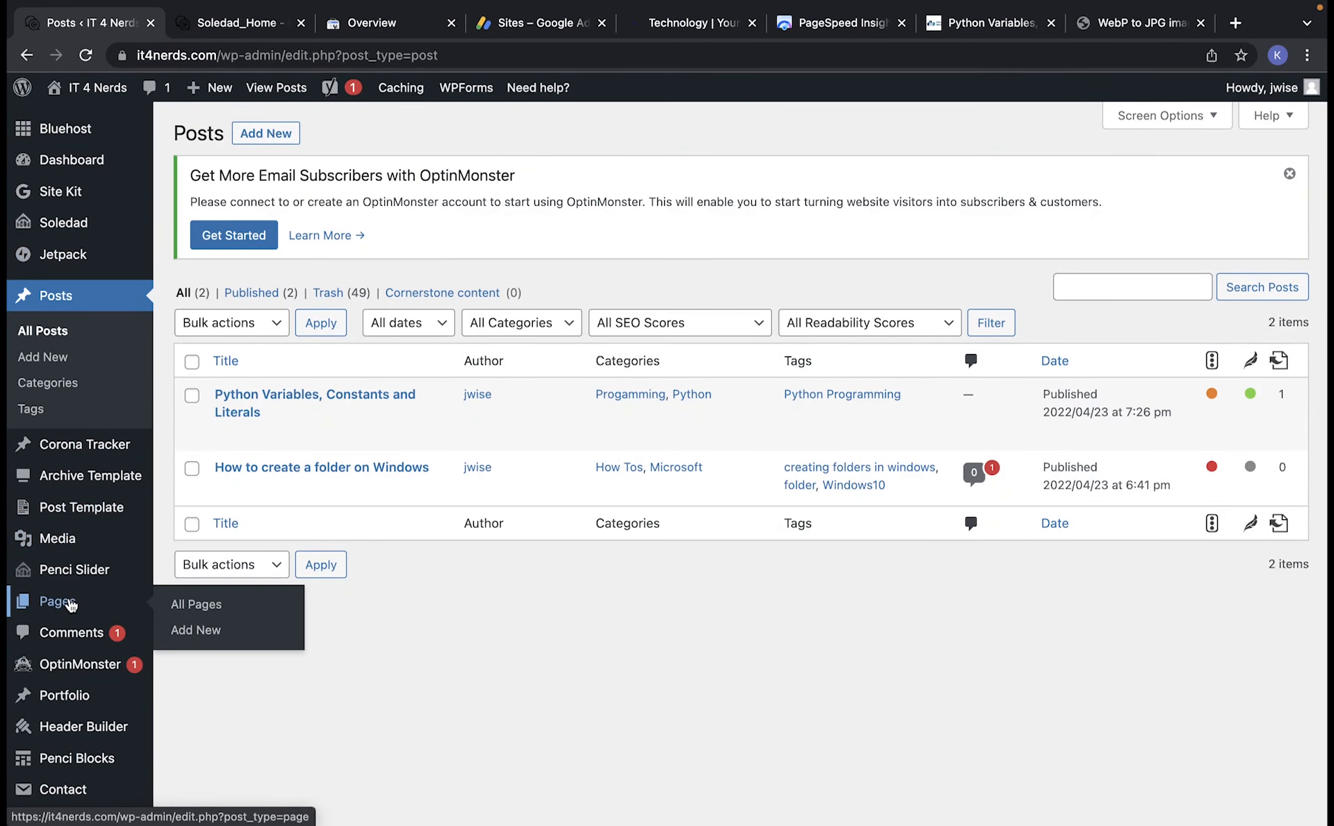
{"action": "left_click", "coordinate": [219, 610]}
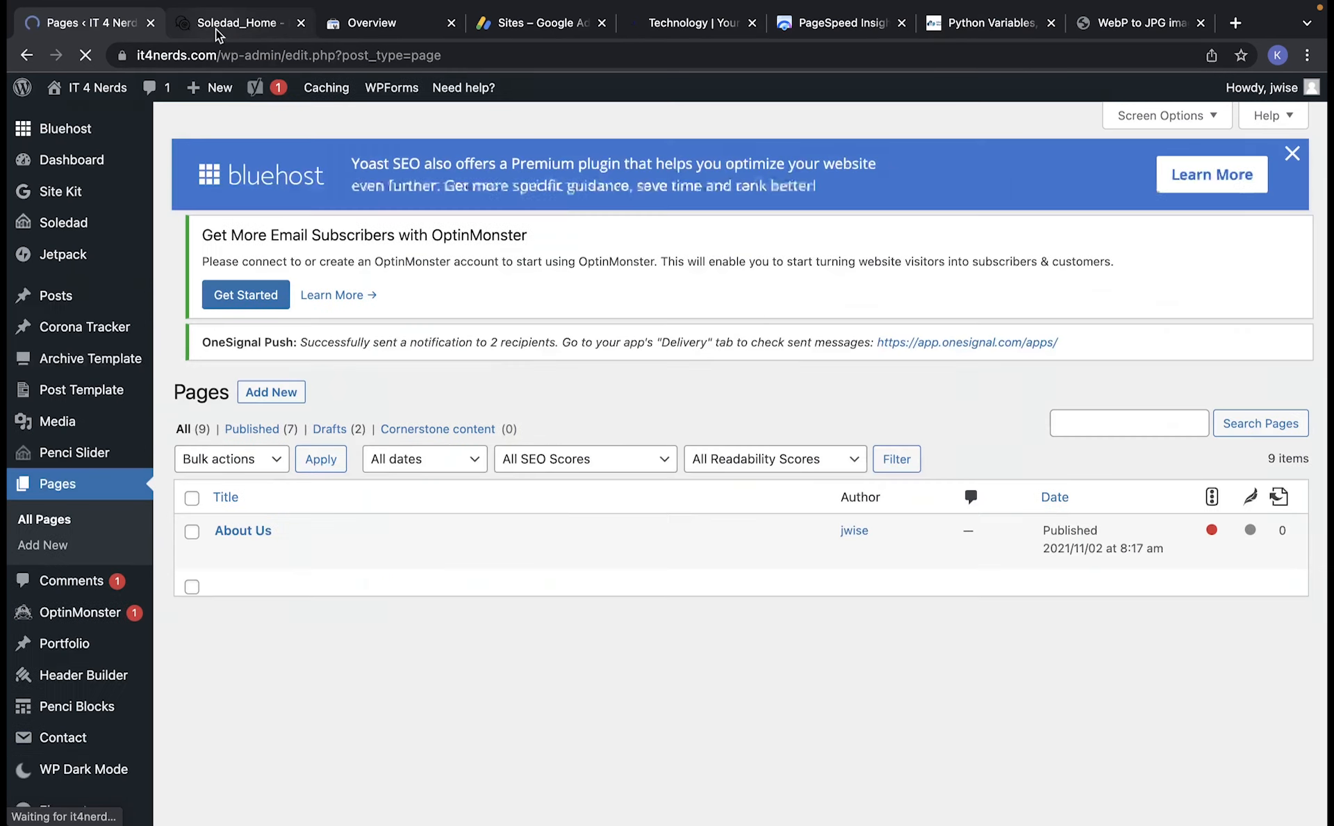
{"action": "left_click", "coordinate": [223, 22]}
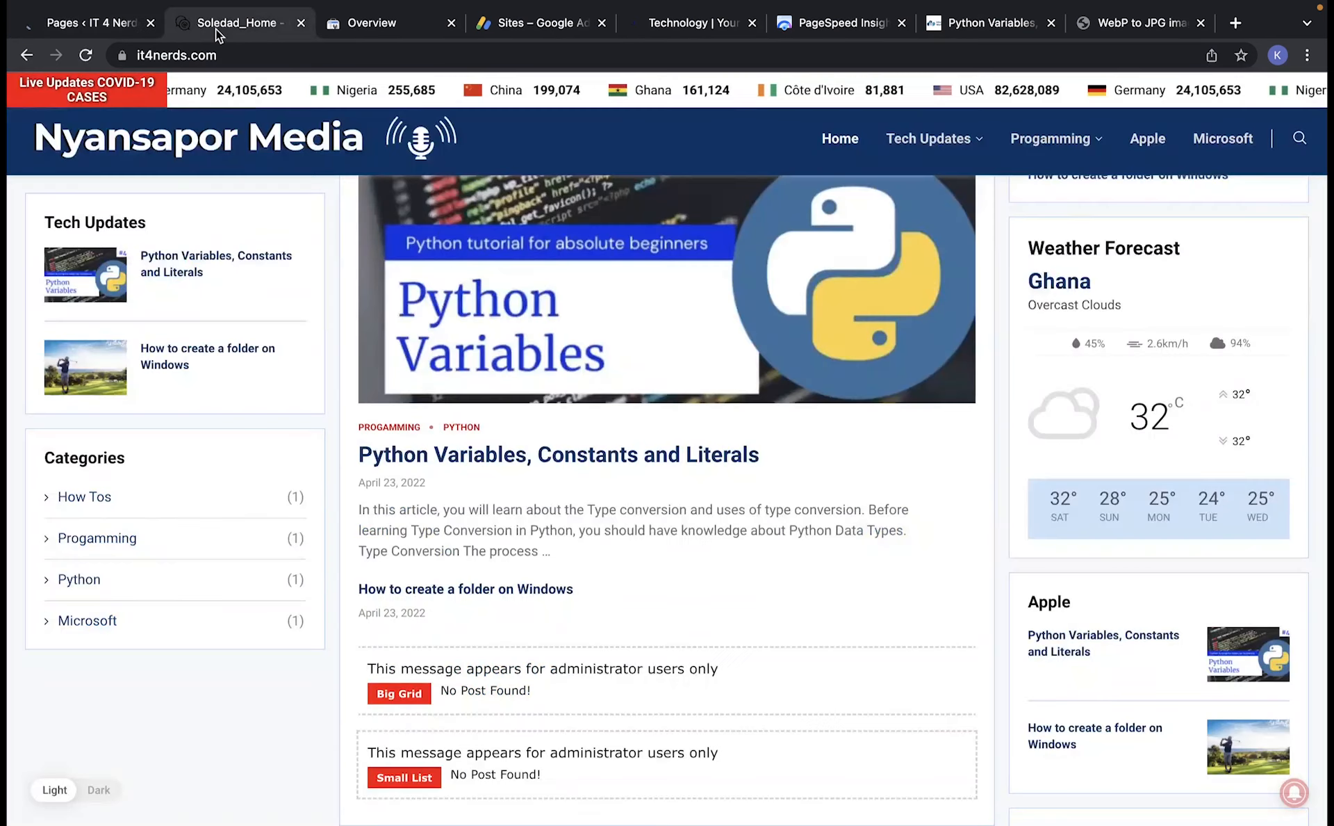
{"action": "left_click", "coordinate": [82, 34]}
- Select the Home 2, Home 3 and Test element pages
{"action": "scroll", "coordinate": [319, 403], "scroll_direction": "down", "scroll_amount": 3}
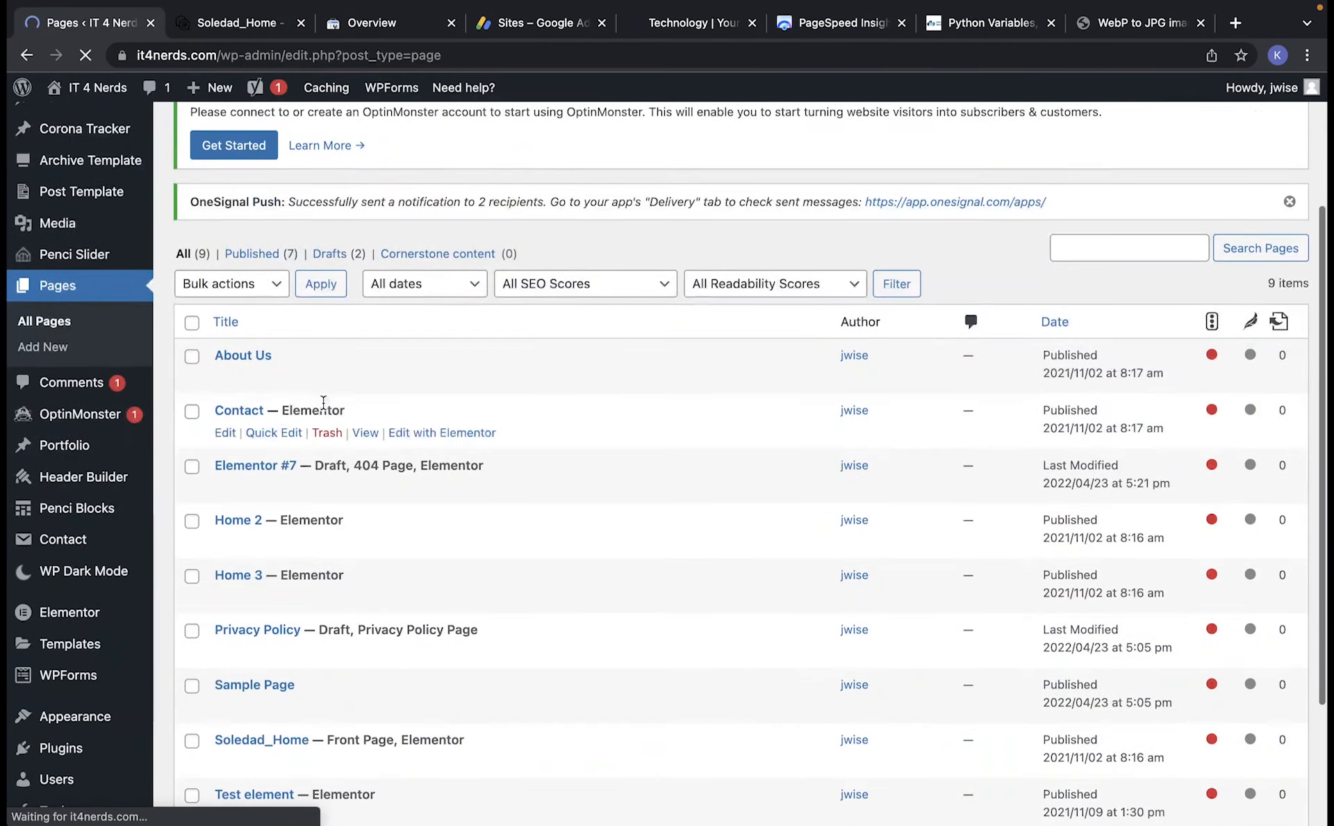
{"action": "scroll", "coordinate": [332, 659], "scroll_direction": "down", "scroll_amount": 3}
{"action": "left_click", "coordinate": [192, 342]}
{"action": "left_click", "coordinate": [191, 398]}
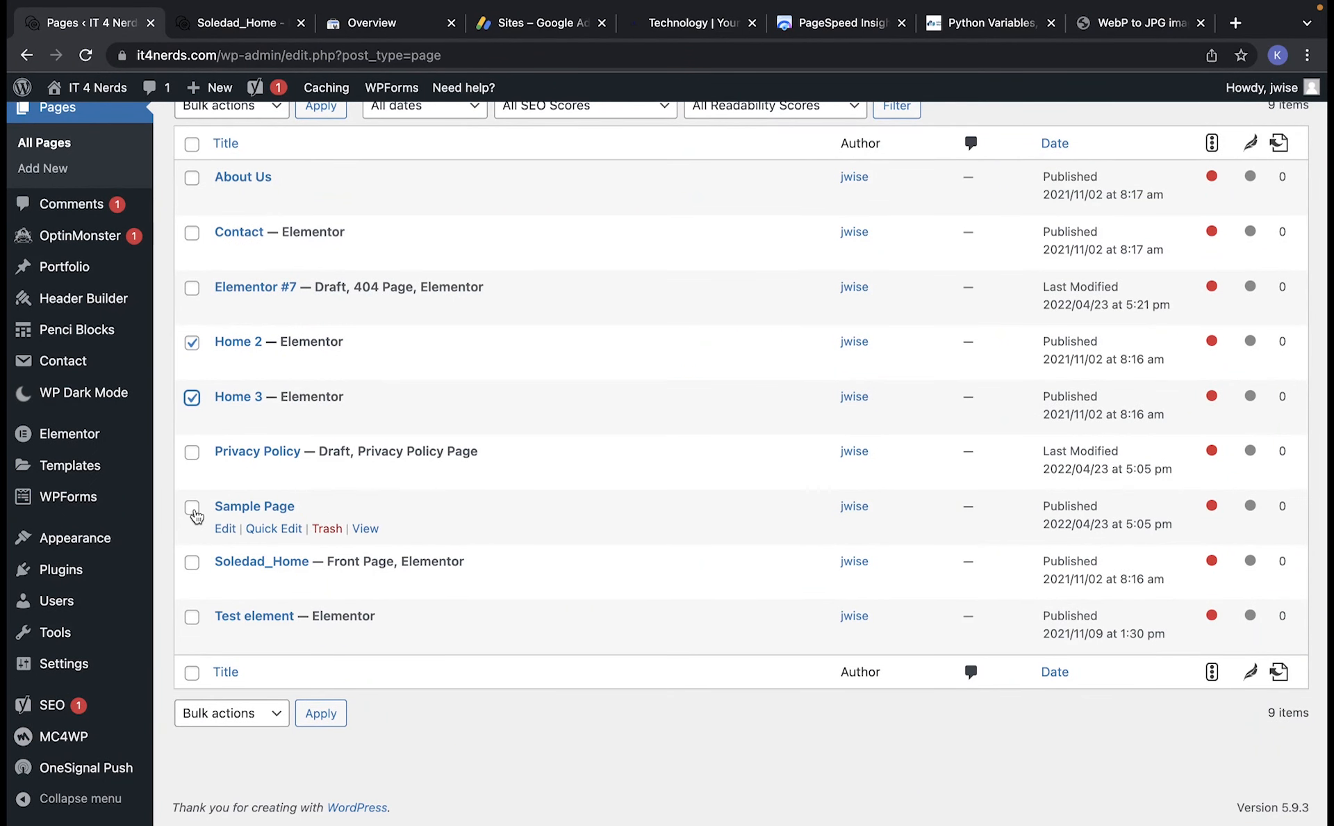
{"action": "left_click", "coordinate": [192, 617]}
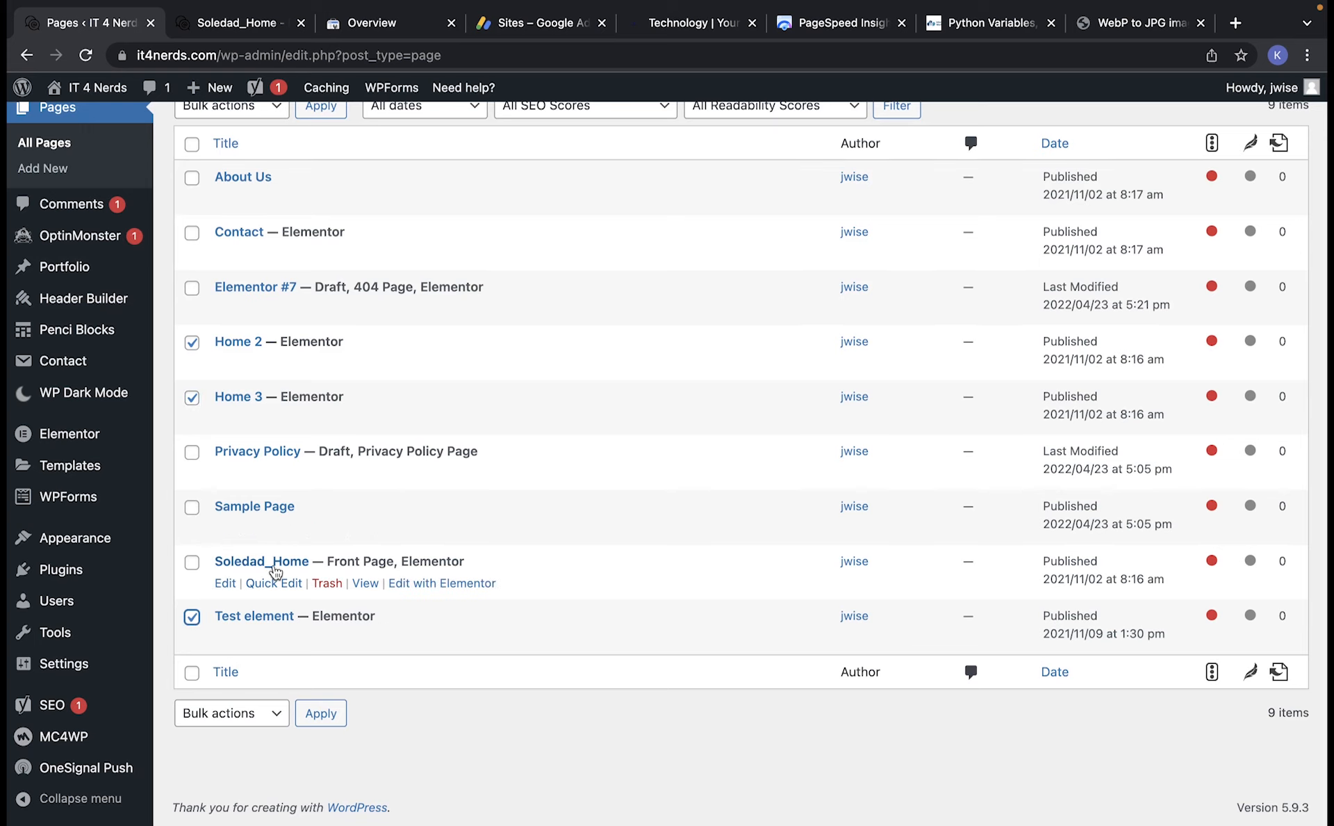
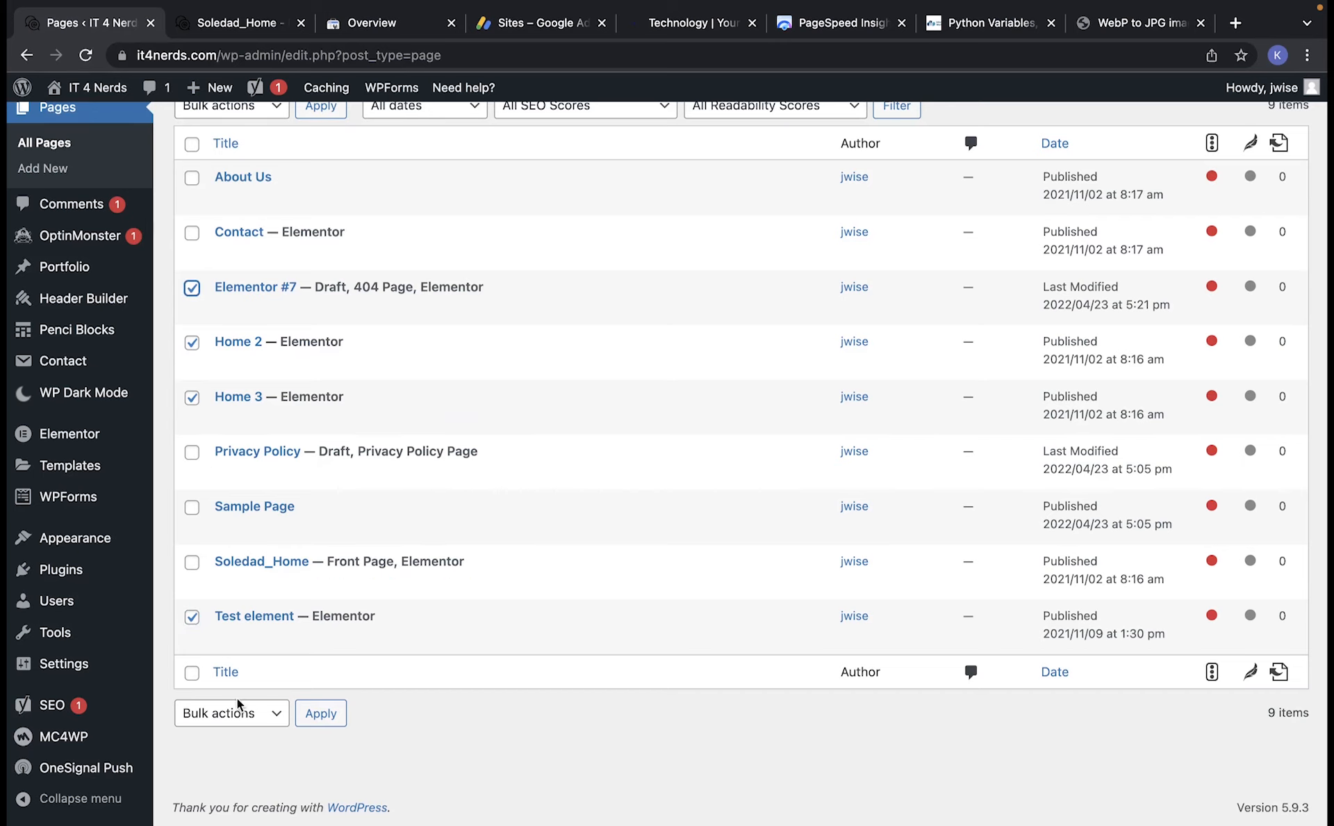
- Move the four checked pages to the trash with the bulk action
{"action": "left_click", "coordinate": [250, 721]}
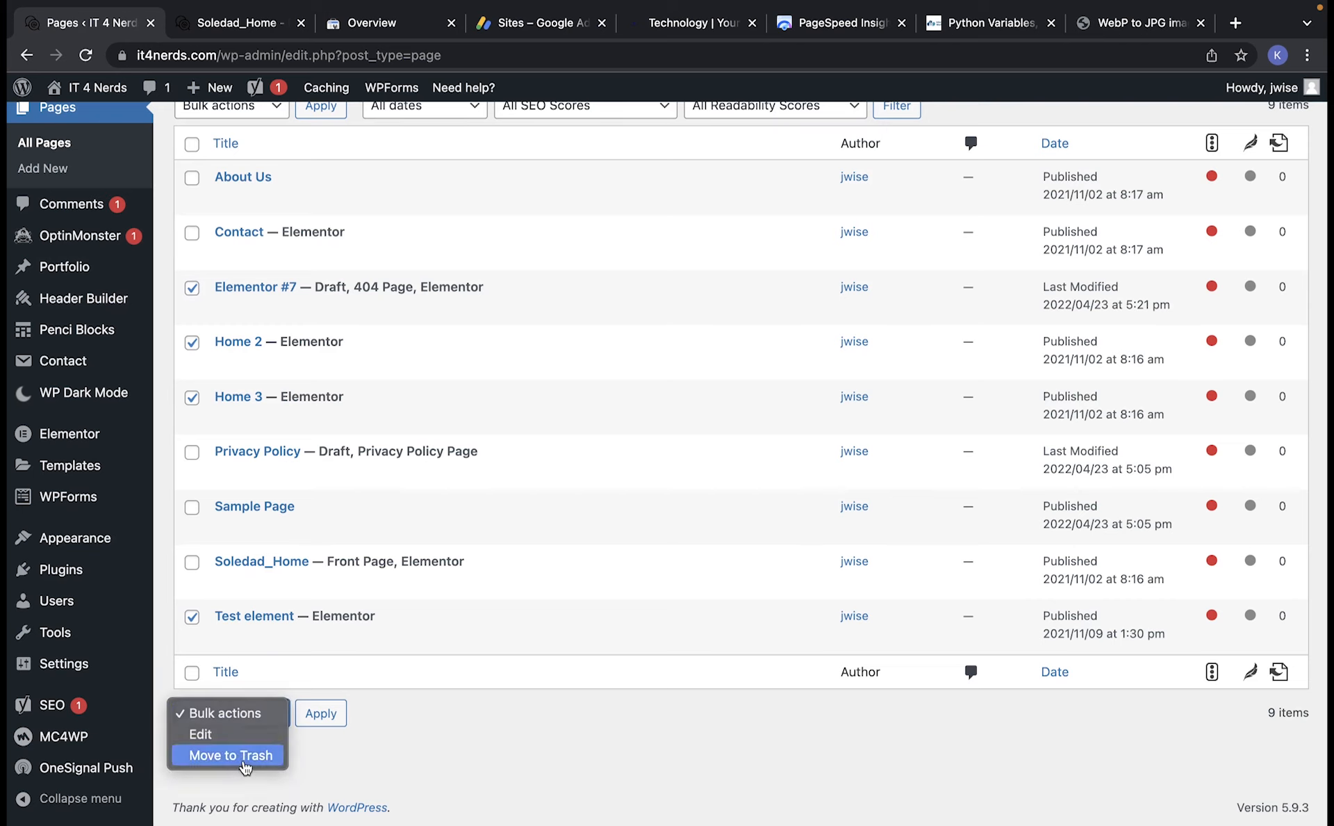
{"action": "left_click", "coordinate": [245, 754]}
{"action": "left_click", "coordinate": [306, 723]}
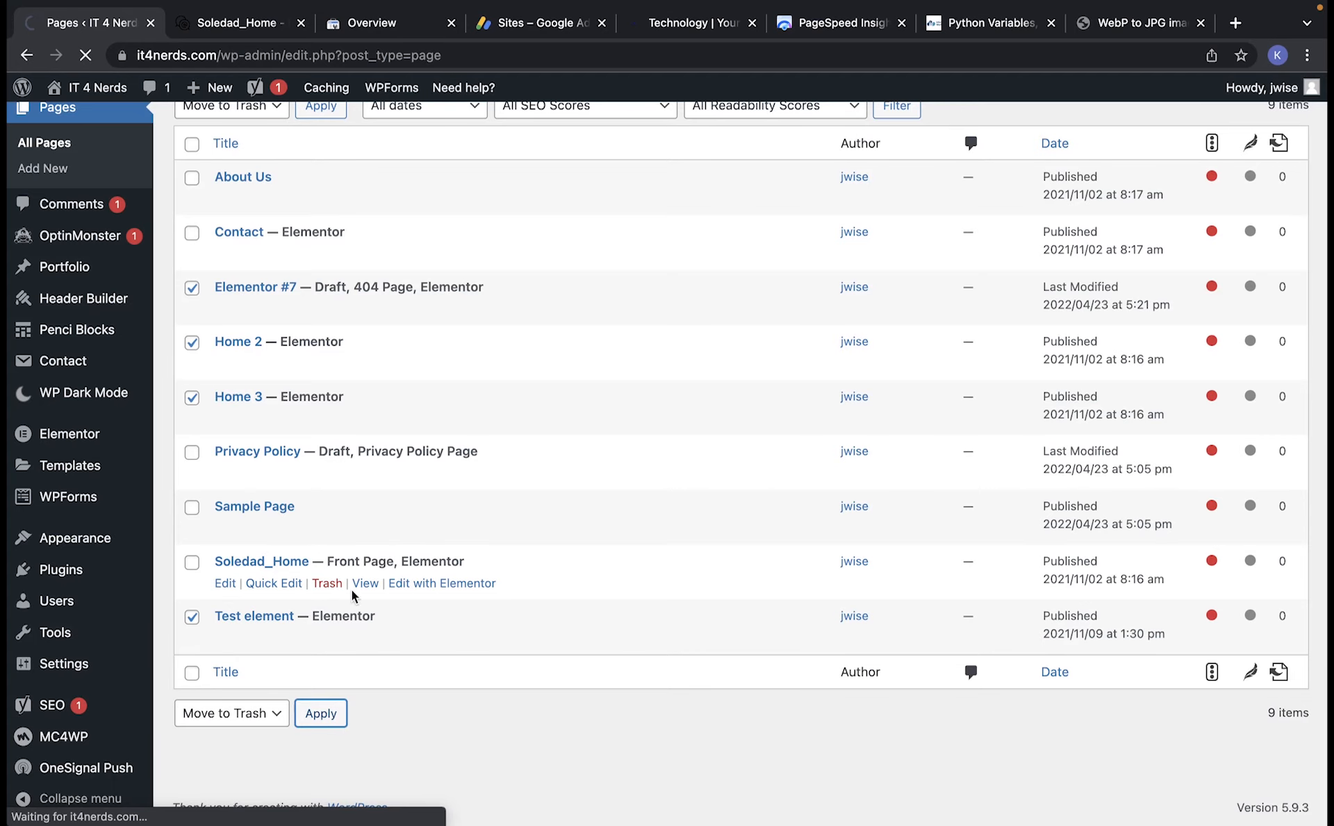
- Rename the Soledad_Home page to Home with a new slug, then view the live front page
{"action": "scroll", "coordinate": [323, 670], "scroll_direction": "down", "scroll_amount": 5}
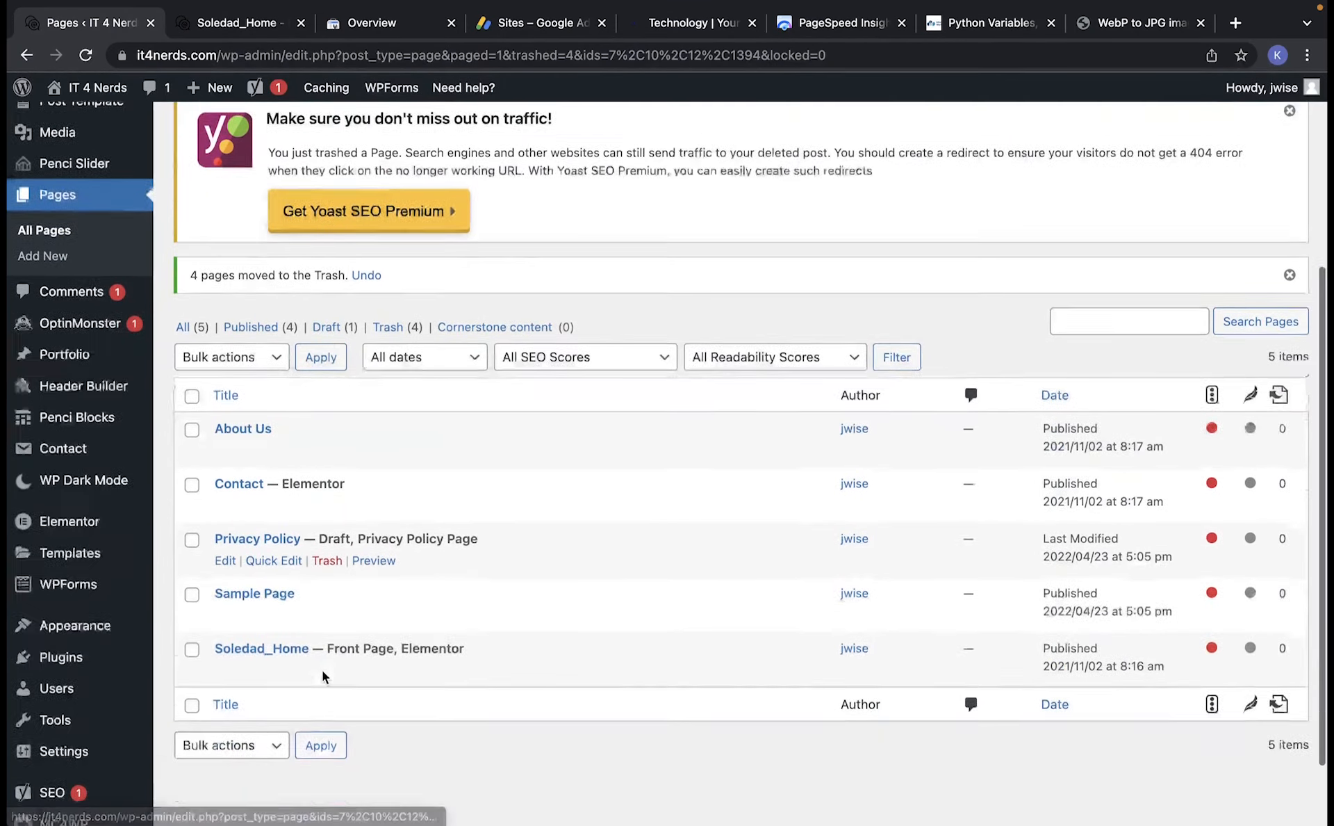
{"action": "left_click", "coordinate": [278, 636]}
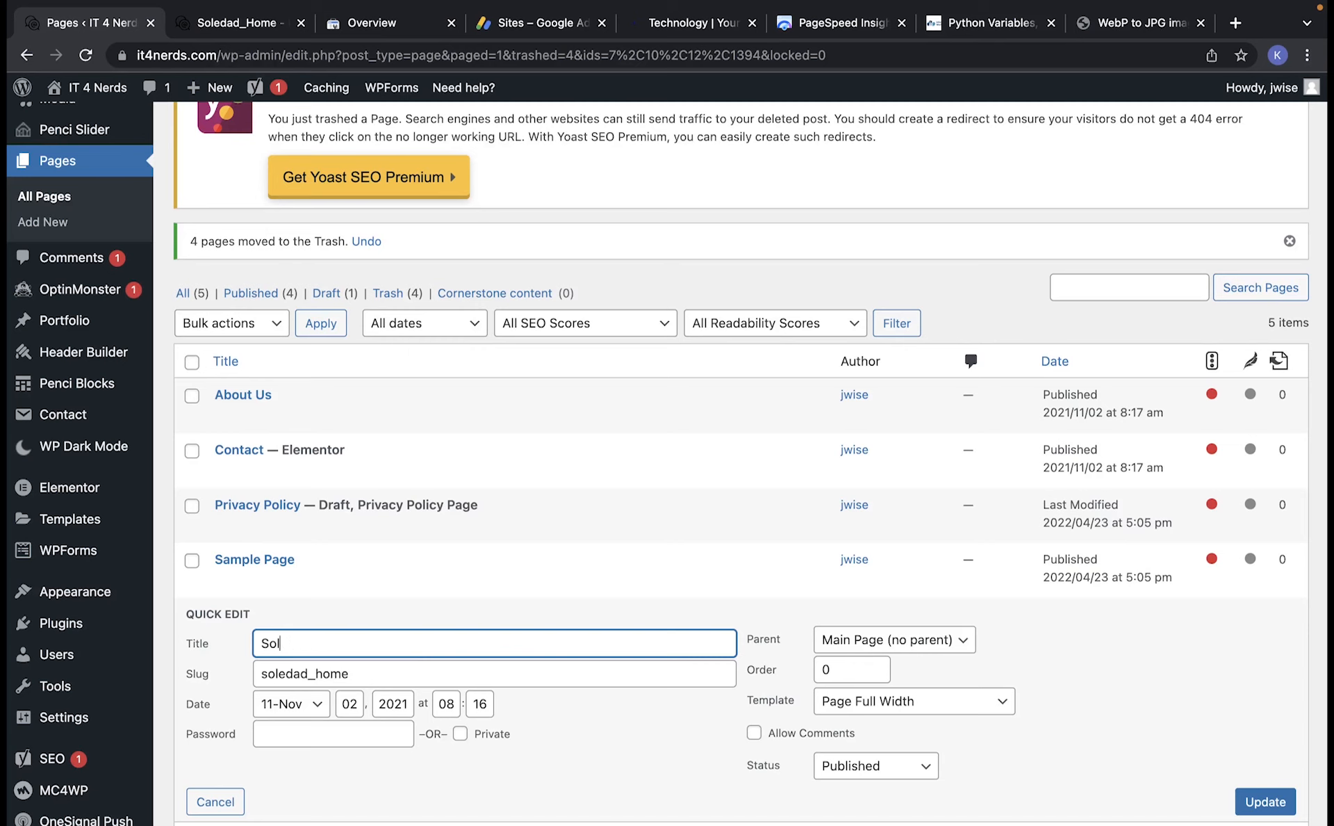
{"action": "left_click_drag", "start_coordinate": [351, 673], "coordinate": [252, 673]}
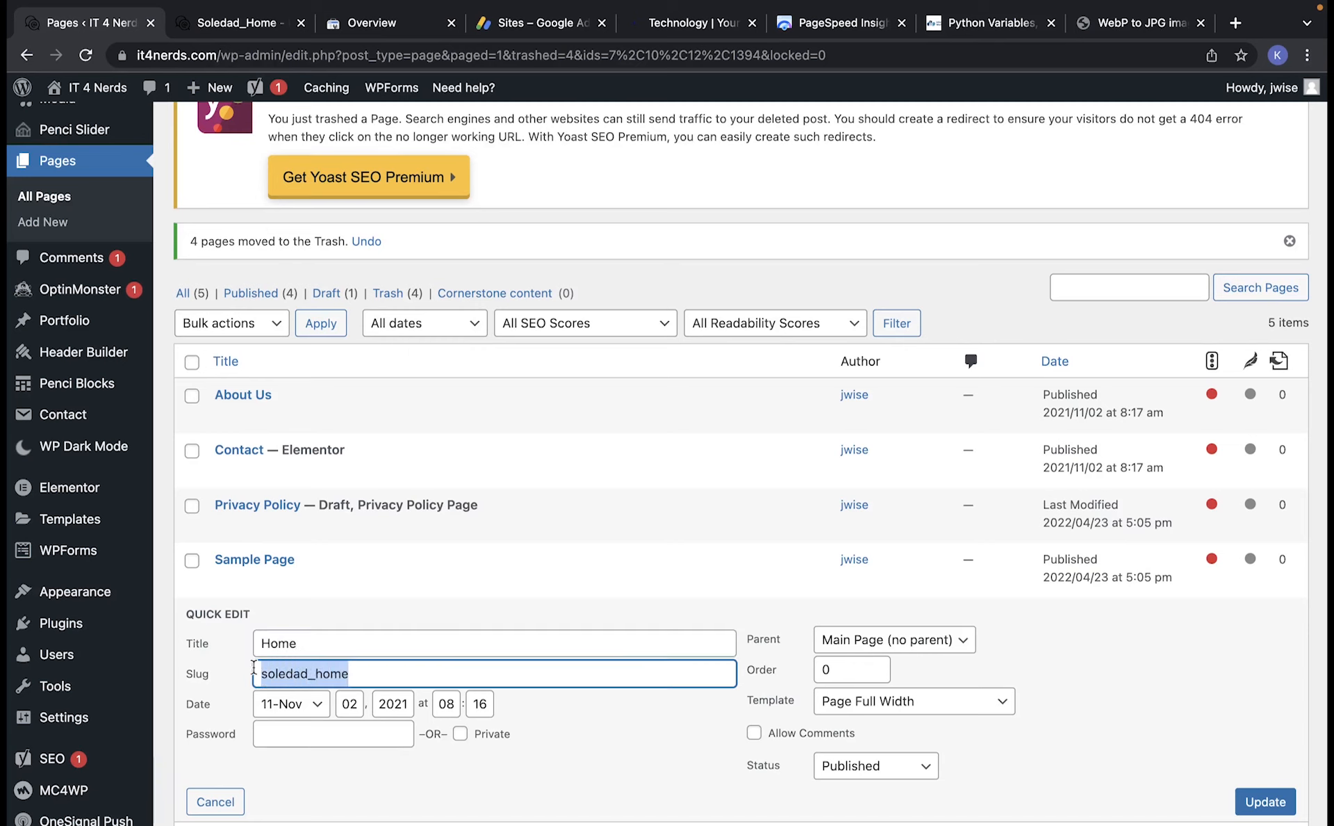
{"action": "key", "text": "BackSpace"}
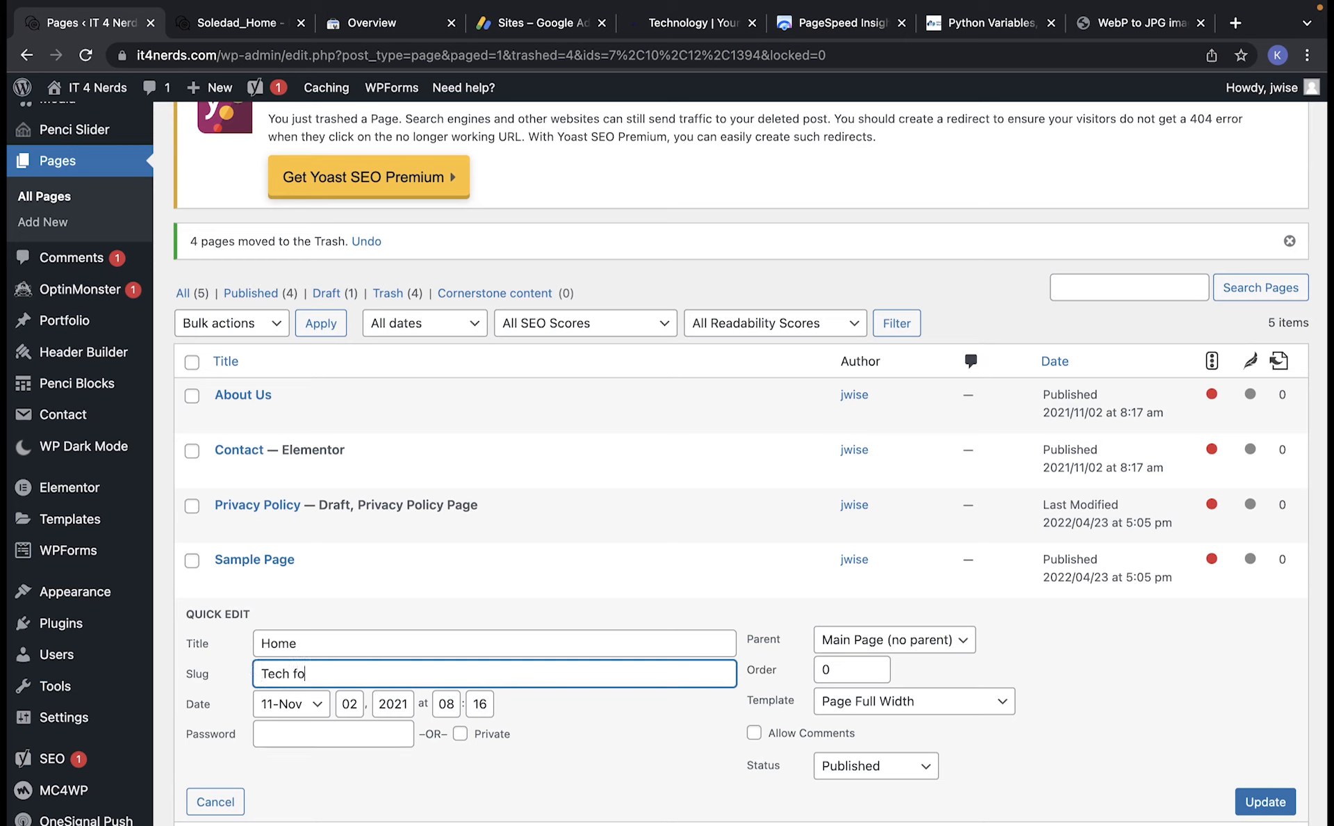
{"action": "type", "text": "Tech 4 Nerds"}
{"action": "key", "text": "BackSpace"}
{"action": "key", "text": "BackSpace"}
{"action": "scroll", "coordinate": [577, 727], "scroll_direction": "down", "scroll_amount": 3}
{"action": "left_click", "coordinate": [1294, 670]}
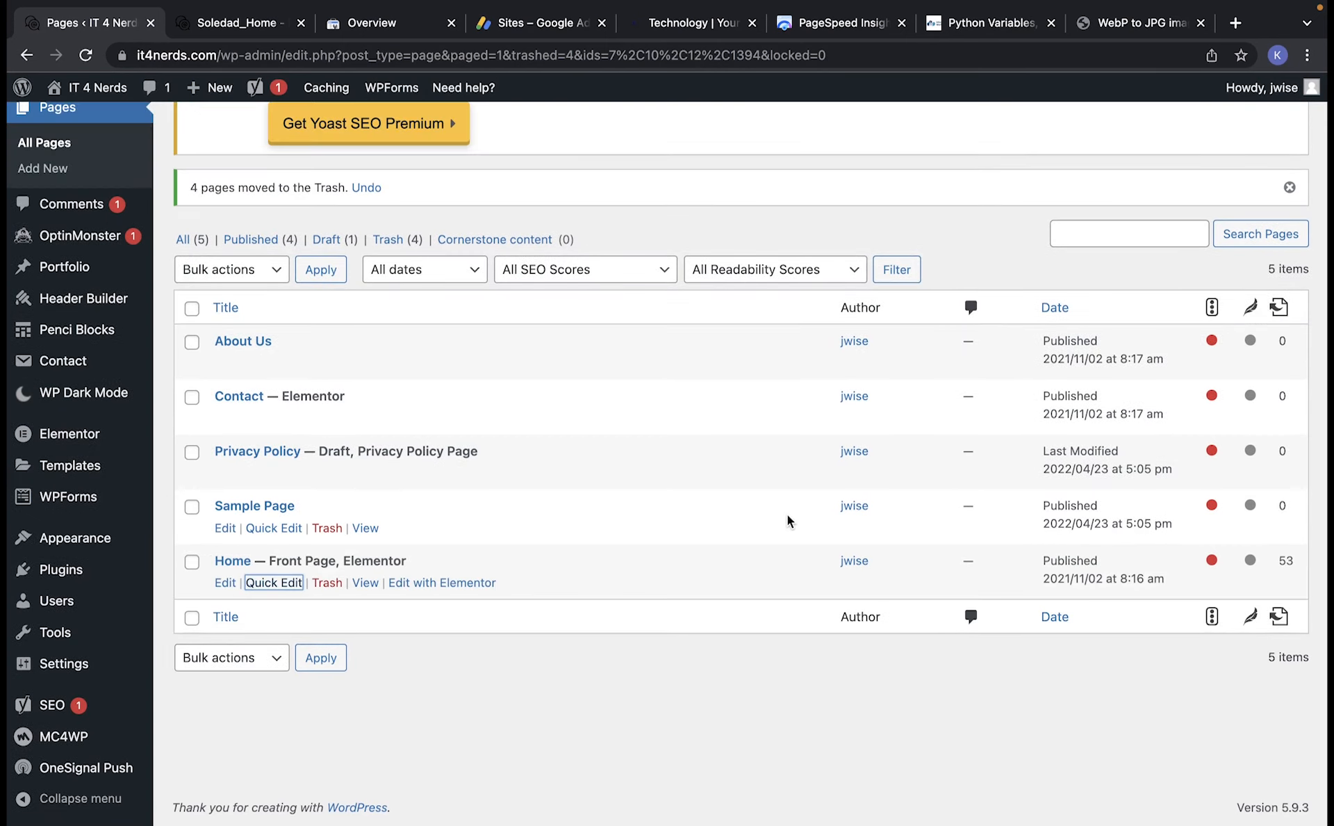
{"action": "left_click", "coordinate": [221, 24]}
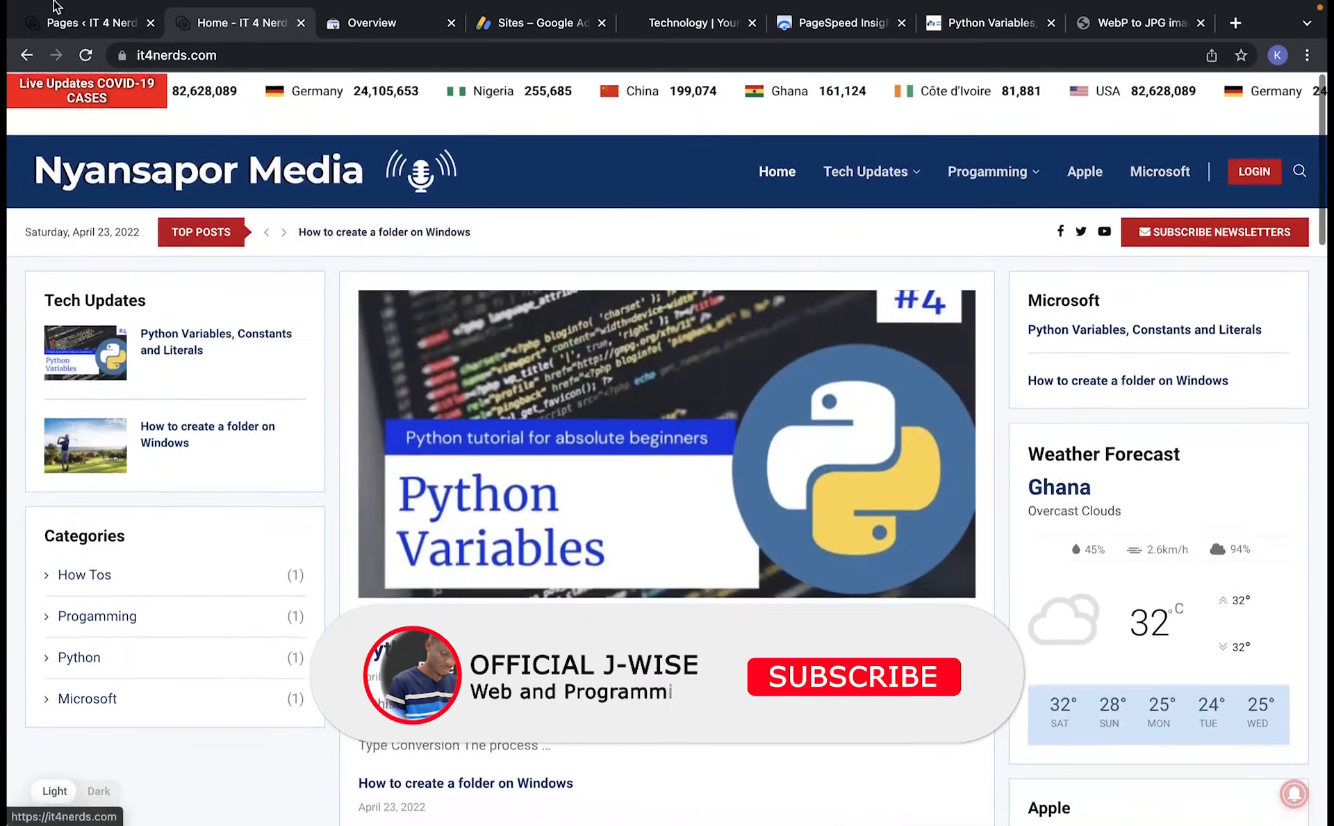
- Go from the Pages list to the Add New Plugins page
{"action": "mouse_move", "coordinate": [56, 7]}
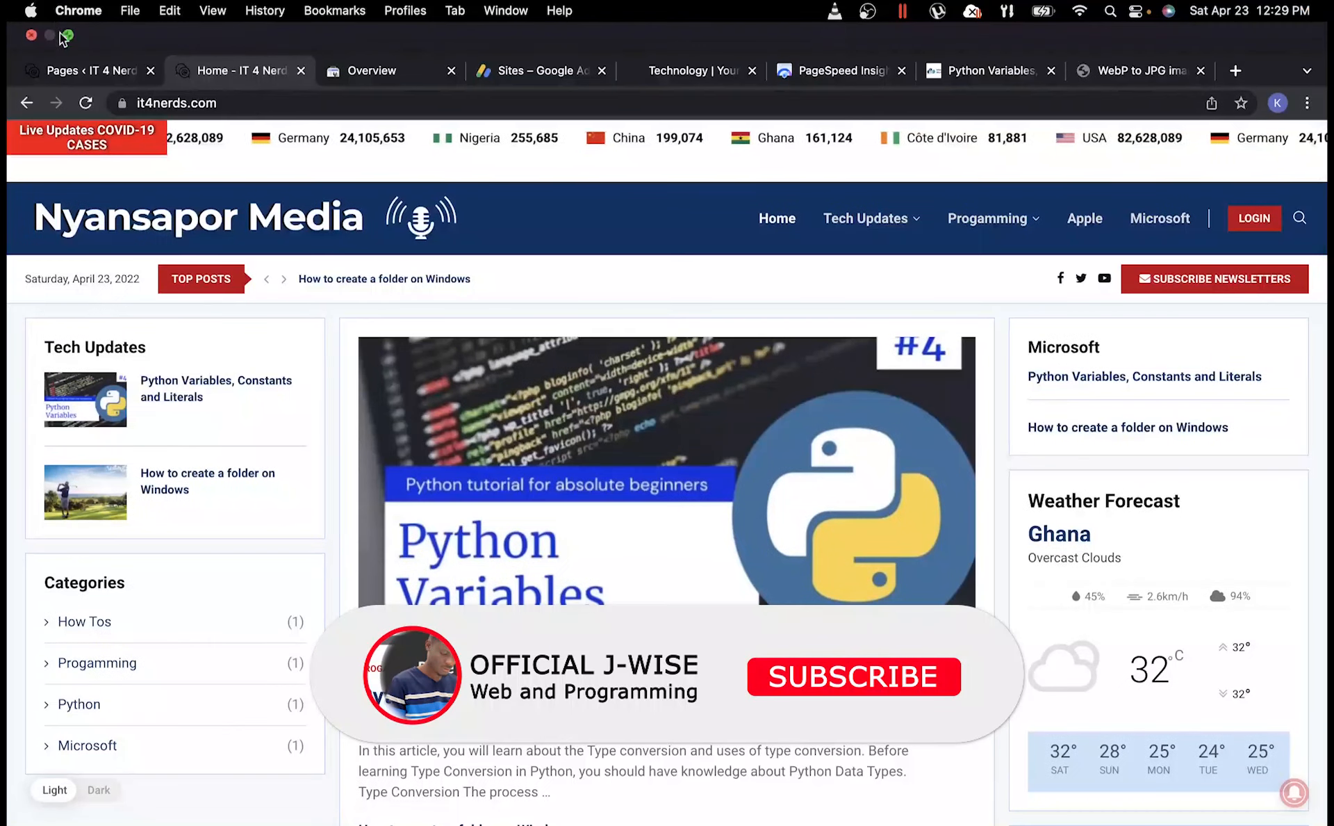
{"action": "left_click", "coordinate": [111, 77]}
{"action": "mouse_move", "coordinate": [17, 636]}
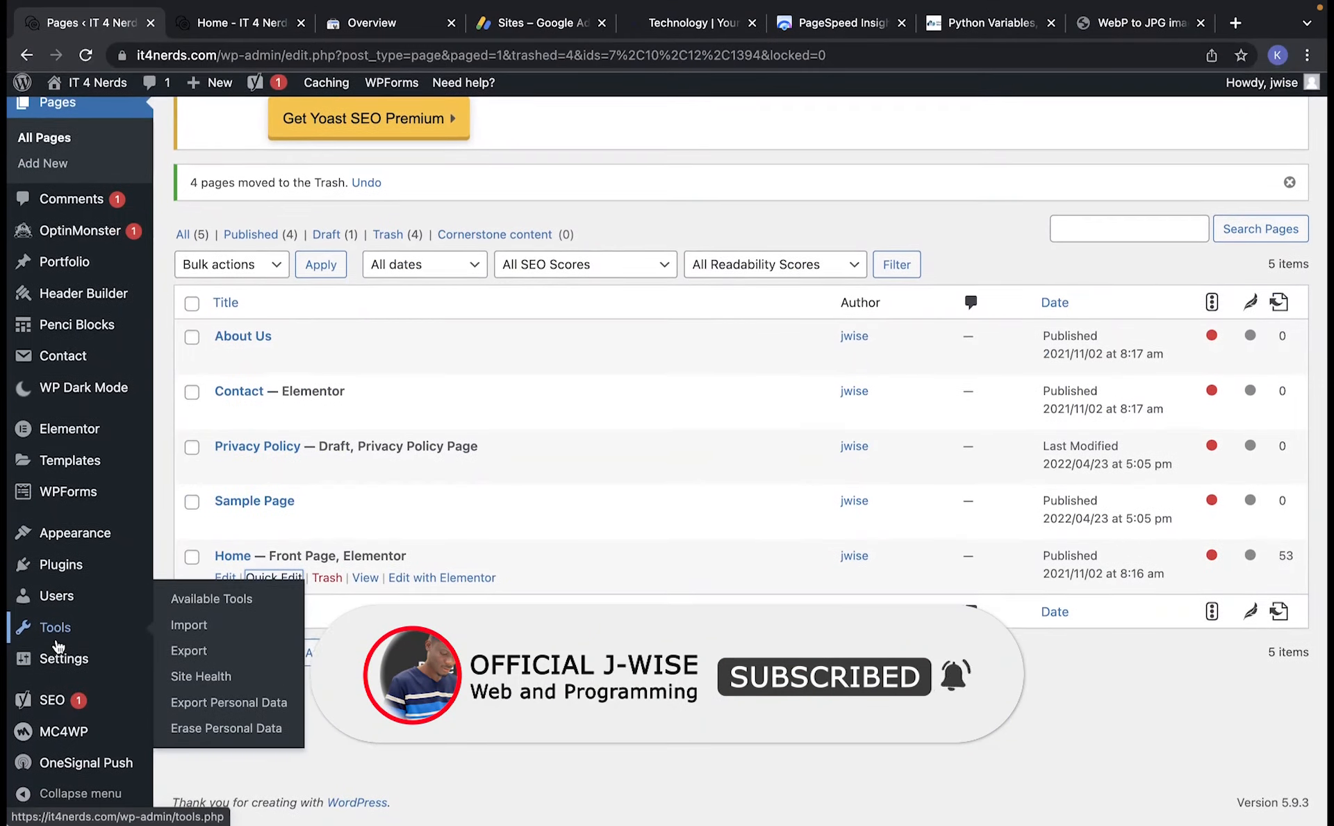
{"action": "scroll", "coordinate": [70, 667], "scroll_direction": "up", "scroll_amount": 1}
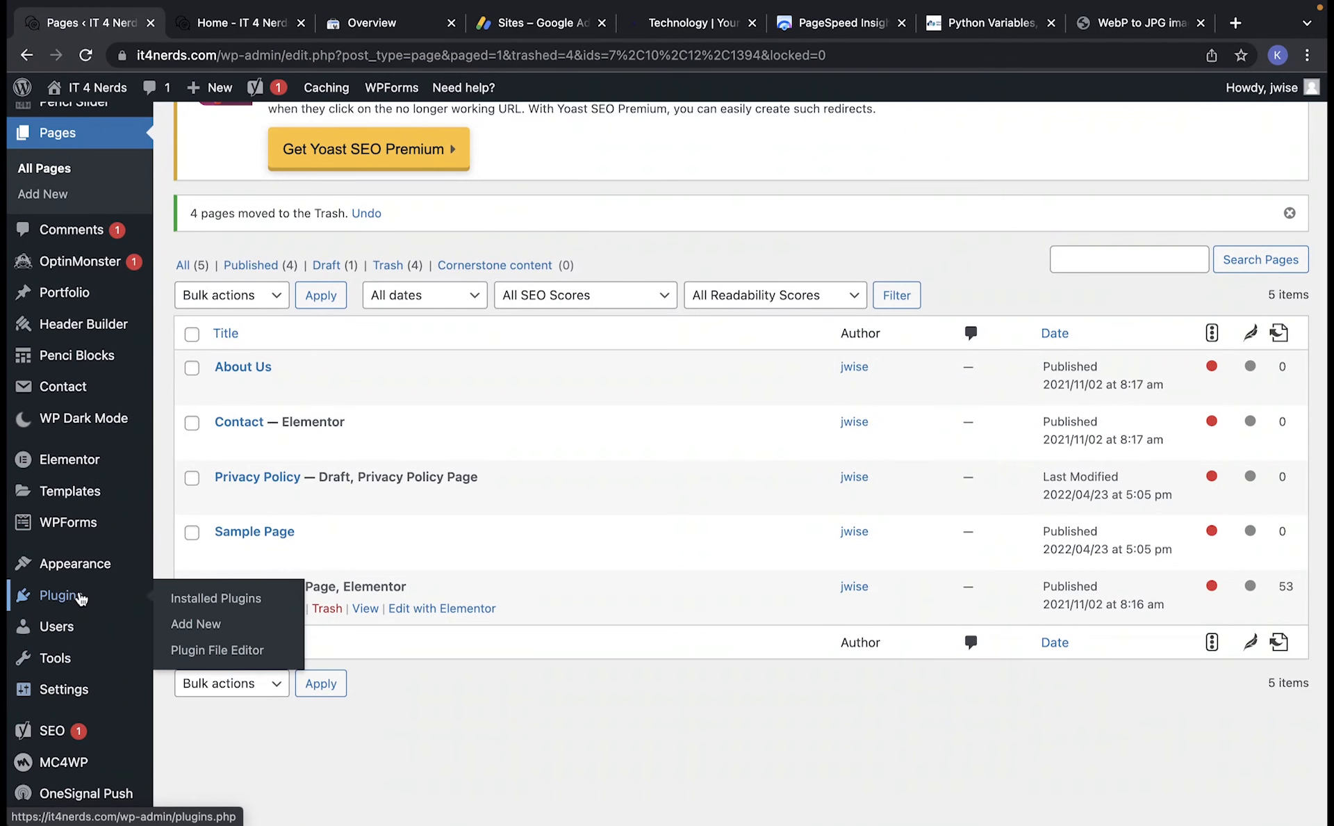
{"action": "mouse_move", "coordinate": [75, 574]}
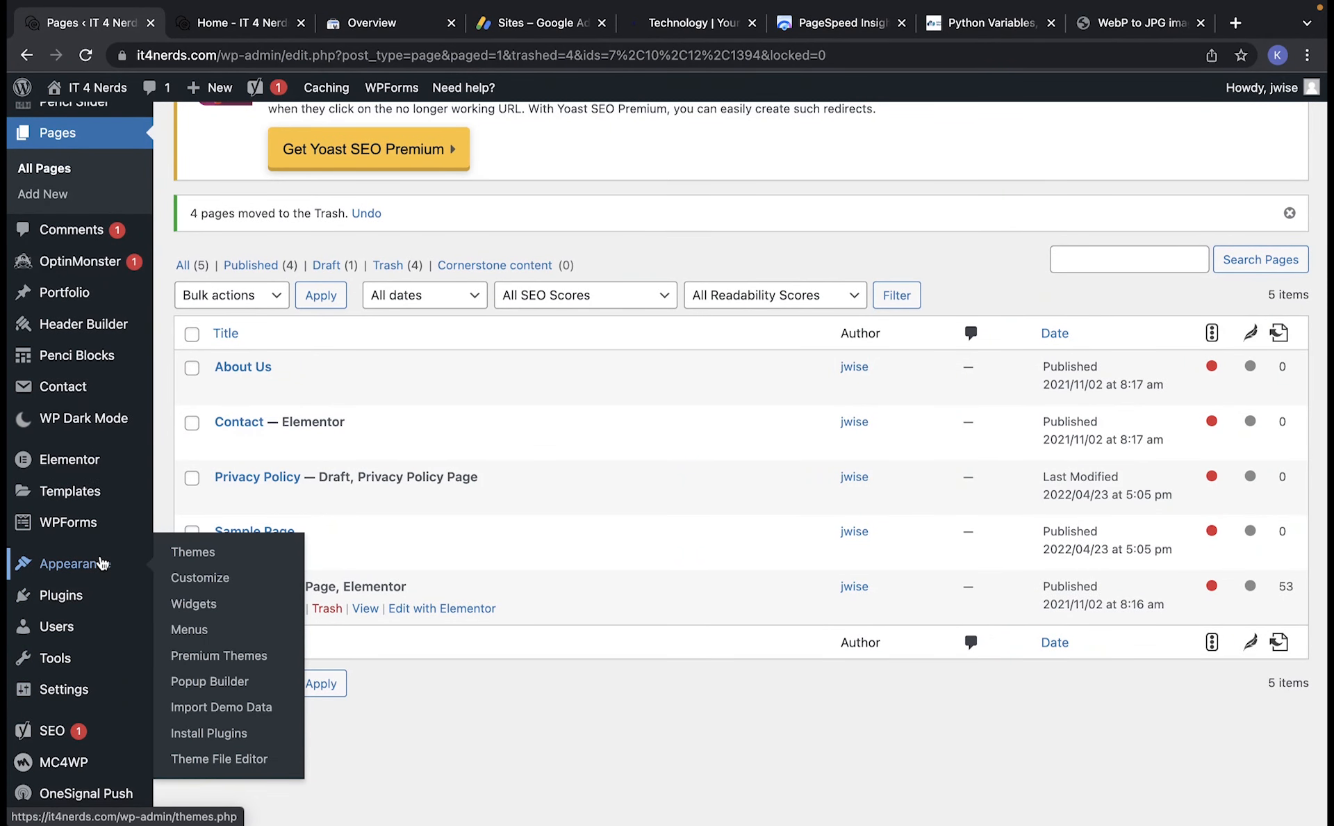
{"action": "mouse_move", "coordinate": [54, 760]}
{"action": "scroll", "coordinate": [55, 759], "scroll_direction": "down", "scroll_amount": 1}
{"action": "scroll", "coordinate": [55, 760], "scroll_direction": "down", "scroll_amount": 1}
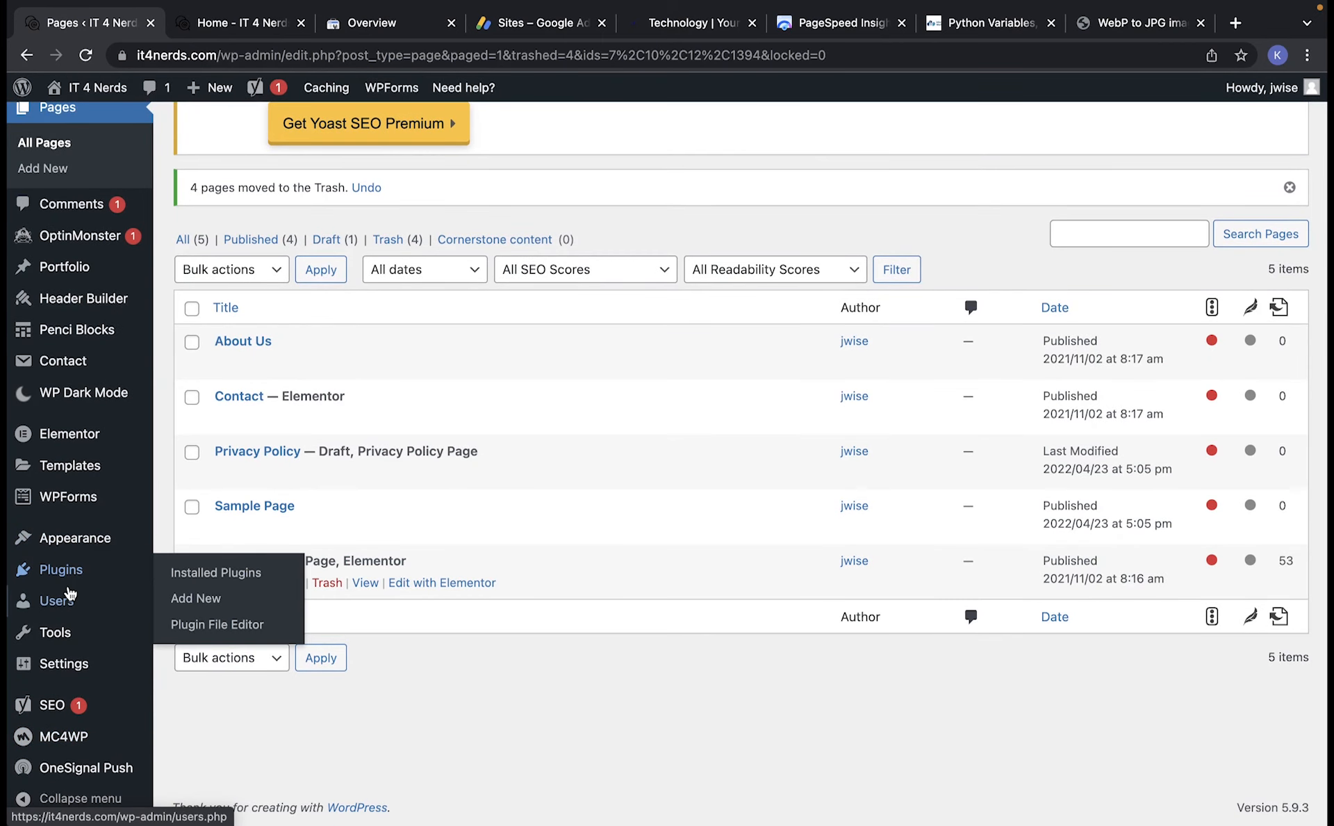
{"action": "left_click", "coordinate": [199, 602]}
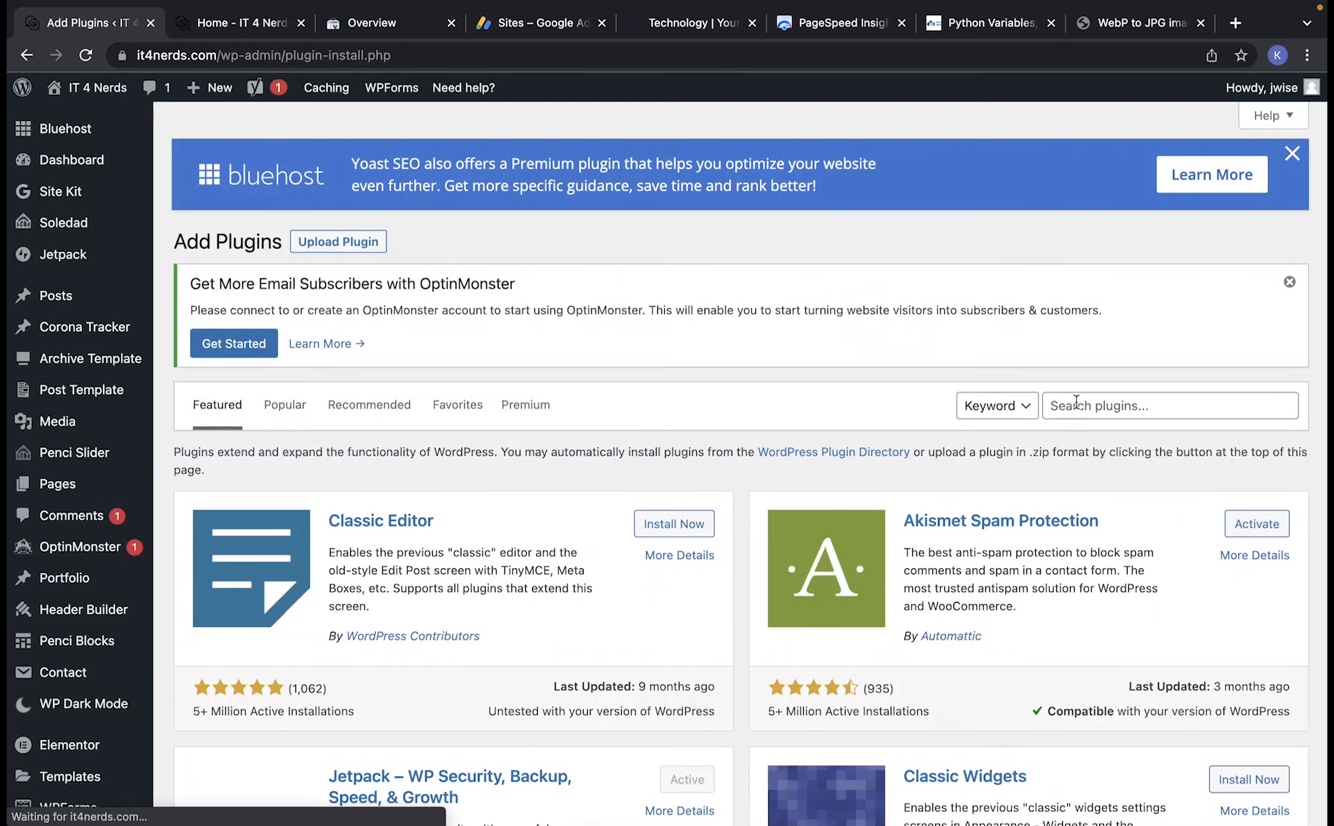
- Search 'copy protection', then install and activate WP Content Copy Protection & No Right Click
{"action": "left_click", "coordinate": [1076, 407]}
{"action": "type", "text": "wp "}
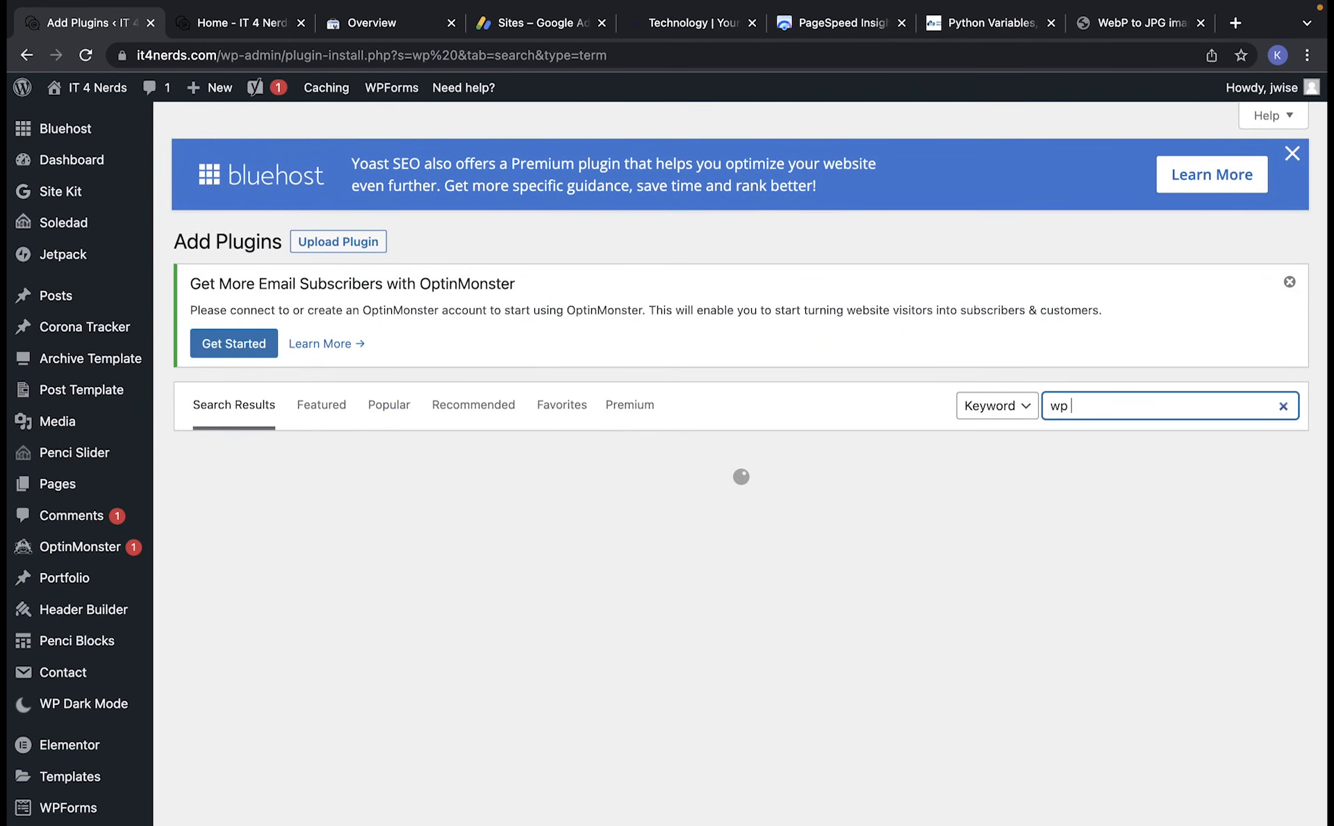
{"action": "type", "text": "py"}
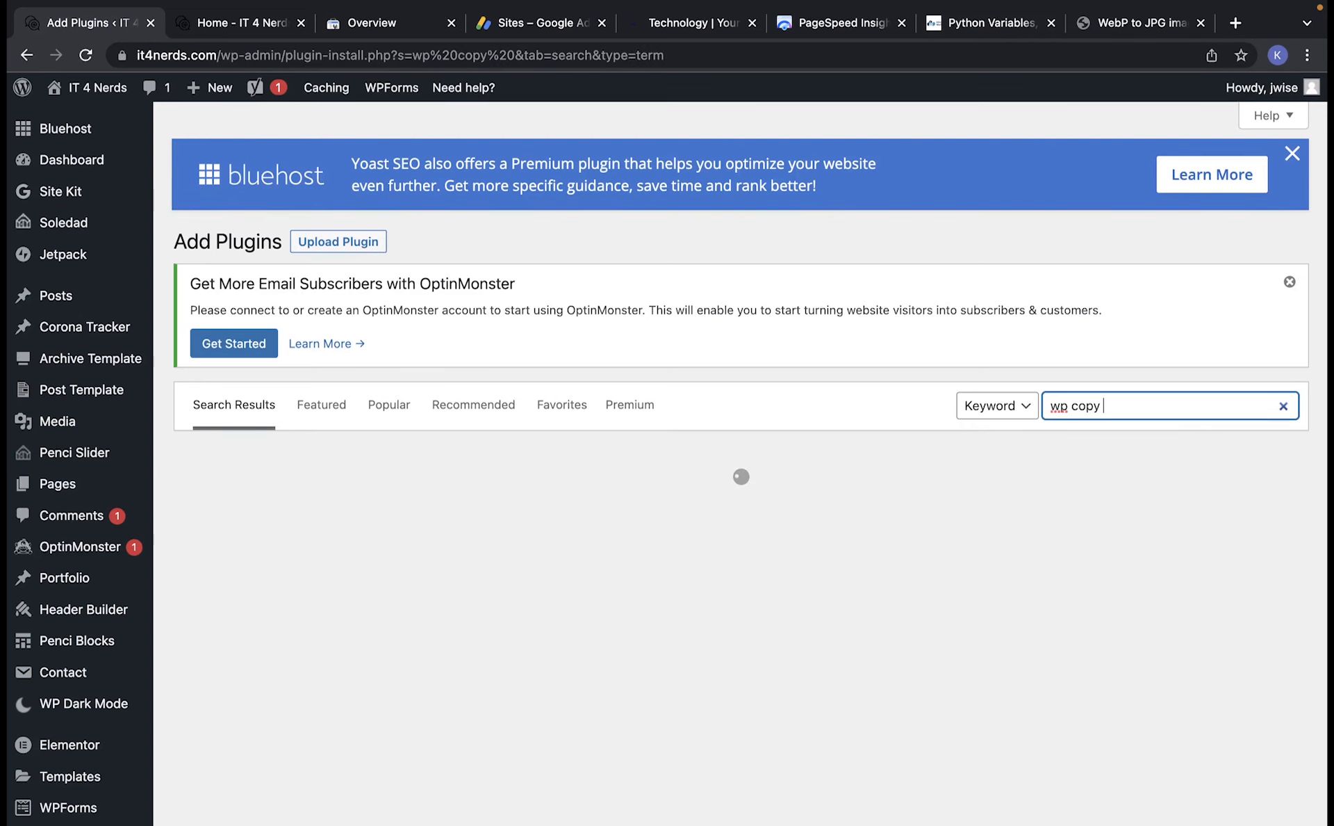
{"action": "key", "text": "BackSpace"}
{"action": "key", "text": "BackSpace"}
{"action": "type", "text": "copy pr"}
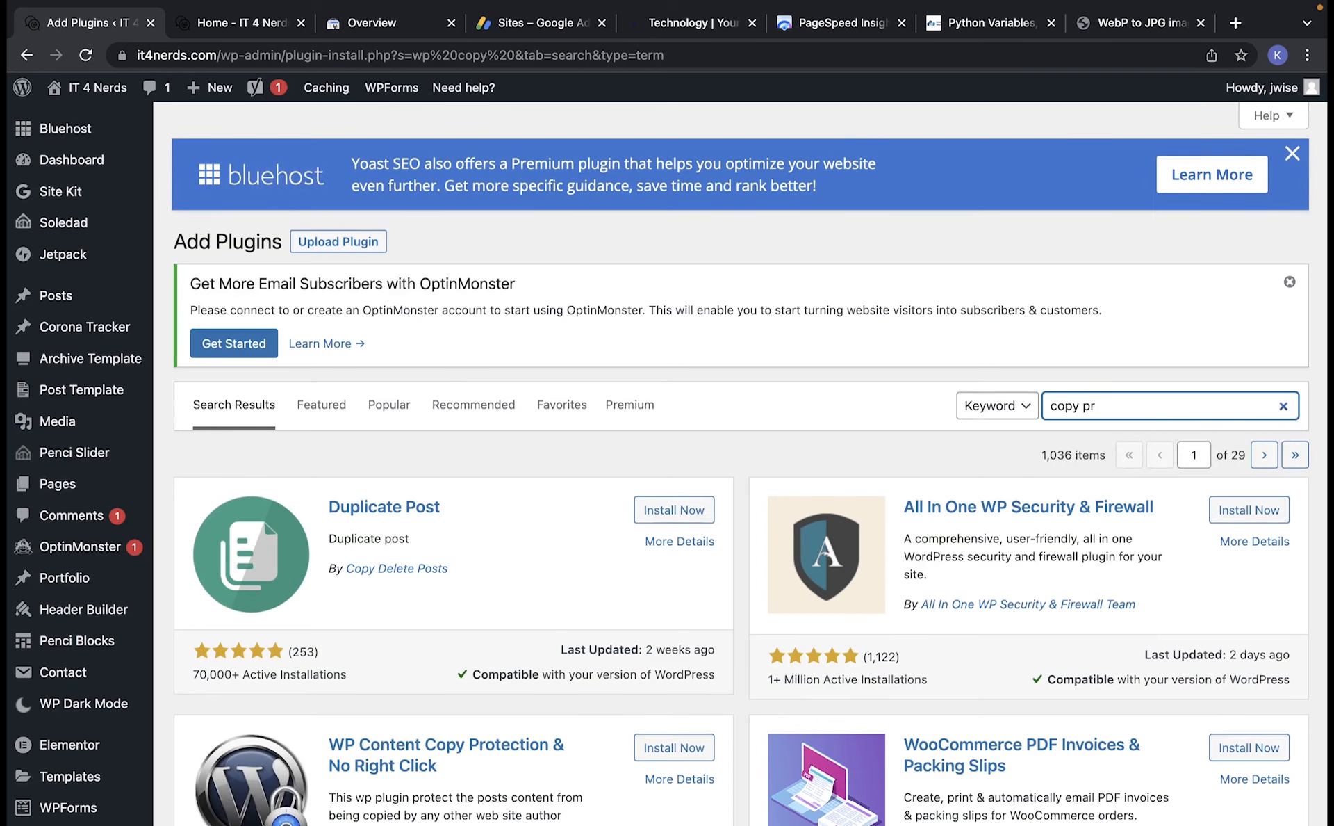
{"action": "type", "text": "otection"}
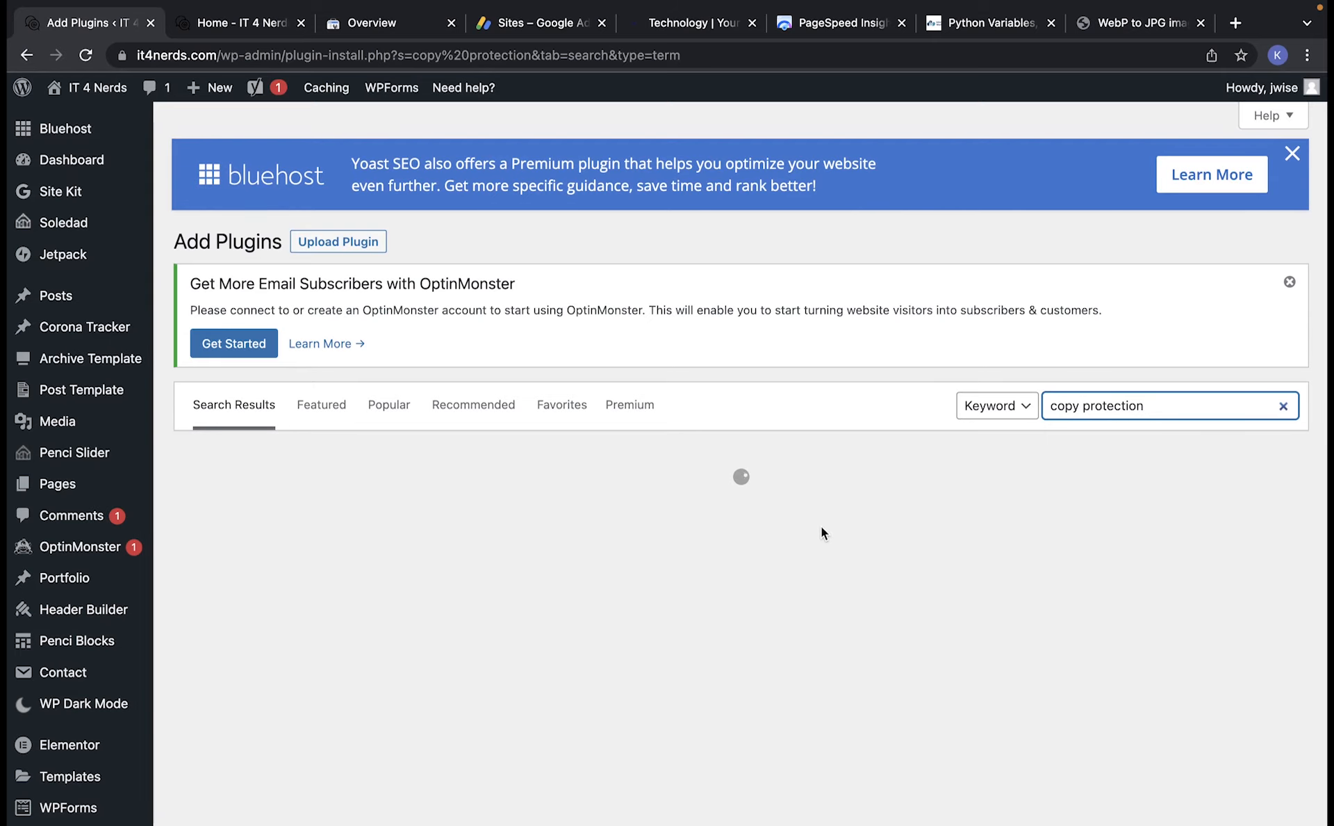
{"action": "scroll", "coordinate": [820, 527], "scroll_direction": "down", "scroll_amount": 3}
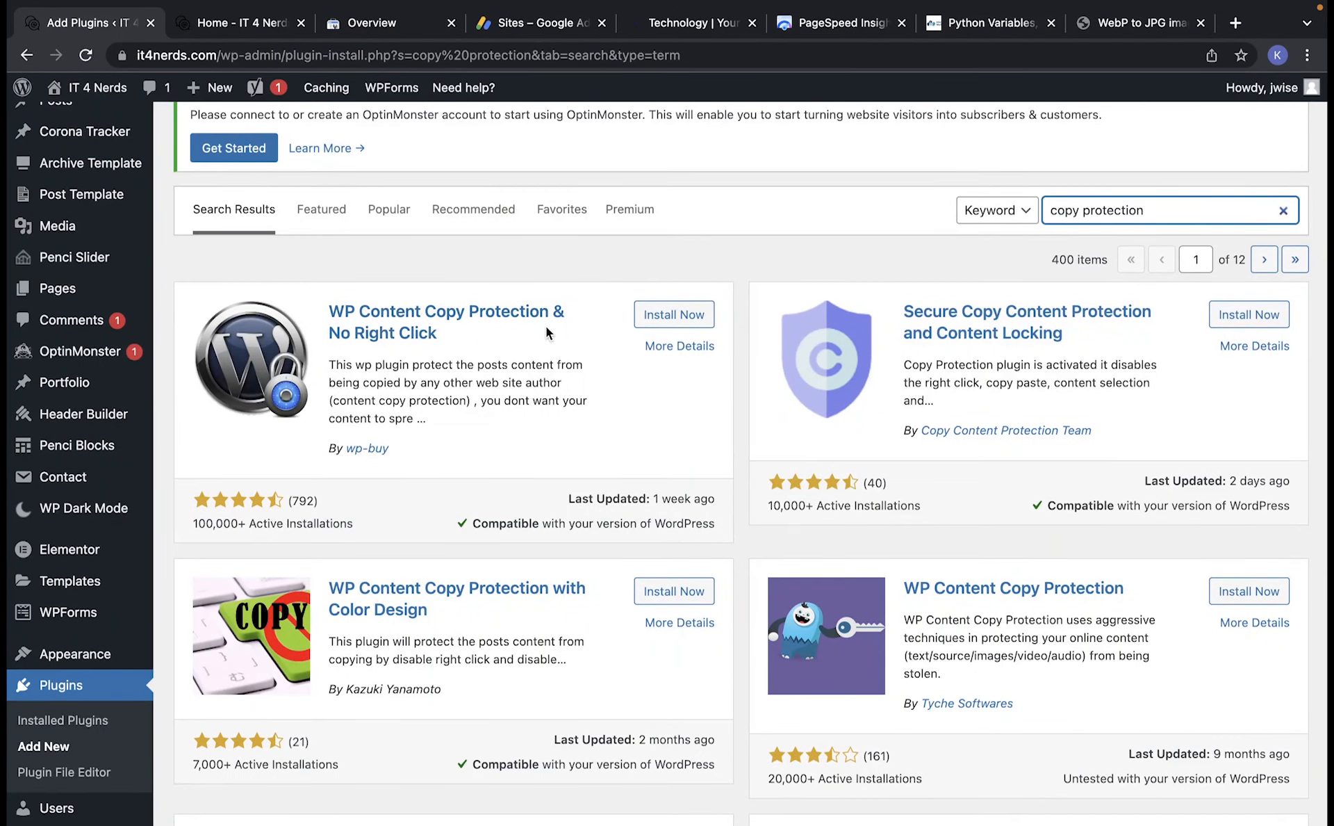
{"action": "left_click", "coordinate": [685, 316]}
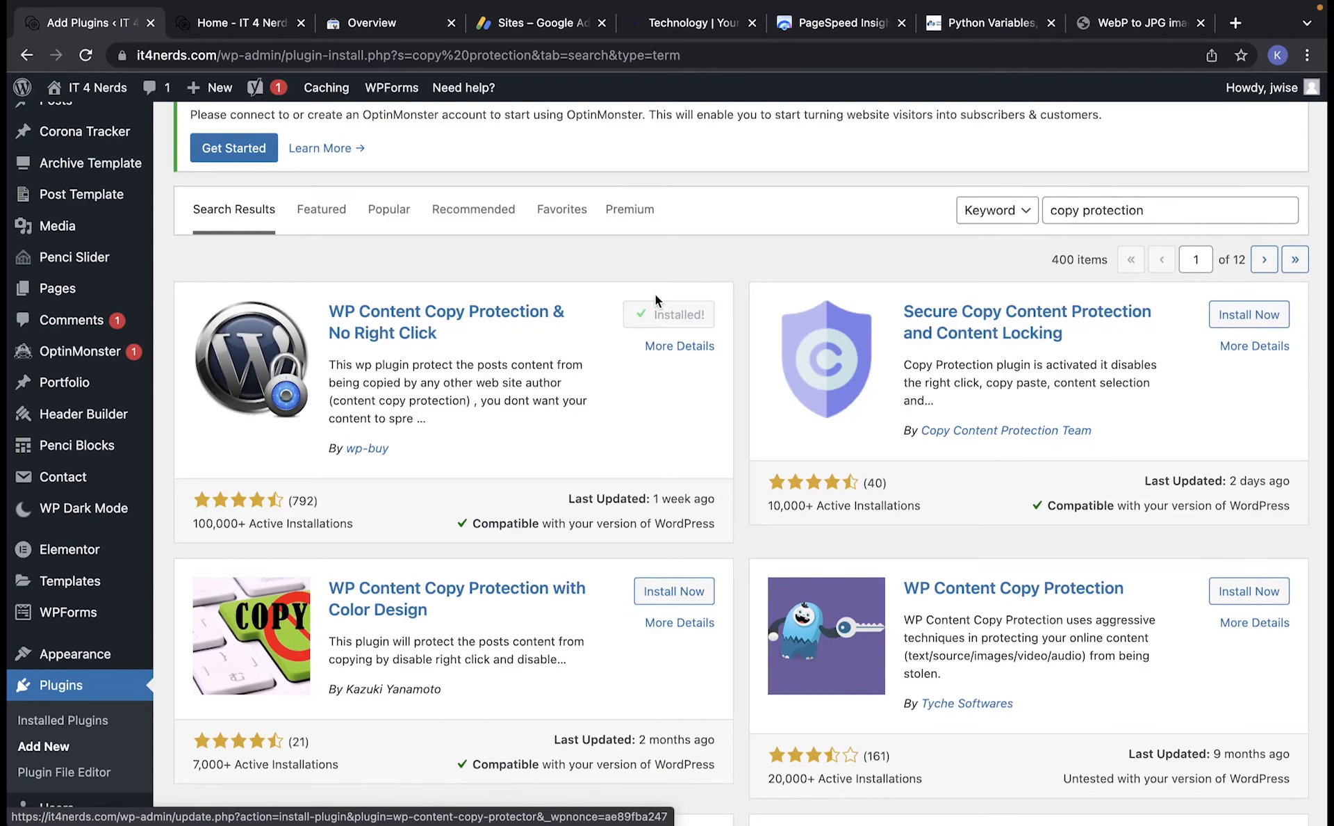
{"action": "left_click", "coordinate": [675, 318]}
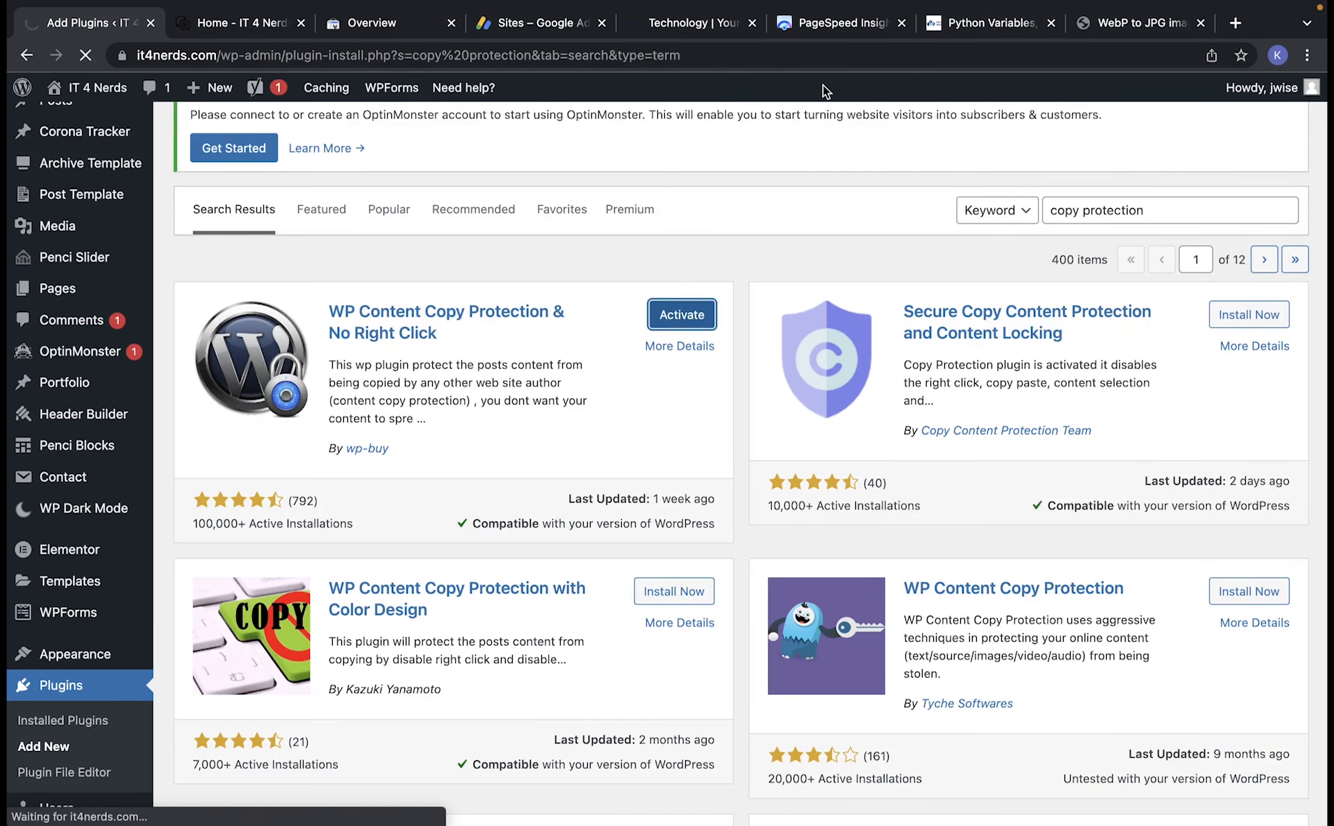
{"action": "left_click", "coordinate": [827, 23]}
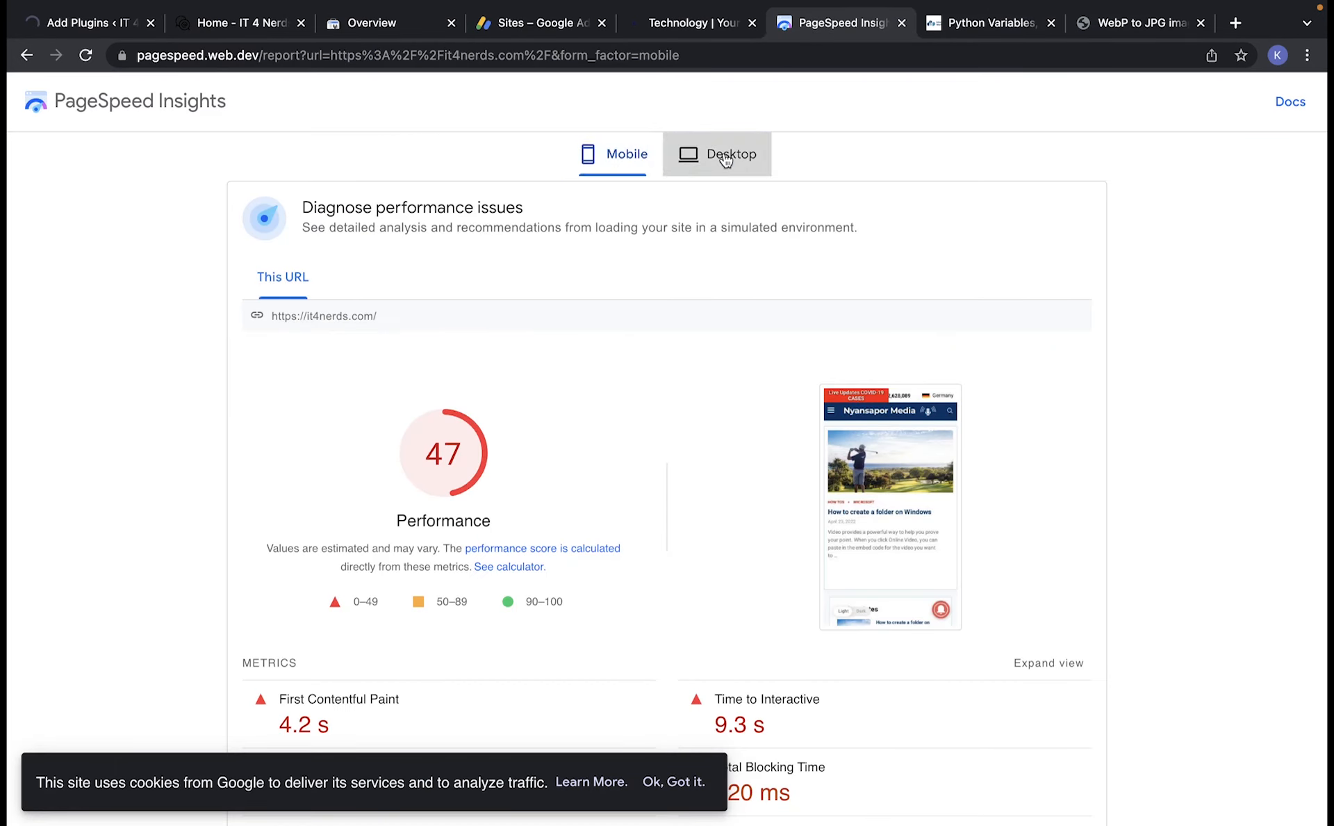
- Compare desktop and mobile PageSpeed scores, then close the PageSpeed, Python Variables and WebP to JPG tabs
{"action": "left_click", "coordinate": [695, 155]}
{"action": "left_click", "coordinate": [605, 159]}
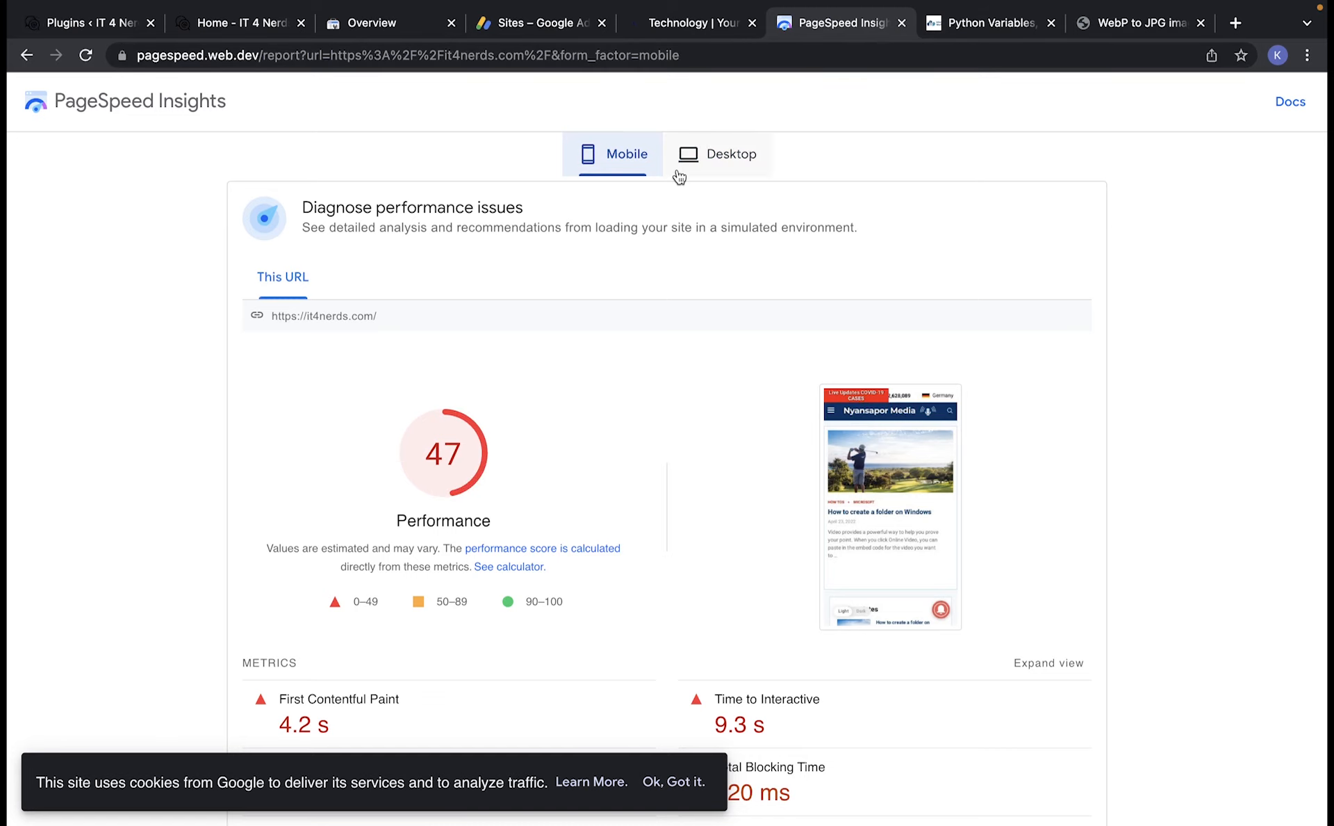
{"action": "left_click", "coordinate": [901, 24]}
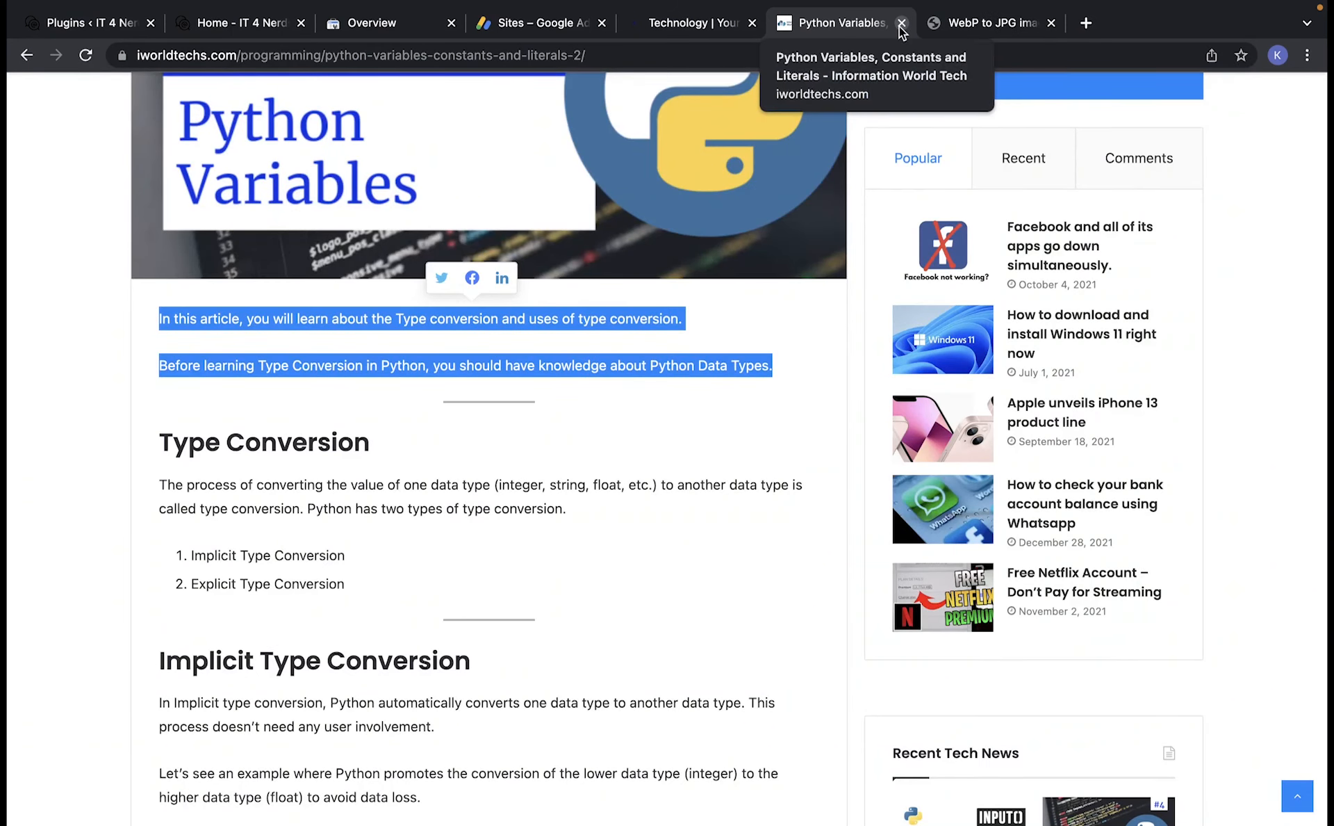
{"action": "left_click", "coordinate": [901, 24]}
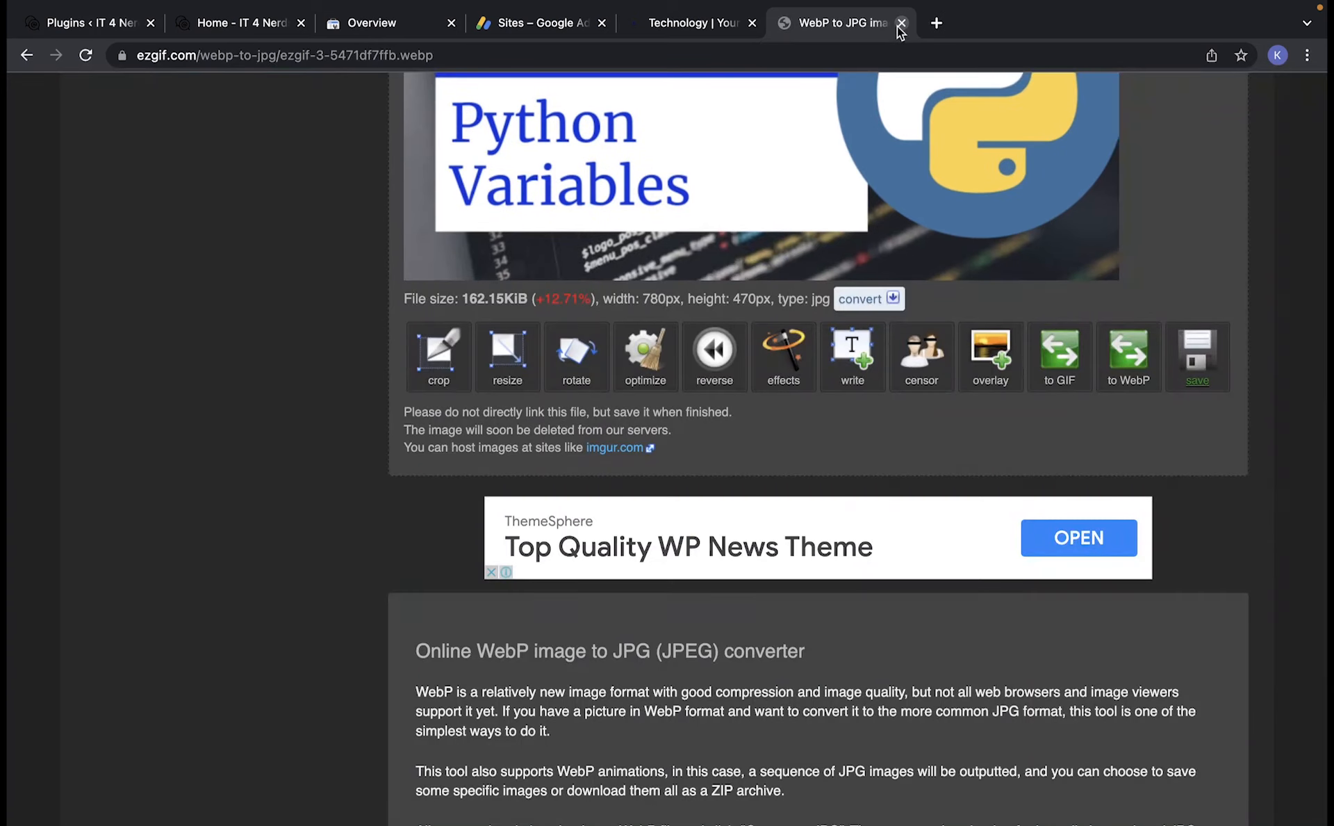
{"action": "left_click", "coordinate": [902, 24]}
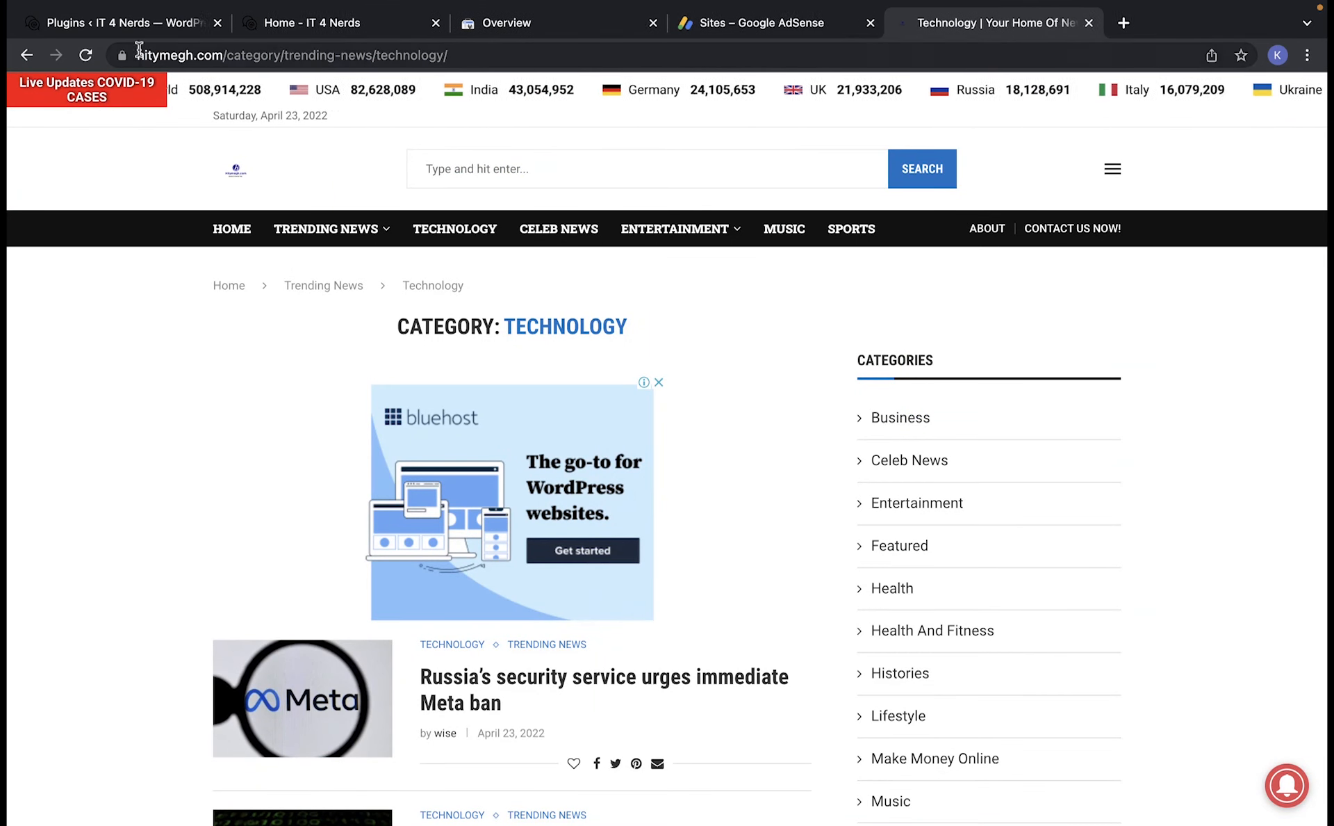
- Return to the Installed Plugins list and scroll through the 23 plugins
{"action": "left_click", "coordinate": [127, 22]}
{"action": "scroll", "coordinate": [439, 369], "scroll_direction": "down", "scroll_amount": 7}
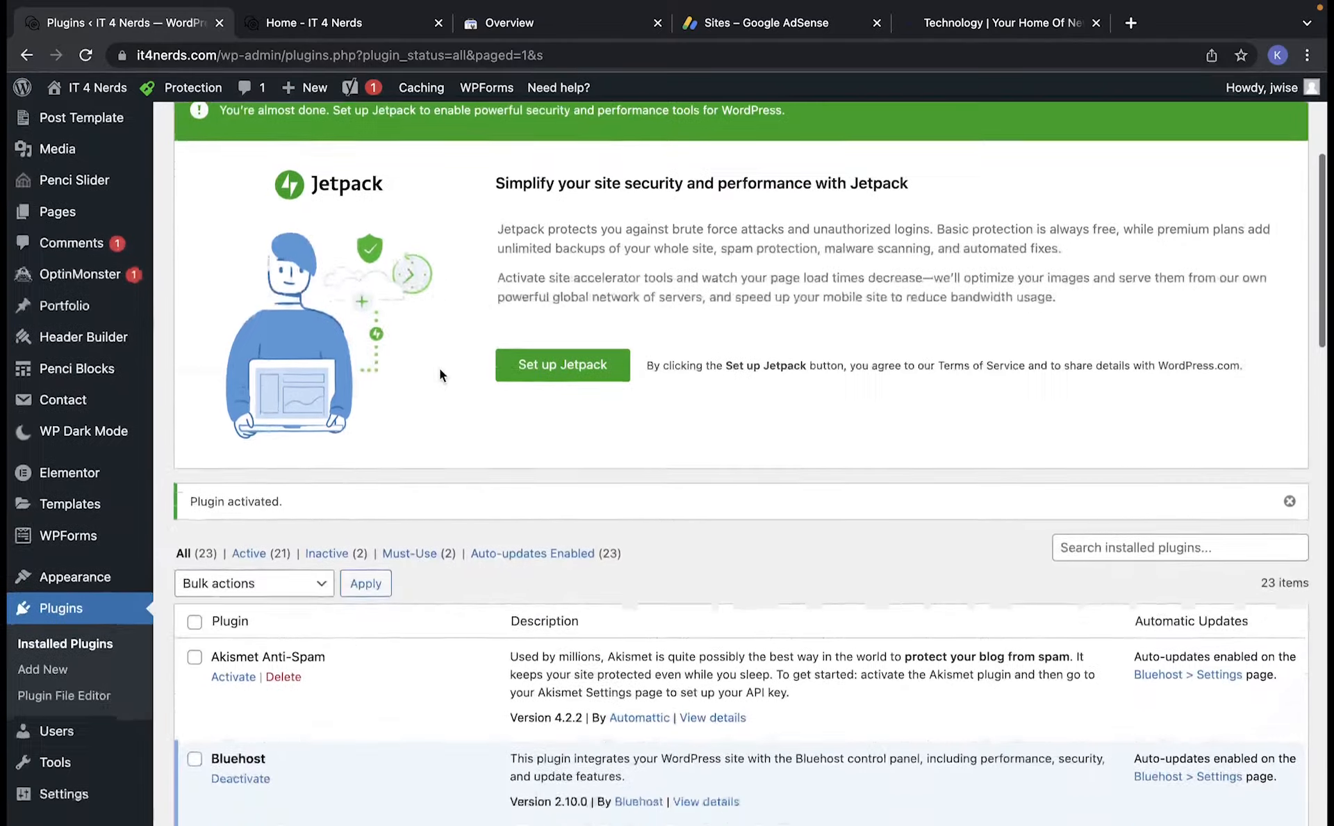
{"action": "scroll", "coordinate": [439, 373], "scroll_direction": "down", "scroll_amount": 15}
{"action": "scroll", "coordinate": [439, 374], "scroll_direction": "up", "scroll_amount": 8}
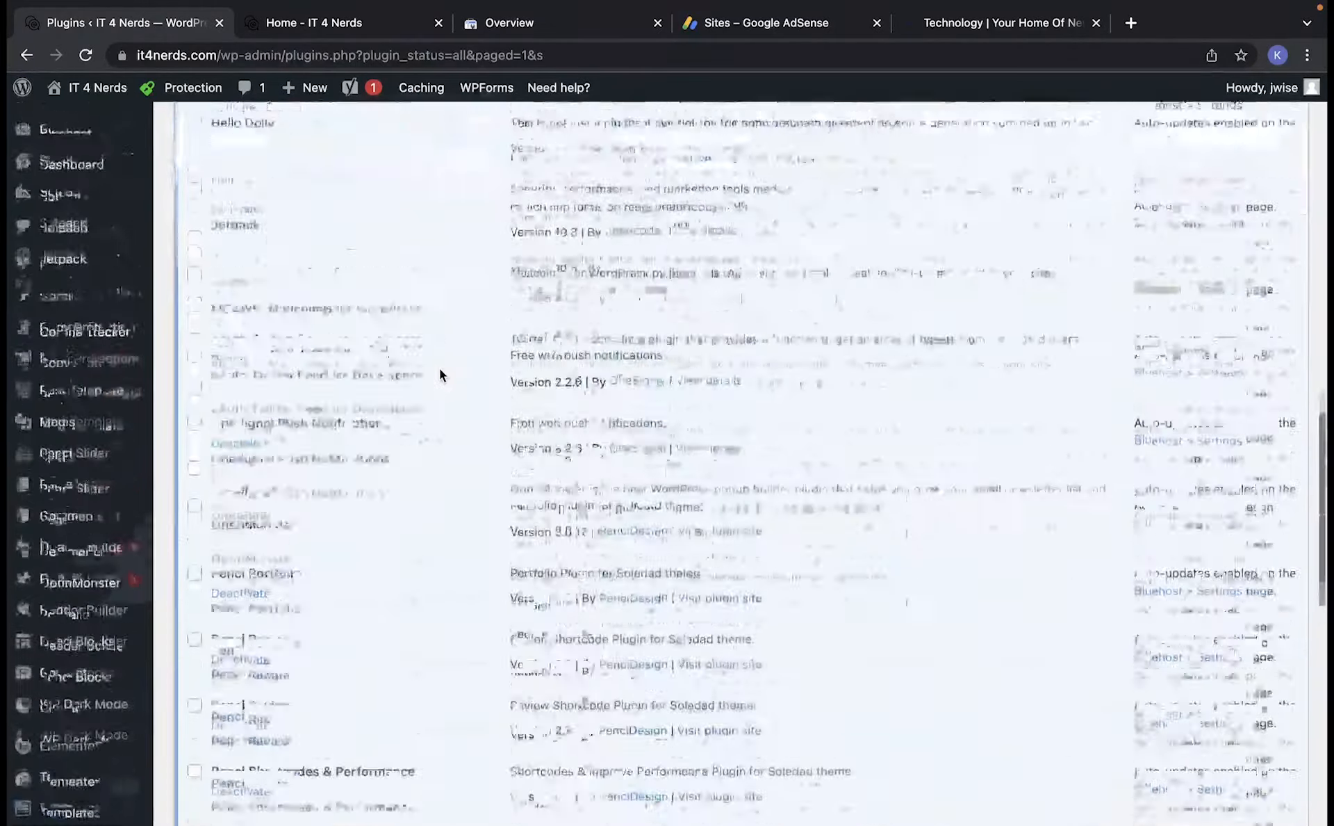
{"action": "scroll", "coordinate": [439, 368], "scroll_direction": "down", "scroll_amount": 10}
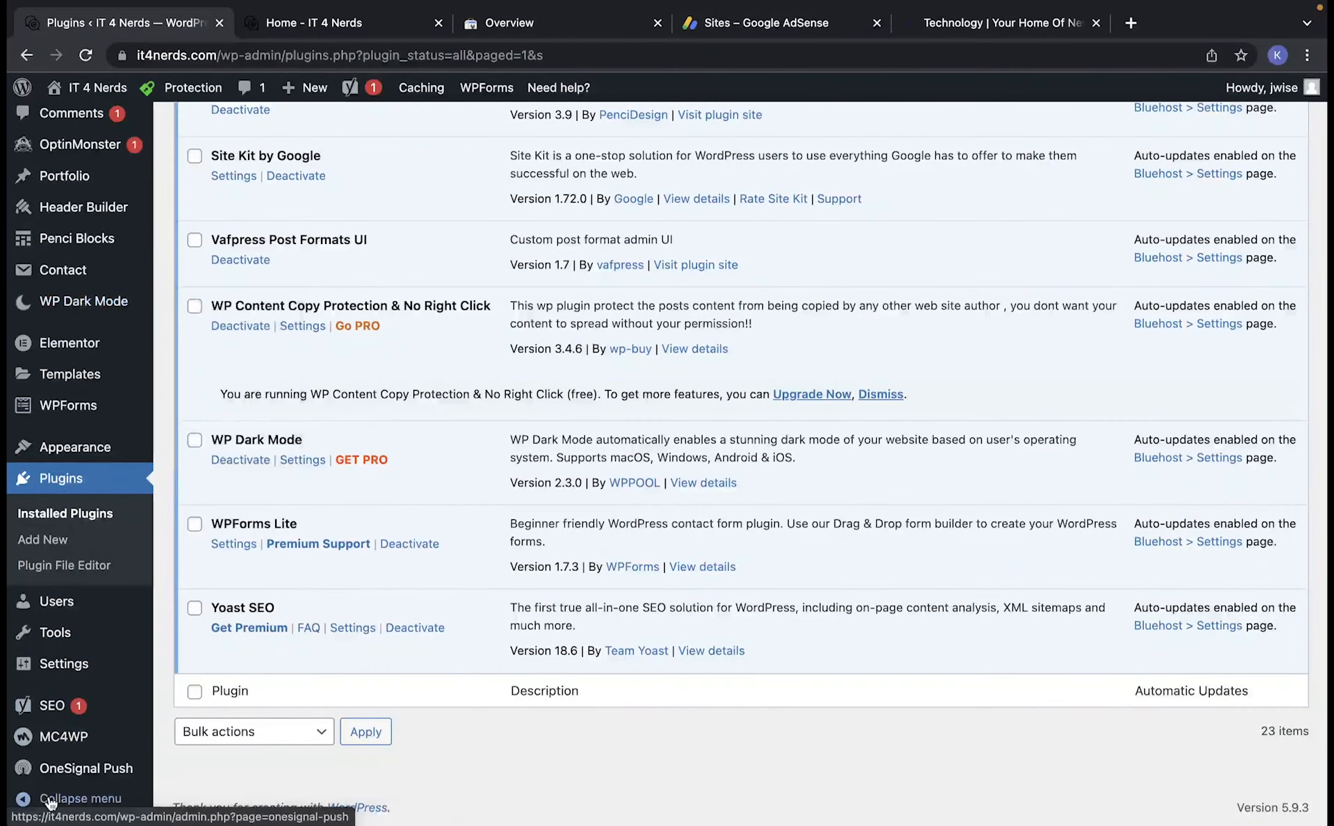
{"action": "scroll", "coordinate": [51, 799], "scroll_direction": "down", "scroll_amount": 1}
{"action": "scroll", "coordinate": [50, 799], "scroll_direction": "up", "scroll_amount": 3}
{"action": "mouse_move", "coordinate": [58, 719]}
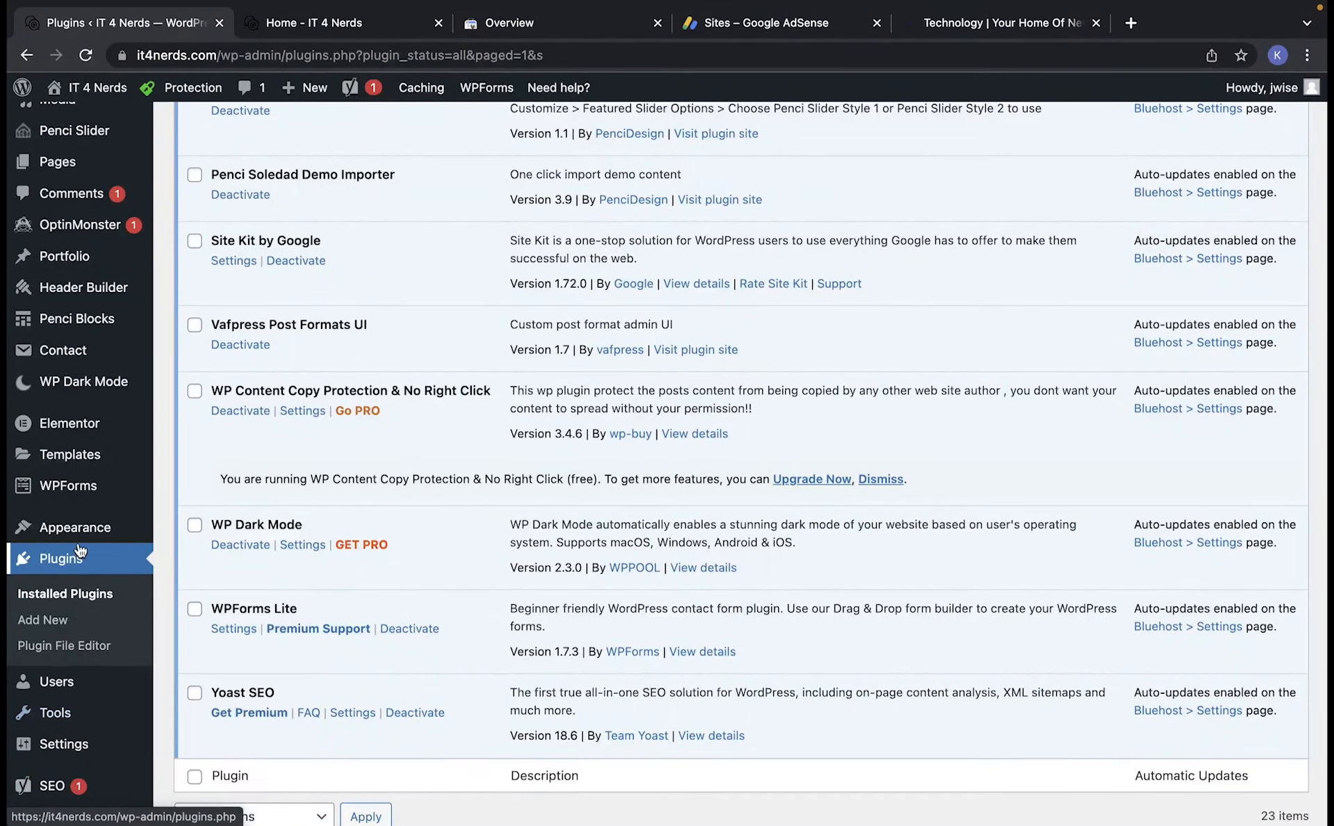
{"action": "scroll", "coordinate": [80, 551], "scroll_direction": "up", "scroll_amount": 10}
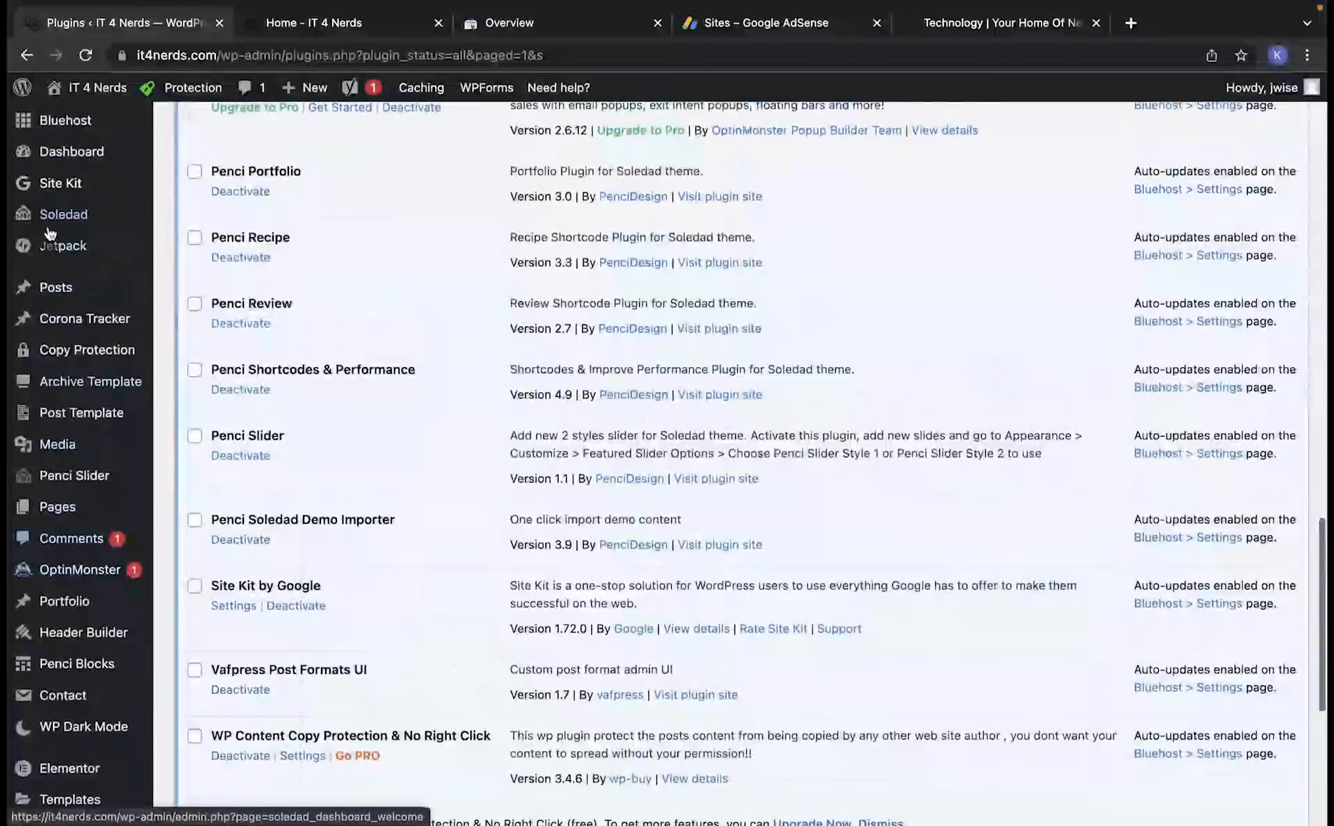
- Open the Copy Protection settings and keep posts protection Enabled
{"action": "left_click", "coordinate": [58, 349]}
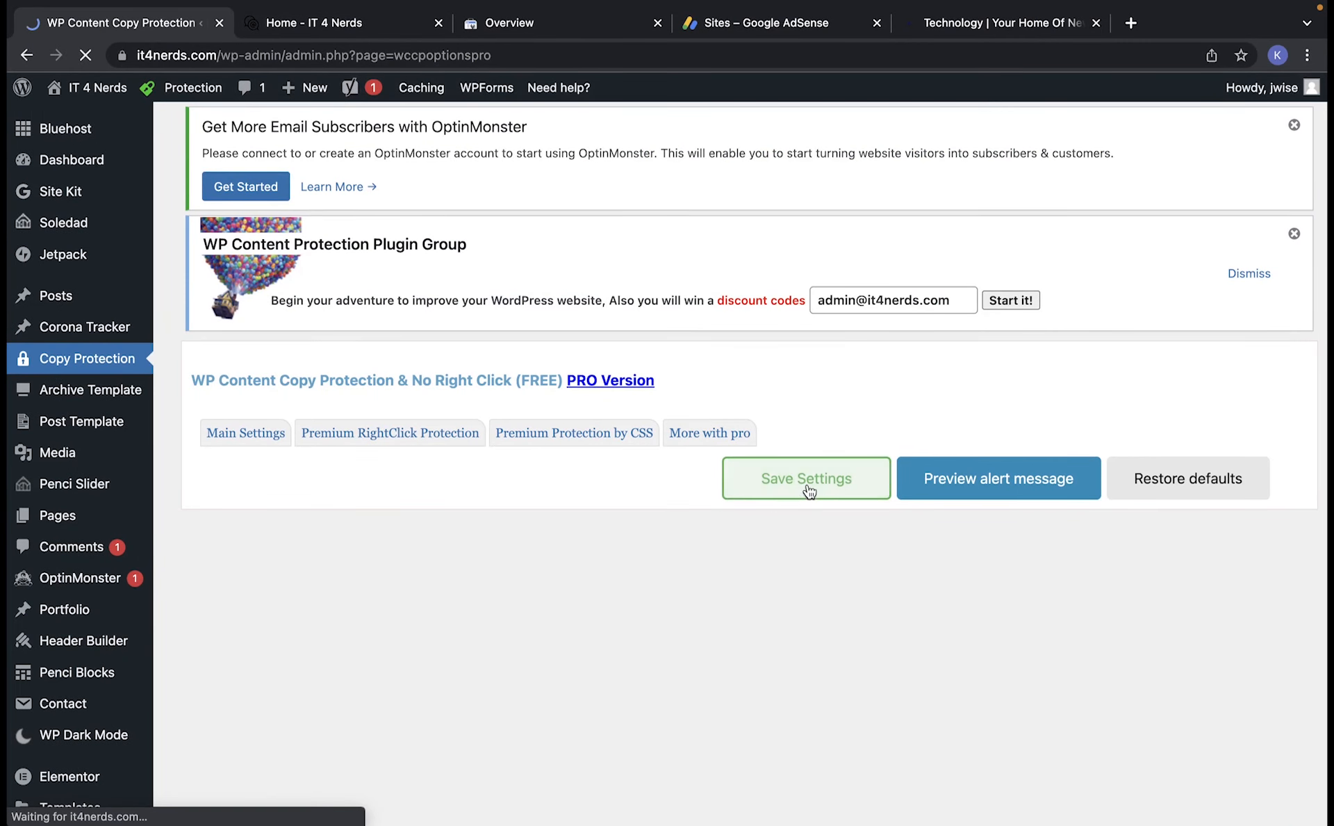
{"action": "scroll", "coordinate": [554, 615], "scroll_direction": "down", "scroll_amount": 3}
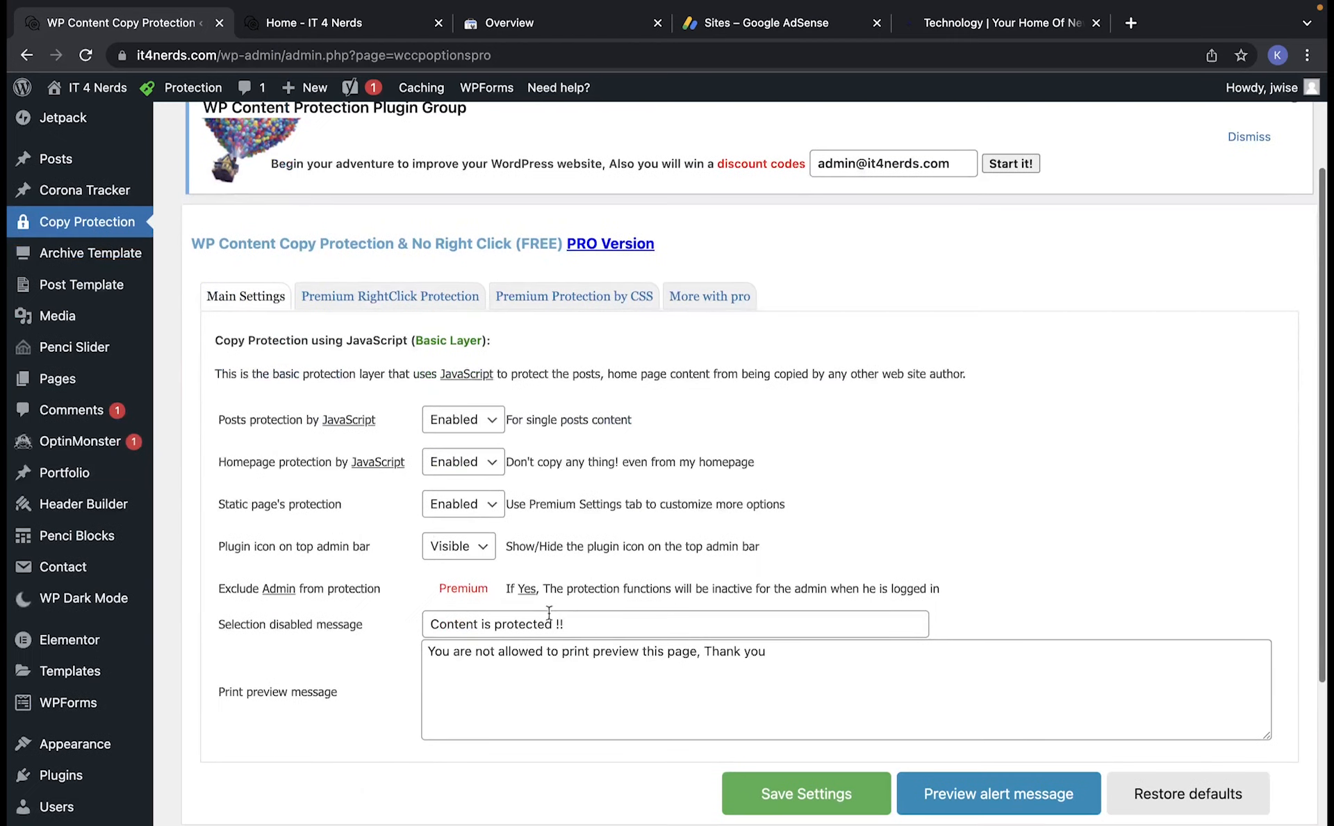
{"action": "left_click", "coordinate": [459, 429]}
{"action": "left_click", "coordinate": [455, 421]}
{"action": "left_click", "coordinate": [602, 469]}
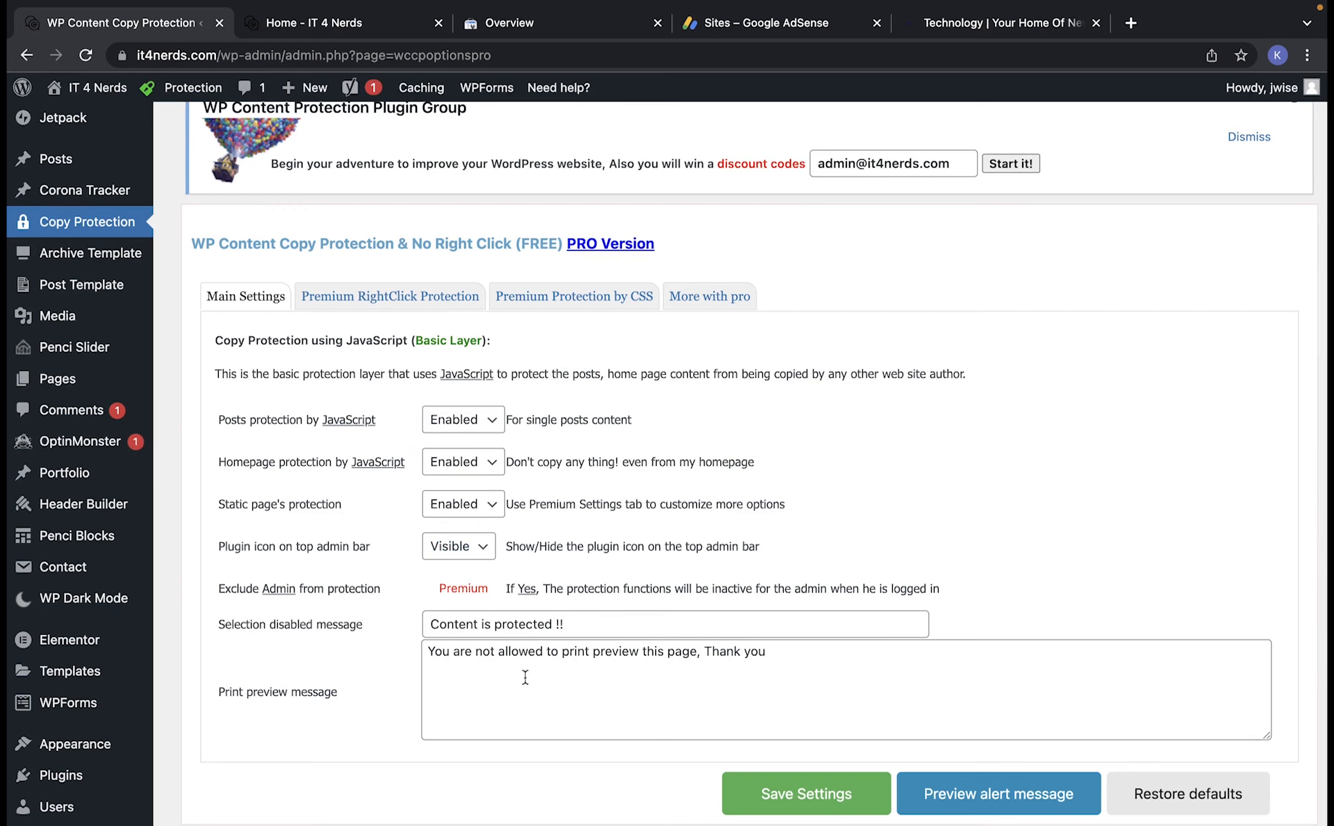
- Set the selection-disabled message to 'Content is protected !!', save, and preview the alert
{"action": "scroll", "coordinate": [525, 677], "scroll_direction": "down", "scroll_amount": 3}
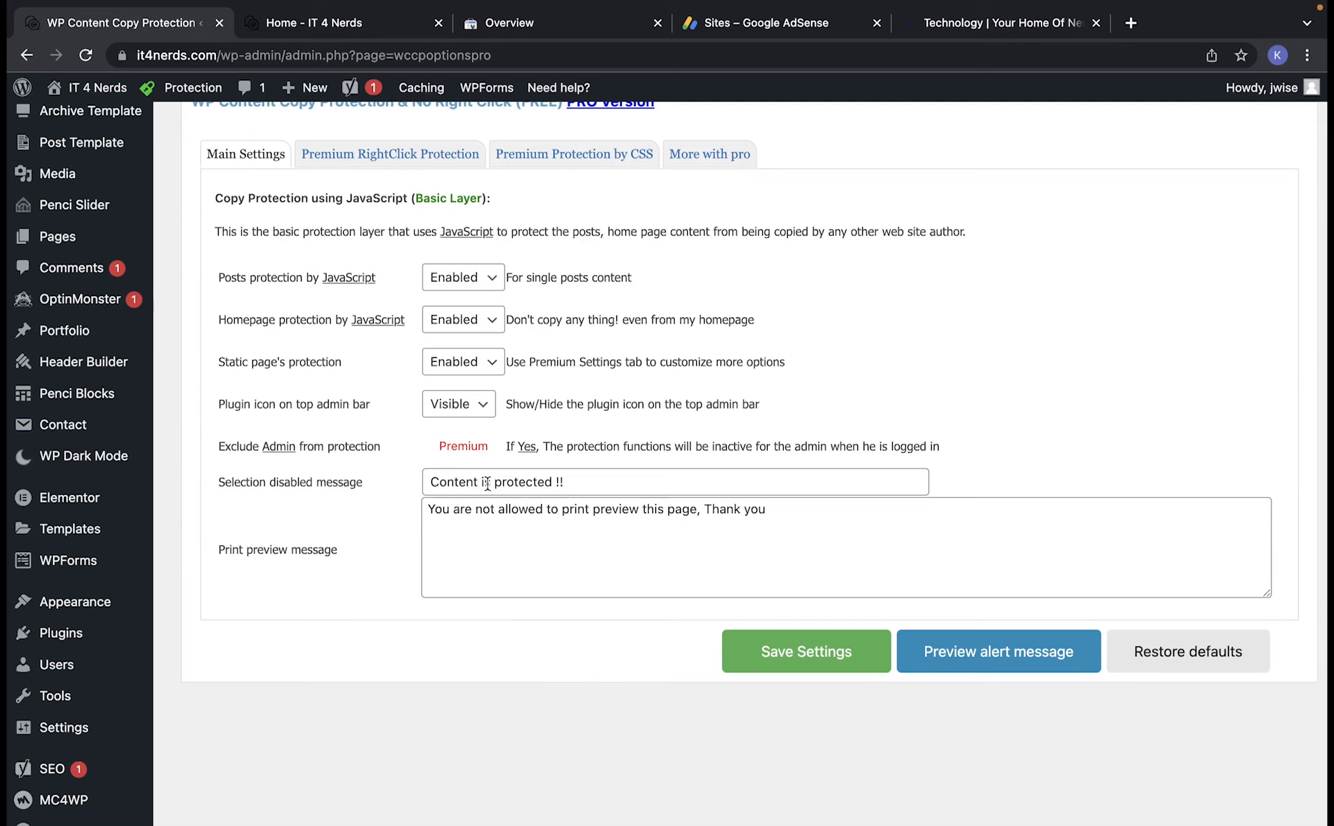
{"action": "left_click", "coordinate": [540, 485]}
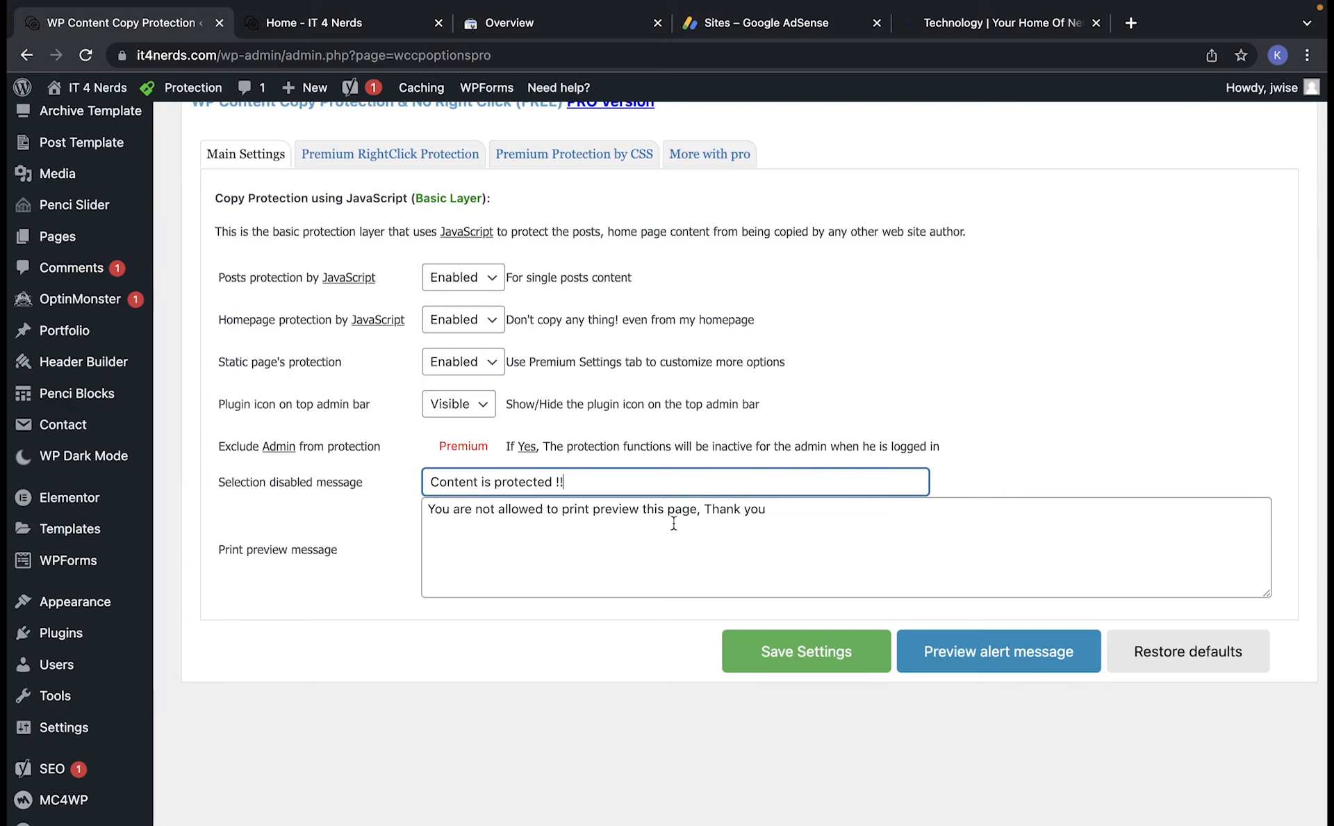
{"action": "left_click", "coordinate": [791, 654]}
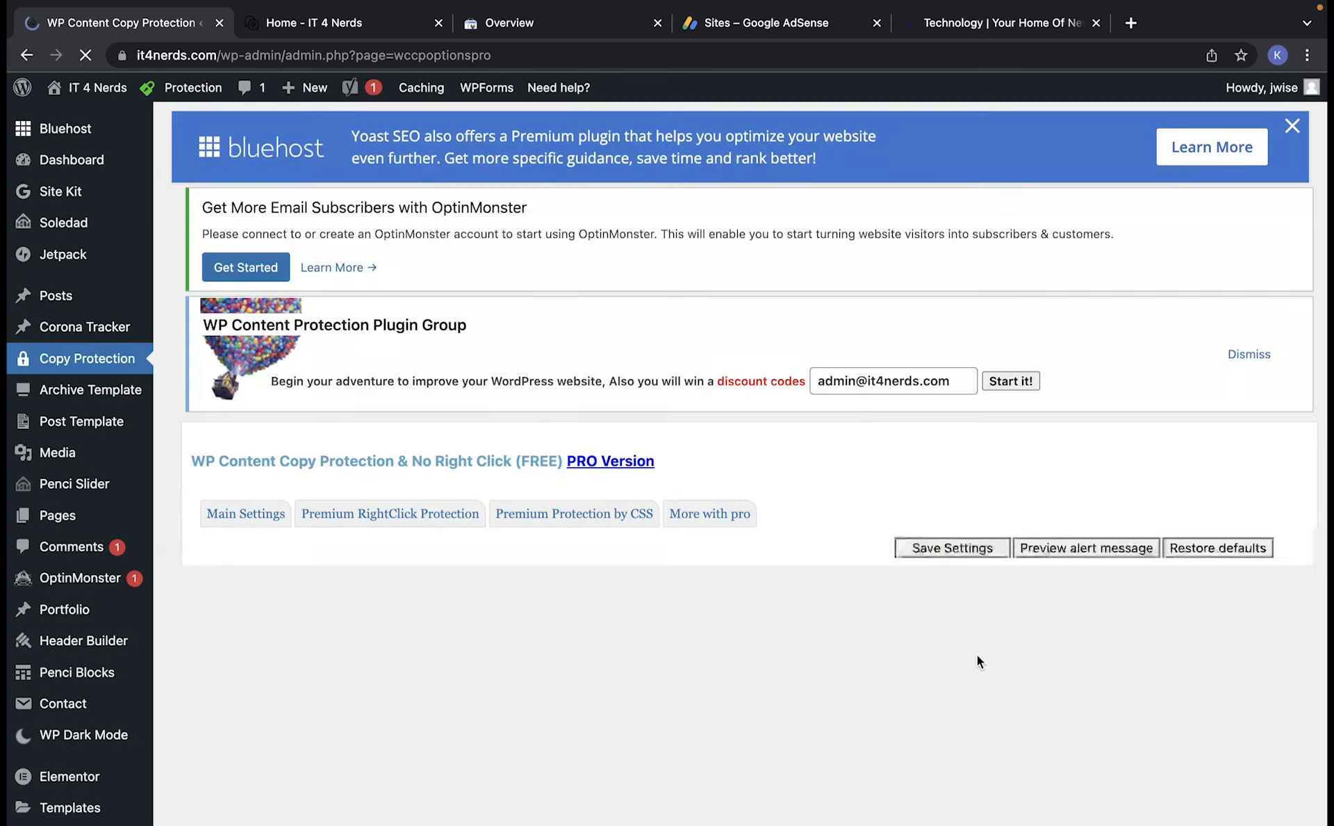
{"action": "scroll", "coordinate": [912, 666], "scroll_direction": "down", "scroll_amount": 5}
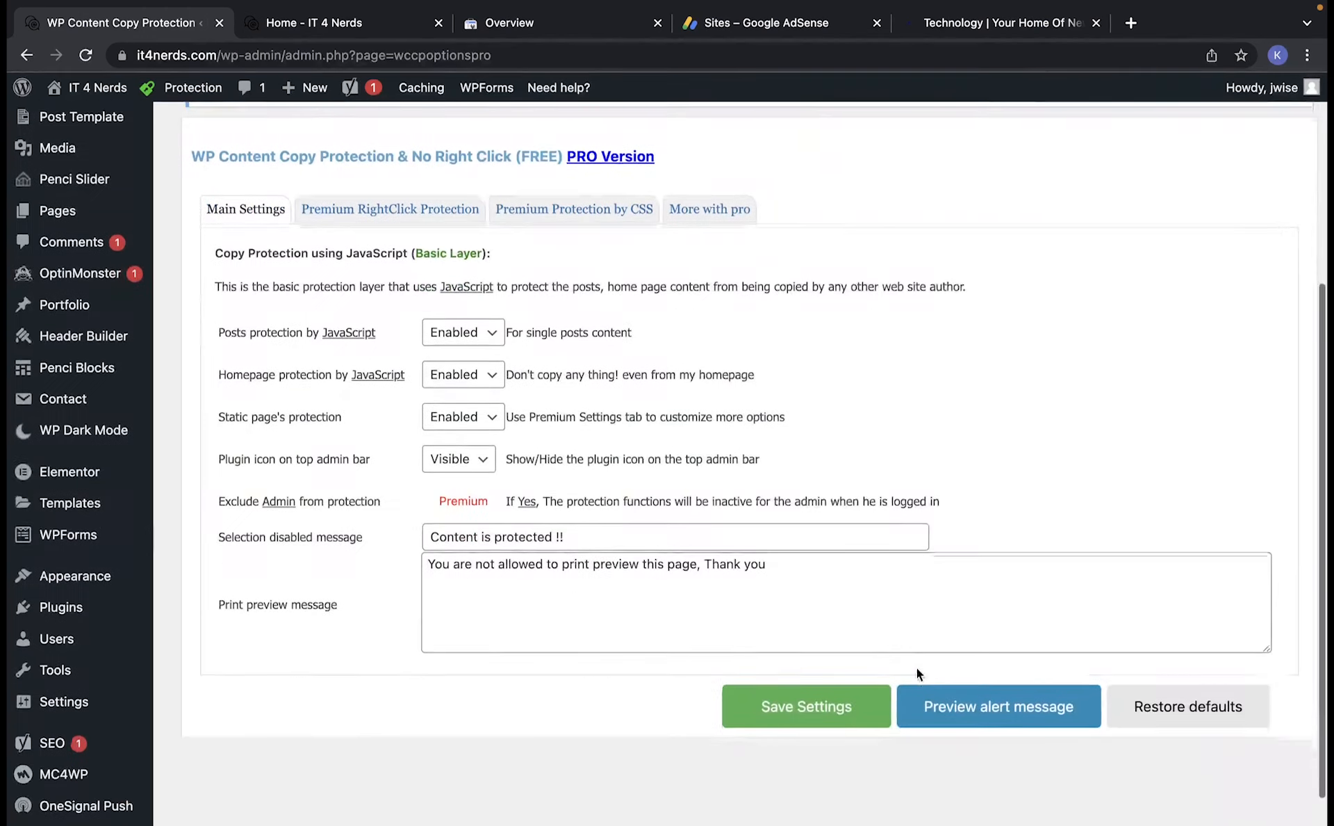
{"action": "left_click", "coordinate": [951, 706]}
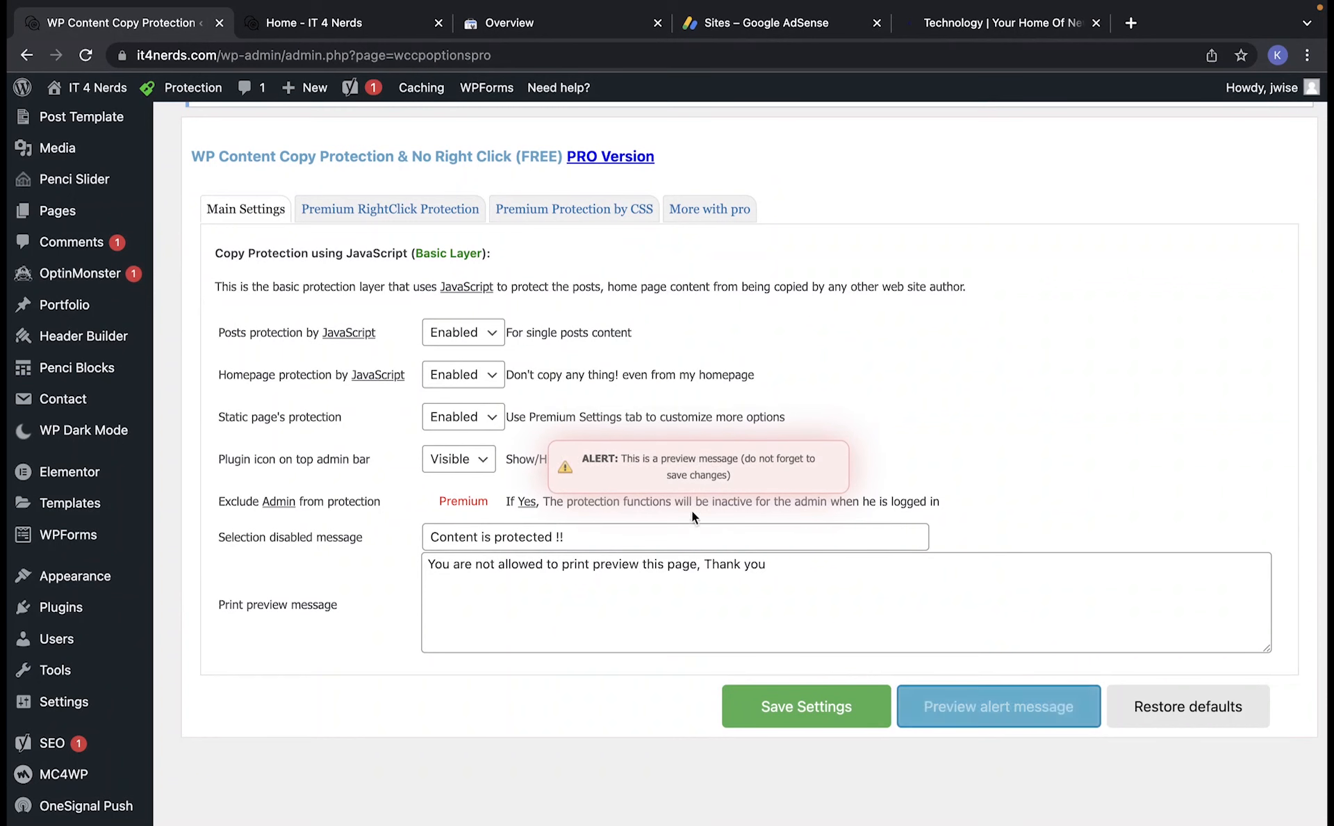
{"action": "mouse_move", "coordinate": [333, 3]}
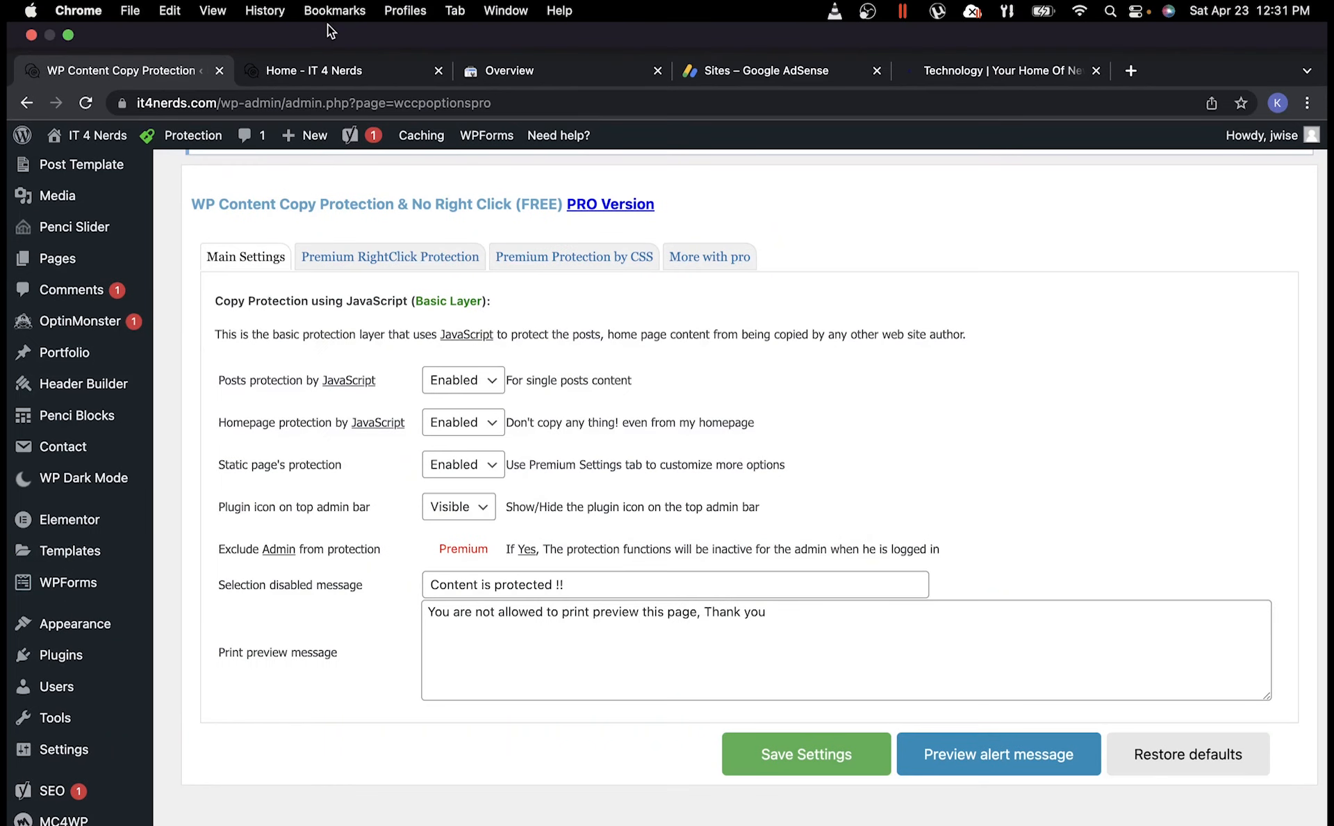
{"action": "left_click", "coordinate": [318, 75]}
- Reload the homepage and open the Python Variables, Constants and Literals post
{"action": "left_click", "coordinate": [86, 103]}
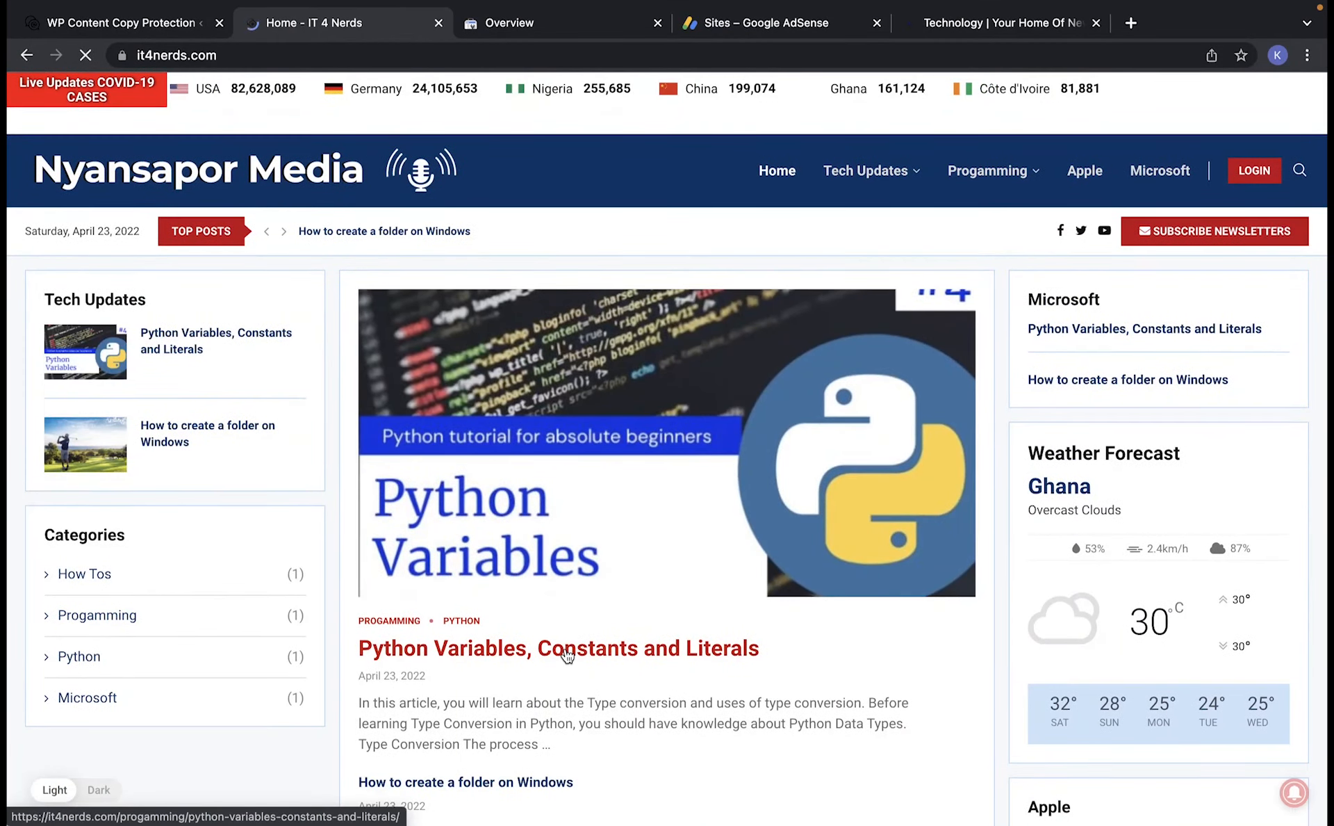
{"action": "left_click", "coordinate": [566, 655]}
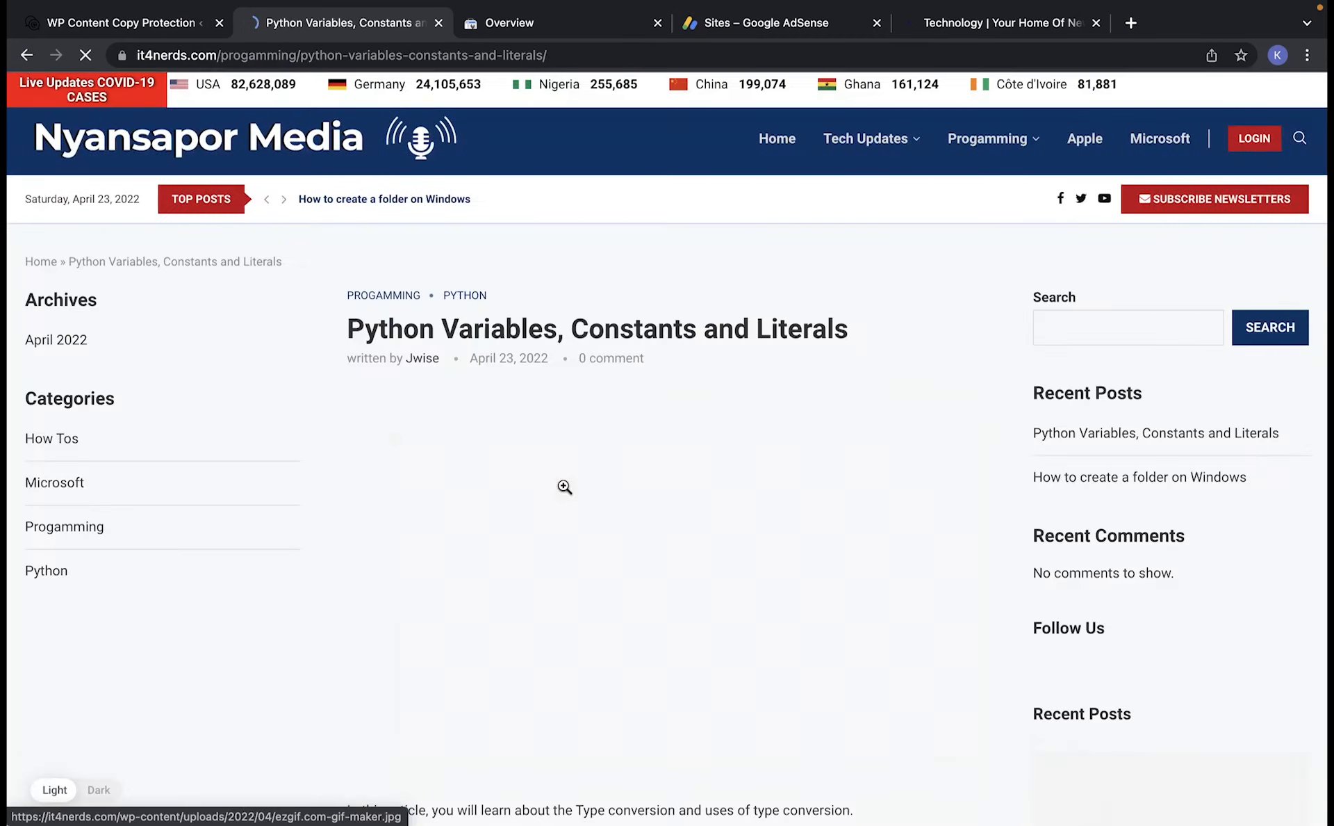
{"action": "scroll", "coordinate": [565, 491], "scroll_direction": "down", "scroll_amount": 8}
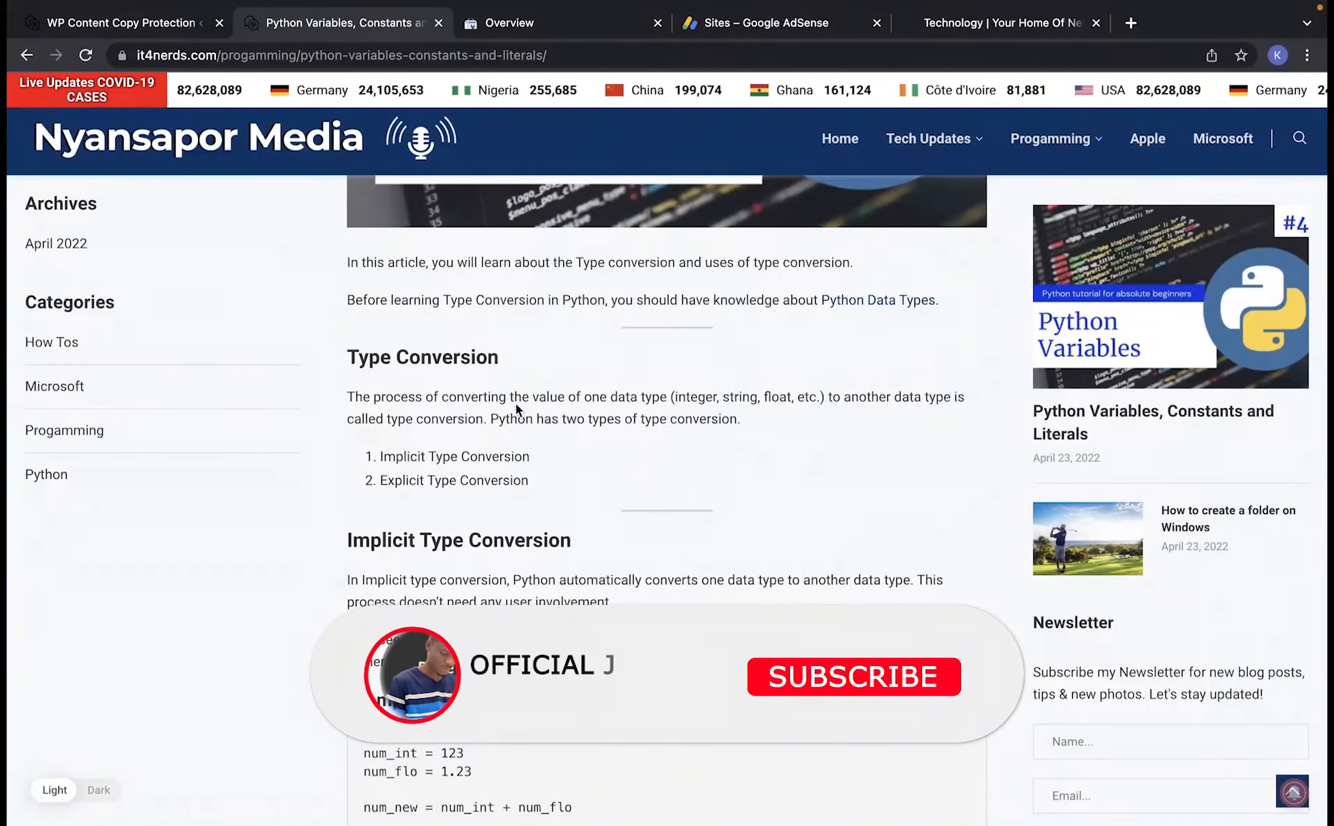
- Double-click and right-click the article text to trigger the 'Content is protected !!' alert, then return to the settings
{"action": "double_click", "coordinate": [583, 412]}
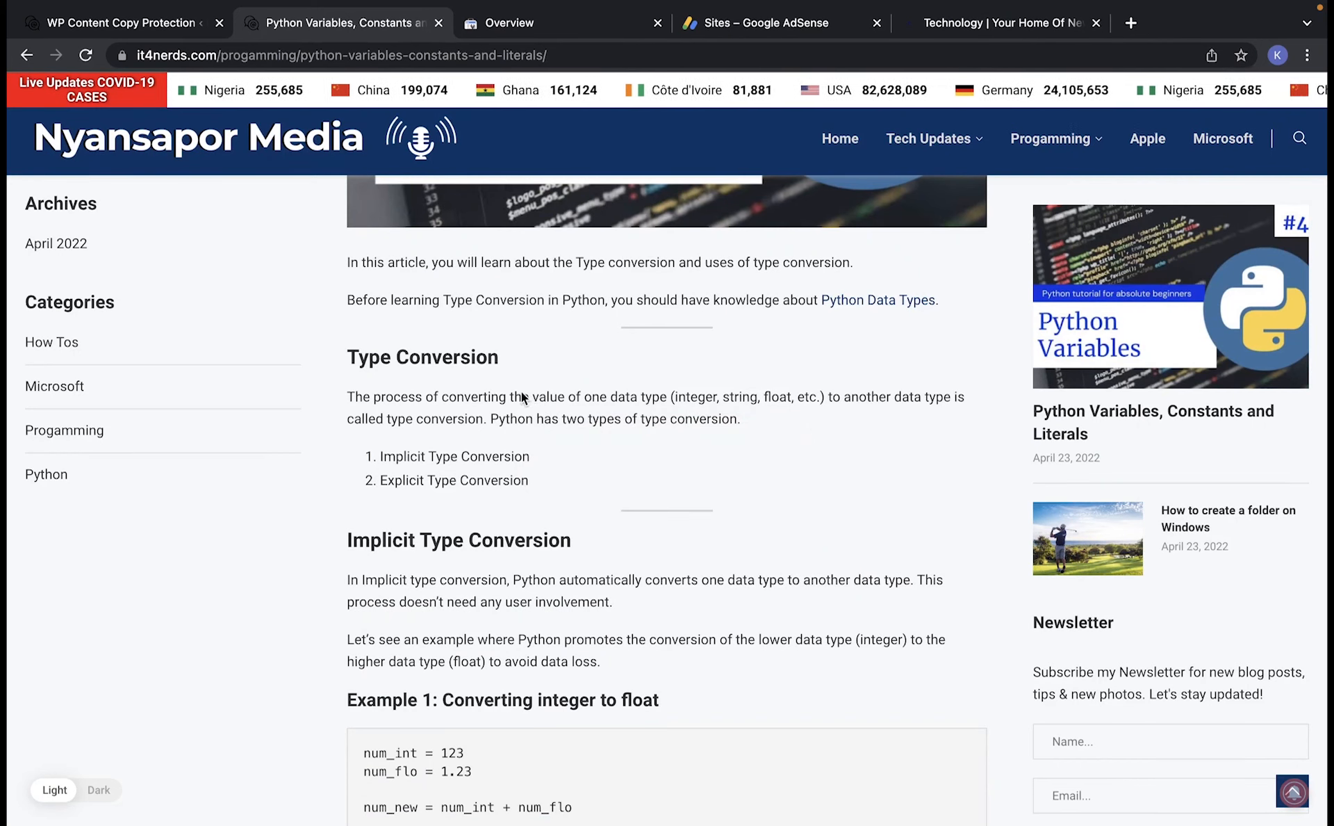
{"action": "right_click", "coordinate": [522, 397]}
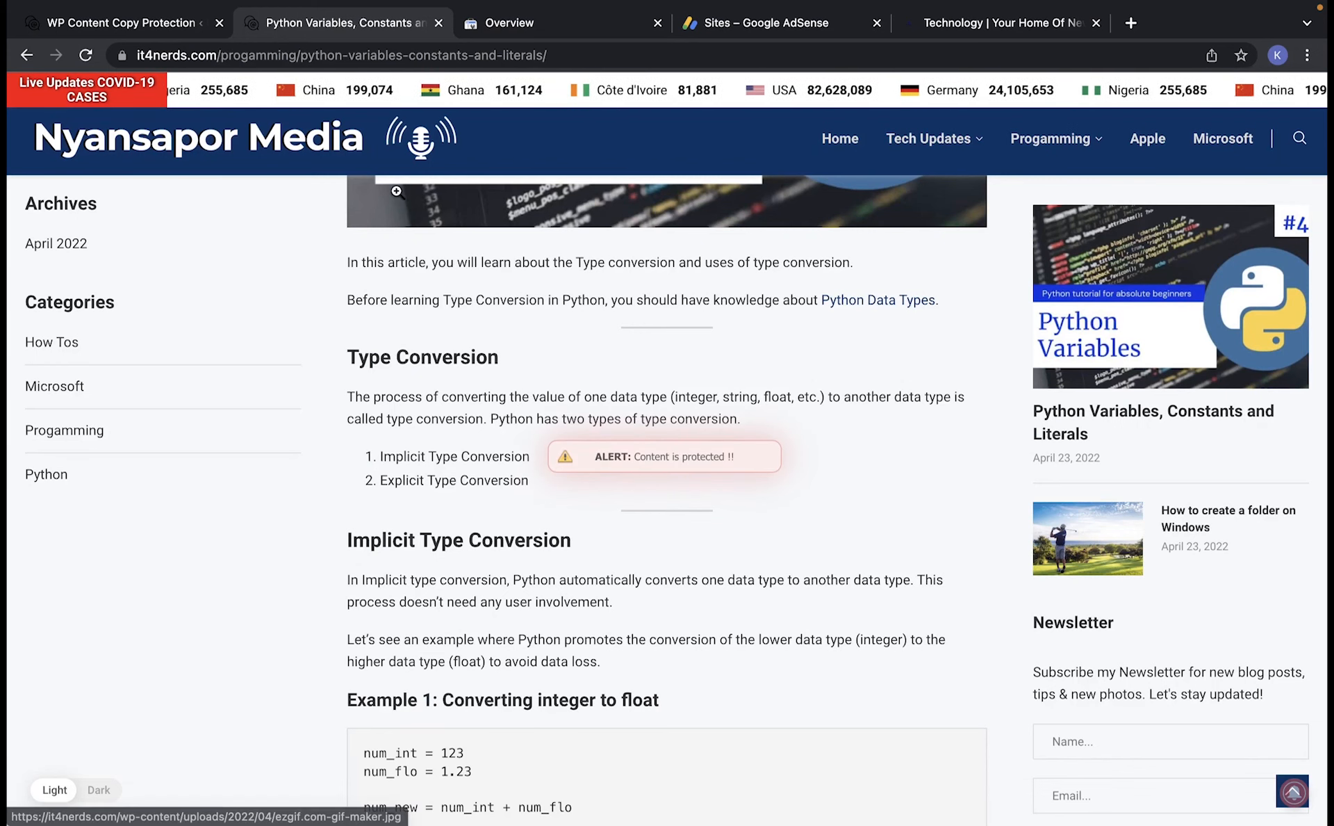
{"action": "left_click", "coordinate": [94, 31]}
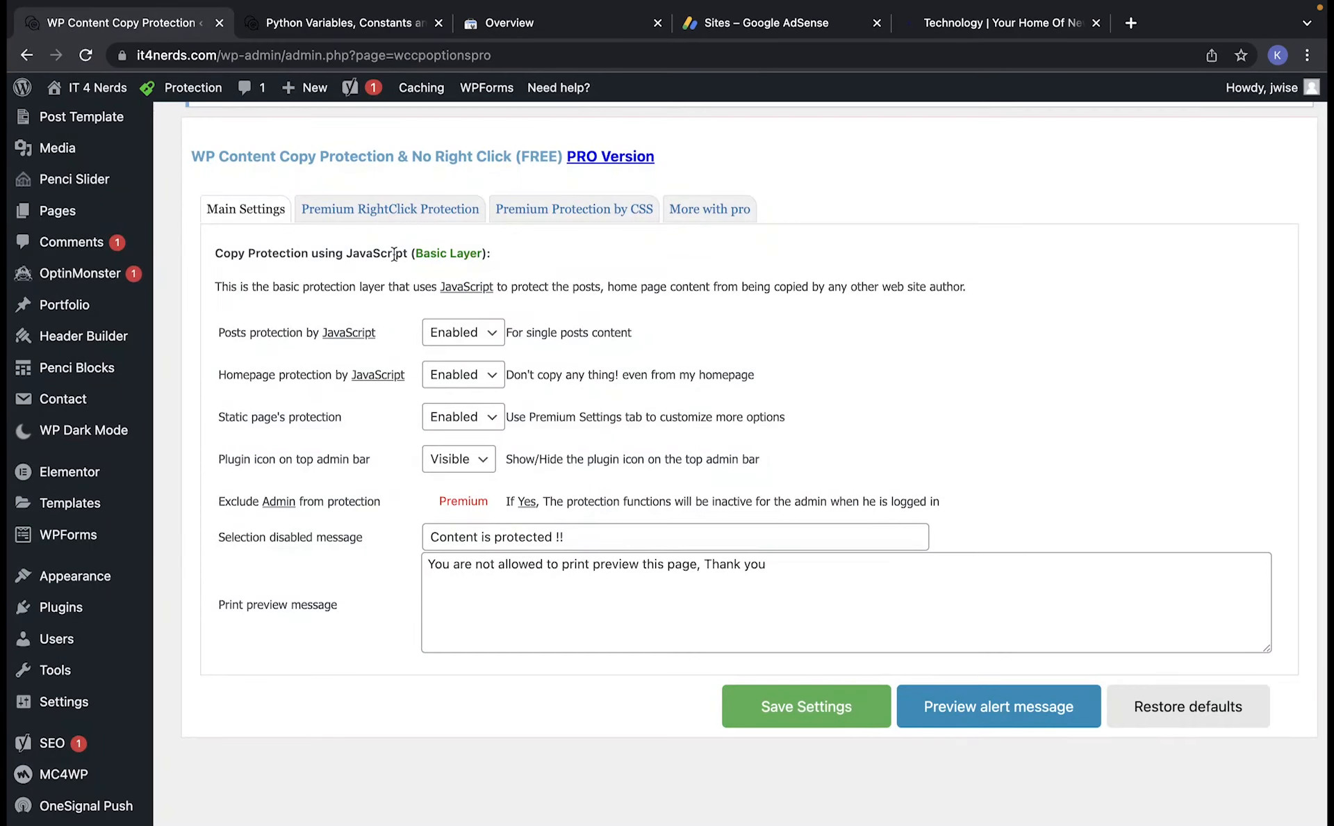
{"action": "scroll", "coordinate": [394, 255], "scroll_direction": "up", "scroll_amount": 5}
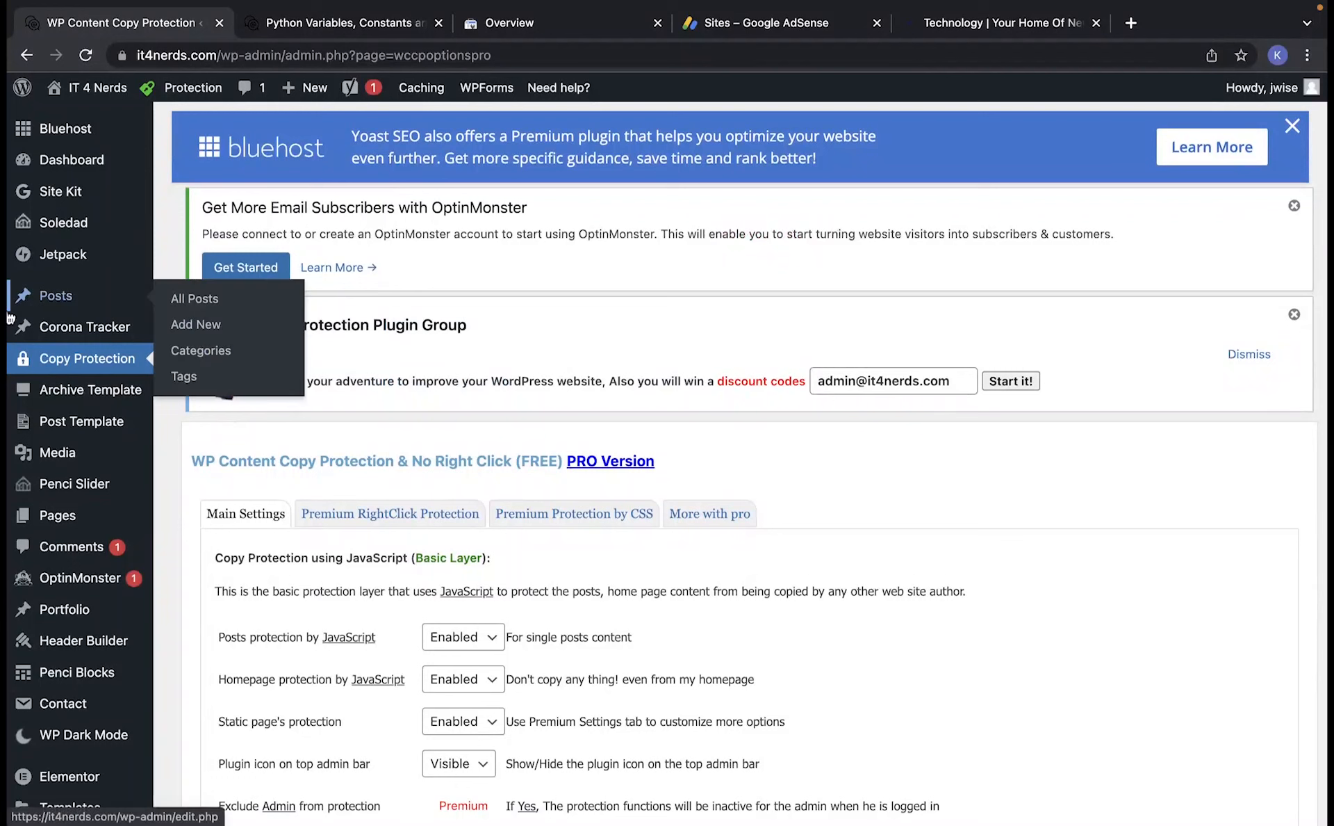